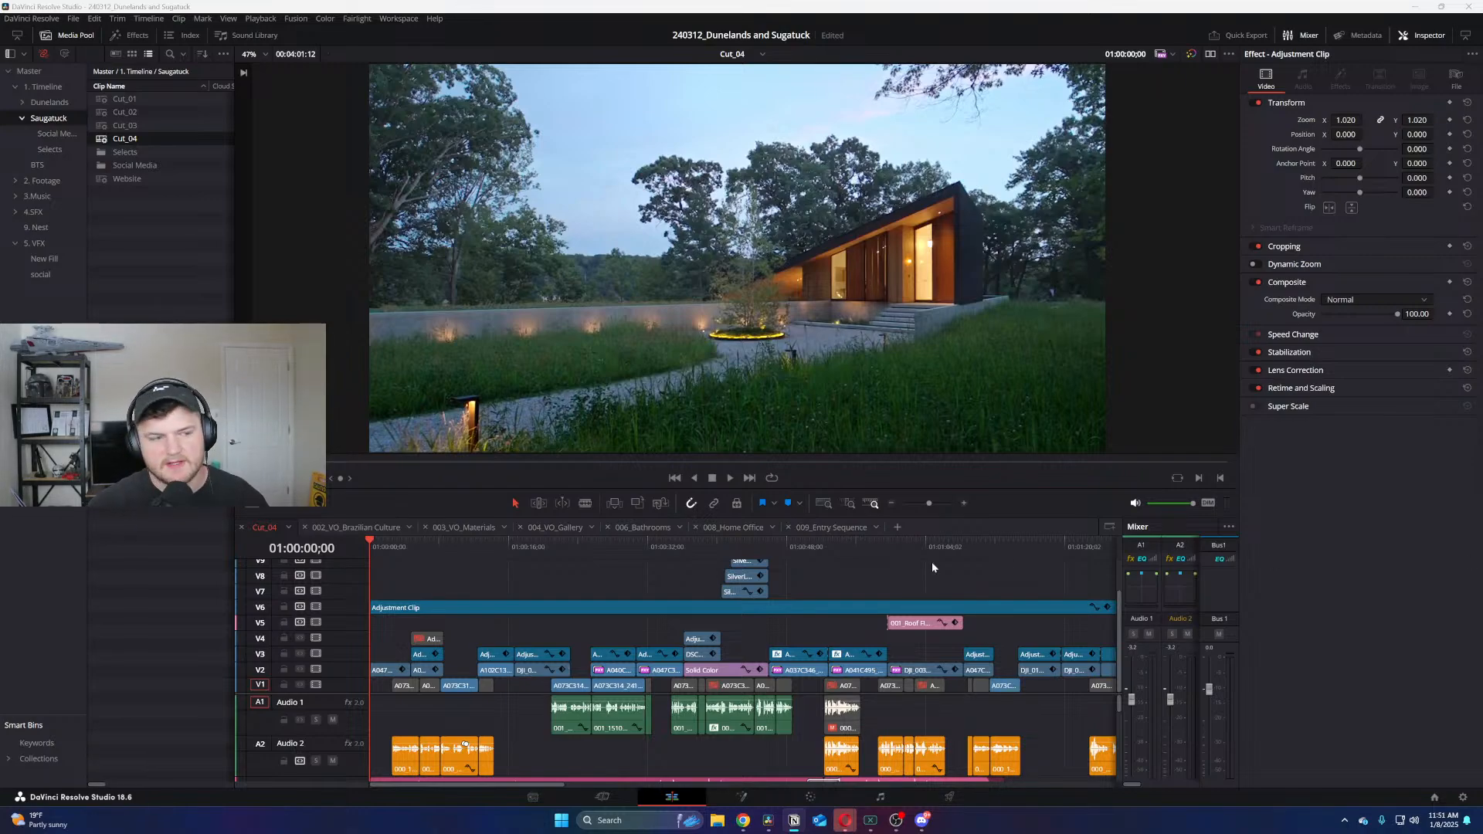
# Scrub through the middle of the Cut_04 timeline to examine the kitchen shots and the shots that follow them
pyautogui.scroll(-2, 920, 595)
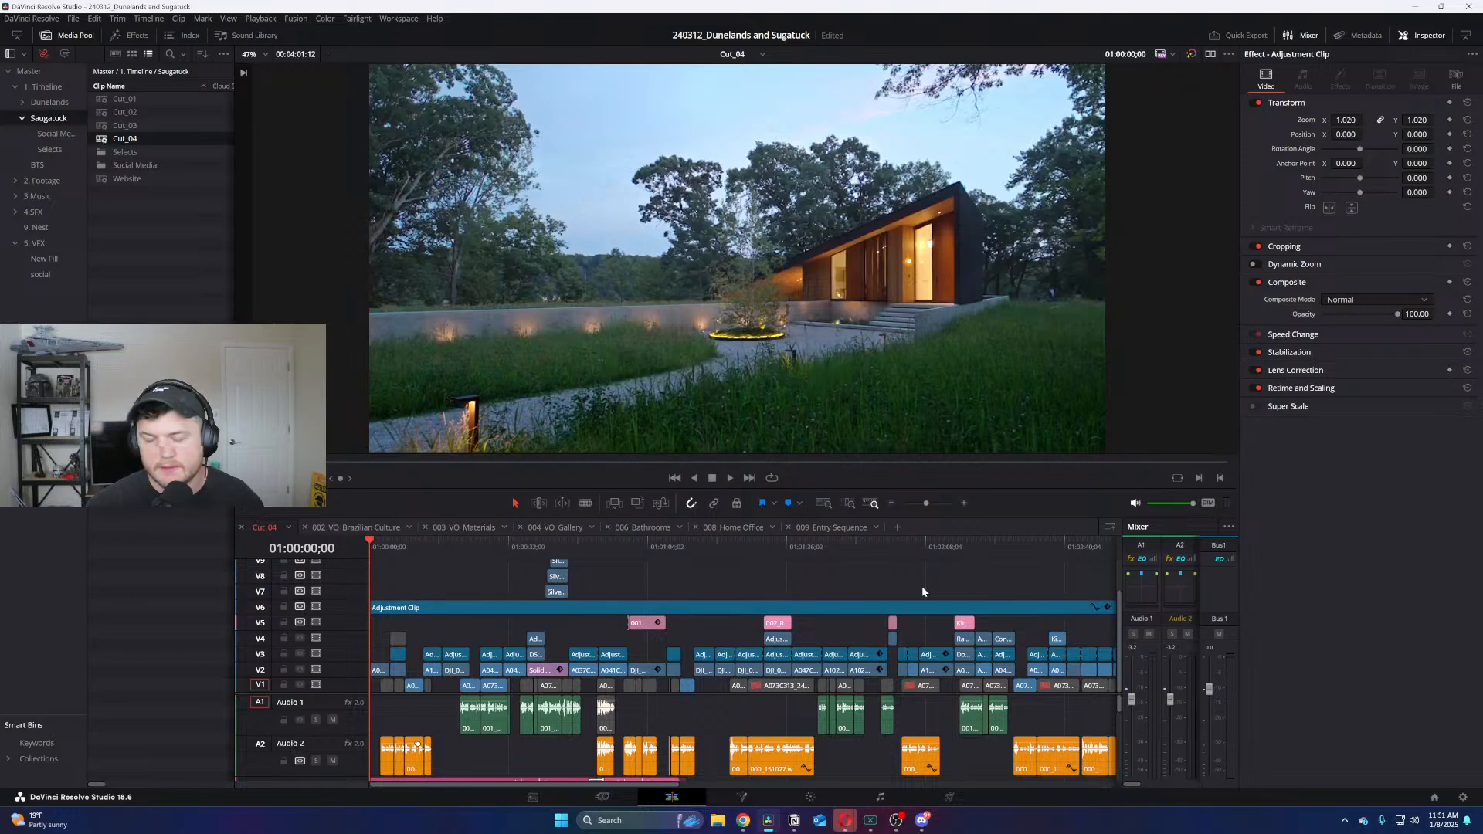
pyautogui.moveTo(813, 551); pyautogui.dragTo(855, 540)
pyautogui.hotkey('ctrl', '=')
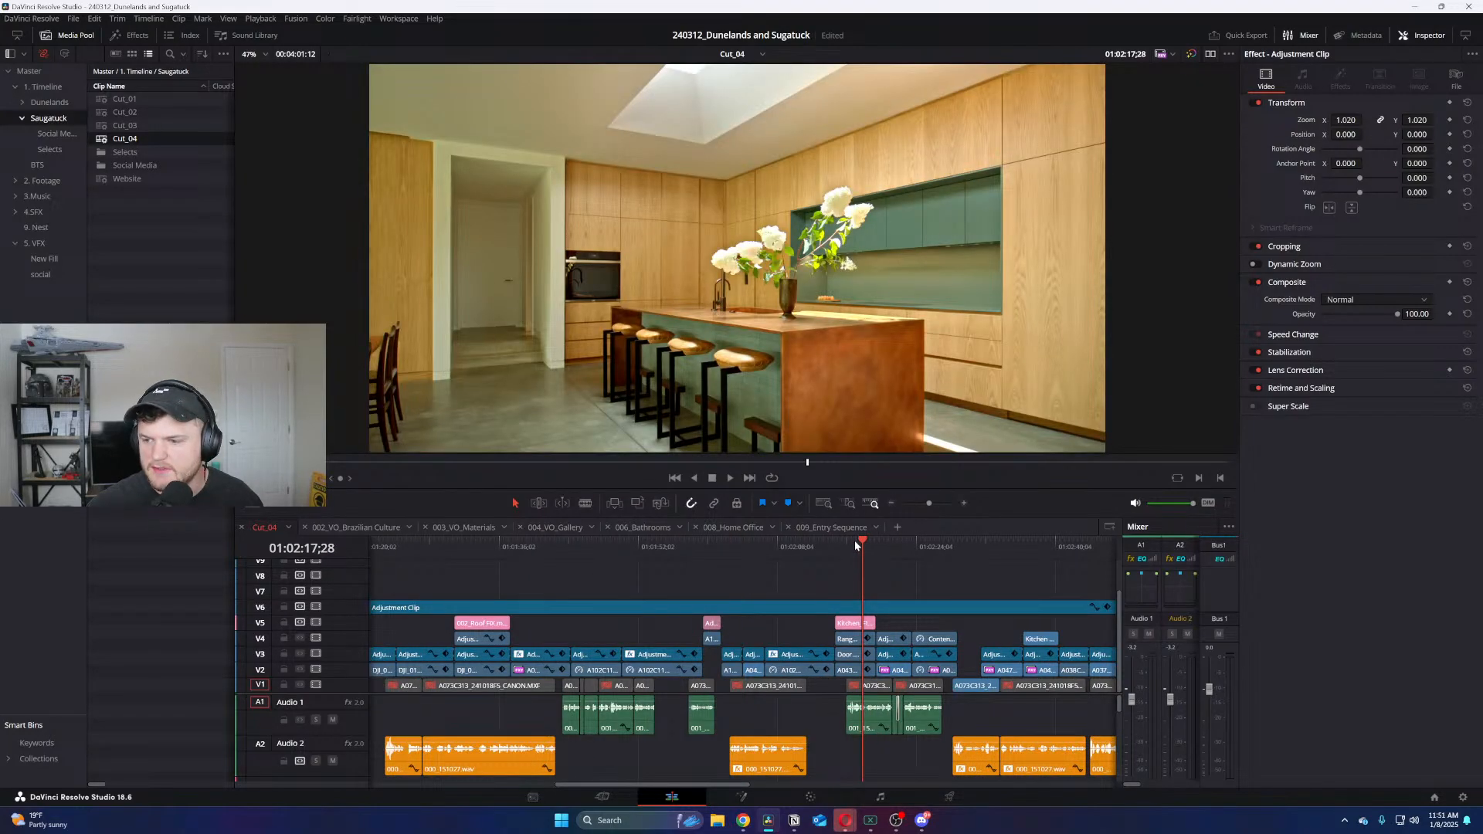
pyautogui.hotkey('ctrl', '-')
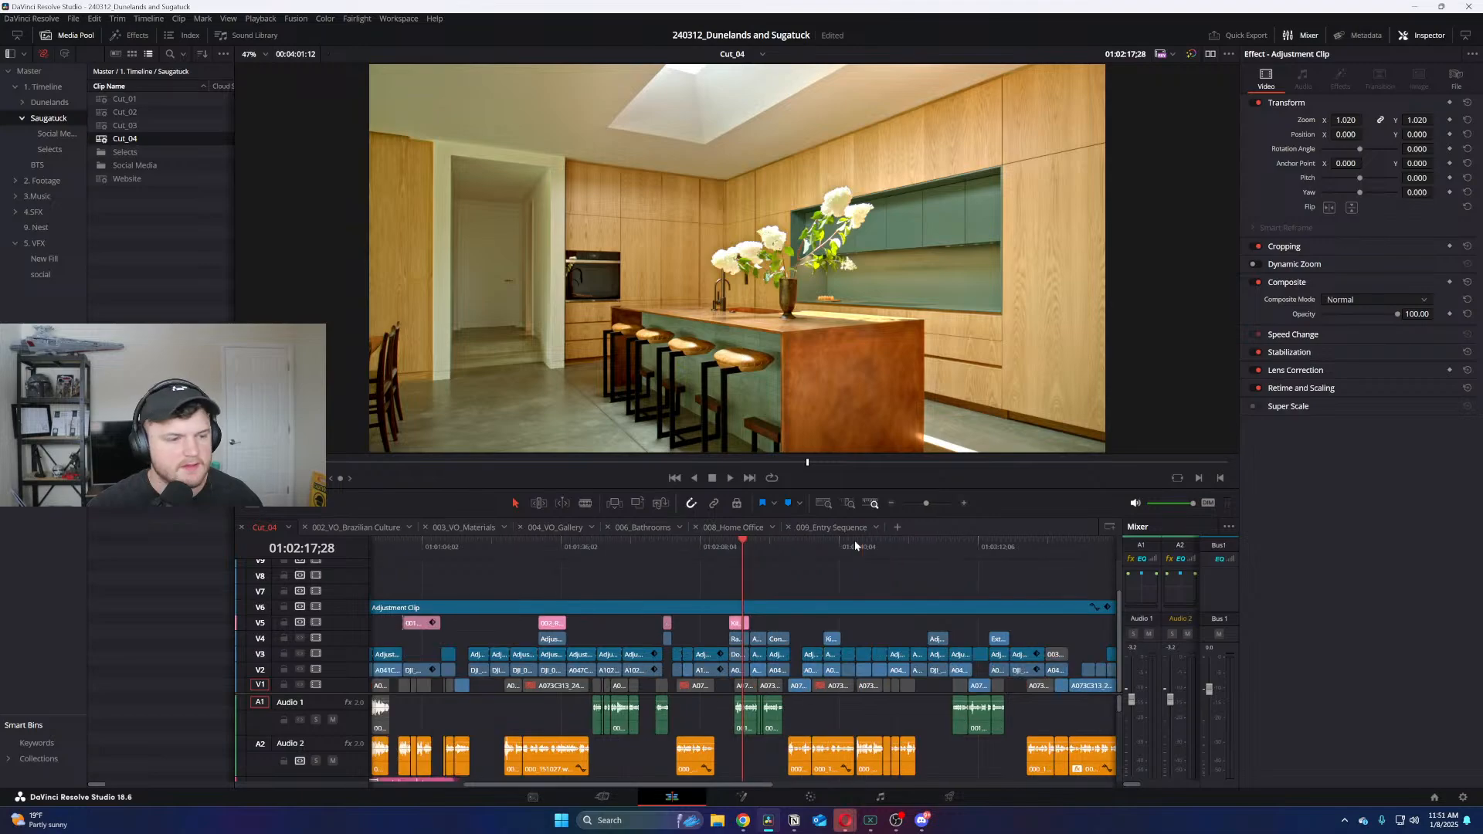
pyautogui.click(782, 541)
pyautogui.hotkey('ctrl', '=')
pyautogui.moveTo(782, 541); pyautogui.dragTo(844, 541)
pyautogui.hotkey('ctrl', '=')
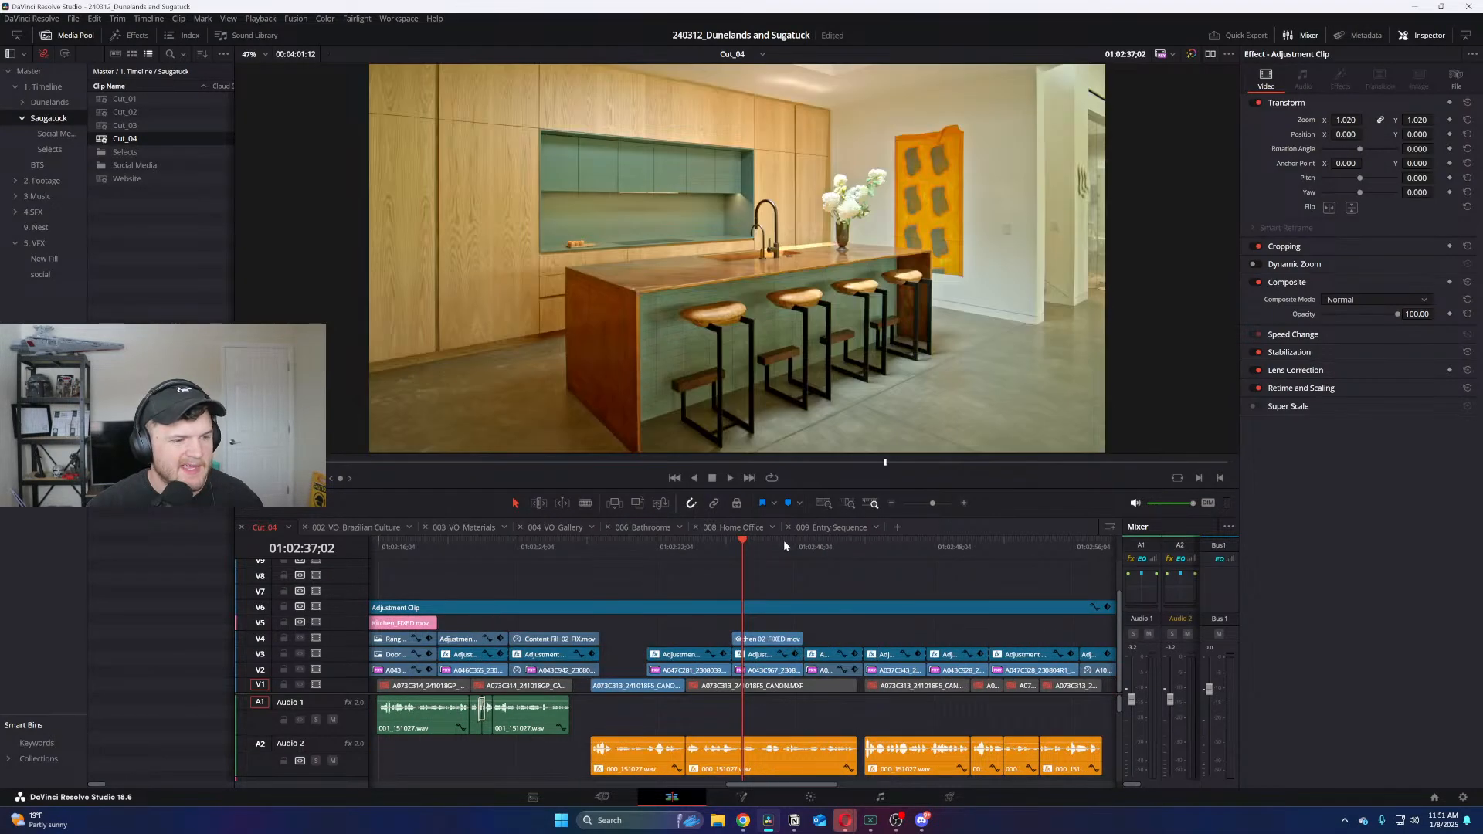
pyautogui.click(777, 541)
pyautogui.click(816, 541)
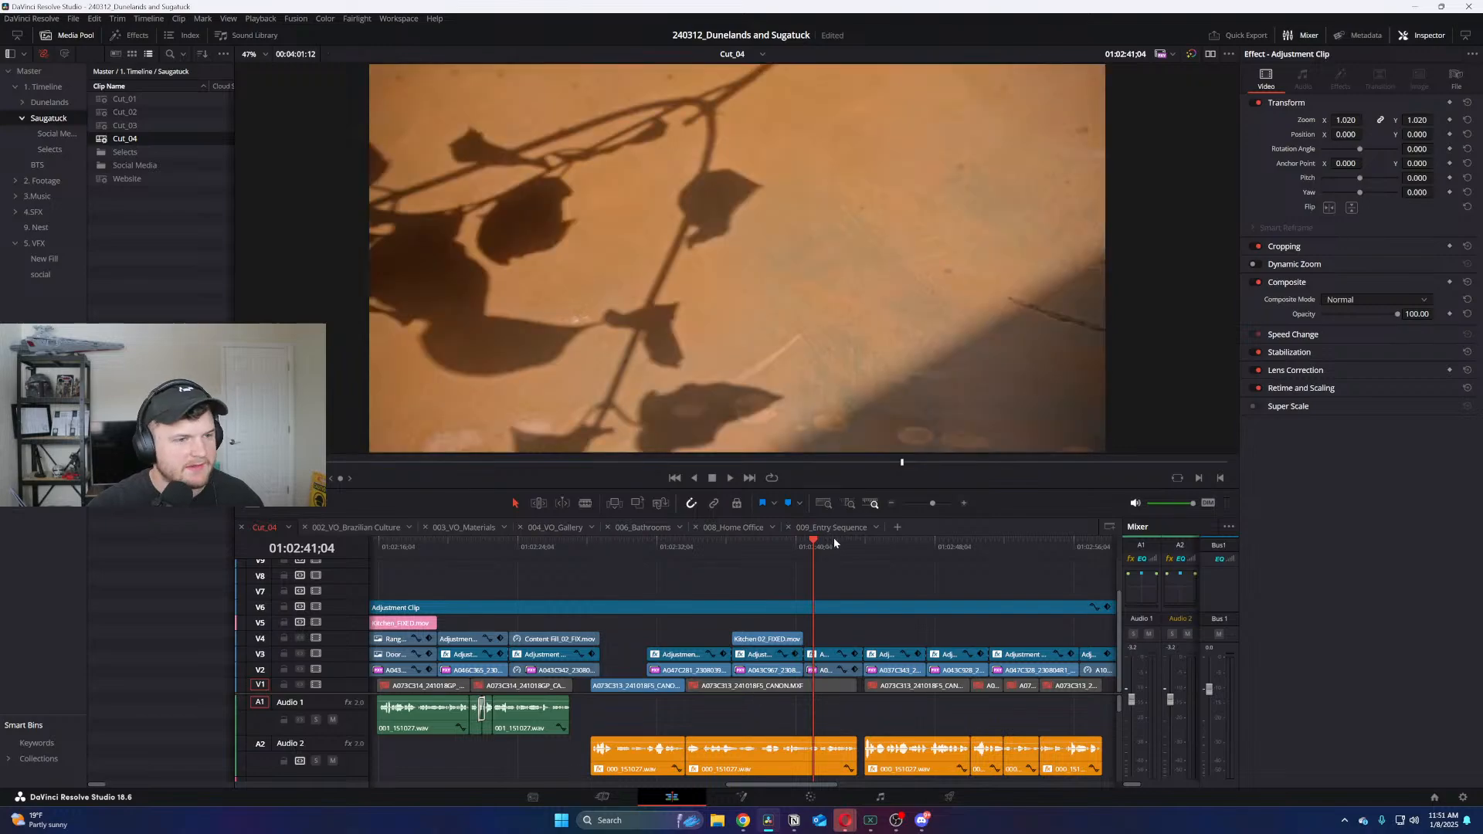
pyautogui.click(882, 541)
pyautogui.click(897, 541)
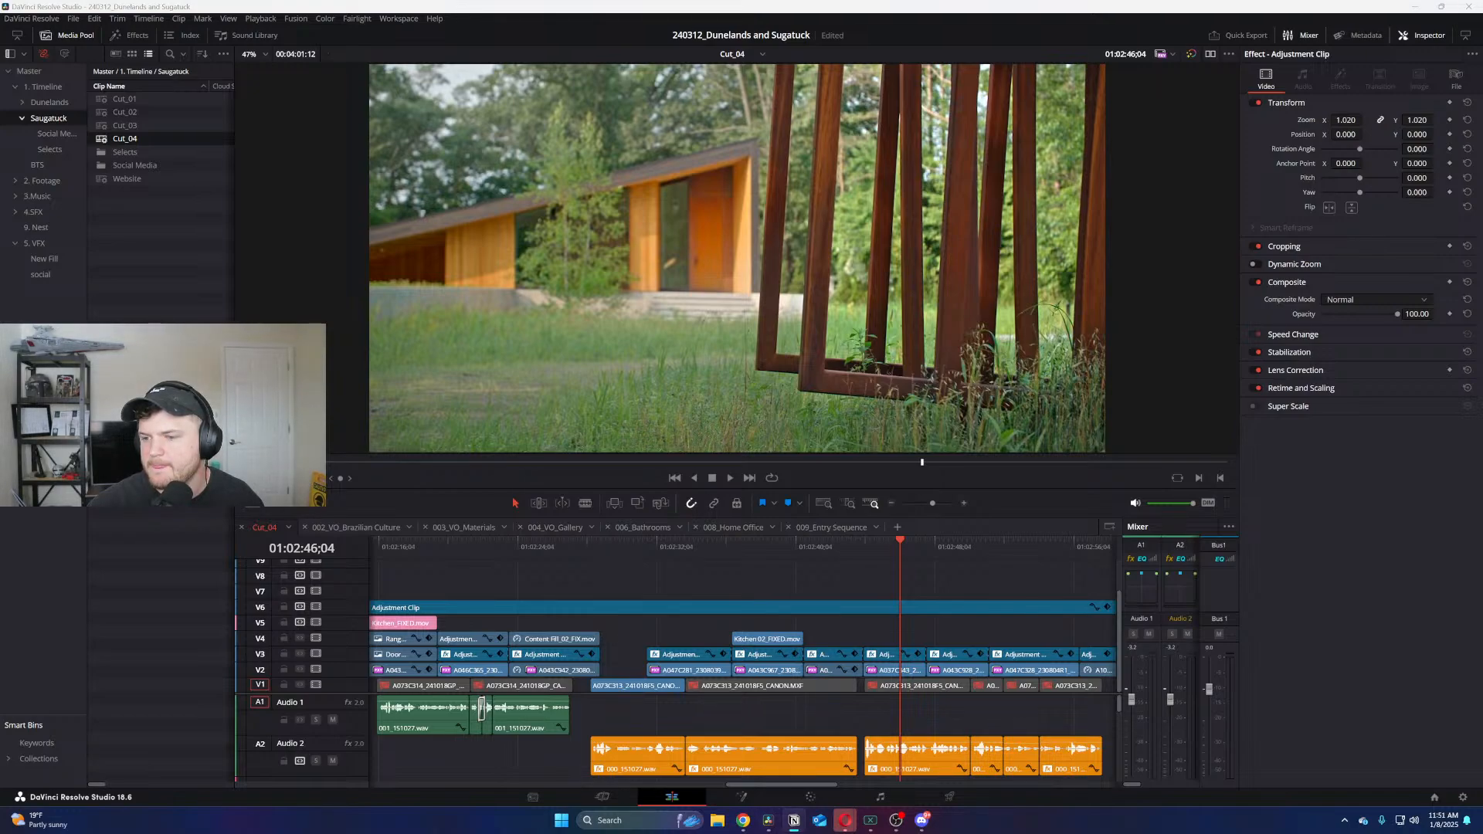
pyautogui.scroll(-3, 924, 564)
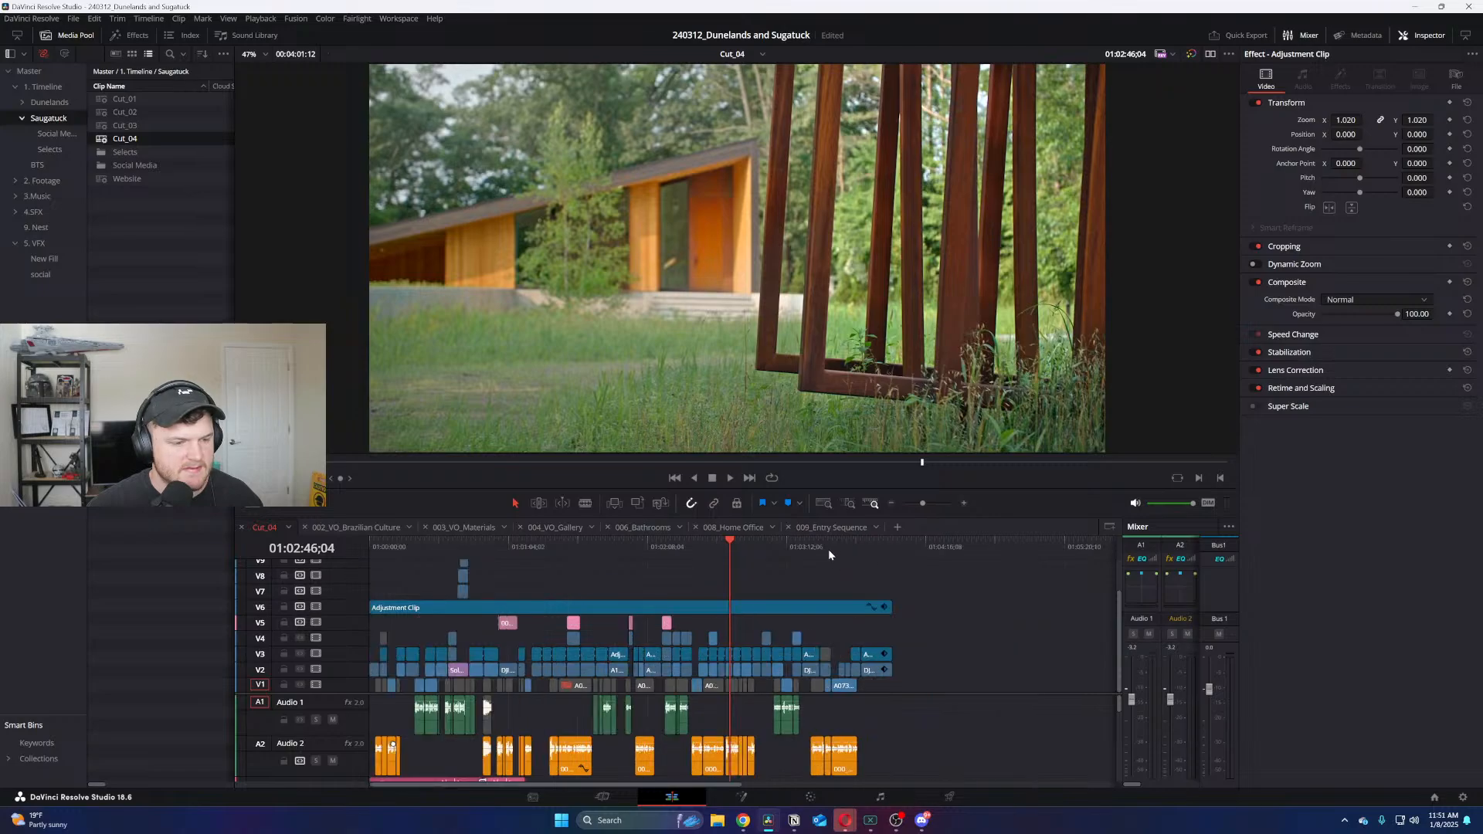
# Scrub the end of the Cut_04 timeline for the dusk pool shot and play it from about 01:03:27
pyautogui.click(856, 542)
pyautogui.scroll(2, 809, 545)
pyautogui.scroll(2, 810, 550)
pyautogui.click(585, 559)
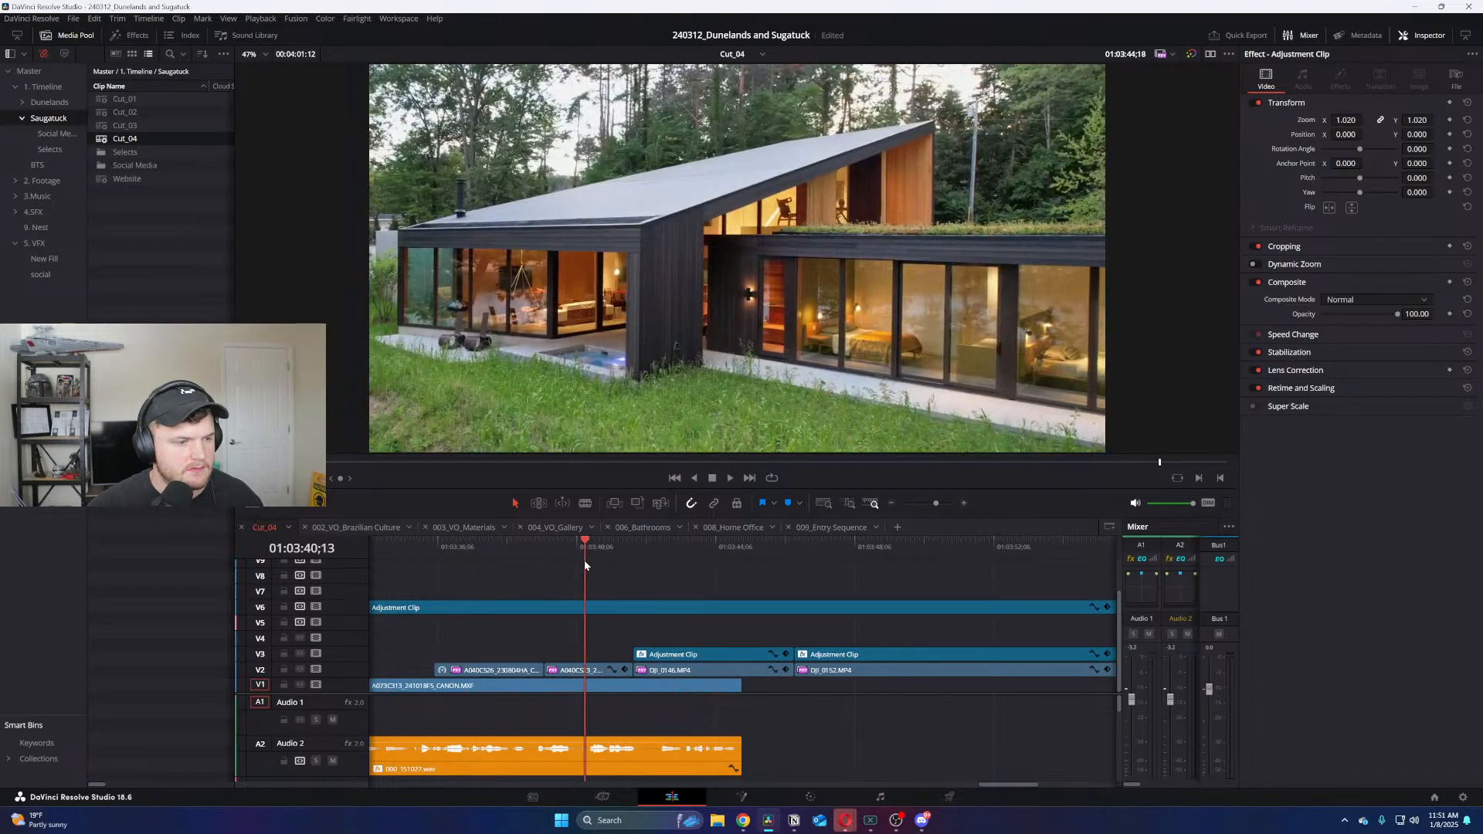
pyautogui.click(526, 559)
pyautogui.click(507, 559)
pyautogui.click(761, 548)
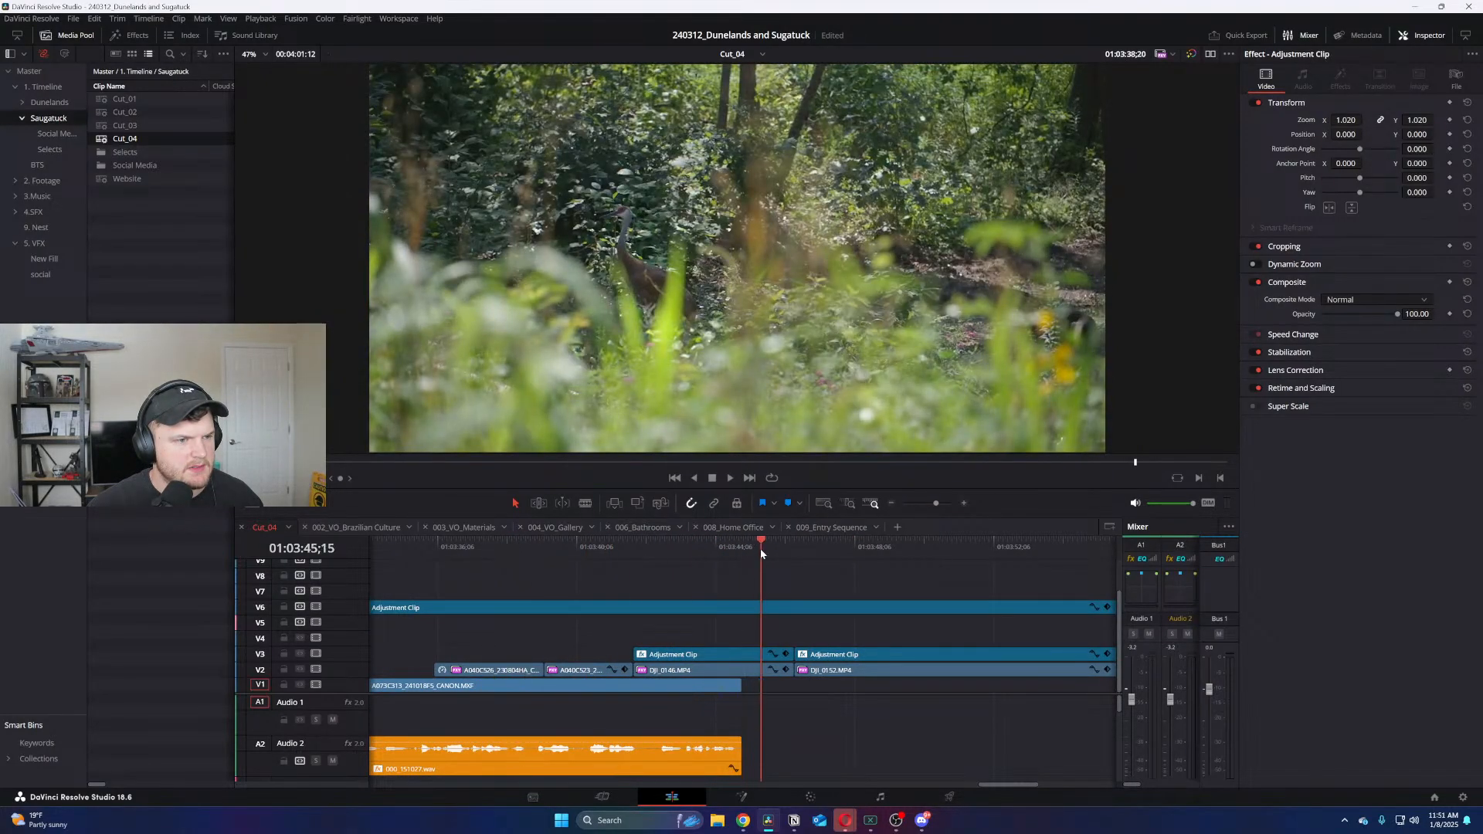
pyautogui.scroll(-1, 760, 548)
pyautogui.scroll(-1, 749, 540)
pyautogui.moveTo(750, 539); pyautogui.dragTo(593, 555)
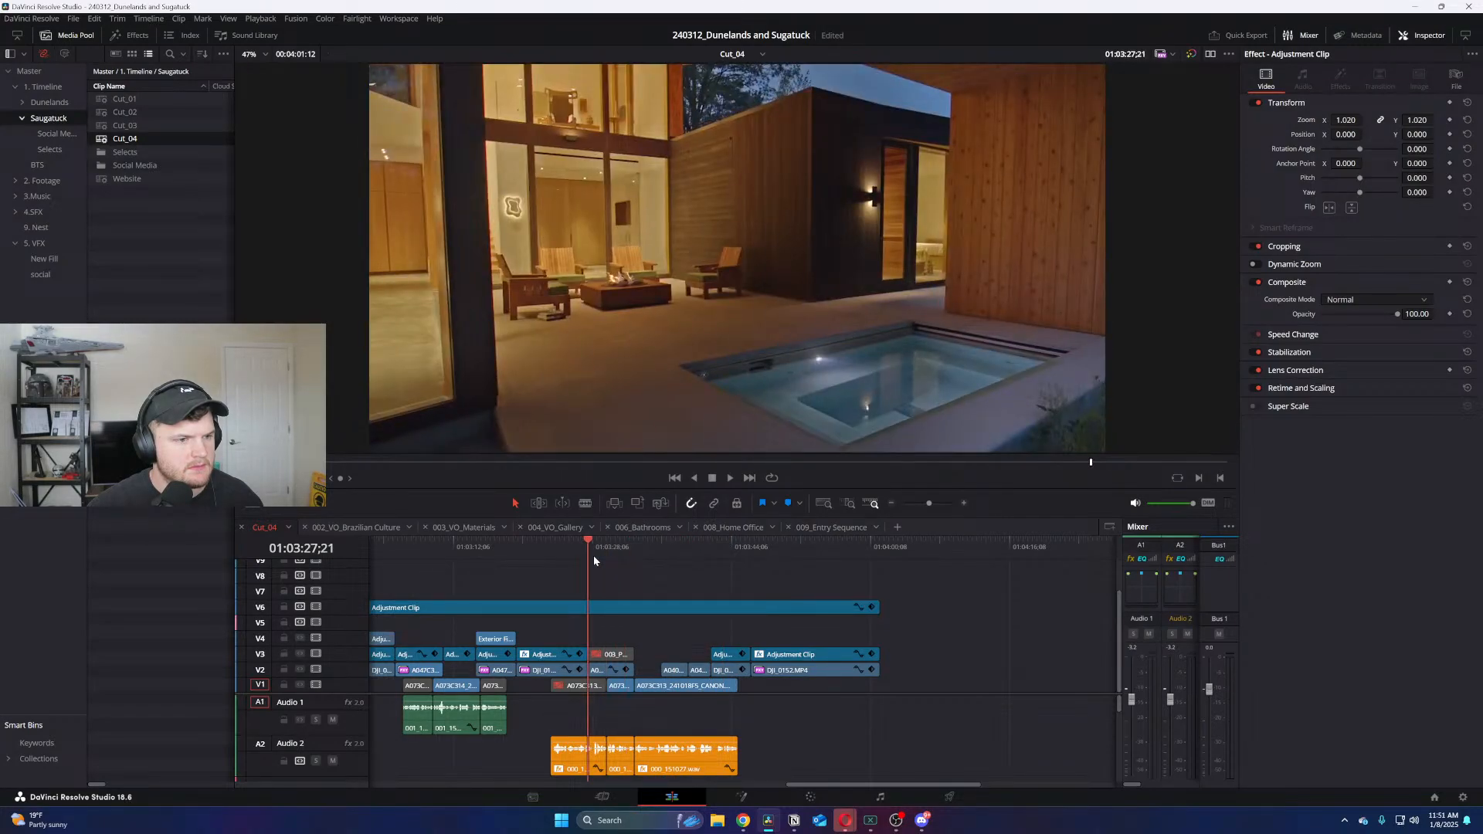
pyautogui.scroll(2, 594, 555)
pyautogui.press('space')
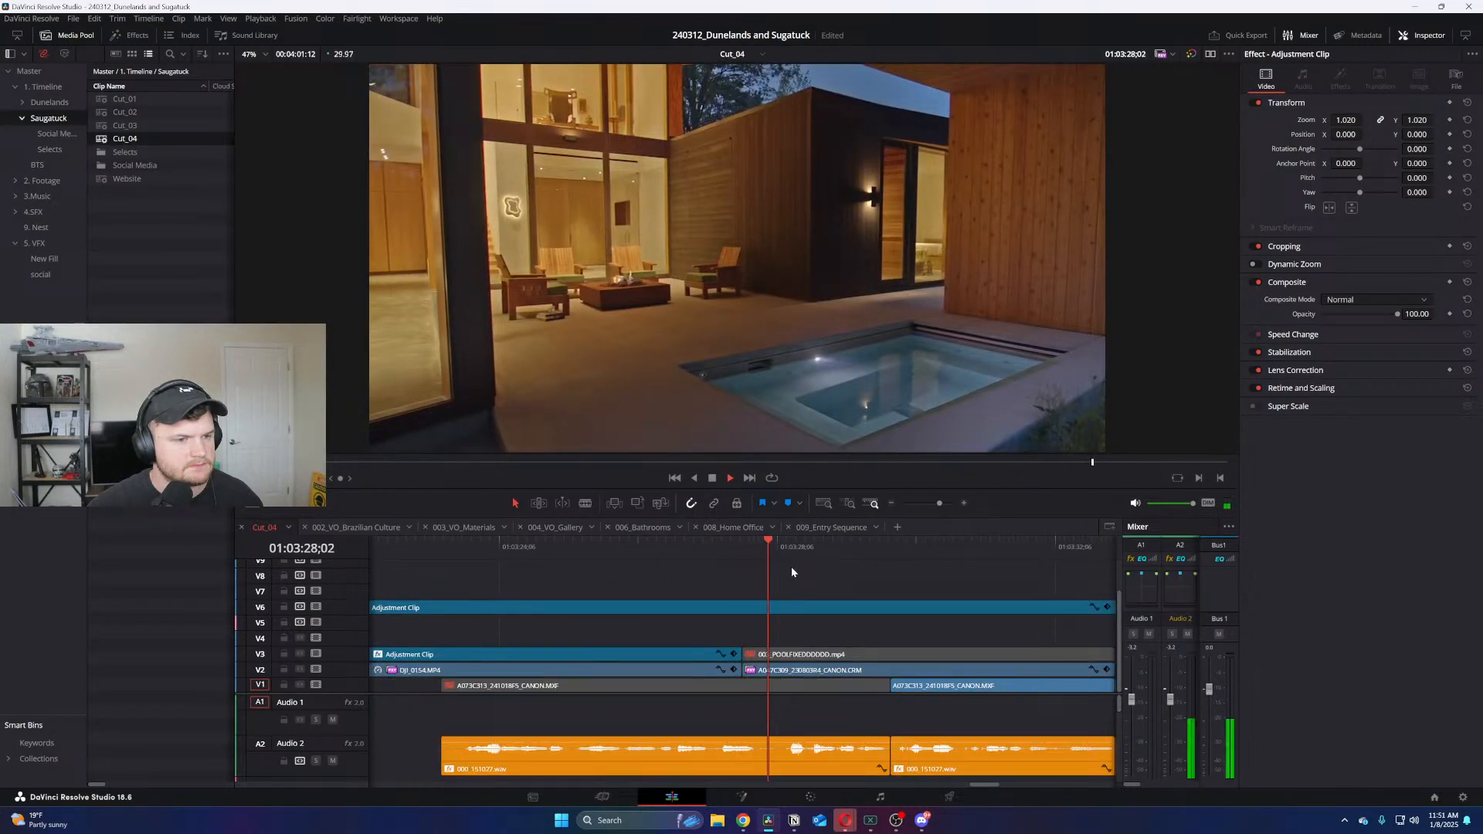
pyautogui.press('space')
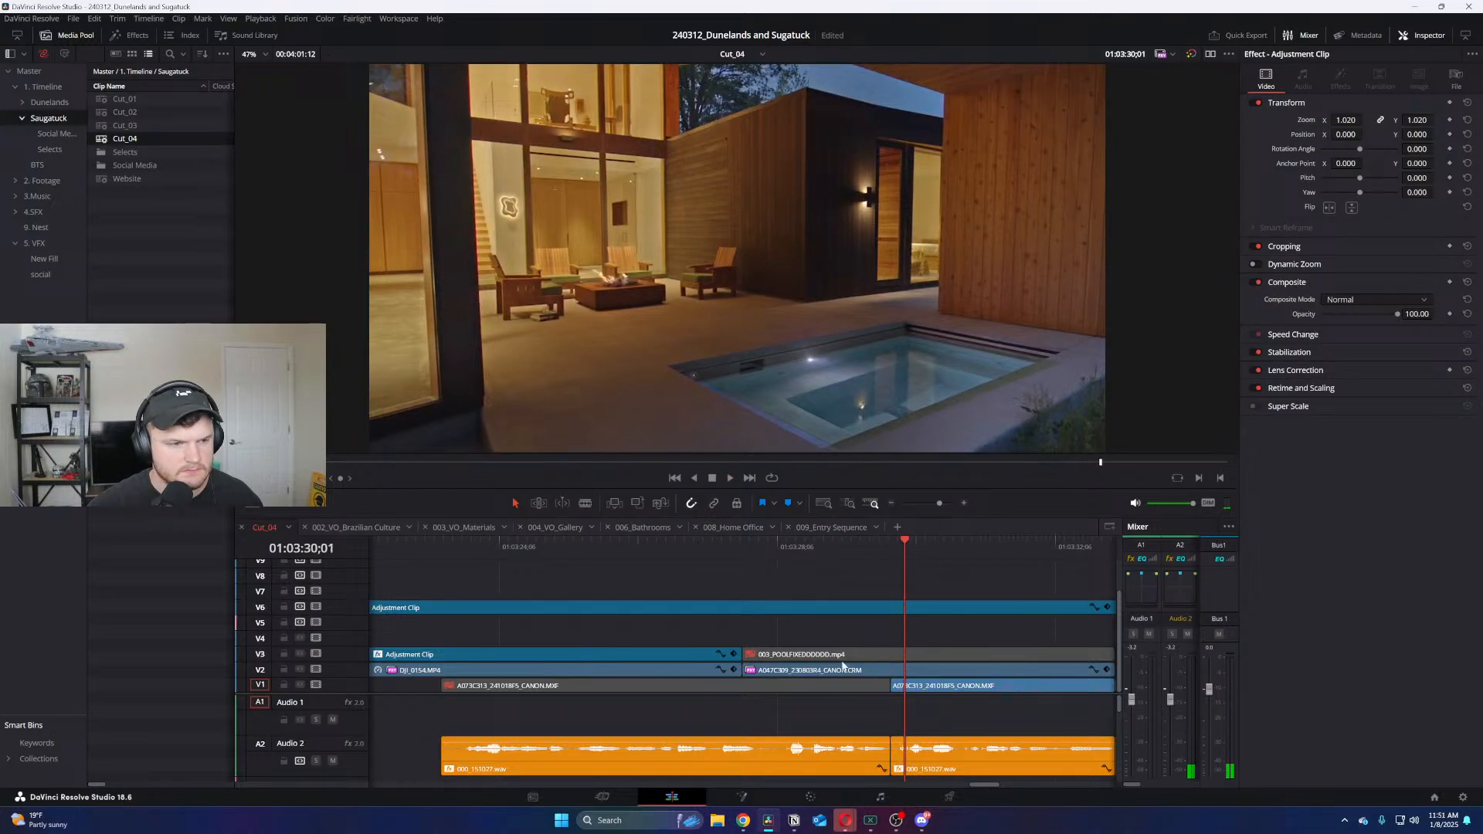
# Switch to the Color page and select the pool shot's Canon RAW clip, number 96
pyautogui.click(811, 797)
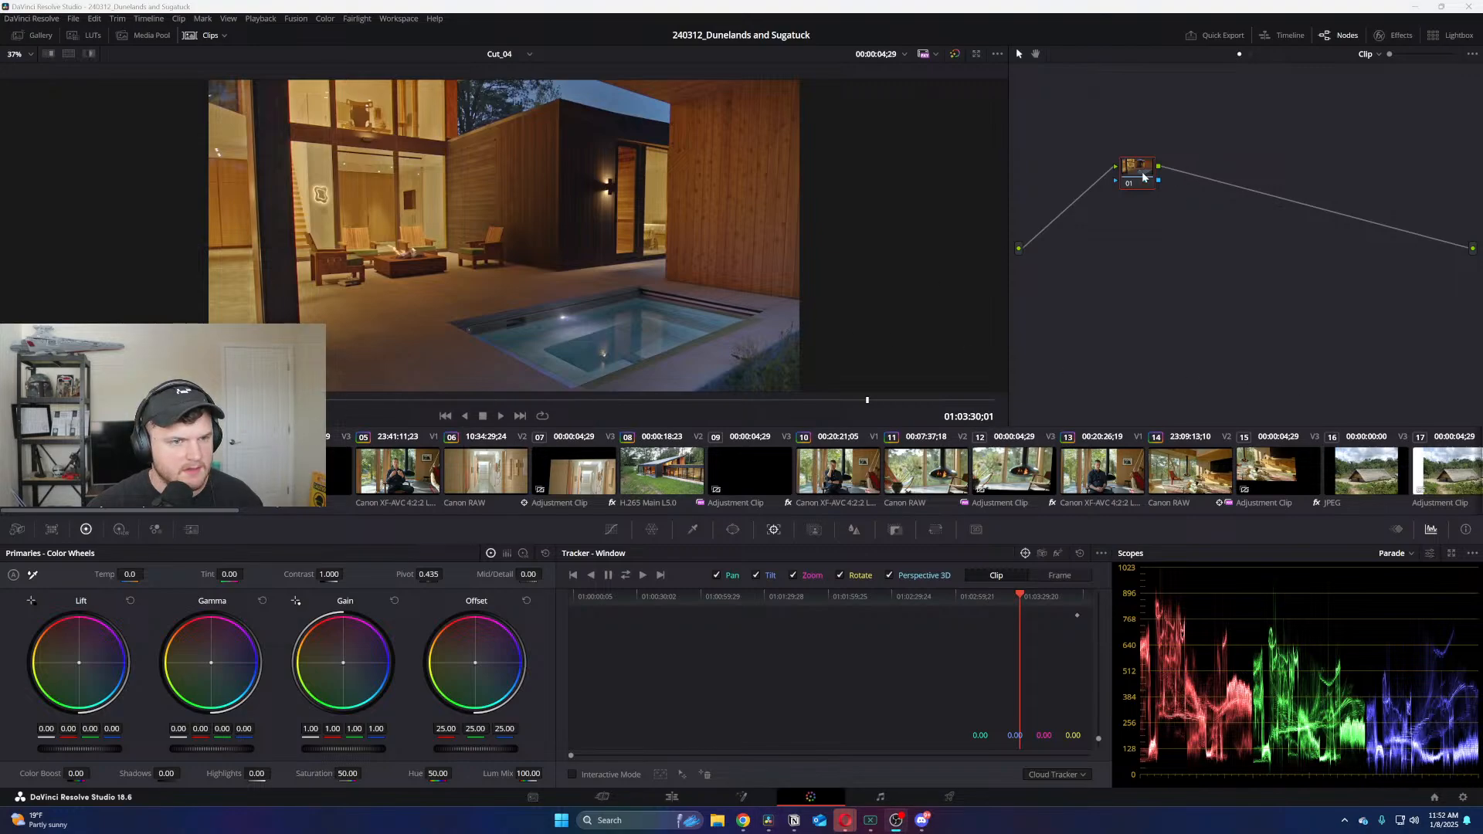
pyautogui.press('Up')
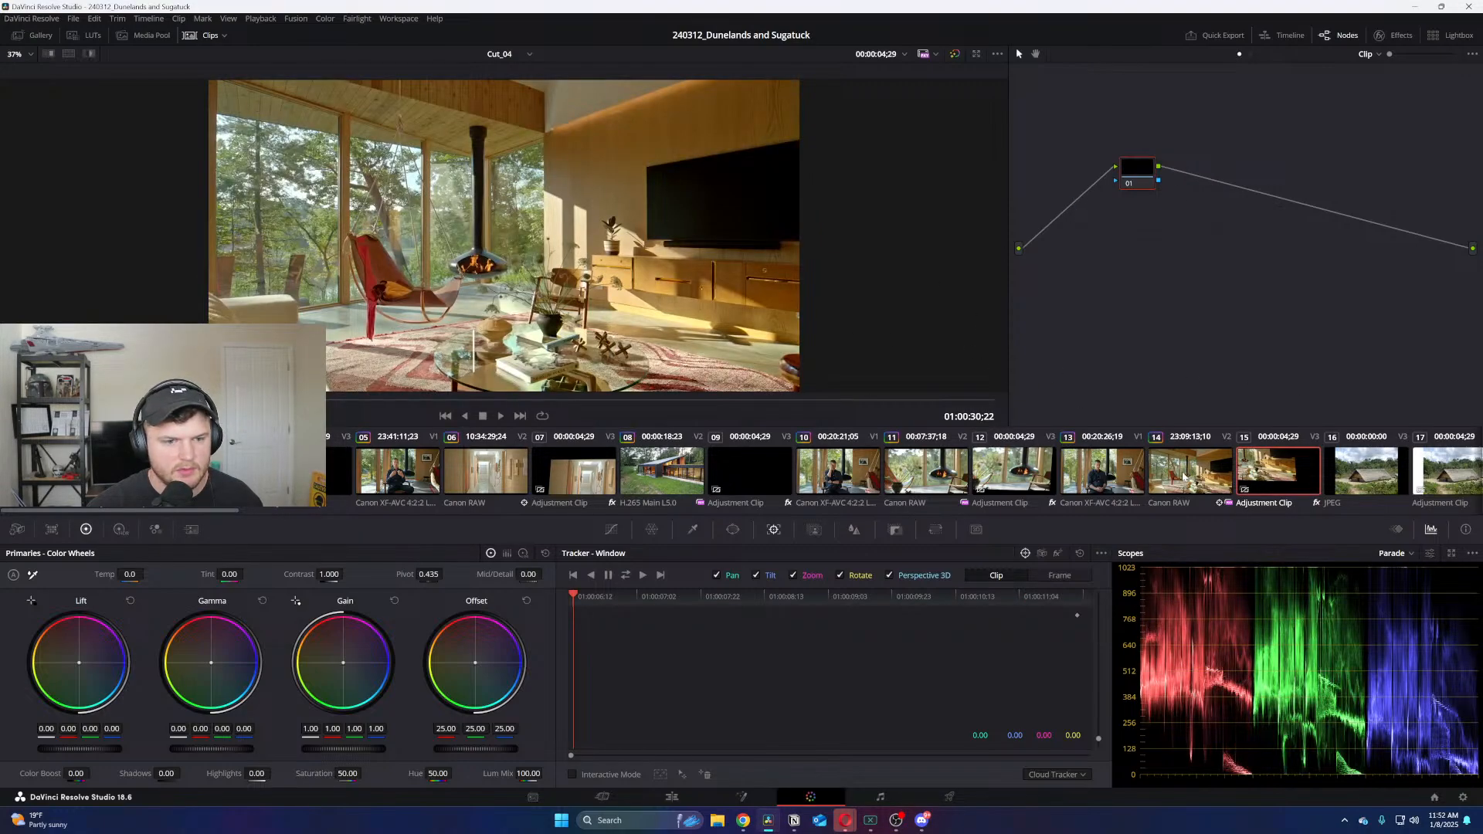
pyautogui.click(1284, 472)
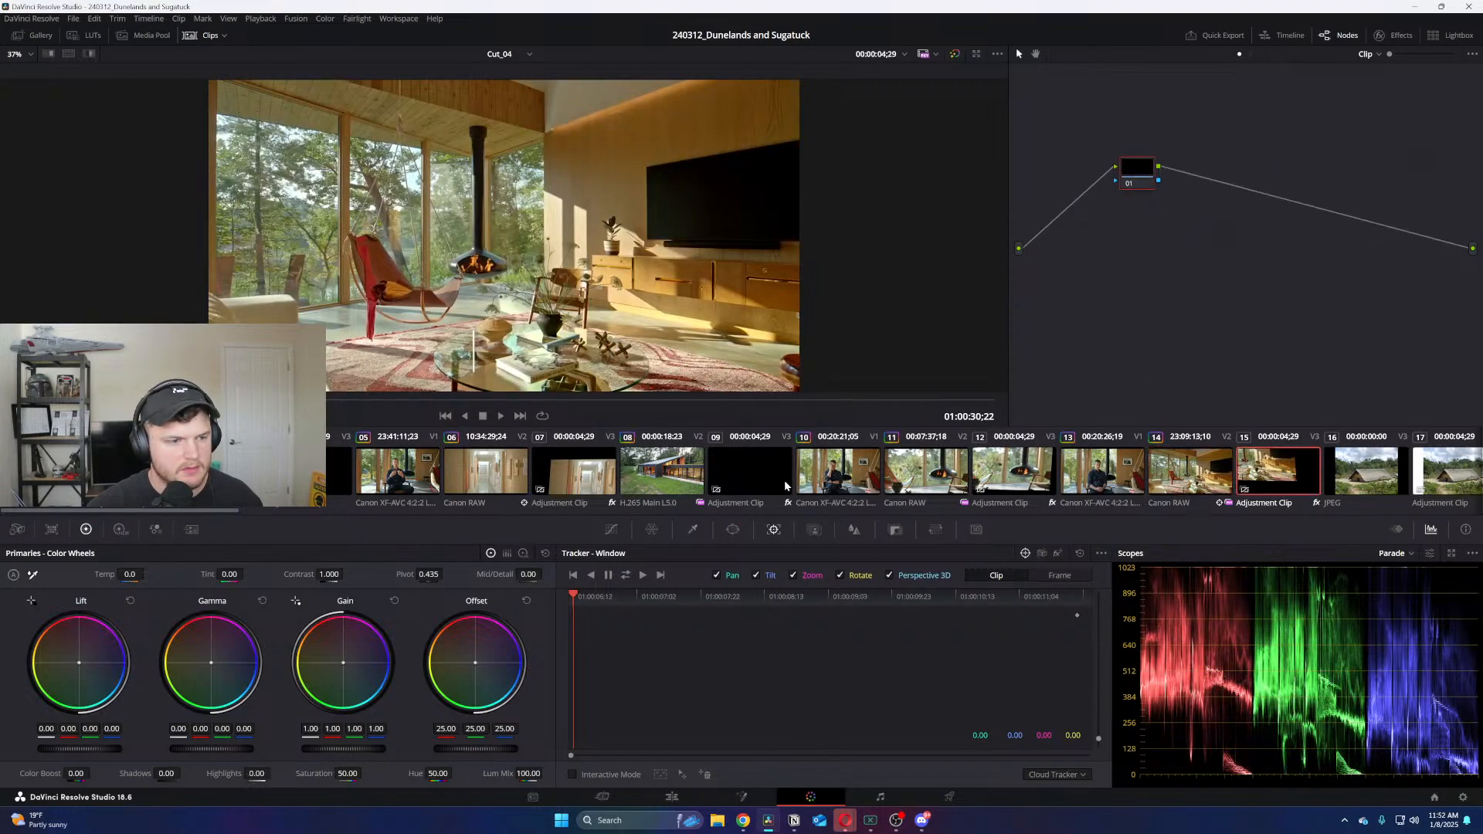
pyautogui.click(738, 474)
pyautogui.scroll(-3, 1149, 473)
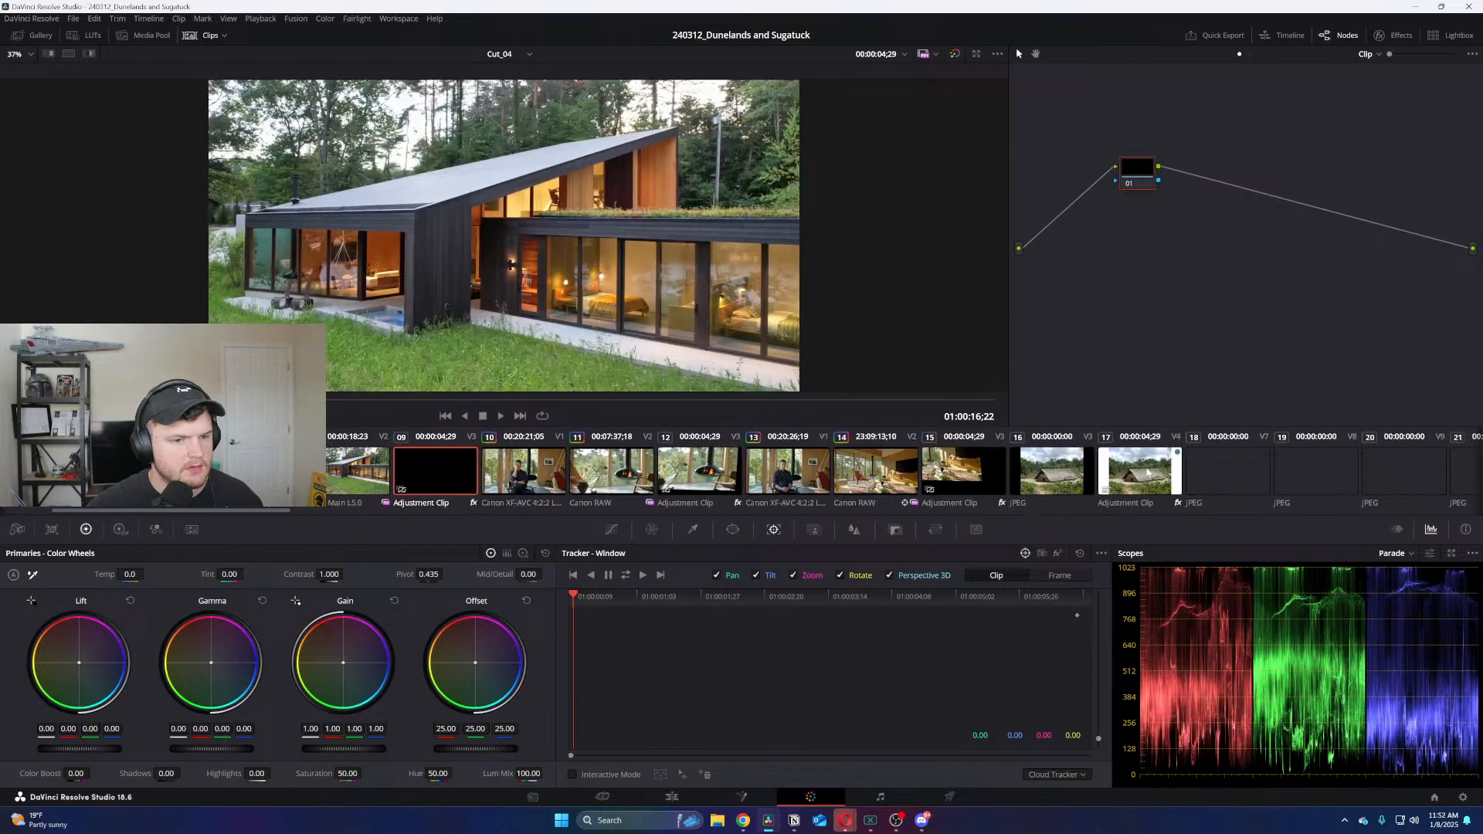
pyautogui.scroll(-14, 1149, 473)
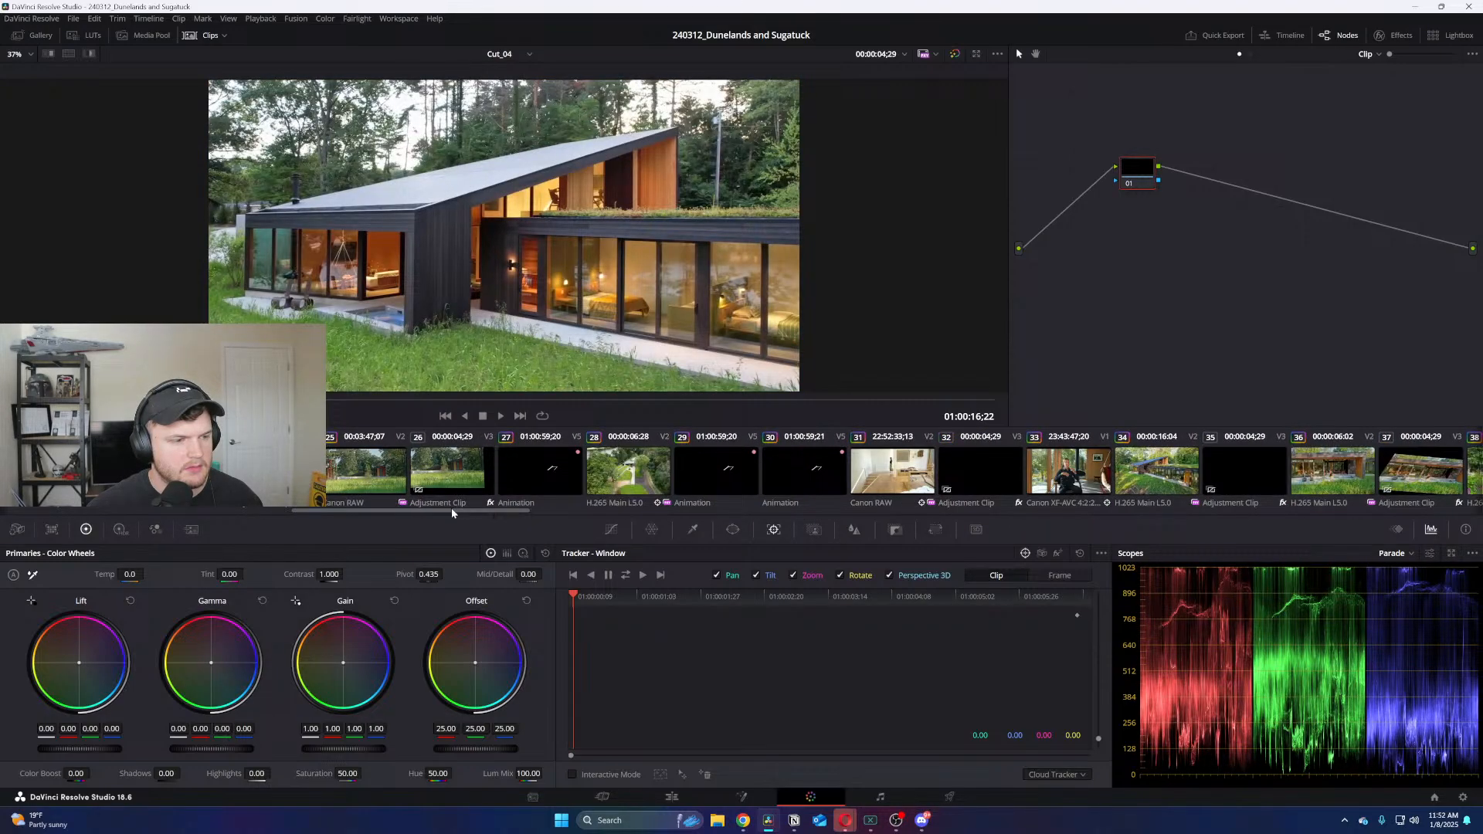
pyautogui.moveTo(453, 513); pyautogui.dragTo(1439, 516)
pyautogui.click(1158, 483)
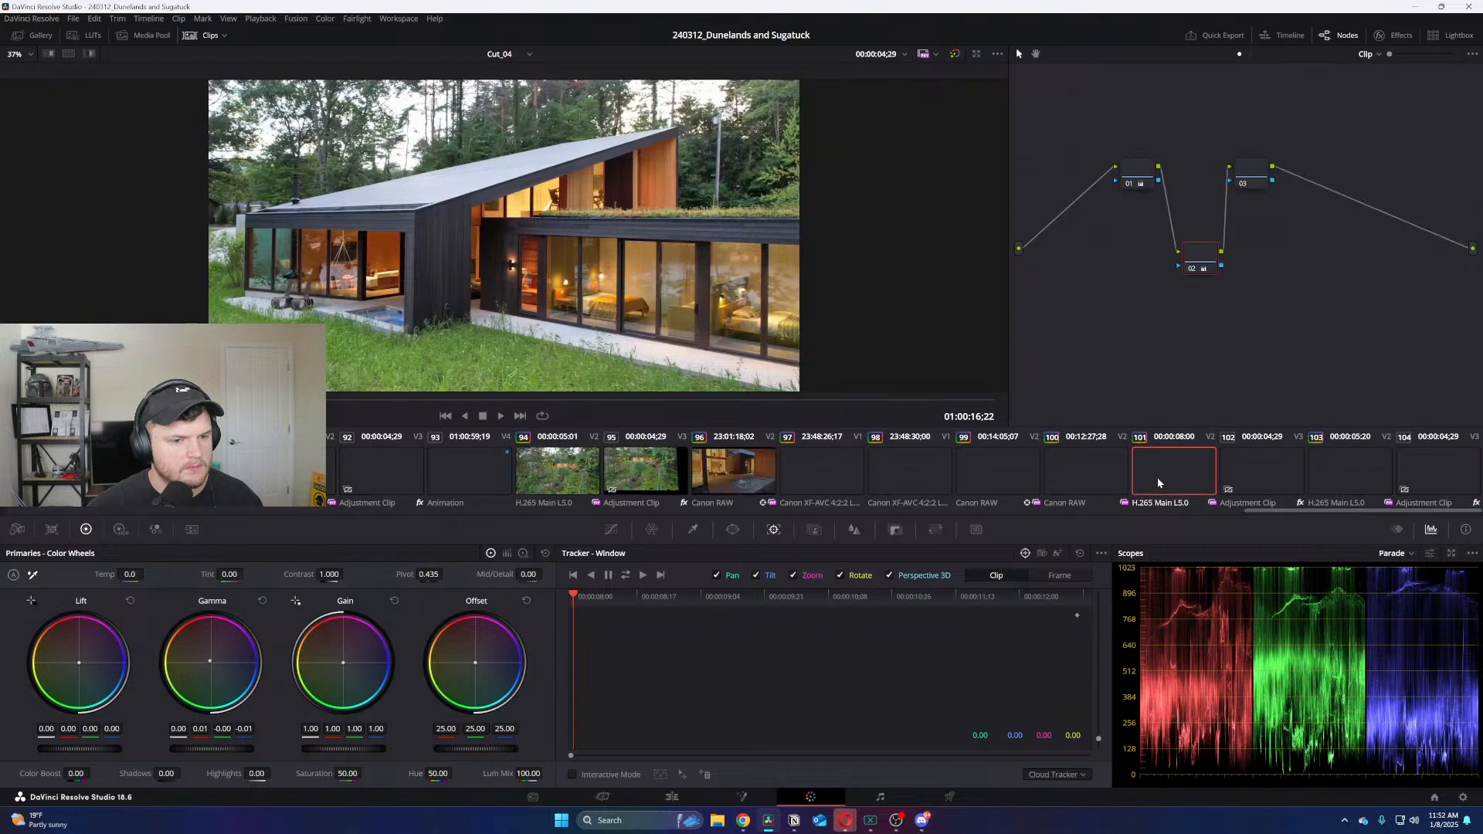
pyautogui.click(1072, 477)
pyautogui.click(734, 473)
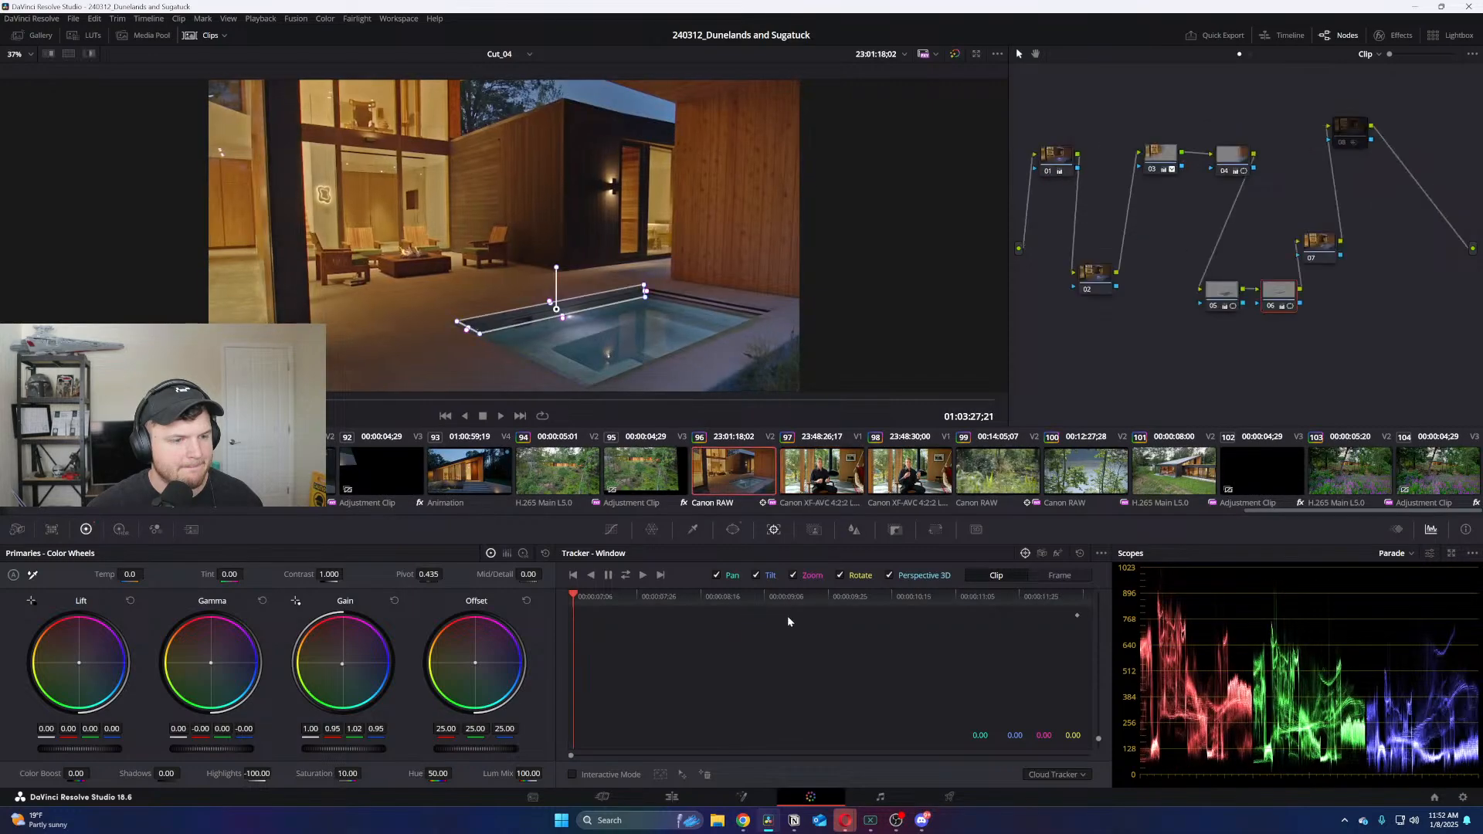
# Track the pool window on node 05 forward to the end of the clip and scrub through the track to check it
pyautogui.click(1223, 292)
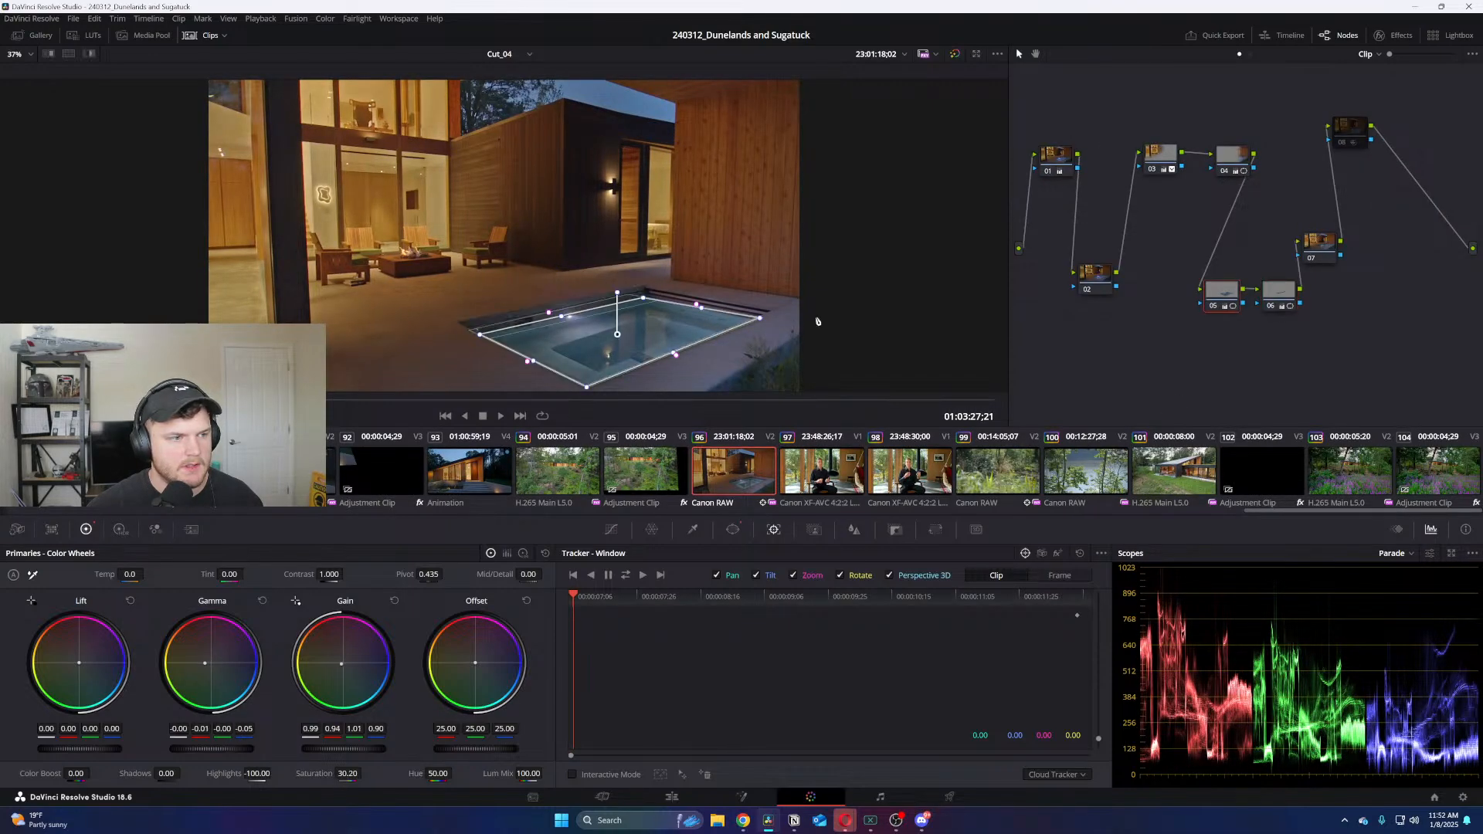
pyautogui.scroll(3, 607, 302)
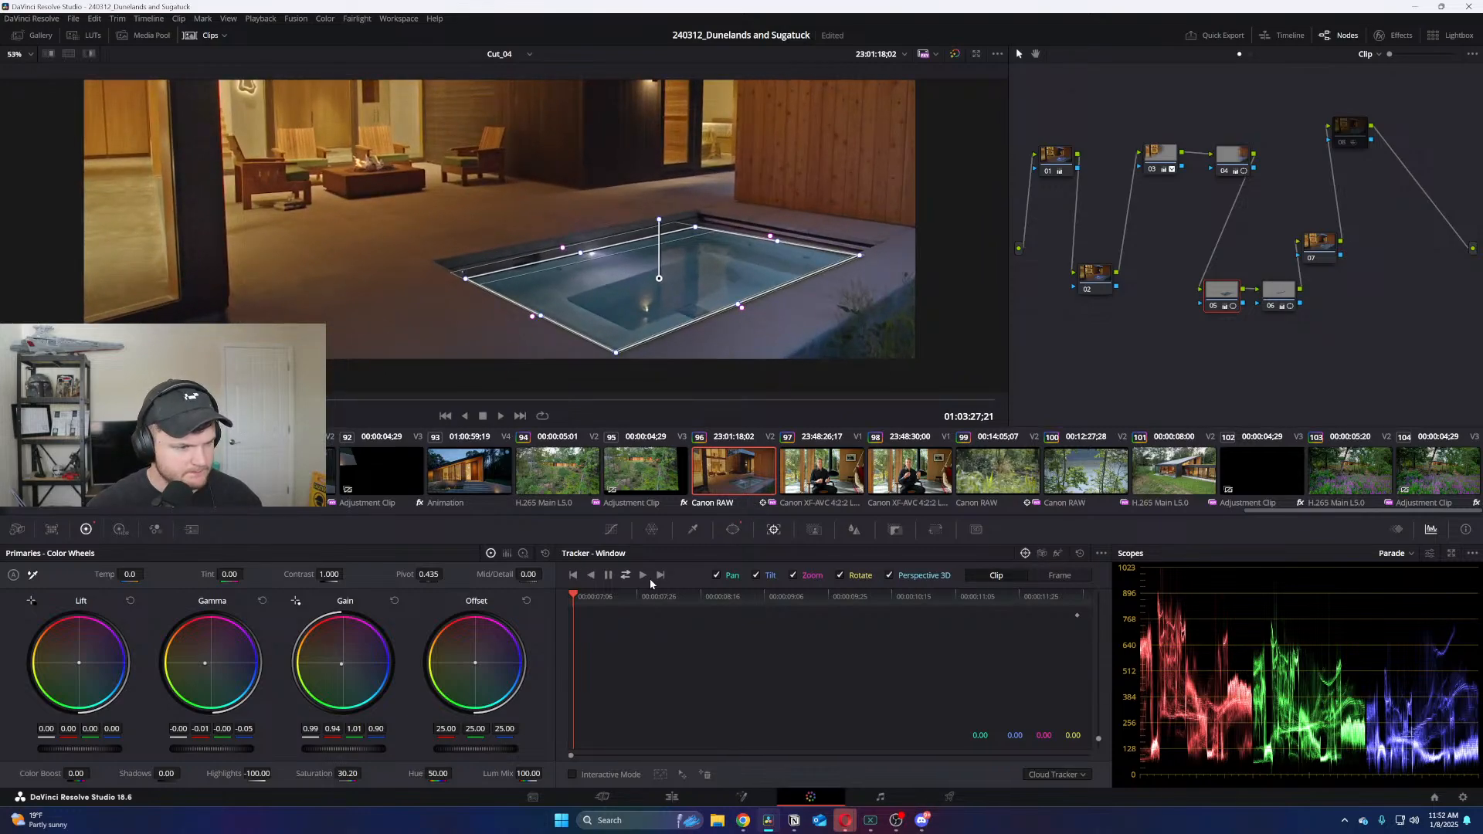
pyautogui.click(644, 576)
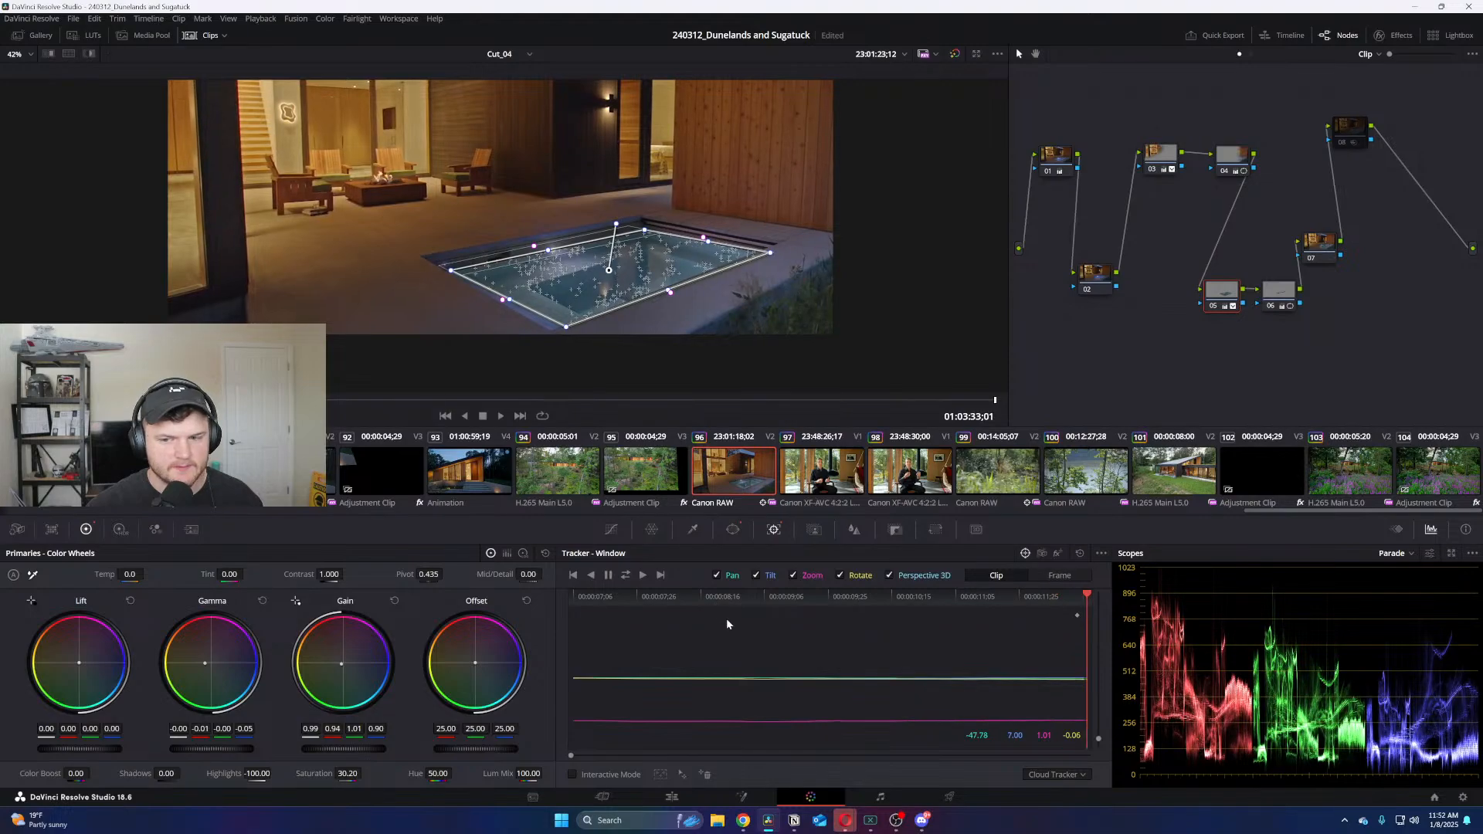
pyautogui.click(675, 599)
pyautogui.moveTo(573, 598); pyautogui.dragTo(1082, 601)
# Set the tracker to Frame mode and move the pool window's edge and corner points onto the waterline at the last frame
pyautogui.click(1060, 576)
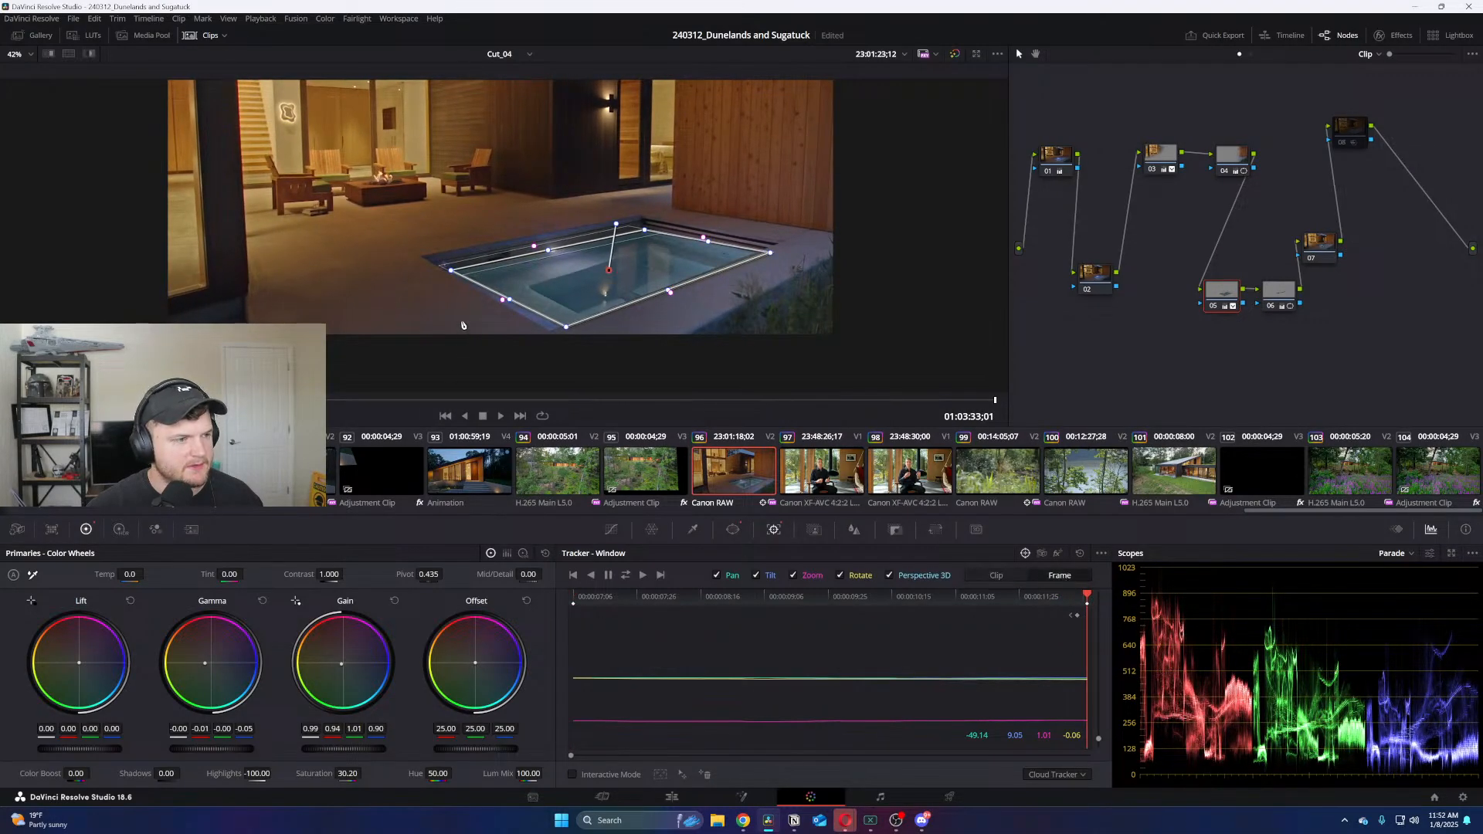
pyautogui.scroll(2, 672, 232)
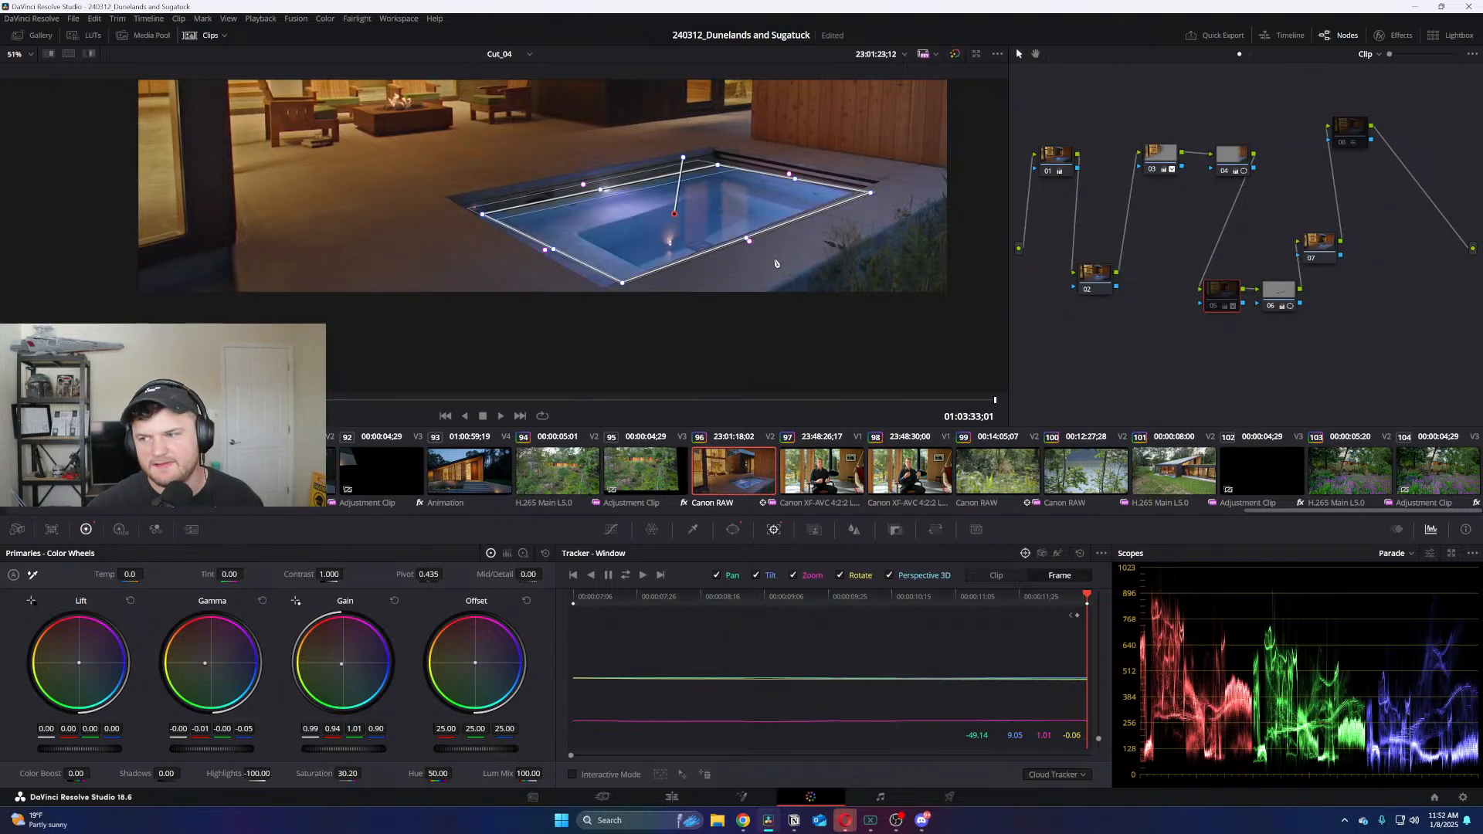
pyautogui.scroll(5, 585, 267)
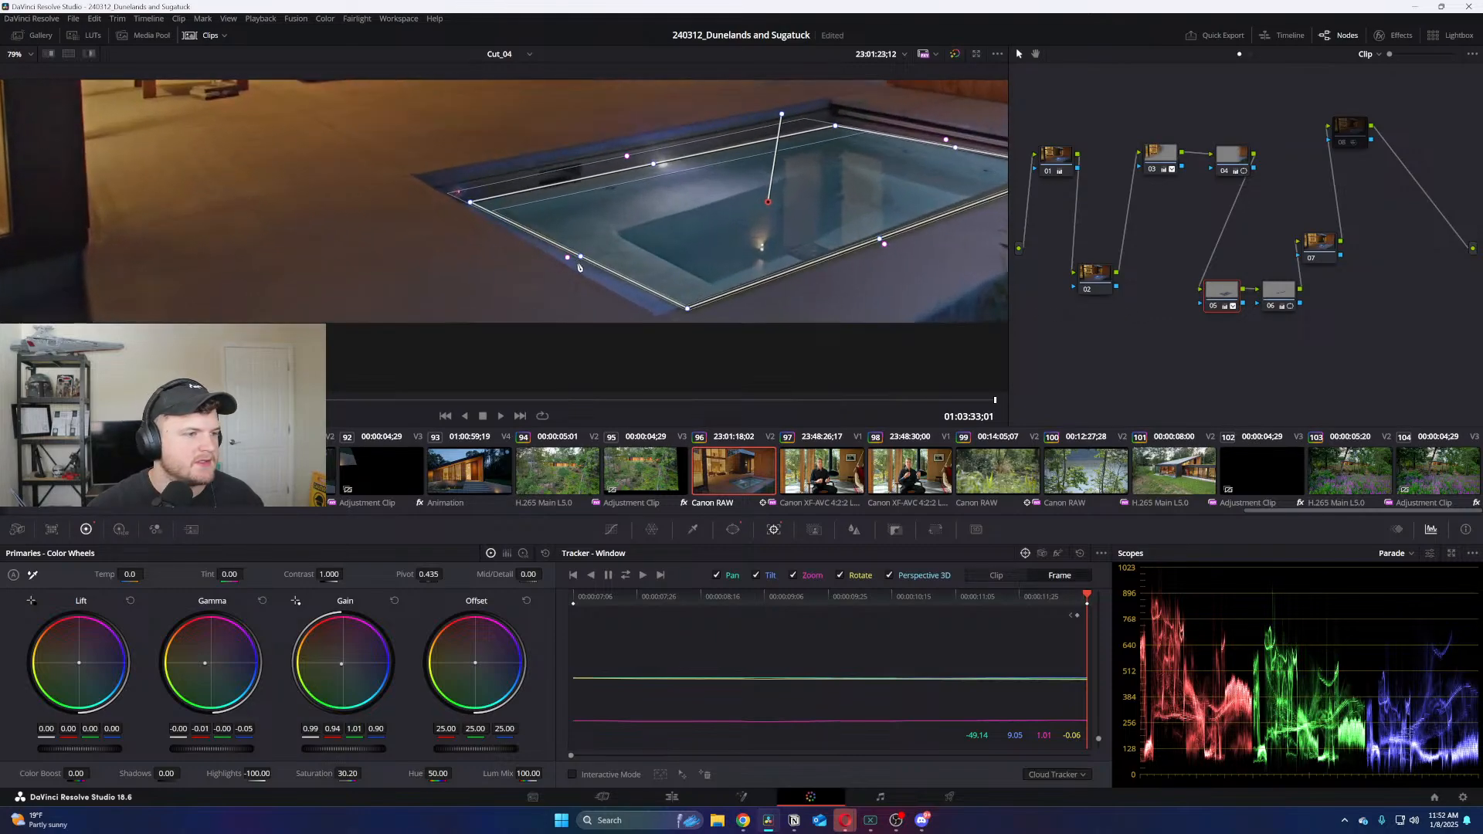
pyautogui.moveTo(579, 257); pyautogui.dragTo(580, 263)
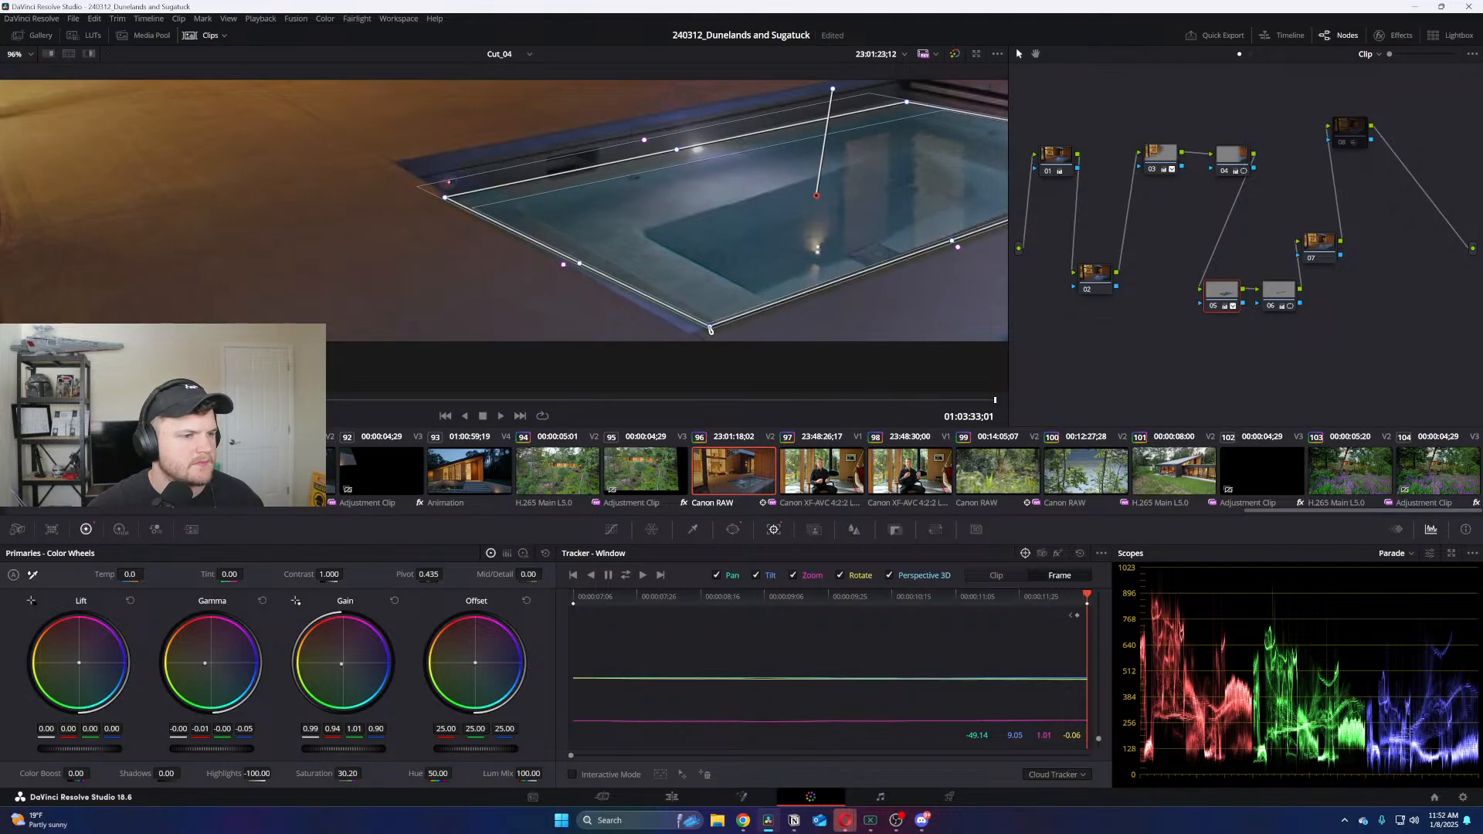
pyautogui.moveTo(711, 330); pyautogui.dragTo(692, 336)
pyautogui.scroll(5, 697, 333)
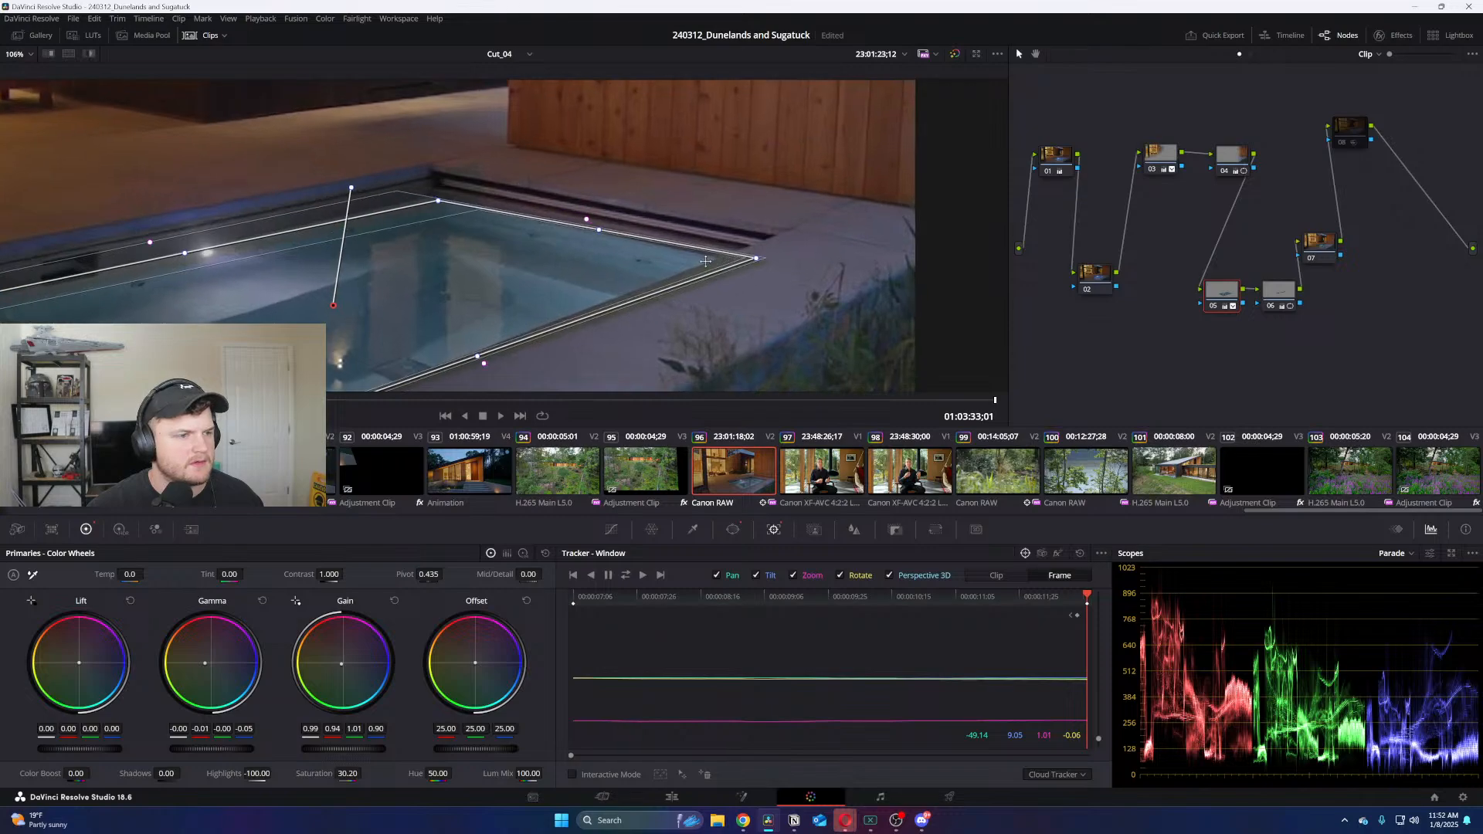
pyautogui.moveTo(934, 274); pyautogui.dragTo(878, 269)
# Refine the pool window's far and near corner points to fit the pool edge at the clip's last frame
pyautogui.moveTo(119, 264); pyautogui.dragTo(598, 224)
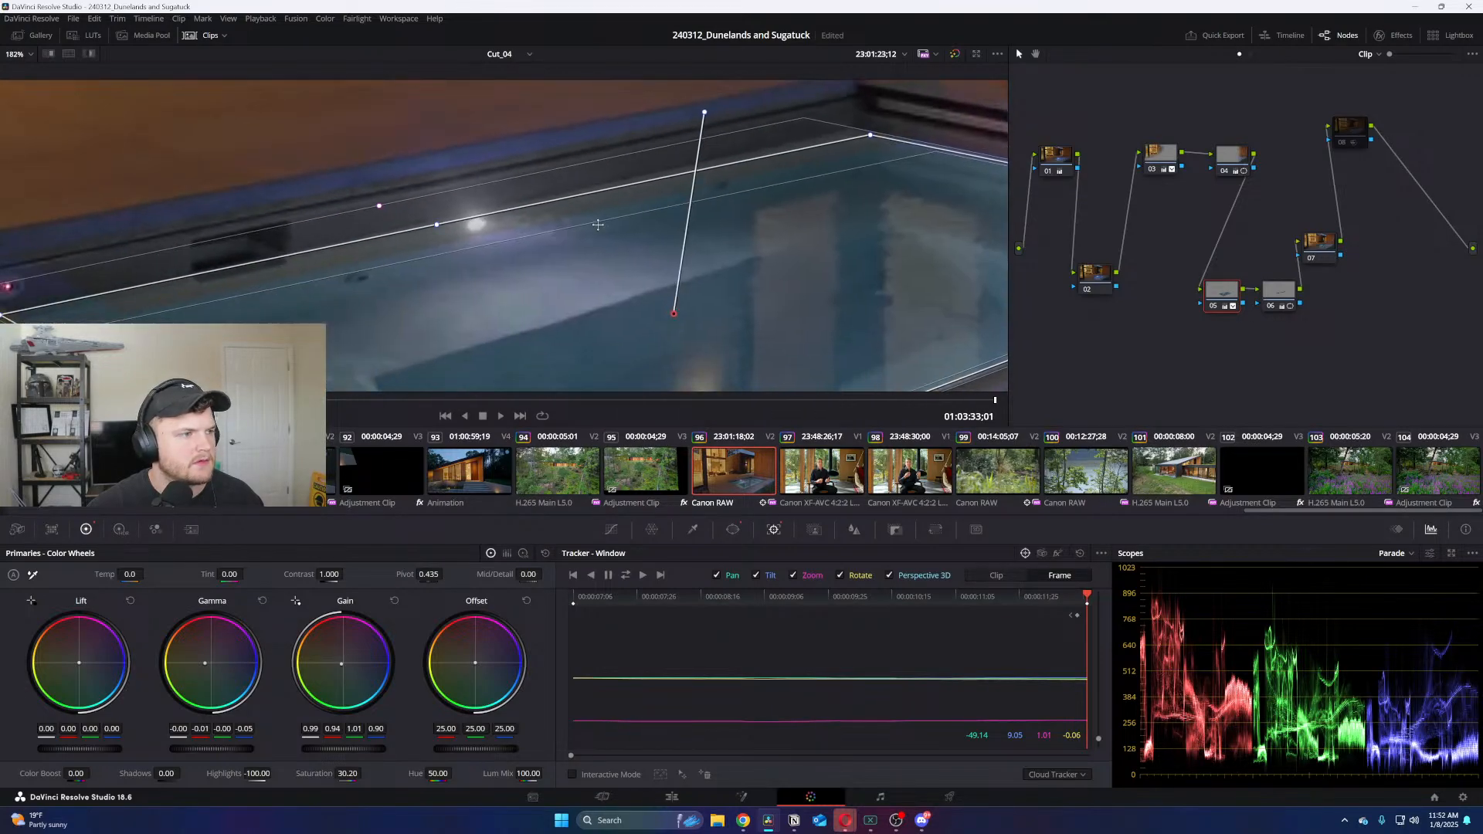
pyautogui.moveTo(867, 135)
pyautogui.mouseDown()
pyautogui.moveTo(843, 293)
pyautogui.moveTo(853, 130)
pyautogui.mouseUp()
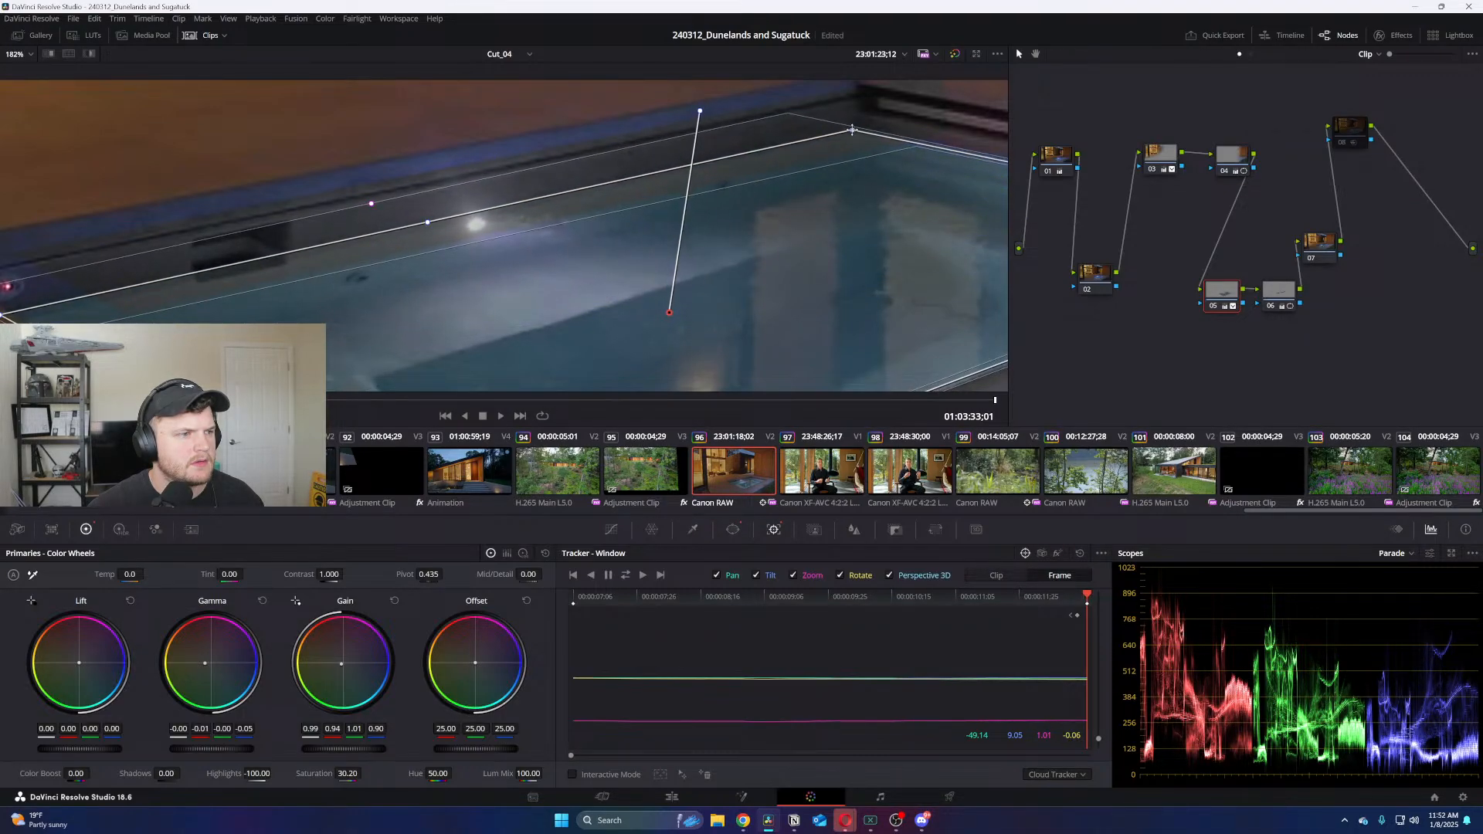
pyautogui.scroll(-4, 765, 292)
pyautogui.scroll(4, 688, 344)
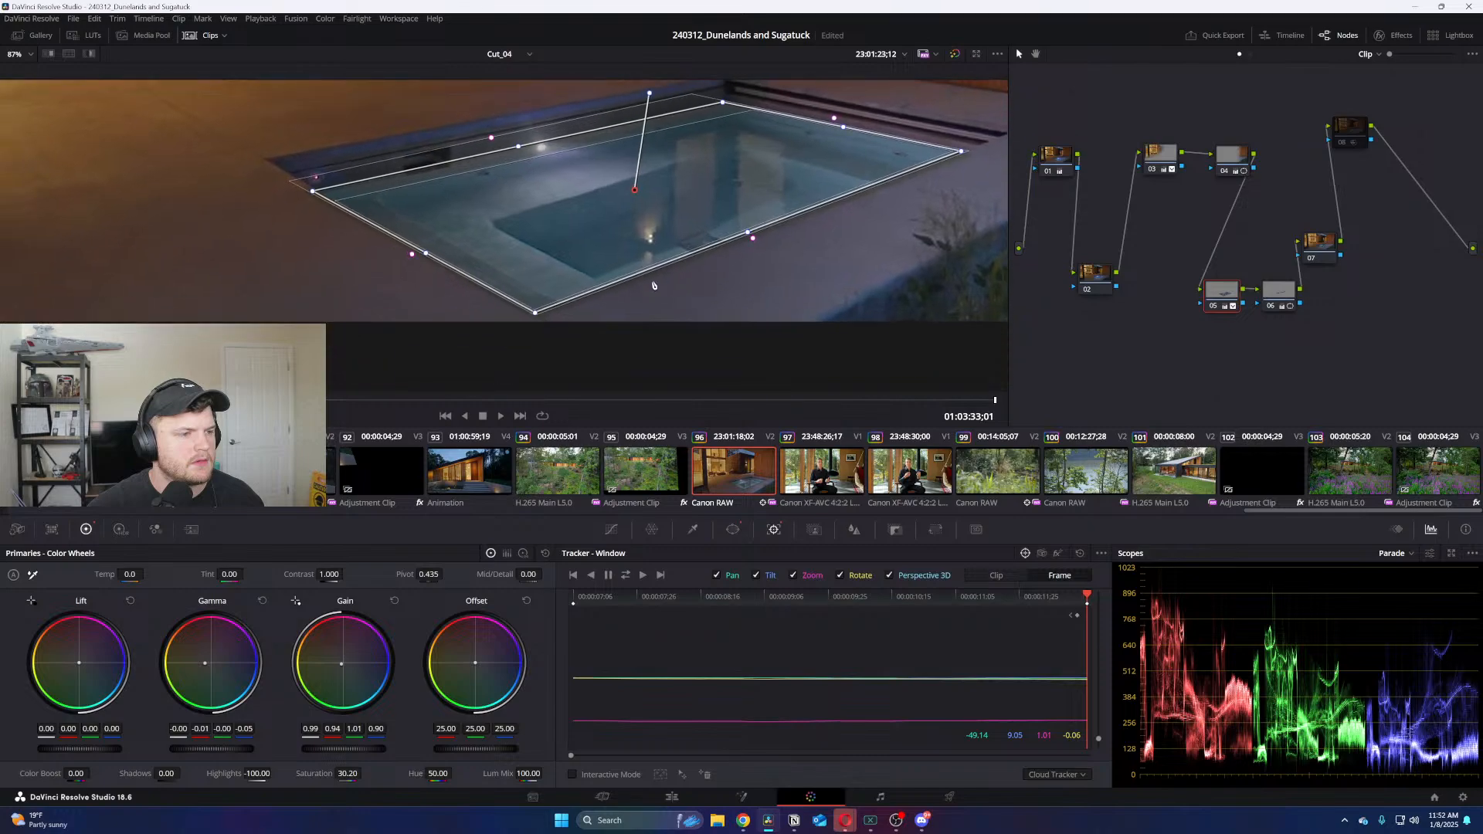
pyautogui.scroll(2, 963, 262)
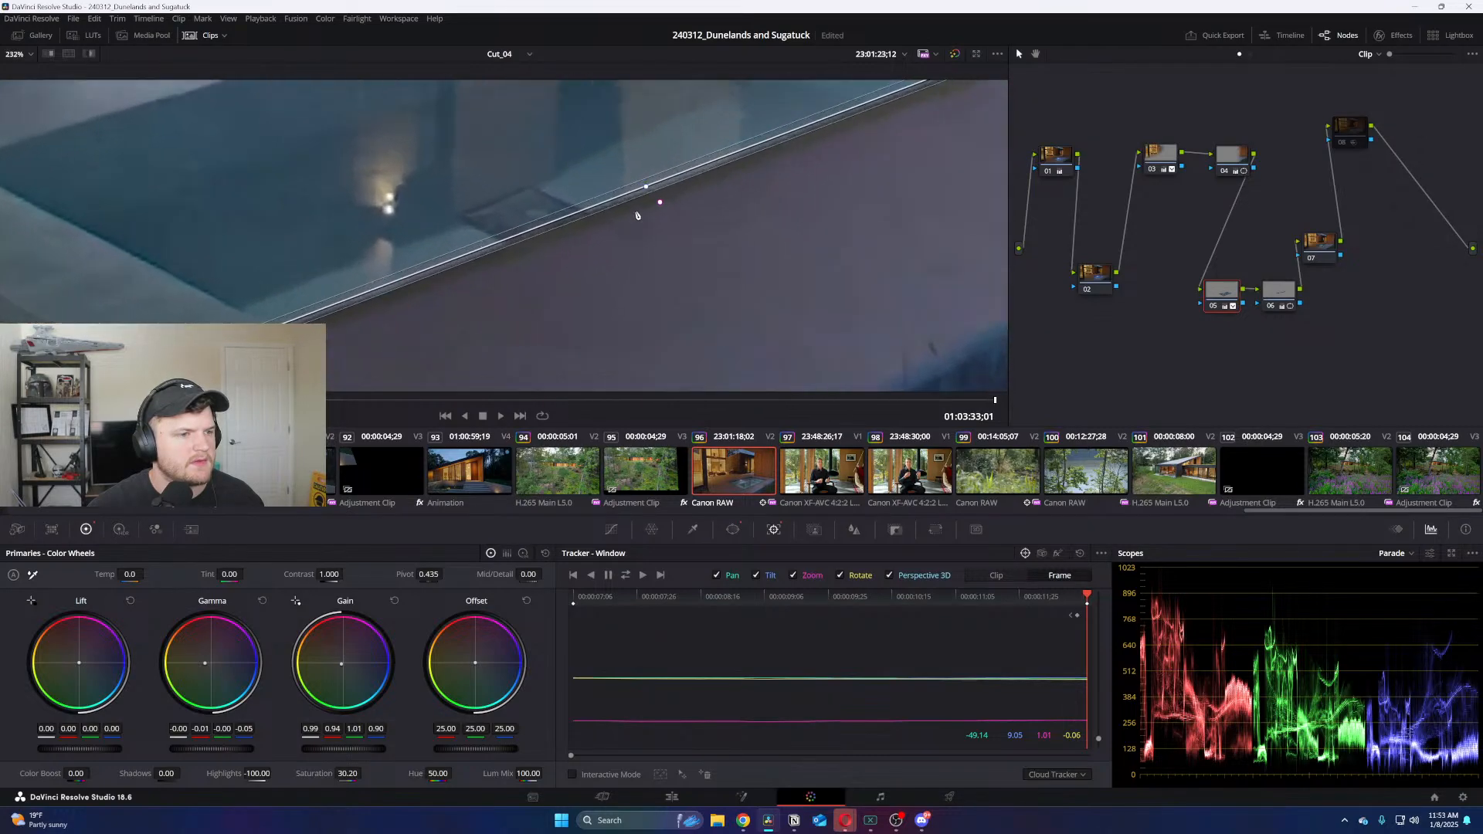
pyautogui.moveTo(663, 197); pyautogui.dragTo(586, 146)
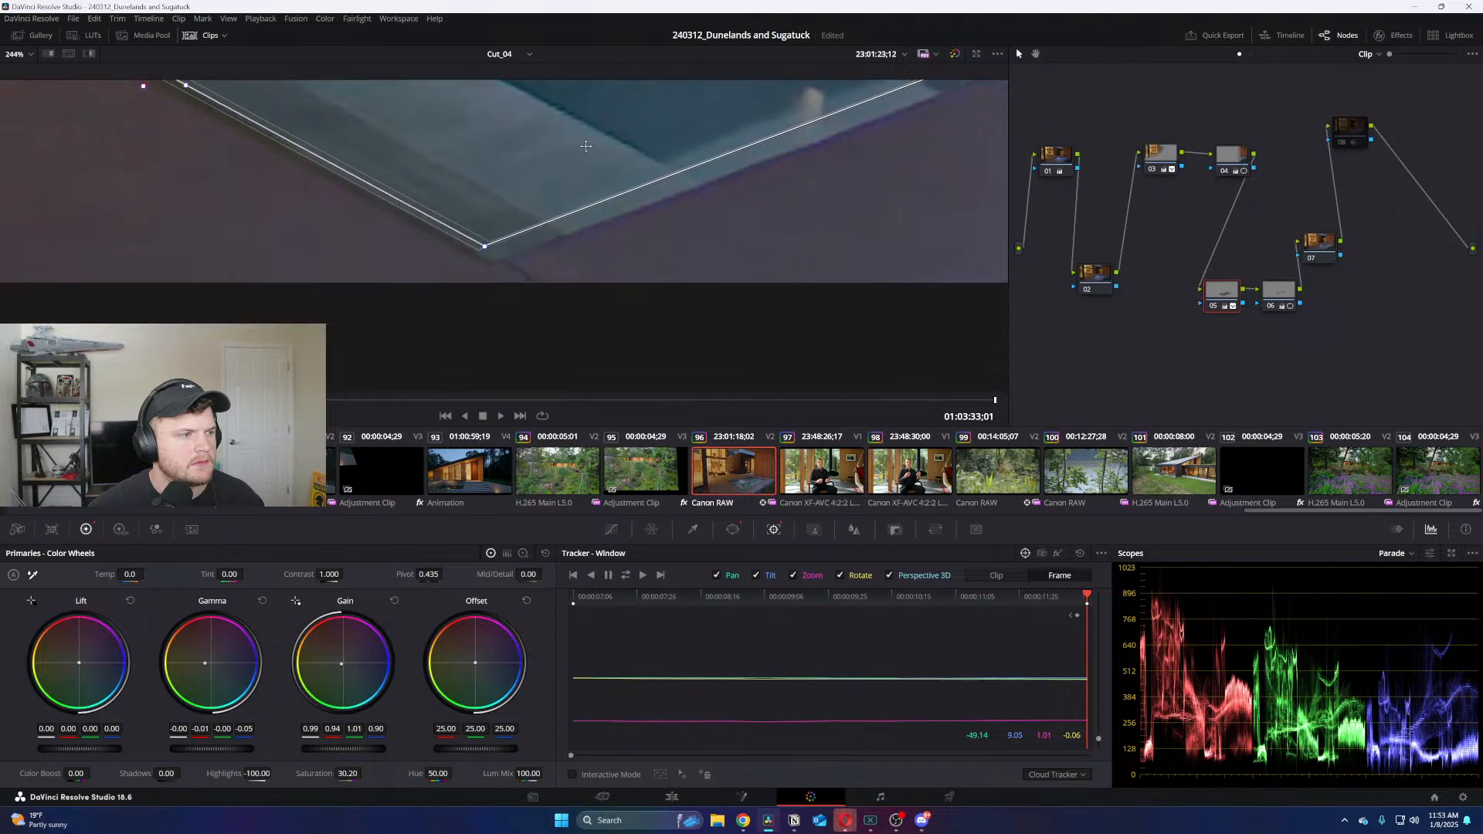
pyautogui.moveTo(483, 248); pyautogui.dragTo(488, 246)
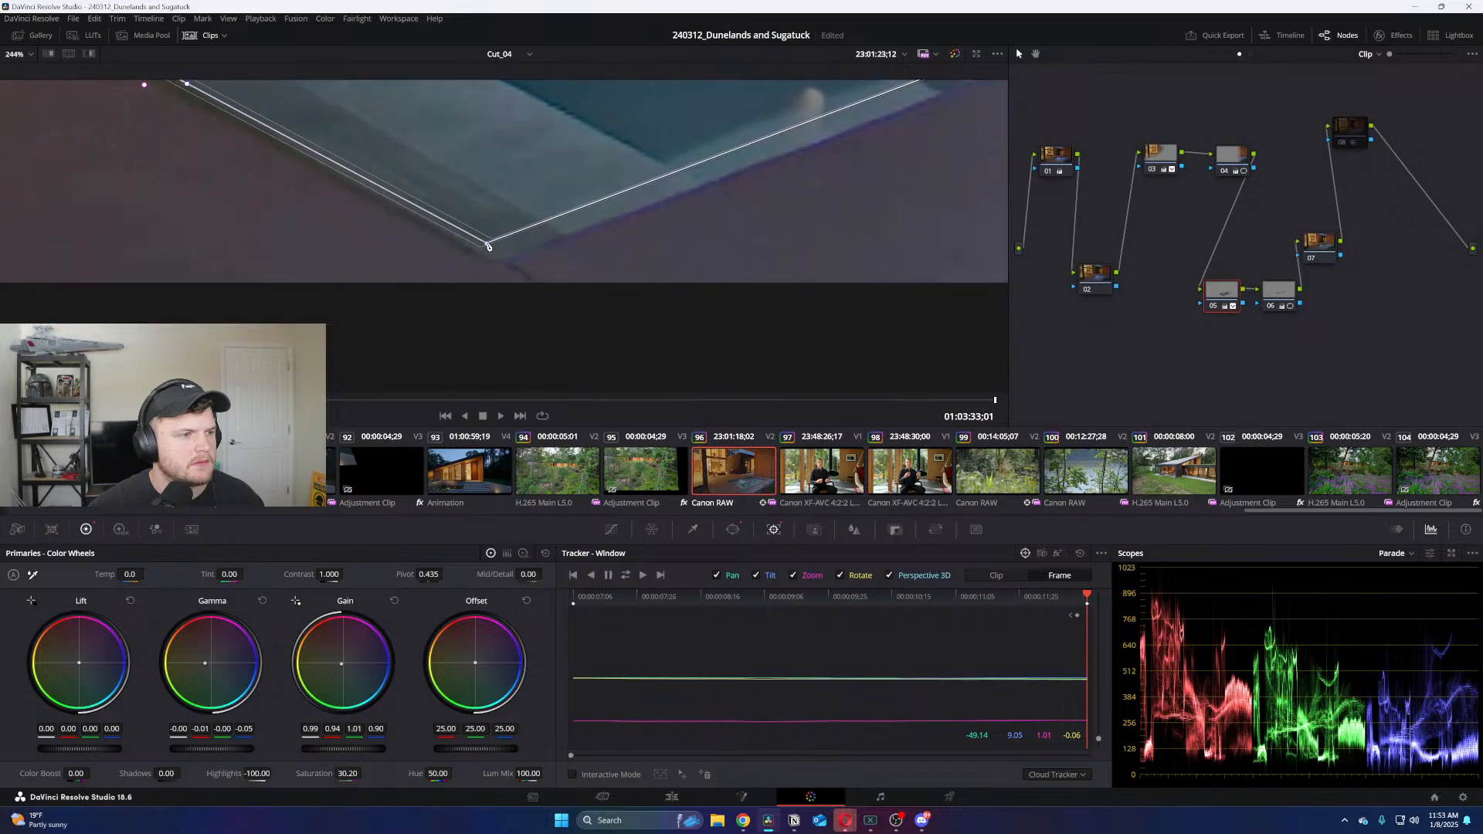
# Return to the Edit page and select the long adjustment clip on track V6 above the pool shot
pyautogui.click(666, 804)
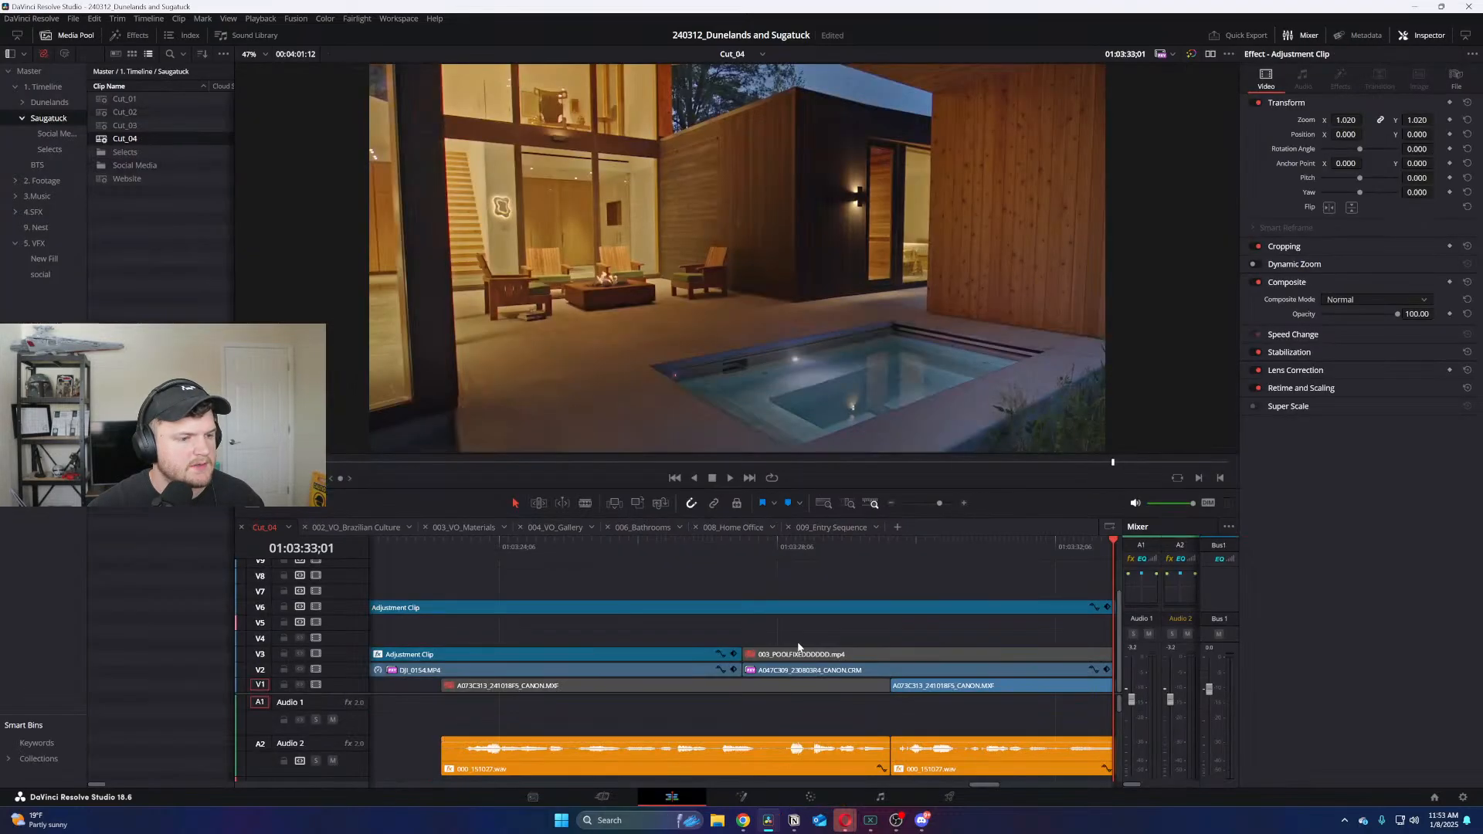
pyautogui.click(879, 611)
pyautogui.hotkey('ctrl', 'd')
pyautogui.press('Escape')
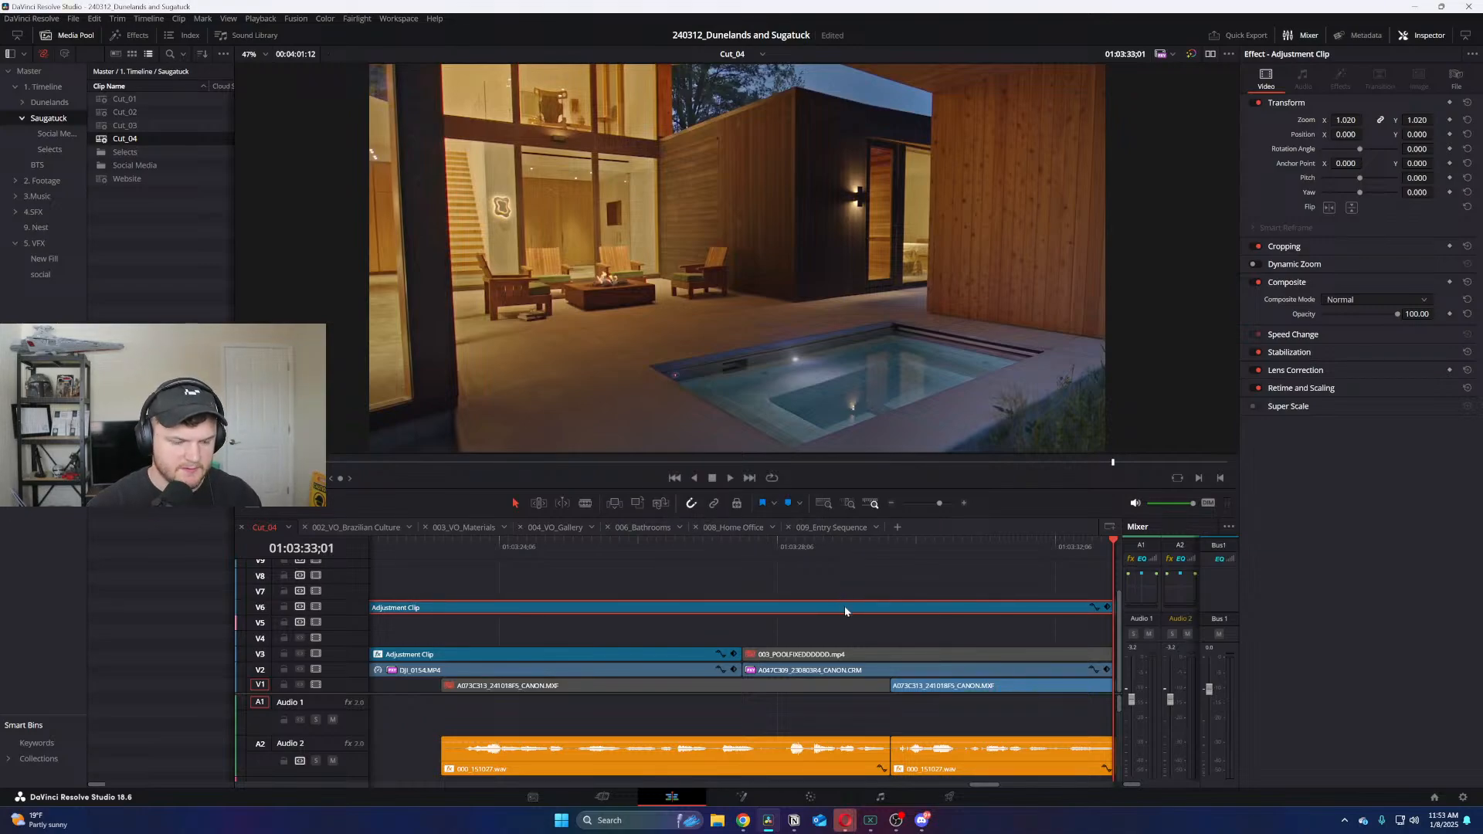
# Disable the selected adjustment clip on V6 and open the pool shot on the Color page at 01:03:28;22
pyautogui.press('d')
pyautogui.click(815, 543)
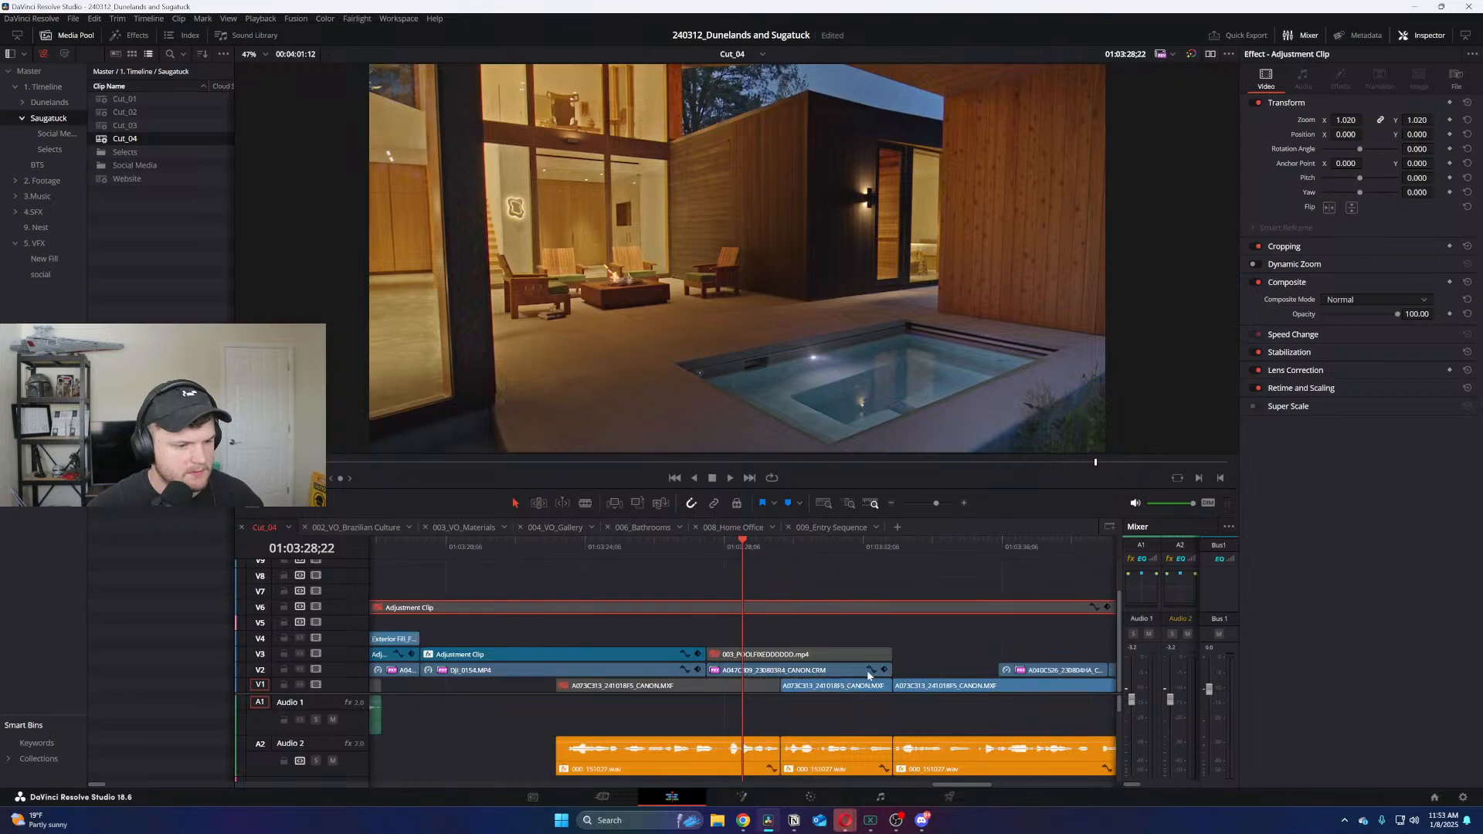
pyautogui.click(810, 797)
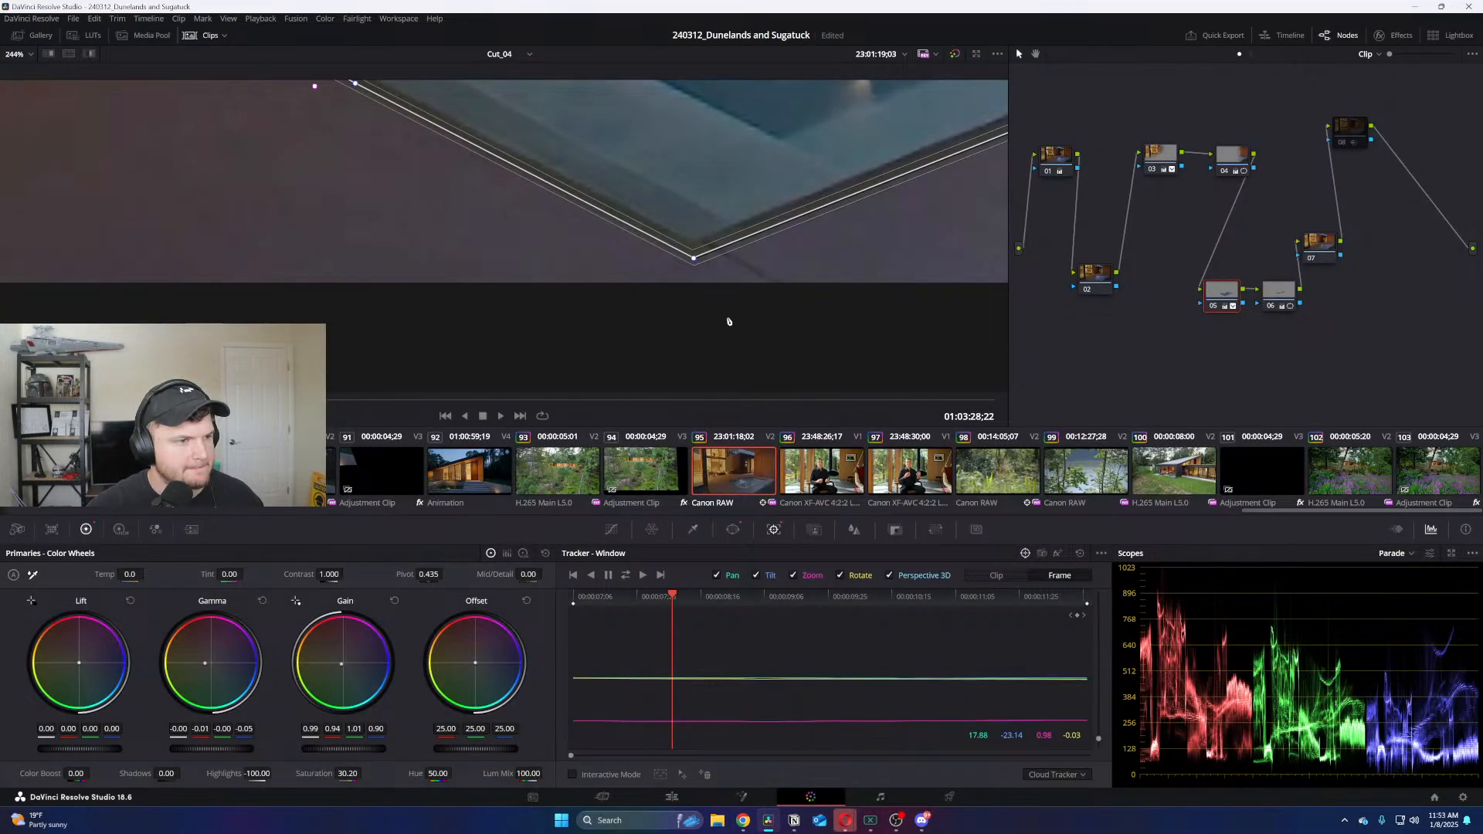
# At 01:03:28;22, move the pool window's near, far and left corner points onto the waterline
pyautogui.moveTo(693, 257); pyautogui.dragTo(690, 241)
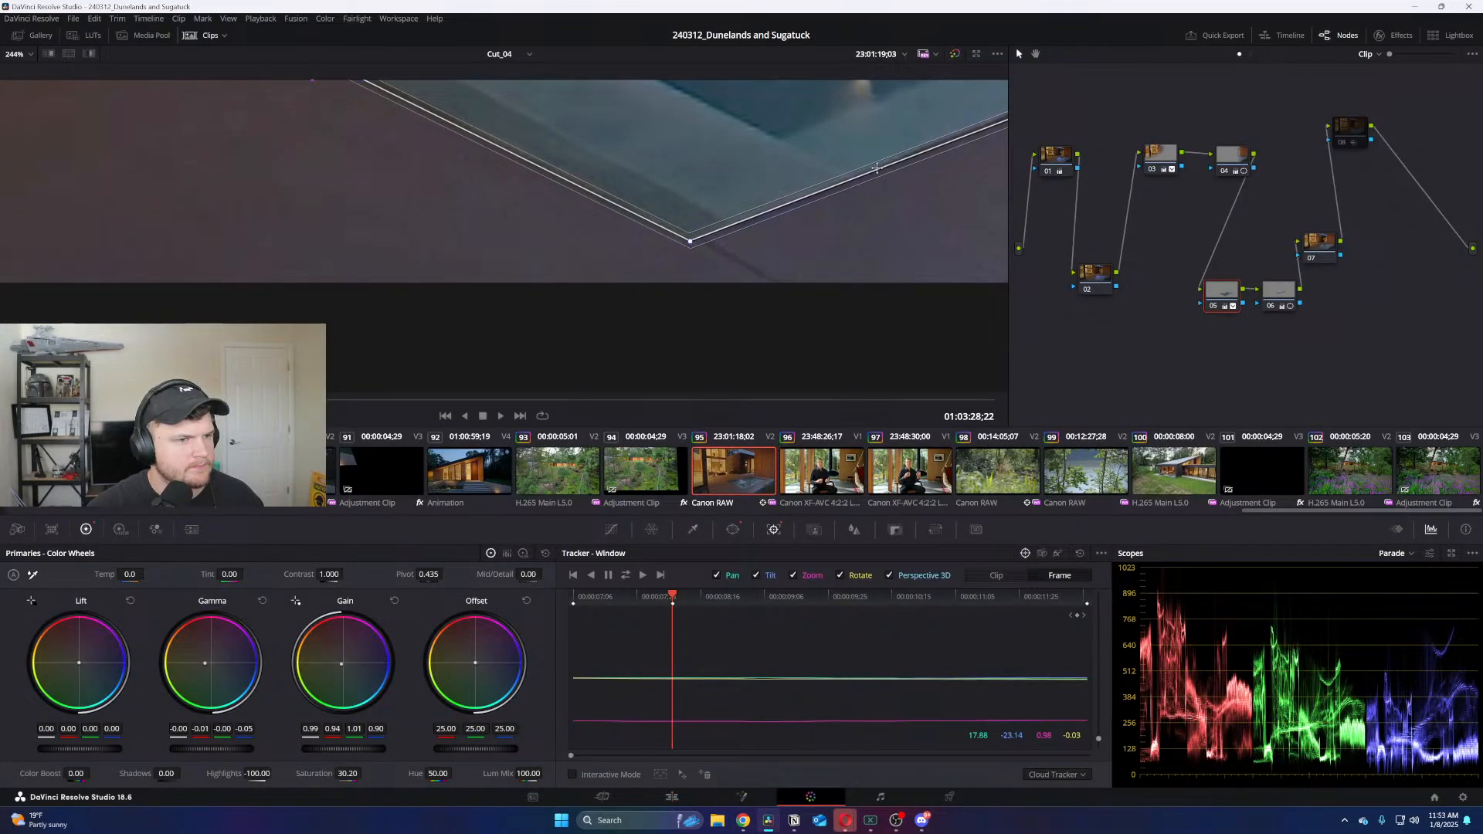
pyautogui.moveTo(876, 167); pyautogui.dragTo(1010, 271)
pyautogui.scroll(-2, 756, 313)
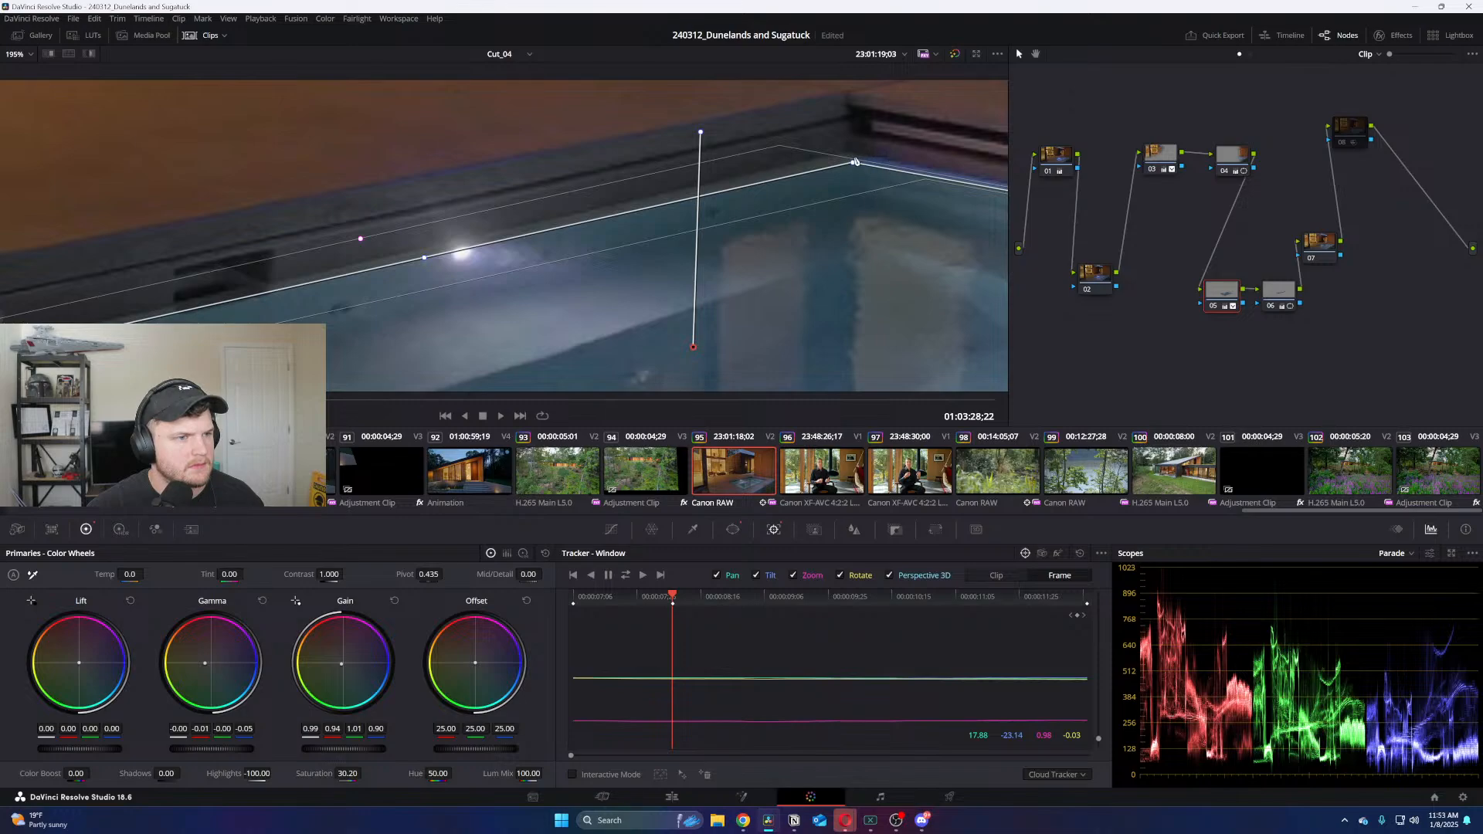
pyautogui.moveTo(848, 163); pyautogui.dragTo(866, 158)
pyautogui.moveTo(318, 372); pyautogui.dragTo(467, 295)
pyautogui.moveTo(280, 208); pyautogui.dragTo(293, 197)
# At the clip's last frame, soften the pool window's near edge and refine its left and right corner points
pyautogui.scroll(-3, 292, 197)
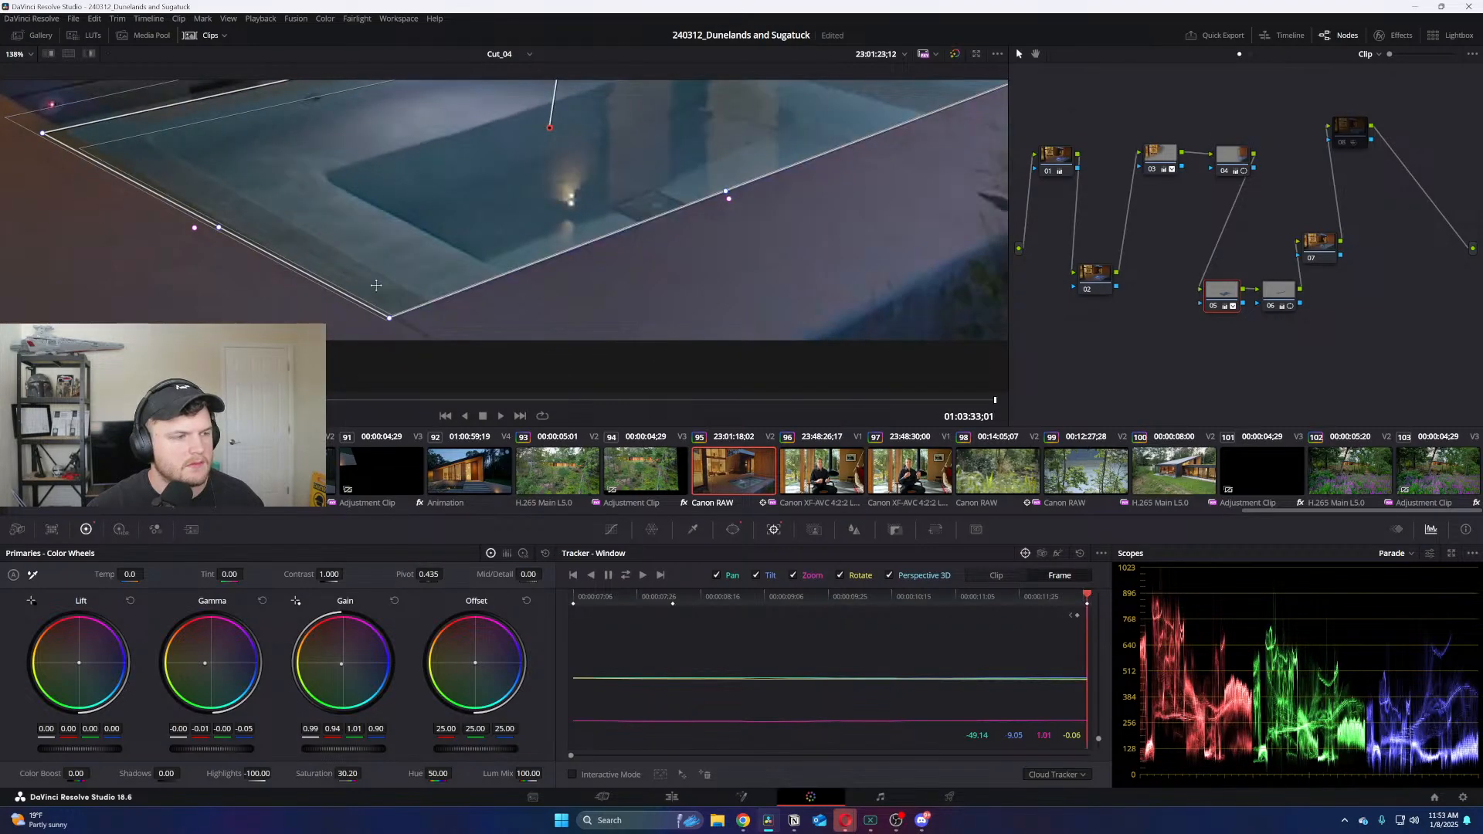
pyautogui.scroll(4, 391, 317)
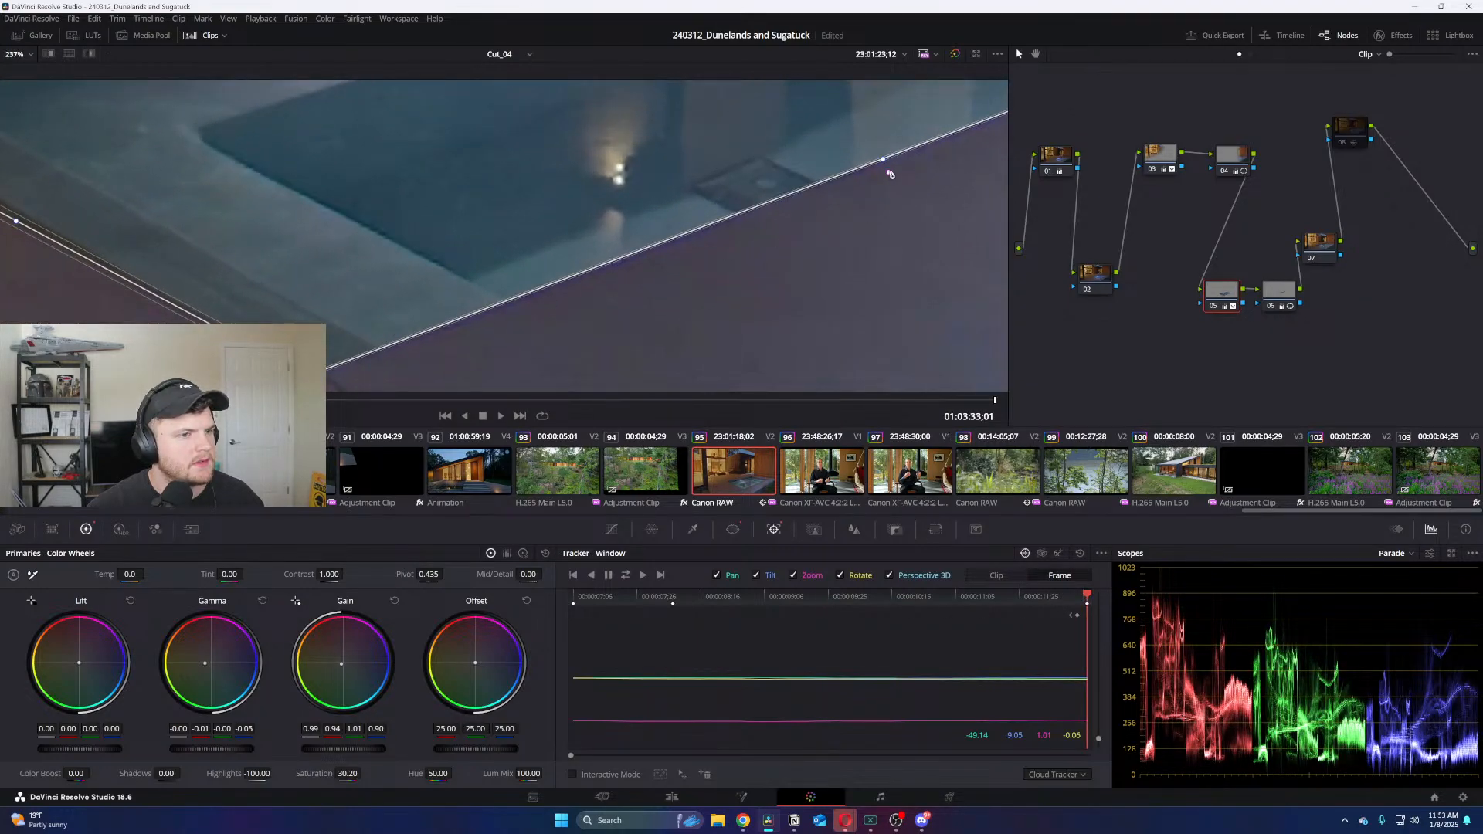
pyautogui.moveTo(894, 176)
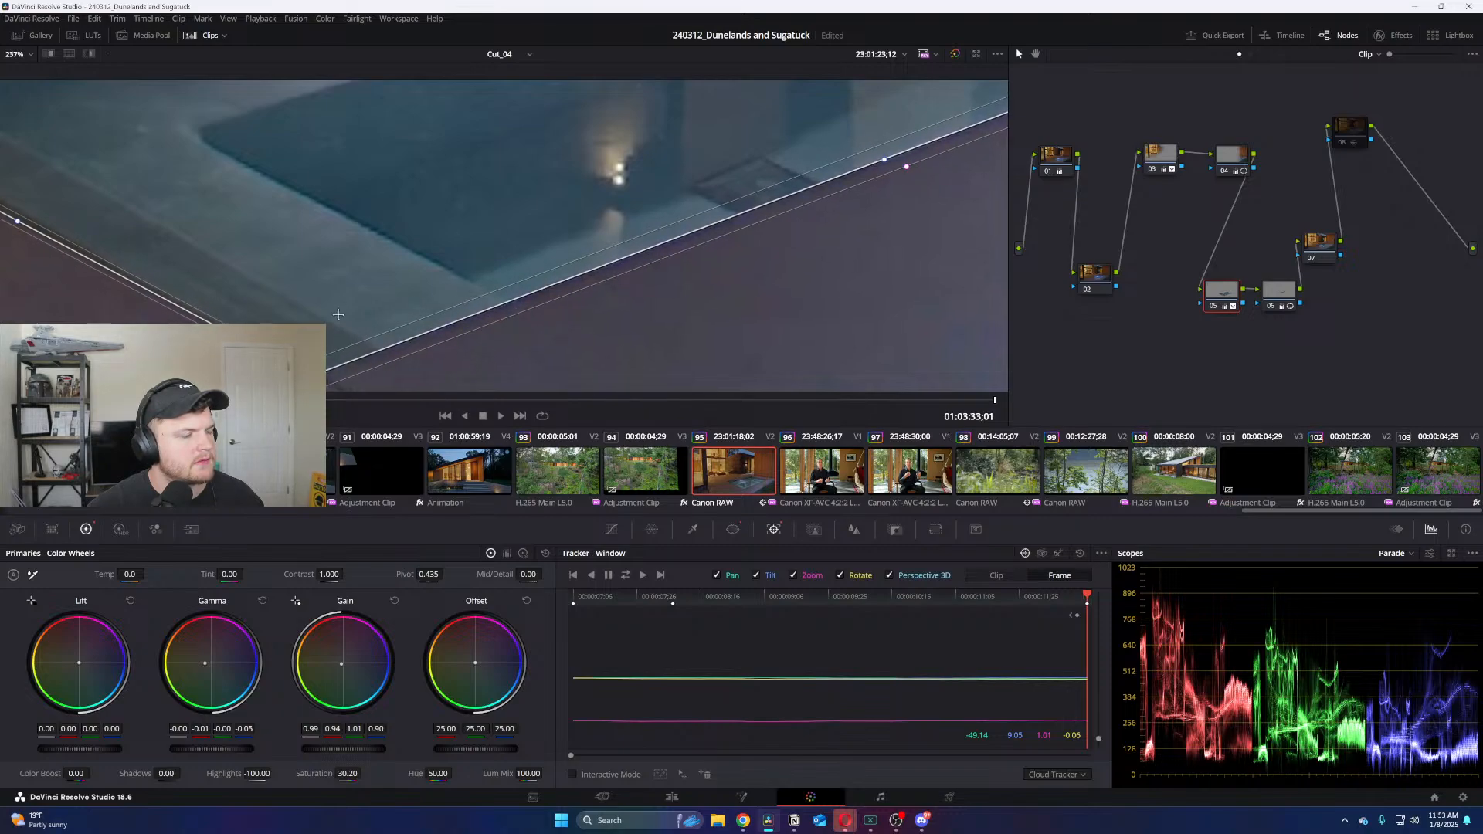
pyautogui.moveTo(151, 199); pyautogui.dragTo(506, 277)
pyautogui.moveTo(353, 265); pyautogui.dragTo(205, 257)
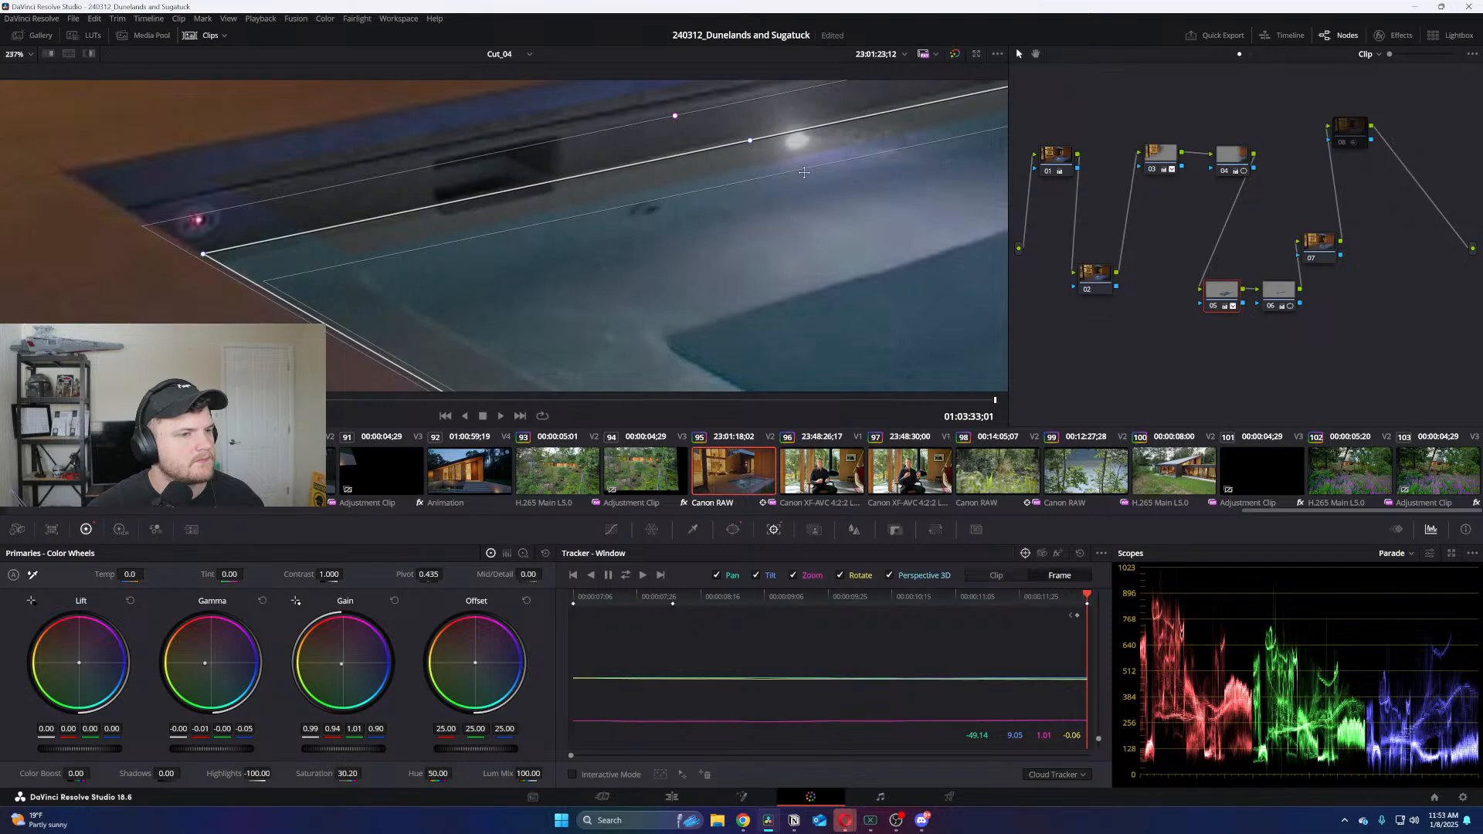
pyautogui.moveTo(804, 172); pyautogui.dragTo(465, 173)
pyautogui.moveTo(966, 298); pyautogui.dragTo(604, 241)
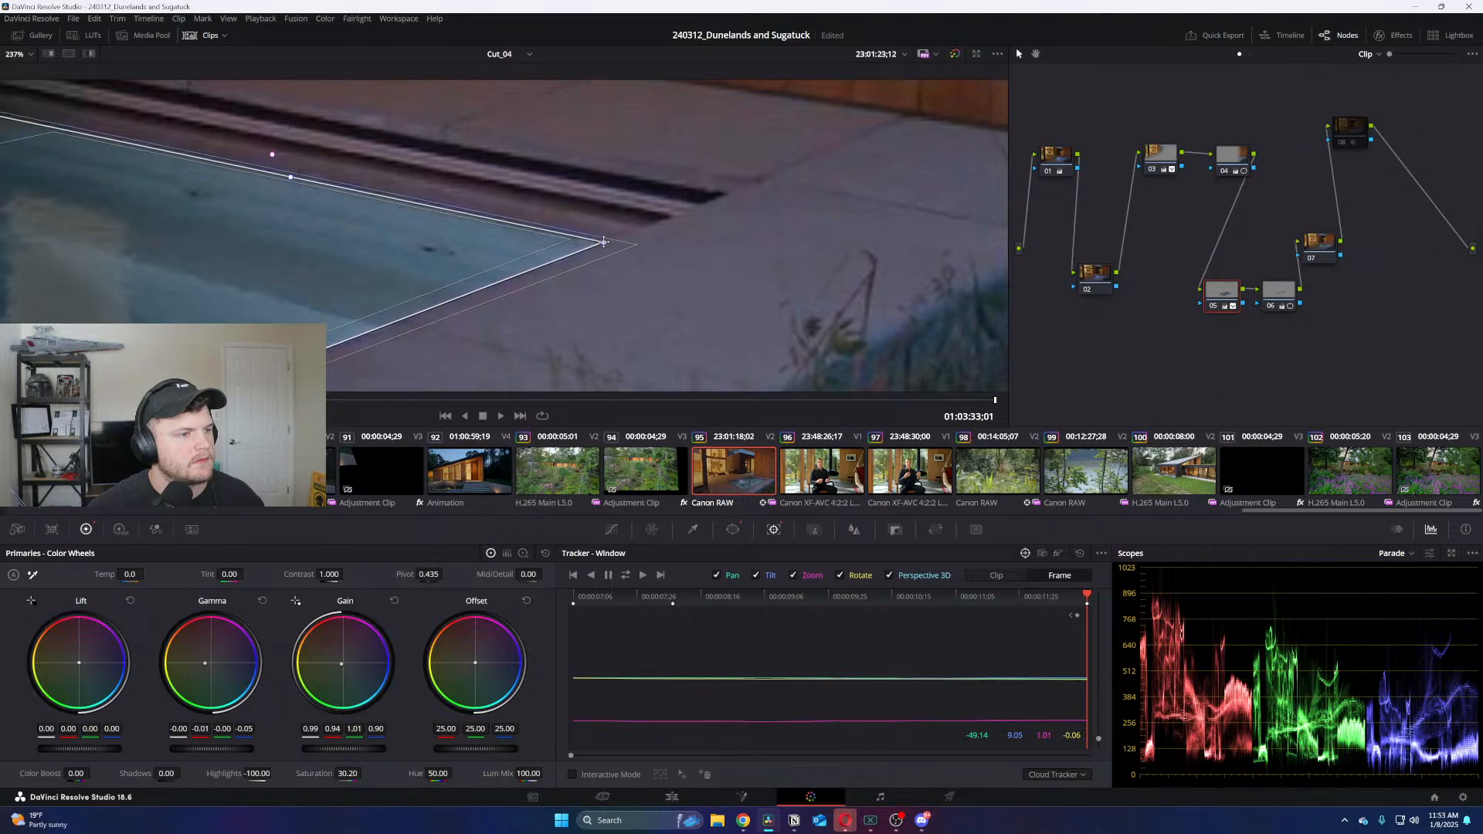
# Scrub back and play the clip around its start to check how the pool window follows the water
pyautogui.moveTo(962, 595); pyautogui.dragTo(708, 595)
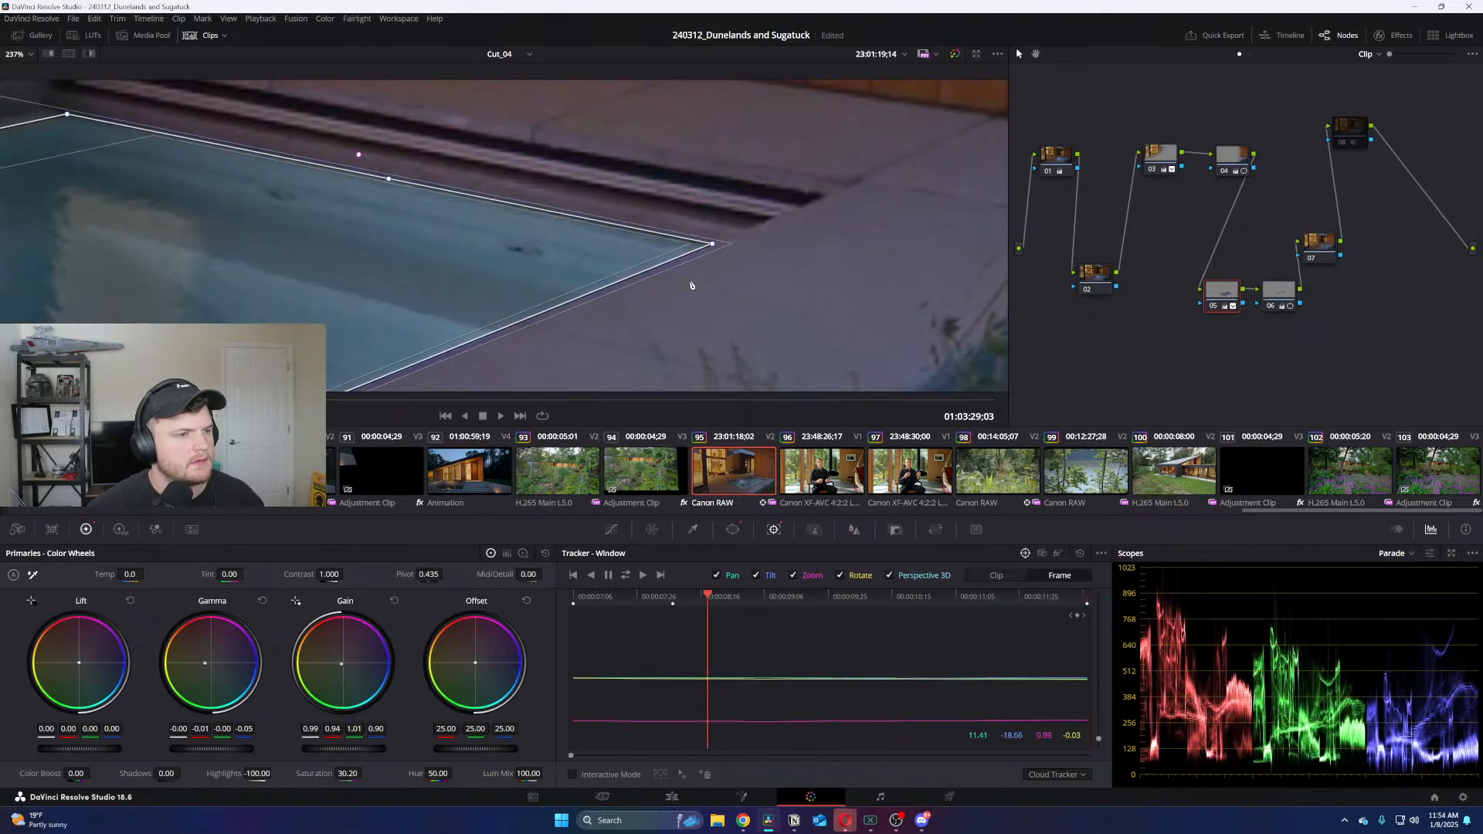
pyautogui.moveTo(497, 326); pyautogui.dragTo(228, 267)
pyautogui.scroll(-6, 228, 267)
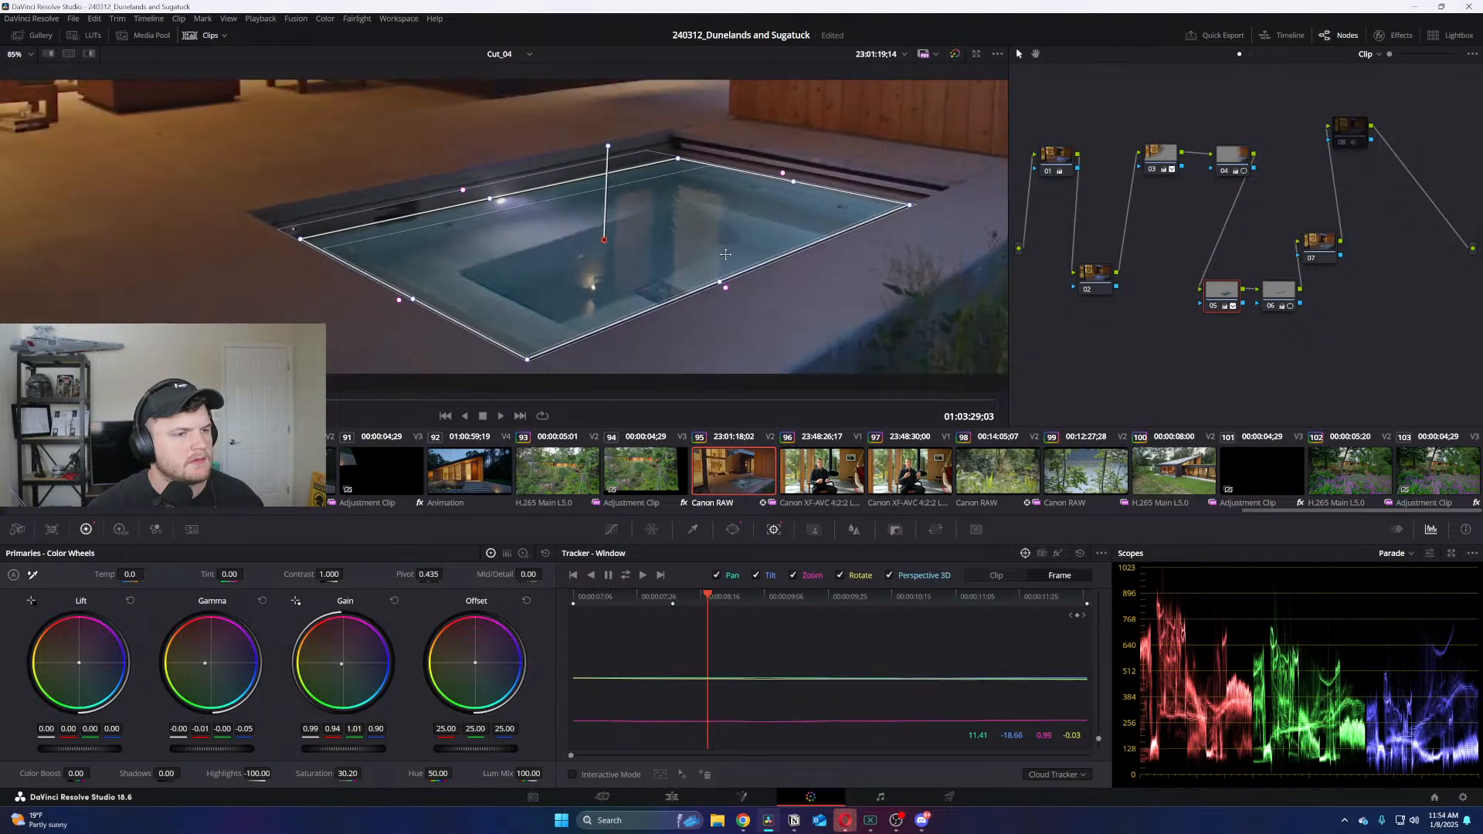
pyautogui.click(692, 599)
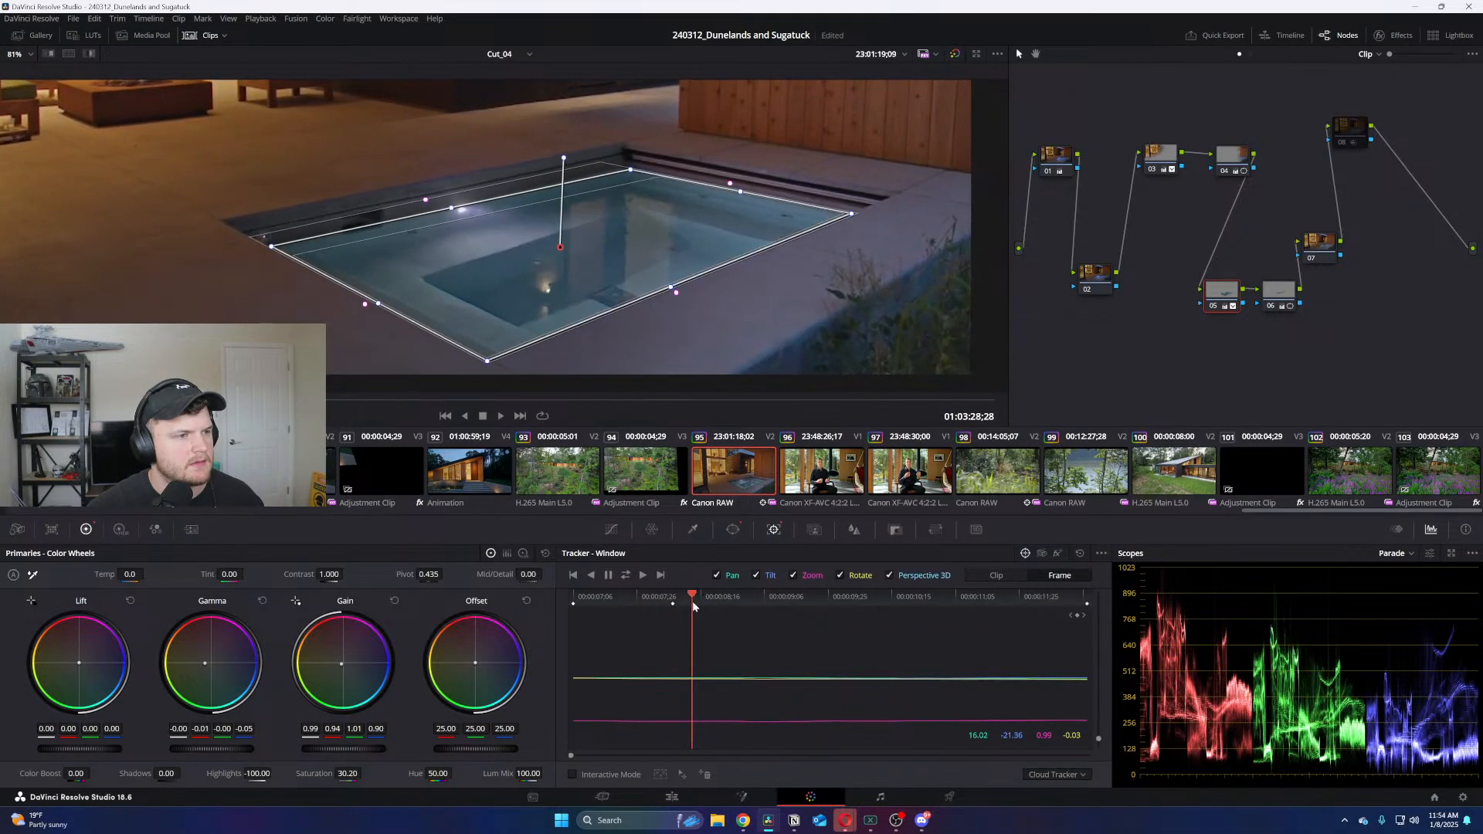
pyautogui.press('space')
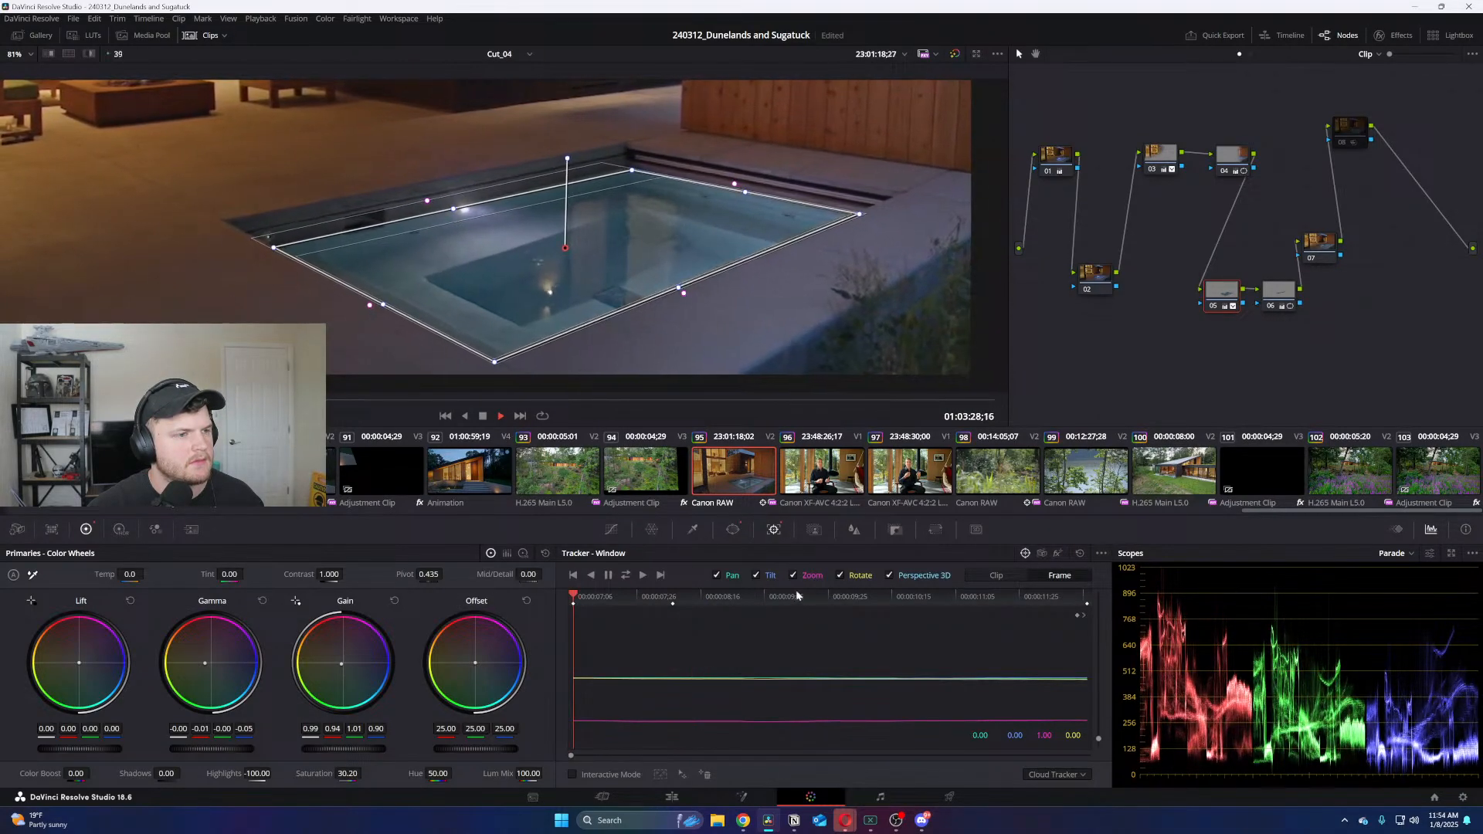
pyautogui.press('space')
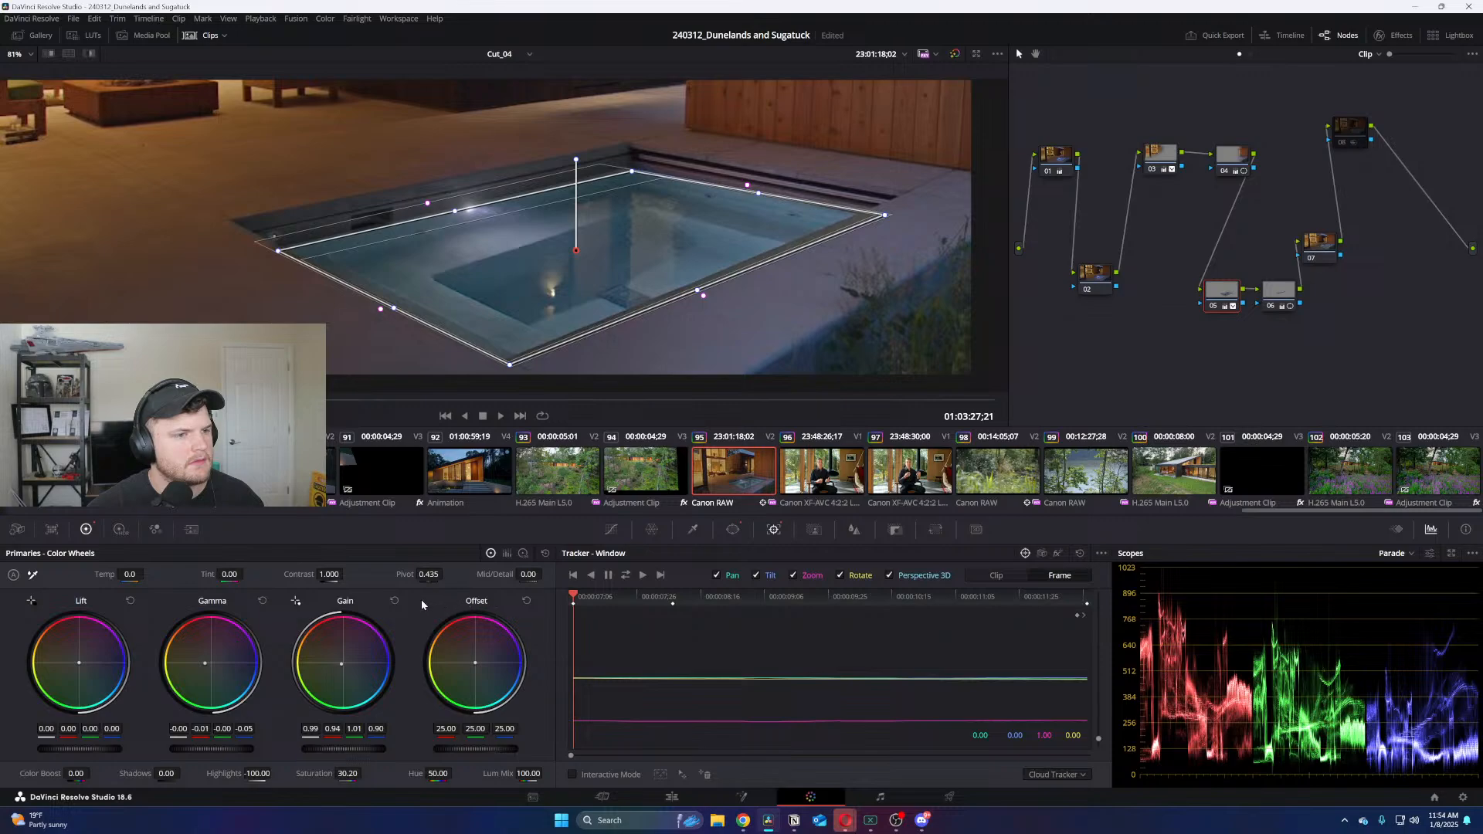
# At the clip's first frame, fit the pool window's right corner point to the pool edge
pyautogui.scroll(5, 722, 300)
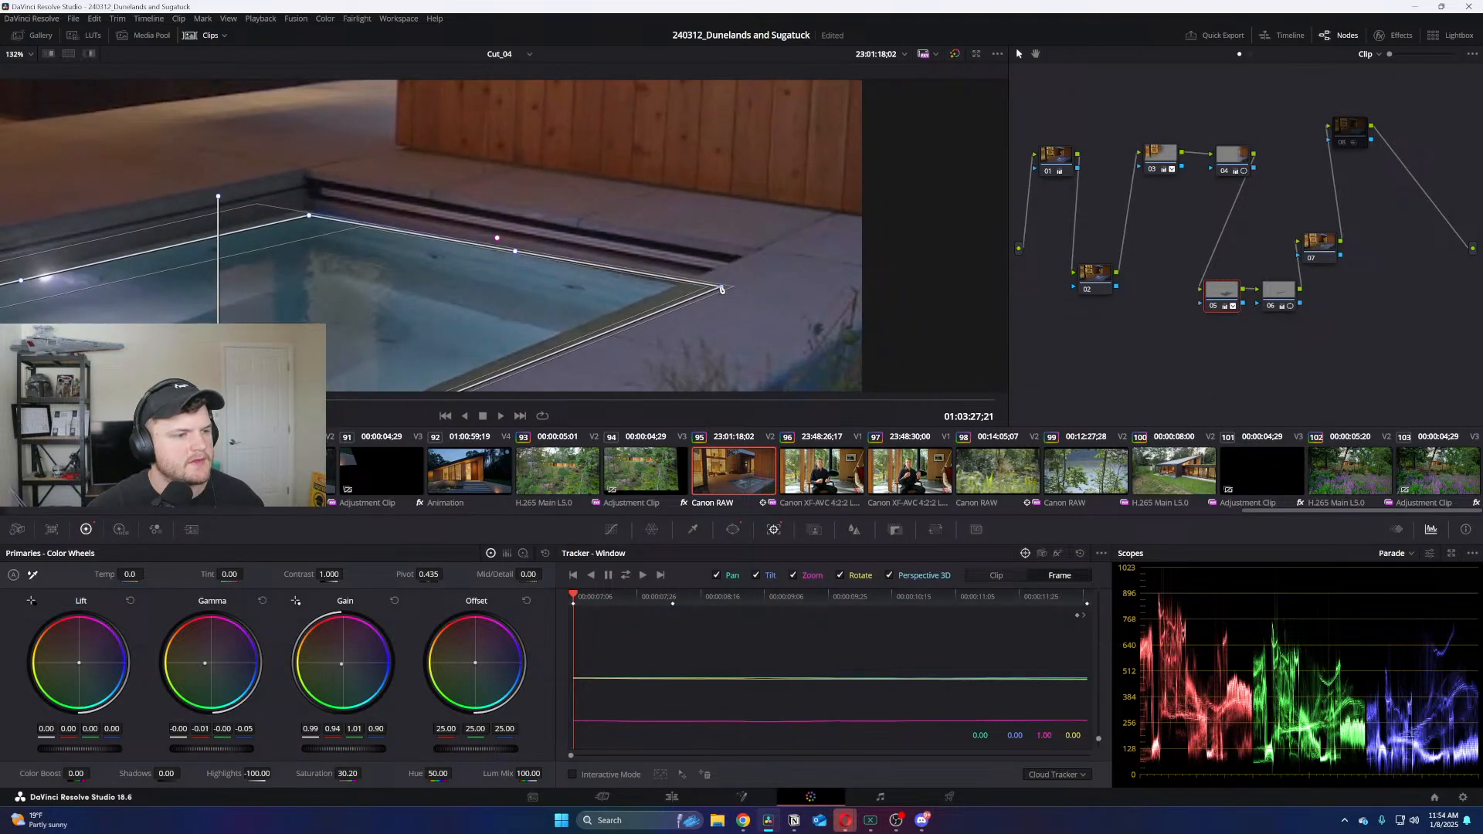
pyautogui.scroll(8, 723, 289)
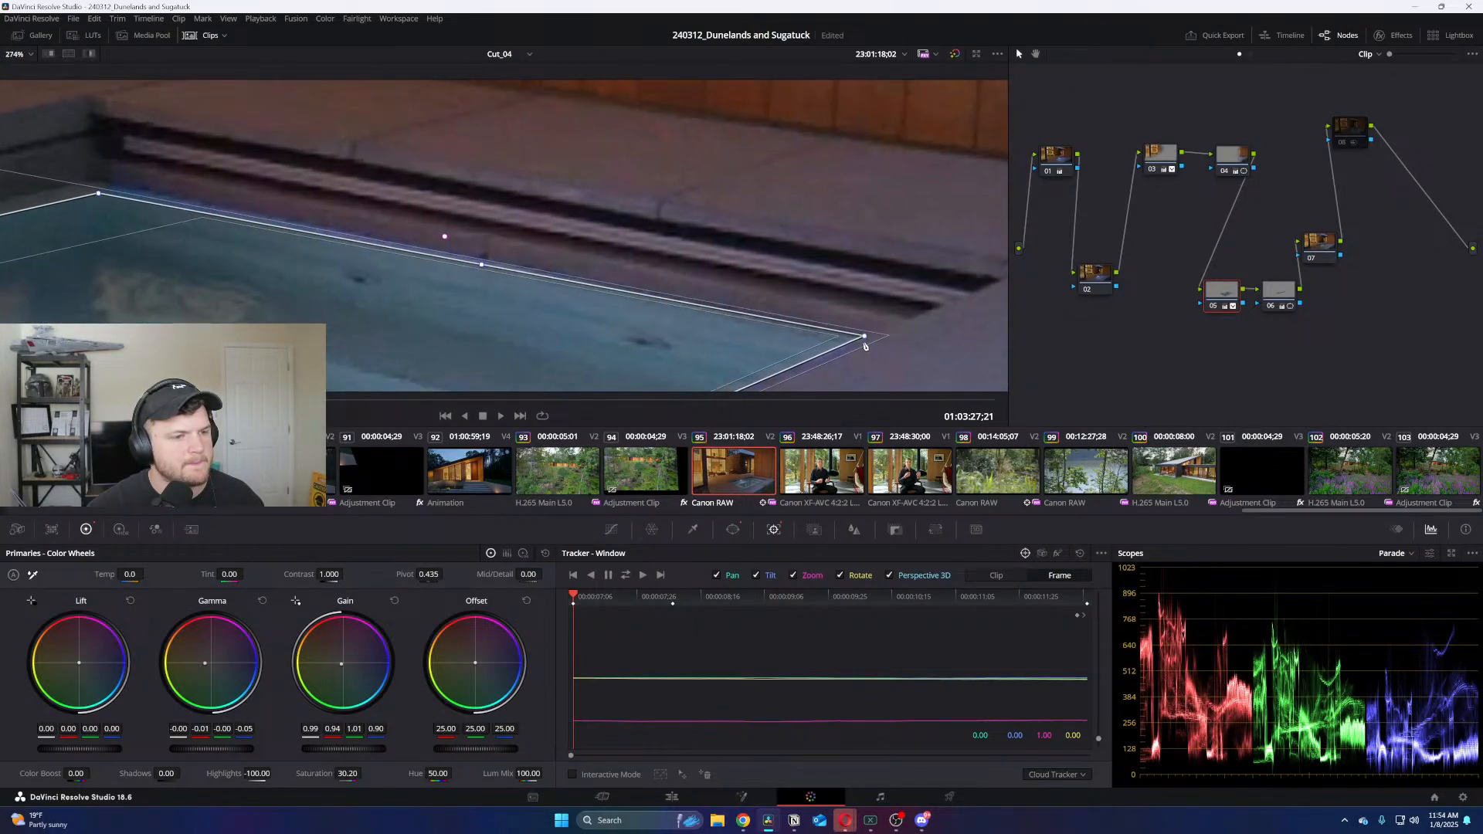
pyautogui.moveTo(865, 340)
pyautogui.mouseDown()
pyautogui.moveTo(858, 359)
pyautogui.moveTo(867, 346)
pyautogui.mouseUp()
pyautogui.scroll(-3, 825, 118)
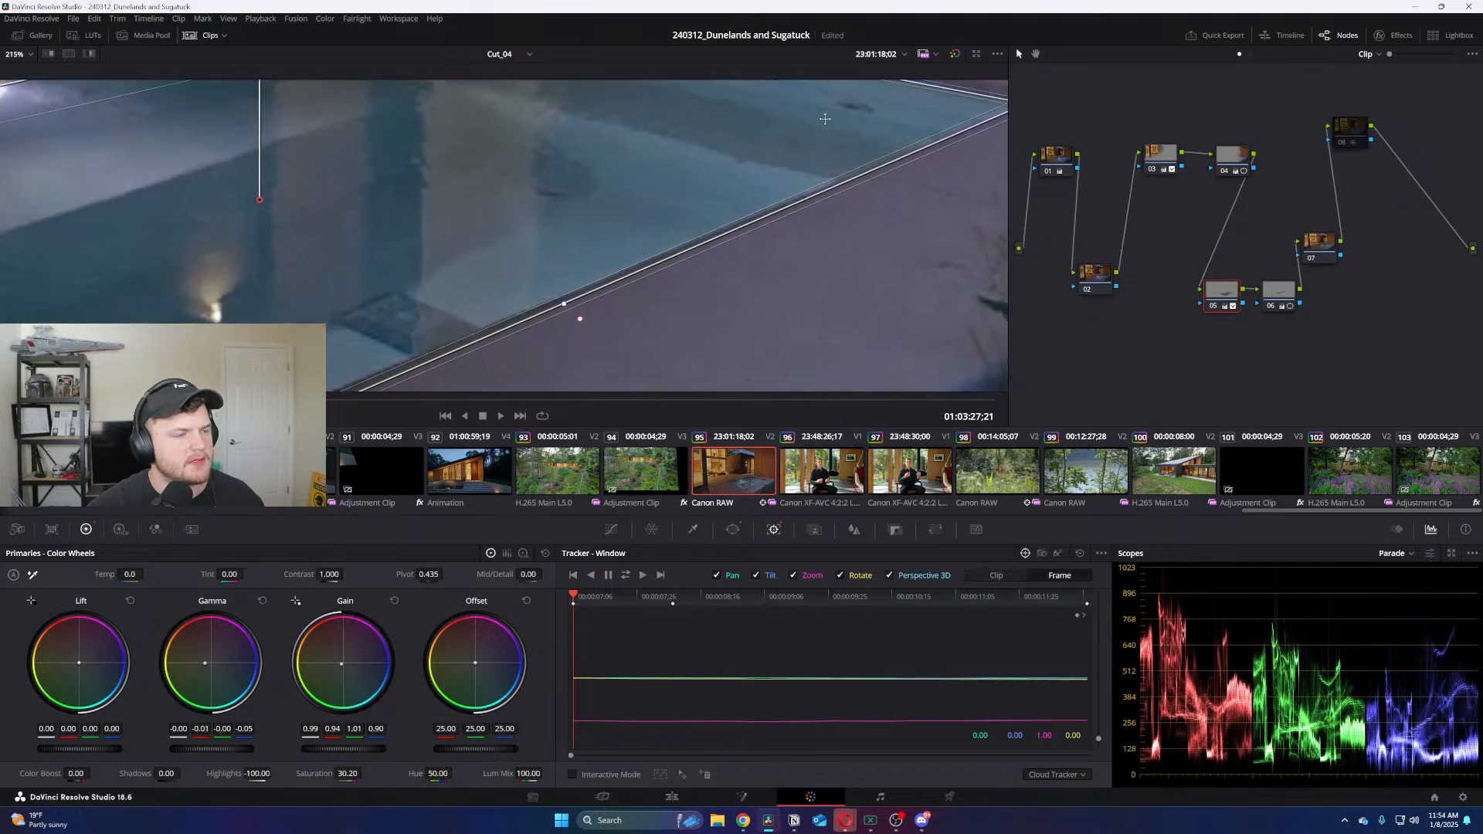
# Inspect the remaining corners at the first frame, pull the near corner in to the waterline, and check the pool window's track through the clip
pyautogui.scroll(-3, 825, 118)
pyautogui.scroll(4, 906, 169)
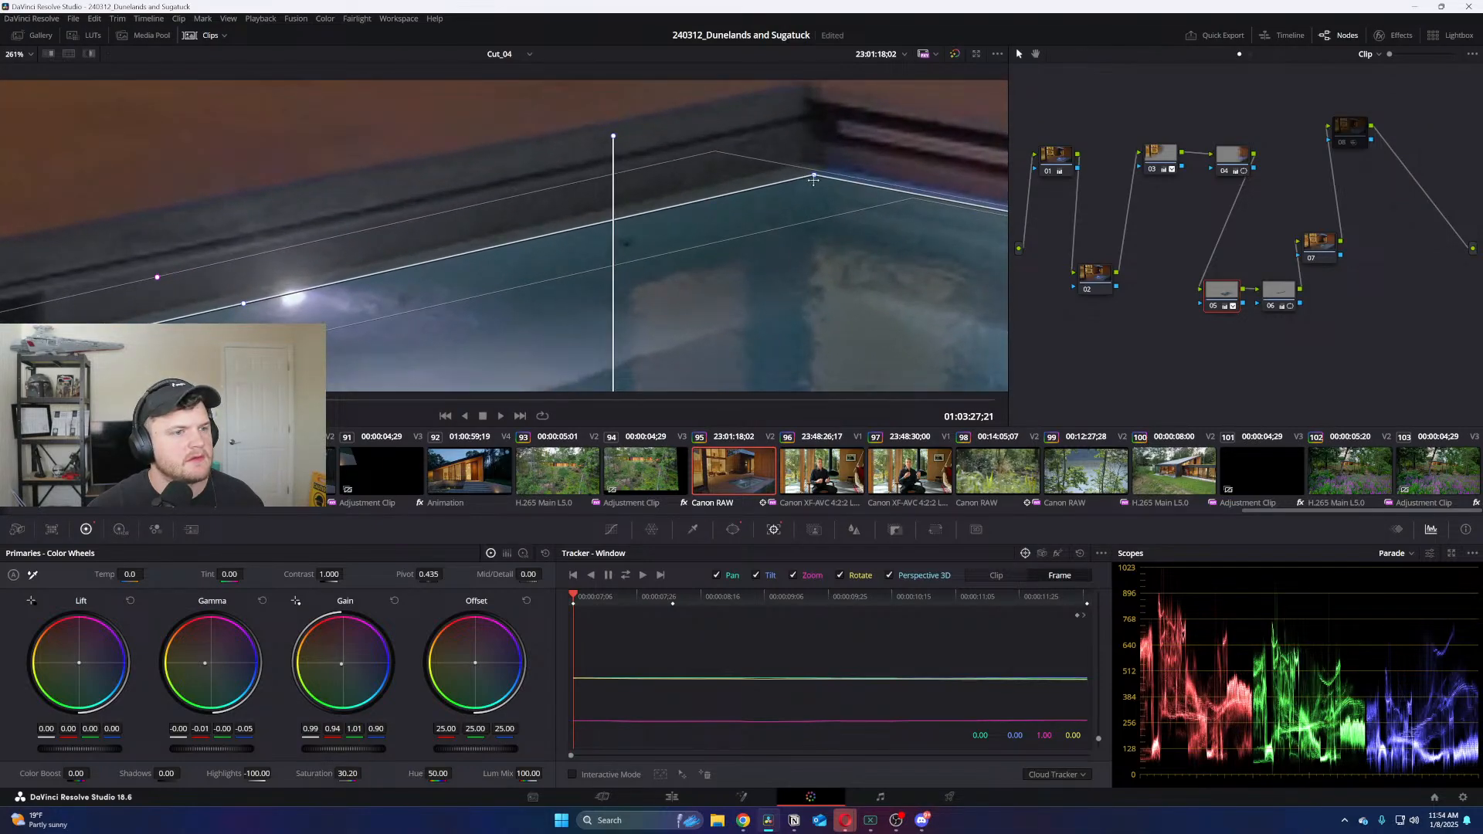
pyautogui.scroll(-2, 814, 176)
pyautogui.scroll(3, 655, 234)
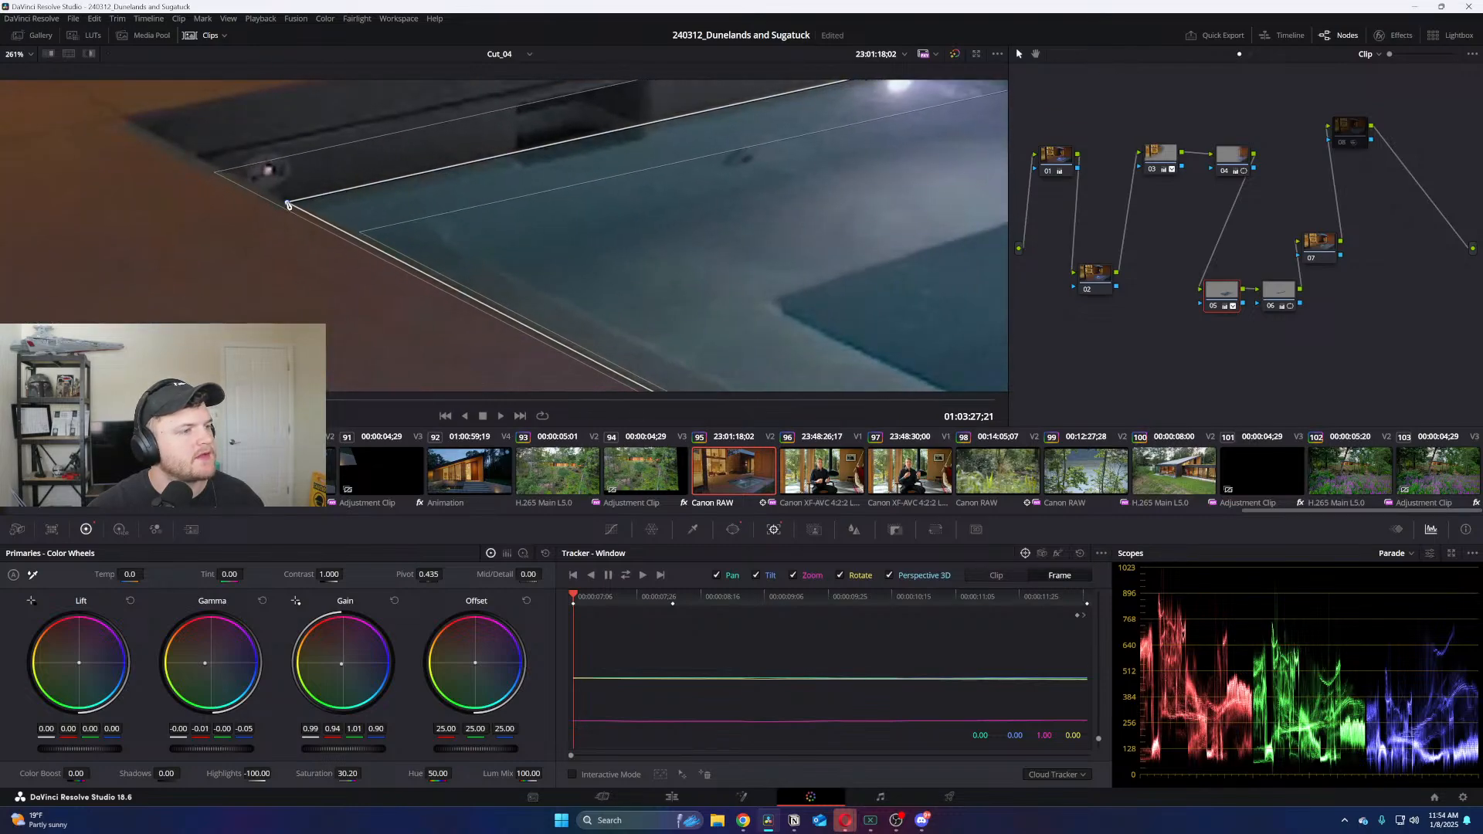
pyautogui.scroll(-2, 662, 239)
pyautogui.scroll(2, 497, 133)
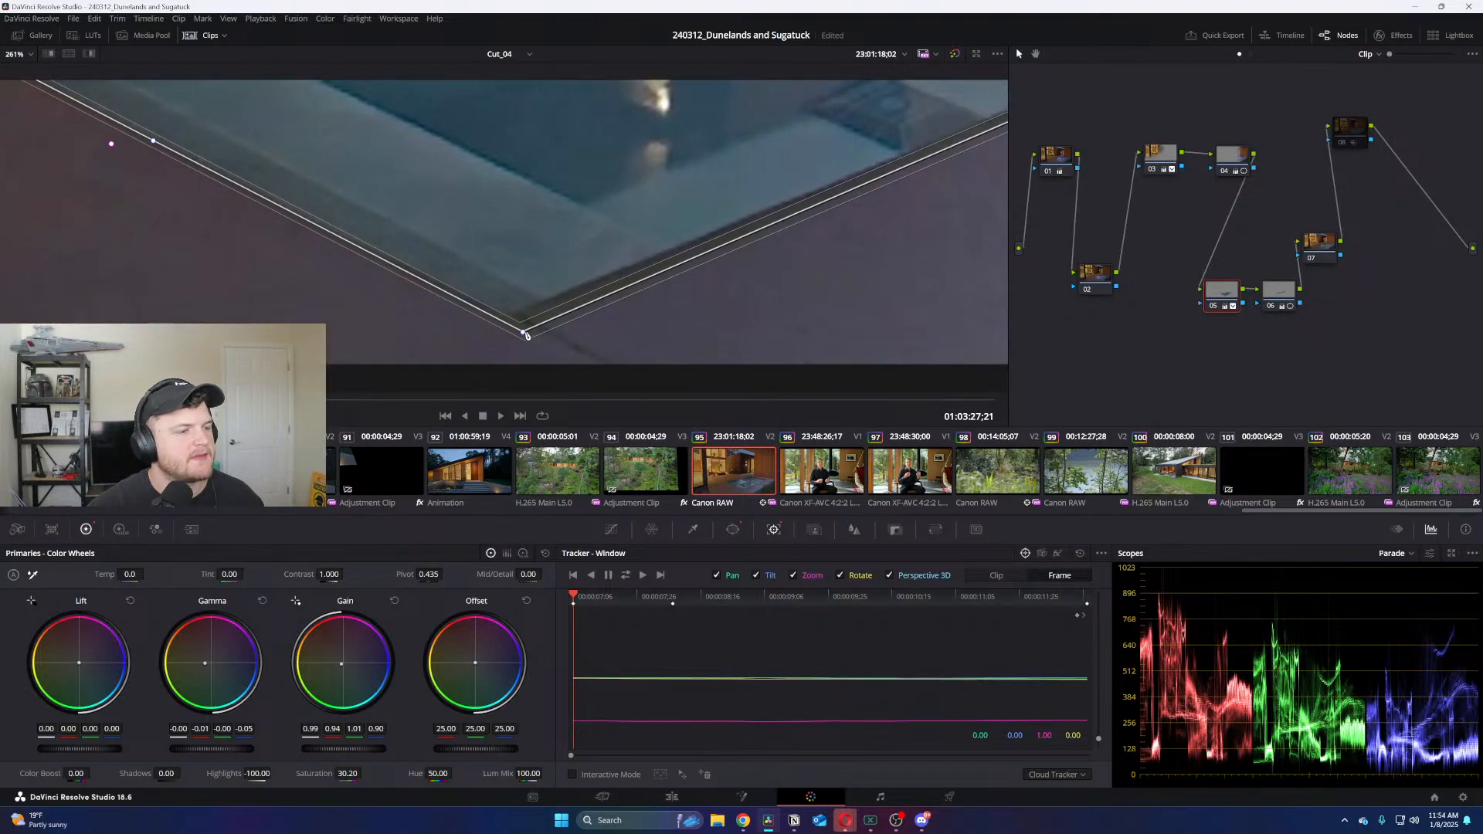
pyautogui.moveTo(527, 335)
pyautogui.mouseDown()
pyautogui.moveTo(505, 302)
pyautogui.moveTo(510, 315)
pyautogui.mouseUp()
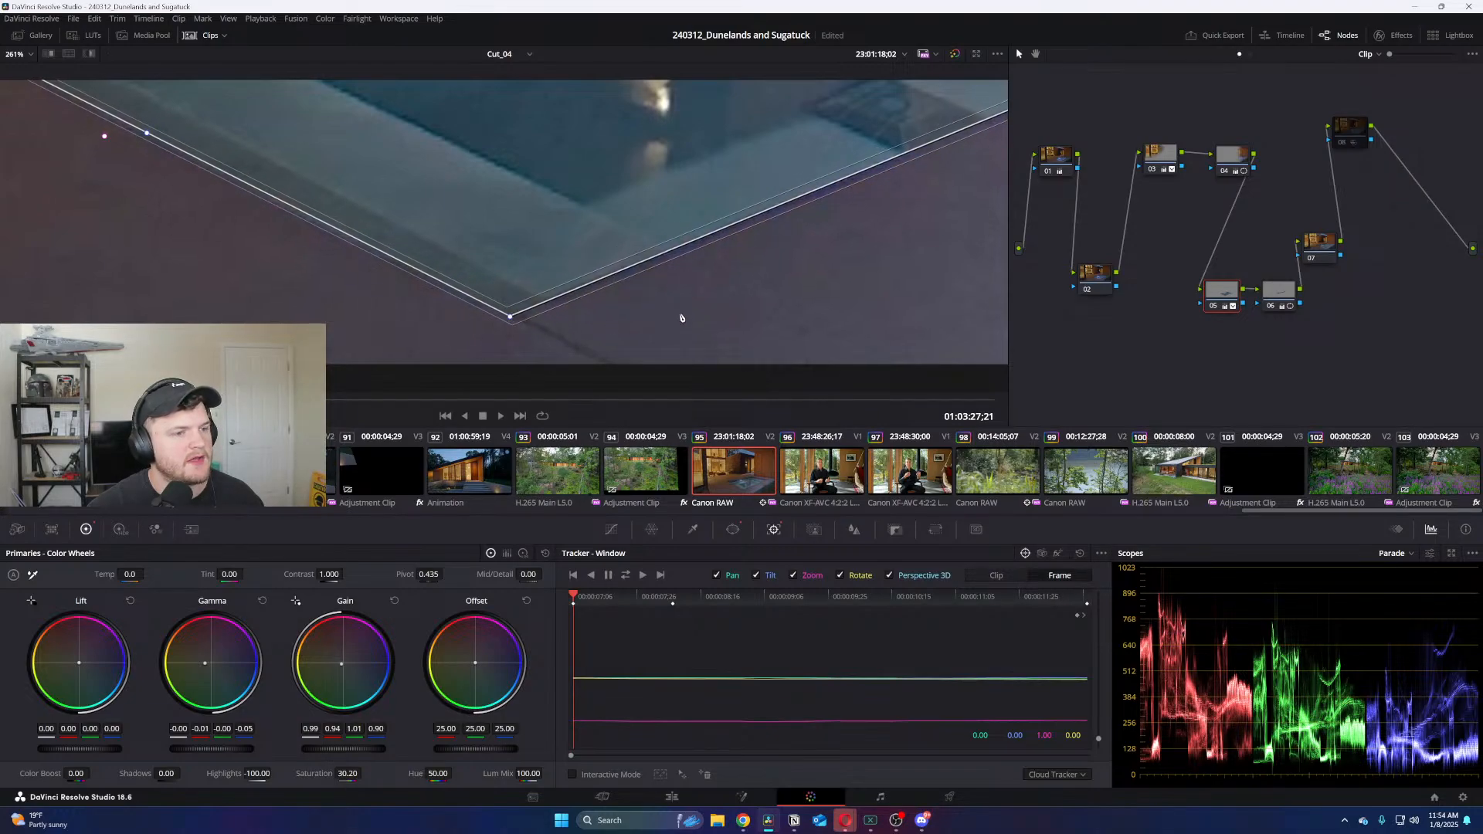
pyautogui.scroll(-5, 682, 317)
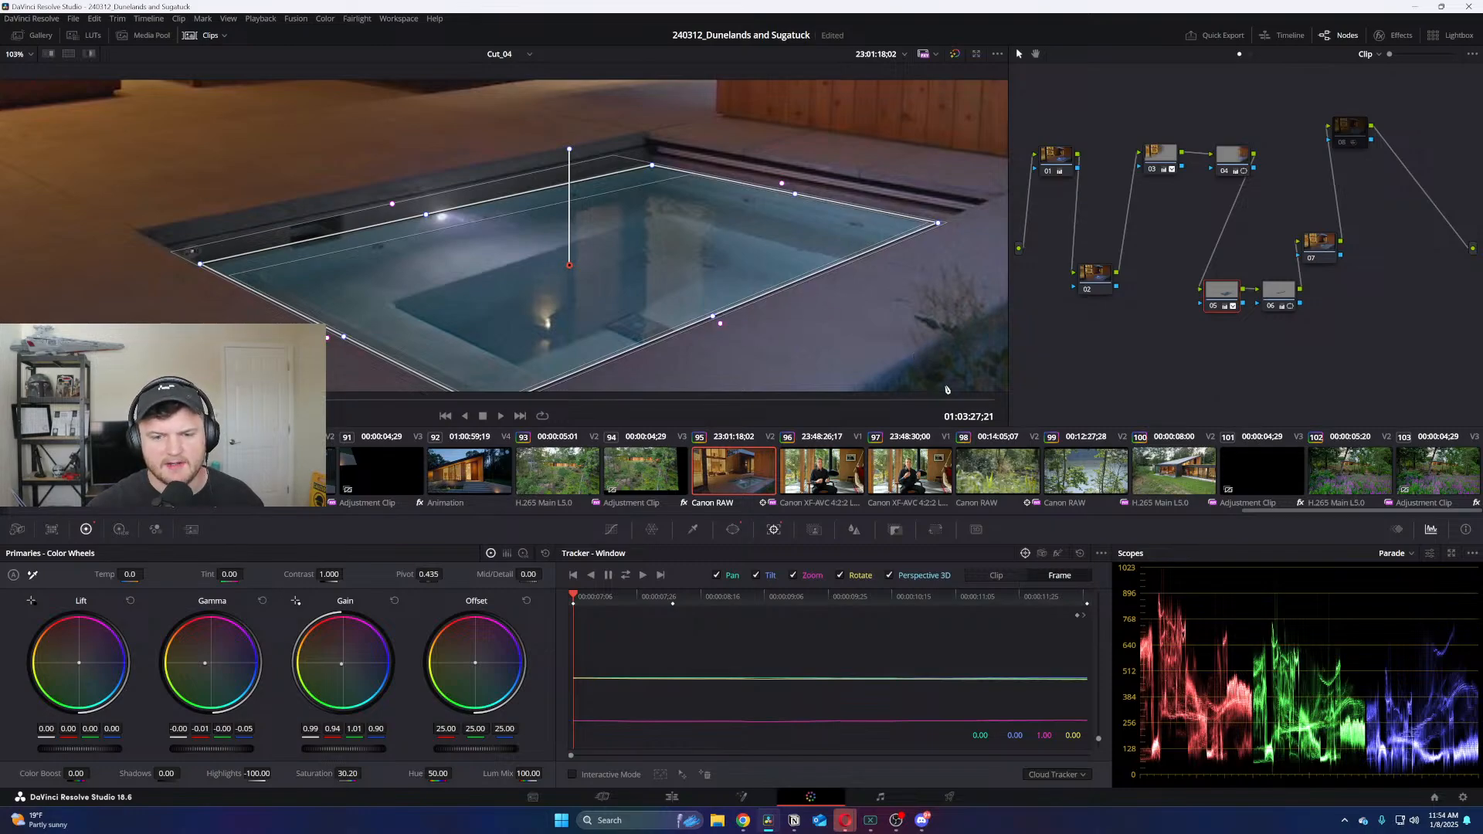
pyautogui.click(643, 575)
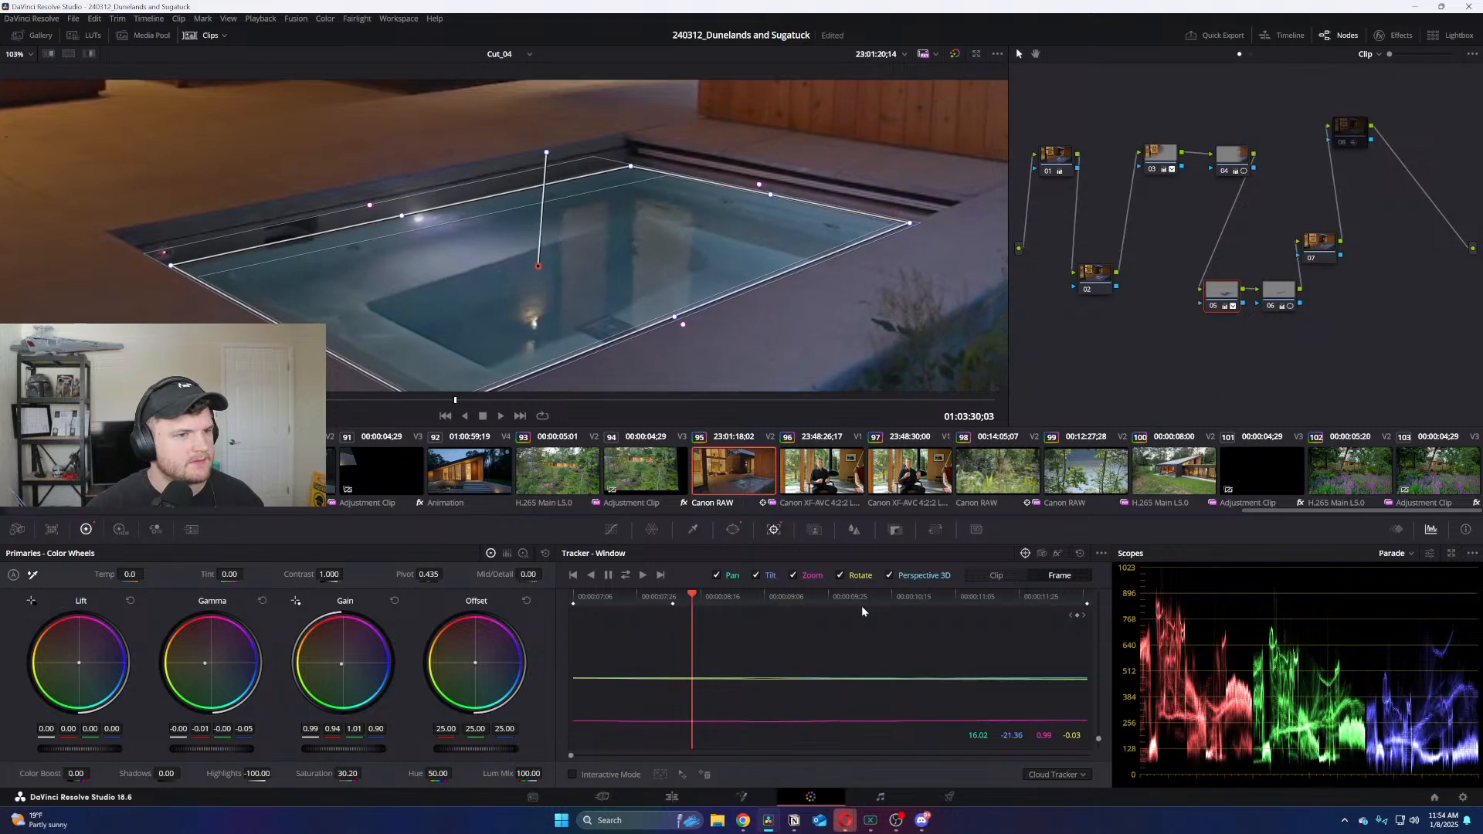
pyautogui.moveTo(967, 614); pyautogui.dragTo(1049, 611)
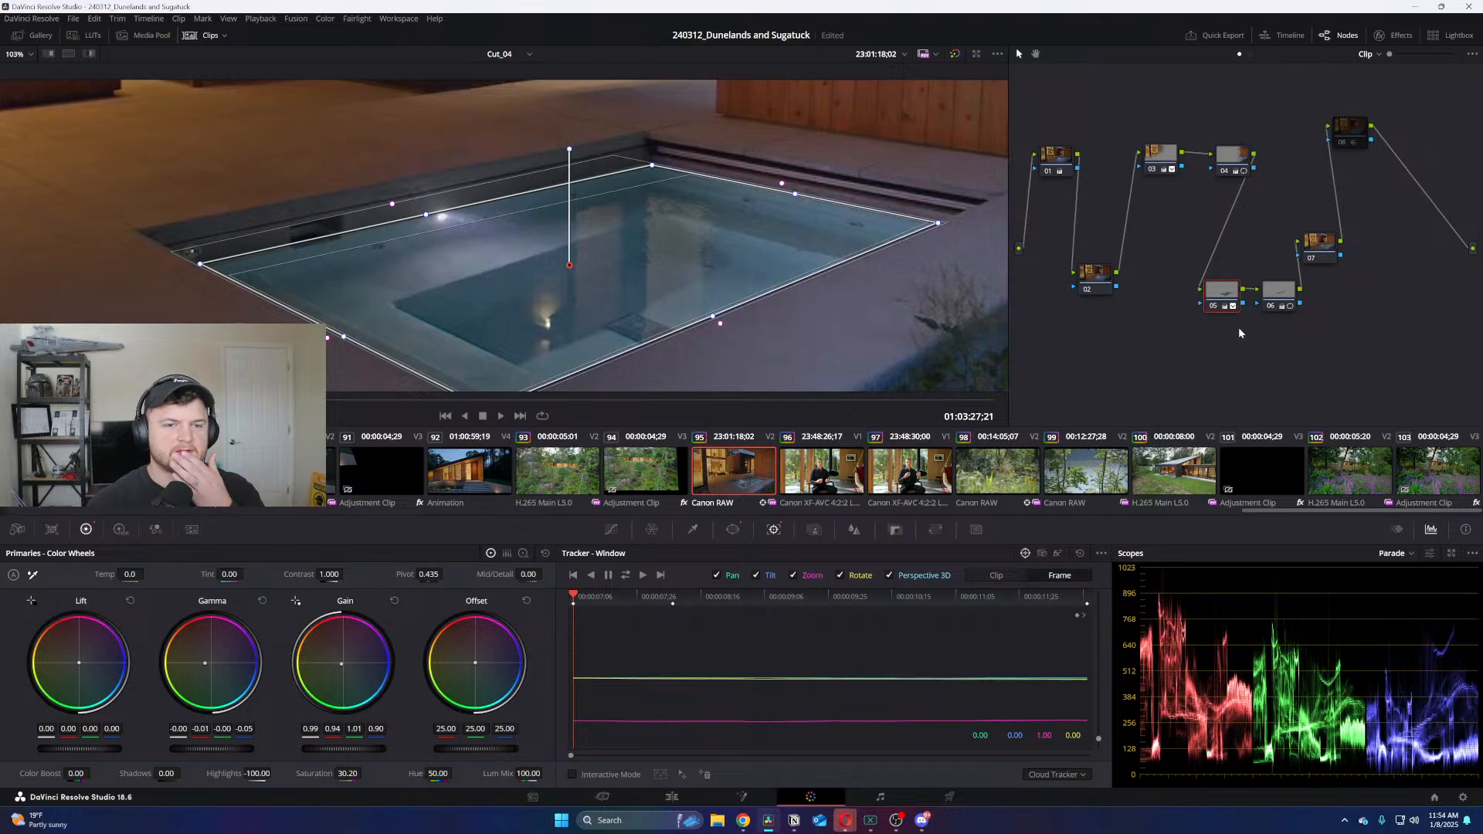
# Track node 06's window over the pool's inner back wall forward to the end and review it mid-clip
pyautogui.click(1292, 301)
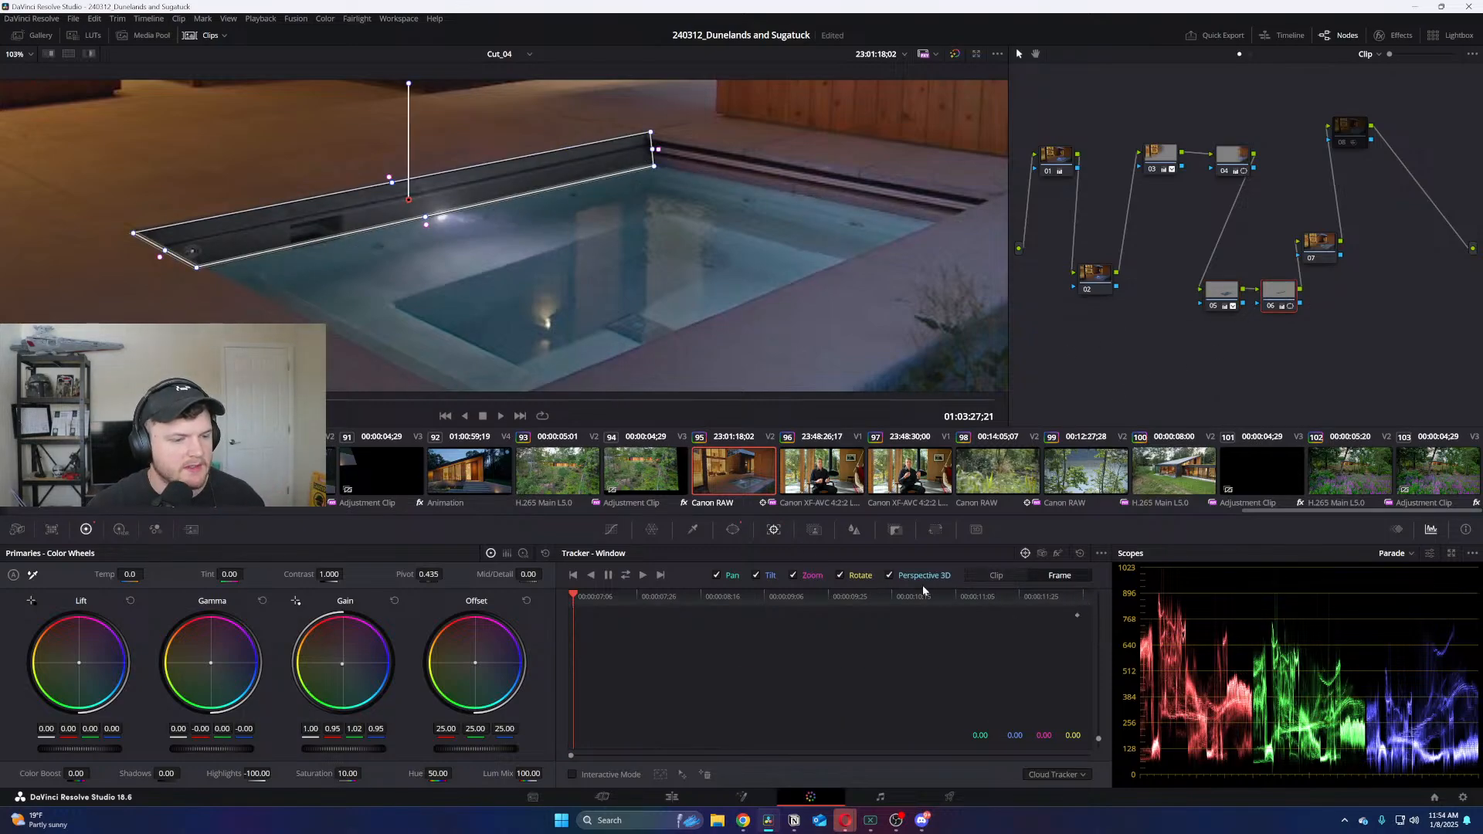
pyautogui.click(643, 576)
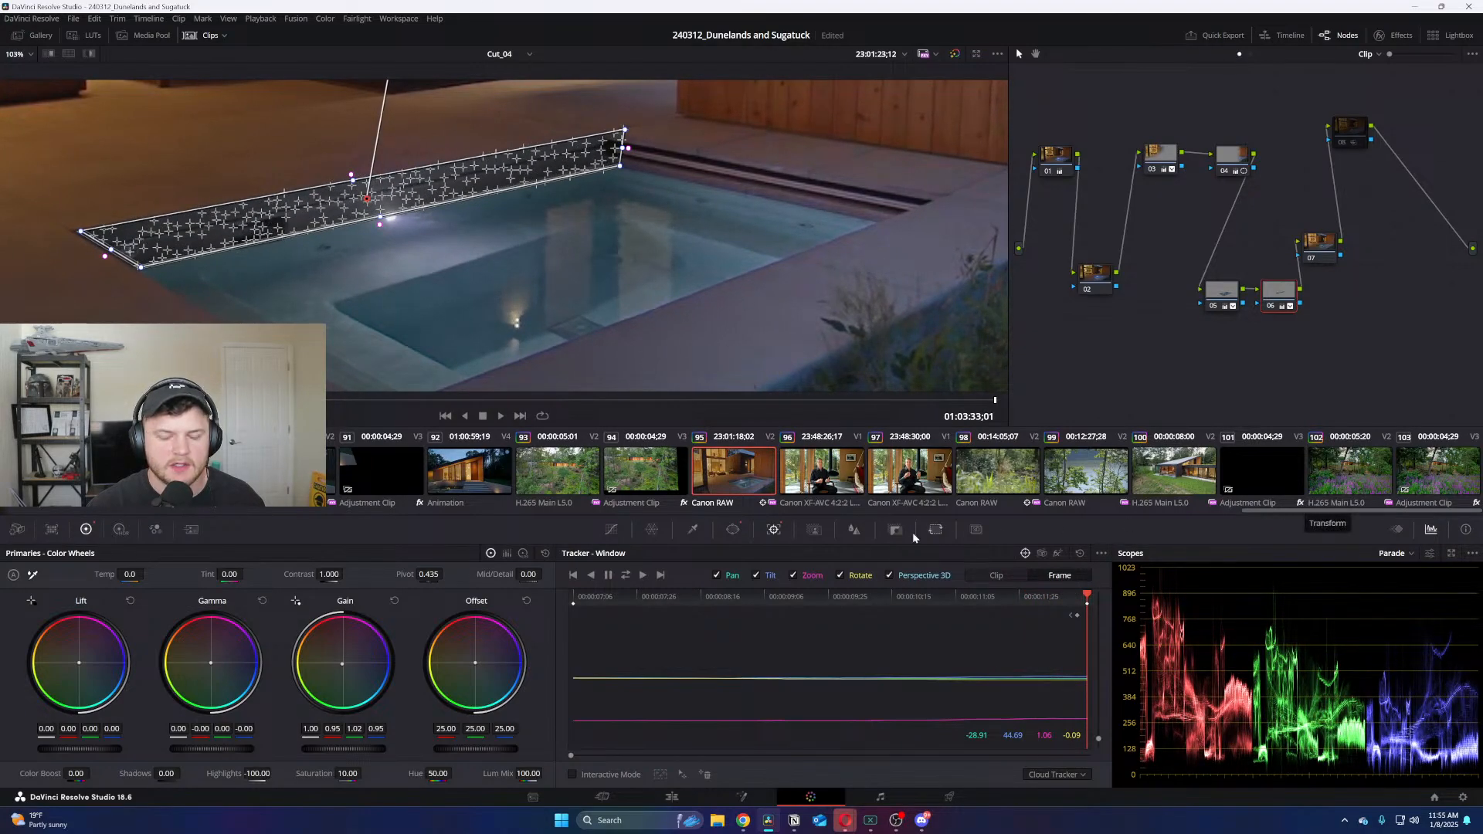
pyautogui.click(821, 596)
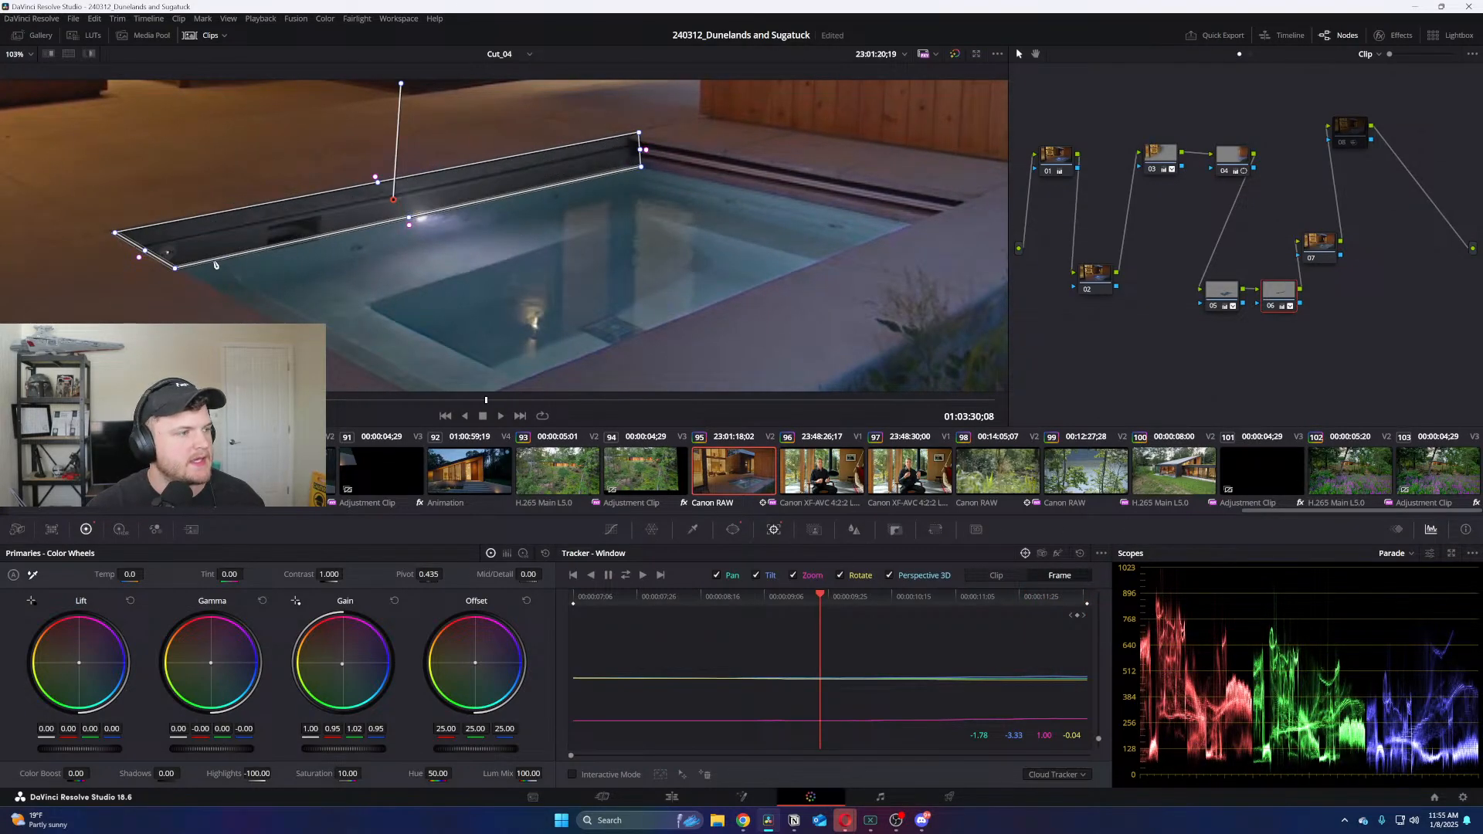
# Find where the wall window drifts mid-clip and move its lower far corner point back onto the wall's corner
pyautogui.scroll(5, 554, 140)
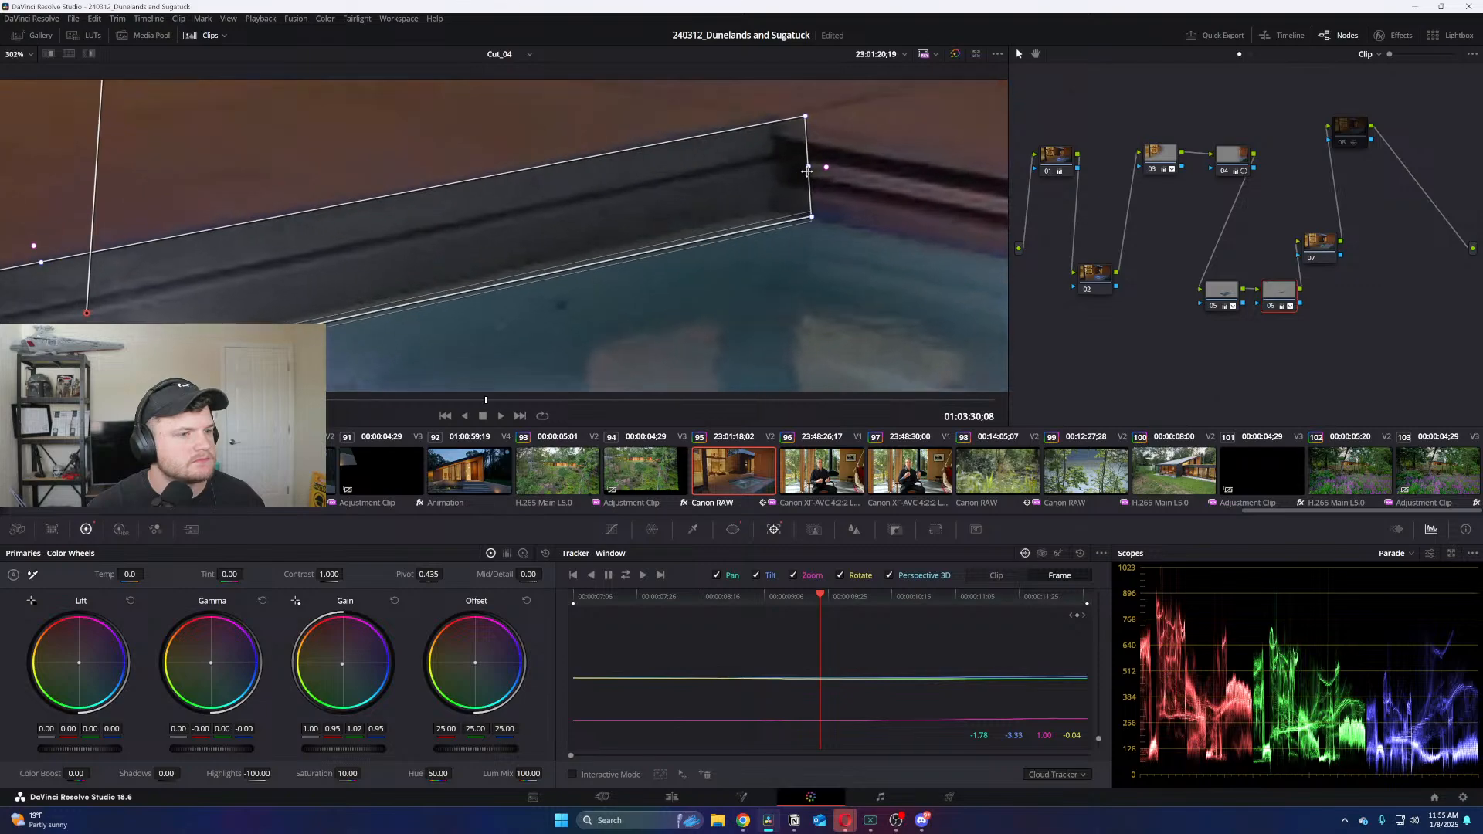
pyautogui.moveTo(748, 609); pyautogui.dragTo(872, 601)
pyautogui.click(891, 601)
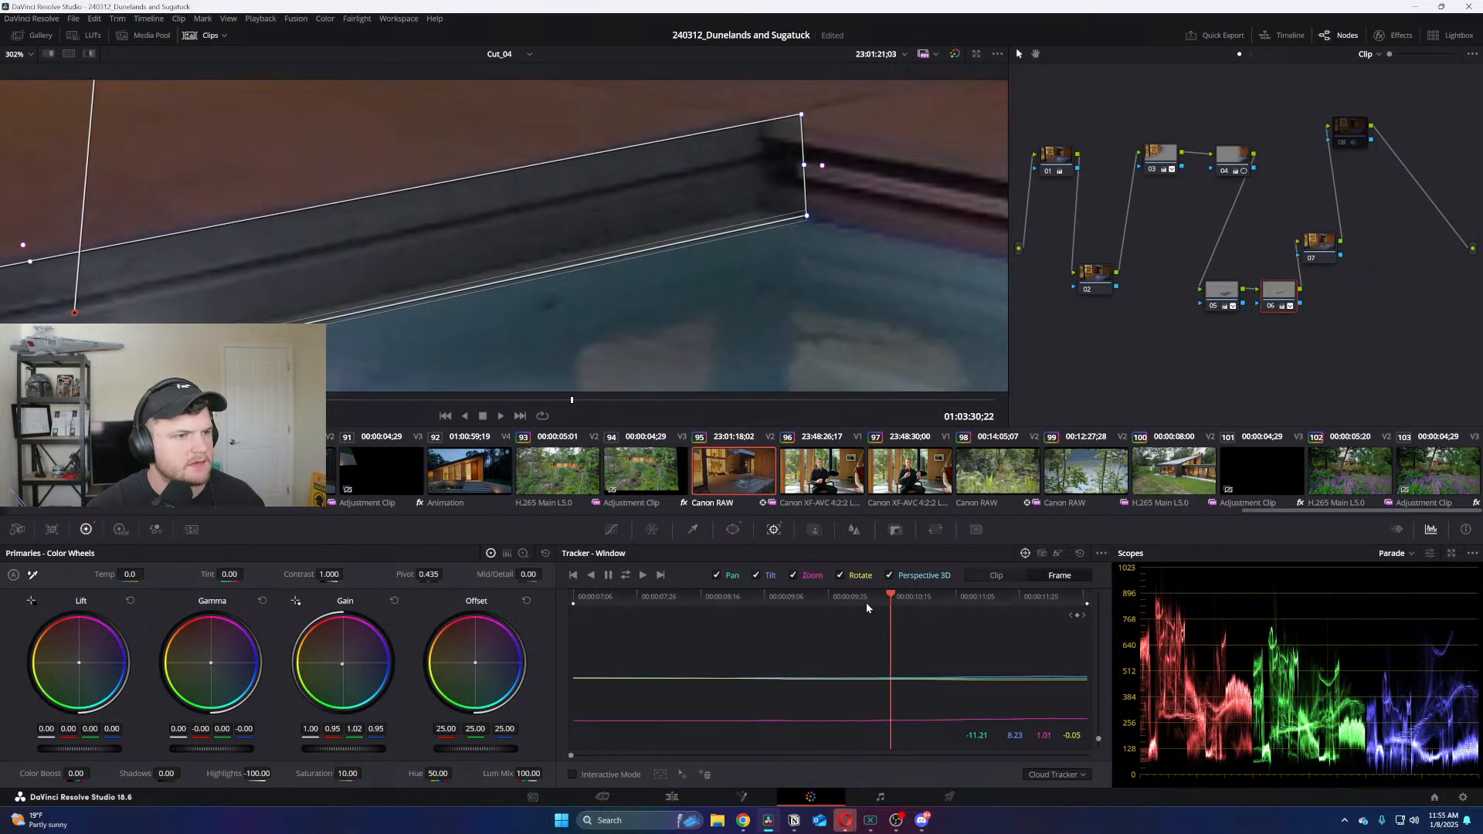
pyautogui.click(865, 601)
pyautogui.moveTo(809, 222); pyautogui.dragTo(795, 212)
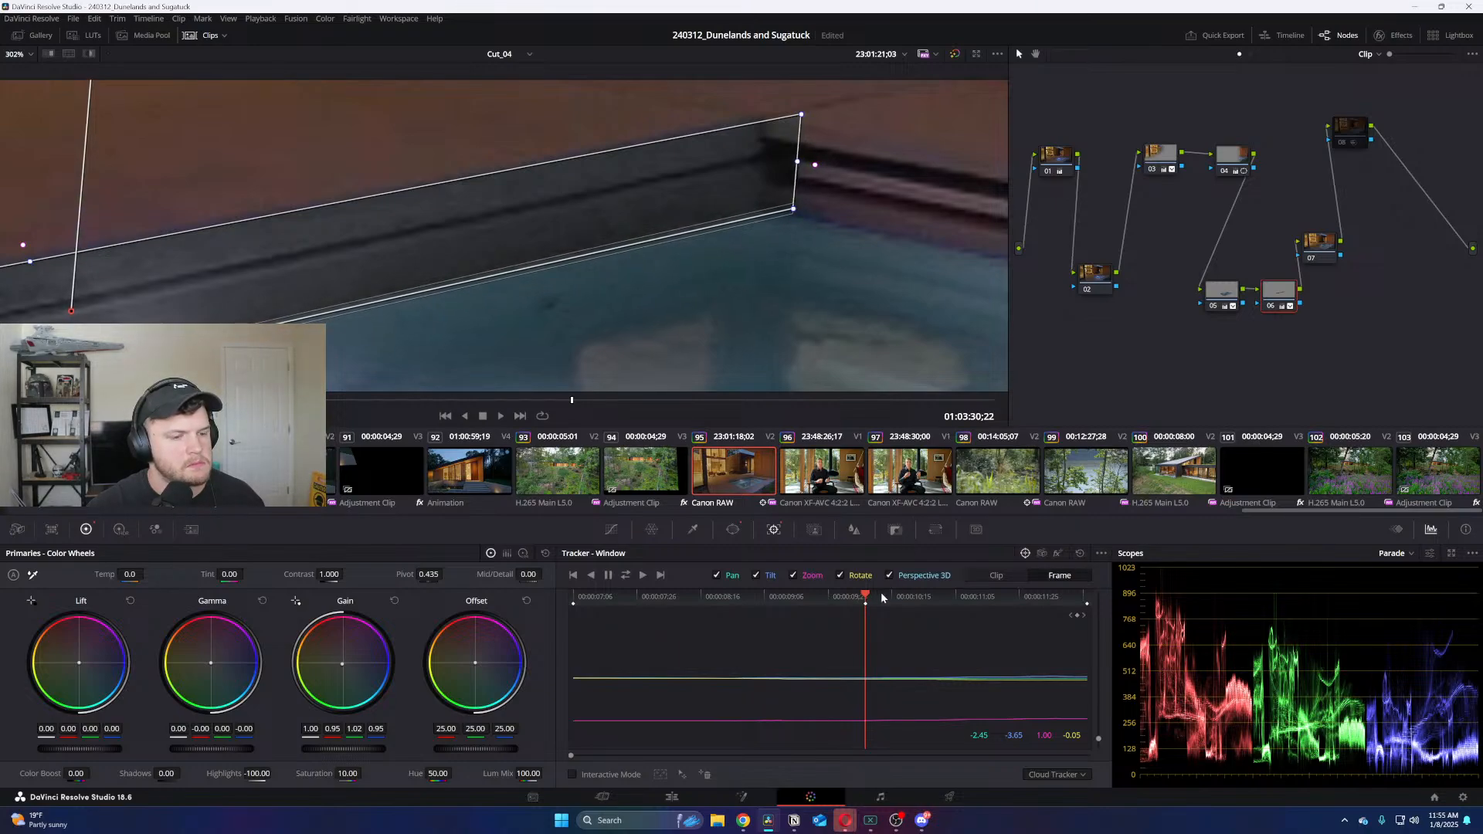
# At the clip's last frame, move the wall window's upper and lower far corner points onto the end of the wall
pyautogui.moveTo(881, 592); pyautogui.dragTo(1087, 596)
pyautogui.moveTo(765, 109); pyautogui.dragTo(703, 120)
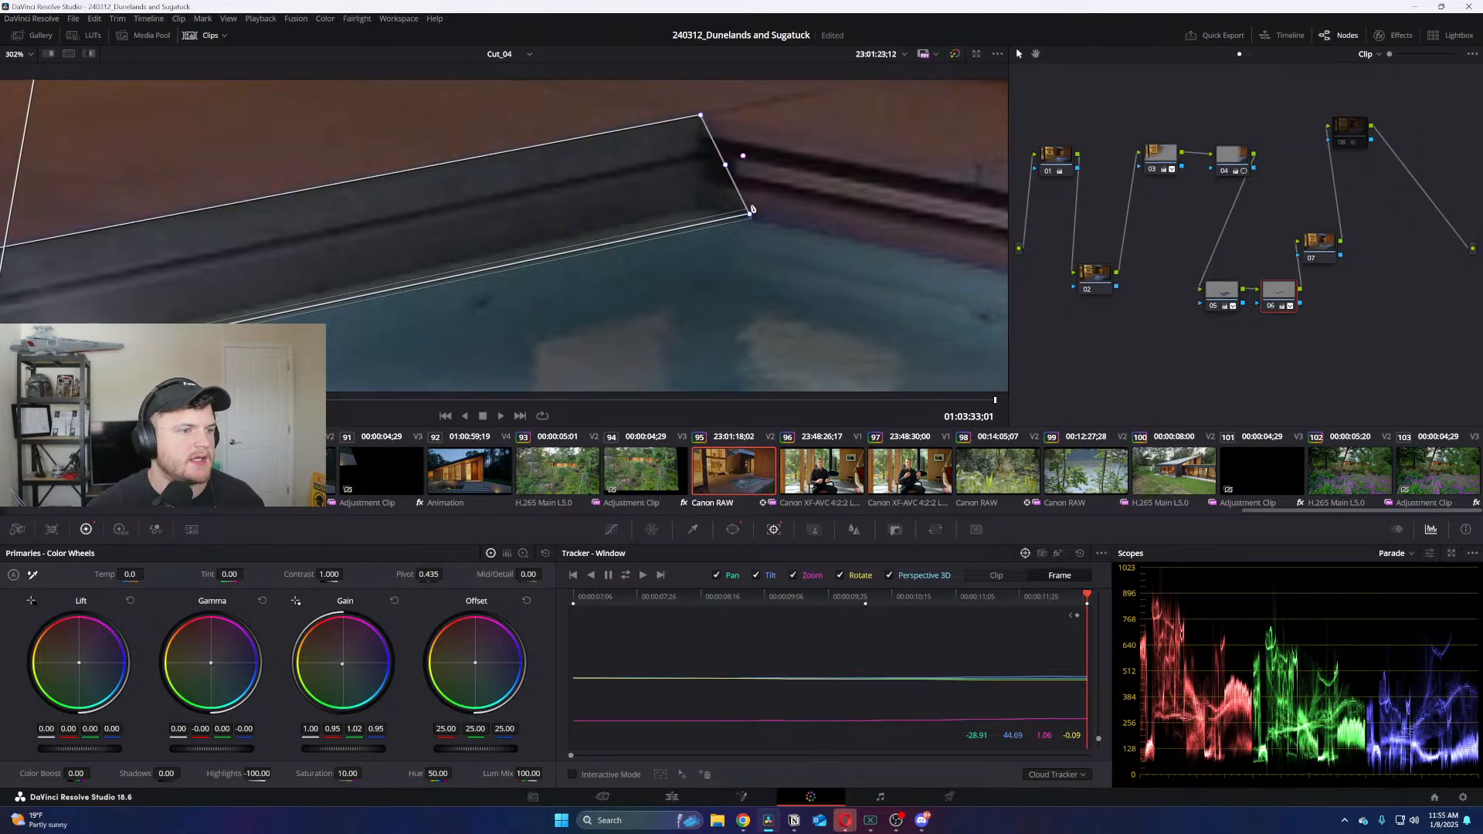
pyautogui.moveTo(753, 209); pyautogui.dragTo(708, 207)
# Soften the wall window's lower edge along the waterline at the last frame and check the whole window
pyautogui.scroll(-2, 708, 207)
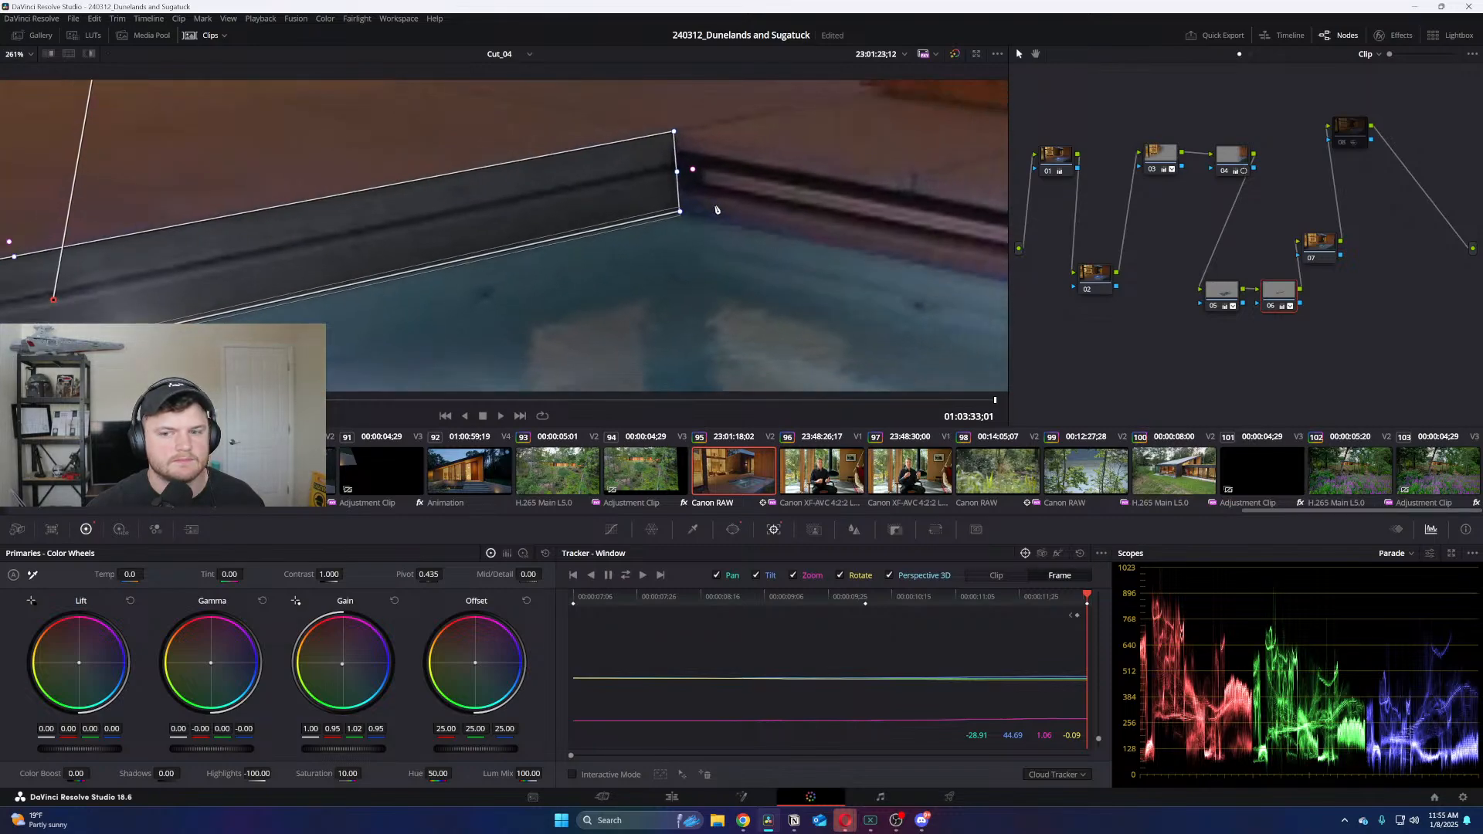
pyautogui.moveTo(501, 245); pyautogui.dragTo(503, 254)
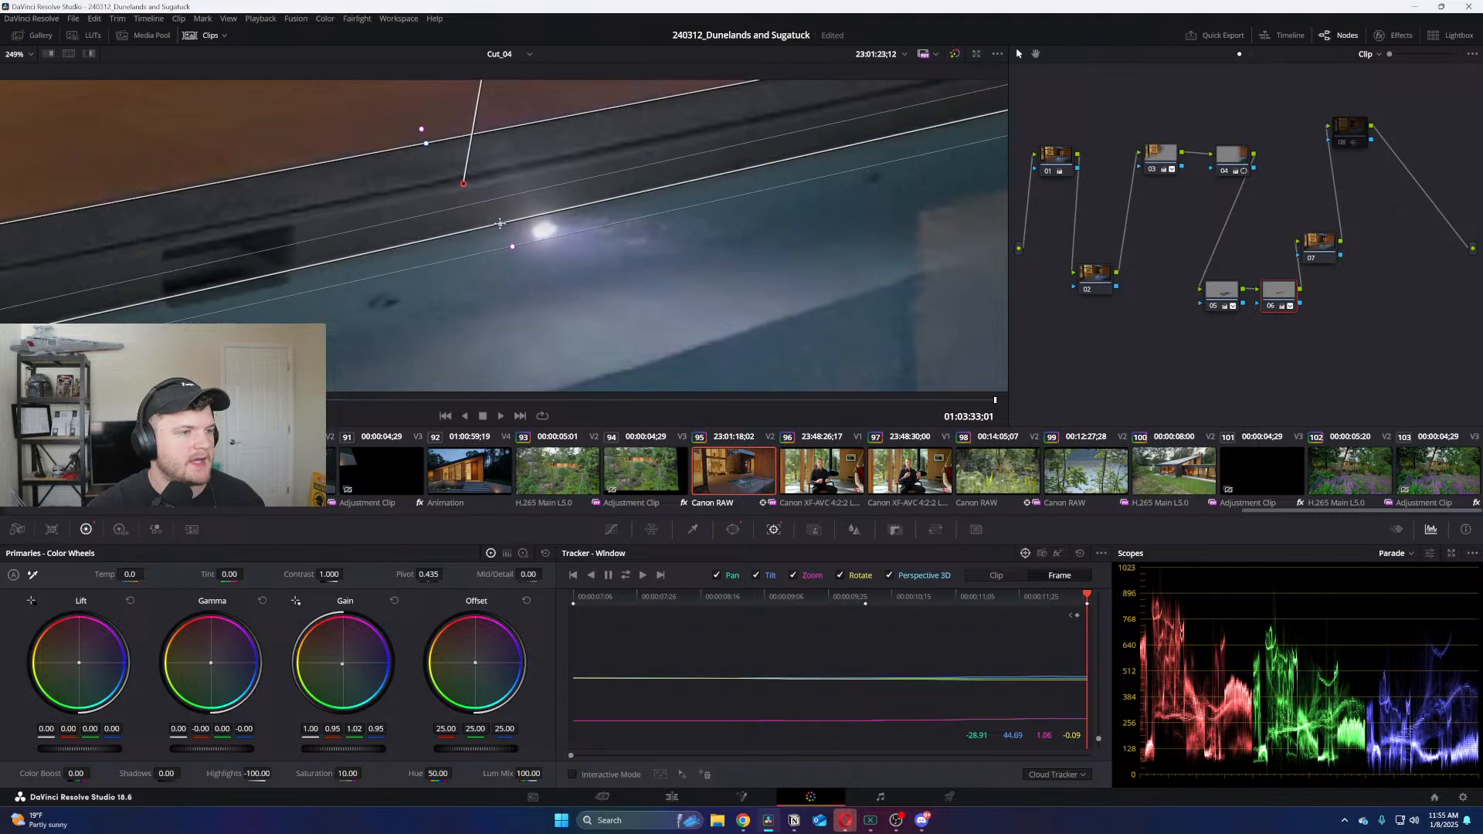
pyautogui.scroll(-3, 611, 228)
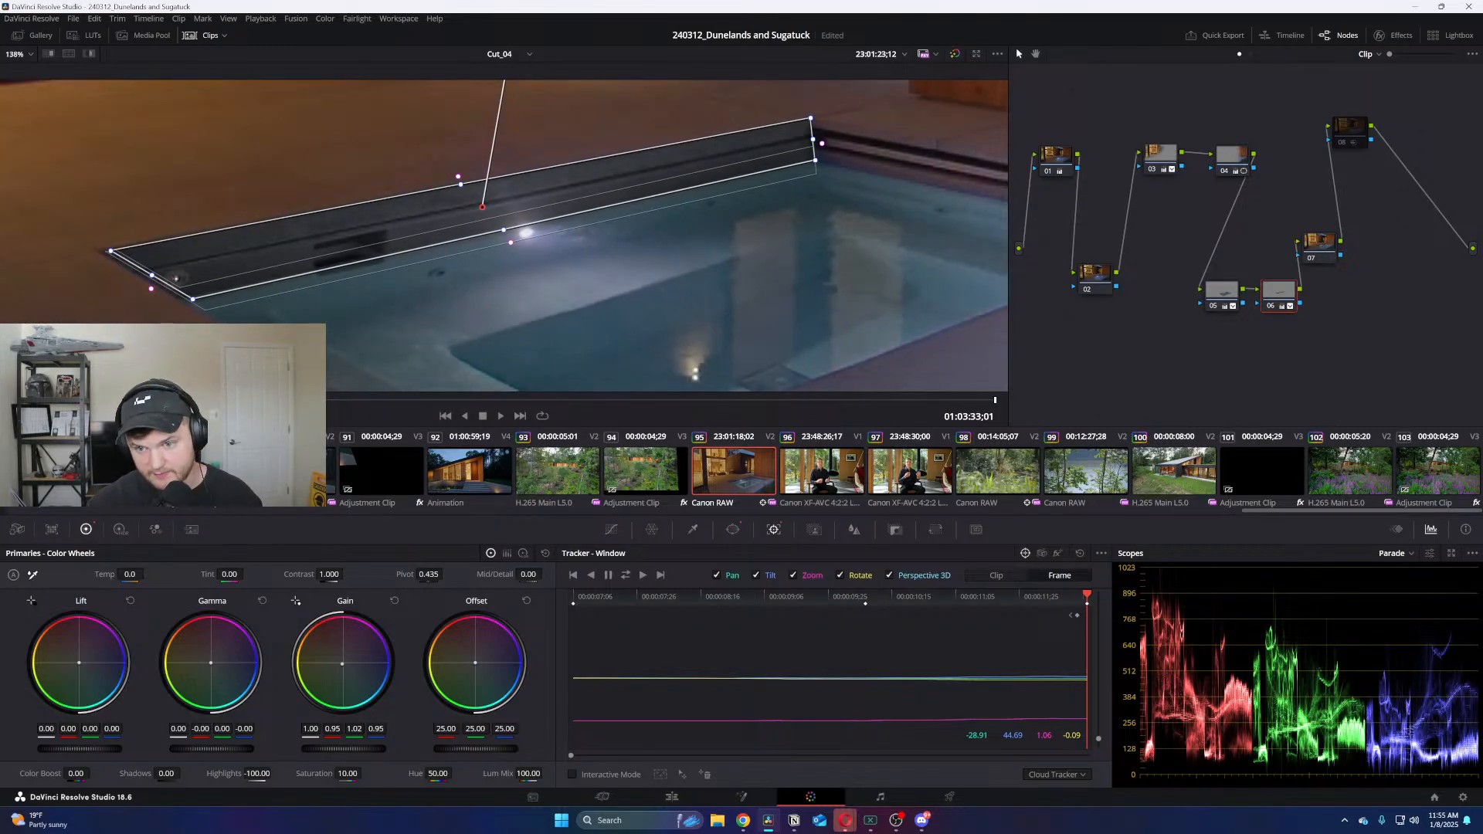
pyautogui.scroll(-2, 629, 304)
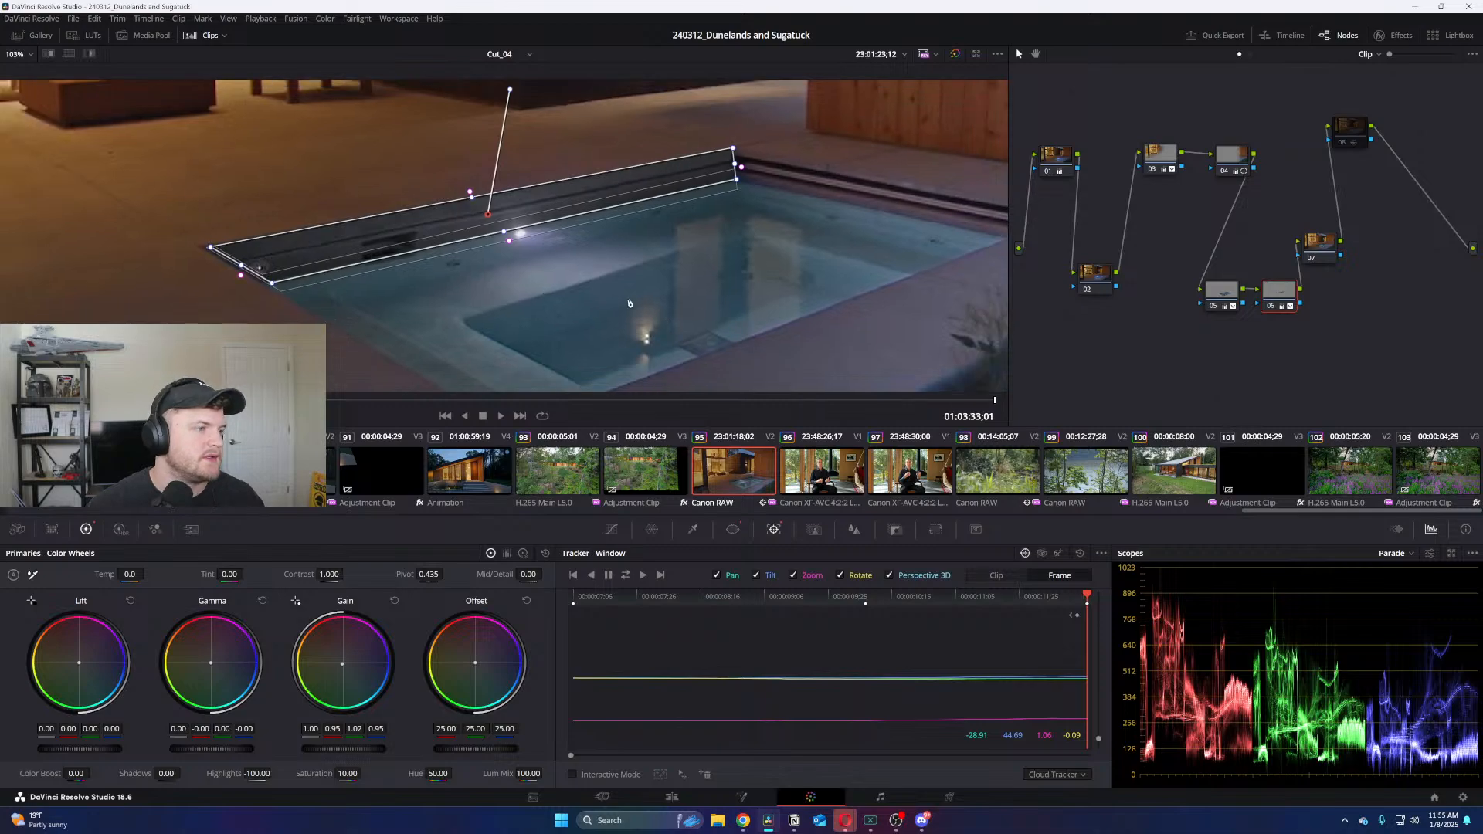
# At the mid-clip keyframe, move the wall window's upper and lower far corner points onto the end of the pool wall
pyautogui.scroll(1, 348, 320)
pyautogui.moveTo(998, 592); pyautogui.dragTo(868, 601)
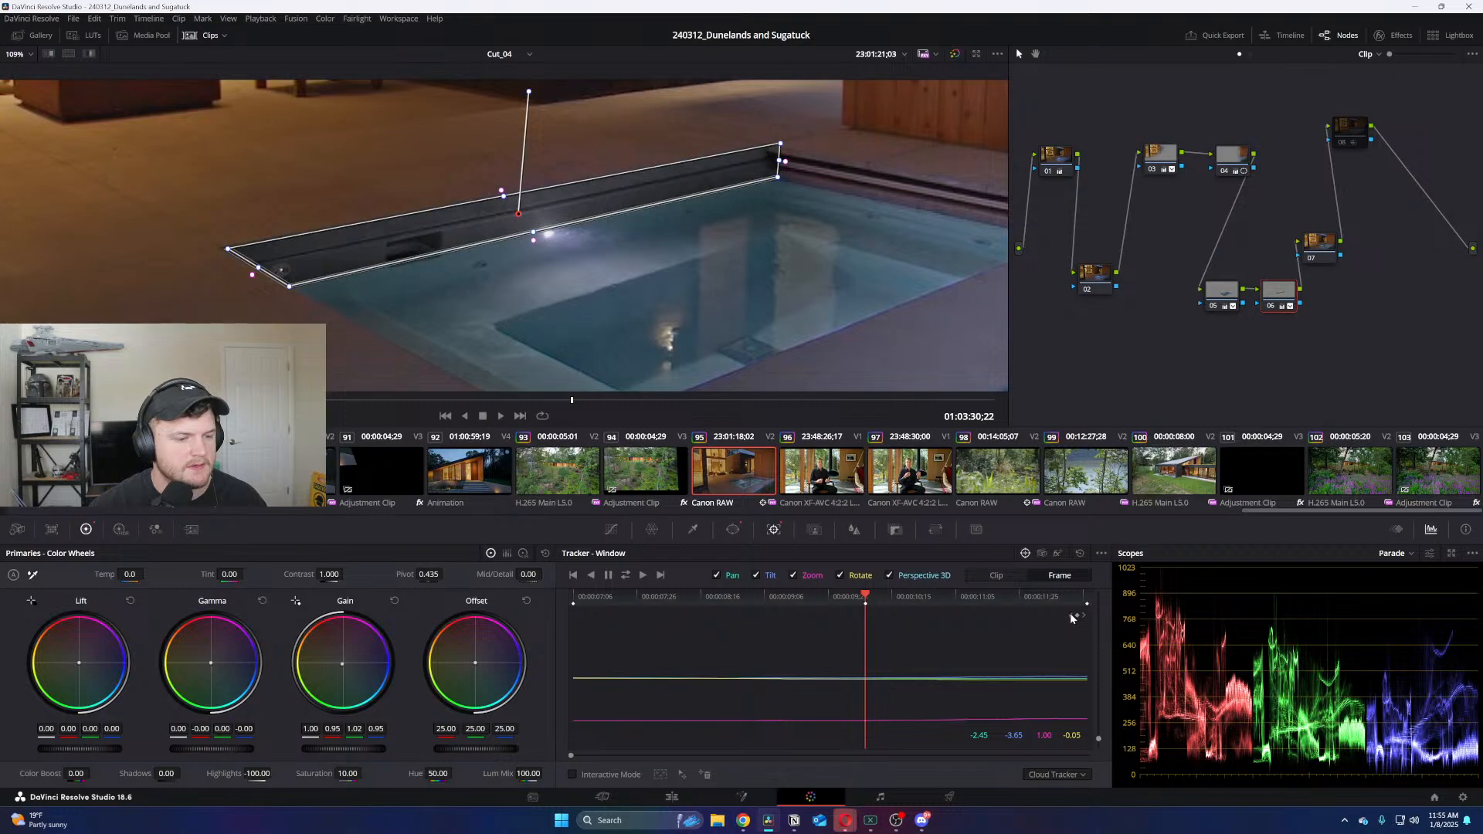
pyautogui.scroll(6, 743, 142)
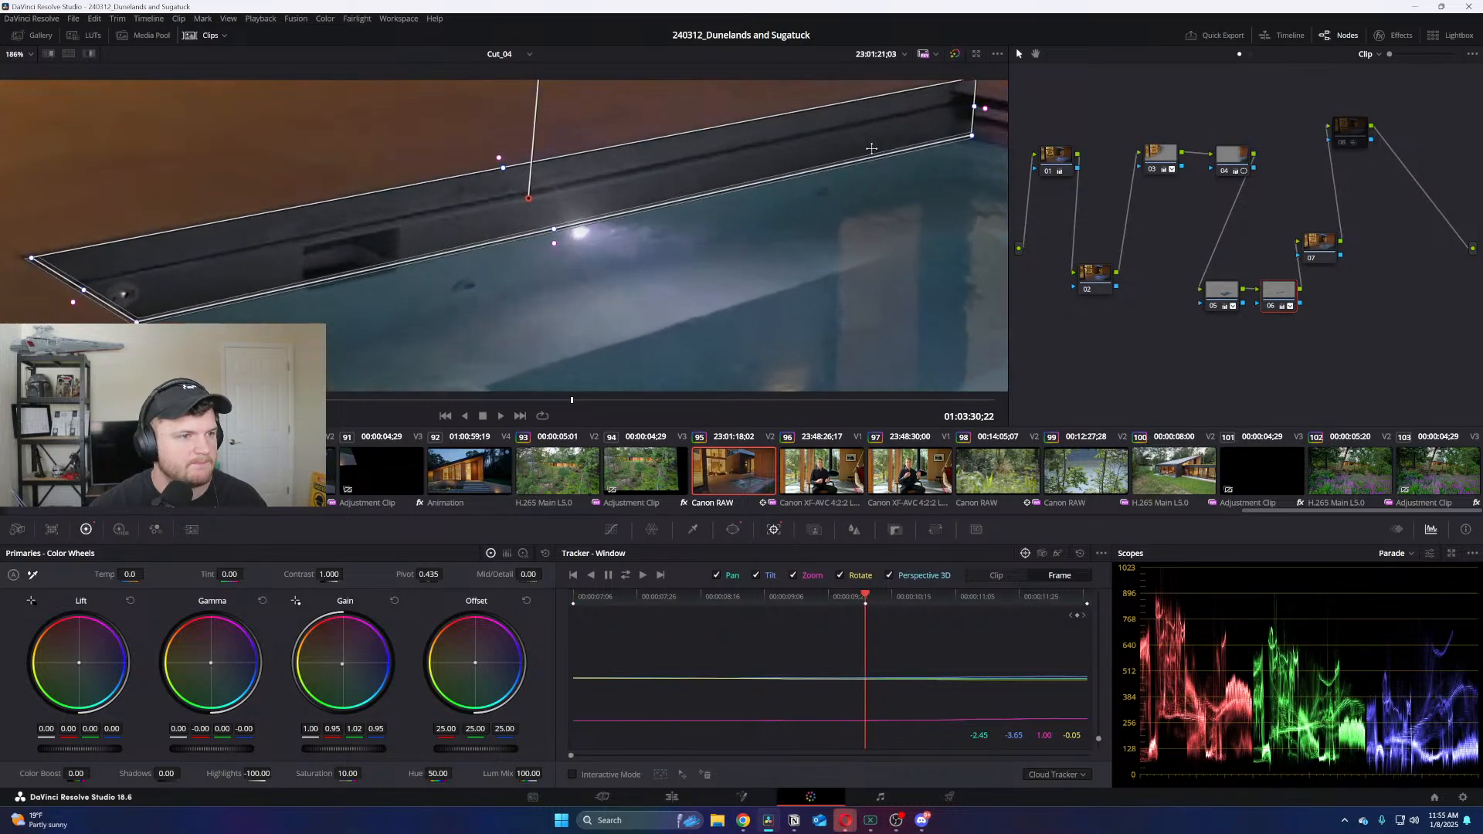
pyautogui.scroll(2, 601, 221)
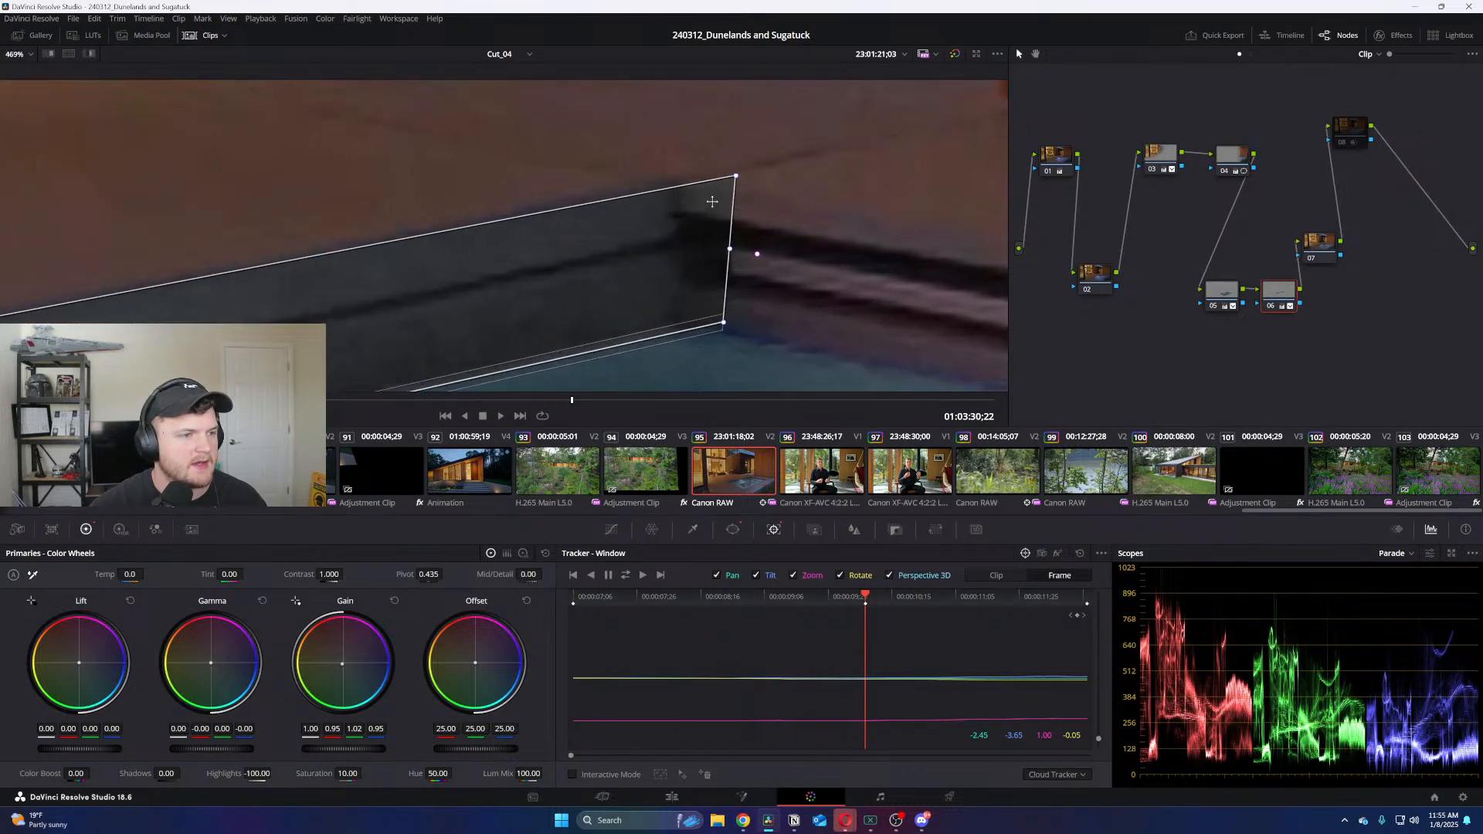
pyautogui.moveTo(736, 179); pyautogui.dragTo(682, 182)
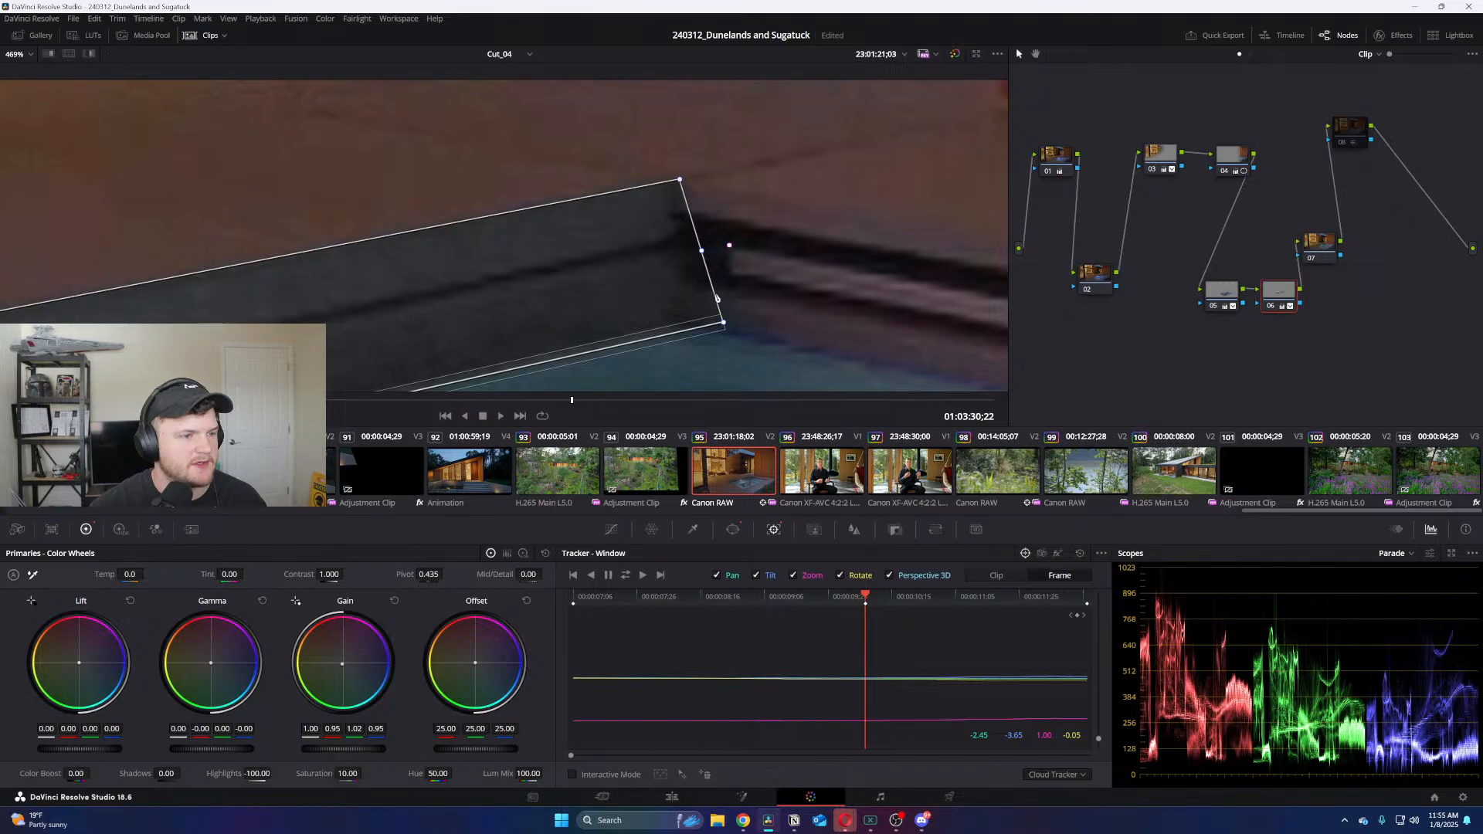
pyautogui.moveTo(725, 327); pyautogui.dragTo(753, 336)
# Soften the wall window's lower edge along the waterline at the mid-clip keyframe and at the clip's first frame
pyautogui.scroll(-2, 755, 338)
pyautogui.scroll(-2, 921, 190)
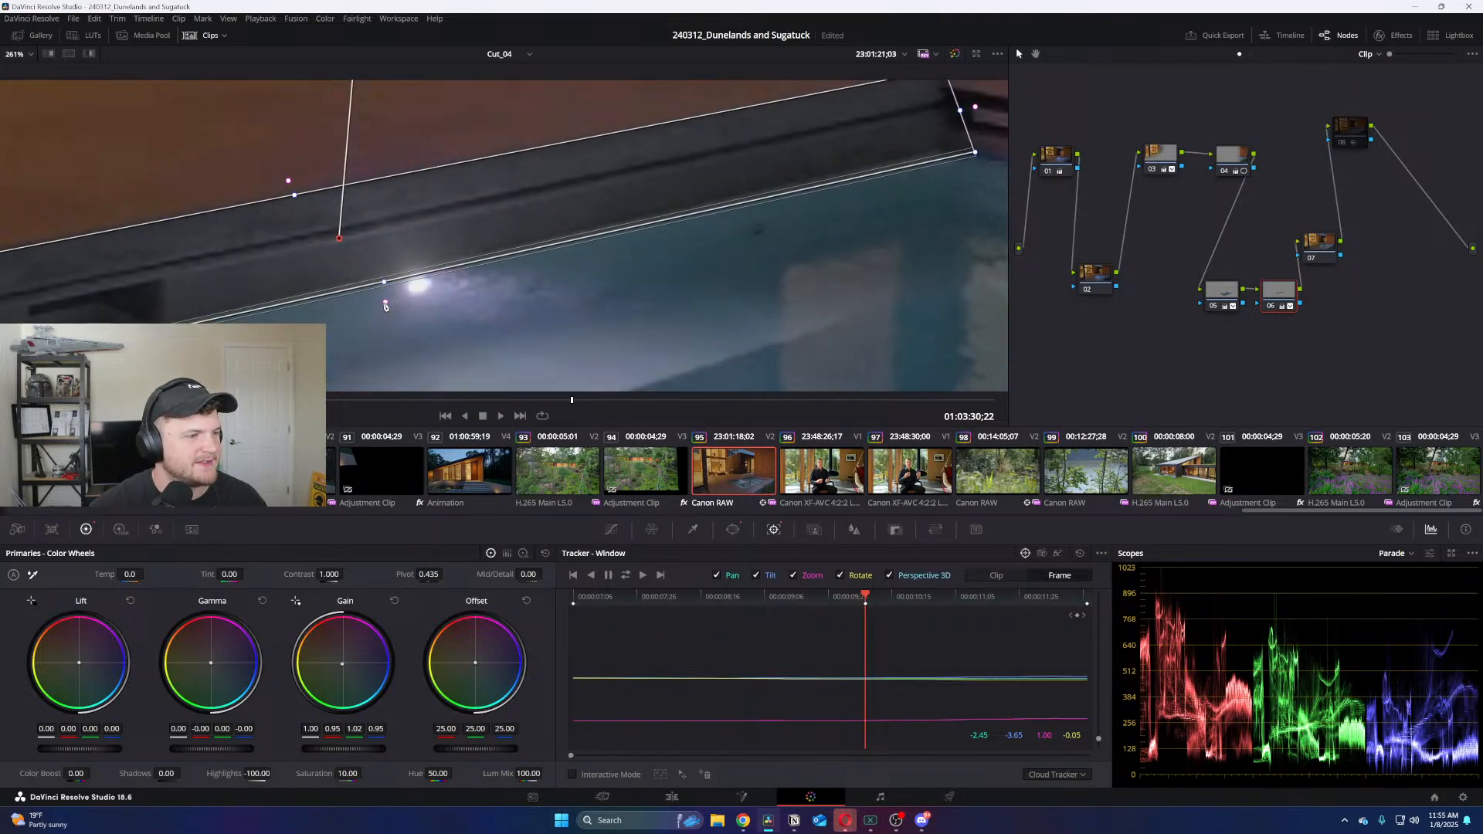
pyautogui.moveTo(386, 304); pyautogui.dragTo(390, 314)
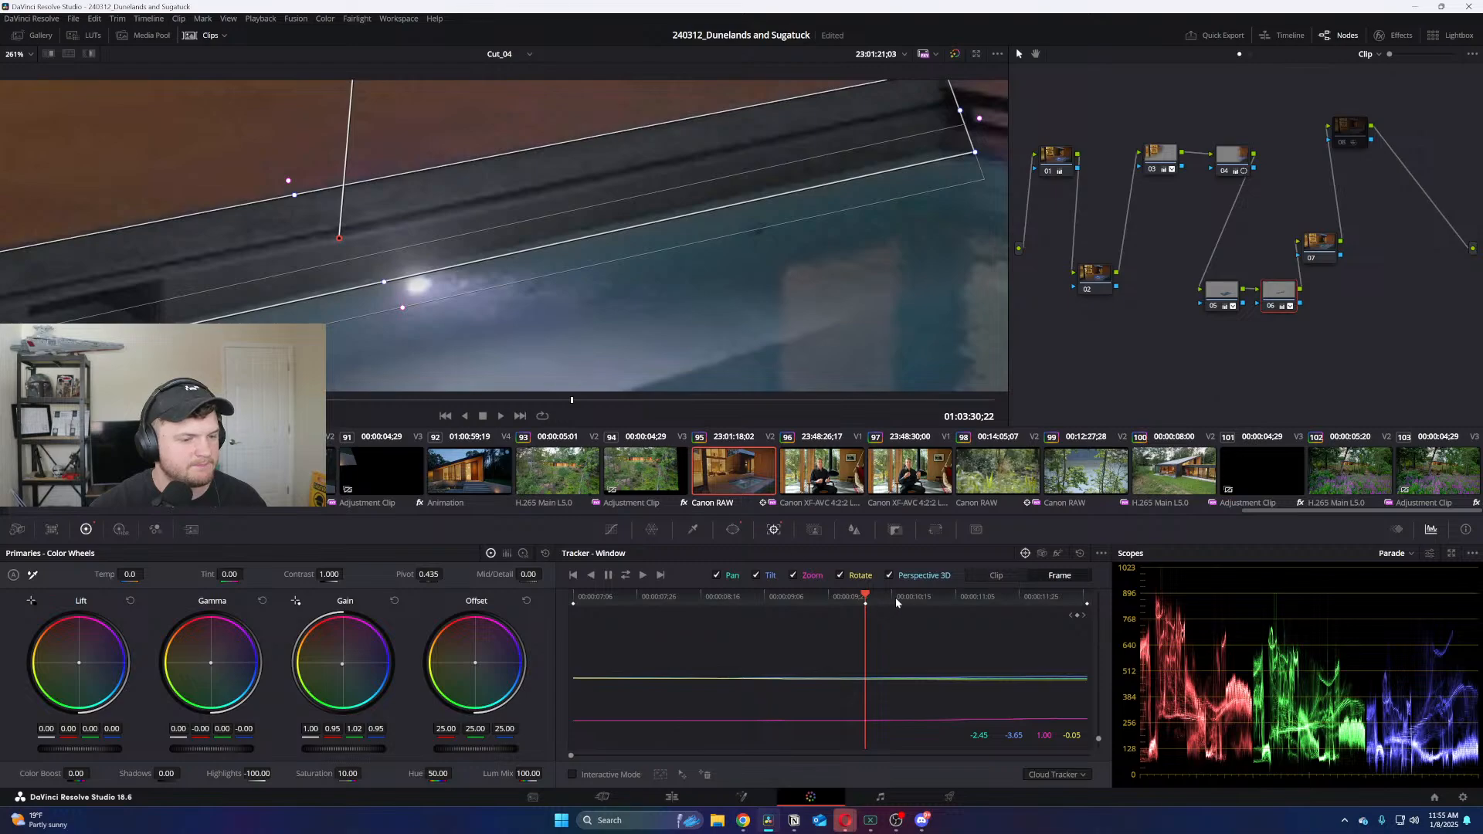
pyautogui.click(621, 597)
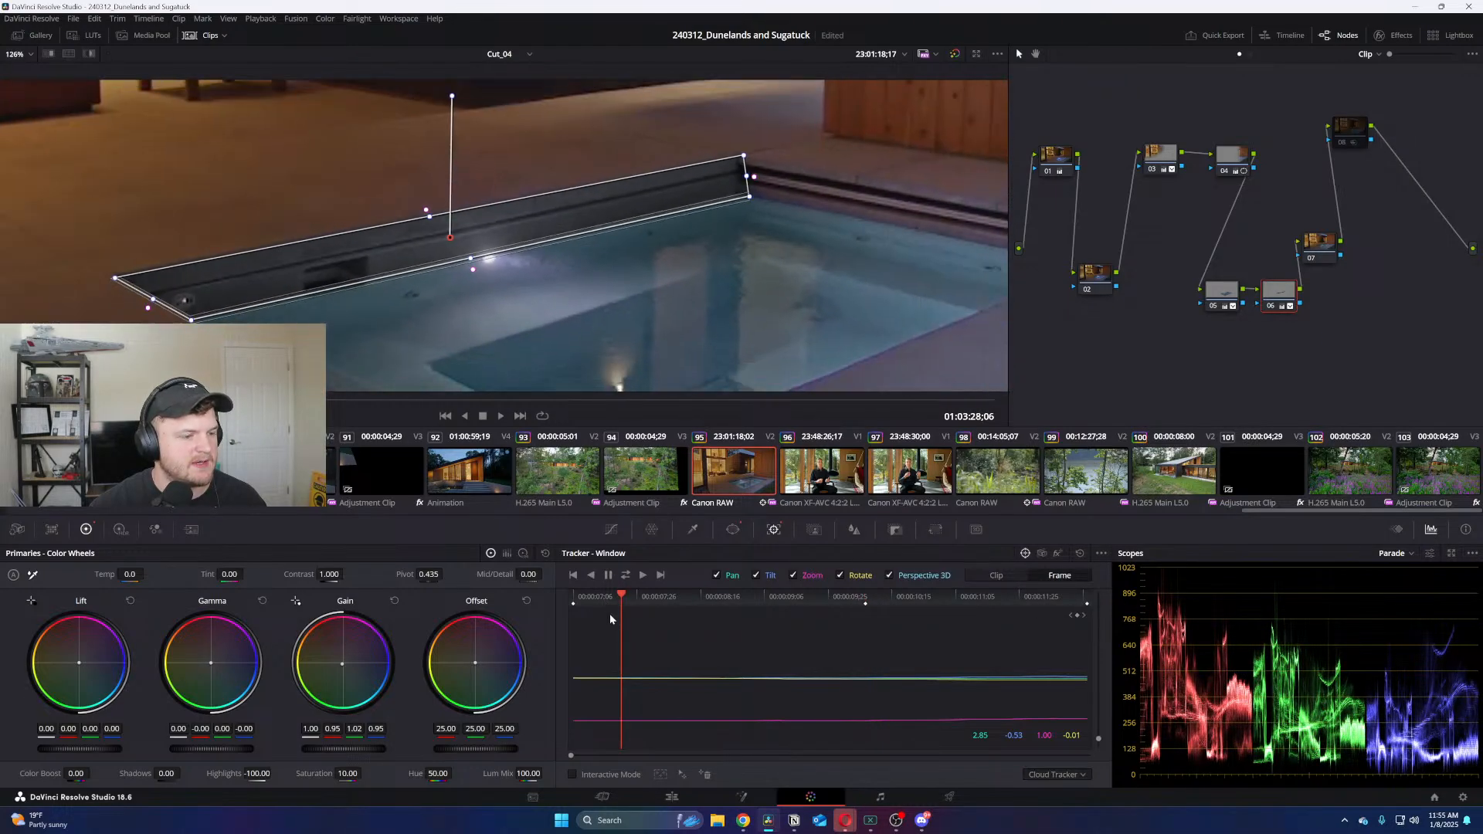
pyautogui.click(548, 595)
pyautogui.scroll(4, 961, 174)
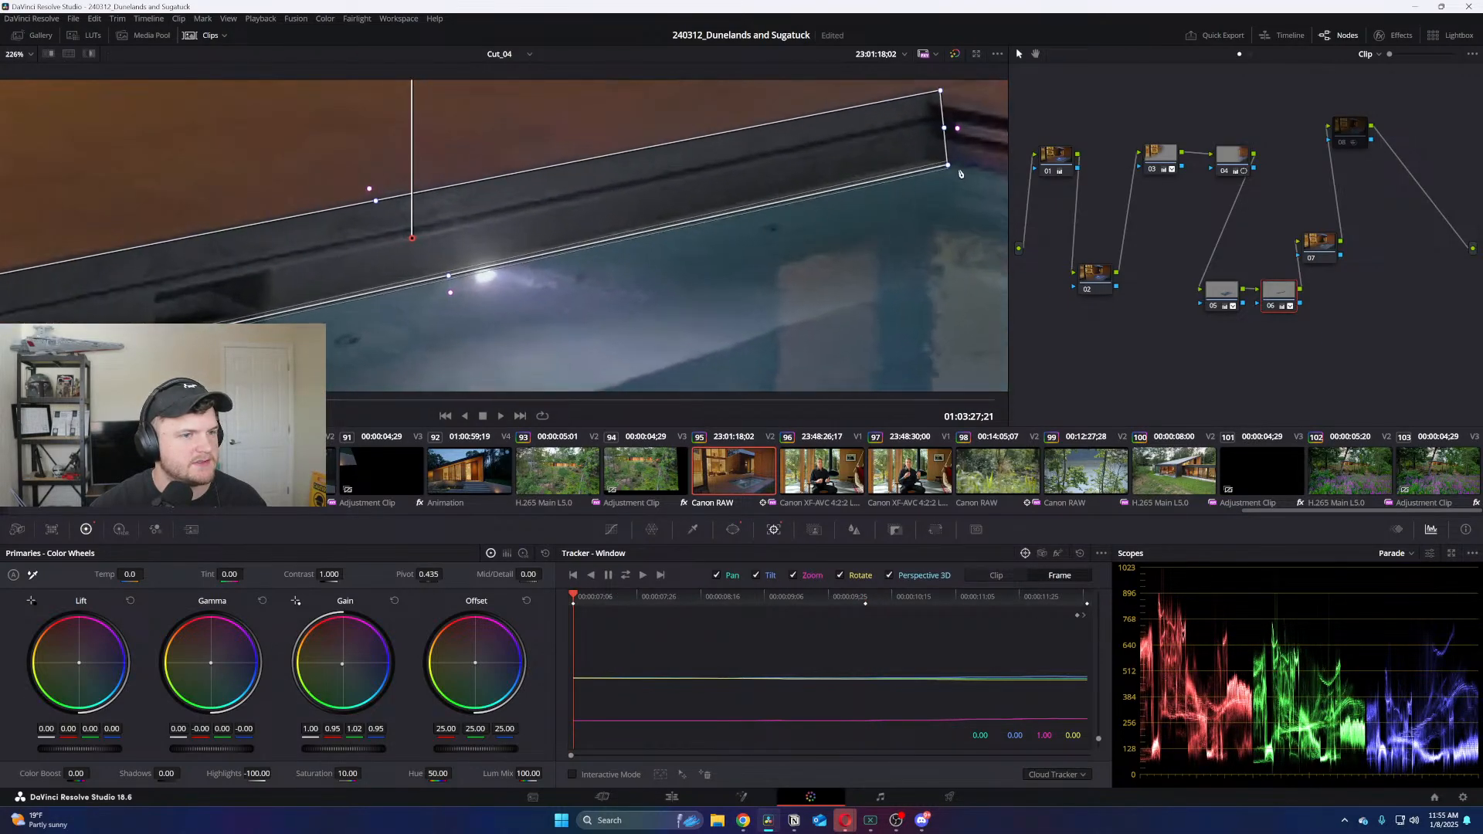
pyautogui.moveTo(451, 294); pyautogui.dragTo(451, 302)
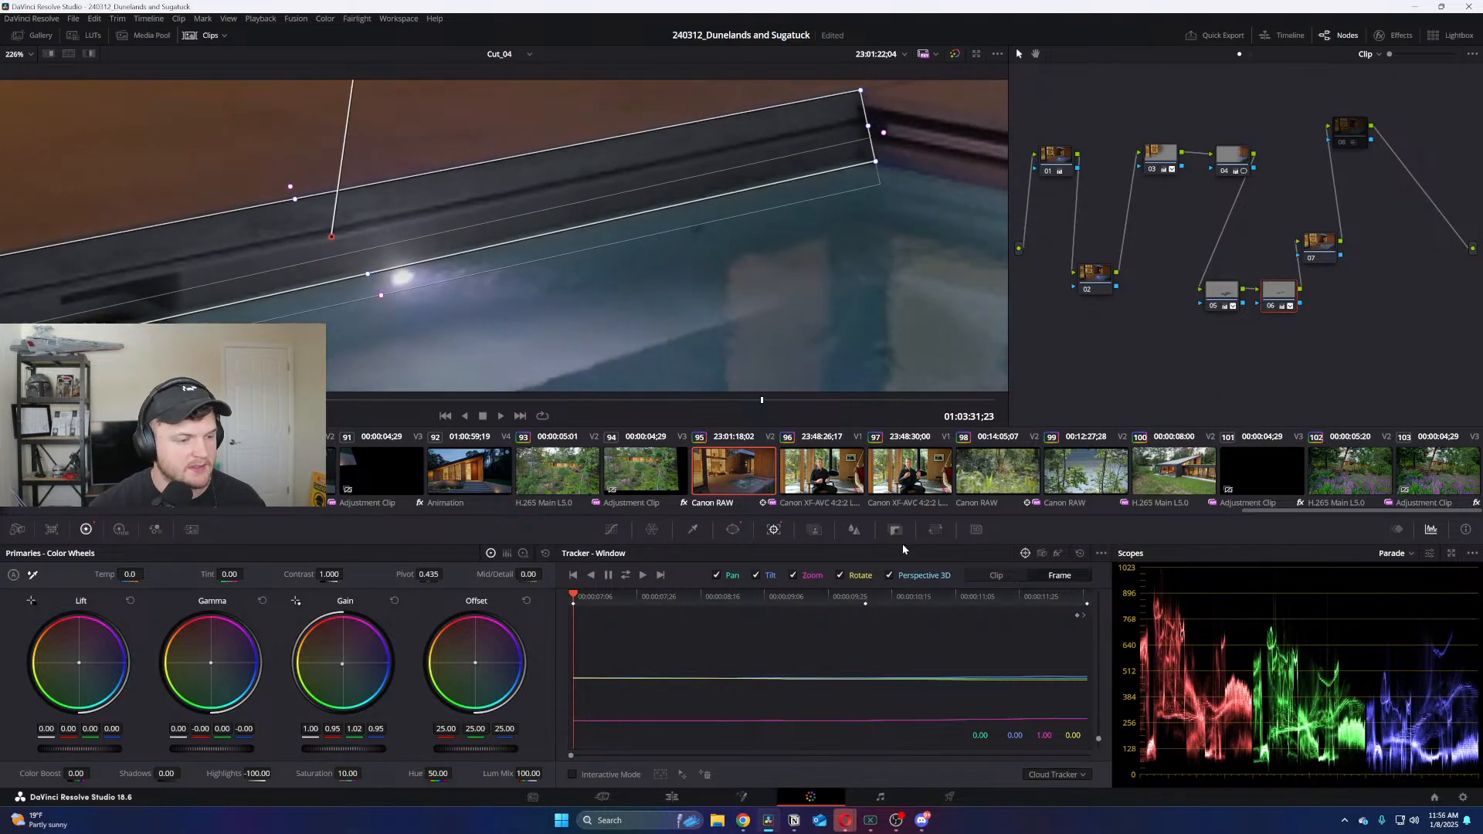
# Check the wall window late in the clip and at its last frame, and play the pool shot with node 07 selected
pyautogui.click(965, 597)
pyautogui.scroll(-8, 690, 318)
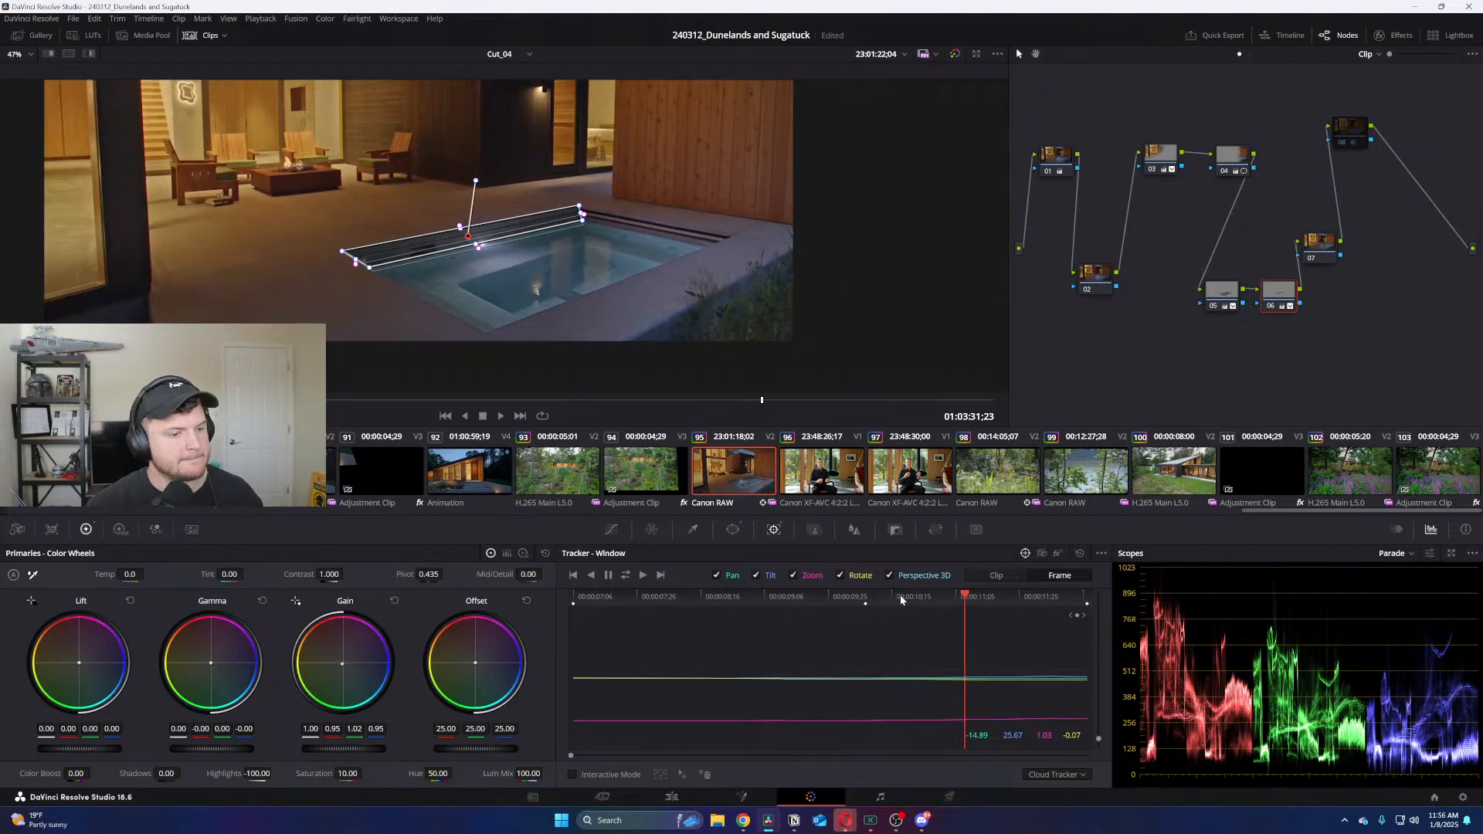
pyautogui.hotkey('ctrl', 't')
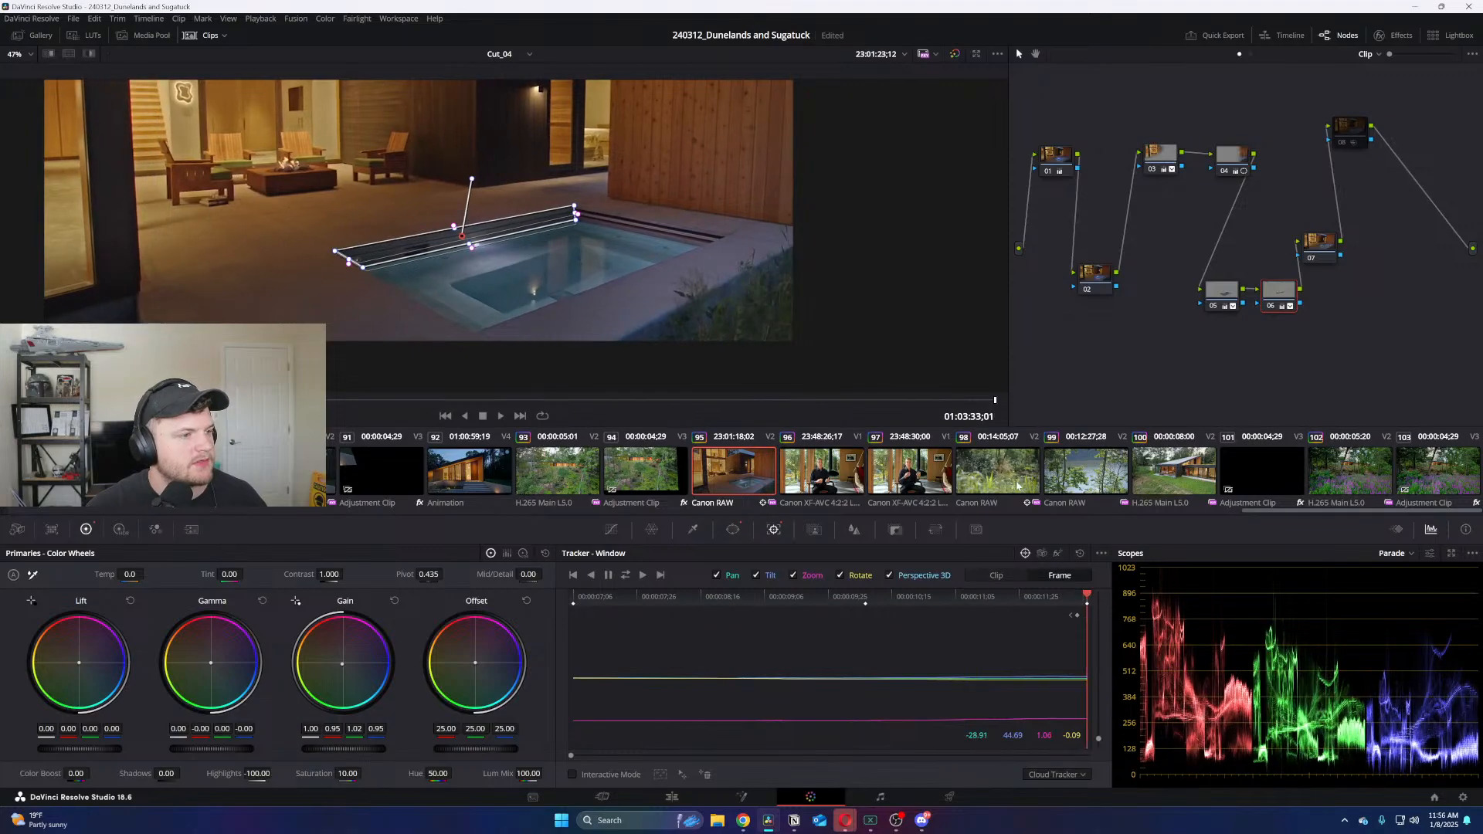
pyautogui.scroll(-2, 672, 319)
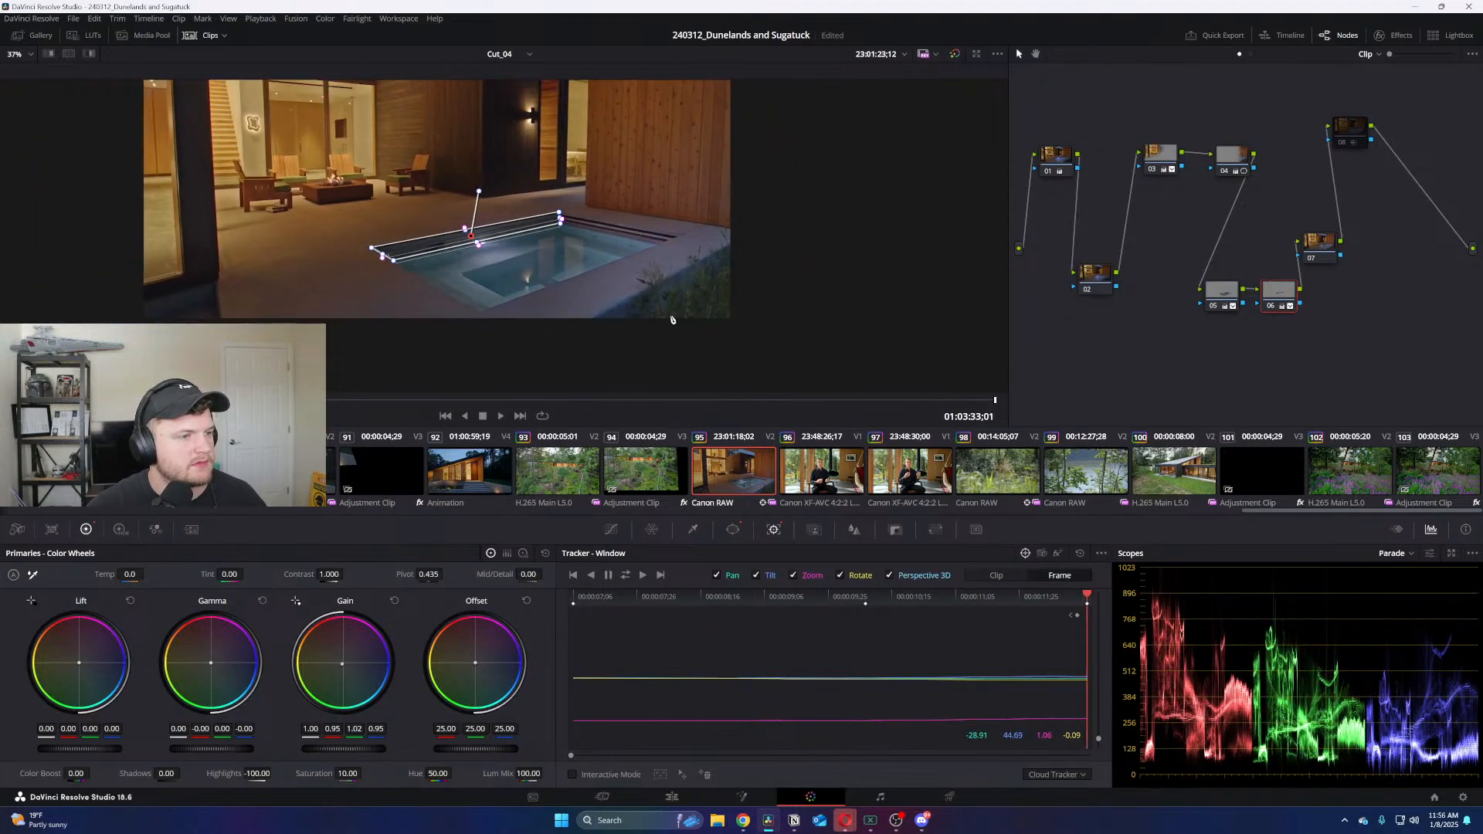
pyautogui.click(1321, 251)
pyautogui.press('Down')
pyautogui.press('Down')
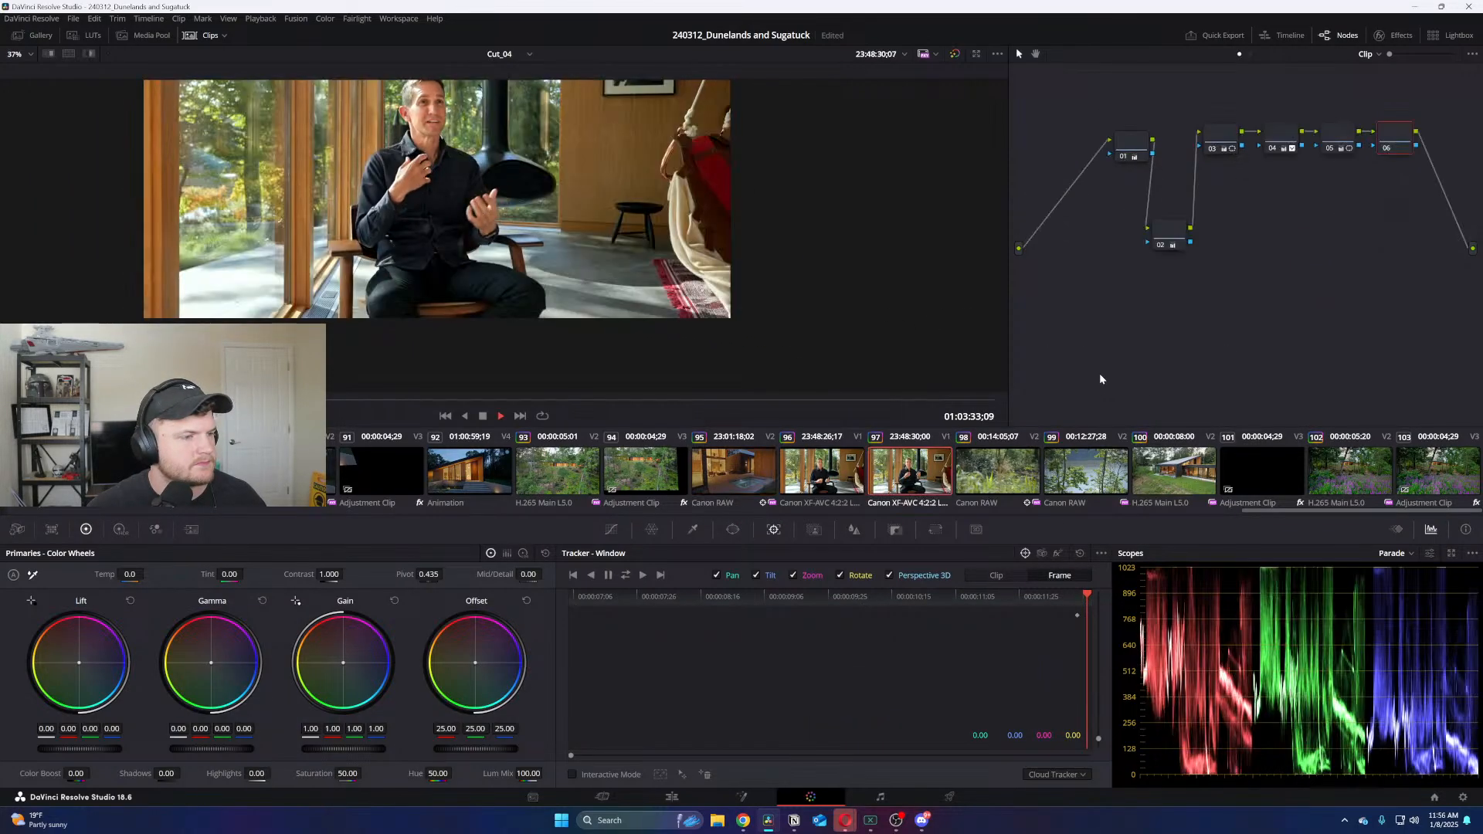
# Return to the pool shot, select nodes 05, 06 and 07 together, and compare the image with them disabled and enabled
pyautogui.click(738, 473)
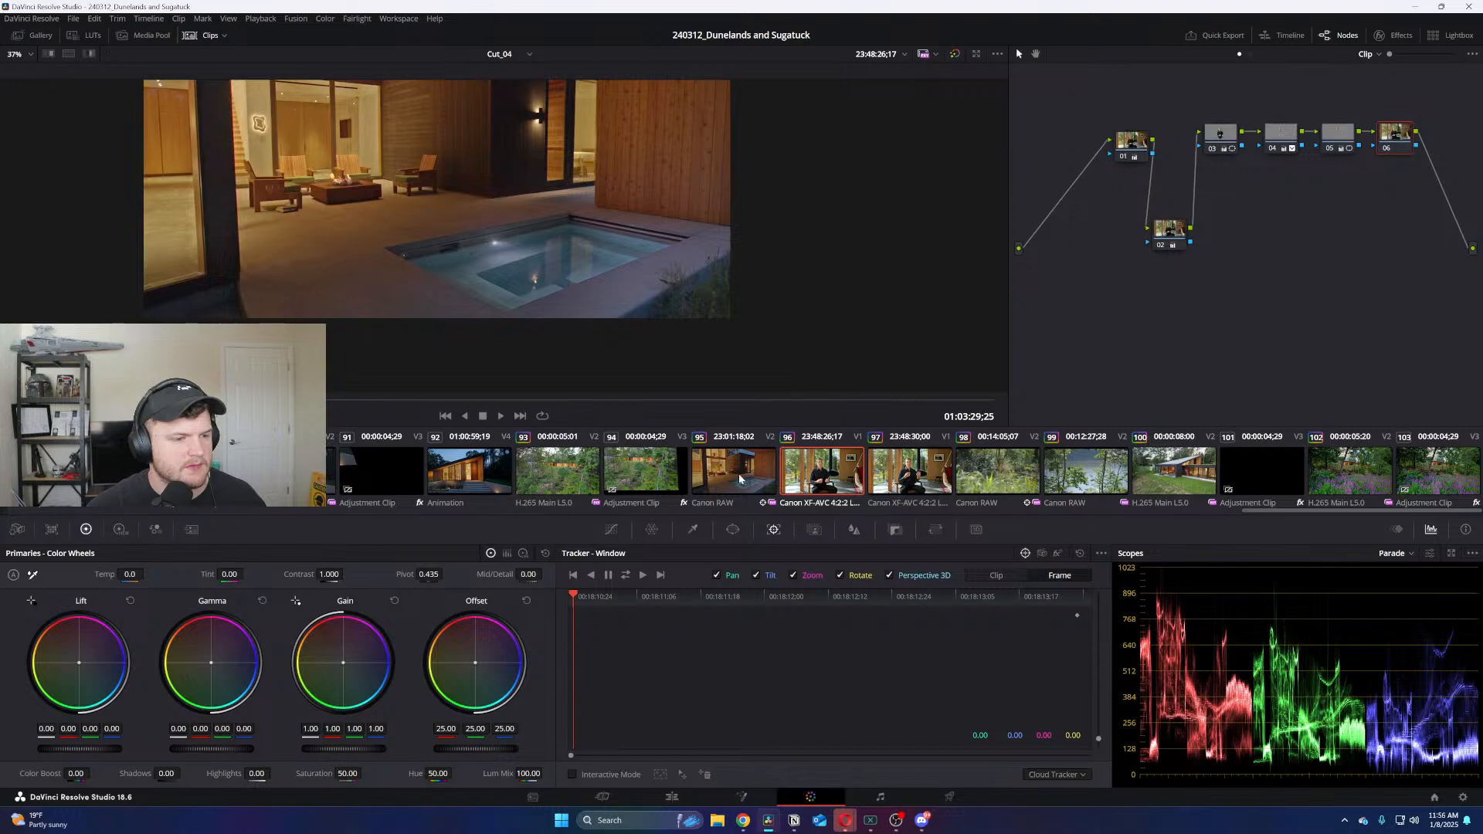
pyautogui.moveTo(1305, 336); pyautogui.dragTo(1207, 292)
pyautogui.hotkey('ctrl', 'd')
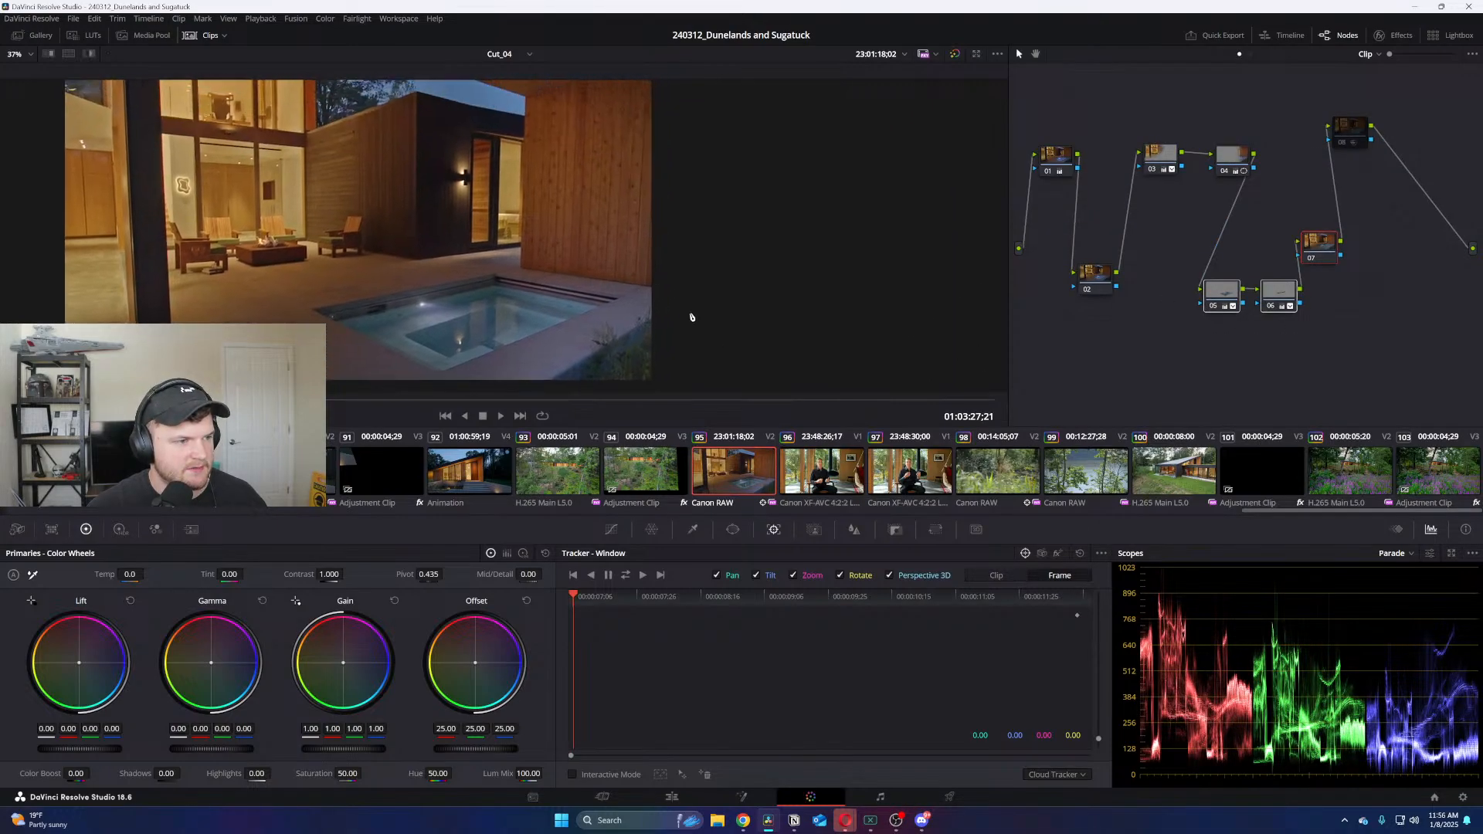
pyautogui.hotkey('ctrl', 'd')
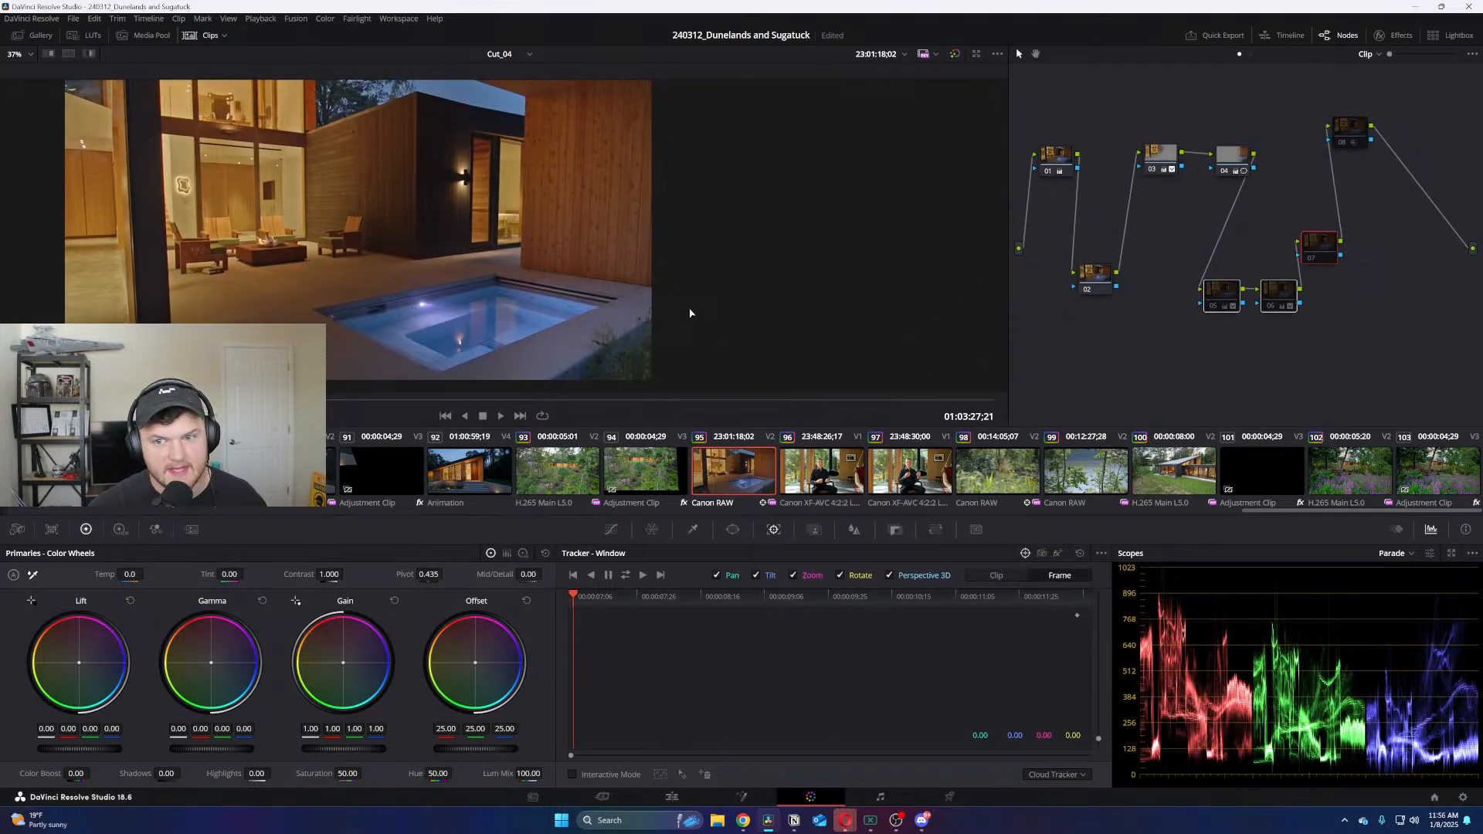
pyautogui.hotkey('ctrl', 'd')
pyautogui.hotkey('ctrl', 'd')
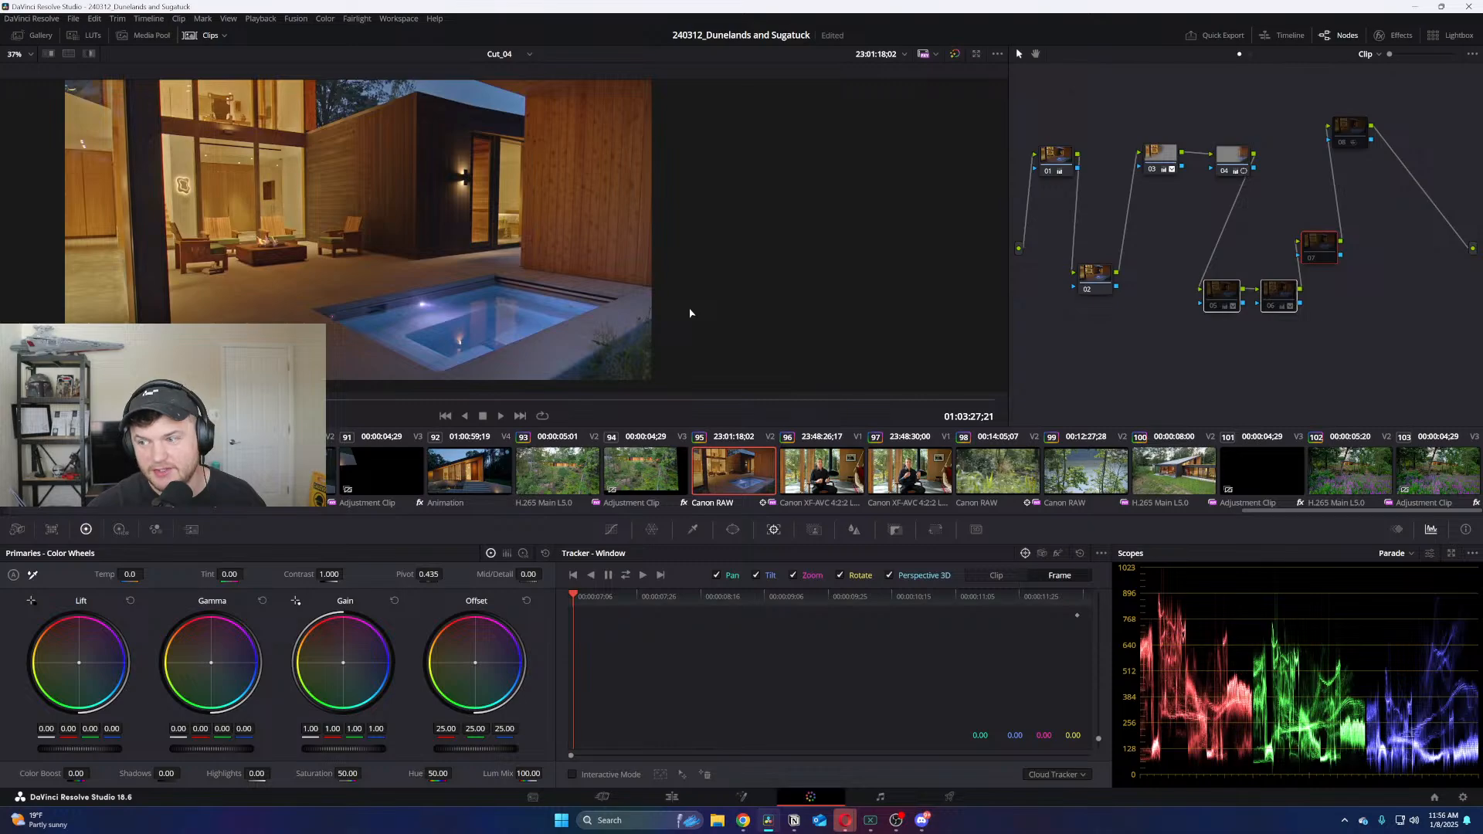
pyautogui.hotkey('ctrl', 'd')
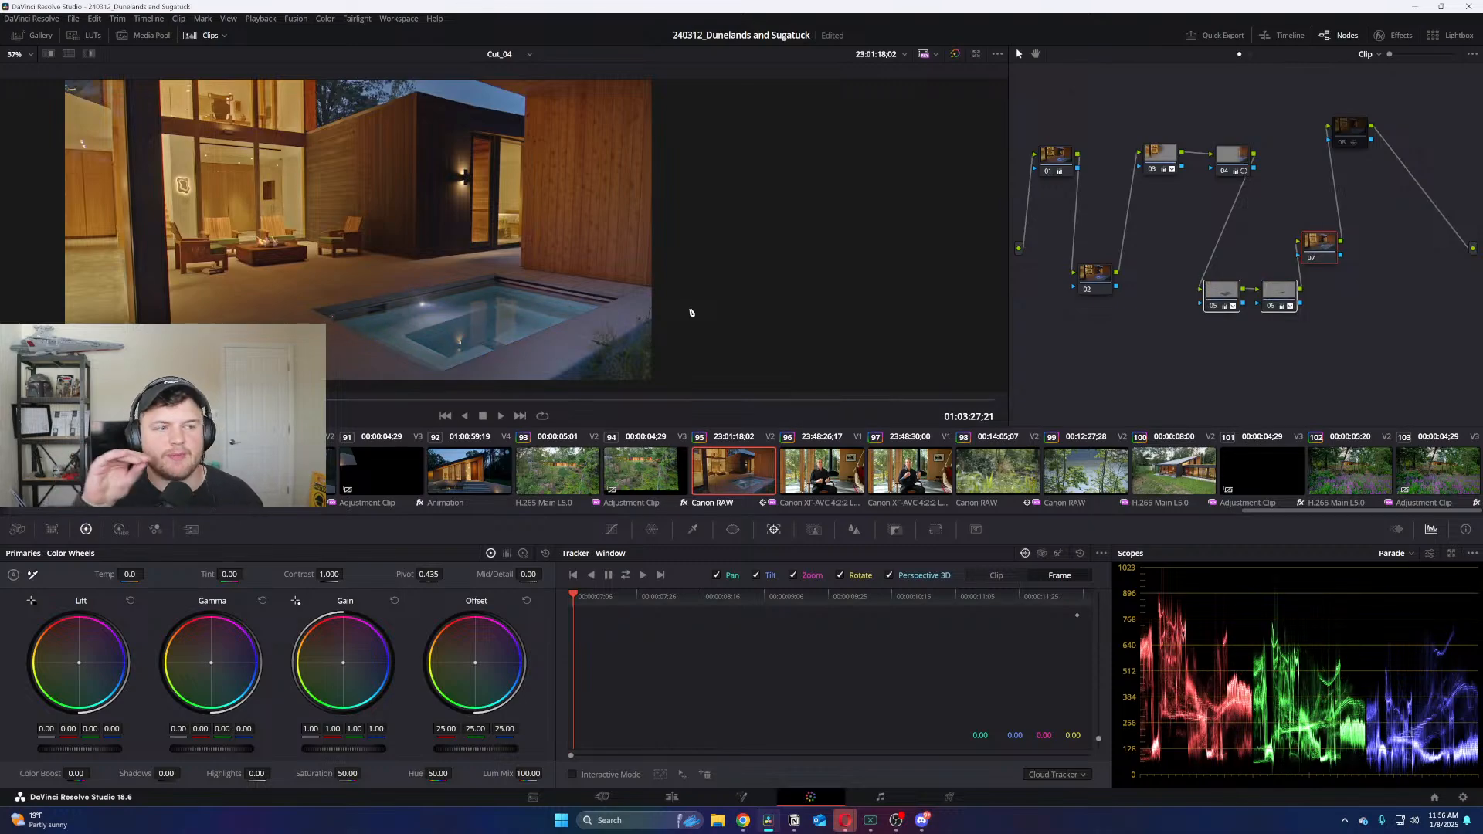
pyautogui.hotkey('ctrl', 'd')
pyautogui.hotkey('ctrl', 'd')
pyautogui.hotkey('ctrl', 'd')
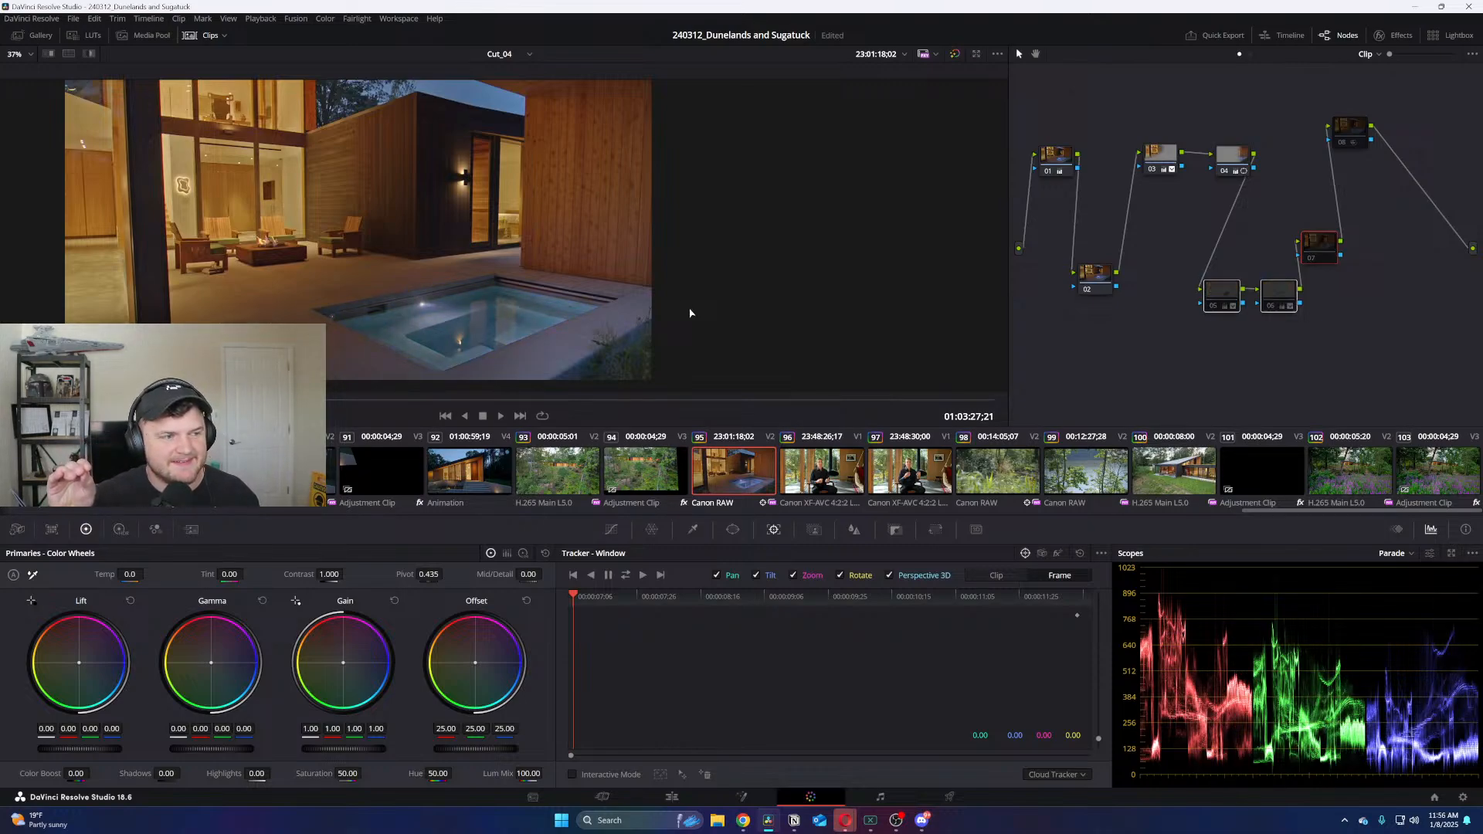
pyautogui.hotkey('ctrl', 'd')
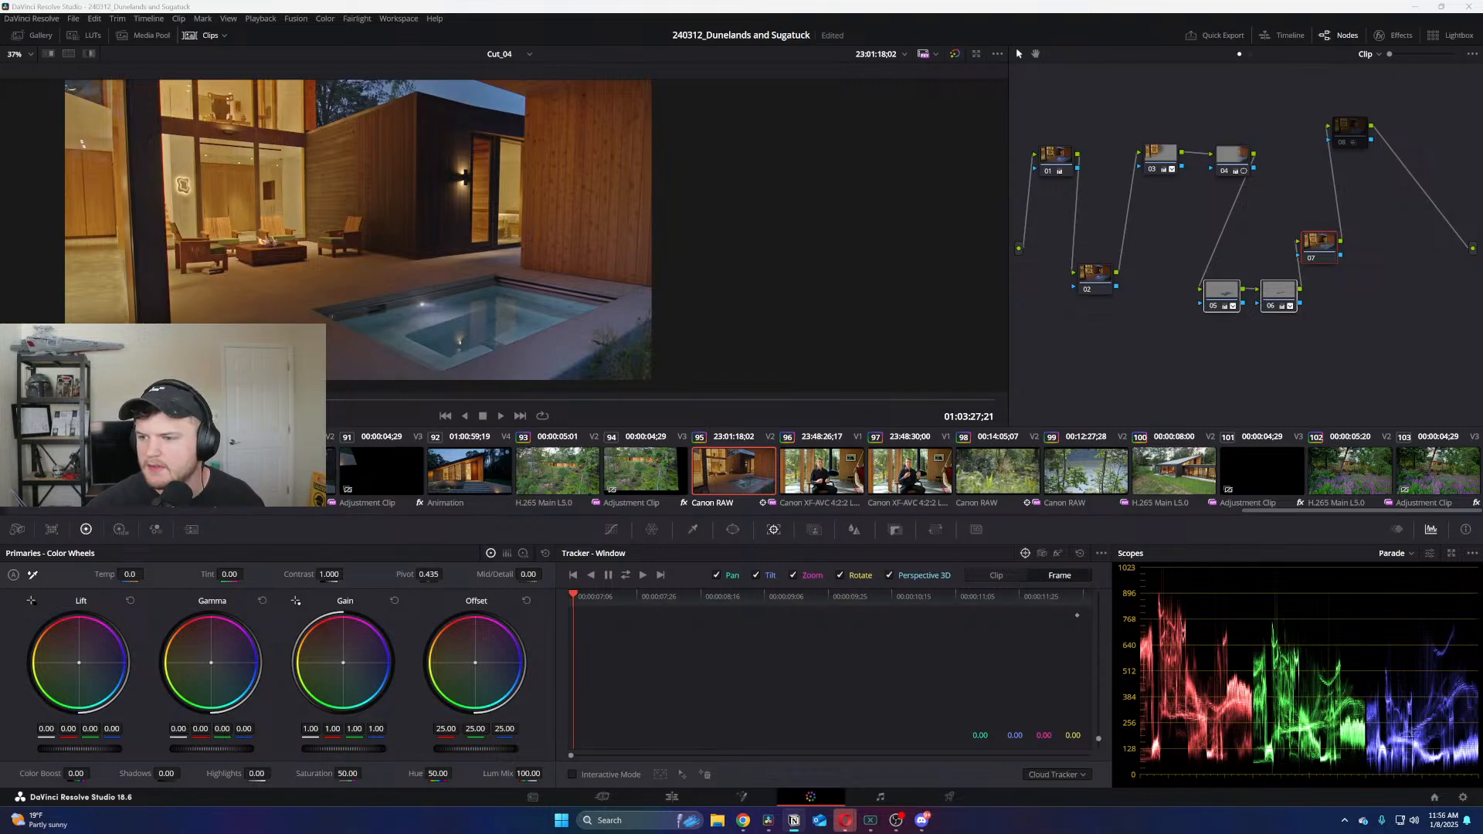
# Find the lake shot with the swans in the Cut_04 timeline and open its H.265 clip, number 83, for grading
pyautogui.click(996, 468)
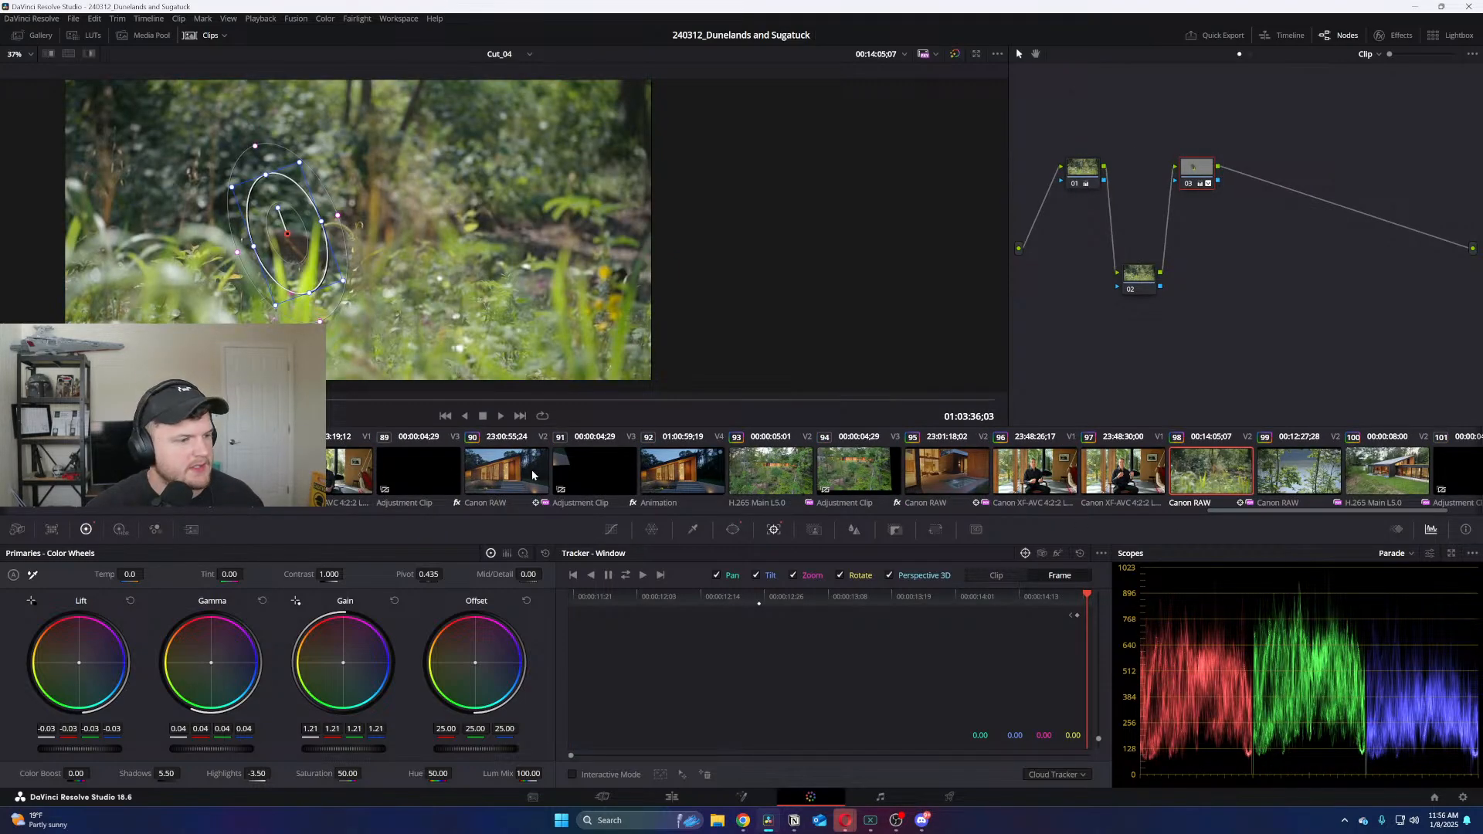
pyautogui.scroll(-3, 520, 477)
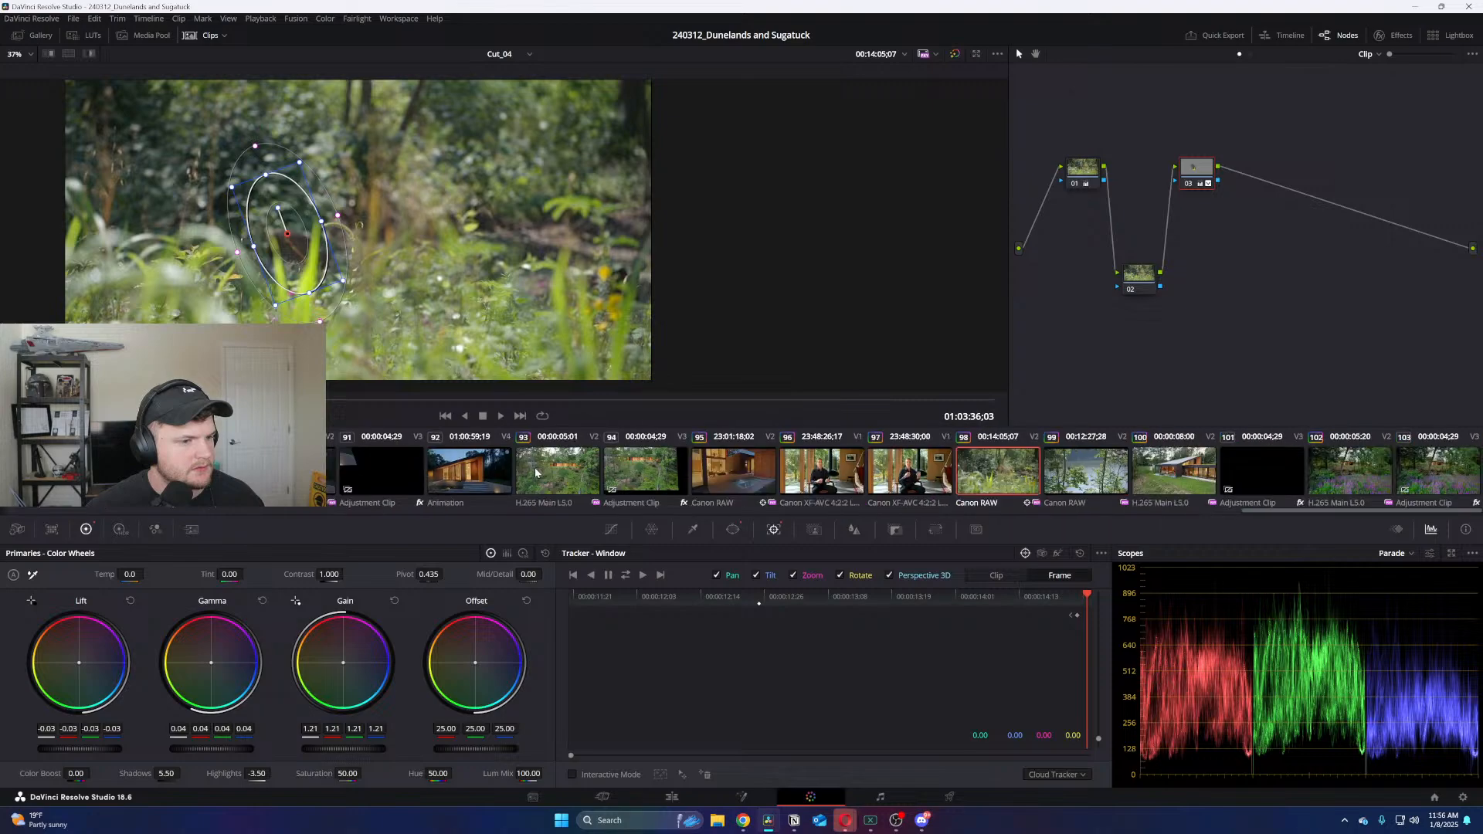
pyautogui.click(672, 797)
pyautogui.moveTo(713, 544); pyautogui.dragTo(434, 563)
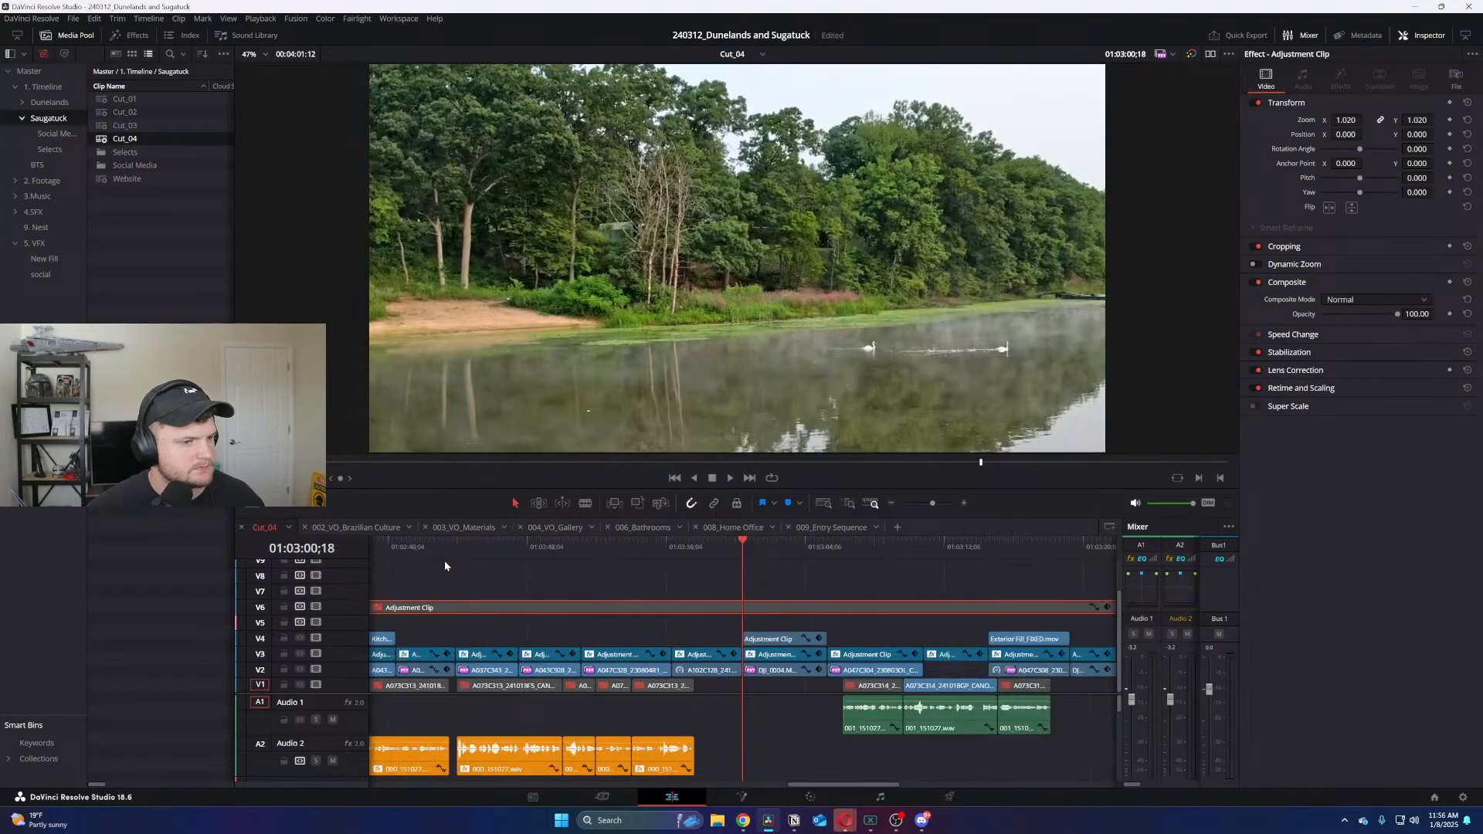
pyautogui.click(810, 797)
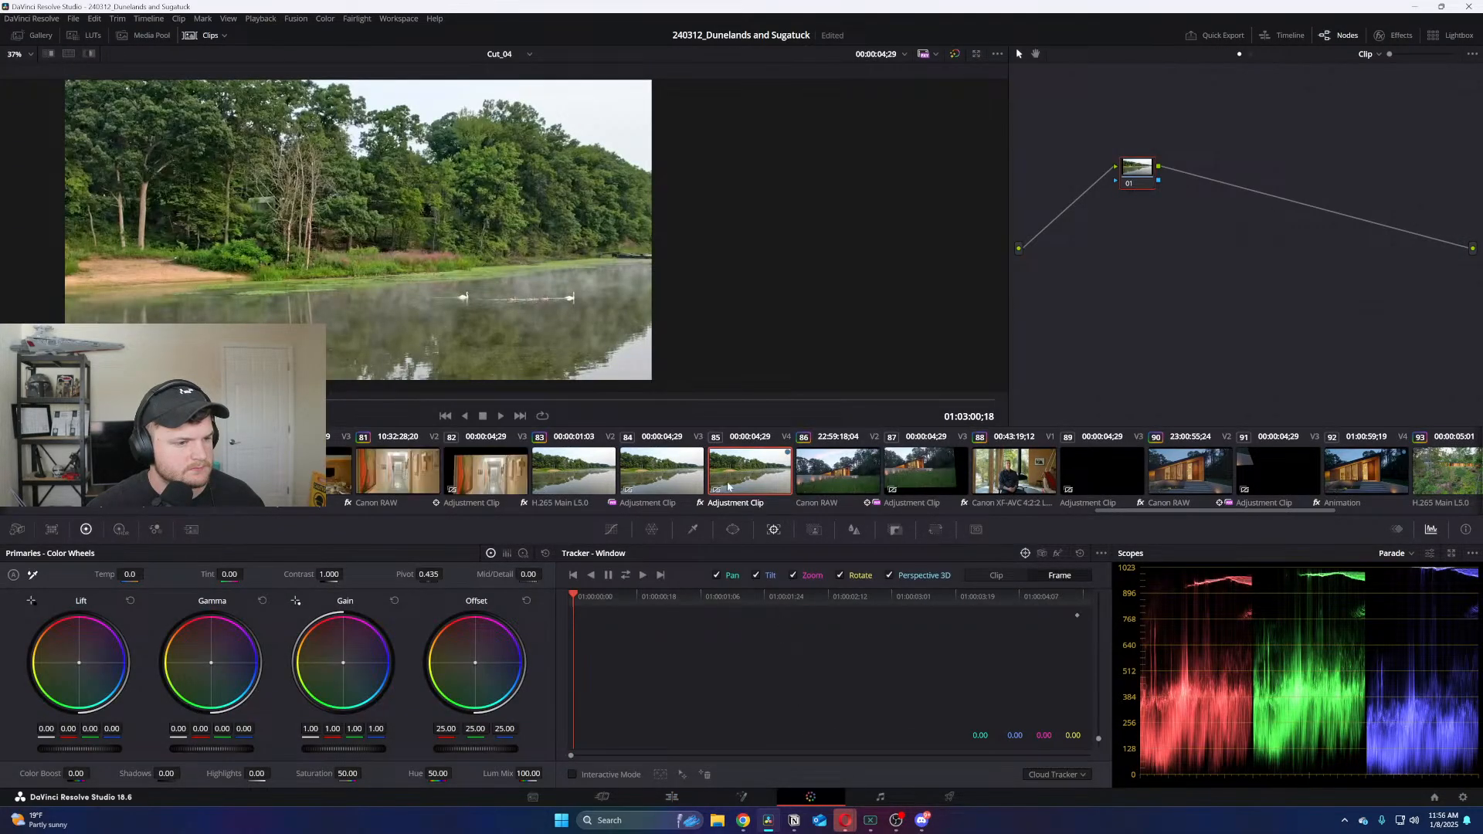
pyautogui.click(570, 469)
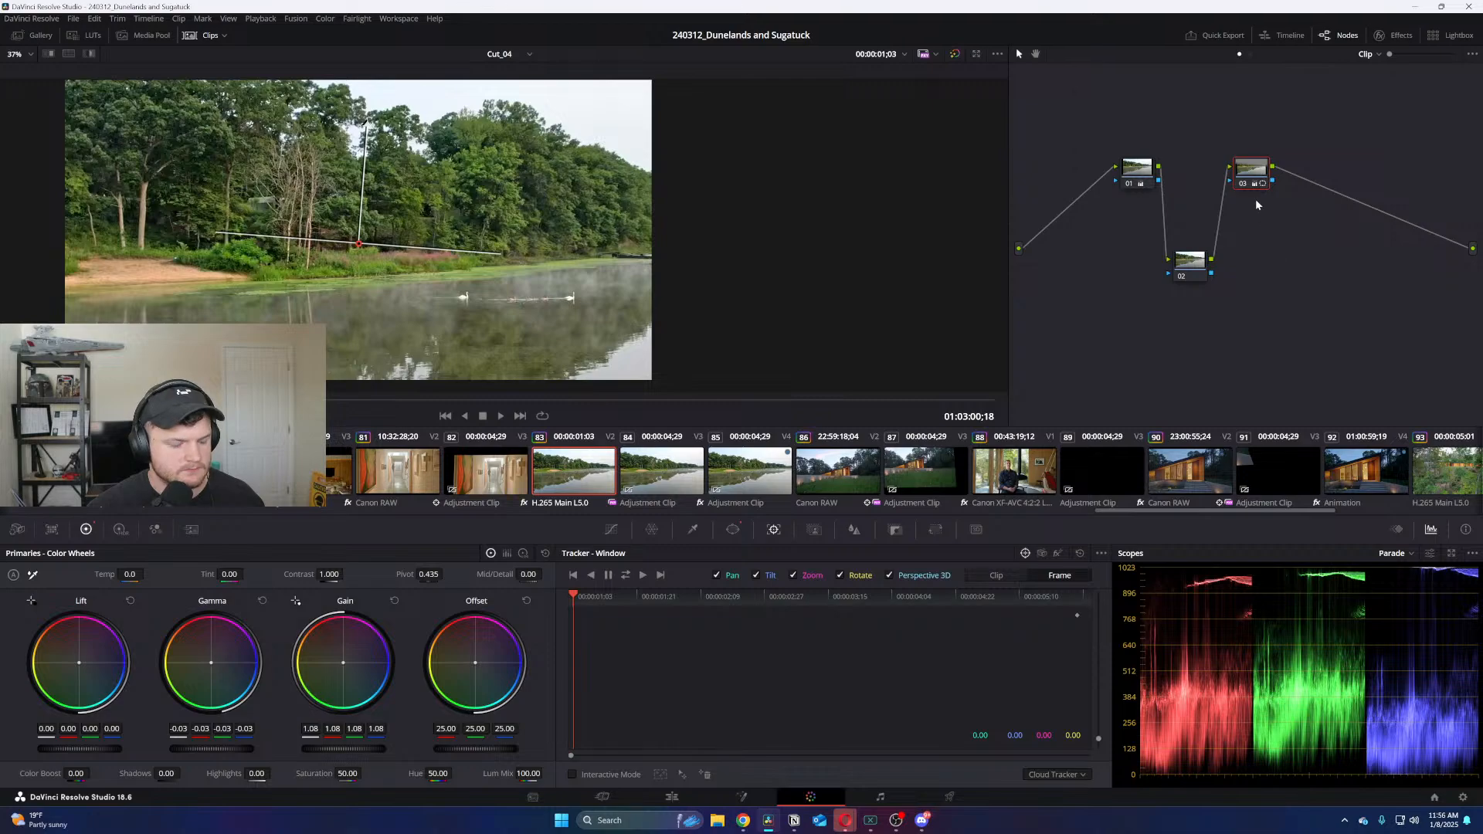
# Add a serial node after node 03 on the lake clip and set its temporal noise reduction to 3 frames
pyautogui.hotkey('alt', 's')
pyautogui.click(192, 530)
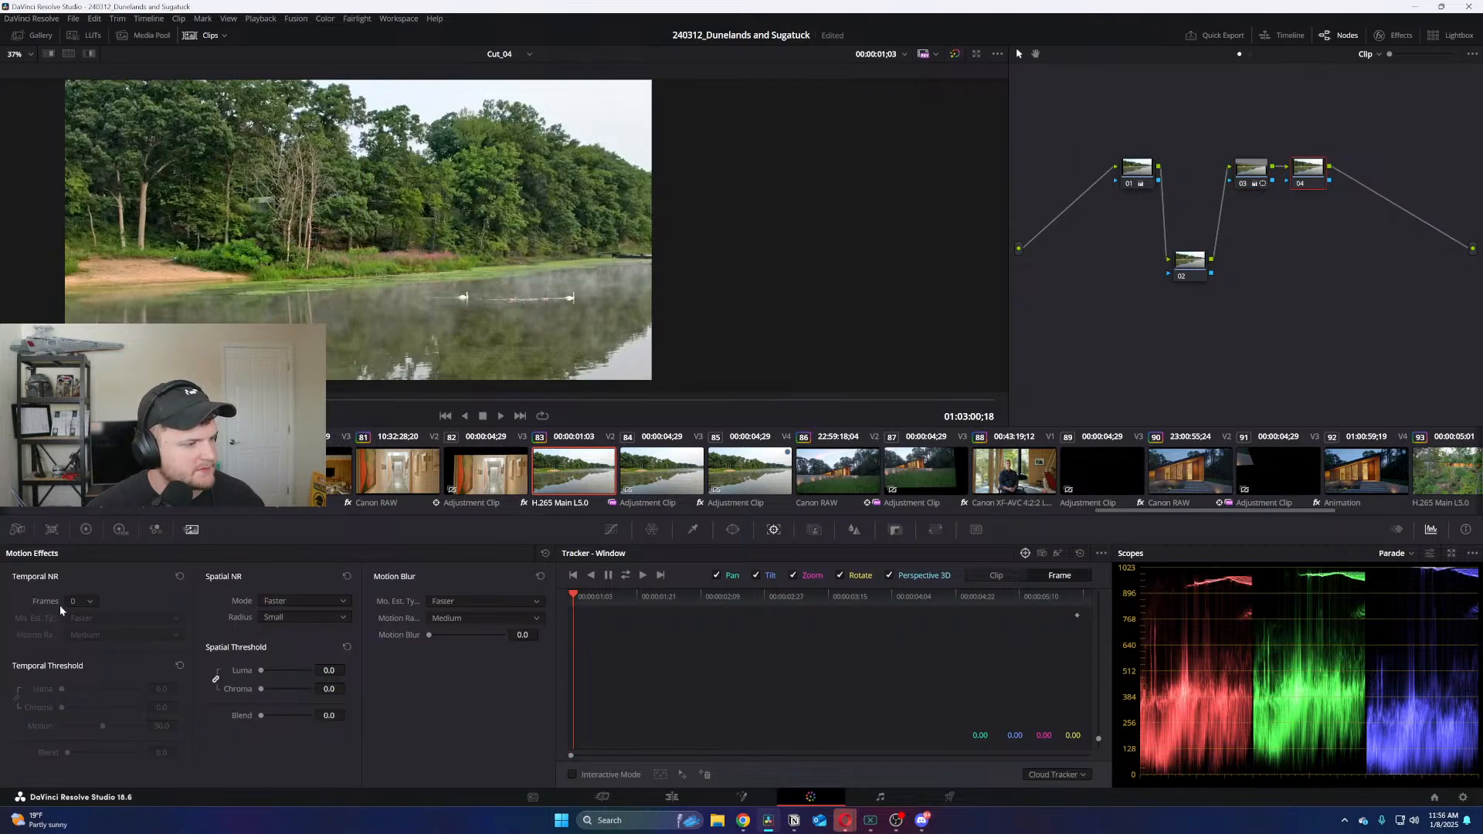
pyautogui.click(81, 601)
pyautogui.click(80, 653)
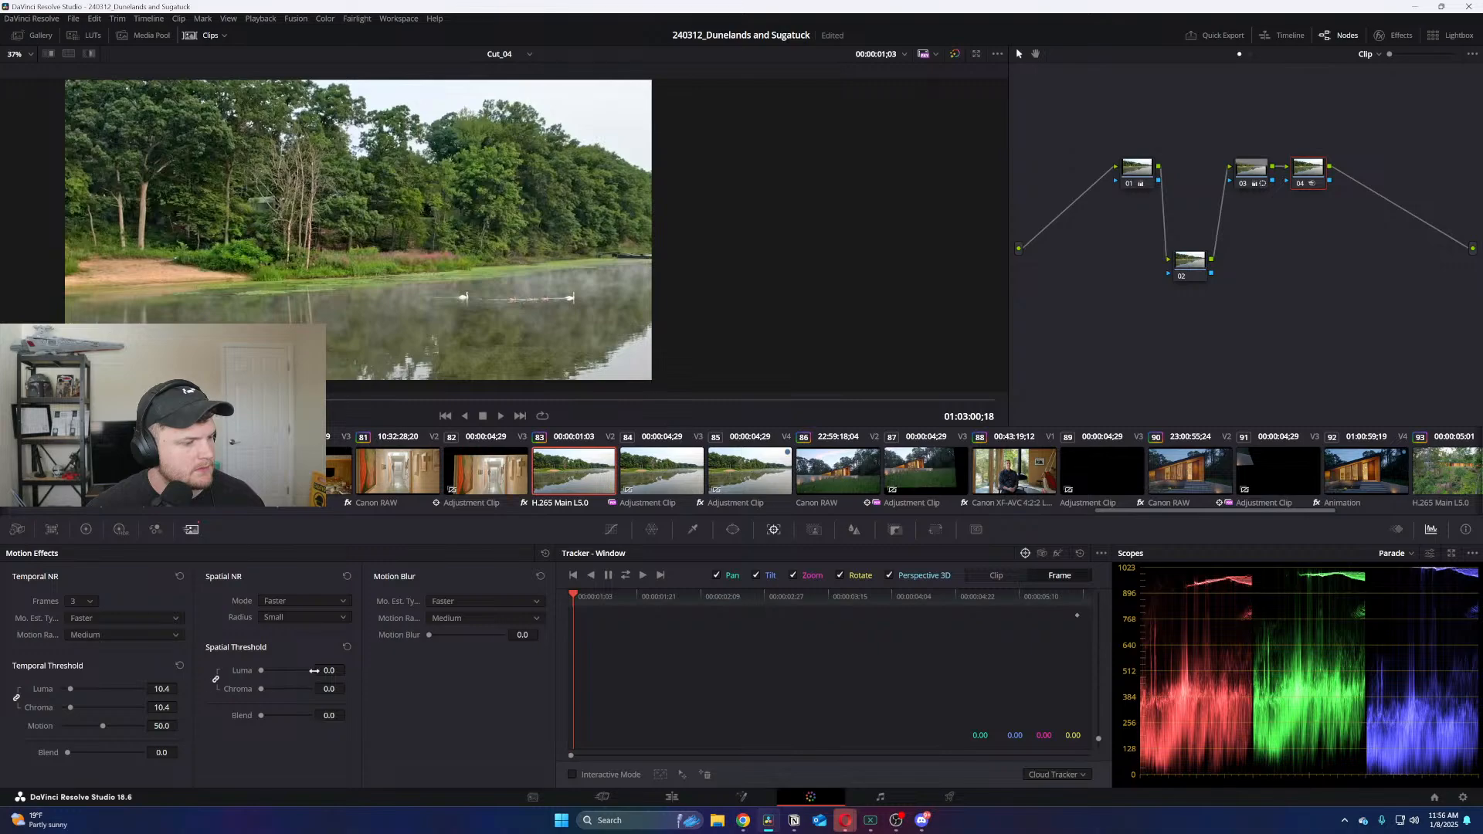
# Set node 04's spatial luma and chroma thresholds to 14.6 and its temporal luma and chroma thresholds to 12.2
pyautogui.moveTo(314, 671); pyautogui.dragTo(314, 671)
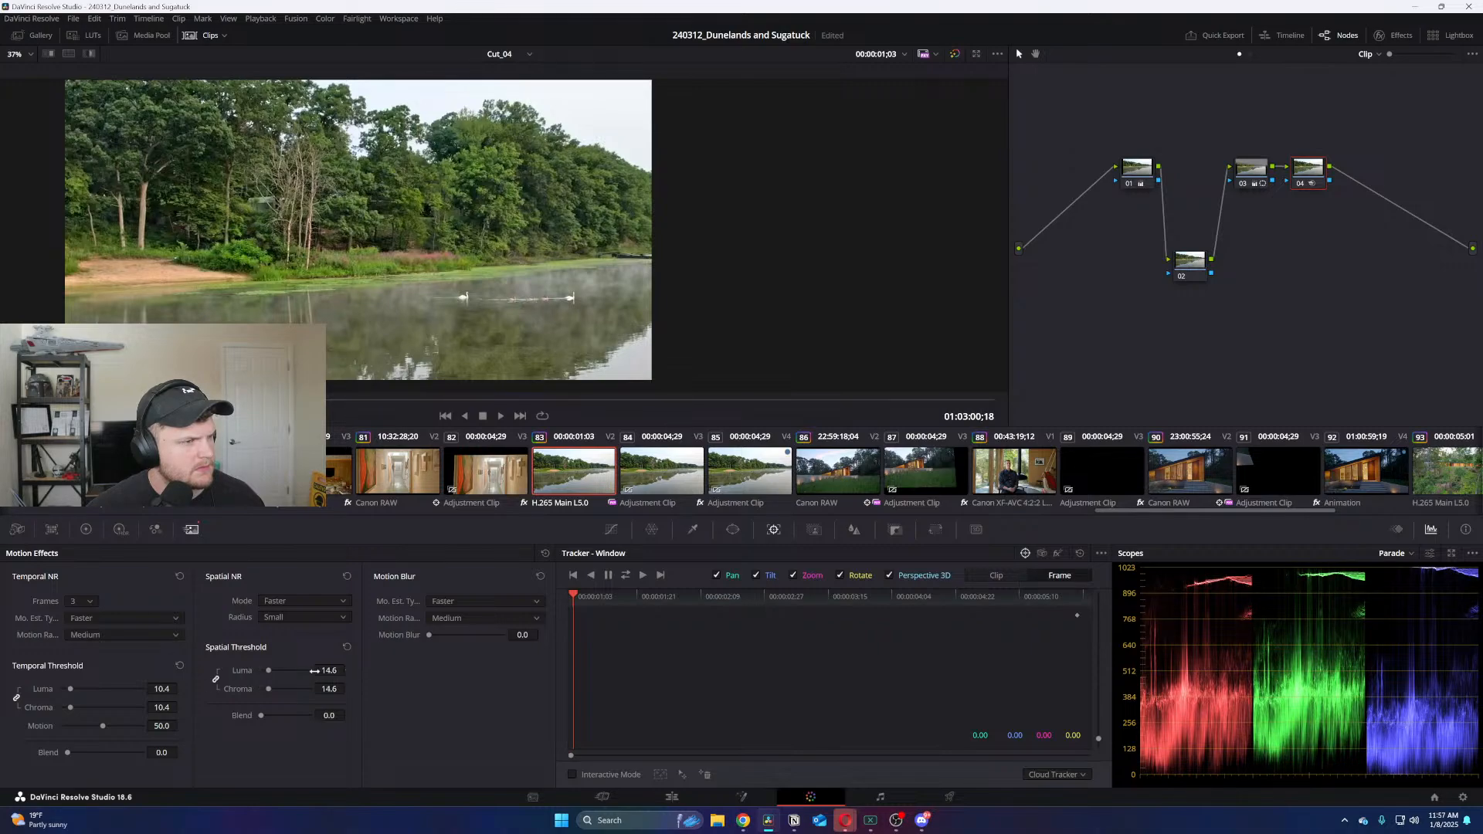
pyautogui.press('space')
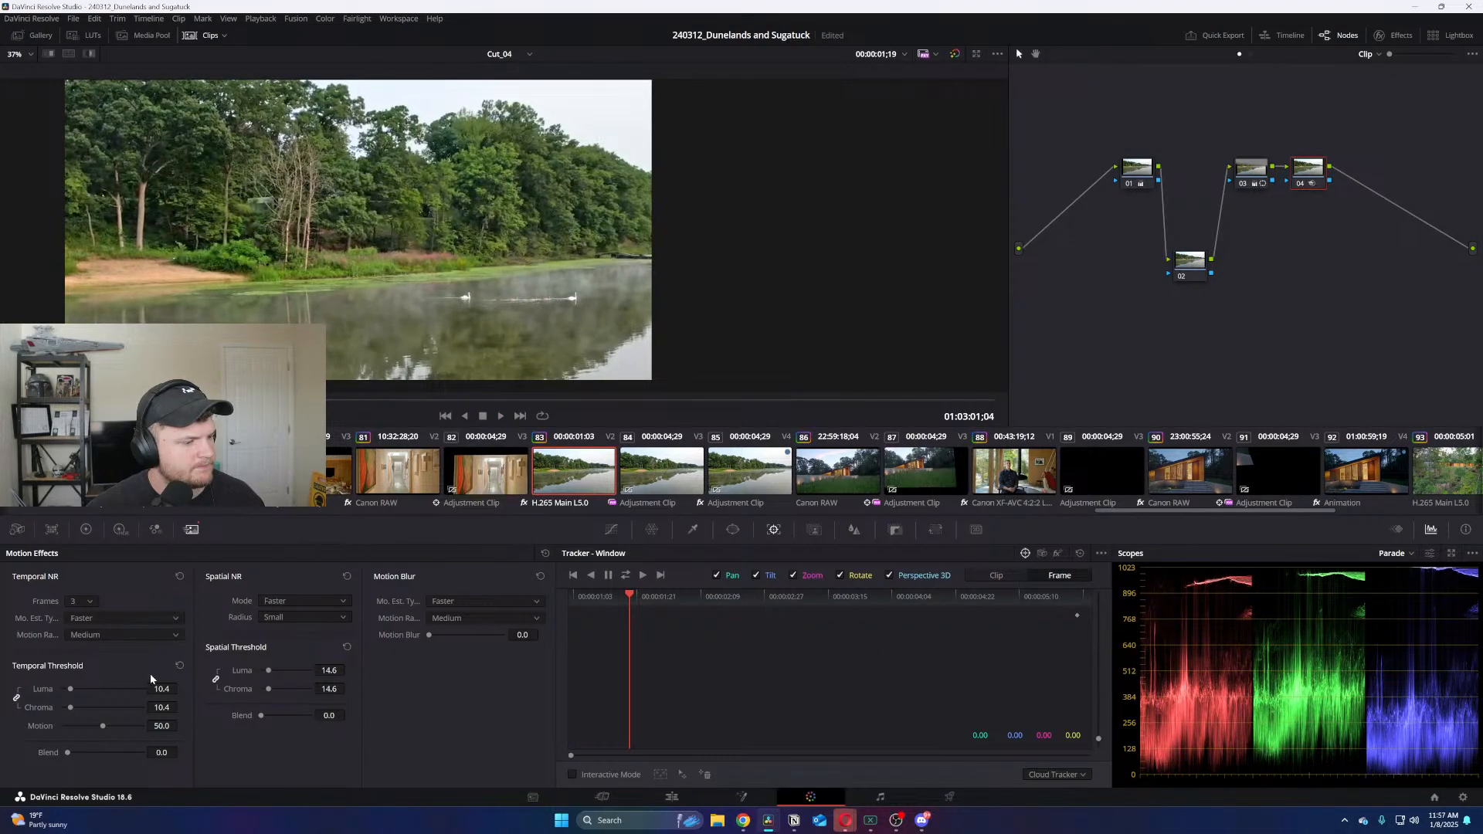
pyautogui.moveTo(160, 688); pyautogui.dragTo(175, 688)
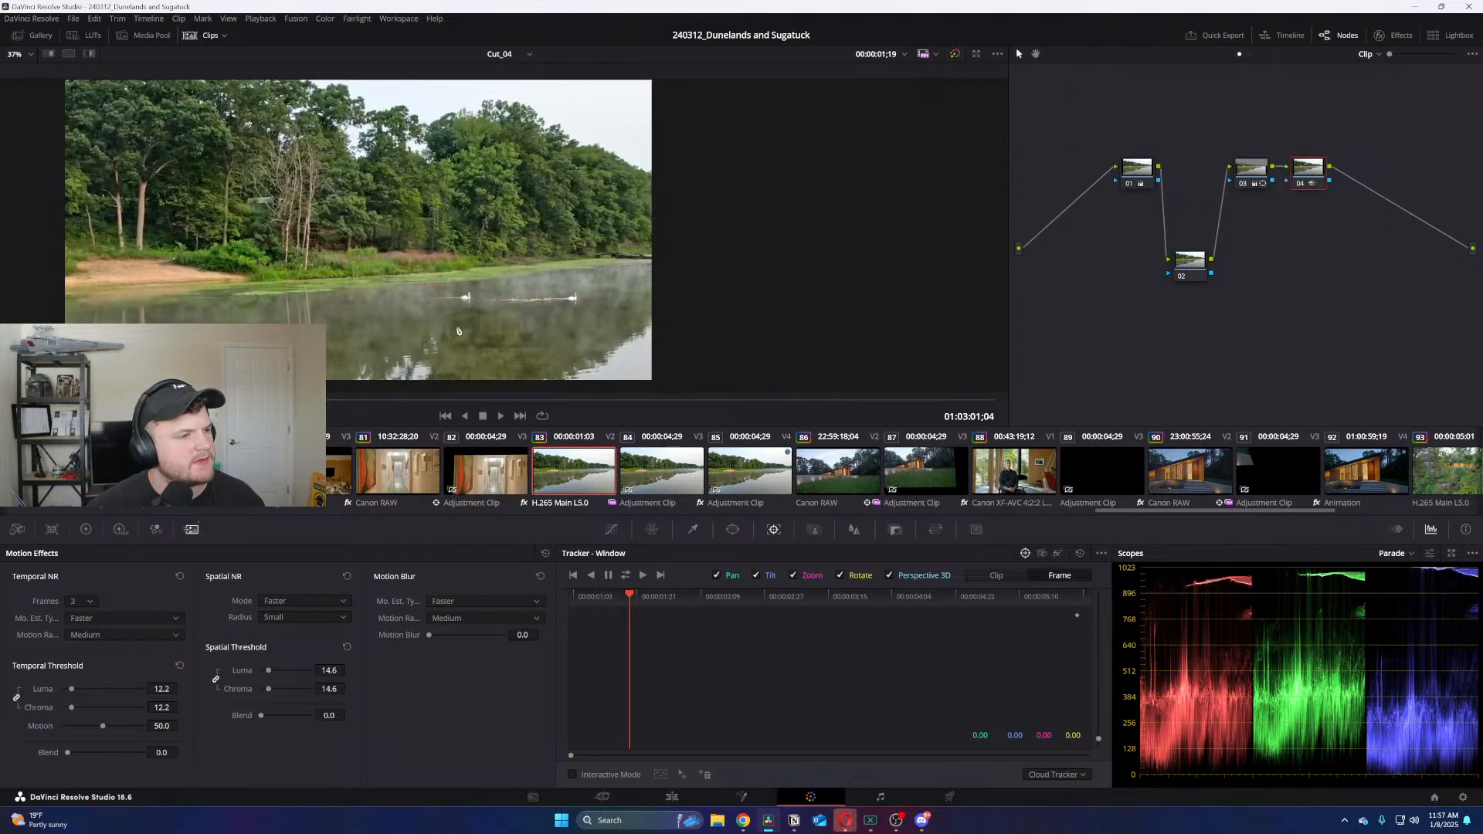
# Disable all proxies and compare the water around the swans up close with noise-reduction node 04 off and on
pyautogui.click(926, 57)
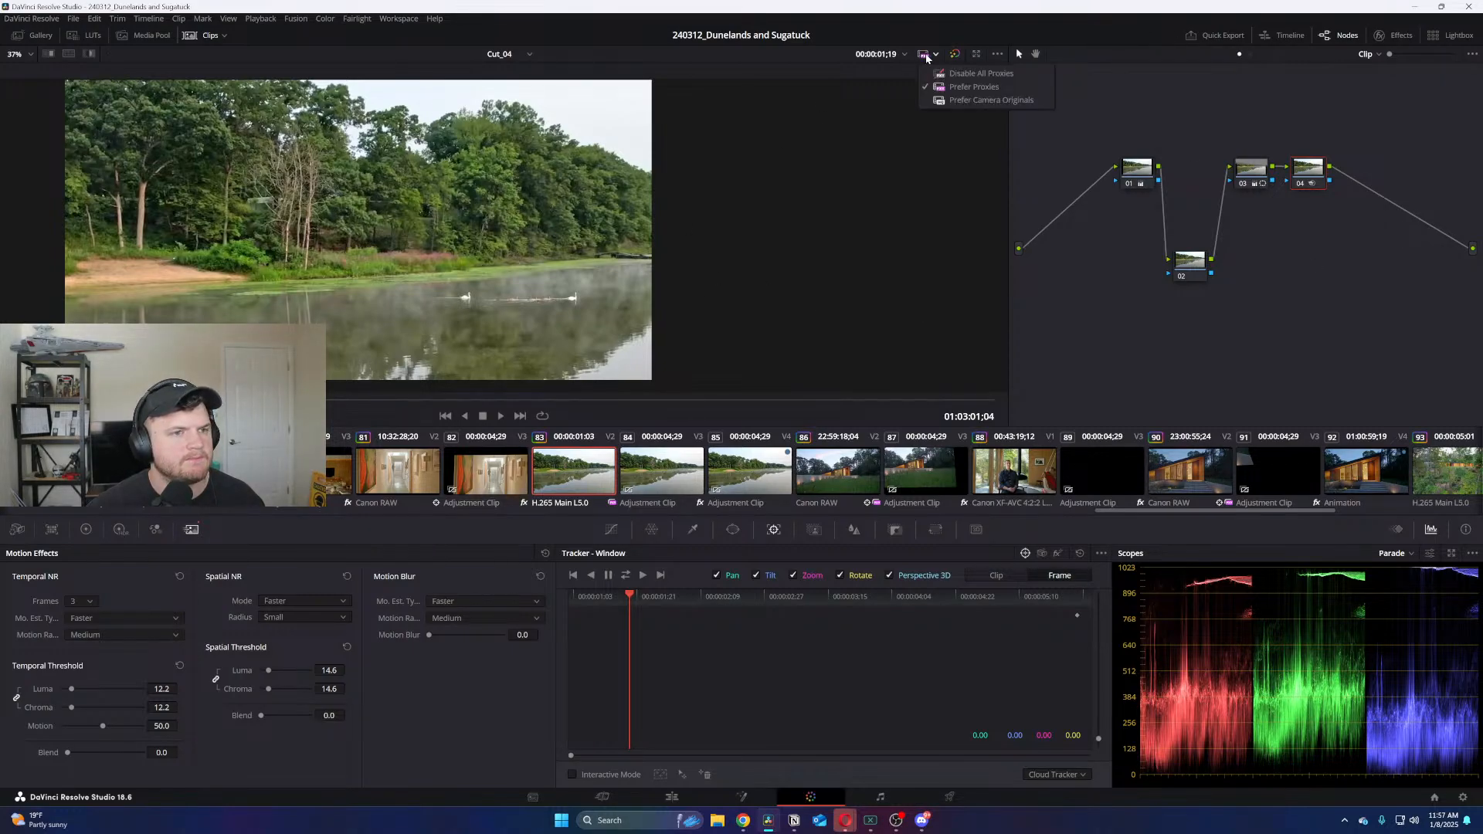
pyautogui.click(951, 74)
pyautogui.scroll(2, 484, 304)
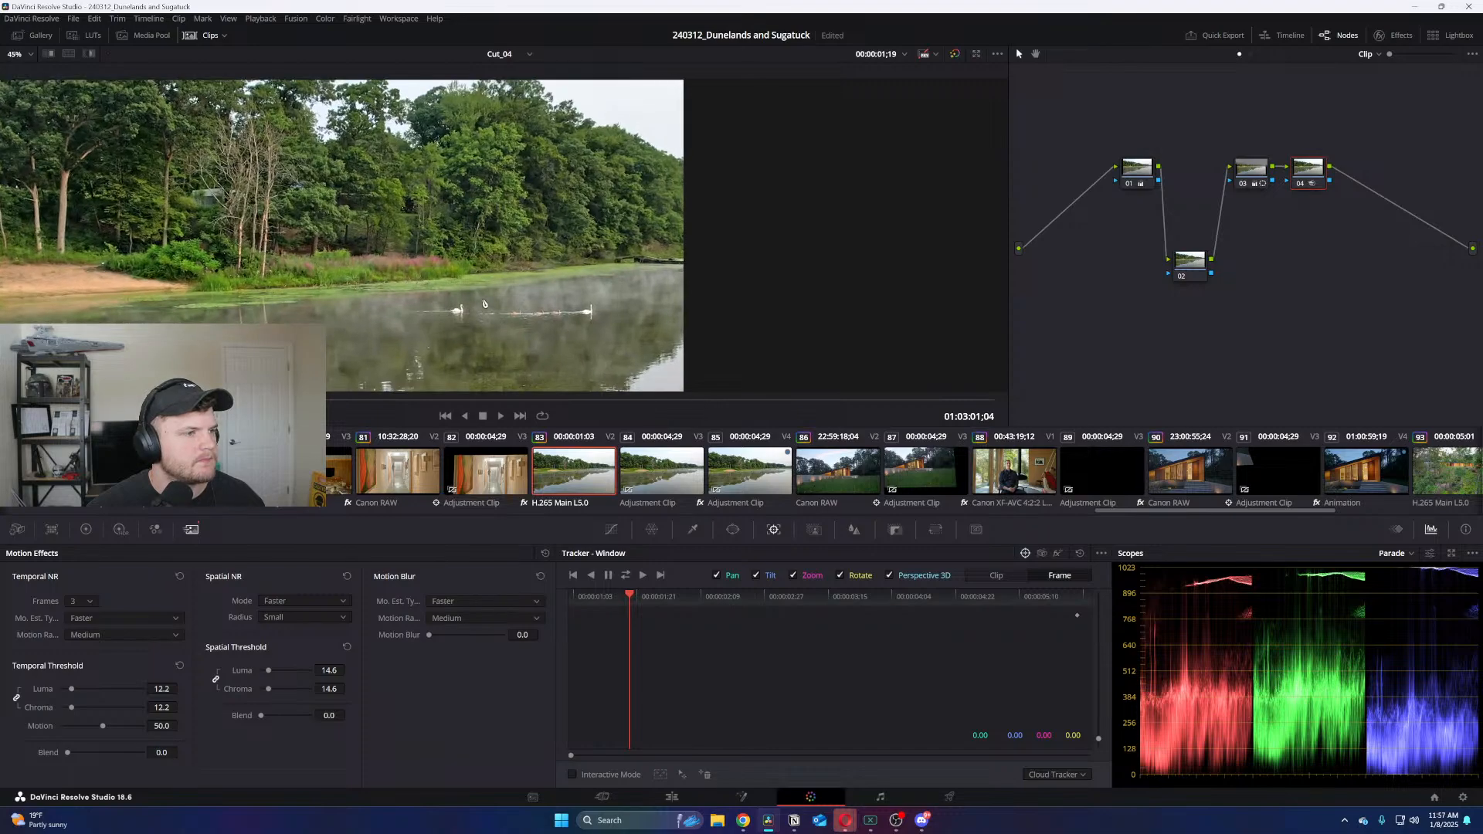
pyautogui.scroll(5, 484, 303)
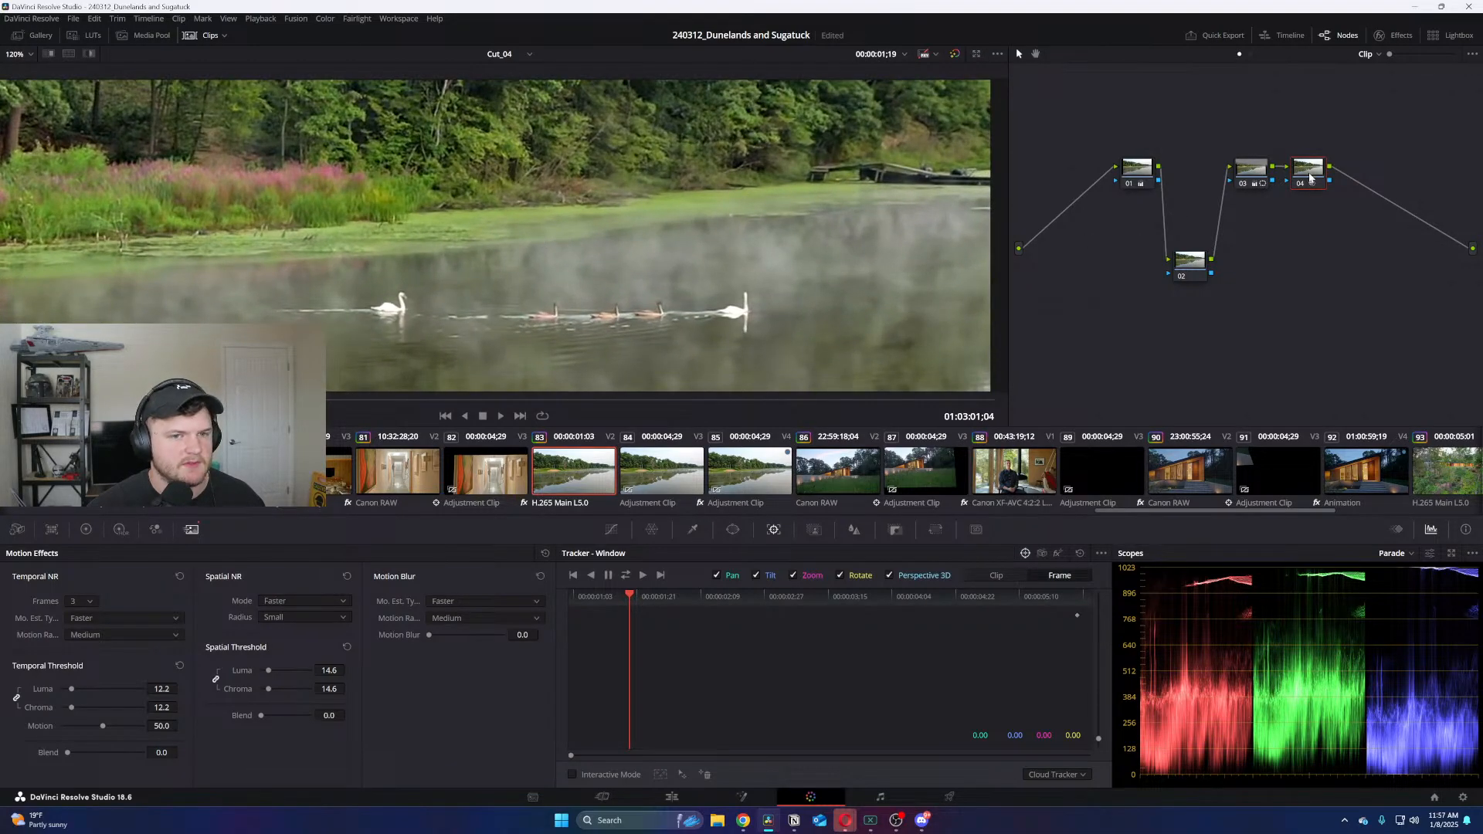
pyautogui.moveTo(1311, 178); pyautogui.dragTo(1311, 216)
pyautogui.moveTo(444, 390); pyautogui.dragTo(524, 339)
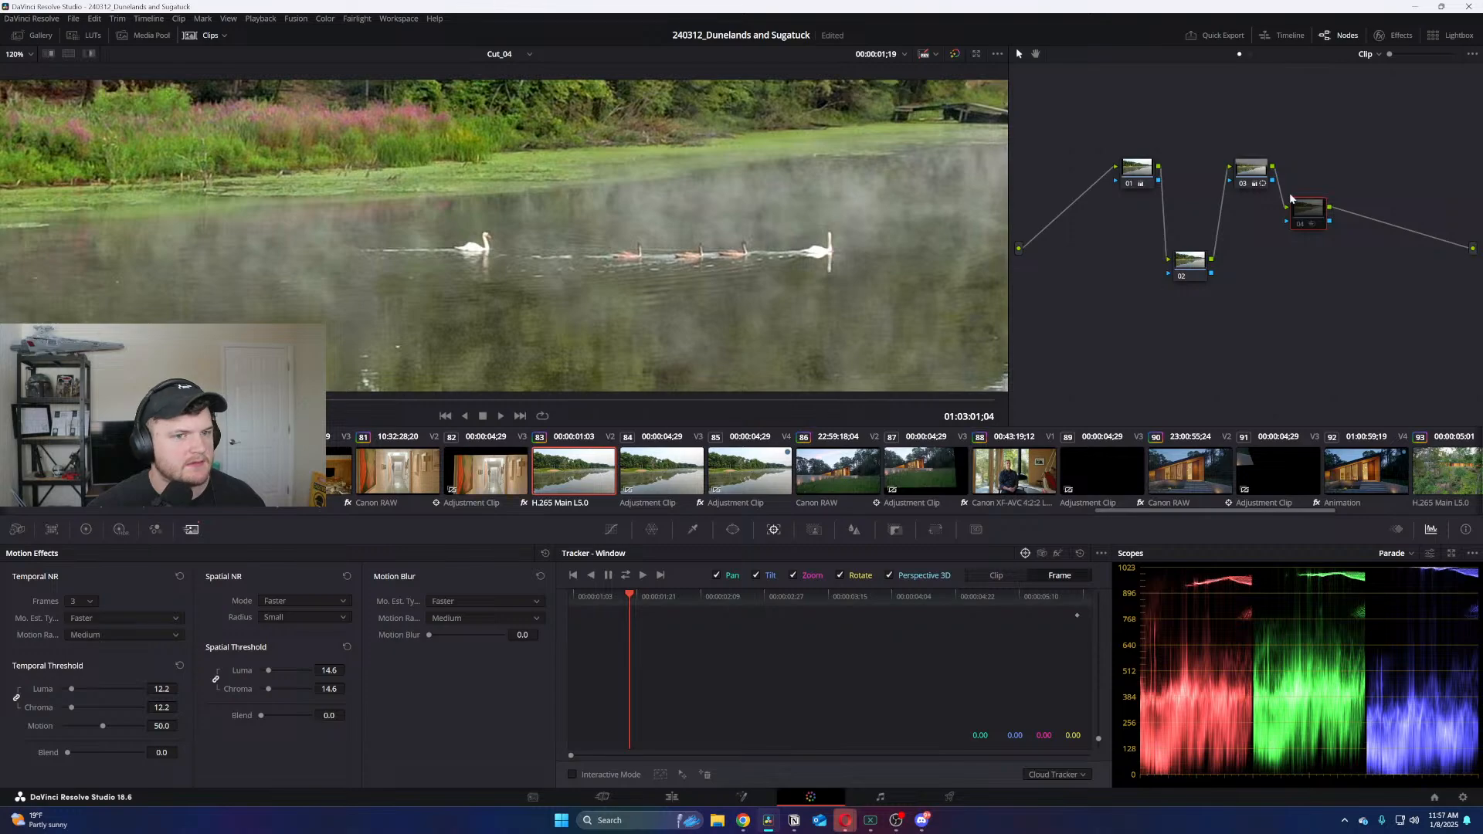
pyautogui.moveTo(1298, 205); pyautogui.dragTo(1301, 163)
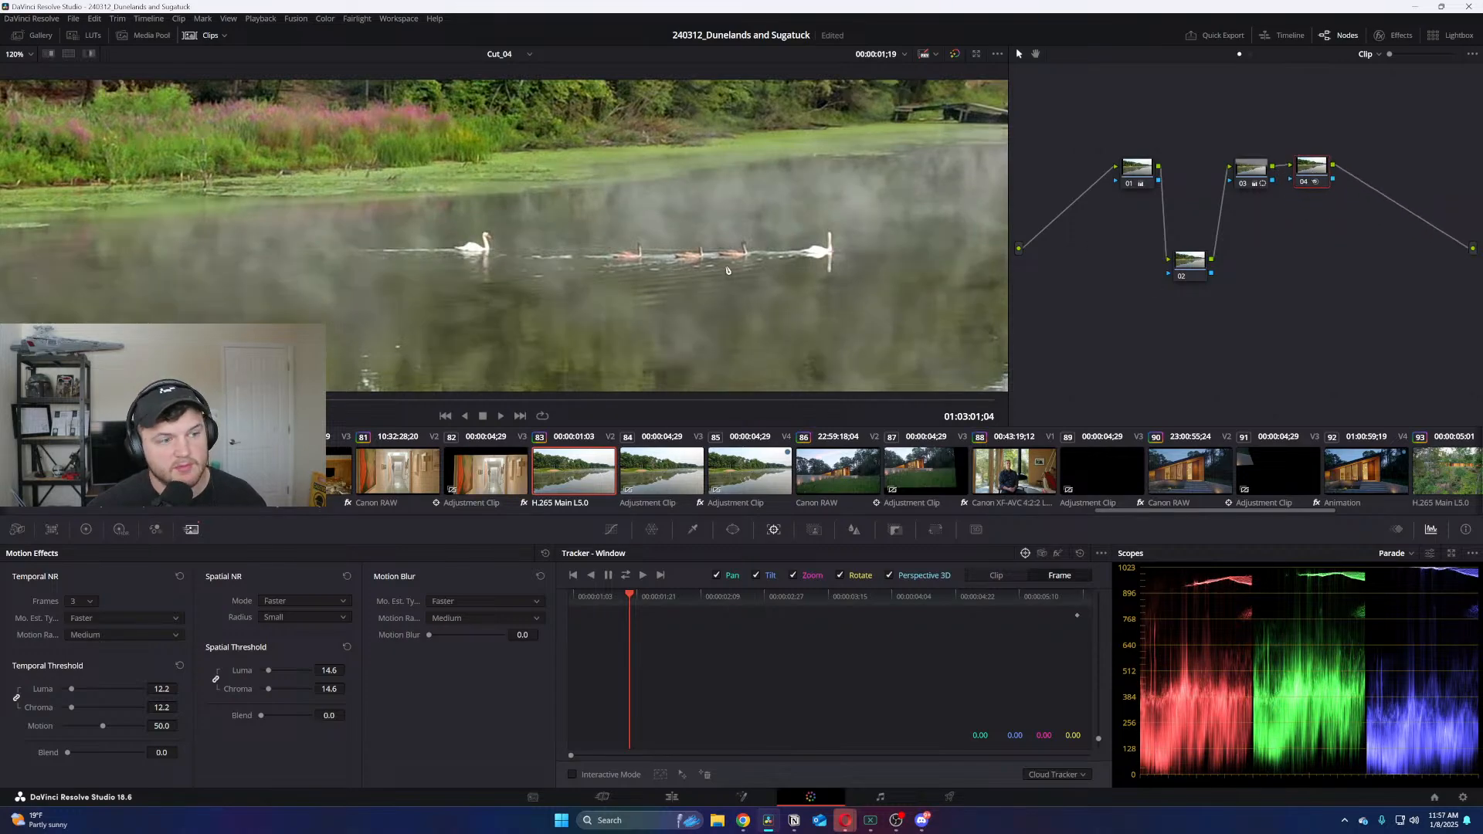
# Locate the purple wildflower shot with the lit house near the end of the Cut_04 edit timeline, at 01:03:49;20
pyautogui.scroll(-2, 728, 270)
pyautogui.scroll(-3, 797, 328)
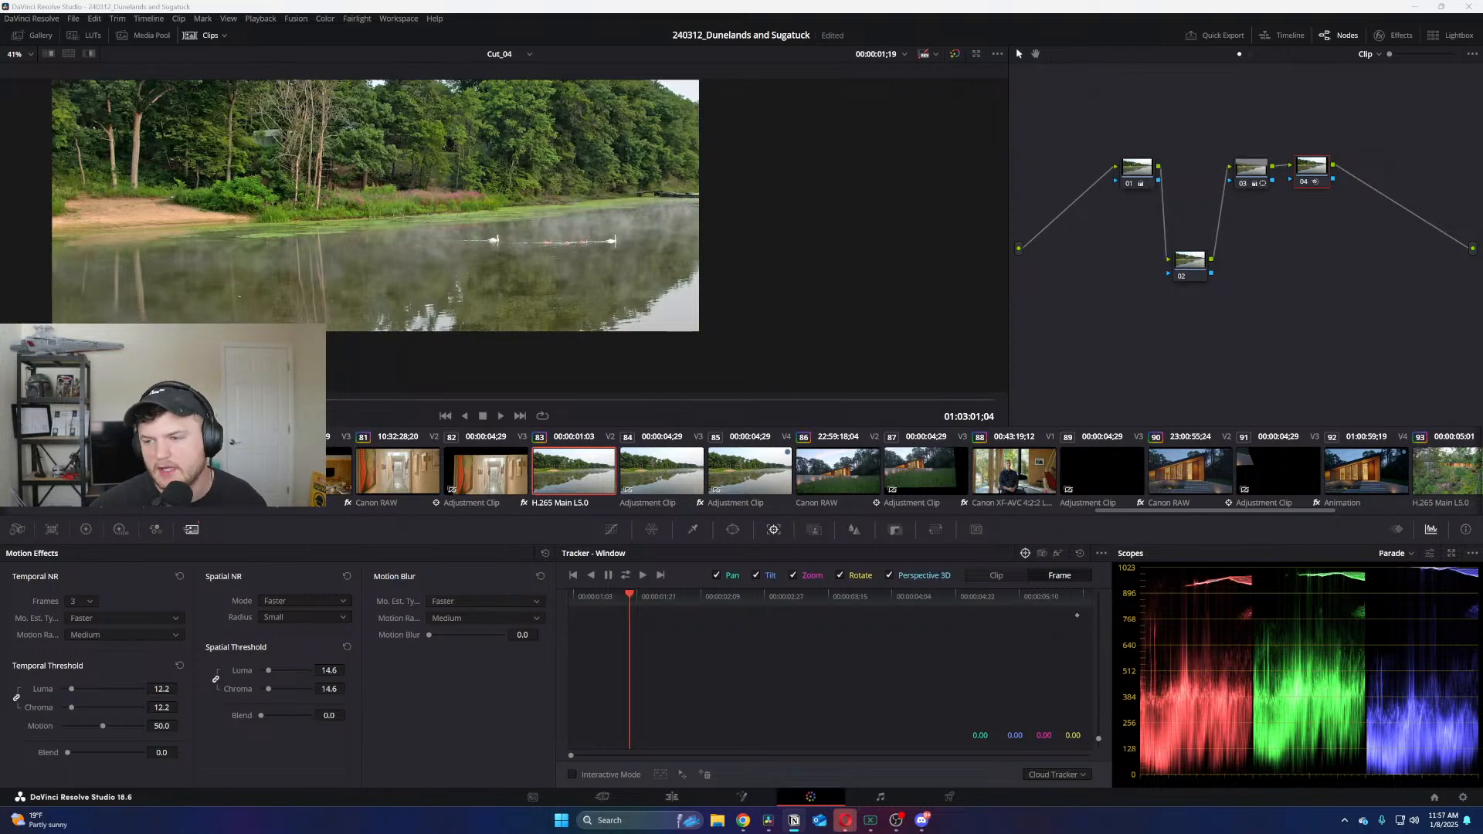
pyautogui.click(671, 797)
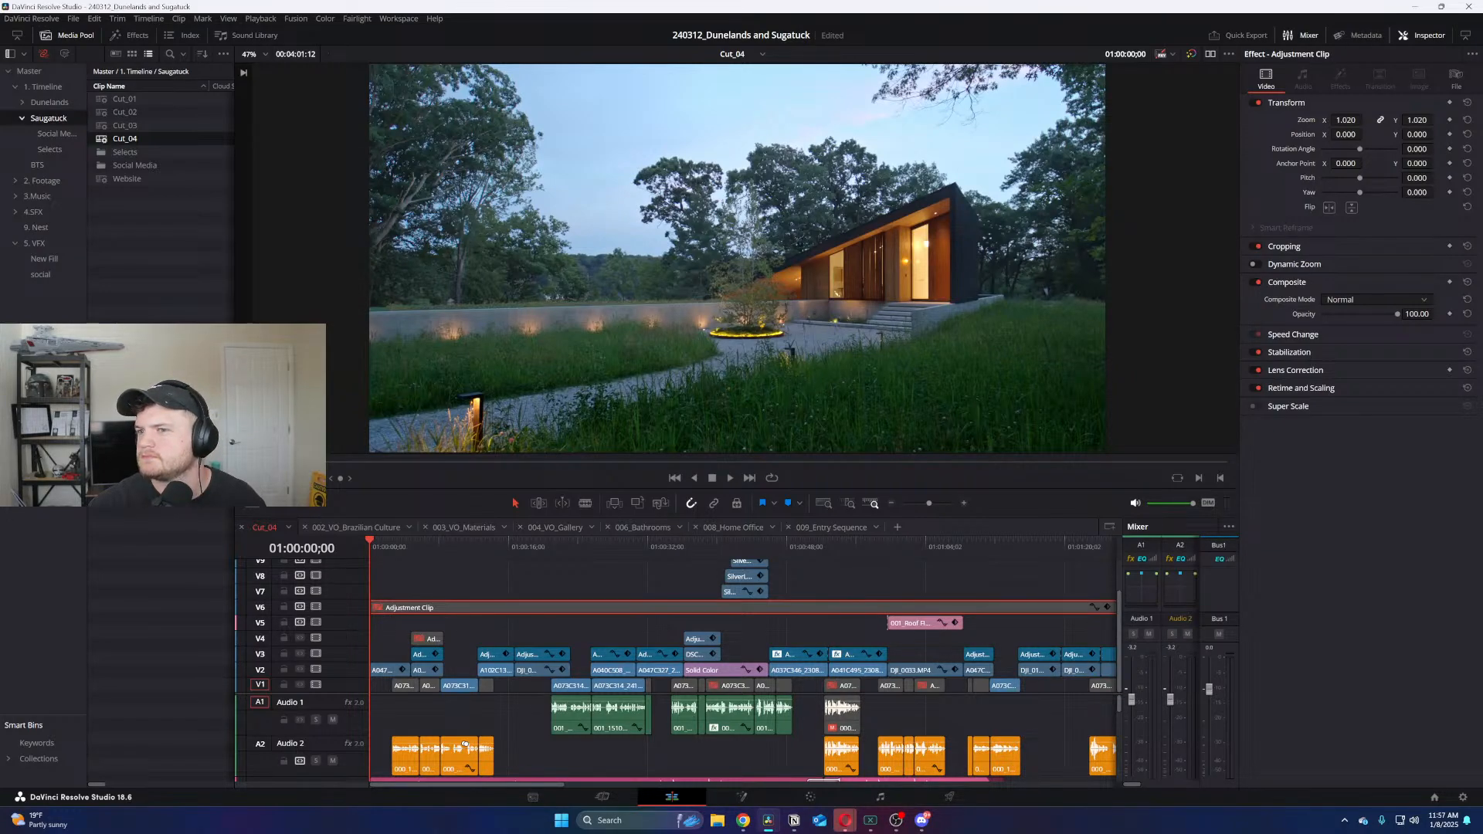
pyautogui.scroll(-2, 418, 745)
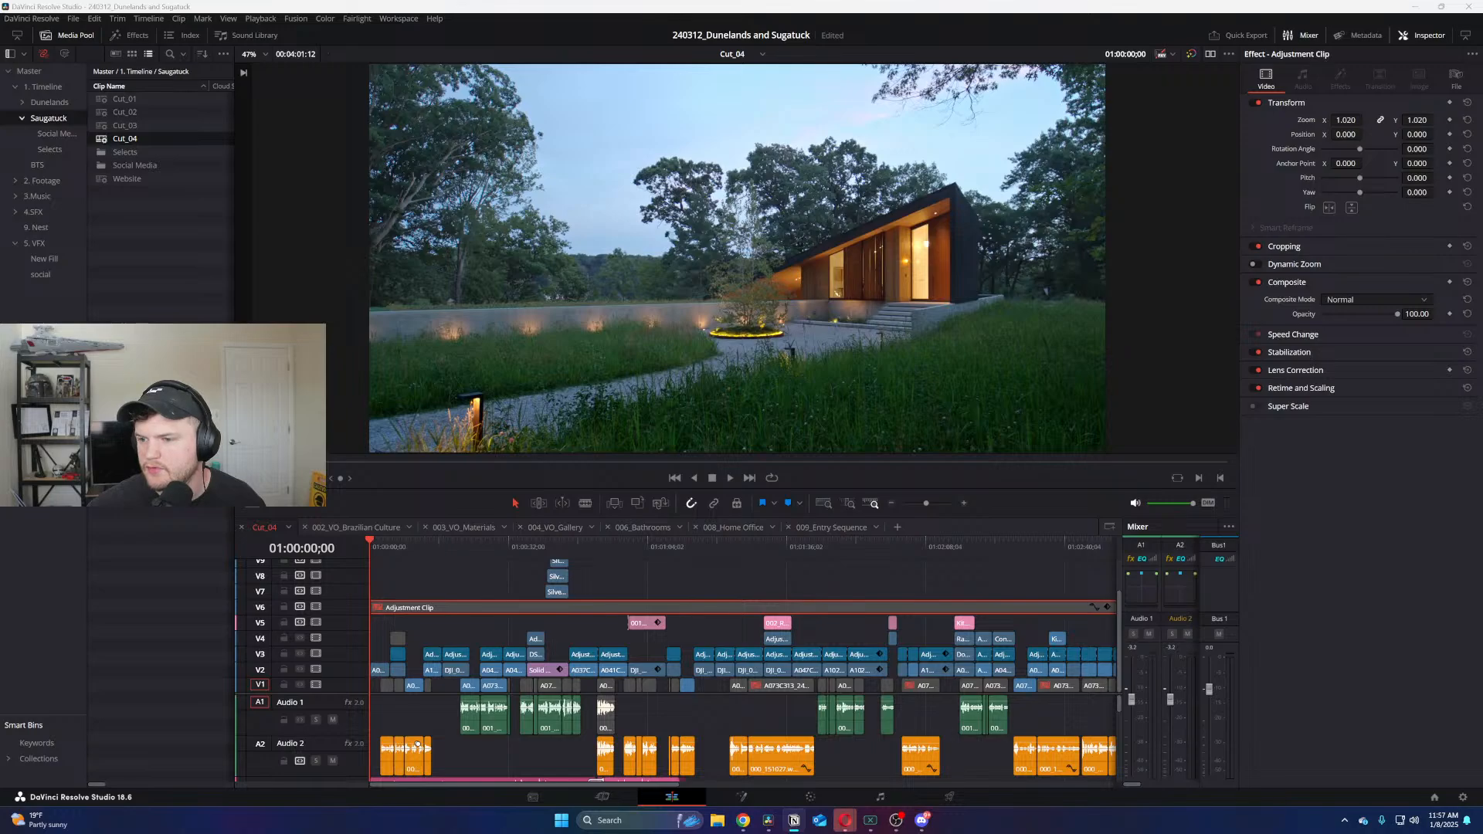
pyautogui.scroll(-2, 782, 570)
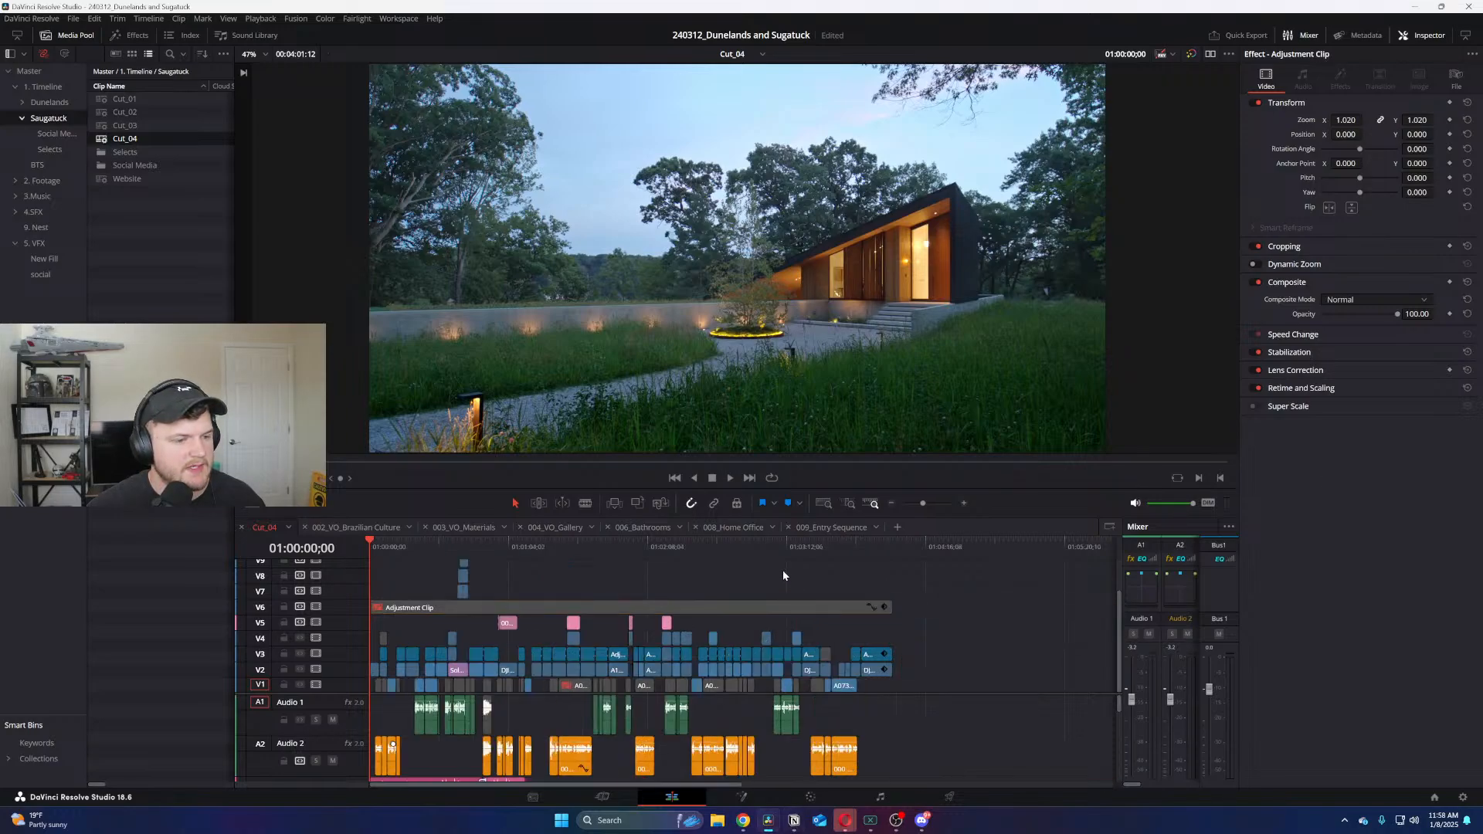
pyautogui.click(809, 545)
pyautogui.click(852, 544)
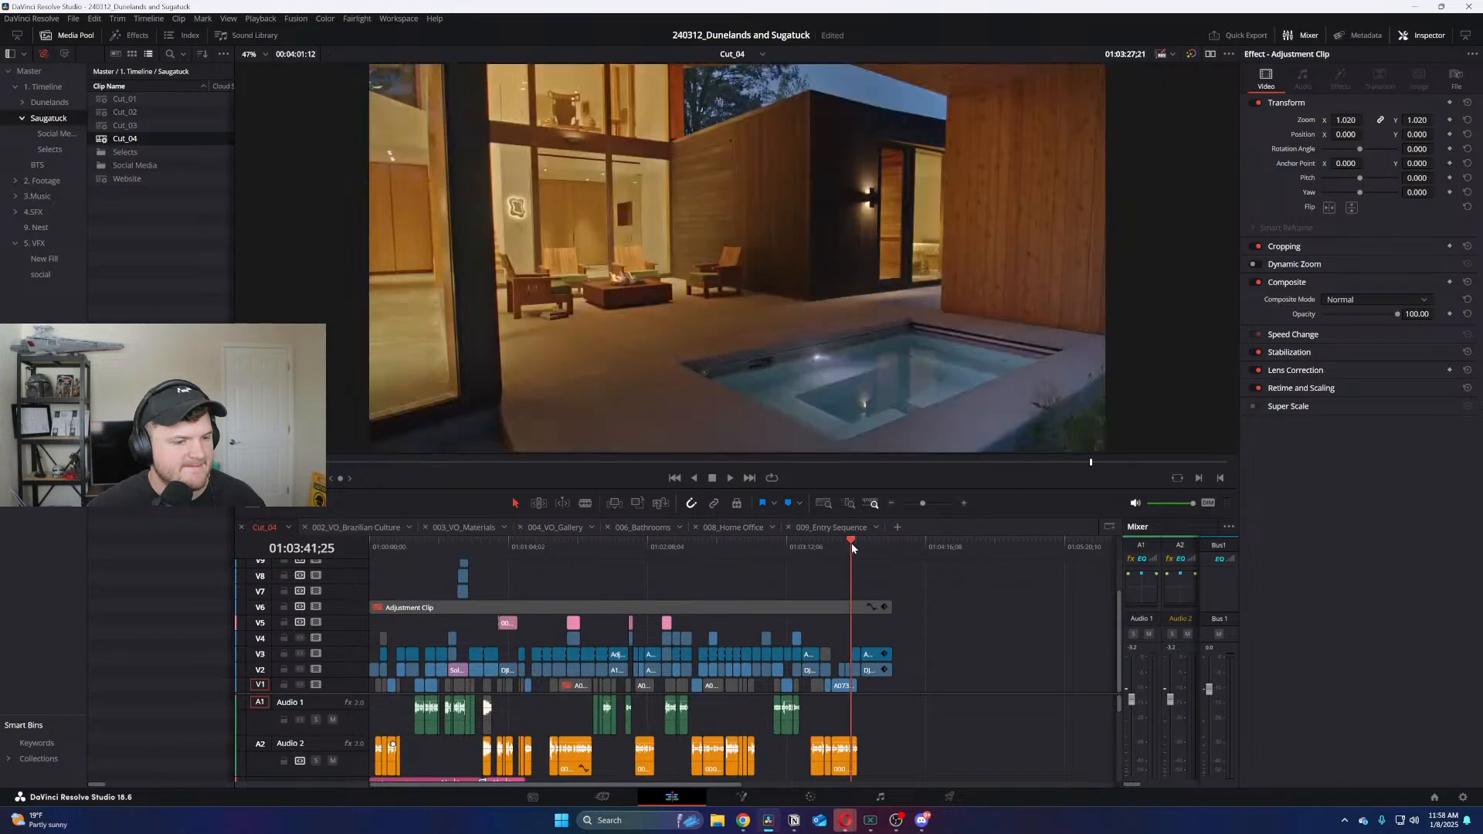
pyautogui.scroll(2, 846, 540)
pyautogui.click(872, 543)
pyautogui.click(881, 544)
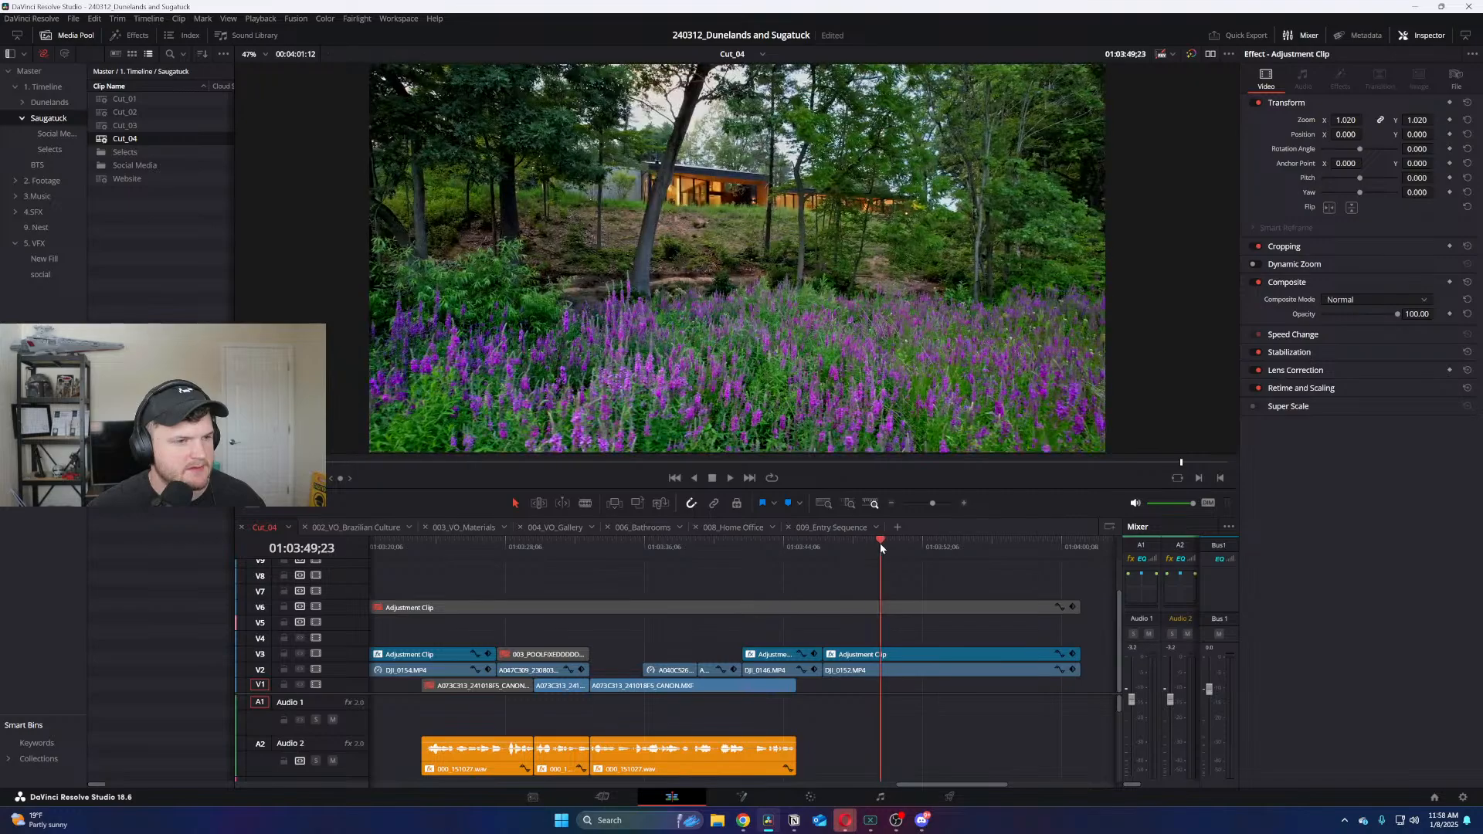
pyautogui.click(878, 544)
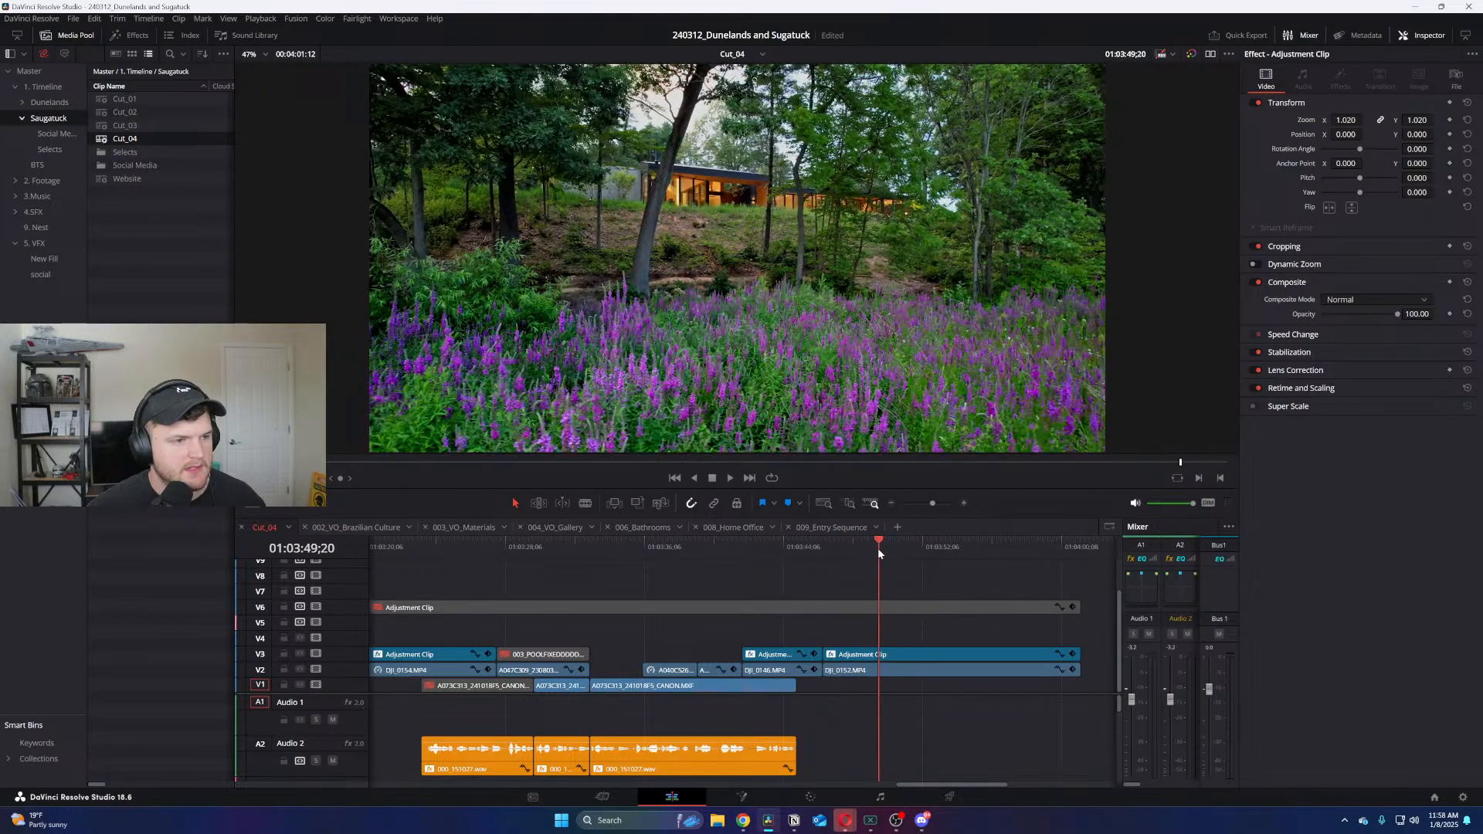
# Open the wildflower shot's H.265 clip, number 102, for grading and spread nodes 01 and 02 apart in its node graph
pyautogui.click(811, 796)
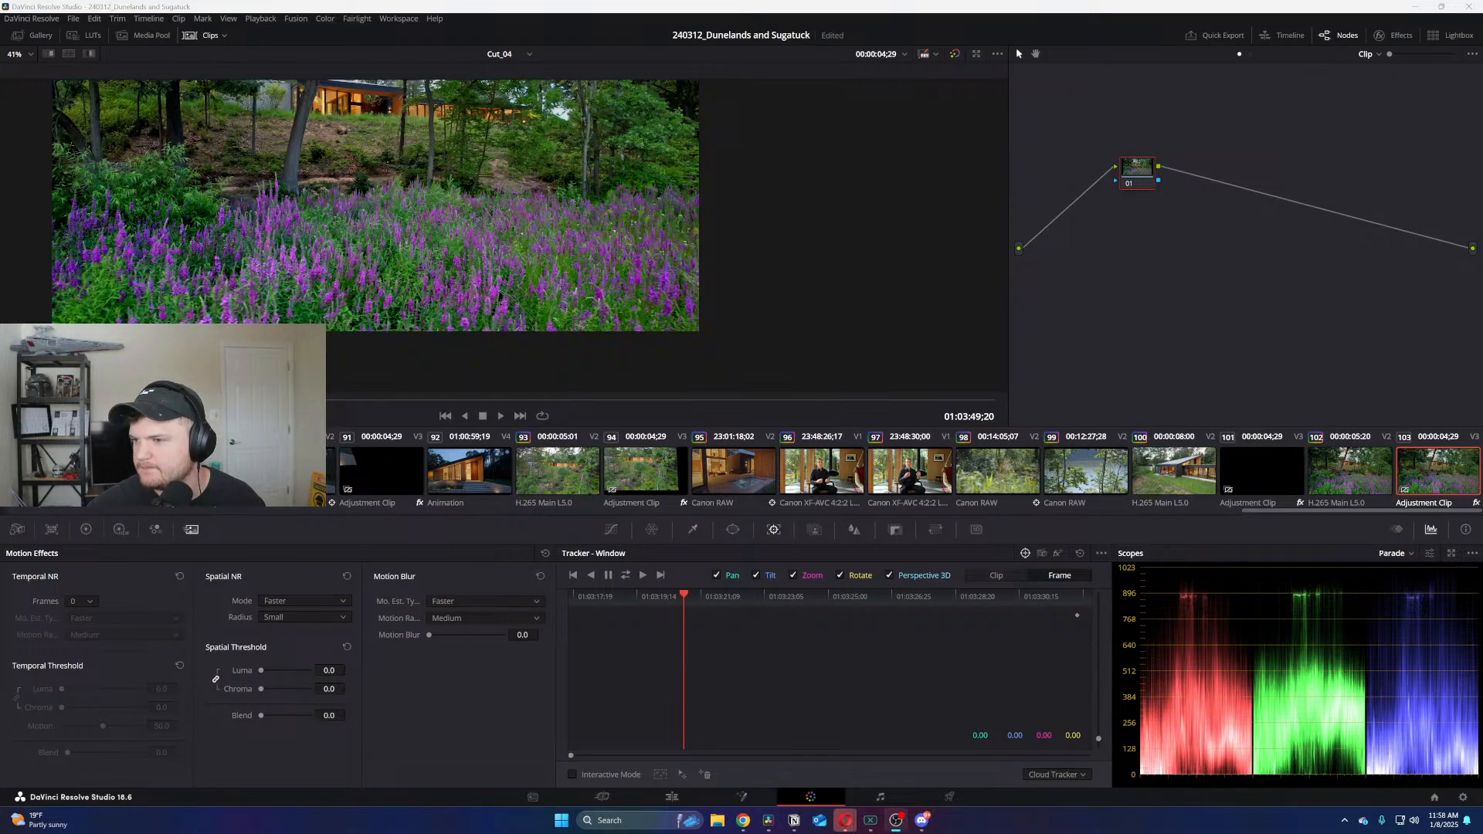
pyautogui.moveTo(734, 253); pyautogui.dragTo(771, 300)
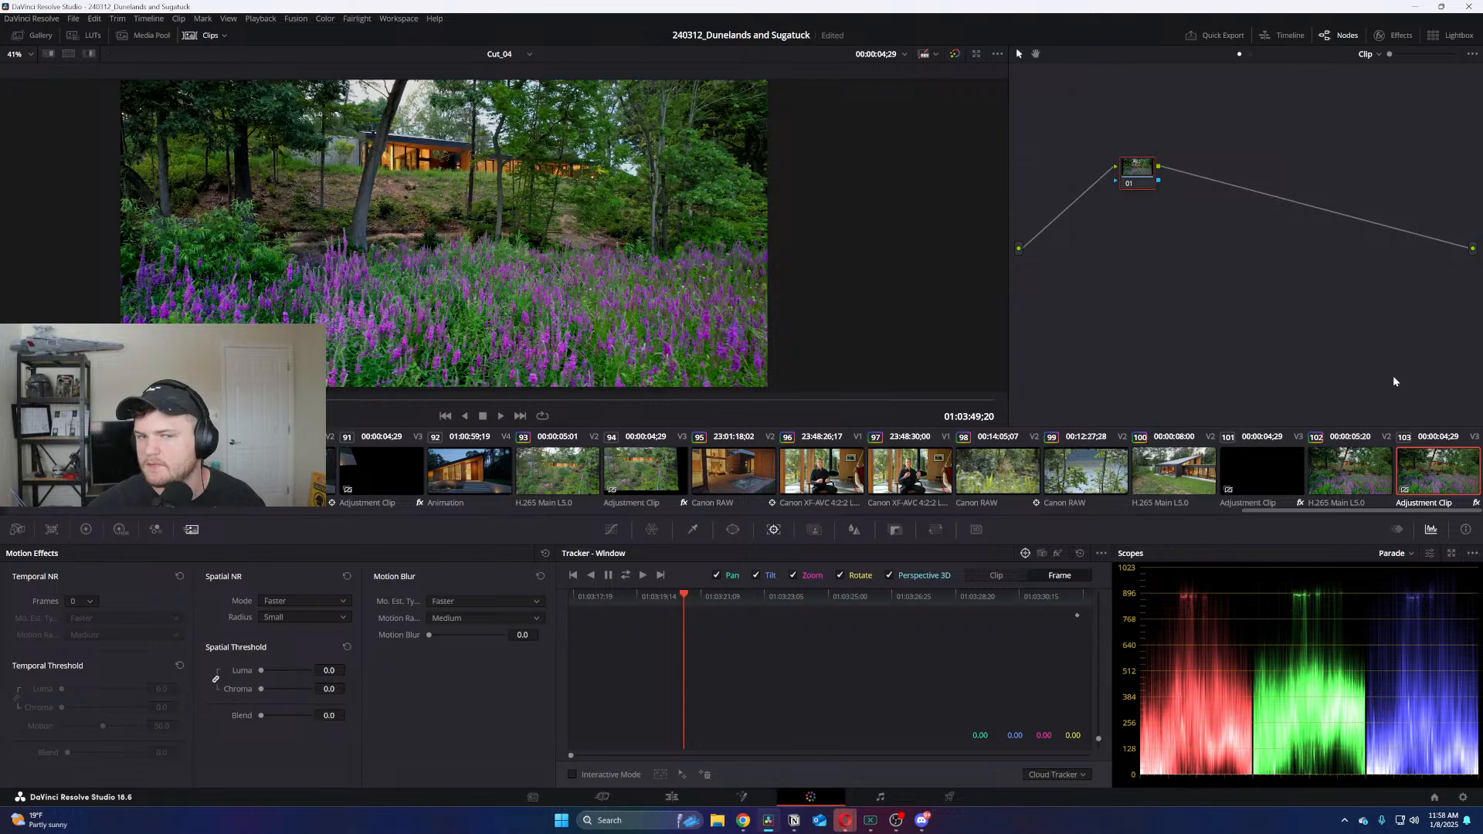
pyautogui.moveTo(1188, 253); pyautogui.dragTo(1373, 290)
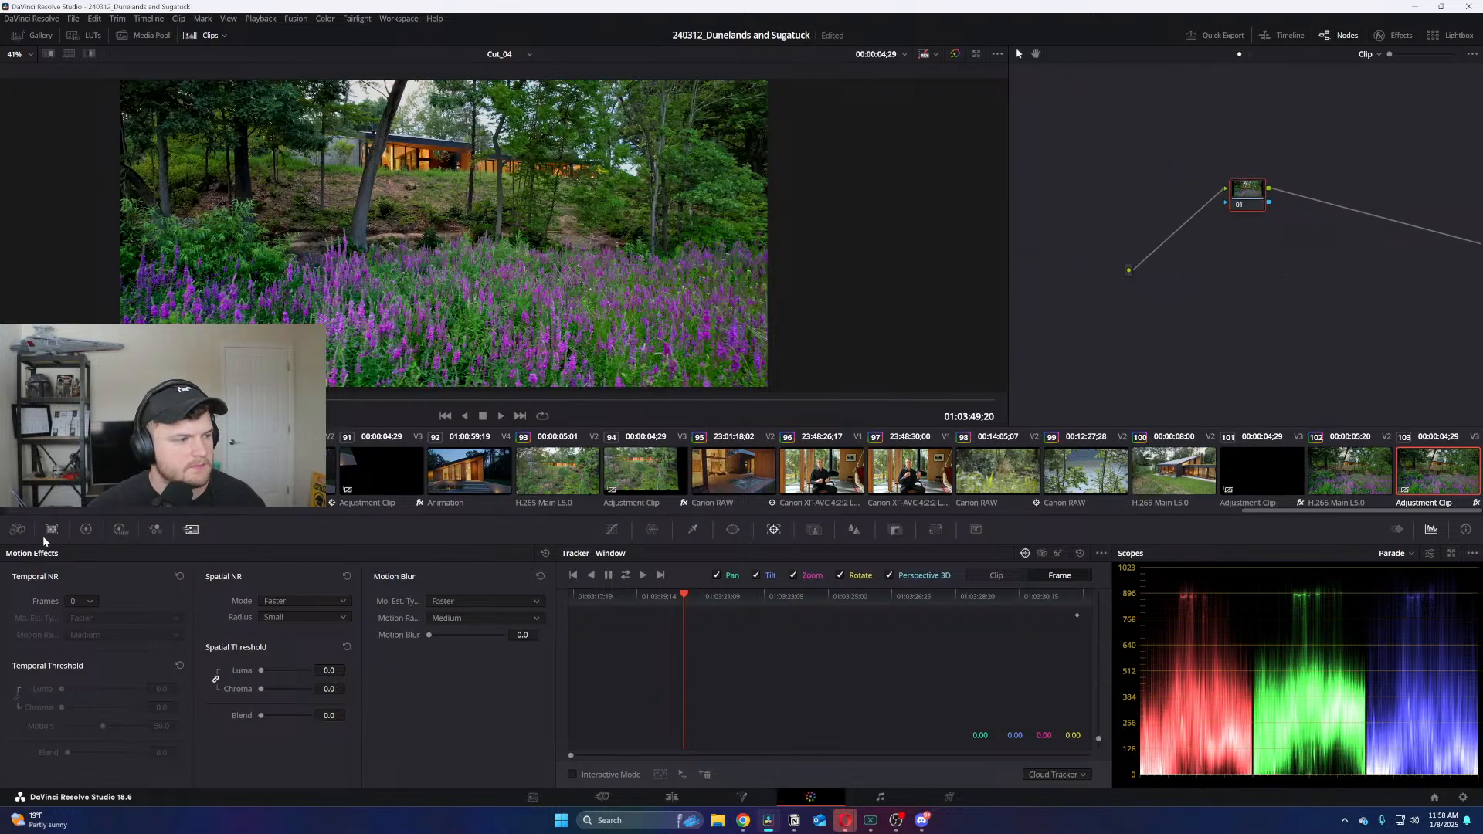
pyautogui.click(86, 530)
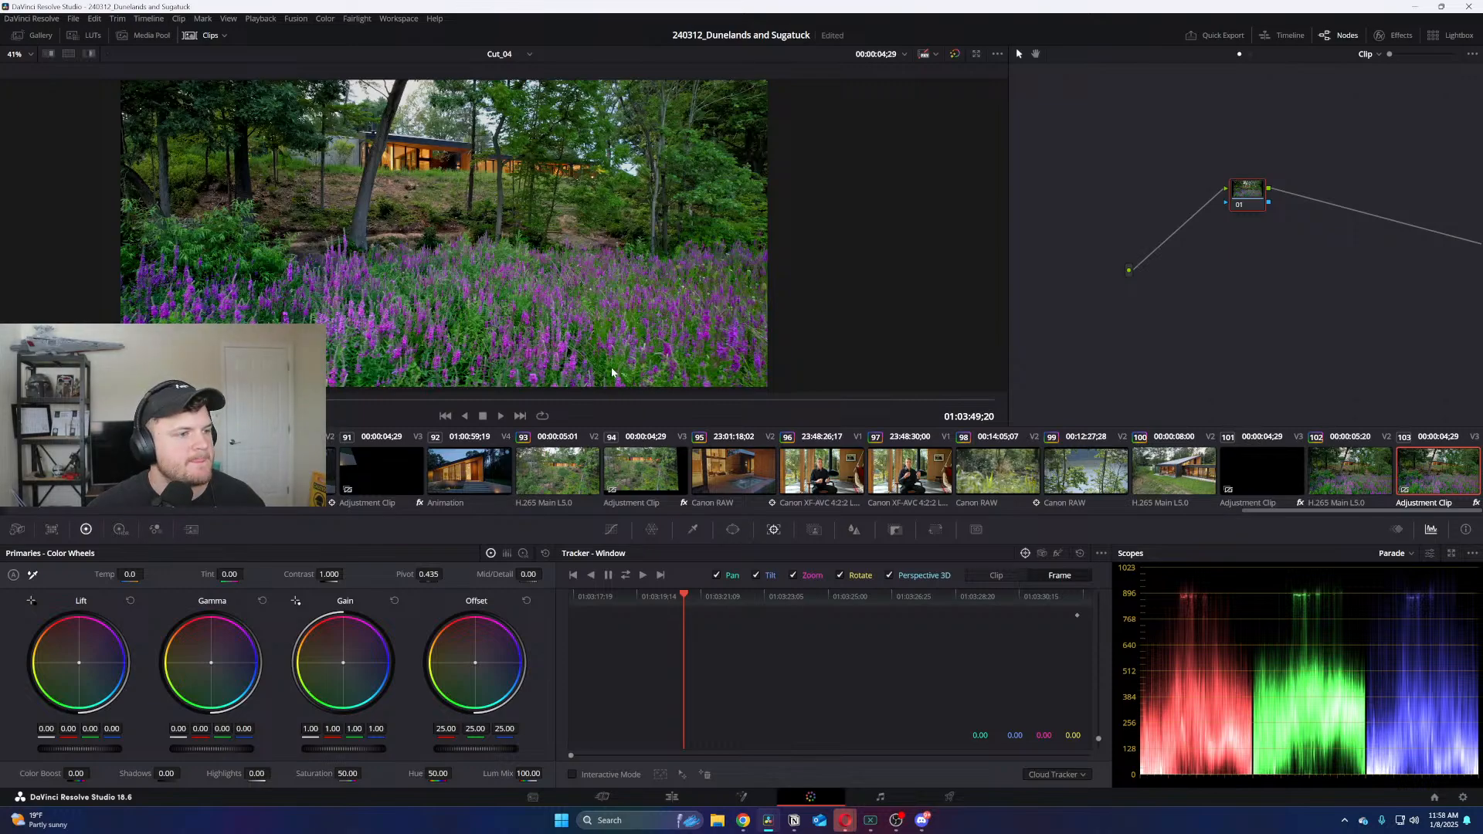
pyautogui.scroll(-2, 680, 347)
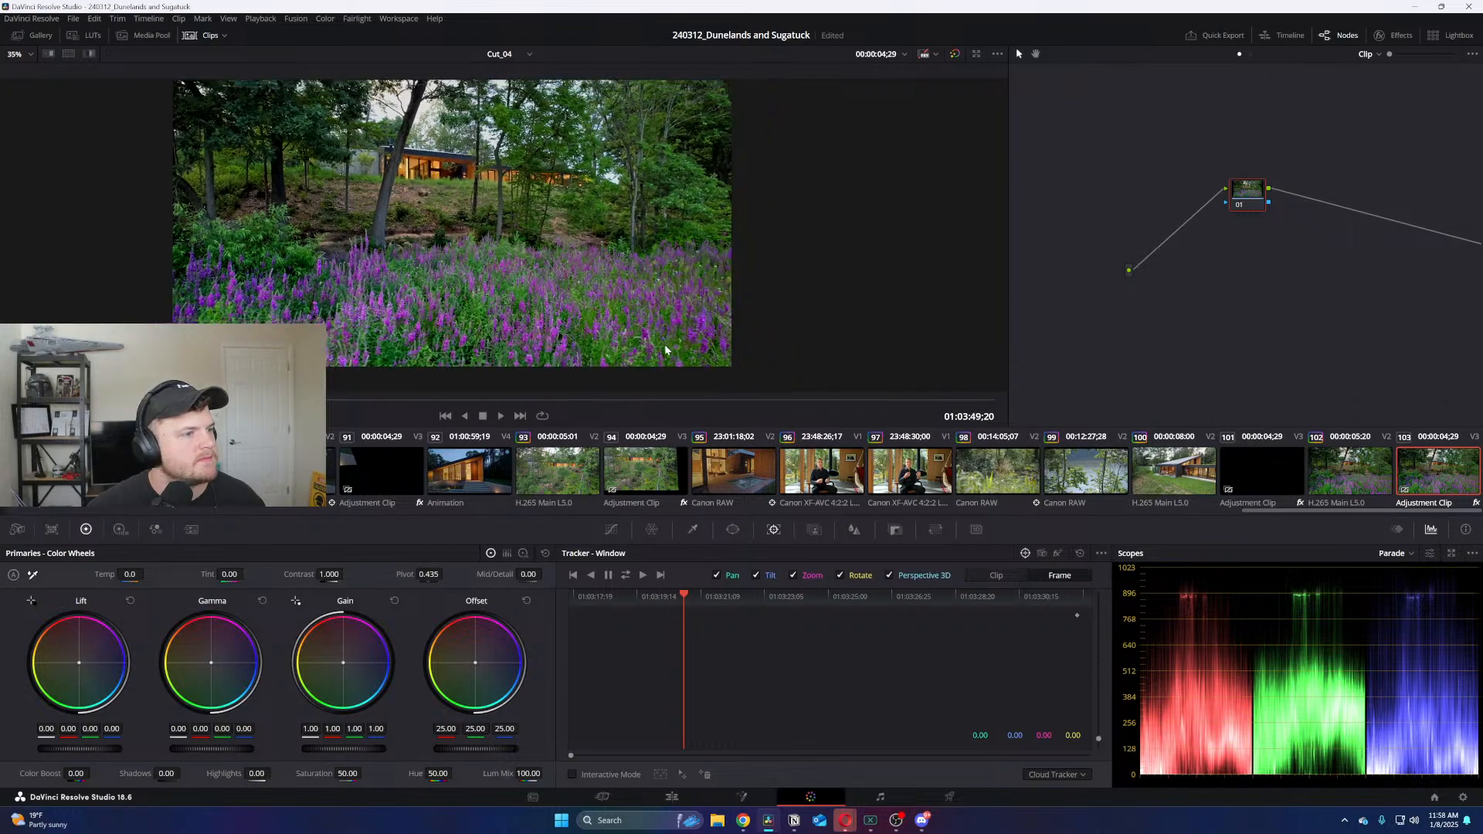
pyautogui.click(1351, 471)
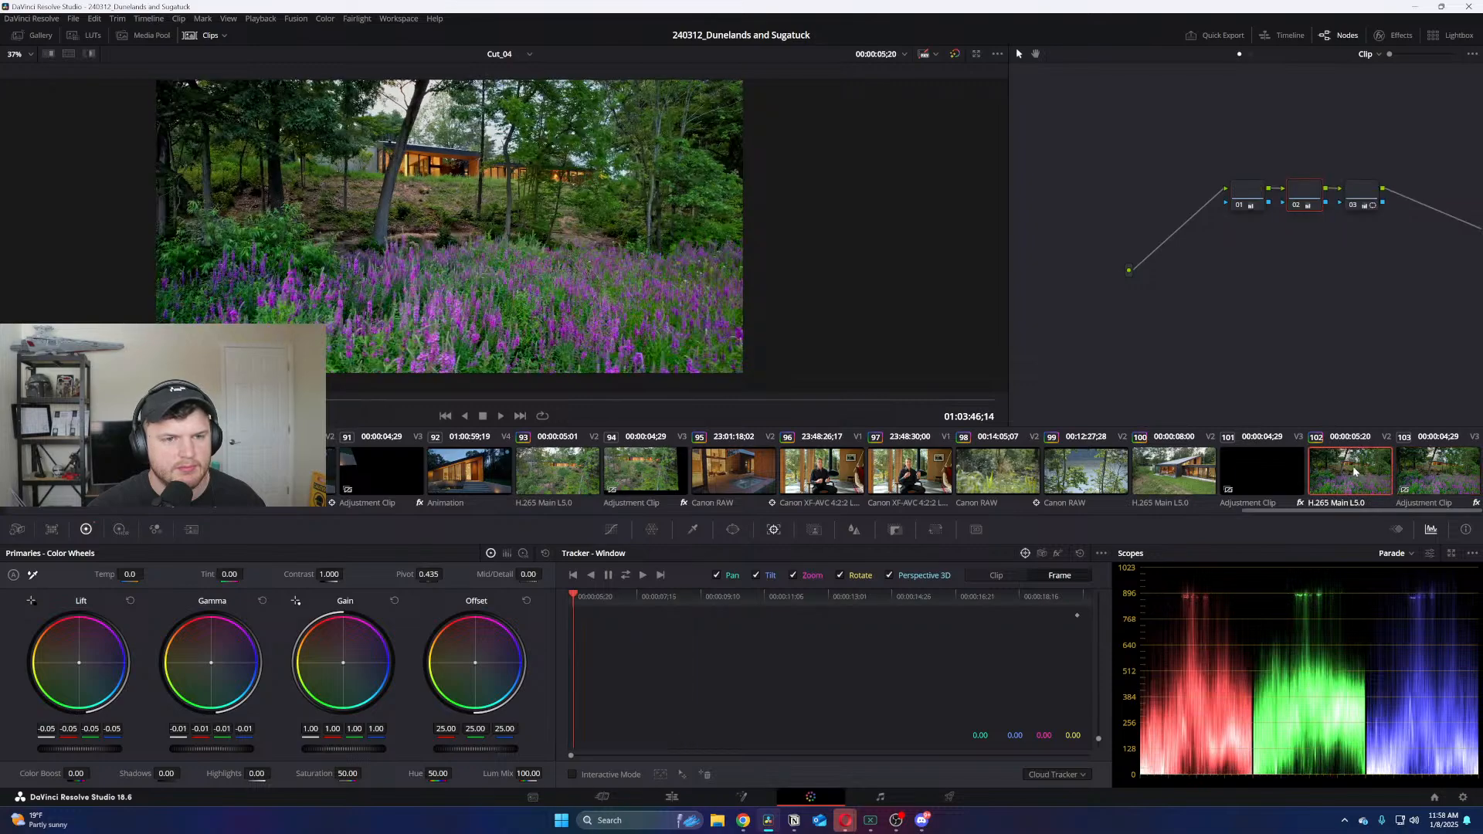
pyautogui.moveTo(1246, 203); pyautogui.dragTo(1139, 178)
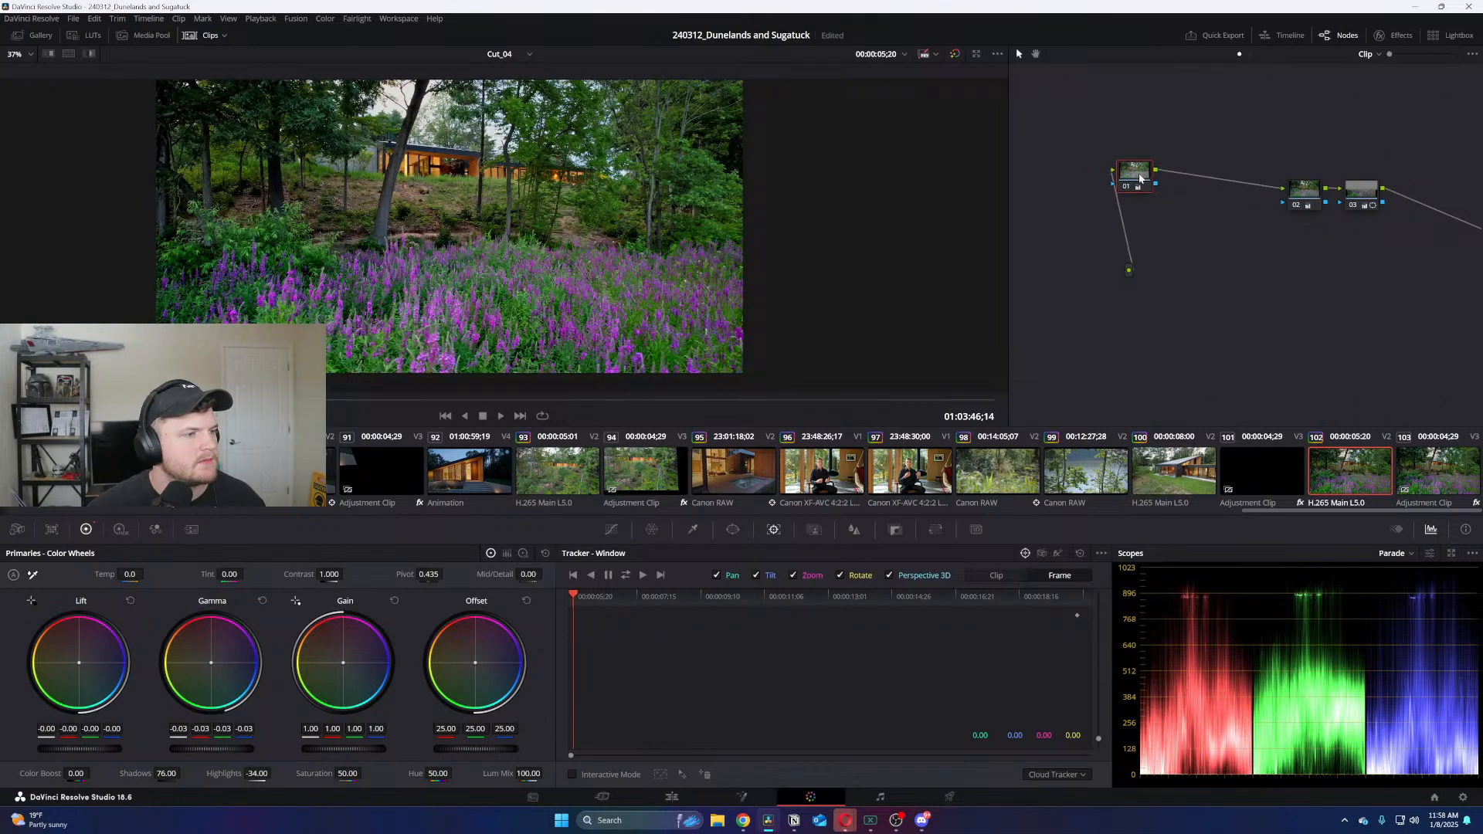
pyautogui.moveTo(1307, 192); pyautogui.dragTo(1230, 222)
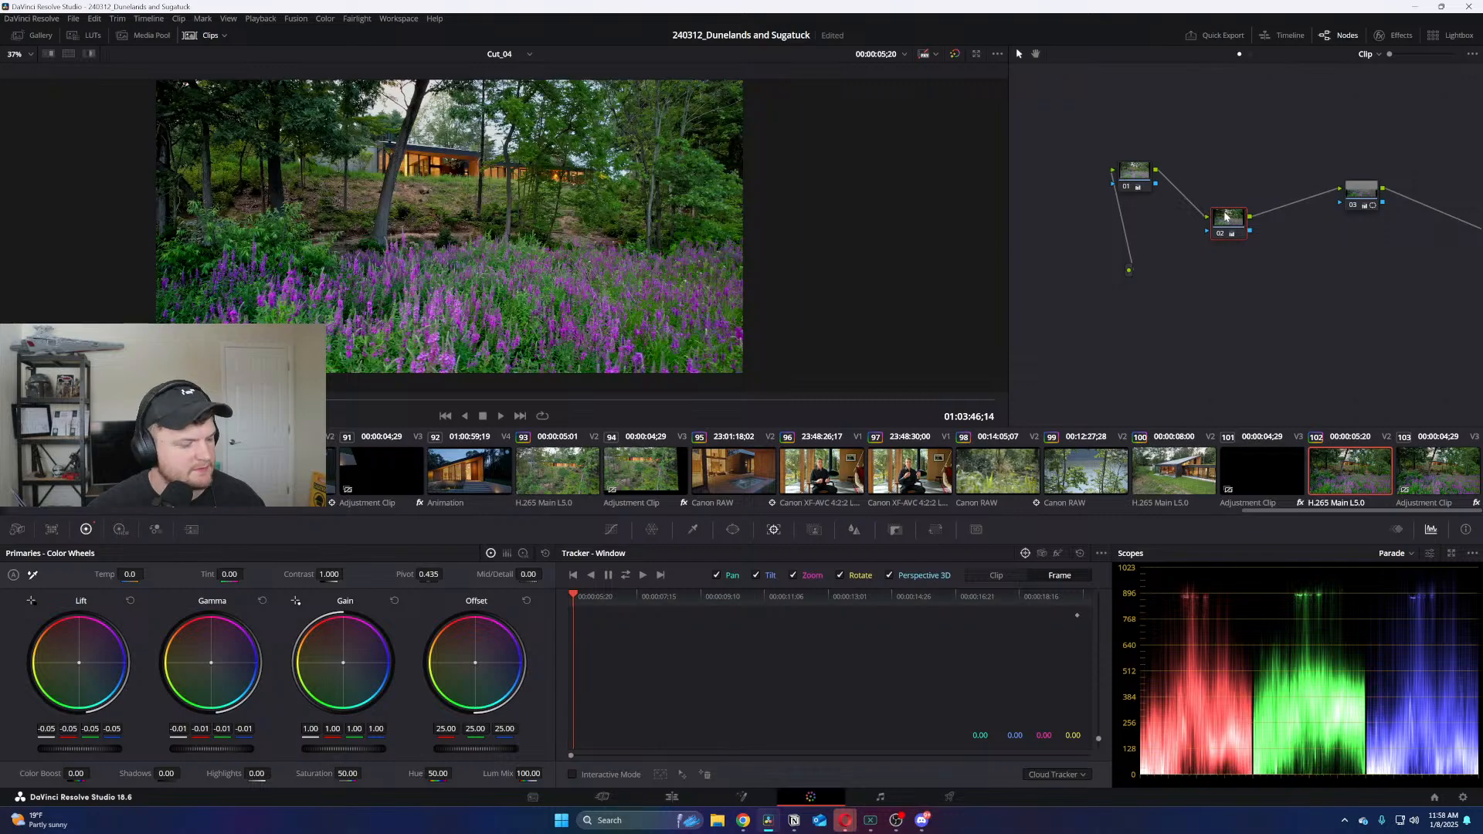
# Compare the wildflower shot with node 02 off and on, in the full frame and close up on the house and trees
pyautogui.hotkey('ctrl', 'd')
pyautogui.hotkey('ctrl', 'd')
pyautogui.hotkey('ctrl', 'd')
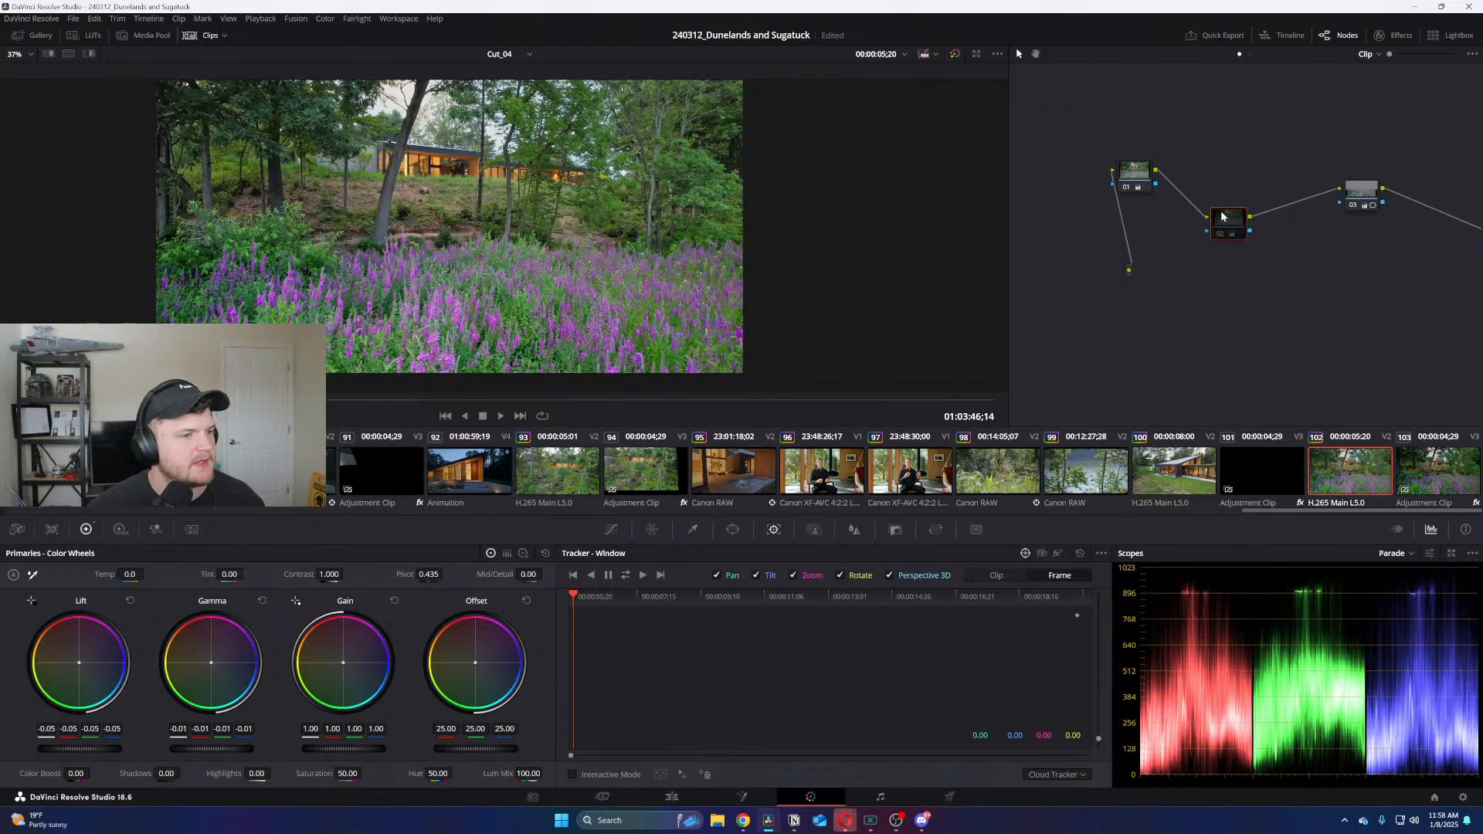
pyautogui.hotkey('ctrl', 'd')
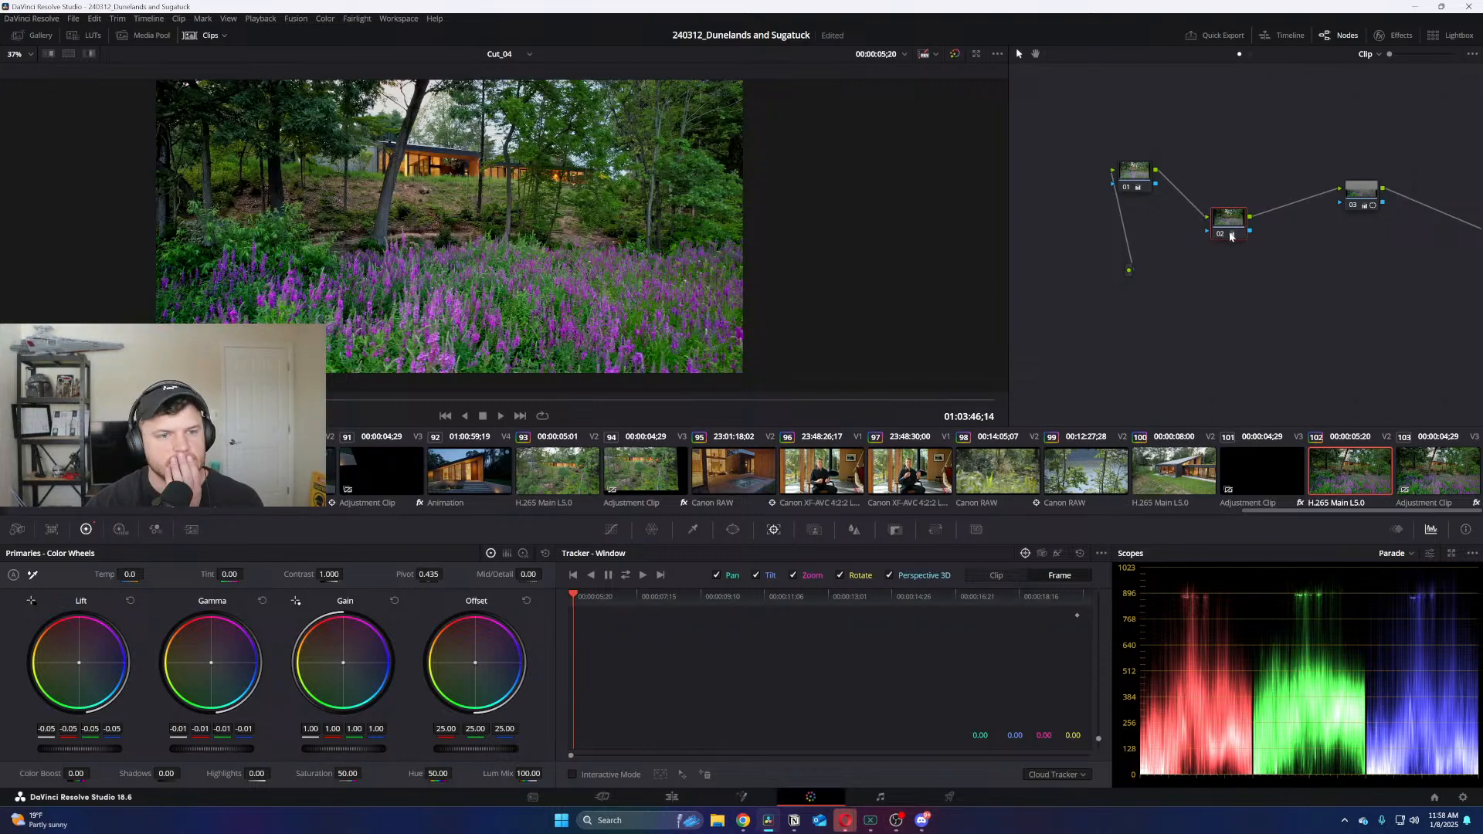
pyautogui.moveTo(1239, 230); pyautogui.dragTo(1245, 235)
pyautogui.hotkey('ctrl', 'd')
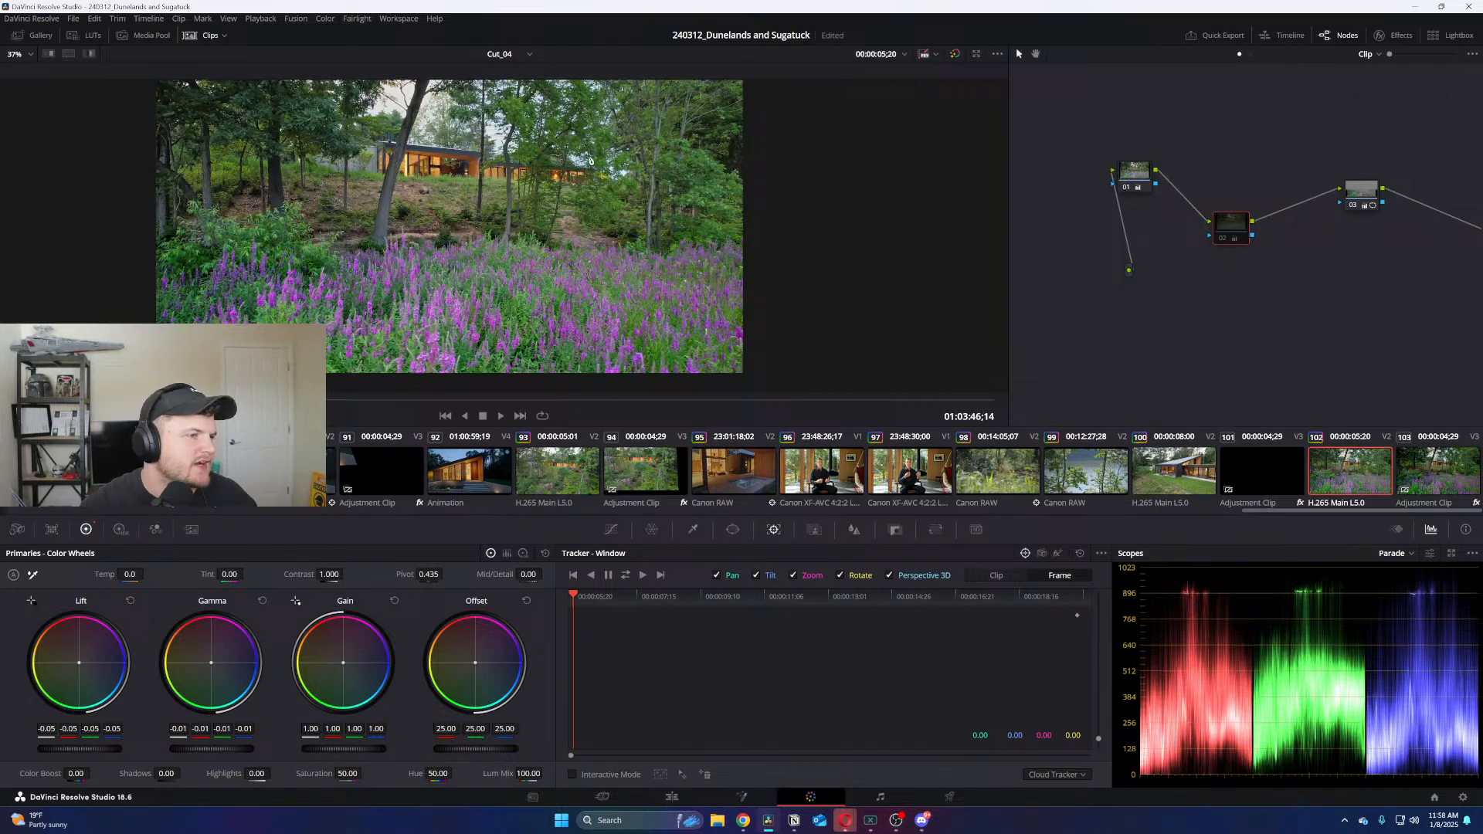
pyautogui.scroll(5, 410, 165)
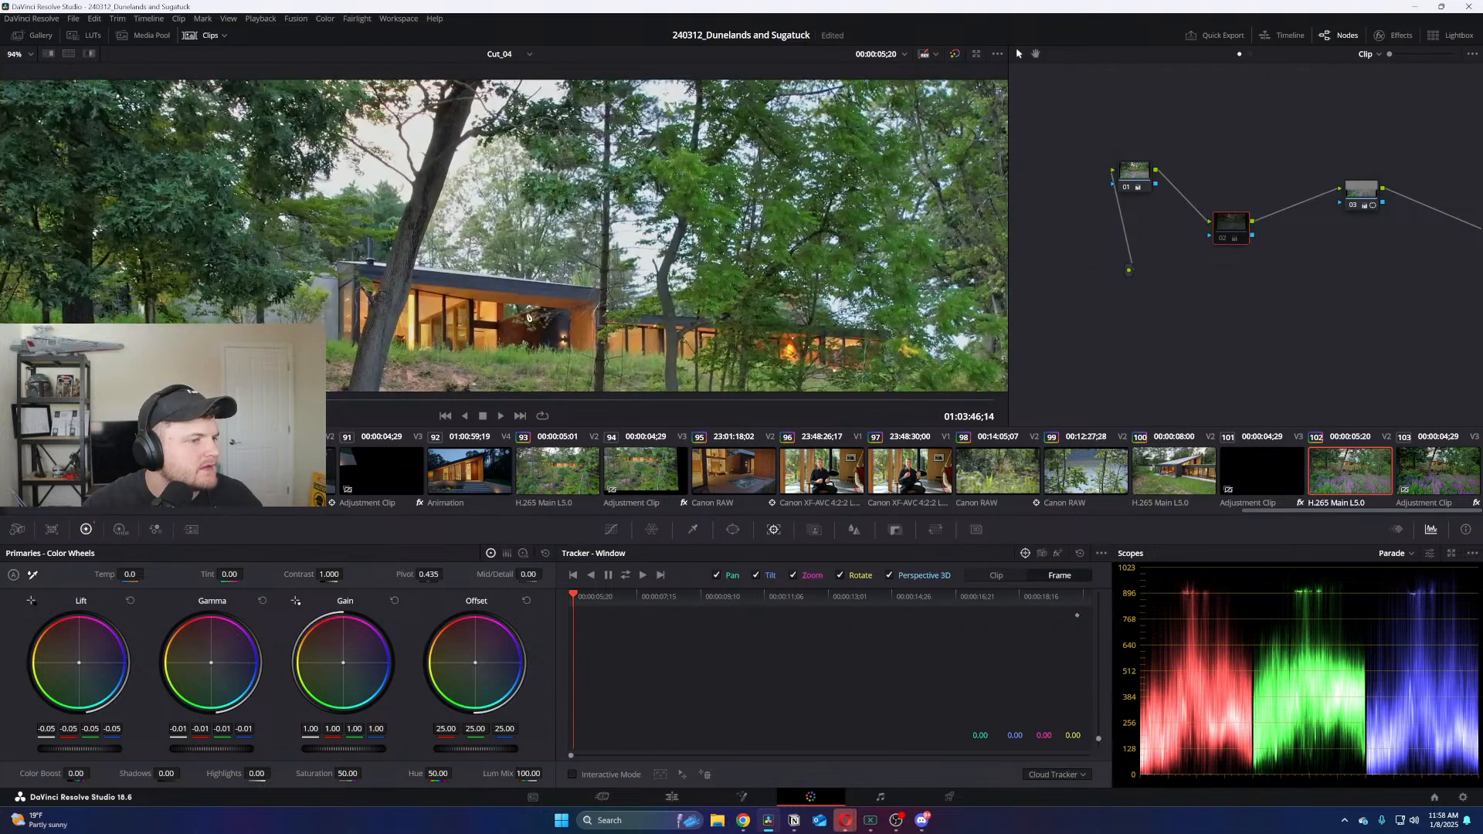
pyautogui.hotkey('ctrl', 'd')
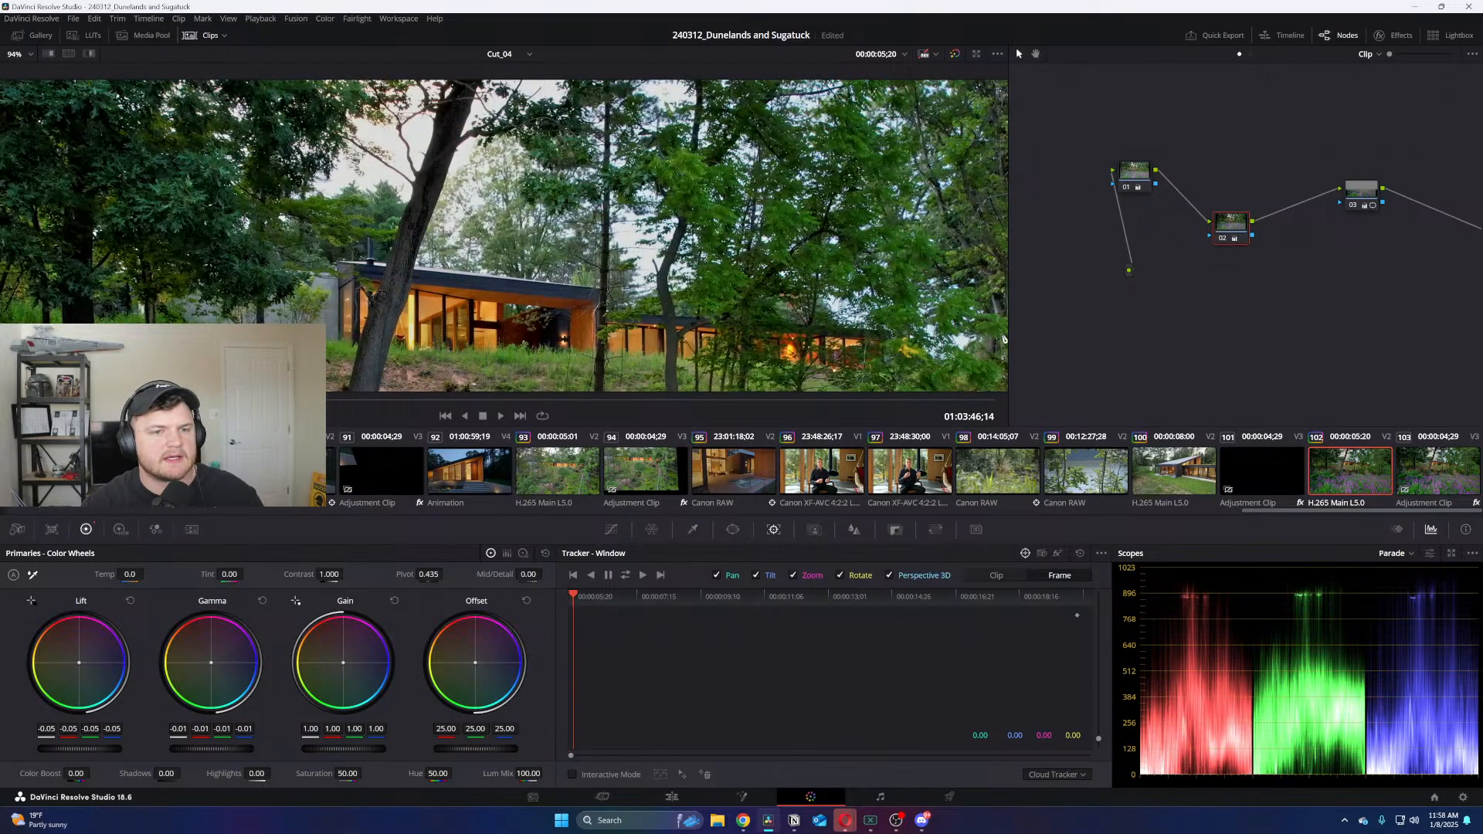
pyautogui.scroll(-2, 573, 262)
pyautogui.scroll(-4, 572, 262)
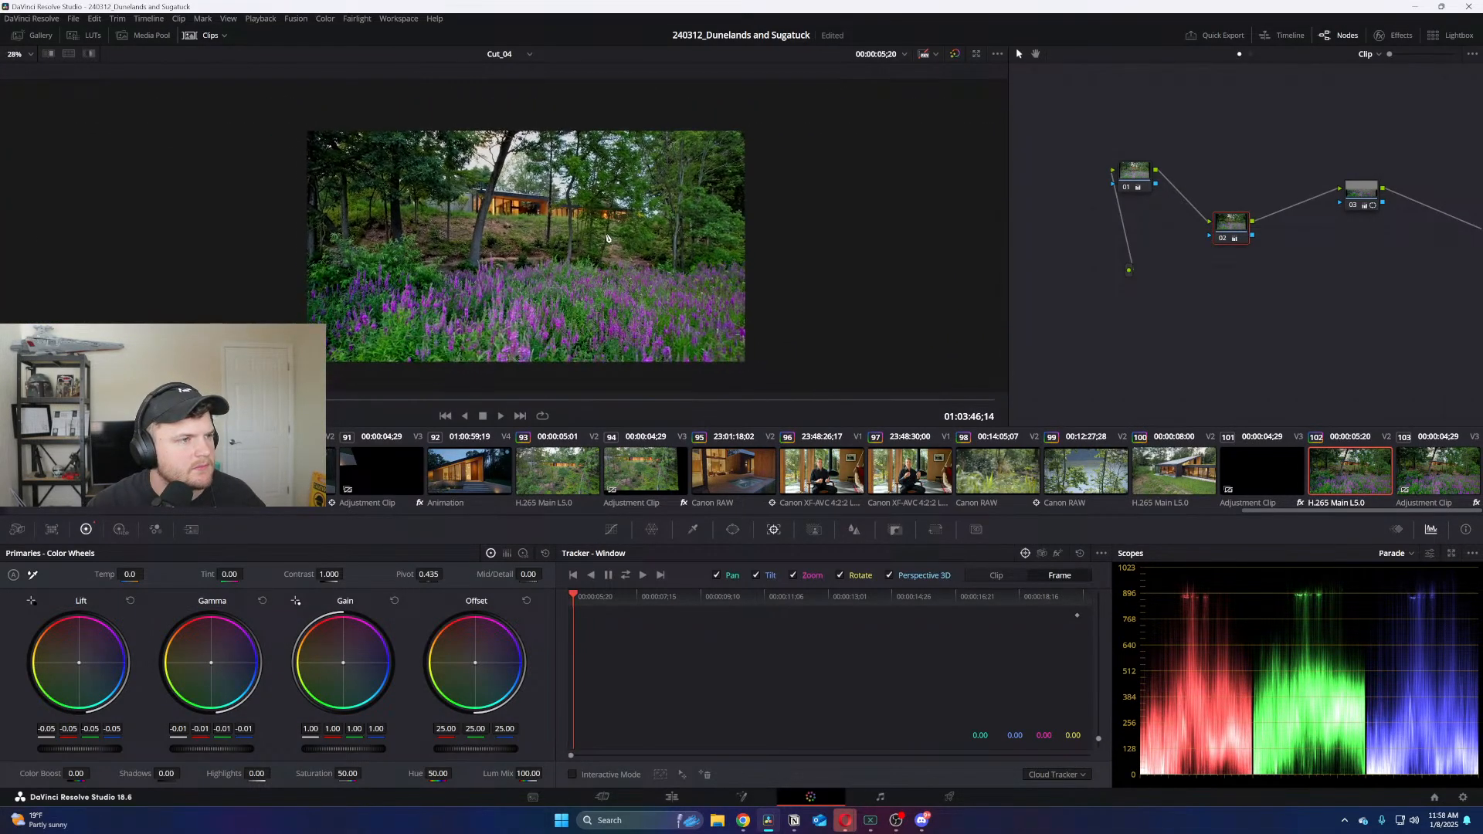
pyautogui.scroll(2, 618, 246)
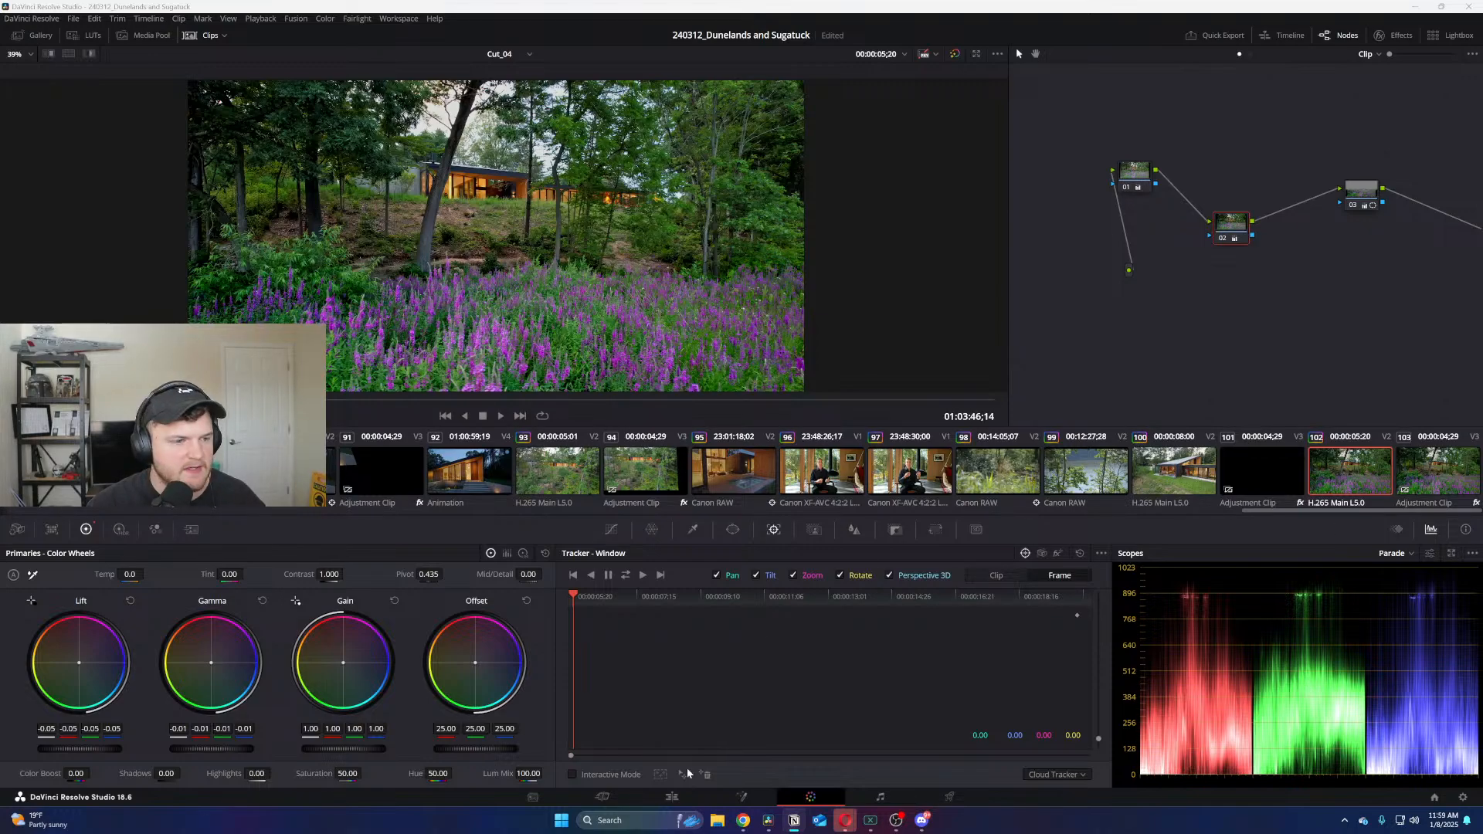
# Return to editing the Cut_04 timeline and open the 6 Ambience folder inside the Pulse MP3 sound effects bin
pyautogui.click(672, 797)
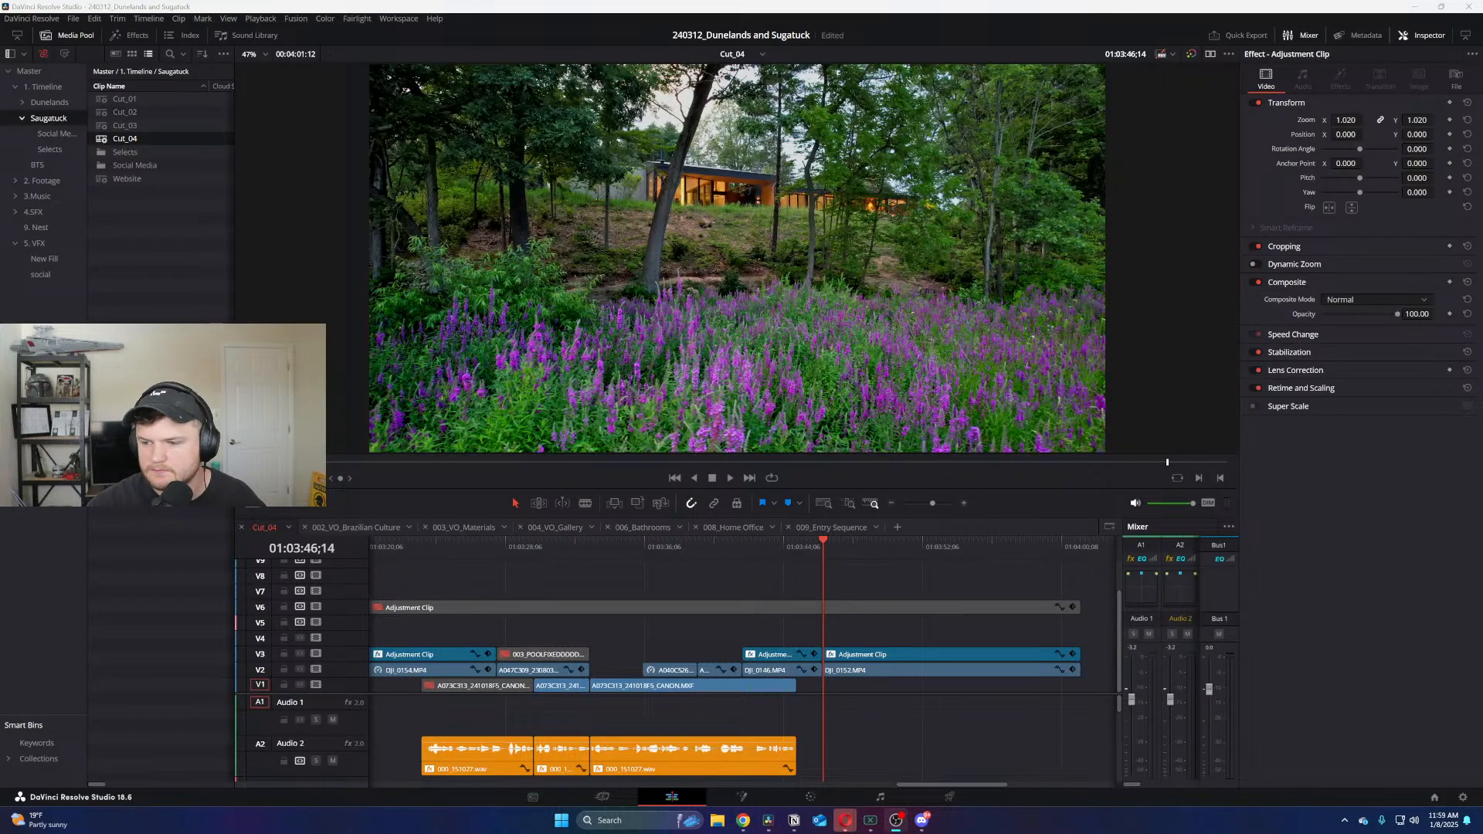
pyautogui.click(866, 609)
pyautogui.scroll(-3, 818, 741)
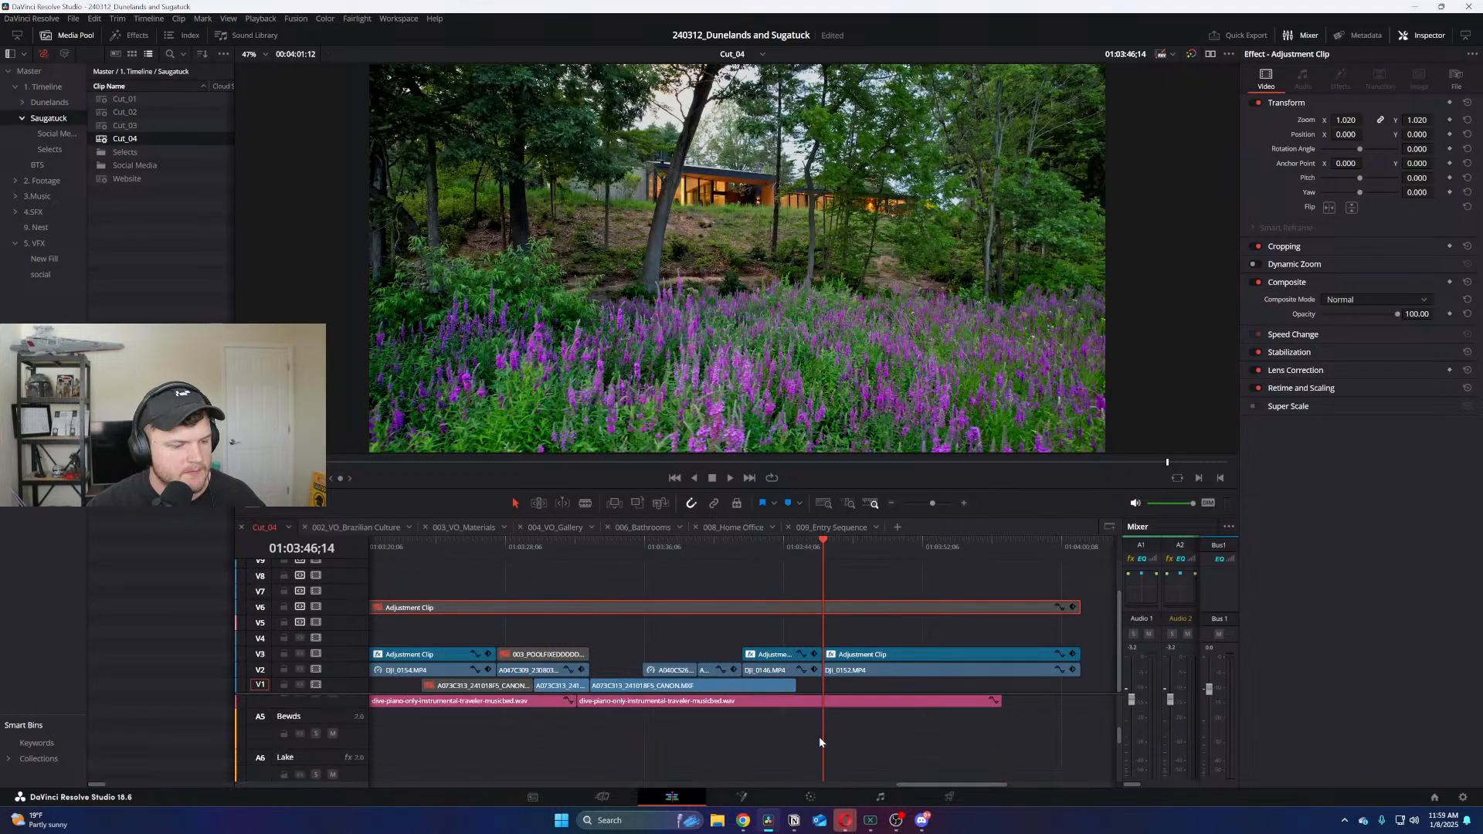
pyautogui.click(49, 211)
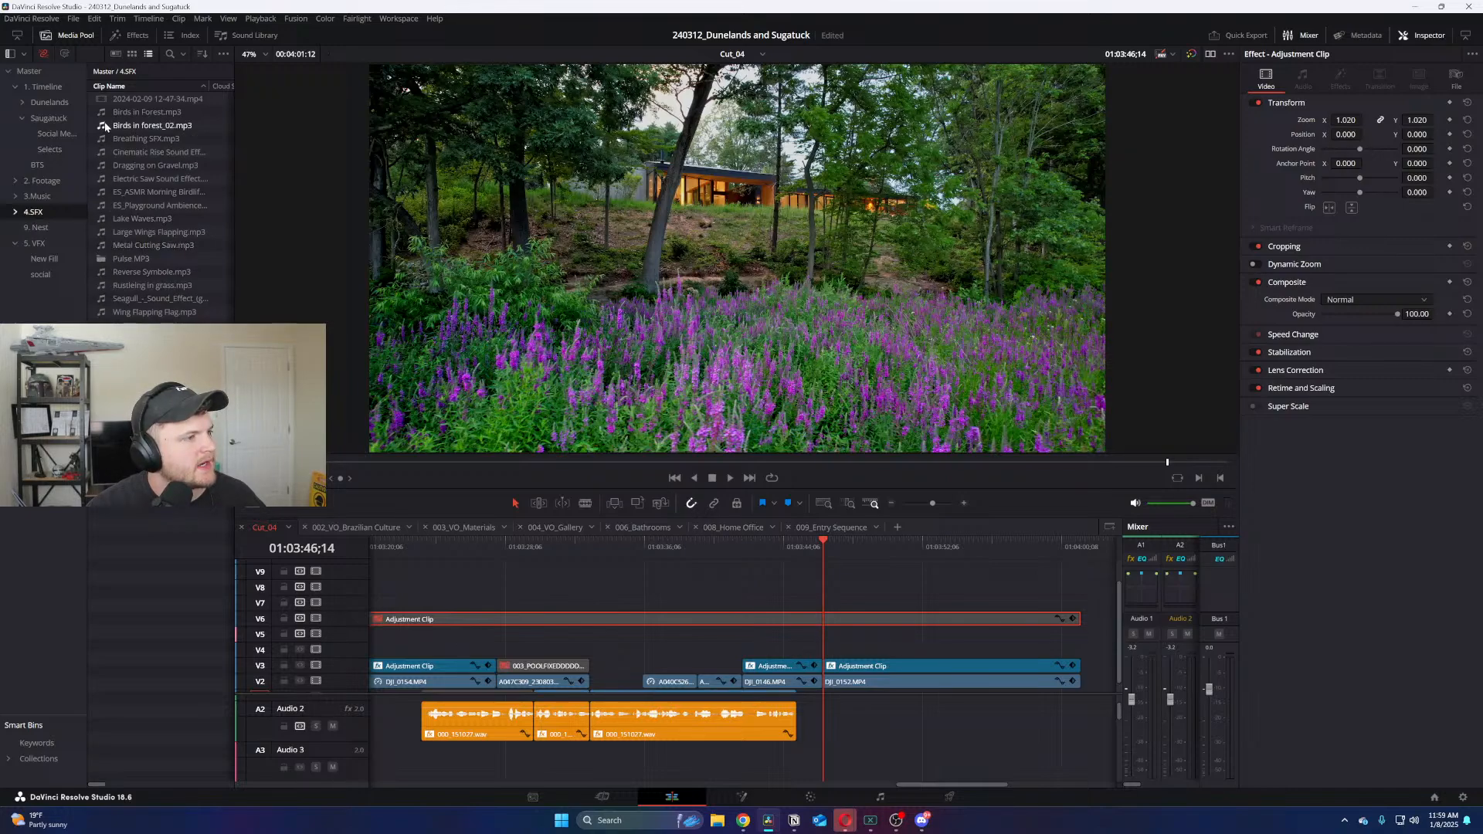
pyautogui.doubleClick(102, 260)
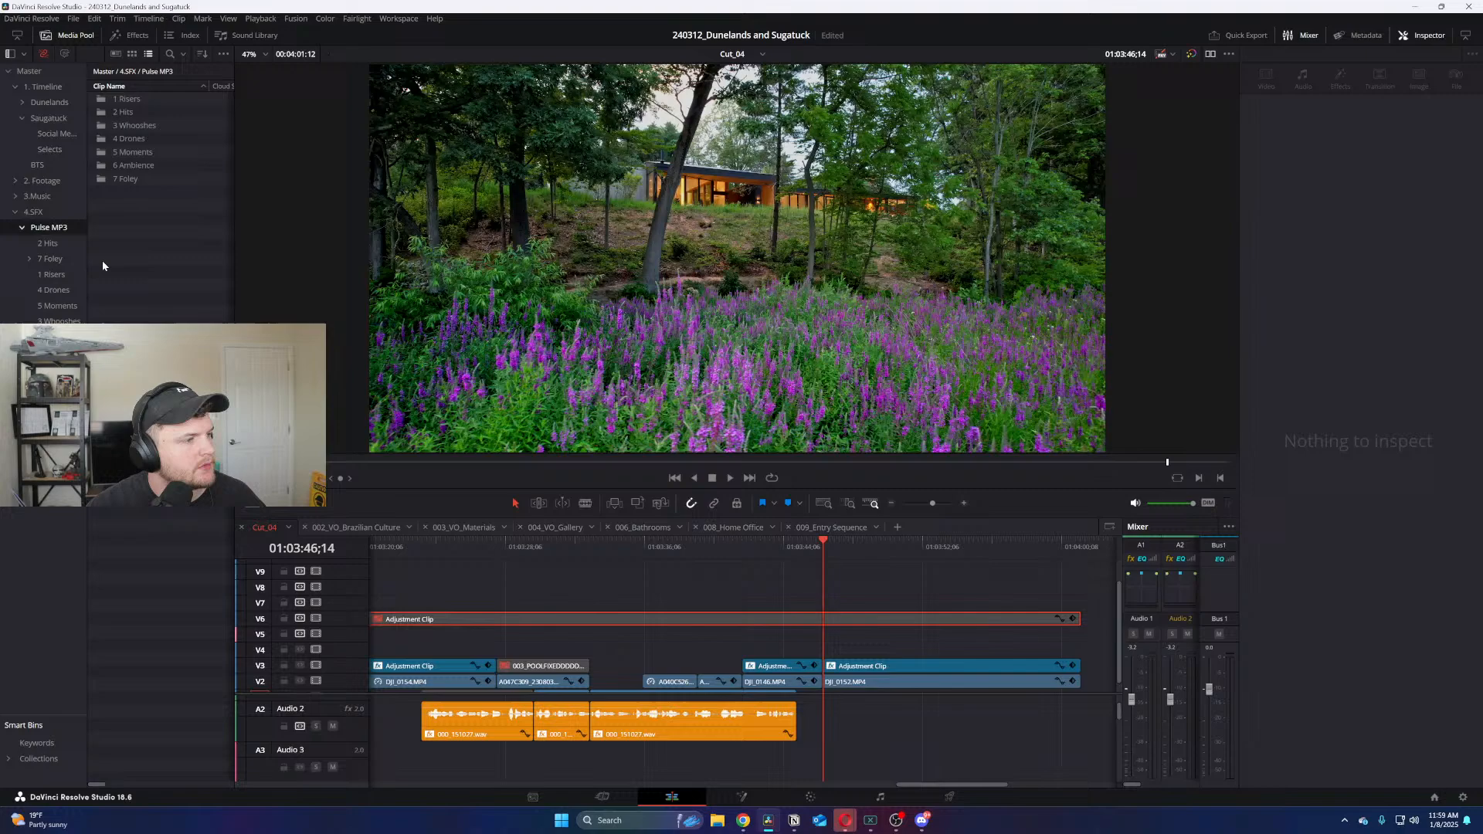
pyautogui.doubleClick(124, 166)
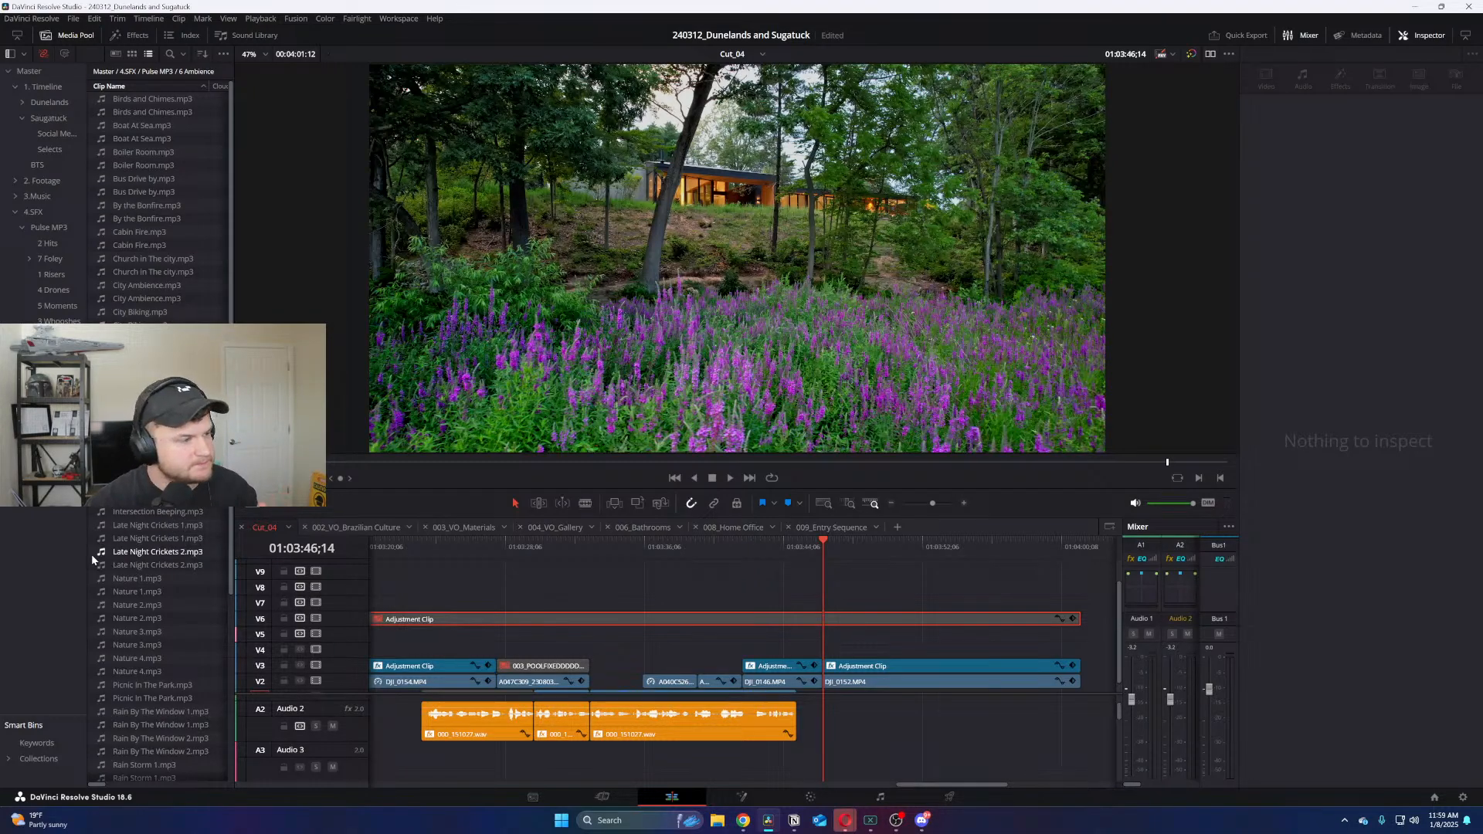
# Audition the Late Night Crickets 1 and Late Night Crickets 2 ambience sounds
pyautogui.doubleClick(105, 524)
pyautogui.press('space')
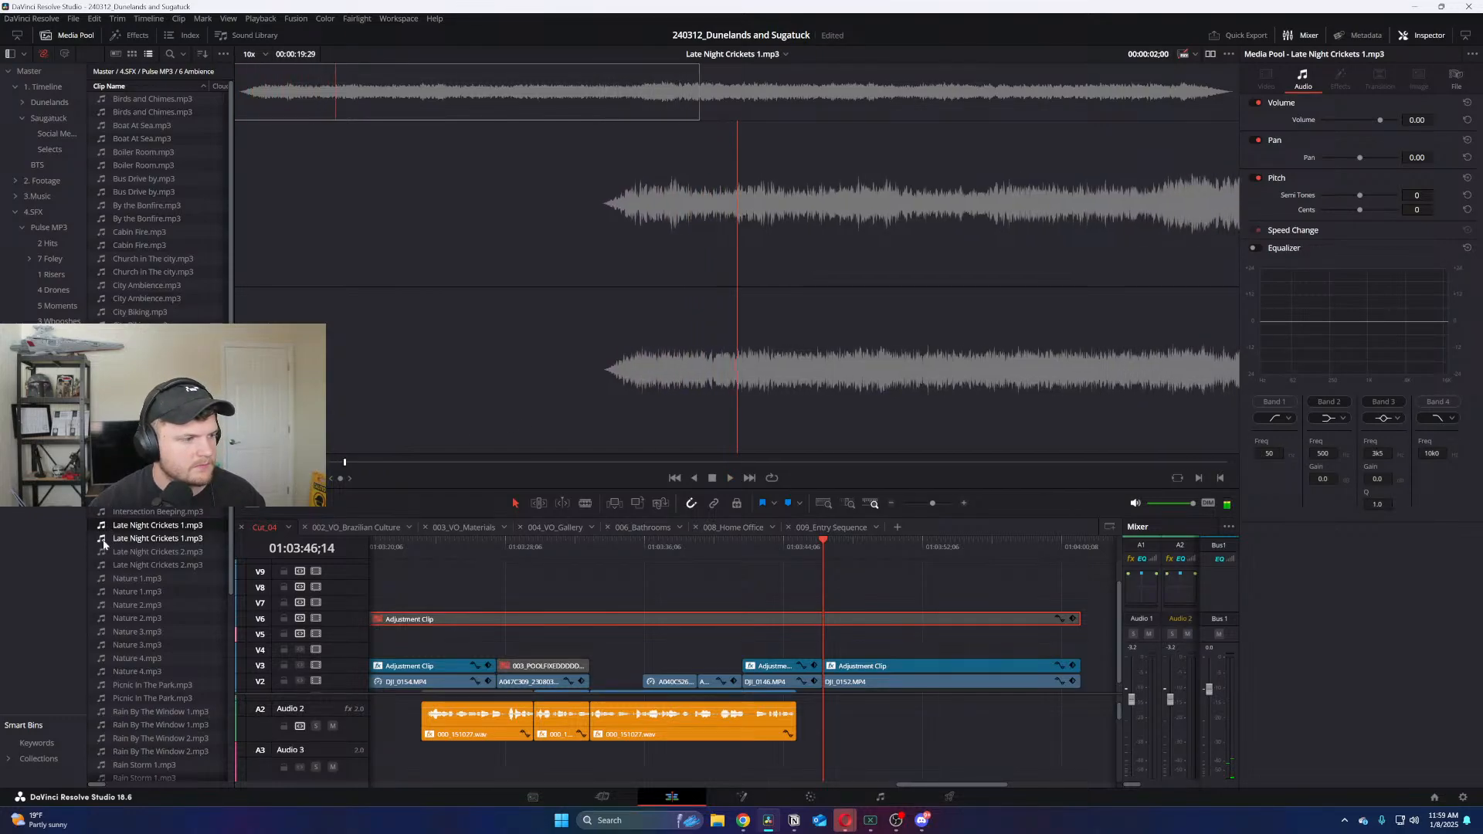
pyautogui.doubleClick(105, 540)
pyautogui.press('space')
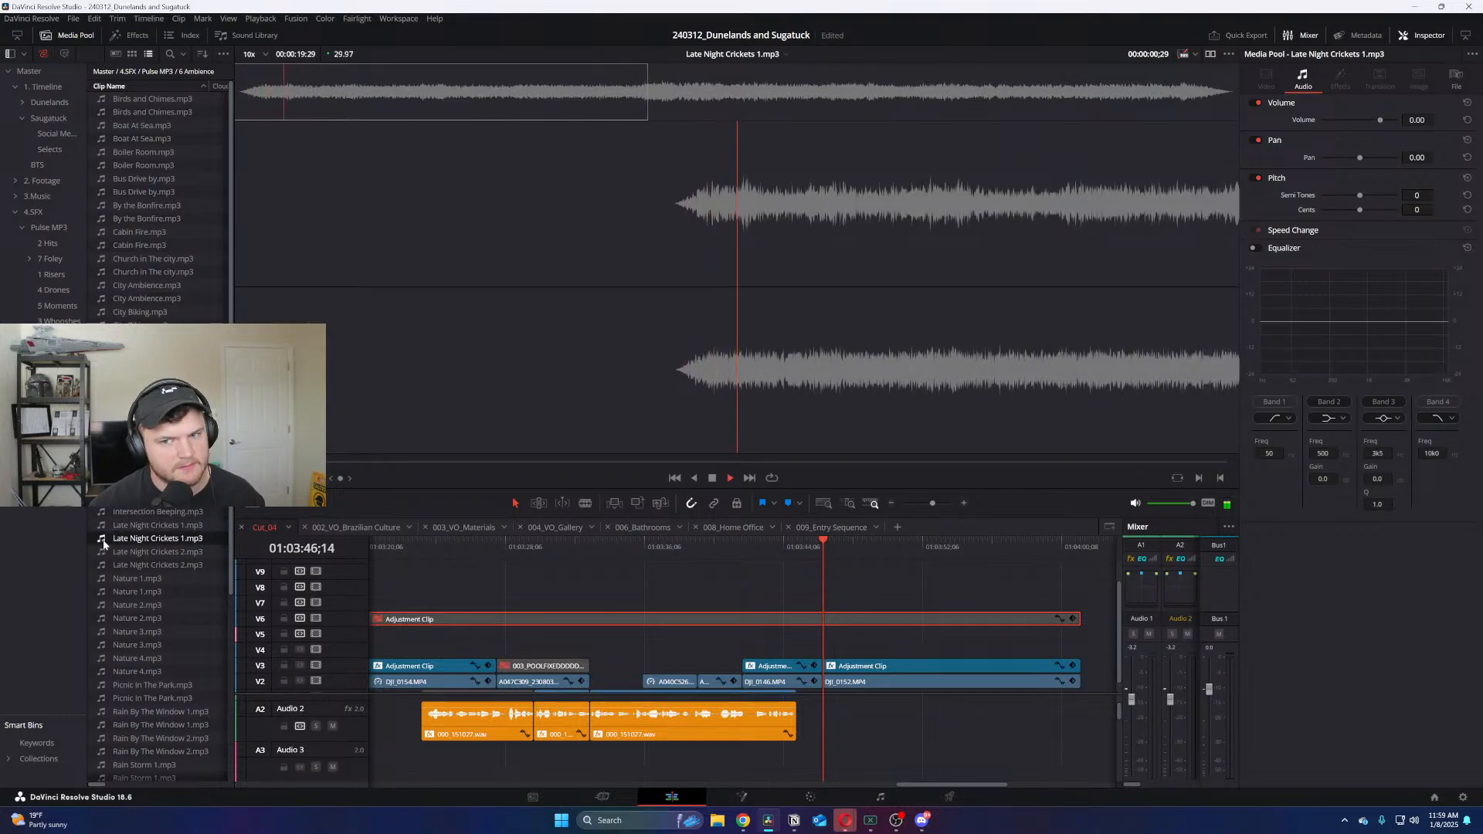
pyautogui.doubleClick(105, 550)
pyautogui.press('space')
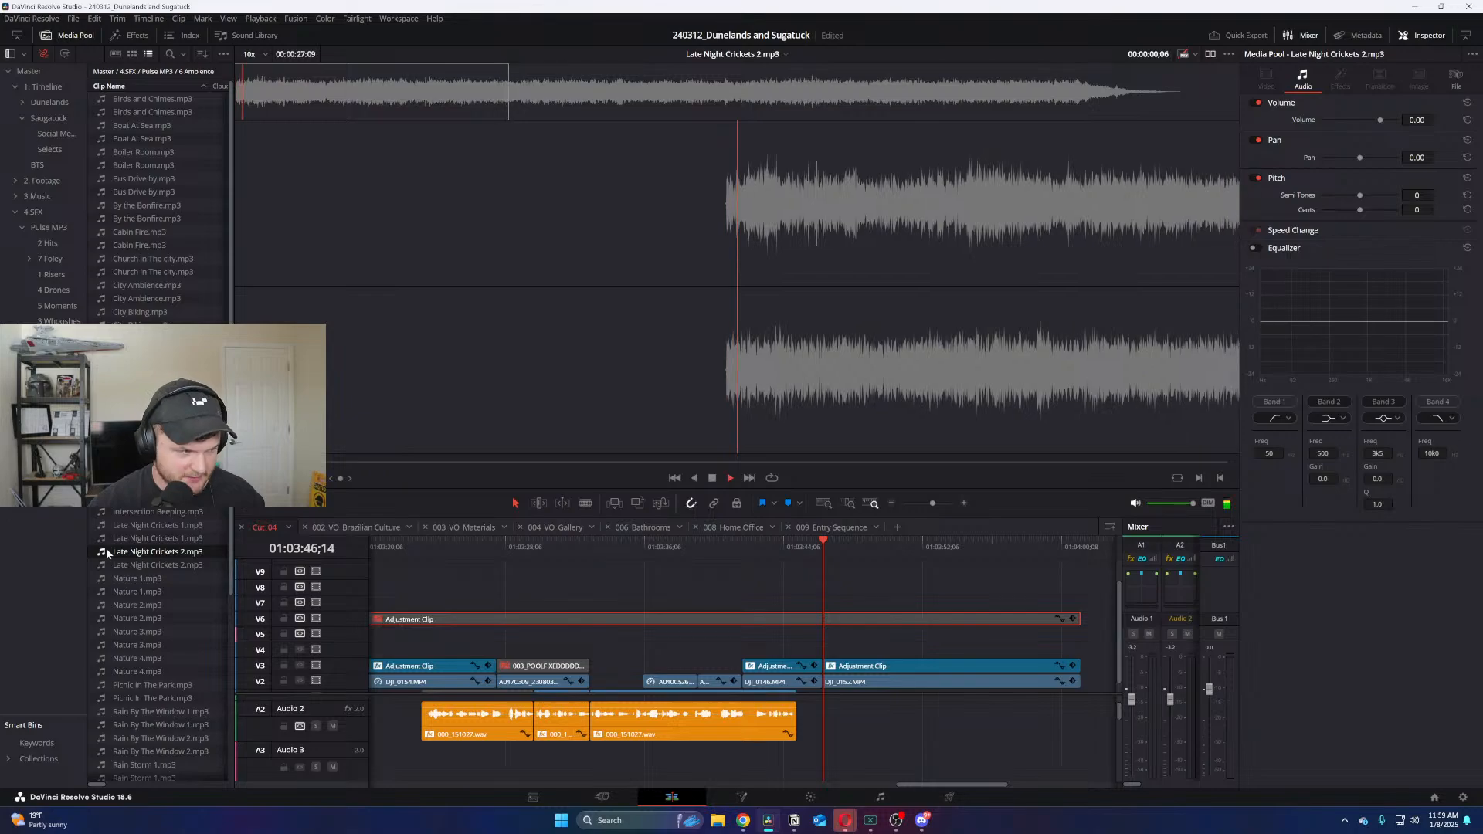
# Audition the Nature 1 and Nature 2 ambience sounds, skipping ahead to about 9 seconds in Nature 2
pyautogui.doubleClick(108, 578)
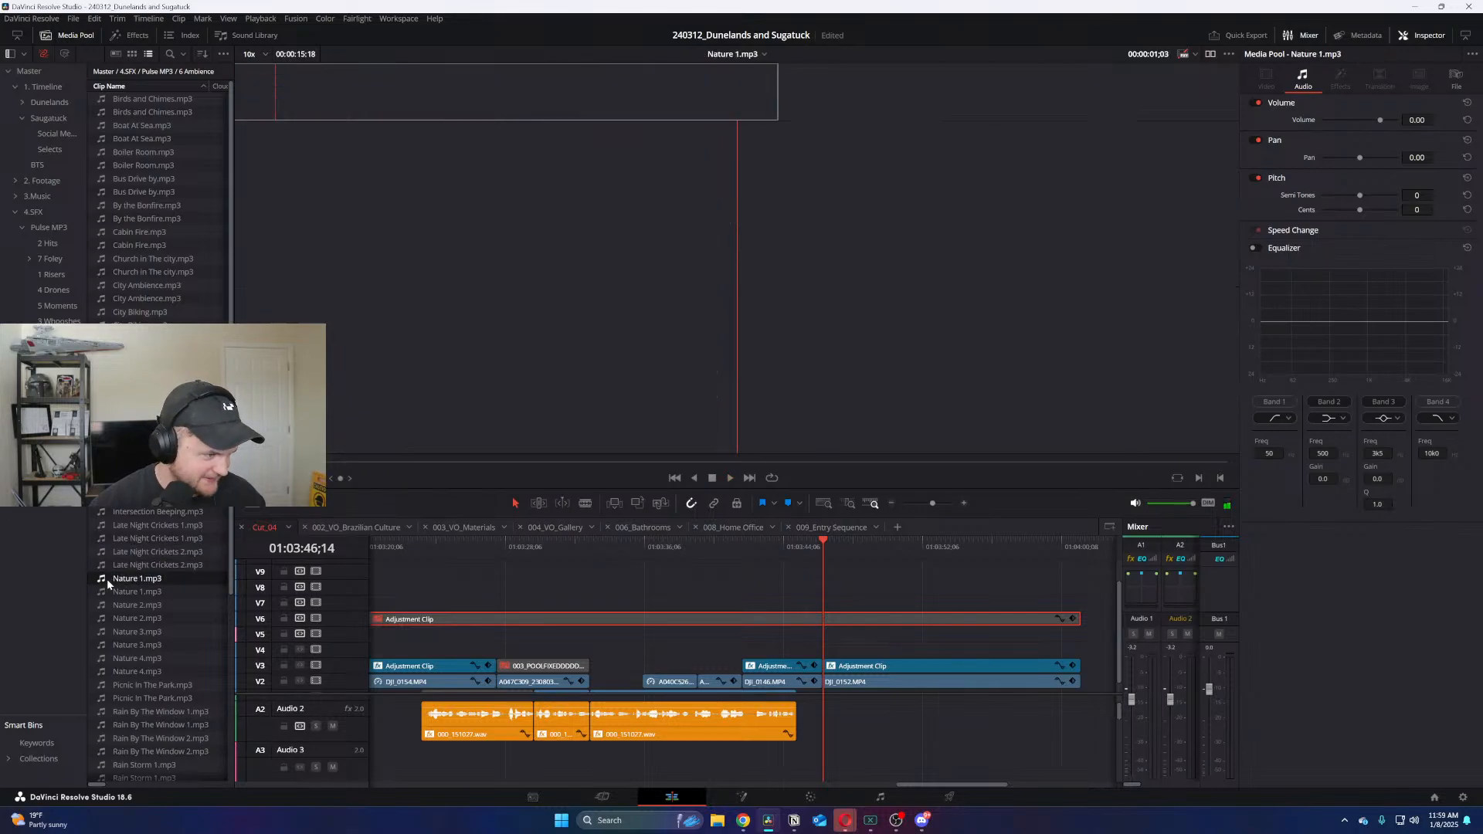
pyautogui.press('space')
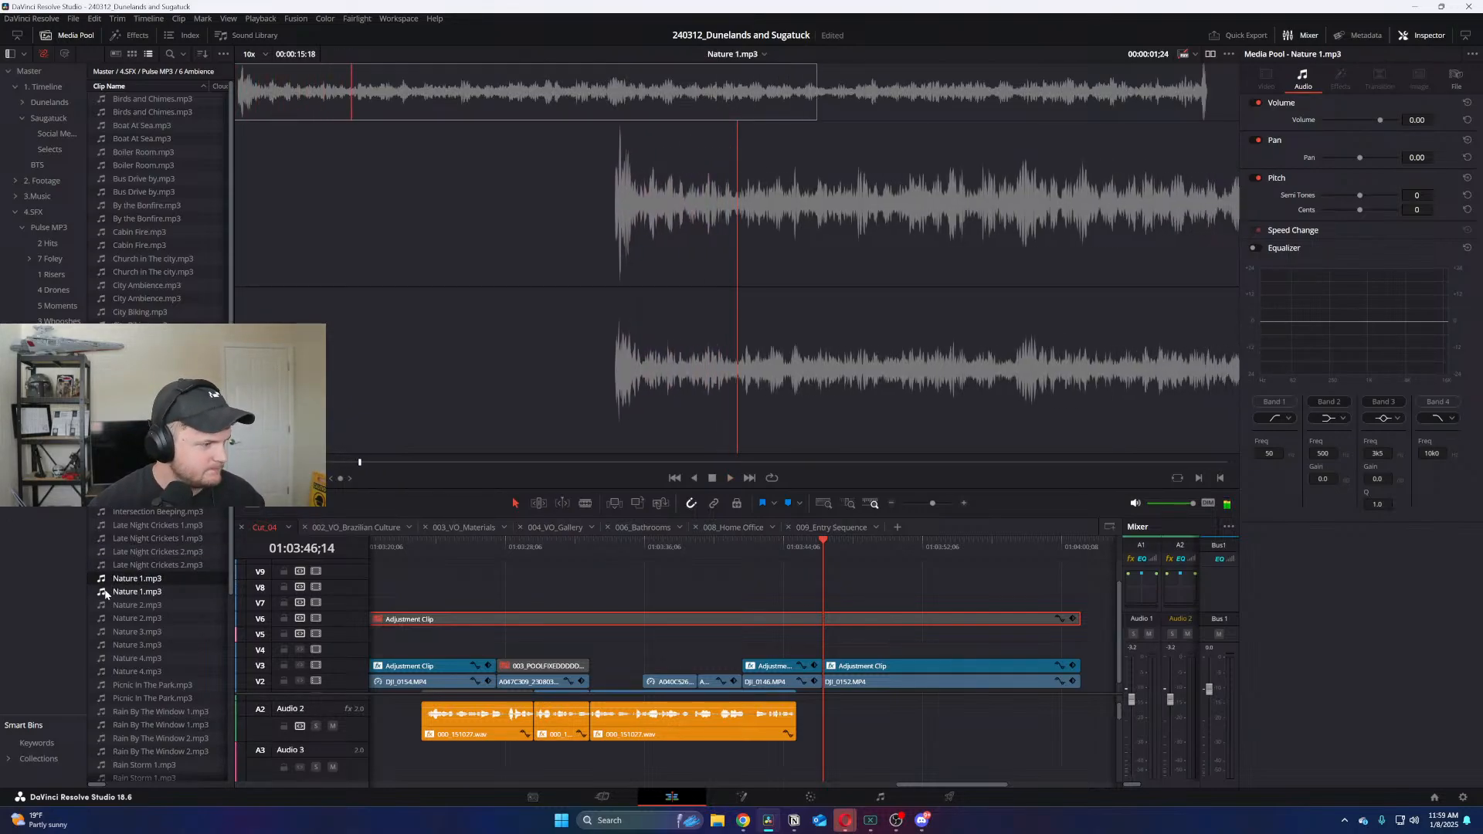
pyautogui.doubleClick(105, 592)
pyautogui.press('space')
pyautogui.doubleClick(104, 608)
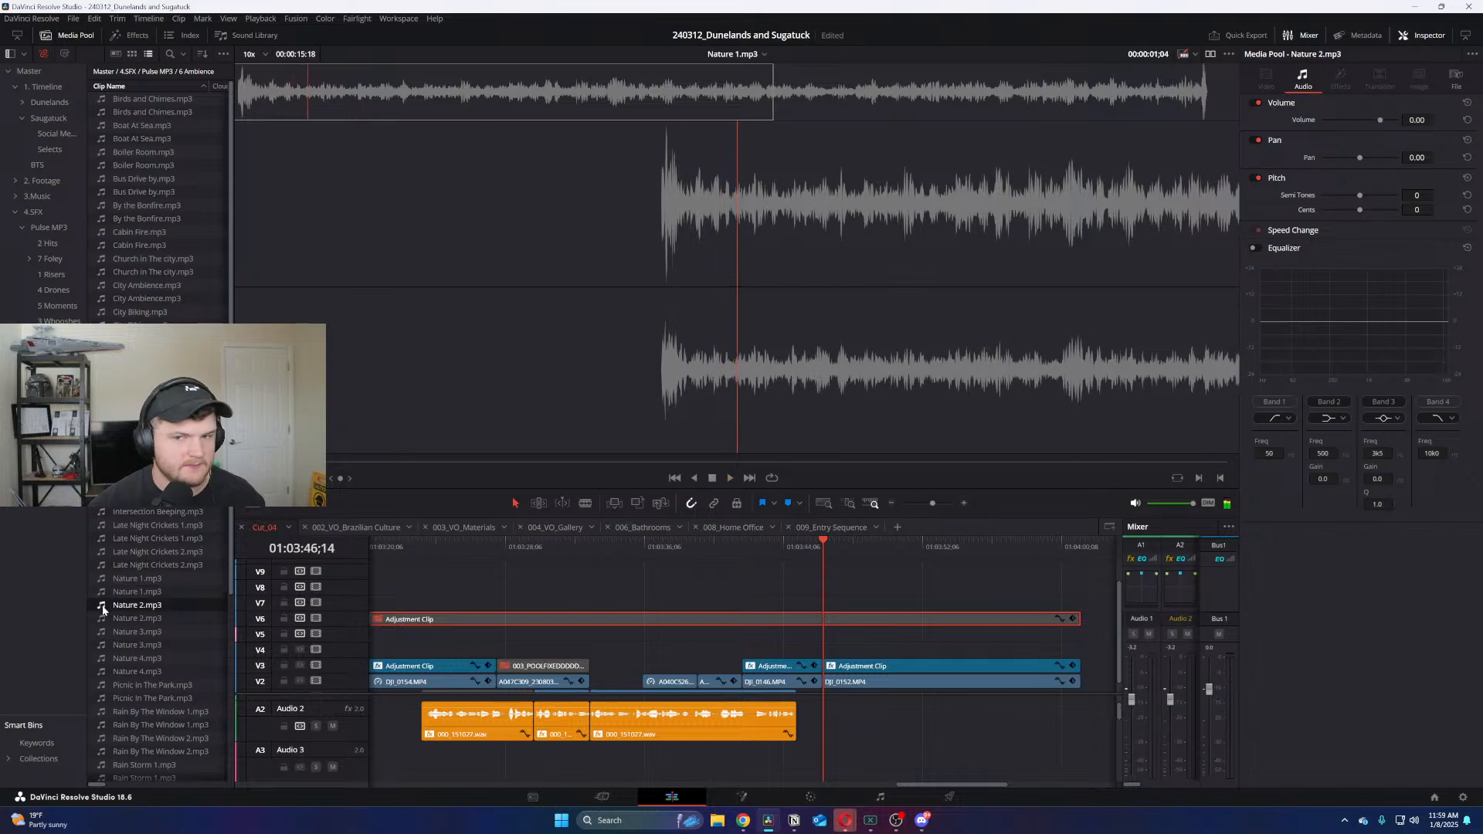
pyautogui.press('space')
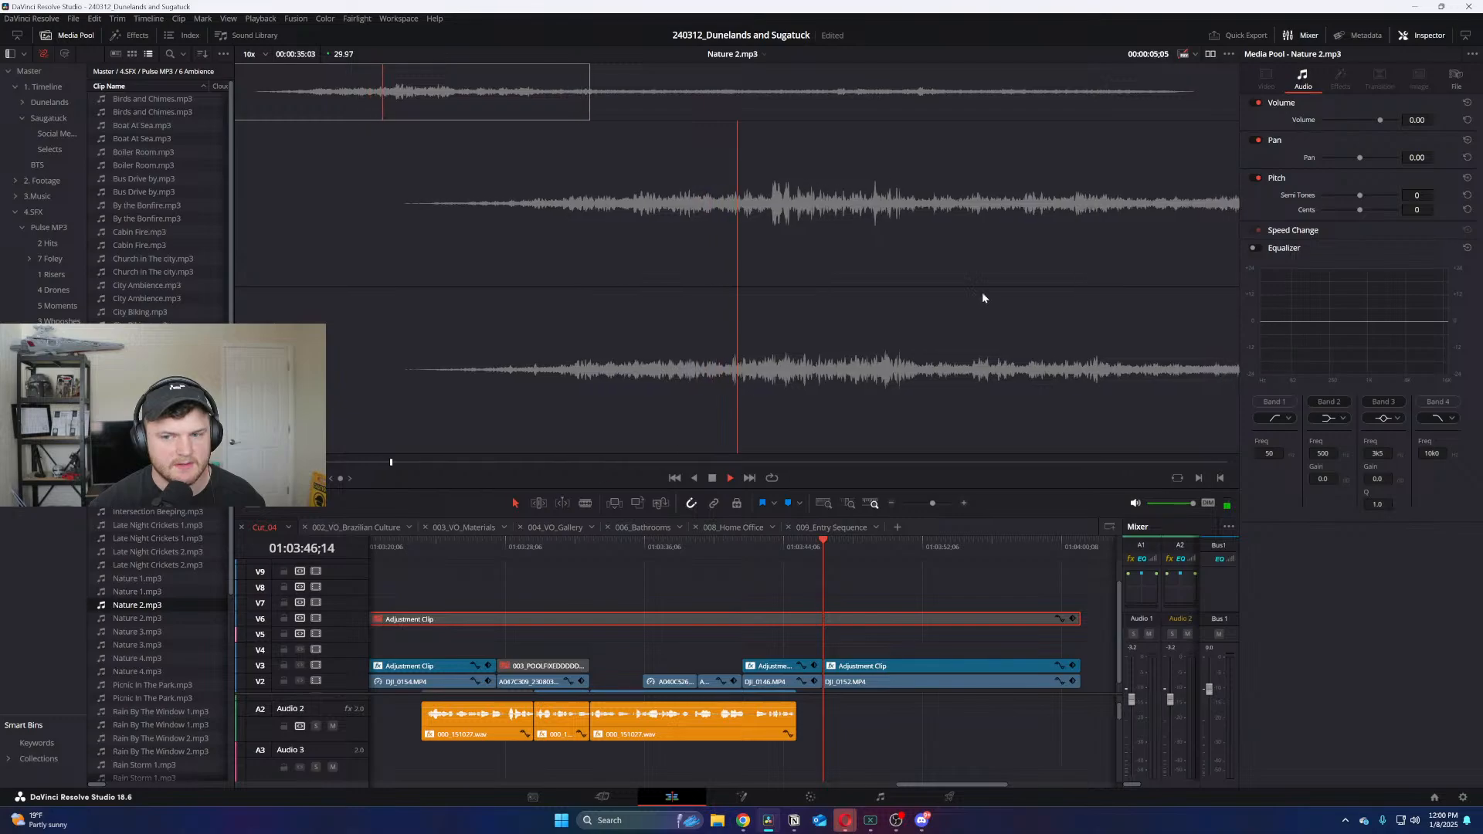
pyautogui.click(504, 96)
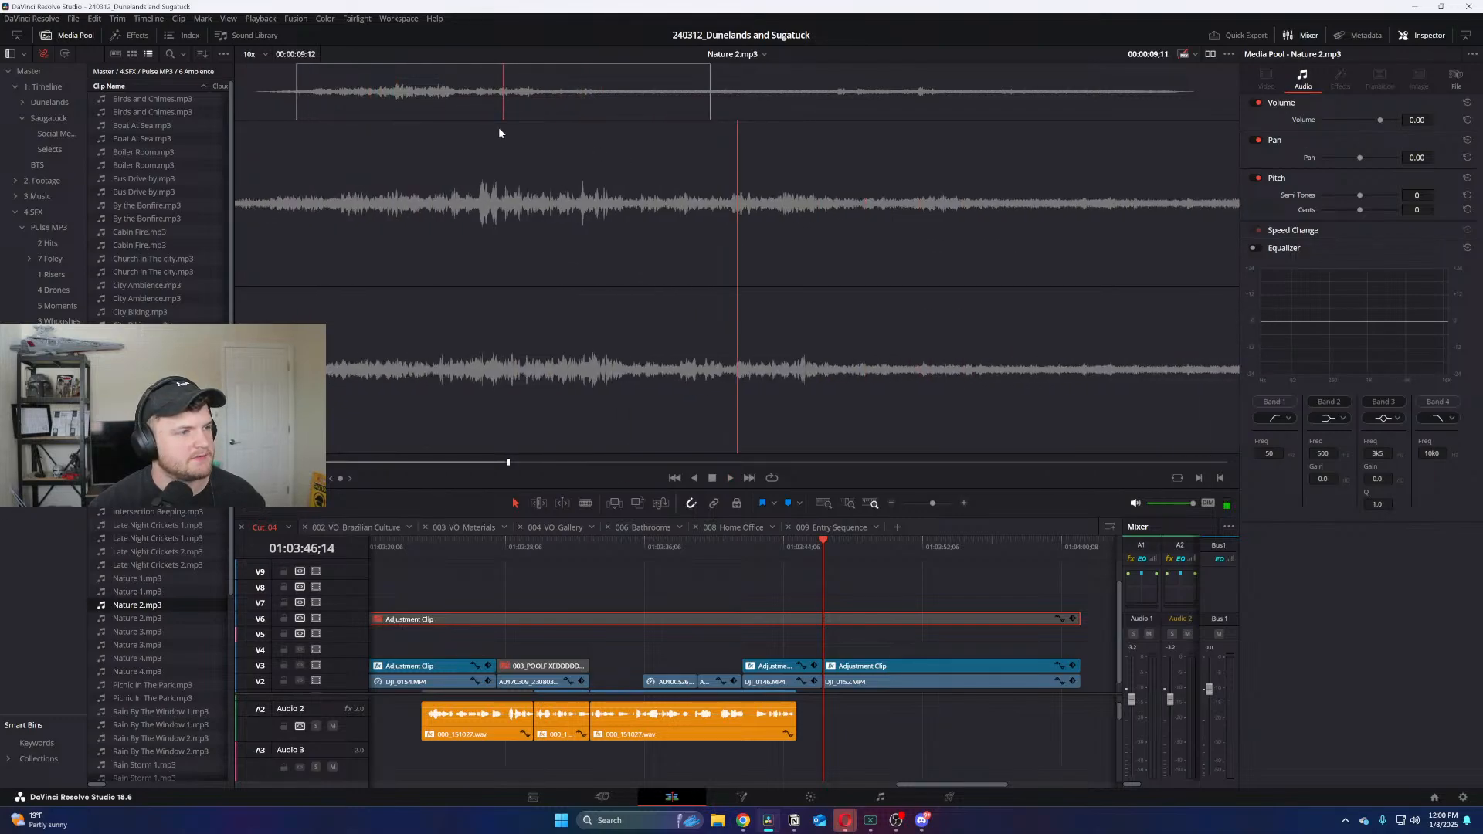
# Place Nature 2.mp3 on Audio 2 under the wildflower shot and audition the Helicopter.mp3 ambience sound
pyautogui.moveTo(566, 301); pyautogui.dragTo(842, 718)
pyautogui.scroll(-3, 149, 595)
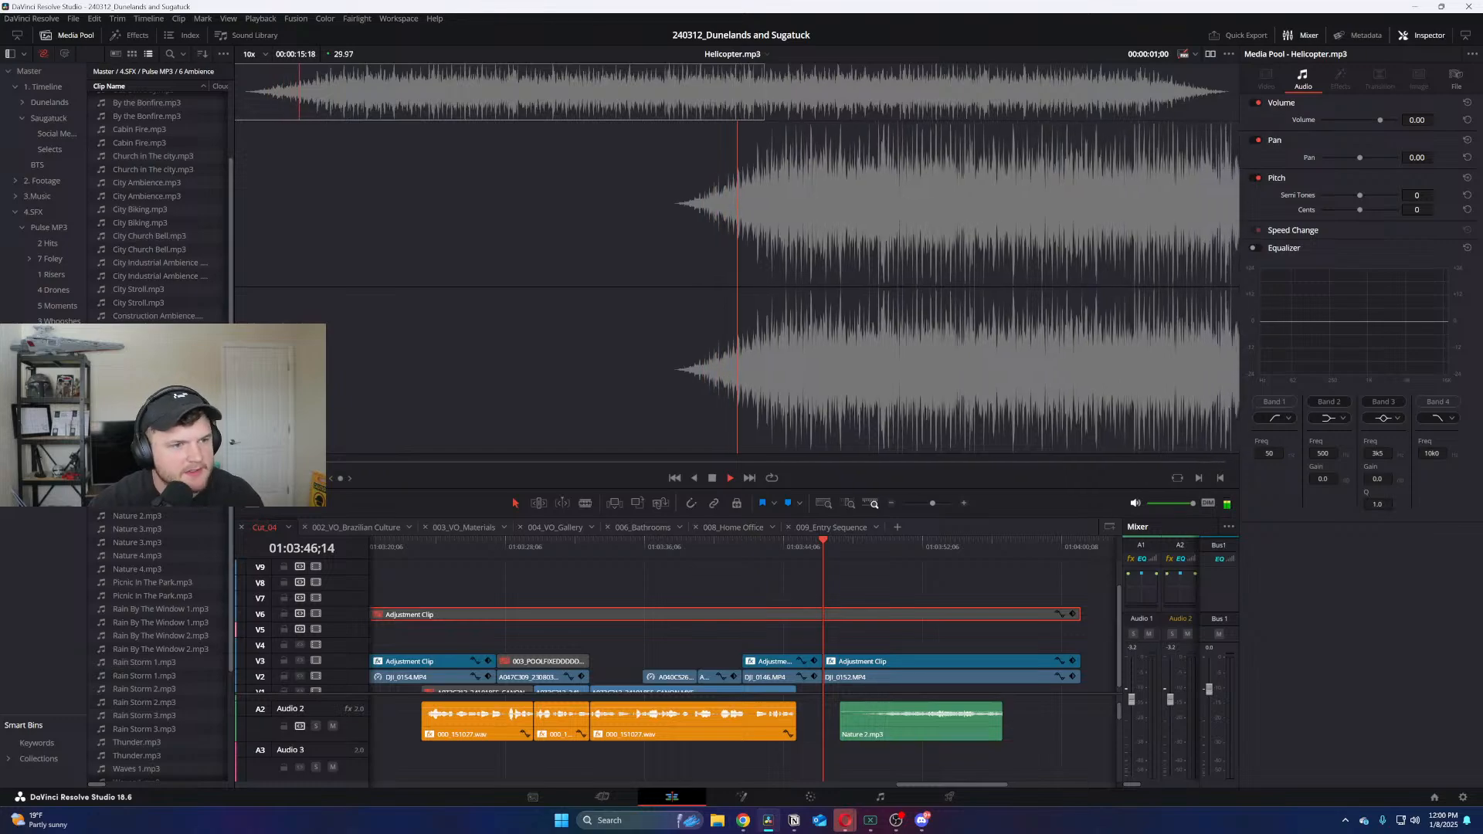
pyautogui.press('space')
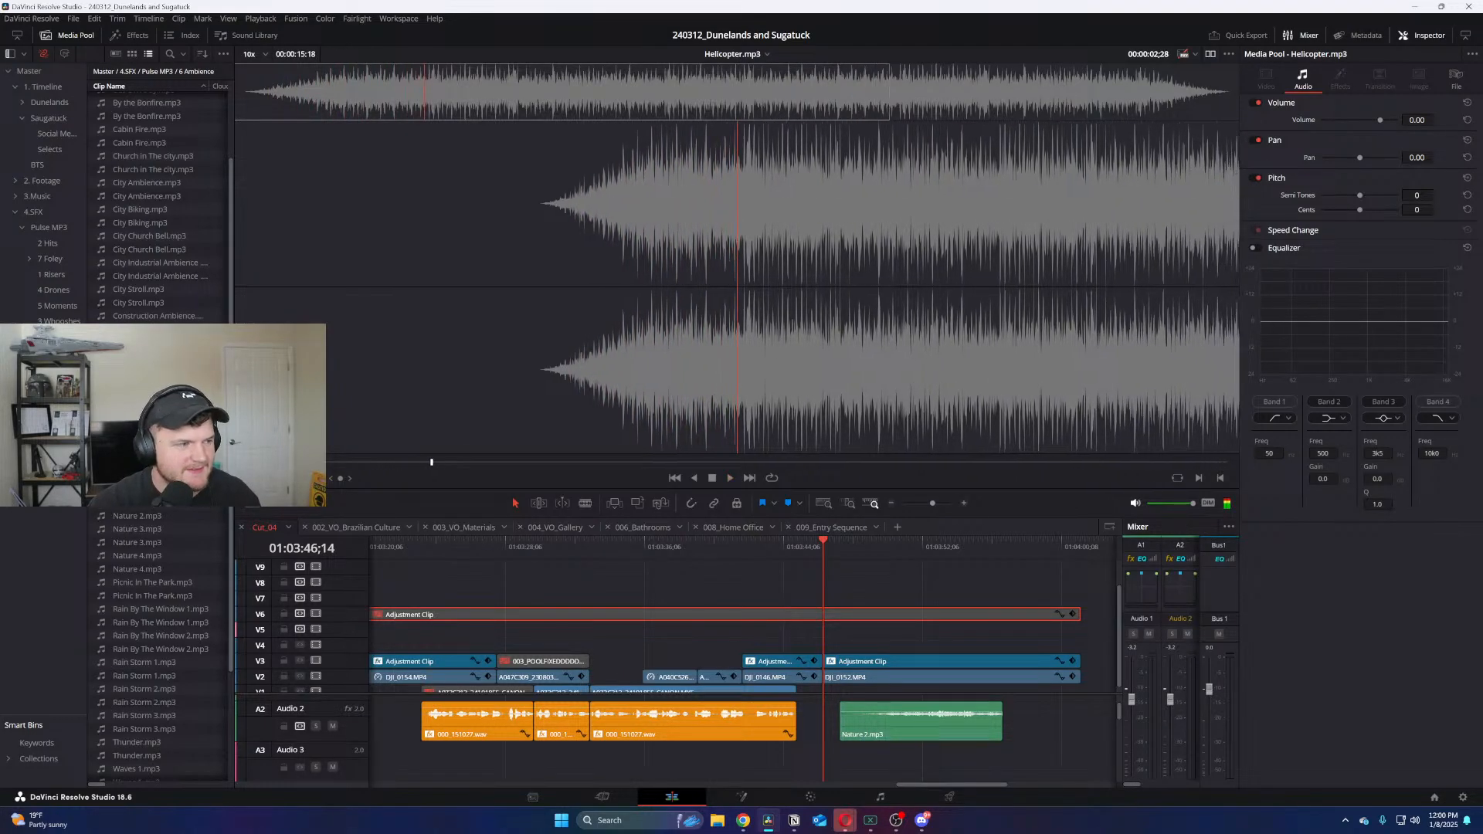
pyautogui.scroll(-3, 158, 209)
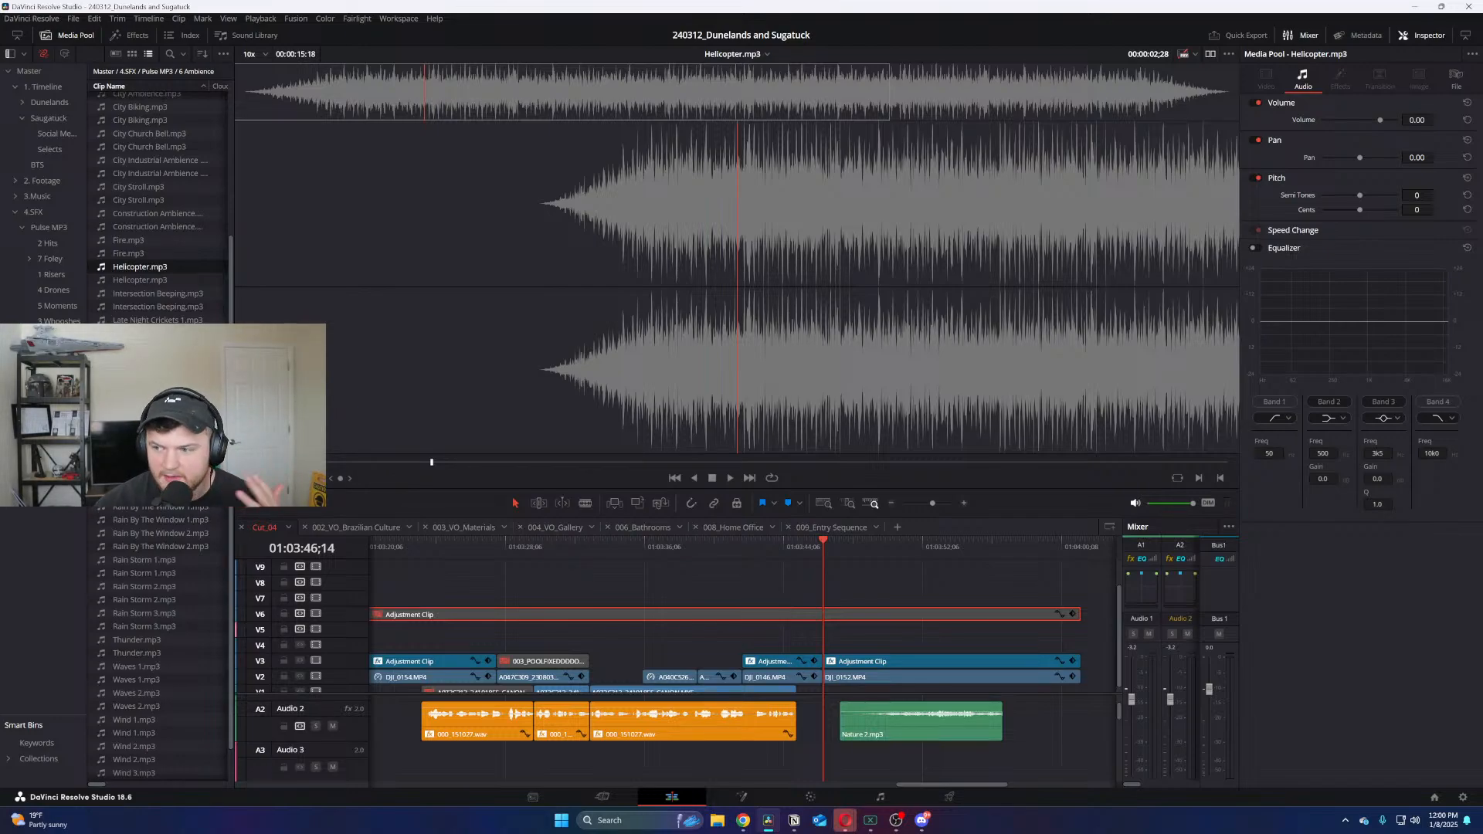
pyautogui.scroll(-1, 158, 209)
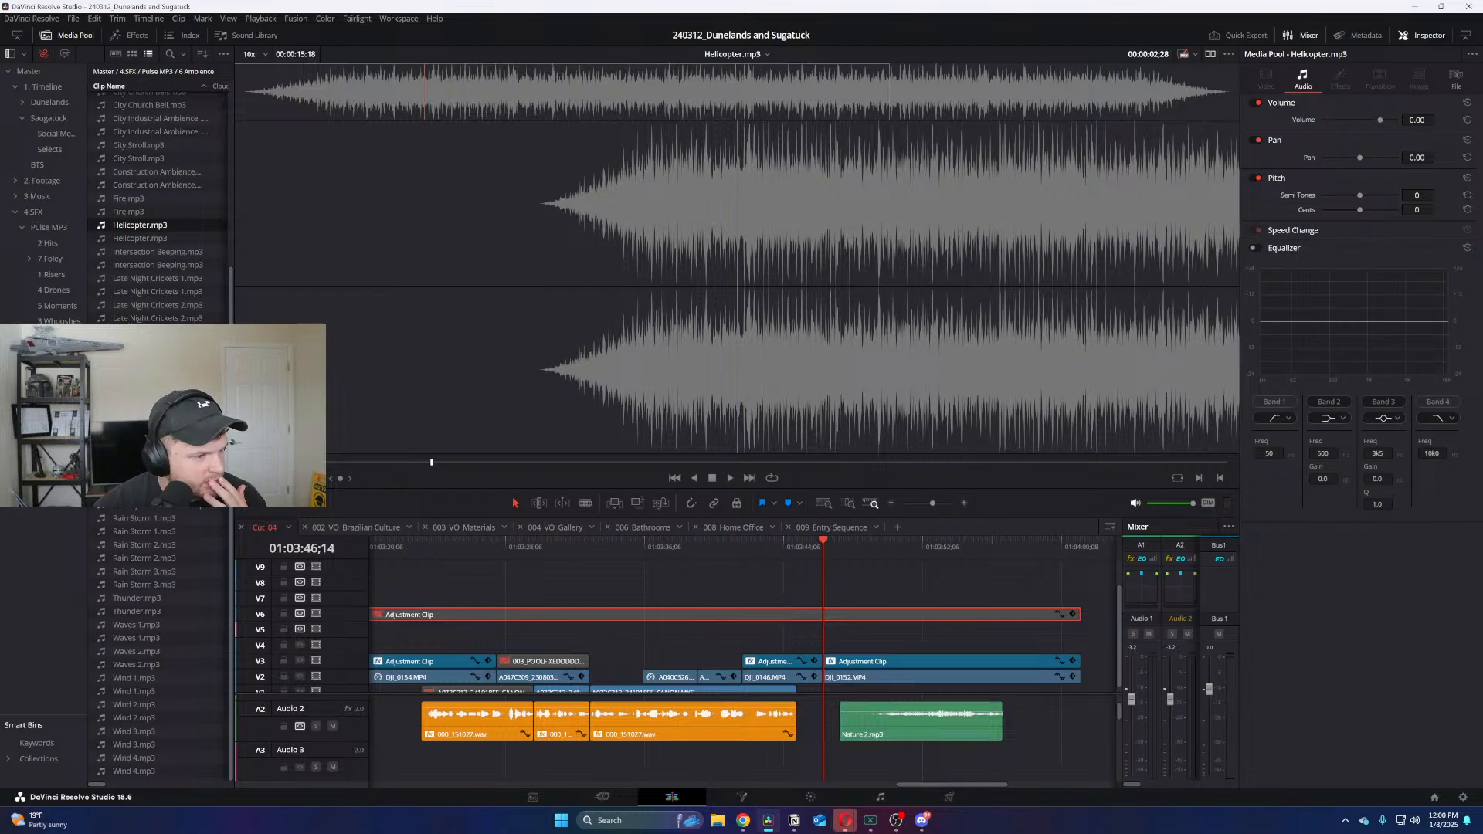
# Audition Nature 3.mp3, skipping ahead to about 11 seconds, and place the sound on Audio 3 under the wildflower shot
pyautogui.click(827, 540)
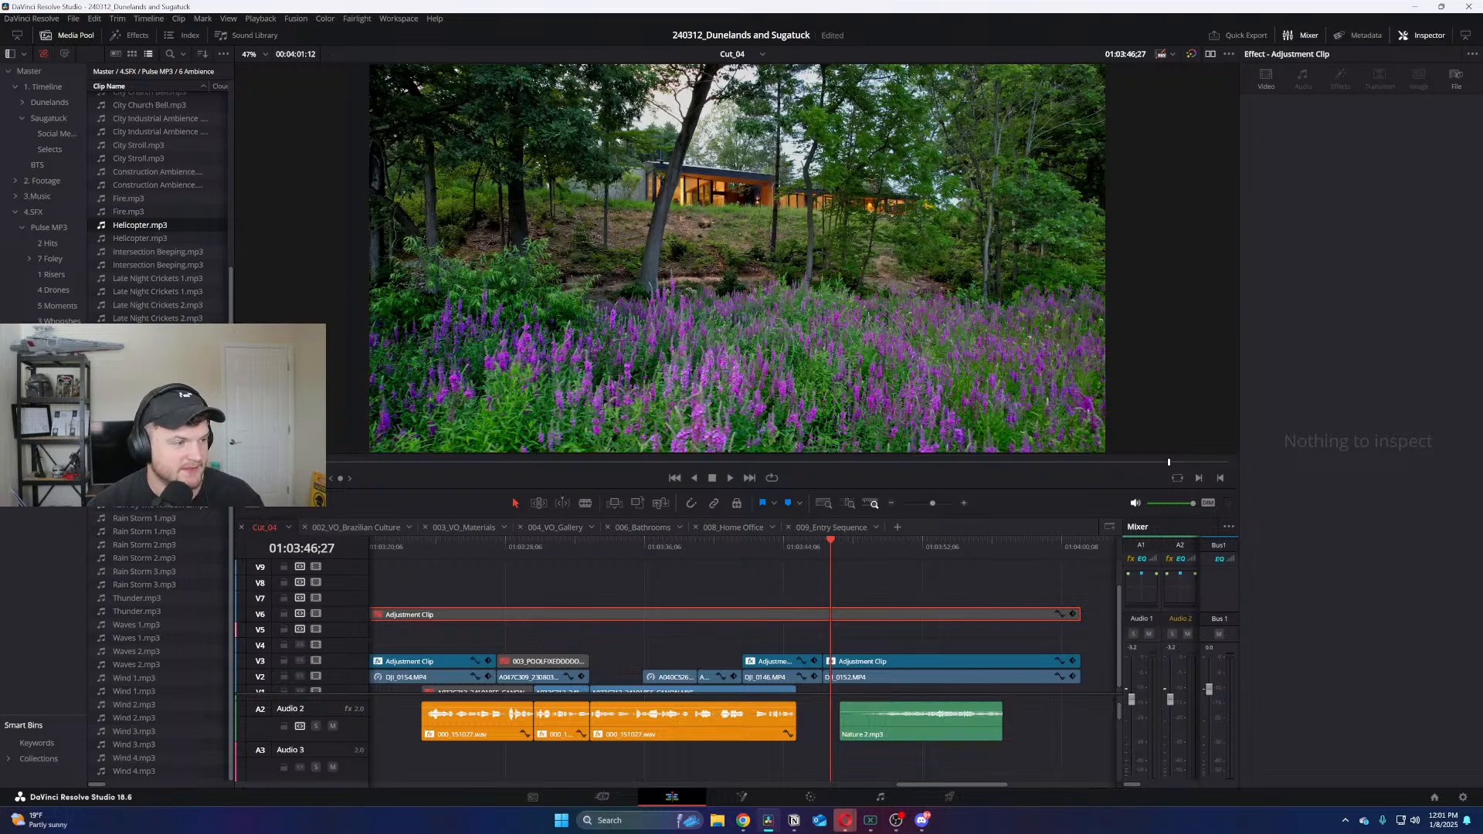
pyautogui.click(143, 410)
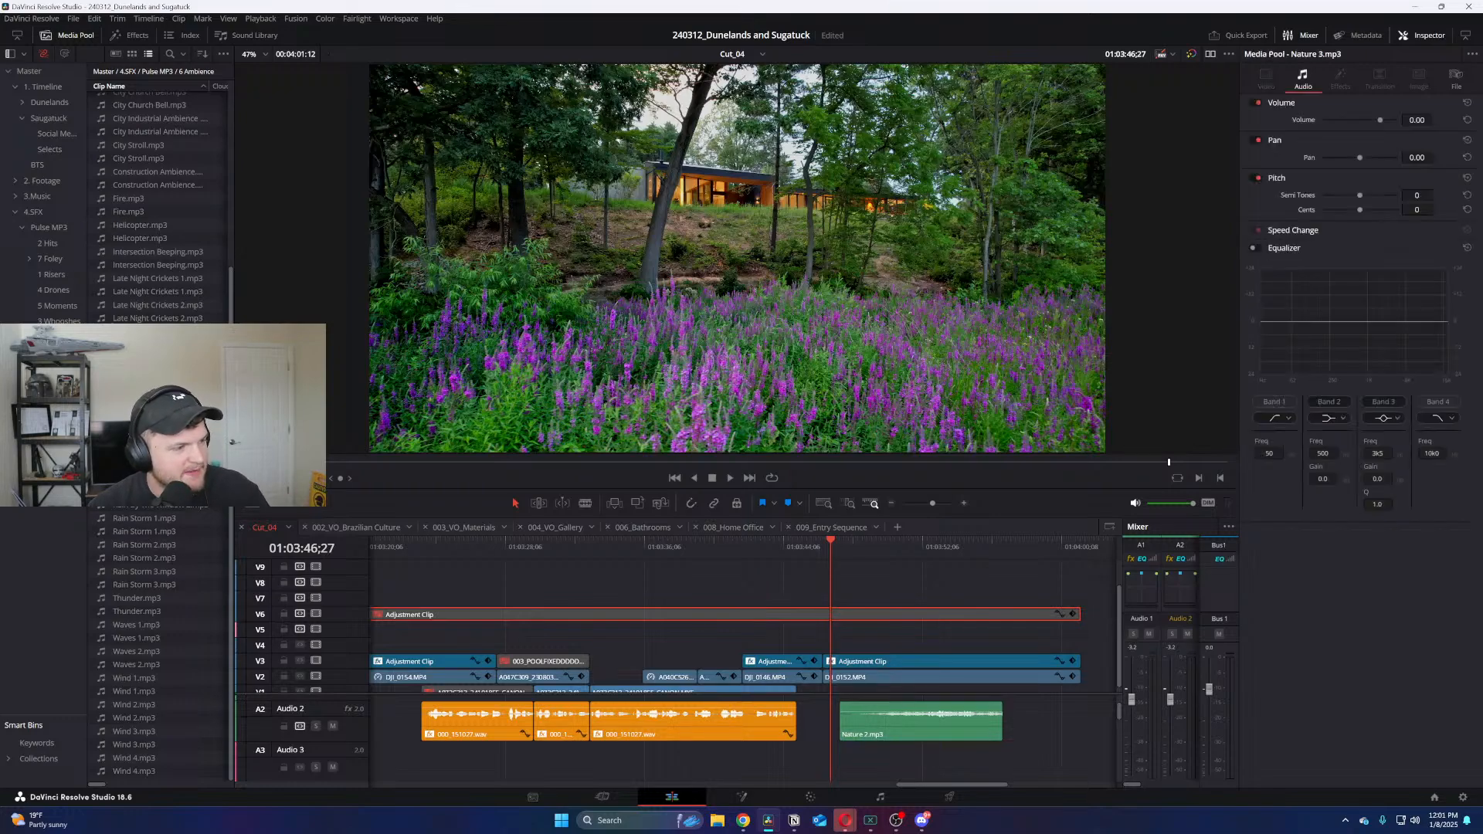
pyautogui.press('space')
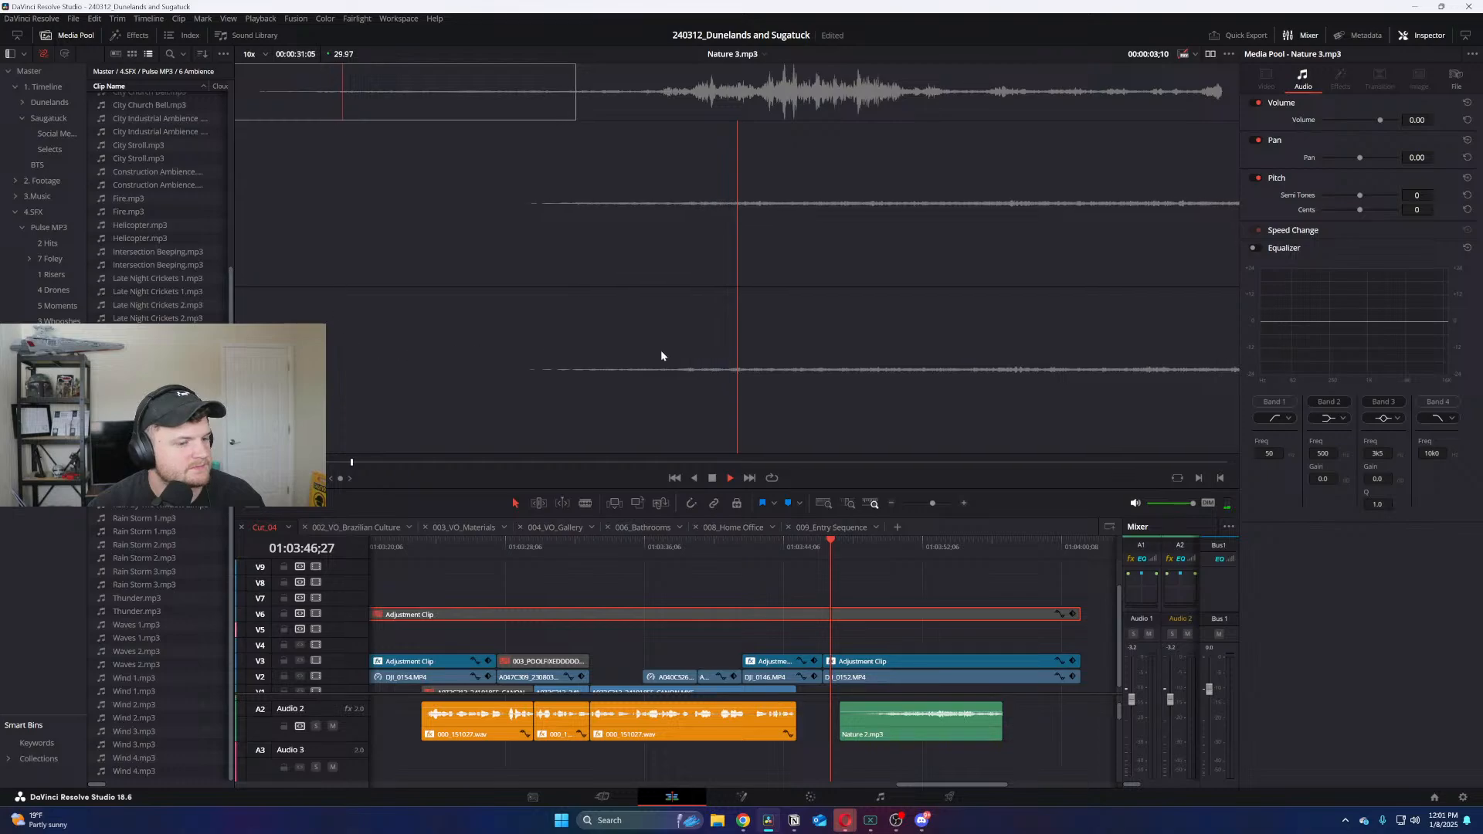
pyautogui.click(582, 94)
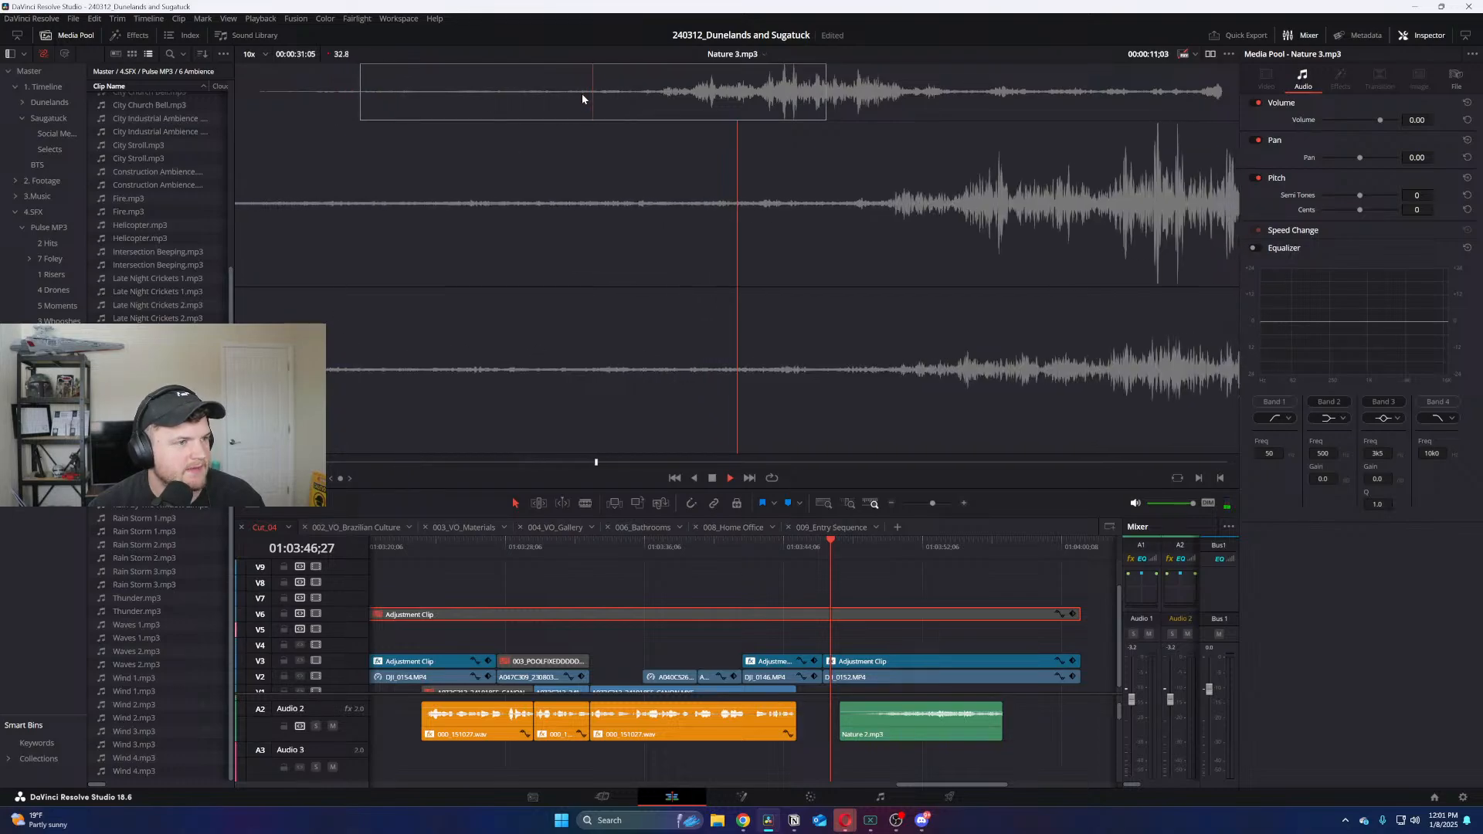
pyautogui.moveTo(587, 232); pyautogui.dragTo(945, 761)
pyautogui.press('q')
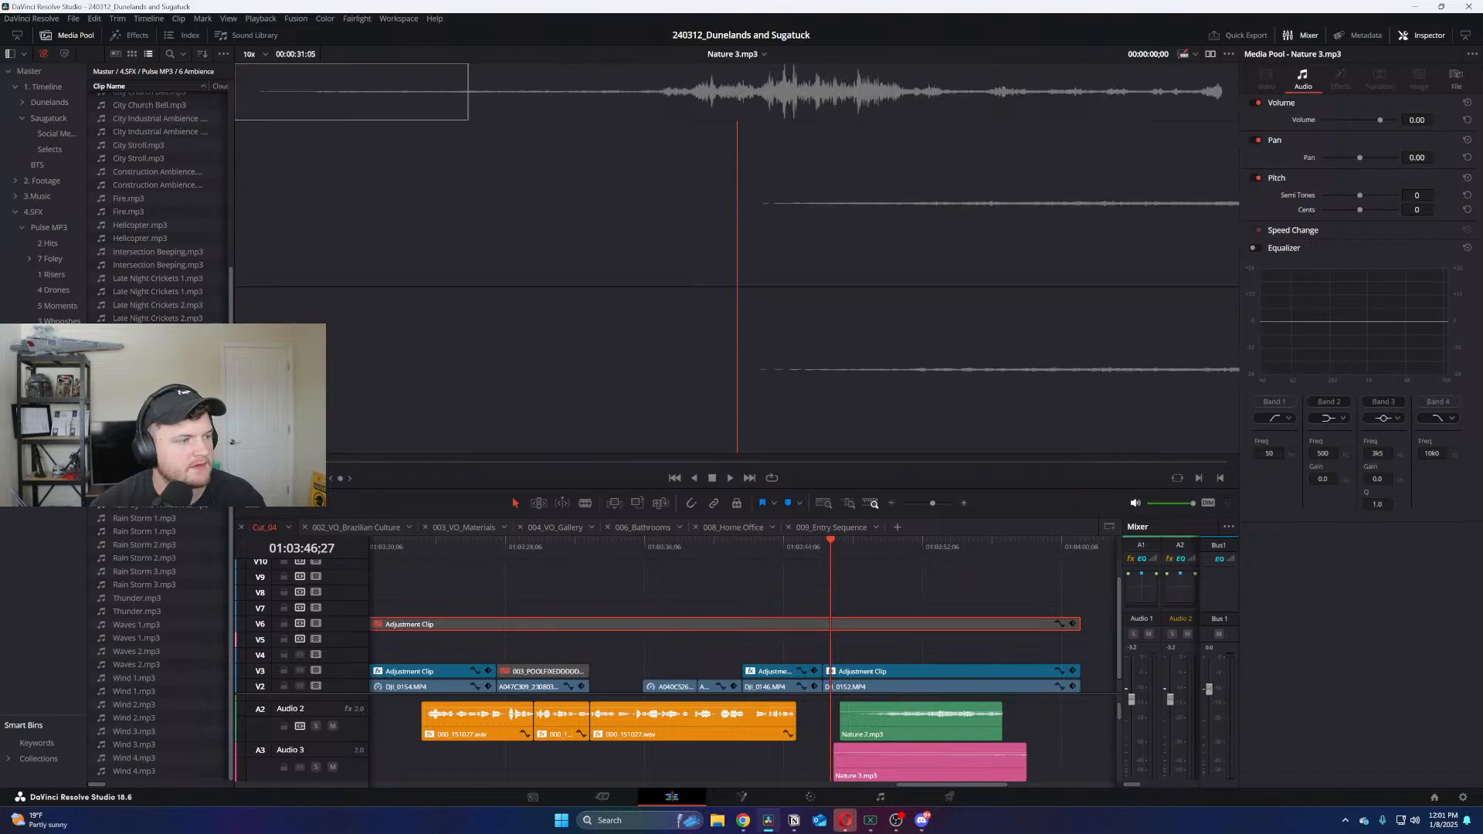
# Audition the Nature 4.mp3 ambience sound
pyautogui.press('Down')
pyautogui.press('space')
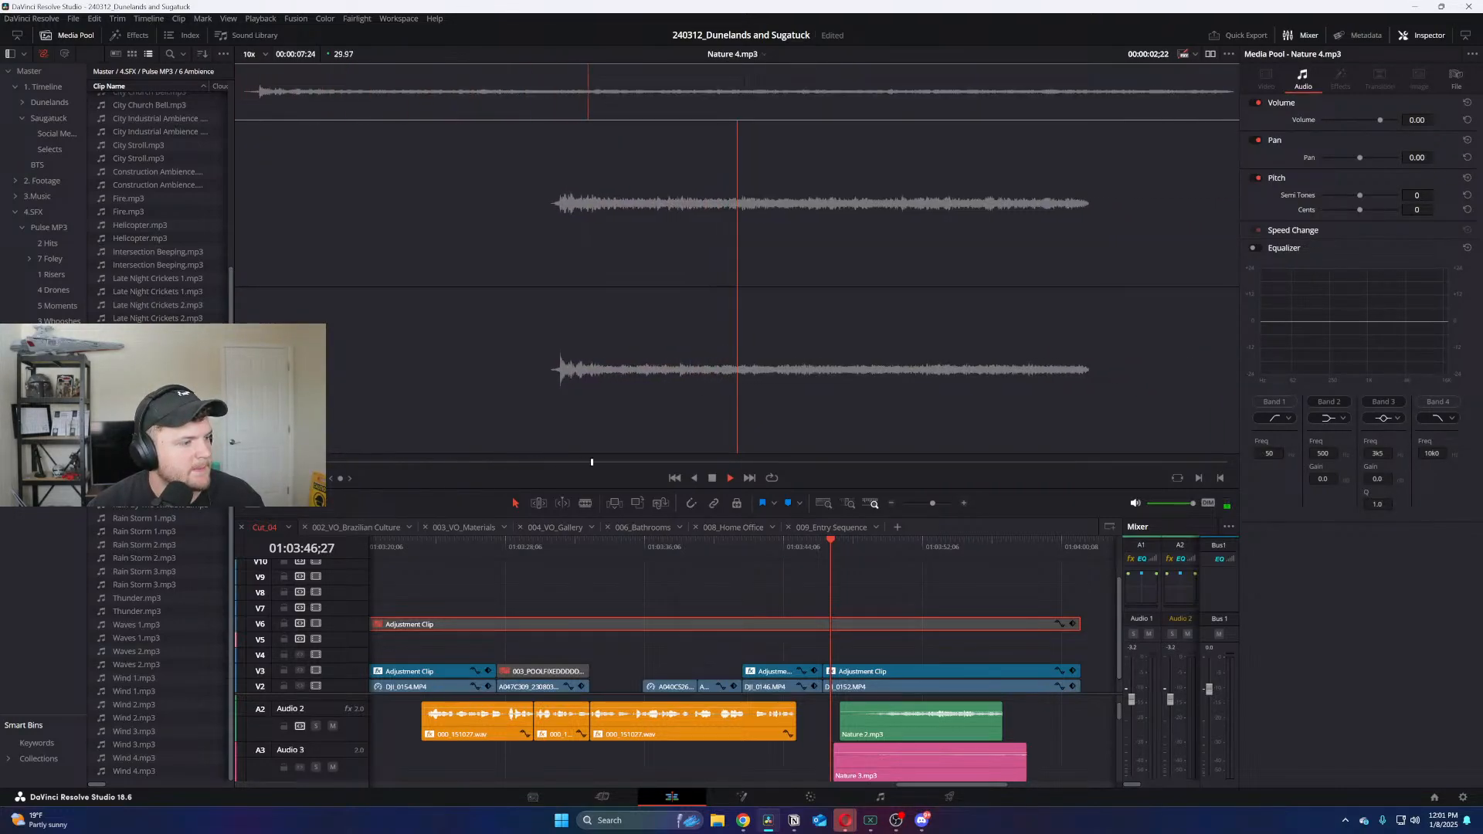
pyautogui.press('space')
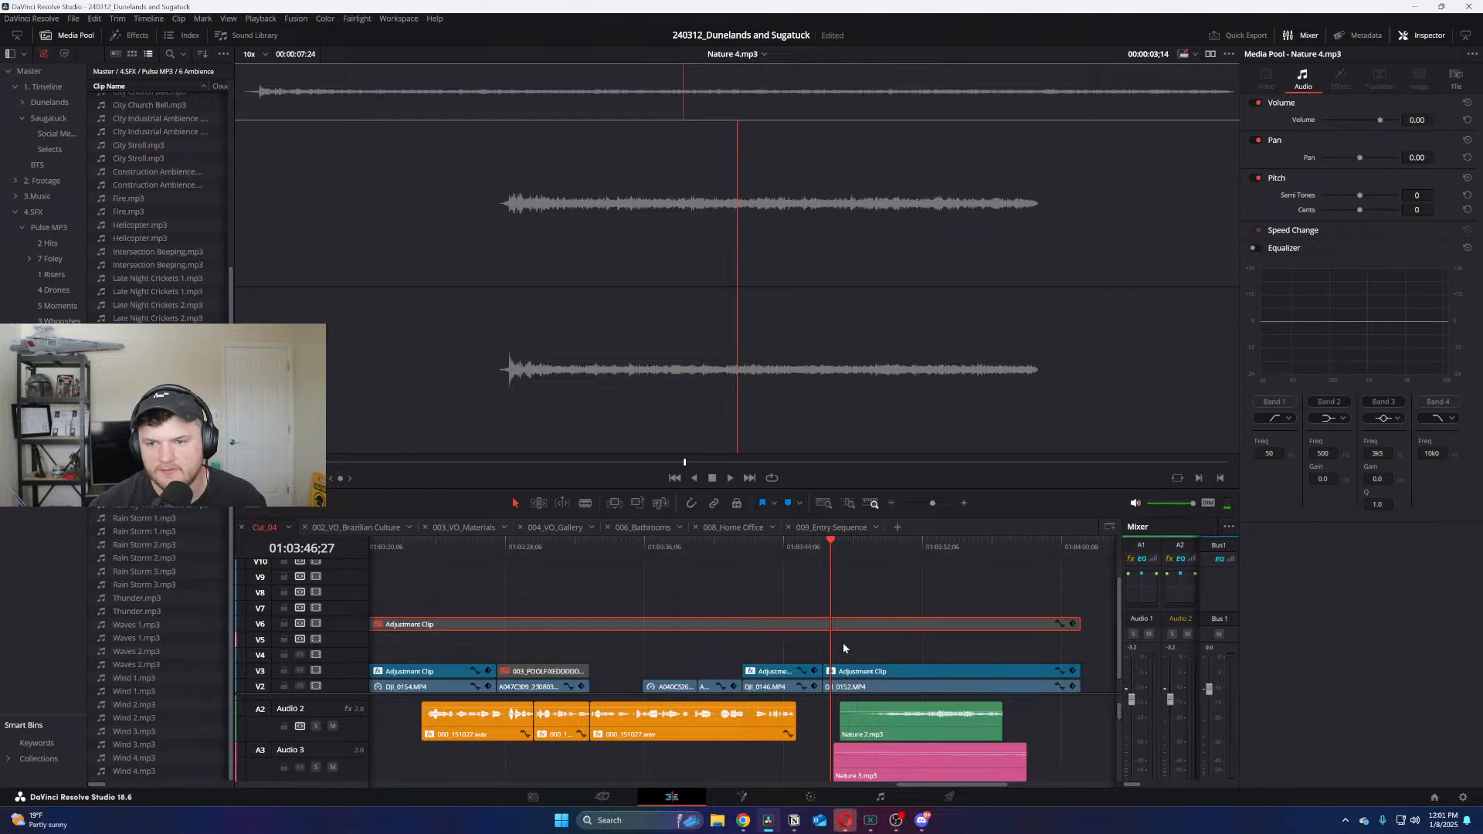
# Move the Nature 2 and Nature 3 clips together onto the Lake and Trees 1 tracks around the start of the wildflower shot
pyautogui.scroll(-1, 844, 645)
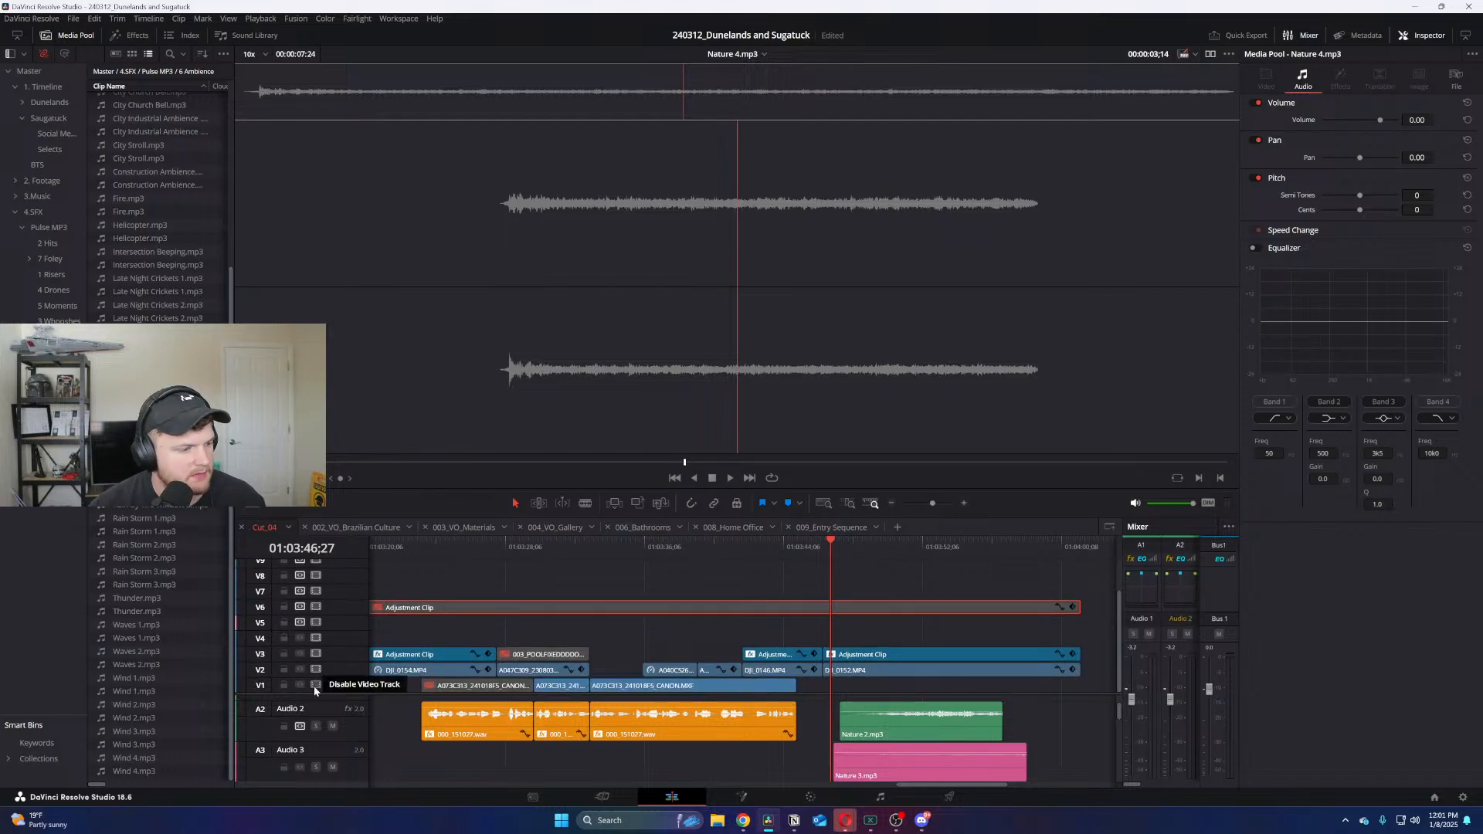
pyautogui.moveTo(350, 693); pyautogui.dragTo(350, 593)
pyautogui.scroll(-2, 995, 655)
pyautogui.moveTo(892, 690); pyautogui.dragTo(834, 622)
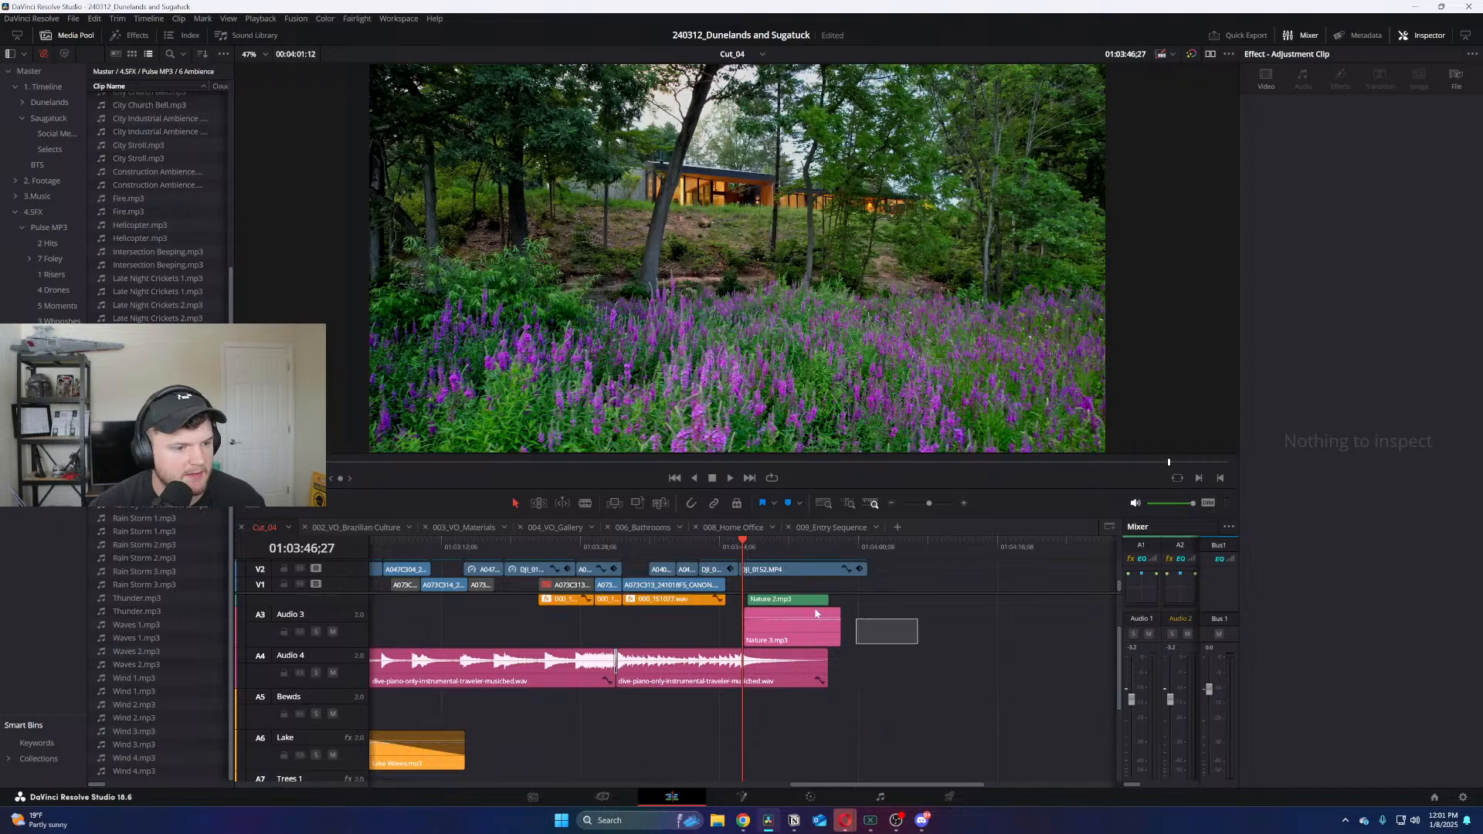
pyautogui.scroll(2, 850, 680)
pyautogui.moveTo(792, 676); pyautogui.dragTo(900, 730)
pyautogui.scroll(-3, 791, 719)
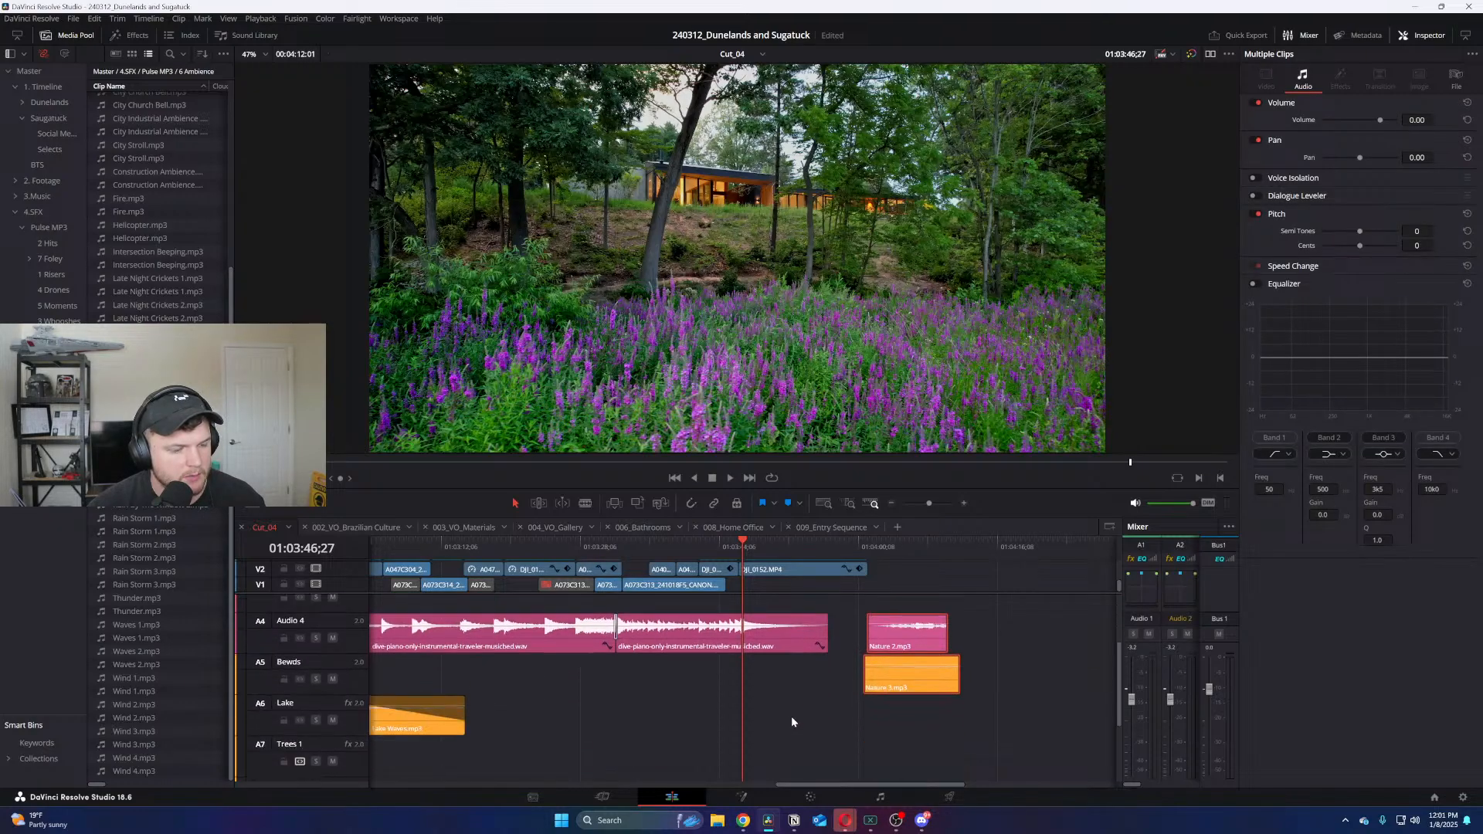
pyautogui.moveTo(902, 680); pyautogui.dragTo(762, 720)
pyautogui.scroll(-2, 773, 717)
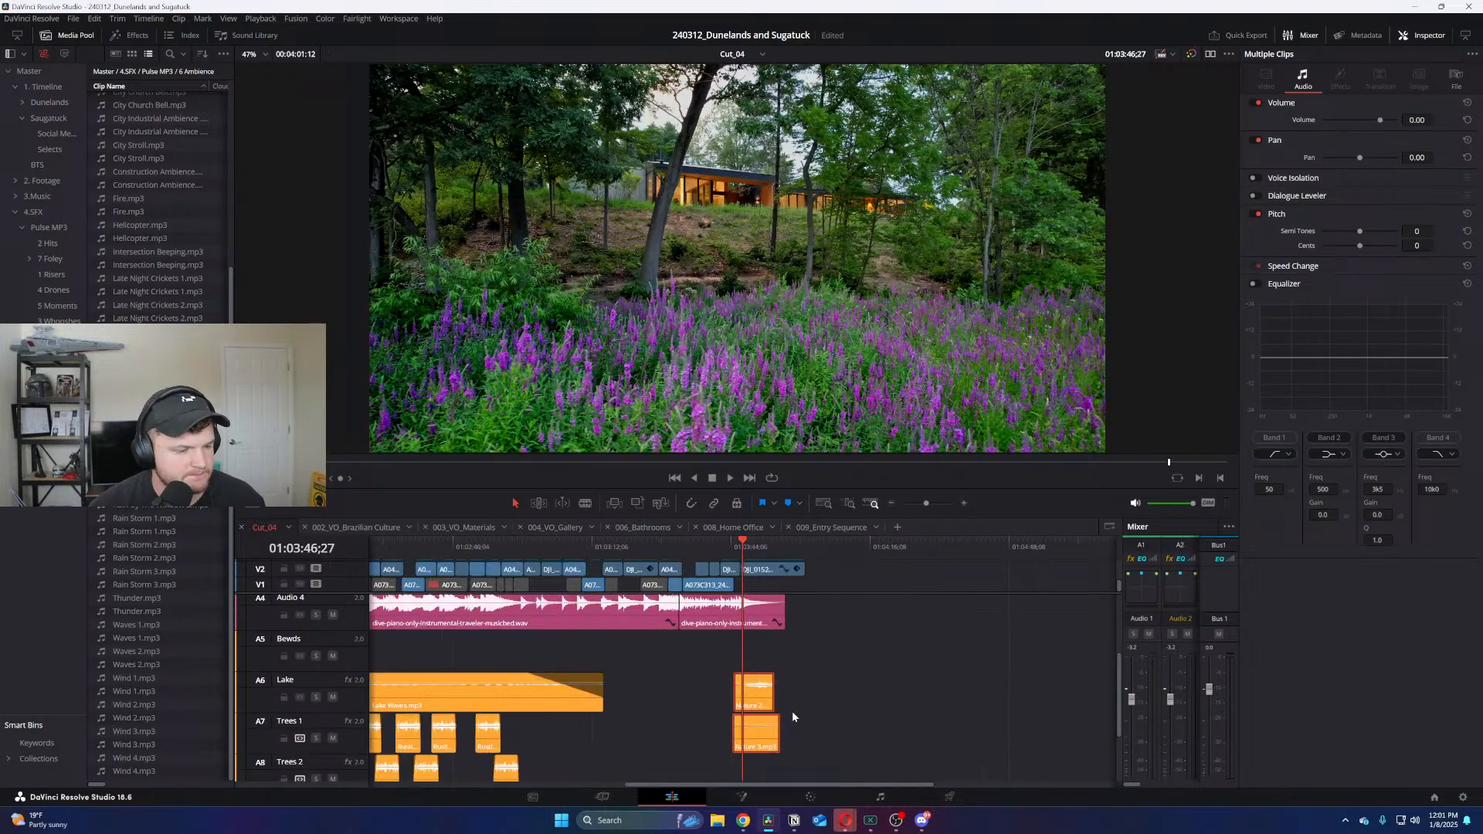
pyautogui.scroll(4, 791, 711)
pyautogui.scroll(-4, 910, 701)
pyautogui.scroll(4, 910, 707)
pyautogui.scroll(-2, 911, 706)
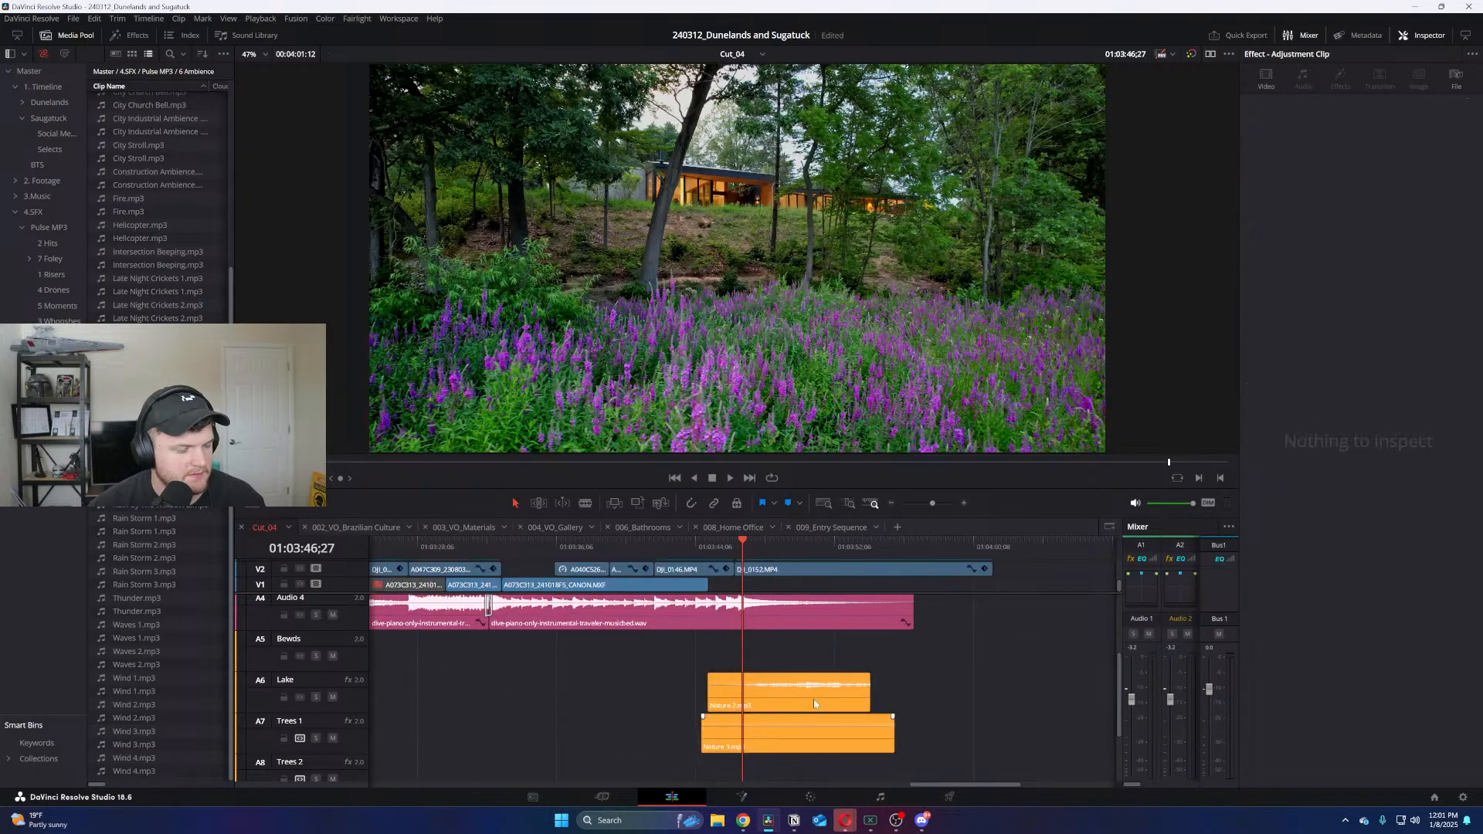
# Shift Nature 3 on Trees 1 so it starts slightly after Nature 2, and play the layered ambience
pyautogui.scroll(2, 814, 703)
pyautogui.click(697, 541)
pyautogui.moveTo(739, 712)
pyautogui.mouseDown()
pyautogui.moveTo(682, 712)
pyautogui.moveTo(727, 738)
pyautogui.mouseUp()
pyautogui.press('space')
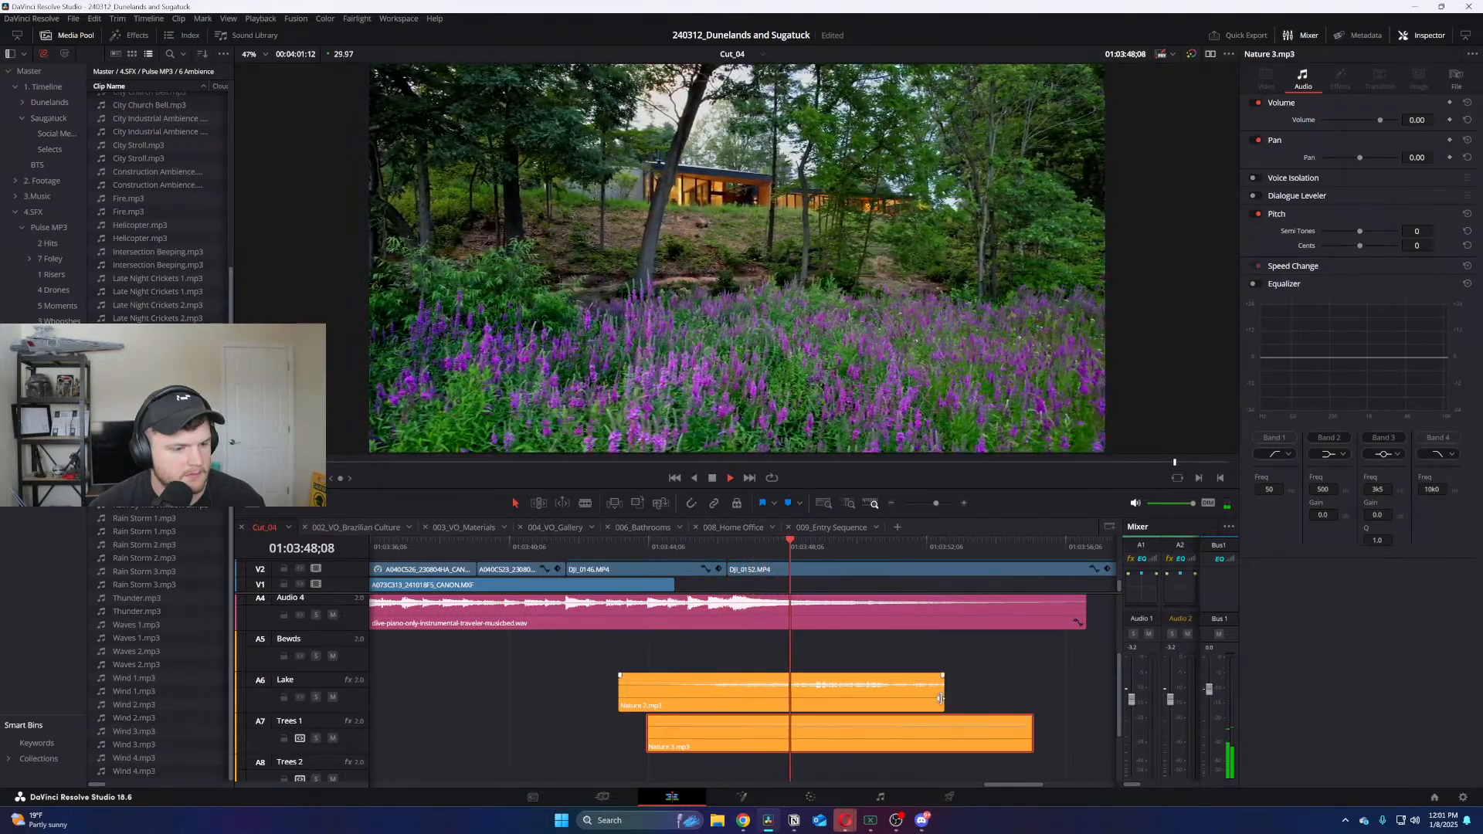
# Extend the ends of Nature 2 on Lake and Nature 3 on Trees 1 so both finish at 01:03:58;07
pyautogui.moveTo(941, 699); pyautogui.dragTo(1079, 699)
pyautogui.scroll(-2, 966, 718)
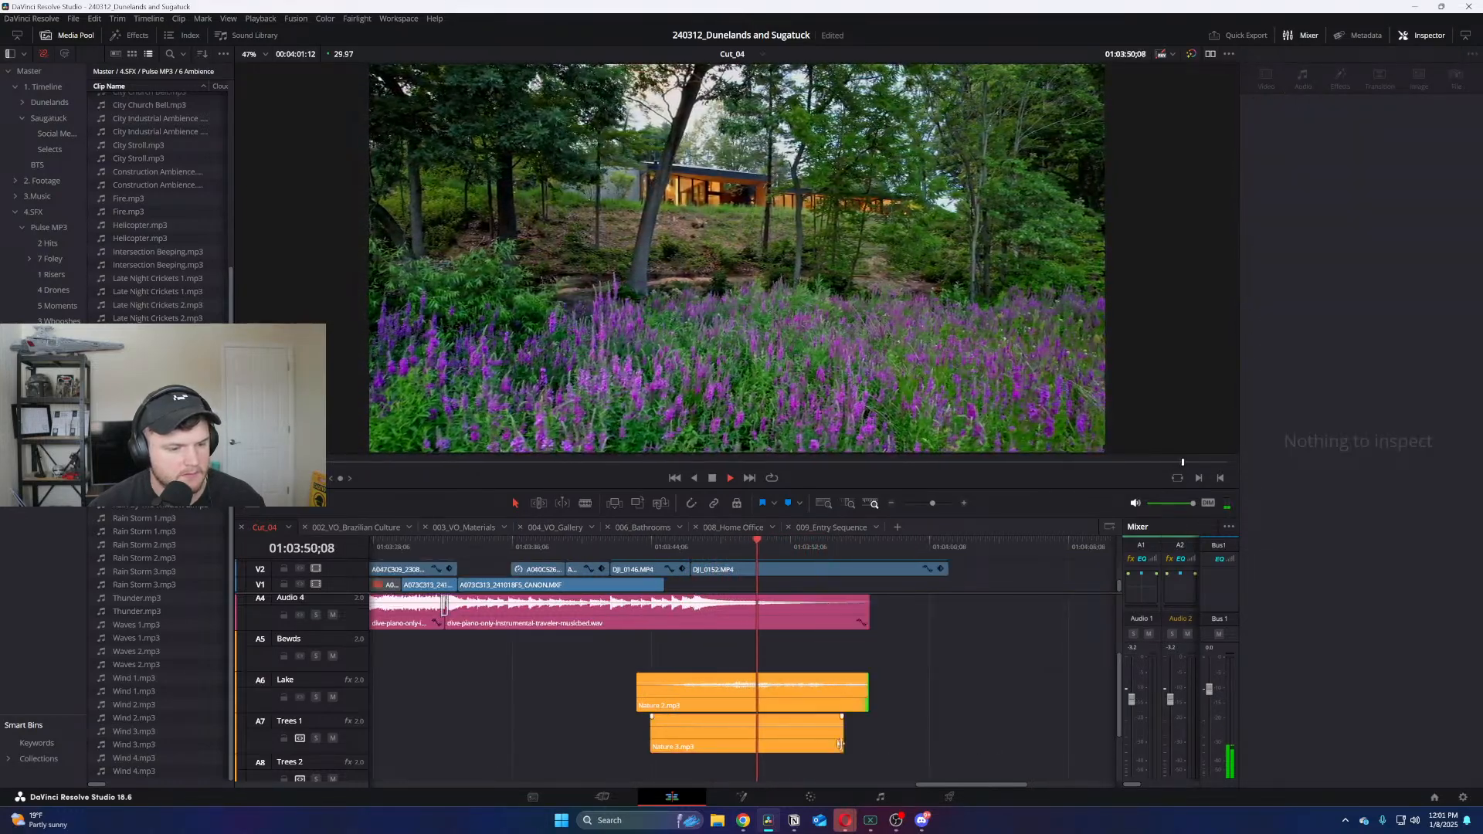
pyautogui.moveTo(841, 744); pyautogui.dragTo(944, 744)
pyautogui.moveTo(868, 699)
pyautogui.mouseDown()
pyautogui.moveTo(950, 700)
pyautogui.moveTo(883, 700)
pyautogui.mouseUp()
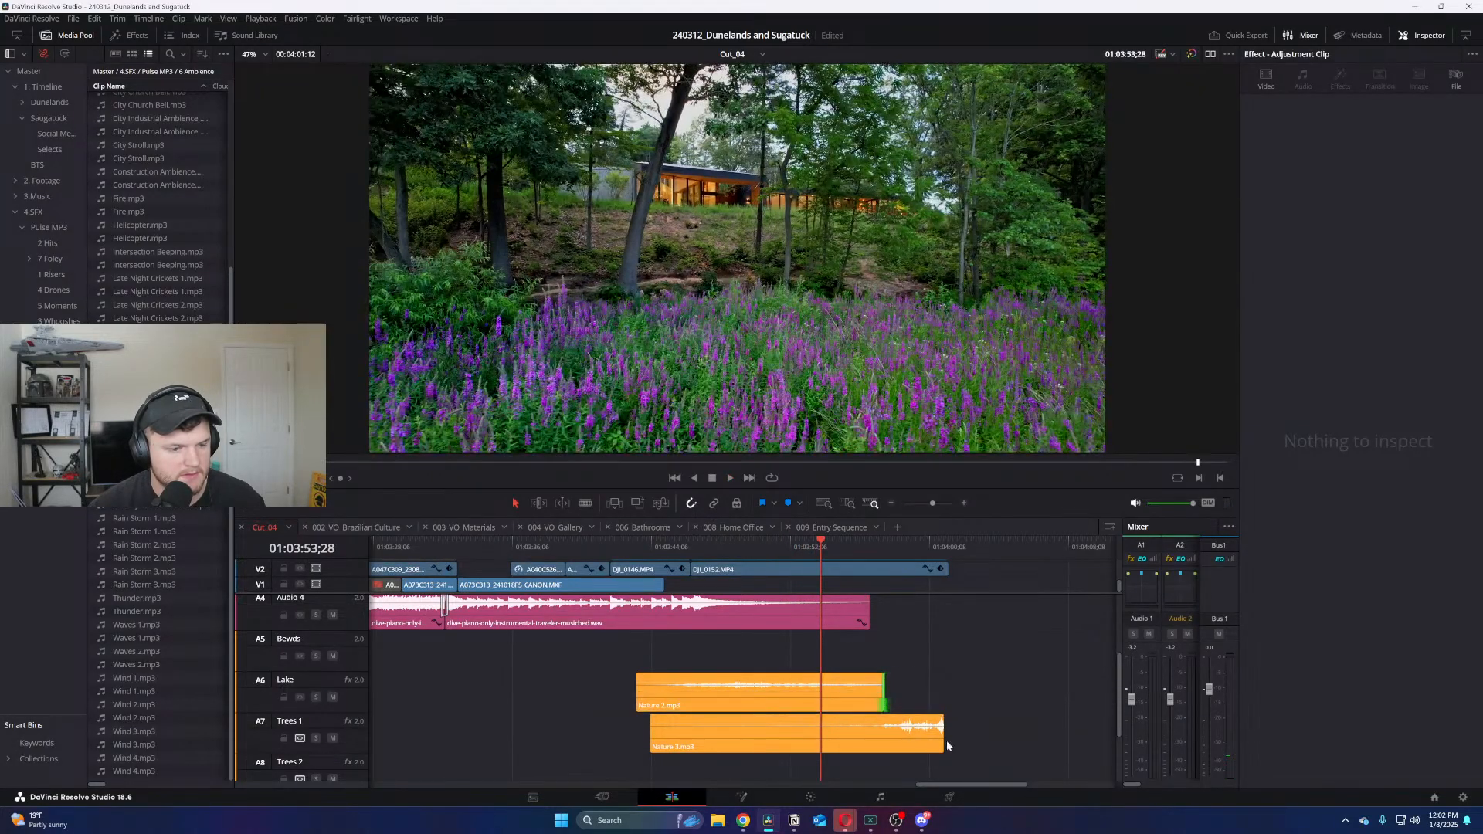
pyautogui.moveTo(945, 744); pyautogui.dragTo(886, 740)
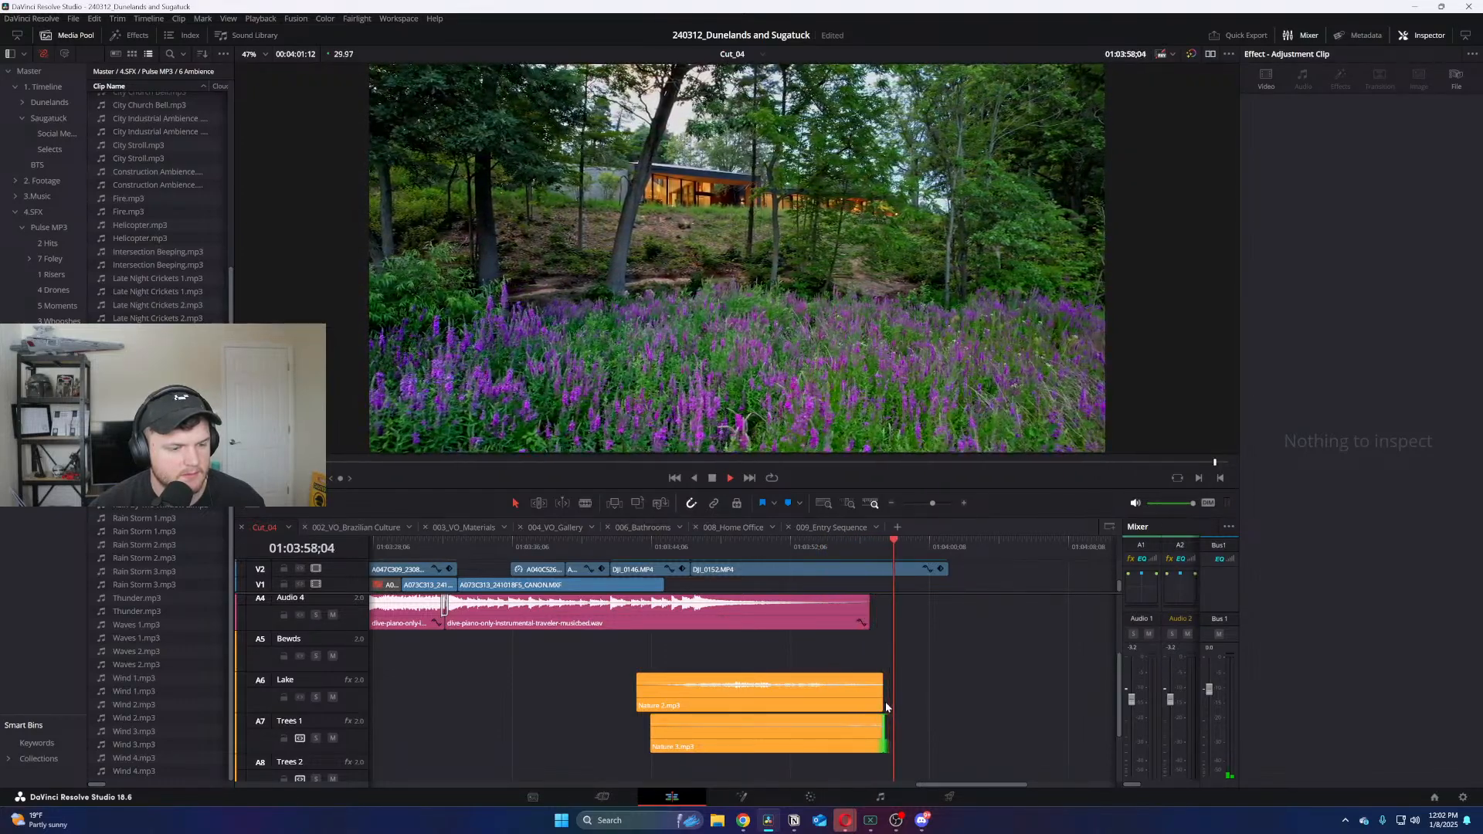
pyautogui.moveTo(886, 700); pyautogui.dragTo(896, 740)
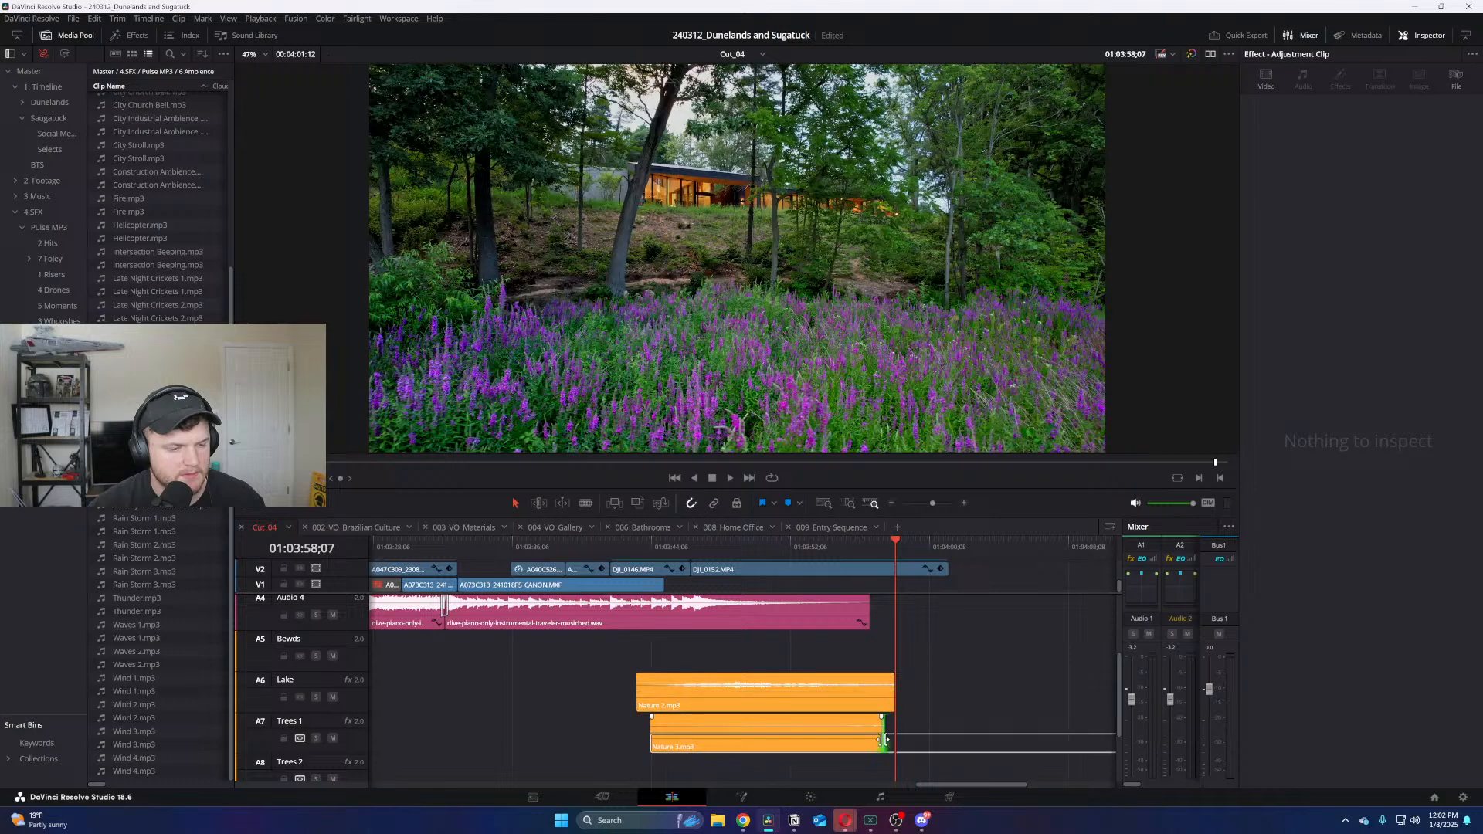
# Trim the end of the wildflower clip and its adjustment clip to 01:03:58;07, matching the end of the ambience sounds
pyautogui.scroll(3, 955, 584)
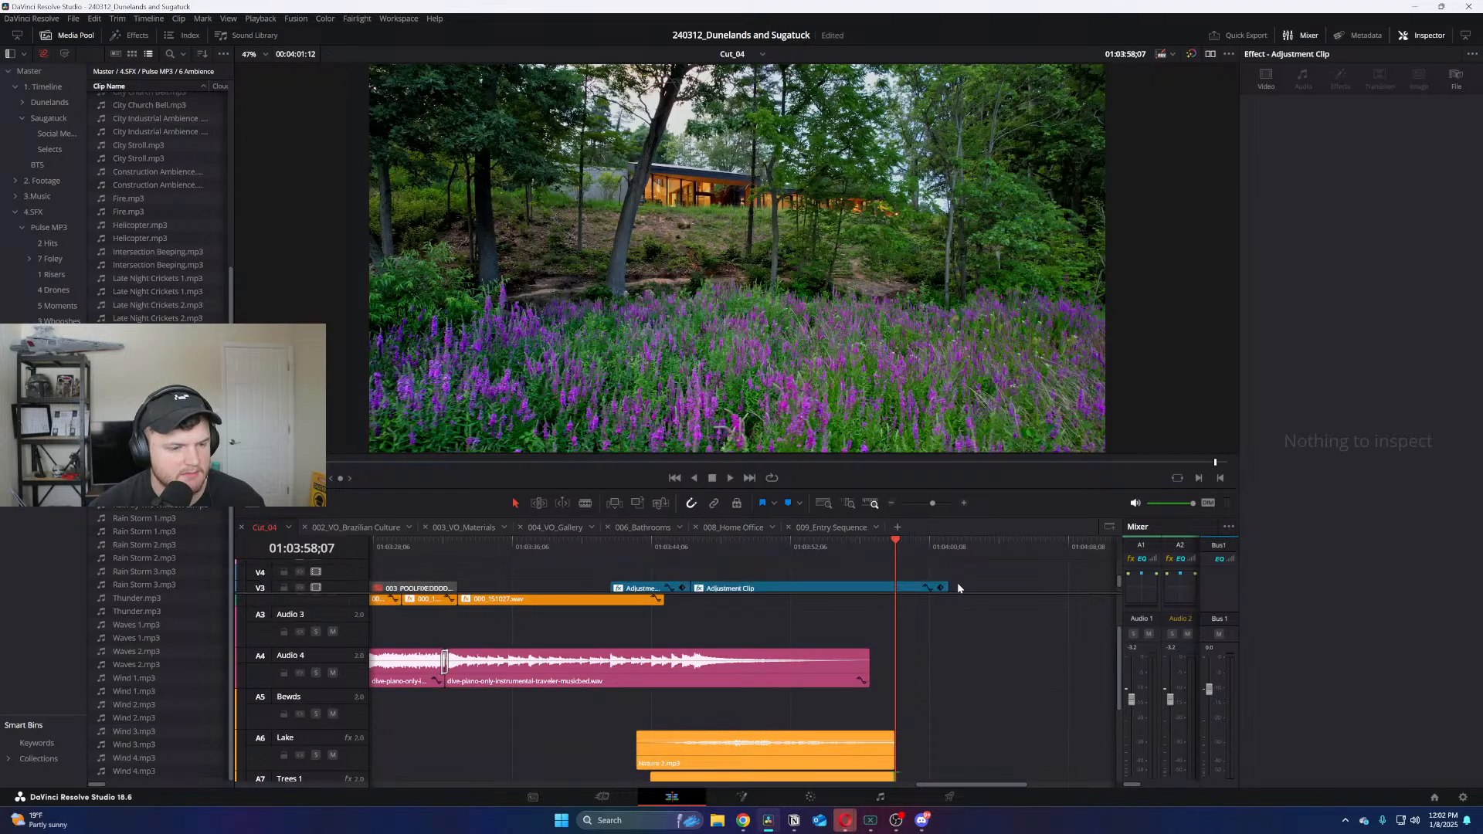
pyautogui.scroll(1, 947, 589)
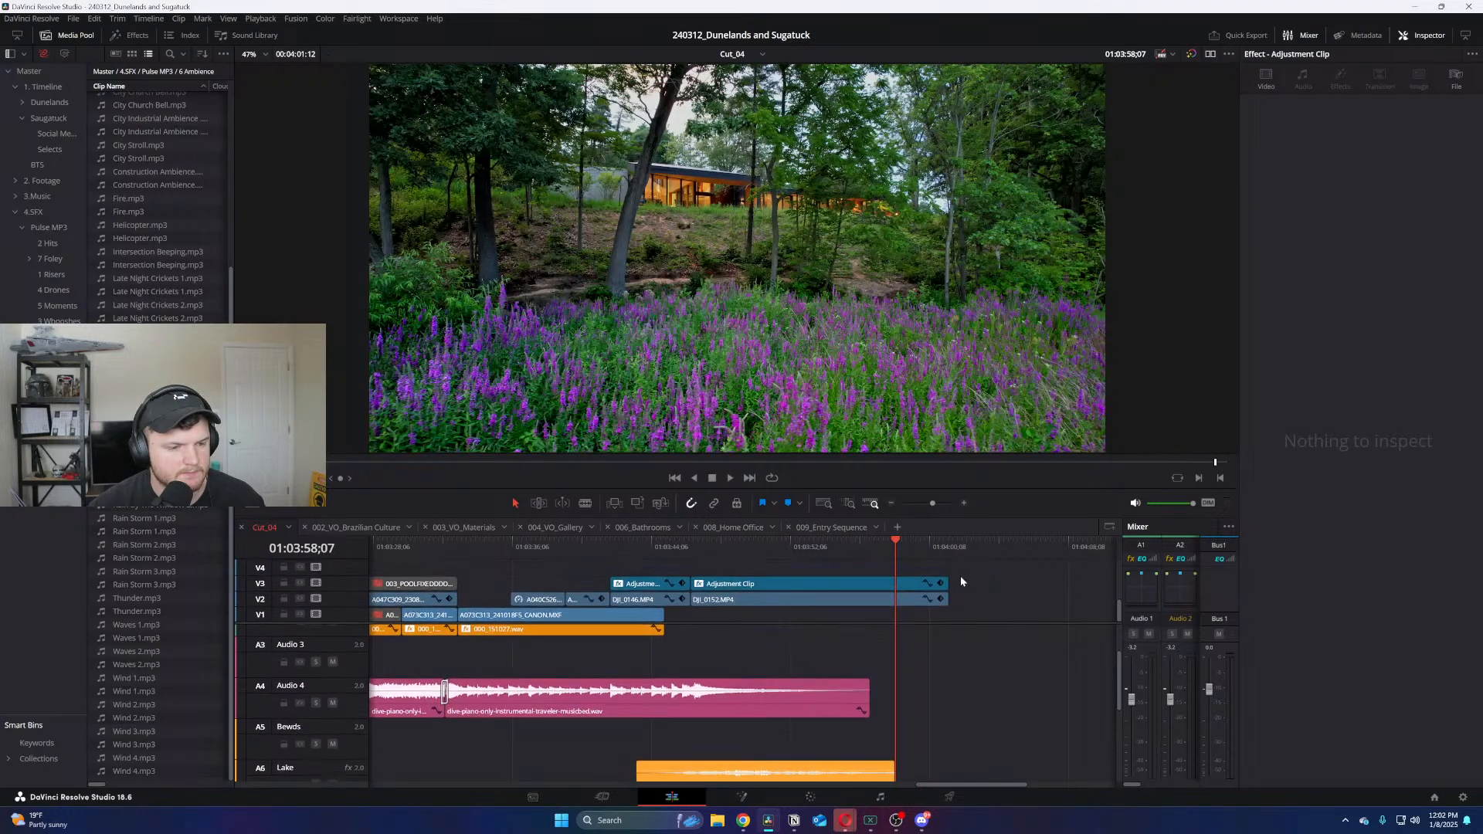
pyautogui.moveTo(961, 576); pyautogui.dragTo(899, 604)
pyautogui.scroll(-2, 918, 652)
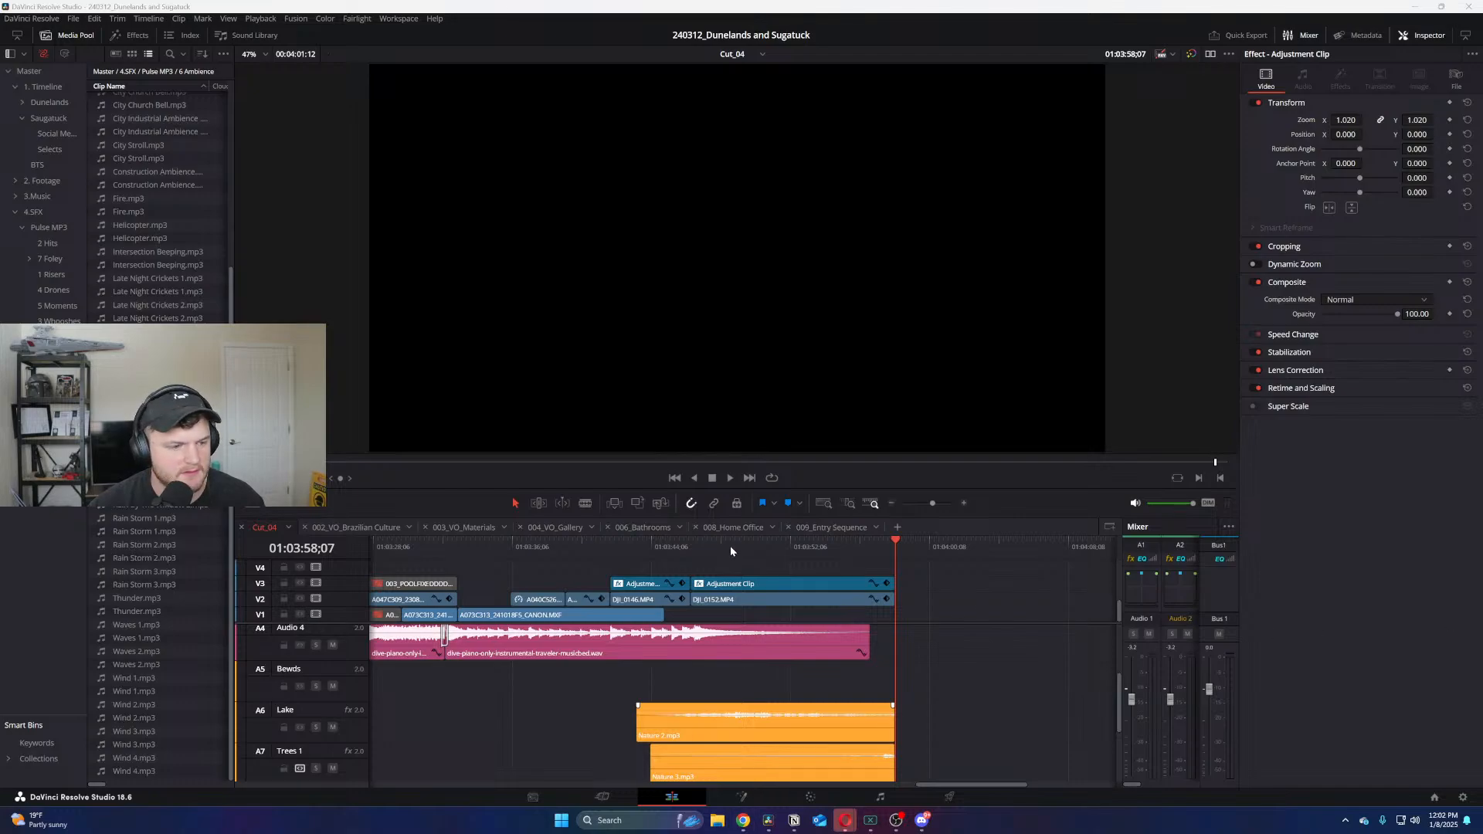
# Play the closing exterior shots from 01:03:41;25 with the Lake and Trees 1 tracks muted
pyautogui.click(704, 546)
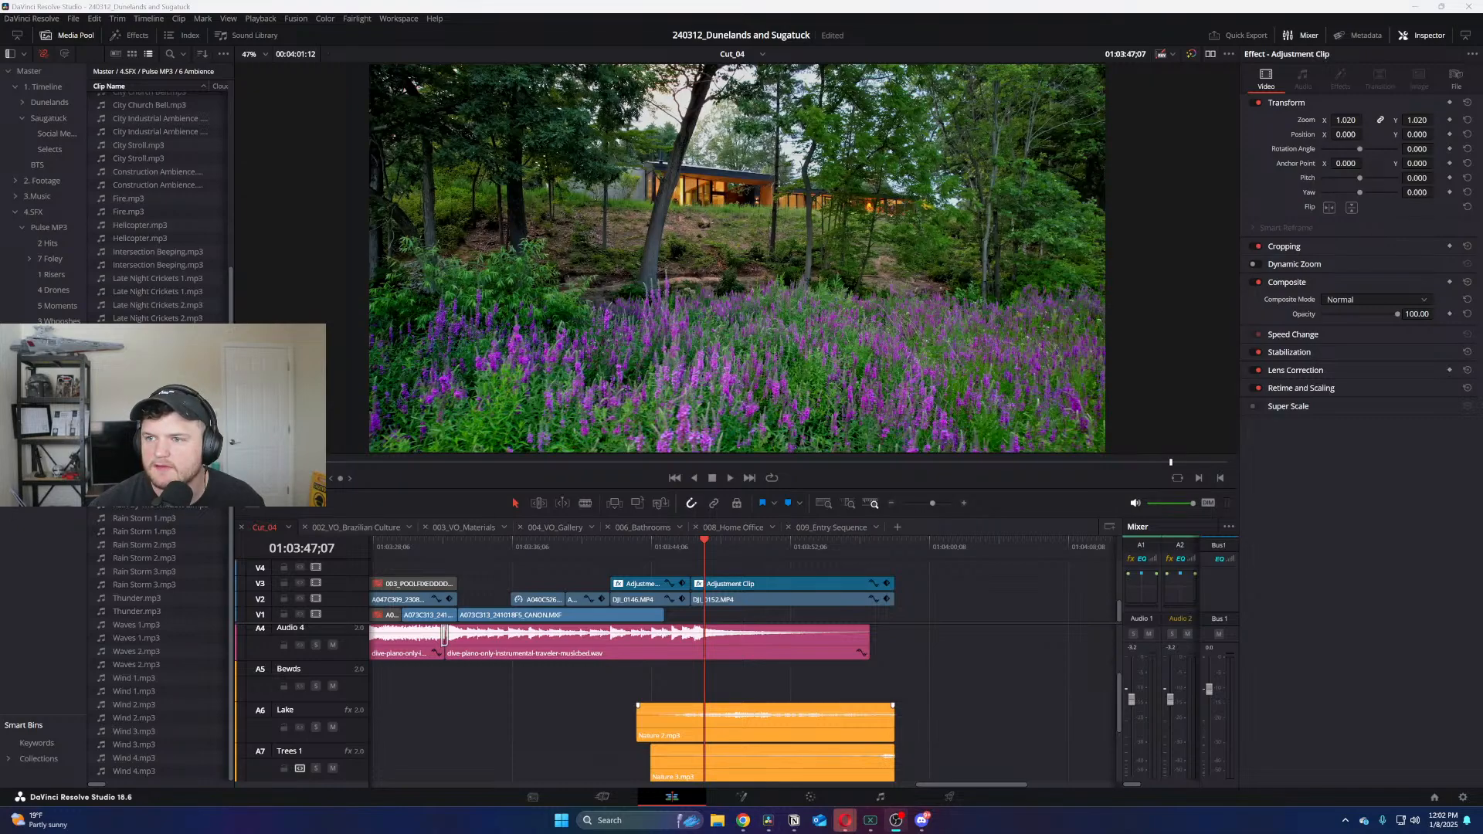
pyautogui.click(611, 548)
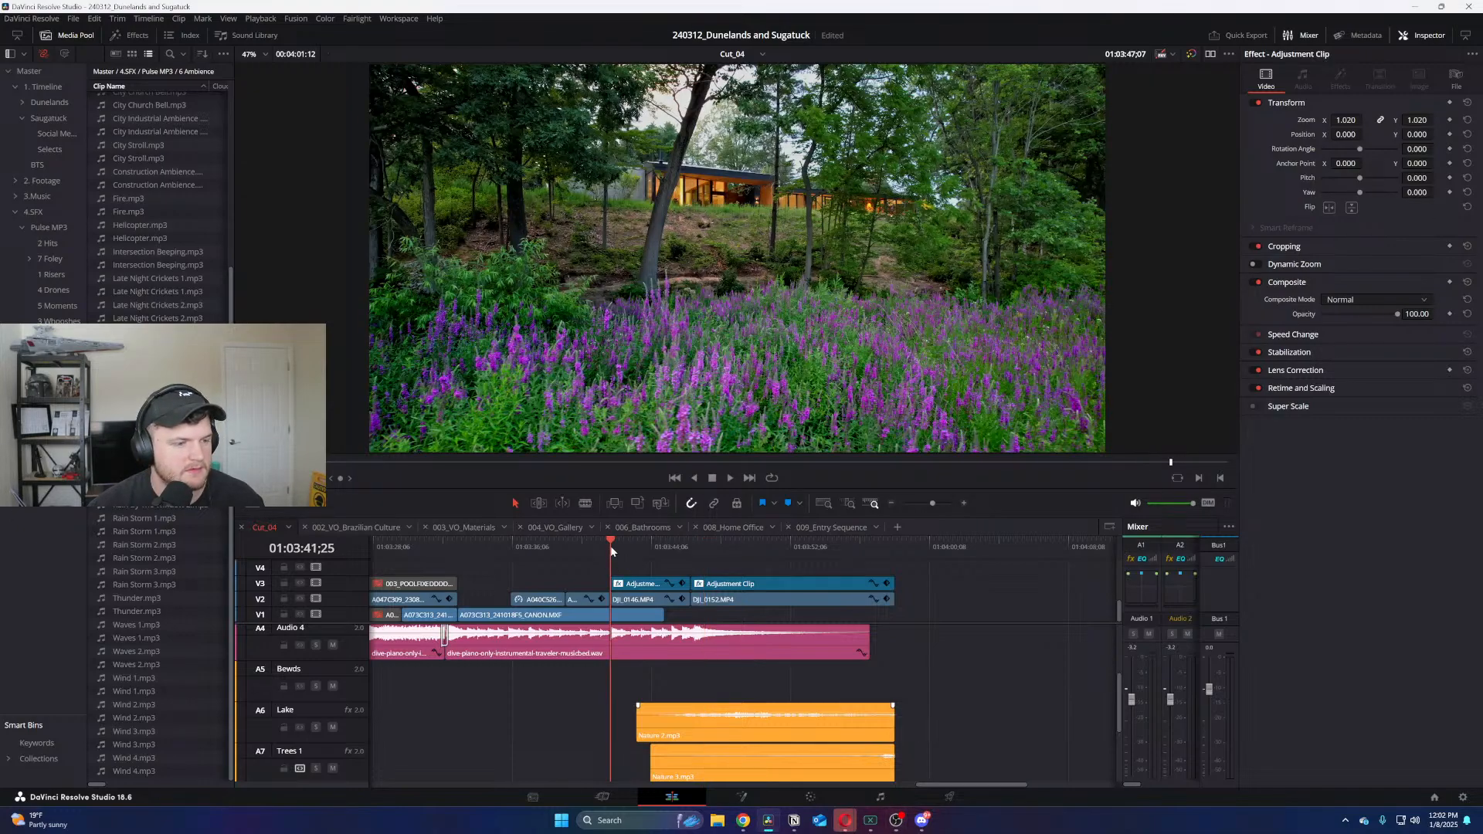
pyautogui.click(332, 727)
pyautogui.click(333, 768)
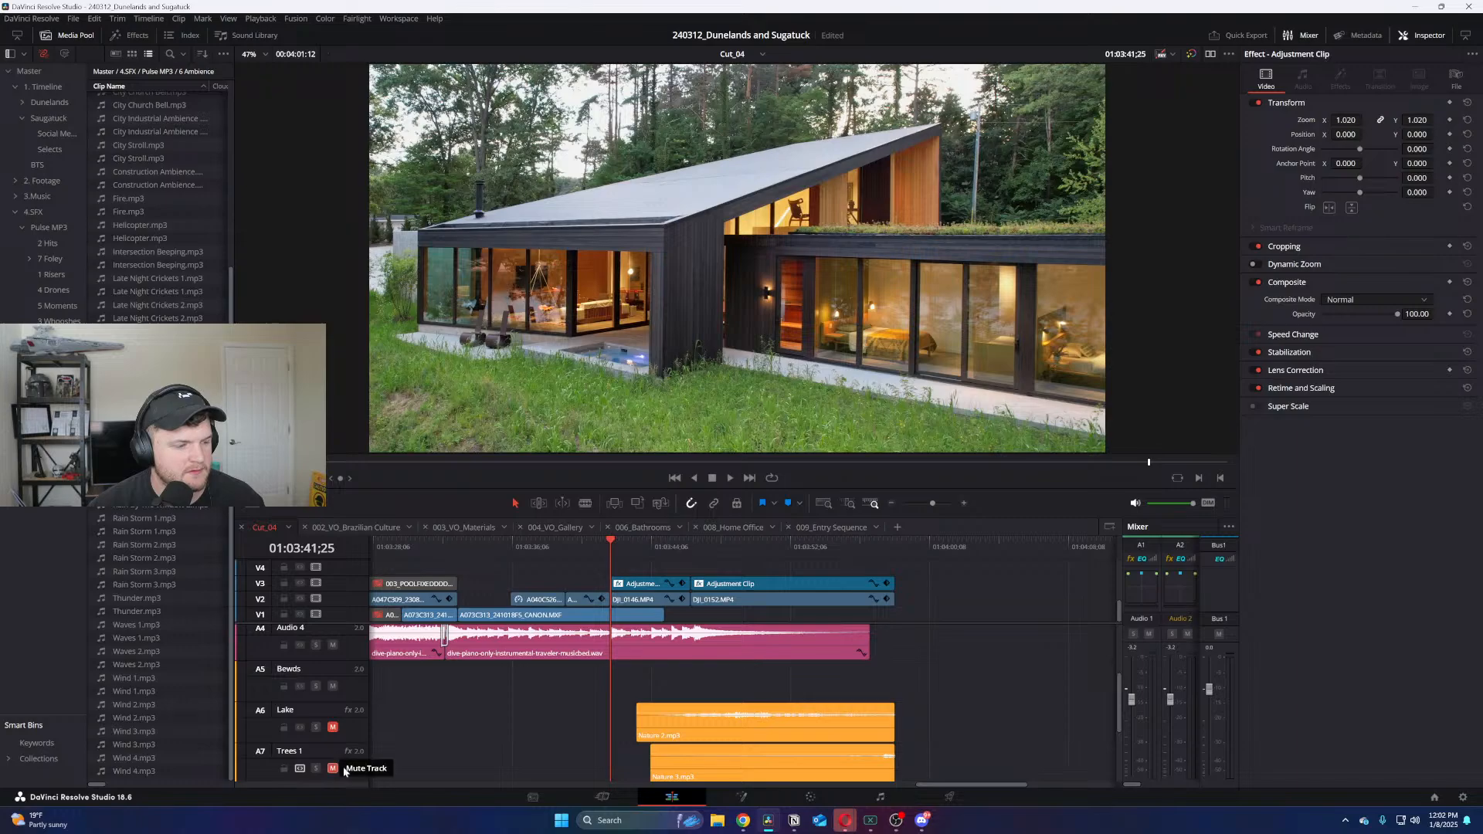
pyautogui.press('space')
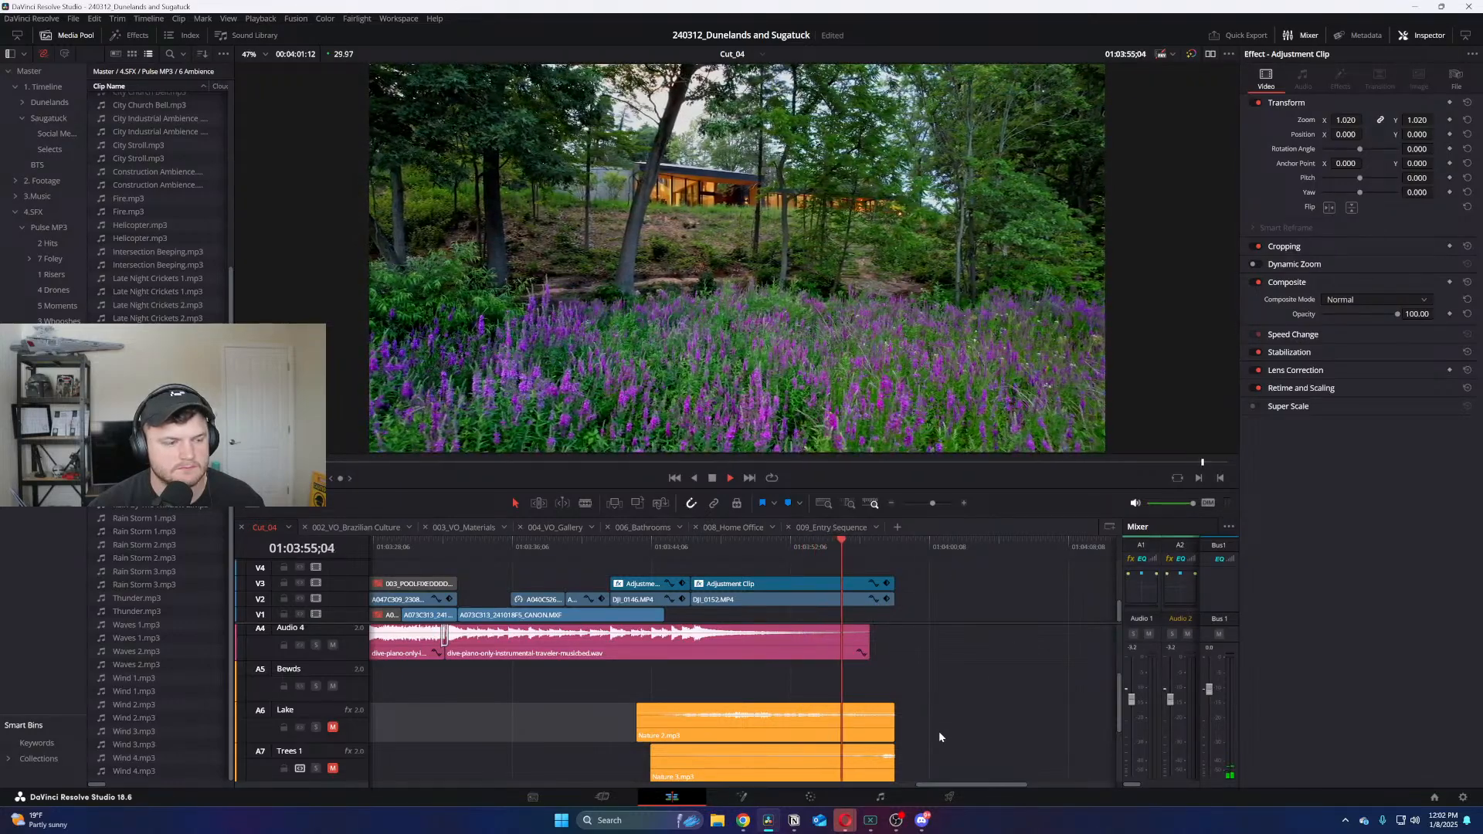
pyautogui.press('space')
# Unmute the Lake and Trees 1 tracks and play the closing shots again from 01:03:41;25 with the ambience included
pyautogui.scroll(-3, 939, 730)
pyautogui.scroll(3, 937, 734)
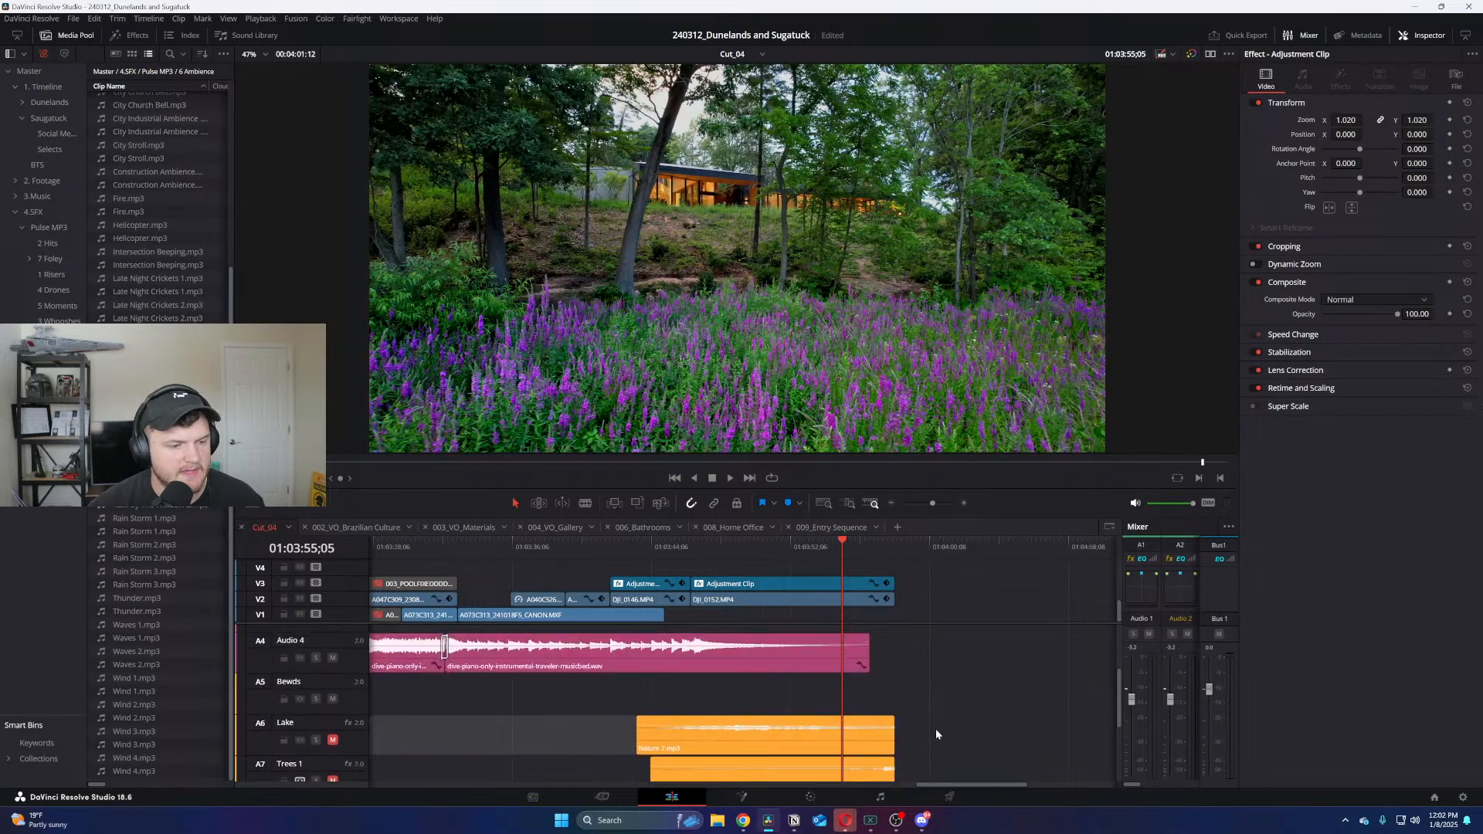
pyautogui.moveTo(626, 542); pyautogui.dragTo(610, 543)
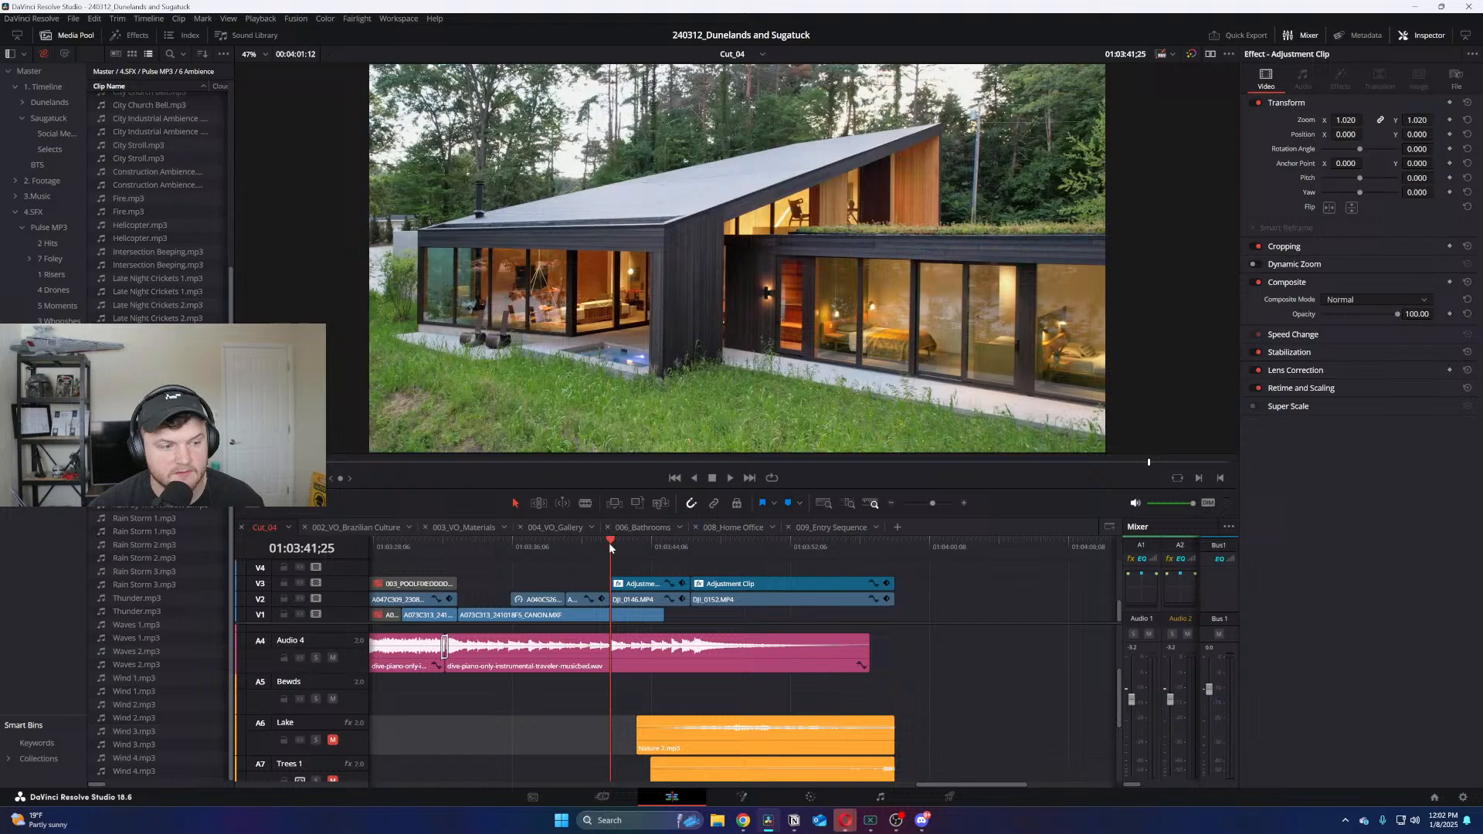
pyautogui.click(334, 740)
pyautogui.click(333, 780)
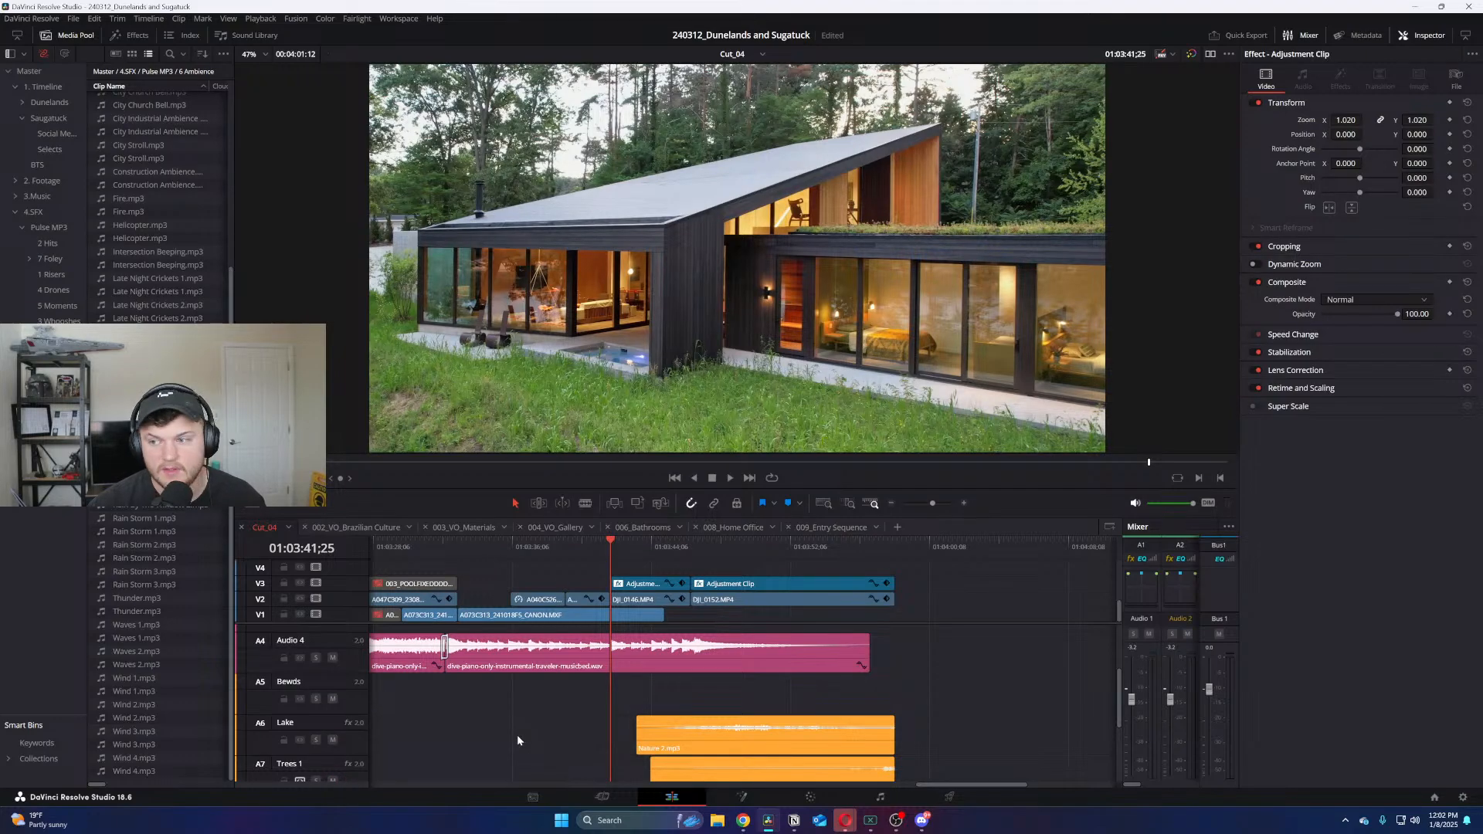
pyautogui.press('space')
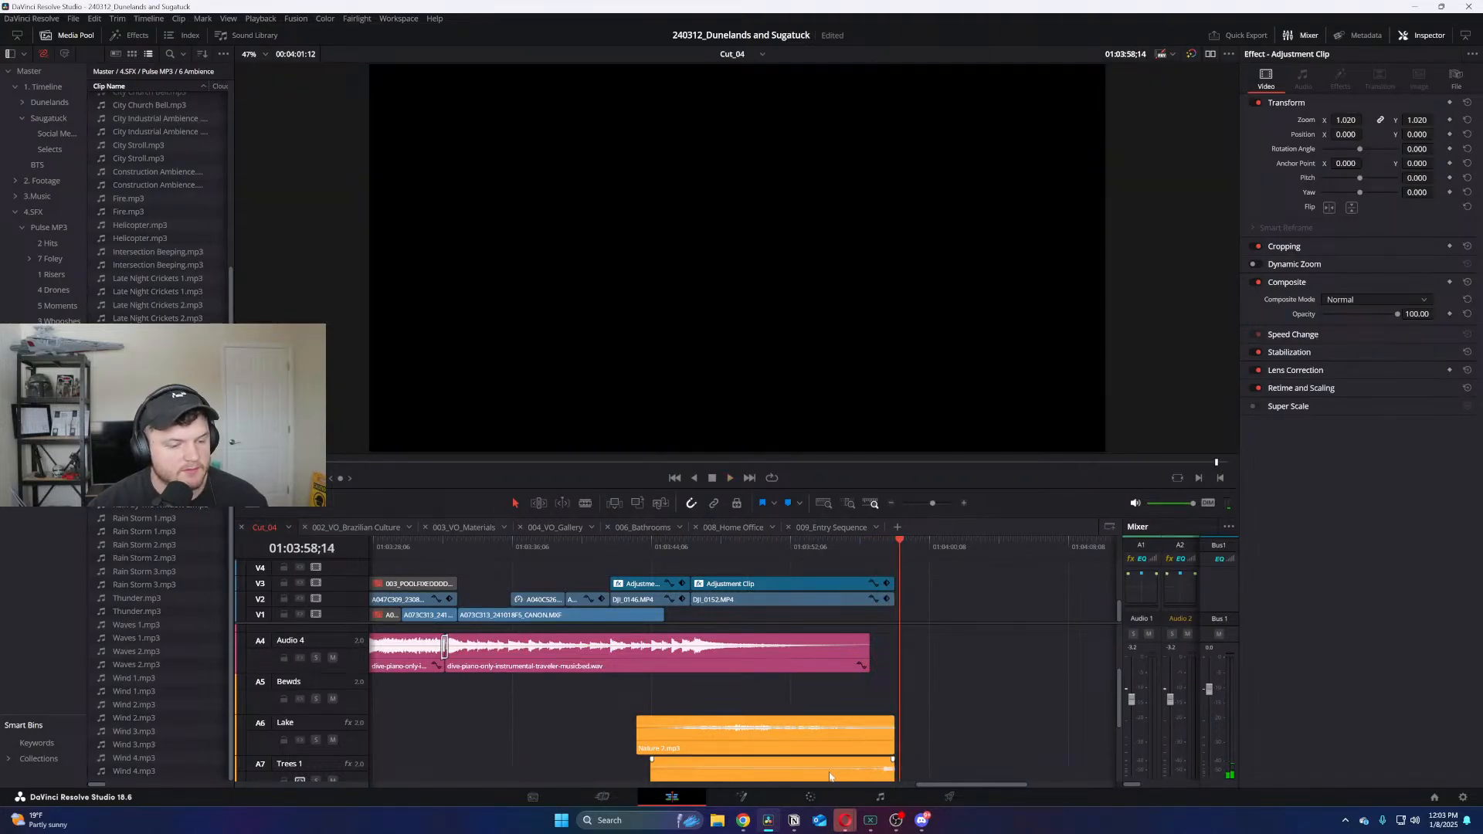
# Extend and reposition Nature 3 so its louder section ends with the music, trimming its start to slightly before Nature 2
pyautogui.moveTo(830, 776); pyautogui.dragTo(965, 770)
pyautogui.click(823, 545)
pyautogui.press('space')
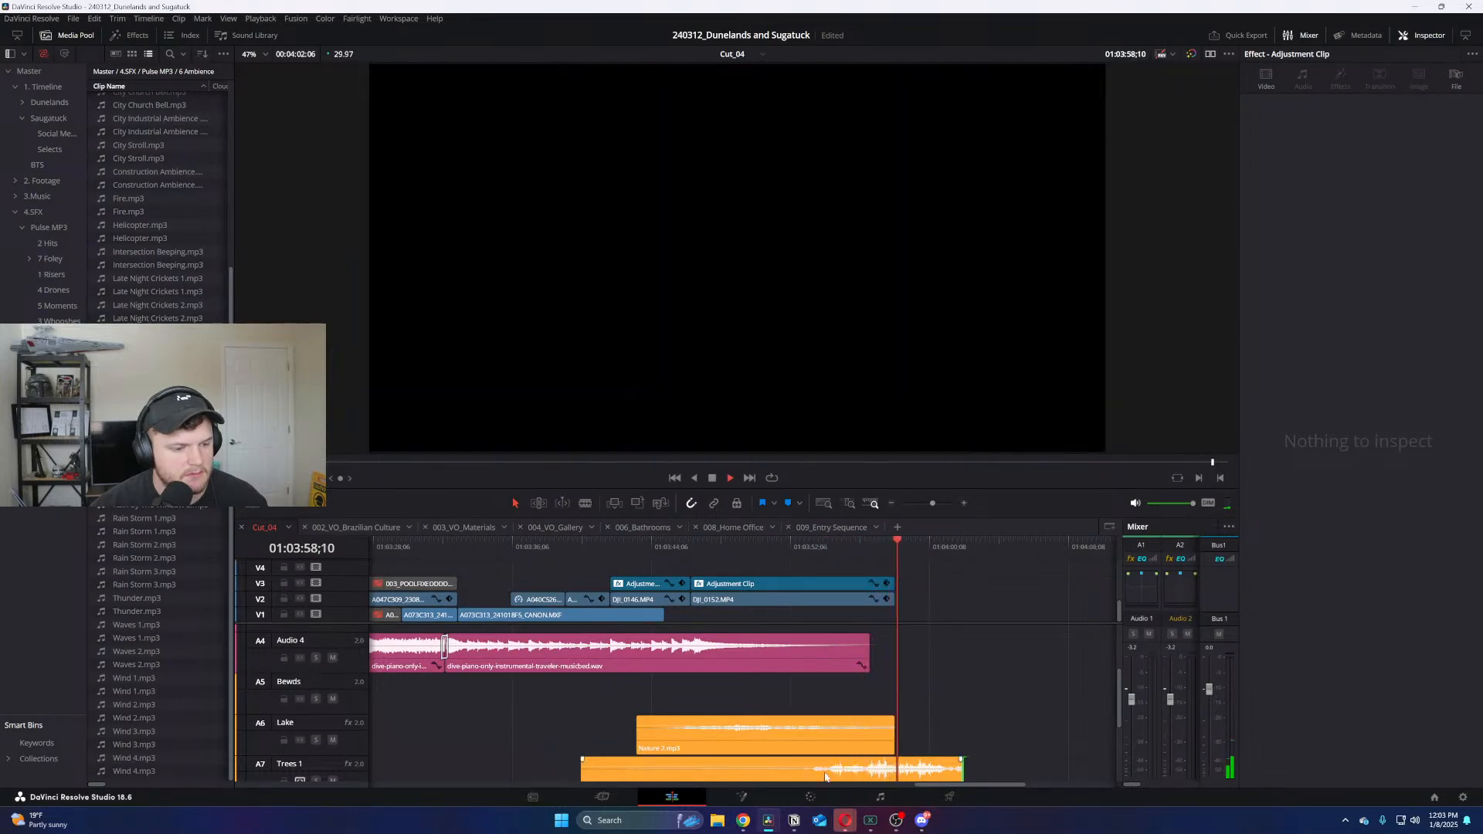
pyautogui.moveTo(815, 783); pyautogui.dragTo(678, 780)
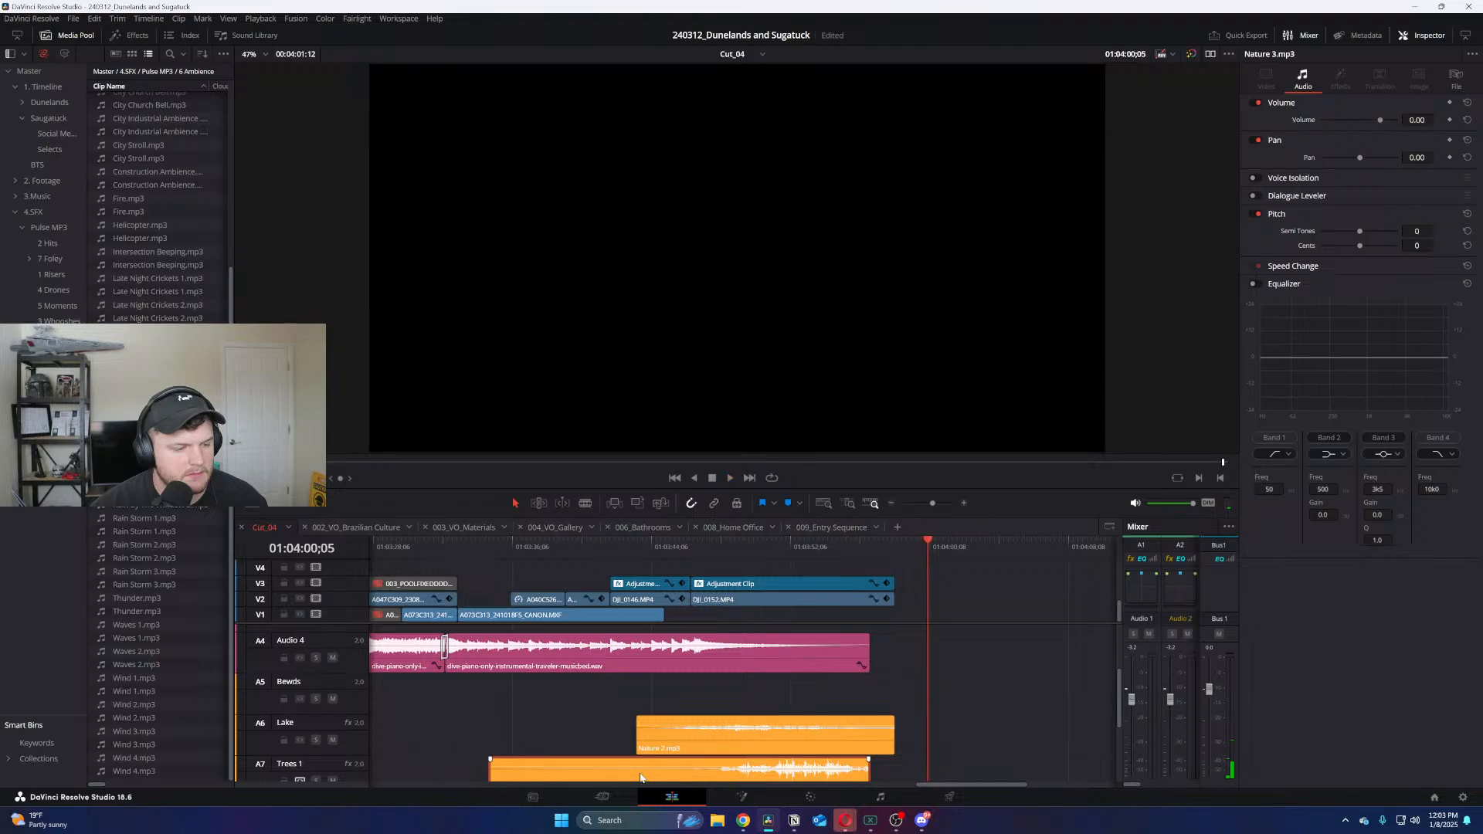
pyautogui.moveTo(488, 767); pyautogui.dragTo(622, 765)
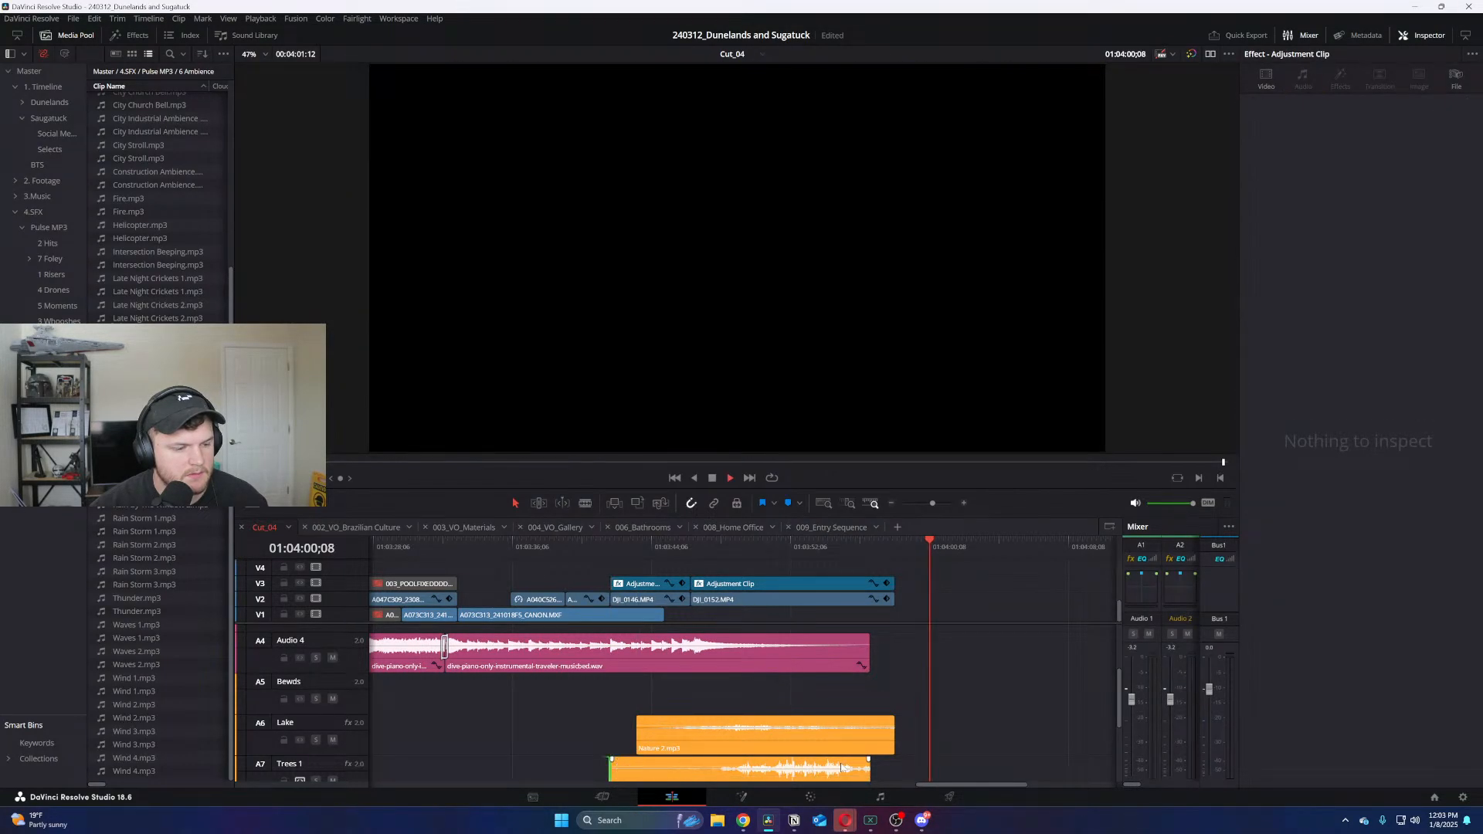
# Extend the end of Nature 3 to line up with the end of Nature 2 and play part of the wildflower shot
pyautogui.moveTo(870, 771); pyautogui.dragTo(895, 770)
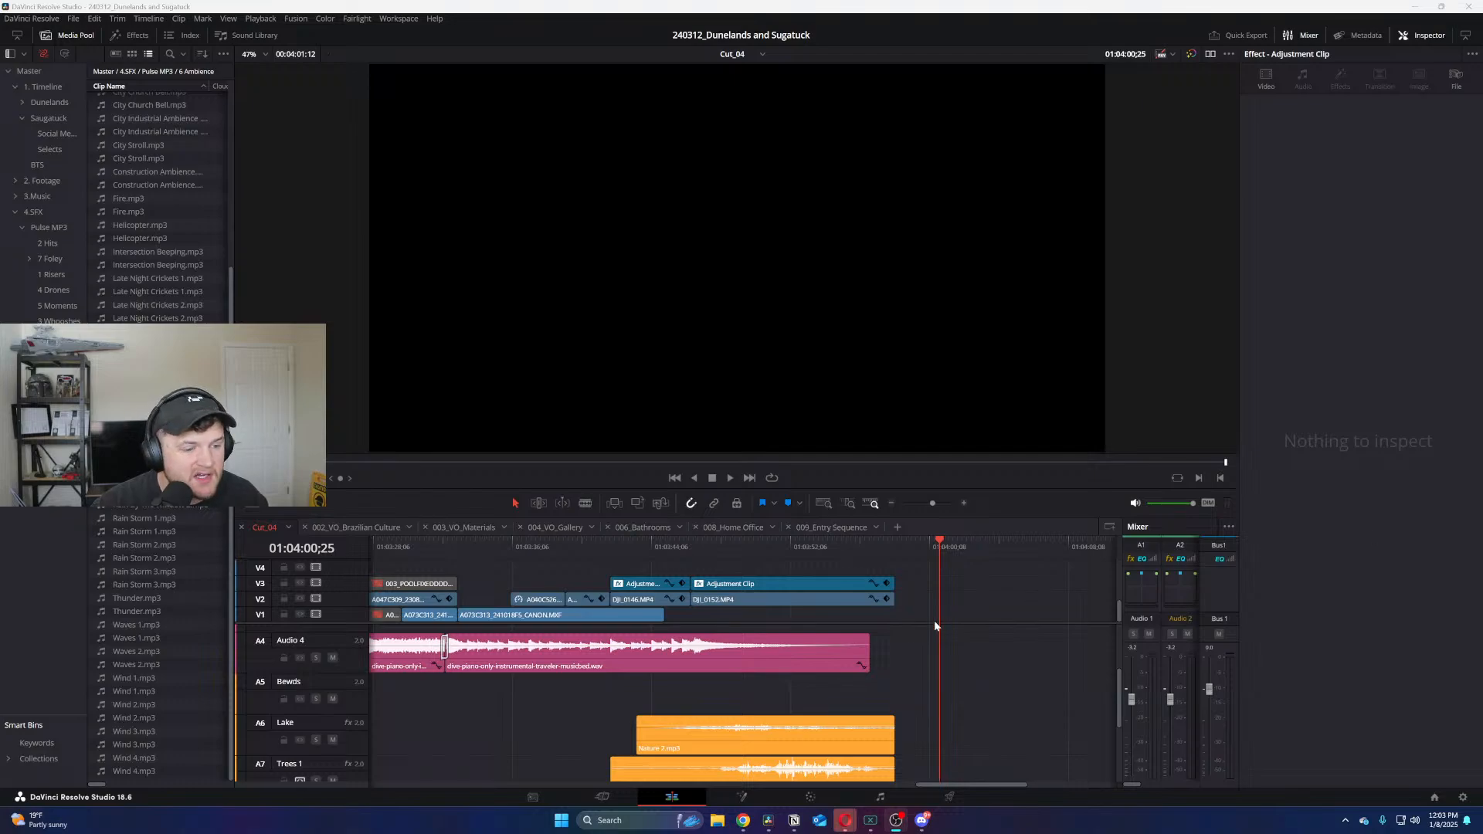
pyautogui.click(706, 552)
pyautogui.press('space')
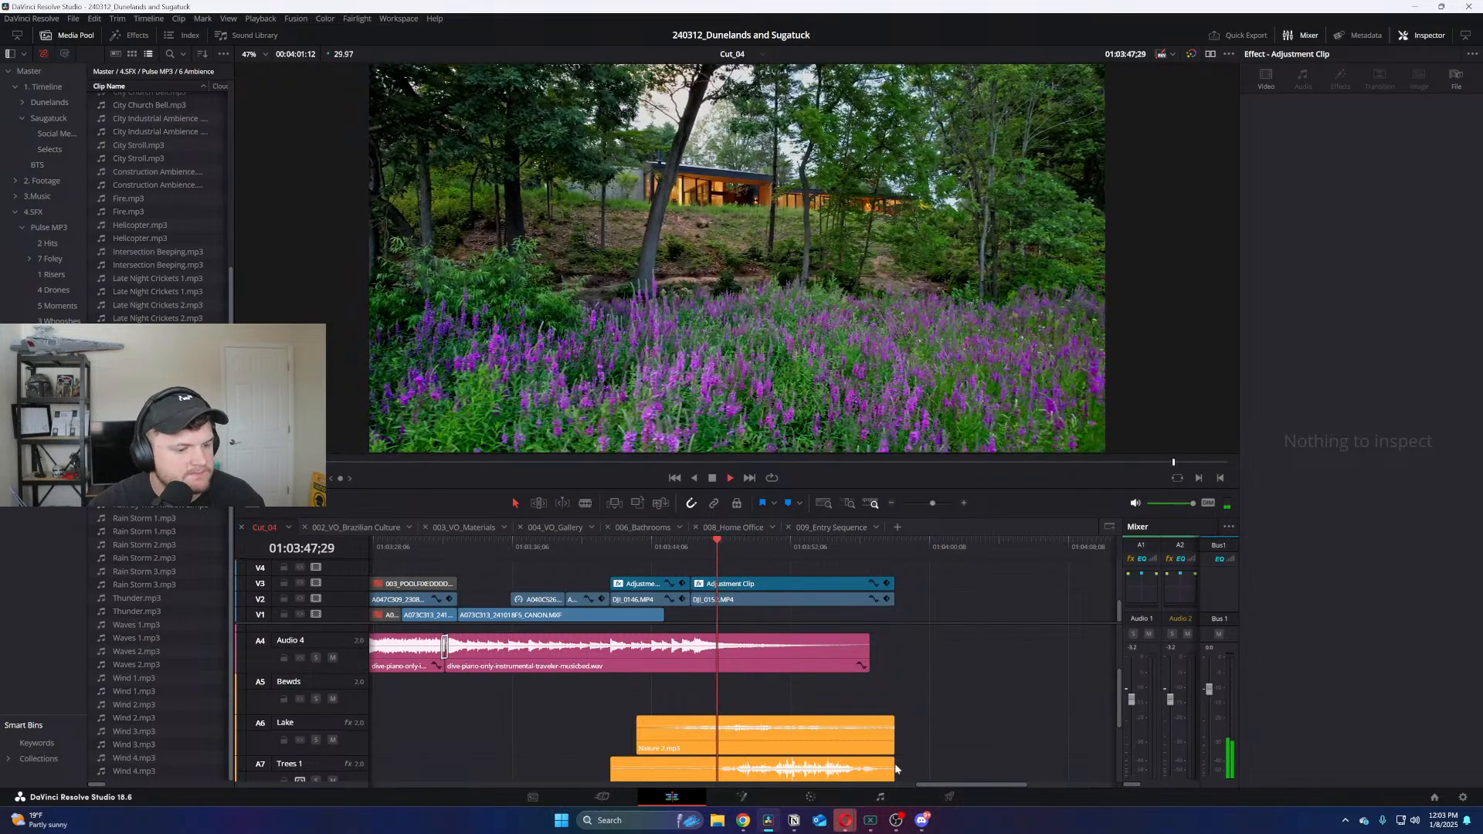
pyautogui.press('space')
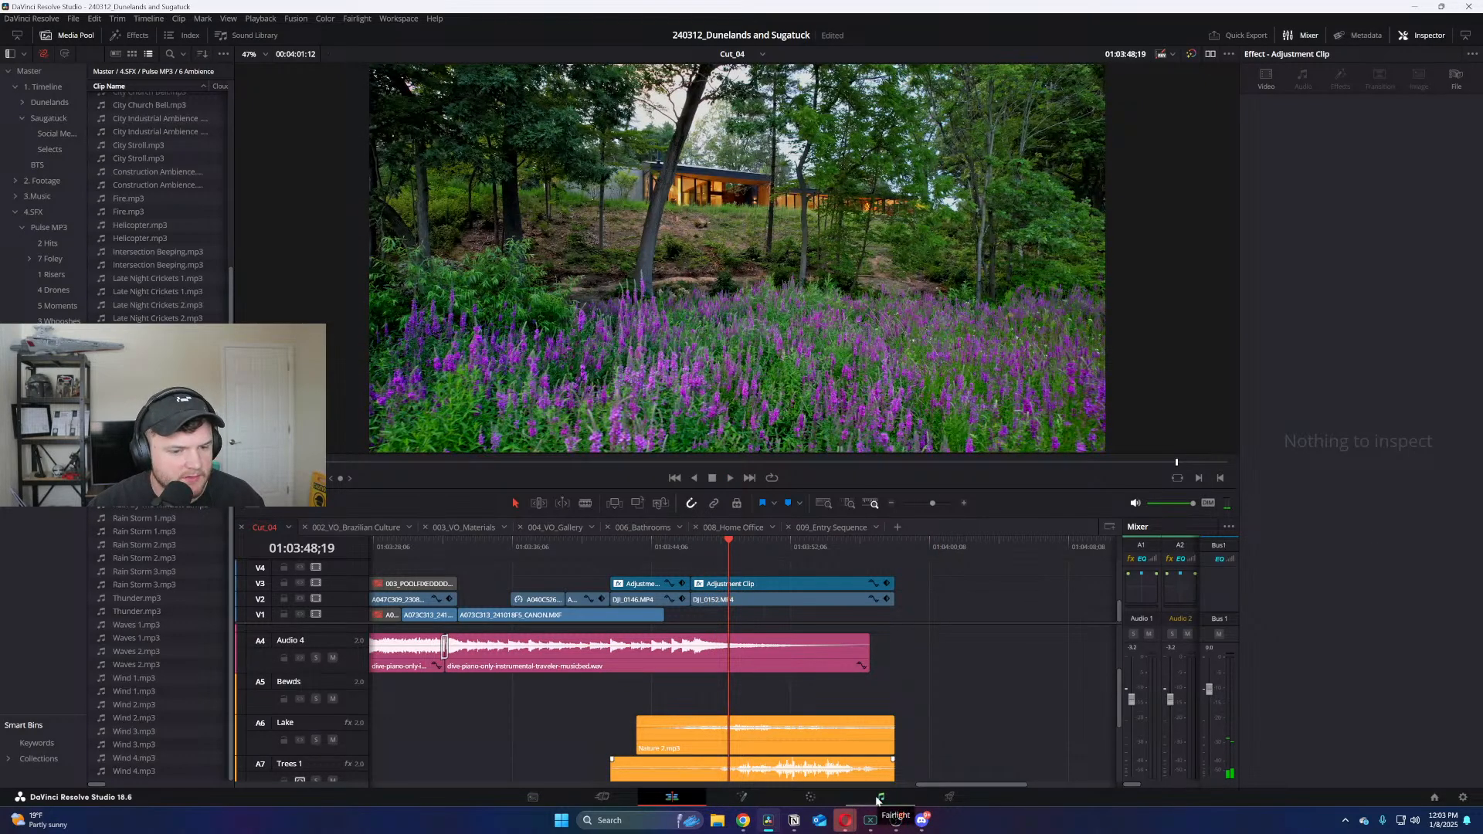
# Widen the mixer to show tracks A1 to A5, zoom in on the timeline and show the audio settings of Nature 2
pyautogui.moveTo(1121, 651); pyautogui.dragTo(1000, 651)
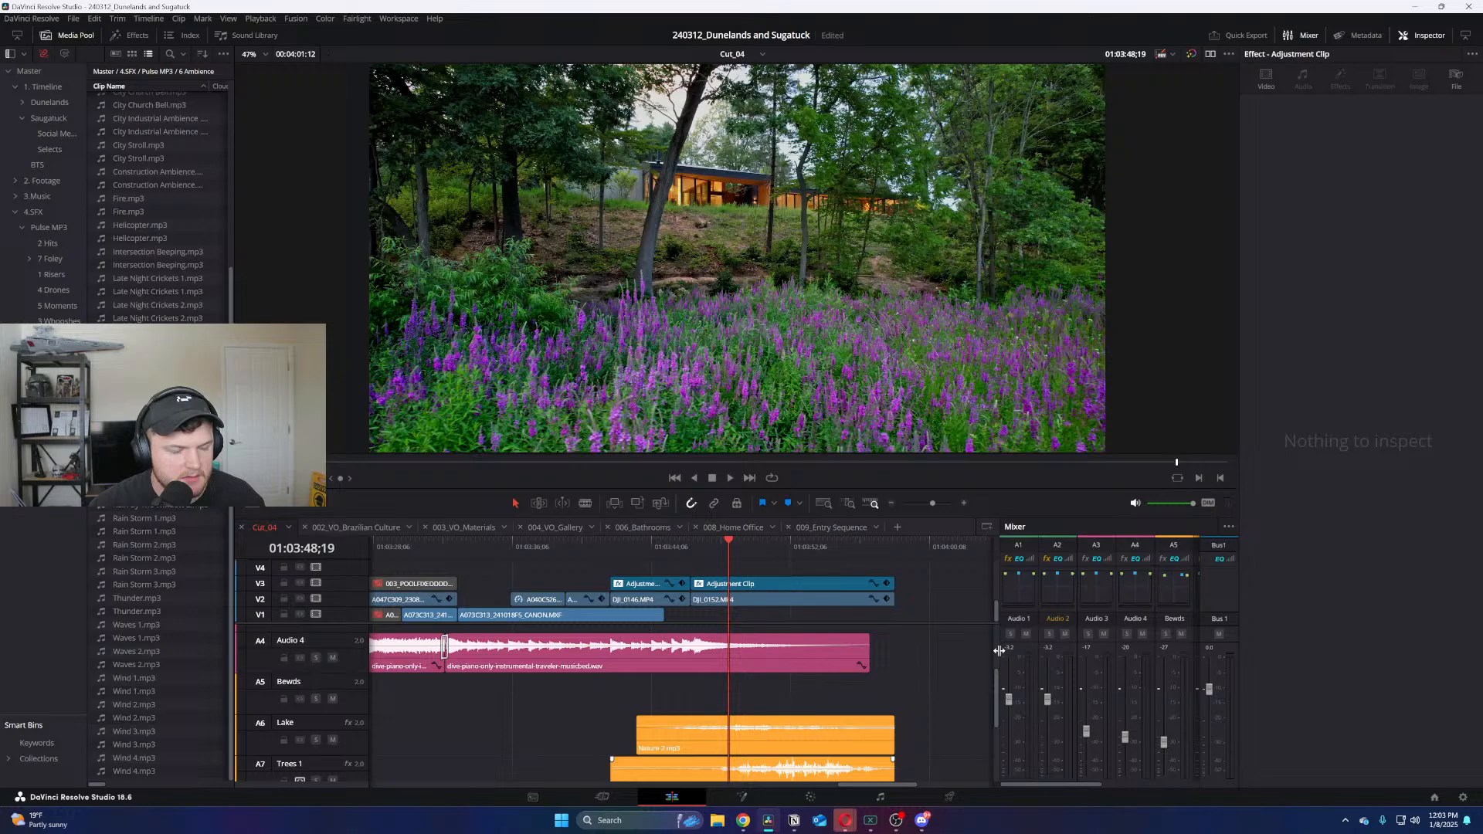
pyautogui.click(1421, 35)
pyautogui.click(845, 734)
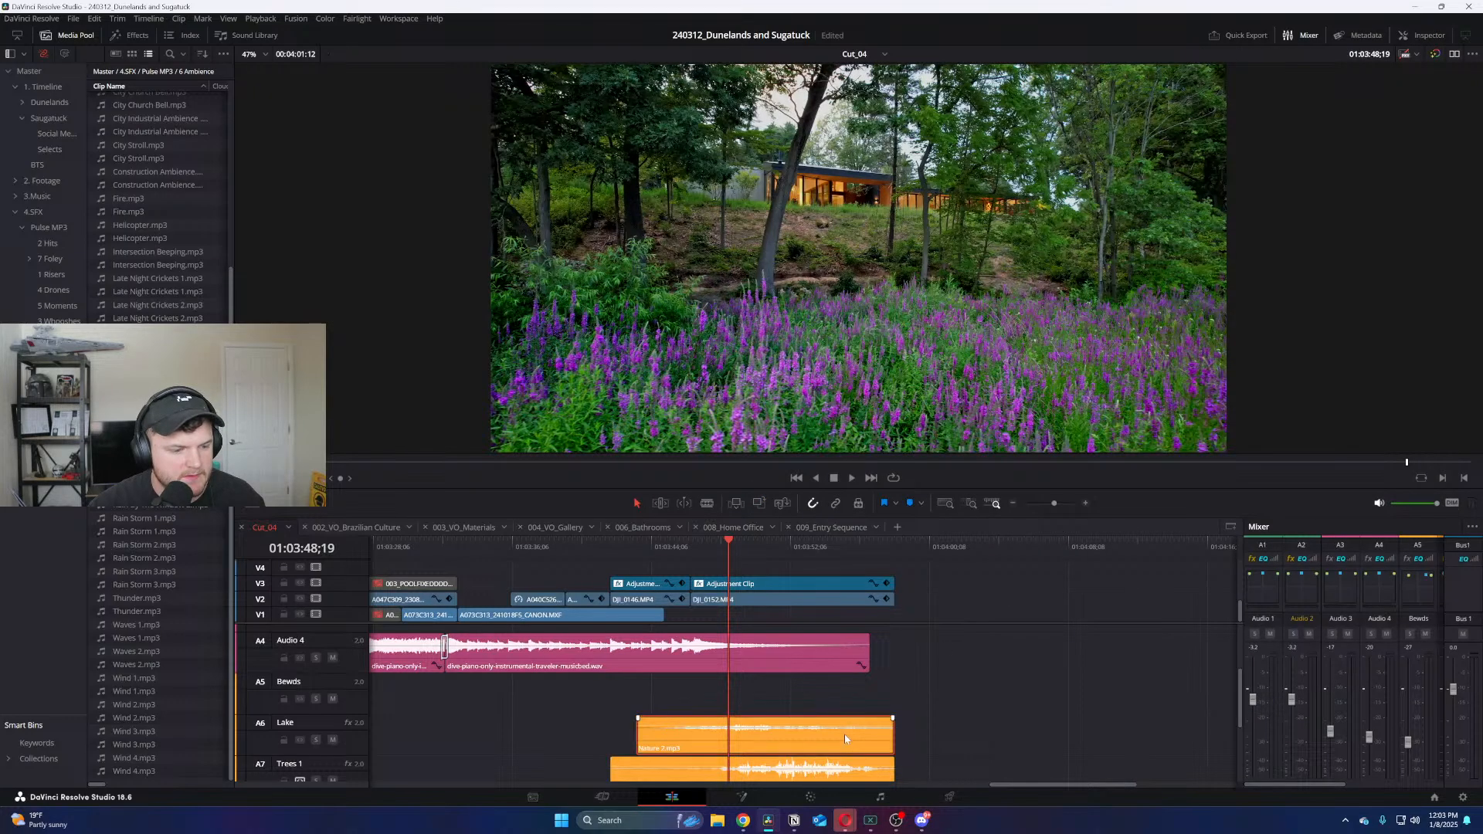
pyautogui.hotkey('ctrl', '=')
pyautogui.click(1420, 35)
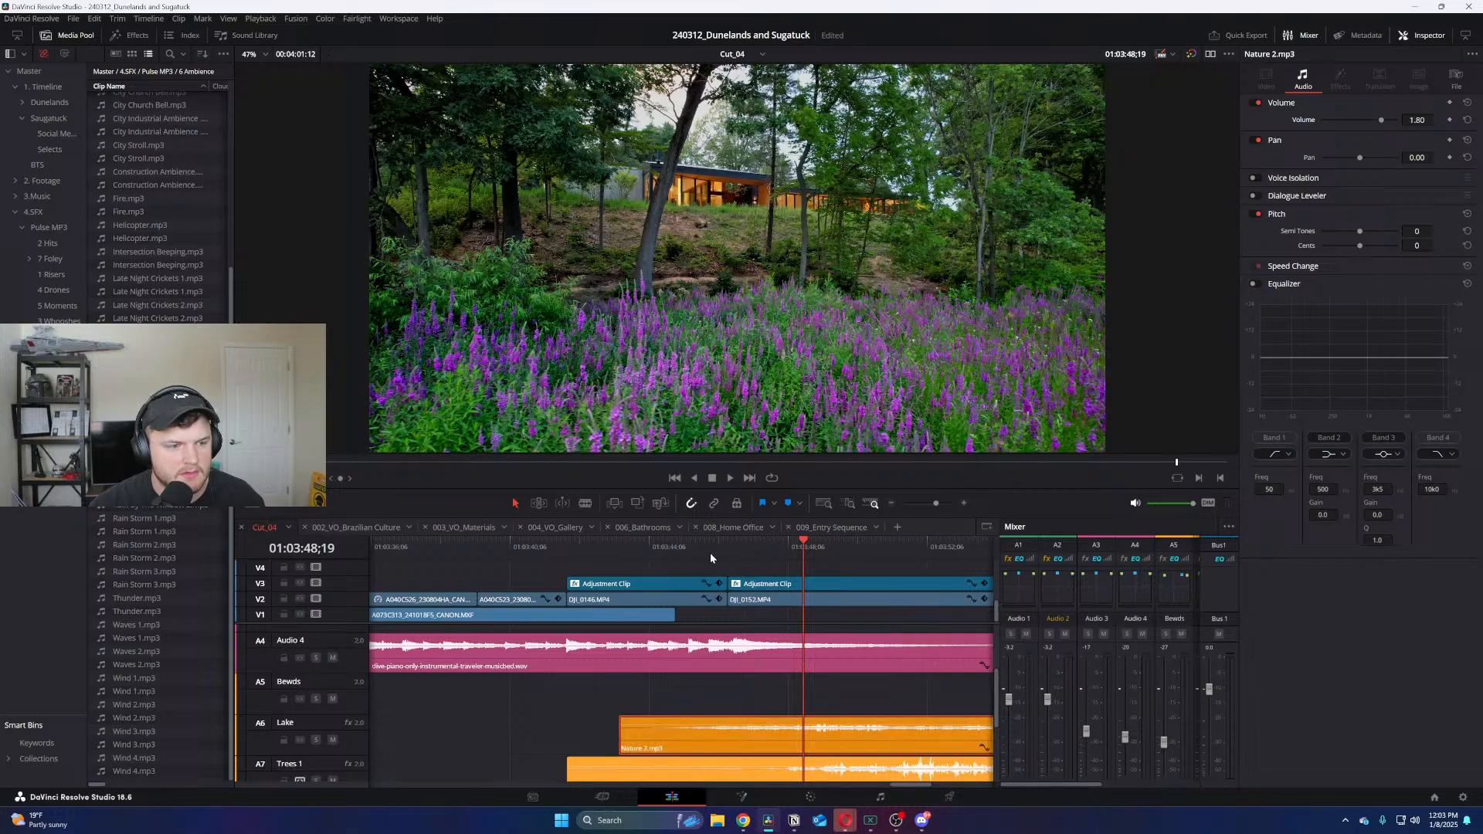
# Play the closing exterior shots and add a fade-in to the start of the Nature 2 clip
pyautogui.click(678, 541)
pyautogui.press('space')
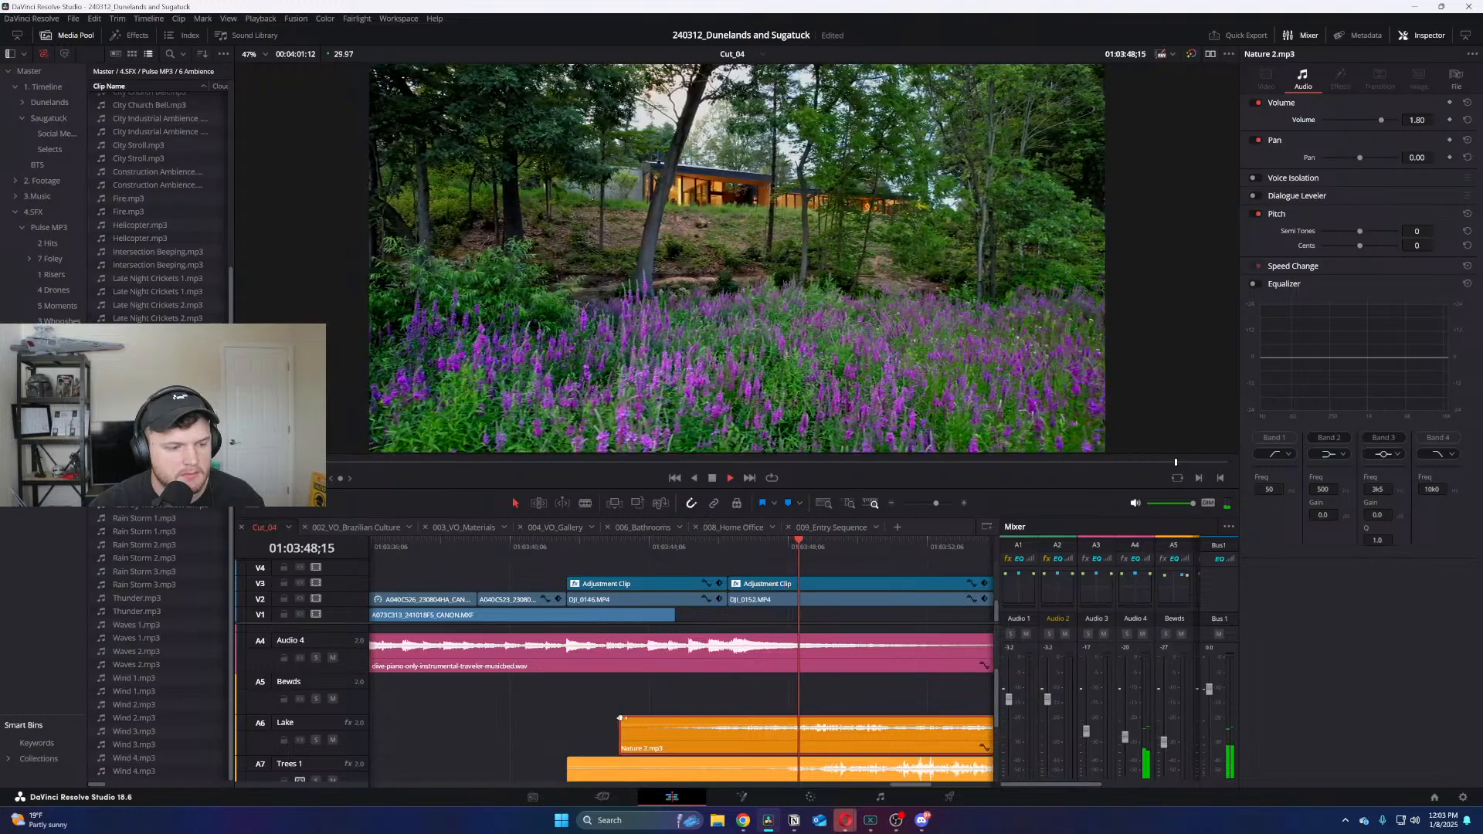
pyautogui.moveTo(623, 717); pyautogui.dragTo(663, 718)
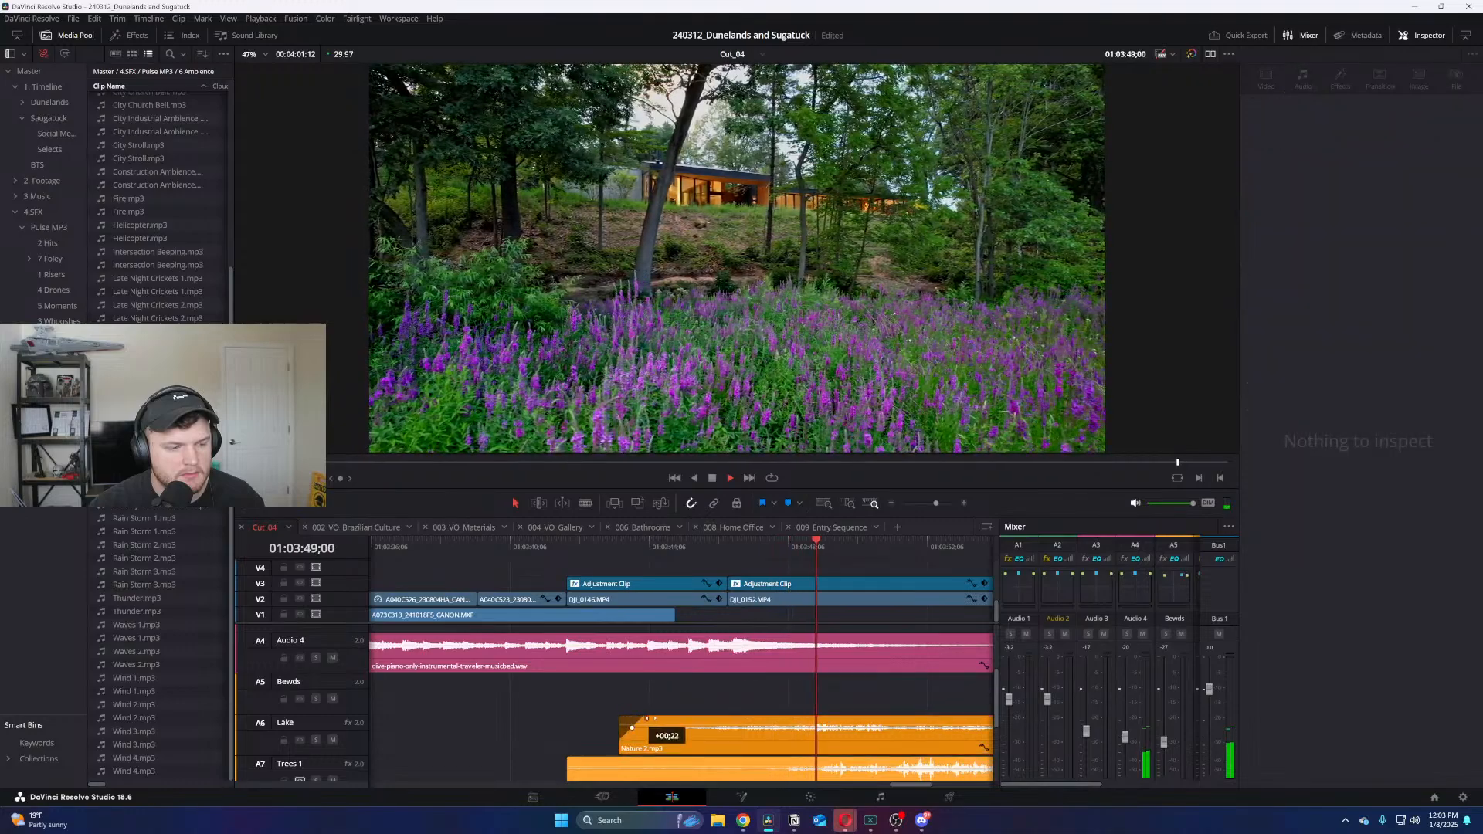
# Raise the Nature 3 clip volume to 16.00 while replaying the wildflower shot
pyautogui.click(594, 769)
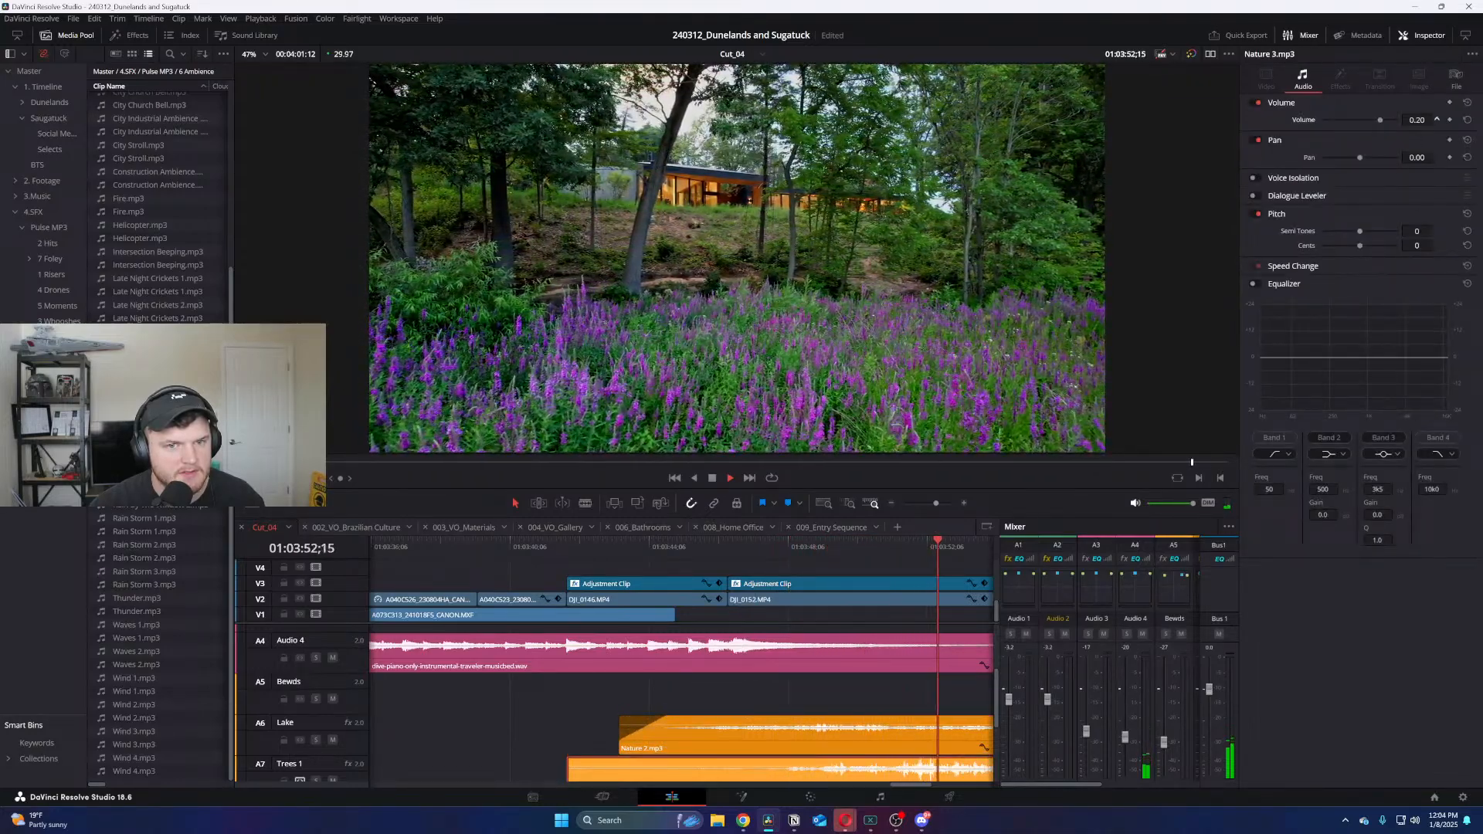
pyautogui.moveTo(1417, 120); pyautogui.dragTo(1437, 120)
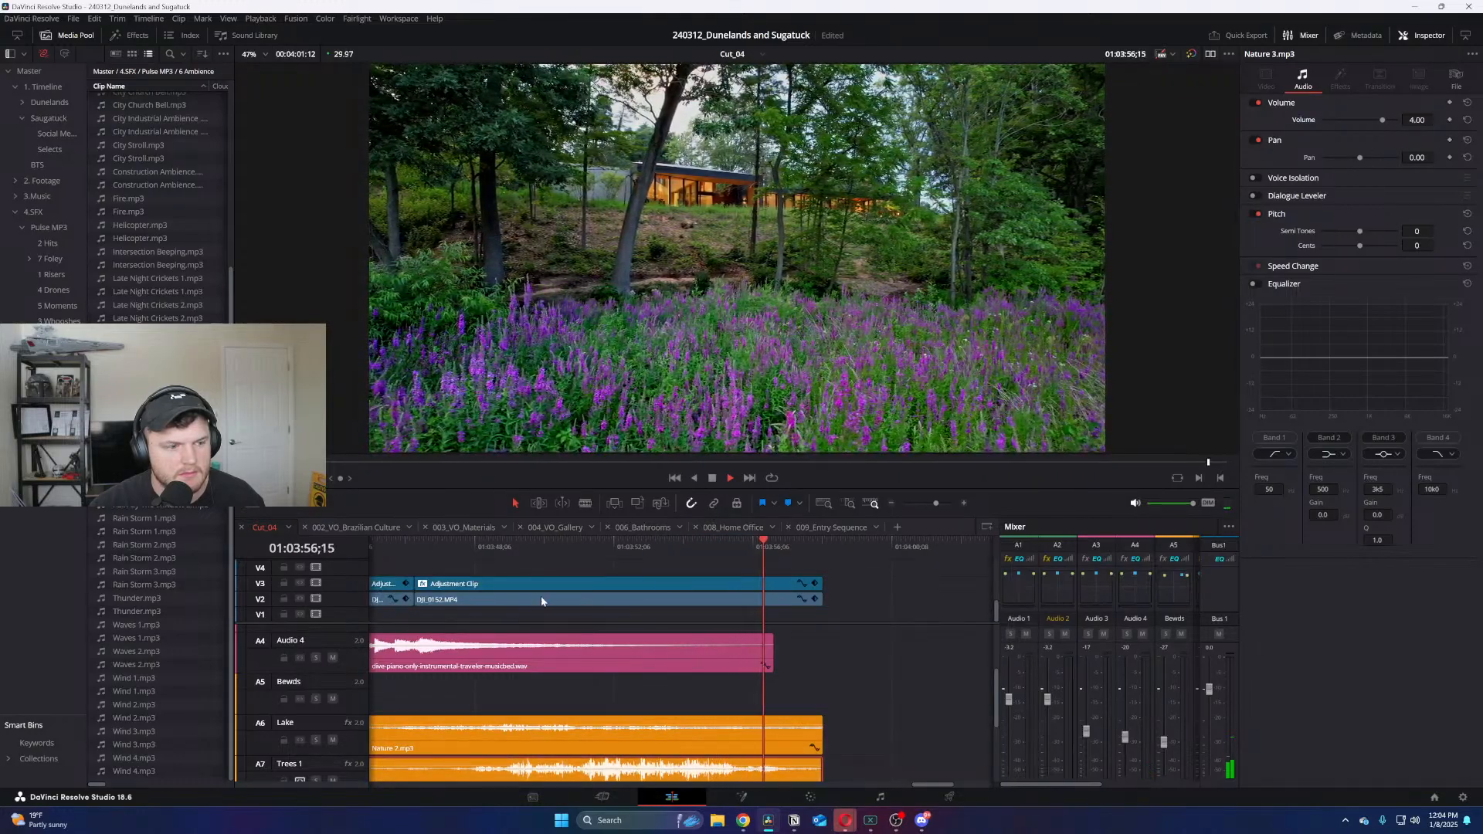
pyautogui.click(576, 550)
pyautogui.moveTo(1417, 120); pyautogui.dragTo(1437, 119)
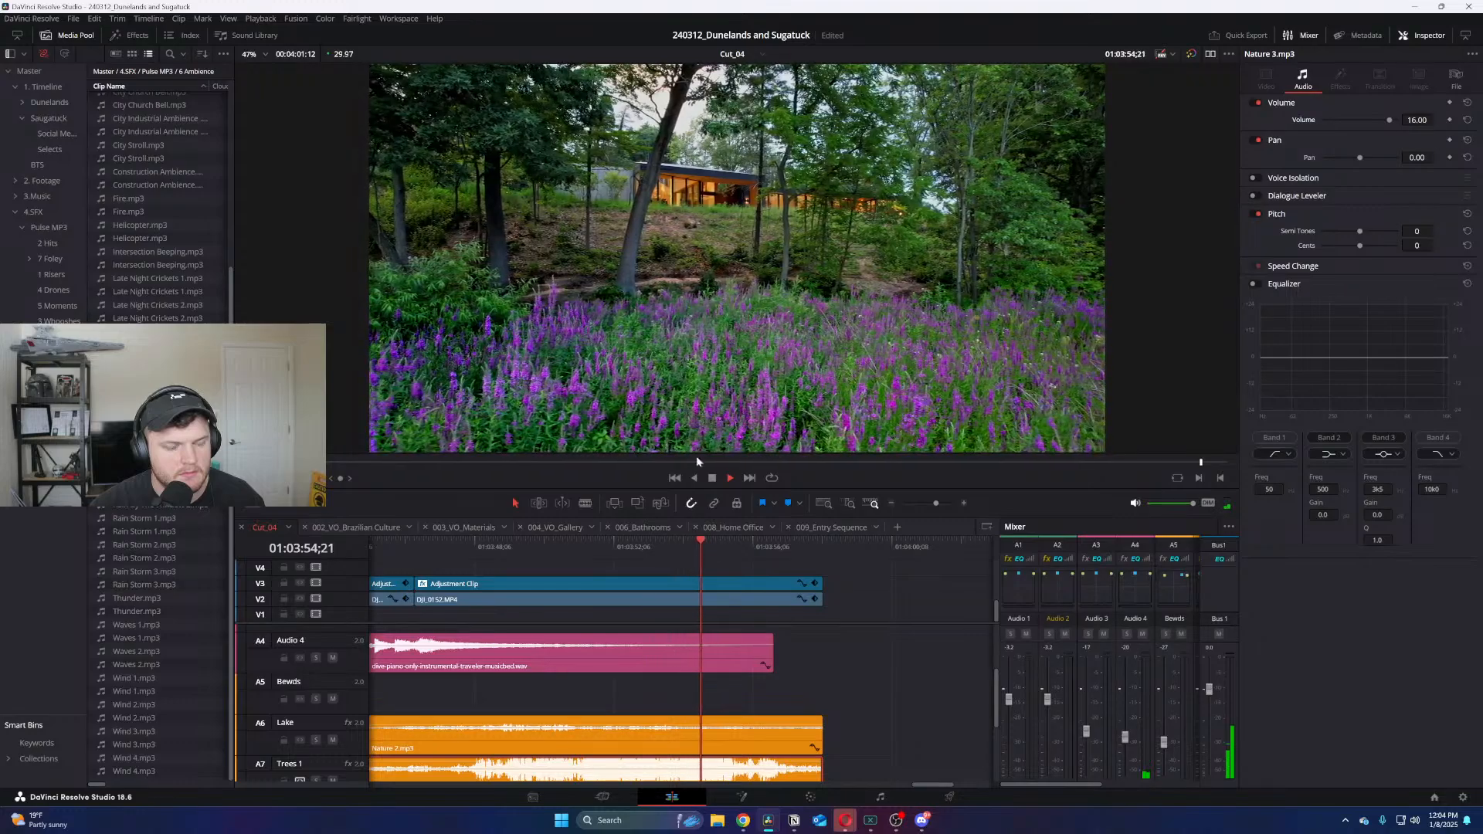
pyautogui.click(484, 544)
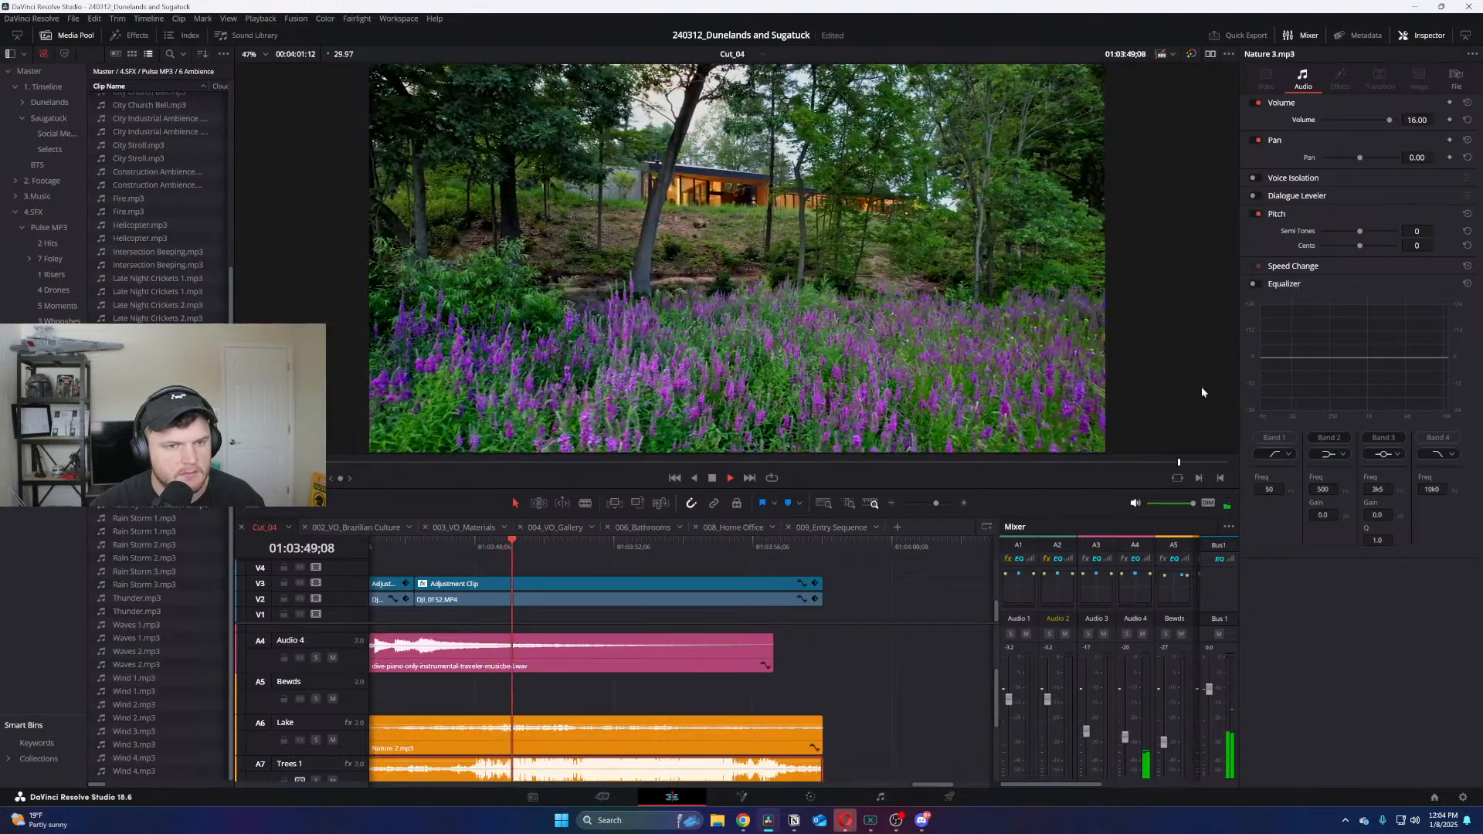
# Set the Nature 2 clip volume to 2.80 while the wildflower shot plays
pyautogui.click(767, 735)
pyautogui.moveTo(1417, 119); pyautogui.dragTo(1427, 120)
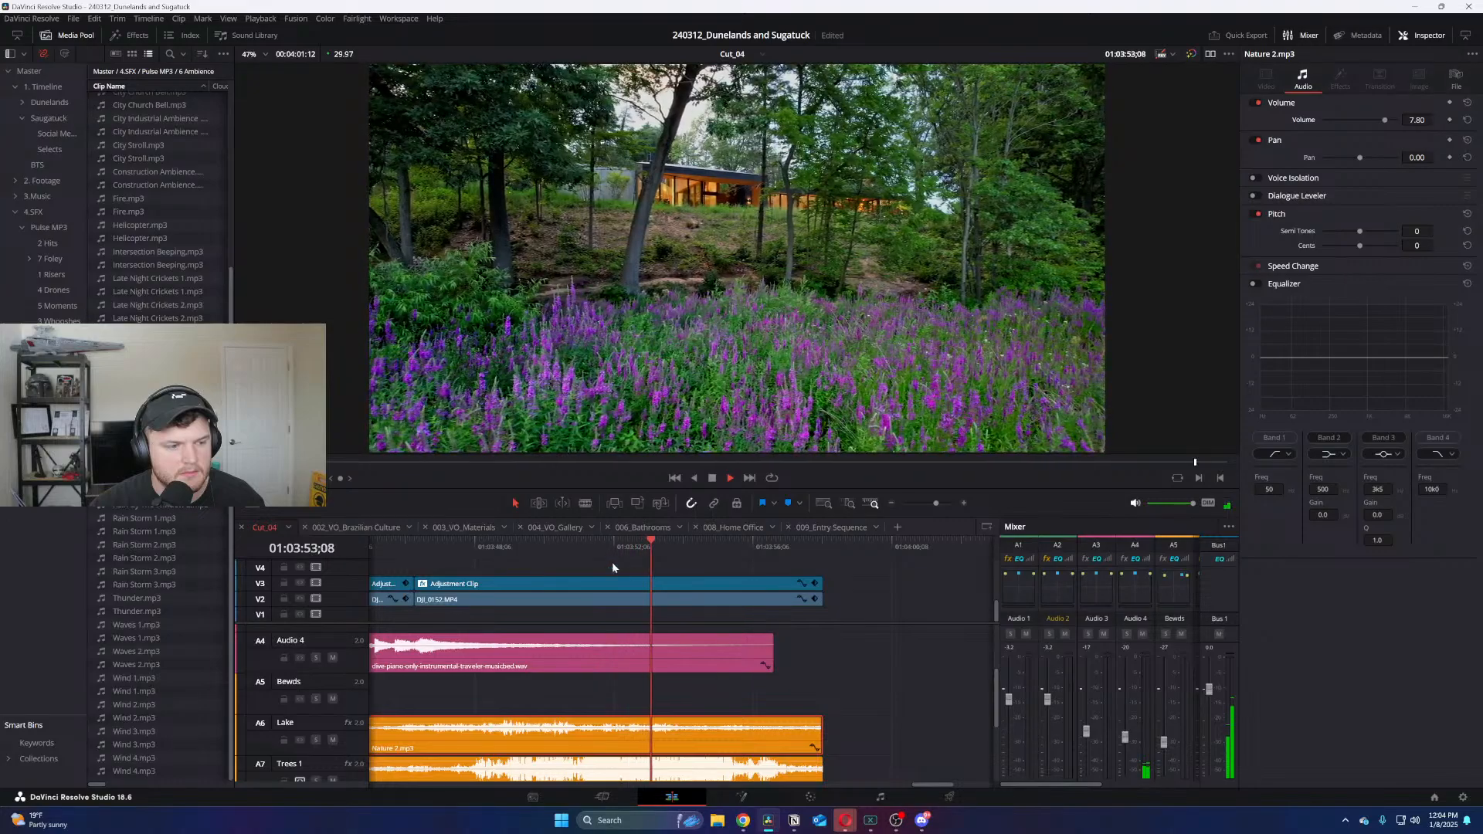
pyautogui.moveTo(1417, 120); pyautogui.dragTo(1384, 120)
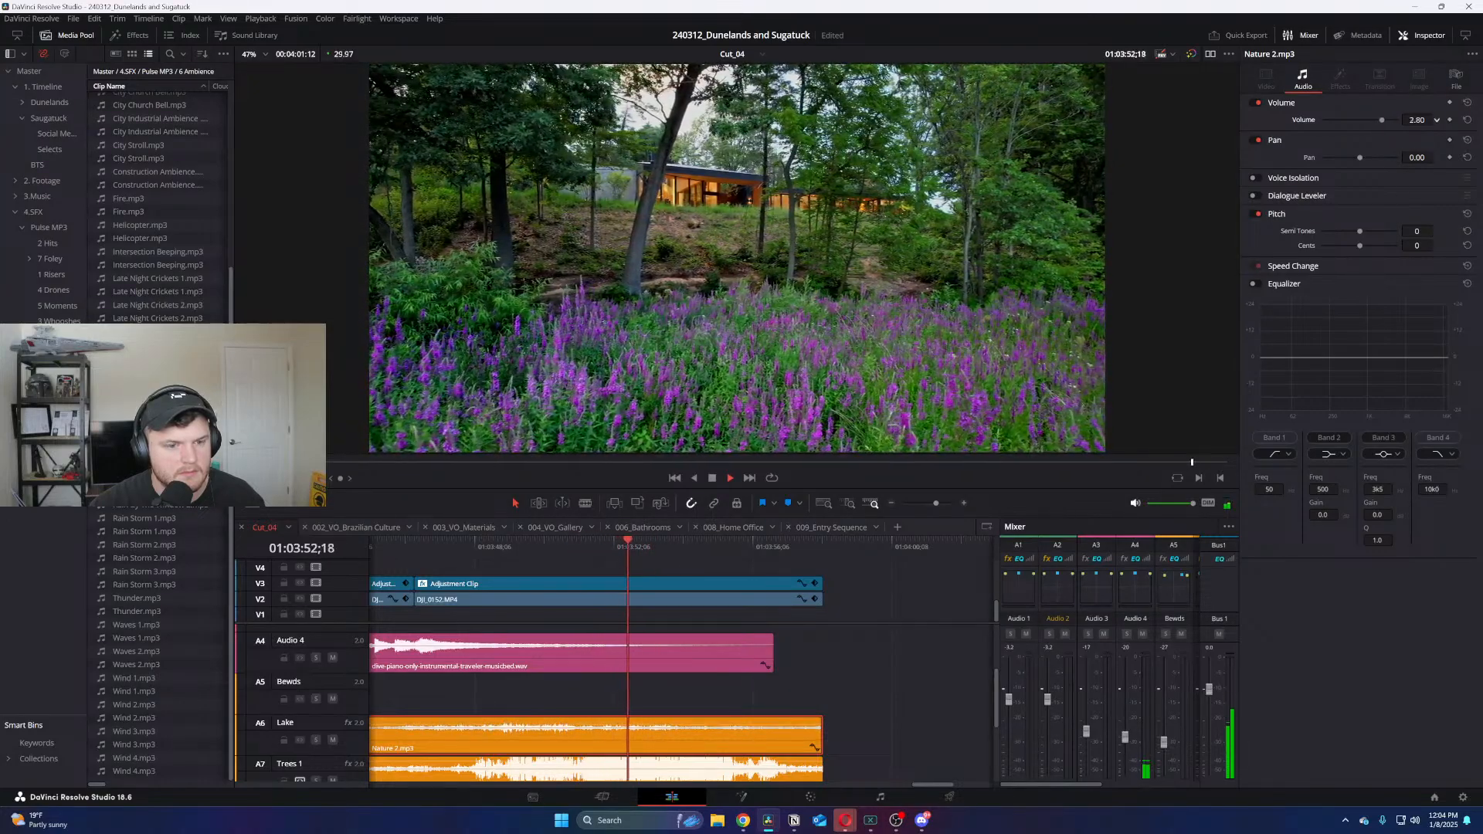
# Add fade-outs to the ends of Nature 2 and Nature 3 and save the project
pyautogui.click(807, 768)
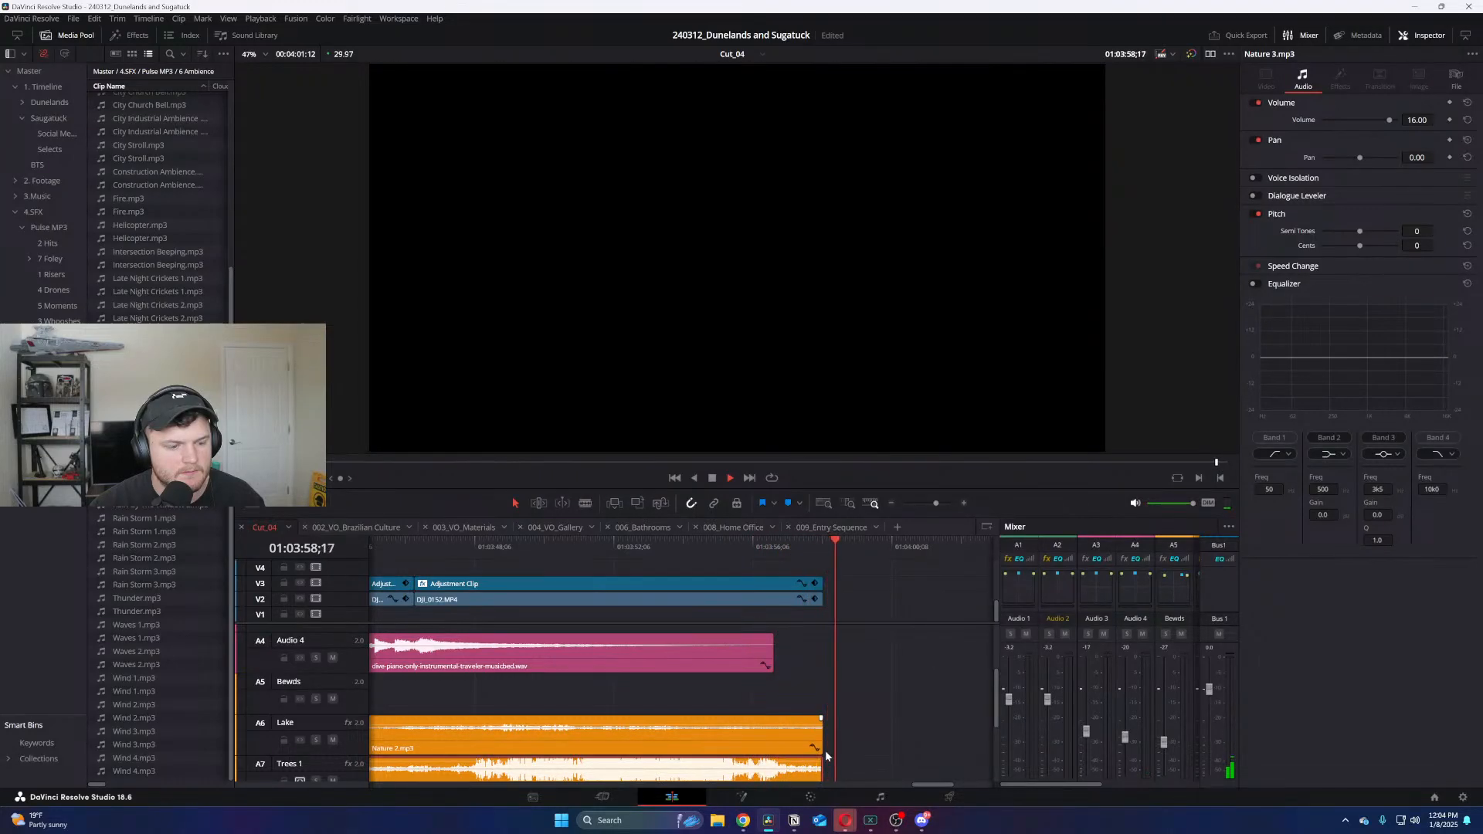
pyautogui.moveTo(820, 759); pyautogui.dragTo(776, 718)
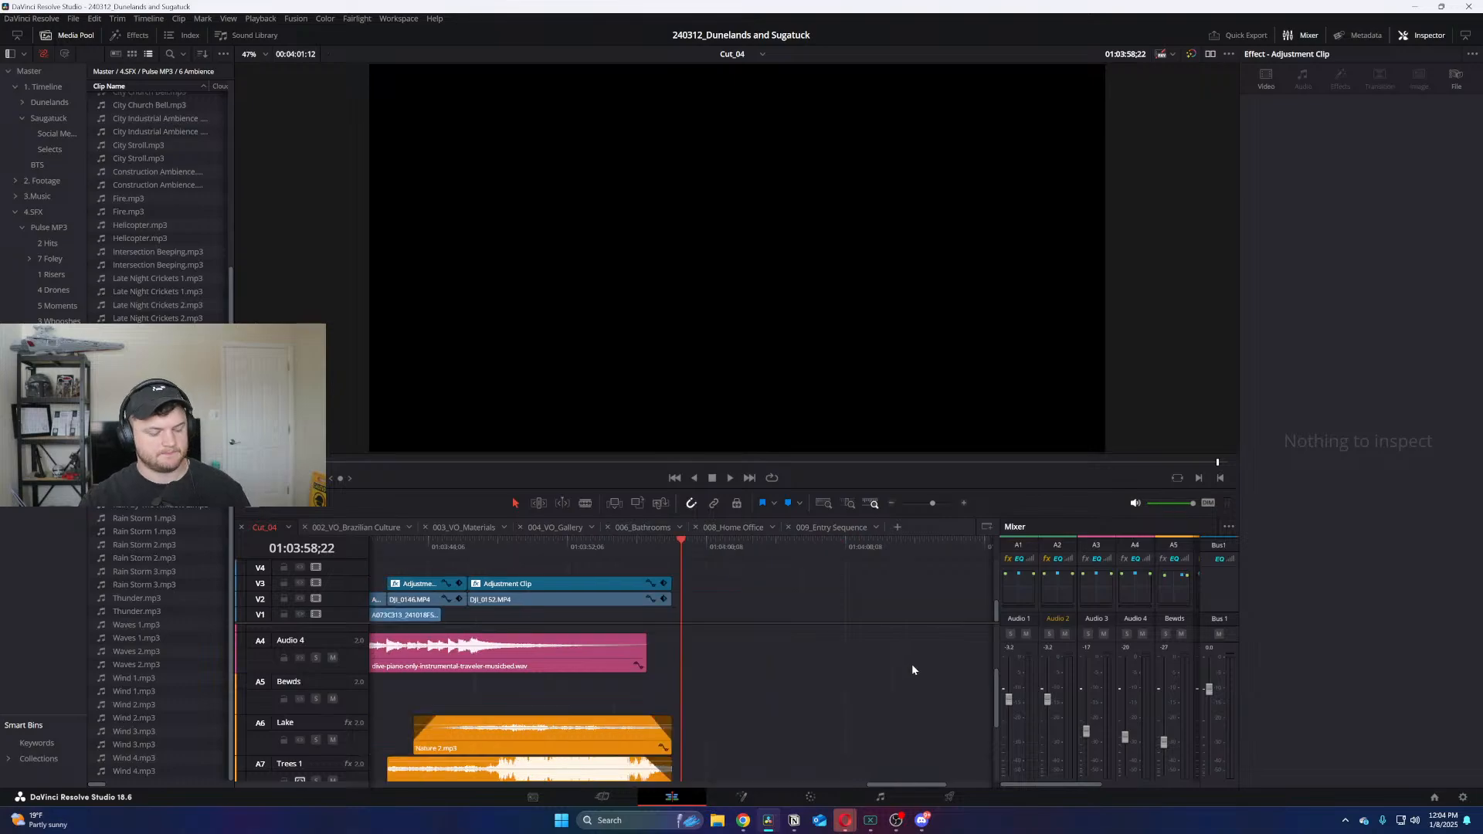
pyautogui.scroll(-5, 808, 661)
pyautogui.scroll(-2, 742, 703)
pyautogui.scroll(4, 763, 696)
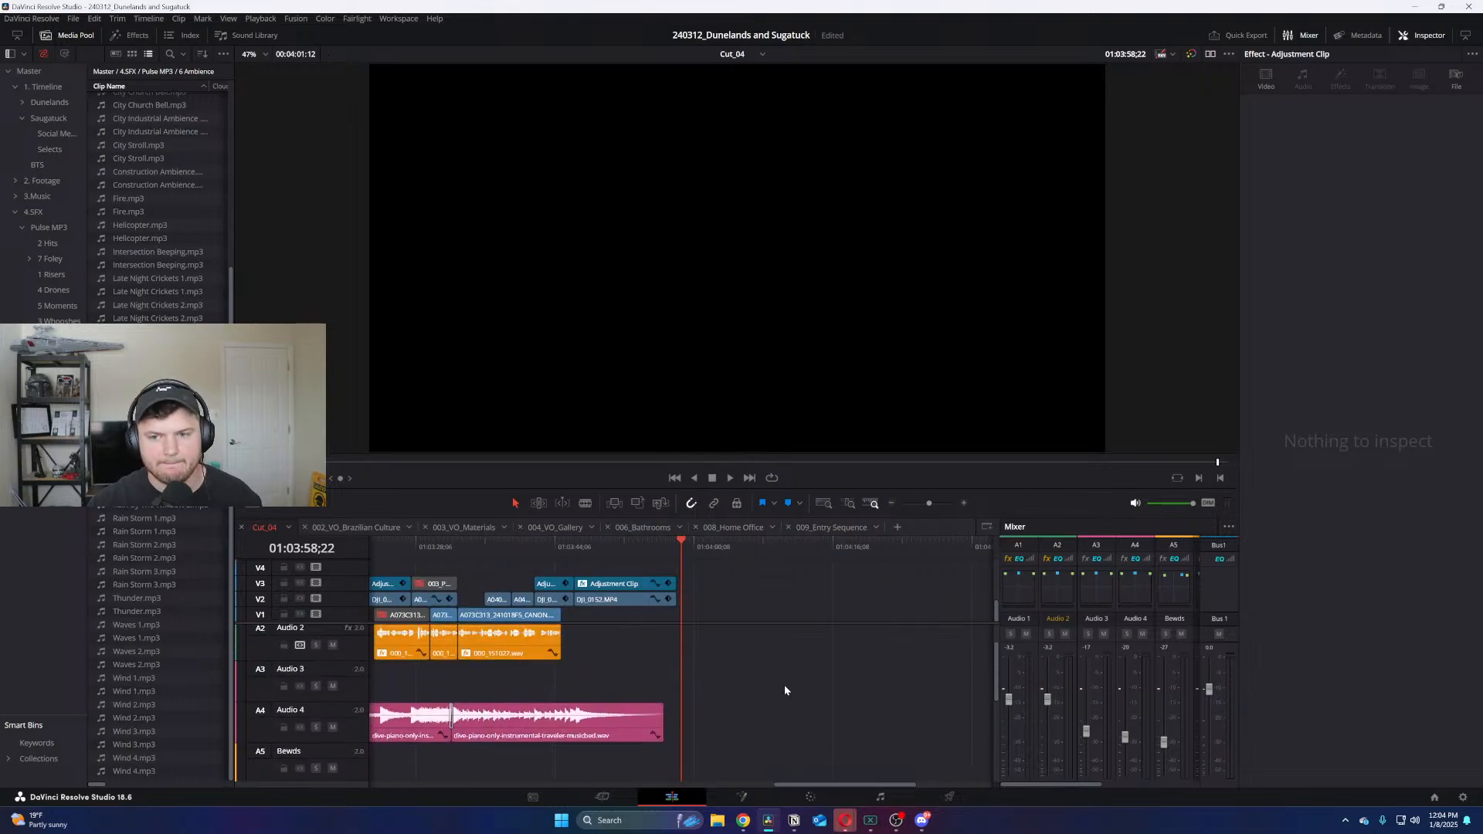
pyautogui.hotkey('ctrl', 's')
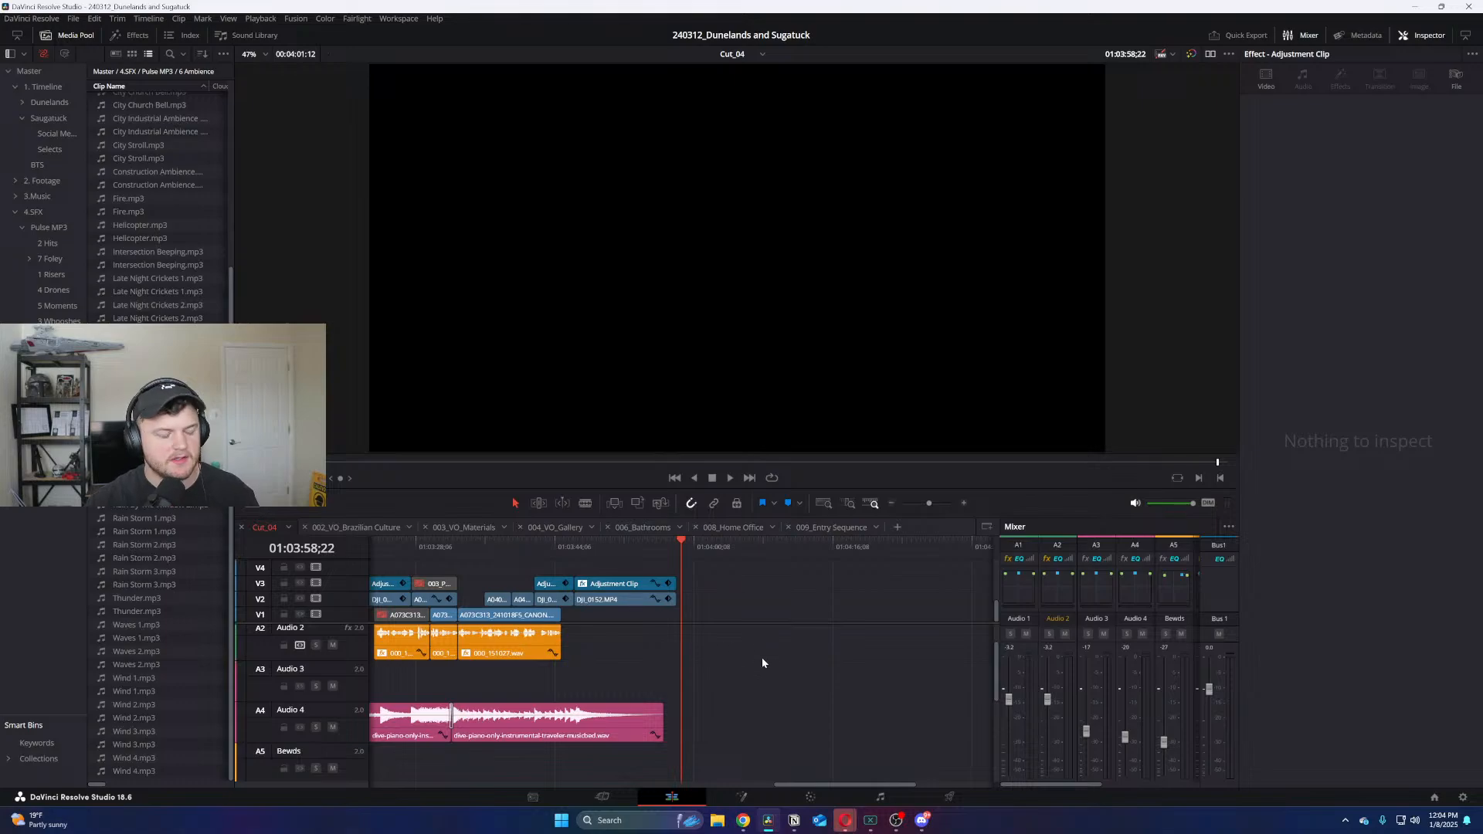
# Find the Canon RAW bird shot at 01:03:37;28 and open it for grading on the Color page
pyautogui.press('Home')
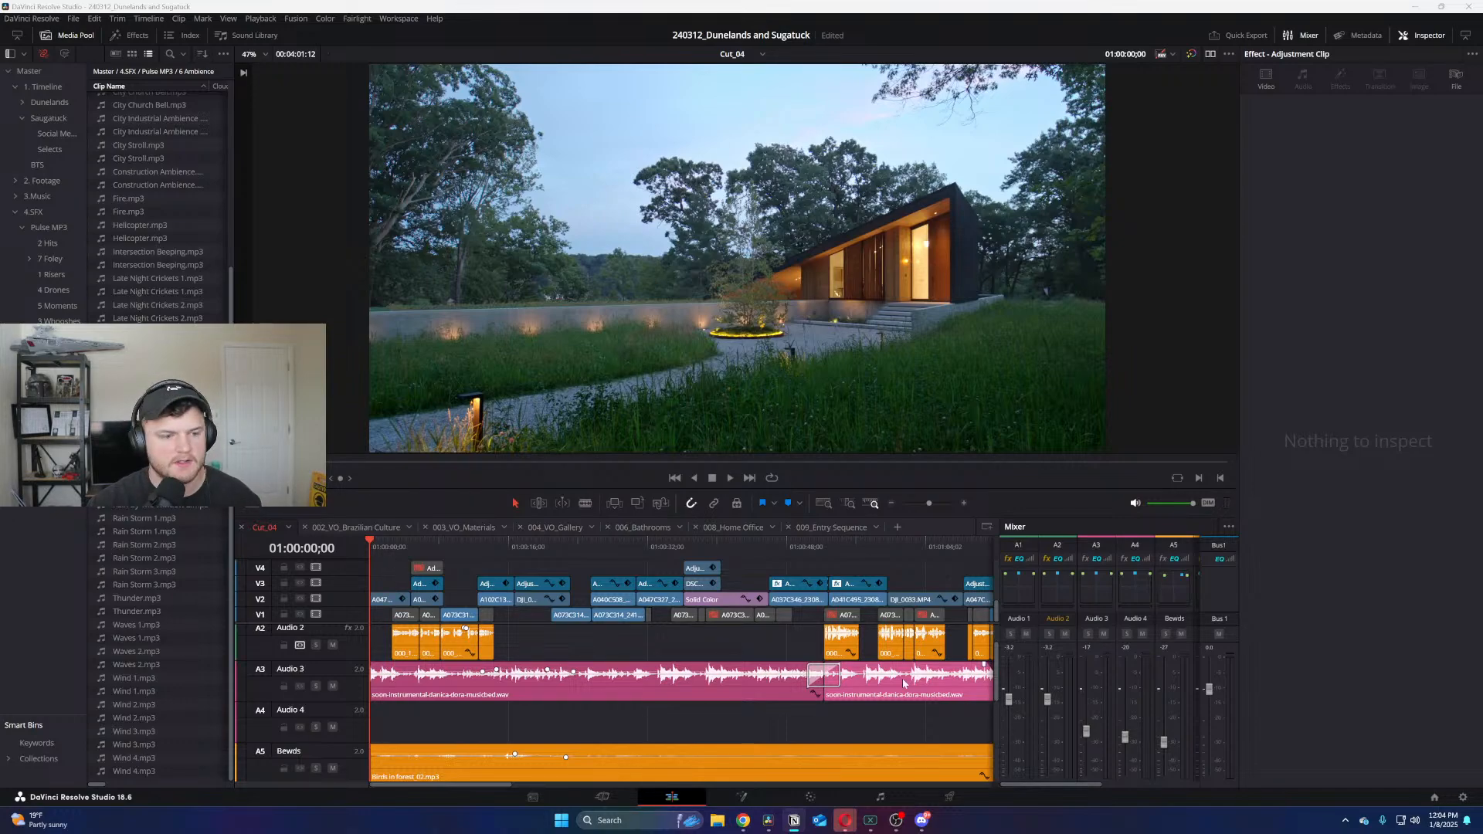
pyautogui.scroll(-4, 904, 683)
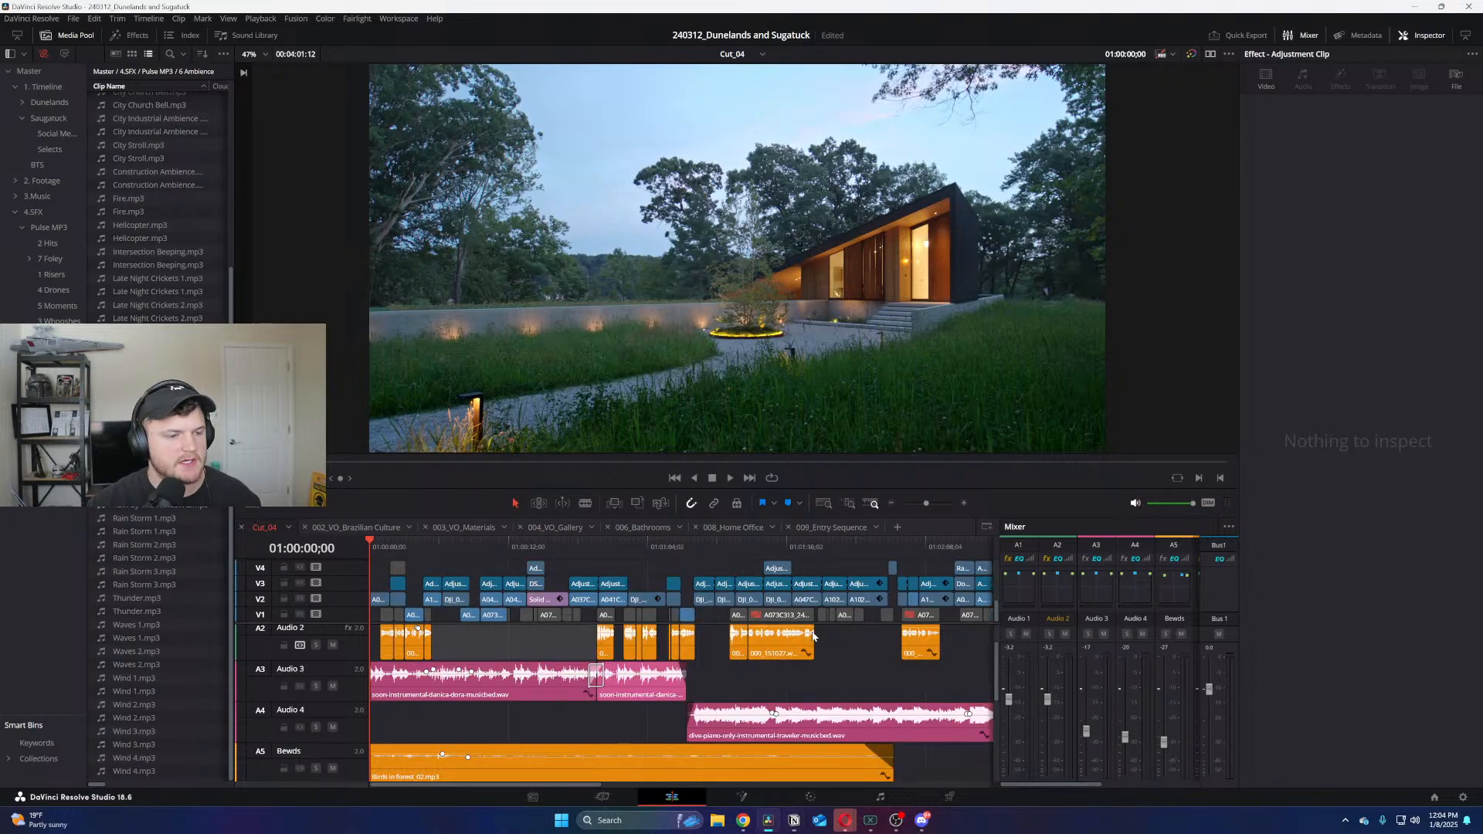
pyautogui.click(842, 540)
pyautogui.scroll(8, 845, 538)
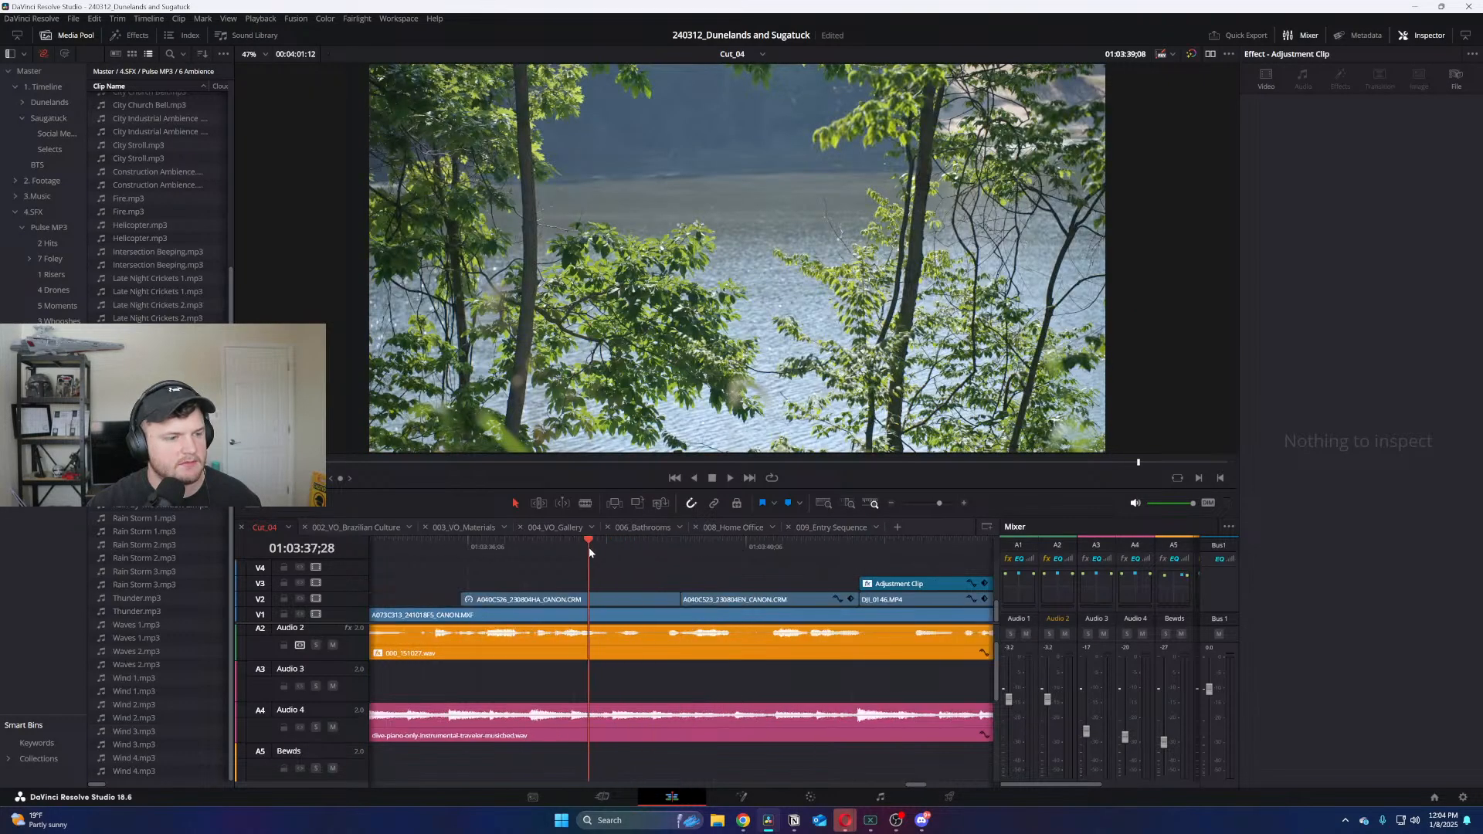
pyautogui.click(812, 797)
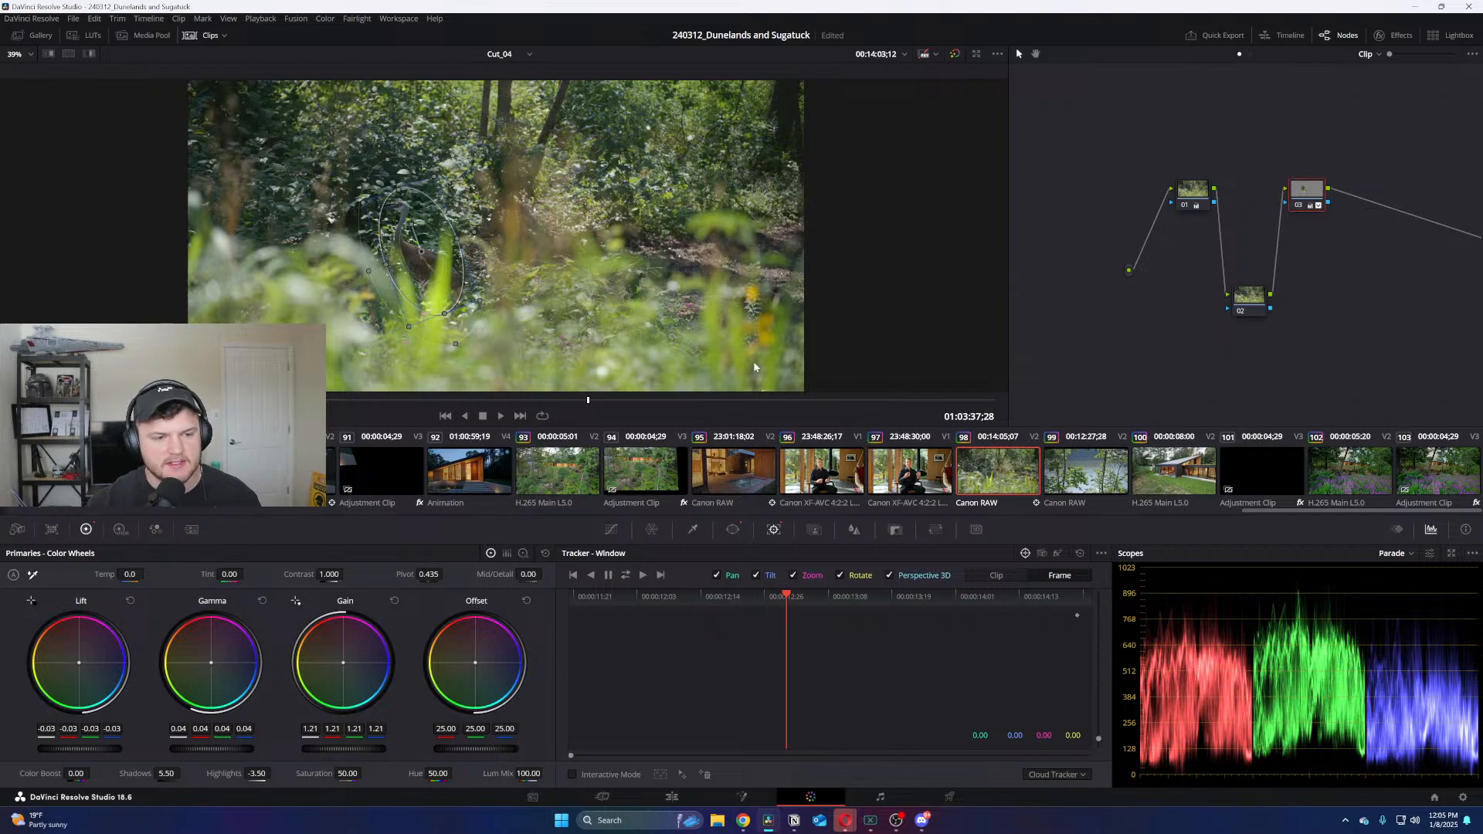
pyautogui.scroll(2, 392, 261)
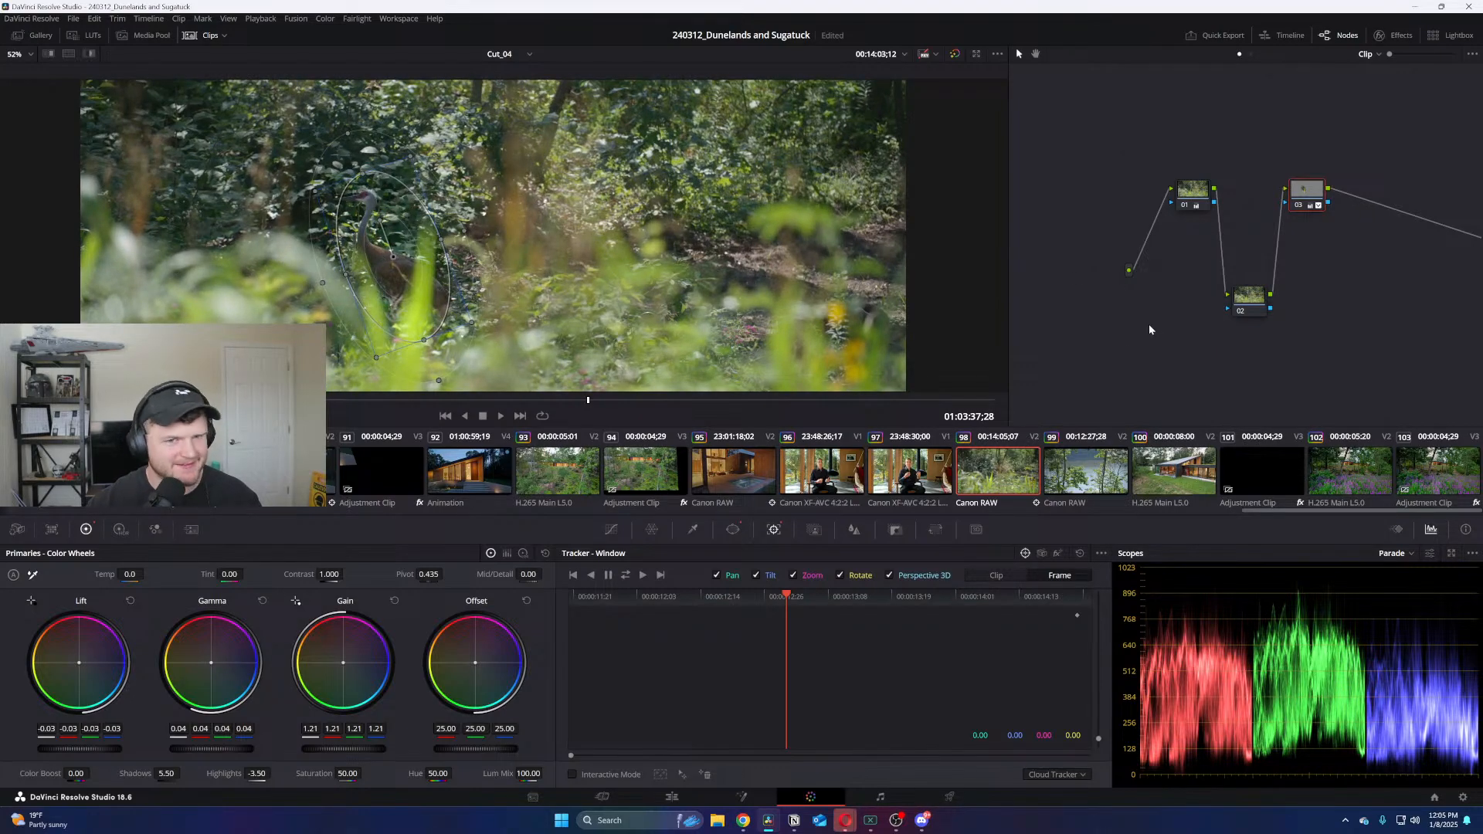
pyautogui.scroll(-2, 729, 384)
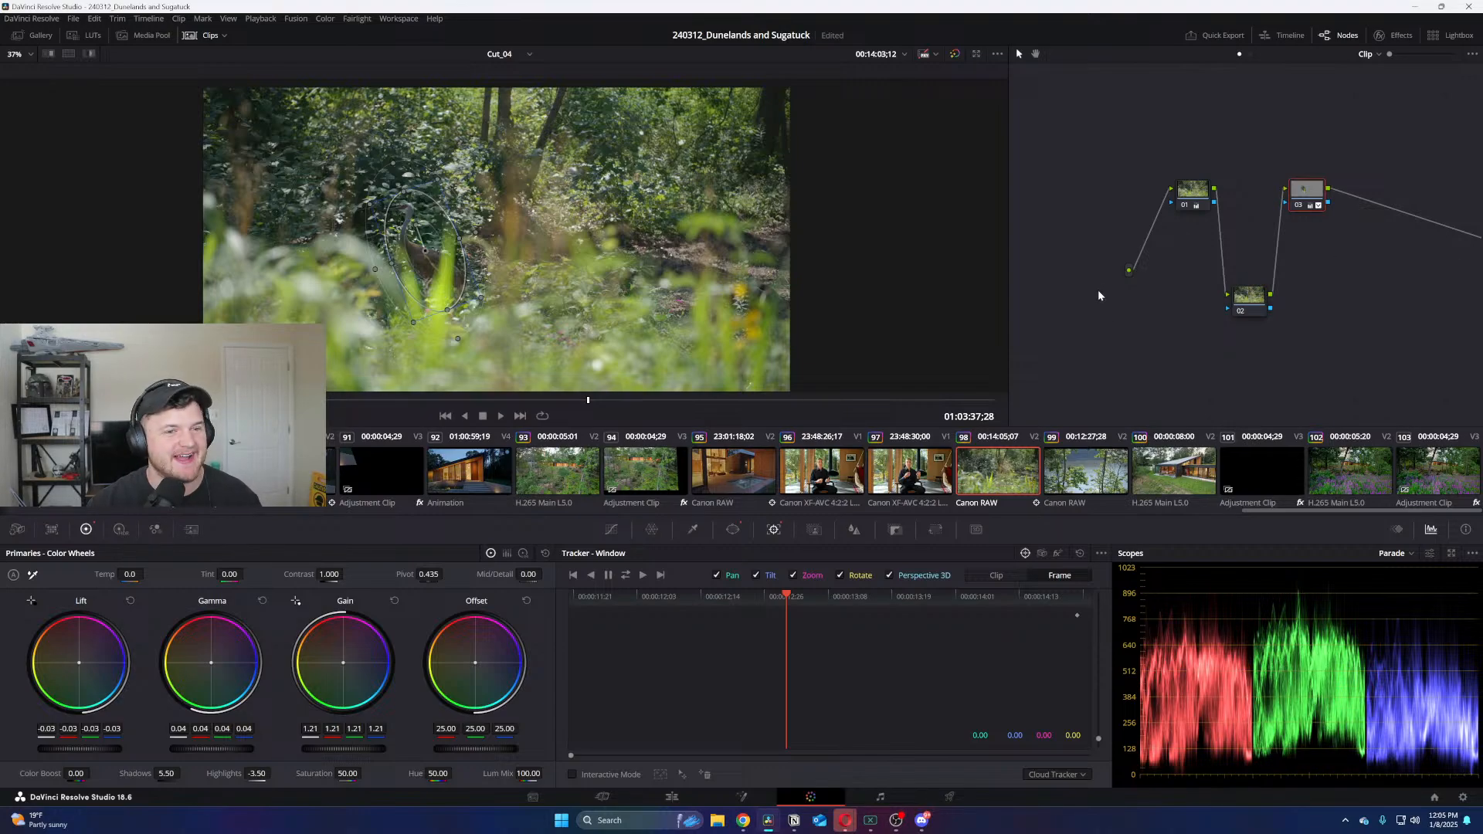
# Move the bird shot's three nodes closer together and add a serial node after node 03
pyautogui.moveTo(1200, 205); pyautogui.dragTo(1164, 187)
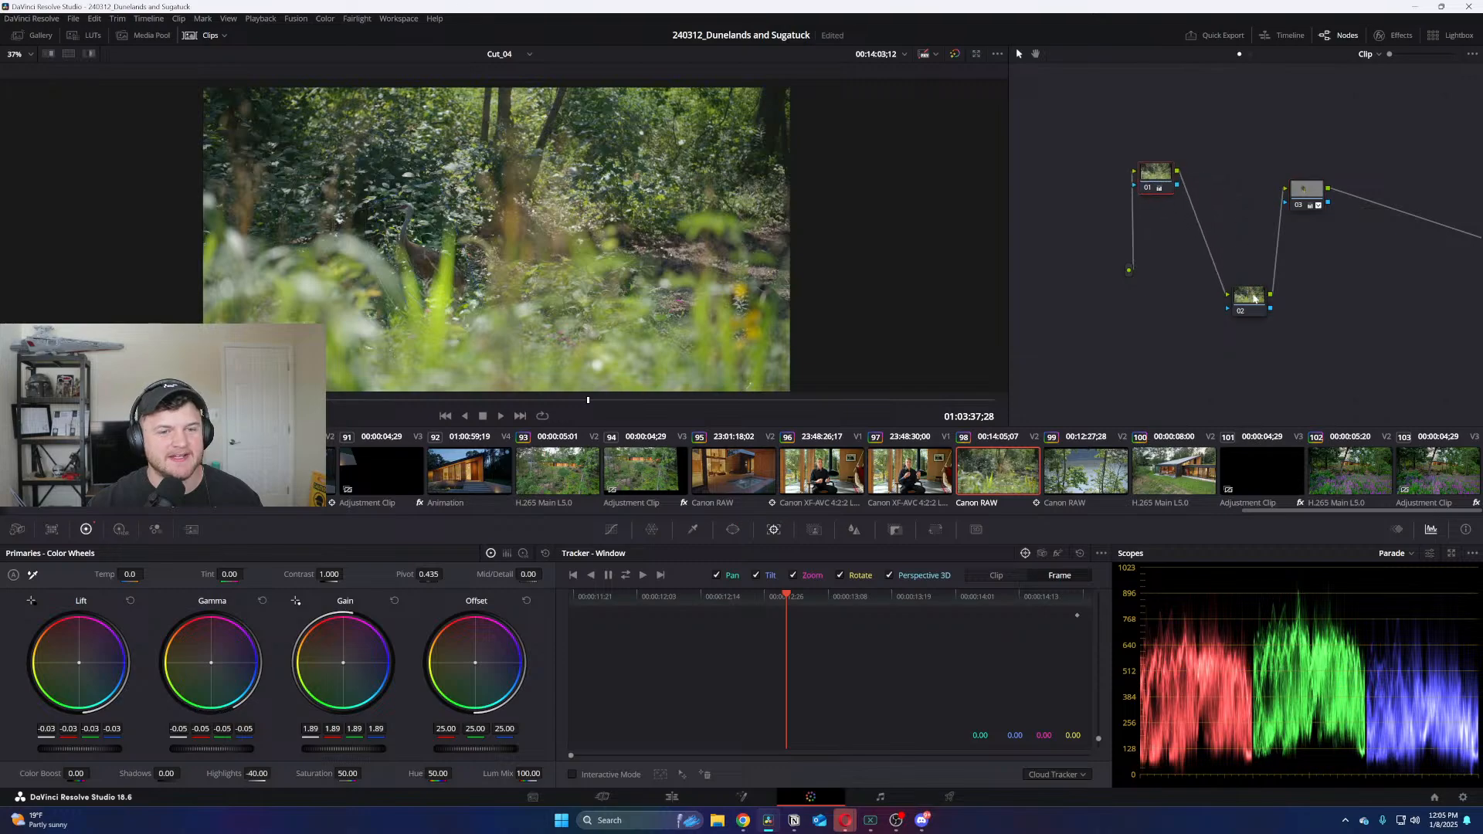
pyautogui.moveTo(1249, 296); pyautogui.dragTo(1181, 288)
pyautogui.moveTo(1312, 194); pyautogui.dragTo(1222, 176)
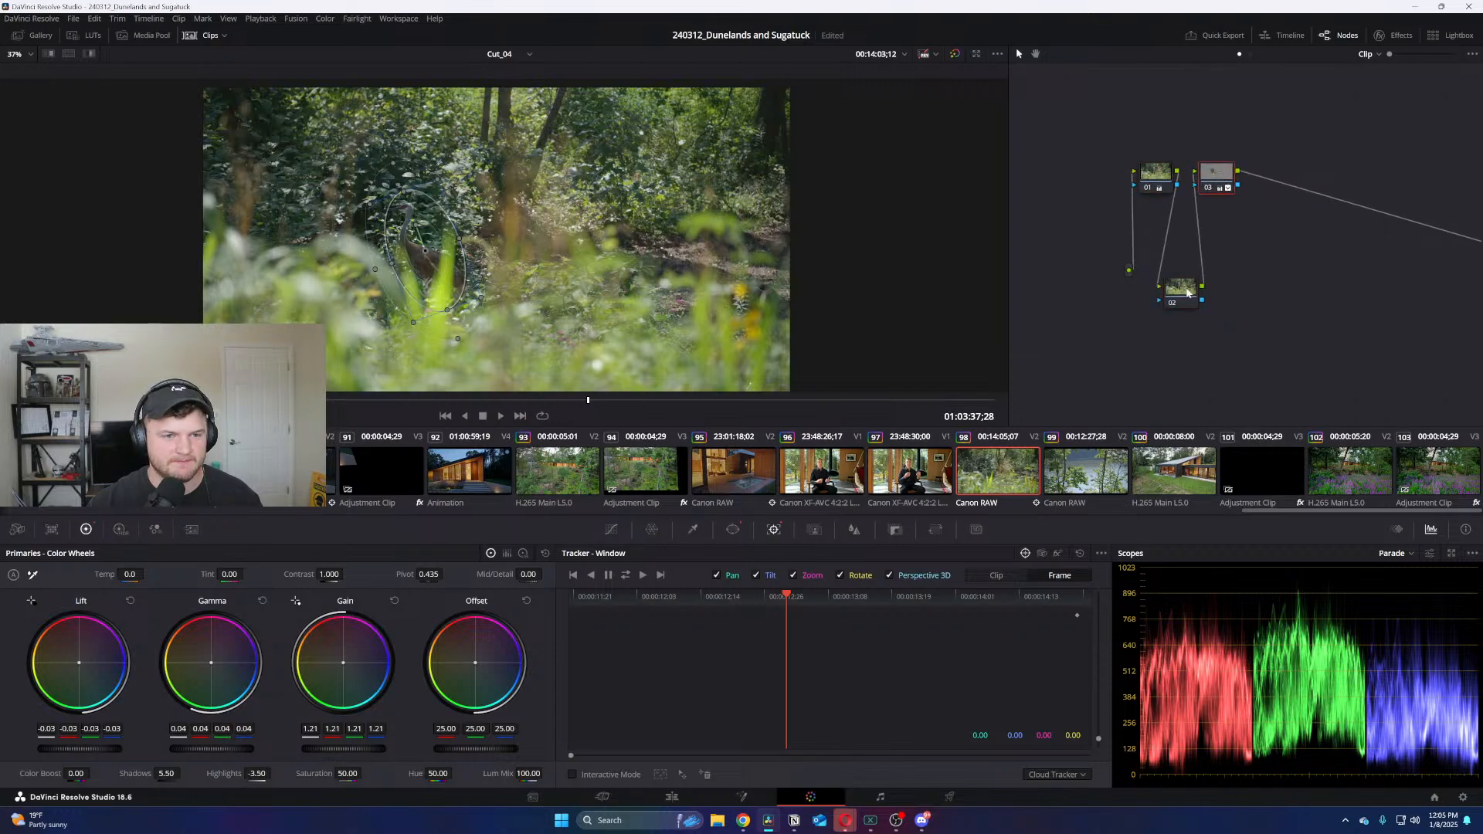
pyautogui.moveTo(1188, 292); pyautogui.dragTo(1197, 290)
pyautogui.moveTo(1227, 180); pyautogui.dragTo(1283, 176)
pyautogui.hotkey('alt', 's')
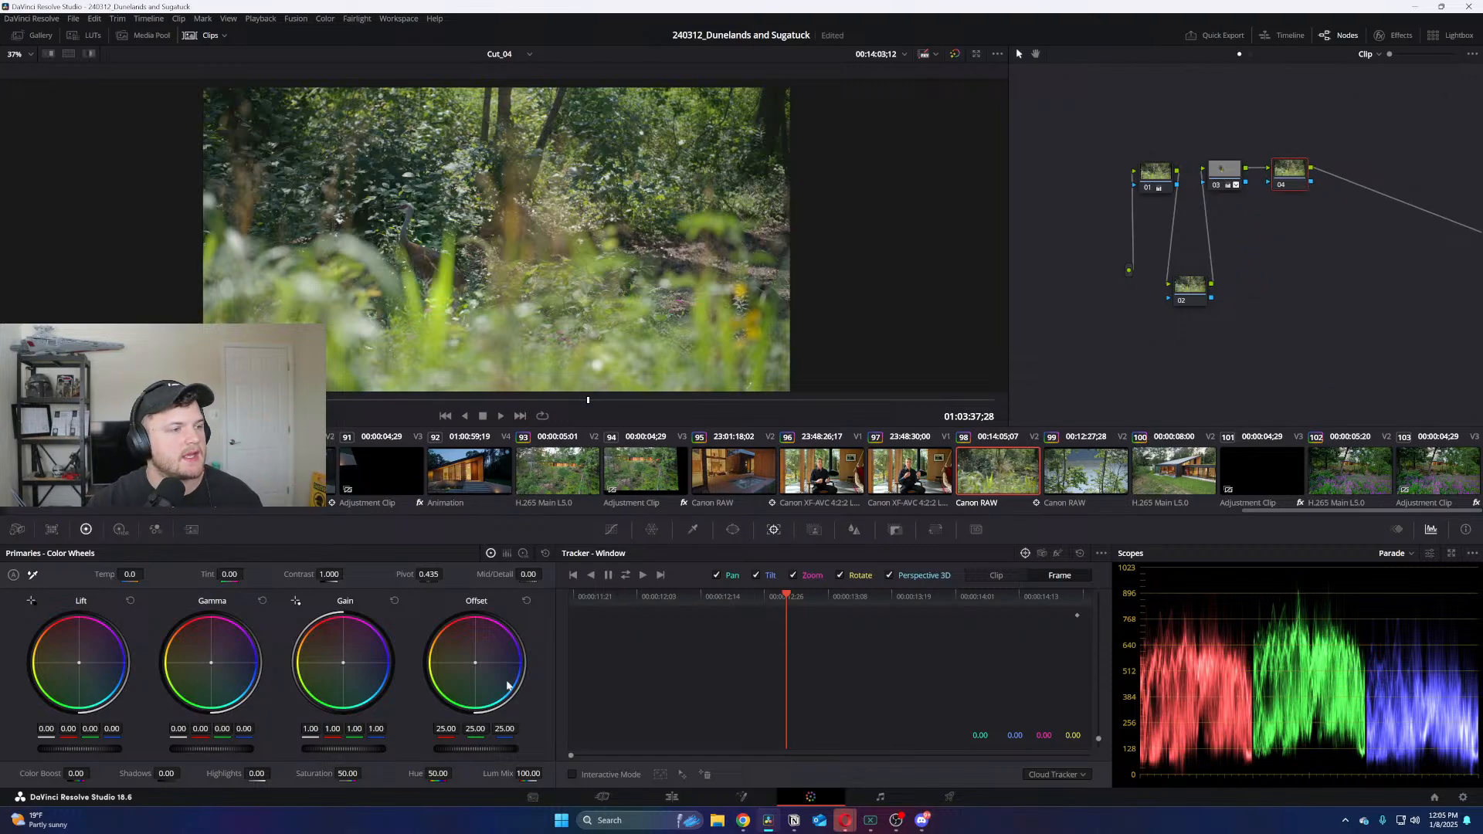
# Grade node 04 with gain 1.22, lift -0.02 and gamma -0.03, and spread the nodes out in the graph
pyautogui.moveTo(343, 748); pyautogui.dragTo(371, 748)
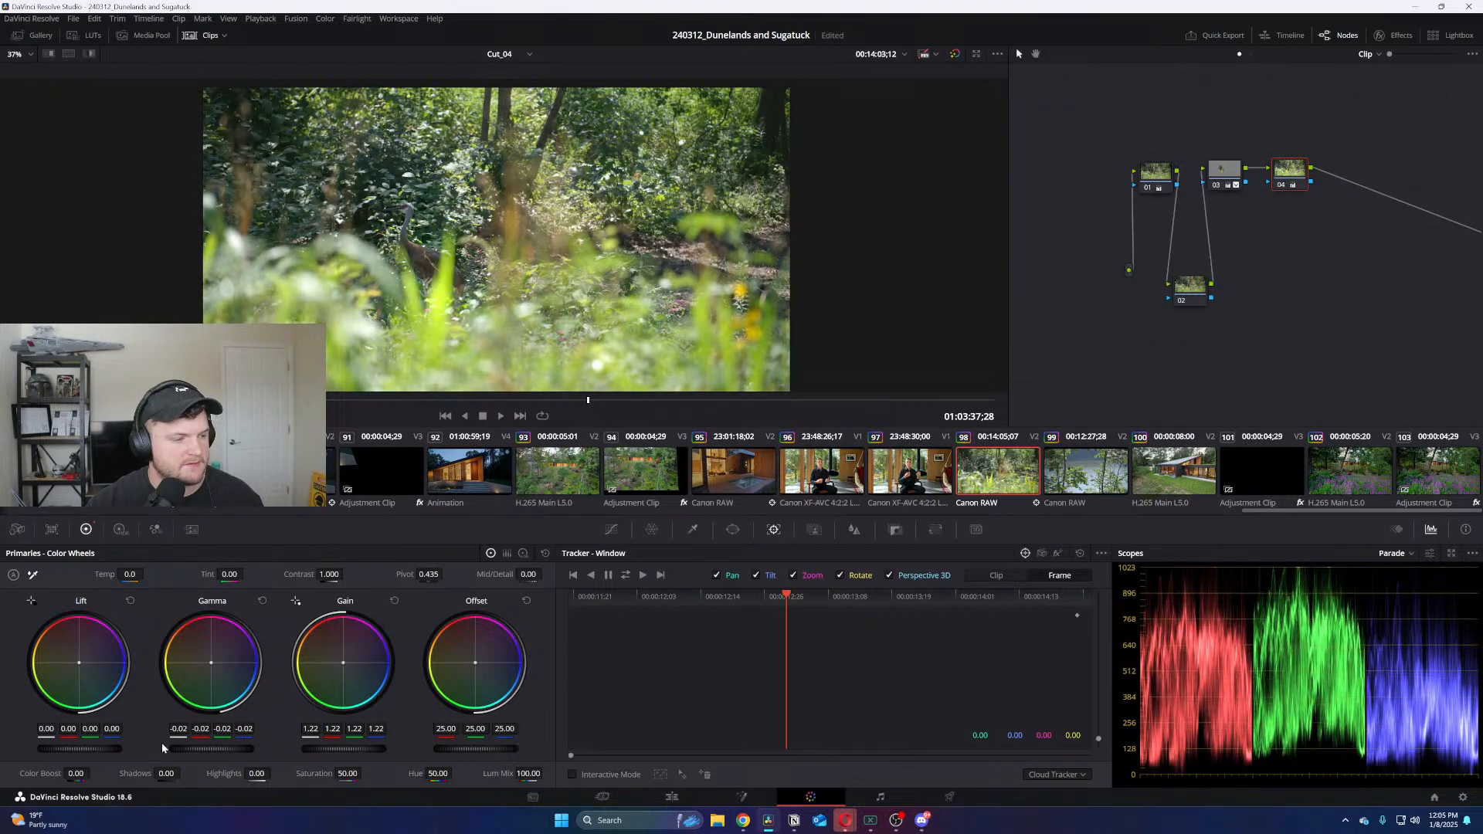
pyautogui.moveTo(79, 748); pyautogui.dragTo(75, 749)
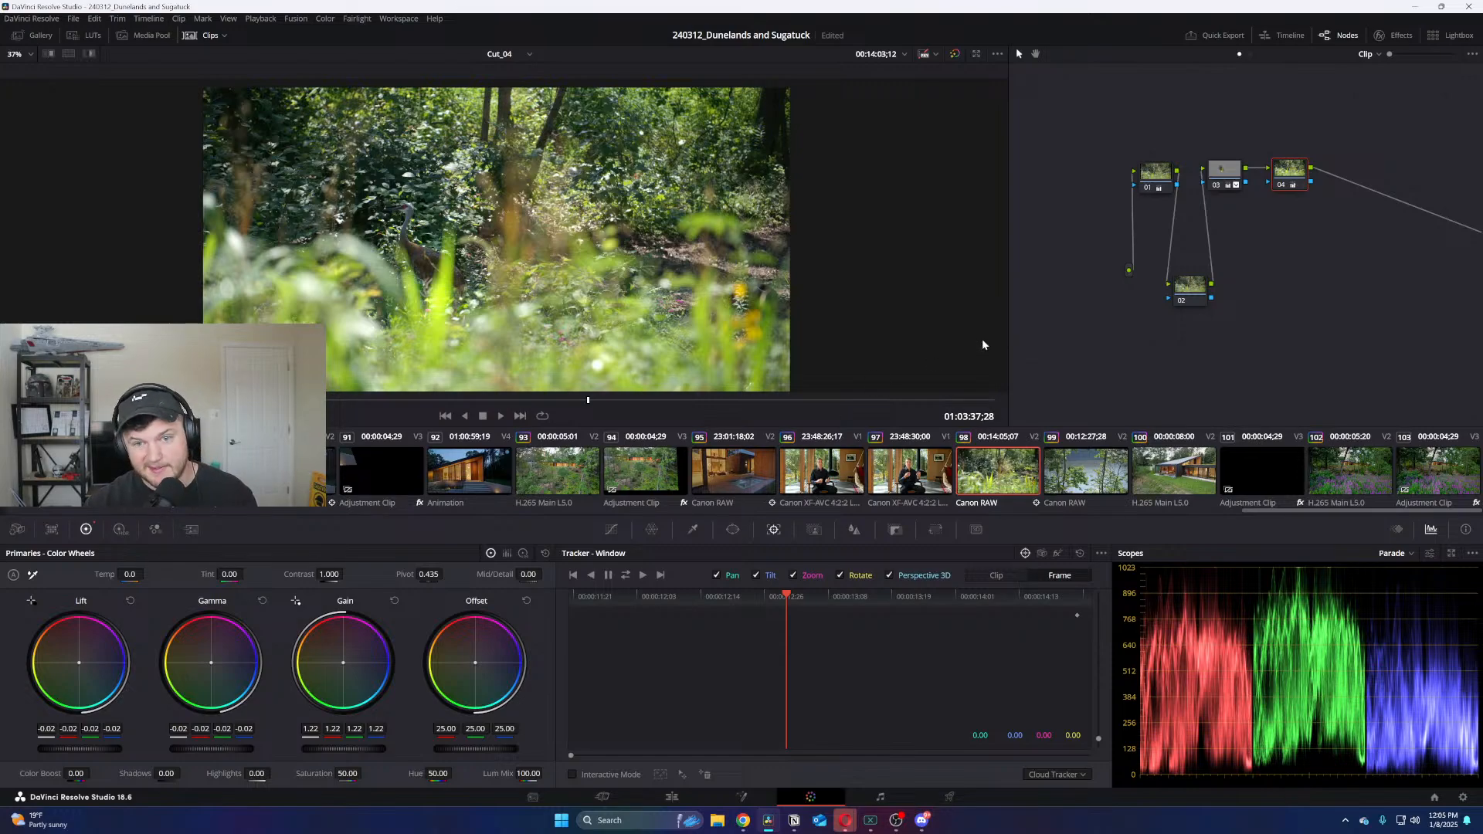
pyautogui.moveTo(1224, 172); pyautogui.dragTo(1310, 136)
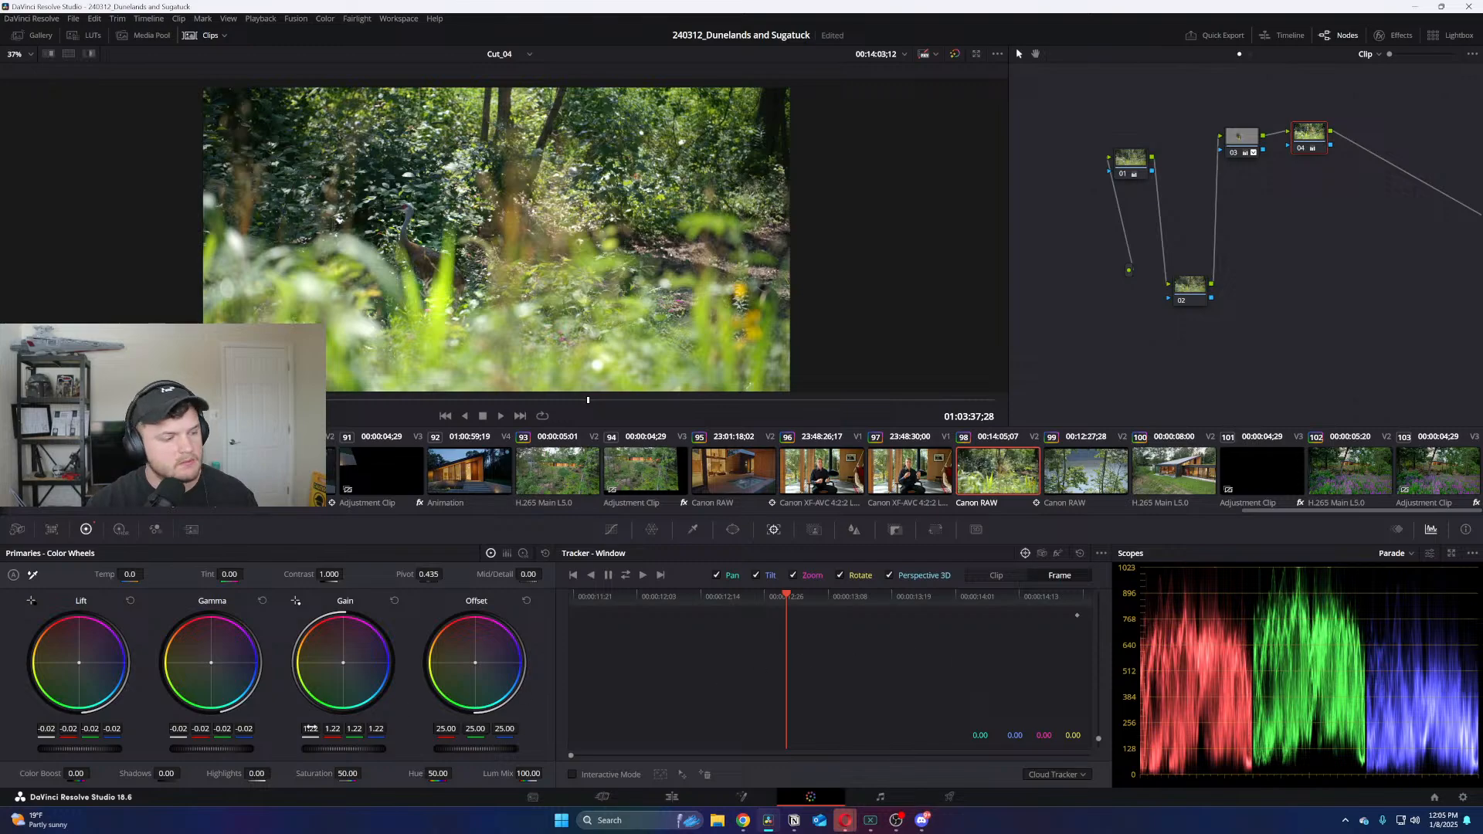
pyautogui.moveTo(228, 749); pyautogui.dragTo(232, 749)
# Set the bird's windowed node 03 to gain 1.47 and lift -0.04, play the shot and return to it
pyautogui.click(1241, 137)
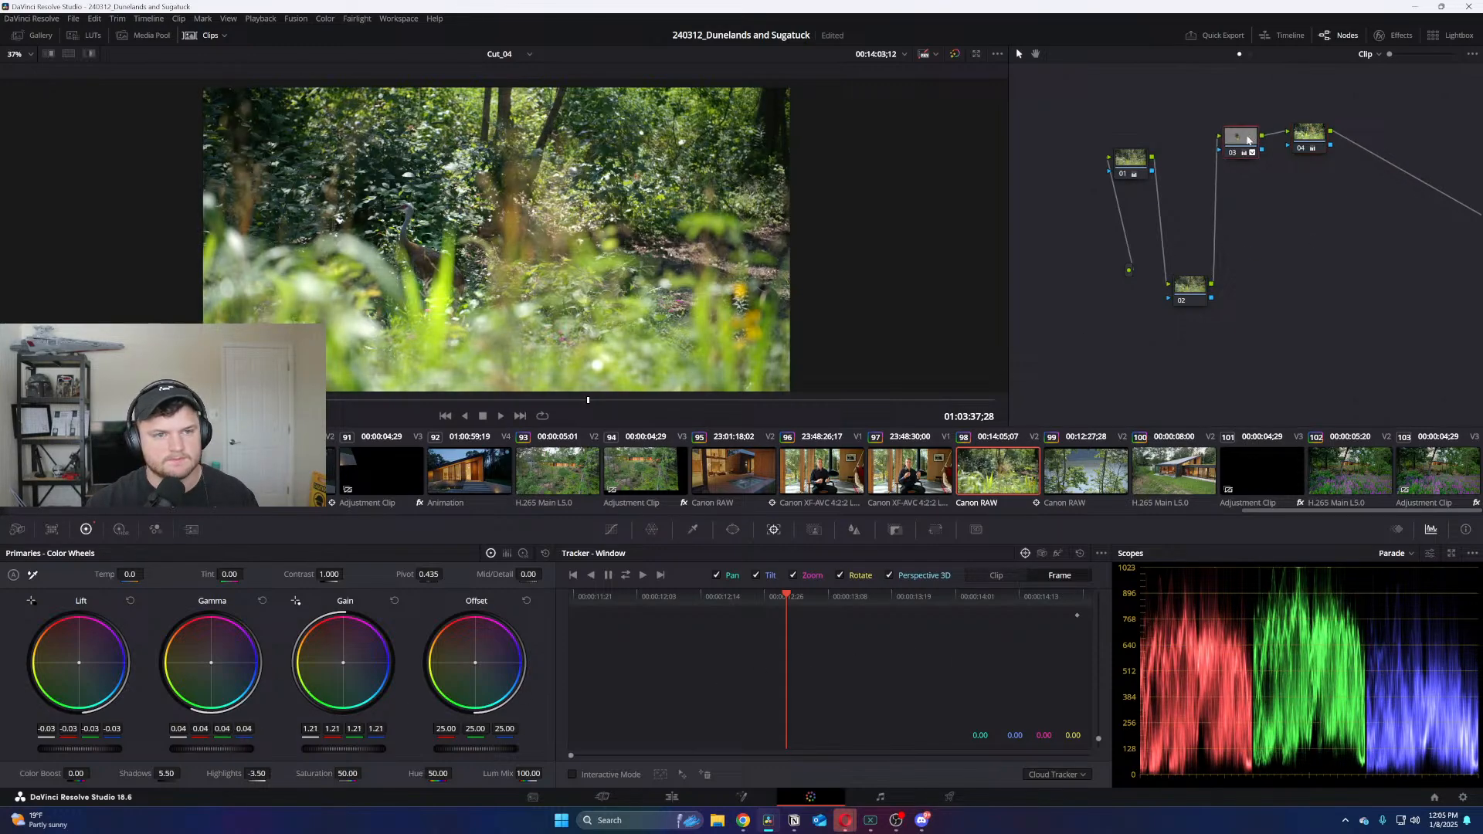
pyautogui.moveTo(336, 755); pyautogui.dragTo(367, 755)
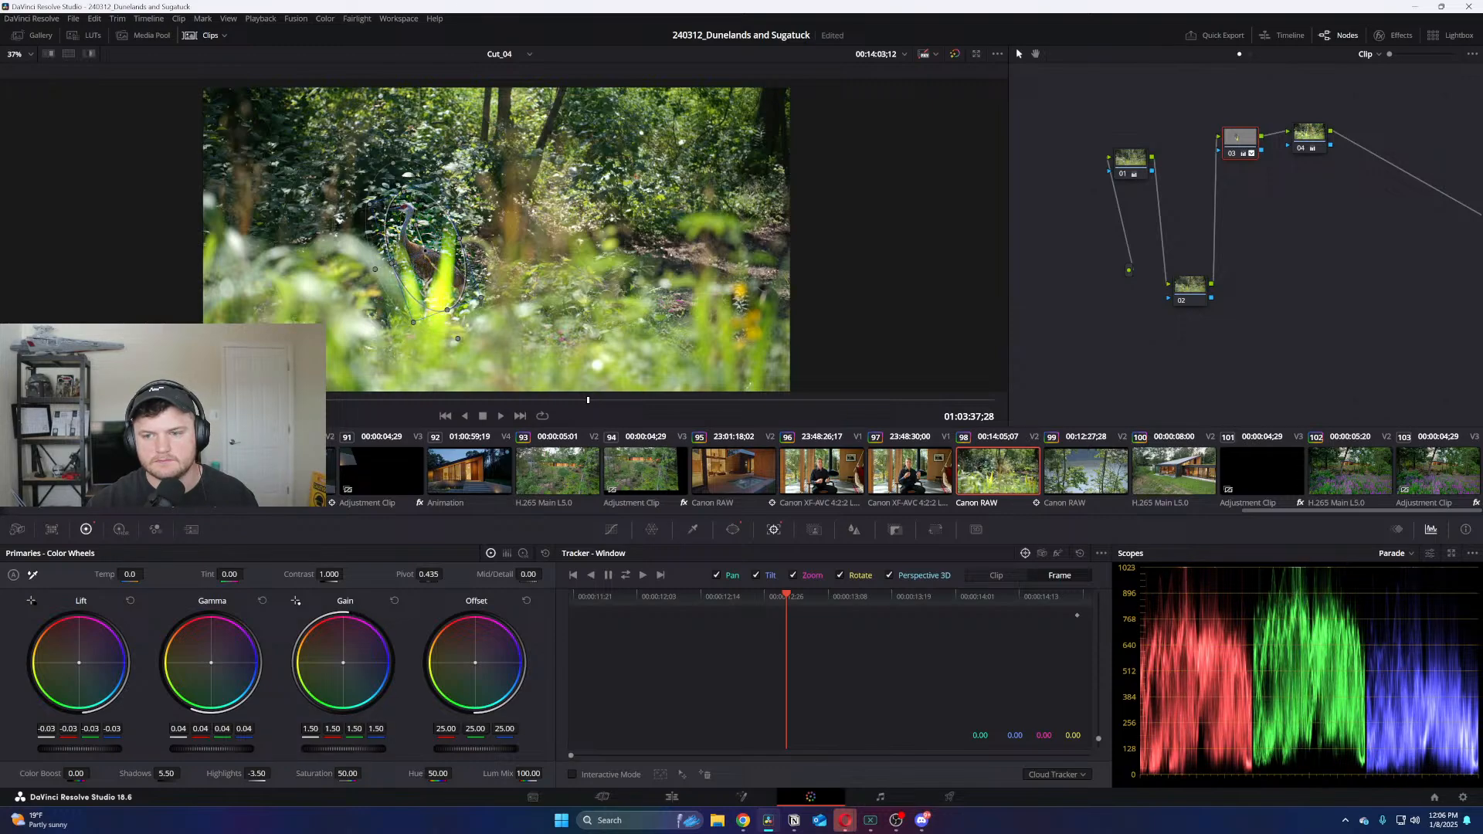
pyautogui.moveTo(105, 749); pyautogui.dragTo(96, 748)
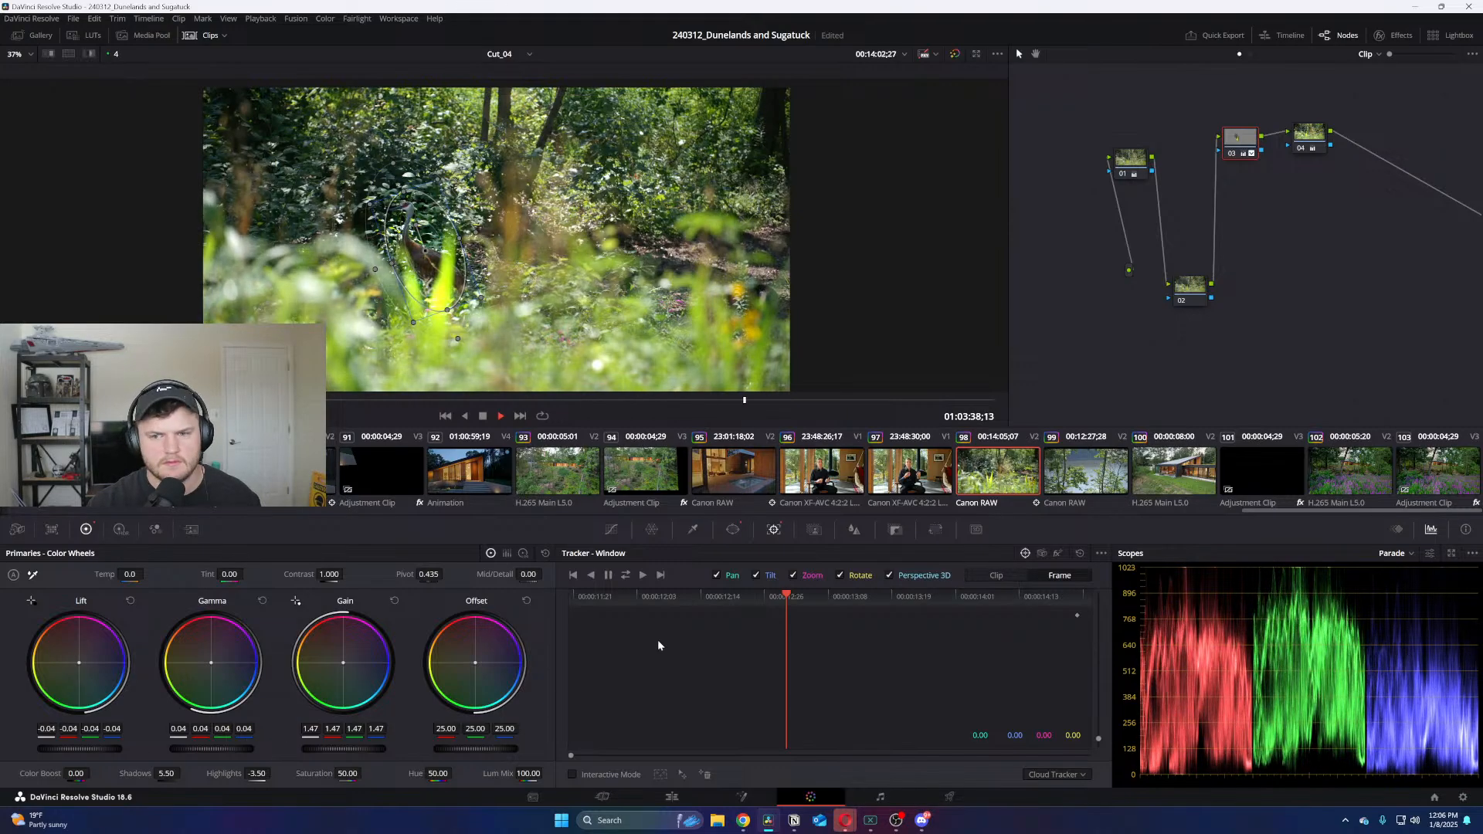
pyautogui.press('space')
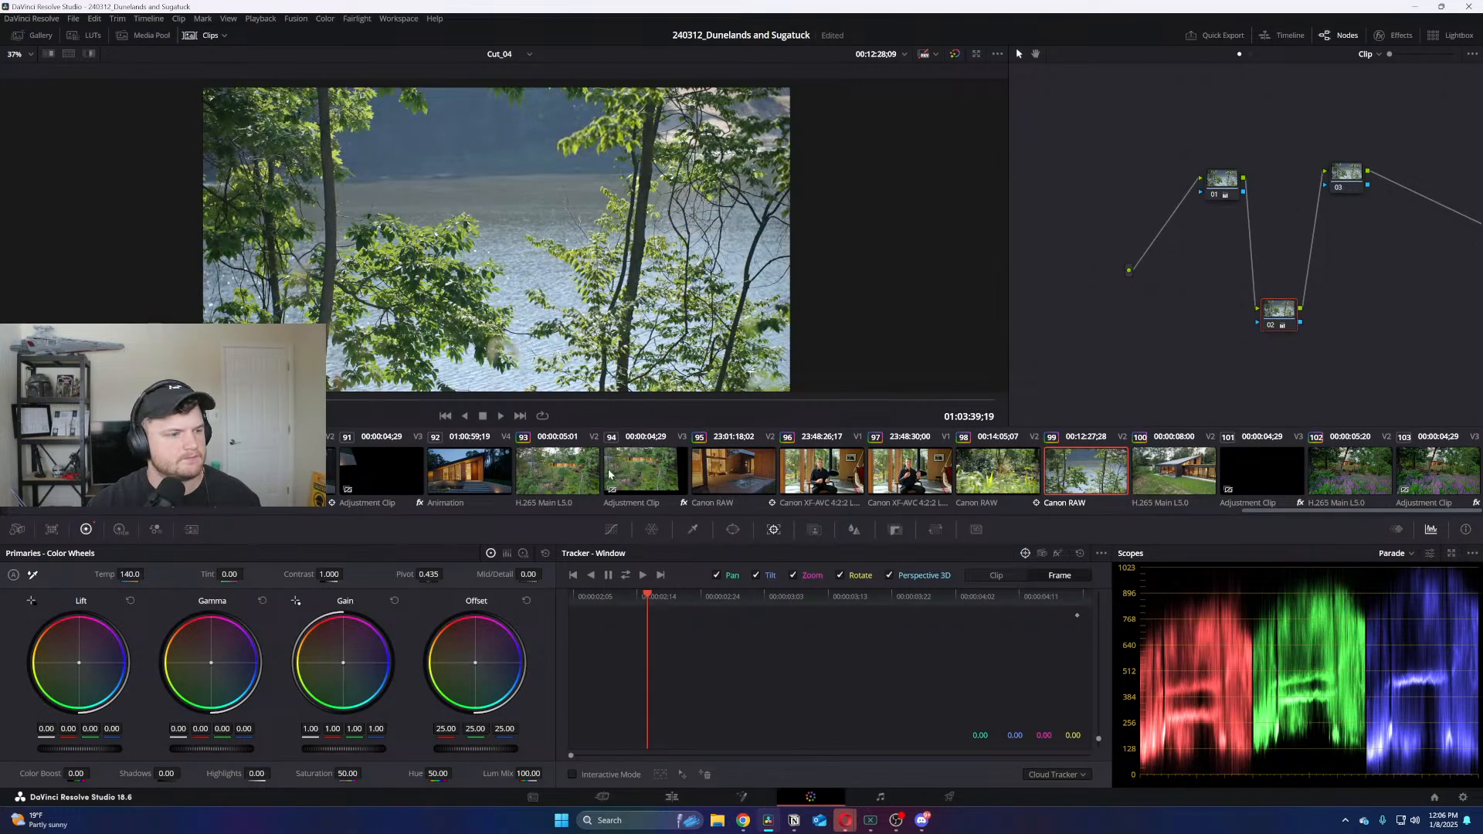
pyautogui.click(1024, 478)
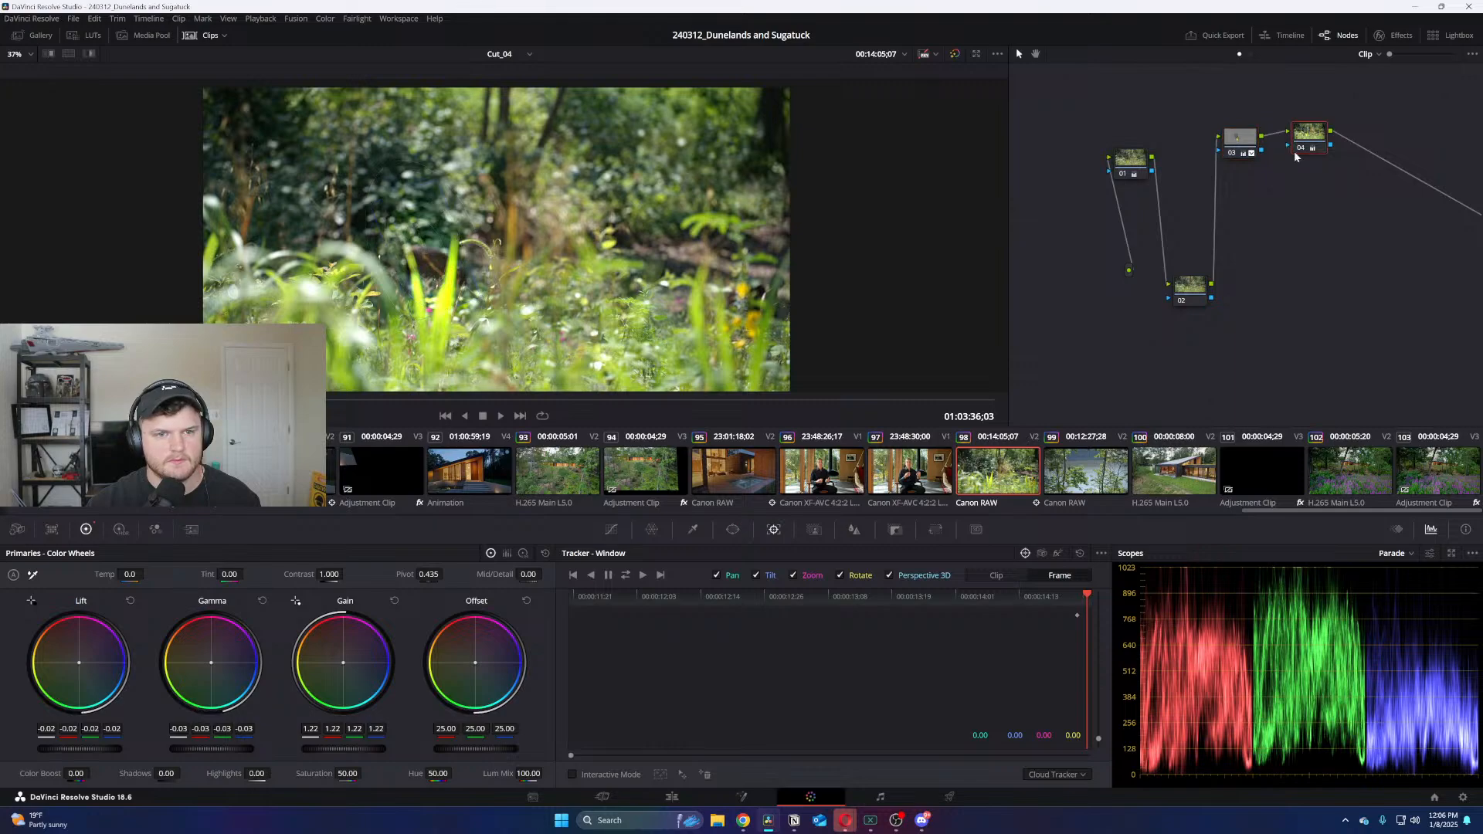
# Add serial node 05 to the bird shot and set gain to 1.12, highlights to -26 and gamma to -0.01
pyautogui.hotkey('alt', 's')
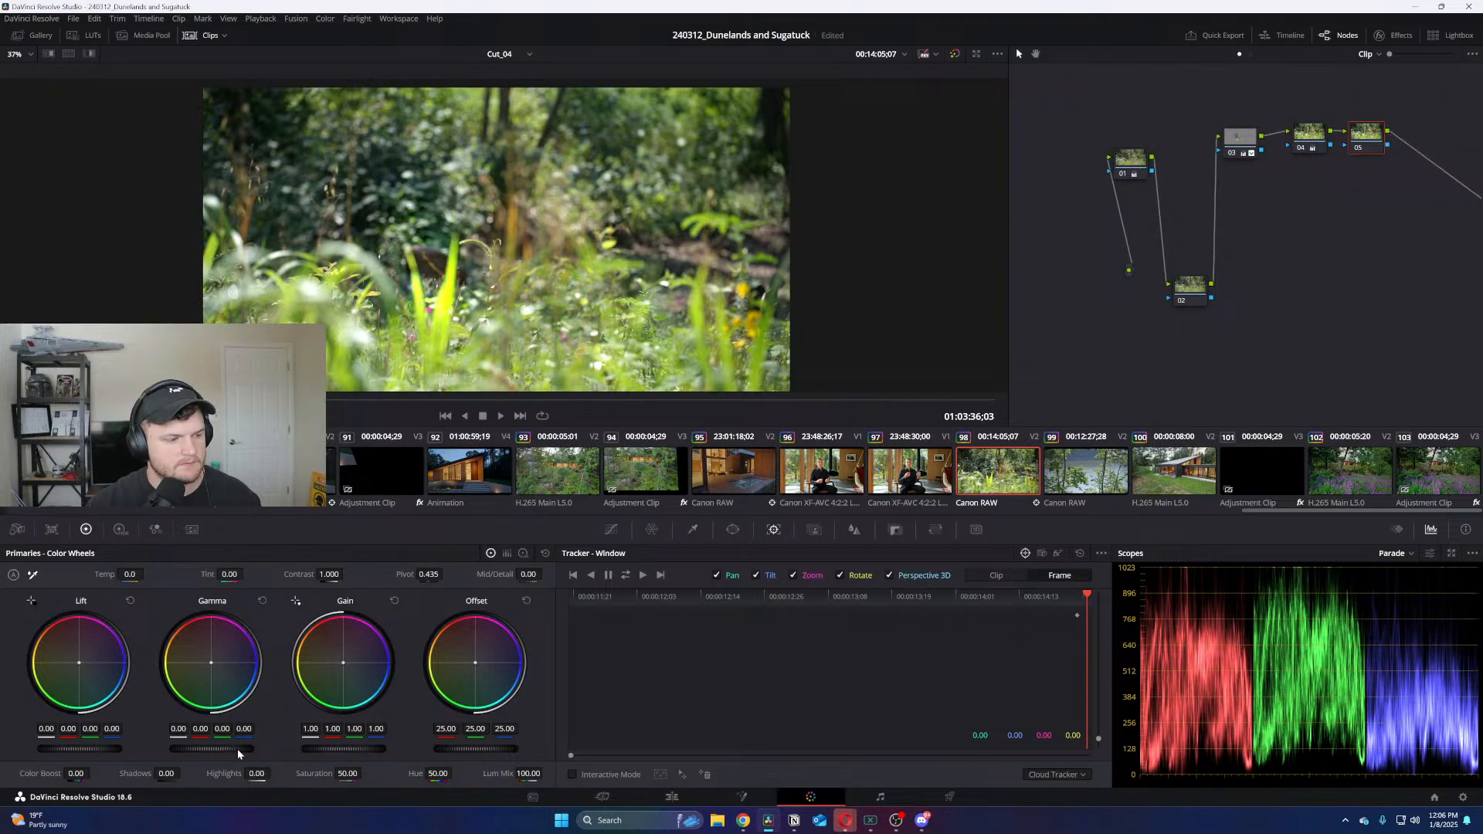
pyautogui.moveTo(349, 754); pyautogui.dragTo(387, 753)
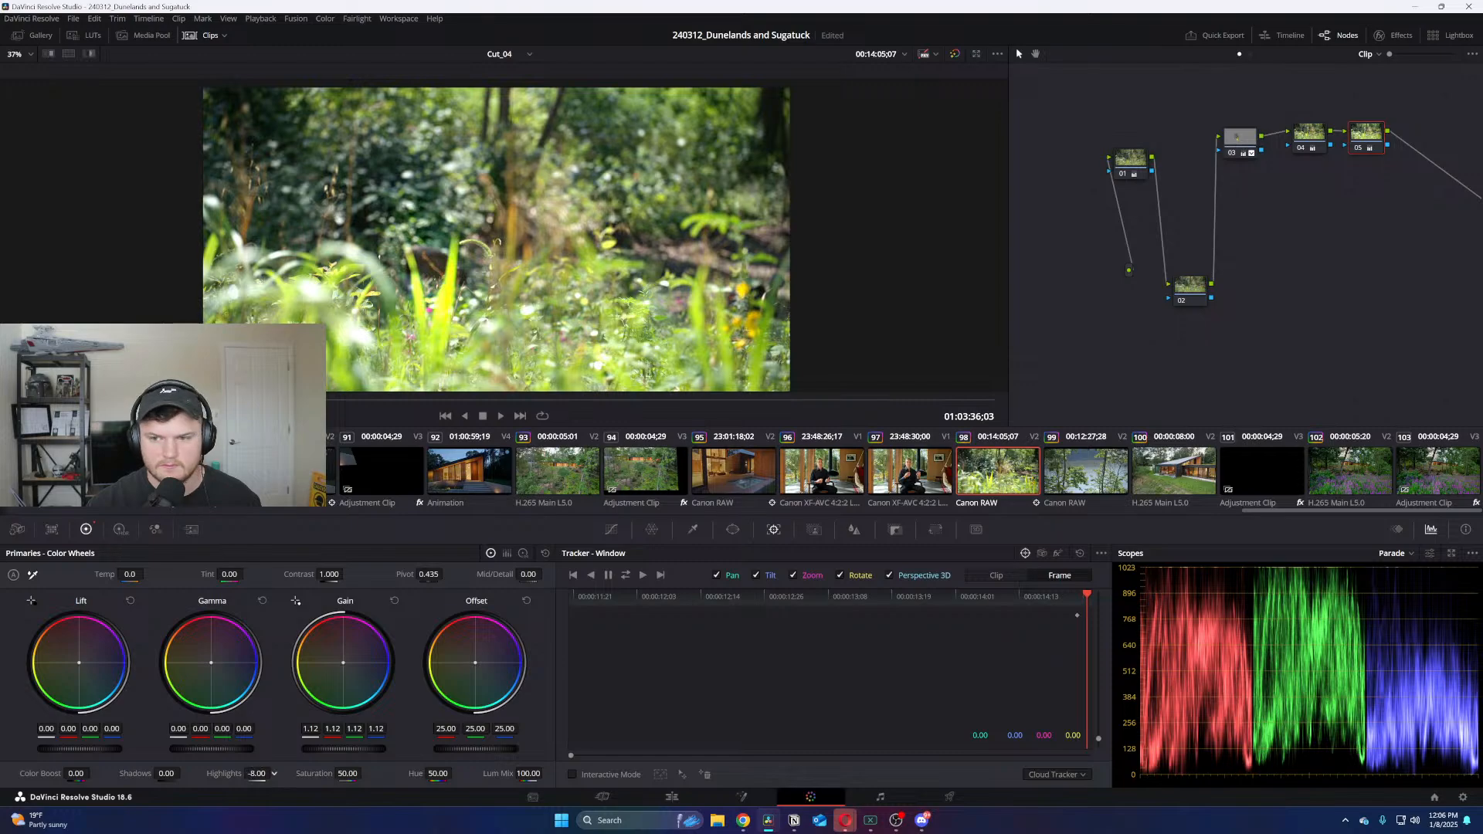
pyautogui.moveTo(272, 774); pyautogui.dragTo(207, 748)
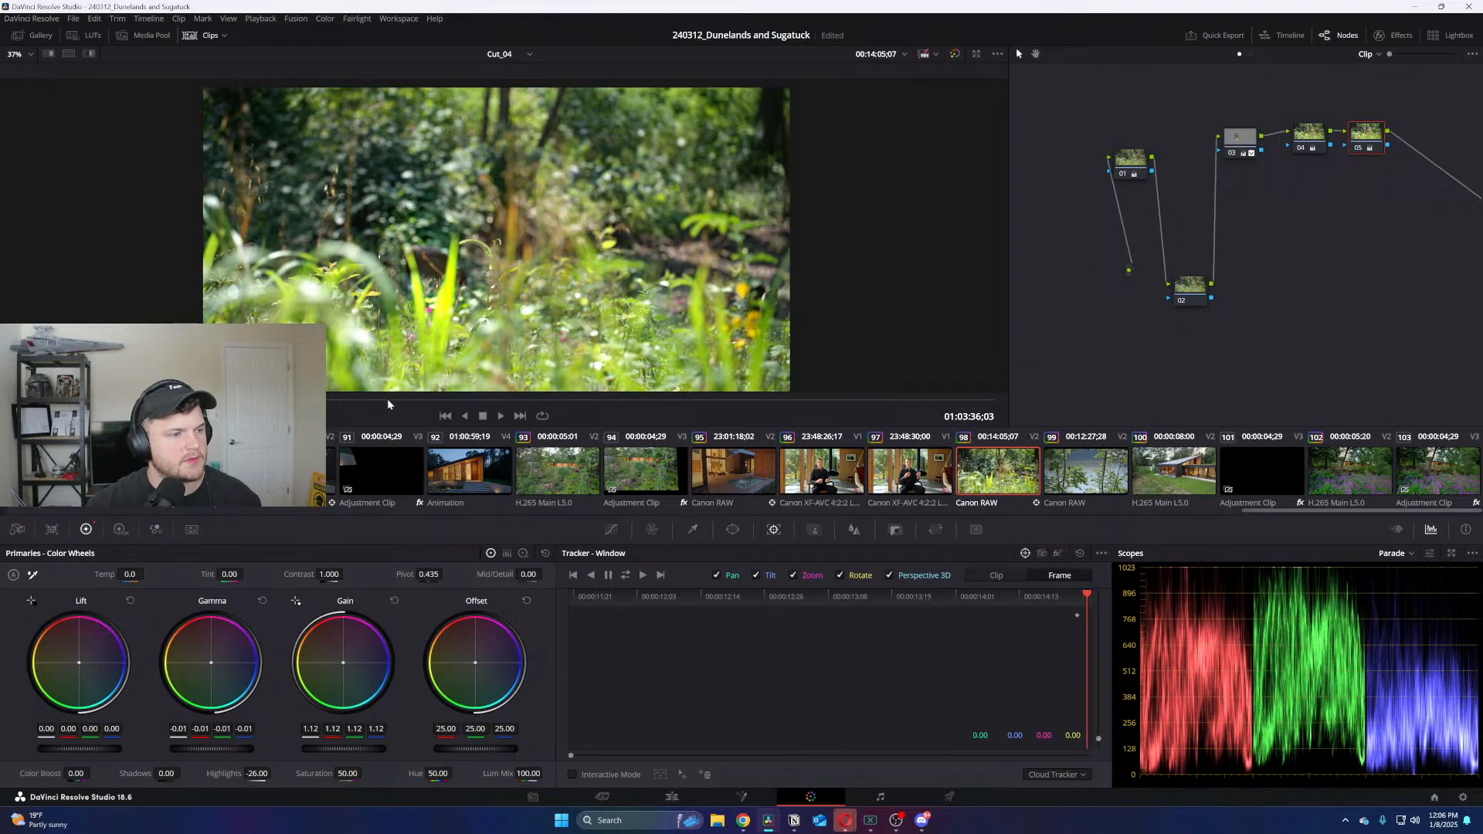
# Limit node 05 with a gradient window at pan 48.88, tilt 52.20 and softness 5.96, and raise its gain to 1.32
pyautogui.moveTo(540, 401); pyautogui.dragTo(718, 411)
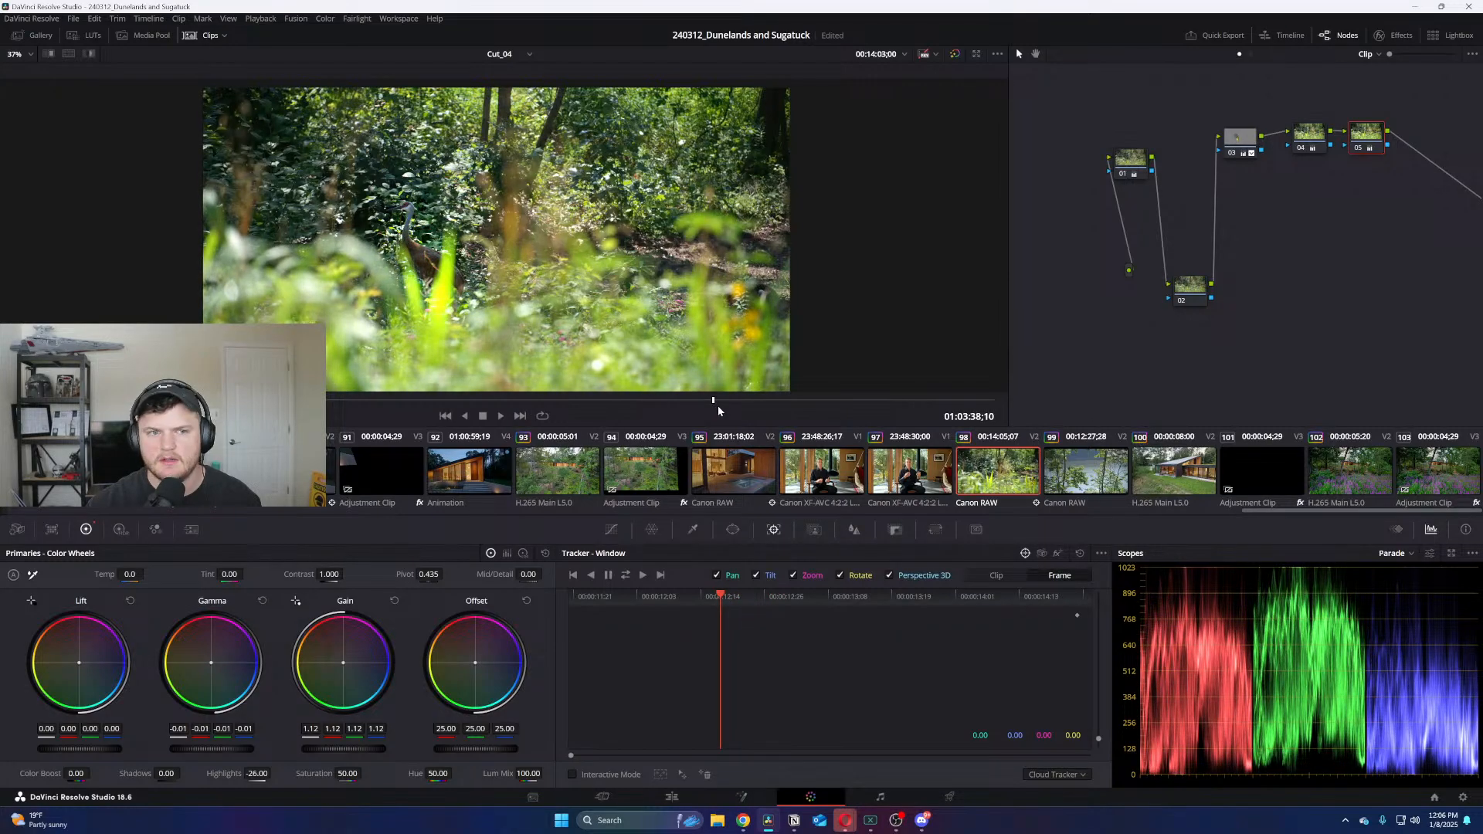
pyautogui.click(733, 531)
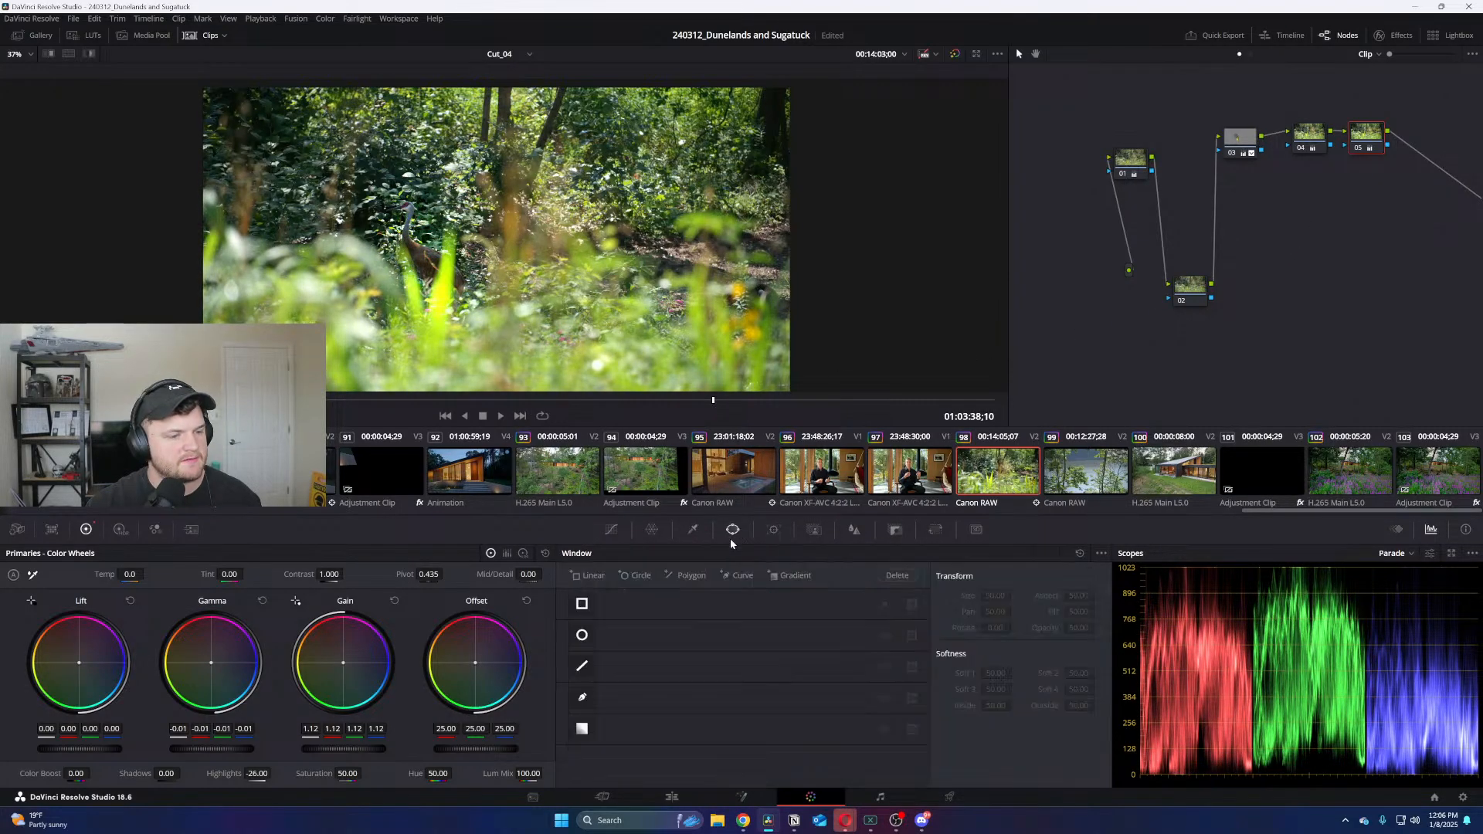
pyautogui.click(581, 728)
pyautogui.hotkey('shift', 'h')
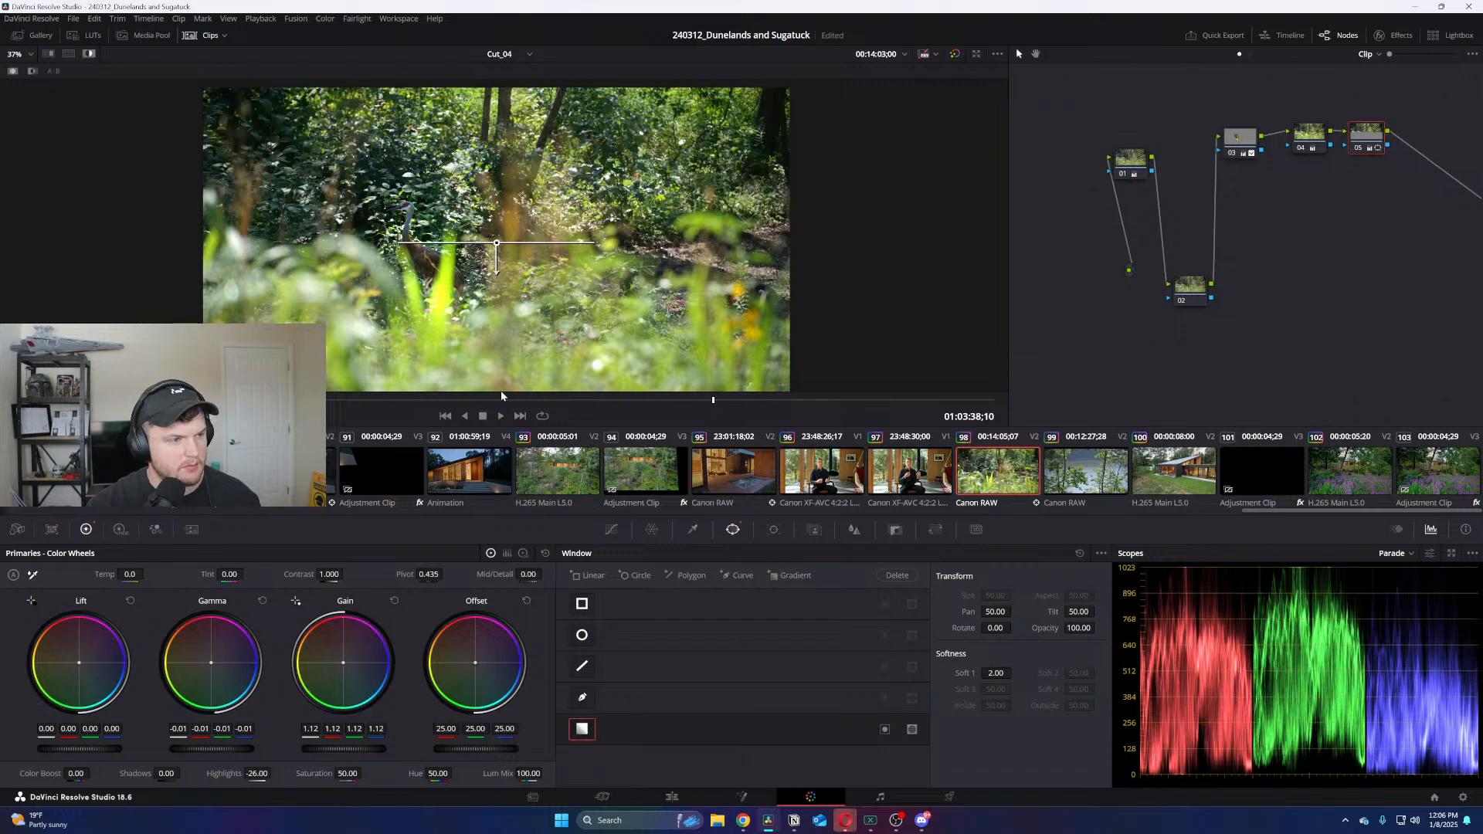
pyautogui.moveTo(492, 272); pyautogui.dragTo(497, 317)
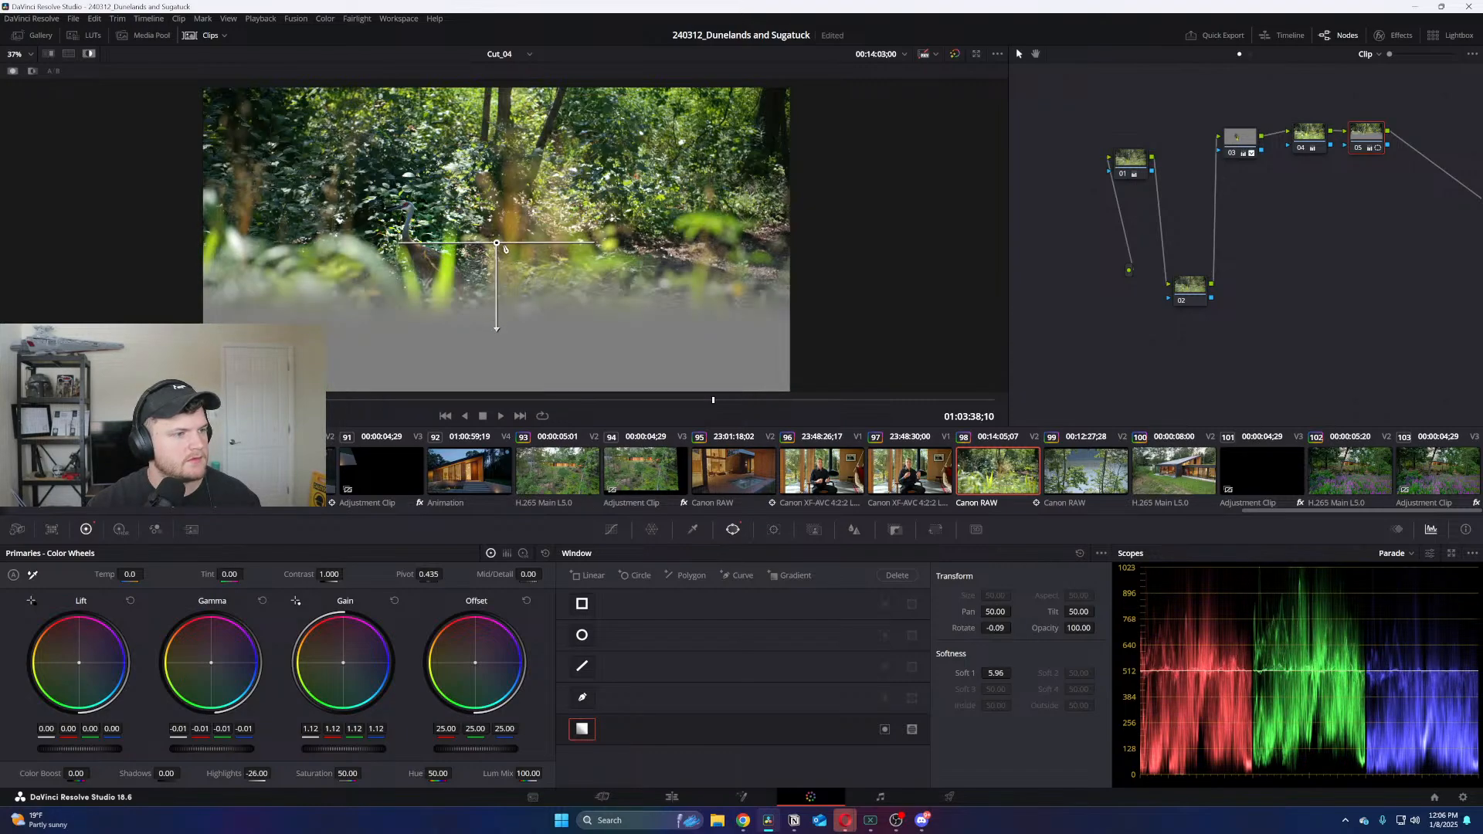
pyautogui.moveTo(497, 243); pyautogui.dragTo(483, 217)
pyautogui.hotkey('shift', 'h')
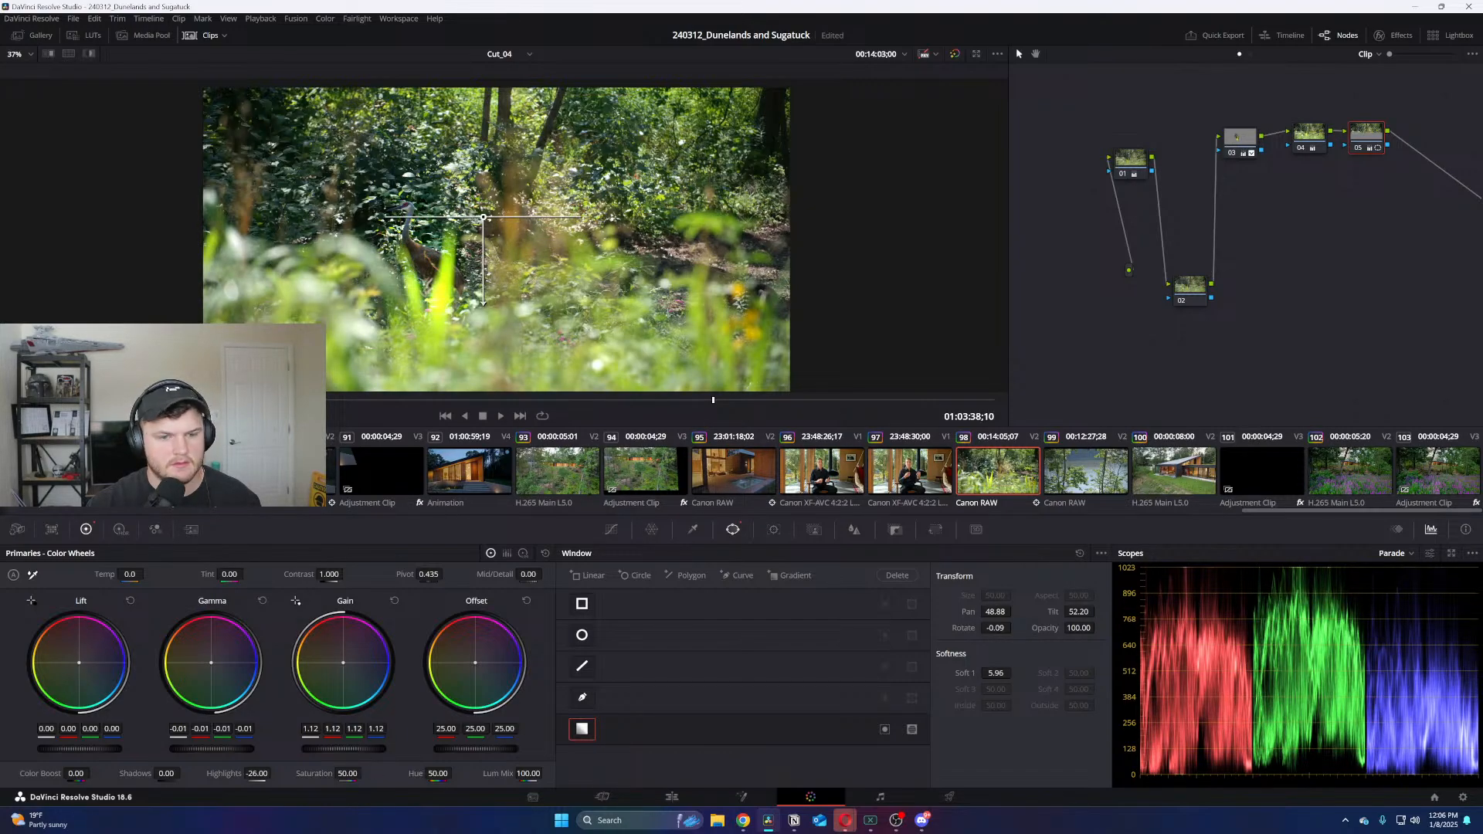
pyautogui.moveTo(343, 749)
pyautogui.mouseDown()
pyautogui.moveTo(378, 749)
pyautogui.moveTo(367, 749)
pyautogui.mouseUp()
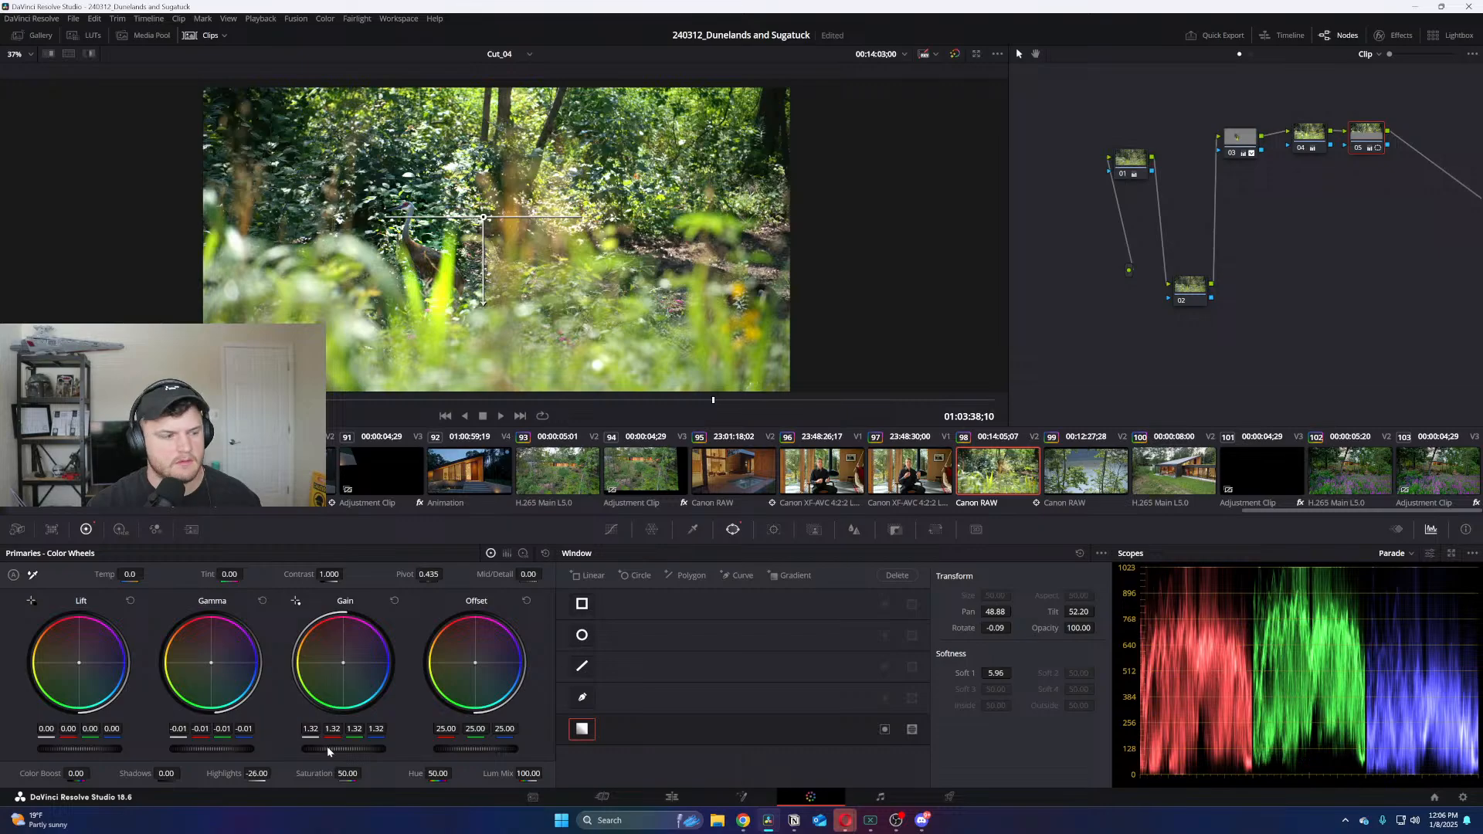
pyautogui.moveTo(220, 752); pyautogui.dragTo(219, 752)
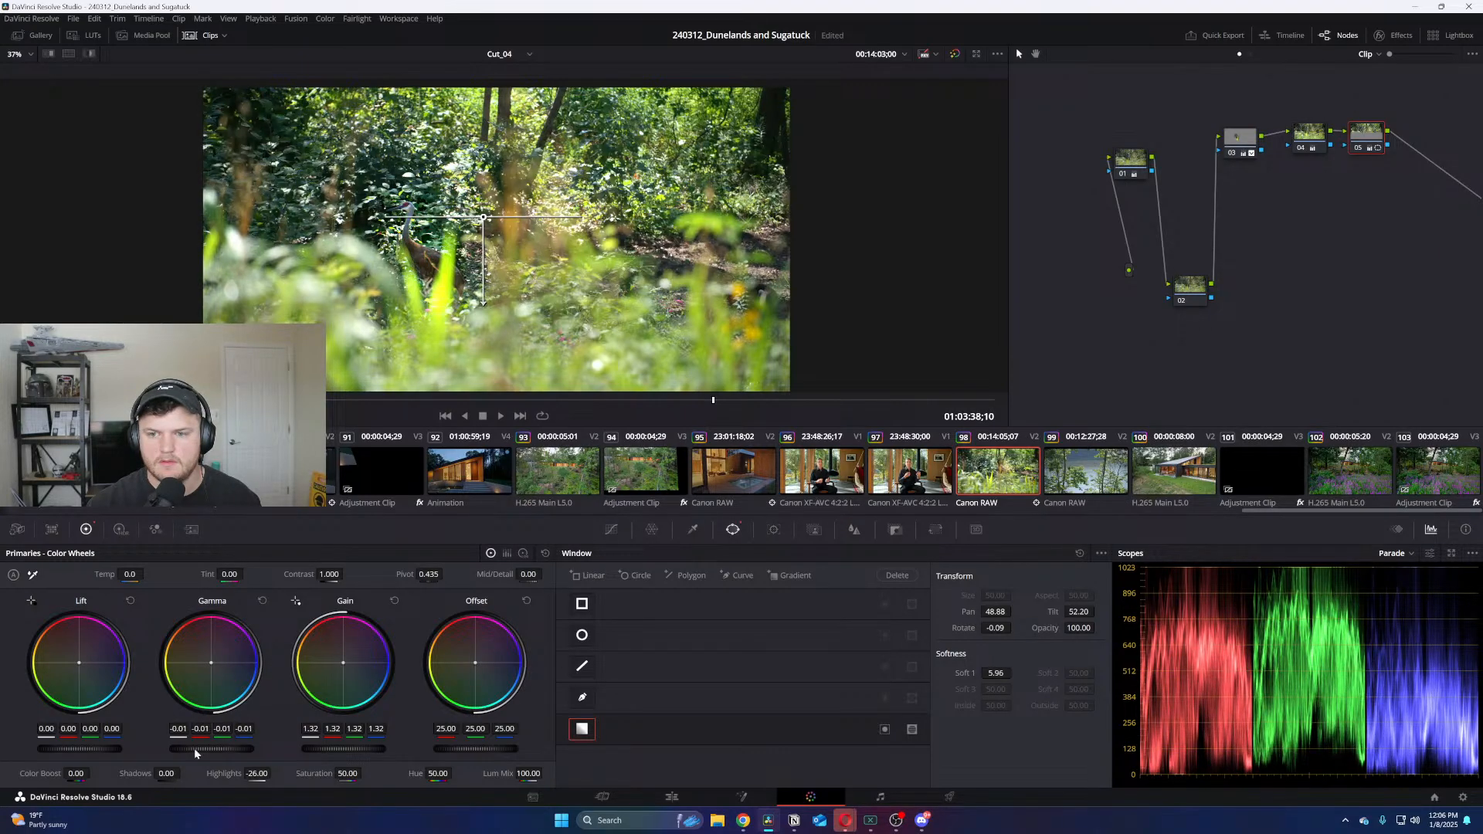
# Go to the lake shot following the bird and move its three nodes closer together and toward the graph's source
pyautogui.press('Down')
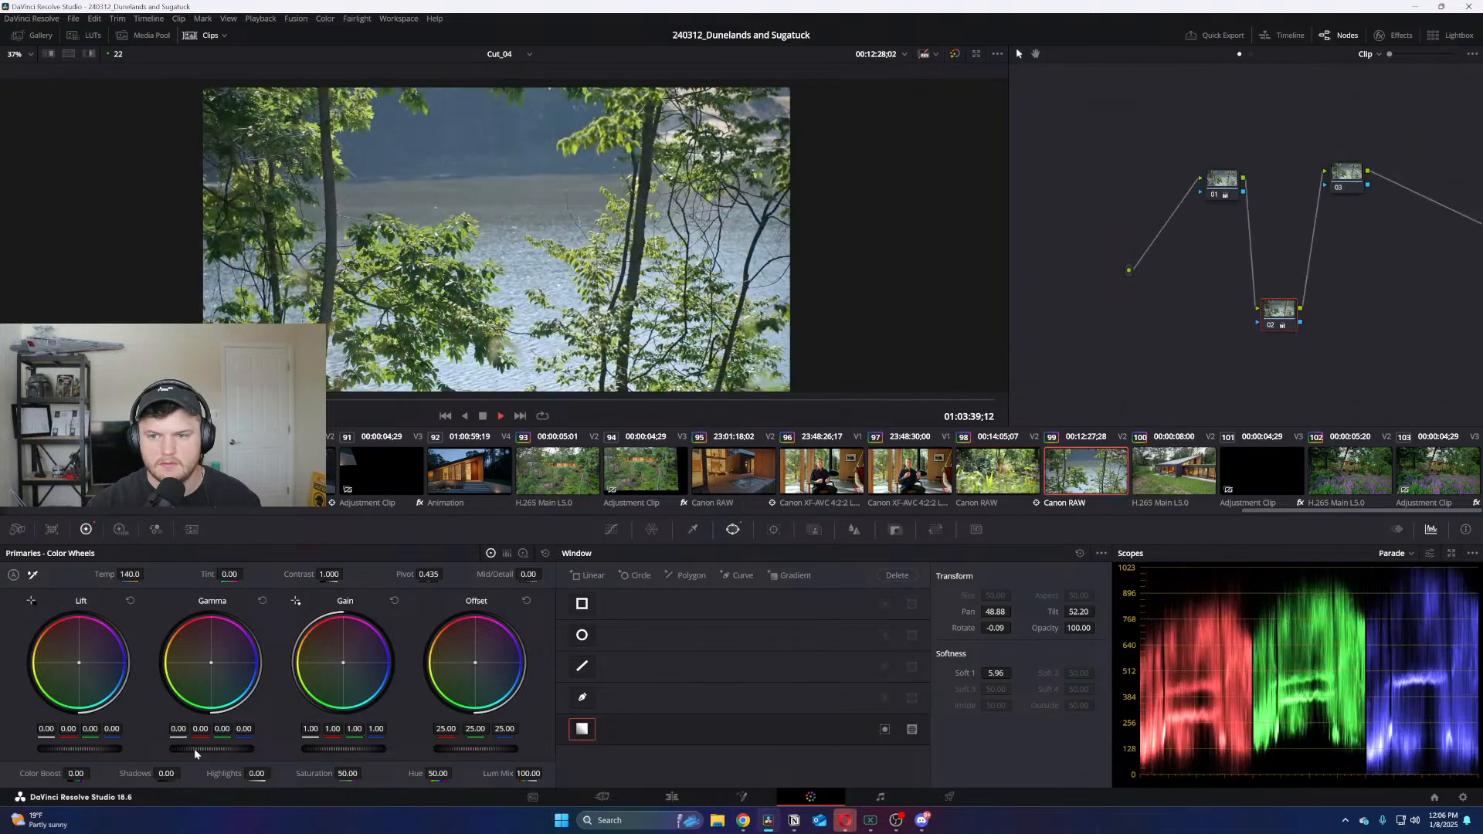
pyautogui.moveTo(1222, 179); pyautogui.dragTo(1183, 167)
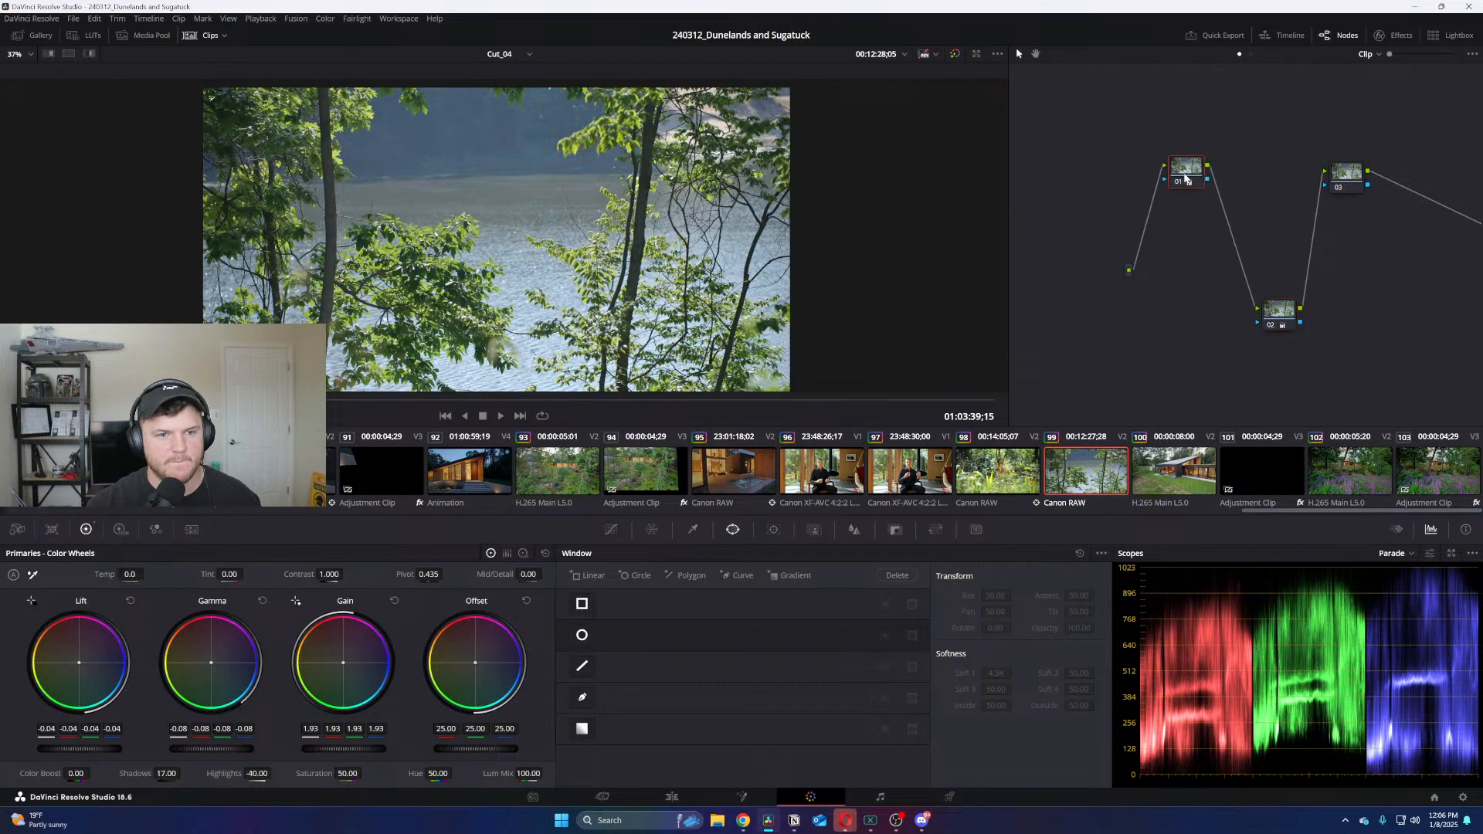
pyautogui.moveTo(1279, 311); pyautogui.dragTo(1232, 291)
pyautogui.moveTo(1359, 178); pyautogui.dragTo(1286, 173)
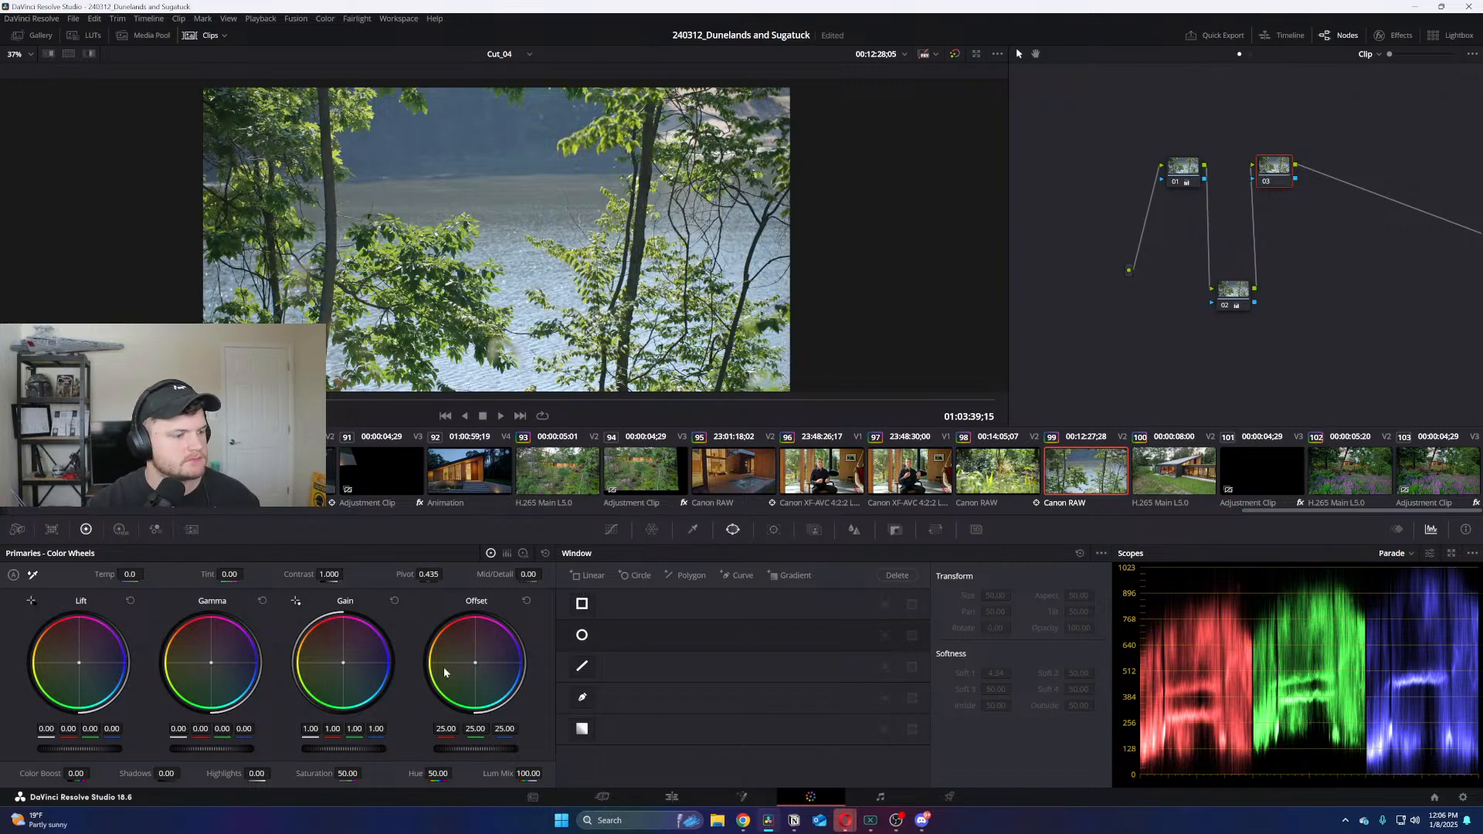
# Grade the lake shot's node 03 with gain 1.23, highlights -60.50, gamma -0.01 and lift -0.02
pyautogui.moveTo(338, 749)
pyautogui.mouseDown()
pyautogui.moveTo(387, 748)
pyautogui.moveTo(367, 749)
pyautogui.mouseUp()
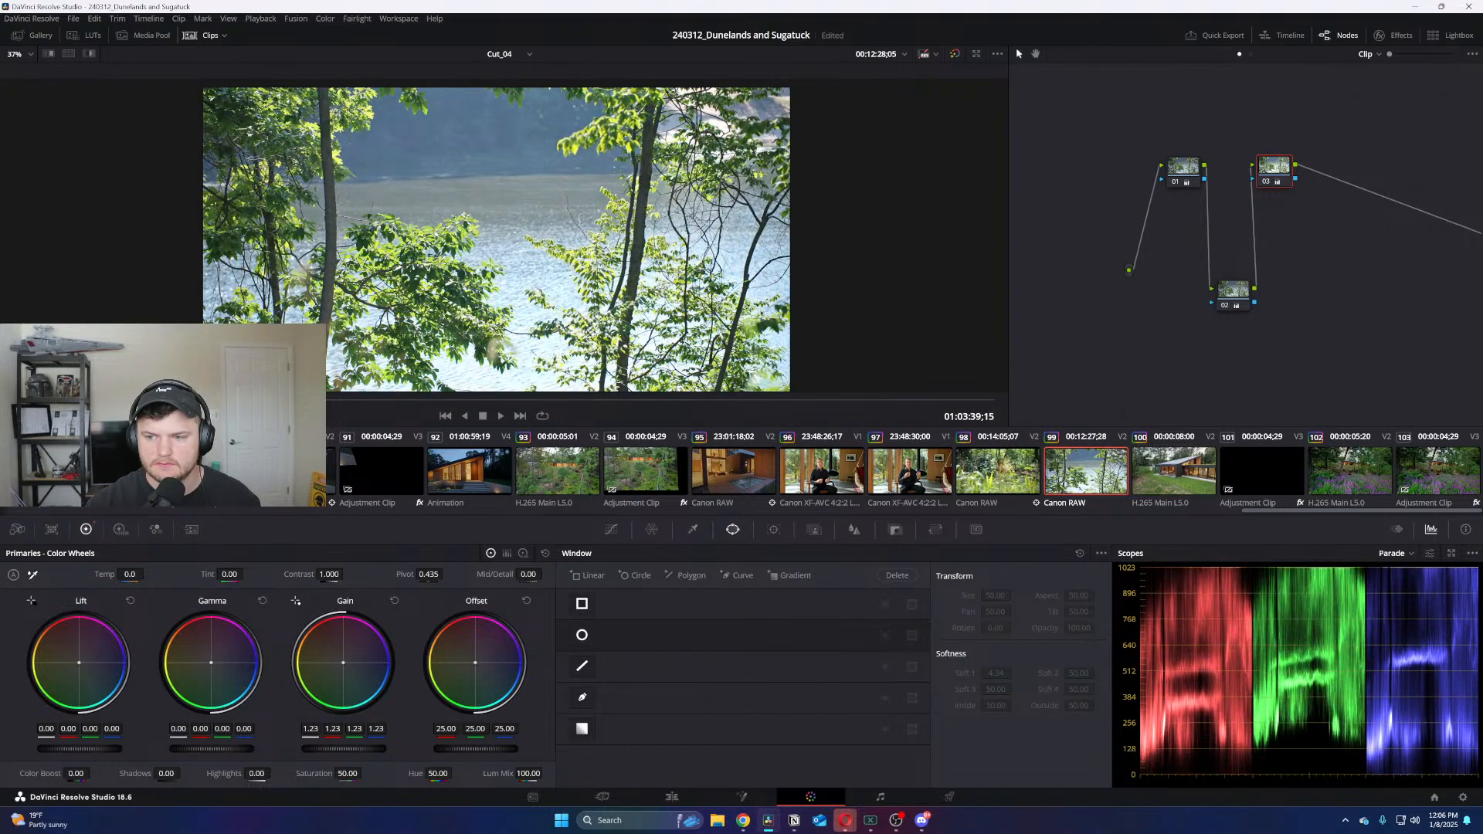
pyautogui.moveTo(255, 774); pyautogui.dragTo(209, 774)
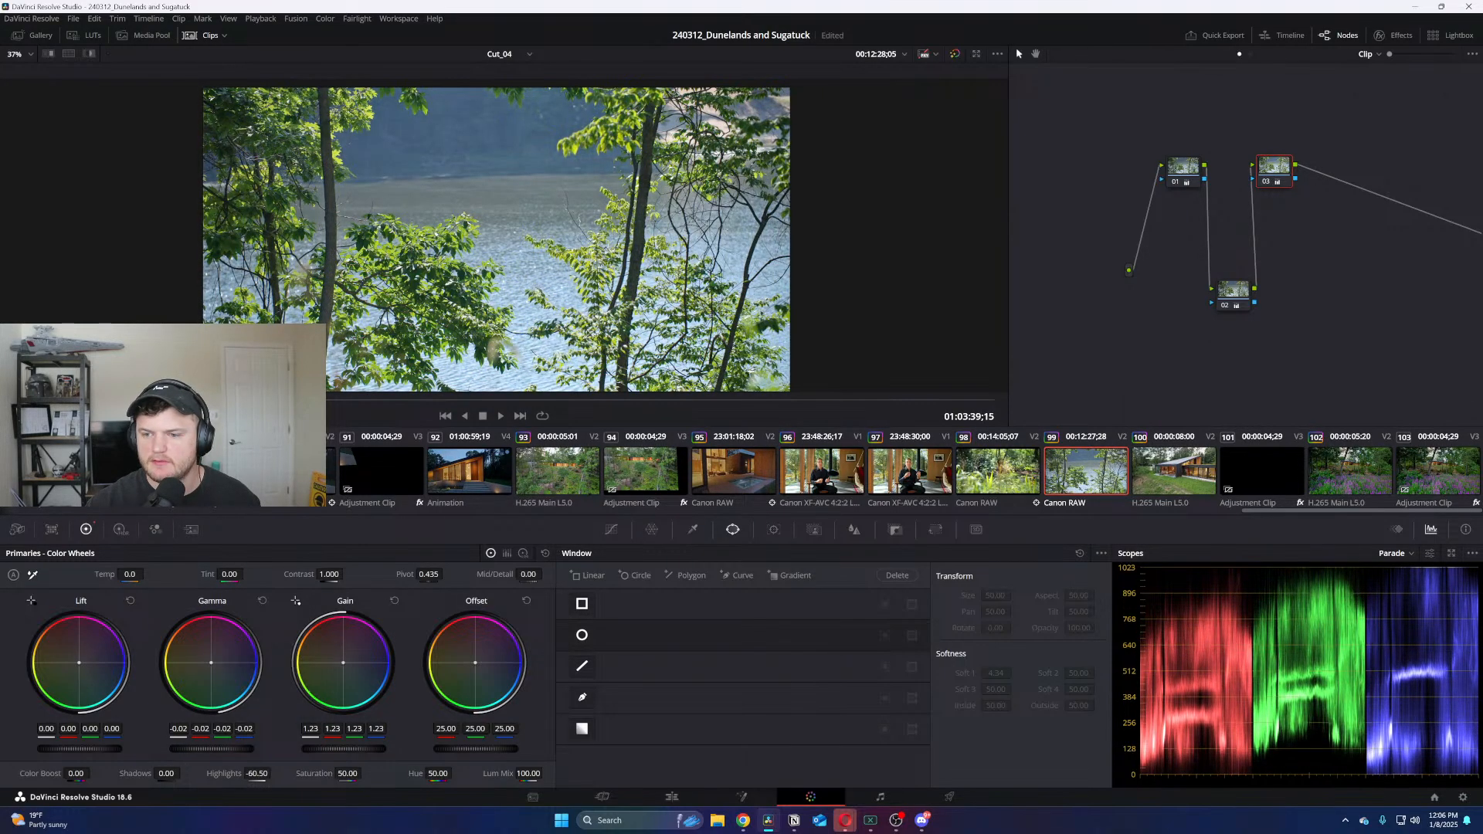
pyautogui.hotkey('shift', 'd')
pyautogui.hotkey('shift', 'd')
pyautogui.moveTo(212, 749); pyautogui.dragTo(207, 749)
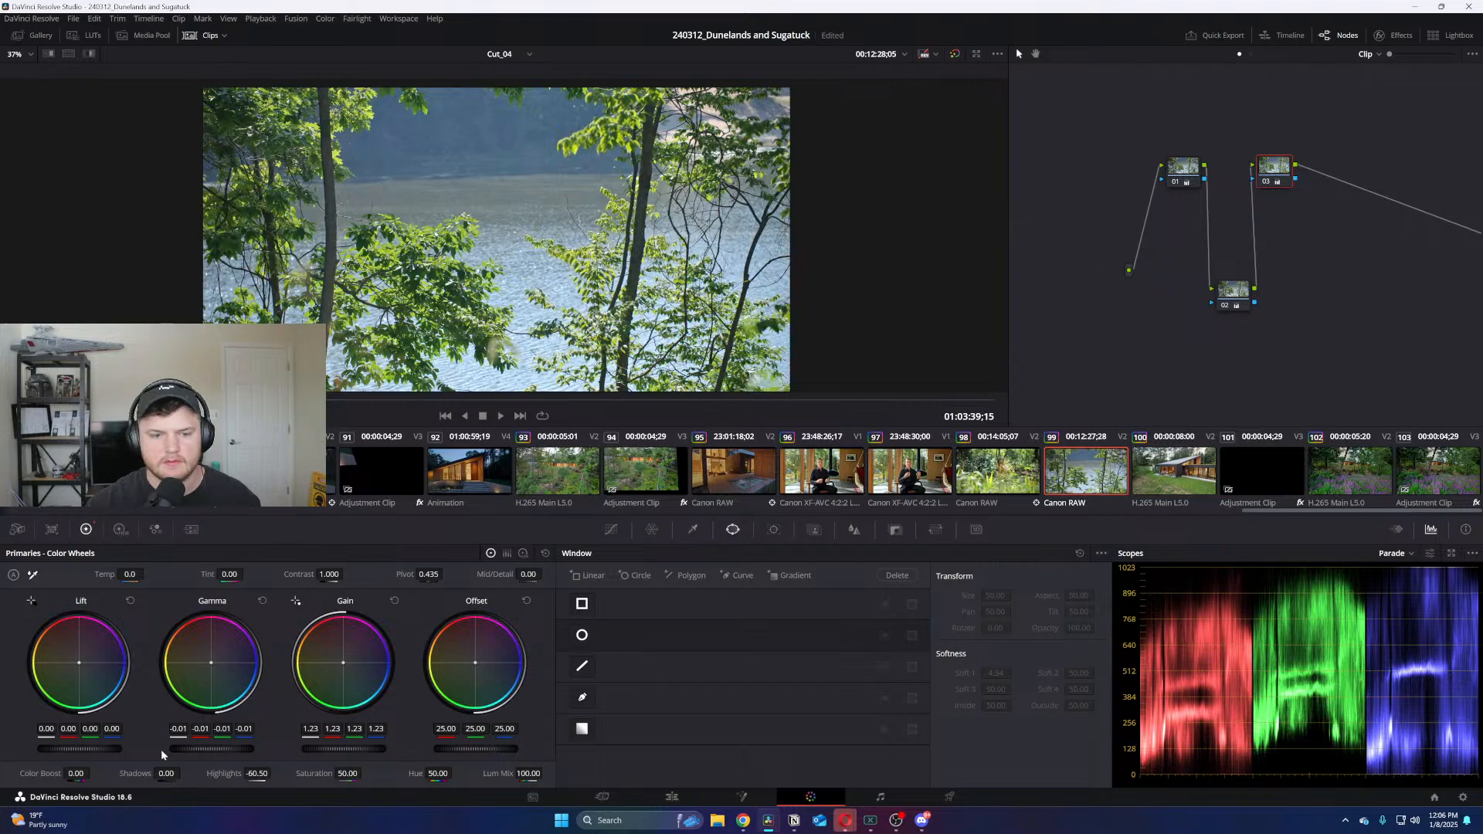
pyautogui.moveTo(108, 752); pyautogui.dragTo(99, 752)
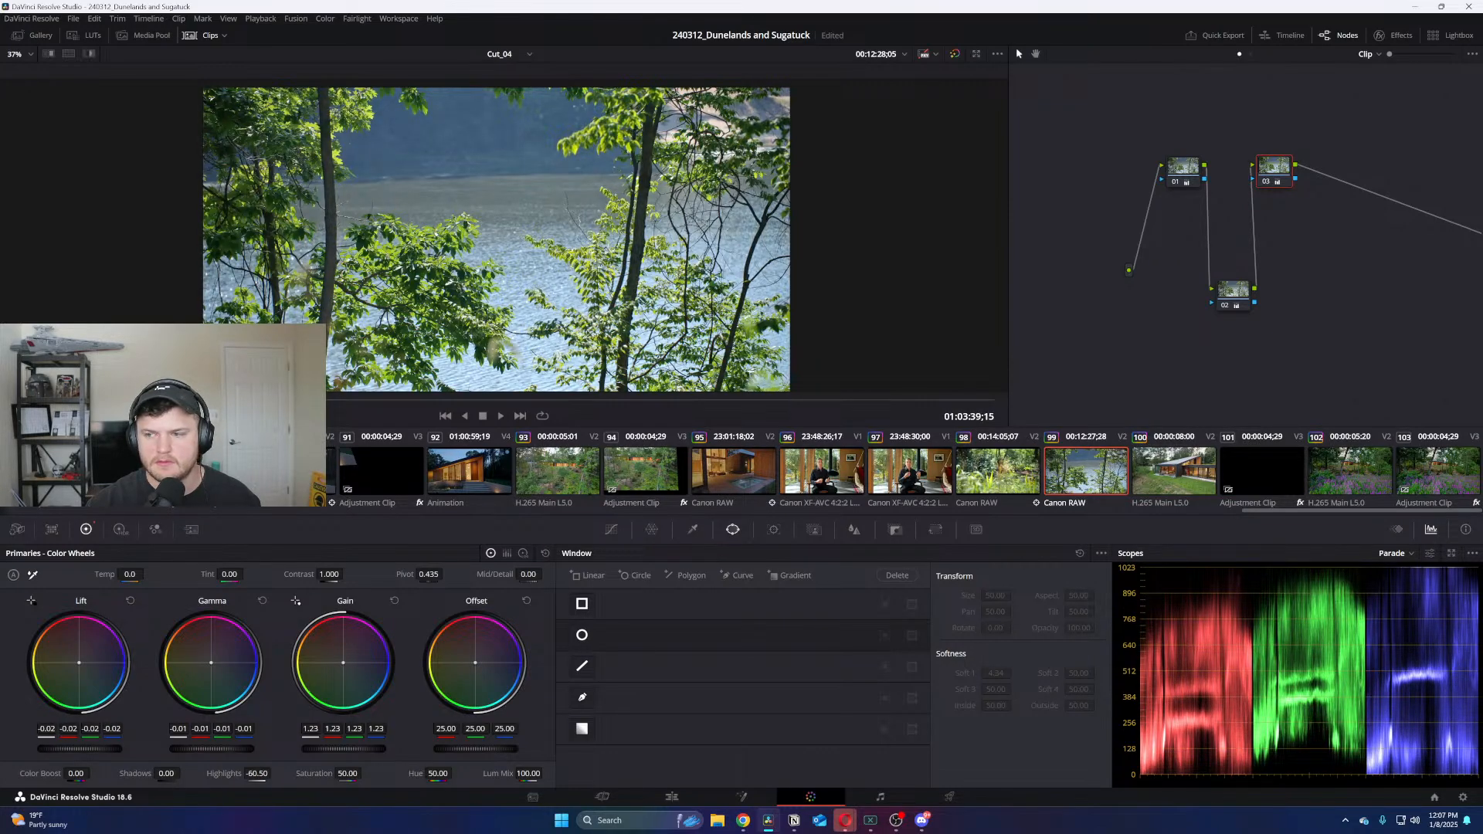
pyautogui.moveTo(99, 752); pyautogui.dragTo(102, 752)
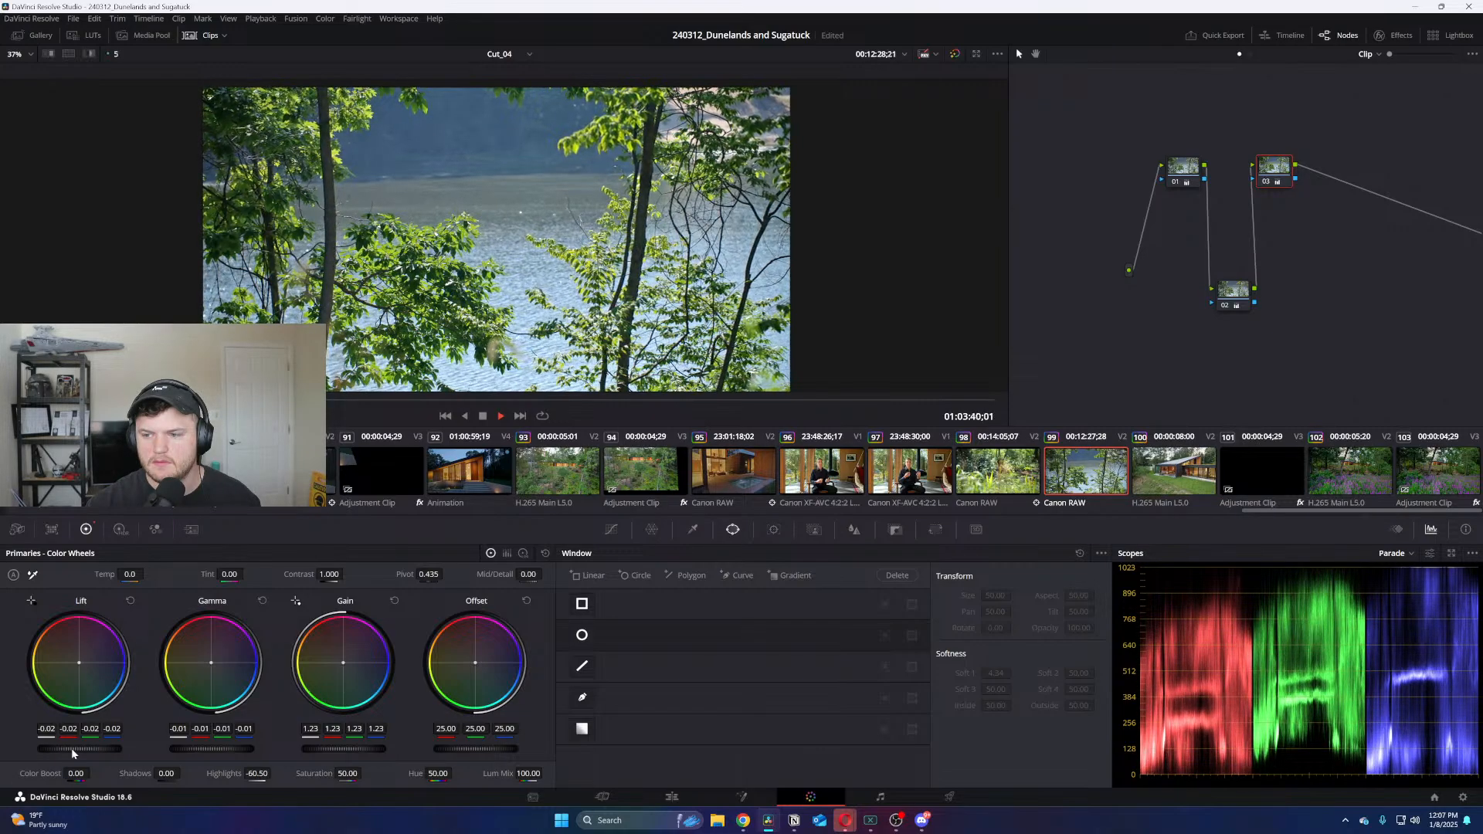
# Play on into the house shot and step back through the graded lake shot to the bird shot for comparison
pyautogui.press('space')
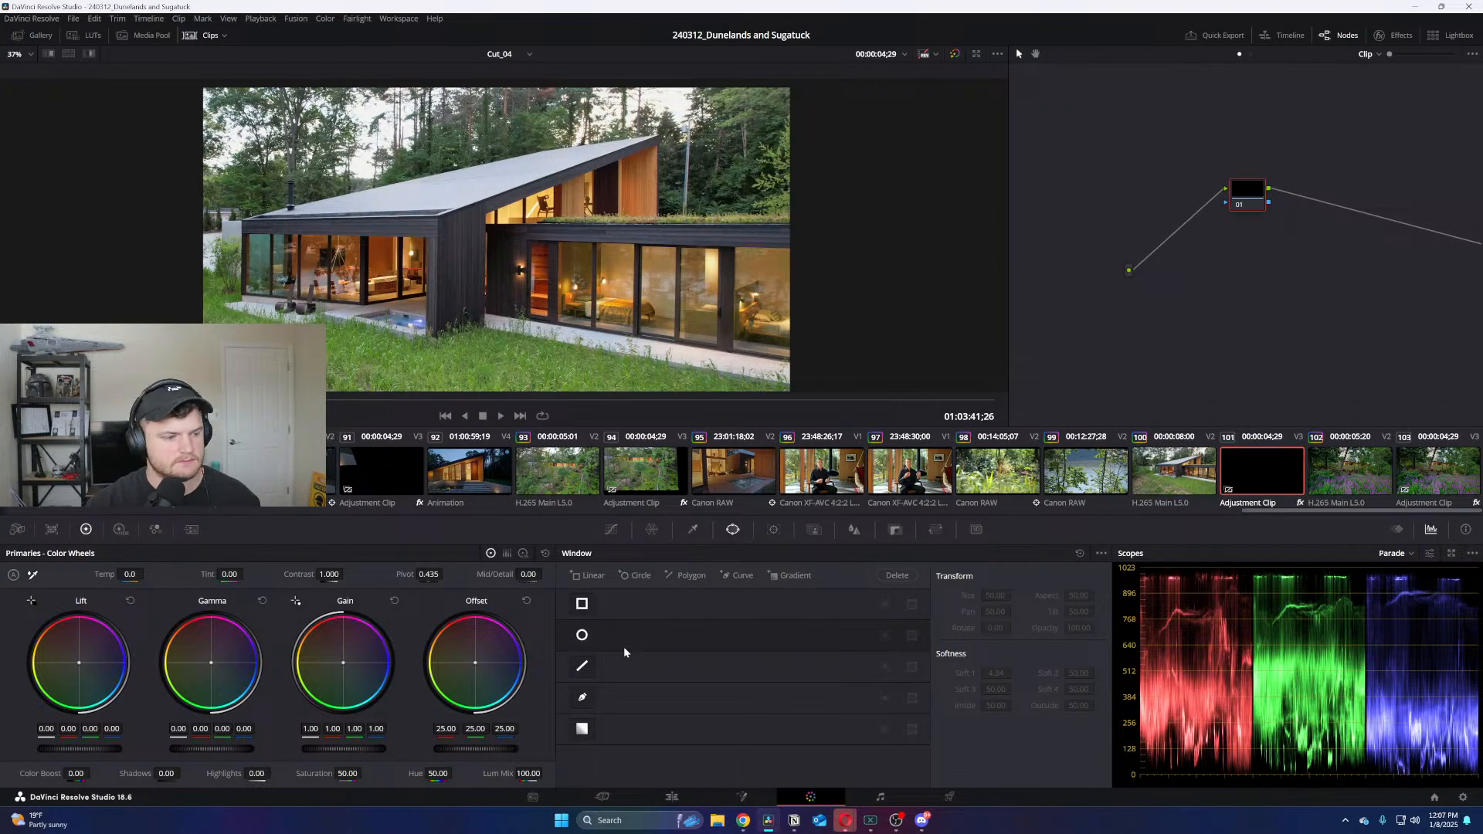
pyautogui.click(1151, 473)
pyautogui.click(1081, 473)
pyautogui.click(1004, 477)
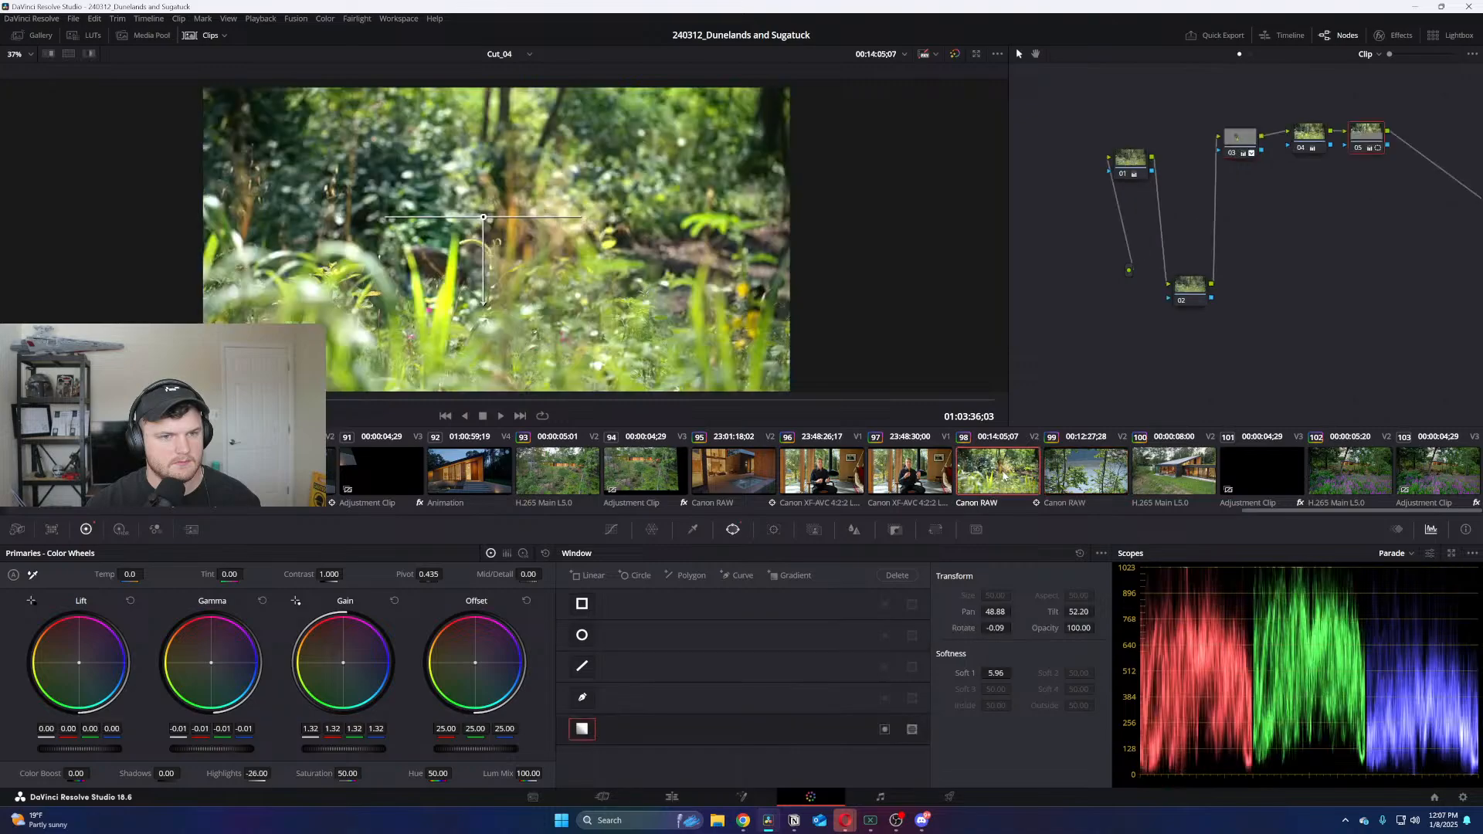
pyautogui.click(1060, 480)
pyautogui.press('Up')
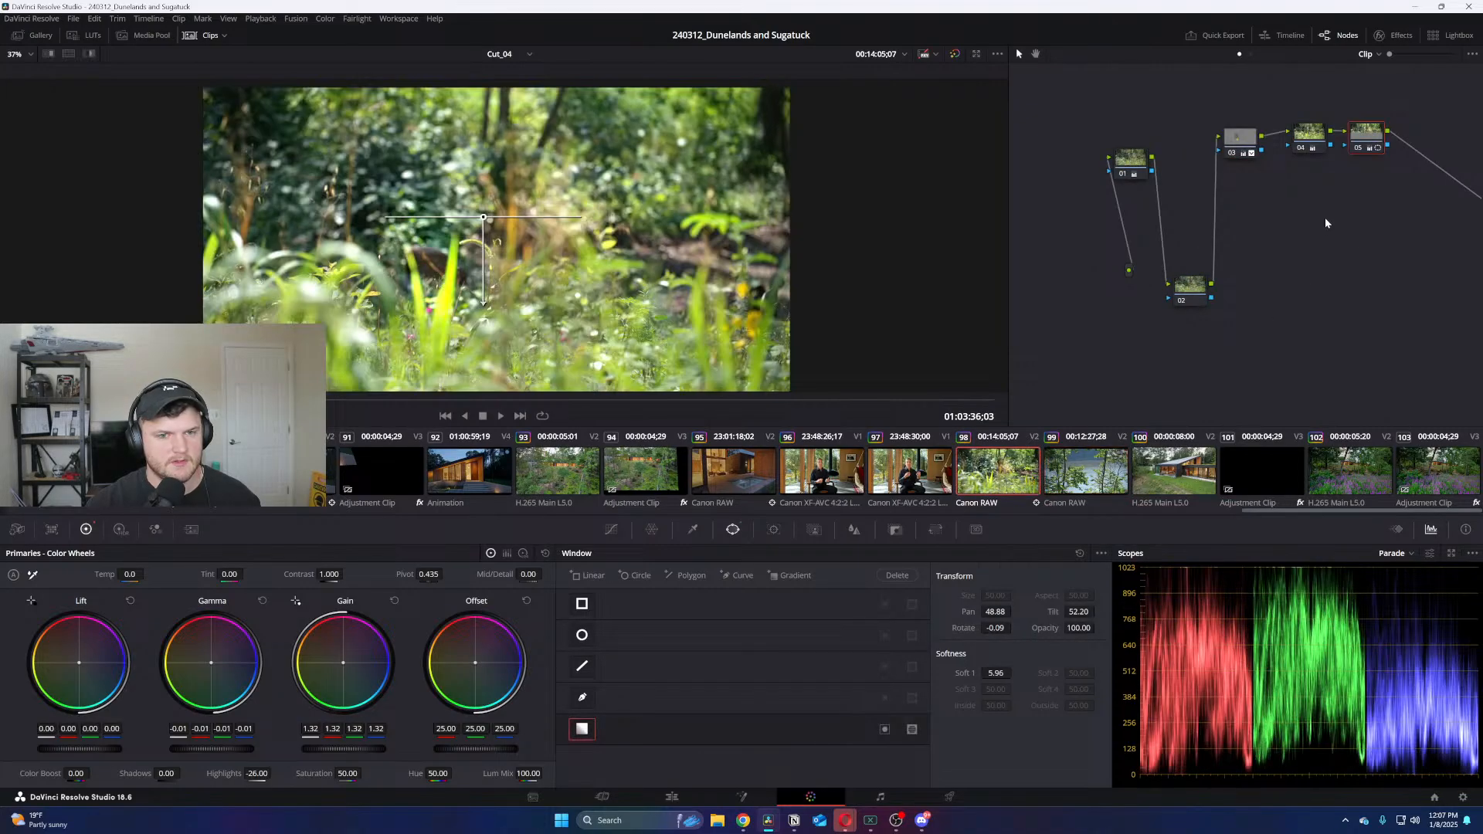
# Add node 06 to the bird shot with 3-frame temporal noise reduction at threshold 9.8 and spatial threshold 8.6, and test playback
pyautogui.hotkey('alt', 's')
pyautogui.click(192, 529)
pyautogui.click(83, 601)
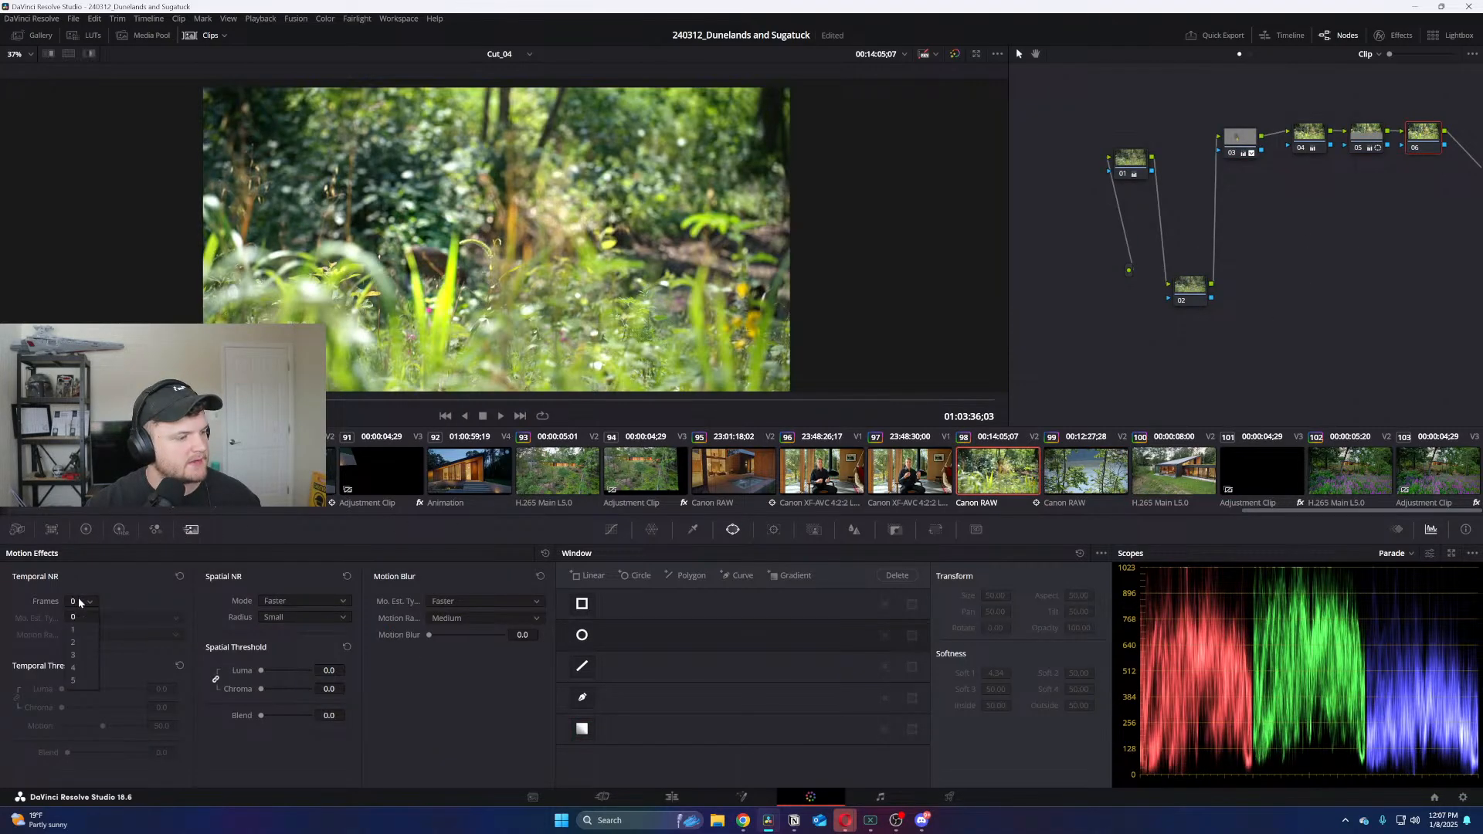
pyautogui.click(75, 655)
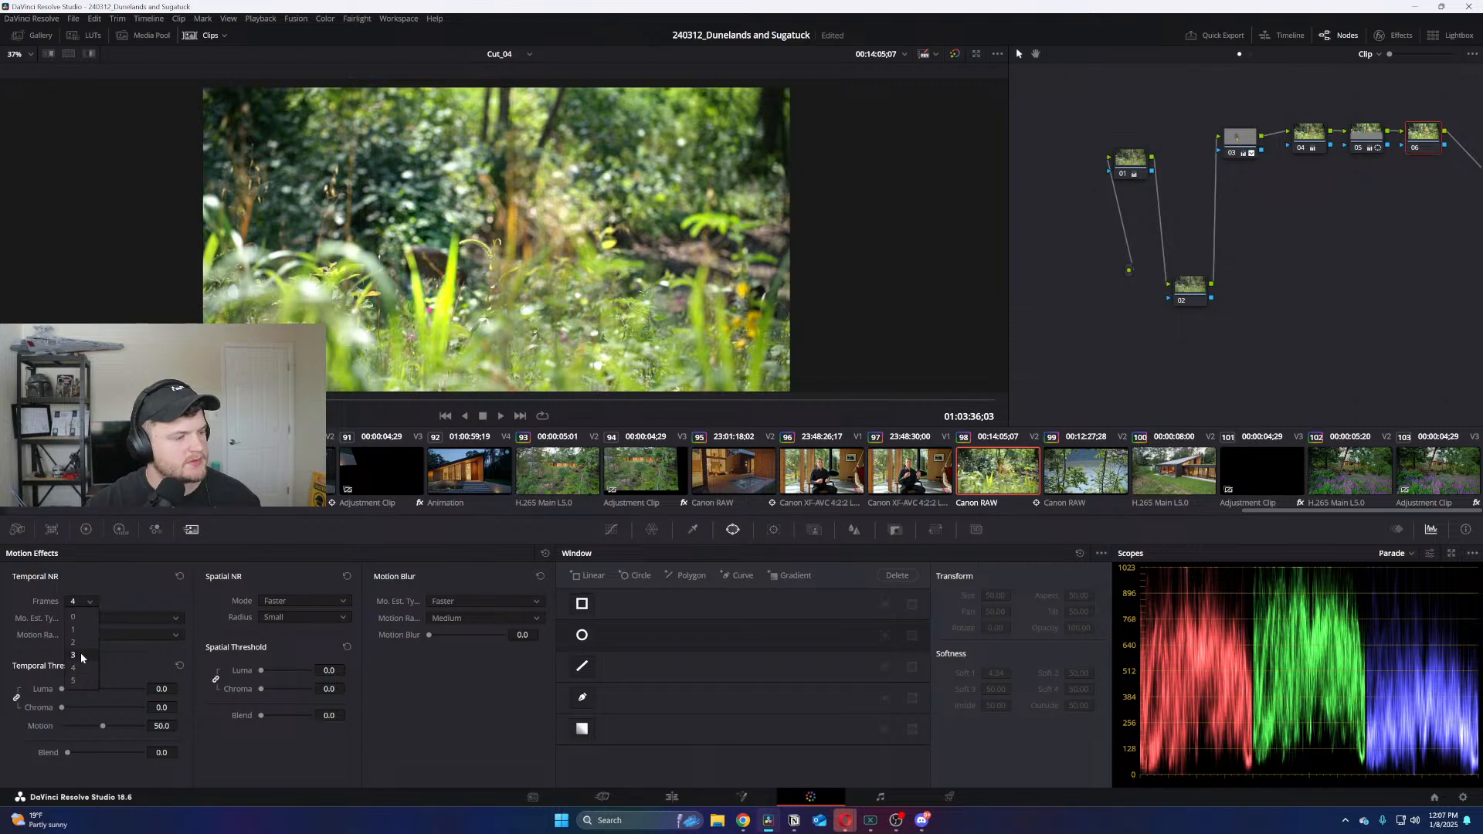
pyautogui.moveTo(329, 670); pyautogui.dragTo(355, 670)
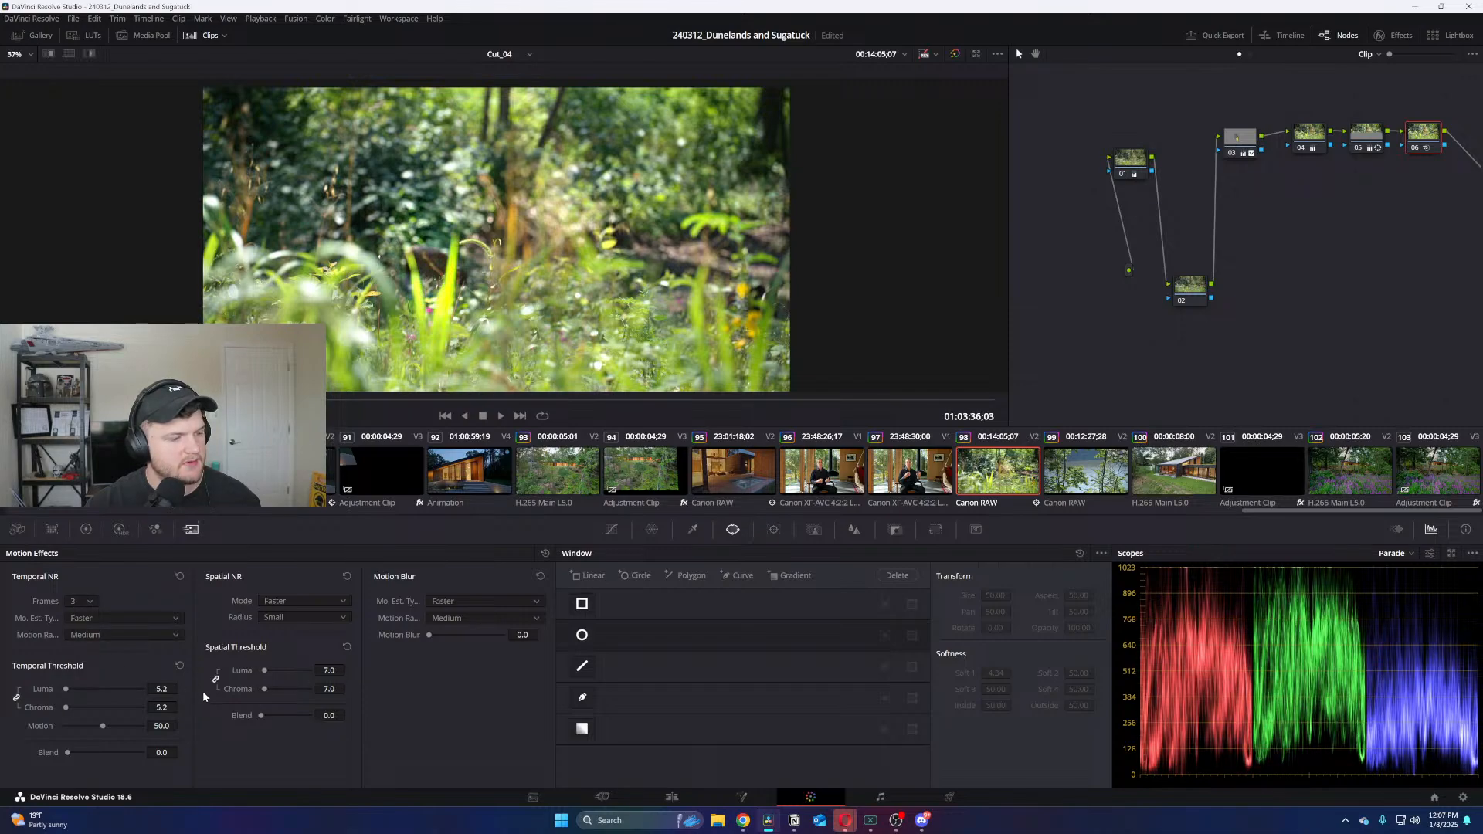
pyautogui.moveTo(161, 688); pyautogui.dragTo(186, 688)
pyautogui.moveTo(329, 670); pyautogui.dragTo(348, 670)
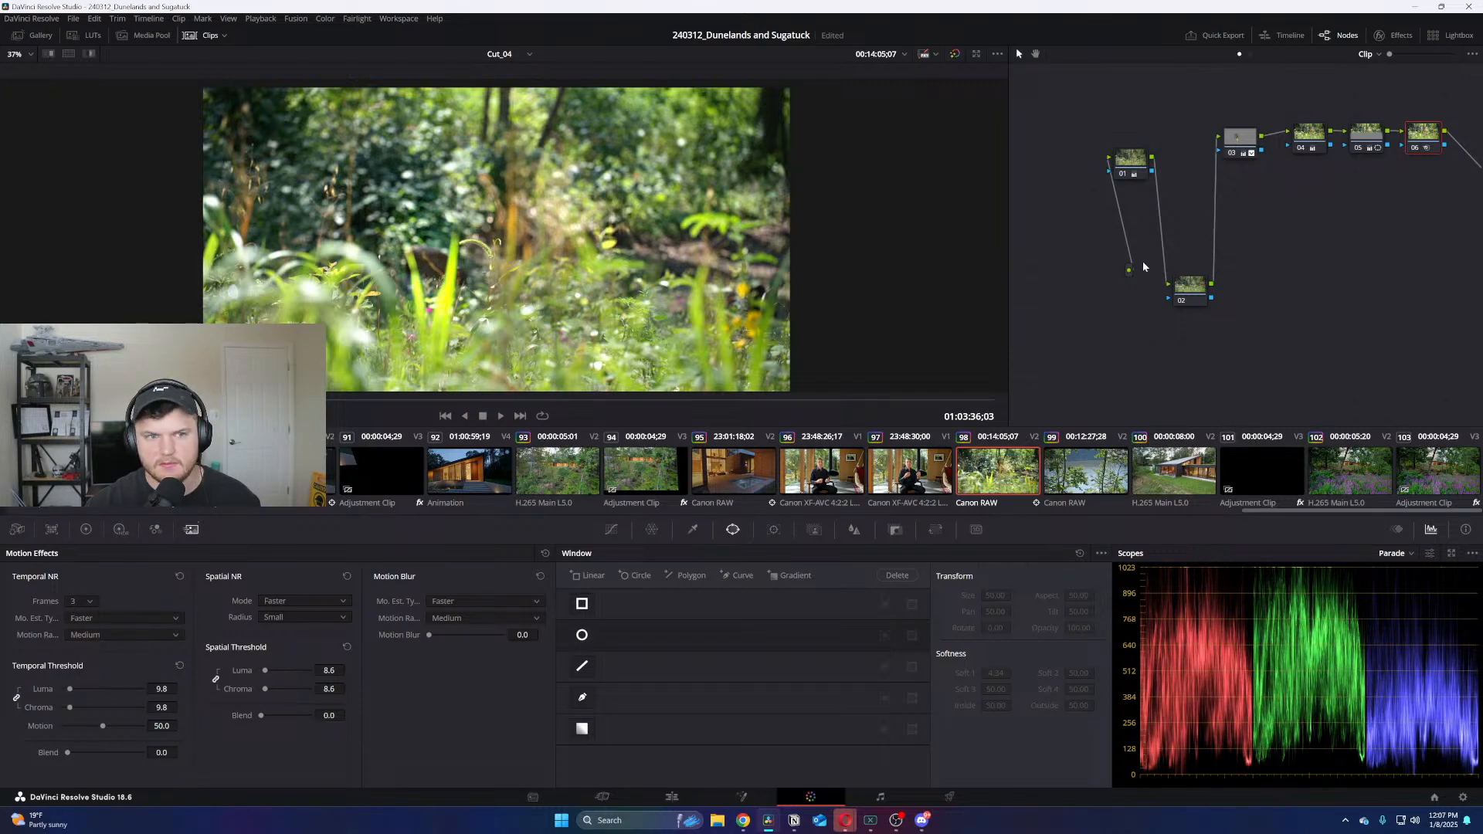
pyautogui.press('space')
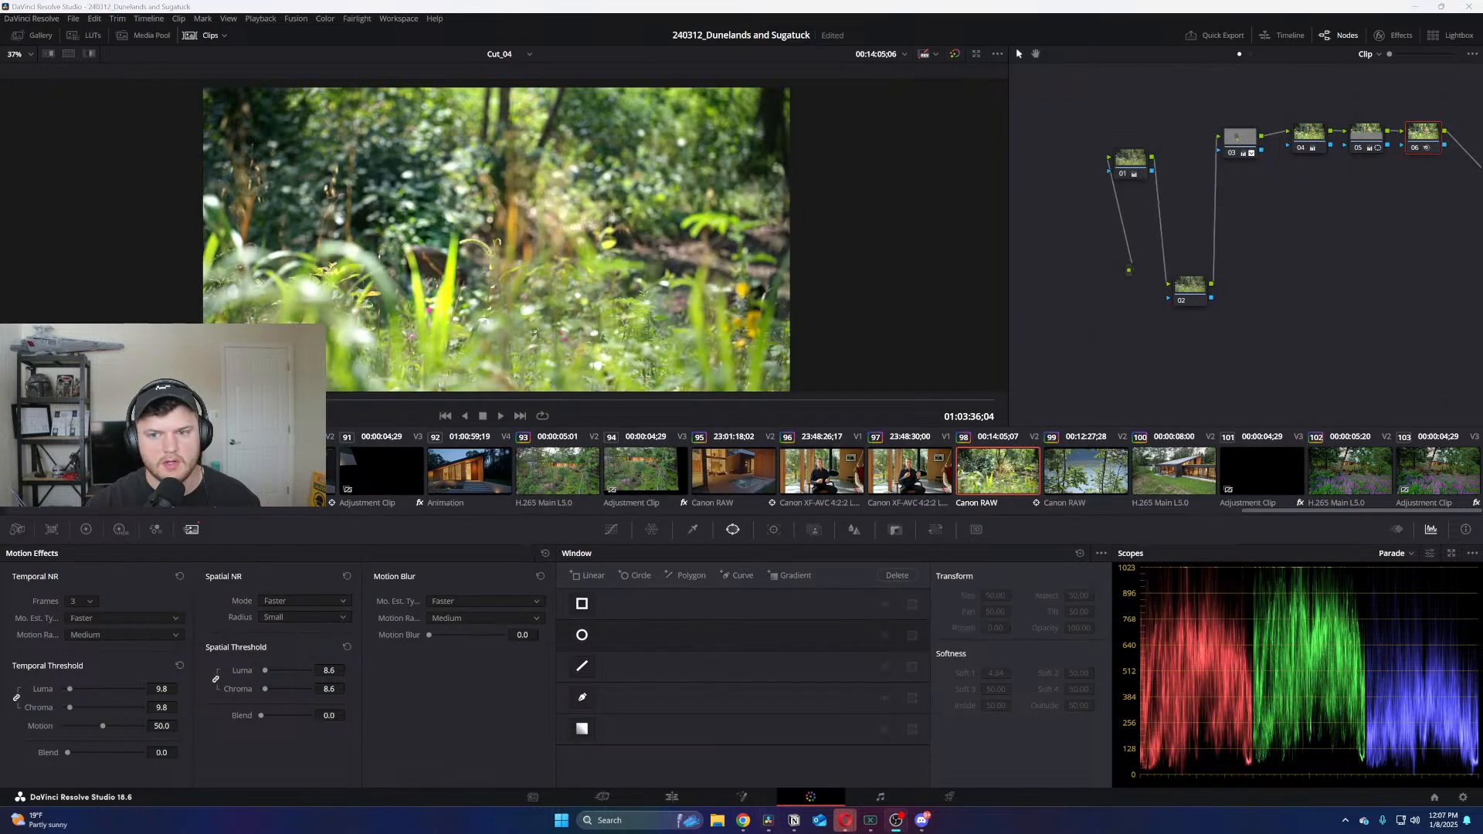
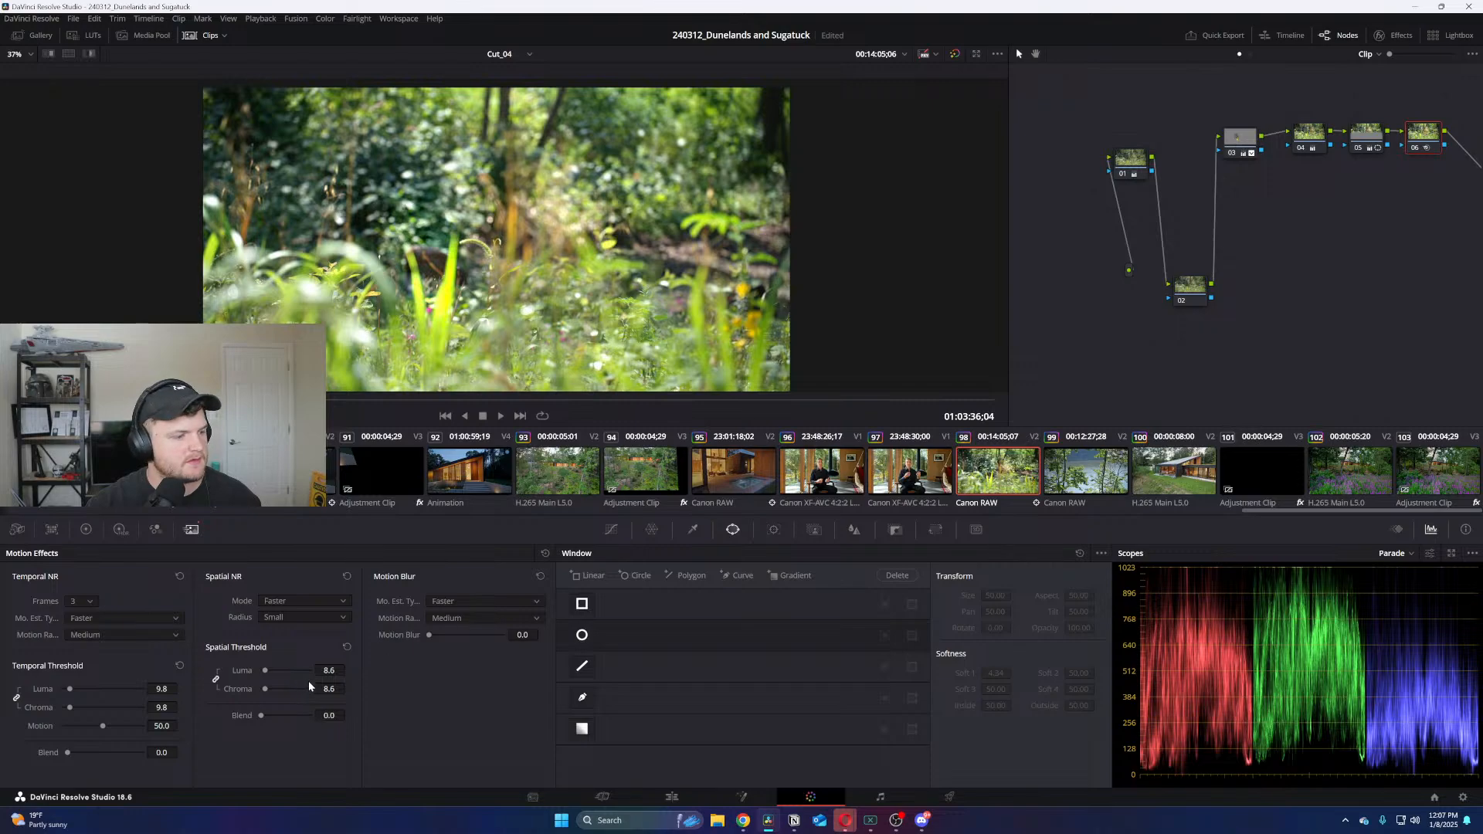
# Add node 04 to the lake shot with 3-frame temporal noise reduction at threshold 10.4 and spatial threshold 9.2, and test playback
pyautogui.click(1106, 493)
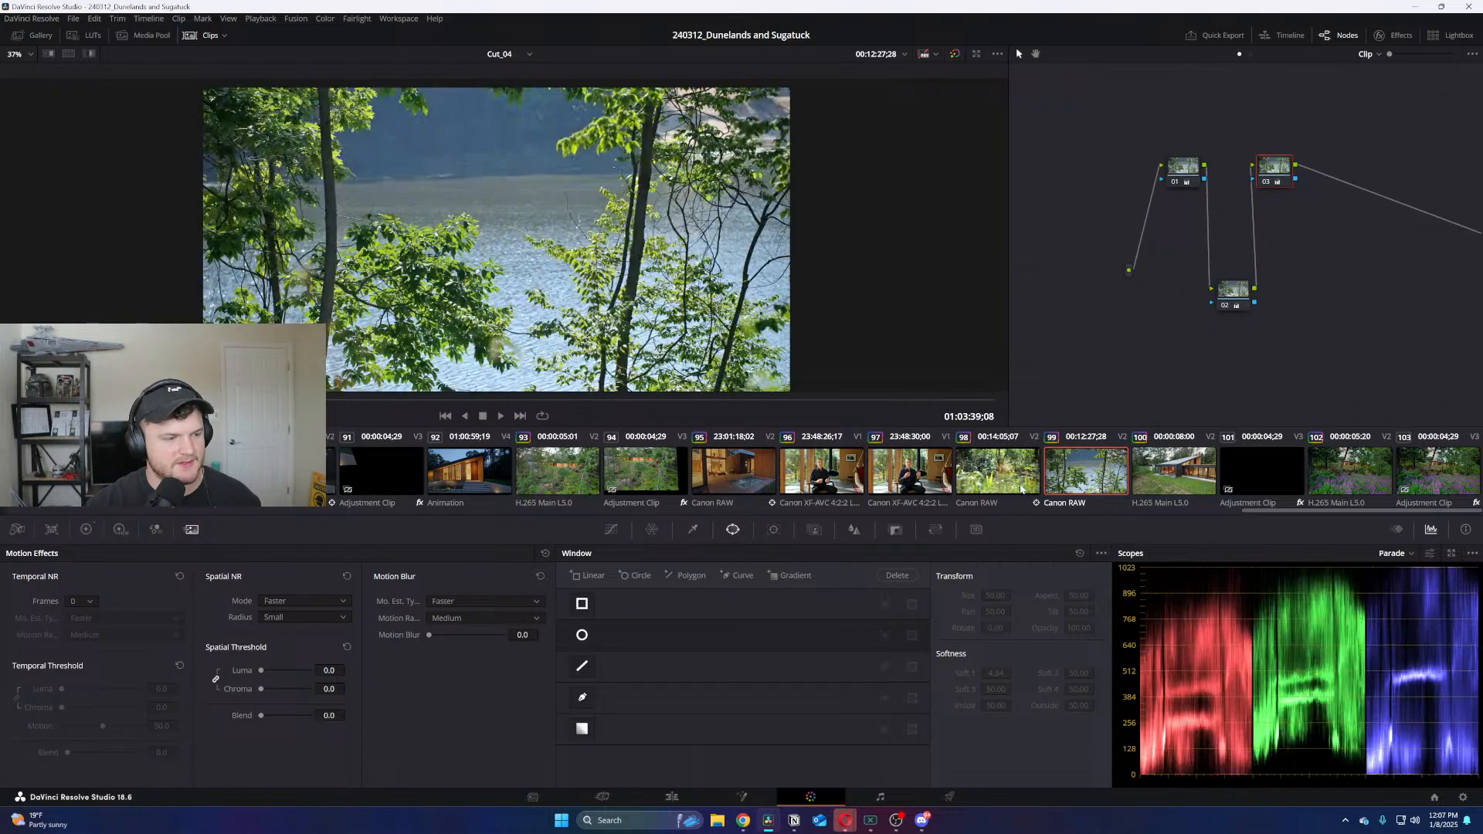
pyautogui.hotkey('alt', 's')
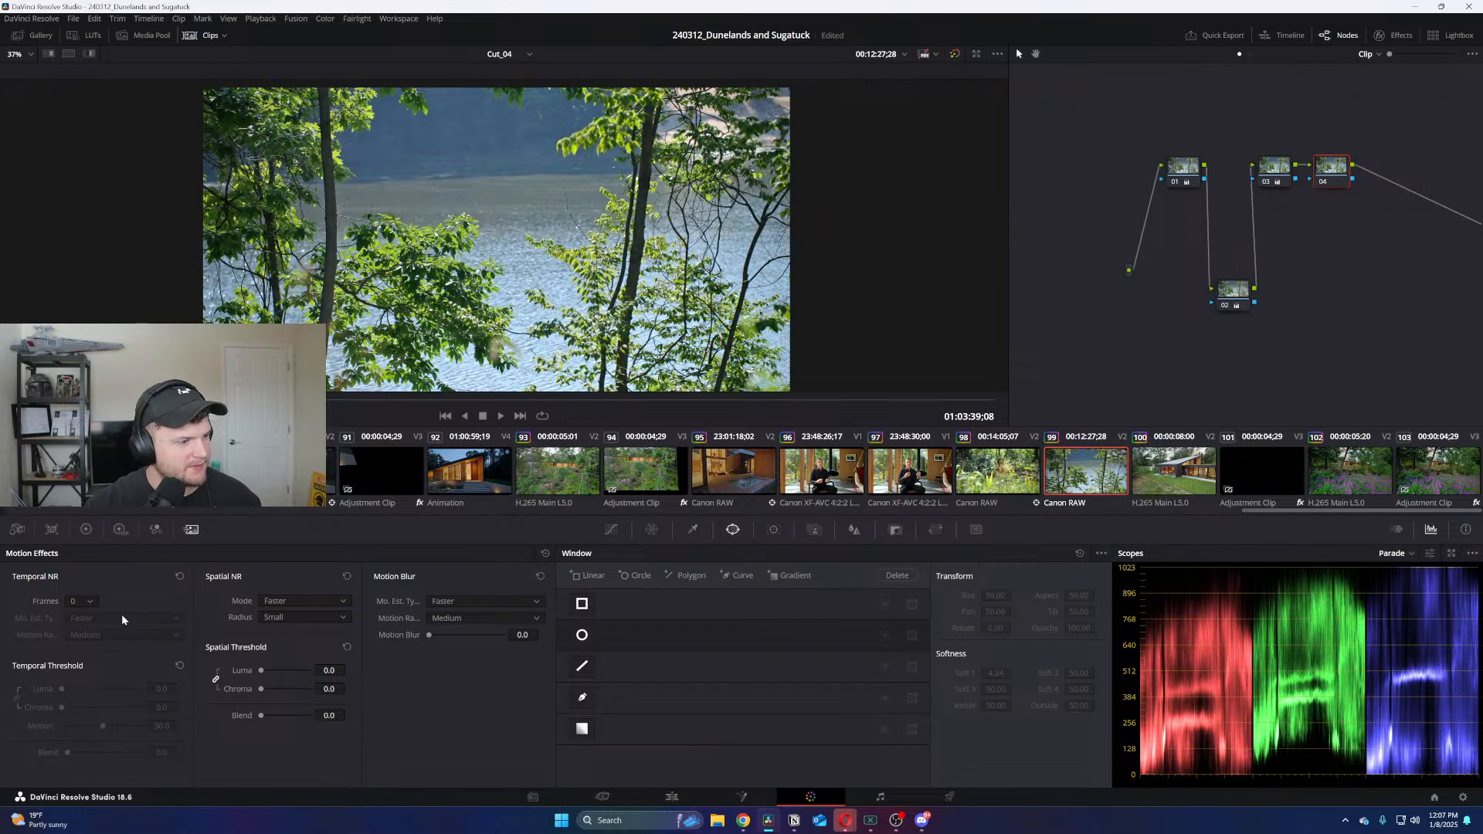
pyautogui.click(81, 601)
pyautogui.click(91, 654)
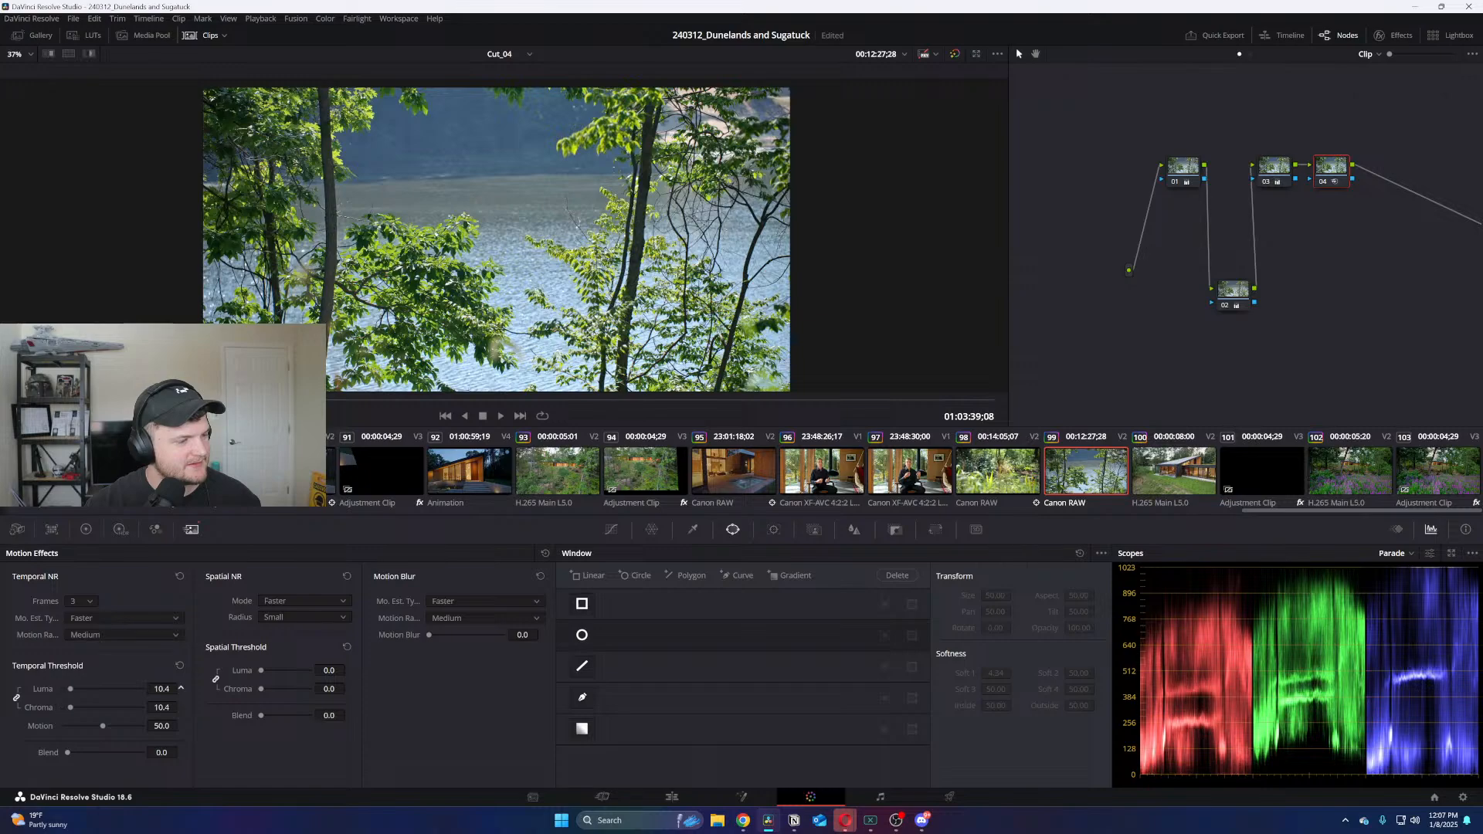
pyautogui.moveTo(329, 671); pyautogui.dragTo(363, 671)
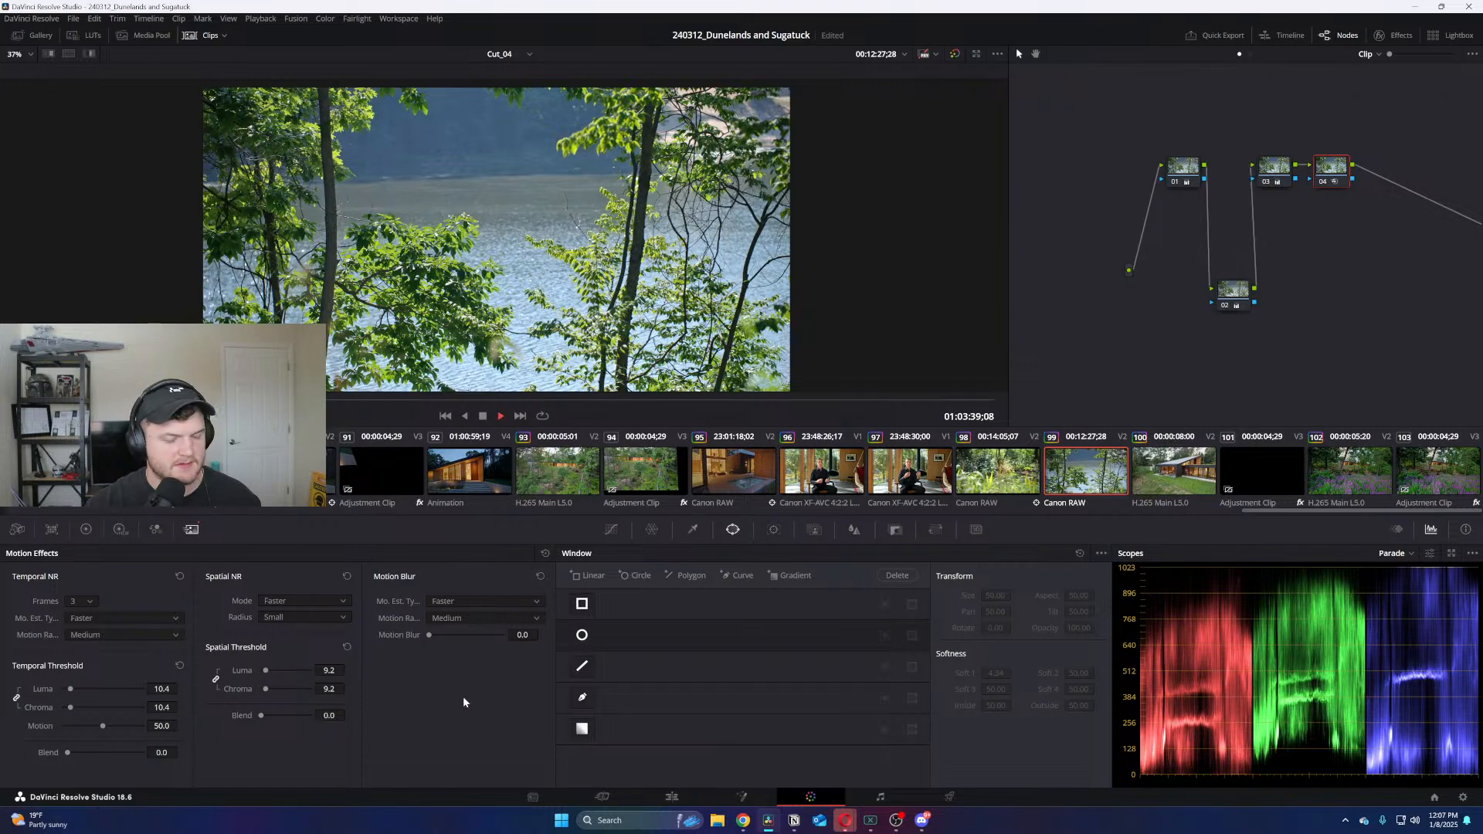
pyautogui.press('space')
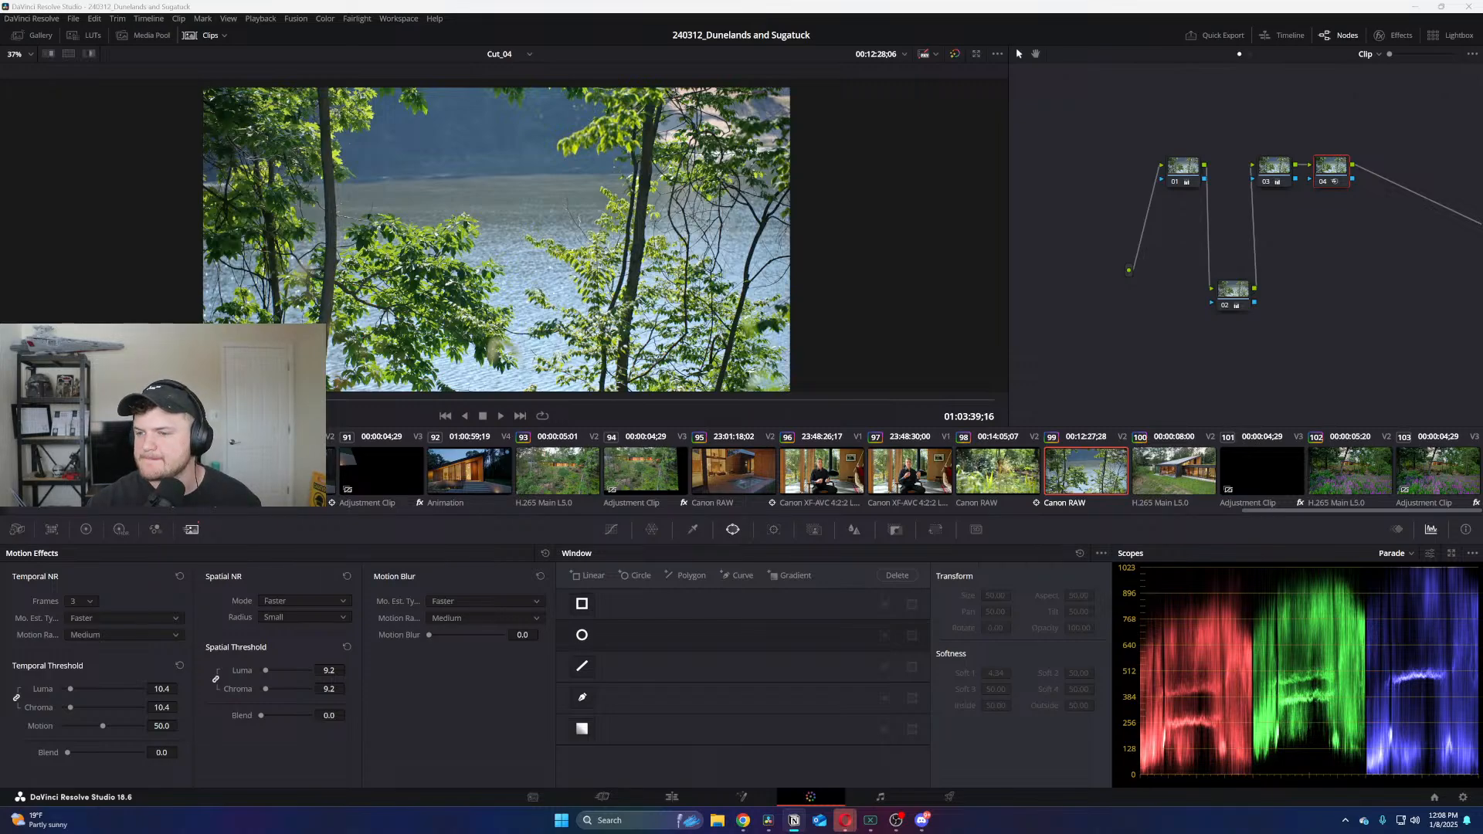
# Return to the Edit page and hide the Inspector to see more of the Cut_04 timeline around the lake shot
pyautogui.click(672, 797)
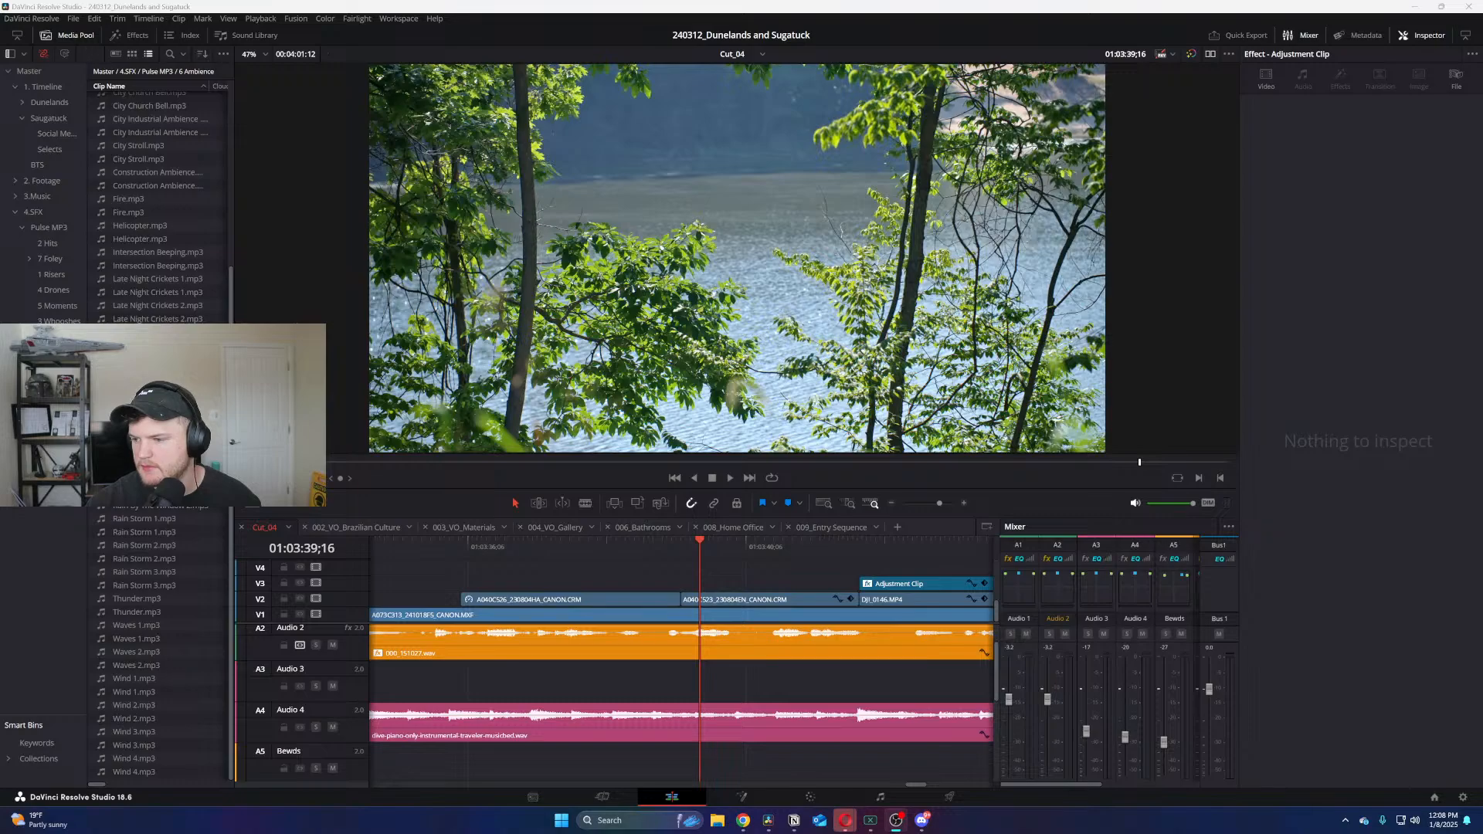
pyautogui.scroll(-4, 785, 581)
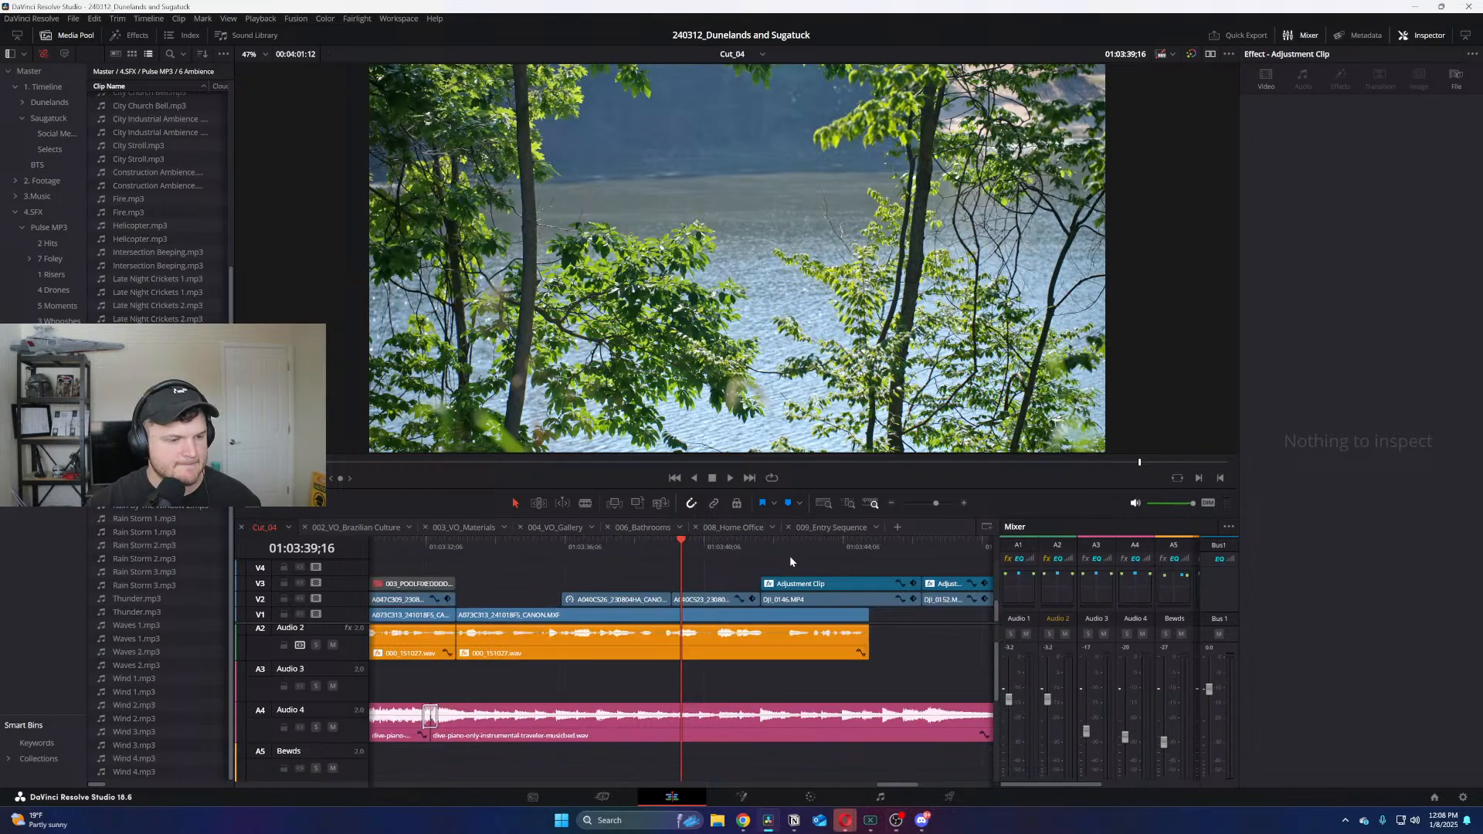
pyautogui.click(1424, 35)
pyautogui.scroll(-4, 912, 664)
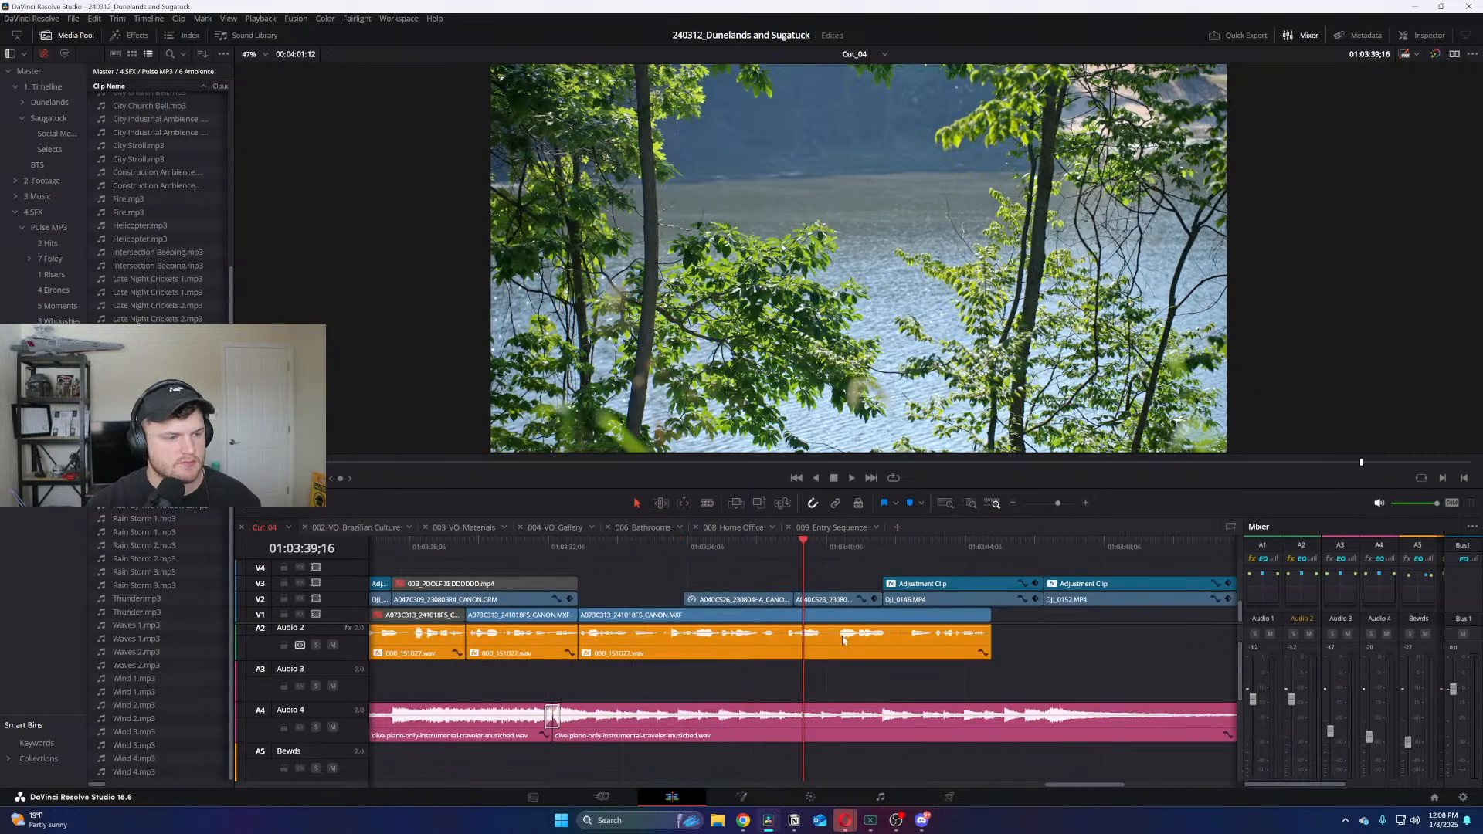
# Scan the Cut_04 timeline to find the voice-over that runs under the dusk house shot
pyautogui.click(568, 546)
pyautogui.click(425, 547)
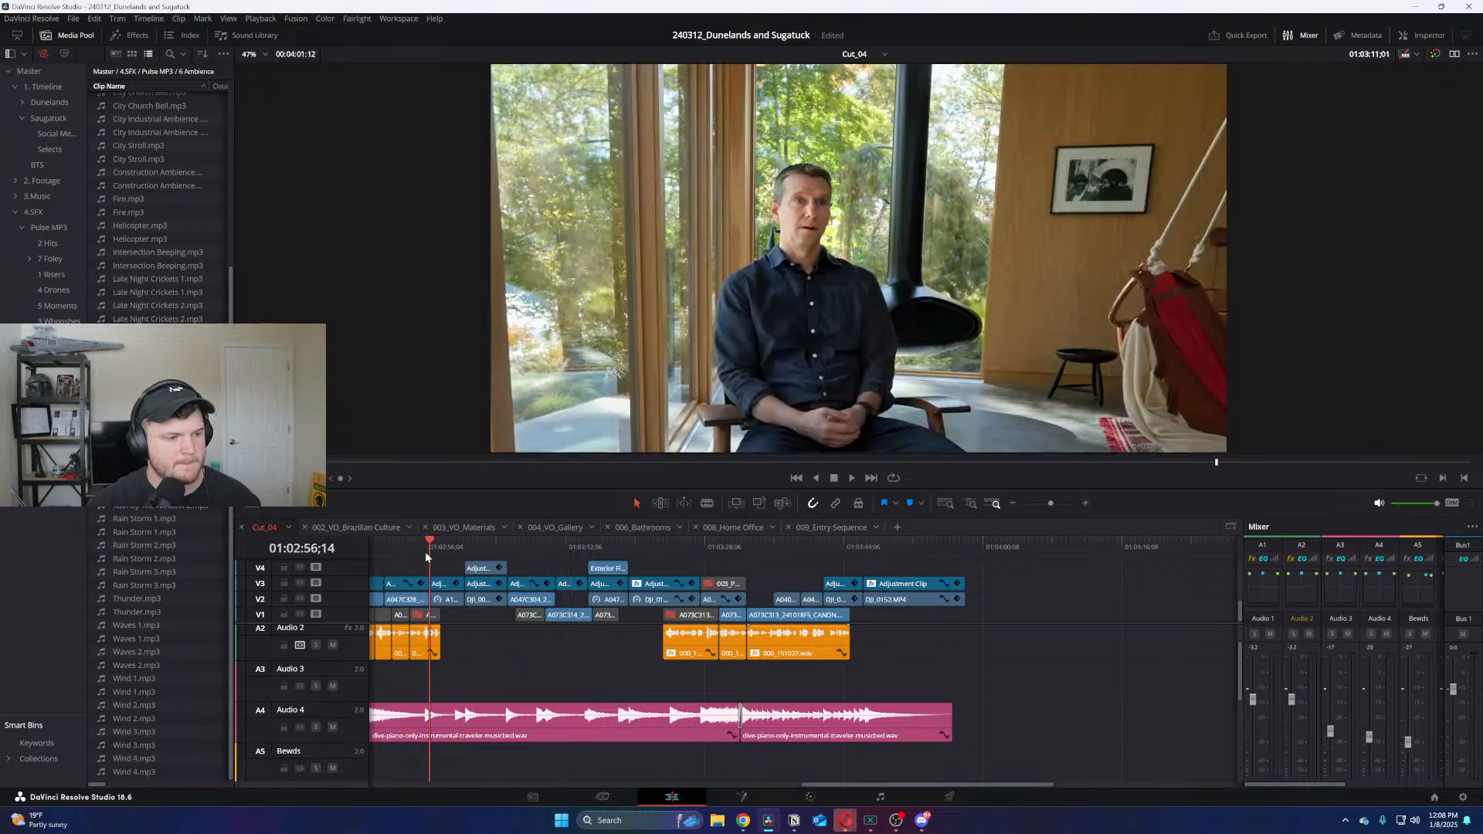
pyautogui.scroll(4, 618, 550)
pyautogui.click(1061, 547)
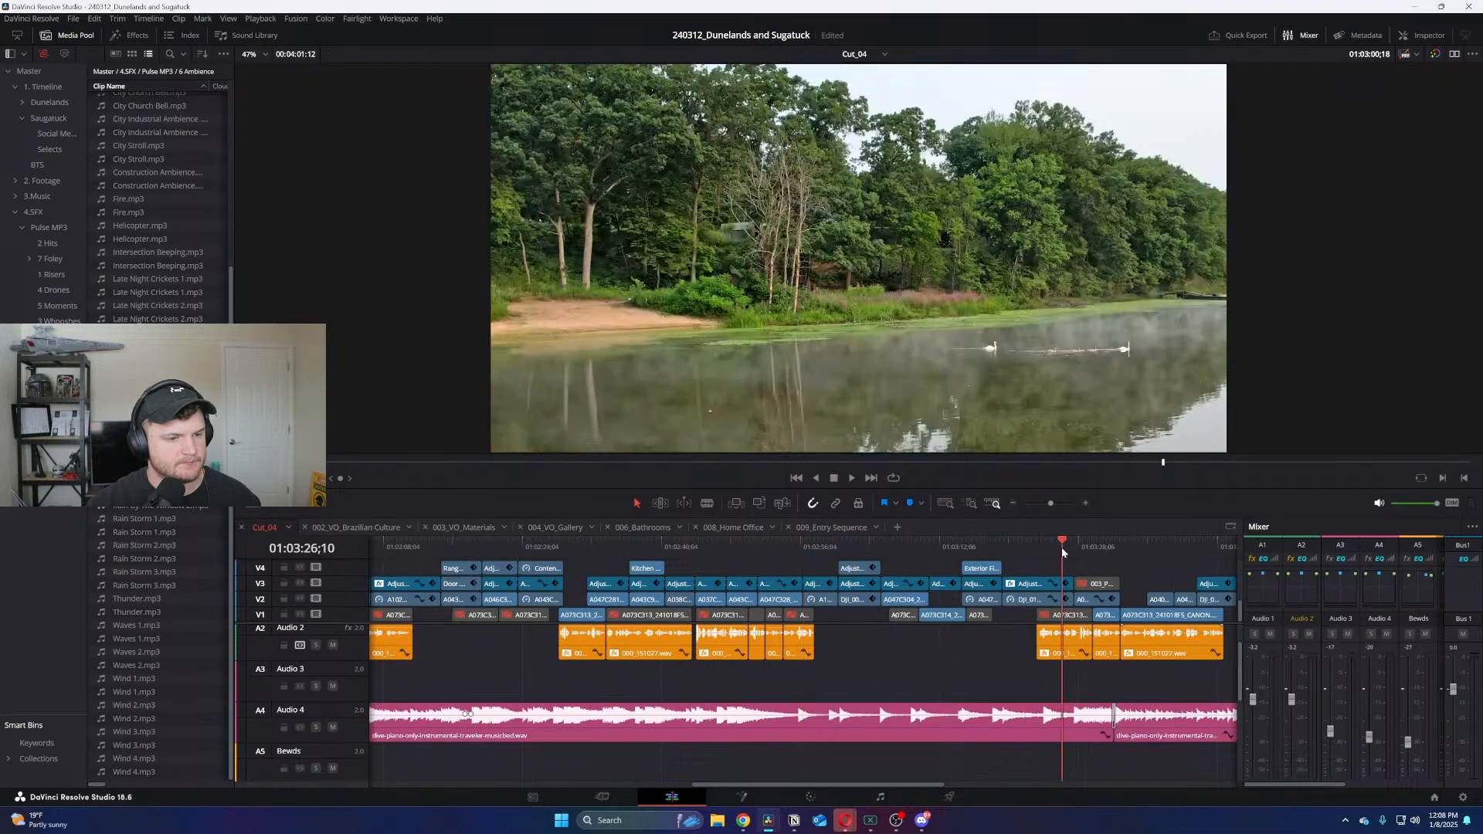
pyautogui.click(1067, 547)
pyautogui.scroll(-4, 1048, 544)
pyautogui.click(566, 547)
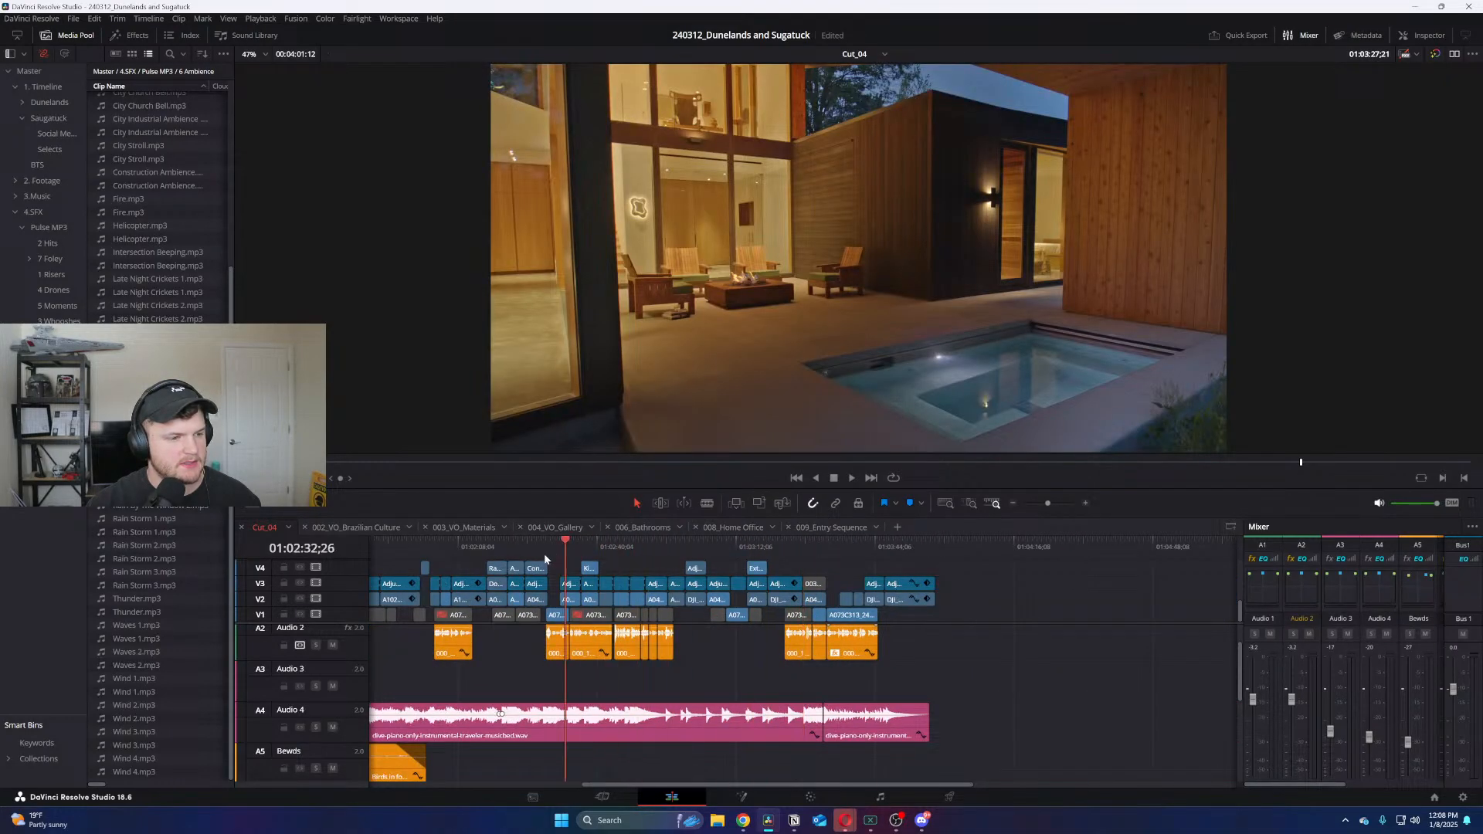
pyautogui.click(516, 547)
pyautogui.scroll(2, 674, 650)
pyautogui.click(707, 547)
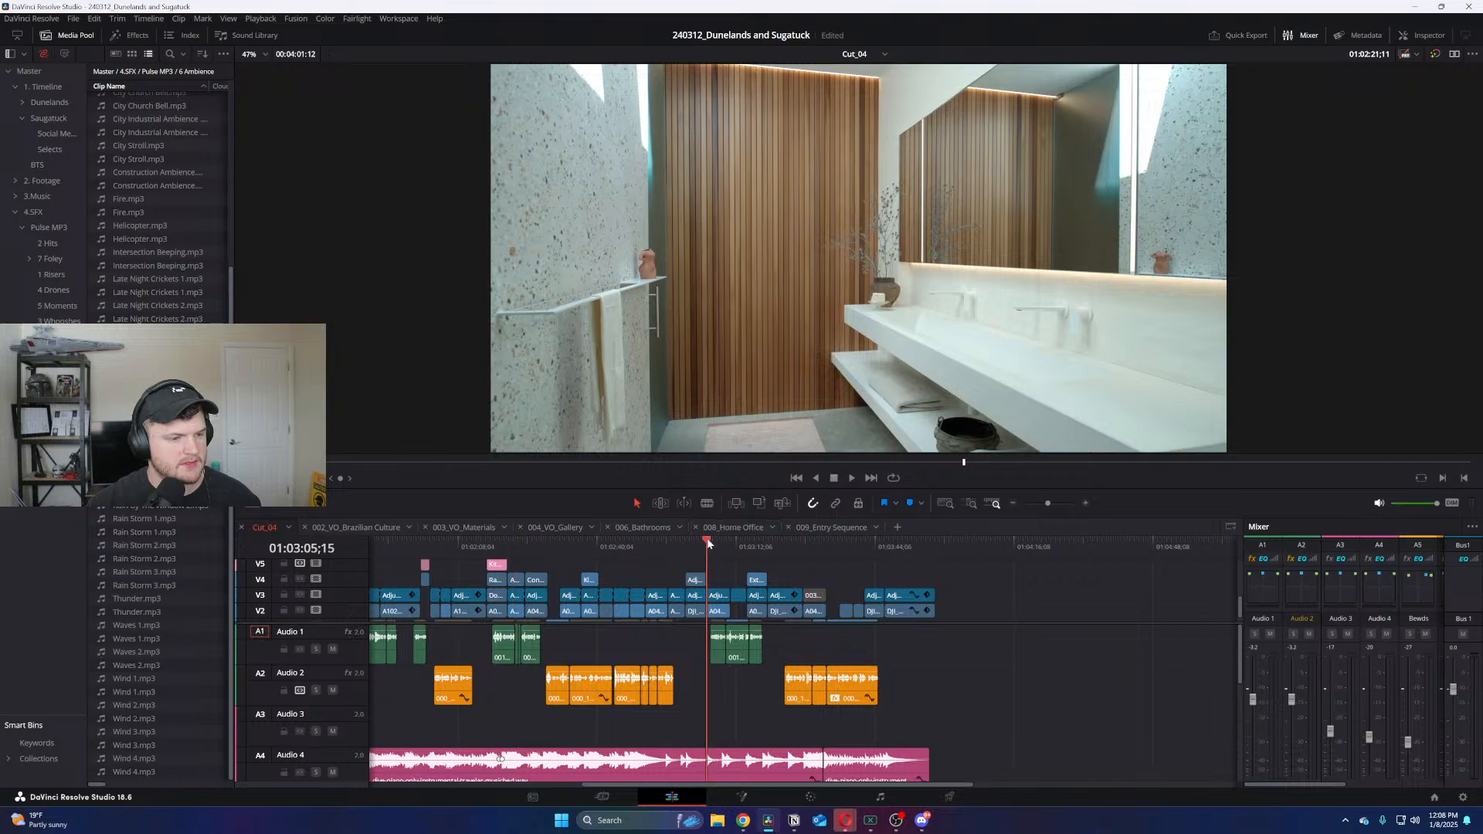
pyautogui.scroll(-1, 773, 618)
# Play the dusk house shot and replay its voice-over around the first interview clip cut on Audio 1
pyautogui.scroll(8, 918, 639)
pyautogui.press('space')
pyautogui.scroll(4, 897, 713)
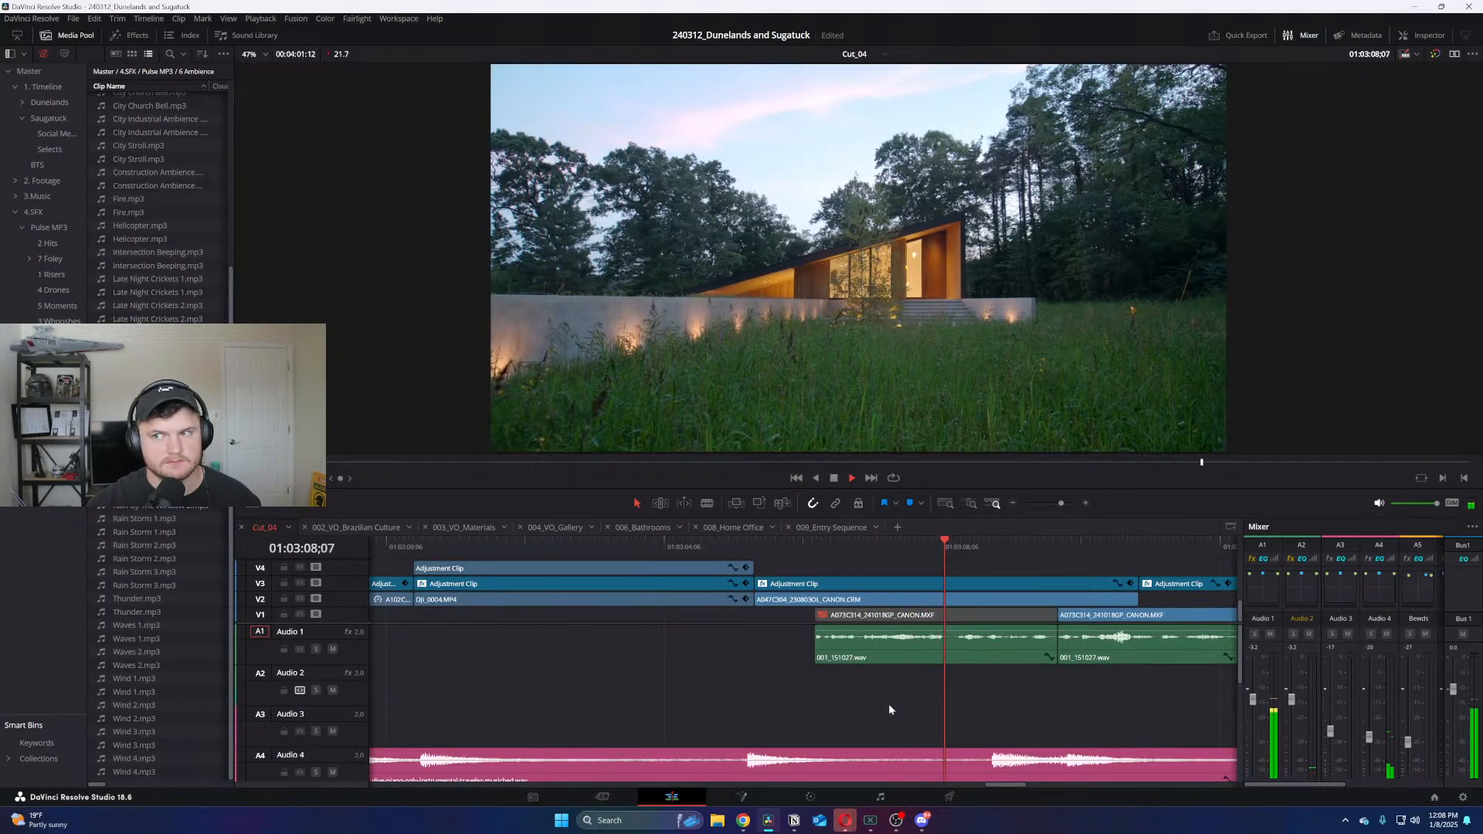
pyautogui.scroll(2, 851, 656)
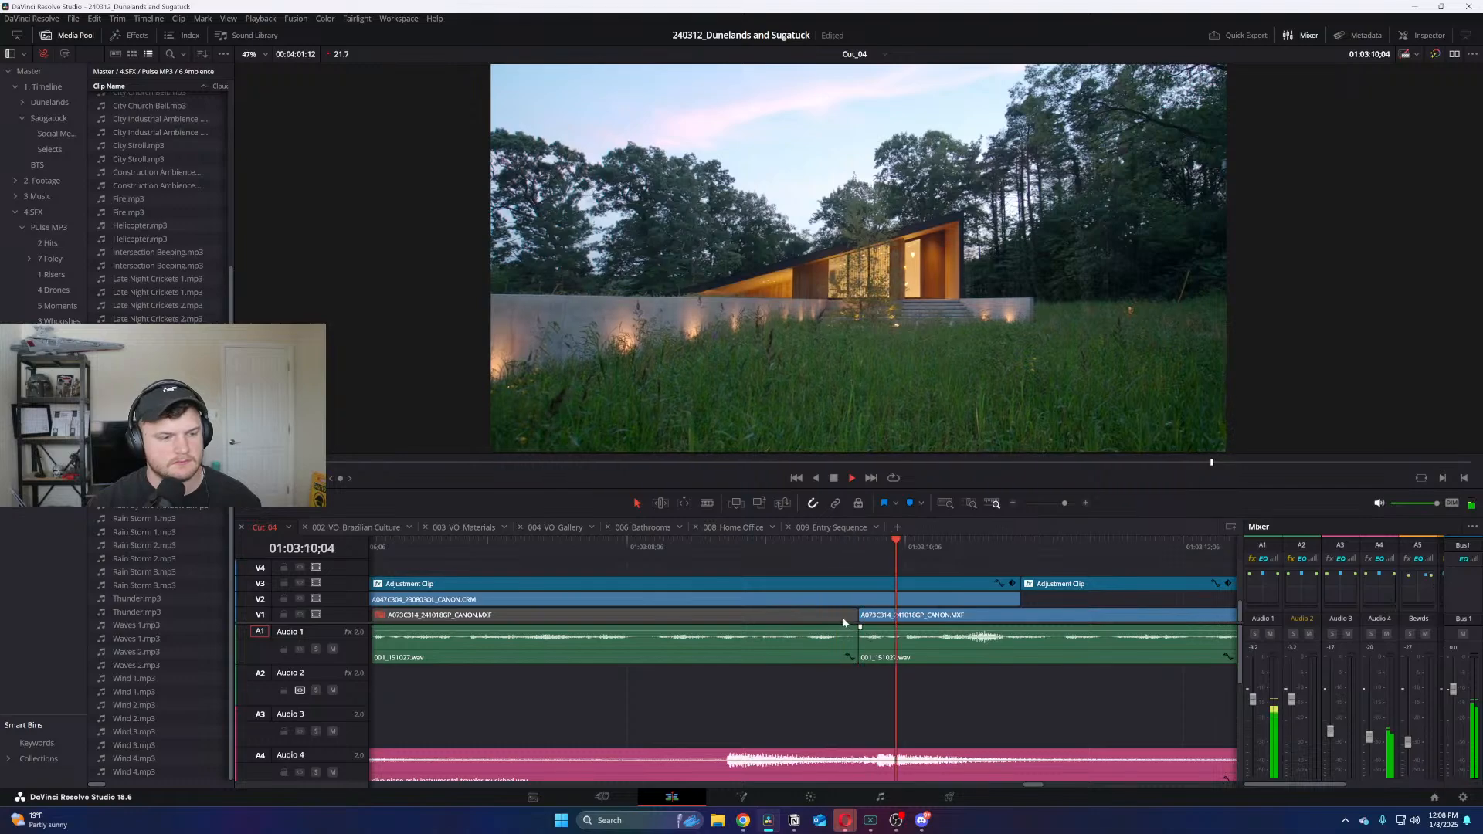
pyautogui.press('space')
pyautogui.press('space')
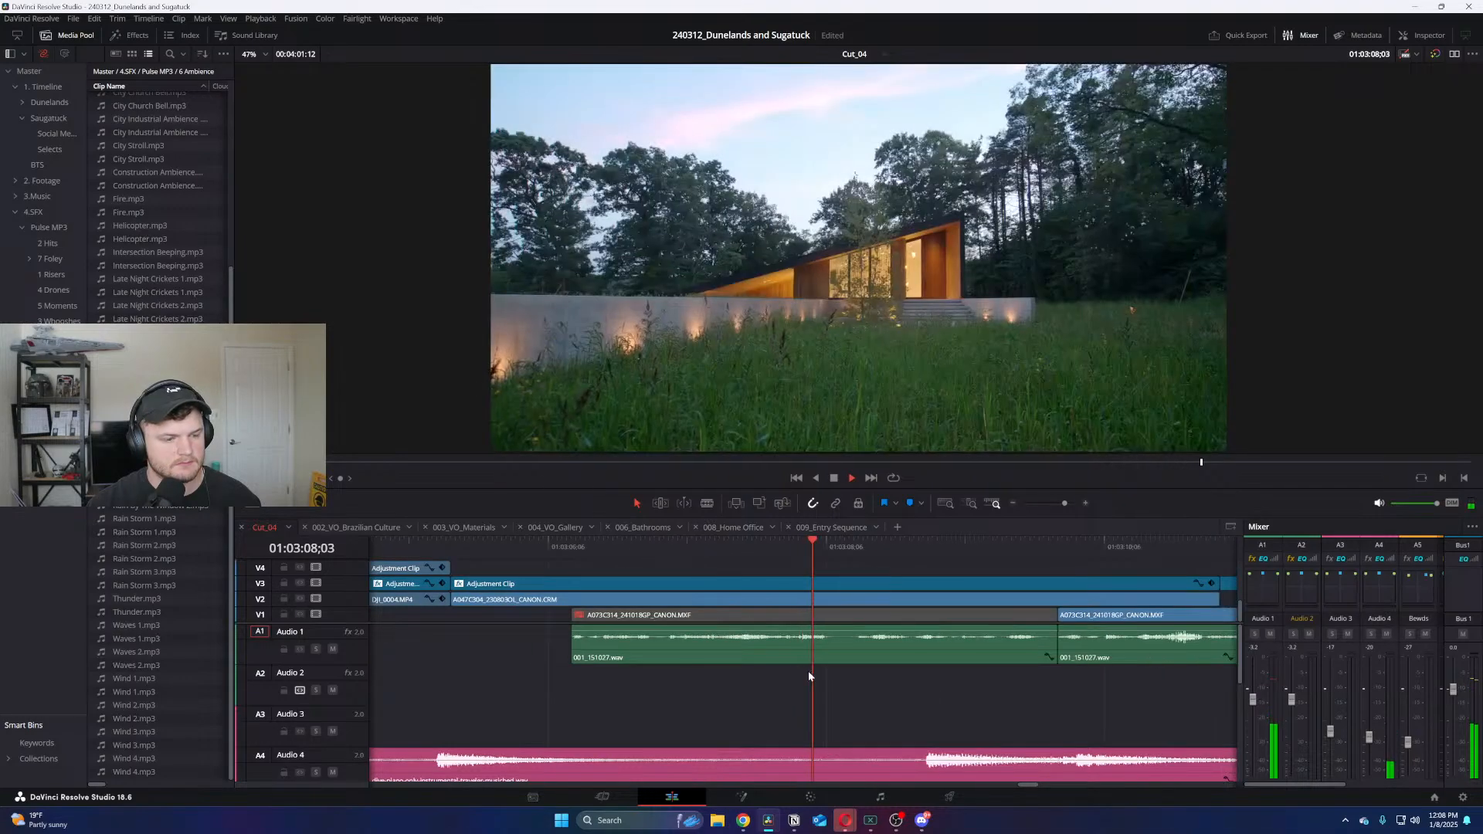
# Mark an In point at 01:03:08;24 in the dusk house shot and make the Audio 1 track taller
pyautogui.scroll(2, 832, 671)
pyautogui.moveTo(819, 553); pyautogui.dragTo(738, 548)
pyautogui.press('i')
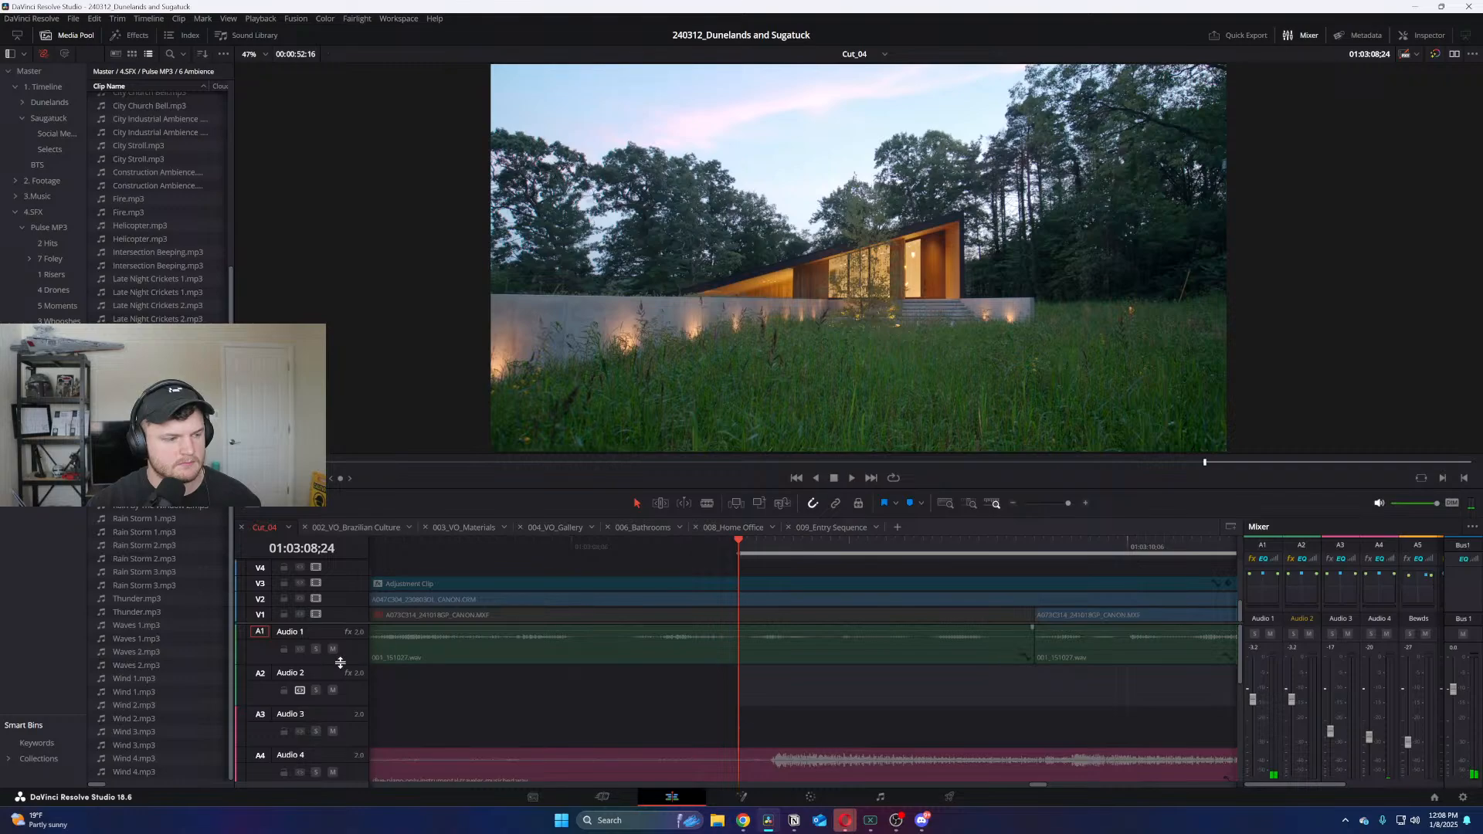
pyautogui.moveTo(340, 663); pyautogui.dragTo(341, 691)
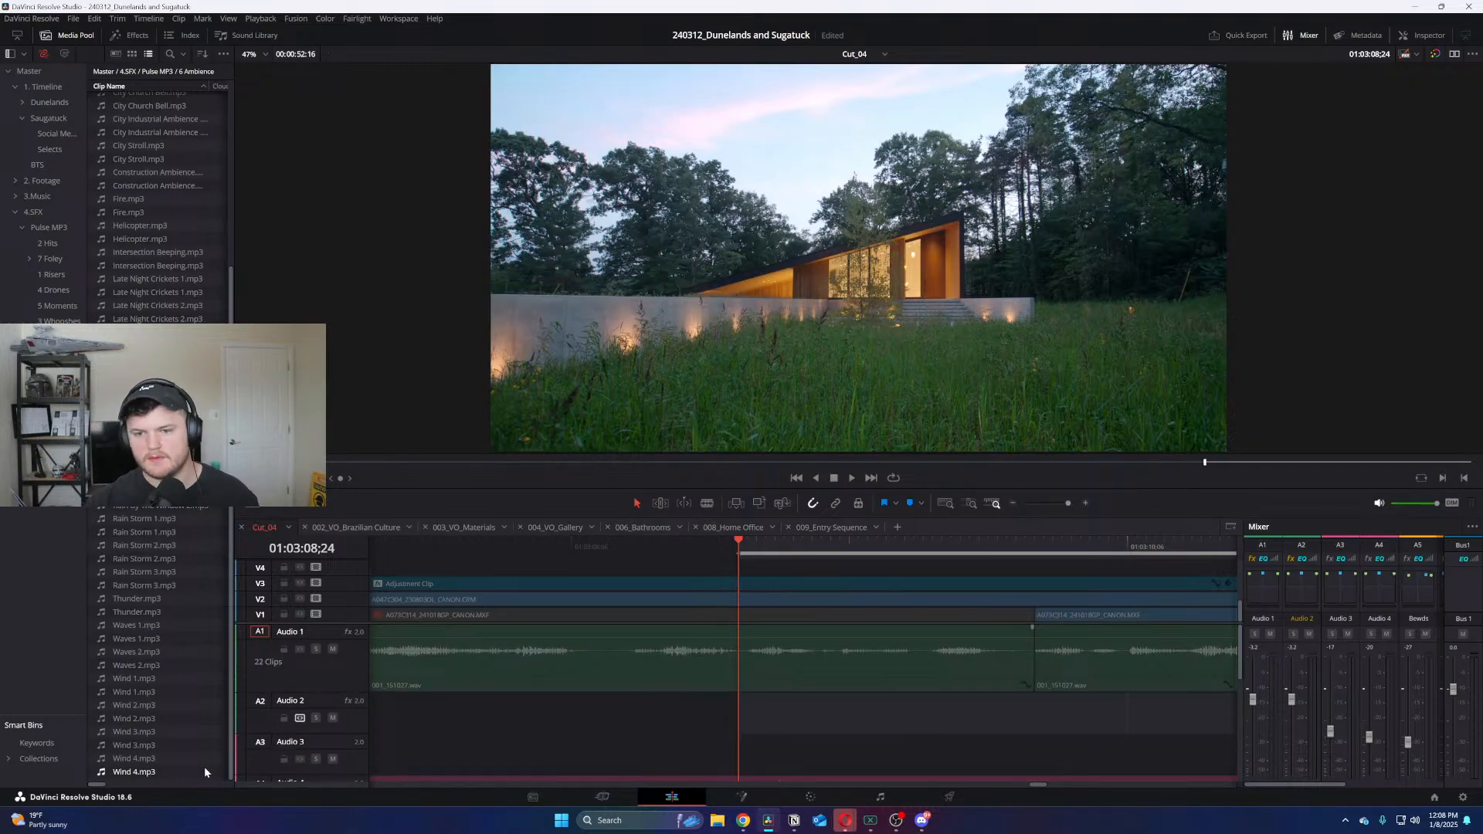
# Play the voice-over around the In point and move the In point earlier to 01:03:08;19
pyautogui.press('space')
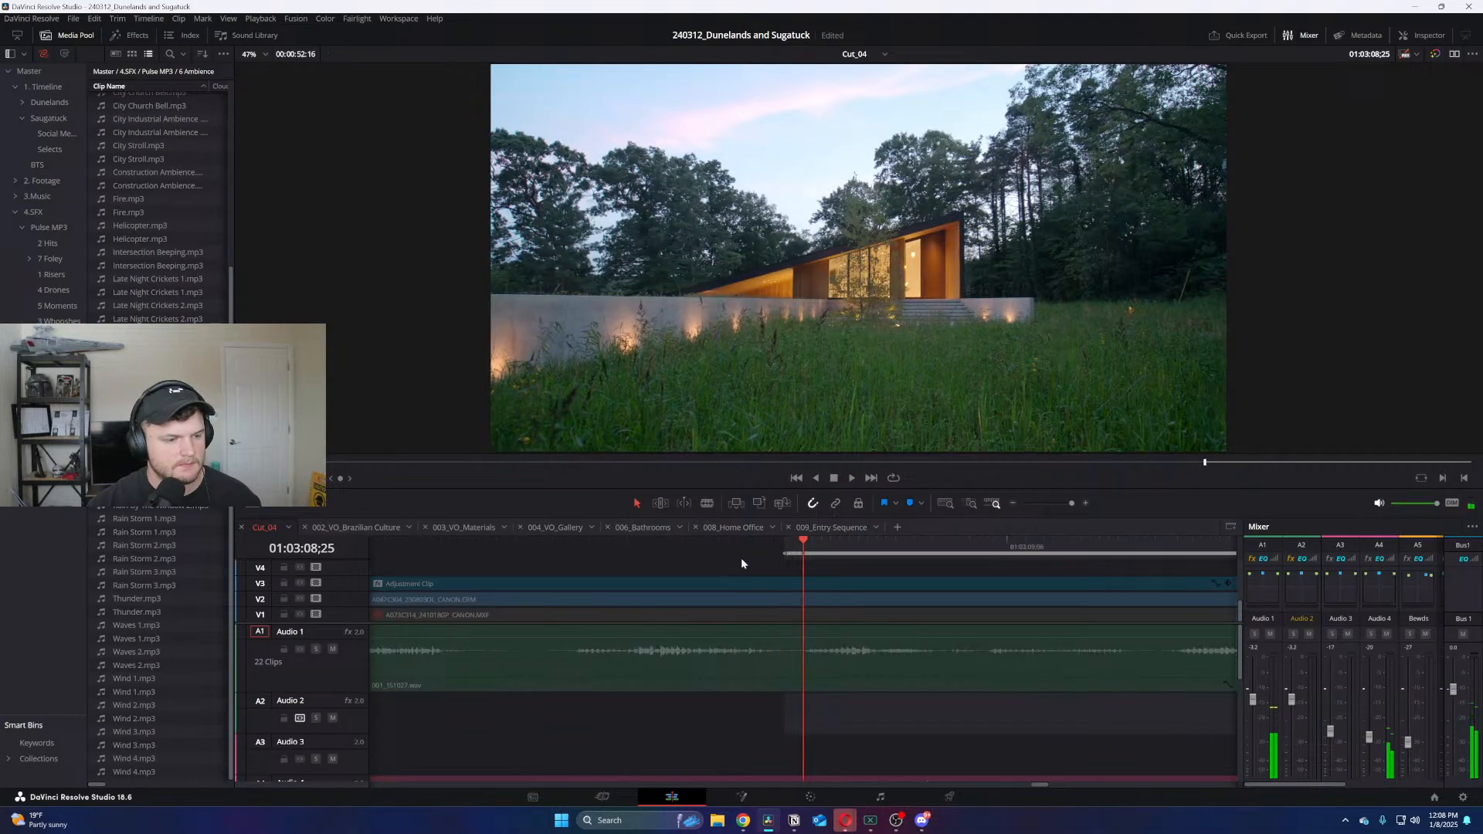
pyautogui.moveTo(741, 558); pyautogui.dragTo(693, 555)
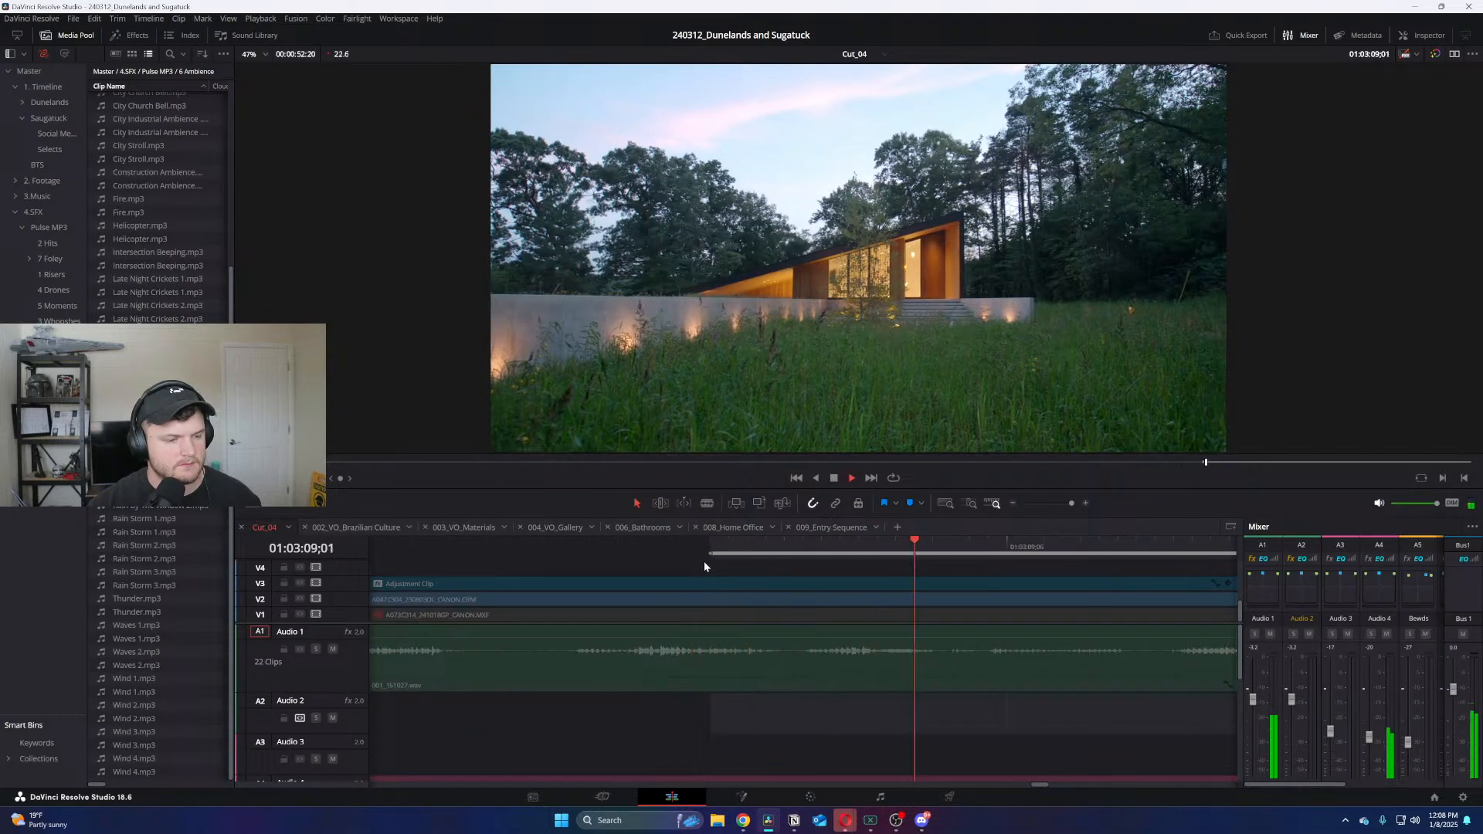
pyautogui.press('space')
pyautogui.press('space')
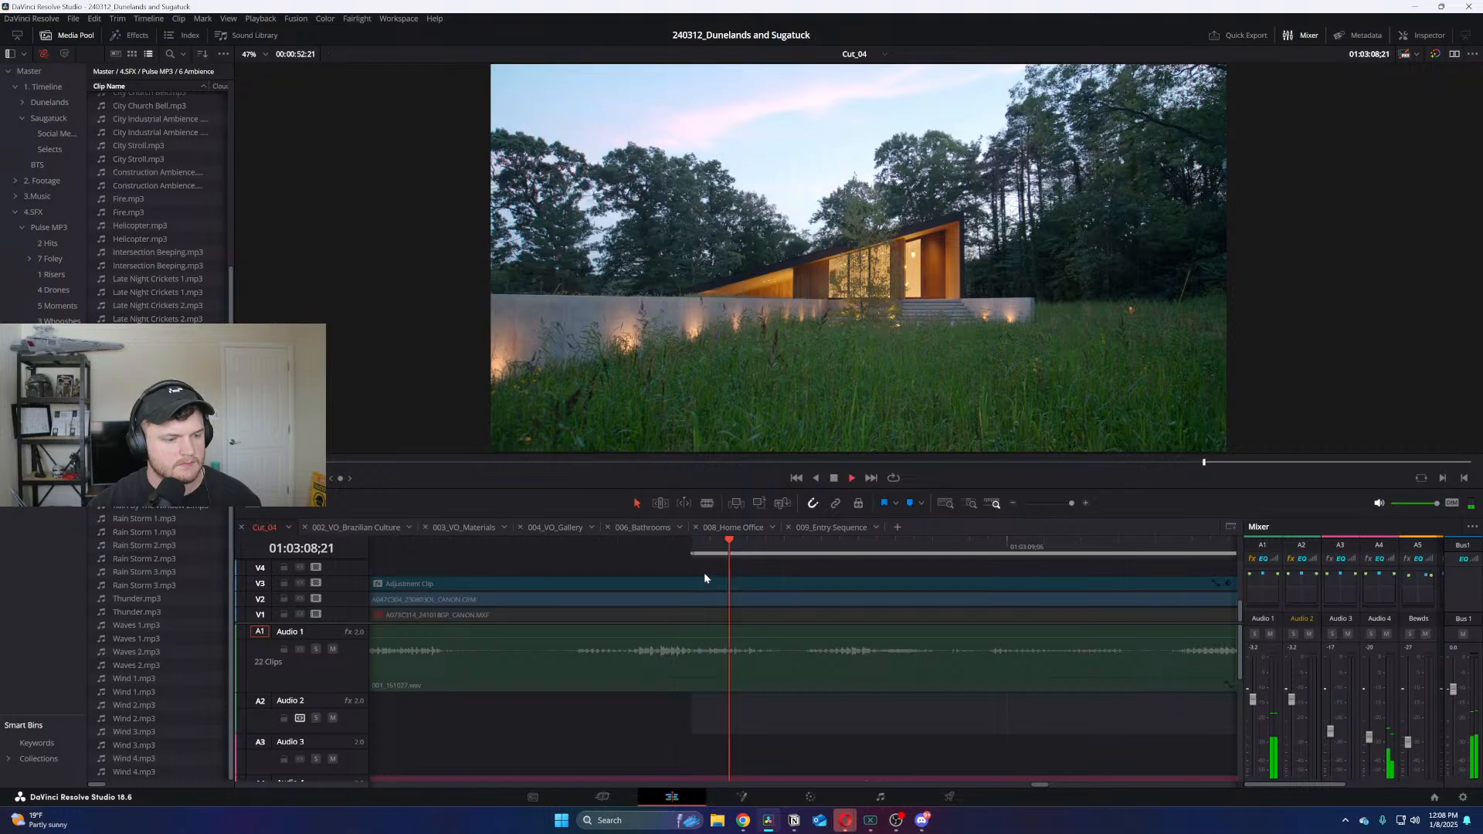
# Split the house shot, interview clip and voice-over at 01:03:08;19 and again slightly earlier, isolating a short segment
pyautogui.hotkey('ctrl', 'b')
pyautogui.press('b')
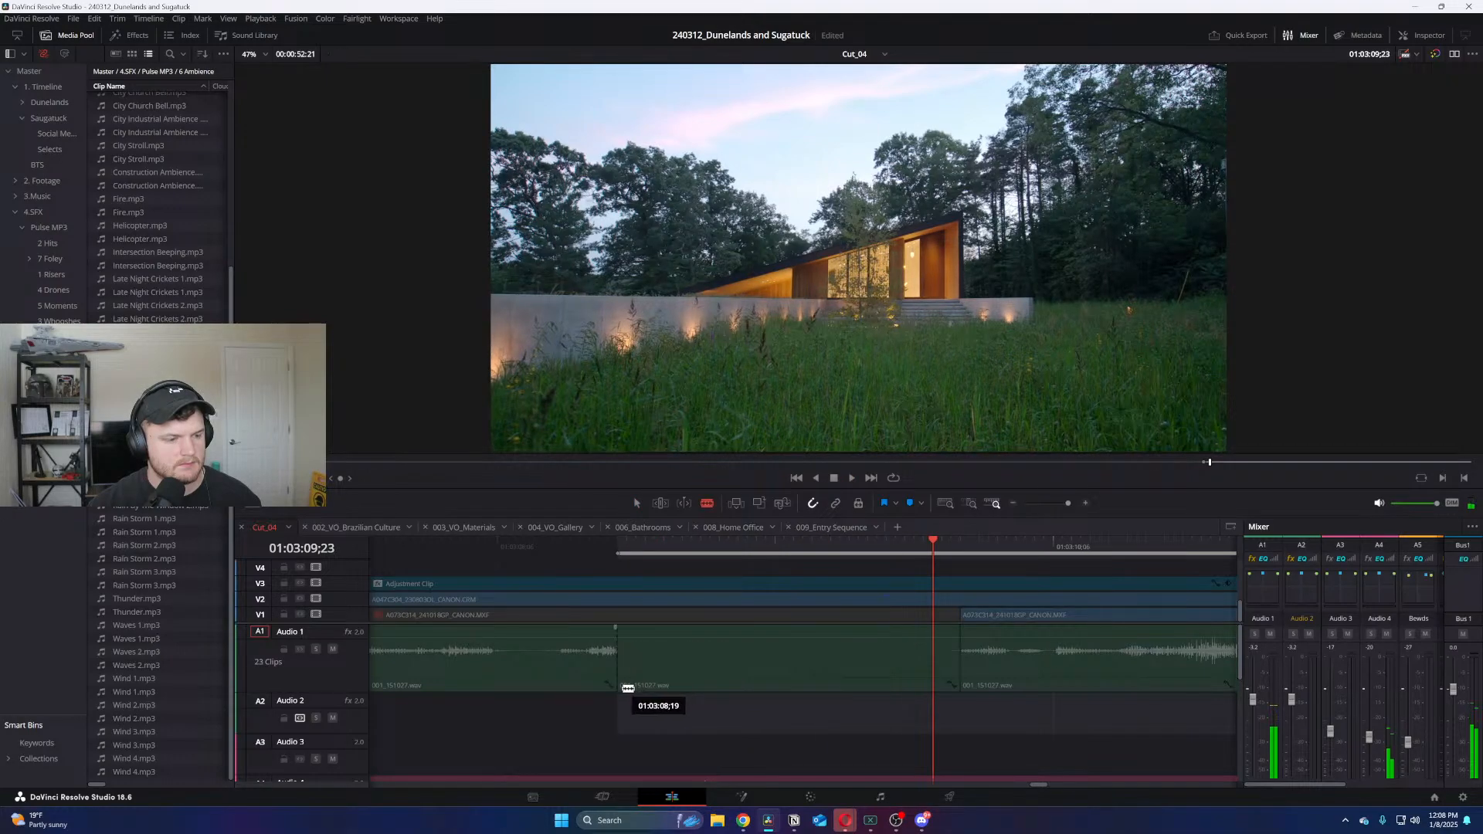
pyautogui.click(617, 615)
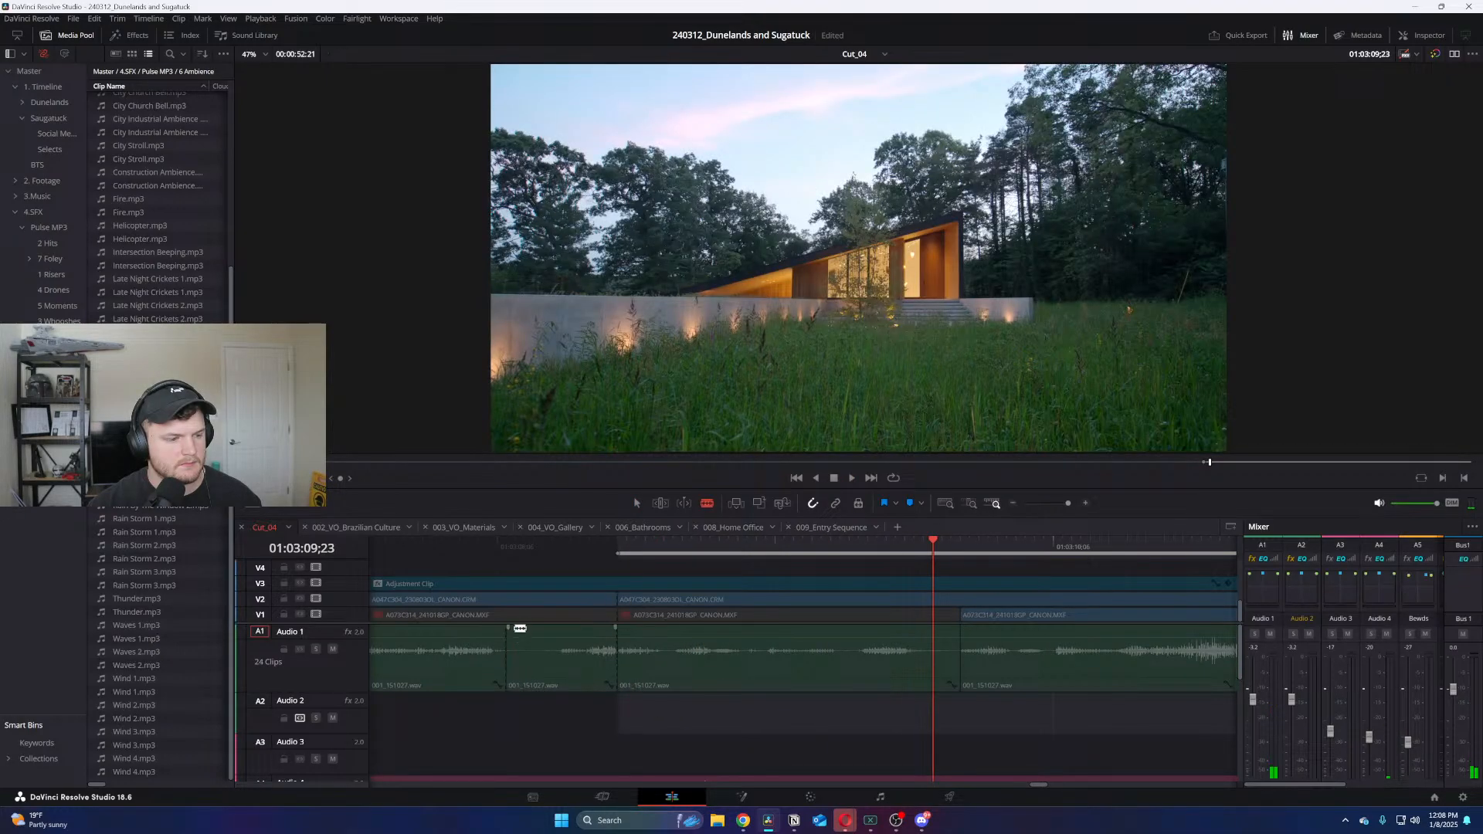
pyautogui.click(509, 618)
# Slide the earlier house shot, interview and voice-over clips later over the isolated short segment, leaving no gap
pyautogui.hotkey('ctrl', '-')
pyautogui.press('a')
pyautogui.click(534, 653)
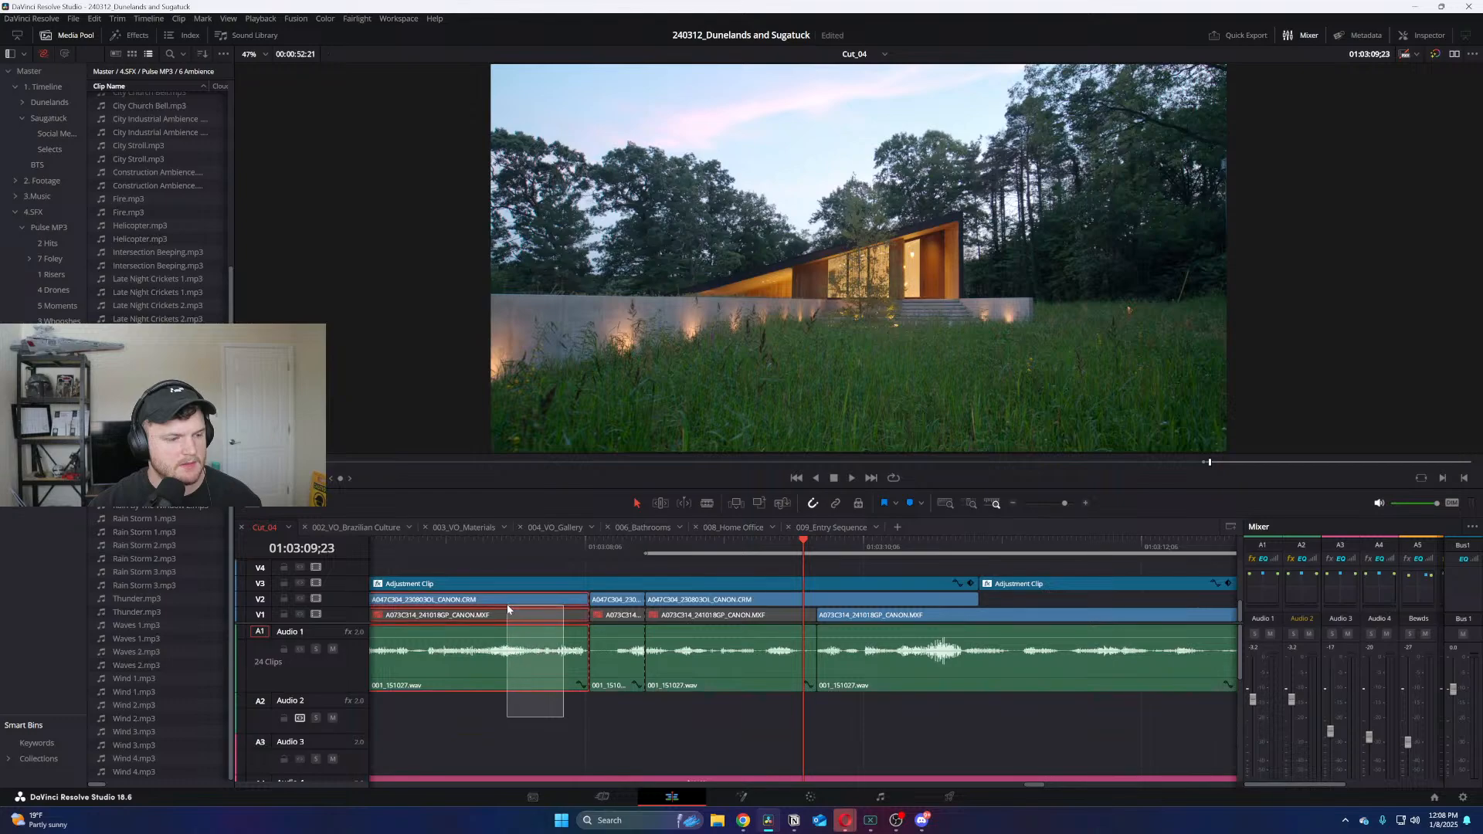
pyautogui.moveTo(533, 653); pyautogui.dragTo(588, 653)
# Play the voice-over from 01:03:07;07 across the new join, then review the join again at 0.5x speed
pyautogui.click(452, 546)
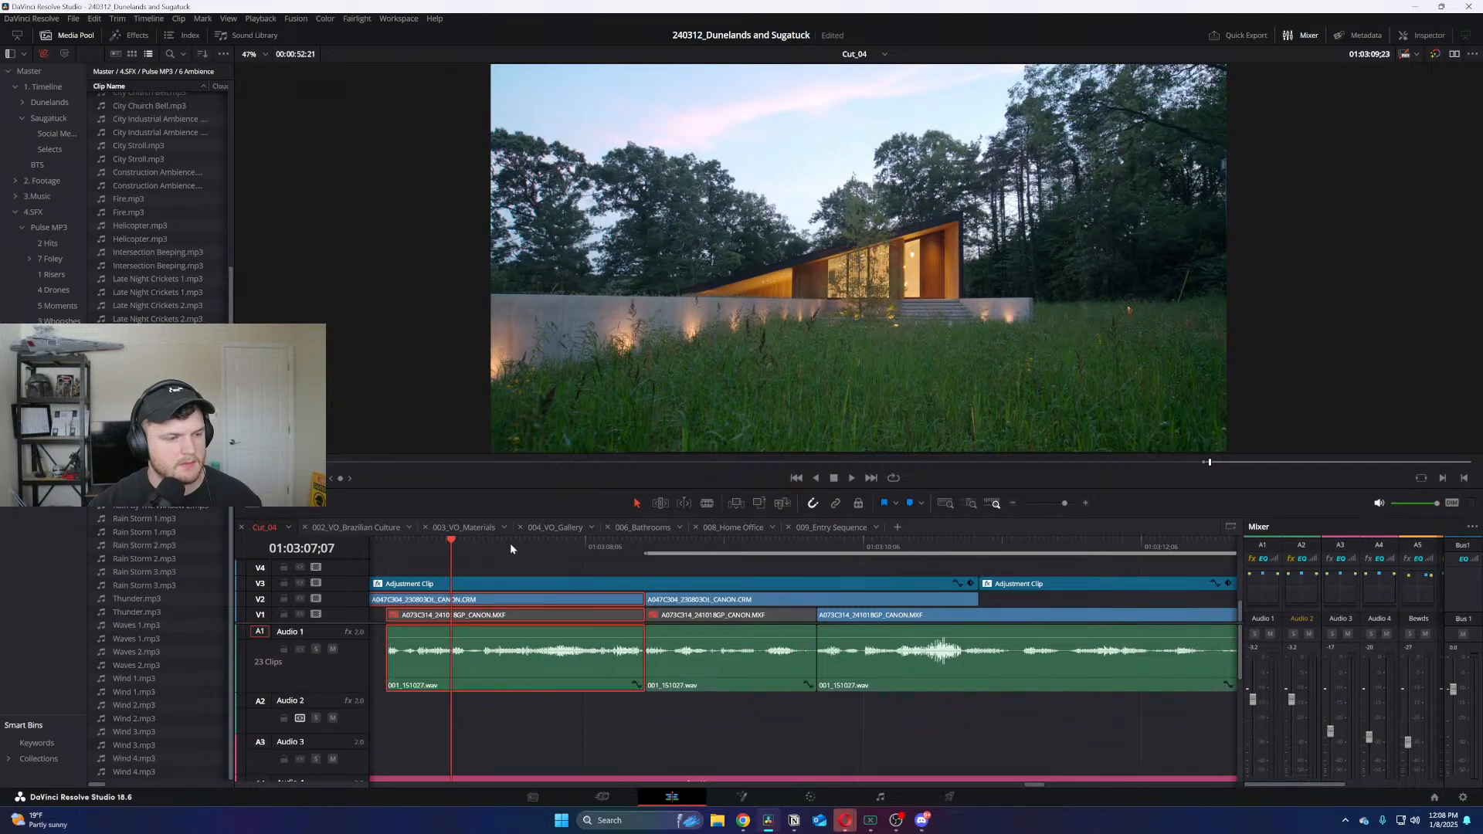
pyautogui.press('space')
pyautogui.hotkey('ctrl', '=')
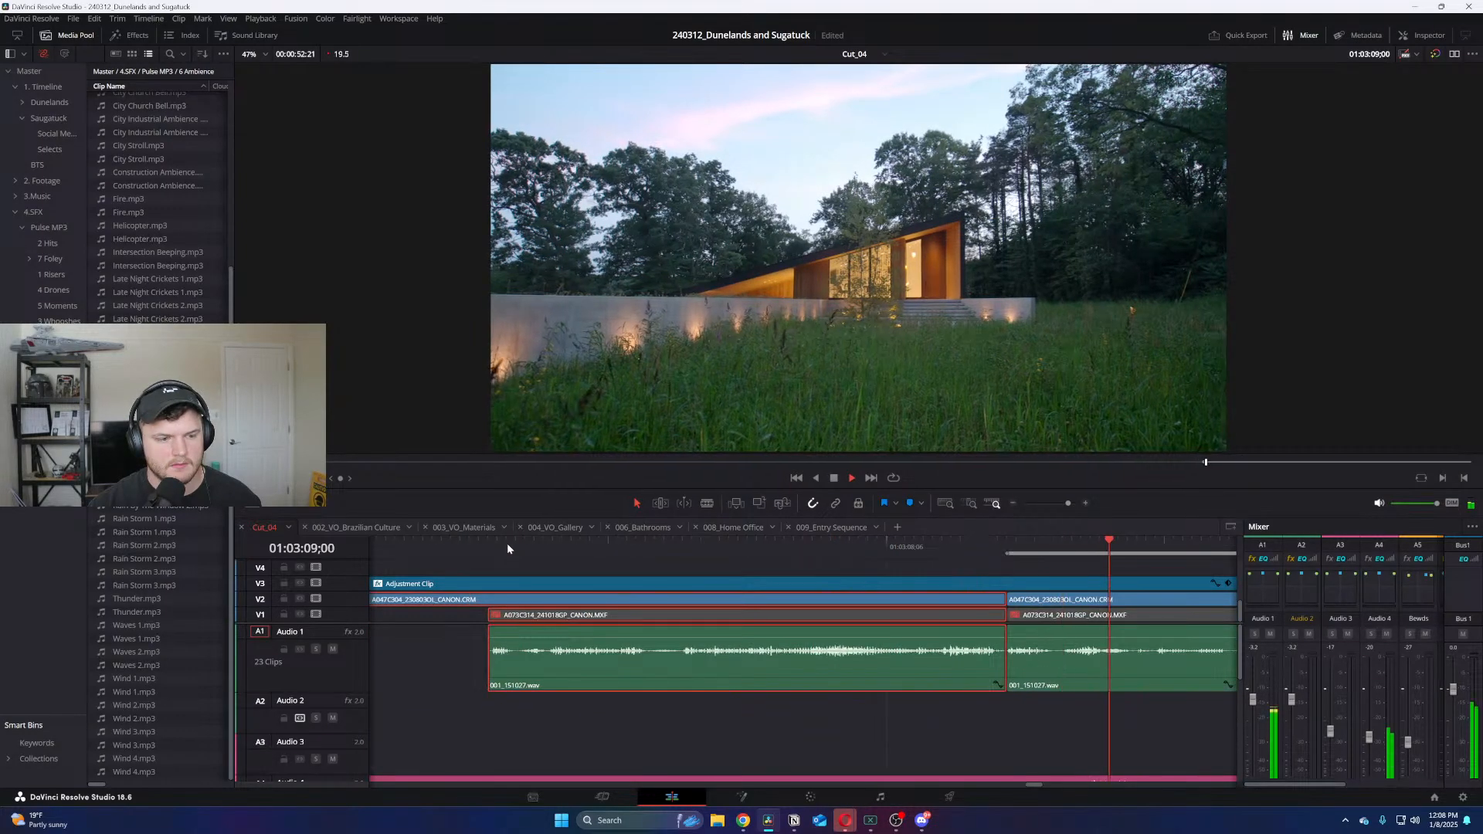
pyautogui.moveTo(893, 545); pyautogui.dragTo(921, 544)
pyautogui.hotkey('ctrl', '=')
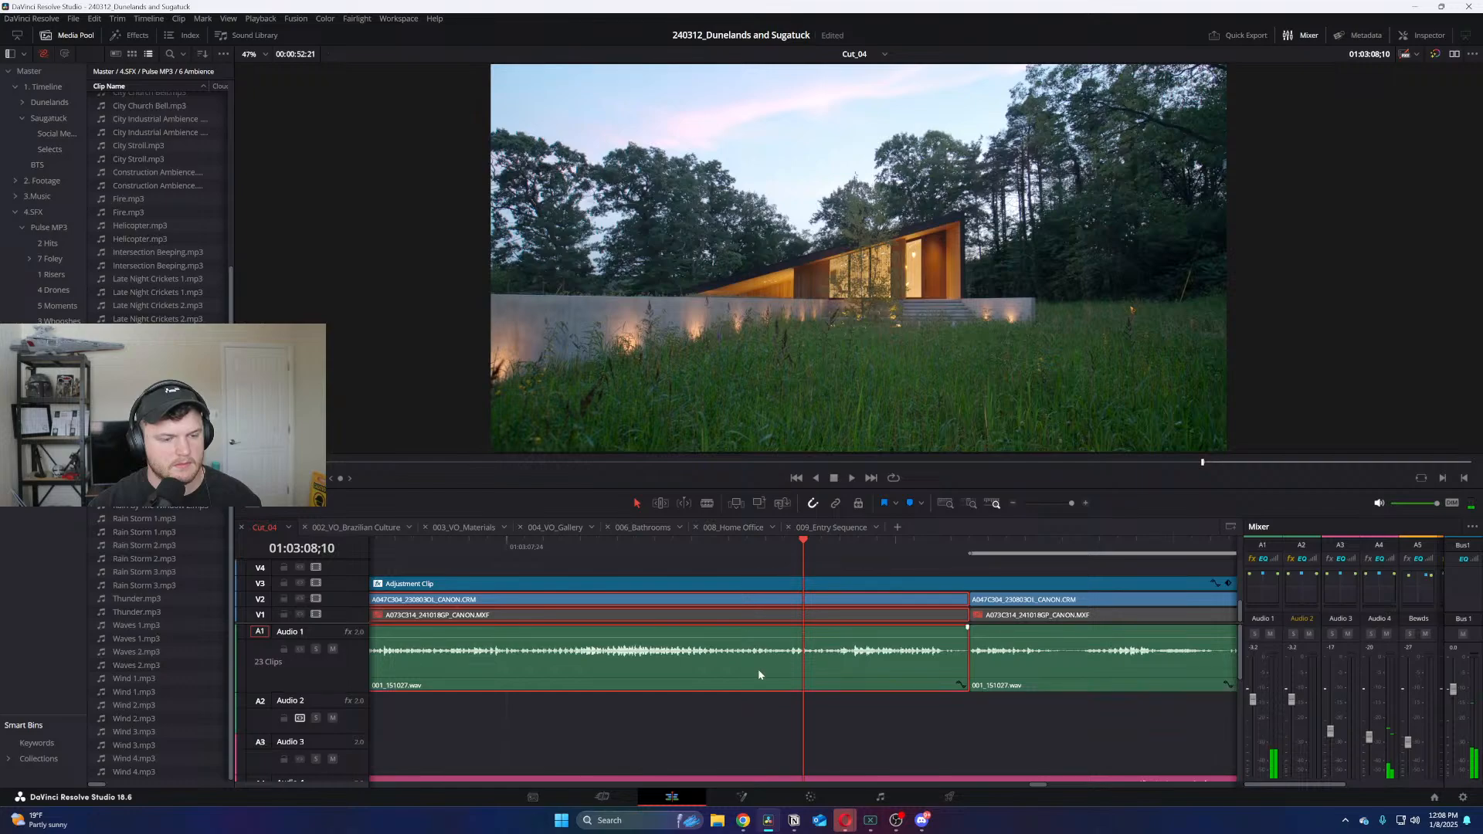
pyautogui.hotkey('k', 'l')
pyautogui.press('k')
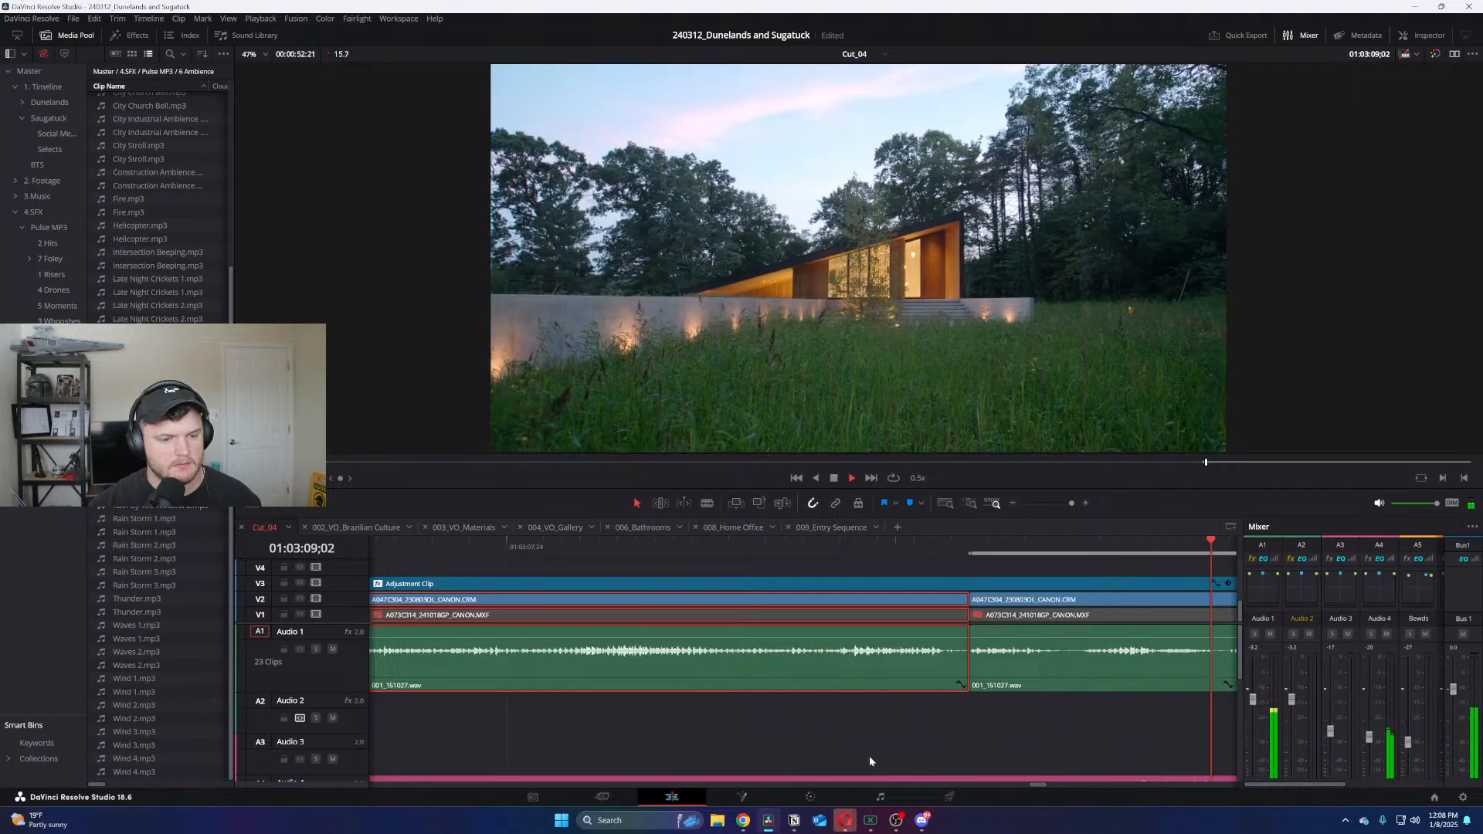
# Split the house shot, interview clip and voice-over at 01:03:08;24 and slide the preceding clips over the short piece
pyautogui.hotkey('ctrl', '-')
pyautogui.click(727, 551)
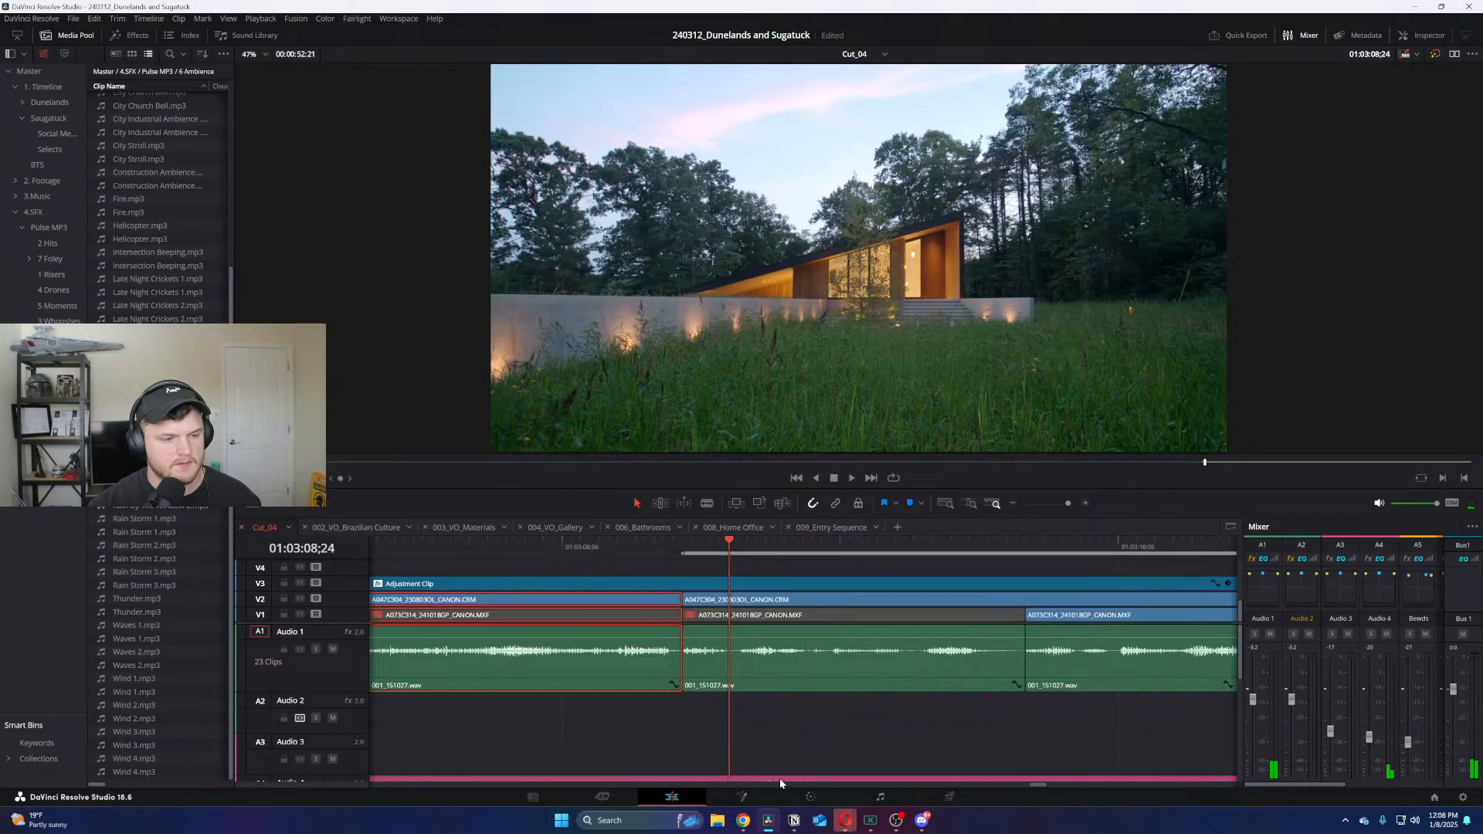
pyautogui.press('space')
pyautogui.press('b')
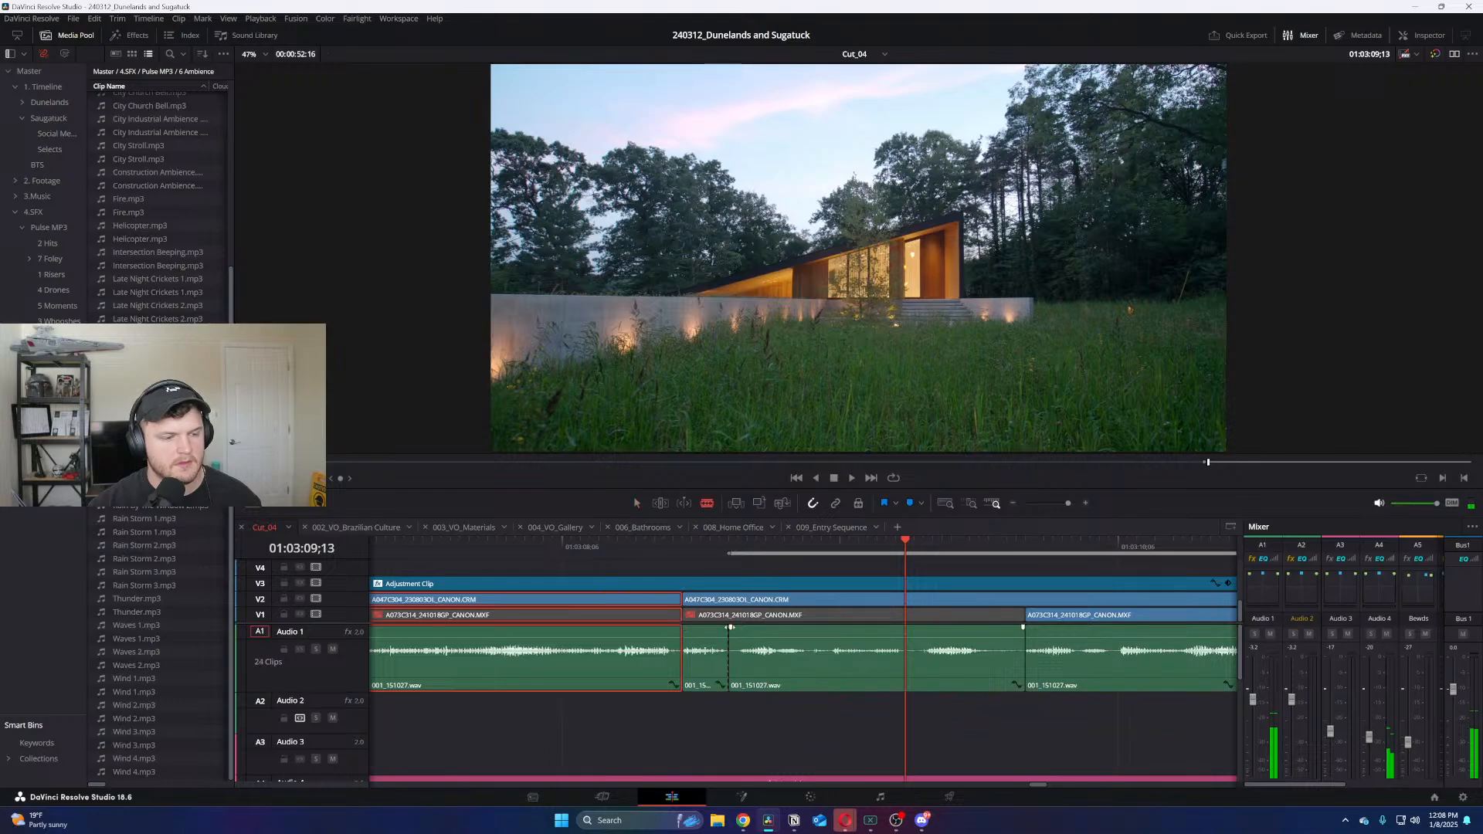
pyautogui.click(729, 688)
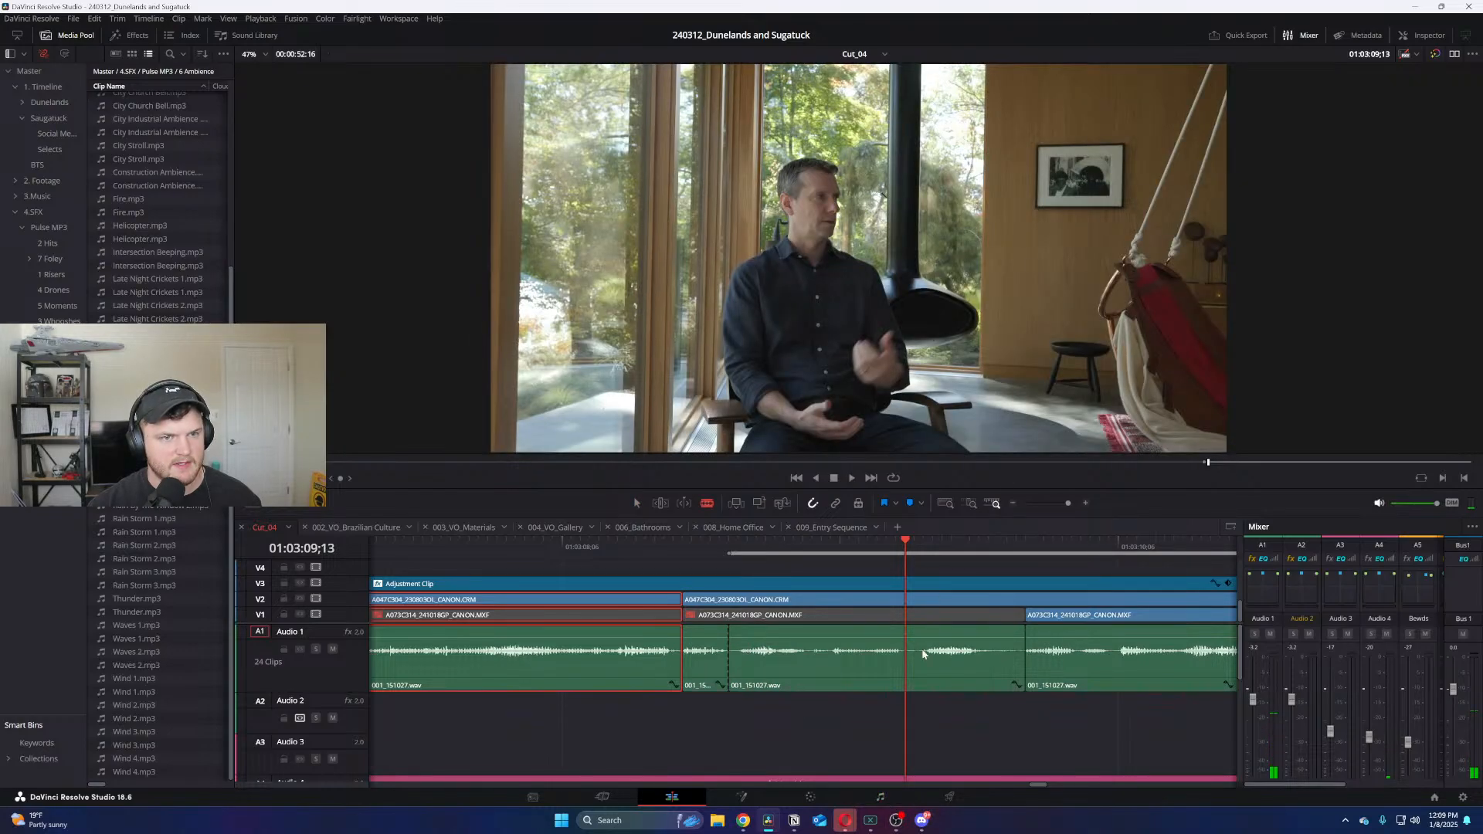
pyautogui.click(732, 615)
pyautogui.click(735, 601)
pyautogui.press('a')
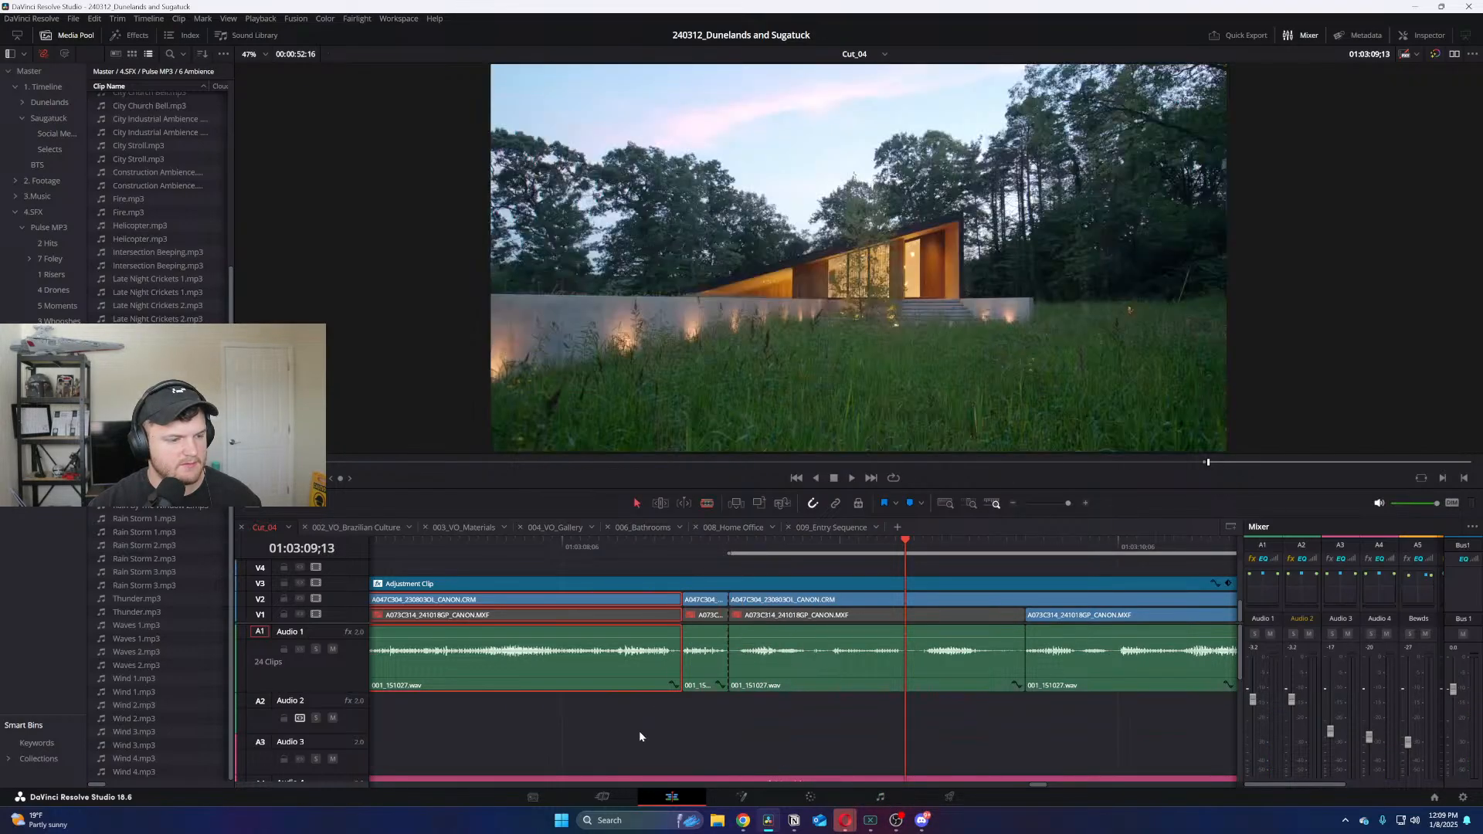
pyautogui.moveTo(638, 731); pyautogui.dragTo(630, 602)
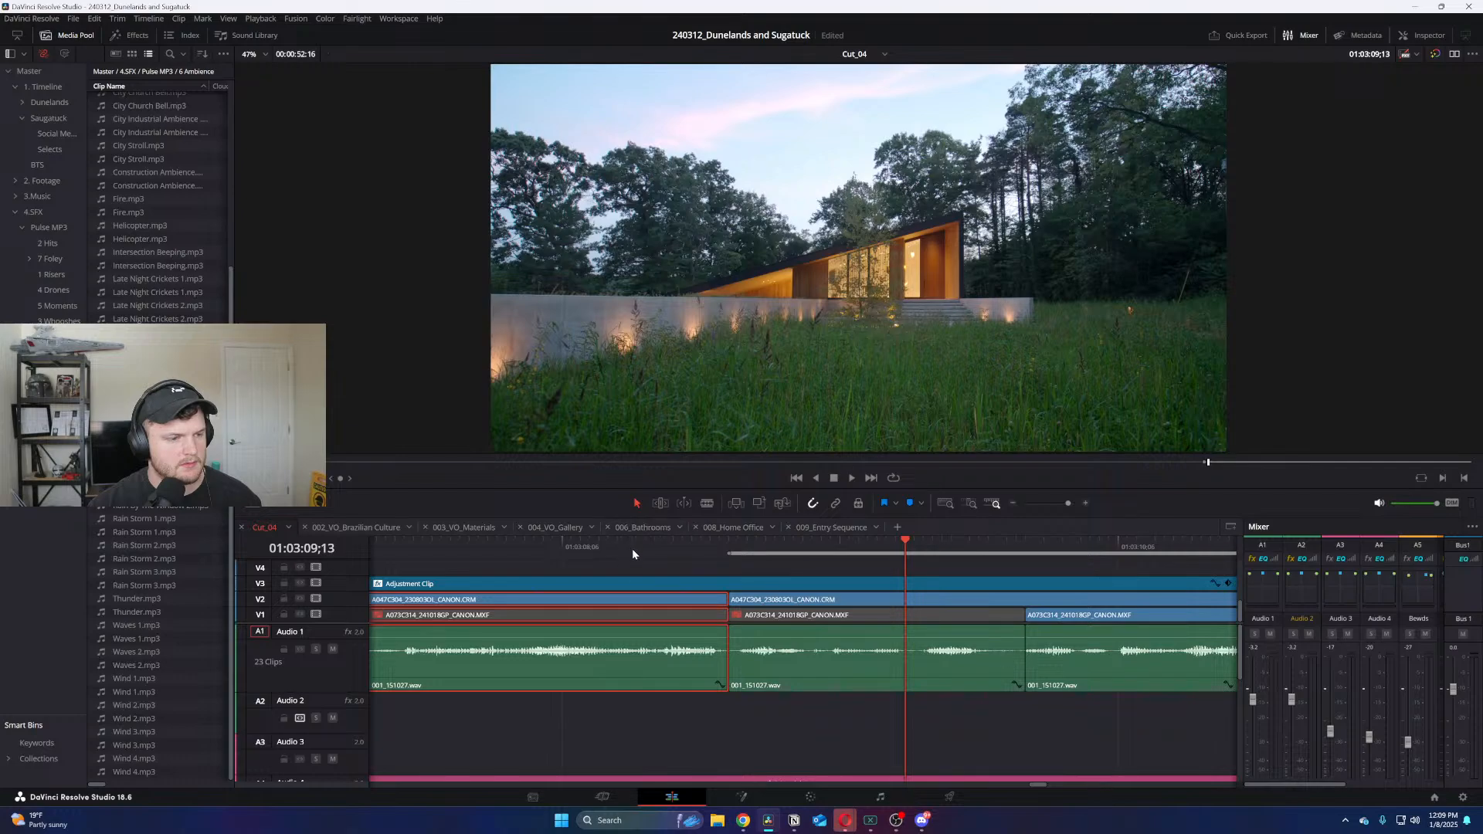
# Clear the In mark and play across the tightened voice-over join into the interview shot
pyautogui.press('j')
pyautogui.press('l')
pyautogui.click(716, 753)
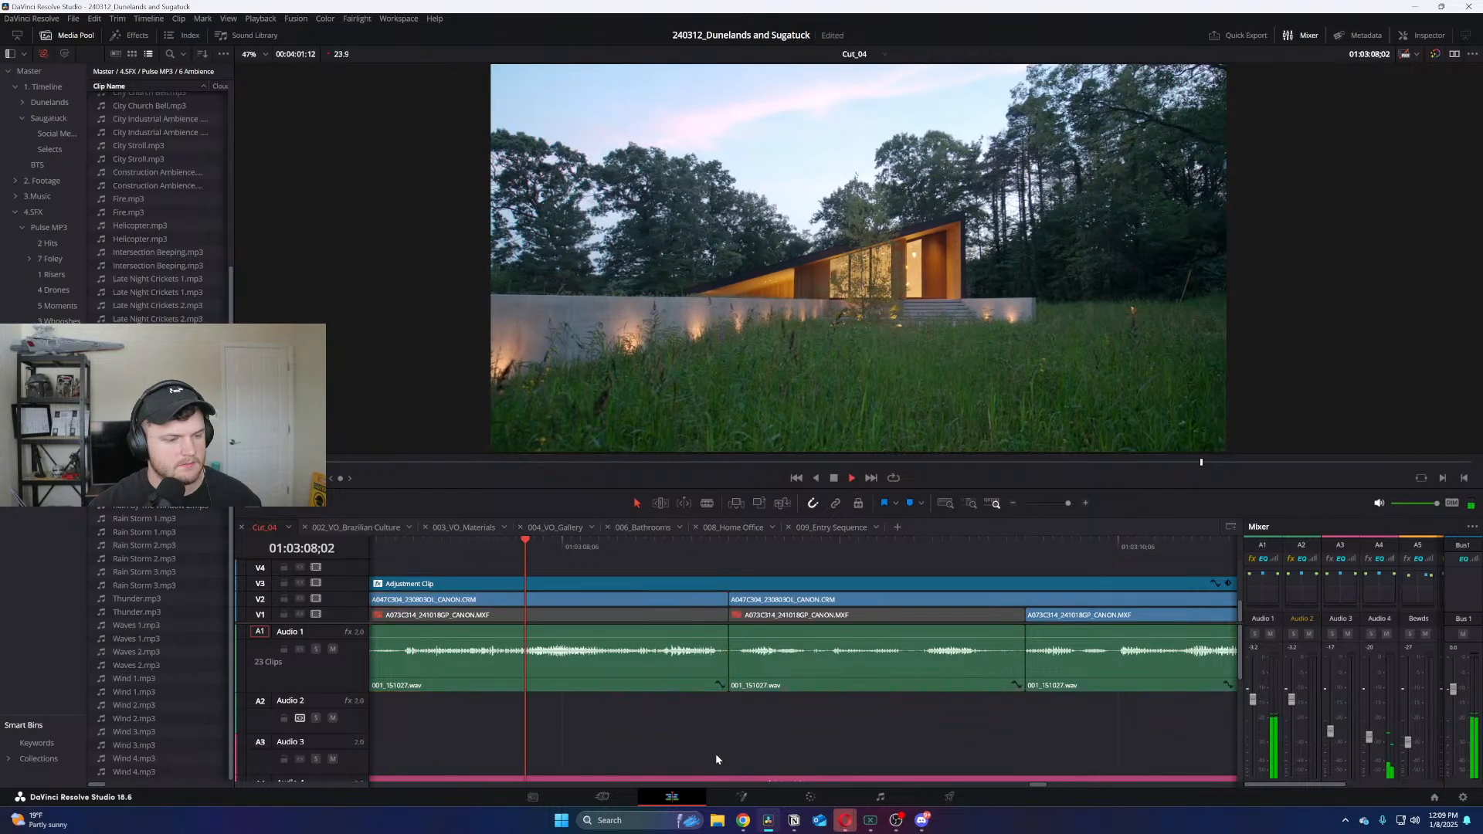
pyautogui.hotkey('ctrl', '-')
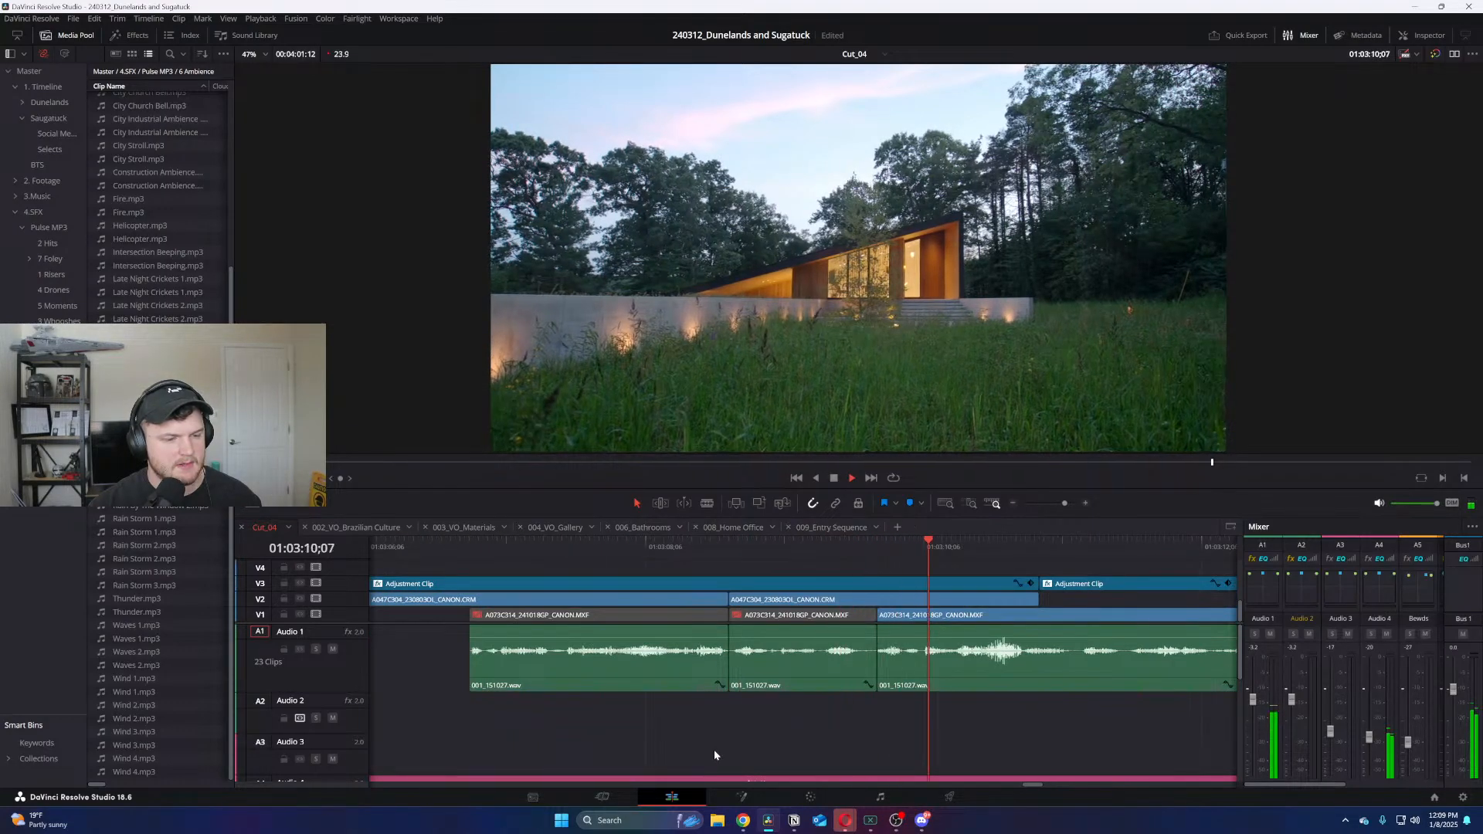
pyautogui.hotkey('ctrl', '-')
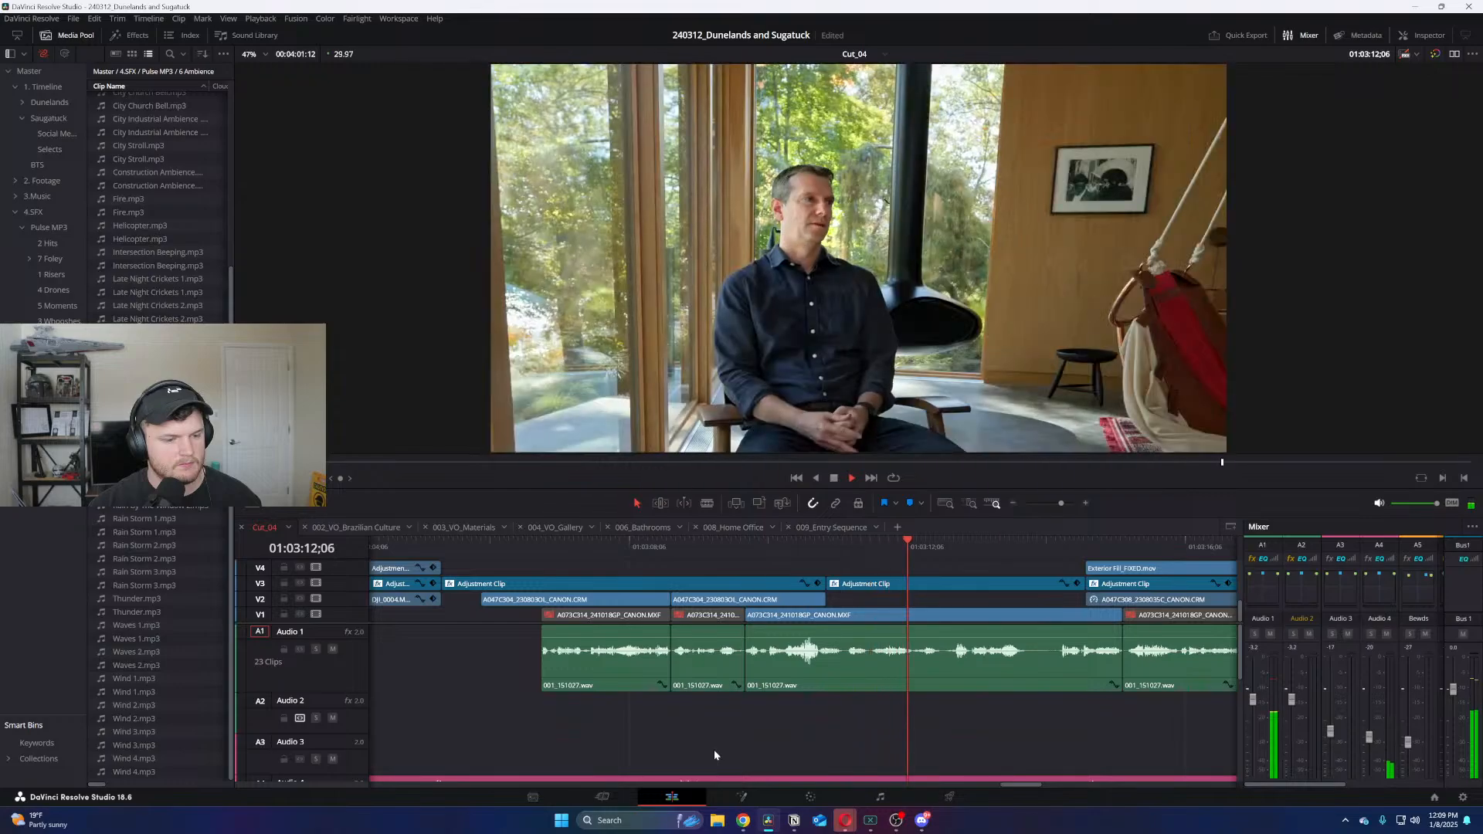
# Replay the start of the interview shot and split the interview clip and its voice-over at 01:03:11;09
pyautogui.hotkey('ctrl', '=')
pyautogui.click(598, 541)
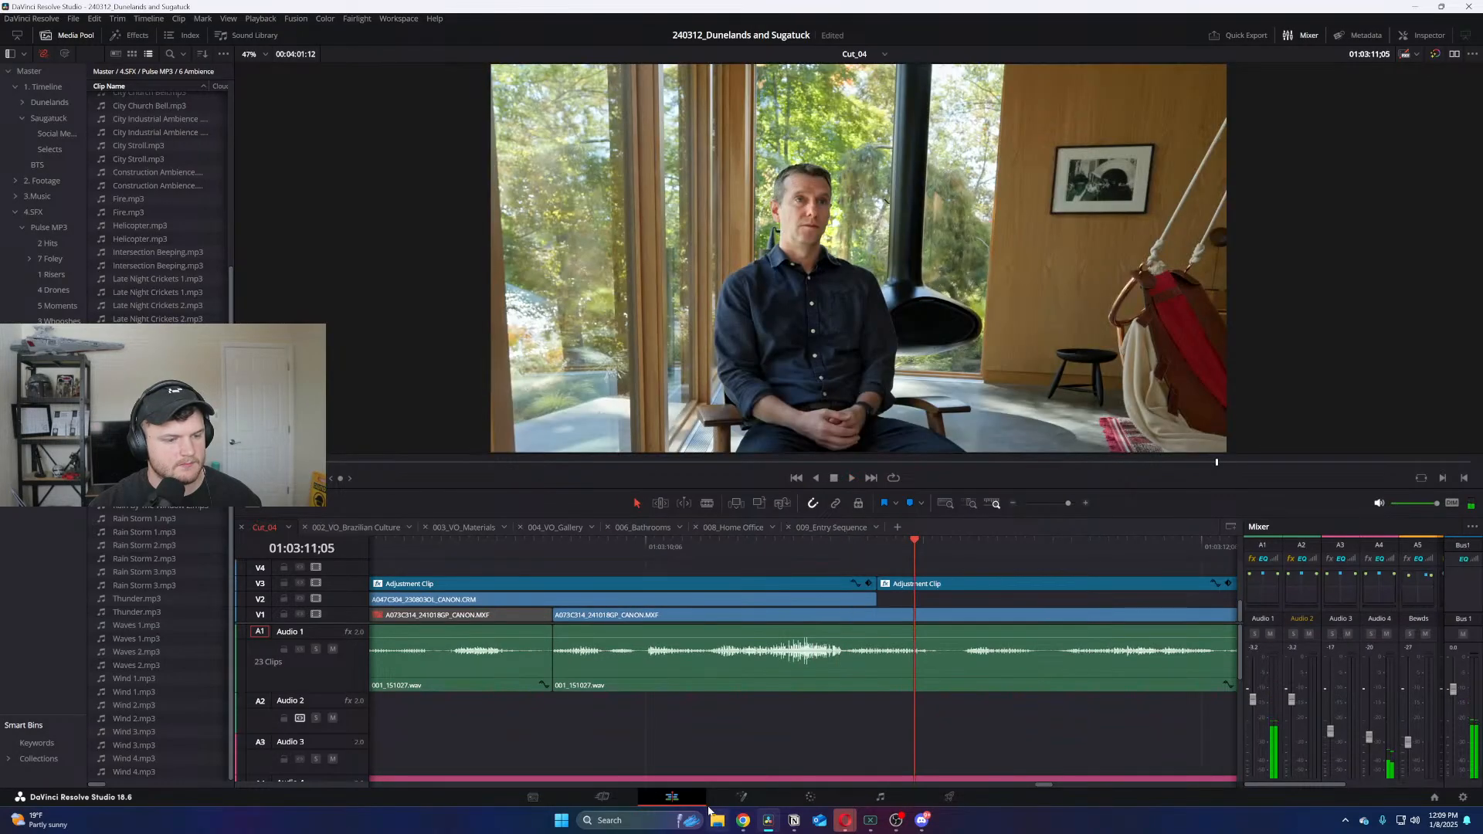
pyautogui.press('space')
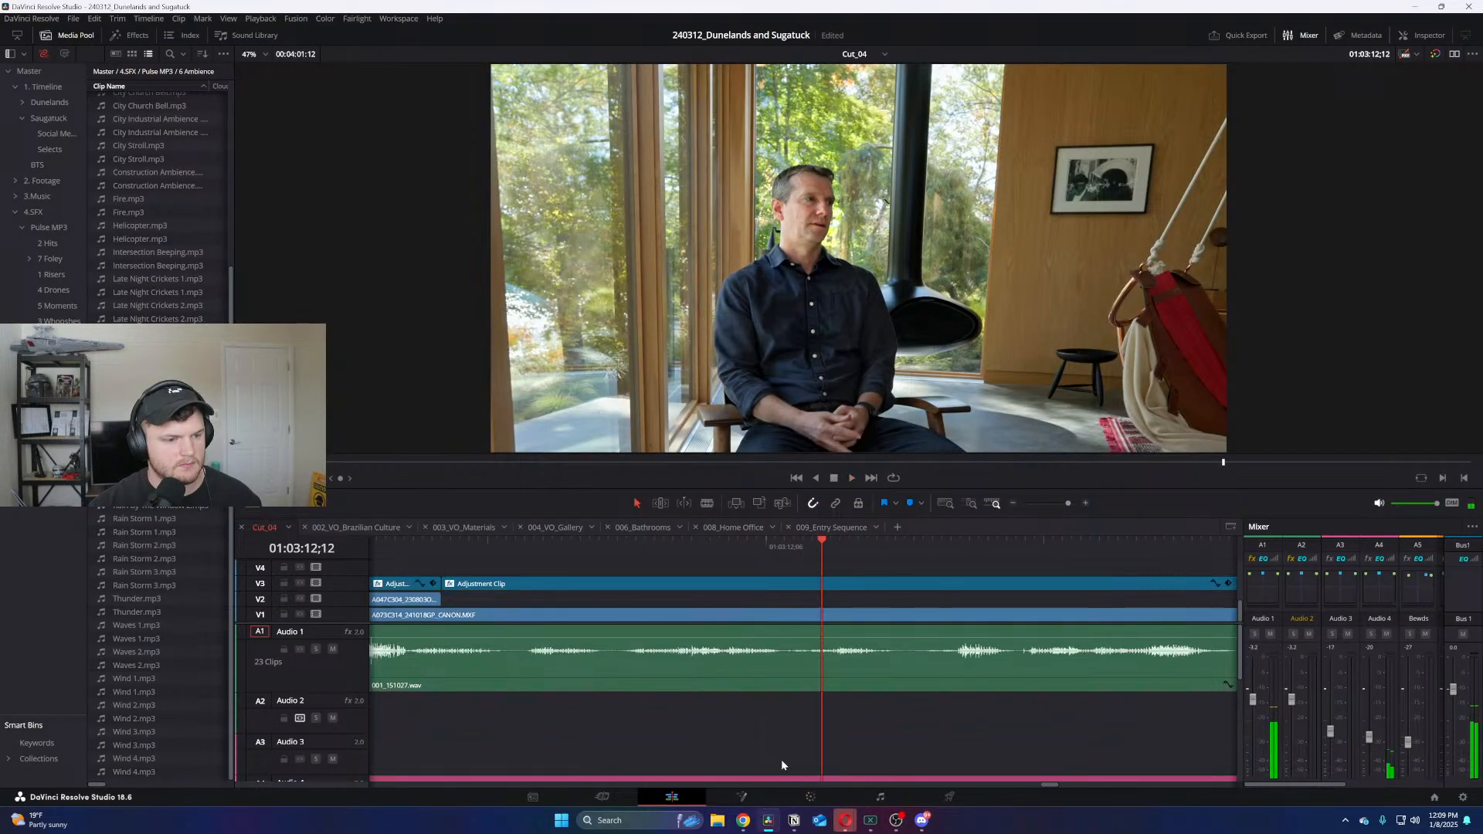
pyautogui.hotkey('ctrl', '=')
pyautogui.press('b')
pyautogui.click(649, 664)
pyautogui.press('a')
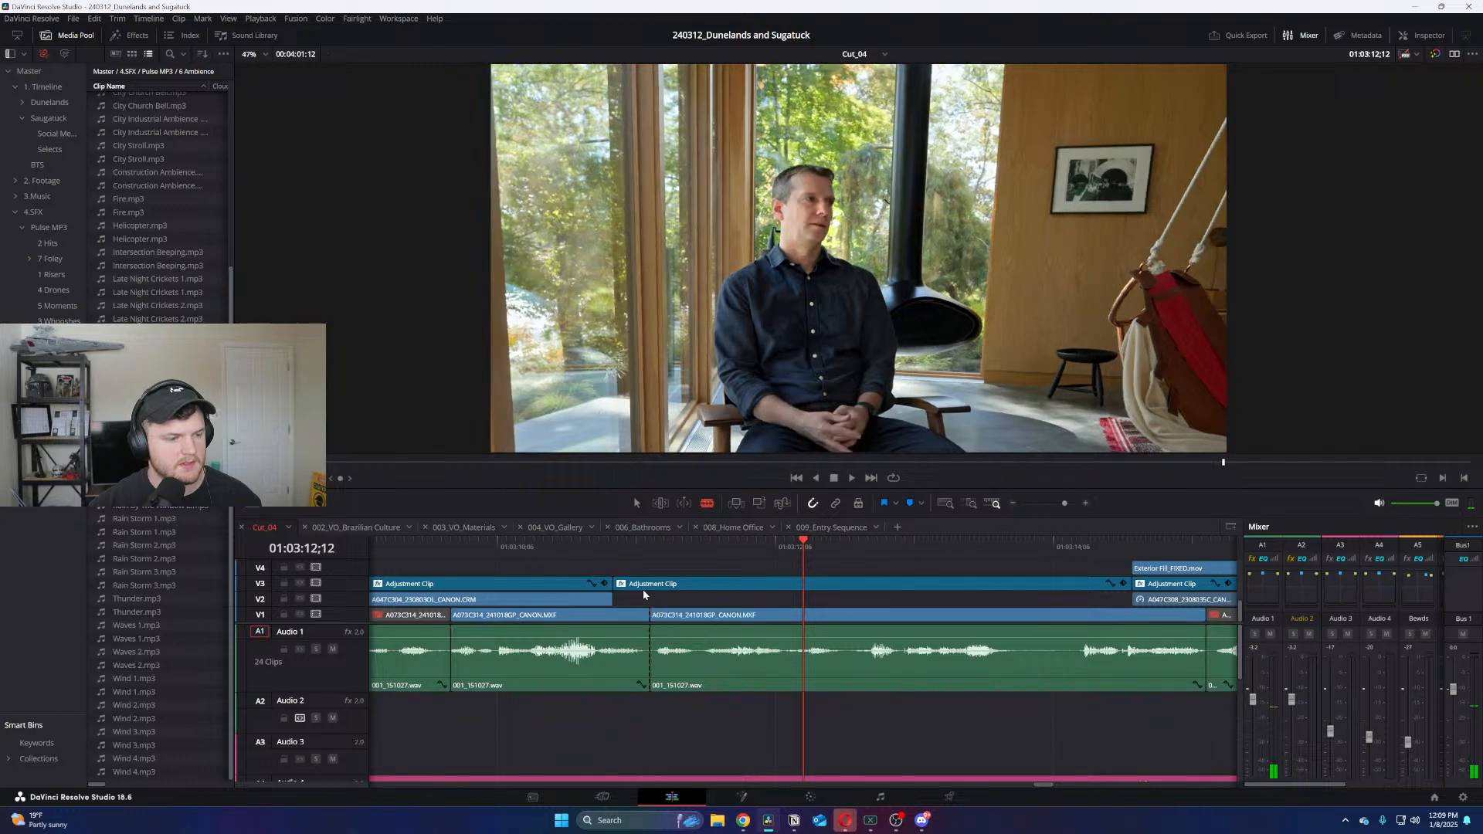
# Return to the Cut_04 timeline and play the voice-over from the end of the house shot to the new split
pyautogui.moveTo(643, 526); pyautogui.dragTo(549, 540)
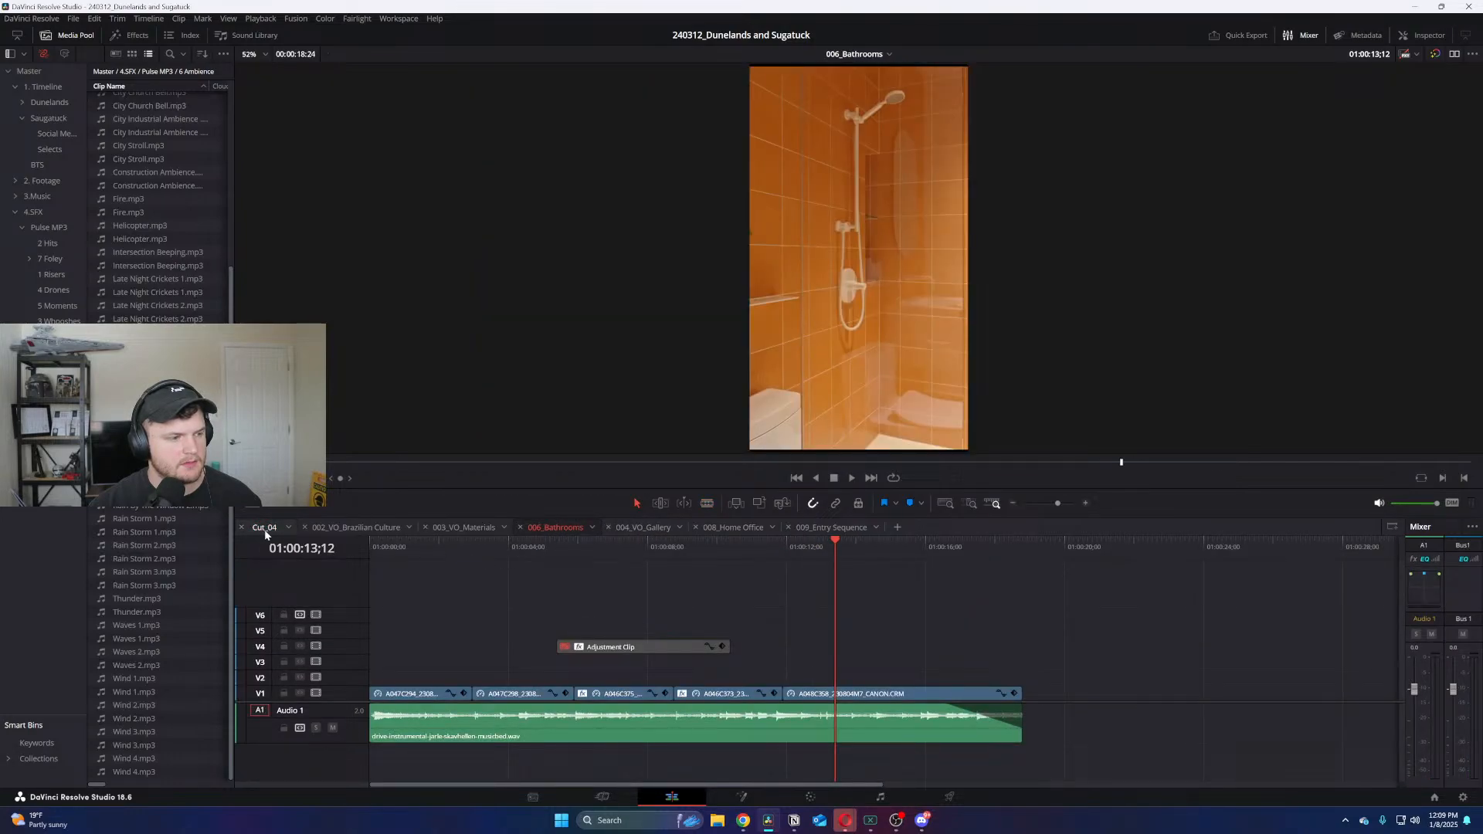
pyautogui.hotkey('ctrl', 'Tab')
pyautogui.click(623, 546)
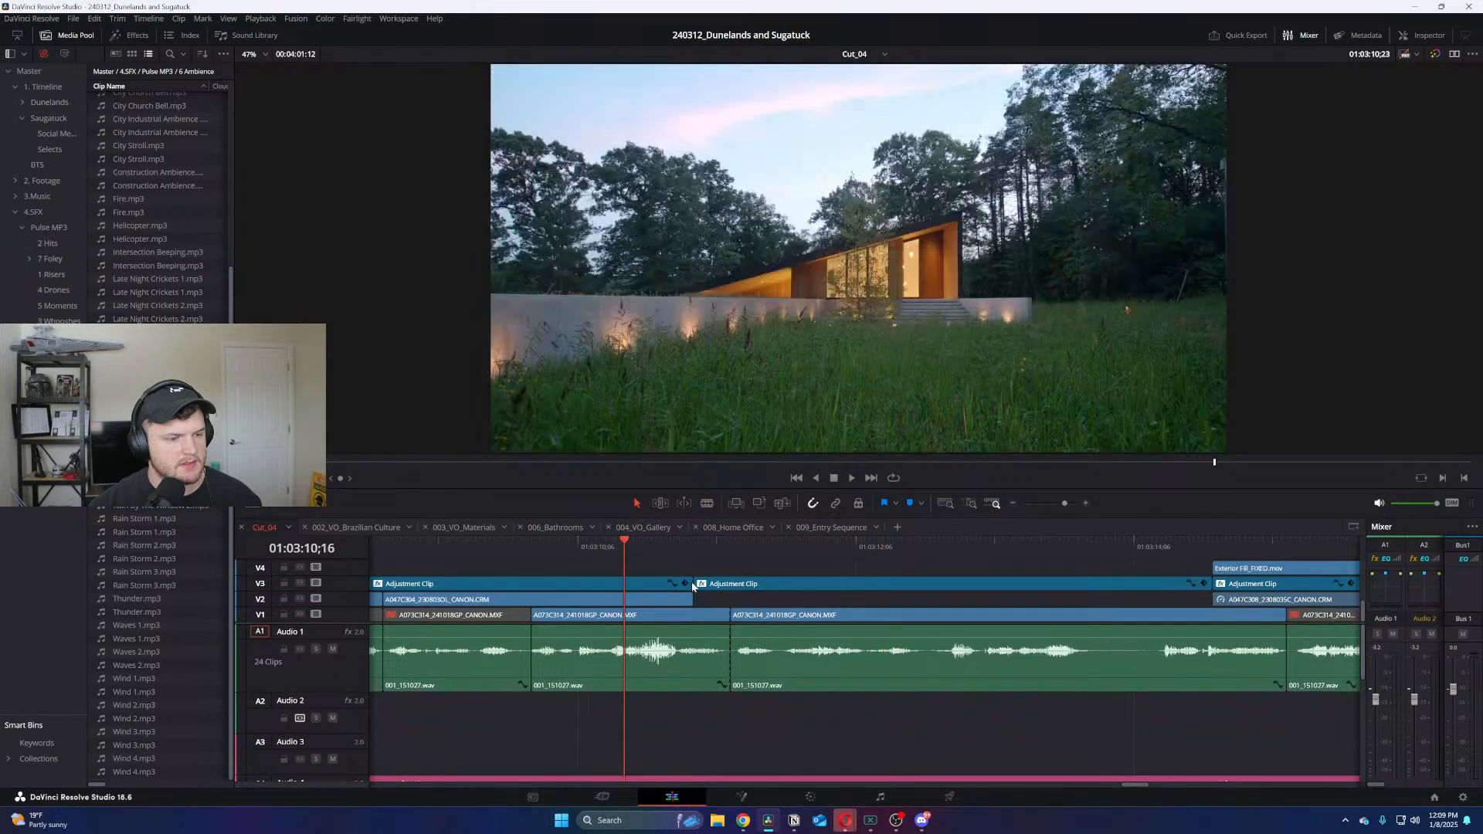
pyautogui.hotkey('ctrl', '=')
pyautogui.press('space')
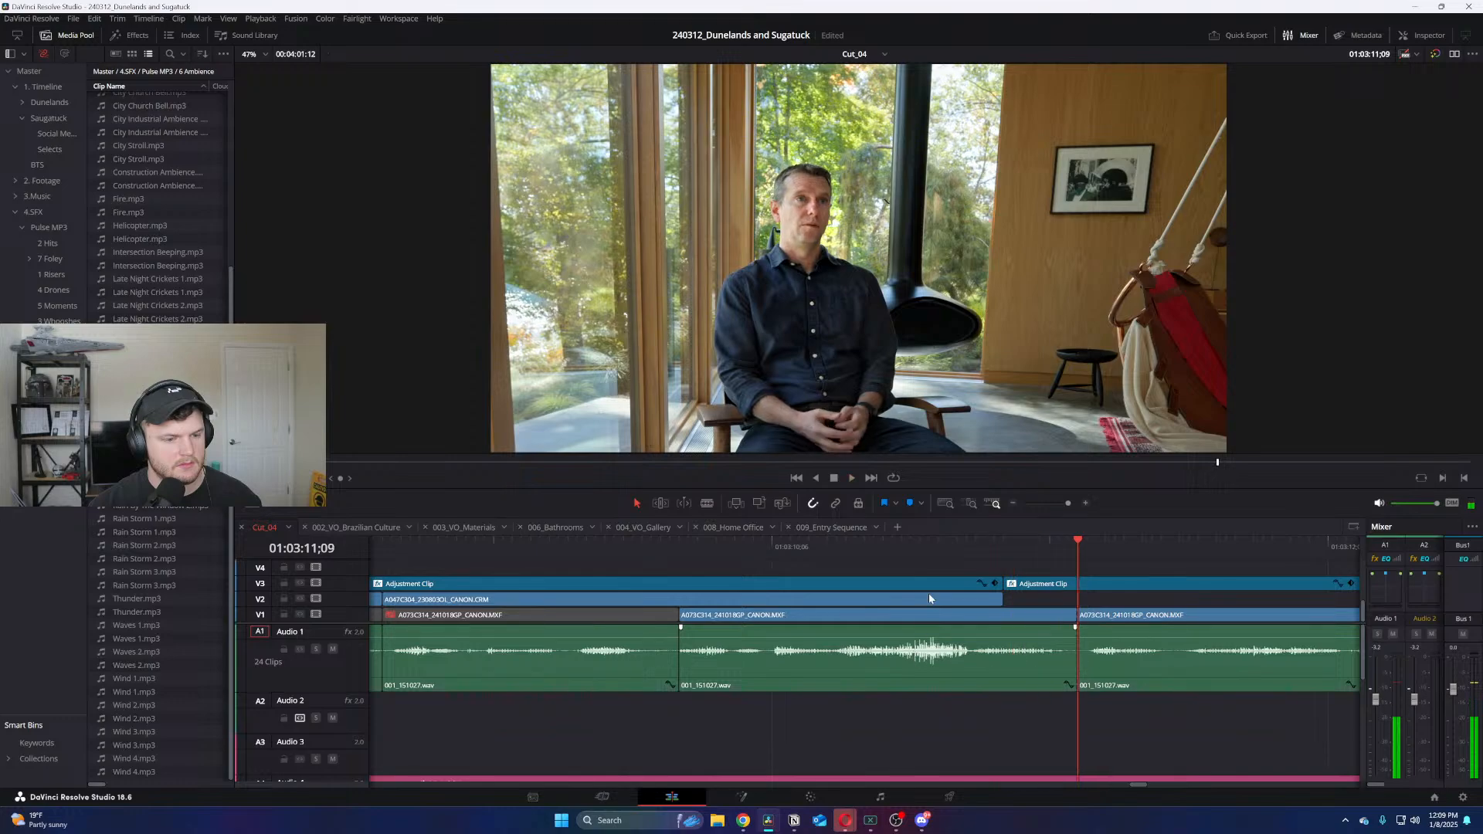
pyautogui.click(865, 550)
pyautogui.click(840, 551)
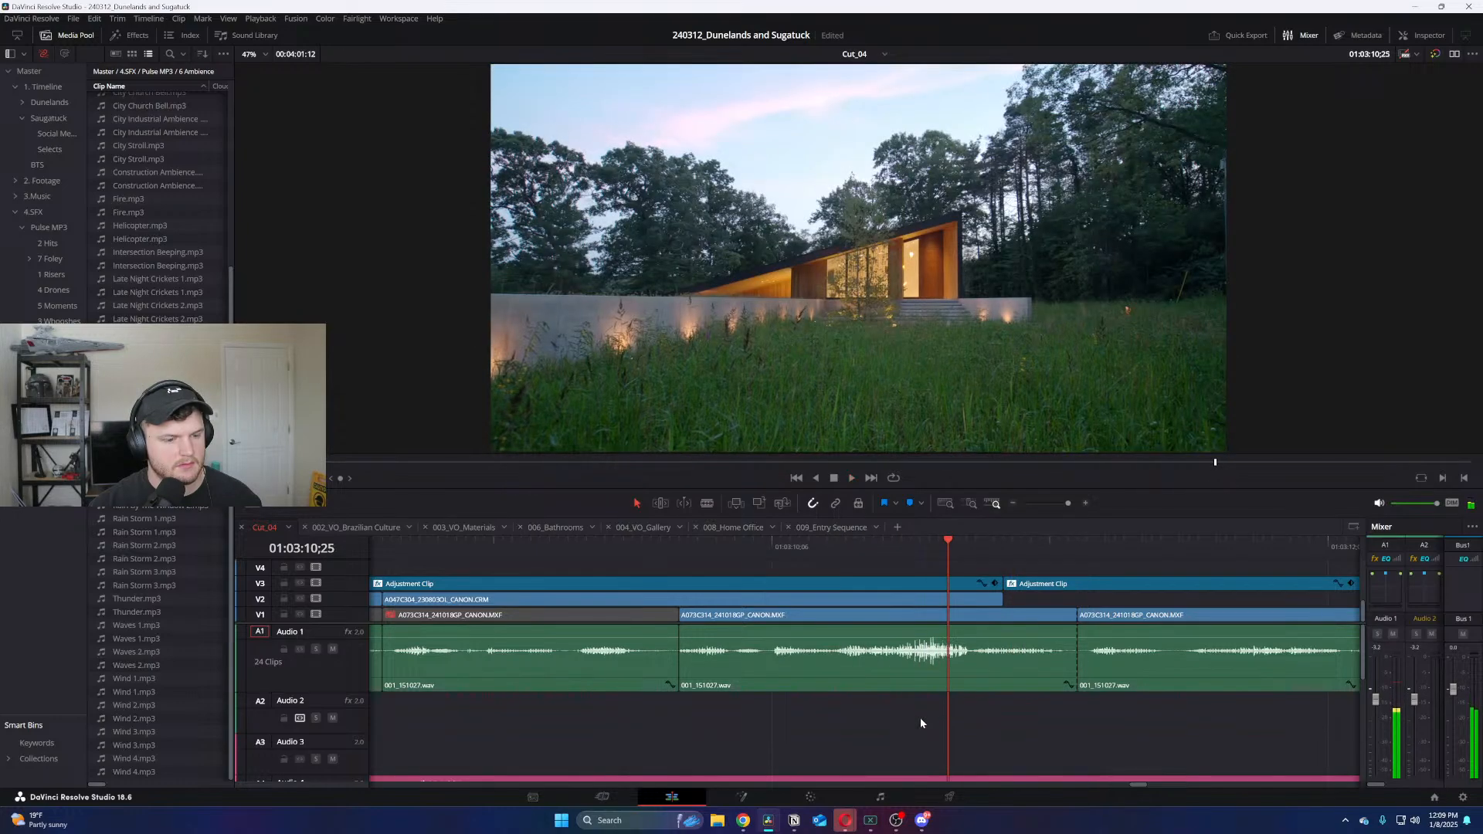
# Play the voice-over at the end of the dusk house shot and split it and its interview clip at 01:03:10;27
pyautogui.press('space')
pyautogui.press('space')
pyautogui.press('b')
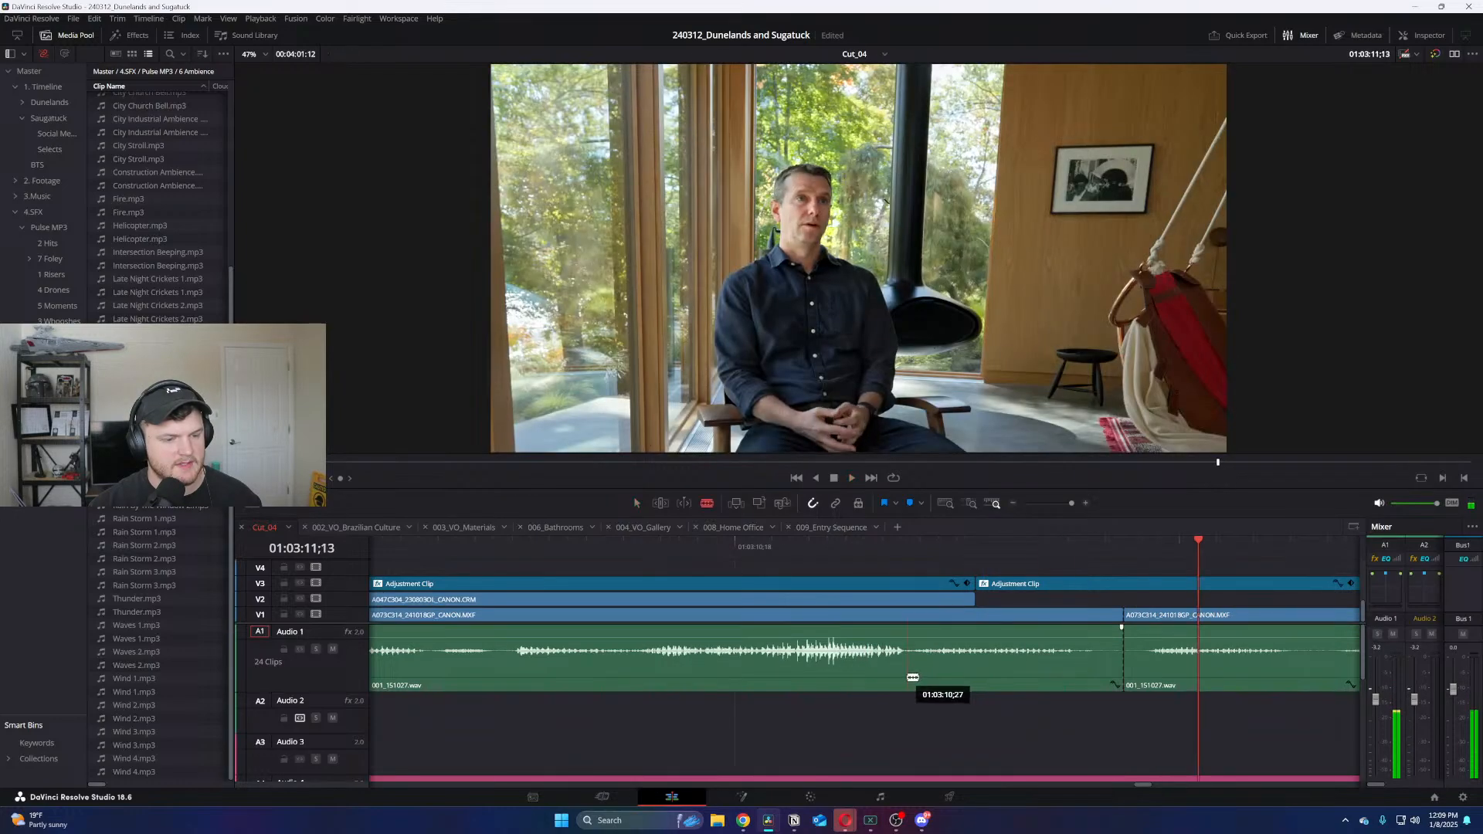
pyautogui.click(909, 672)
pyautogui.press('a')
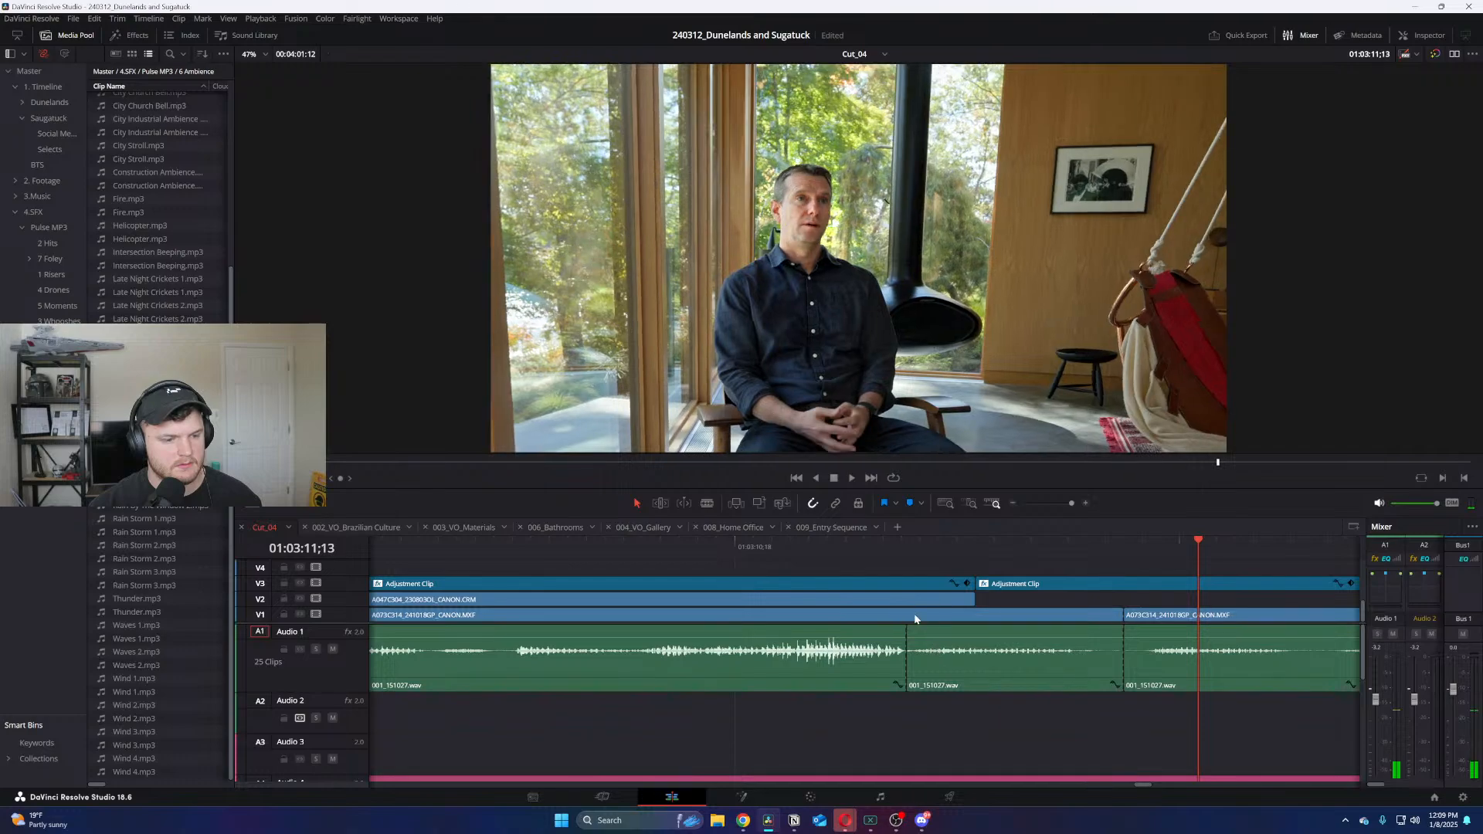
pyautogui.press('b')
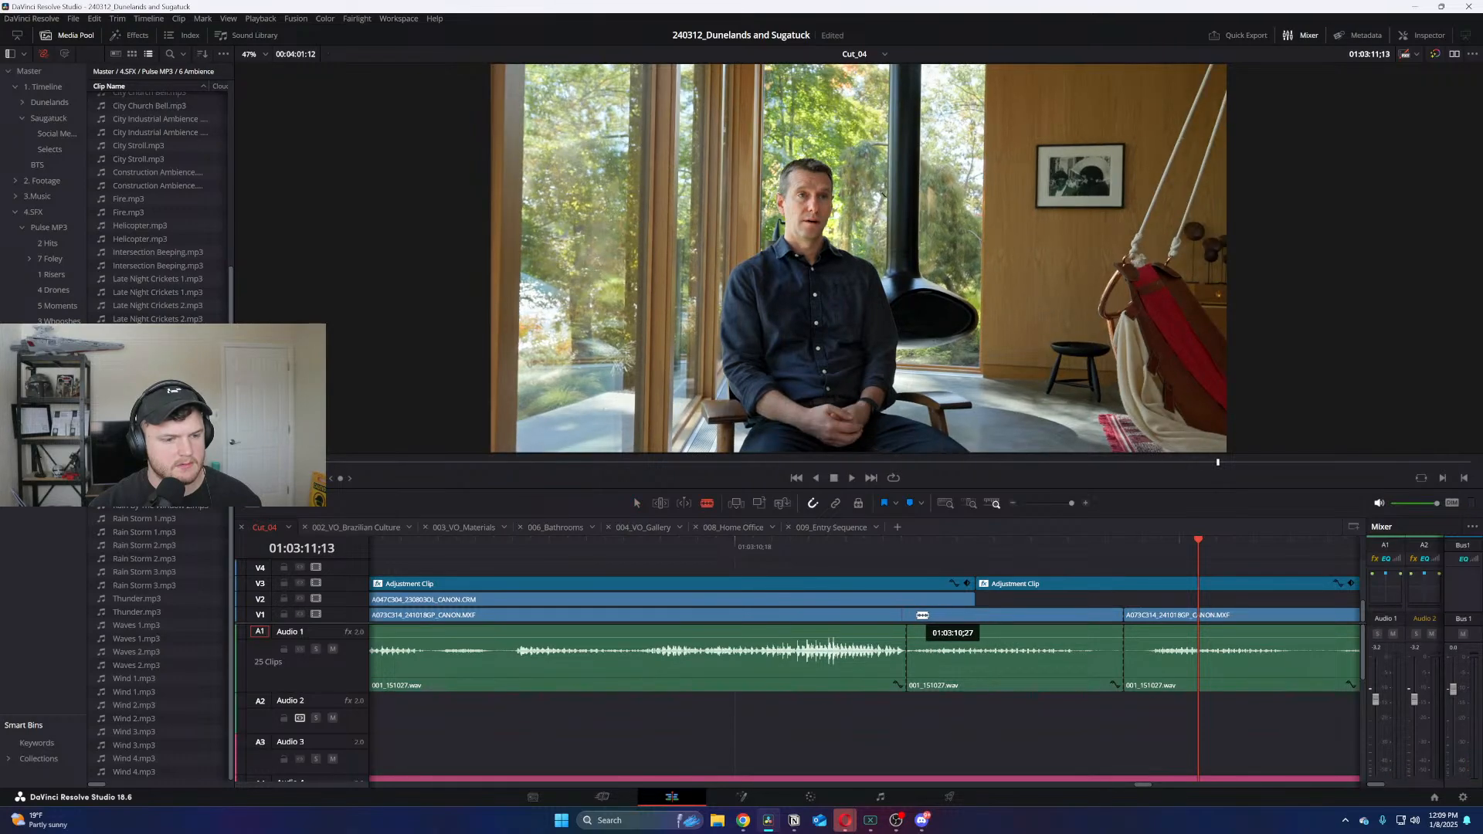
pyautogui.click(902, 615)
pyautogui.click(902, 665)
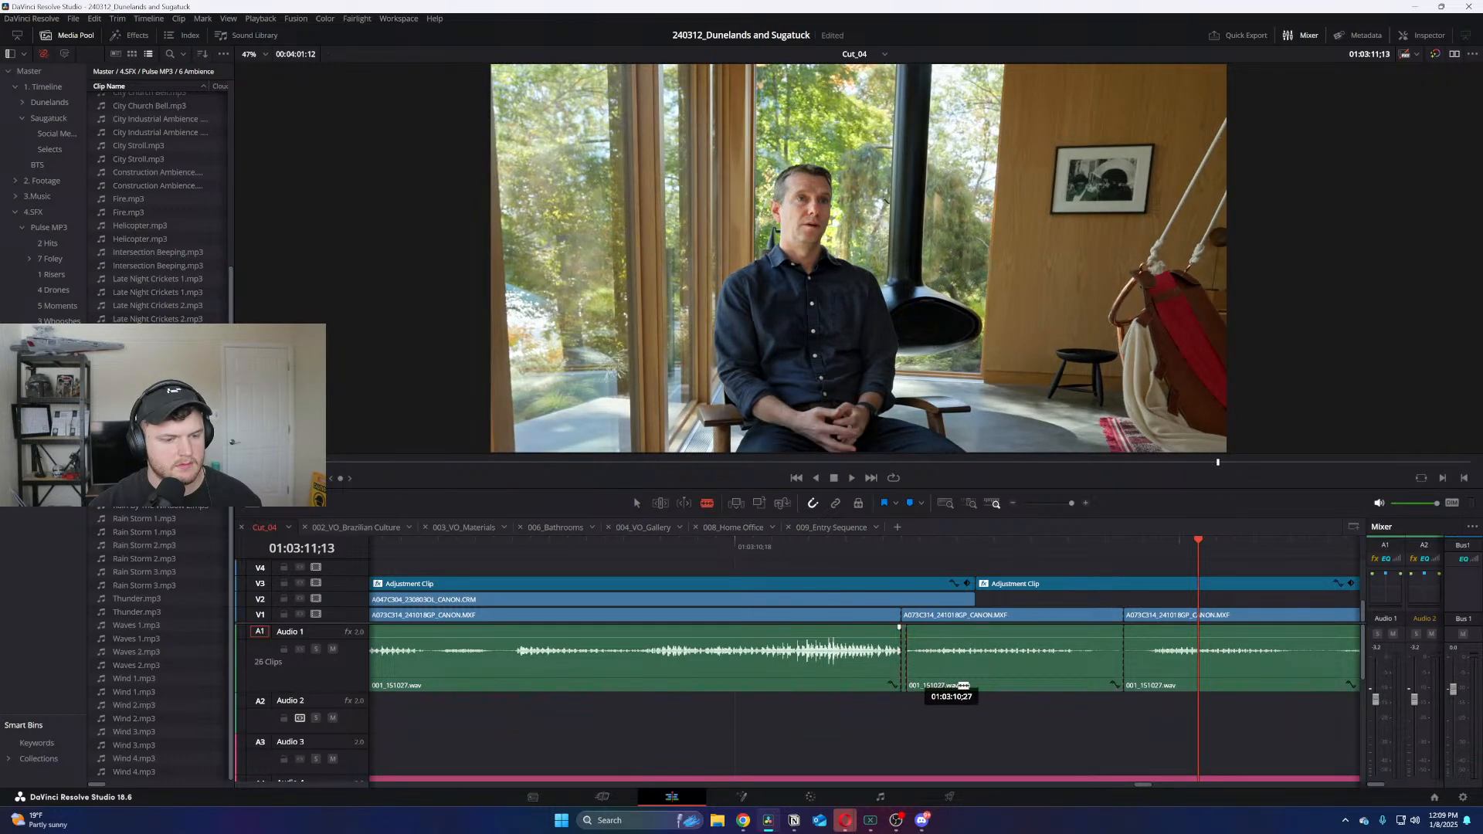
# Slide the following interview clip and voice-over earlier over the short piece, and move the last voice-over clip up to close the gap
pyautogui.press('a')
pyautogui.click(1145, 638)
pyautogui.moveTo(1145, 638); pyautogui.dragTo(917, 620)
pyautogui.scroll(-5, 916, 619)
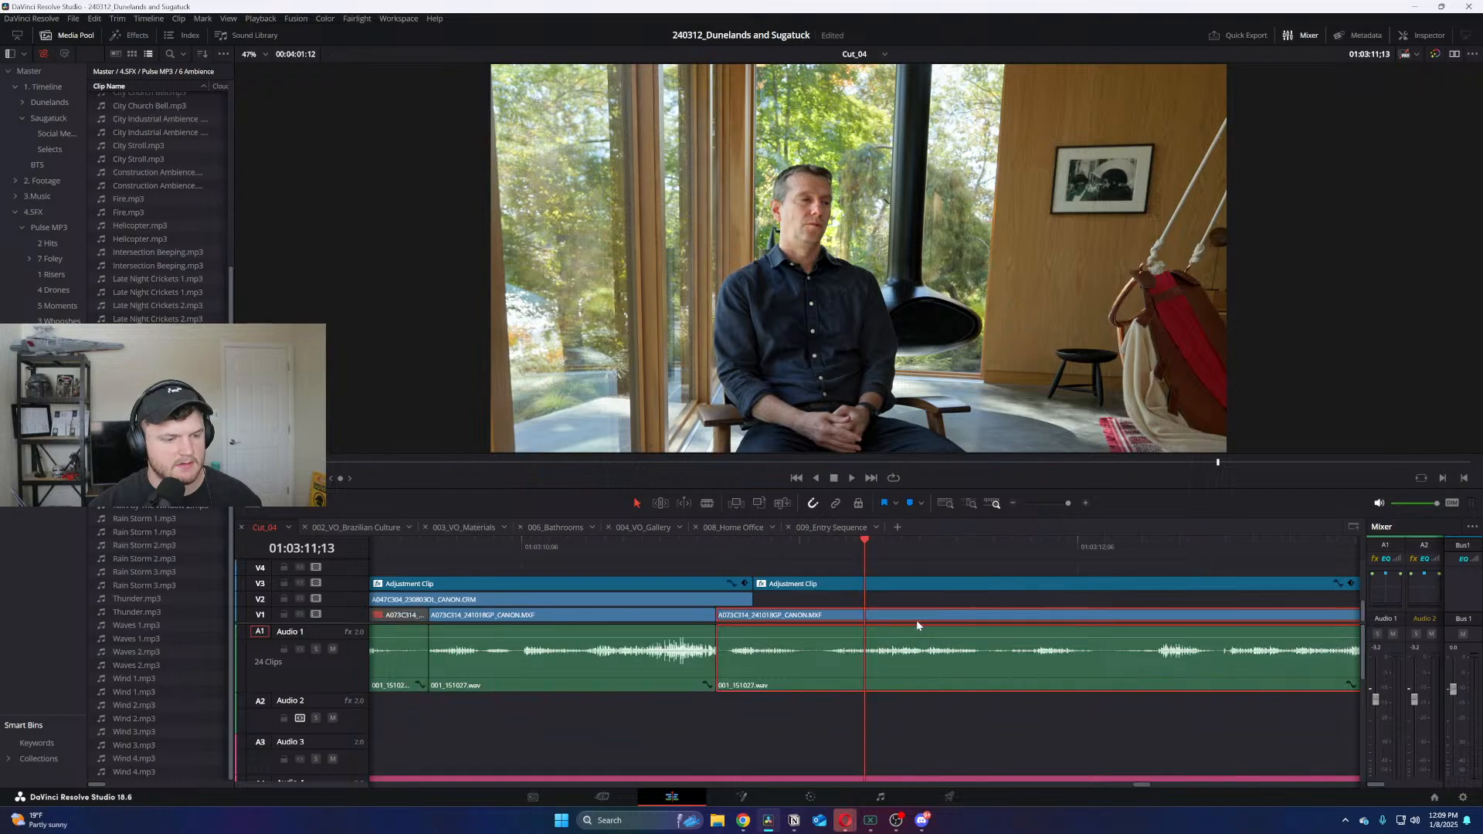
pyautogui.click(1067, 677)
pyautogui.moveTo(1033, 618); pyautogui.dragTo(1016, 619)
# Play the new voice-over join repeatedly from the end of the house shot into the interview shot
pyautogui.click(809, 552)
pyautogui.press('space')
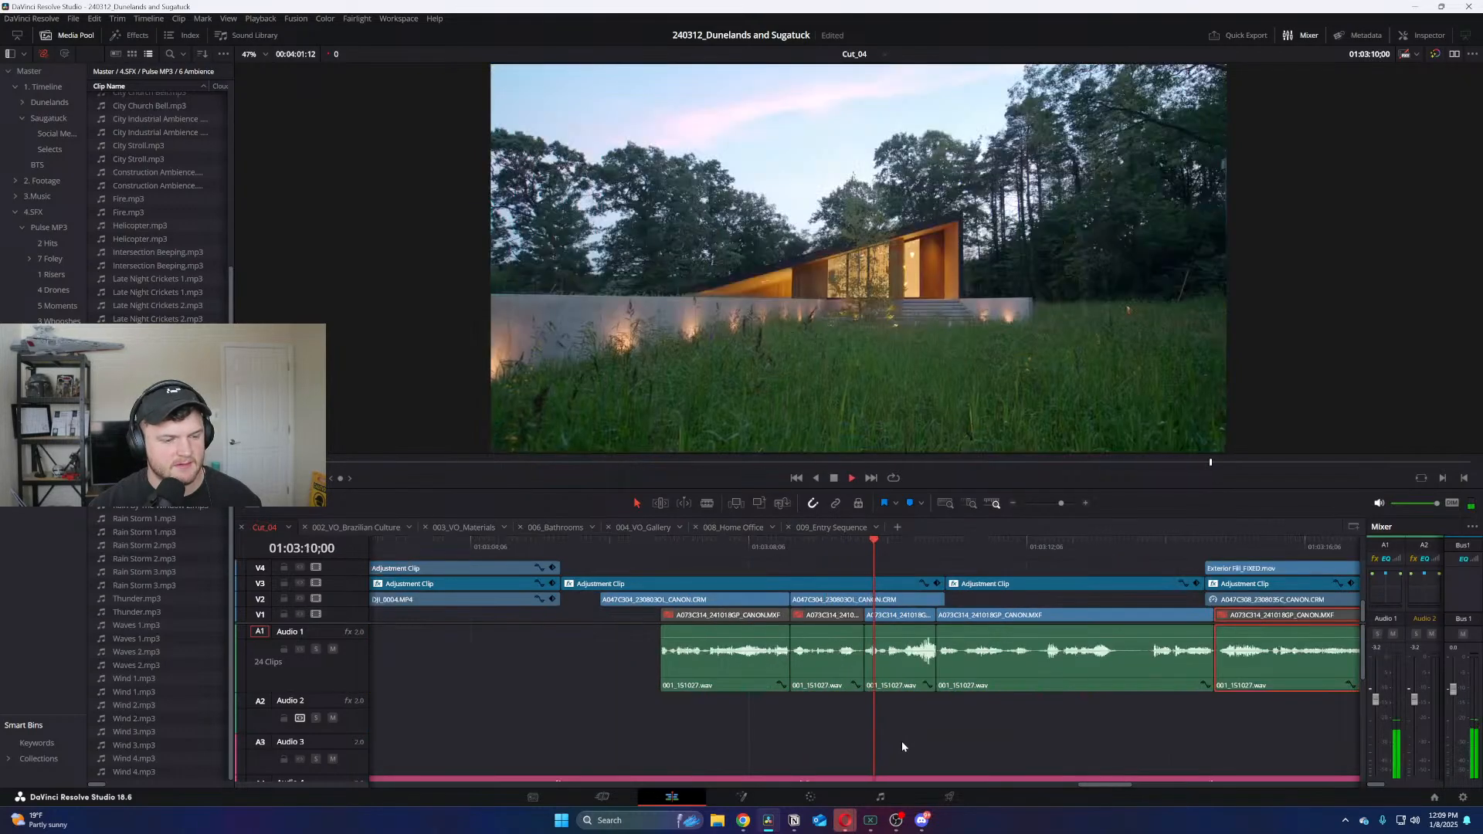
pyautogui.scroll(3, 901, 740)
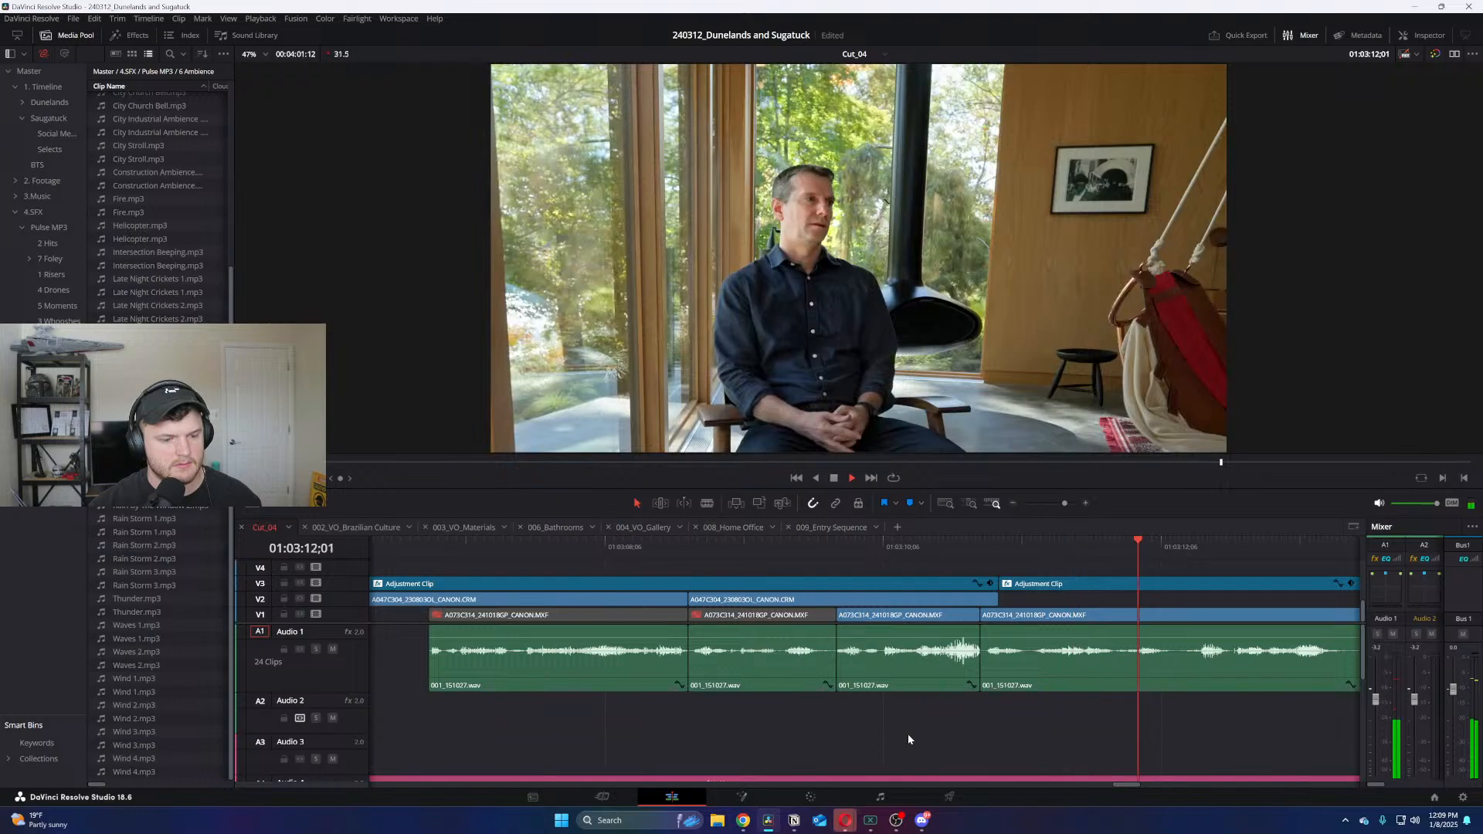
pyautogui.press('space')
pyautogui.click(930, 545)
pyautogui.press('space')
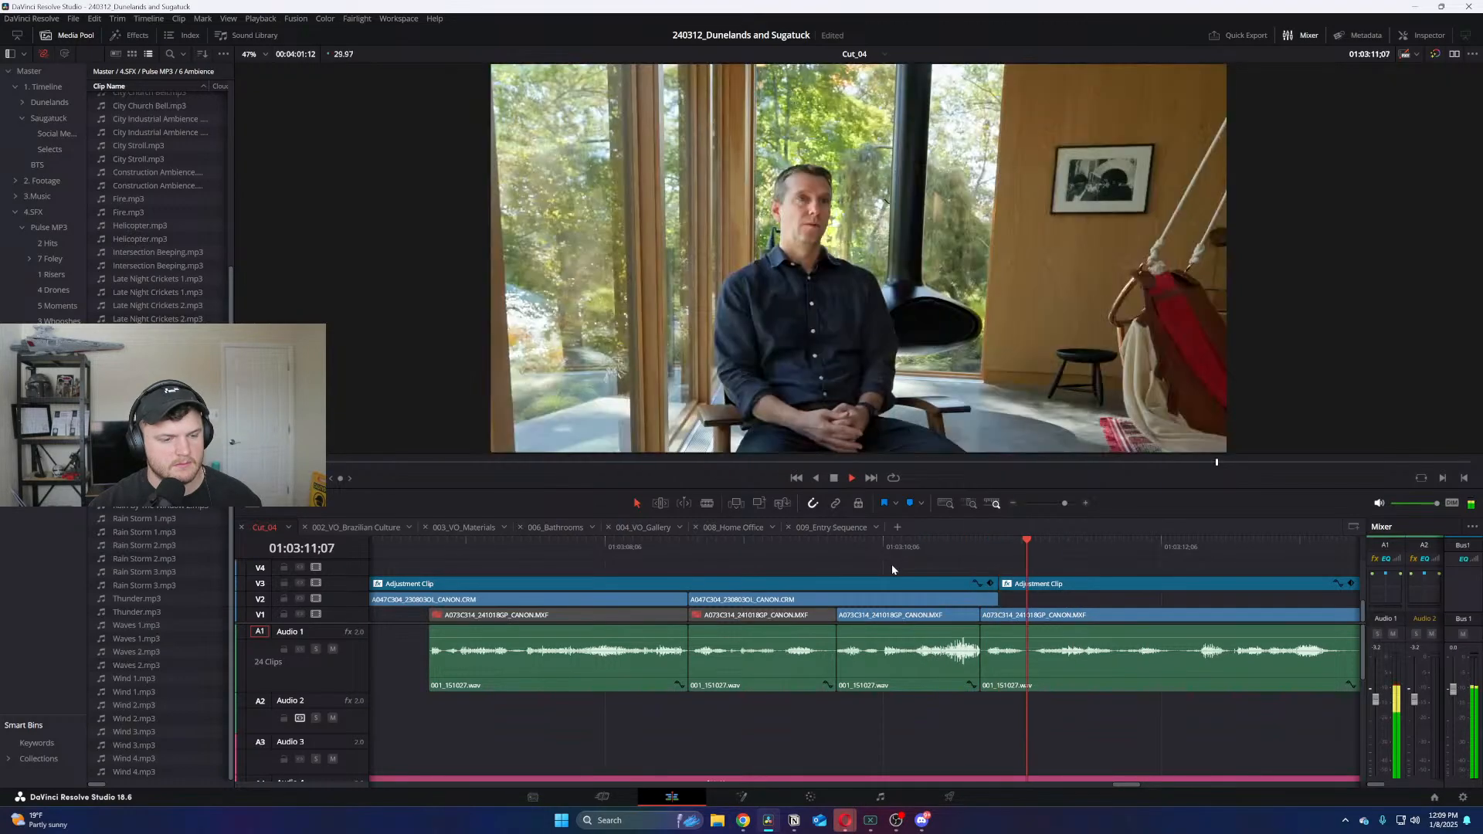
pyautogui.click(983, 549)
pyautogui.press('space')
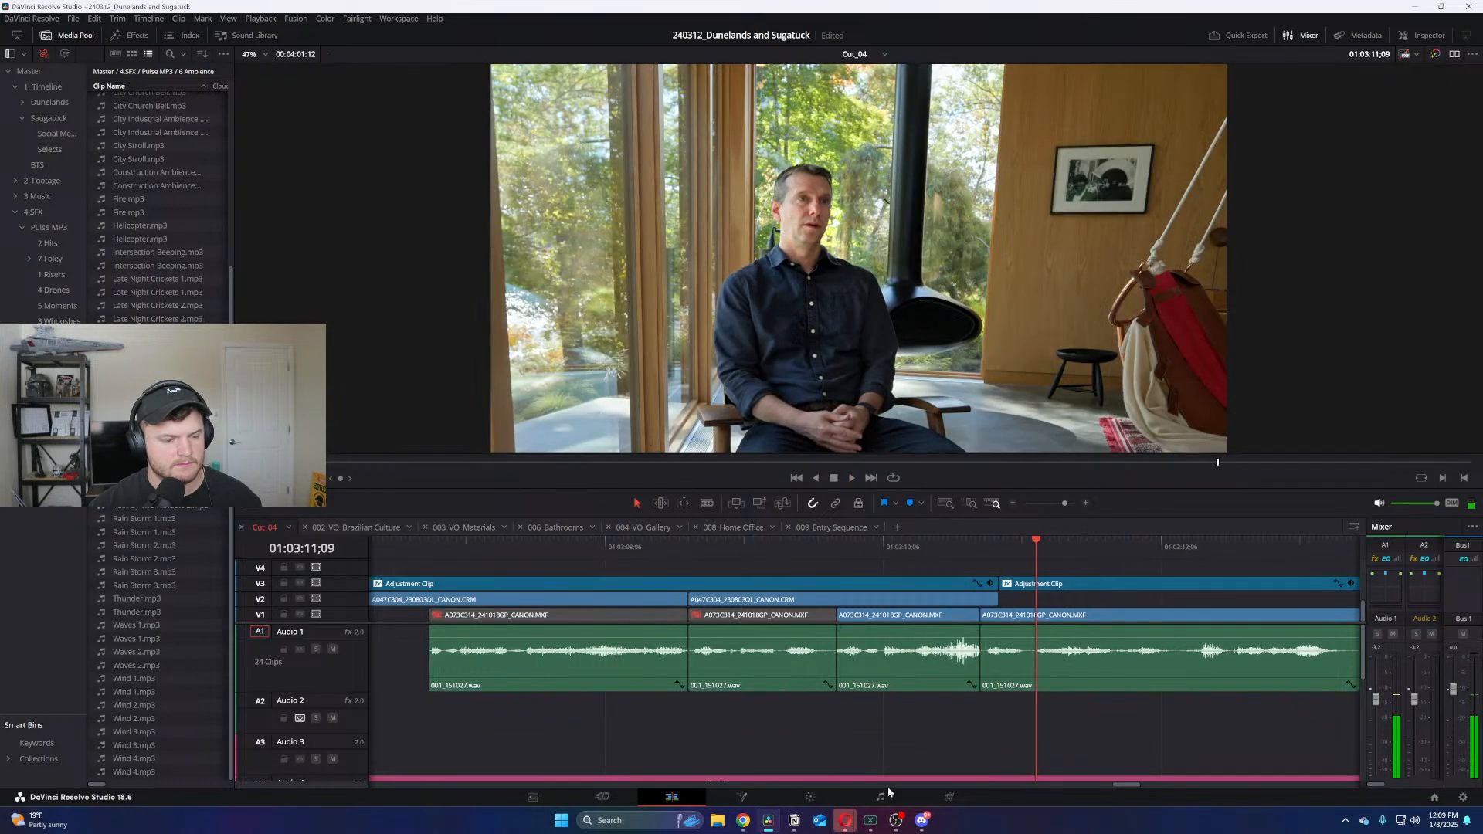
# Widen the Fairlight mixer and disable the RX 10 plugin on the Audio 1 track
pyautogui.hotkey('shift', '7')
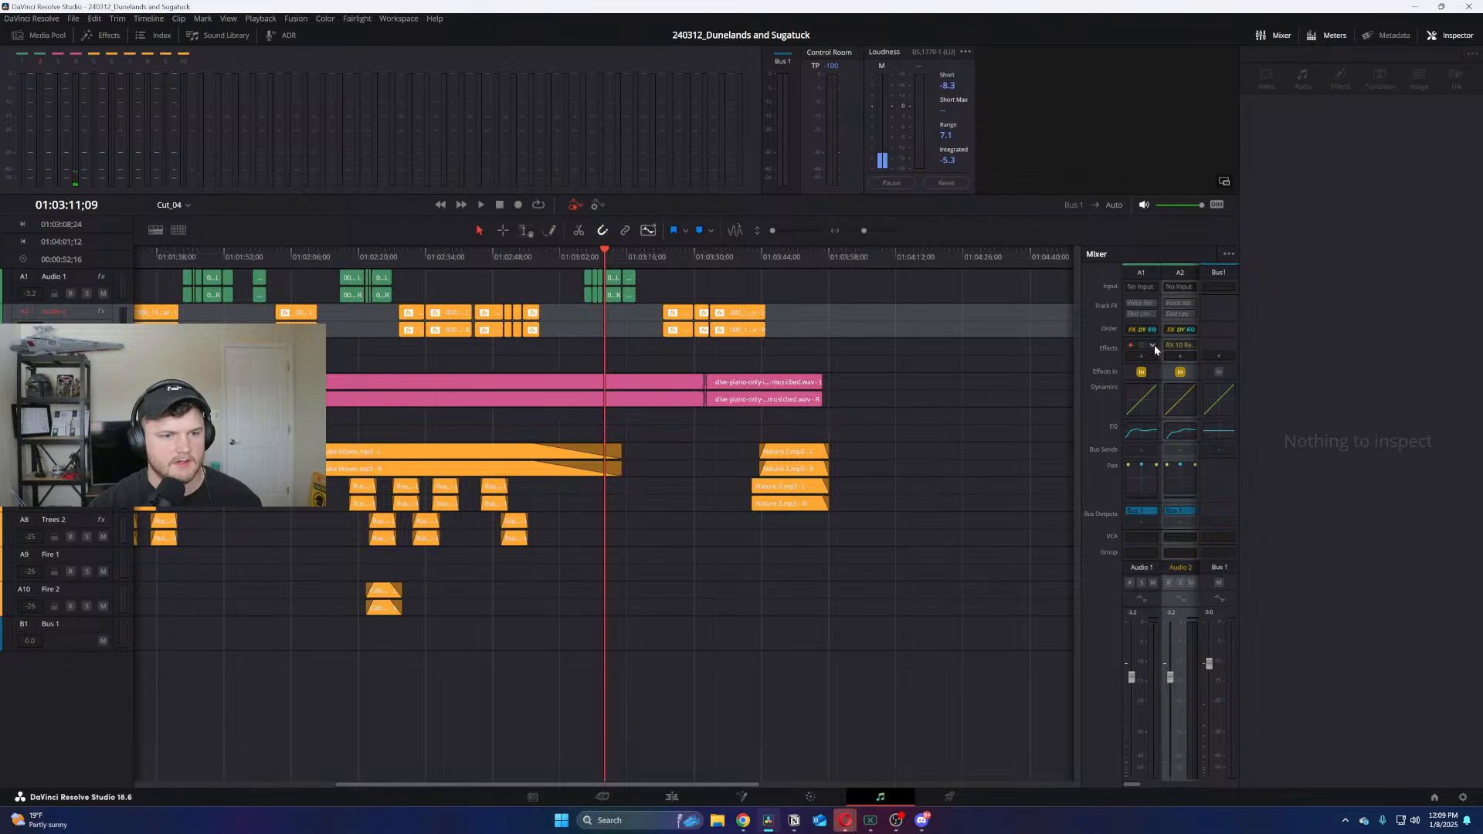
pyautogui.moveTo(1083, 333); pyautogui.dragTo(1060, 330)
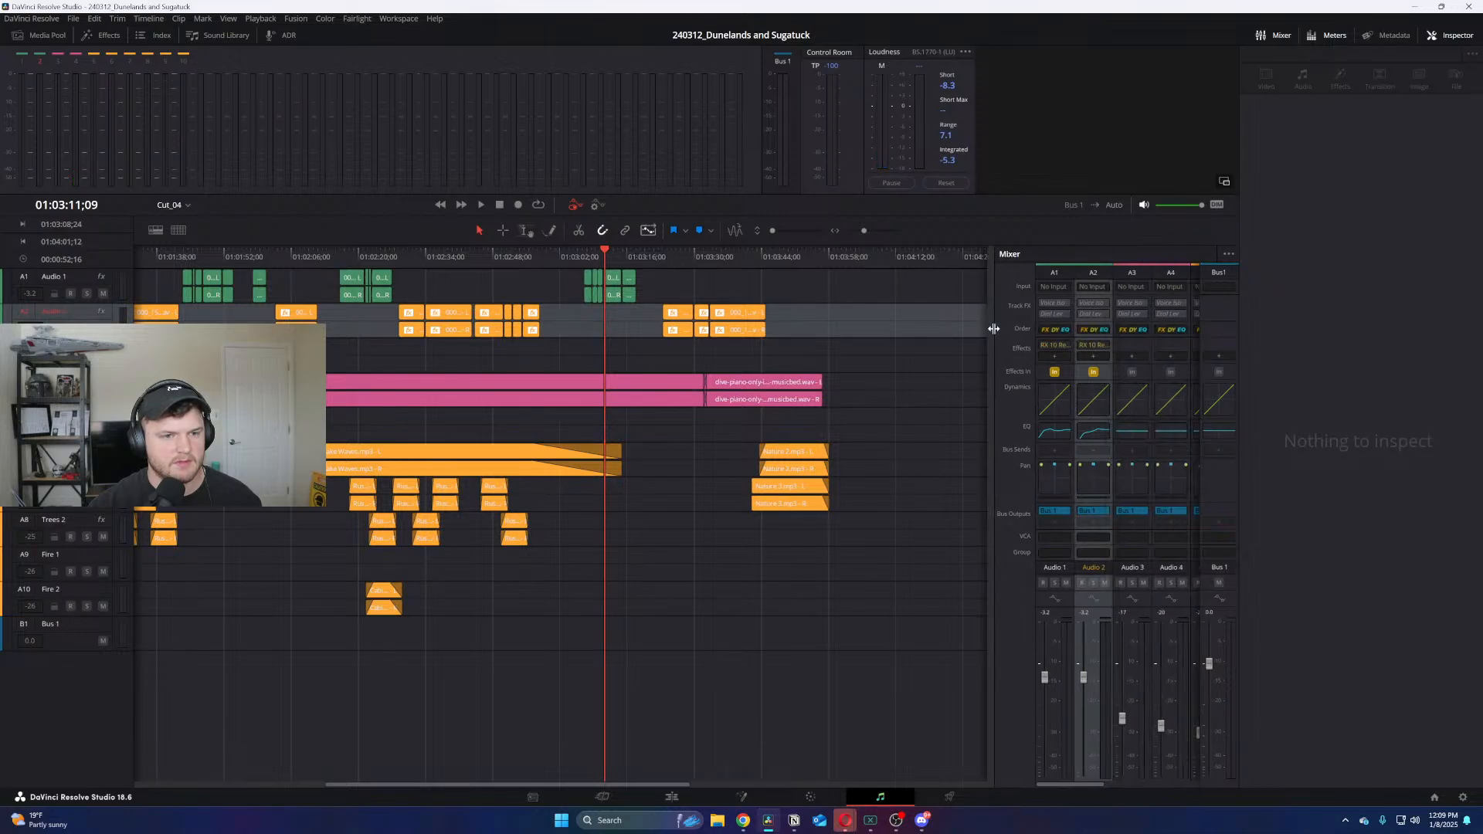
pyautogui.click(1064, 344)
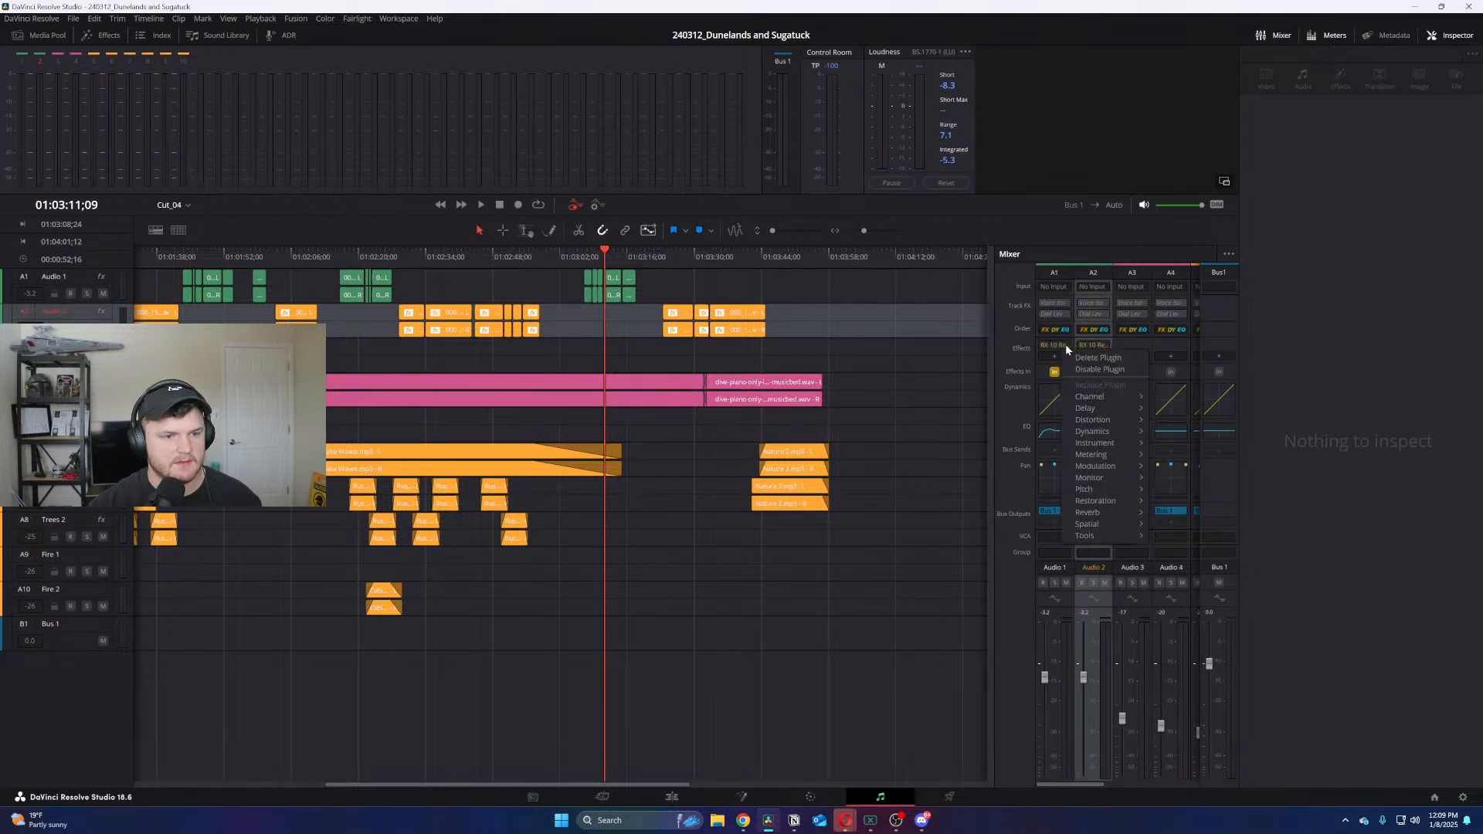
pyautogui.click(1083, 374)
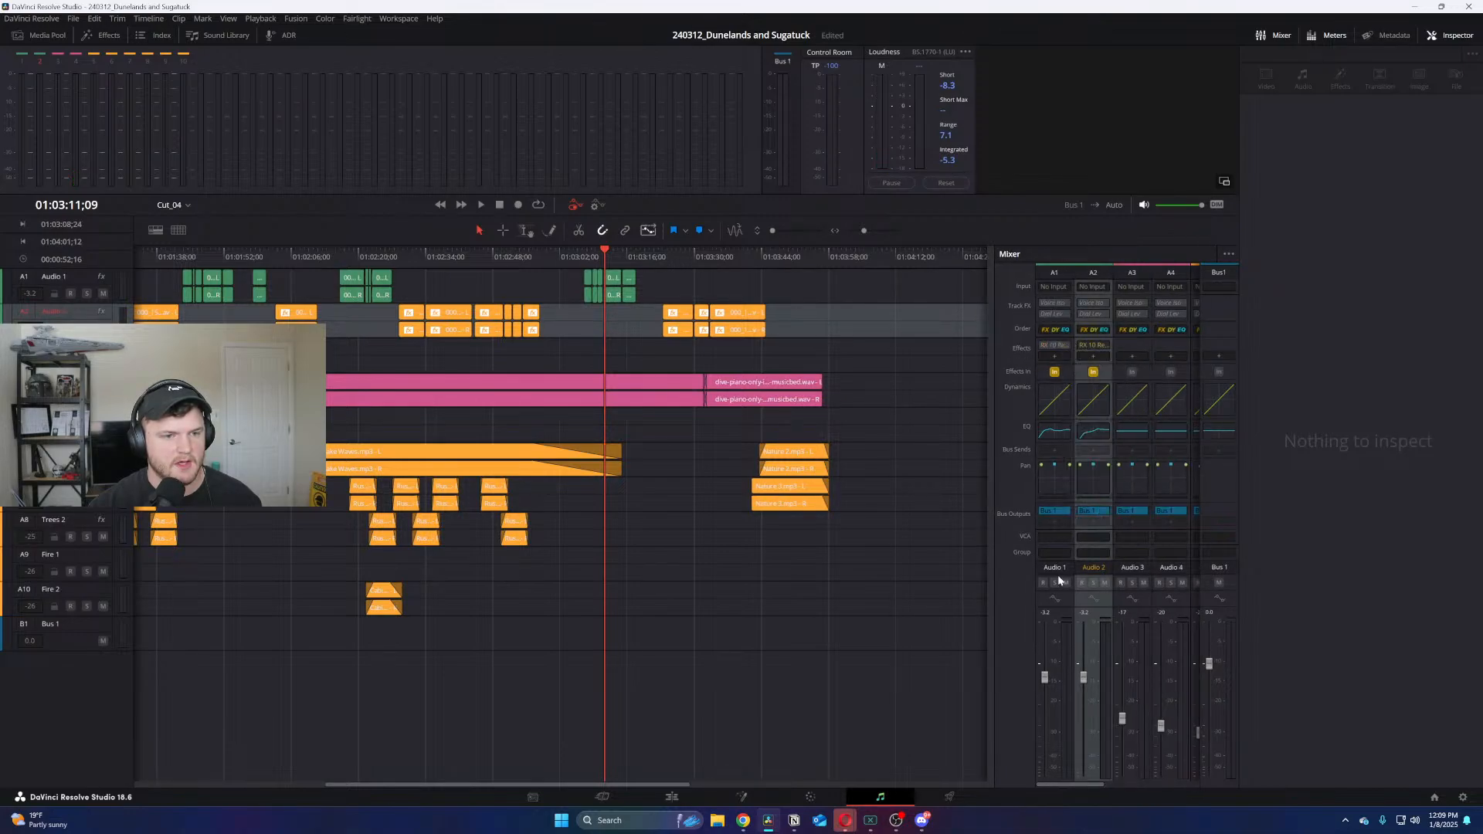
# Return to the edit timeline and play the voice-over join from 01:03:10;21 with the plugin off
pyautogui.click(672, 797)
pyautogui.press('space')
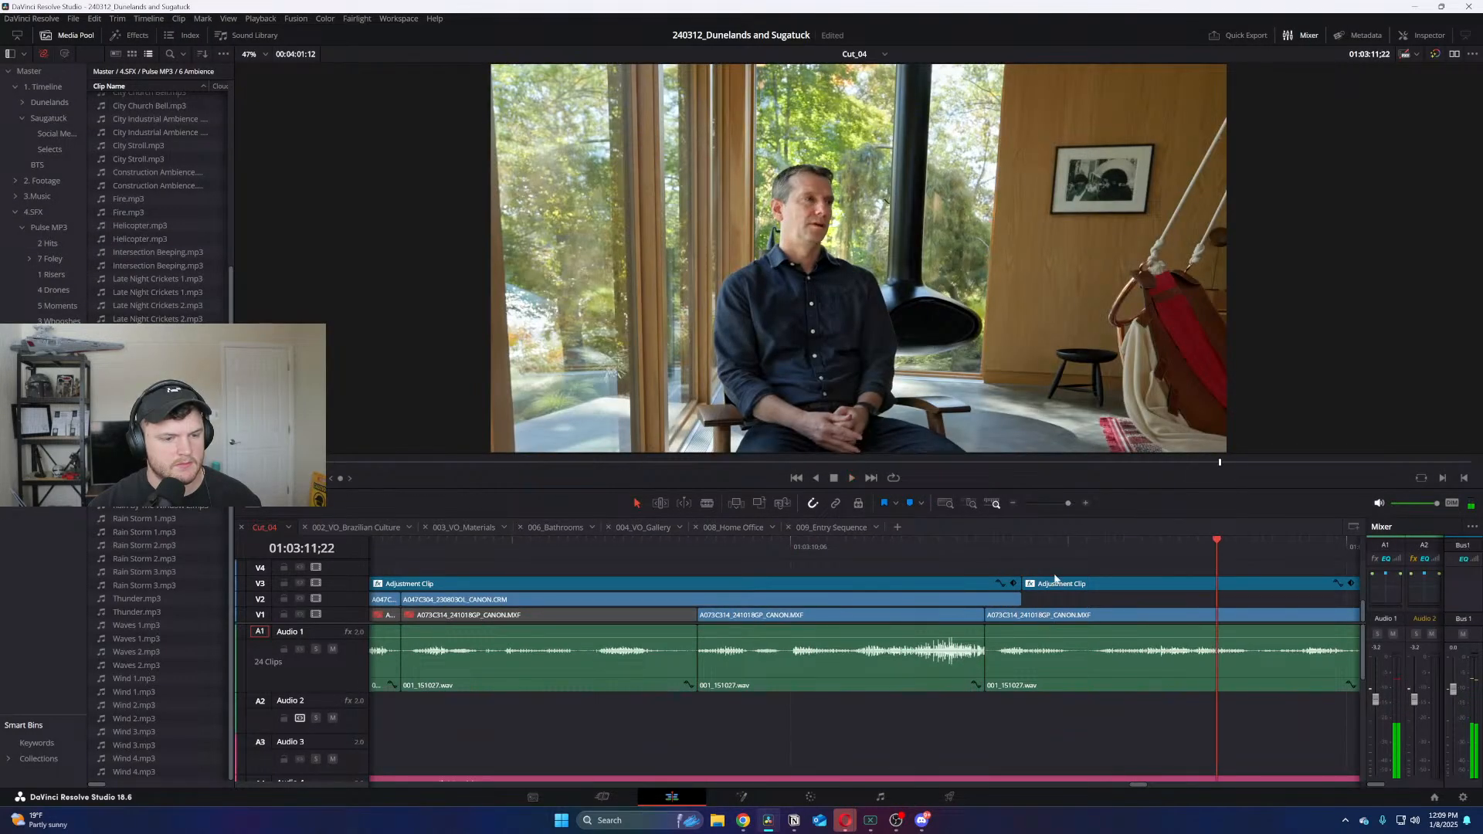
pyautogui.moveTo(1021, 558); pyautogui.dragTo(928, 581)
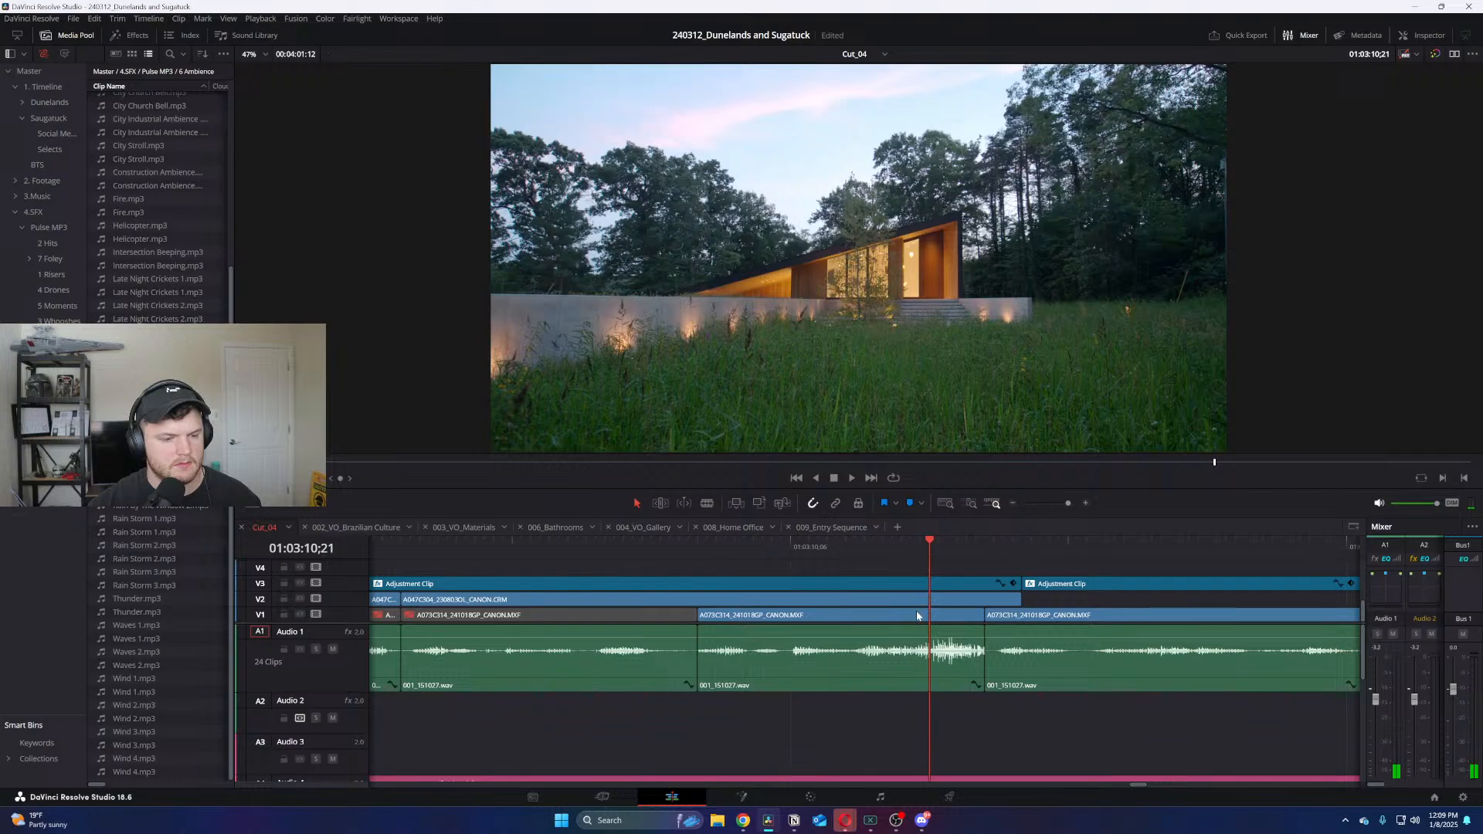
pyautogui.press('space')
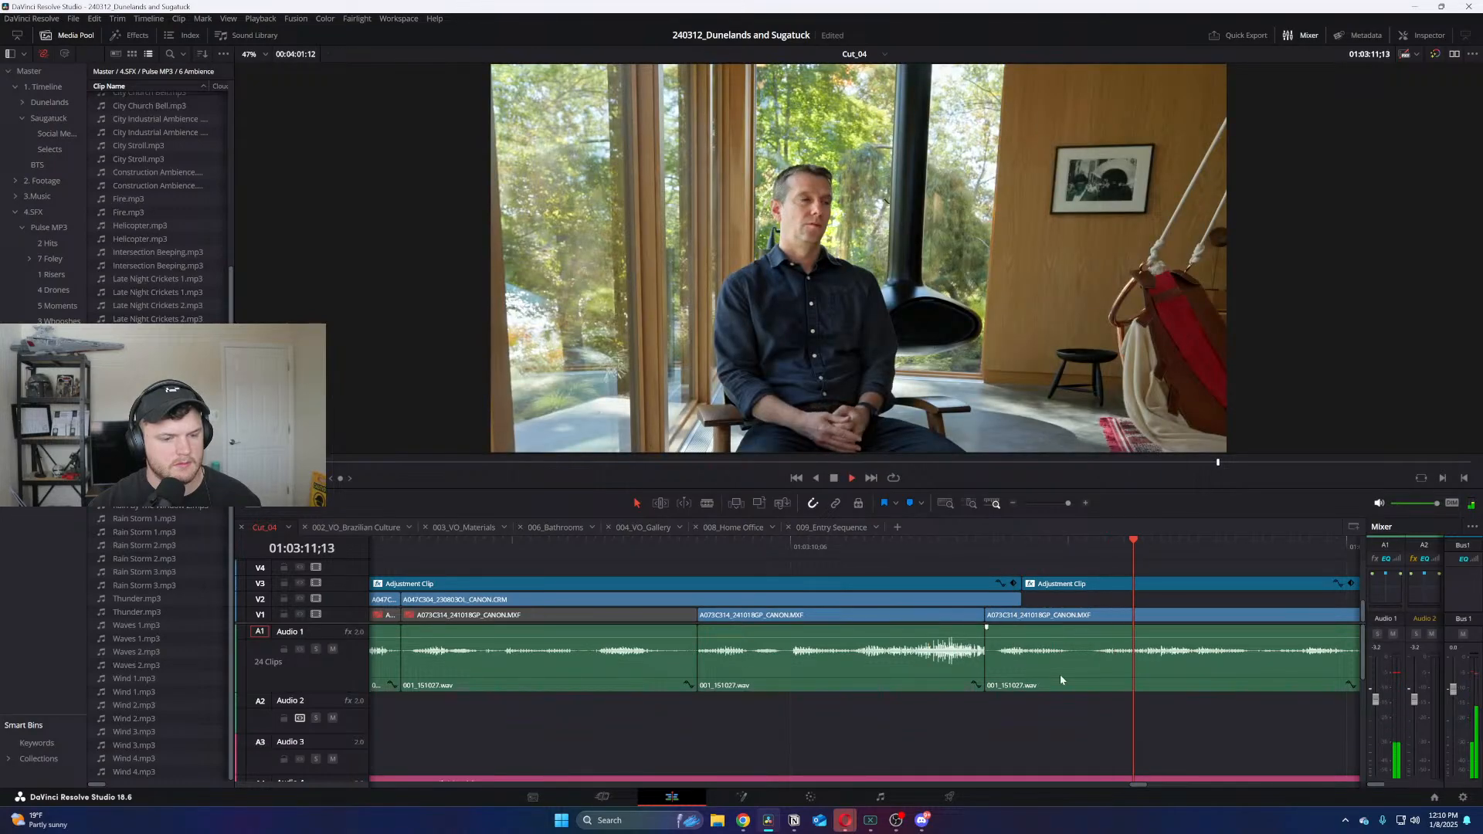
# Try to split the interview clip and its voice-over shortly after the join, and undo the split
pyautogui.click(1077, 657)
pyautogui.click(1125, 622)
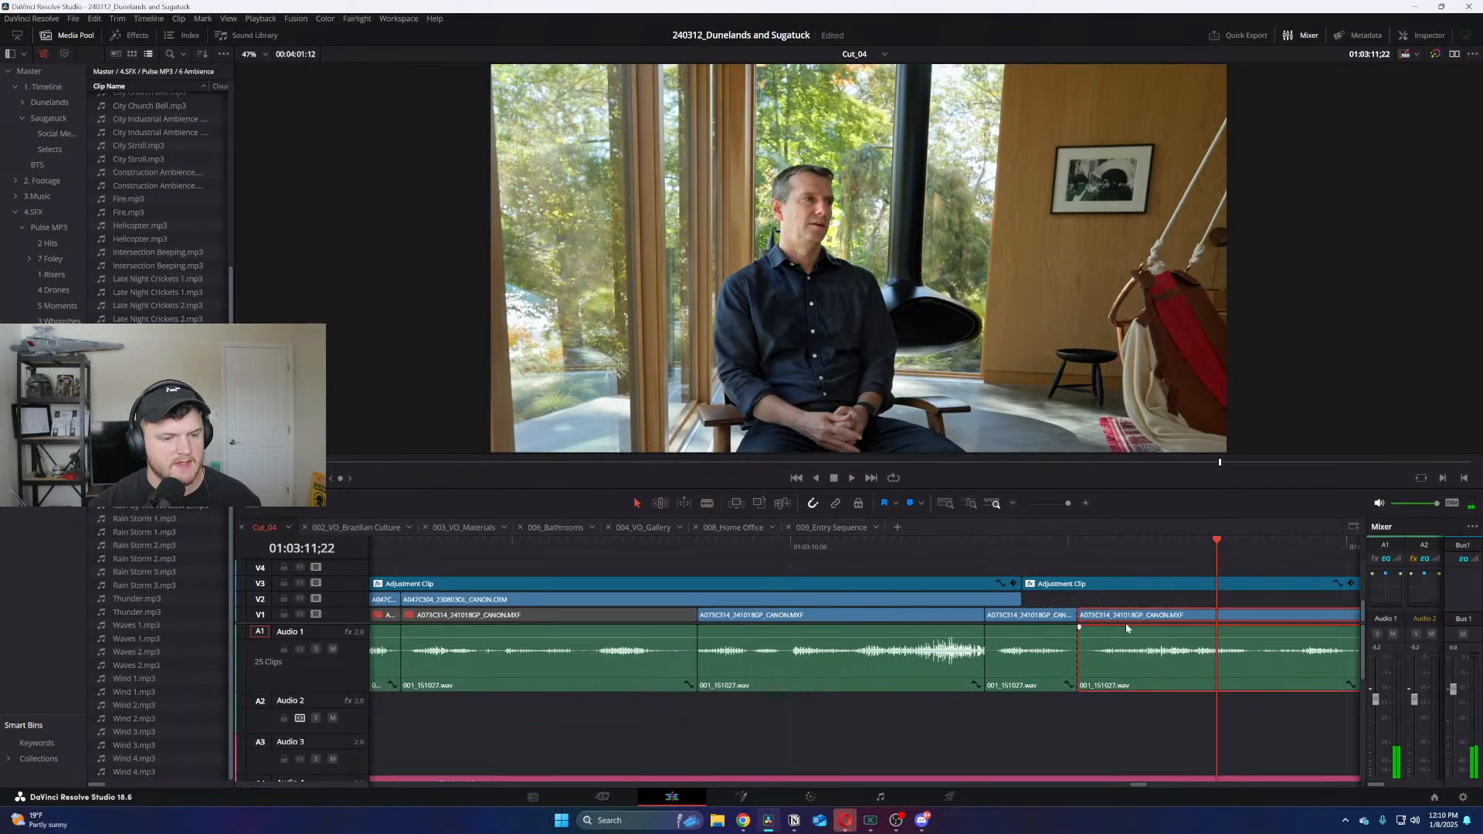
pyautogui.hotkey('ctrl', 'z')
# Replay the voice-over from the middle of the house shot into the interview clip
pyautogui.click(782, 557)
pyautogui.press('space')
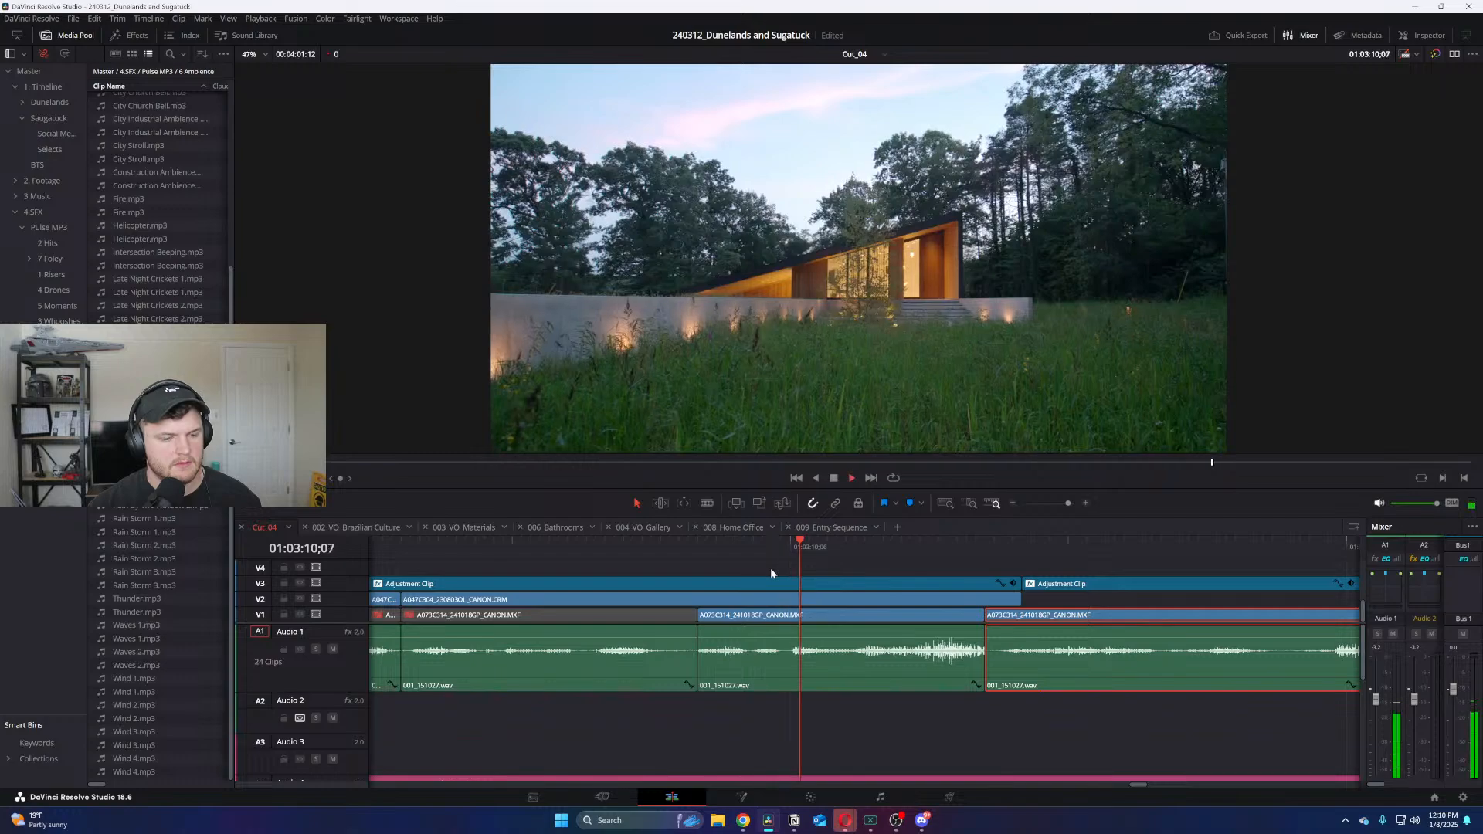
pyautogui.press('space')
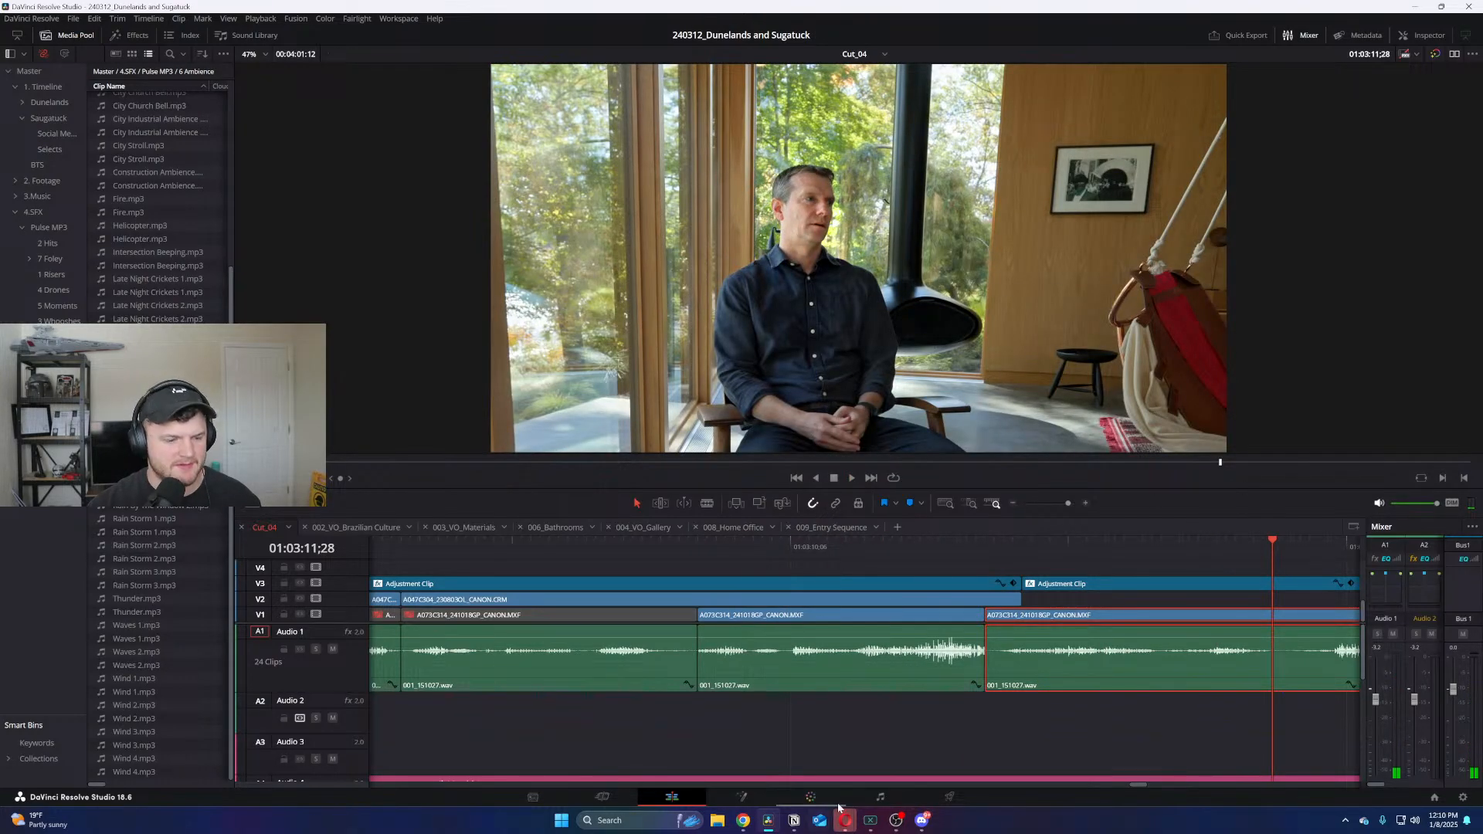
# Re-enable the RX 10 plugin on the Audio 1 track in Fairlight and return to the edit timeline
pyautogui.click(881, 796)
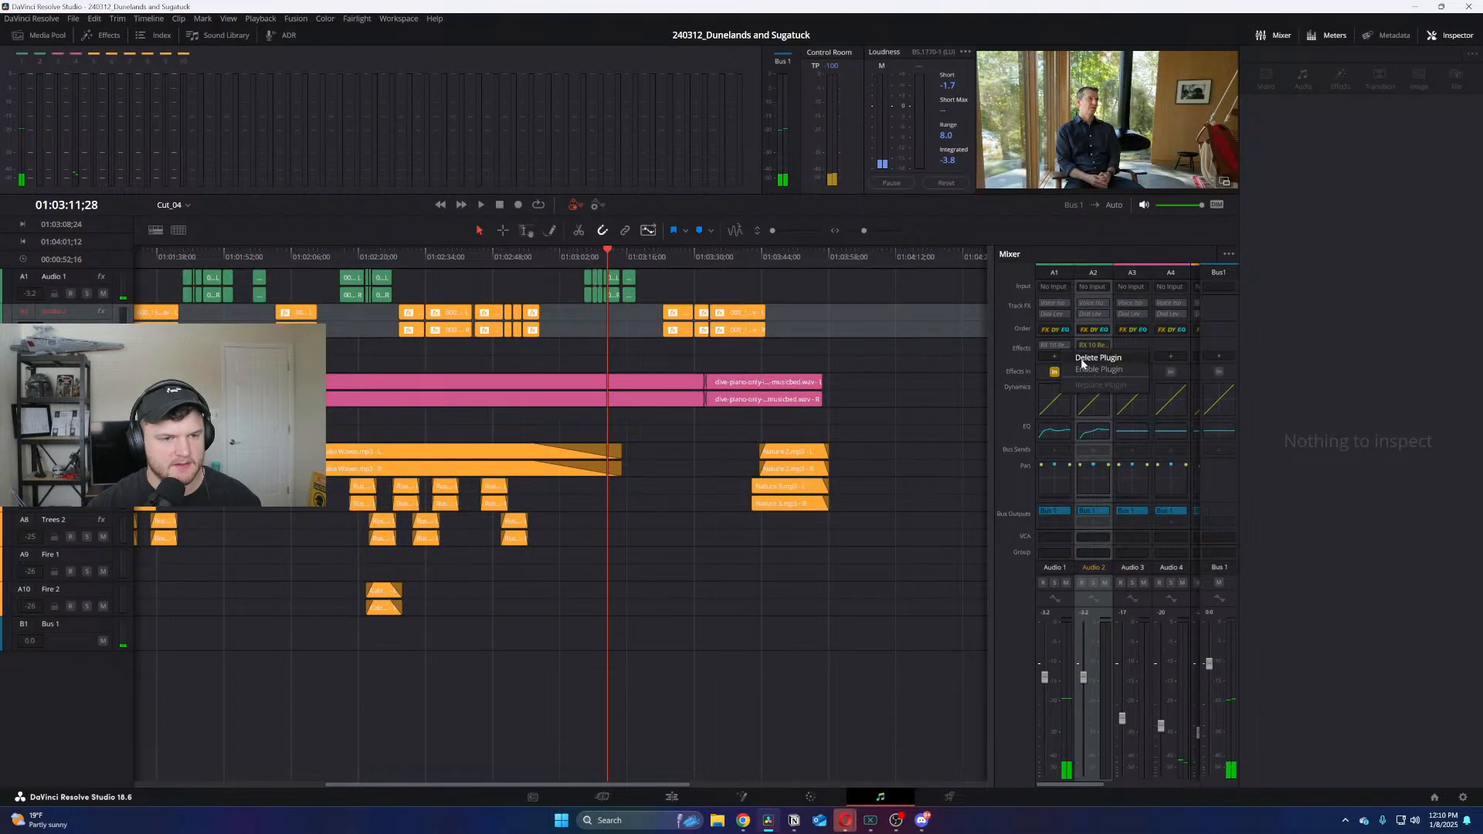
pyautogui.click(810, 744)
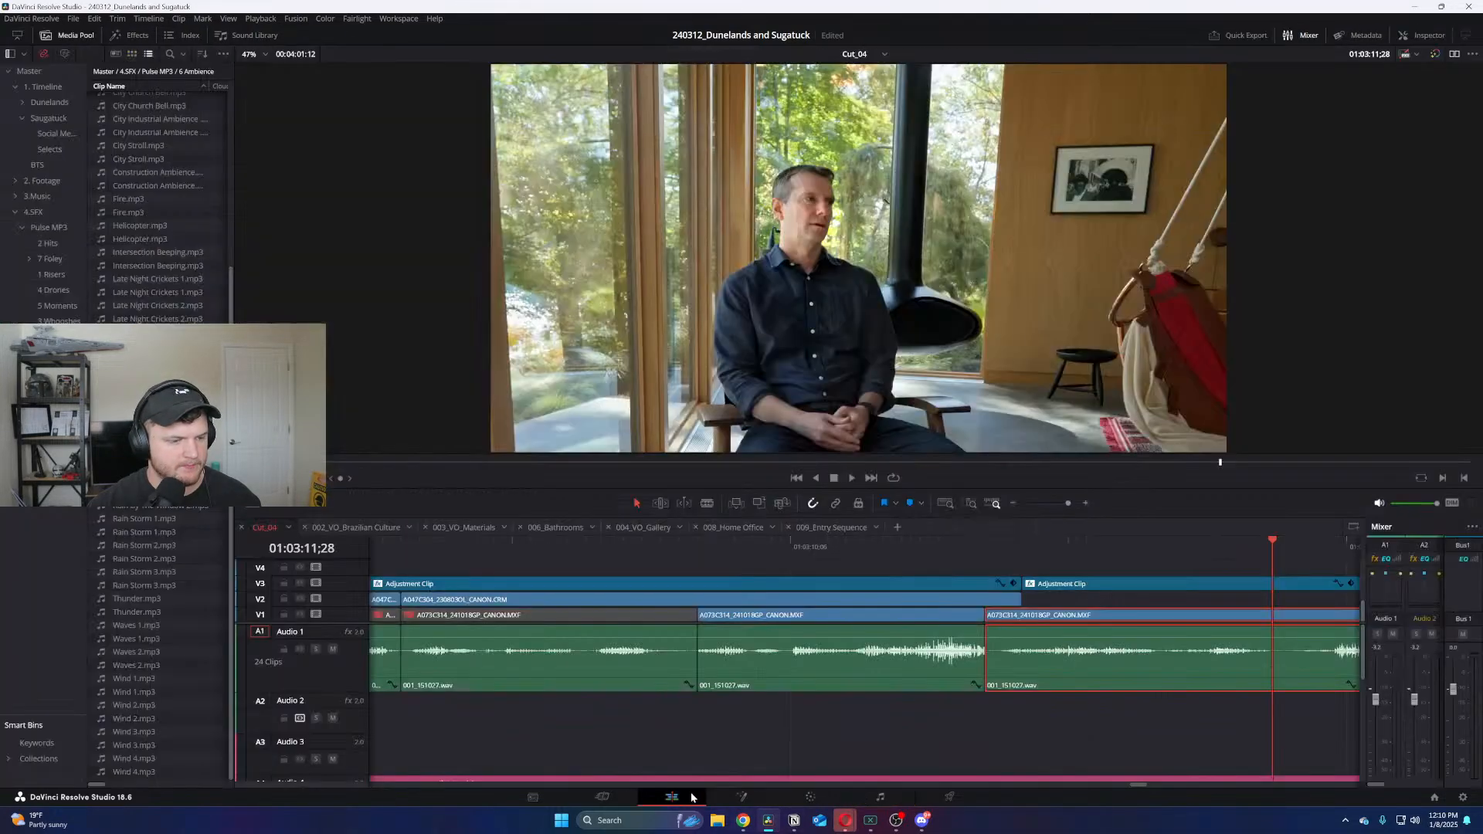
pyautogui.click(673, 797)
# Move the dusk entrance shot and the exterior clip above it earlier to start at the voice-over cut at 01:03:14;17
pyautogui.moveTo(1032, 678); pyautogui.dragTo(1009, 618)
pyautogui.click(972, 544)
pyautogui.scroll(3, 969, 570)
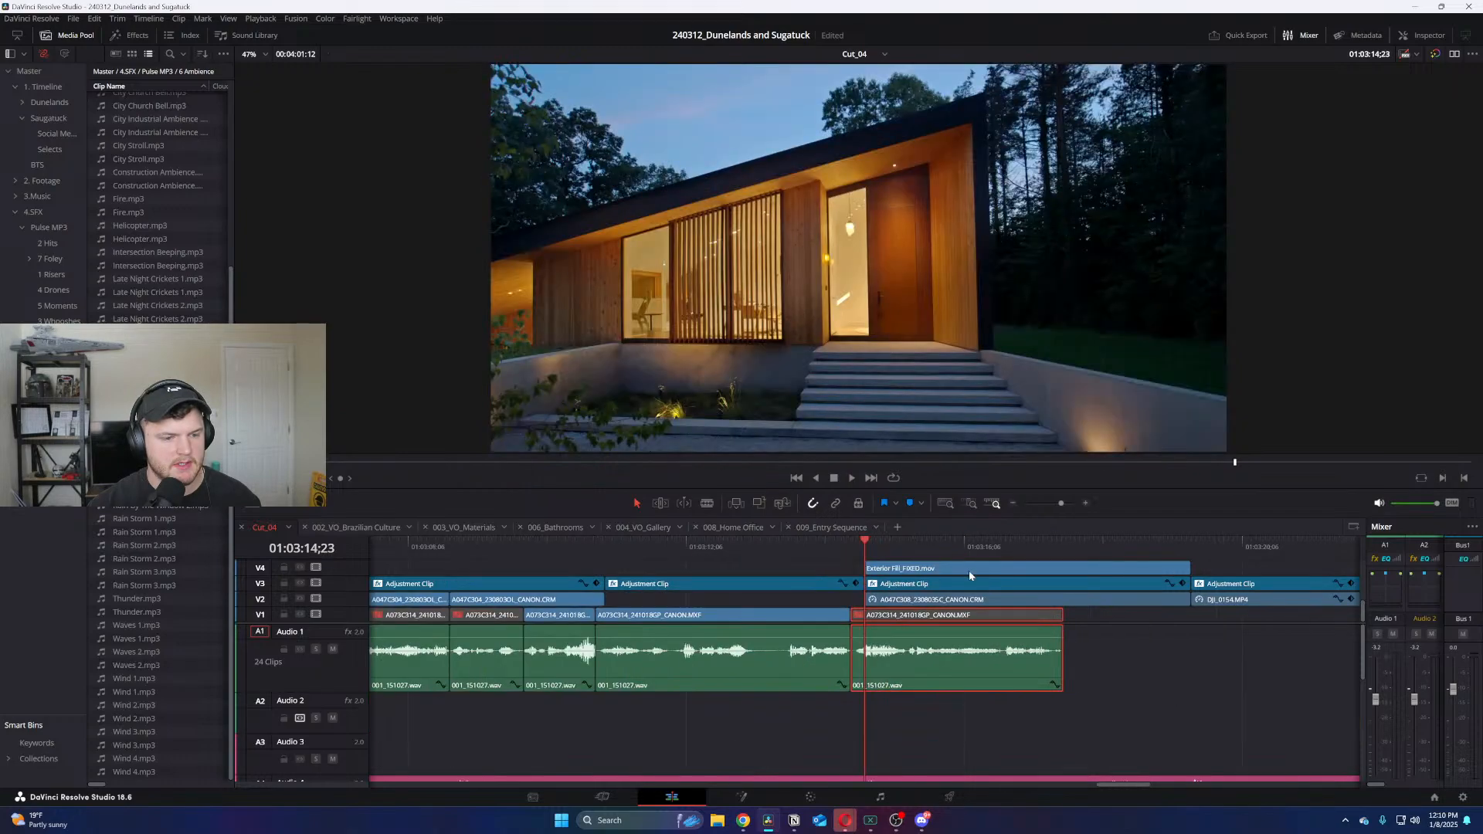
pyautogui.moveTo(842, 562)
pyautogui.mouseDown()
pyautogui.moveTo(871, 607)
pyautogui.moveTo(859, 585)
pyautogui.moveTo(833, 587)
pyautogui.moveTo(839, 569)
pyautogui.mouseUp()
pyautogui.click(860, 585)
pyautogui.hotkey('ctrl', '-')
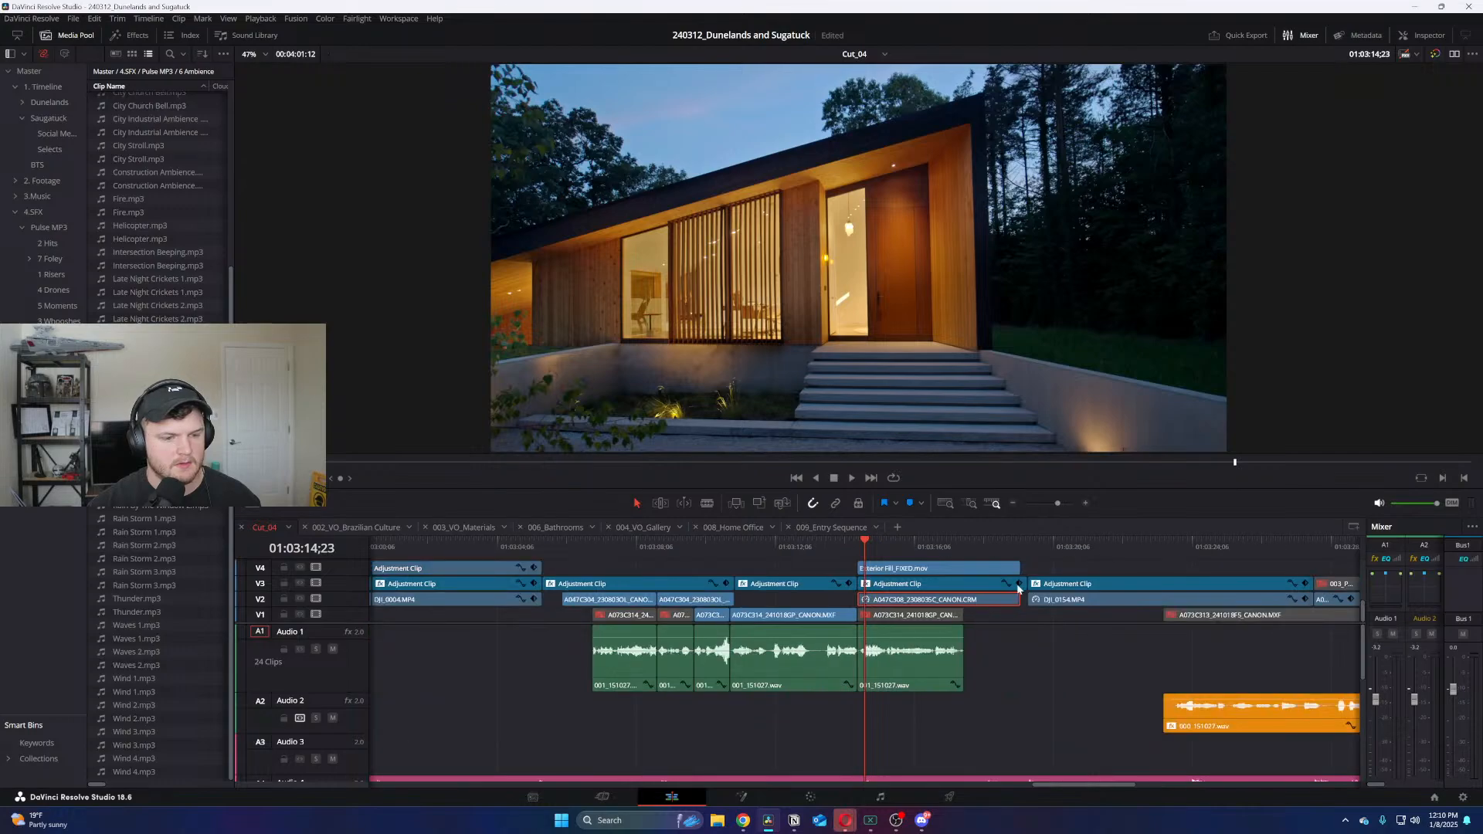
# Play the end of the dusk entrance shot and extend its V2 clip to the start of DJI_0154.MP4
pyautogui.click(997, 556)
pyautogui.hotkey('ctrl', '=')
pyautogui.hotkey('ctrl', '=')
pyautogui.press('space')
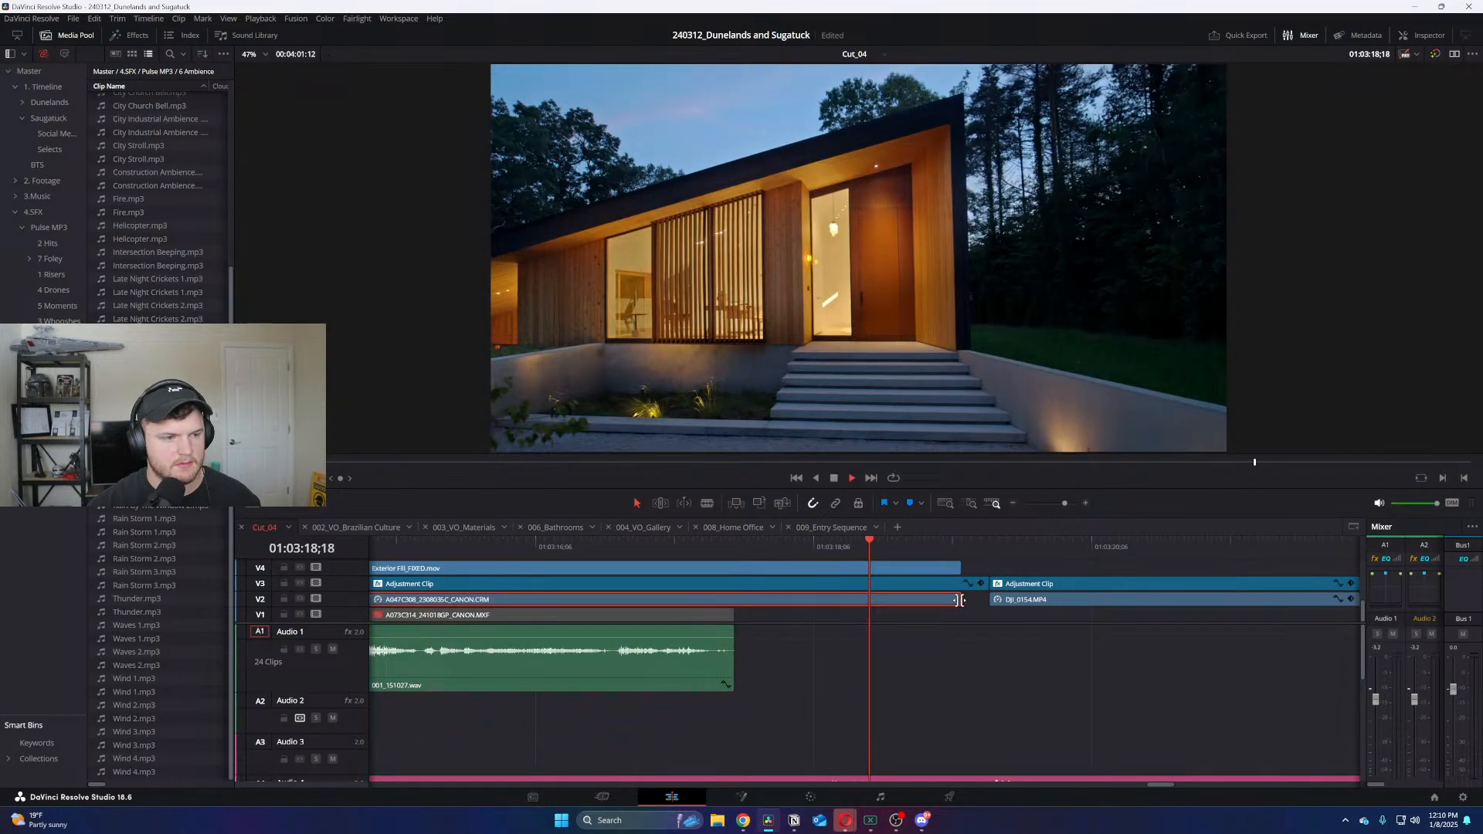
pyautogui.moveTo(961, 601); pyautogui.dragTo(989, 600)
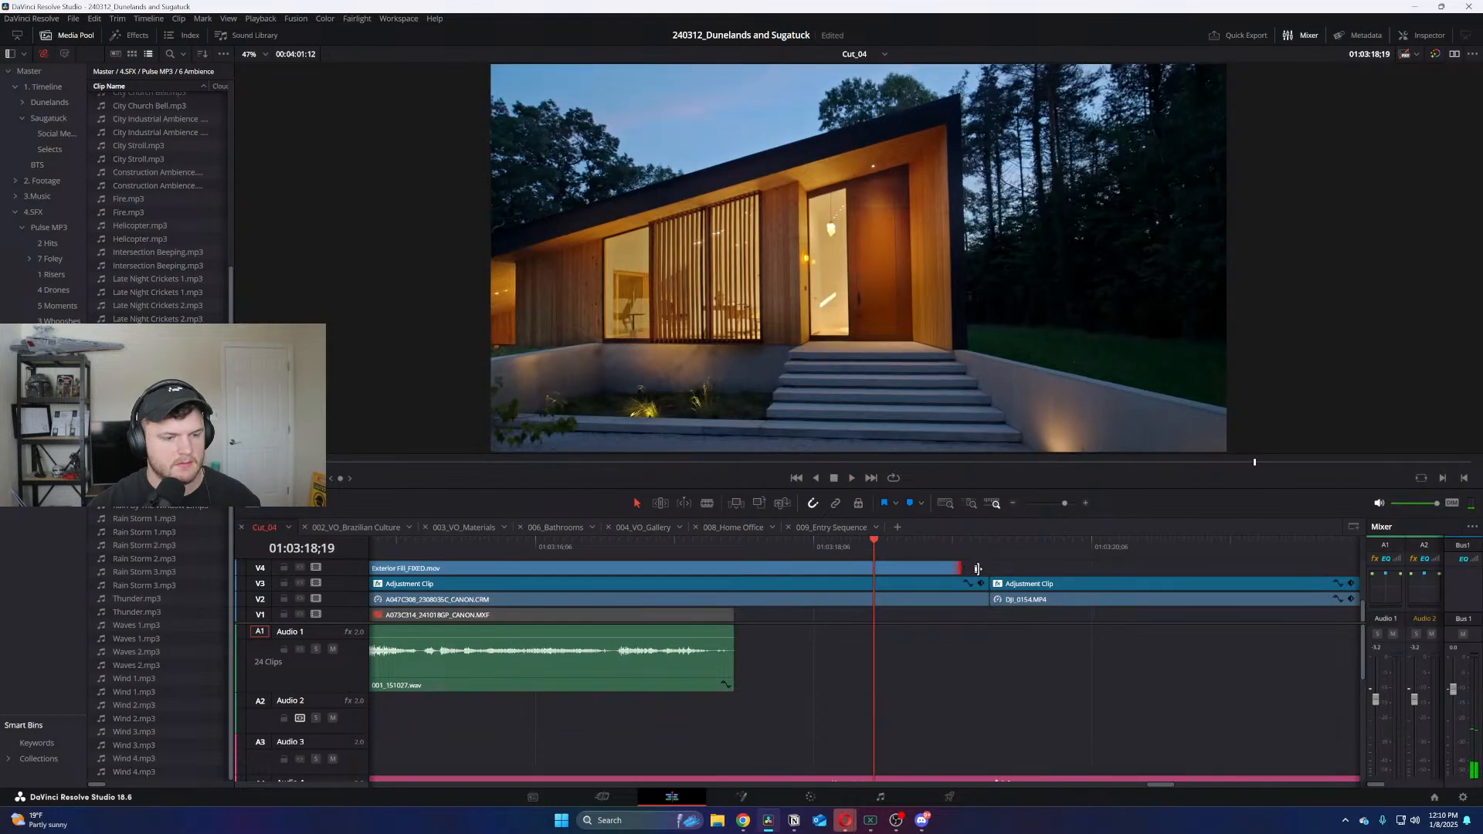
# Set the speed of the exterior overlay clip on V4 to 50%
pyautogui.click(944, 546)
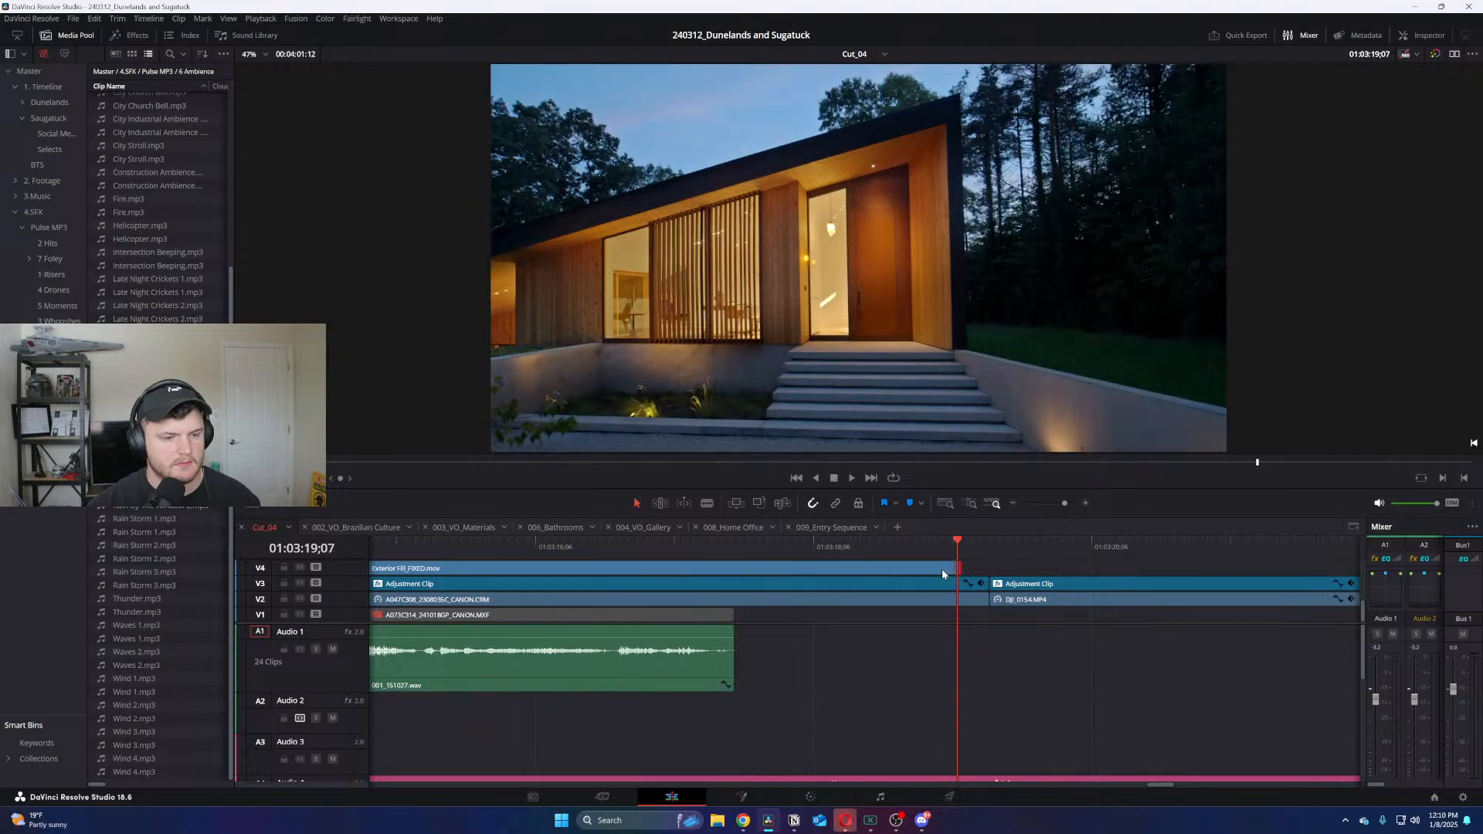
pyautogui.rightClick(943, 569)
pyautogui.click(1033, 397)
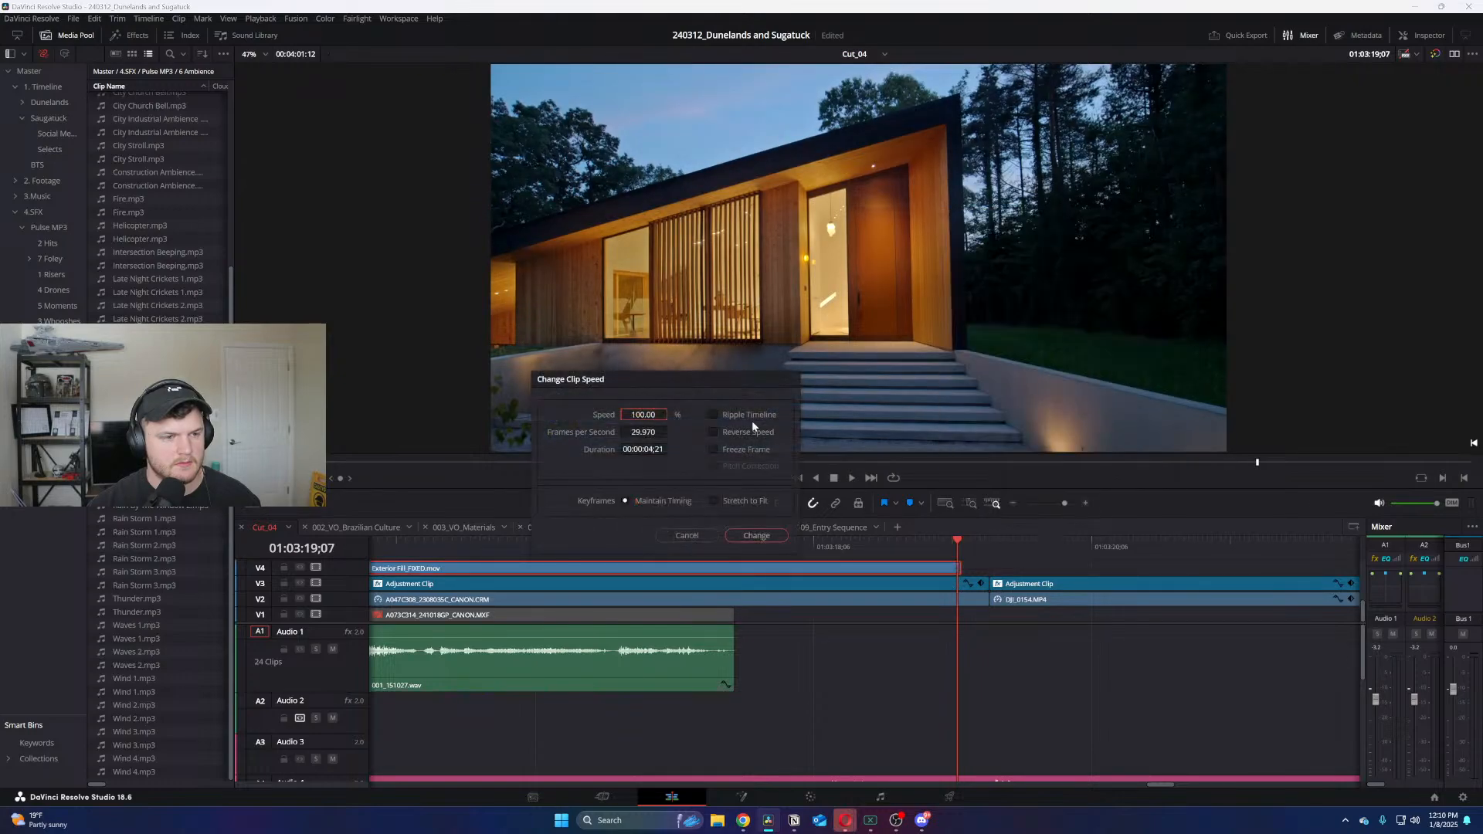
pyautogui.write('50')
pyautogui.press('Return')
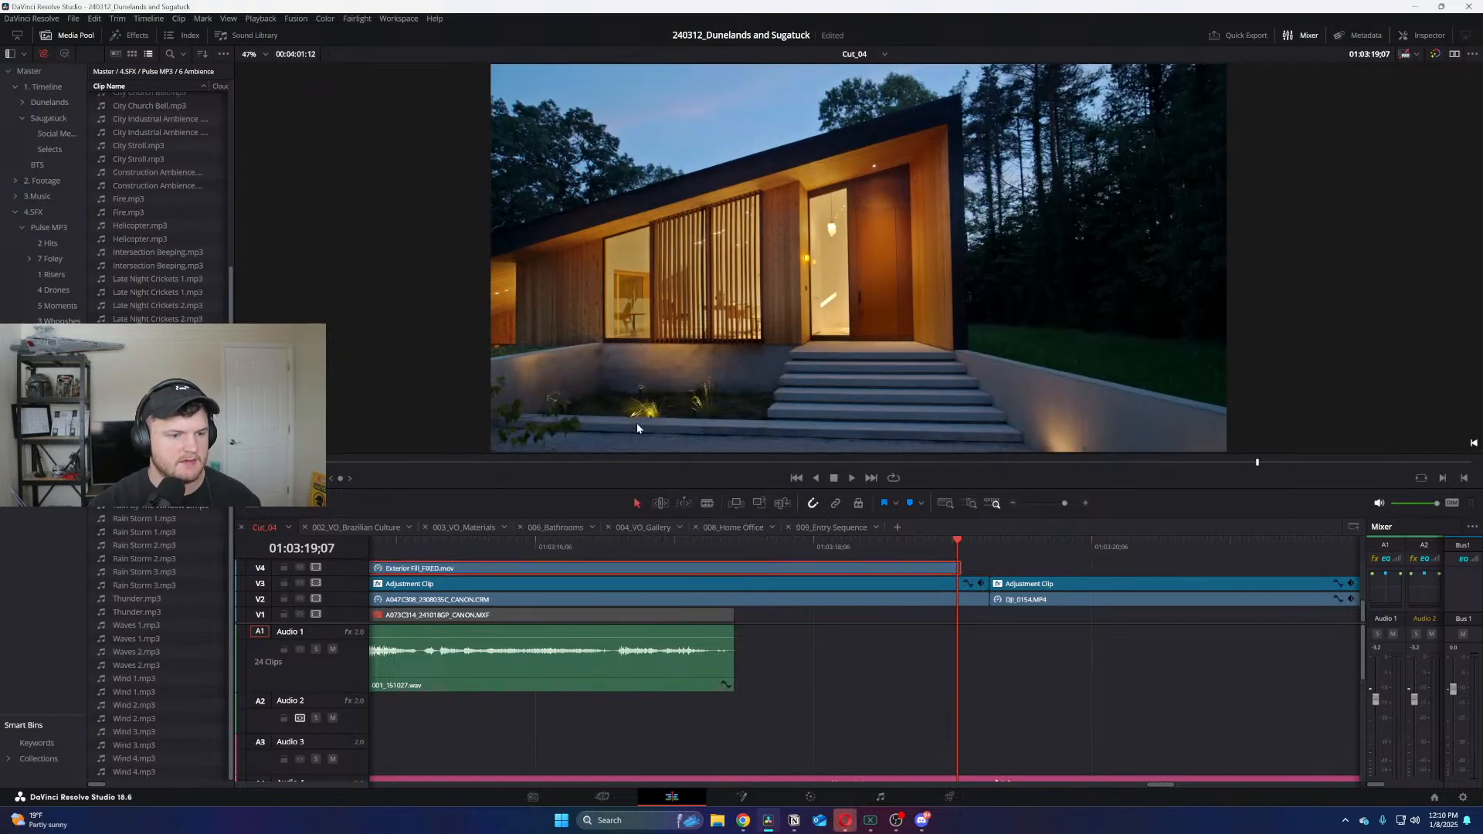
# Extend the V4 exterior clip's end to the start of DJI_0154.MP4 and return the playhead to the entrance shot's start
pyautogui.click(957, 570)
pyautogui.moveTo(956, 569); pyautogui.dragTo(992, 569)
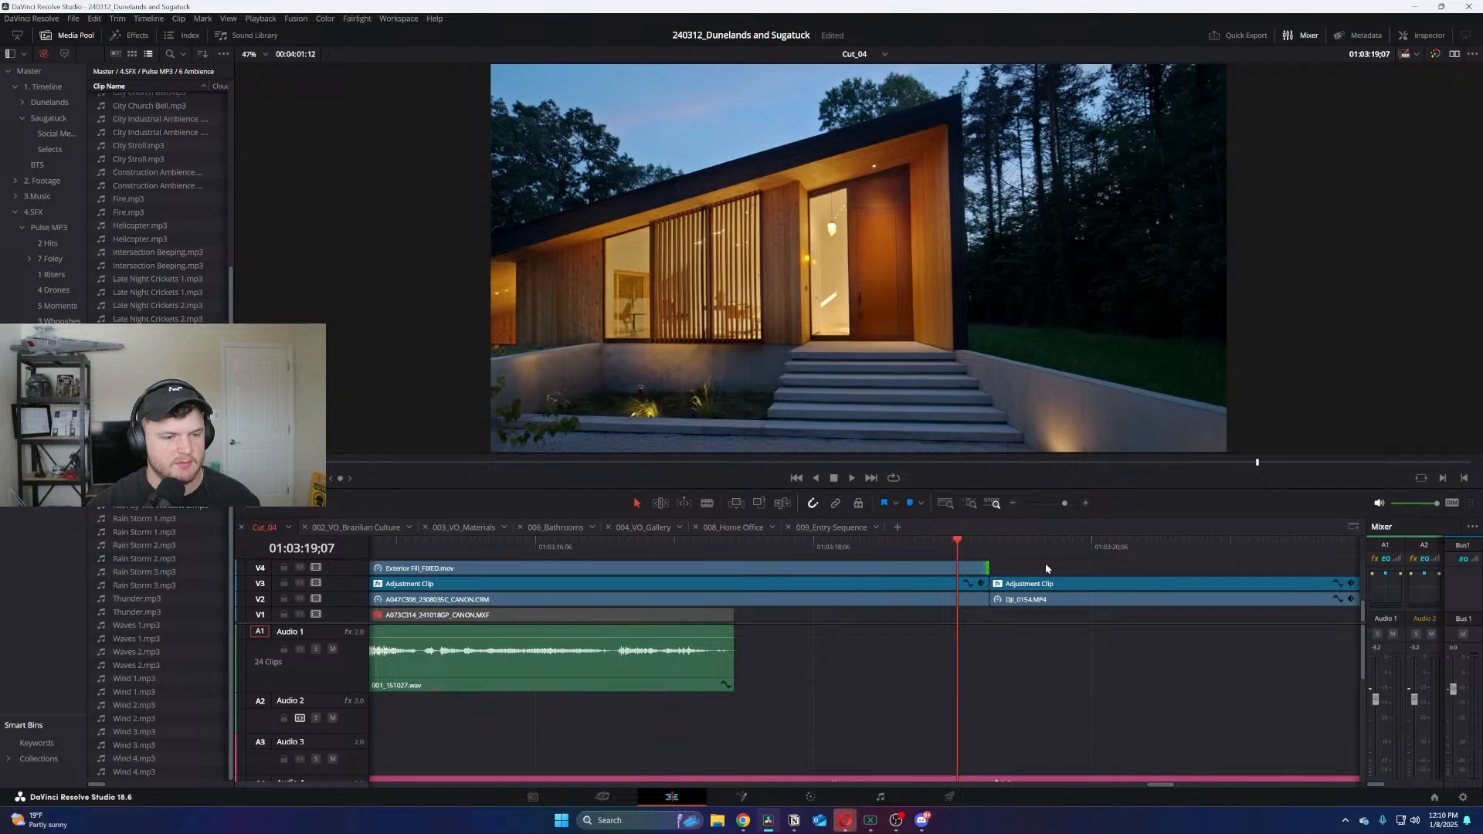
pyautogui.scroll(-5, 1049, 562)
pyautogui.press('Up')
pyautogui.scroll(3, 775, 551)
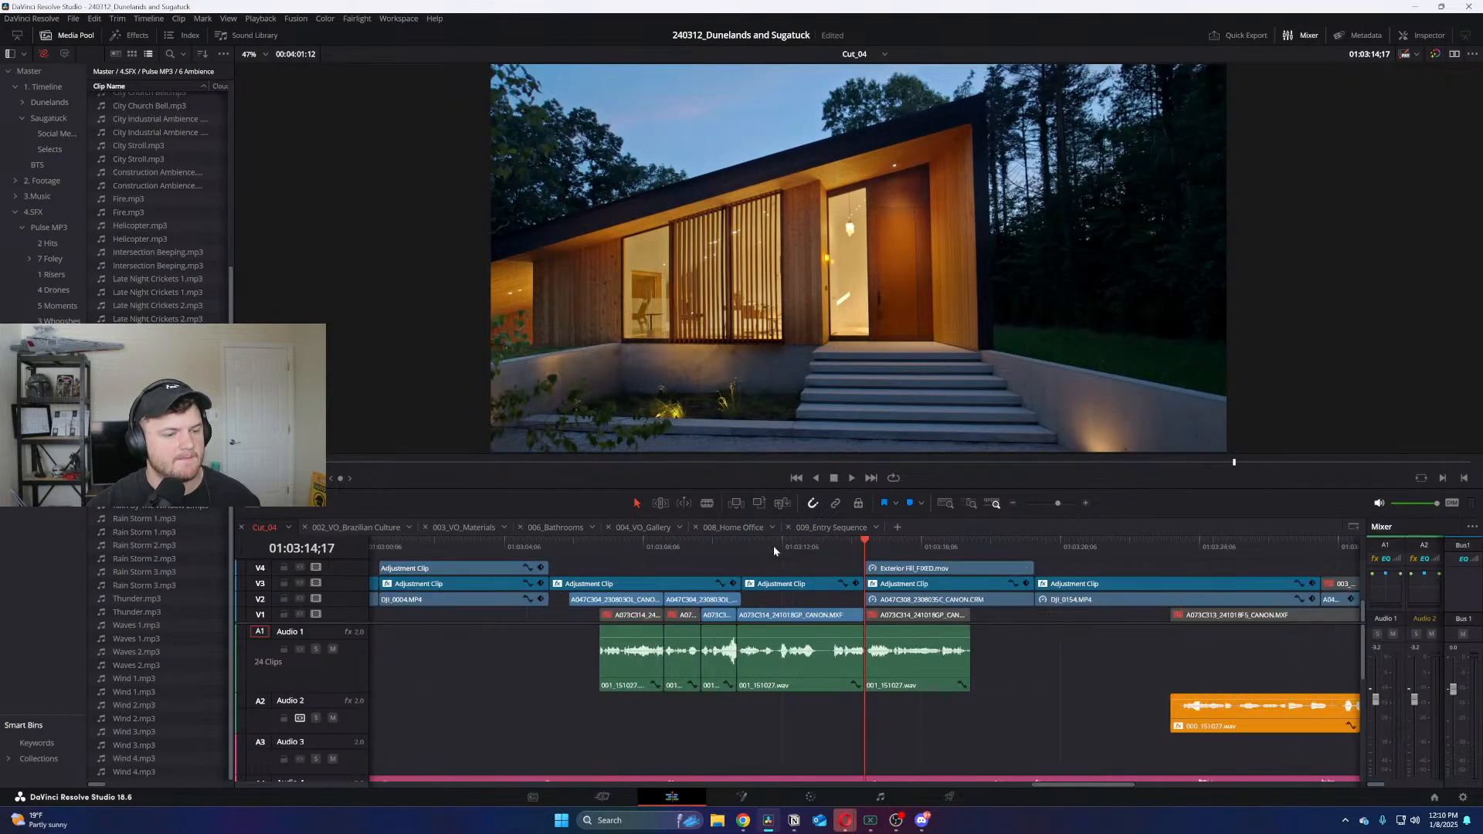
# Save the project
pyautogui.hotkey('ctrl', 's')
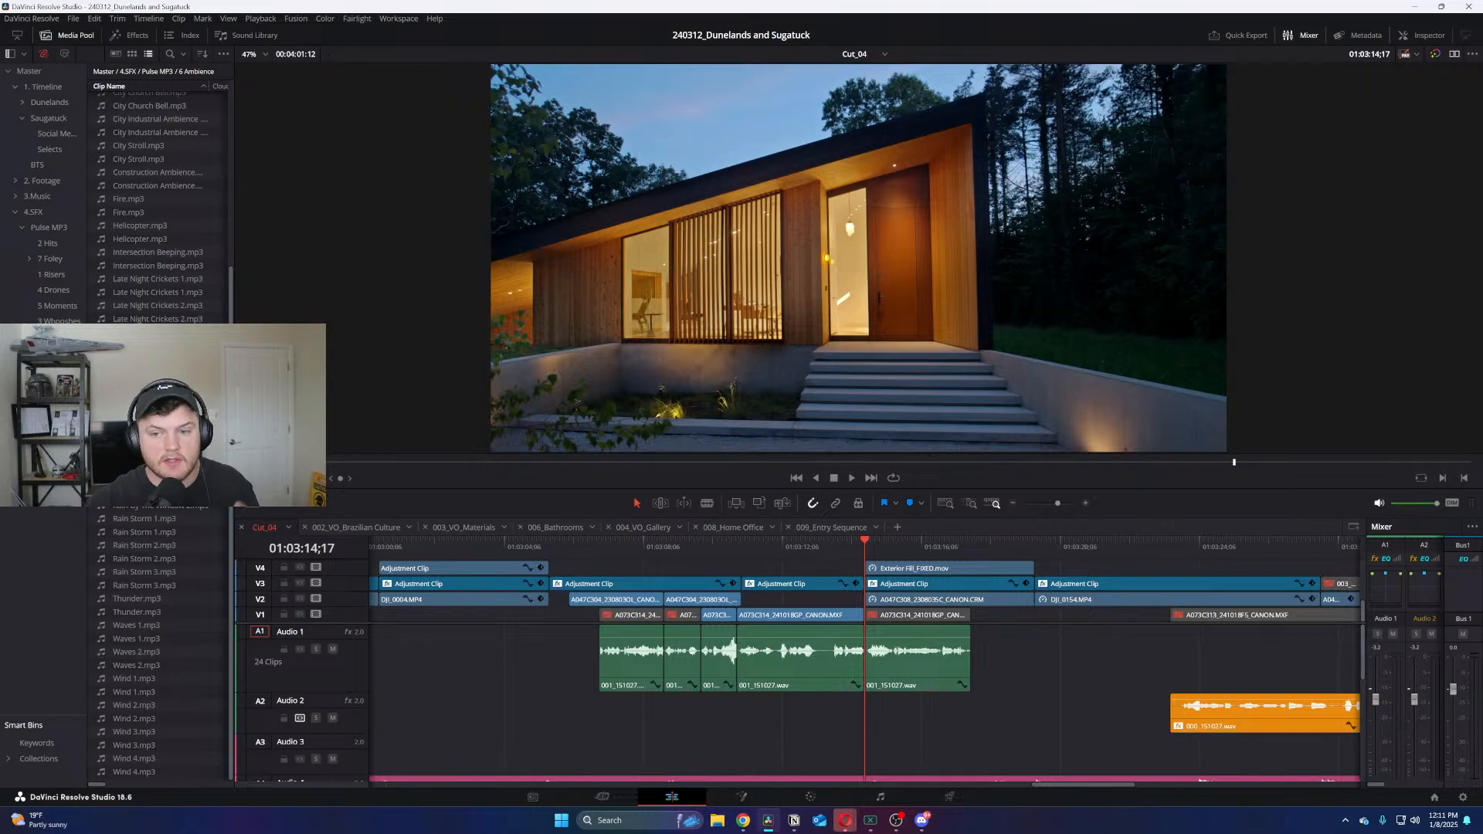
pyautogui.scroll(-2, 1129, 665)
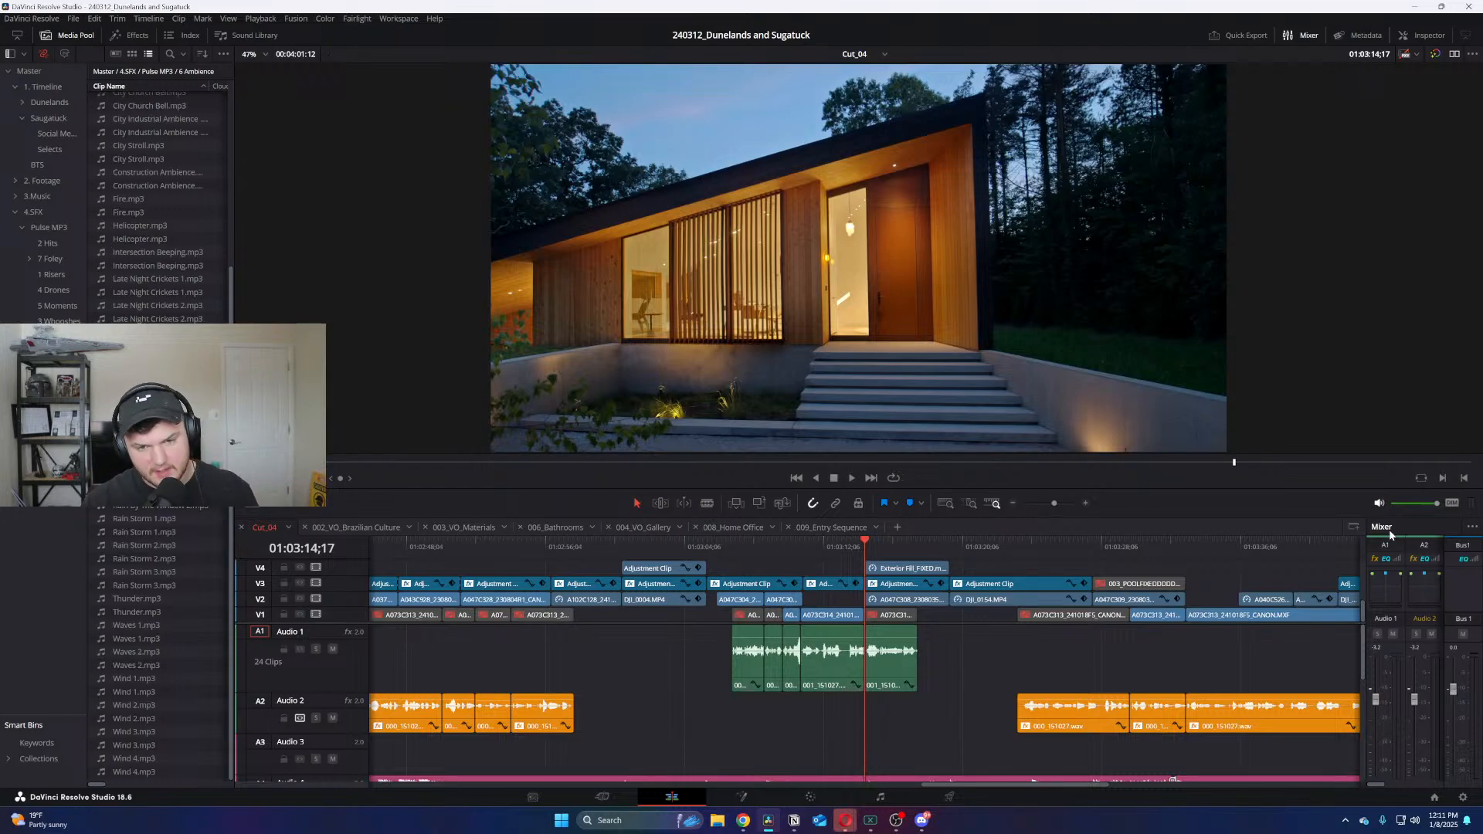
pyautogui.scroll(-1, 1285, 428)
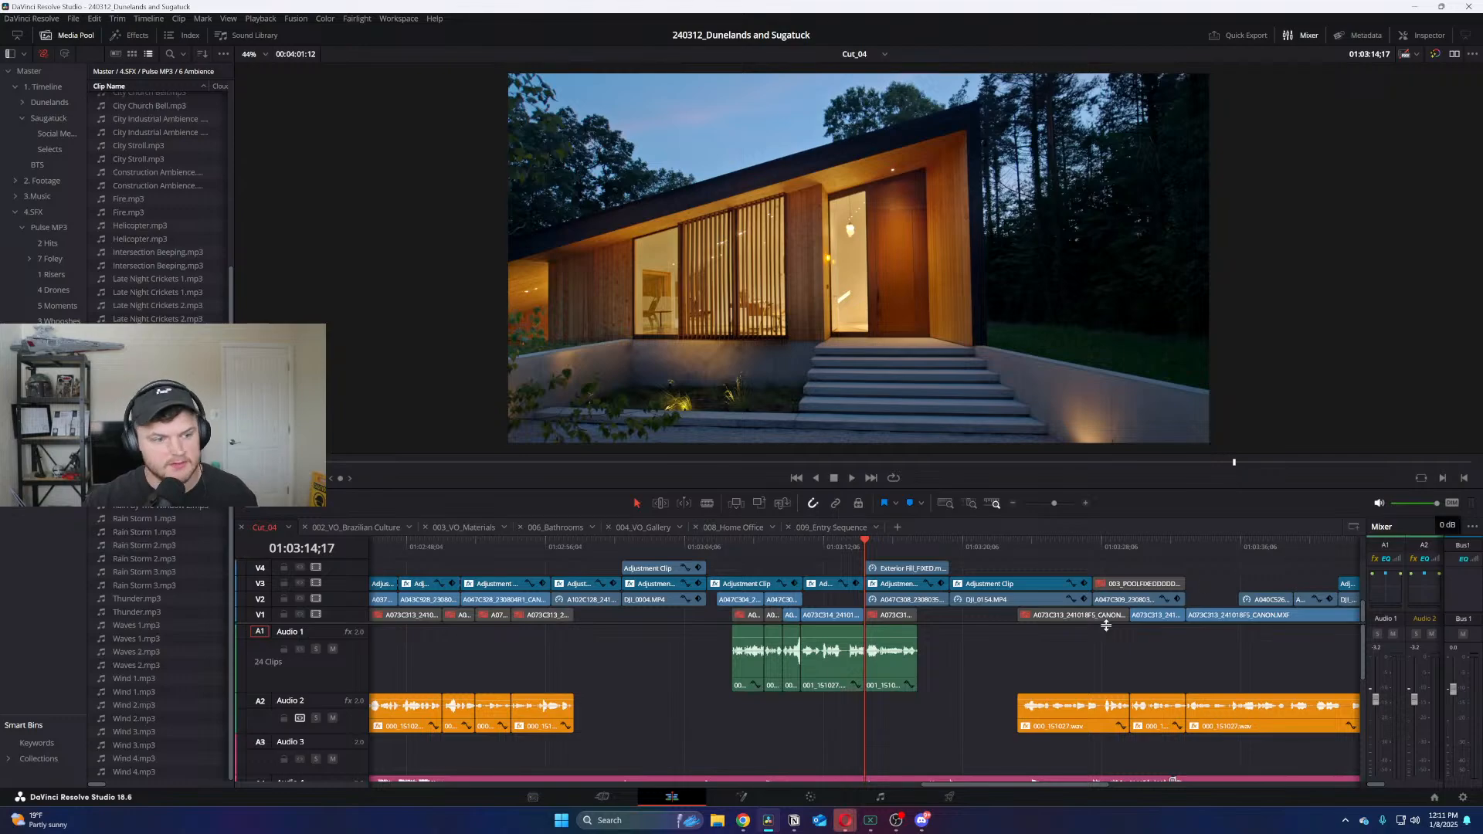
pyautogui.scroll(-2, 983, 679)
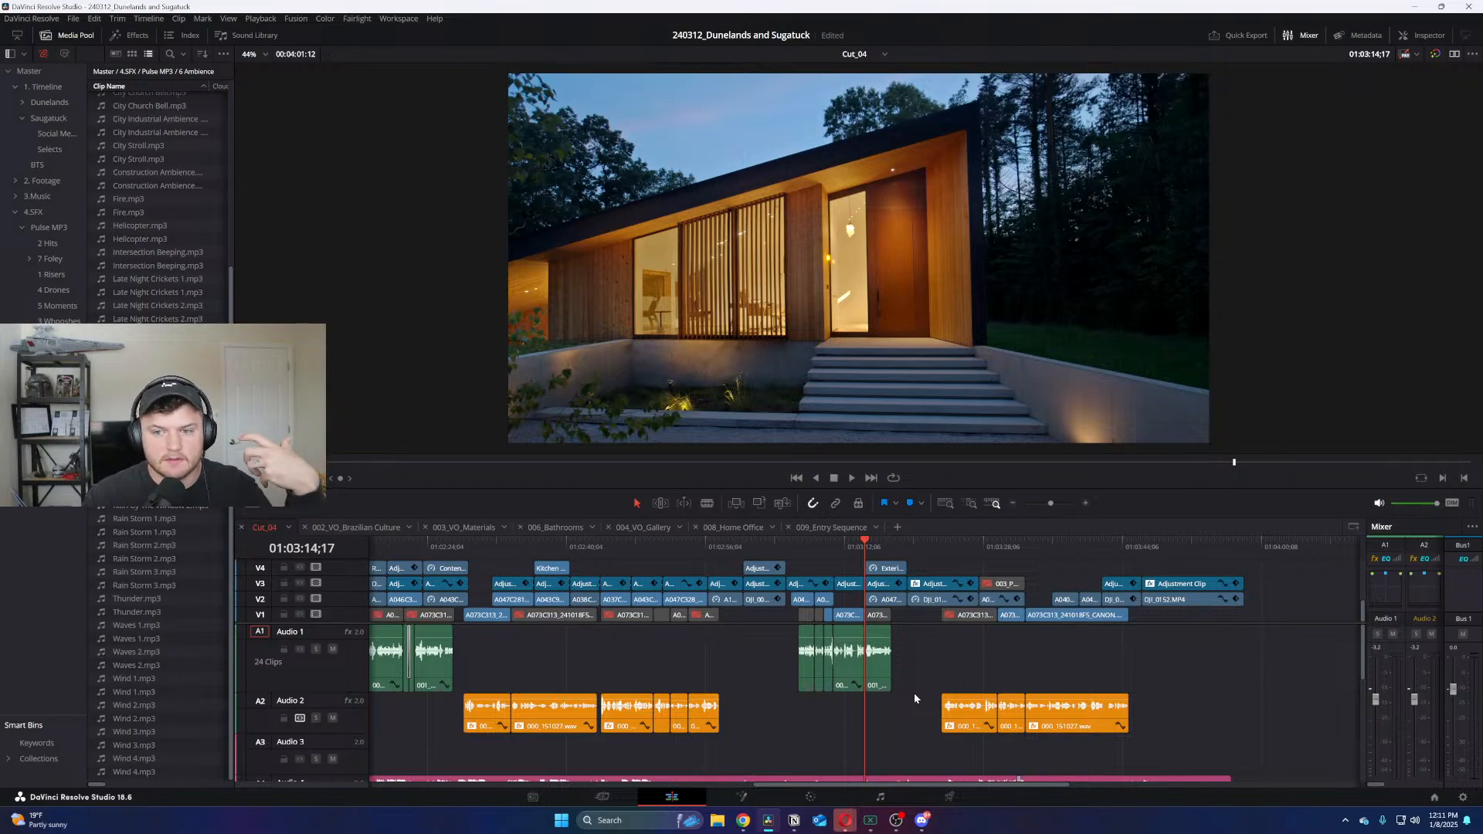
pyautogui.hotkey('ctrl', '-')
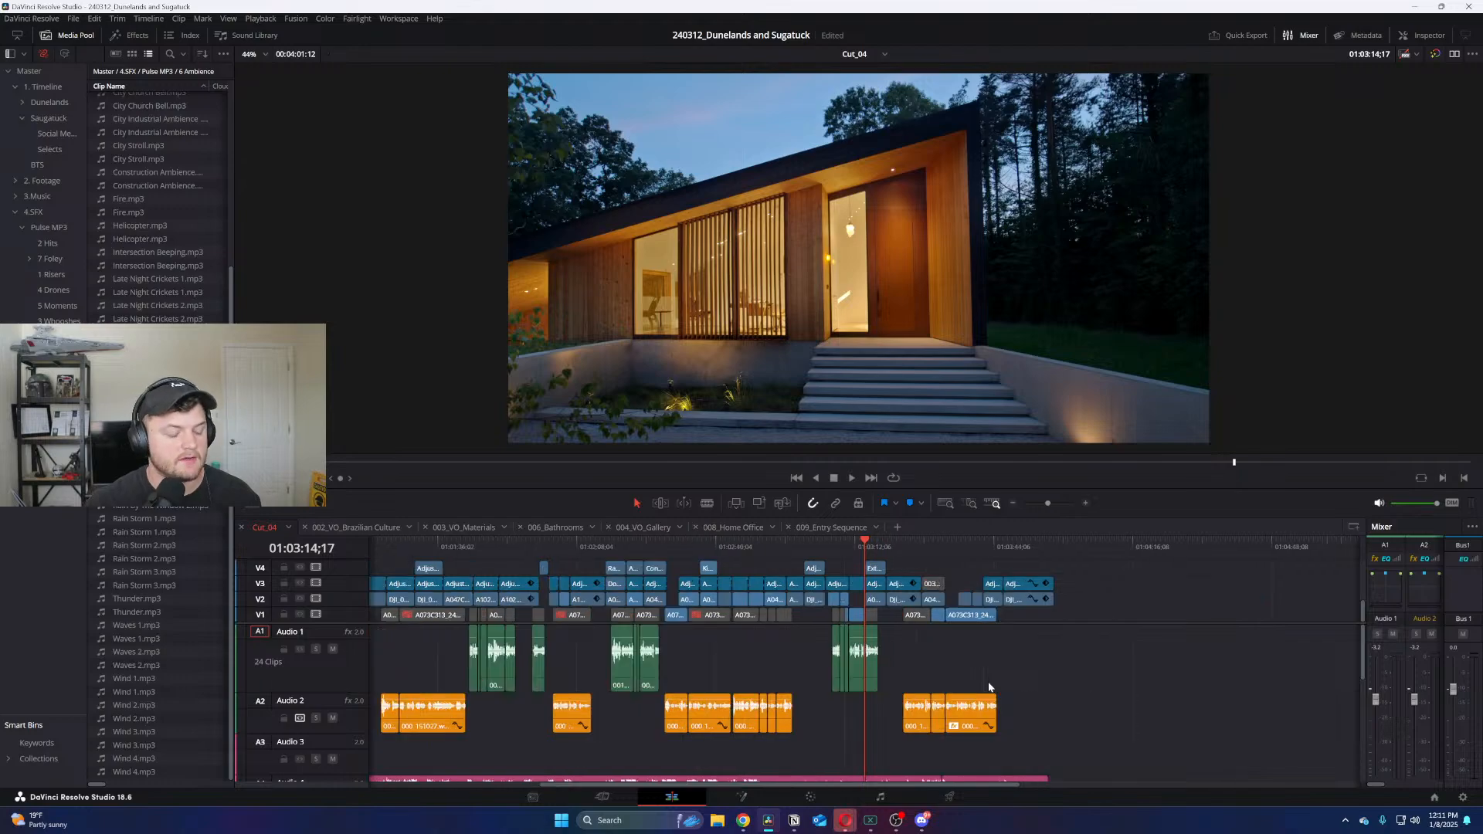
pyautogui.hotkey('ctrl', '=')
pyautogui.hotkey('ctrl', '=')
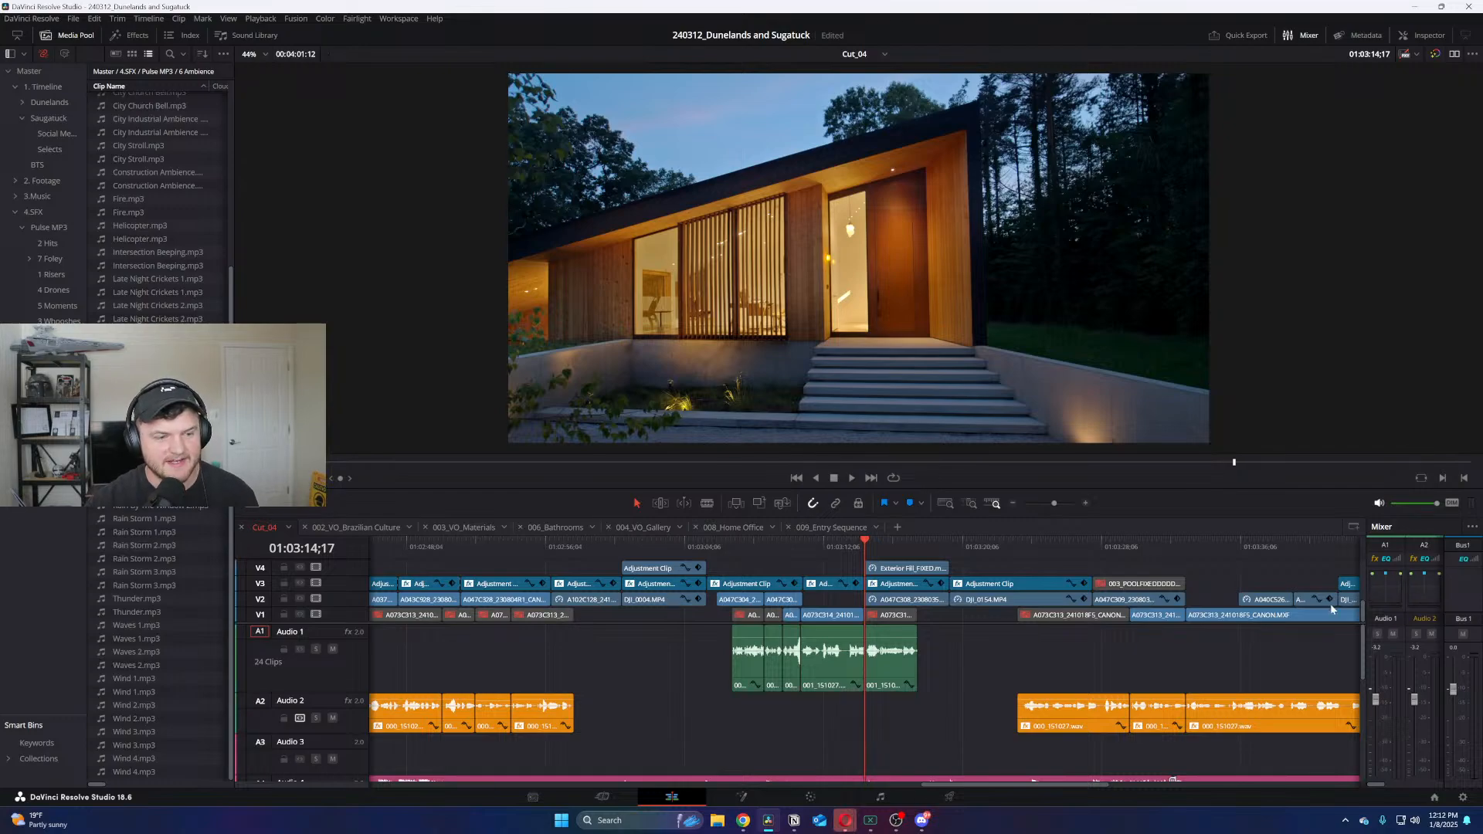
pyautogui.hotkey('ctrl', '=')
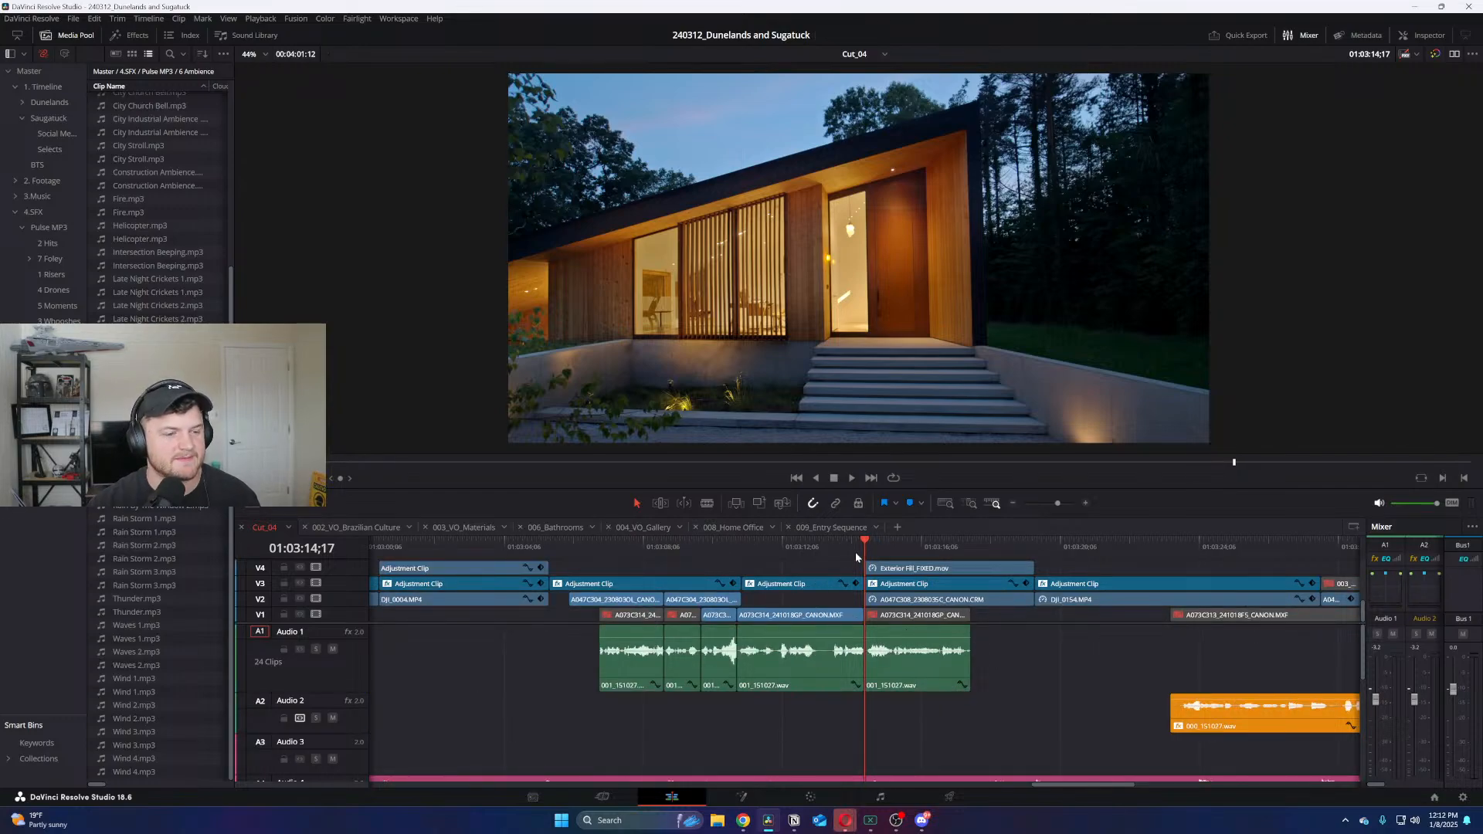
# Play the end of the interview line into the dusk exterior shot and switch playback to proxy media
pyautogui.moveTo(858, 546); pyautogui.dragTo(746, 569)
pyautogui.press('space')
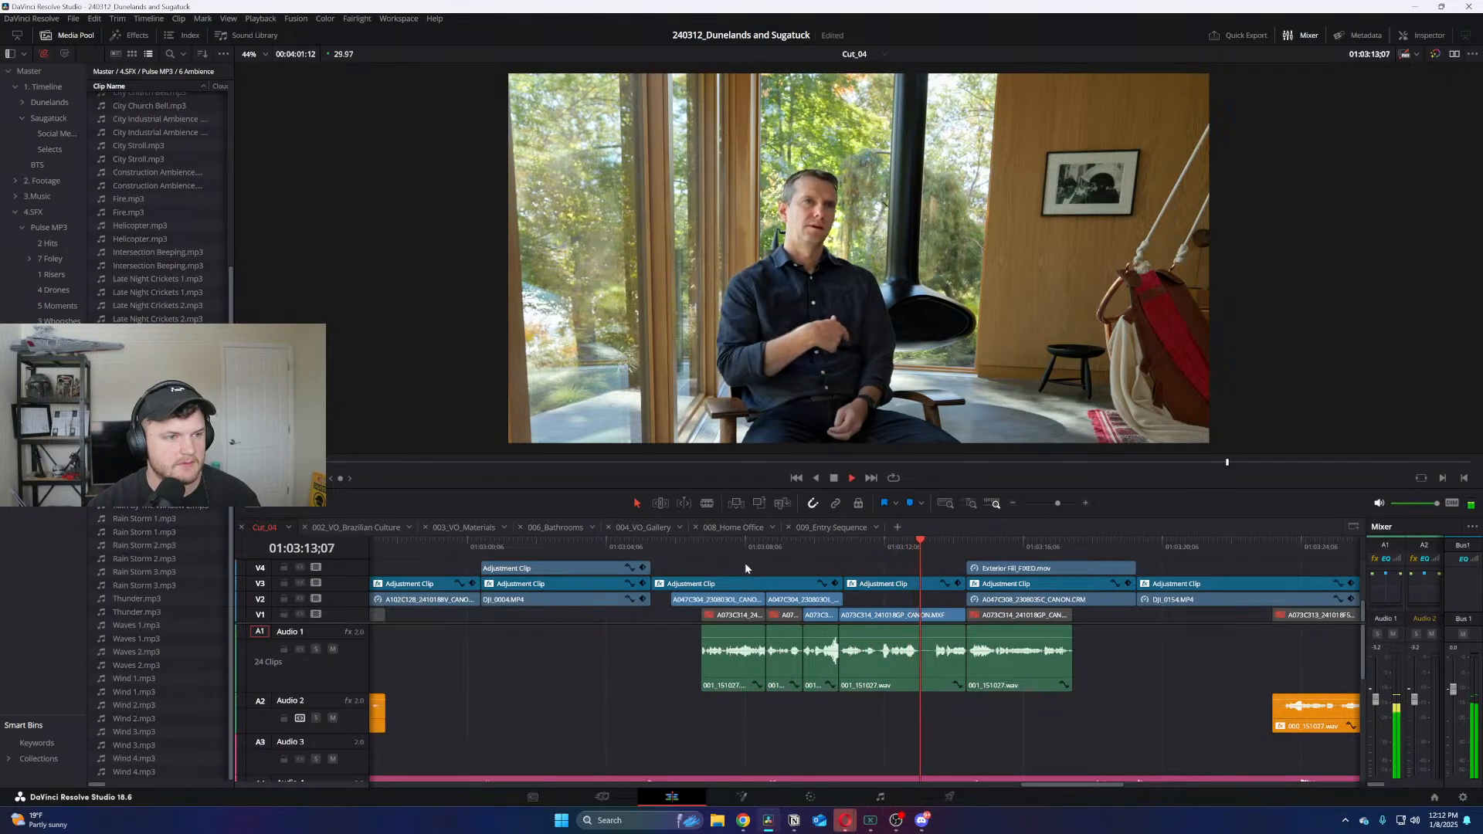
pyautogui.hotkey('ctrl', '=')
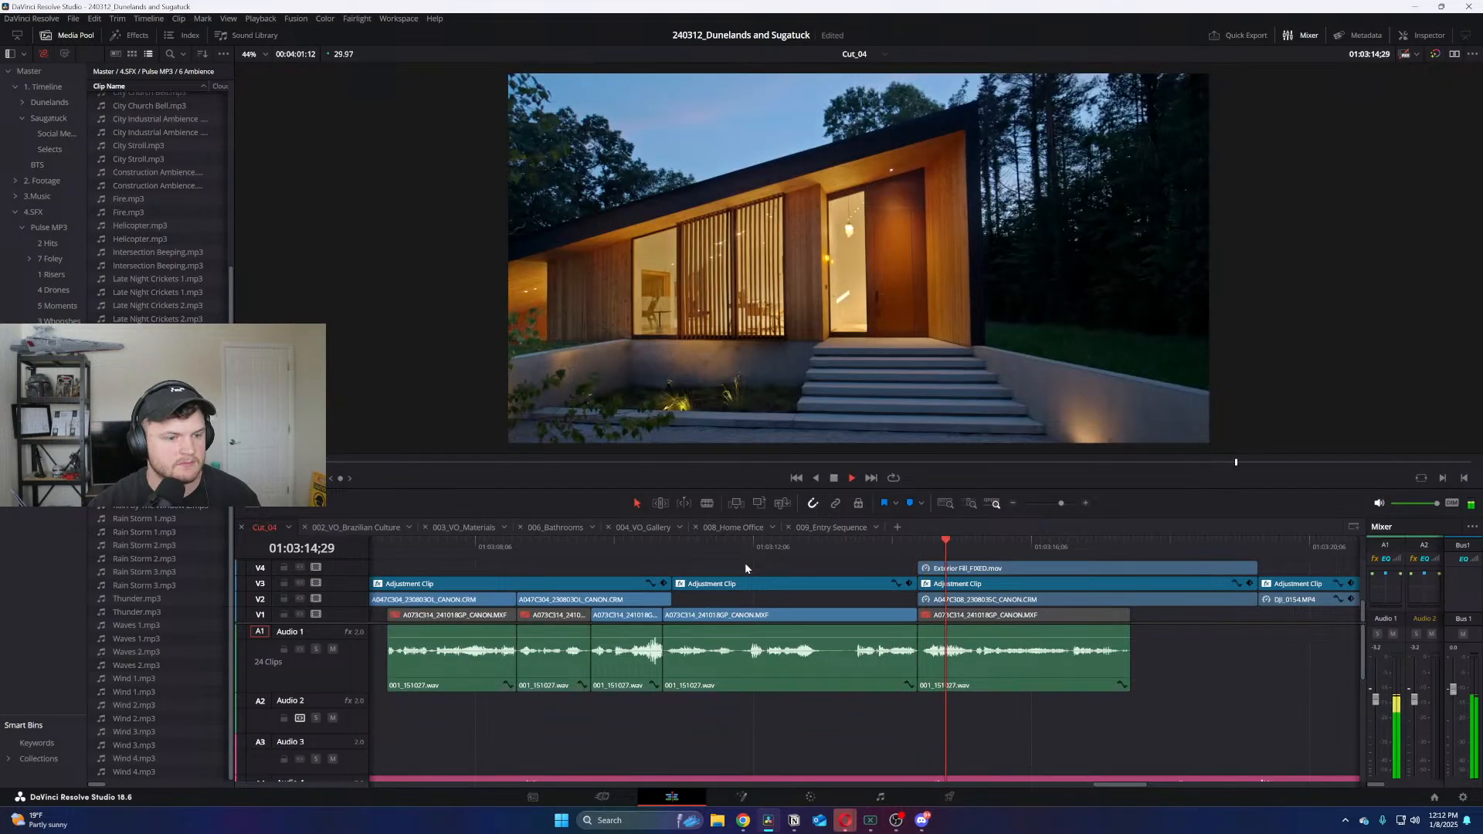
pyautogui.hotkey('ctrl', '-')
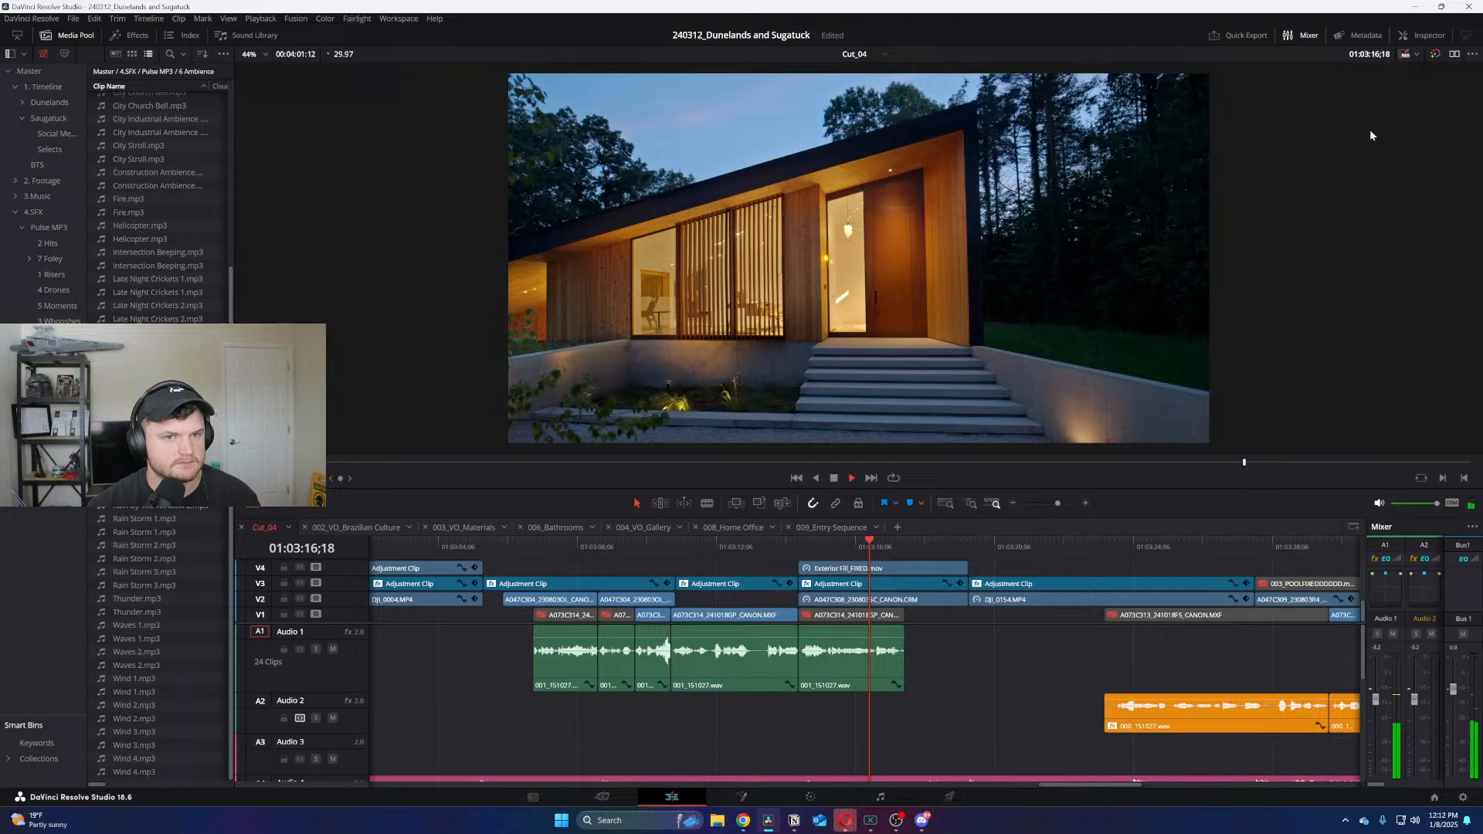
pyautogui.click(1414, 55)
pyautogui.click(1435, 81)
# Move the playhead back to 01:03:15;24, inside the last green voice clip on Audio 1 under the exterior shot
pyautogui.hotkey('shift', 'Left')
pyautogui.hotkey('shift', 'Left')
pyautogui.hotkey('ctrl', '=')
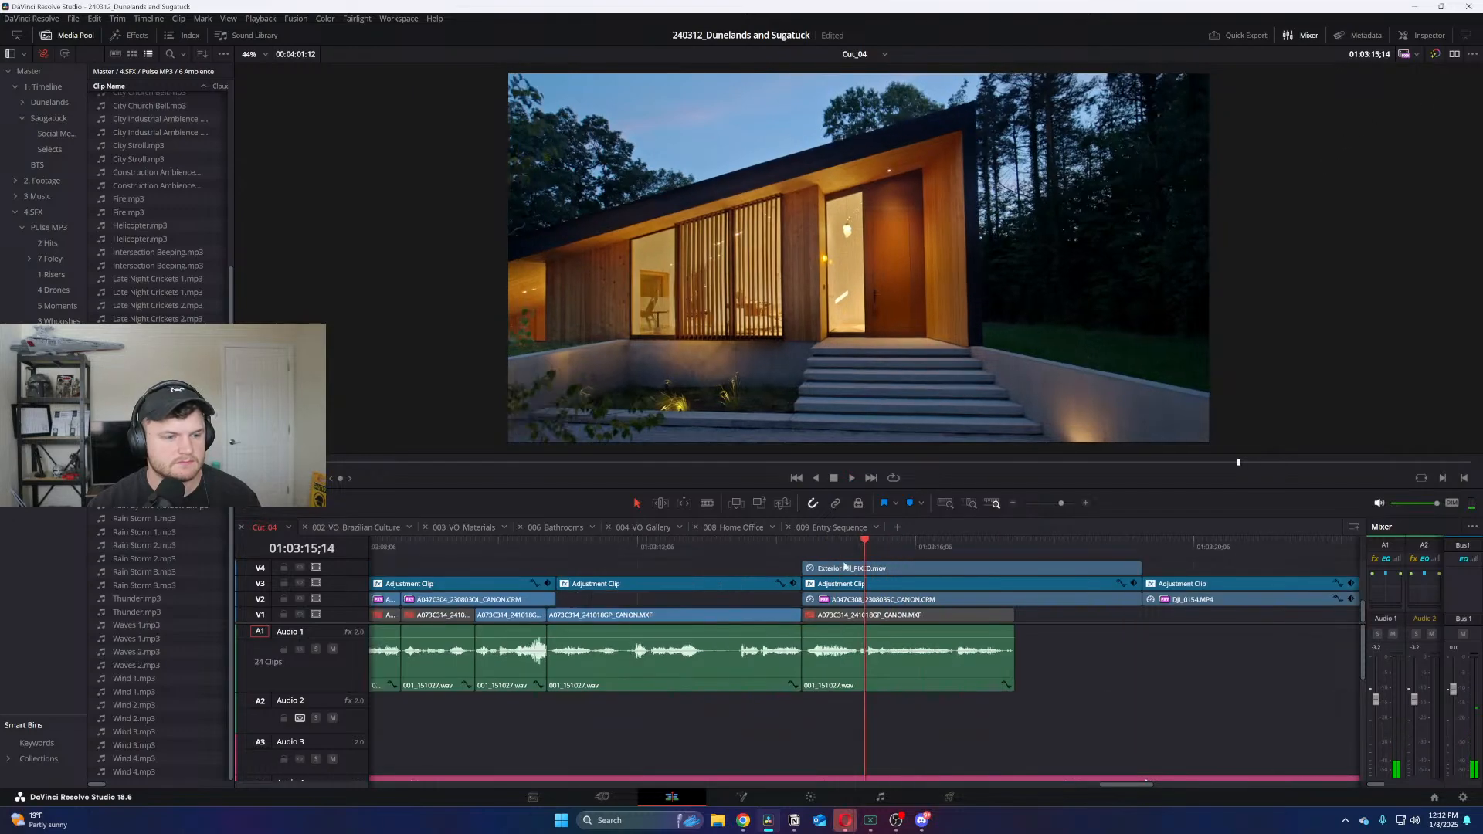
pyautogui.hotkey('ctrl', '=')
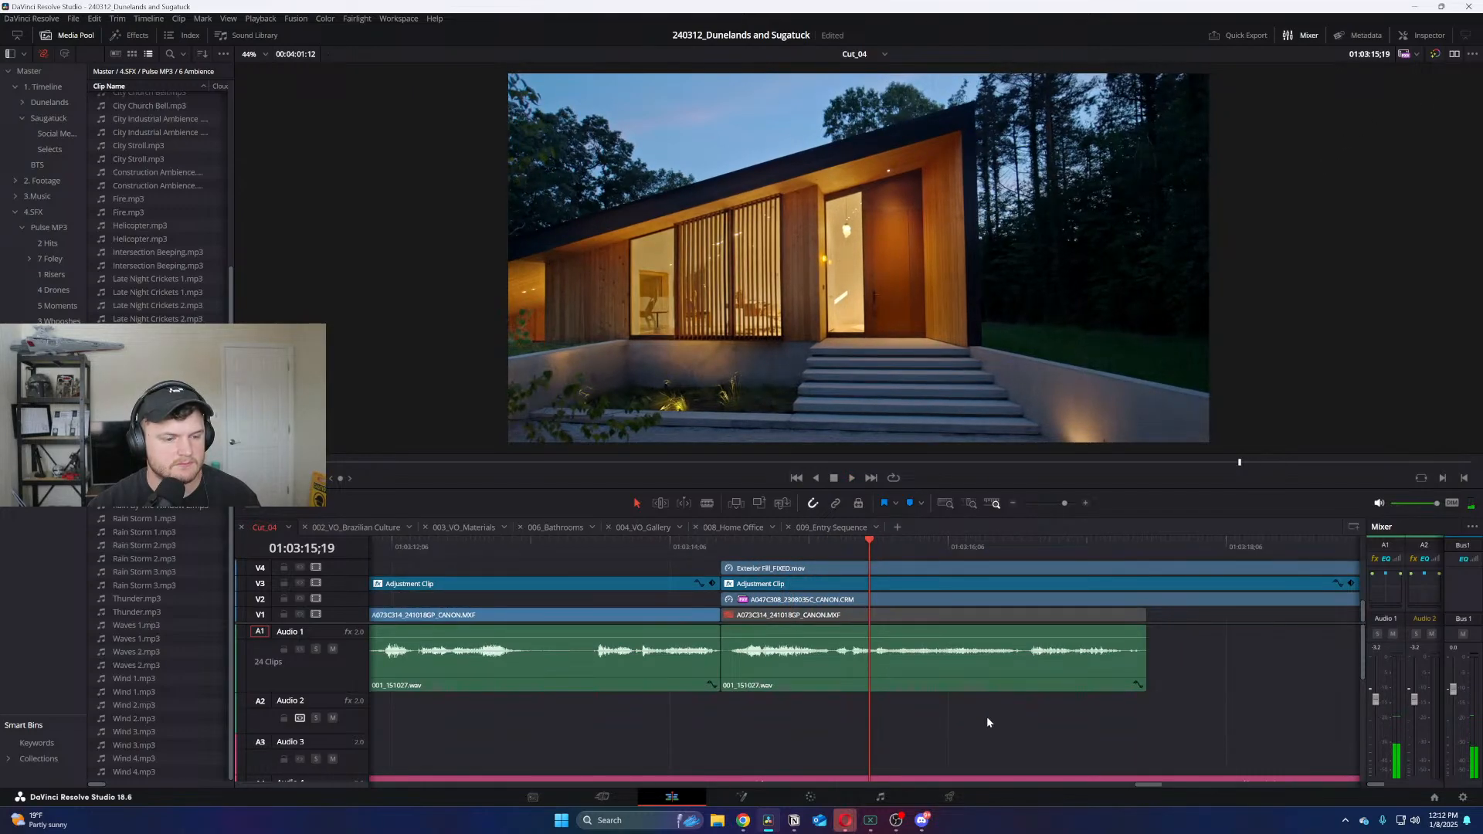
pyautogui.press('Right')
pyautogui.press('Right')
pyautogui.press('Right')
pyautogui.press('Right')
pyautogui.press('Right')
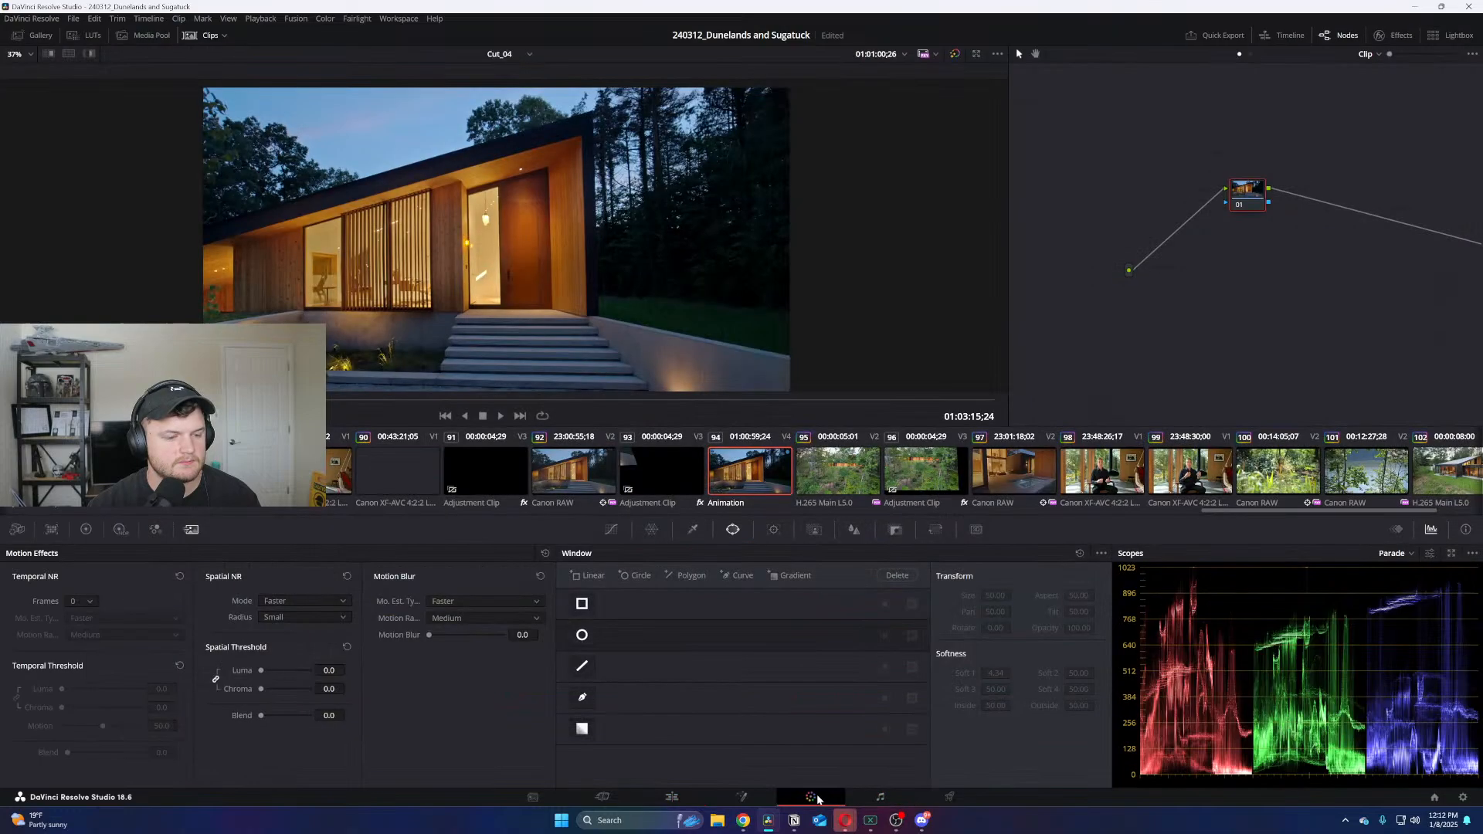
# Inspect the effect plugin options of the Audio 1 channel in the Fairlight mixer, then return to the Edit page
pyautogui.click(812, 798)
pyautogui.click(882, 797)
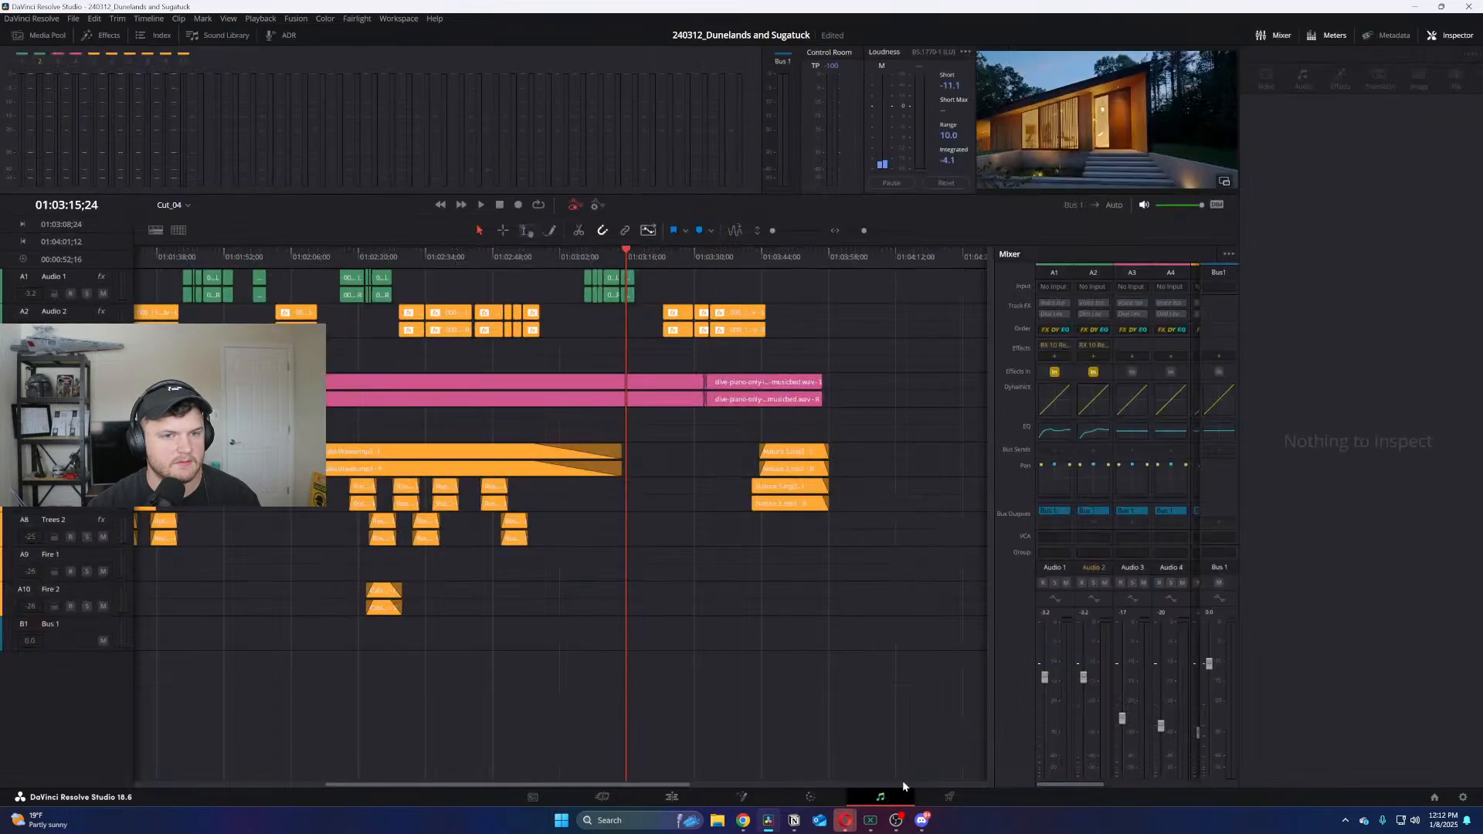
pyautogui.click(1068, 344)
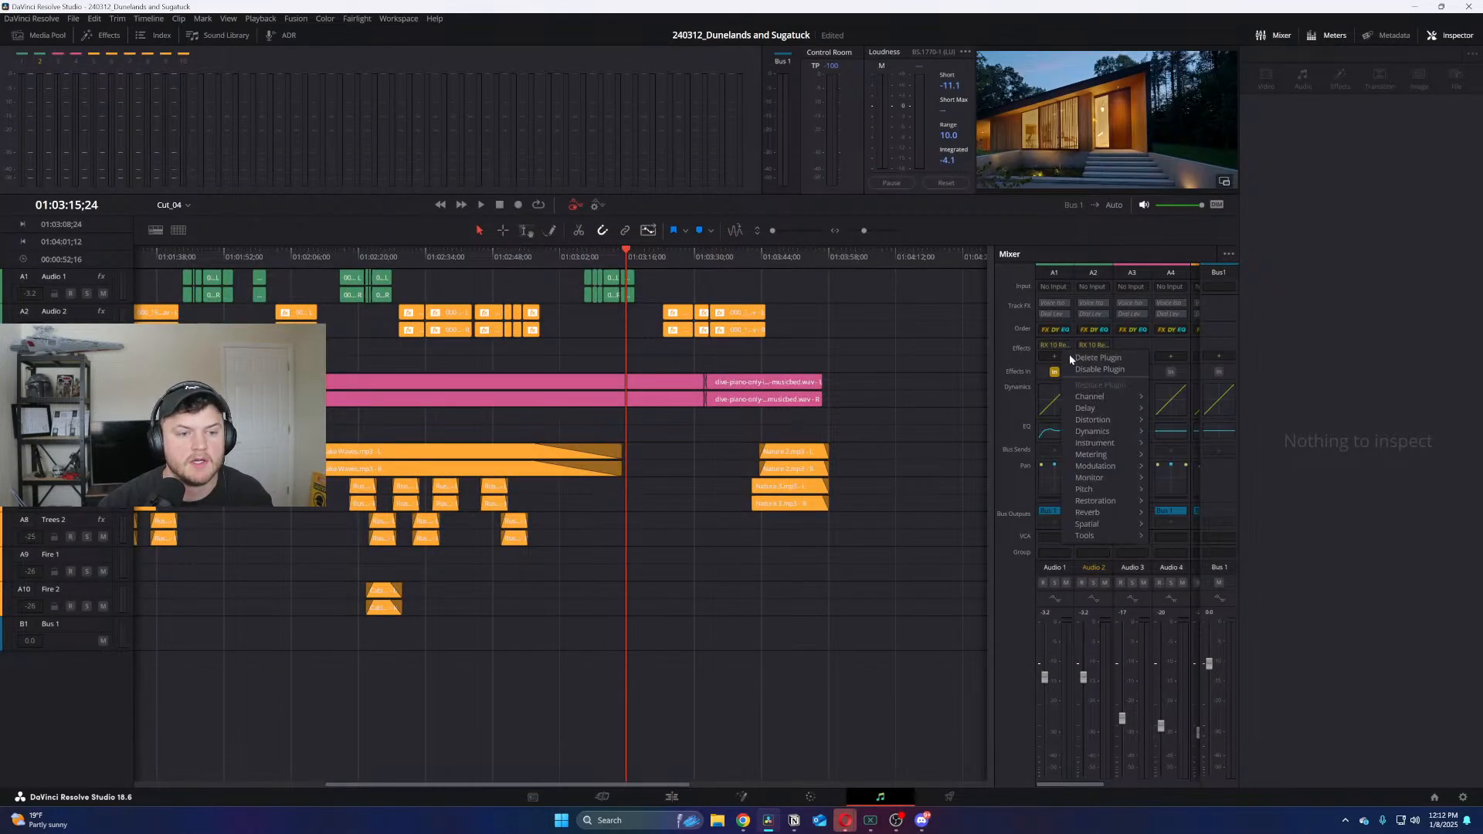
pyautogui.click(904, 714)
pyautogui.click(683, 798)
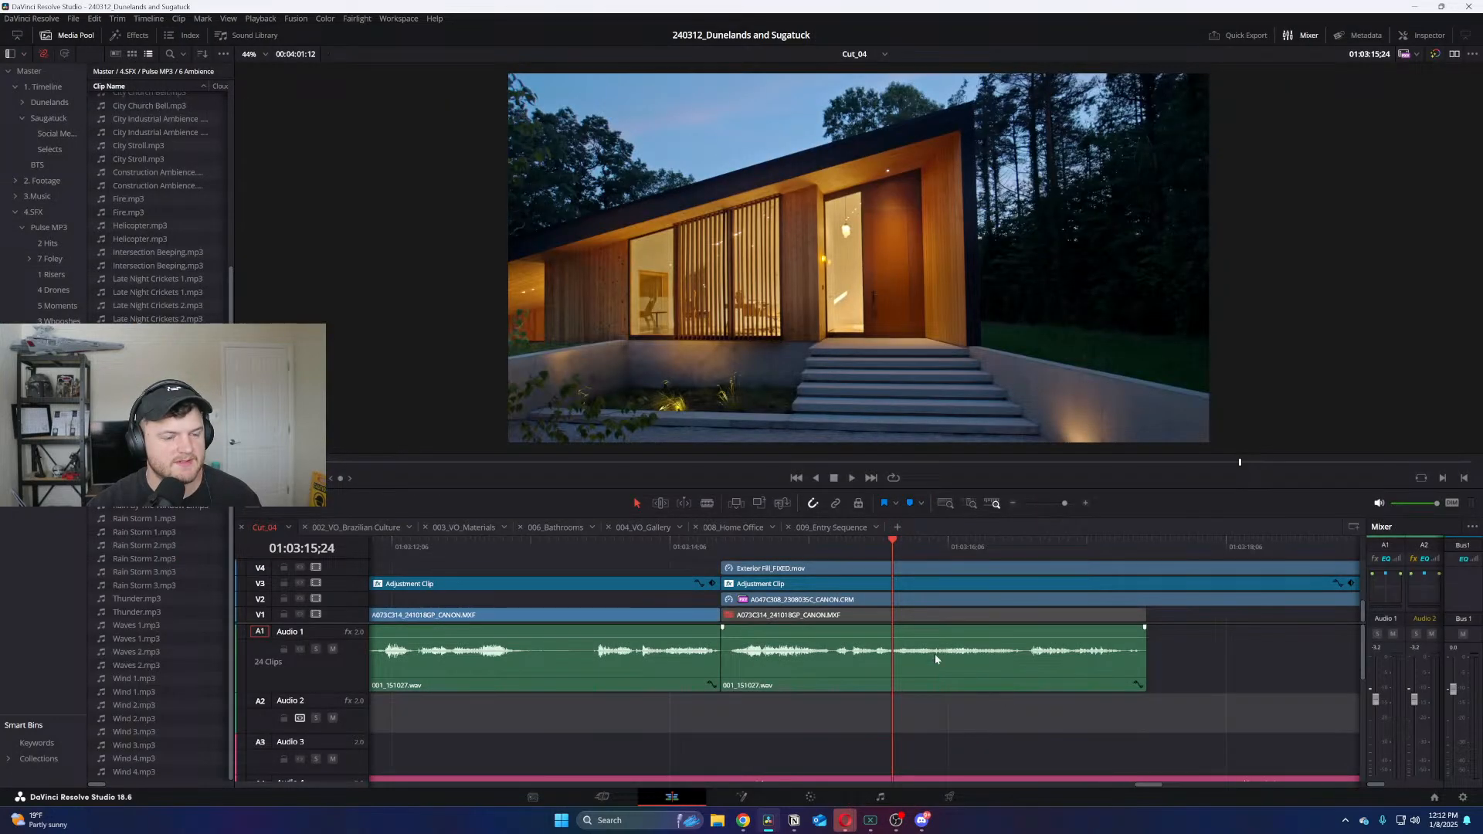
# Replay the Audio 1 voice clip under the exterior shot to examine the pause before its final phrase
pyautogui.click(818, 545)
pyautogui.press('space')
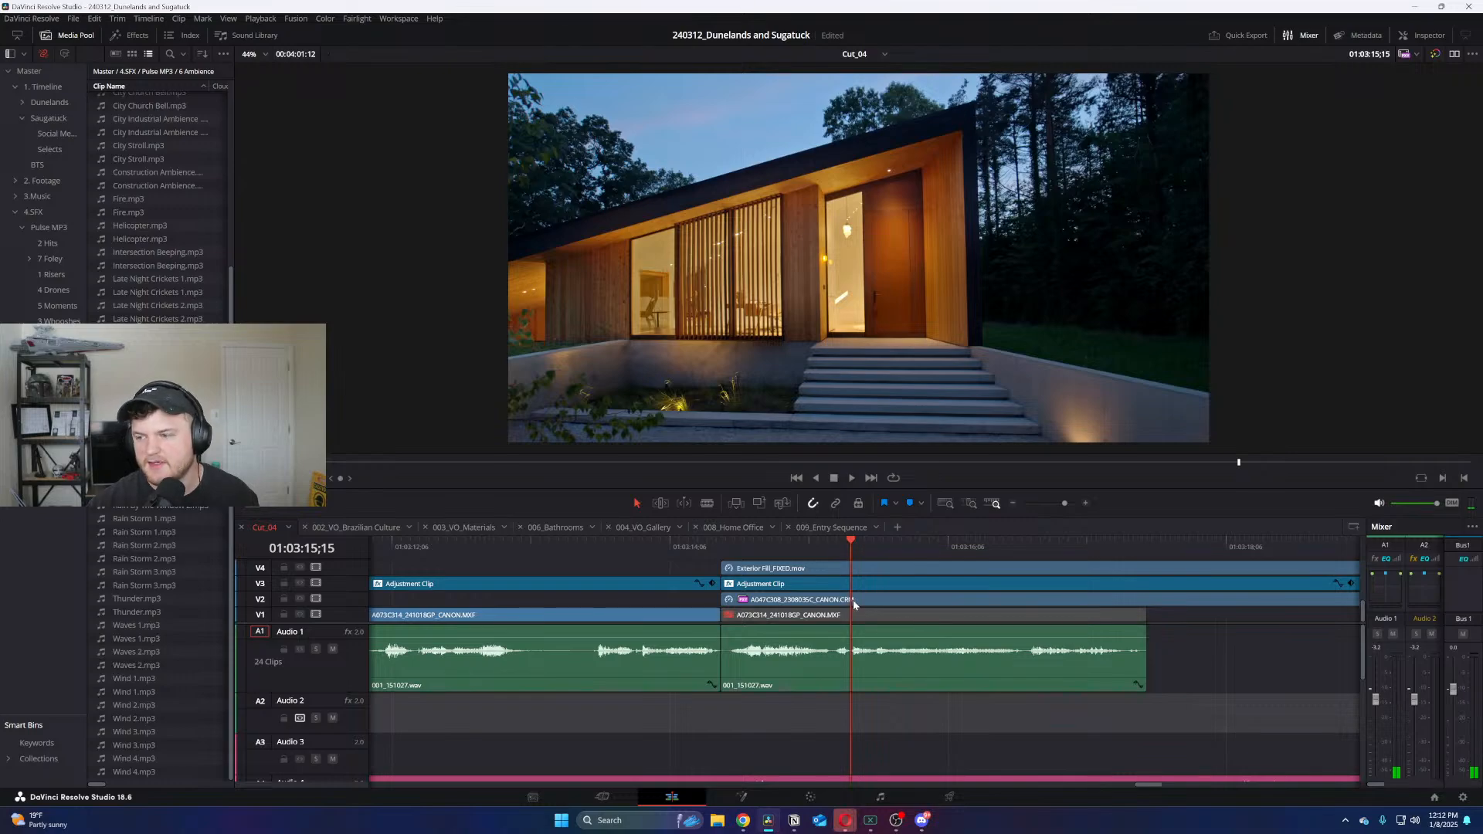
pyautogui.click(838, 541)
pyautogui.press('space')
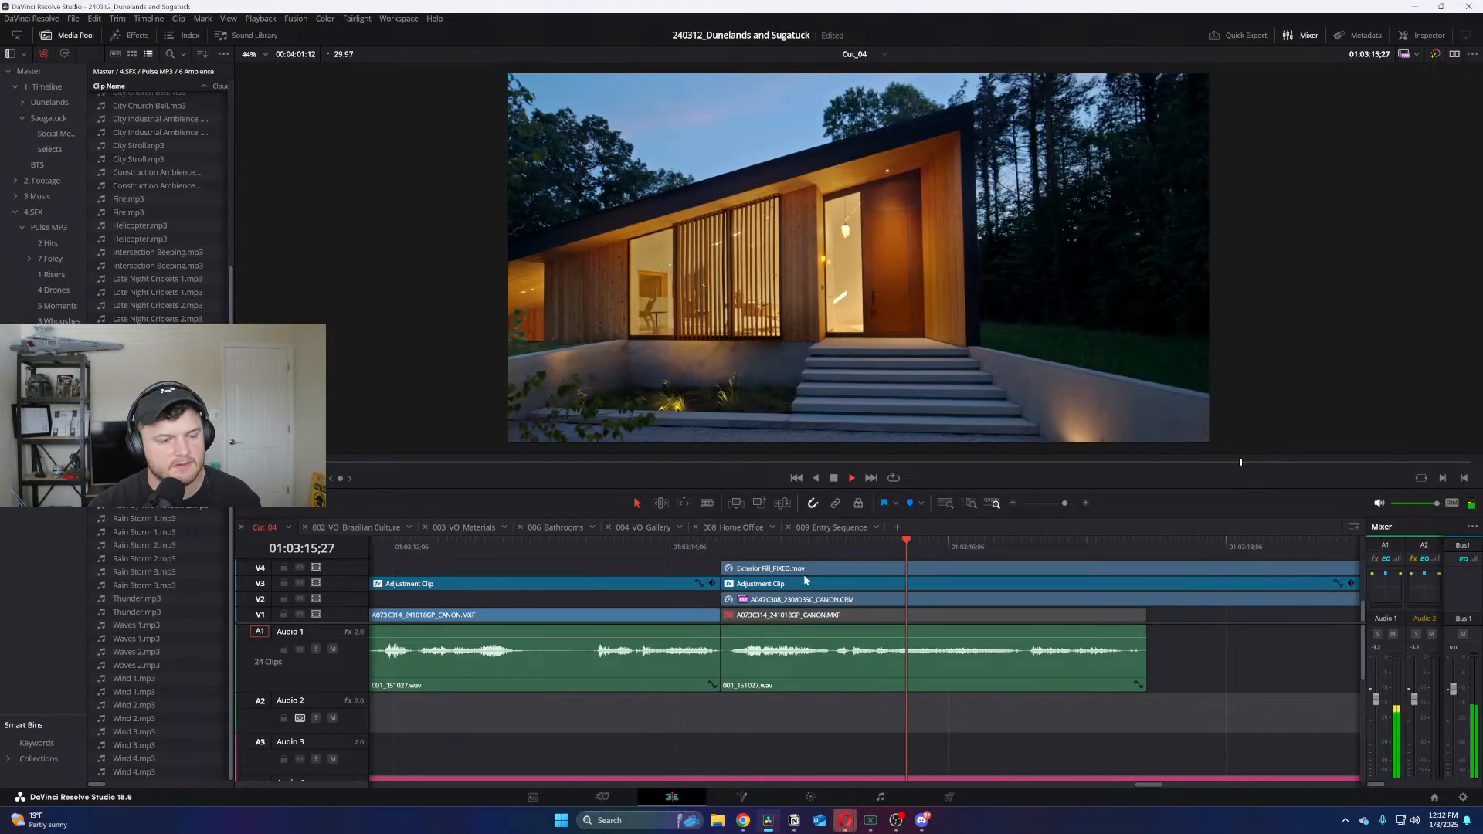
pyautogui.click(865, 544)
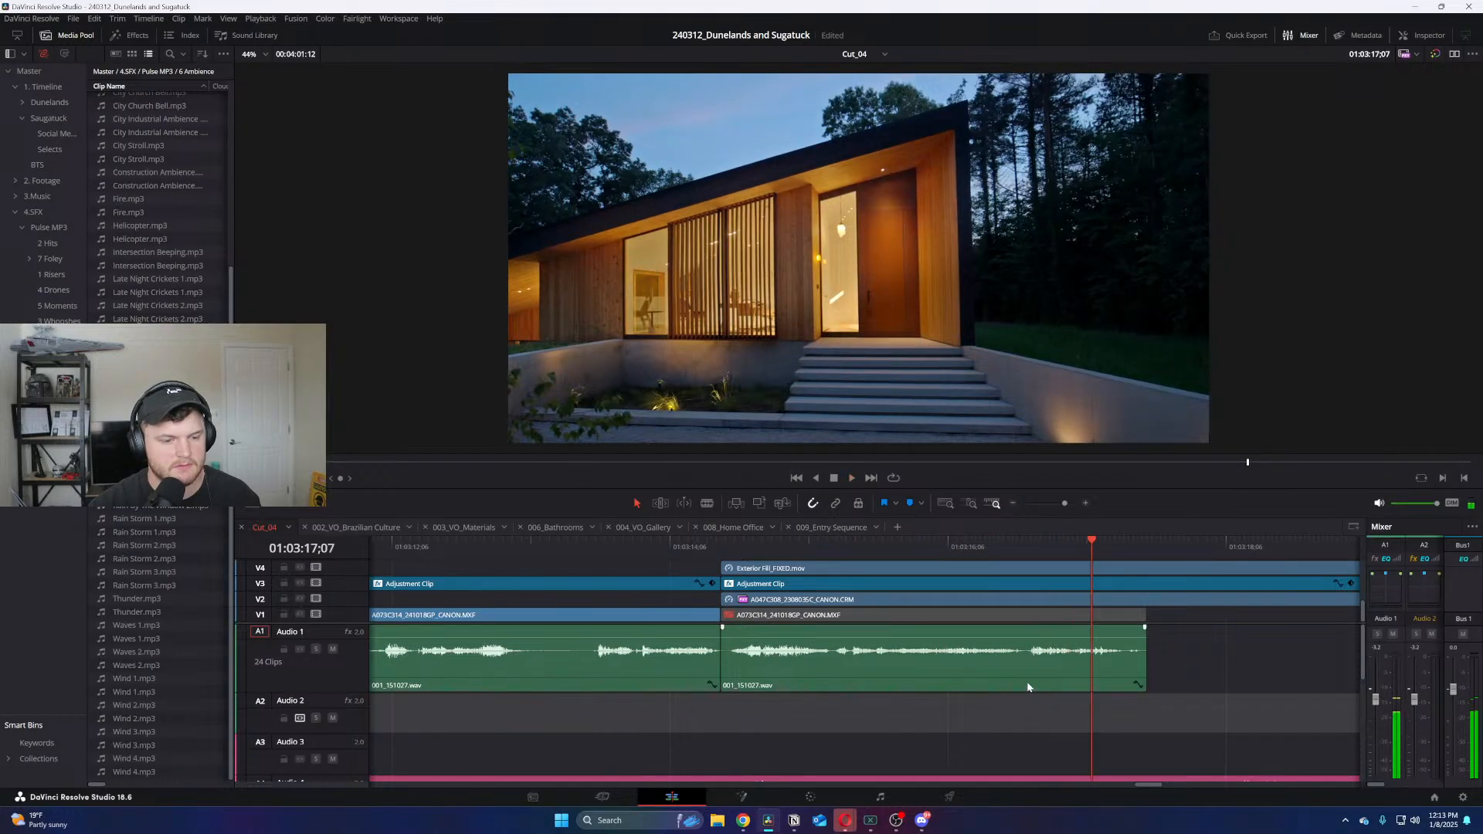
# Cut the voice clip just before its final phrase and slide the tail piece 11 frames earlier to tighten the pause
pyautogui.click(1050, 543)
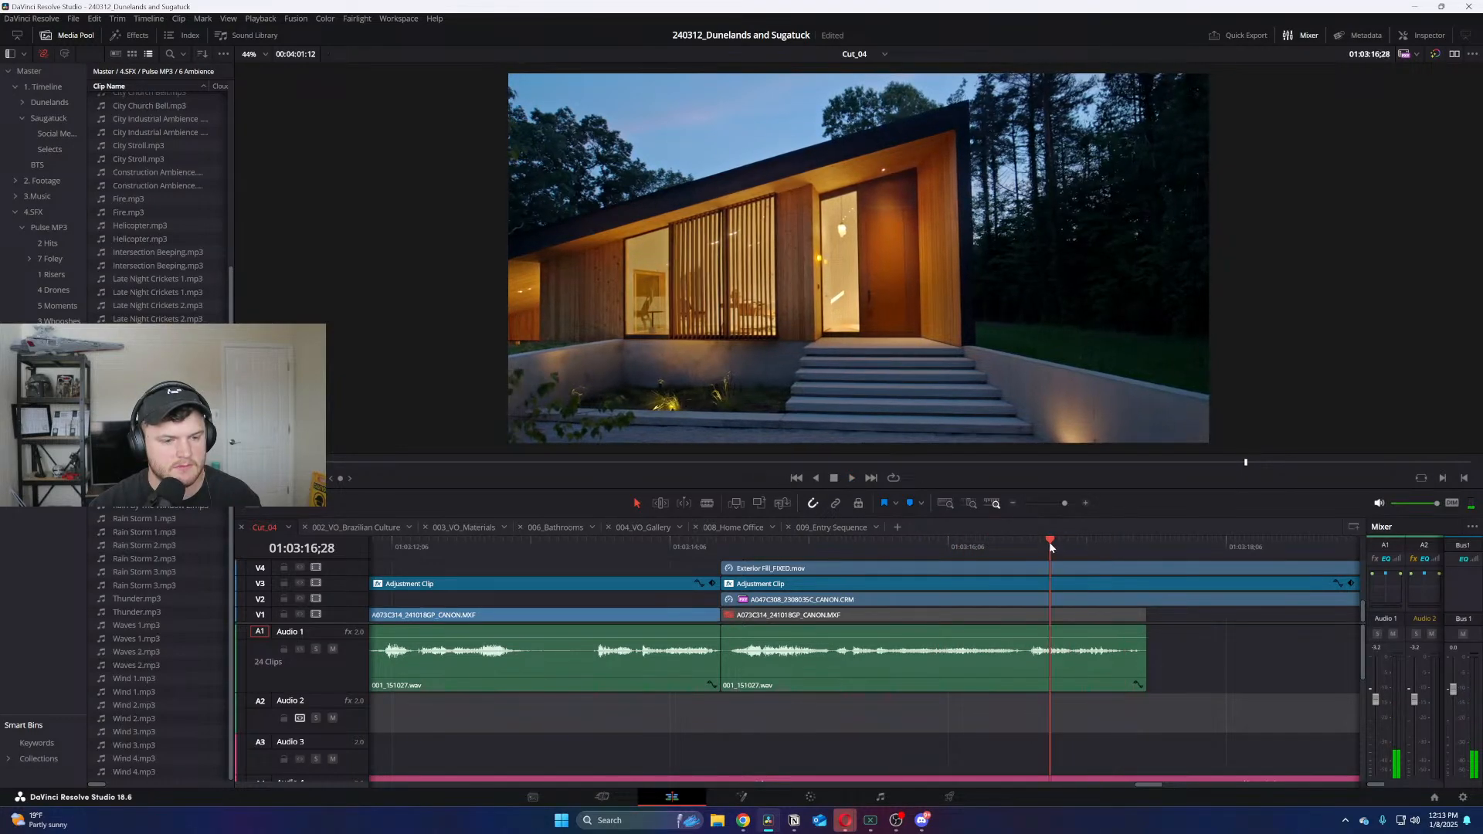
pyautogui.press('b')
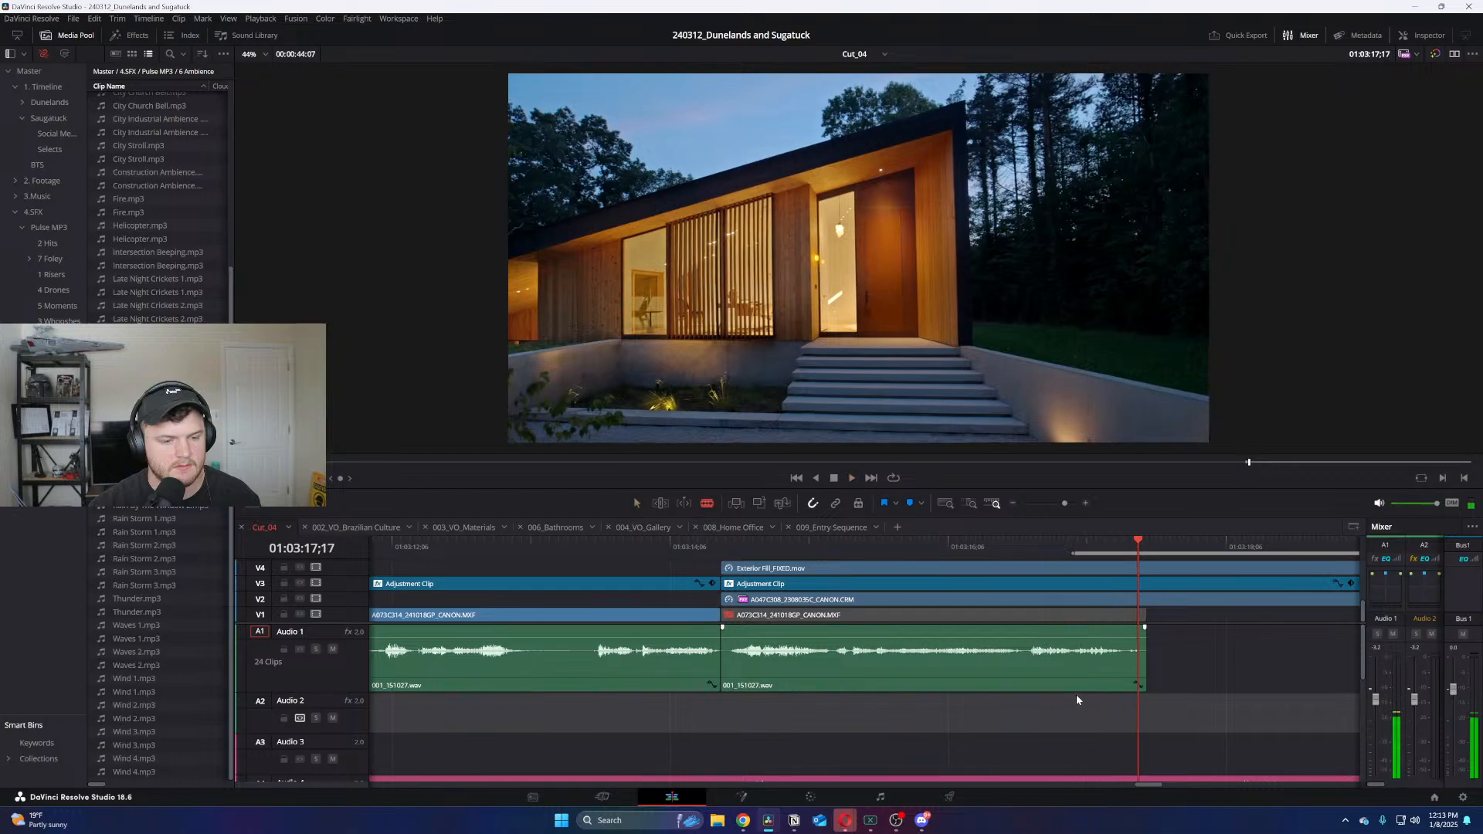
pyautogui.click(1076, 684)
pyautogui.moveTo(1114, 615); pyautogui.dragTo(1059, 620)
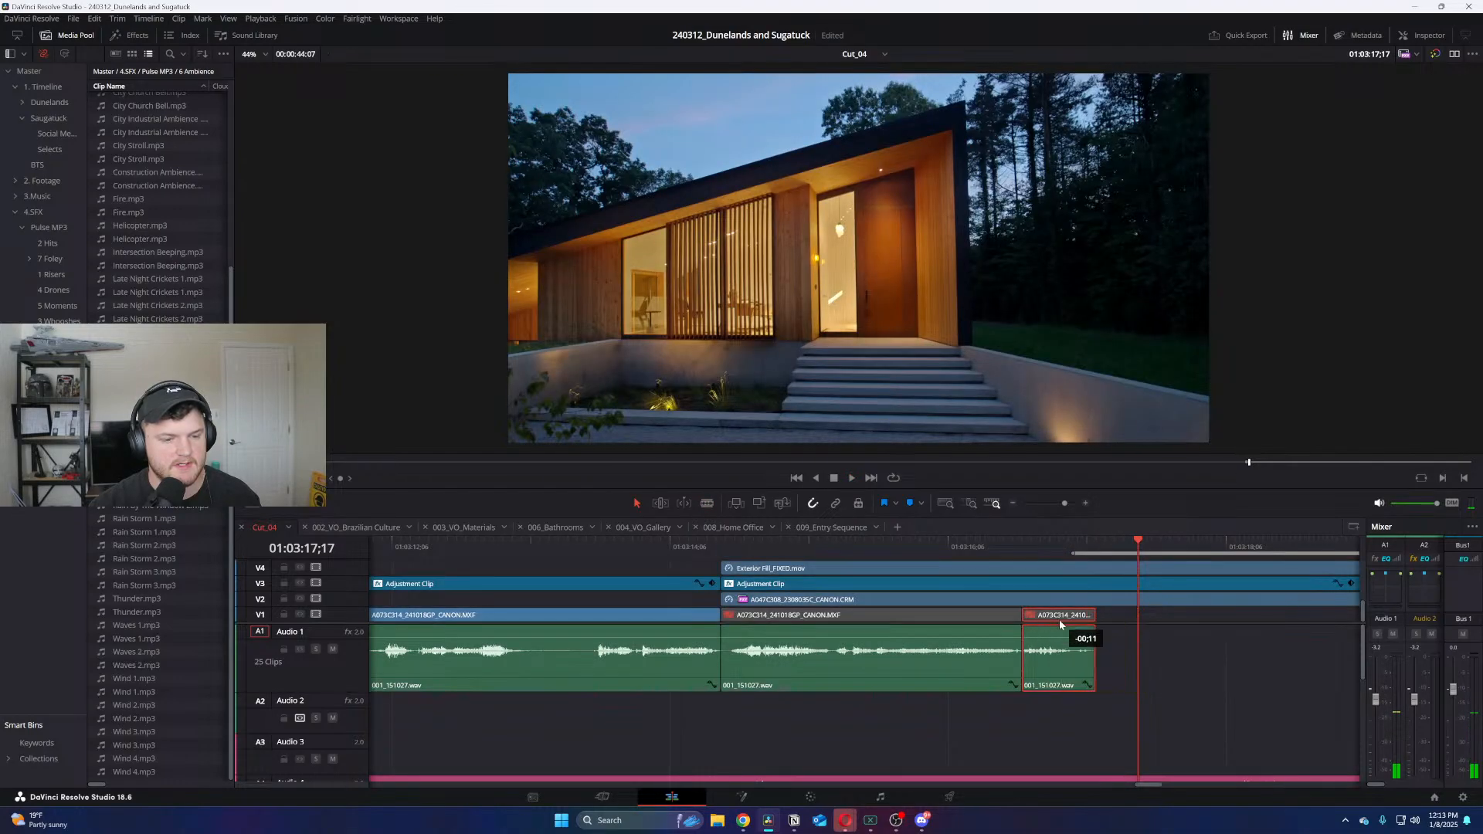
# Play the tightened voice line and add a short fade-out at the end of the tail piece
pyautogui.click(904, 544)
pyautogui.press('space')
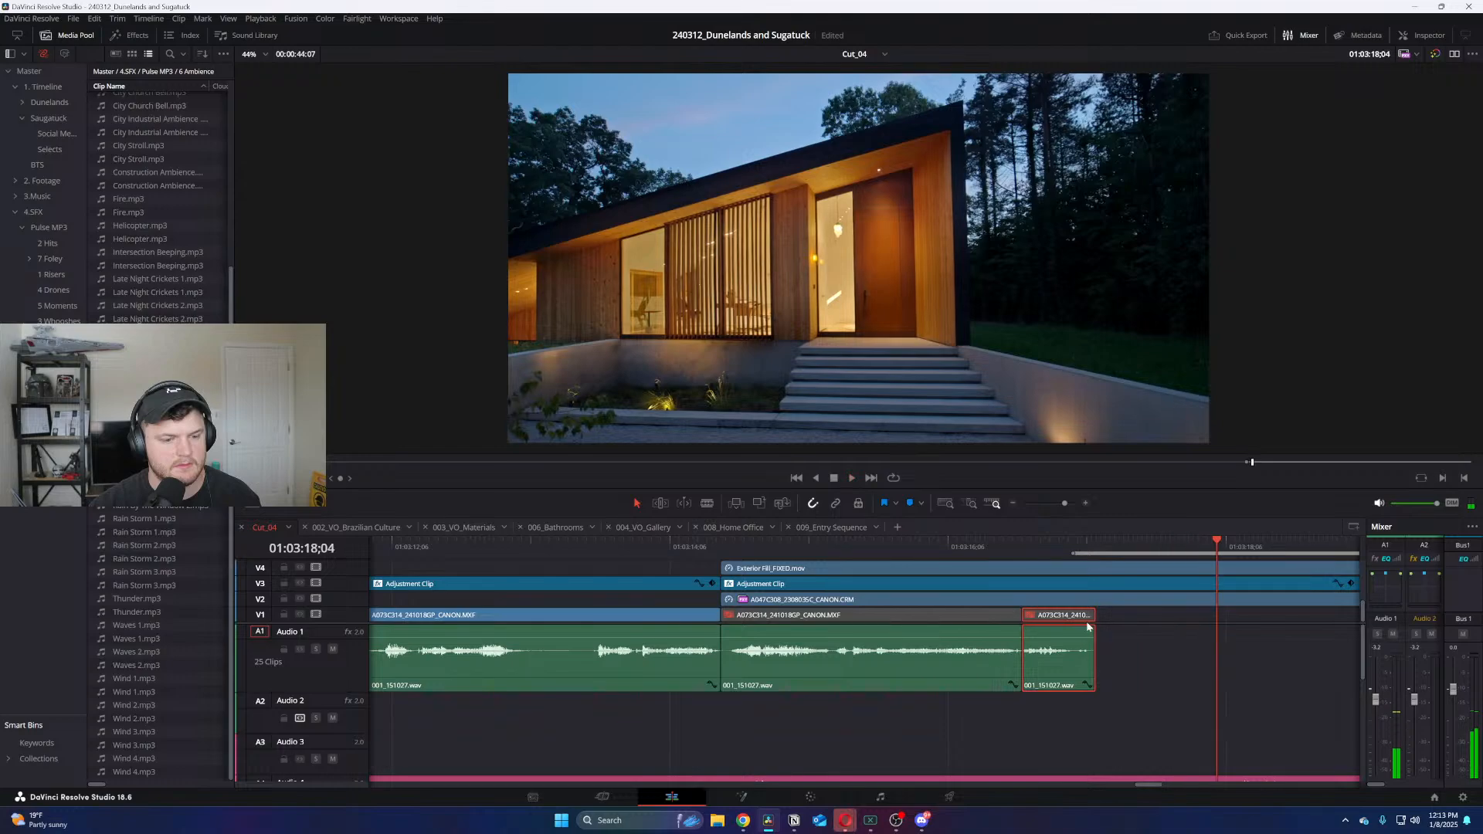
pyautogui.moveTo(1092, 628); pyautogui.dragTo(1092, 627)
# Add short audio fades on both sides of the new cut at 01:03:16;22 on Audio 1
pyautogui.click(1018, 543)
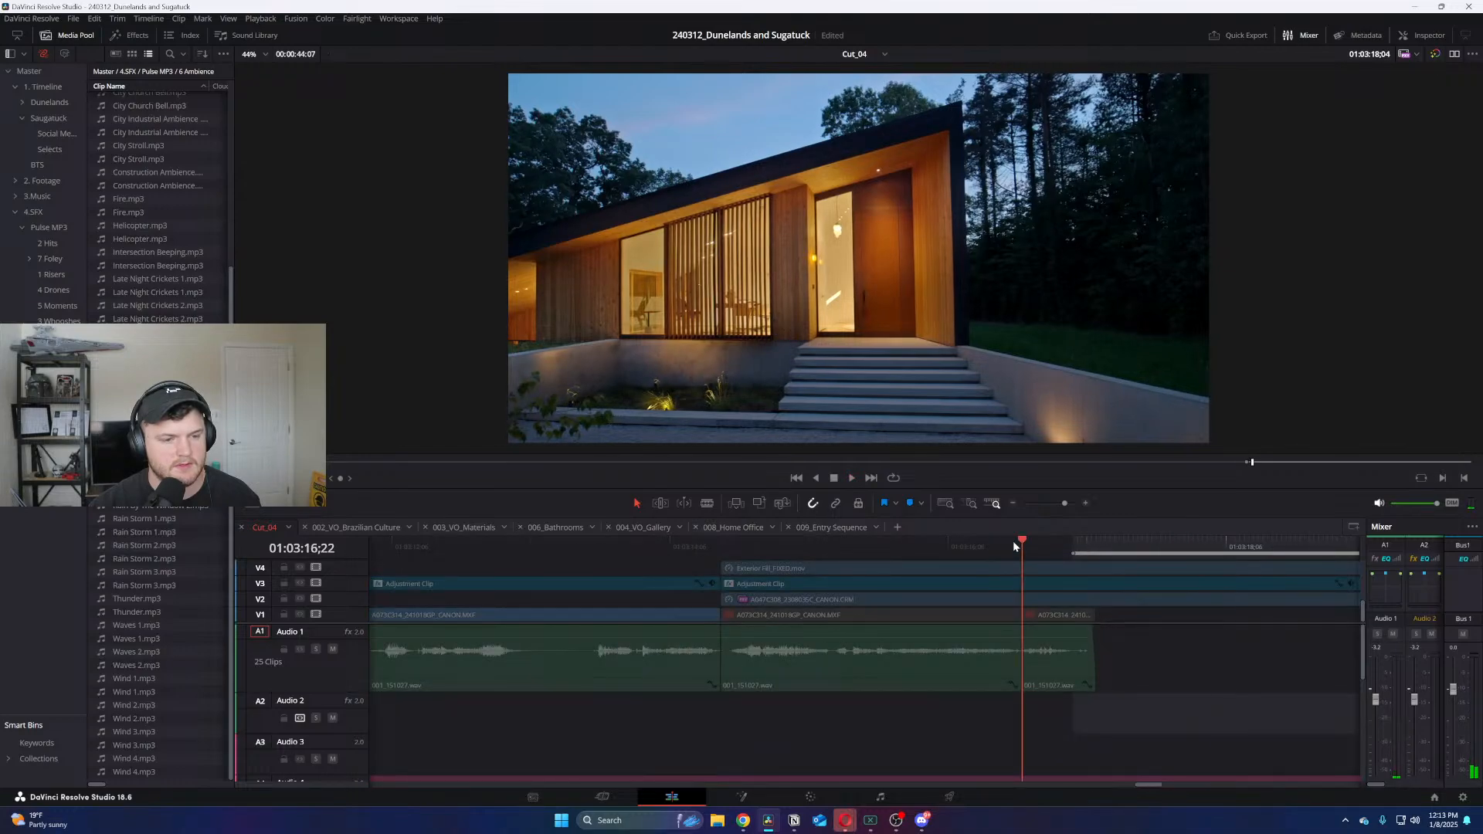
pyautogui.hotkey('ctrl', '=')
pyautogui.click(863, 629)
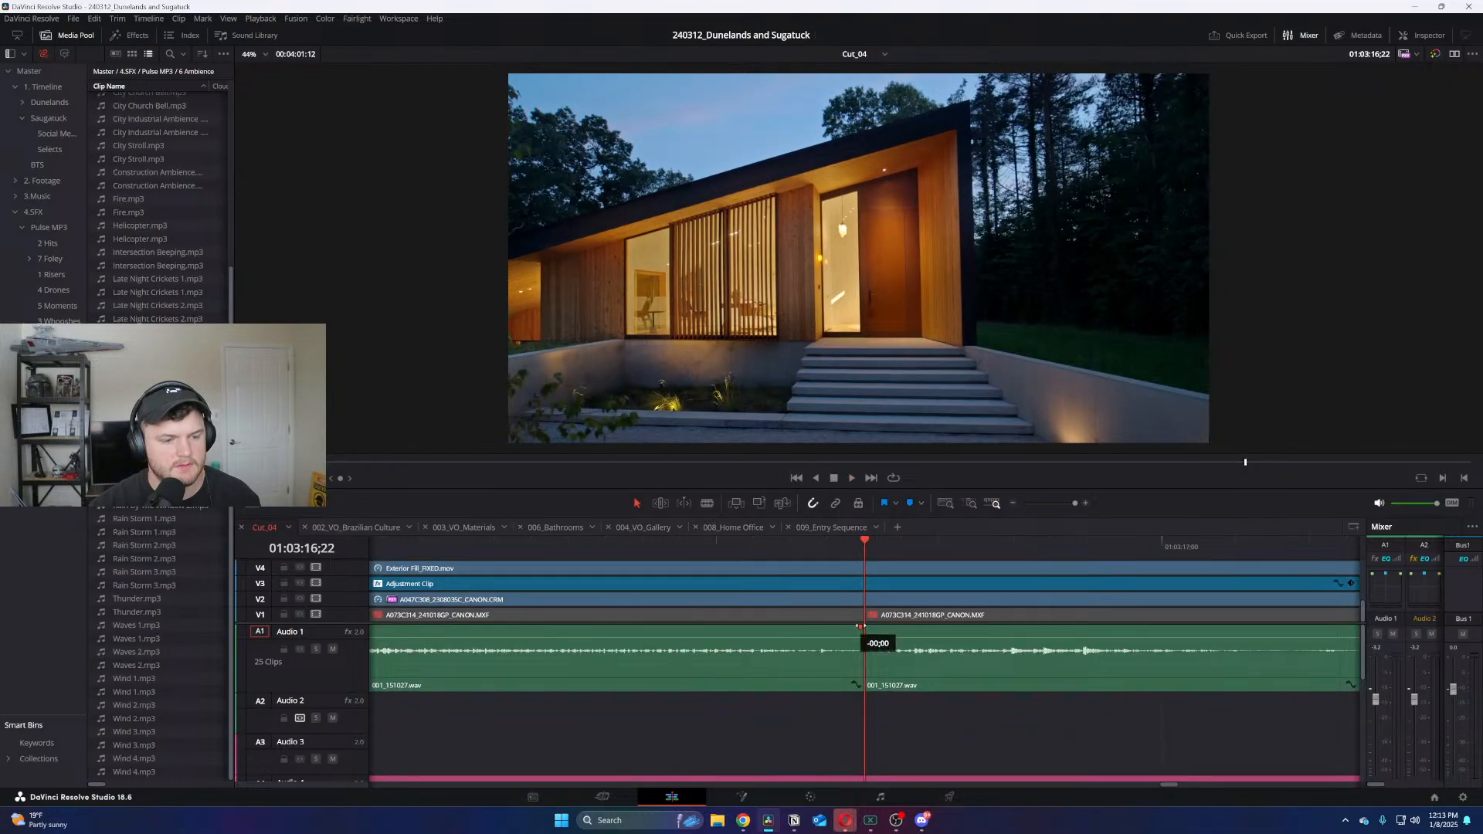
pyautogui.moveTo(865, 628); pyautogui.dragTo(866, 628)
# Play across the new cut and adjust the fade-in at the start of the tail piece on Audio 1
pyautogui.hotkey('ctrl', '-')
pyautogui.hotkey('ctrl', '-')
pyautogui.hotkey('ctrl', '-')
pyautogui.press('space')
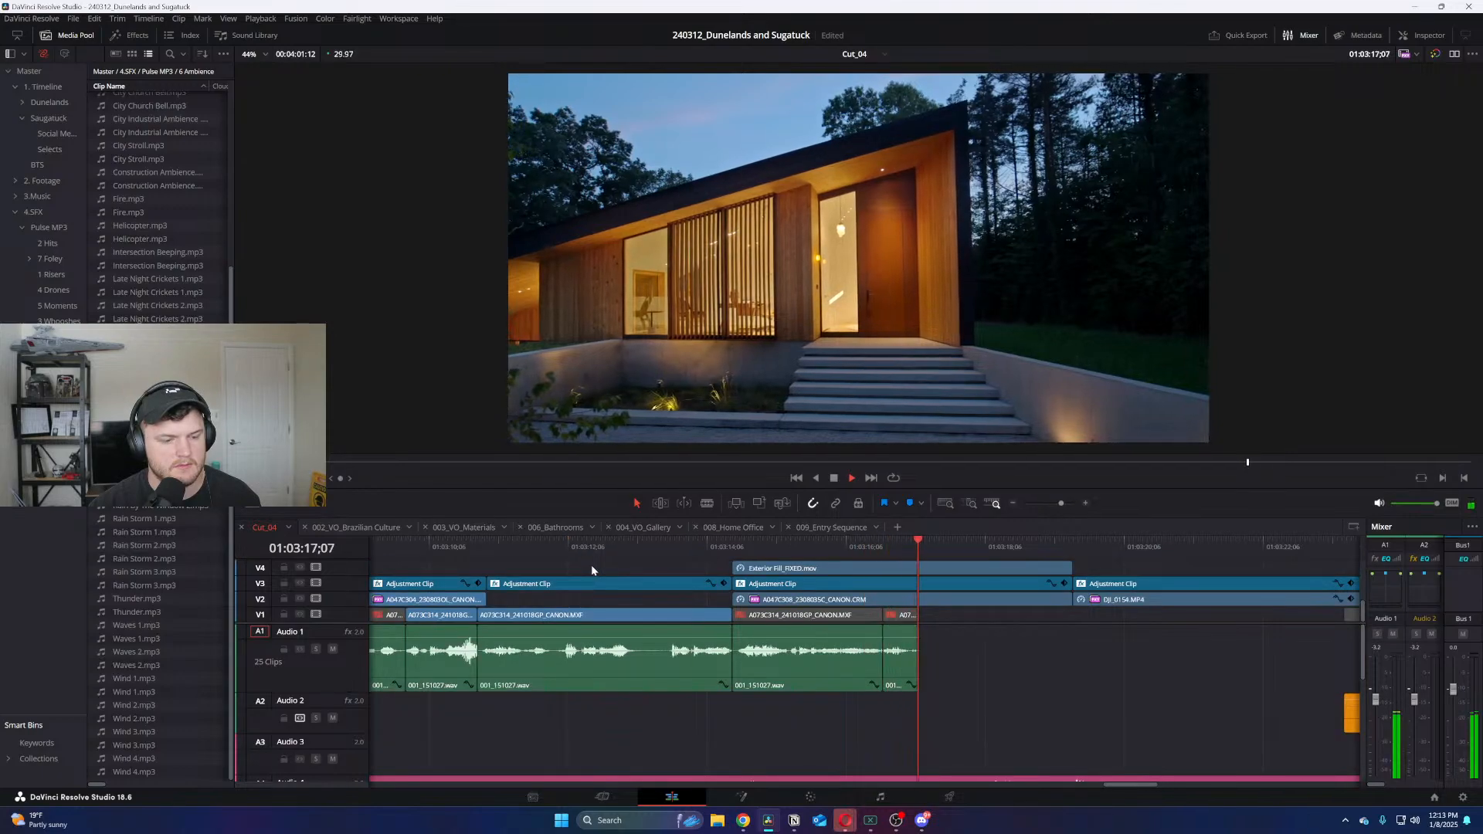
pyautogui.click(842, 550)
pyautogui.hotkey('ctrl', '=')
pyautogui.hotkey('ctrl', '=')
pyautogui.hotkey('ctrl', '=')
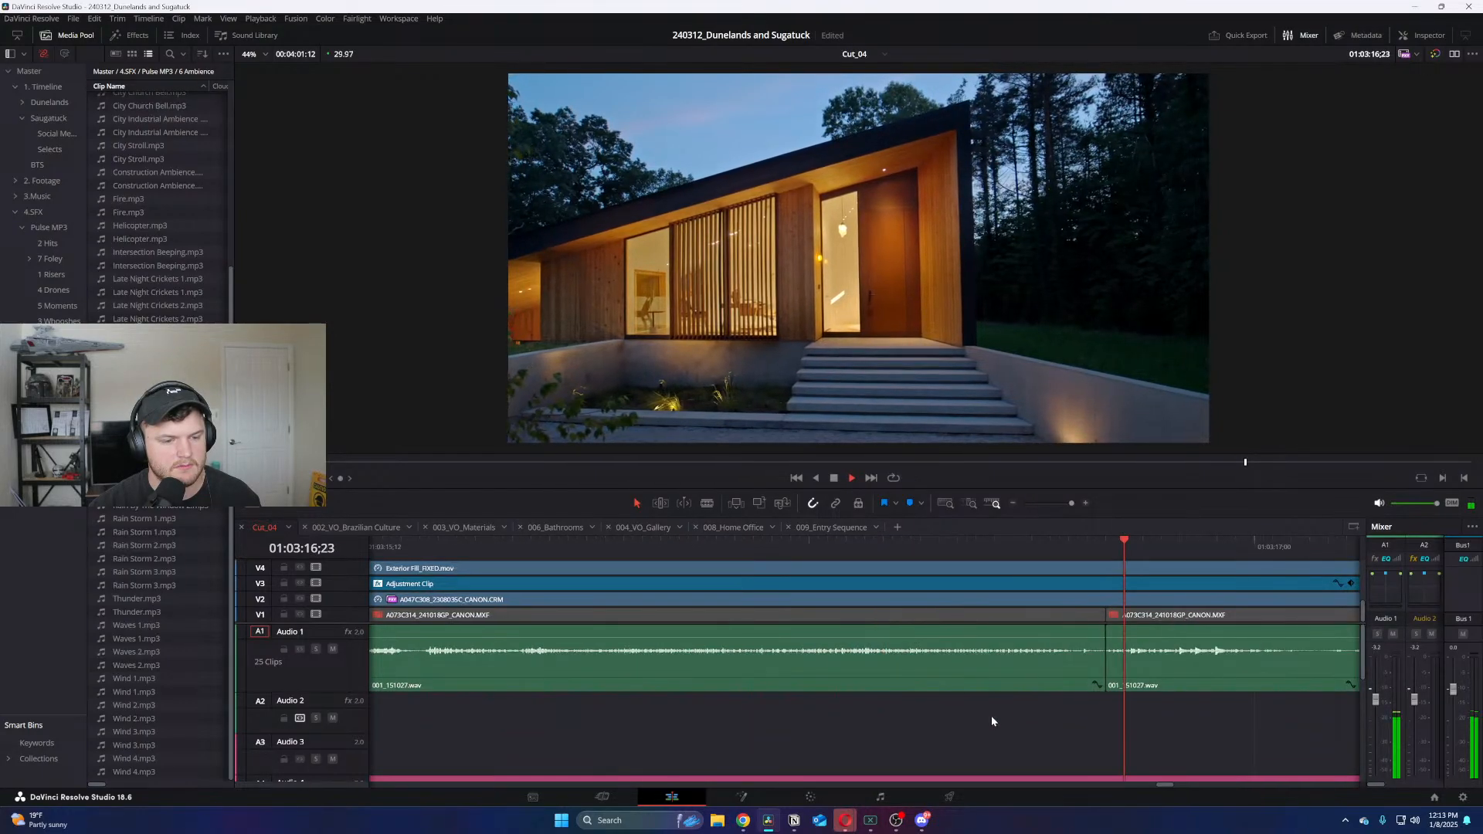
pyautogui.press('space')
pyautogui.click(1111, 629)
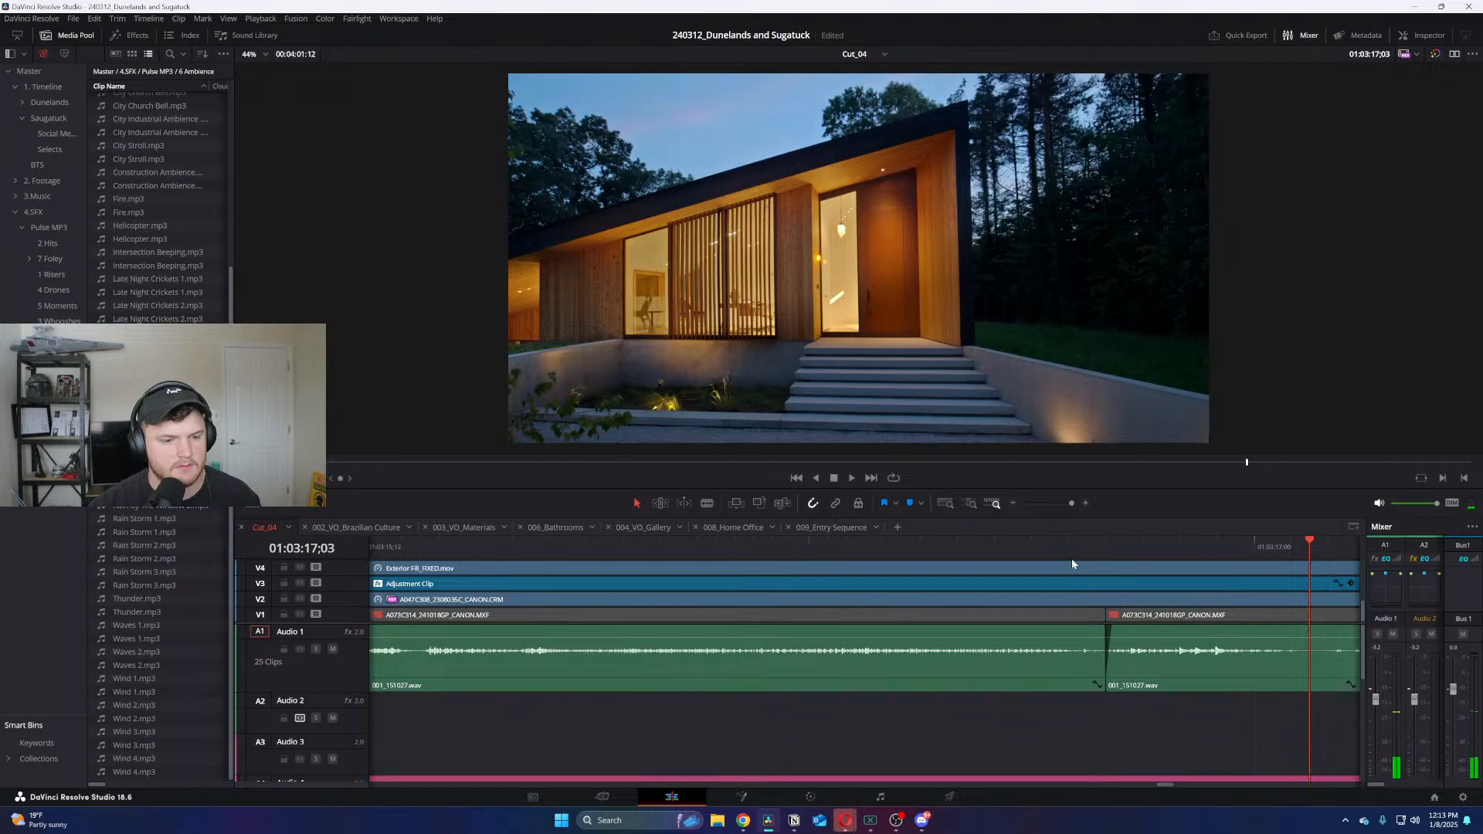
# Play back the faded voice edit through the exterior shot to the start of the following drone clip
pyautogui.press('/')
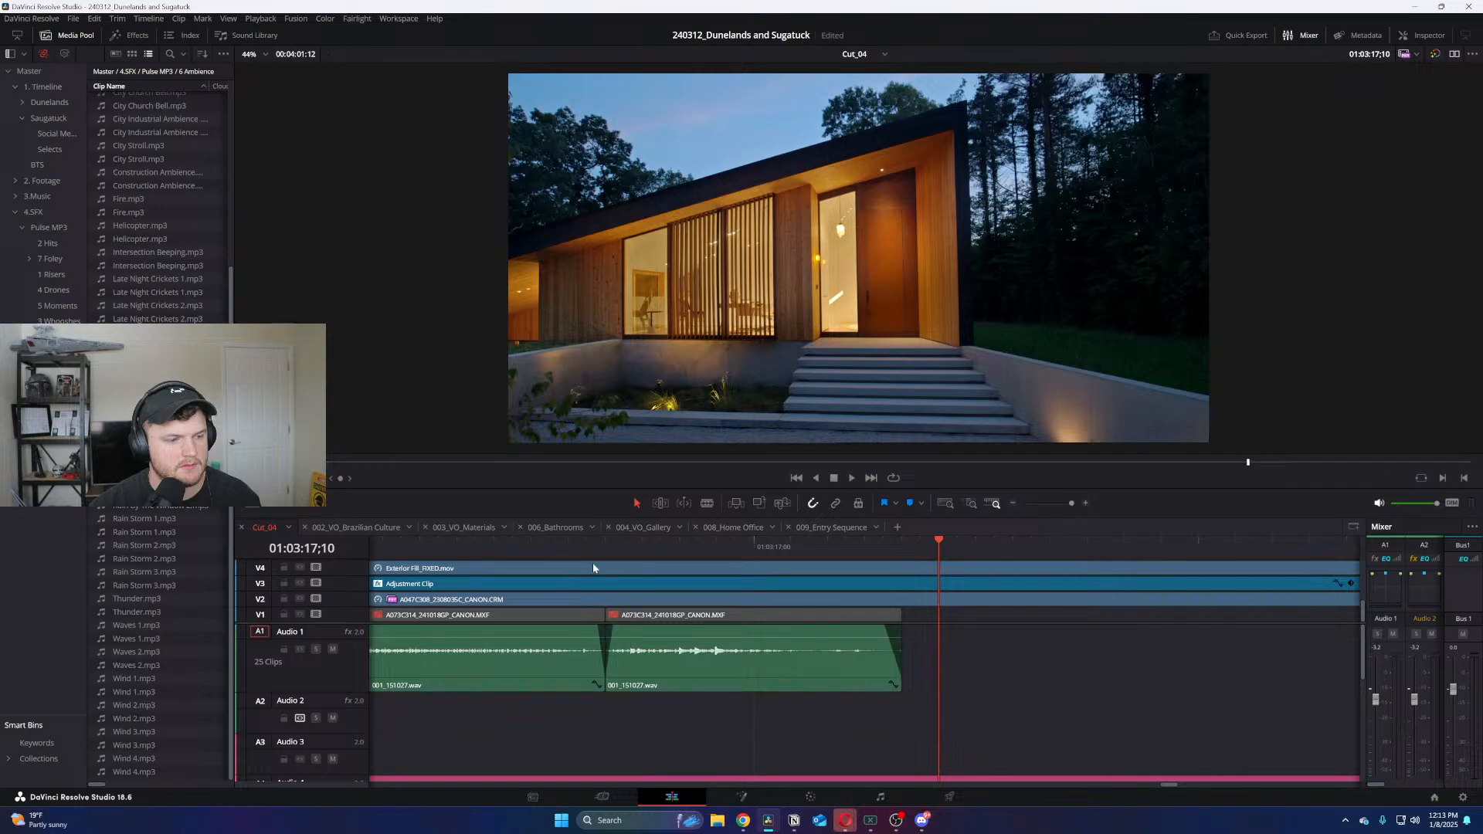
pyautogui.press('/')
pyautogui.scroll(-10, 444, 590)
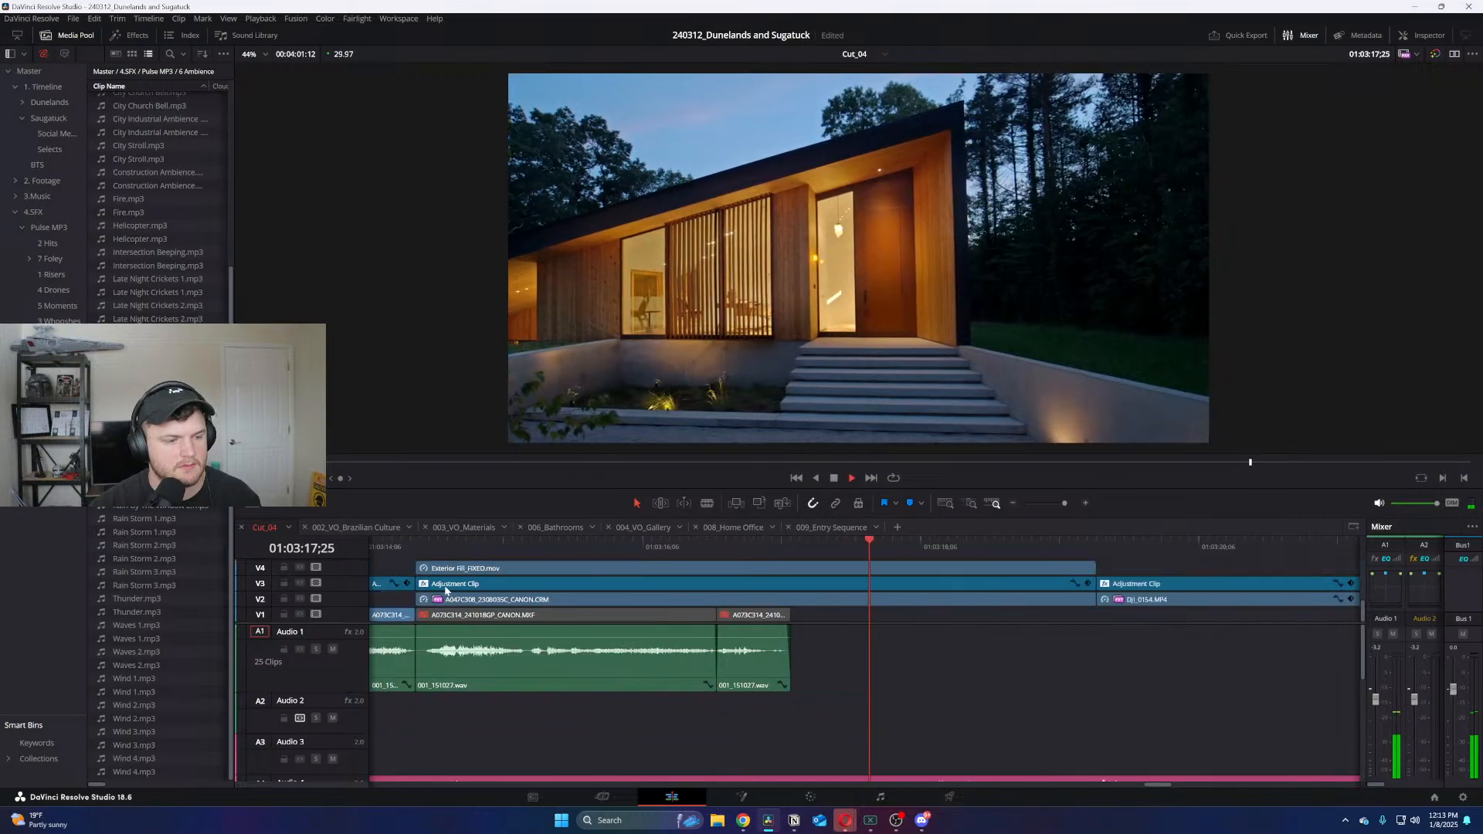
pyautogui.press('space')
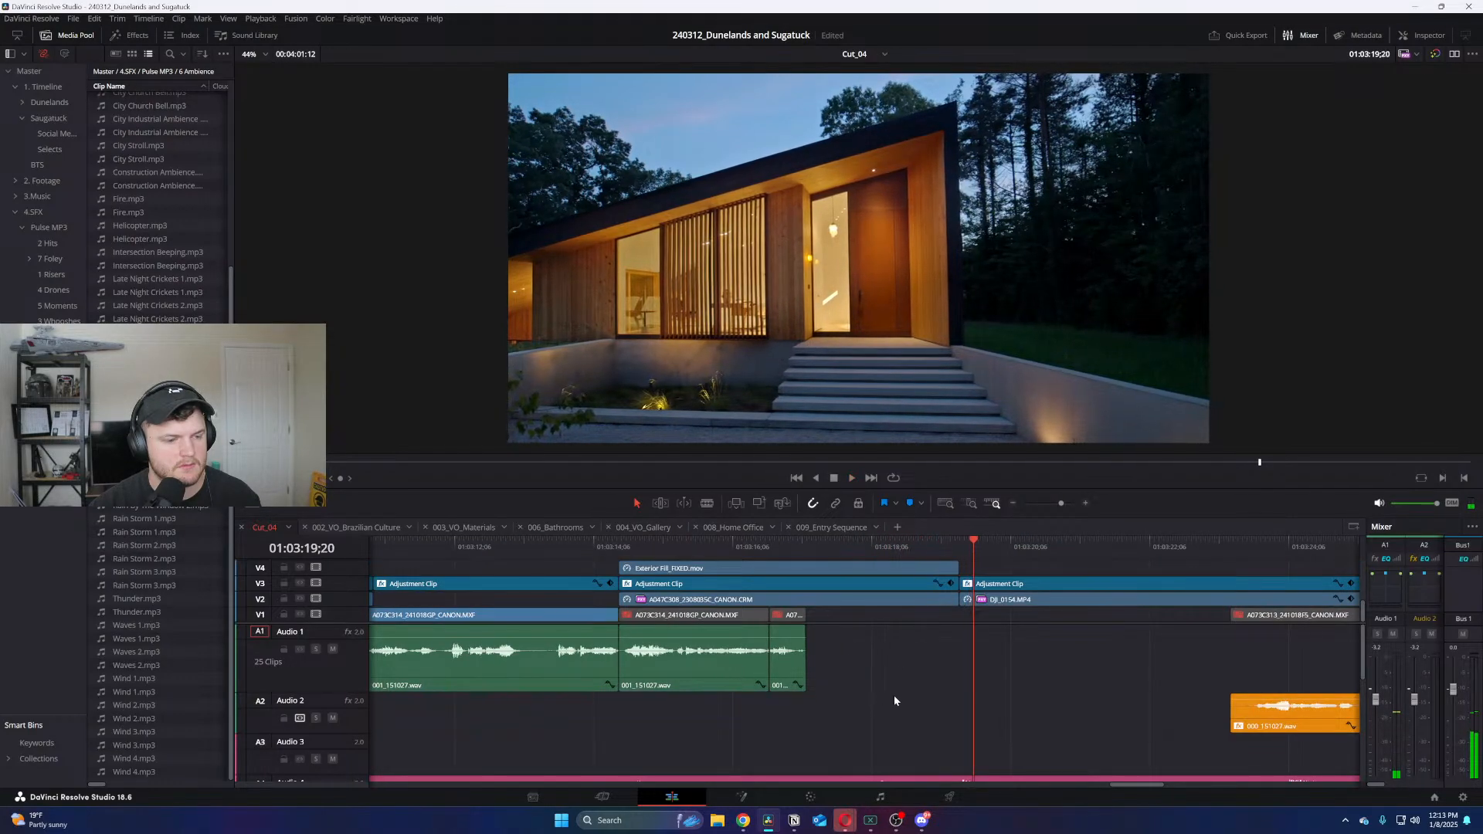
pyautogui.scroll(-2, 444, 589)
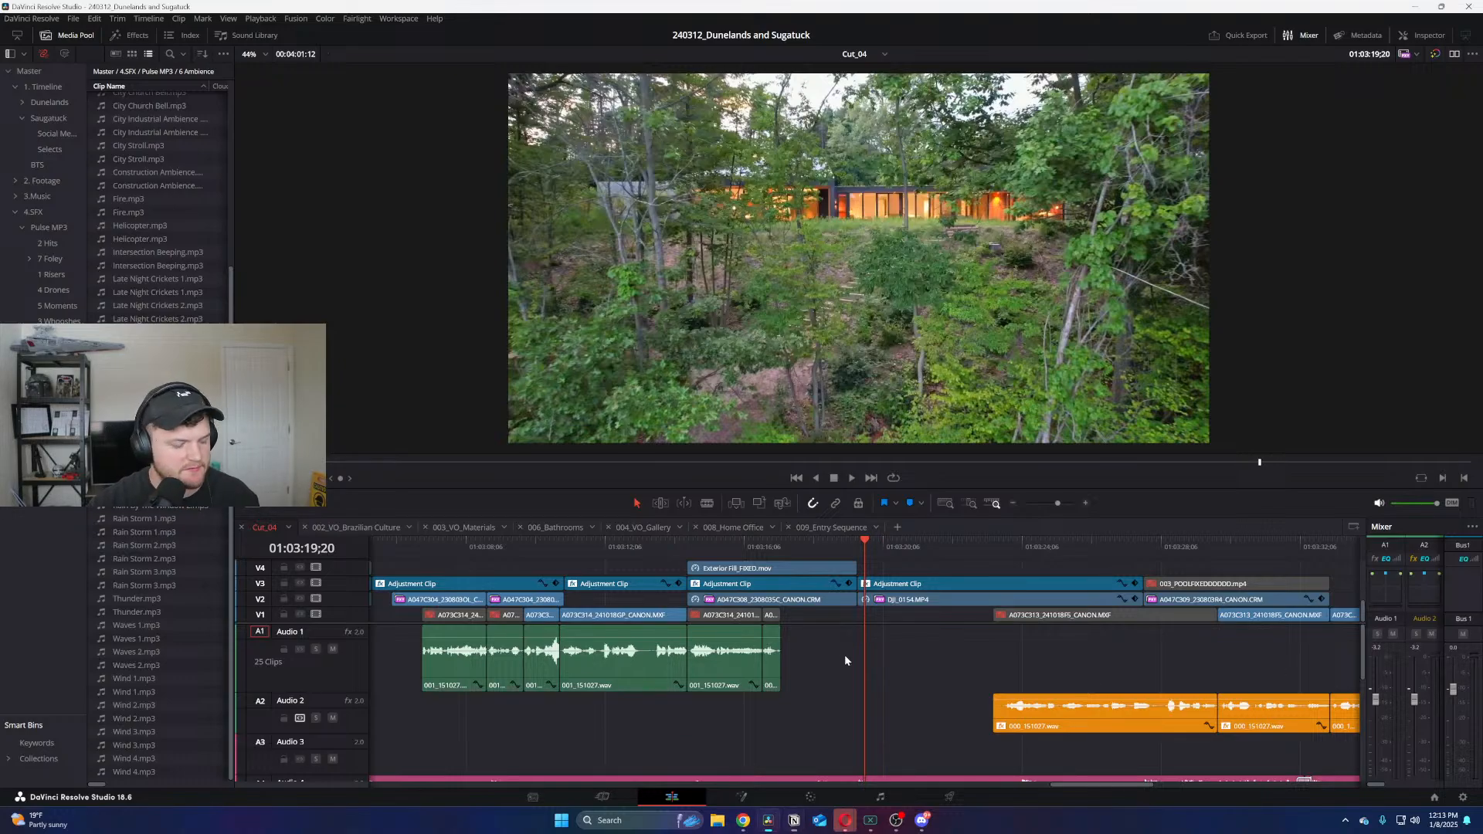
# Move the playhead to 01:02:04;05 and play the orange Audio 2 voice clip under the floor artwork shot
pyautogui.press('Home')
pyautogui.scroll(-3, 578, 567)
pyautogui.click(618, 549)
pyautogui.moveTo(618, 551); pyautogui.dragTo(913, 569)
pyautogui.scroll(4, 912, 569)
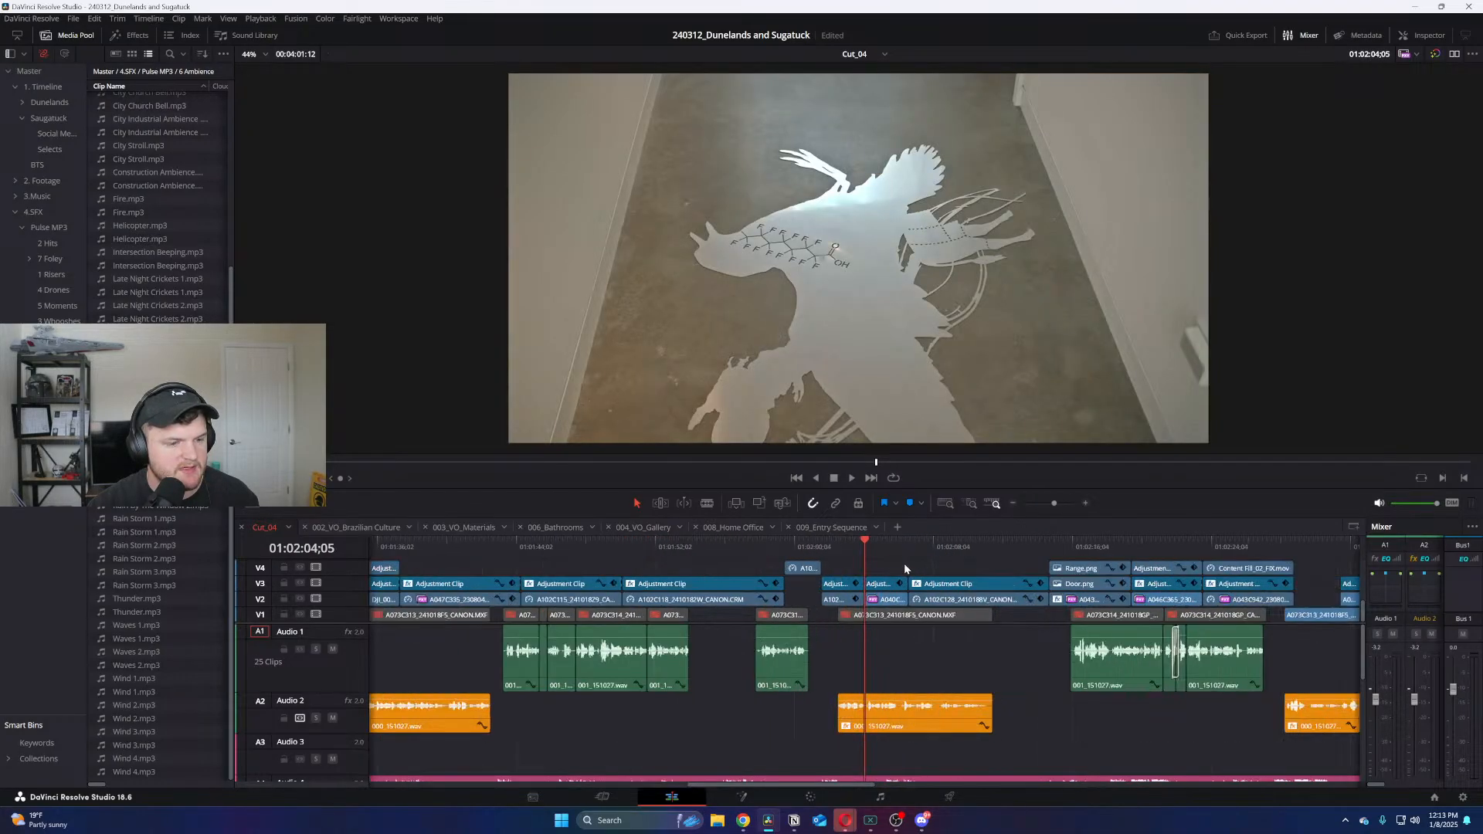
pyautogui.press('space')
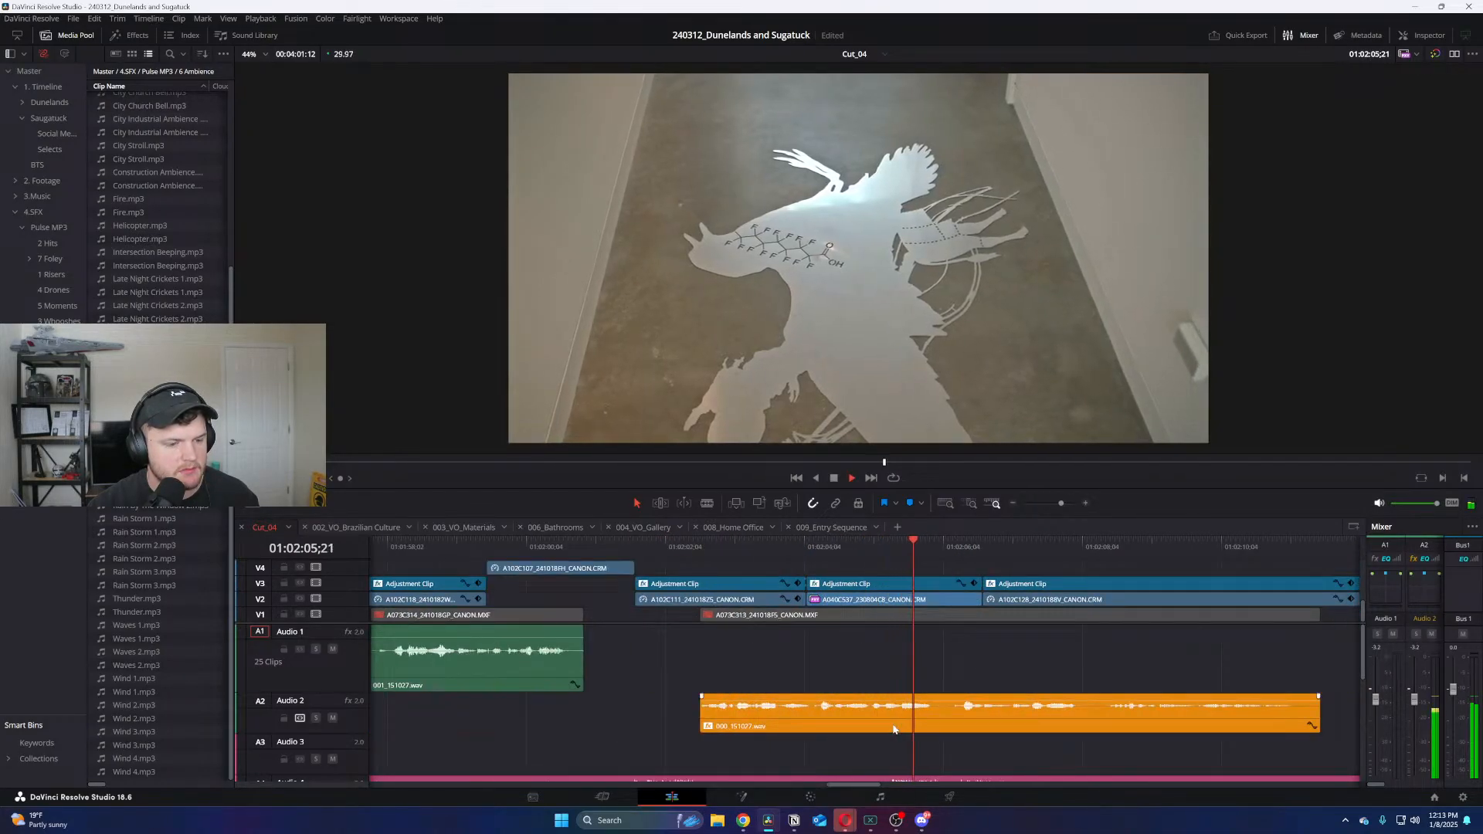
pyautogui.scroll(2, 881, 712)
pyautogui.scroll(-2, 880, 711)
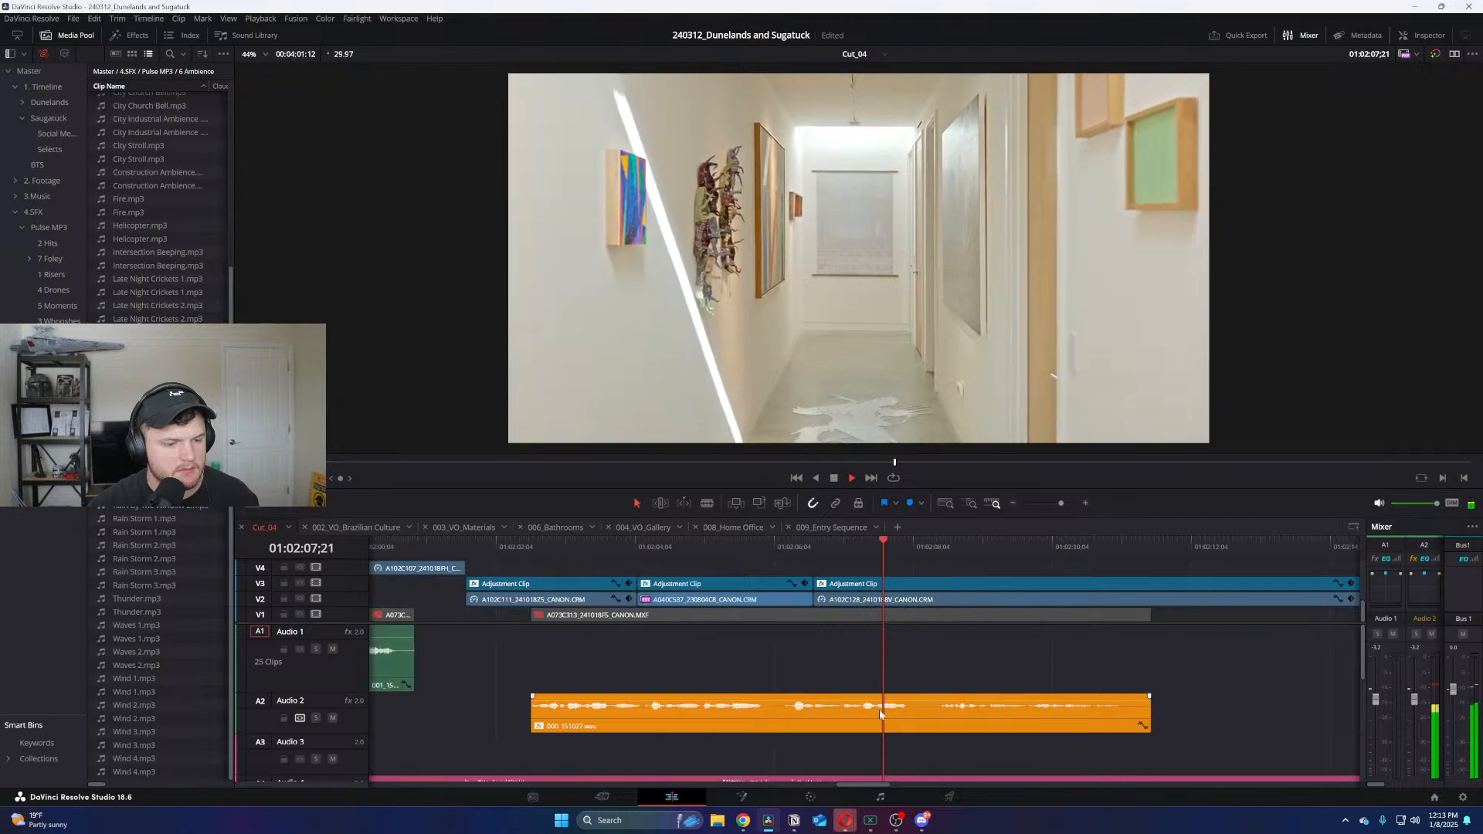
# Replay the orange Audio 2 voice clip from its beginning through the hallway shot to its end at 01:02:11;10
pyautogui.click(535, 545)
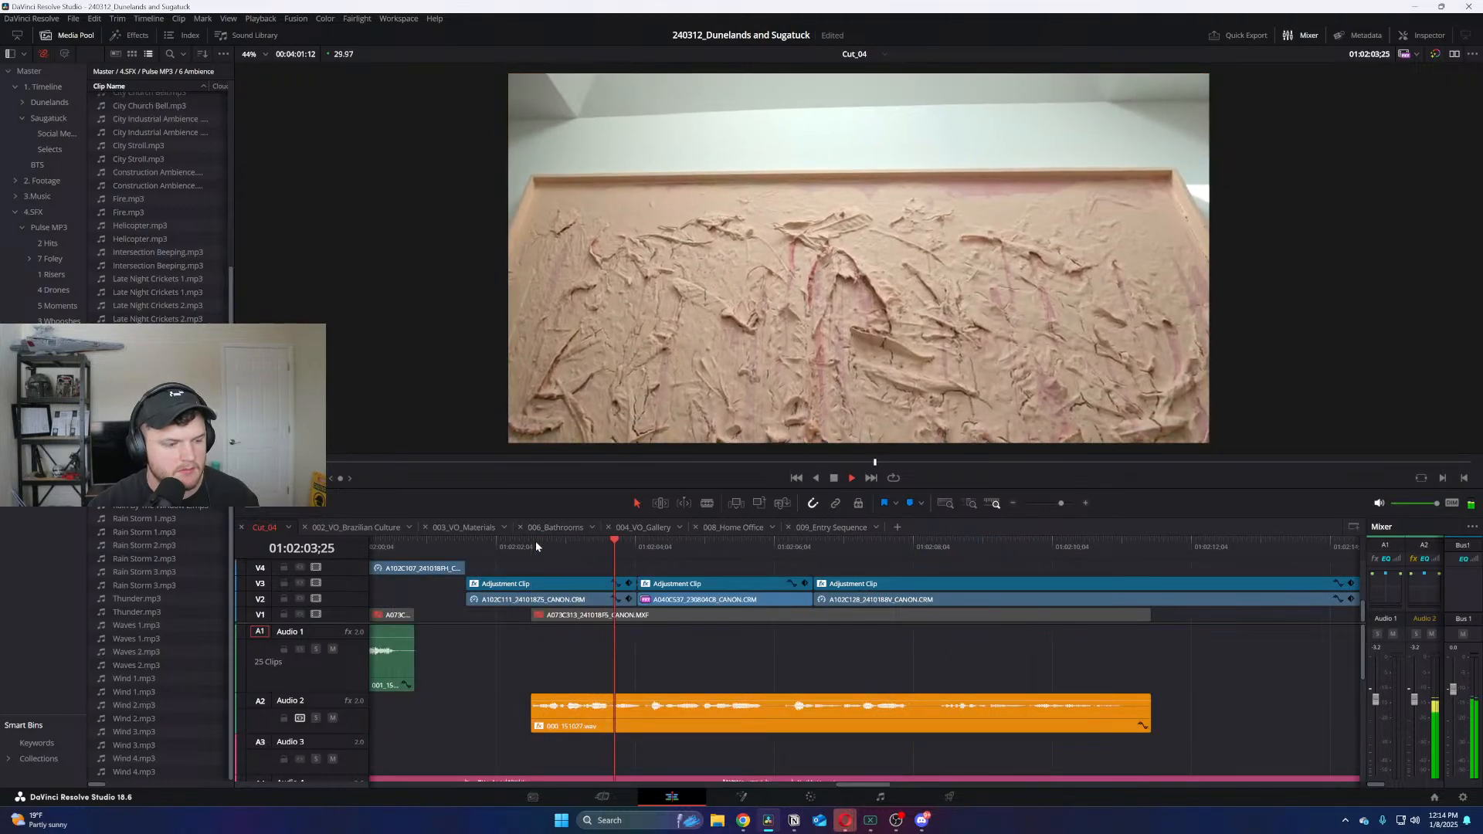
pyautogui.press('space')
pyautogui.press('space')
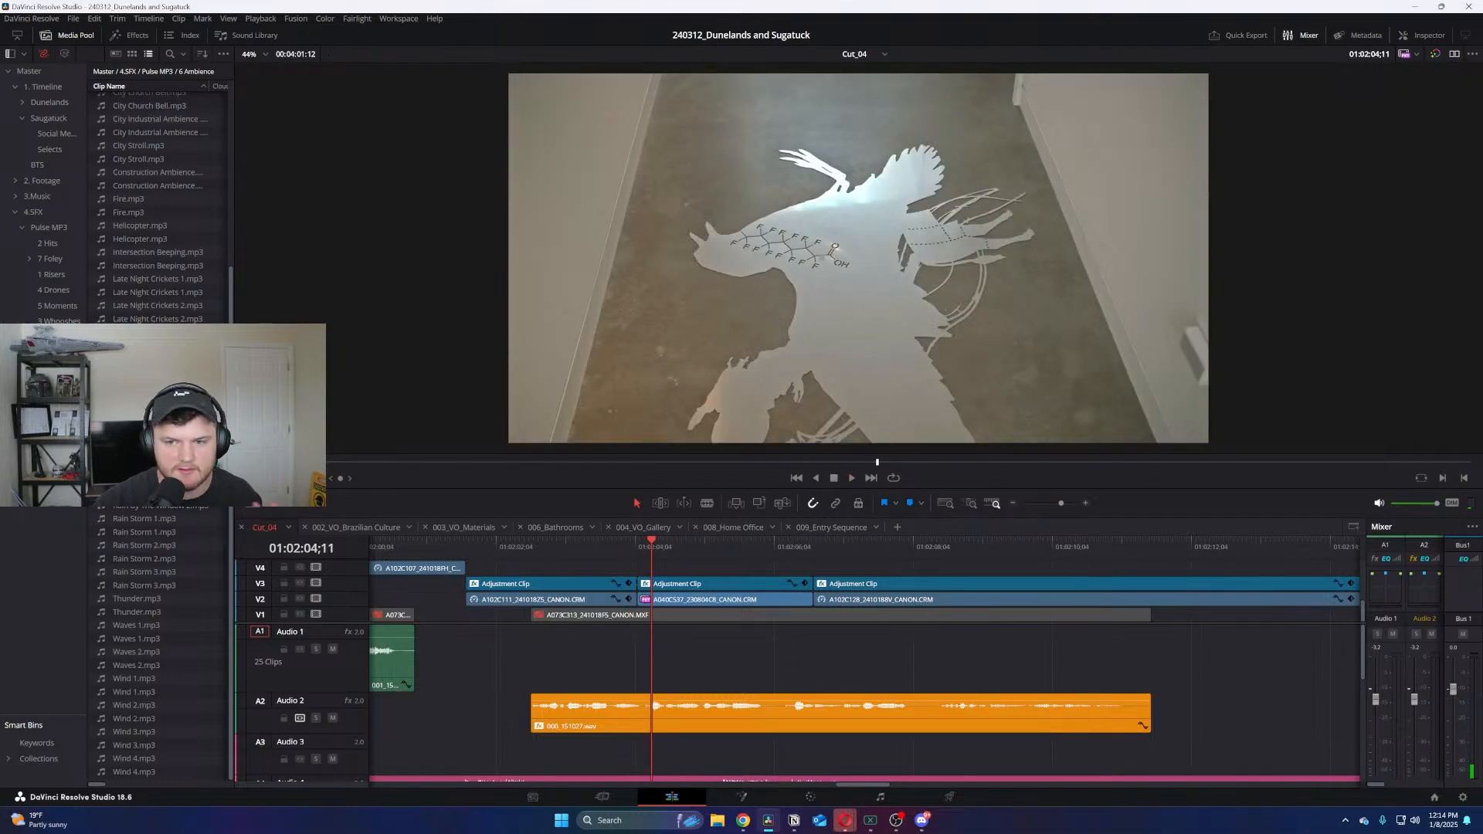
pyautogui.click(544, 547)
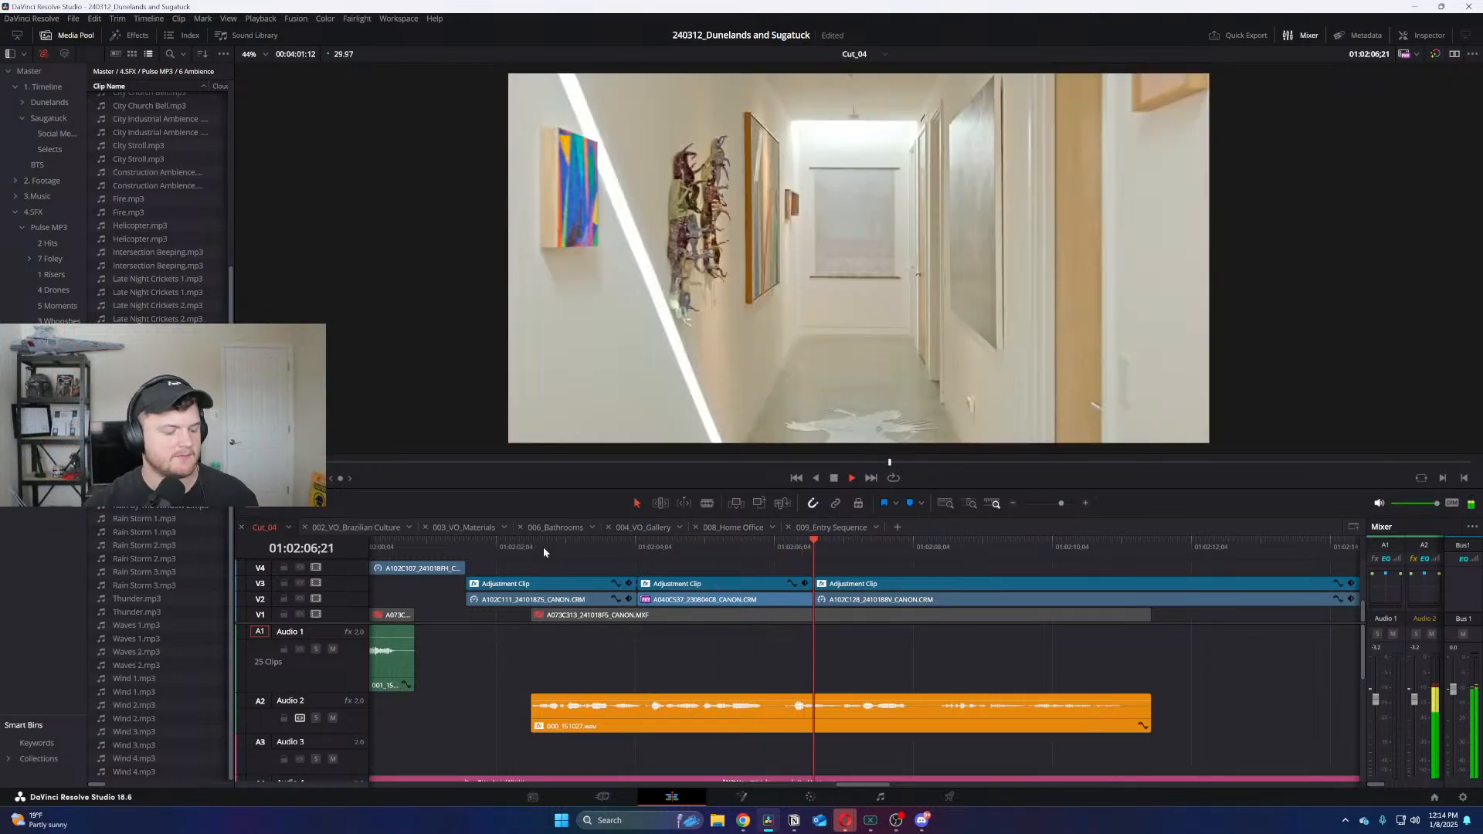
pyautogui.hotkey('ctrl', '-')
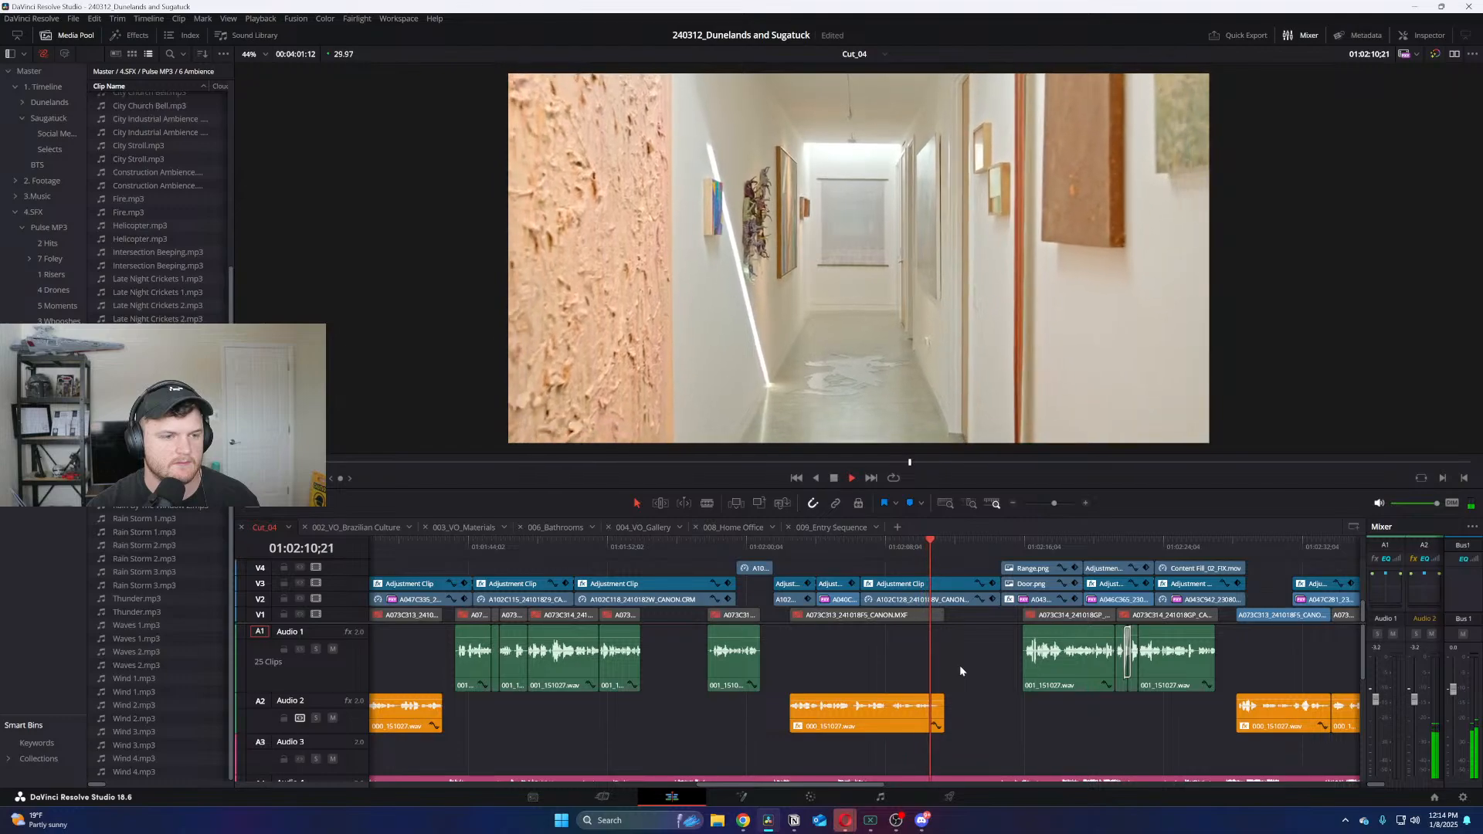
pyautogui.press('space')
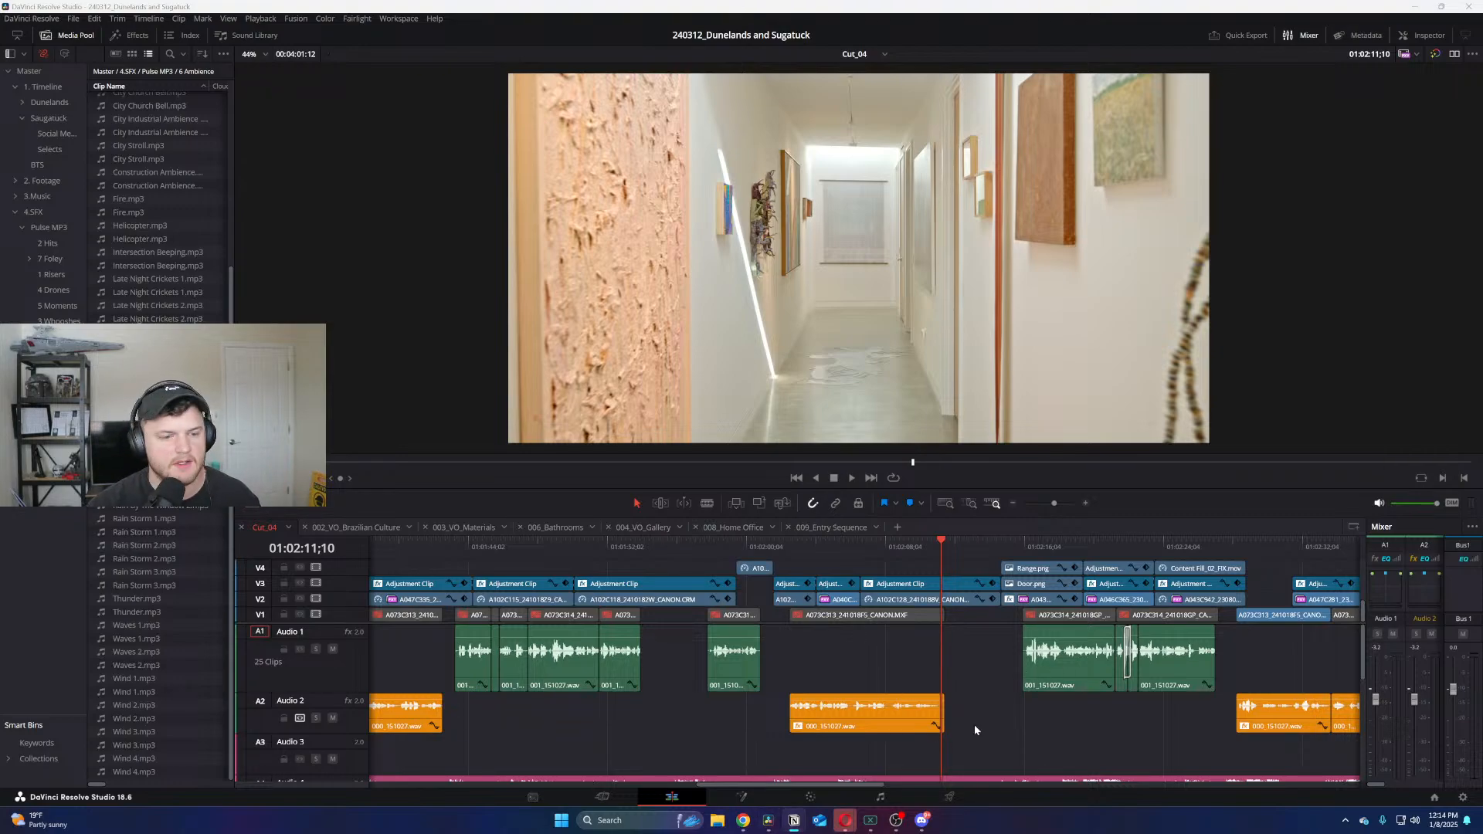
# Play the timeline's opening from the first frame through the exterior house shots and the first voice clips
pyautogui.press('Home')
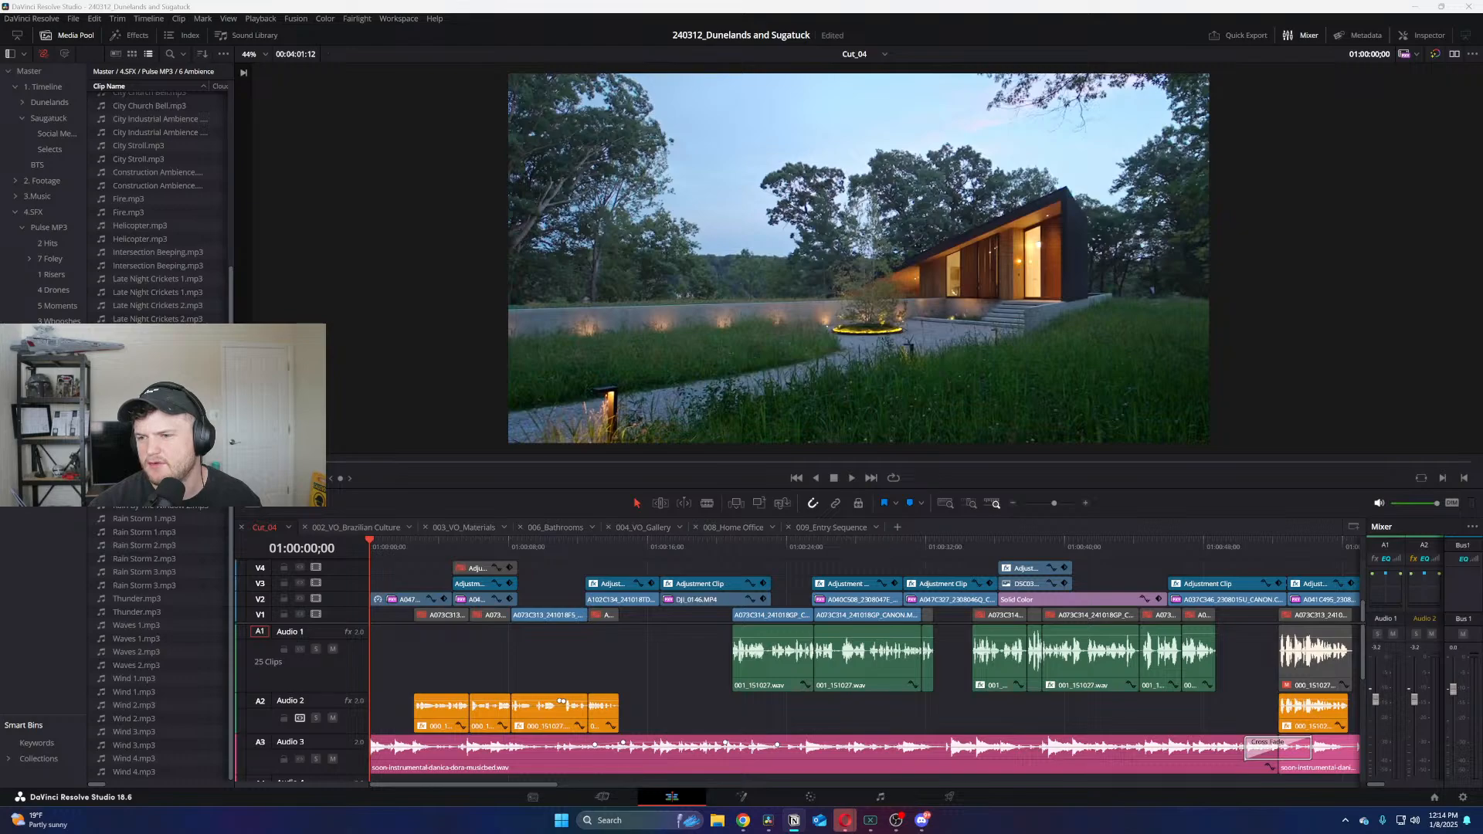
pyautogui.click(561, 658)
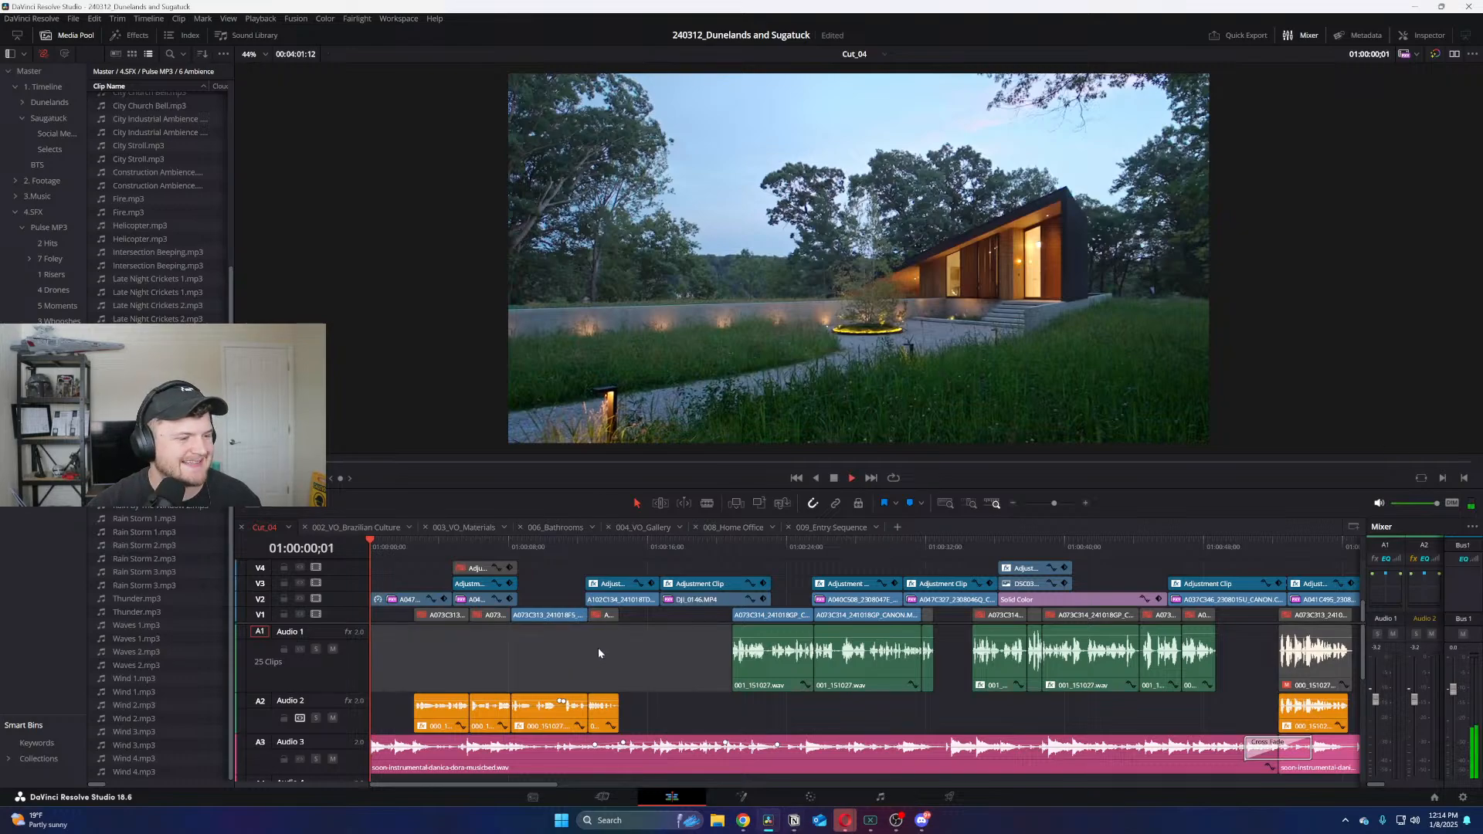
pyautogui.press('space')
pyautogui.hotkey('alt', 'Tab')
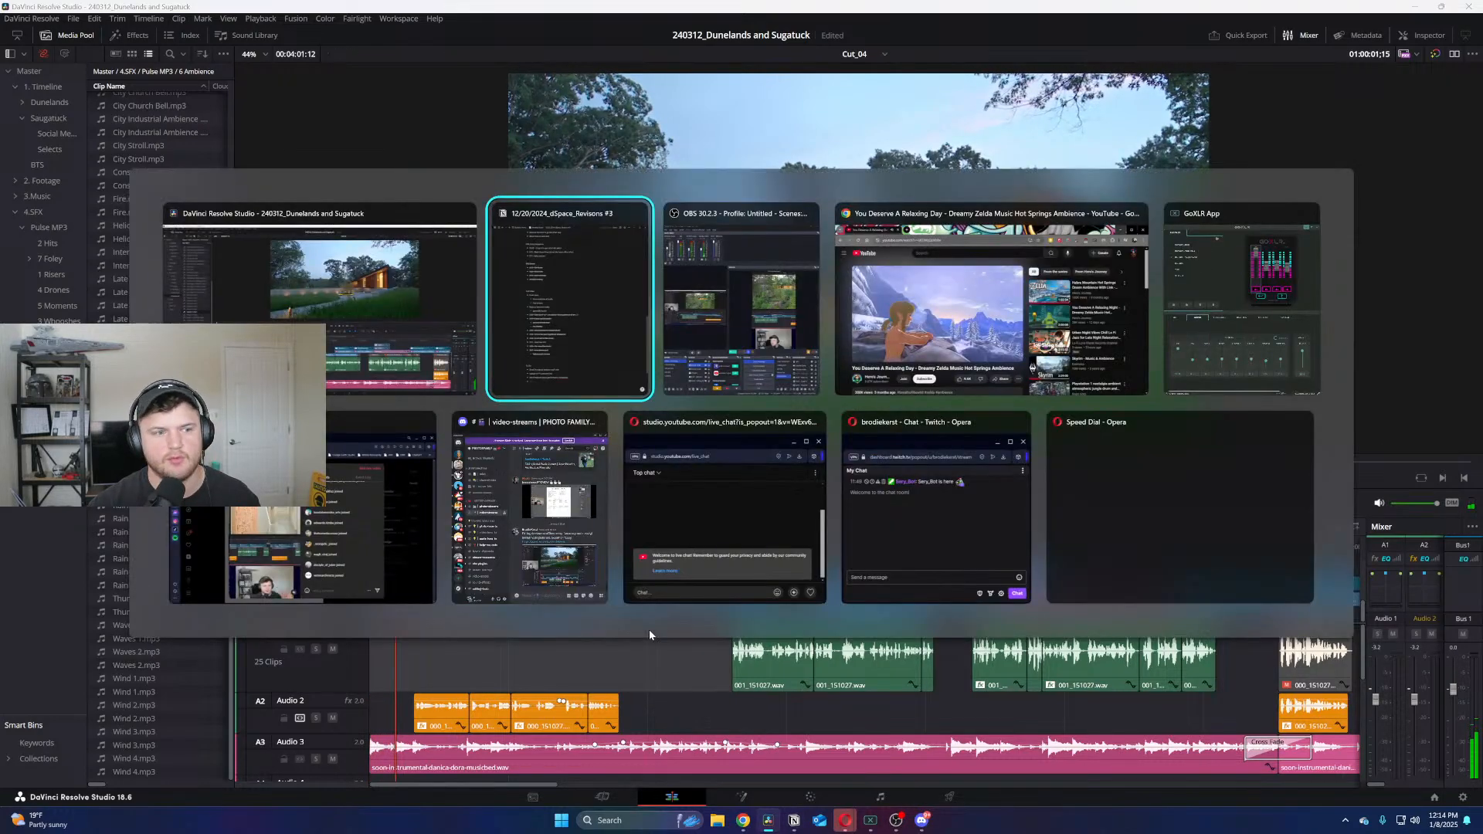
pyautogui.press('Escape')
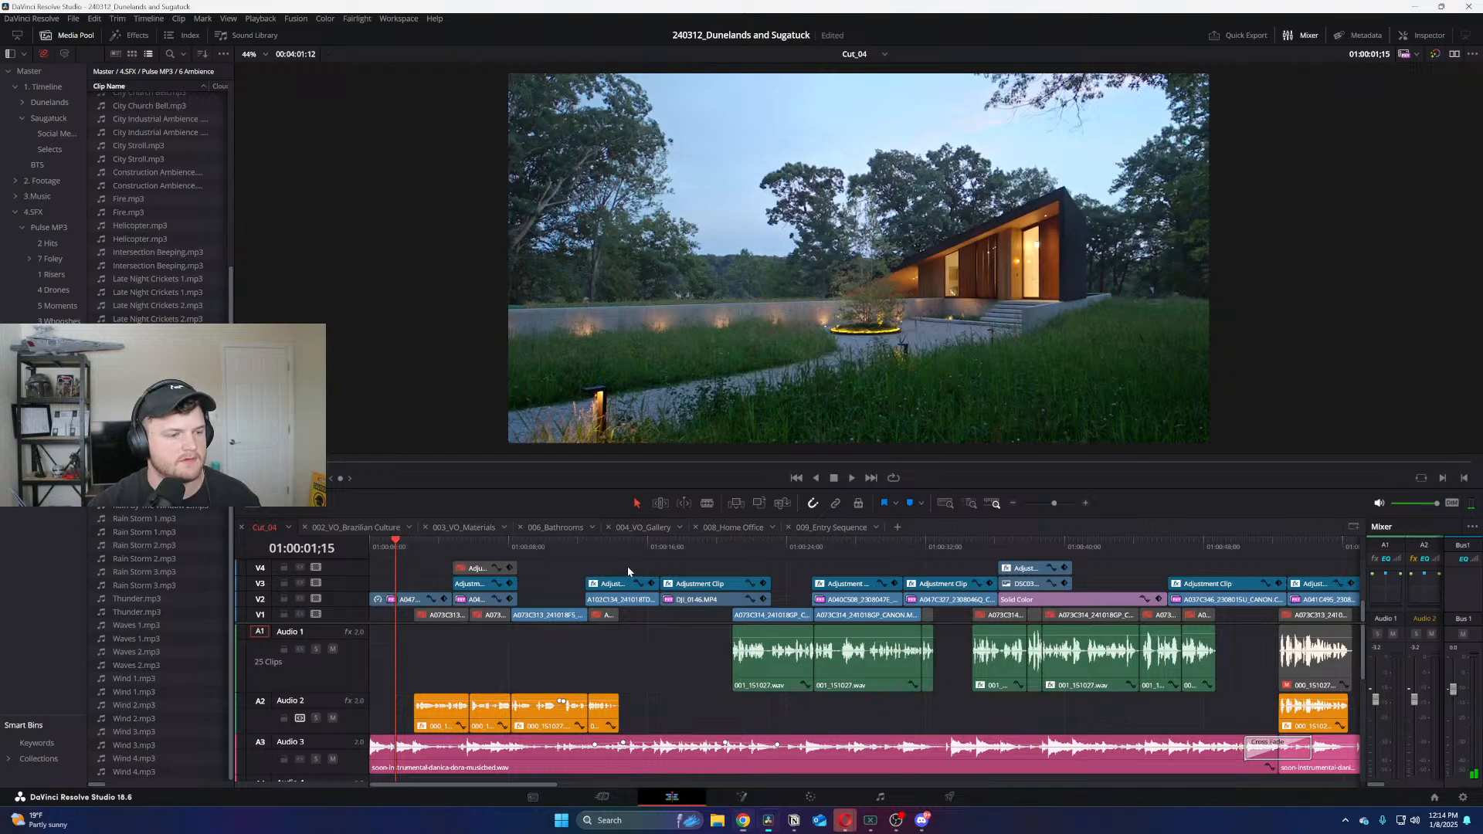
pyautogui.press('space')
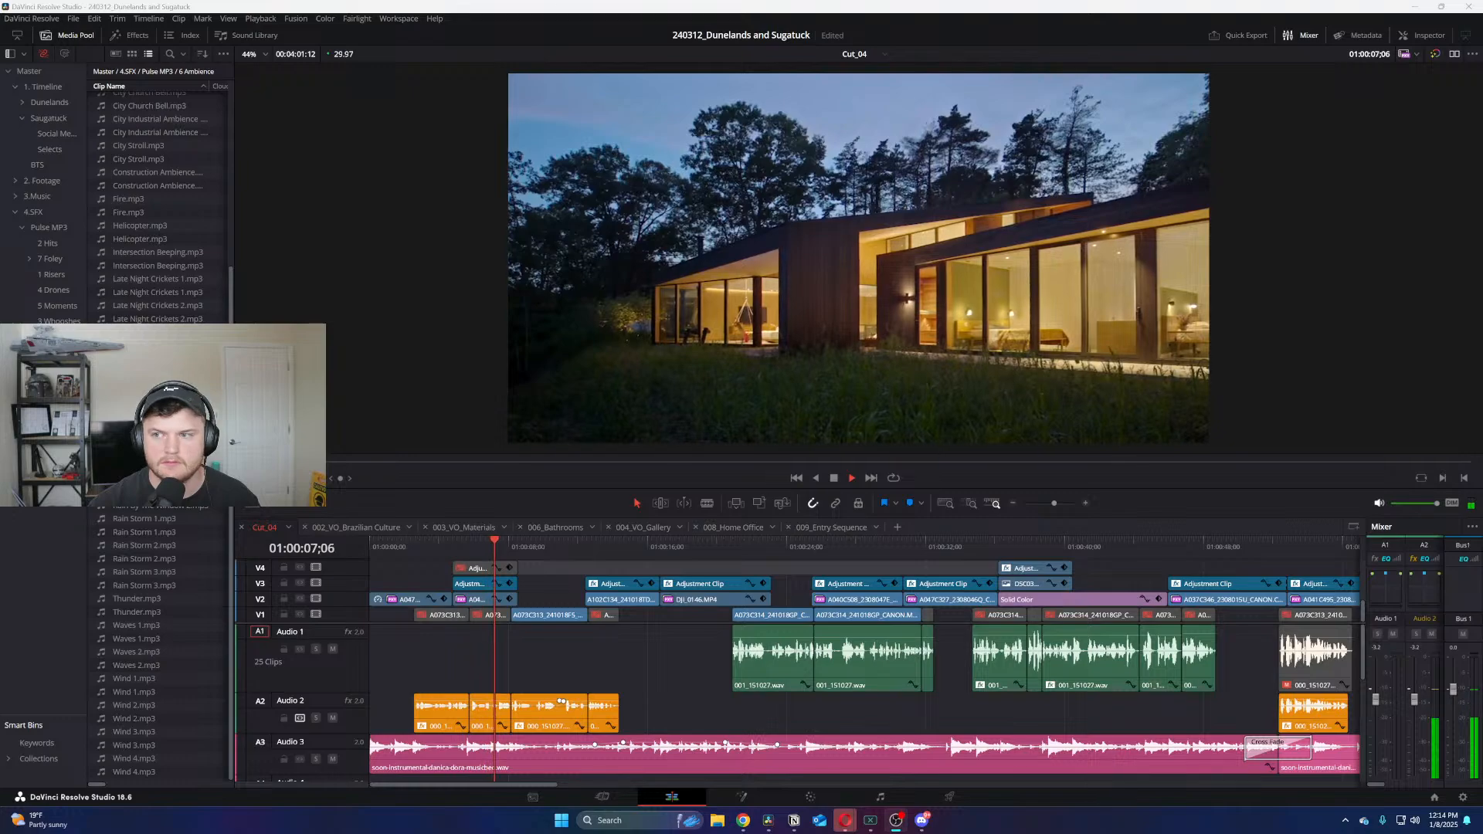
pyautogui.click(1250, 677)
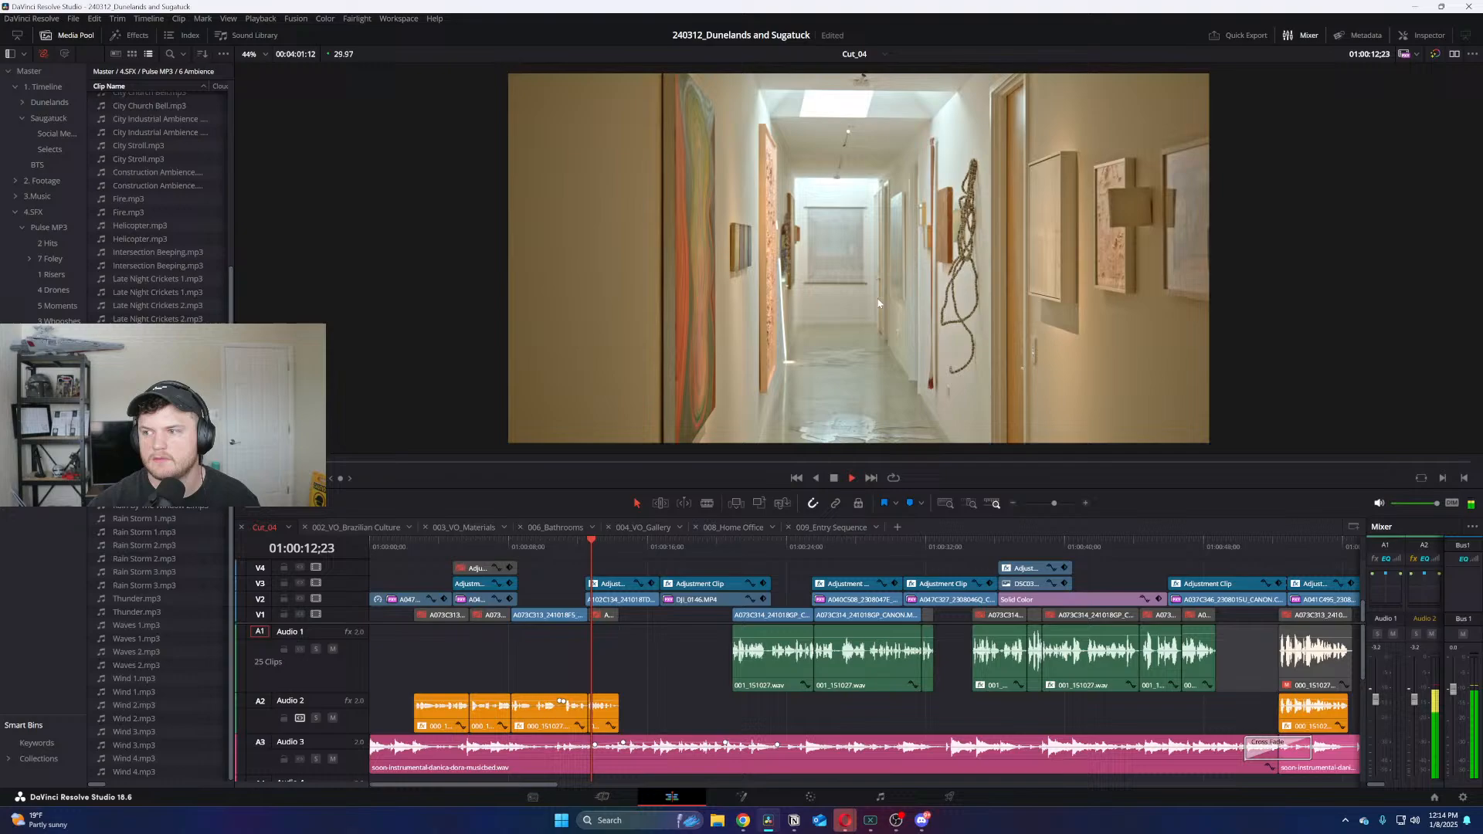
# Bypass the color grades and Fusion effects and play on through the exterior drone shot of the house
pyautogui.scroll(-2, 878, 304)
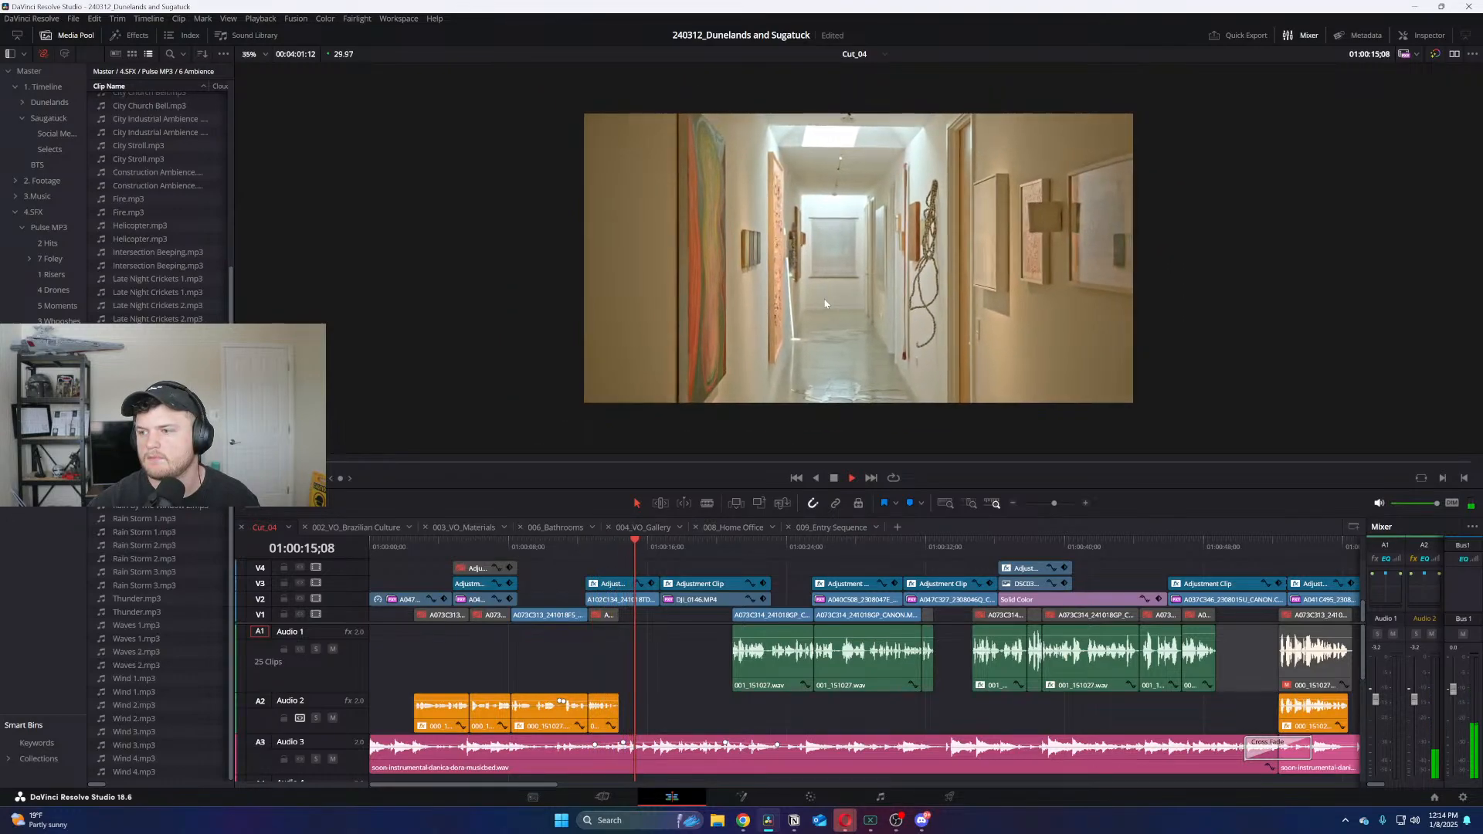
pyautogui.press('space')
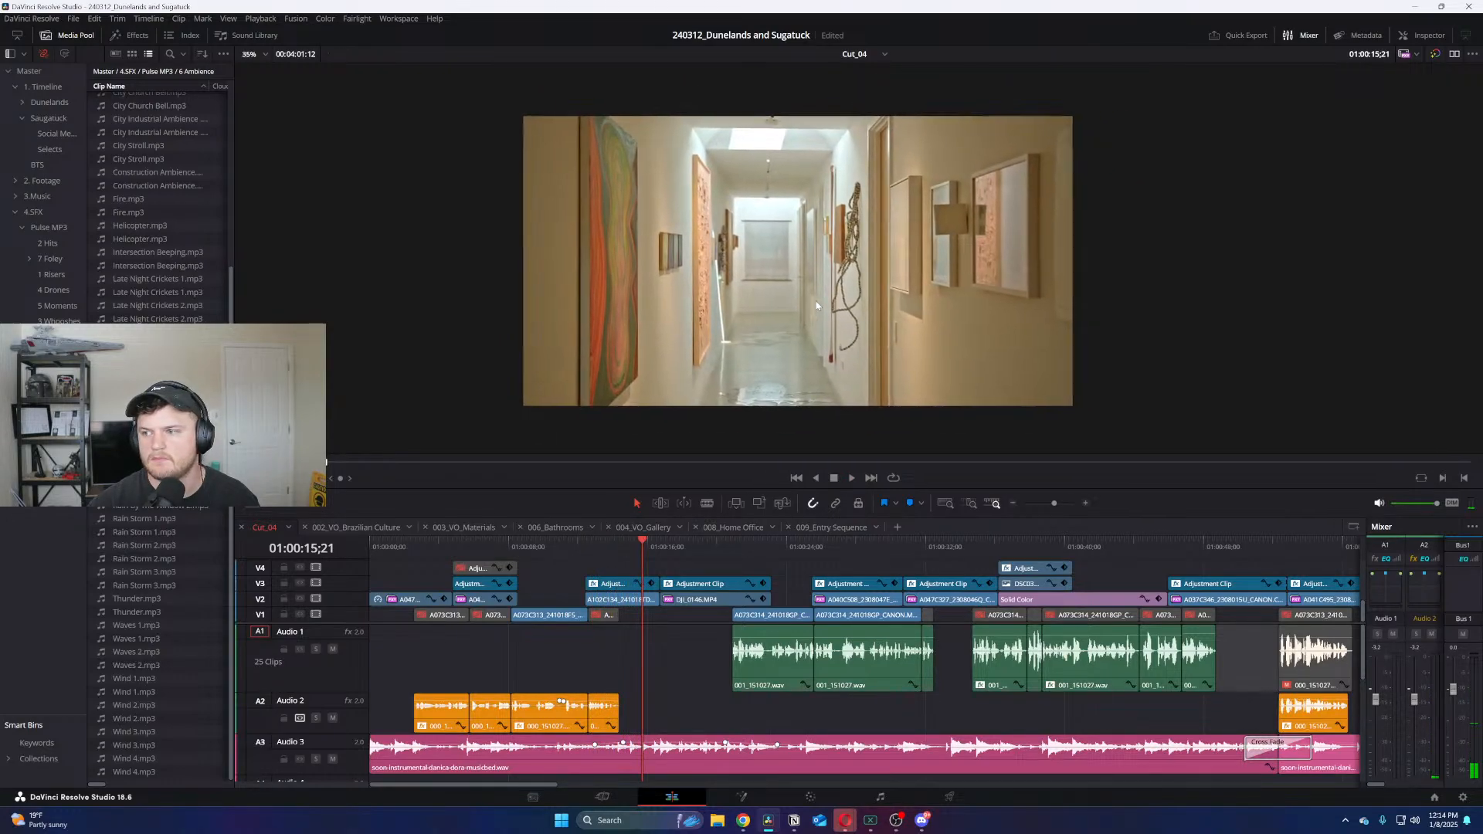
pyautogui.press('space')
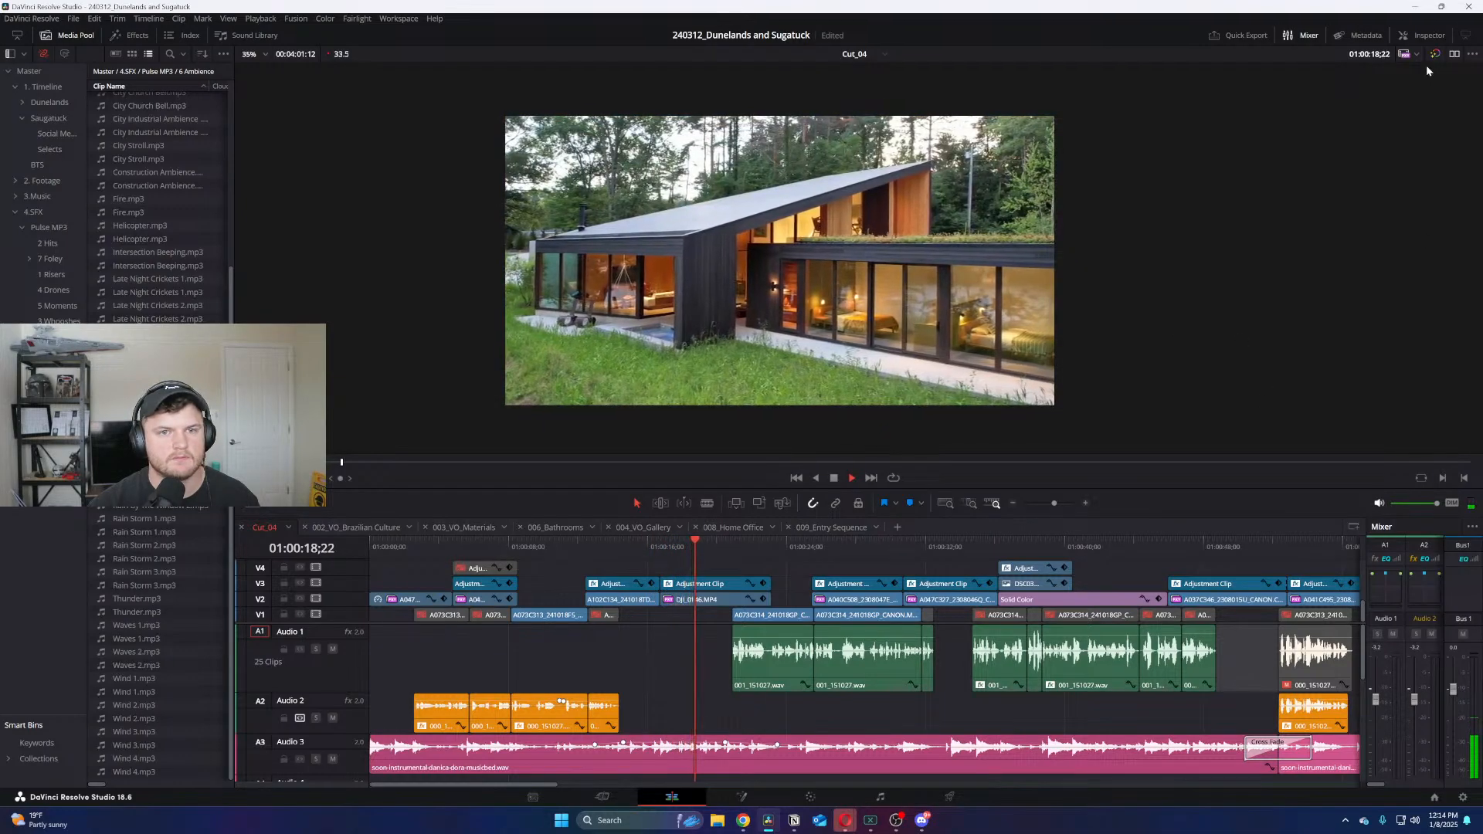
pyautogui.press('space')
pyautogui.press('space')
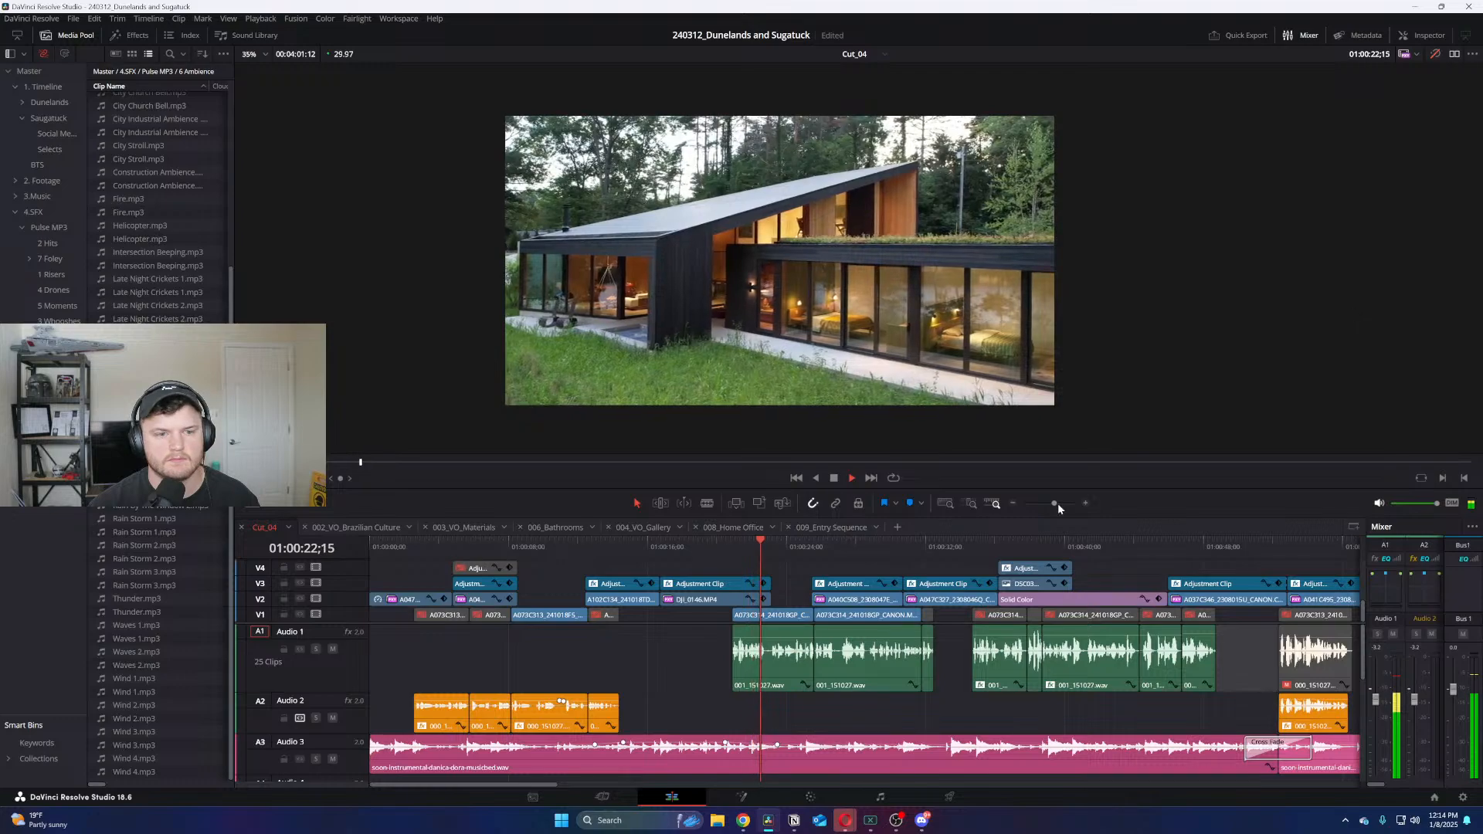
# Widen the mixer to show more track strips and rename the Audio 2 track with the interviewee's first name
pyautogui.click(451, 546)
pyautogui.press('space')
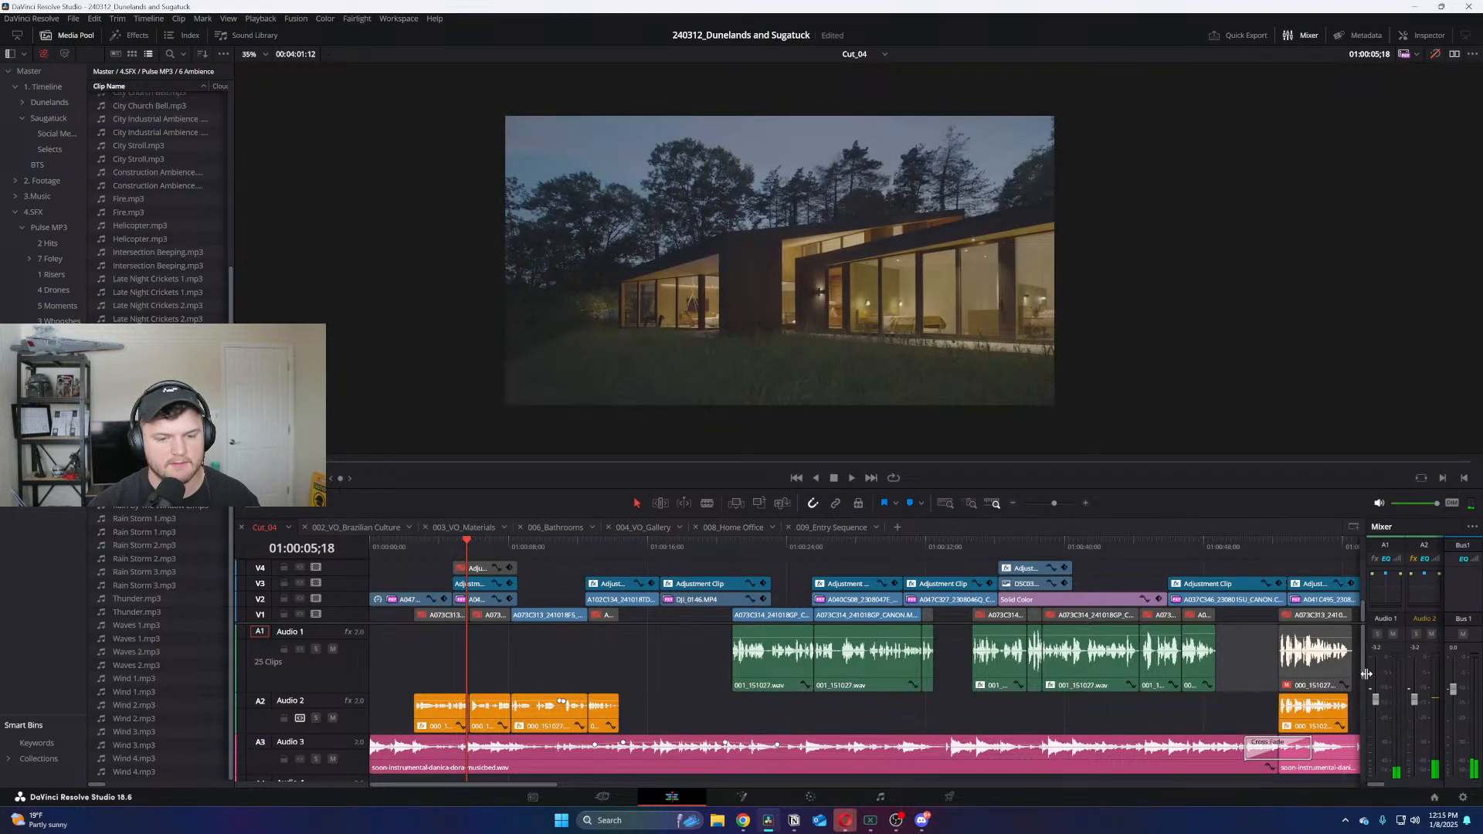
pyautogui.moveTo(1365, 680); pyautogui.dragTo(1108, 680)
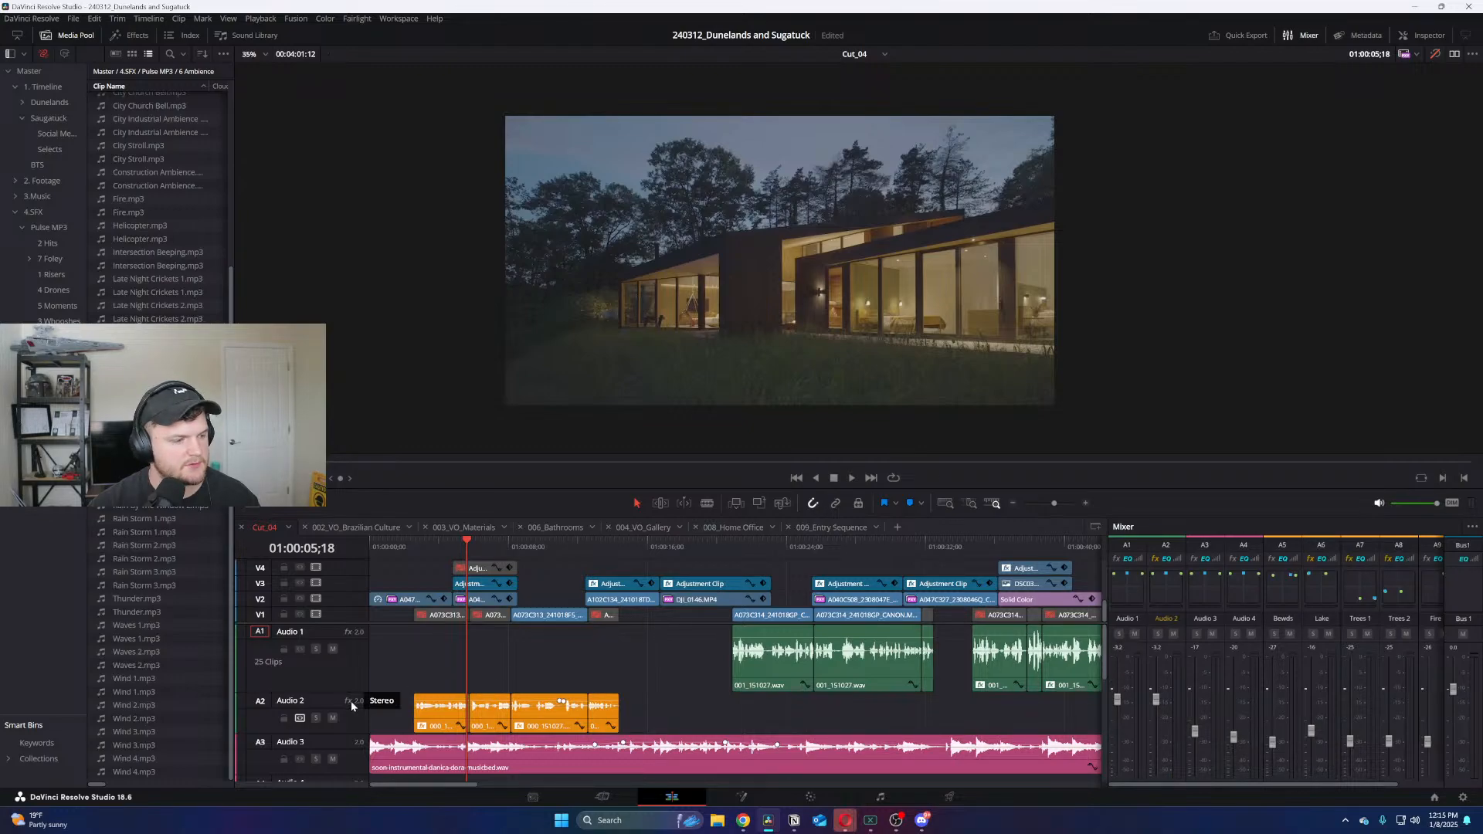
pyautogui.doubleClick(289, 702)
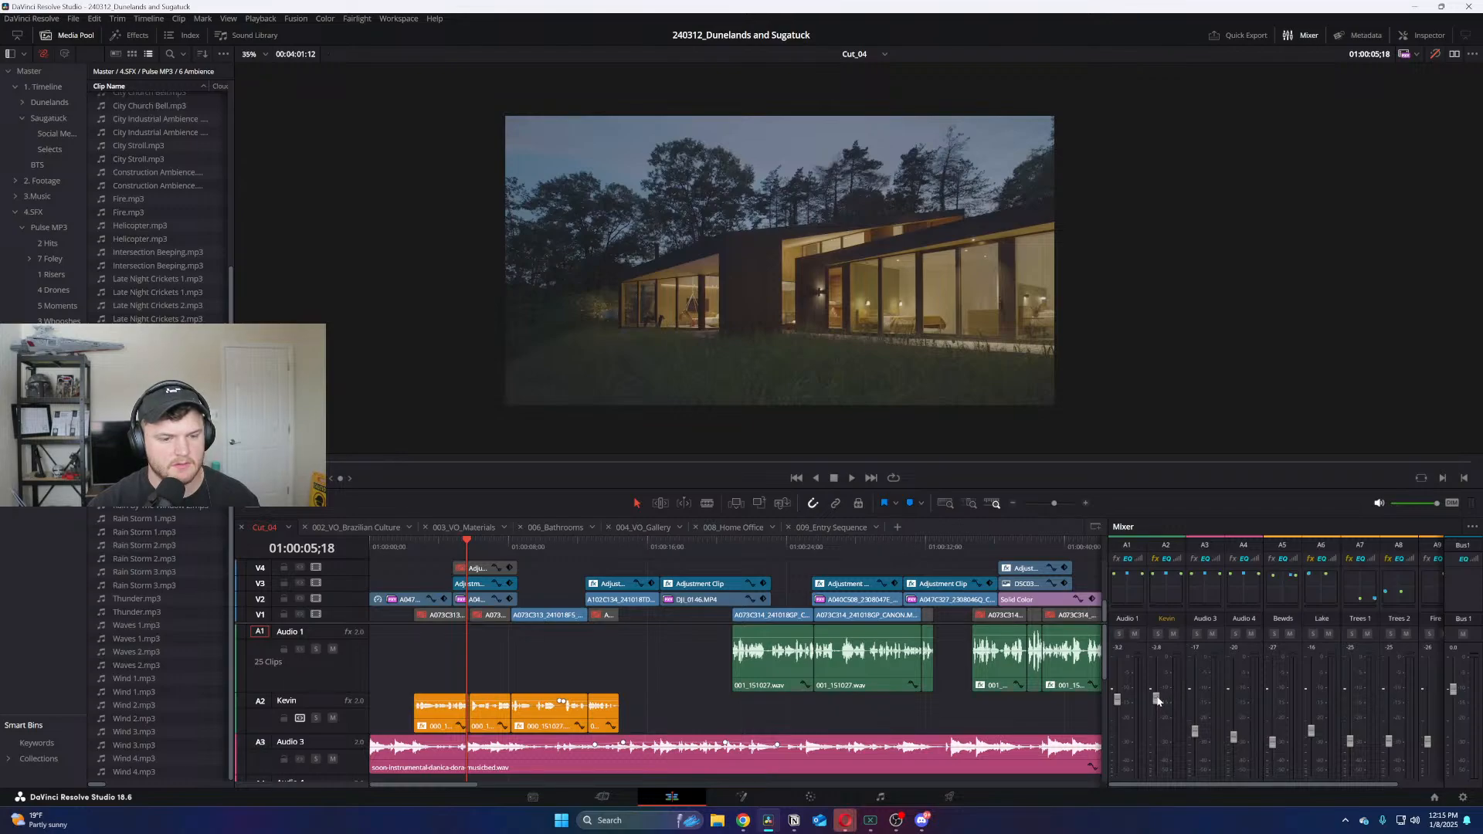
# Set the A2 voice track's level to -0.6 dB and play the opening interview lines in short passes
pyautogui.click(431, 542)
pyautogui.press('space')
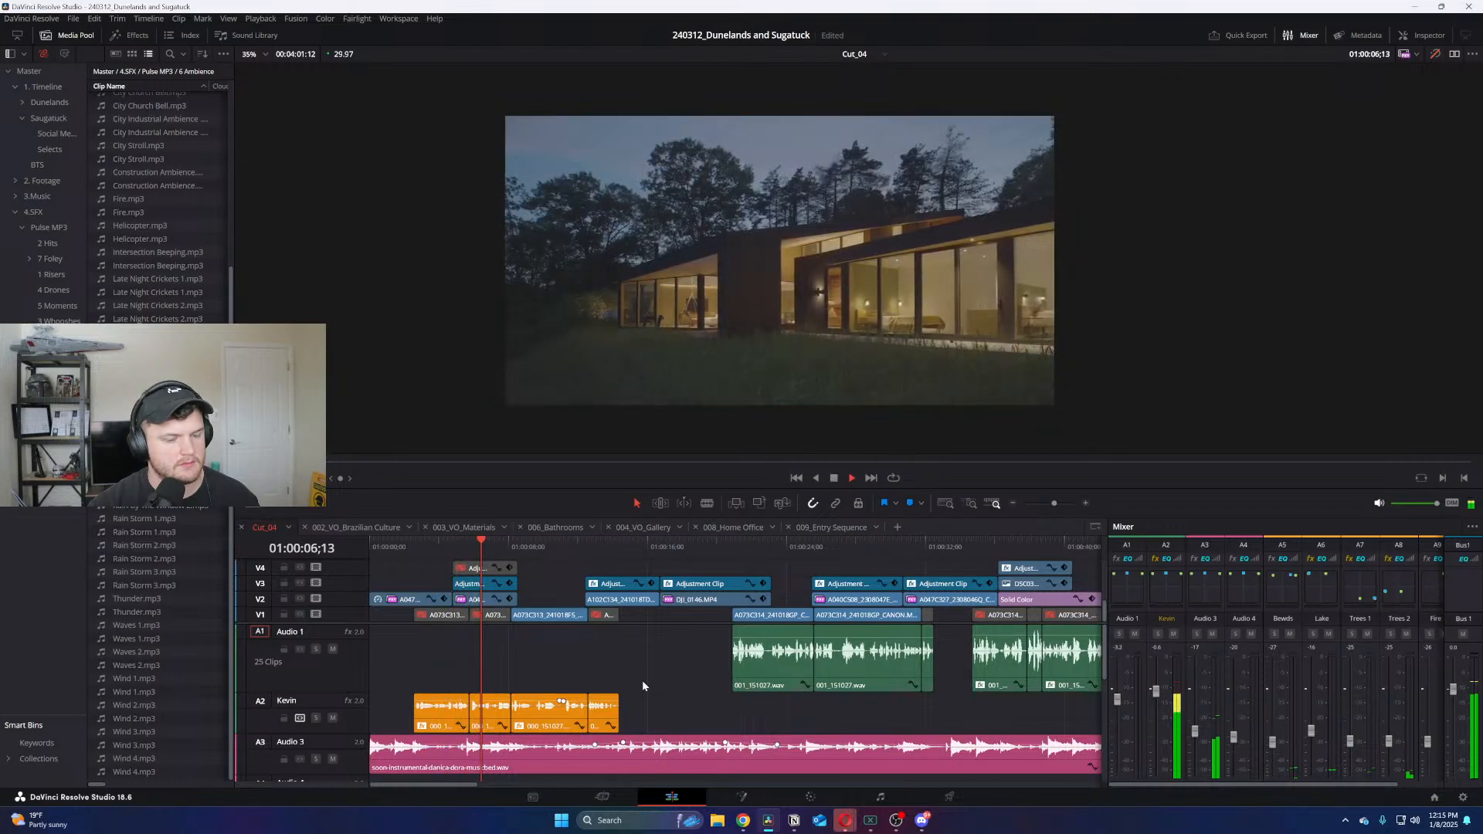
pyautogui.press('space')
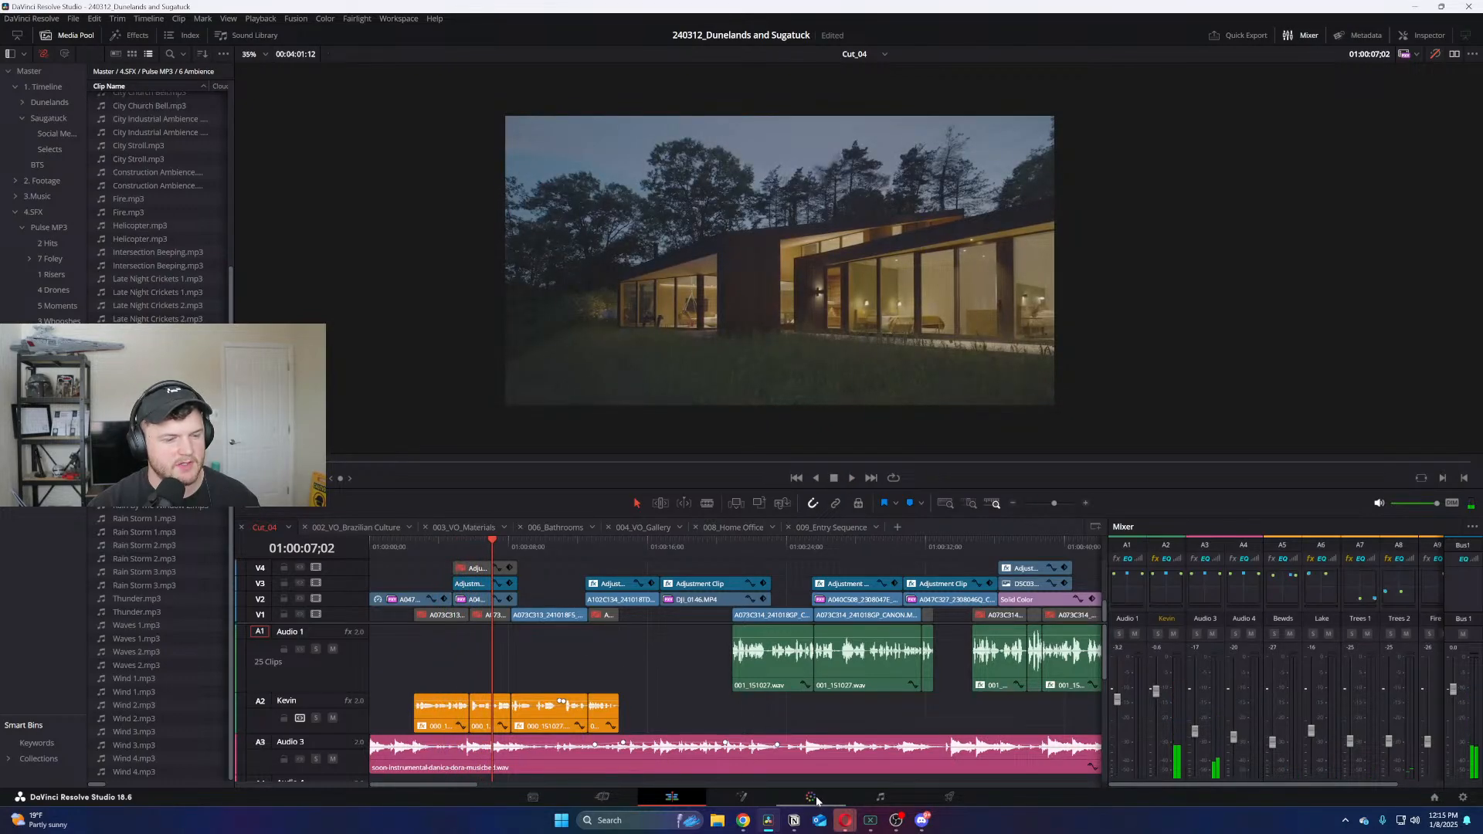
pyautogui.press('space')
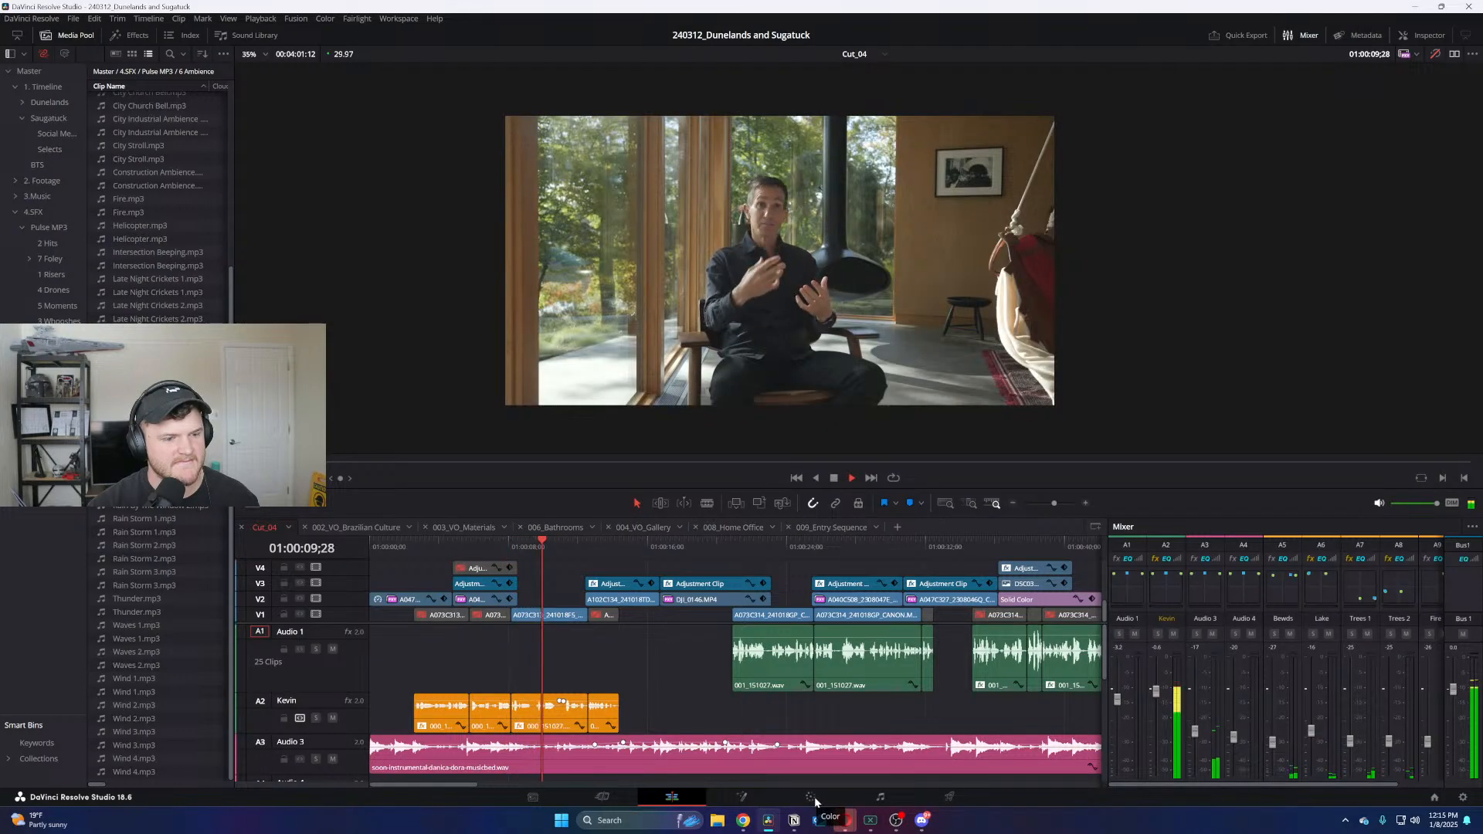
pyautogui.press('space')
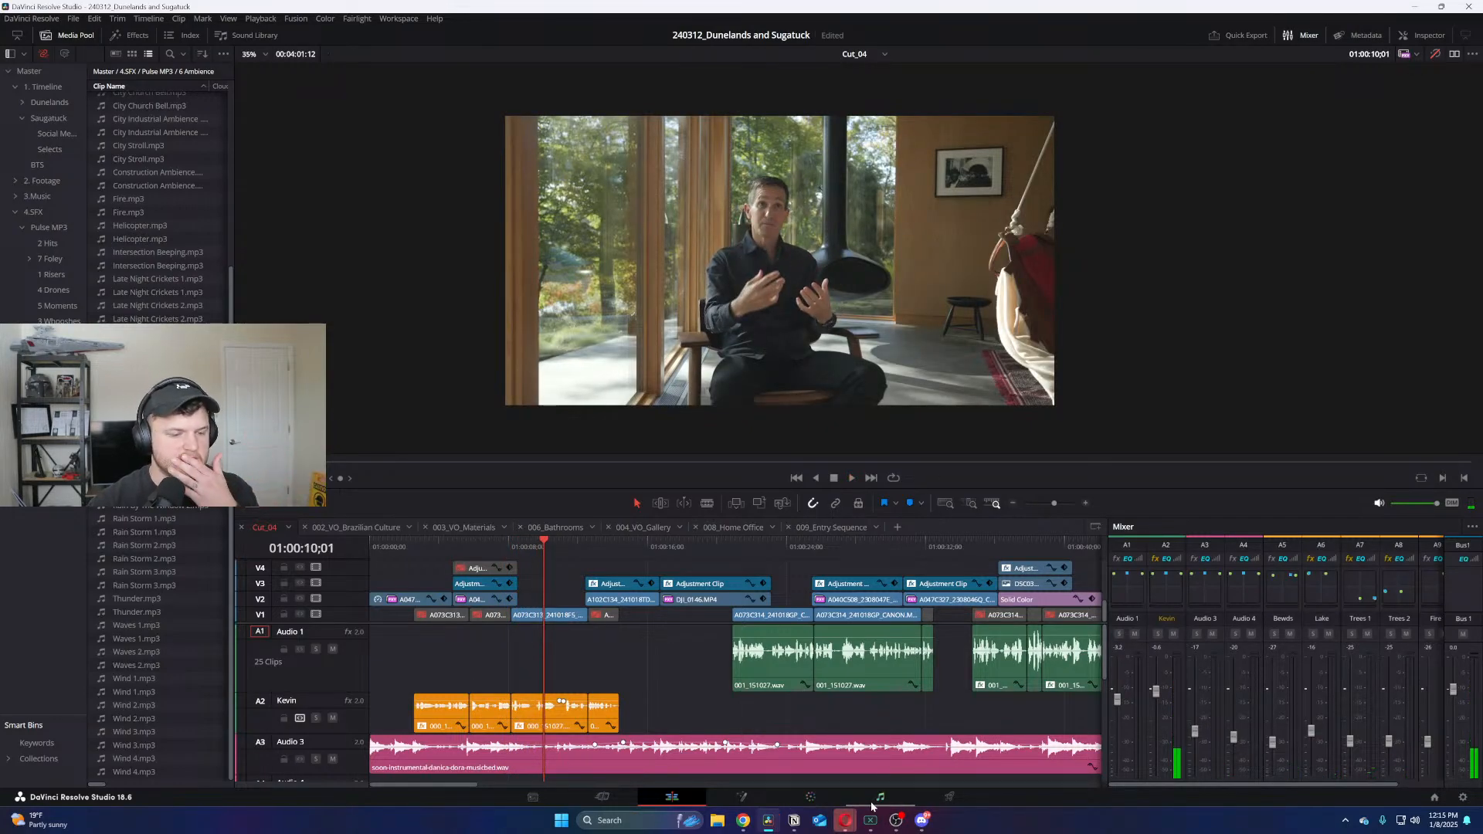
# Open the equalizer of the A2 voice track on the Fairlight page
pyautogui.click(1470, 530)
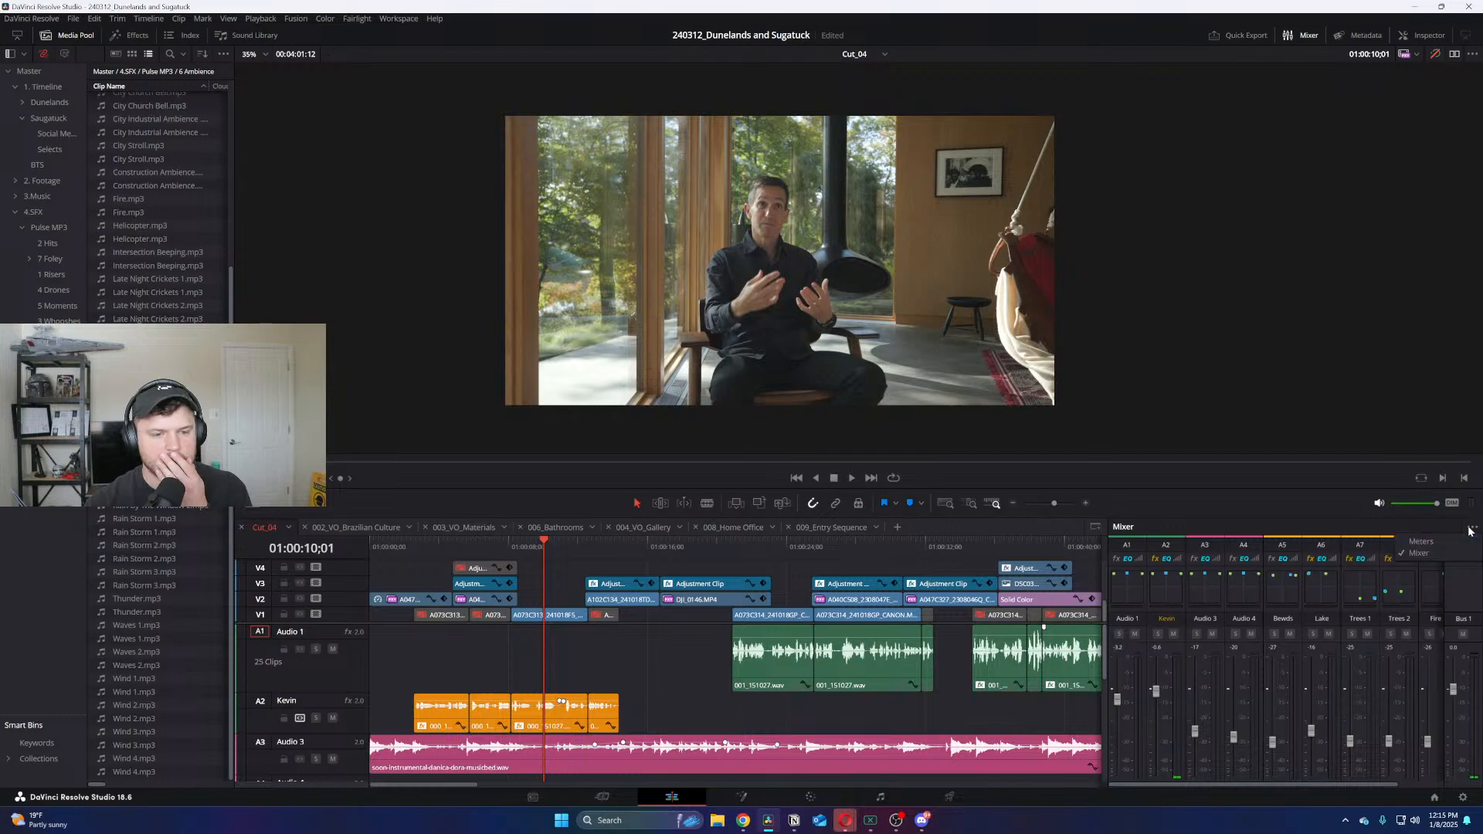
pyautogui.click(846, 686)
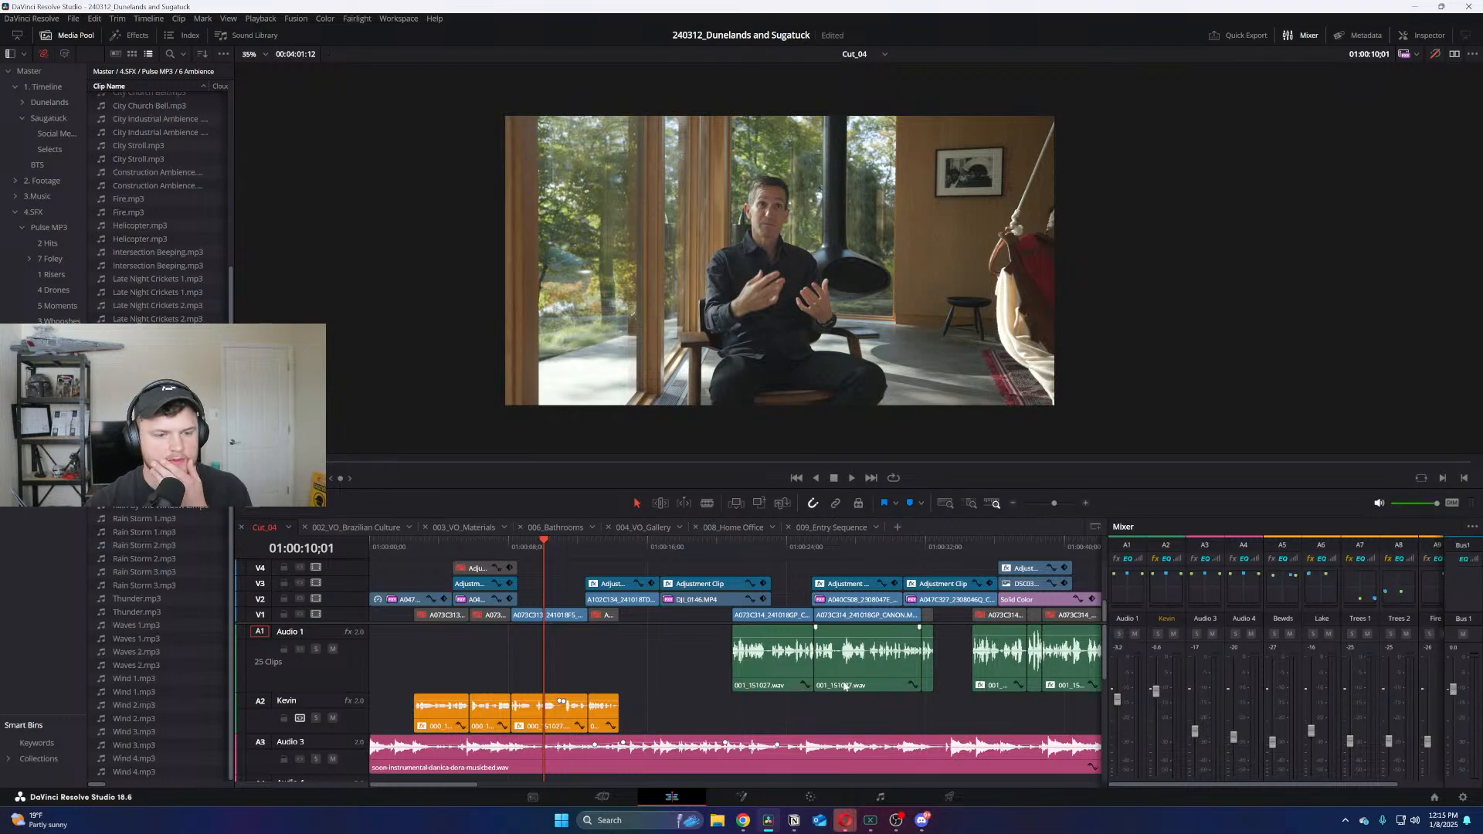
pyautogui.click(878, 796)
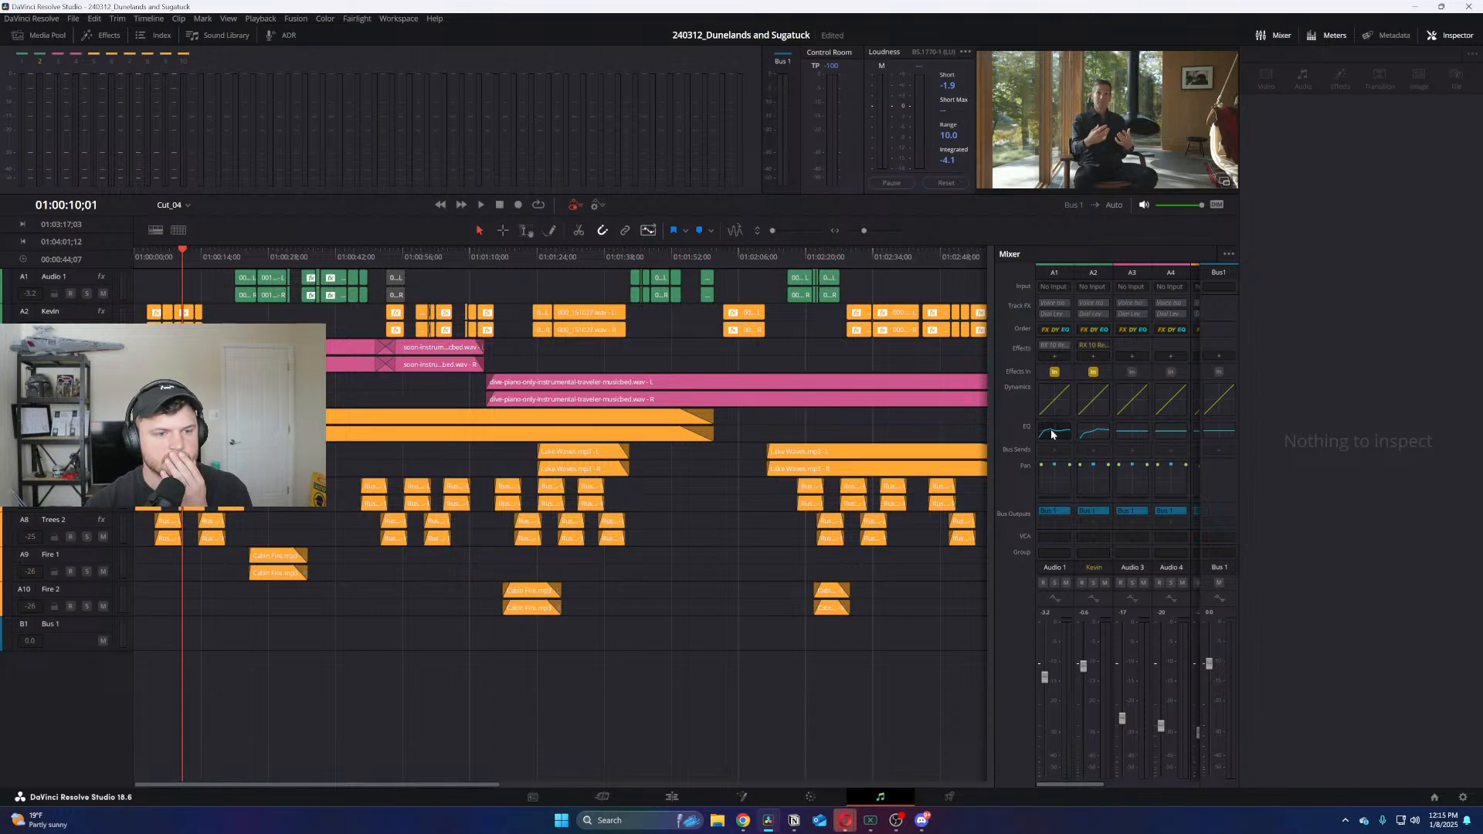
pyautogui.click(1094, 432)
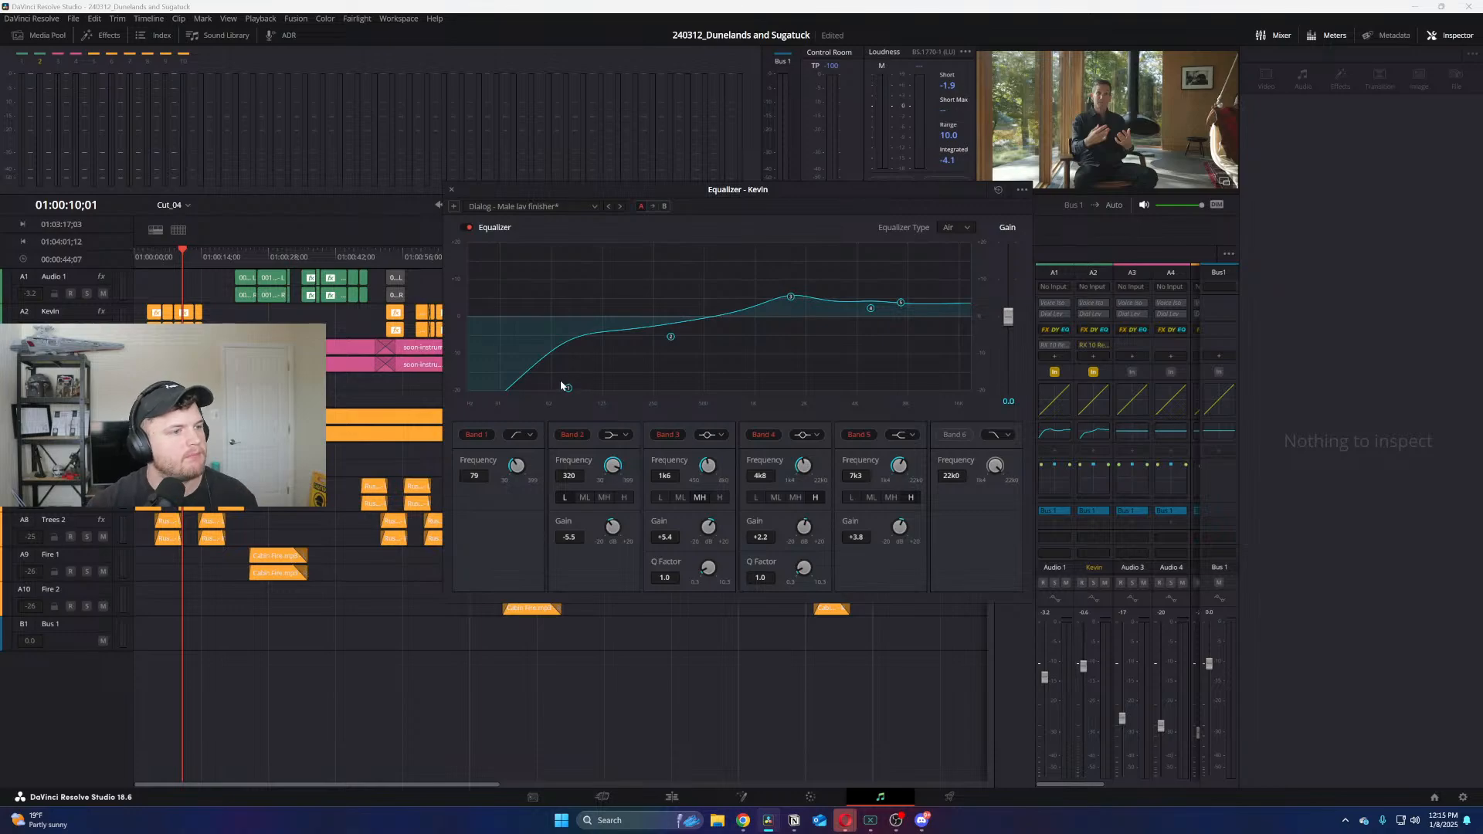
# Try softer low-end EQ on the A2 voice during playback: Band 1 at 48 Hz, Band 2 at 146 Hz with -1.0 dB gain
pyautogui.click(146, 257)
pyautogui.press('space')
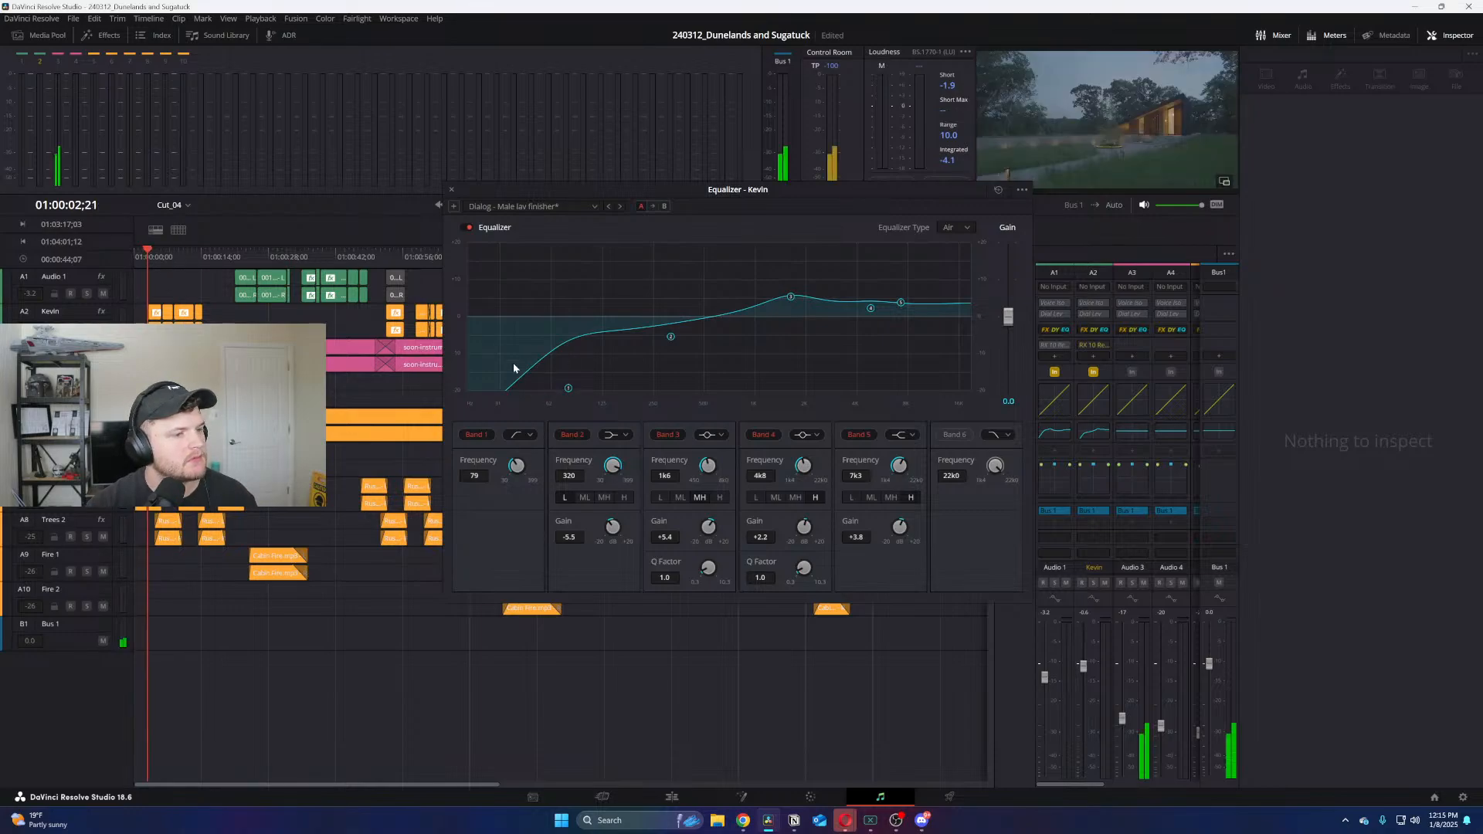
pyautogui.moveTo(568, 387); pyautogui.dragTo(558, 384)
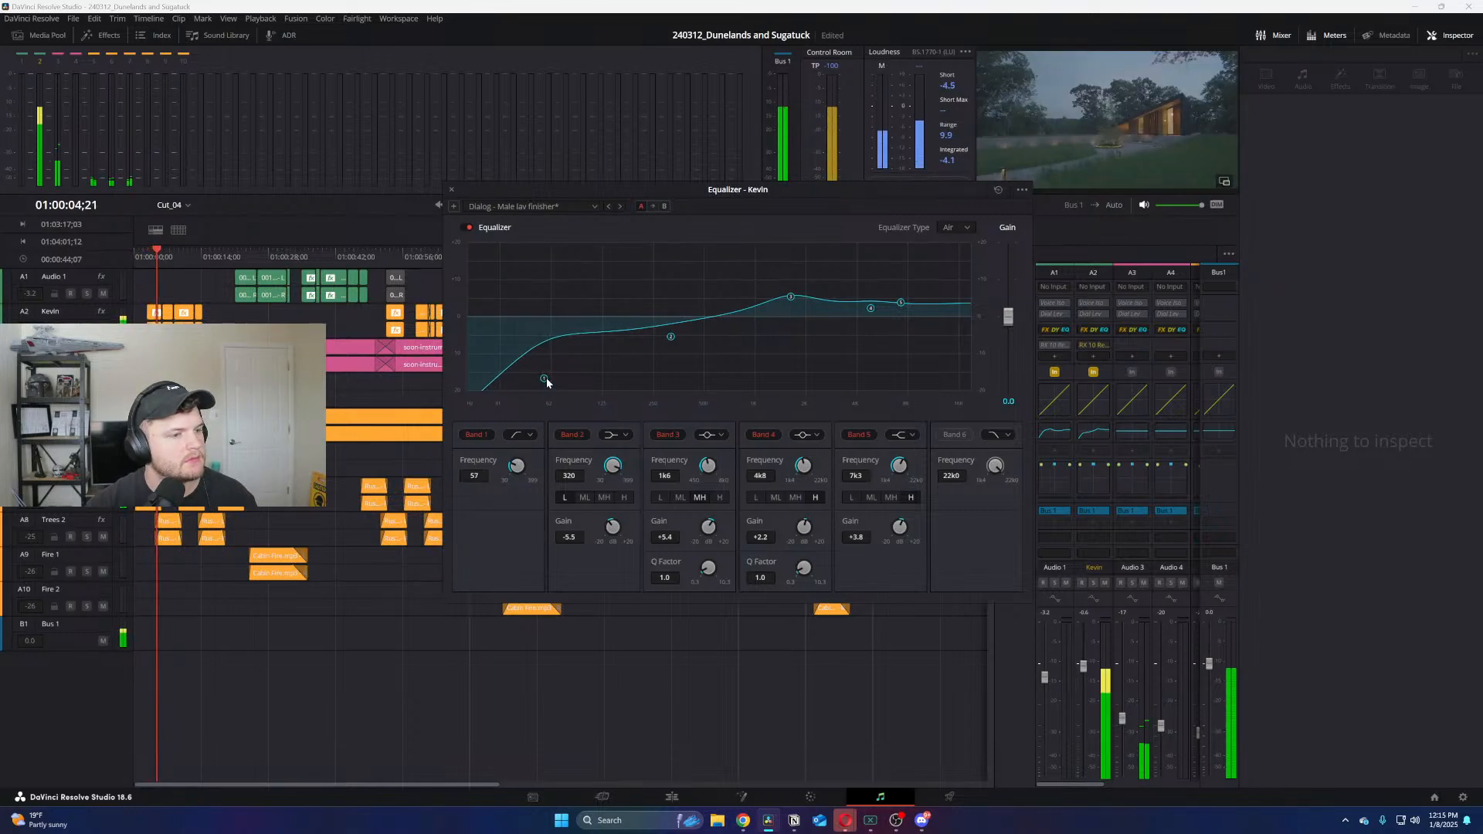
pyautogui.moveTo(547, 382); pyautogui.dragTo(554, 382)
pyautogui.moveTo(671, 338); pyautogui.dragTo(632, 333)
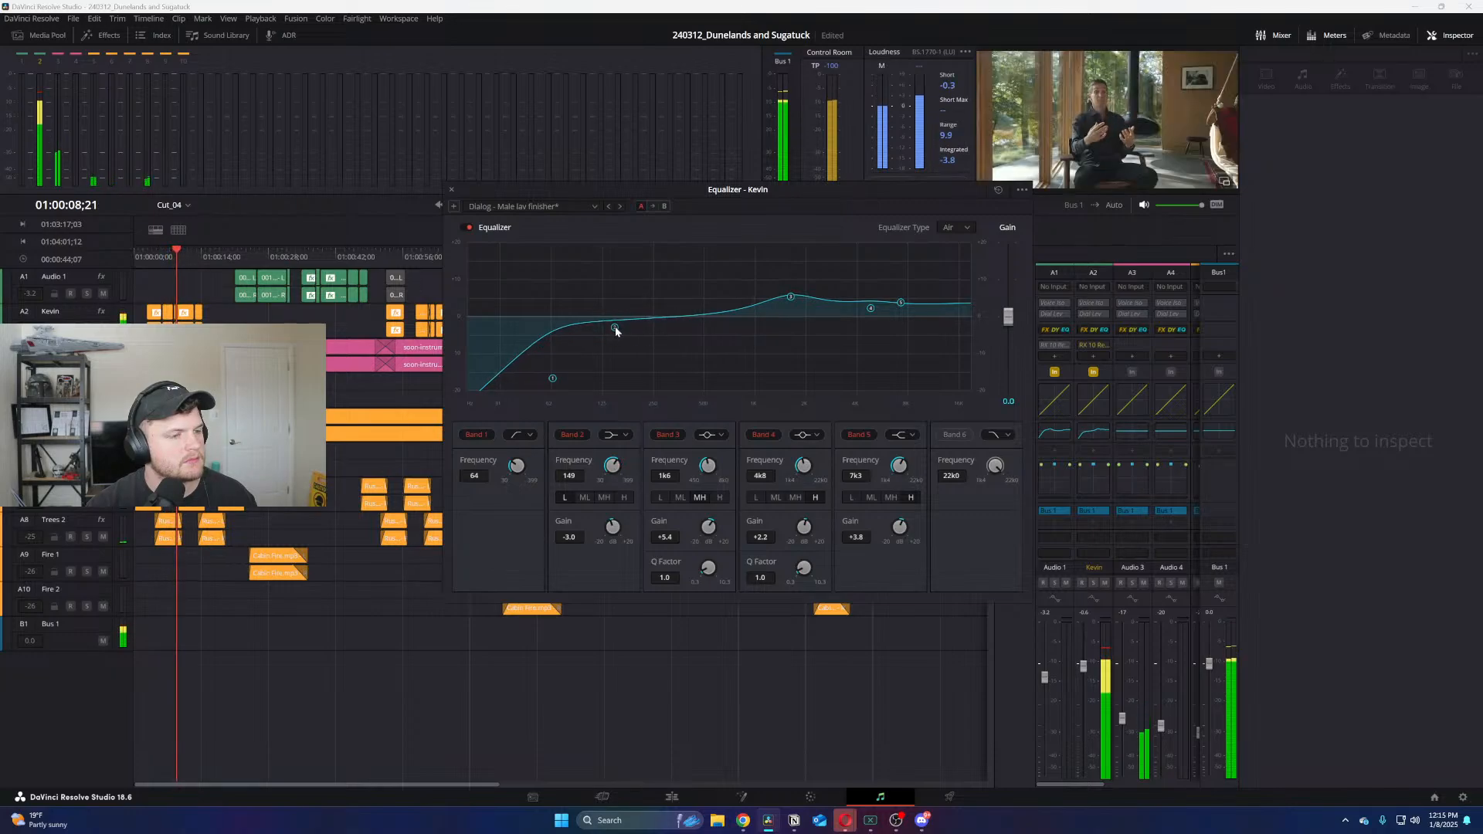
pyautogui.moveTo(617, 331); pyautogui.dragTo(619, 332)
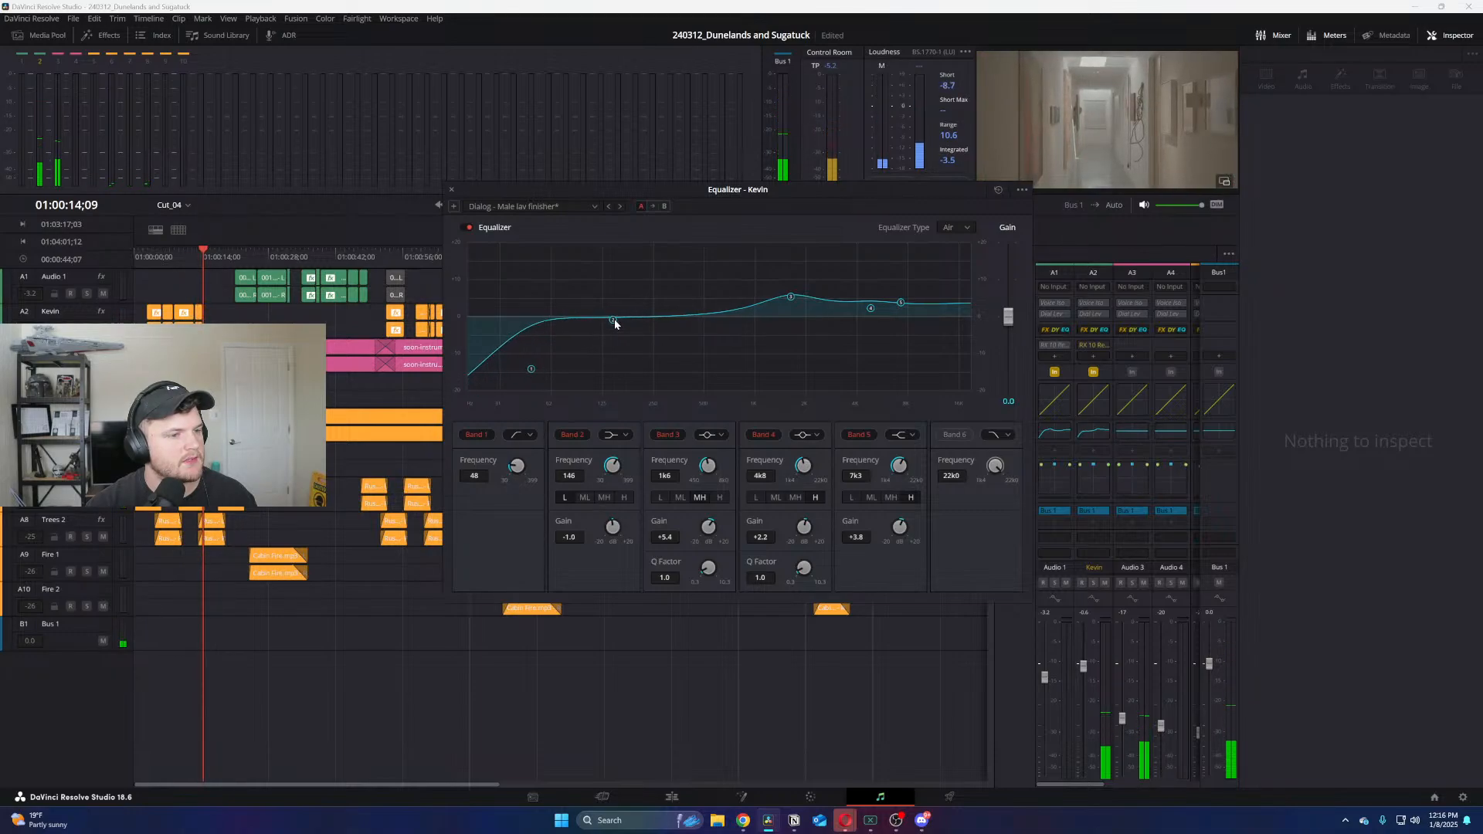
pyautogui.click(149, 253)
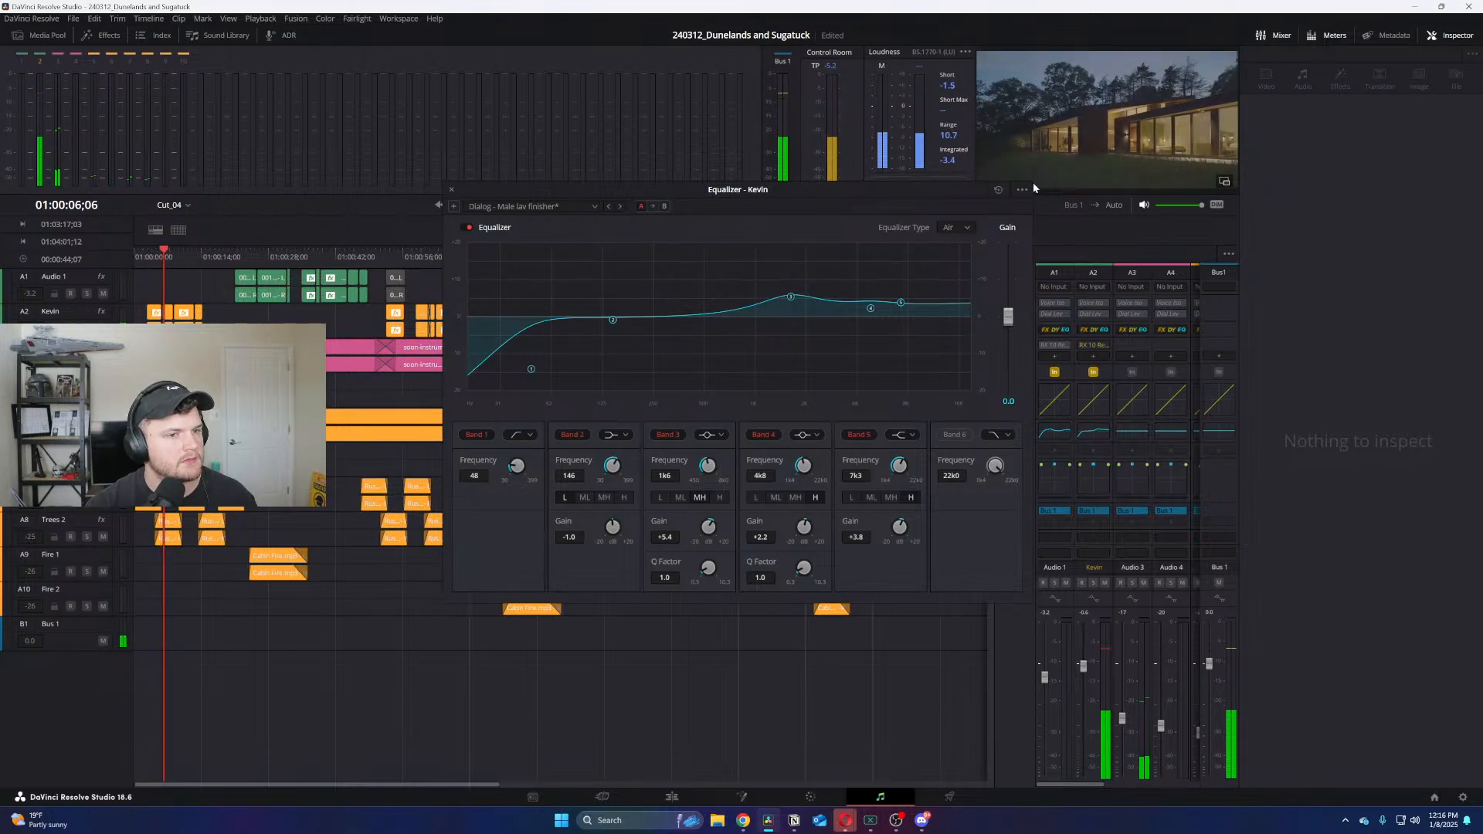
# Reset the A2 voice equalizer and load the Dialog - Male lav finisher preset
pyautogui.click(997, 190)
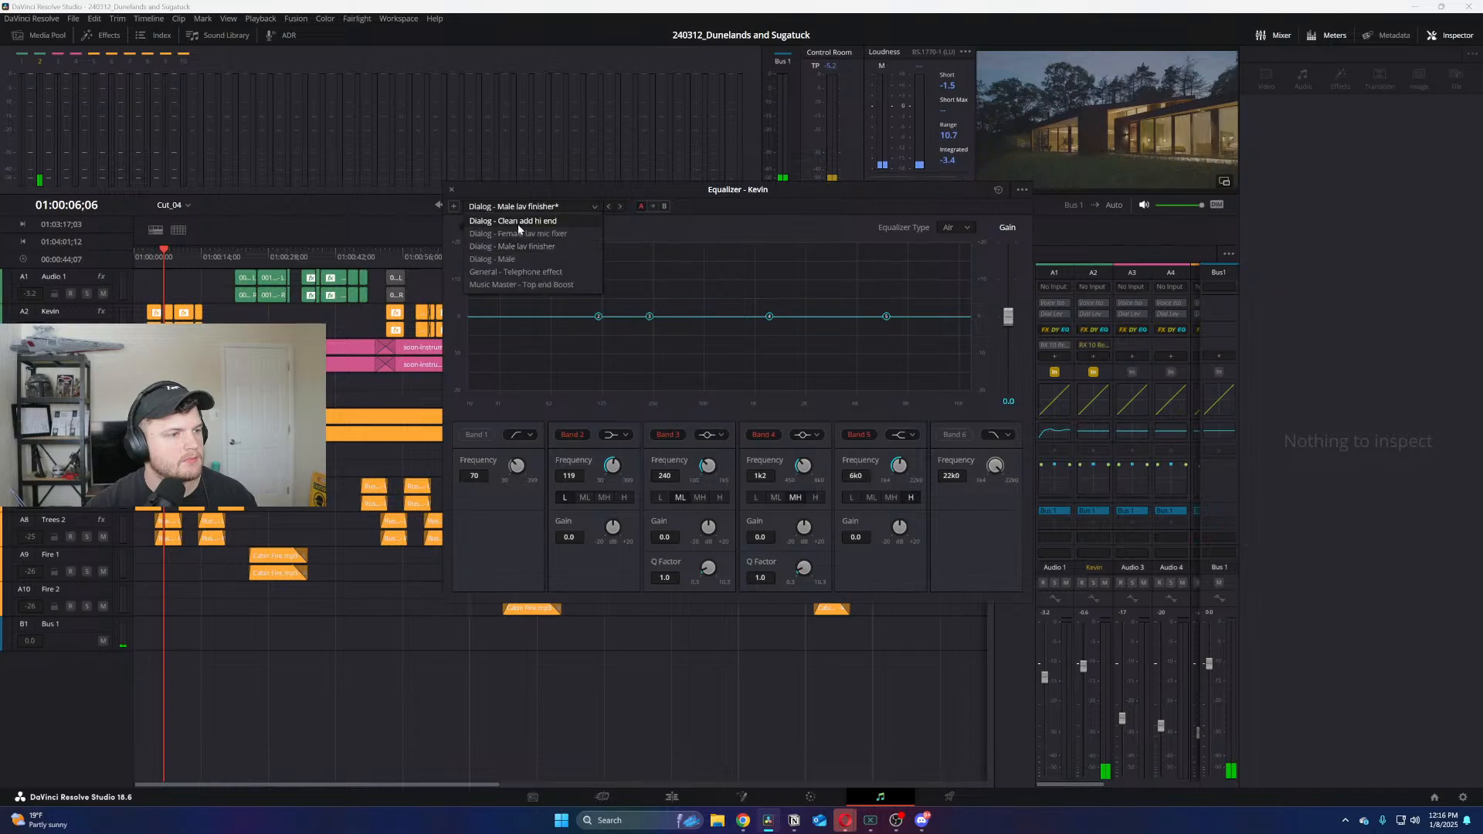
pyautogui.click(519, 226)
pyautogui.click(533, 246)
# Play the opening voice clips and set EQ Band 3 to 261 Hz with +3.8 dB gain
pyautogui.press('space')
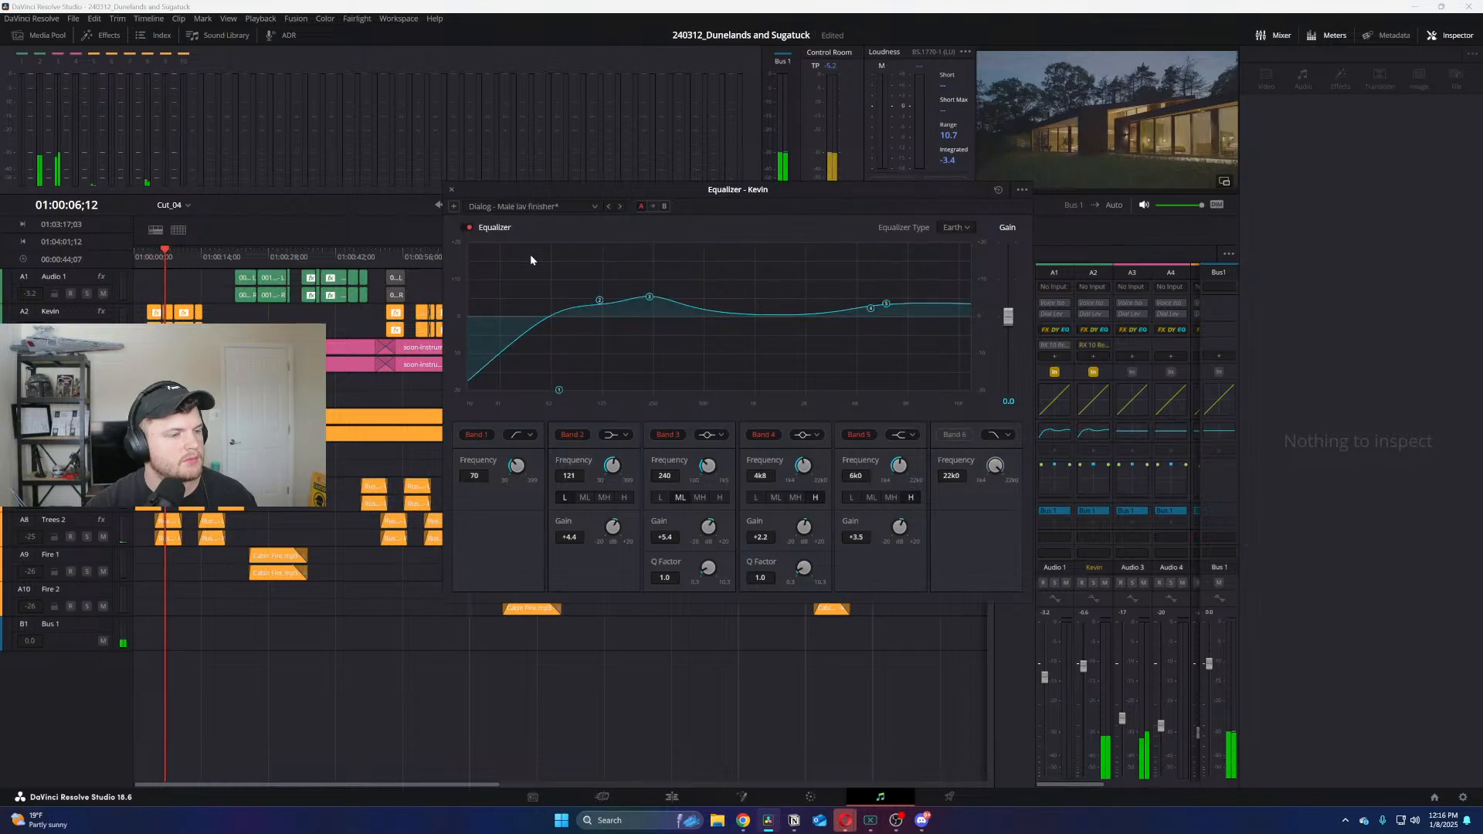
pyautogui.hotkey('ctrl', '=')
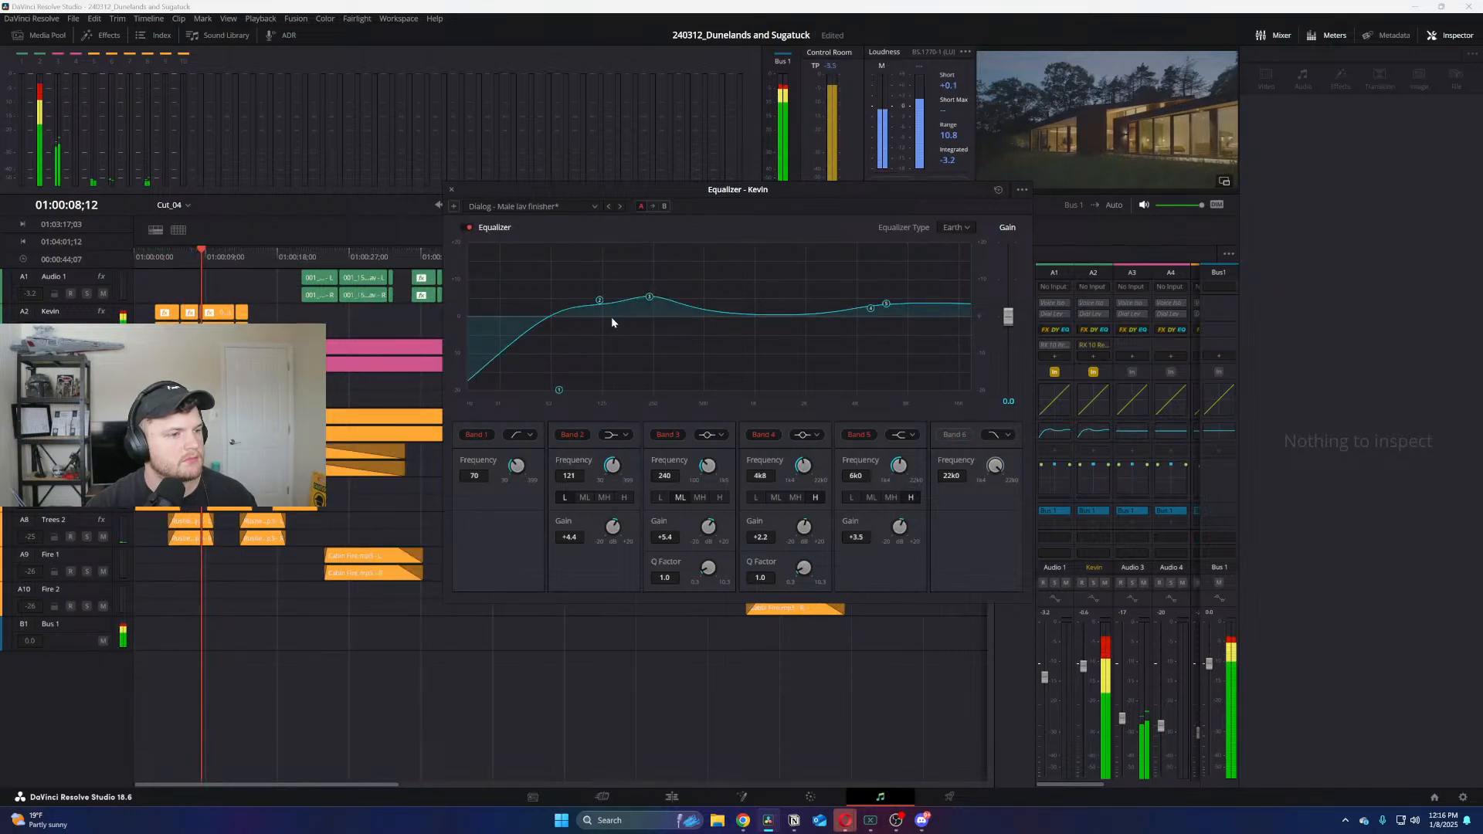
pyautogui.moveTo(650, 297); pyautogui.dragTo(657, 307)
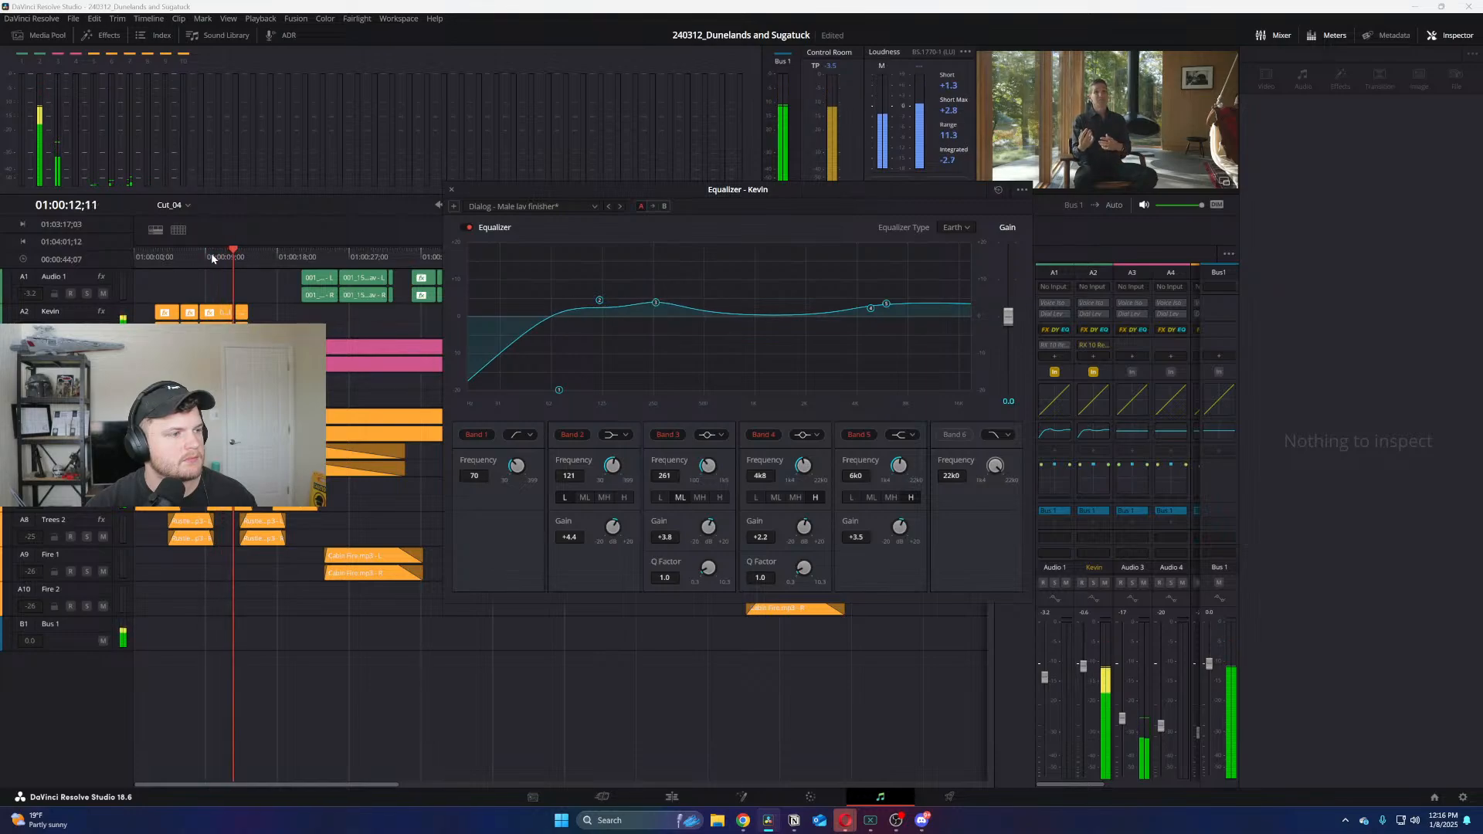
# Replay the opening A2 voice clips with the adjusted EQ, close the equalizer, and listen on through the A1 interview clips
pyautogui.click(165, 256)
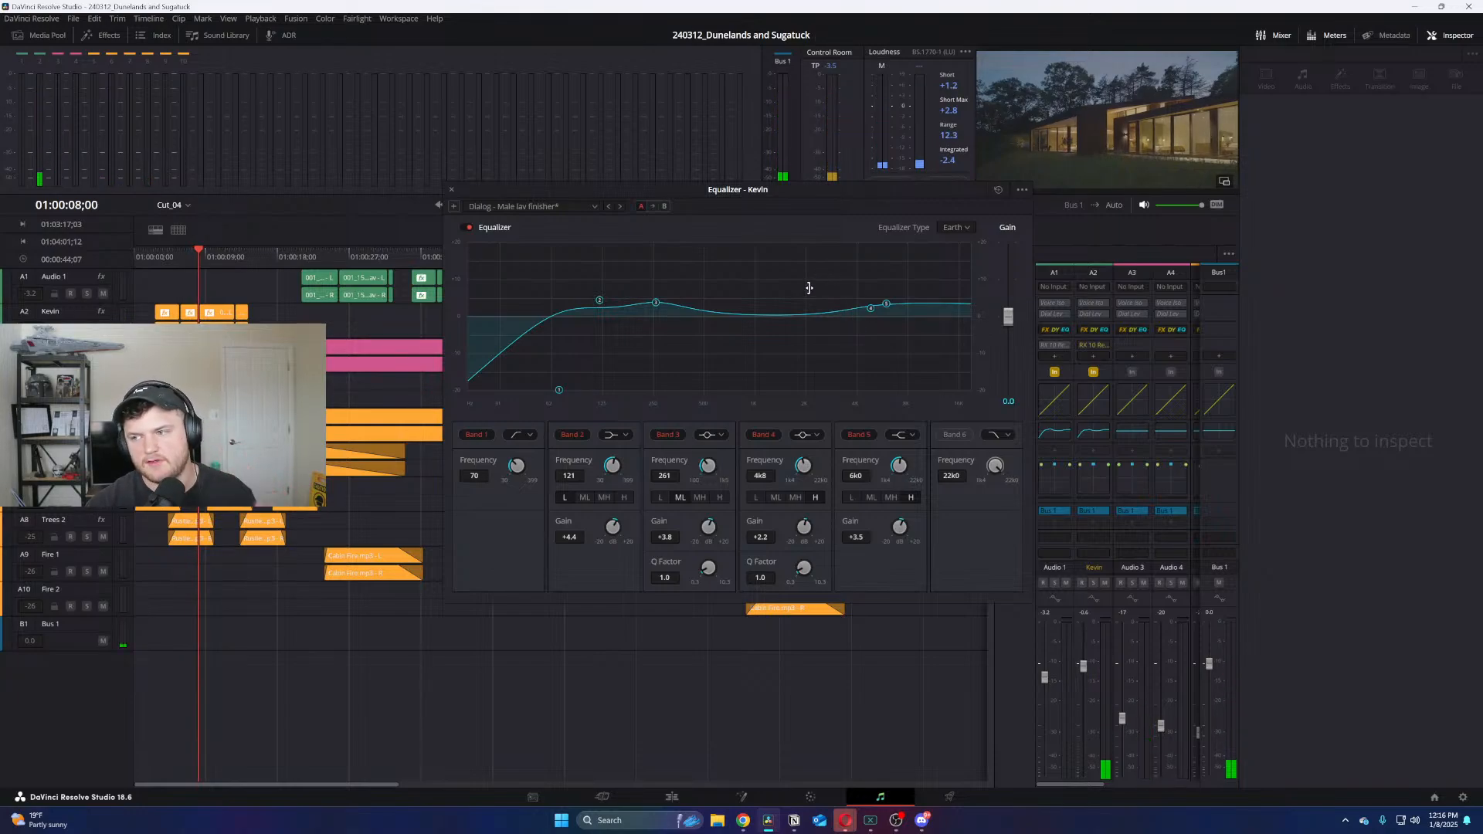
pyautogui.press('space')
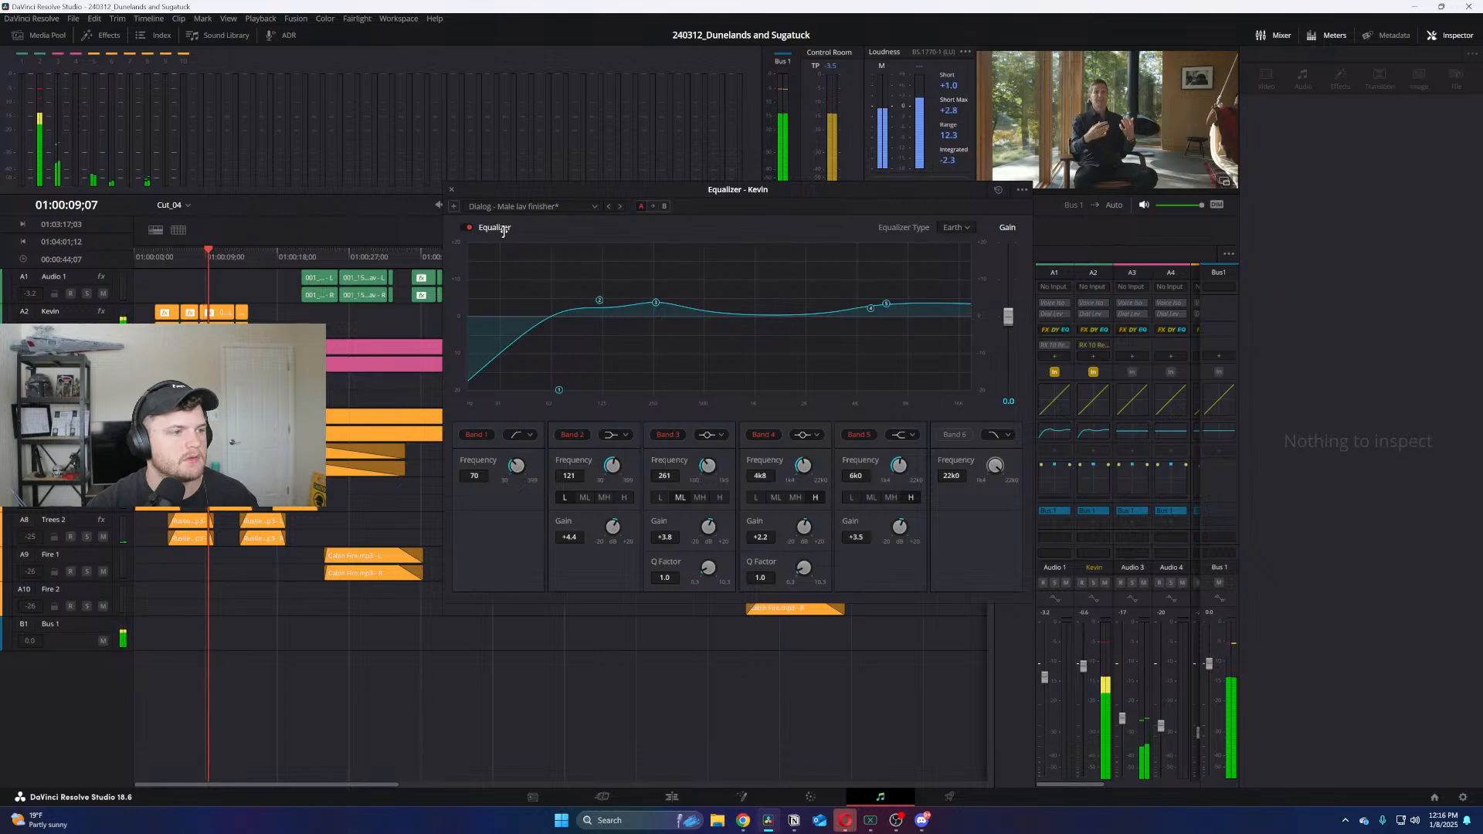
pyautogui.click(452, 191)
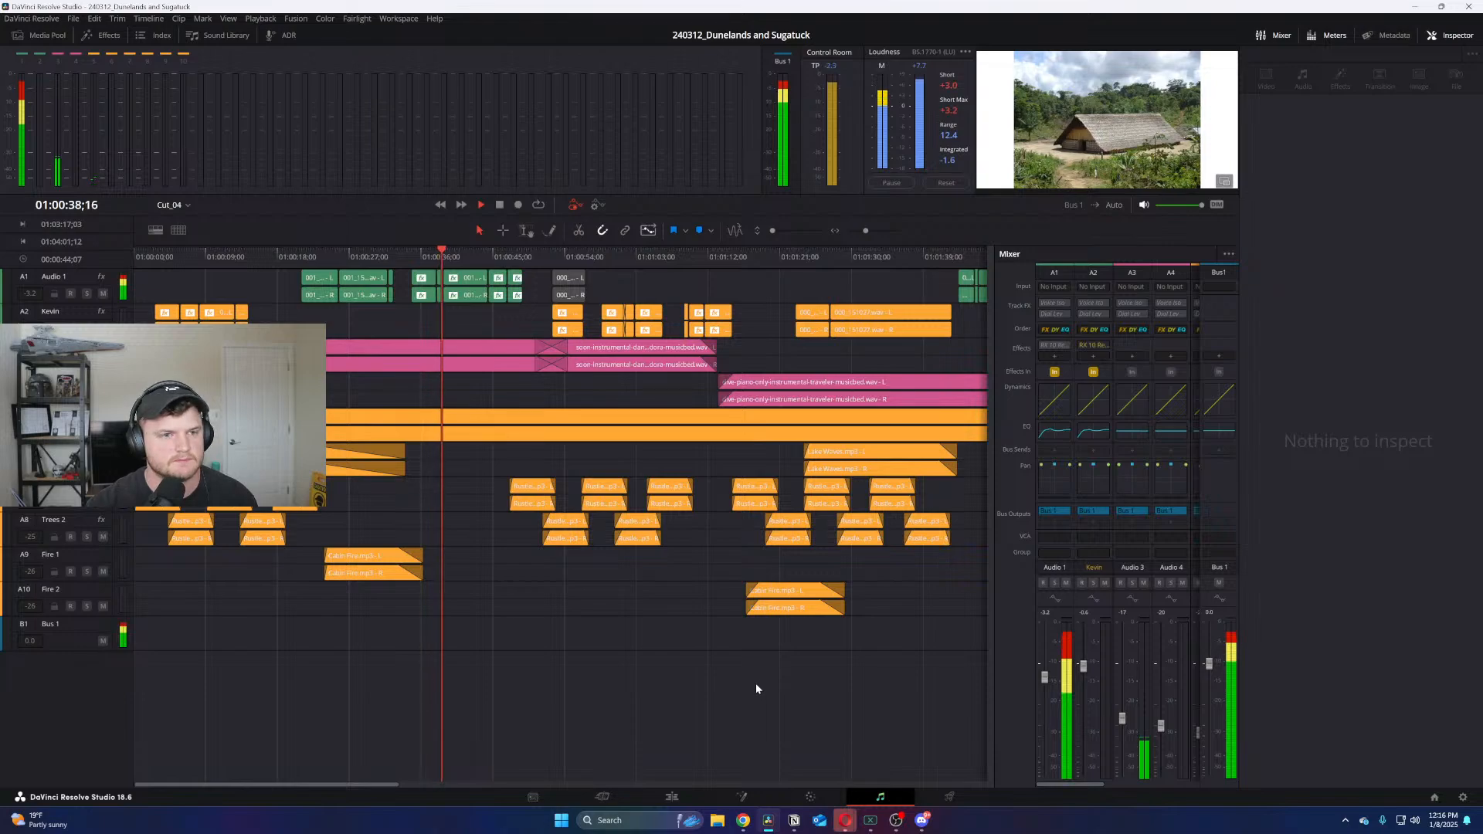
pyautogui.press('space')
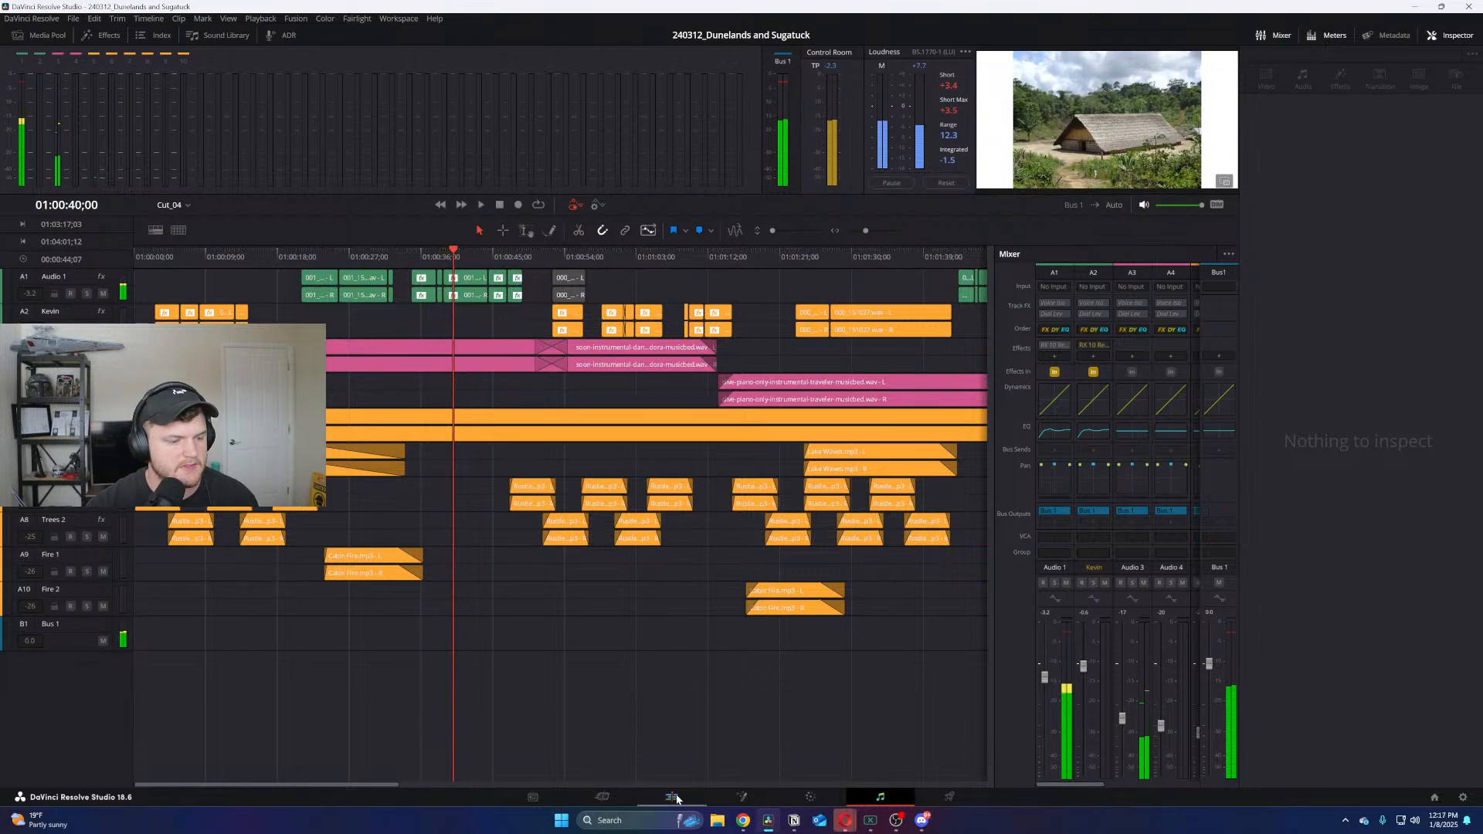
pyautogui.press('space')
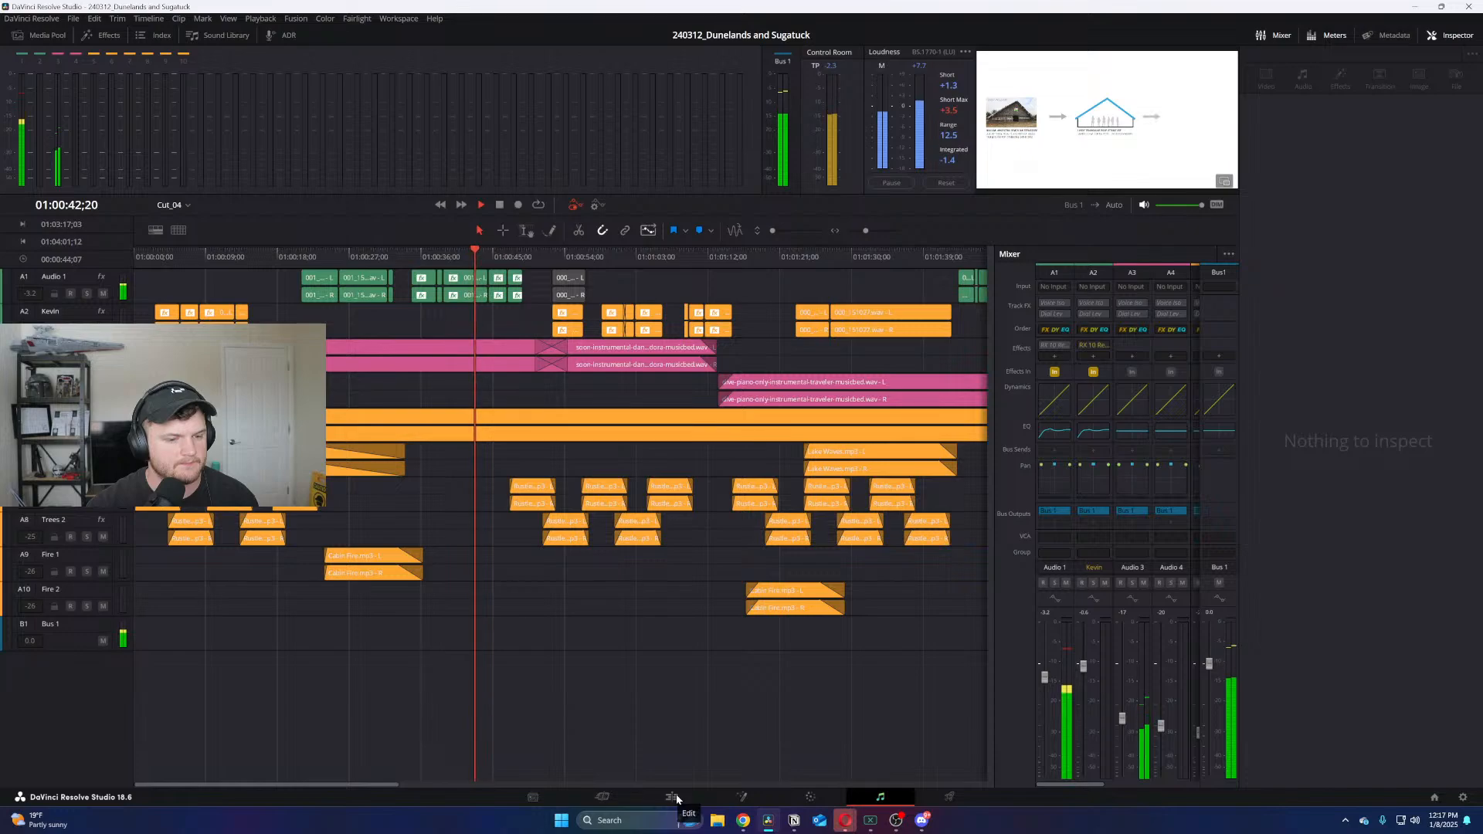
pyautogui.hotkey('ctrl', '=')
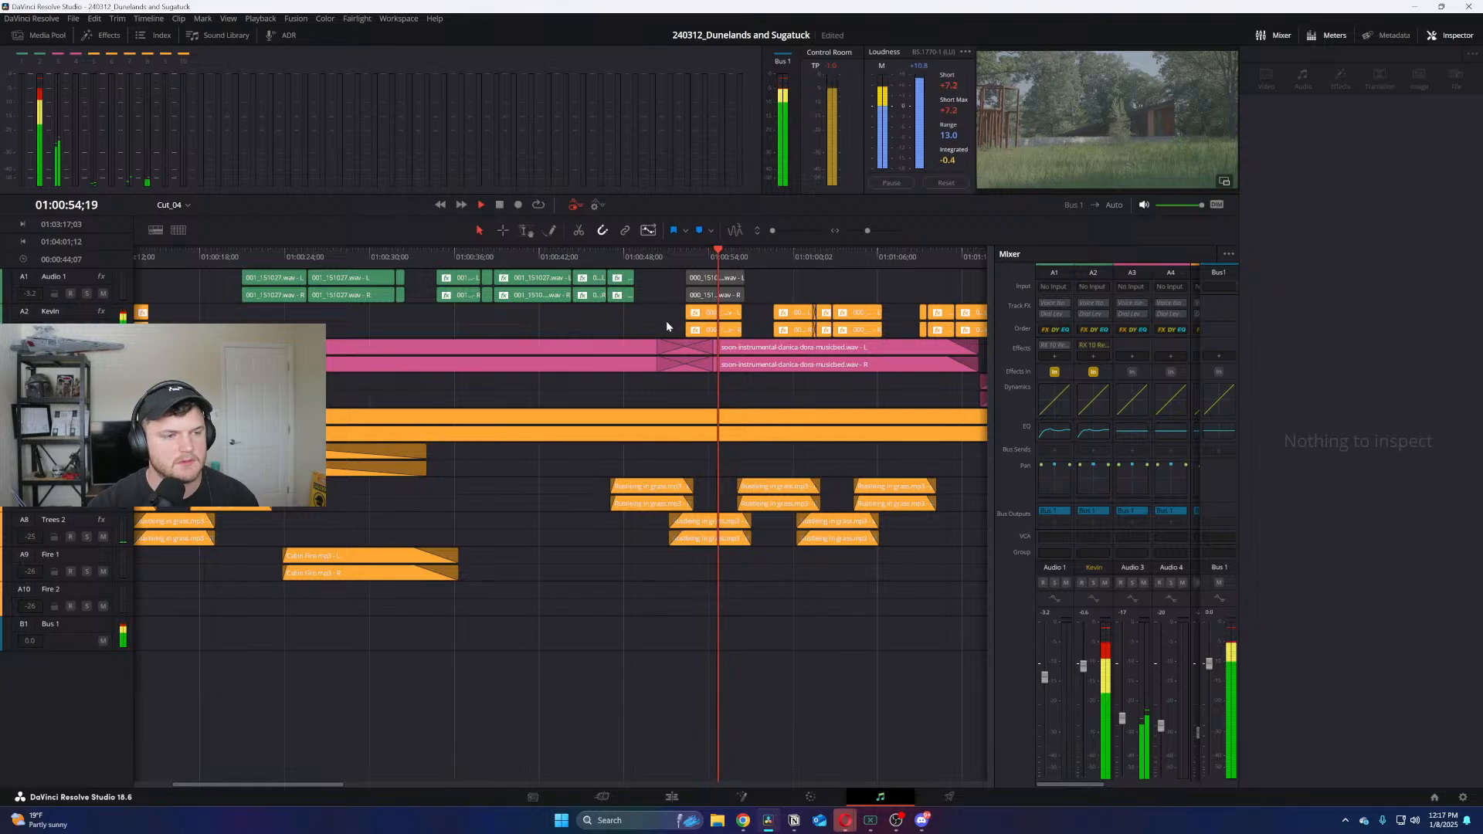
# Add a mono audio track directly below the A2 voice track
pyautogui.click(699, 324)
pyautogui.scroll(-3, 463, 328)
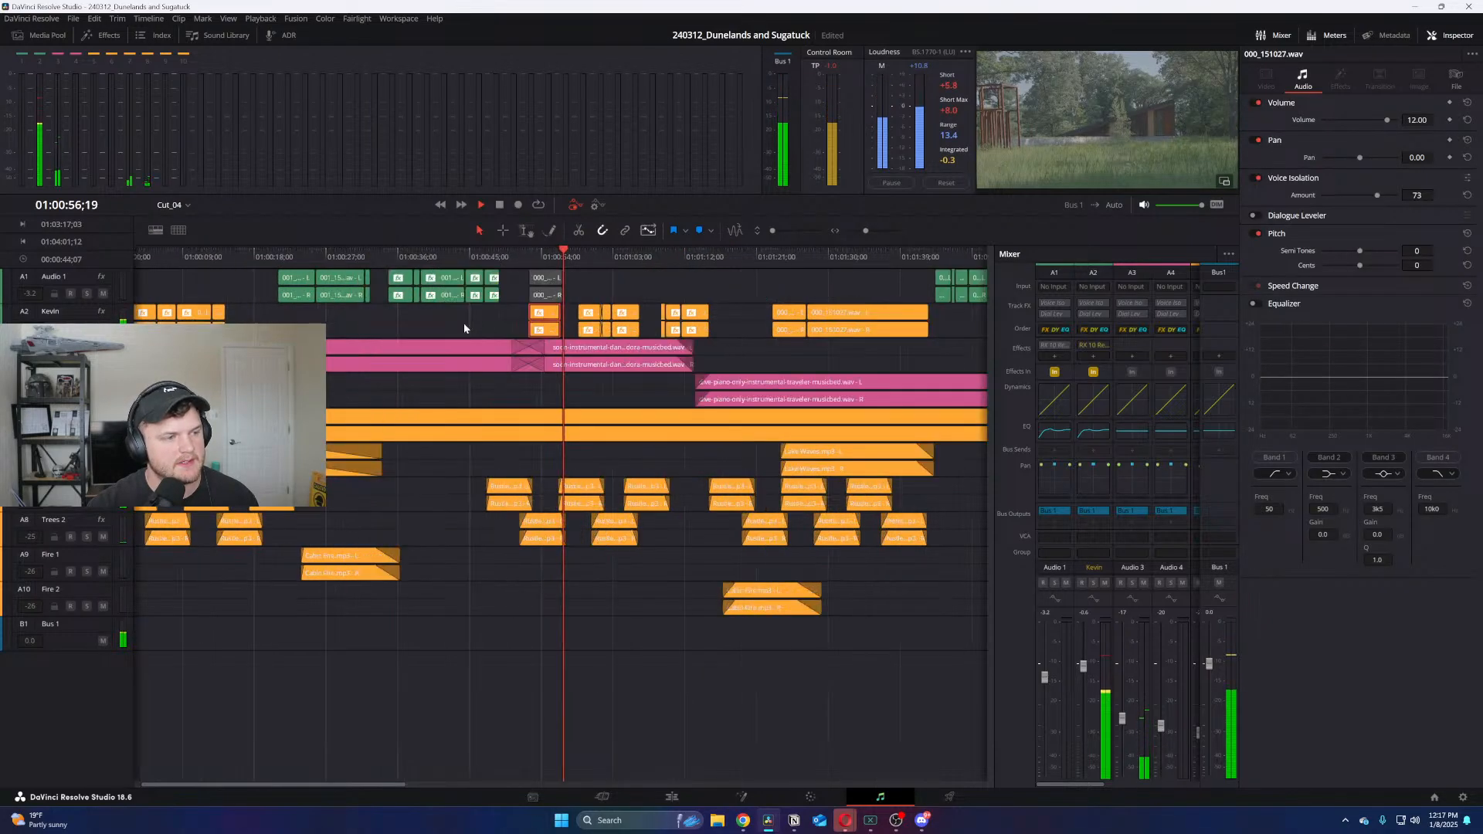
pyautogui.scroll(2, 463, 328)
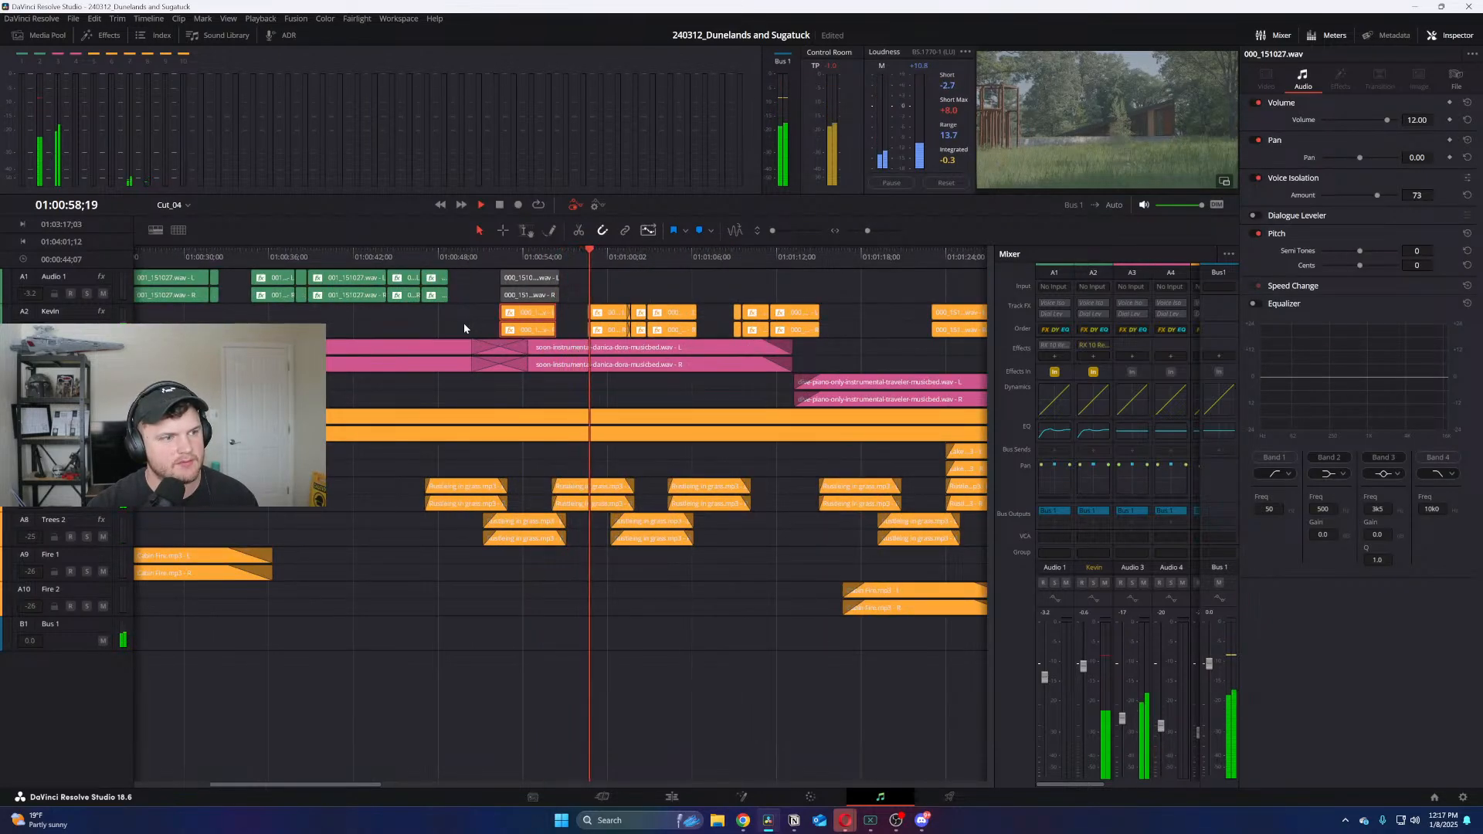
pyautogui.scroll(-4, 463, 325)
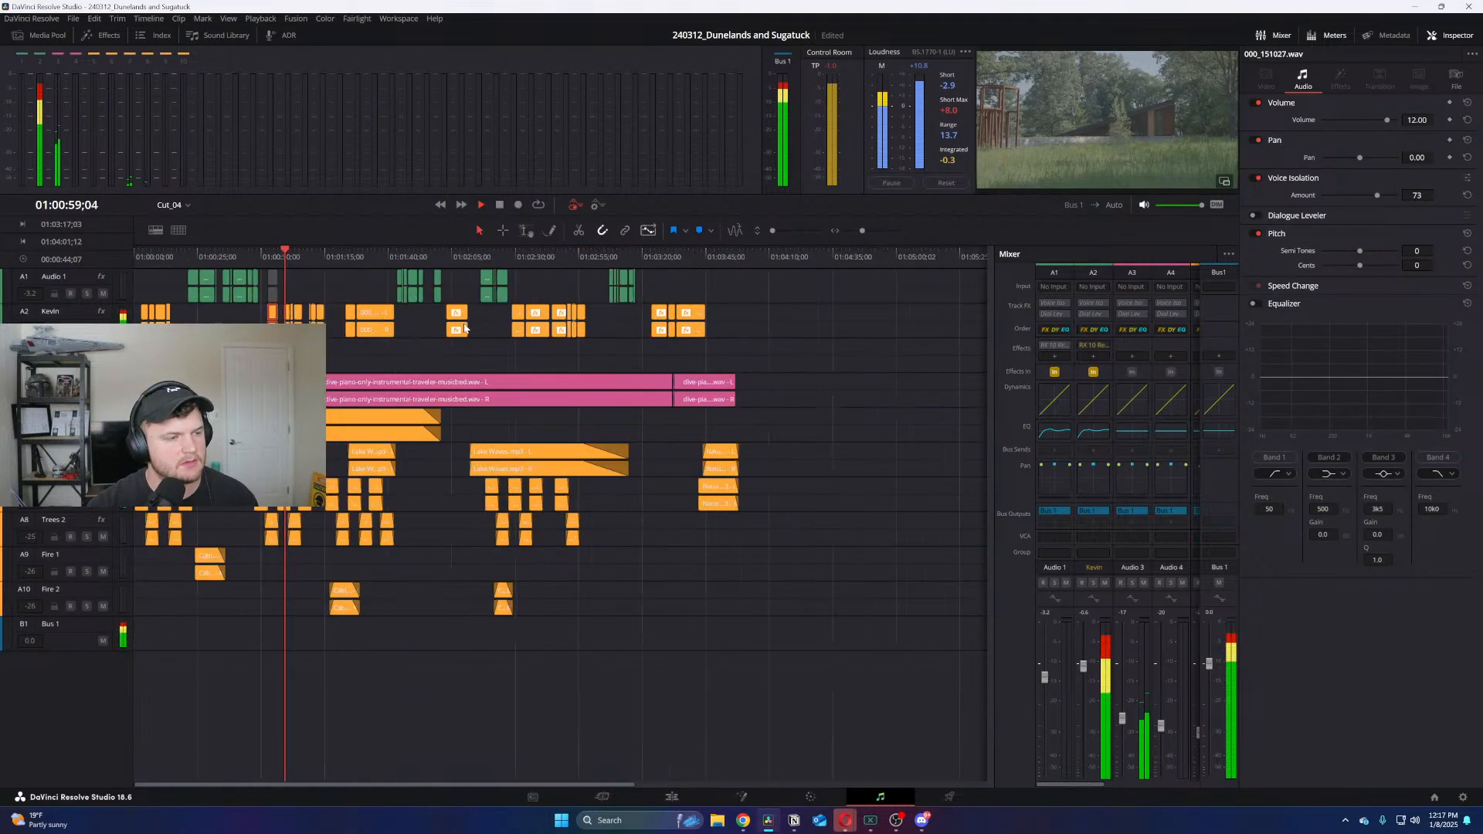
pyautogui.rightClick(71, 312)
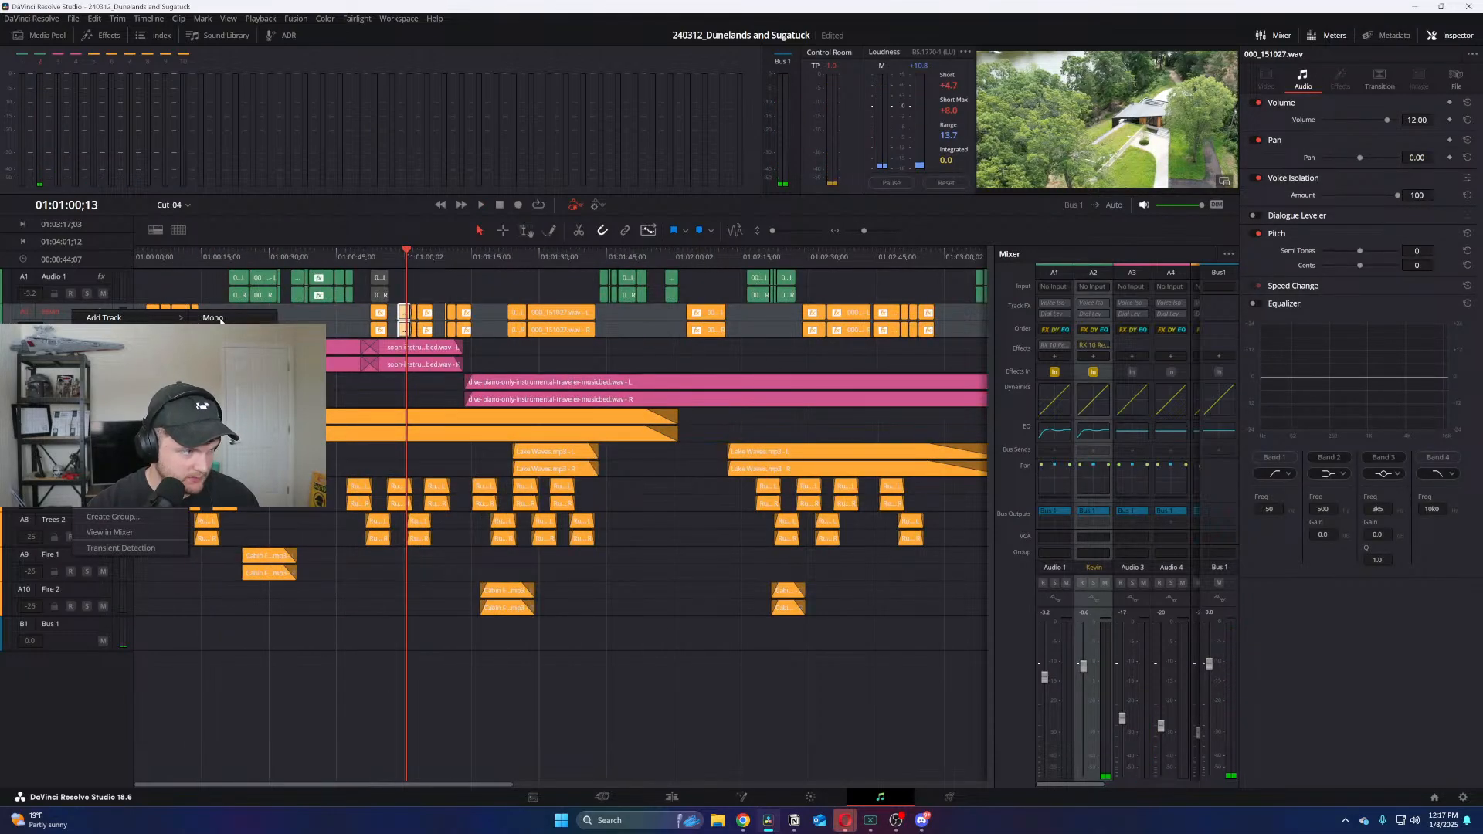
pyautogui.click(213, 317)
pyautogui.scroll(2, 212, 317)
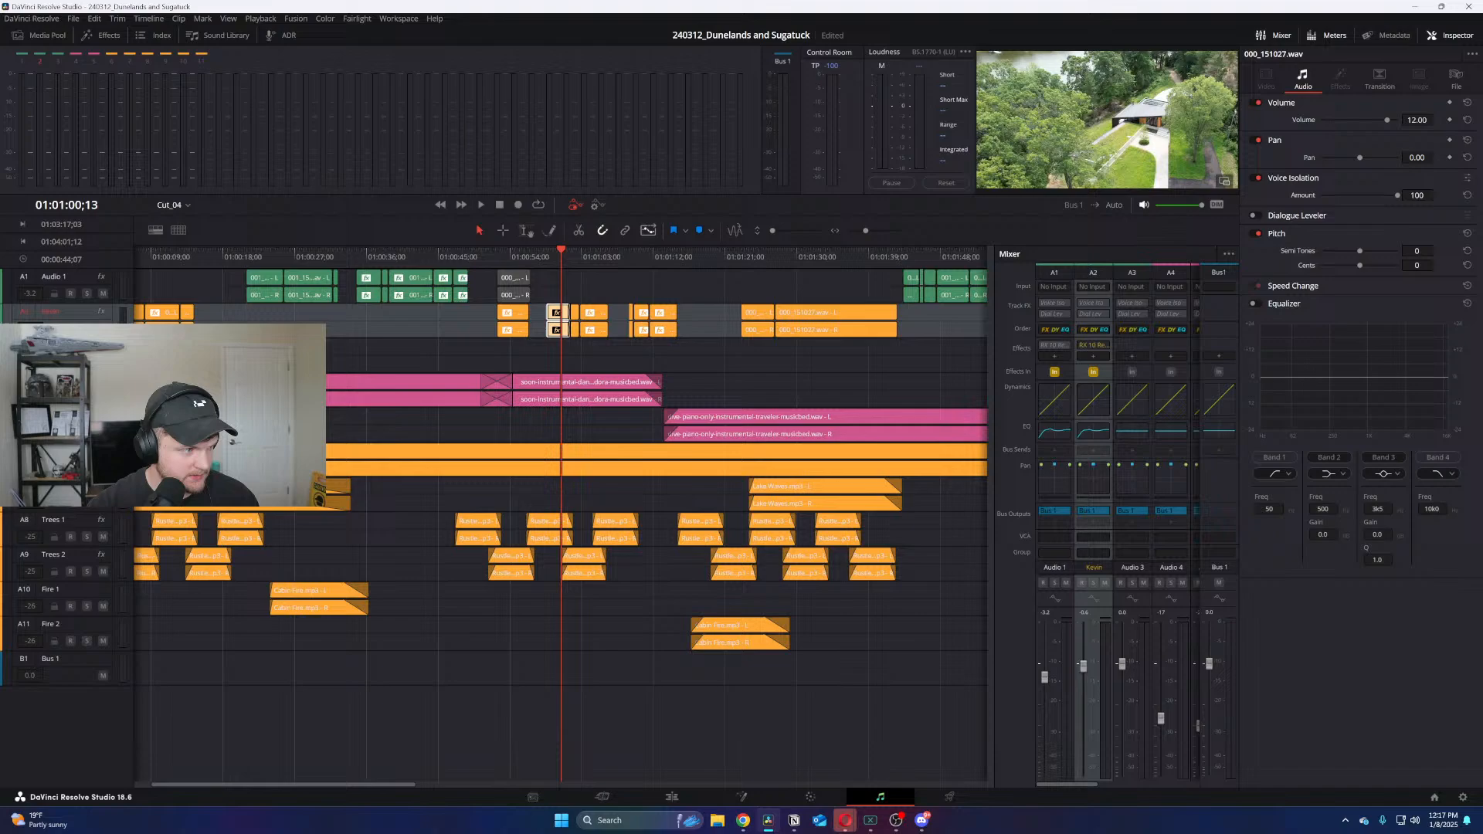
# Listen to the A2 voice clips from about 01:01:10 and from about 01:01:24
pyautogui.click(327, 347)
pyautogui.moveTo(591, 257); pyautogui.dragTo(637, 255)
pyautogui.press('space')
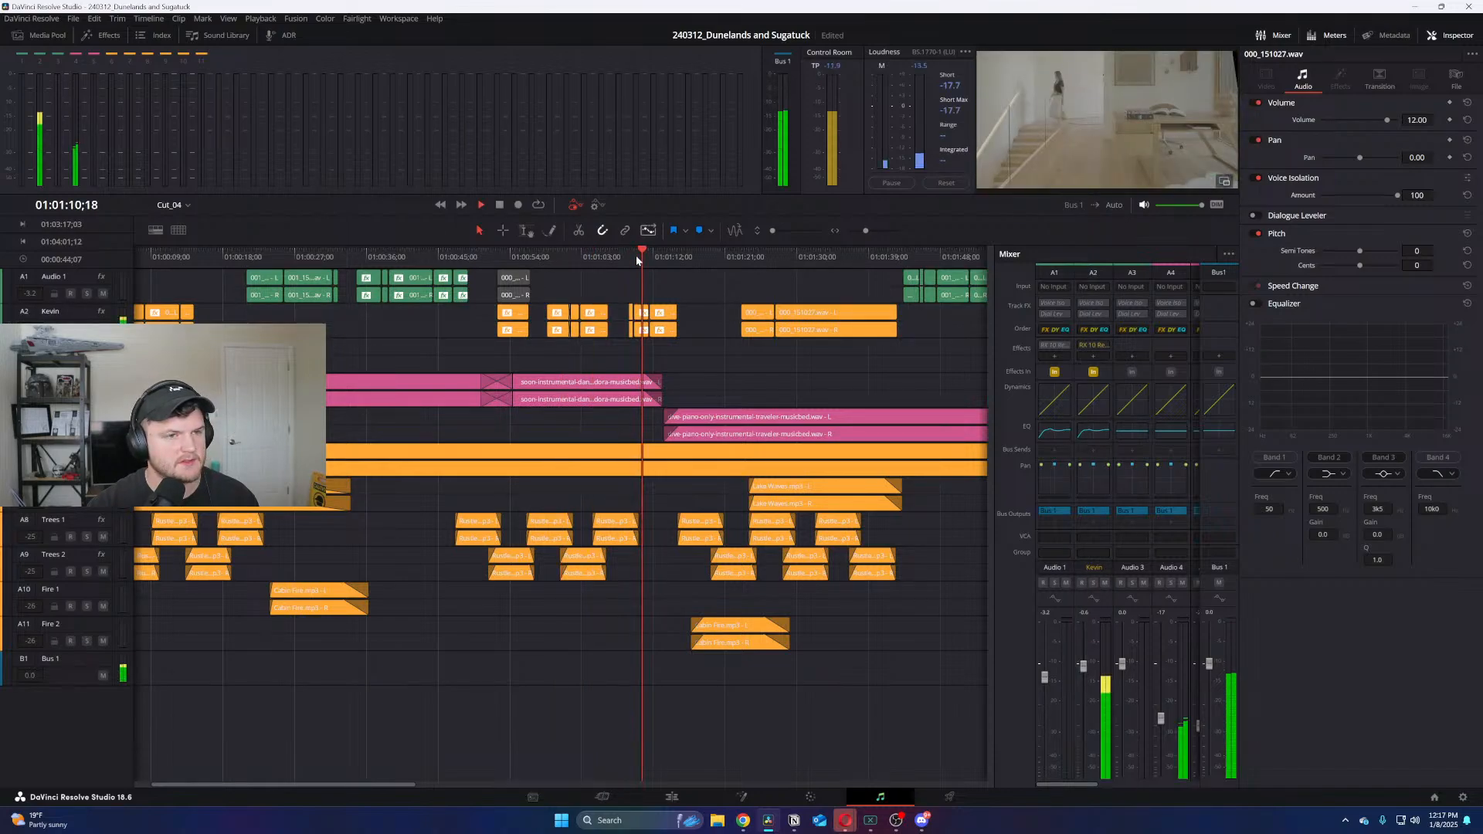
pyautogui.scroll(2, 637, 255)
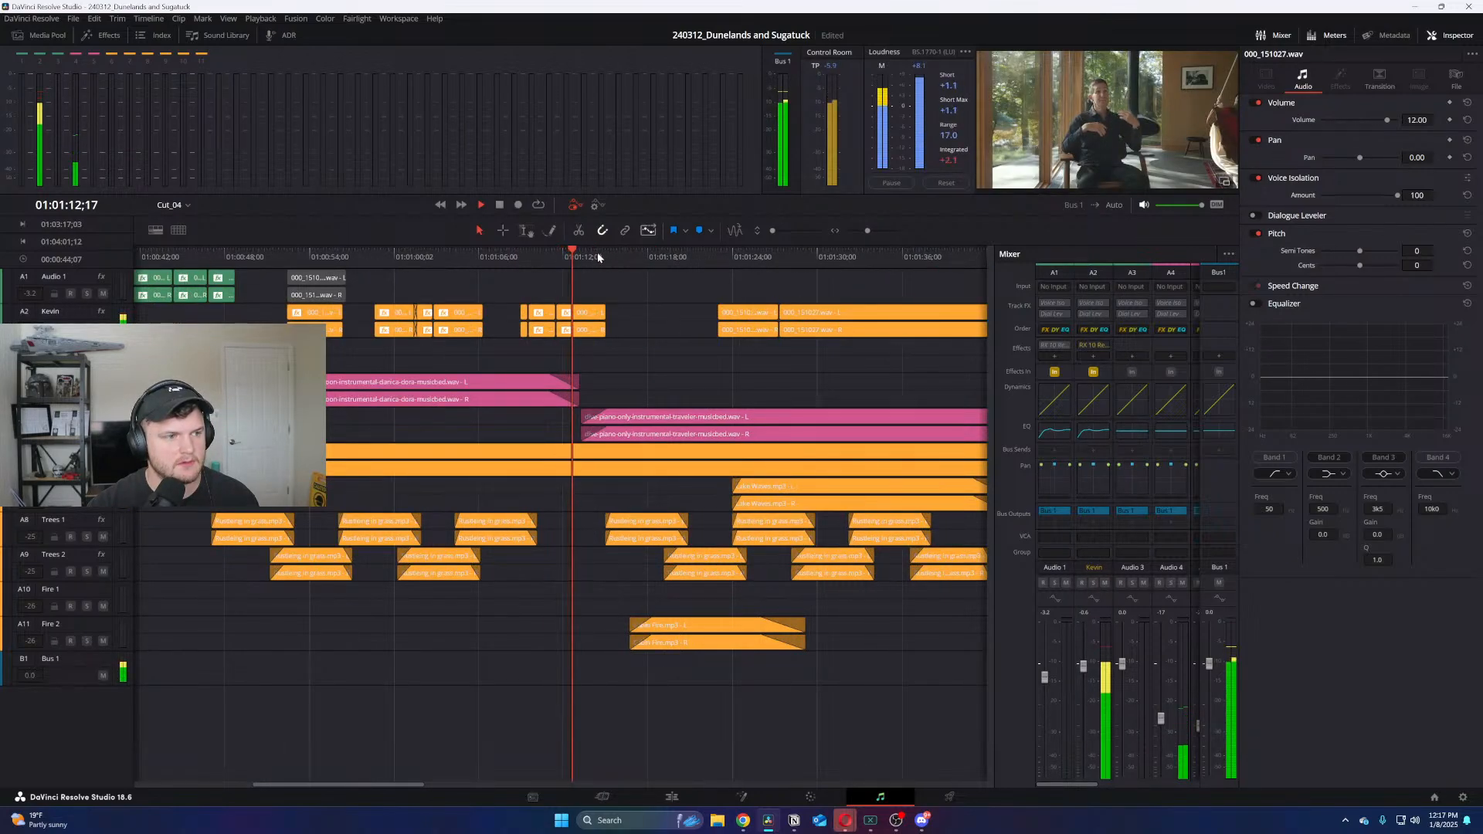
pyautogui.click(747, 257)
pyautogui.scroll(-3, 745, 258)
pyautogui.scroll(2, 745, 257)
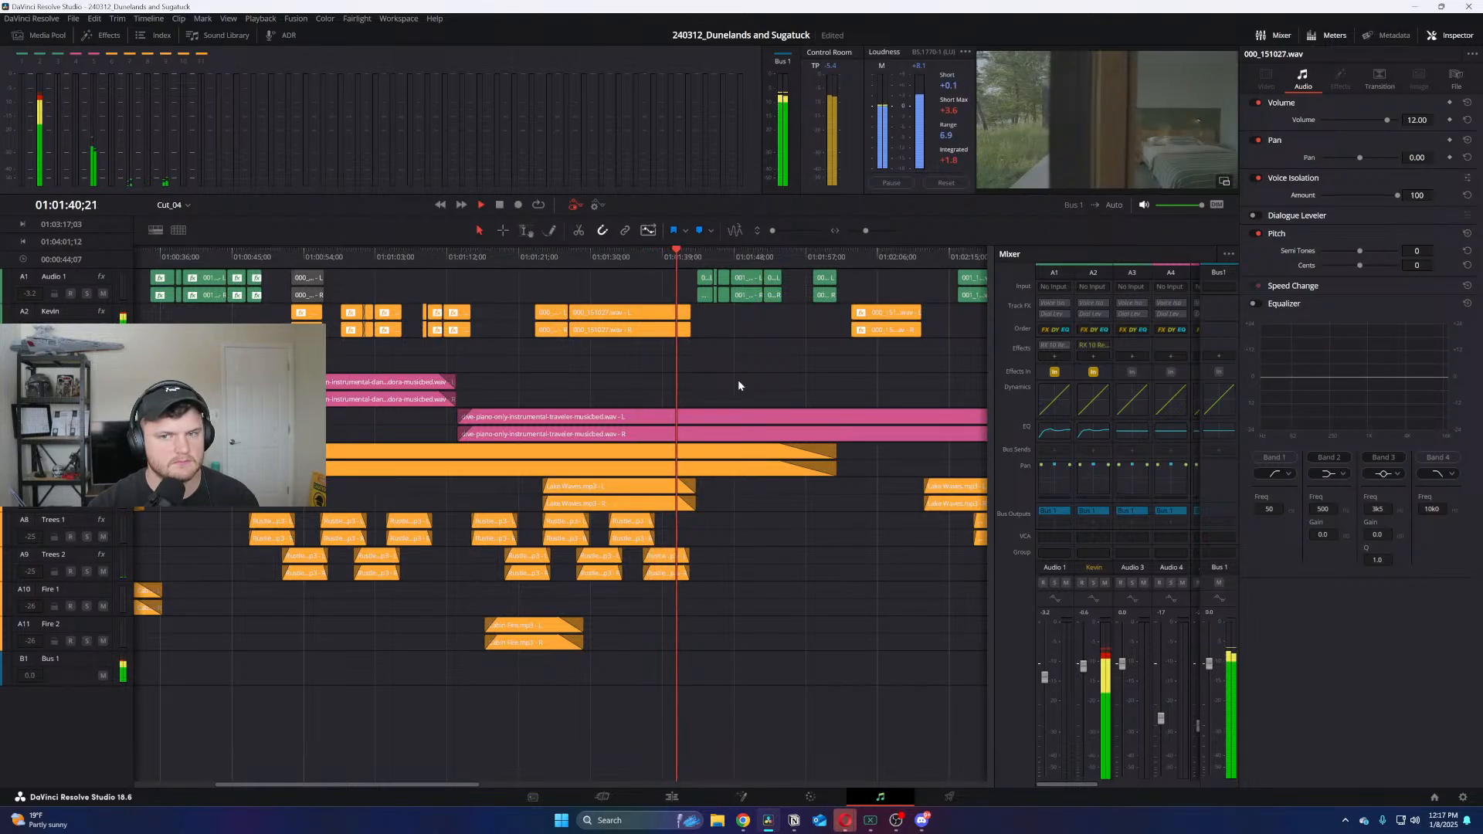
# Enlarge the A2 and A1 voice tracks to show their waveforms while playback continues
pyautogui.moveTo(70, 339); pyautogui.dragTo(70, 393)
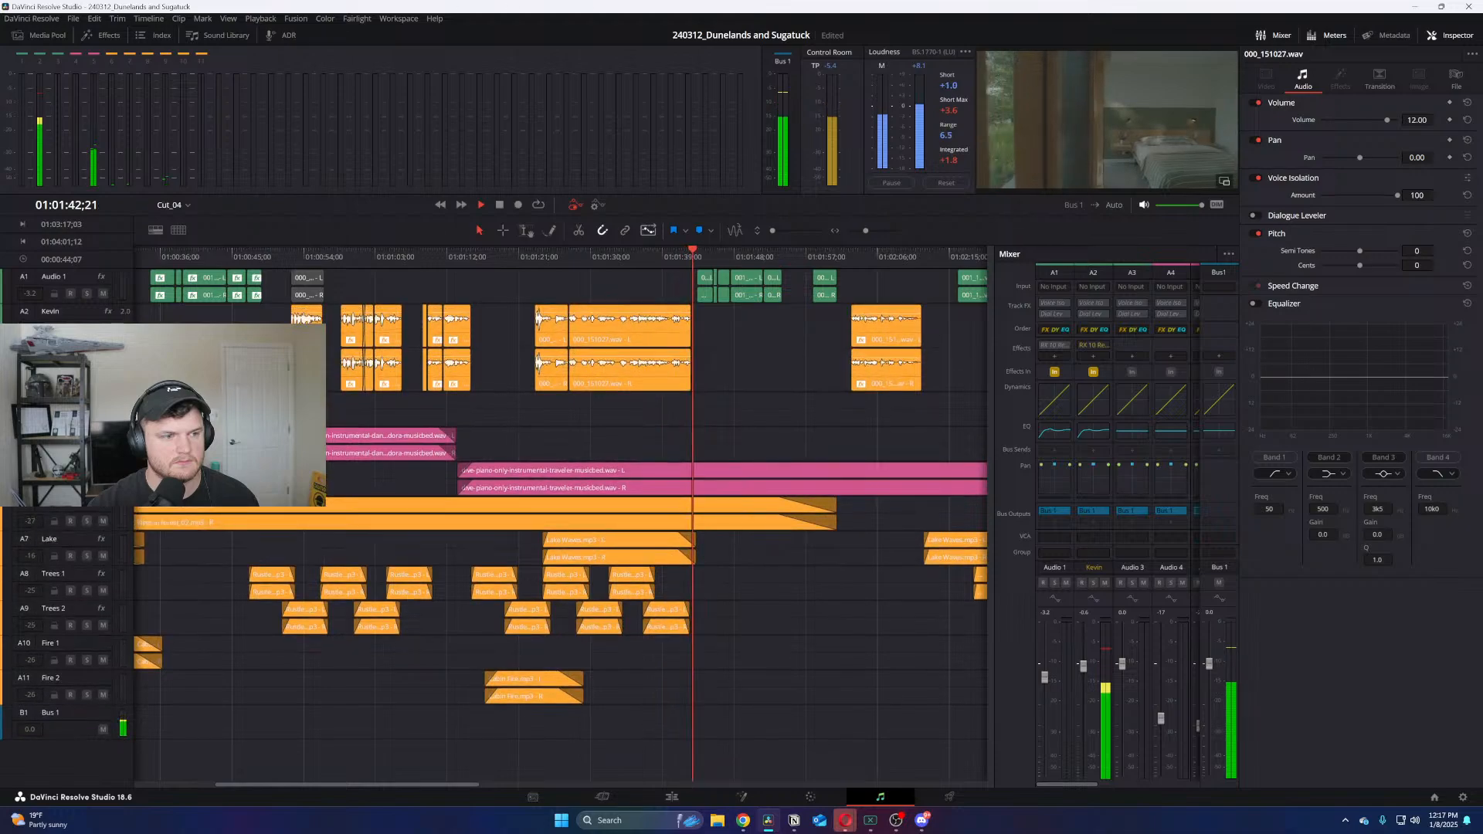
pyautogui.hotkey('ctrl', '=')
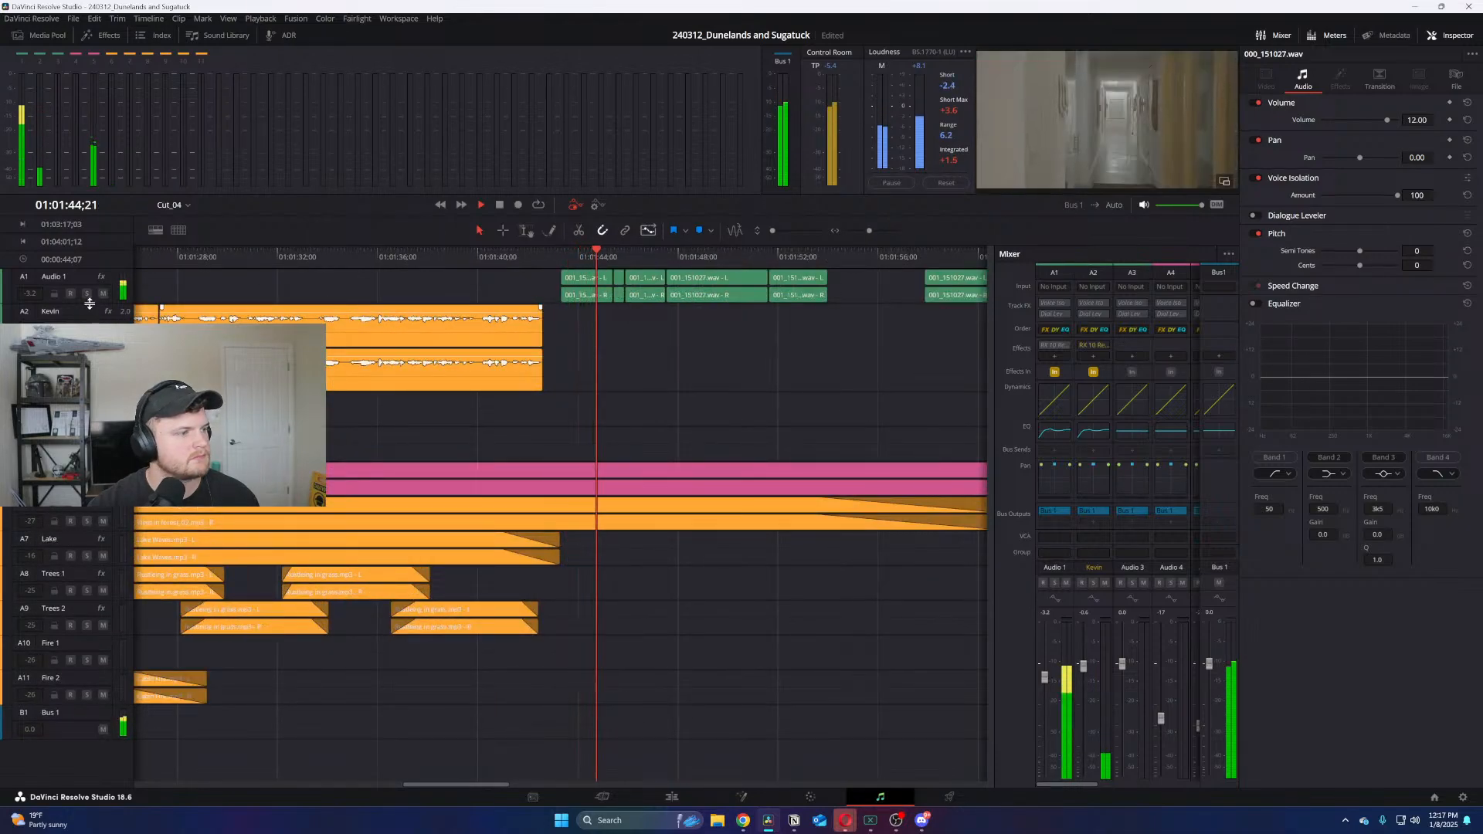
pyautogui.moveTo(90, 304); pyautogui.dragTo(90, 421)
pyautogui.hotkey('ctrl', '-')
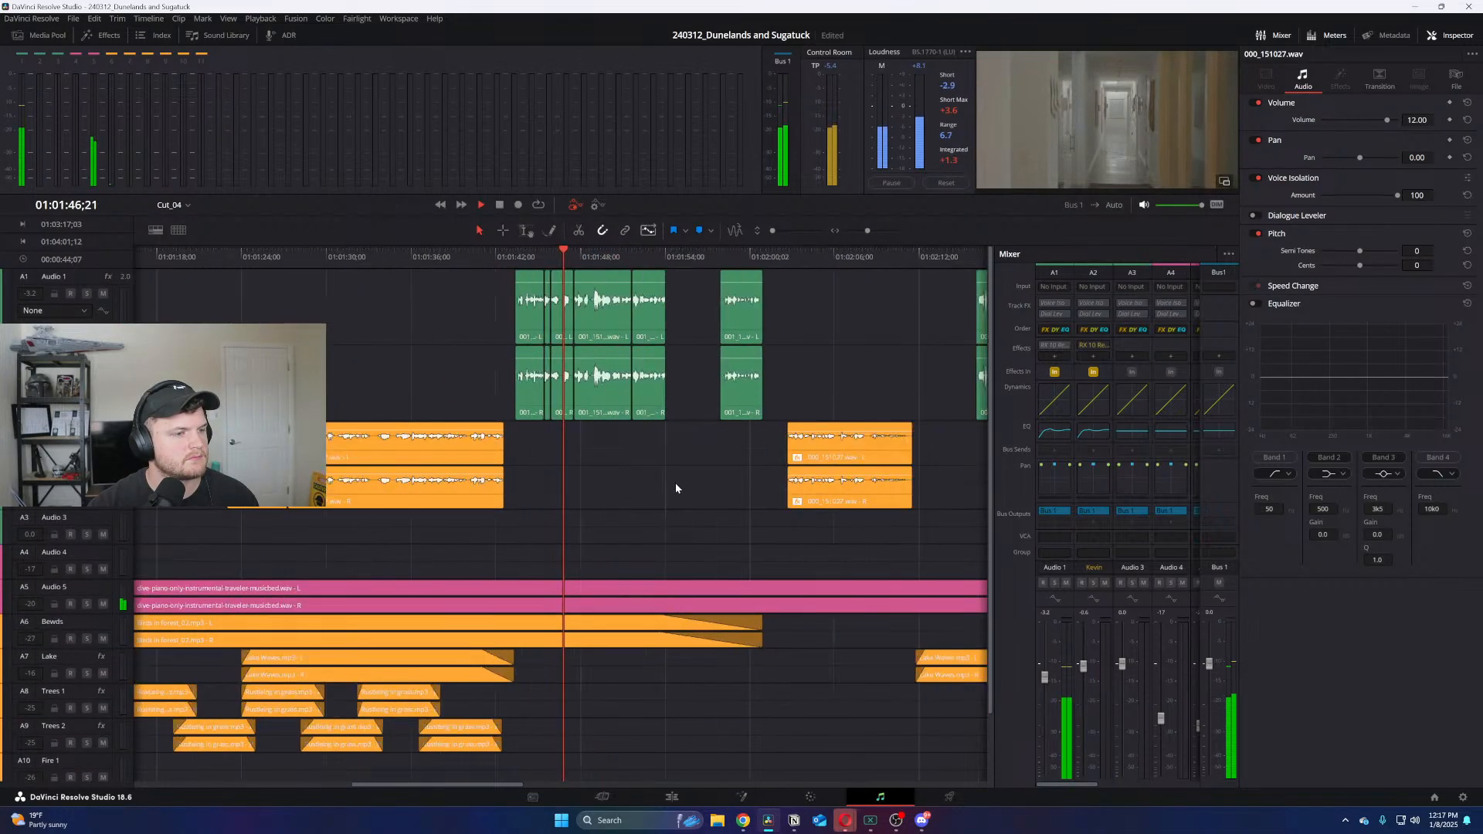
pyautogui.hotkey('ctrl', '=')
pyautogui.hotkey('ctrl', '-')
pyautogui.hotkey('ctrl', '-')
pyautogui.hotkey('ctrl', '-')
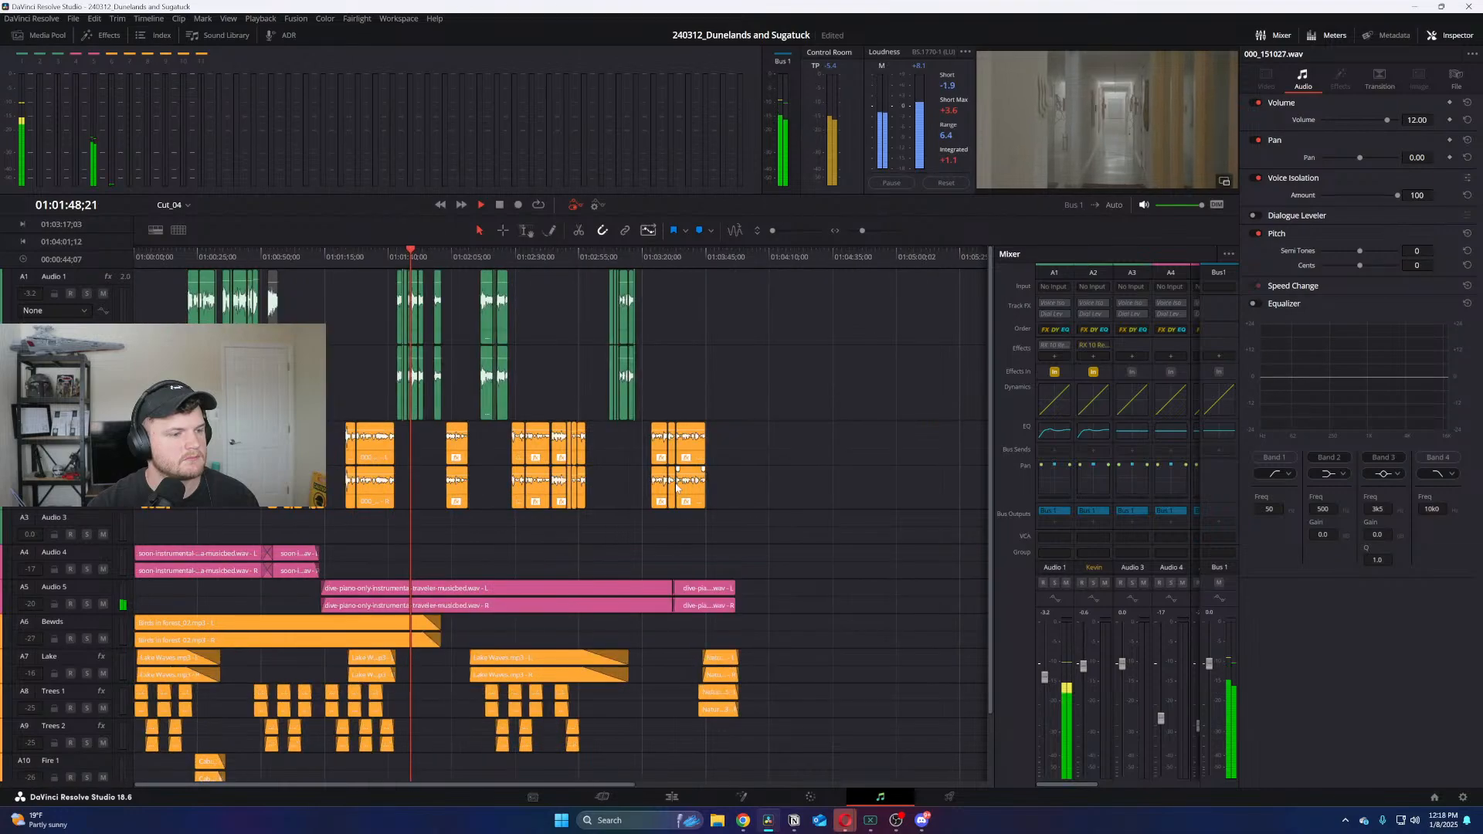
pyautogui.hotkey('ctrl', '=')
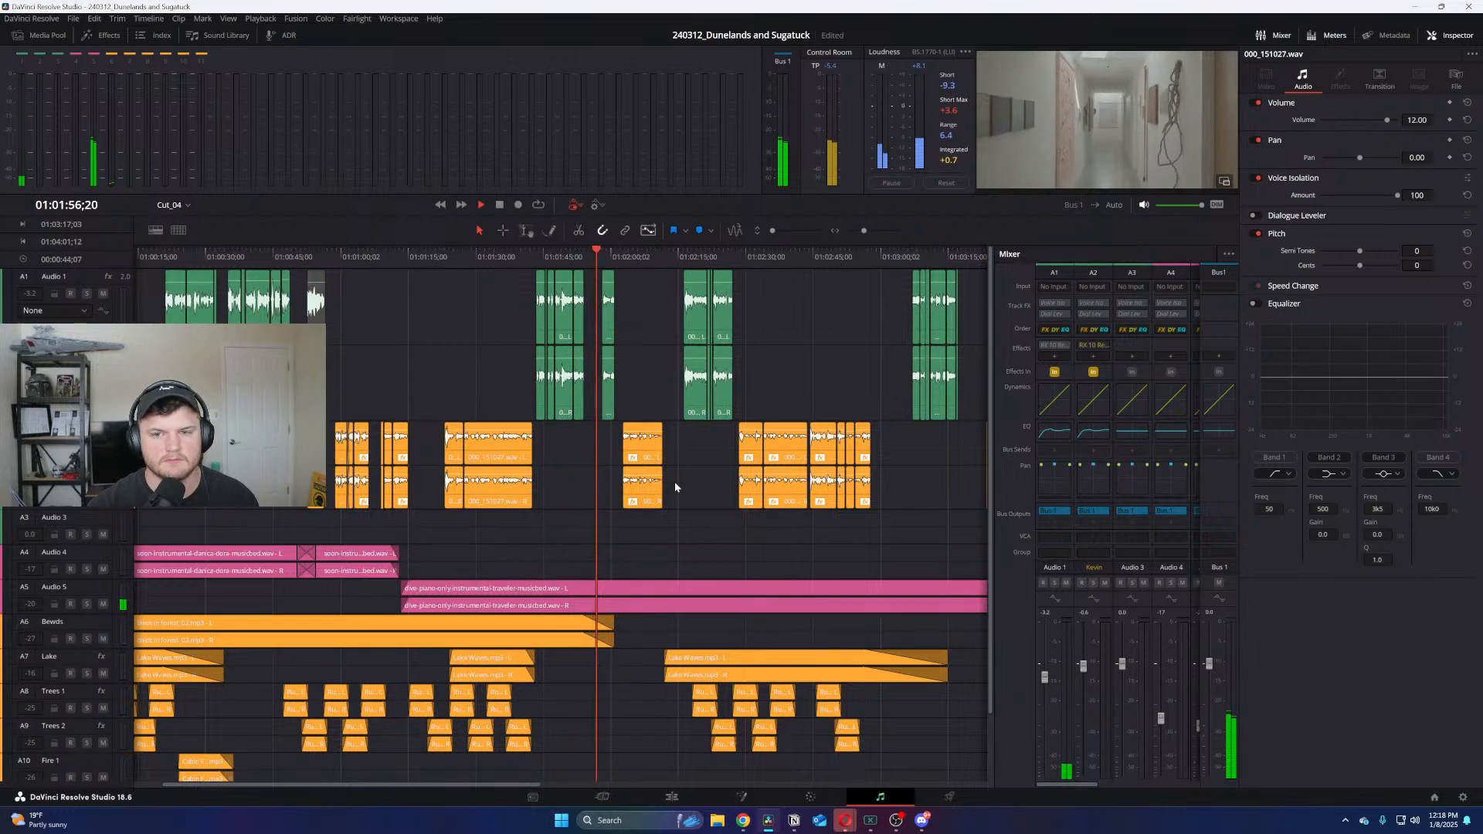
# Try a short fade-out at the end of the A1 voice clip near 01:02:00 and play it
pyautogui.hotkey('ctrl', '=')
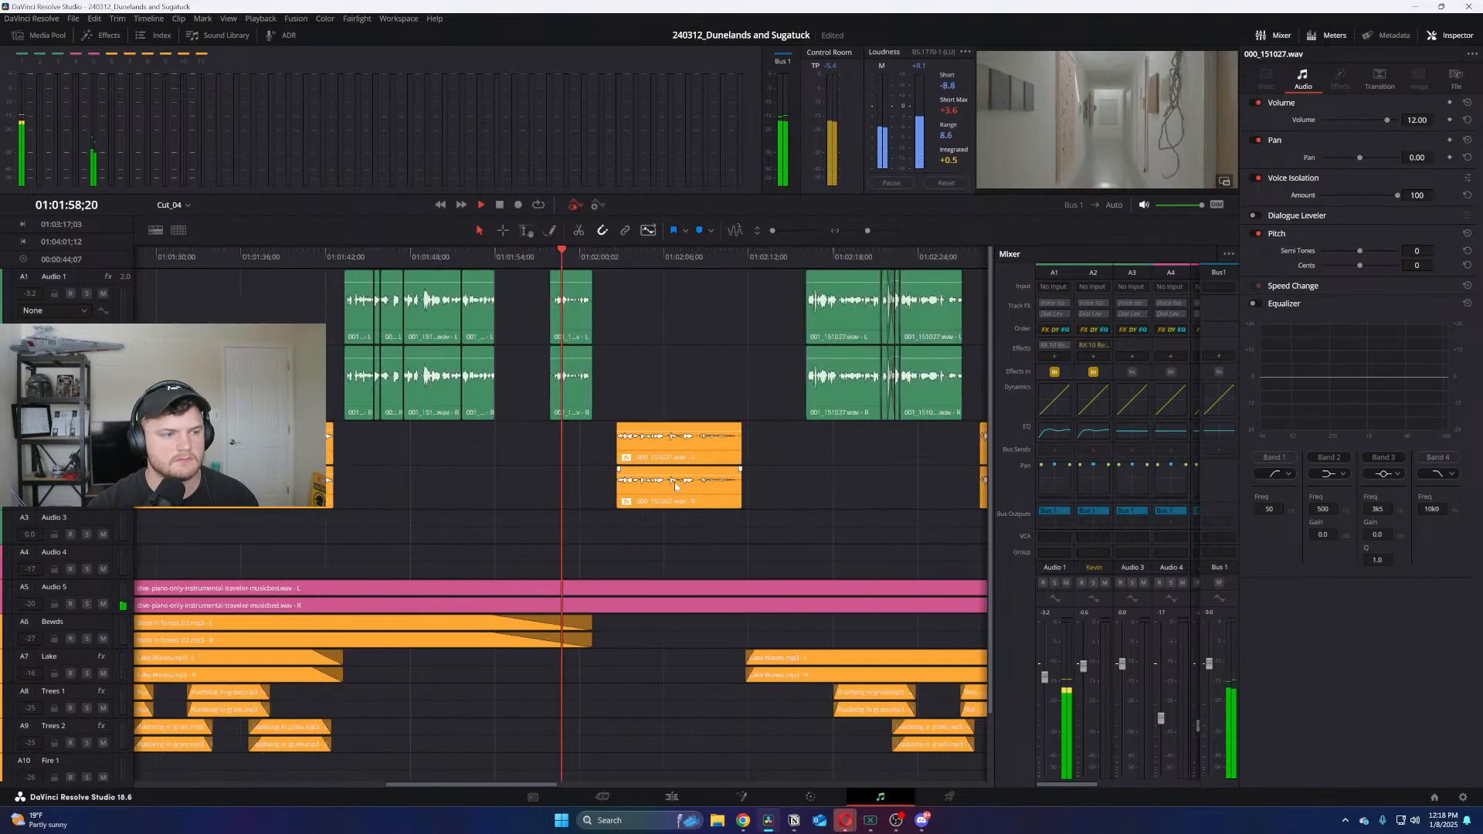
pyautogui.hotkey('ctrl', '=')
pyautogui.hotkey('ctrl', '=')
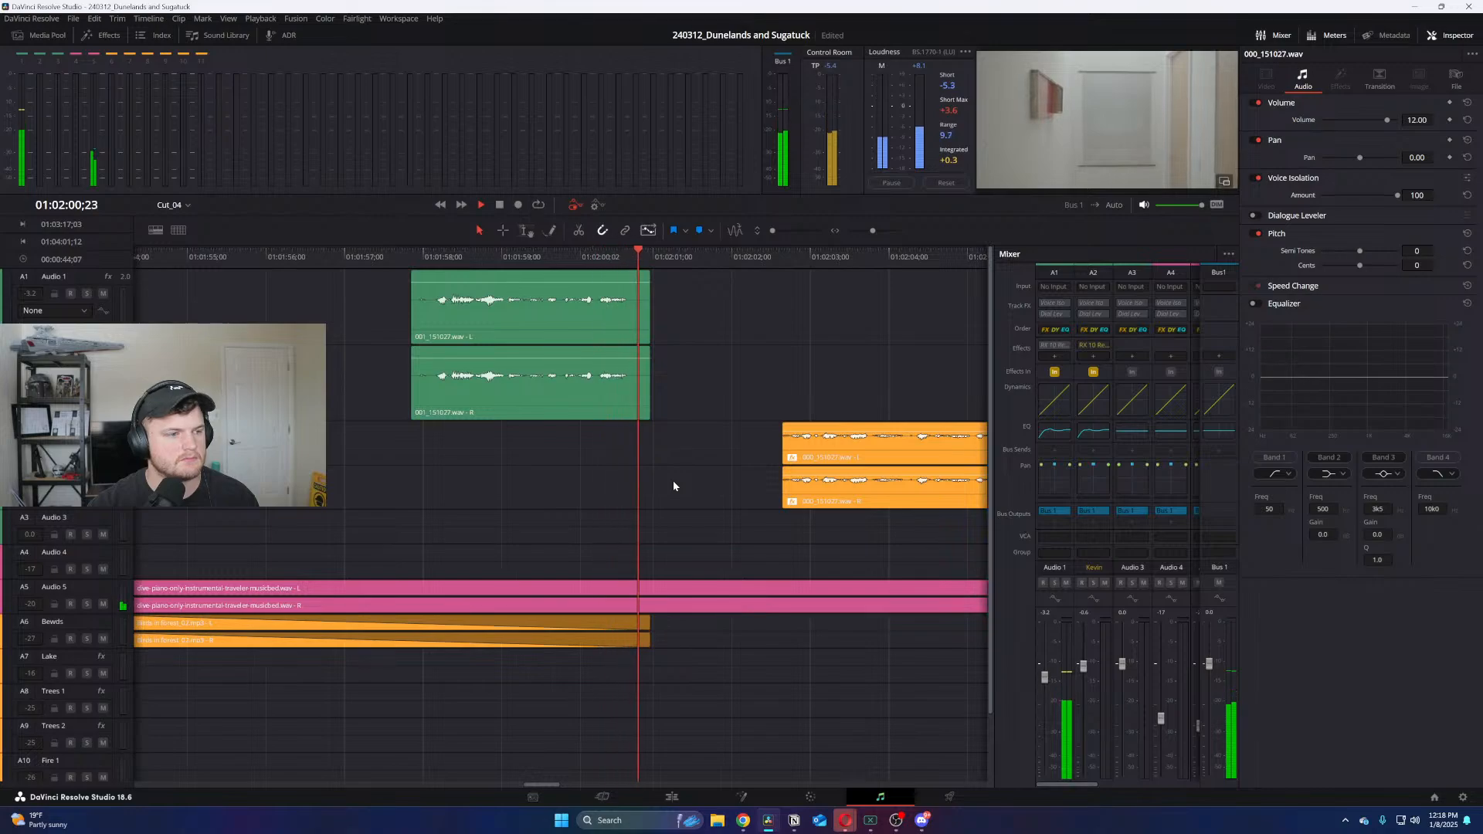
pyautogui.press('space')
pyautogui.click(646, 275)
pyautogui.hotkey('ctrl', '=')
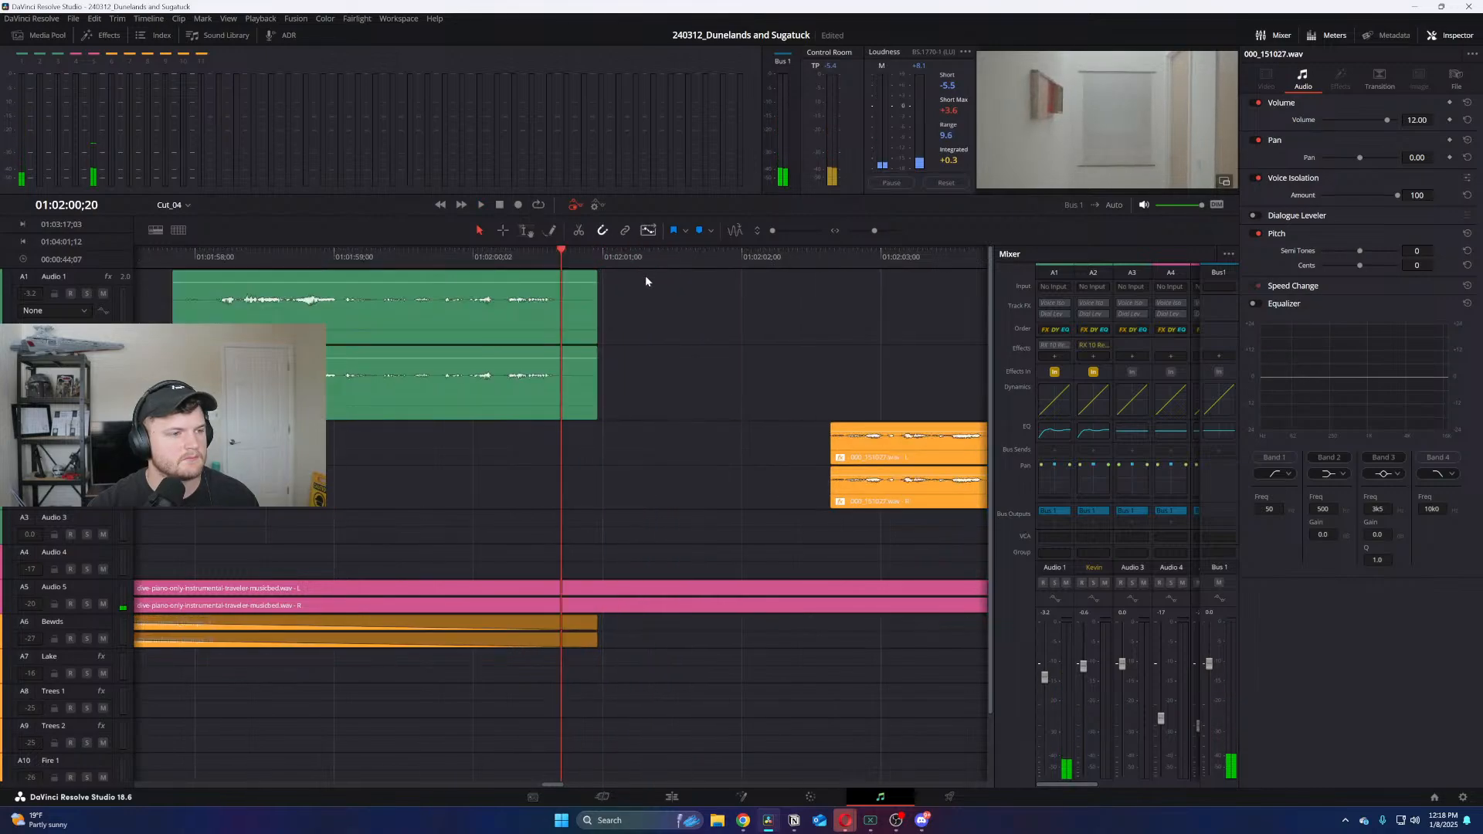
pyautogui.hotkey('ctrl', '=')
pyautogui.moveTo(629, 389); pyautogui.dragTo(606, 398)
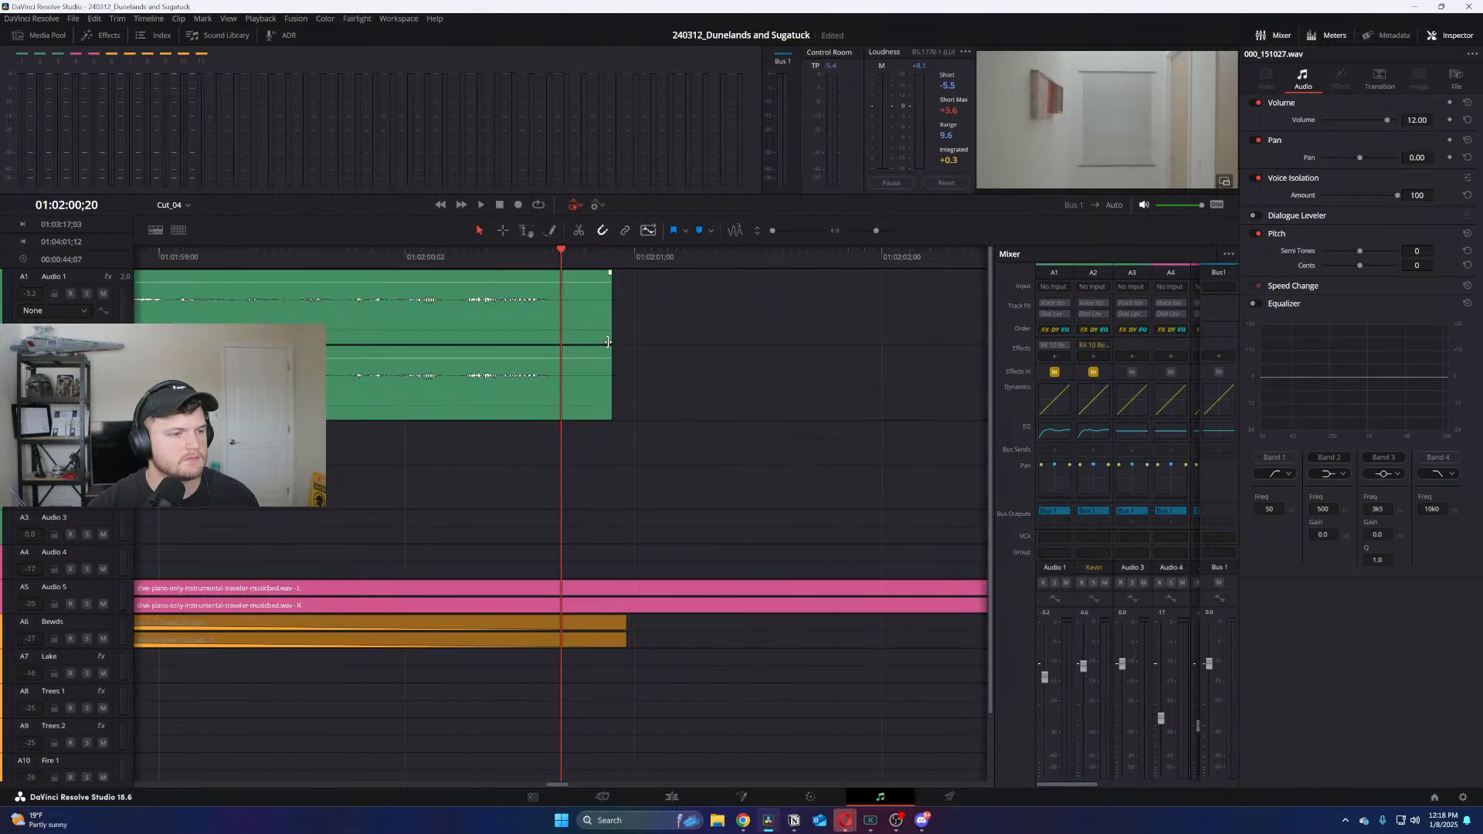
pyautogui.press('space')
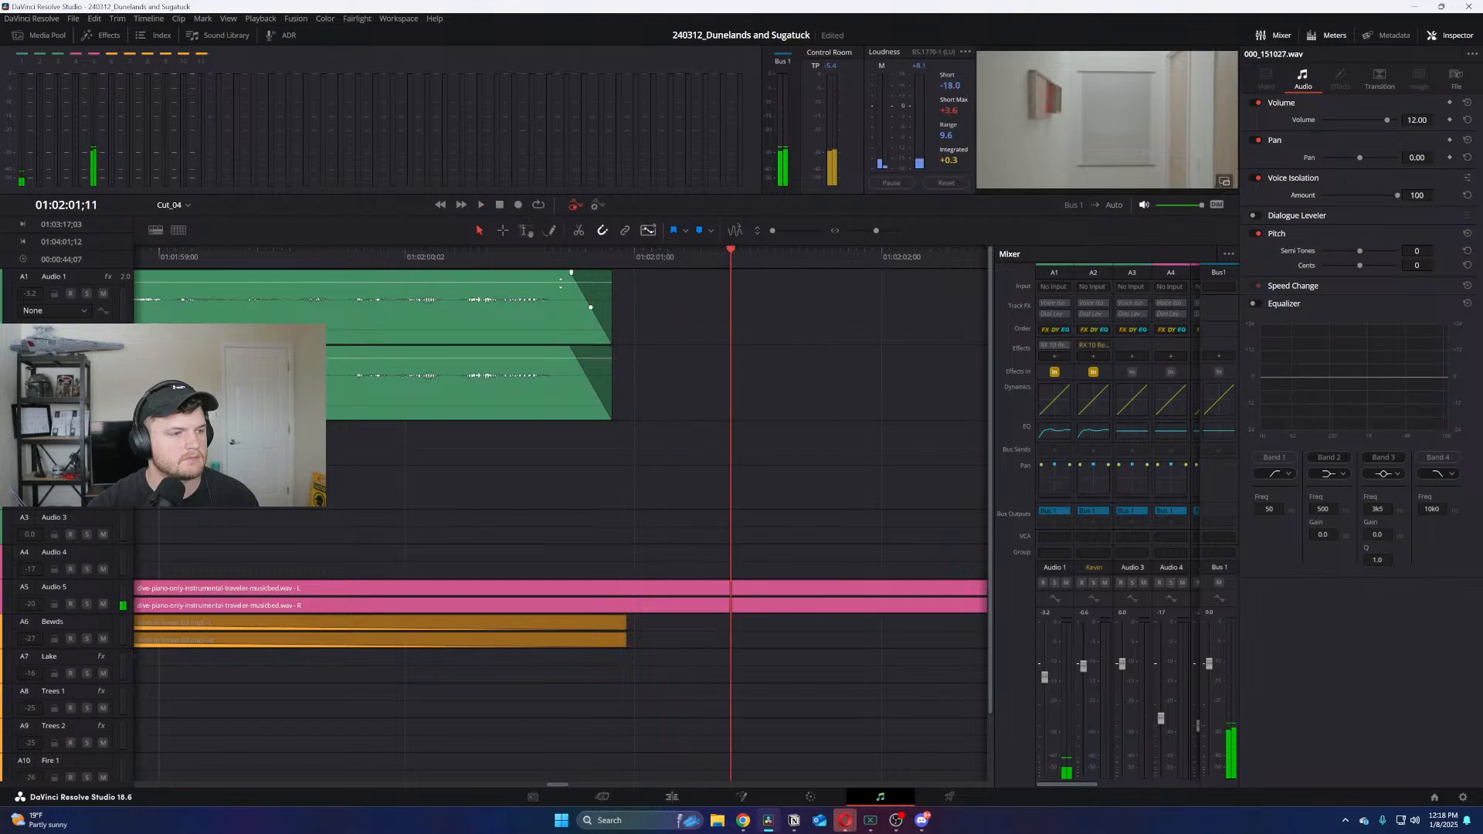
# Lower the tail of the A1 voice clip near 01:02:00 to -18.80 dB with volume keyframes and play past it
pyautogui.click(559, 298)
pyautogui.hotkey('ctrl', '=')
pyautogui.hotkey('ctrl', '-')
pyautogui.hotkey('ctrl', '-')
pyautogui.click(439, 254)
pyautogui.hotkey('ctrl', '=')
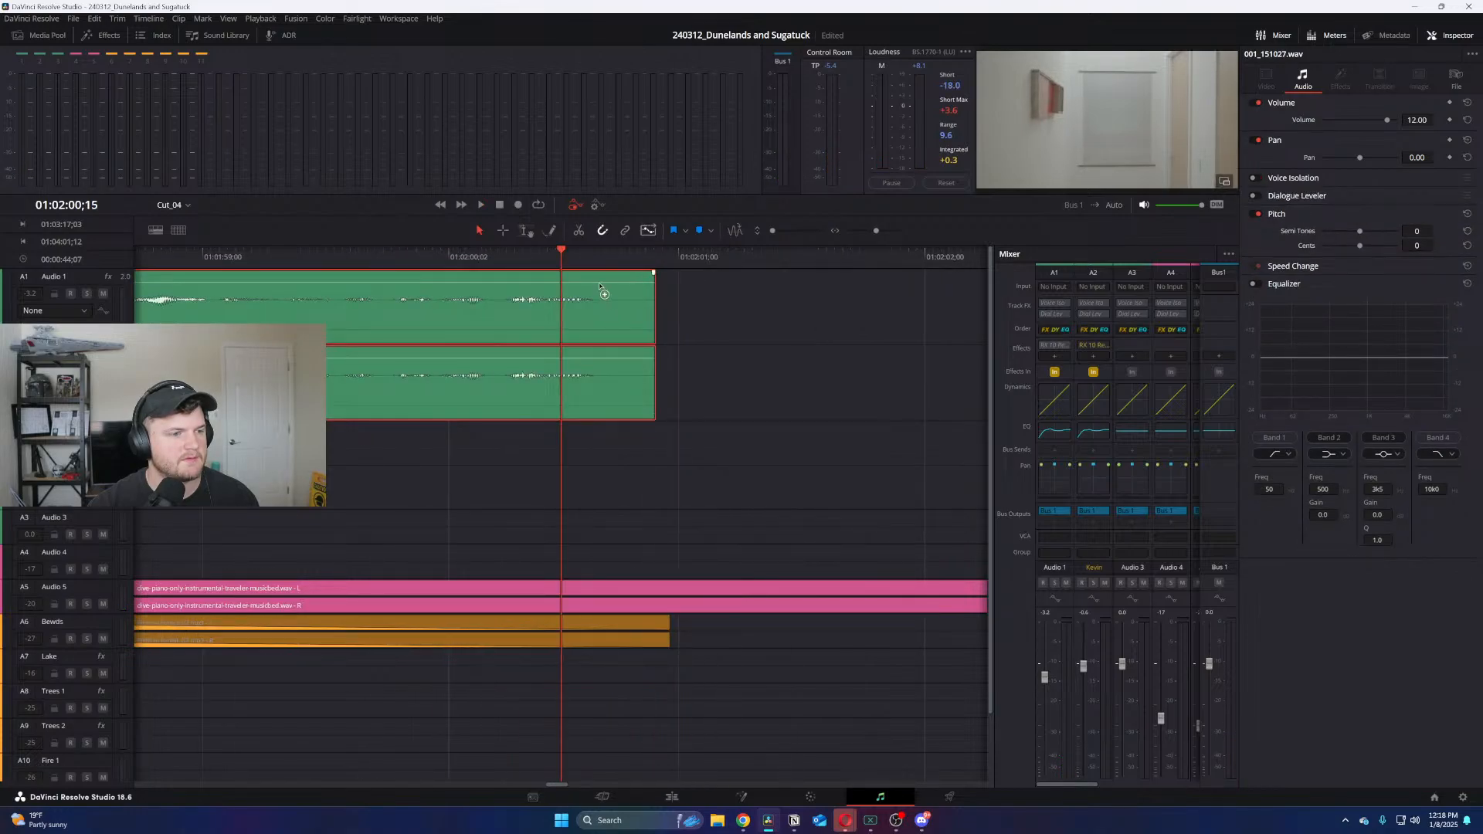
pyautogui.moveTo(612, 284); pyautogui.dragTo(614, 301)
pyautogui.press('space')
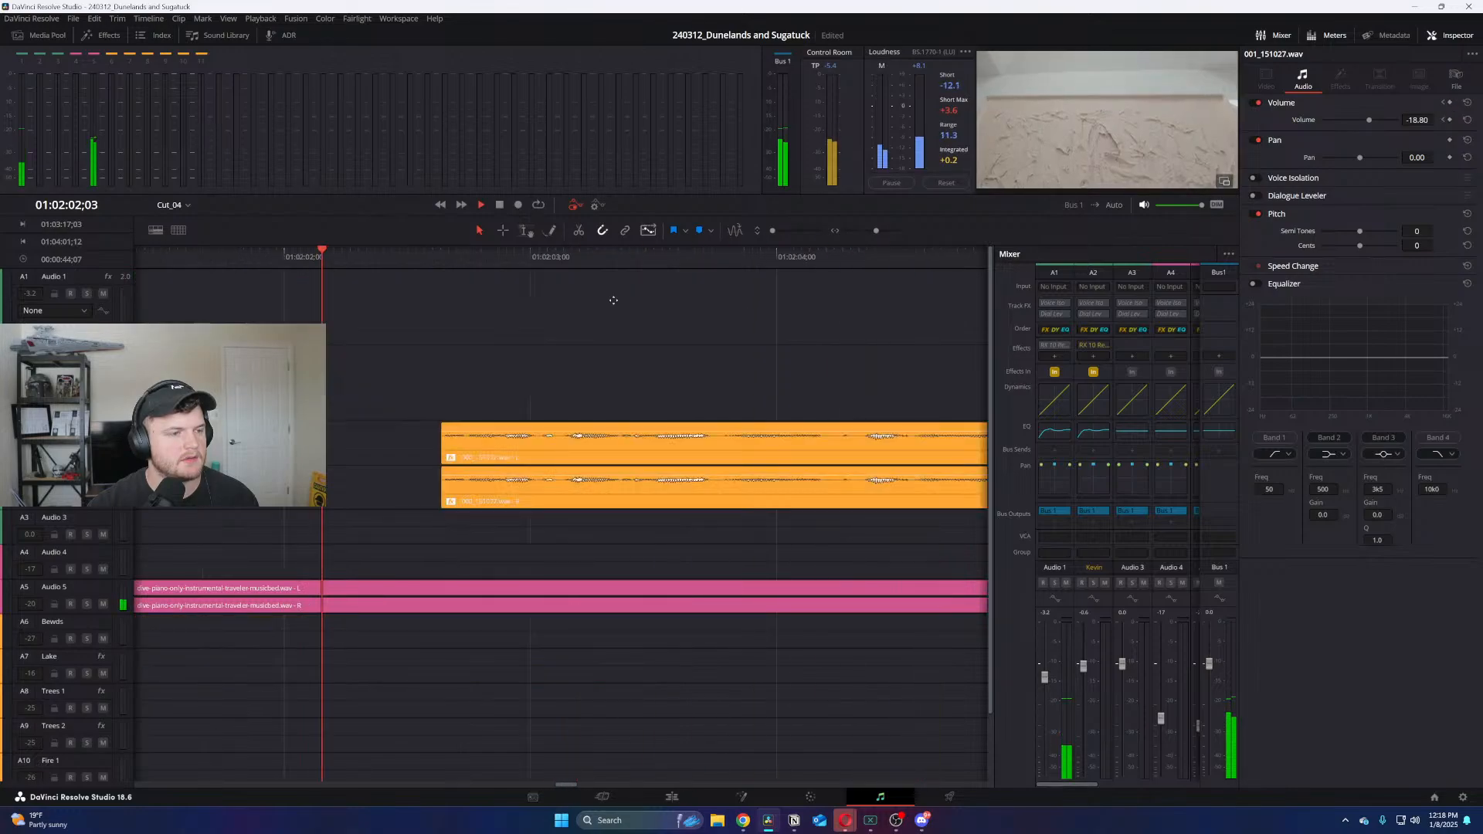
# Widen the mixer to show more track channels and enlarge the A5 music track to show its waveform
pyautogui.hotkey('ctrl', '-')
pyautogui.hotkey('ctrl', '-')
pyautogui.hotkey('ctrl', '-')
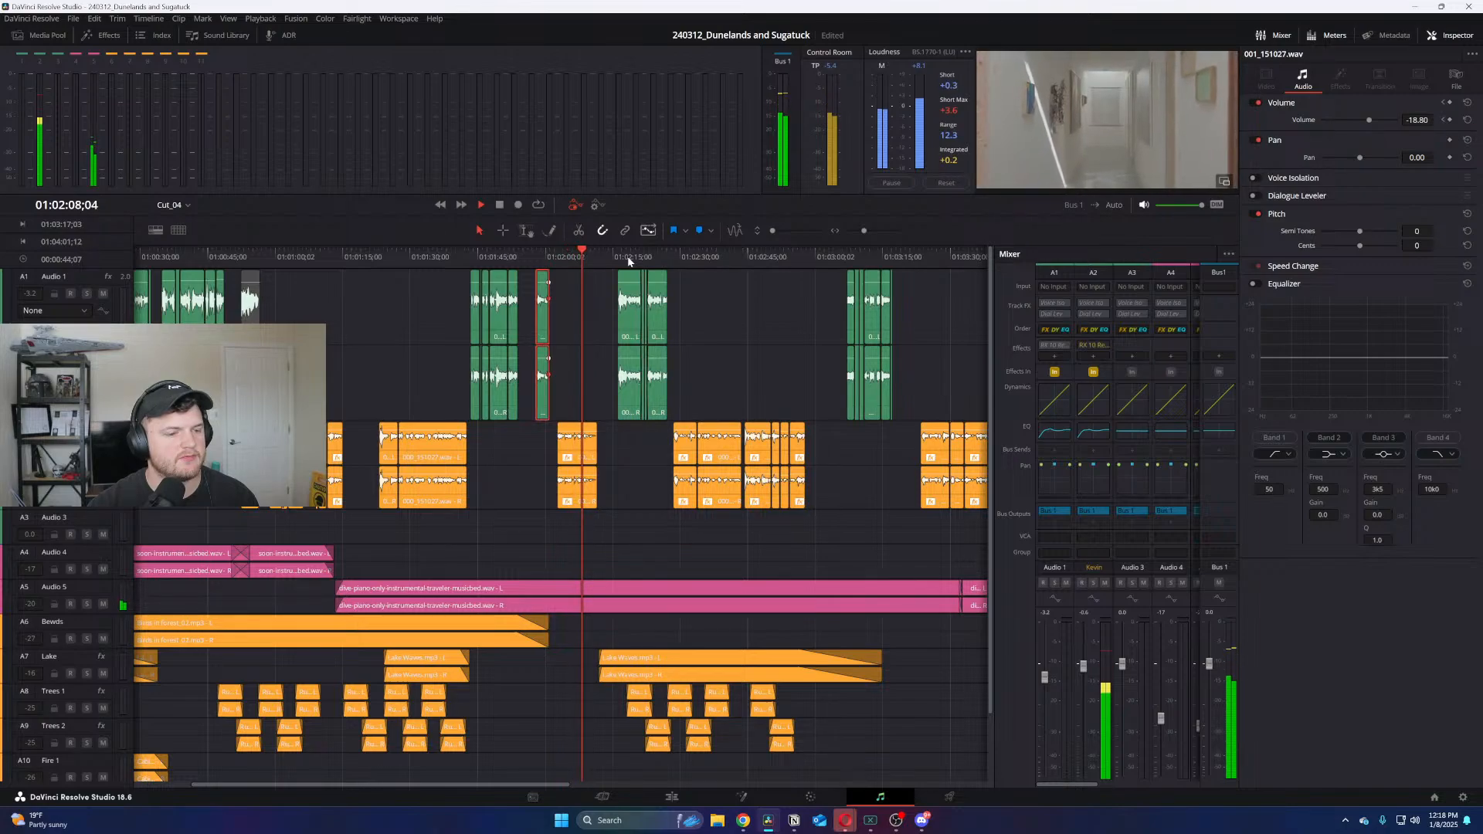
pyautogui.moveTo(990, 597); pyautogui.dragTo(805, 594)
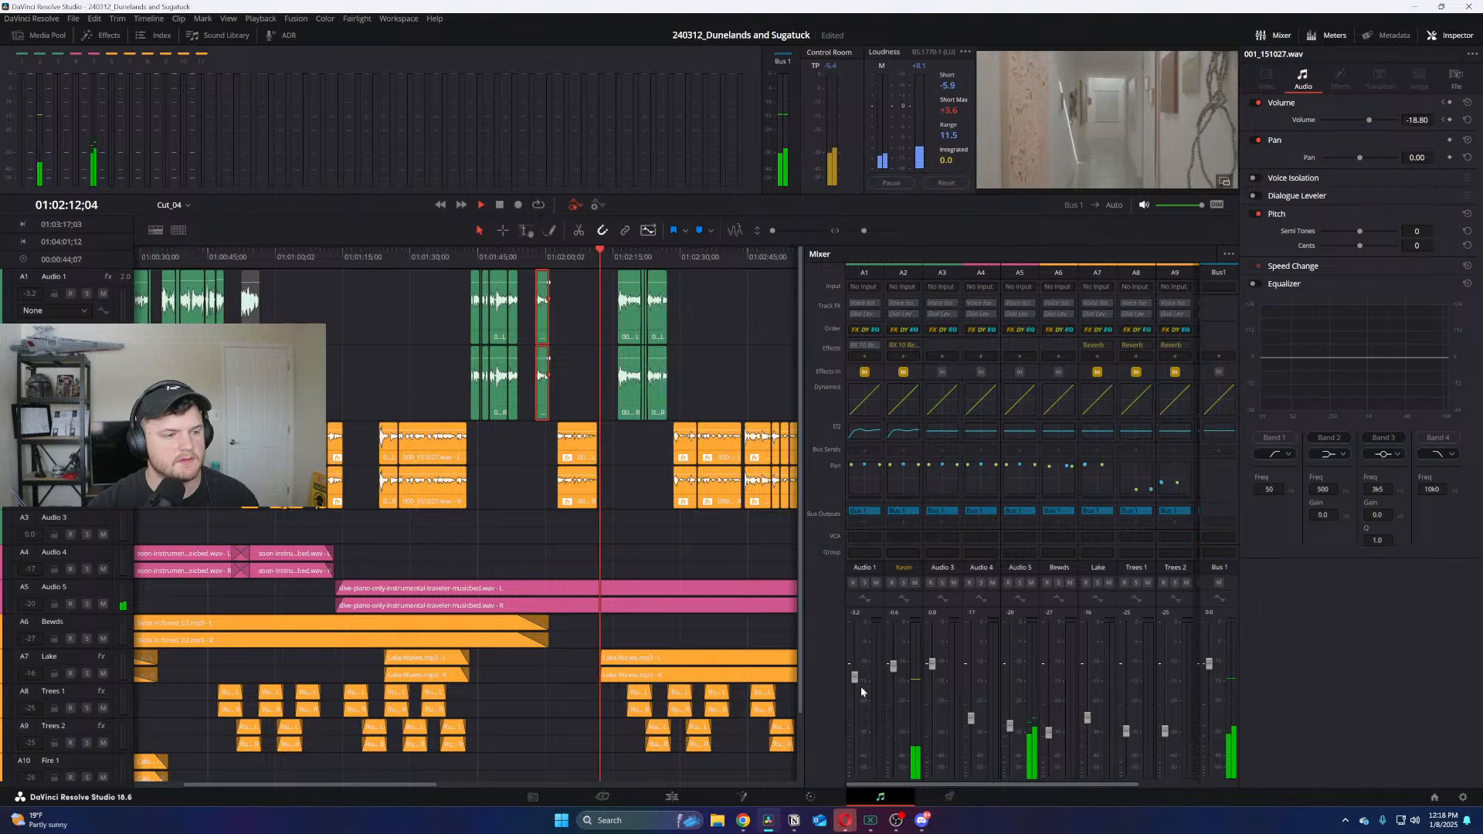
pyautogui.scroll(2, 434, 649)
pyautogui.moveTo(78, 615); pyautogui.dragTo(78, 707)
# Slightly lower the A5 piano music clip's volume and listen from about 01:02:19 through the following voice clips
pyautogui.scroll(2, 202, 659)
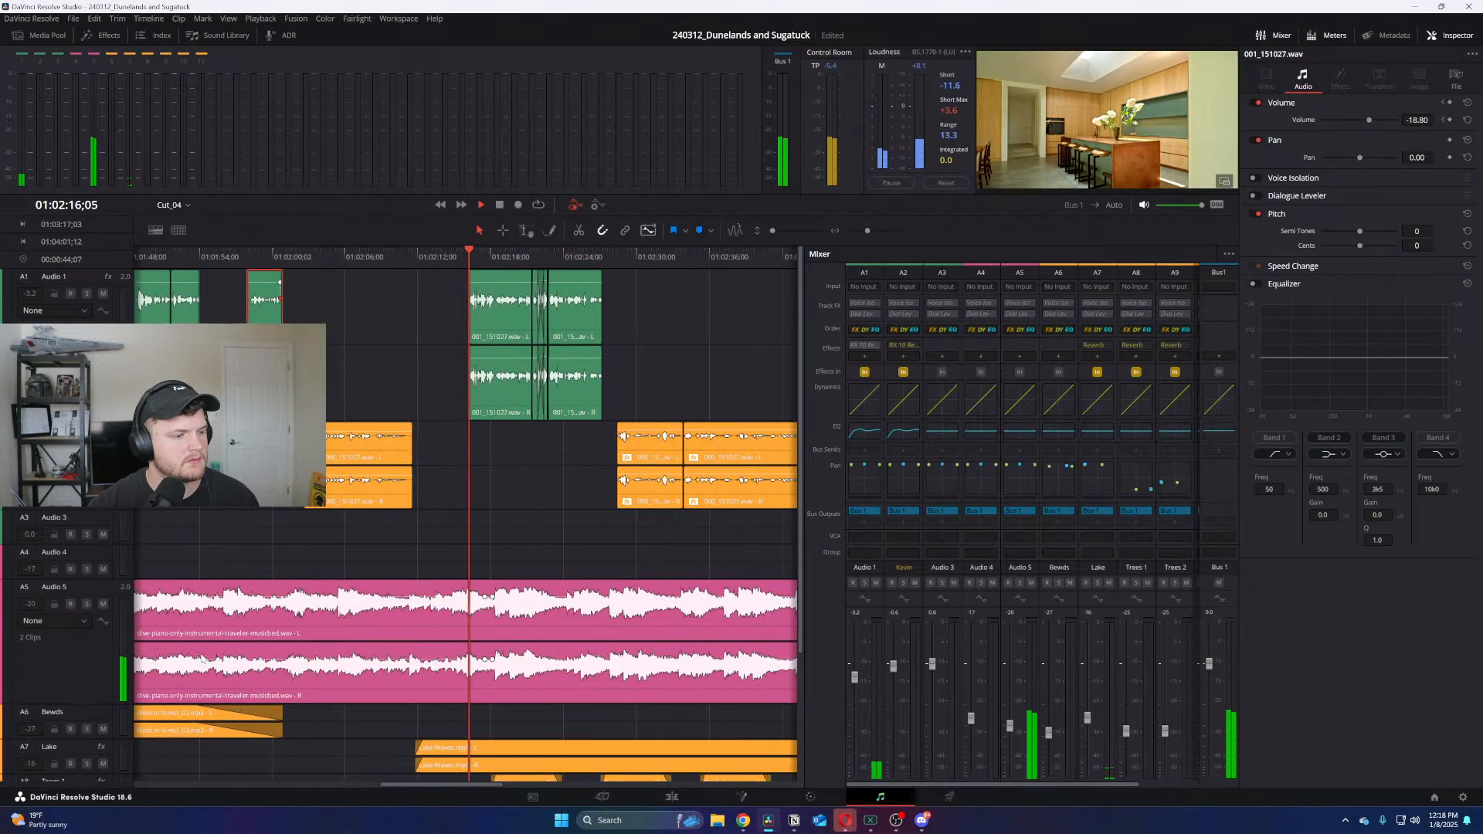
pyautogui.scroll(-2, 547, 607)
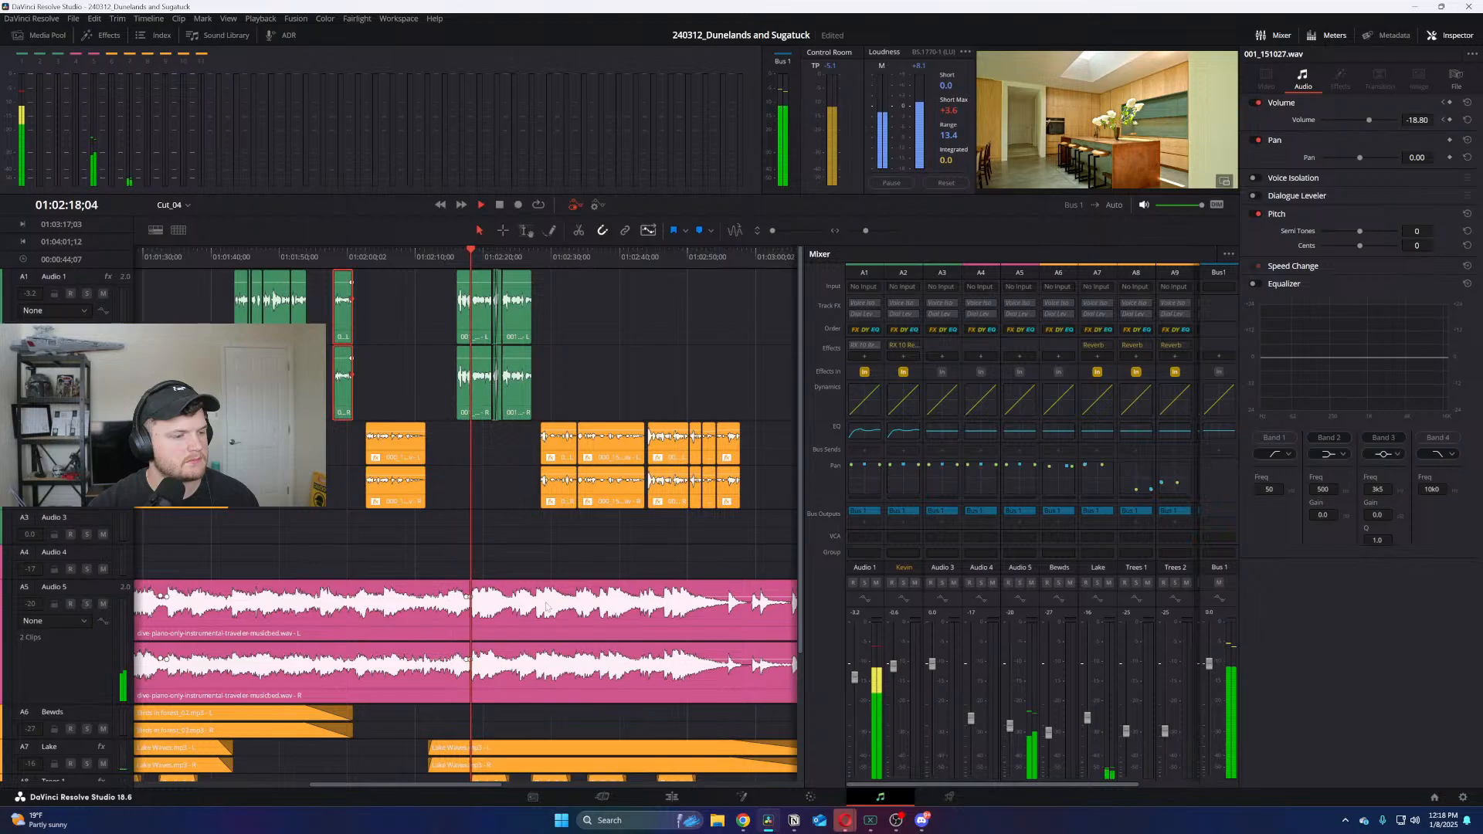
pyautogui.scroll(3, 546, 607)
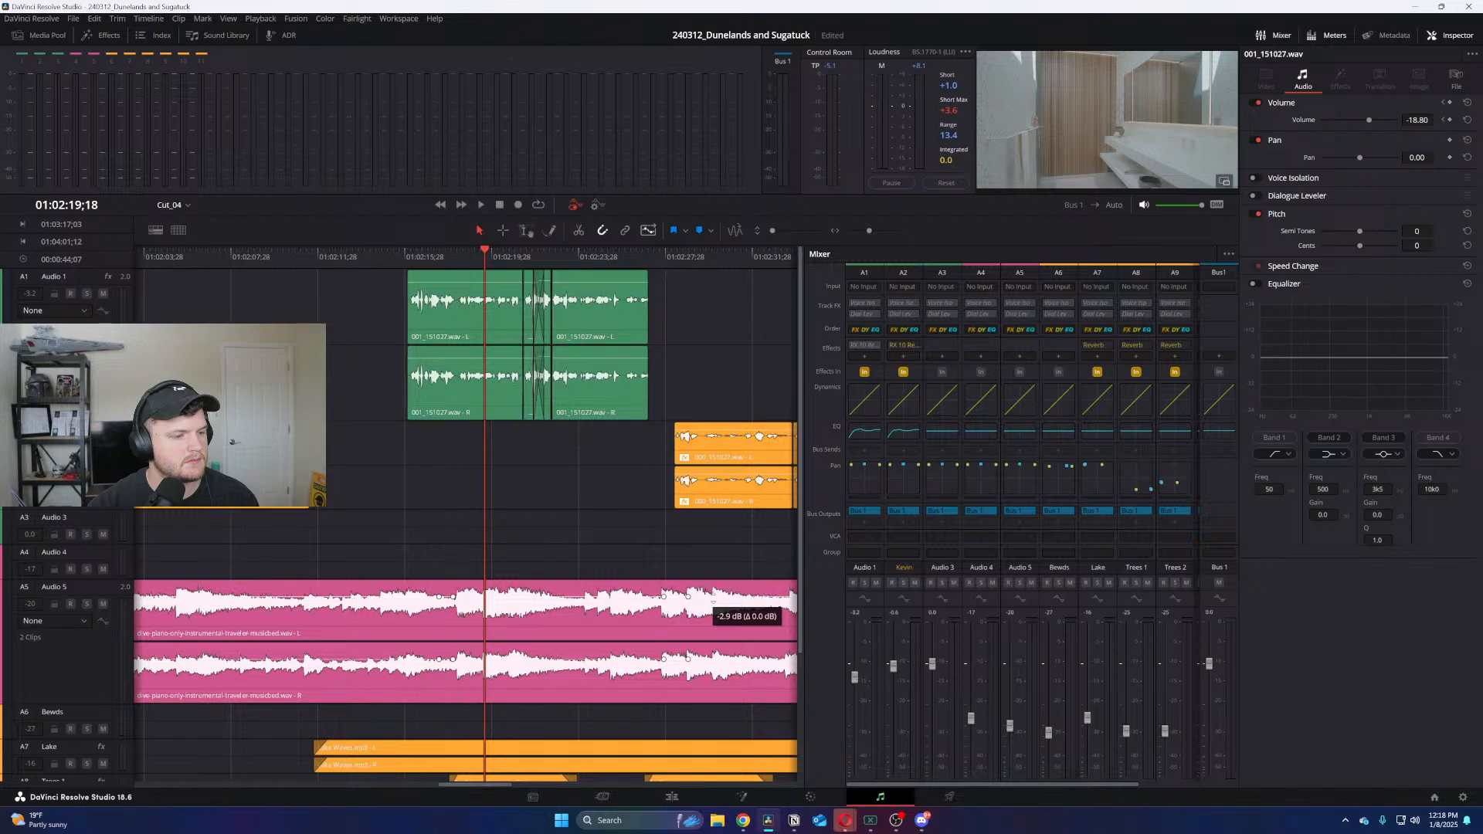
pyautogui.moveTo(713, 602); pyautogui.dragTo(714, 605)
pyautogui.press('space')
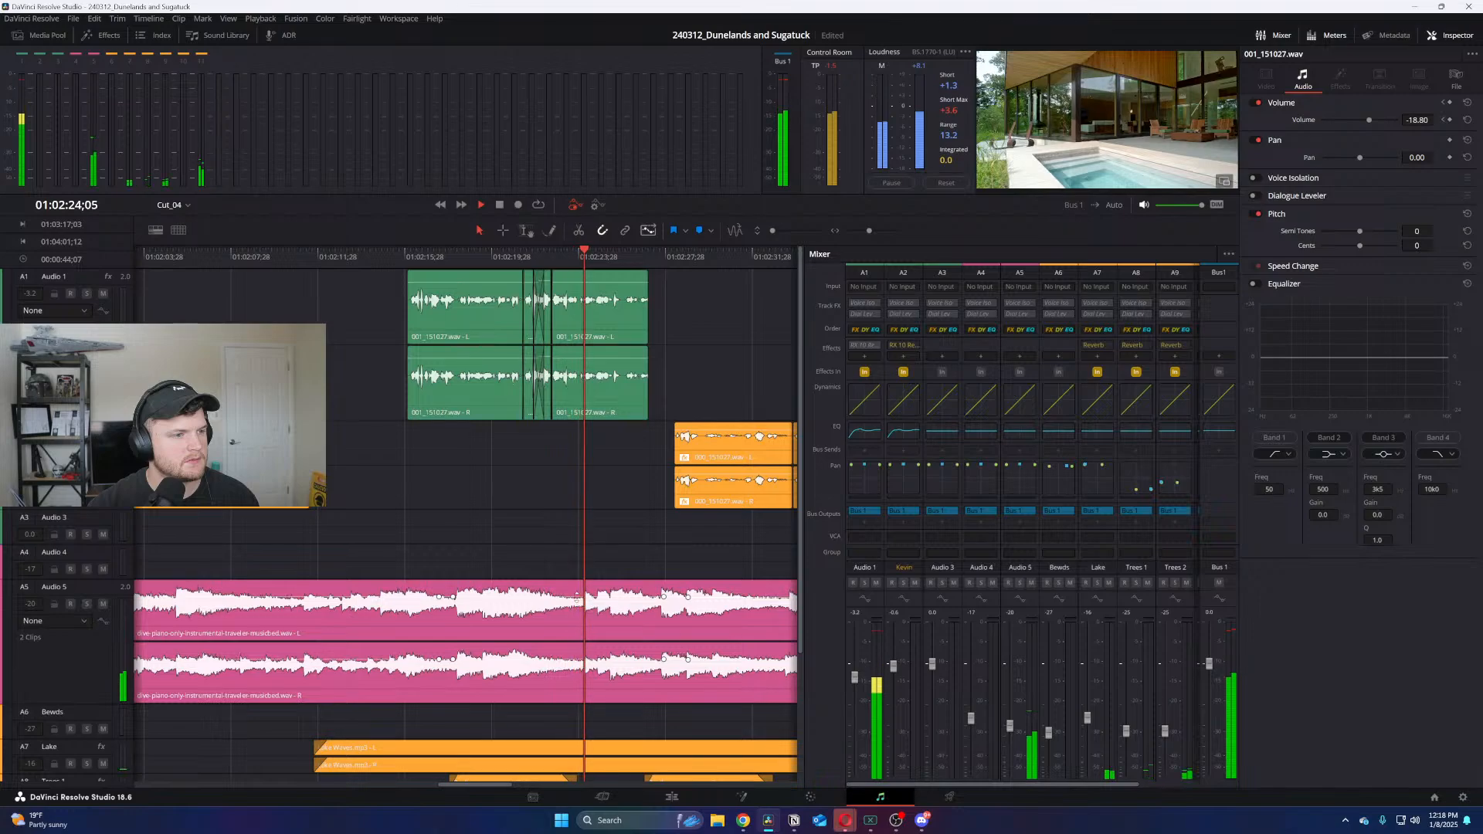
pyautogui.scroll(-3, 576, 600)
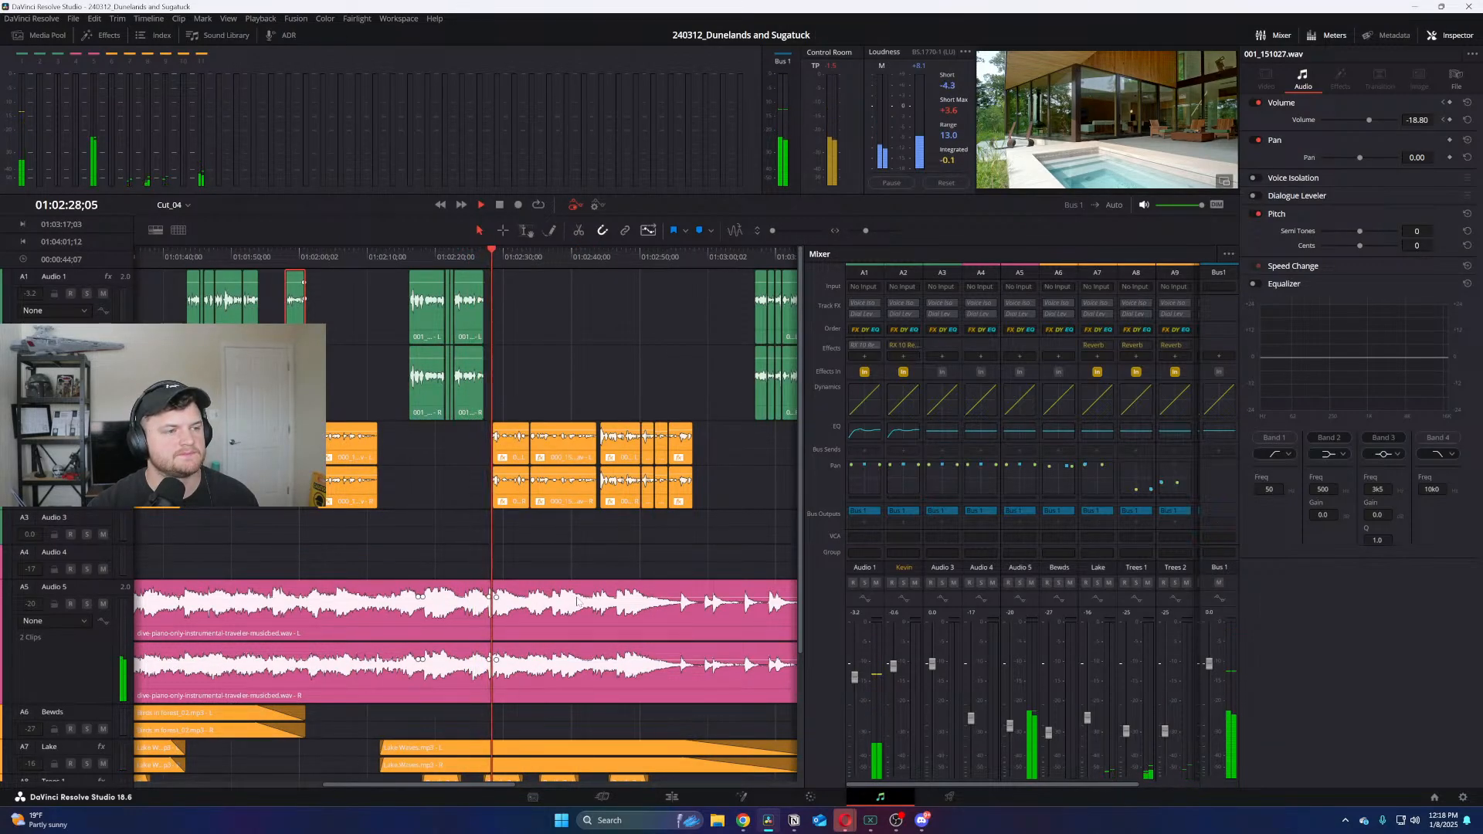
pyautogui.scroll(3, 576, 600)
pyautogui.scroll(-4, 577, 600)
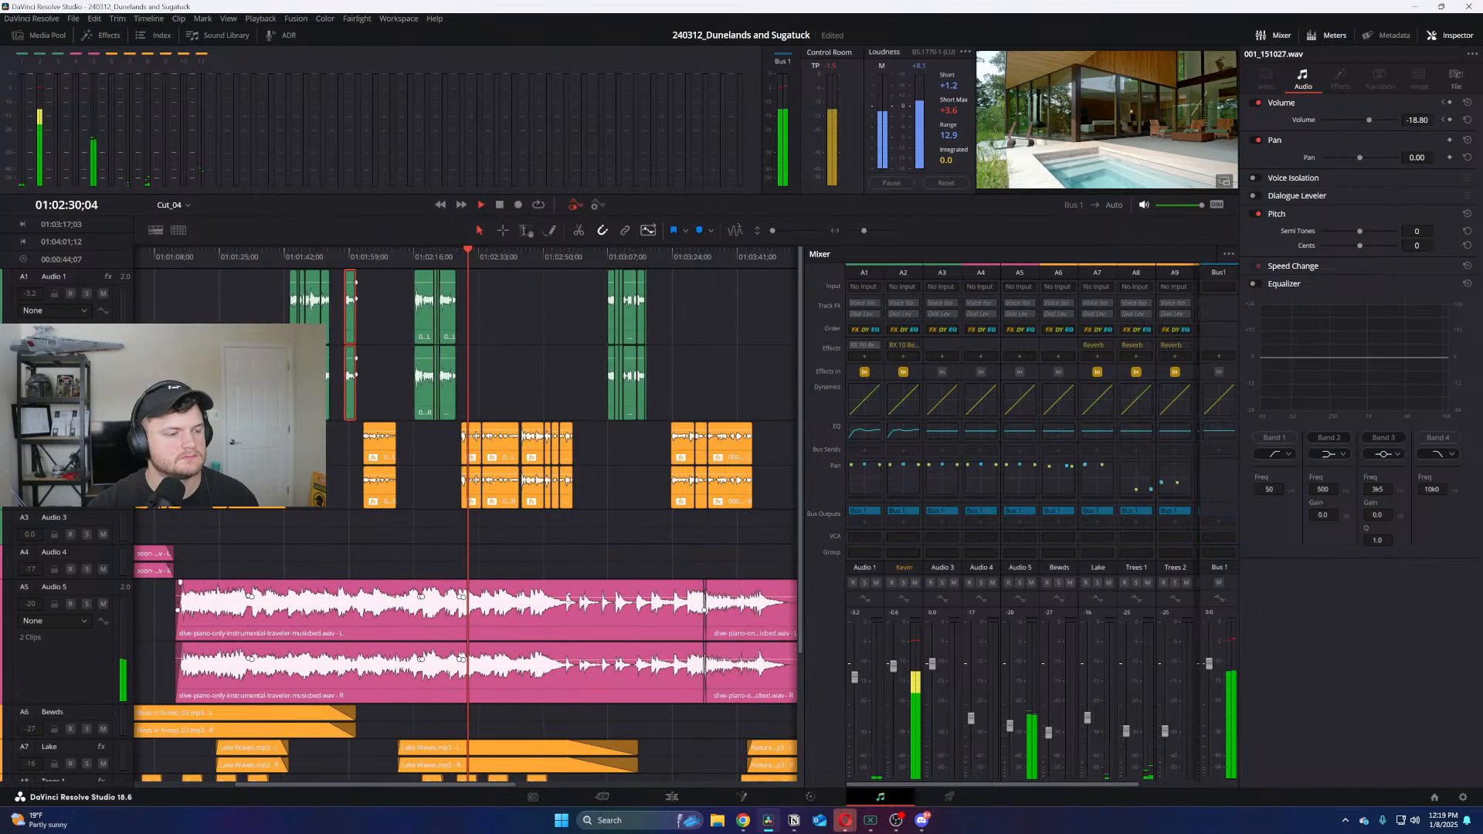
pyautogui.scroll(2, 602, 603)
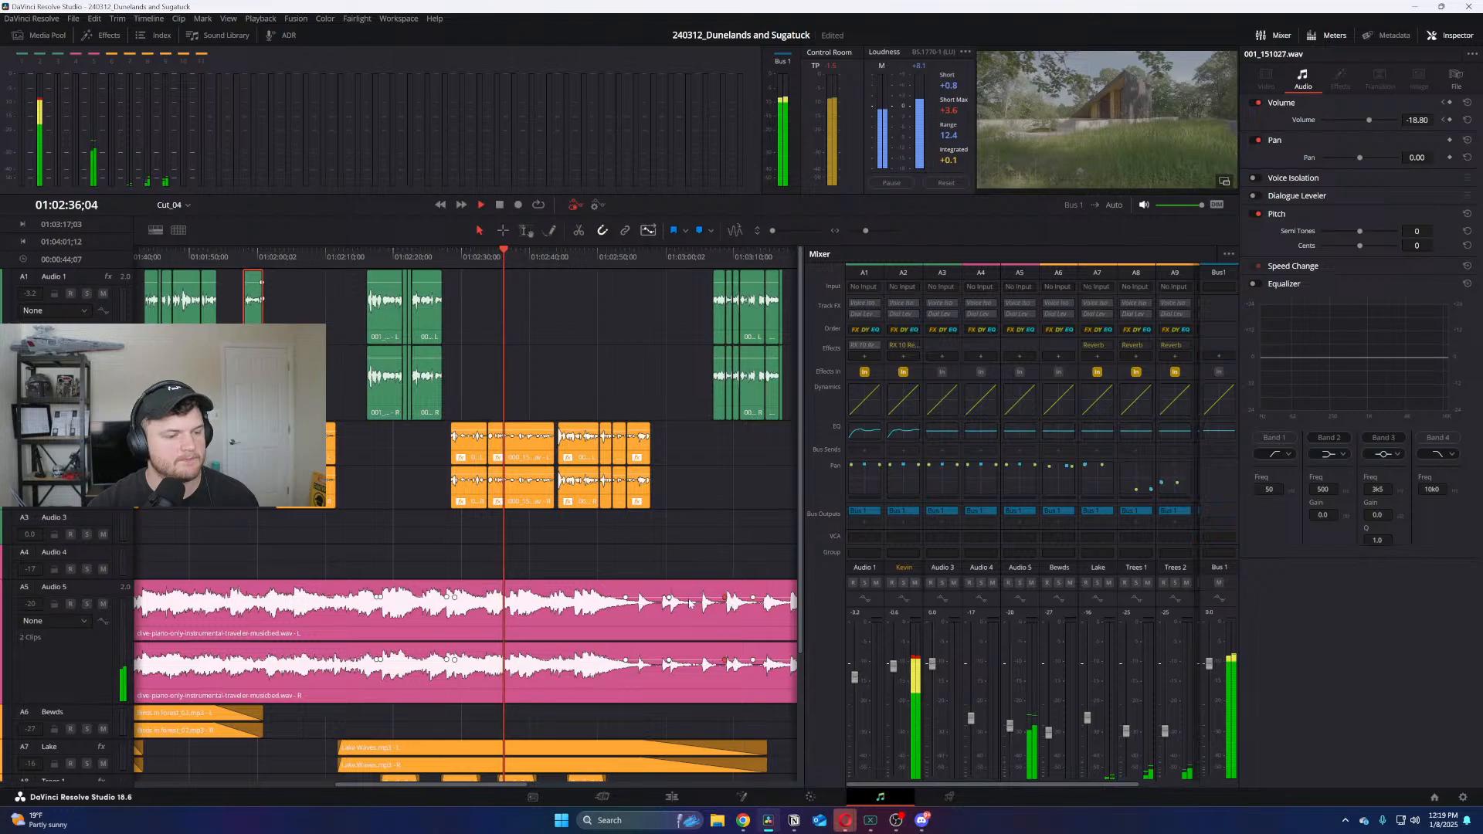
# Slightly adjust the A5 piano music level near 01:03:01 and listen through the A2 voice clips from about 01:02:40
pyautogui.moveTo(692, 604); pyautogui.dragTo(697, 602)
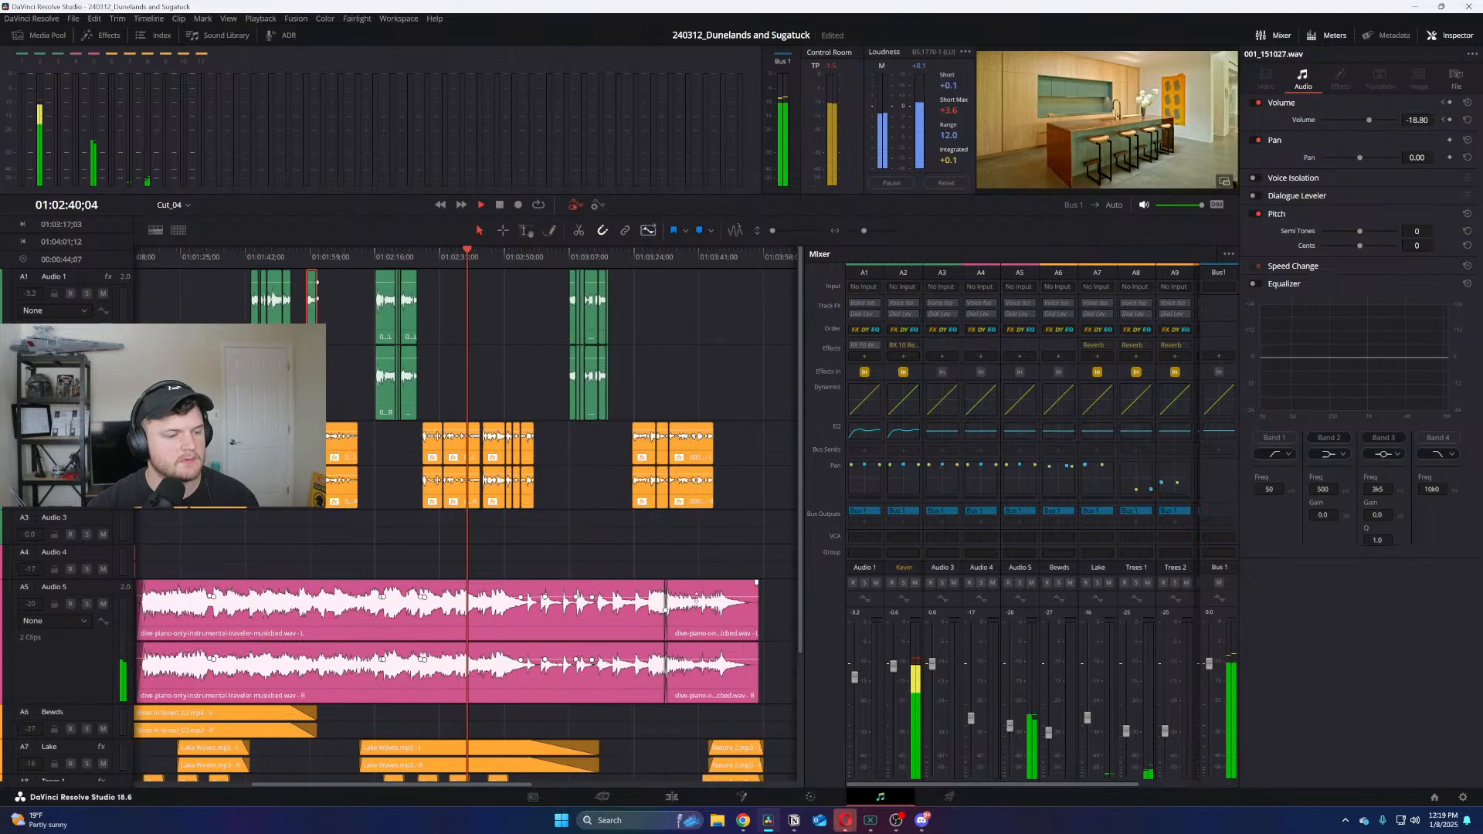
pyautogui.hotkey('ctrl', '=')
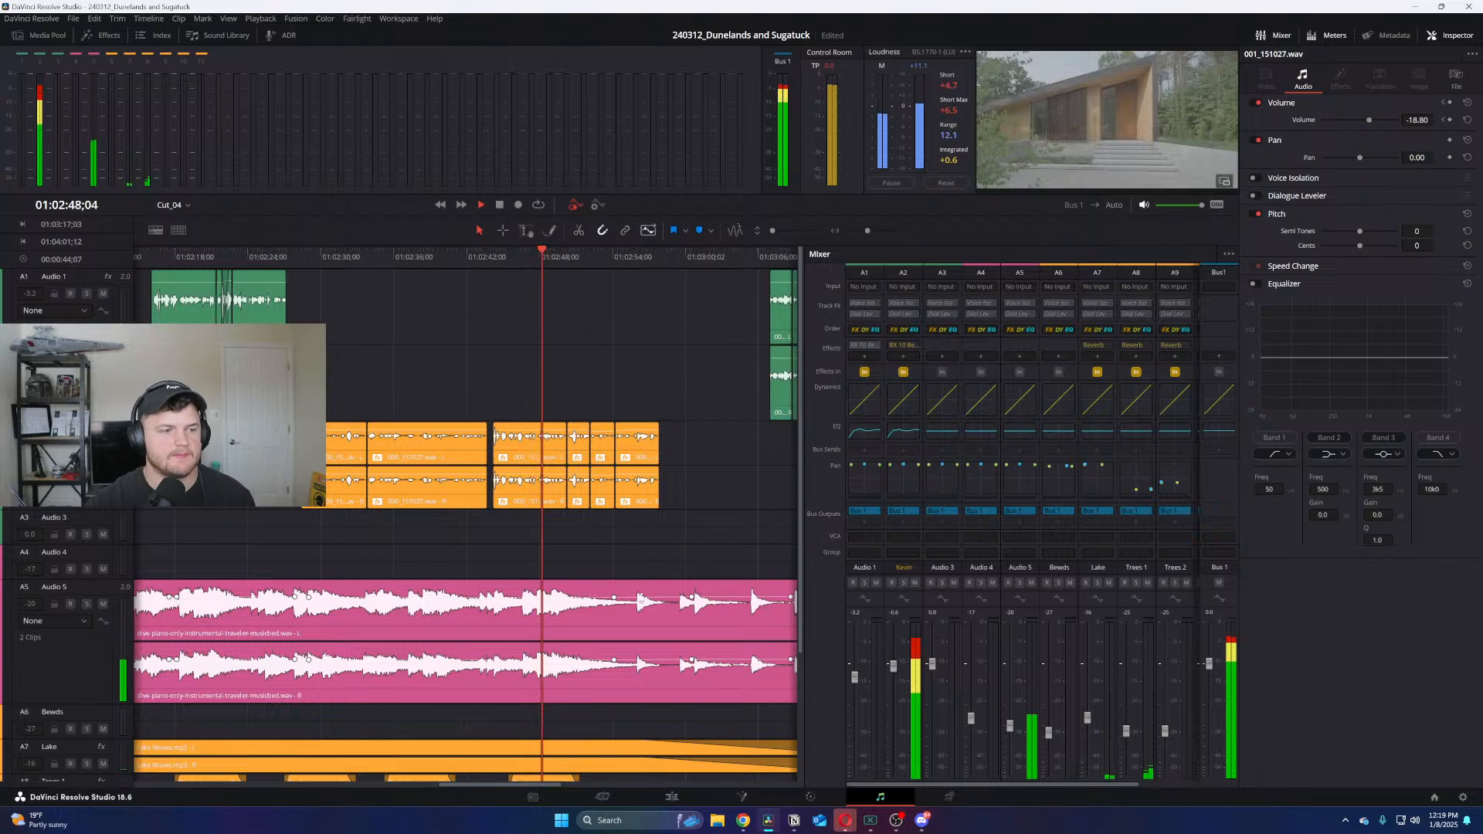
pyautogui.press('space')
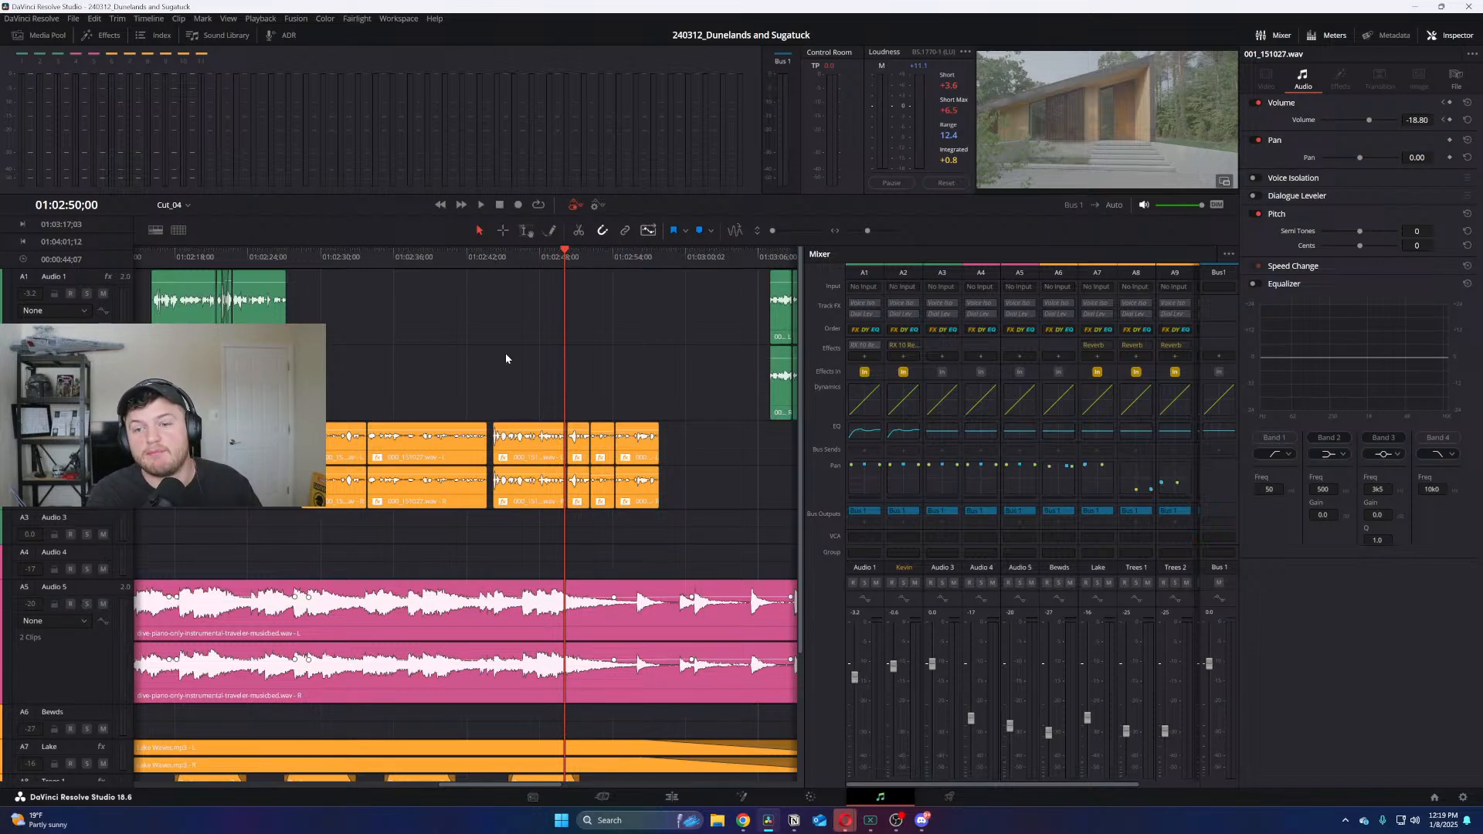
pyautogui.press('space')
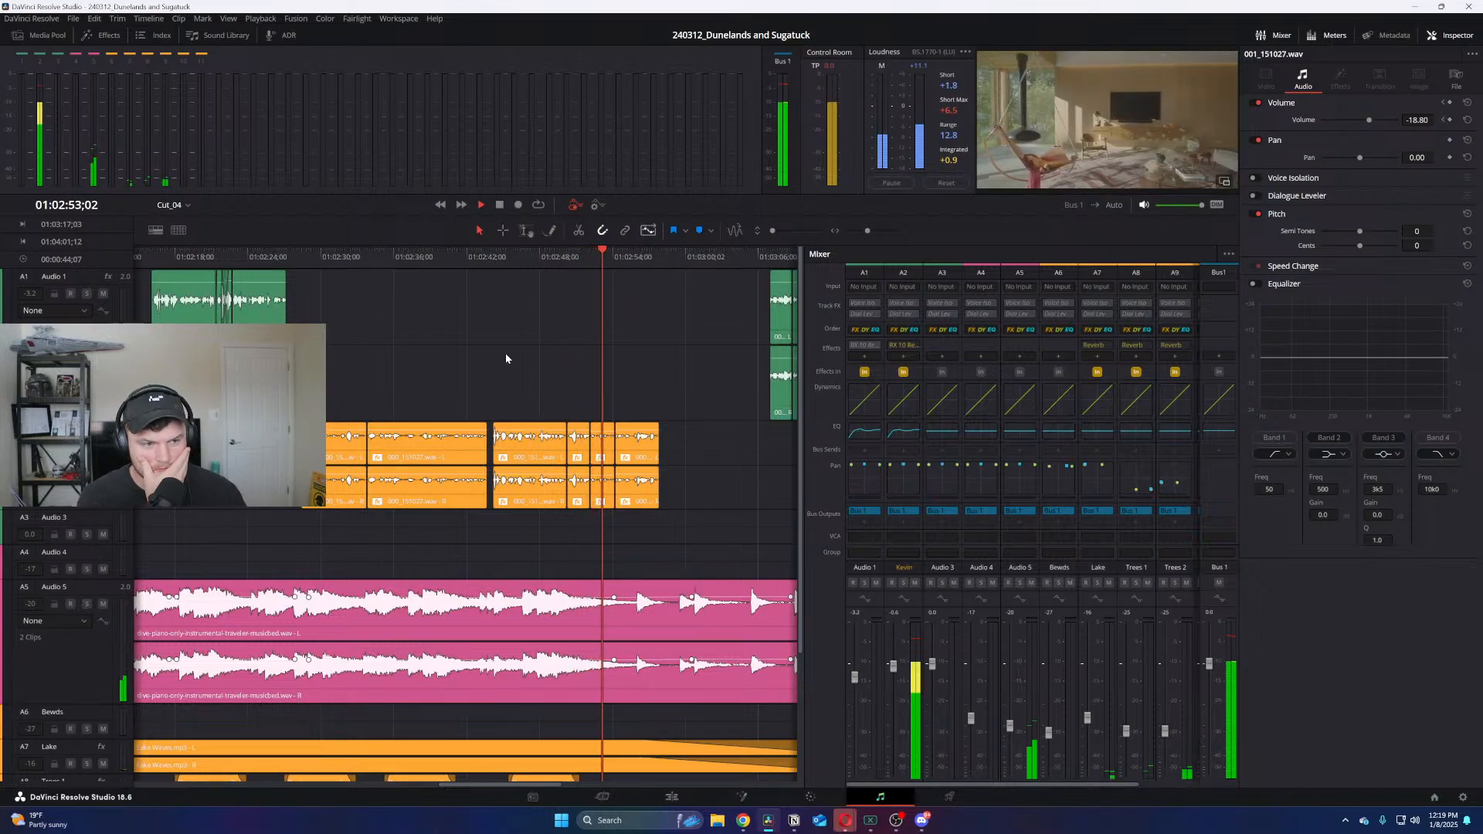
pyautogui.hotkey('ctrl', '=')
pyautogui.hotkey('ctrl', '=')
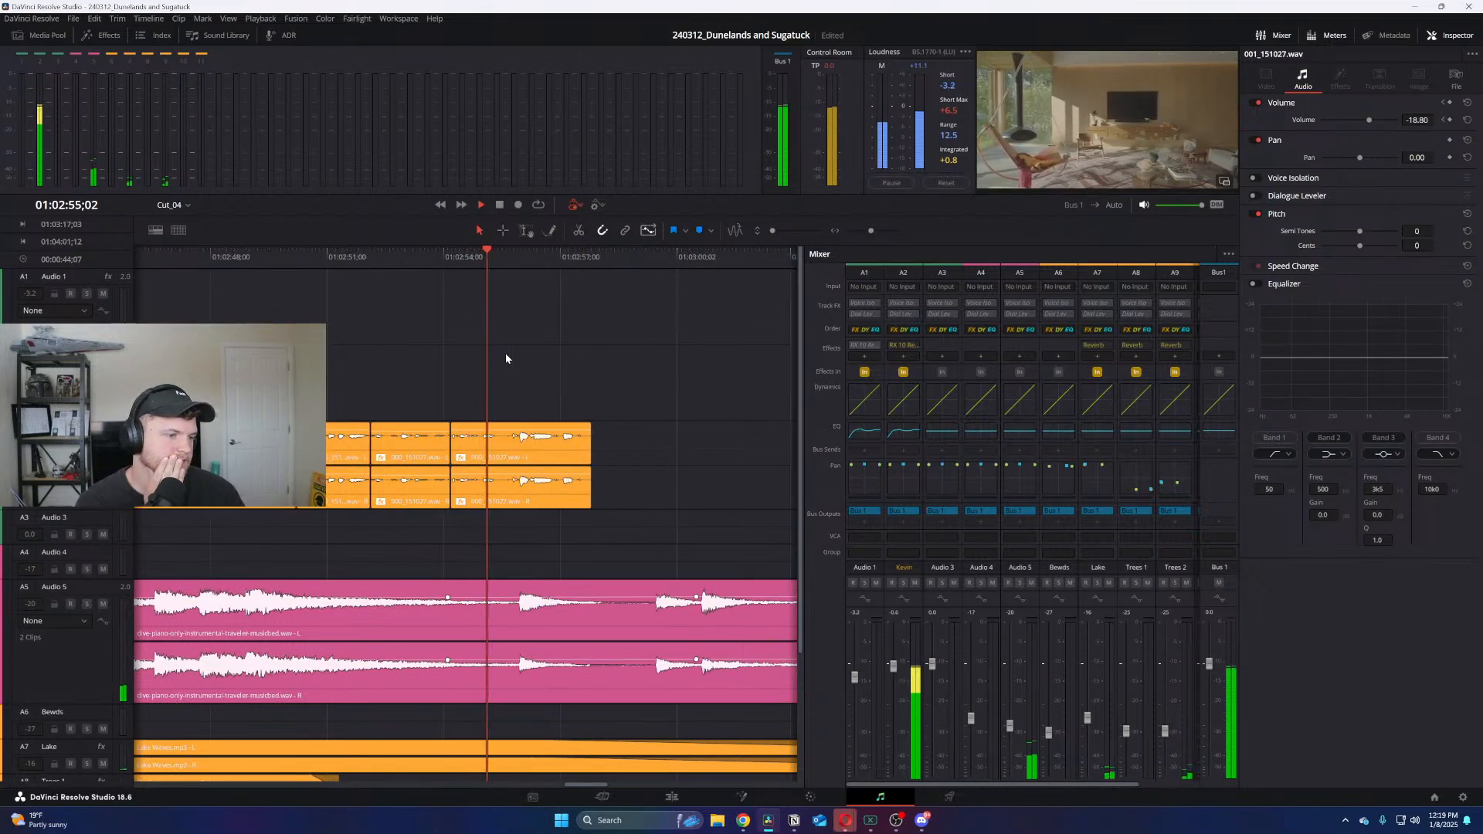
pyautogui.hotkey('ctrl', '=')
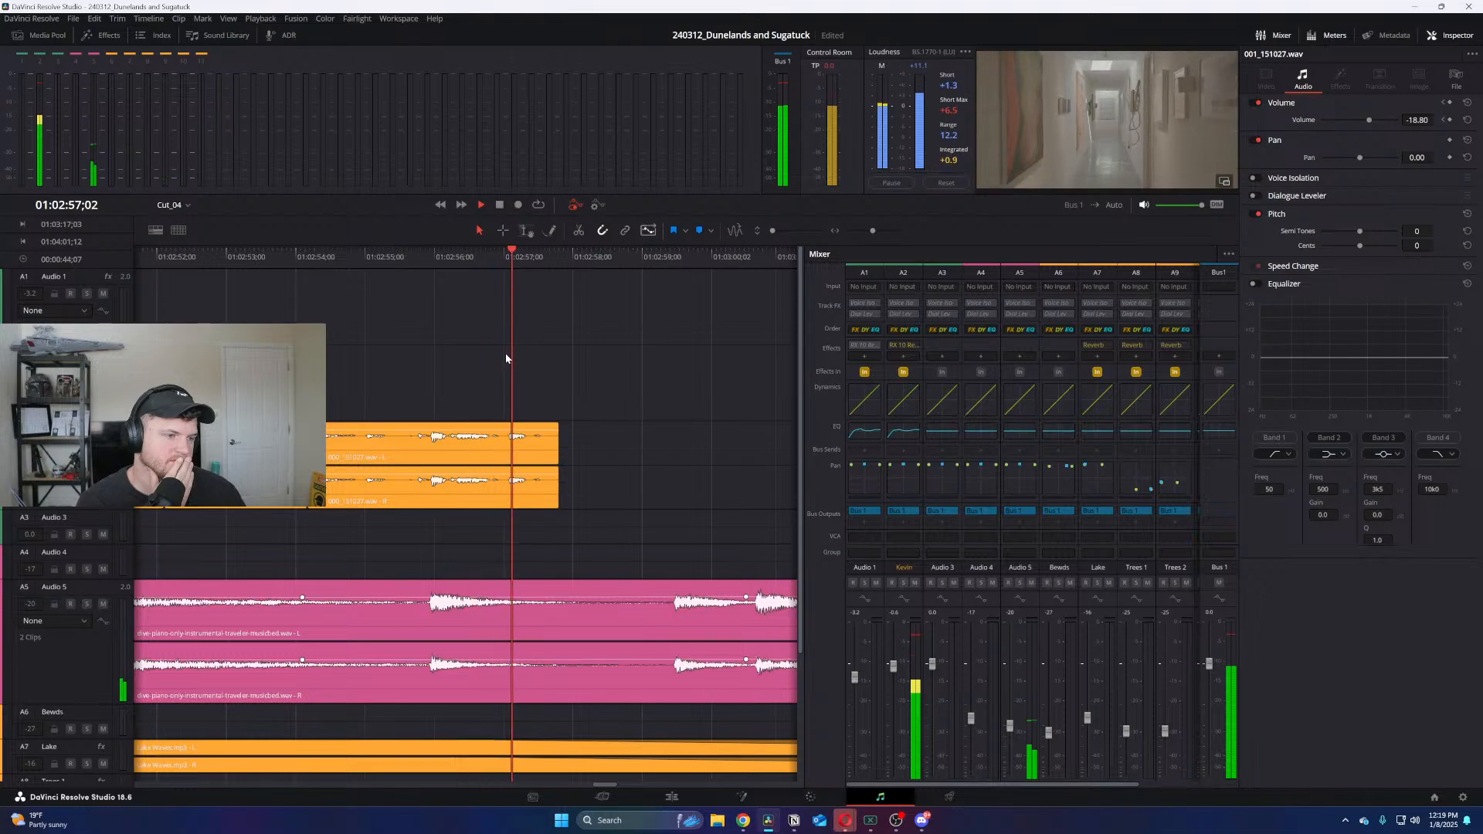
pyautogui.hotkey('ctrl', '-')
pyautogui.hotkey('ctrl', '-')
pyautogui.hotkey('ctrl', '=')
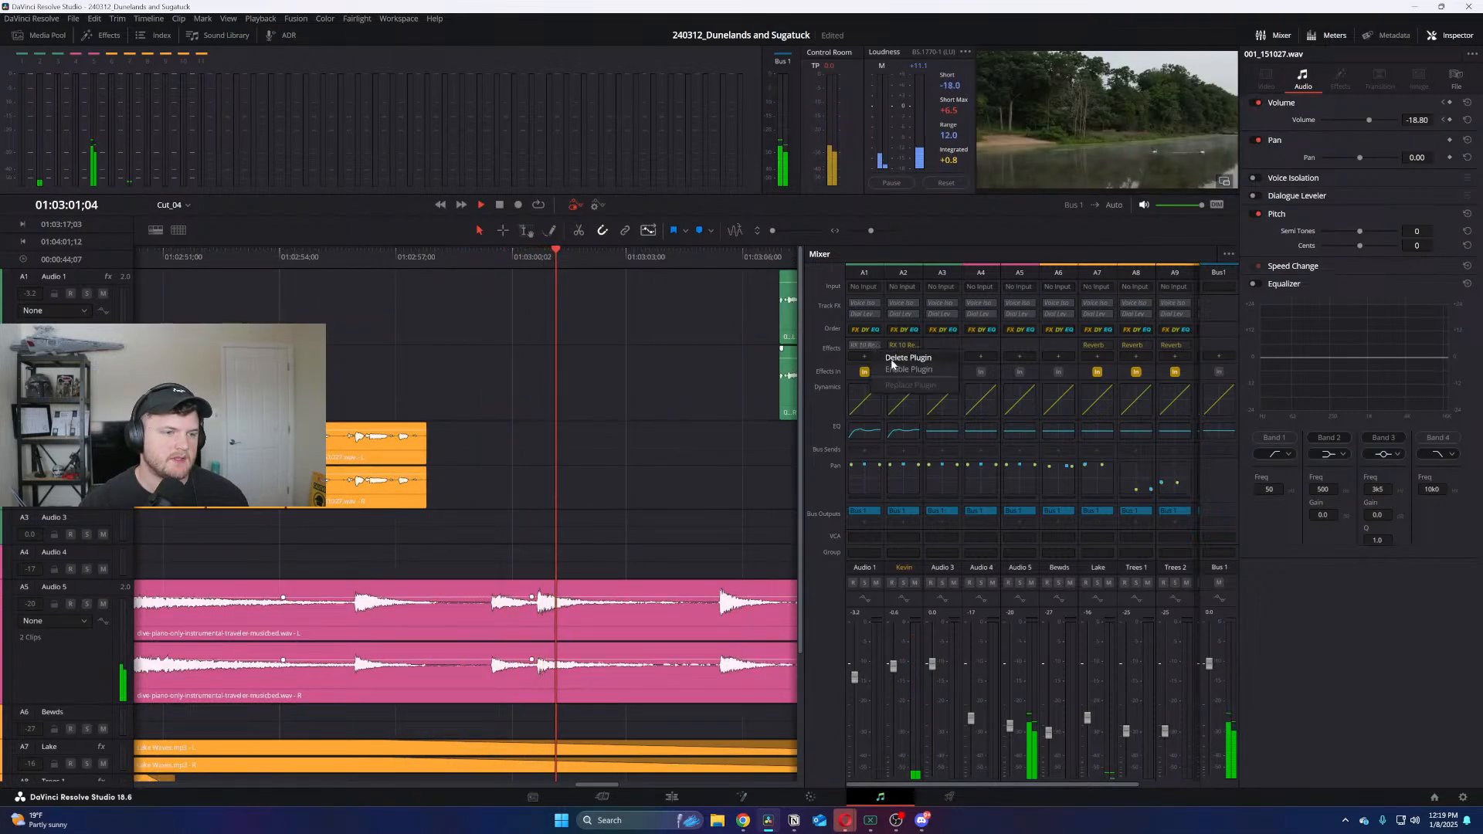
# Adjust the A5 music's volume keyframes where the A1 voice clips begin near 01:03:07 and replay from about 01:03:02
pyautogui.hotkey('ctrl', '-')
pyautogui.hotkey('ctrl', '-')
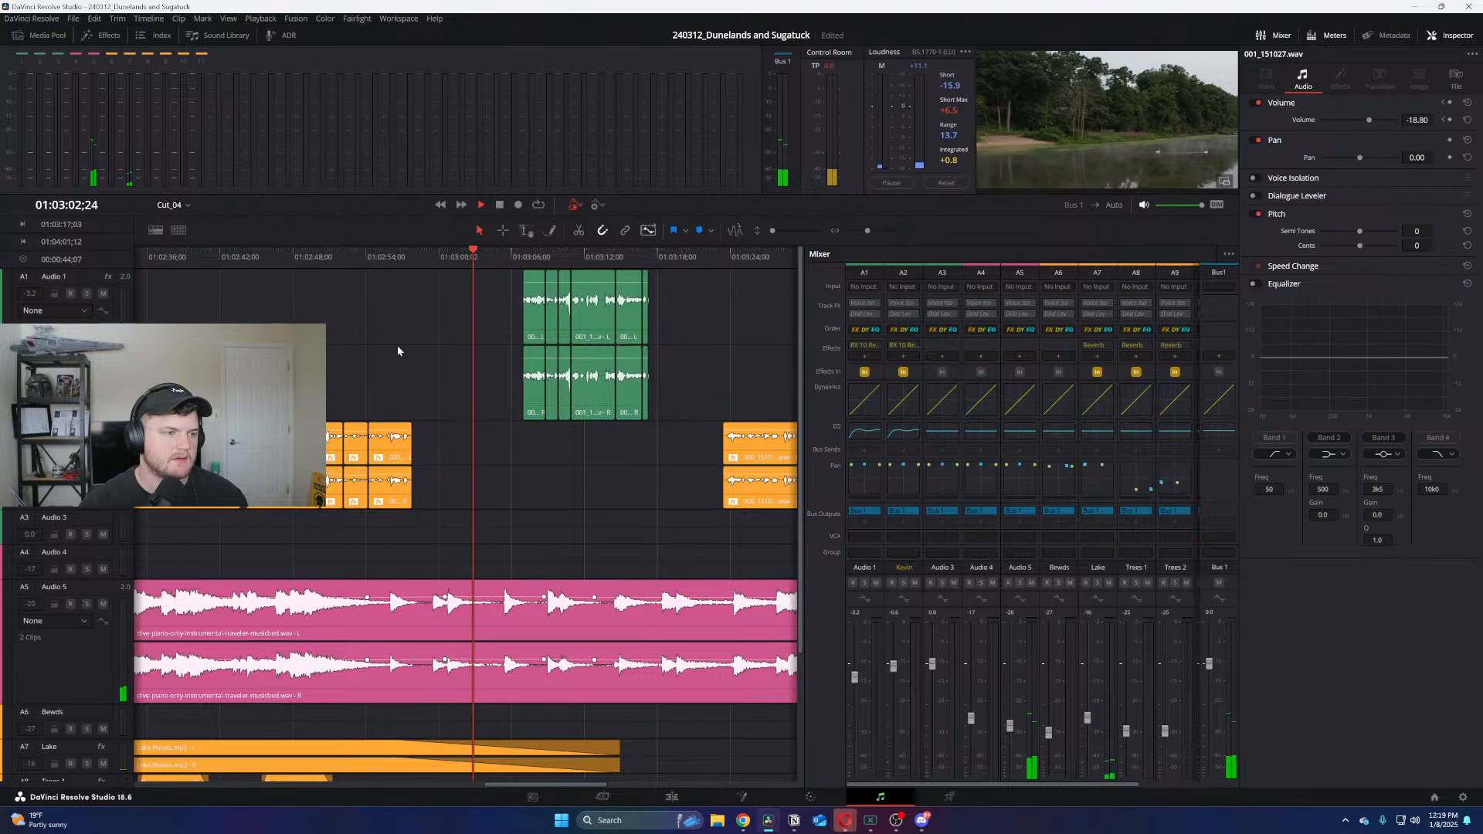
pyautogui.hotkey('ctrl', '=')
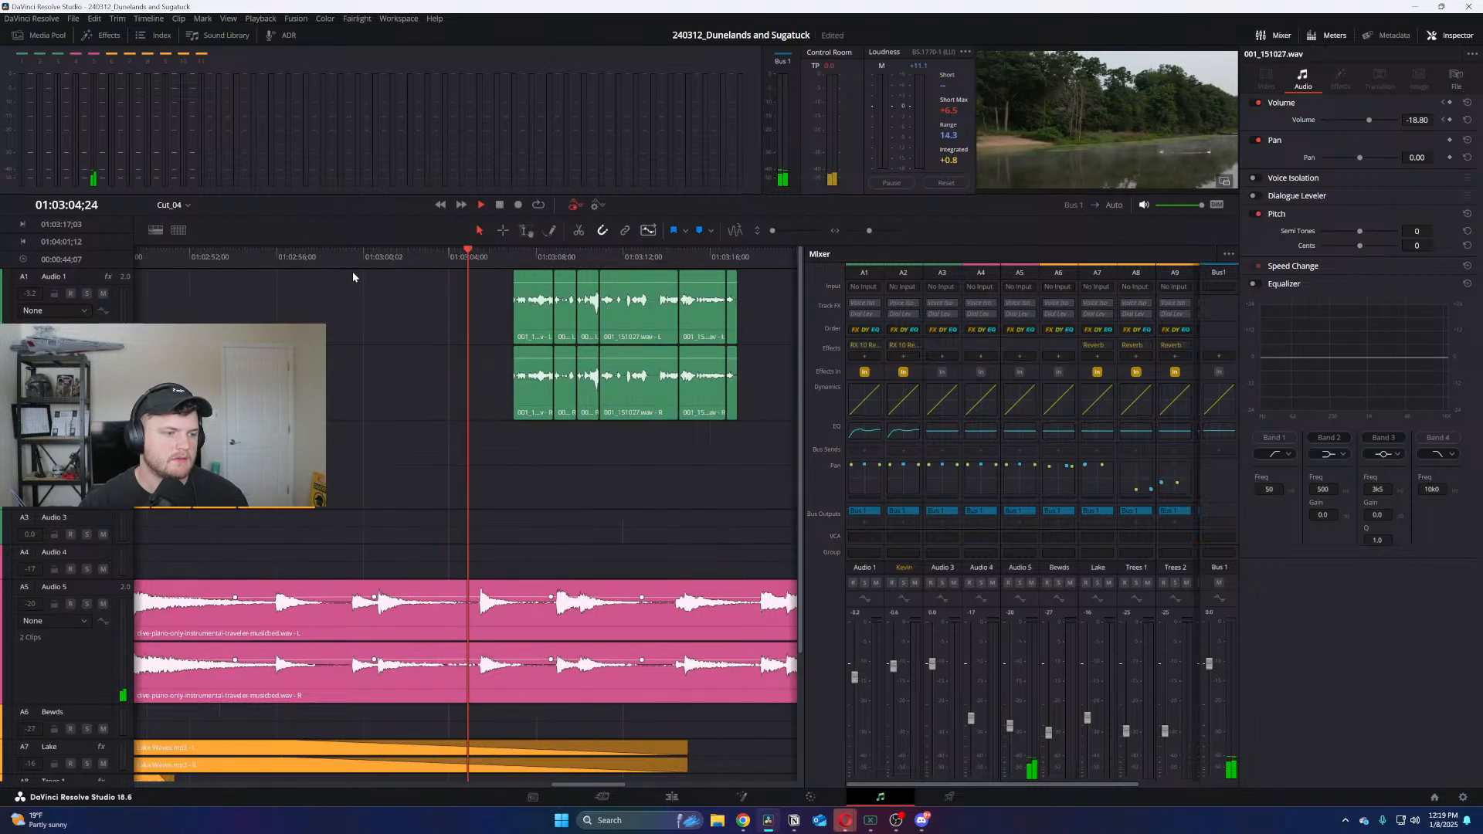
pyautogui.hotkey('ctrl', '=')
pyautogui.press('space')
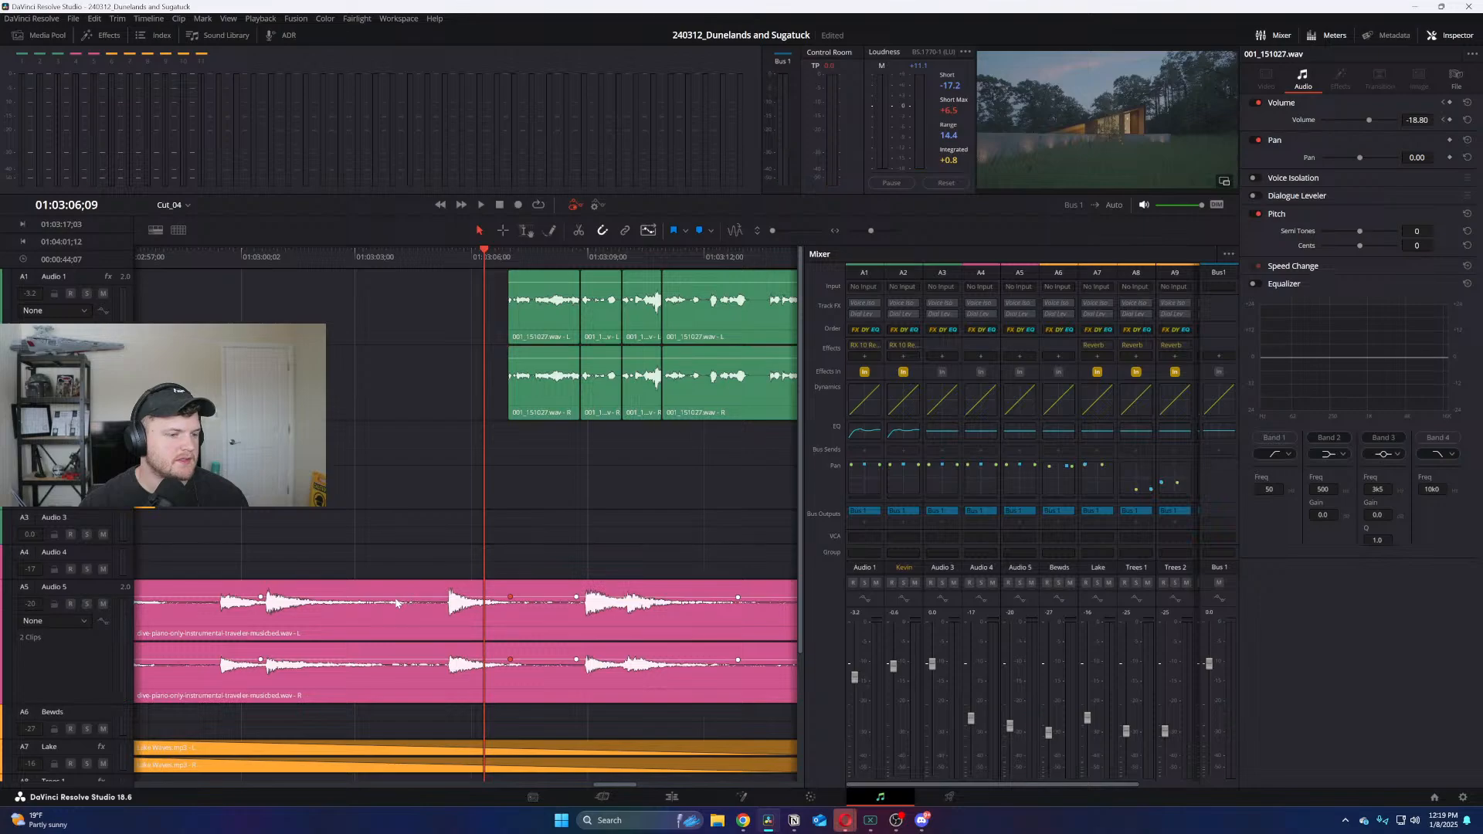
pyautogui.hotkey('ctrl', '-')
pyautogui.hotkey('ctrl', '-')
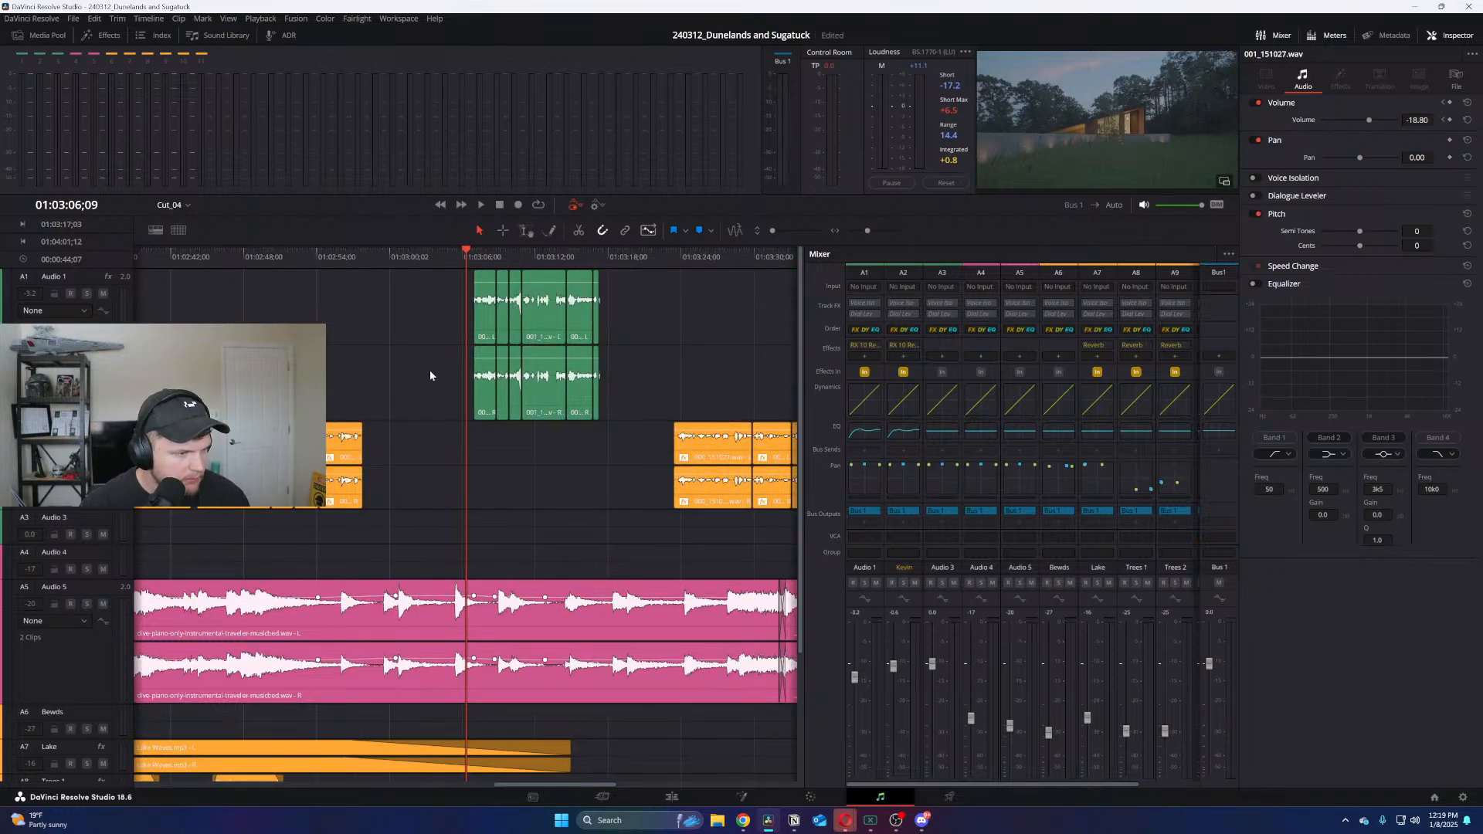
pyautogui.click(410, 258)
pyautogui.press('space')
pyautogui.hotkey('ctrl', '=')
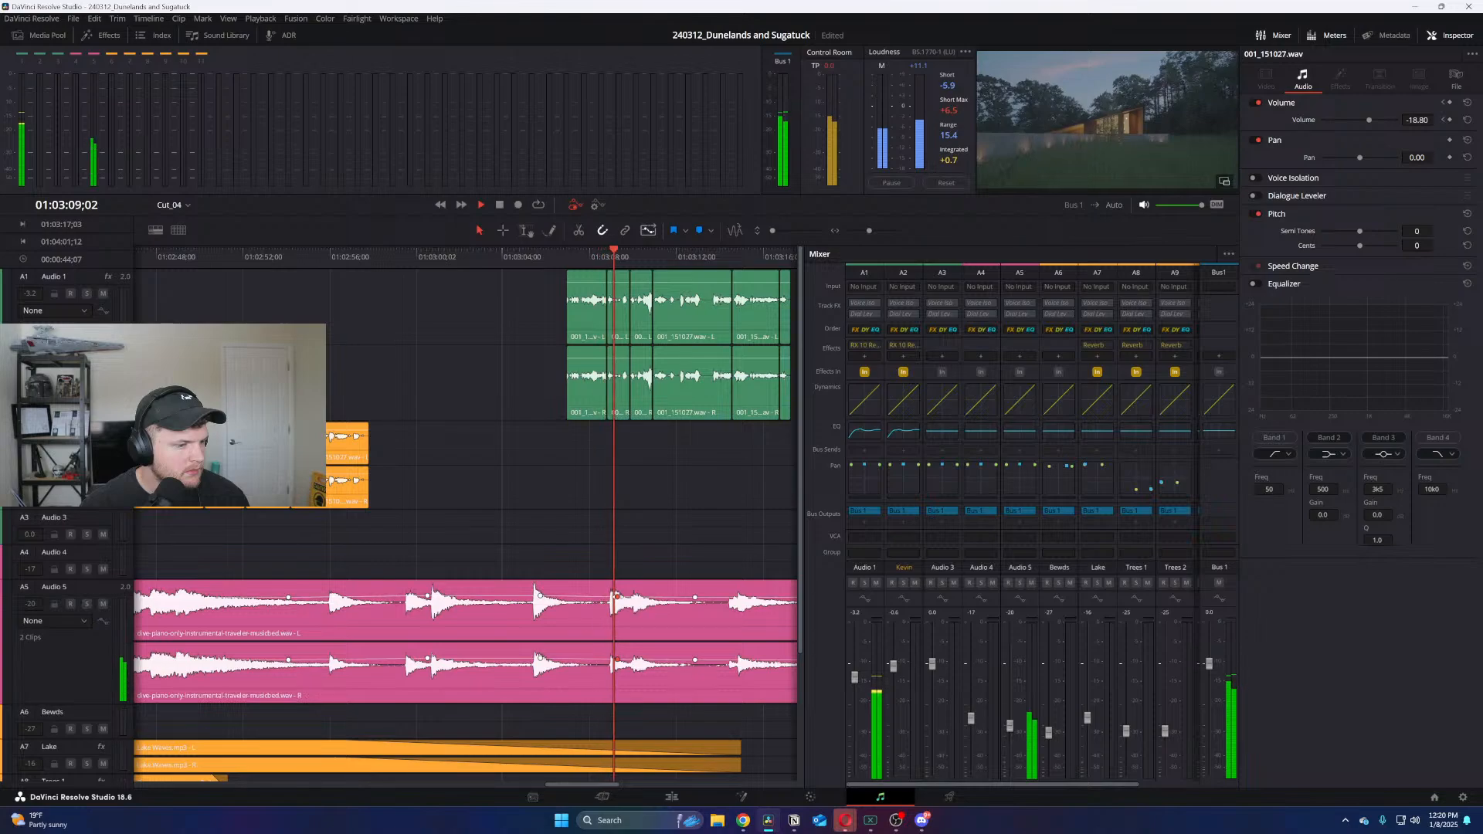
# Raise the ending of the last A5 music clip to about 1.30 dB after the final A2 voice clip and play it
pyautogui.hotkey('ctrl', '-')
pyautogui.hotkey('ctrl', '-')
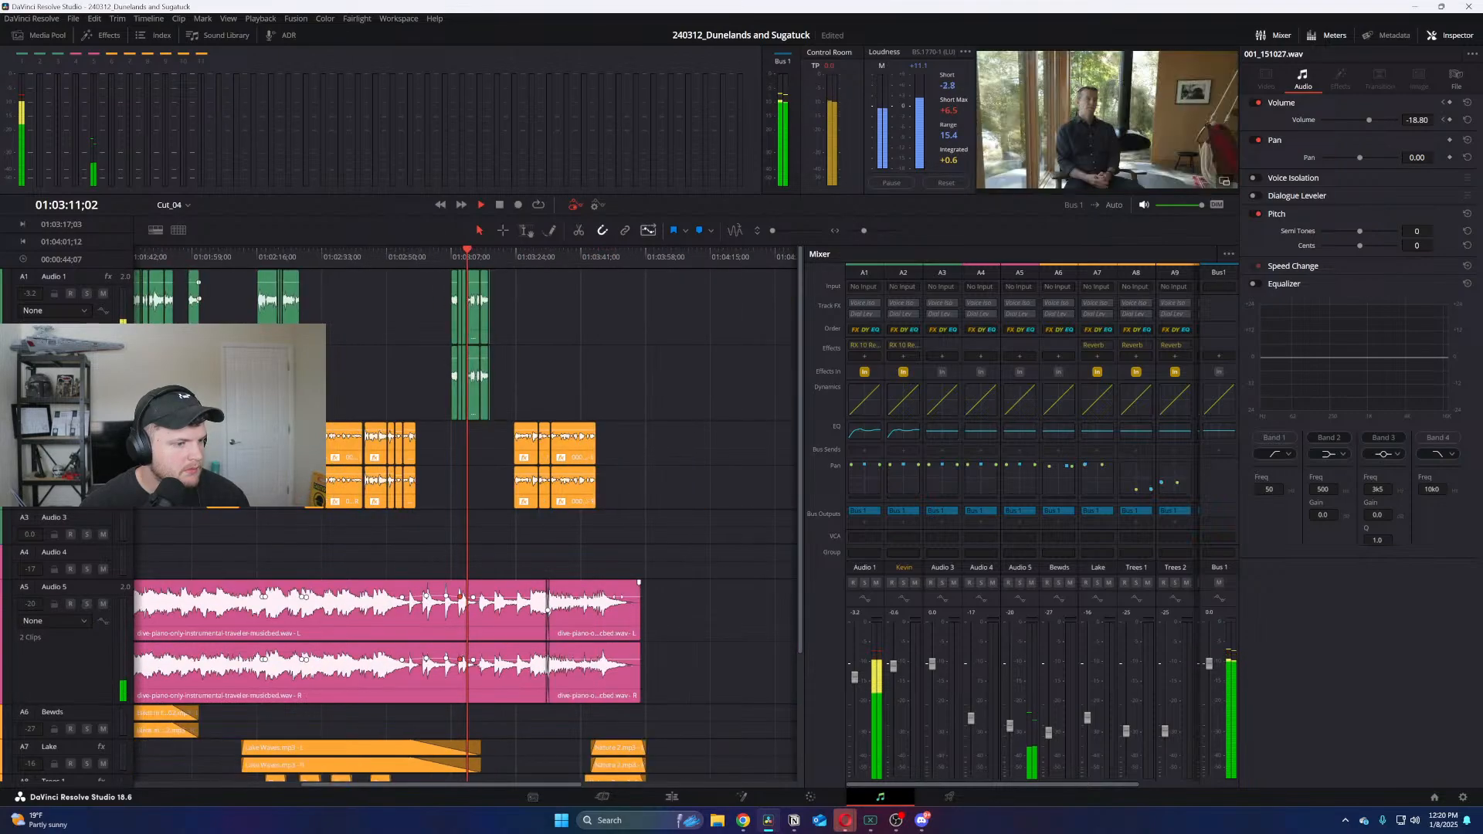
pyautogui.click(525, 269)
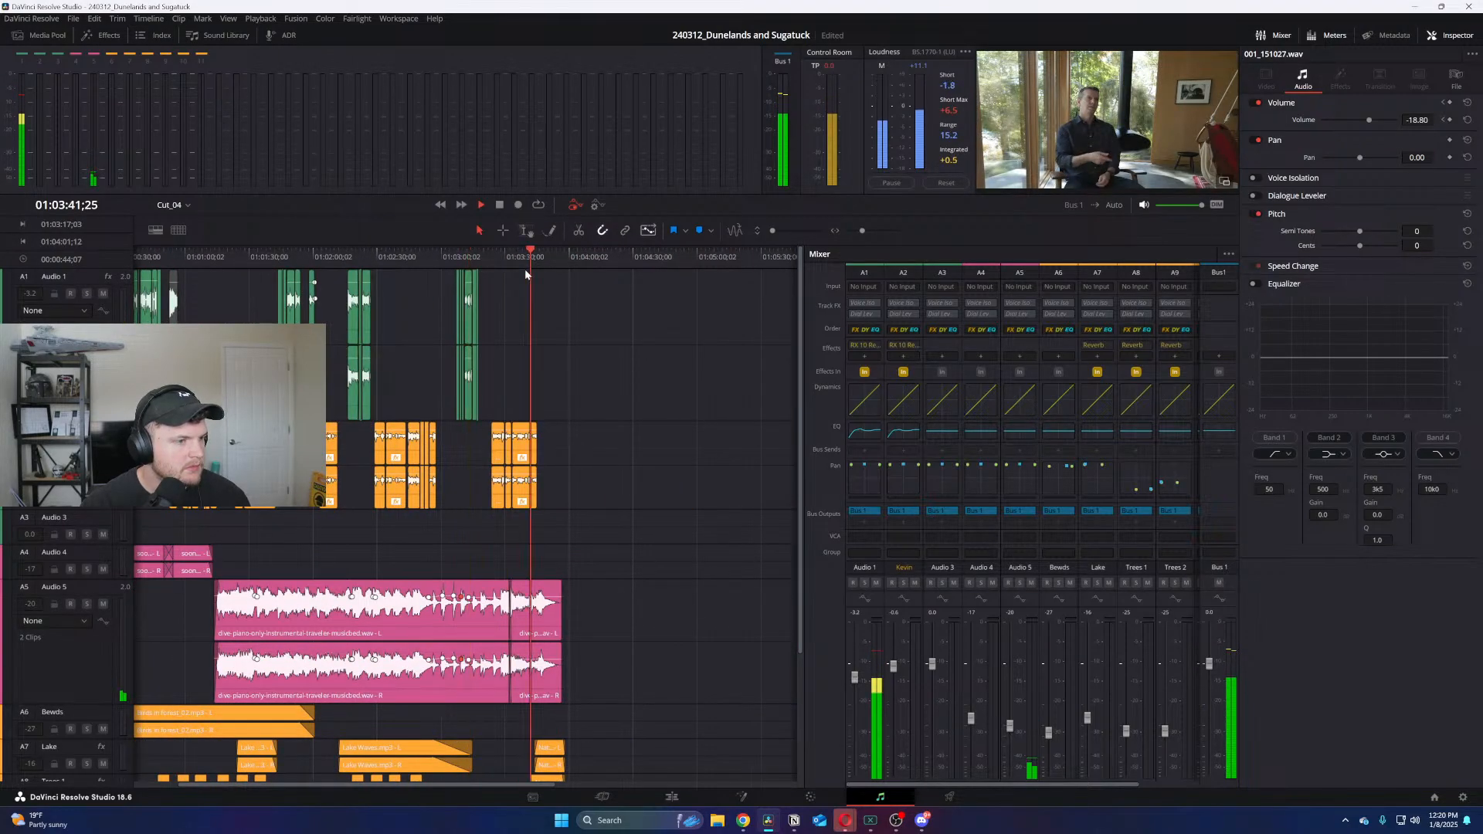
pyautogui.hotkey('ctrl', '=')
pyautogui.hotkey('ctrl', '=')
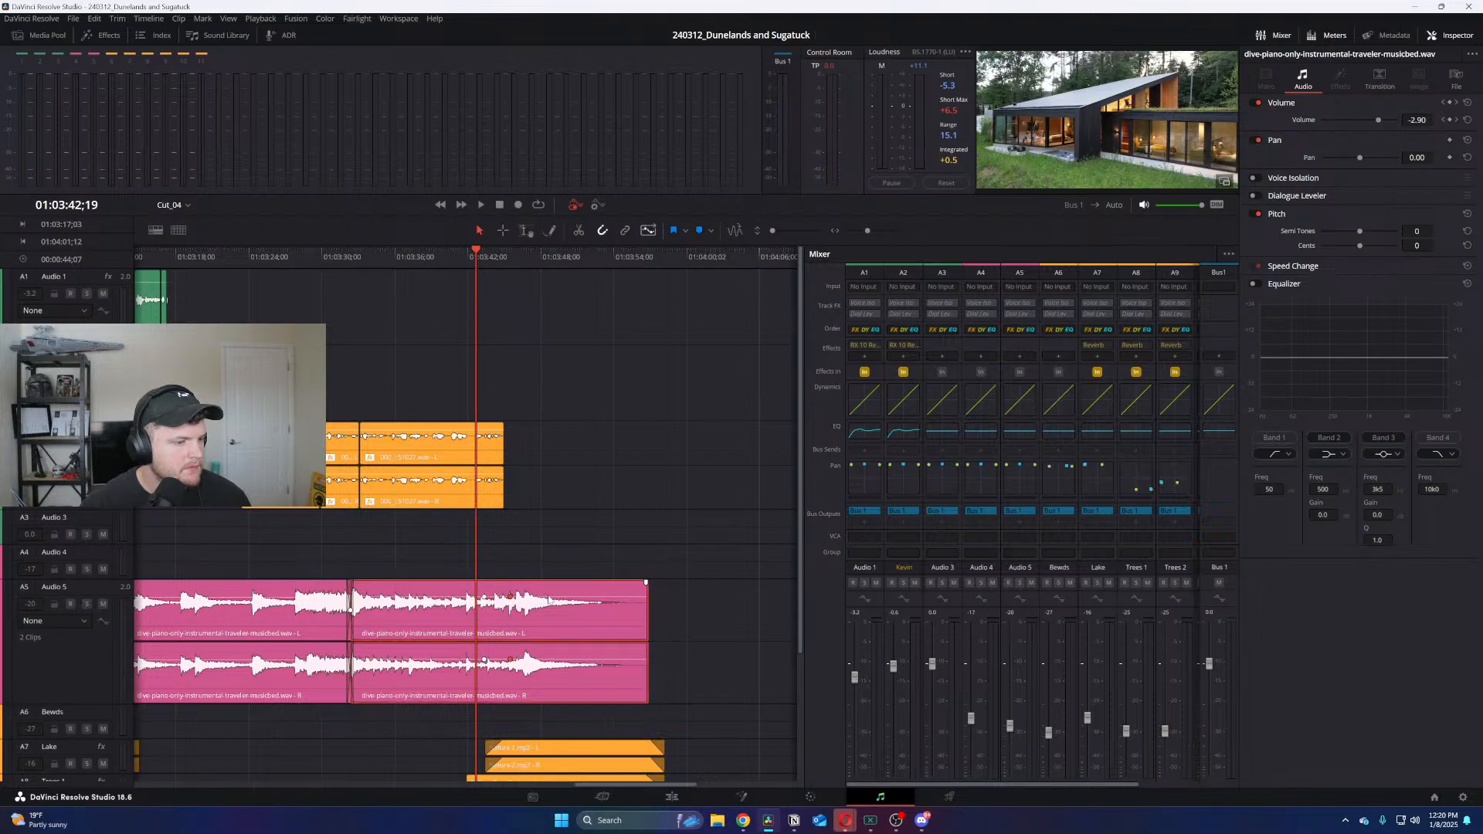
pyautogui.moveTo(547, 595); pyautogui.dragTo(555, 594)
pyautogui.press('space')
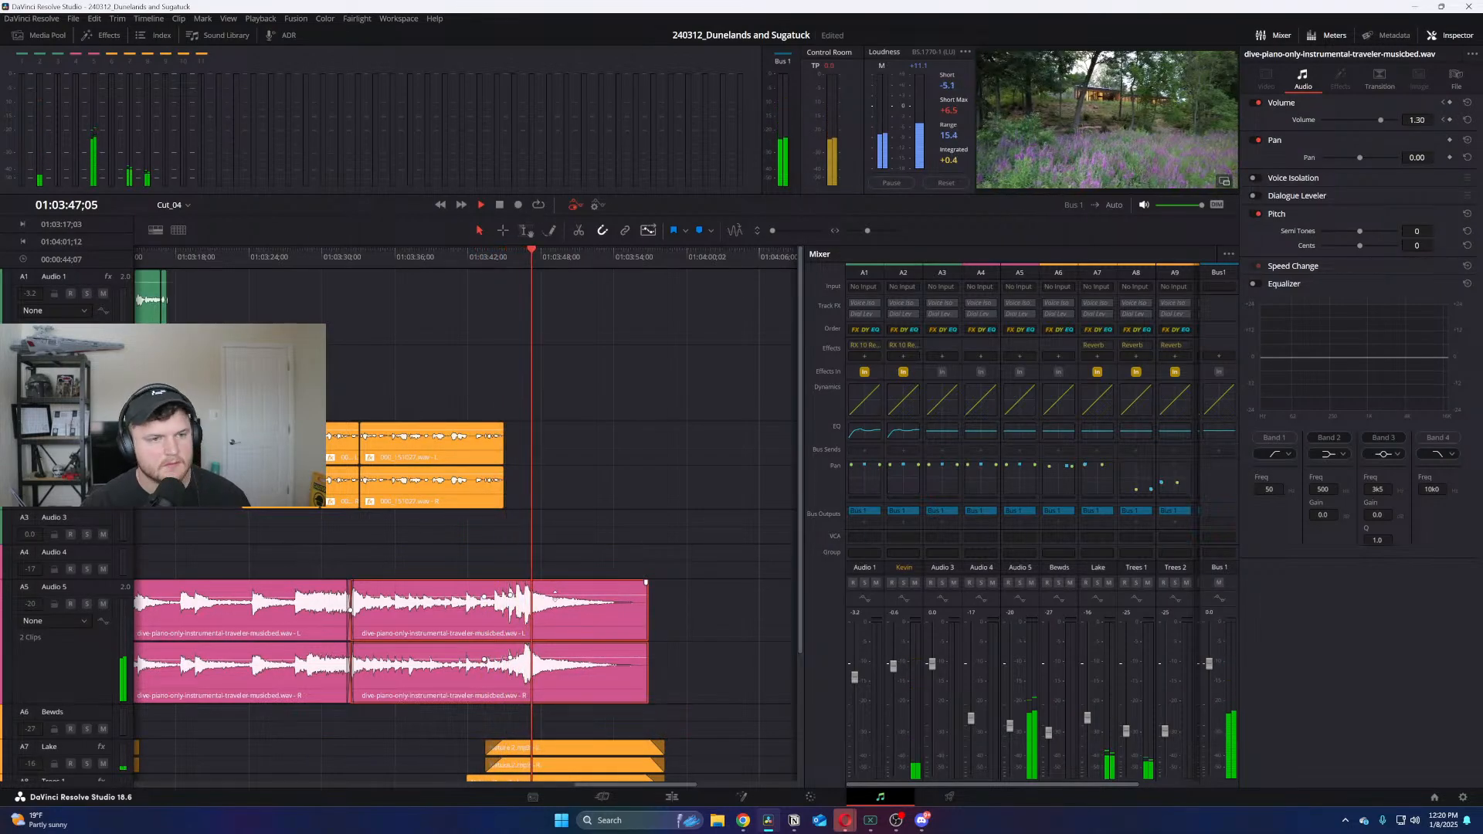
pyautogui.press('space')
# Return to the timeline start, enlarge the A4 music track, play it, and narrow the mixer to widen the timeline
pyautogui.press('Home')
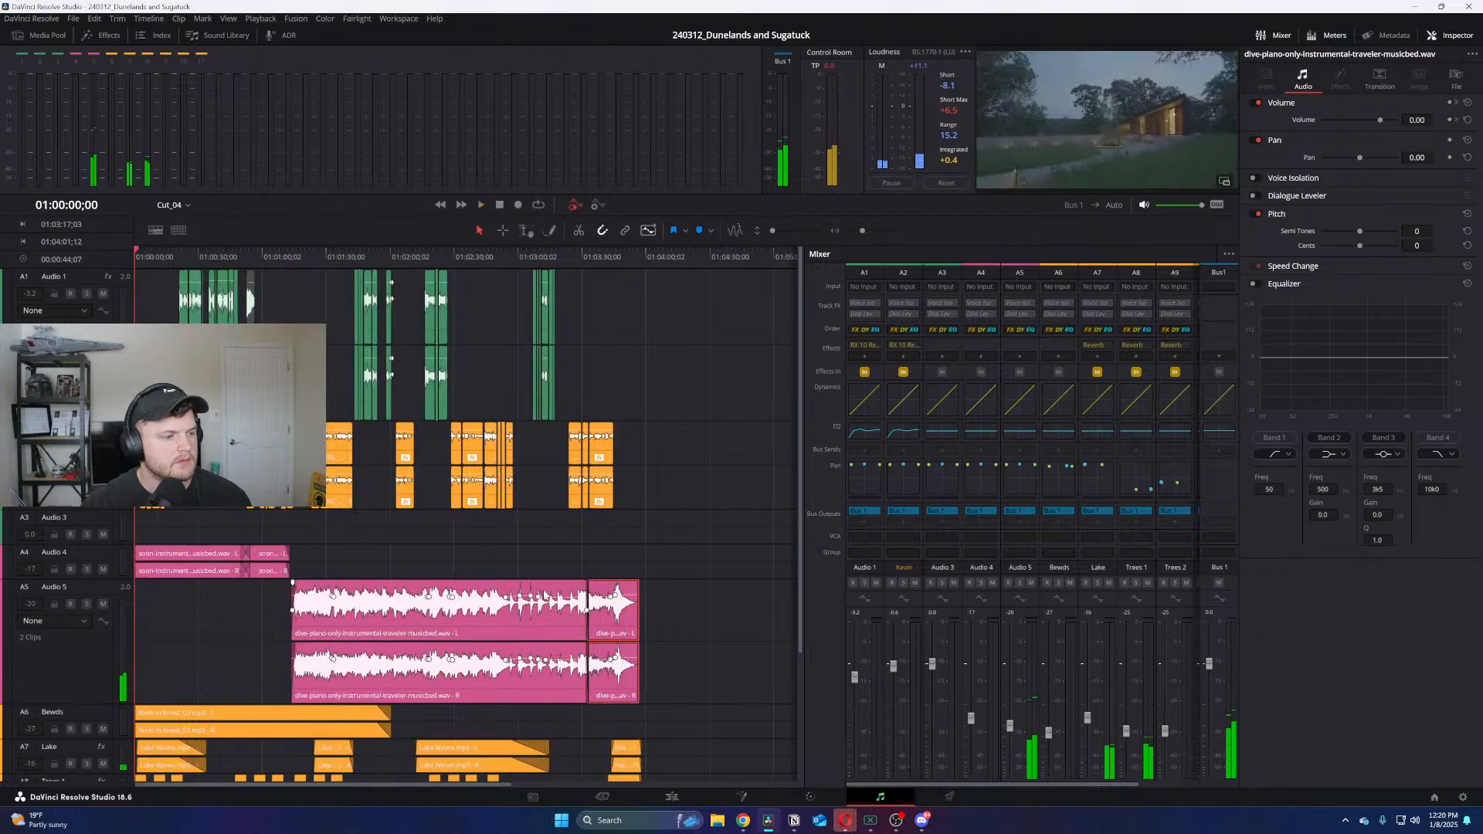
pyautogui.hotkey('ctrl', '=')
pyautogui.moveTo(106, 579); pyautogui.dragTo(106, 630)
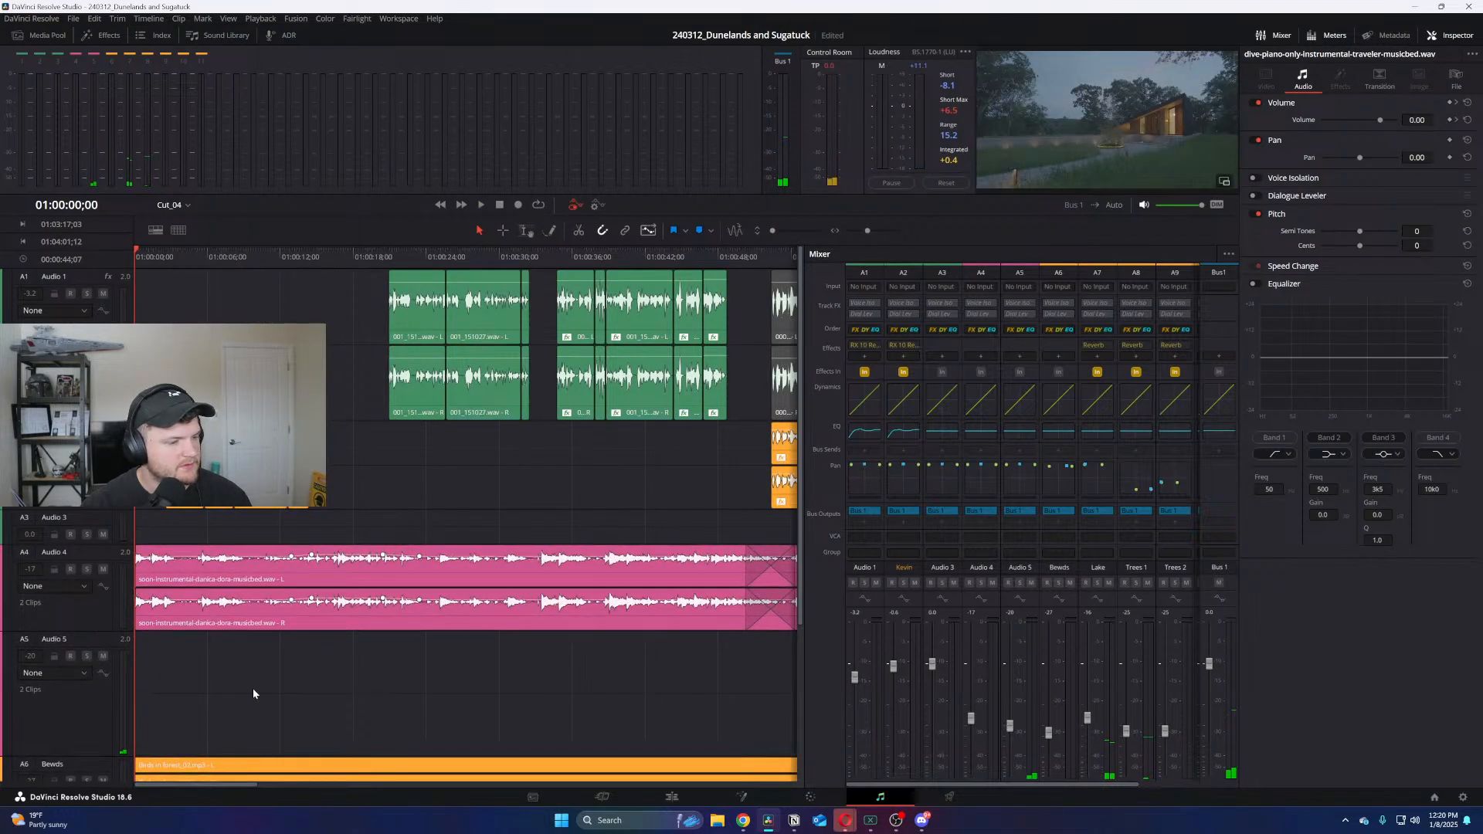
pyautogui.press('space')
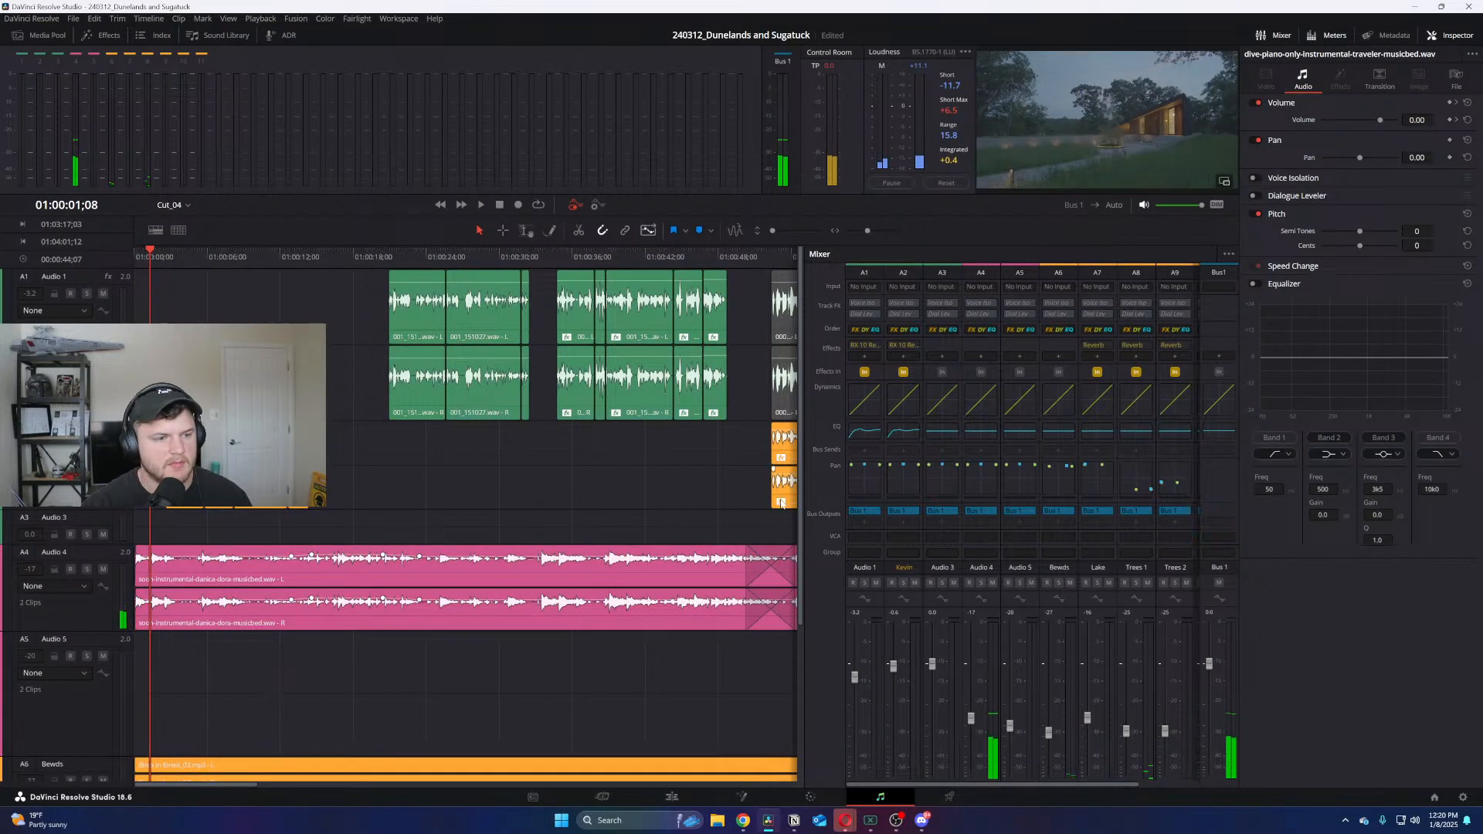
pyautogui.moveTo(804, 479); pyautogui.dragTo(1158, 499)
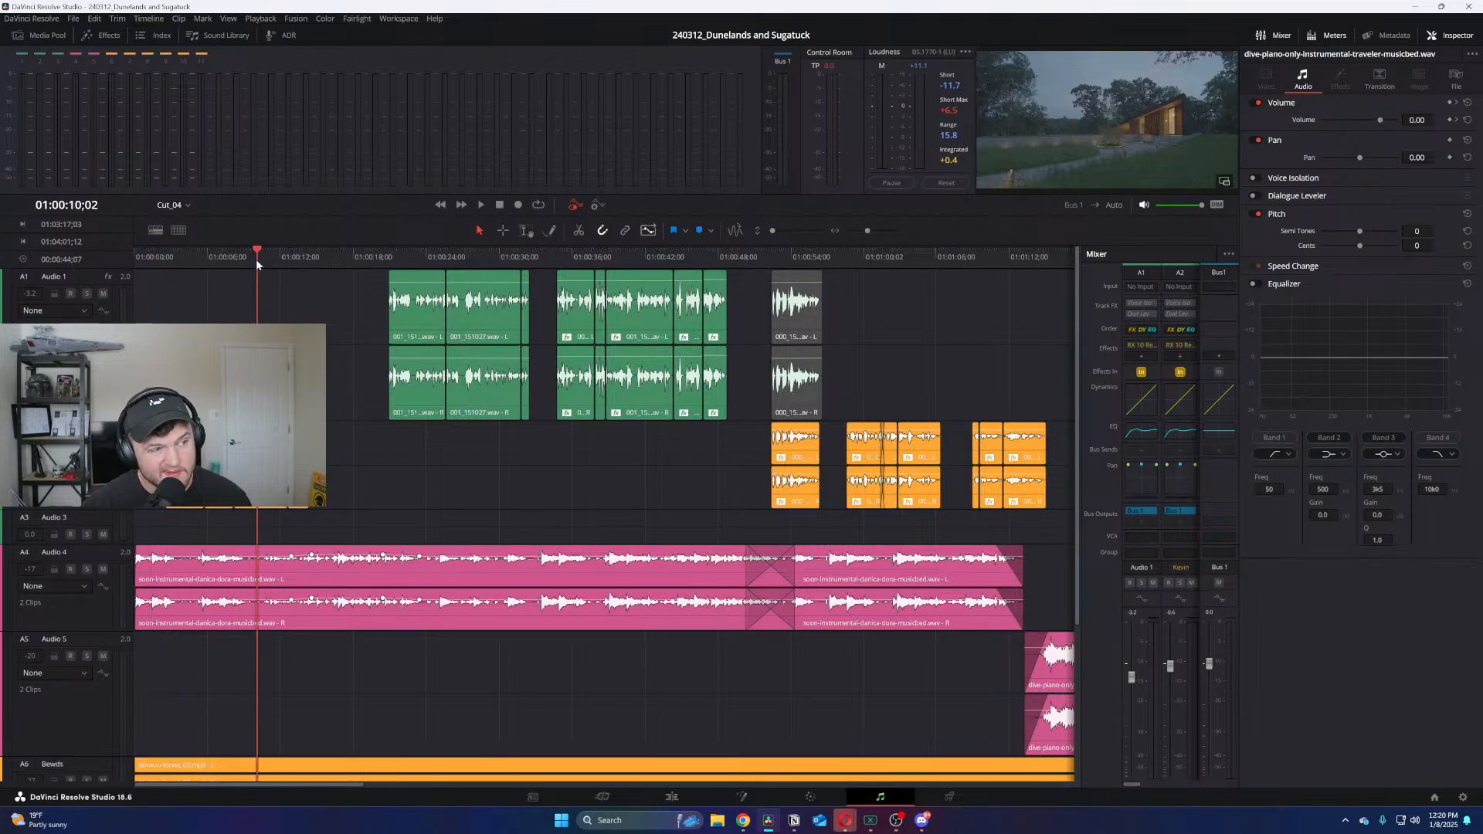
# Listen to the A4 music under the opening voice clips from about 01:00:10
pyautogui.press('space')
pyautogui.hotkey('ctrl', '-')
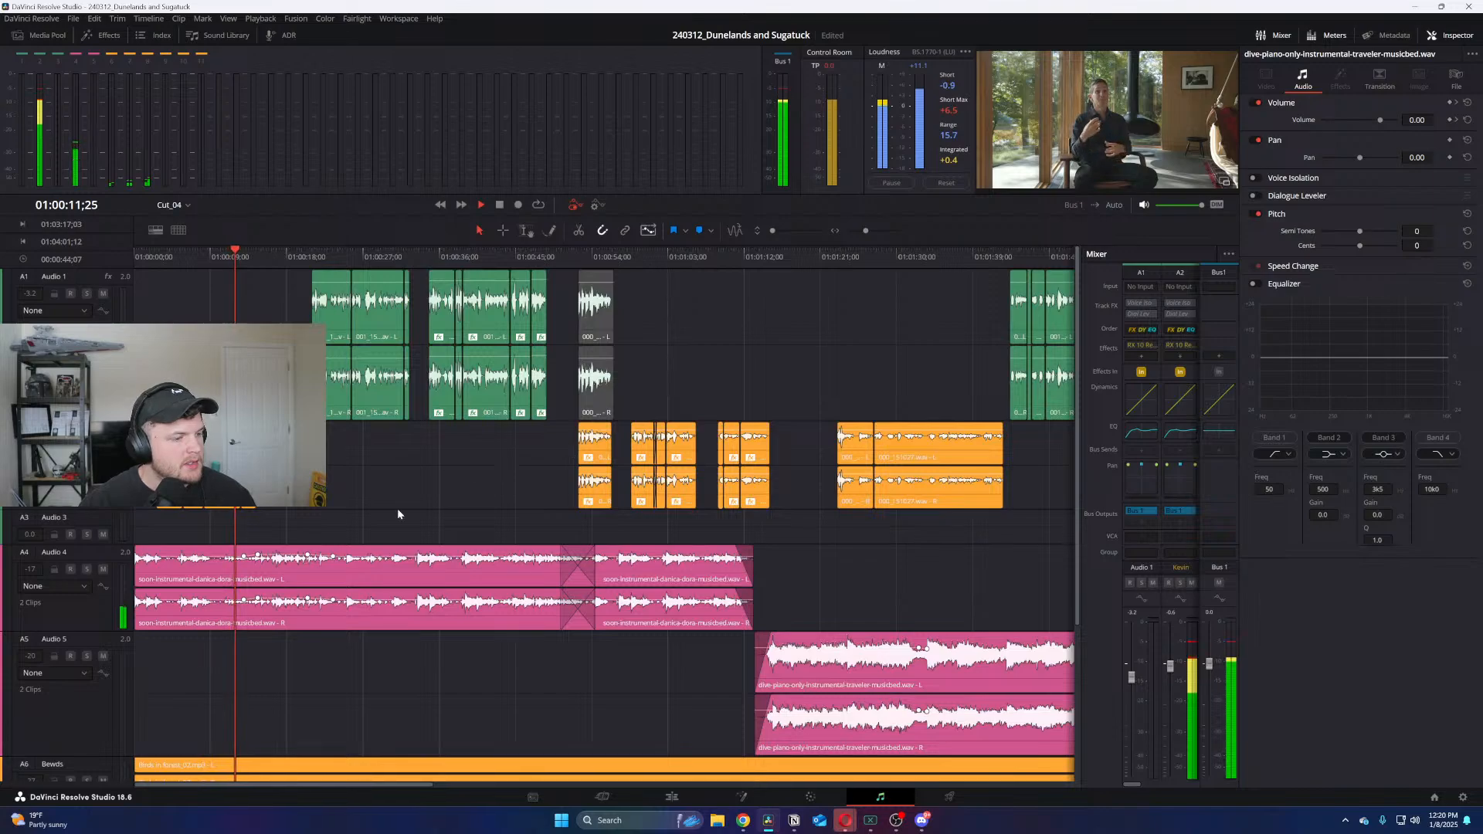
pyautogui.hotkey('ctrl', '=')
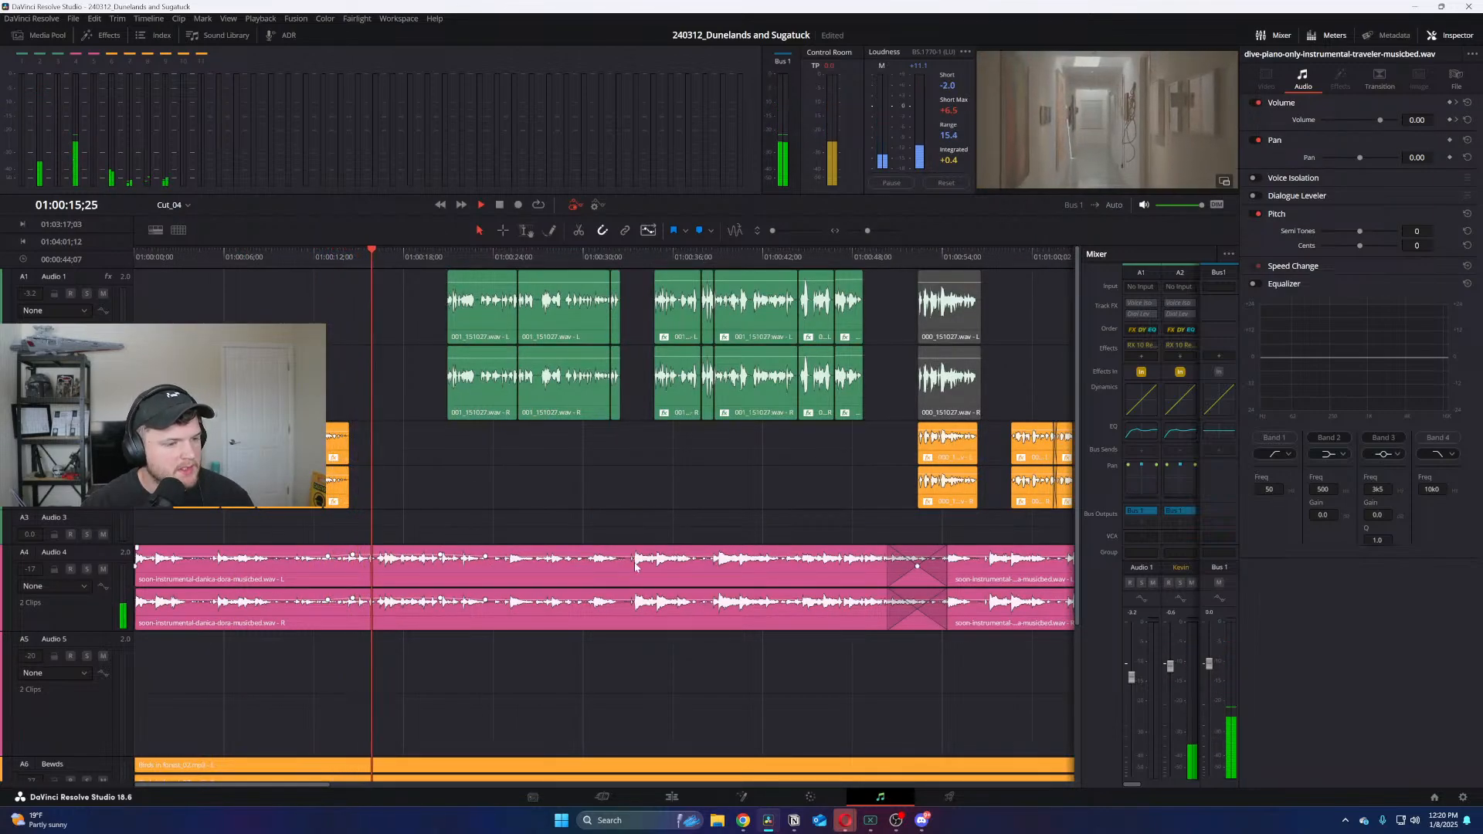
pyautogui.hotkey('ctrl', '-')
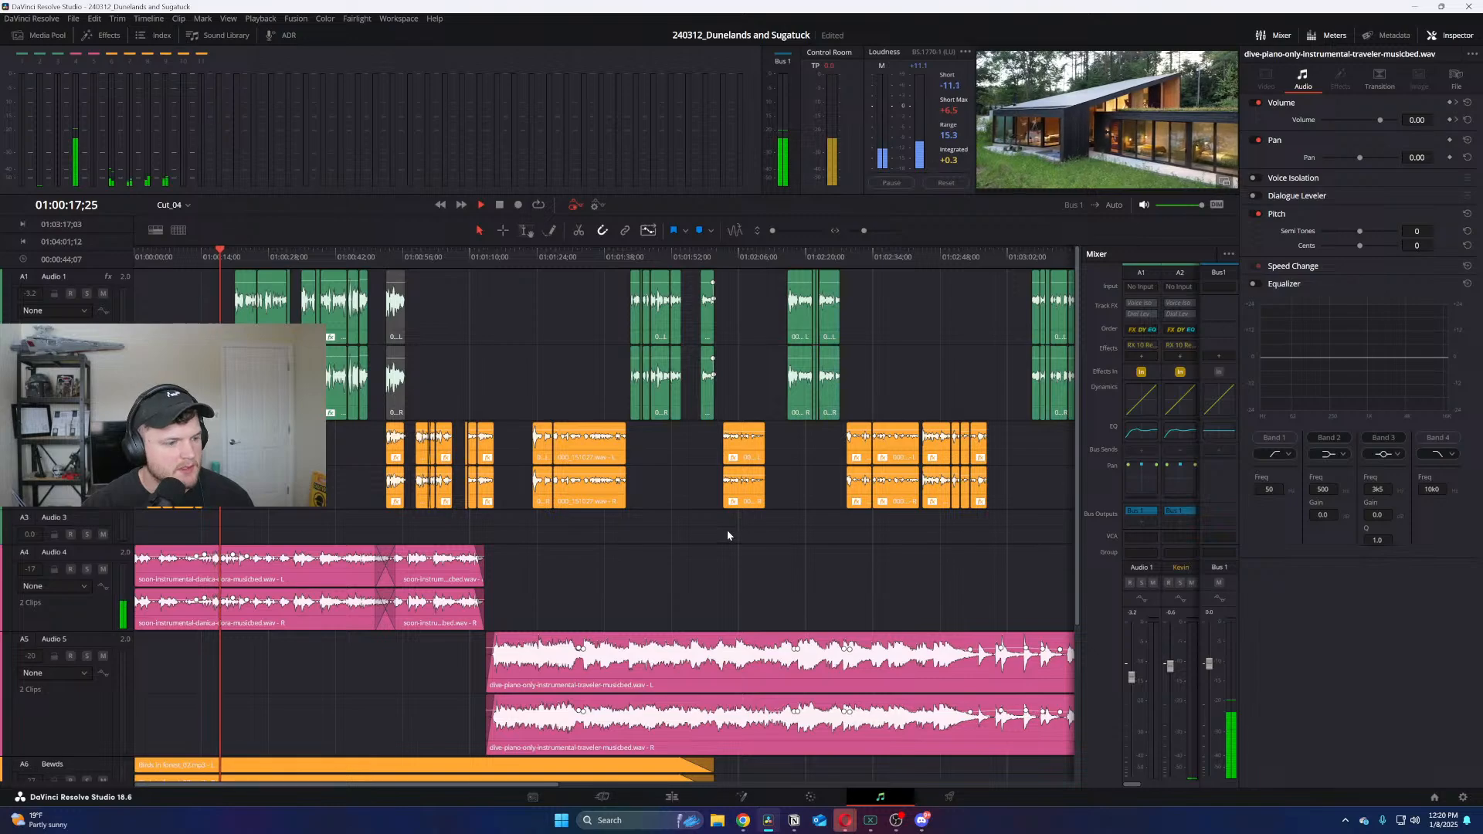
# Raise the A5 music's opening section after 01:01:15 by about 1.4 dB, fine-tune it and play into the following A2 voice clip
pyautogui.hotkey('ctrl', '=')
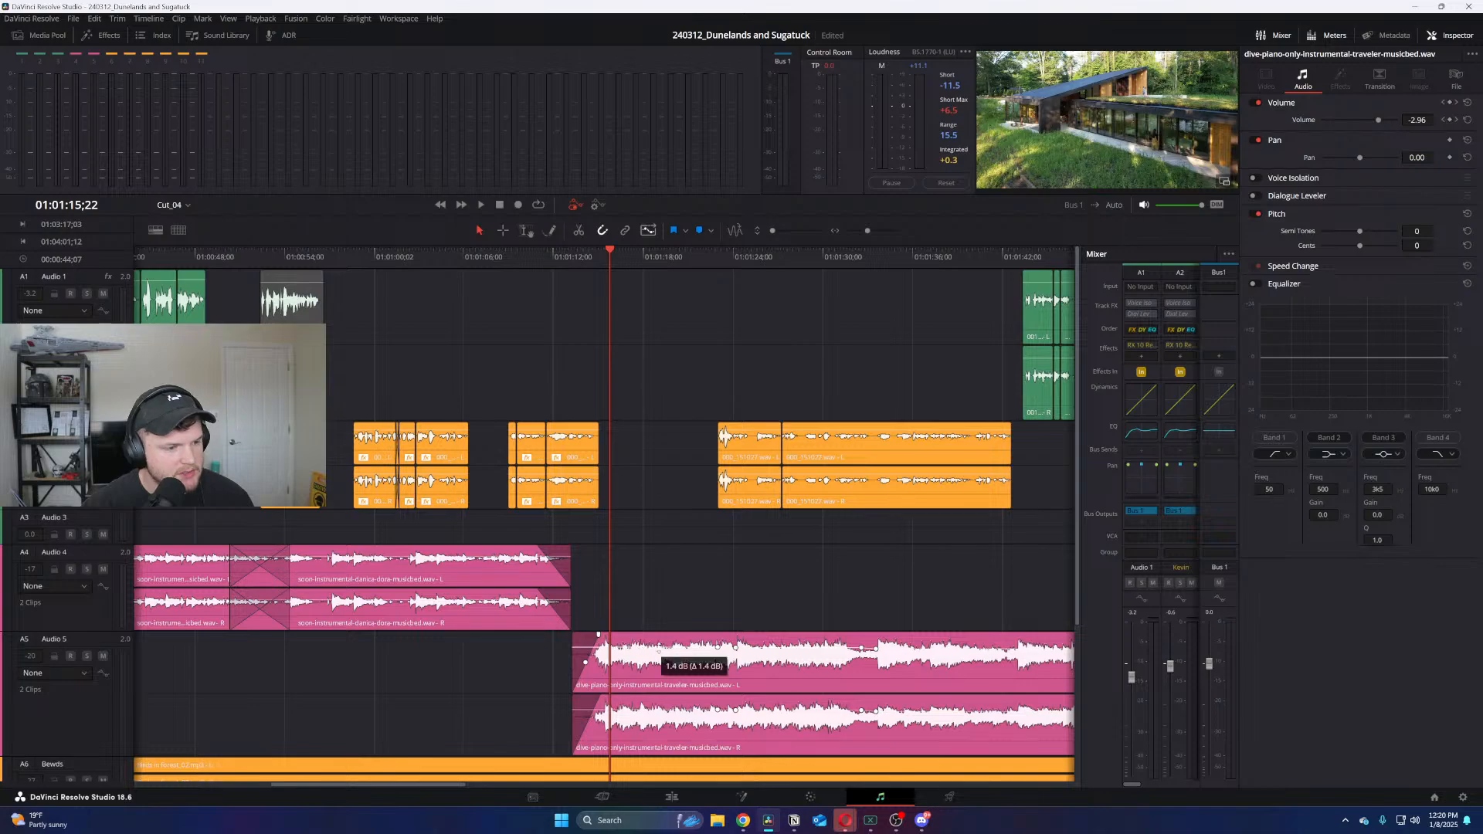
pyautogui.press('space')
pyautogui.hotkey('ctrl', '-')
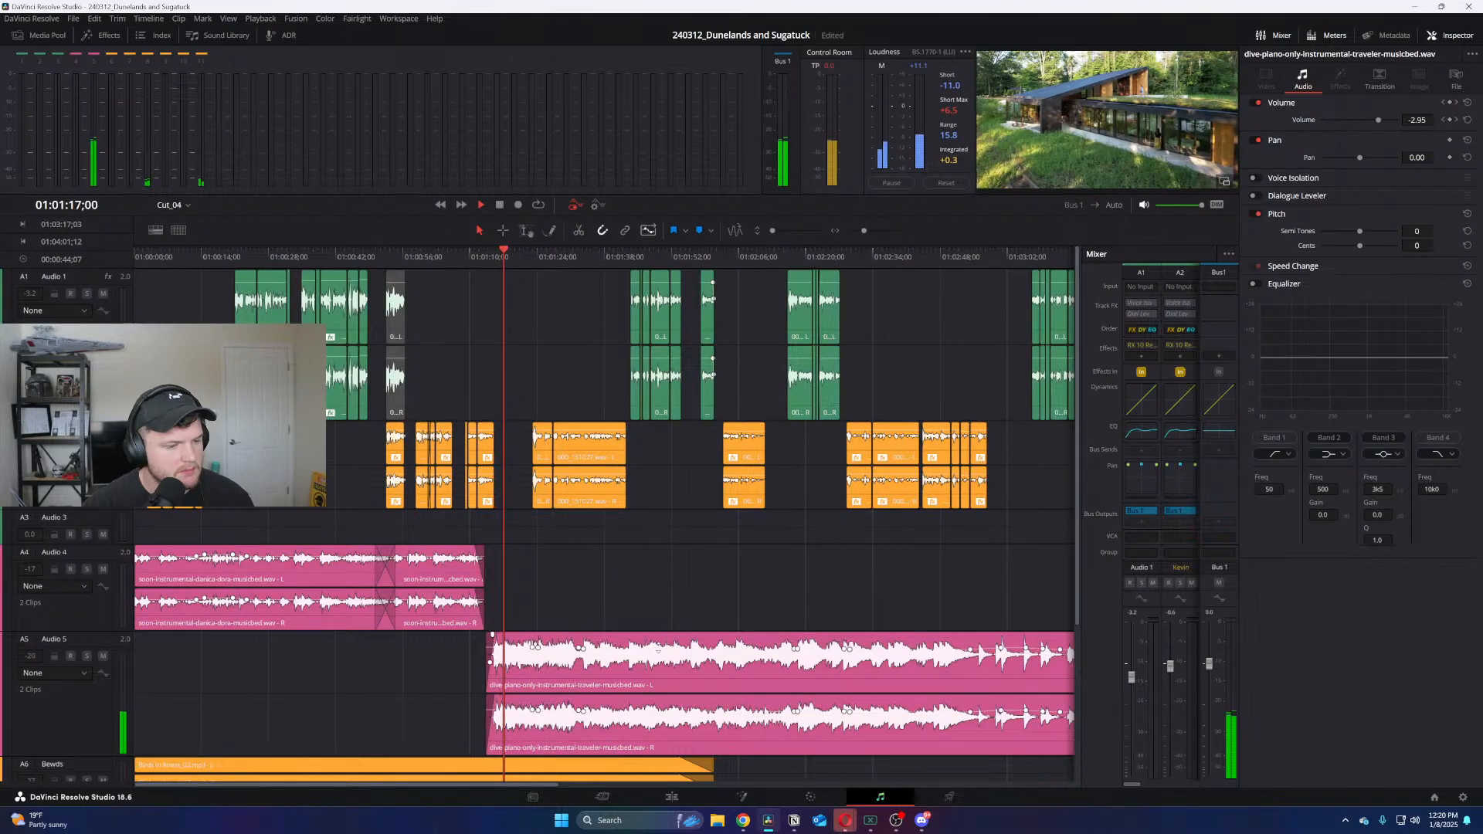
pyautogui.hotkey('ctrl', '=')
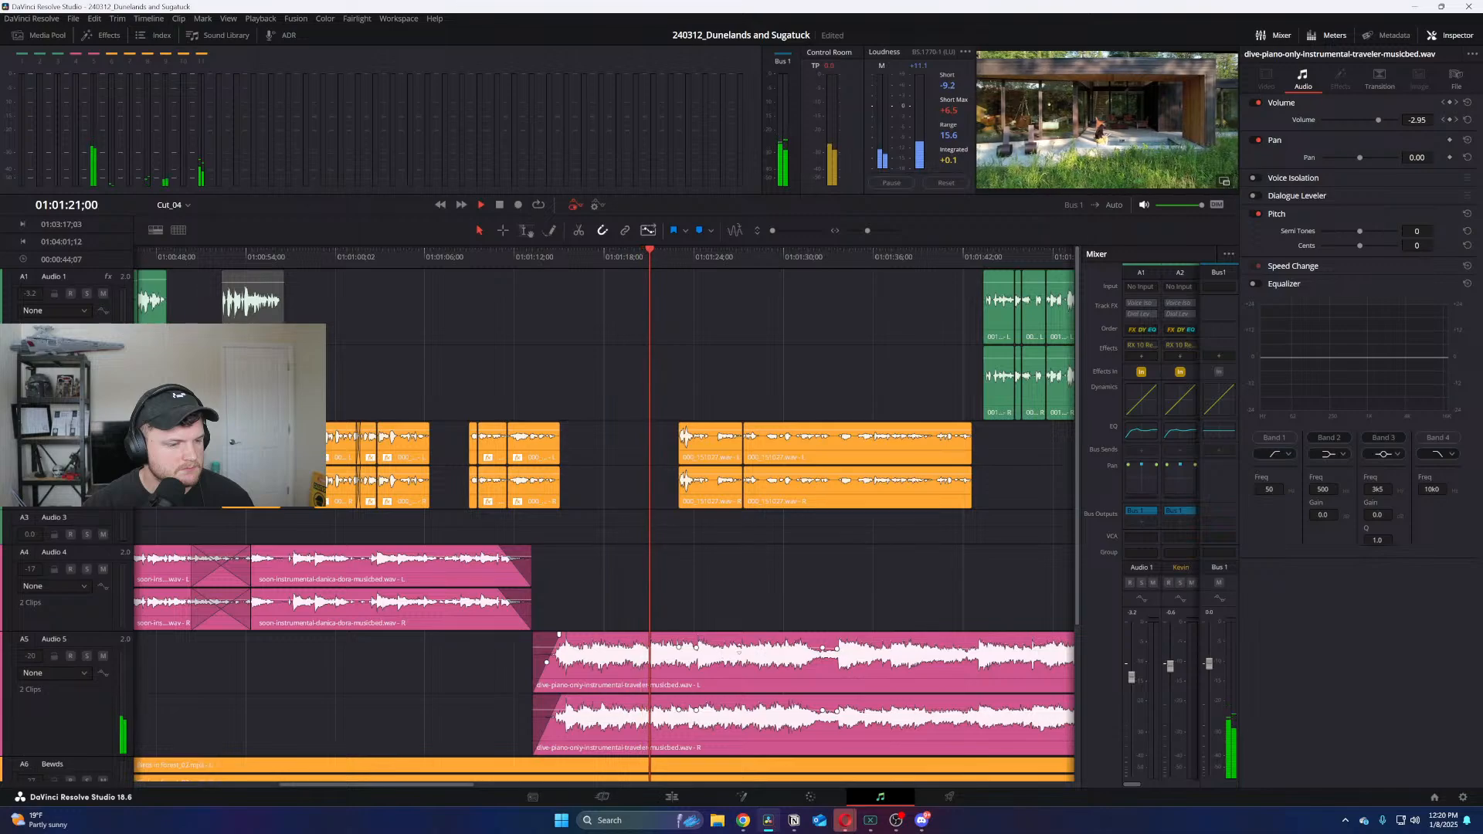
pyautogui.moveTo(743, 652); pyautogui.dragTo(745, 654)
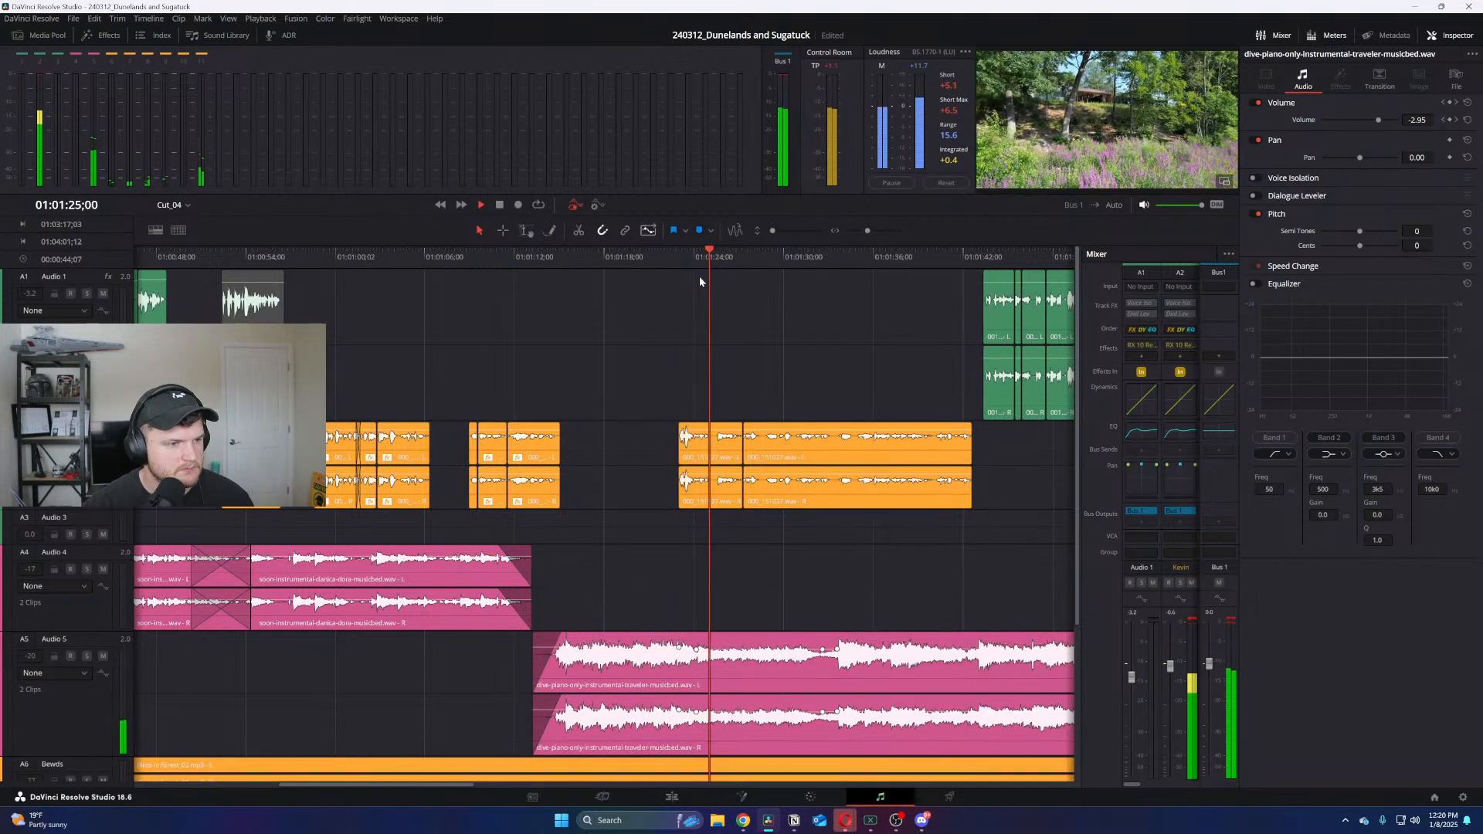
# Replay the start of the A2 voice clip near 01:01:23 to judge its level against the A5 music
pyautogui.click(670, 253)
pyautogui.scroll(3, 671, 254)
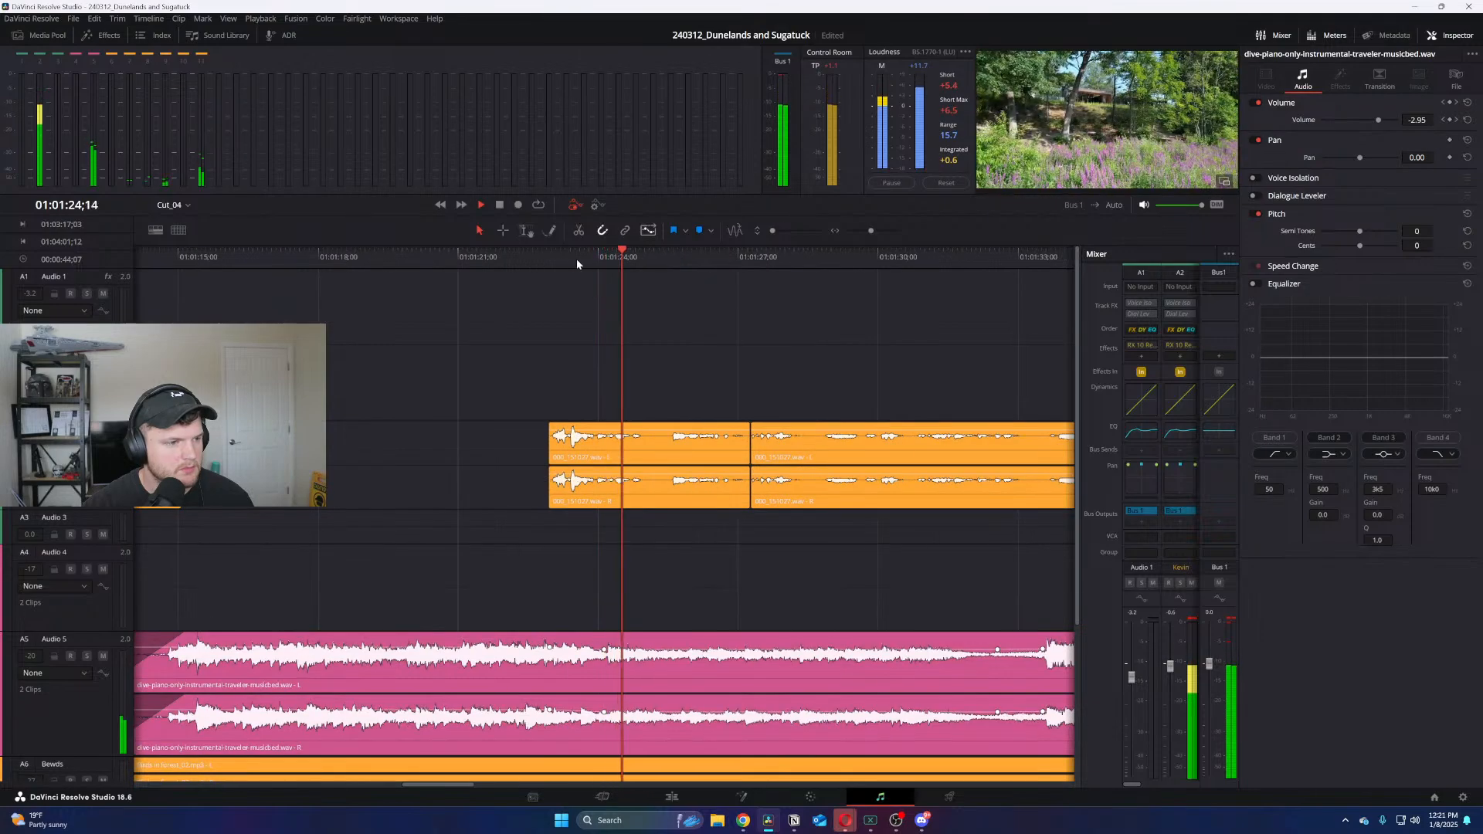
pyautogui.click(469, 261)
pyautogui.press('space')
pyautogui.scroll(-3, 629, 360)
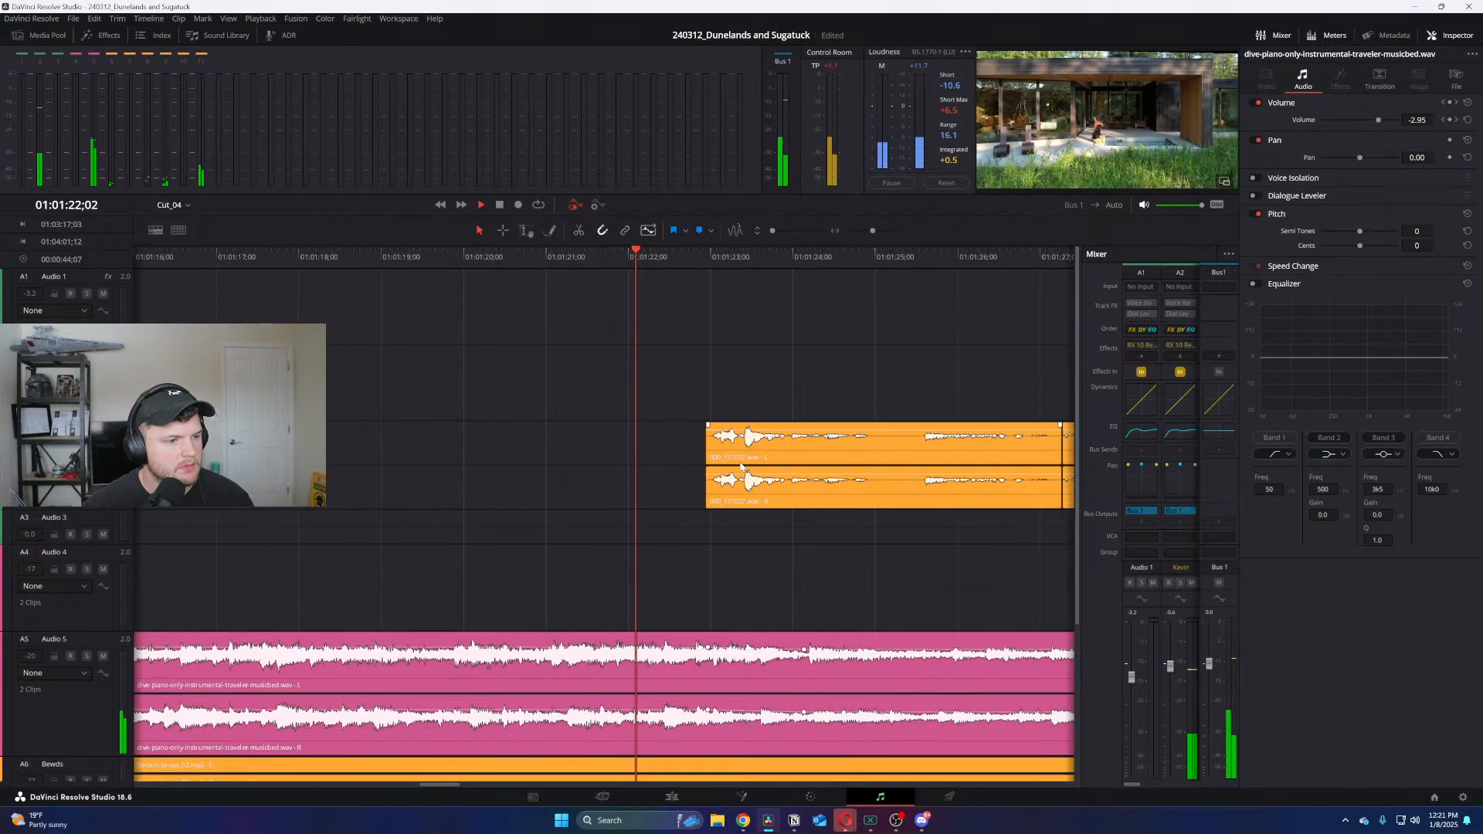
pyautogui.scroll(2, 726, 464)
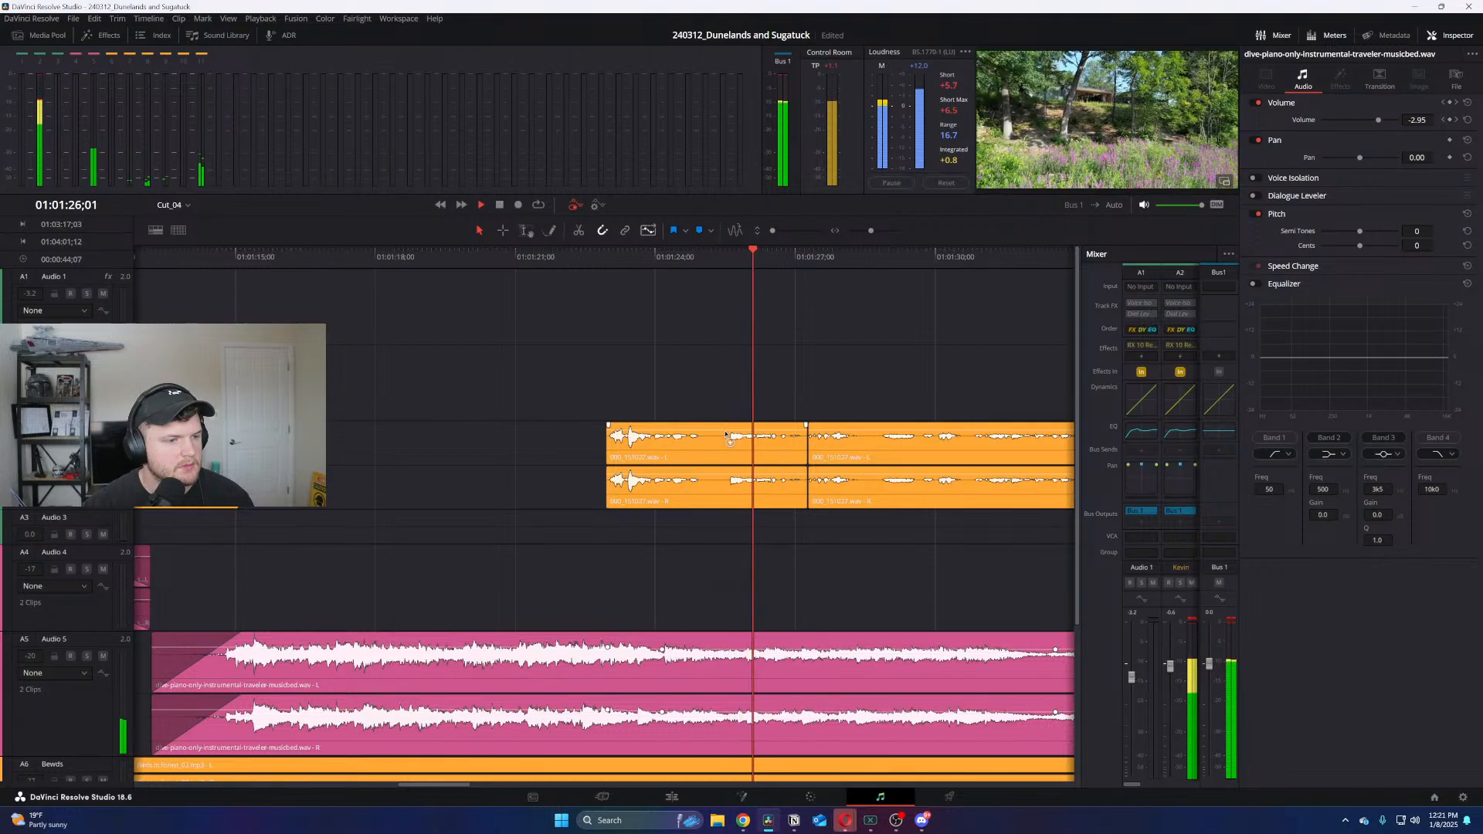
# Lower the opening words of the A2 voice clip near 01:01:23 to about 1.9 dB with volume keyframes and replay them
pyautogui.press('space')
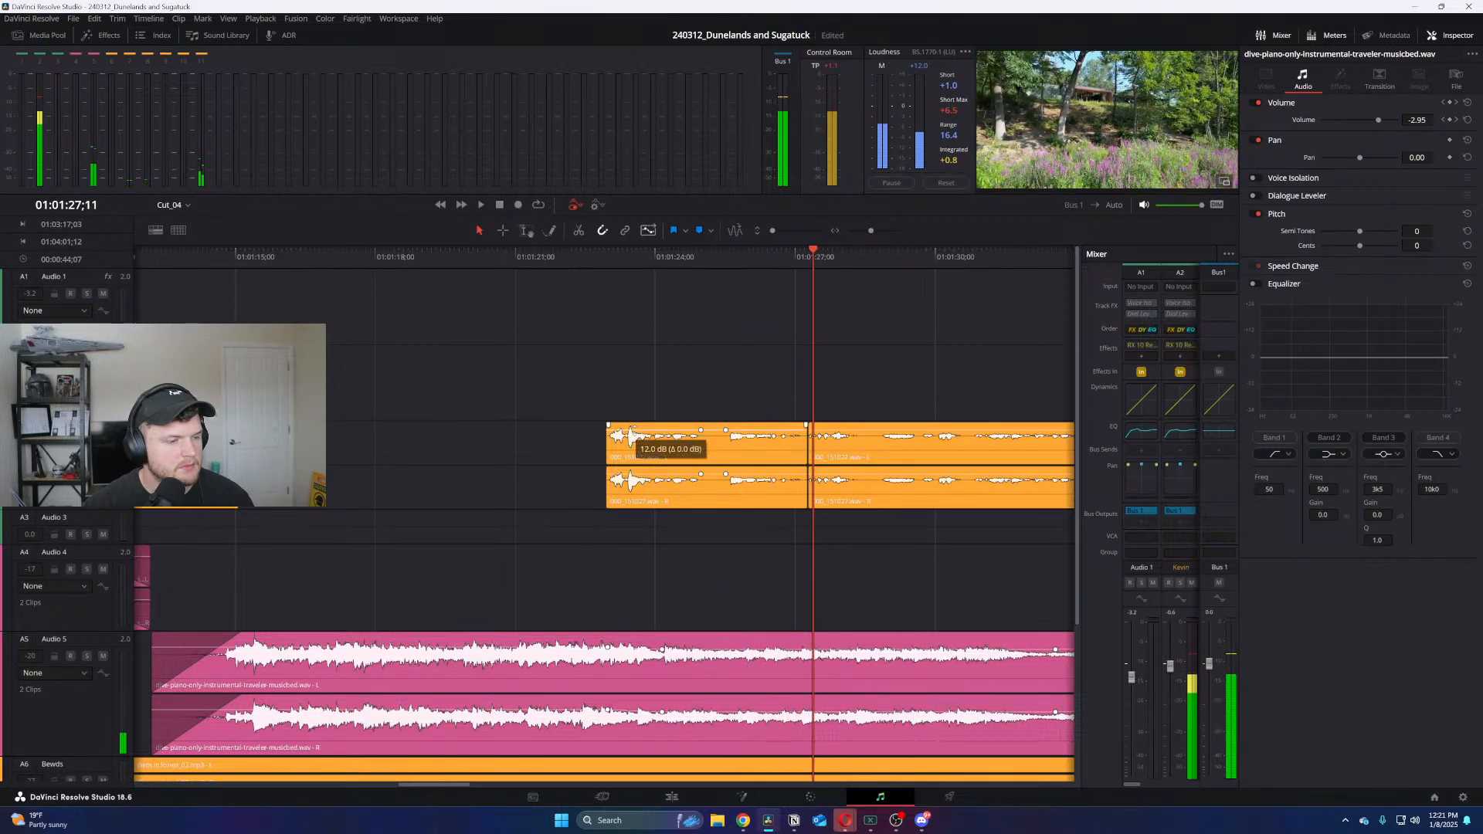
pyautogui.moveTo(632, 436); pyautogui.dragTo(630, 437)
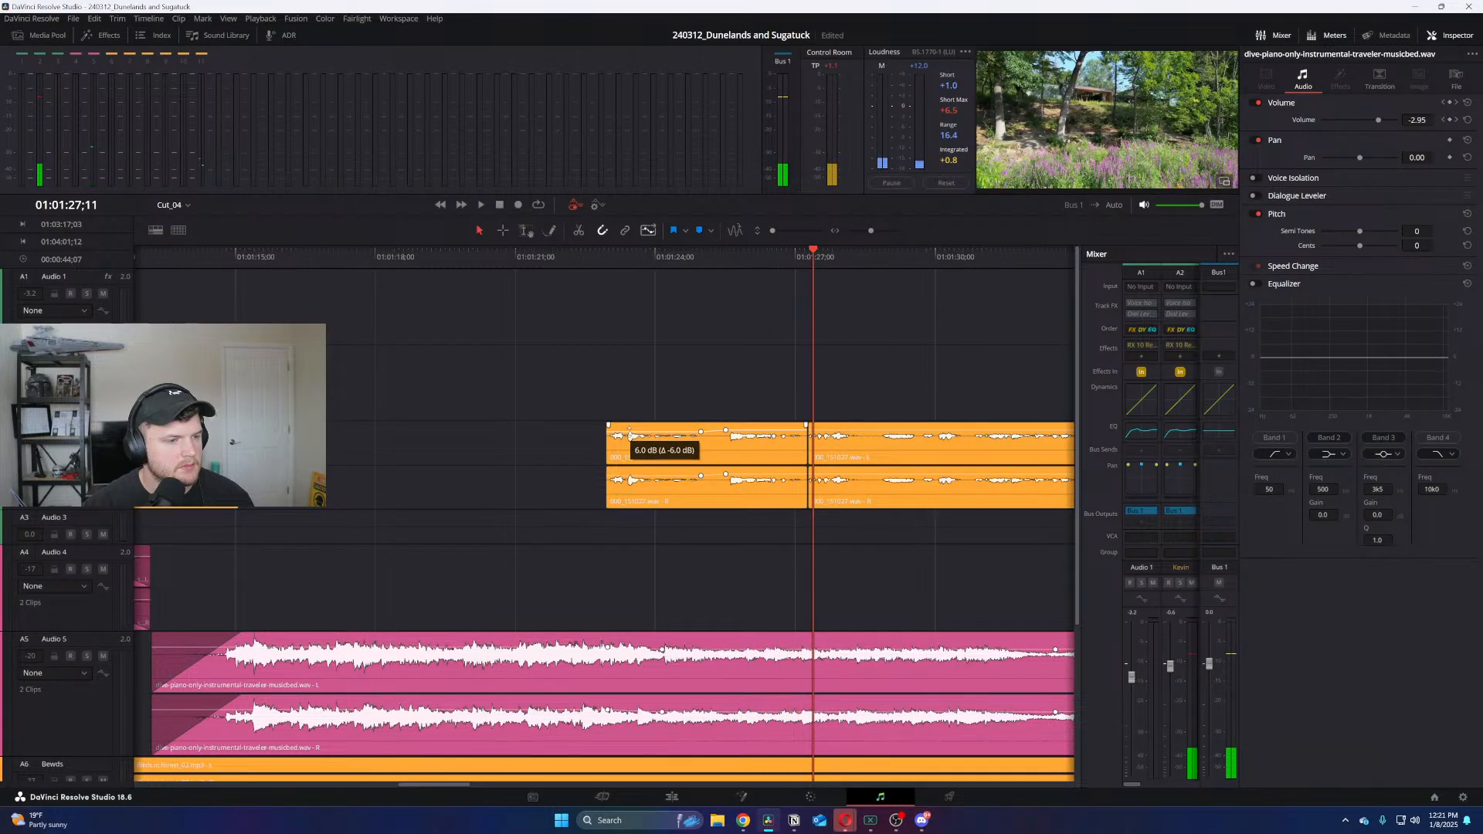
pyautogui.press('space')
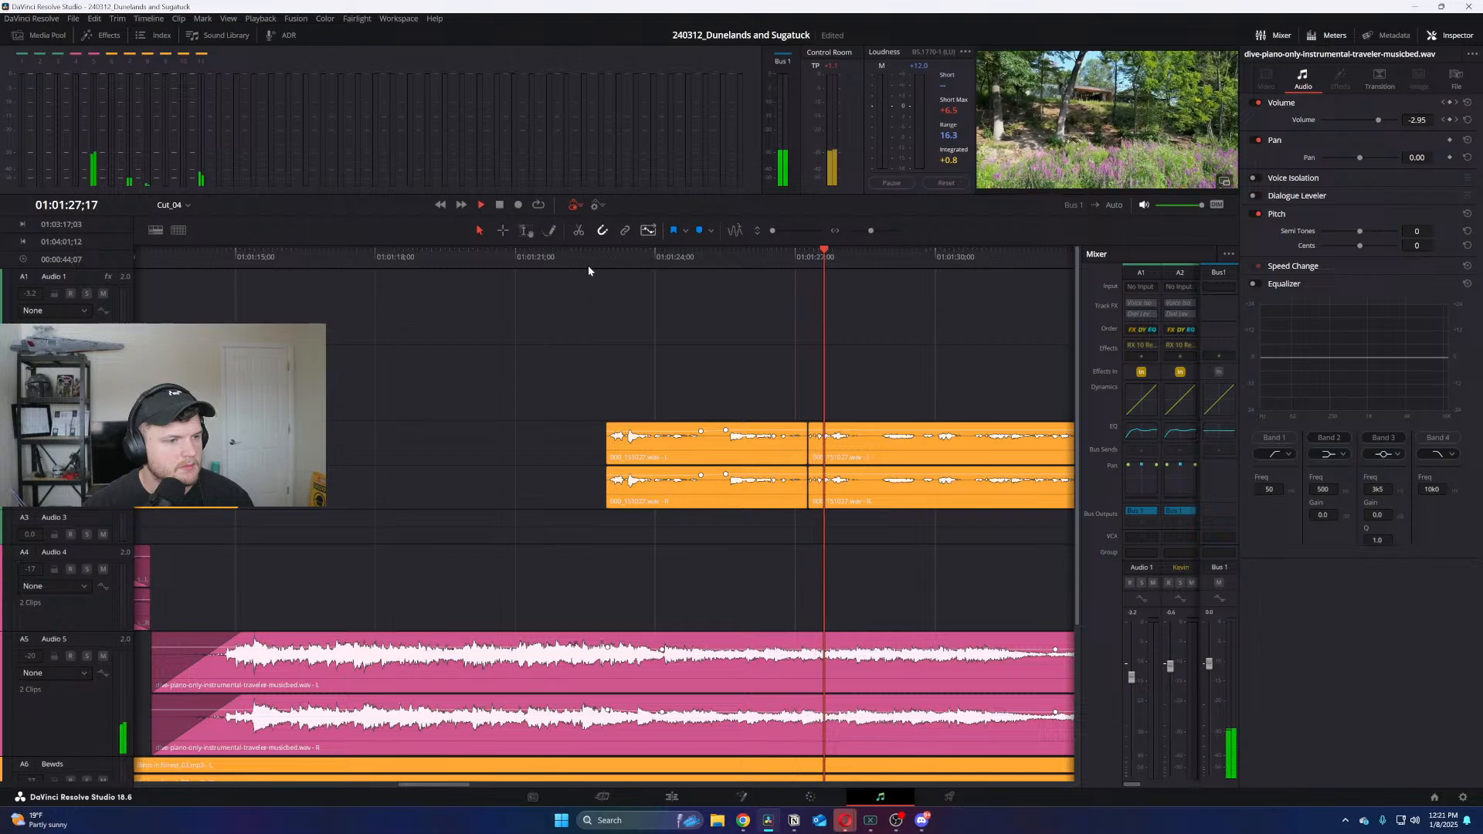
pyautogui.click(587, 266)
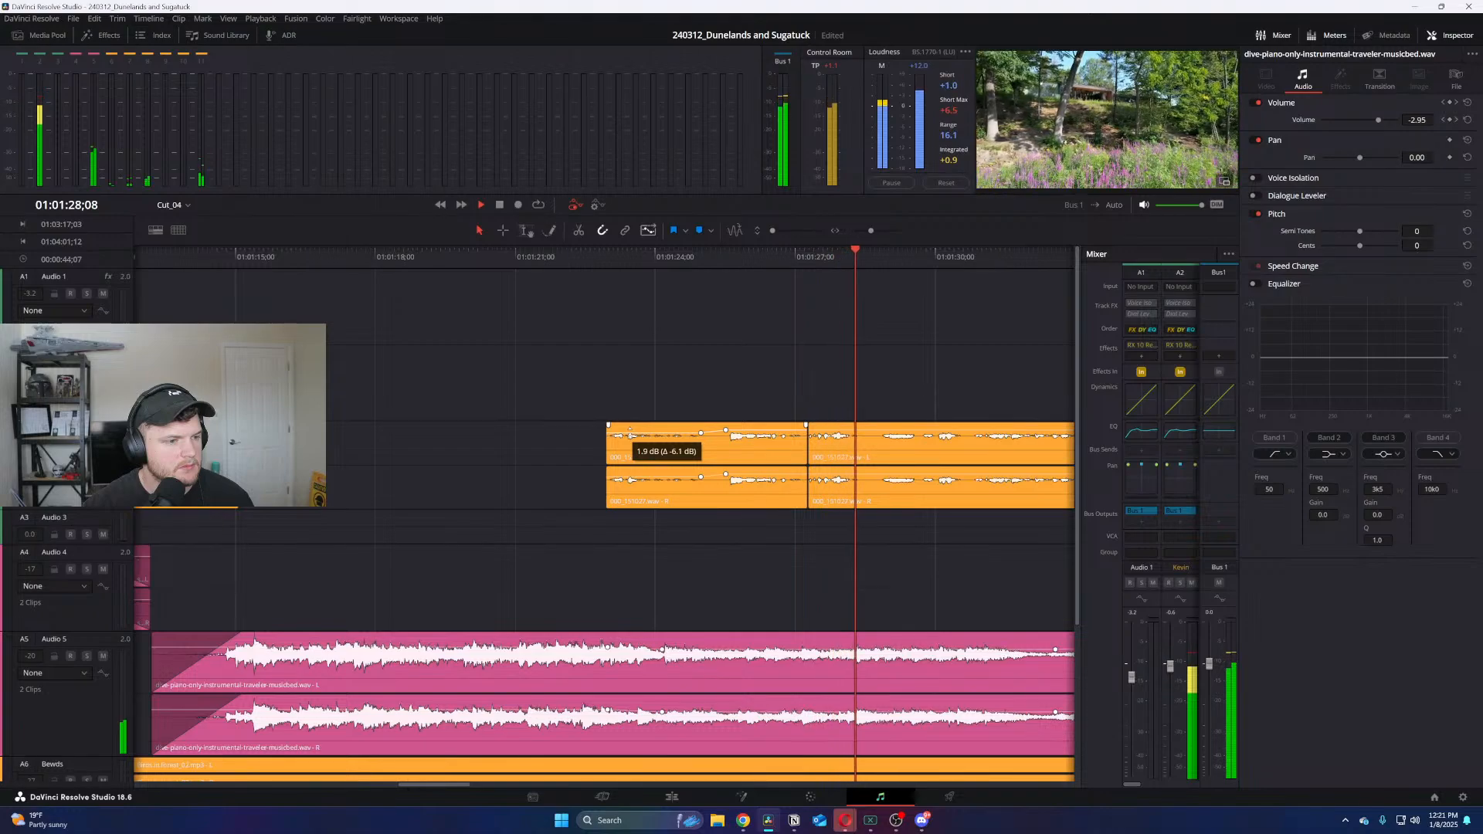
pyautogui.click(596, 257)
pyautogui.press('space')
pyautogui.scroll(3, 662, 424)
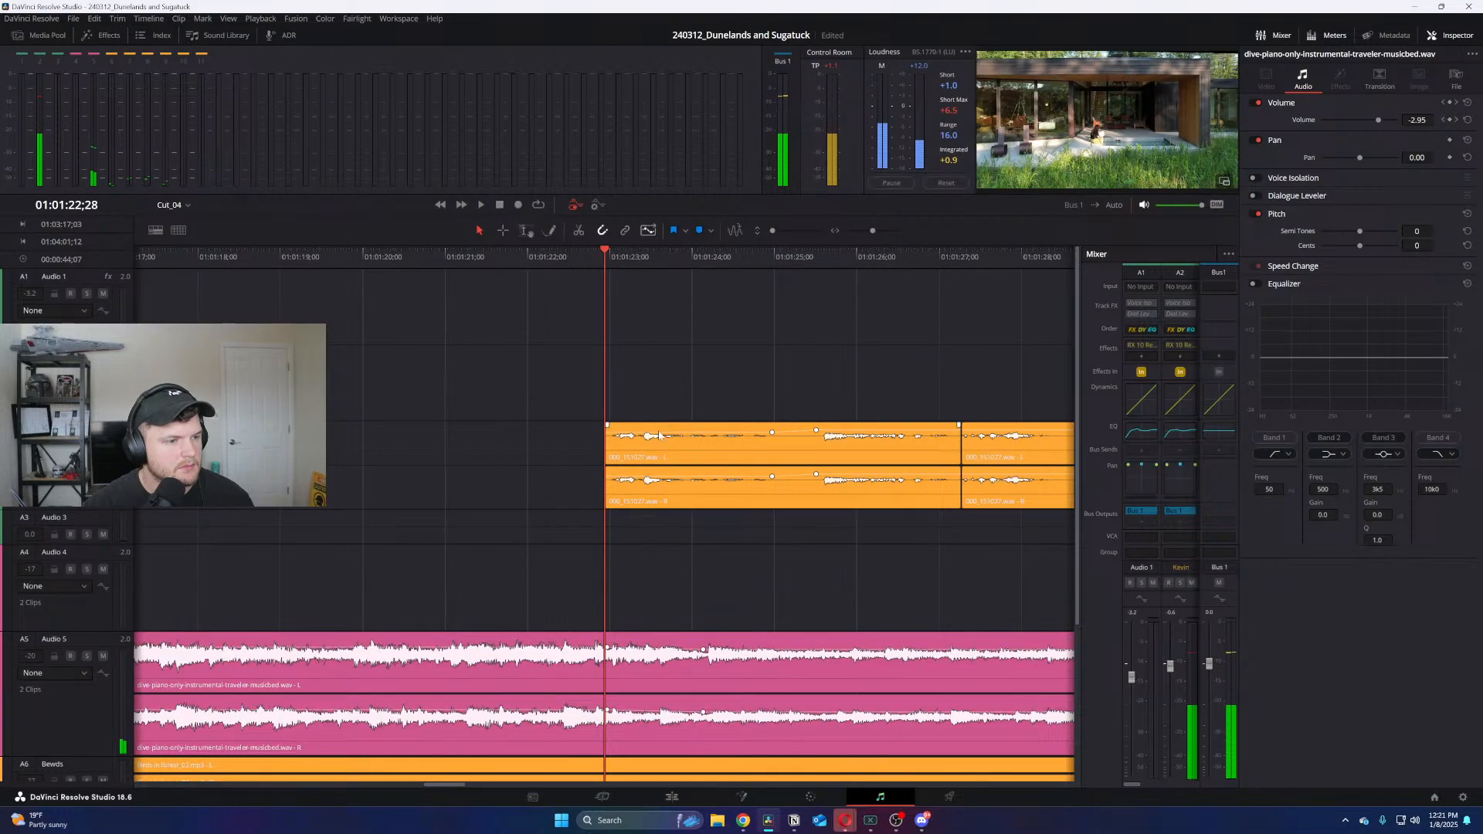
# Make the A2 track taller and replay the voice clip's opening words near 01:01:23 to judge their level
pyautogui.click(628, 435)
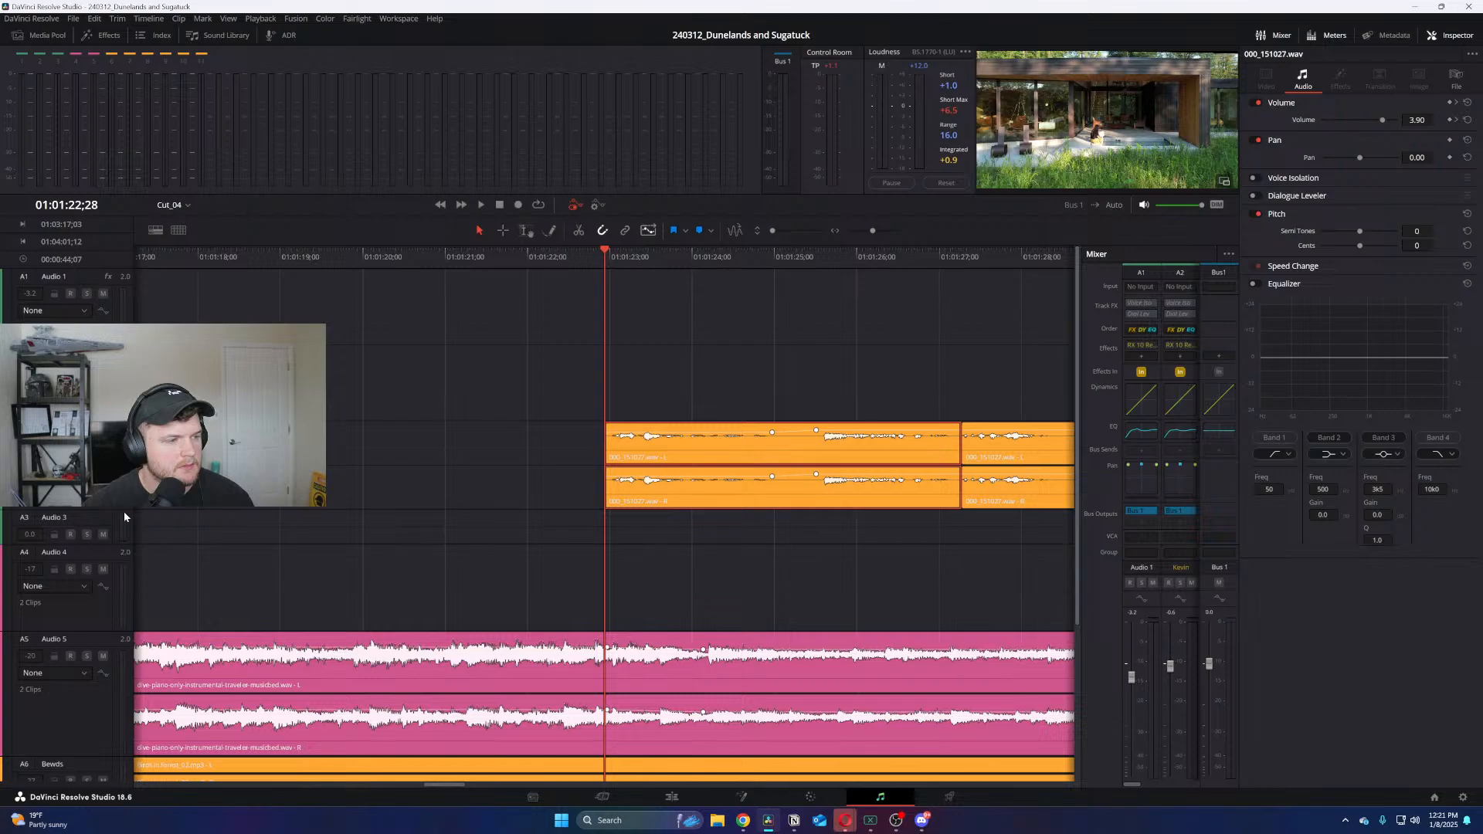
pyautogui.moveTo(105, 510); pyautogui.dragTo(107, 538)
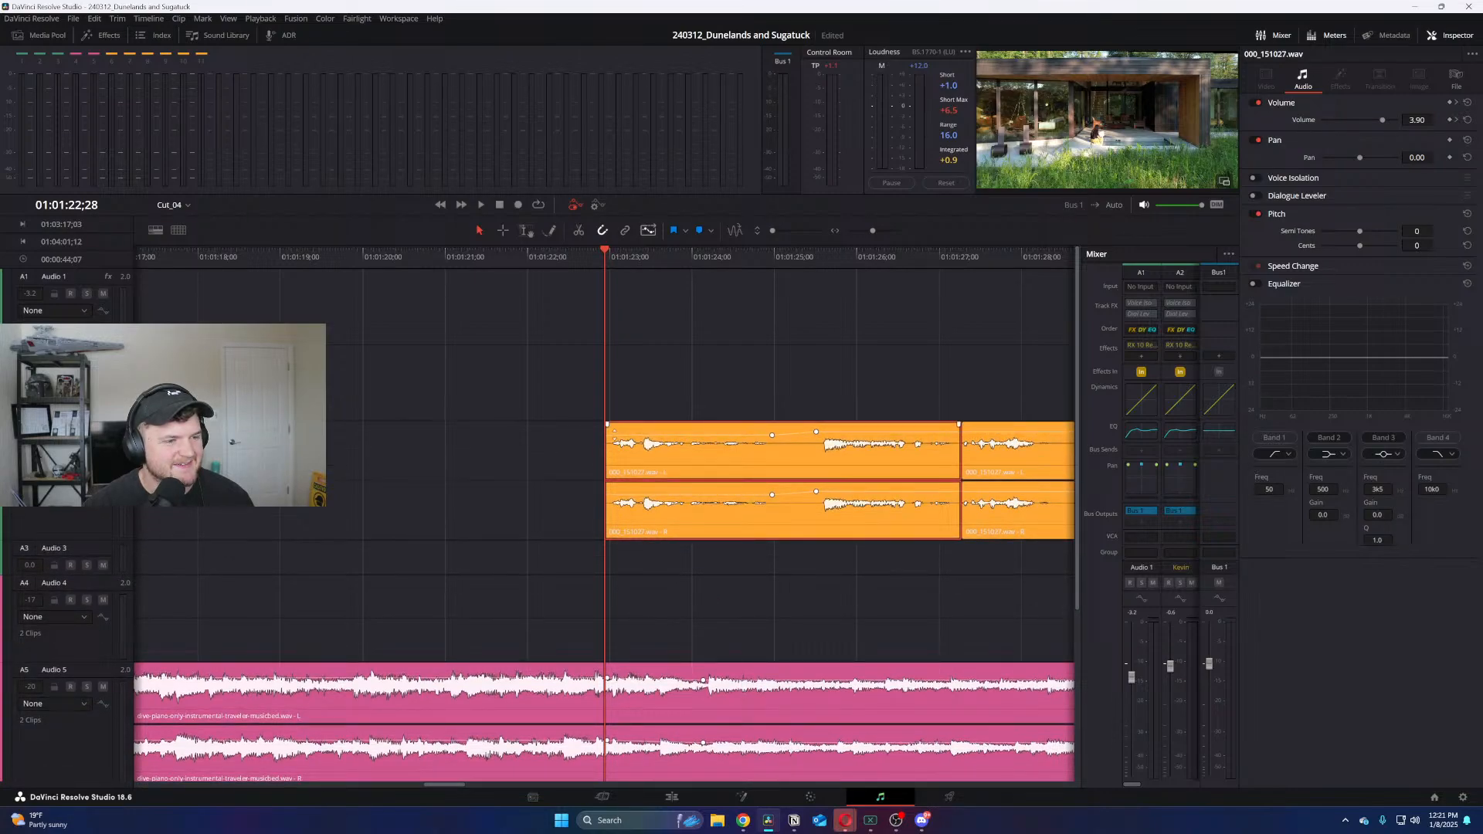
pyautogui.moveTo(612, 429); pyautogui.dragTo(612, 432)
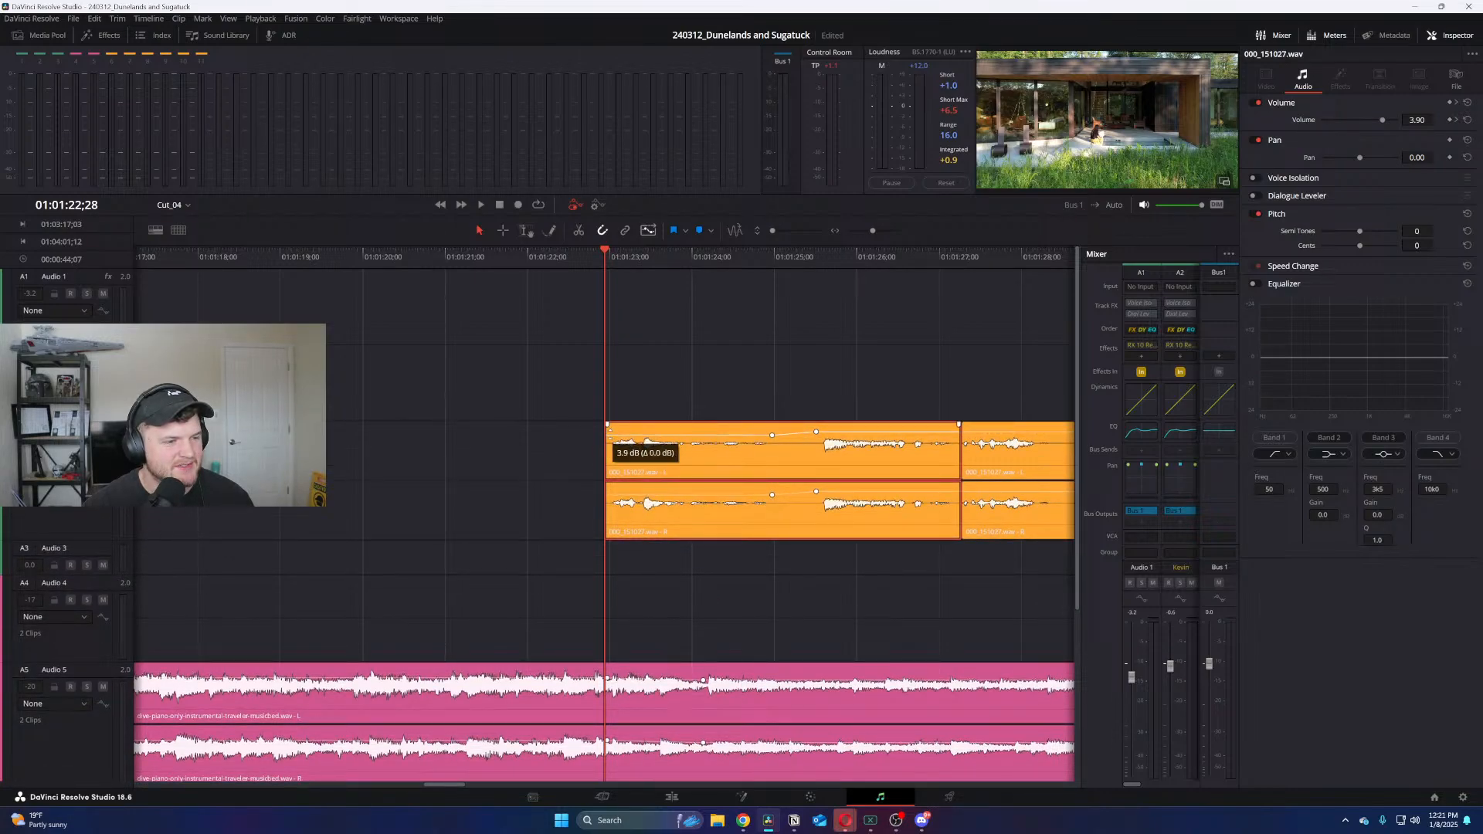
pyautogui.hotkey('ctrl', '-')
pyautogui.hotkey('ctrl', '-')
pyautogui.hotkey('ctrl', '-')
pyautogui.press('space')
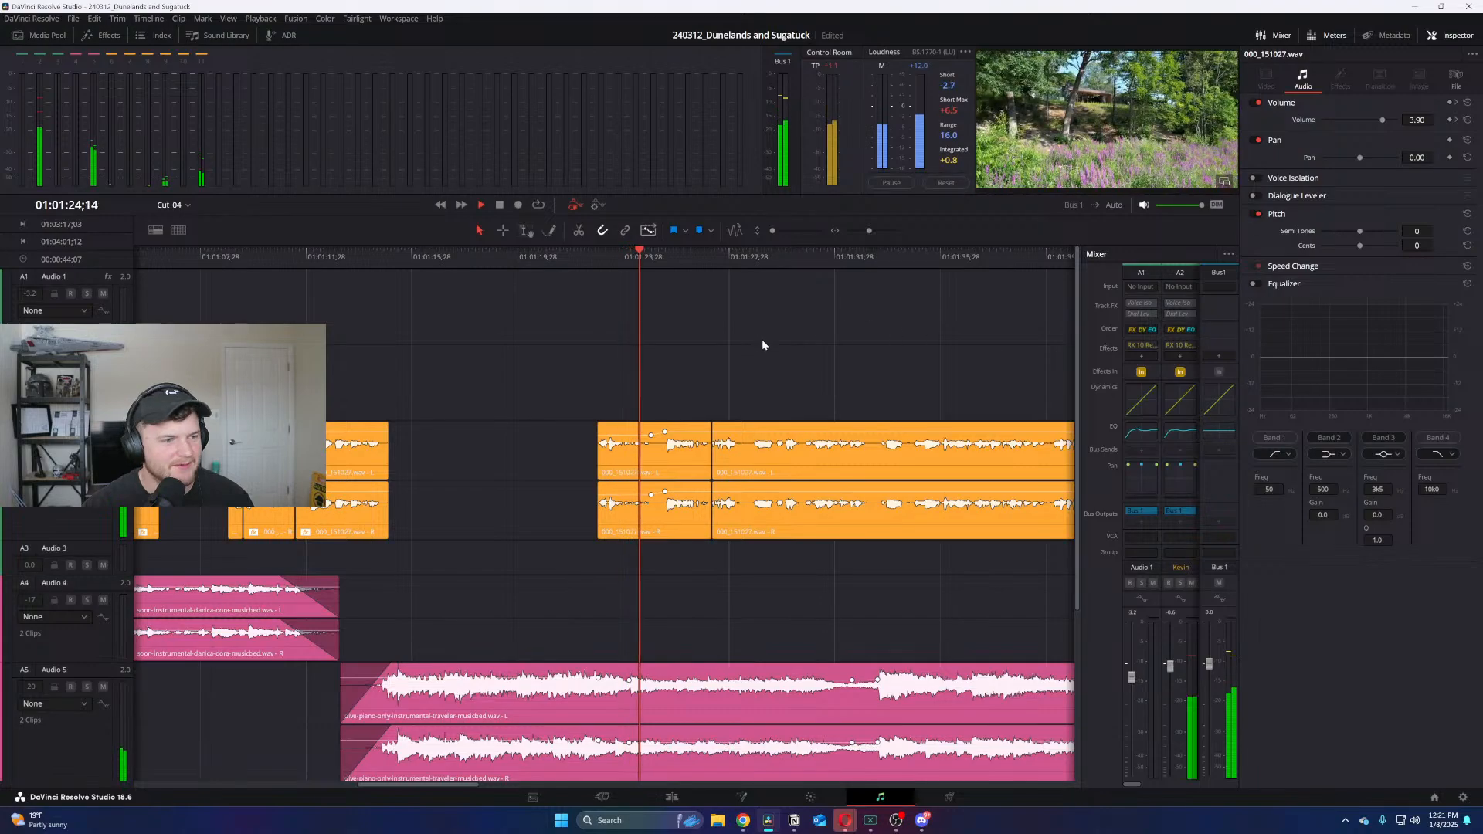
pyautogui.hotkey('ctrl', '=')
pyautogui.press('space')
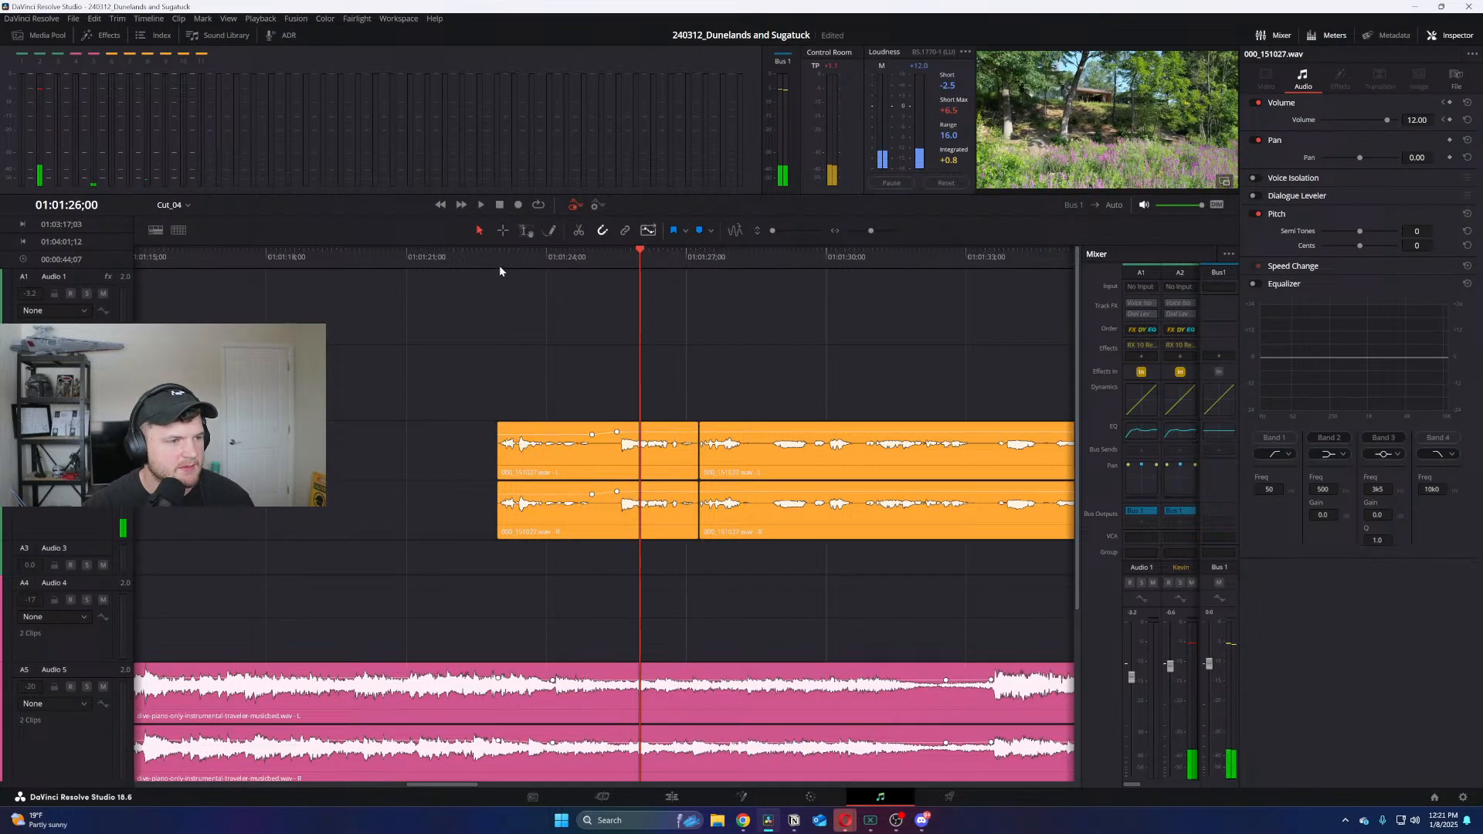
# Raise the opening words of the A2 voice clip near 01:01:23 to about 6.7 dB and replay them
pyautogui.press('/')
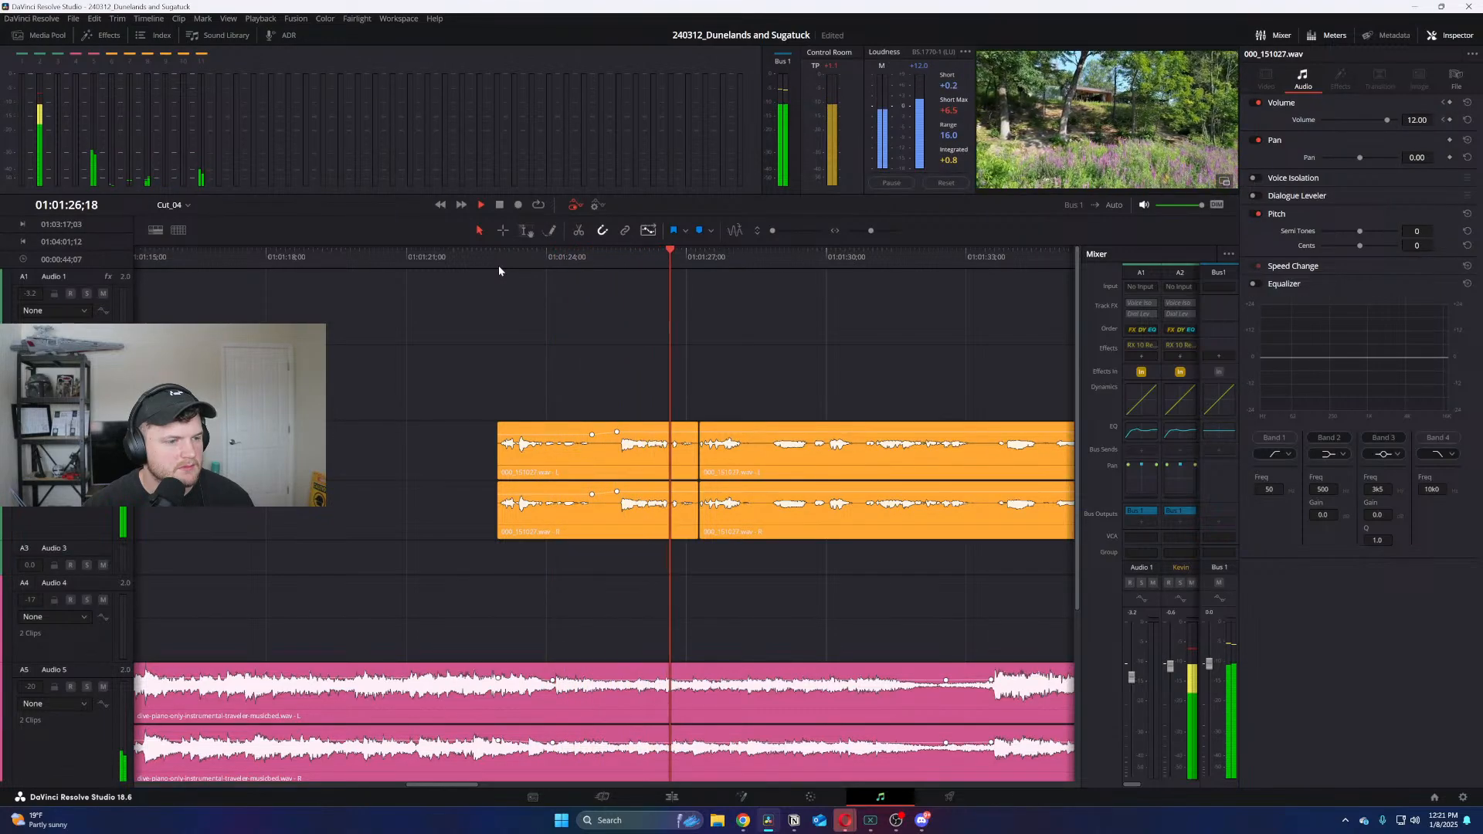
pyautogui.press('space')
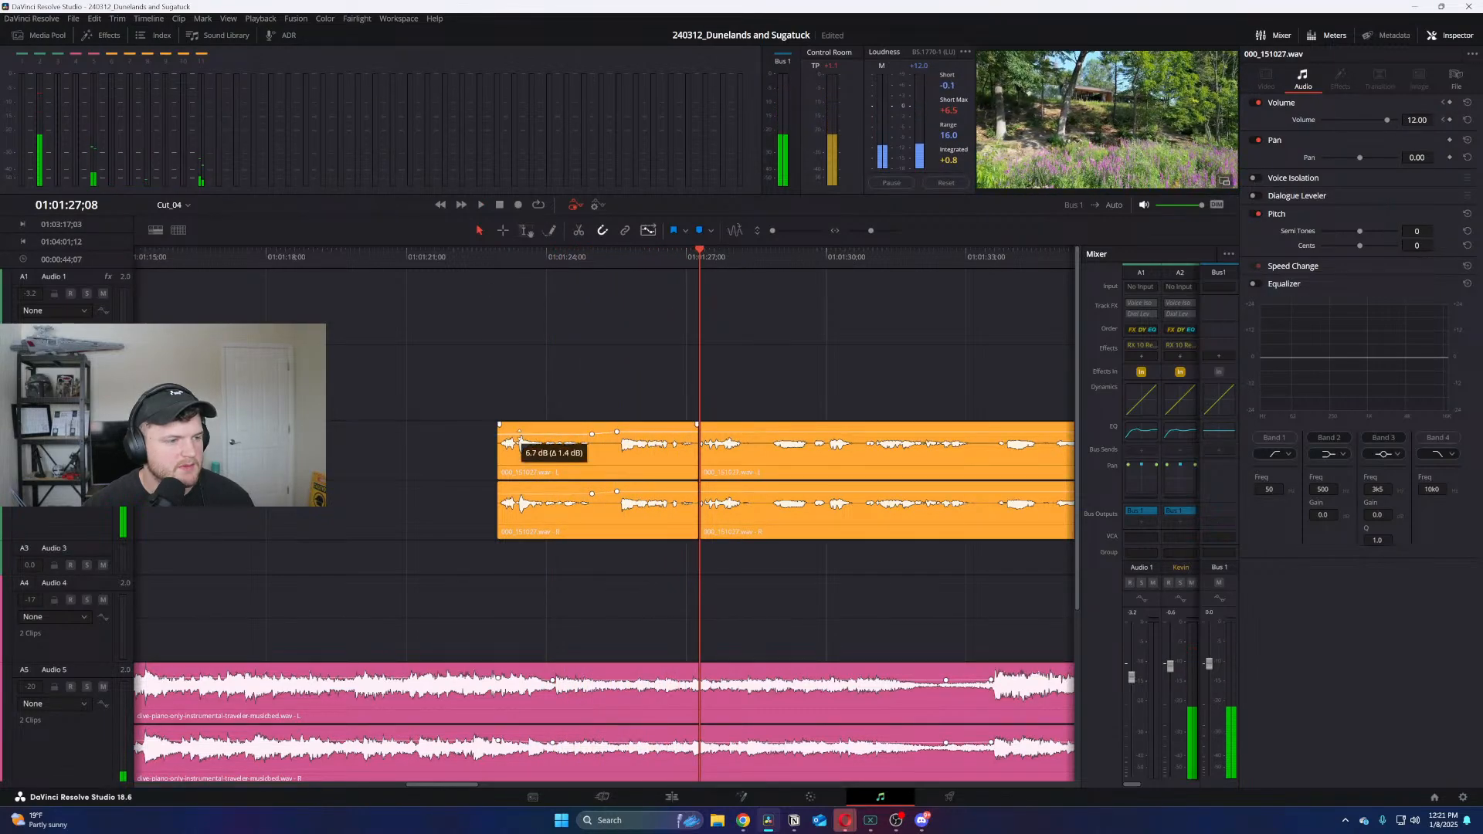
pyautogui.click(496, 261)
pyautogui.press('space')
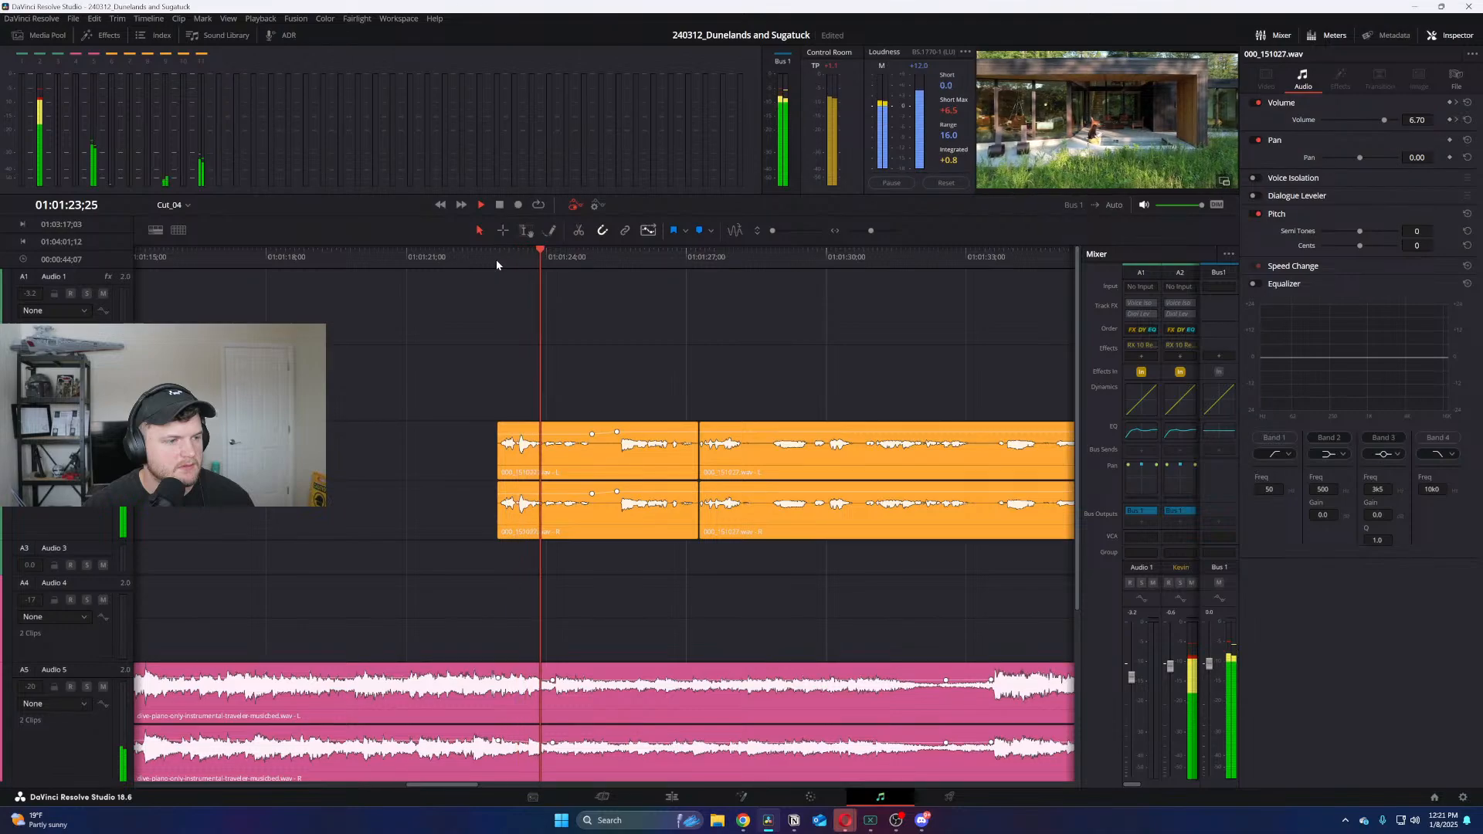
# Listen through the rest of the A2 voice clips to about 01:01:40, checking their level against the A5 music
pyautogui.hotkey('ctrl', '-')
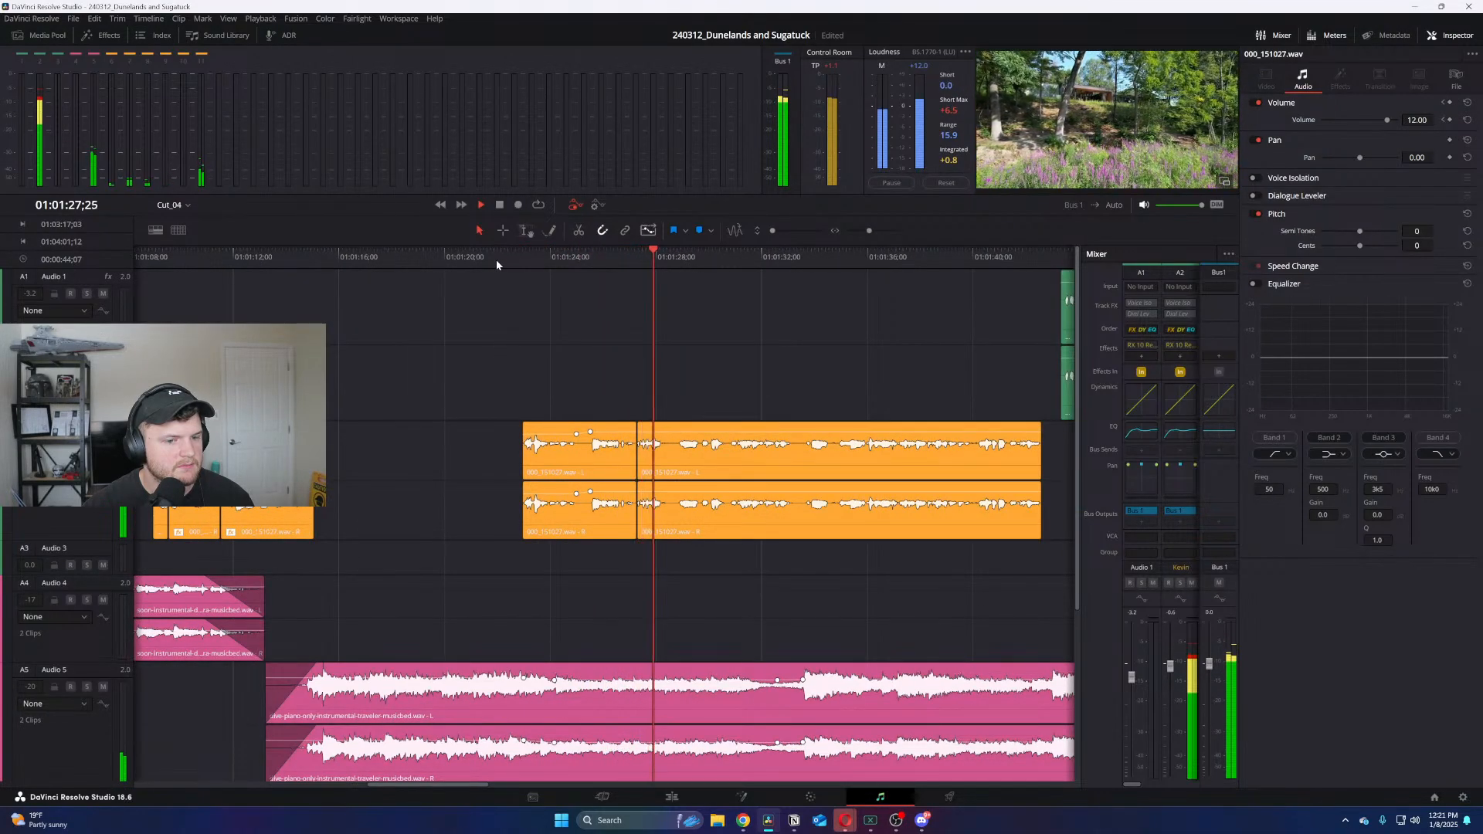
pyautogui.hotkey('ctrl', '-')
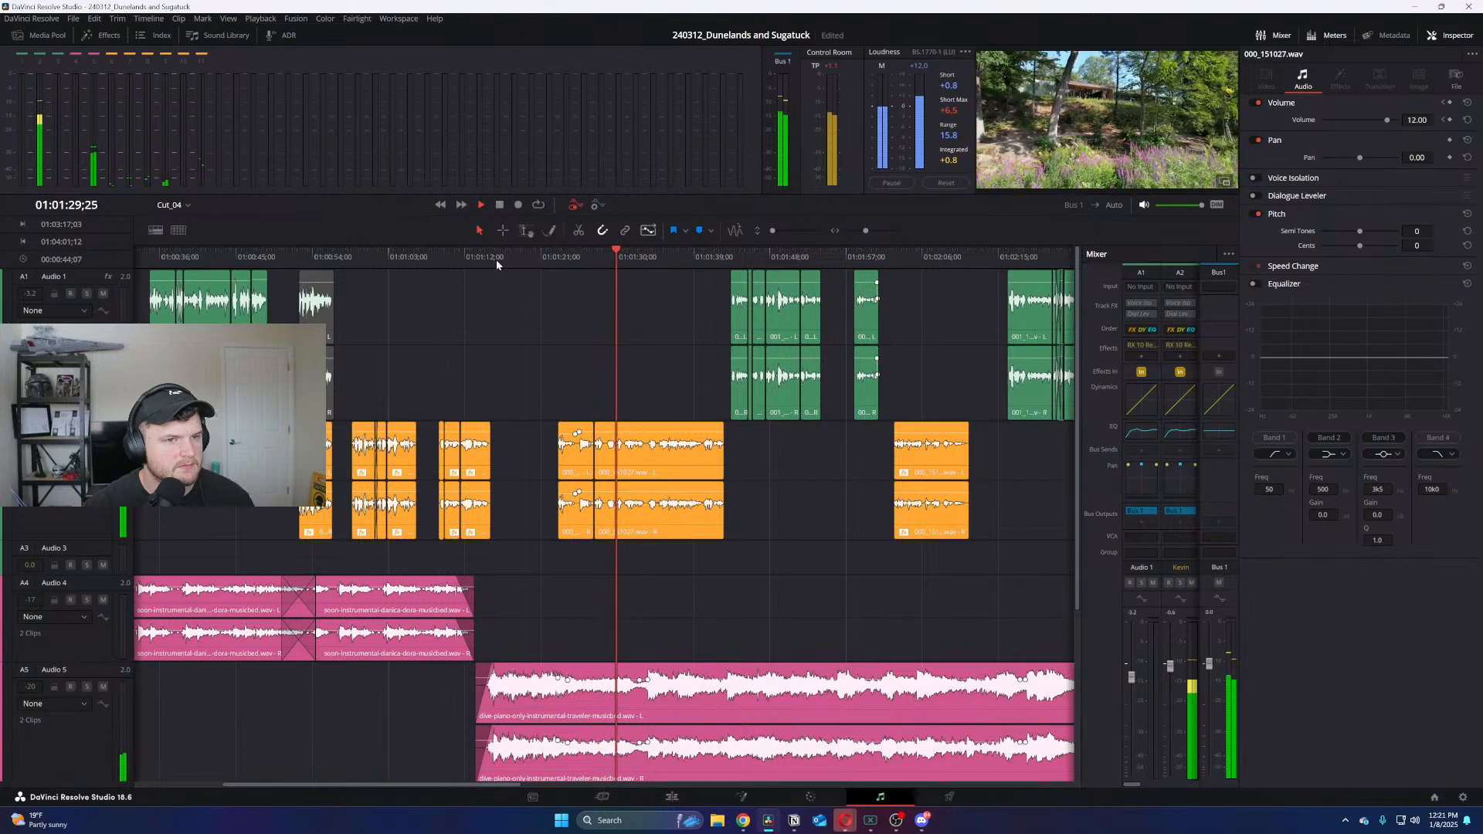
pyautogui.hotkey('ctrl', '=')
pyautogui.hotkey('ctrl', '=')
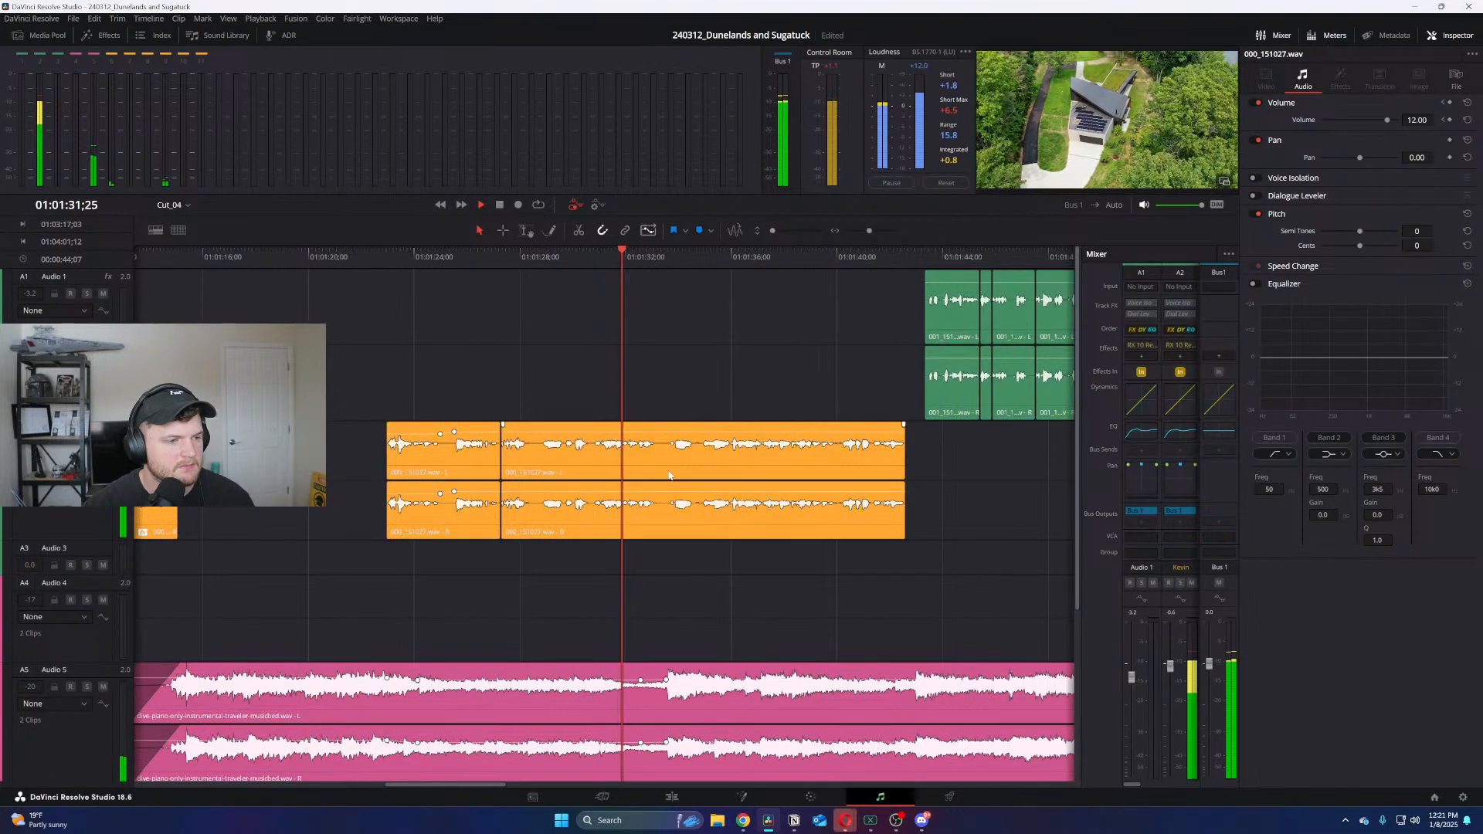
pyautogui.click(669, 475)
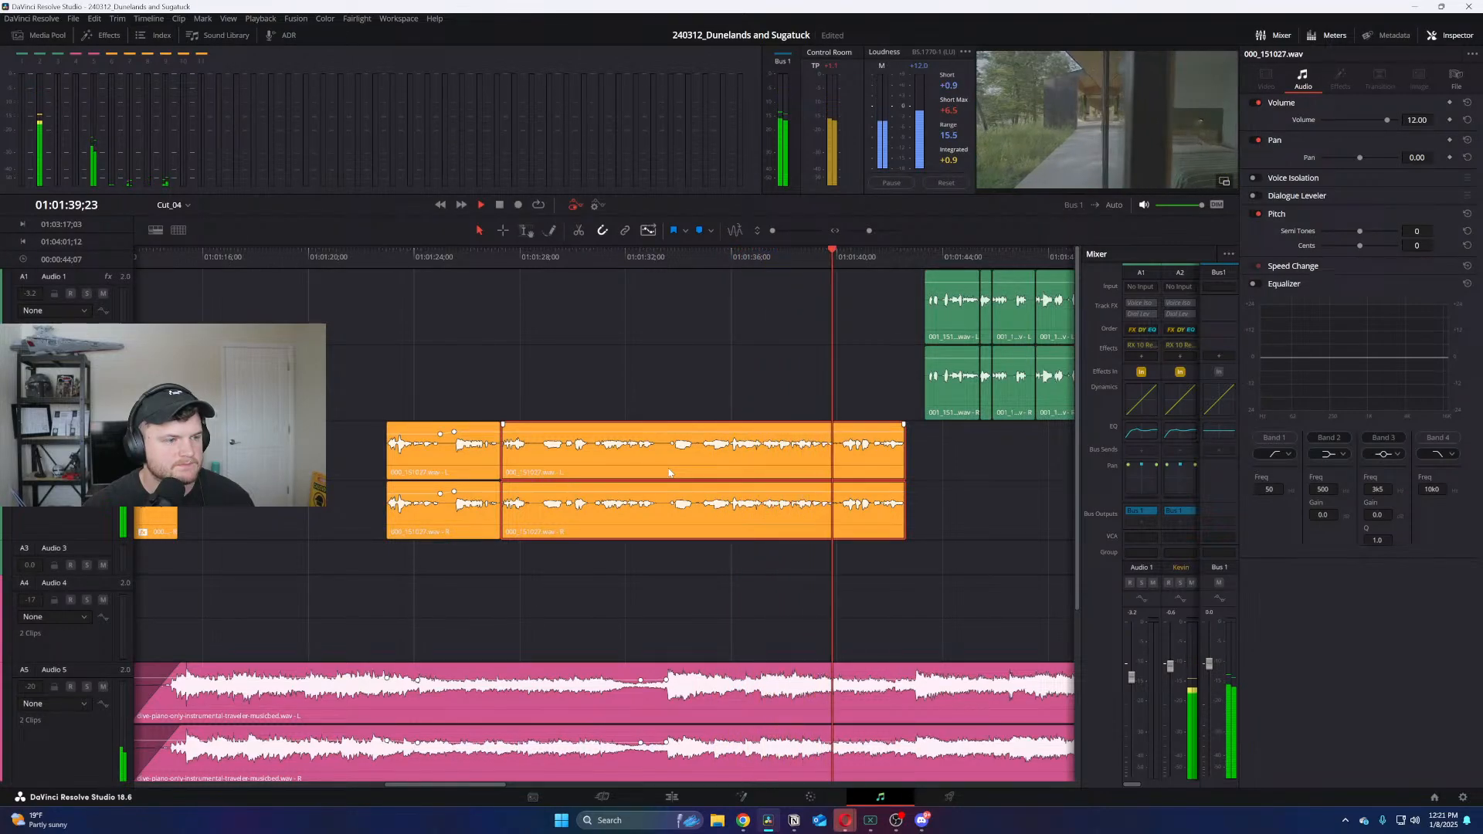
# Compare the Voice Isolation amounts of the A2 voice clips around 01:01:11
pyautogui.hotkey('ctrl', '-')
pyautogui.hotkey('ctrl', '-')
pyautogui.moveTo(608, 261); pyautogui.dragTo(462, 280)
pyautogui.click(474, 456)
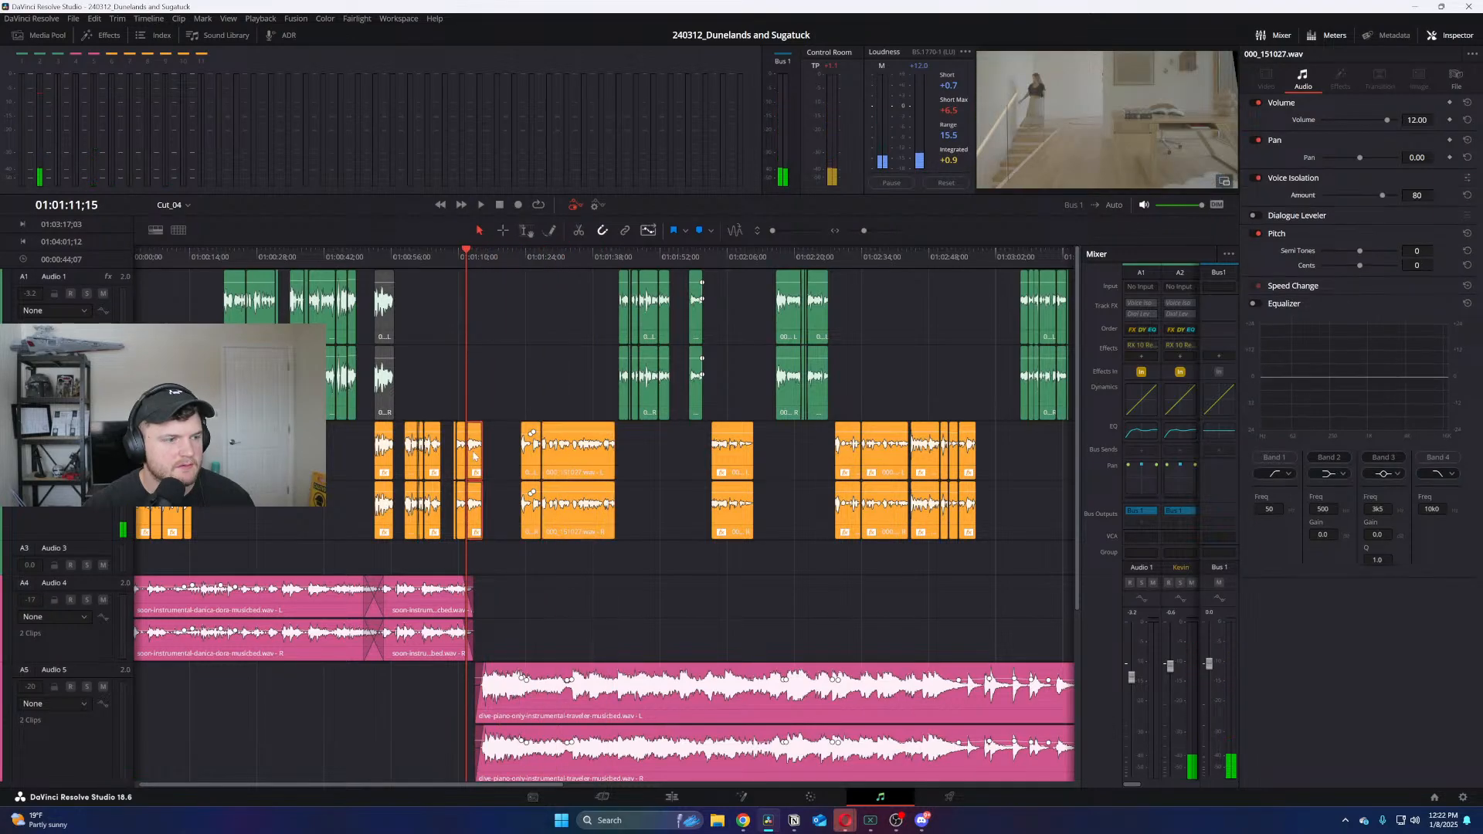
pyautogui.hotkey('ctrl', '=')
pyautogui.hotkey('ctrl', '=')
pyautogui.click(558, 456)
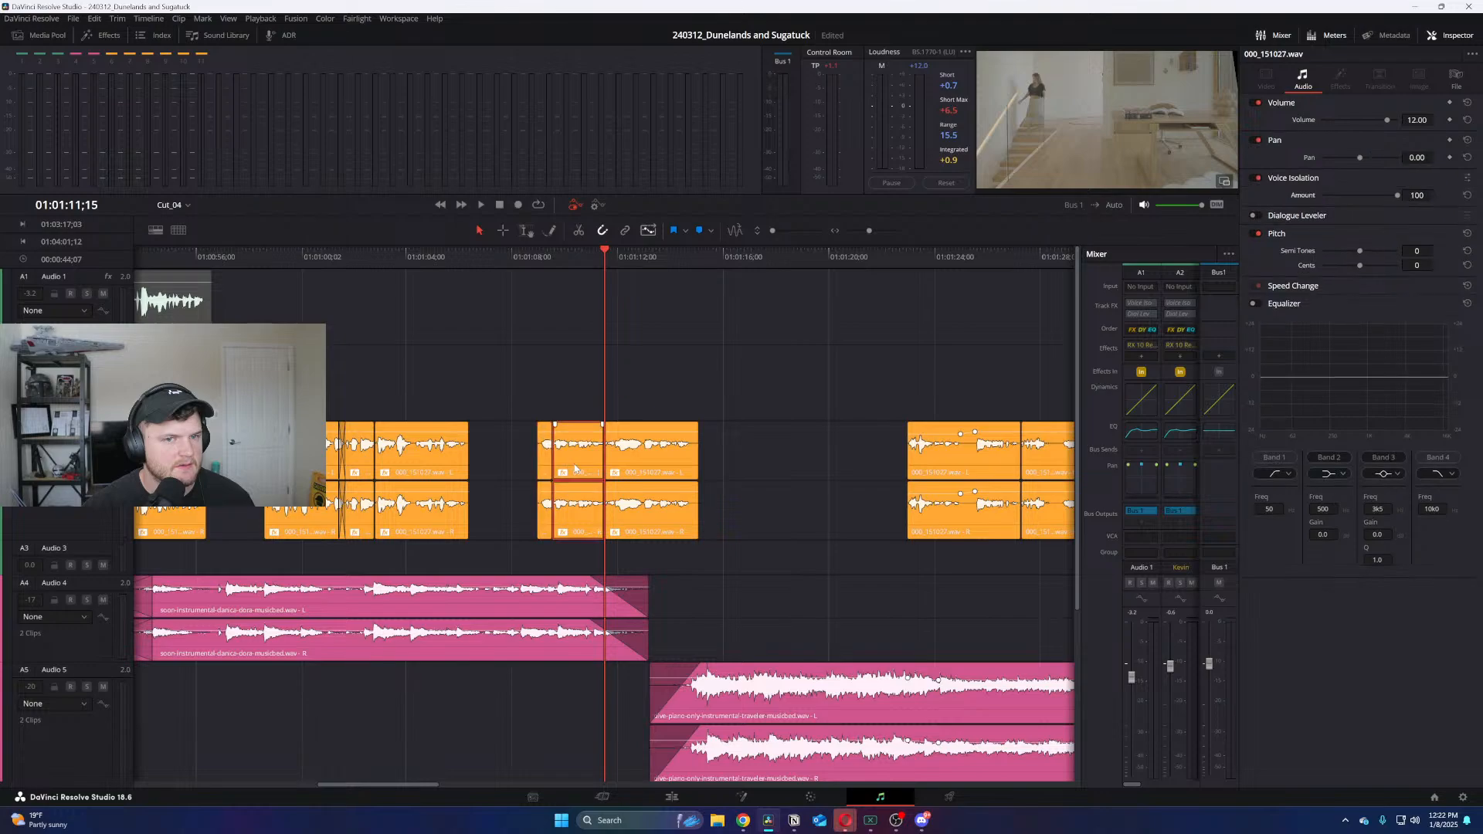
pyautogui.click(540, 469)
pyautogui.click(569, 469)
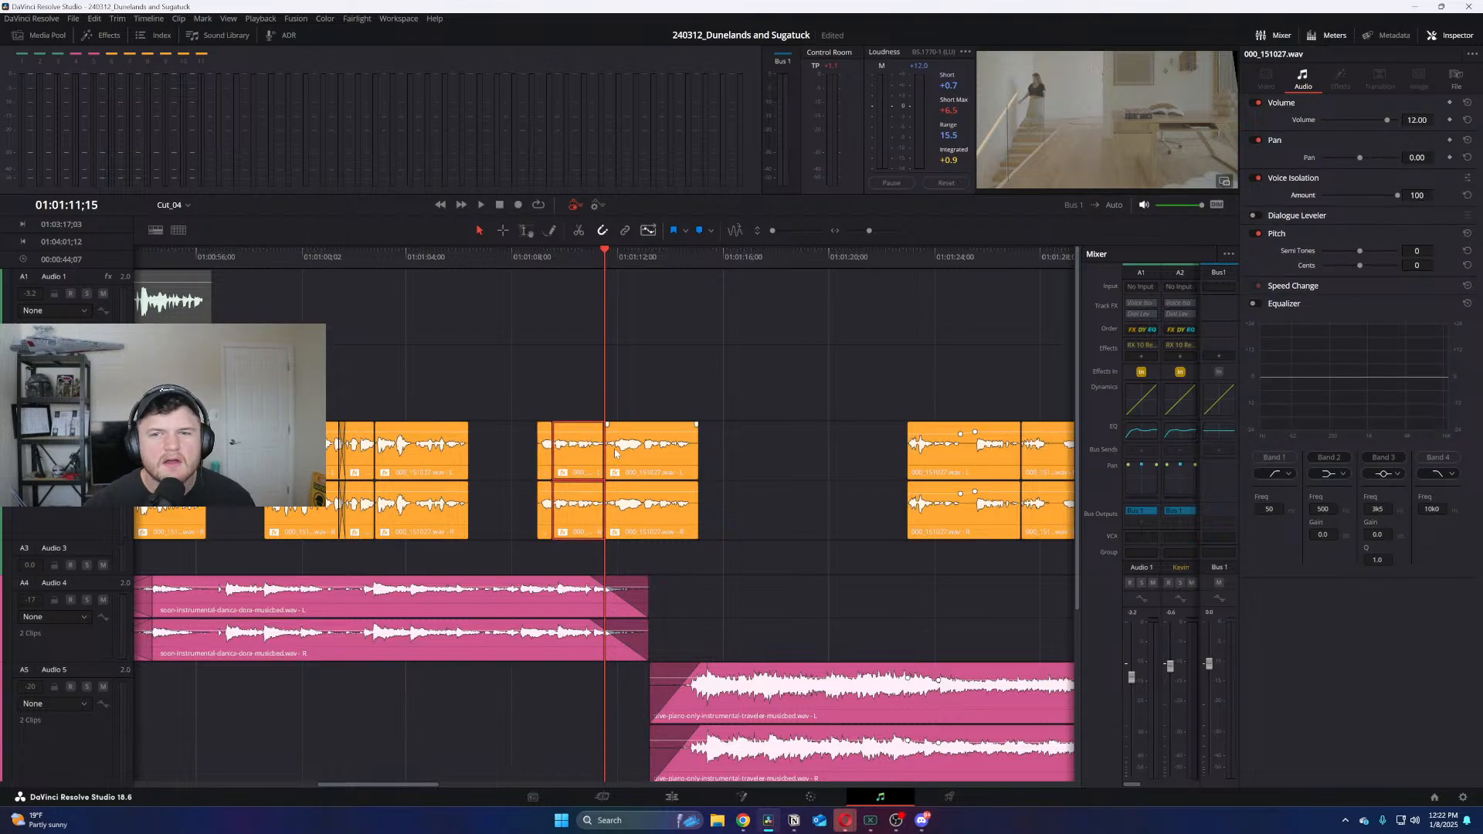
# Play from the beginning of the timeline and listen to the opening A2 voice clips until about 01:00:06
pyautogui.scroll(-5, 480, 387)
pyautogui.click(173, 252)
pyautogui.click(211, 252)
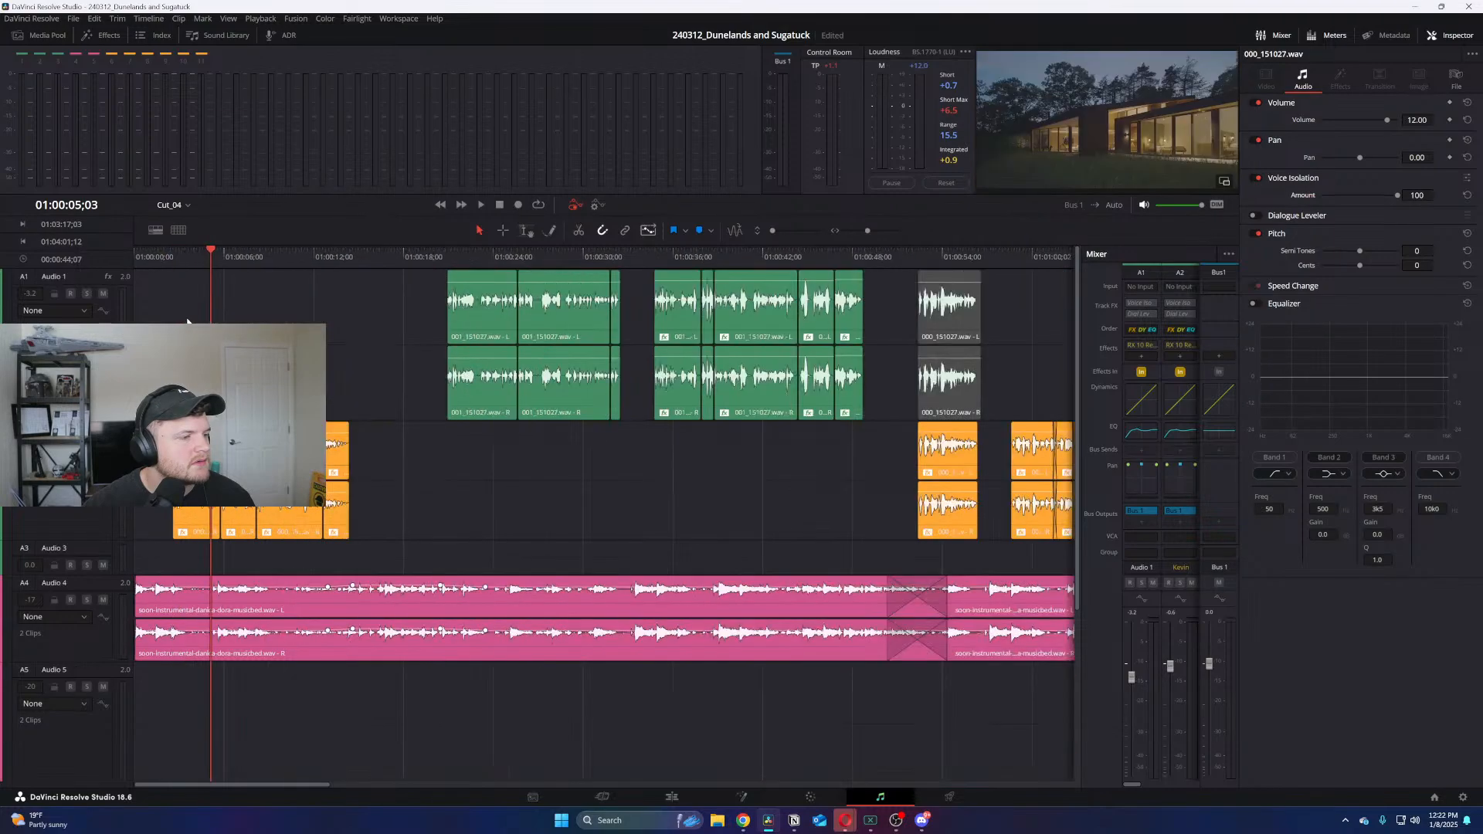
pyautogui.press('Home')
pyautogui.press('space')
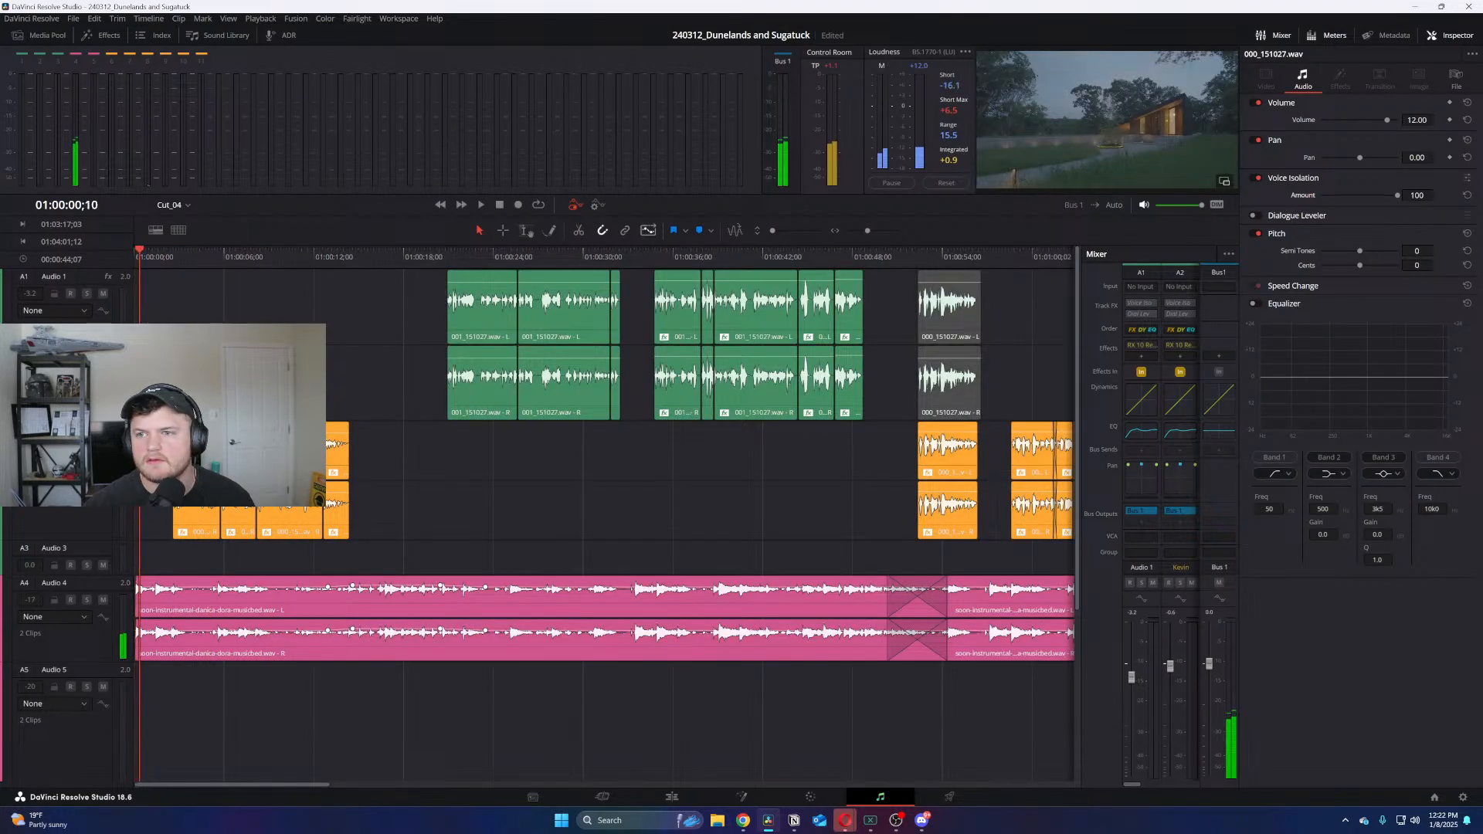
pyautogui.hotkey('alt', 'Tab')
pyautogui.hotkey('alt', 'Tab')
pyautogui.press('Escape')
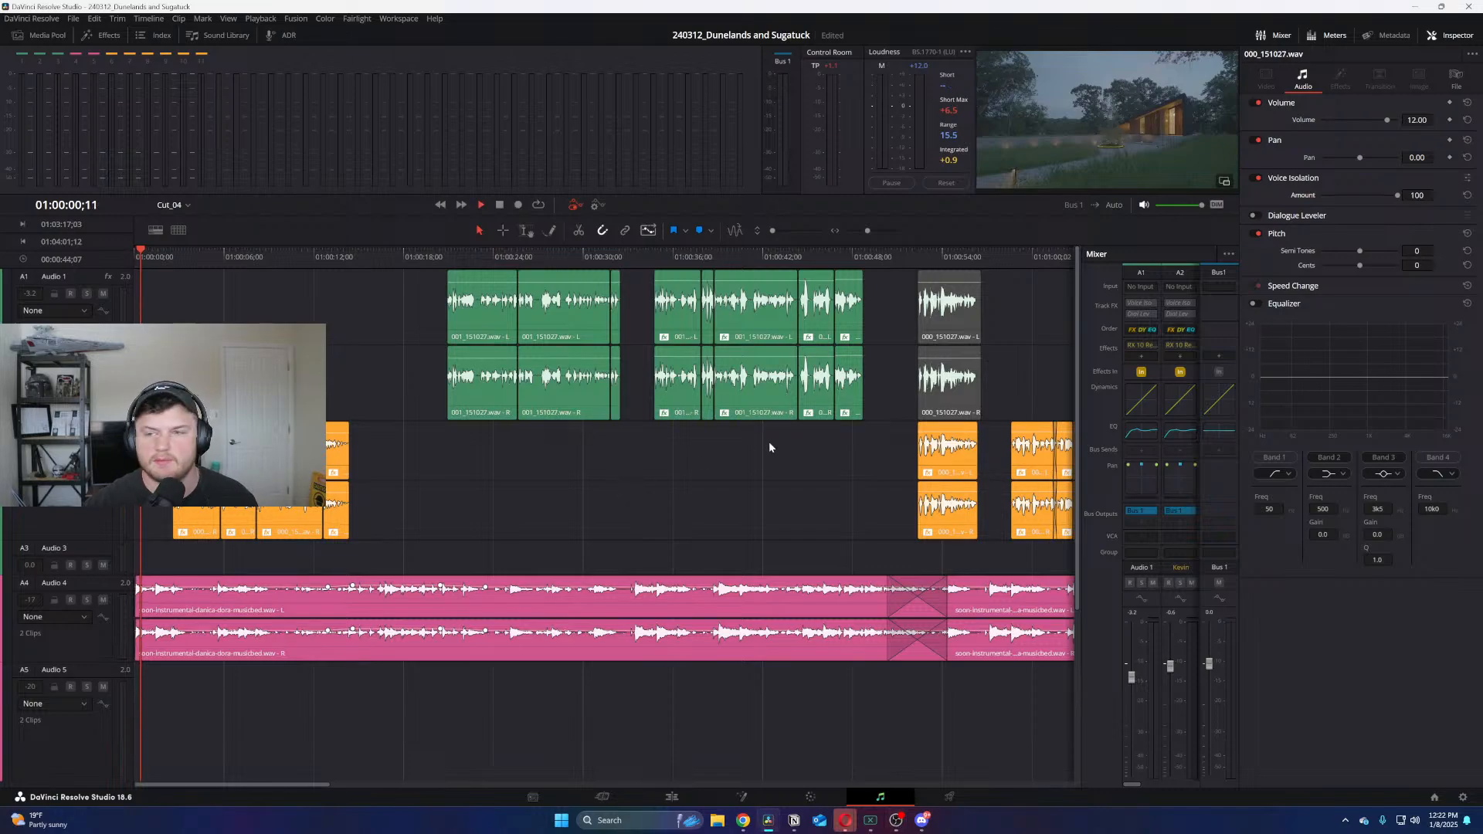
pyautogui.hotkey('ctrl', '=')
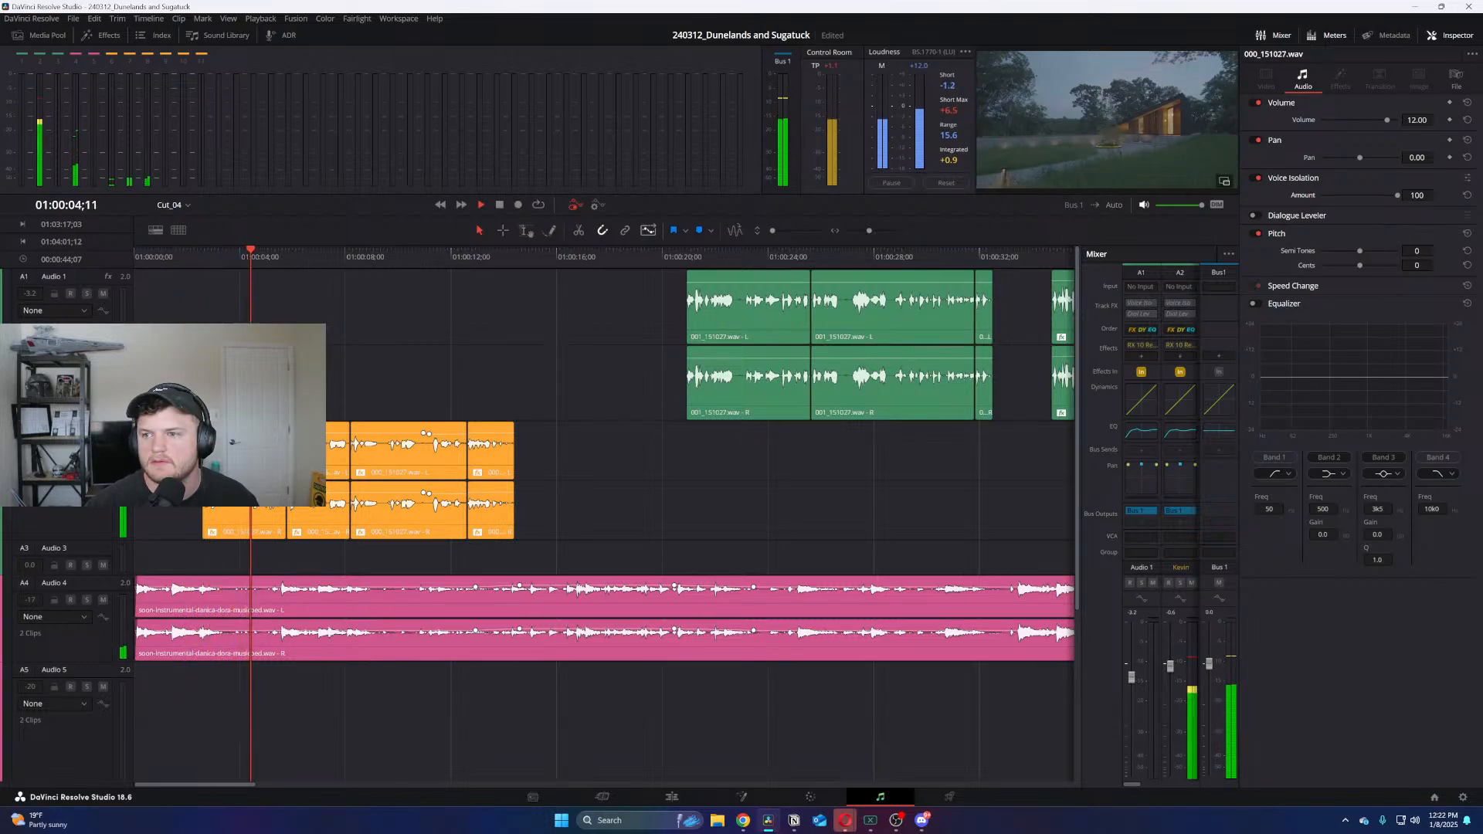
pyautogui.press('space')
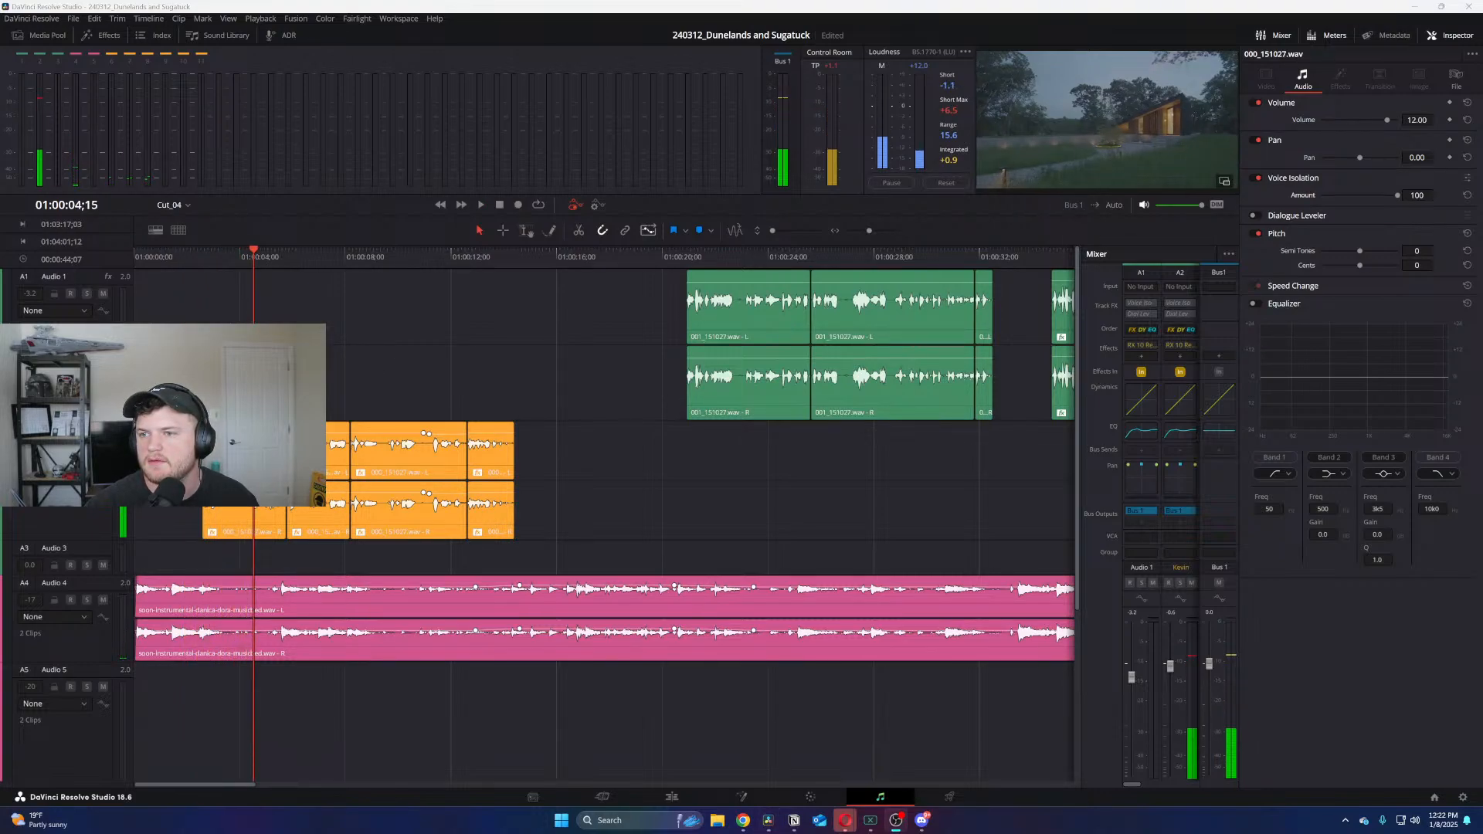
pyautogui.moveTo(826, 368)
pyautogui.press('space')
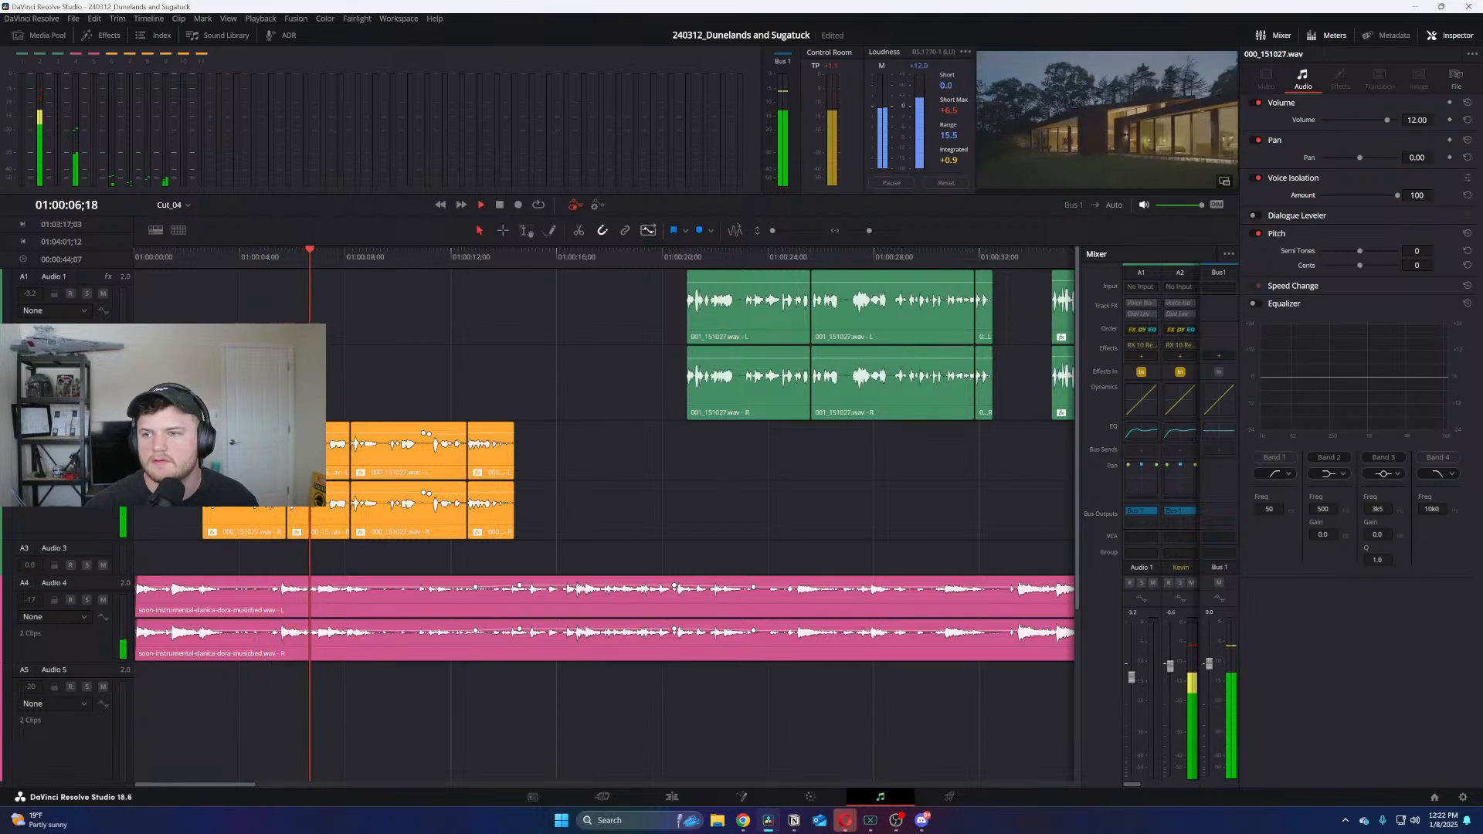
pyautogui.press('space')
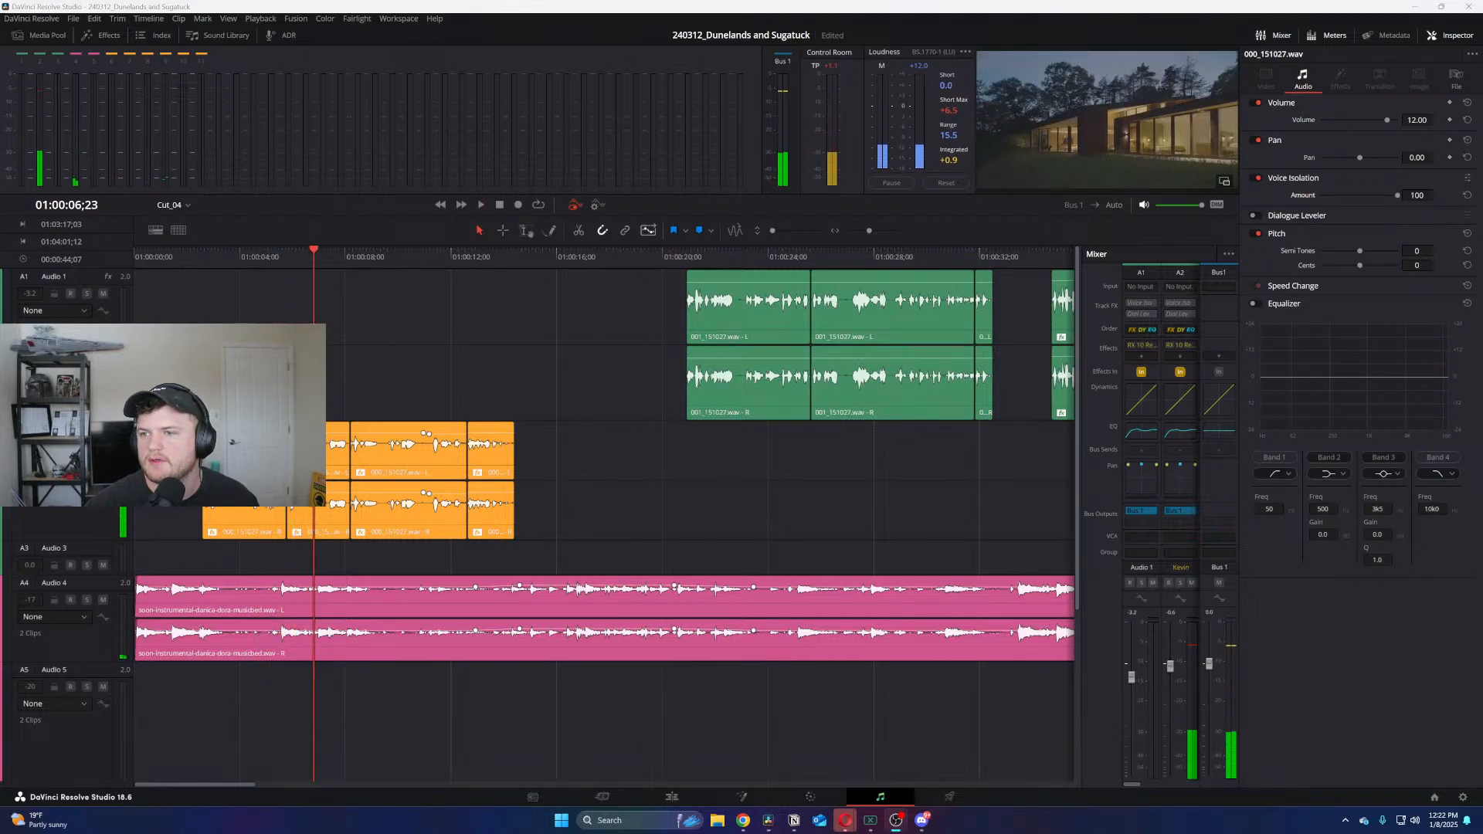
# Set the Voice Isolation amount to 80 on the first A2 voice clip, near 01:00:03
pyautogui.scroll(-3, 345, 381)
pyautogui.scroll(4, 356, 378)
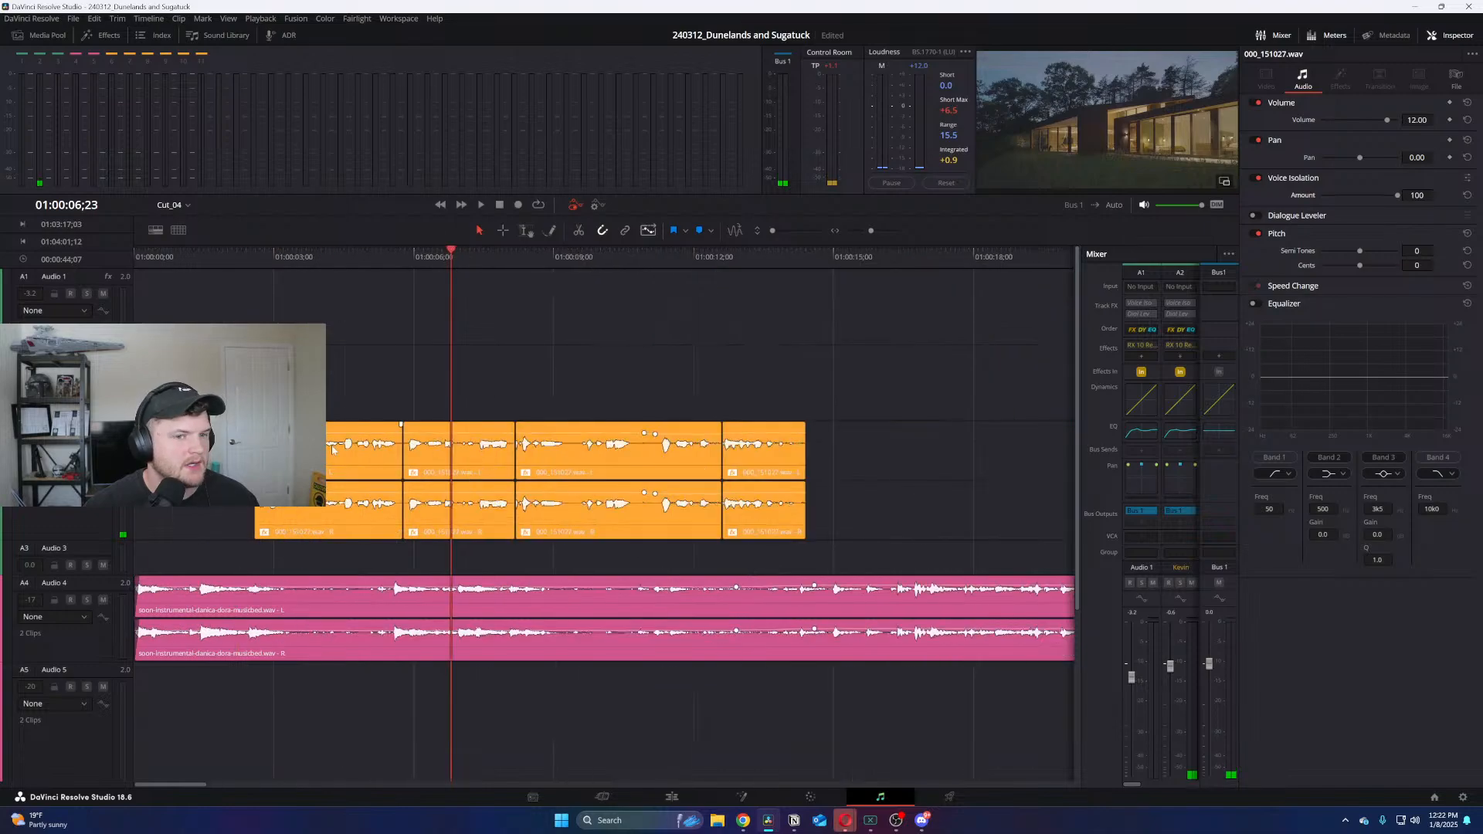
pyautogui.click(323, 512)
pyautogui.click(435, 530)
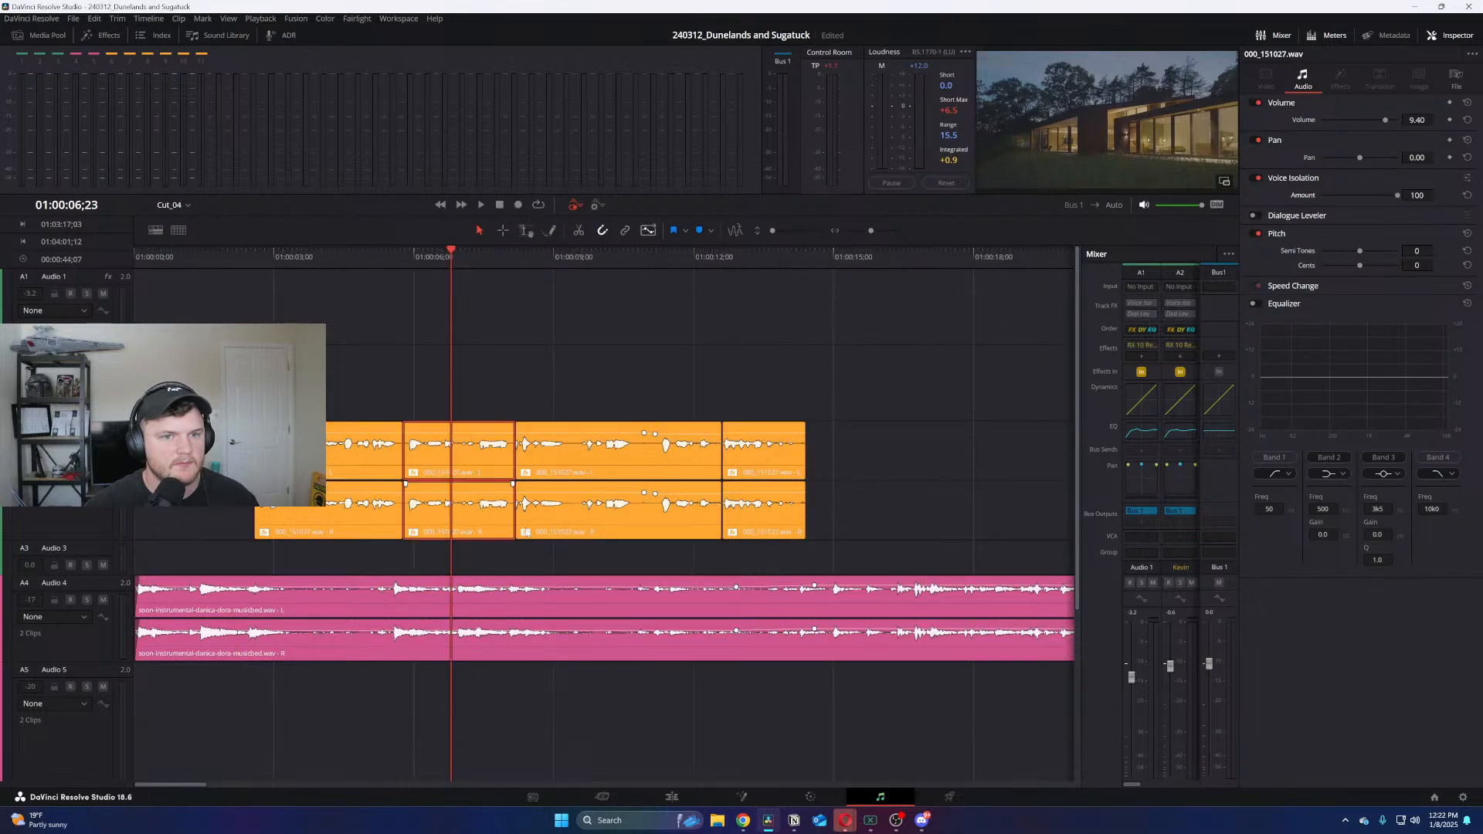
pyautogui.click(356, 530)
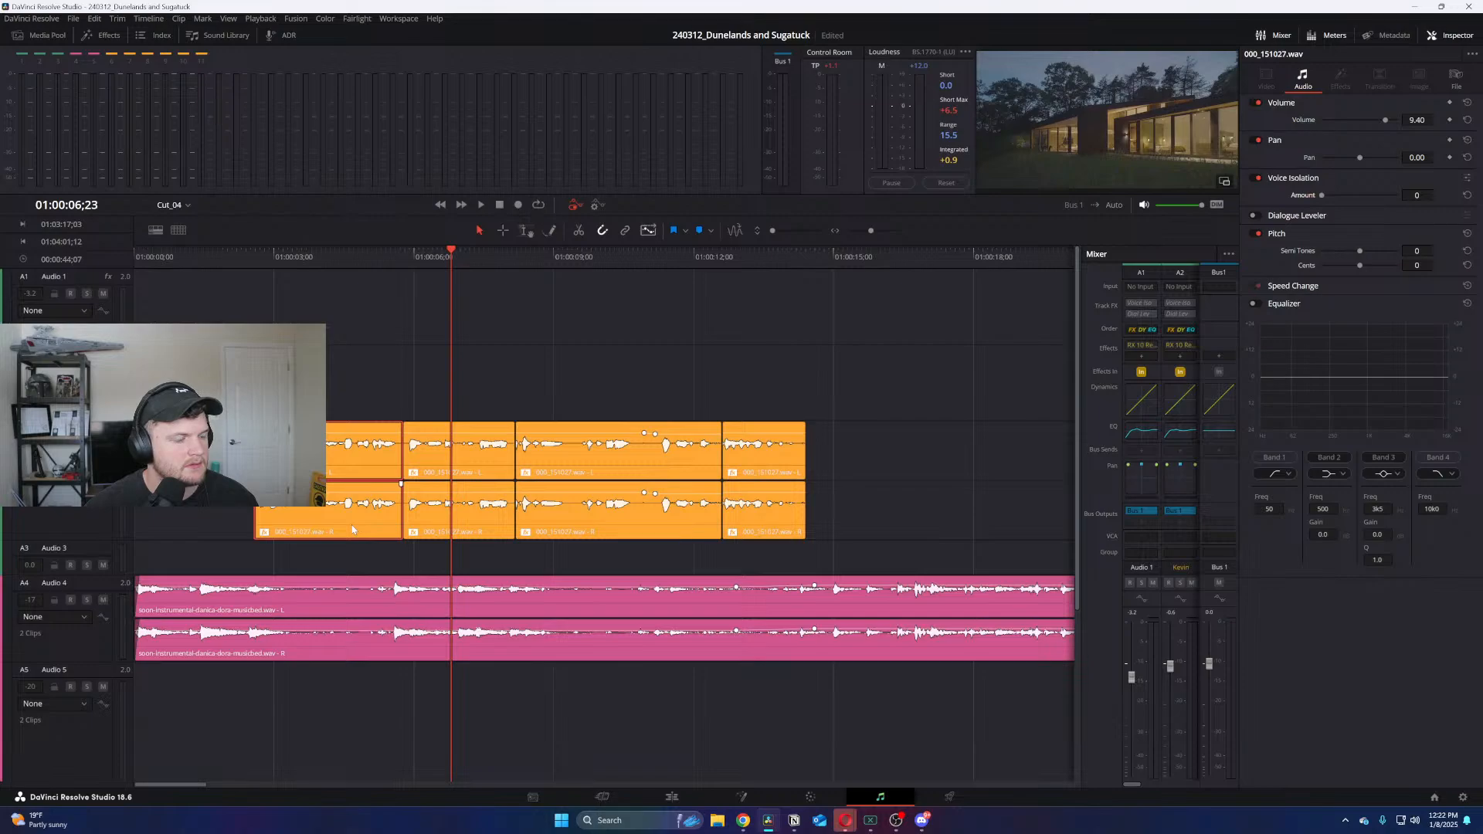
pyautogui.click(1418, 195)
pyautogui.write('8')
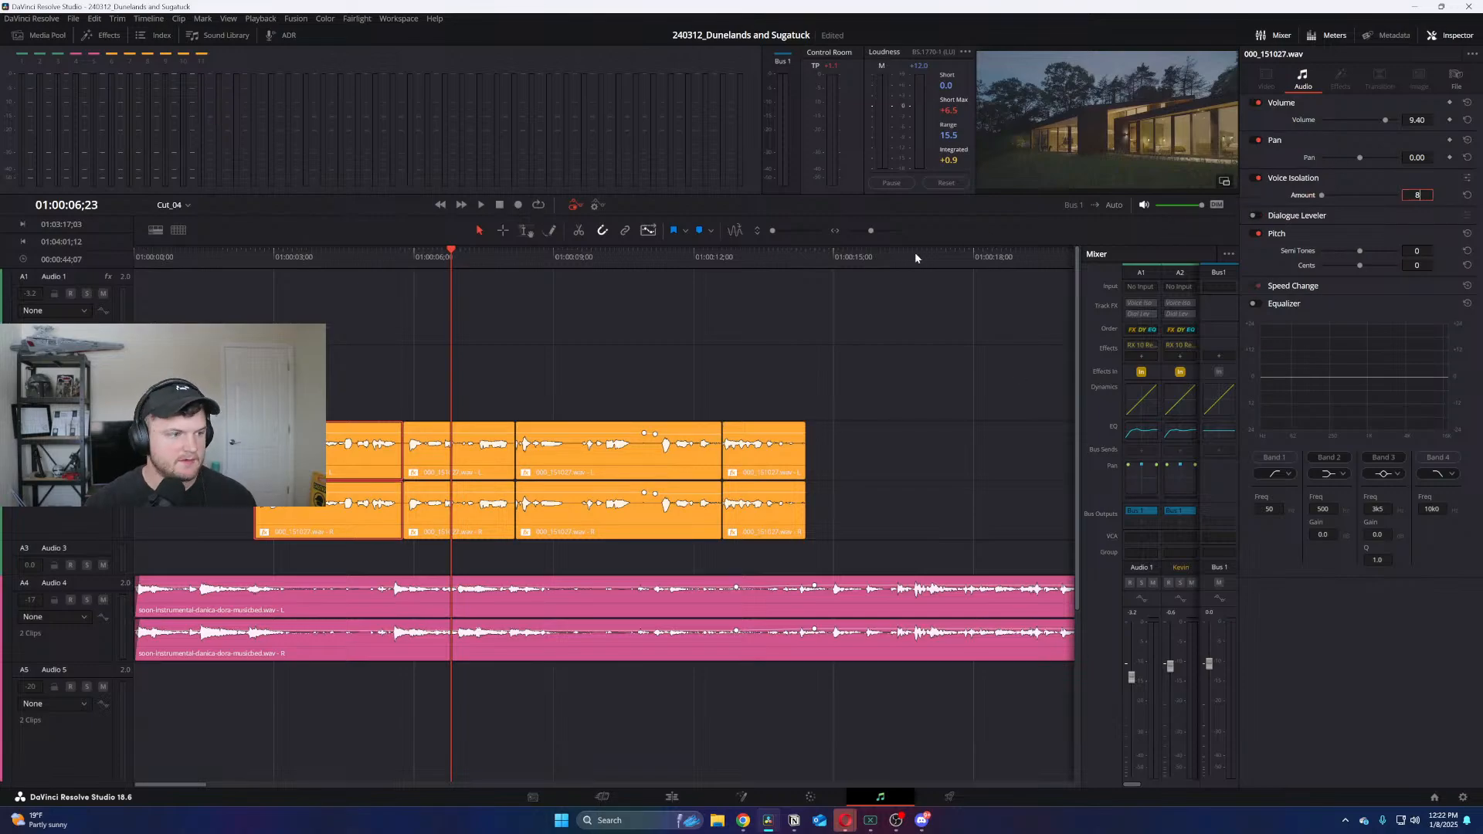
pyautogui.write('0')
pyautogui.press('Return')
# Set the Voice Isolation amount to 80 on the following opening A2 voice clips and move the playhead to 01:00:02:24
pyautogui.click(513, 513)
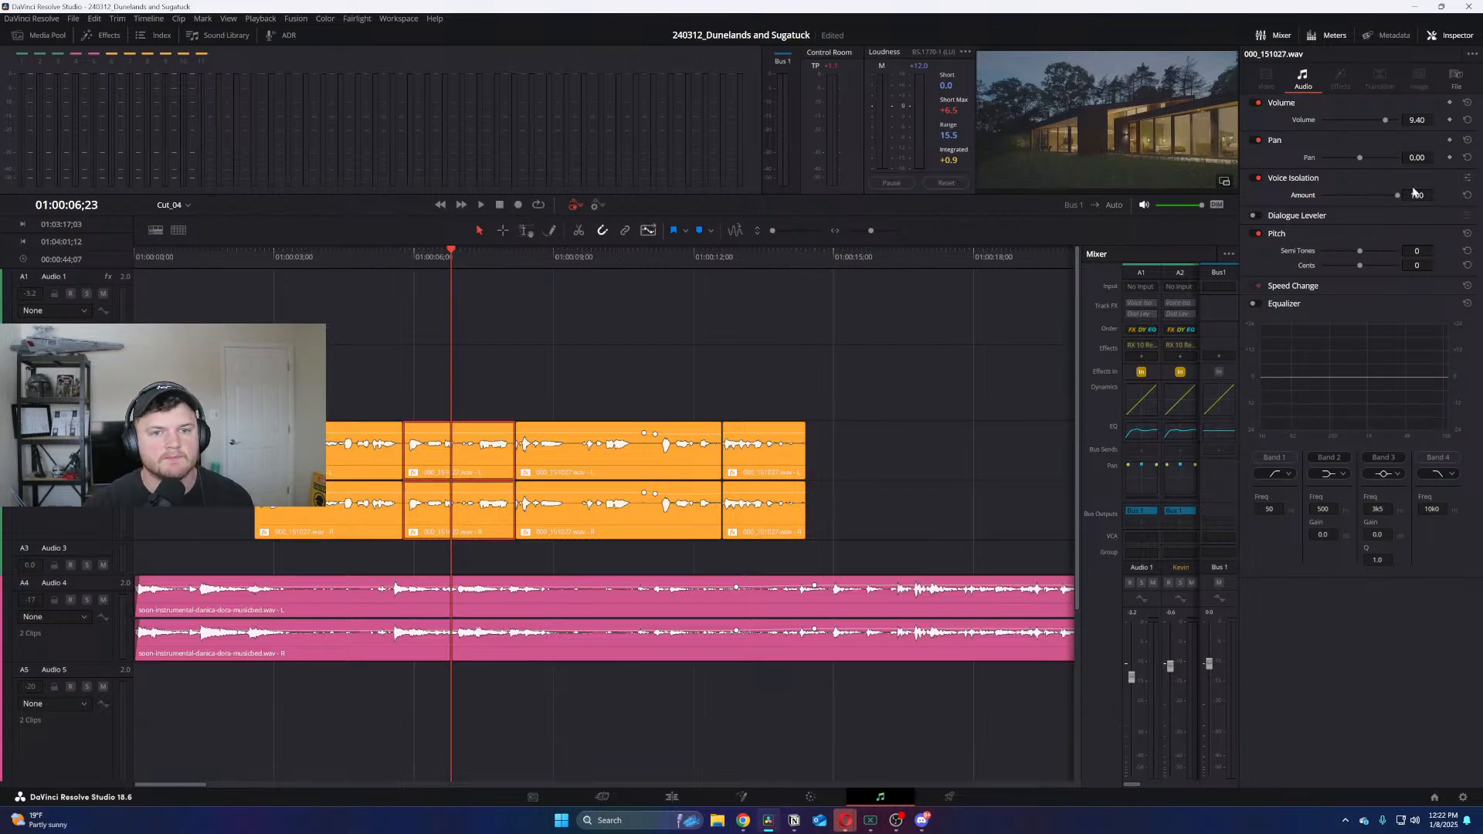
pyautogui.press('Down')
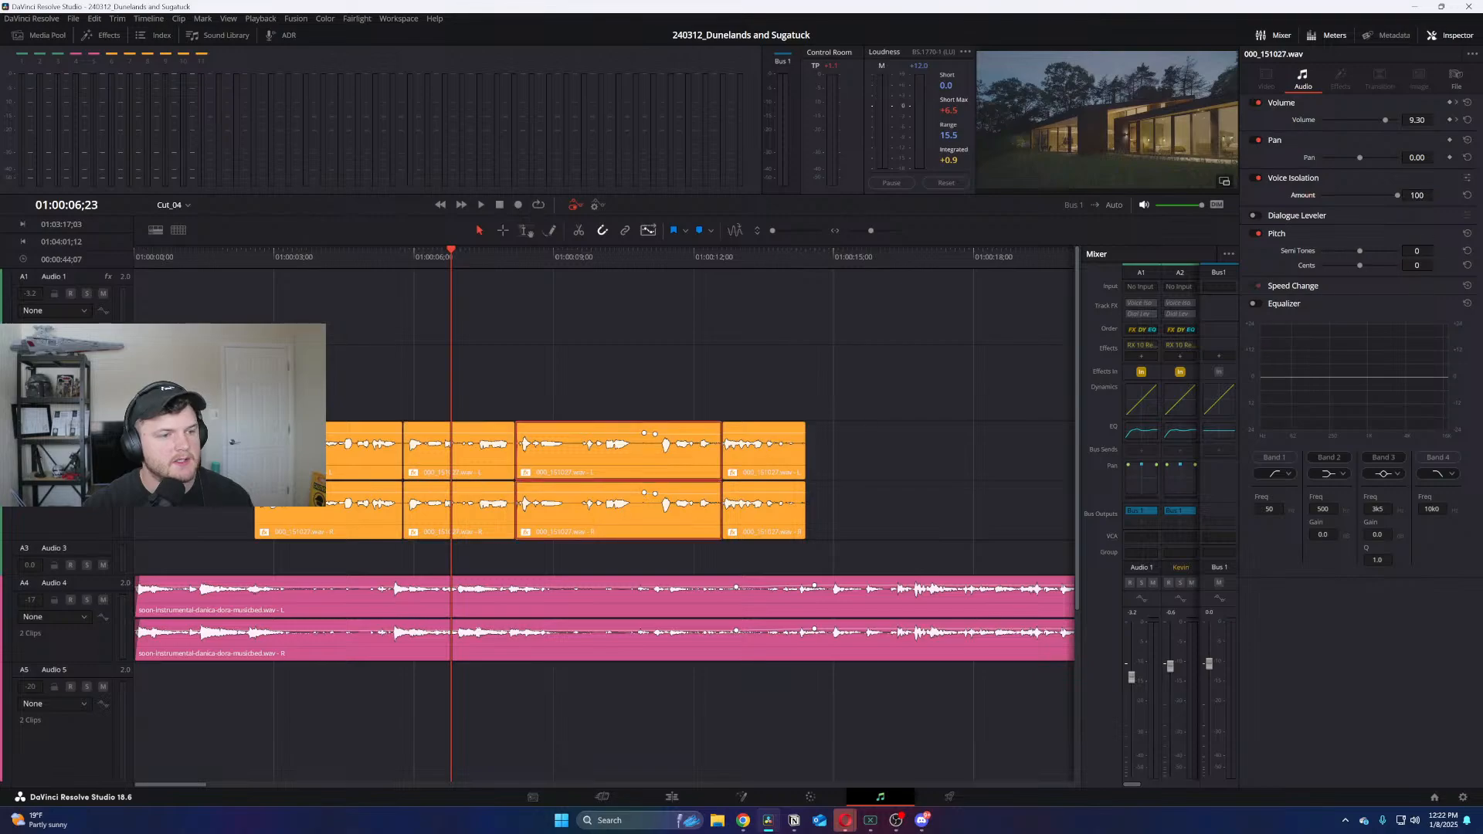
pyautogui.click(1418, 195)
pyautogui.write('80')
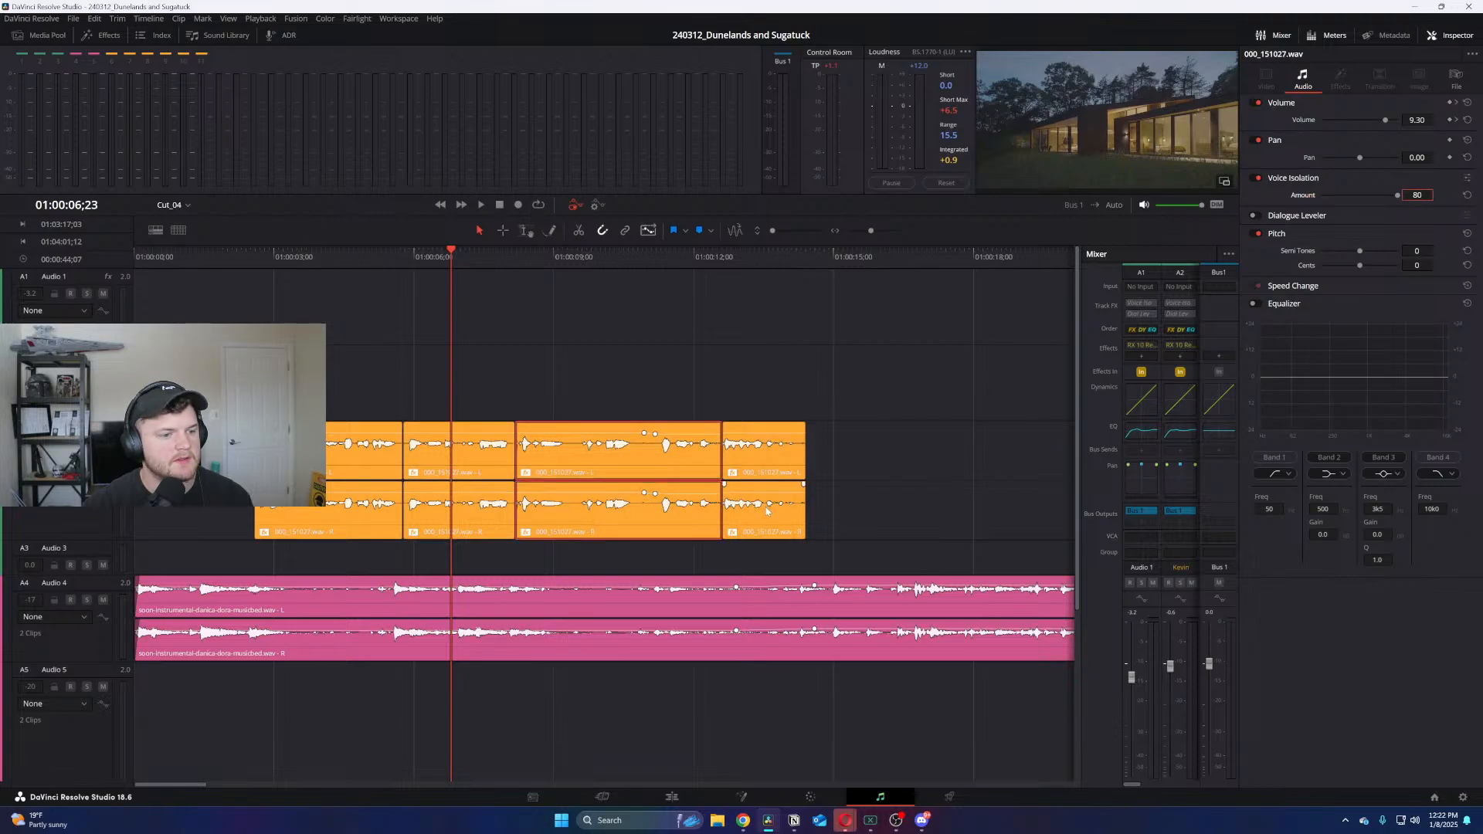
pyautogui.click(767, 510)
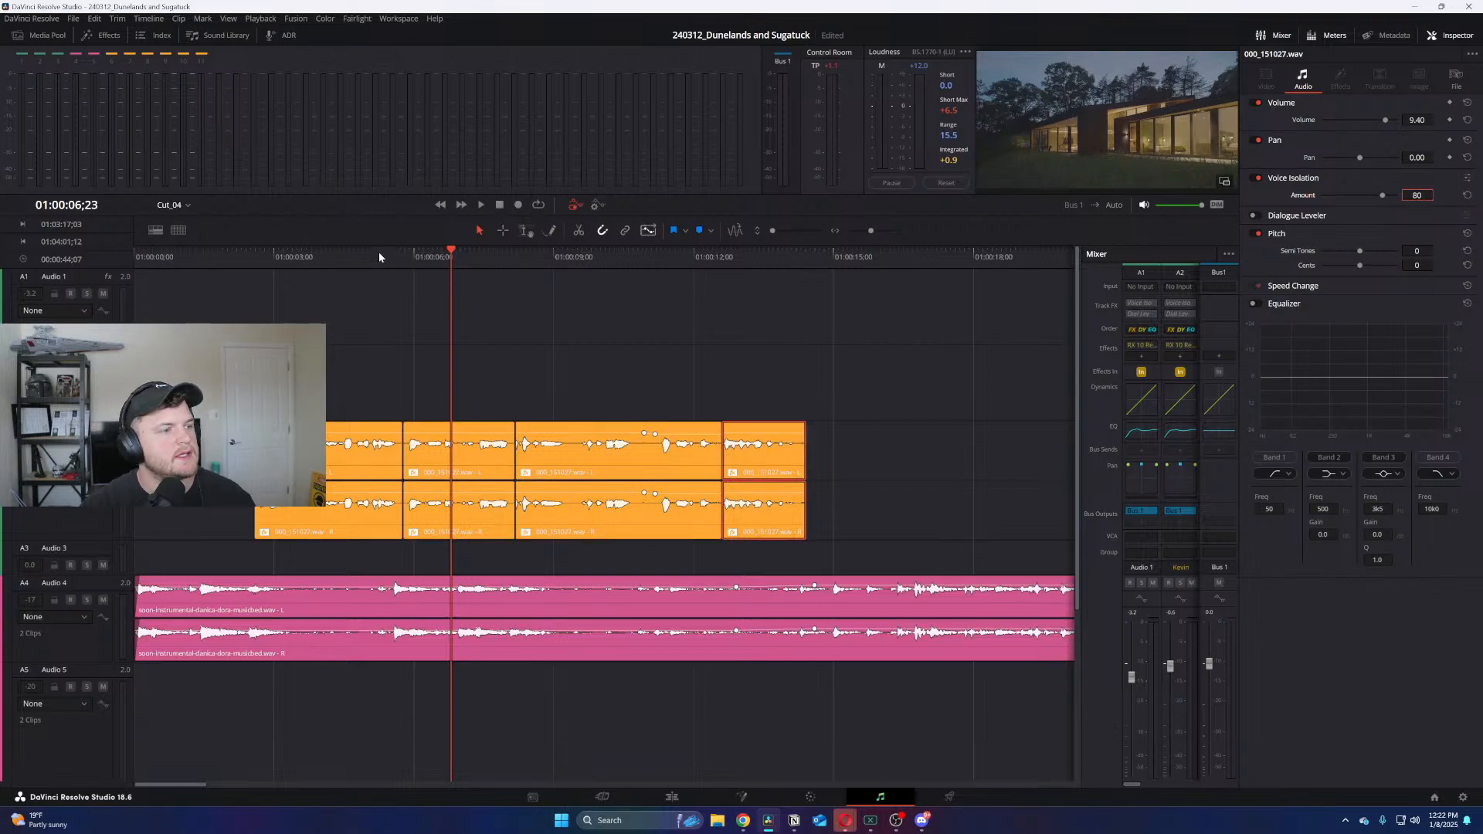
pyautogui.click(267, 272)
pyautogui.click(266, 265)
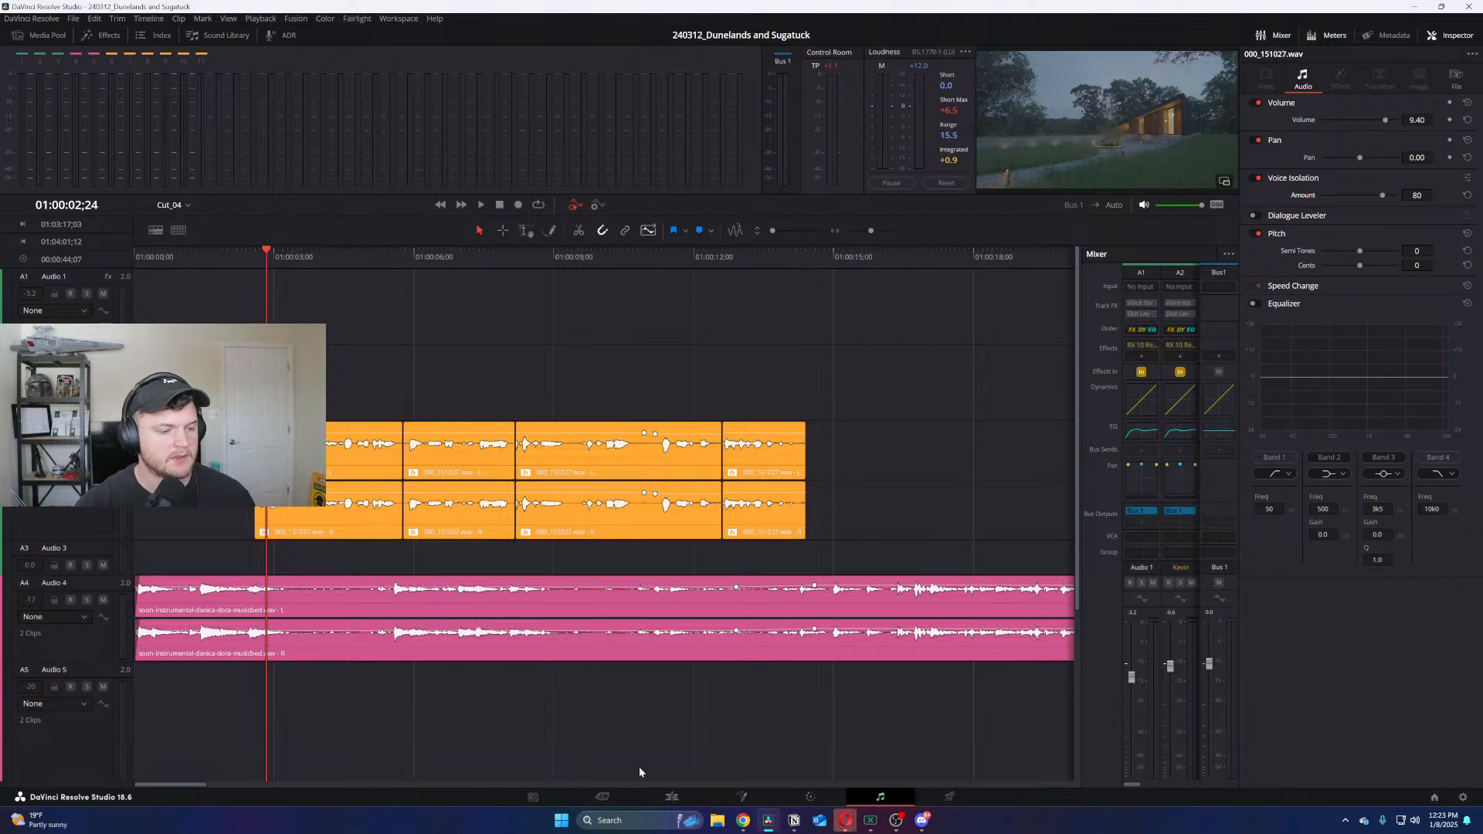
# Examine the opening house shot at 01:00:02:24 on the Edit page, slightly enlarged in the viewer
pyautogui.click(666, 796)
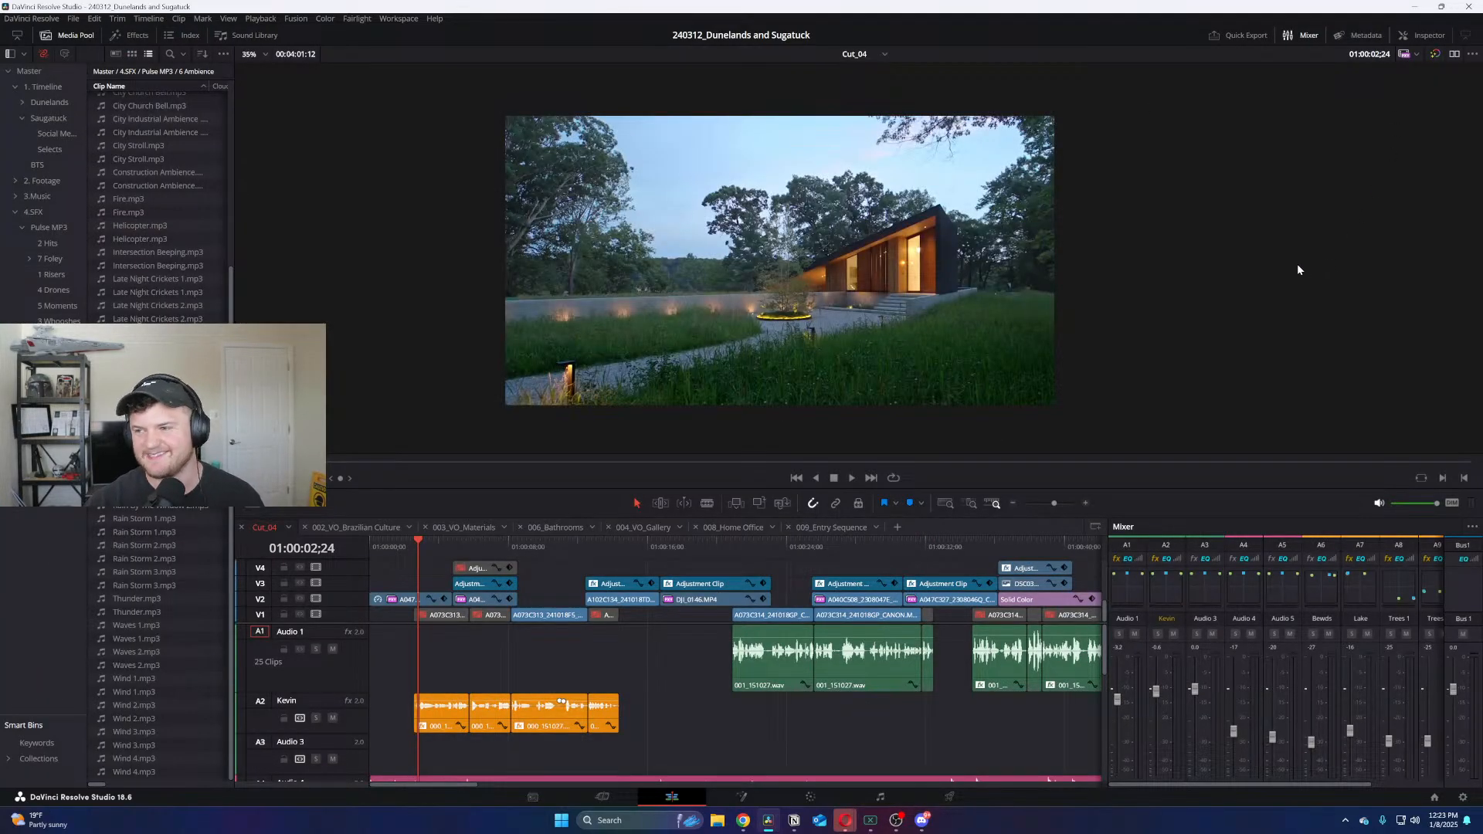
pyautogui.scroll(1, 973, 225)
pyautogui.moveTo(974, 224); pyautogui.dragTo(863, 235)
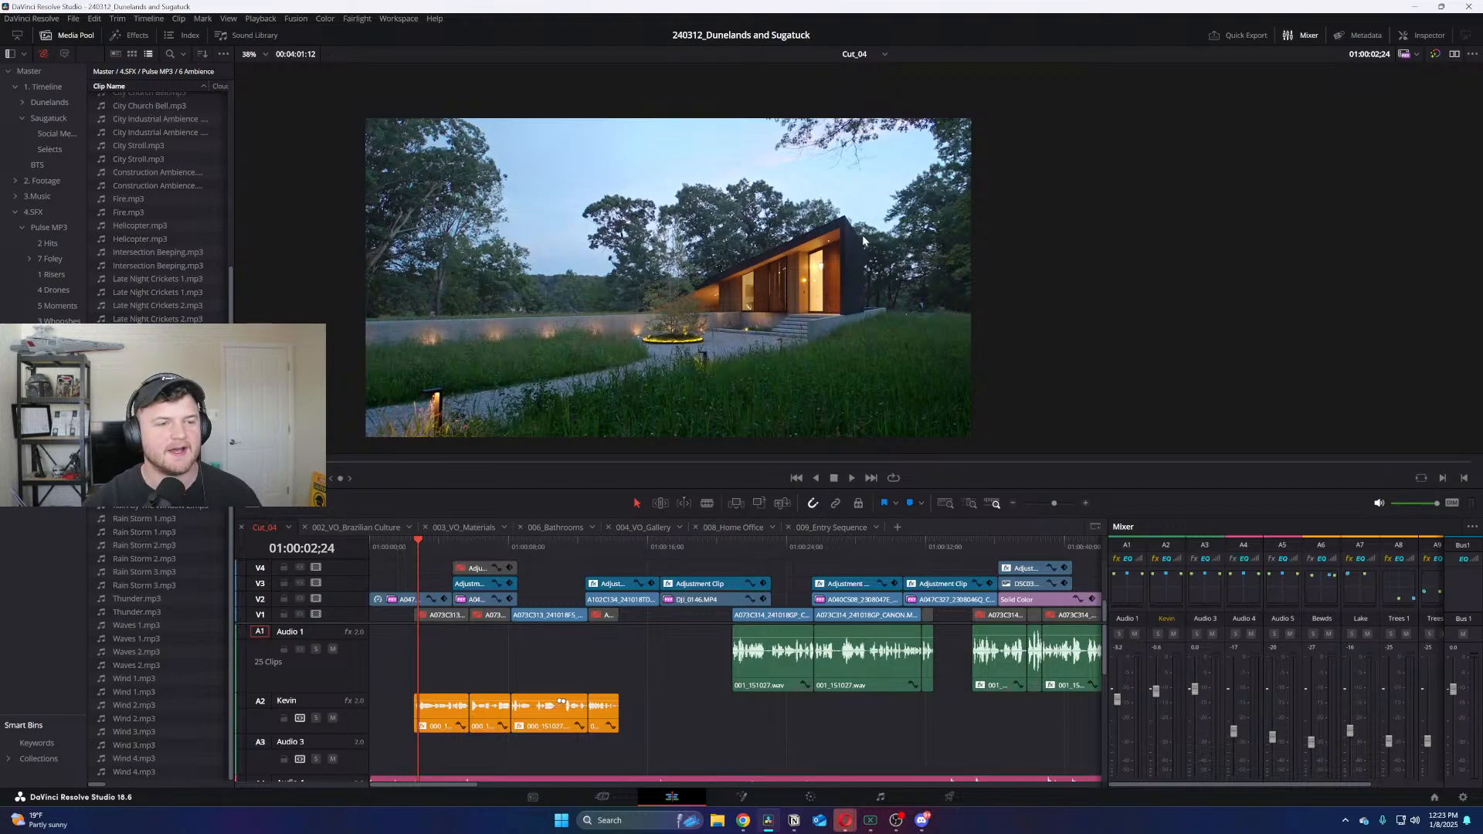
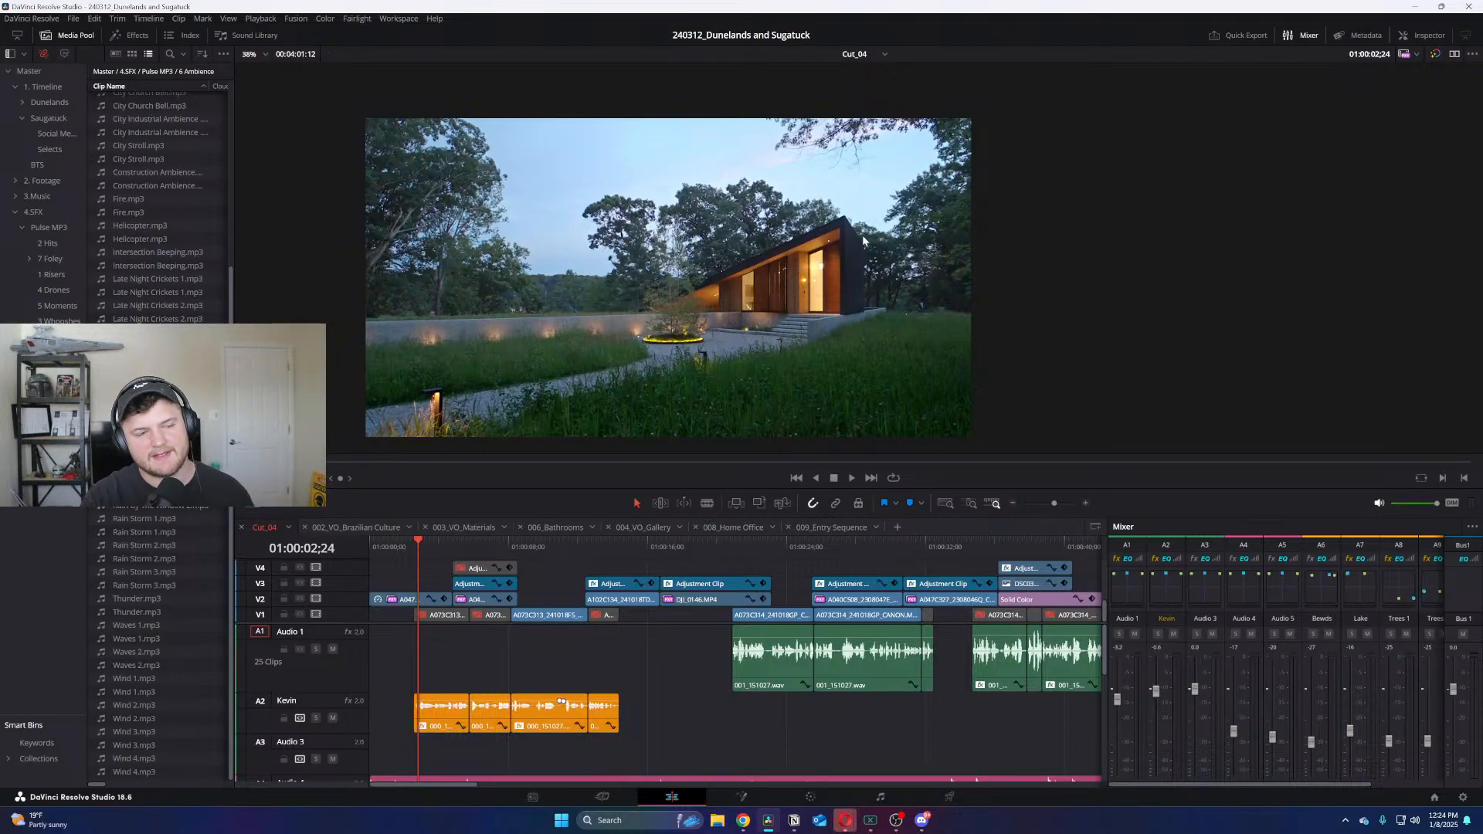
# Return to the Fairlight page and play the first A2 voice clip from 01:00:02:24 to judge its Voice Isolation
pyautogui.click(880, 797)
pyautogui.press('space')
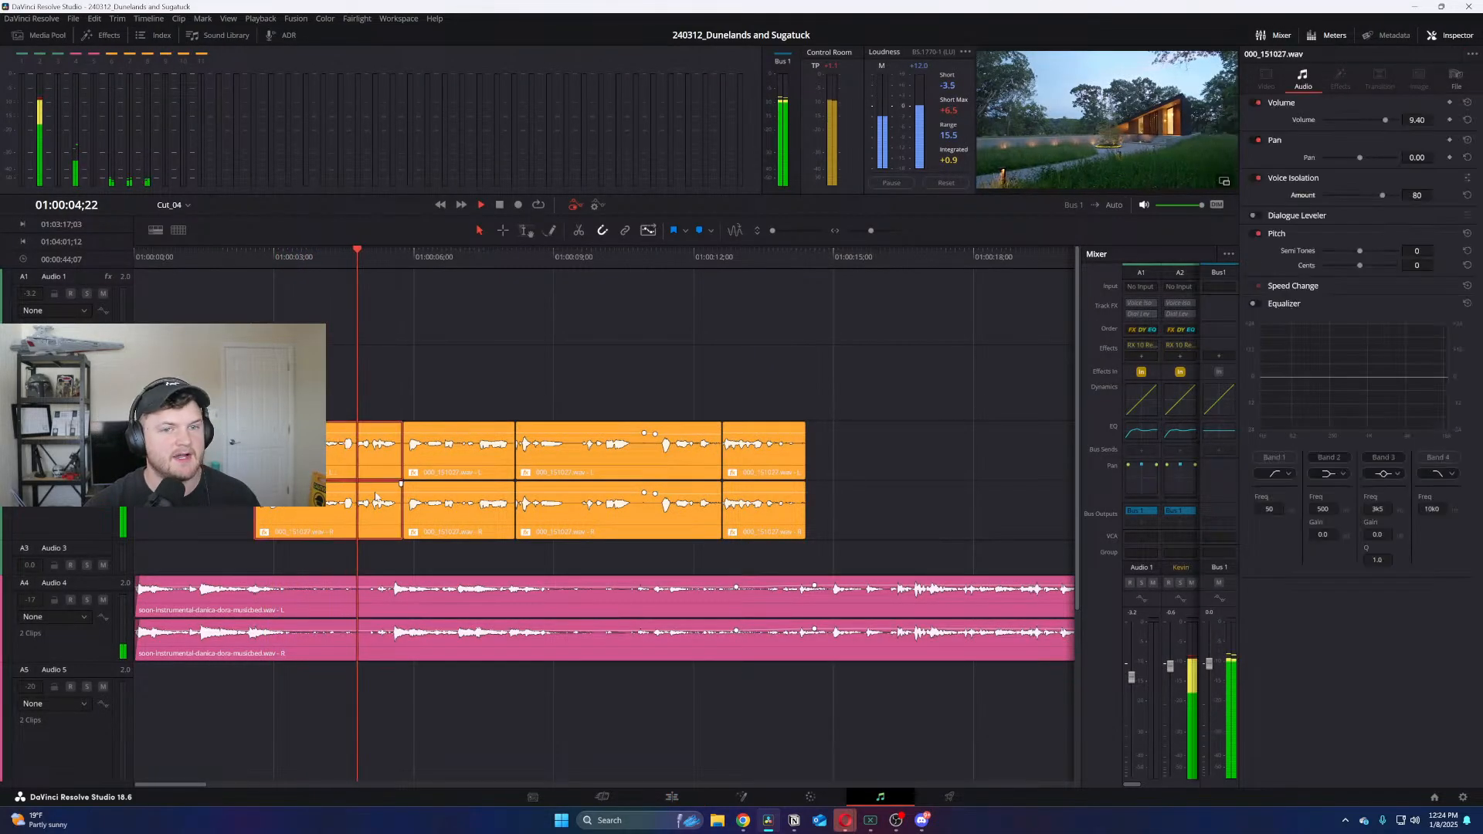
# Stop playback and set the Voice Isolation amount to 80 on the A2 voice clip near 01:00:54
pyautogui.press('space')
pyautogui.click(657, 510)
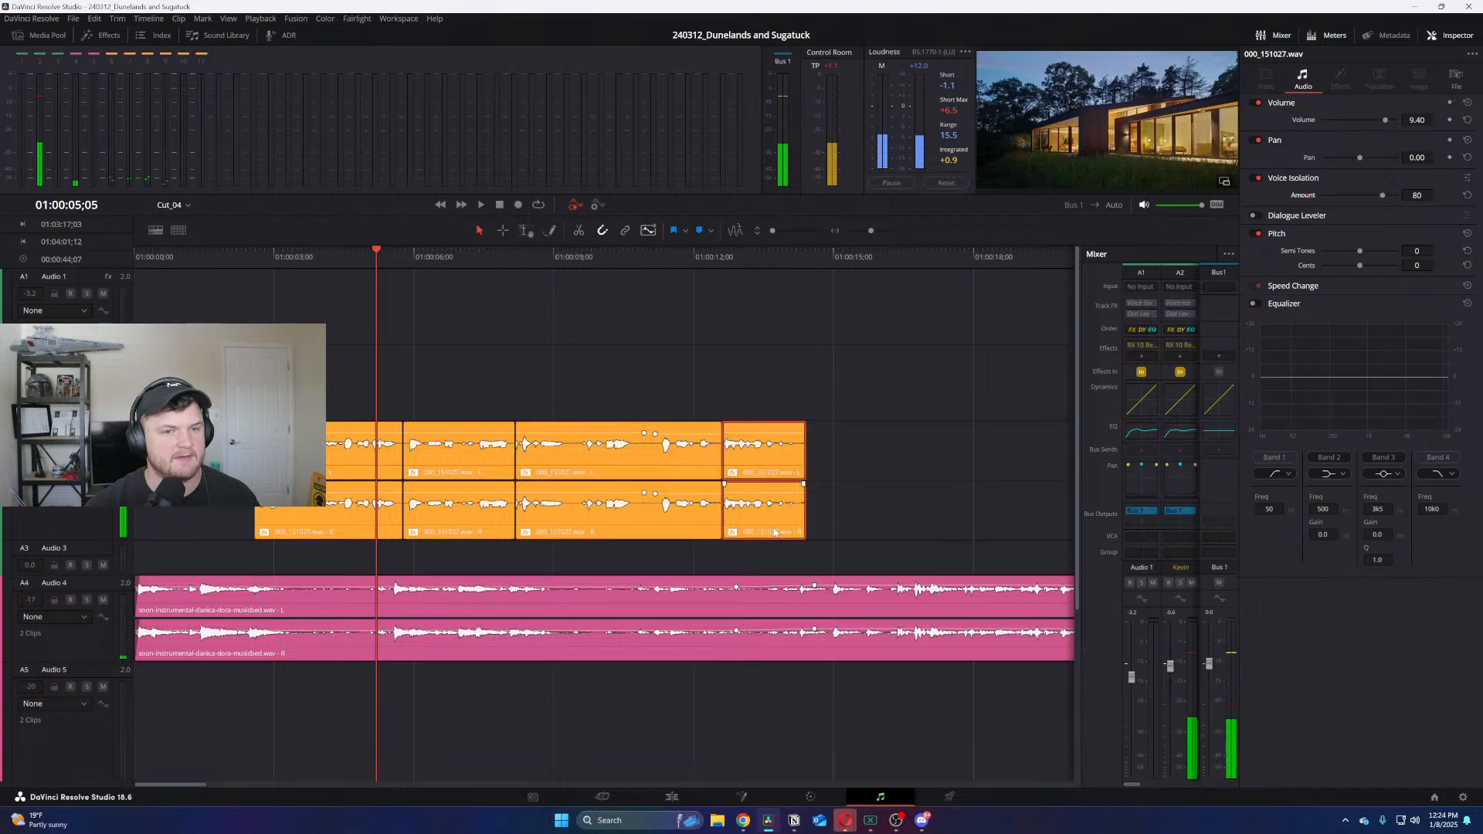
pyautogui.scroll(-3, 773, 526)
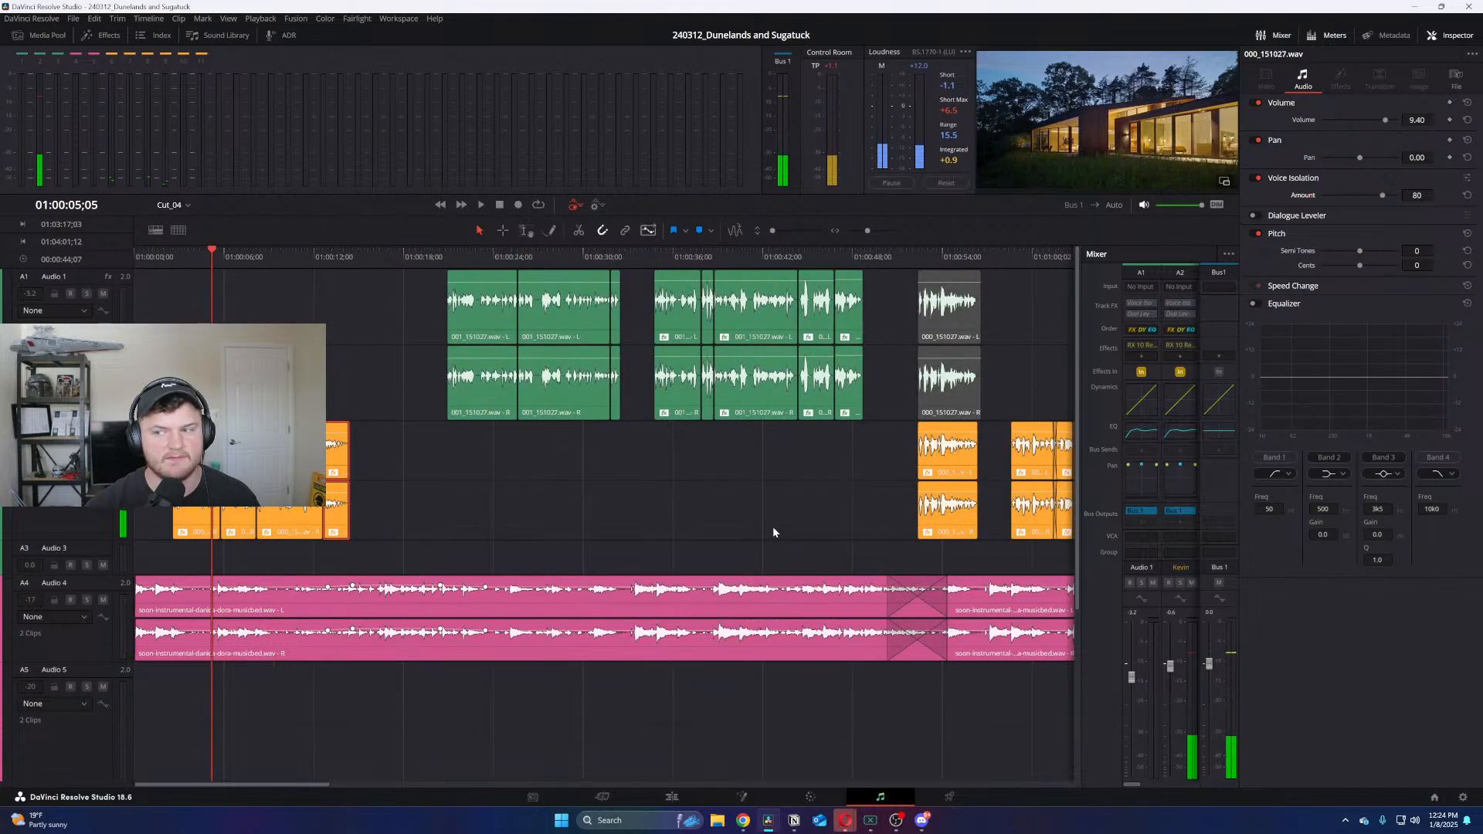
pyautogui.click(957, 263)
pyautogui.scroll(3, 814, 562)
pyautogui.click(653, 532)
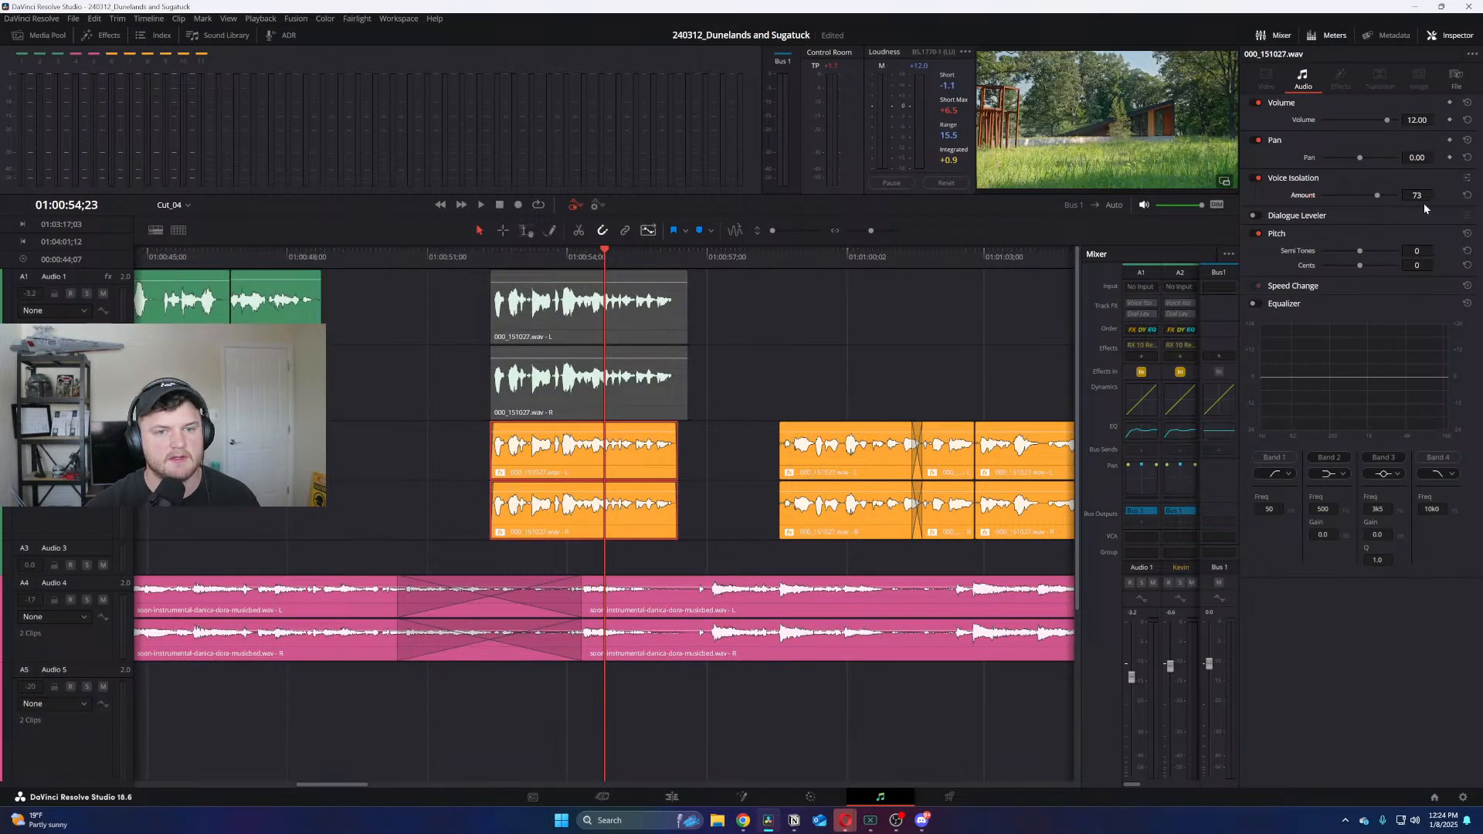
pyautogui.write('80')
pyautogui.press('Return')
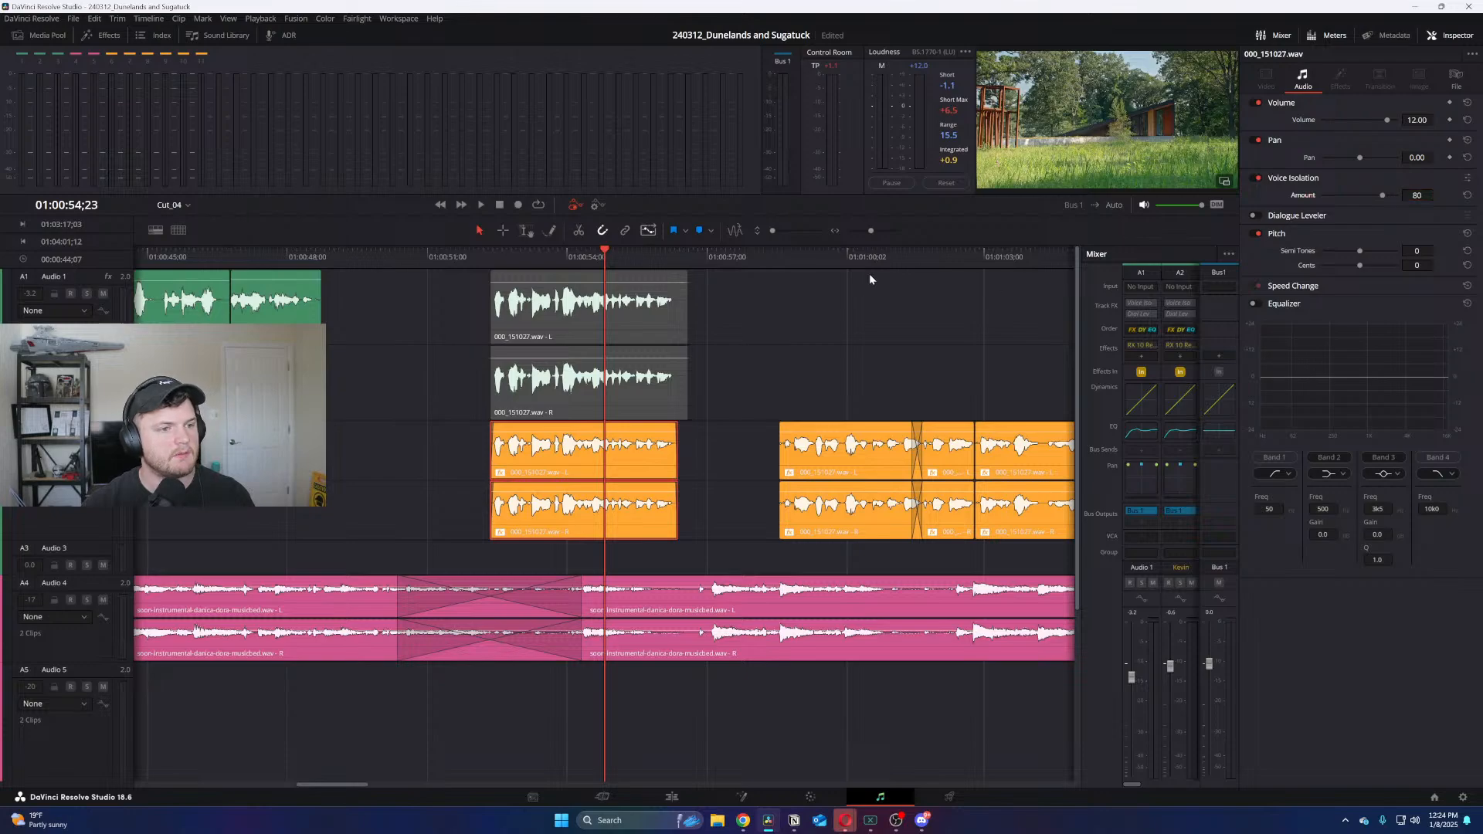
# Set the Voice Isolation amount to 80 on the three adjoining A2 voice clips between about 01:00:58 and 01:01:06
pyautogui.click(863, 257)
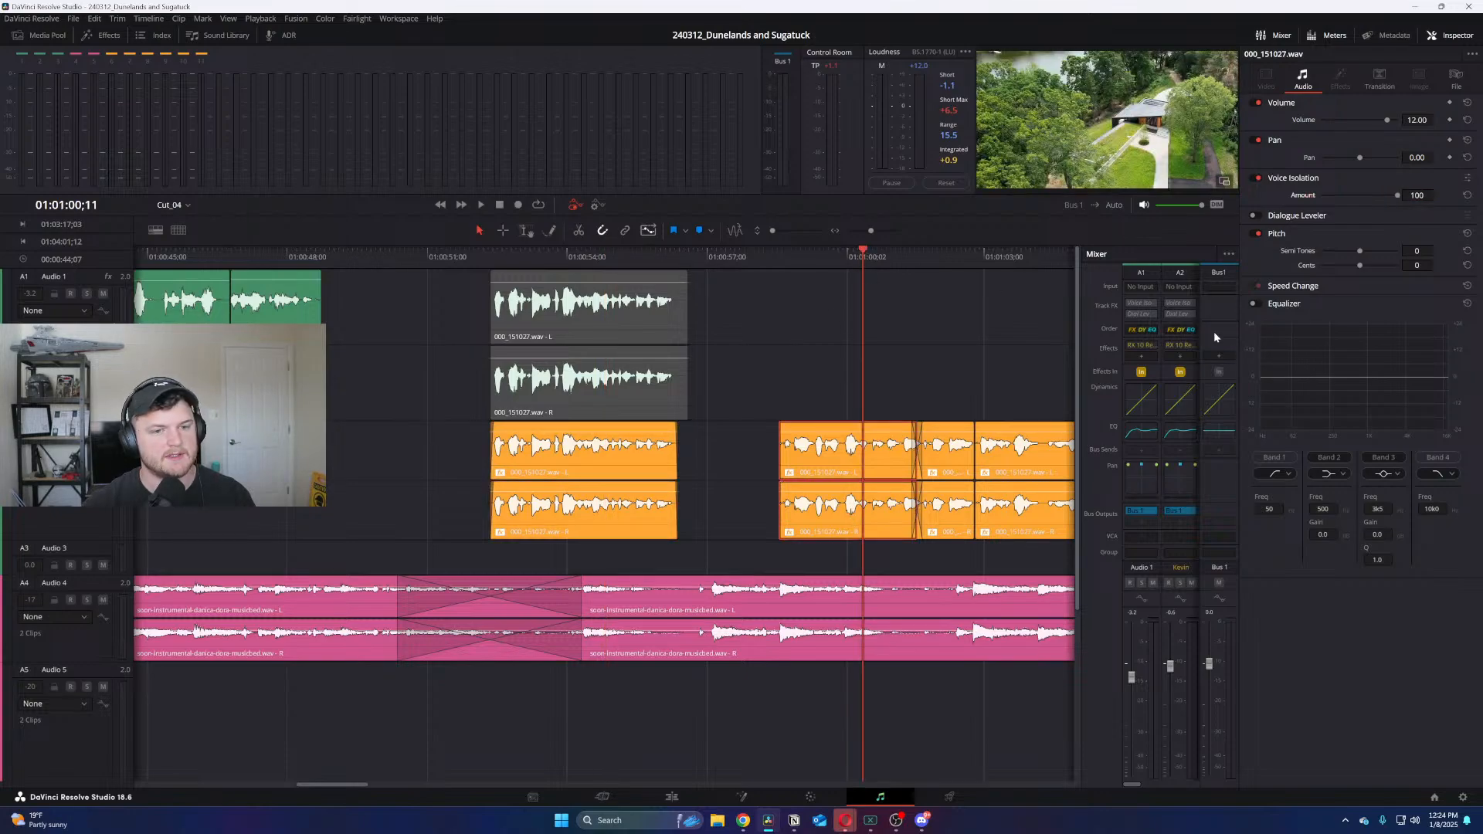
pyautogui.click(953, 261)
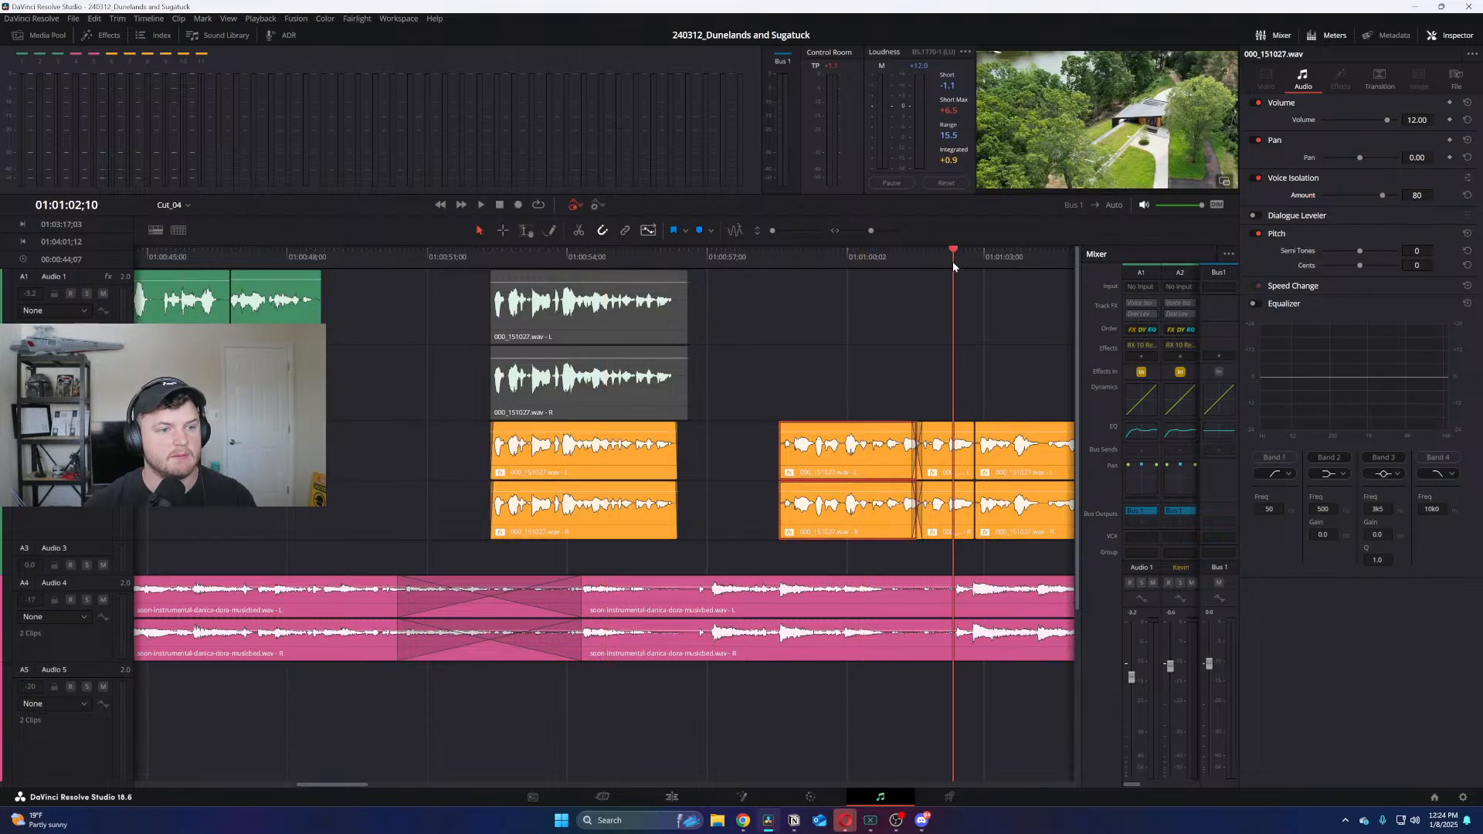
pyautogui.click(943, 518)
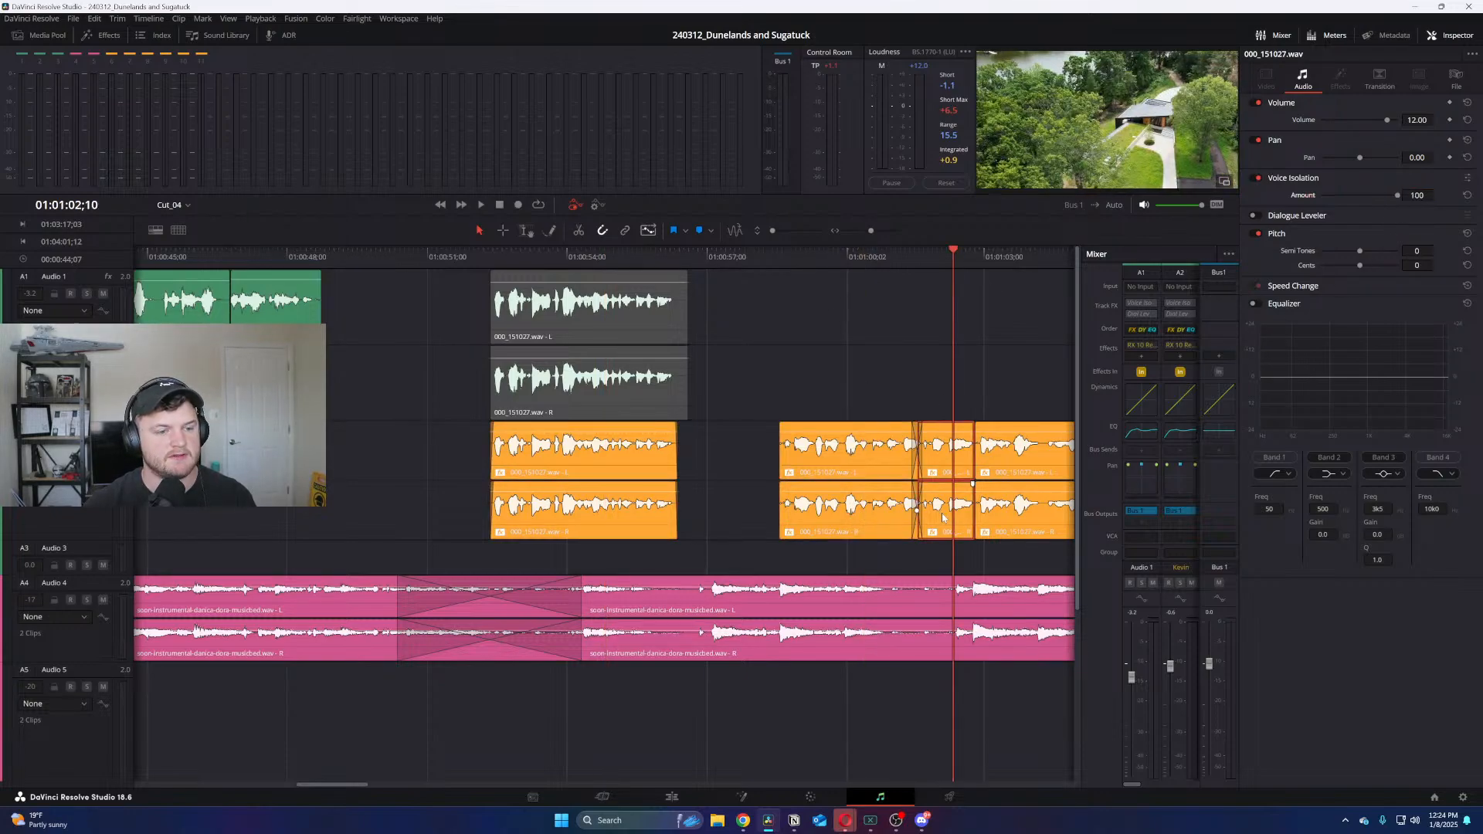
pyautogui.click(1026, 258)
pyautogui.click(531, 517)
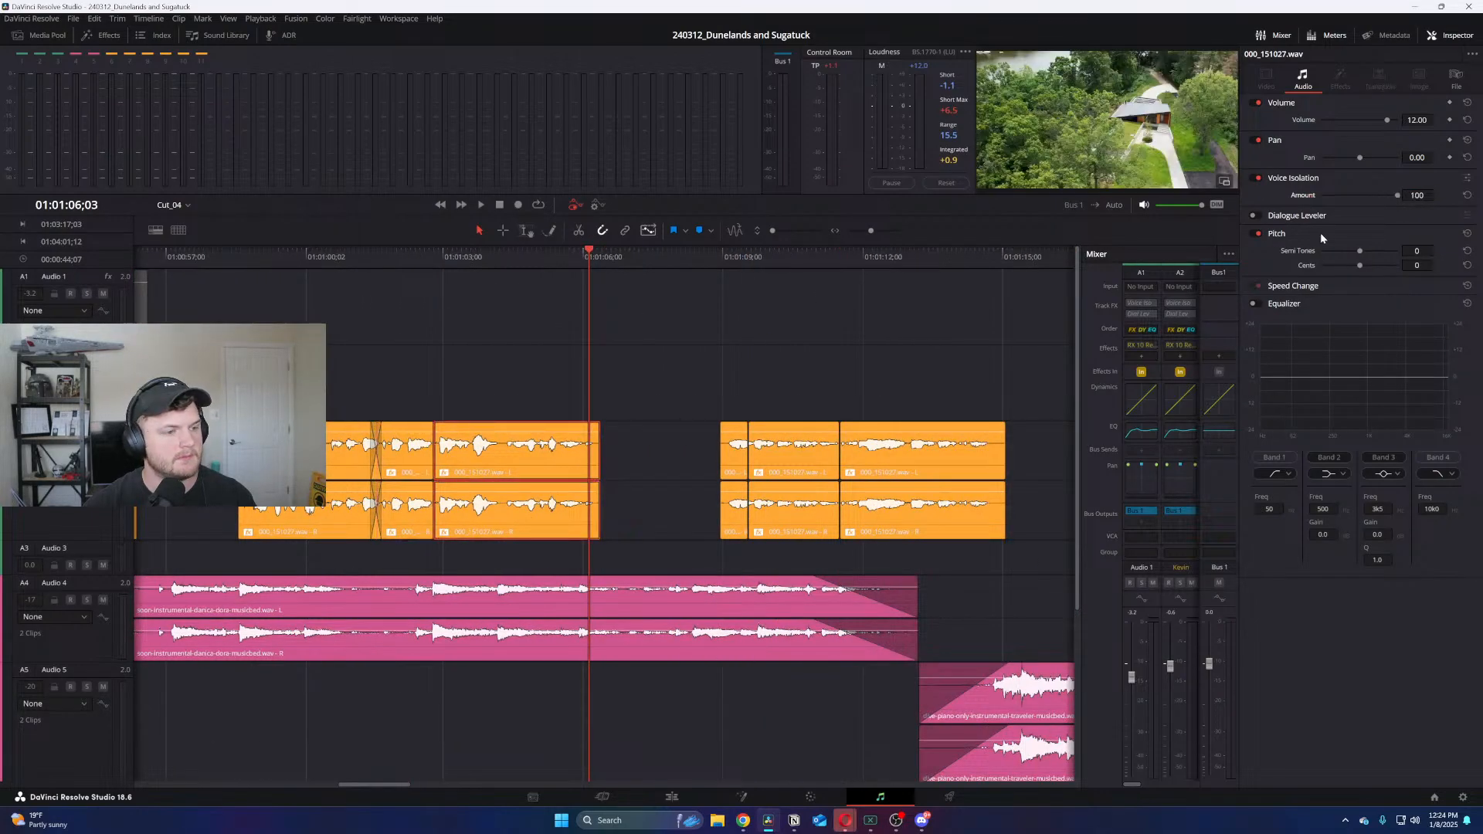
# Apply Voice Isolation with an amount of 80 to the three A2 voice clips between about 01:01:09 and 01:01:15
pyautogui.click(760, 256)
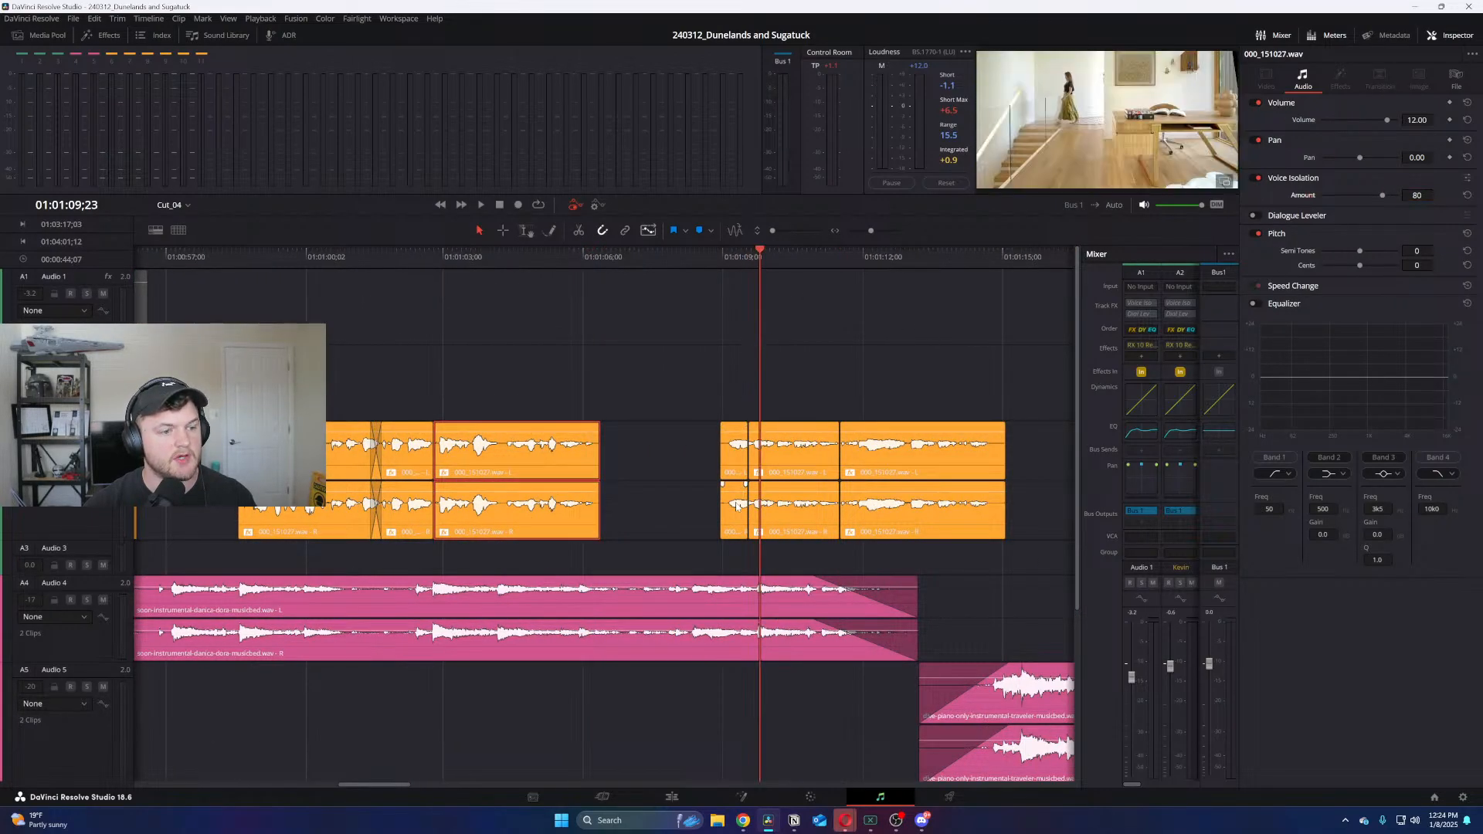
pyautogui.click(730, 524)
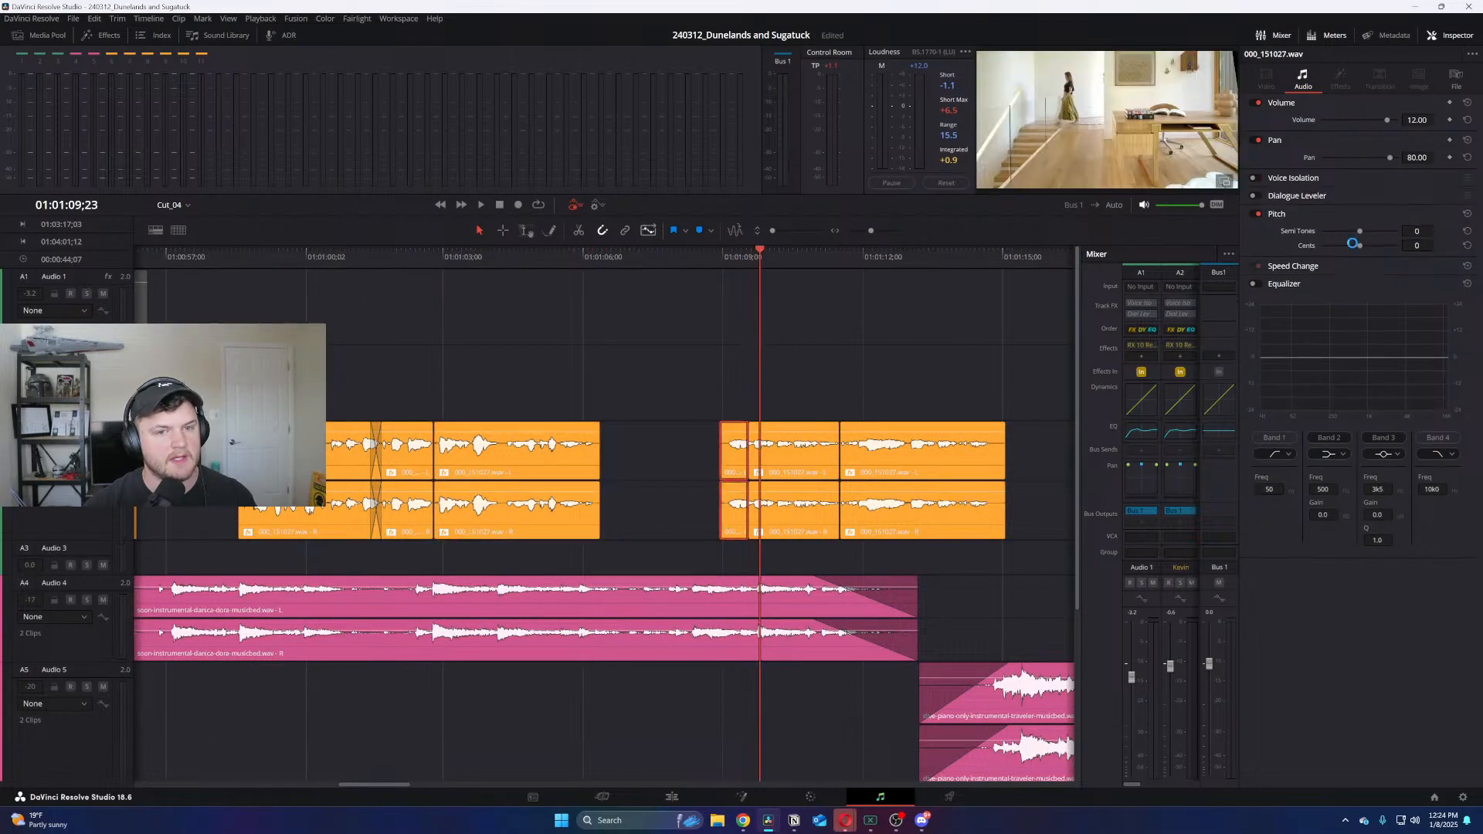
pyautogui.click(1254, 178)
pyautogui.click(821, 507)
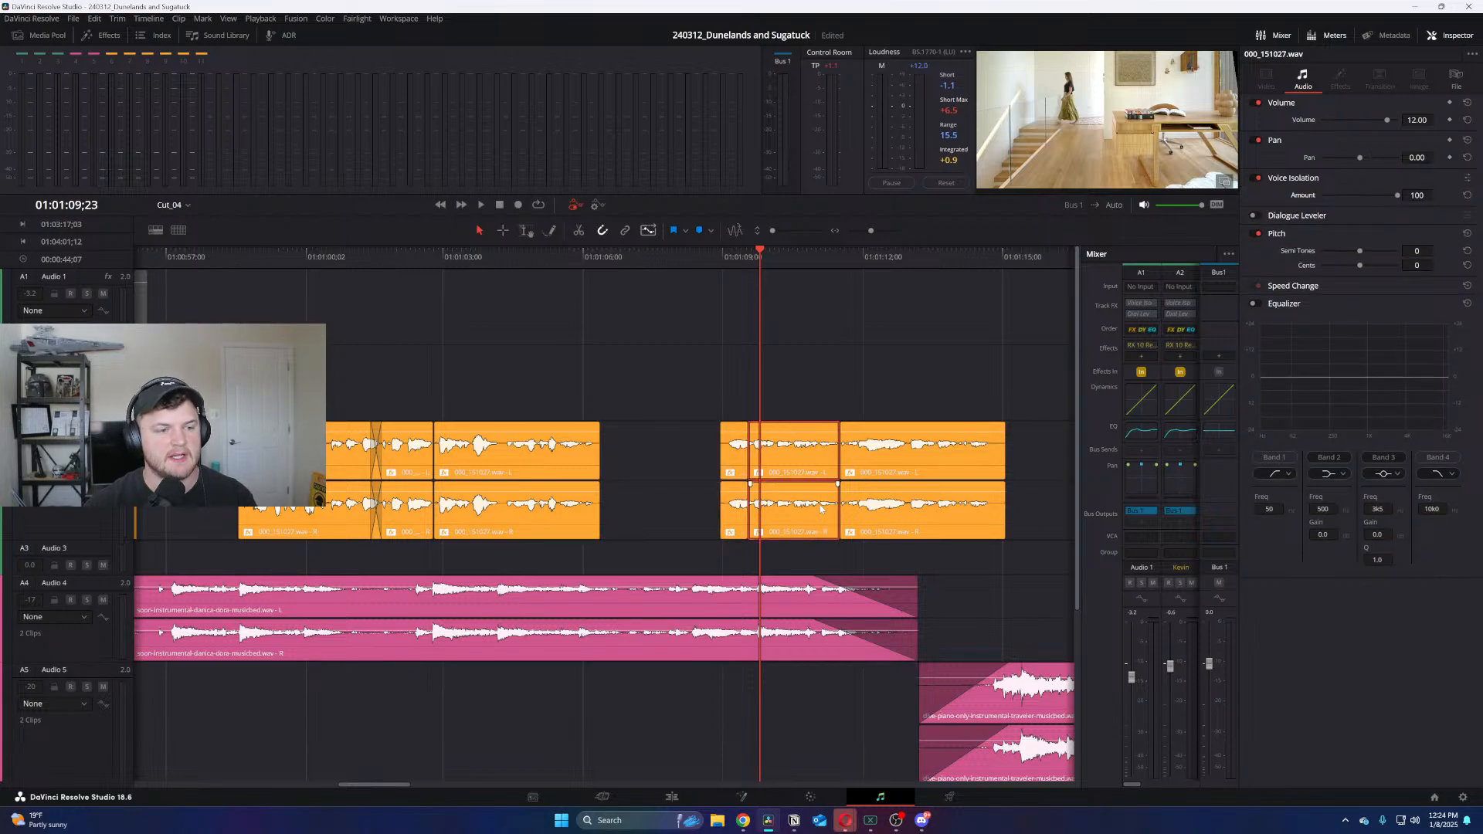
pyautogui.click(997, 506)
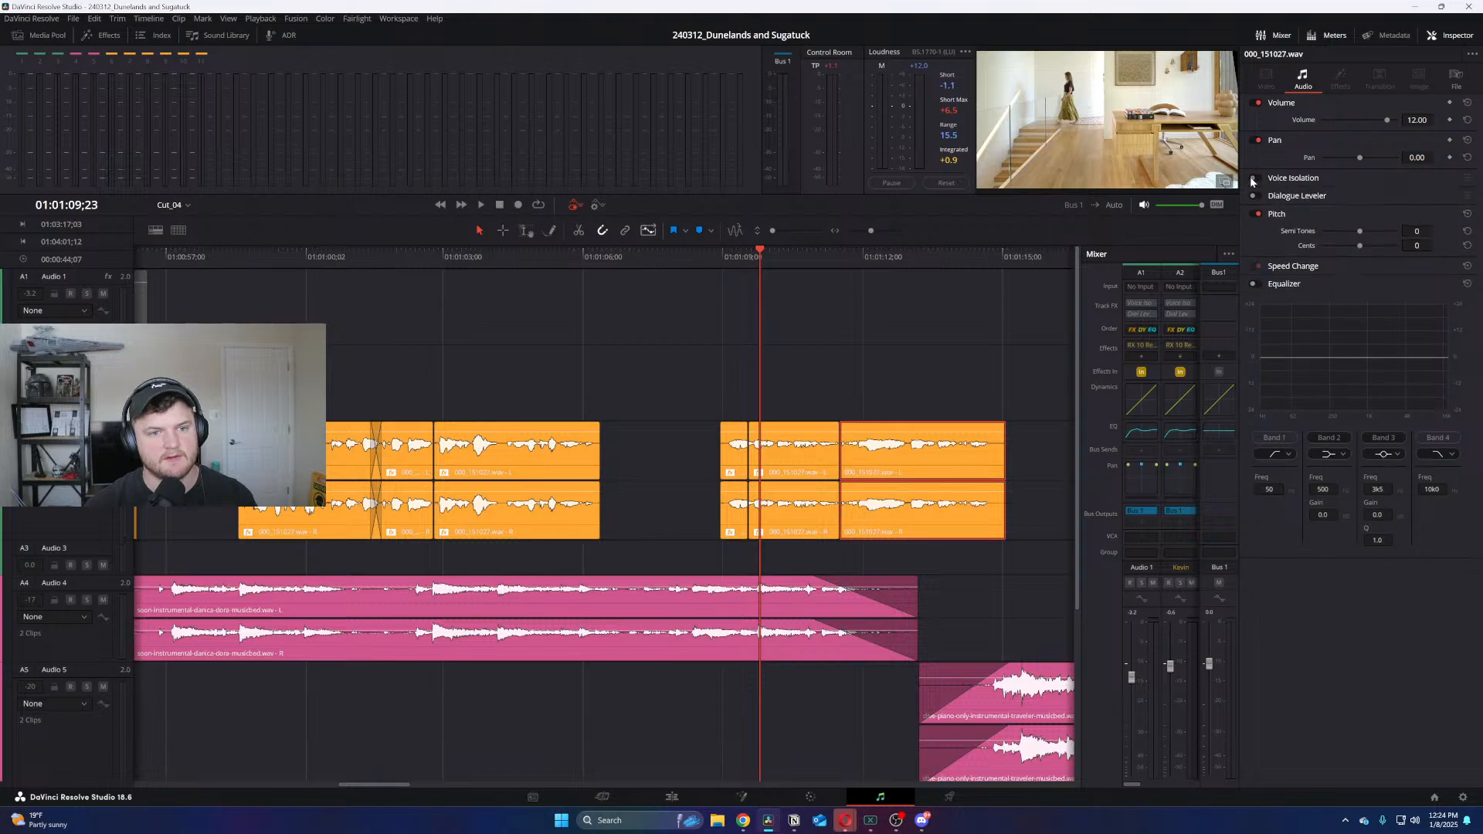
pyautogui.moveTo(1417, 195); pyautogui.dragTo(1417, 194)
# Enable Voice Isolation on the long A2 voice clip around 01:01:33 and set its amount to 80
pyautogui.hotkey('shift', 'z')
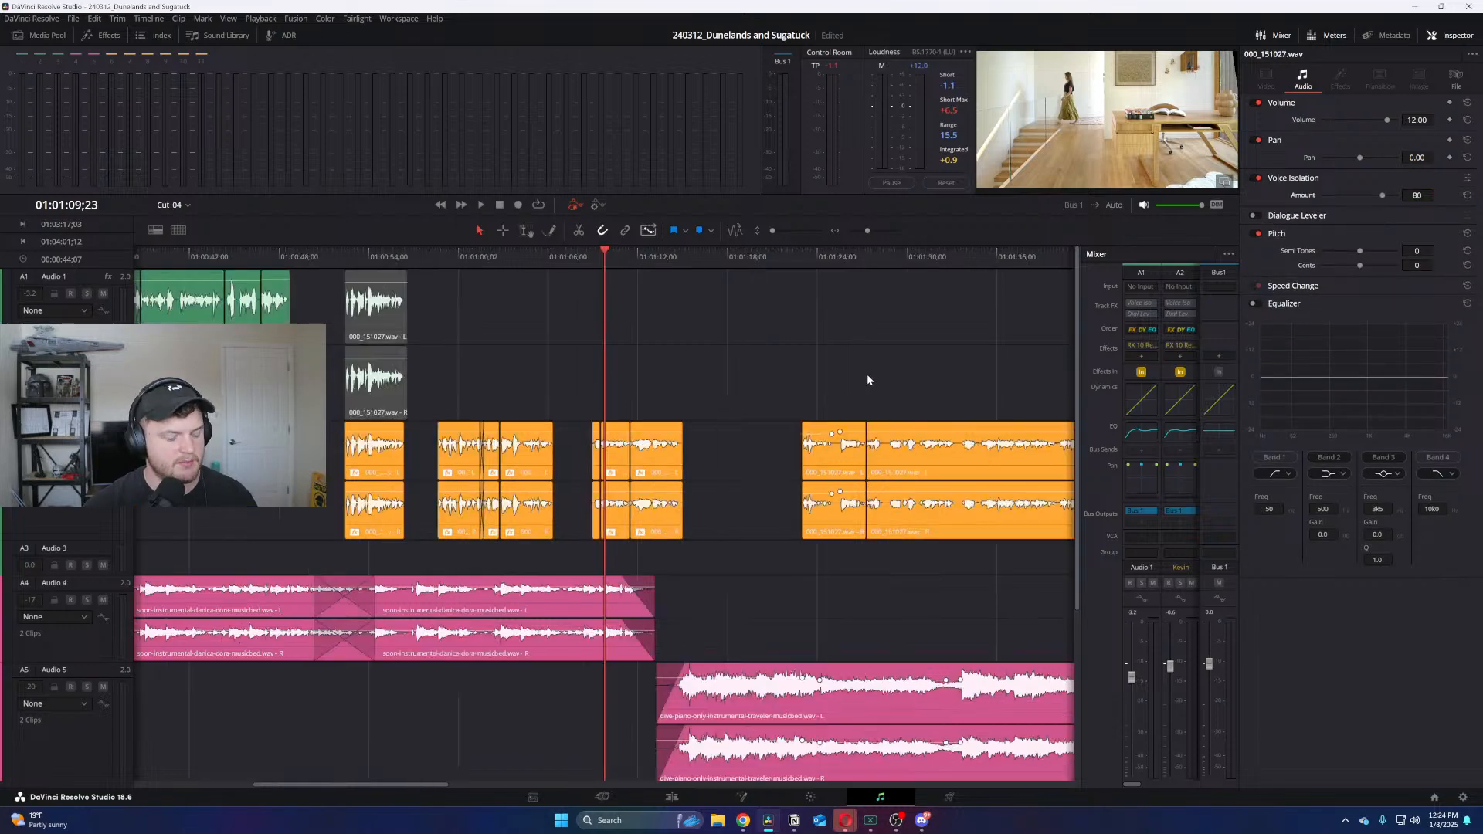
pyautogui.click(590, 267)
pyautogui.hotkey('shift', 'z')
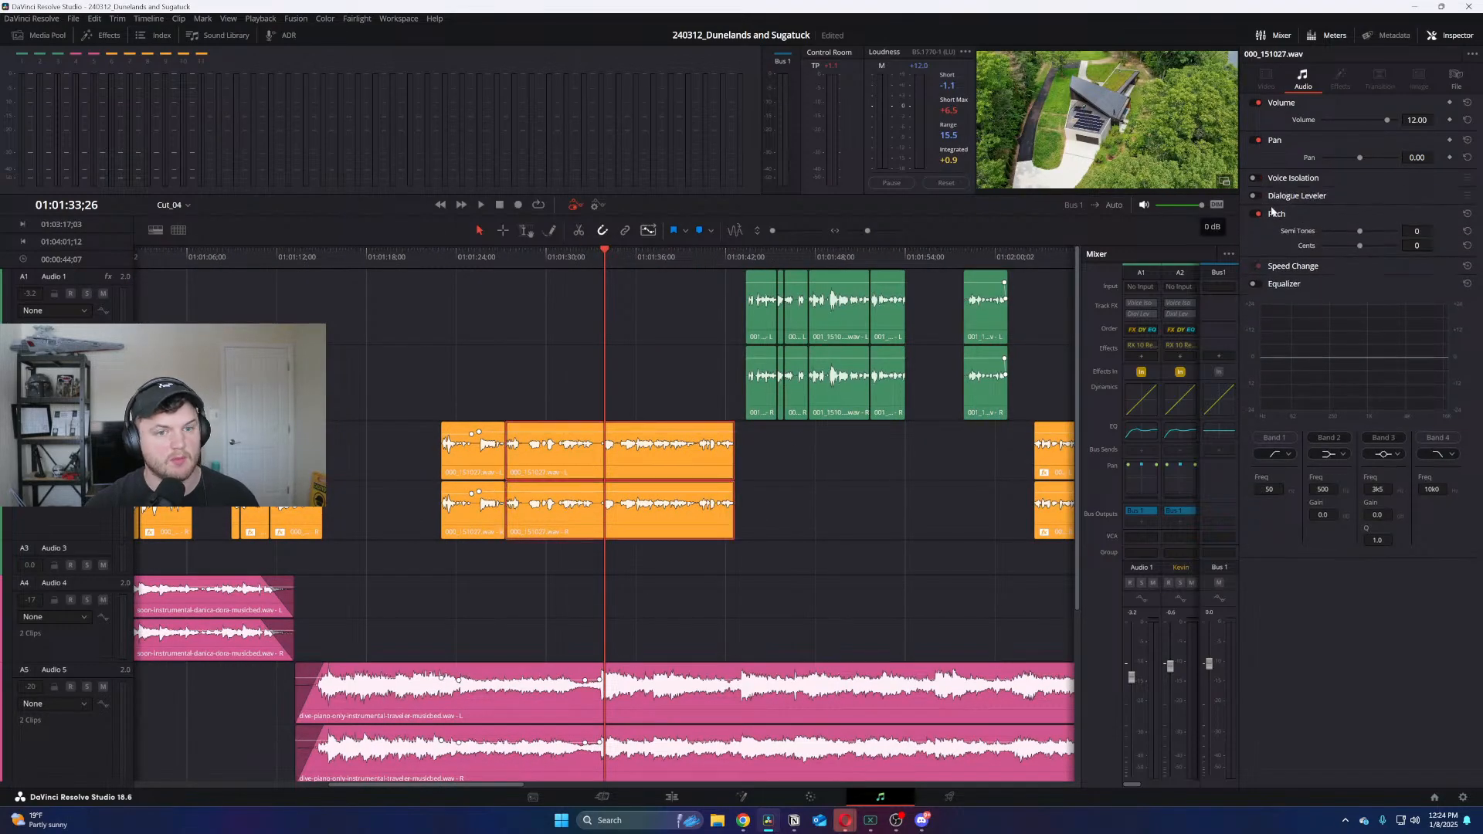
pyautogui.click(1253, 177)
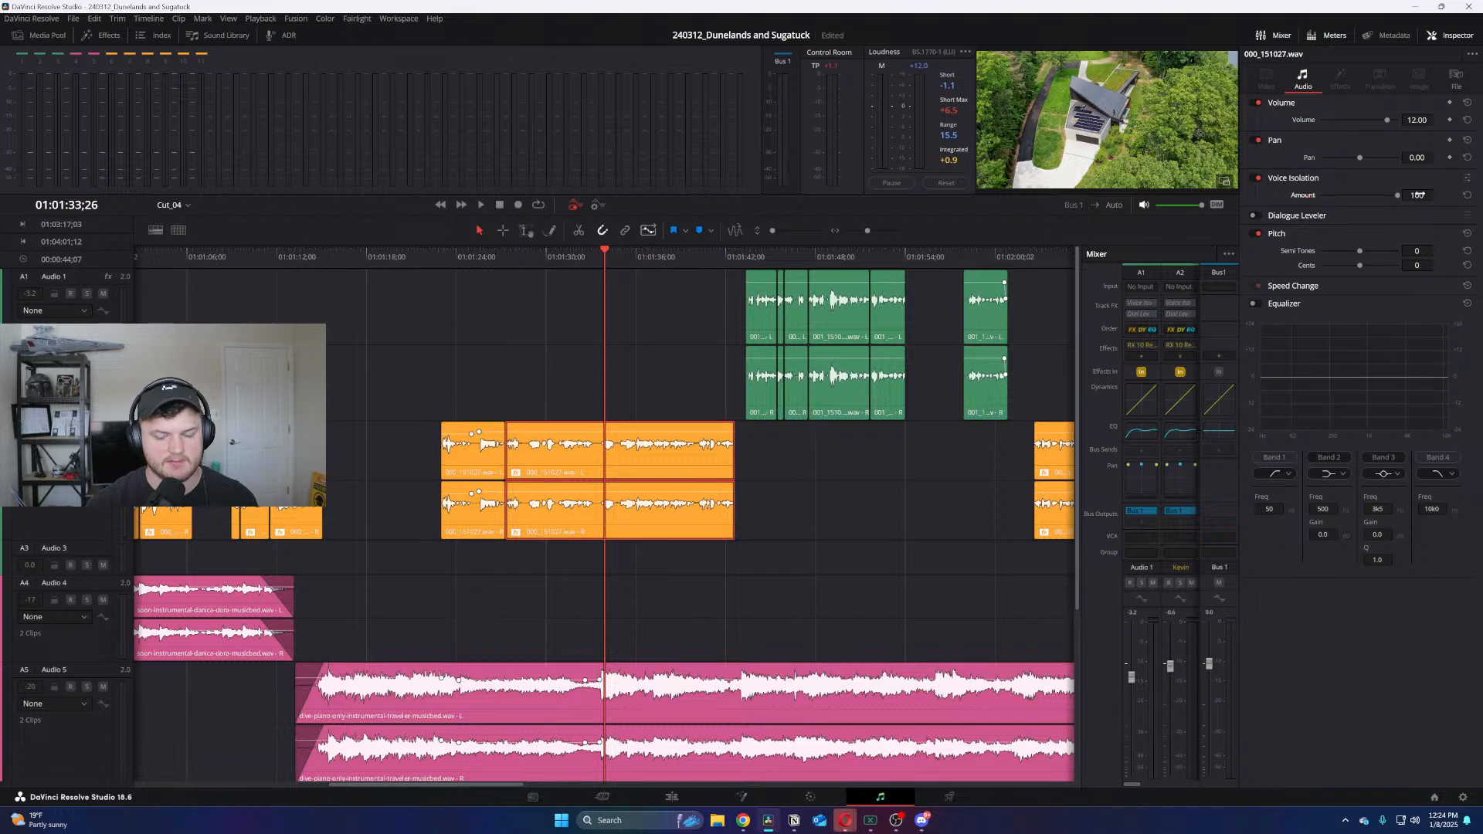
# Enable Voice Isolation at an amount of 80 on the shorter A2 clip with volume keyframes, just before the long one
pyautogui.click(502, 483)
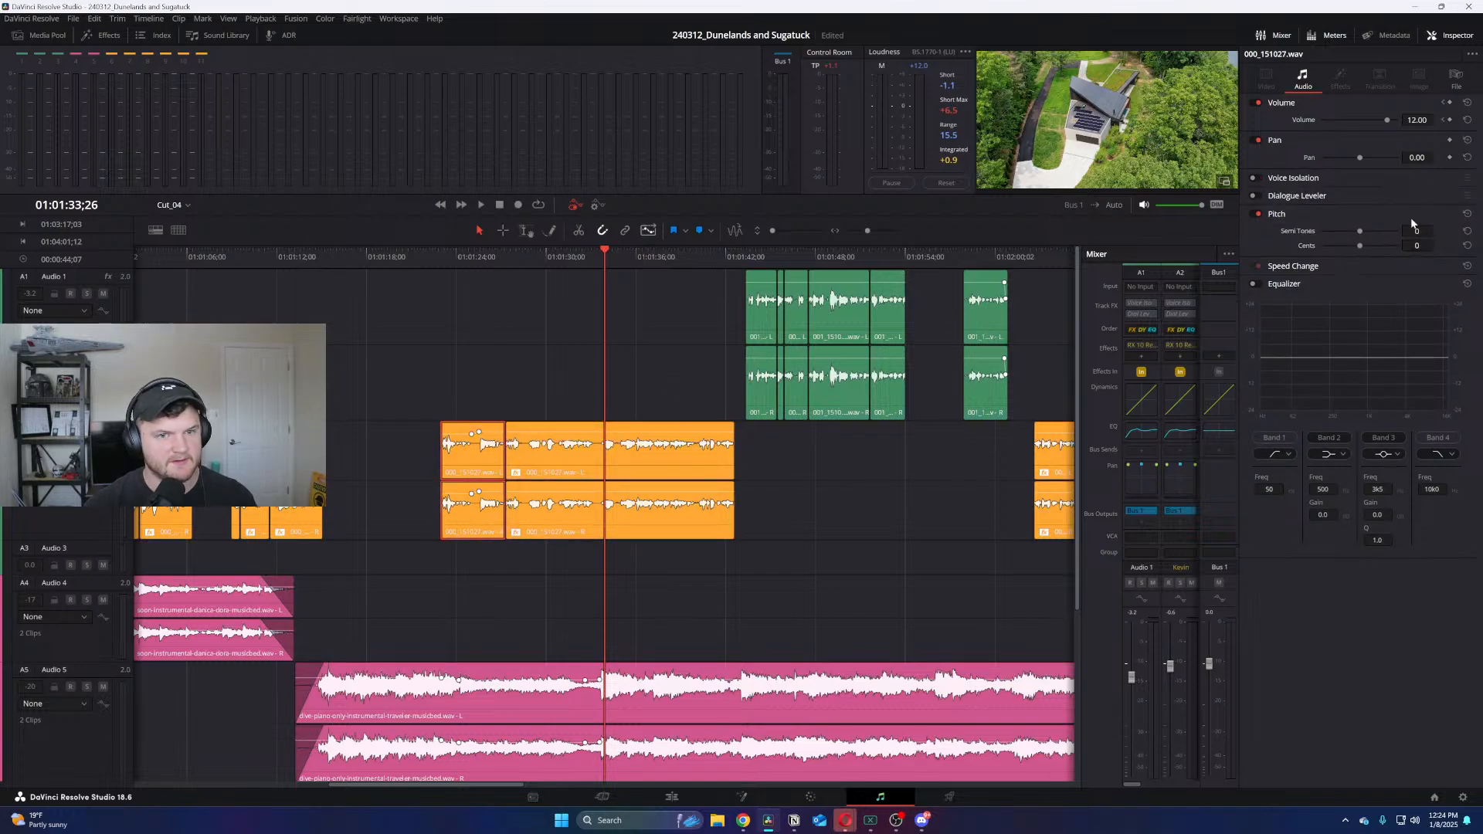
pyautogui.click(1254, 177)
pyautogui.click(1417, 195)
pyautogui.write('80')
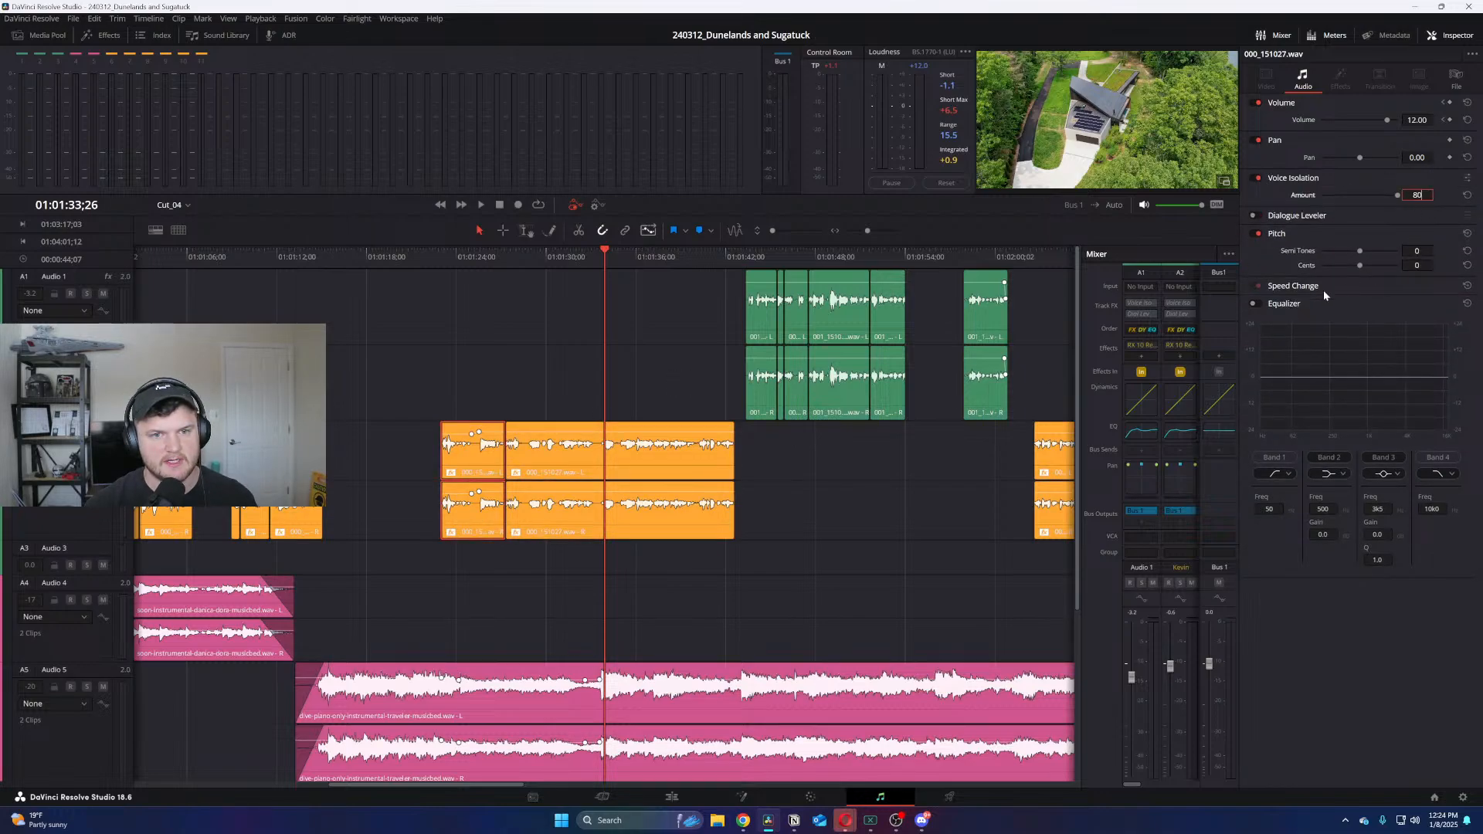
pyautogui.press('Return')
# Review the remaining A2 voice clips and check the Voice Isolation setting of the clips around 01:01:27
pyautogui.scroll(-10, 663, 321)
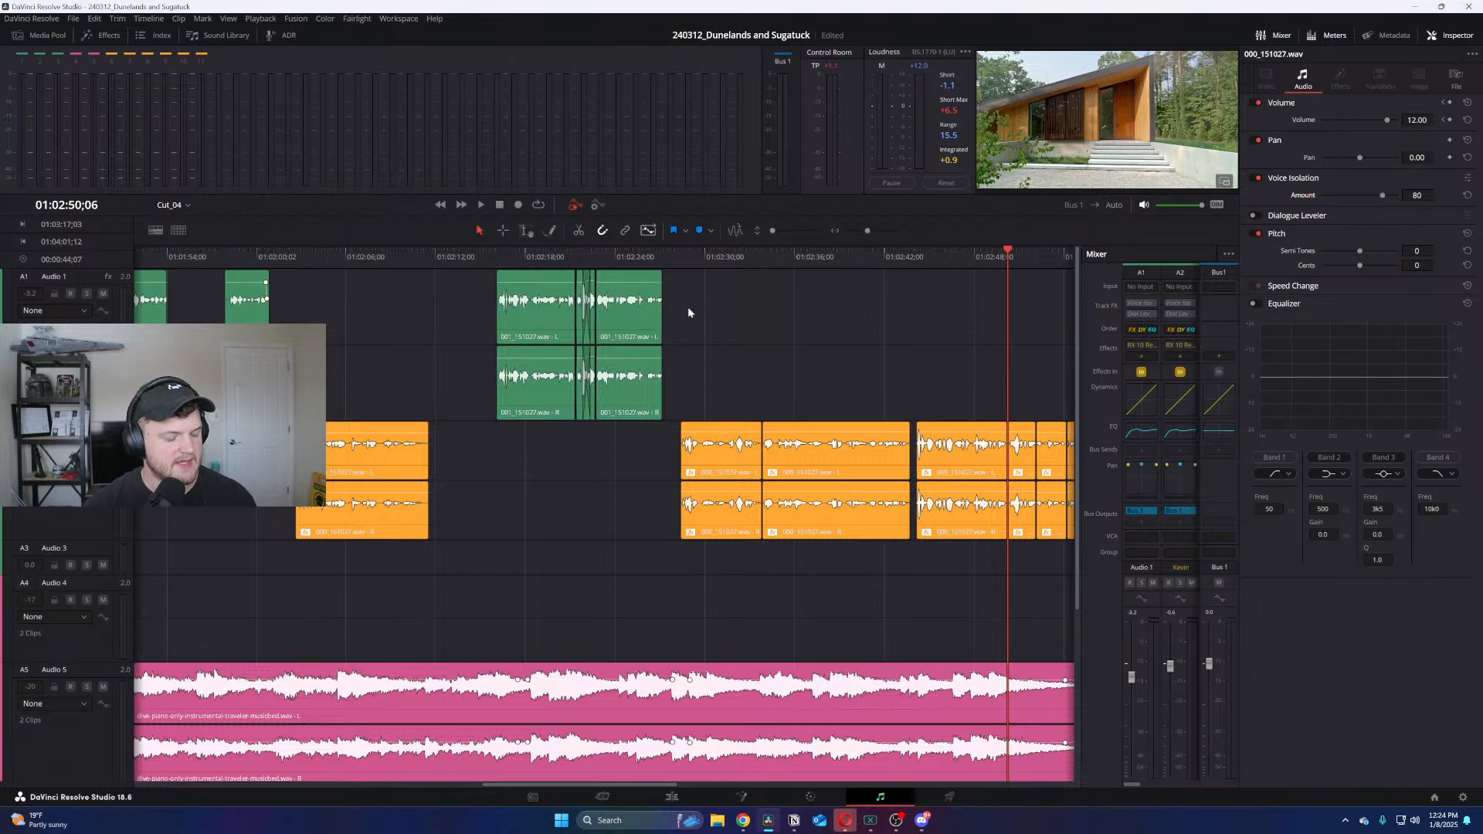
pyautogui.scroll(-5, 558, 326)
pyautogui.scroll(2, 392, 277)
pyautogui.scroll(-2, 458, 404)
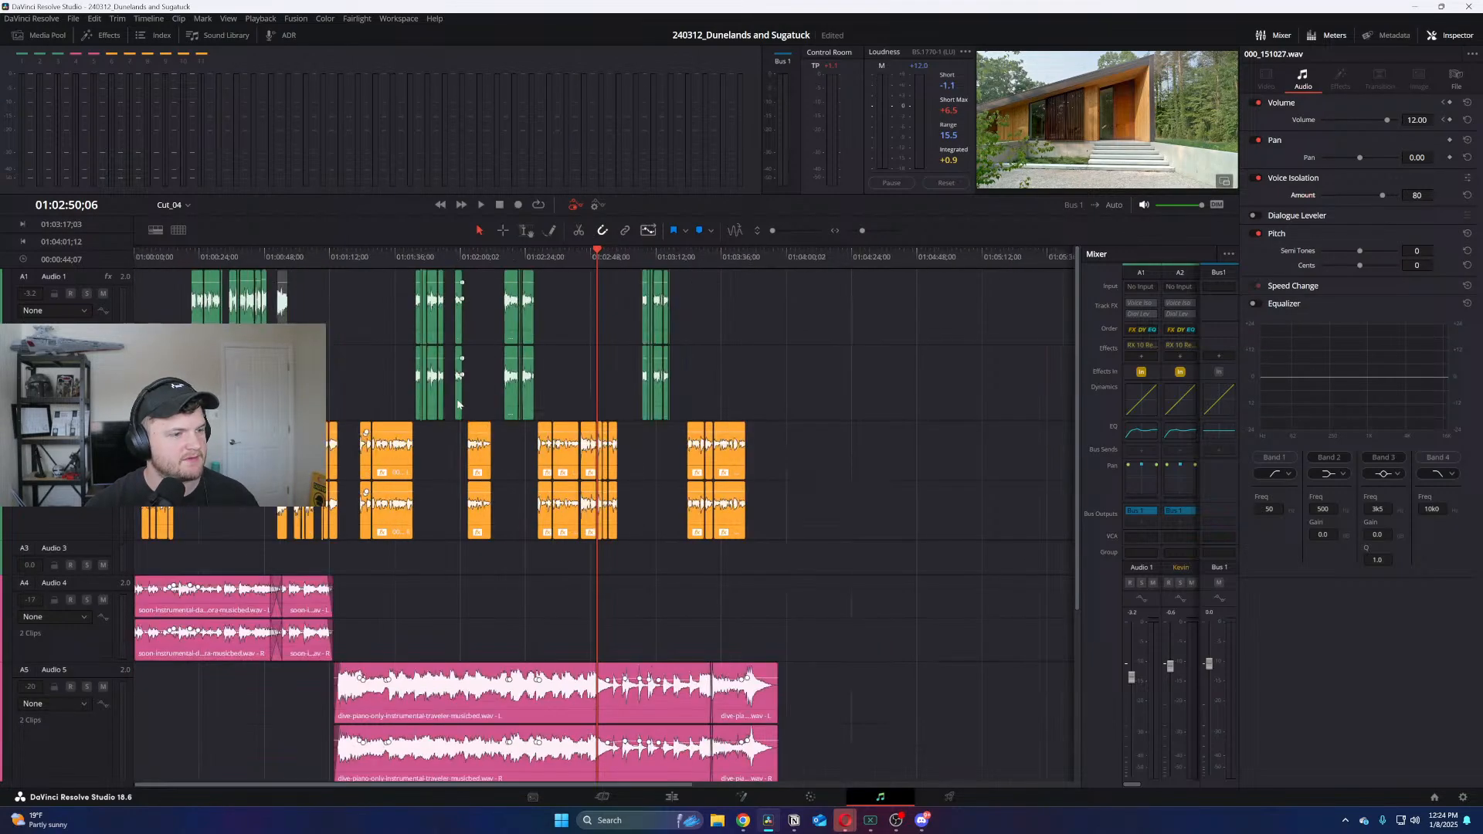
pyautogui.scroll(5, 385, 279)
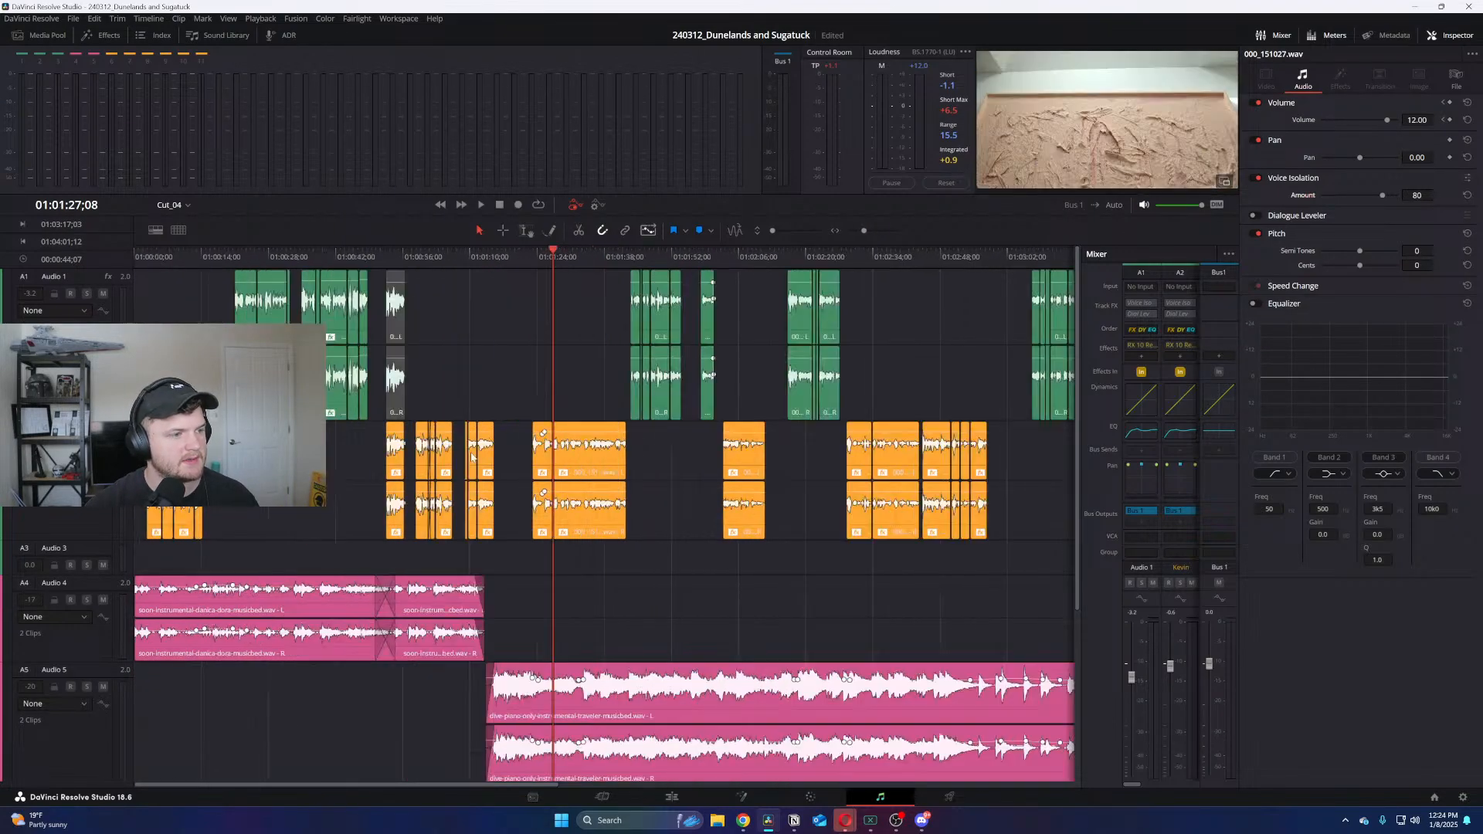
pyautogui.click(668, 456)
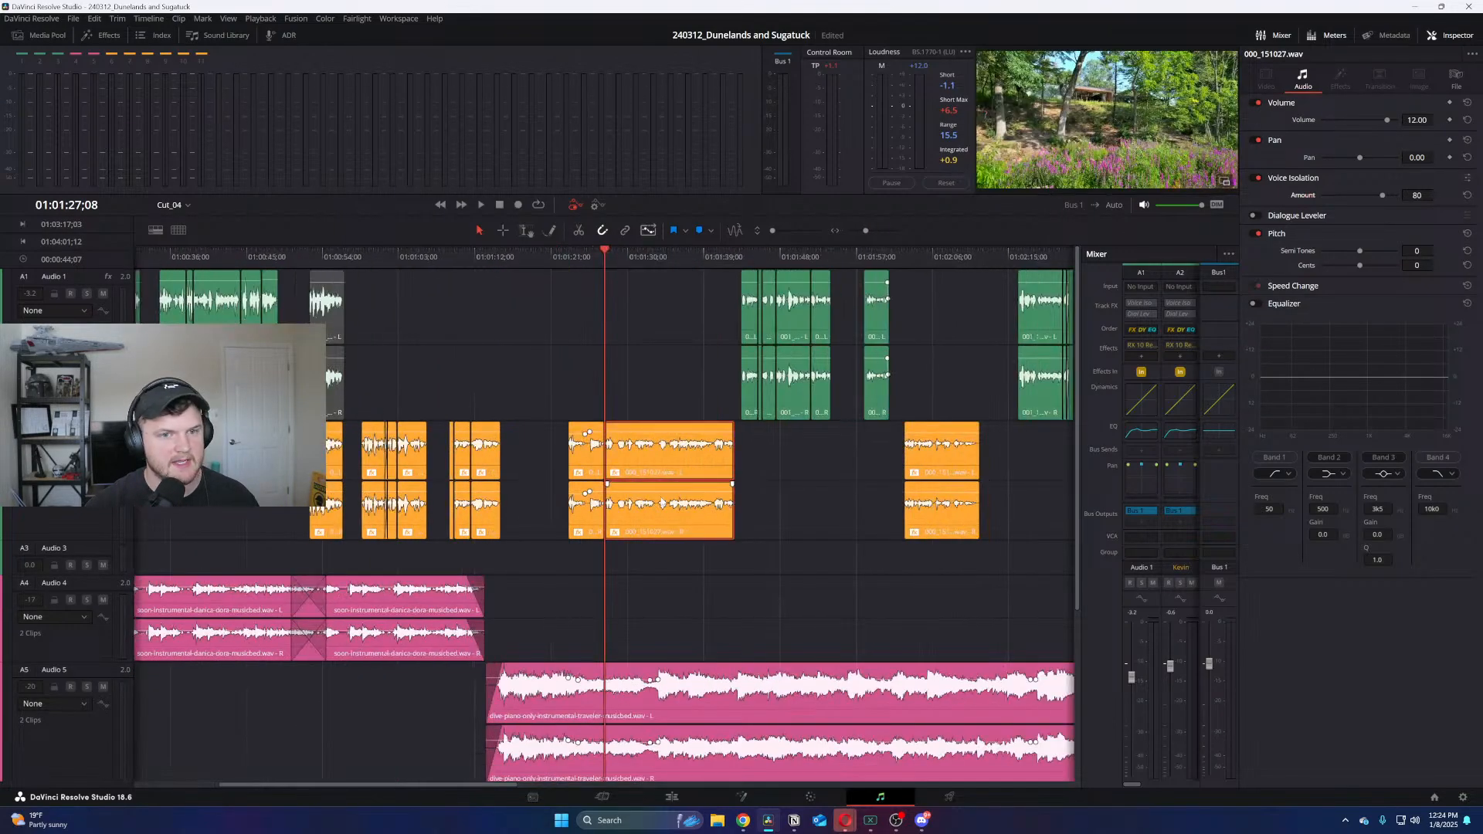
pyautogui.click(602, 512)
# Set the Voice Isolation amount to 80 on the single A2 voice clip around 01:02:06
pyautogui.hscroll(5, 765, 463)
pyautogui.scroll(3, 765, 467)
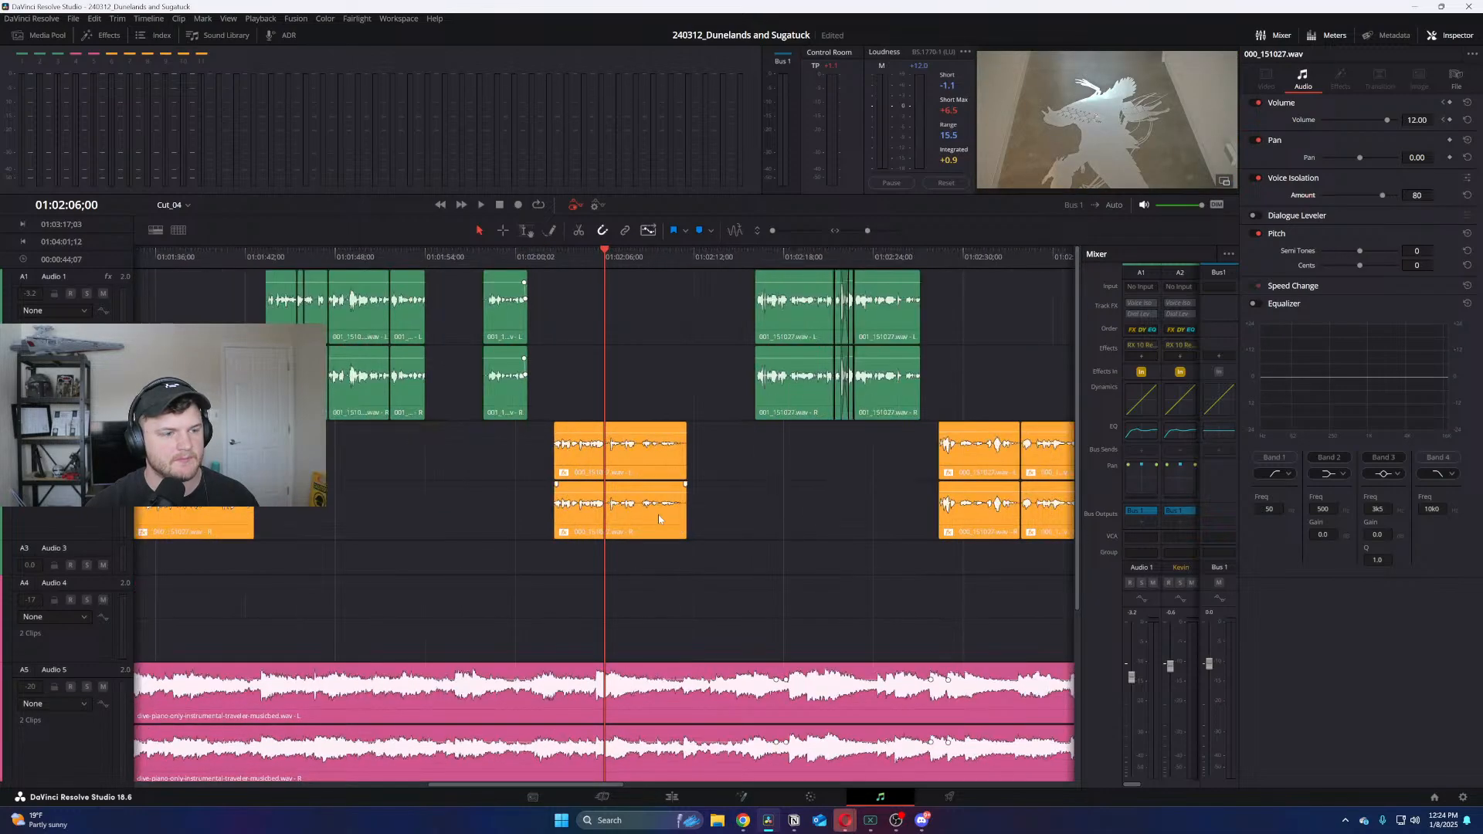
pyautogui.click(658, 514)
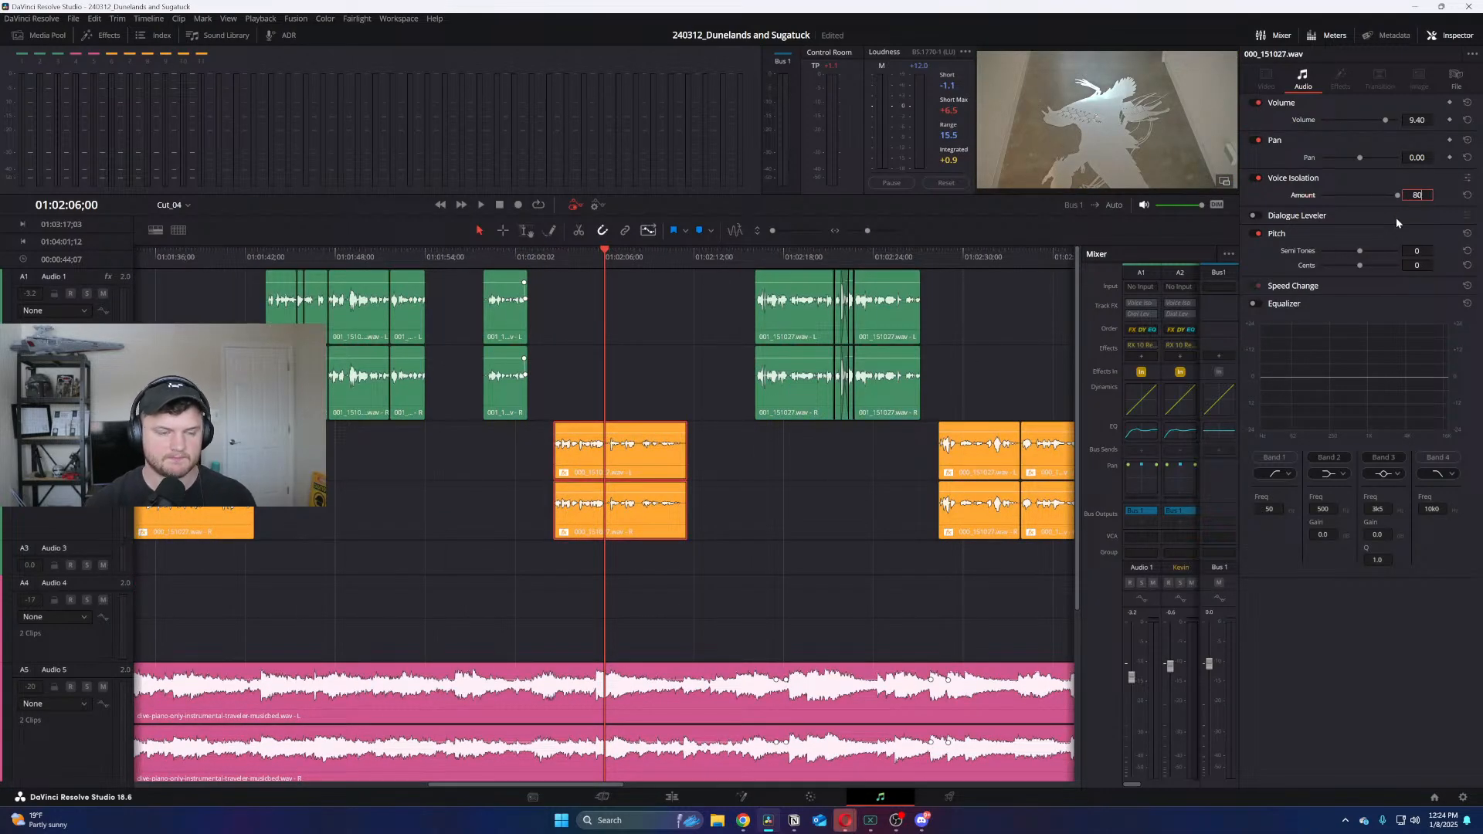
pyautogui.write('80')
pyautogui.press('Return')
# Set the Voice Isolation amount to 80 on the A2 voice clip that ends at 01:02:33:24
pyautogui.press('l')
pyautogui.press('l')
pyautogui.press('l')
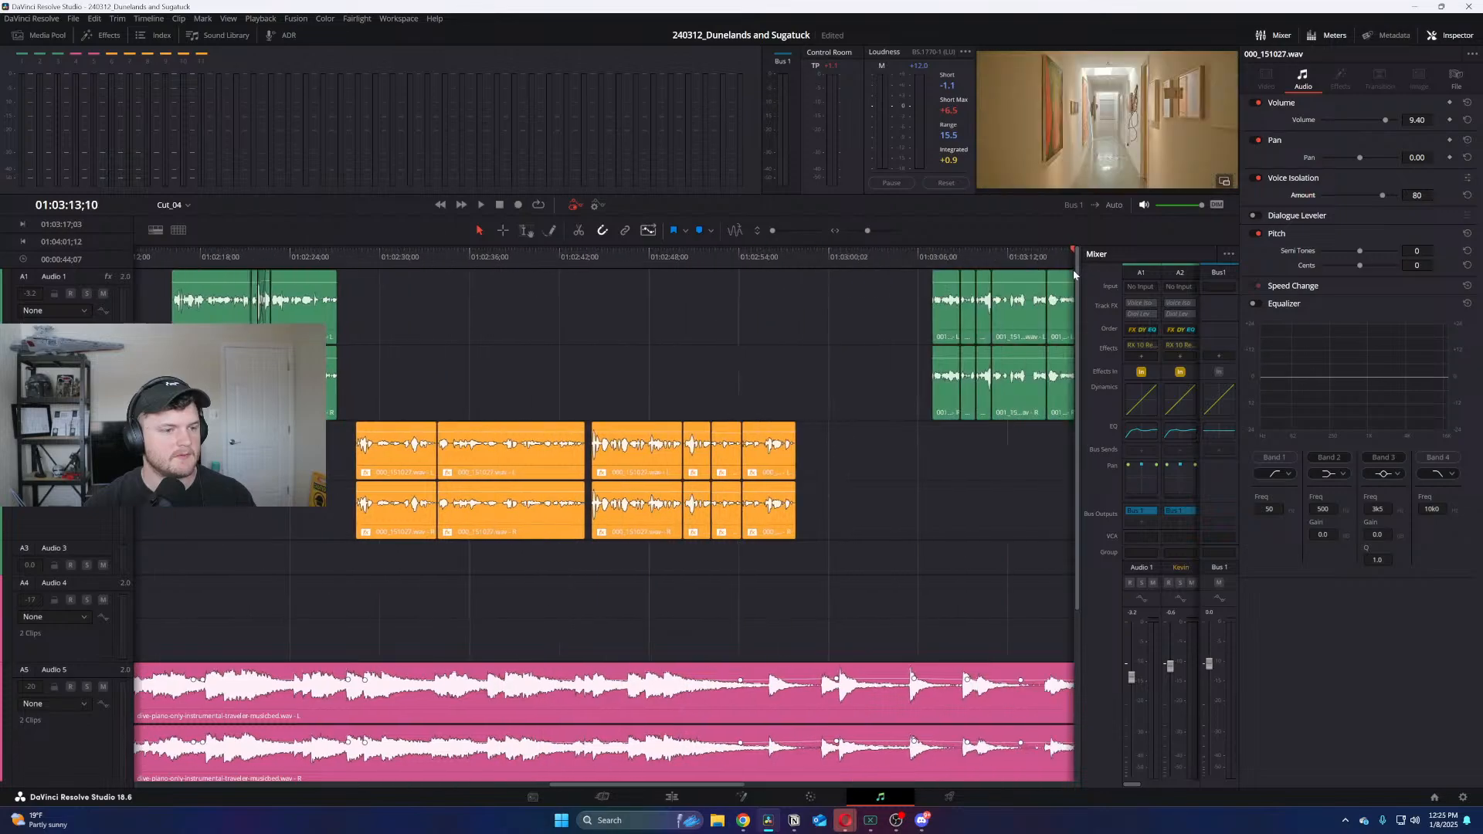
pyautogui.press('space')
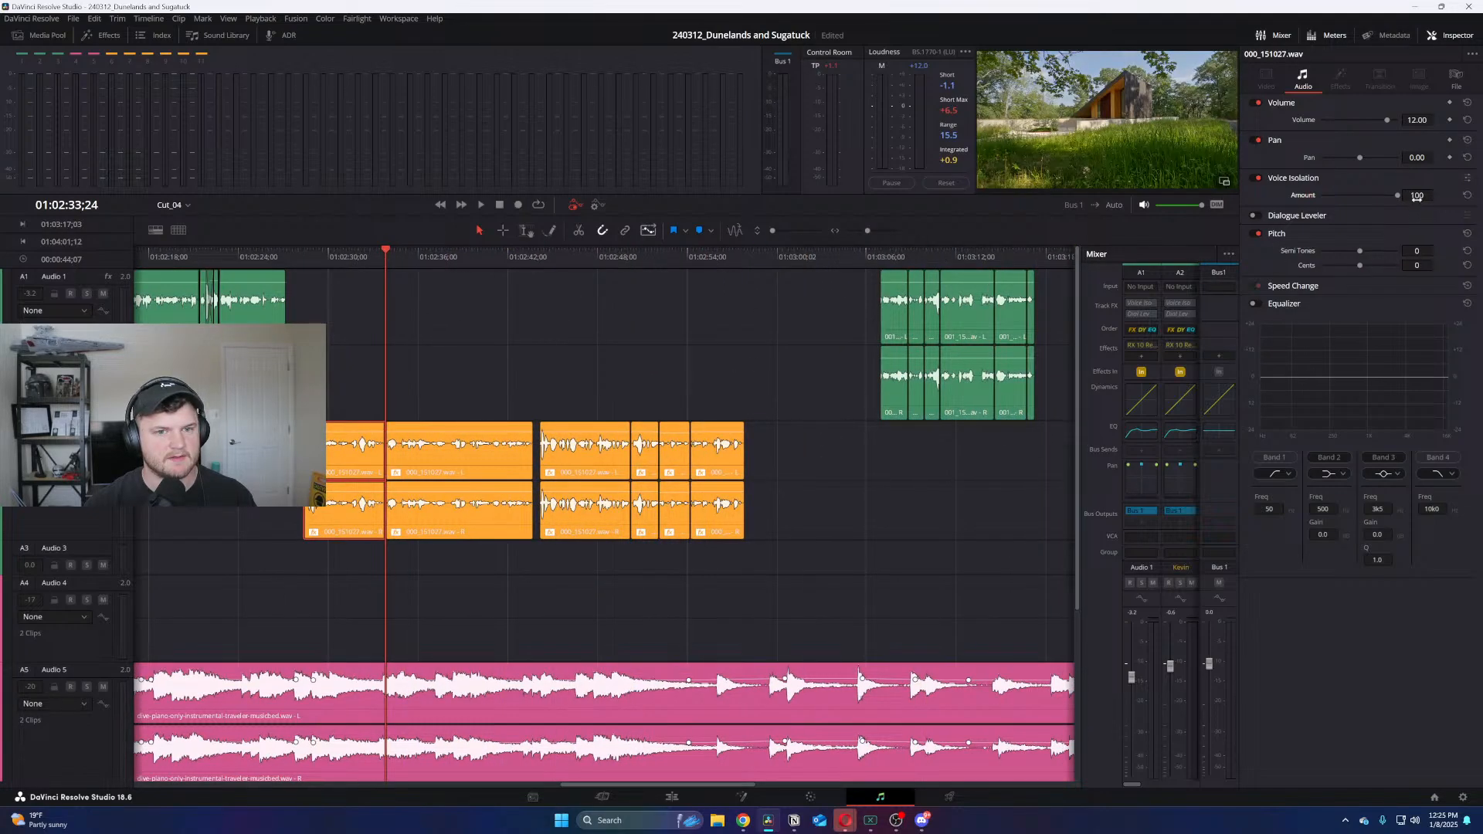
pyautogui.doubleClick(1418, 195)
pyautogui.write('80')
# Set the Voice Isolation amount to 80 on the next two A2 voice clips, following 01:02:33:24
pyautogui.click(457, 511)
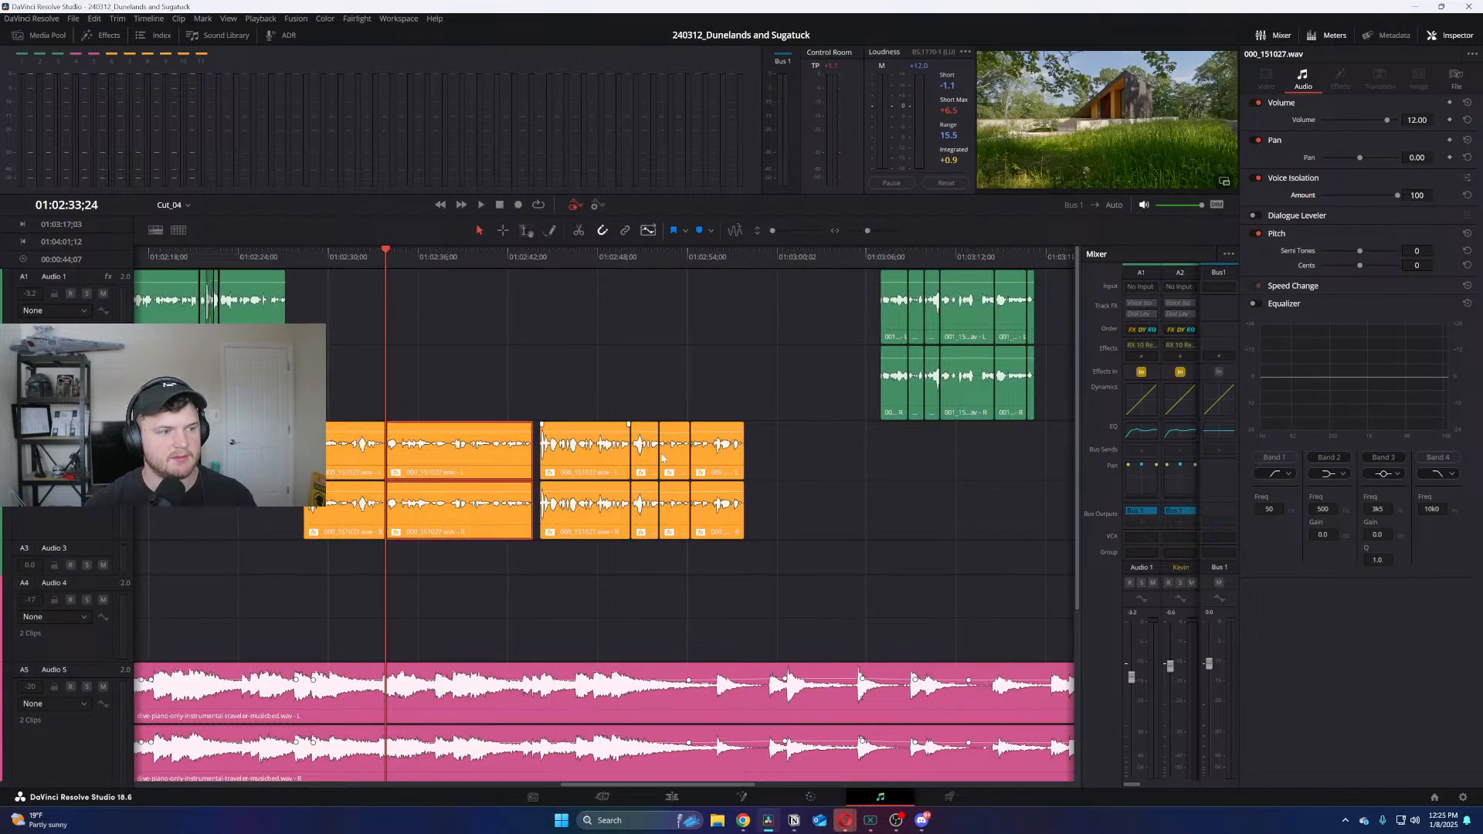
pyautogui.doubleClick(1418, 195)
pyautogui.write('80')
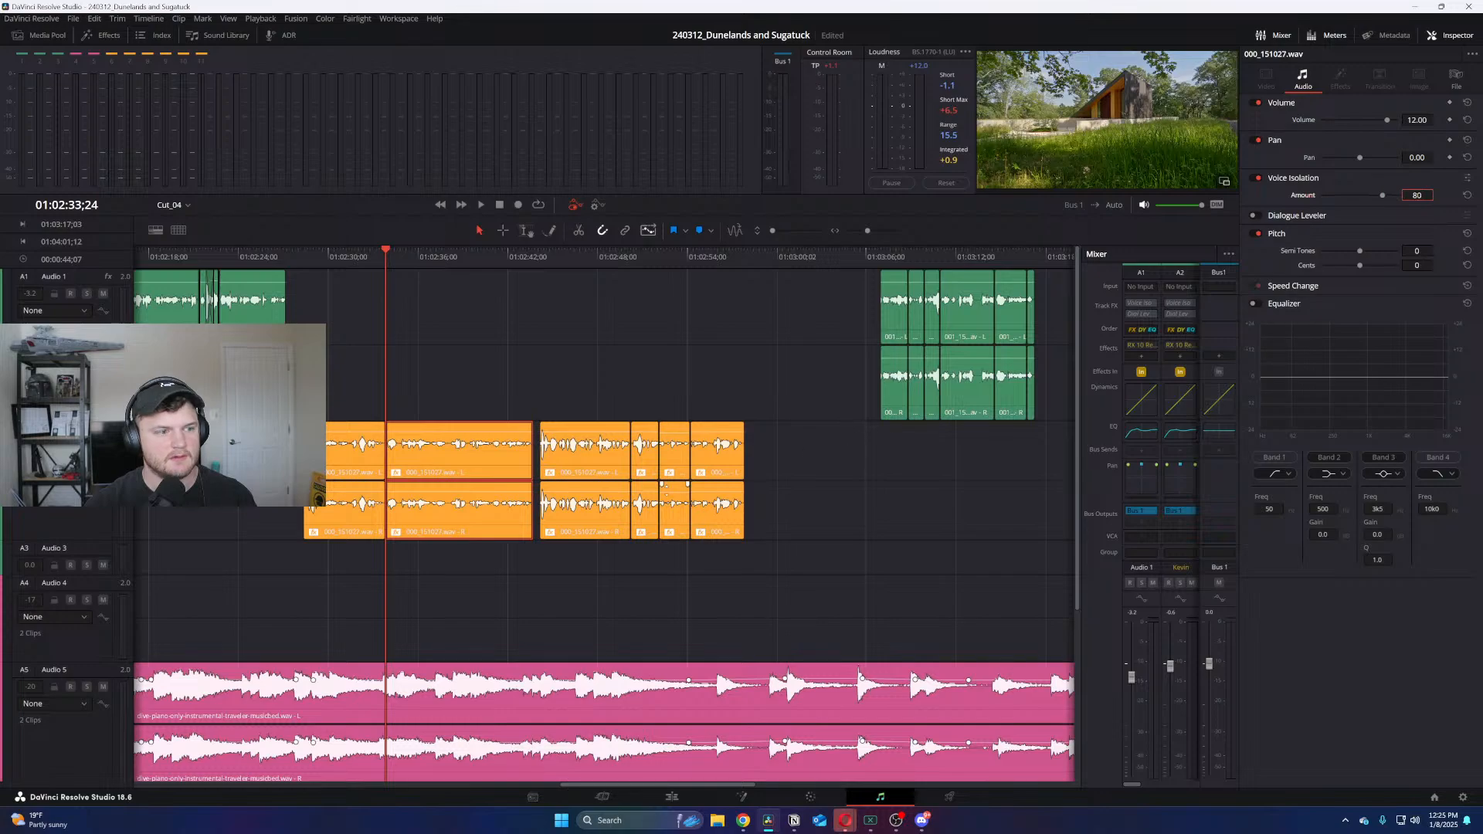
pyautogui.click(624, 514)
pyautogui.doubleClick(1422, 197)
pyautogui.write('80')
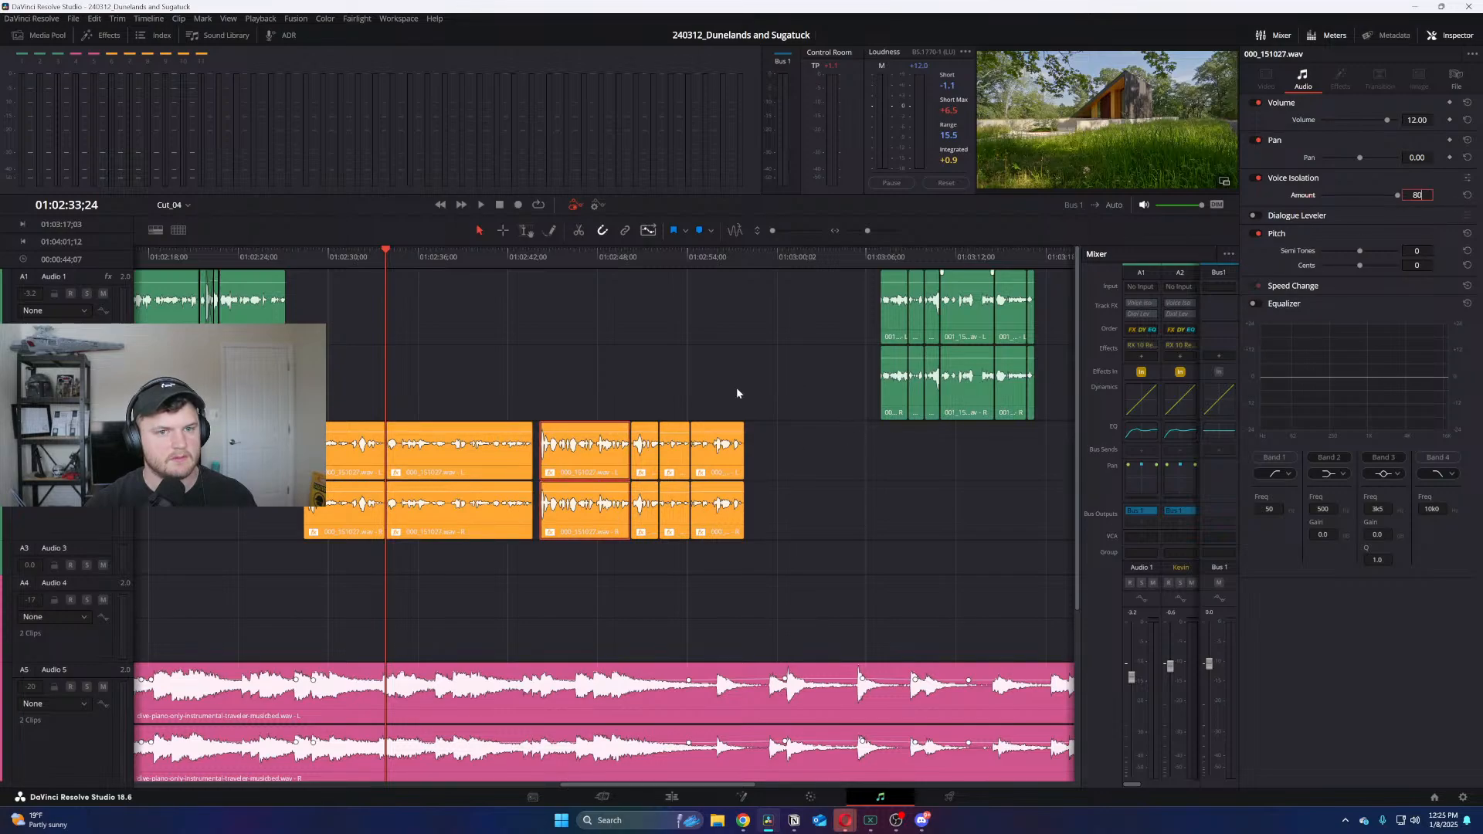
# Set the Voice Isolation amount to 80 on the three short A2 voice clips between about 01:02:50 and 01:02:57
pyautogui.click(626, 532)
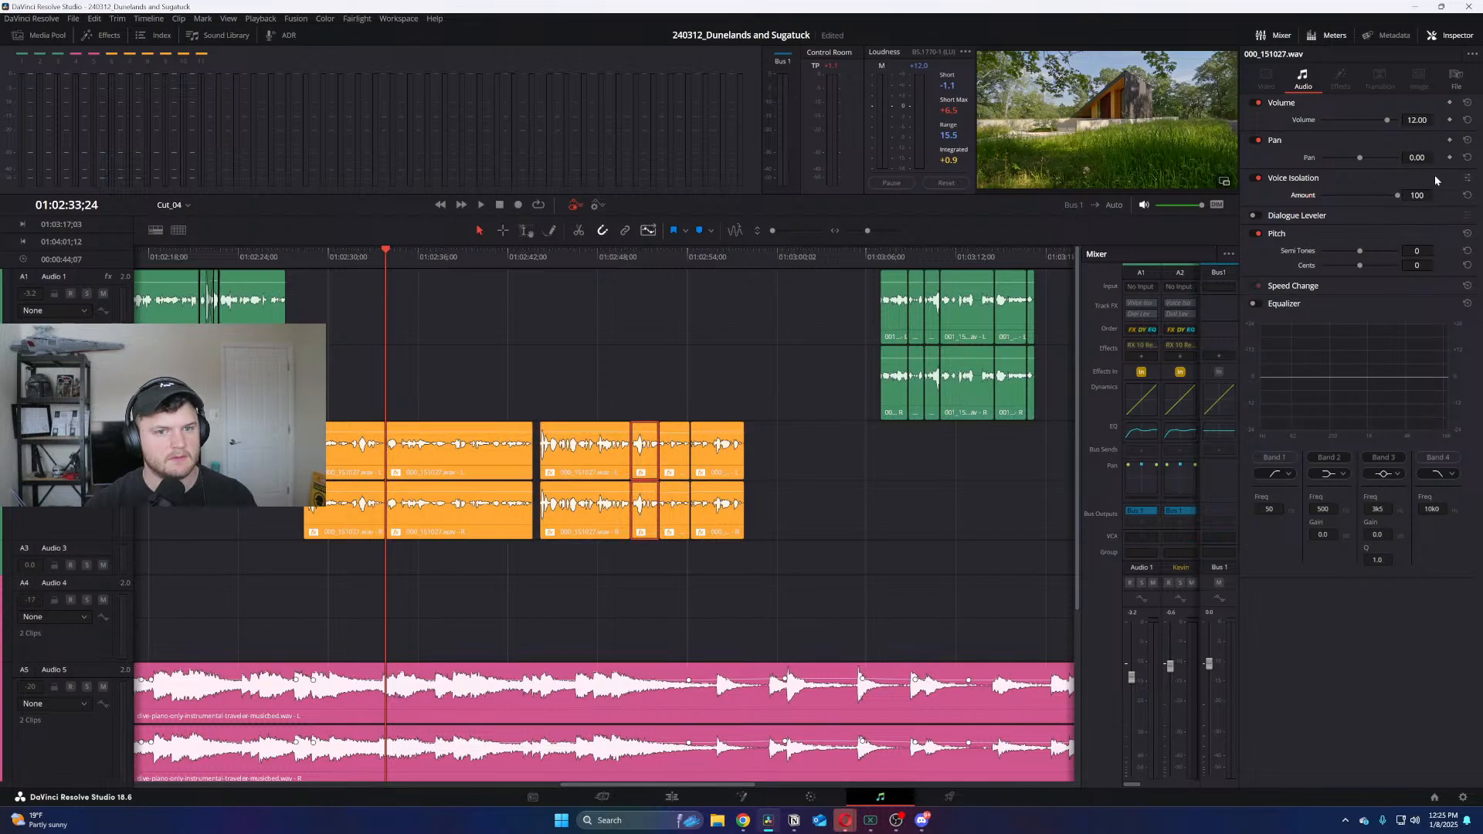
pyautogui.click(680, 523)
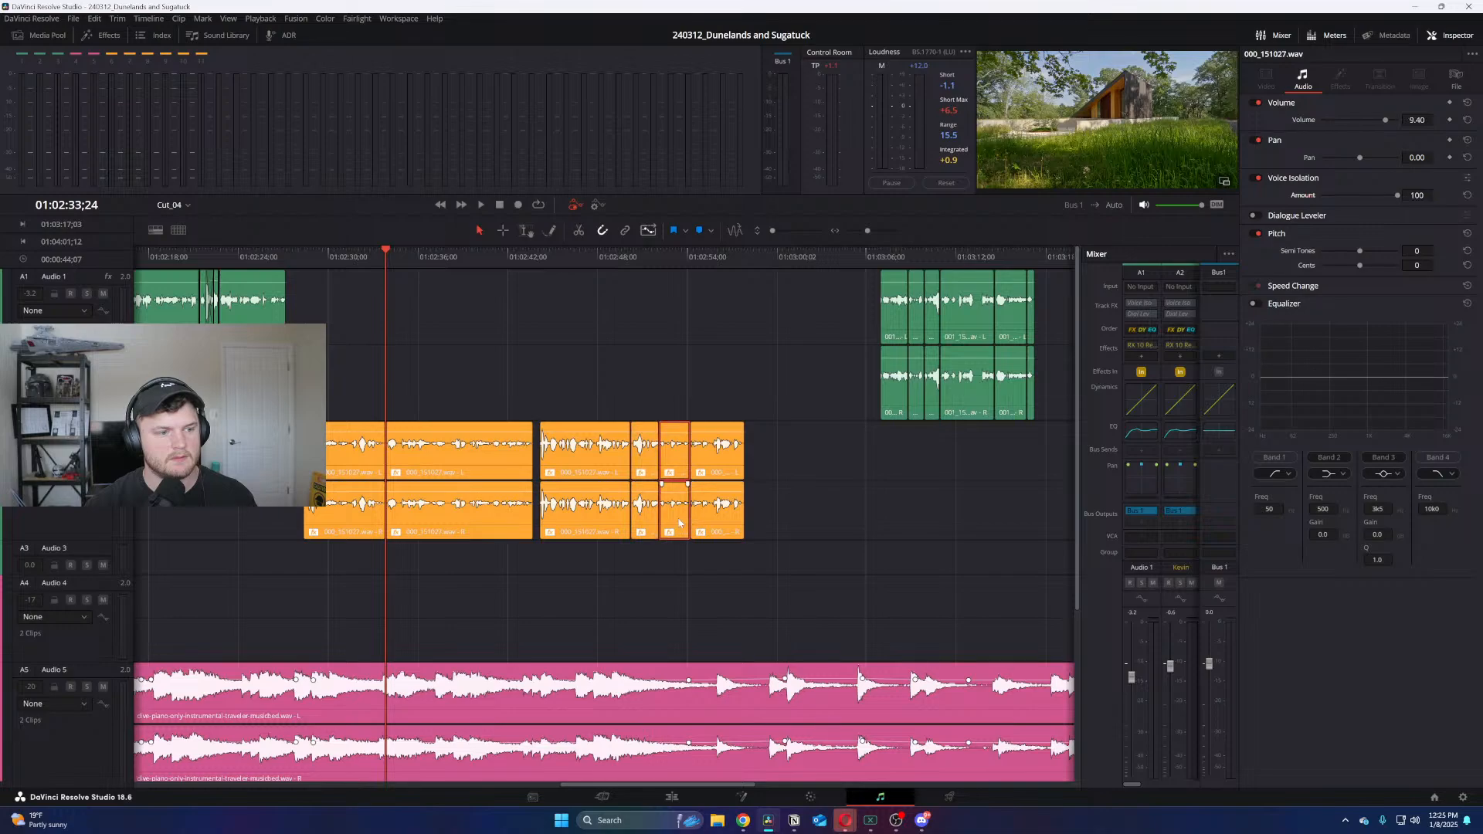
pyautogui.press('Down')
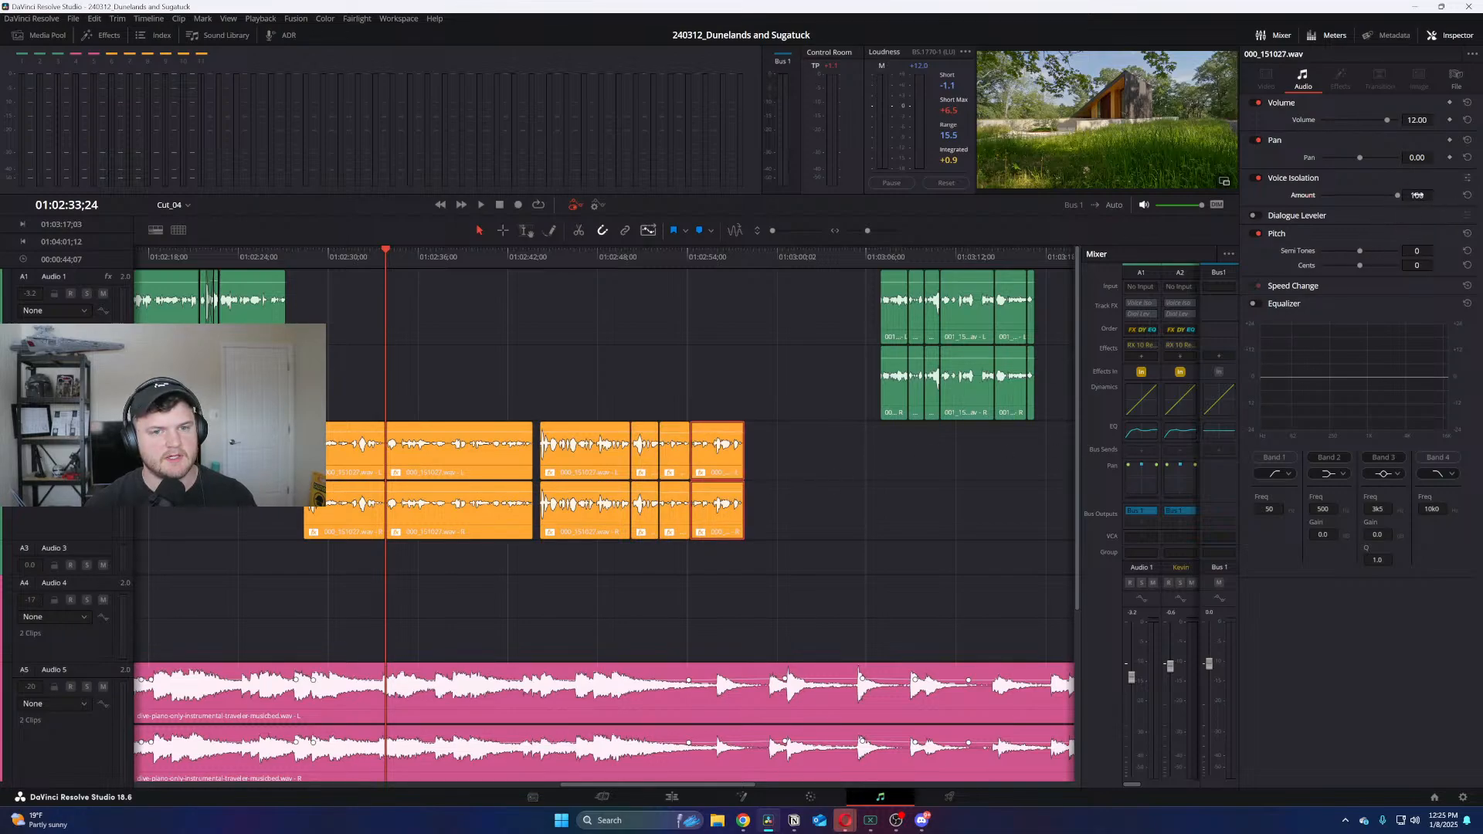
pyautogui.write('80')
pyautogui.press('Return')
# Play the long A2 voice clip from about 01:01:33 to judge its sound against the music, and select it
pyautogui.scroll(-5, 724, 453)
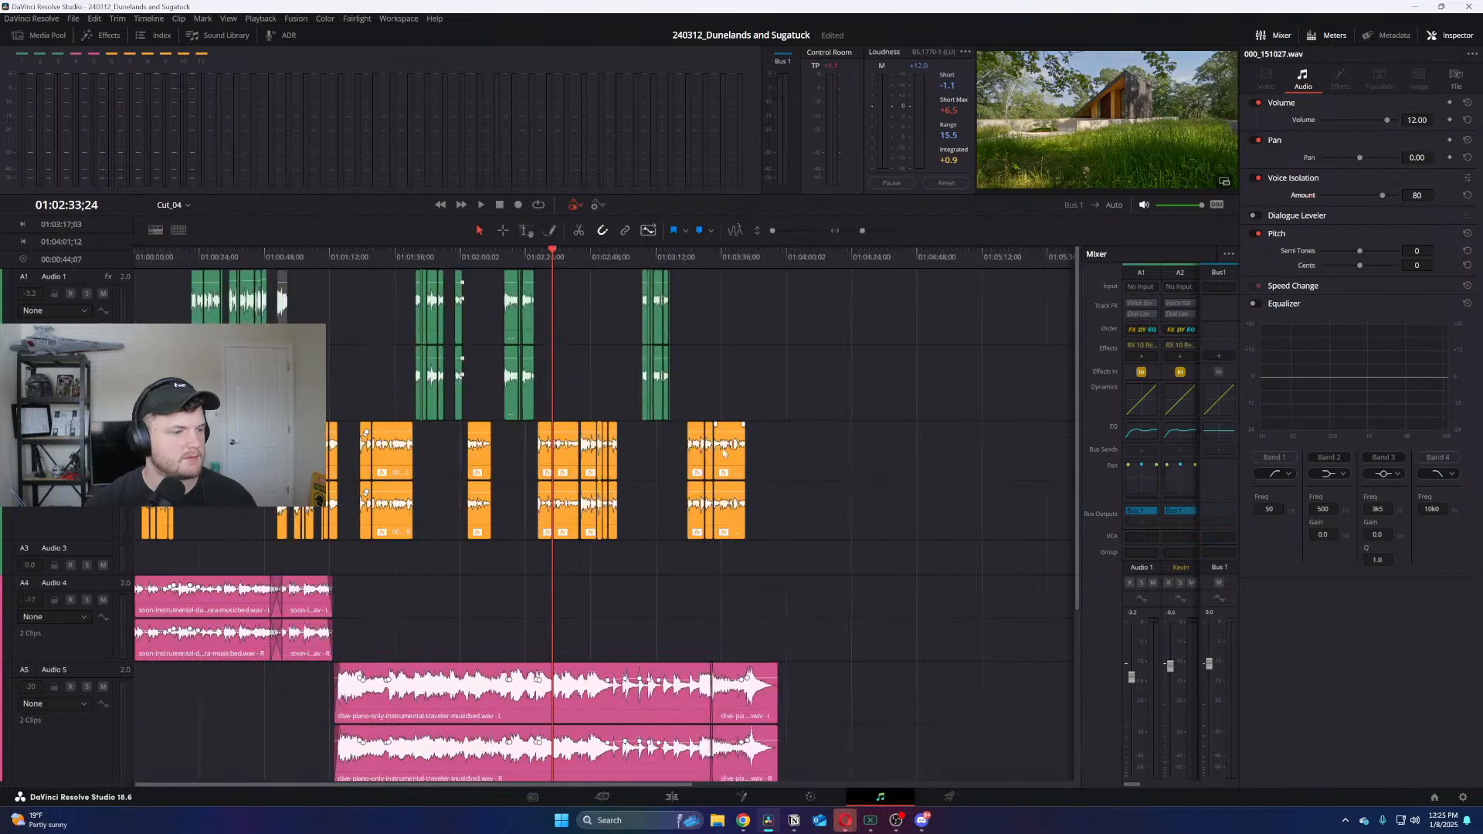
pyautogui.click(388, 261)
pyautogui.press('space')
pyautogui.scroll(3, 389, 262)
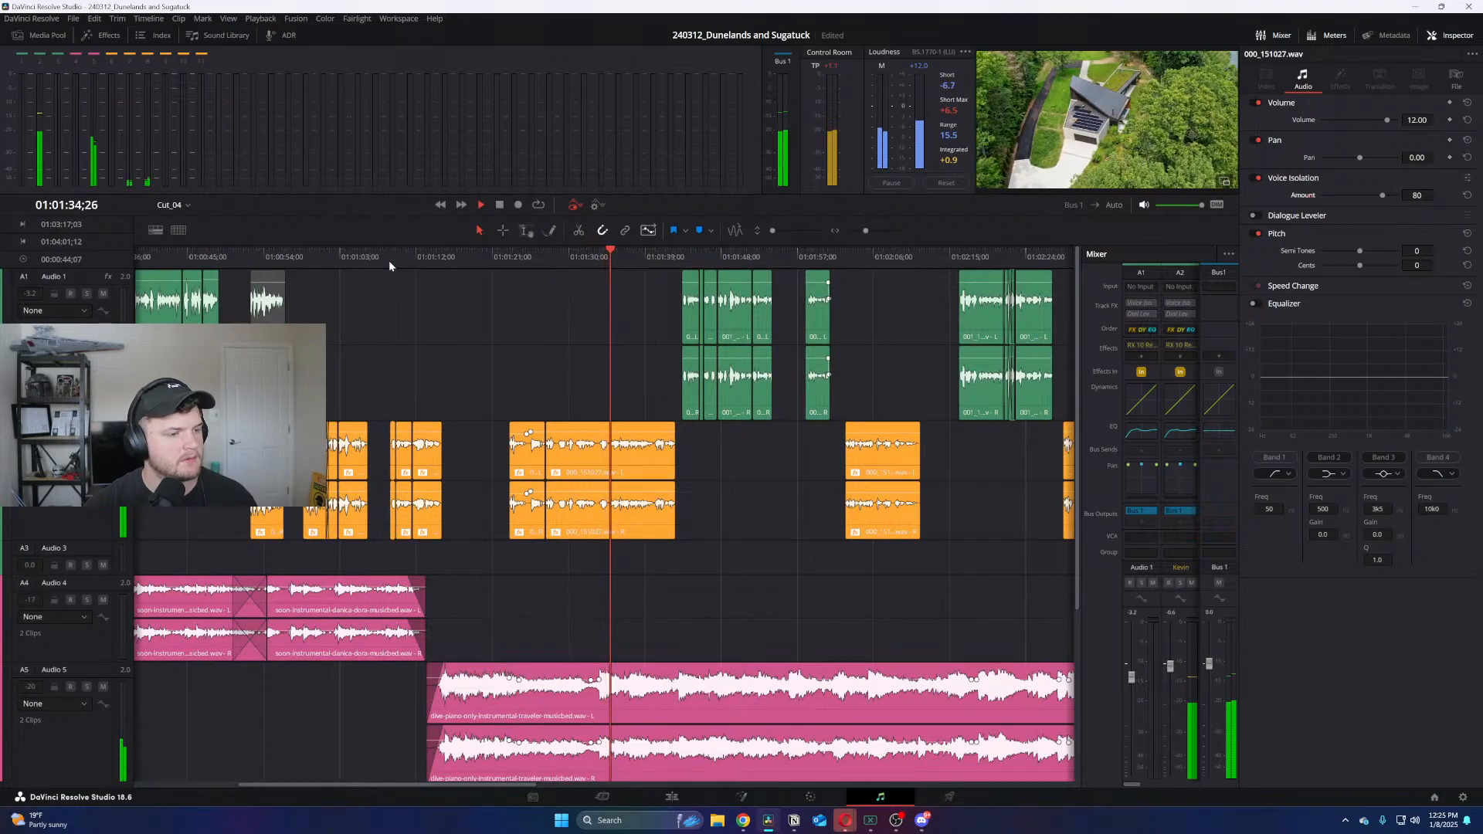
pyautogui.scroll(2, 389, 263)
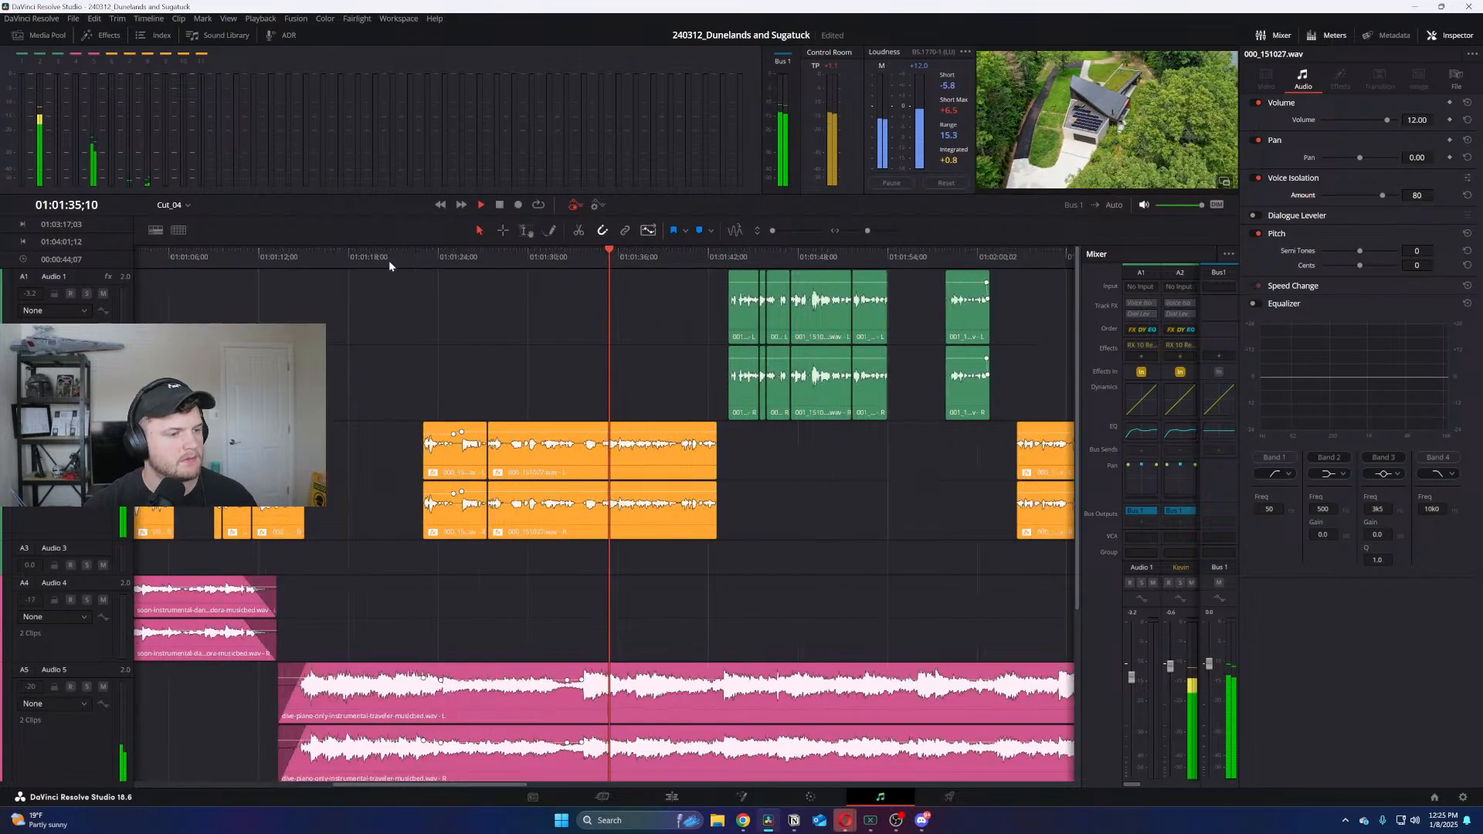
pyautogui.click(620, 464)
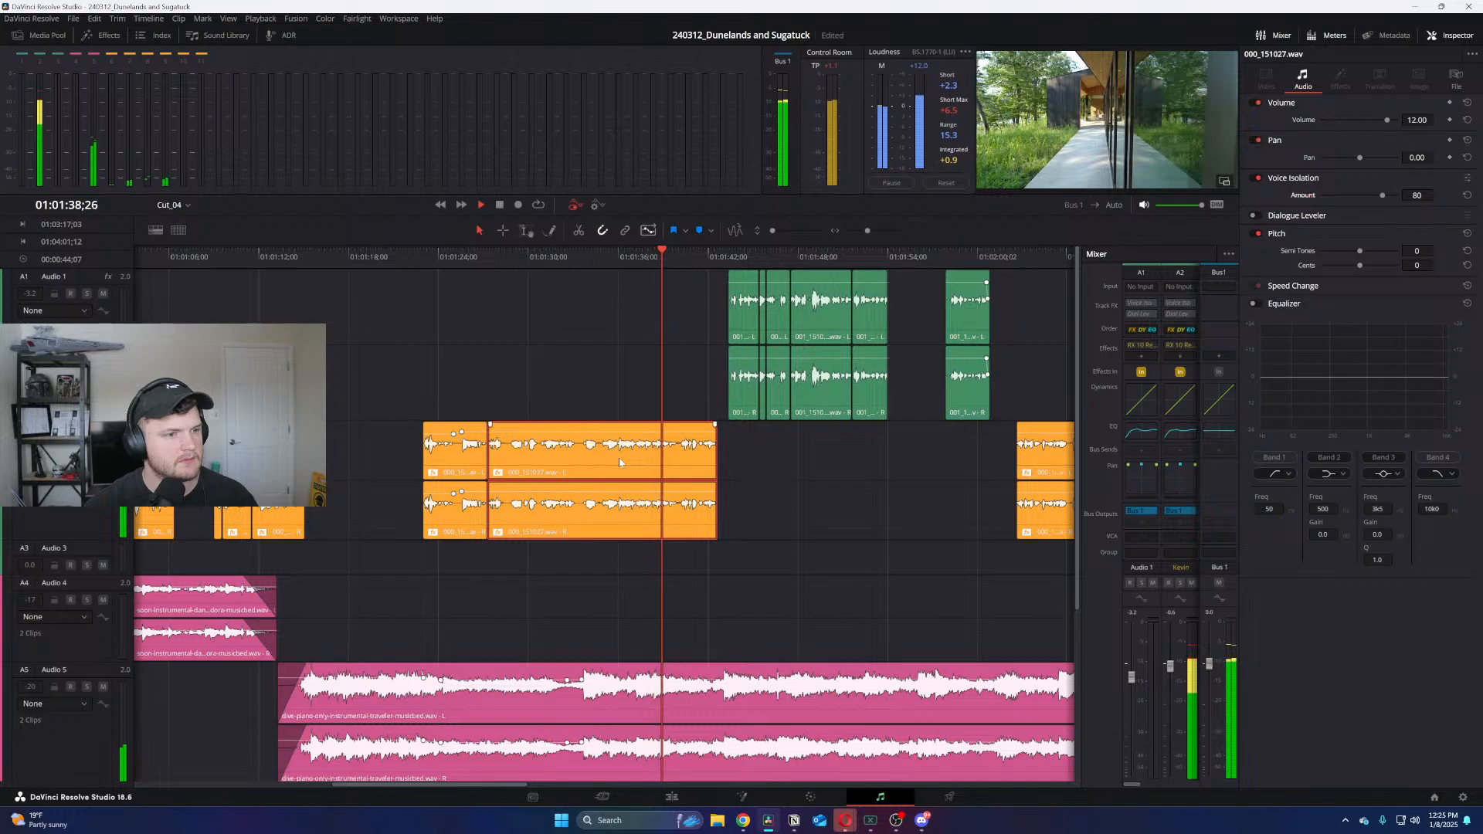
# Check the Voice Isolation amount on the A2 voice clips between about 01:01:33 and 01:02:57, one clip after another
pyautogui.scroll(1, 619, 464)
pyautogui.scroll(-4, 713, 390)
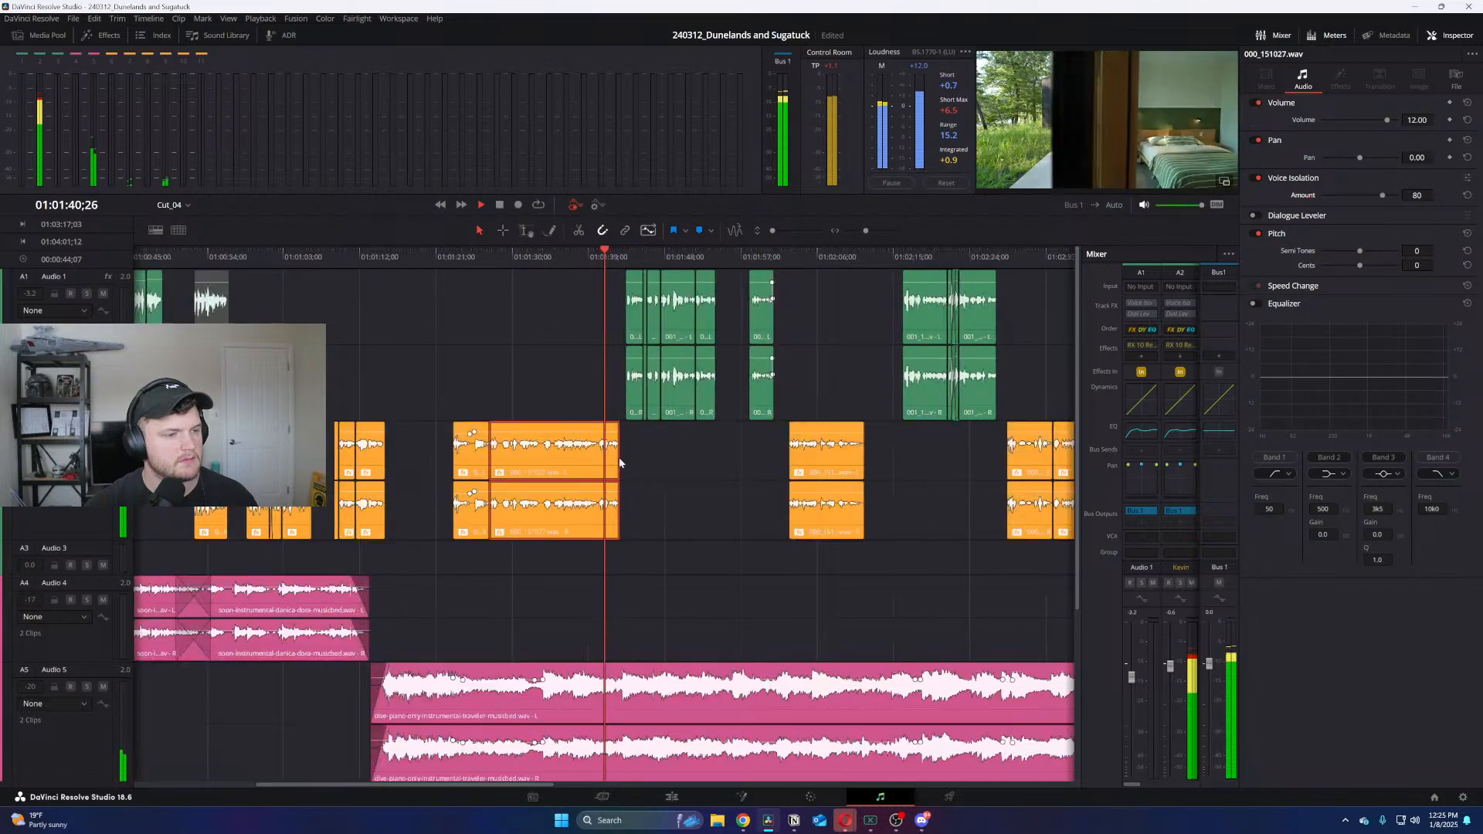
pyautogui.click(846, 258)
pyautogui.scroll(3, 845, 274)
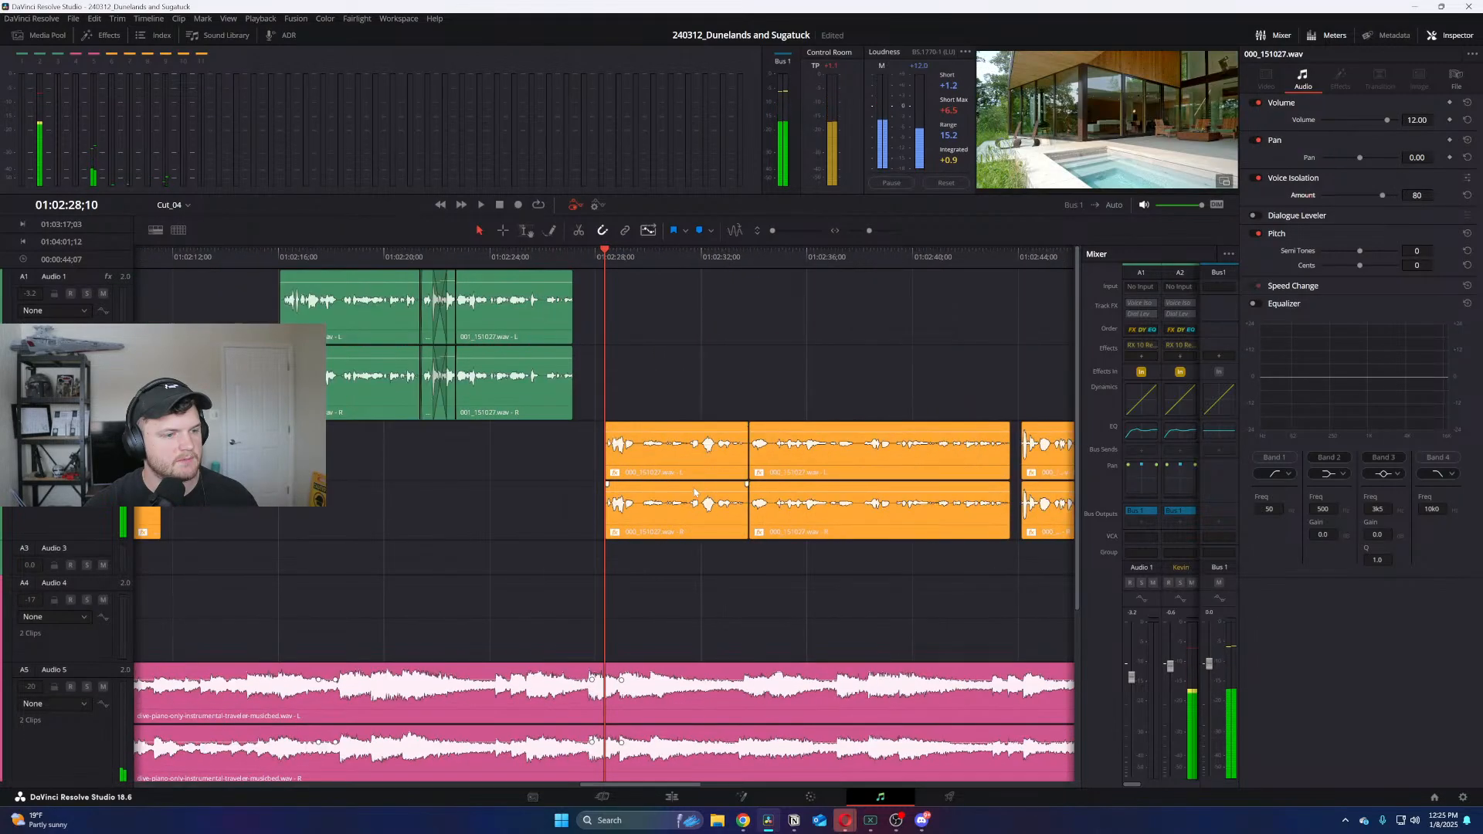
pyautogui.scroll(-3, 775, 492)
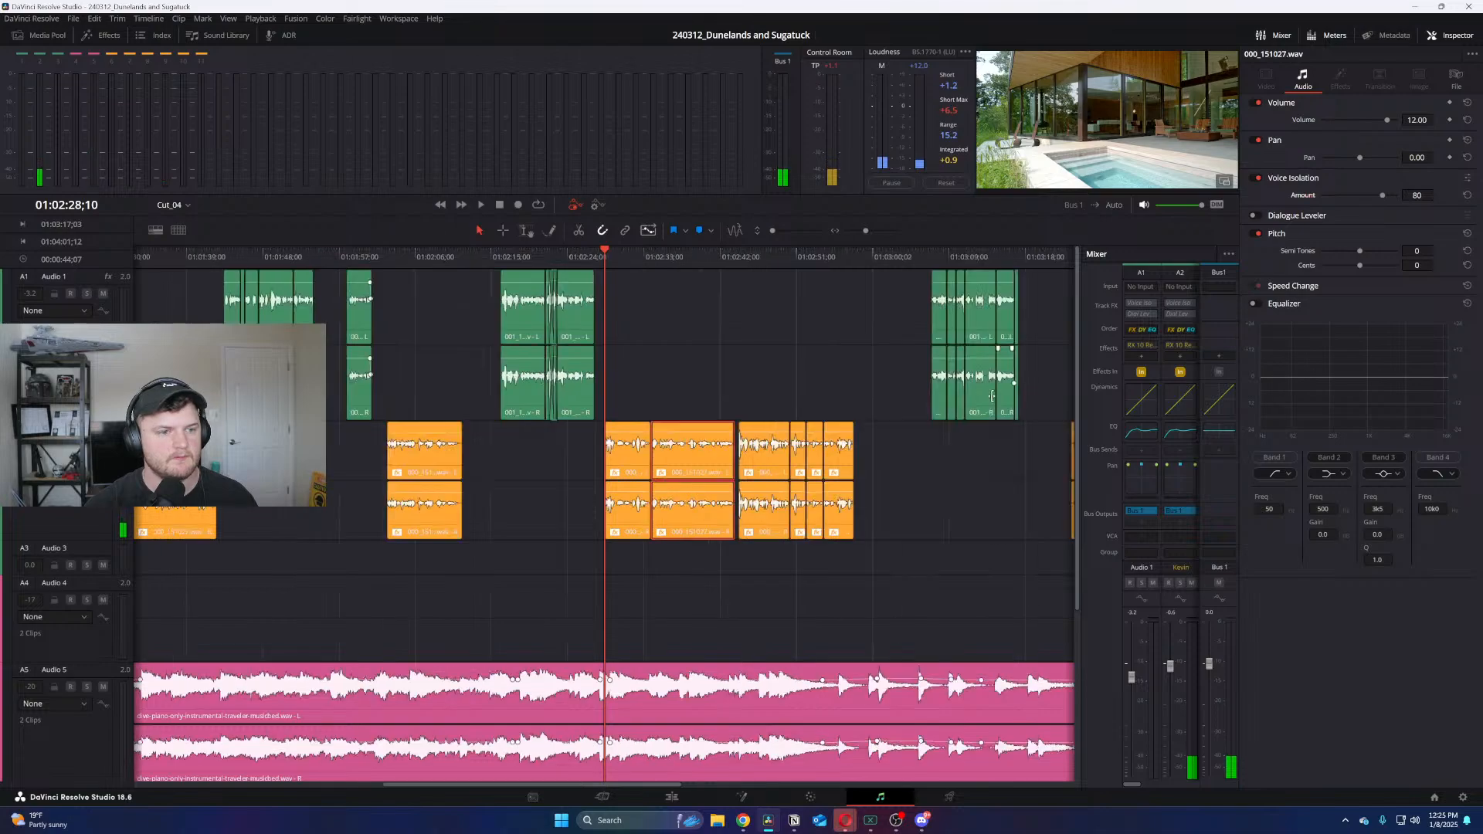
pyautogui.click(775, 493)
pyautogui.moveTo(814, 556); pyautogui.dragTo(799, 537)
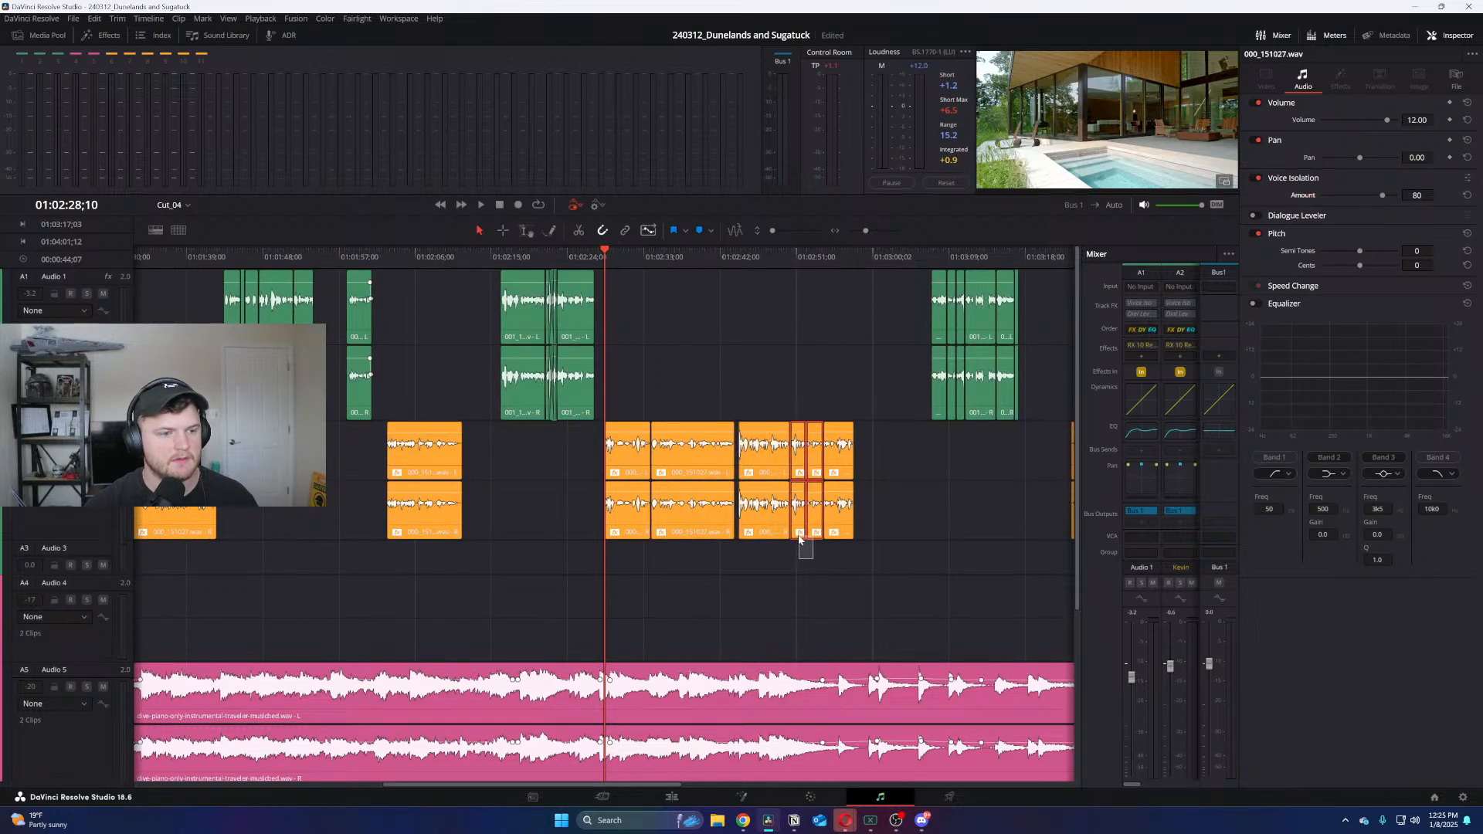
pyautogui.click(846, 529)
pyautogui.scroll(-2, 917, 524)
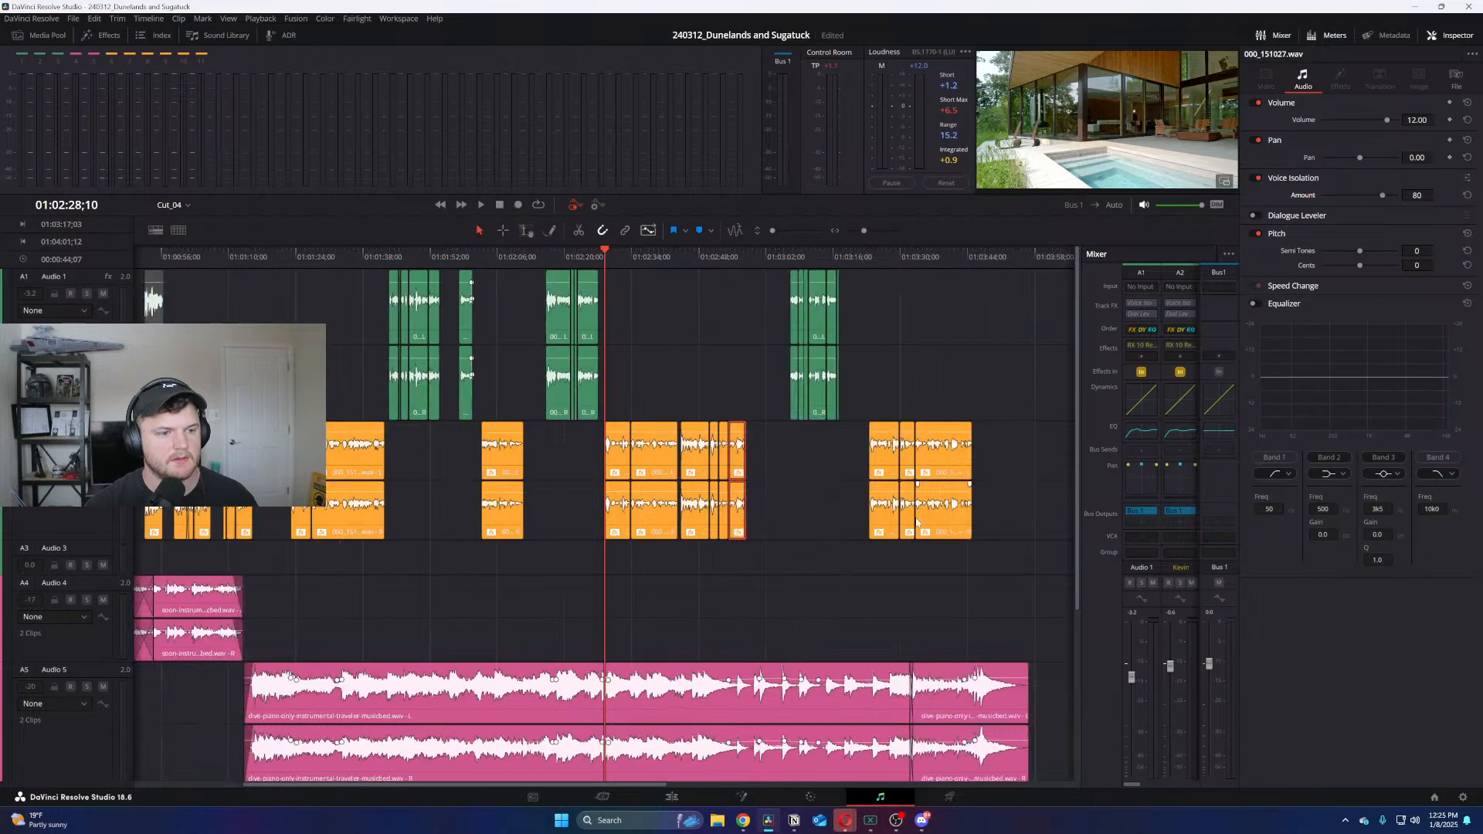
# Set the Voice Isolation amount to 80 on the last group of A2 voice clips, around 01:03:32, selected together
pyautogui.moveTo(1011, 588); pyautogui.dragTo(889, 538)
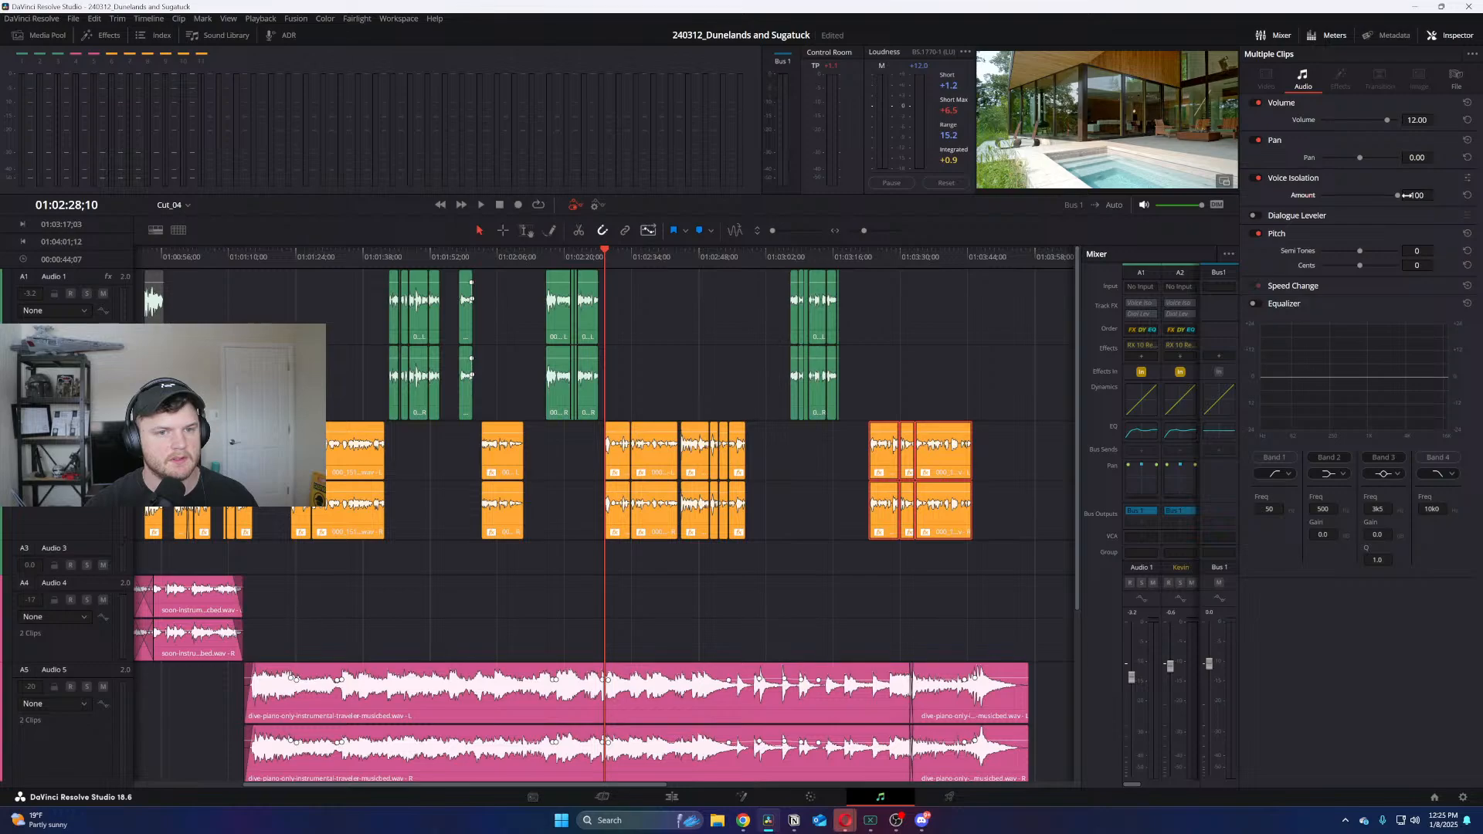
pyautogui.moveTo(1417, 195); pyautogui.dragTo(1370, 276)
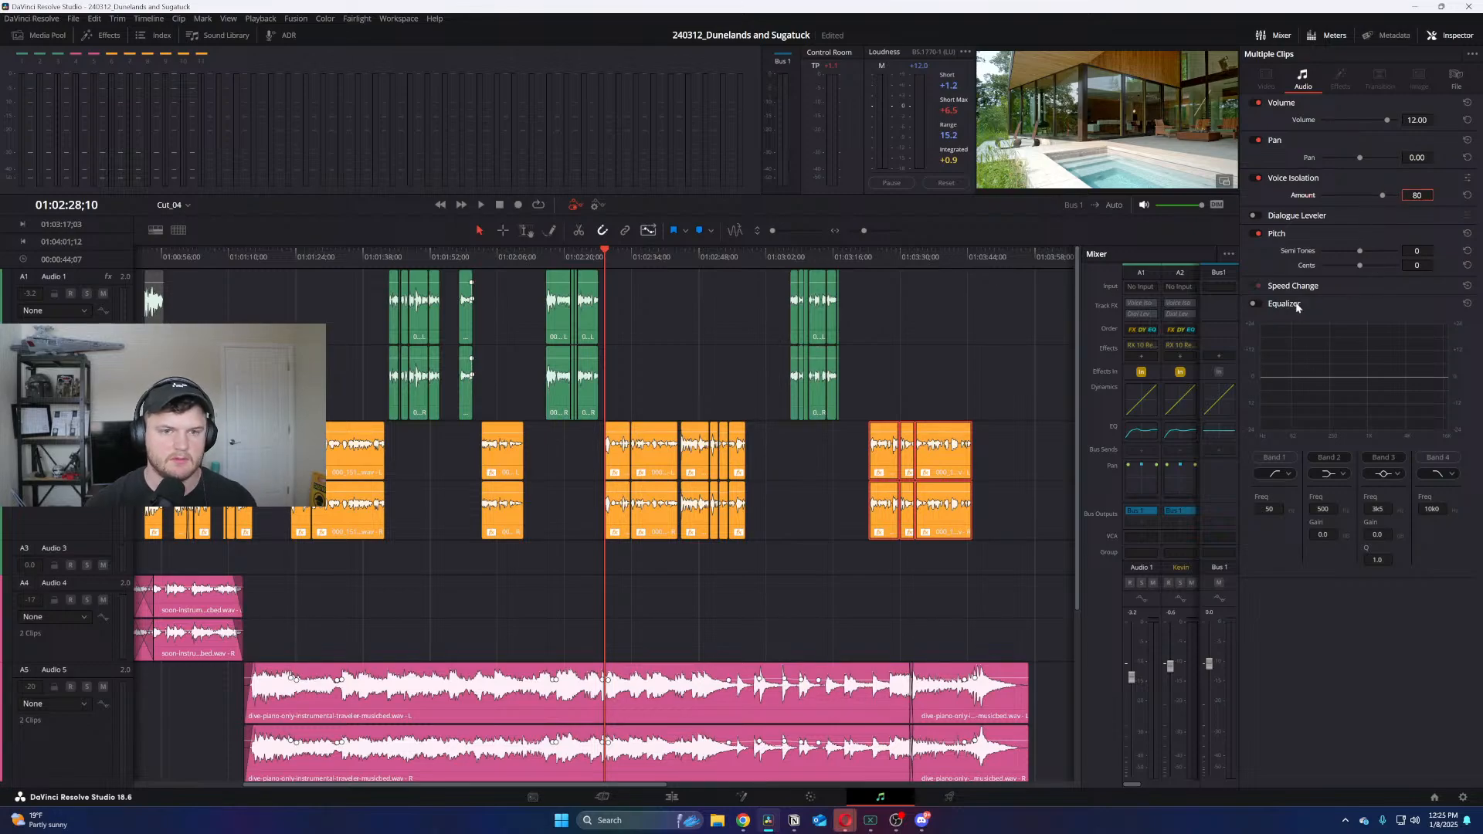
pyautogui.click(911, 276)
# Set the Voice Isolation amount to 80 individually on the last two A2 voice clips and check the clip before them
pyautogui.click(946, 456)
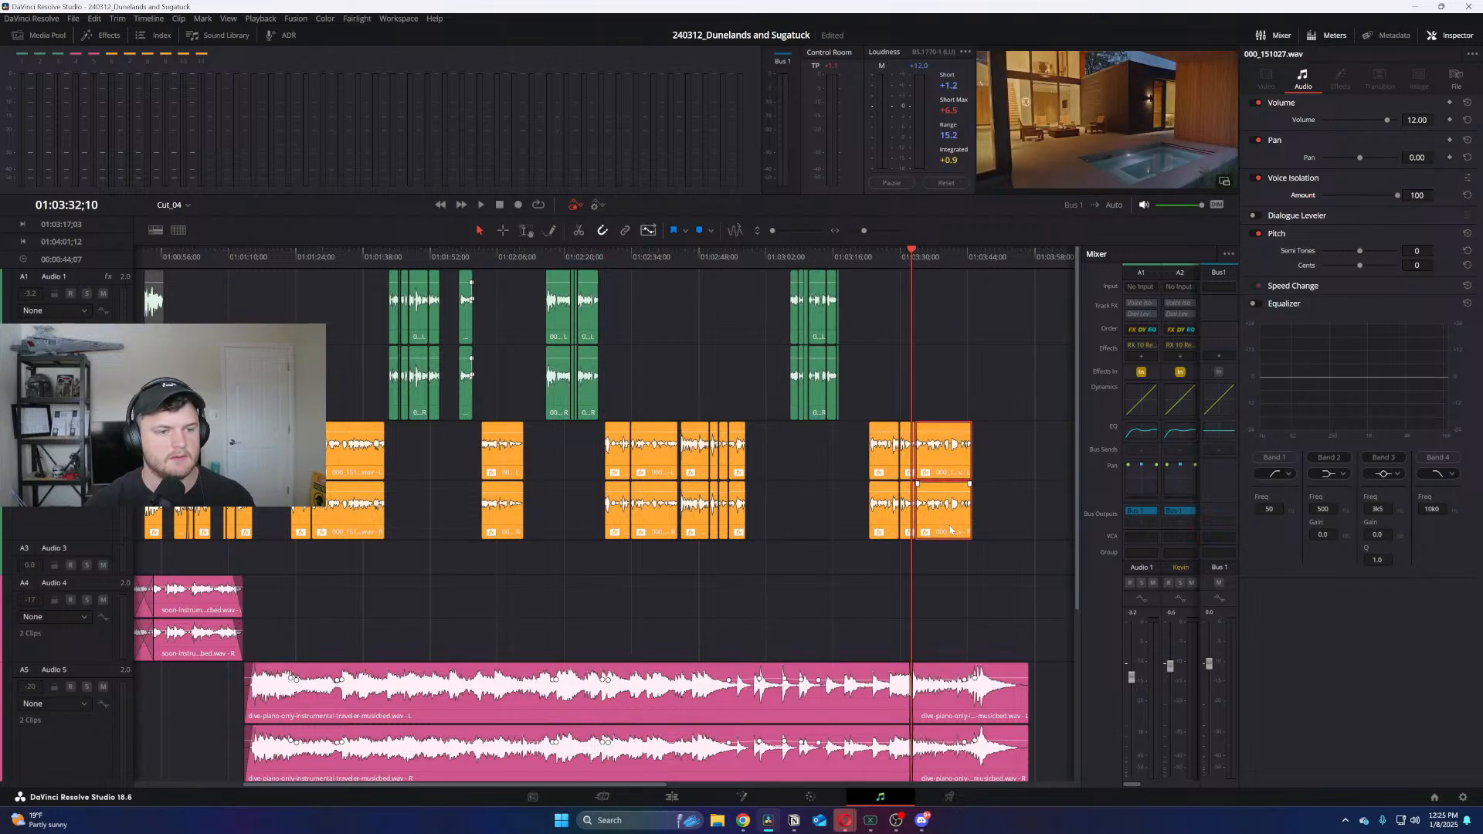
pyautogui.moveTo(1417, 195); pyautogui.dragTo(1396, 240)
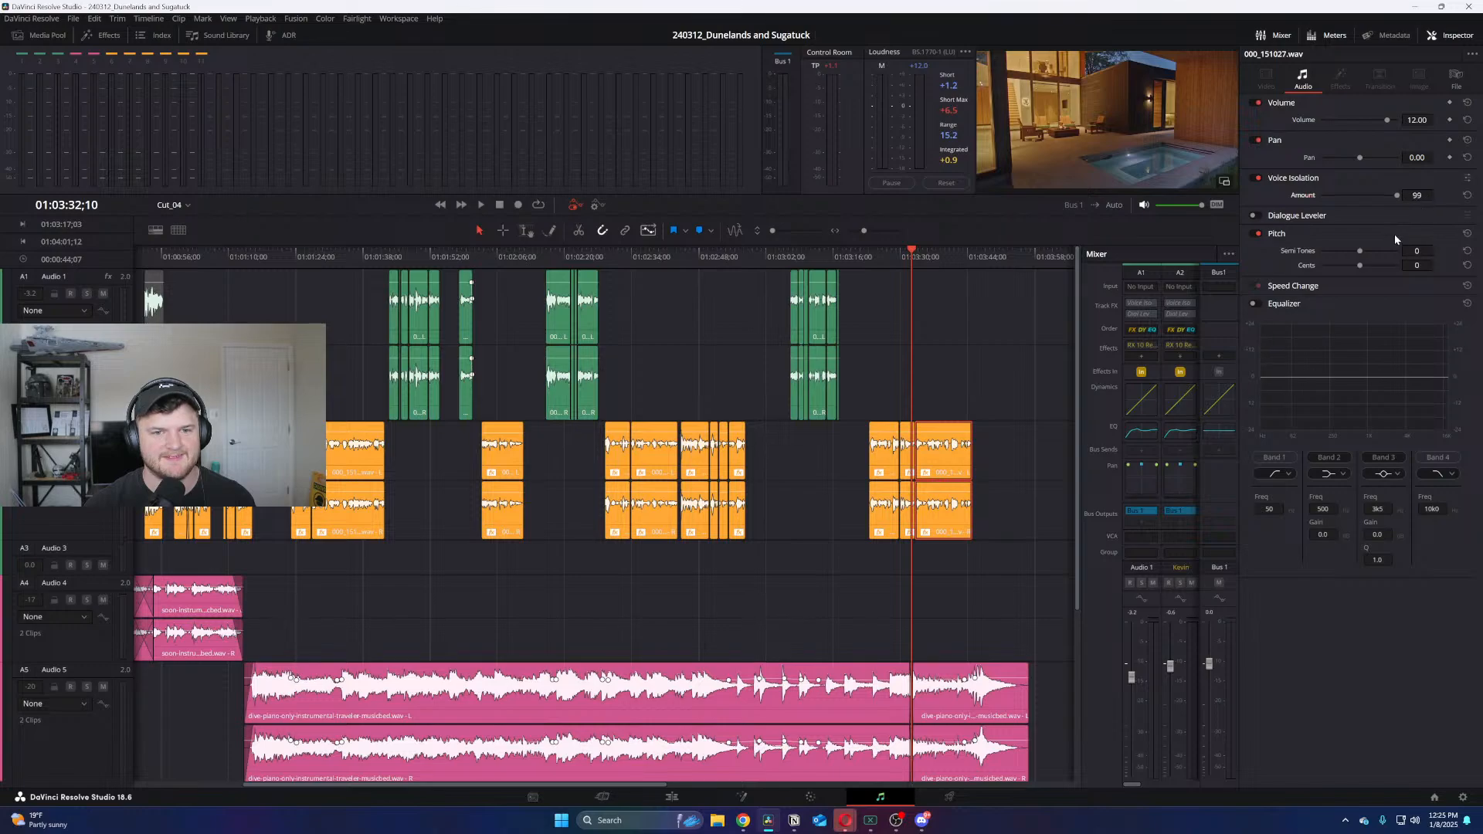
pyautogui.click(1416, 195)
pyautogui.write('8')
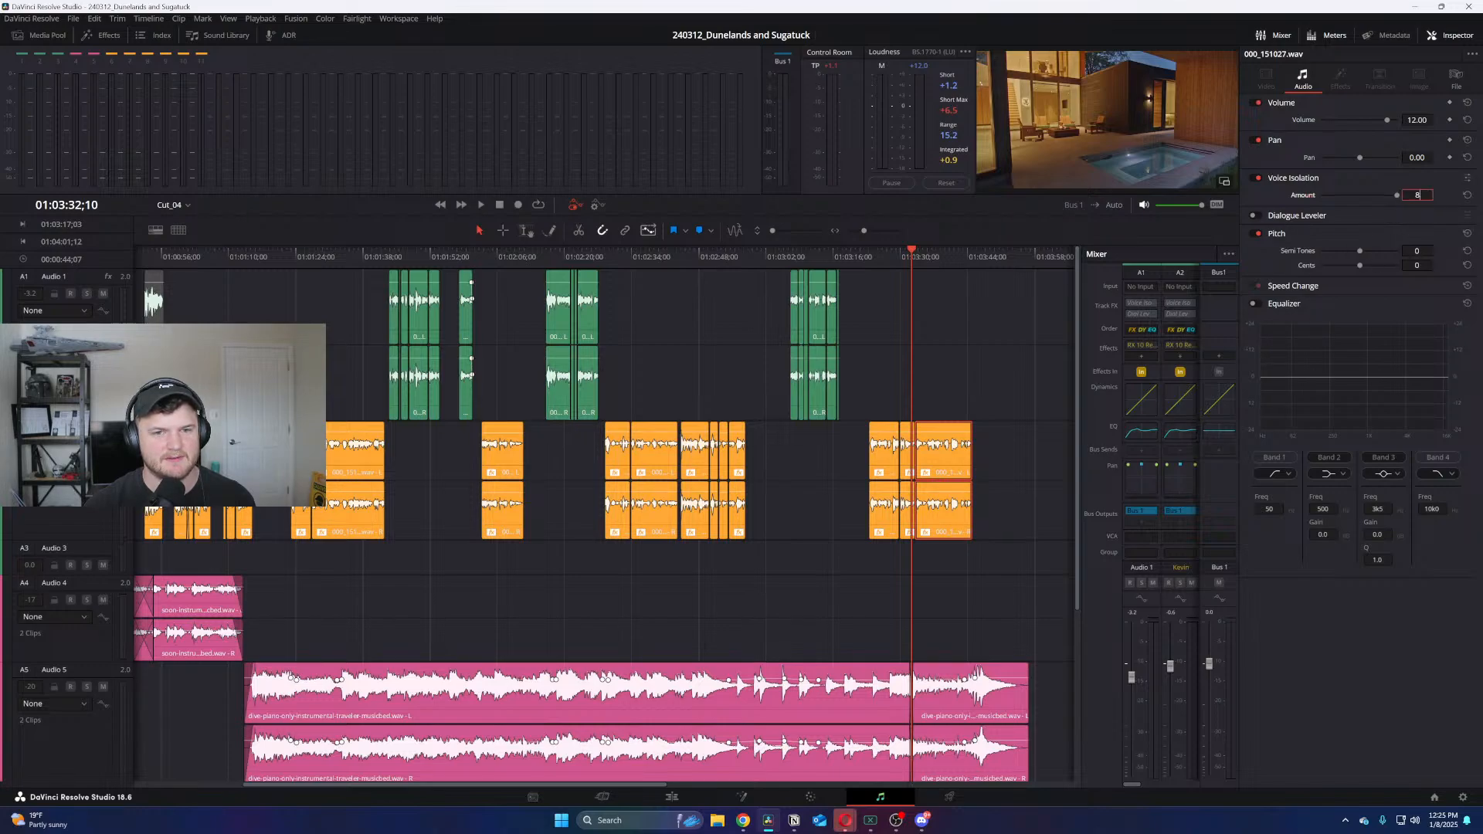
pyautogui.write('0')
pyautogui.press('Return')
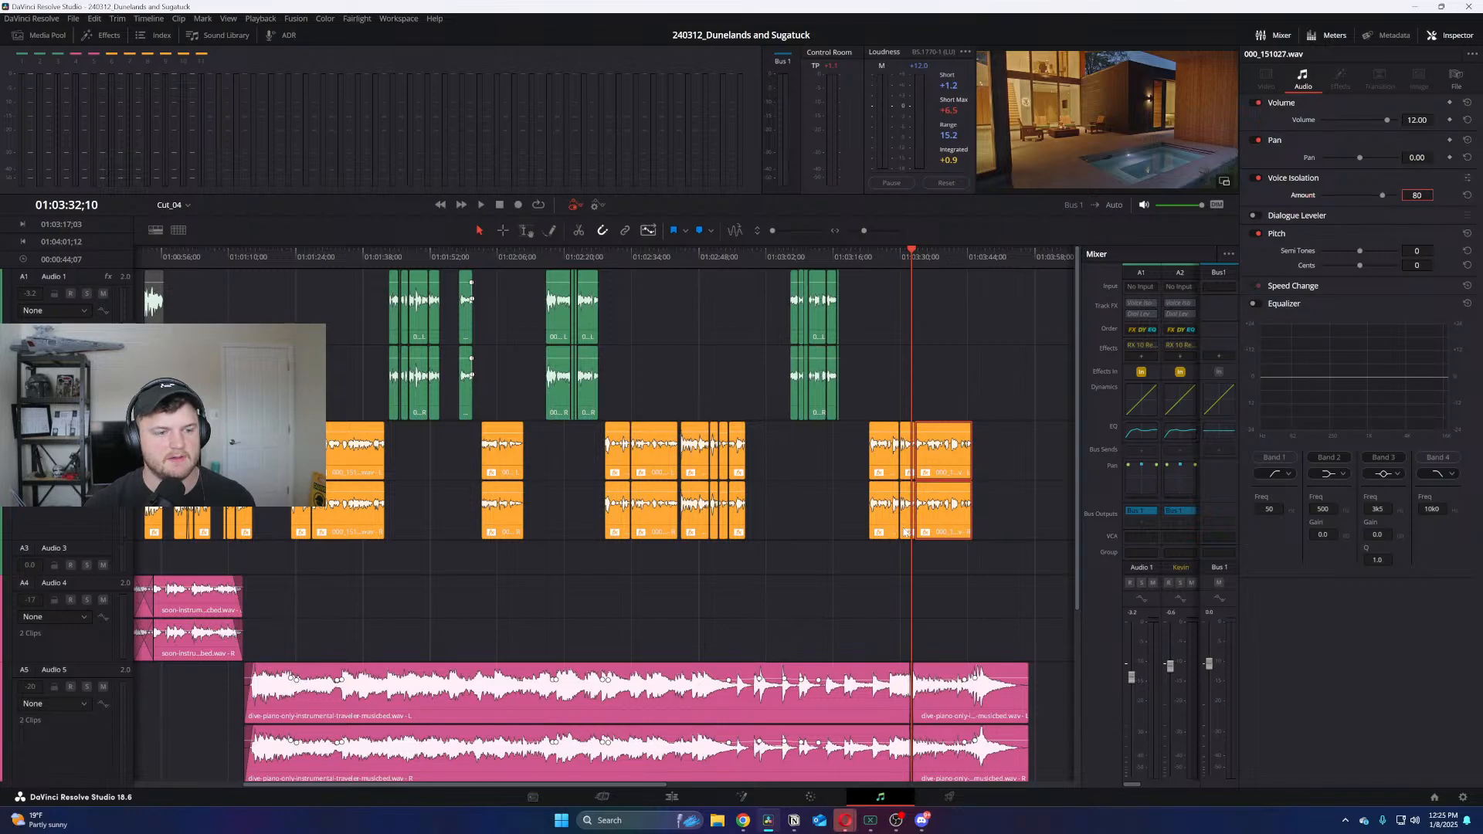
pyautogui.click(909, 527)
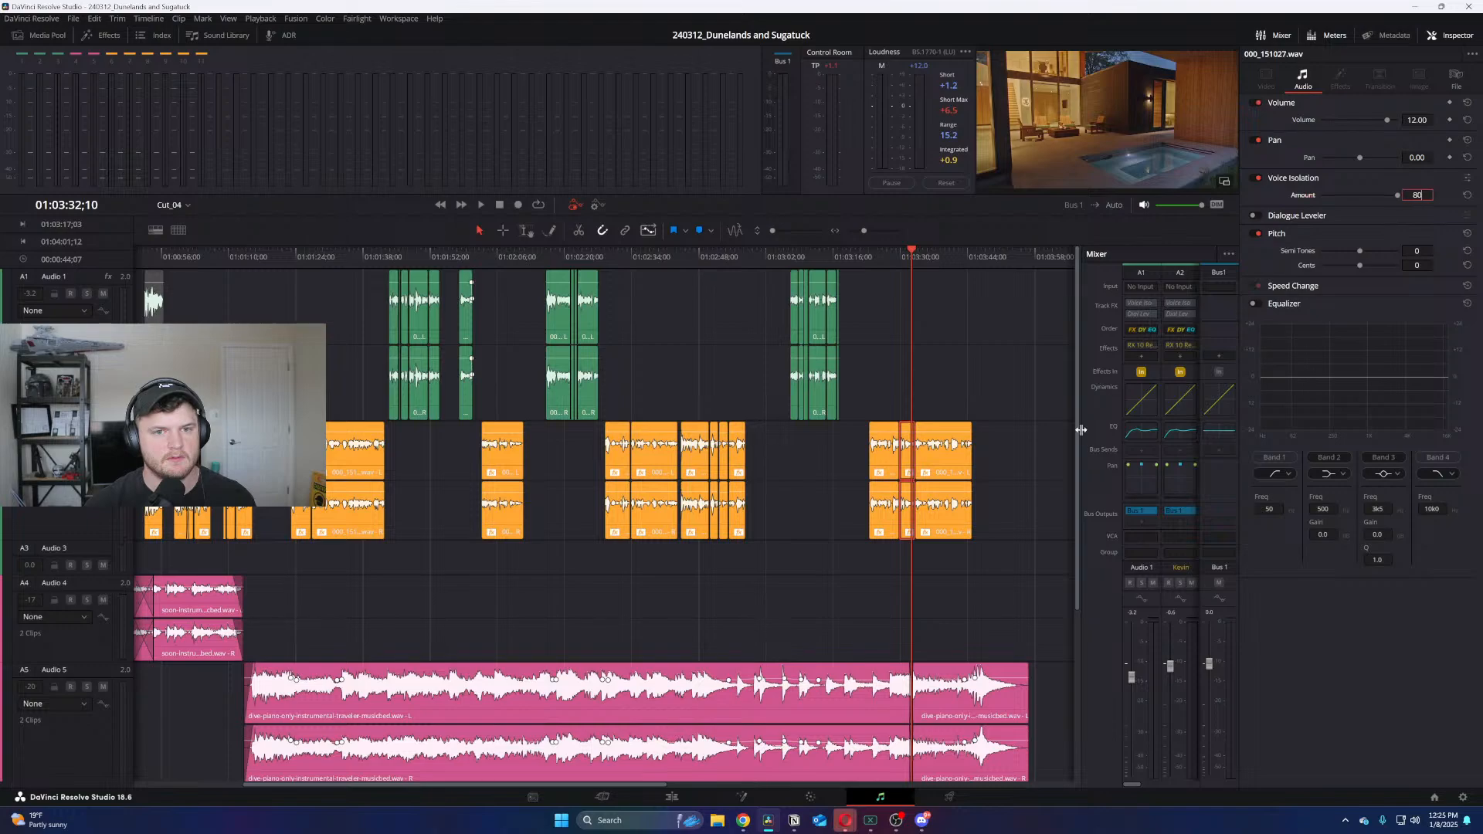
pyautogui.click(883, 525)
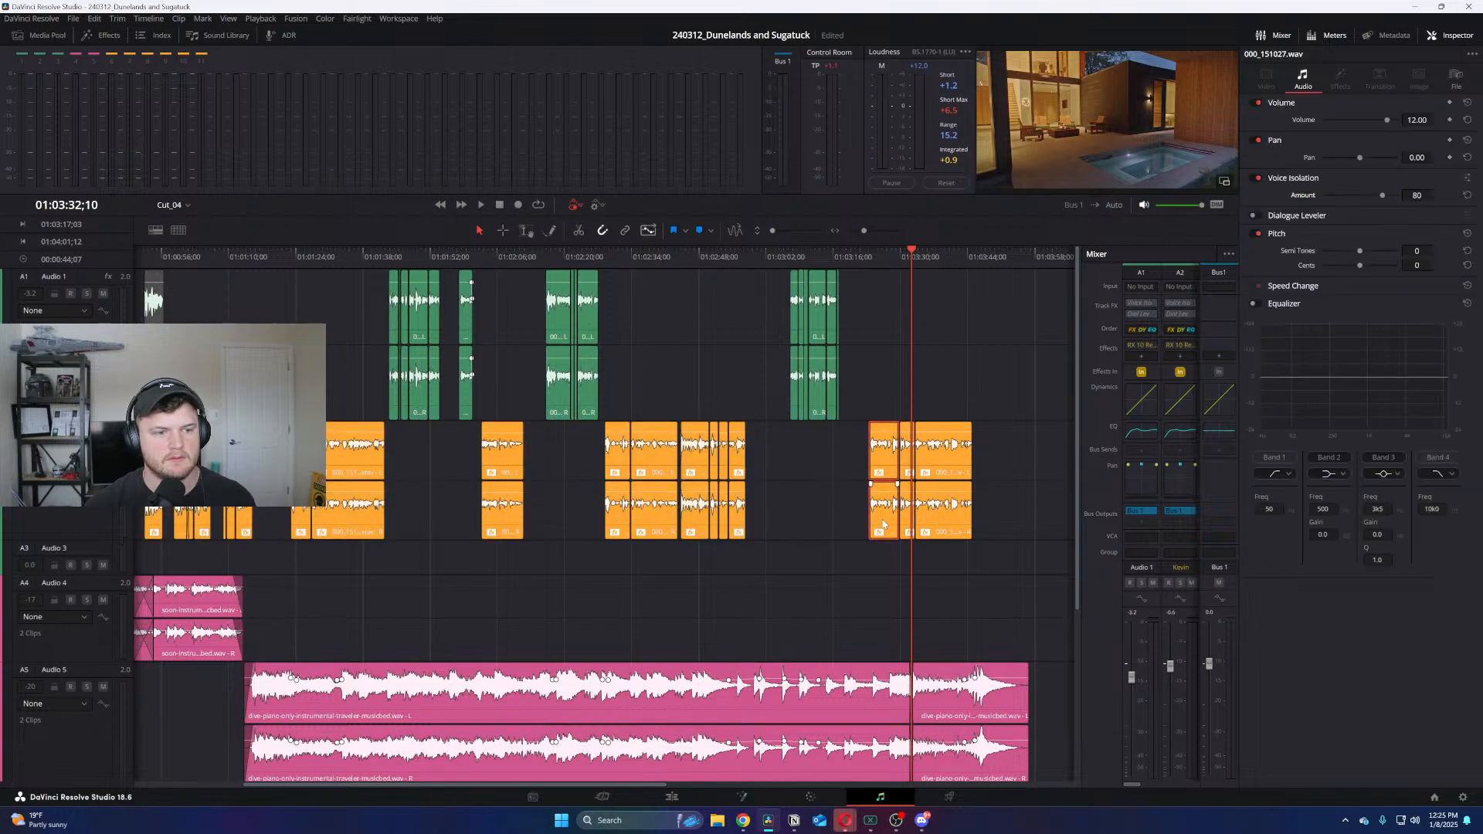
# Play Cut_04 from its beginning in Fairlight to judge the voice mix
pyautogui.hotkey('ctrl', '=')
pyautogui.hotkey('ctrl', '=')
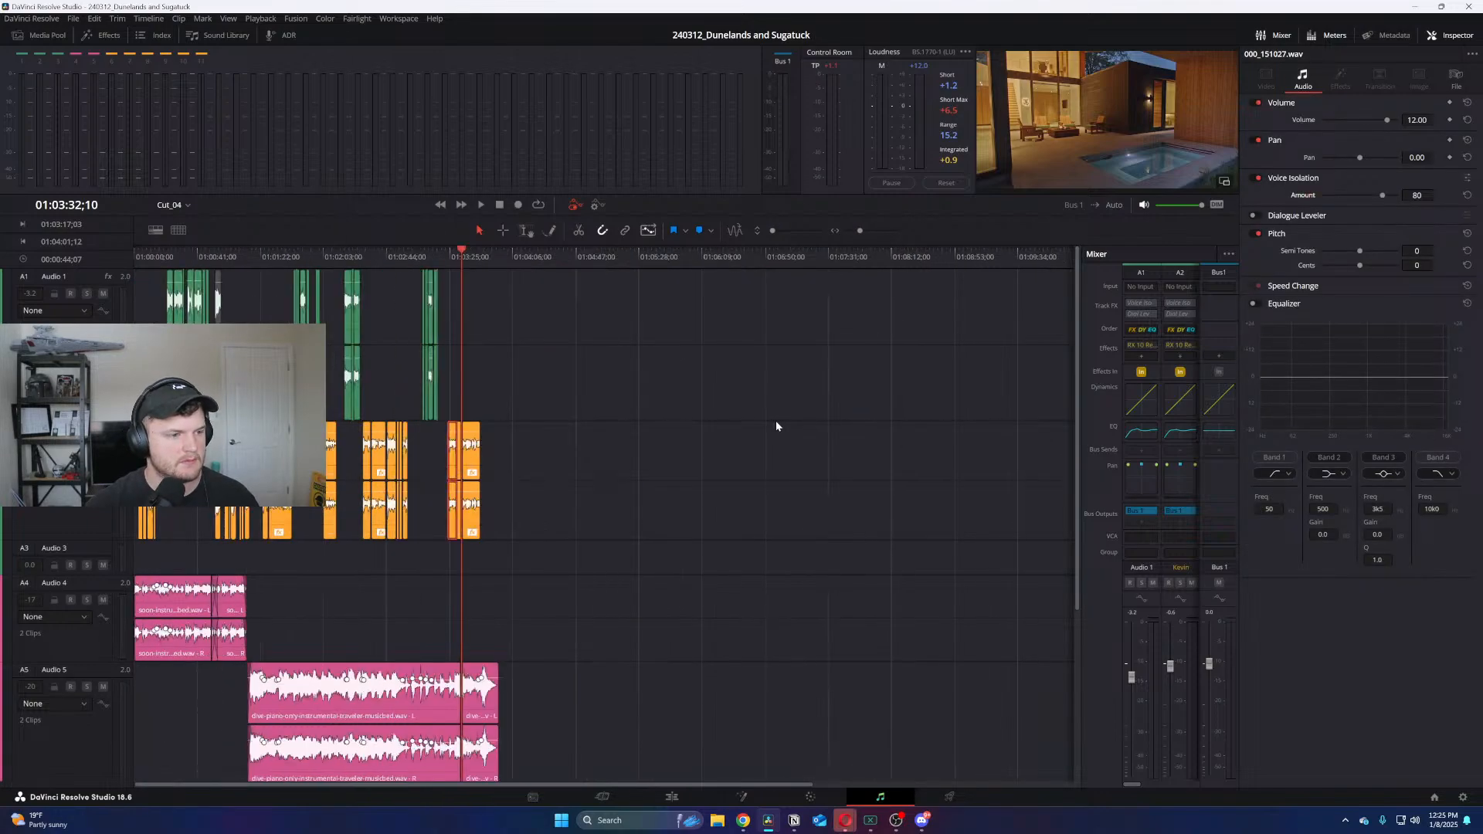
pyautogui.press('Home')
pyautogui.press('space')
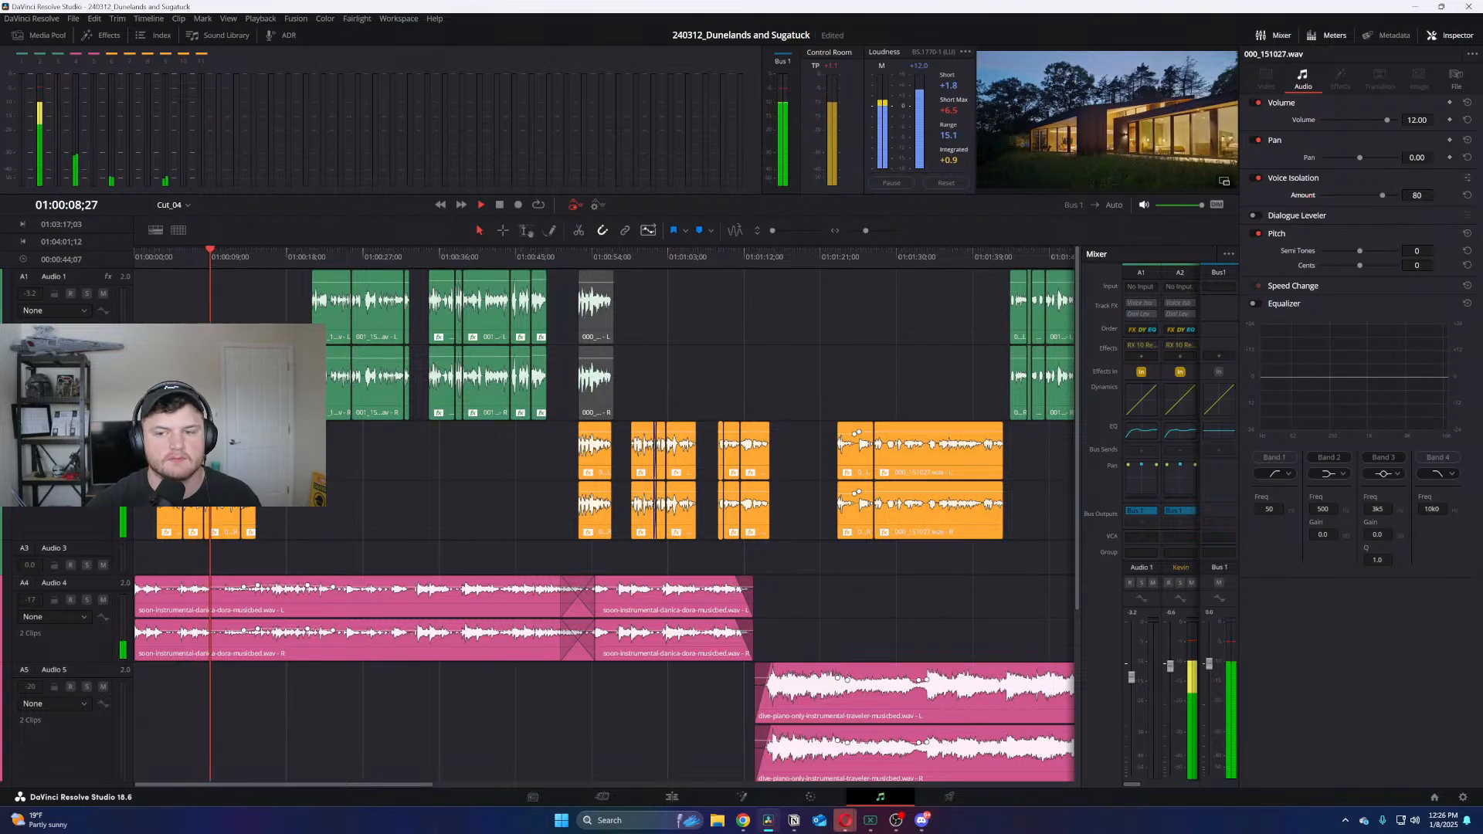
pyautogui.scroll(-2, 830, 339)
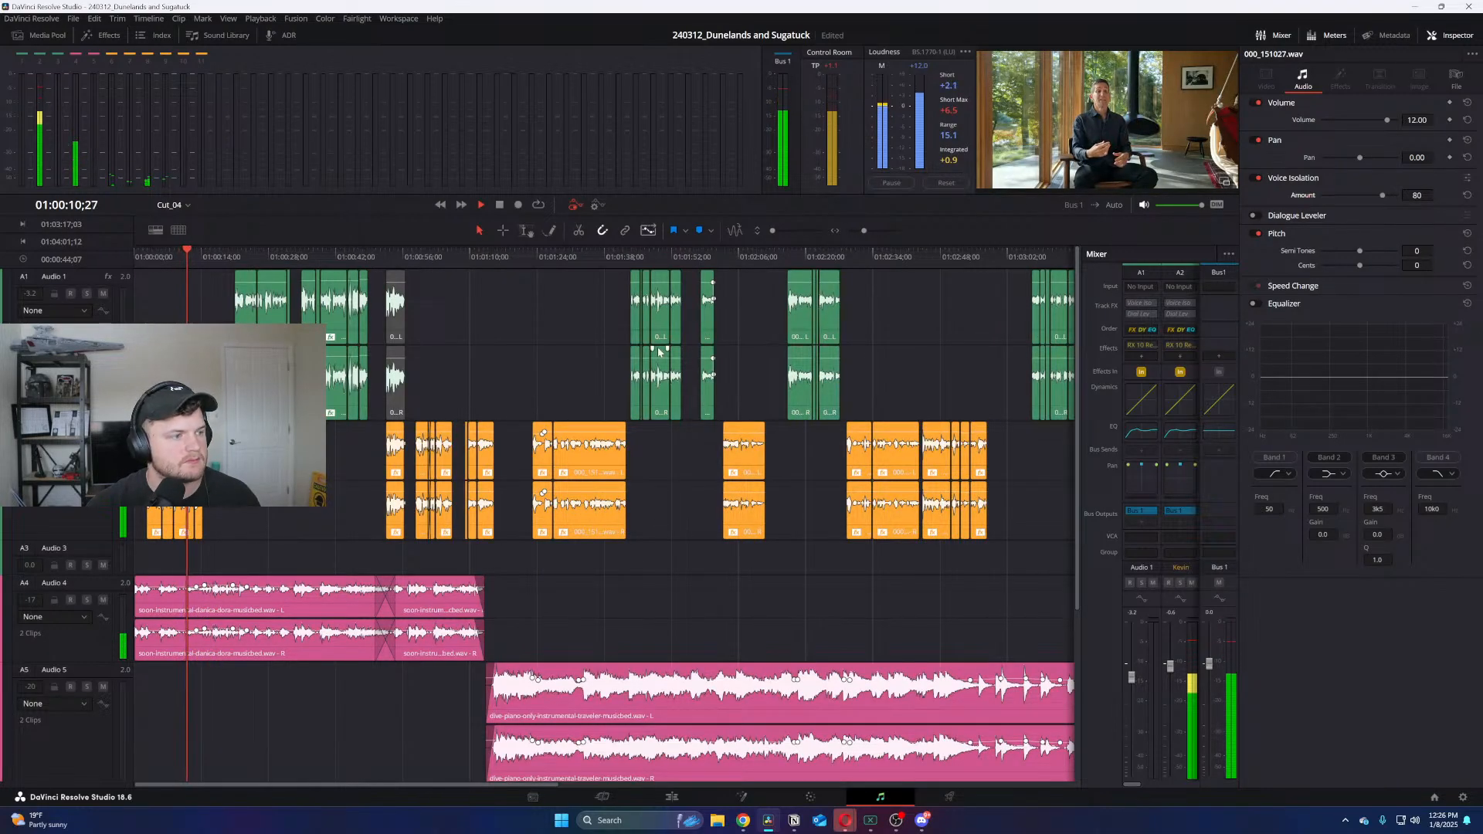
# Continue playing Cut_04 on the Edit page and narrow the mixer to give the timeline more width
pyautogui.click(671, 797)
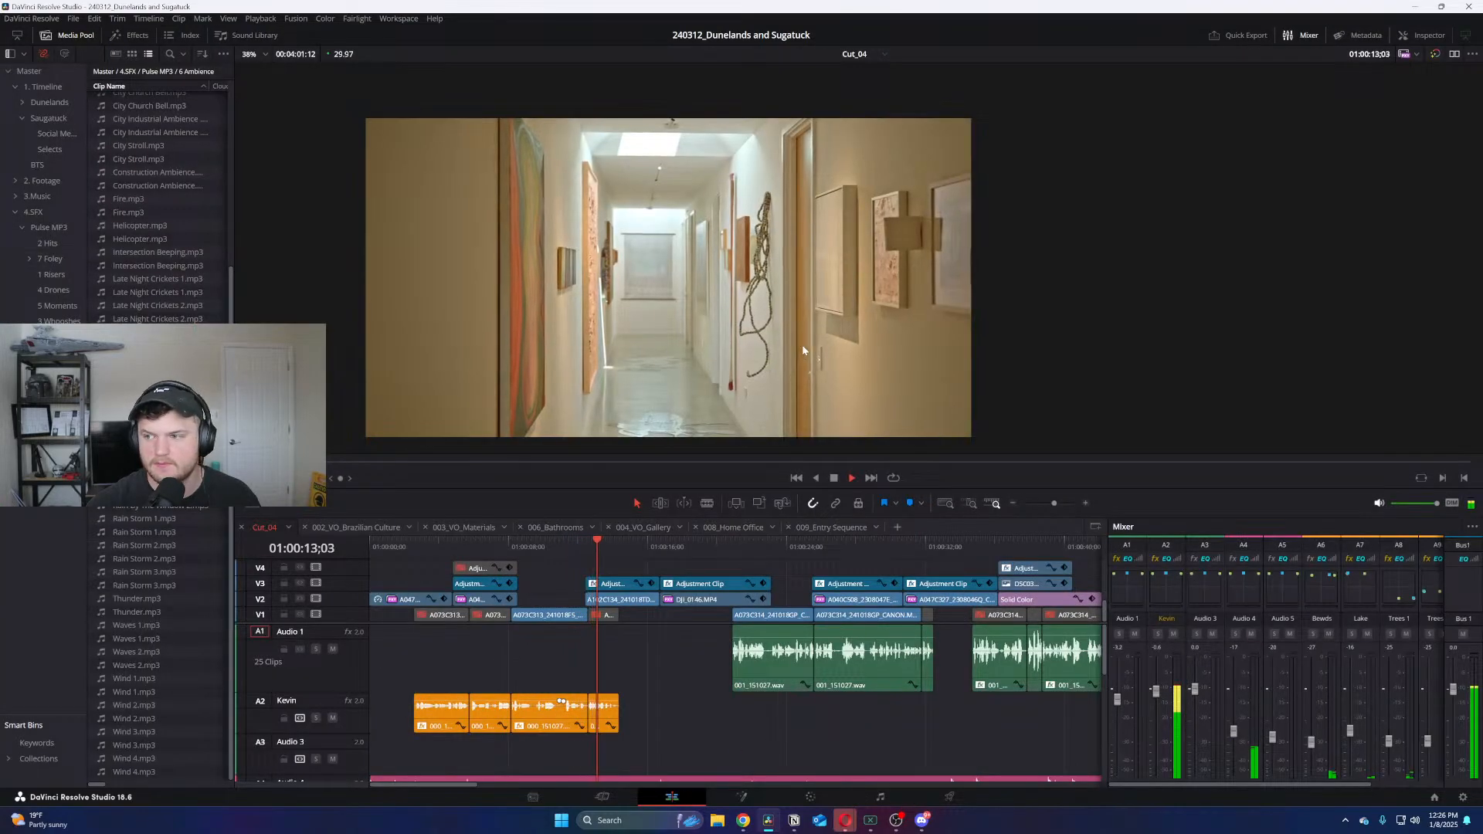
pyautogui.press('space')
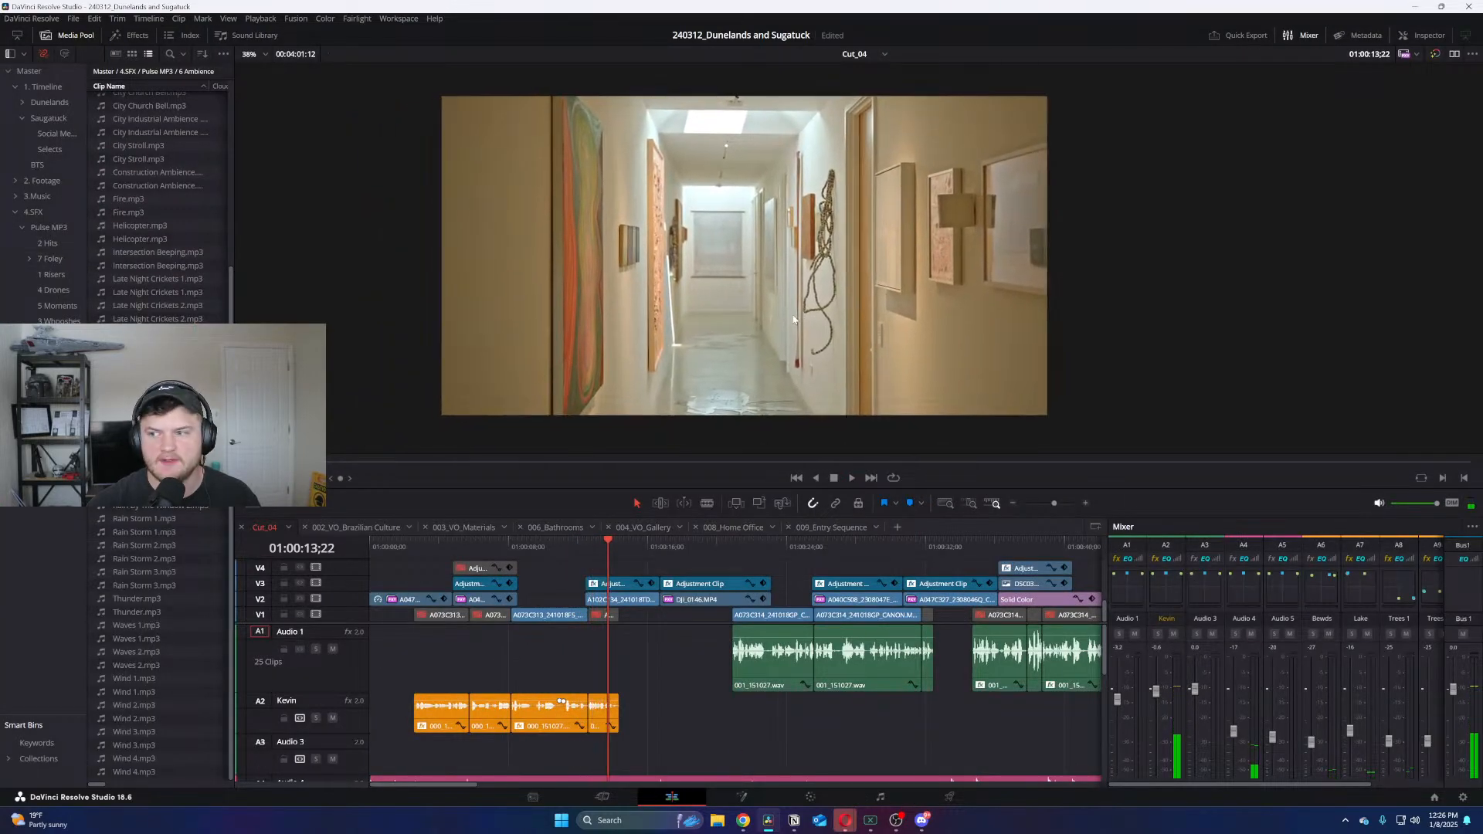
pyautogui.press('space')
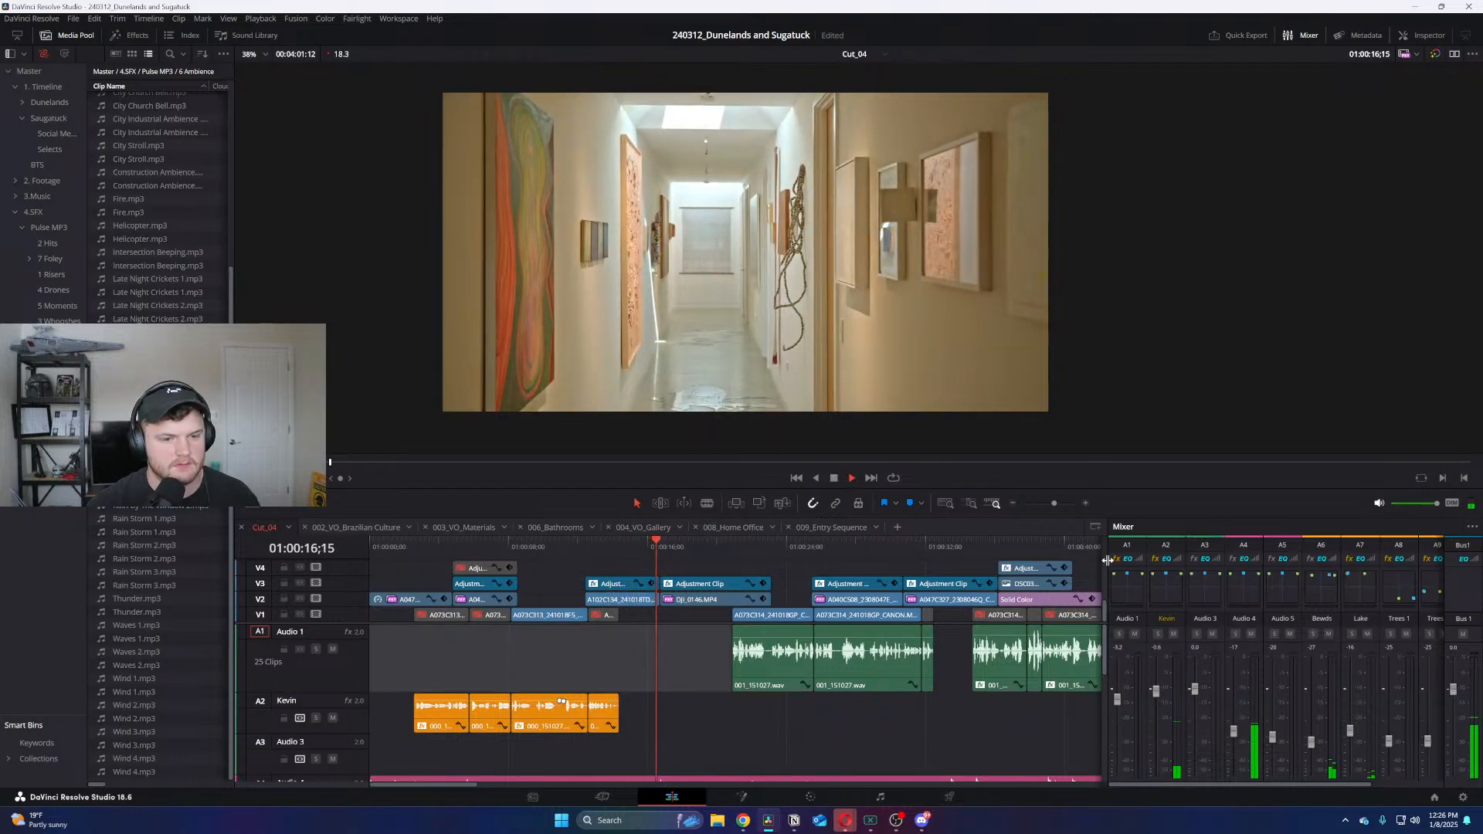
pyautogui.moveTo(1109, 579); pyautogui.dragTo(1366, 579)
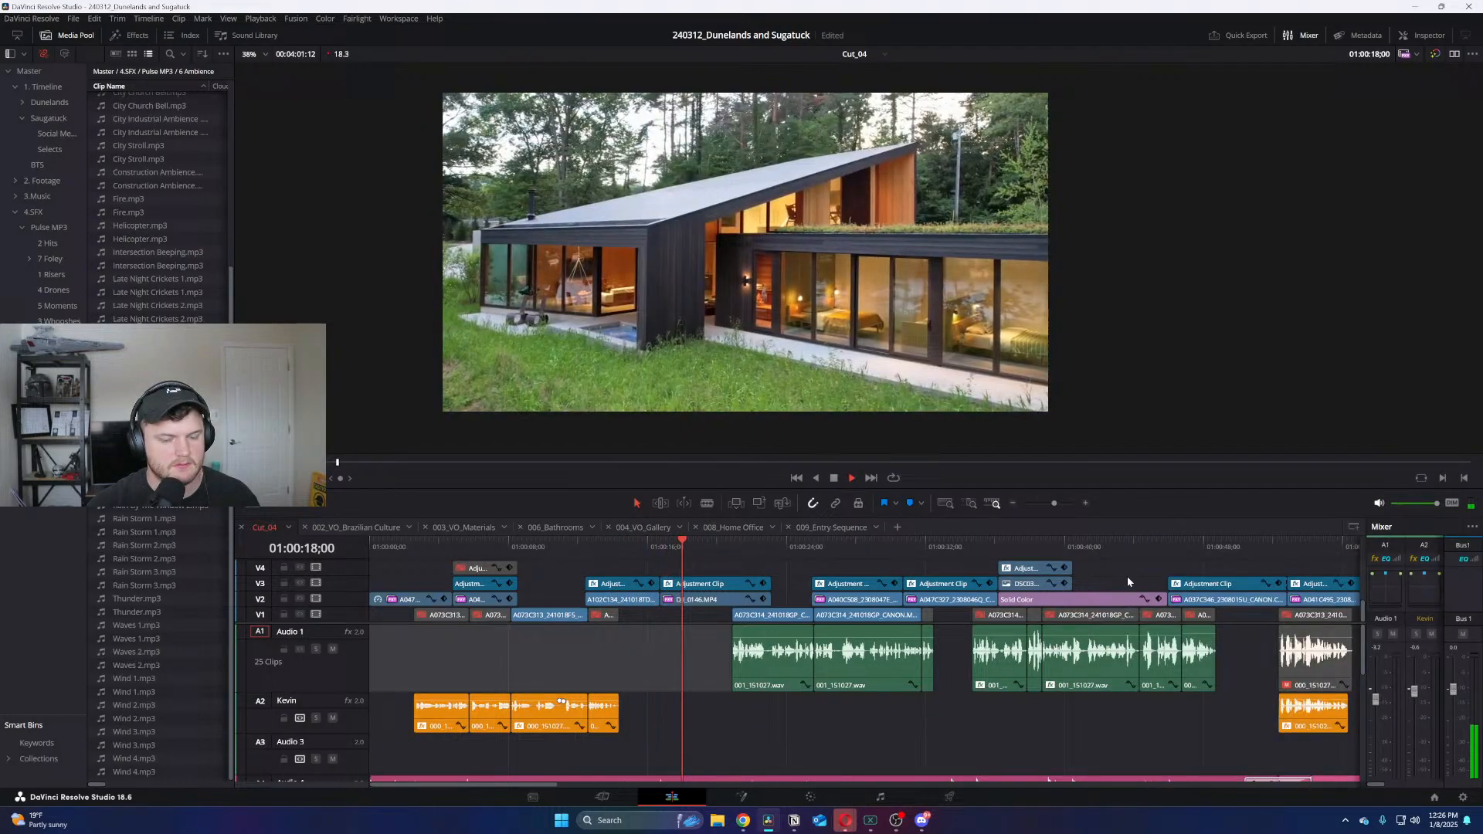
pyautogui.hotkey('ctrl', '-')
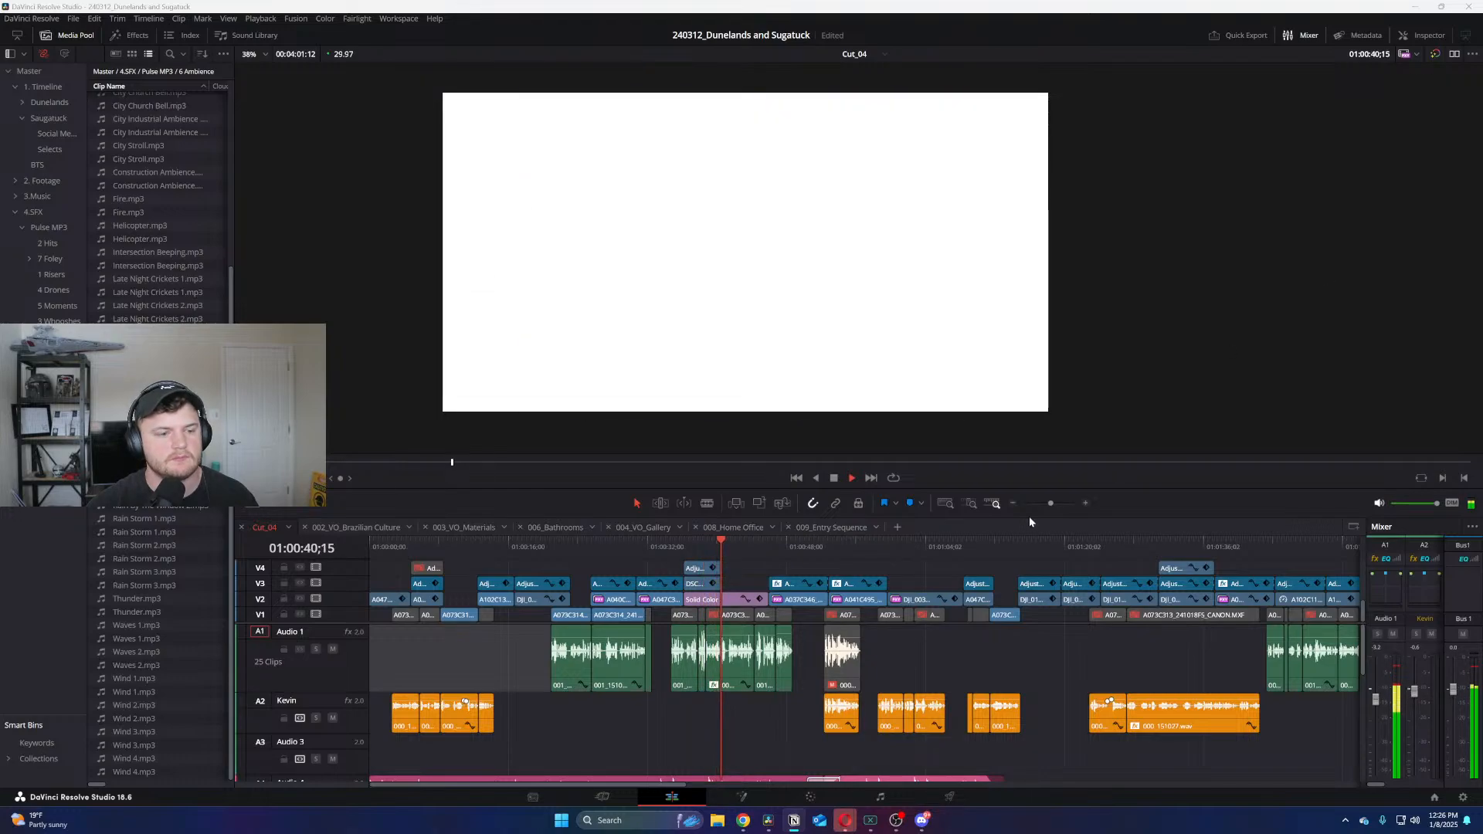
pyautogui.click(945, 651)
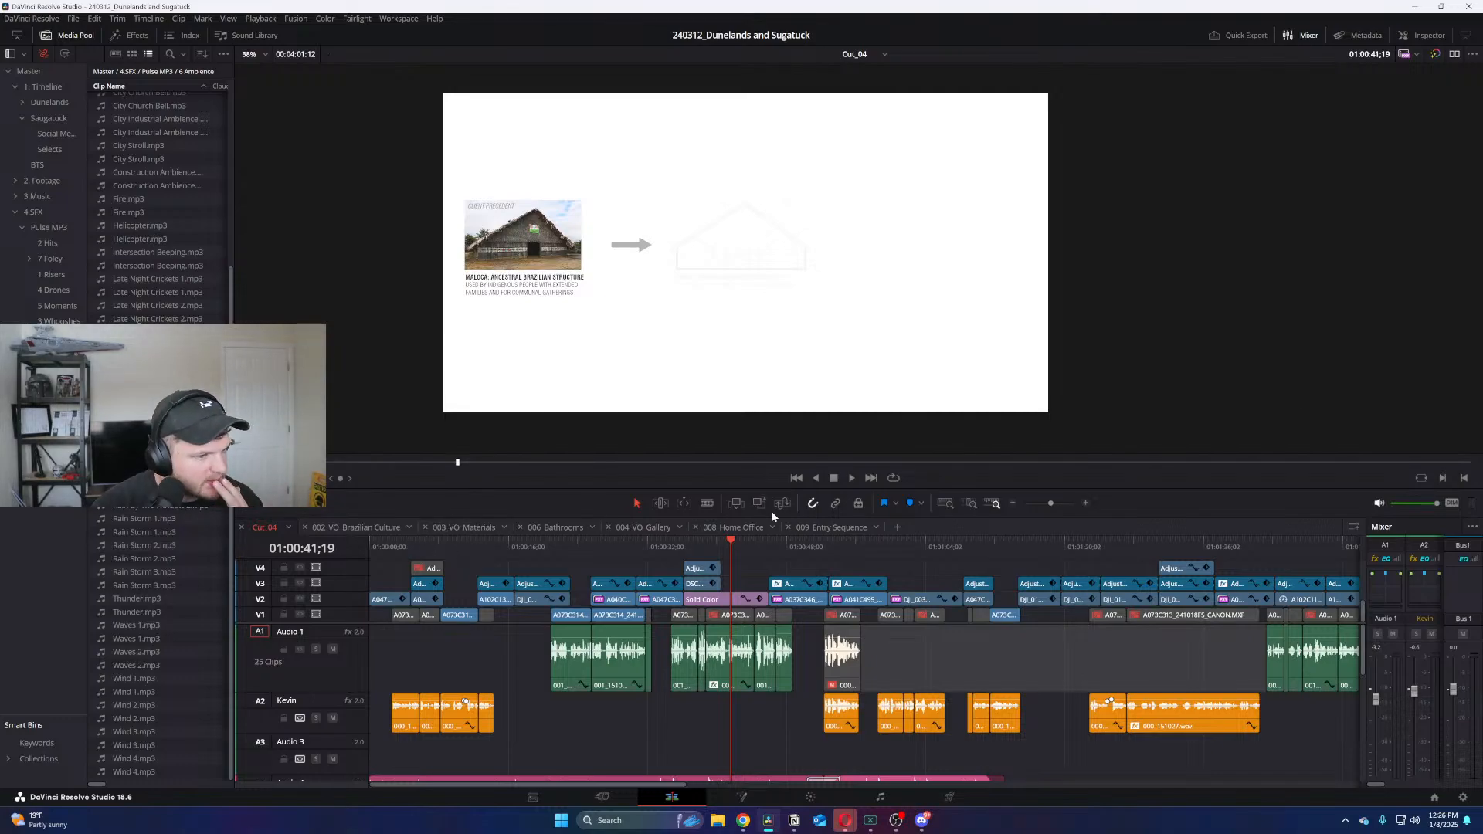
# Open the 009_Entry Sequence timeline, move its tab ahead of Cut_04, and fit the whole sequence in view
pyautogui.click(820, 528)
pyautogui.moveTo(824, 530); pyautogui.dragTo(252, 524)
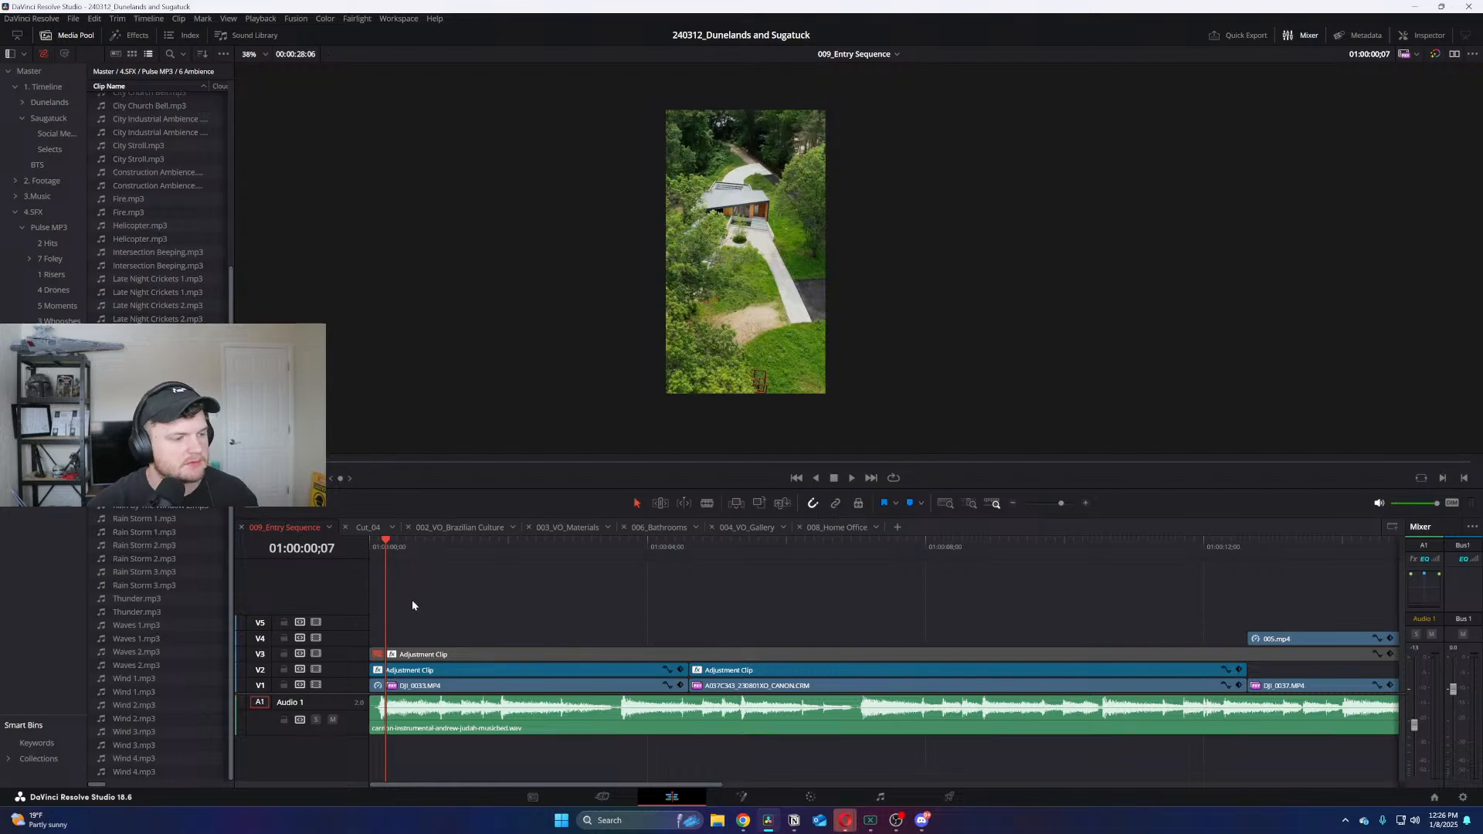
pyautogui.hotkey('shift', 'z')
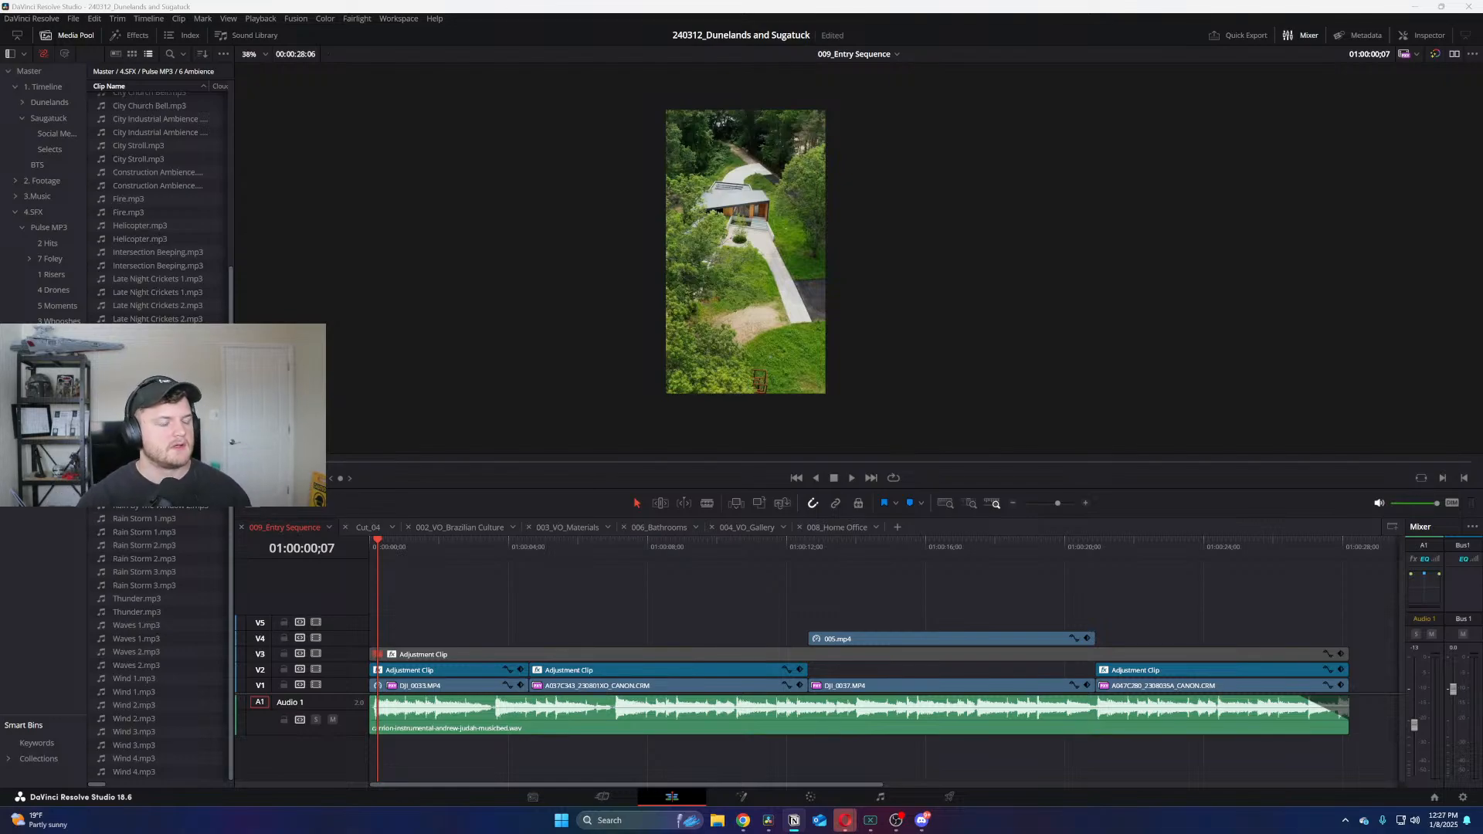
# Reset the transform of DJI_0033.MP4, and set its zoom to 1.600 and its position to X -42, Y -423
pyautogui.scroll(2, 414, 688)
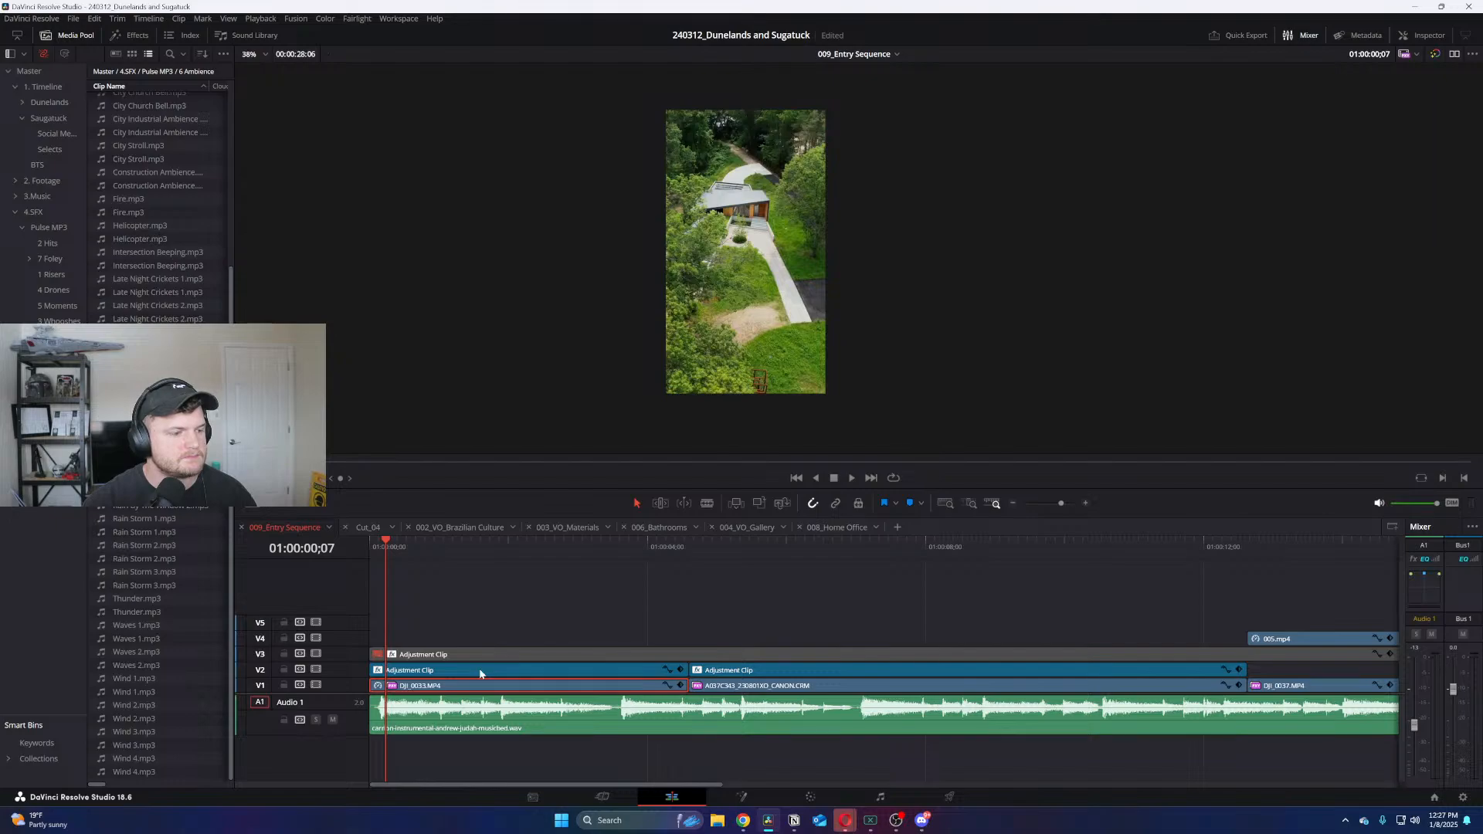
pyautogui.click(1418, 36)
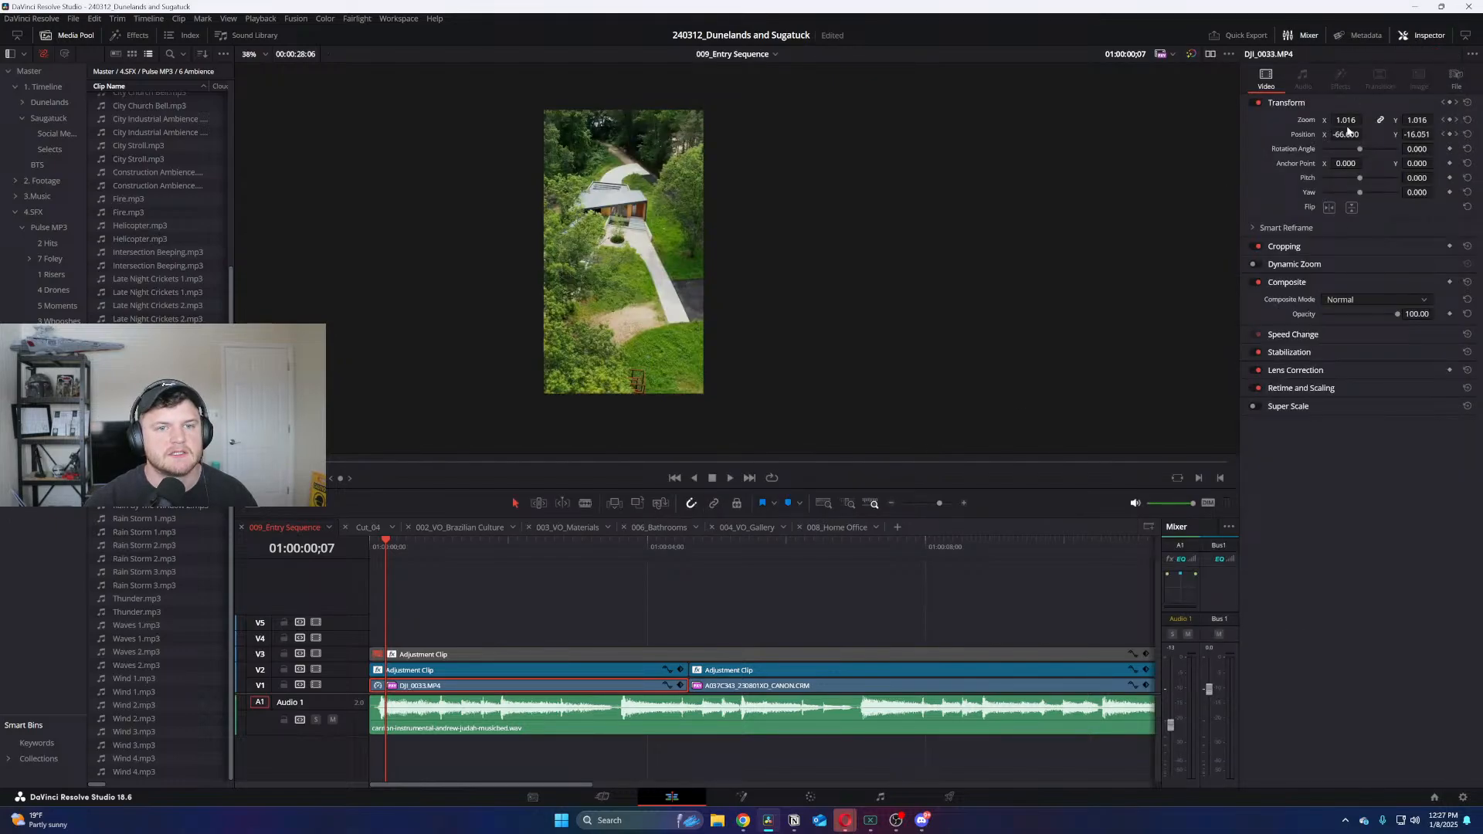
pyautogui.scroll(2, 647, 262)
pyautogui.scroll(1, 647, 263)
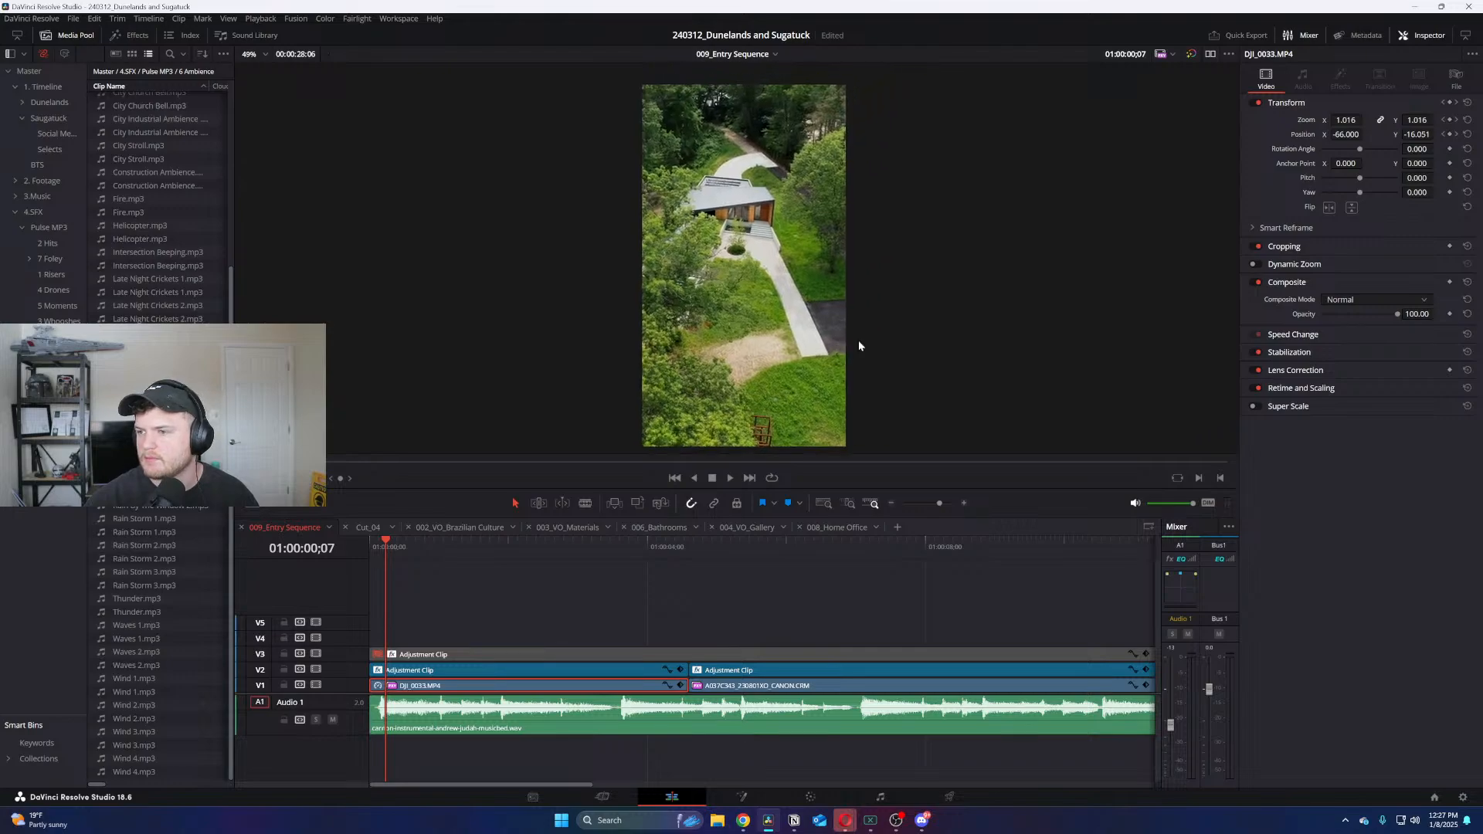
pyautogui.scroll(1, 859, 340)
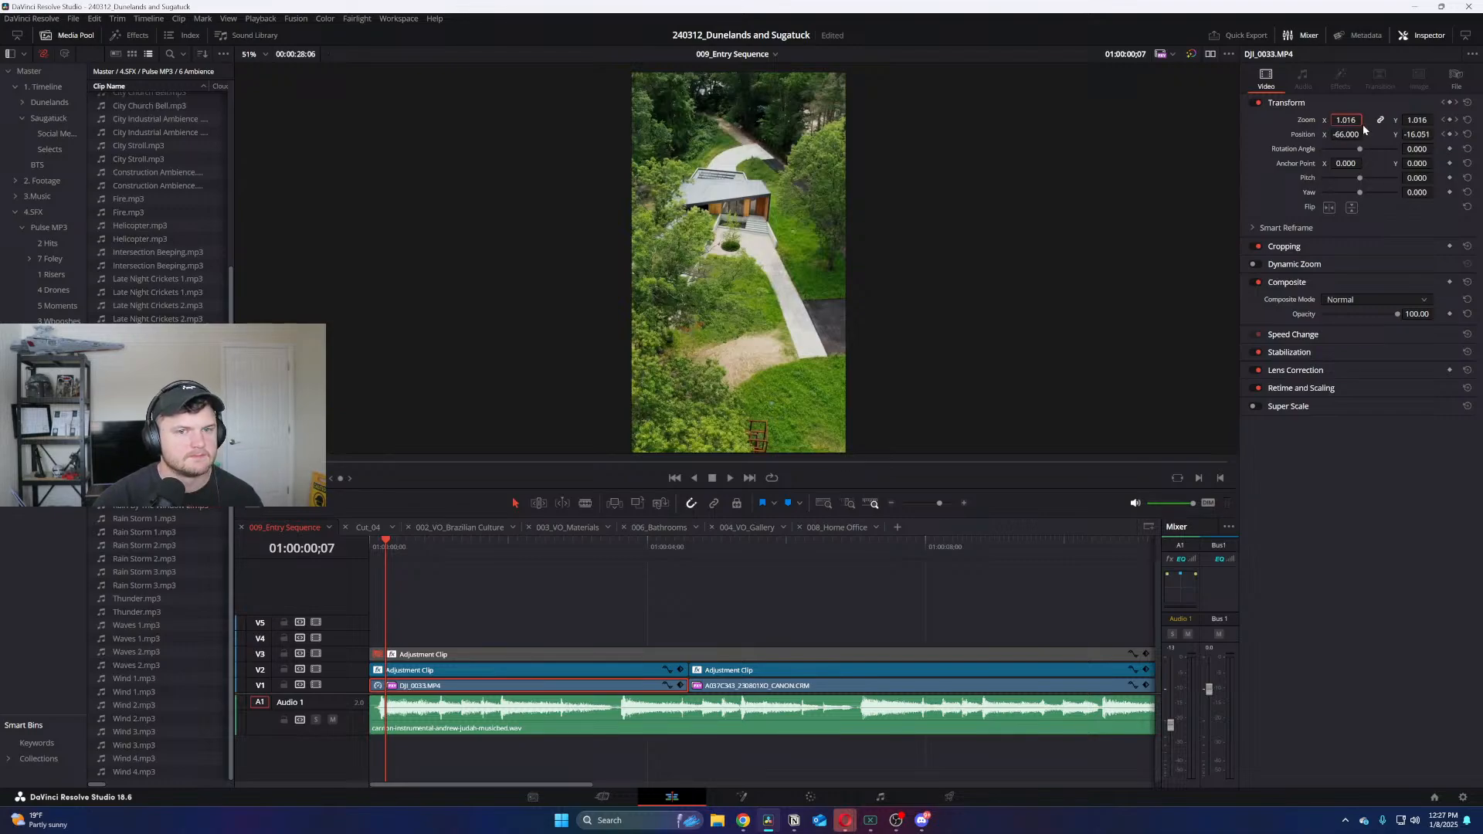
pyautogui.click(1467, 103)
pyautogui.moveTo(1342, 119); pyautogui.dragTo(1342, 119)
pyautogui.moveTo(1417, 148); pyautogui.dragTo(1340, 135)
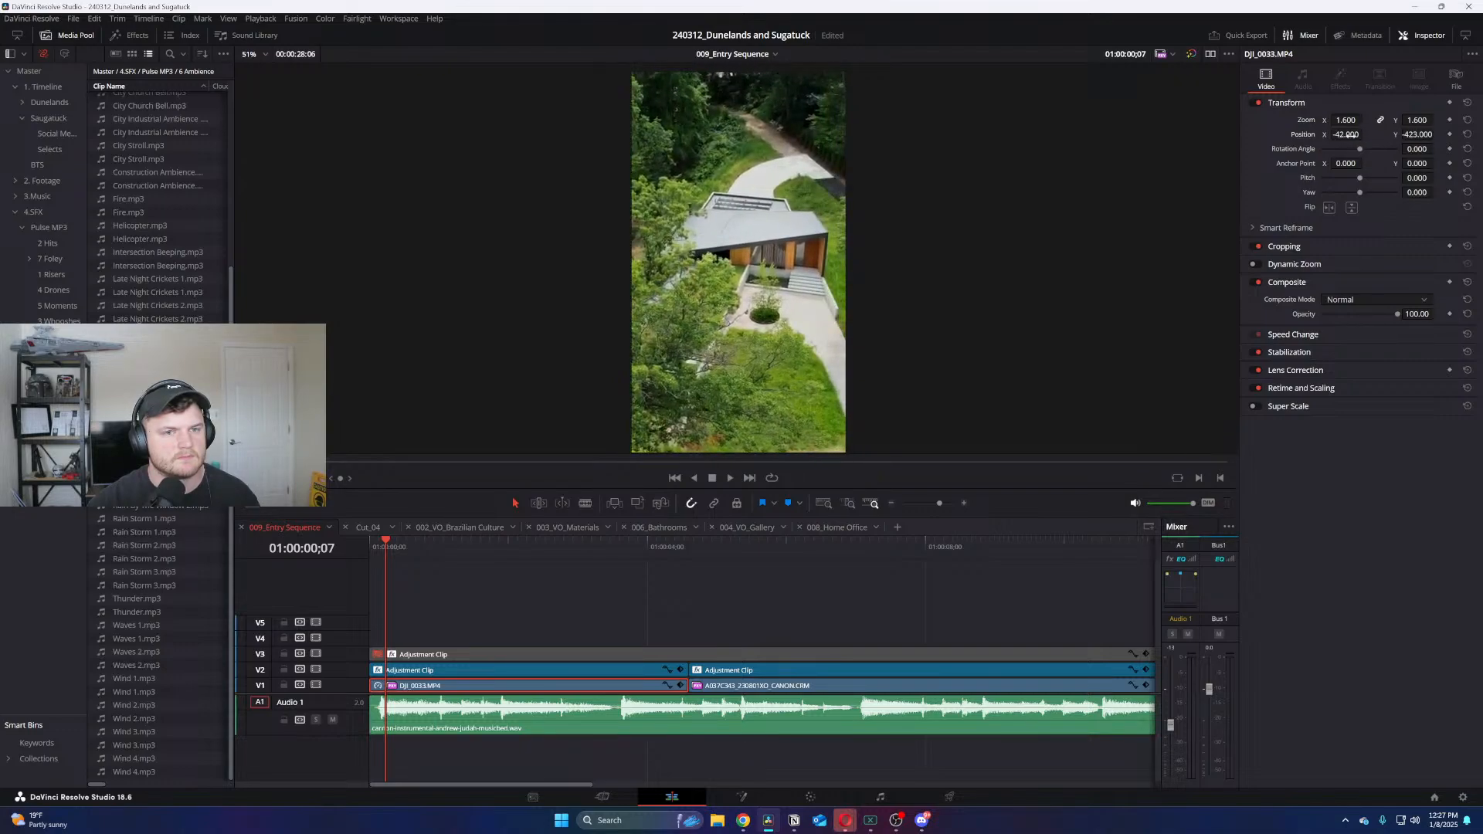
# Add zoom and position keyframes to DJI_0033.MP4 at the very start of 009_Entry Sequence
pyautogui.click(366, 530)
pyautogui.click(283, 528)
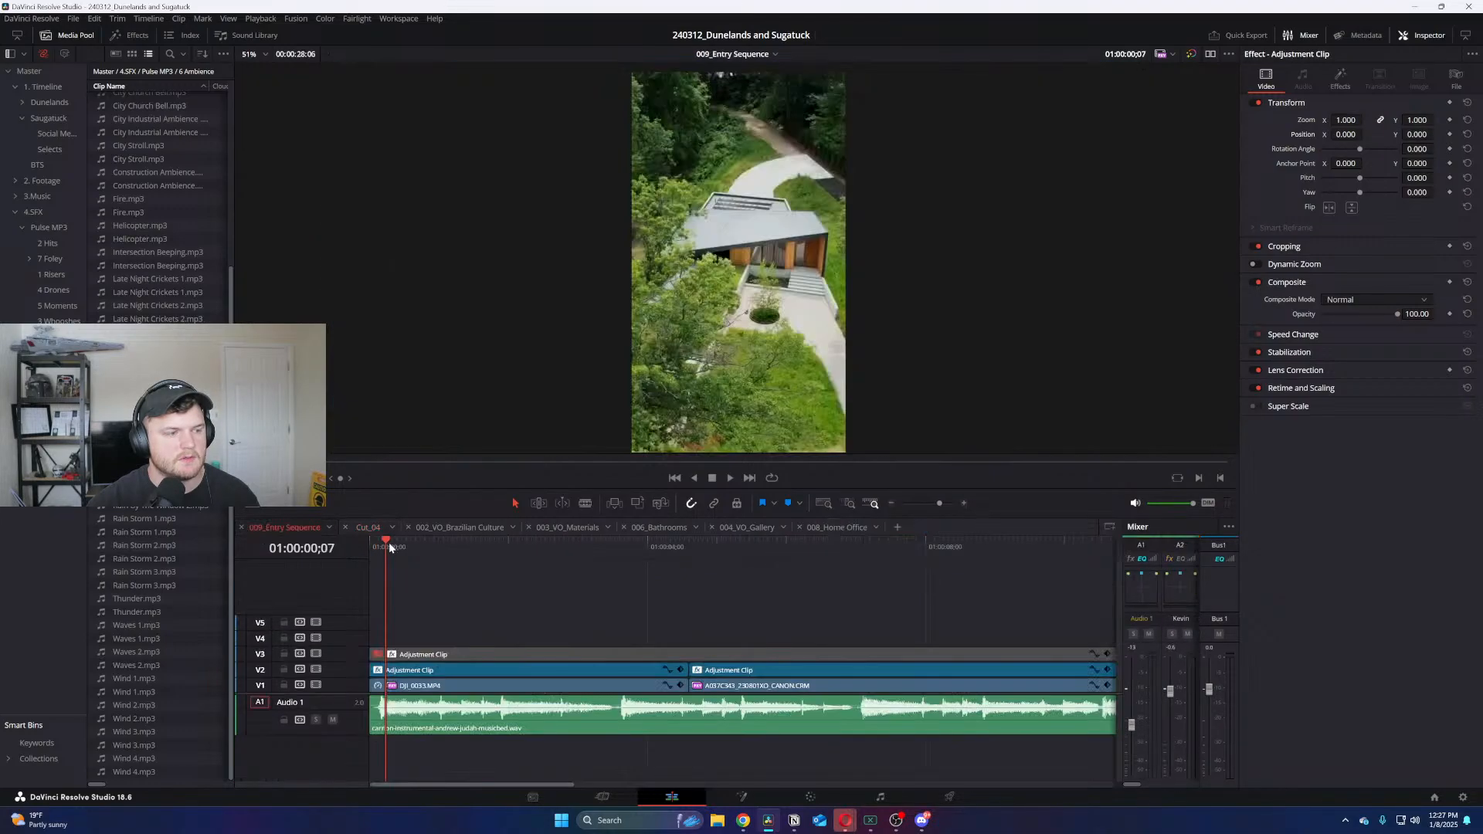
pyautogui.press('Home')
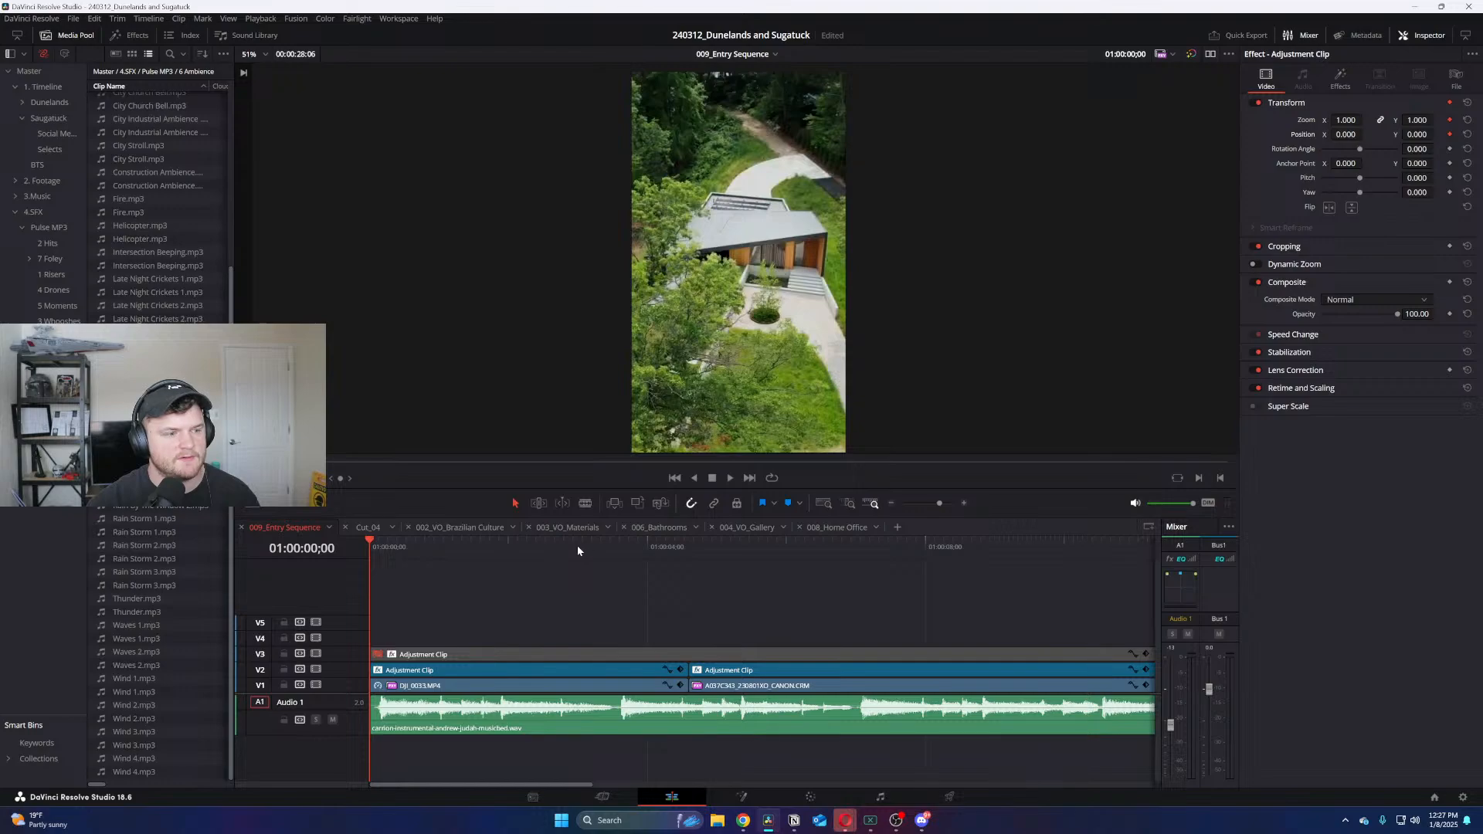
pyautogui.click(436, 686)
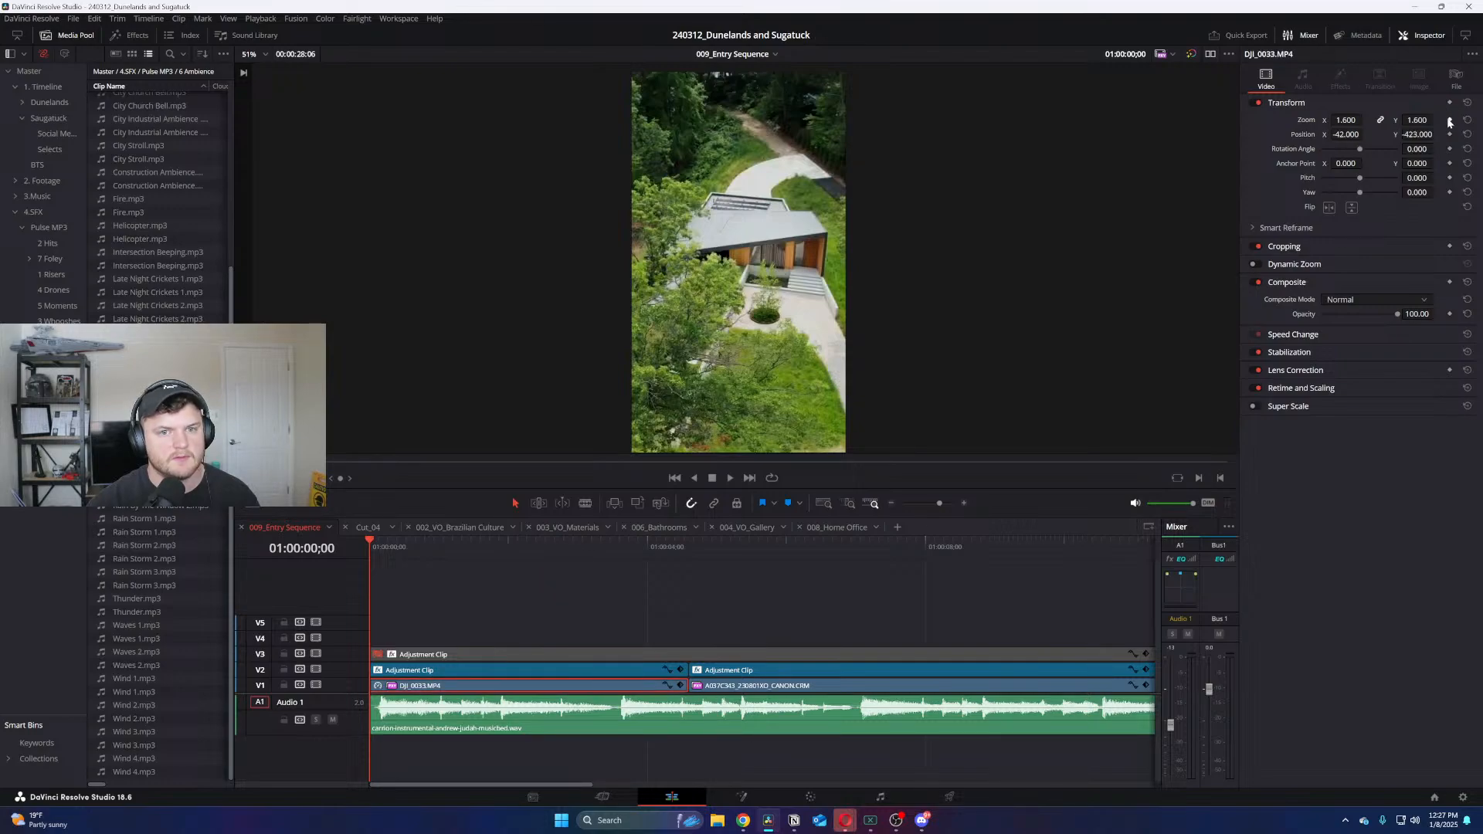
# Keyframe DJI_0033.MP4 at 01:00:04;06 with zoom 1.750 and position X -84, Y -480
pyautogui.moveTo(626, 549); pyautogui.dragTo(661, 552)
pyautogui.moveTo(1354, 136)
pyautogui.mouseDown()
pyautogui.moveTo(1364, 124)
pyautogui.moveTo(1335, 134)
pyautogui.mouseUp()
pyautogui.hotkey('ctrl', '-')
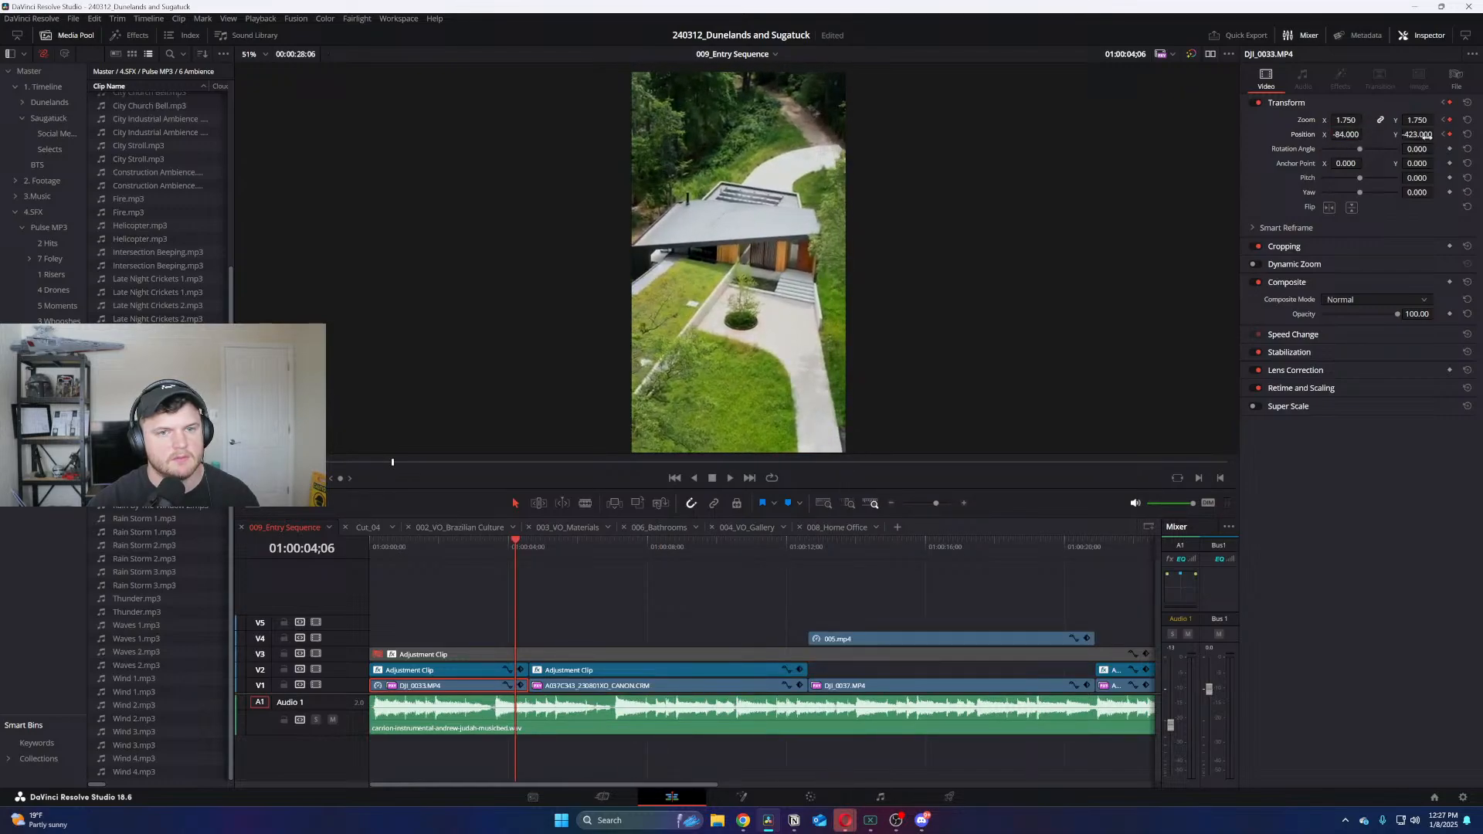
pyautogui.moveTo(1428, 135); pyautogui.dragTo(1390, 137)
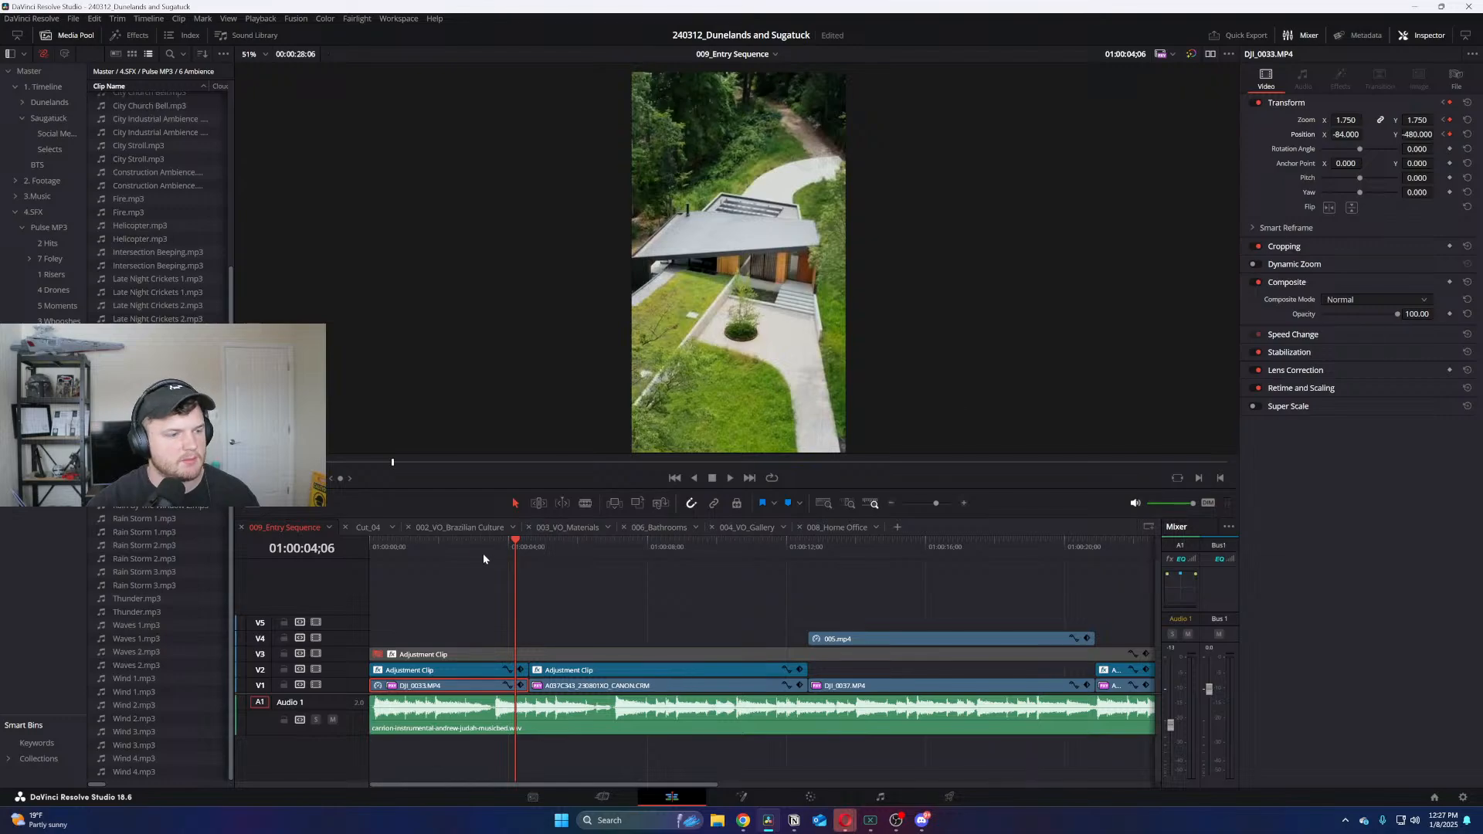
# Play 009_Entry Sequence from the start to review the push-in on the opening drone shot
pyautogui.press('Home')
pyautogui.press('space')
pyautogui.hotkey('ctrl', '=')
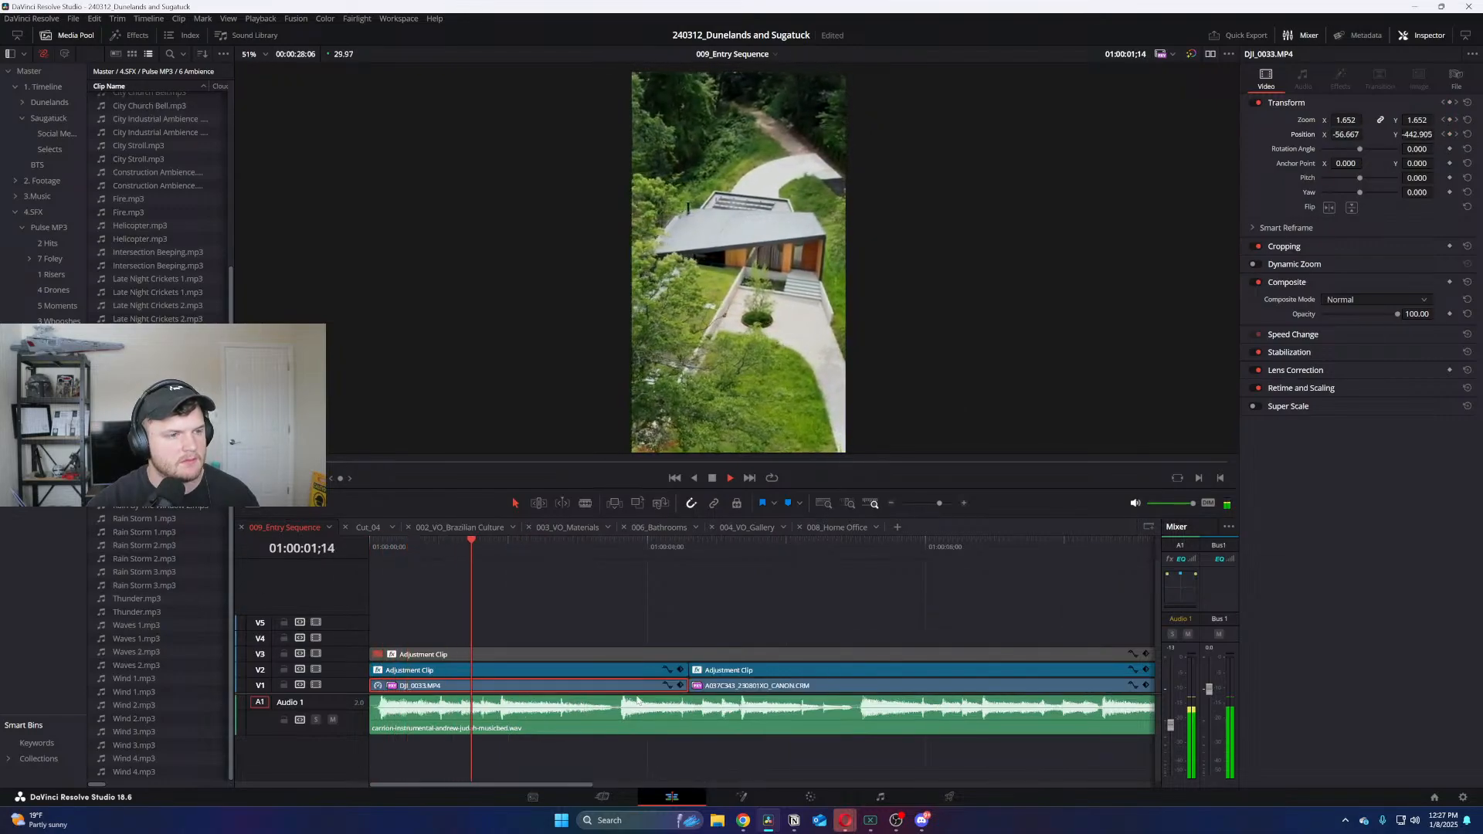
# Reveal DJI_0033.MP4's transform keyframes and keyframe the end of the push-in at 01:00:04;10 with zoom 1.800 and position X -93, Y -480
pyautogui.click(680, 685)
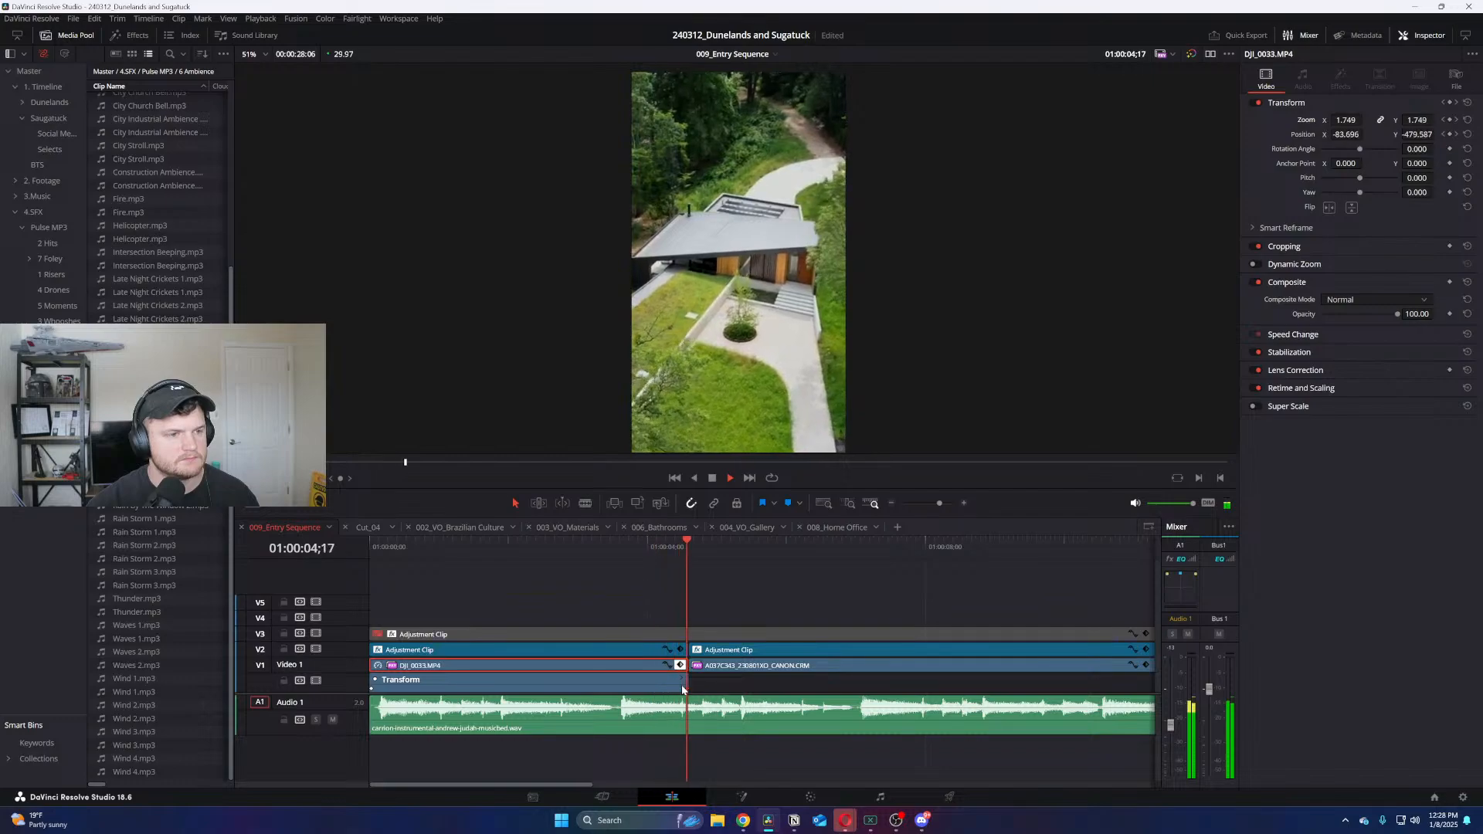
pyautogui.click(598, 543)
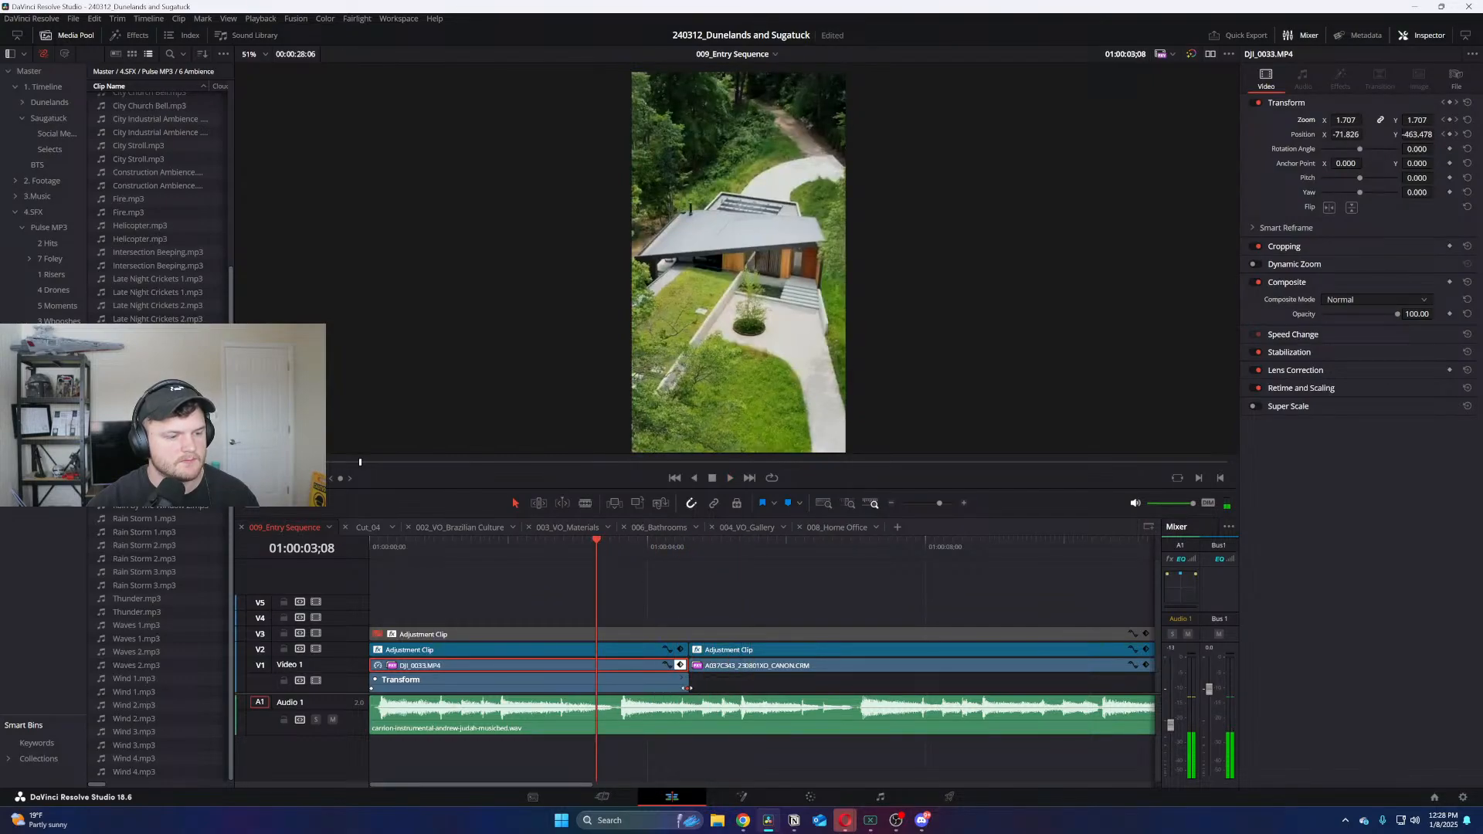
pyautogui.moveTo(598, 543); pyautogui.dragTo(659, 549)
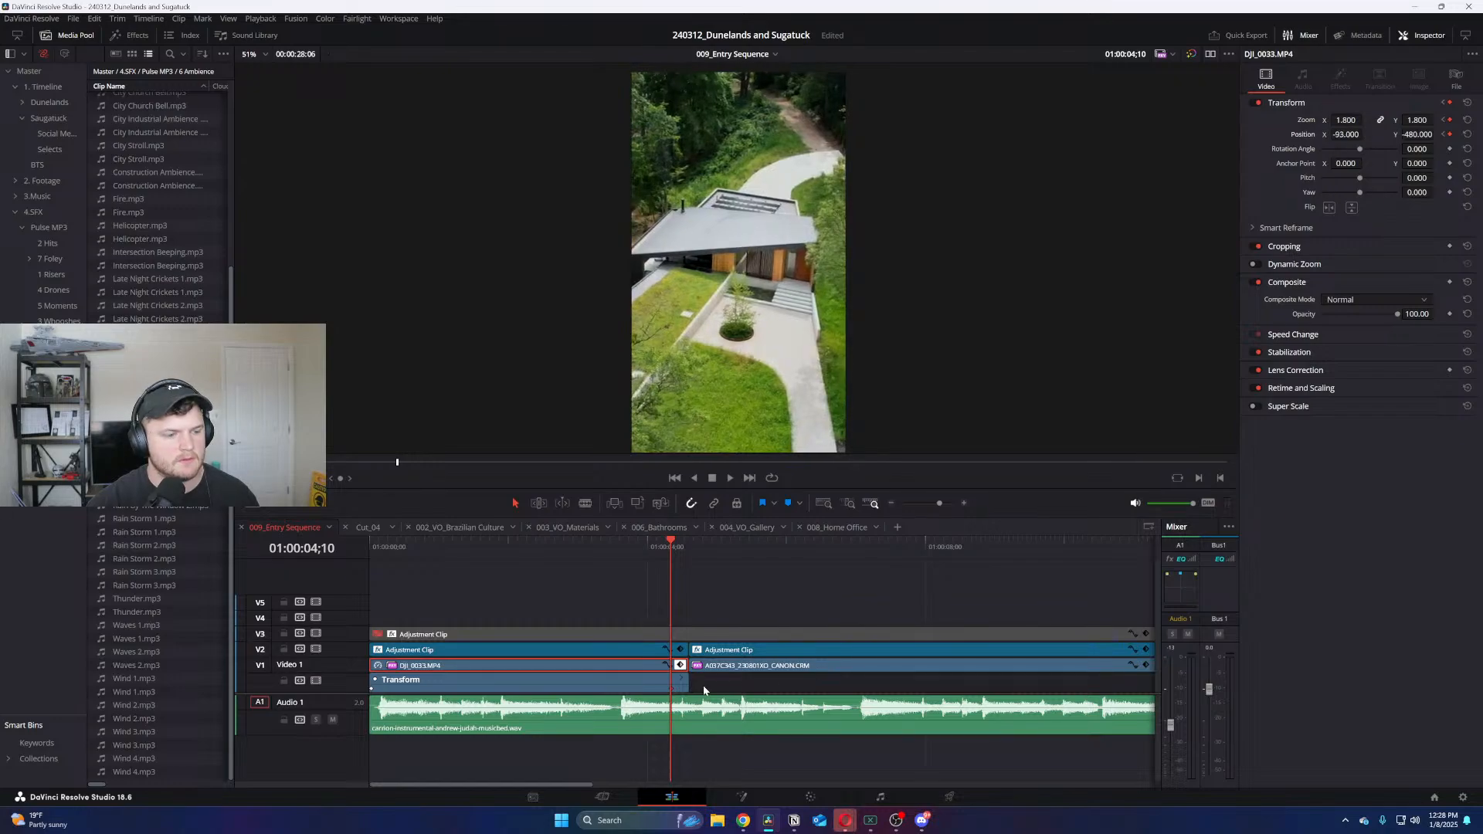
# Play 009_Entry Sequence from the start and scrub through the 005.mp4 house shot to inspect the concrete wall
pyautogui.press('Home')
pyautogui.press('space')
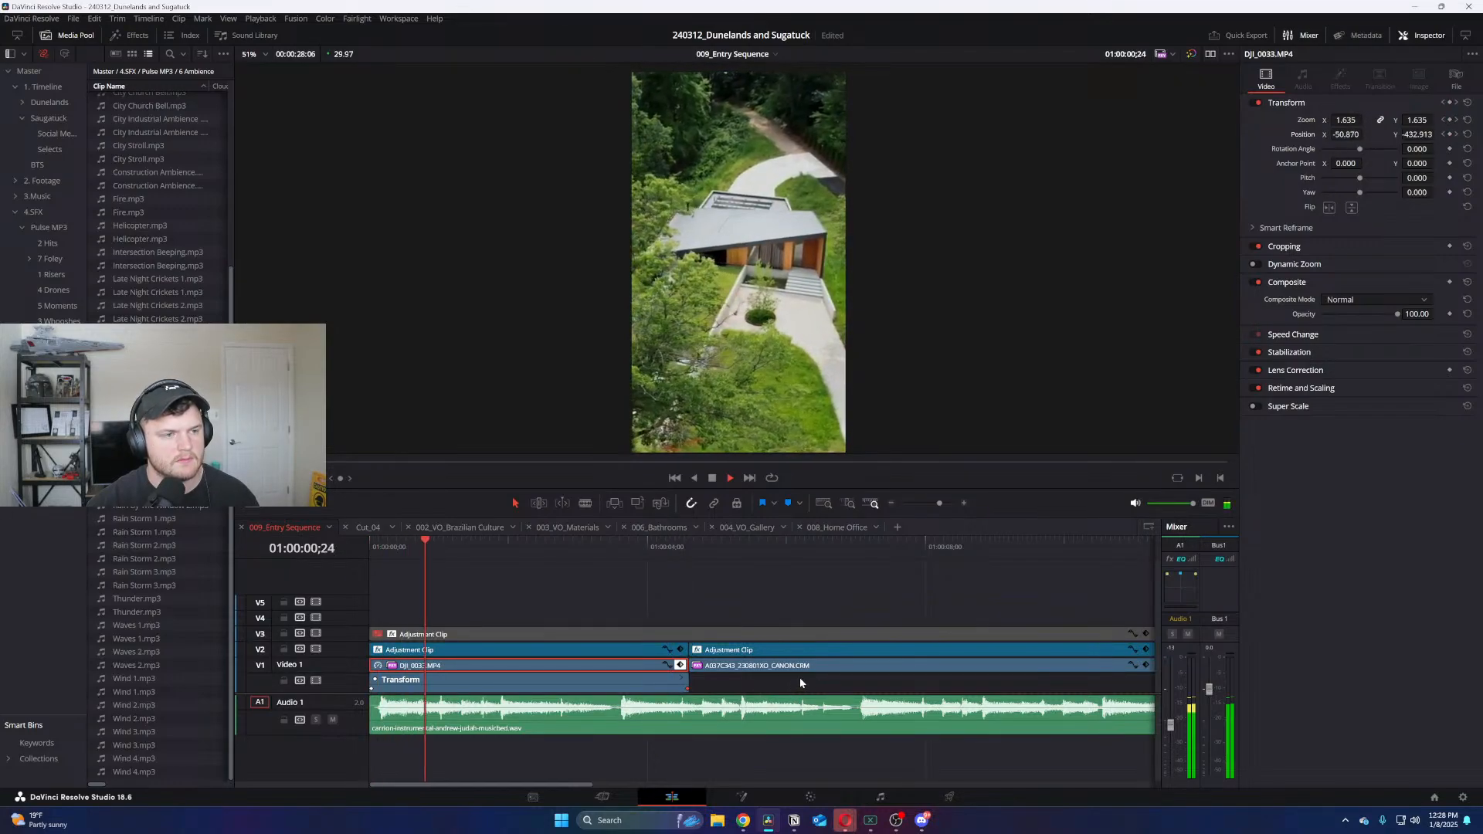
pyautogui.scroll(-2, 698, 592)
pyautogui.click(698, 592)
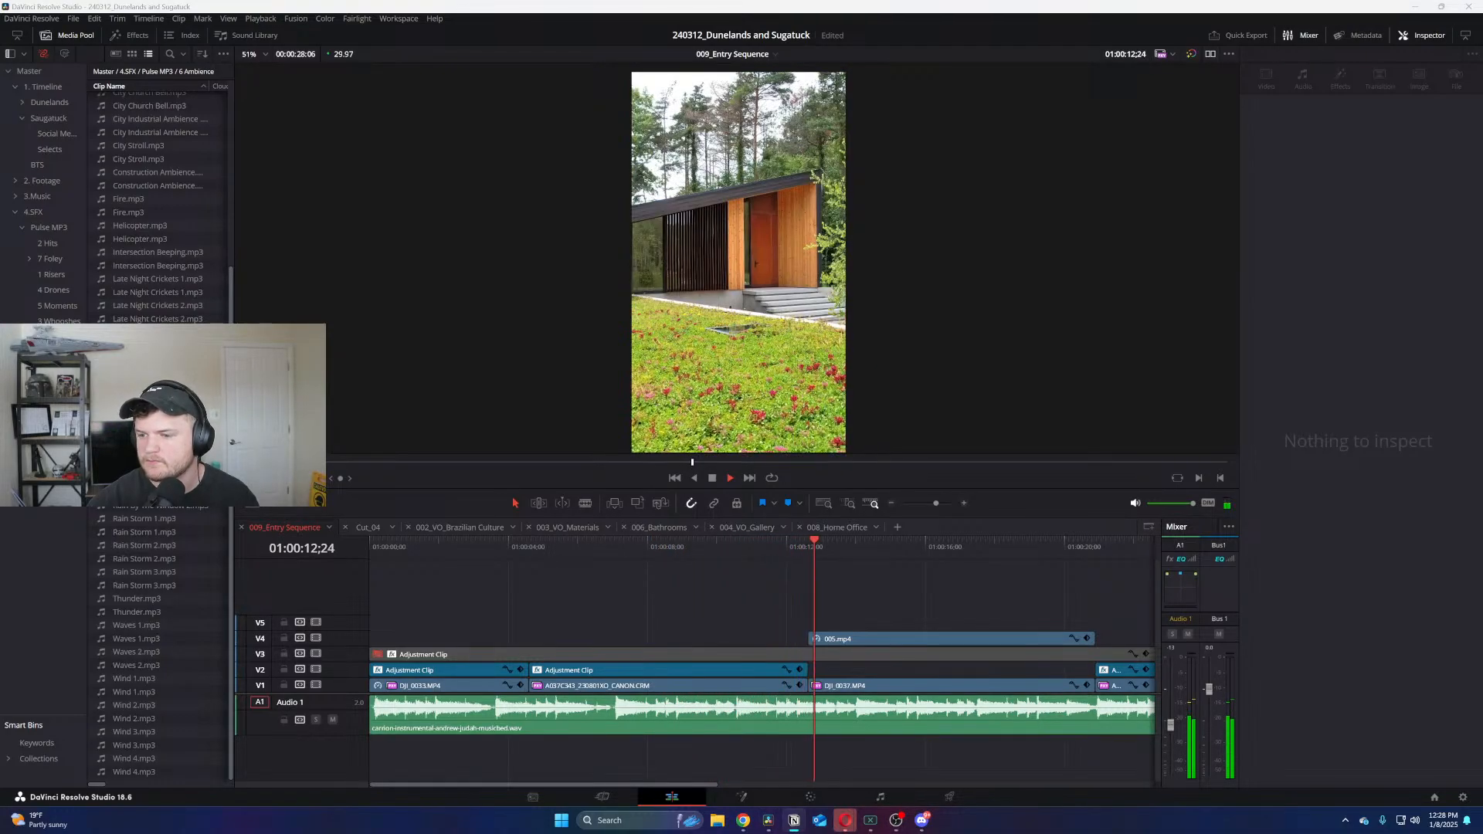
pyautogui.press('space')
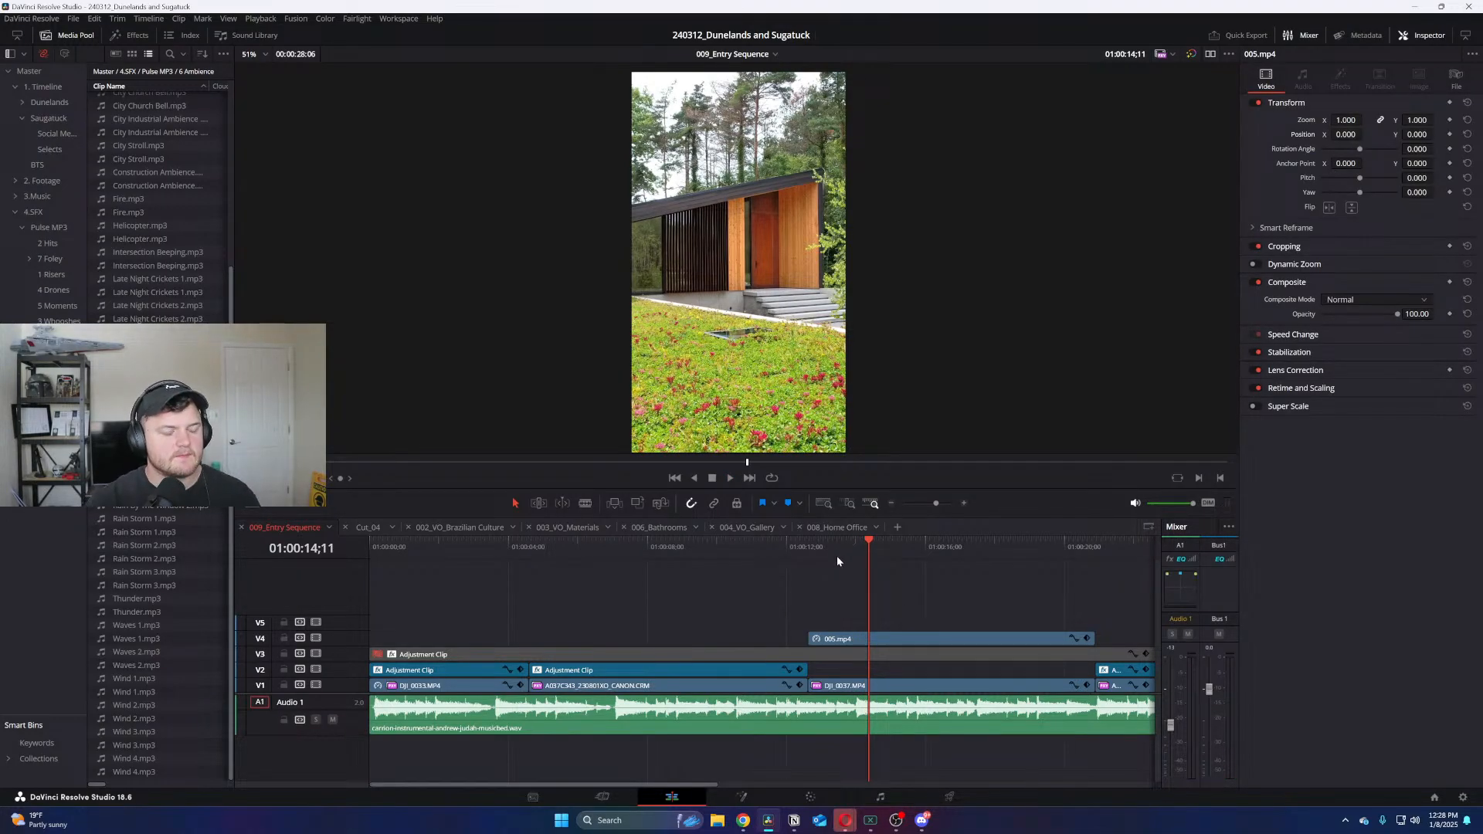
pyautogui.moveTo(837, 555); pyautogui.dragTo(1024, 554)
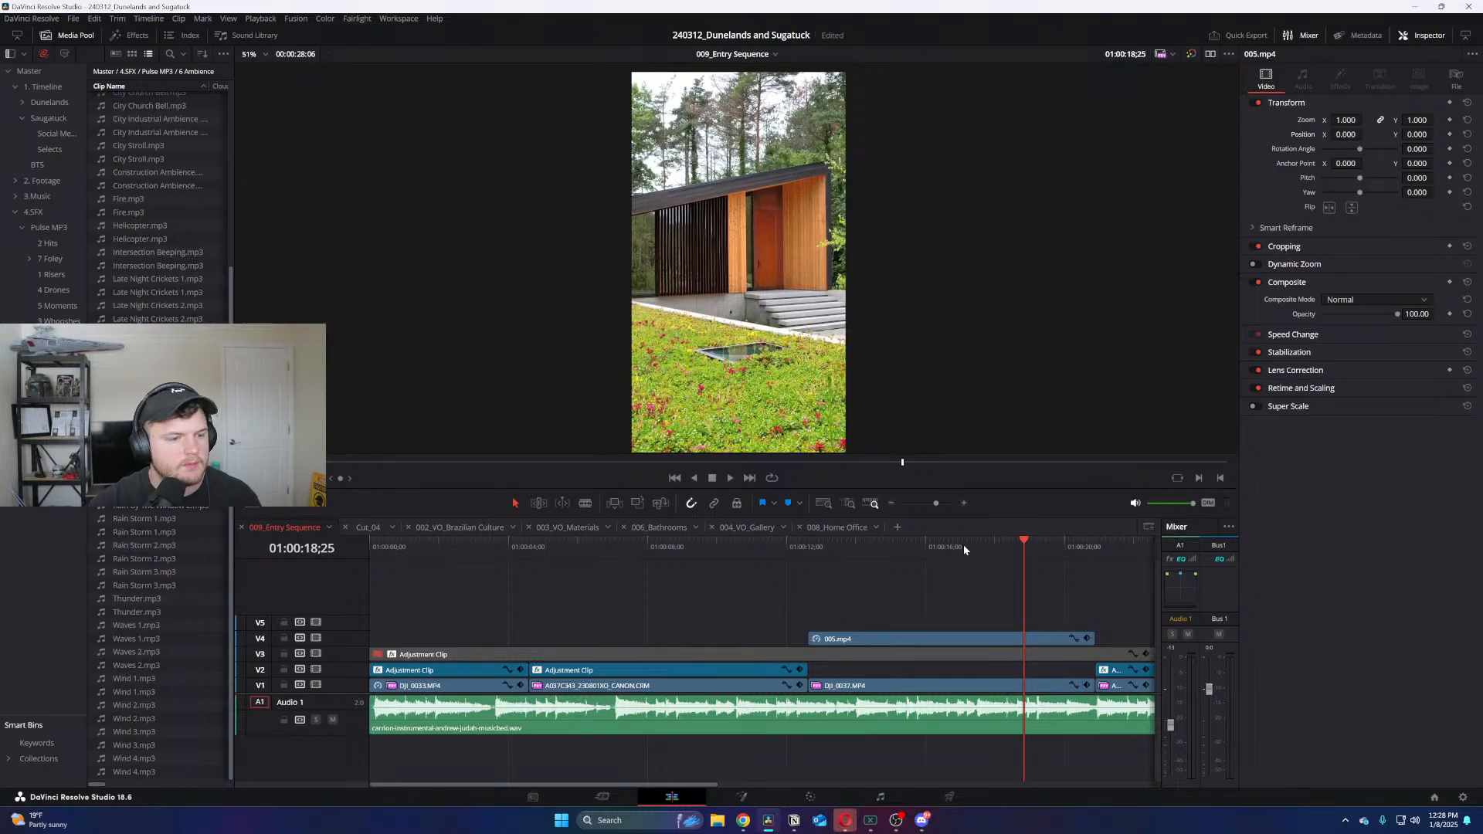
pyautogui.moveTo(964, 549); pyautogui.dragTo(1034, 550)
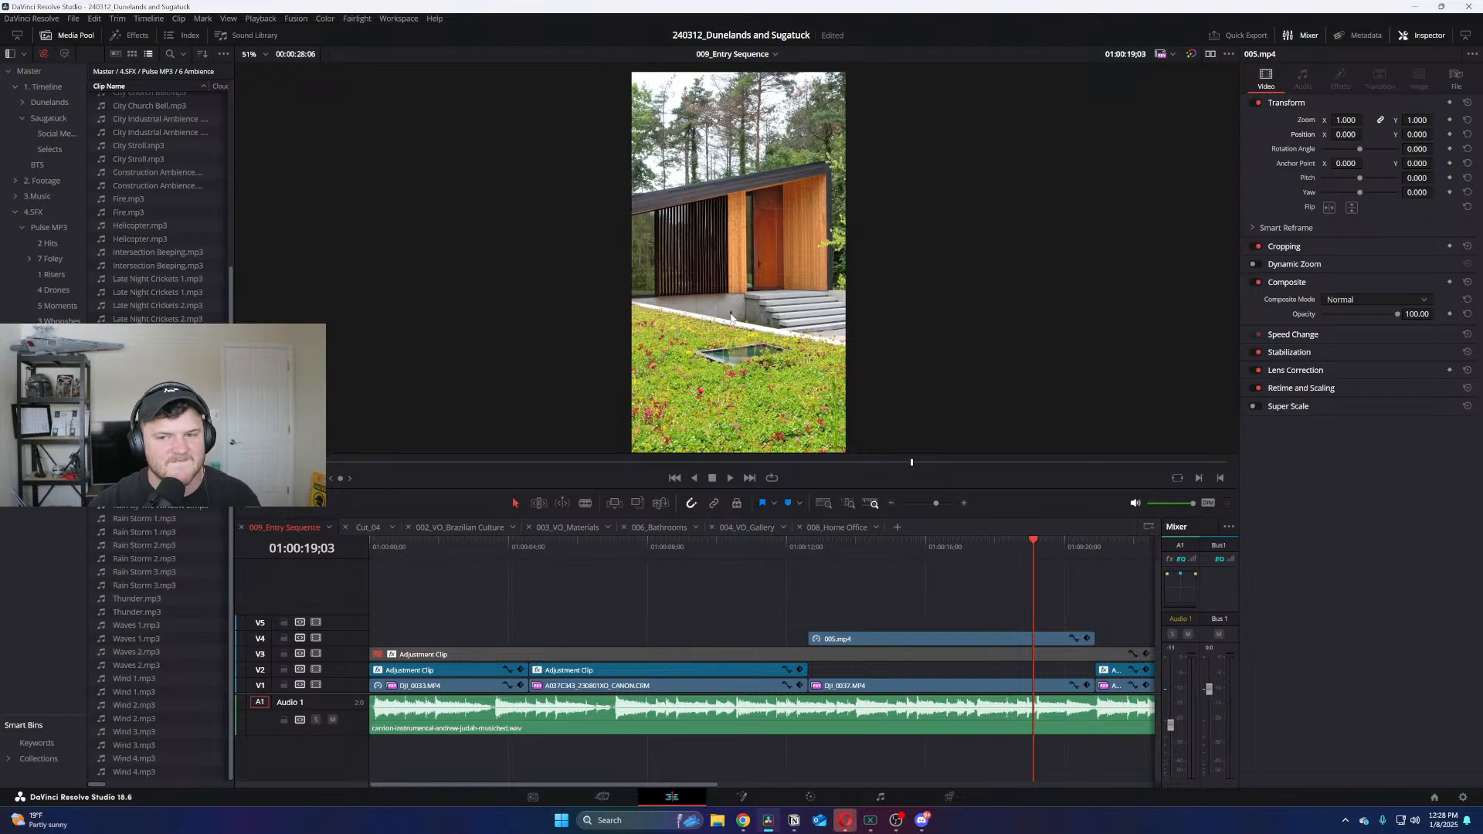
# Duplicate 005.mp4 from V4 onto track V5, and disable the V4 original and the DJI_0037.MP4 clip beneath it
pyautogui.click(887, 642)
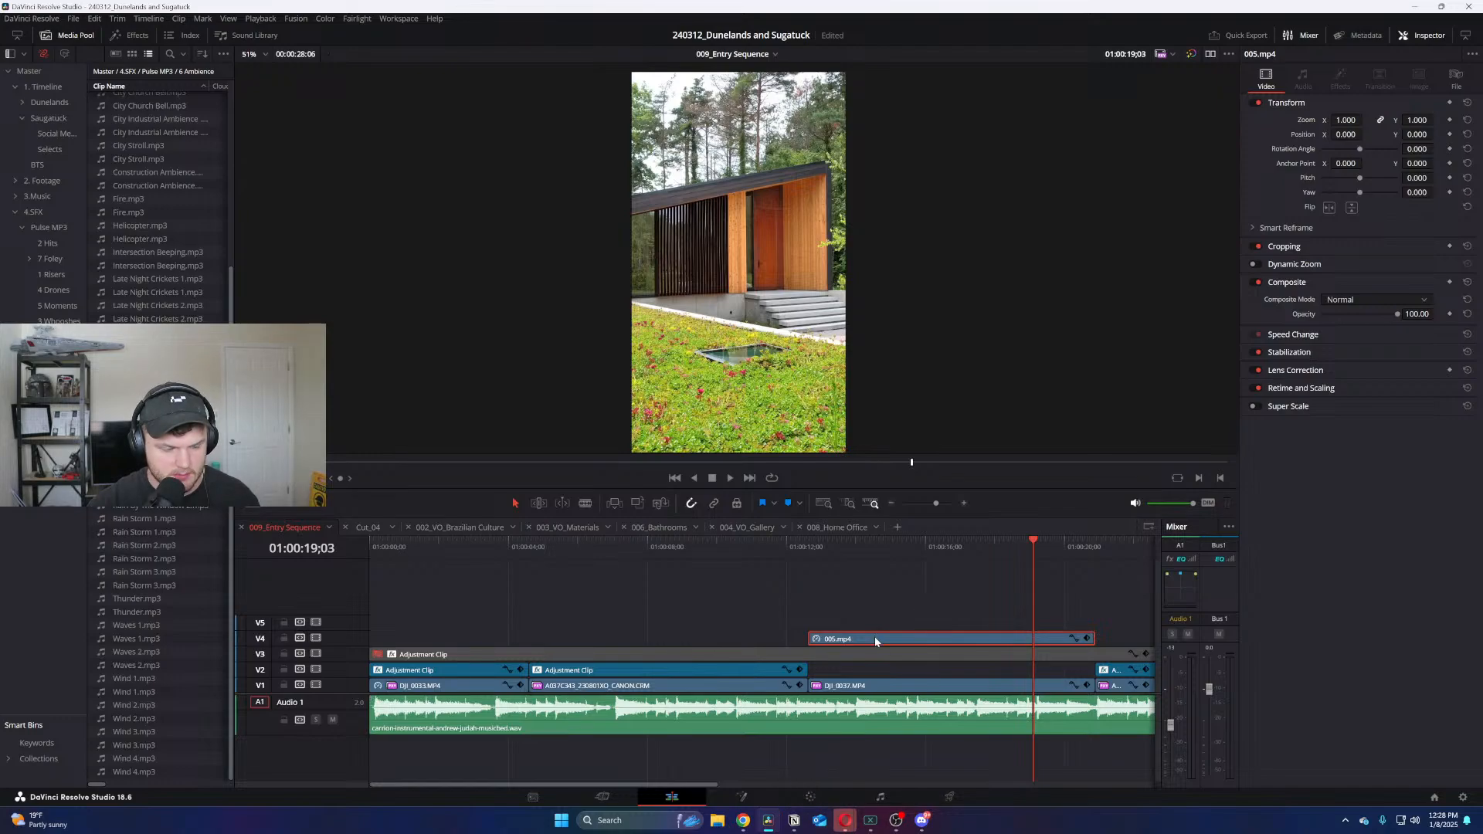
pyautogui.moveTo(875, 638); pyautogui.dragTo(875, 624)
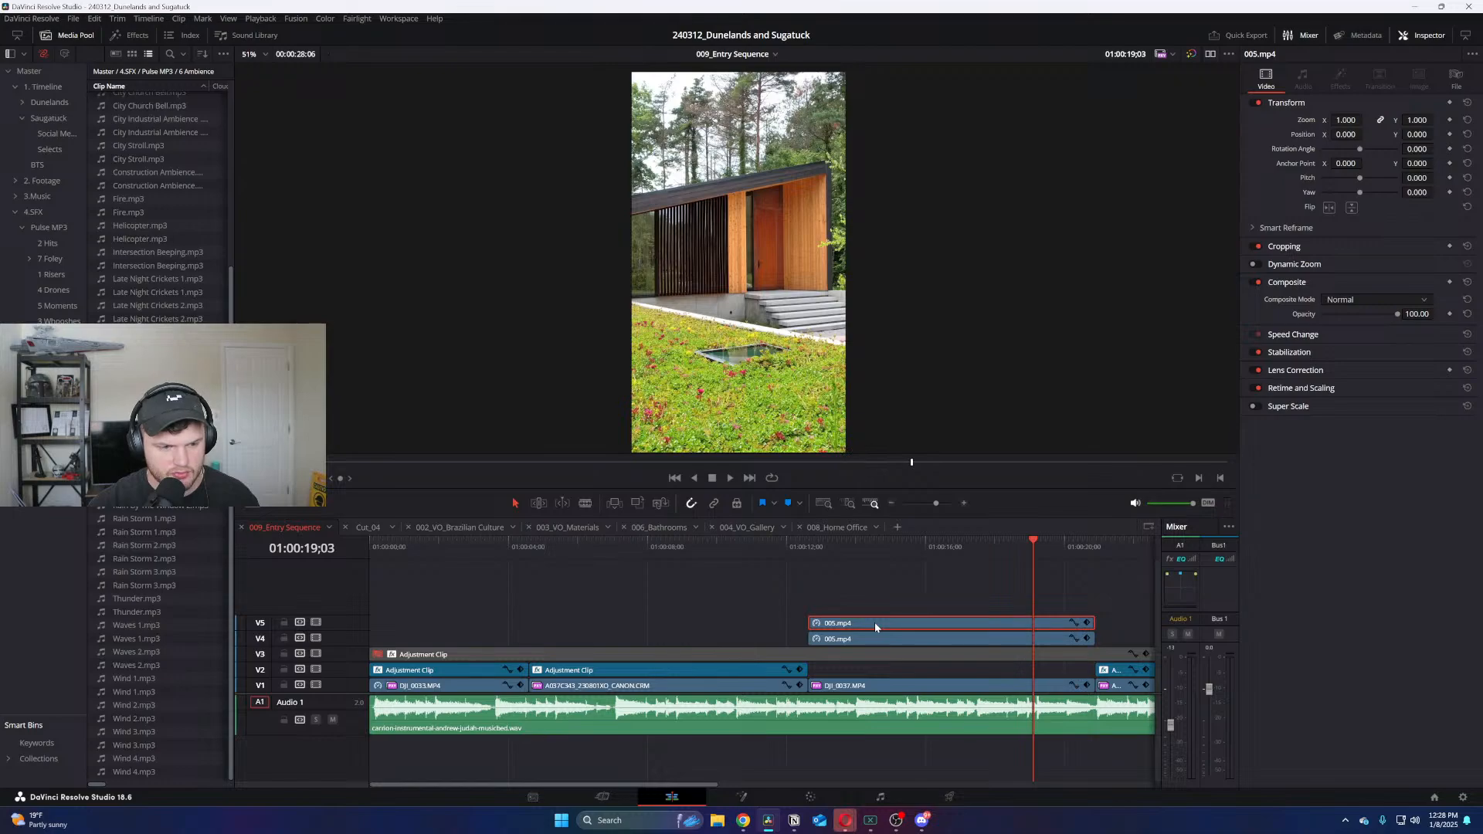
pyautogui.click(873, 548)
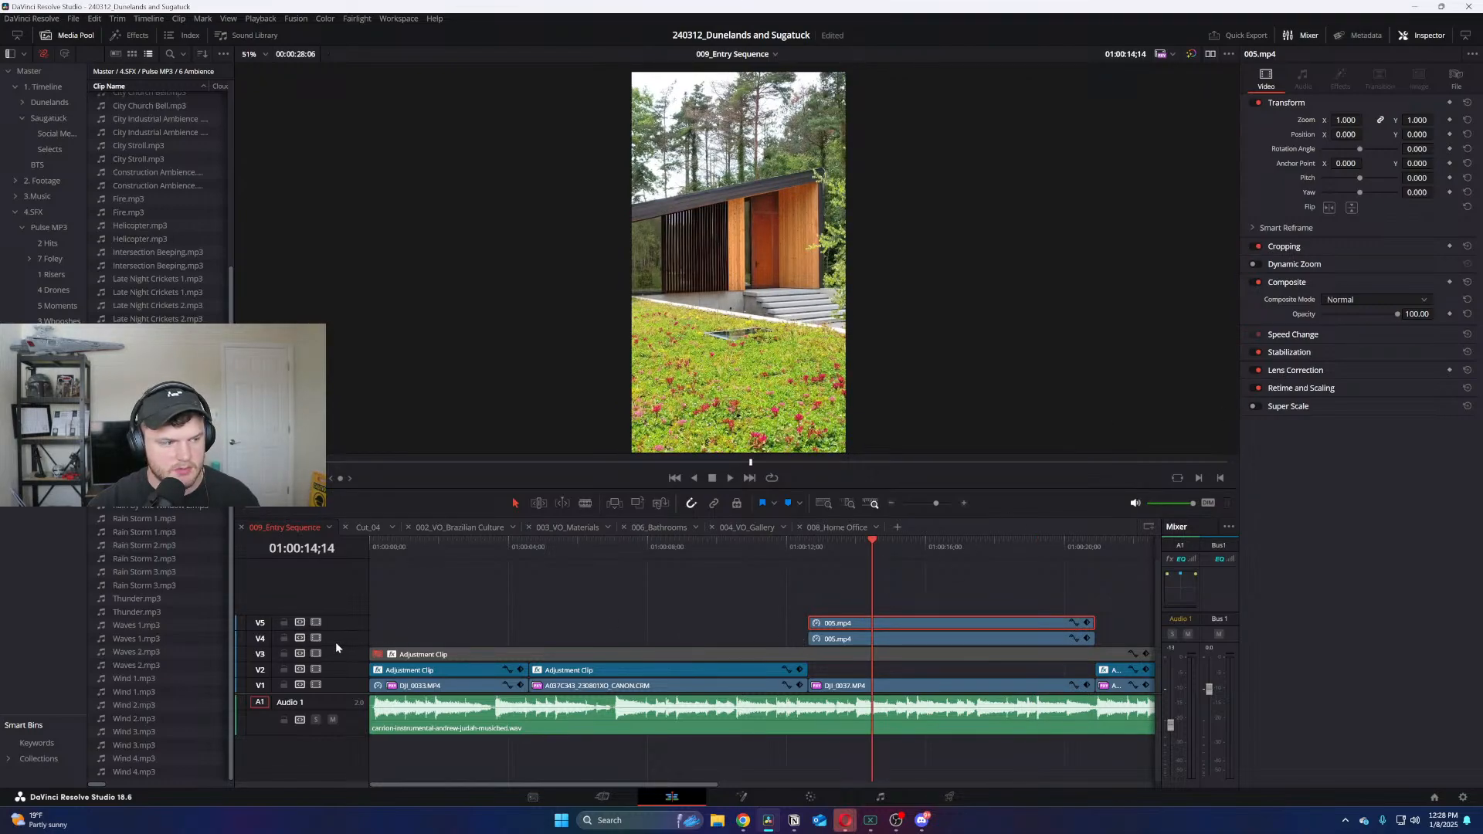
pyautogui.click(887, 635)
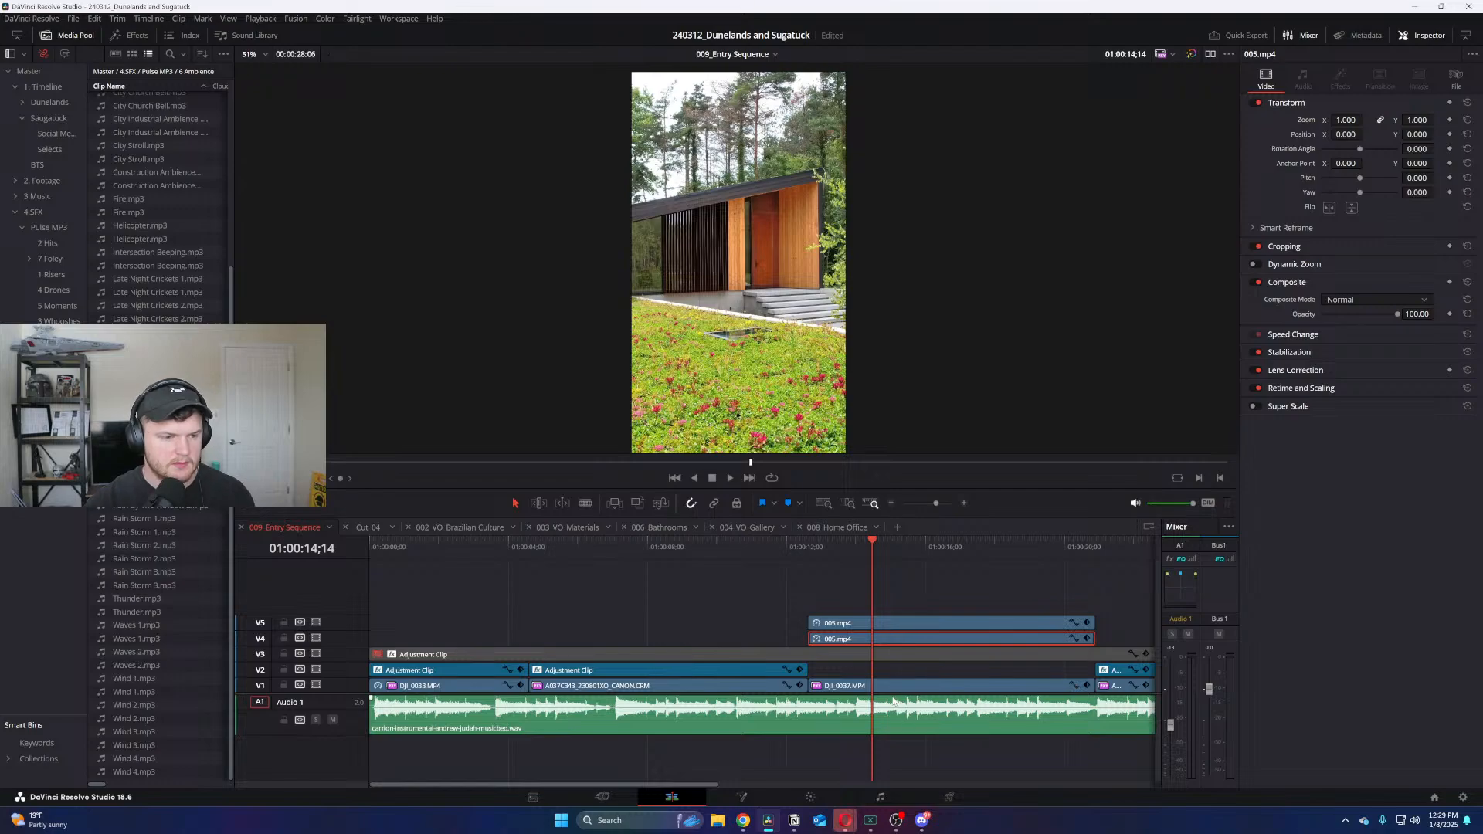
pyautogui.press('d')
# Crop the V5 copy of 005.mp4 to a small wall area with left 486.416, right 560.614, top 1143.200 and bottom 688.900
pyautogui.click(888, 623)
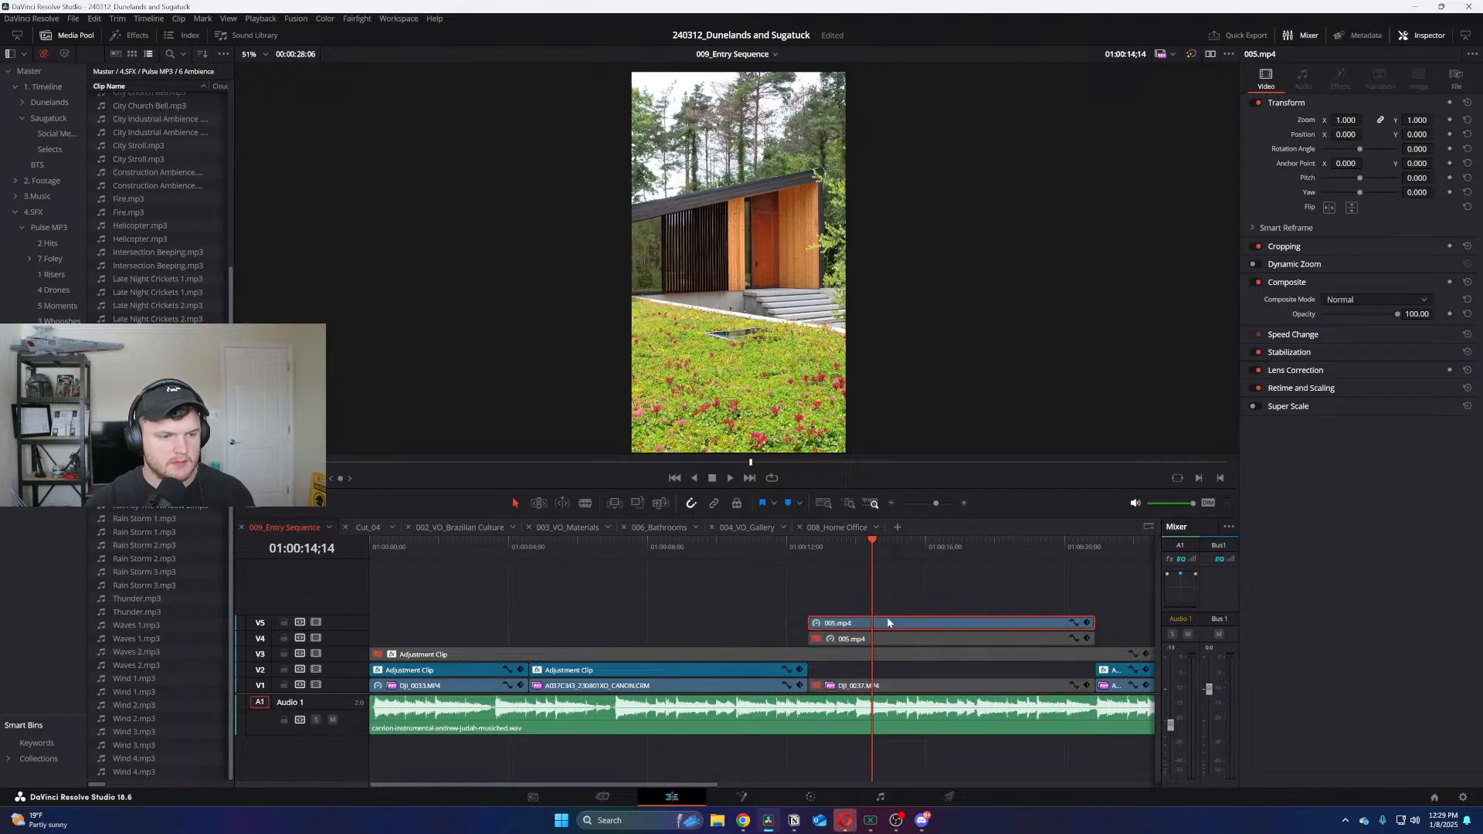
pyautogui.click(1284, 247)
pyautogui.moveTo(1322, 263); pyautogui.dragTo(1367, 300)
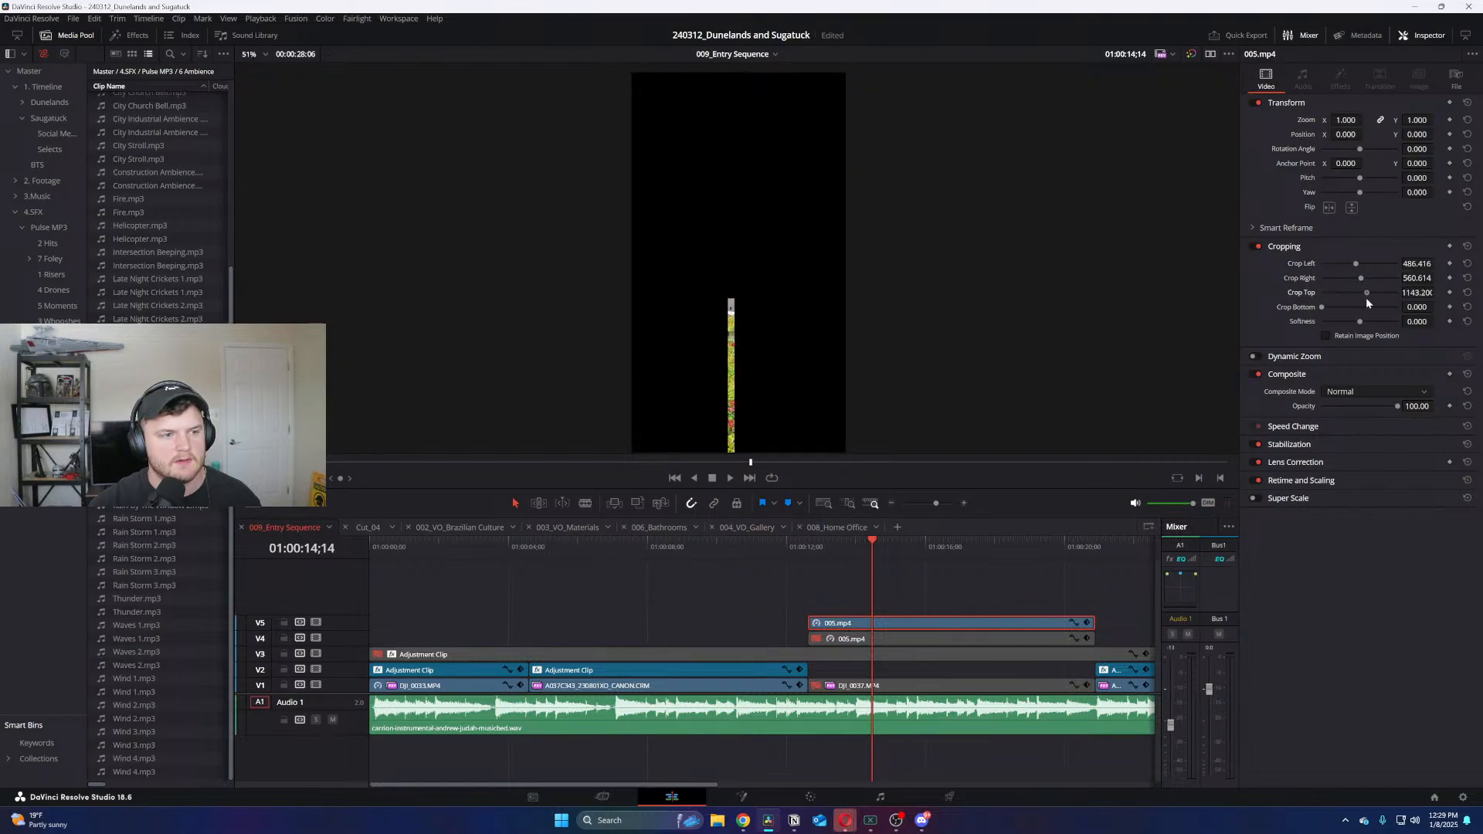
pyautogui.moveTo(1361, 312); pyautogui.dragTo(1347, 310)
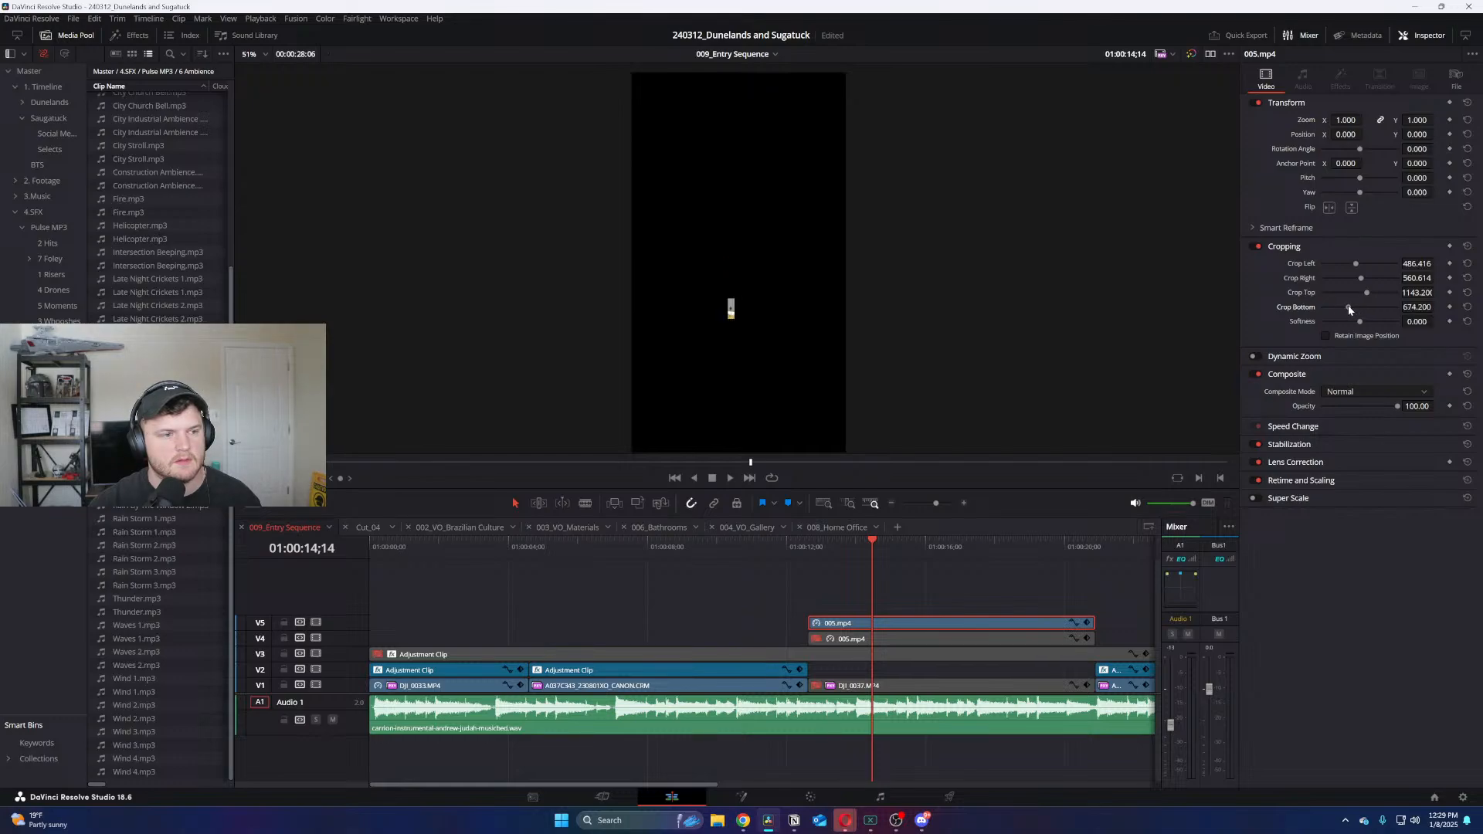
# Tighten the V5 copy's crop to a clean wall patch with left 514.416, right 547.614, top 1188.200 and bottom 714.100
pyautogui.scroll(8, 664, 351)
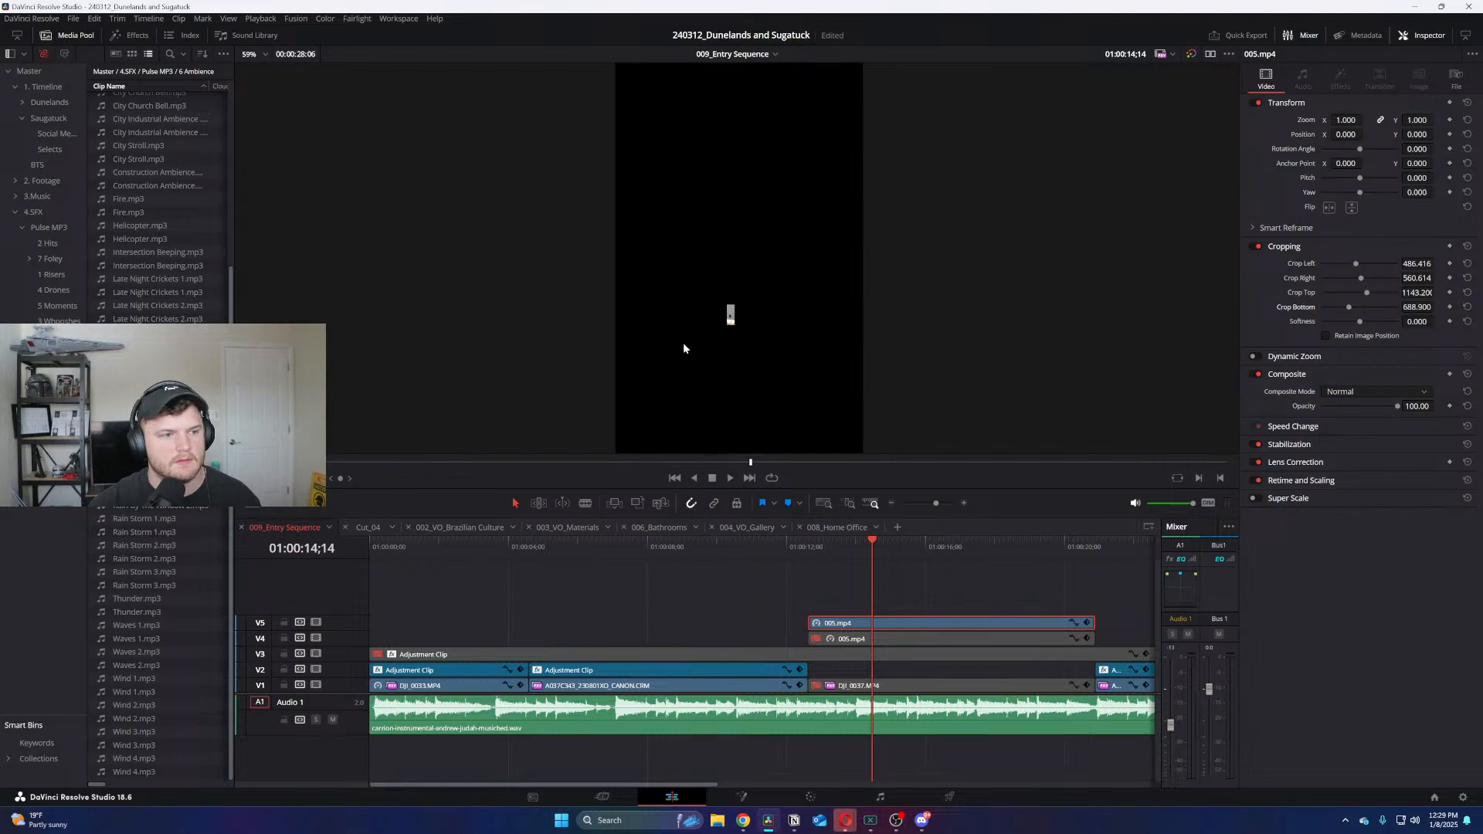
pyautogui.scroll(8, 759, 294)
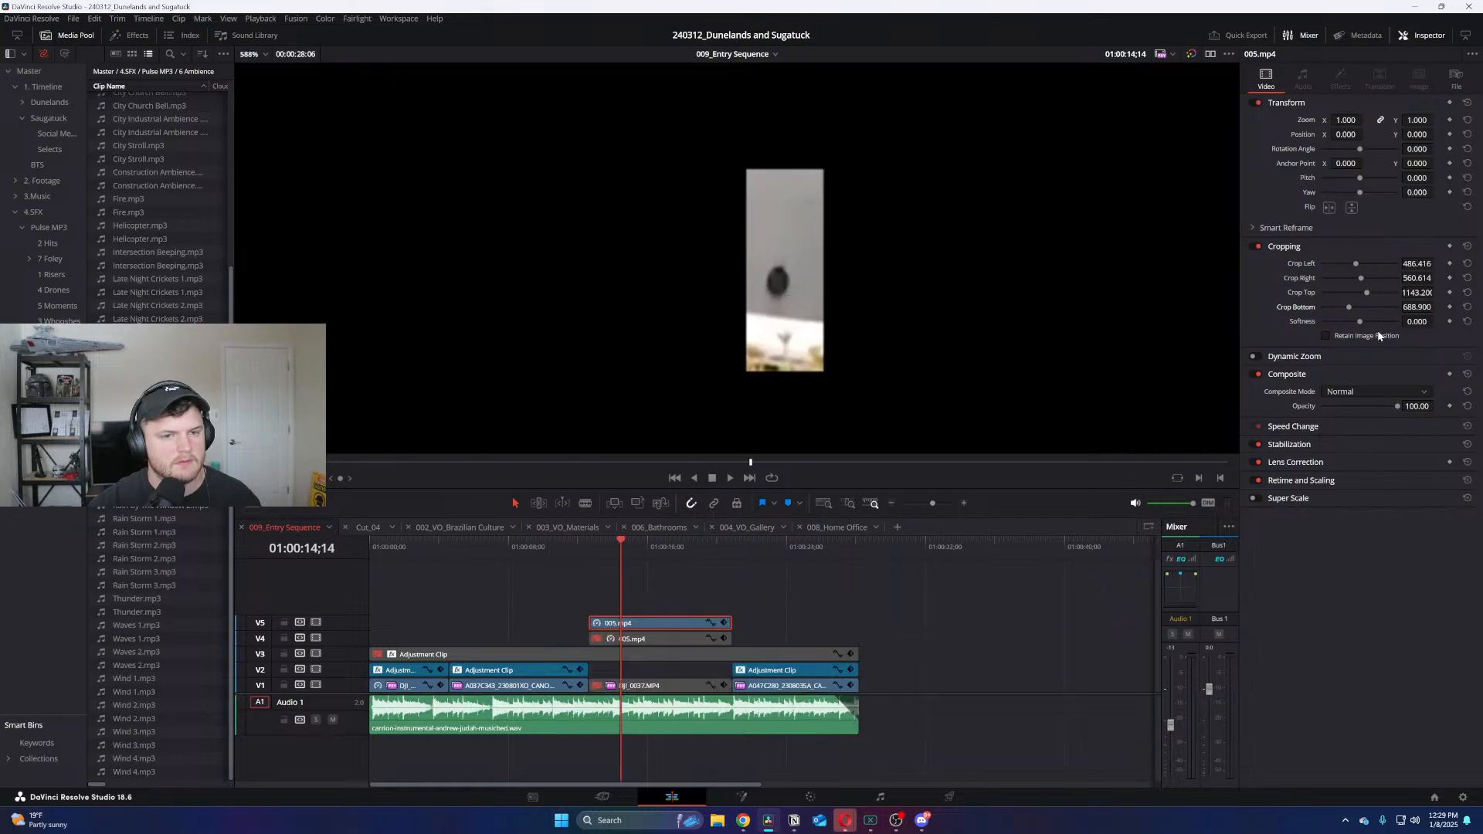
pyautogui.hotkey('ctrl', '=')
pyautogui.moveTo(1349, 308); pyautogui.dragTo(1437, 308)
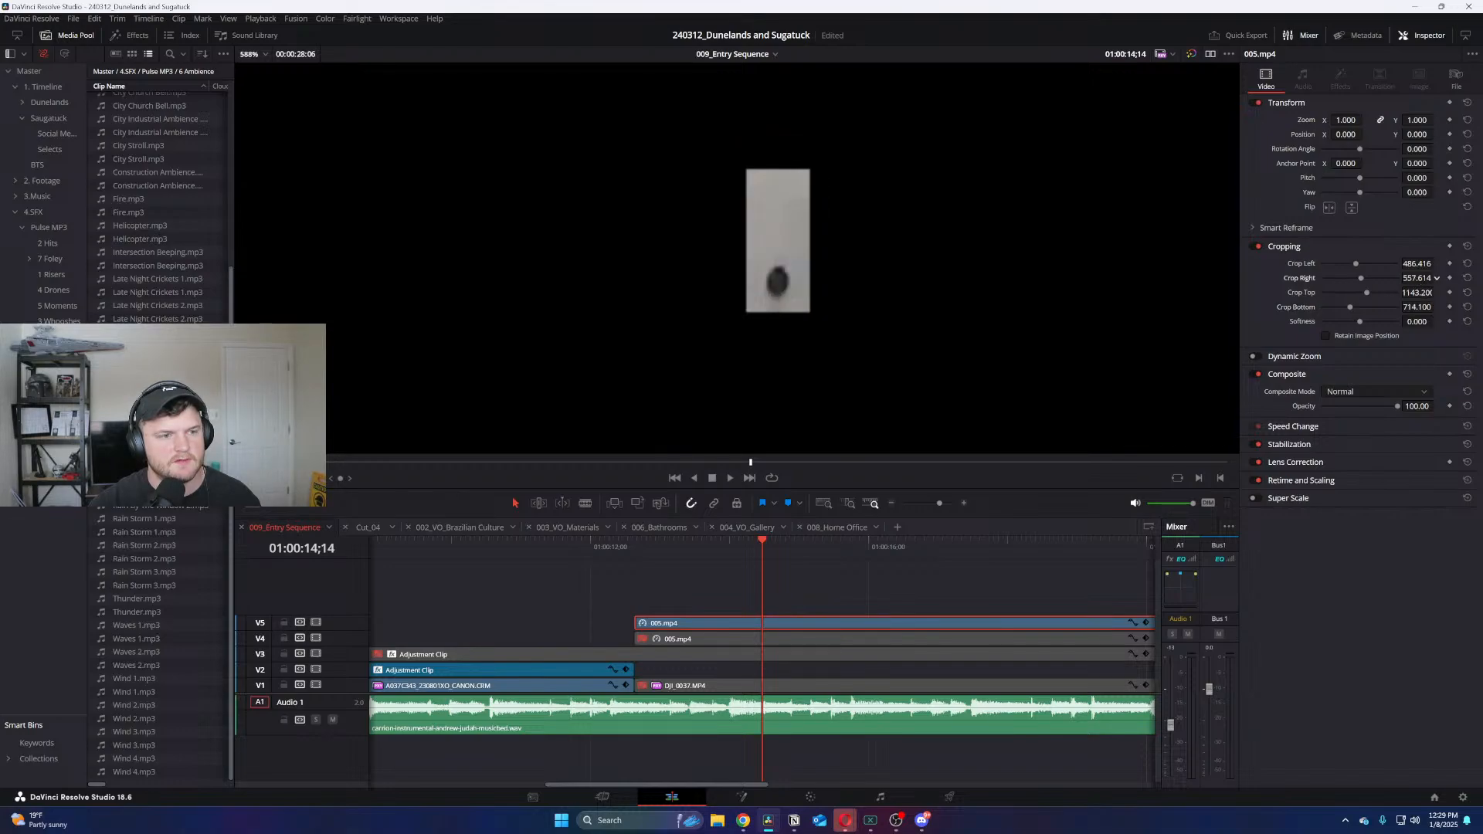
pyautogui.moveTo(1429, 278)
pyautogui.mouseDown()
pyautogui.moveTo(1421, 264)
pyautogui.moveTo(1437, 263)
pyautogui.moveTo(1438, 292)
pyautogui.mouseUp()
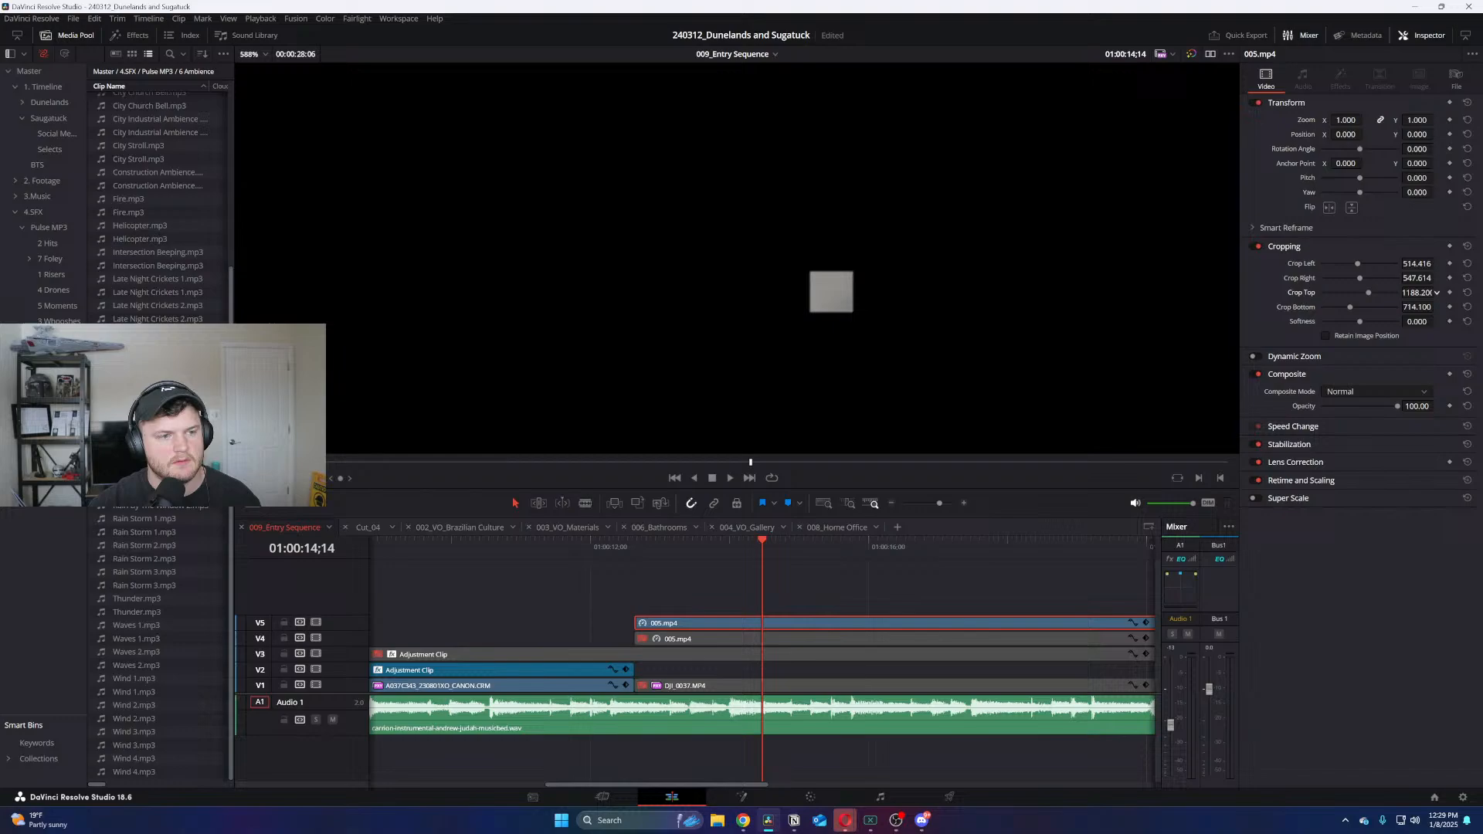
# Re-enable the original 005.mp4 clip on V4 beneath the cropped wall patch
pyautogui.click(984, 564)
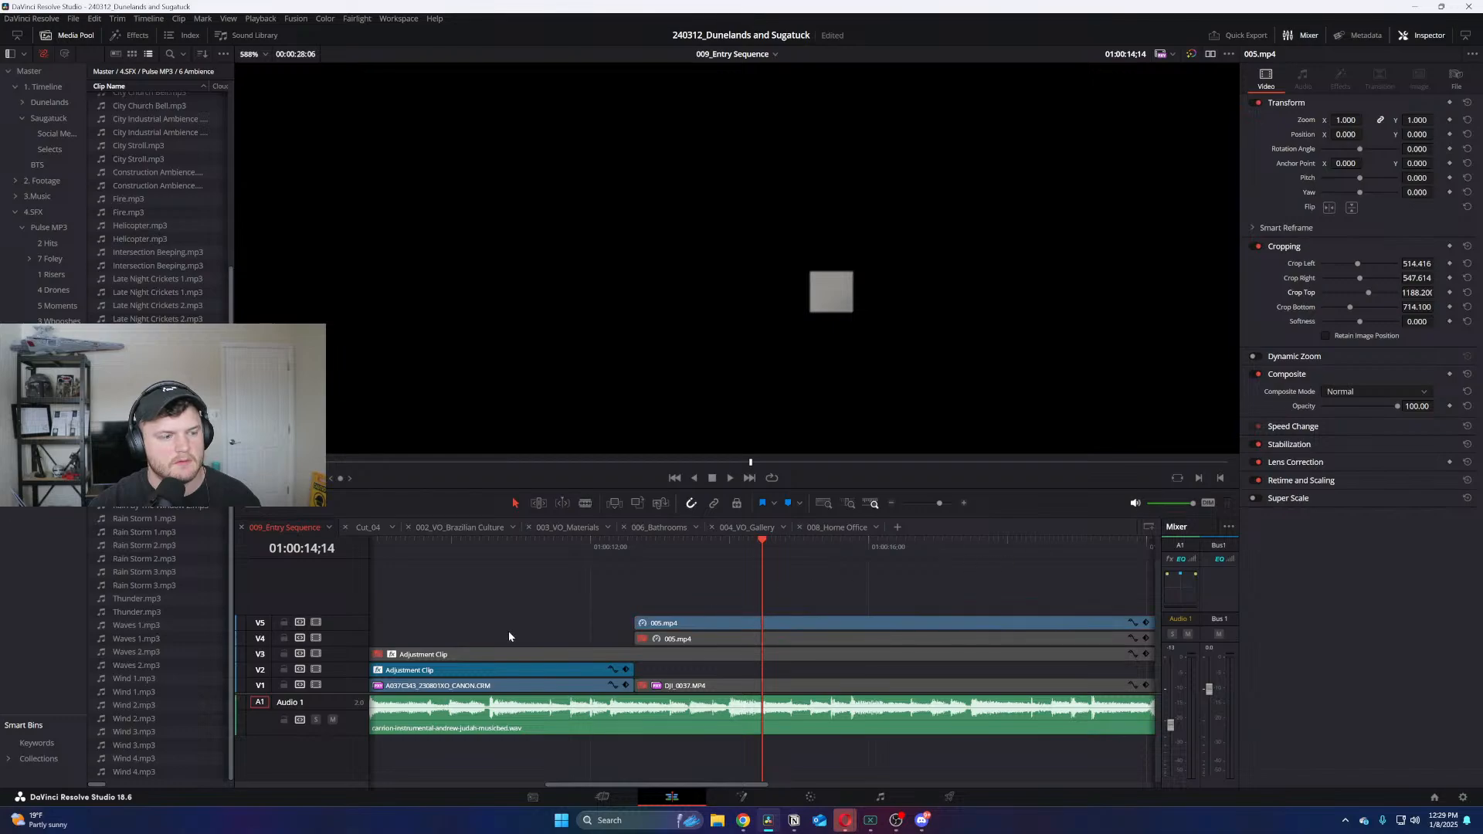
pyautogui.click(316, 638)
pyautogui.click(316, 638)
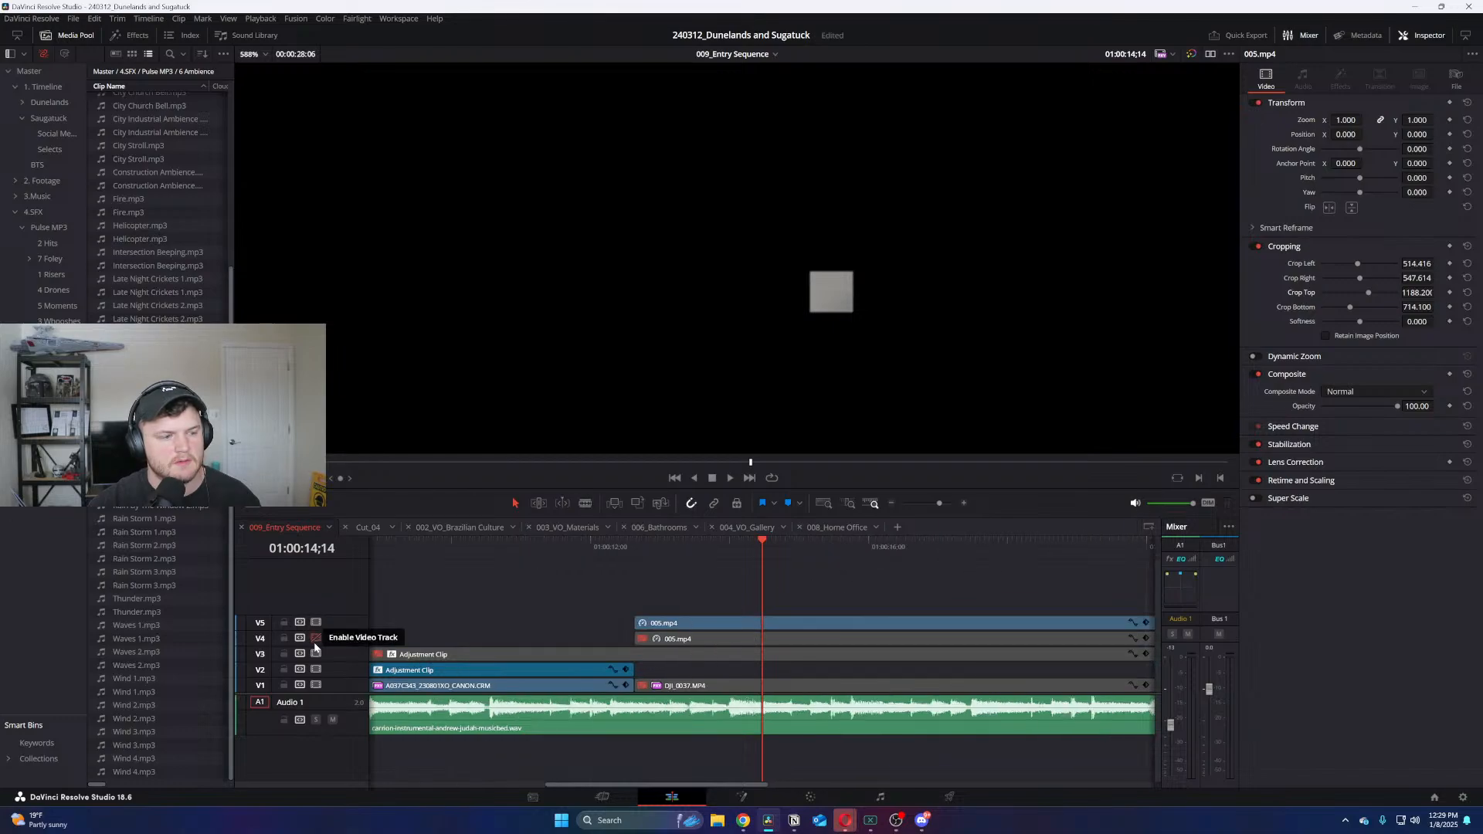
pyautogui.click(727, 639)
pyautogui.press('d')
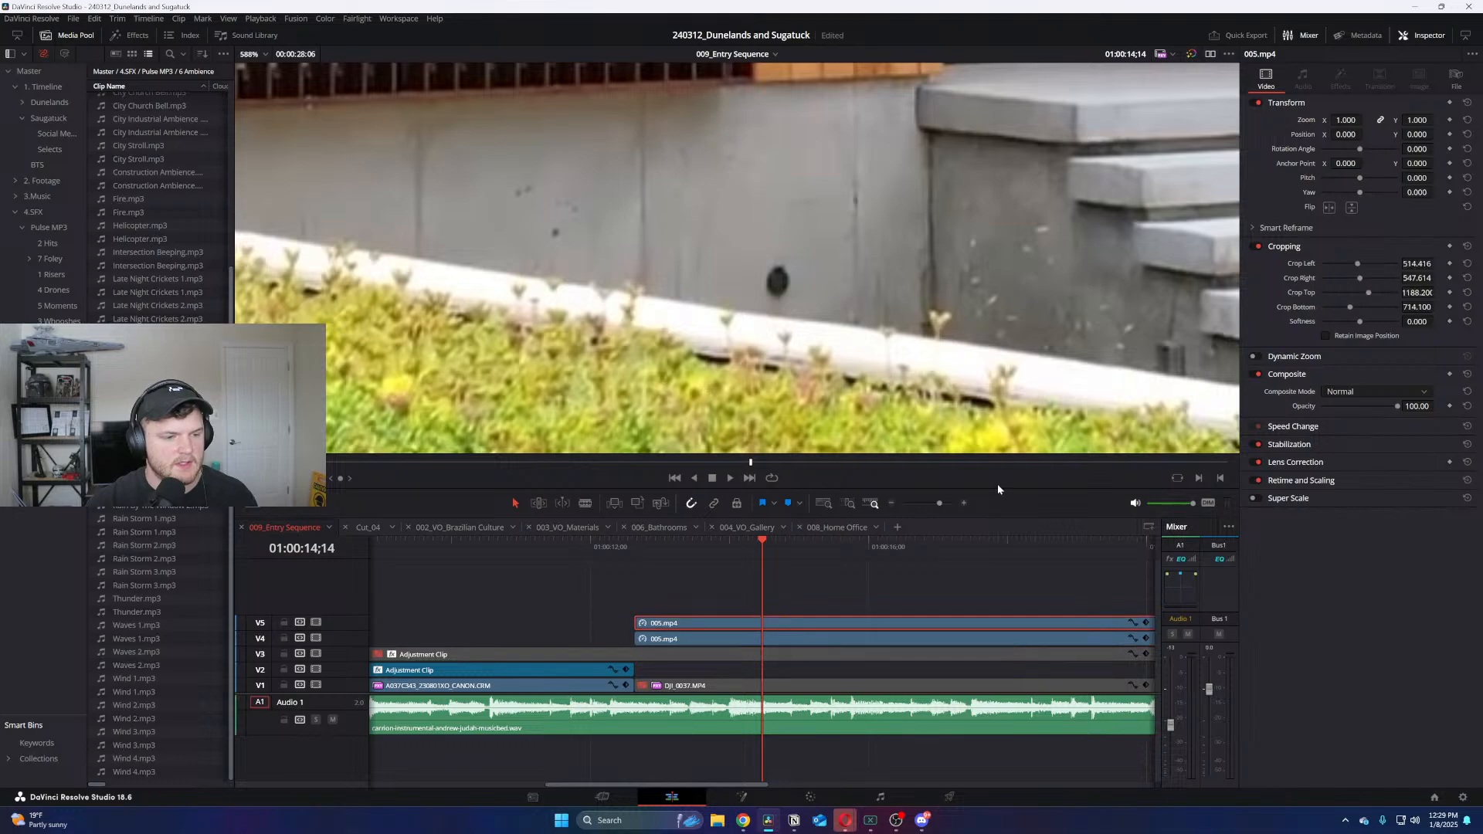
# Cover the dark spot on the wall by positioning the V5 patch at X -22, Y 3, and keyframe that position at 01:00:14;14
pyautogui.moveTo(1345, 135); pyautogui.dragTo(1421, 134)
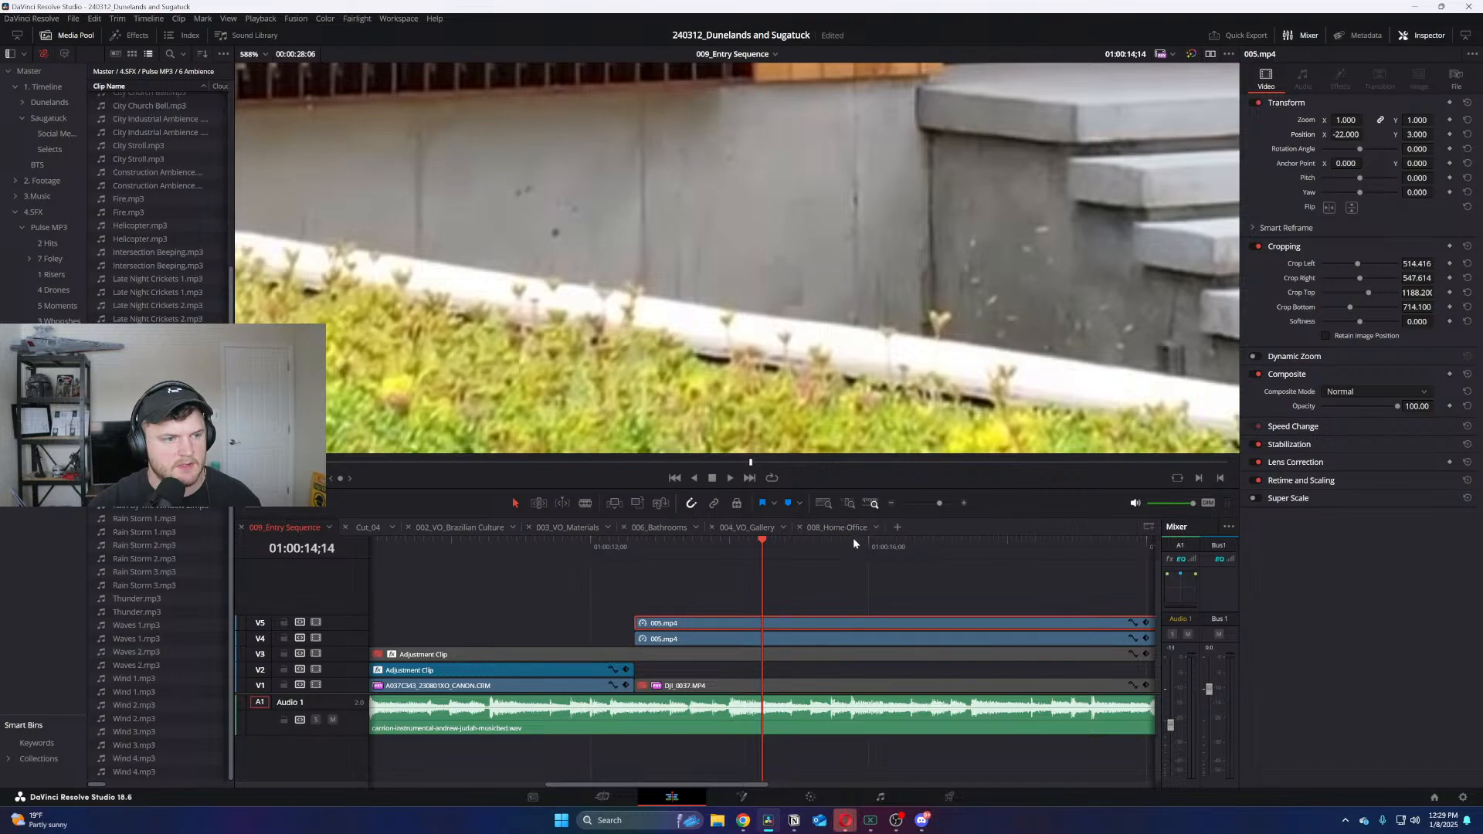
pyautogui.hotkey('ctrl', 's')
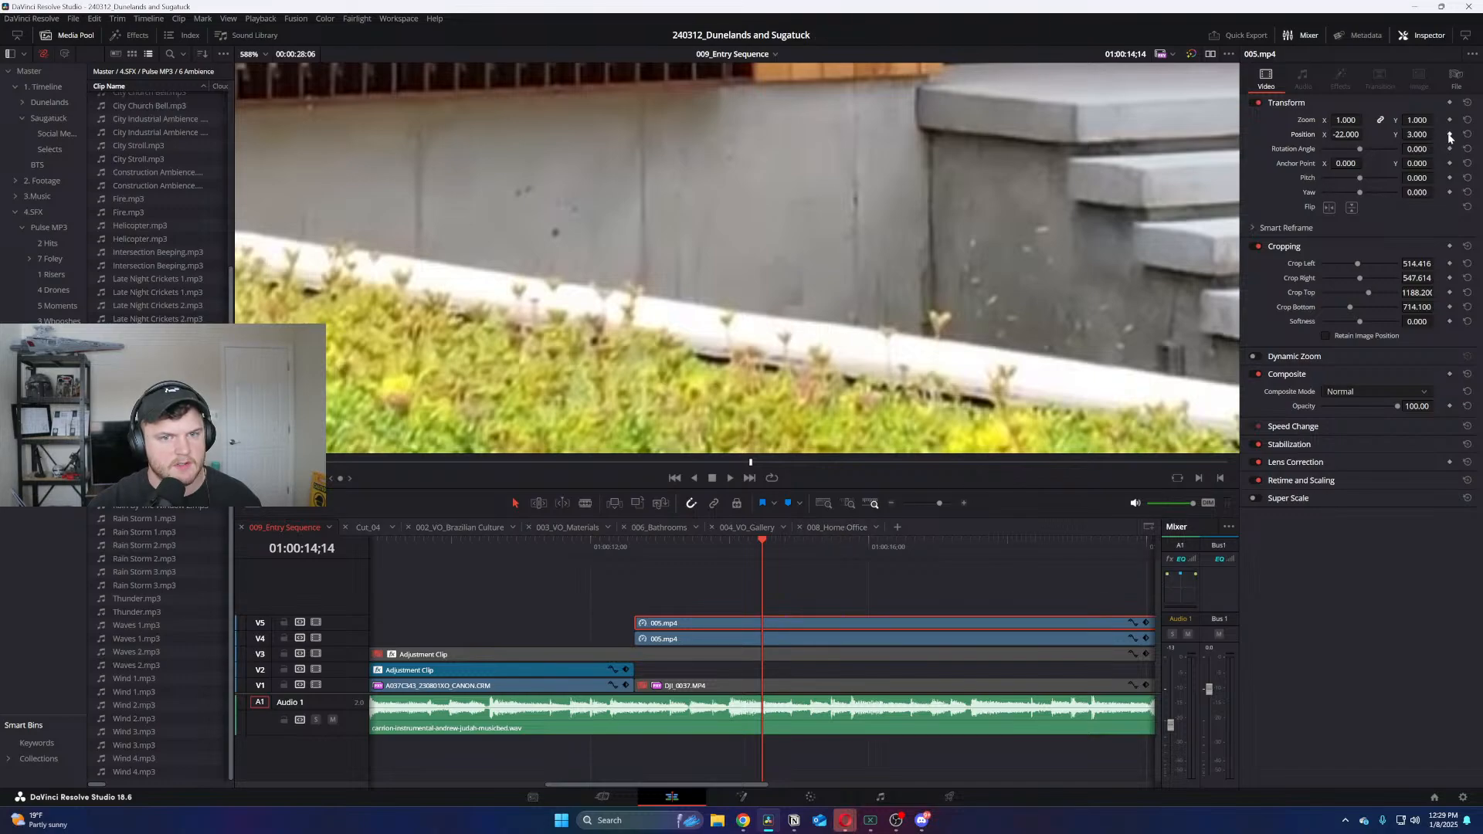
pyautogui.click(1450, 134)
# Keyframe the V5 patch at 01:00:20;07 with position X -18, Y -20 to follow the wall spot
pyautogui.moveTo(760, 542)
pyautogui.mouseDown()
pyautogui.moveTo(1160, 540)
pyautogui.moveTo(763, 542)
pyautogui.mouseUp()
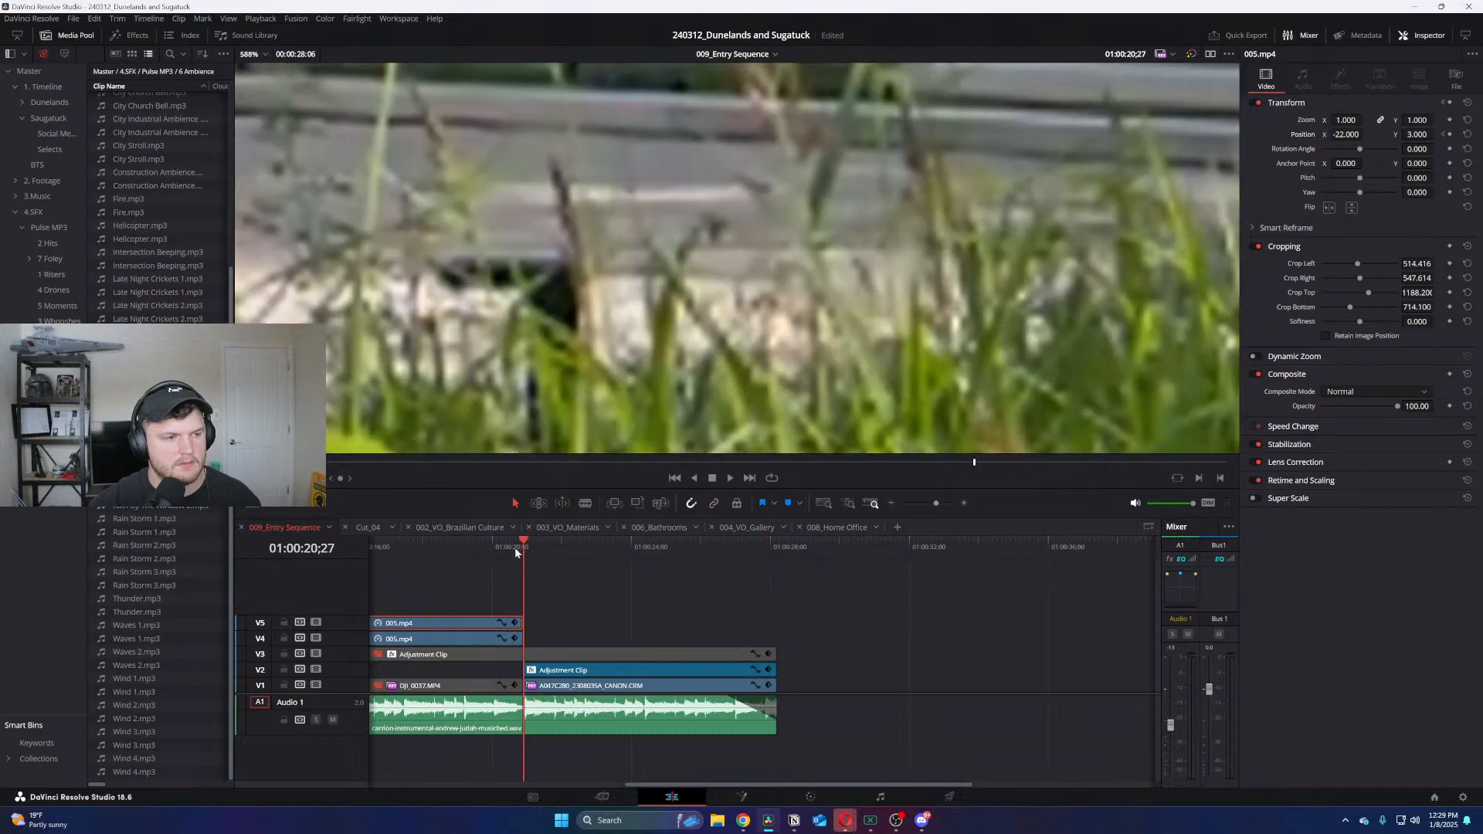
pyautogui.click(511, 547)
pyautogui.hotkey('ctrl', '=')
pyautogui.moveTo(1424, 134); pyautogui.dragTo(1437, 135)
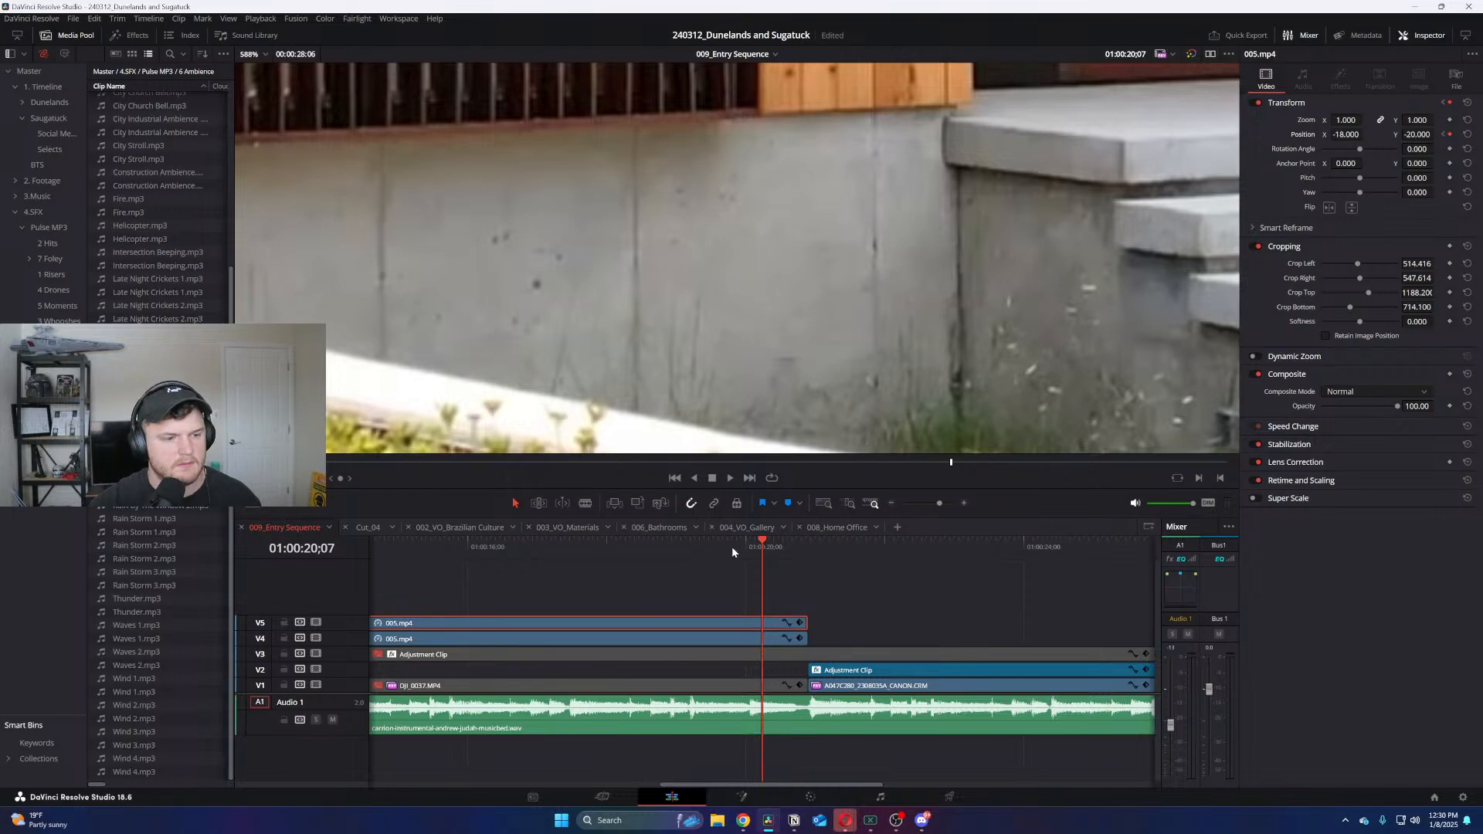
# Keyframe the V5 patch near the clip's start at 01:00:12;19 with position X -22, Y 14
pyautogui.hotkey('ctrl', '-')
pyautogui.moveTo(731, 544); pyautogui.dragTo(504, 559)
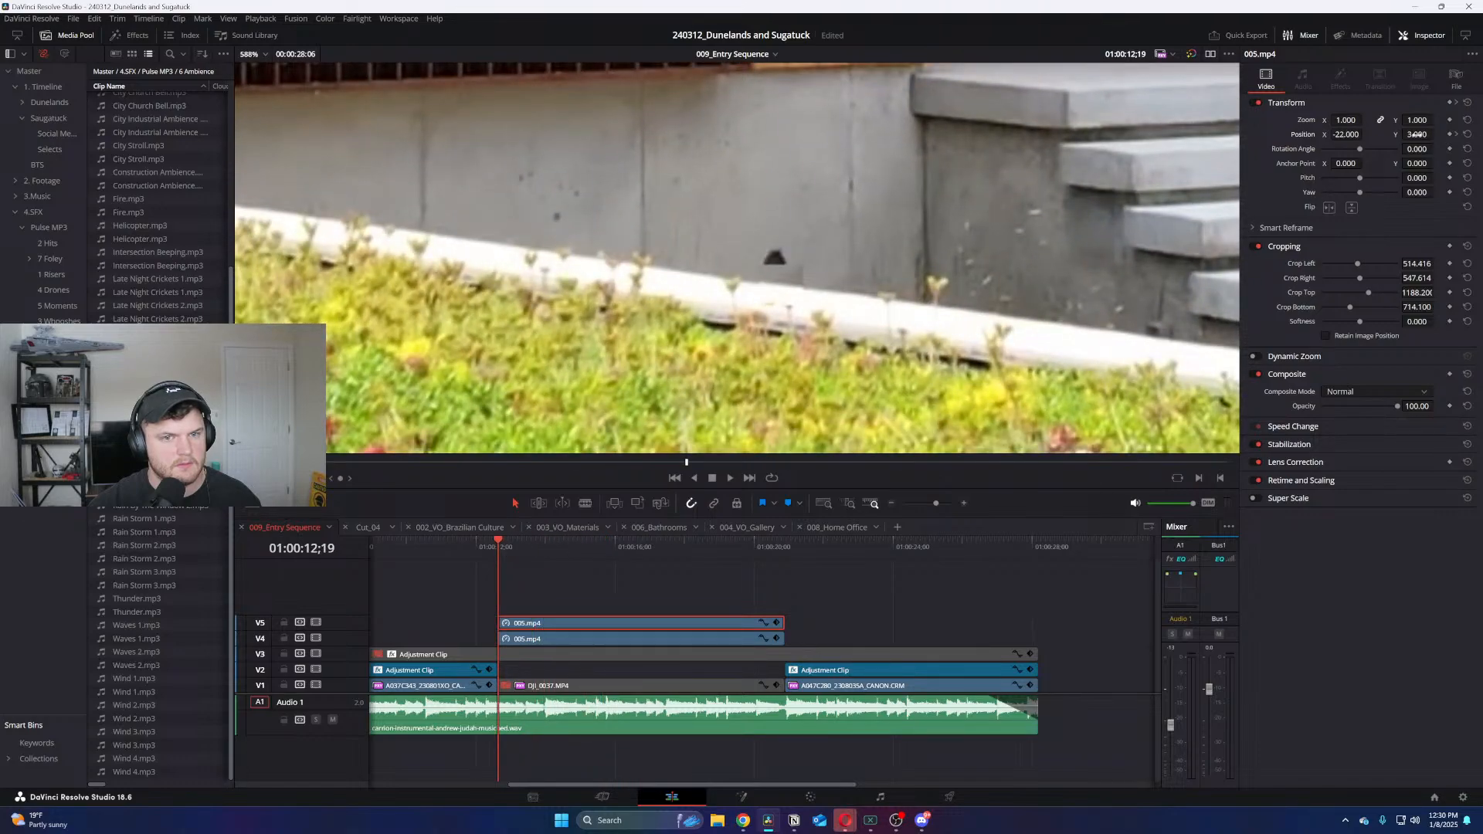
pyautogui.moveTo(1418, 134); pyautogui.dragTo(1437, 133)
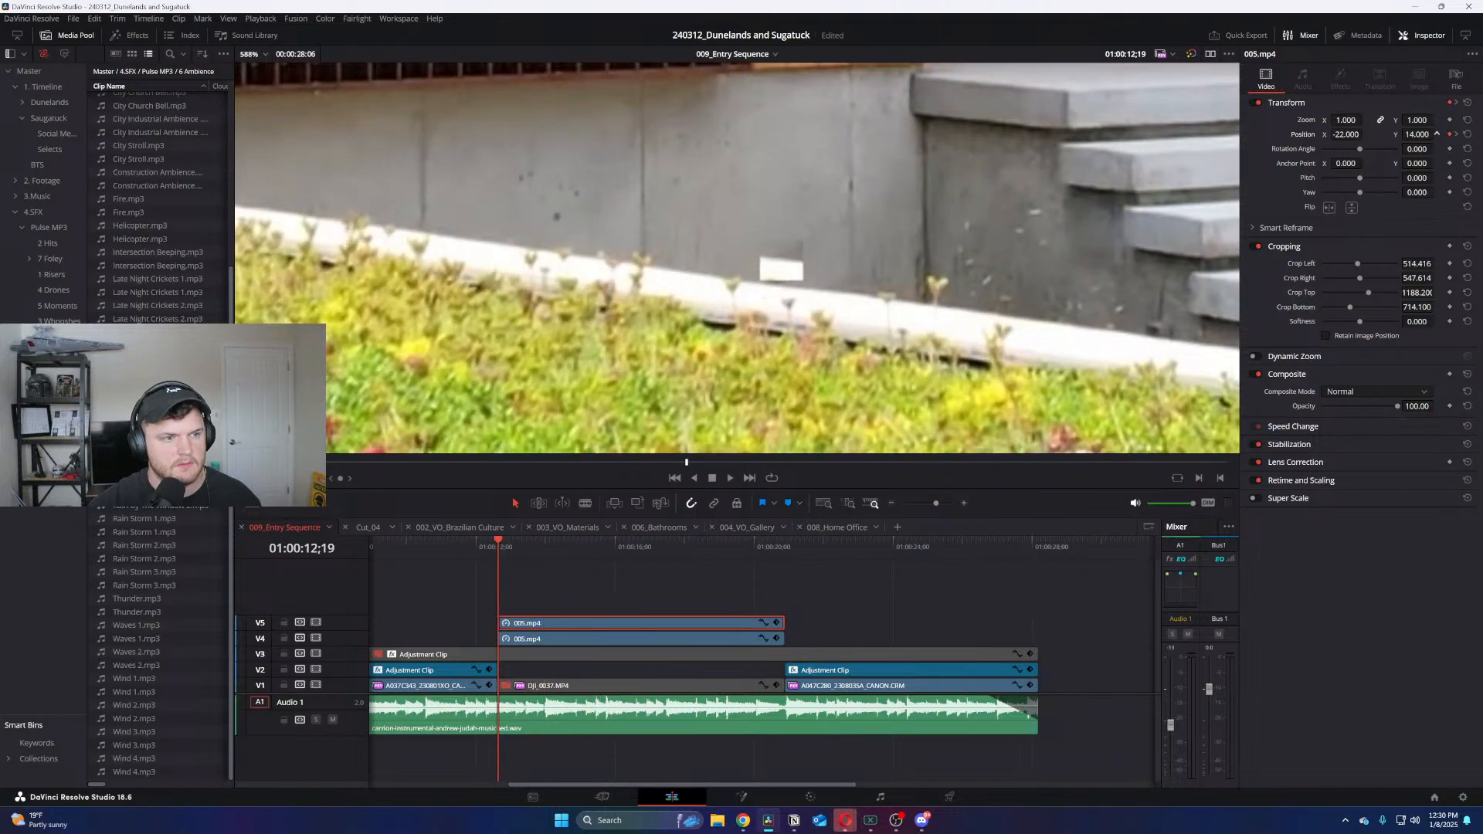
pyautogui.moveTo(1416, 135)
pyautogui.mouseDown()
pyautogui.moveTo(1437, 134)
pyautogui.moveTo(1419, 139)
pyautogui.mouseUp()
pyautogui.rightClick(1420, 139)
pyautogui.press('Escape')
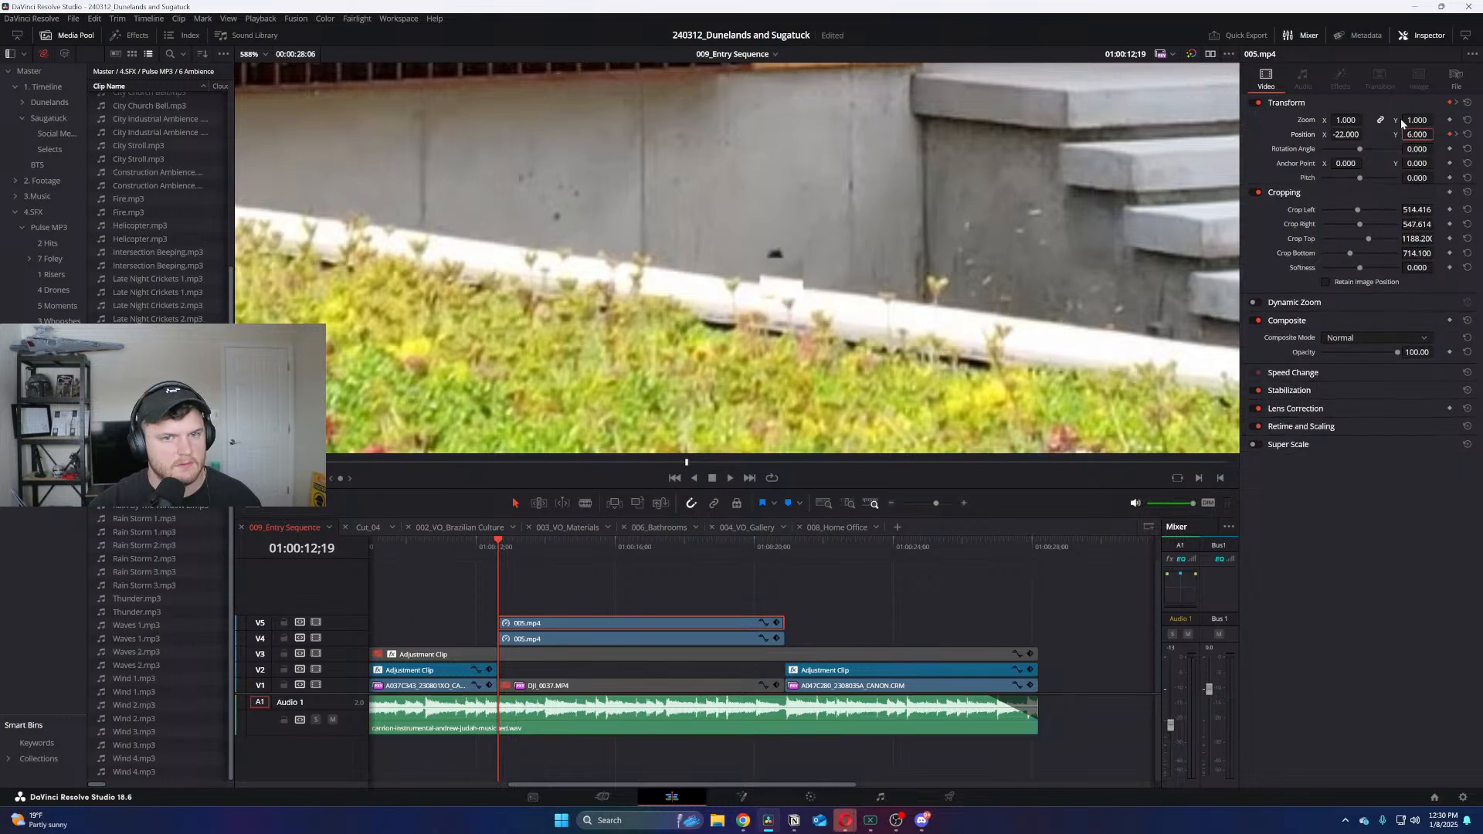
pyautogui.scroll(-2, 1413, 139)
pyautogui.scroll(2, 1414, 139)
pyautogui.scroll(2, 1437, 134)
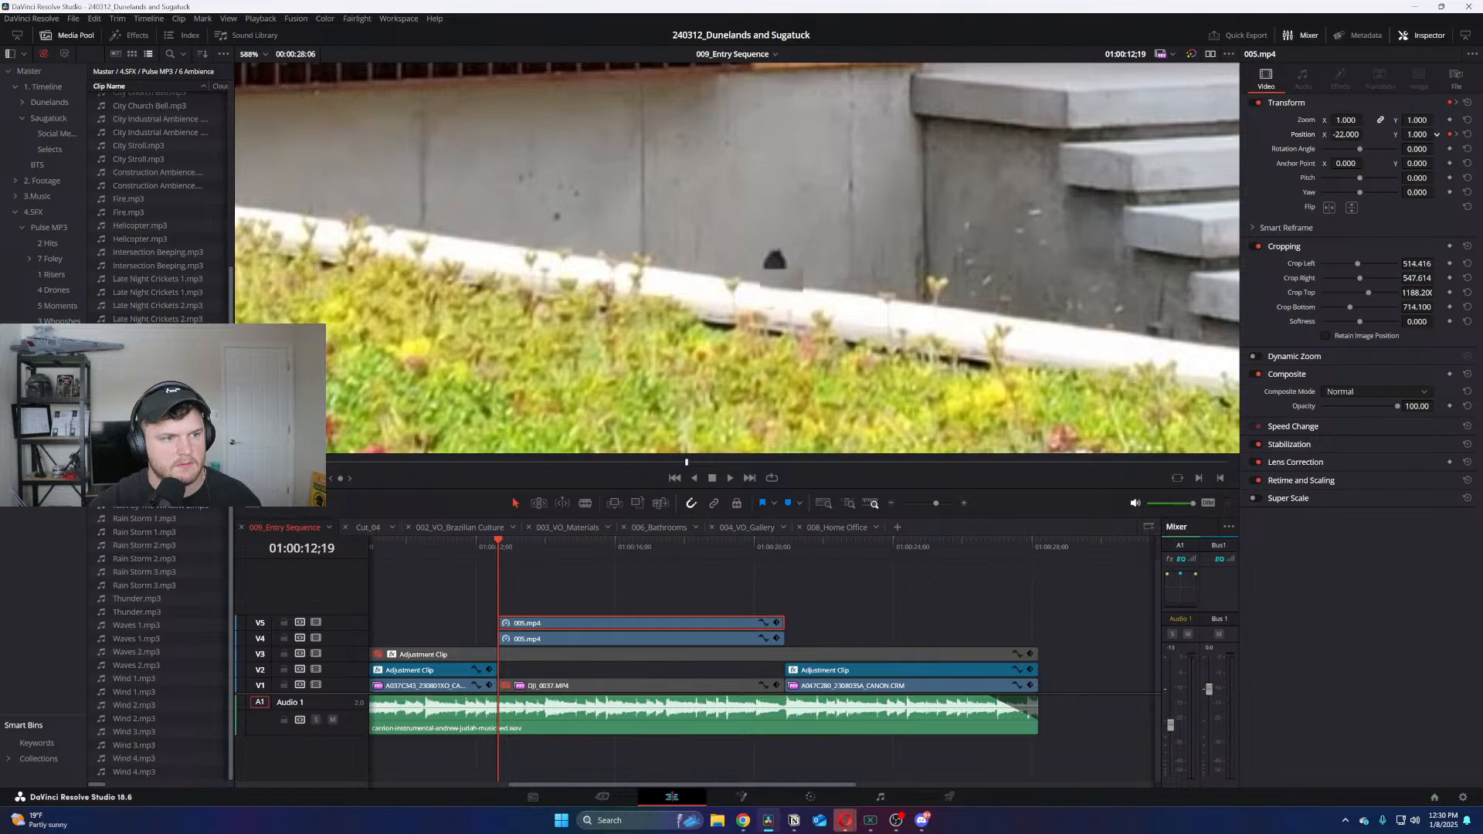
pyautogui.scroll(6, 1437, 135)
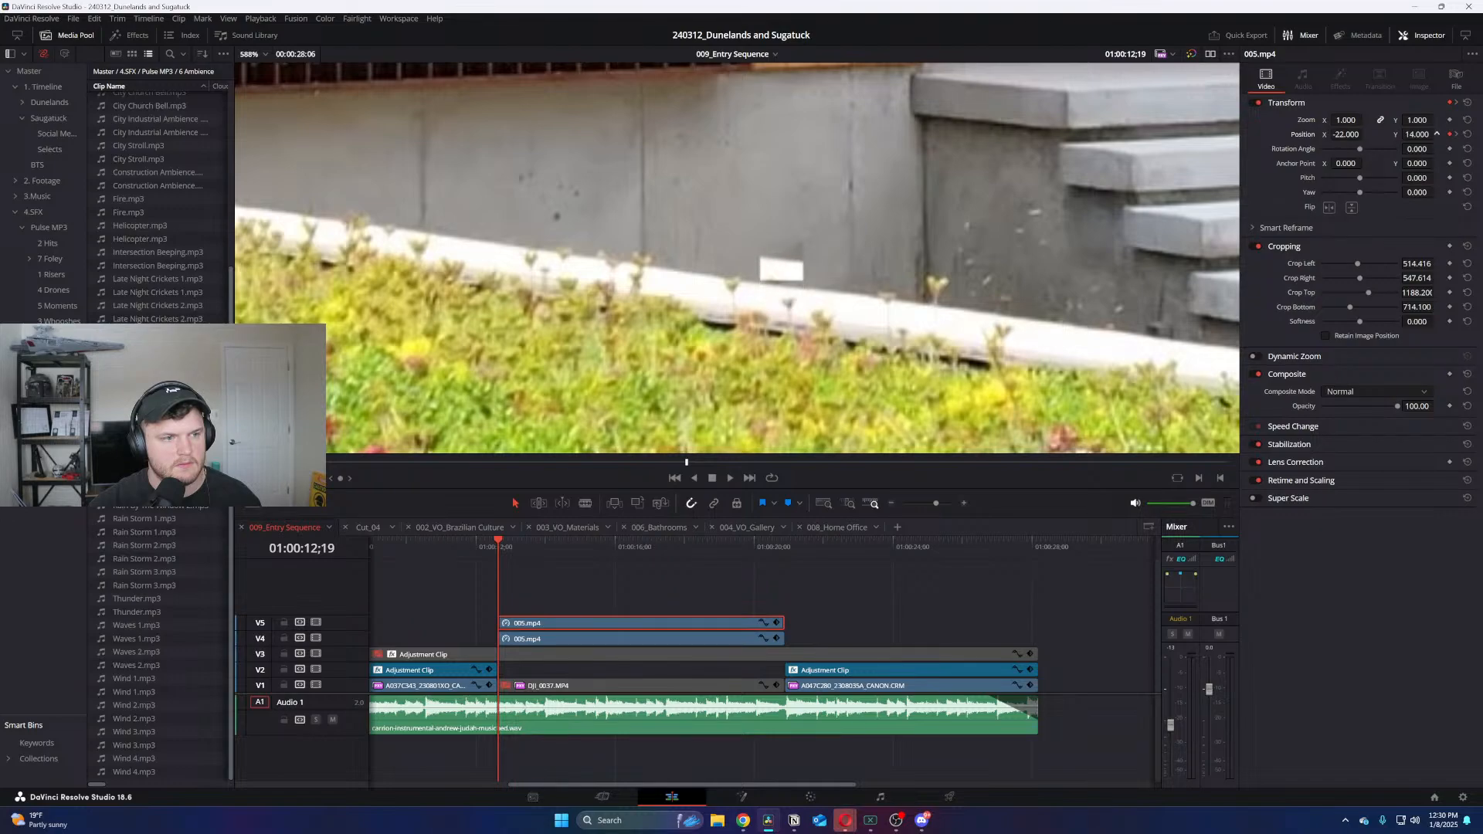
# Play the patched 005.mp4 shot and check at a wider view how well the patch hides the wall spot
pyautogui.press('space')
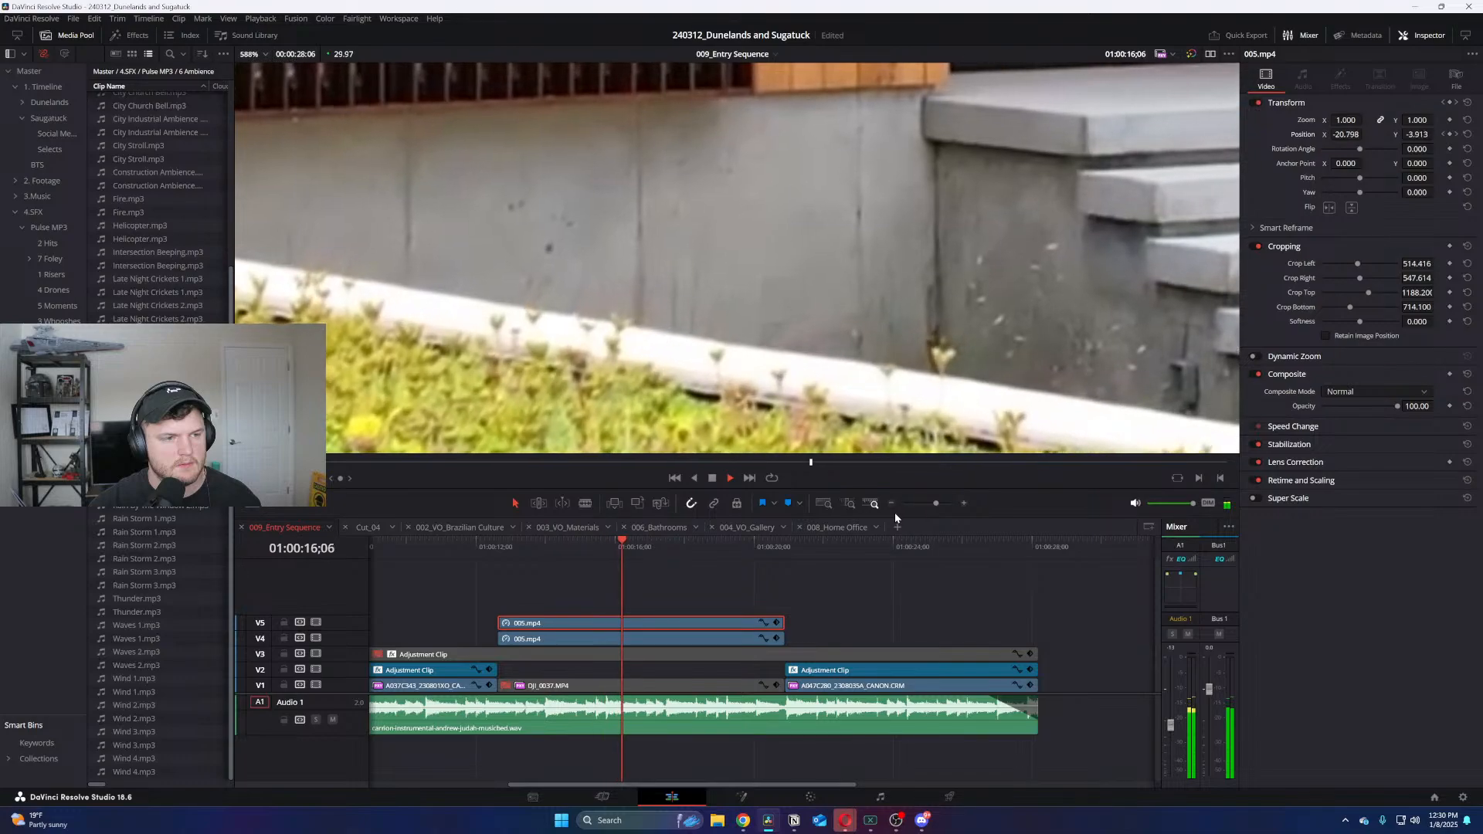
pyautogui.scroll(-8, 795, 355)
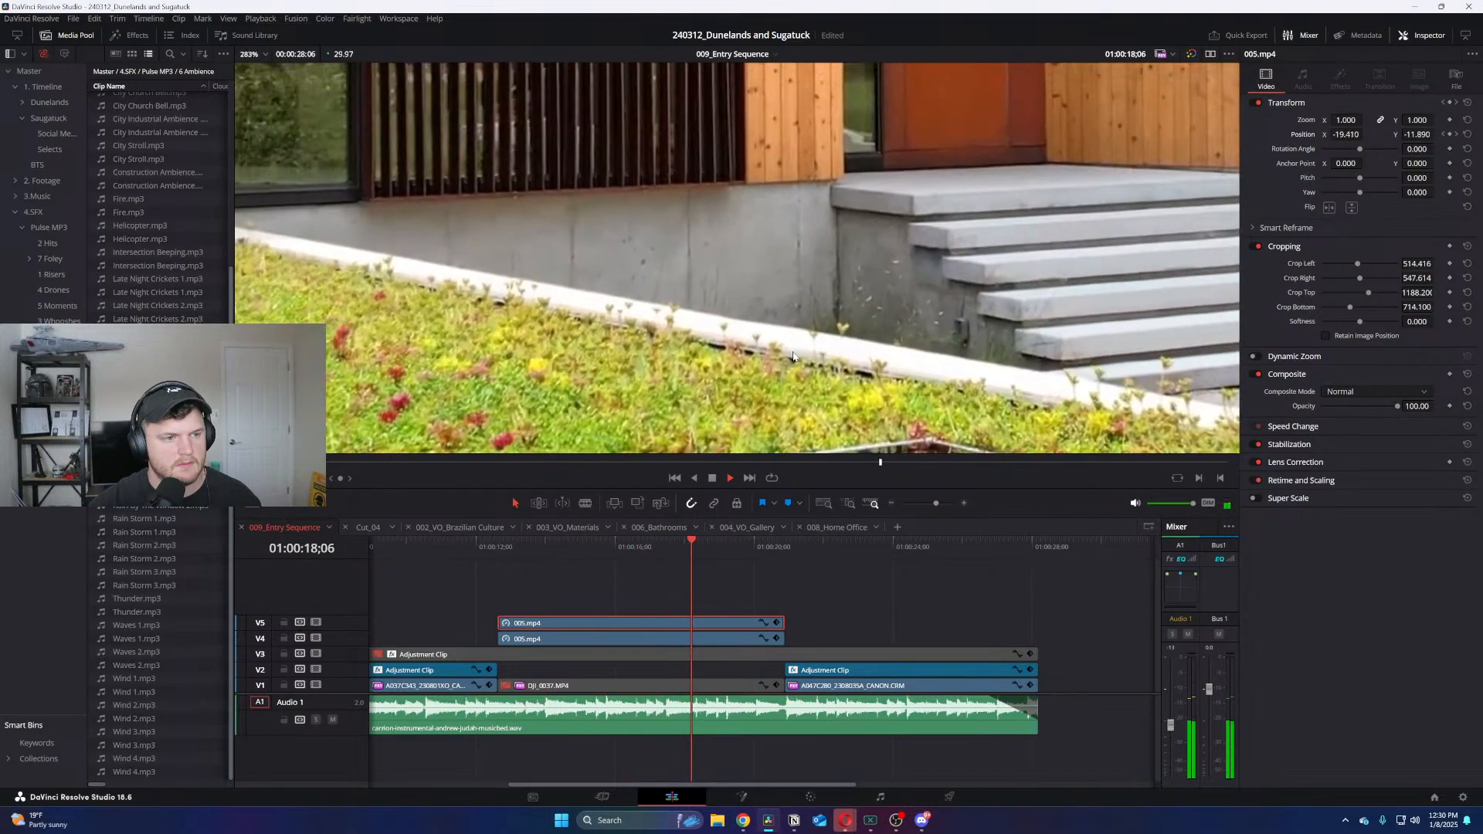
pyautogui.press('space')
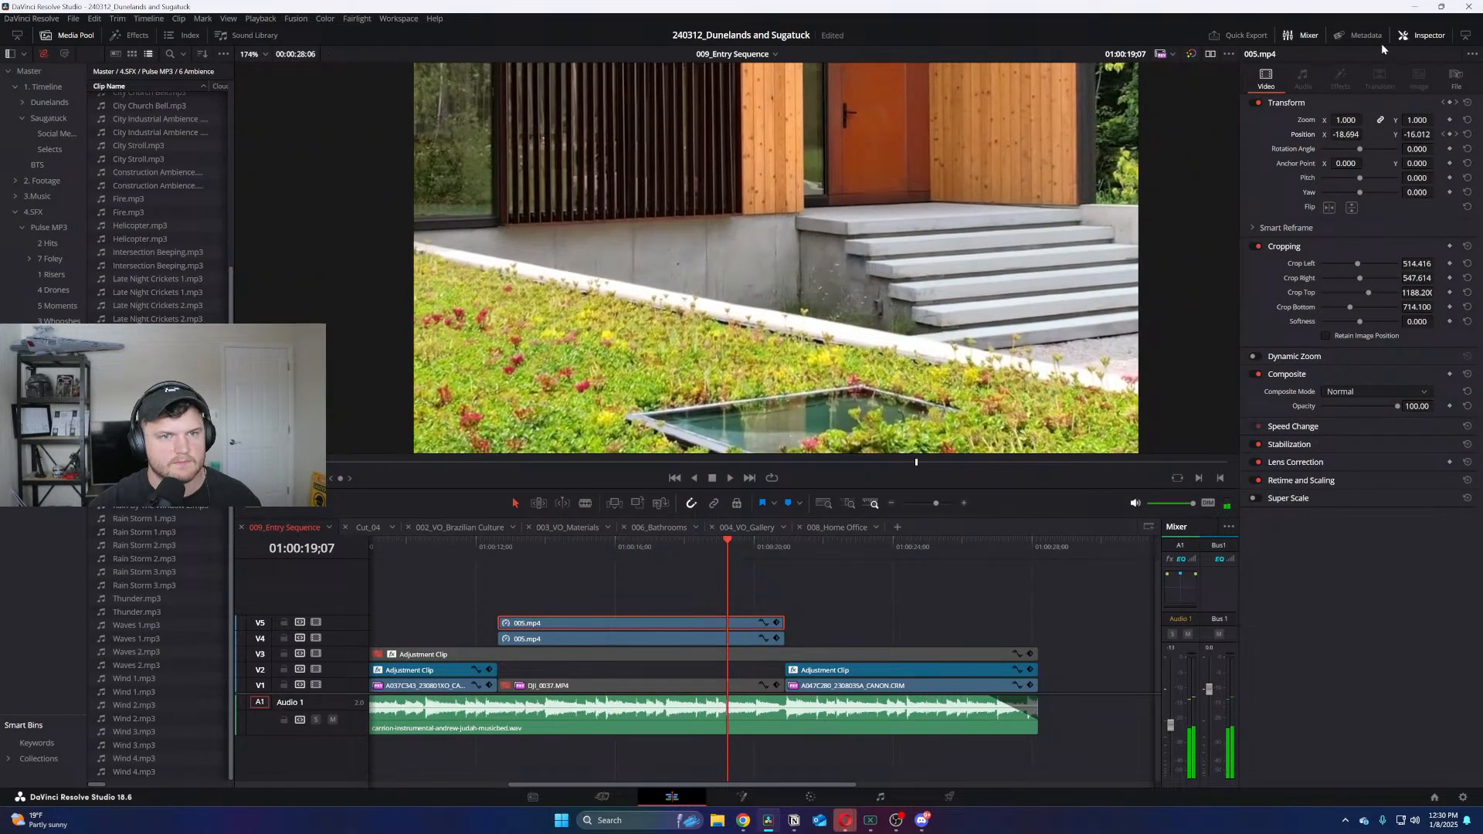
pyautogui.scroll(-6, 815, 294)
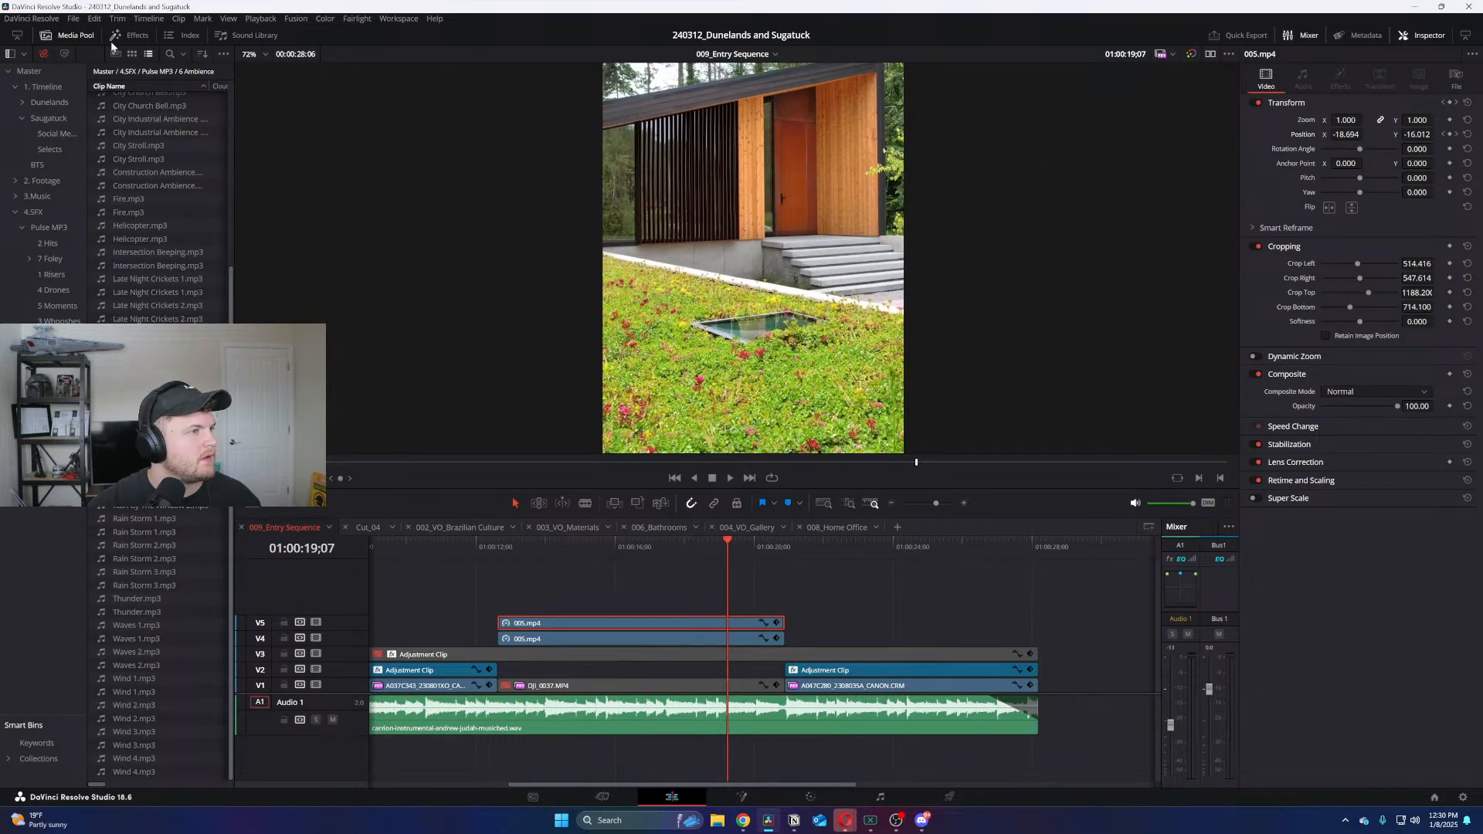
# Try a Box Blur on the V5 patch clip and lower its horizontal and vertical strength to about 0.1
pyautogui.doubleClick(23, 221)
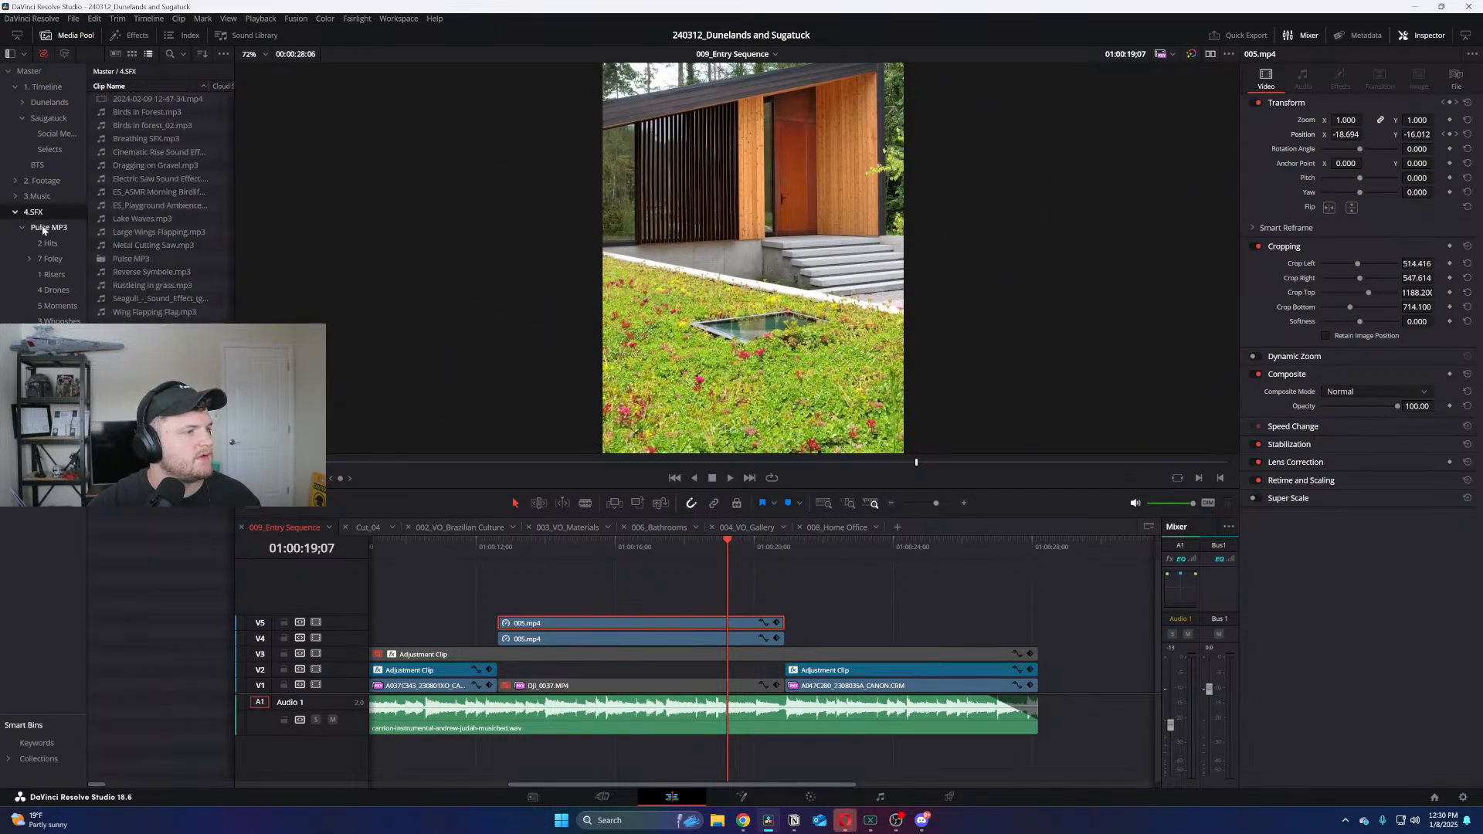
pyautogui.click(131, 35)
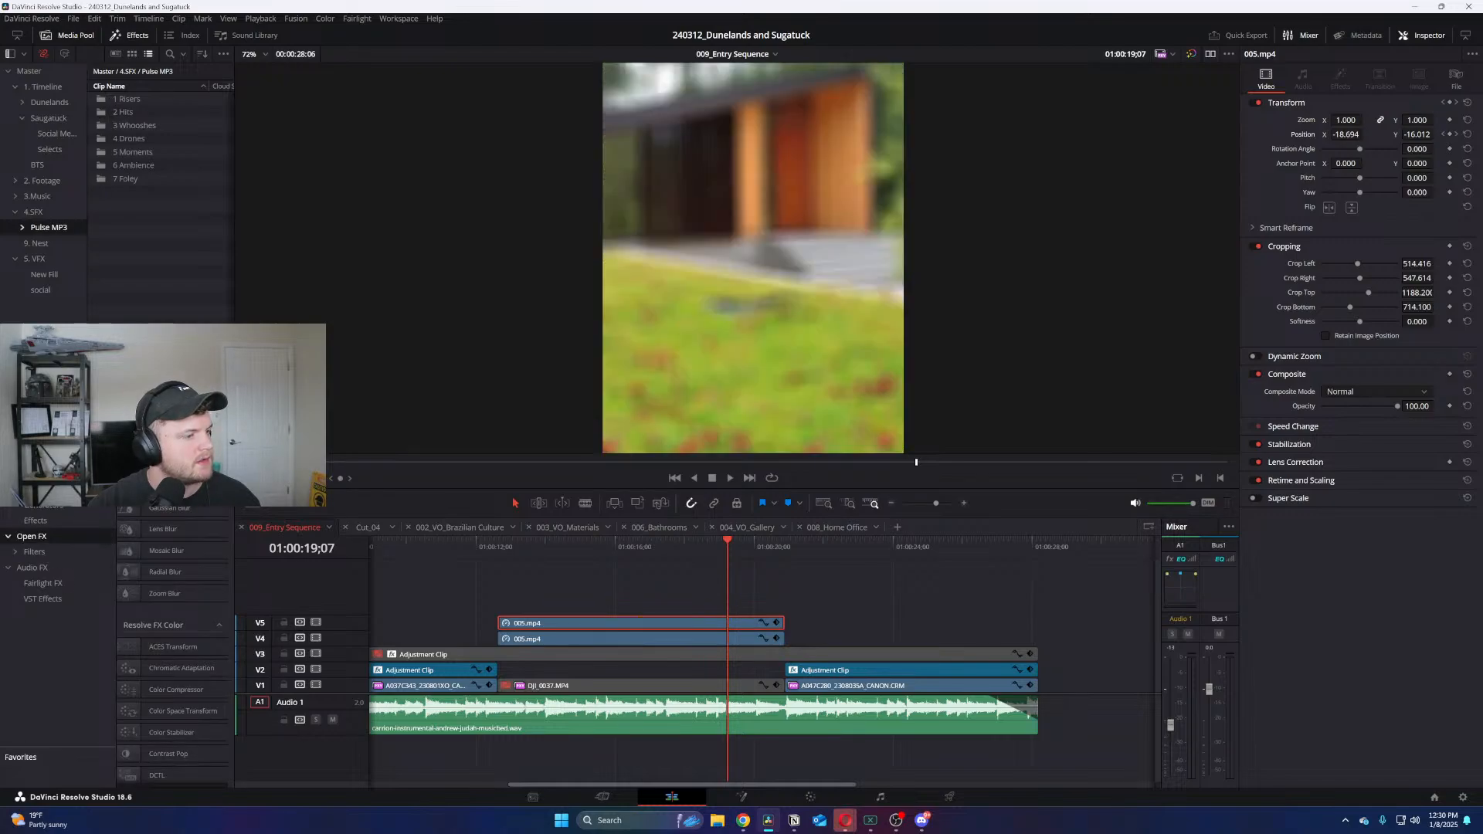
pyautogui.moveTo(166, 491); pyautogui.dragTo(579, 624)
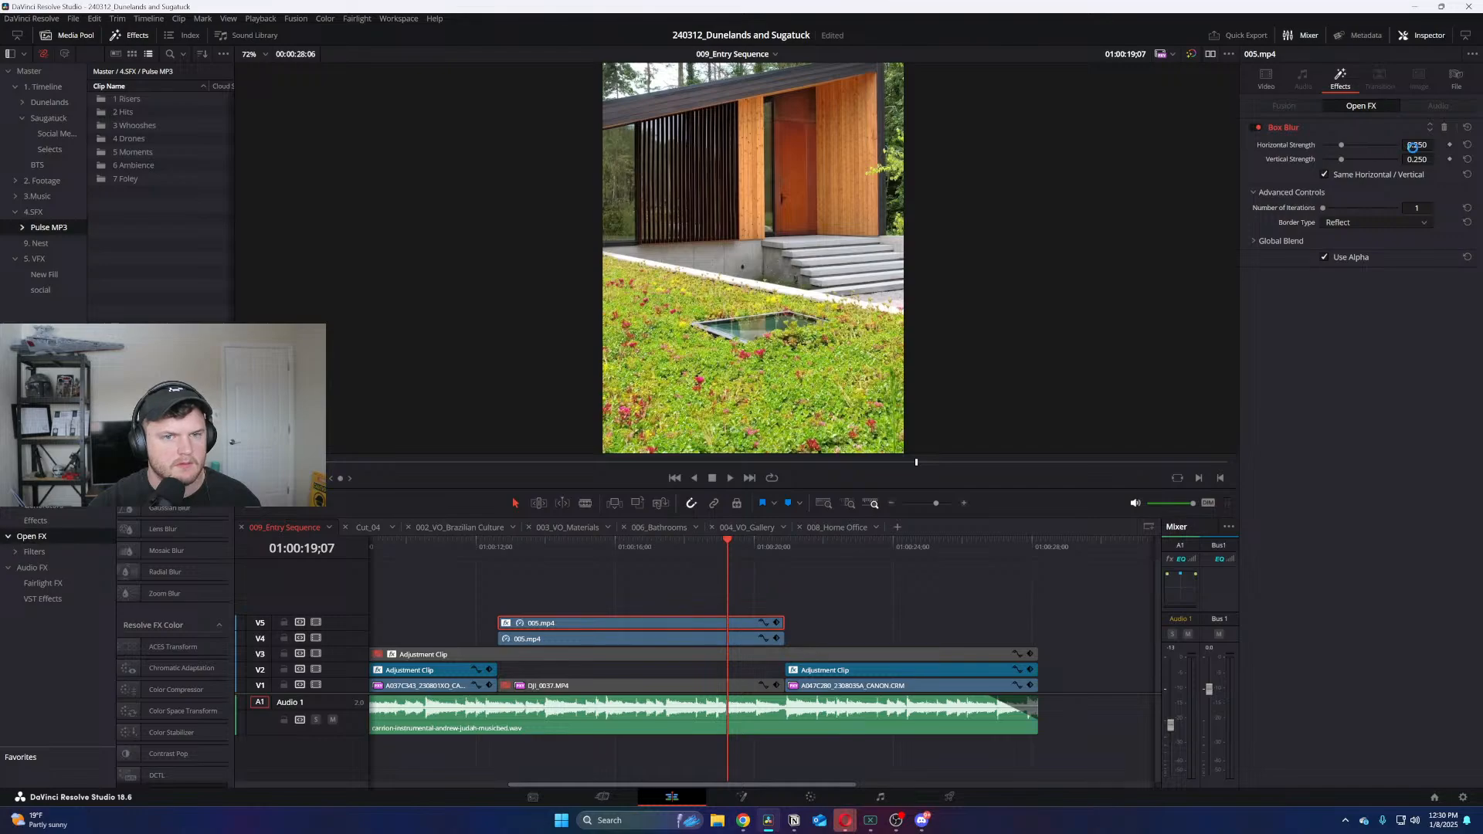
pyautogui.moveTo(1414, 146); pyautogui.dragTo(1359, 146)
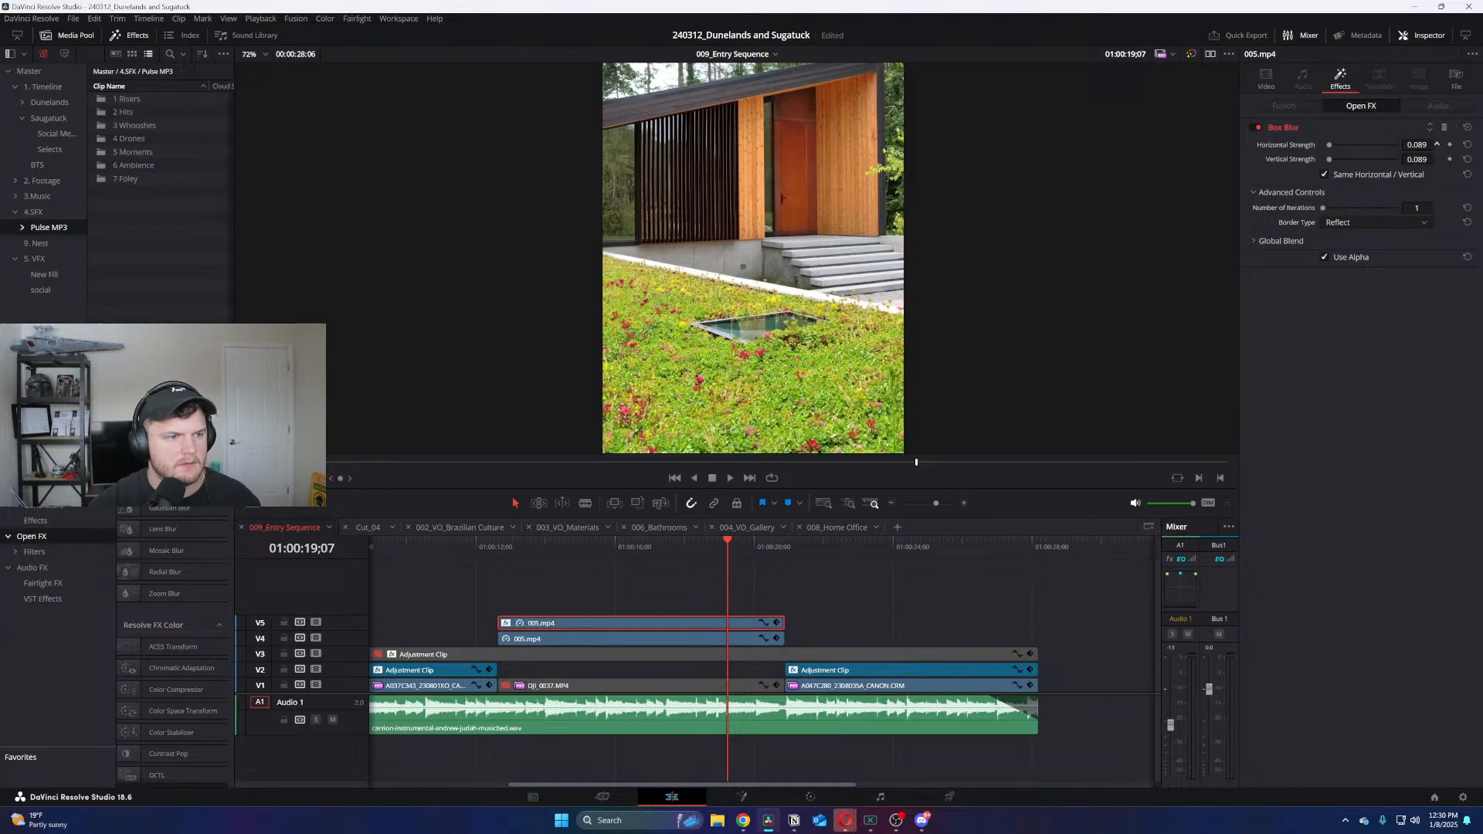
# Turn off proxy playback to inspect the patched wall spot at full quality
pyautogui.scroll(10, 753, 282)
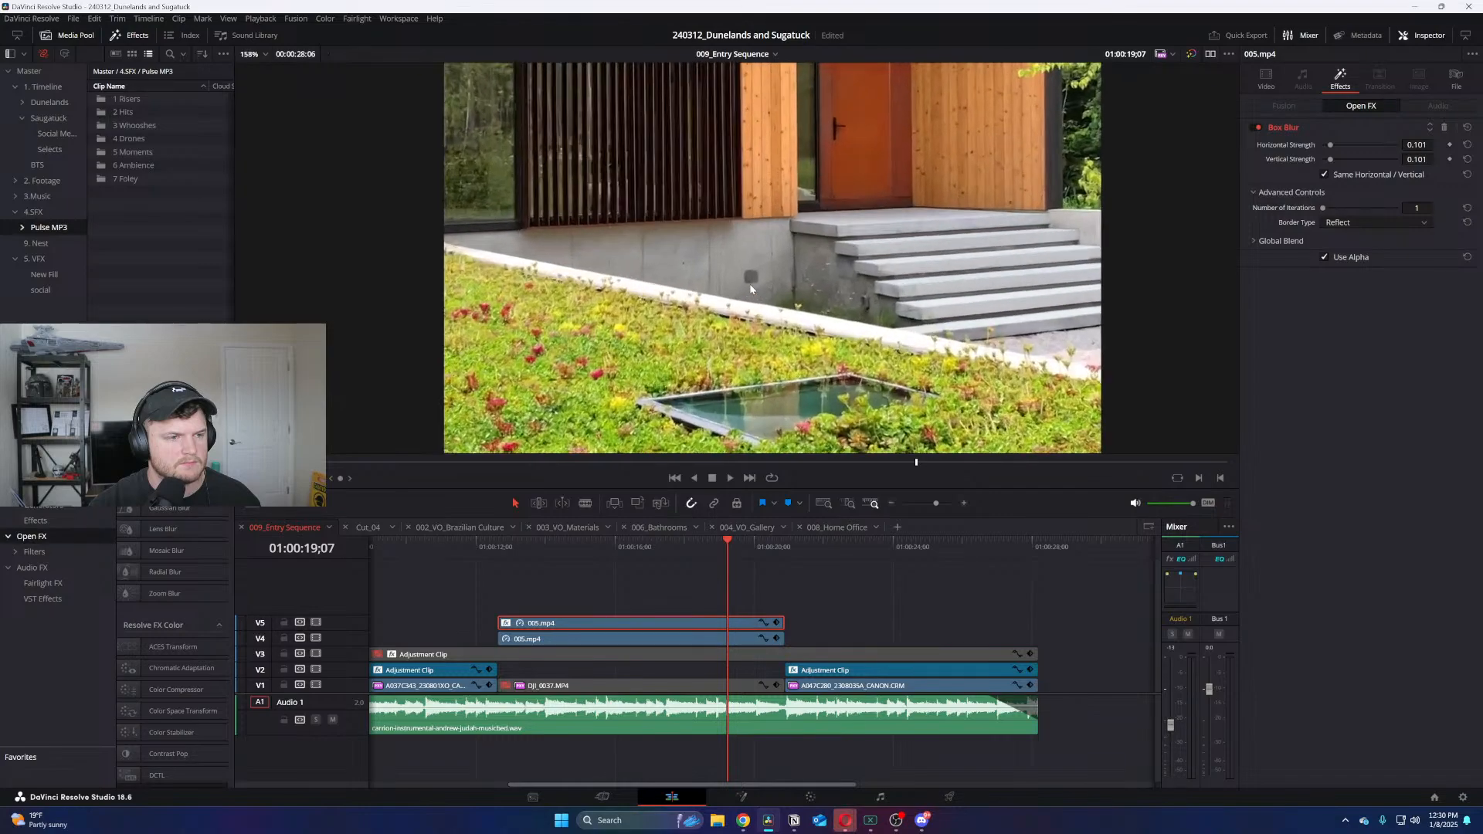
pyautogui.scroll(2, 817, 338)
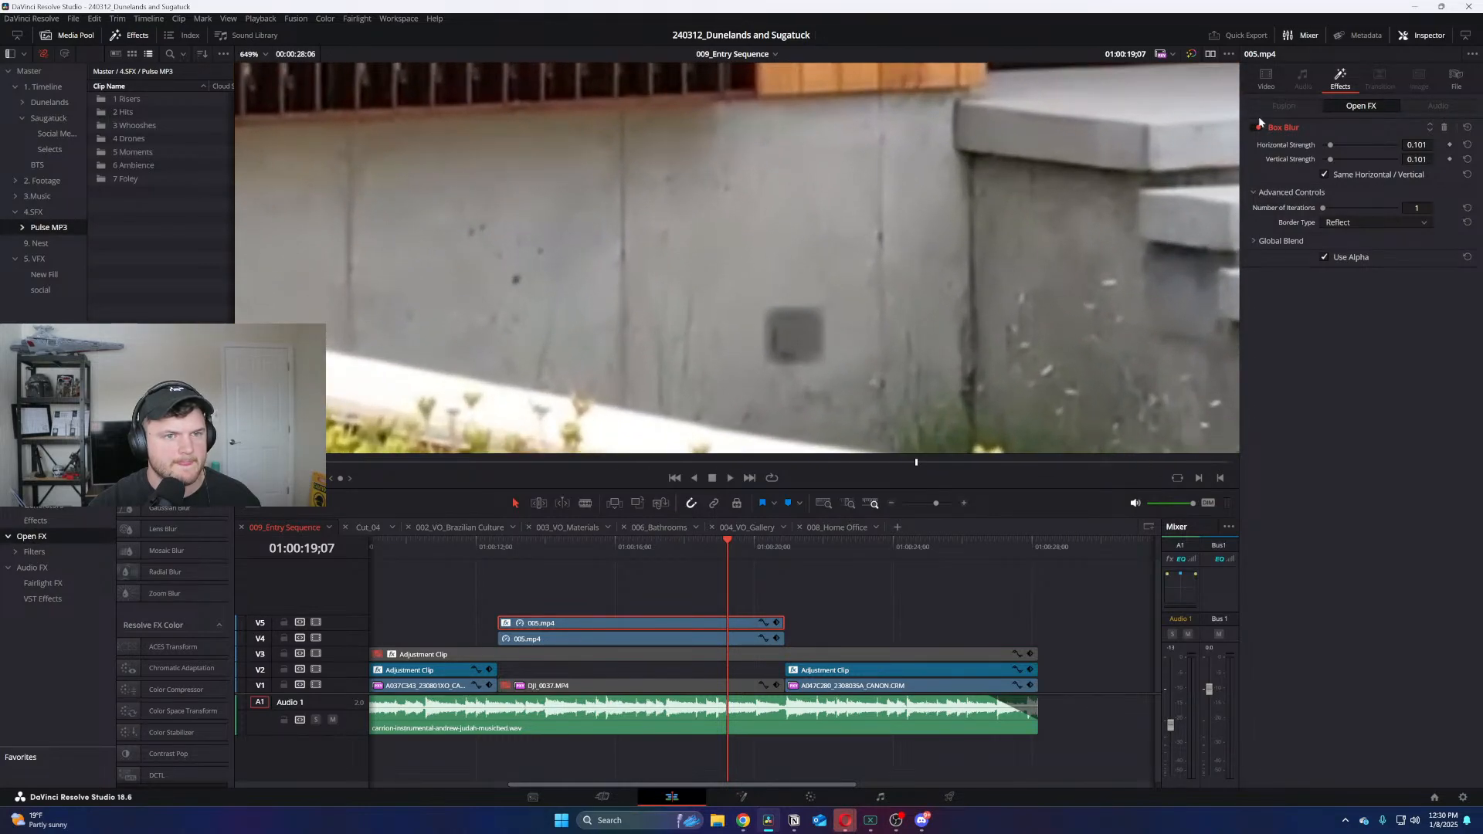
pyautogui.click(1168, 54)
pyautogui.click(1204, 75)
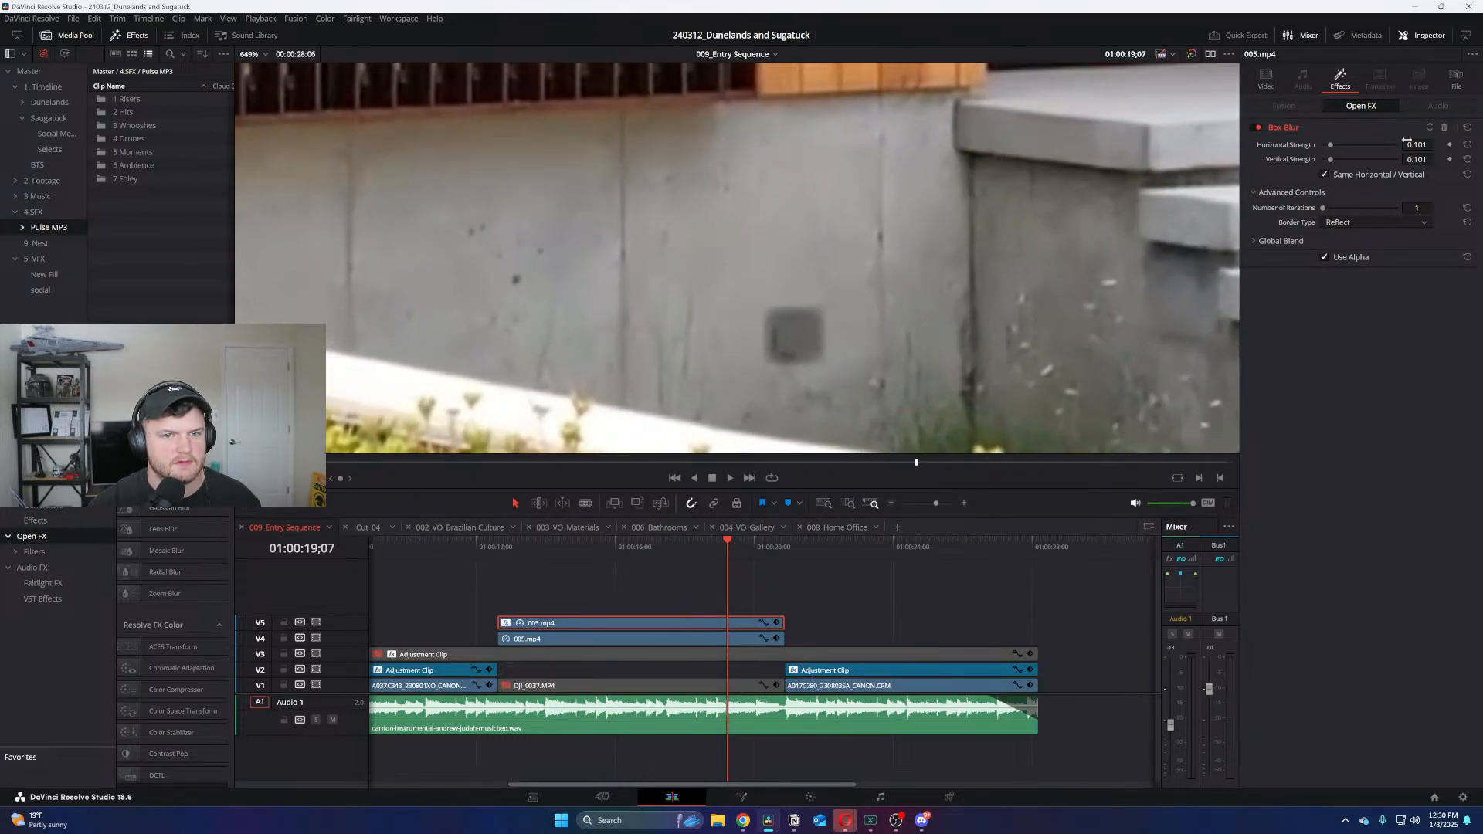
# Try a Box Blur strength of 0.004 on the V5 patch with the Replicate and Wrap-Around border types
pyautogui.moveTo(1421, 144); pyautogui.dragTo(1391, 144)
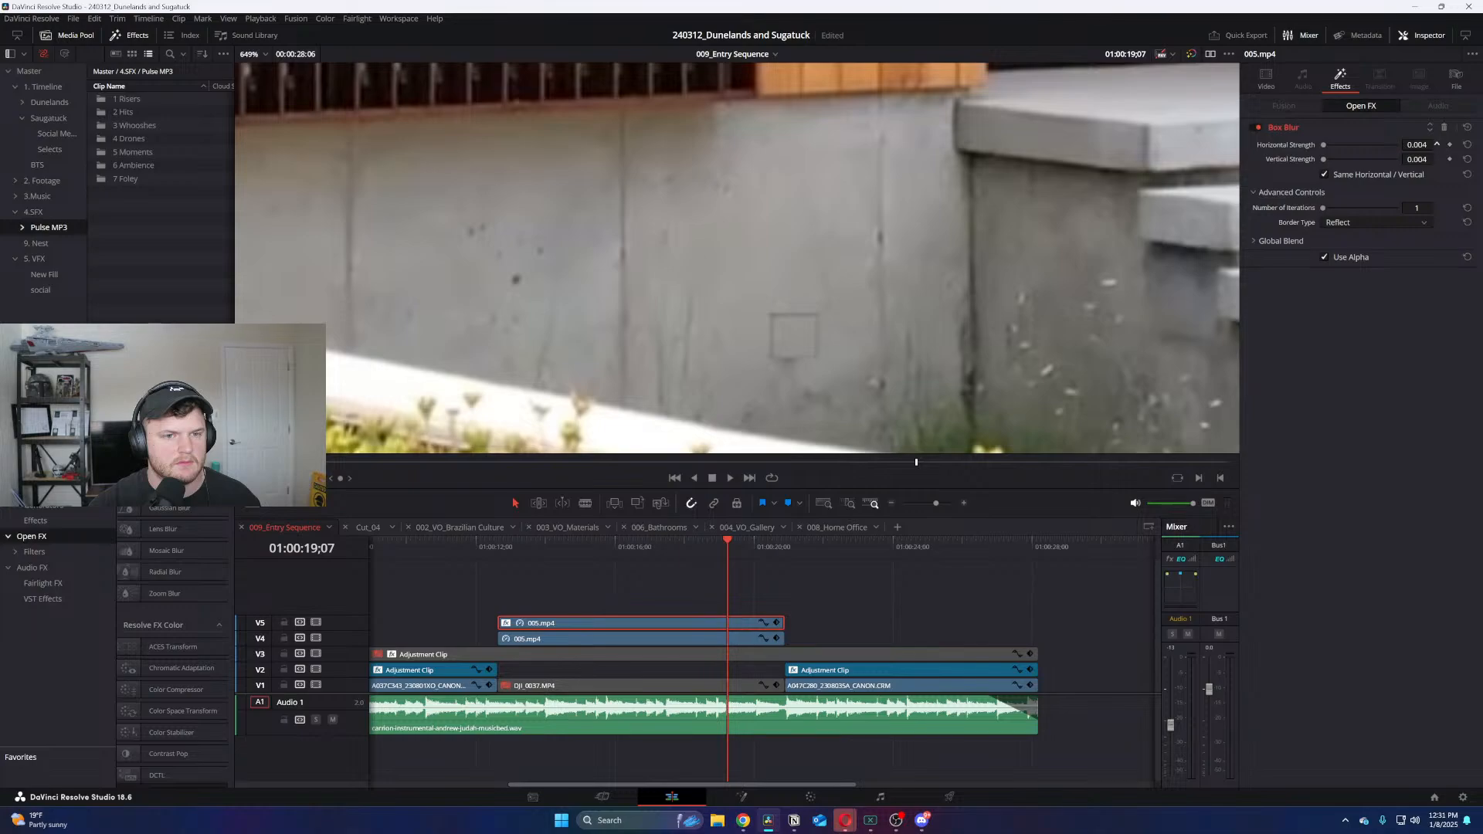
pyautogui.click(1358, 224)
pyautogui.click(1360, 252)
pyautogui.click(1372, 221)
pyautogui.click(1356, 276)
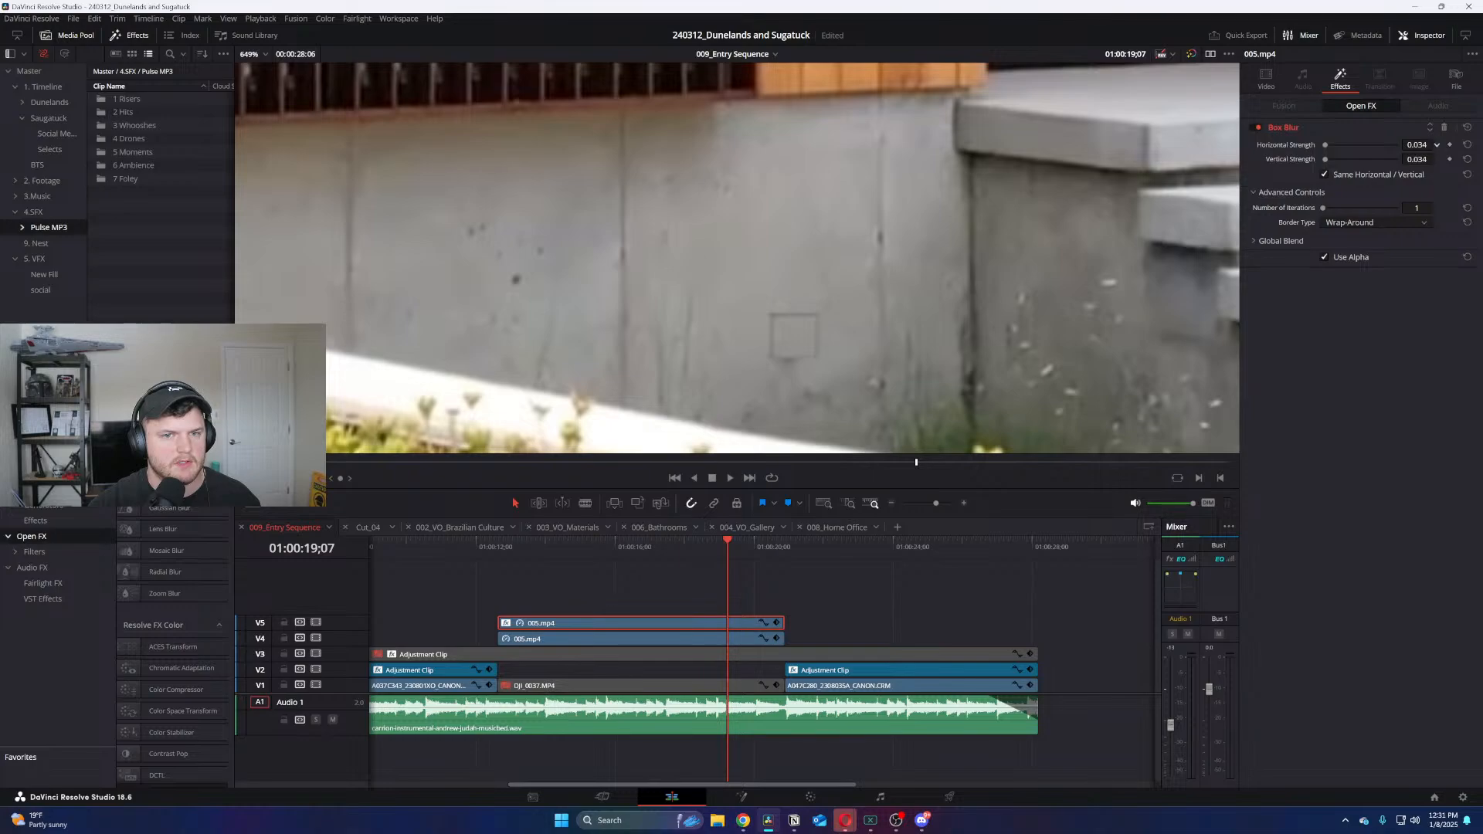
# Try the Box Blur with the Reflect border type, strength 0.104 and 3 iterations
pyautogui.moveTo(1417, 145); pyautogui.dragTo(1409, 144)
pyautogui.click(1352, 225)
pyautogui.click(1365, 258)
pyautogui.moveTo(1410, 158); pyautogui.dragTo(1437, 144)
# Try the Replicate border type, switch the blur to Wrap-Around, and expand its Global Blend settings
pyautogui.click(1323, 222)
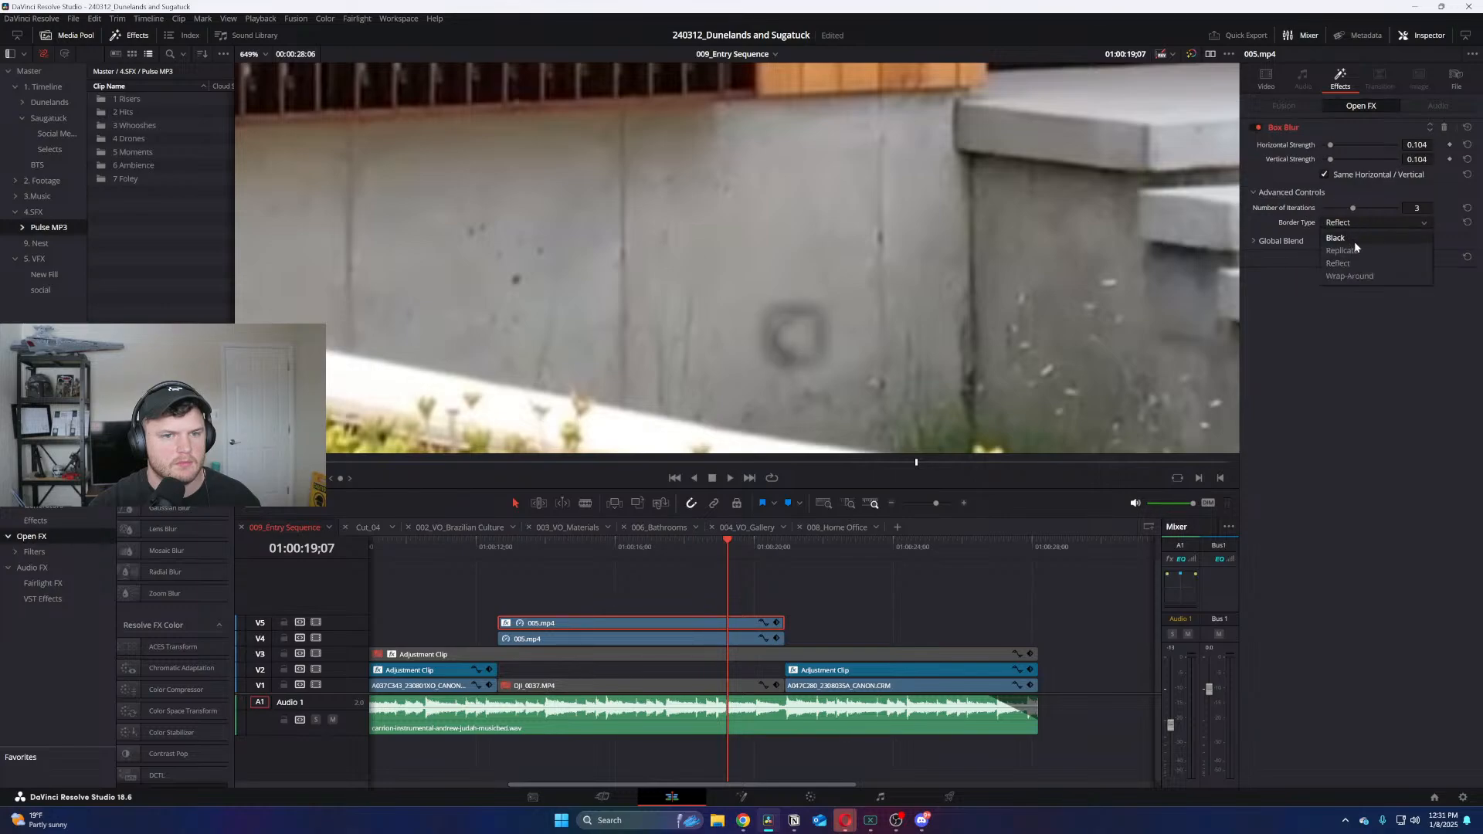
pyautogui.click(1355, 250)
pyautogui.click(1366, 219)
pyautogui.click(1352, 276)
pyautogui.click(1281, 240)
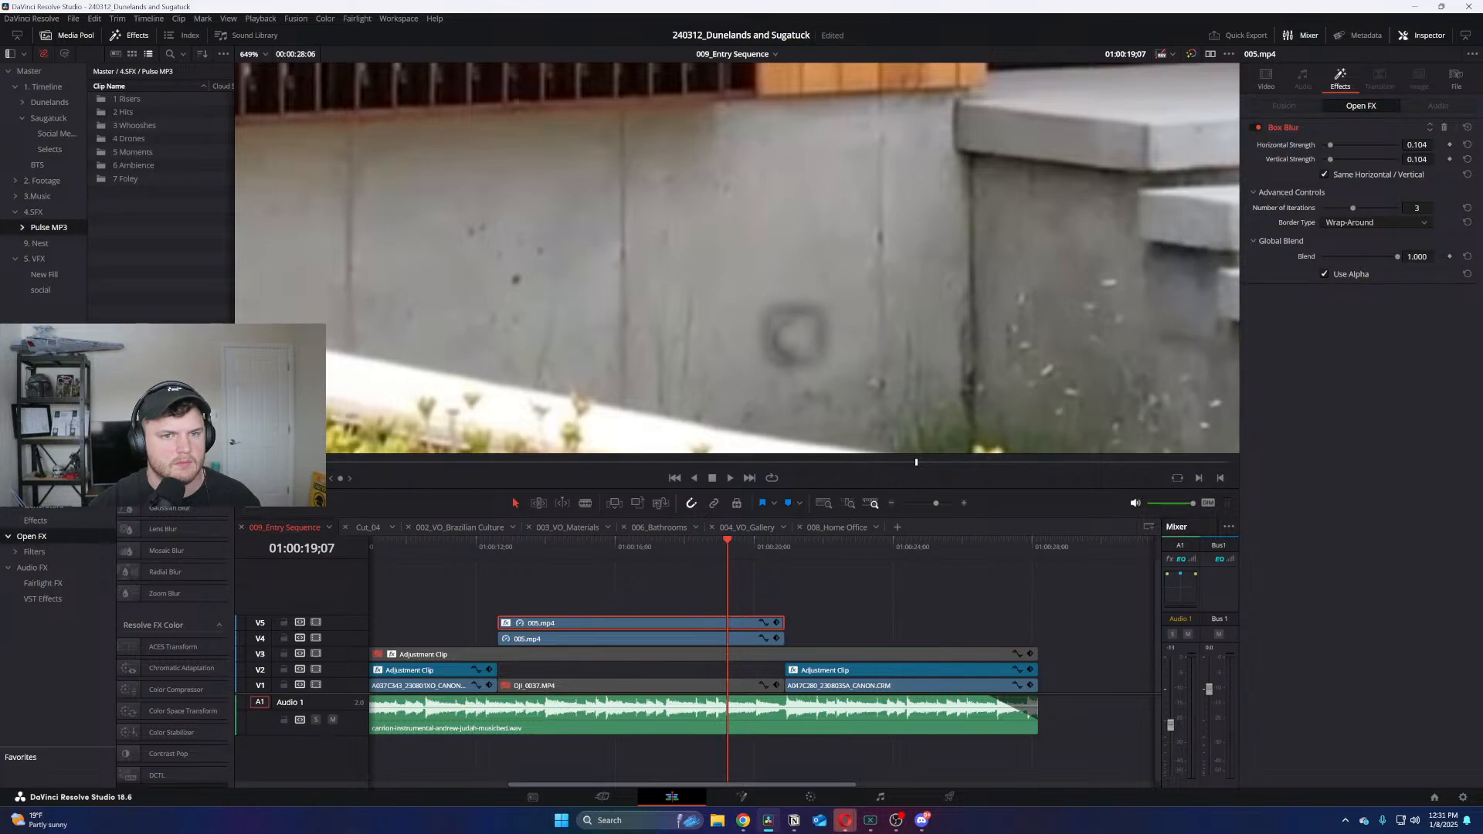
# Raise the Box Blur strength slightly, bypass the effect to compare, and remove it from the V5 patch
pyautogui.moveTo(1417, 144); pyautogui.dragTo(1433, 145)
pyautogui.click(1258, 127)
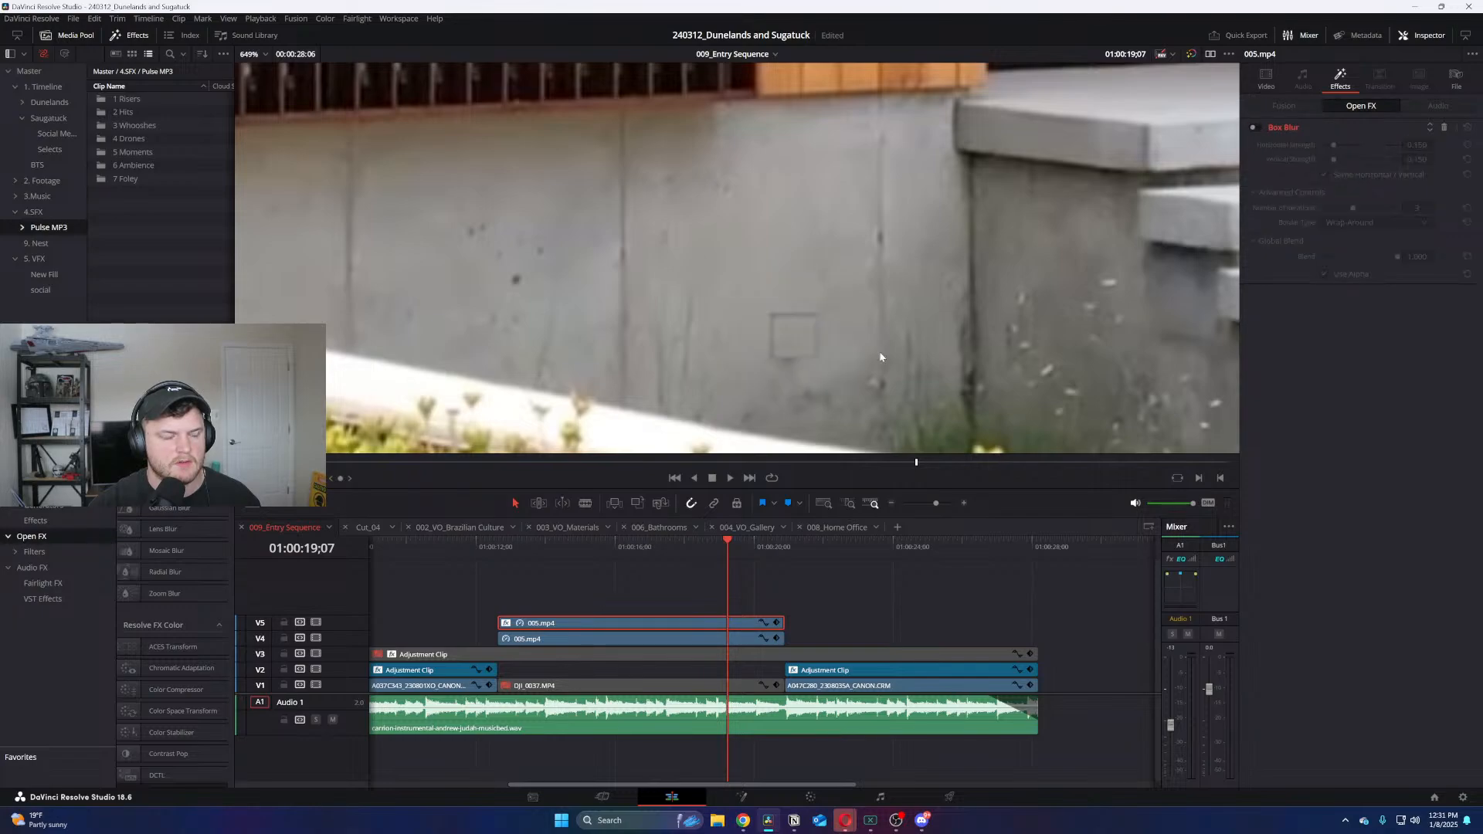
pyautogui.click(1446, 131)
# Inspect the unblurred patch up close and play the shot from 01:00:12;19 to check how it follows the wall
pyautogui.scroll(2, 799, 337)
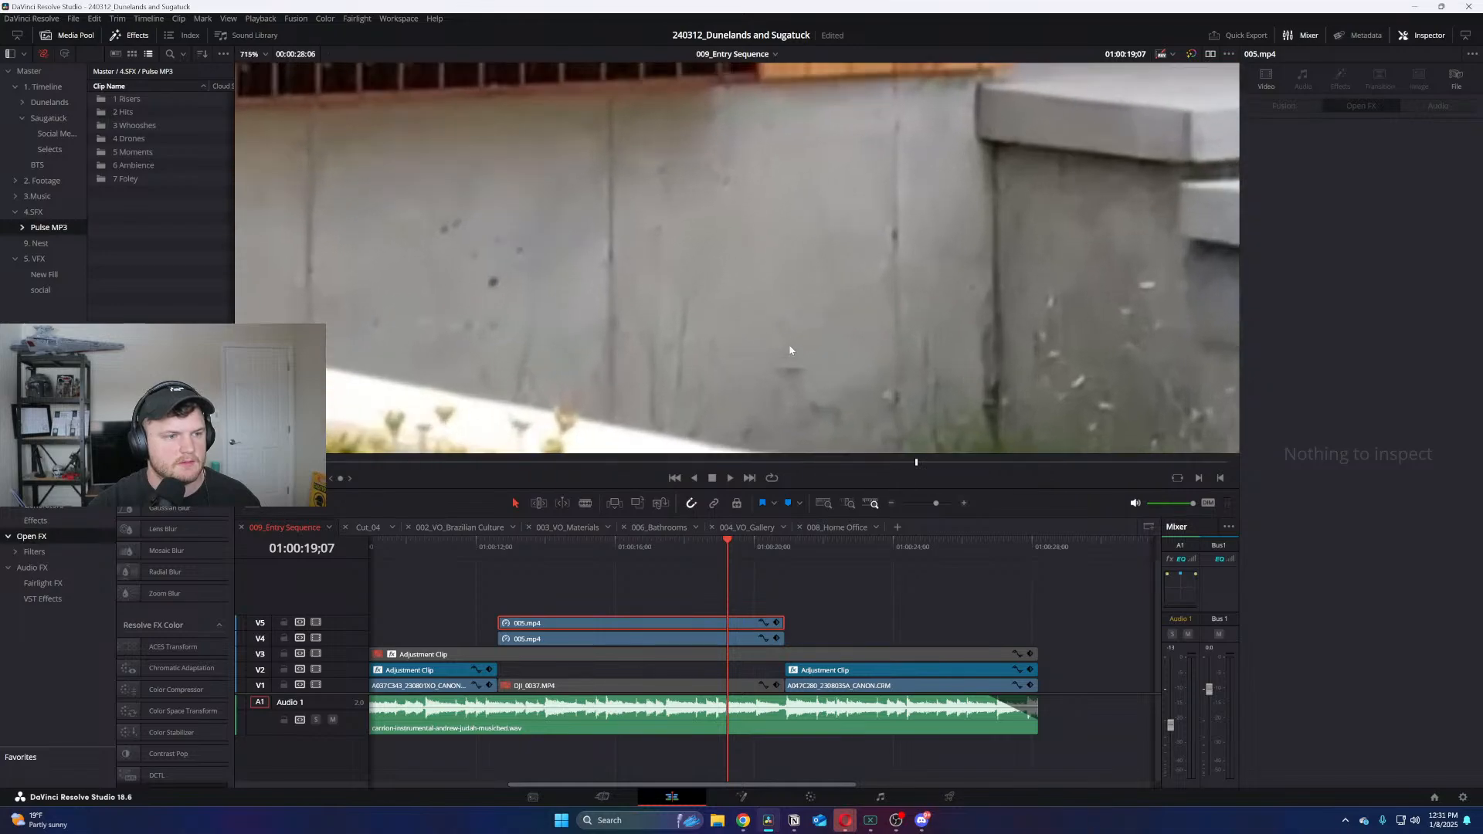
pyautogui.moveTo(790, 350)
pyautogui.mouseDown()
pyautogui.moveTo(824, 368)
pyautogui.moveTo(780, 328)
pyautogui.moveTo(775, 341)
pyautogui.mouseUp()
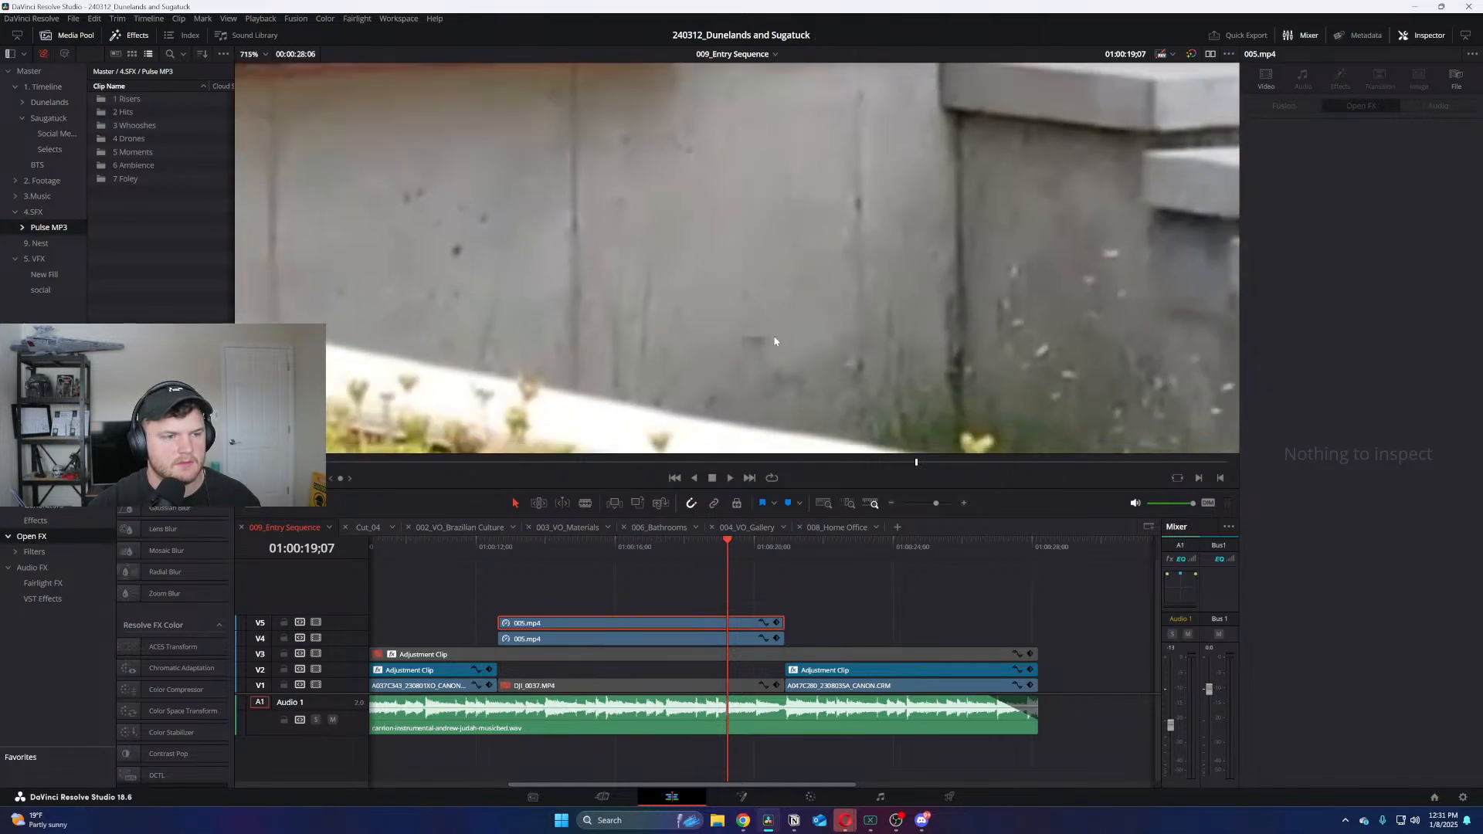
pyautogui.scroll(-4, 772, 341)
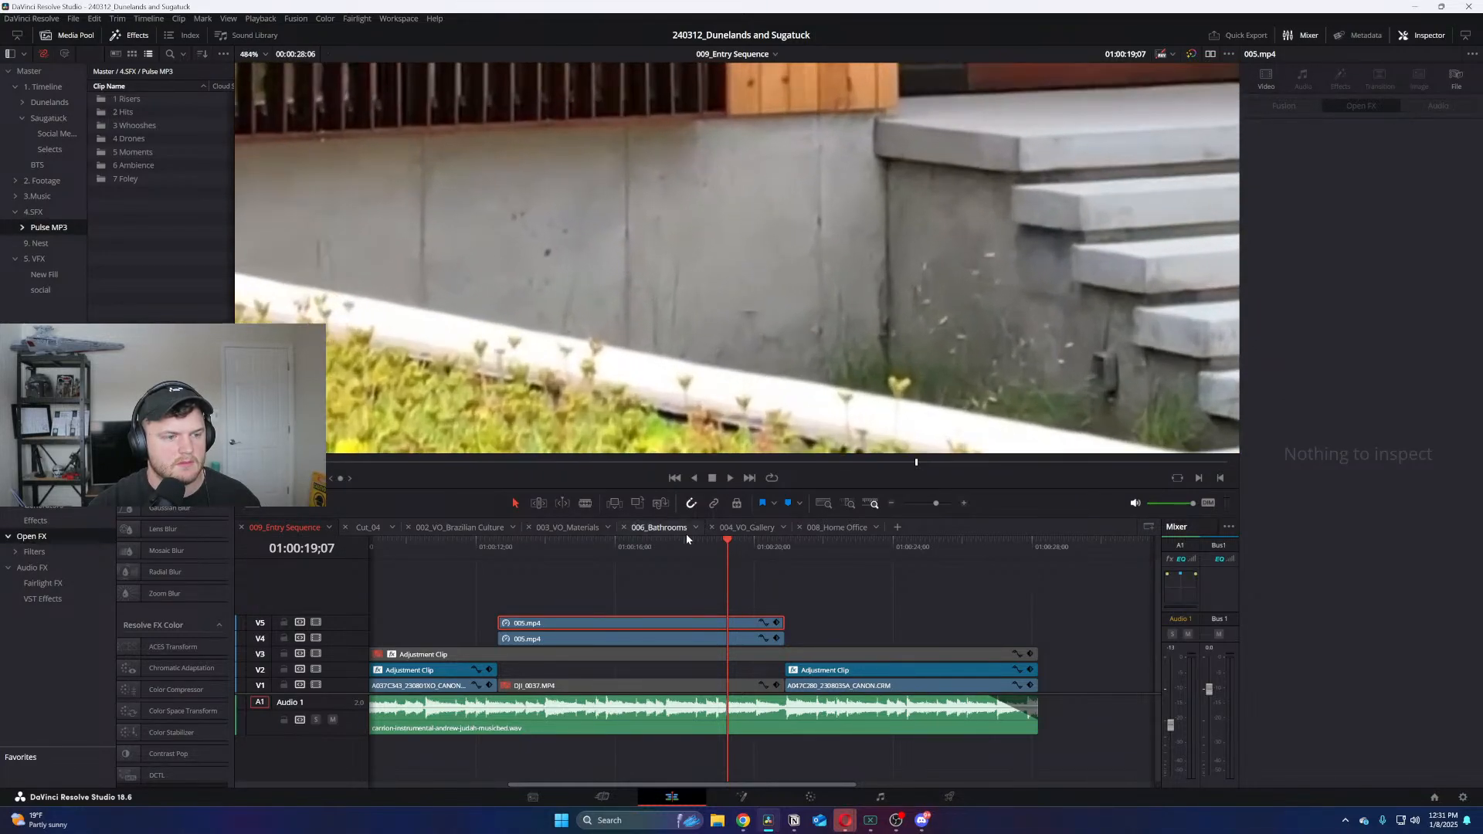
pyautogui.moveTo(686, 545); pyautogui.dragTo(499, 550)
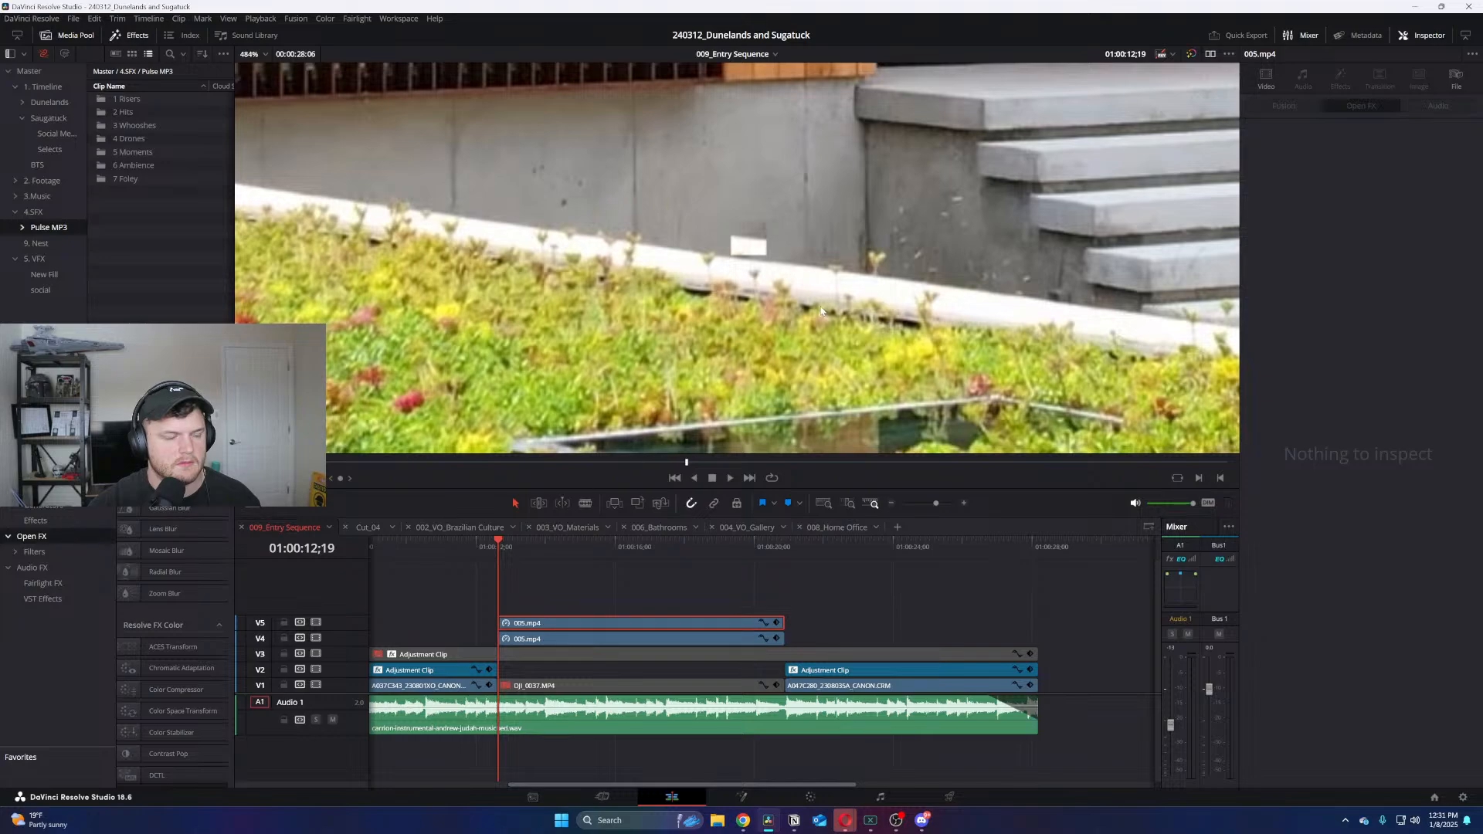
pyautogui.press('space')
pyautogui.scroll(-2, 813, 315)
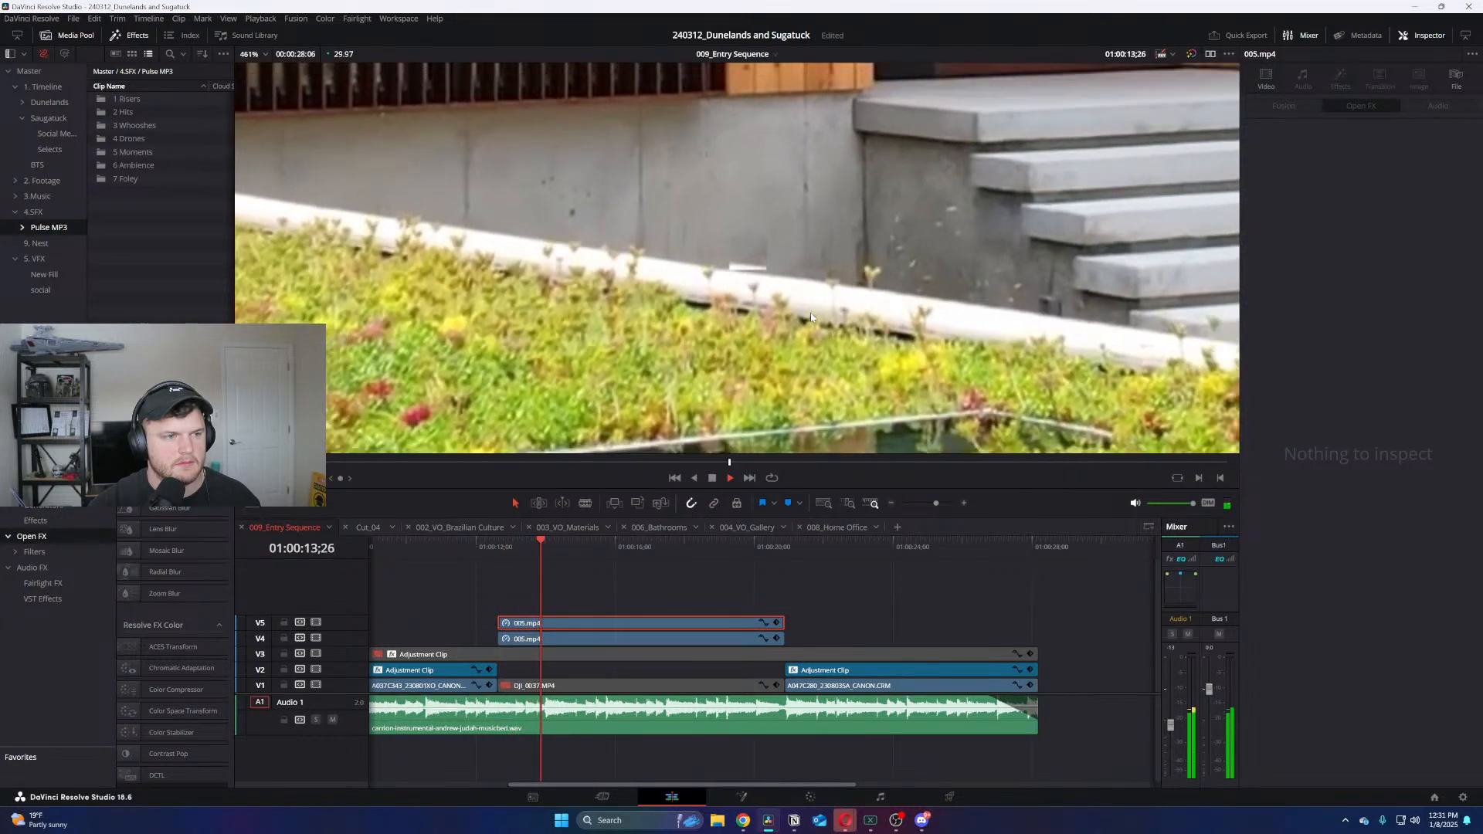
pyautogui.scroll(-5, 814, 315)
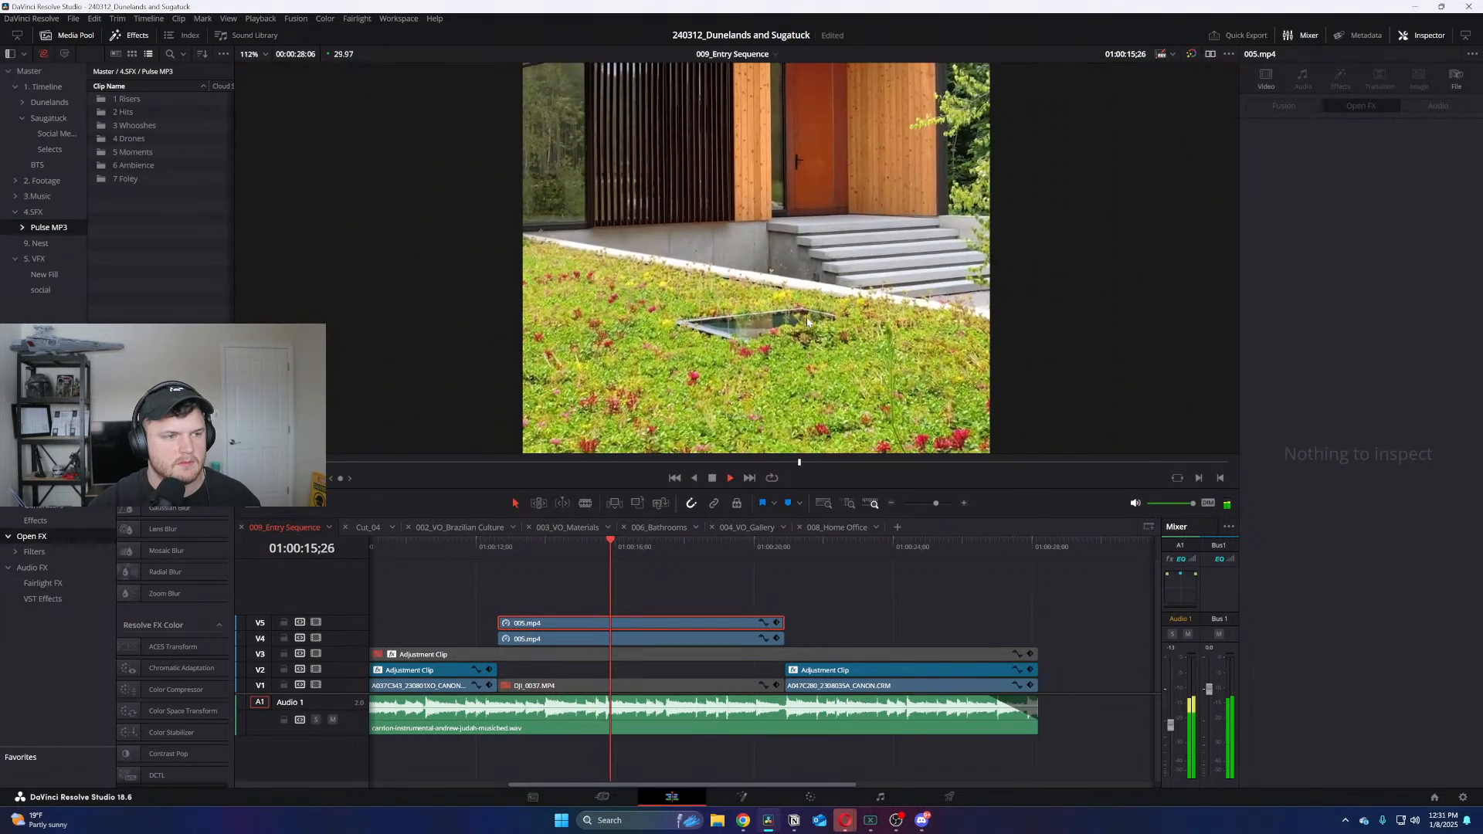
pyautogui.scroll(-1, 804, 325)
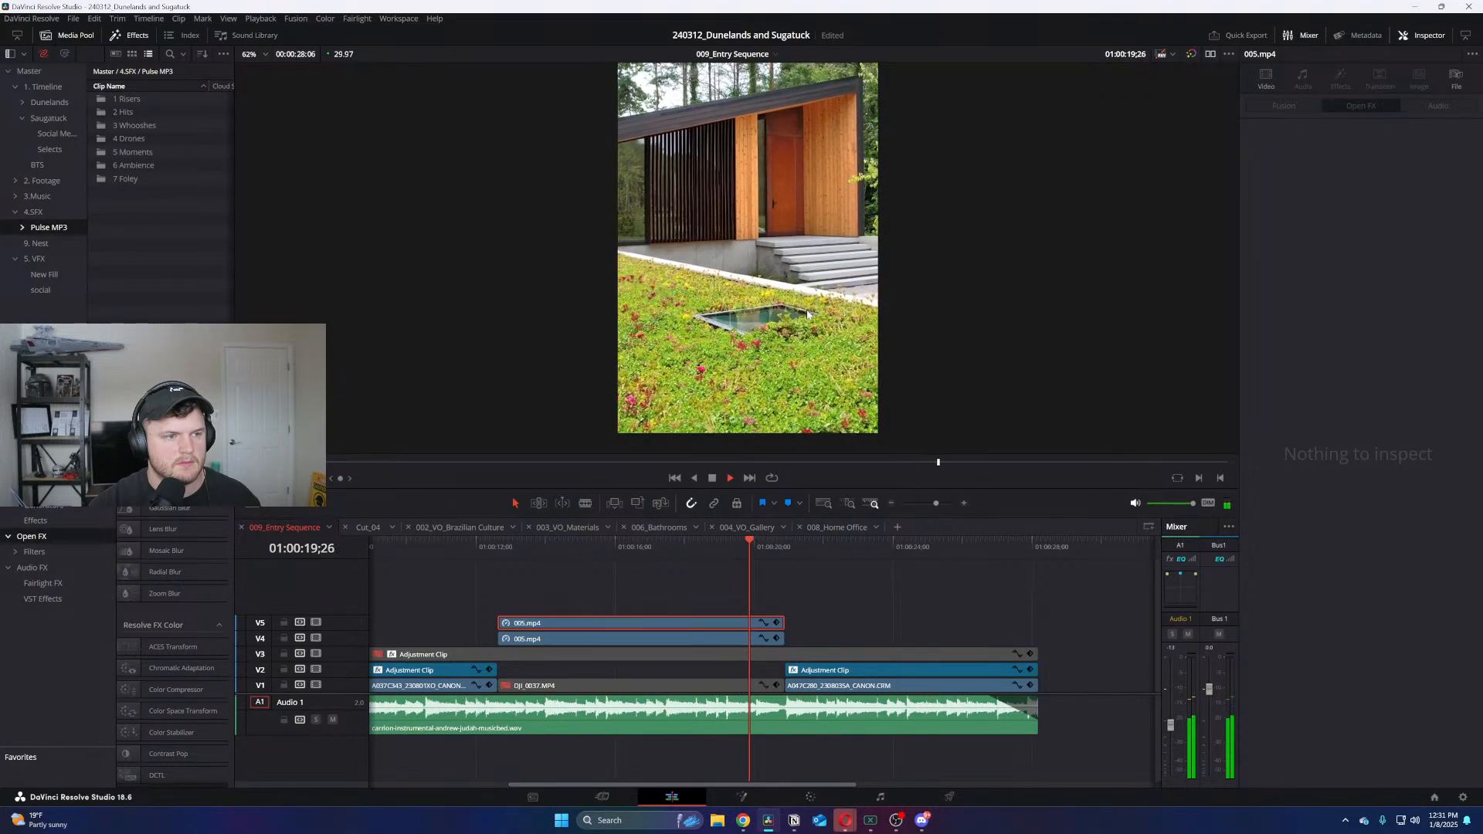
pyautogui.press('space')
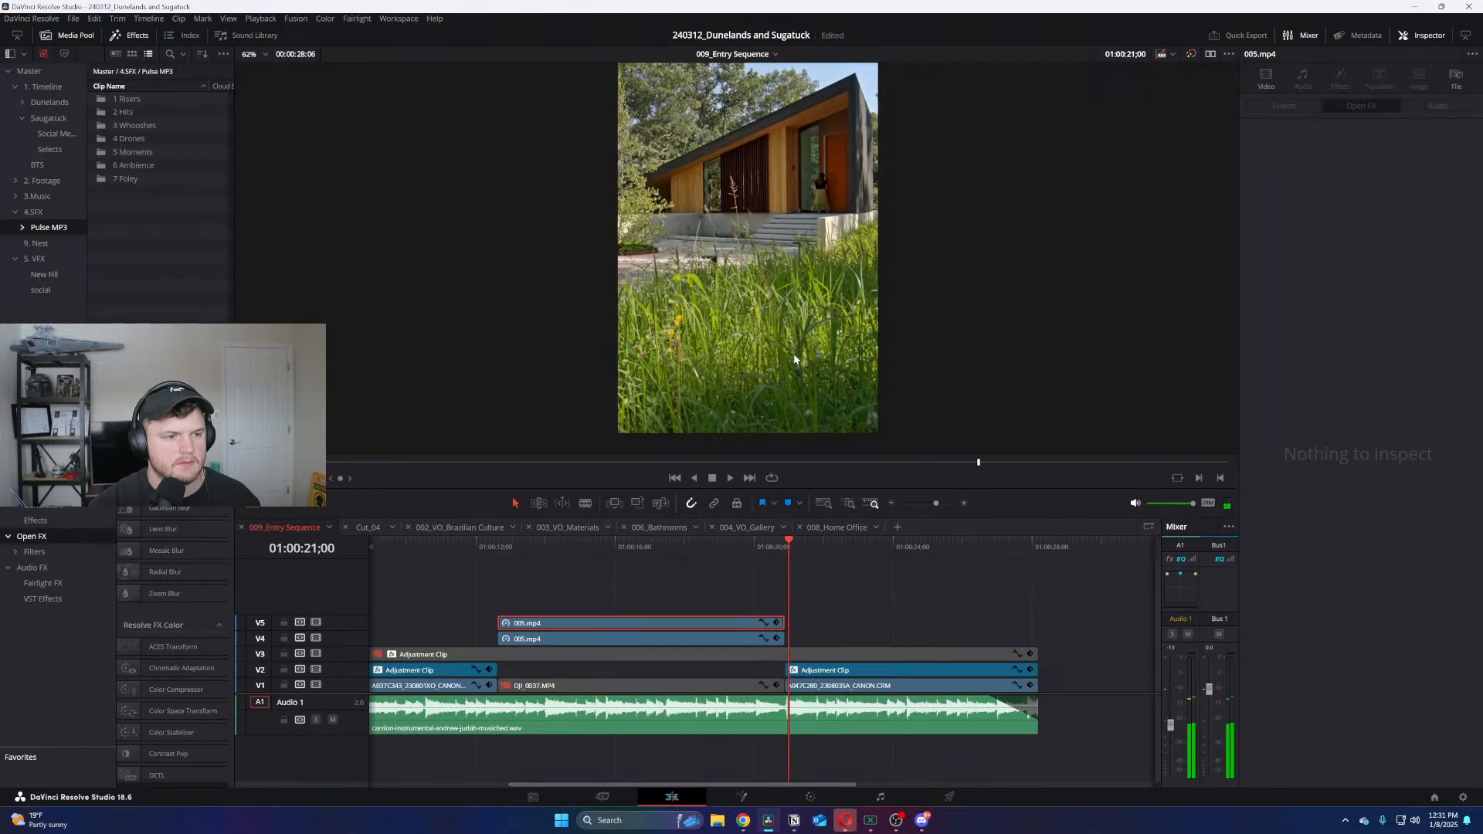
# Return to 01:00:12;19 and temporarily disable the V5 patch to examine the dark wall spot beneath it up close
pyautogui.moveTo(739, 553); pyautogui.dragTo(507, 569)
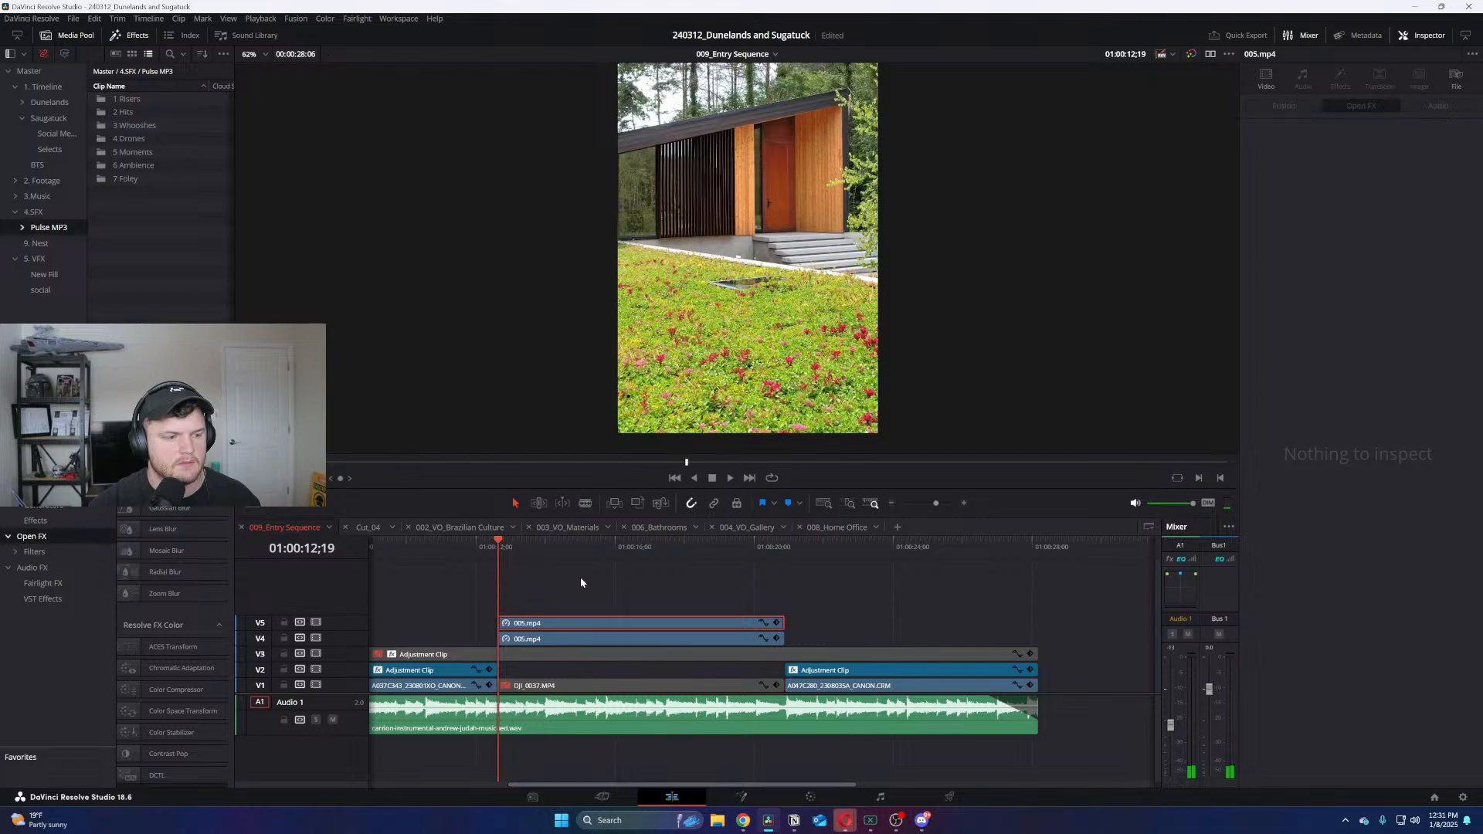
pyautogui.click(529, 553)
pyautogui.hotkey('ctrl', '=')
pyautogui.hotkey('ctrl', '=')
pyautogui.press('Up')
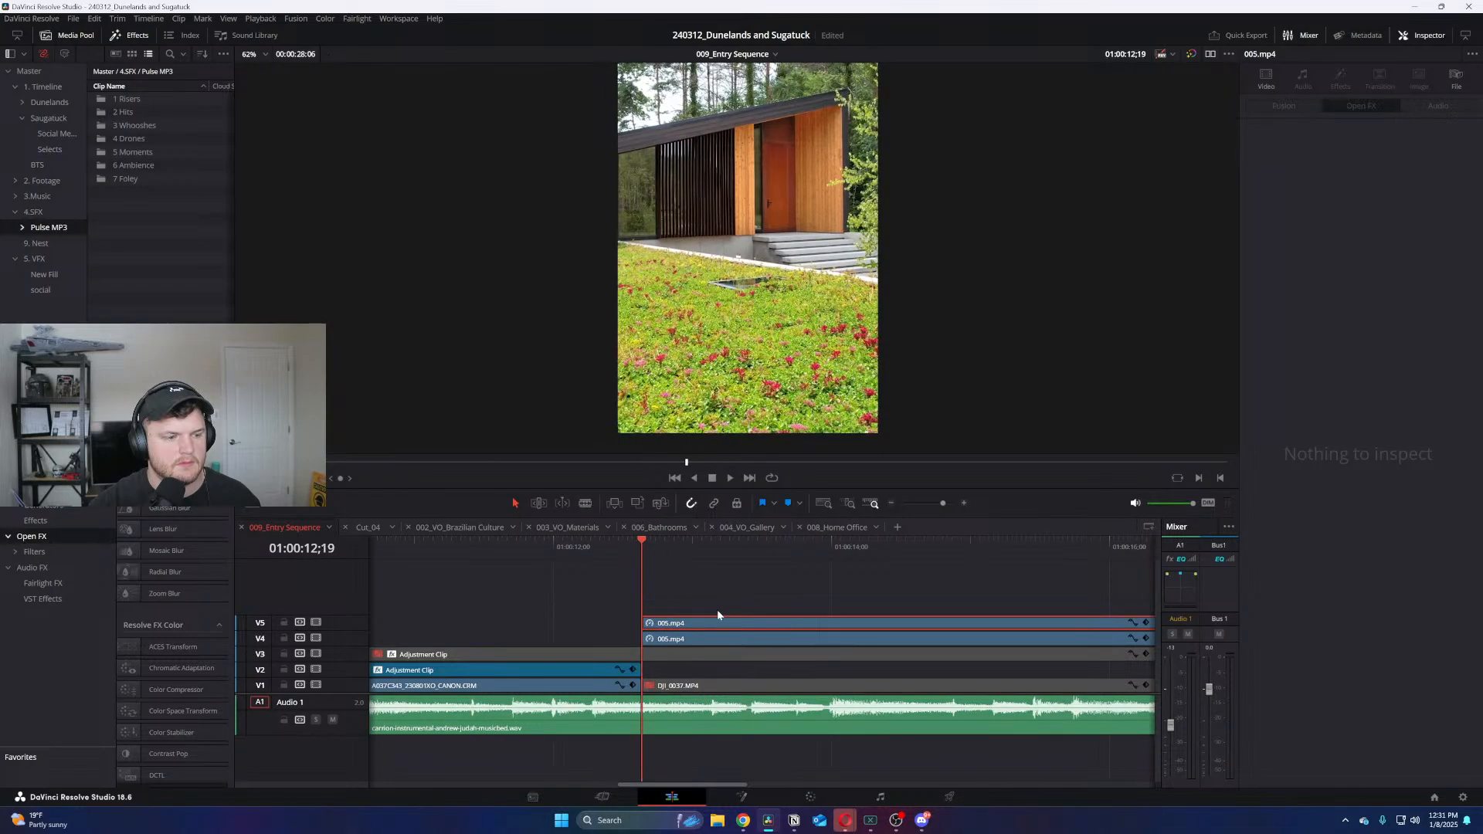
pyautogui.click(818, 624)
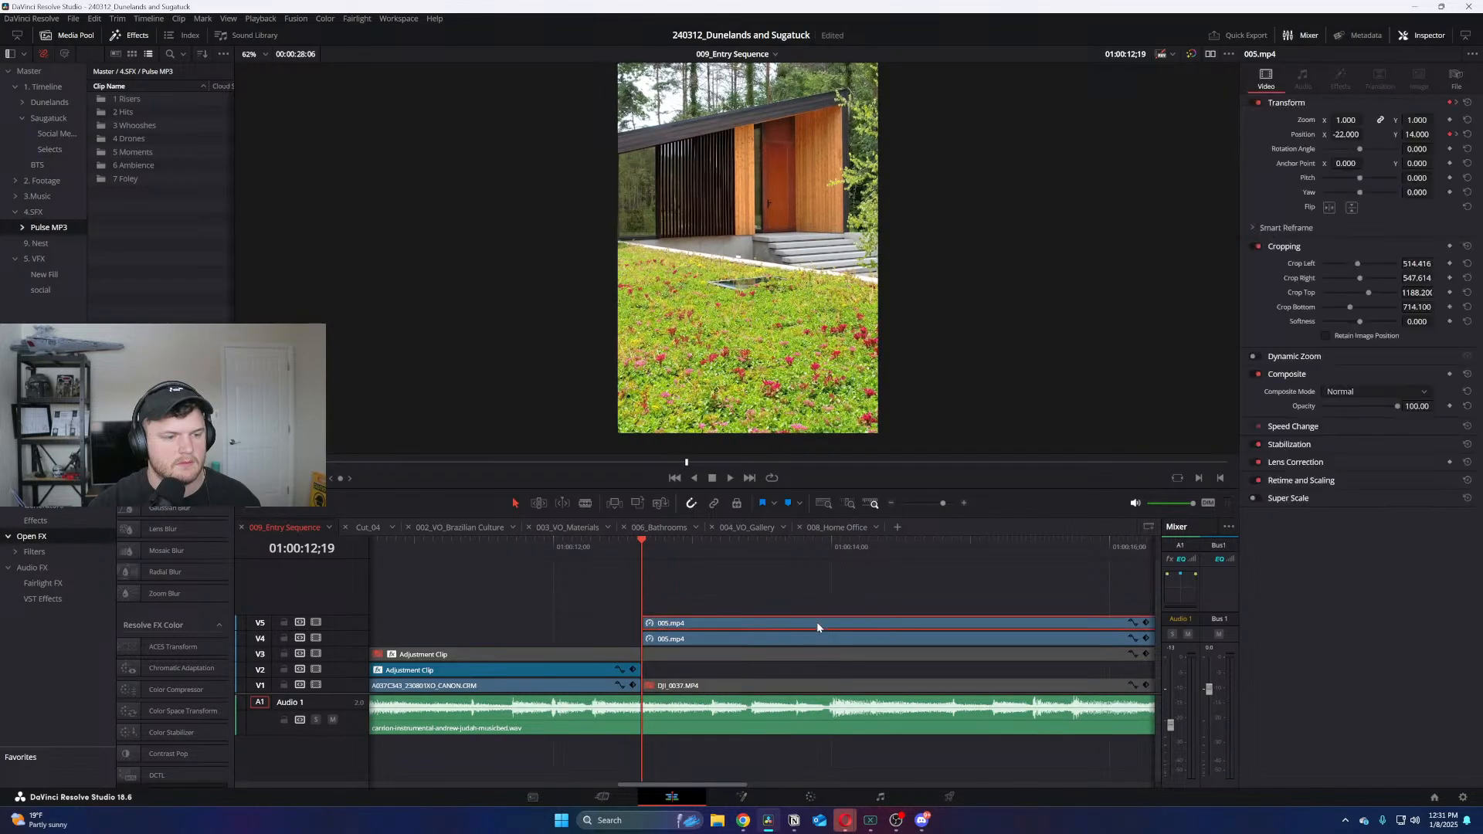
pyautogui.scroll(10, 744, 222)
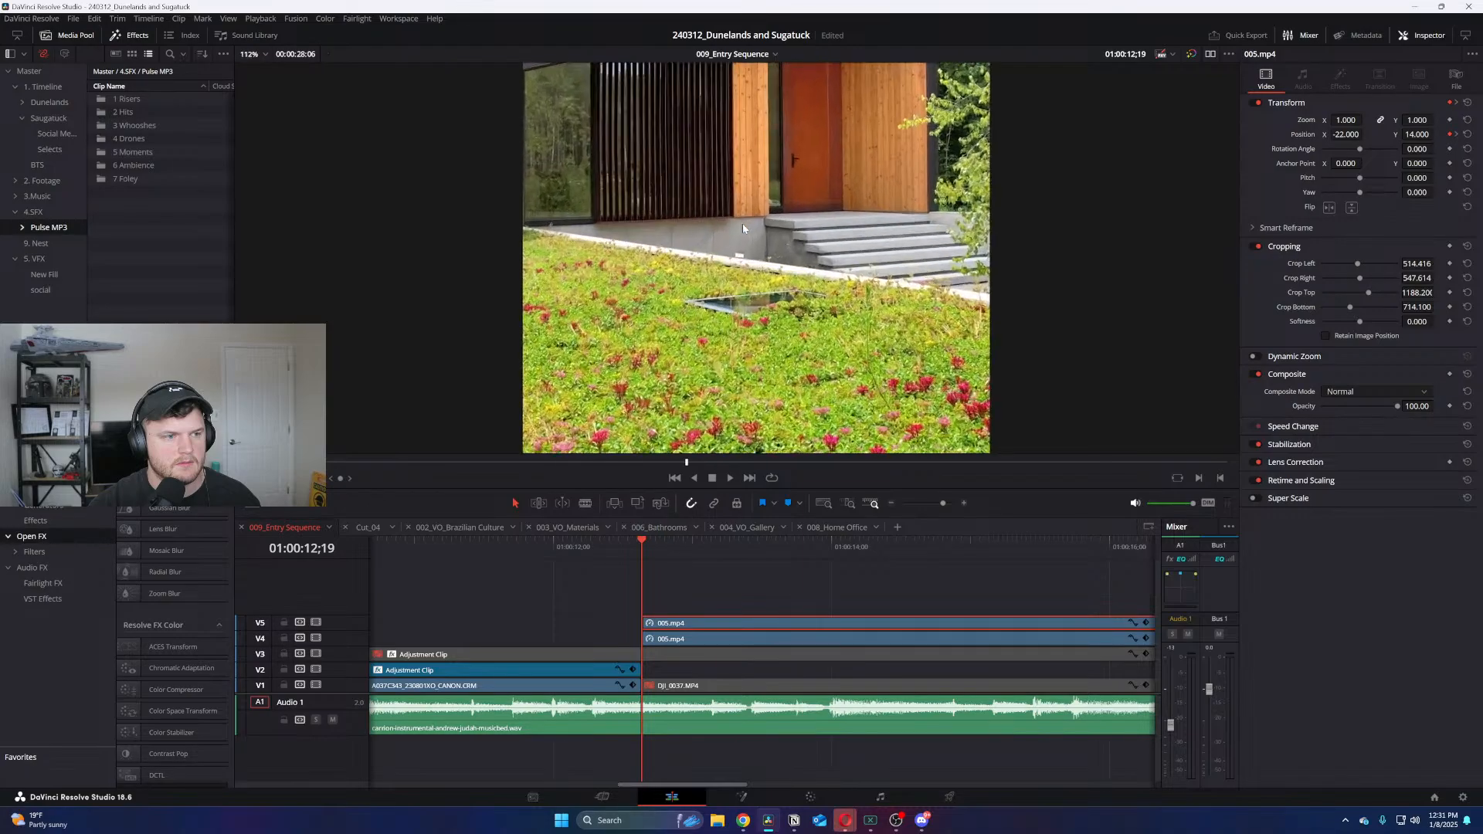
pyautogui.scroll(8, 744, 221)
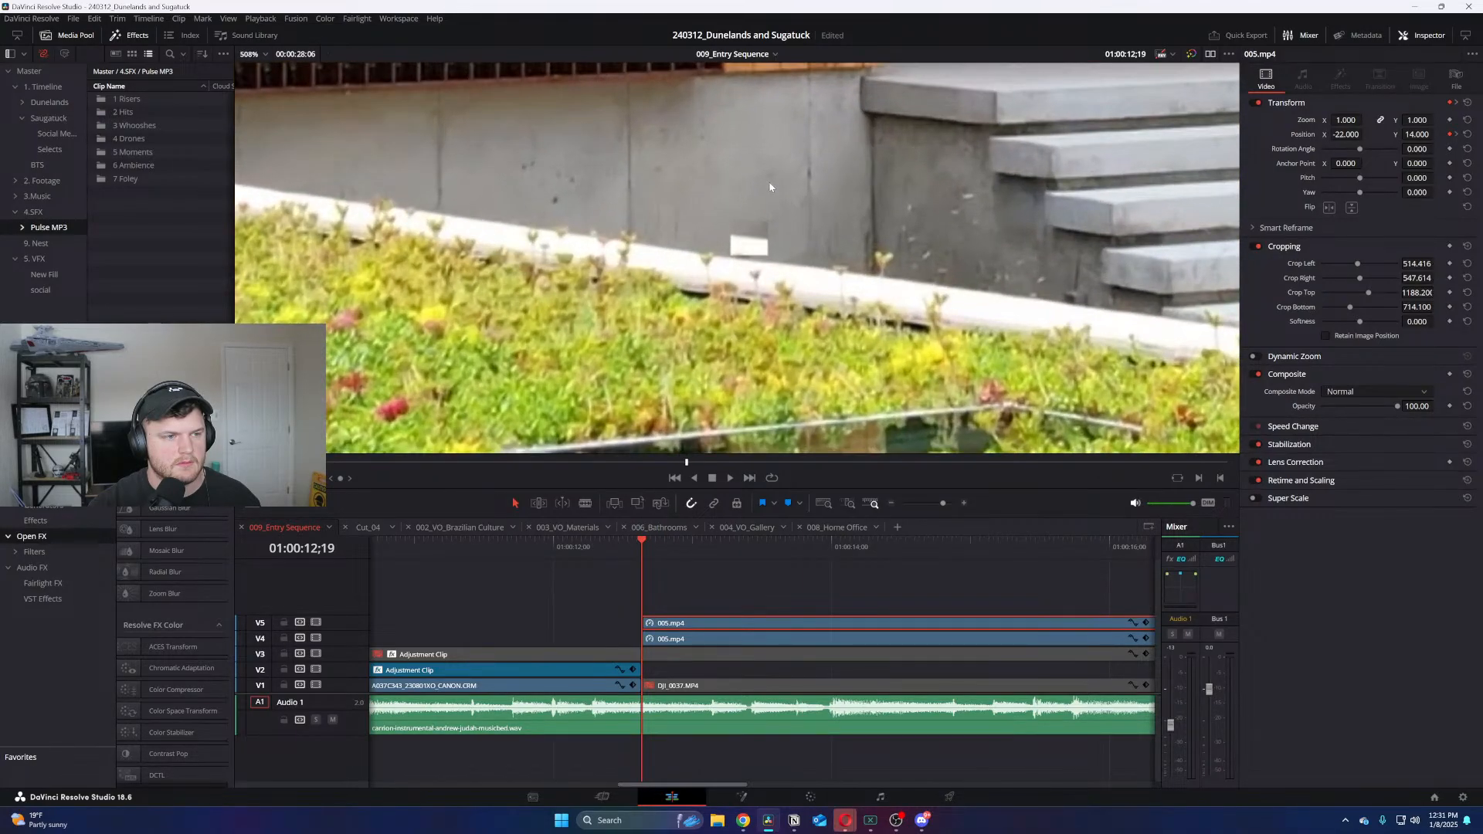
pyautogui.scroll(2, 826, 193)
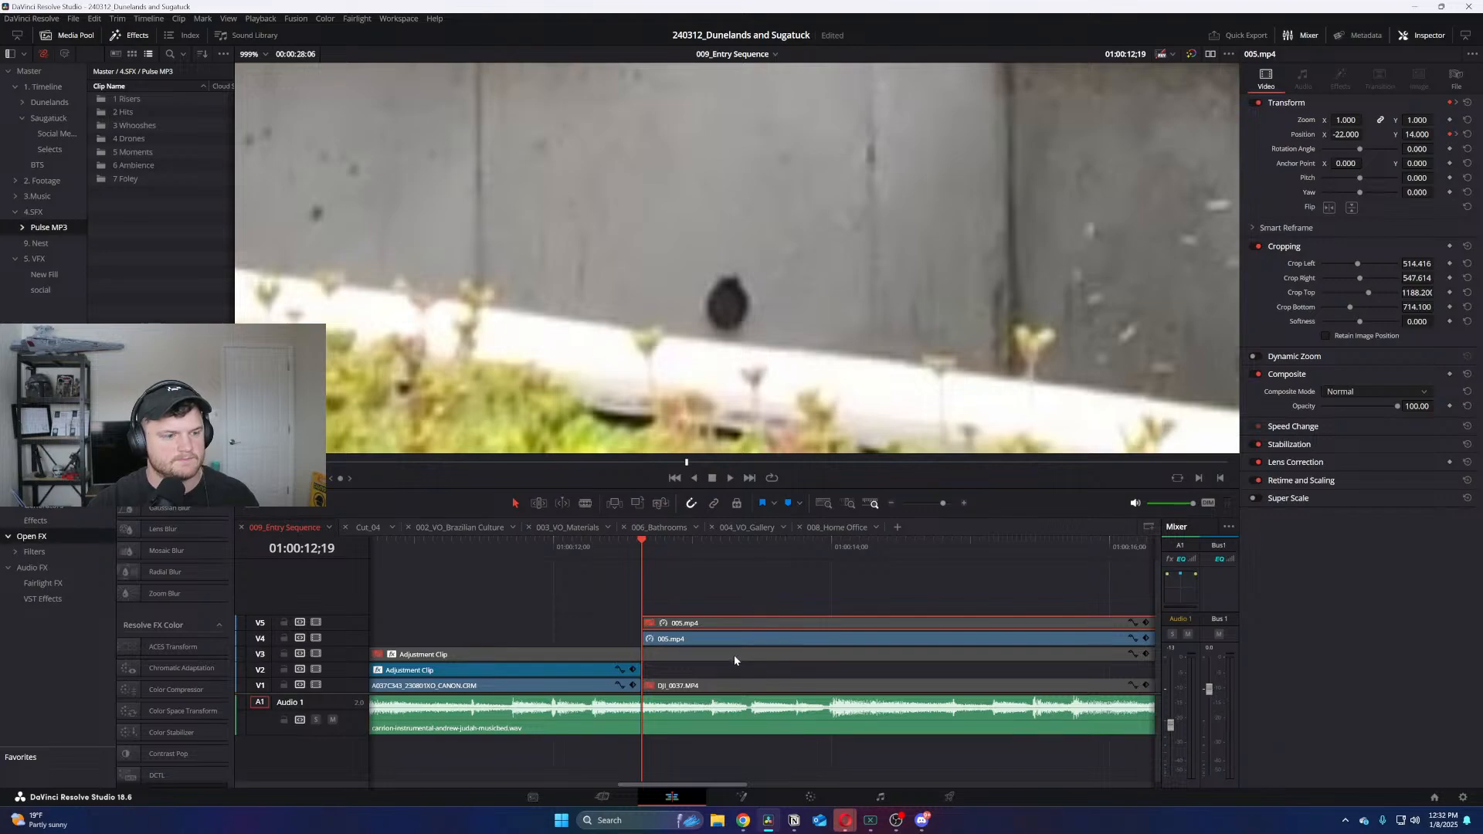
# With the V4 clip temporarily disabled, recrop the V5 patch to Crop Top 1169.2 and Crop Bottom 727.1, and re-enable V4
pyautogui.click(701, 638)
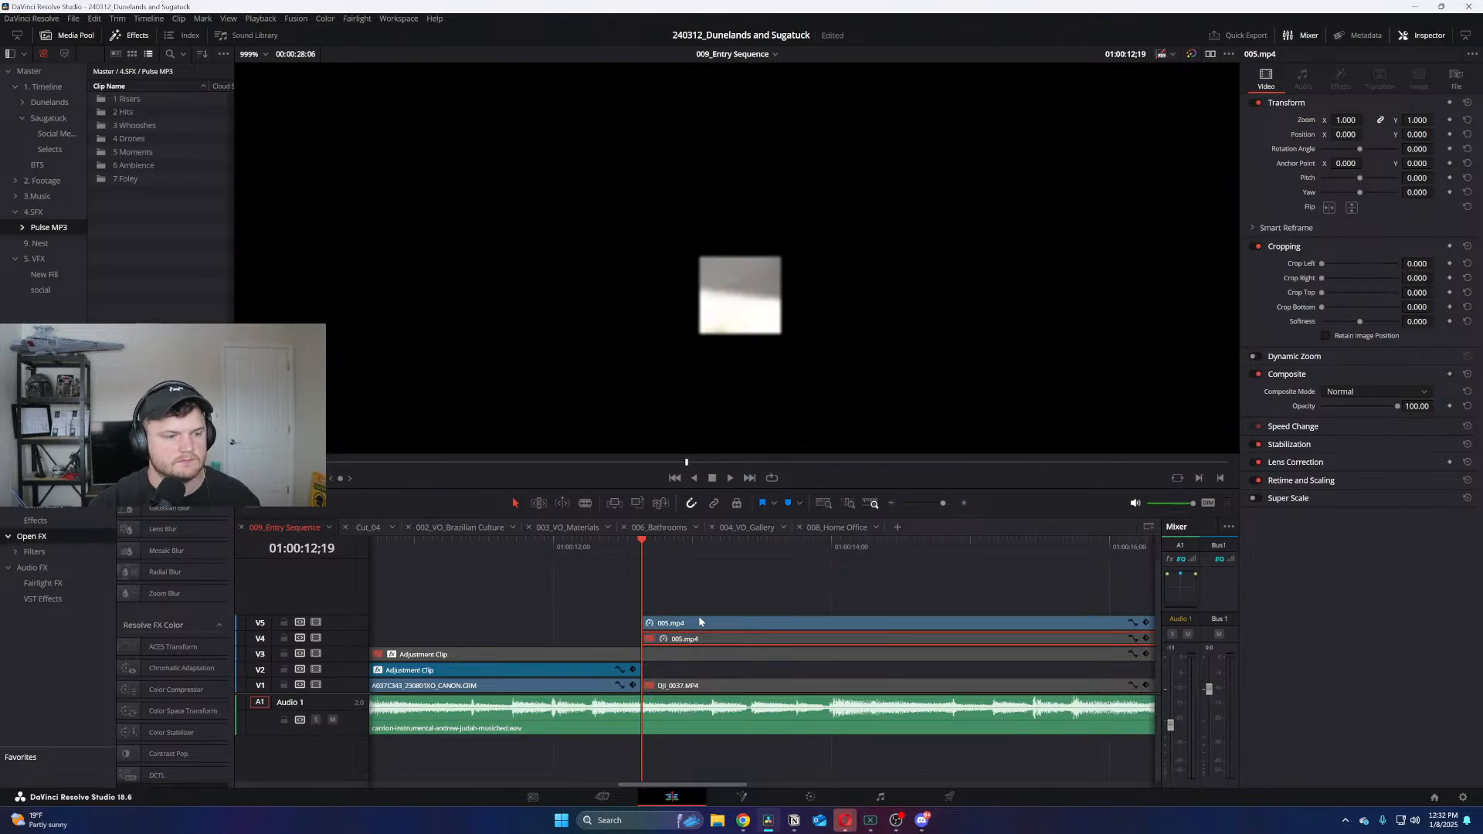
pyautogui.click(700, 622)
pyautogui.moveTo(1410, 293)
pyautogui.mouseDown()
pyautogui.moveTo(1387, 293)
pyautogui.moveTo(1411, 306)
pyautogui.mouseUp()
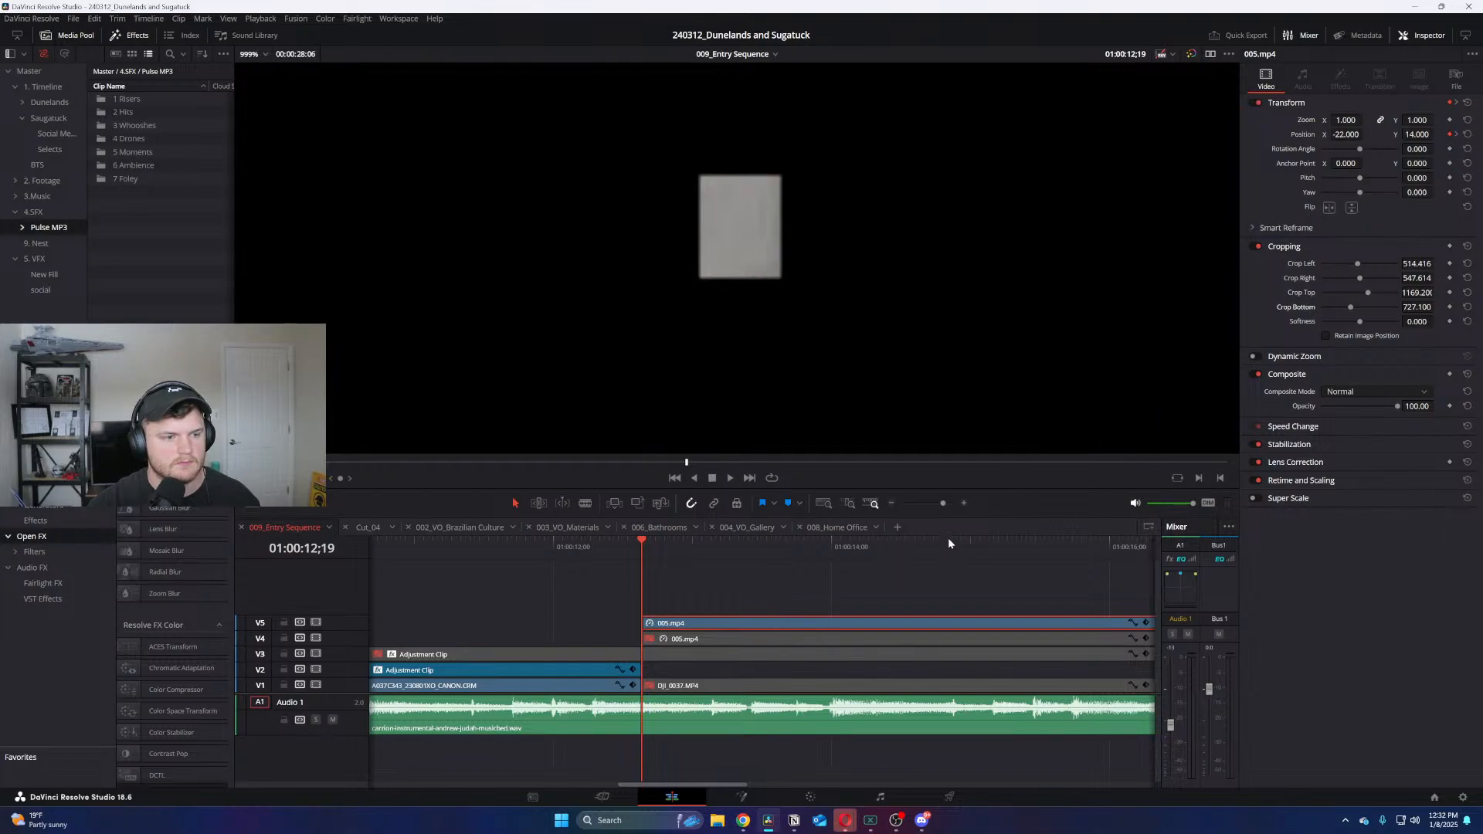
pyautogui.click(712, 642)
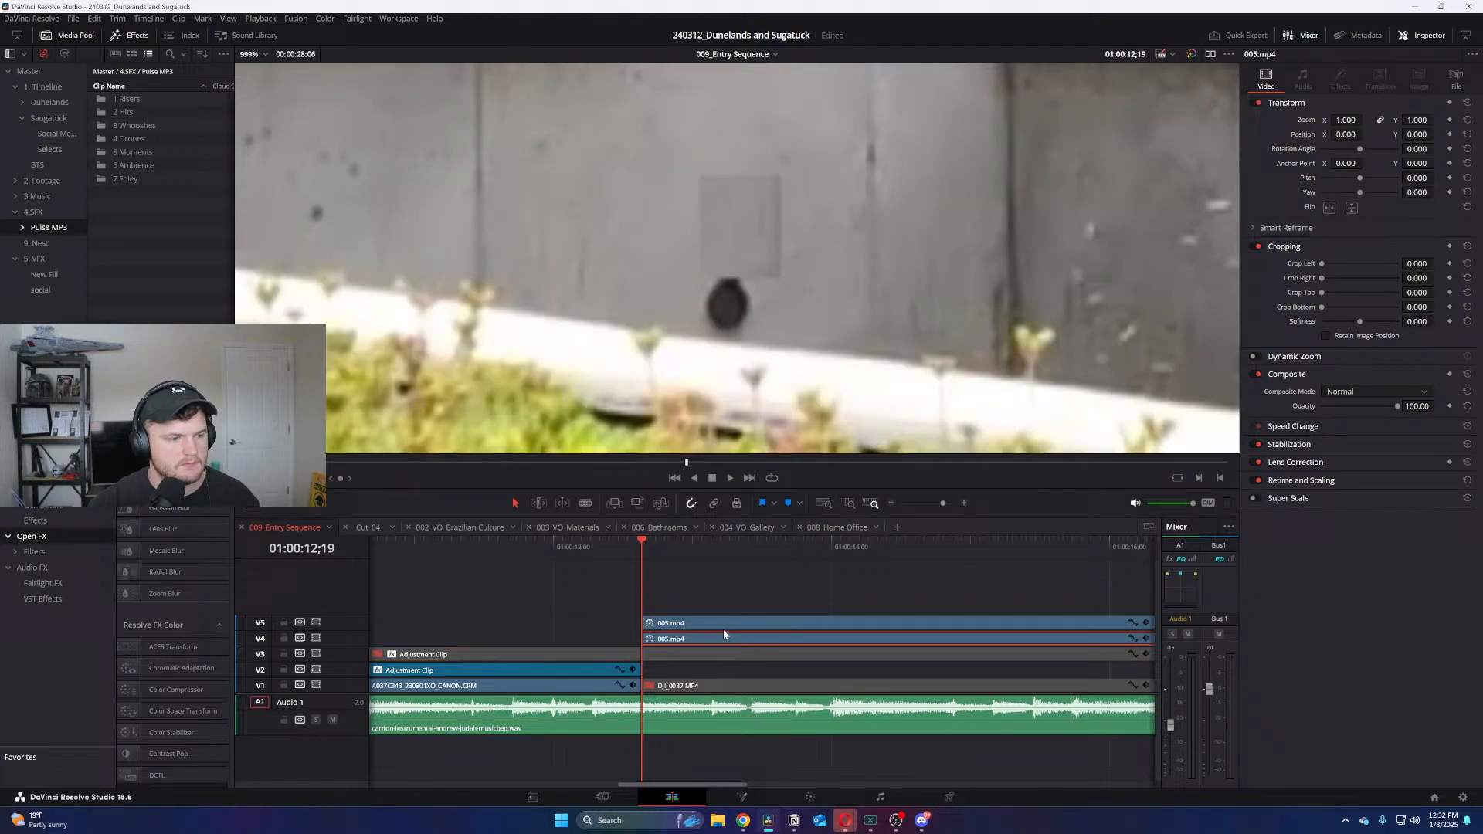
# Set the Position Y of the upper 005.mp4 patch clip on V5 to 0 at the clip's first frame
pyautogui.click(728, 623)
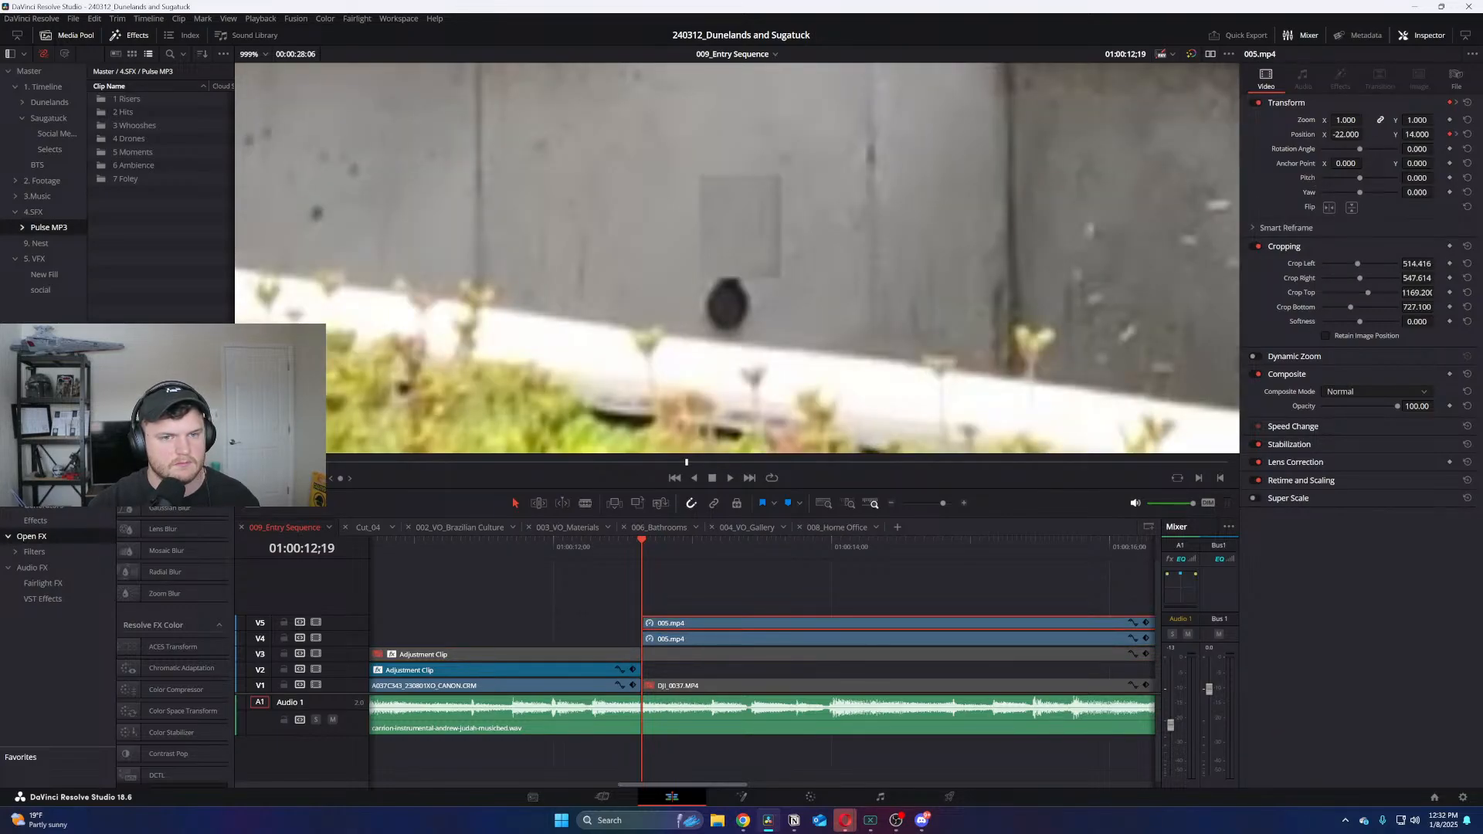
pyautogui.moveTo(1421, 134); pyautogui.dragTo(1414, 135)
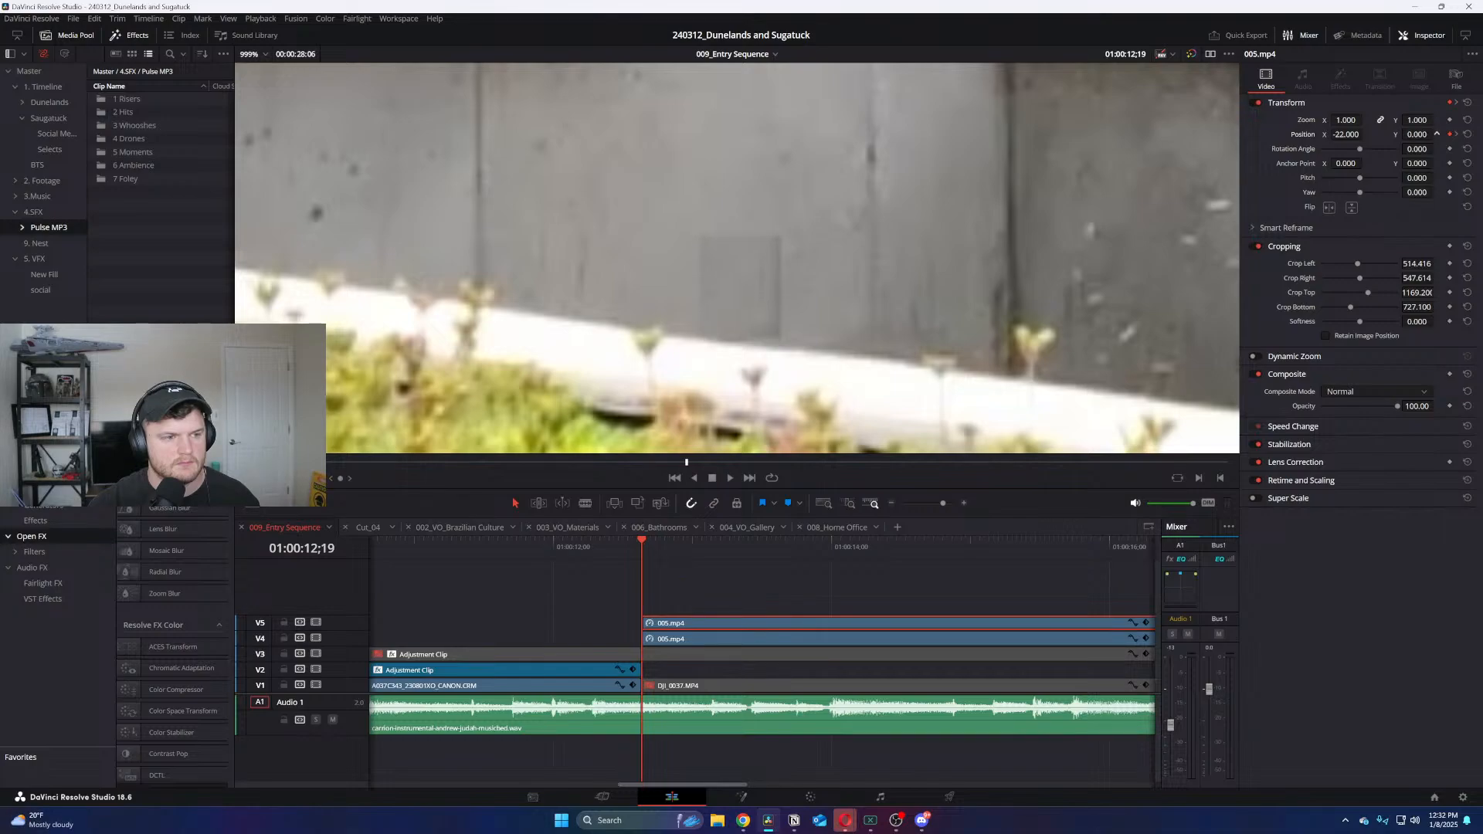
pyautogui.scroll(-2, 681, 596)
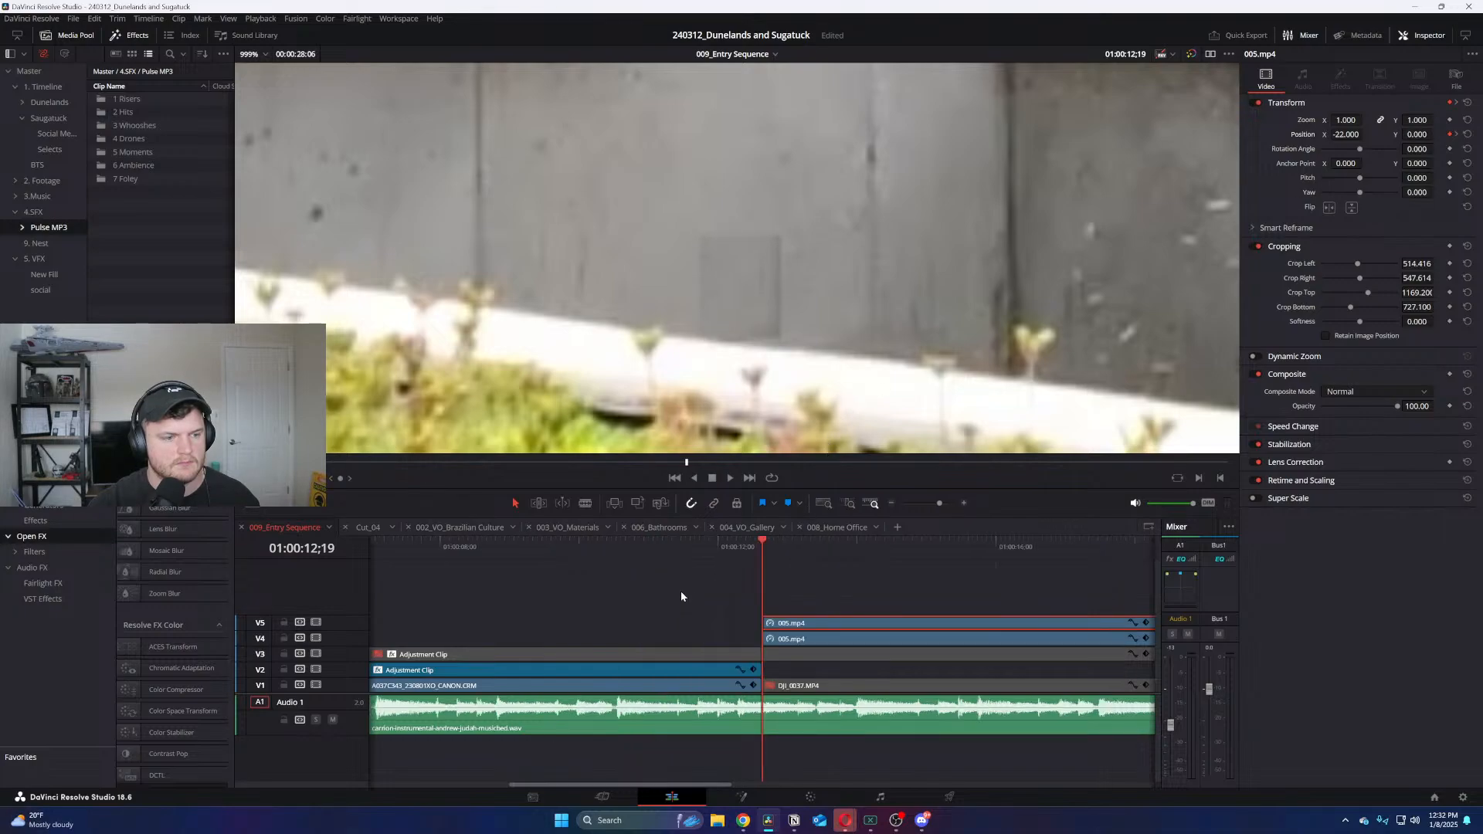
# Adjust the V5 patch clip's Position Y at 01:00:19;08 and set it to -38 at the clip's last frame
pyautogui.click(926, 541)
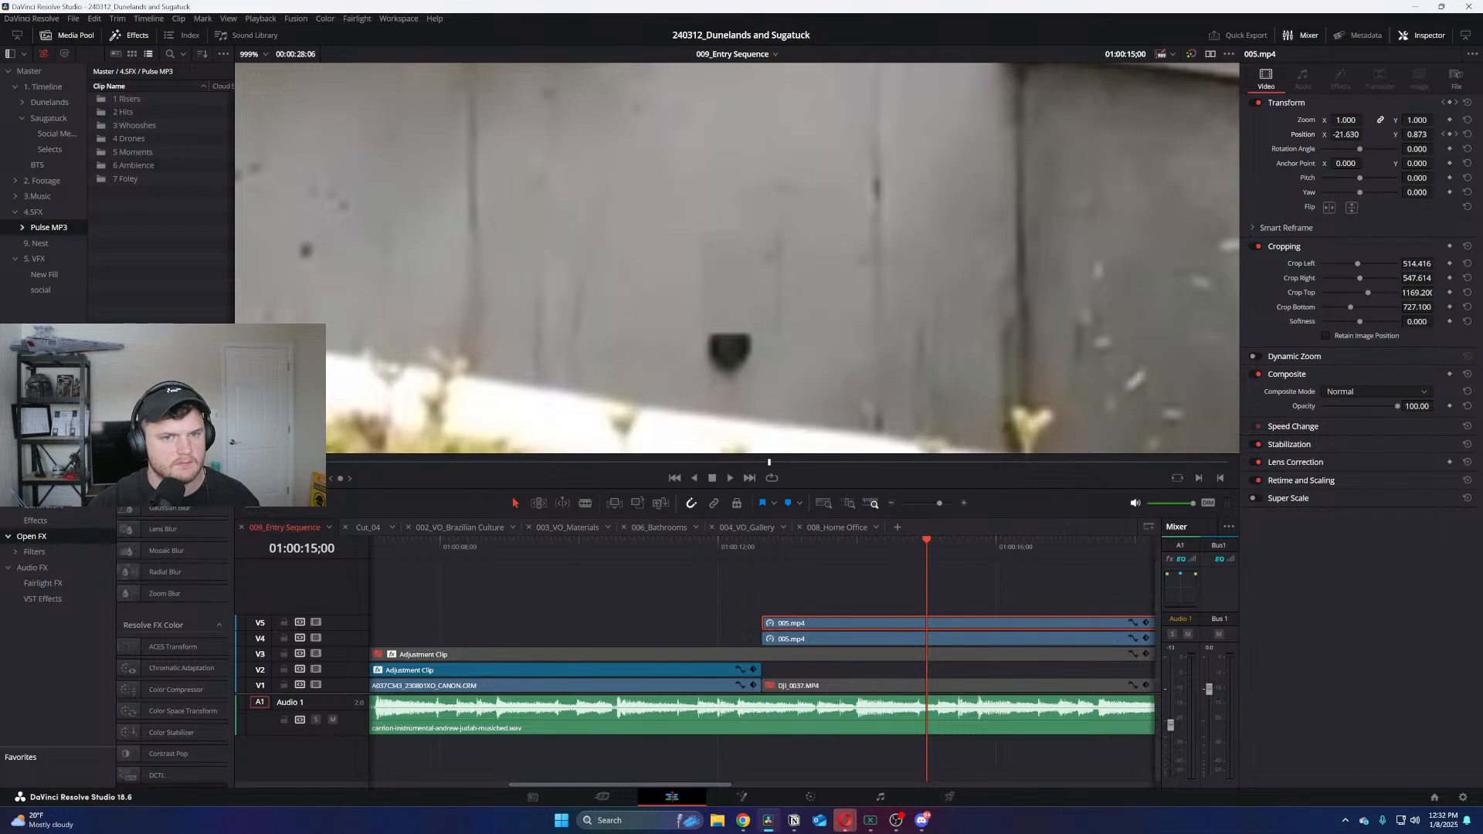
pyautogui.scroll(-2, 804, 532)
pyautogui.moveTo(805, 541); pyautogui.dragTo(914, 540)
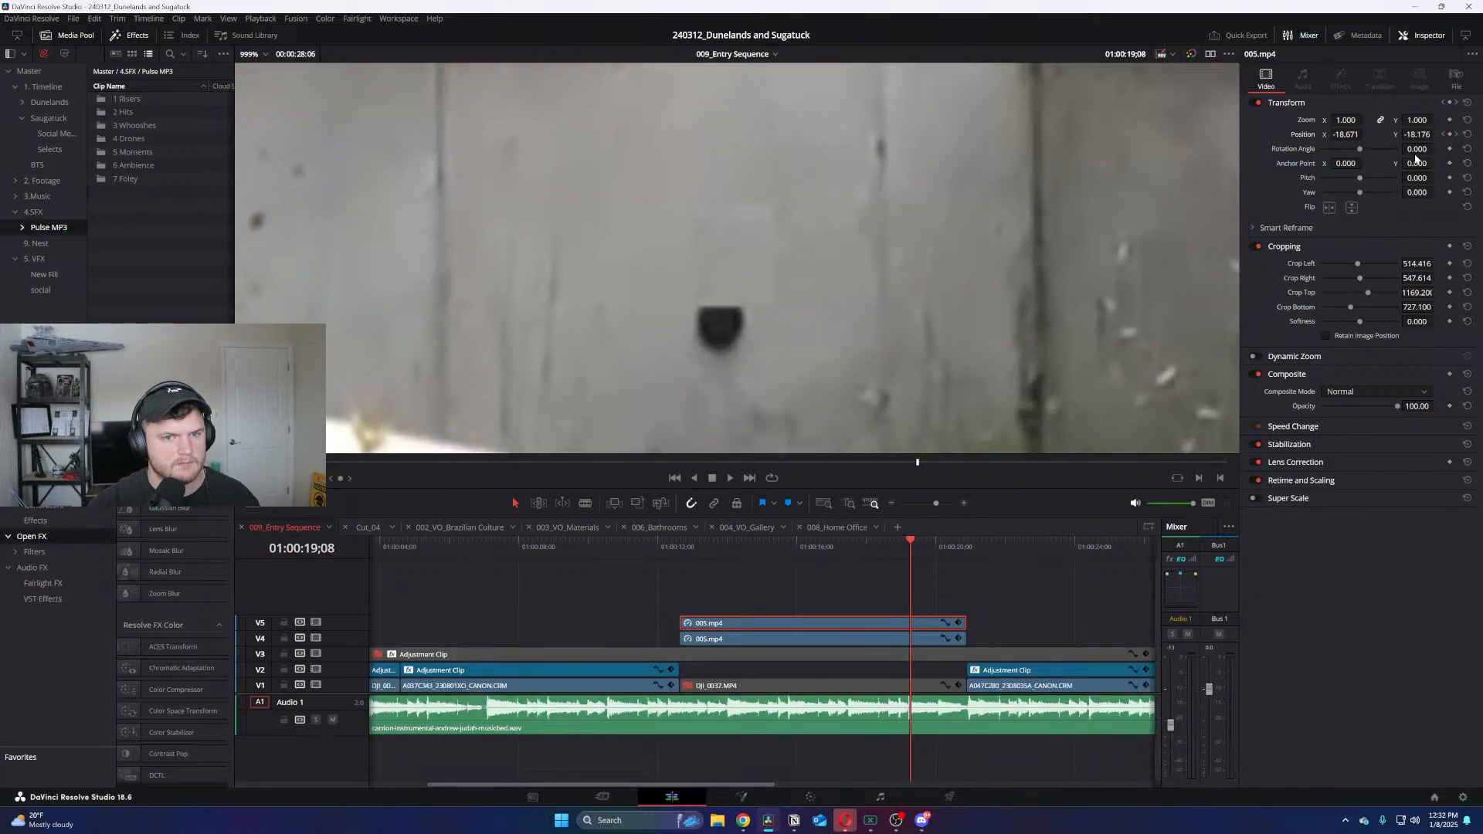
pyautogui.moveTo(1423, 135); pyautogui.dragTo(1435, 134)
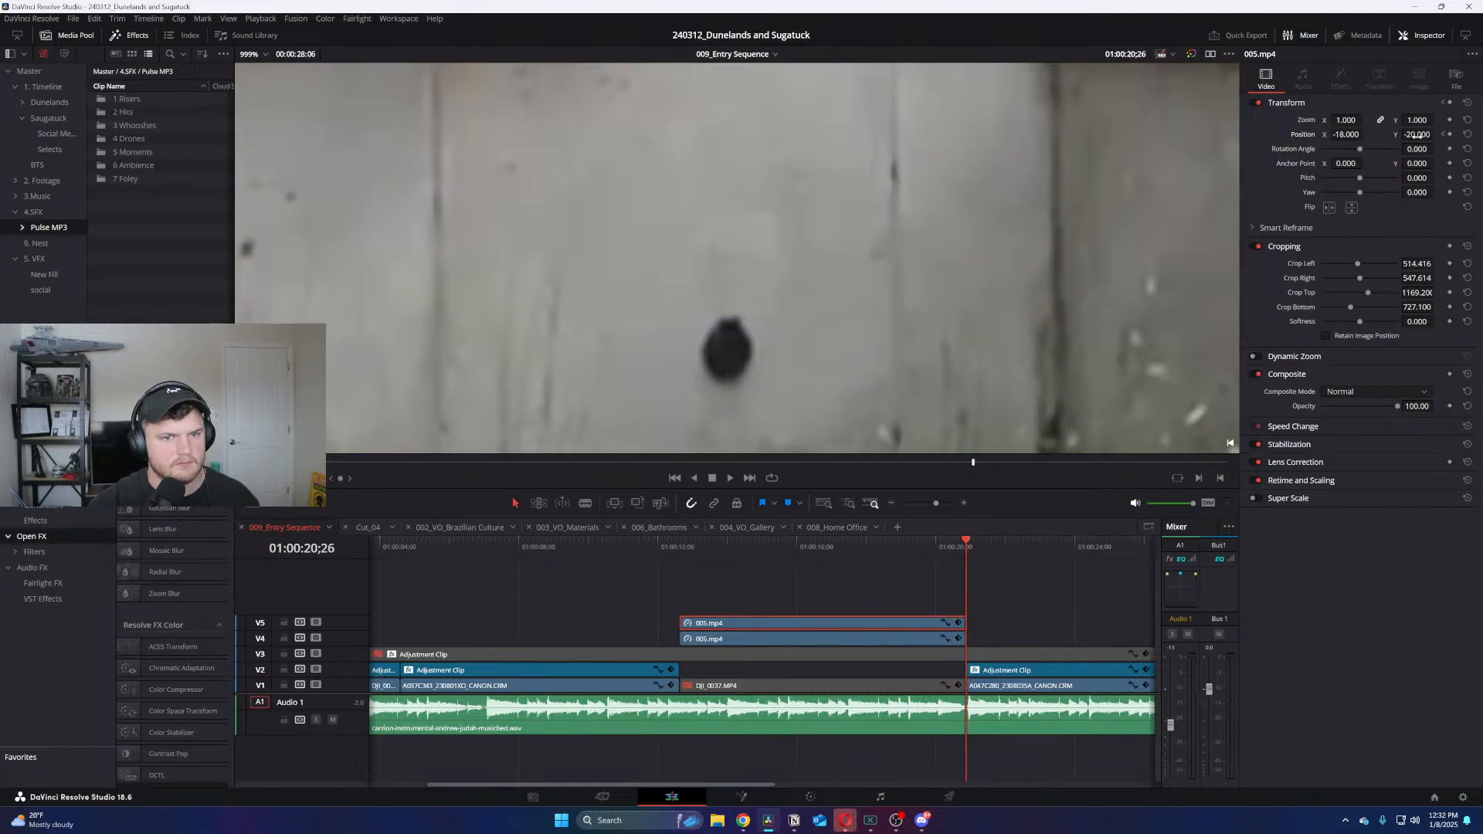
pyautogui.moveTo(1418, 134); pyautogui.dragTo(1398, 134)
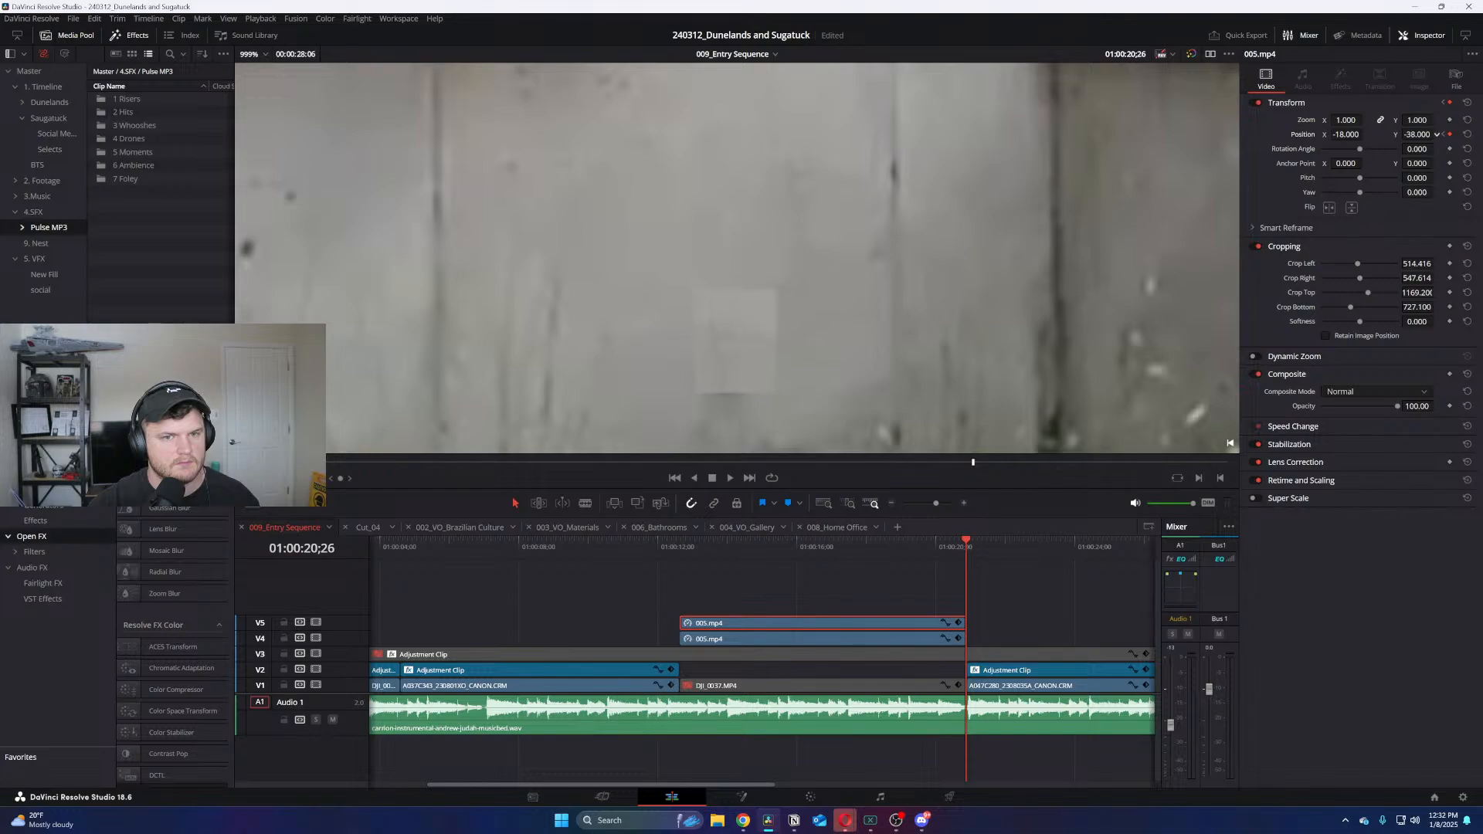
# Show the V5 clip's keyframes and delete its position keyframes at 01:00:20;07 and 01:00:14;14
pyautogui.moveTo(952, 546); pyautogui.dragTo(929, 545)
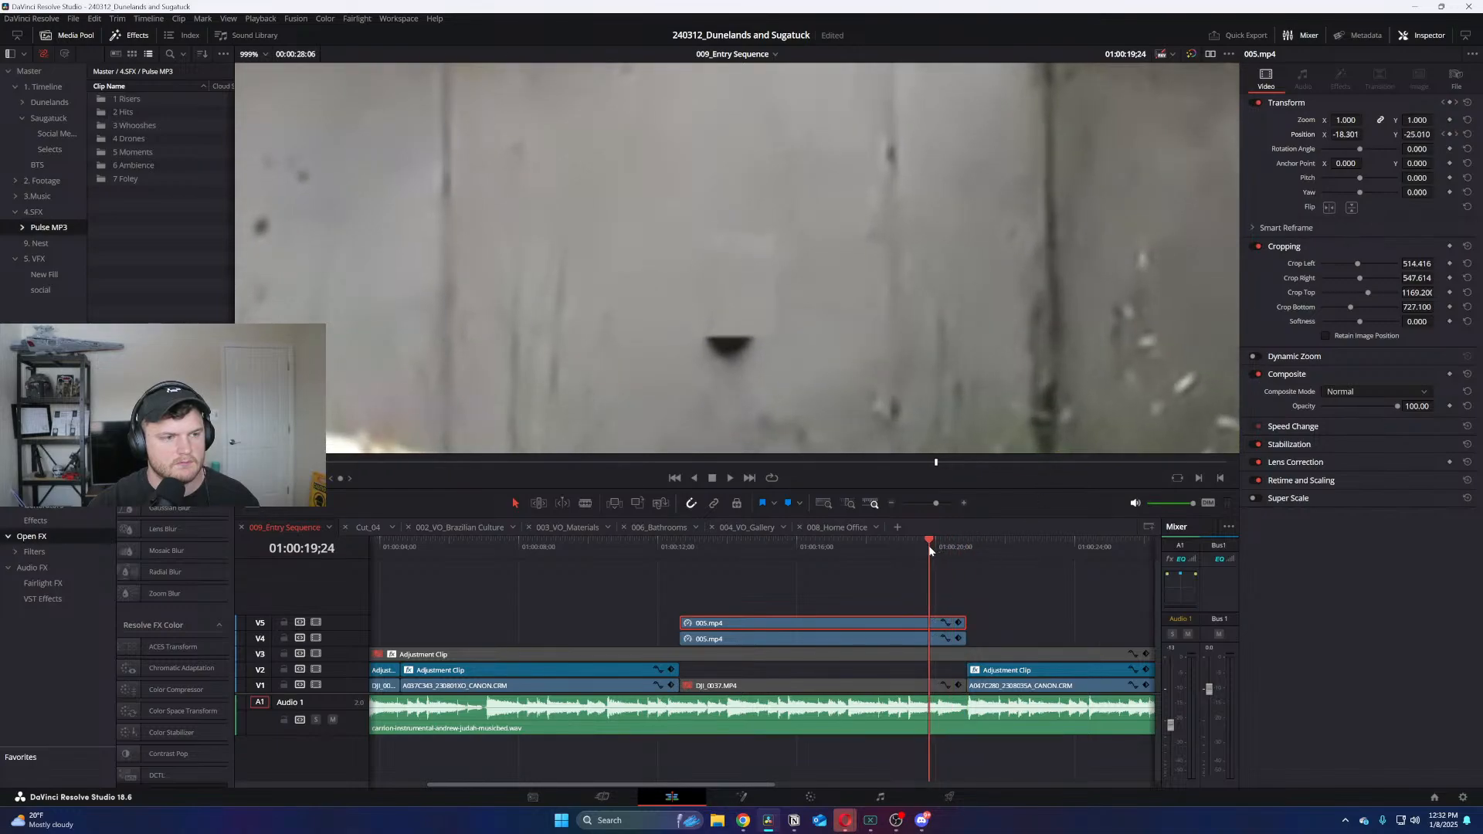
pyautogui.click(958, 622)
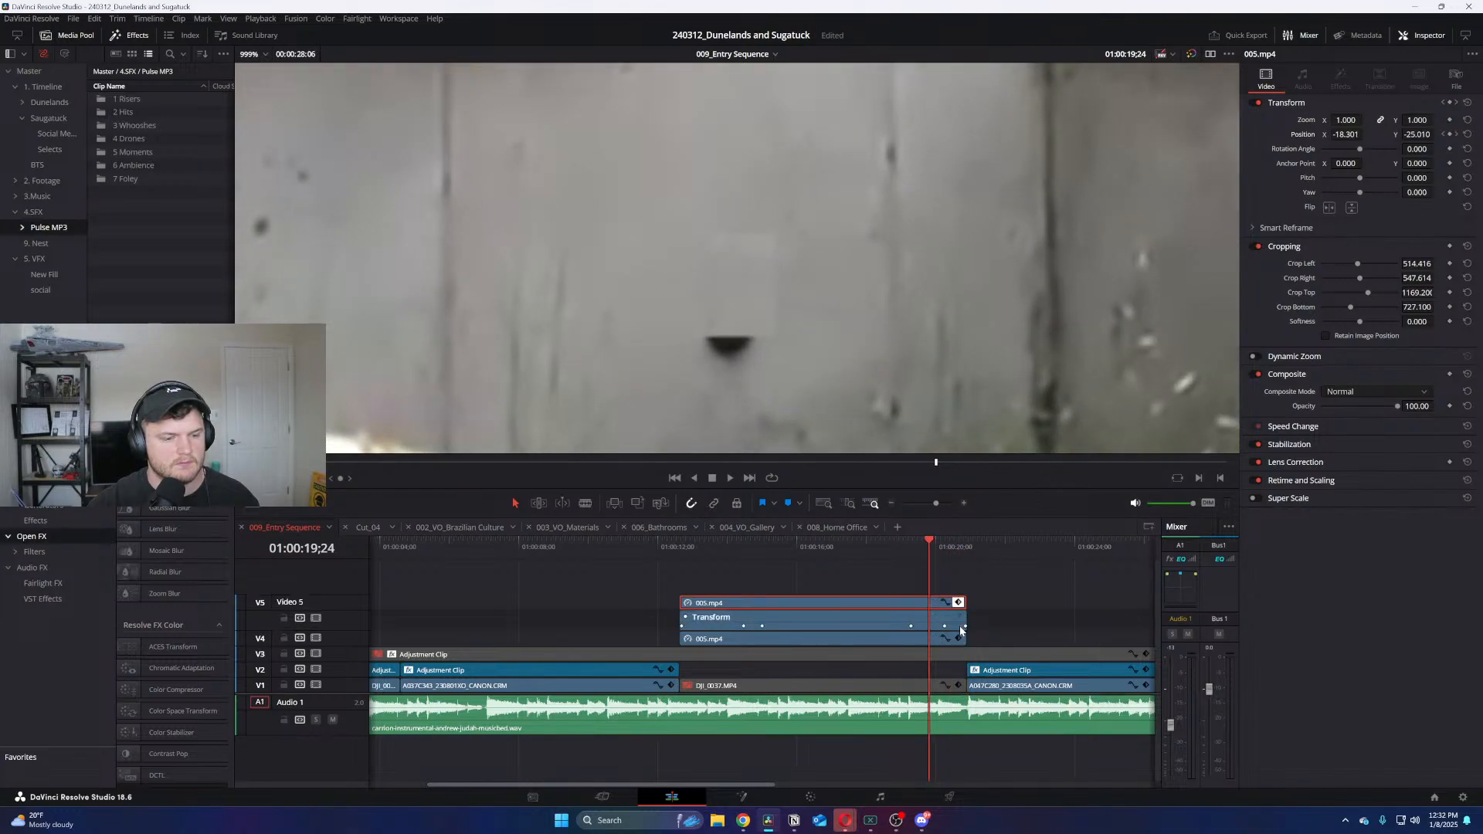
pyautogui.click(1454, 134)
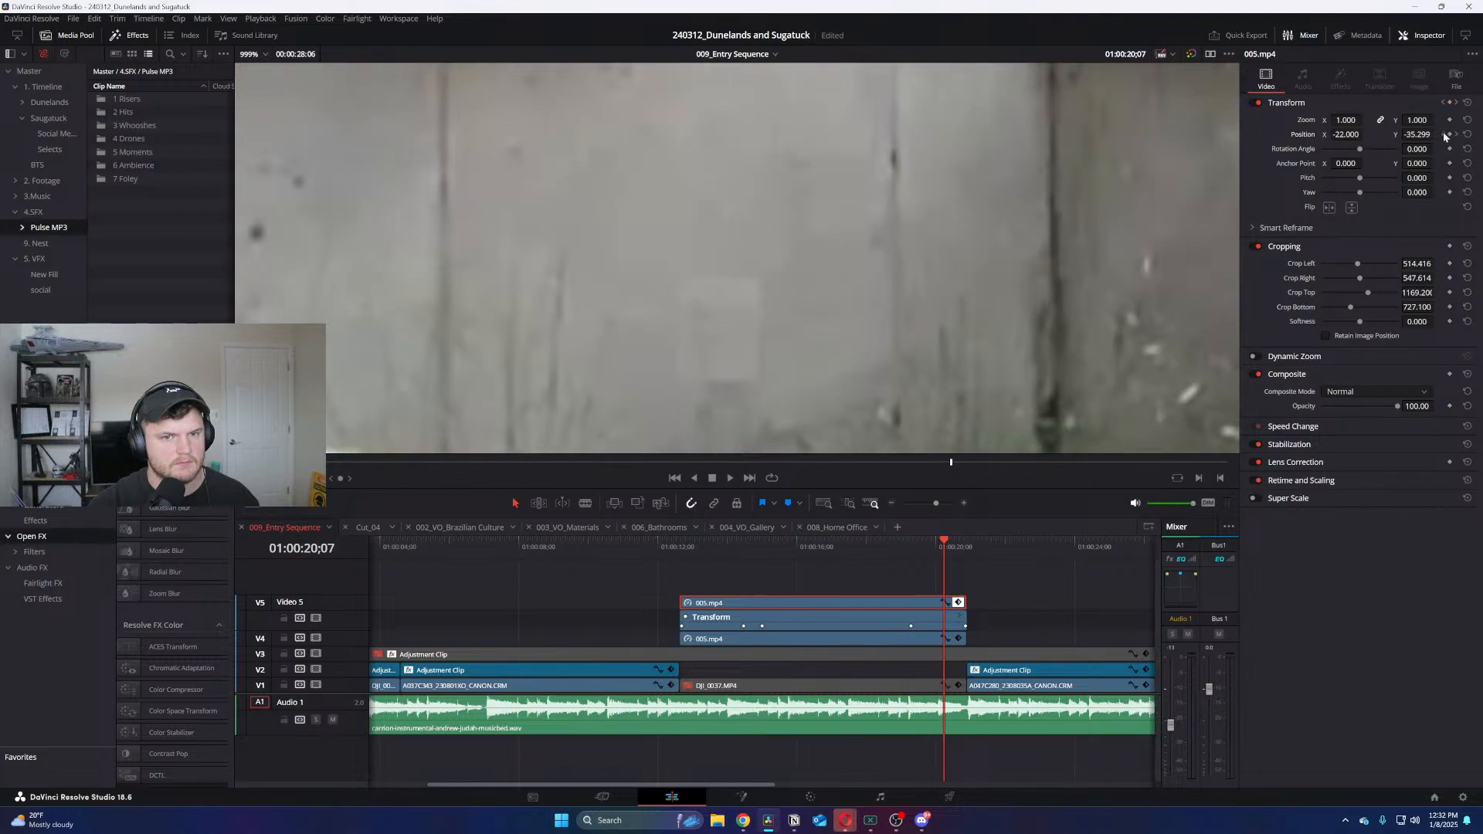
pyautogui.click(1444, 134)
pyautogui.click(1444, 134)
pyautogui.click(1444, 135)
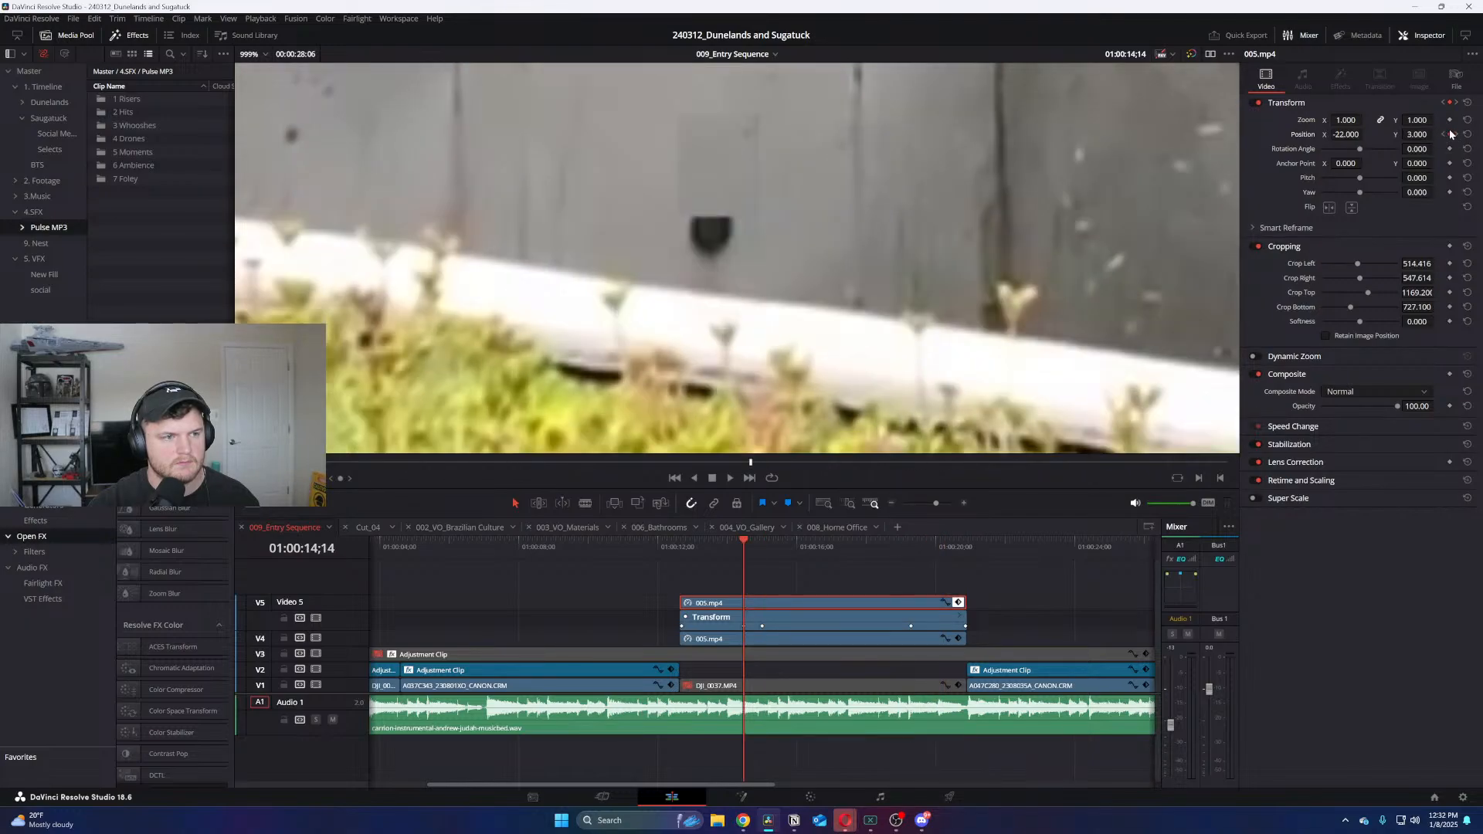
# Play back the patched 005.mp4 section repeatedly with the whole frame in view to examine whether the patch stays hidden
pyautogui.press('/')
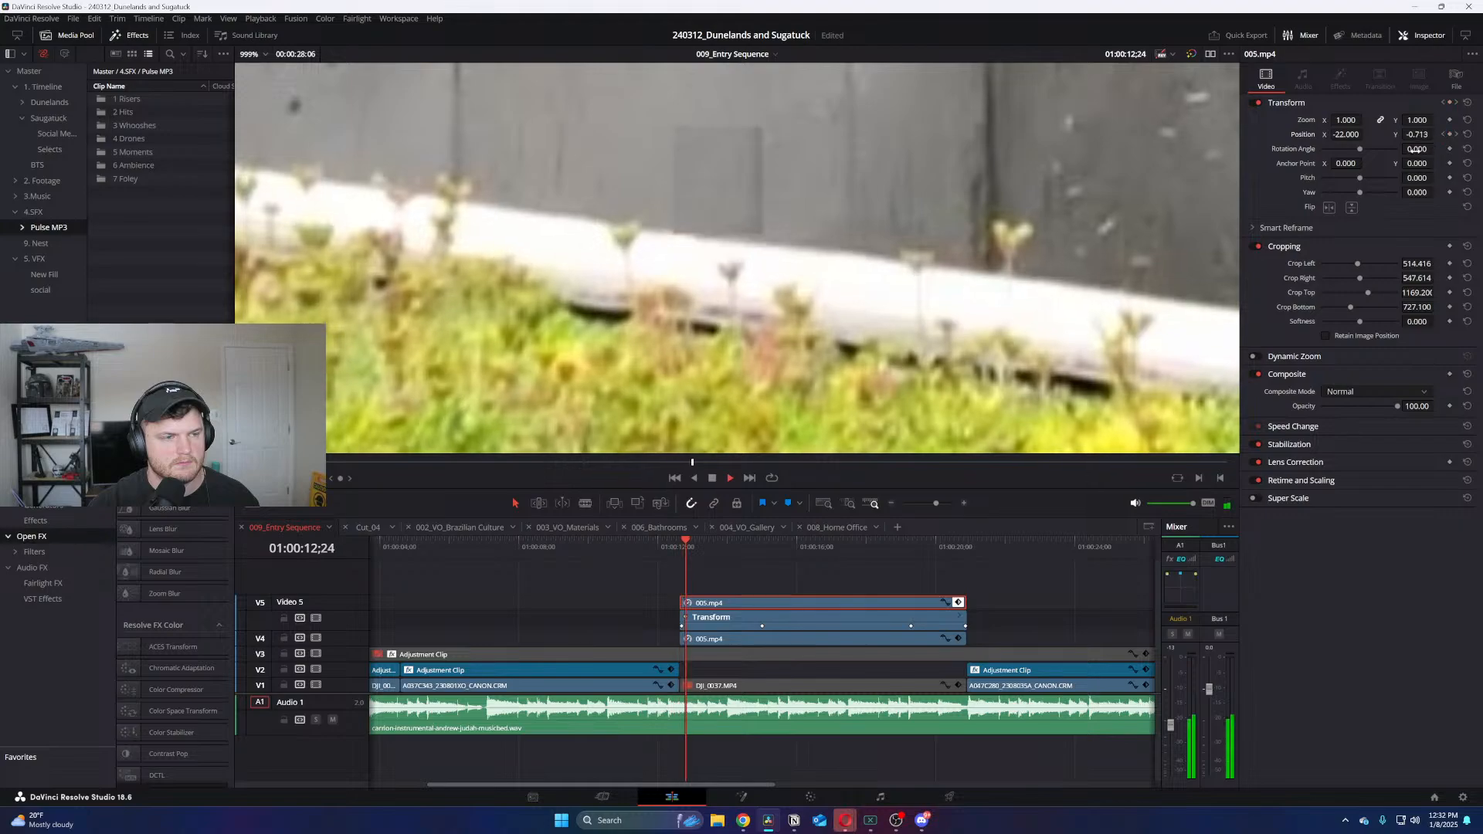
pyautogui.scroll(-2, 823, 358)
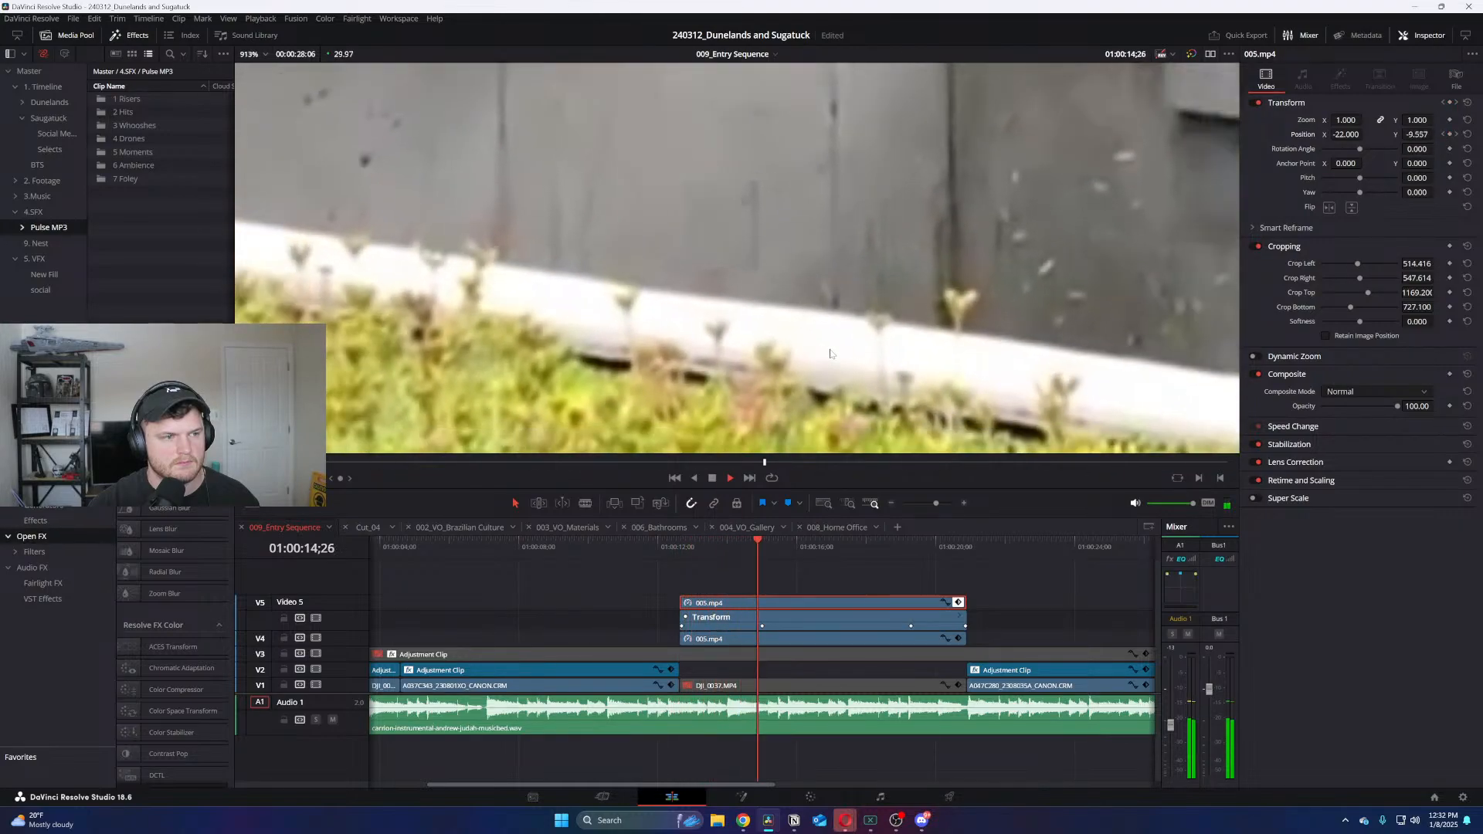
pyautogui.scroll(-5, 819, 354)
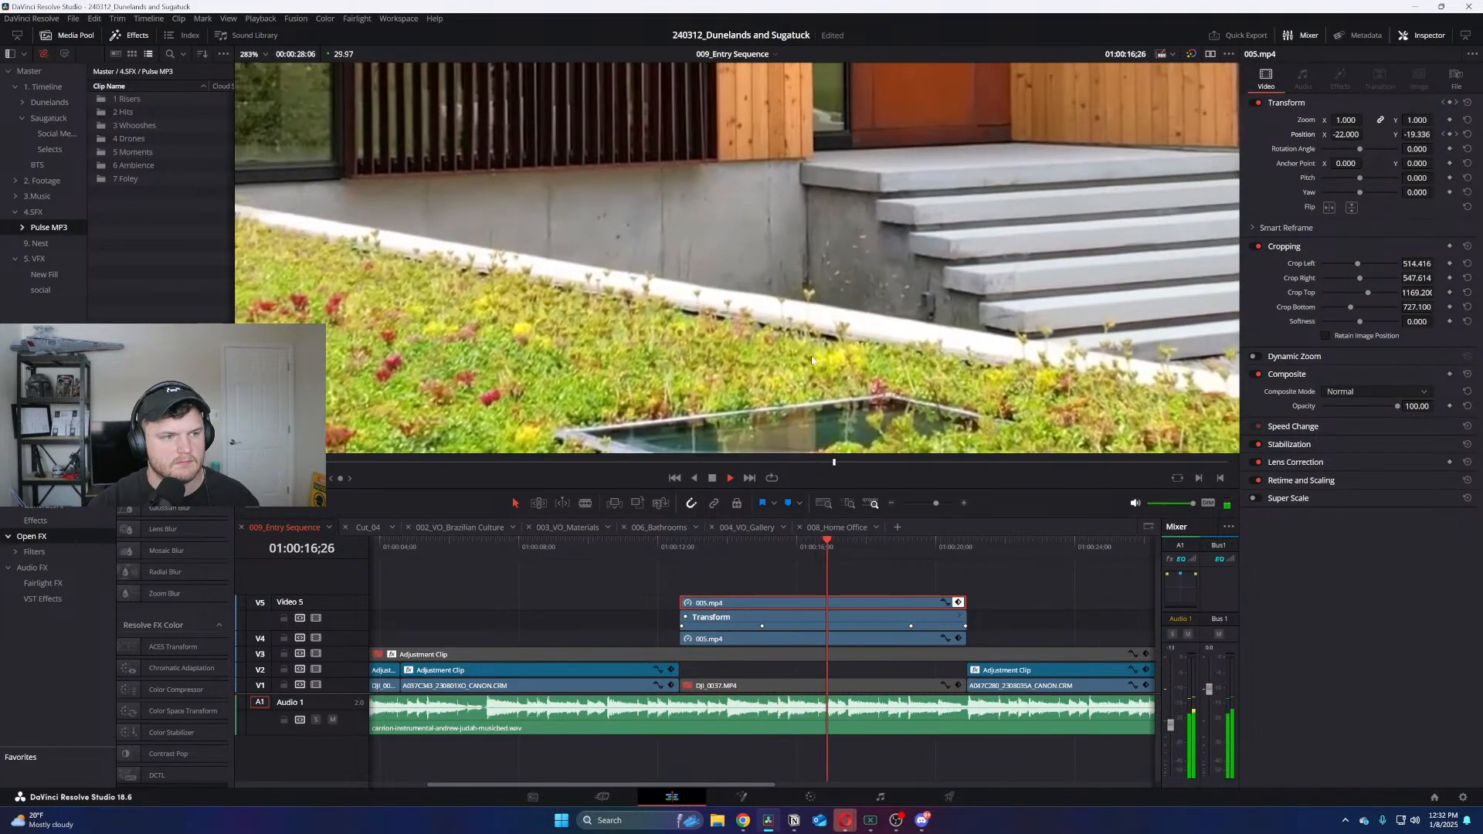
pyautogui.scroll(-4, 810, 349)
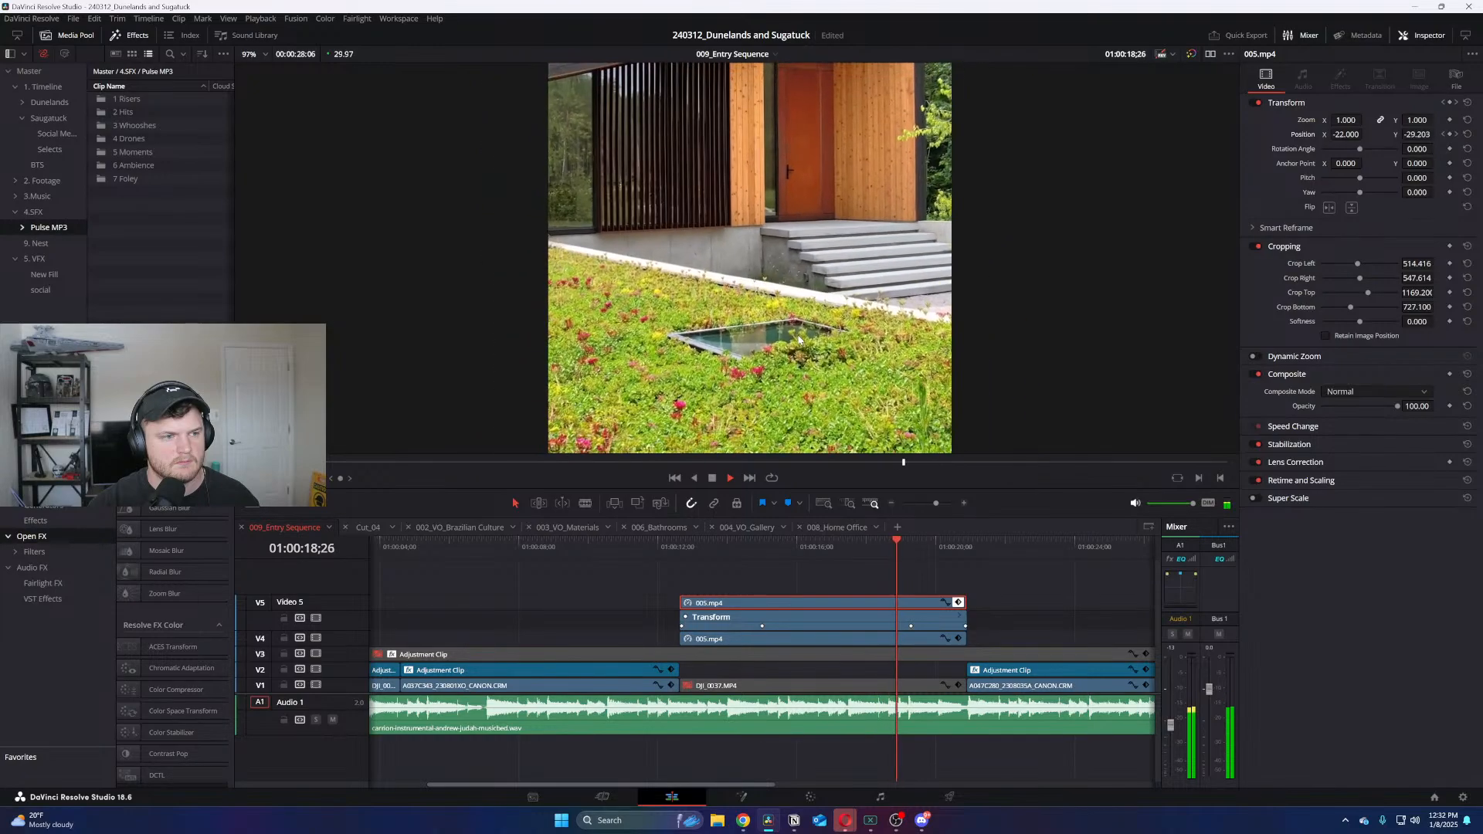
pyautogui.scroll(-1, 794, 340)
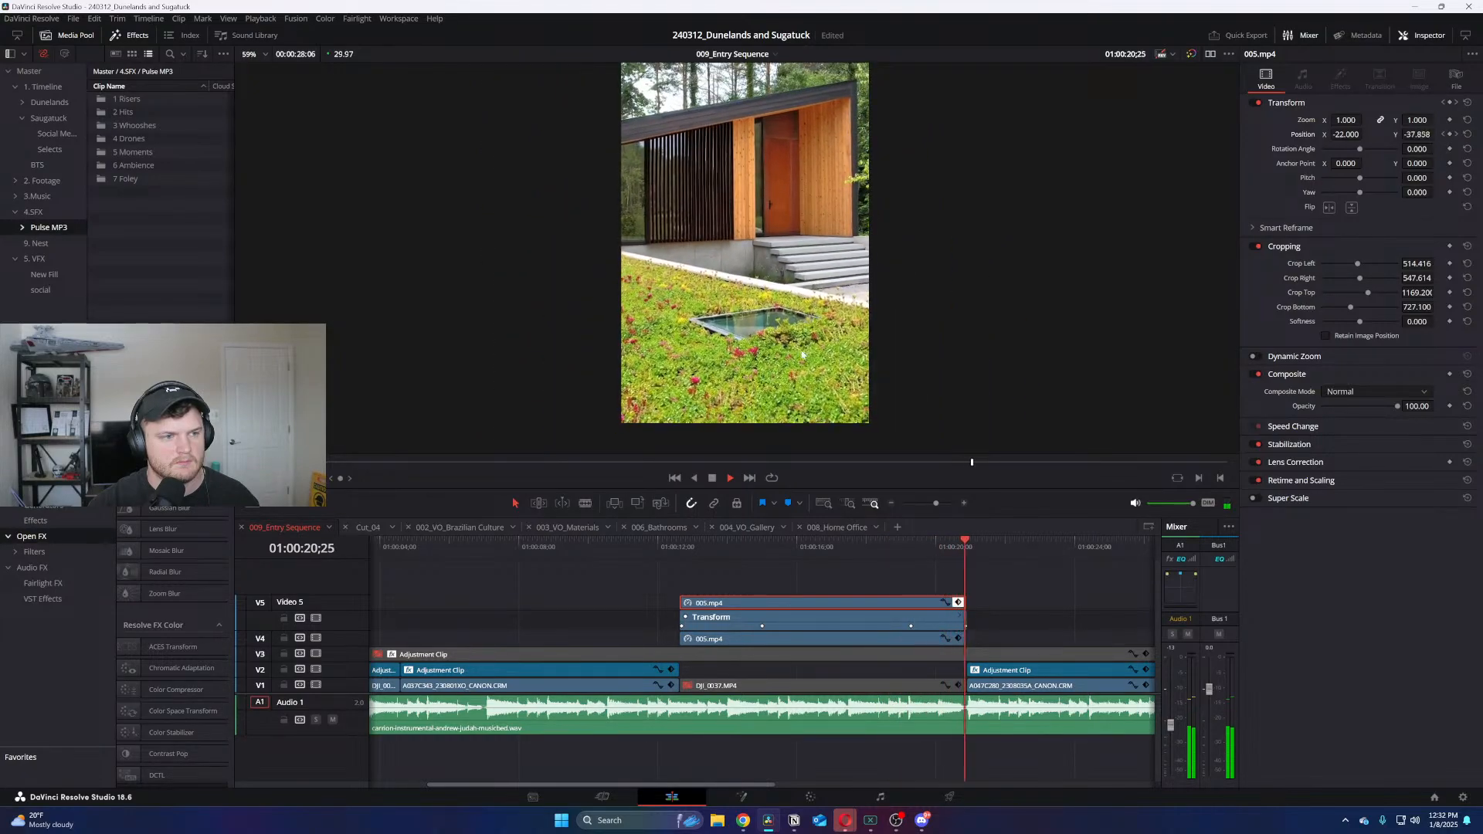
pyautogui.click(852, 550)
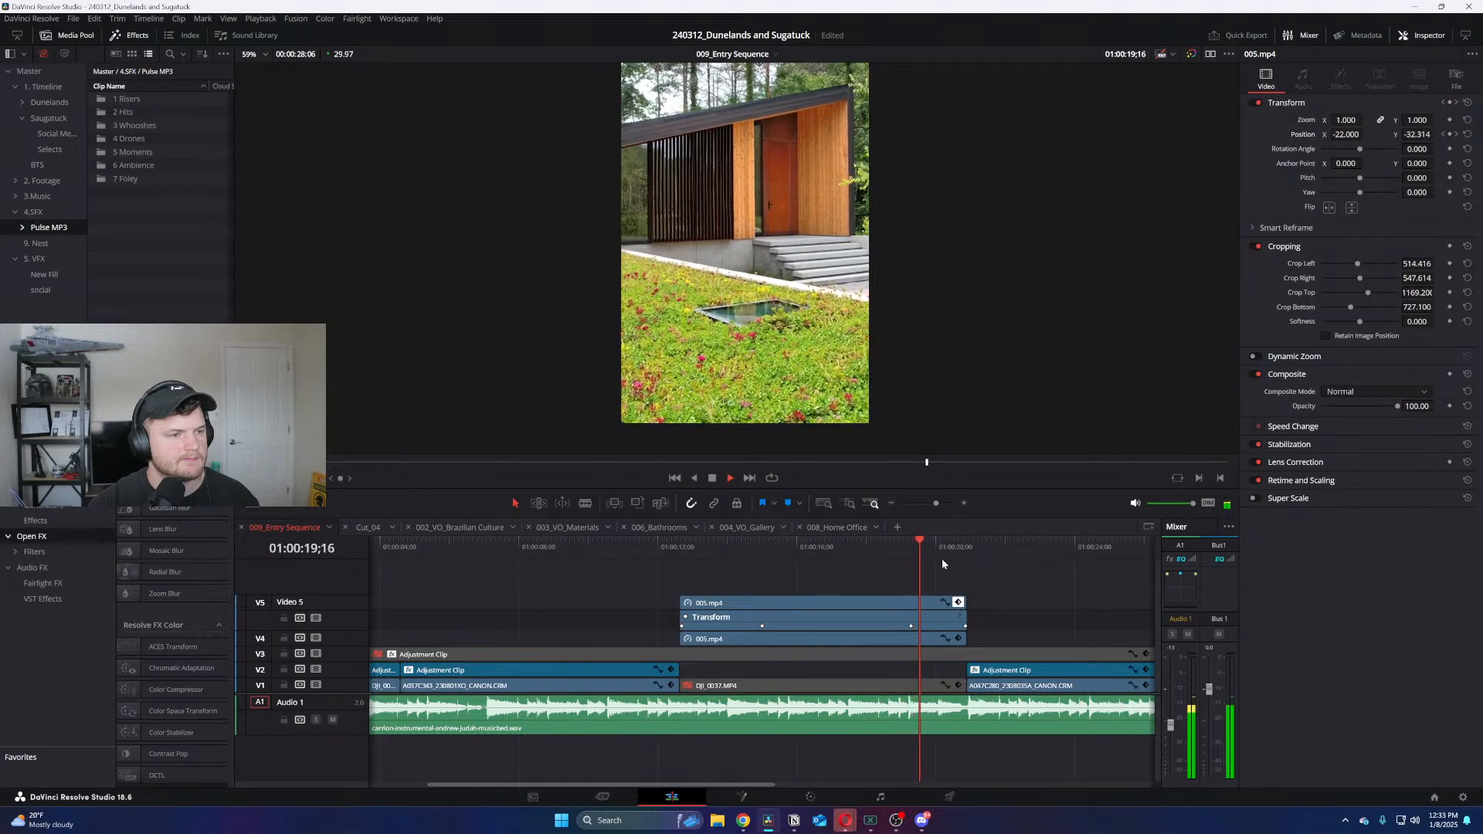
pyautogui.press('space')
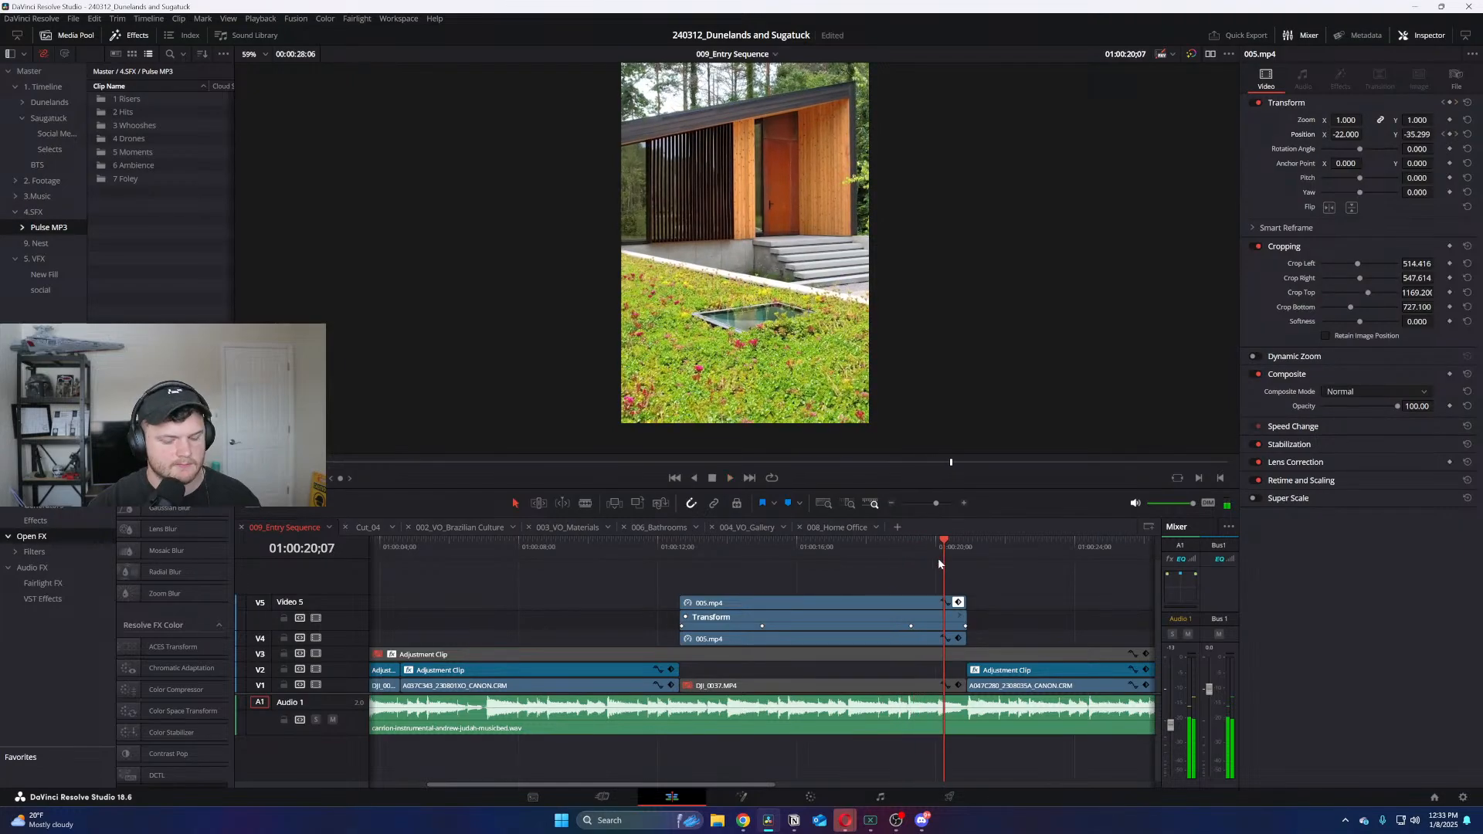
pyautogui.click(683, 555)
pyautogui.press('space')
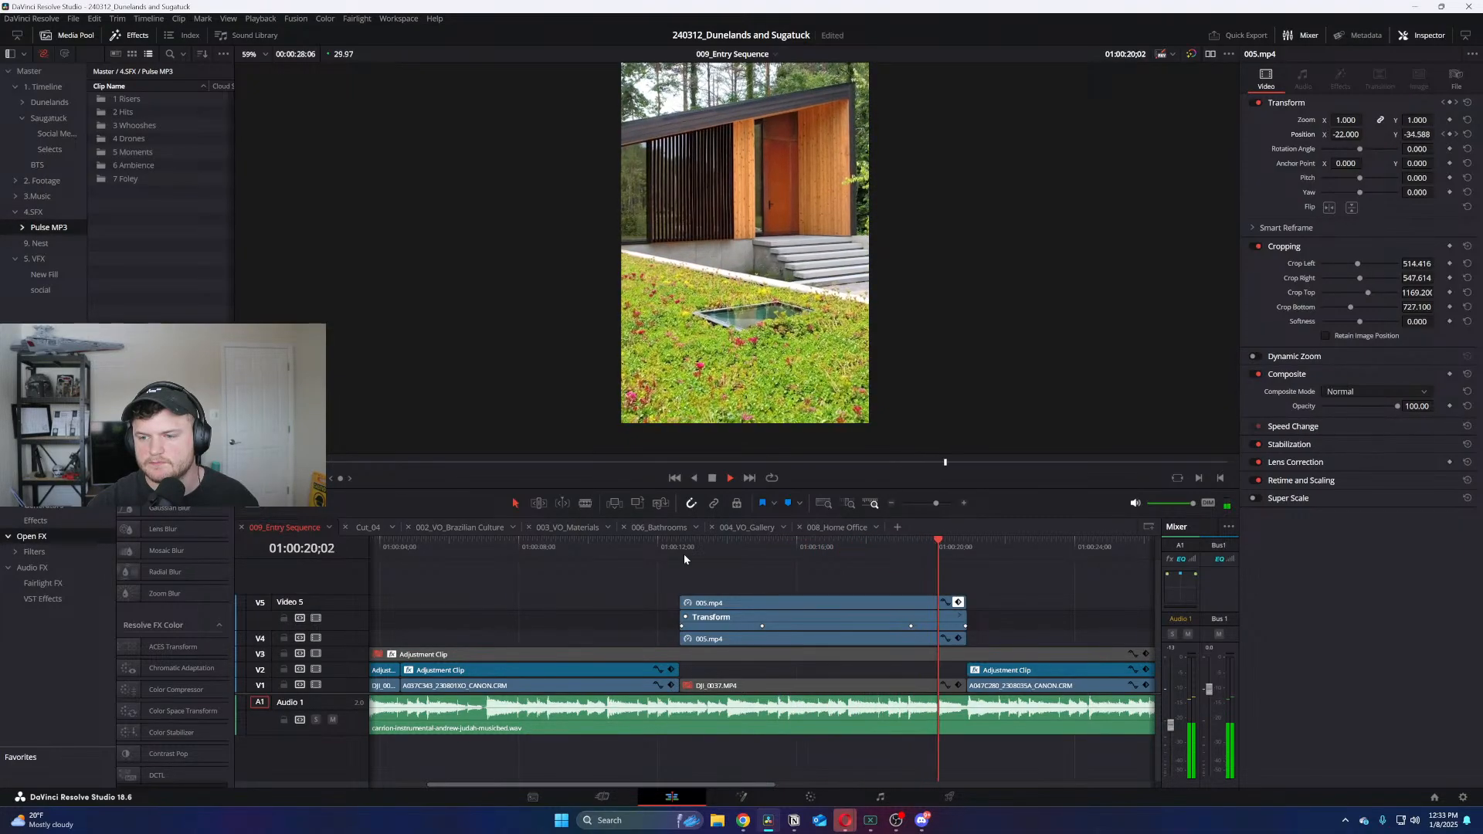
pyautogui.press('space')
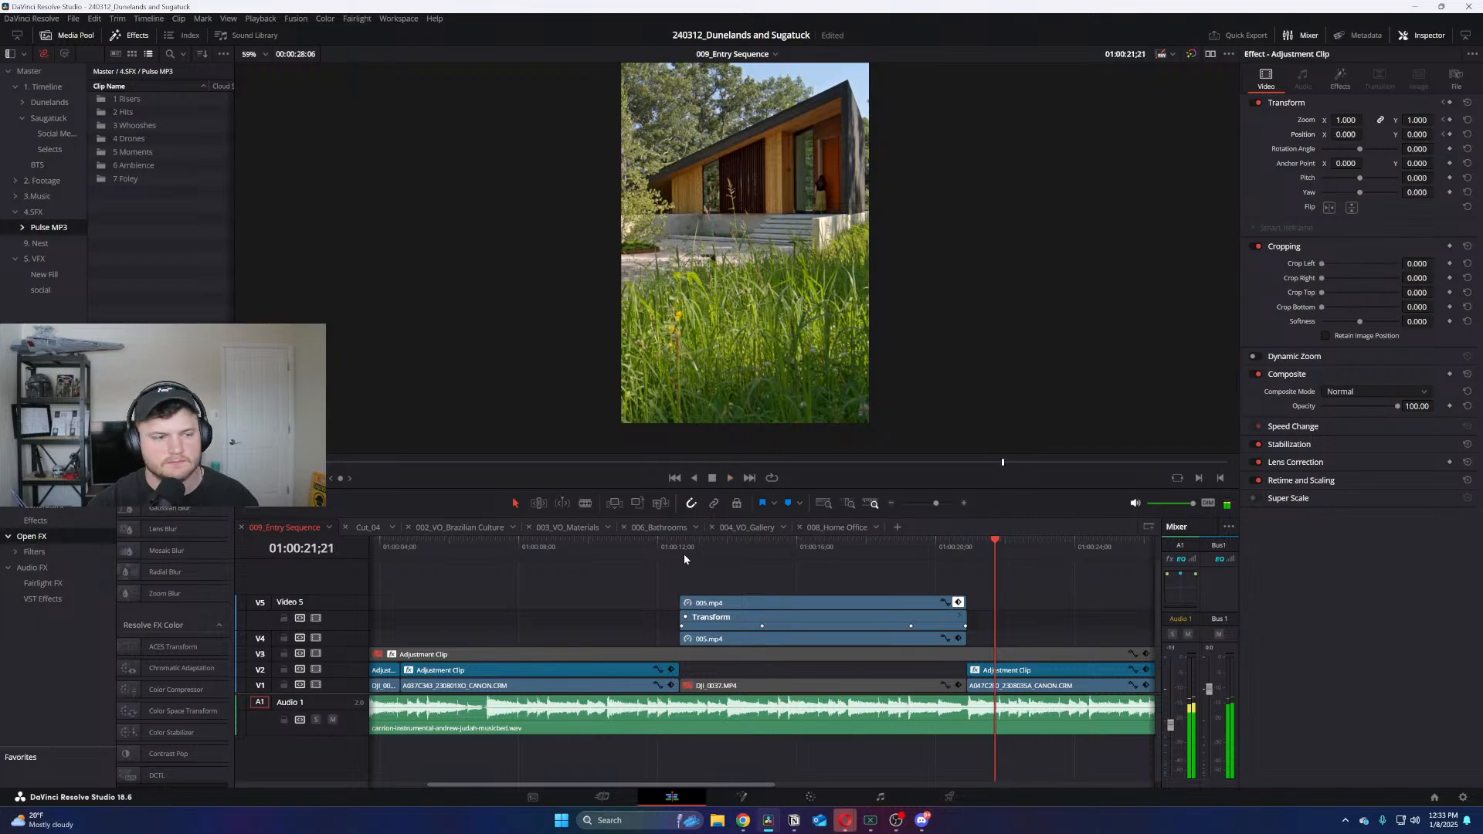
pyautogui.click(736, 553)
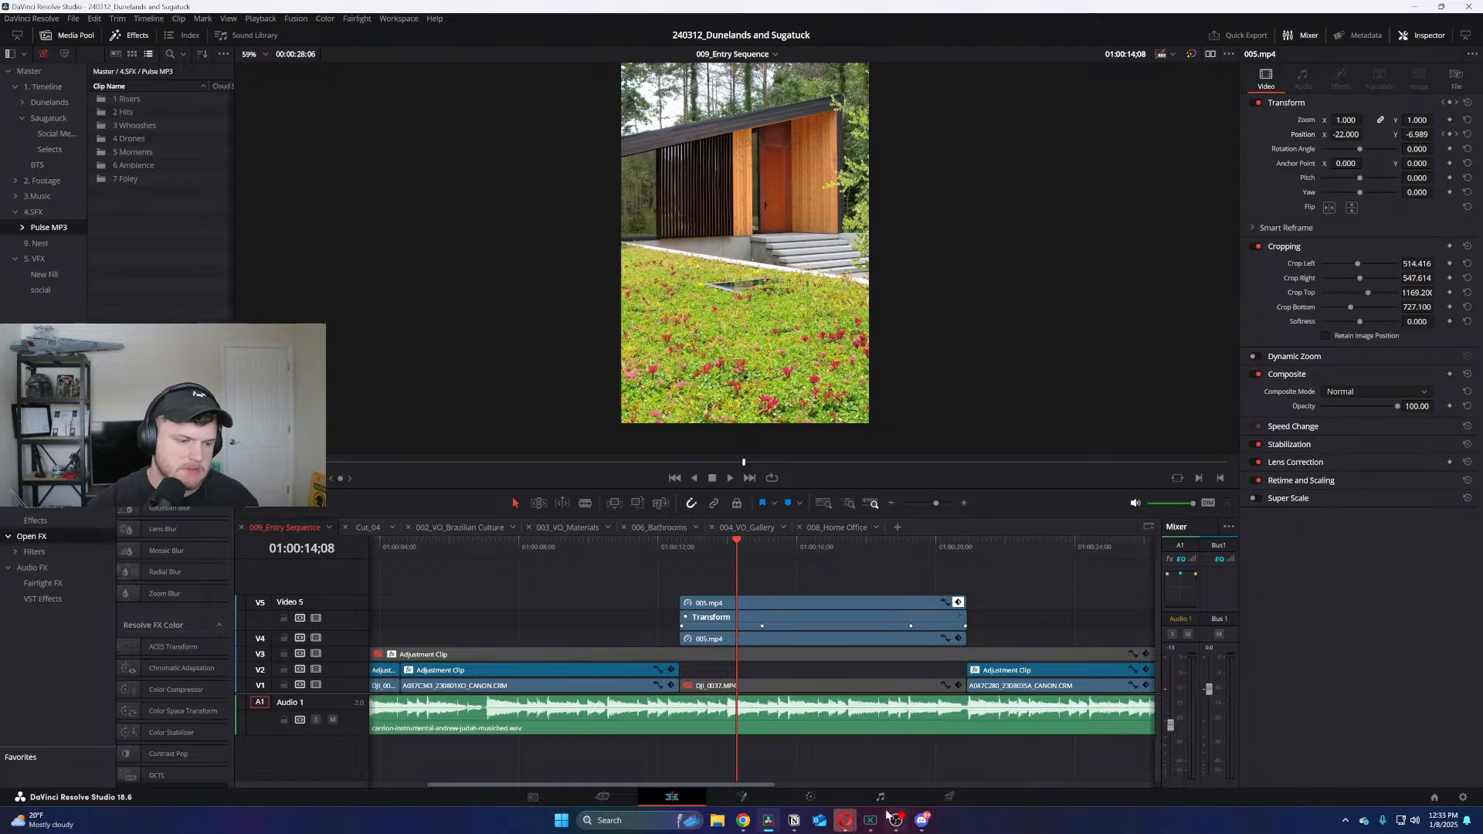
pyautogui.click(800, 829)
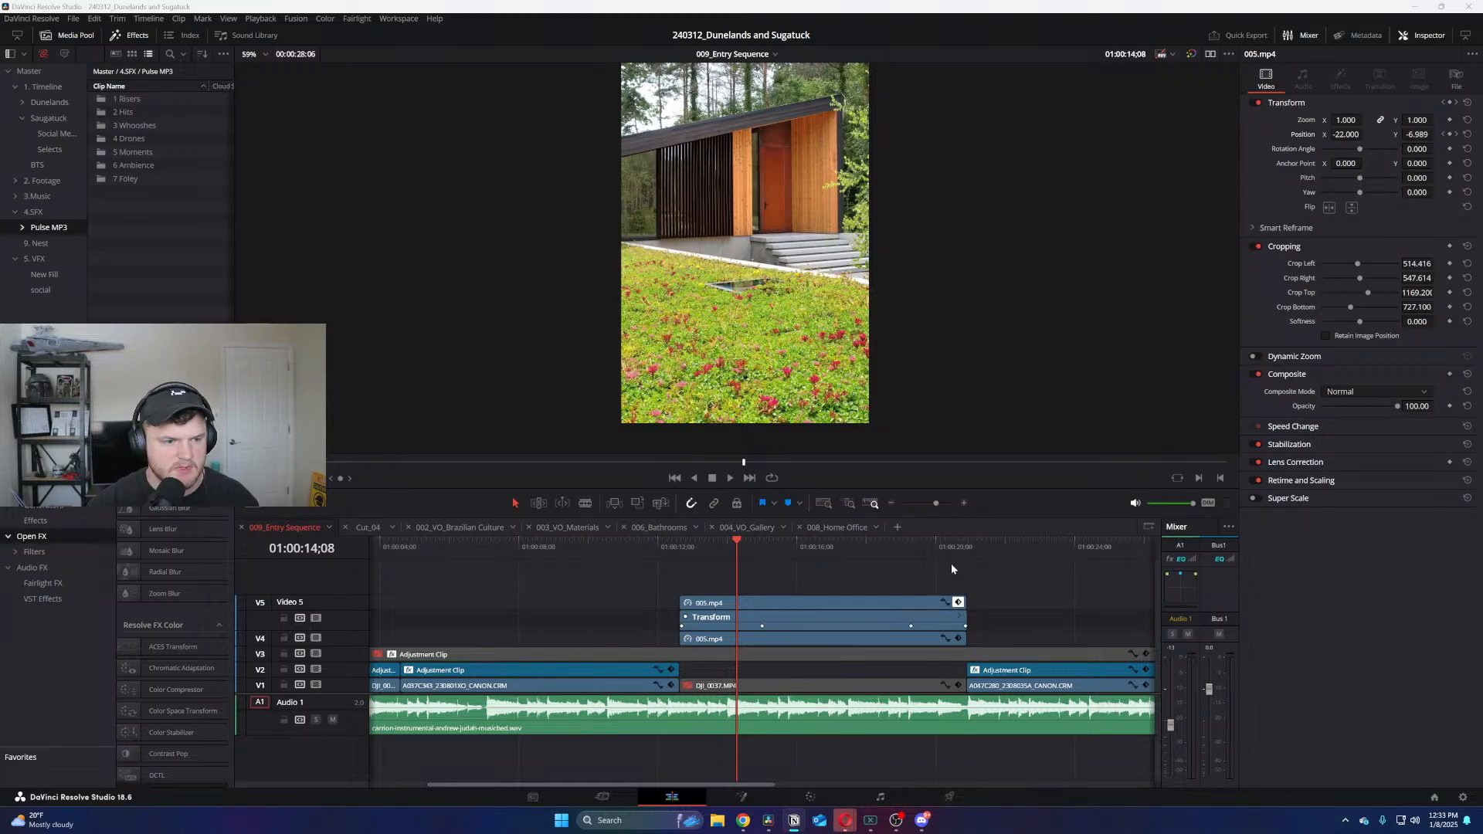
# On the Color page, add serial node 04 to the preceding hanging-frames shot with a gradient window rotated about -90.5 and softness about 2.92
pyautogui.moveTo(696, 547); pyautogui.dragTo(558, 554)
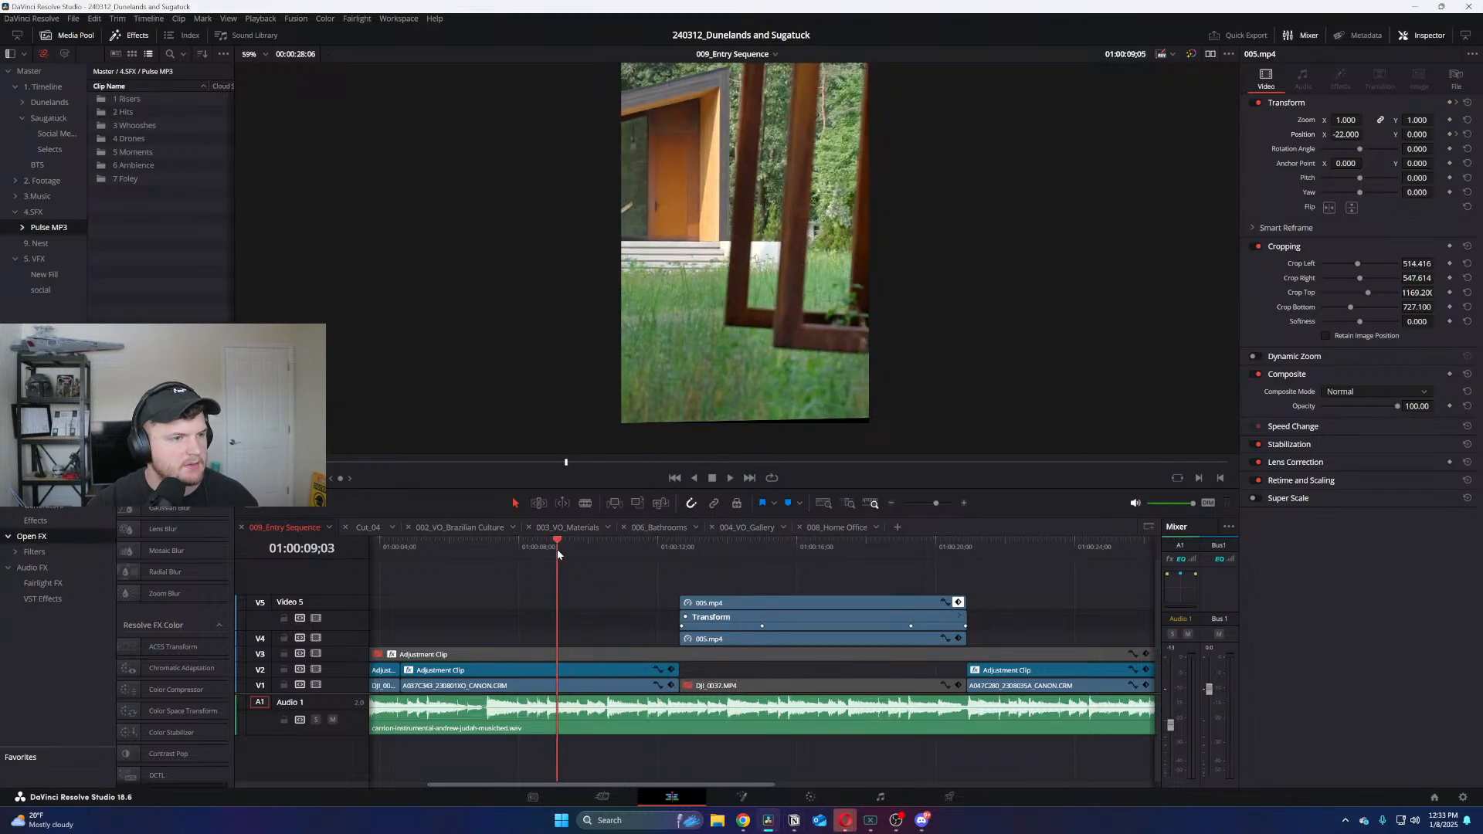
pyautogui.click(790, 792)
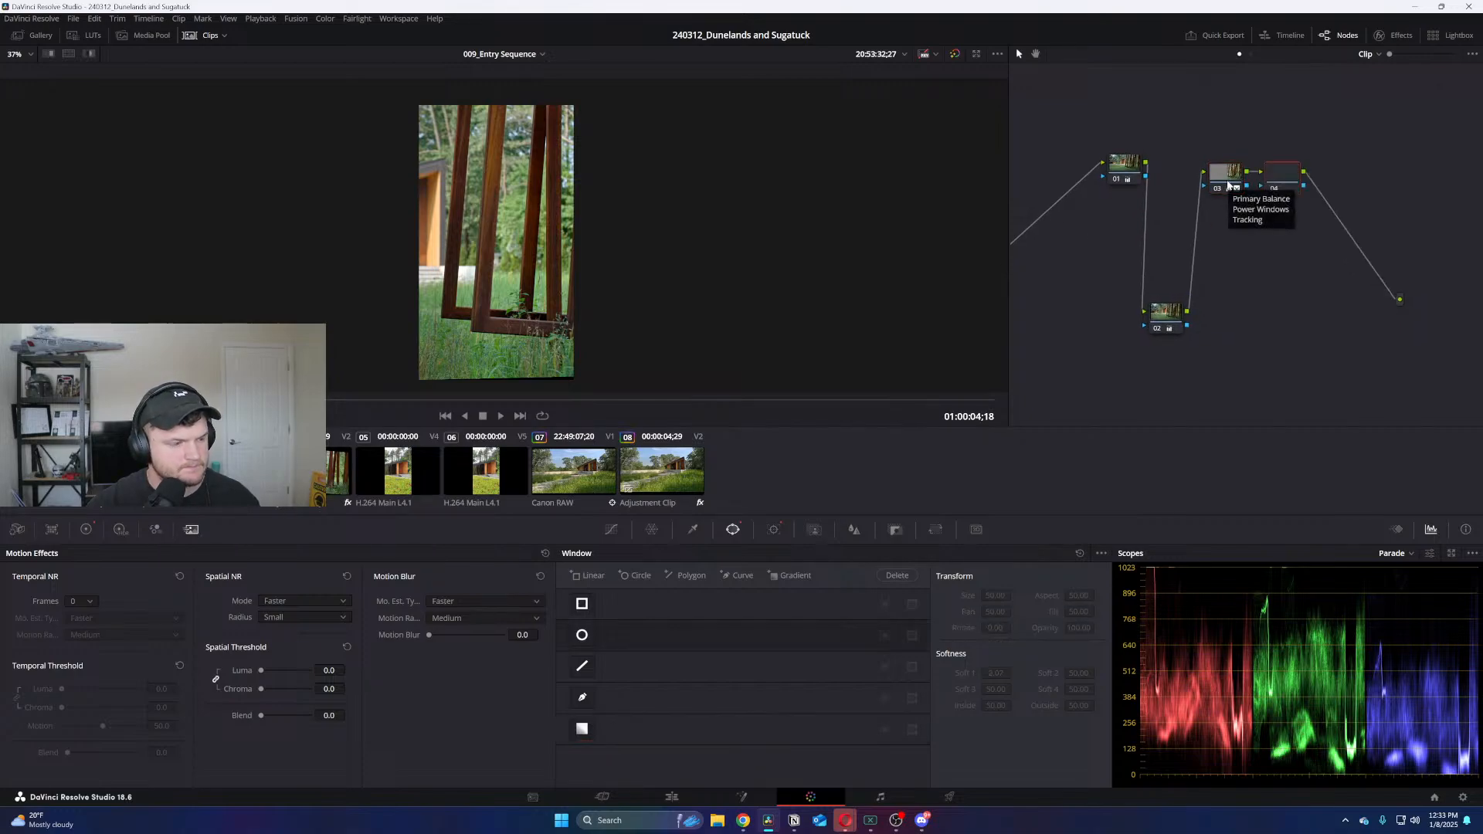
pyautogui.hotkey('alt', 's')
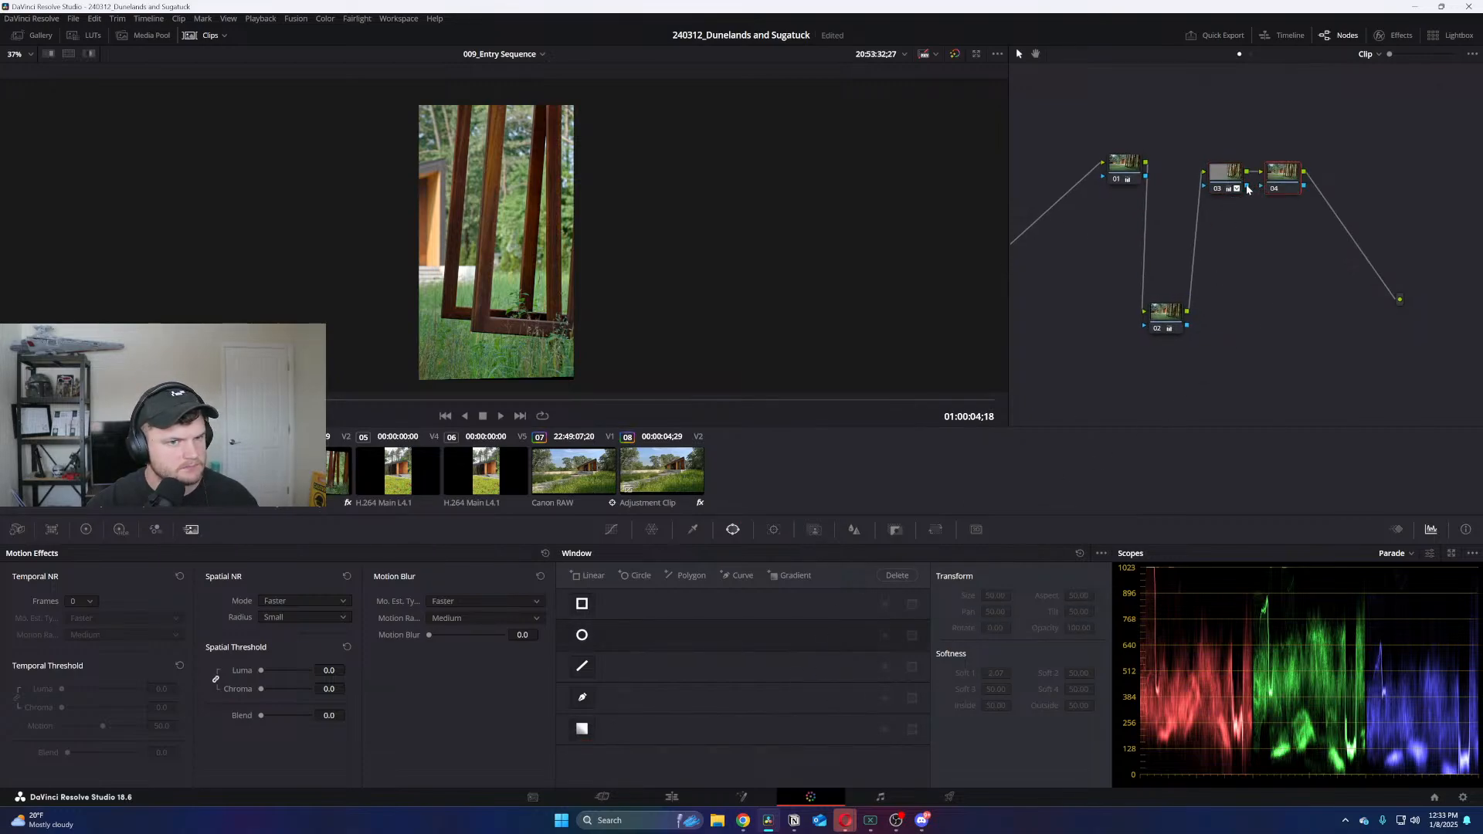
pyautogui.click(583, 729)
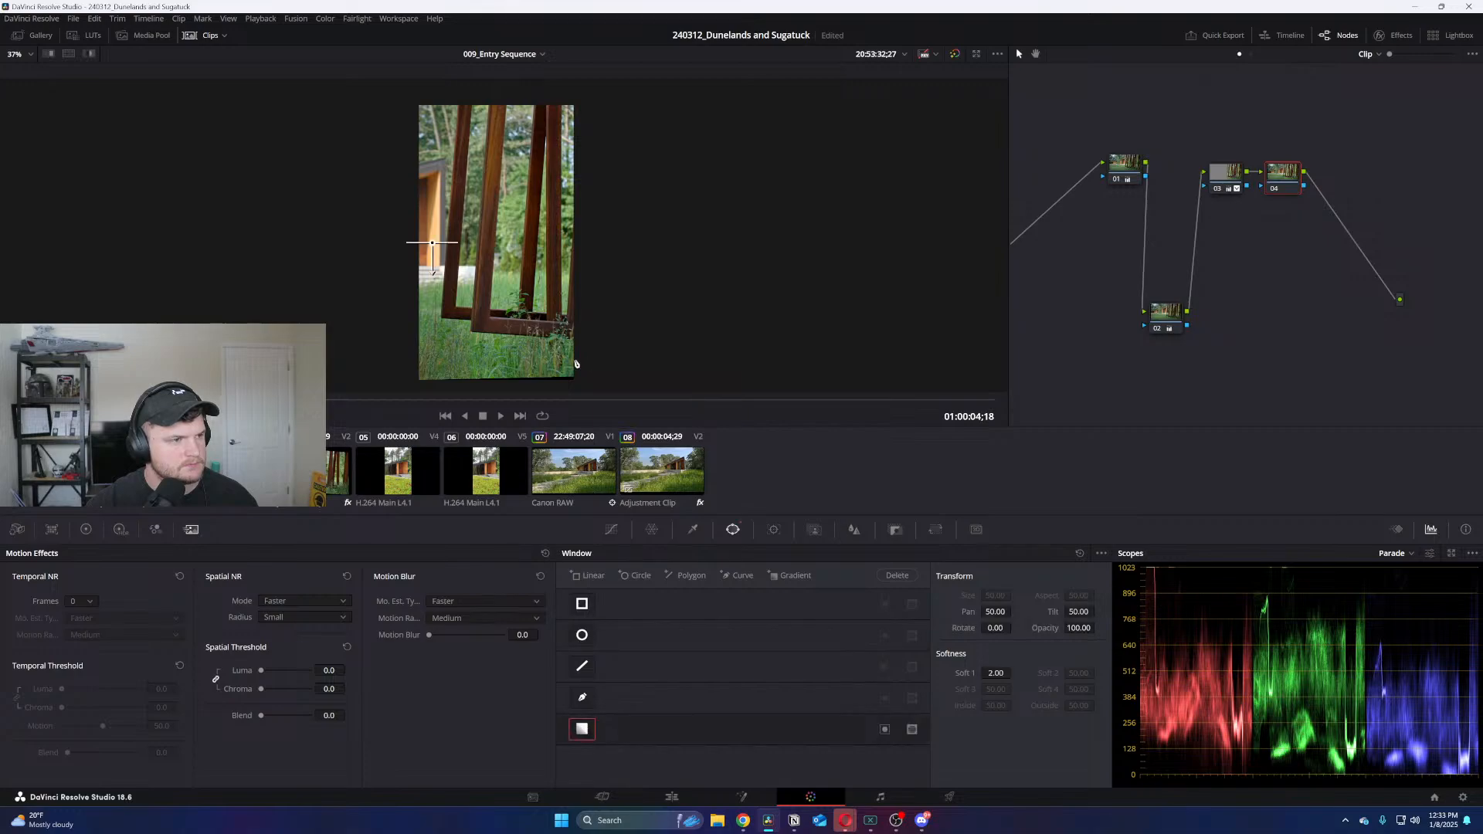
pyautogui.moveTo(438, 270); pyautogui.dragTo(475, 242)
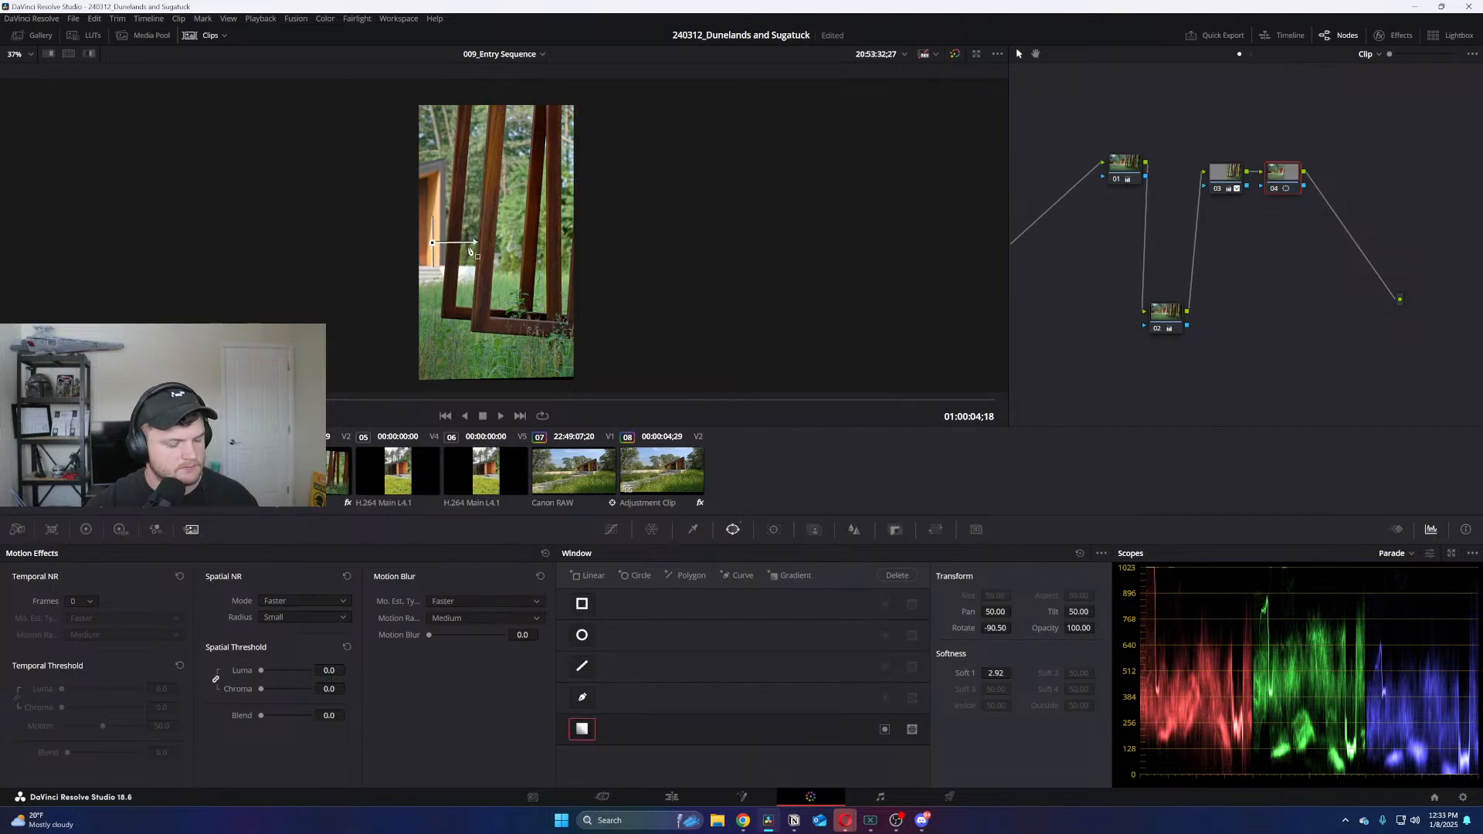
# Highlight node 04's gradient mask and reposition it over the house to about Pan 49.40 and Tilt 50.28
pyautogui.hotkey('shift', 'h')
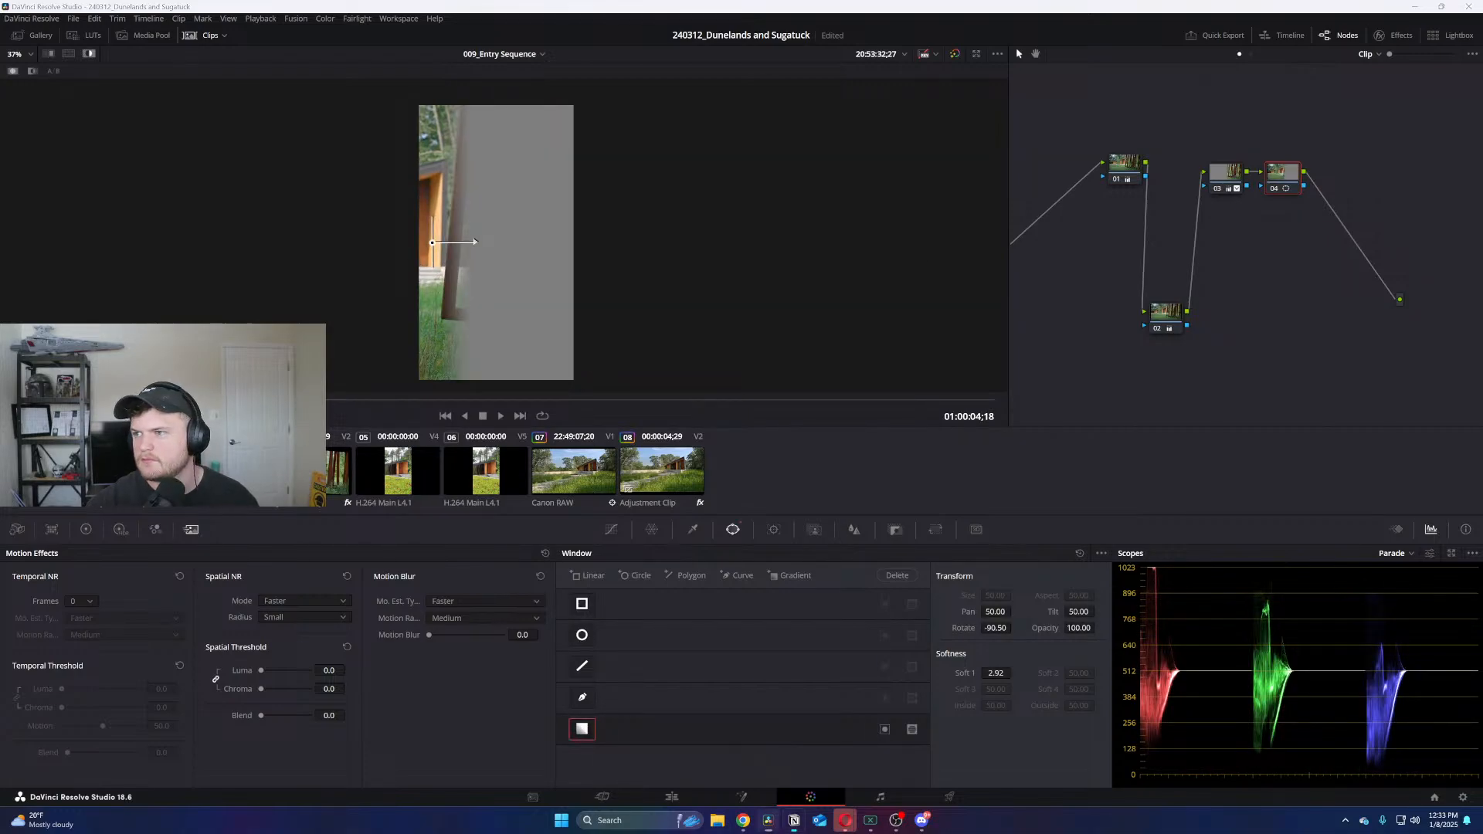
pyautogui.moveTo(616, 308); pyautogui.dragTo(910, 298)
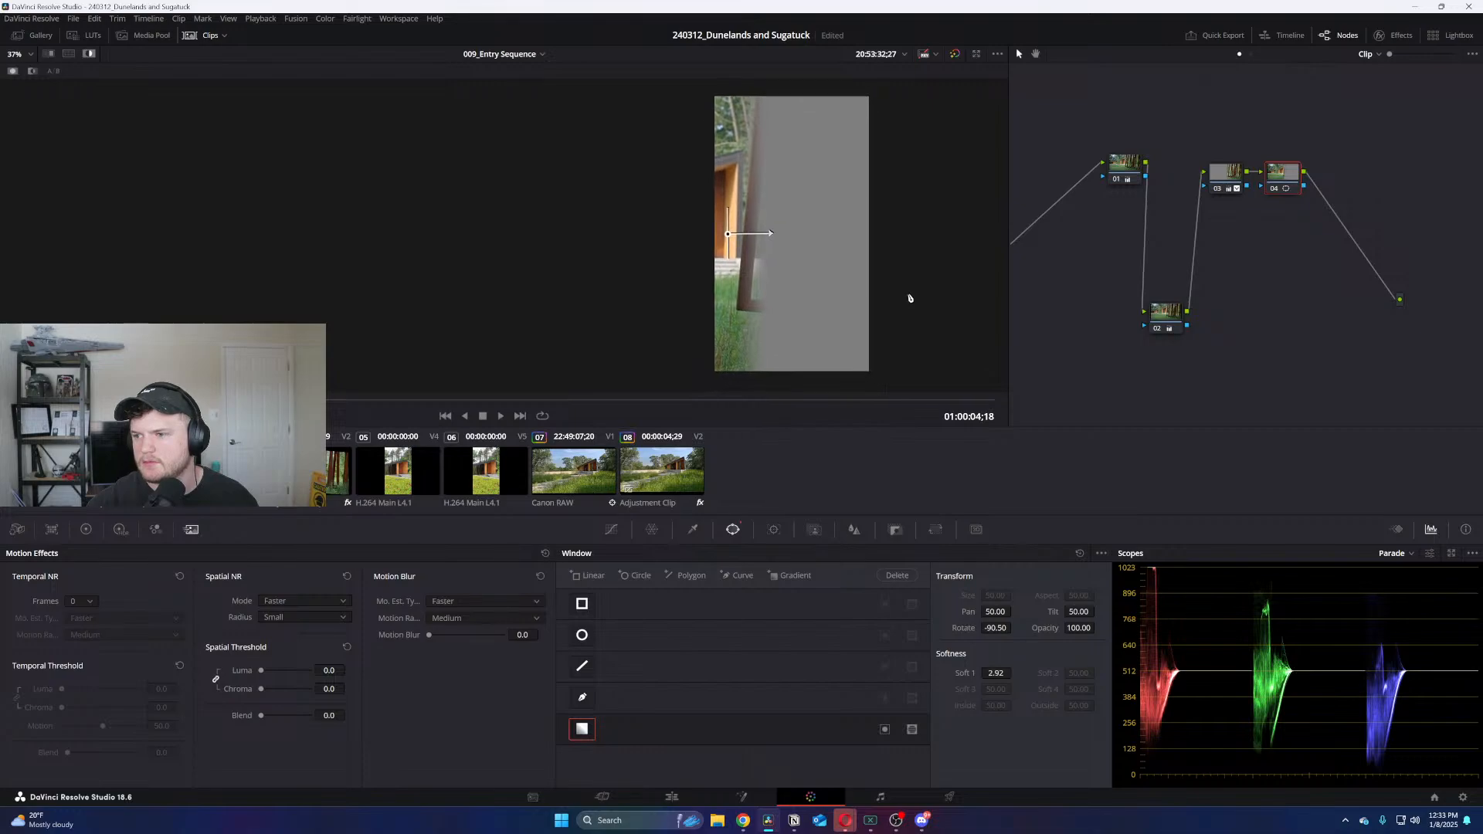
pyautogui.moveTo(727, 238); pyautogui.dragTo(726, 234)
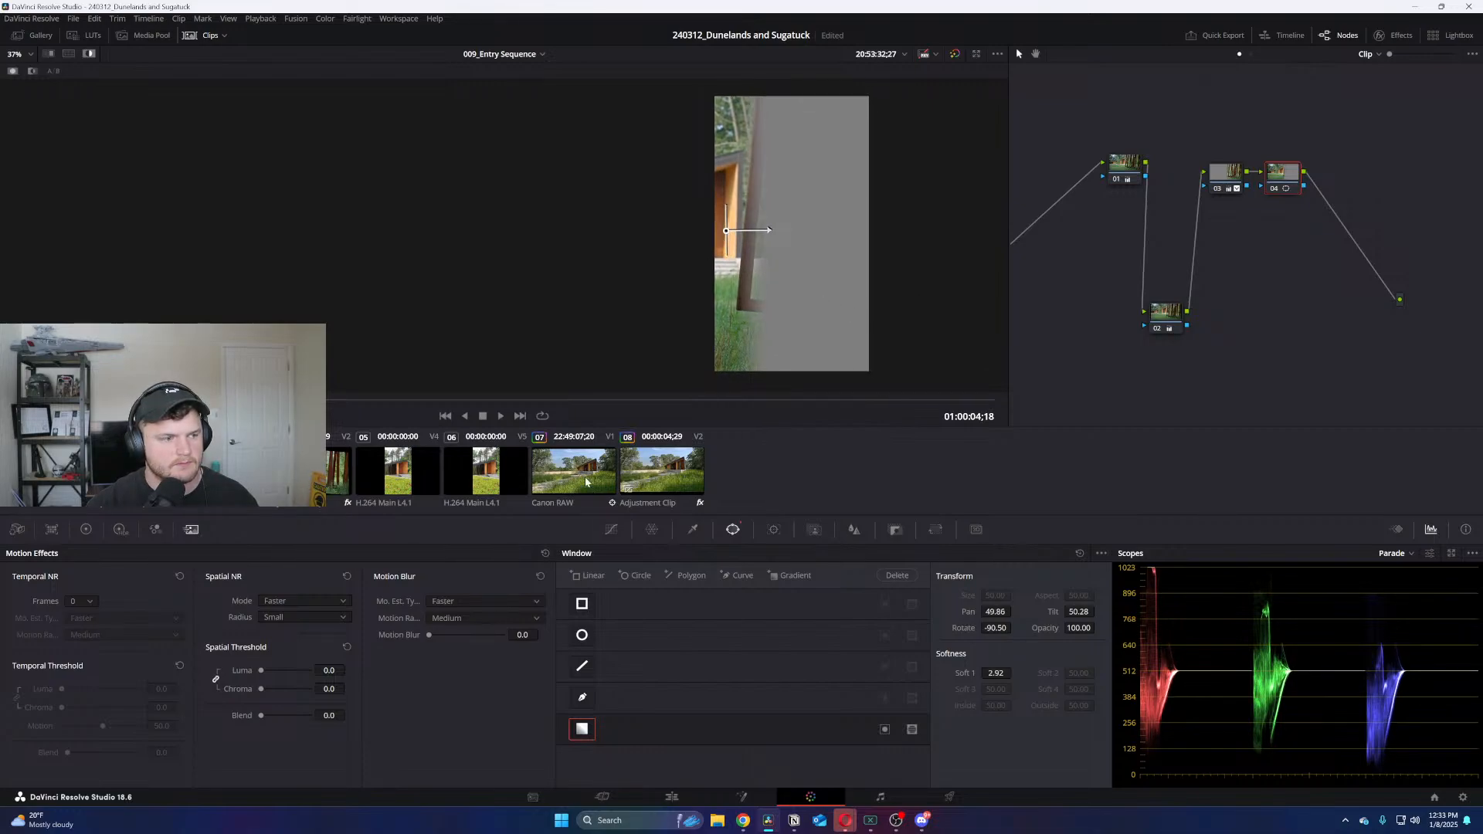
pyautogui.moveTo(431, 401); pyautogui.dragTo(613, 398)
pyautogui.moveTo(767, 230); pyautogui.dragTo(763, 230)
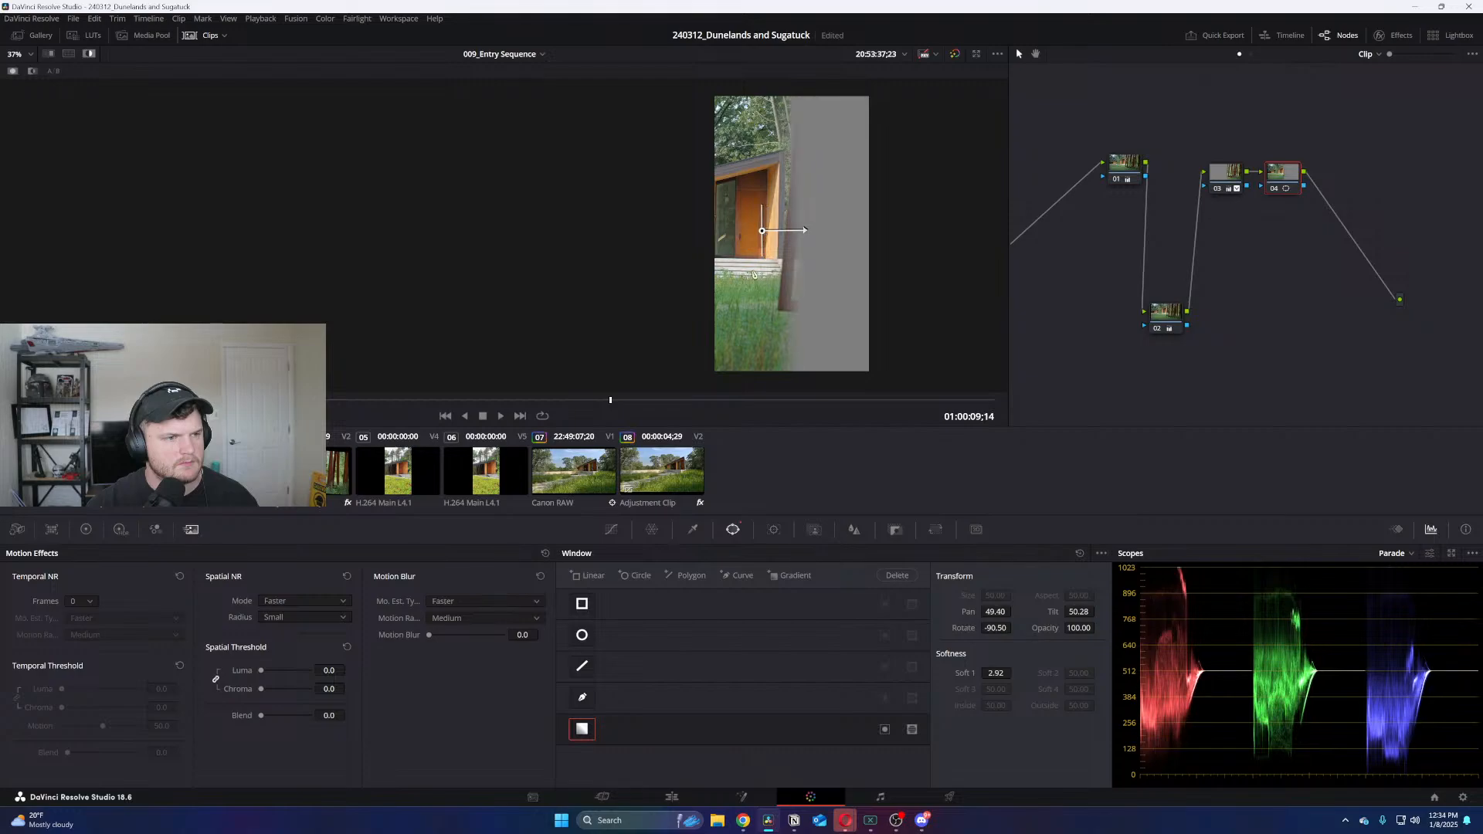
# Darken the masked house area in node 04 with Gamma -0.01, Contrast 1.114, Shadows -10.50 and Lift -0.03
pyautogui.click(87, 529)
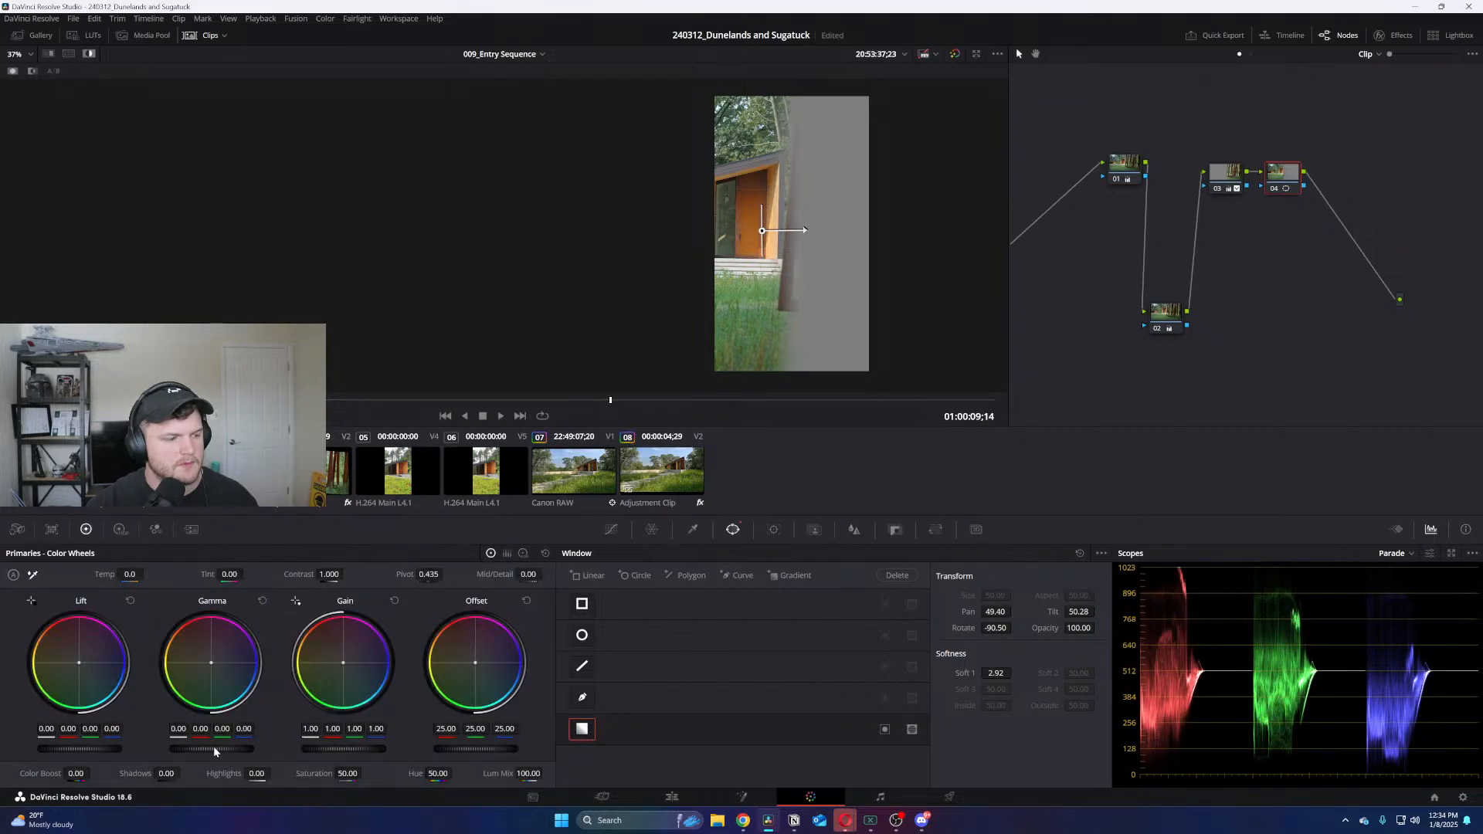
pyautogui.moveTo(215, 751); pyautogui.dragTo(207, 751)
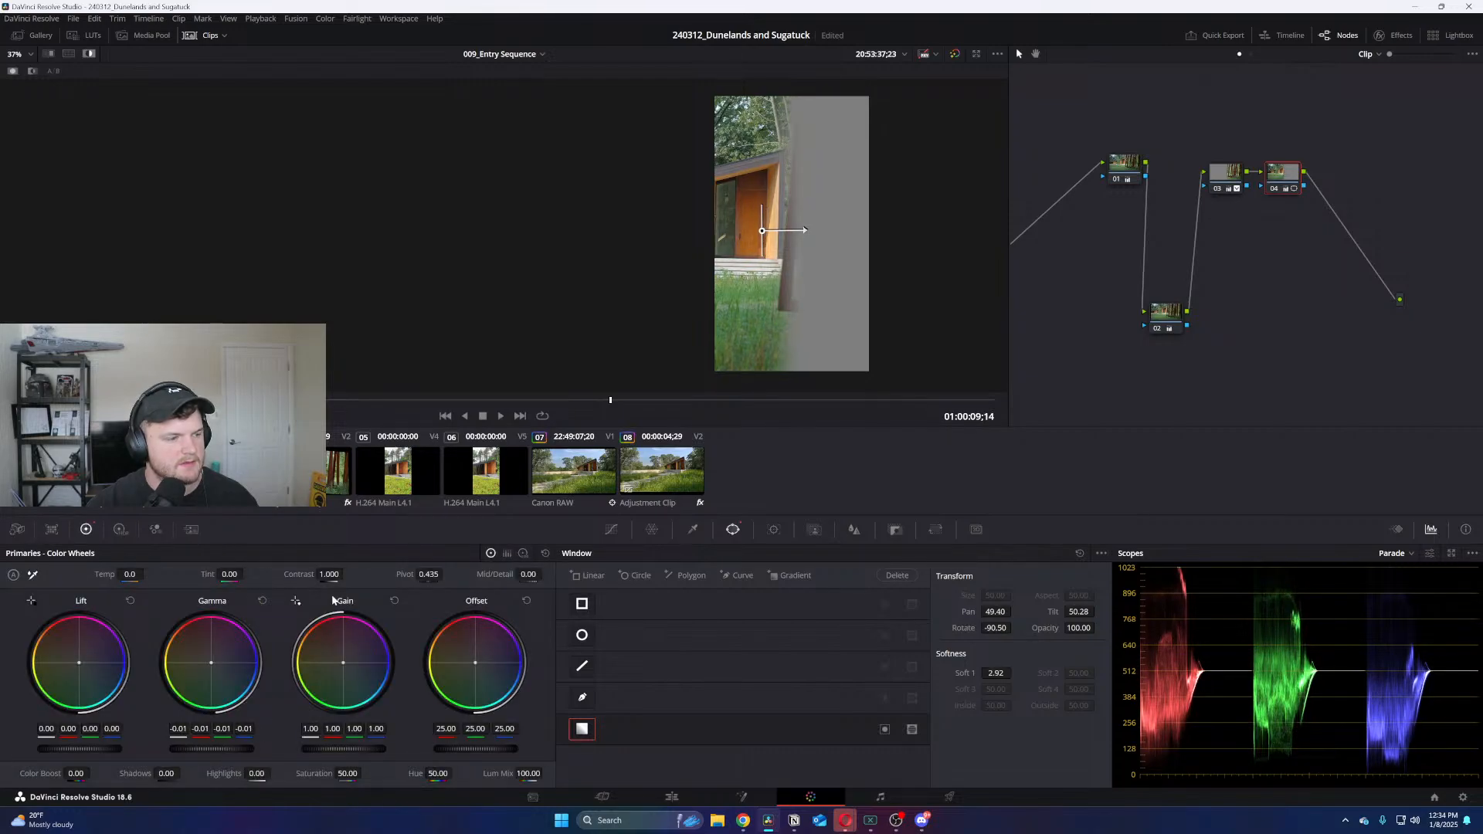
pyautogui.moveTo(329, 574); pyautogui.dragTo(346, 574)
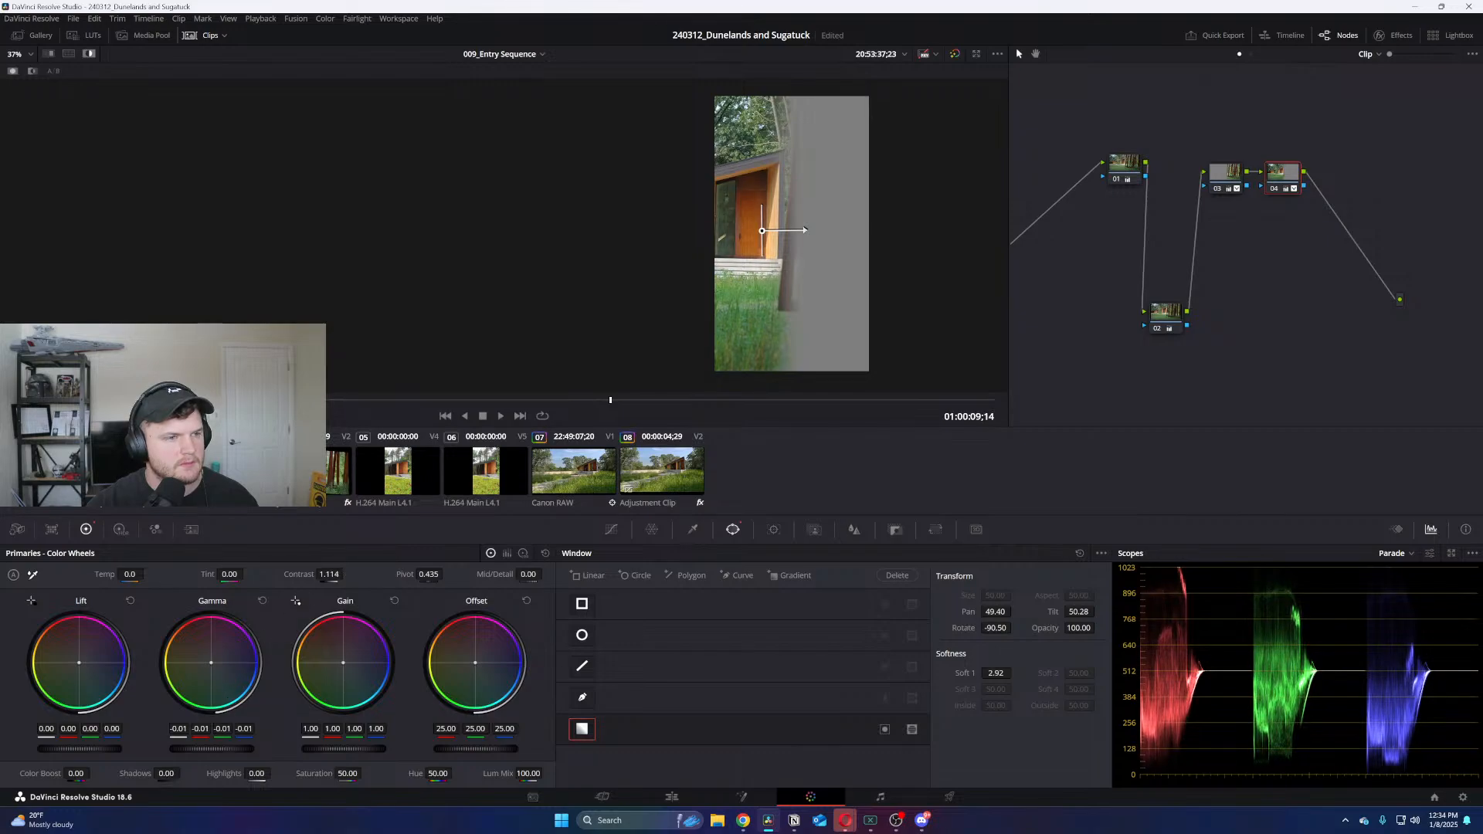
pyautogui.moveTo(166, 773); pyautogui.dragTo(71, 748)
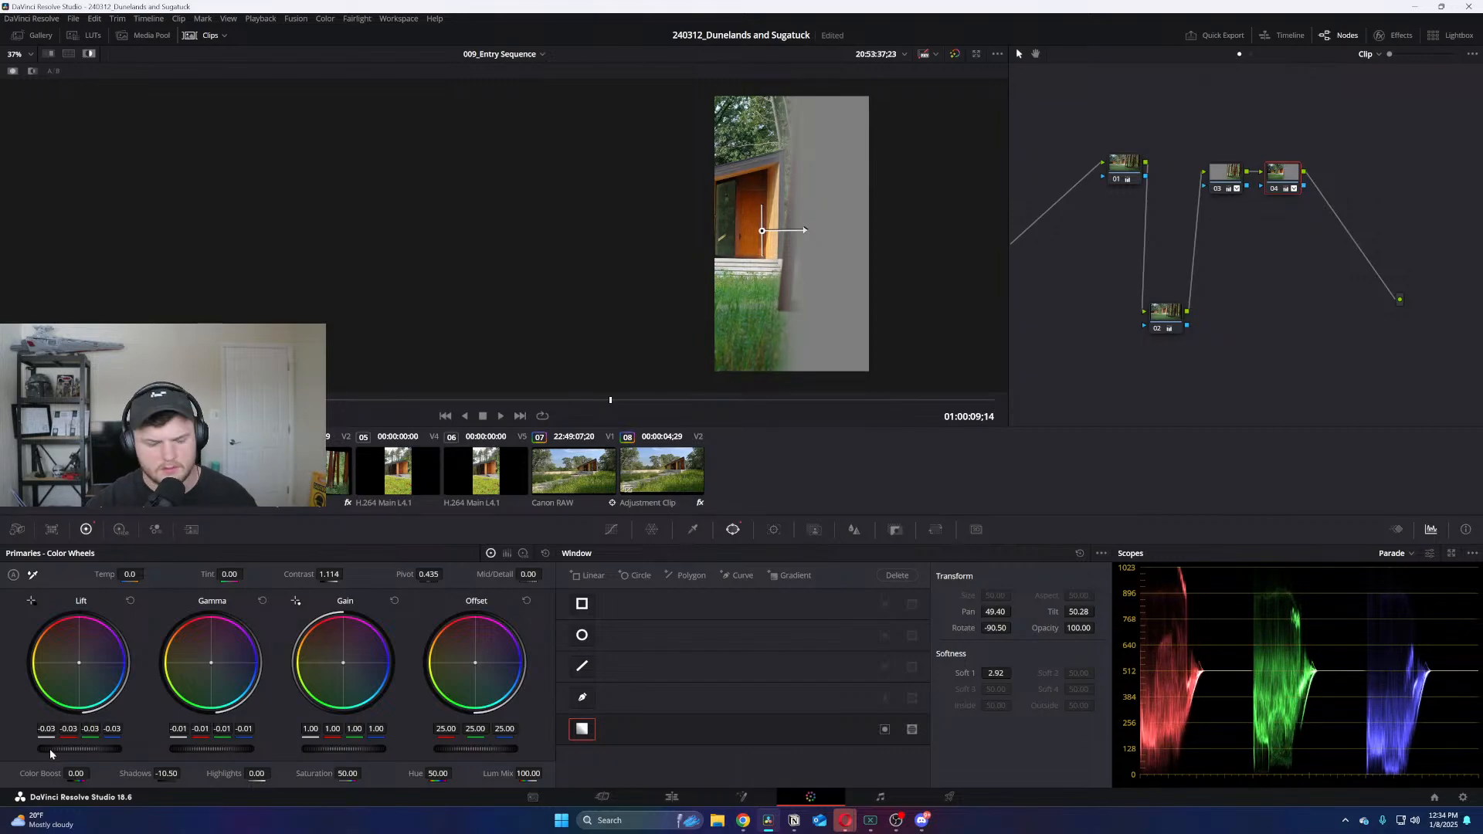
# Compare the shot with node 04 on and off, turn off the mask highlight, and move its gradient to about Pan 50.29, Tilt 50.77
pyautogui.hotkey('ctrl', 'd')
pyautogui.hotkey('ctrl', 'd')
pyautogui.hotkey('ctrl', 'd')
pyautogui.hotkey('ctrl', 'd')
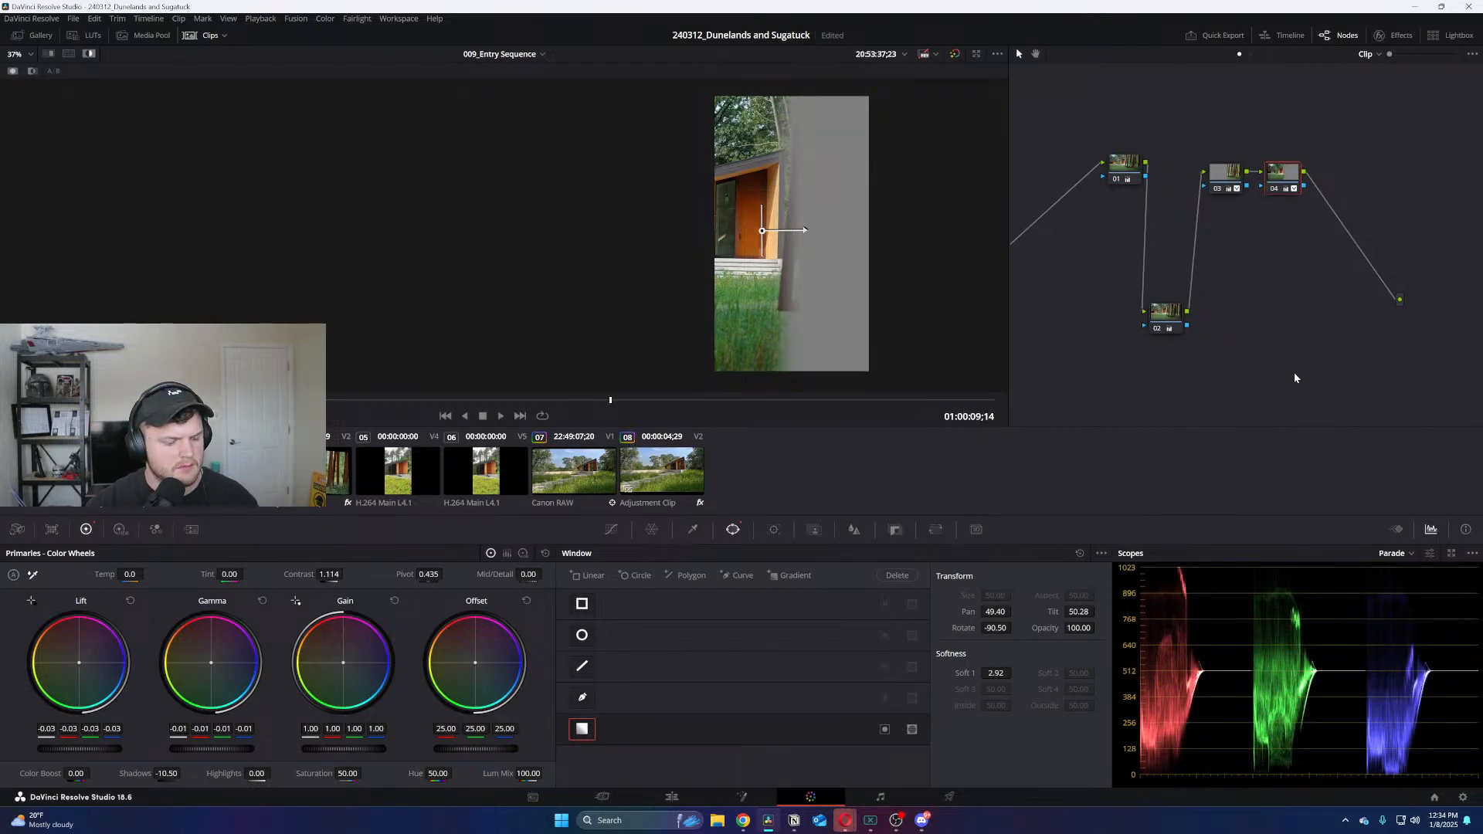
pyautogui.hotkey('shift', 'h')
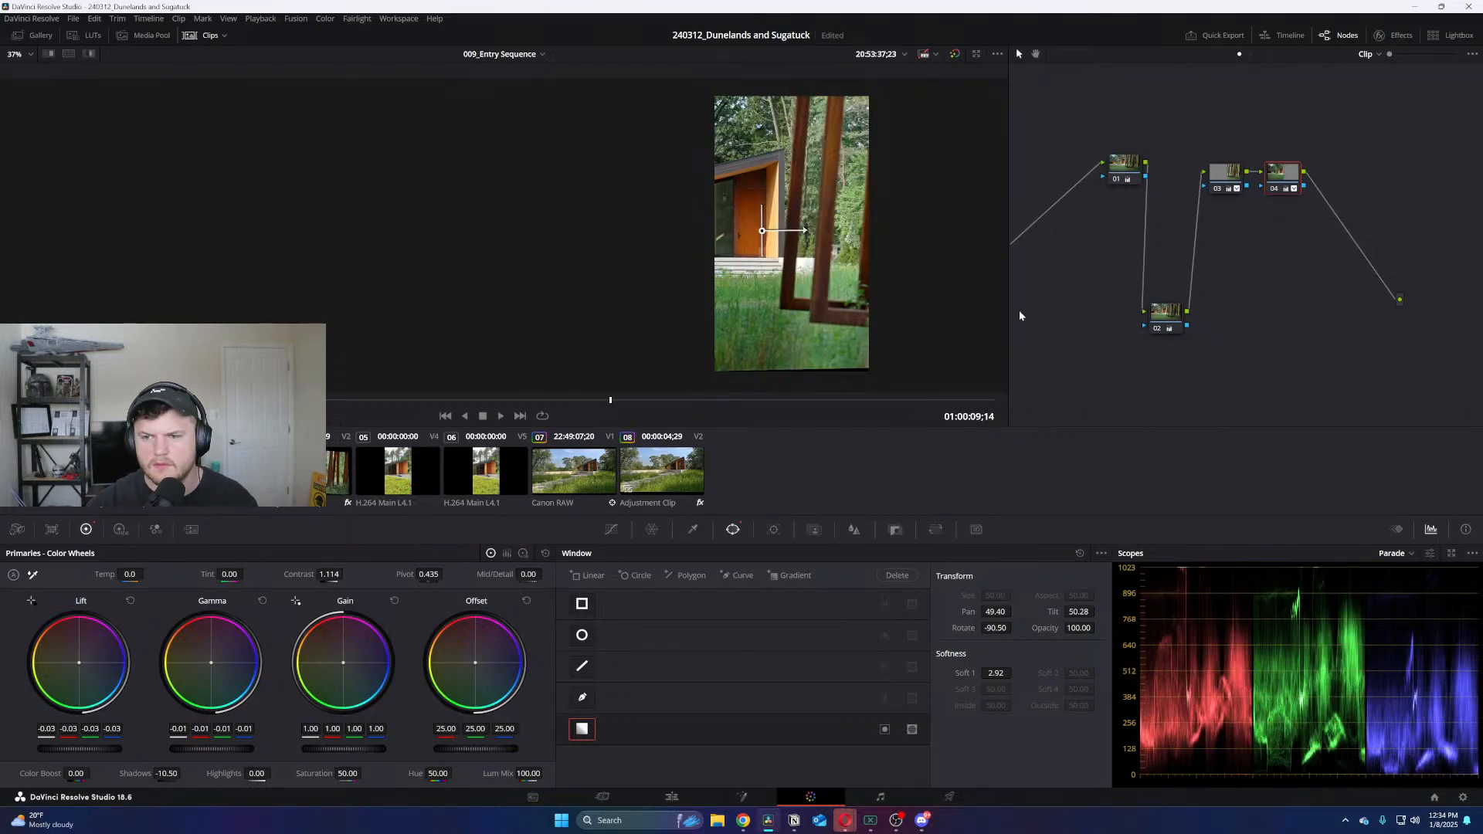
pyautogui.moveTo(762, 230); pyautogui.dragTo(774, 226)
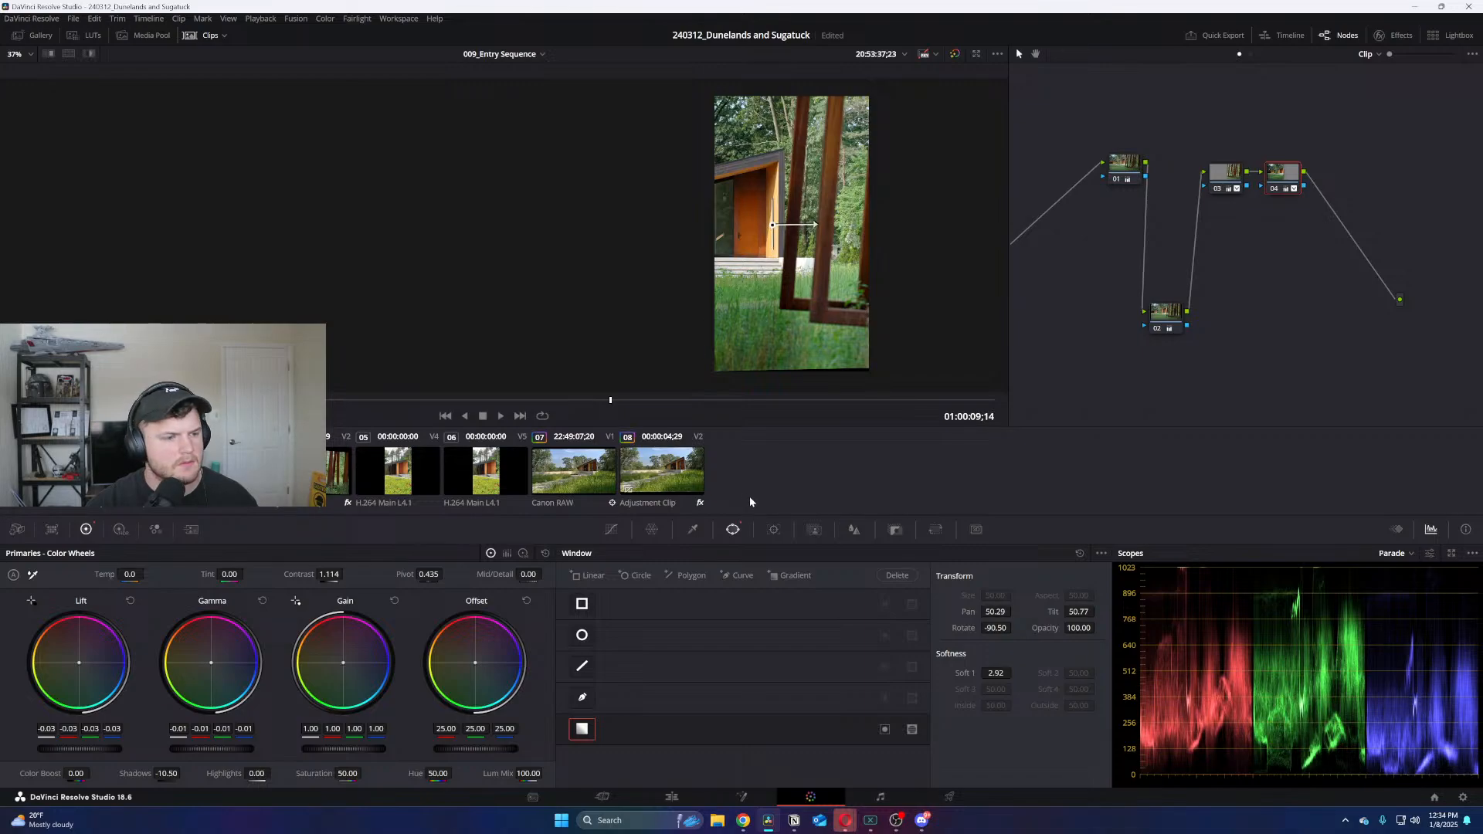
# In the window tracker's Frame mode, keyframe node 04's gradient to follow the house edge at the clip's last and first frames
pyautogui.click(774, 529)
pyautogui.click(1059, 575)
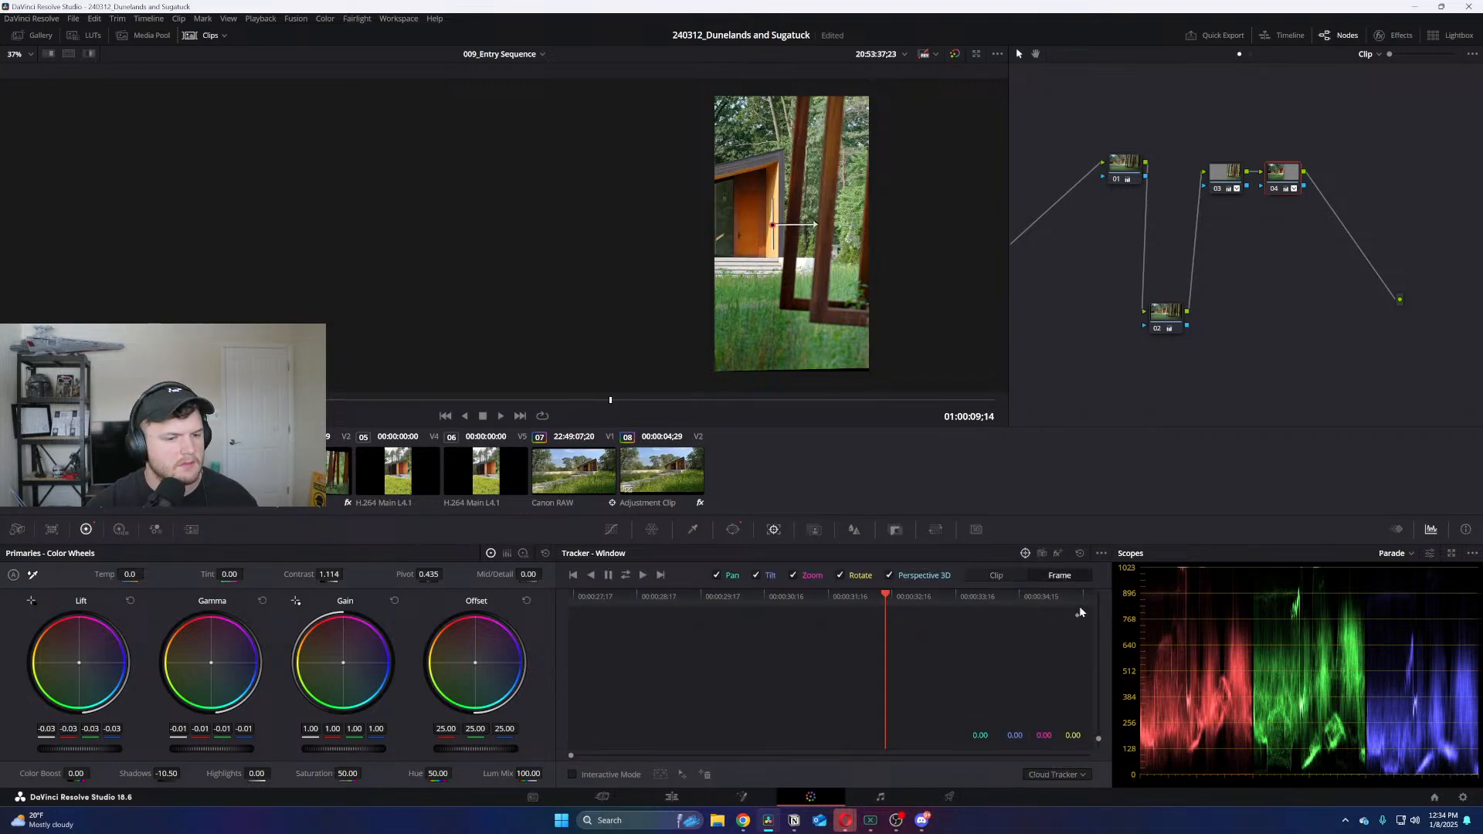
pyautogui.press('End')
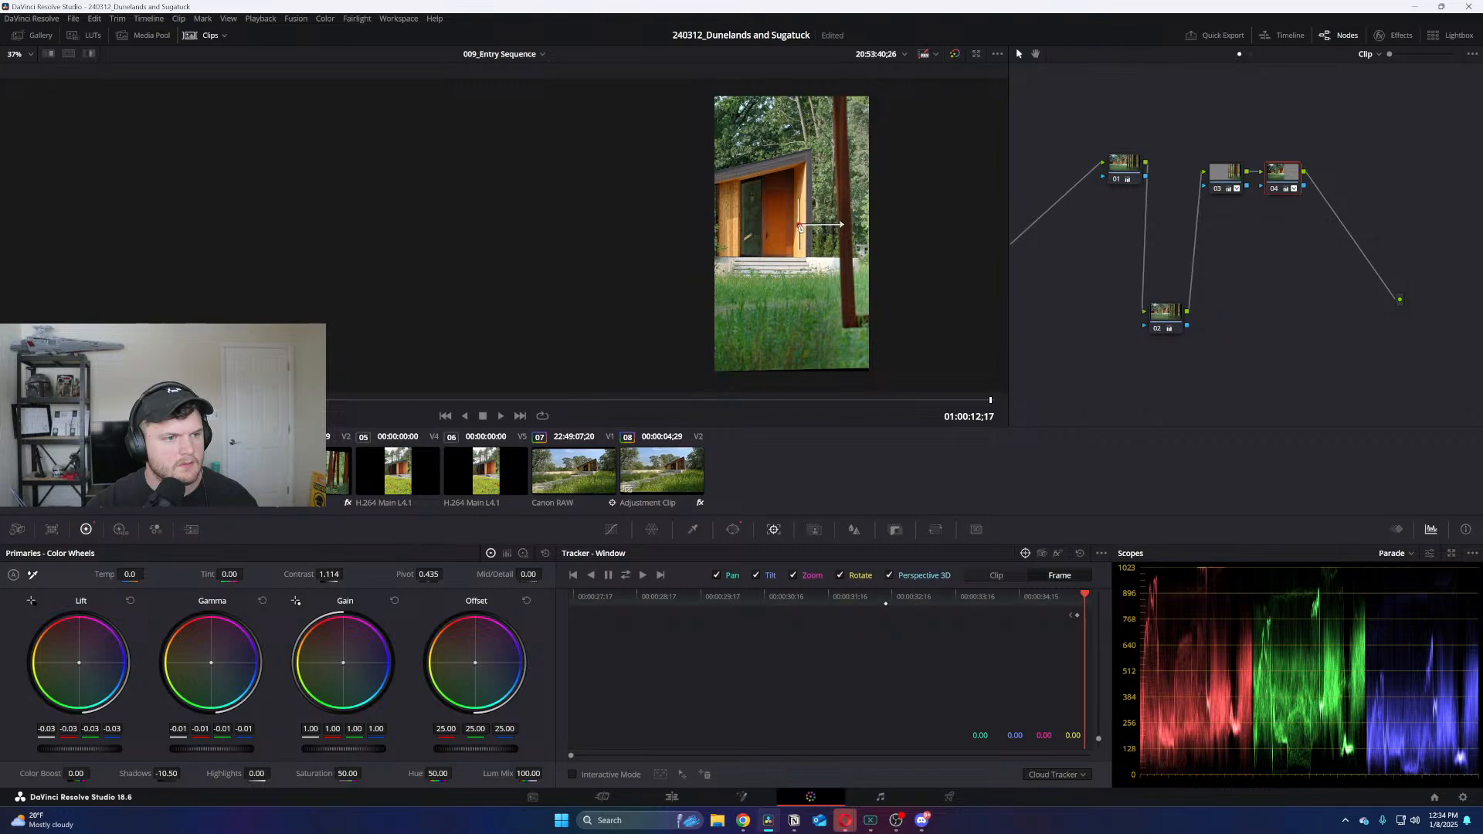
pyautogui.moveTo(800, 226); pyautogui.dragTo(731, 230)
pyautogui.press('Home')
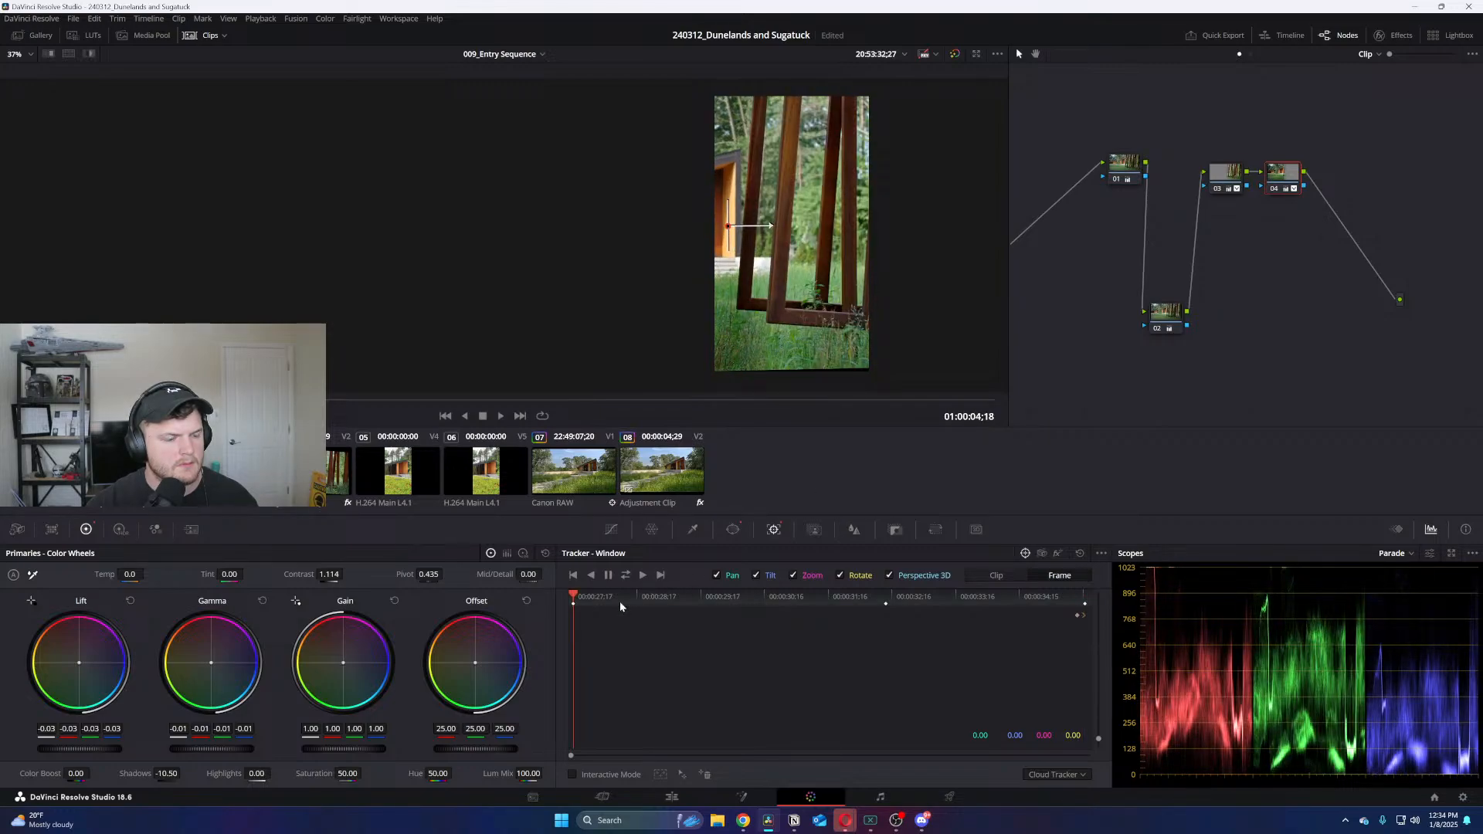
pyautogui.hotkey('ctrl', 't')
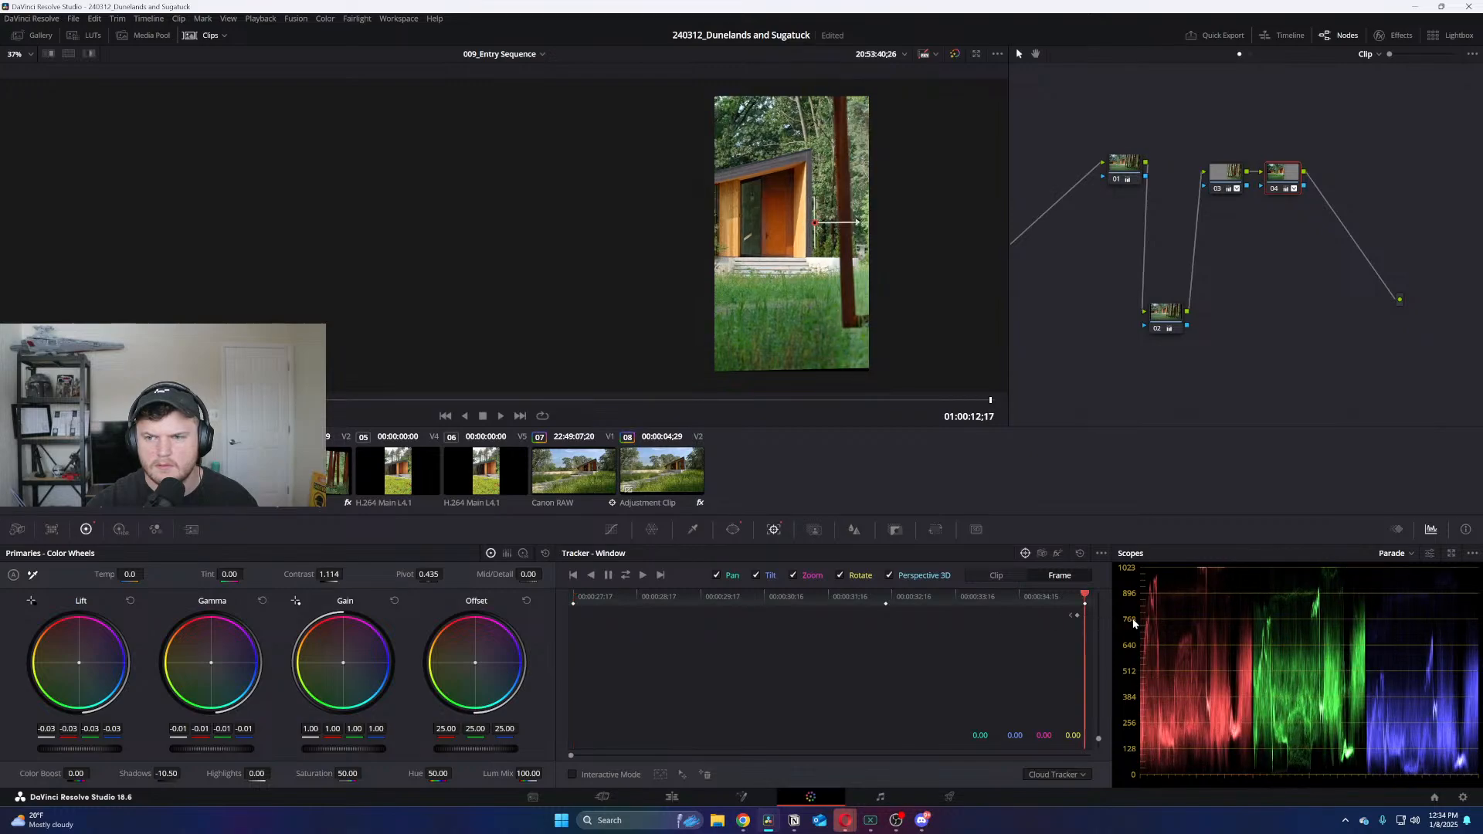
# Regrade the masked house in node 04 with Lift -0.04, Gamma -0.03 and Shadows 18.50, and return to the Edit page
pyautogui.press('Up')
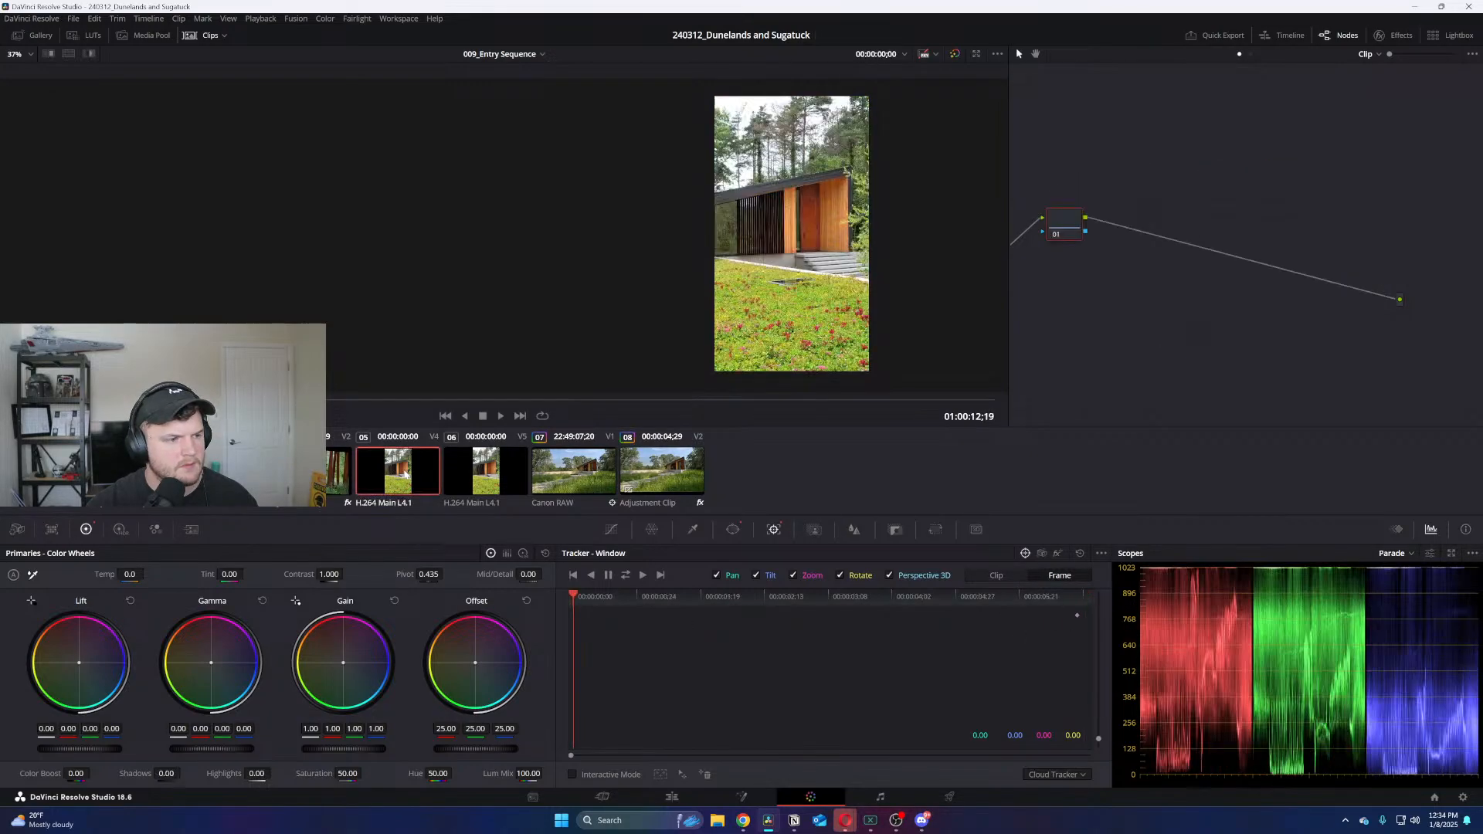
pyautogui.press('Down')
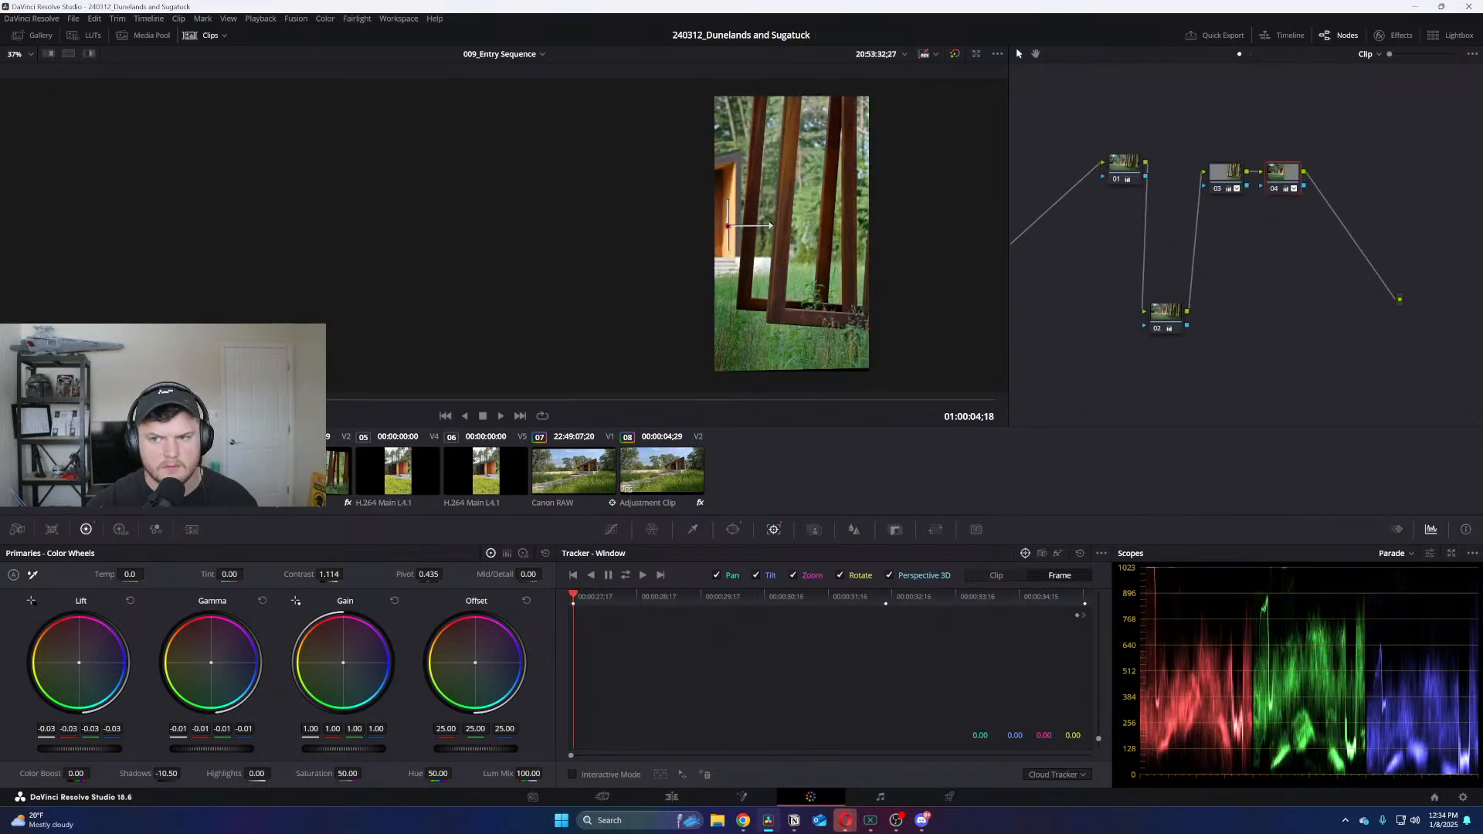
pyautogui.moveTo(212, 749); pyautogui.dragTo(216, 750)
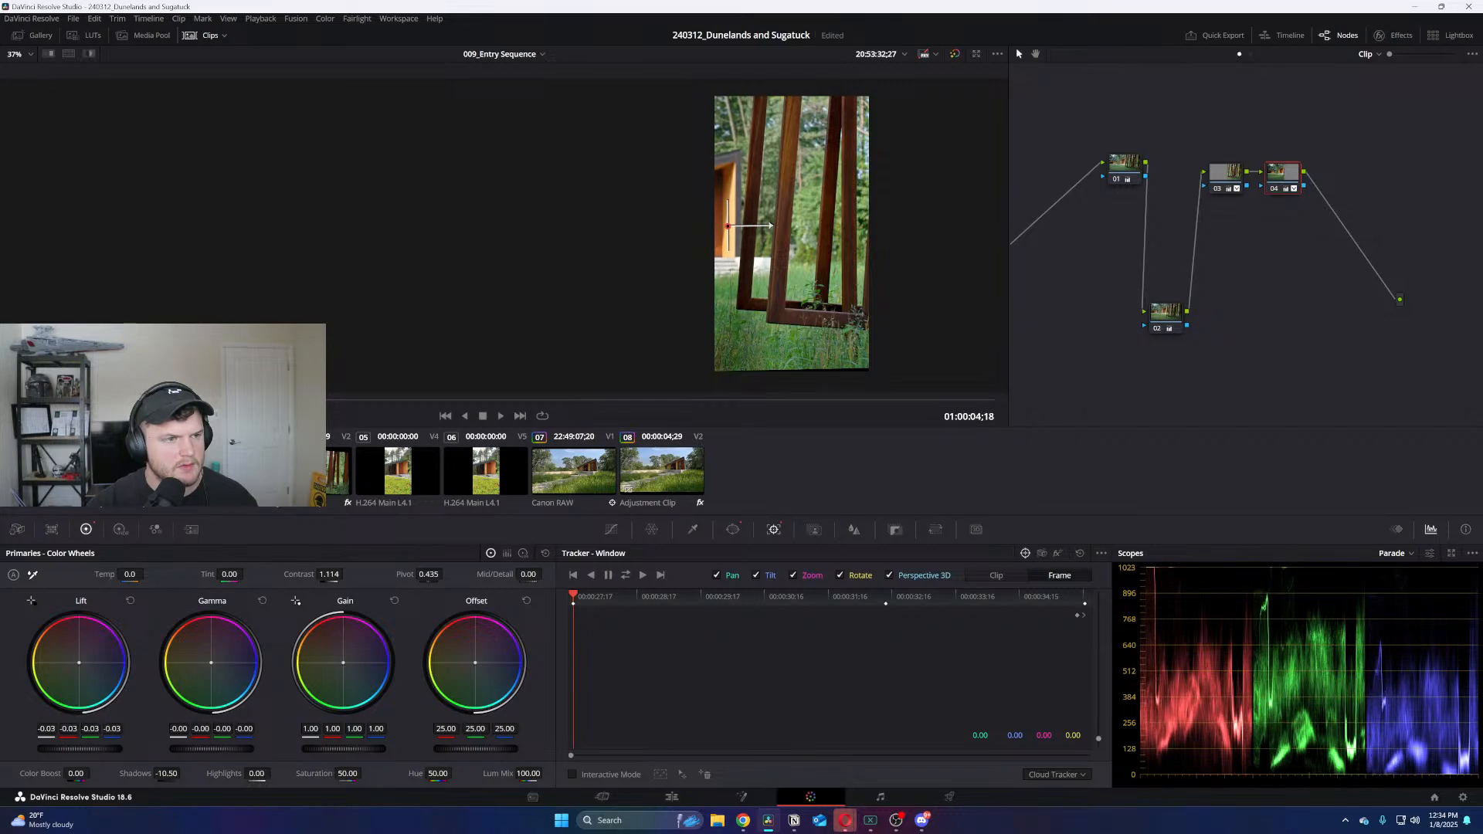
pyautogui.moveTo(78, 749); pyautogui.dragTo(76, 749)
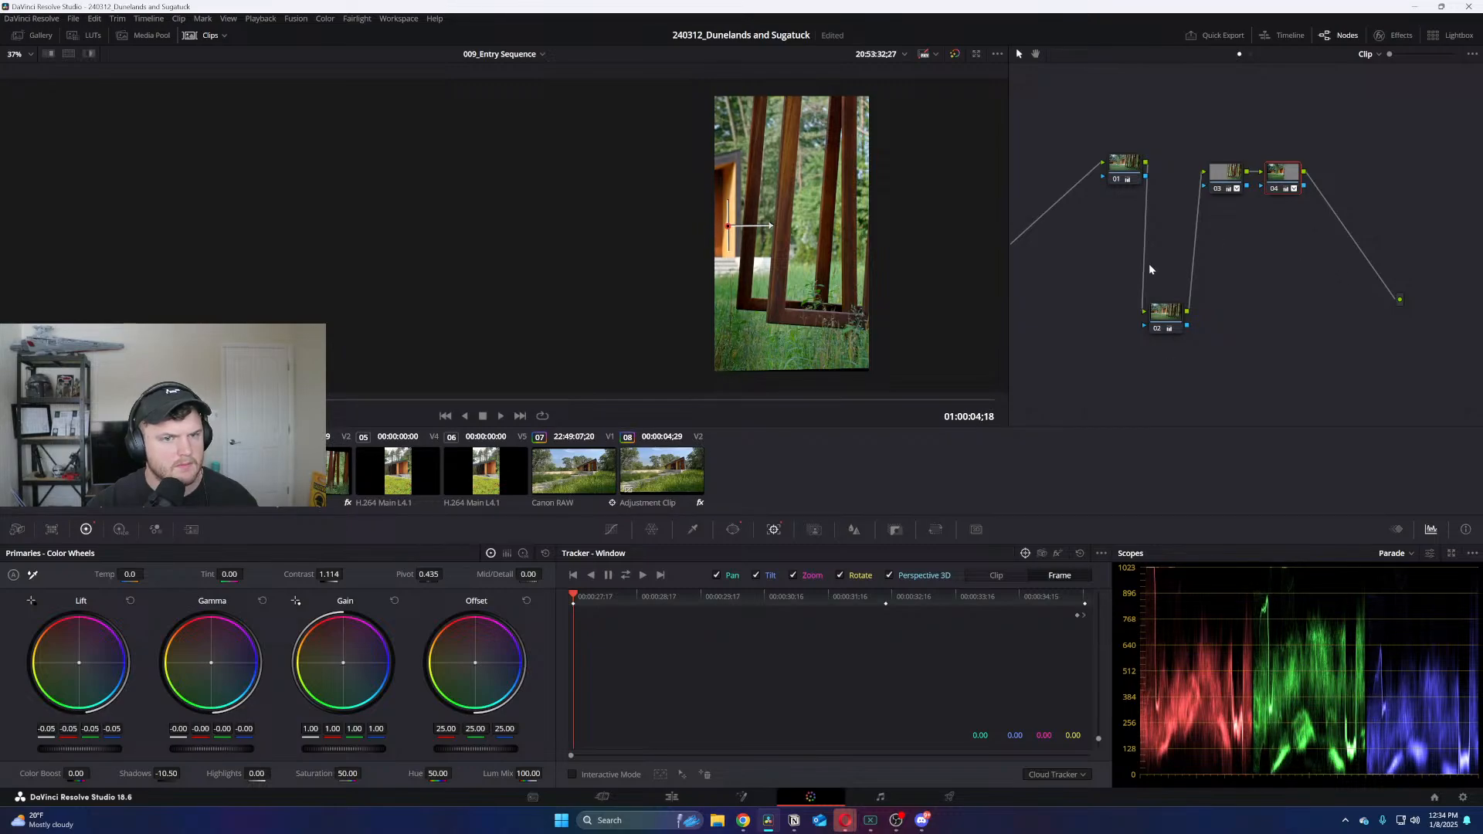
pyautogui.moveTo(791, 402); pyautogui.dragTo(867, 402)
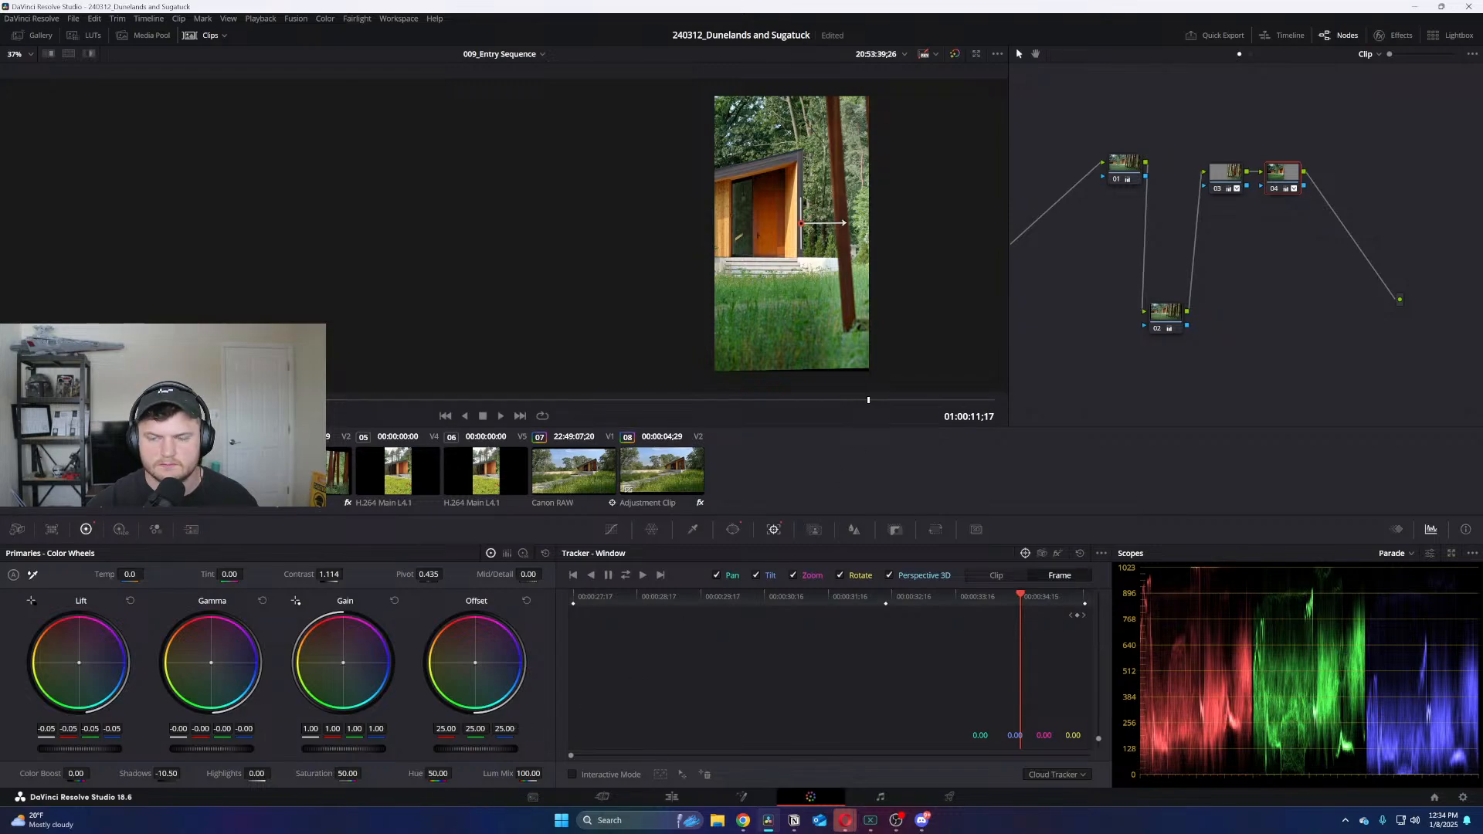
pyautogui.moveTo(211, 748); pyautogui.dragTo(175, 772)
pyautogui.moveTo(91, 749); pyautogui.dragTo(94, 748)
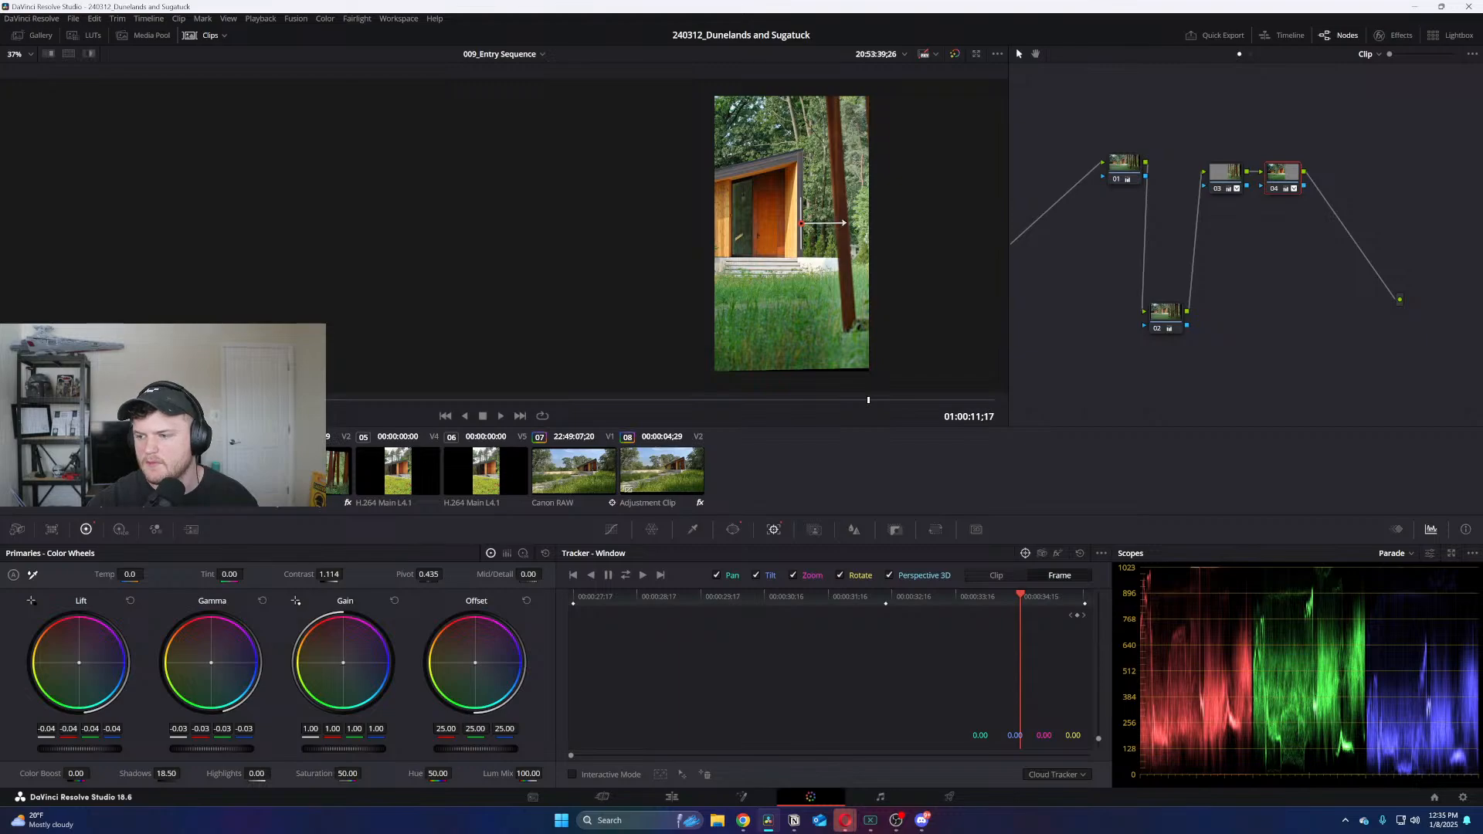
pyautogui.click(672, 797)
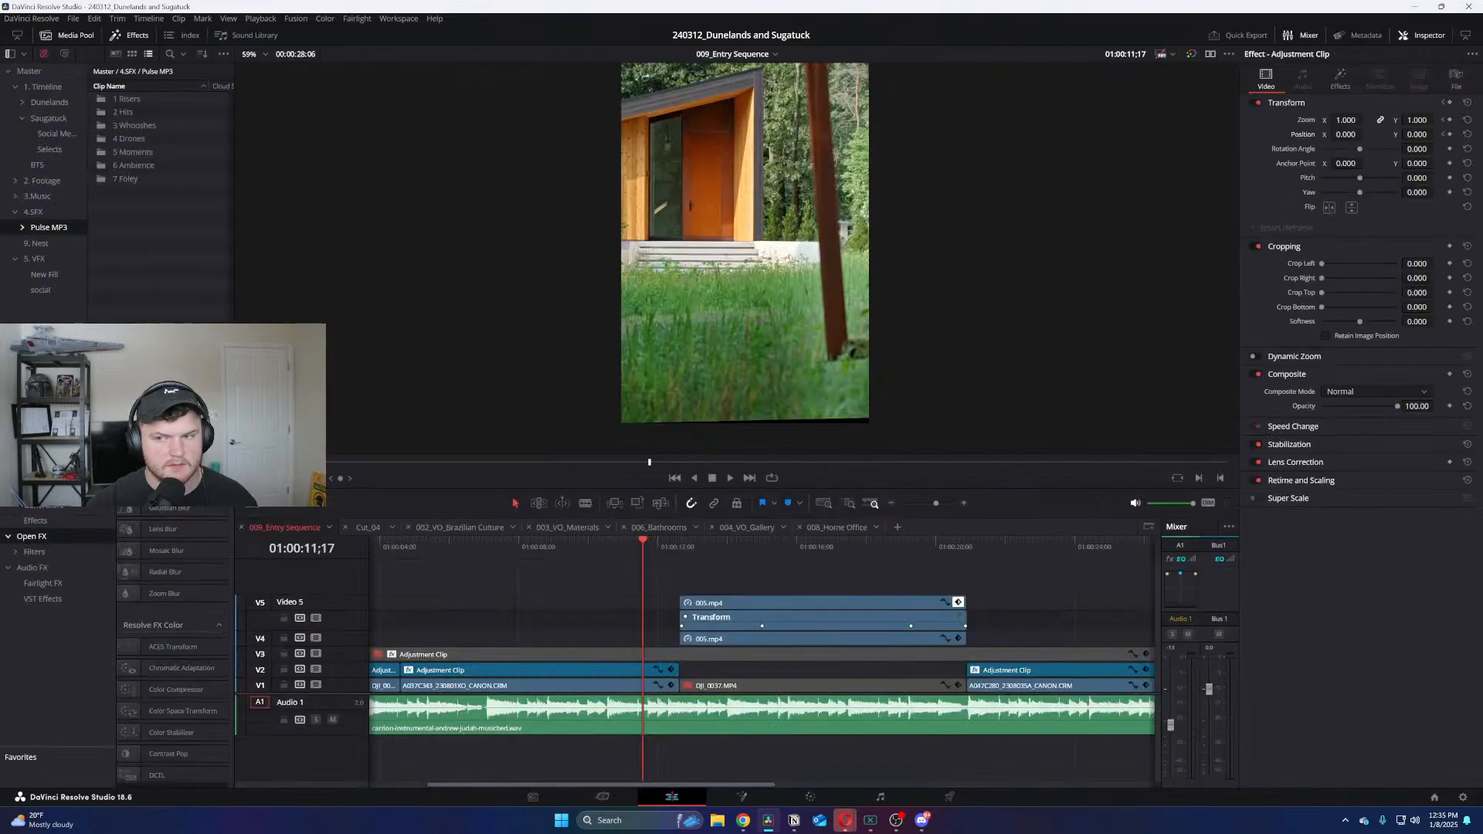
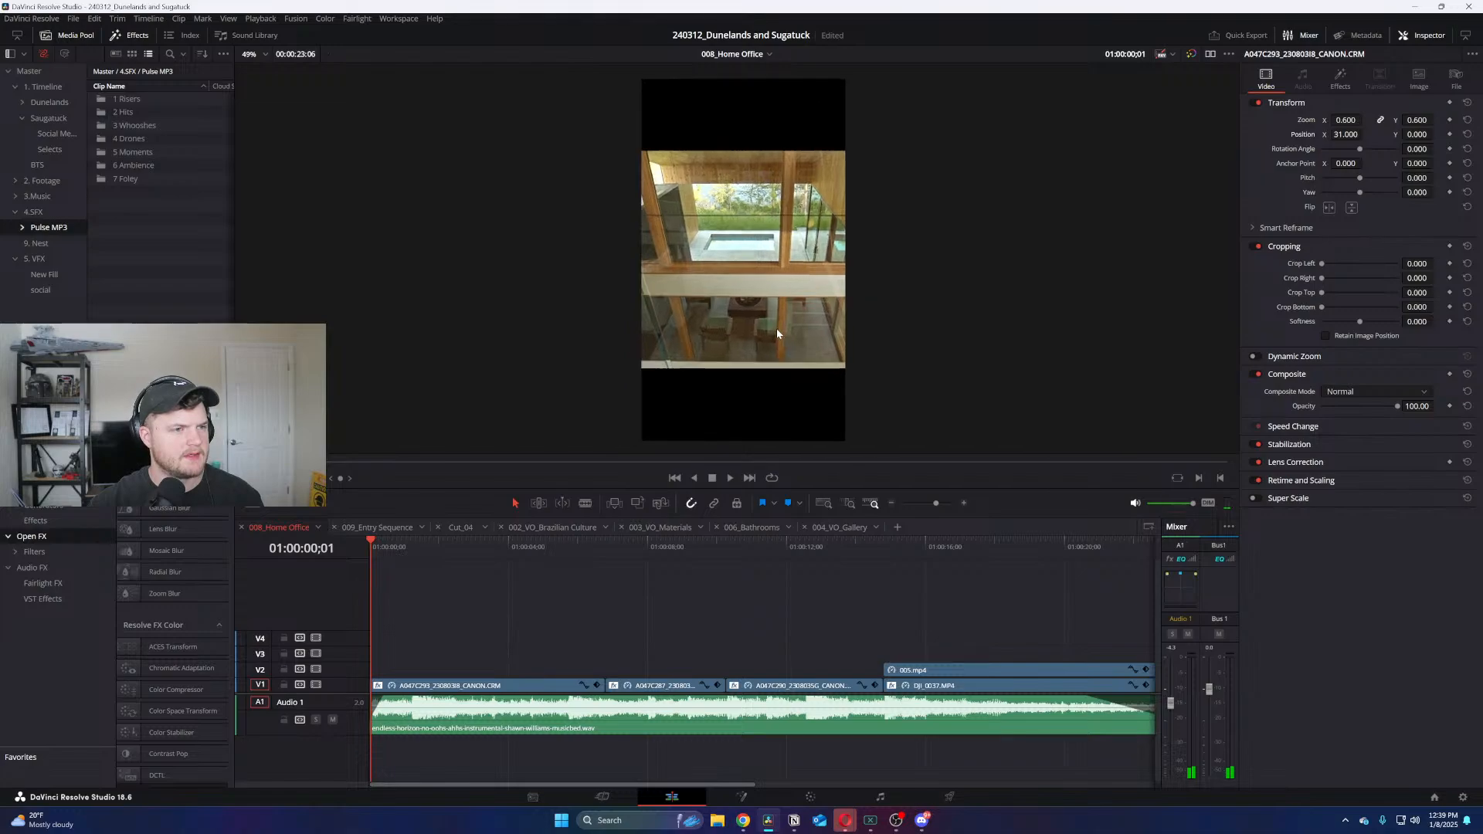
# Reverse the first clip of the 008_Home Office timeline and set its speed to -50%
pyautogui.rightClick(476, 683)
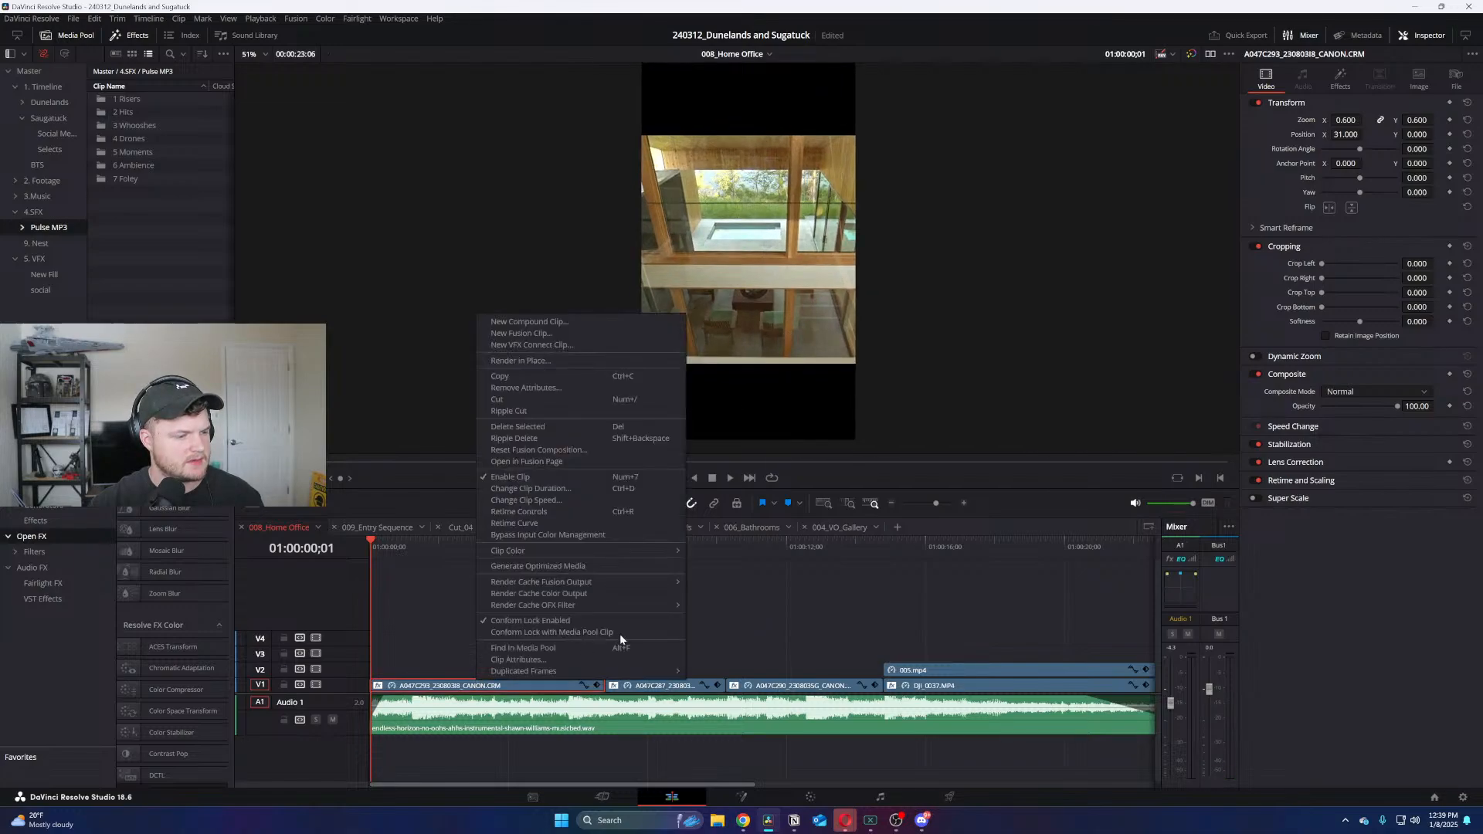
pyautogui.click(574, 502)
pyautogui.click(572, 548)
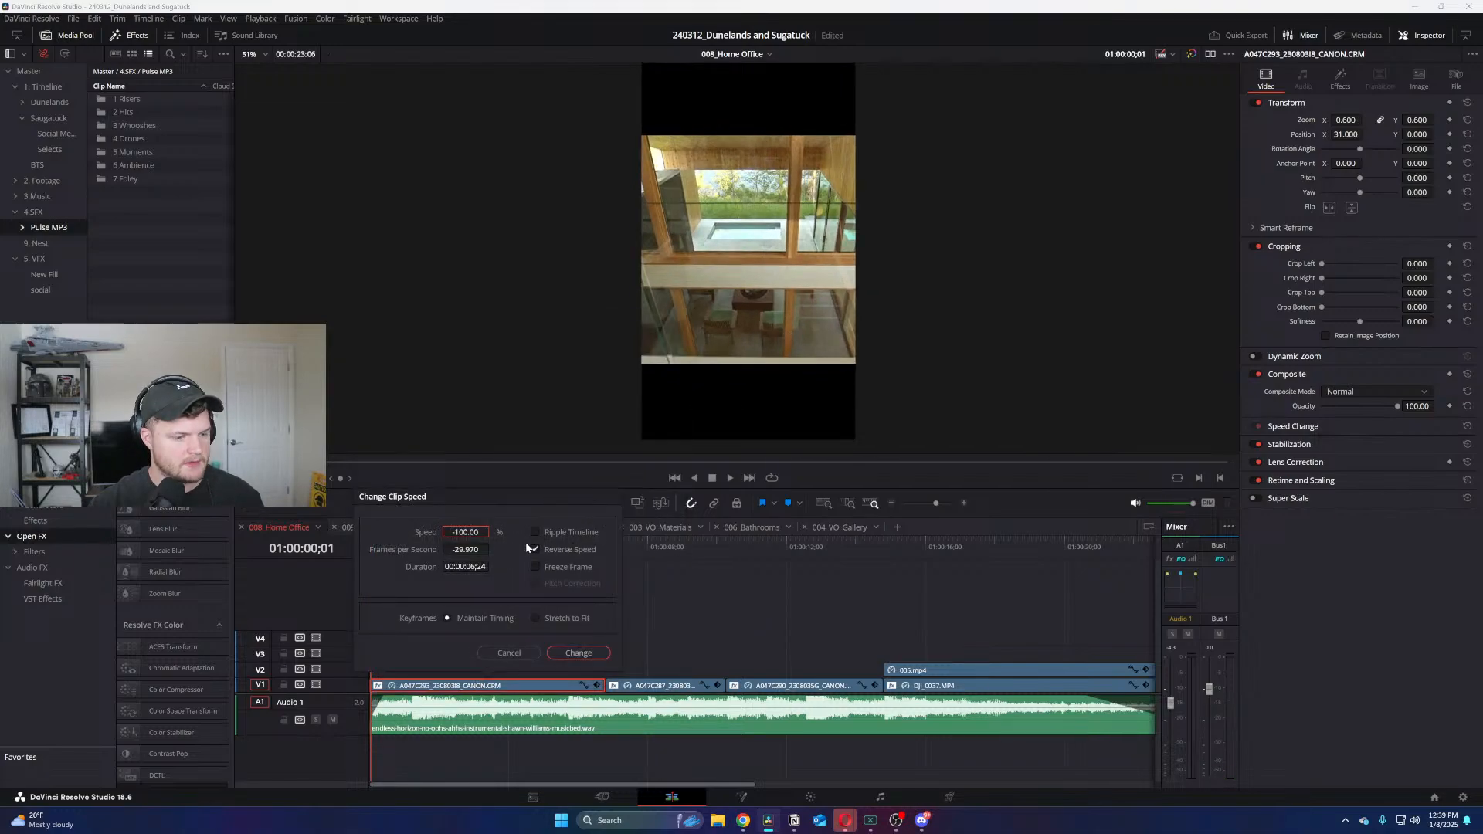
pyautogui.press('BackSpace')
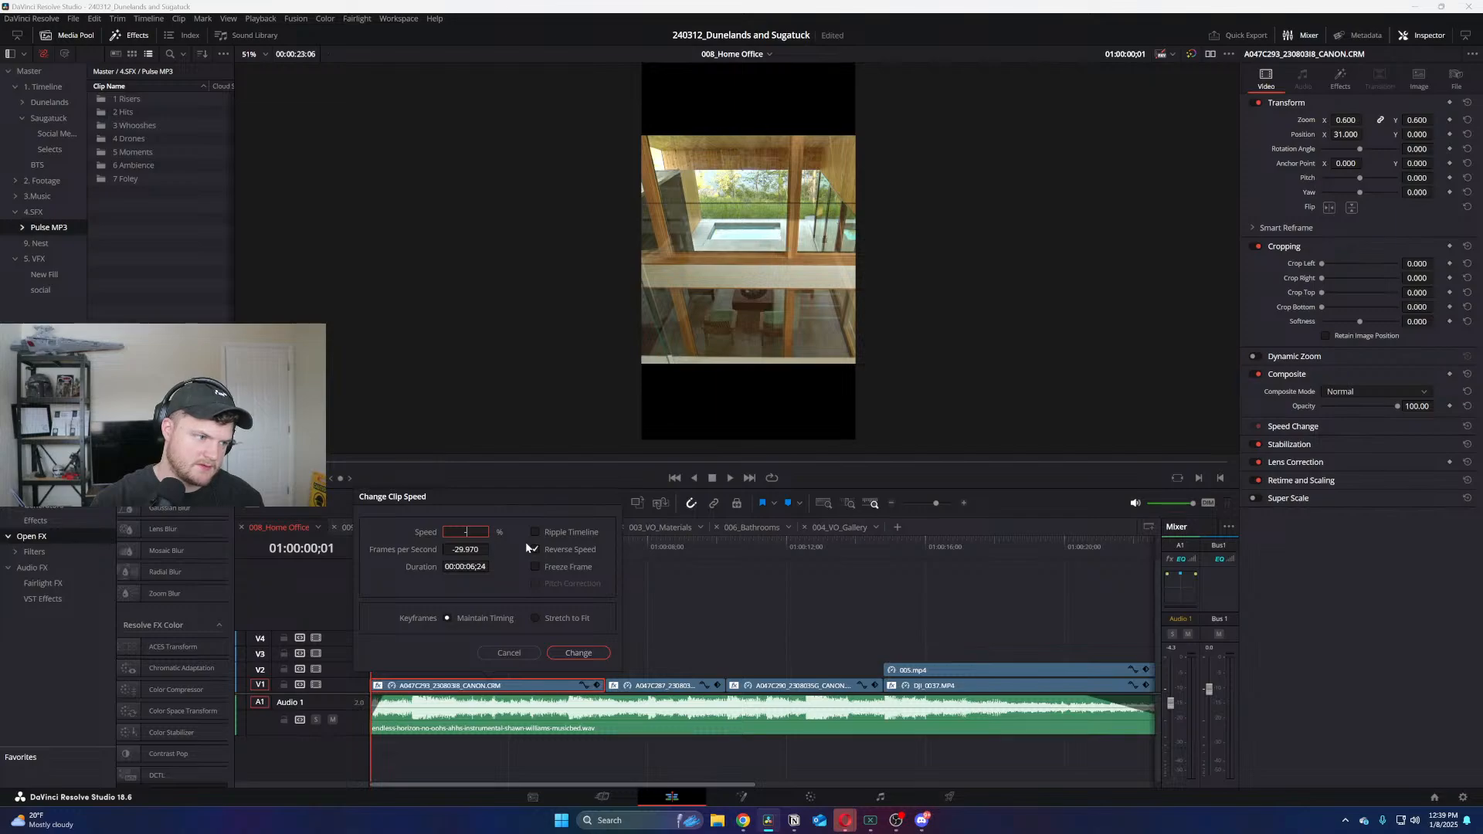
pyautogui.write('-50')
pyautogui.press('Return')
# Set the first clip's motion estimation to Enhanced Better while playing the timeline from its start
pyautogui.press('space')
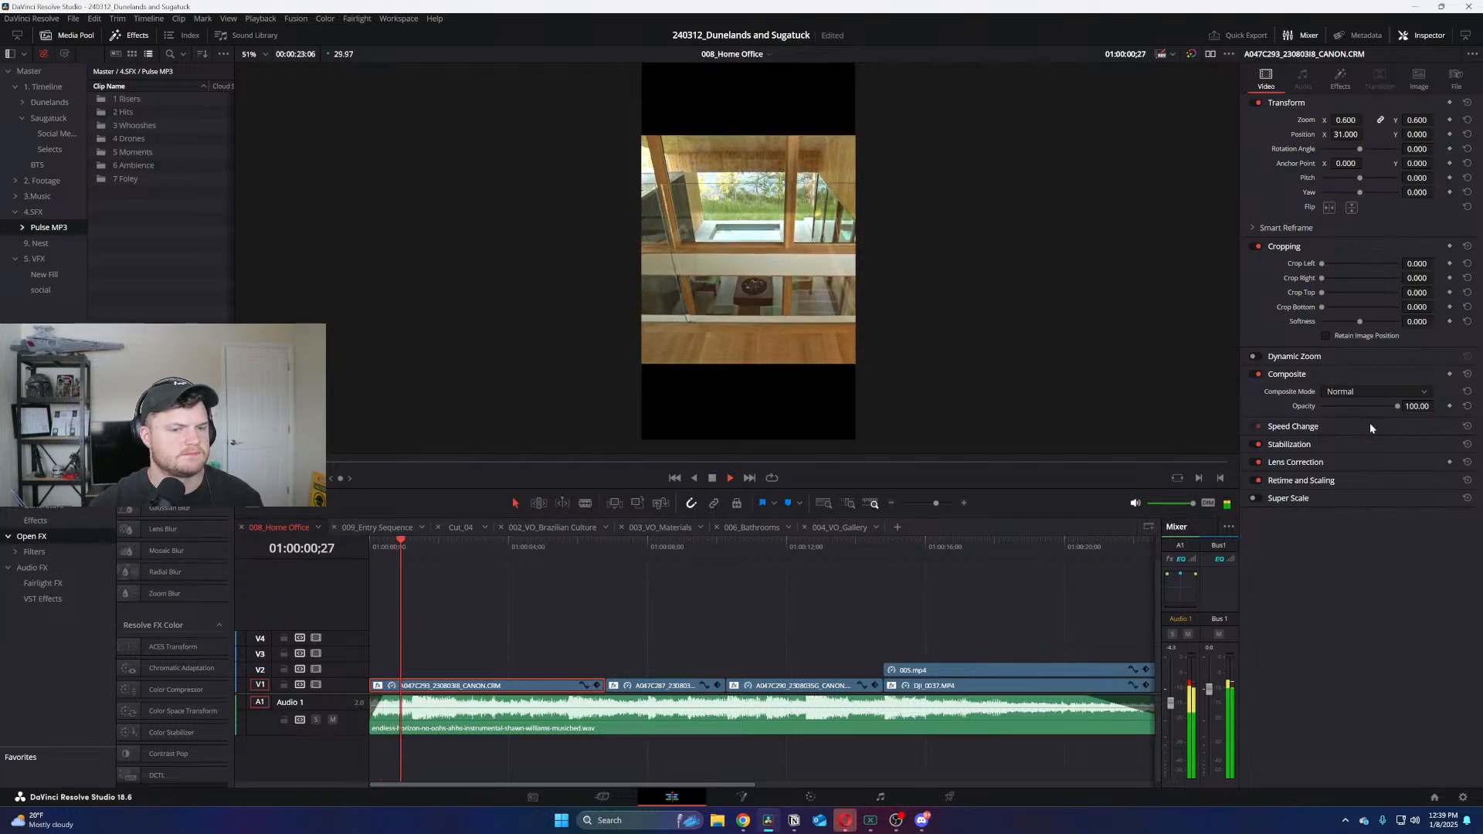
pyautogui.click(1313, 482)
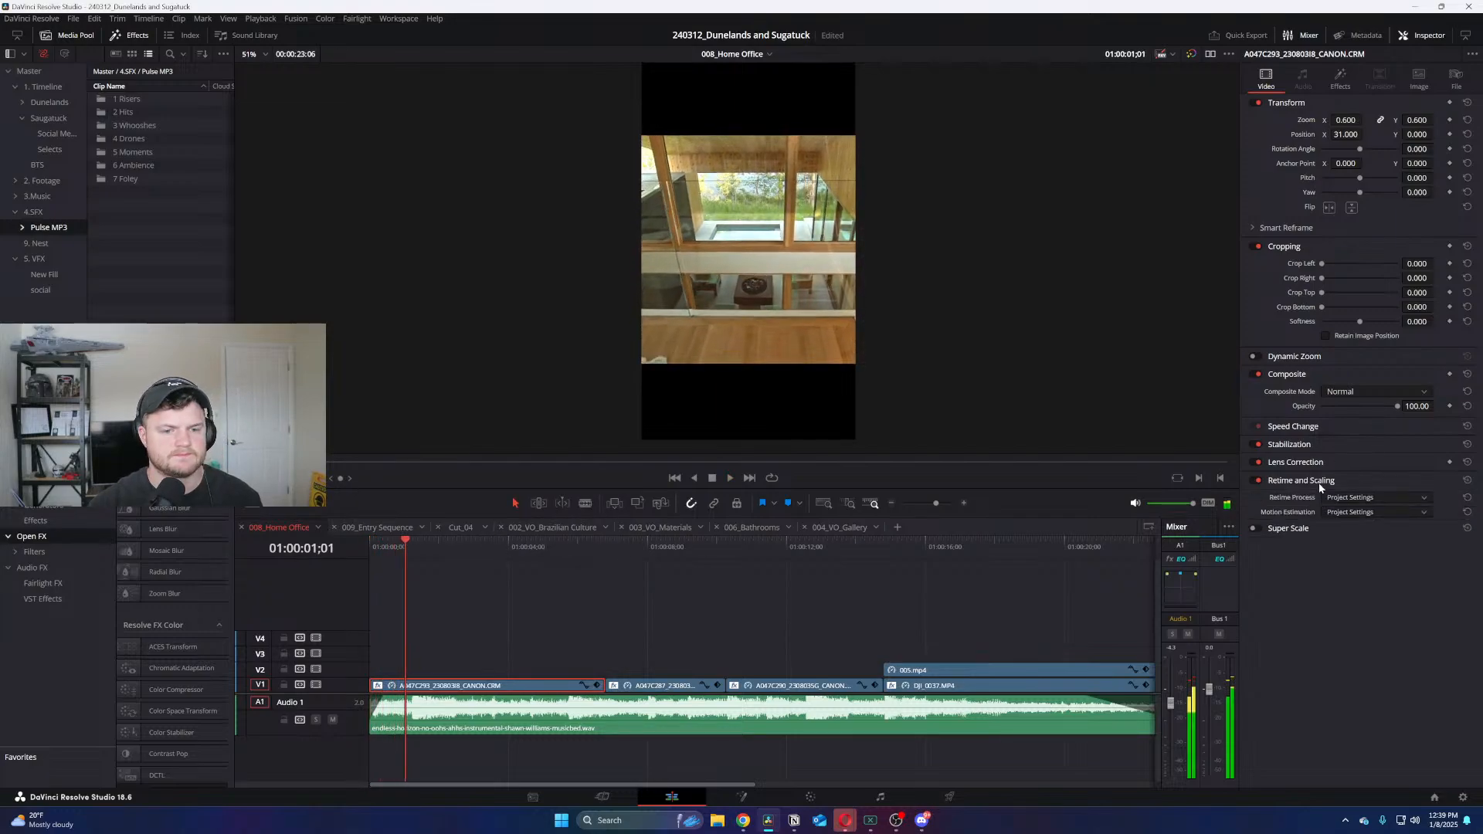
pyautogui.click(1379, 512)
pyautogui.click(1388, 578)
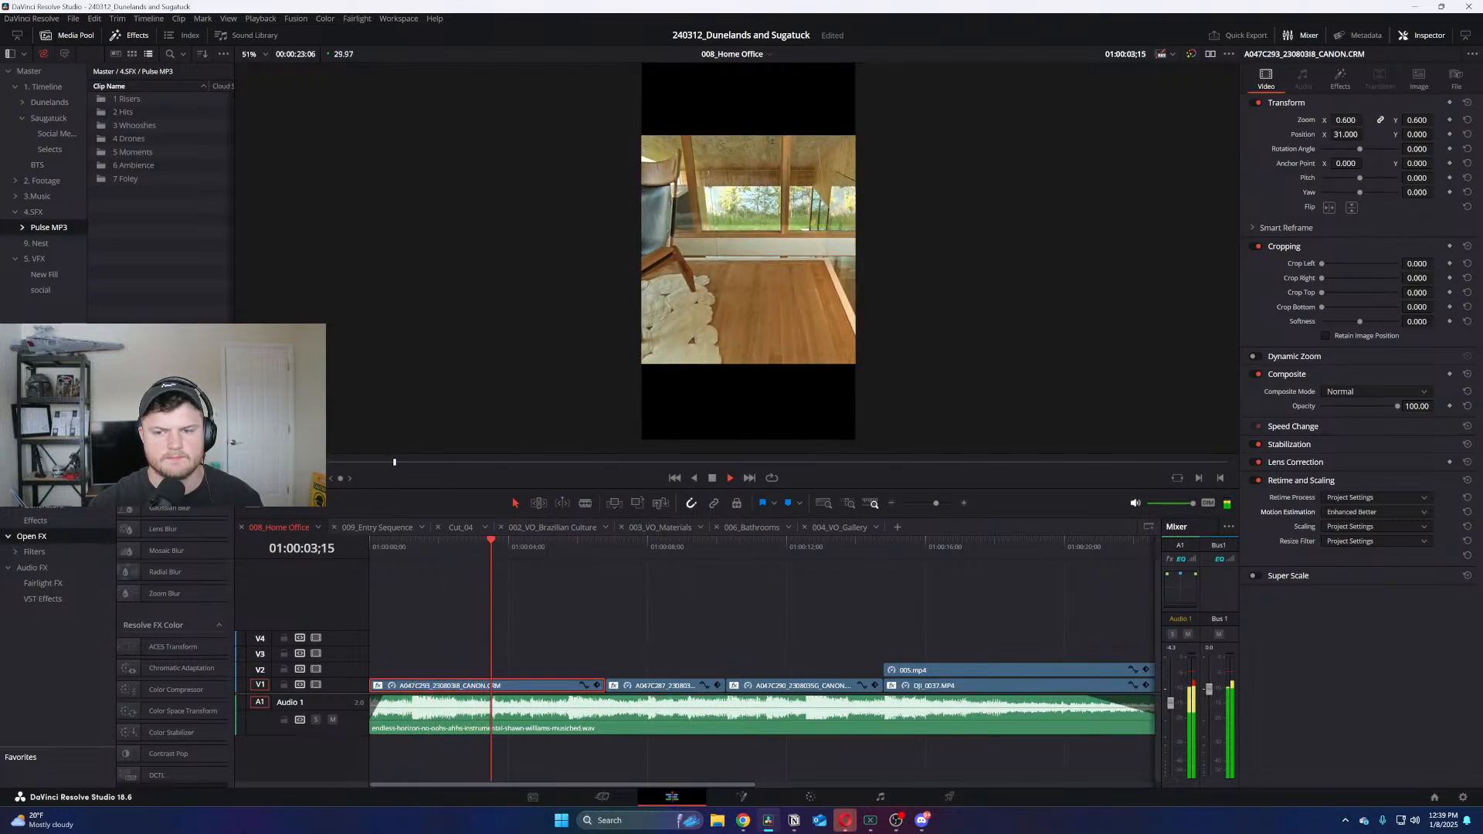
# Play and scrub through the first three 008_Home Office clips to examine how smooth their motion and pacing are
pyautogui.click(723, 586)
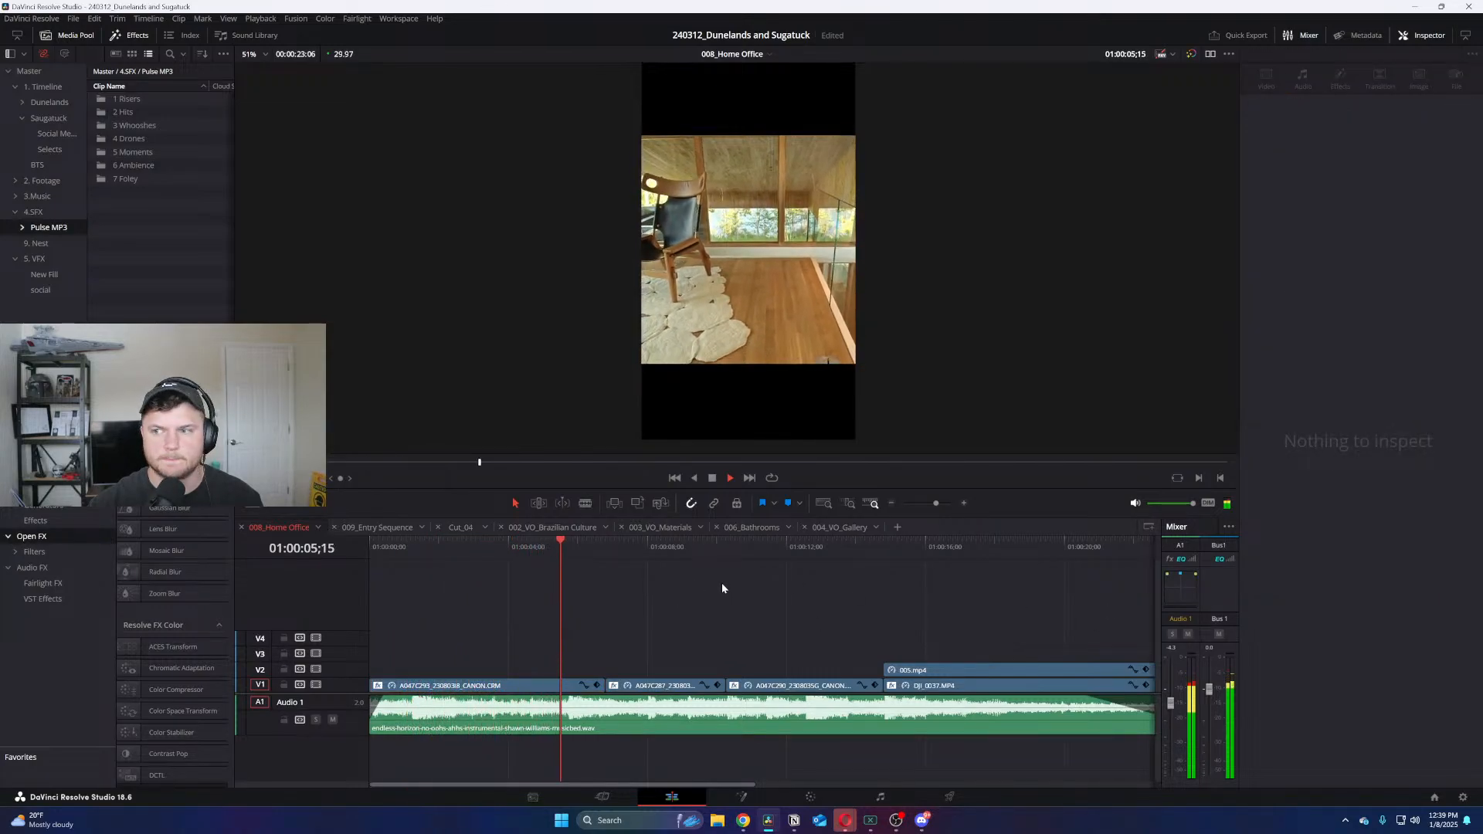
pyautogui.scroll(1, 767, 353)
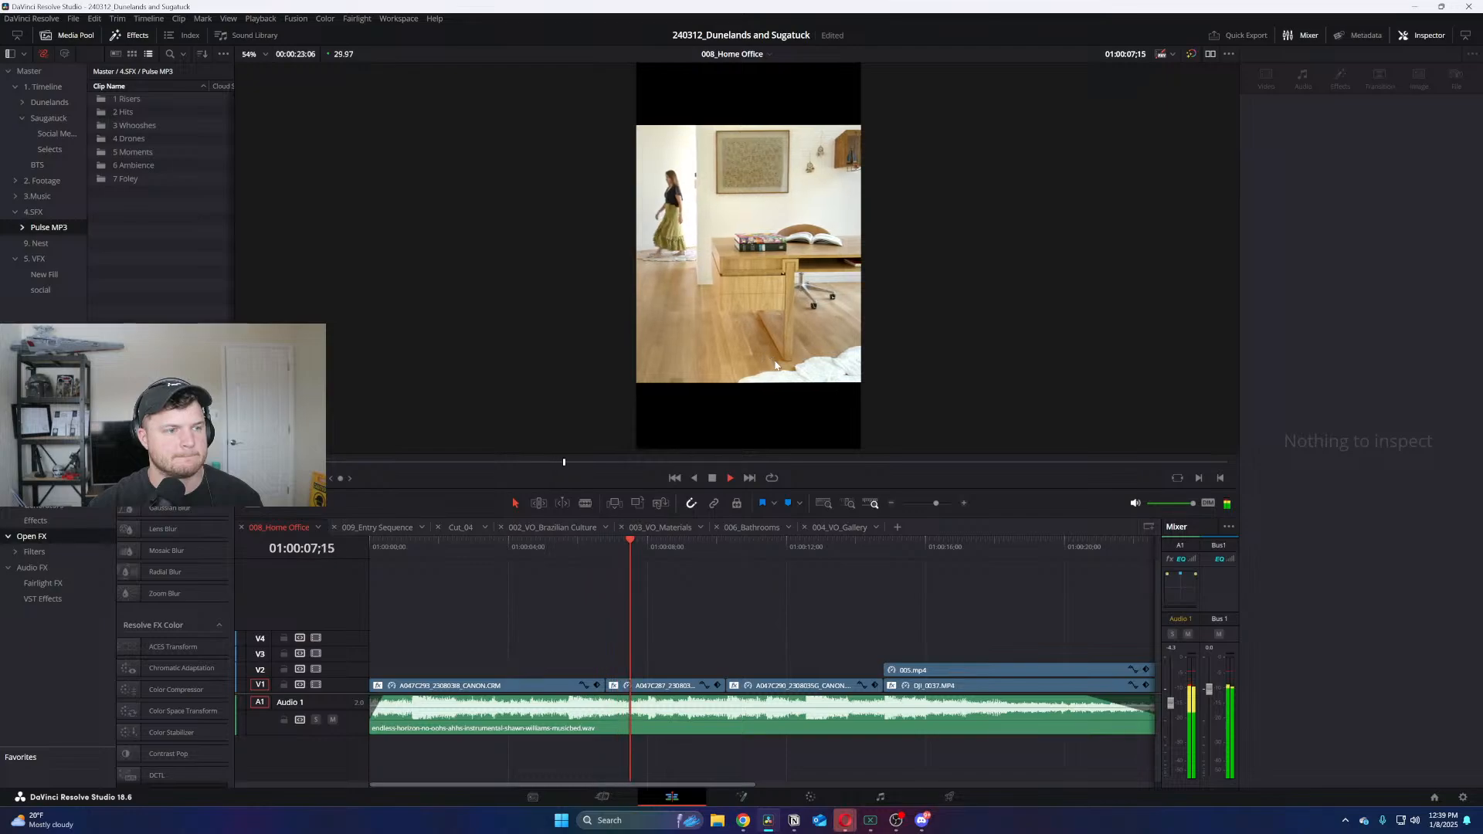
pyautogui.click(630, 547)
pyautogui.scroll(-1, 743, 401)
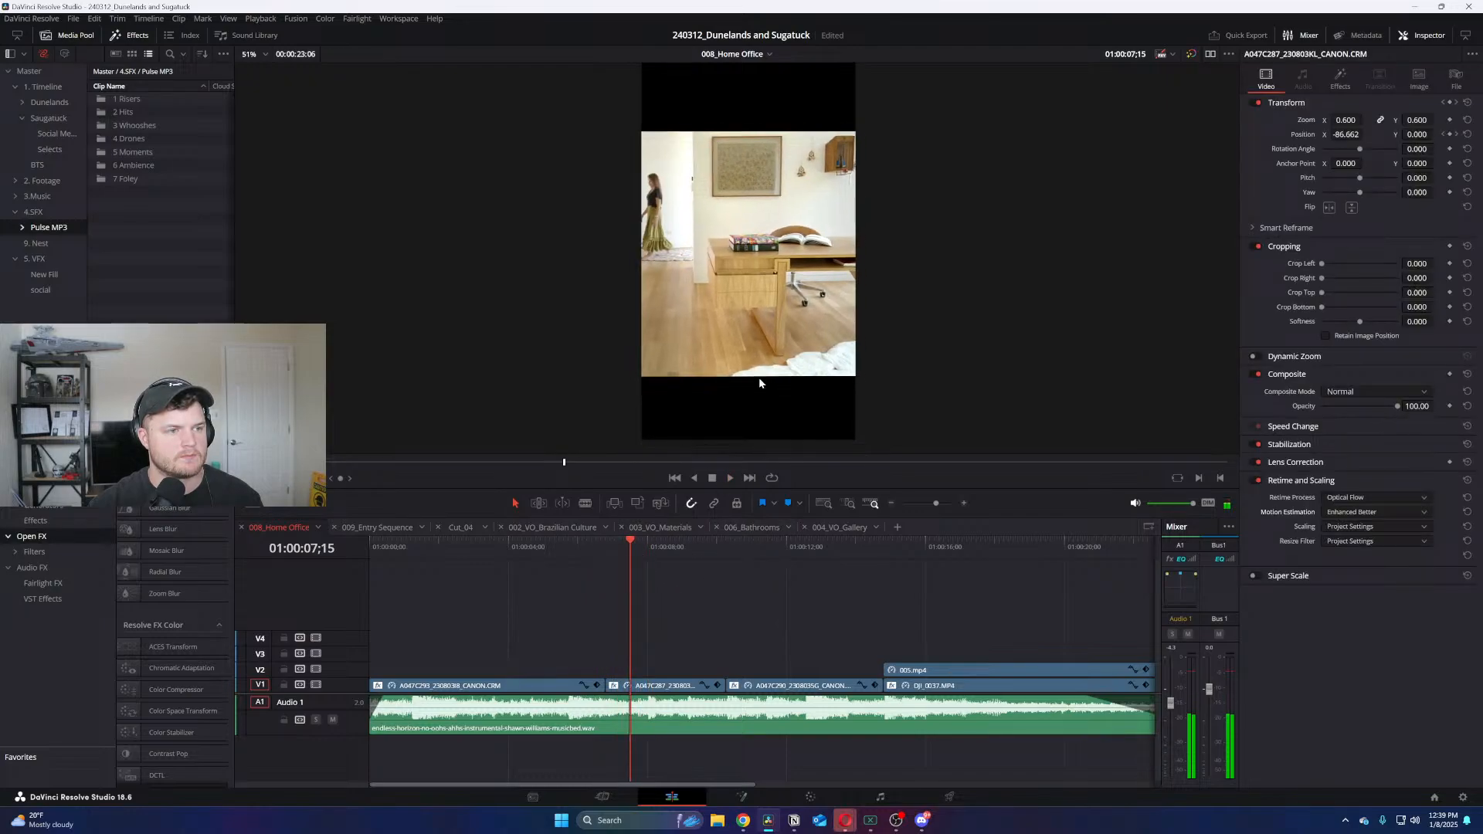
pyautogui.press('space')
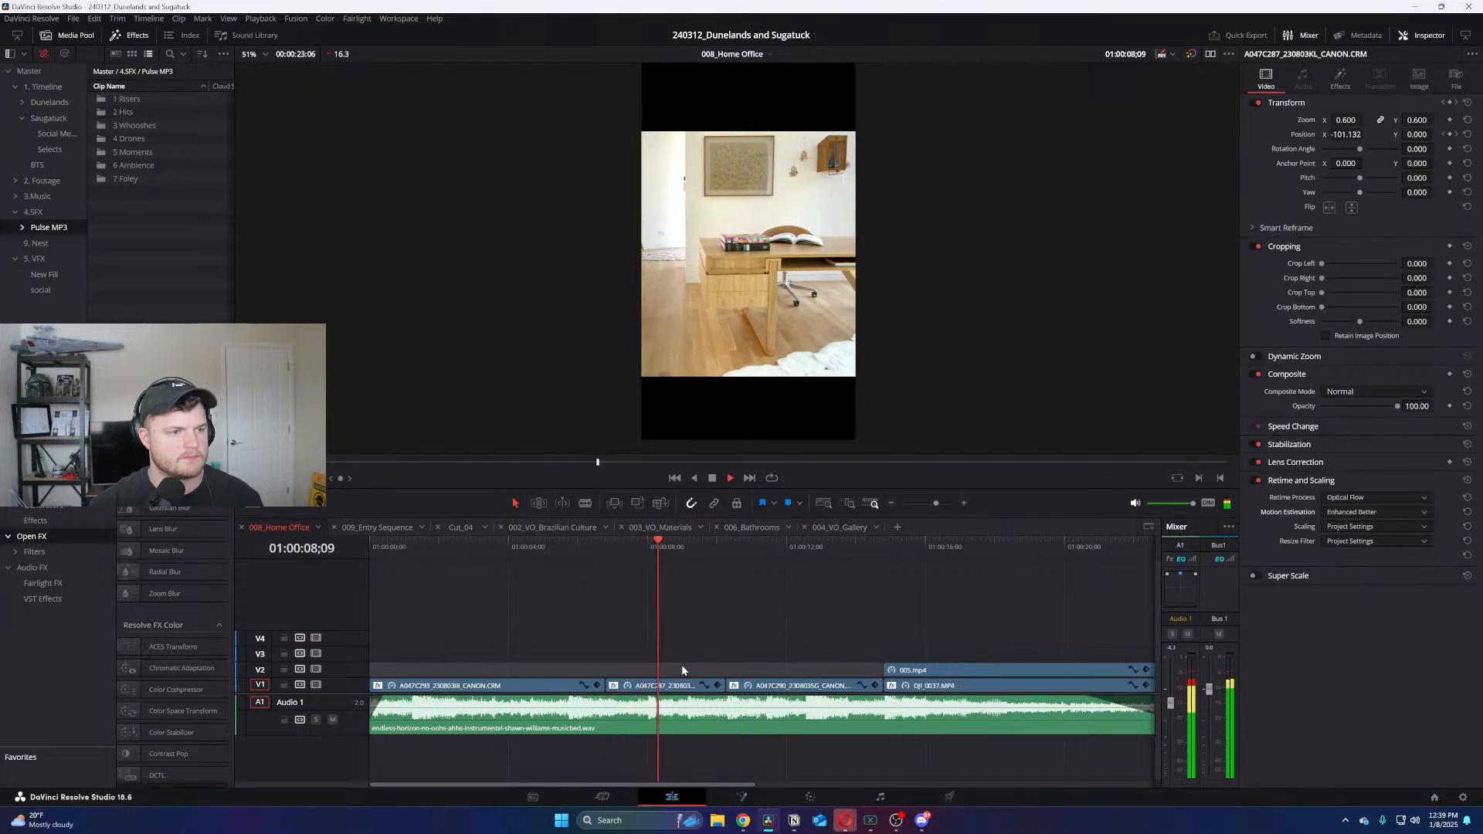
pyautogui.scroll(2, 681, 662)
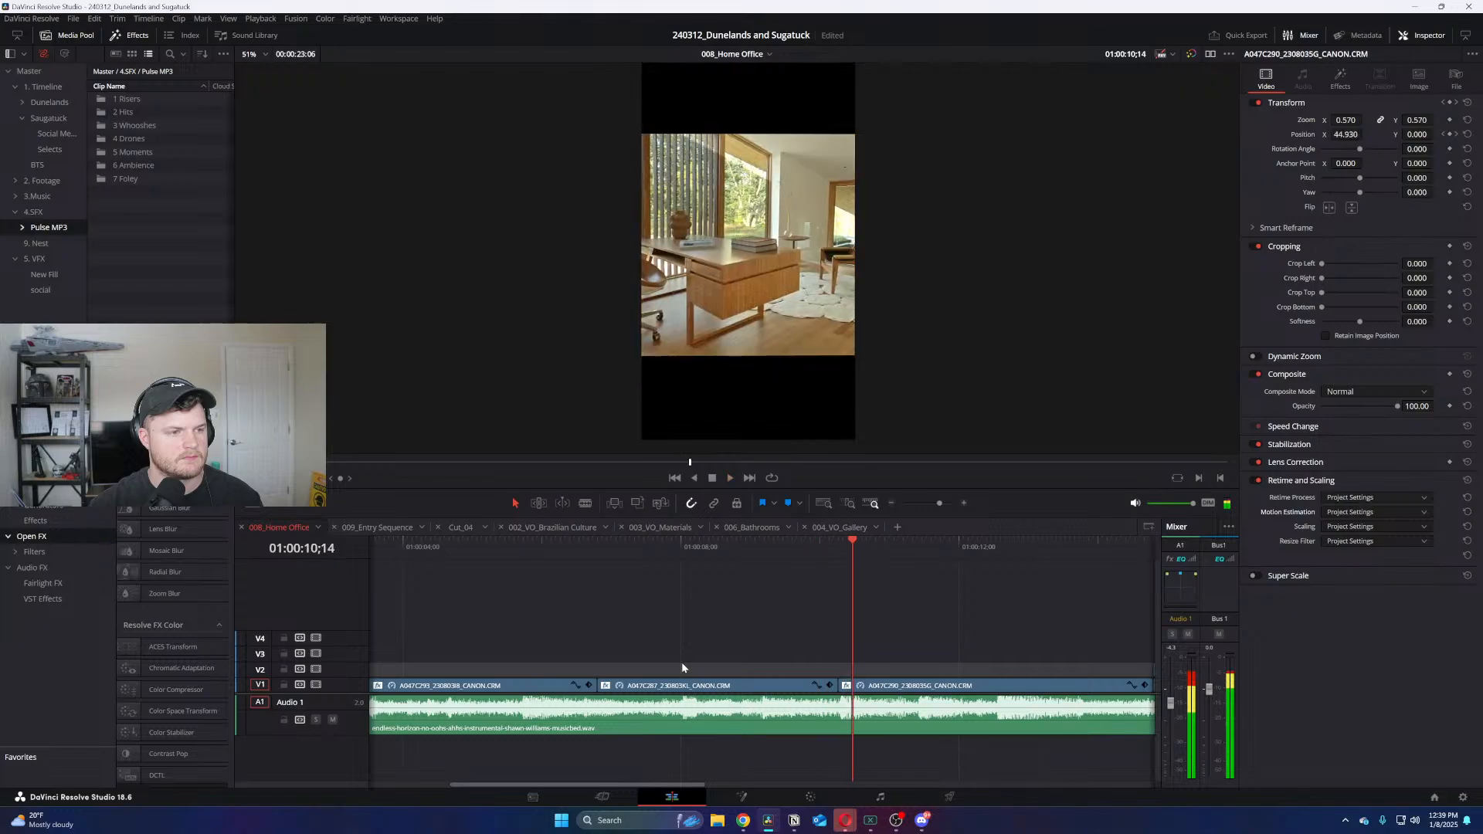
pyautogui.scroll(-2, 839, 656)
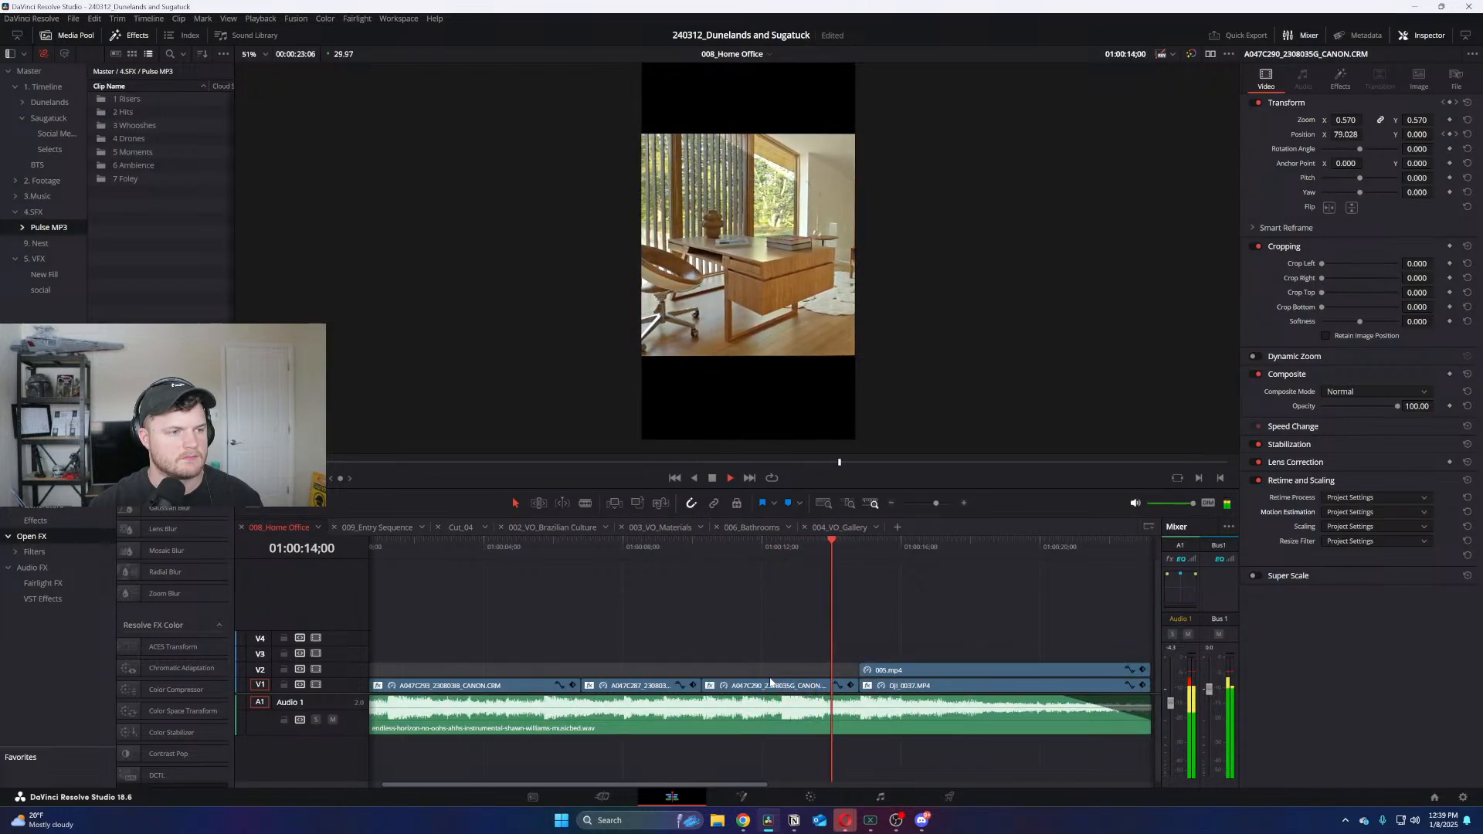
pyautogui.click(609, 545)
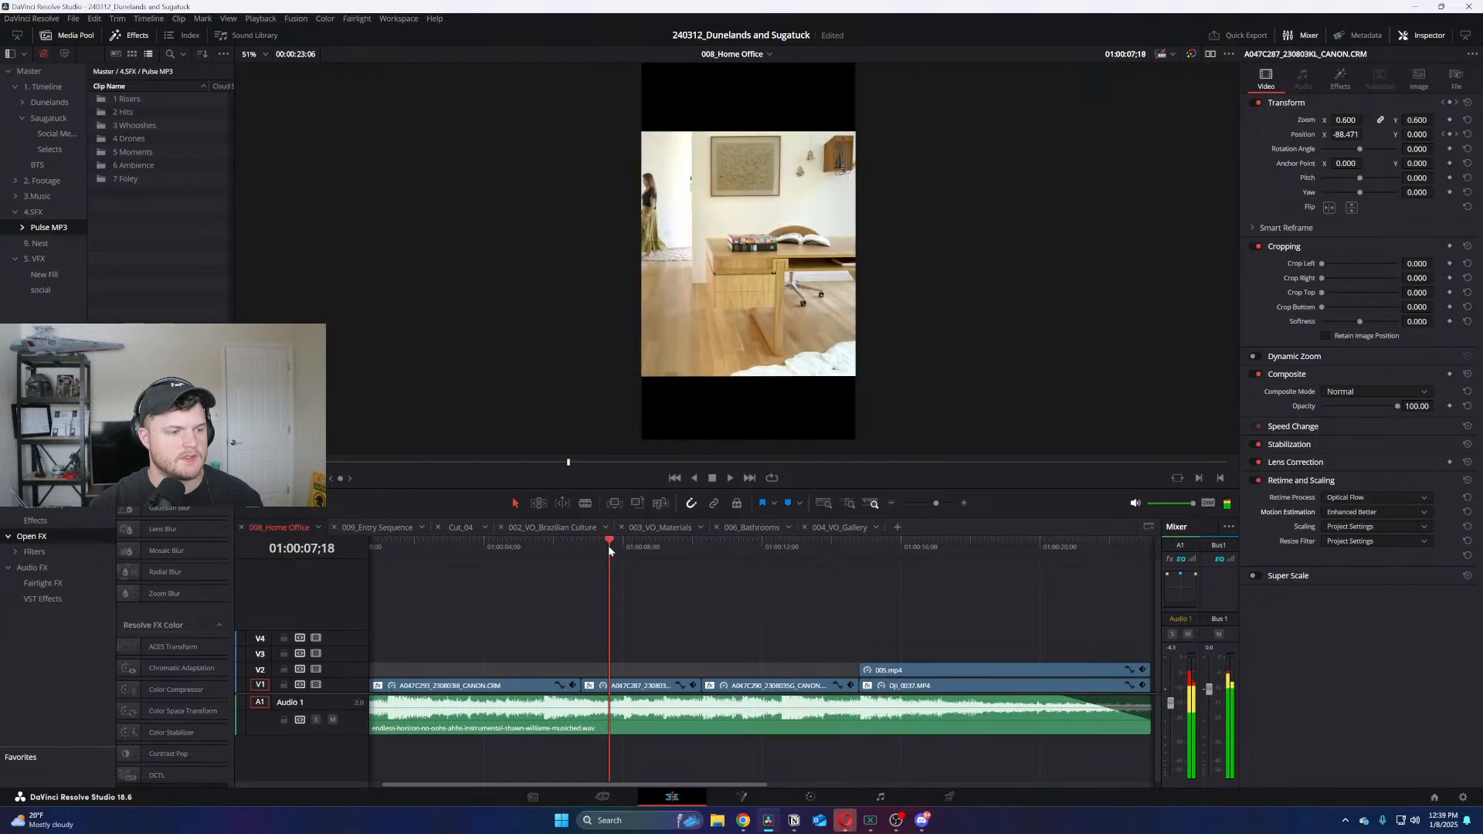
pyautogui.moveTo(609, 546); pyautogui.dragTo(776, 564)
# Set the speed of the third clip, the wooden desk shot, to 98% and play it back
pyautogui.rightClick(779, 684)
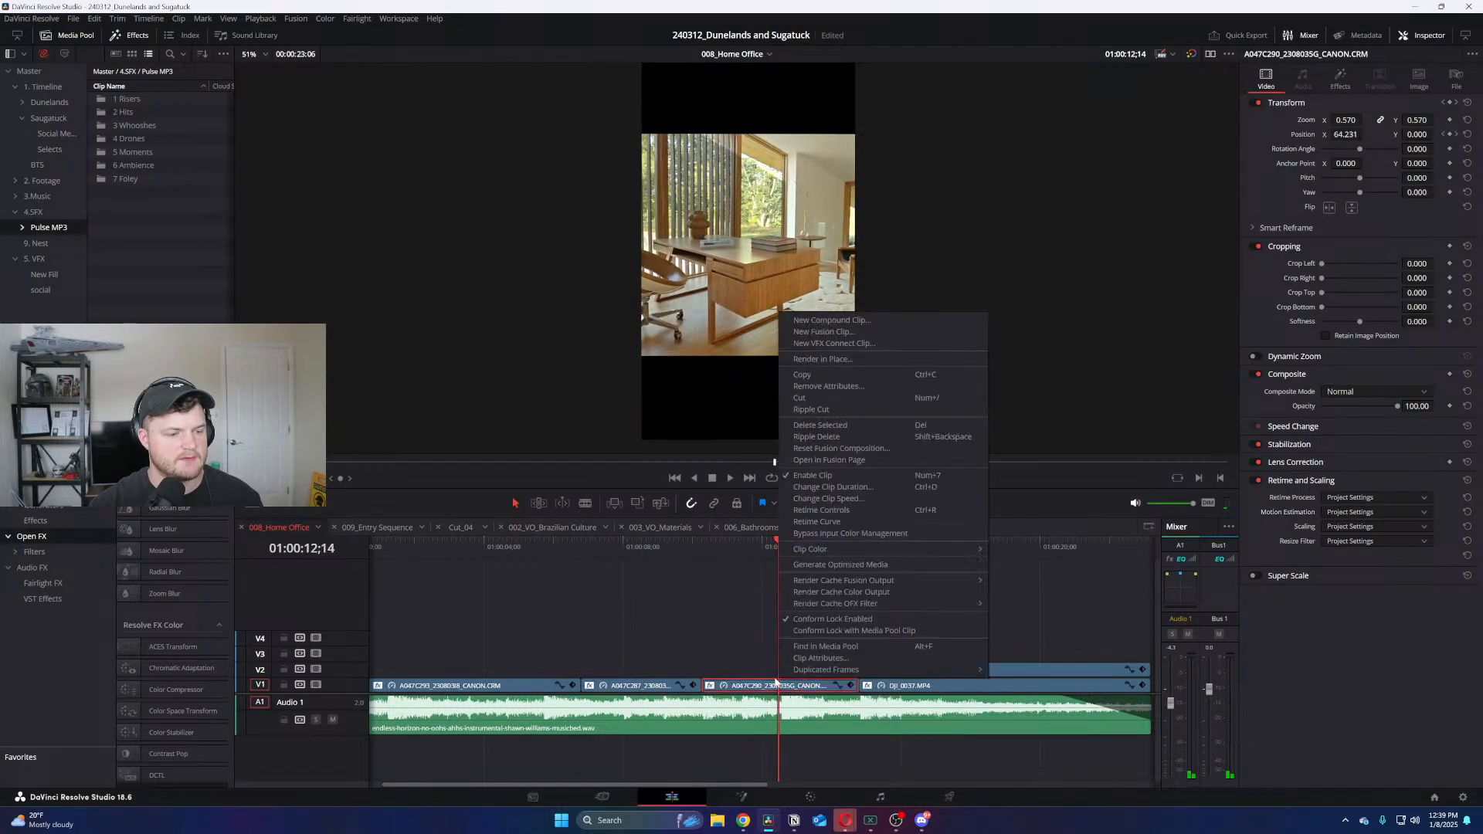
pyautogui.click(875, 498)
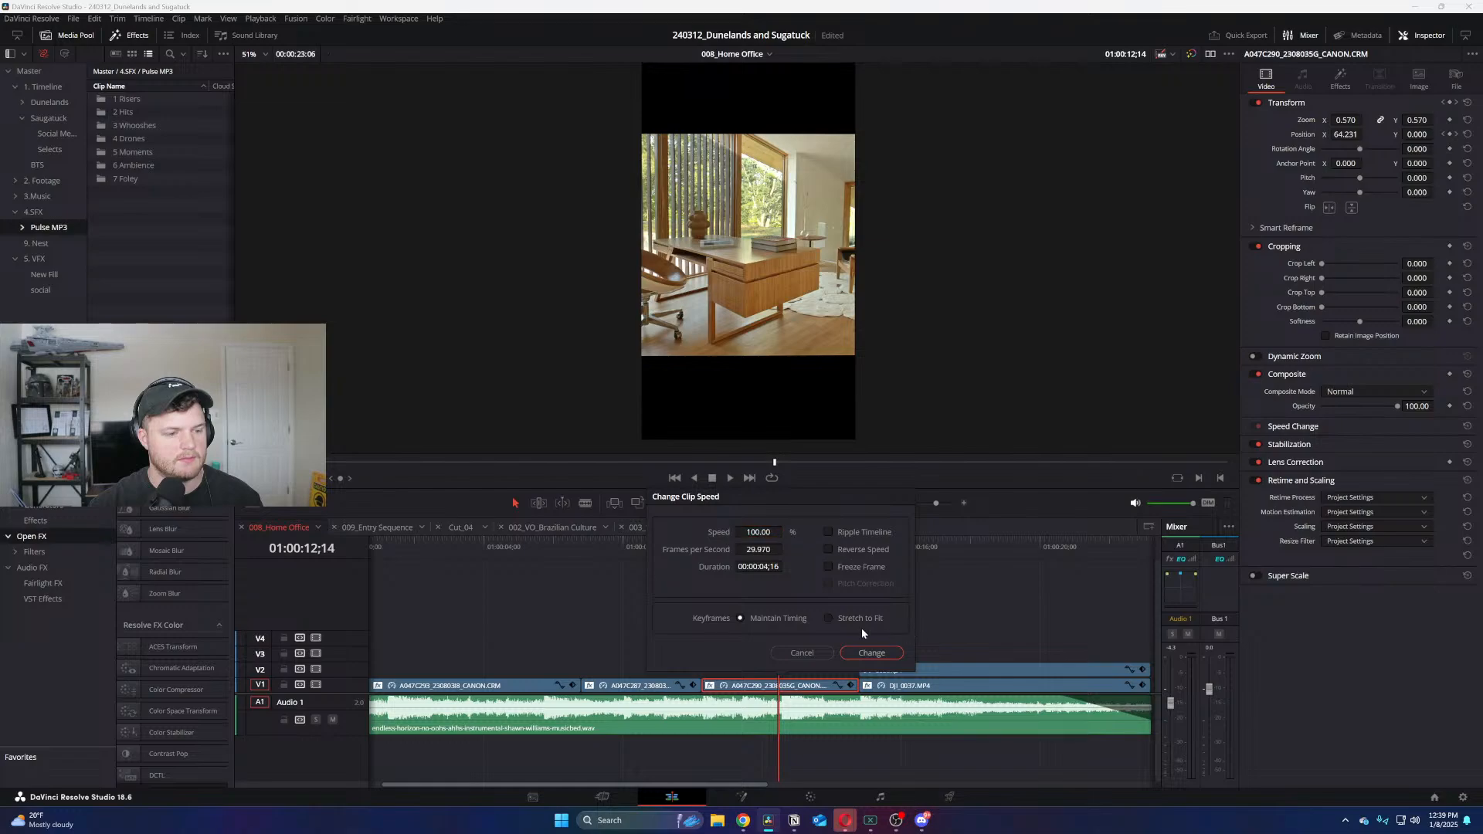
pyautogui.click(770, 533)
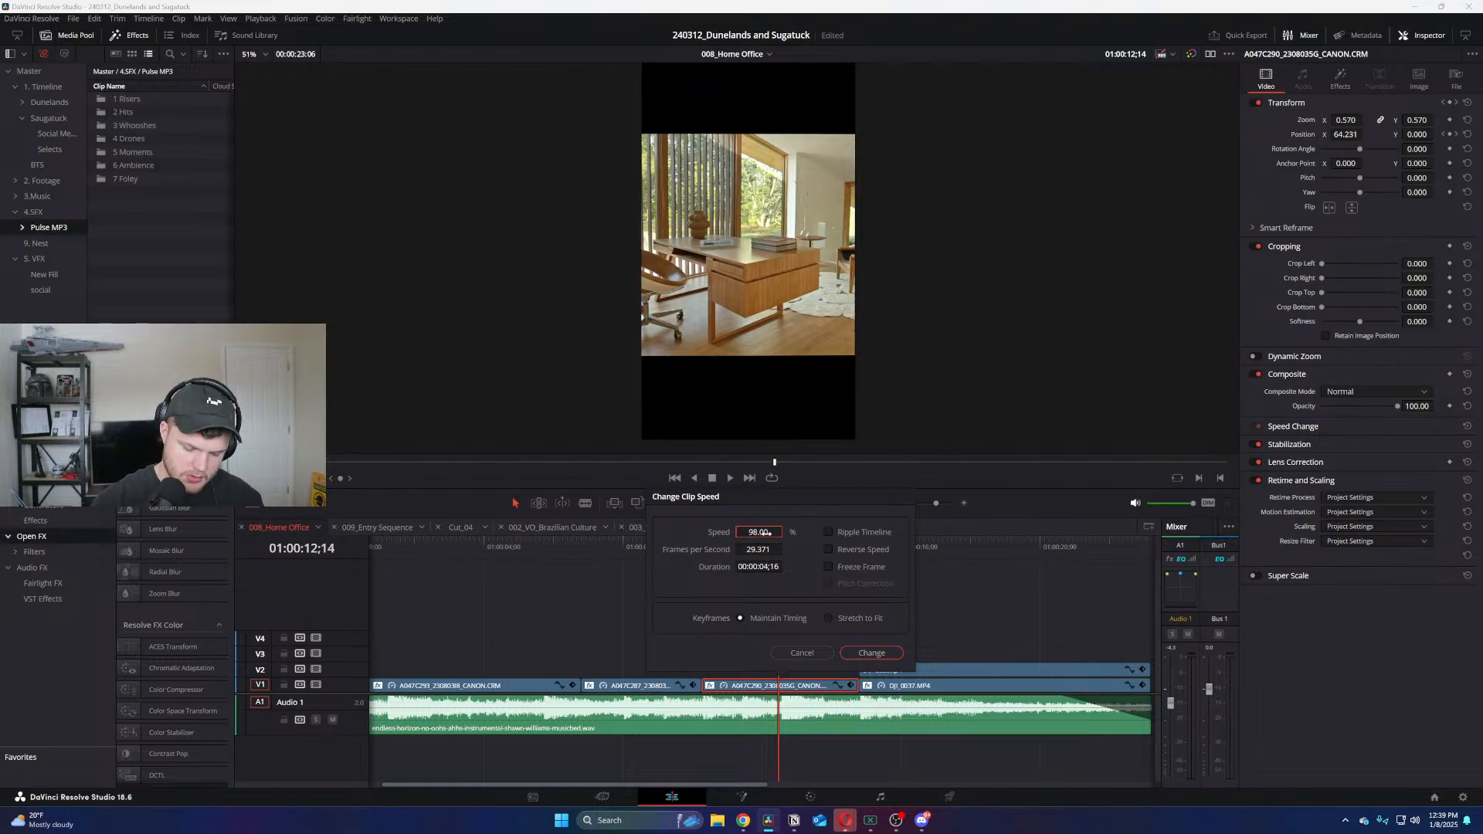
pyautogui.press('Return')
pyautogui.press('space')
# Set the desk clip's retime process to Optical Flow with Enhanced Better motion estimation, and review playback from the second clip onward
pyautogui.click(747, 547)
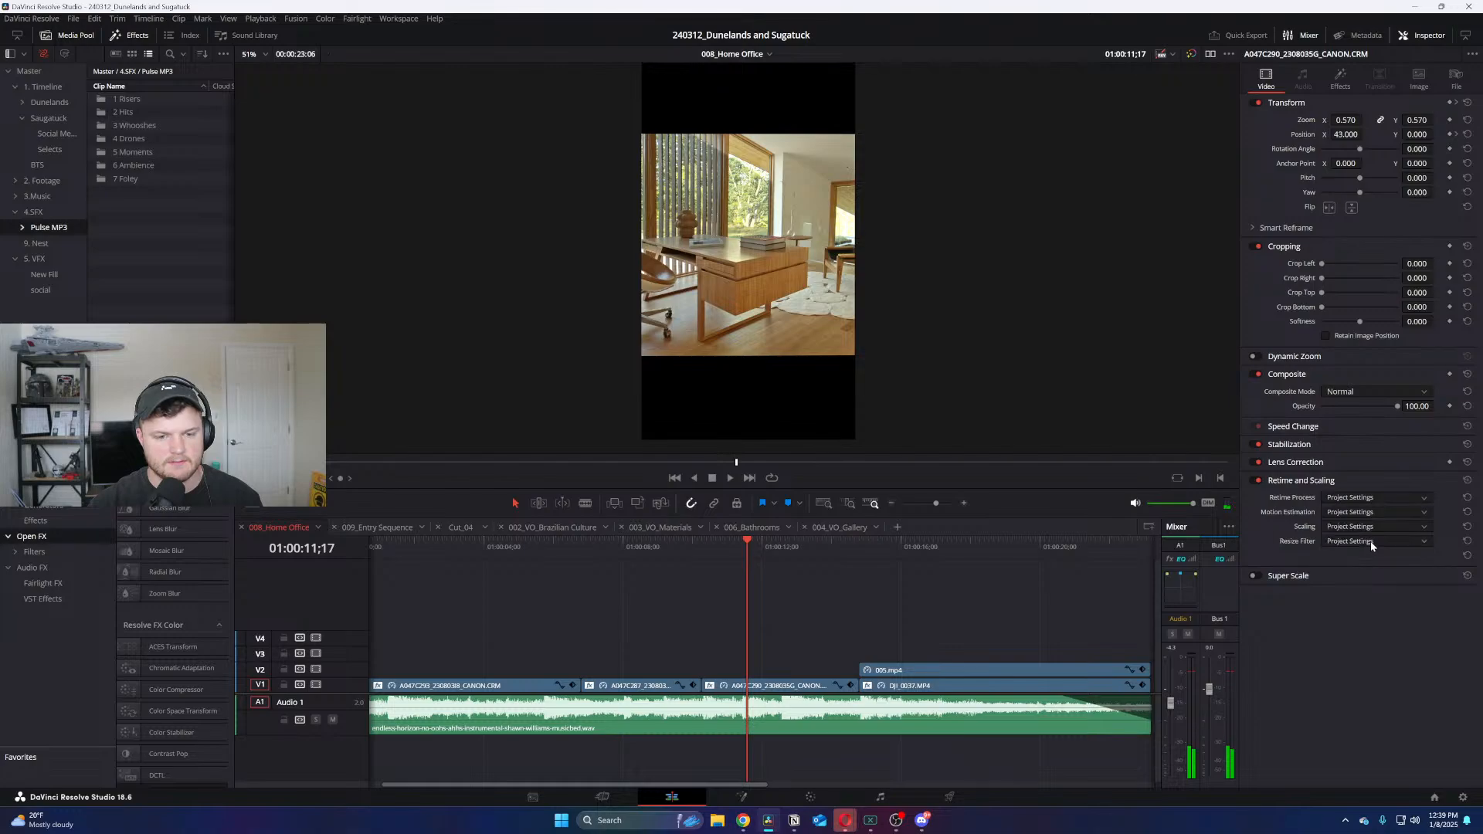
pyautogui.click(1376, 497)
pyautogui.click(1352, 566)
pyautogui.click(1375, 513)
pyautogui.click(1352, 578)
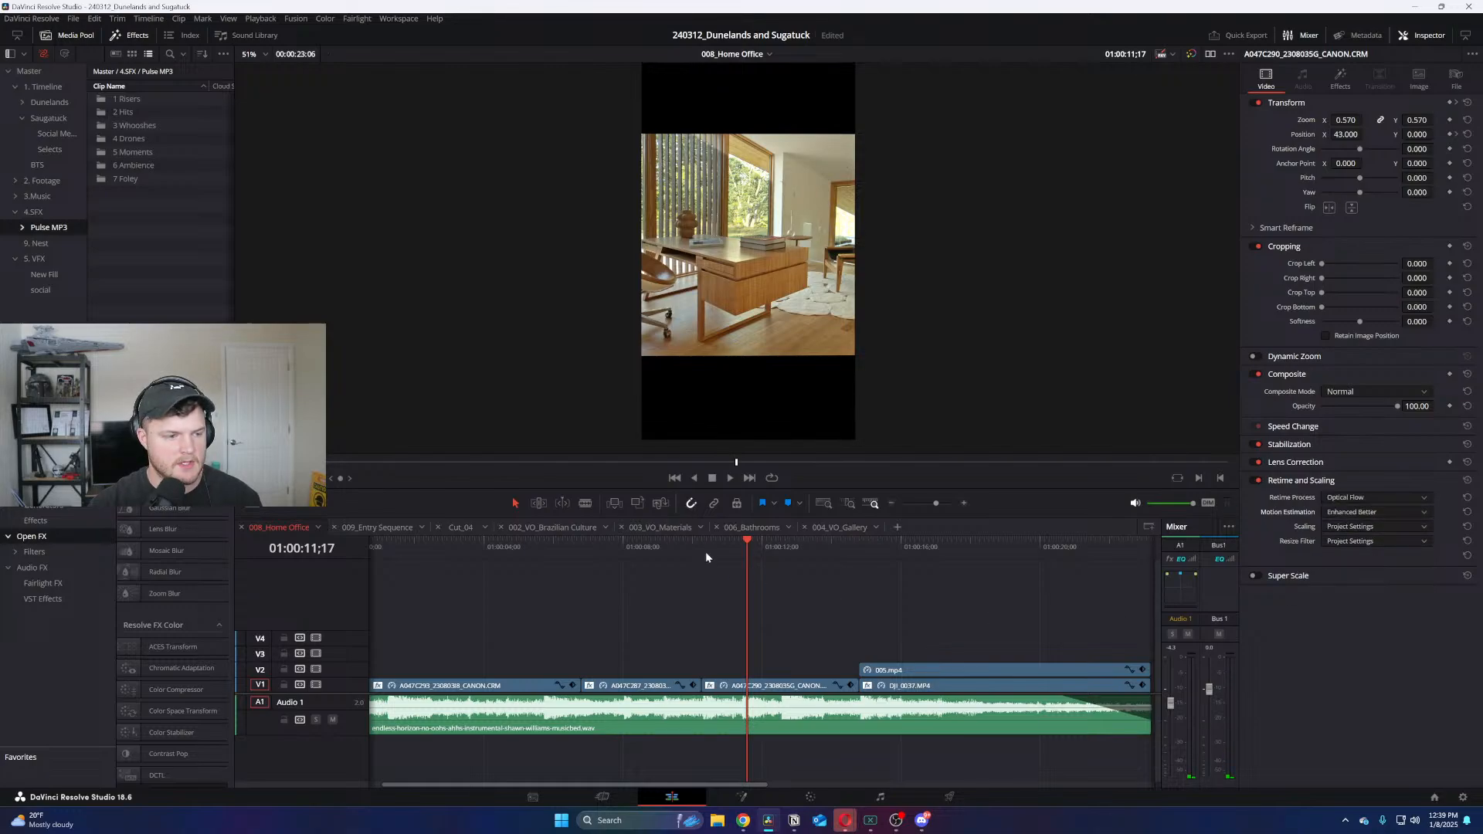
pyautogui.moveTo(706, 552); pyautogui.dragTo(605, 555)
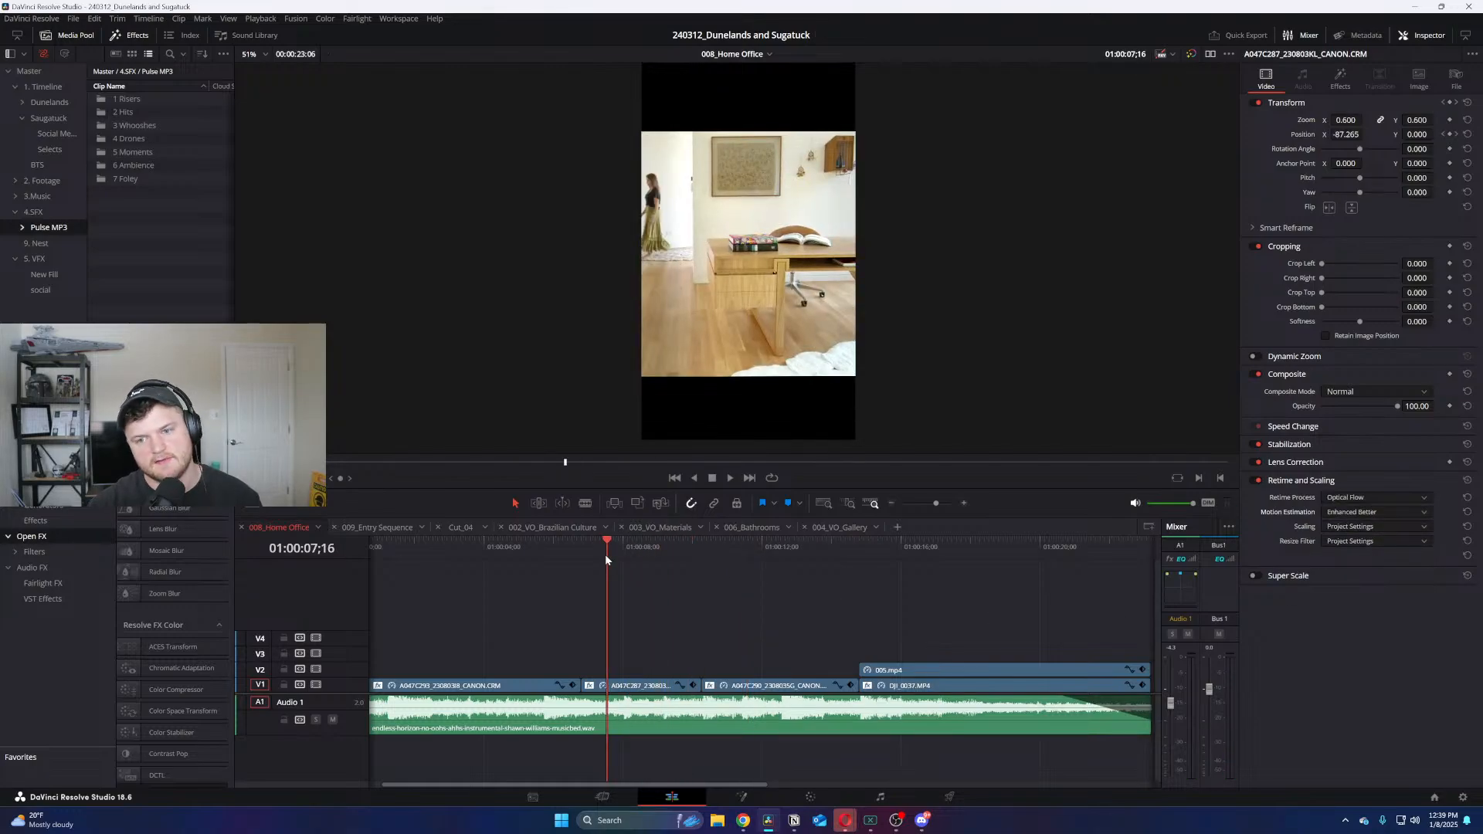
pyautogui.press('space')
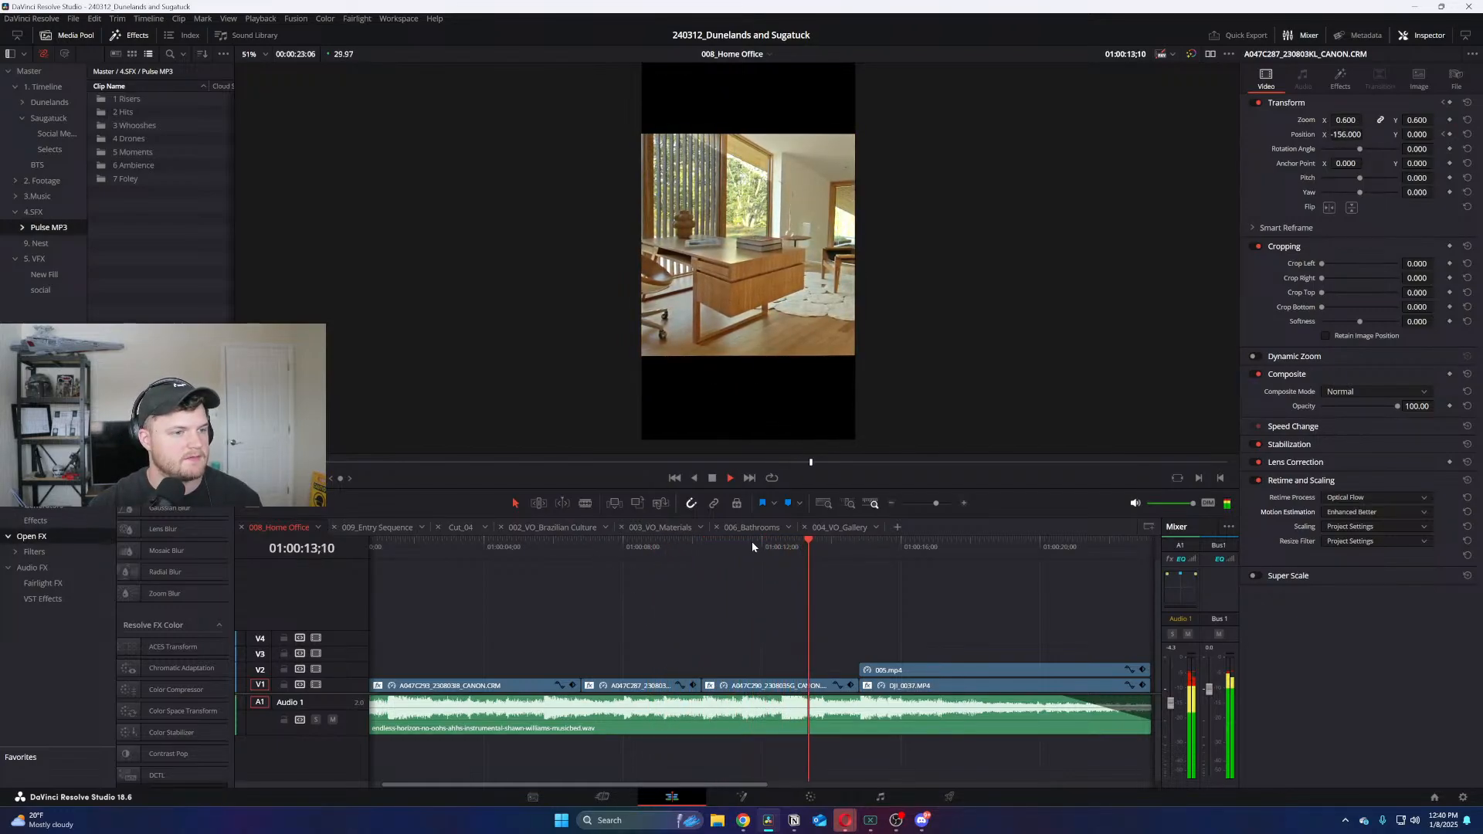
# Move the wooden desk clip up to track V4 and extend its end by two frames to 01:00:14;24
pyautogui.press('space')
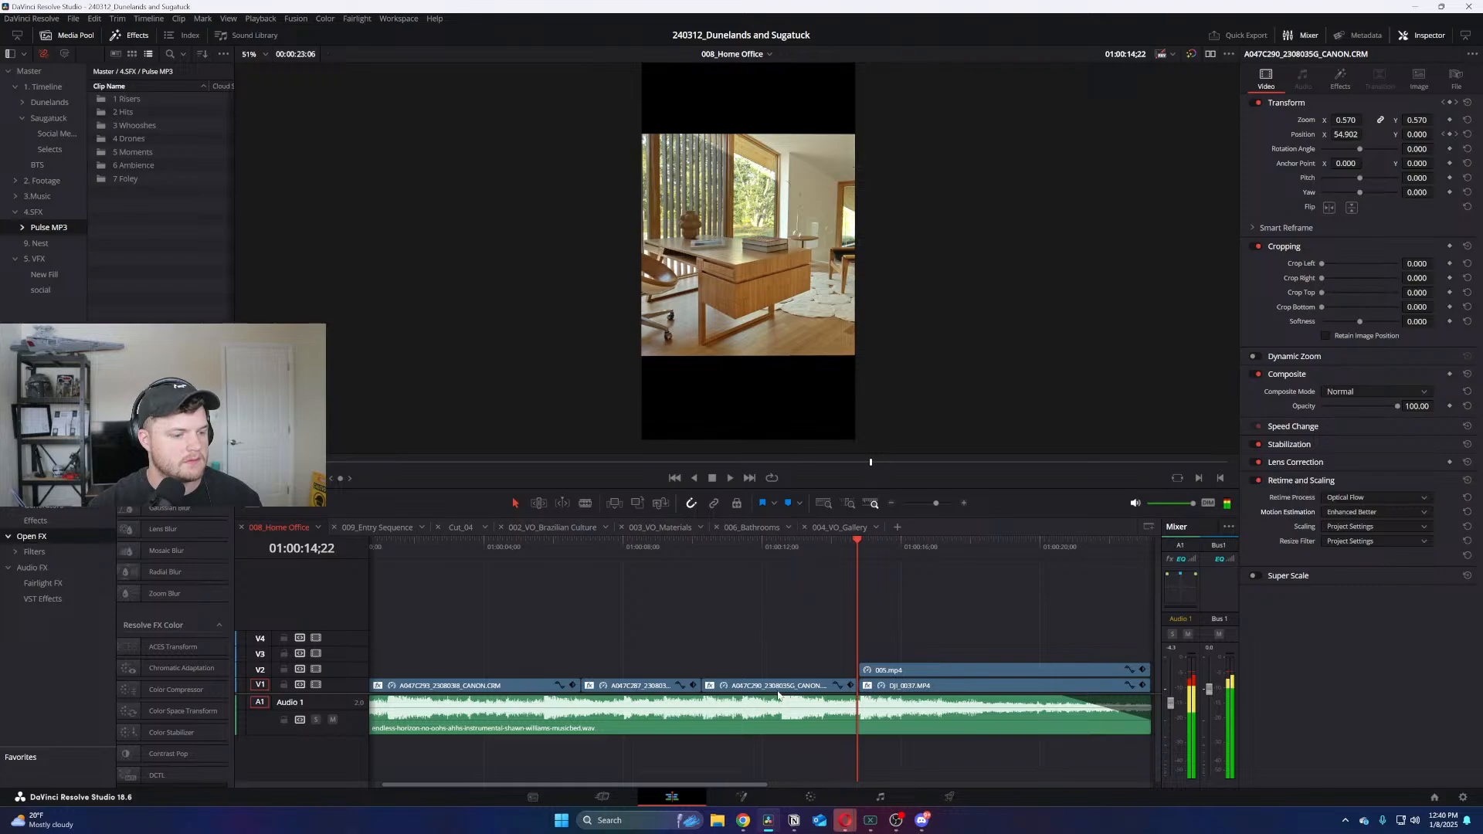
pyautogui.moveTo(778, 691); pyautogui.dragTo(784, 646)
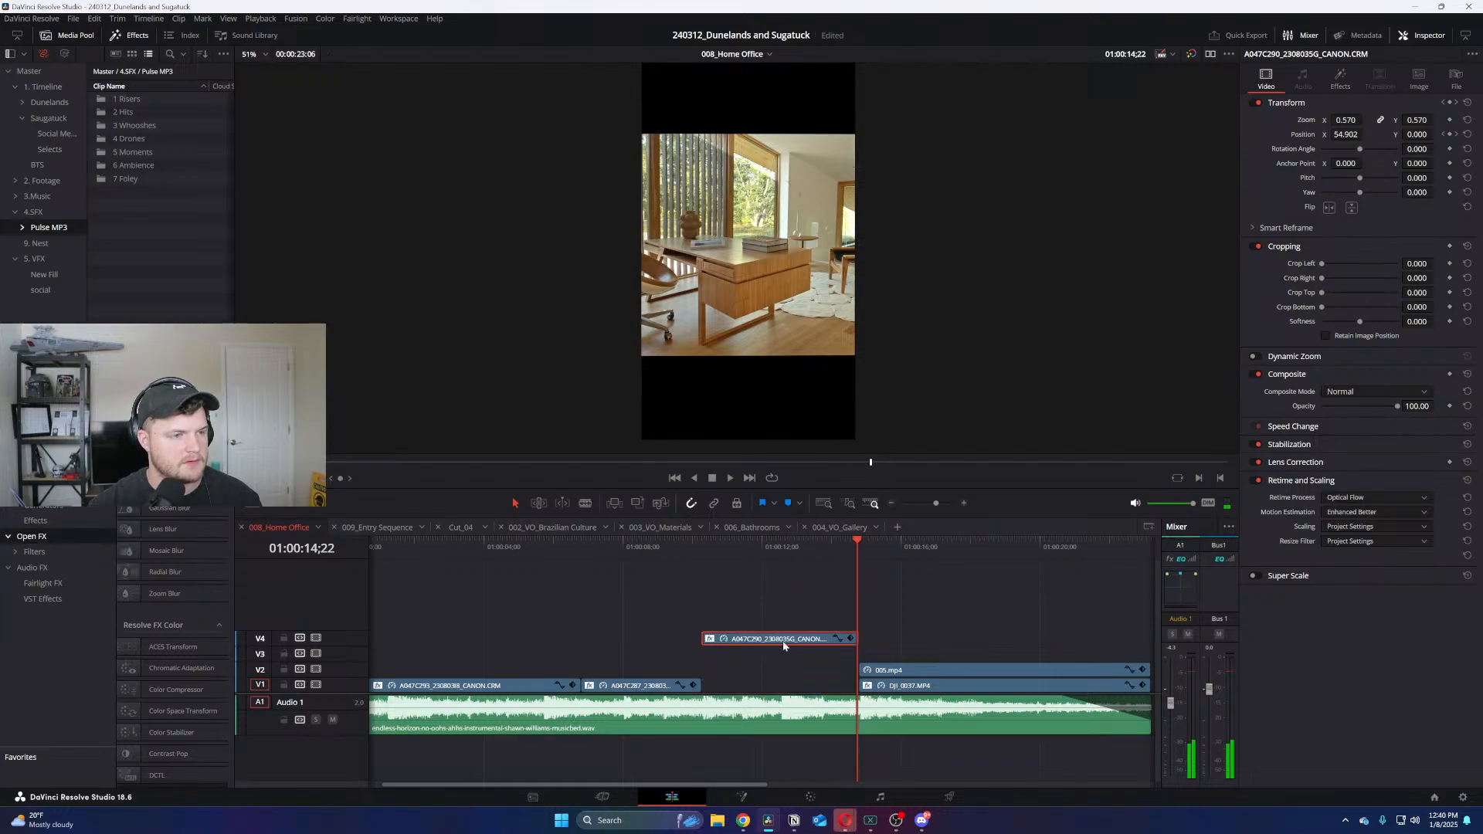
pyautogui.press('Right')
pyautogui.press('Right')
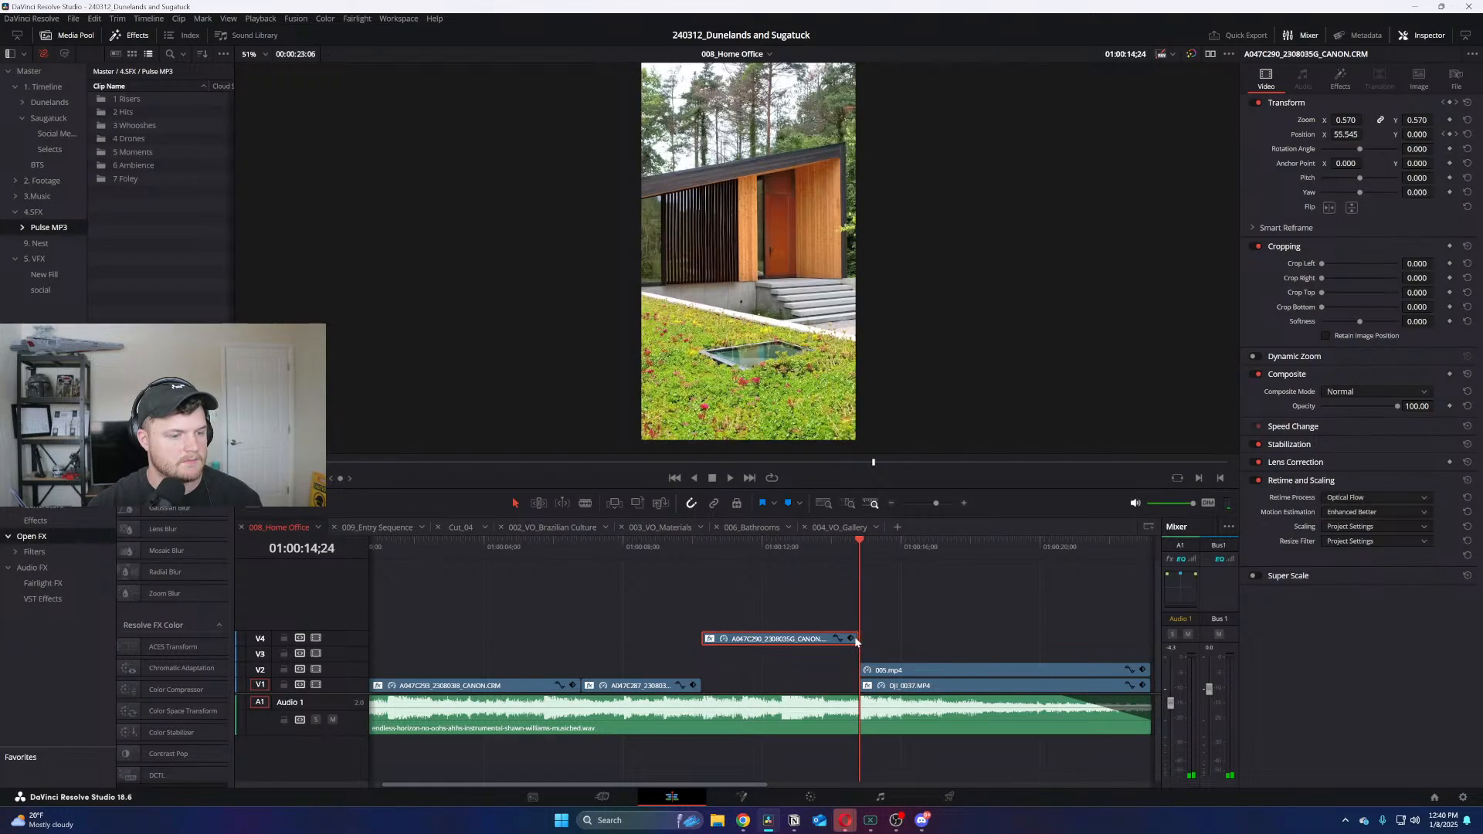
pyautogui.moveTo(858, 635)
pyautogui.mouseDown()
pyautogui.moveTo(1012, 635)
pyautogui.moveTo(860, 635)
pyautogui.mouseUp()
pyautogui.hotkey('ctrl', 'pageup')
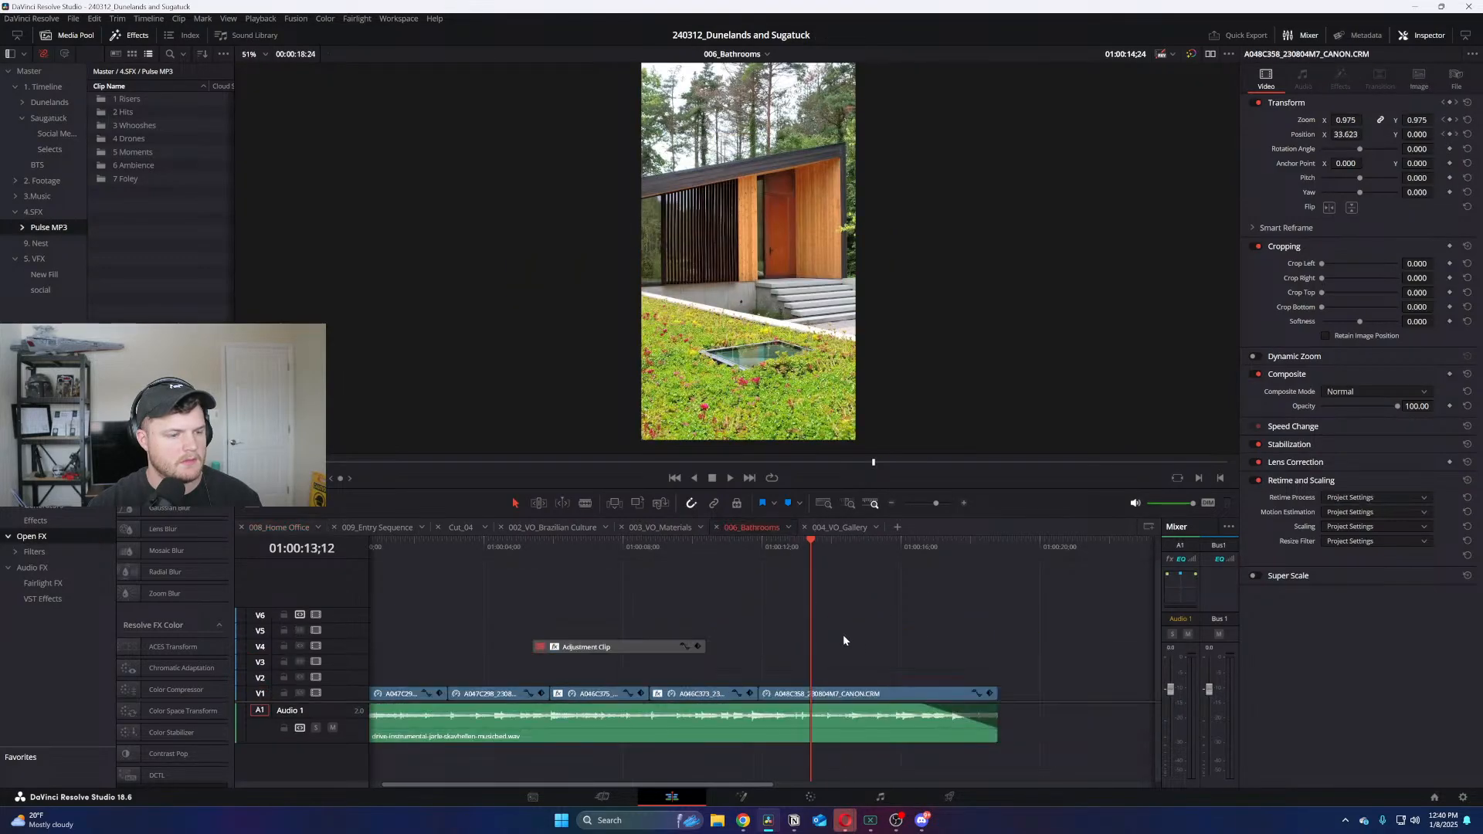
pyautogui.click(308, 528)
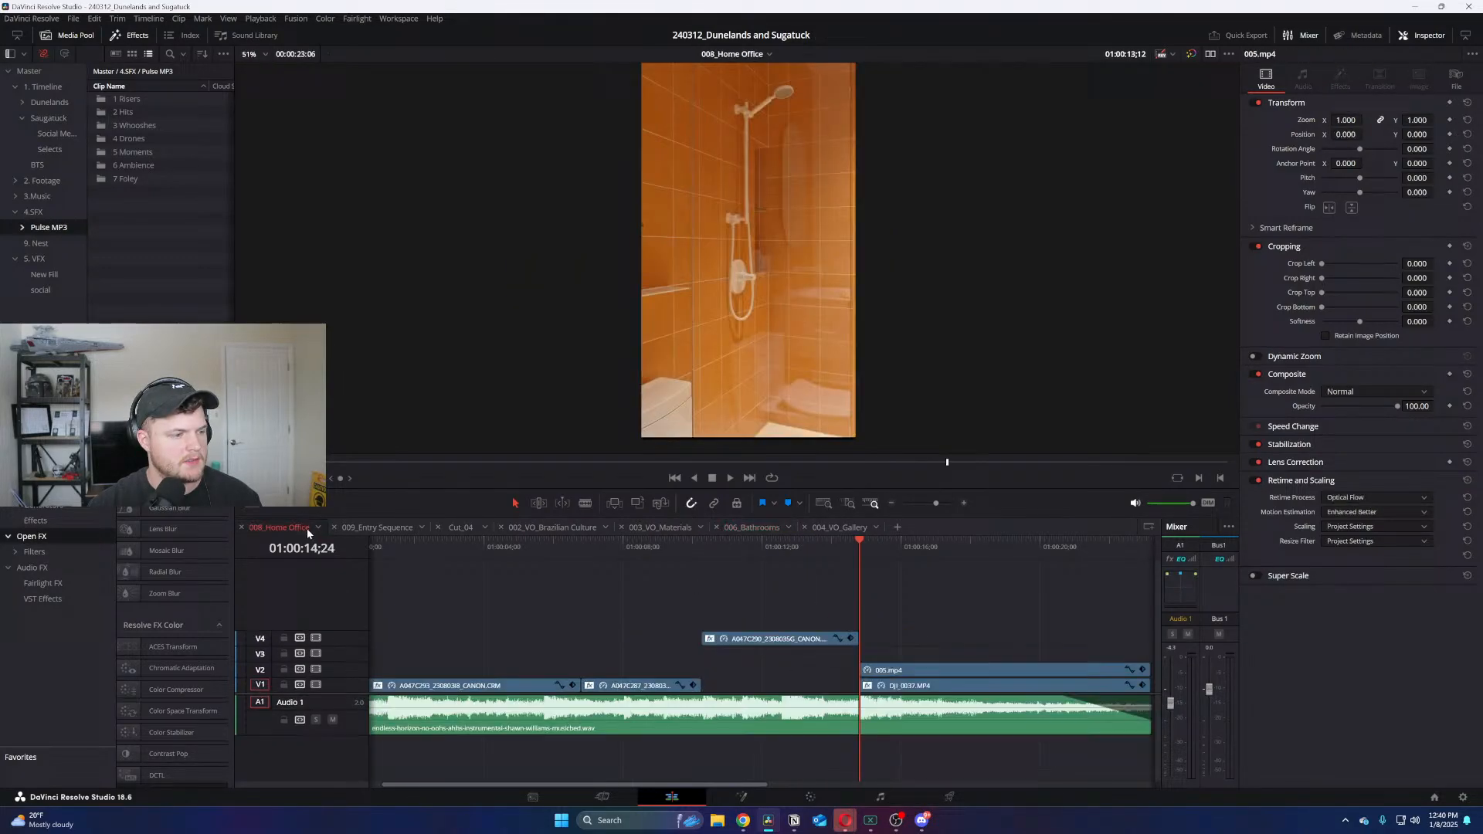
# Reset the desk clip's position and keyframe a horizontal pan from X 85 at the clip's start to X 69 at its end
pyautogui.click(702, 547)
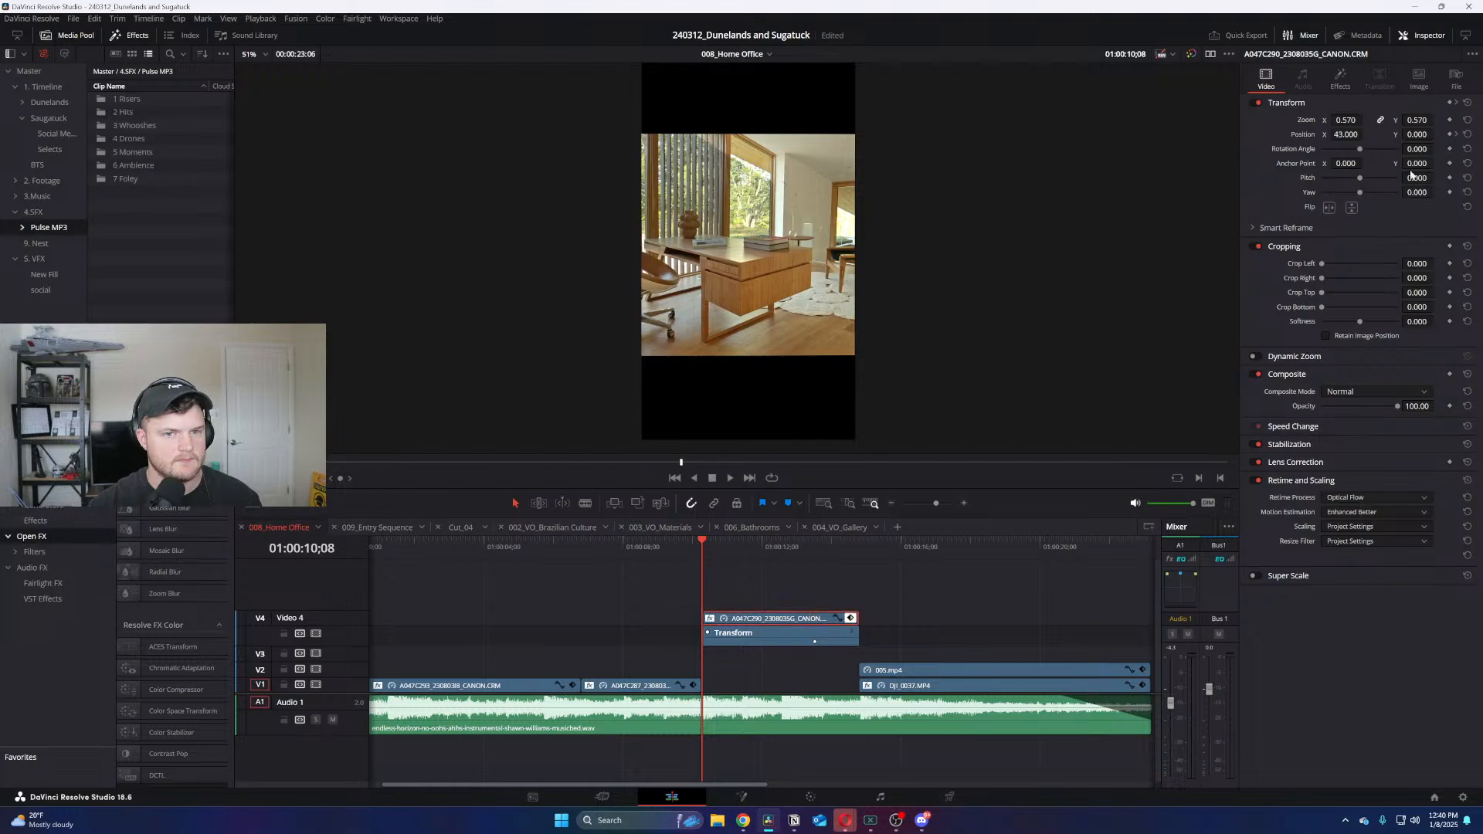
pyautogui.click(1468, 135)
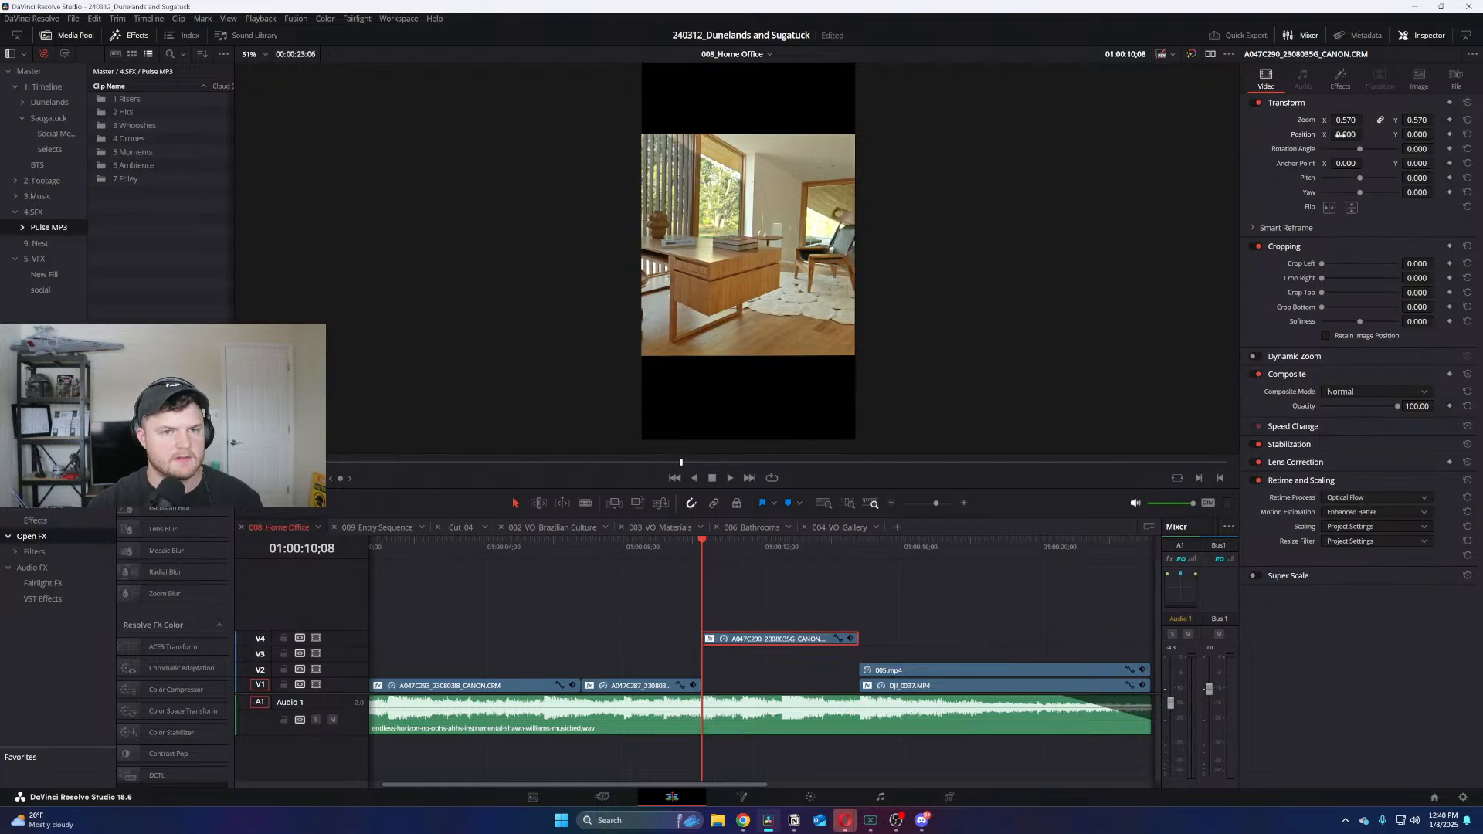
pyautogui.moveTo(1342, 135); pyautogui.dragTo(1366, 135)
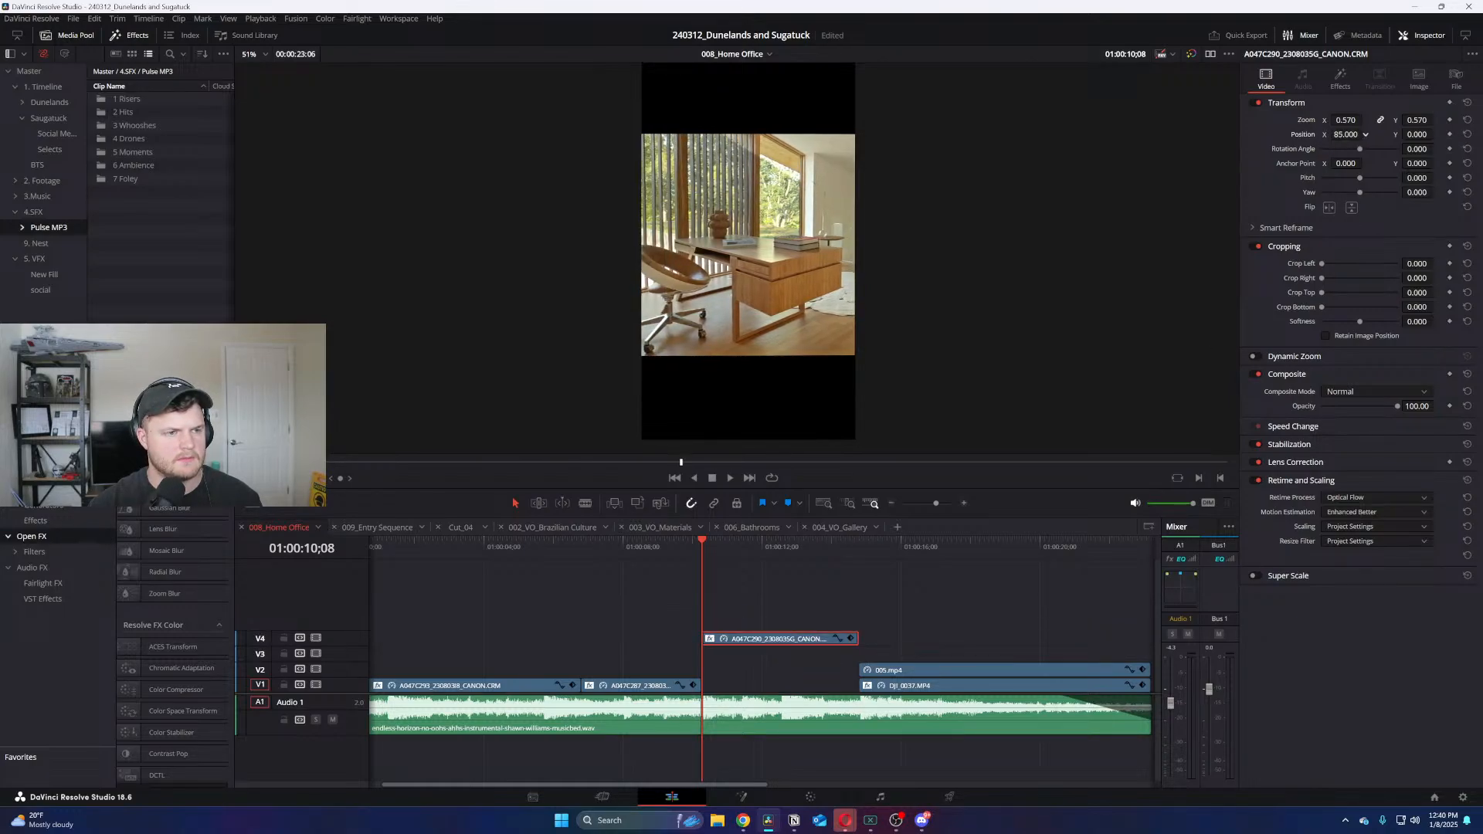
pyautogui.click(1450, 135)
pyautogui.click(829, 542)
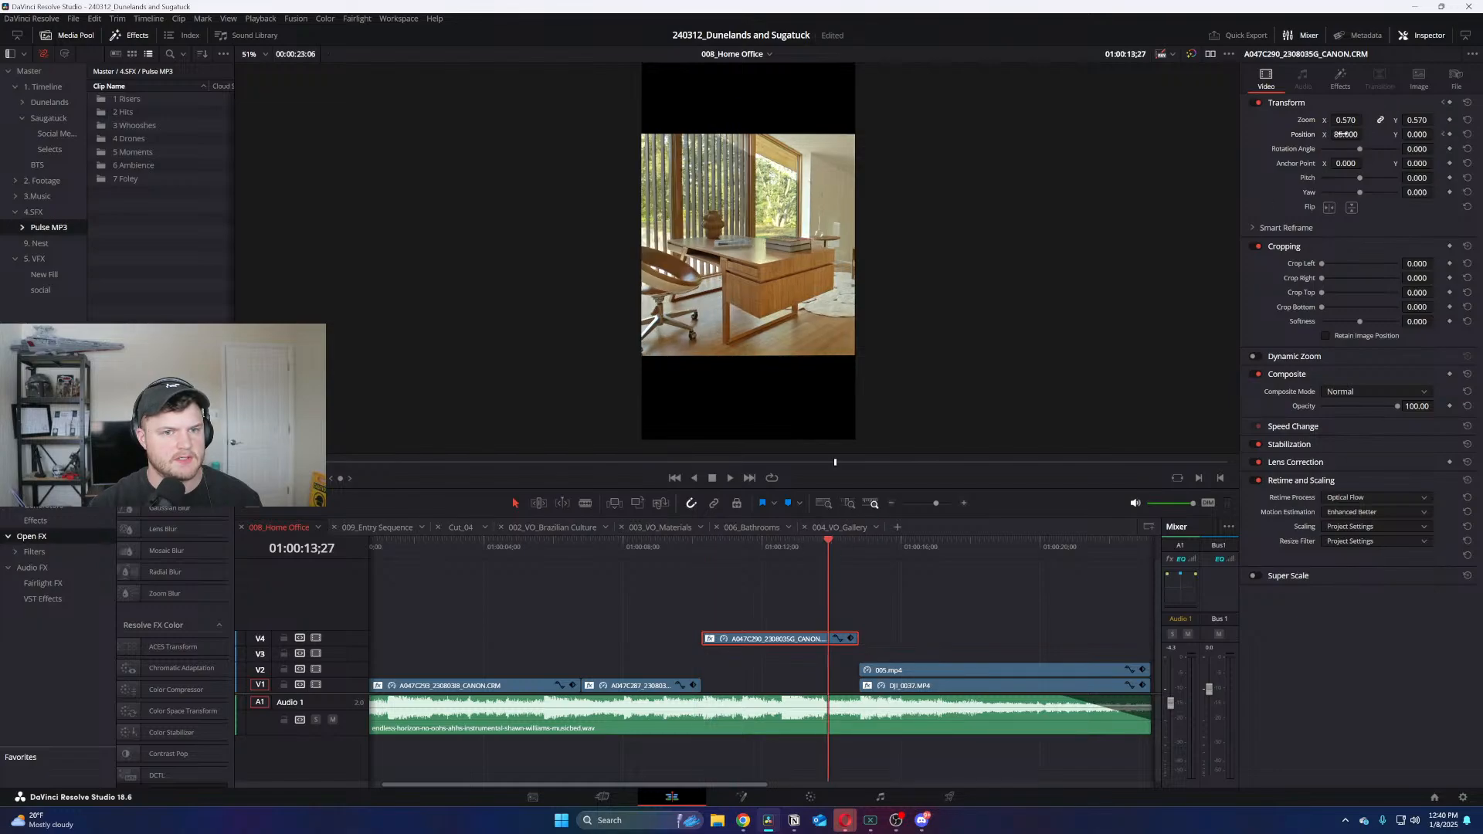
pyautogui.moveTo(1360, 135); pyautogui.dragTo(1349, 134)
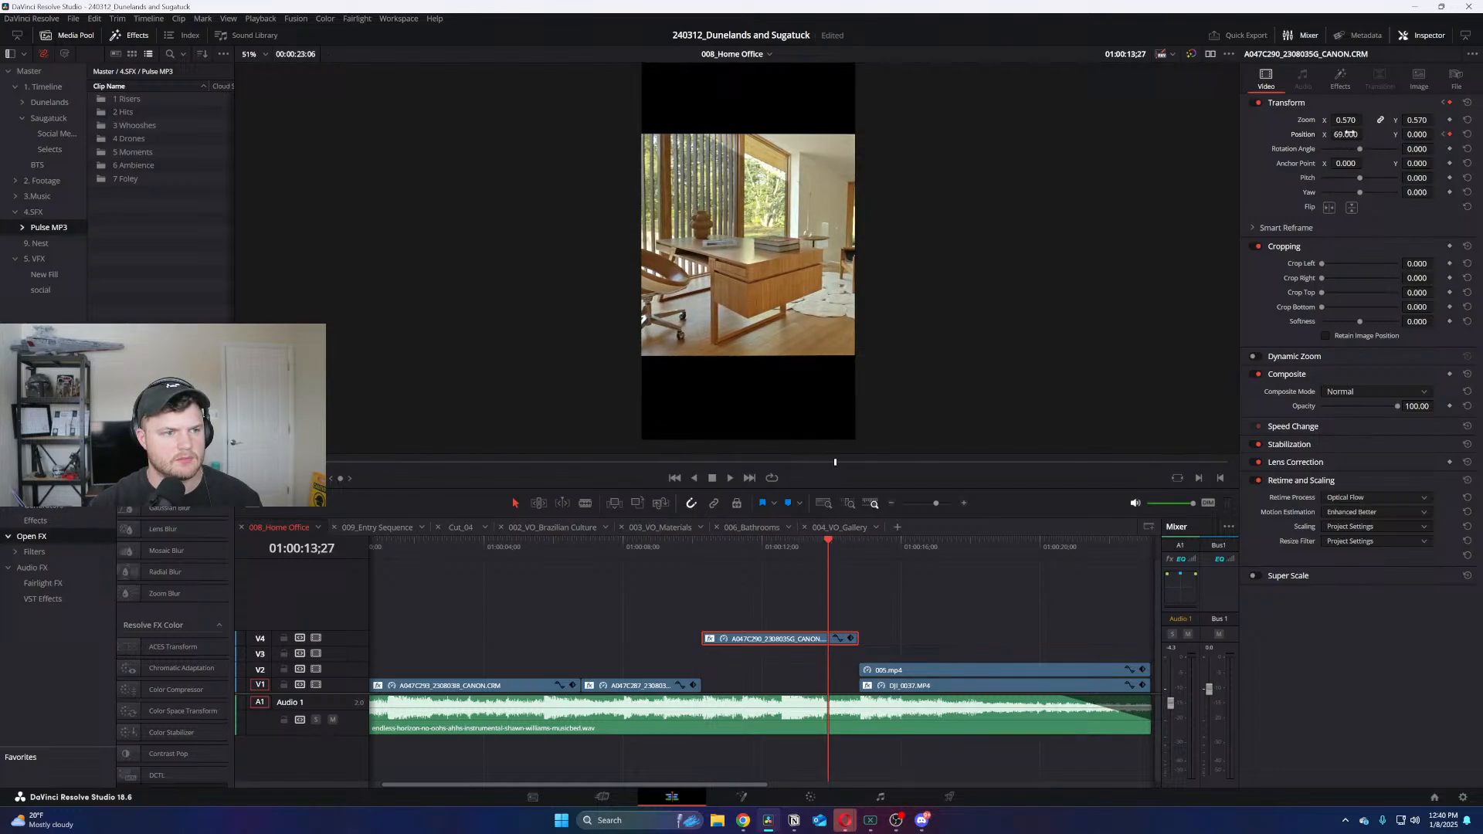
pyautogui.click(850, 639)
pyautogui.moveTo(831, 642); pyautogui.dragTo(857, 643)
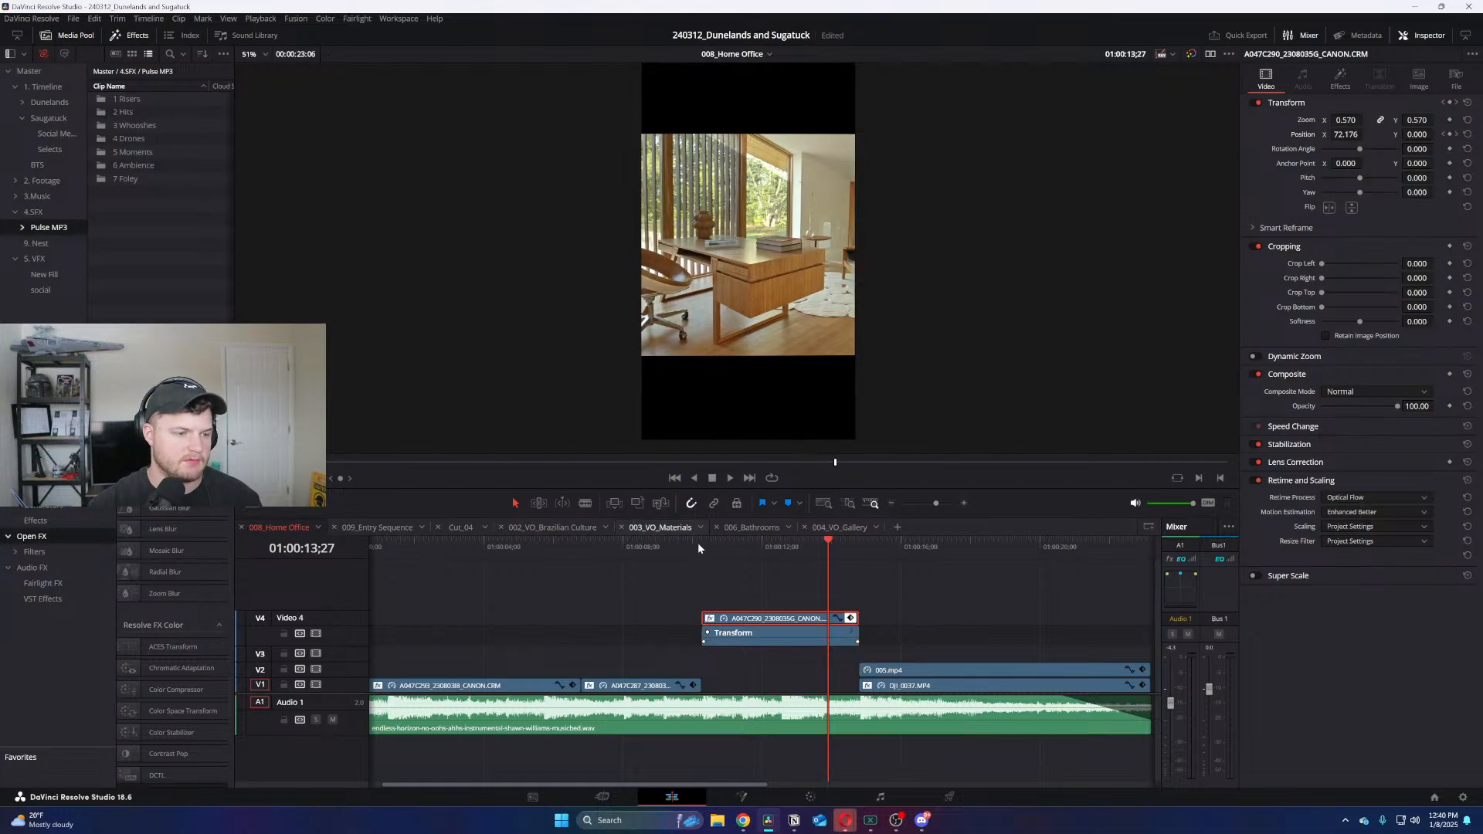
pyautogui.click(680, 528)
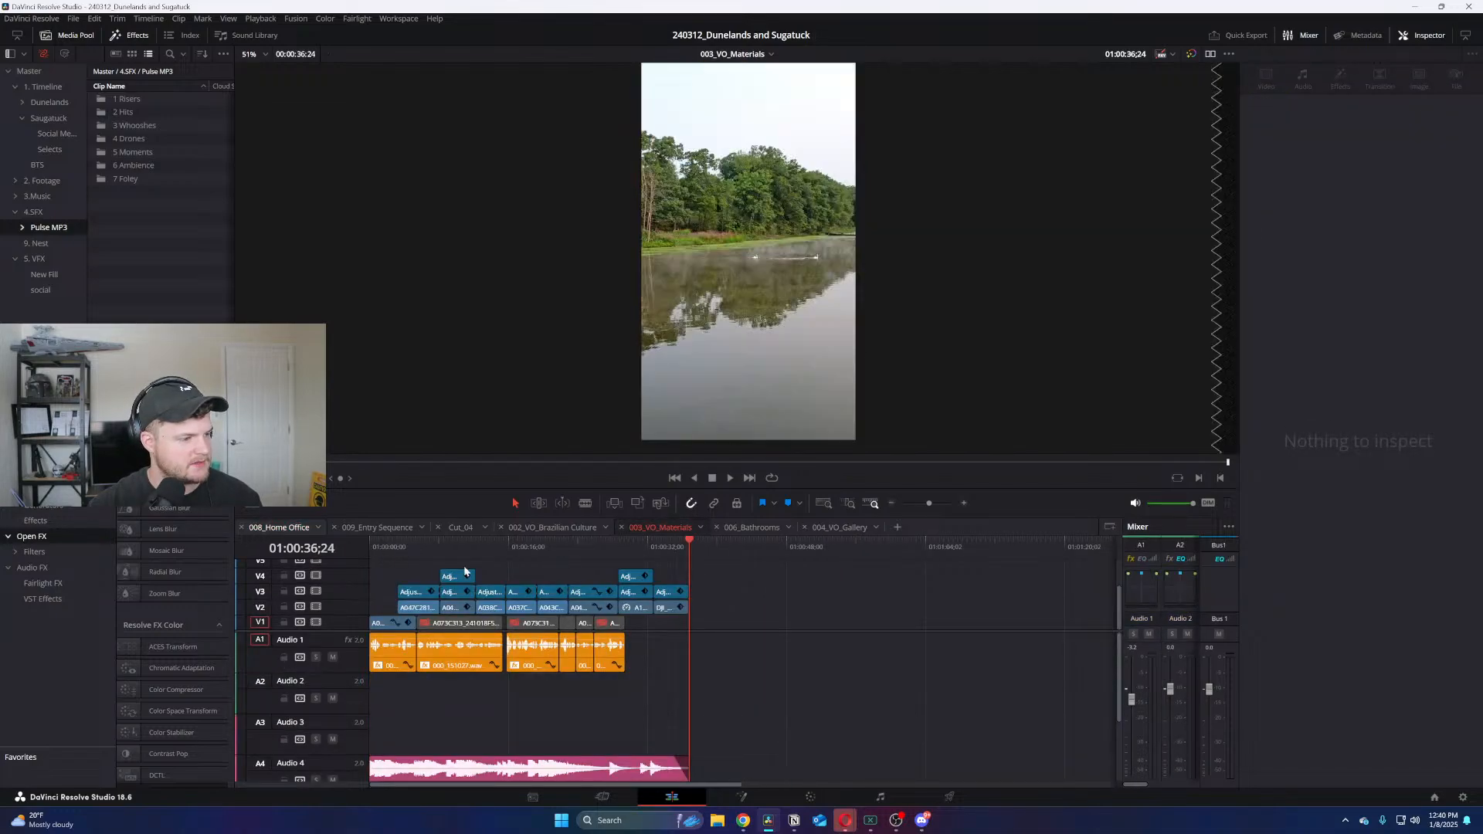
pyautogui.click(279, 527)
# Return the desk clip to its gap on track V1 and play the 008_Home Office timeline through the exterior shot
pyautogui.press('space')
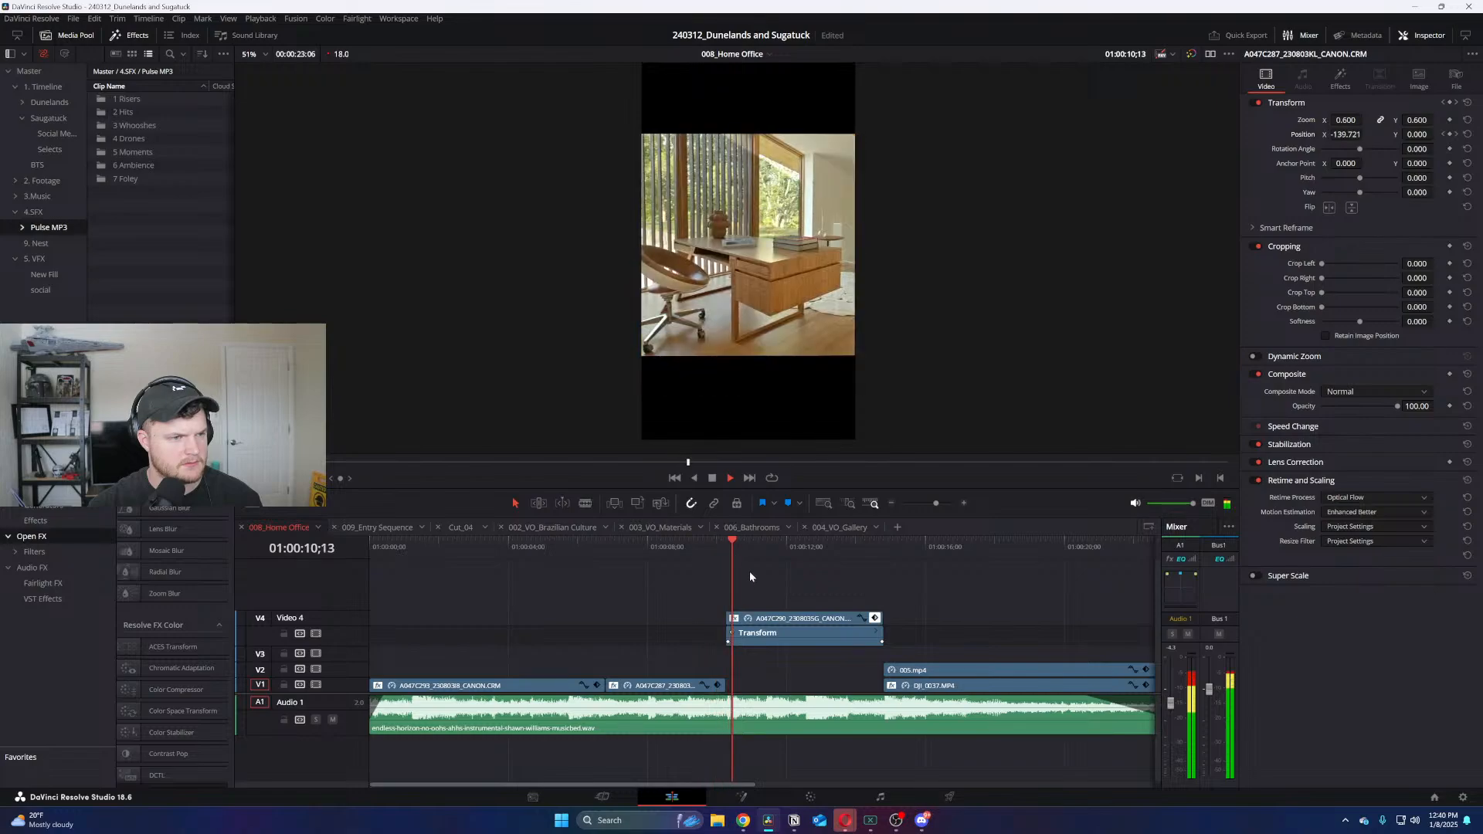
pyautogui.click(874, 618)
pyautogui.moveTo(873, 639); pyautogui.dragTo(838, 686)
pyautogui.click(822, 635)
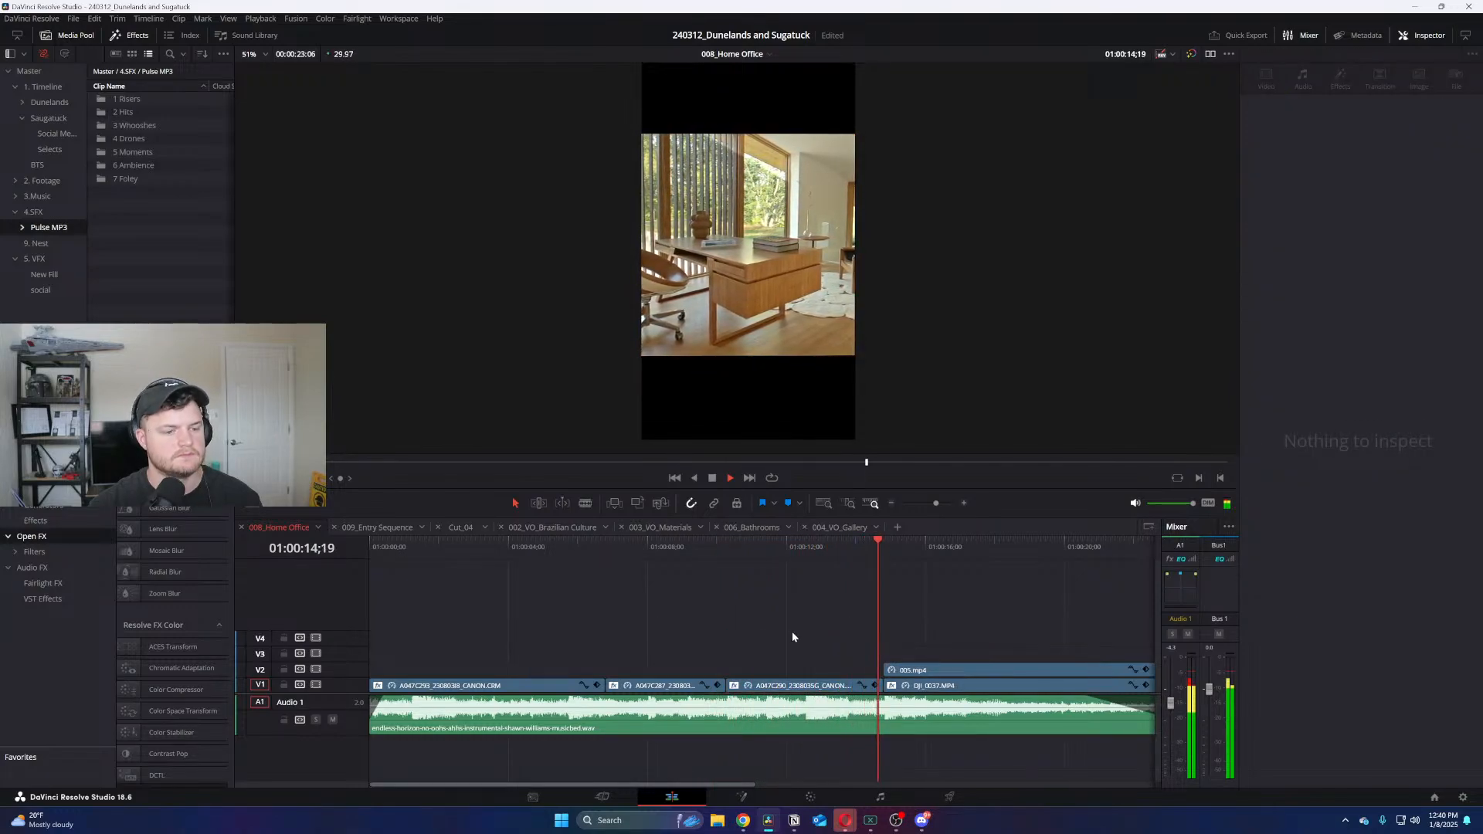
pyautogui.hotkey('ctrl', '-')
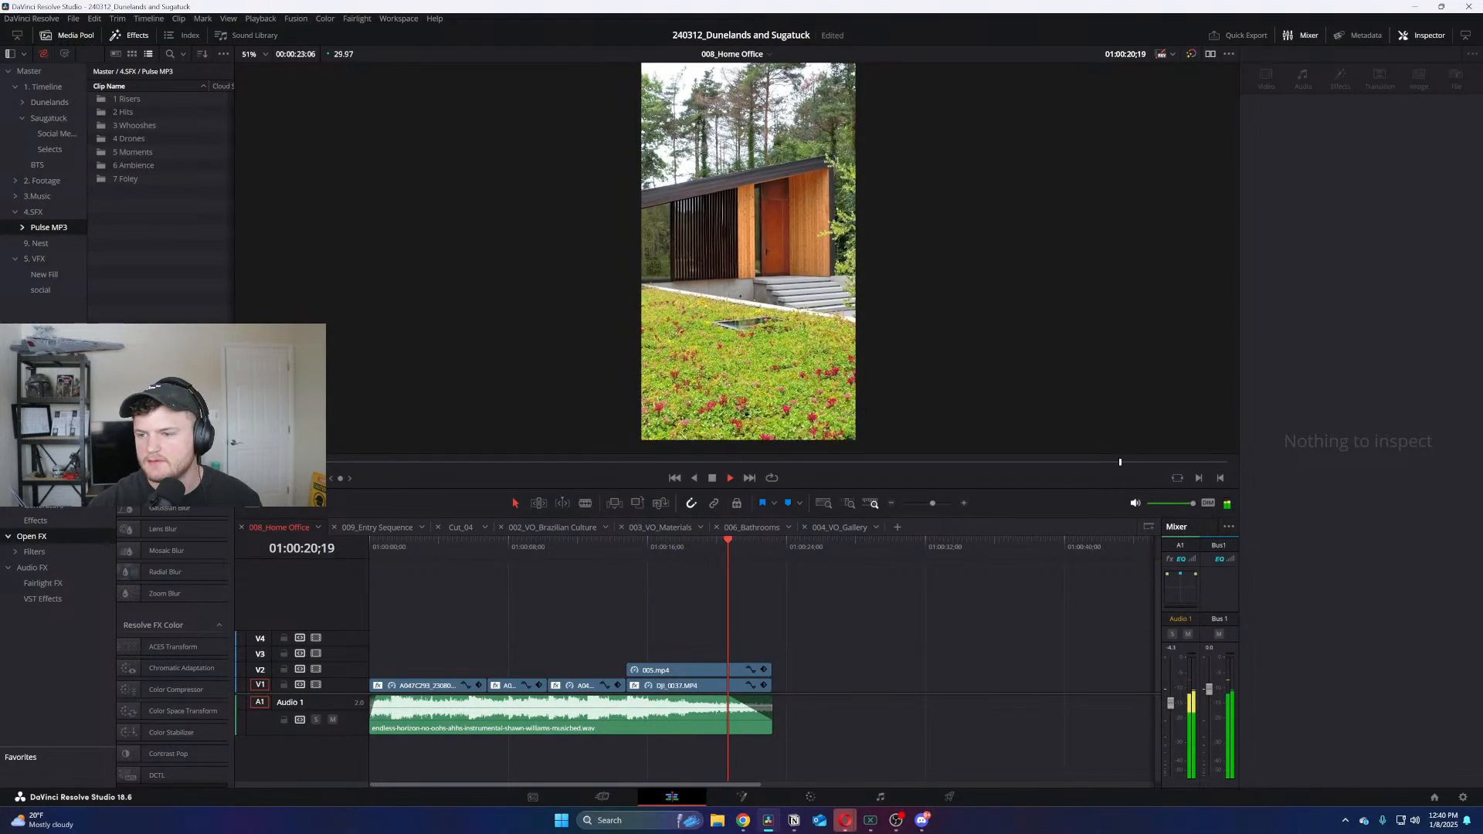
pyautogui.press('space')
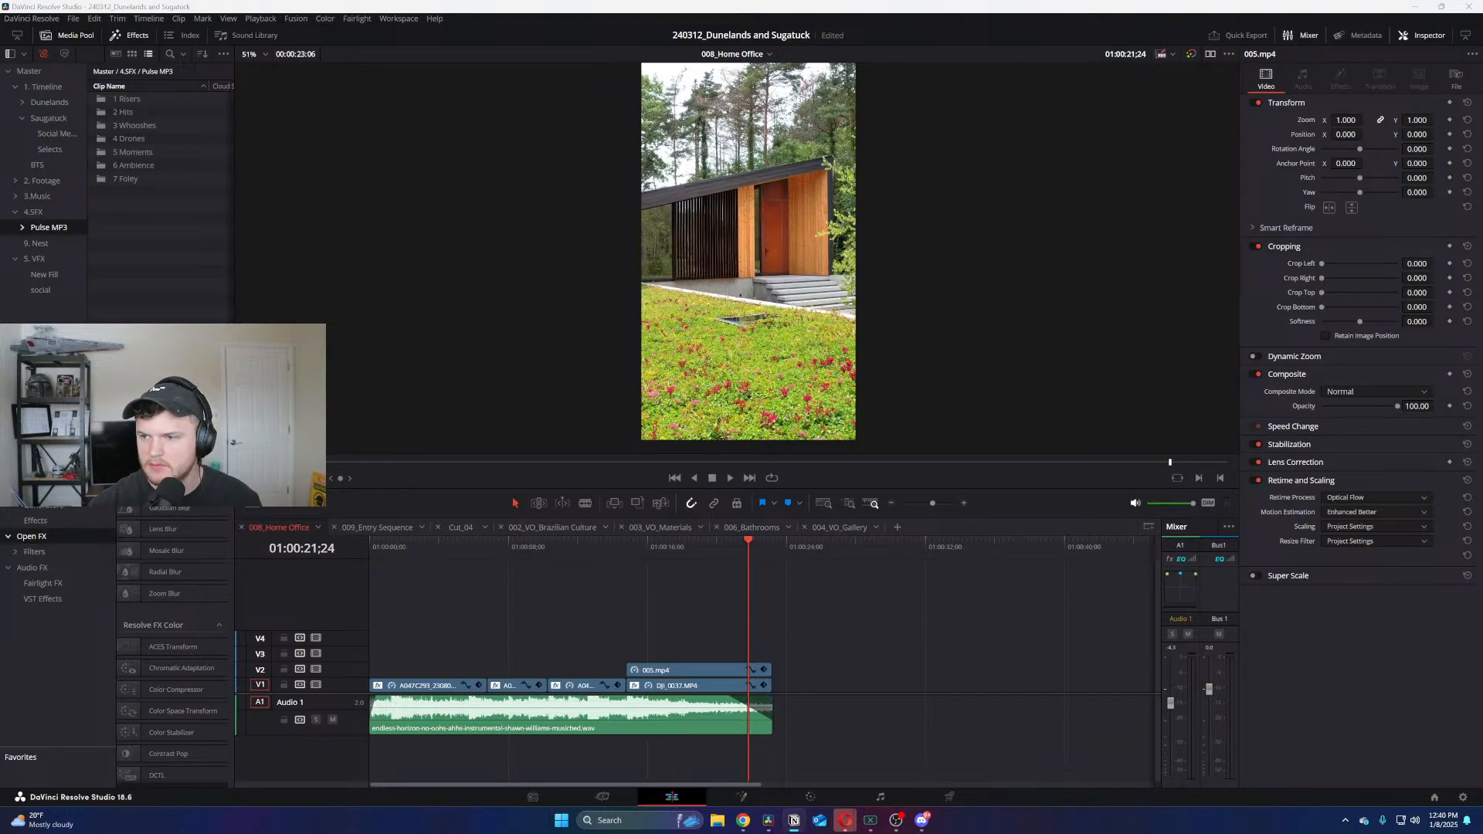
# Bypass the color grades and Fusion effects, switch to proxy playback, and play from the second clip into the desk shot
pyautogui.click(538, 546)
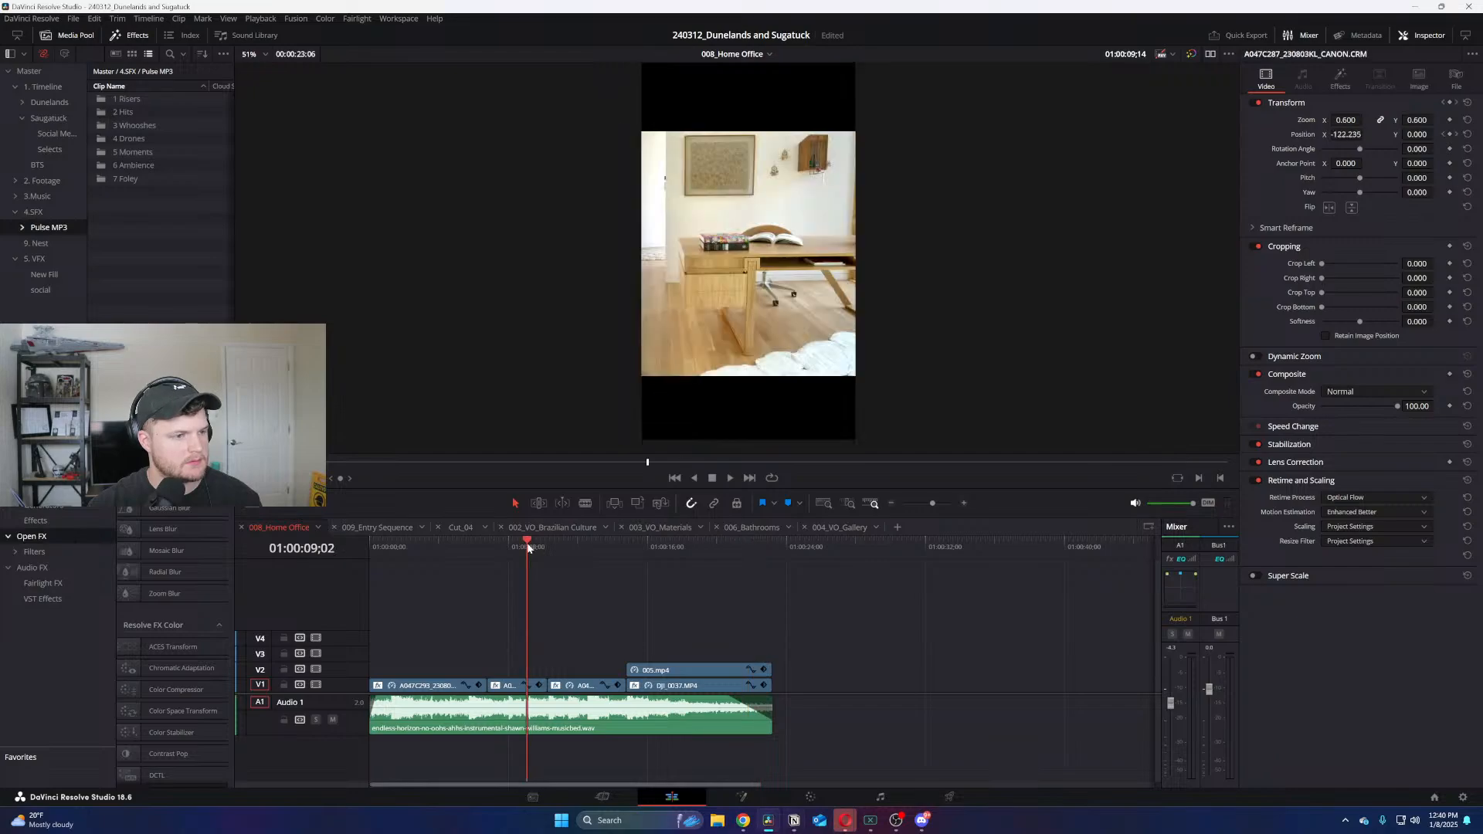
pyautogui.hotkey('ctrl', '=')
pyautogui.click(632, 546)
pyautogui.click(1192, 54)
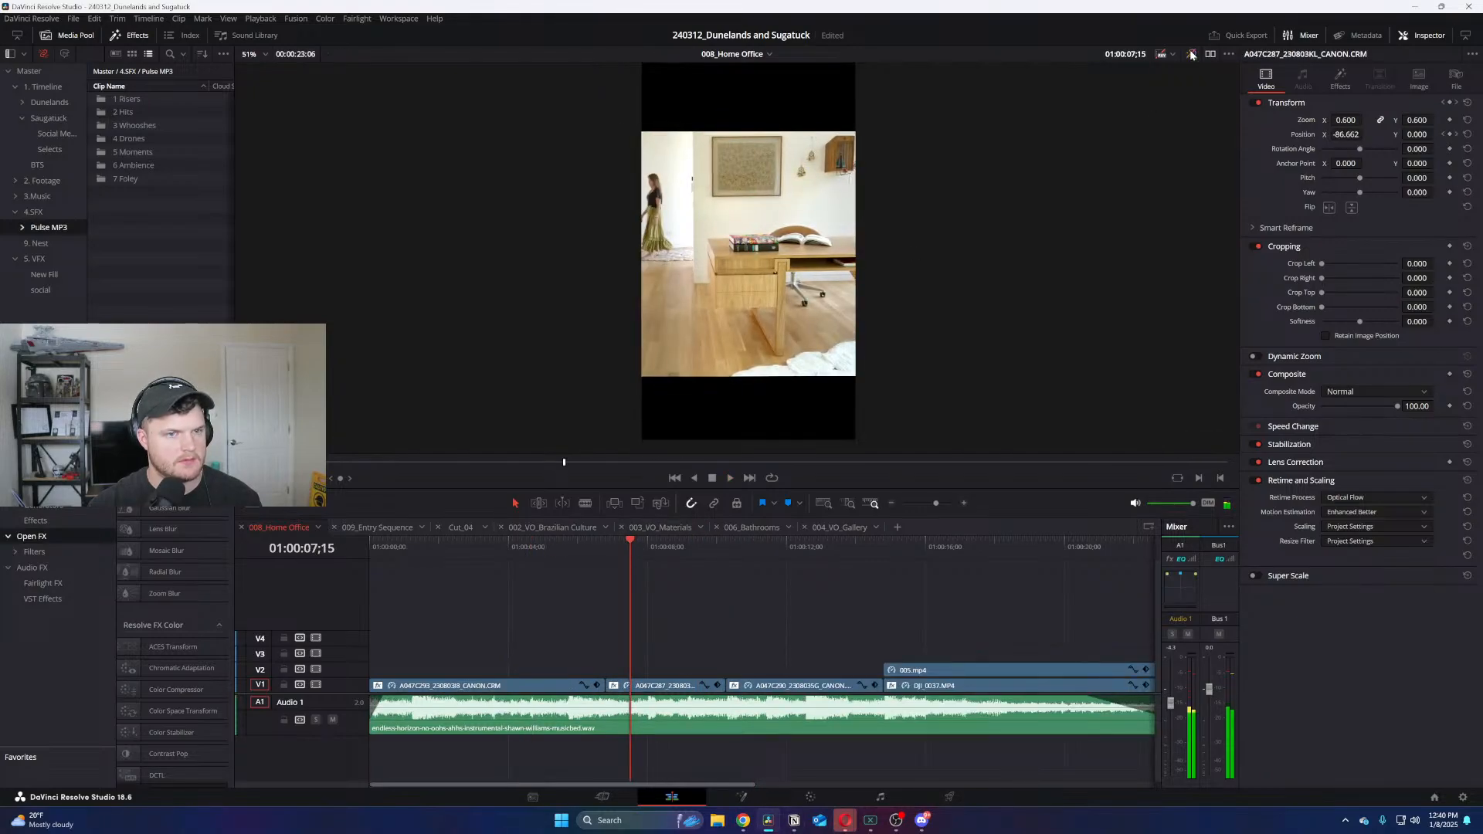
pyautogui.click(1172, 54)
pyautogui.click(1211, 86)
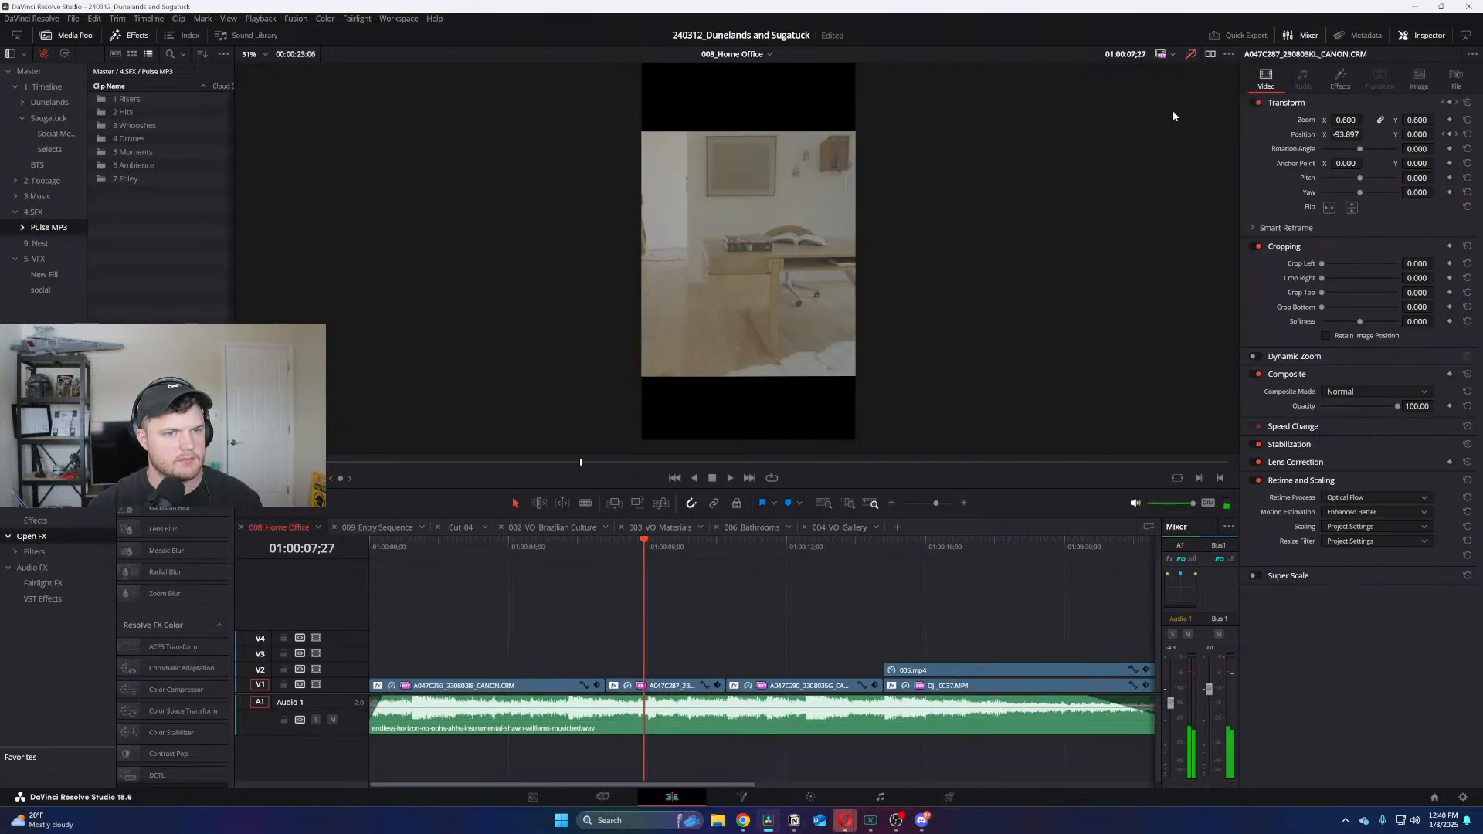
pyautogui.press('space')
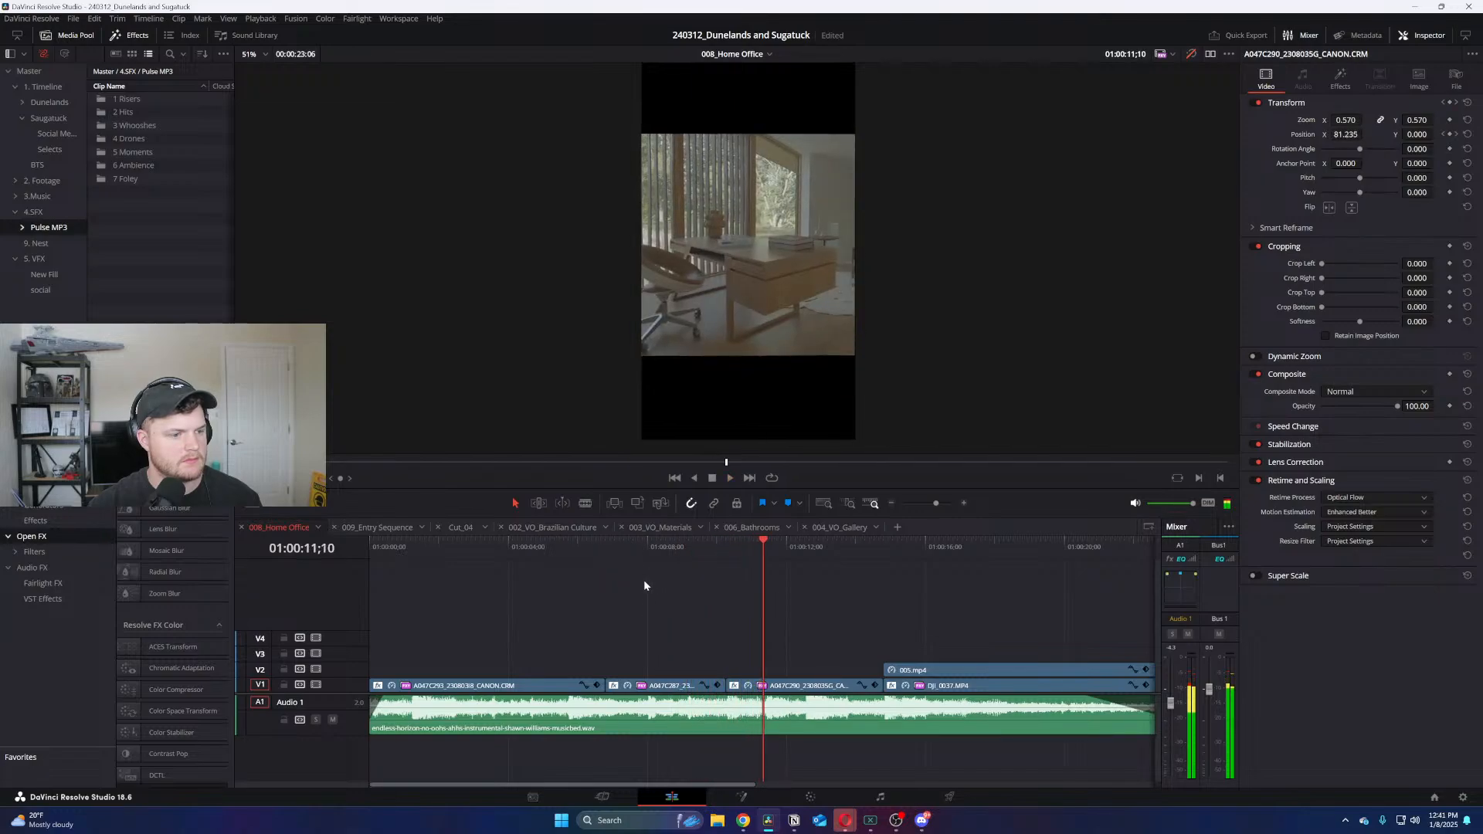
pyautogui.press('space')
# Try a different speed on the second clip, where a woman walks past the desk, and play it back
pyautogui.click(623, 547)
pyautogui.hotkey('ctrl', '=')
pyautogui.rightClick(833, 688)
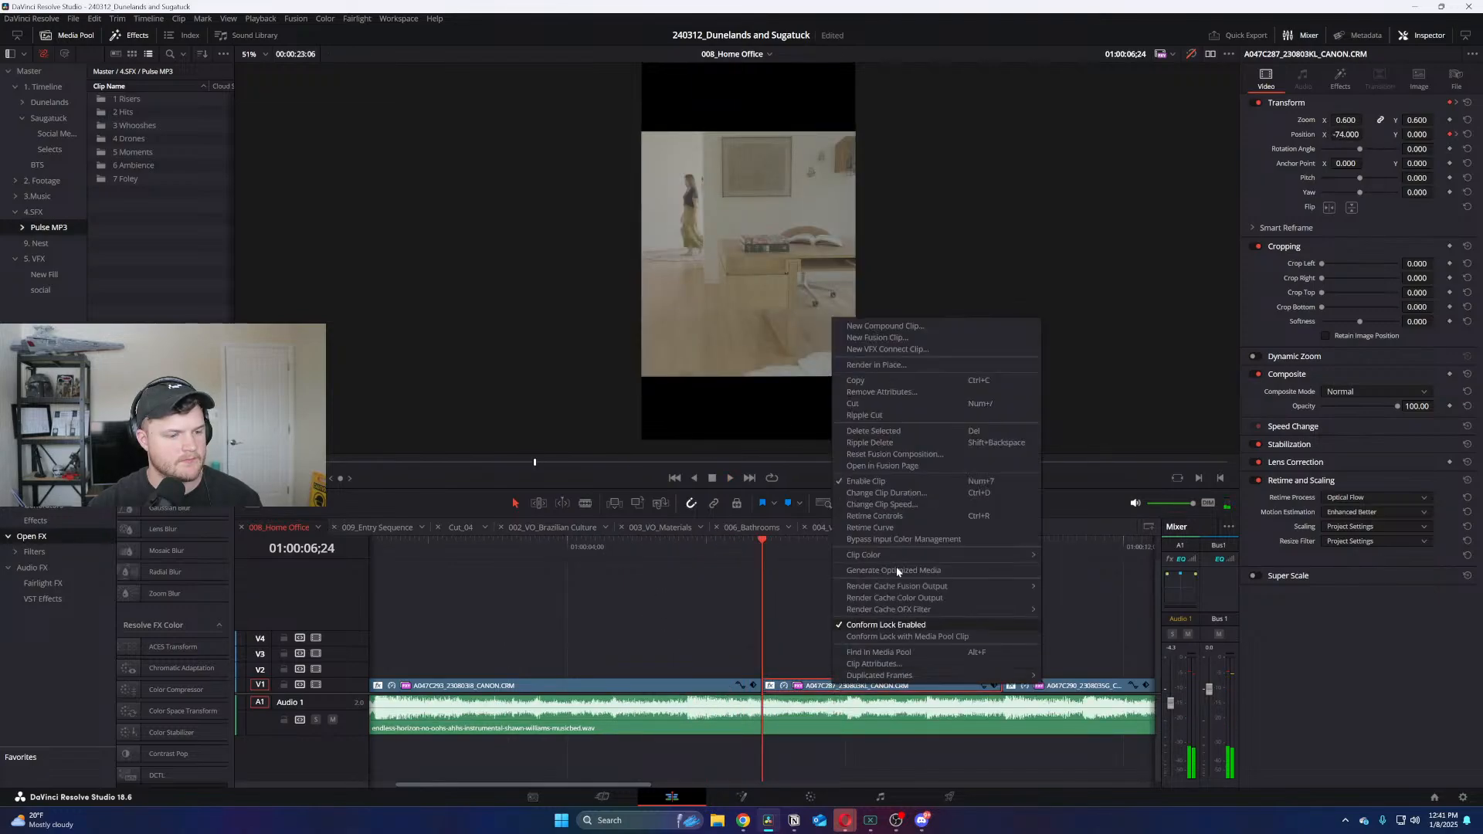
pyautogui.click(842, 529)
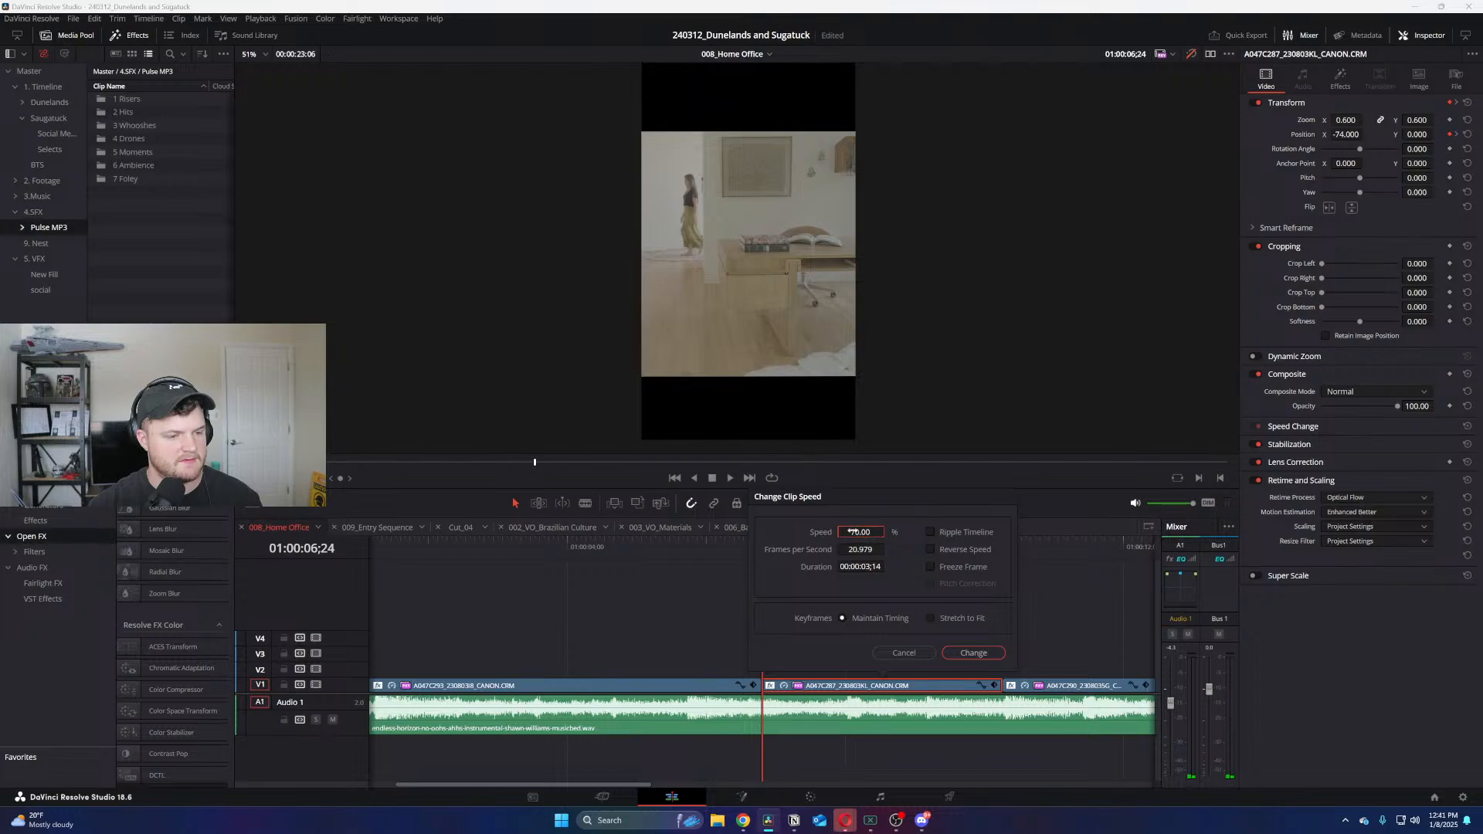
pyautogui.press('Return')
pyautogui.press('space')
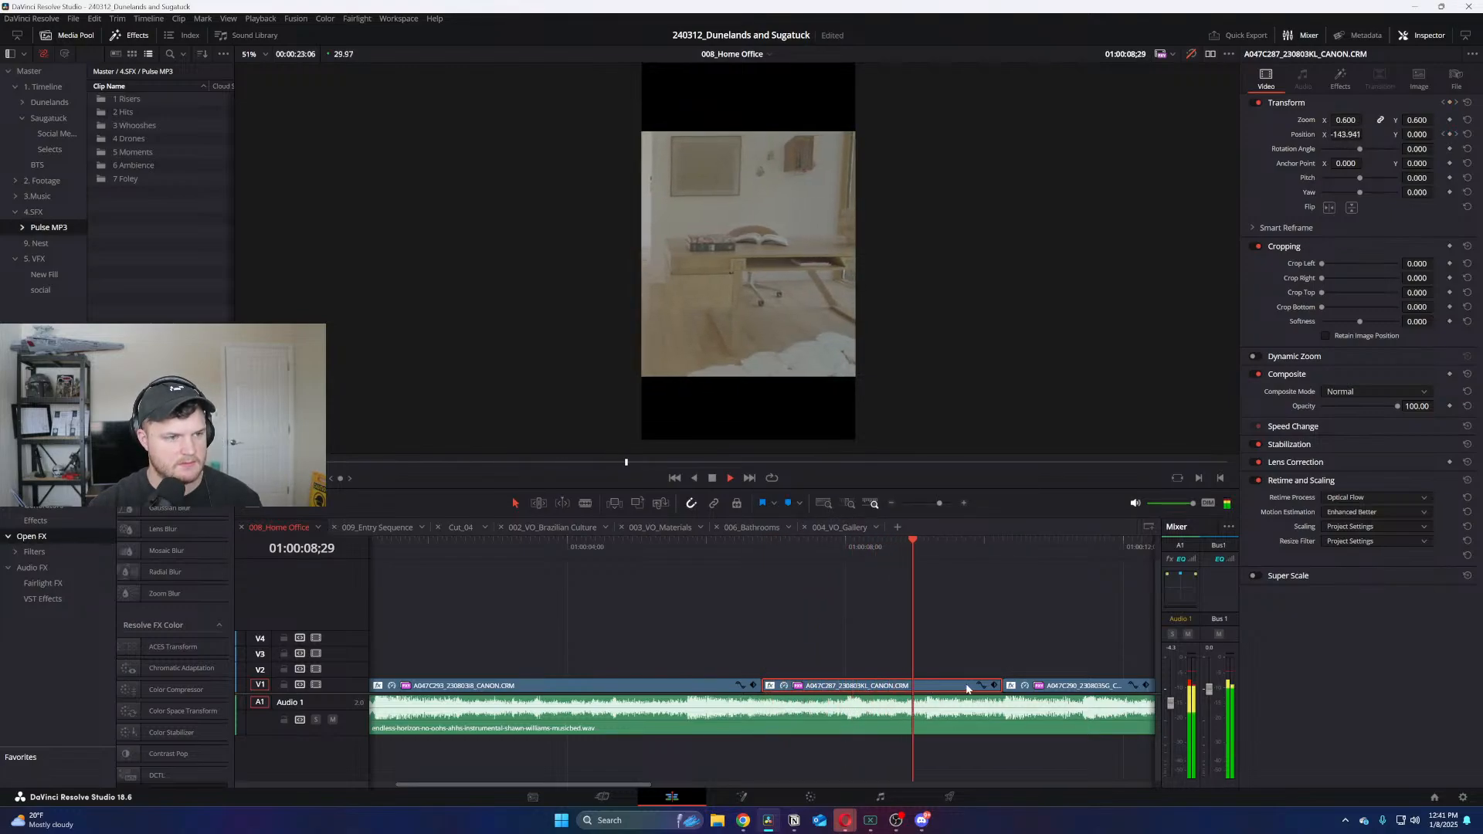
pyautogui.press('space')
# Show the second clip's Transform keyframes, set its position X to -121.485 near the clip's end, and play back the pan
pyautogui.click(993, 685)
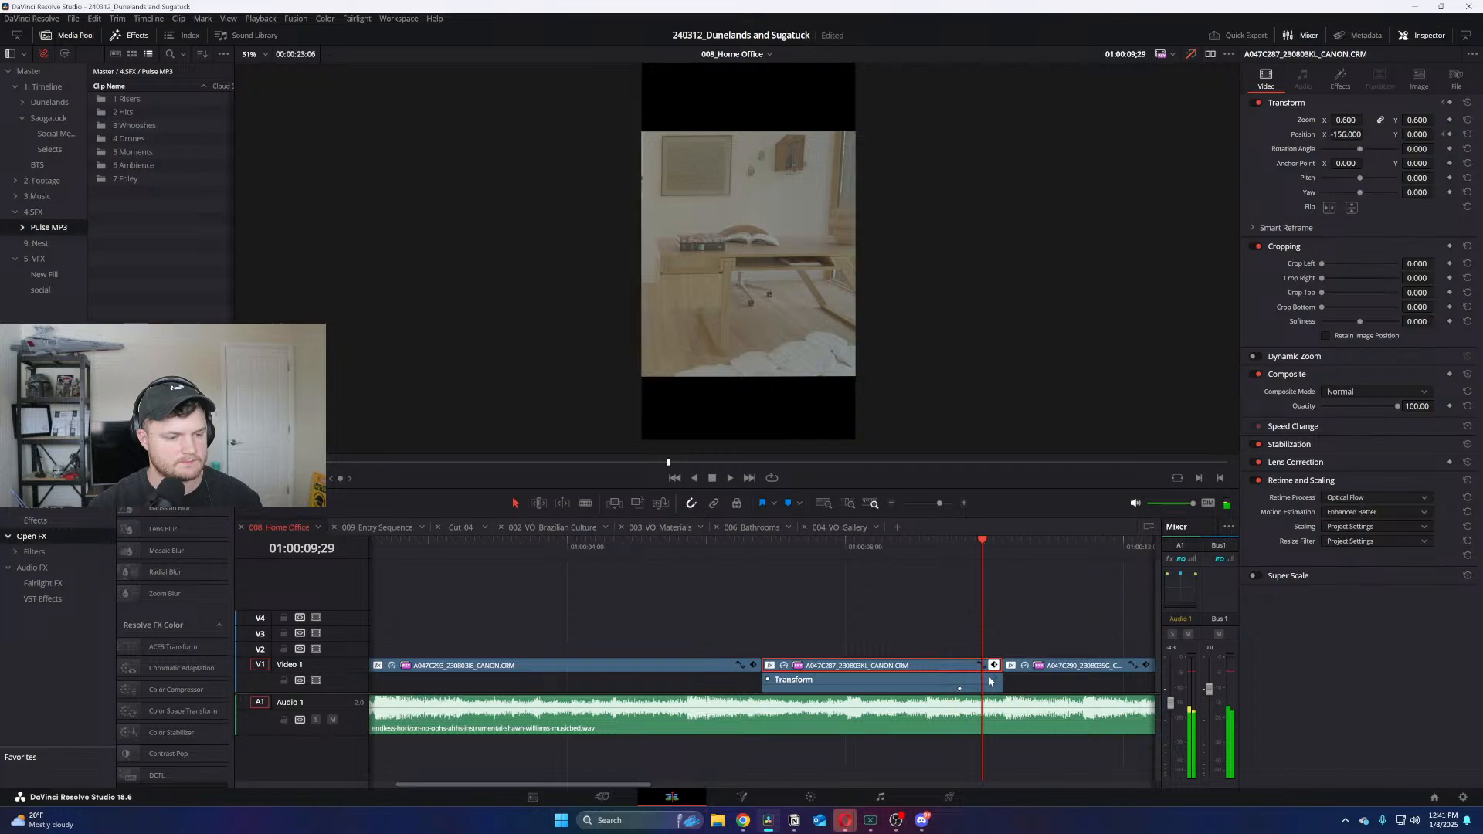
pyautogui.click(893, 548)
pyautogui.moveTo(892, 548); pyautogui.dragTo(988, 543)
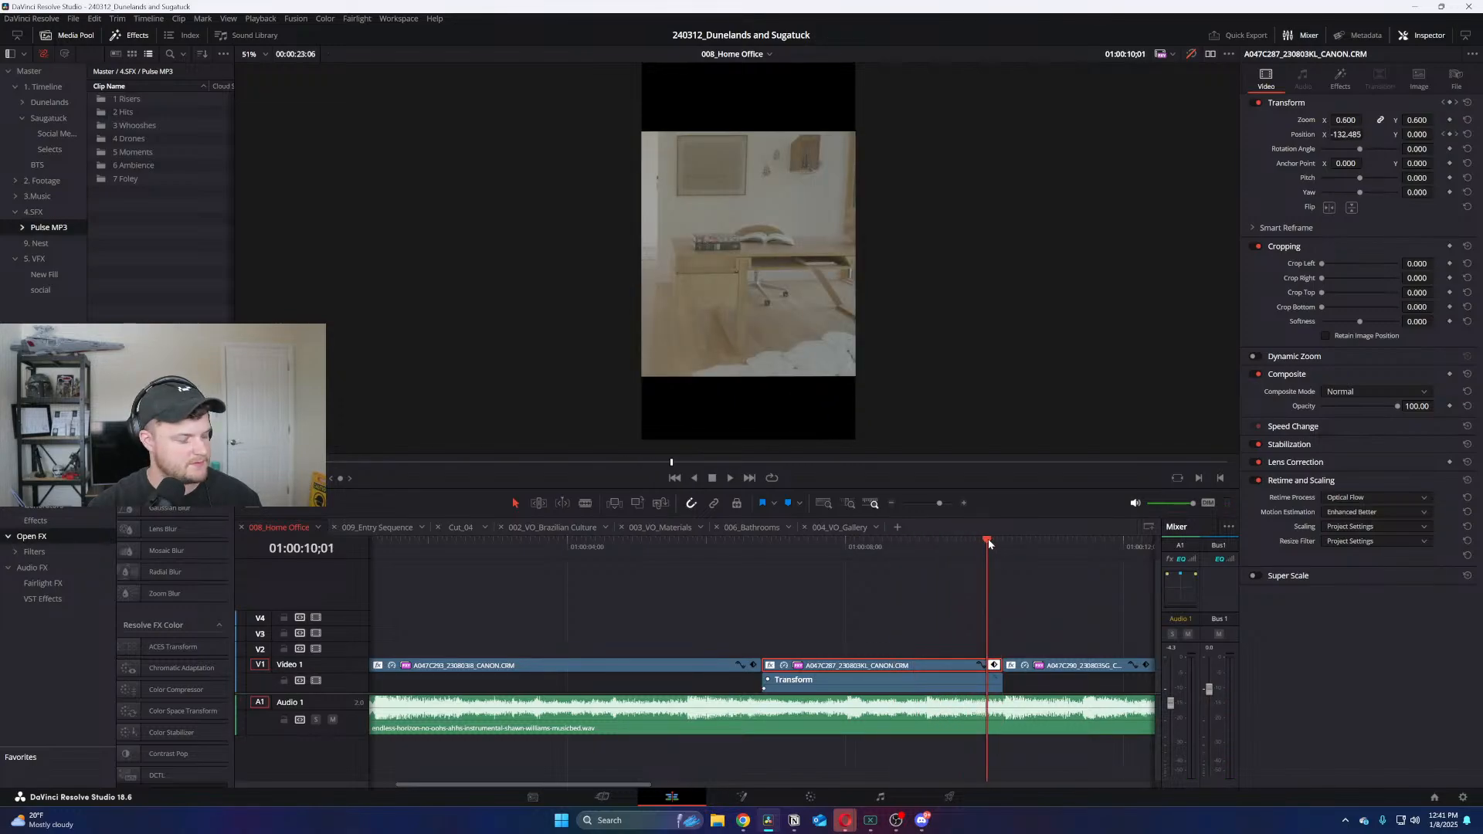
pyautogui.moveTo(1361, 135); pyautogui.dragTo(1366, 135)
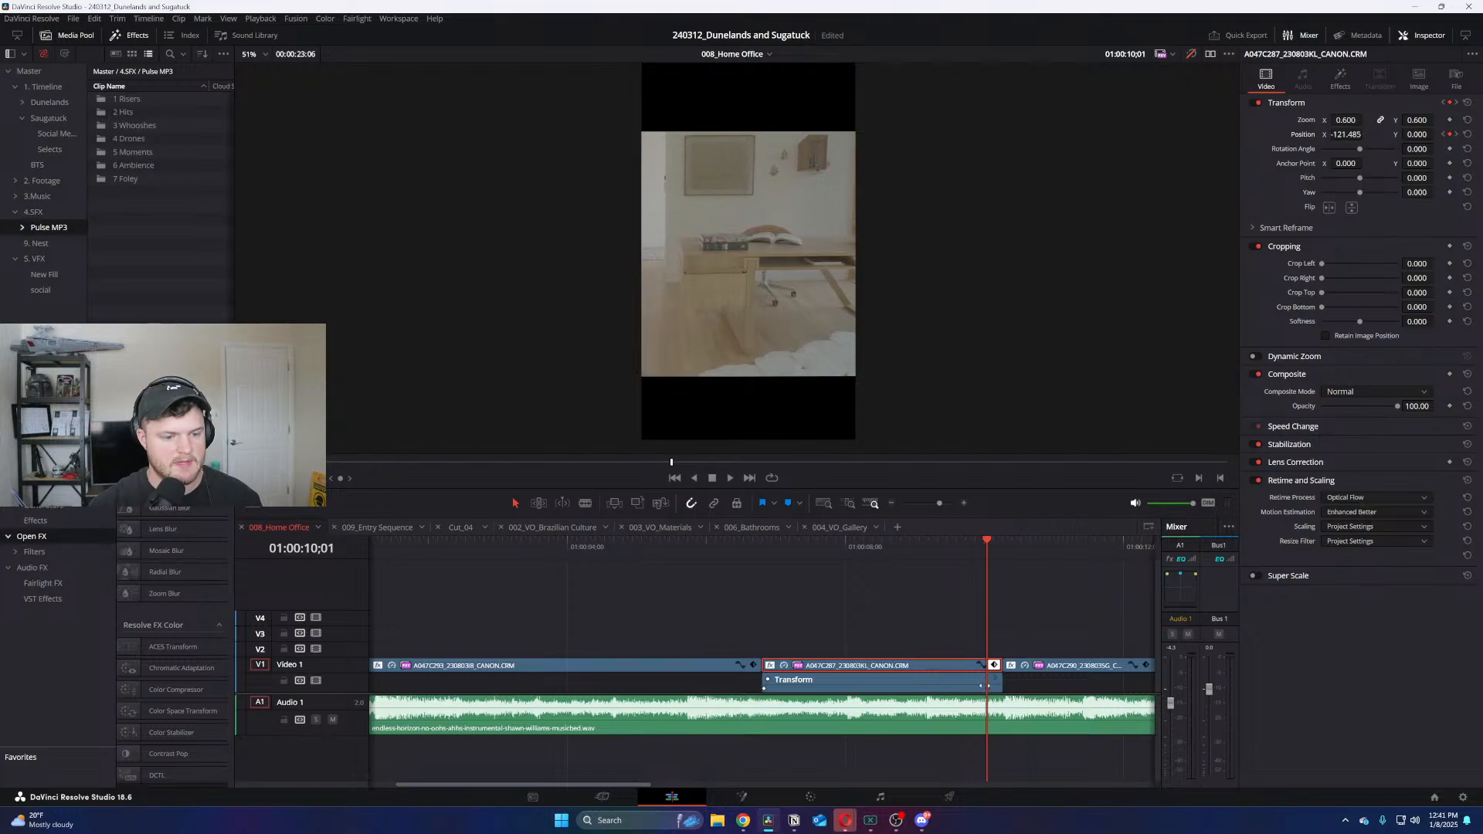
pyautogui.click(747, 544)
pyautogui.press('space')
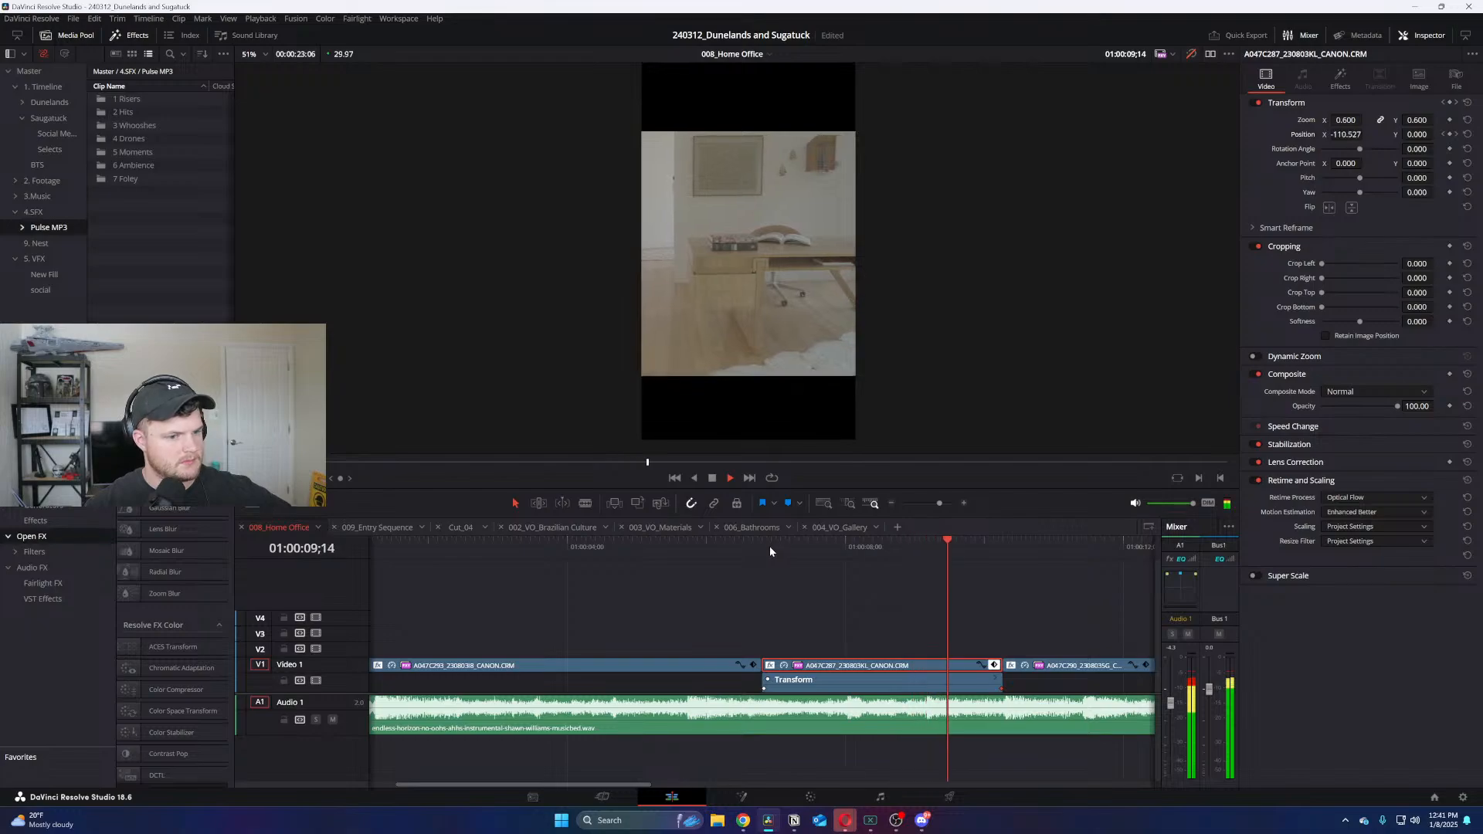
pyautogui.press('space')
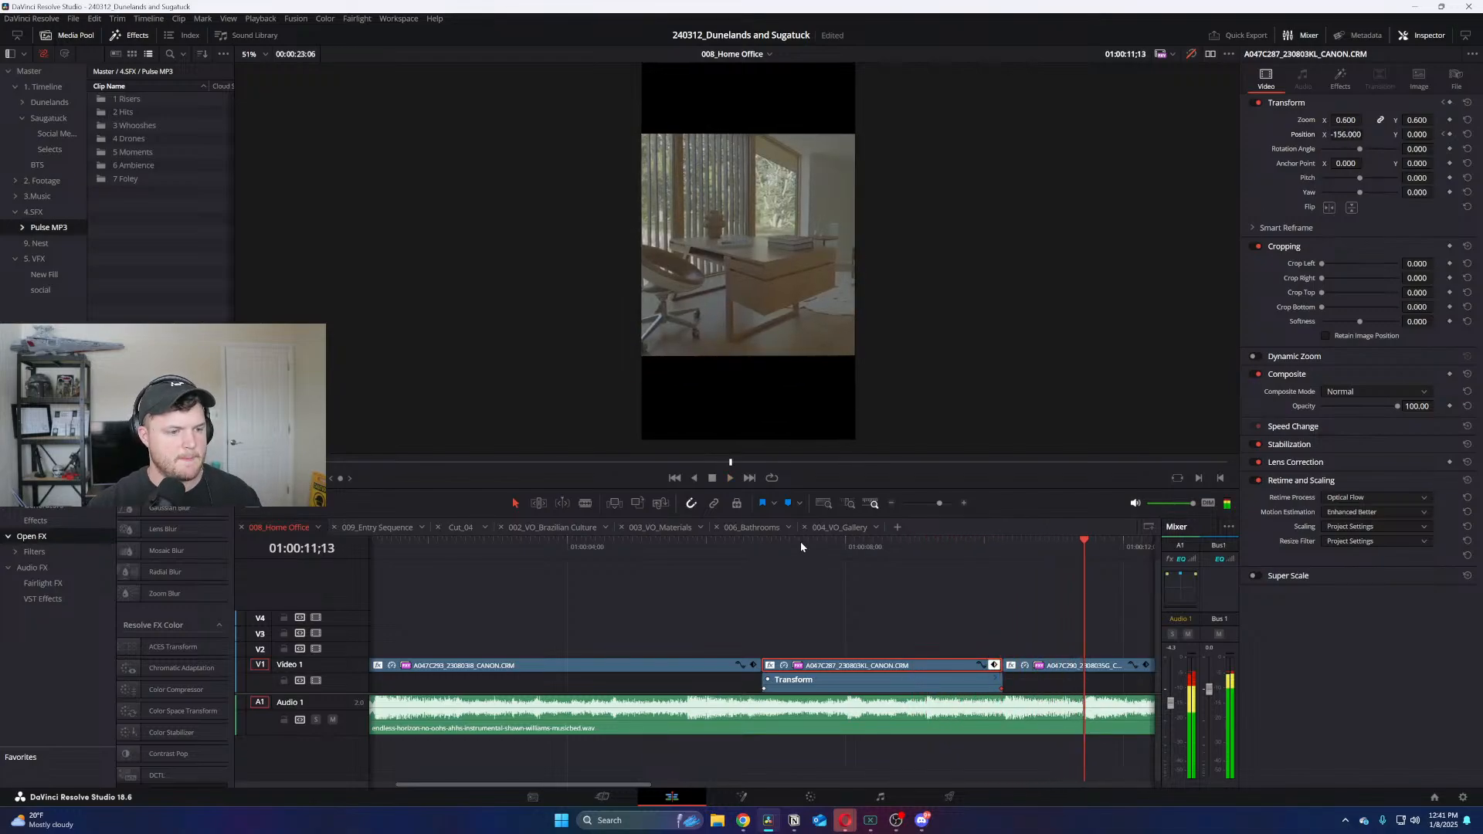
# Move the second clip's end position keyframe to 01:00:09;11, set its X to -114.485, and play through into the exterior shot
pyautogui.click(941, 544)
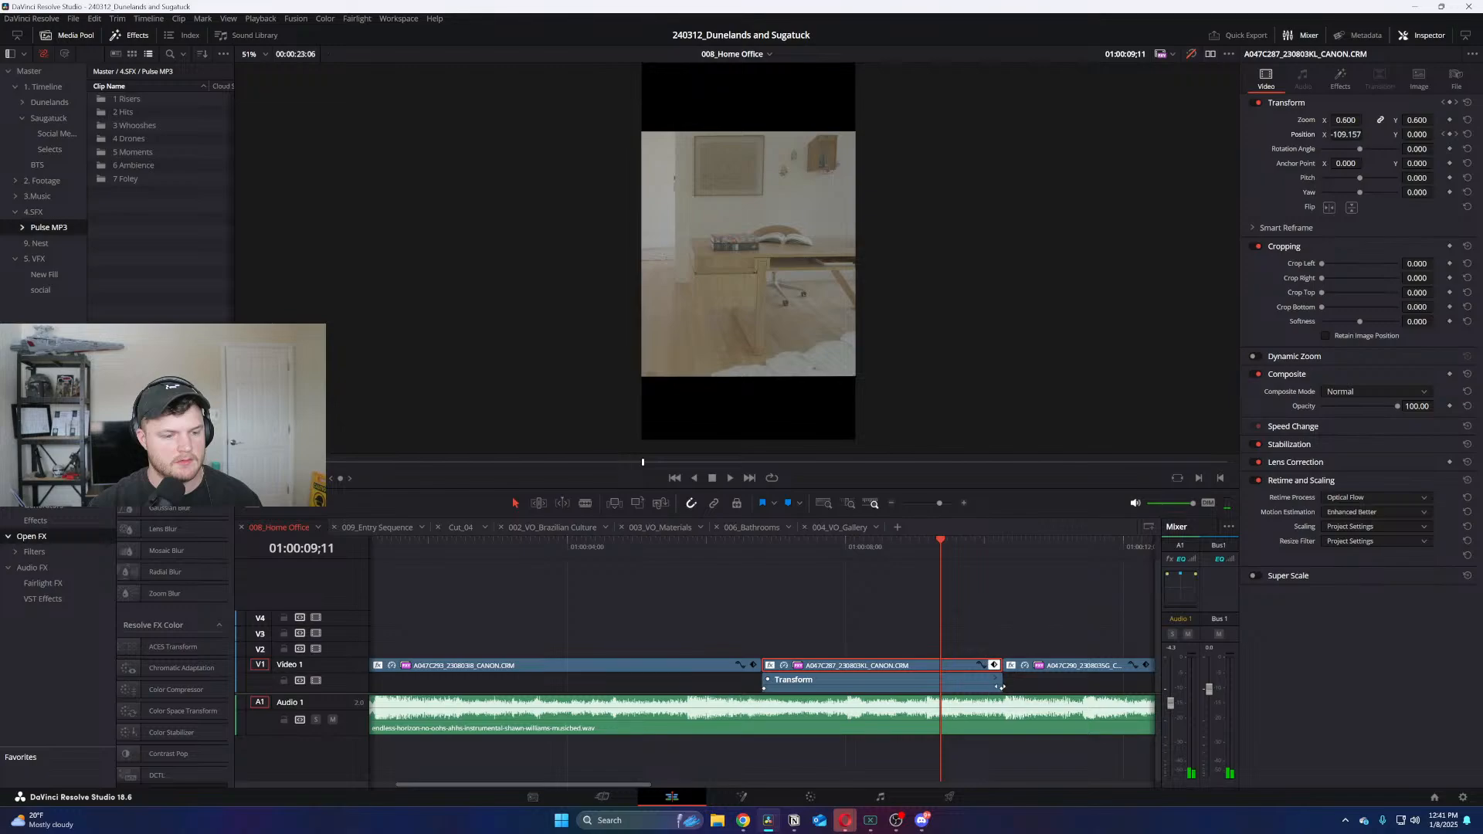
pyautogui.moveTo(1002, 687); pyautogui.dragTo(943, 687)
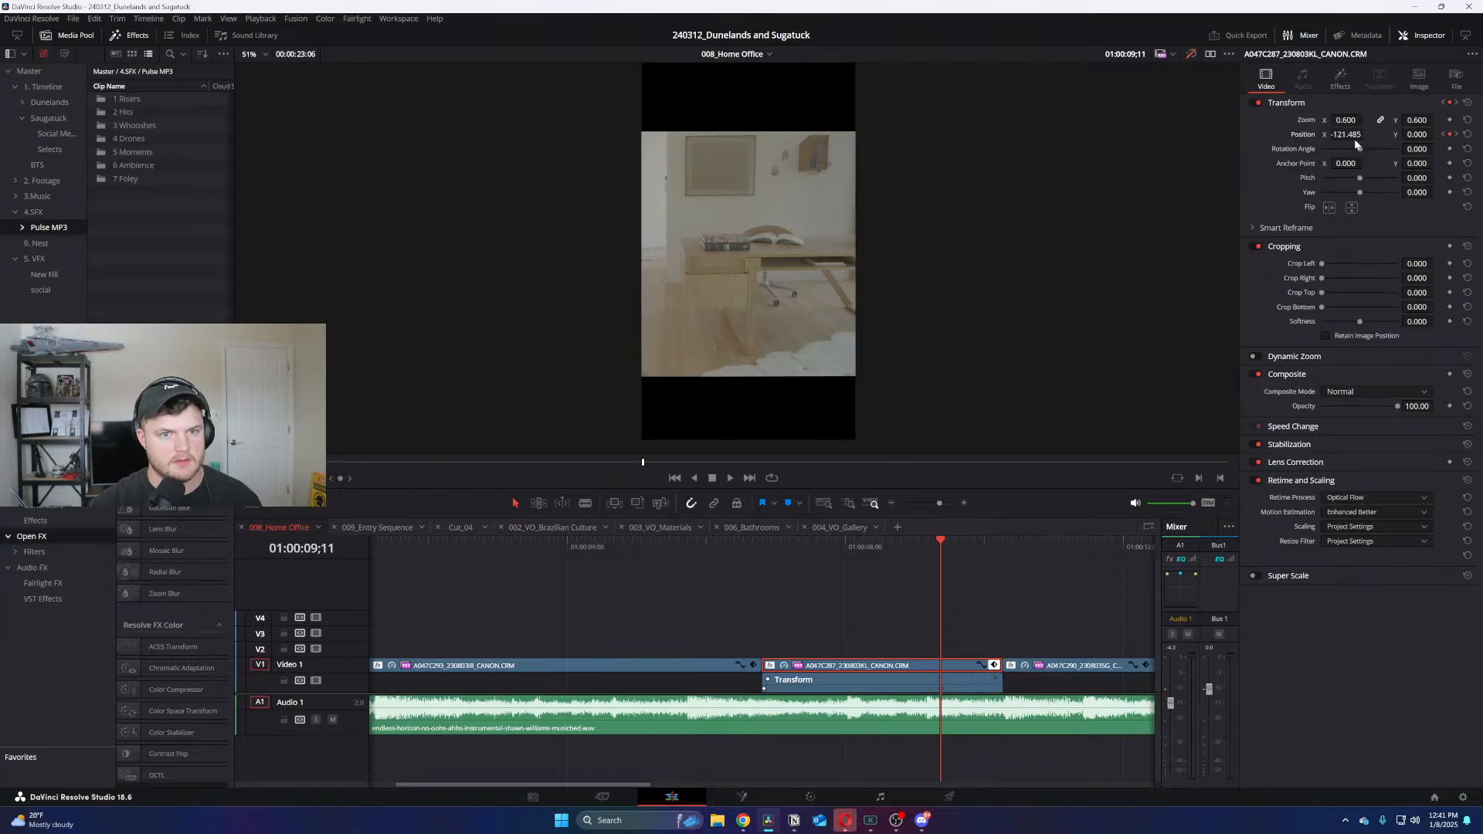
pyautogui.moveTo(1366, 134); pyautogui.dragTo(1371, 134)
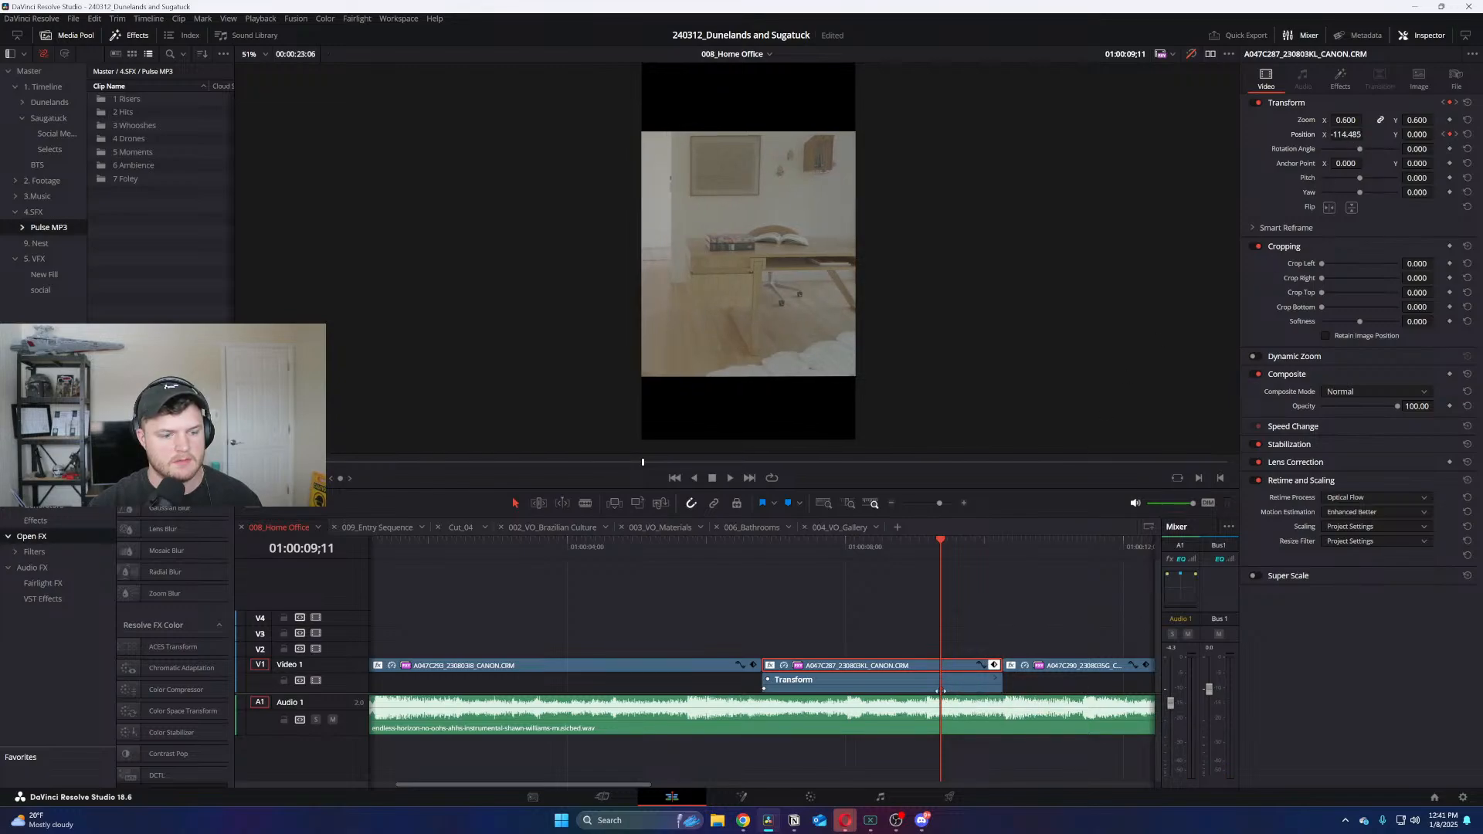
pyautogui.click(811, 550)
pyautogui.press('space')
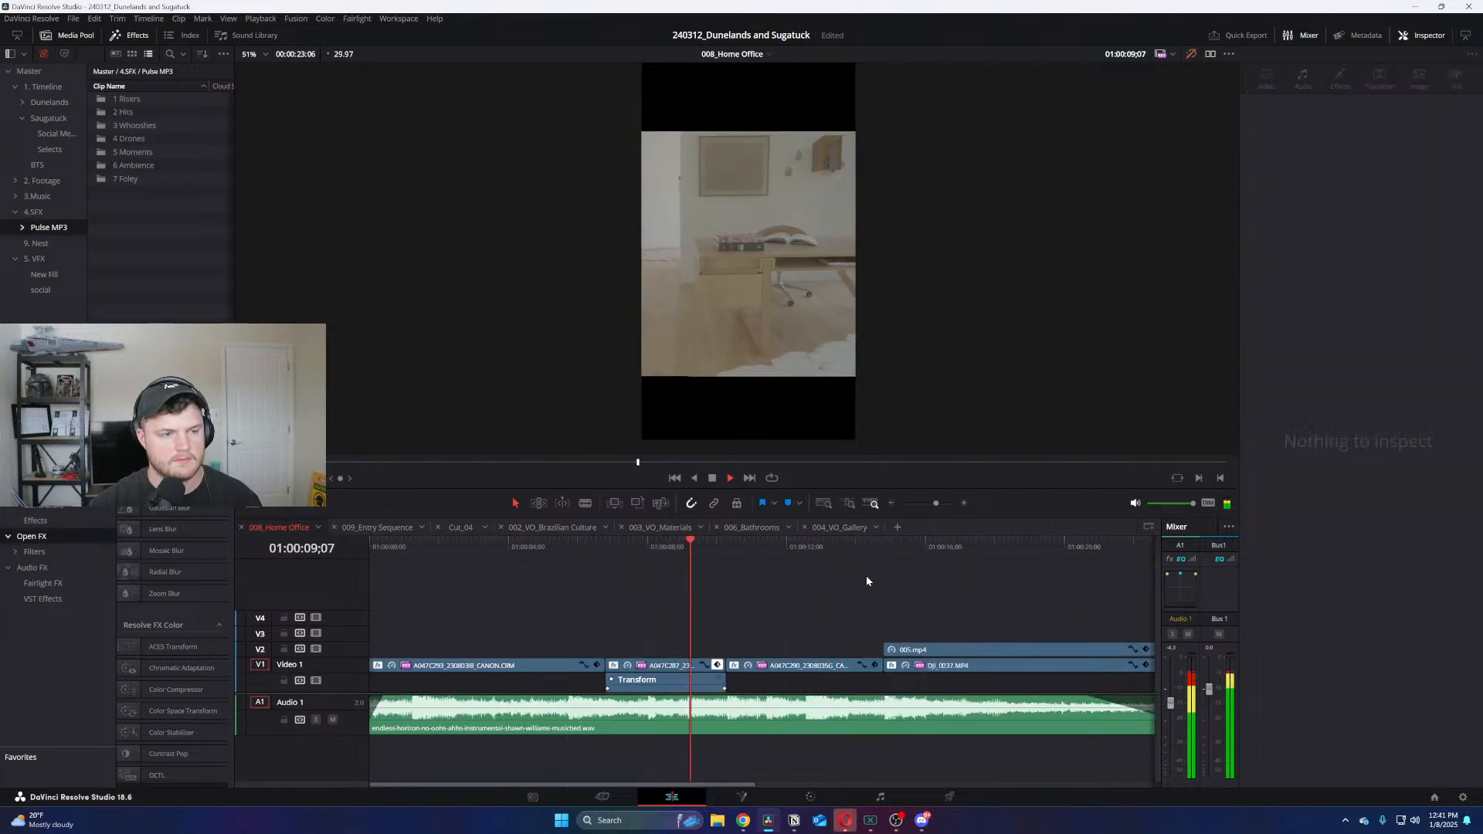
pyautogui.click(865, 576)
pyautogui.hotkey('shift', 'z')
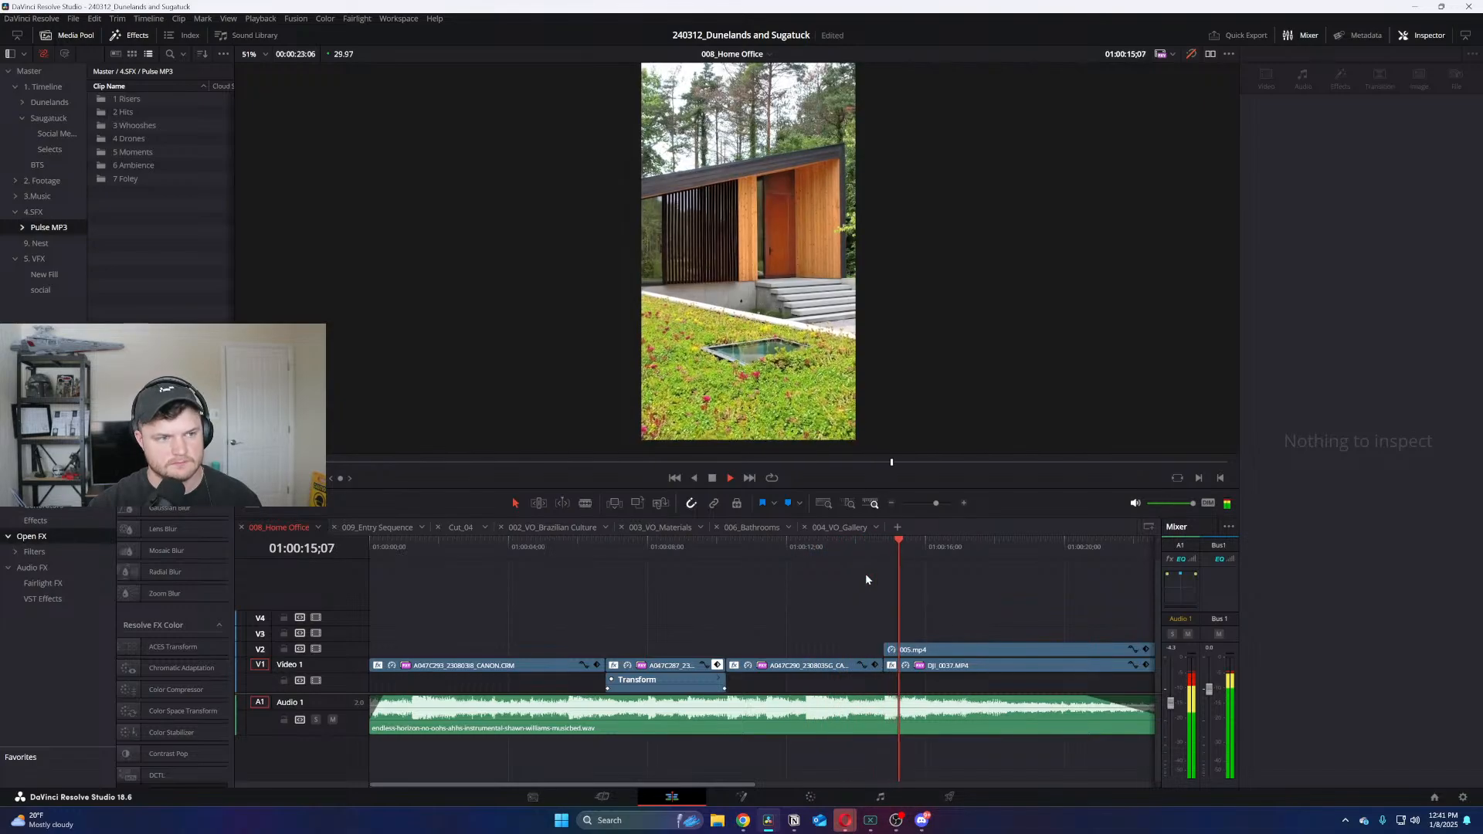
pyautogui.press('space')
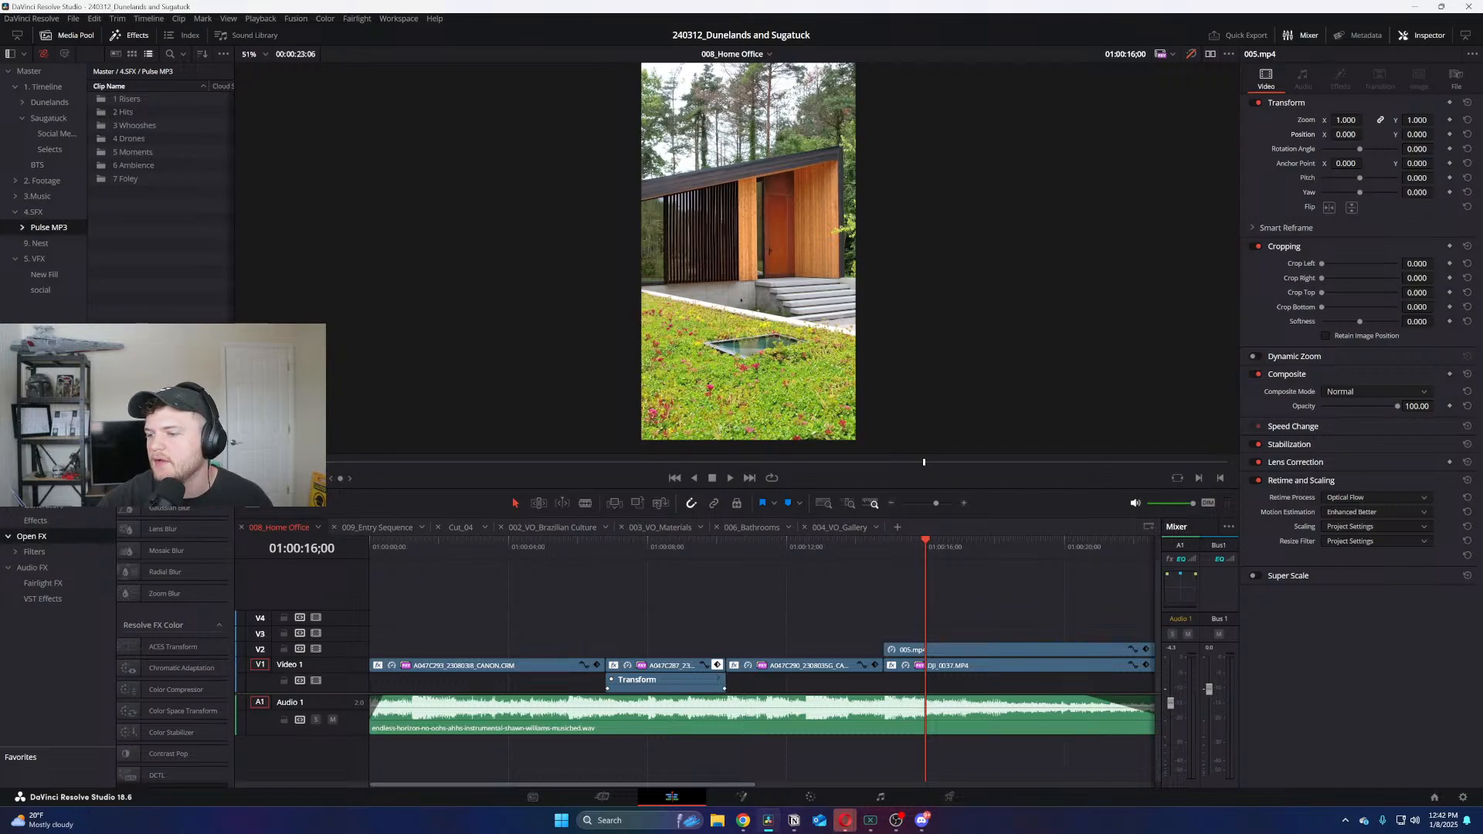
# Switch to color grading, turn the bypassed grades back on, and enlarge the first clip's interior shot in the viewer
pyautogui.click(810, 797)
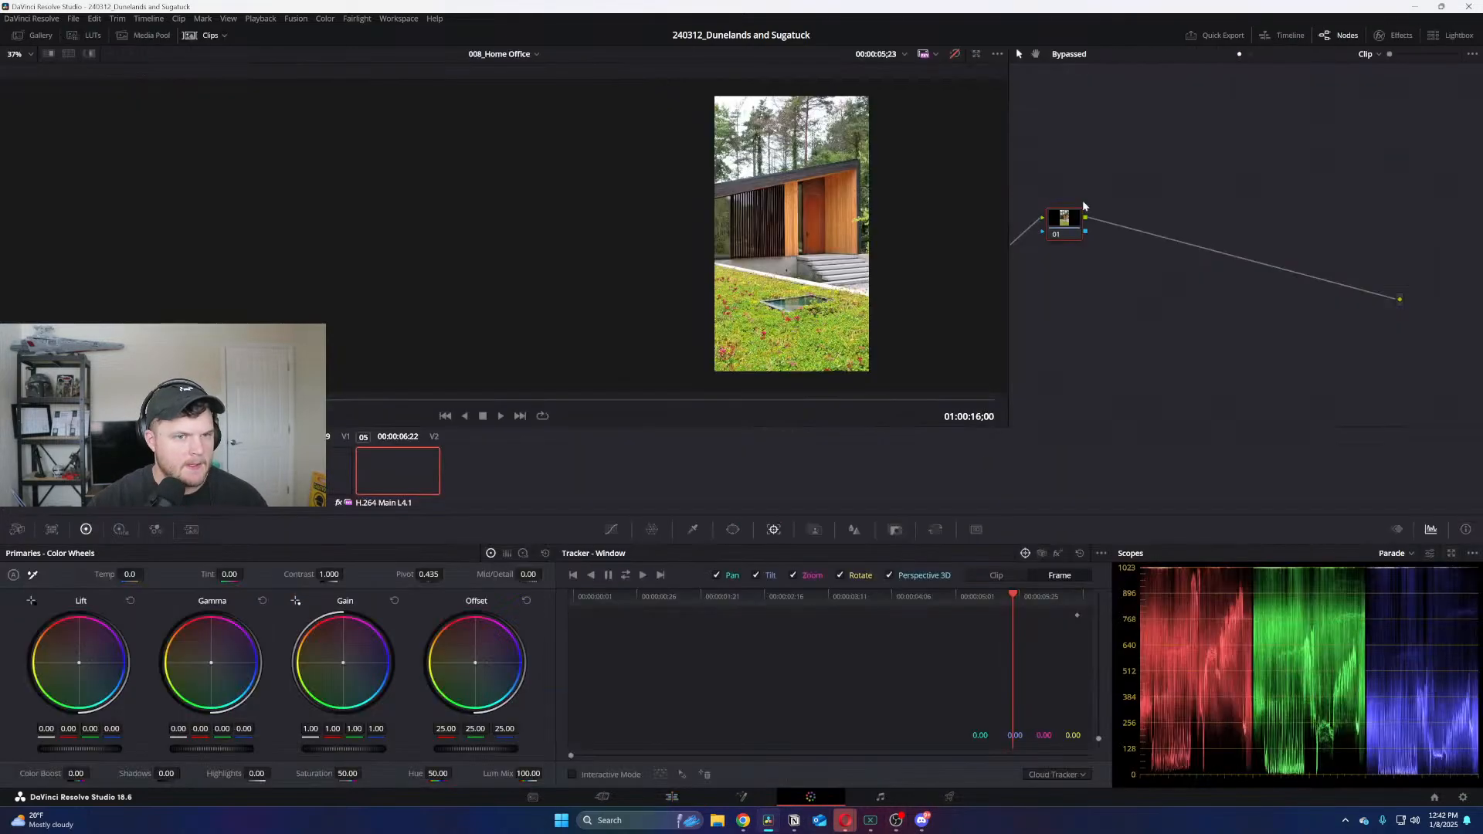
pyautogui.click(955, 54)
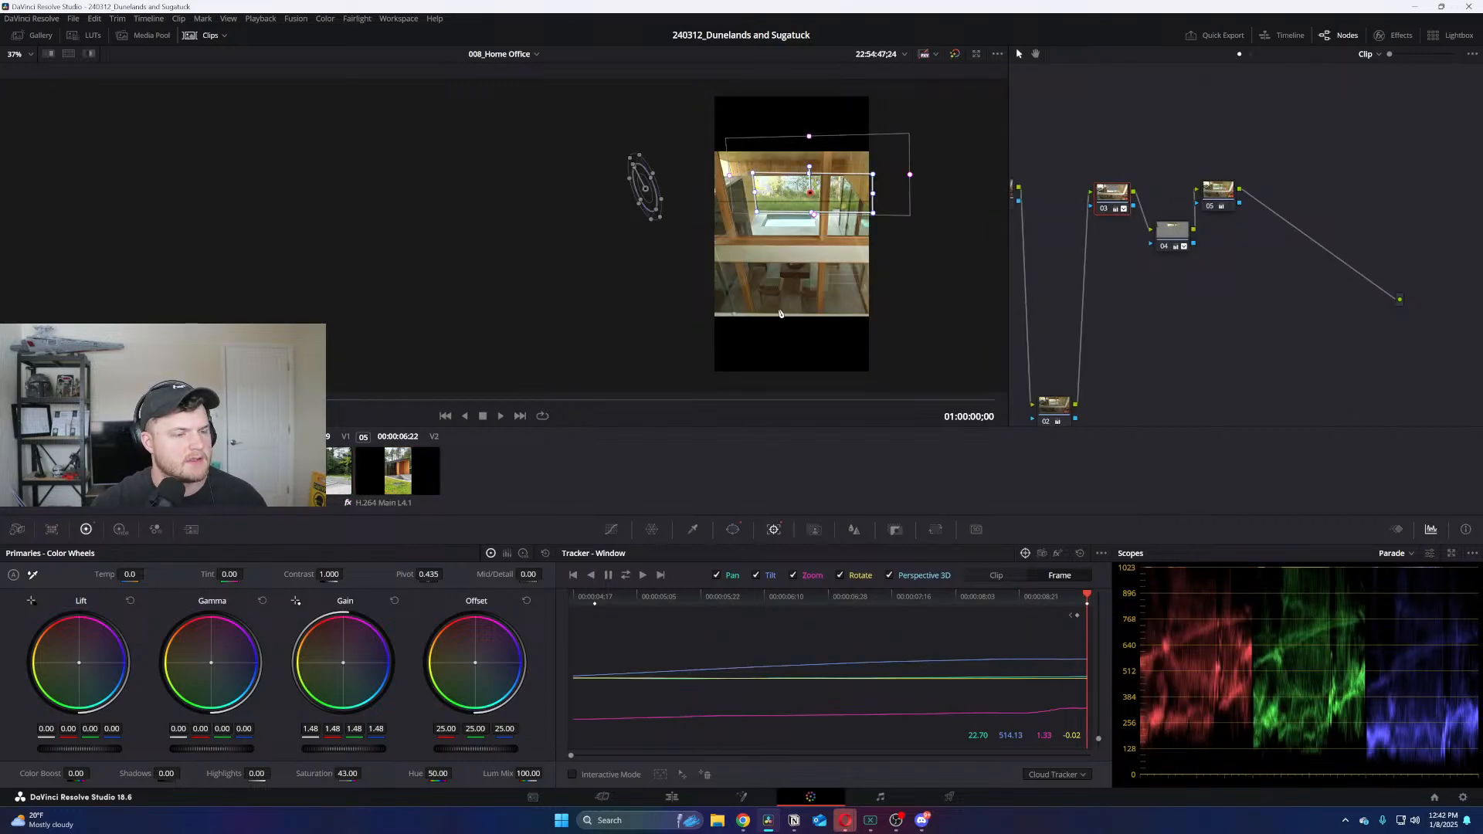
pyautogui.scroll(1, 805, 286)
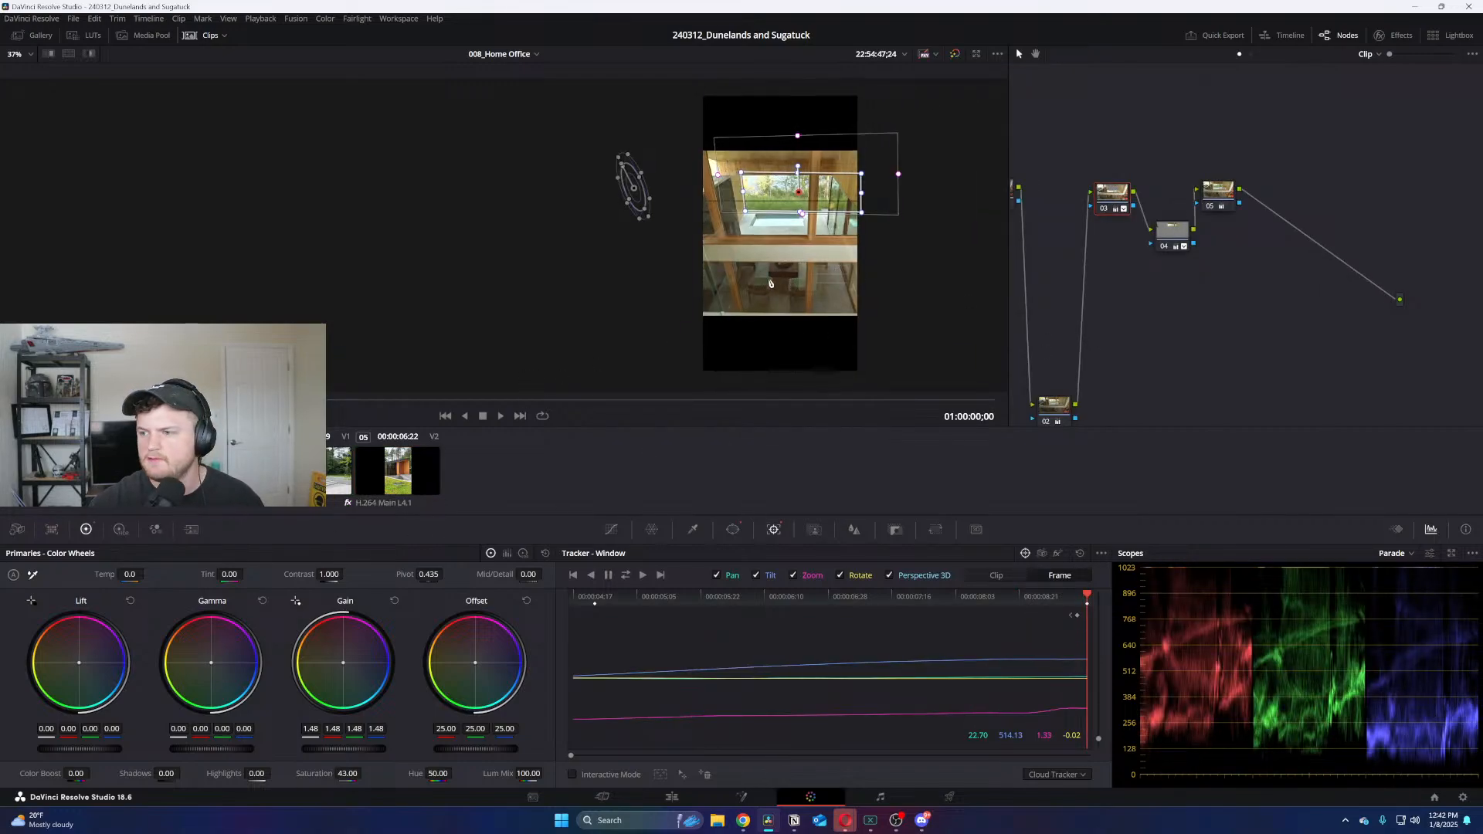
pyautogui.moveTo(804, 286); pyautogui.dragTo(451, 278)
pyautogui.scroll(1, 451, 278)
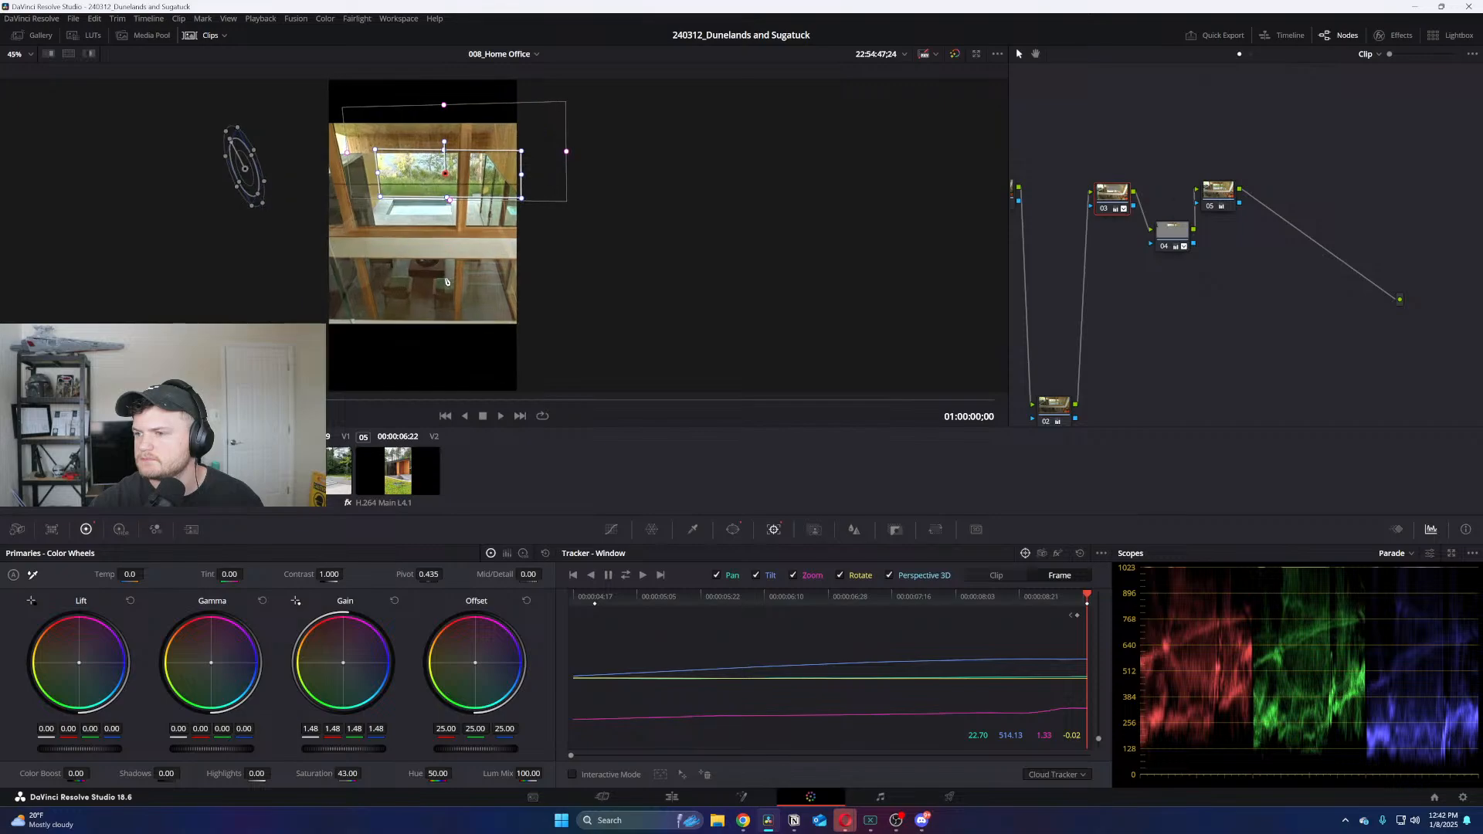
pyautogui.moveTo(583, 290); pyautogui.dragTo(678, 287)
pyautogui.scroll(4, 509, 287)
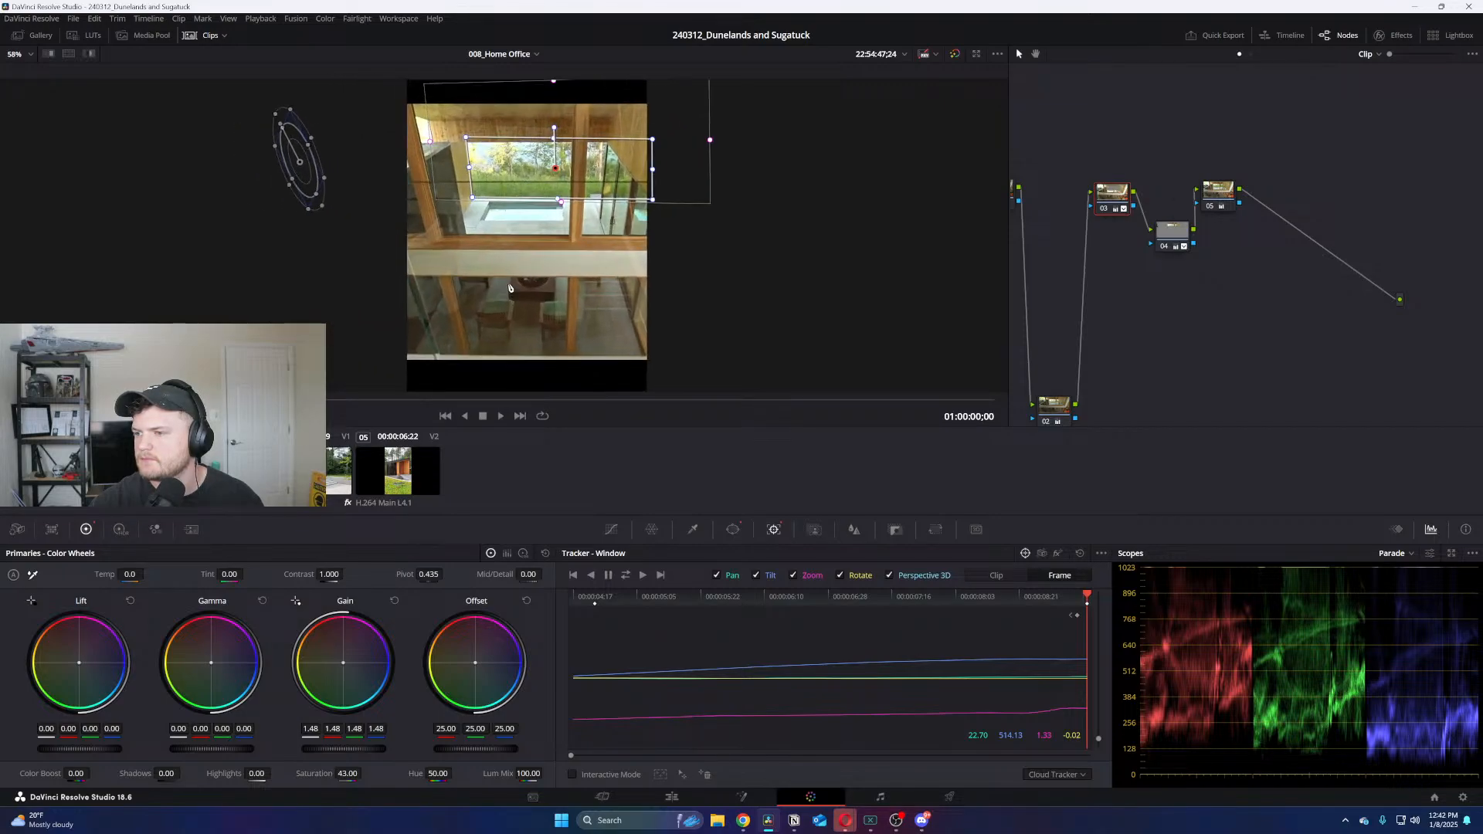
pyautogui.moveTo(510, 288); pyautogui.dragTo(469, 287)
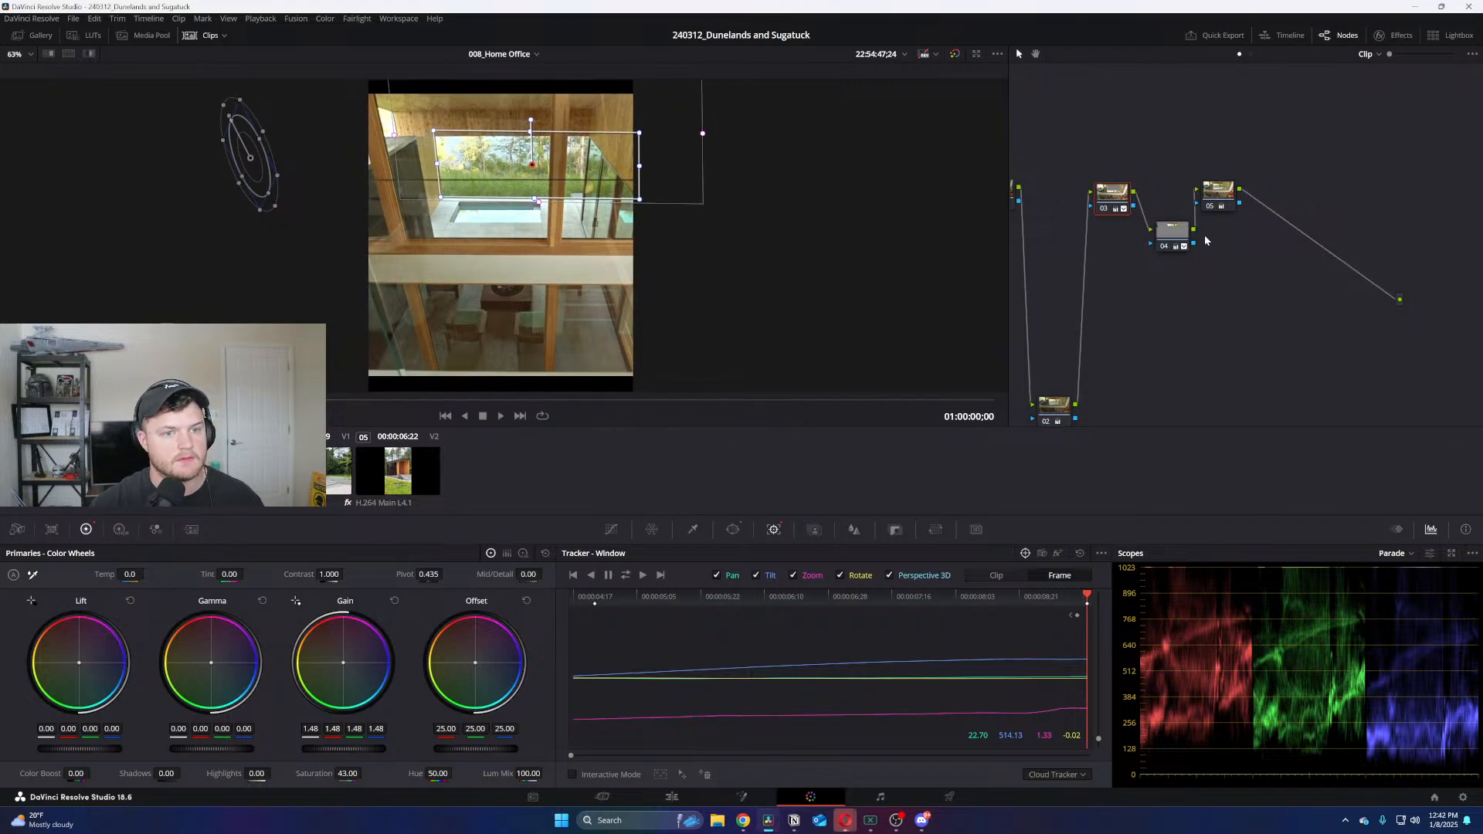
# Highlight the areas that nodes 03 and 04 affect and scrub through the first clip to check them
pyautogui.hscroll(-3, 1159, 298)
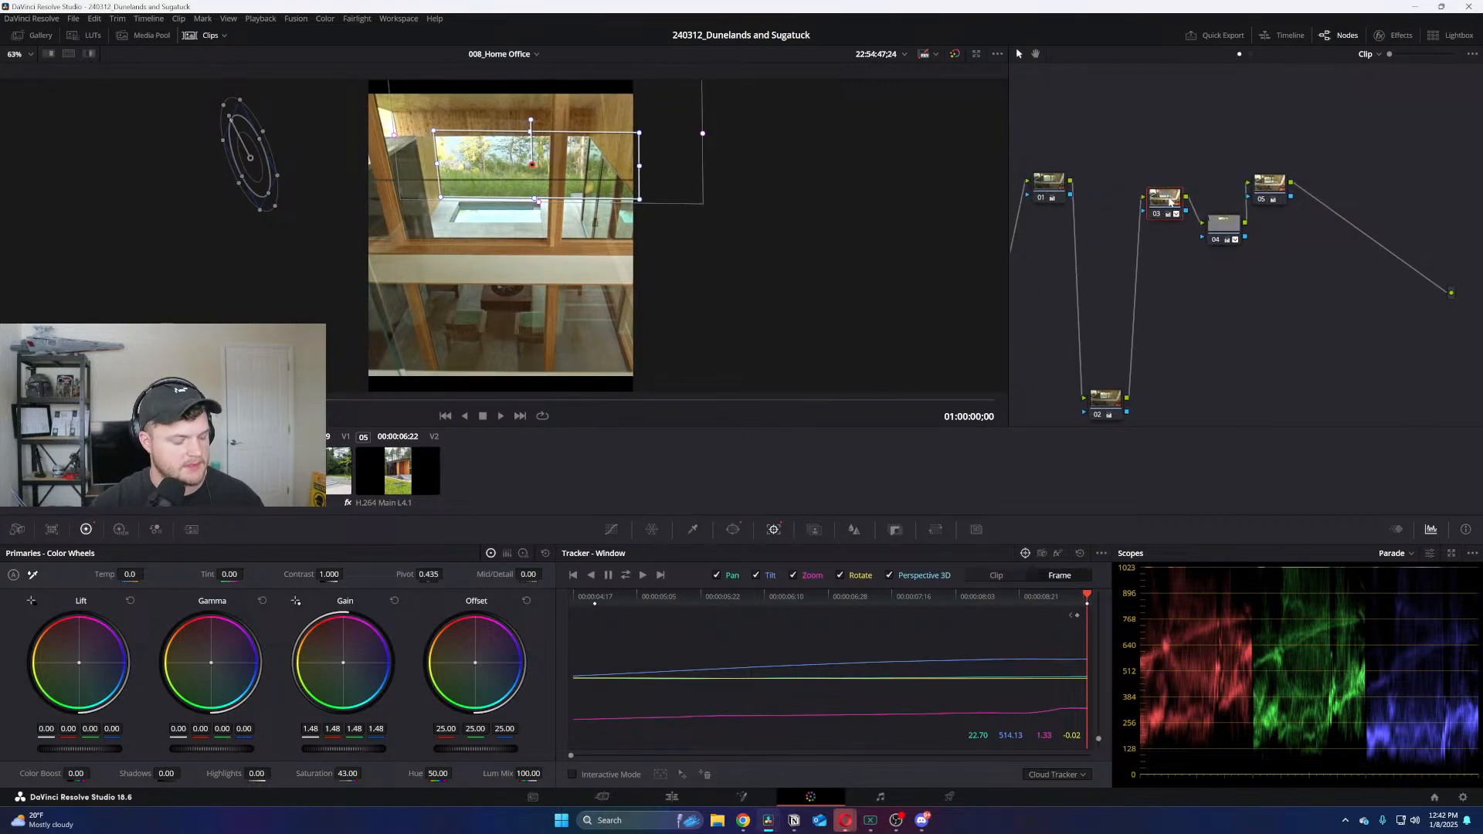
pyautogui.hotkey('shift', 'h')
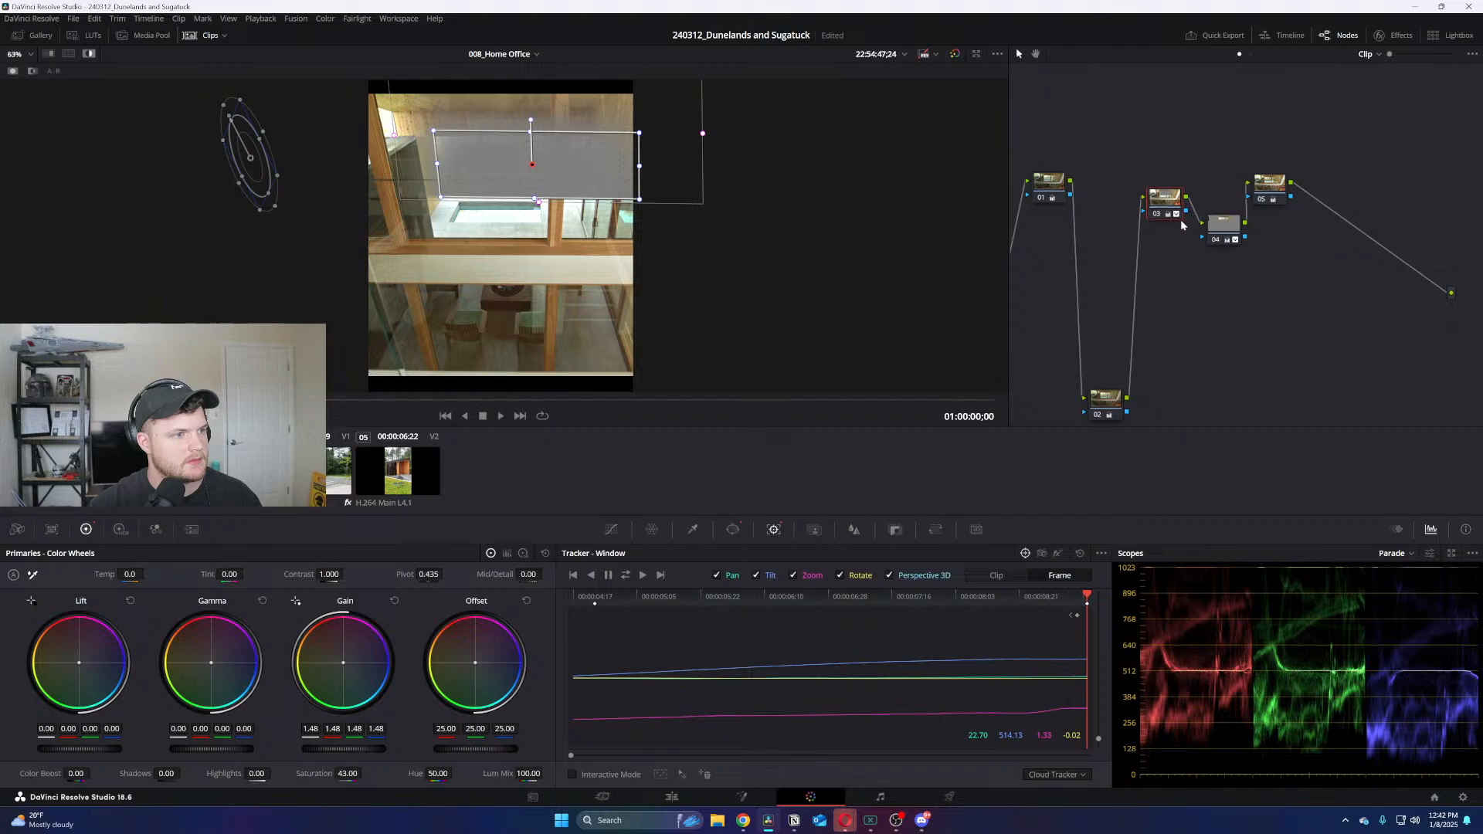
pyautogui.click(1233, 226)
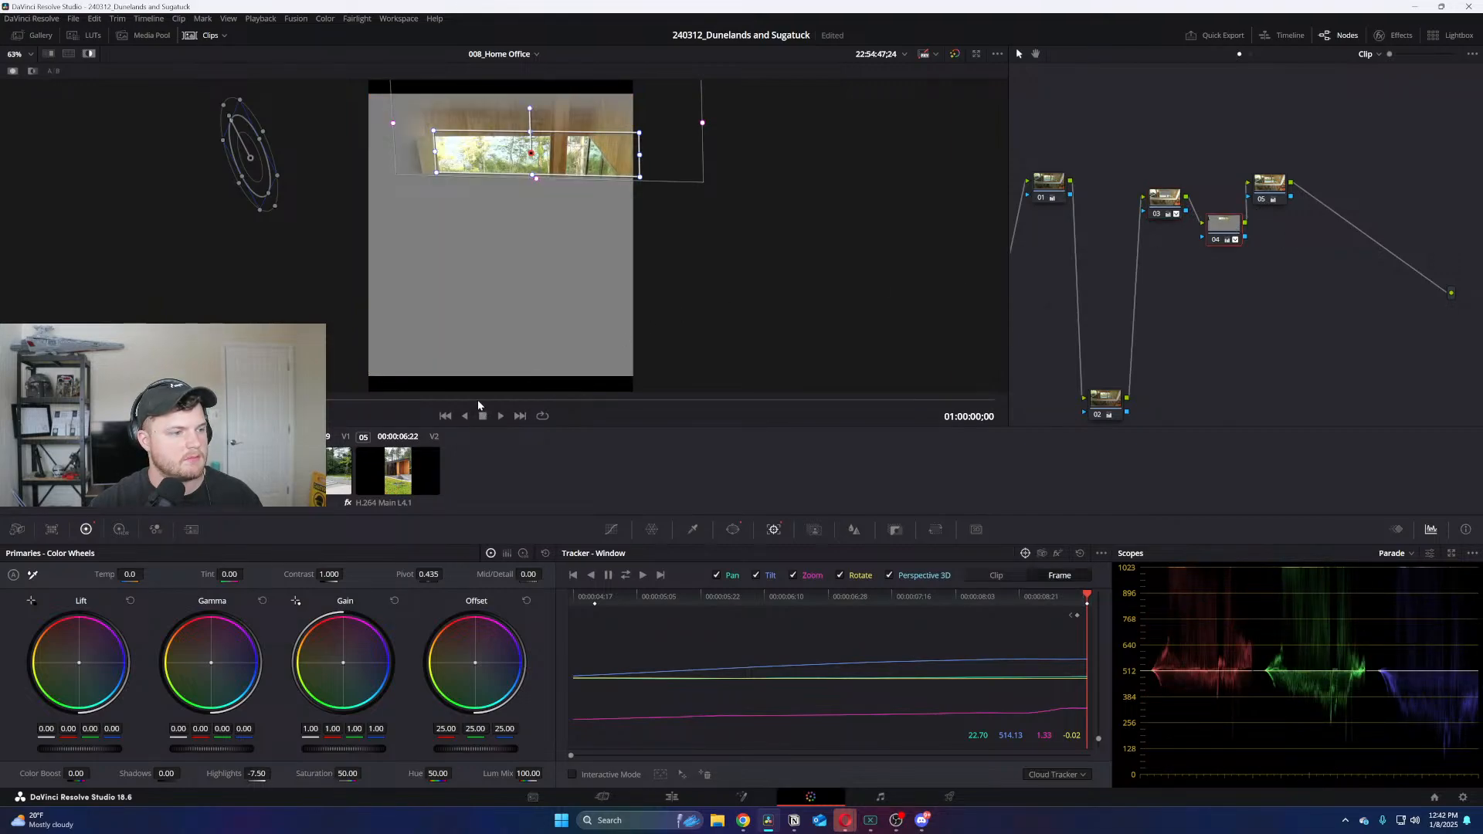
pyautogui.moveTo(477, 400); pyautogui.dragTo(746, 395)
# At 01:00:04;16, reset the grade of node 05 and move the node higher in the graph
pyautogui.click(1269, 184)
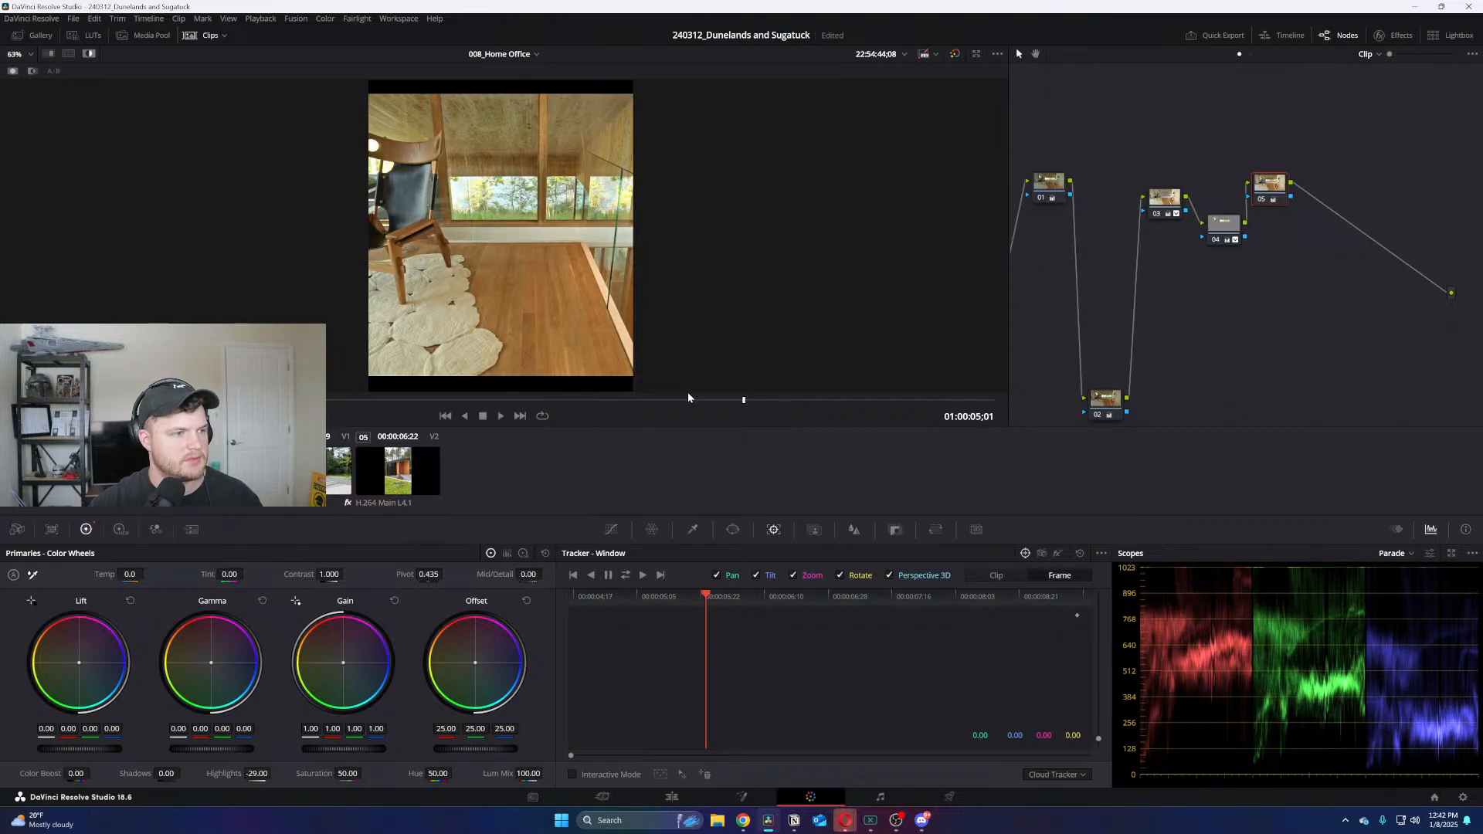
pyautogui.moveTo(688, 398)
pyautogui.mouseDown()
pyautogui.moveTo(535, 415)
pyautogui.moveTo(670, 410)
pyautogui.mouseUp()
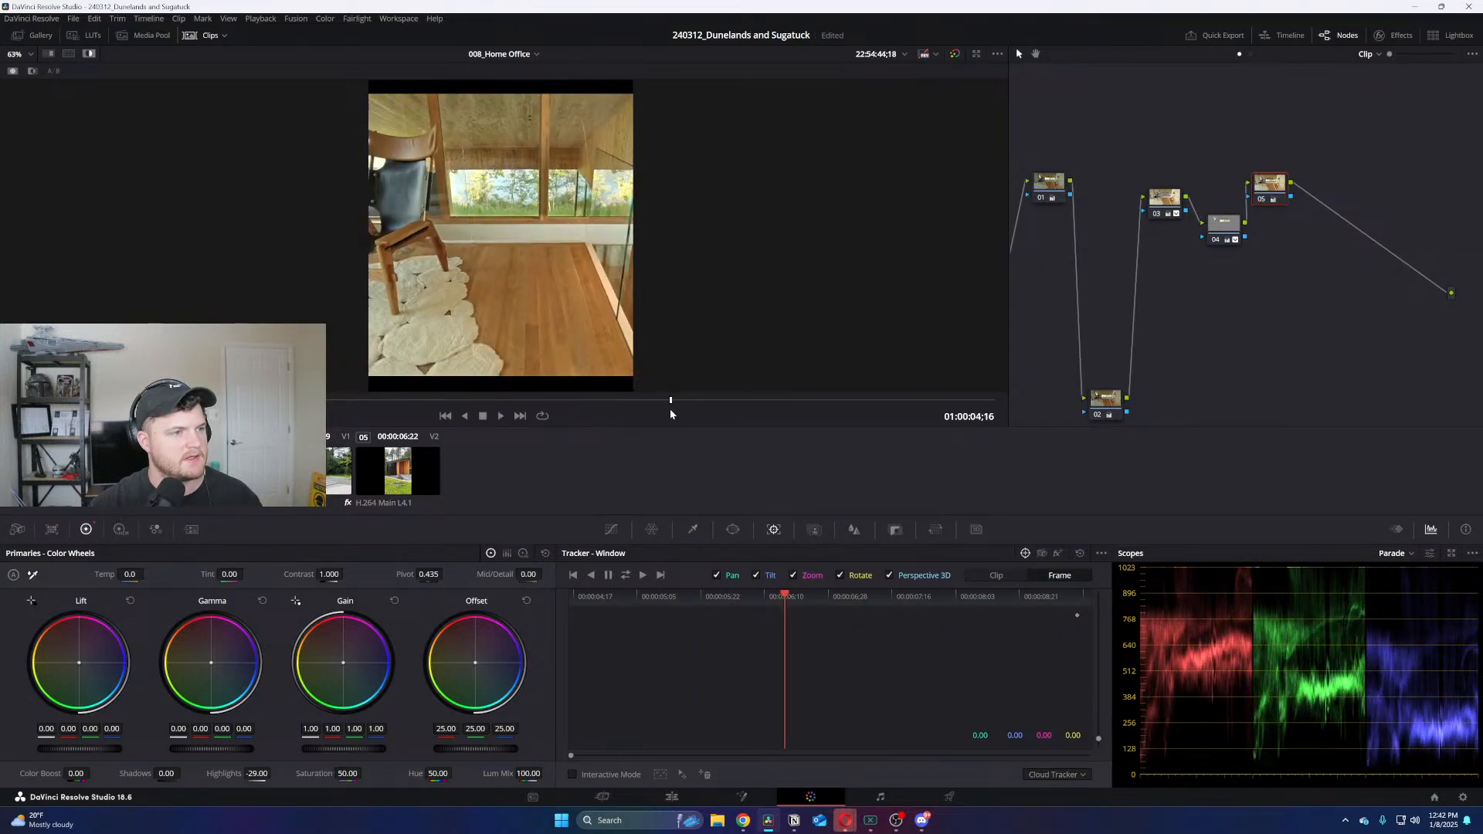
pyautogui.rightClick(1275, 188)
pyautogui.click(1305, 255)
pyautogui.moveTo(1270, 186); pyautogui.dragTo(1264, 155)
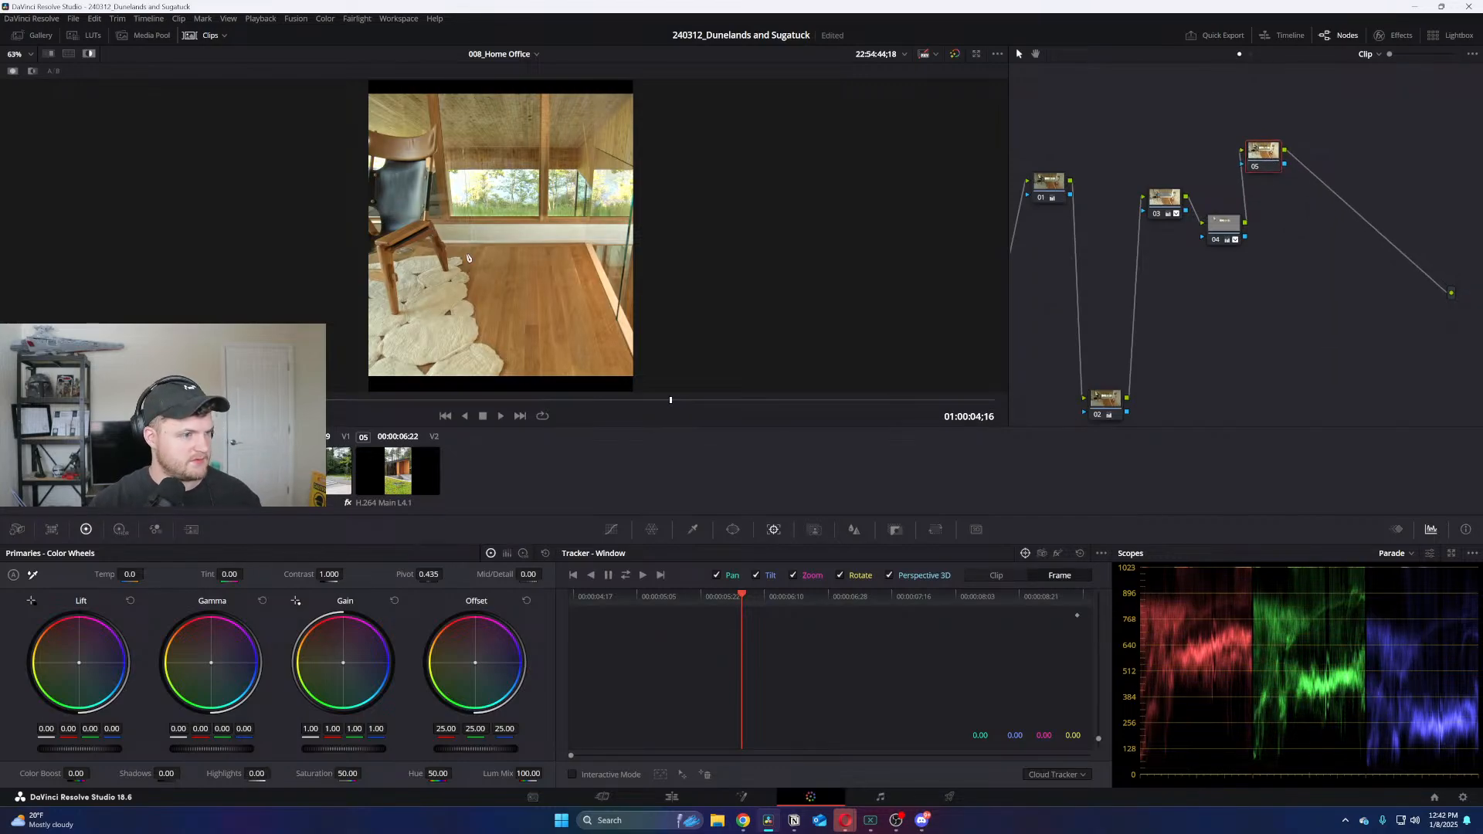
# Sample the wood ceiling with node 05's HSL qualifier, limiting the key to hue with center 41.2 and width 9.0
pyautogui.click(693, 529)
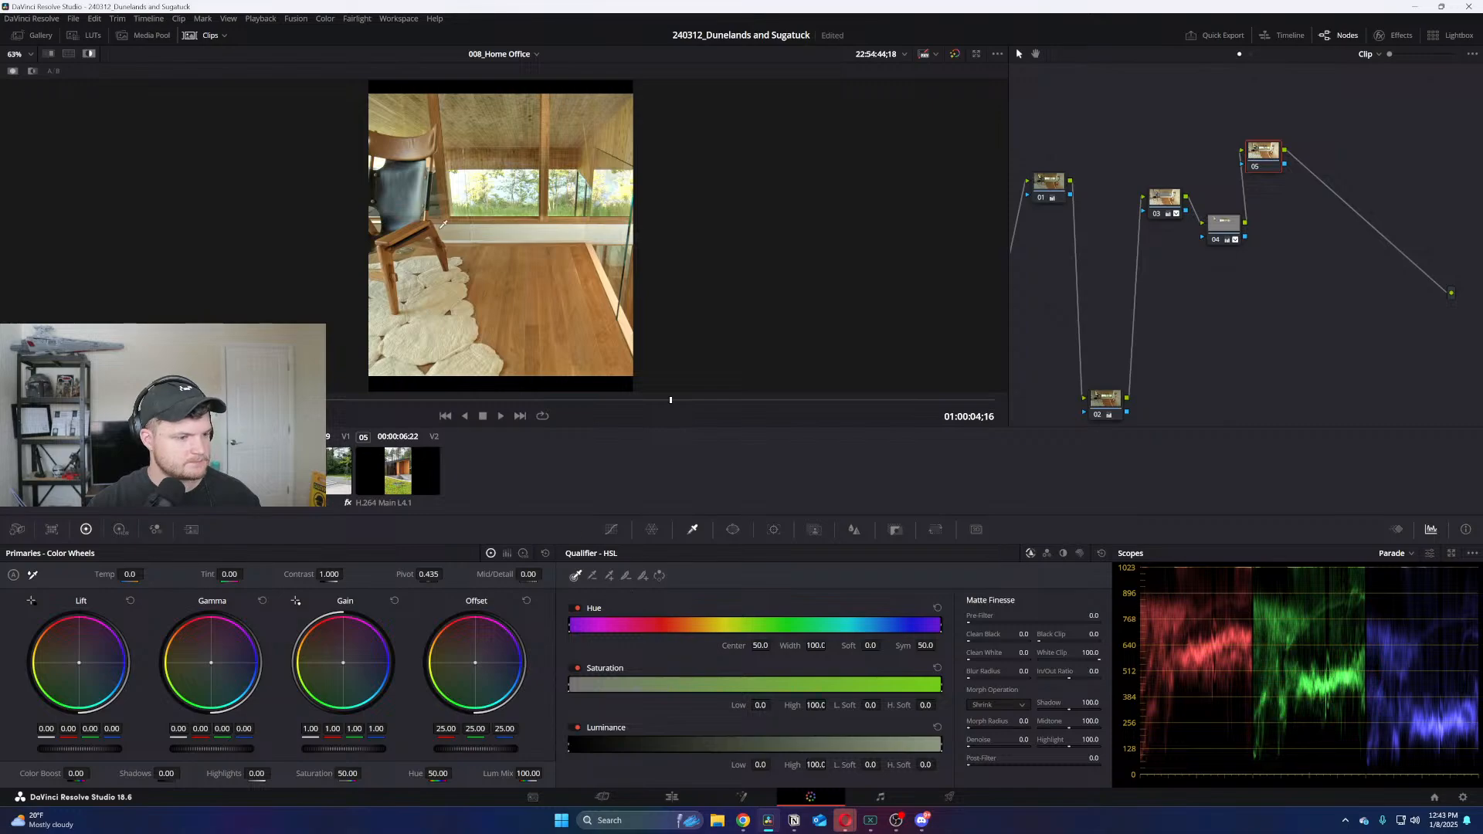
pyautogui.click(505, 107)
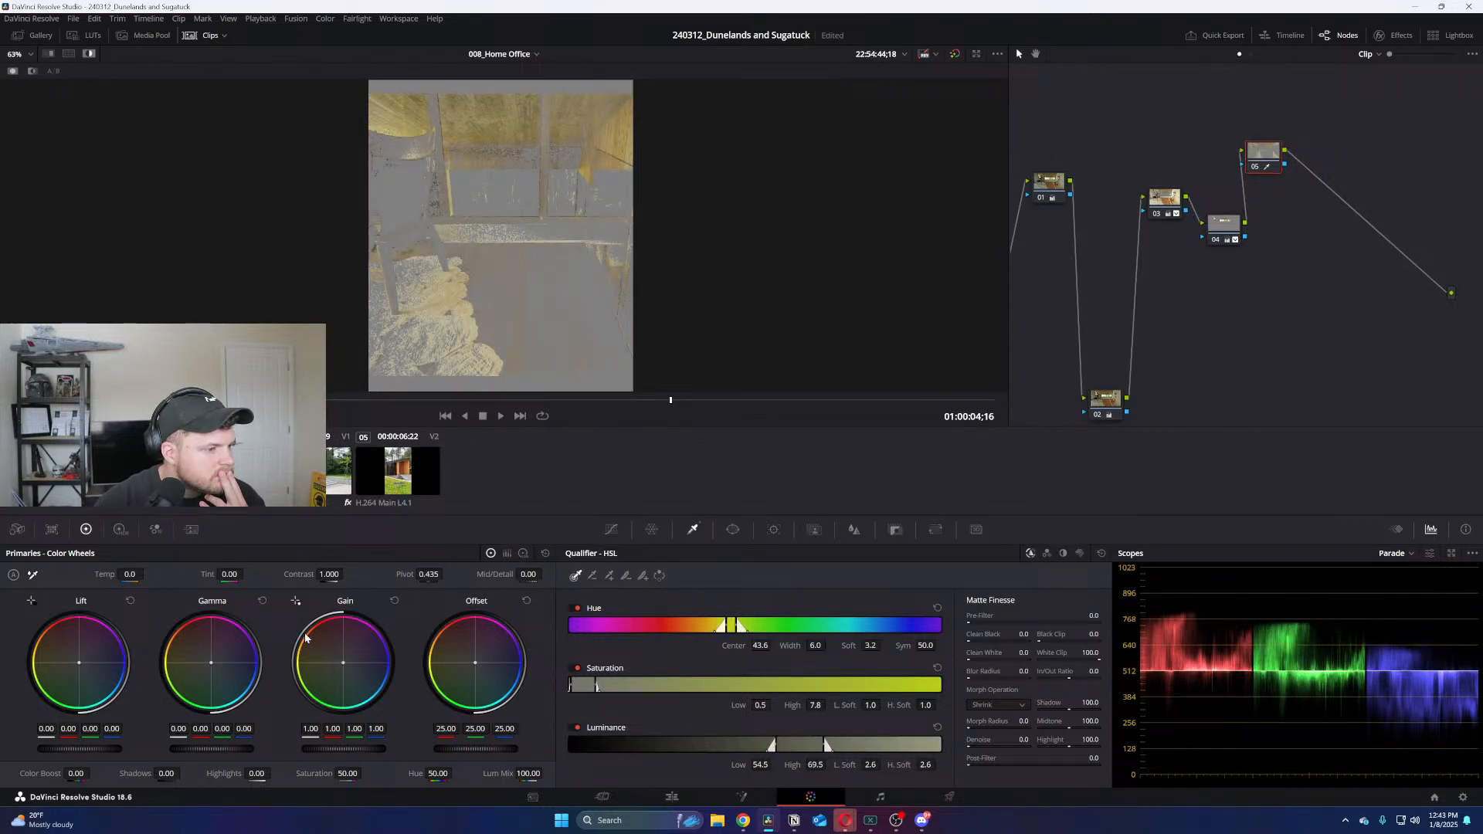
pyautogui.moveTo(817, 642); pyautogui.dragTo(834, 642)
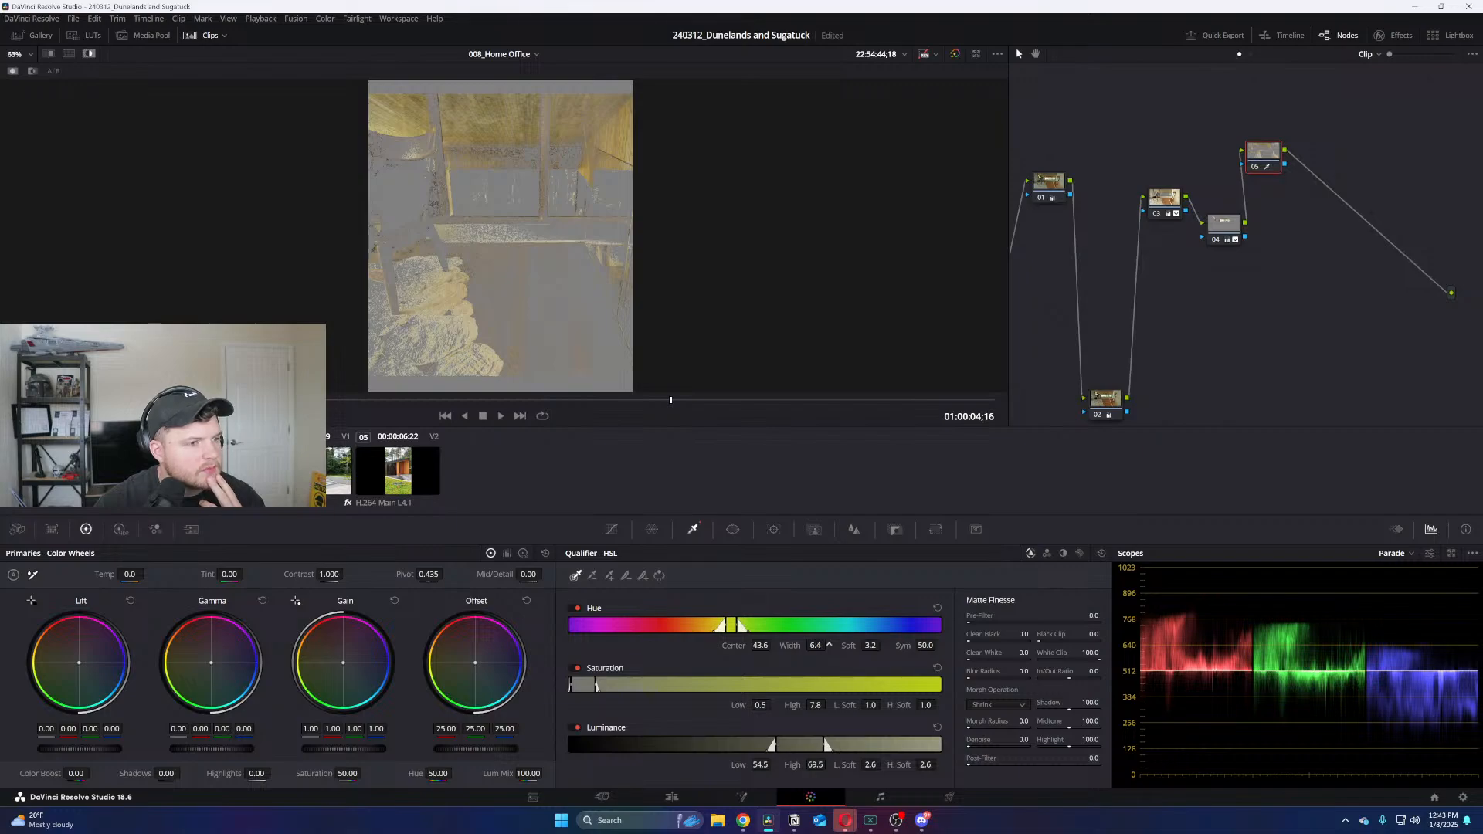
pyautogui.click(577, 669)
pyautogui.click(572, 727)
pyautogui.moveTo(751, 627); pyautogui.dragTo(773, 646)
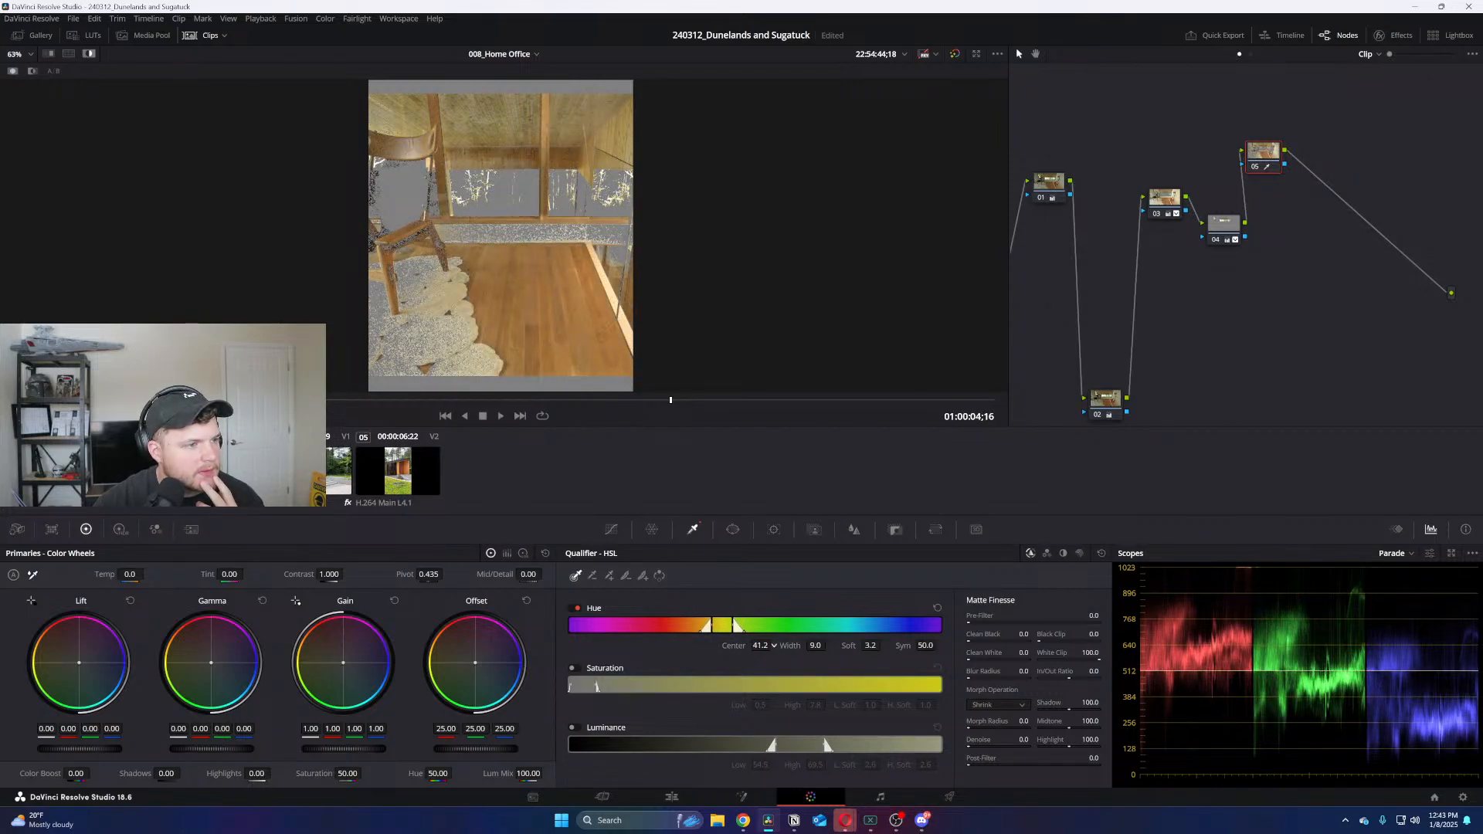
# Re-enable the key's saturation and luminance, with saturation low 0.0, high 6.7, low softness 0.0, and luminance 50.1 to 65.1
pyautogui.click(572, 668)
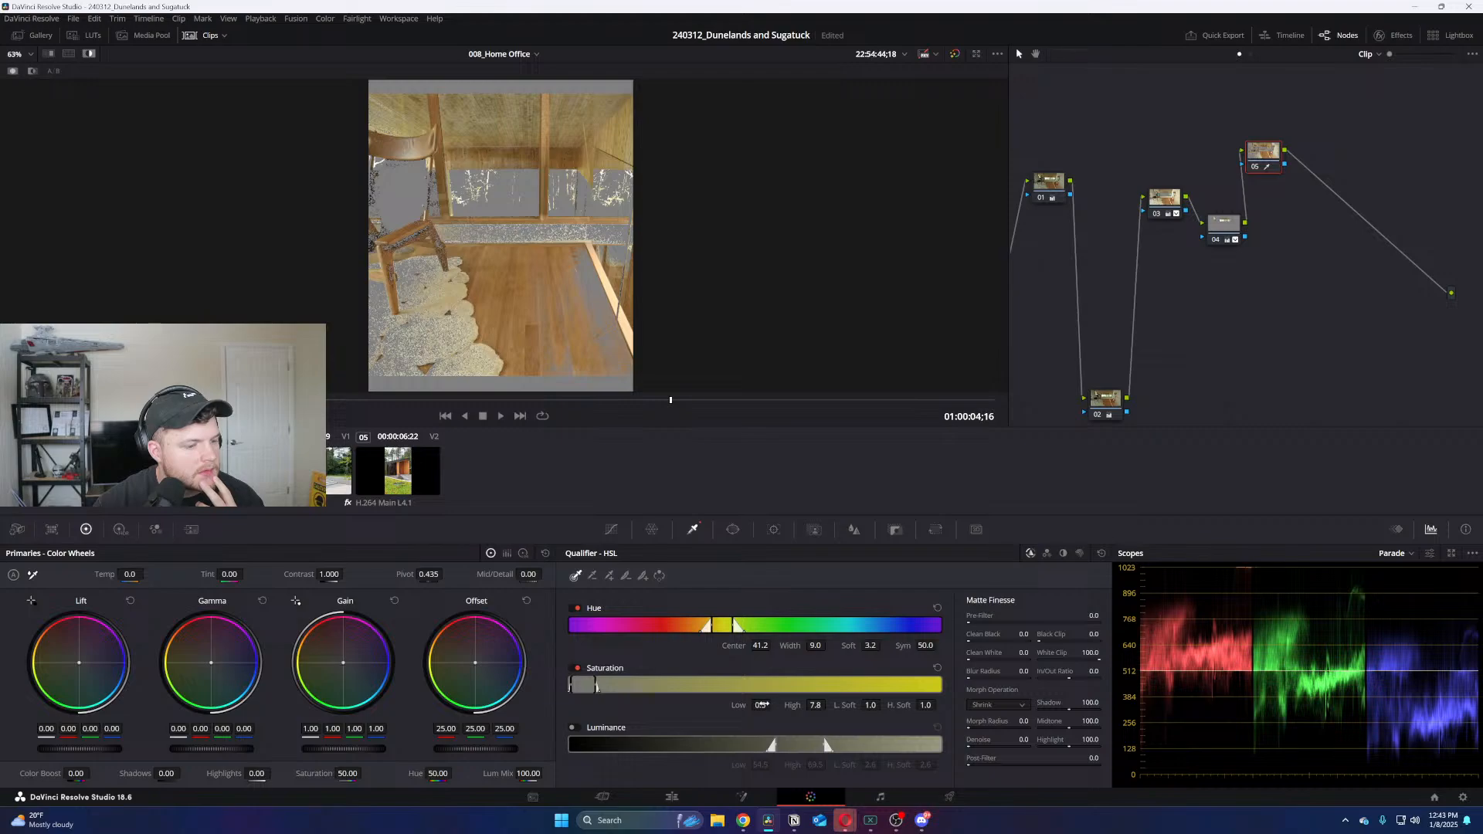
pyautogui.moveTo(764, 705); pyautogui.dragTo(773, 705)
pyautogui.moveTo(870, 705); pyautogui.dragTo(833, 705)
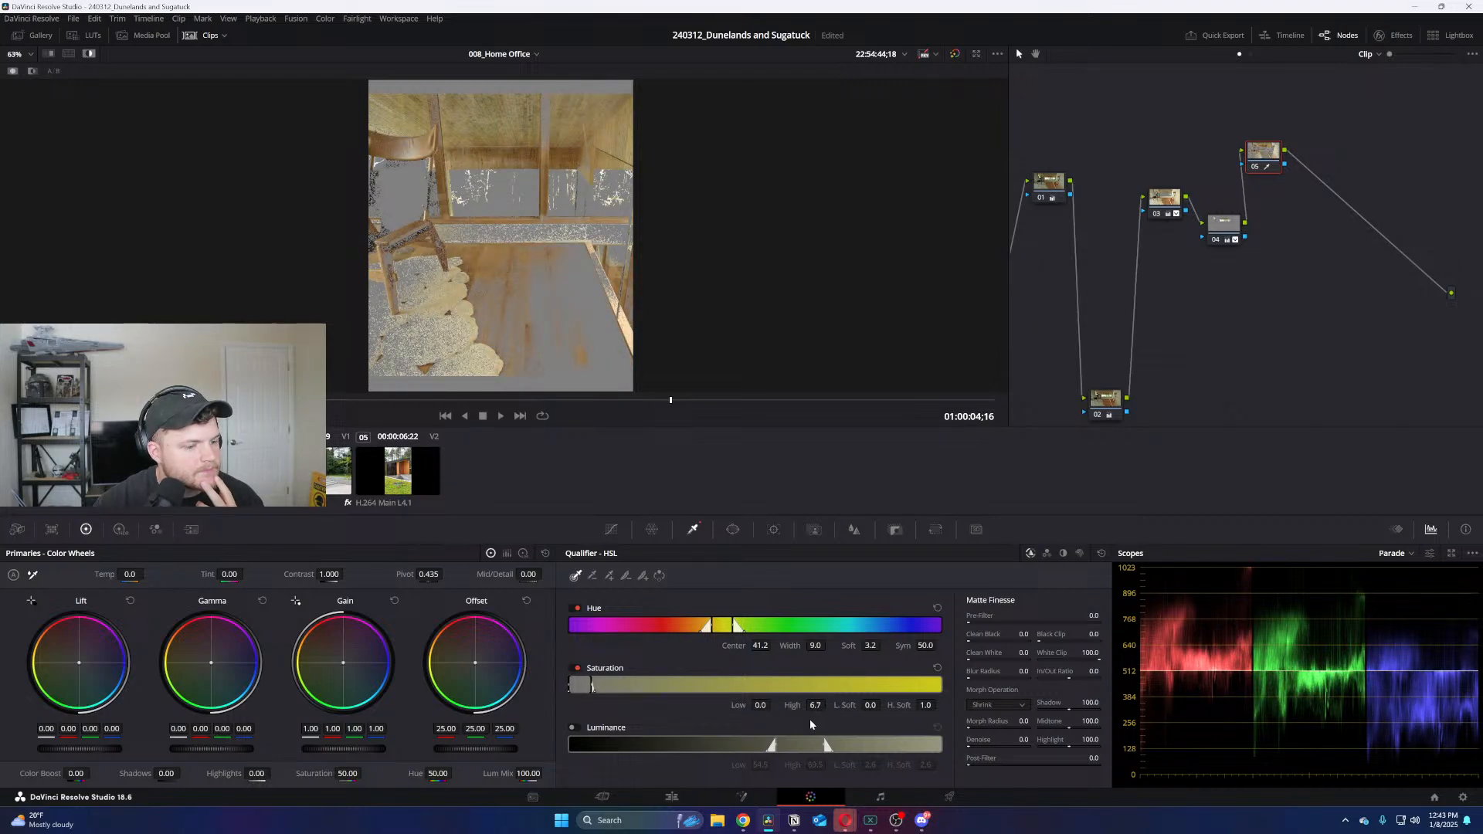
pyautogui.click(572, 728)
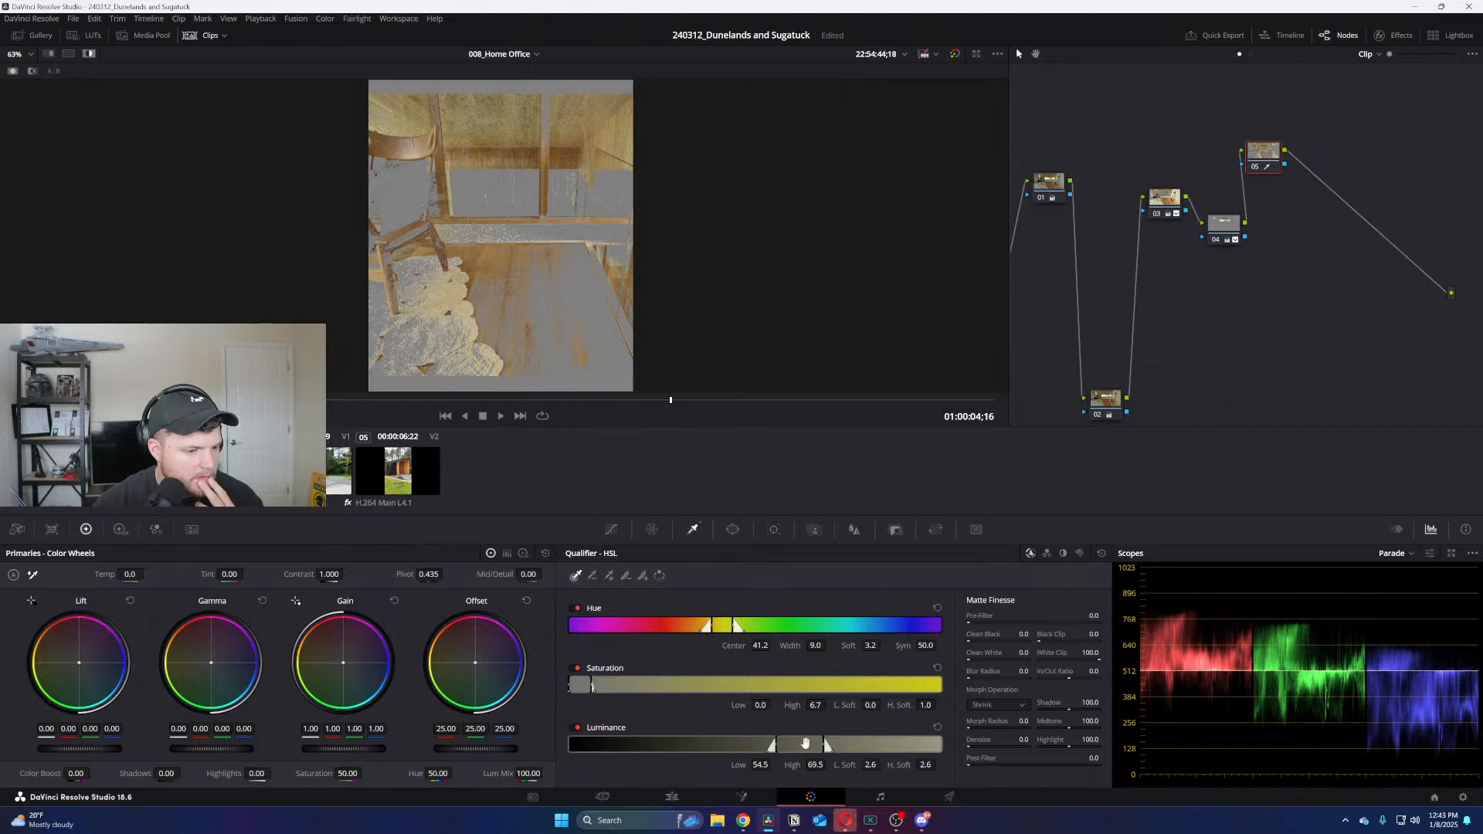
pyautogui.moveTo(803, 746); pyautogui.dragTo(789, 744)
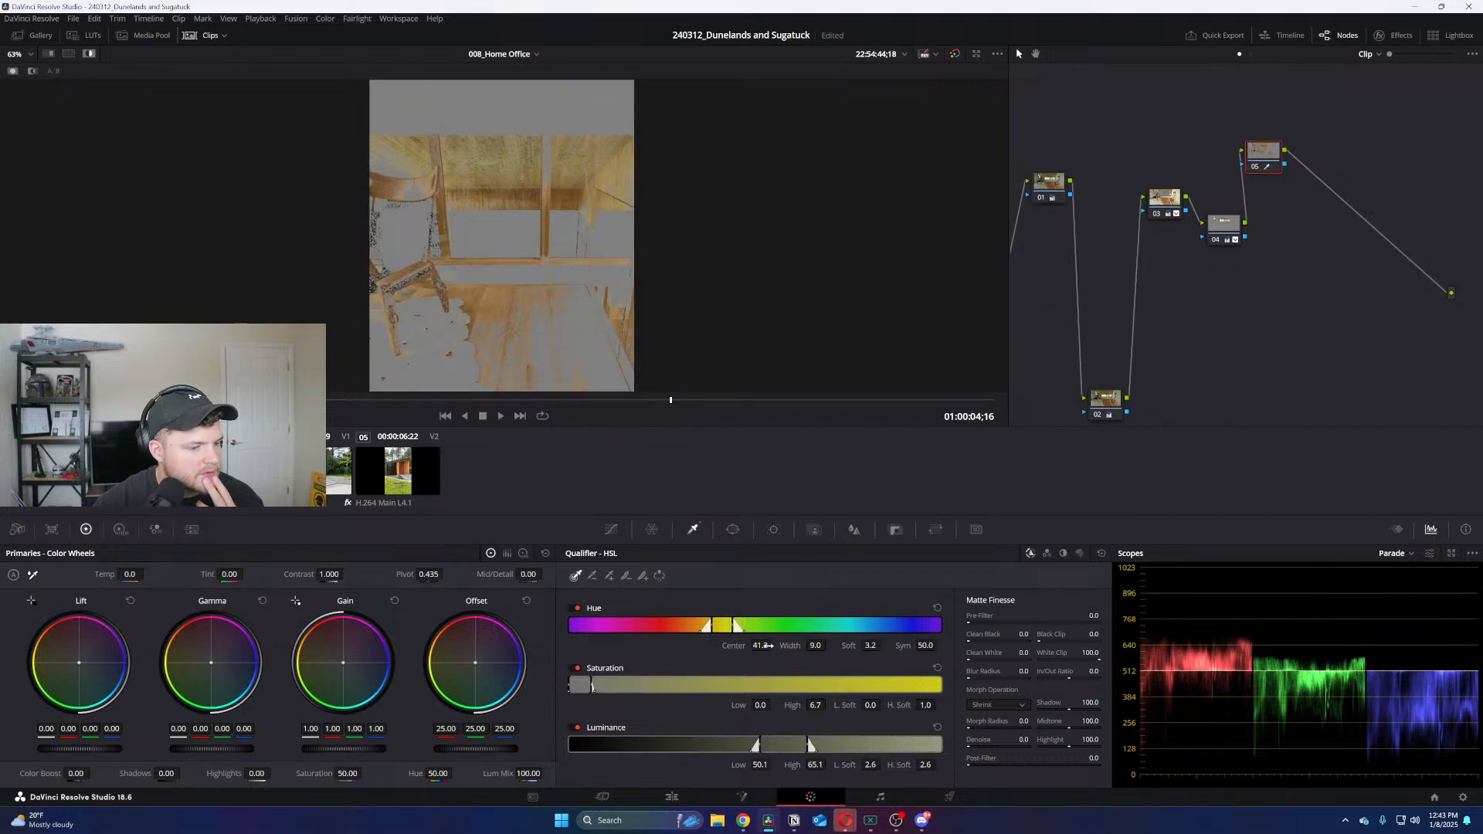
# Refine the ceiling key to hue center 41.9, hue softness 0.0 and saturation high 6.9
pyautogui.moveTo(761, 645); pyautogui.dragTo(774, 646)
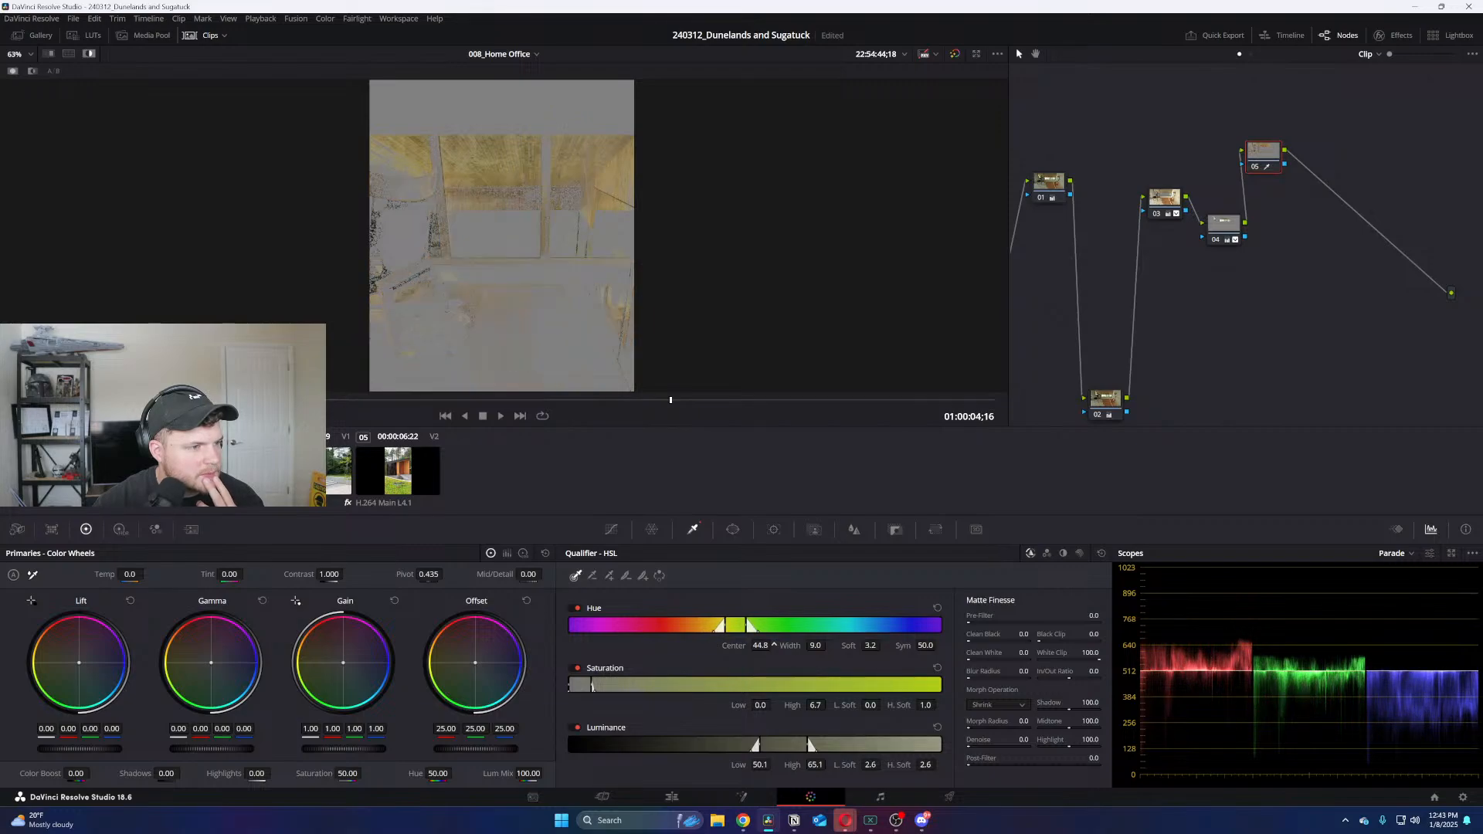
pyautogui.moveTo(870, 645)
pyautogui.mouseDown()
pyautogui.moveTo(885, 645)
pyautogui.moveTo(870, 647)
pyautogui.mouseUp()
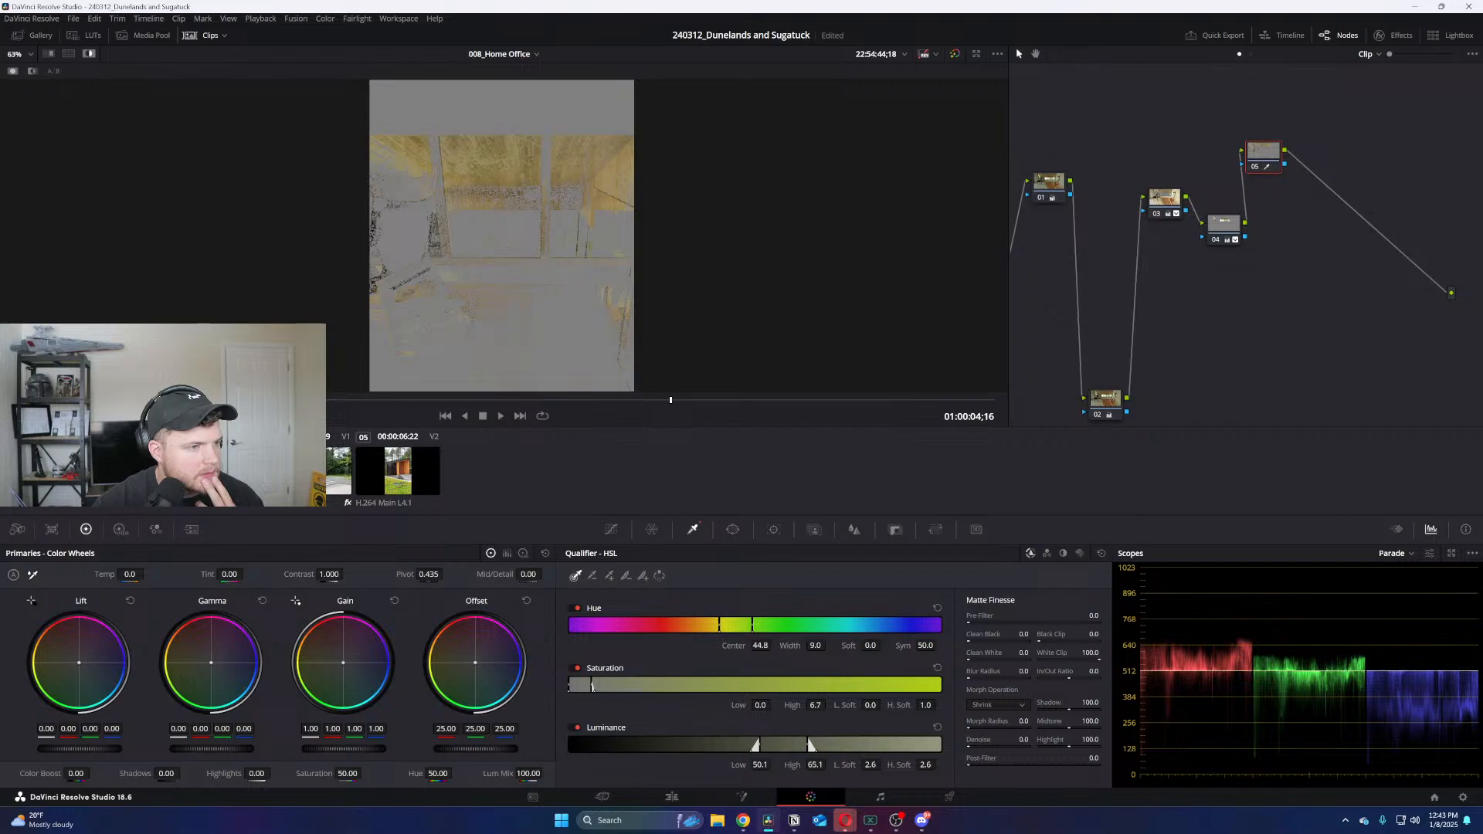
pyautogui.moveTo(771, 645); pyautogui.dragTo(750, 645)
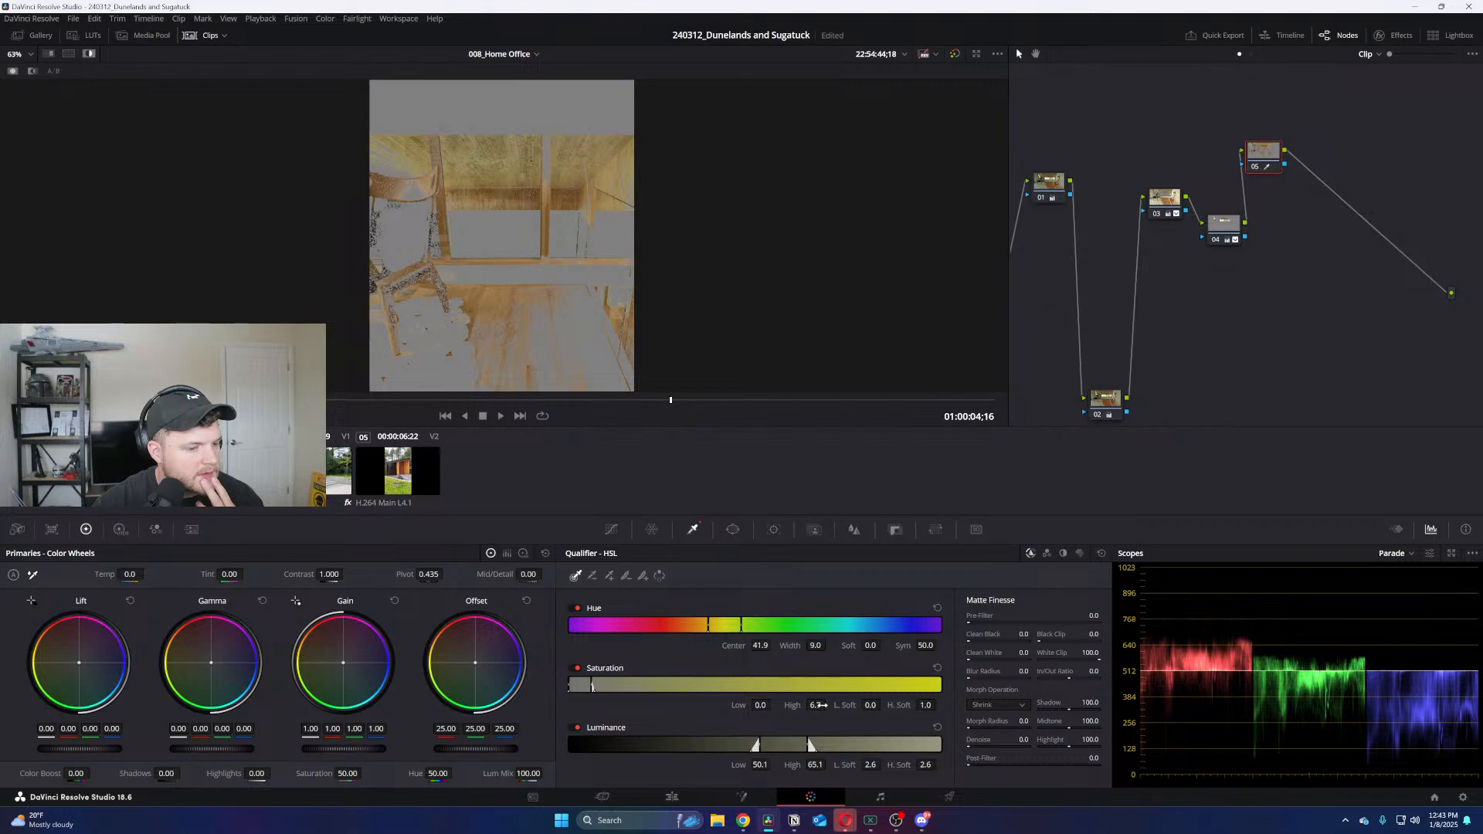
pyautogui.moveTo(815, 704); pyautogui.dragTo(829, 704)
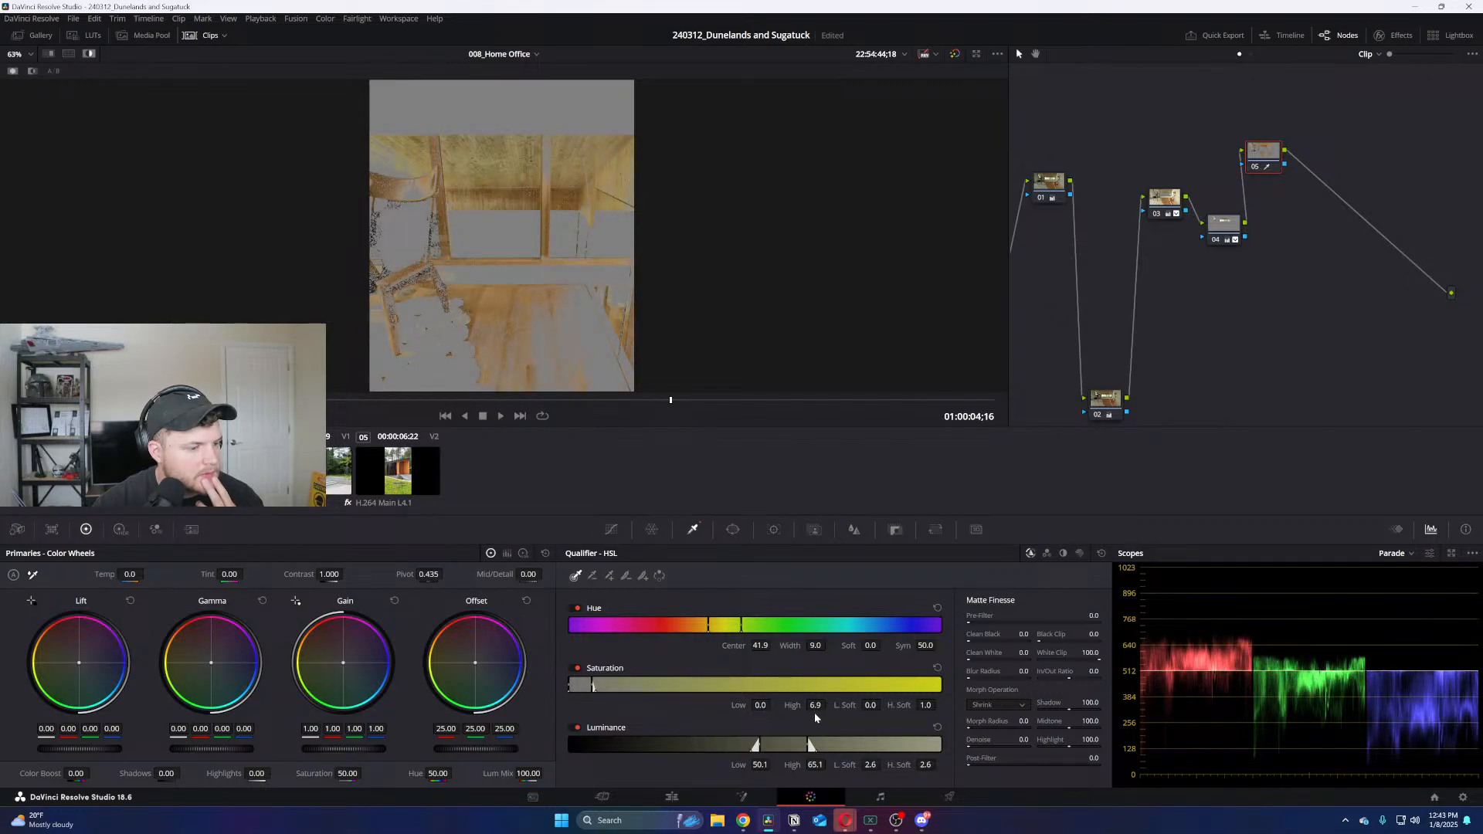
# Set the key's luminance range to 56.6–66.4 and clean its matte with denoise 12.1 and clean black 12.7
pyautogui.moveTo(823, 765); pyautogui.dragTo(775, 765)
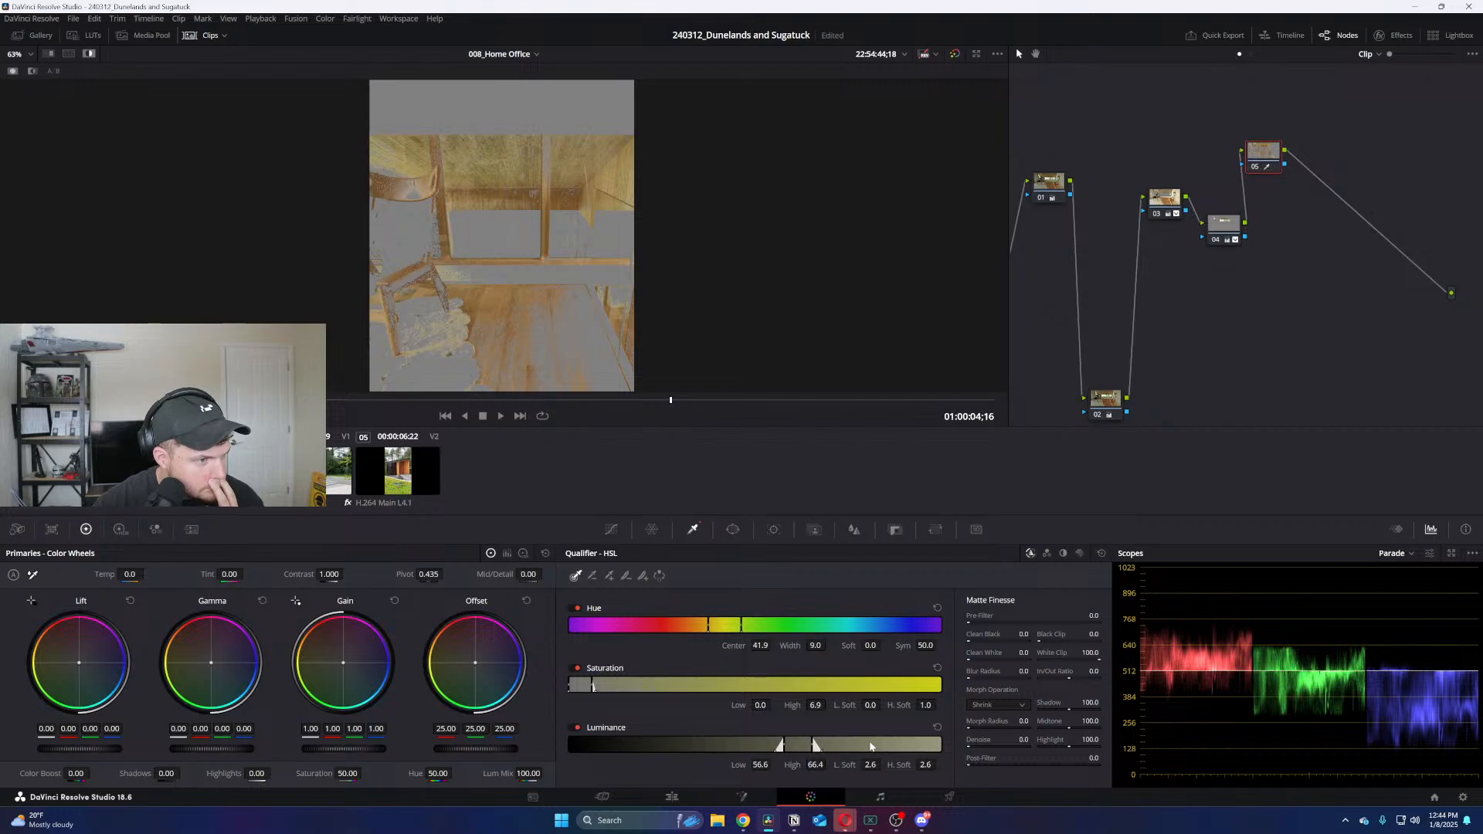
pyautogui.moveTo(1022, 739); pyautogui.dragTo(1034, 739)
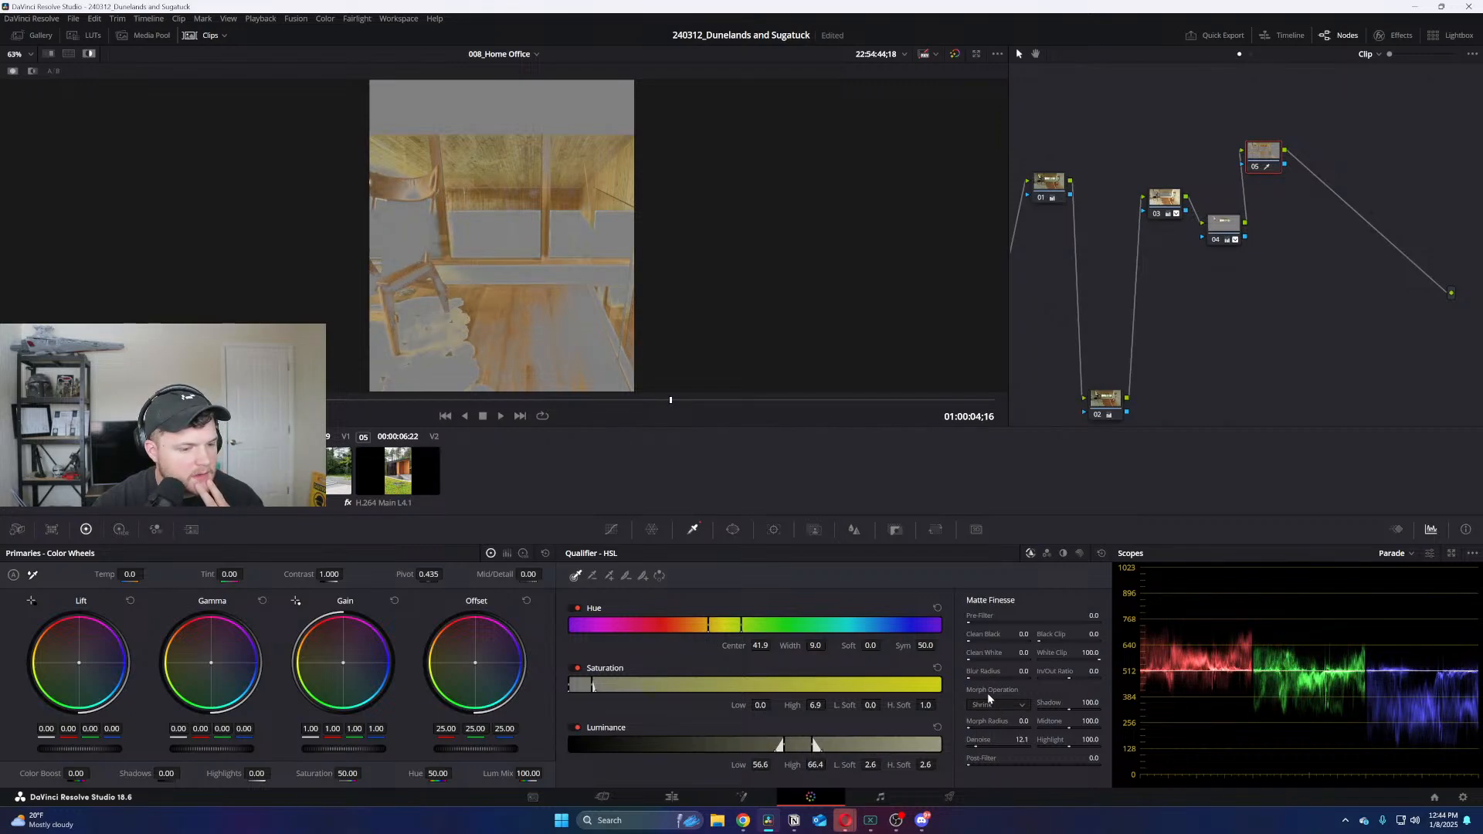
pyautogui.moveTo(976, 643)
pyautogui.mouseDown()
pyautogui.moveTo(1021, 642)
pyautogui.moveTo(989, 643)
pyautogui.mouseUp()
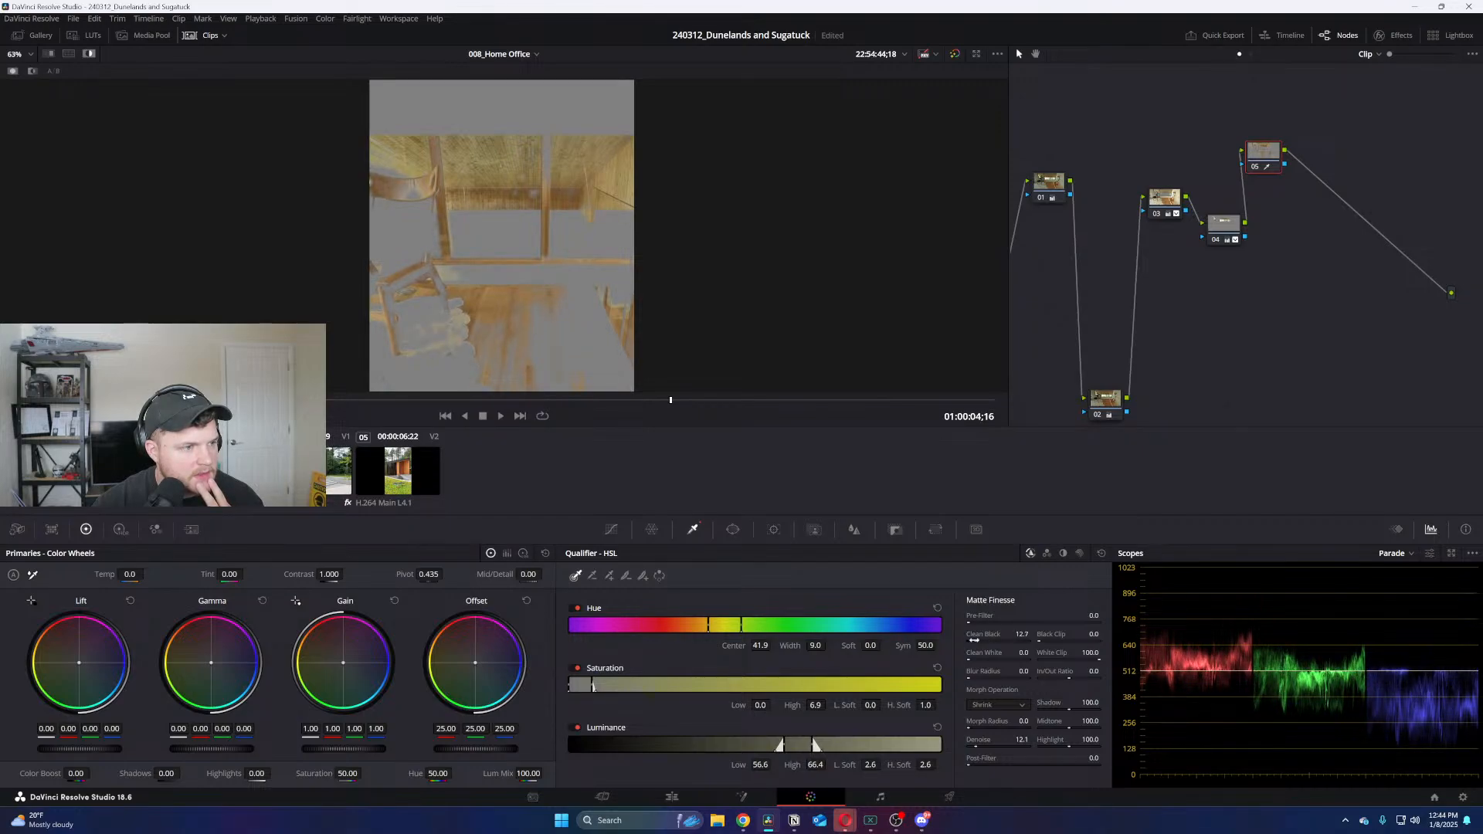
# Add an inverted linear window over the floor at pan 36.19 and tilt 45.43 to exclude it from the ceiling key
pyautogui.click(733, 530)
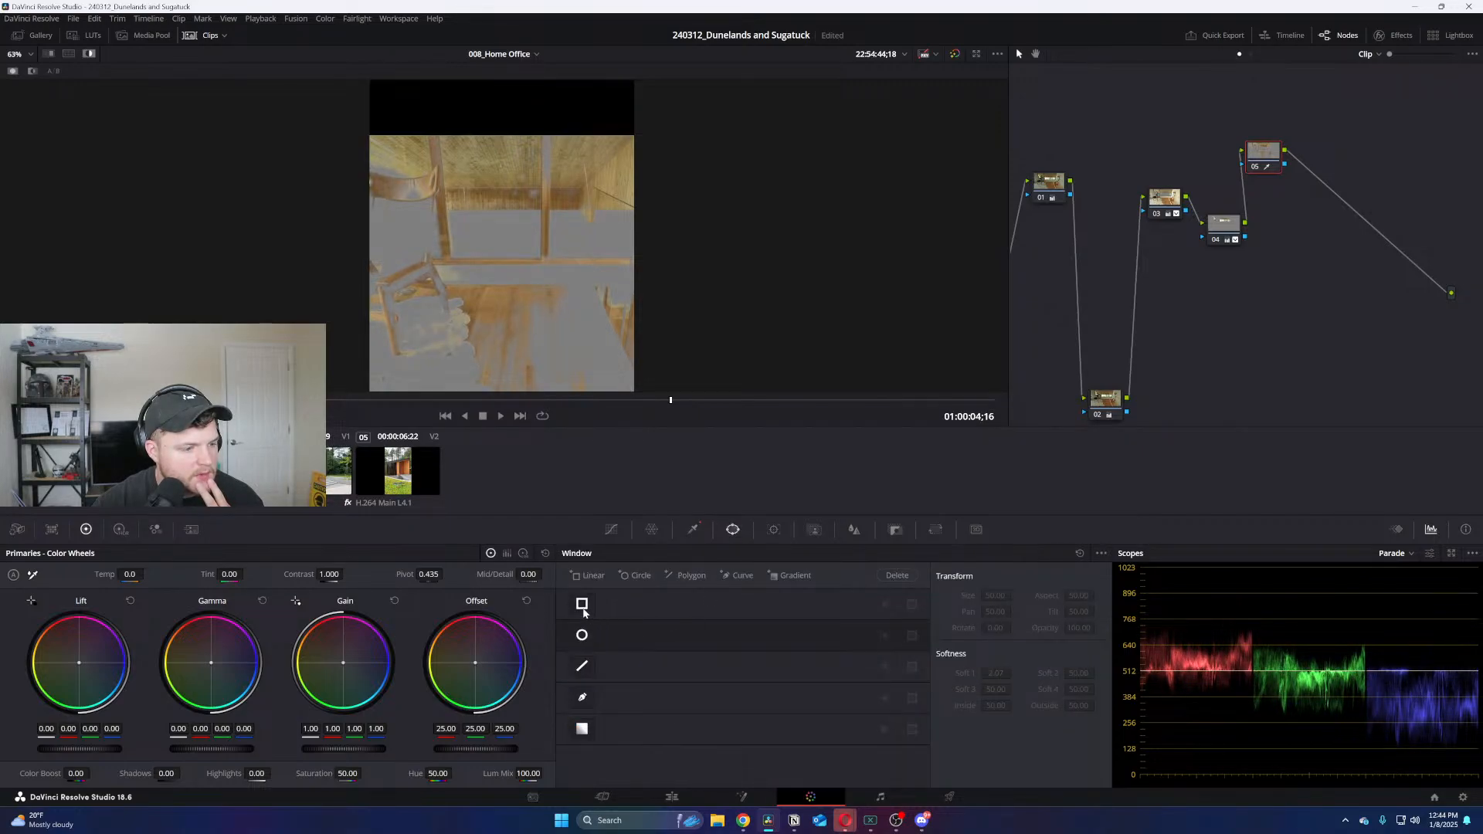
pyautogui.click(582, 603)
pyautogui.moveTo(530, 327); pyautogui.dragTo(675, 333)
pyautogui.click(884, 604)
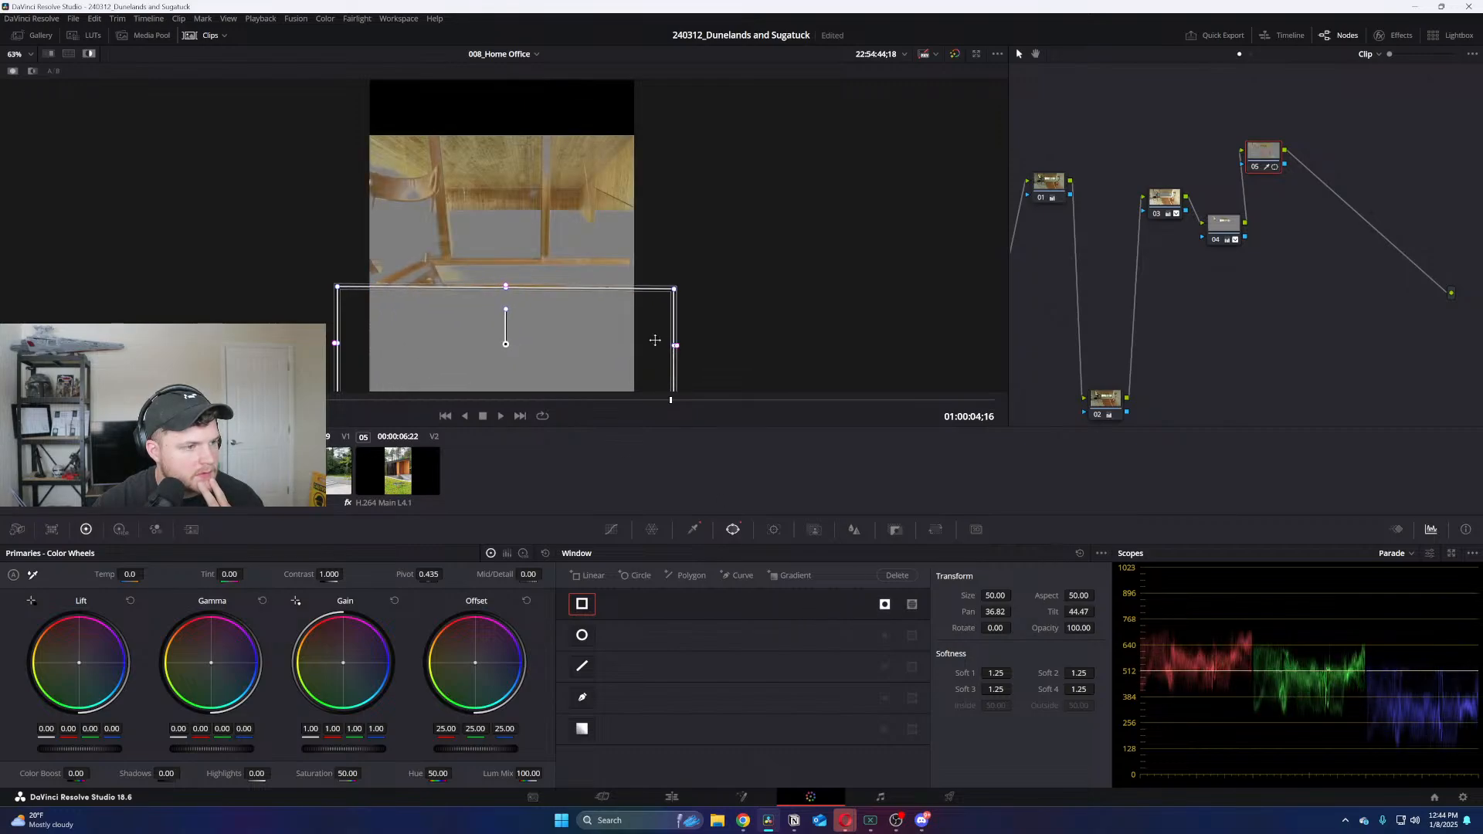
pyautogui.moveTo(583, 346); pyautogui.dragTo(503, 378)
pyautogui.scroll(-2, 540, 344)
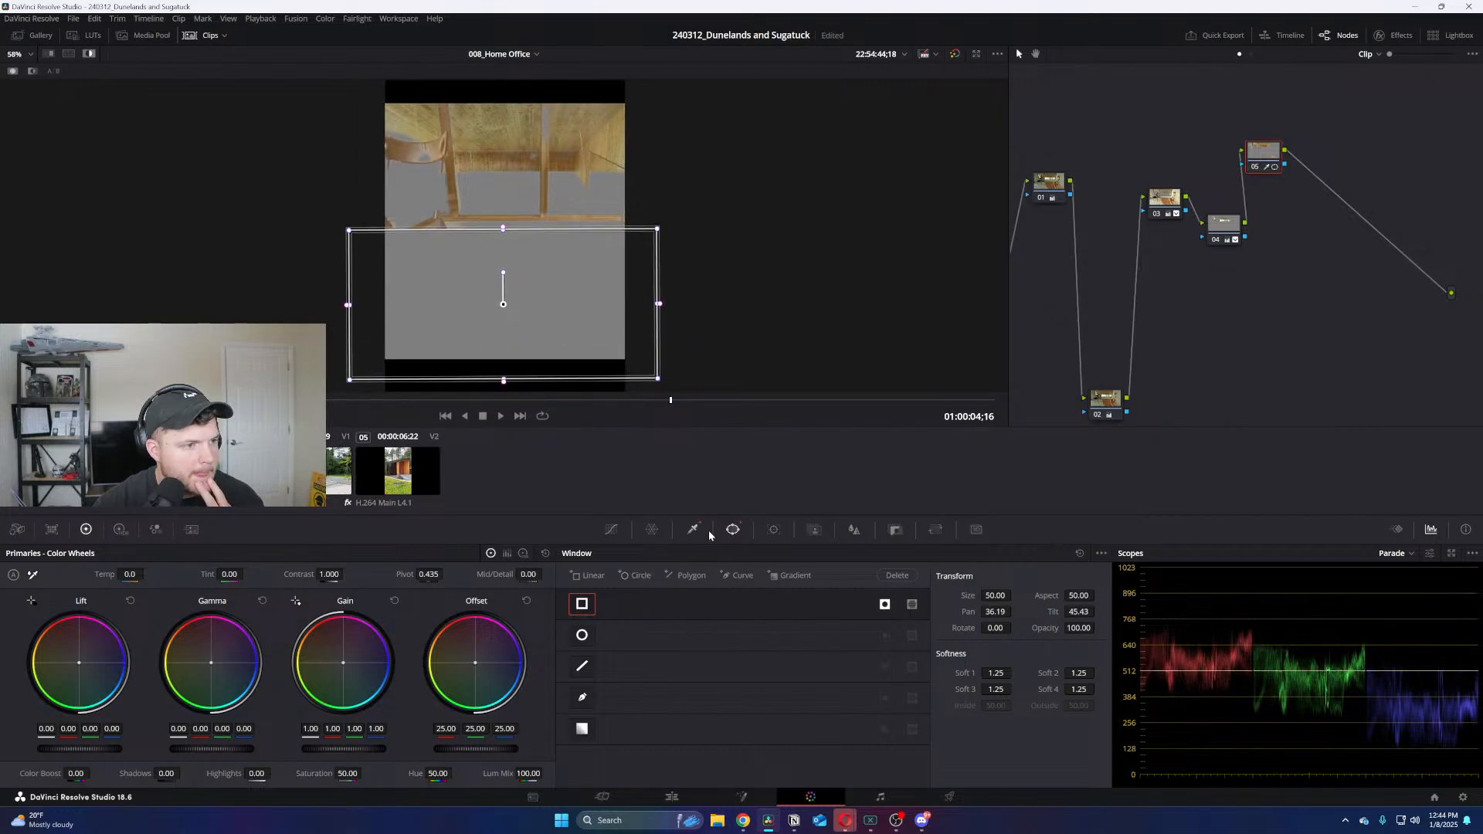
# Save the project, turn off the highlight, and warm the keyed ceiling with gamma red 0.05, green -0.01, blue -0.03 and tint 6.00
pyautogui.hotkey('ctrl', 's')
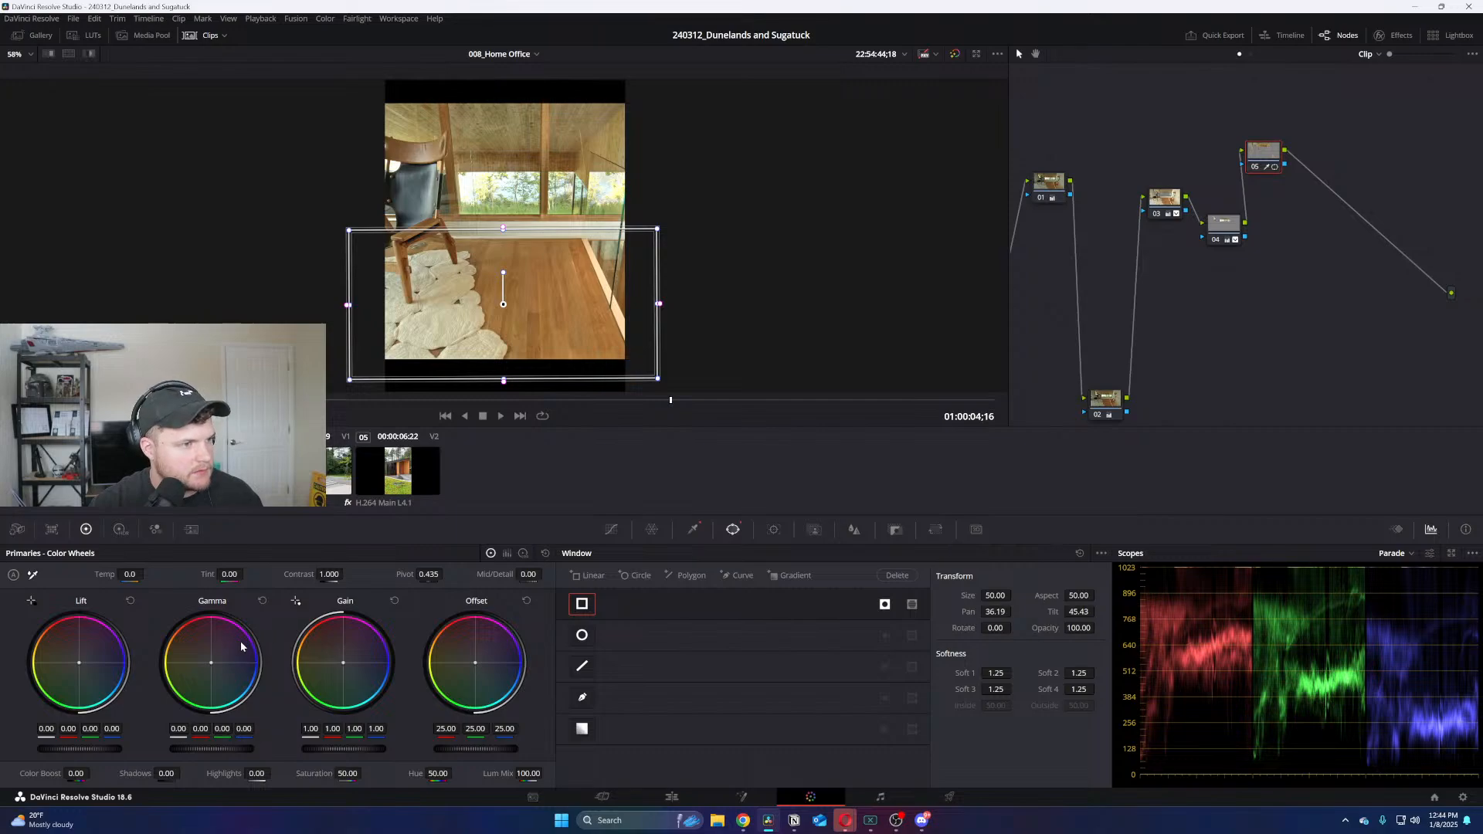
pyautogui.moveTo(224, 667); pyautogui.dragTo(223, 667)
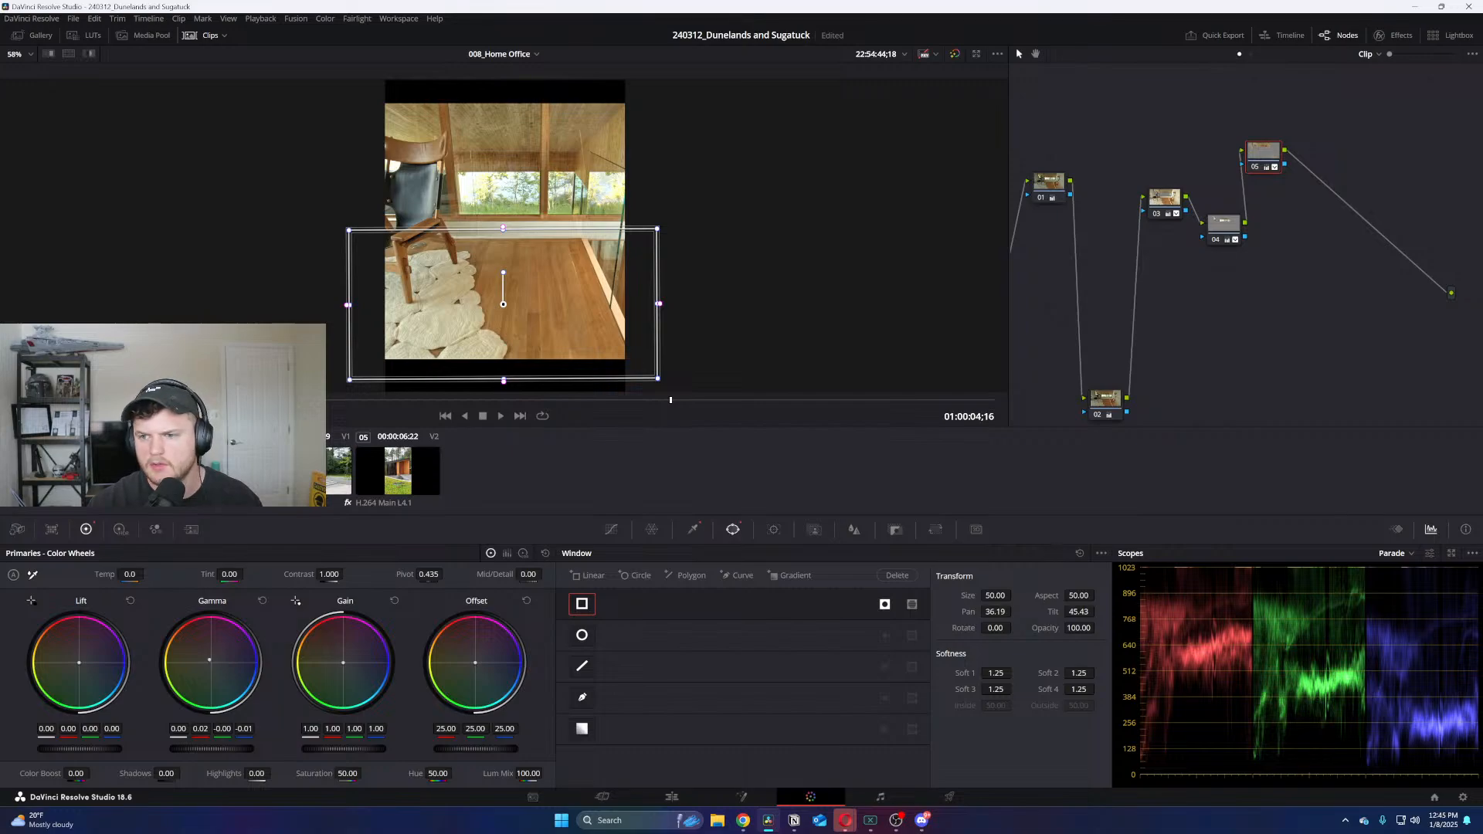
pyautogui.moveTo(206, 655); pyautogui.dragTo(207, 654)
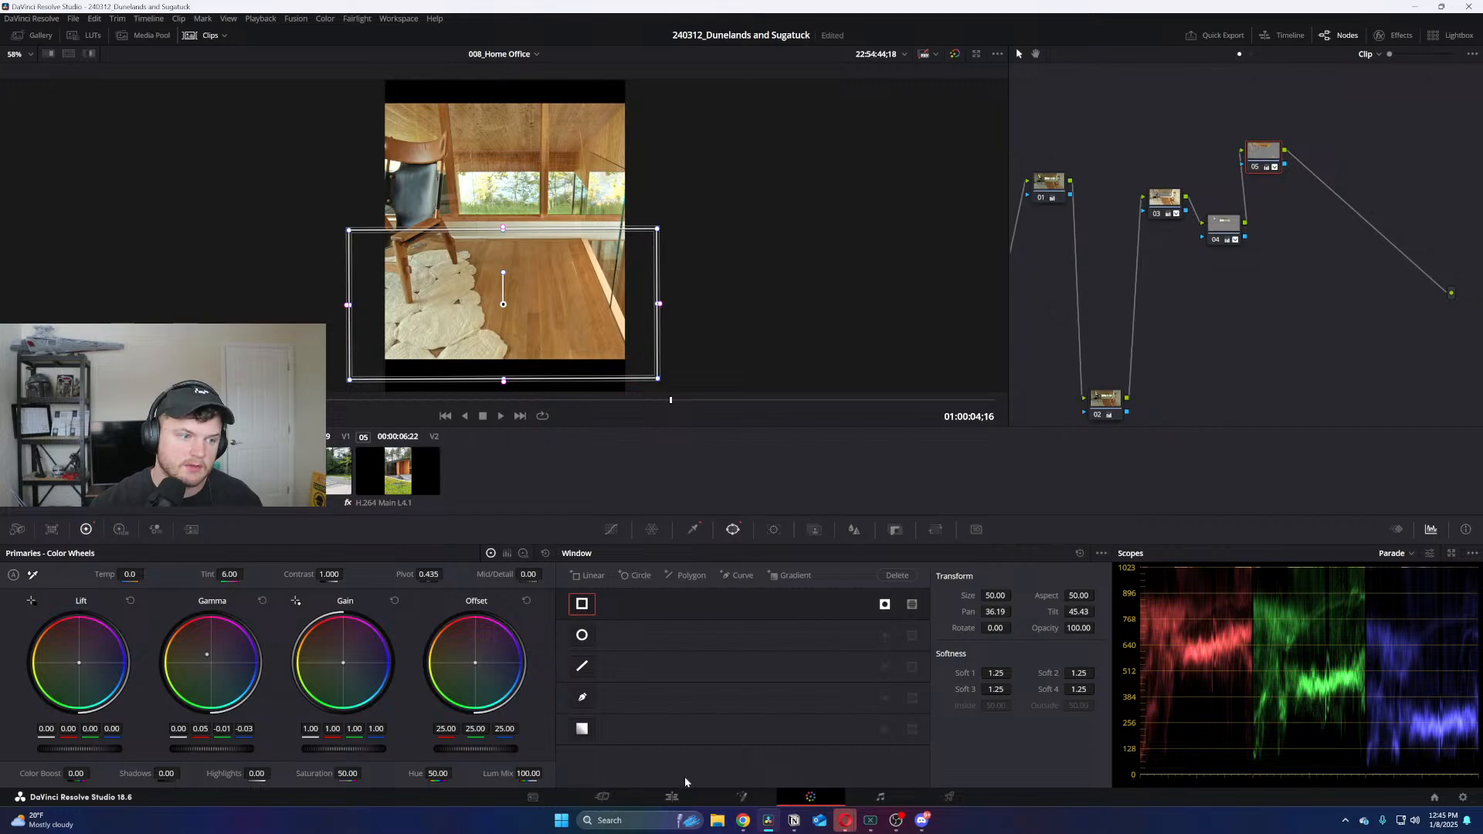
# Track the floor window forward and in reverse through the whole clip
pyautogui.click(773, 530)
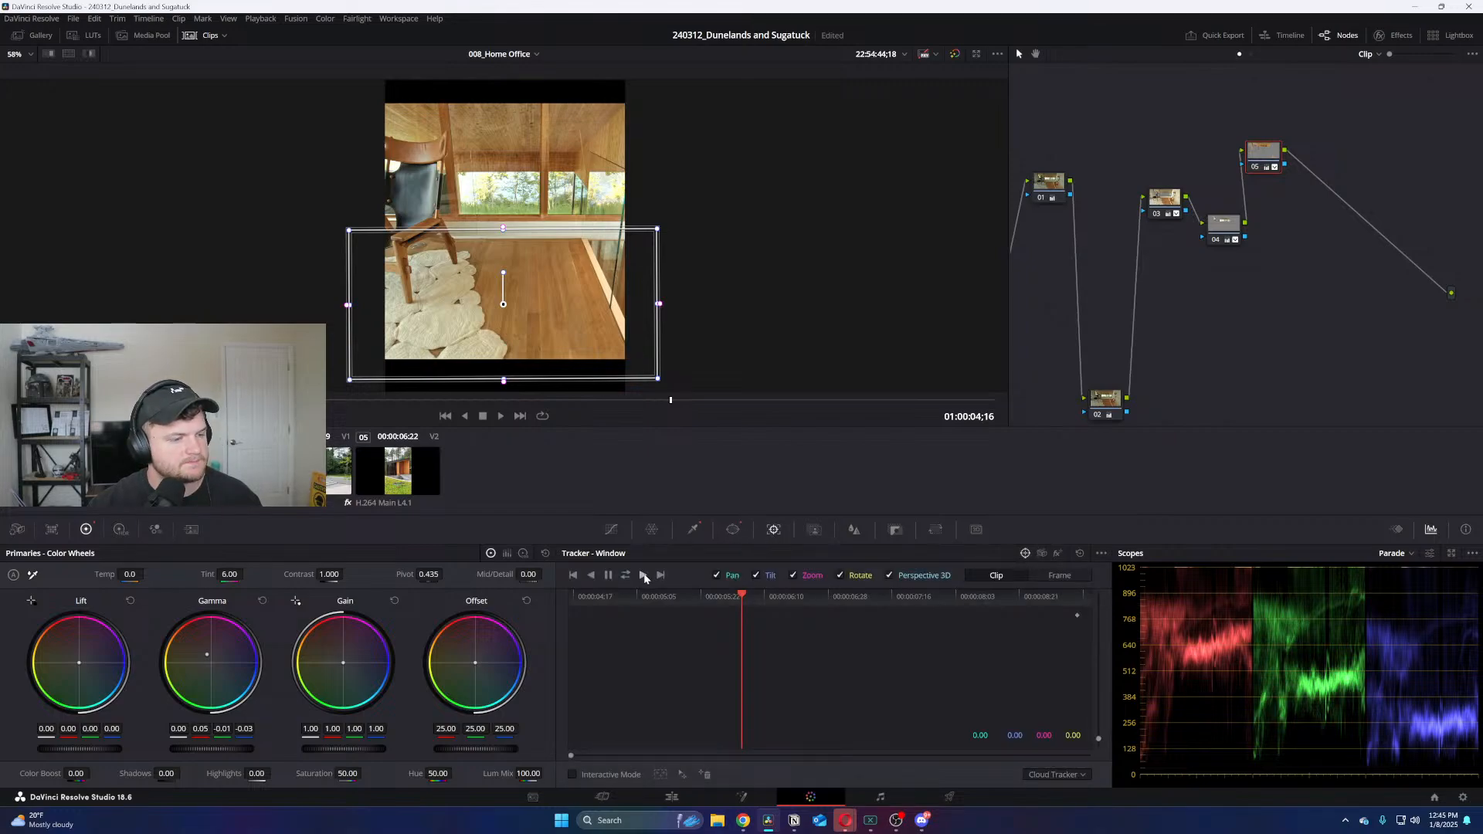
pyautogui.click(645, 575)
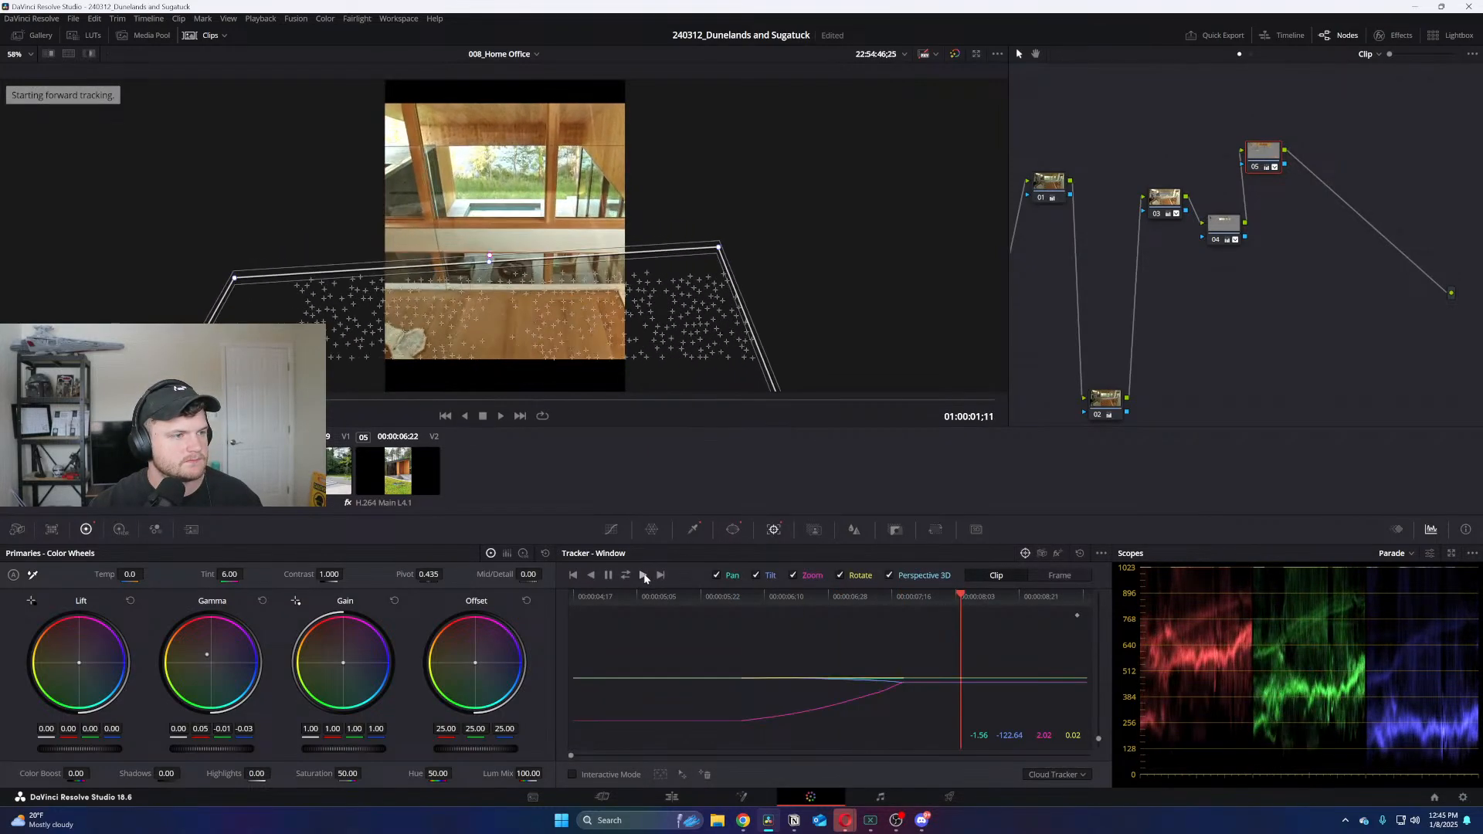
pyautogui.click(593, 577)
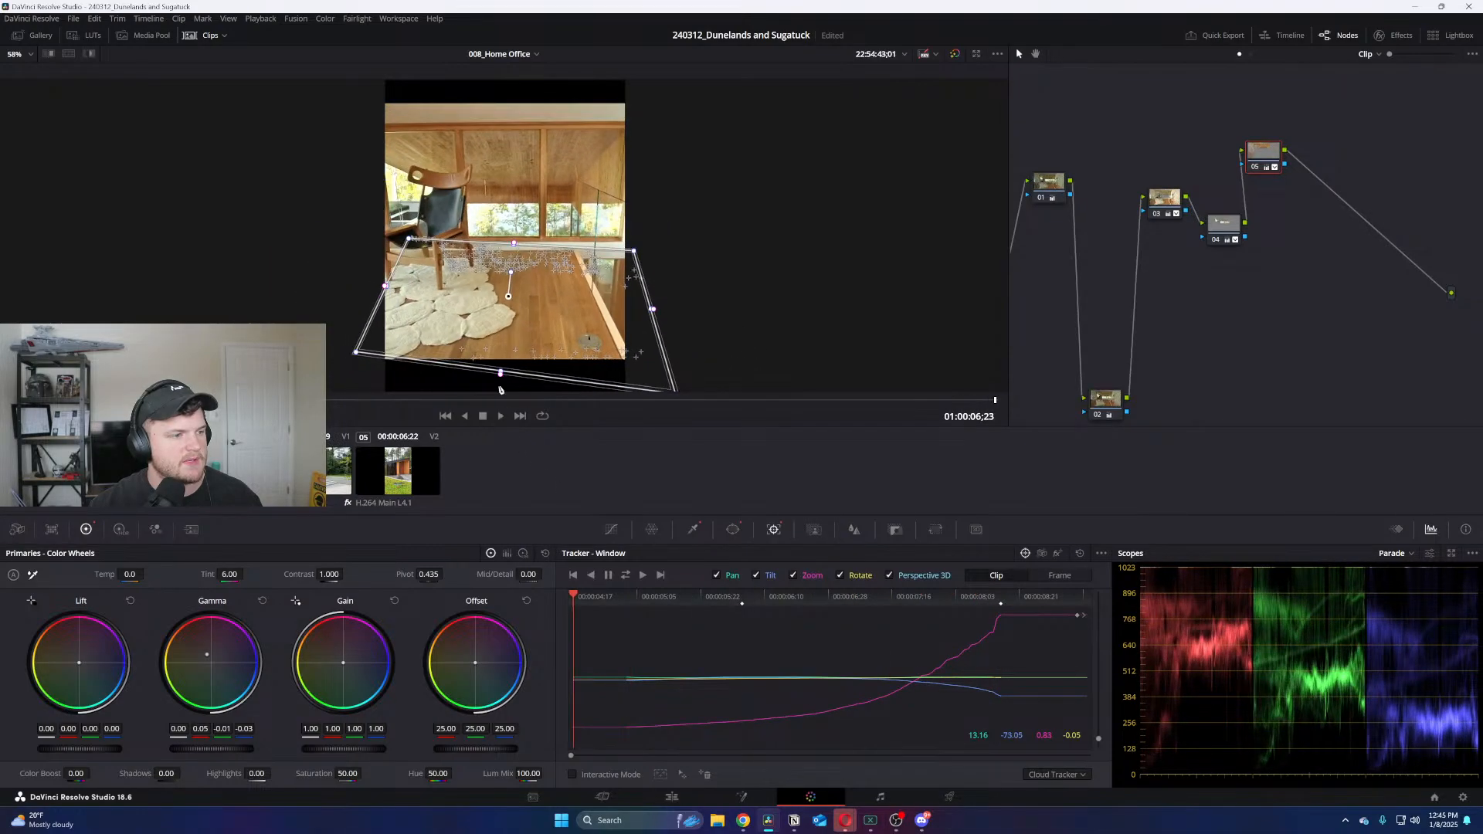
# In Frame mode, correct the tracked window's corners at both ends of the clip to fit the floor, and check the motion
pyautogui.click(1070, 576)
pyautogui.moveTo(357, 354); pyautogui.dragTo(352, 390)
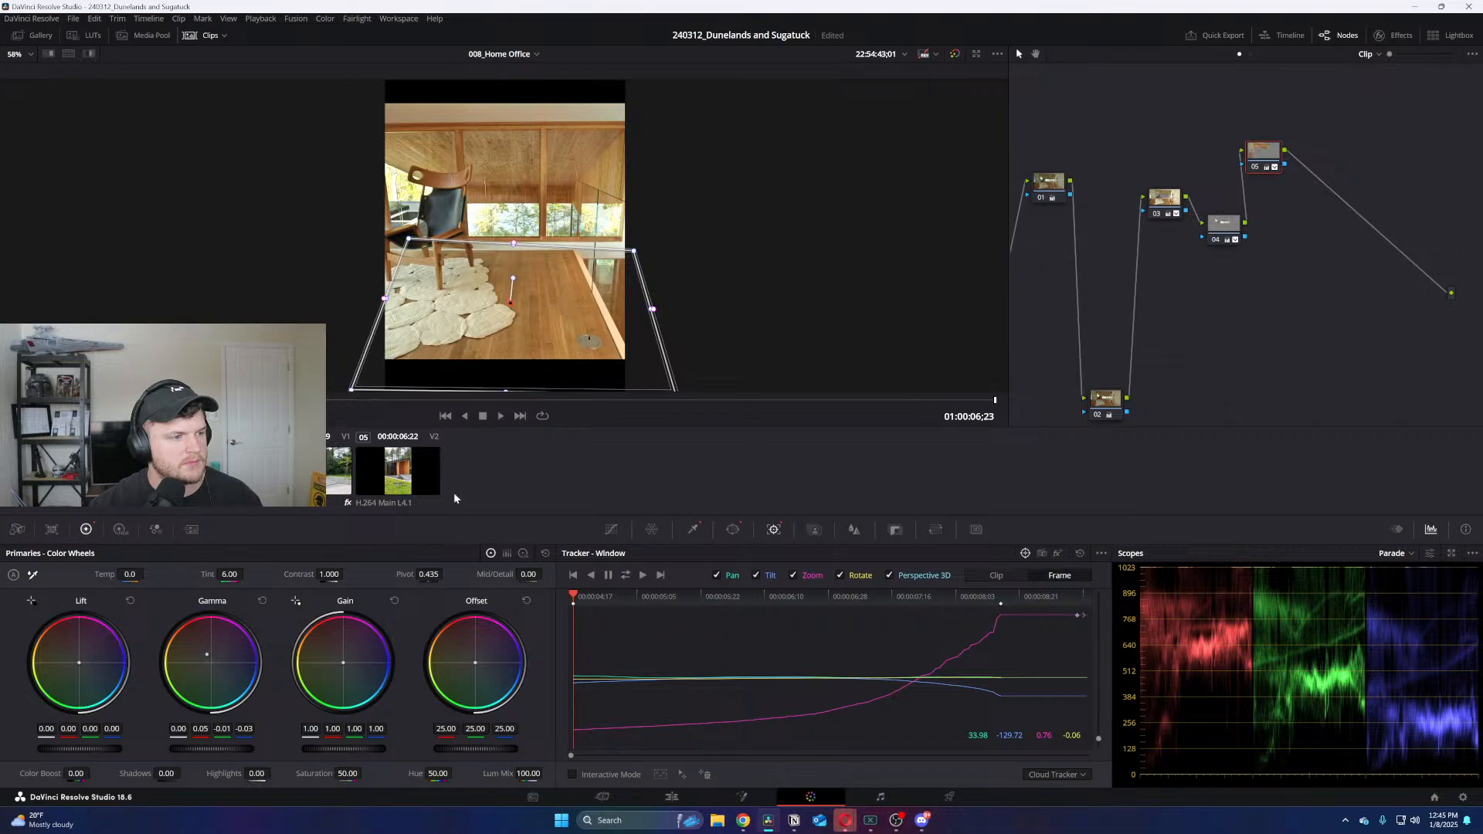
pyautogui.click(721, 600)
pyautogui.click(1081, 599)
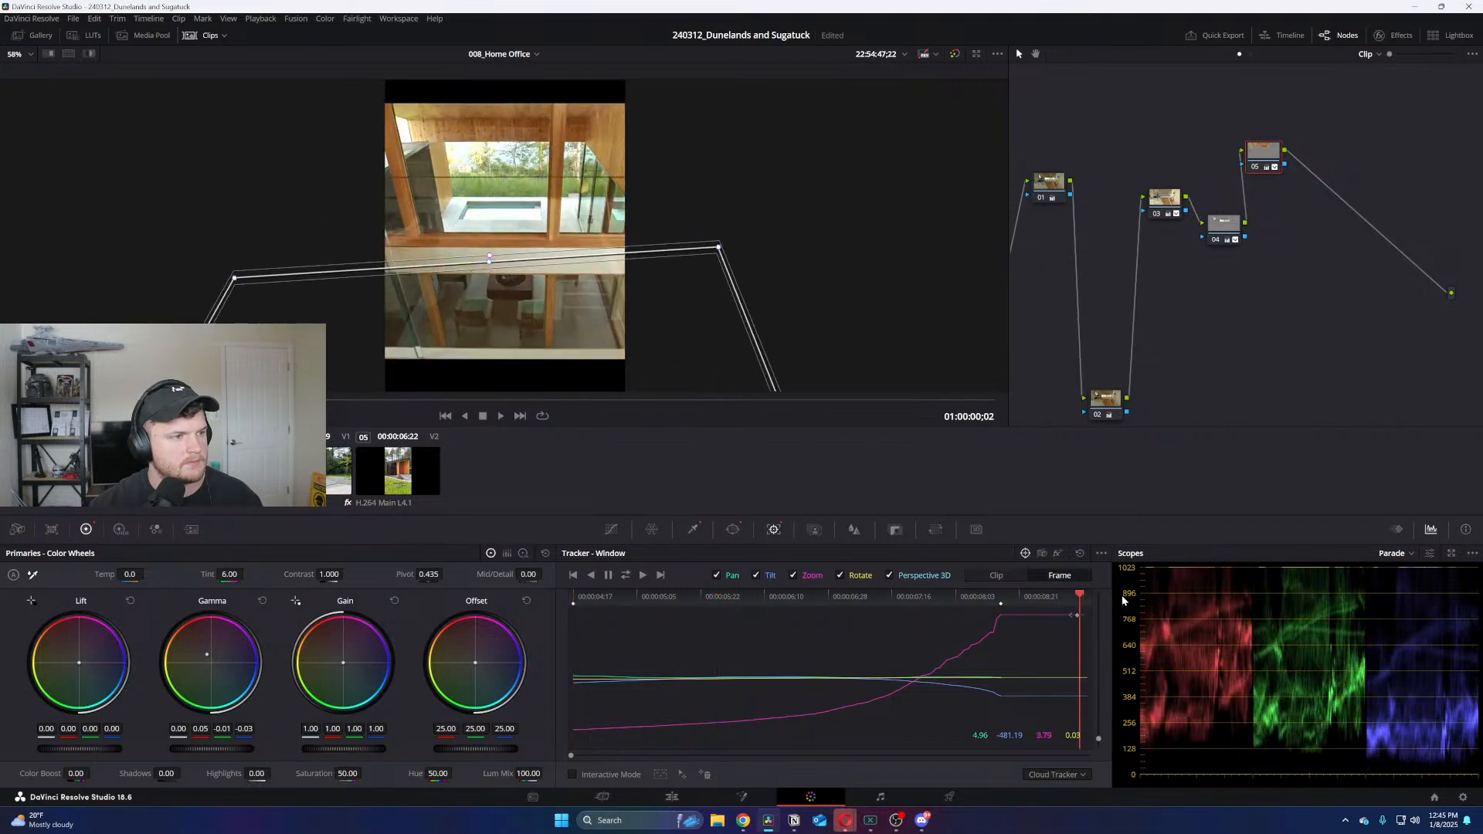
pyautogui.moveTo(234, 277); pyautogui.dragTo(242, 264)
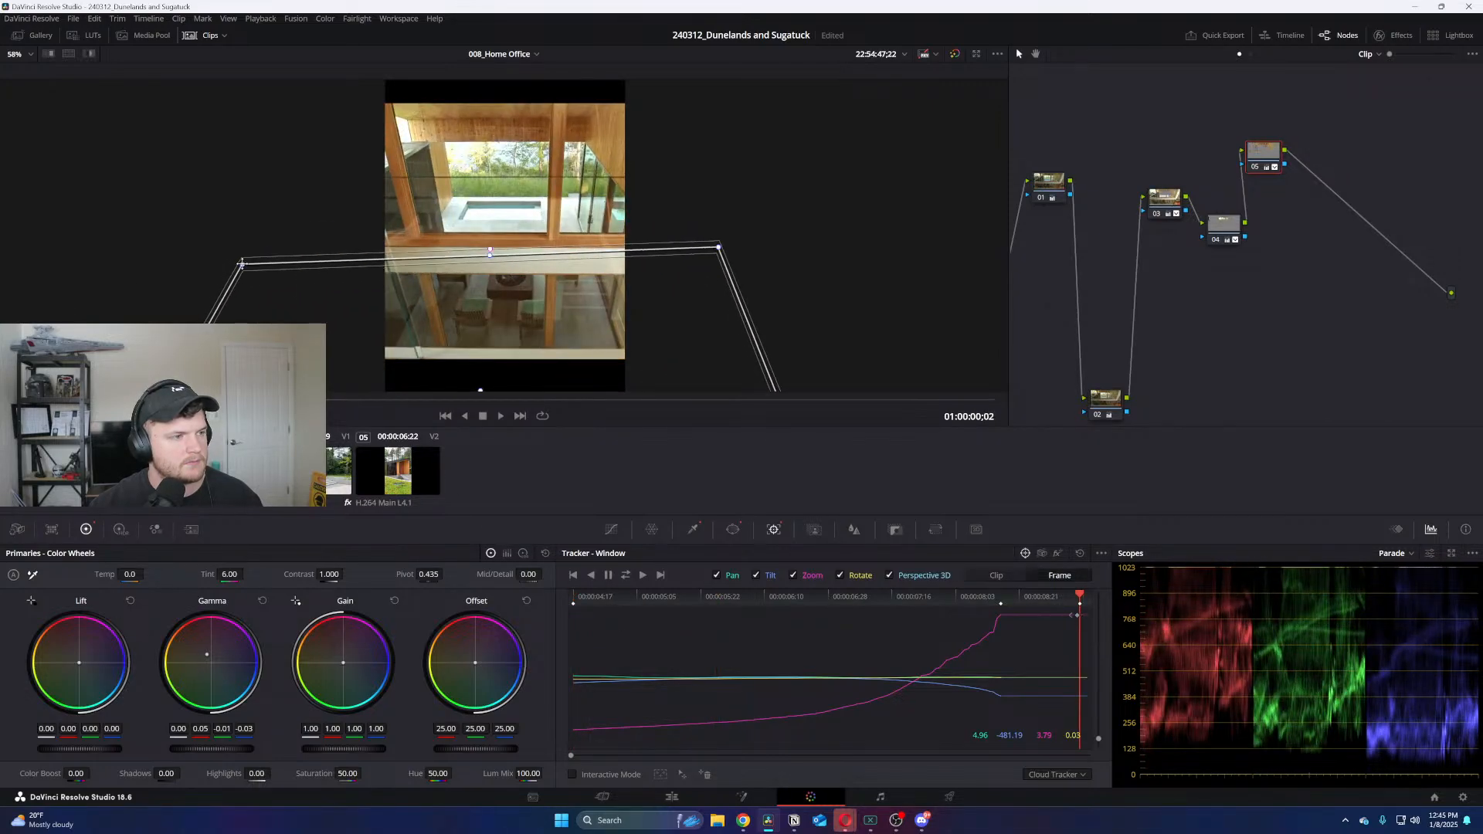
pyautogui.moveTo(719, 249); pyautogui.dragTo(726, 268)
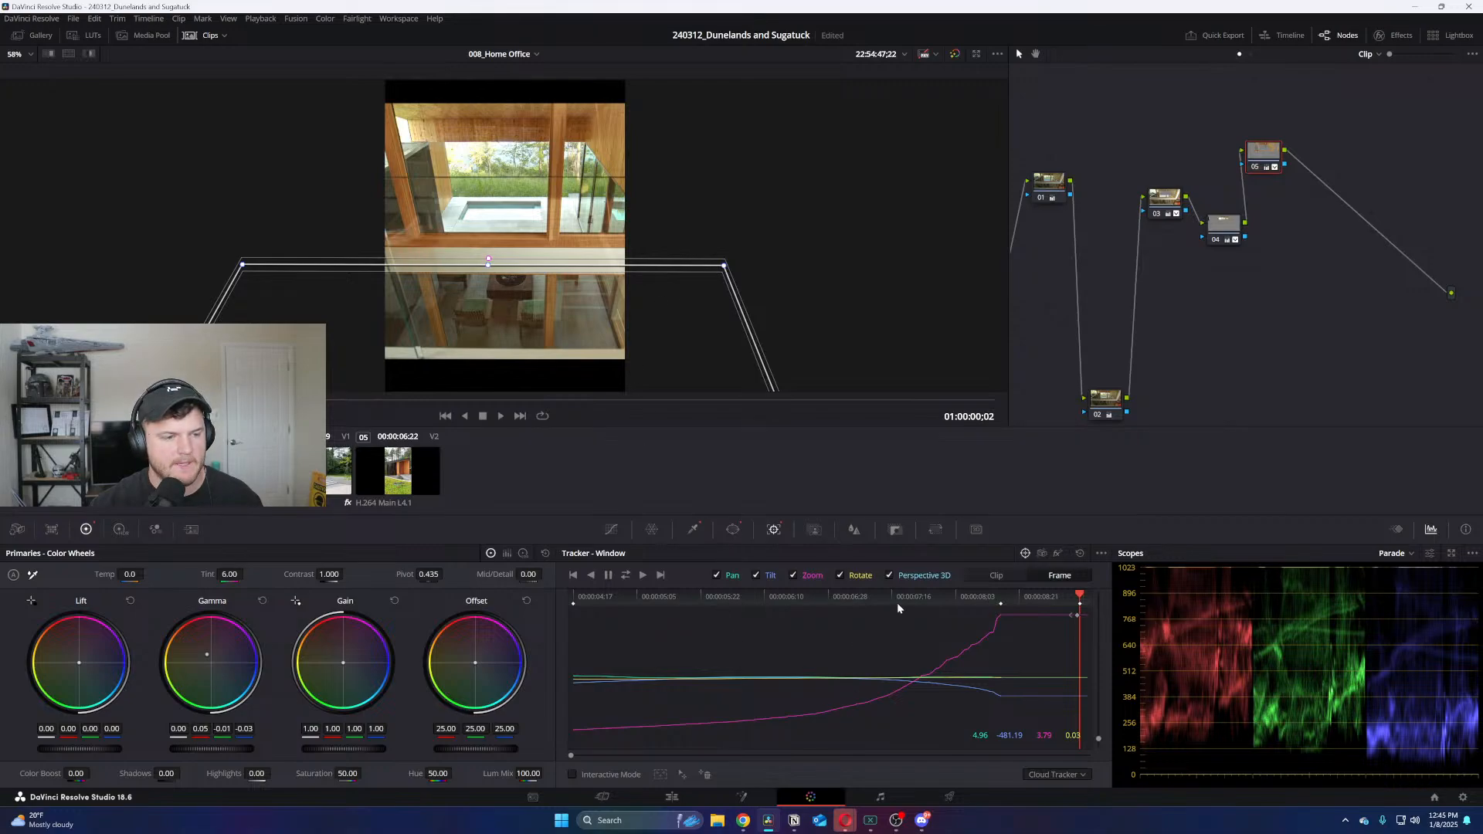
pyautogui.press('space')
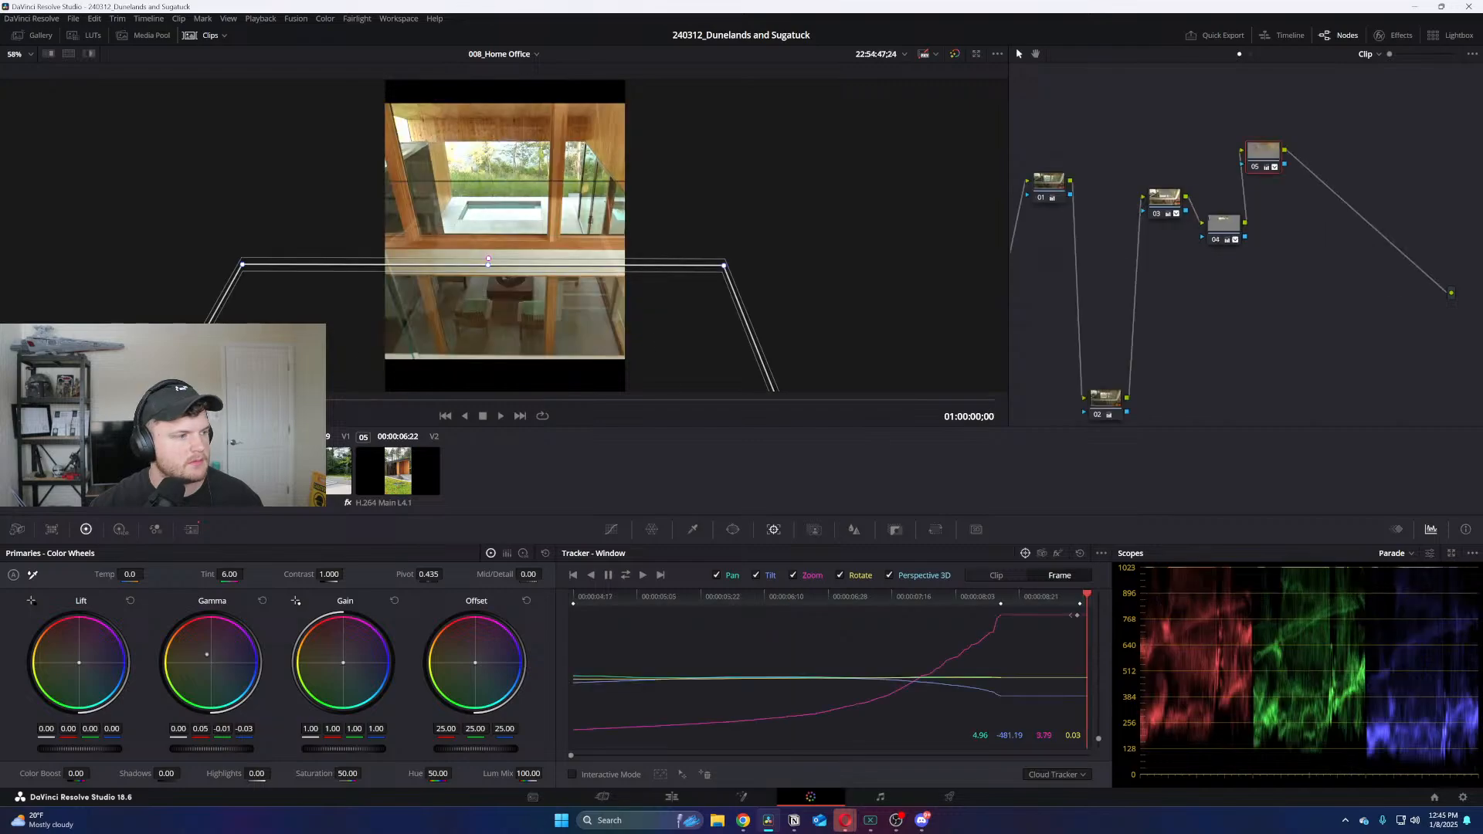
pyautogui.moveTo(421, 400); pyautogui.dragTo(942, 392)
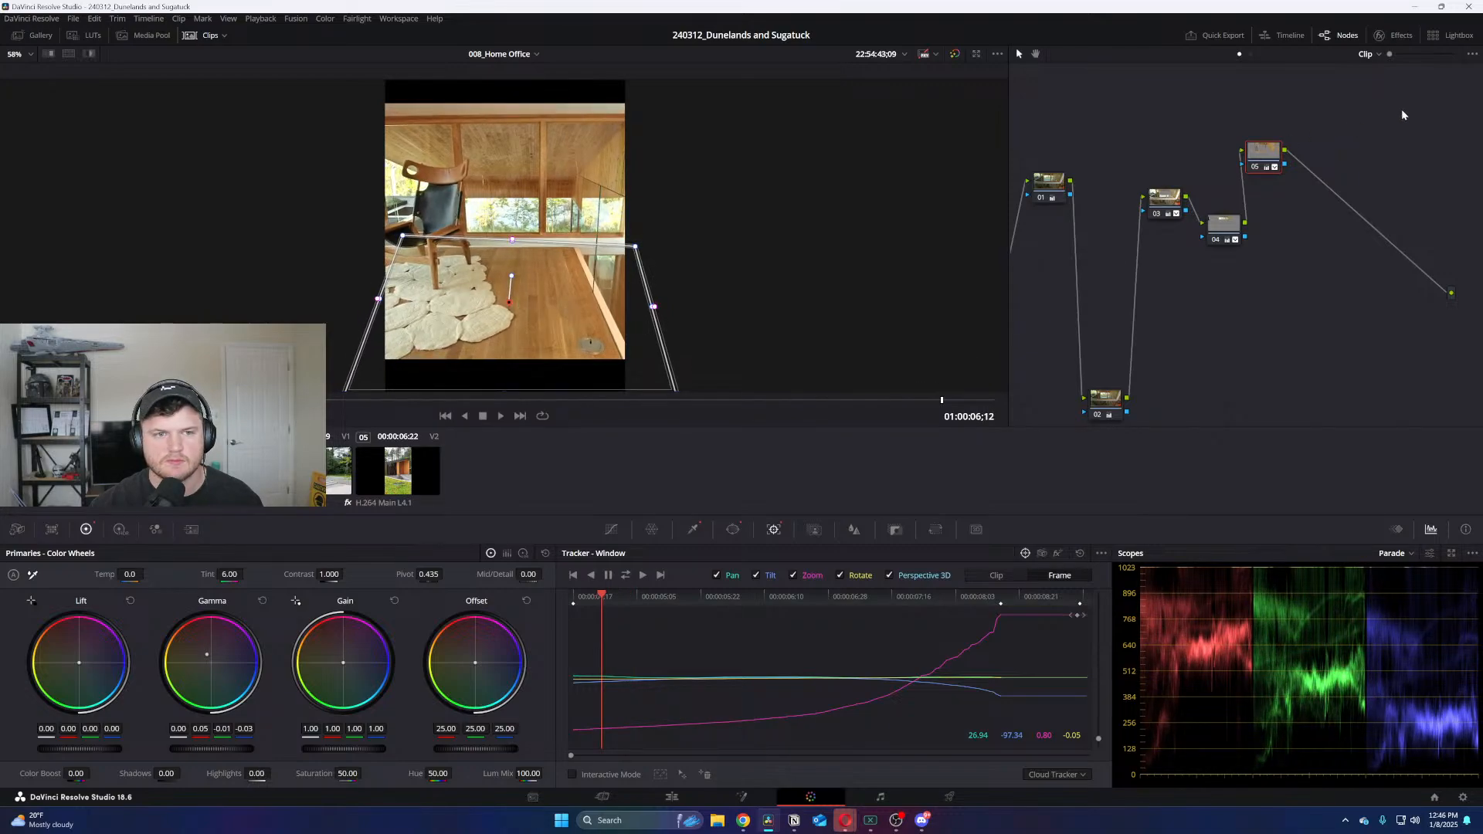
# Add a serial node after the ceiling node, move it below, and raise its luma gain to 1.02
pyautogui.hotkey('alt', 's')
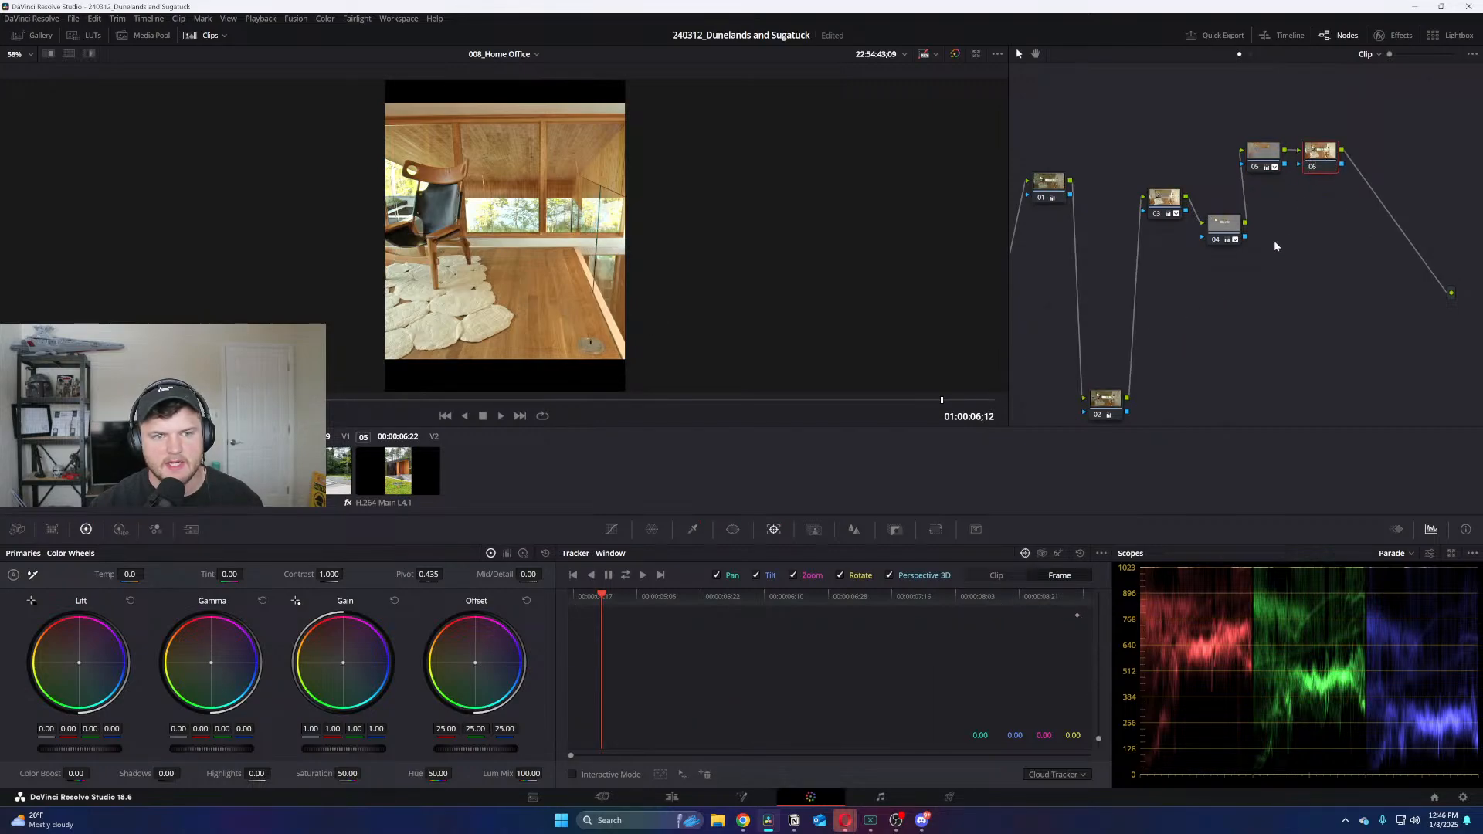
pyautogui.moveTo(1318, 154); pyautogui.dragTo(1318, 218)
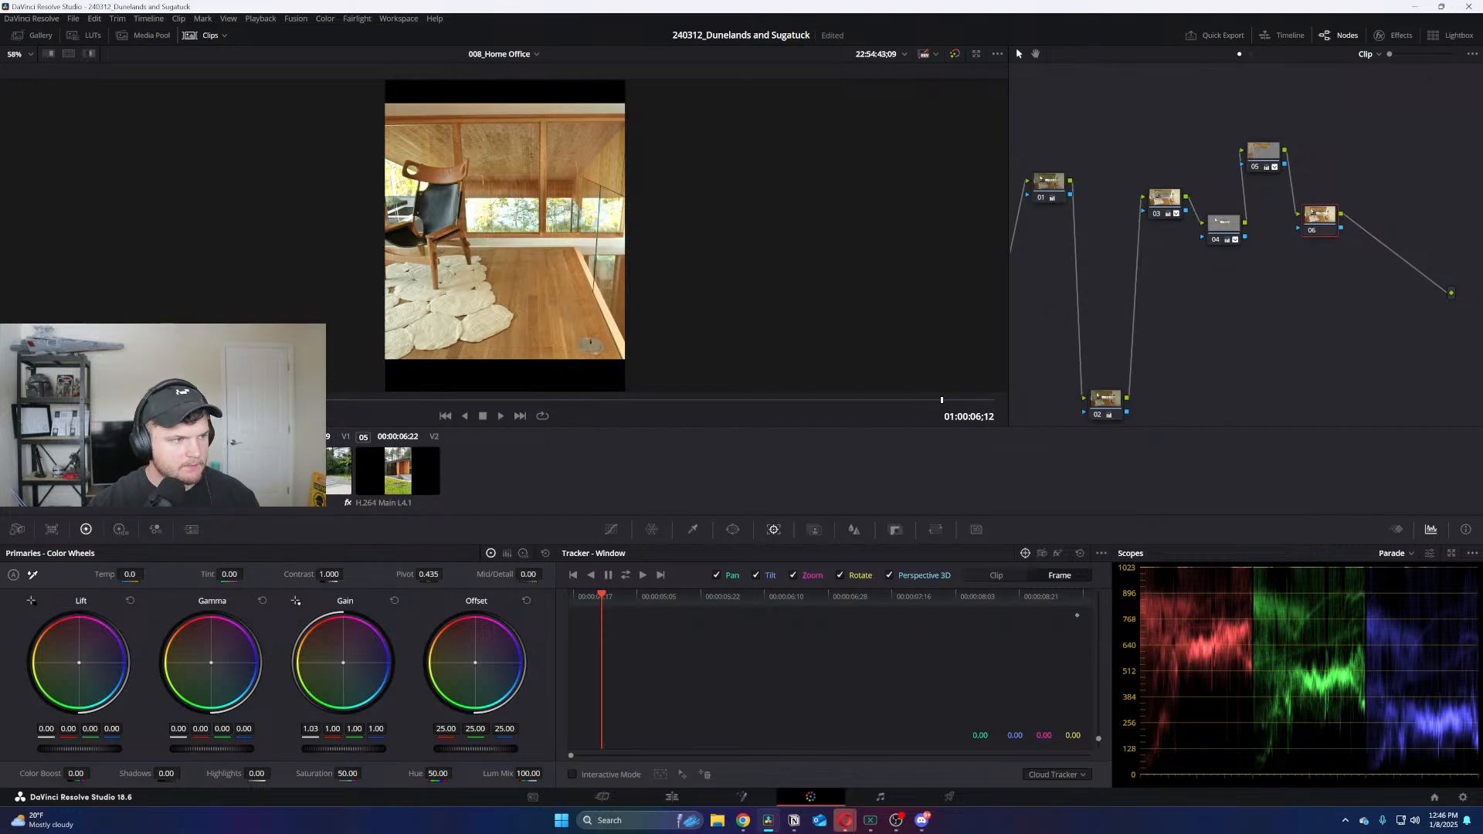
pyautogui.moveTo(313, 729)
pyautogui.mouseDown()
pyautogui.moveTo(360, 729)
pyautogui.moveTo(328, 729)
pyautogui.mouseUp()
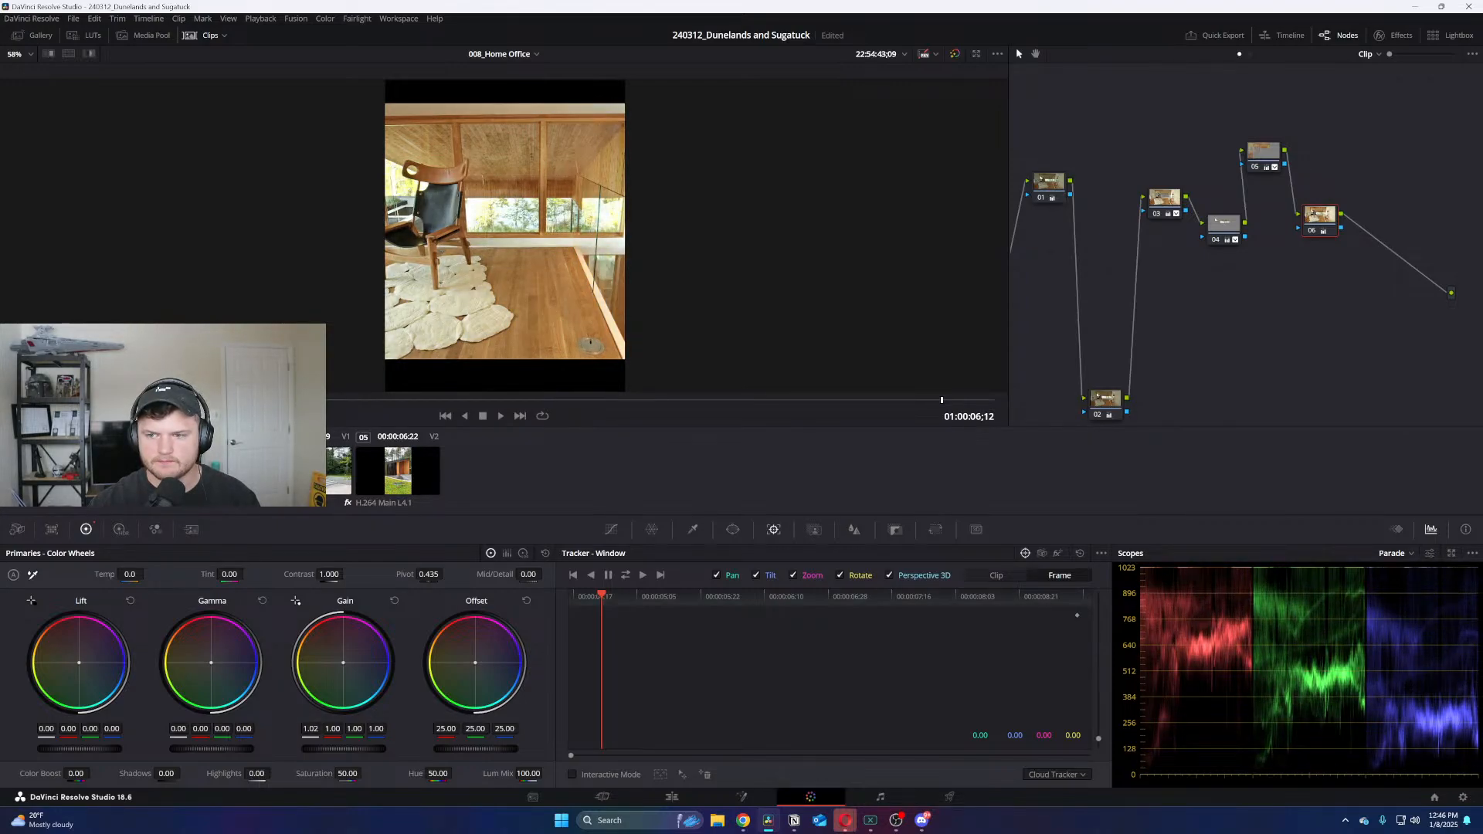
# Key the white rug on the new node with highlight on, setting hue center 43.8 and width 12.6
pyautogui.click(692, 529)
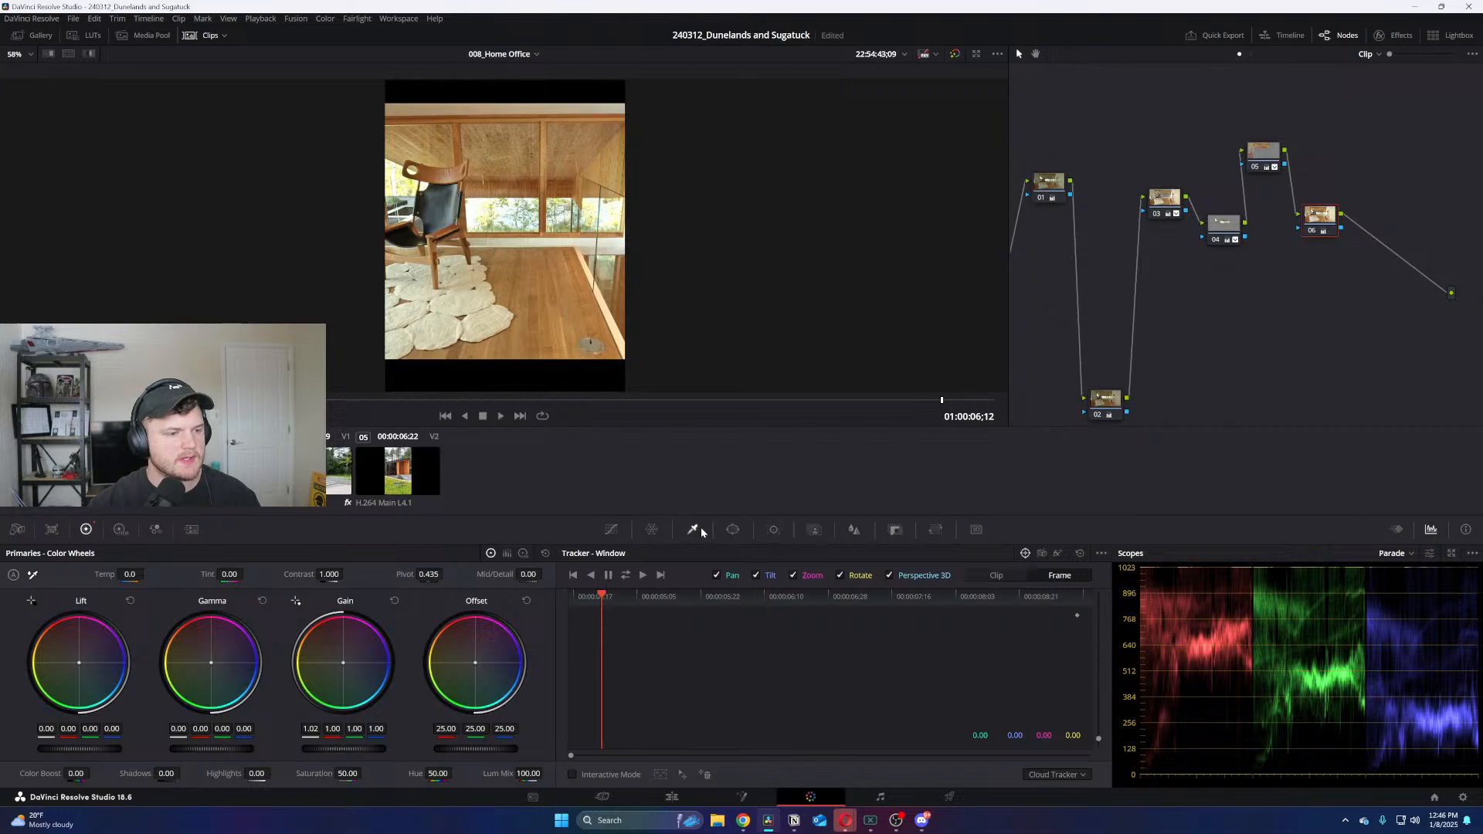
pyautogui.click(448, 317)
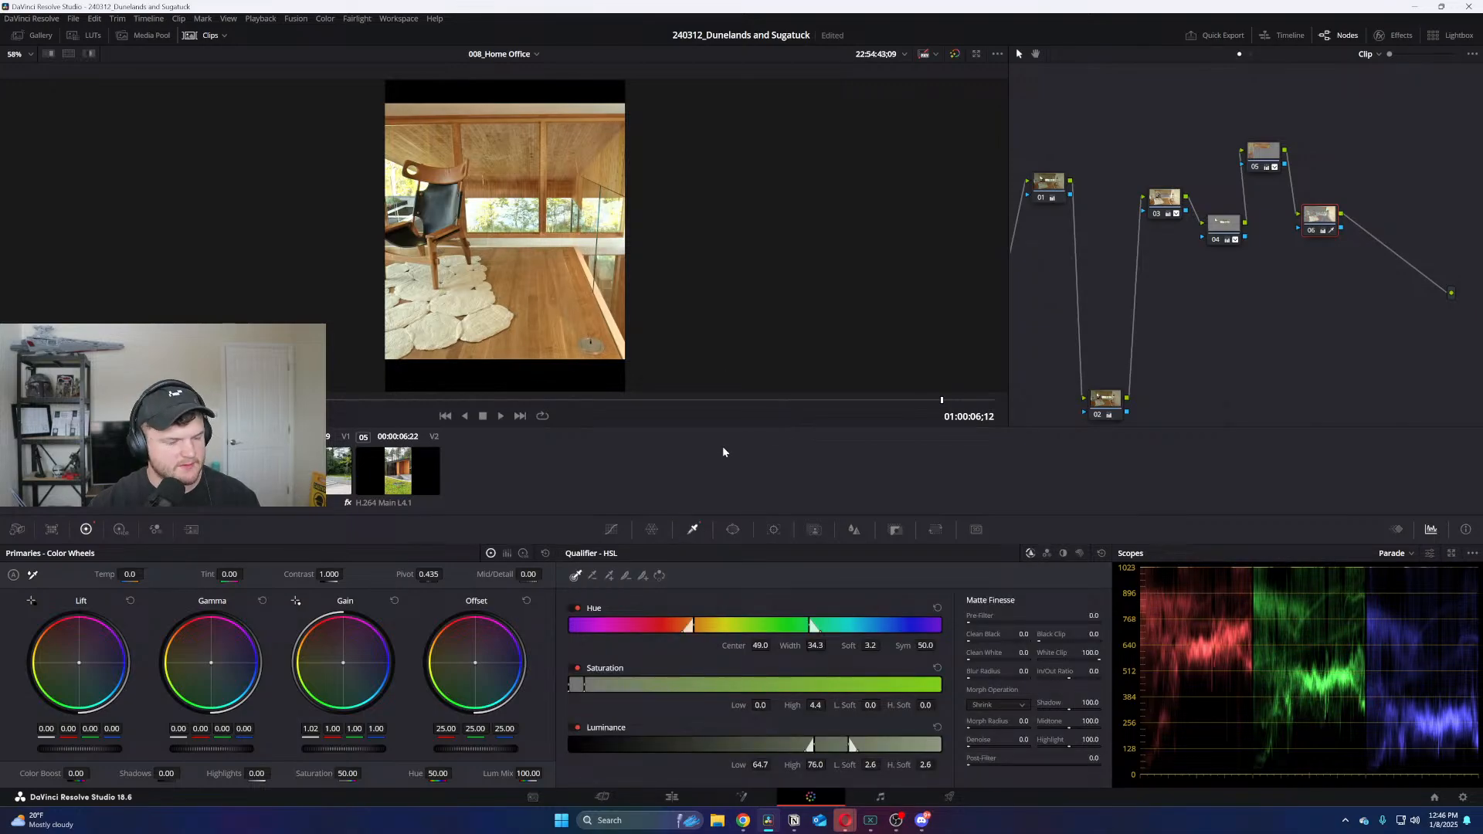
pyautogui.hotkey('shift', 'h')
pyautogui.moveTo(753, 632)
pyautogui.mouseDown()
pyautogui.moveTo(774, 632)
pyautogui.moveTo(745, 628)
pyautogui.mouseUp()
pyautogui.click(577, 669)
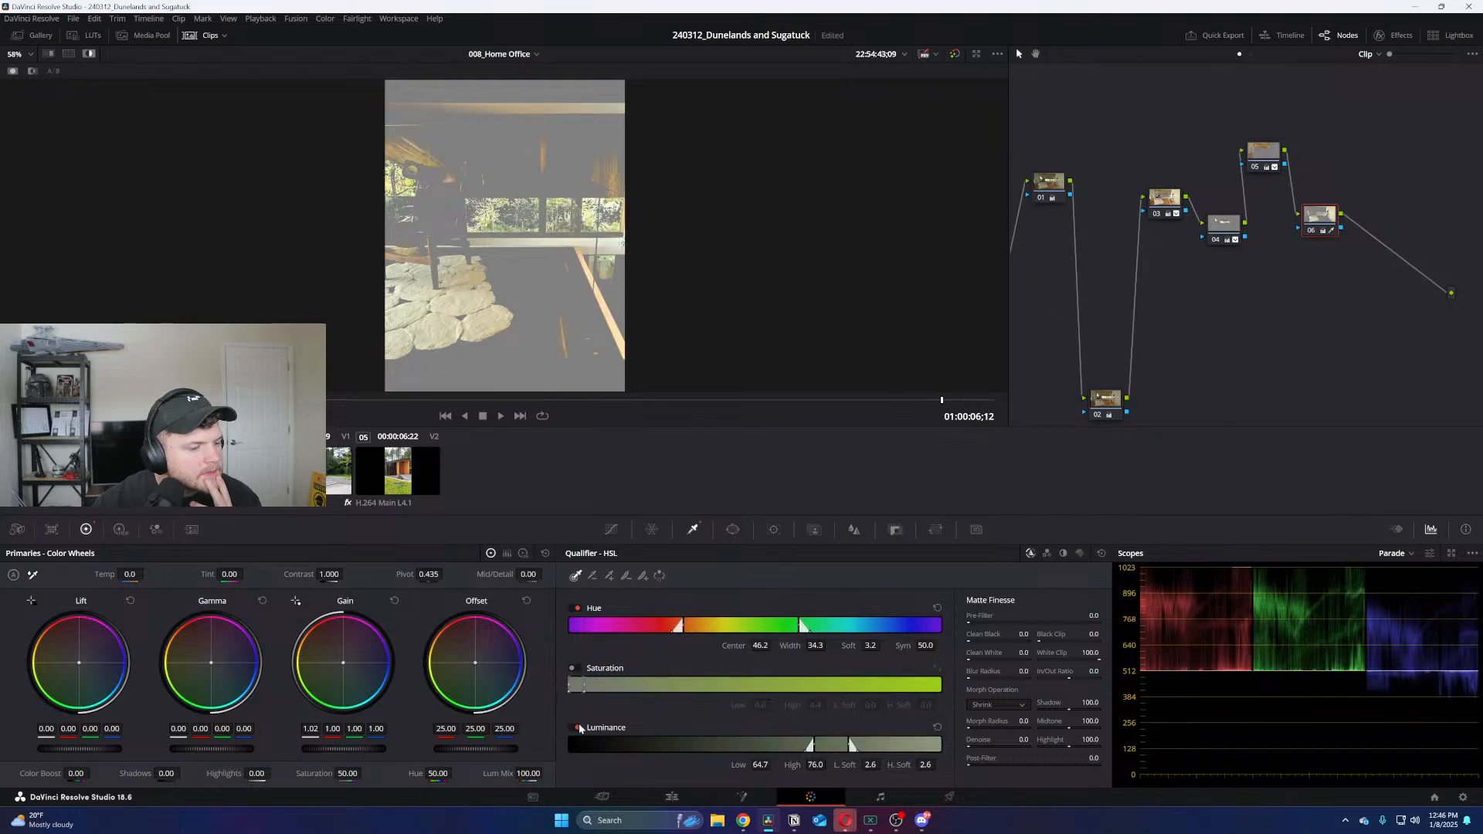
pyautogui.click(577, 728)
pyautogui.moveTo(770, 624); pyautogui.dragTo(733, 624)
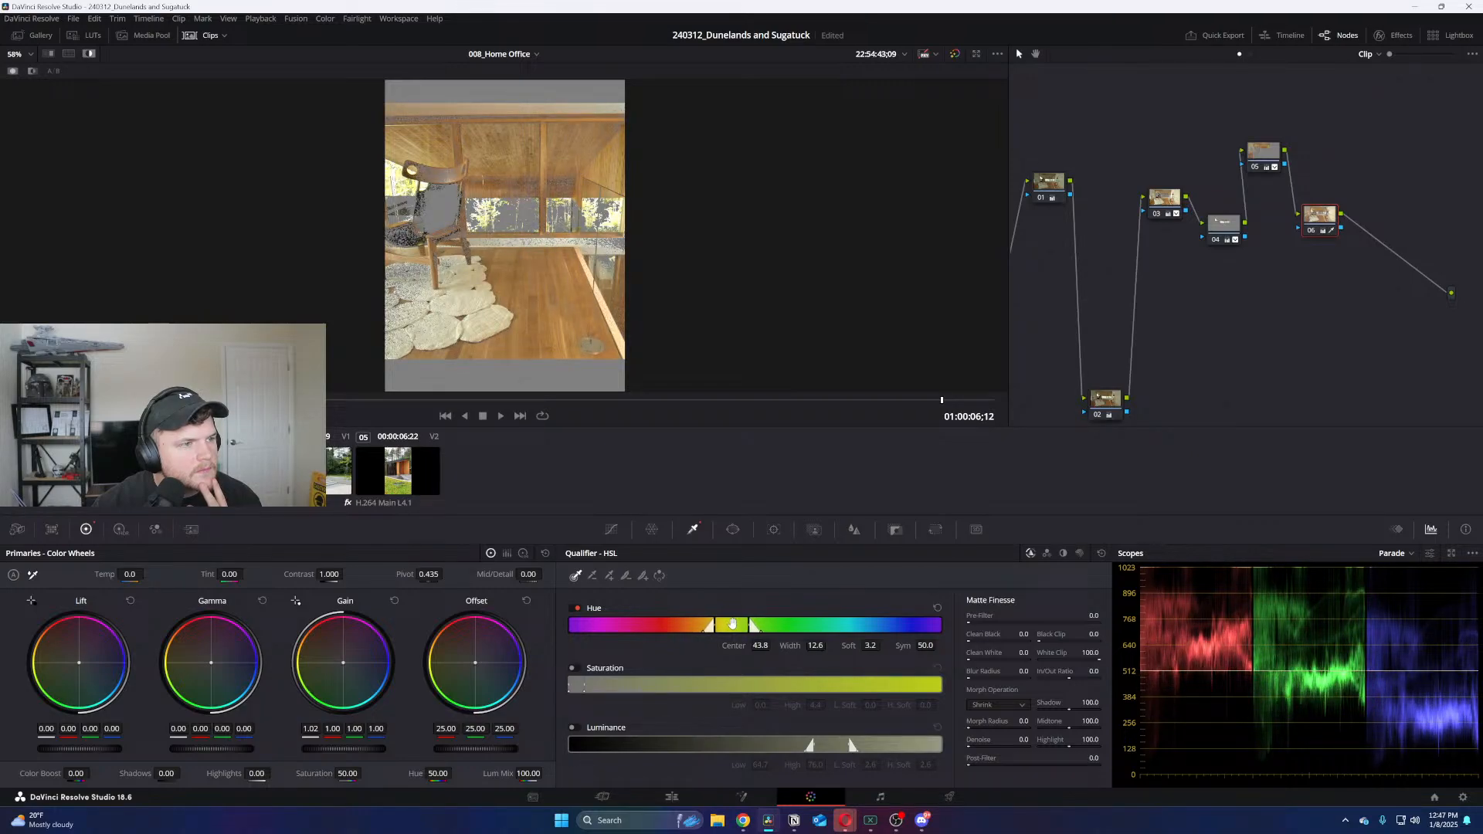
# Limit the rug key to saturation high 5.3 and a luminance range of 63.1–75.0
pyautogui.click(577, 668)
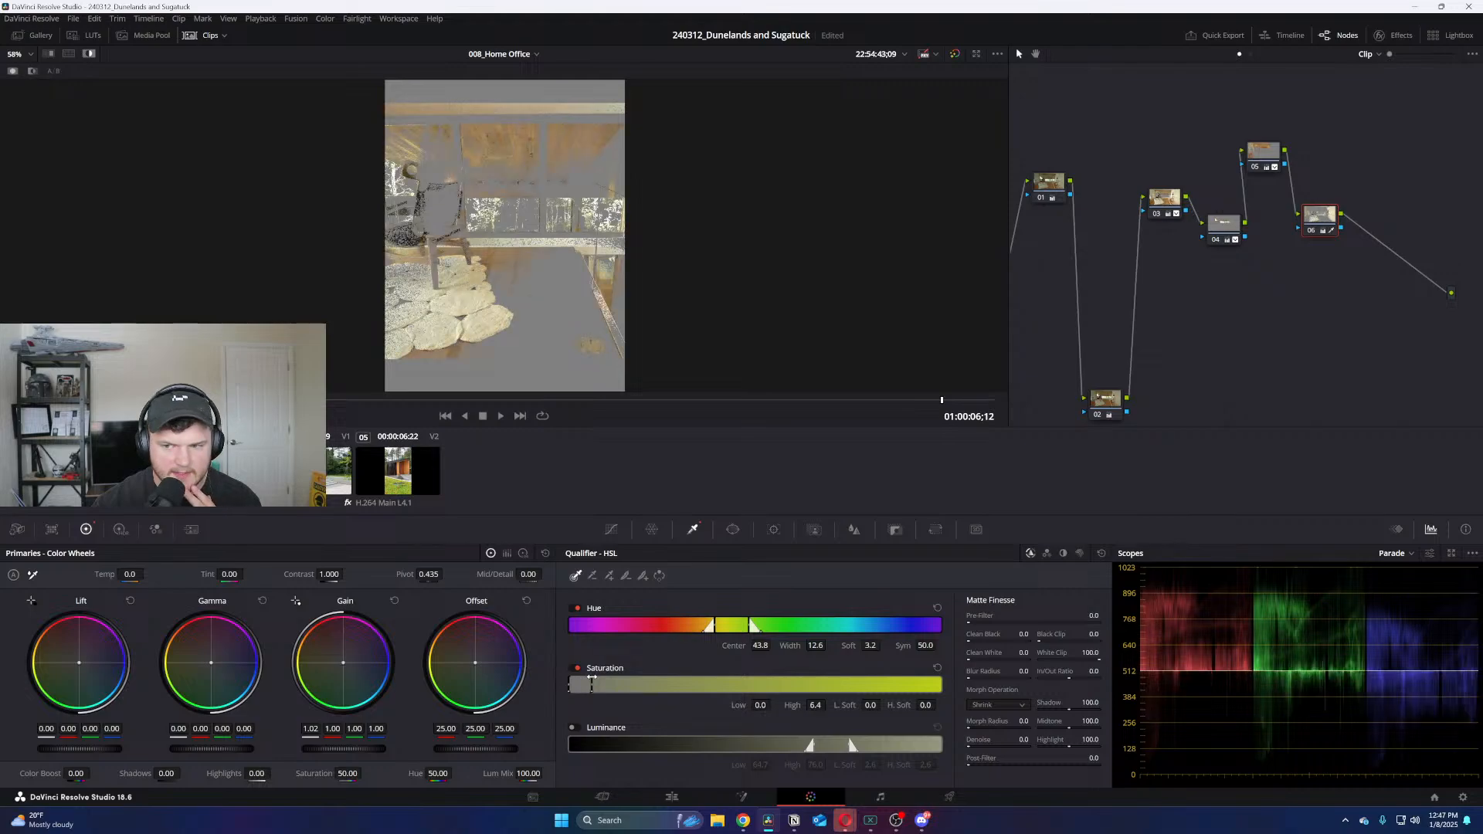
pyautogui.moveTo(583, 683); pyautogui.dragTo(587, 672)
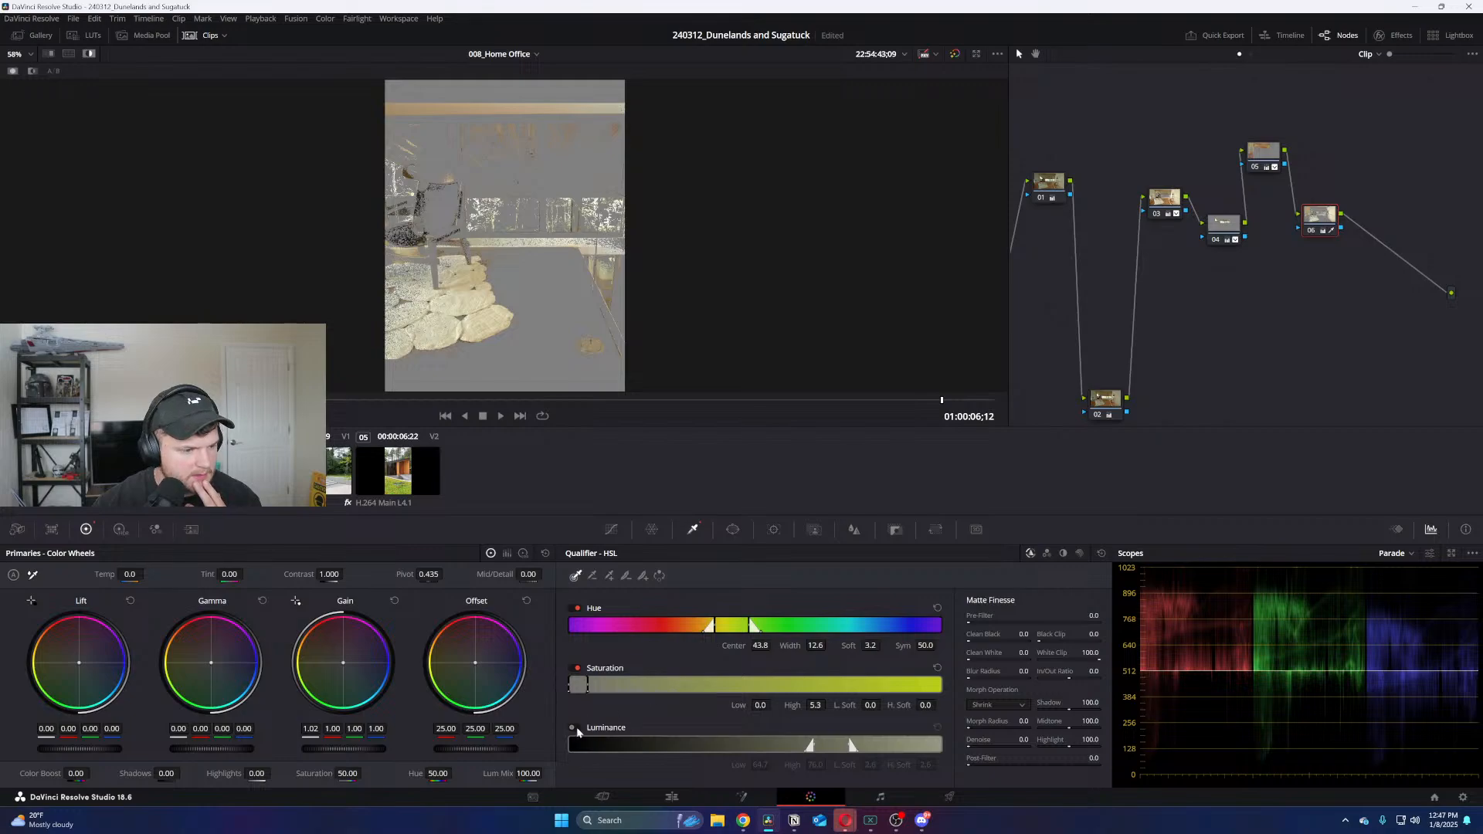
pyautogui.click(821, 735)
pyautogui.moveTo(821, 736)
pyautogui.mouseDown()
pyautogui.moveTo(873, 743)
pyautogui.moveTo(809, 742)
pyautogui.mouseUp()
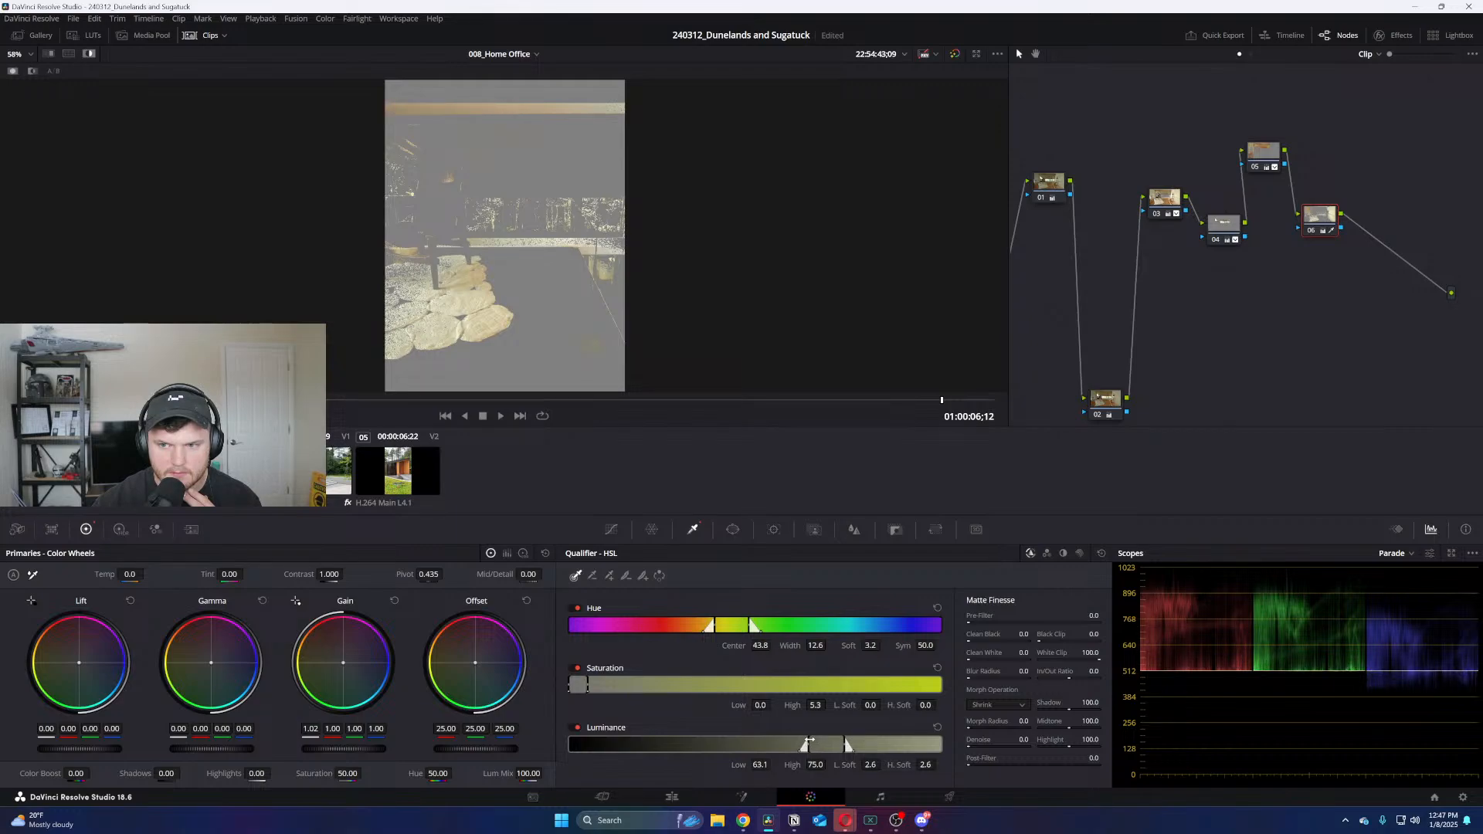
# Refine the rug key's matte with denoise 28.2 and clean white 31.4, leaving morph radius at 0.0
pyautogui.moveTo(1023, 739); pyautogui.dragTo(1030, 739)
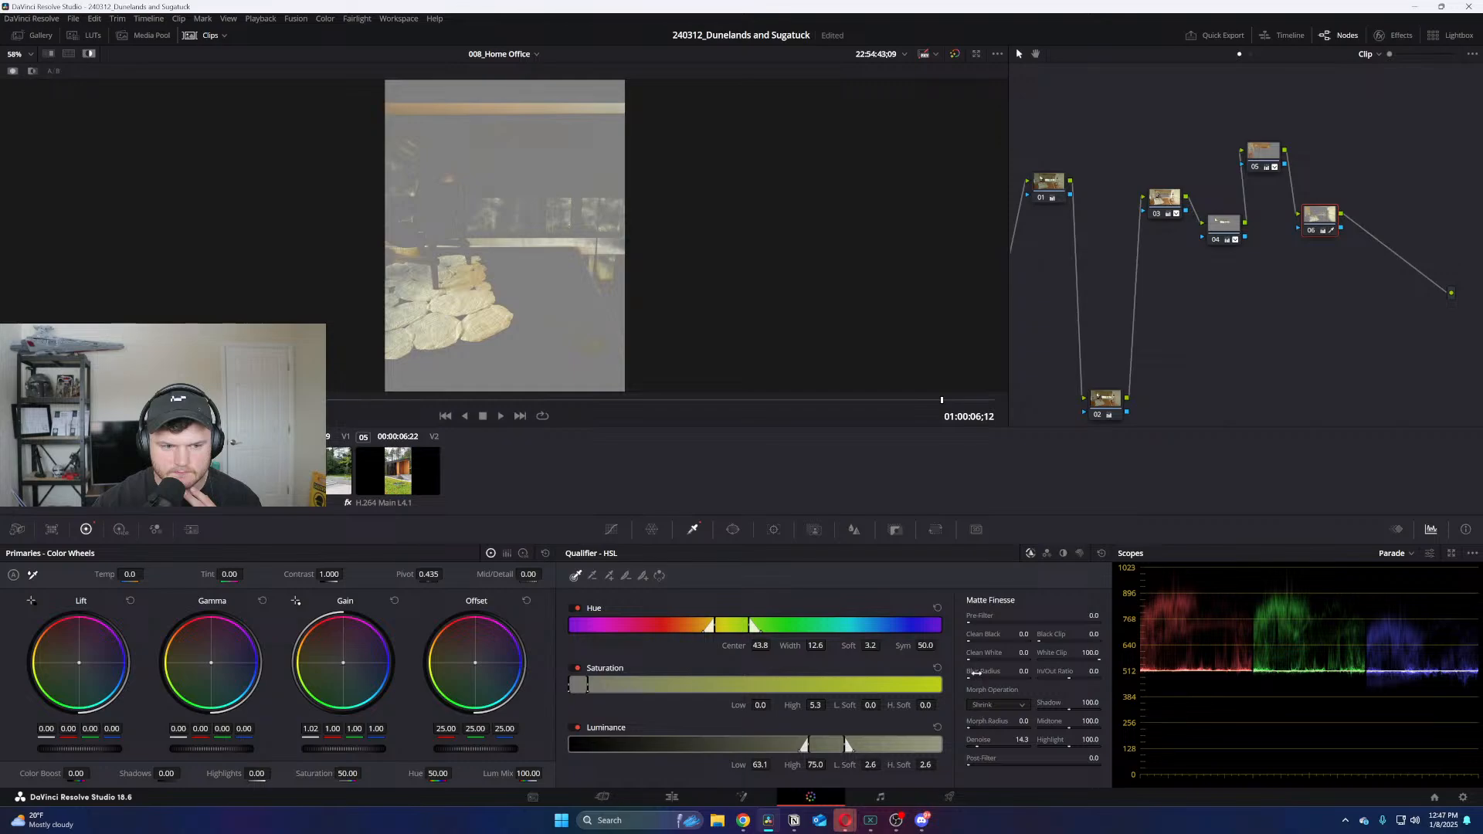
pyautogui.moveTo(1022, 653); pyautogui.dragTo(1041, 653)
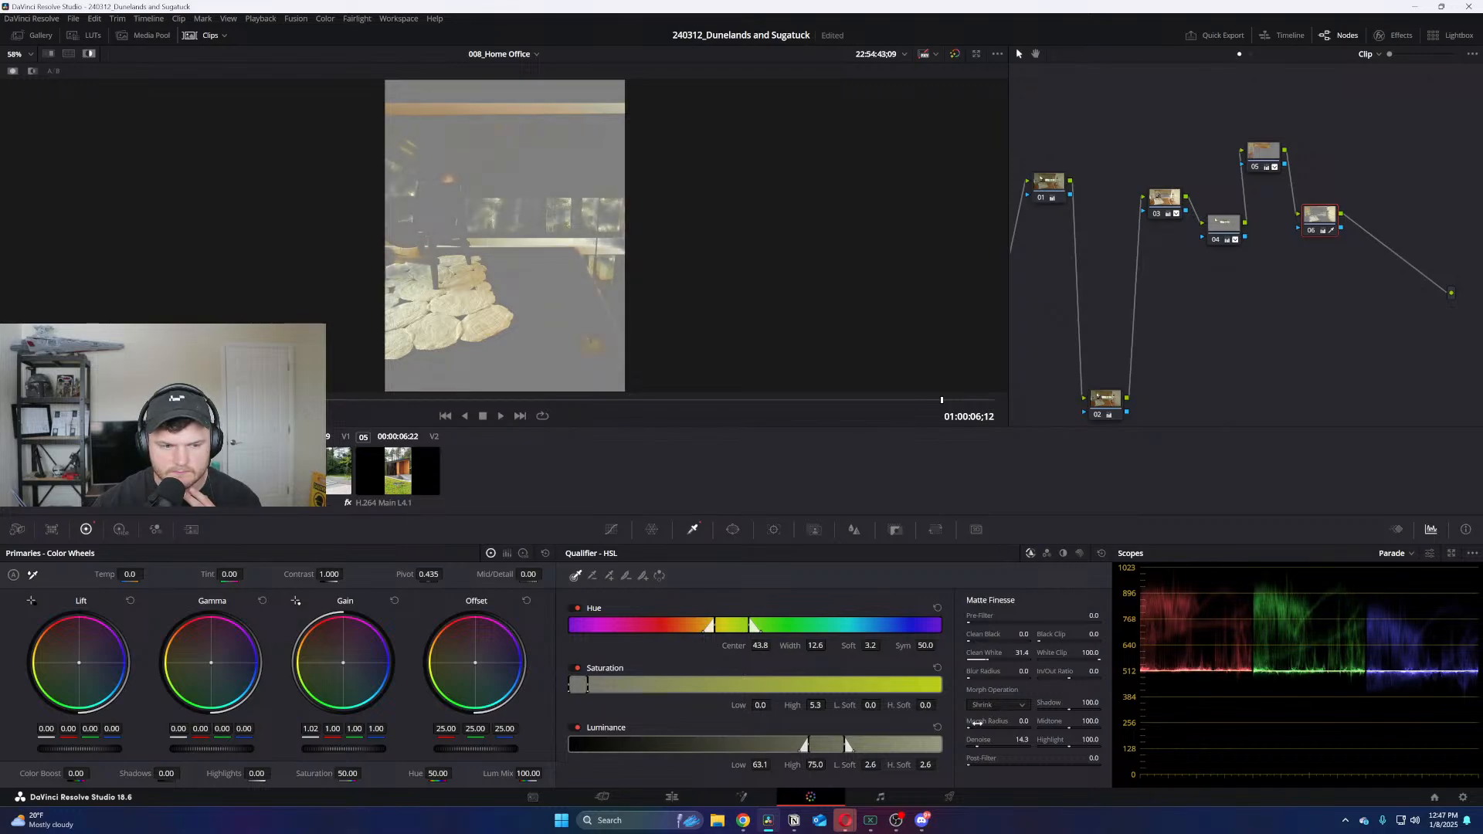
pyautogui.doubleClick(987, 721)
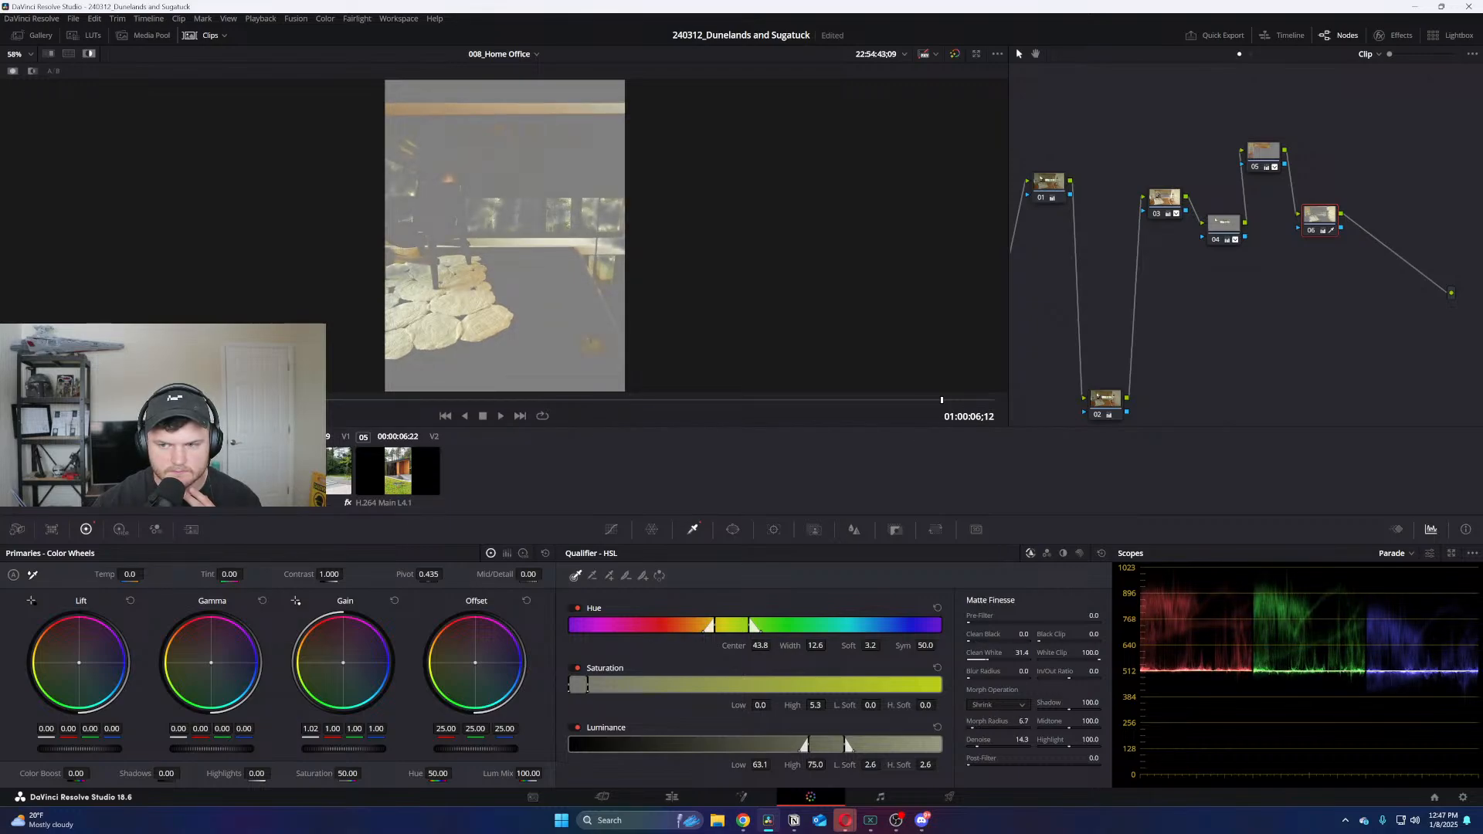
pyautogui.moveTo(1024, 721)
pyautogui.mouseDown()
pyautogui.moveTo(1004, 721)
pyautogui.moveTo(1038, 739)
pyautogui.mouseUp()
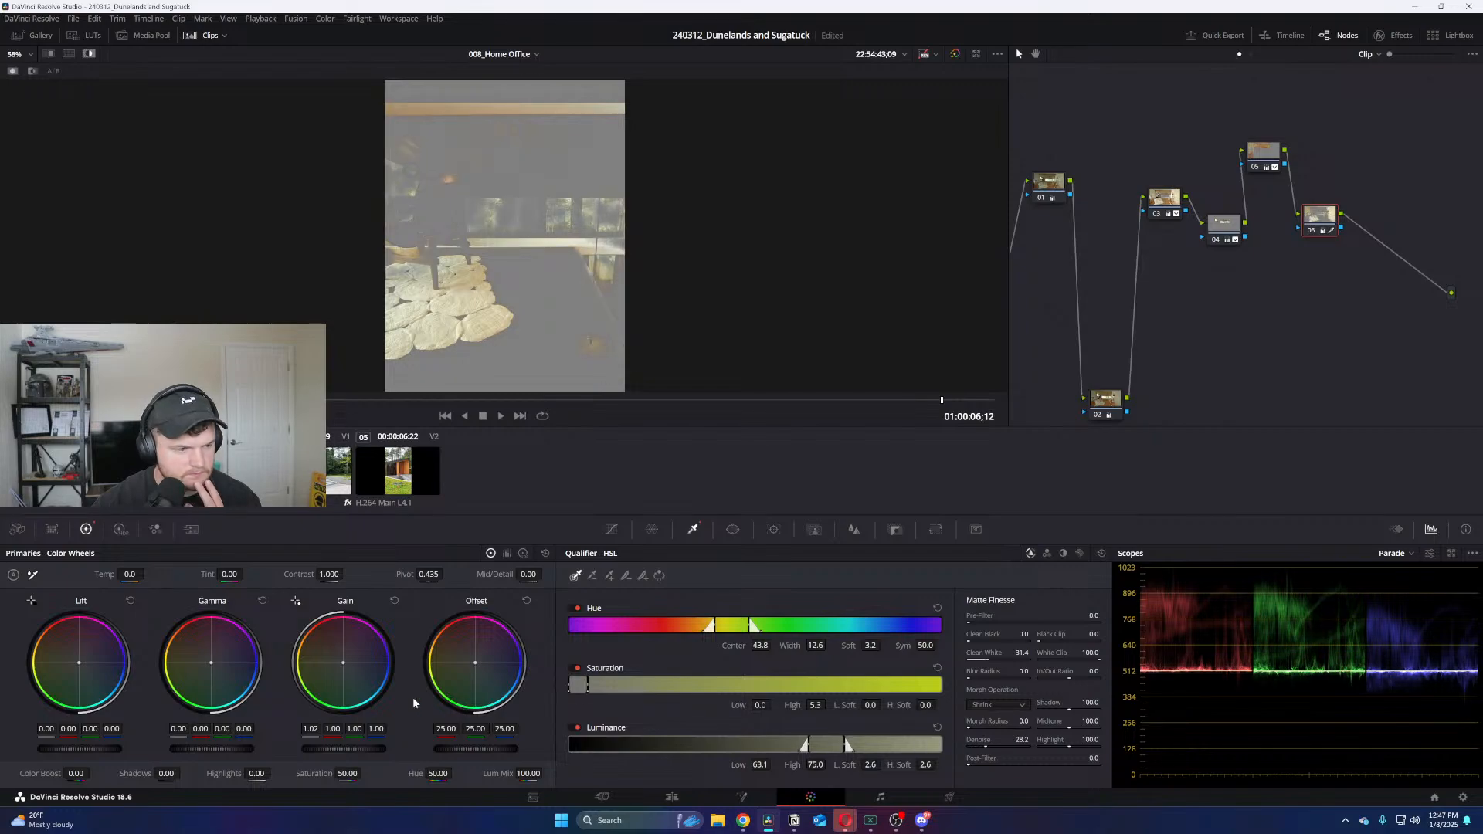
# Set the keyed rug's saturation to 36.60 and luma gain to 1.07, turn off the highlight, and save the project
pyautogui.moveTo(351, 773); pyautogui.dragTo(365, 772)
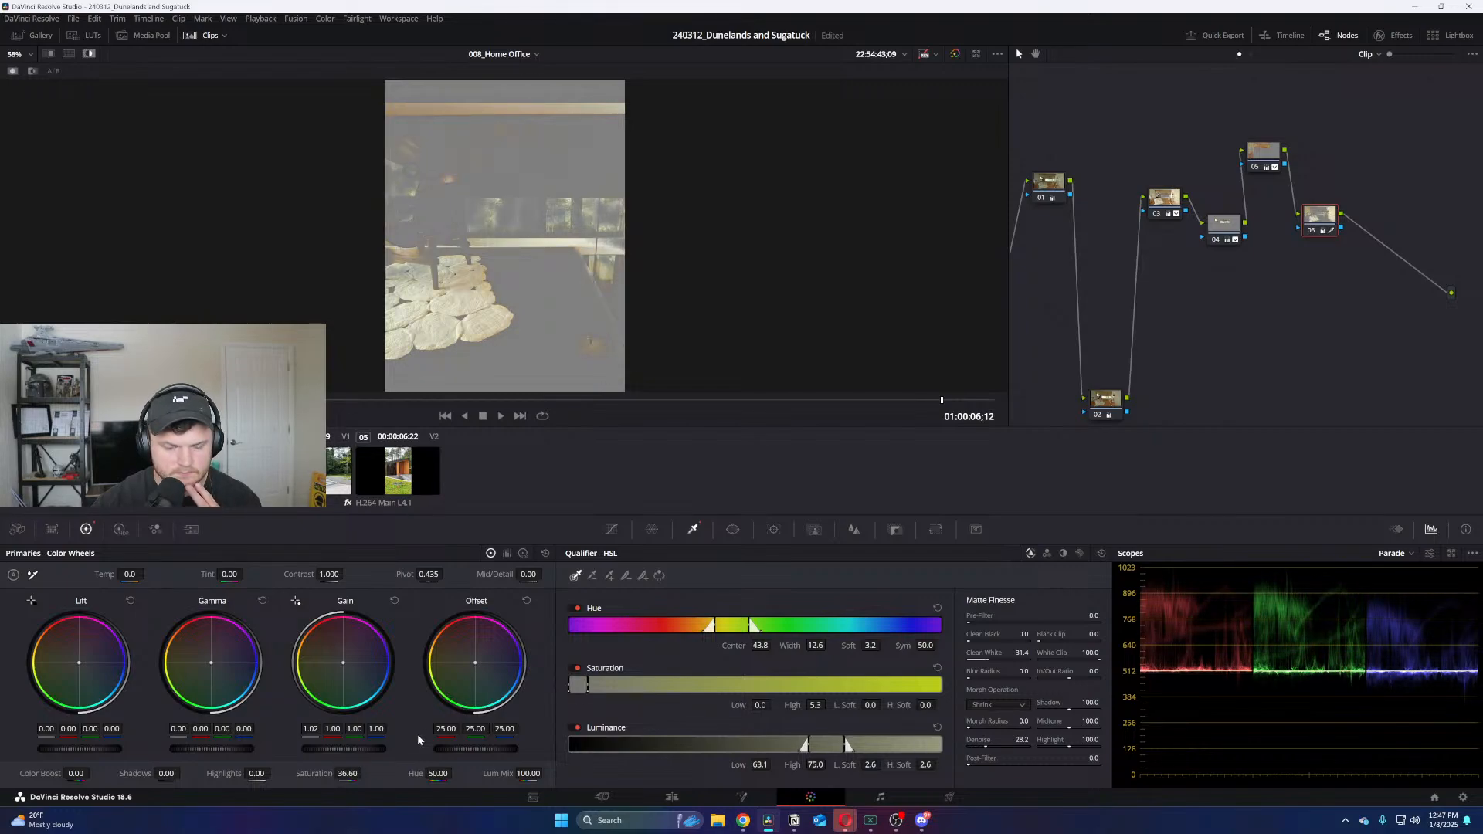
pyautogui.moveTo(308, 728); pyautogui.dragTo(317, 729)
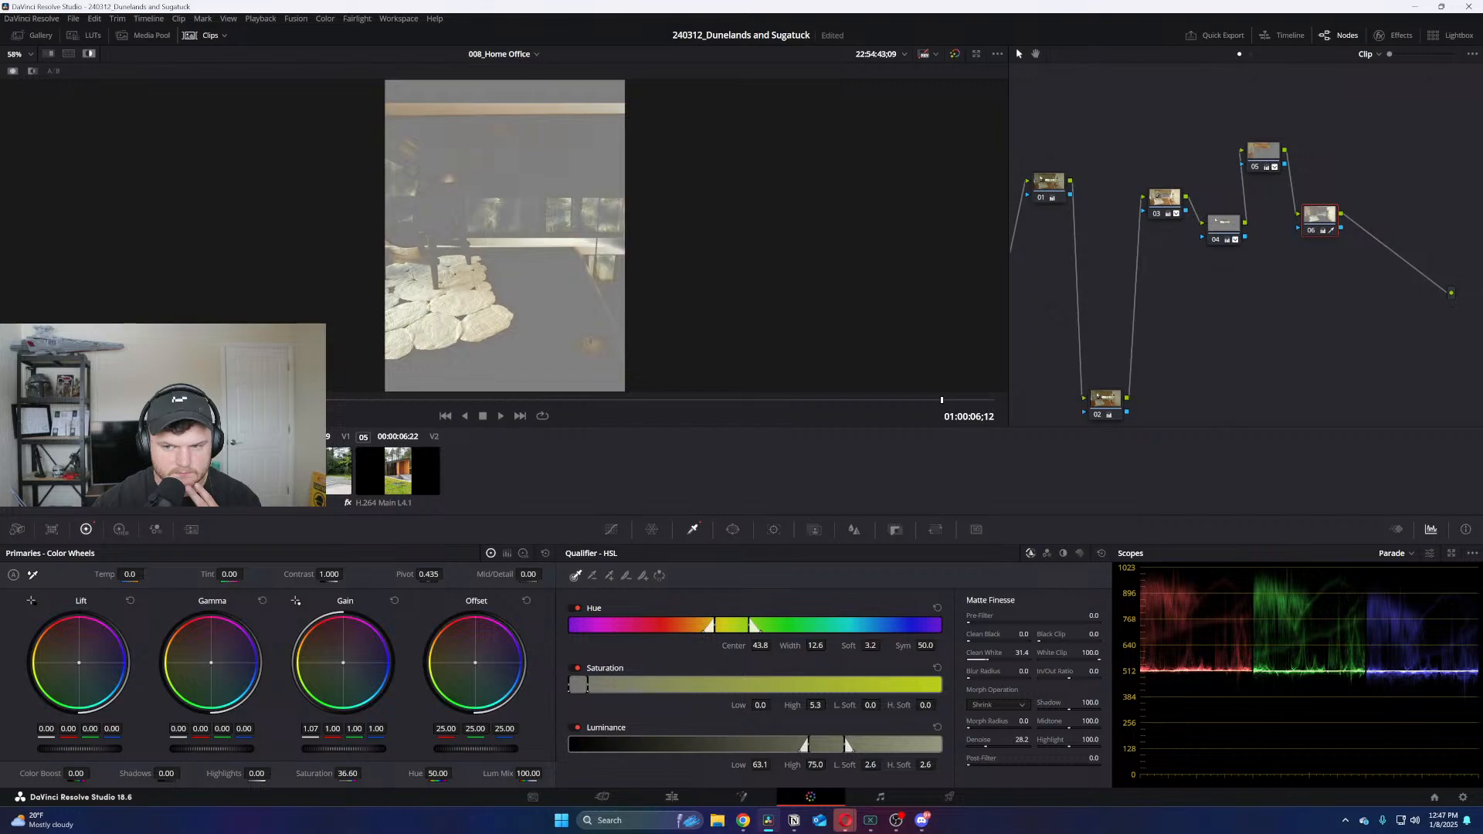
pyautogui.hotkey('shift', 'h')
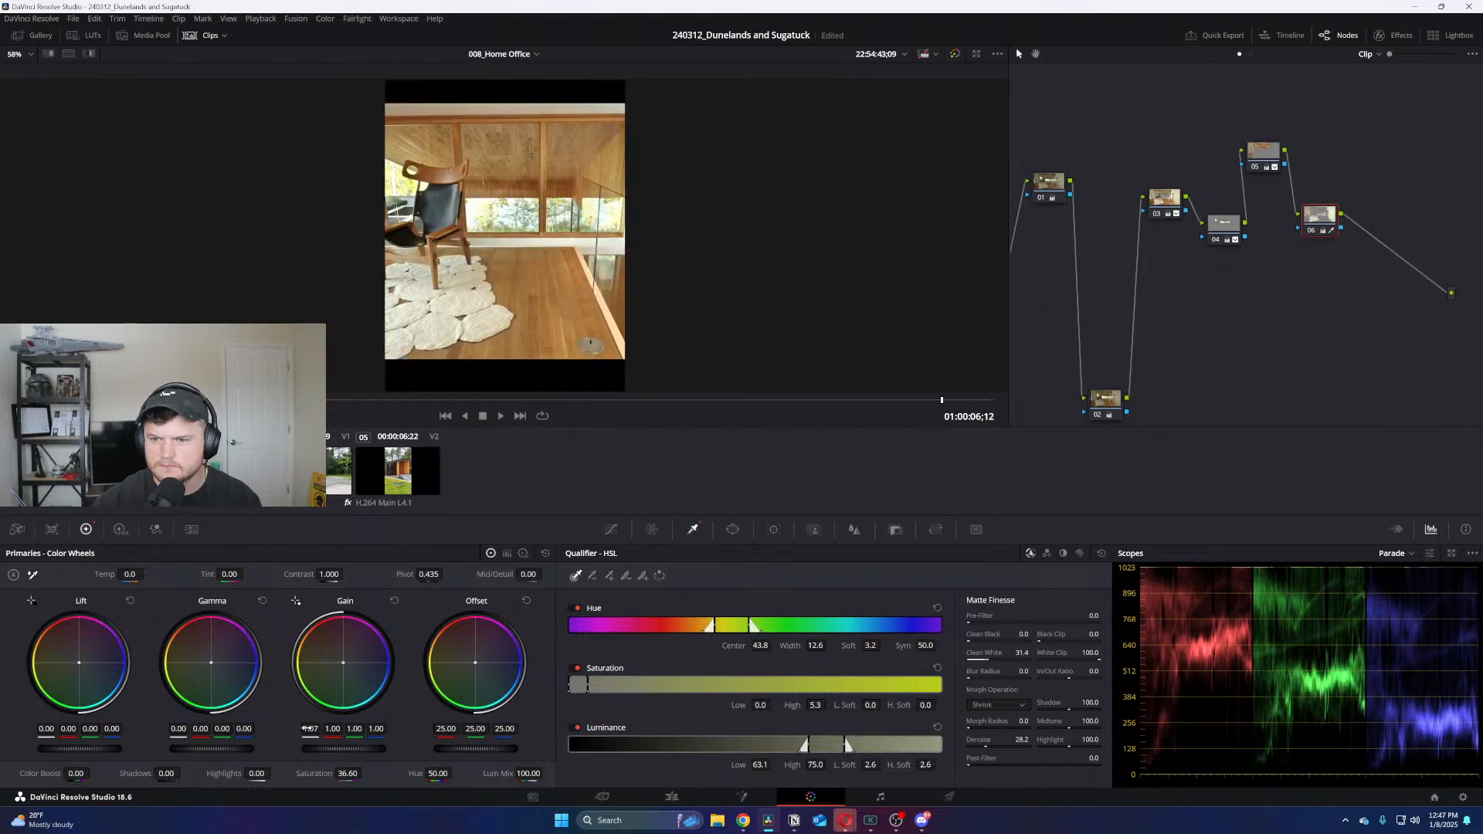
pyautogui.hotkey('ctrl', 's')
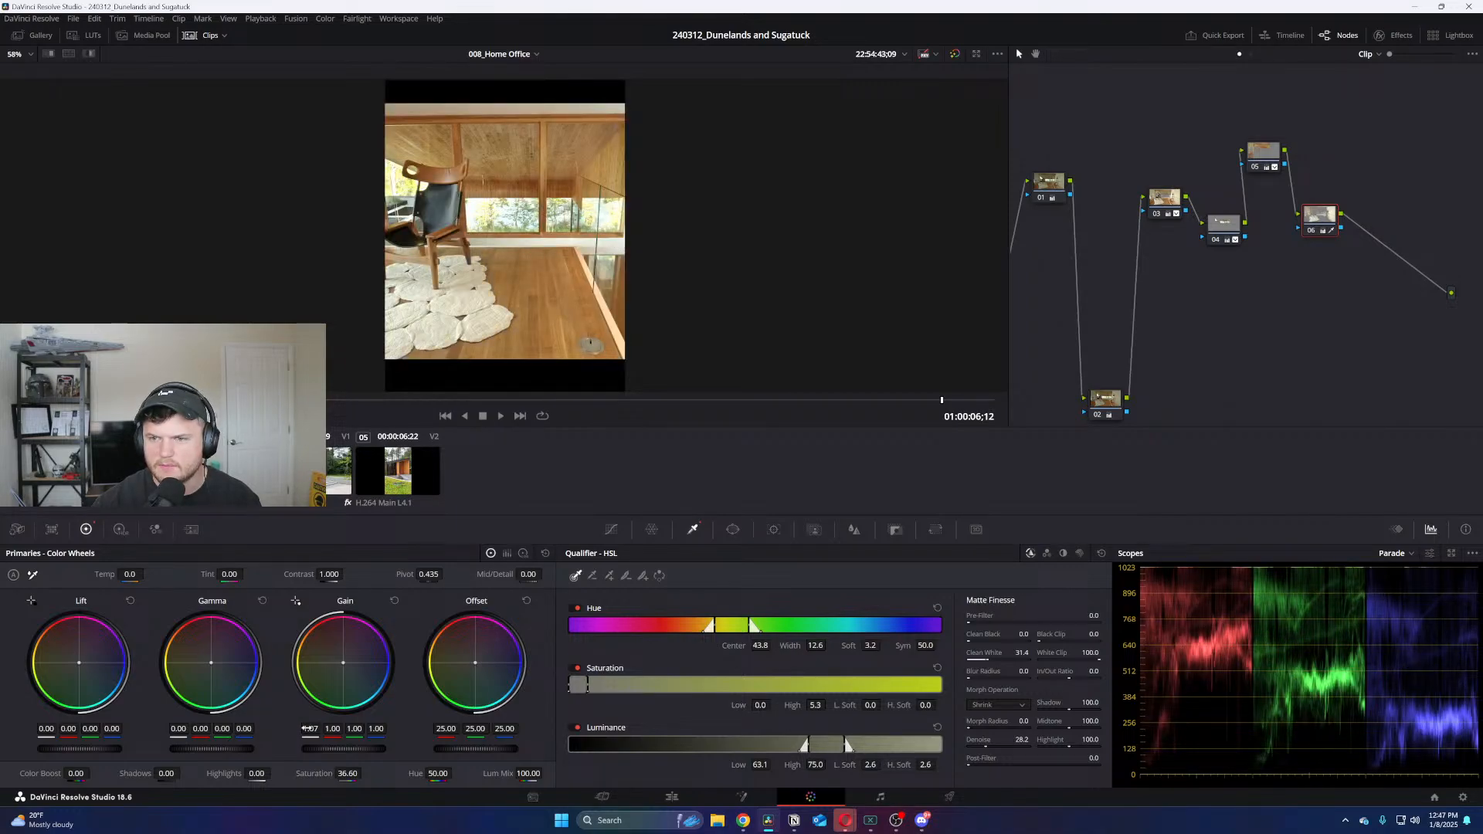
# Compare the shot with the rug node off and on, and review the grade across the clip
pyautogui.hotkey('ctrl', 'd')
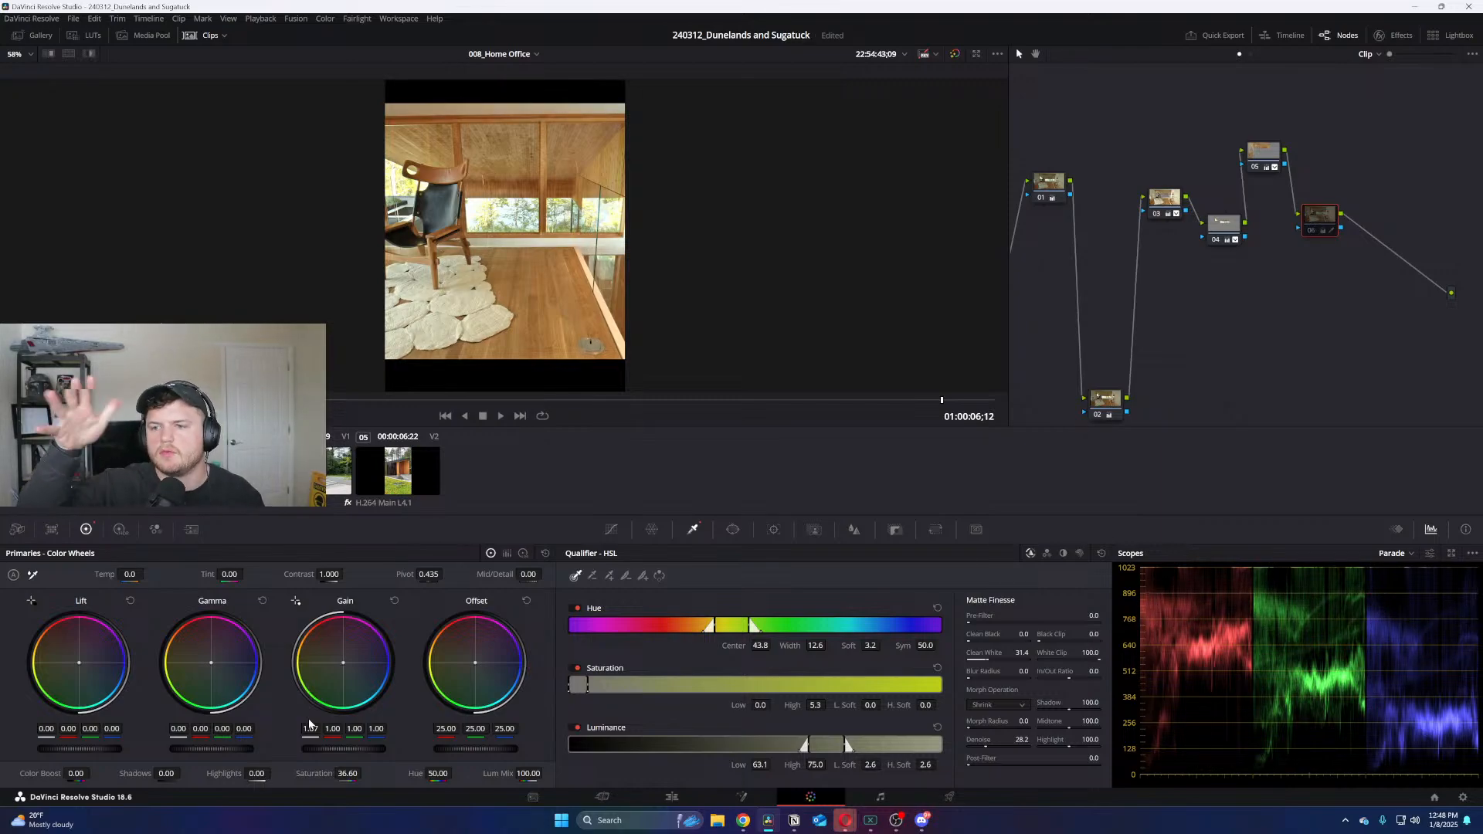
pyautogui.hotkey('ctrl', 'd')
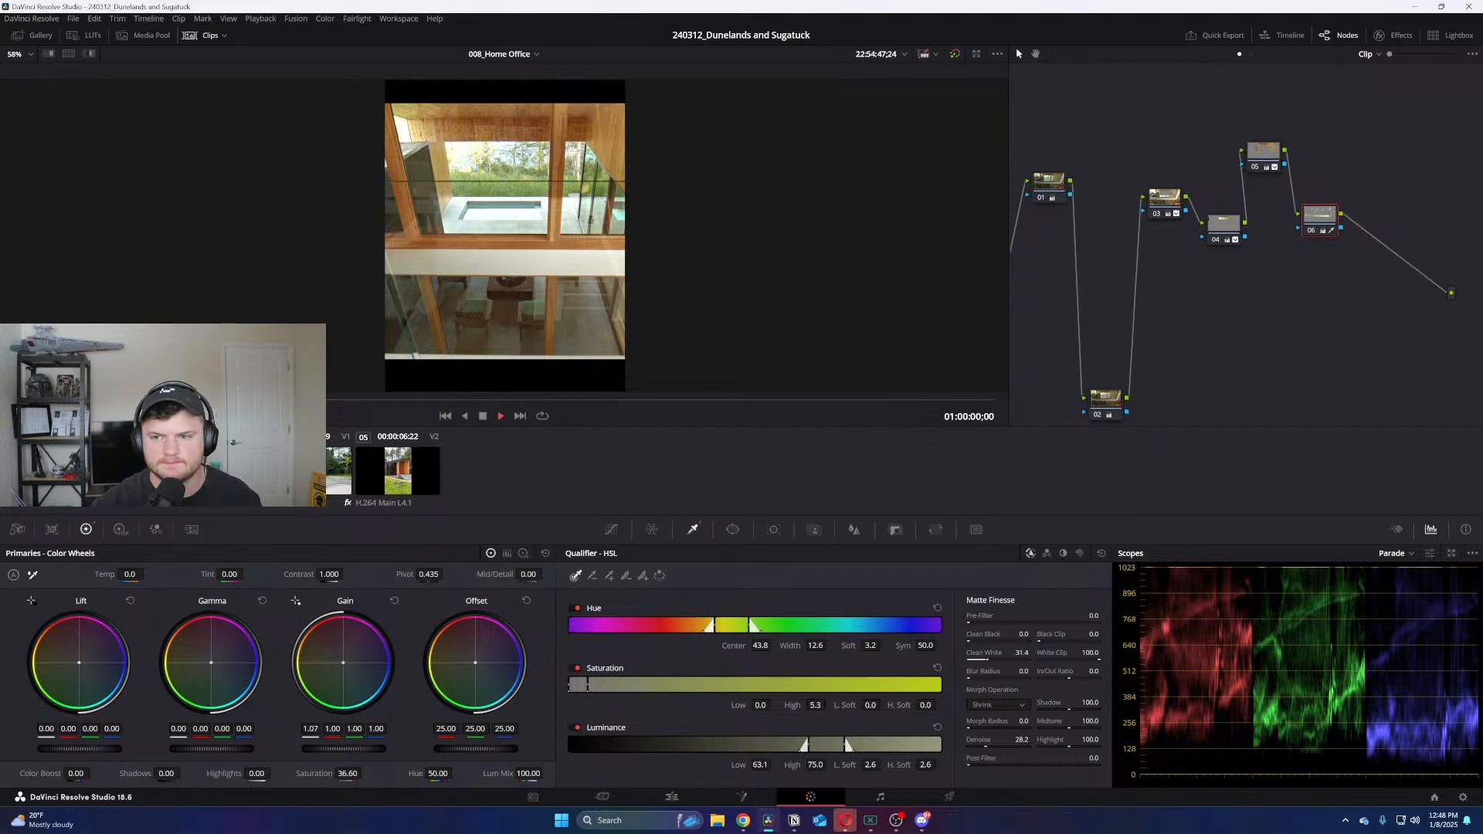
pyautogui.press('space')
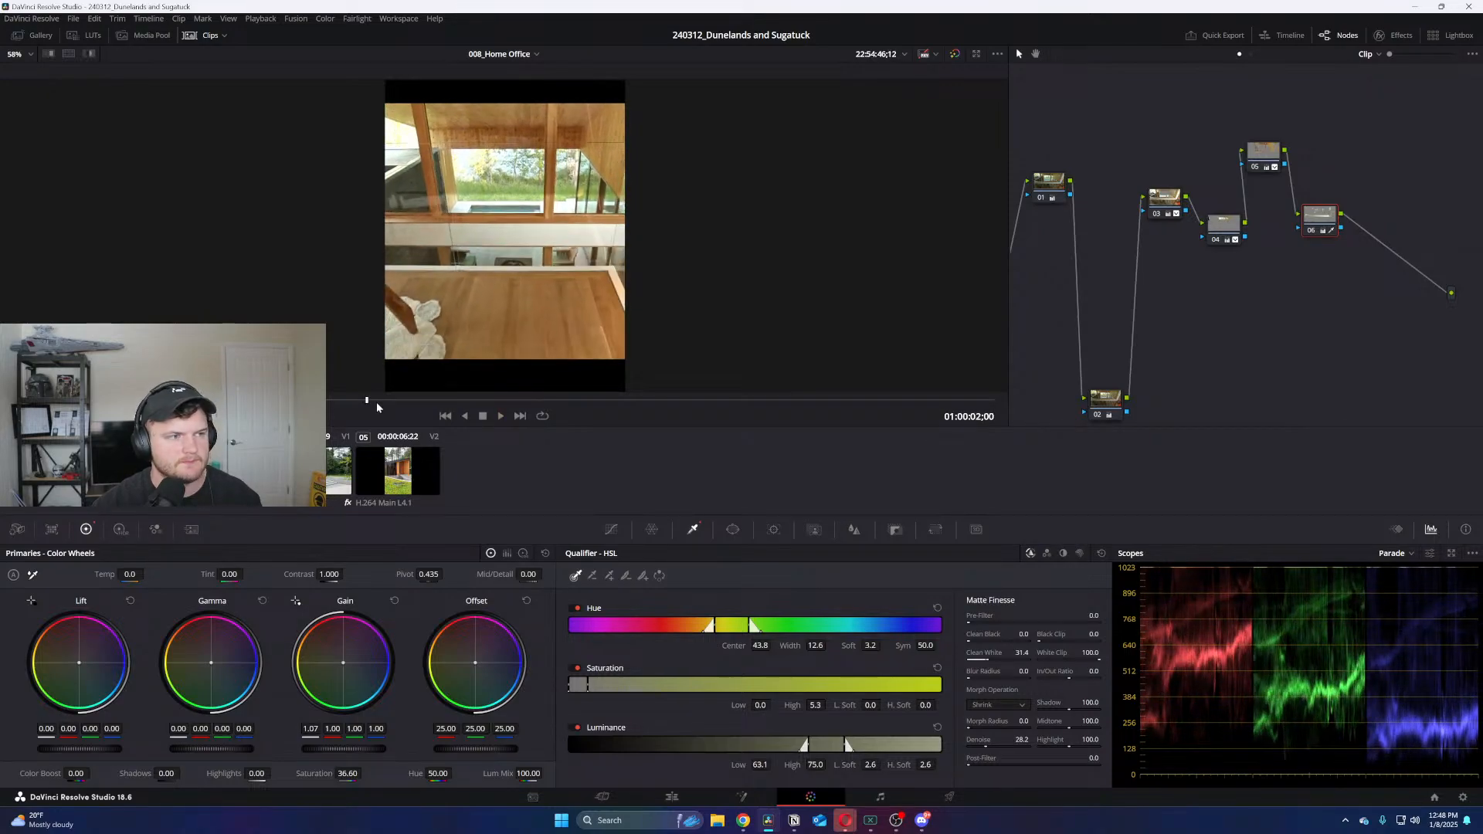
pyautogui.moveTo(378, 406); pyautogui.dragTo(1027, 414)
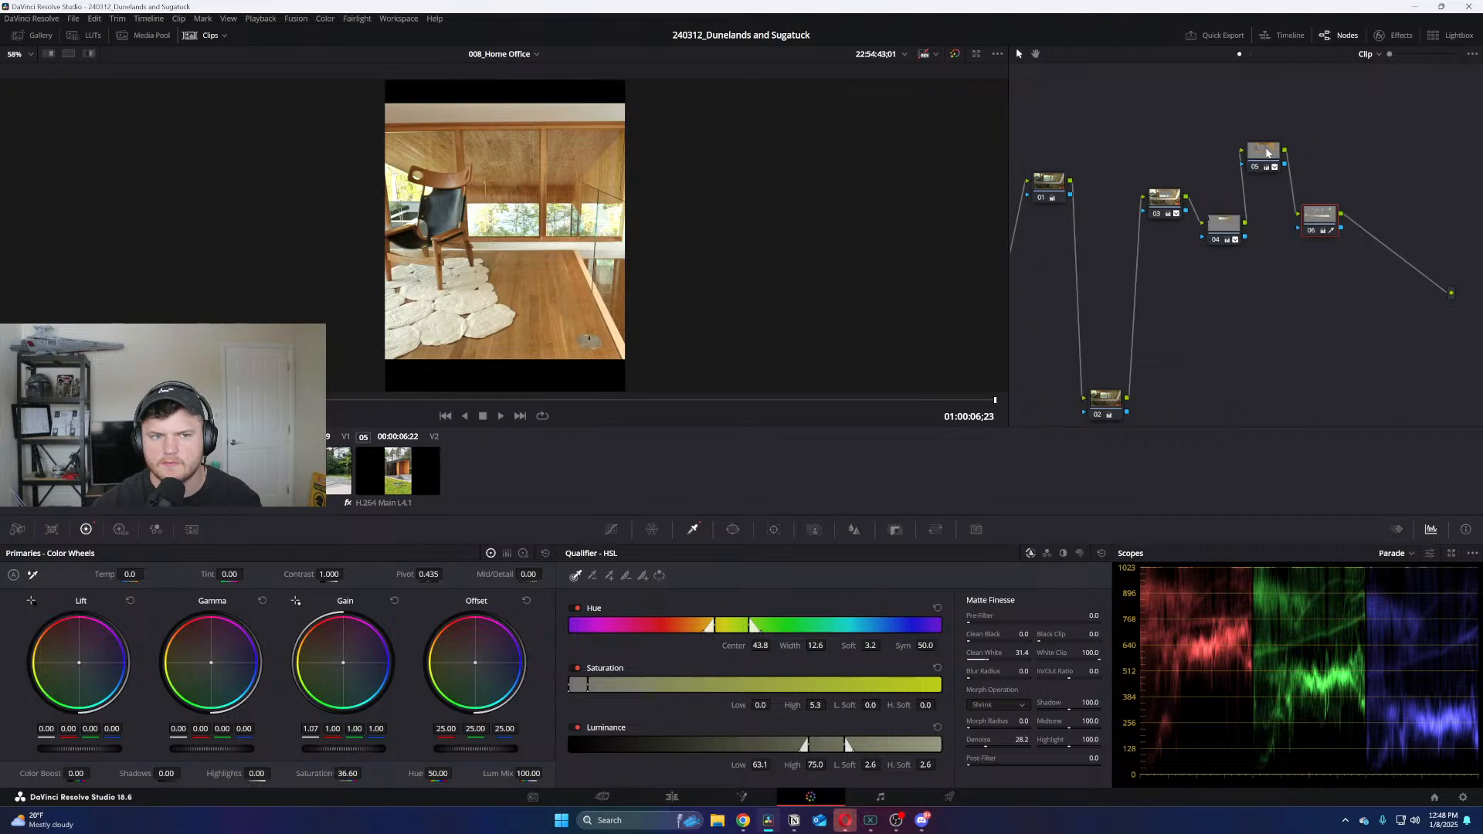
# Disable the floor exclusion window on the ceiling node 05
pyautogui.click(1267, 153)
pyautogui.click(733, 530)
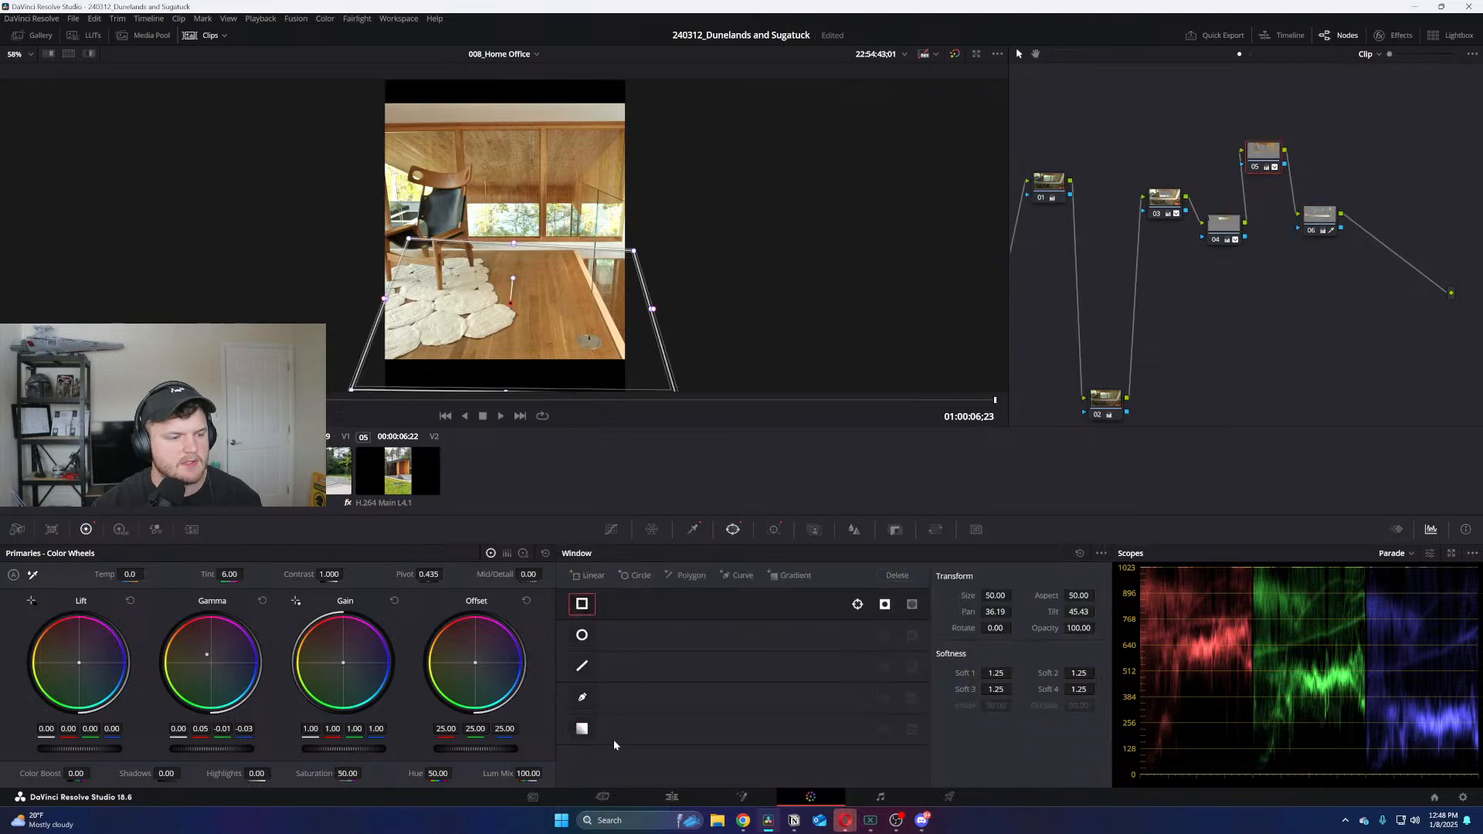
pyautogui.click(583, 604)
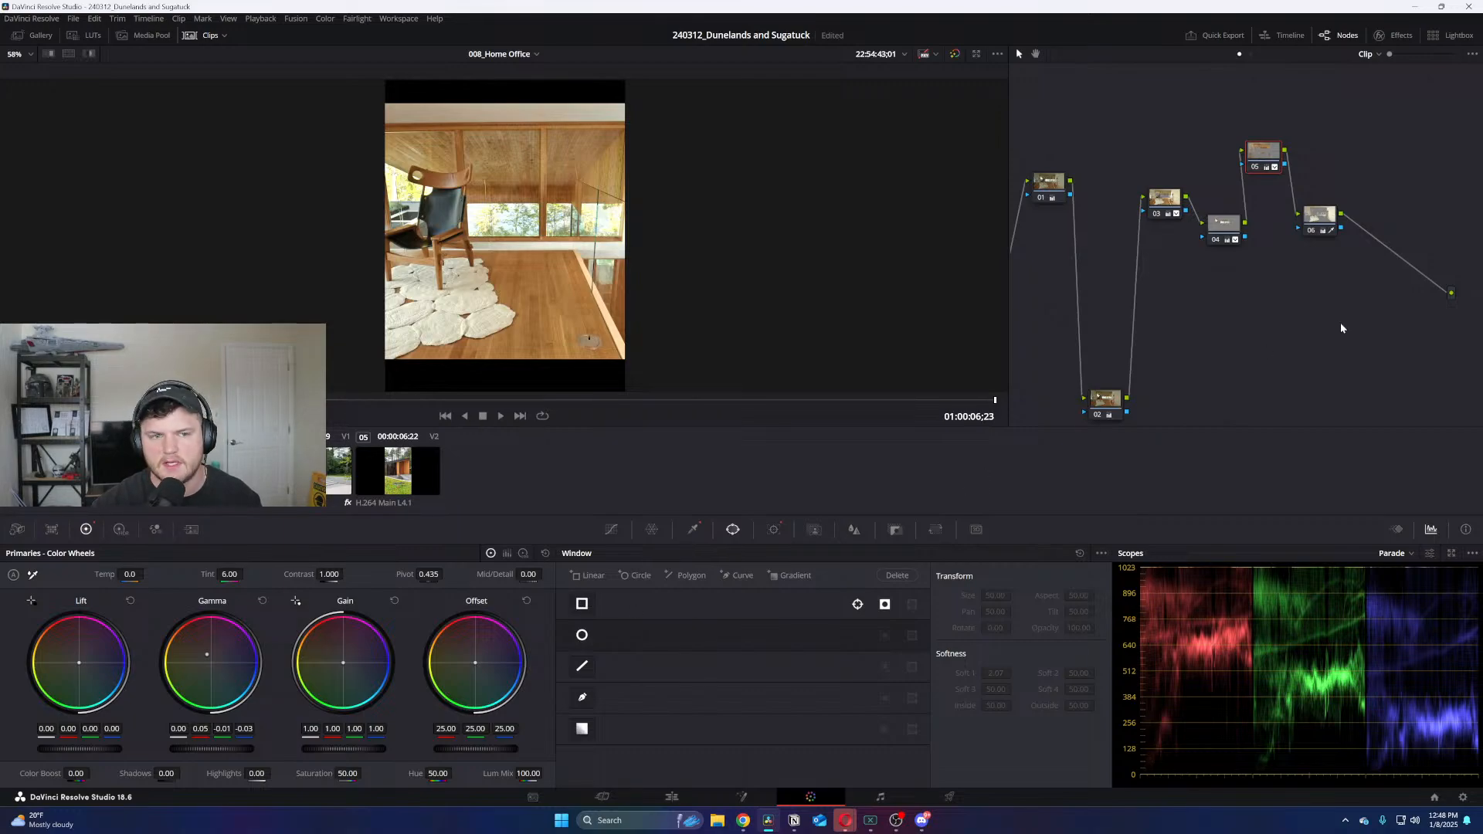
# Tidy the node graph by lining up nodes 03 and 04 above and placing nodes 05 and 06 in a row below
pyautogui.moveTo(1224, 222); pyautogui.dragTo(1273, 157)
pyautogui.moveTo(1165, 197); pyautogui.dragTo(1152, 146)
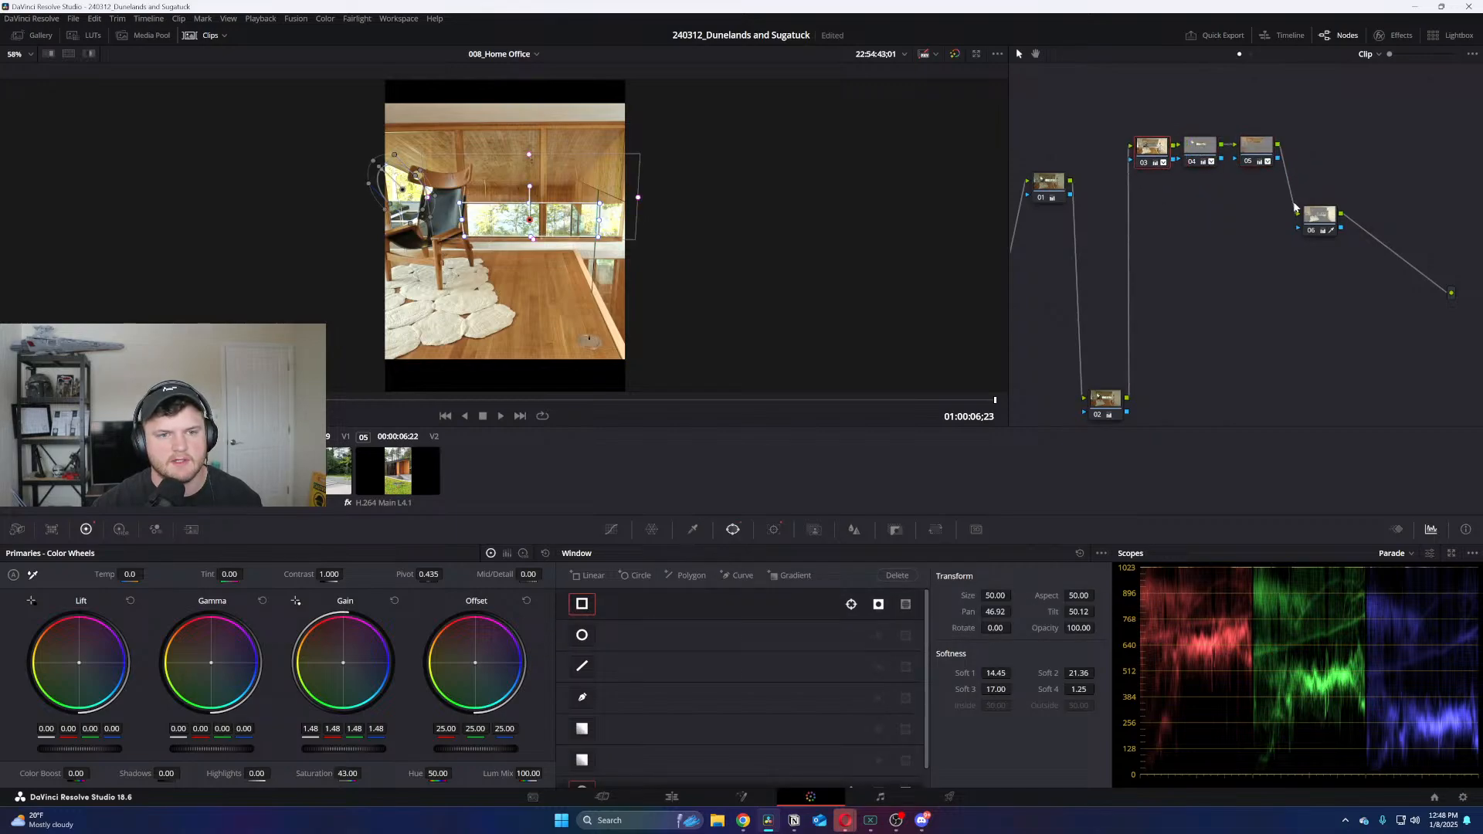
pyautogui.moveTo(1324, 215); pyautogui.dragTo(1273, 390)
pyautogui.moveTo(1257, 147); pyautogui.dragTo(1254, 409)
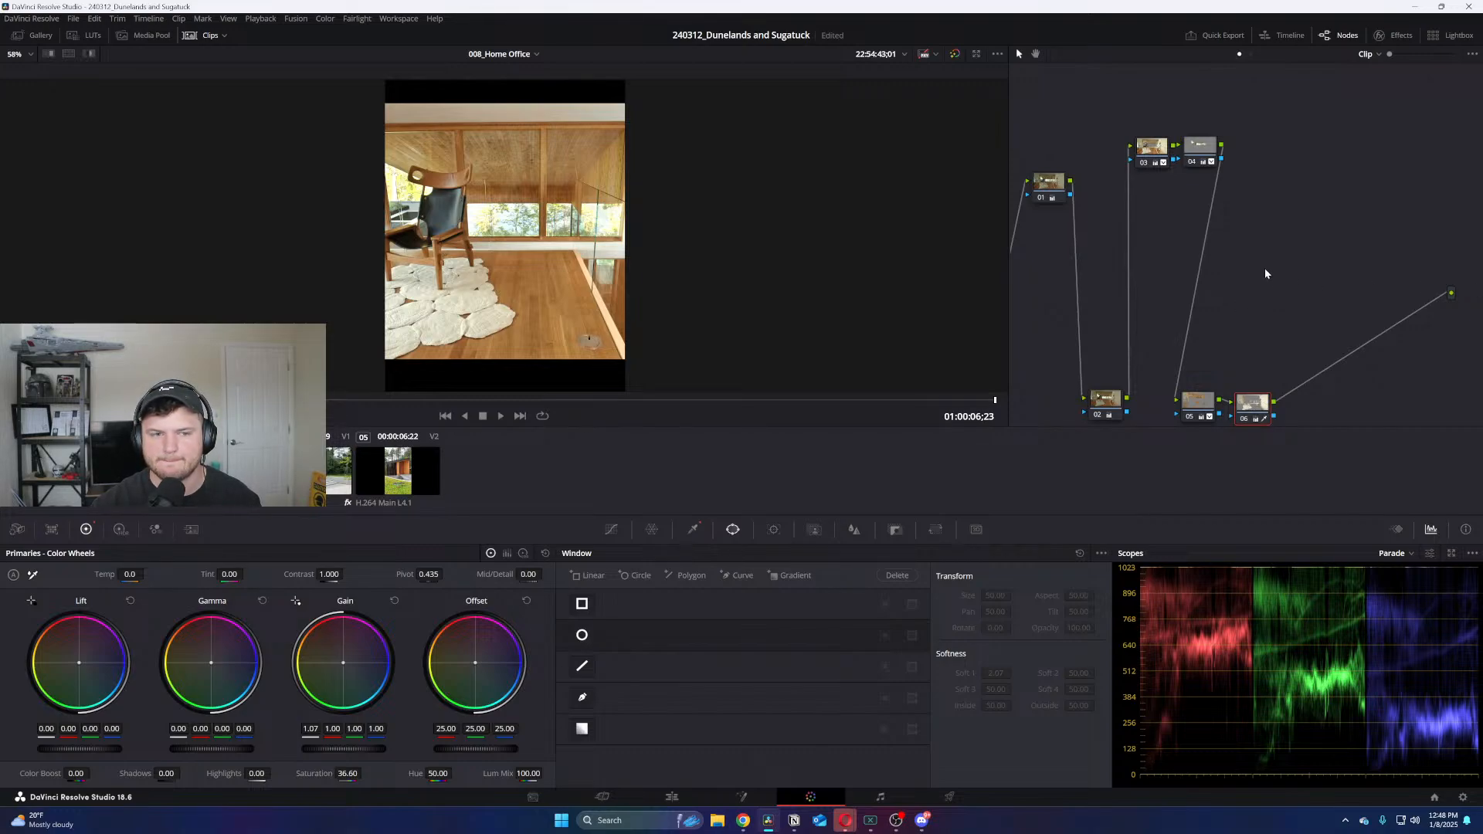
# Add serial node 07 after the rug node, place it above the row, and give it node 03's window with the primaries reset
pyautogui.hotkey('alt', 's')
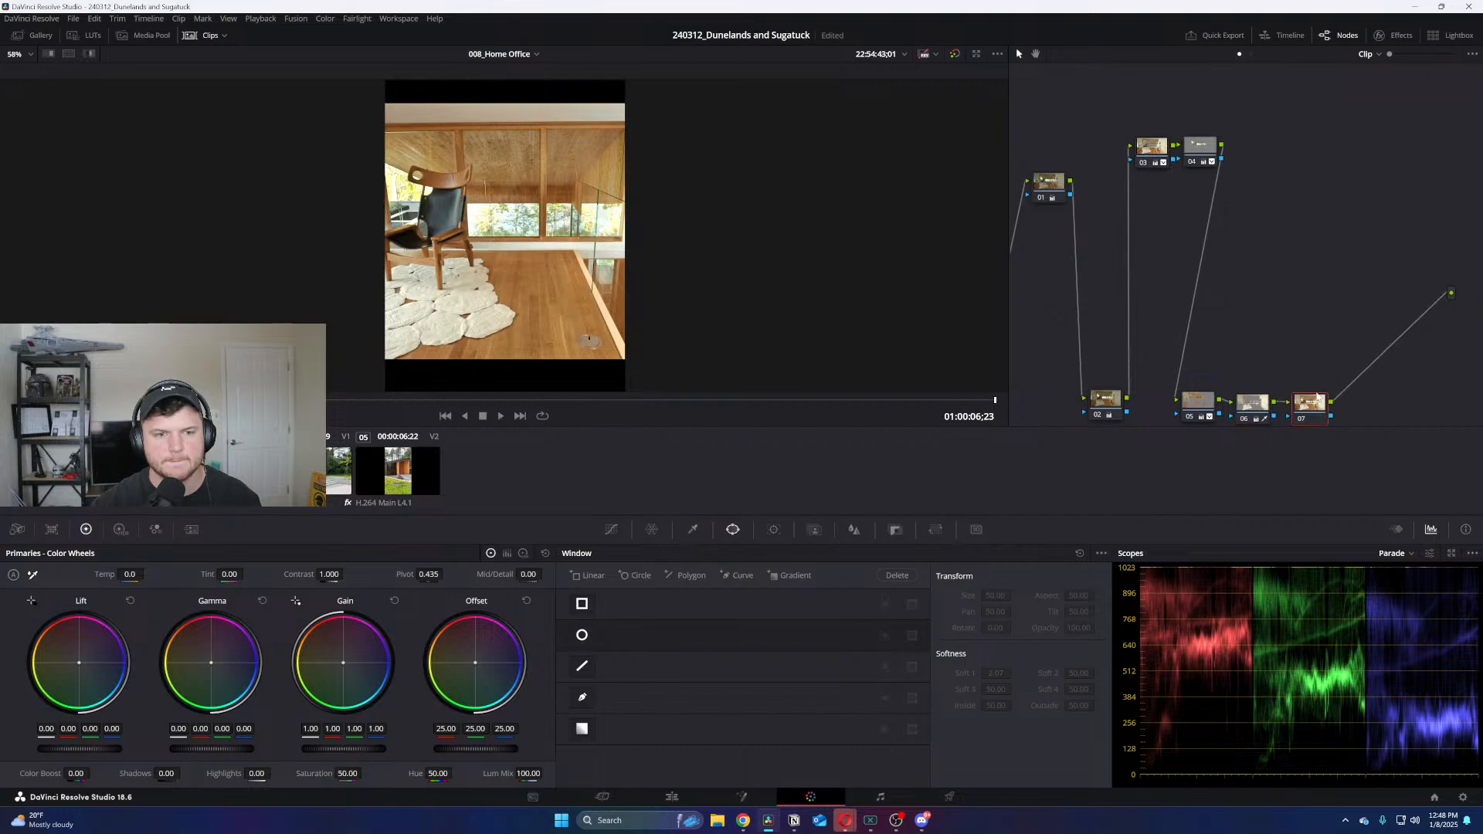
pyautogui.moveTo(1311, 401); pyautogui.dragTo(1312, 162)
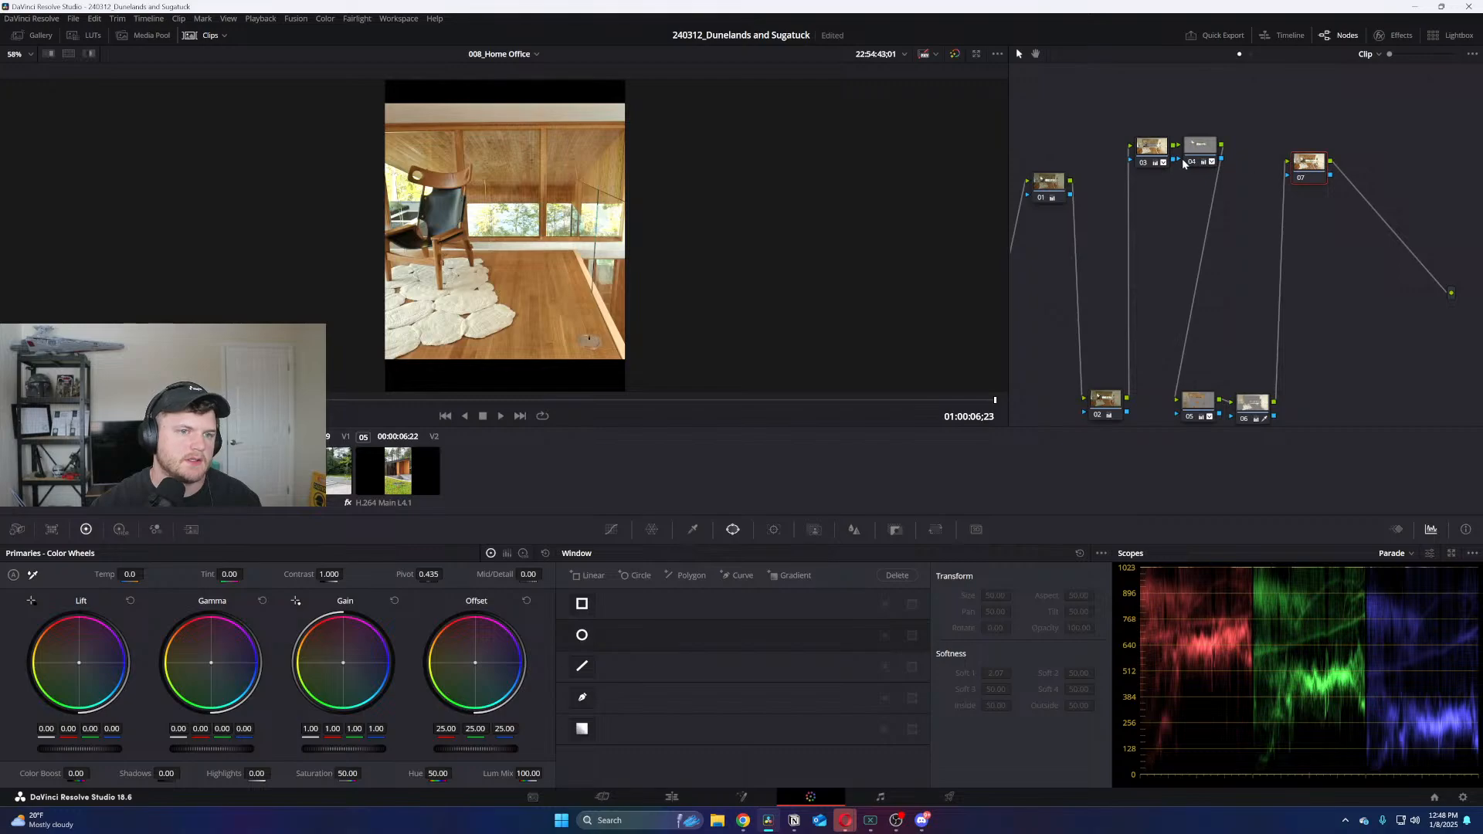
pyautogui.click(1153, 149)
pyautogui.click(1309, 163)
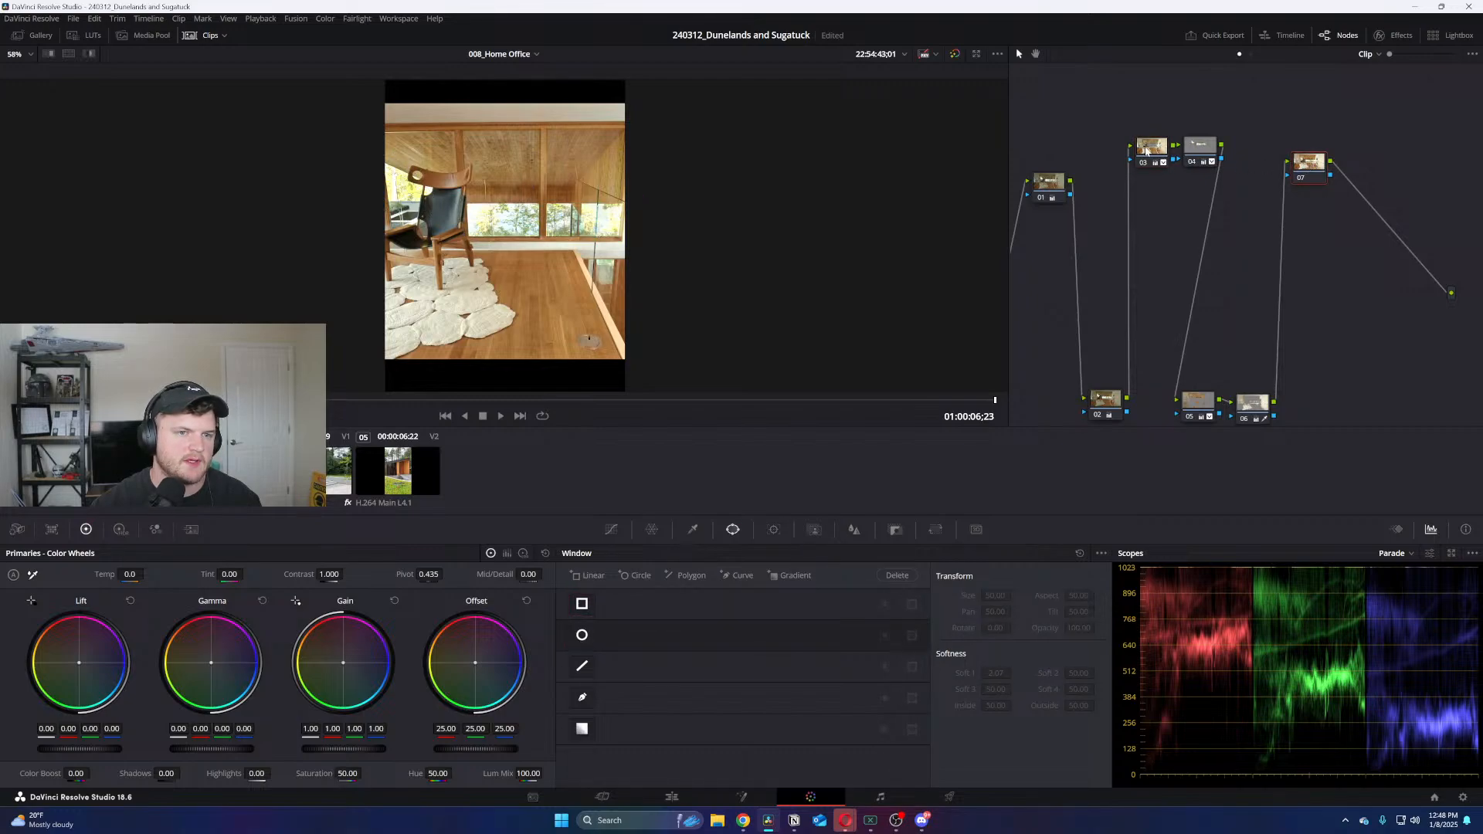
pyautogui.click(1146, 152)
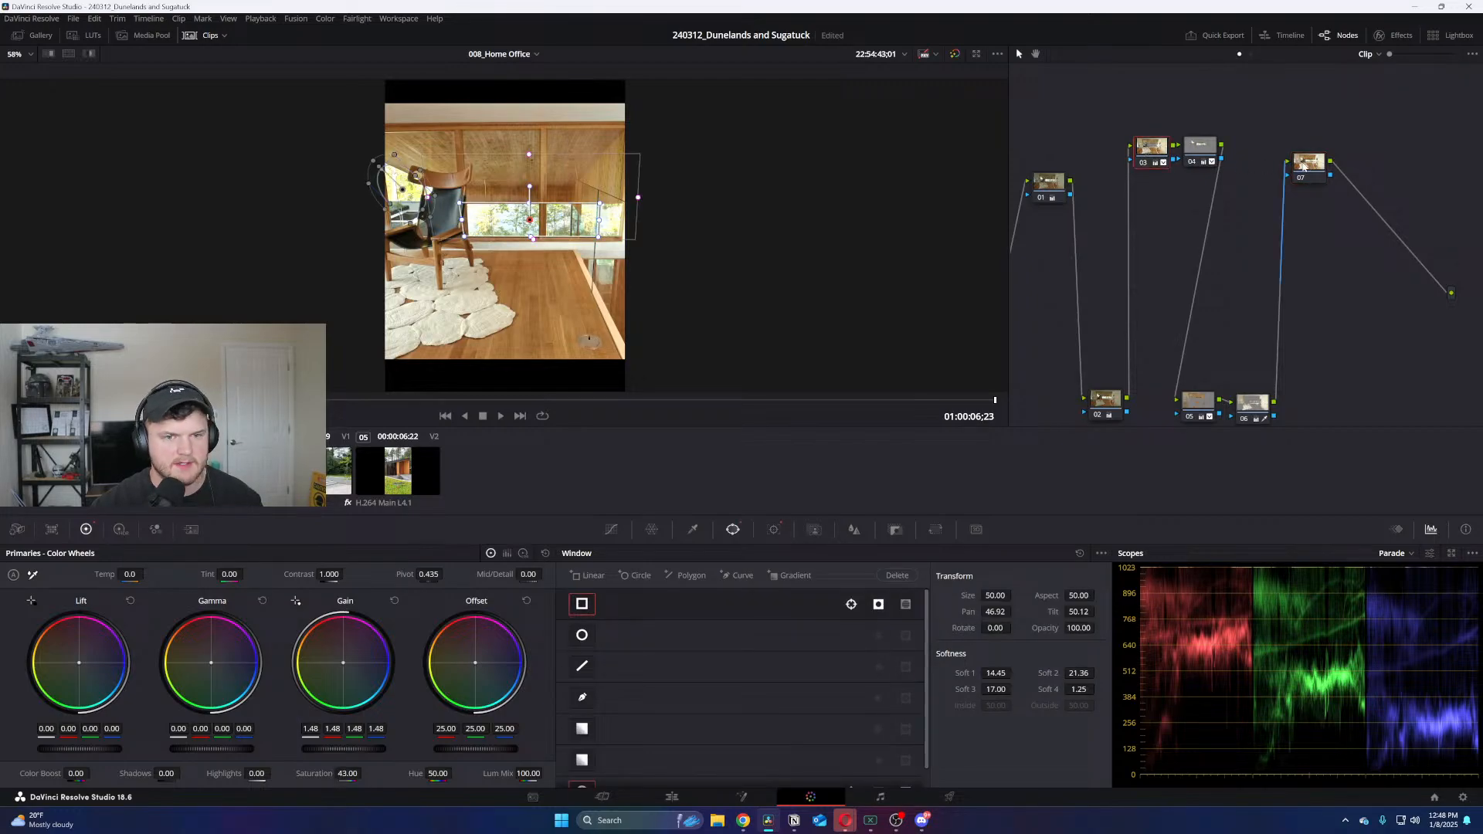
pyautogui.click(1307, 163)
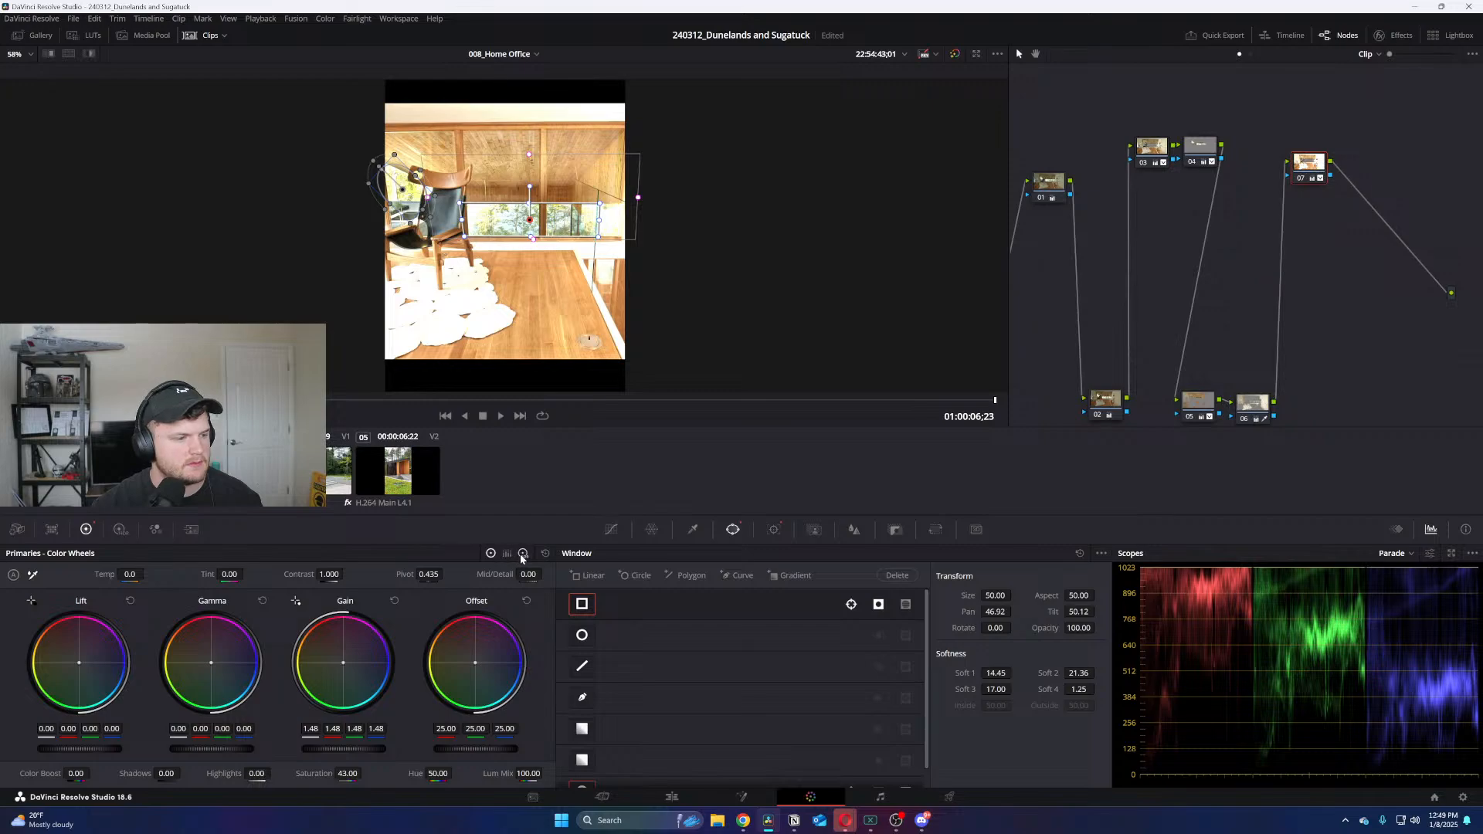
pyautogui.click(543, 553)
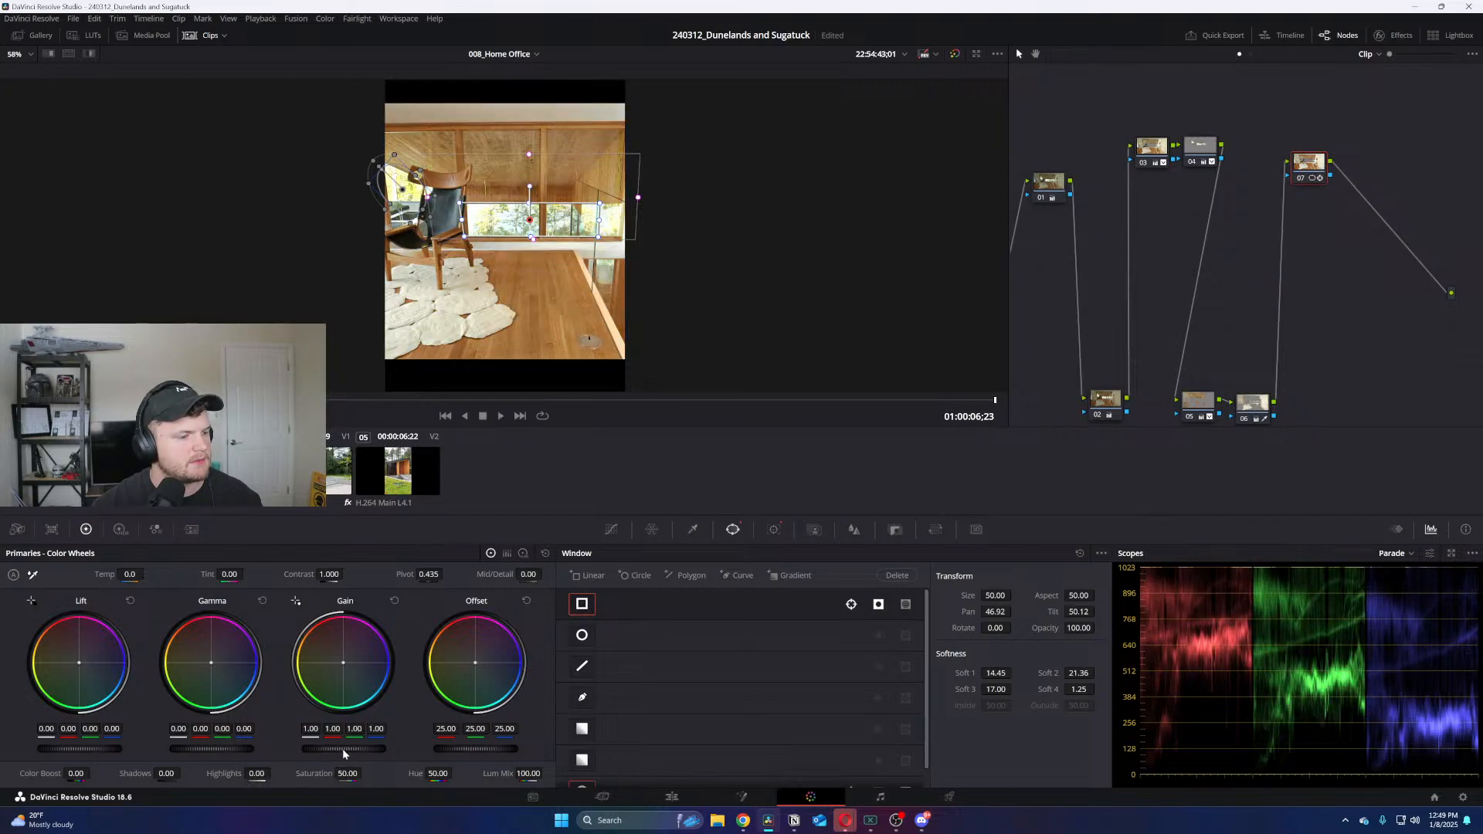
# Grade node 07's windowed area with gain 1.06, gamma 0.04 and lift -0.04
pyautogui.moveTo(343, 753)
pyautogui.mouseDown()
pyautogui.moveTo(371, 753)
pyautogui.moveTo(349, 753)
pyautogui.mouseUp()
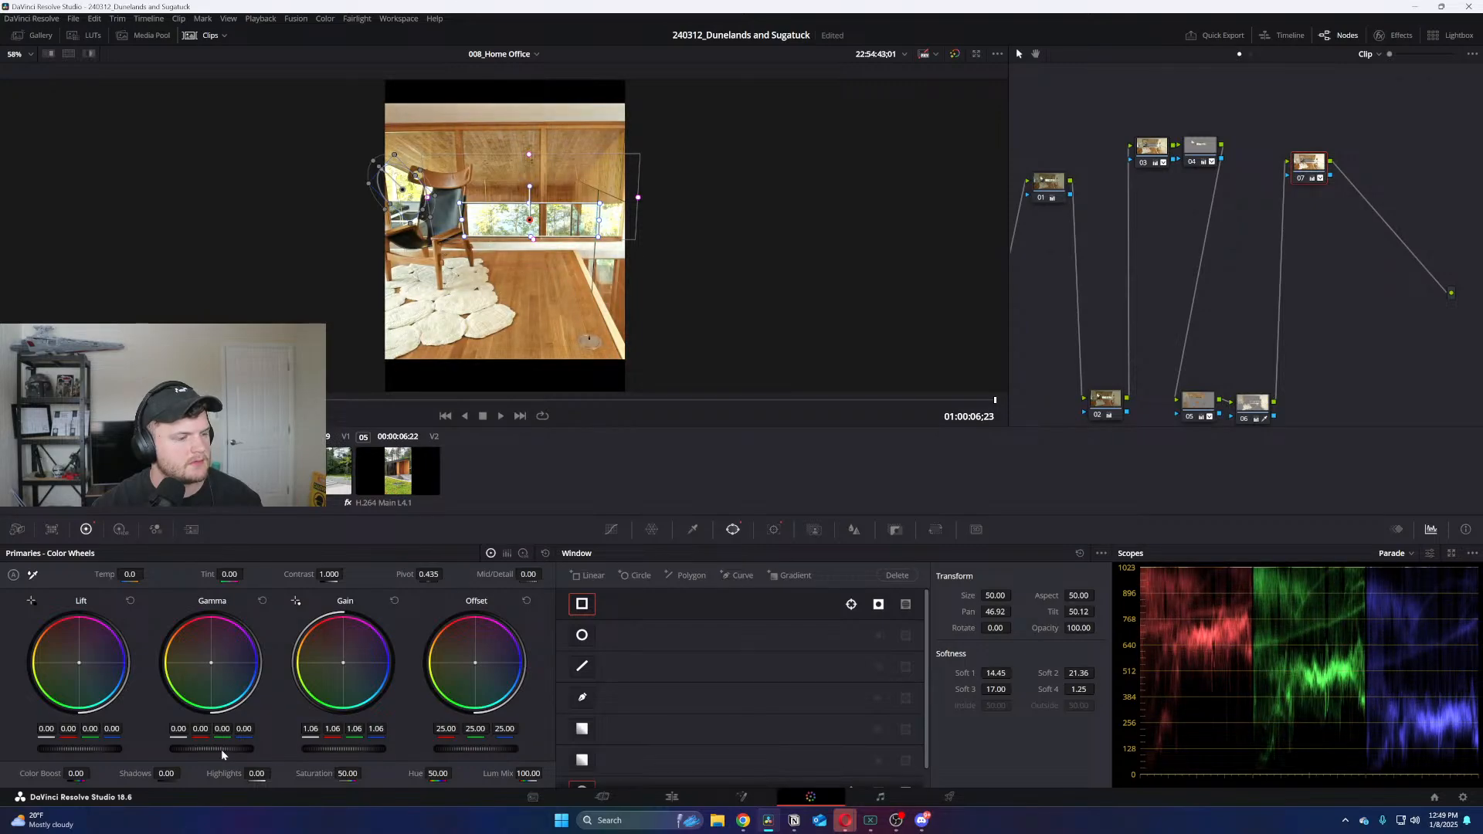
pyautogui.moveTo(225, 756); pyautogui.dragTo(235, 755)
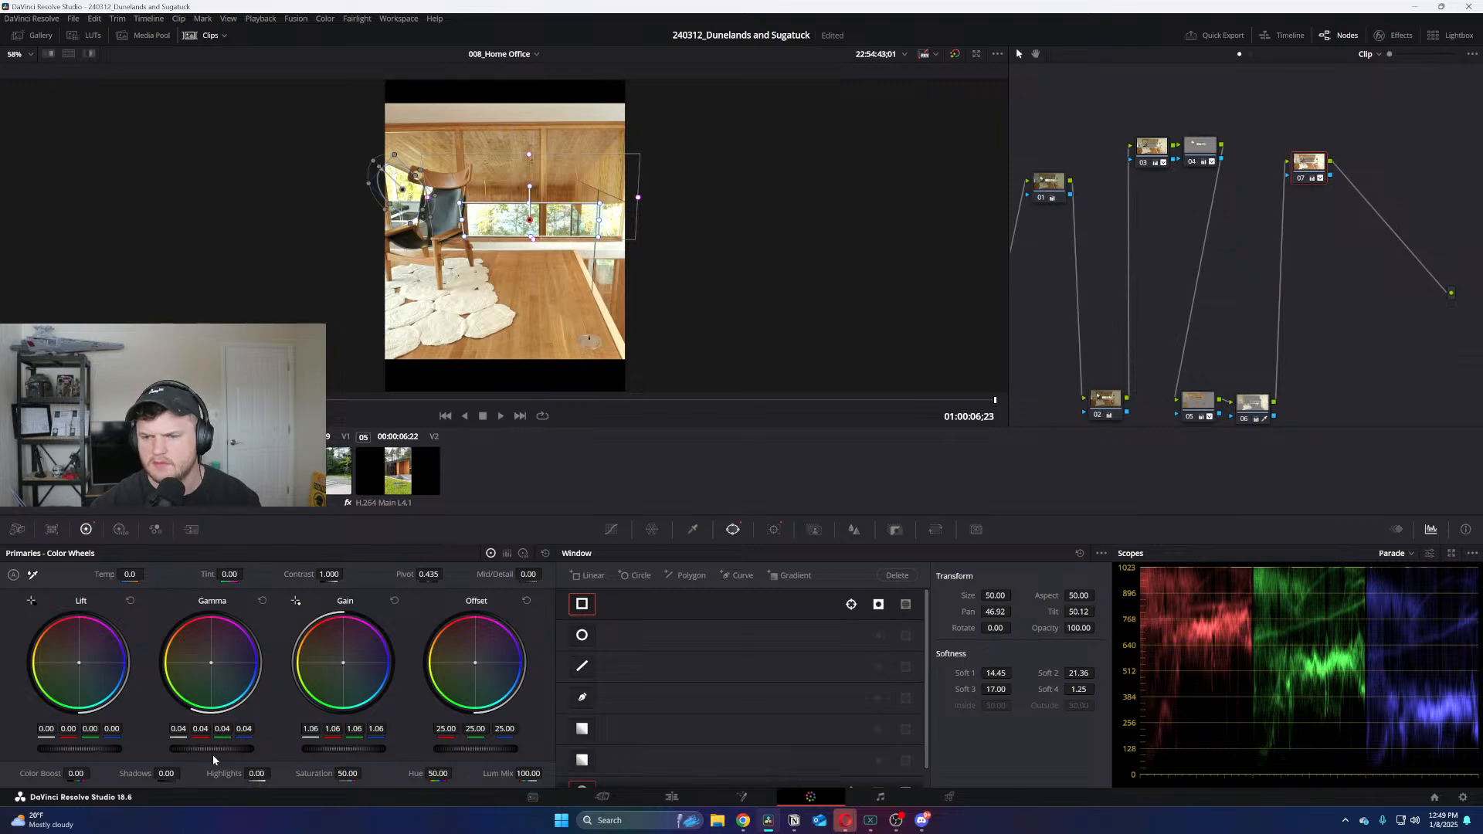
pyautogui.moveTo(93, 749)
pyautogui.mouseDown()
pyautogui.moveTo(73, 749)
pyautogui.moveTo(89, 749)
pyautogui.mouseUp()
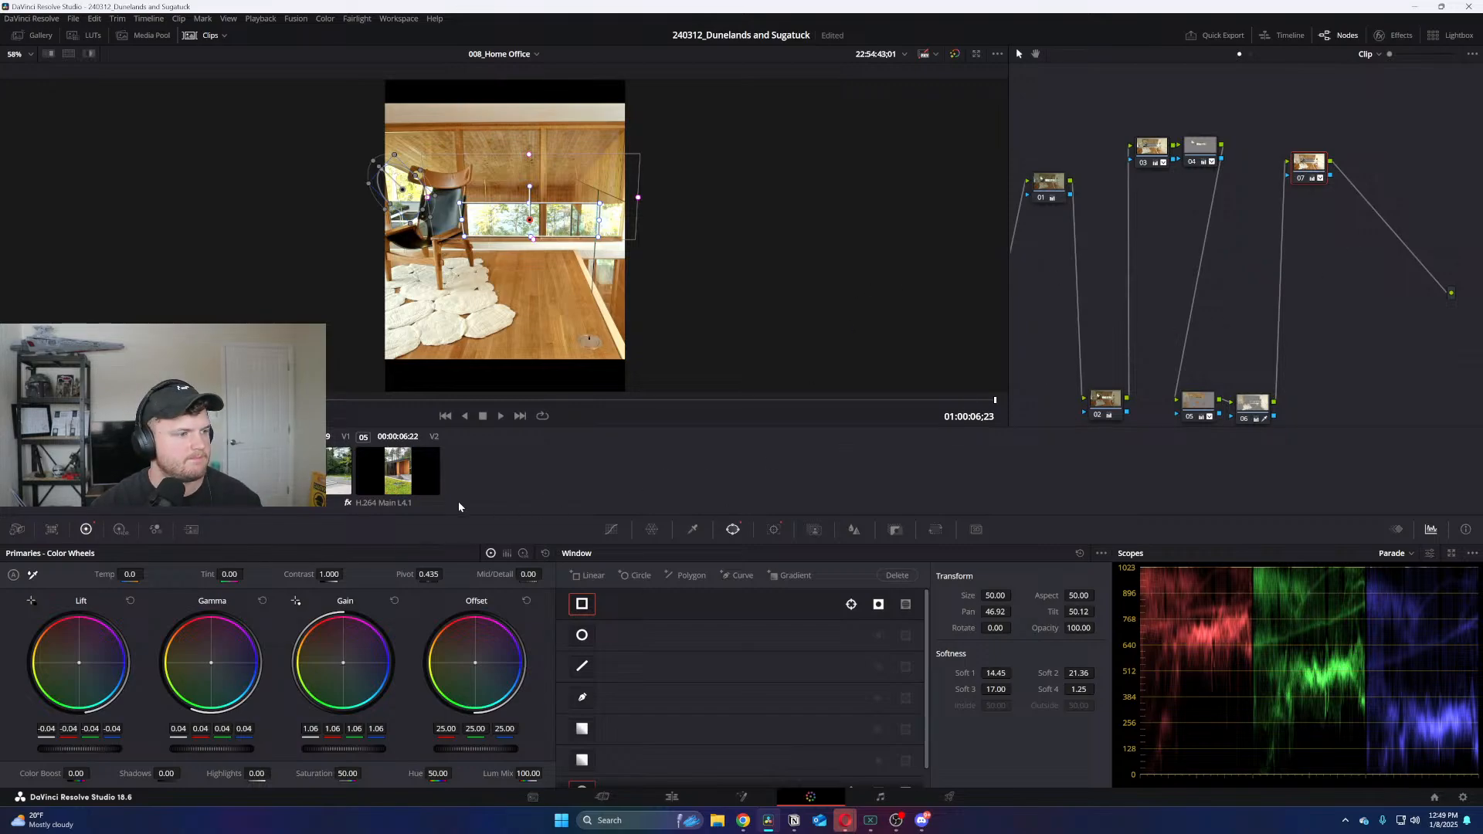
# On the desk clip, spread out the existing nodes and insert a new serial node 04 before the final node
pyautogui.press('Right')
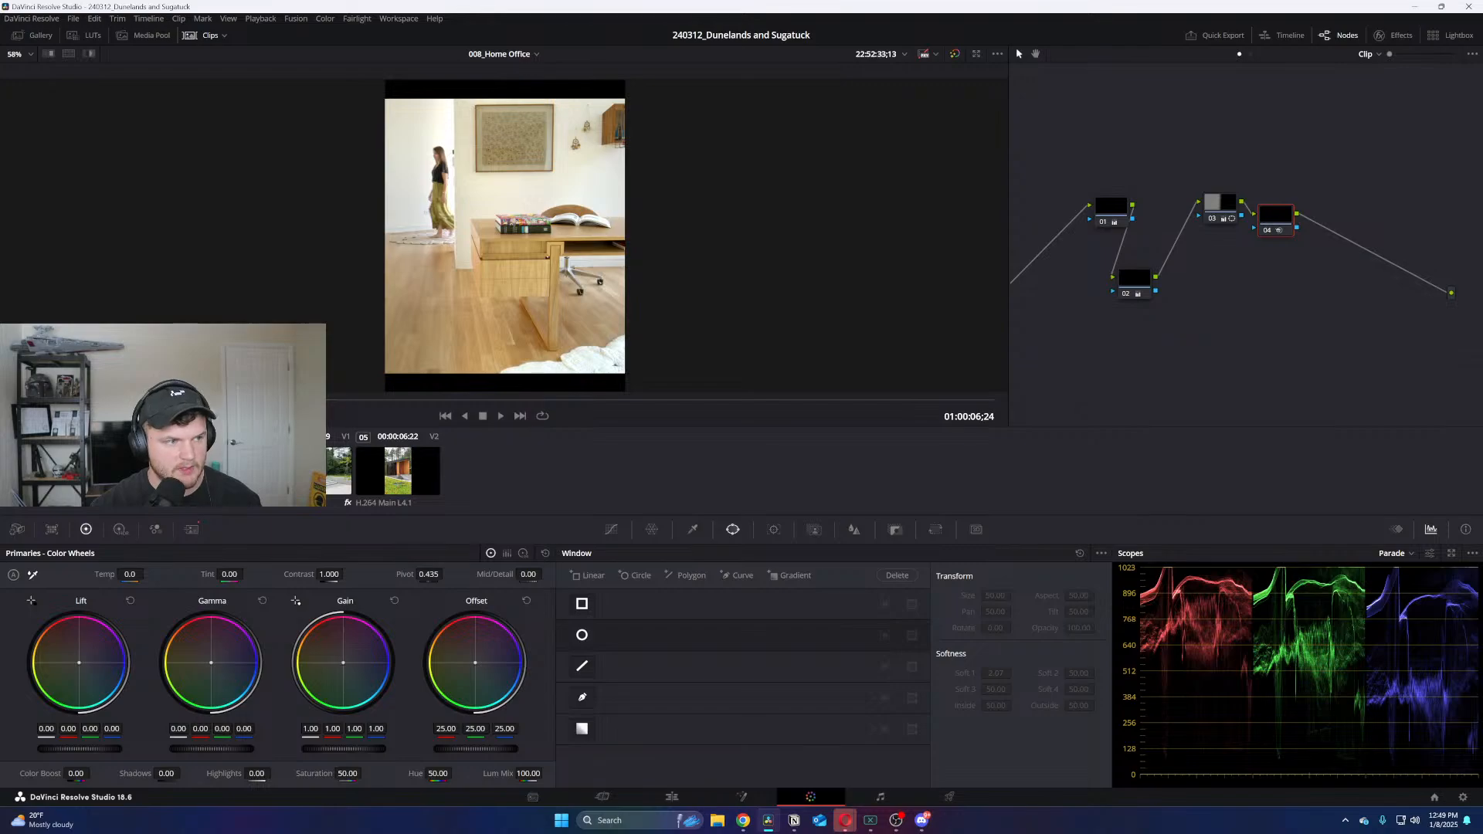
pyautogui.press('Up')
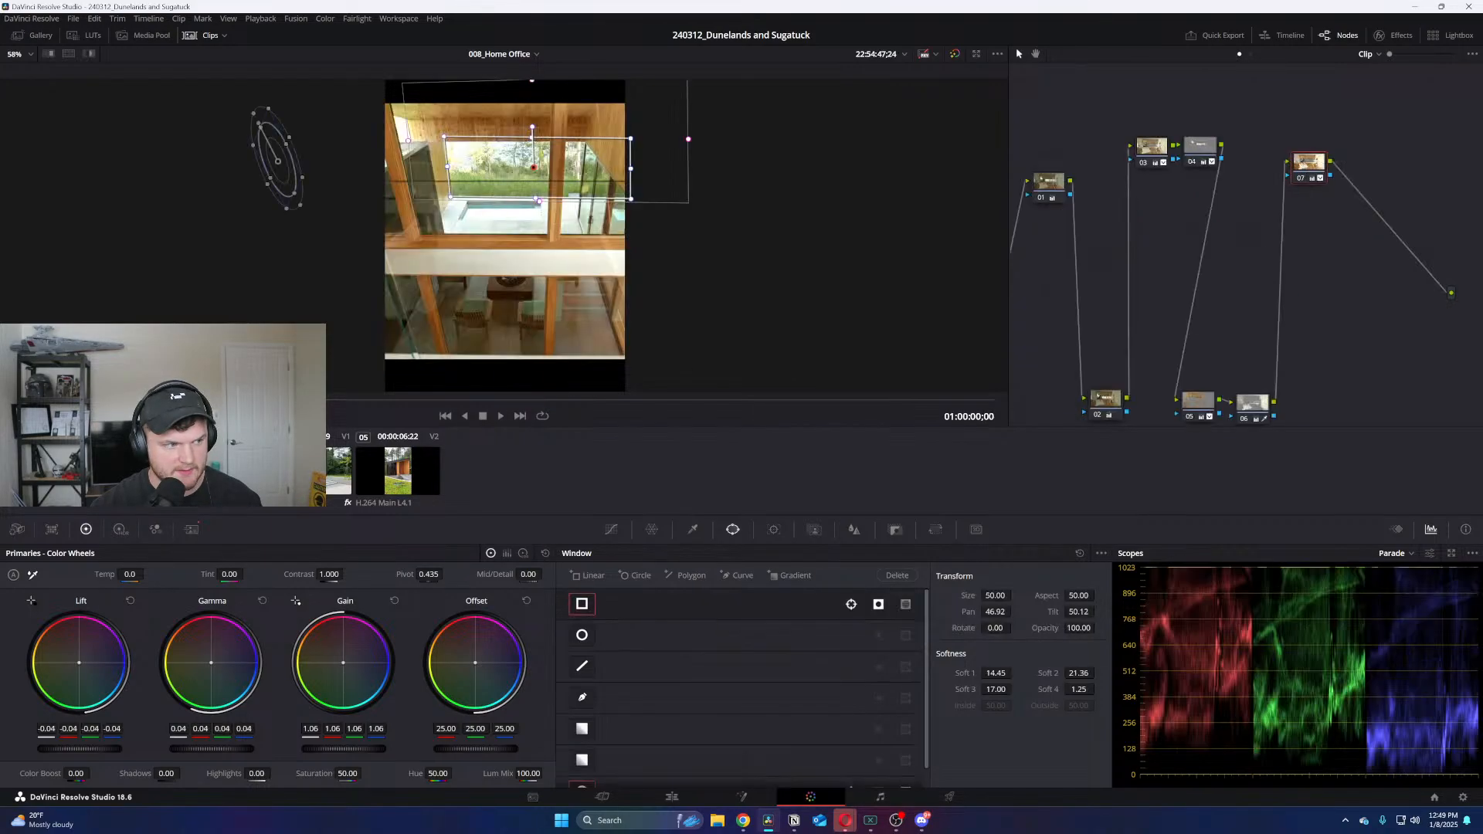
pyautogui.press('Down')
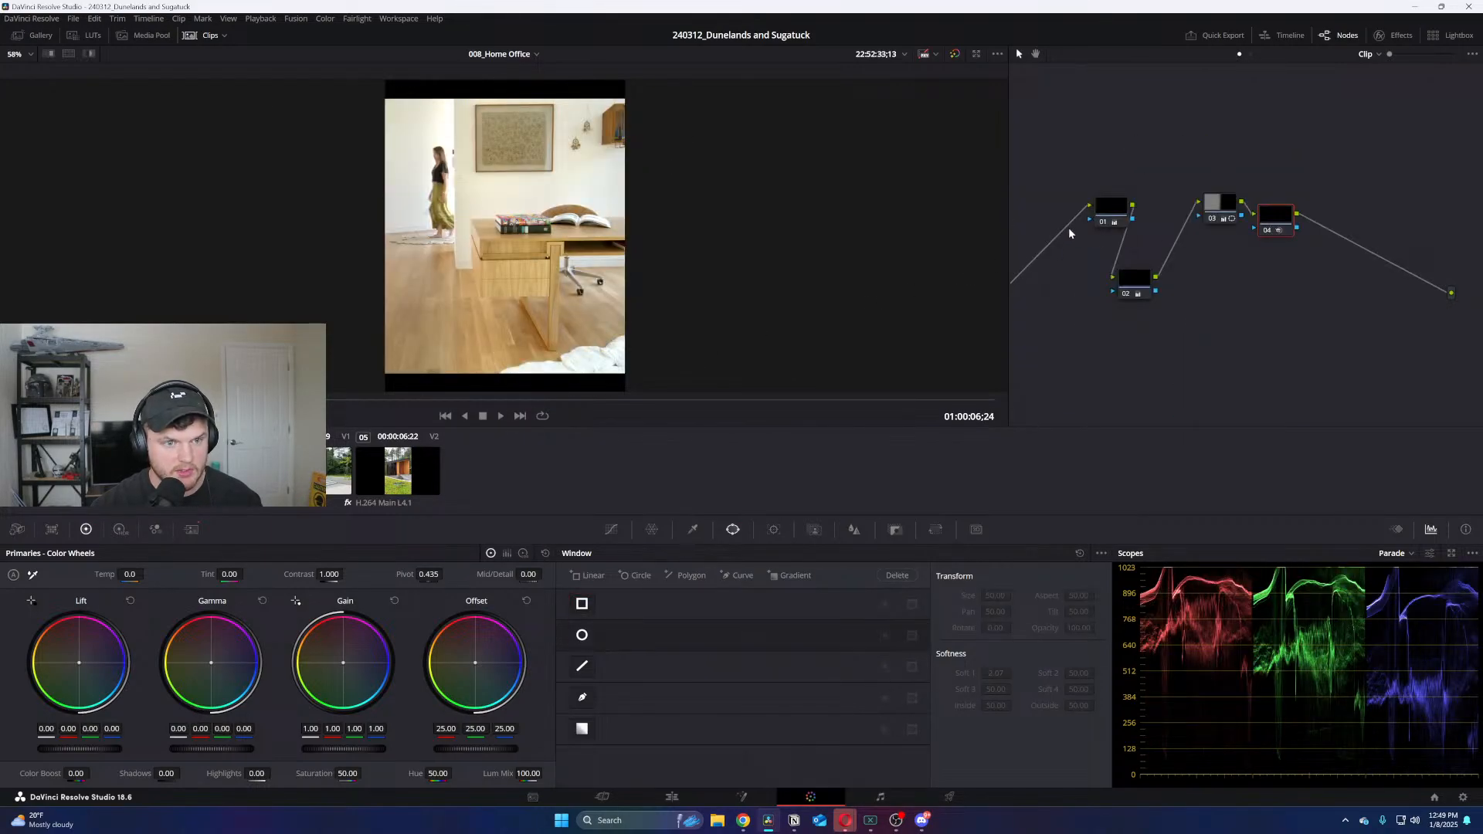
pyautogui.moveTo(1111, 207); pyautogui.dragTo(1051, 134)
pyautogui.moveTo(1134, 280); pyautogui.dragTo(1116, 305)
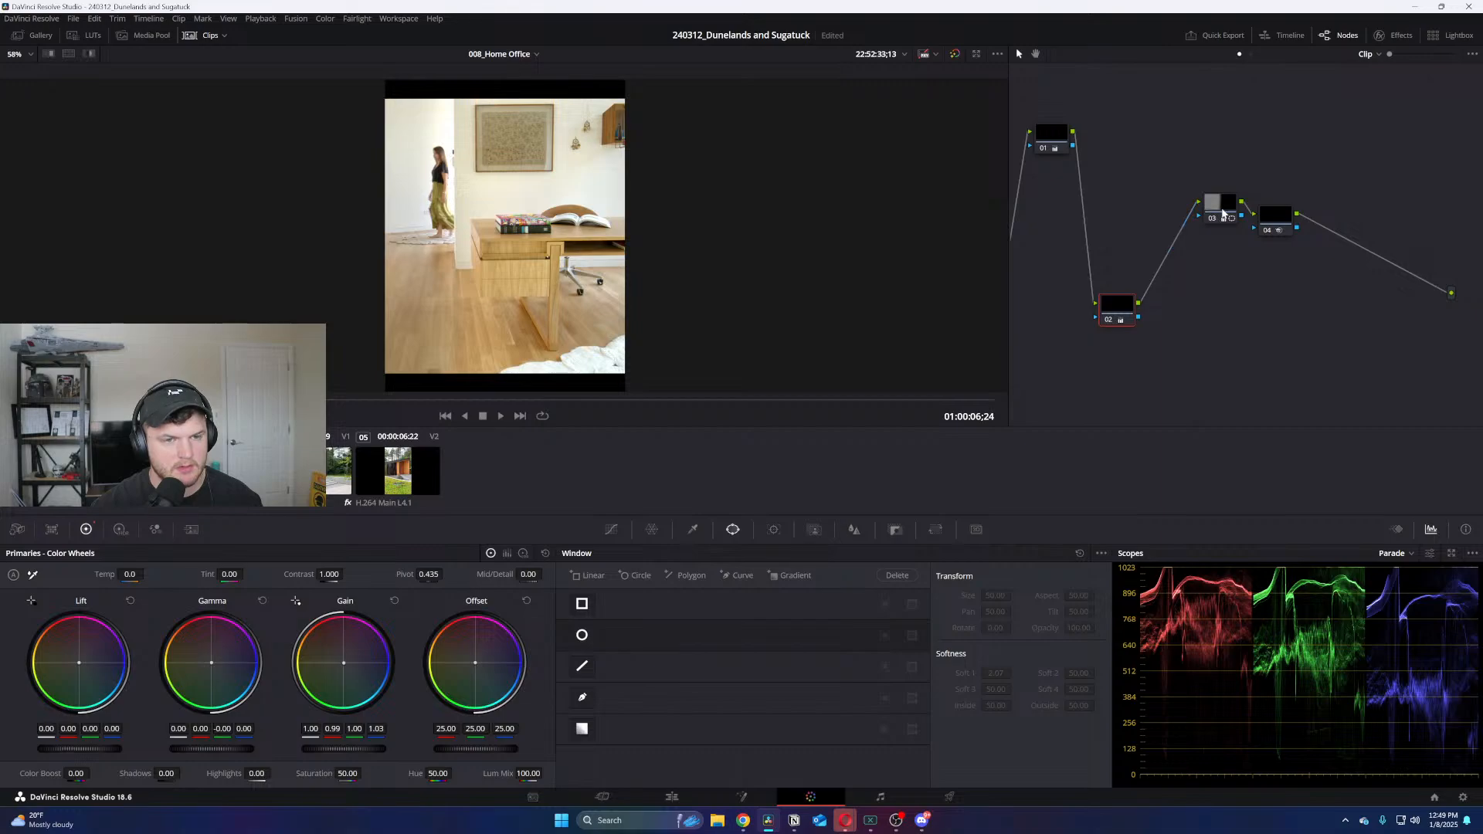
pyautogui.moveTo(1223, 214); pyautogui.dragTo(1169, 116)
pyautogui.moveTo(1276, 230); pyautogui.dragTo(1197, 317)
pyautogui.click(1234, 107)
# Key the wood floor on node 04 with only the hue qualifier active, using center 40.7 and width 5.0
pyautogui.click(693, 529)
pyautogui.click(494, 340)
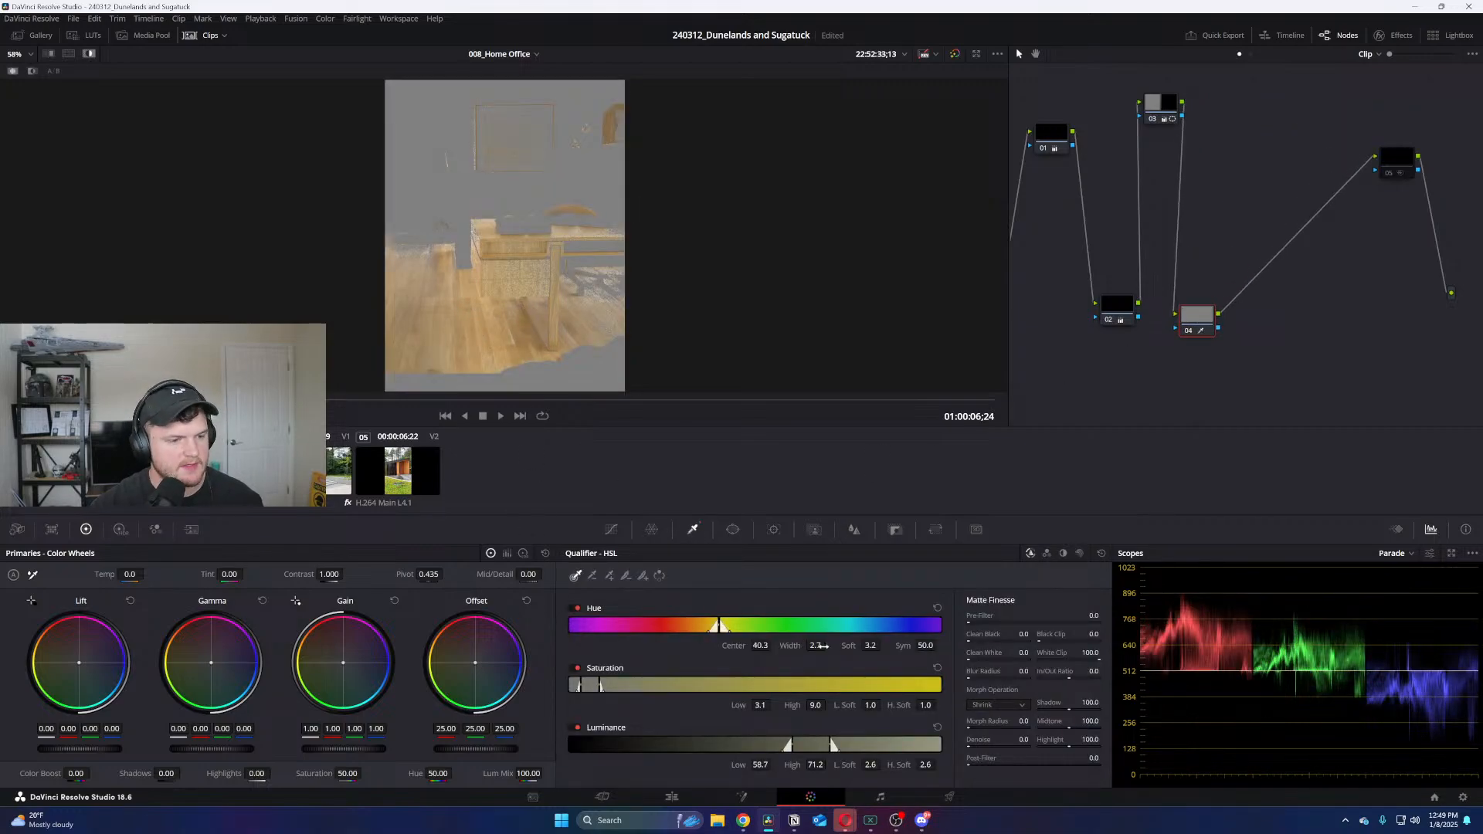
pyautogui.click(577, 668)
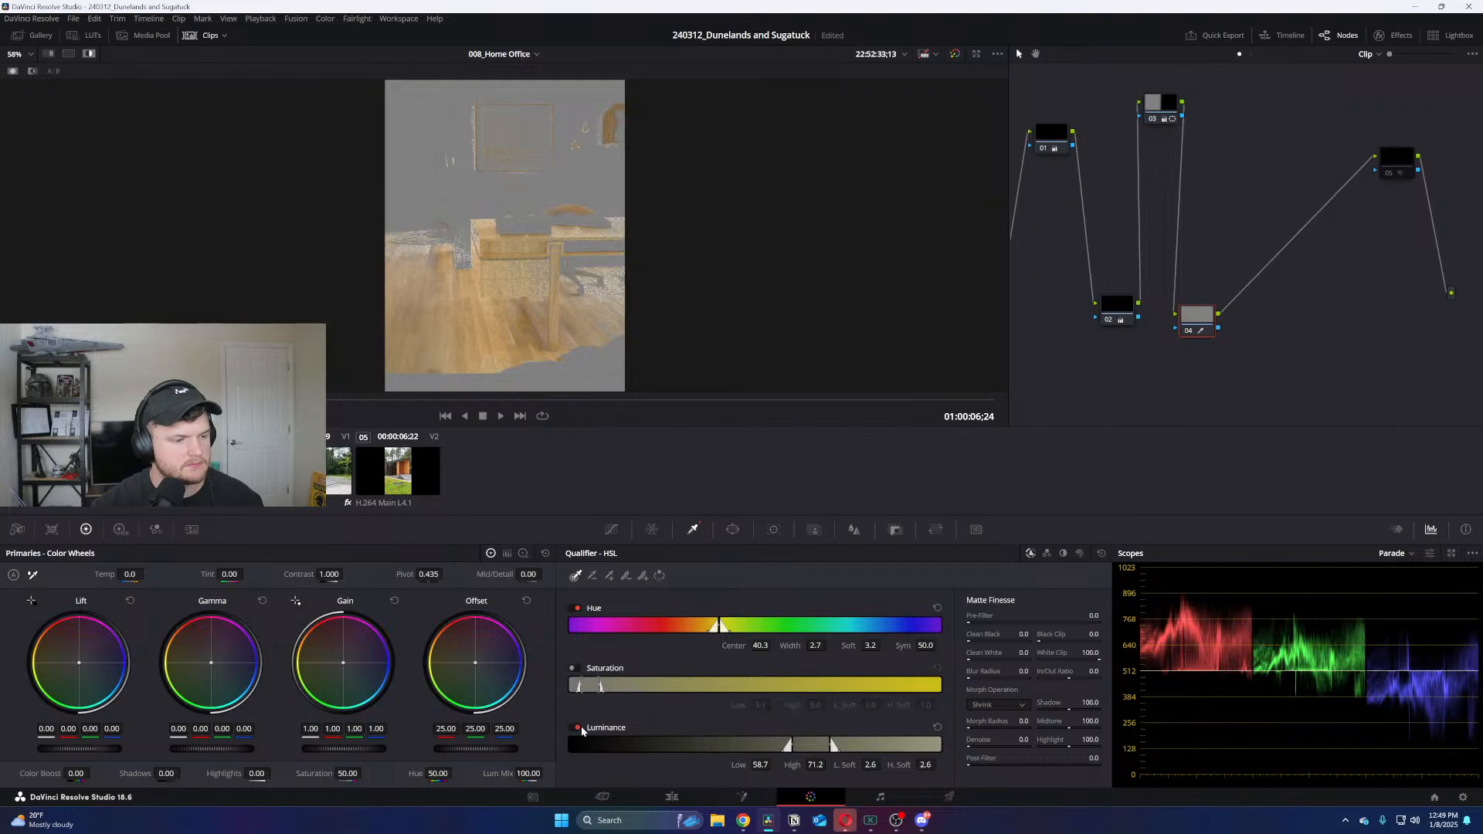
pyautogui.click(578, 727)
pyautogui.moveTo(774, 646); pyautogui.dragTo(730, 628)
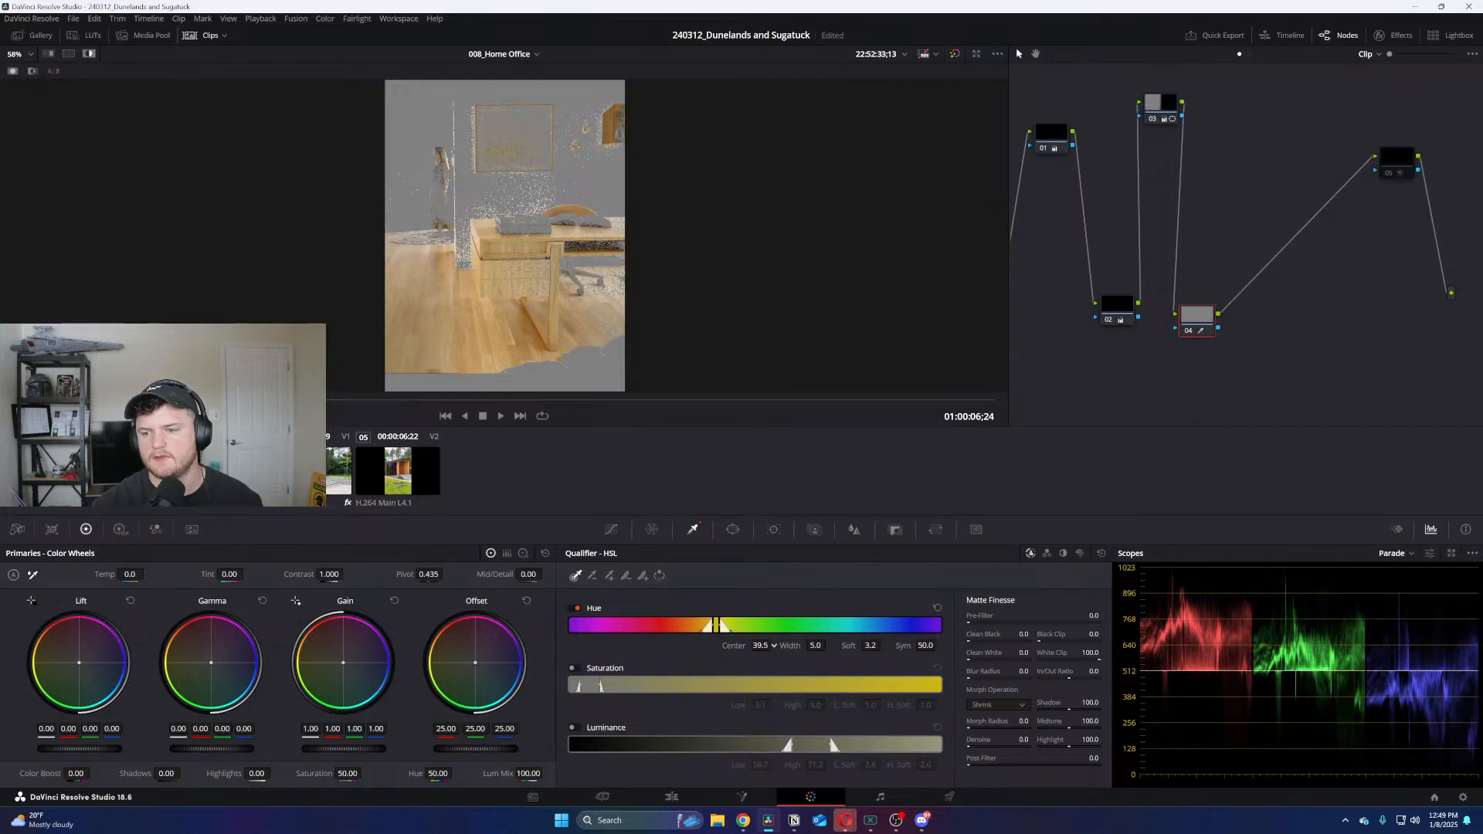
pyautogui.moveTo(774, 645); pyautogui.dragTo(777, 645)
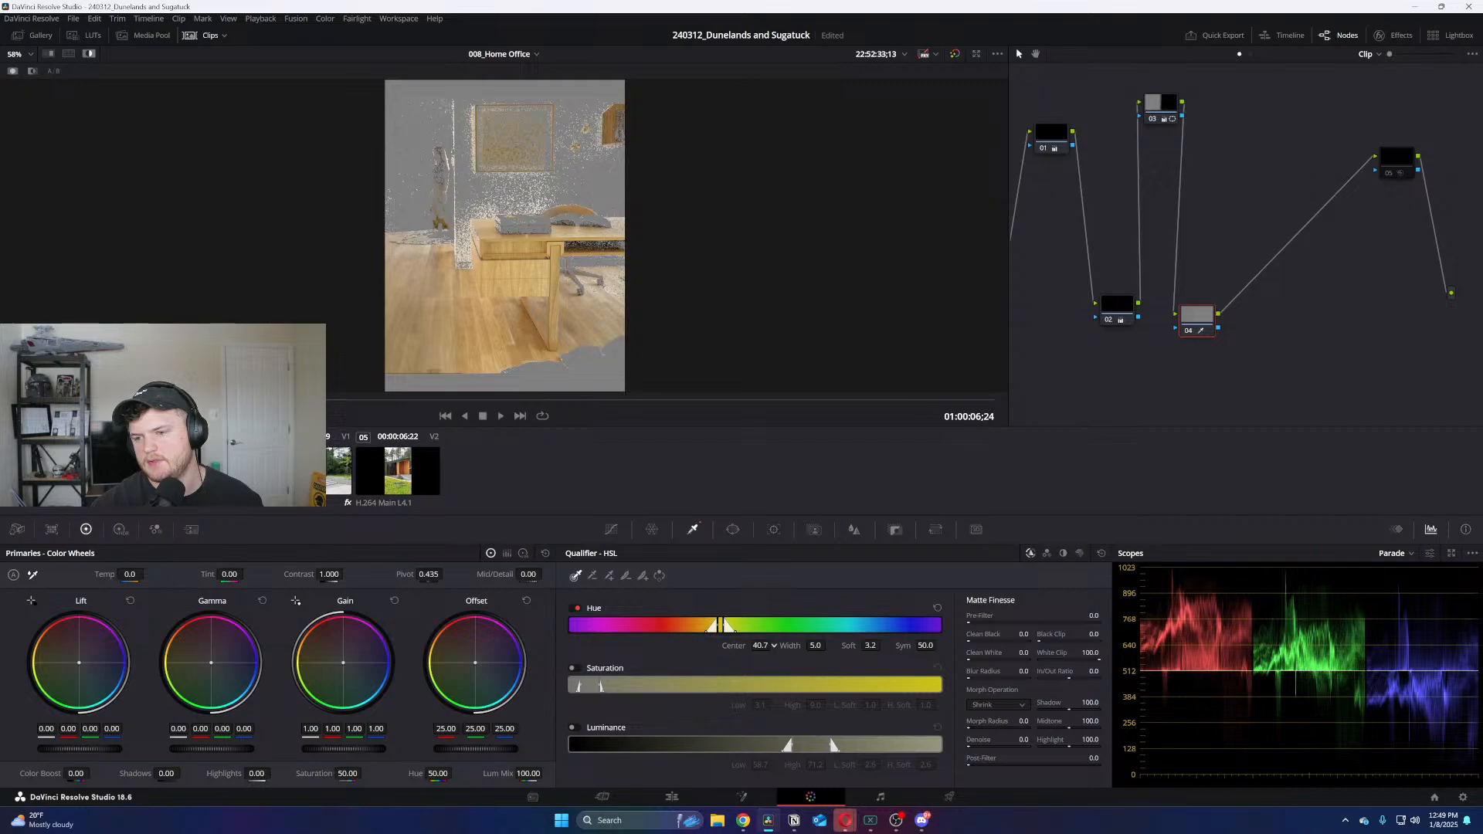
# Re-enable the saturation and luminance qualifiers, with saturation from 2.8 to 12.6 and luminance from 61.9 to 74.5
pyautogui.click(572, 669)
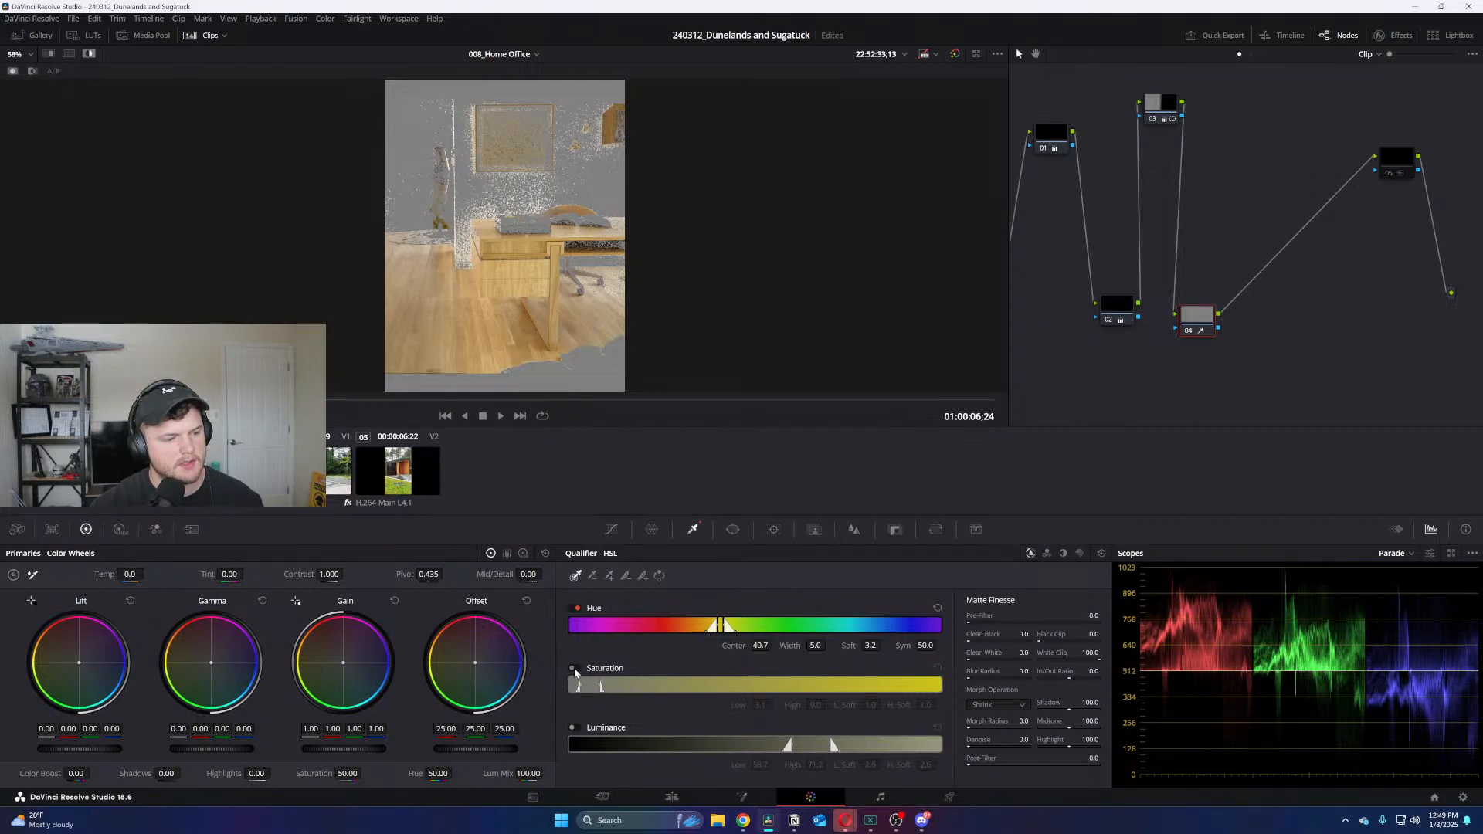
pyautogui.moveTo(815, 705); pyautogui.dragTo(774, 704)
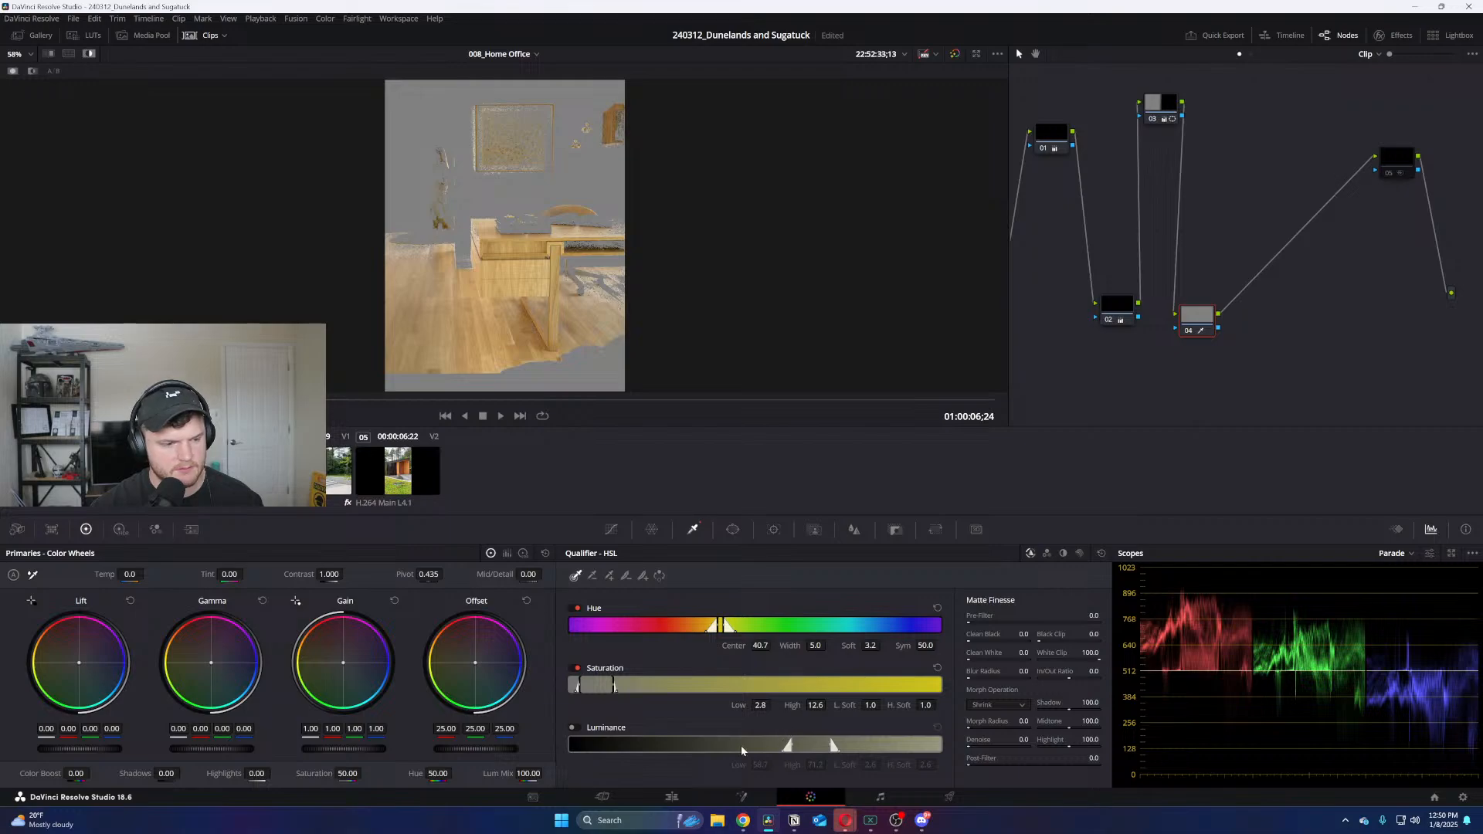
pyautogui.click(575, 728)
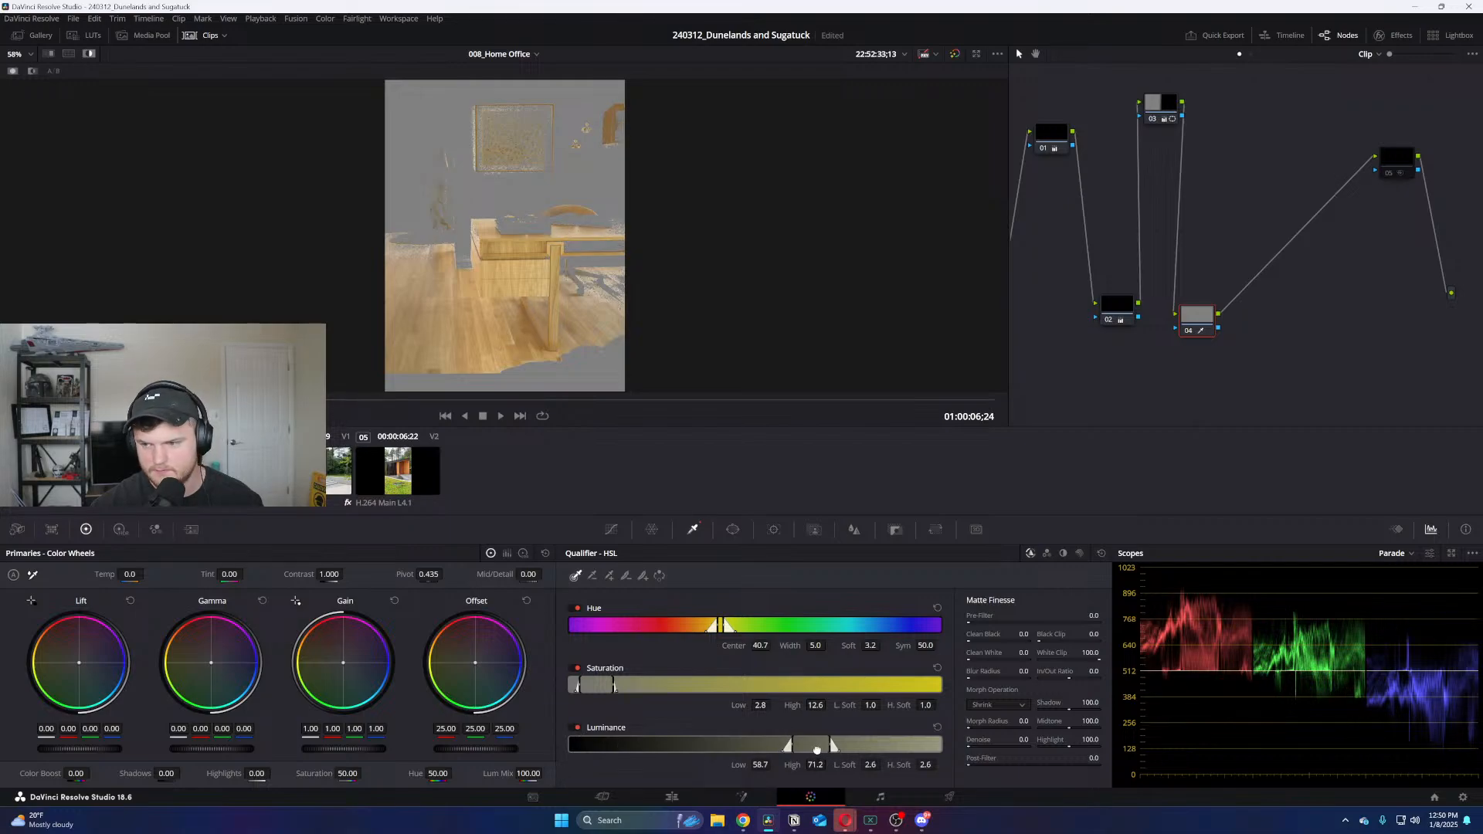
pyautogui.moveTo(817, 748)
pyautogui.mouseDown()
pyautogui.moveTo(883, 765)
pyautogui.moveTo(831, 749)
pyautogui.mouseUp()
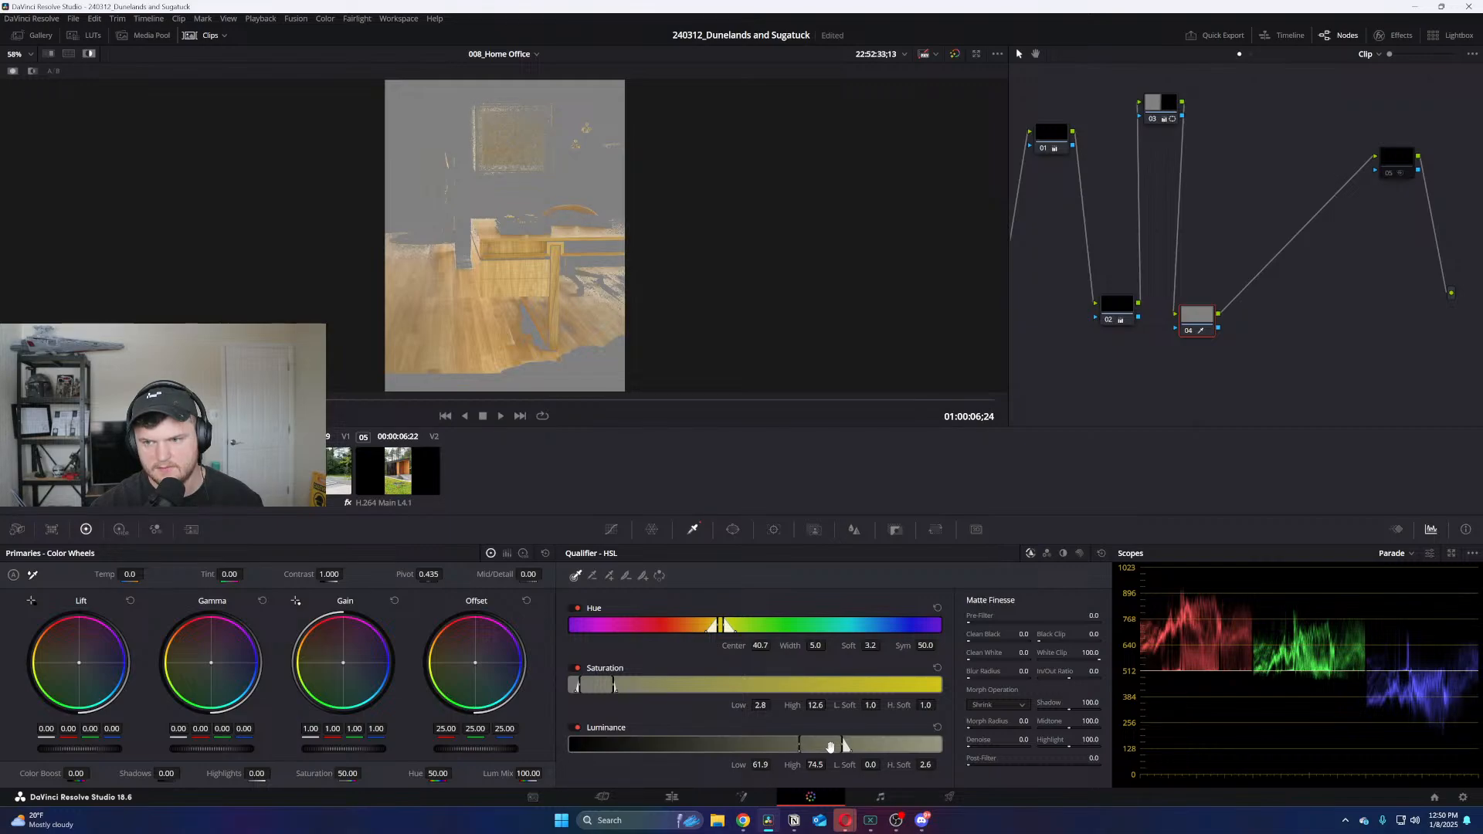
# Clean up the wood key with denoise 5.6 and clean black 22.4, checking it with the highlight off and on
pyautogui.moveTo(979, 751); pyautogui.dragTo(985, 751)
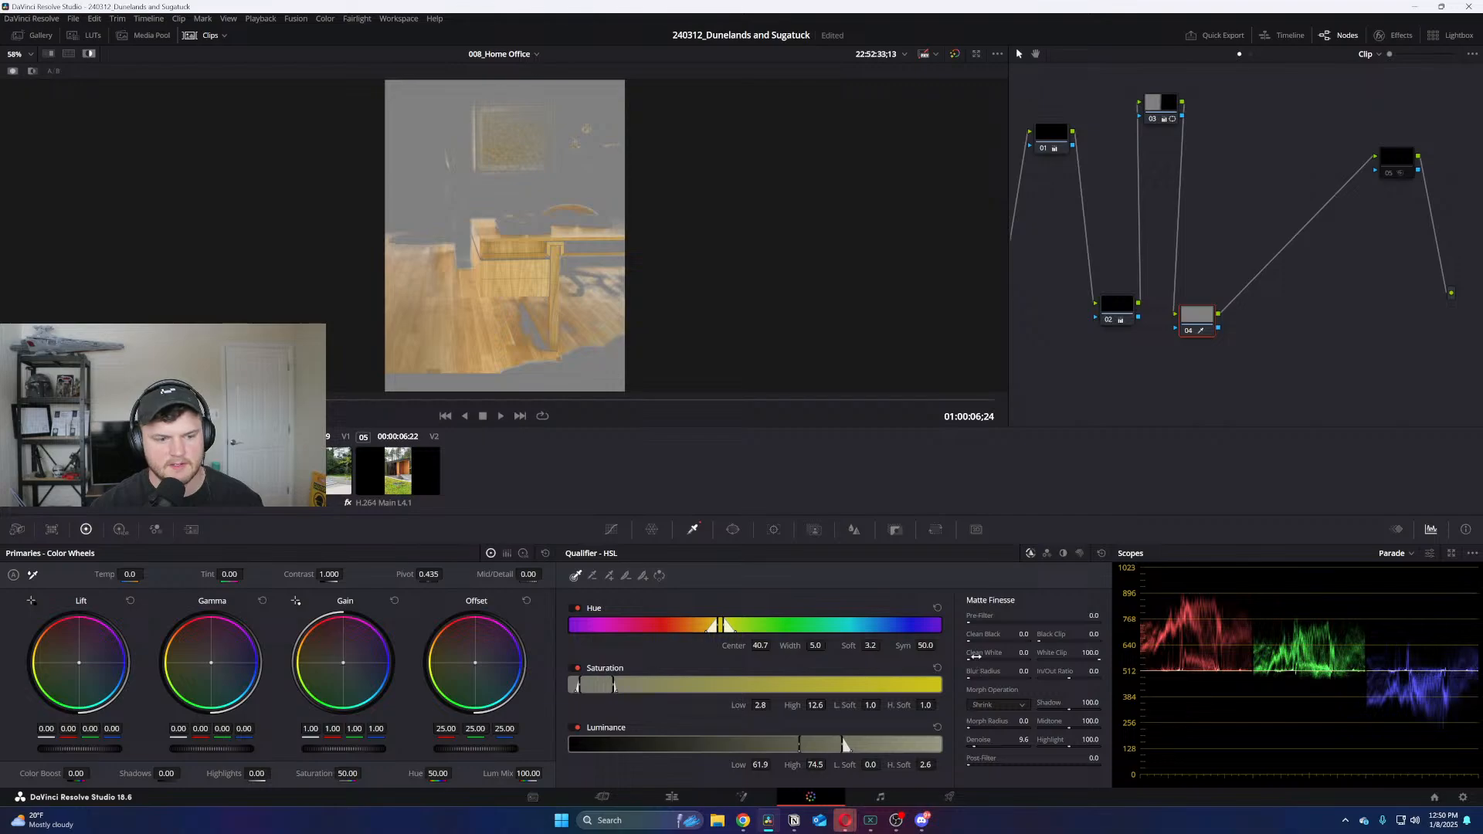
pyautogui.moveTo(968, 640); pyautogui.dragTo(983, 640)
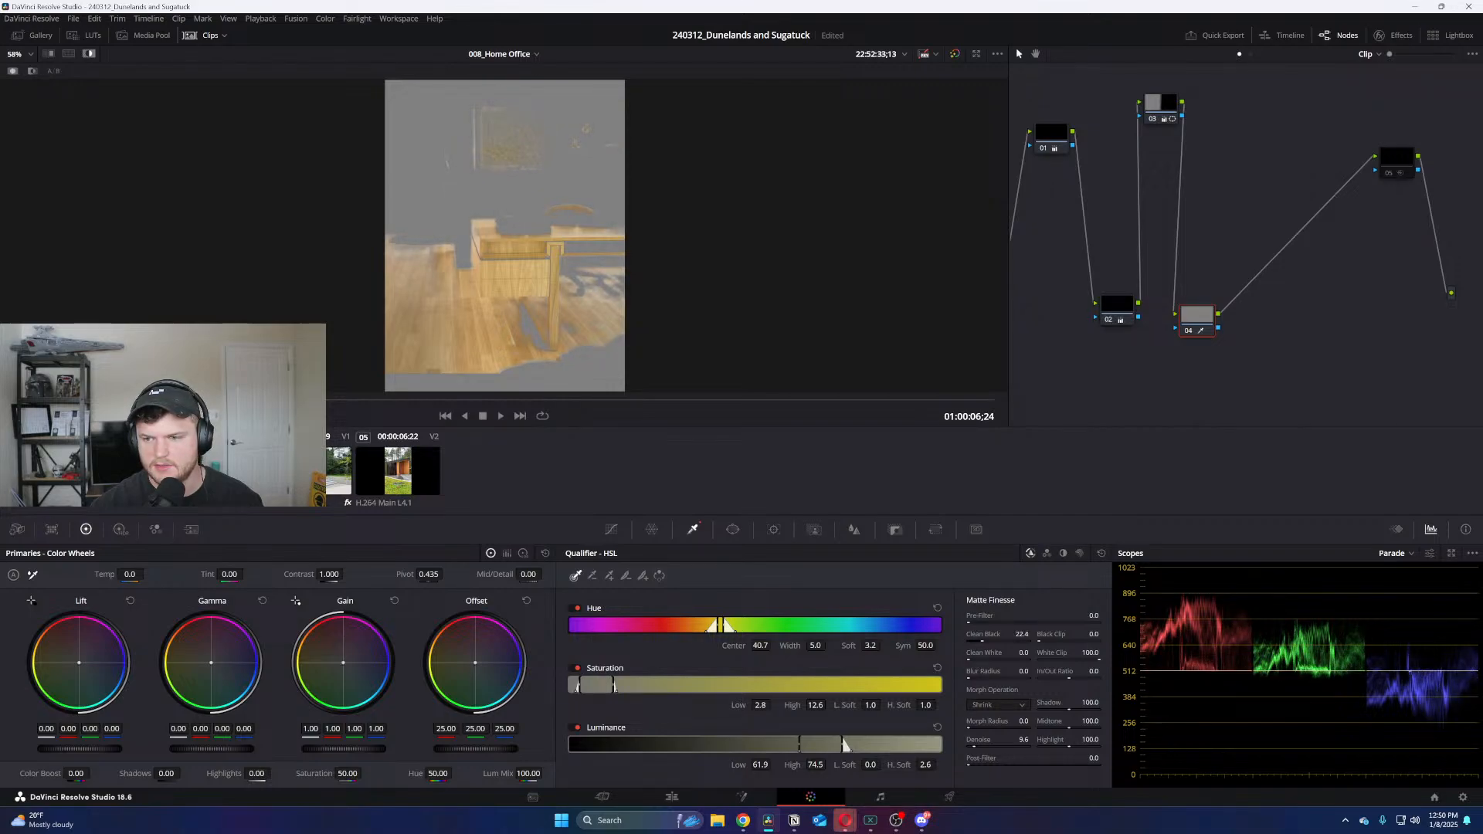
pyautogui.hotkey('shift', 'h')
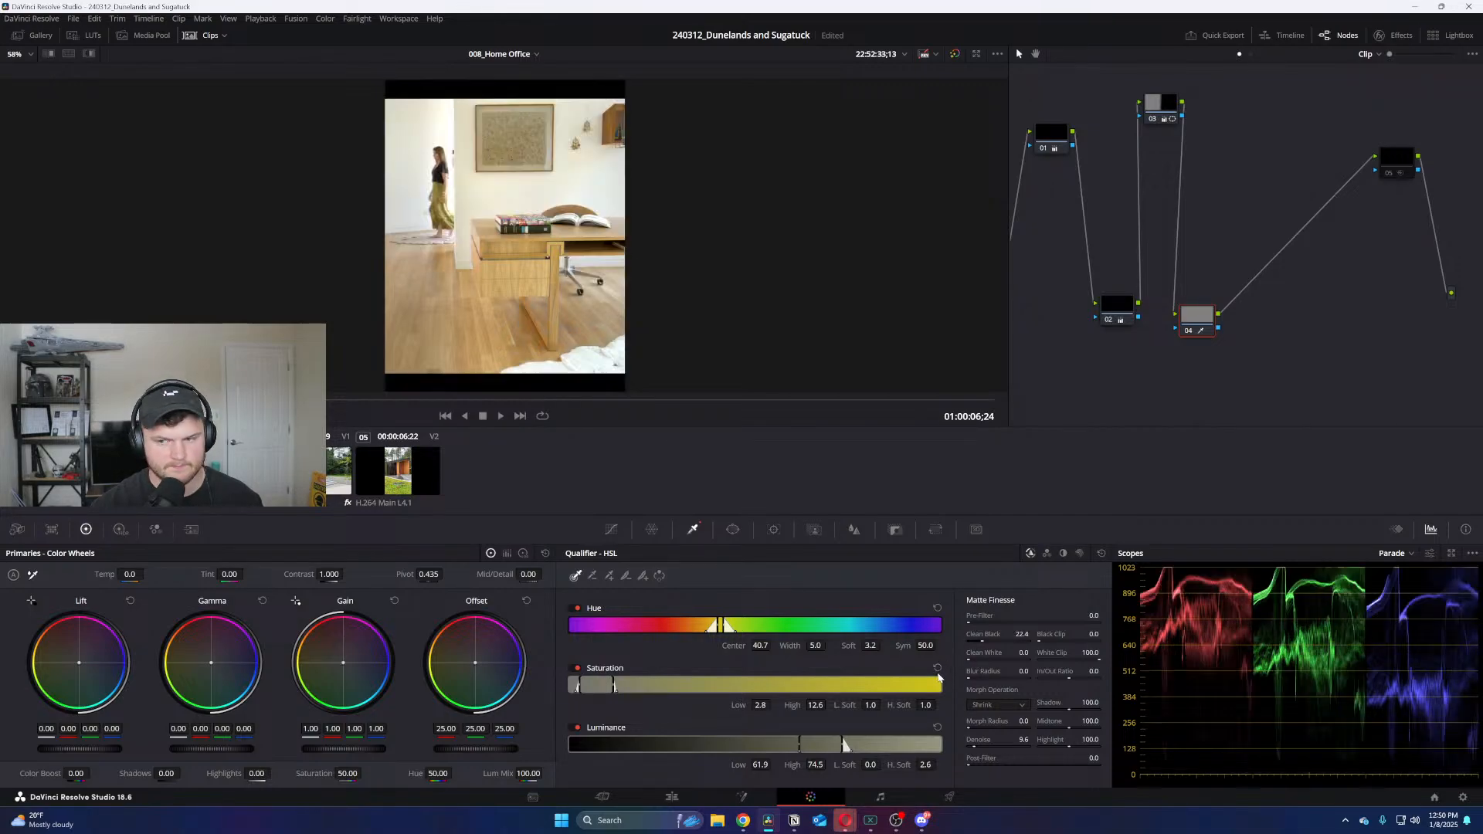
pyautogui.hotkey('shift', 'h')
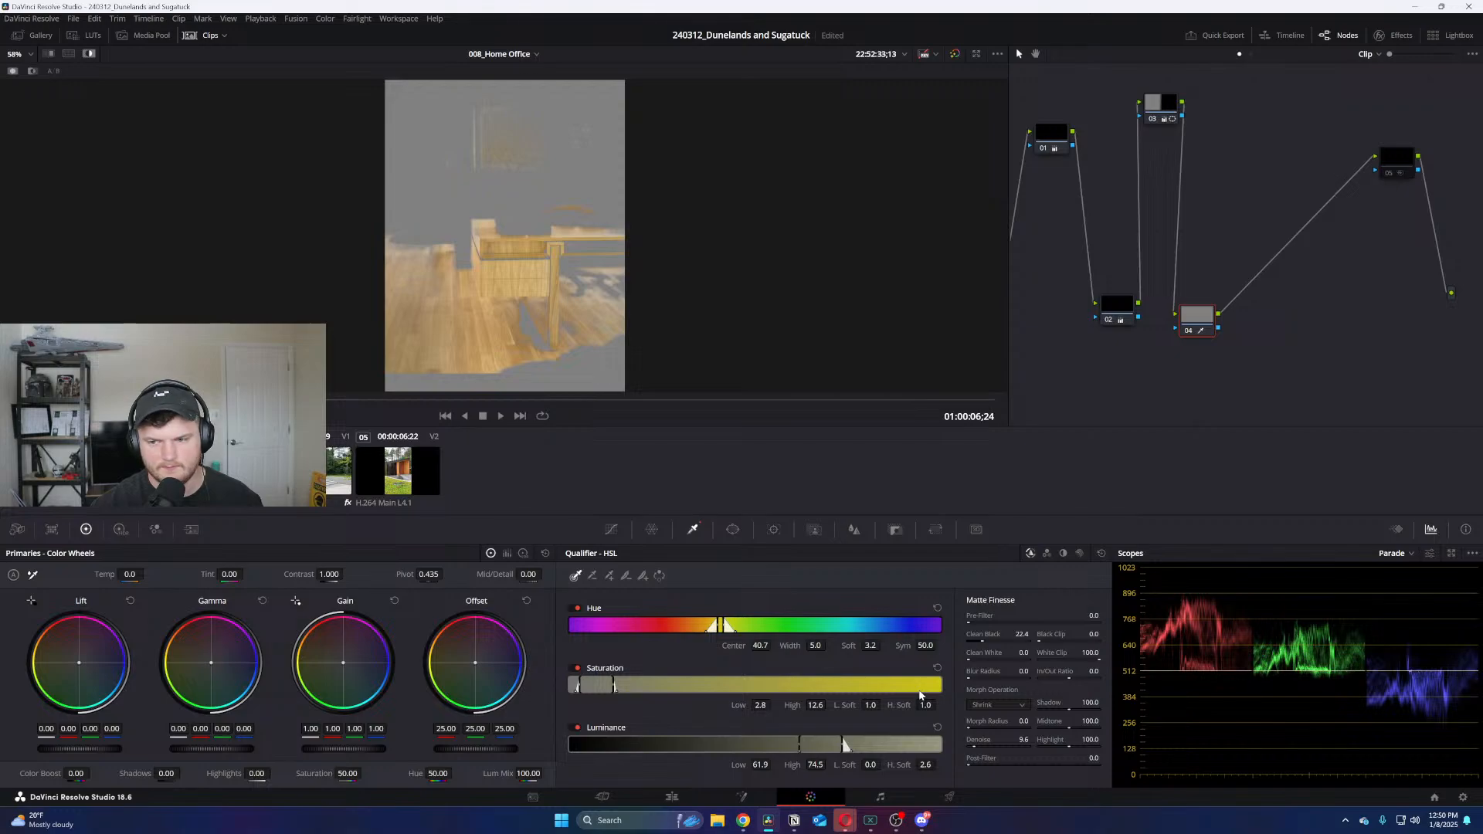
# Widen the wood key's luminance range to a low of 57.5 and a high of 100, comparing against the unhighlighted shot
pyautogui.click(578, 727)
pyautogui.click(578, 727)
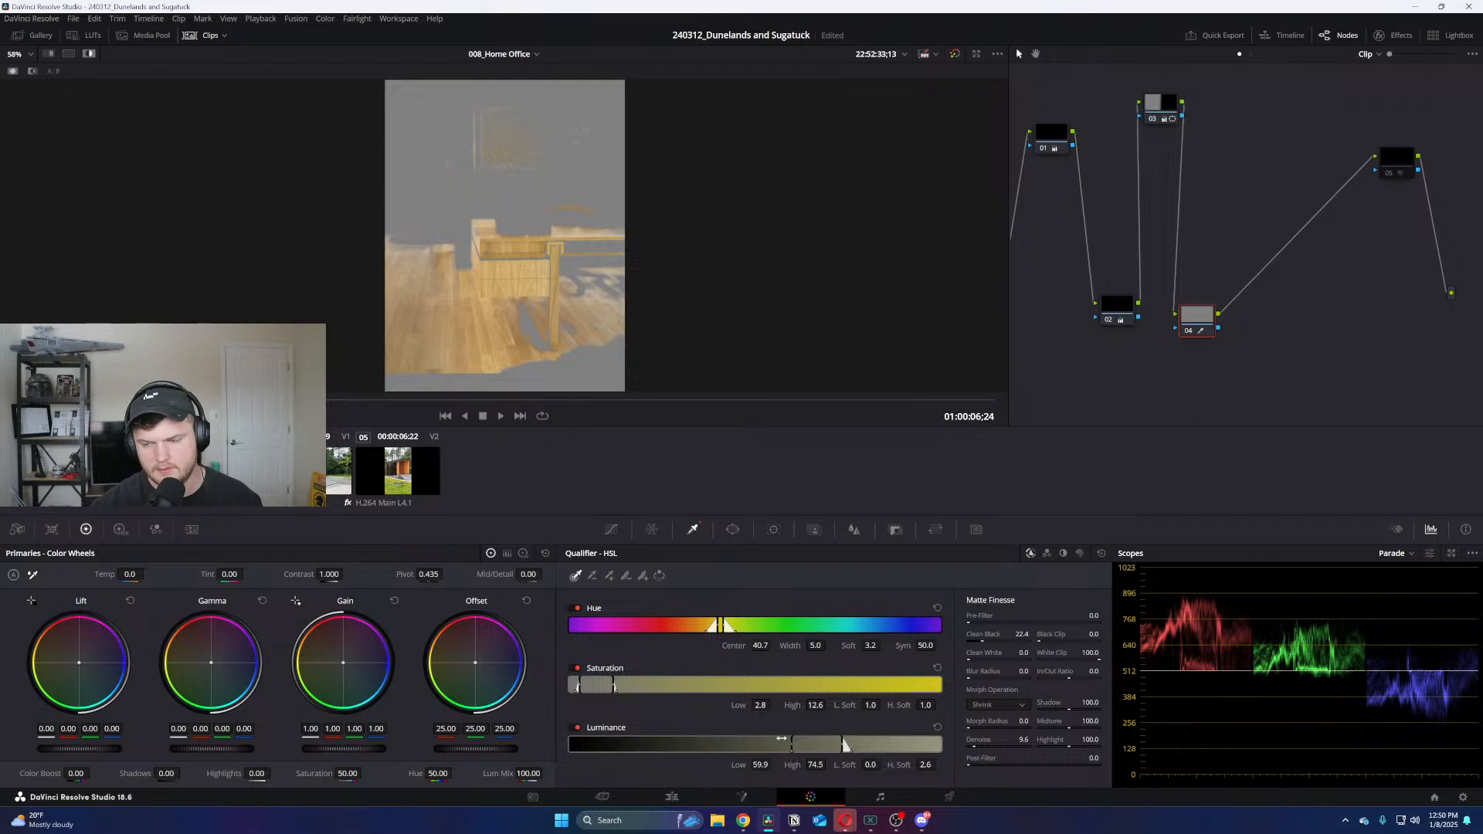
pyautogui.moveTo(799, 743)
pyautogui.mouseDown()
pyautogui.moveTo(740, 740)
pyautogui.moveTo(782, 740)
pyautogui.mouseUp()
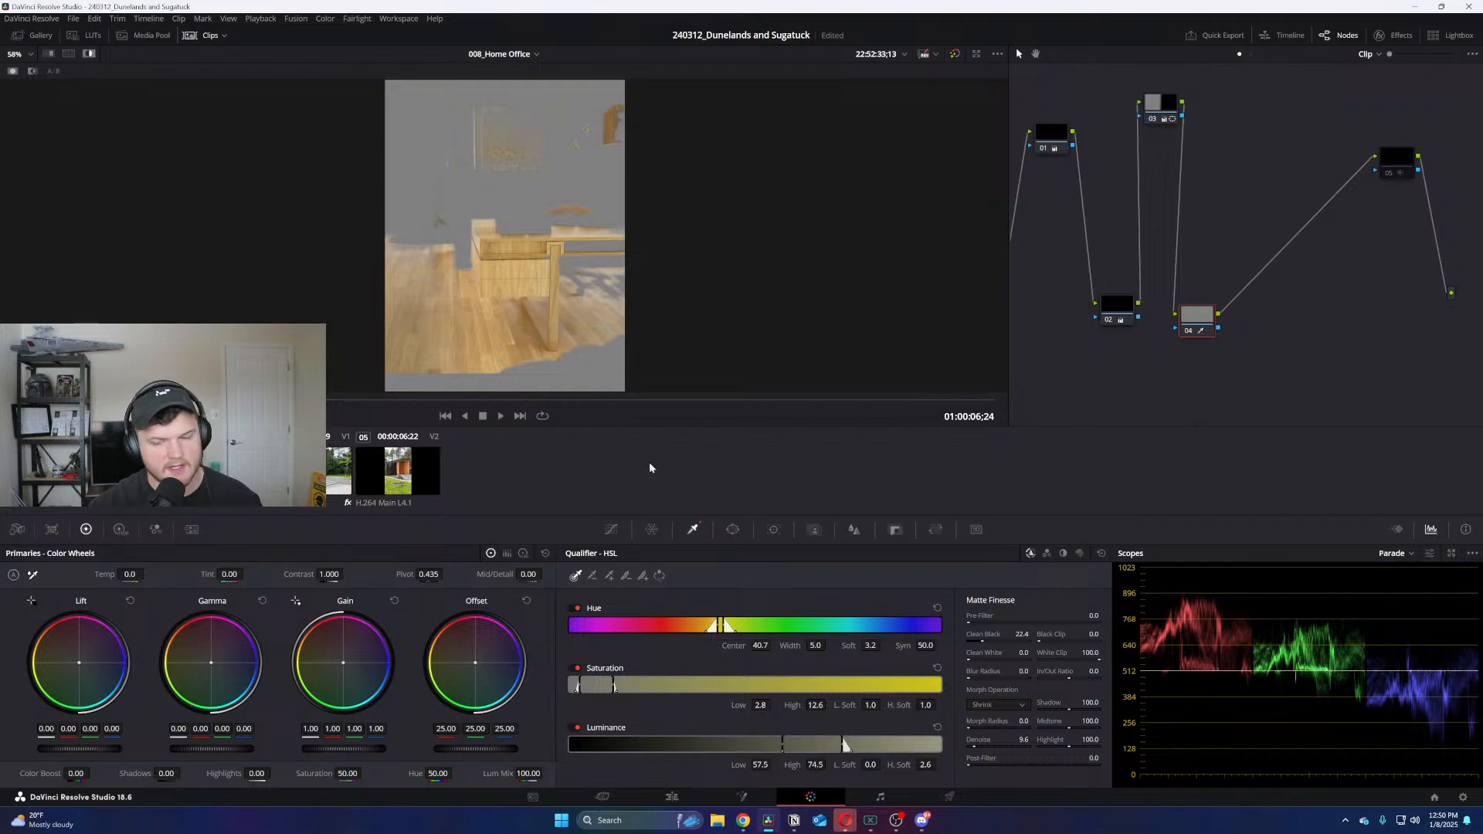
pyautogui.hotkey('shift', 'h')
pyautogui.hotkey('shift', 'h')
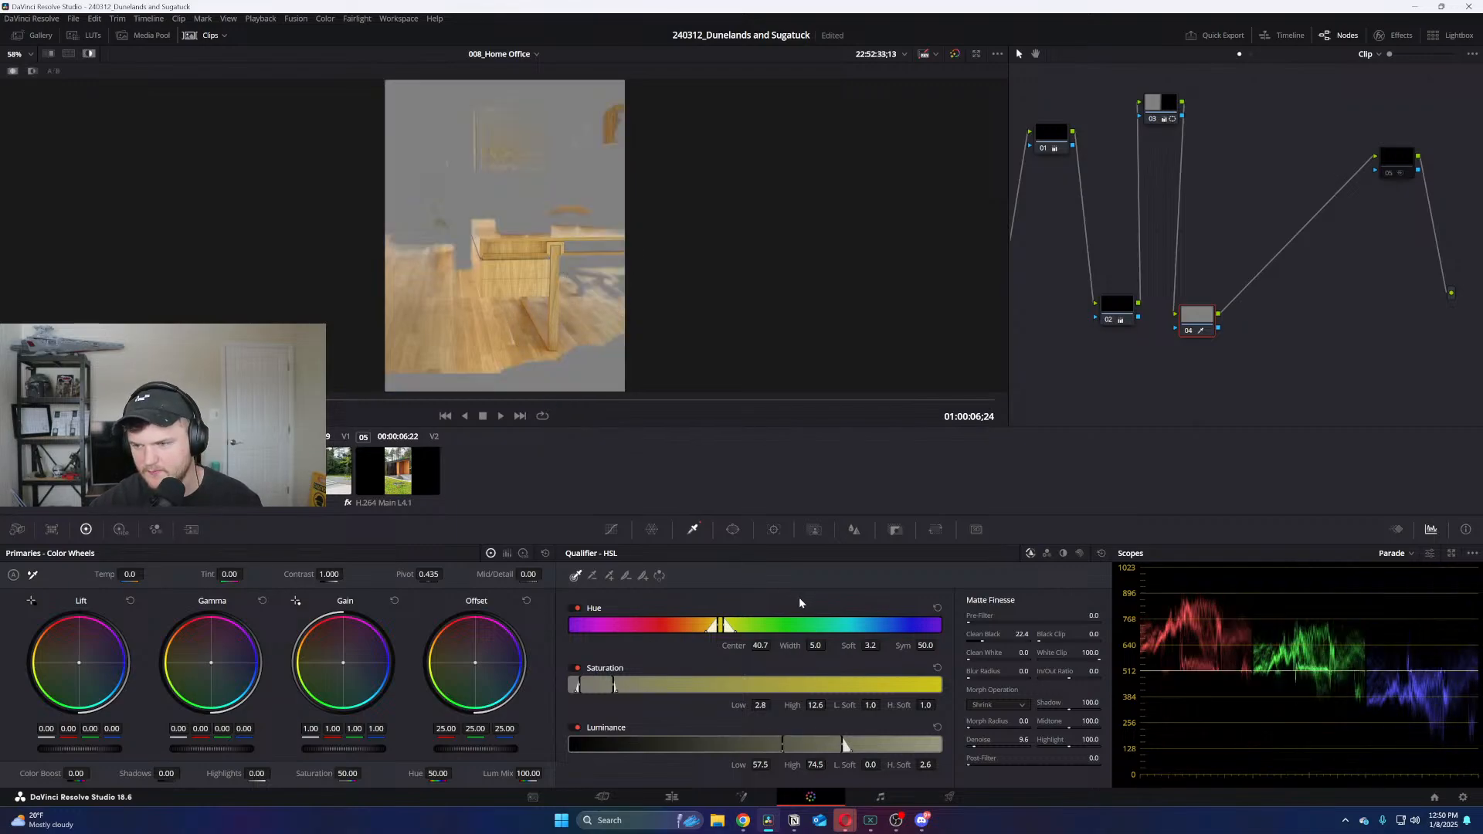
pyautogui.hotkey('shift', 'h')
pyautogui.hotkey('shift', 'h')
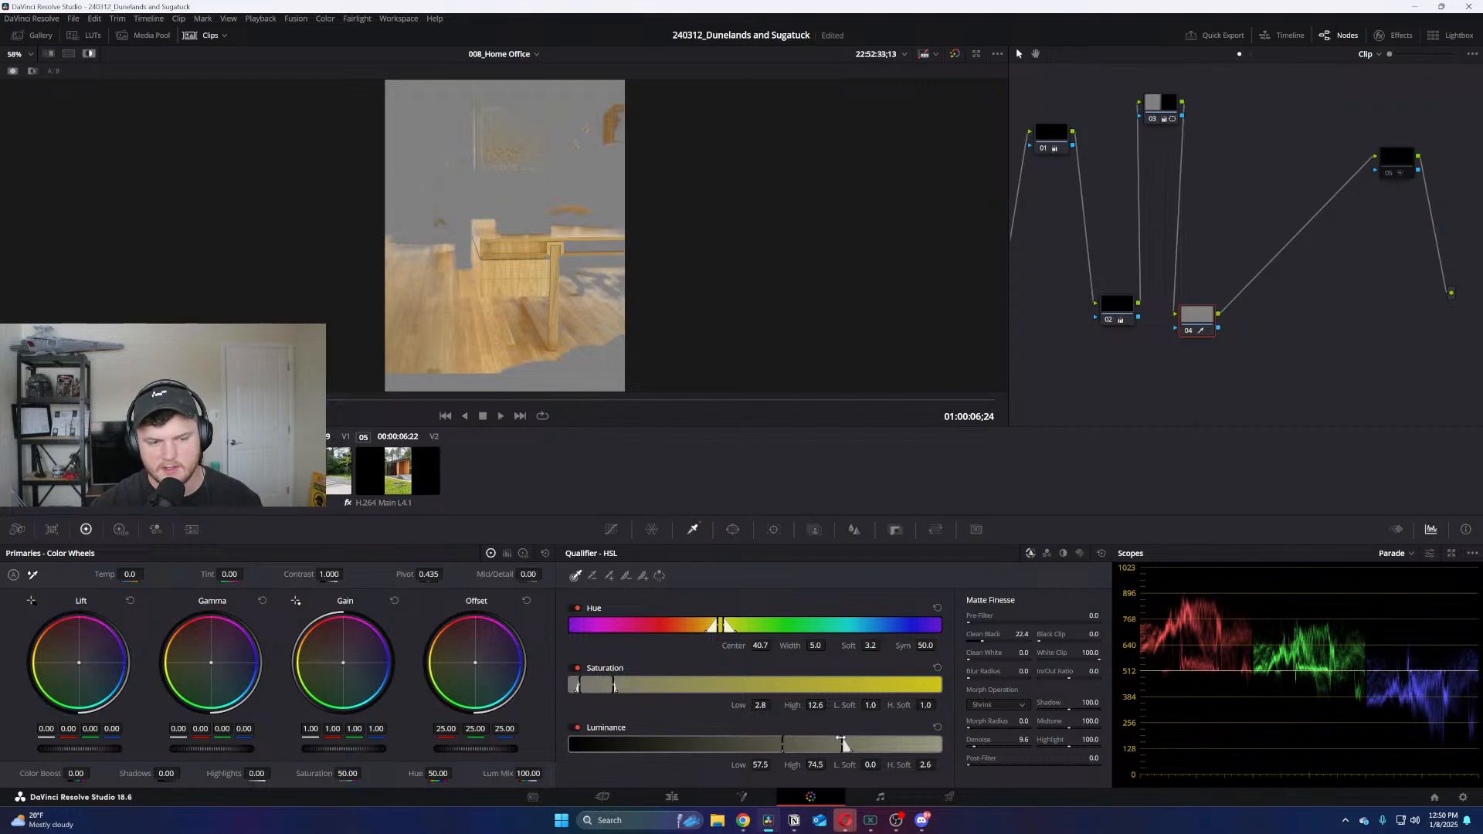
pyautogui.moveTo(842, 742); pyautogui.dragTo(940, 744)
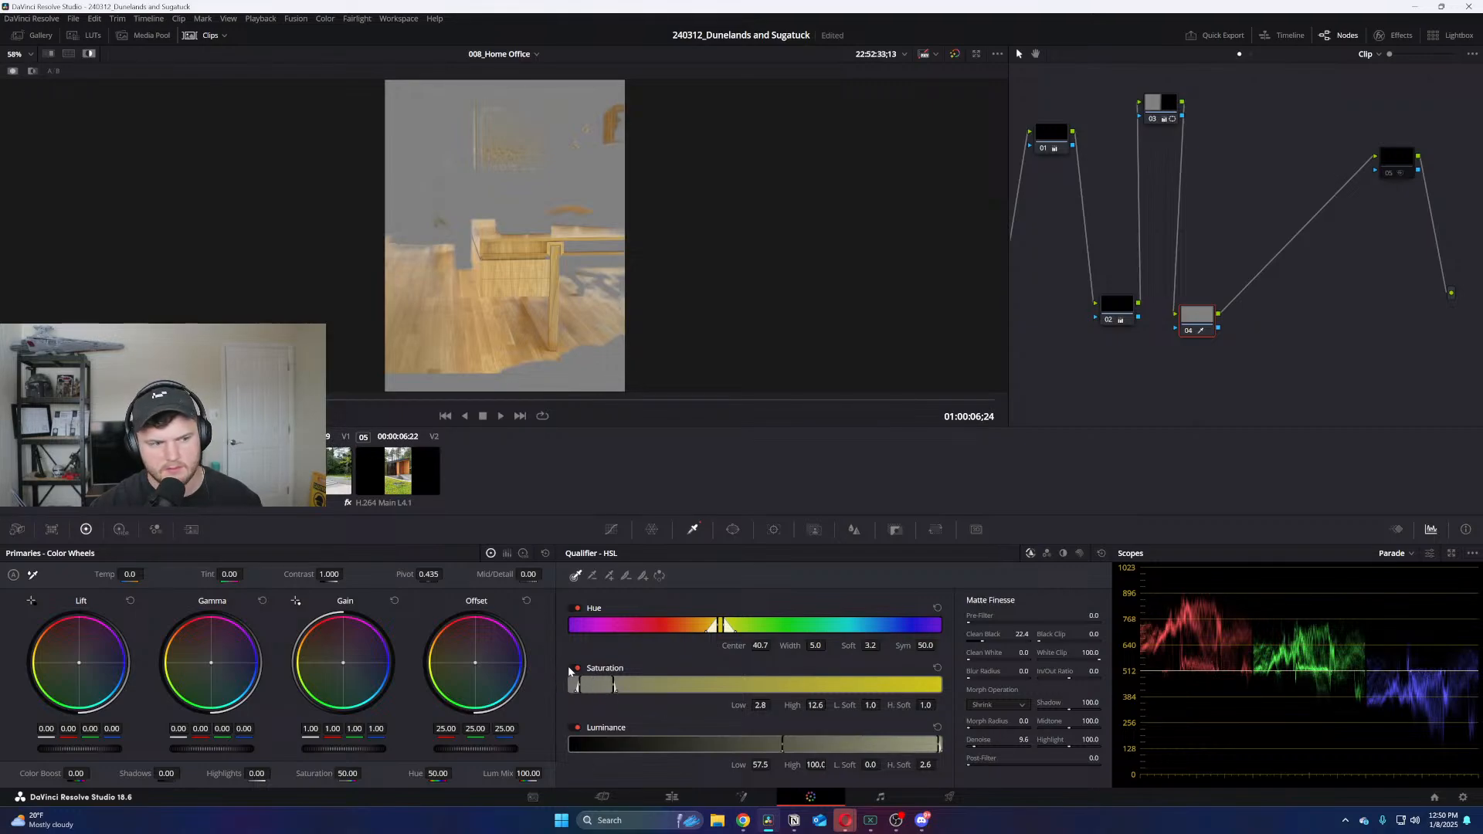
# Lower the wood key's saturation low limit to 2.5, raise denoise to 13.6, and turn off the highlight
pyautogui.click(575, 669)
pyautogui.click(575, 669)
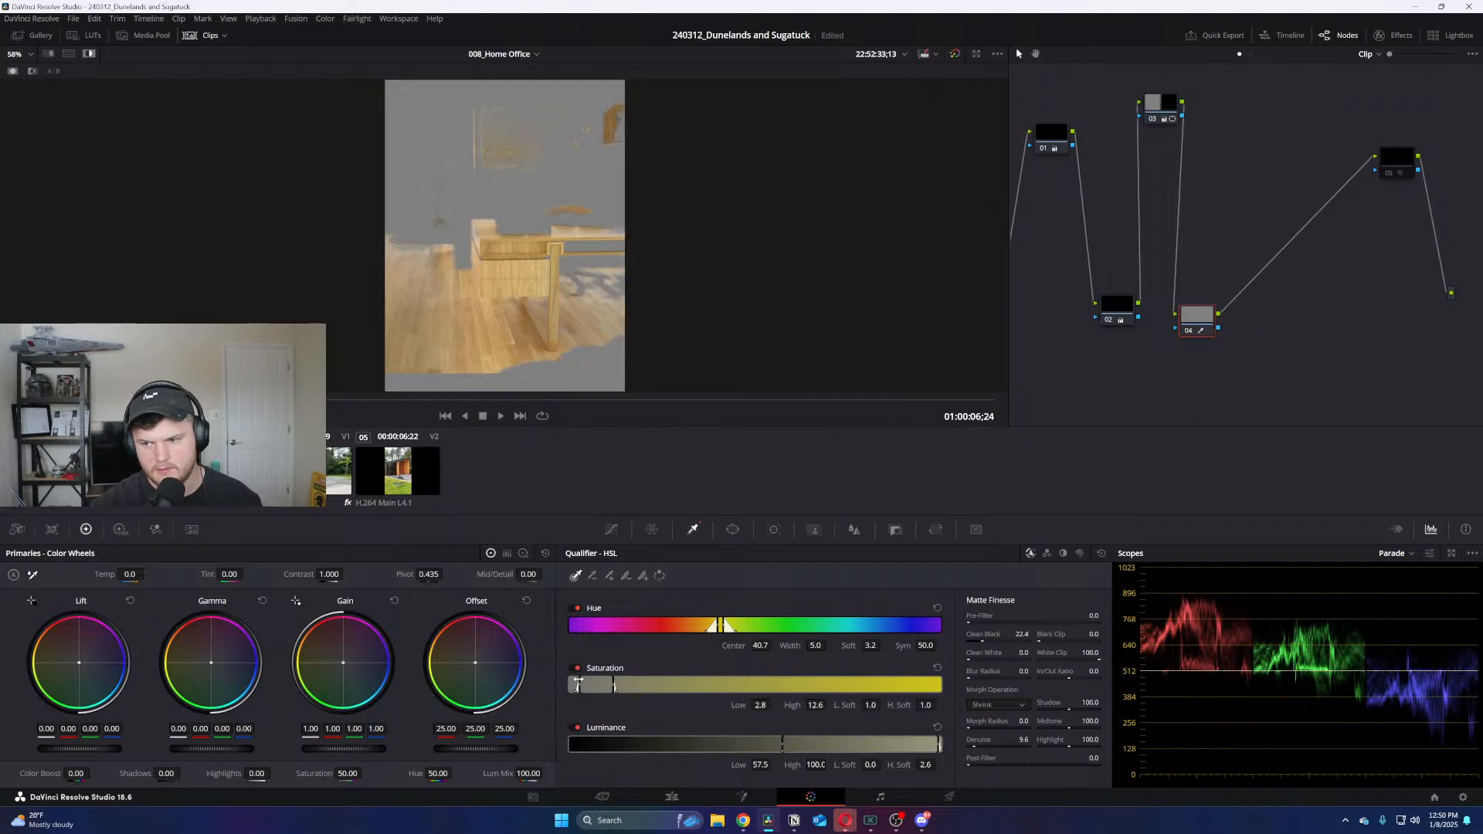
pyautogui.moveTo(578, 683); pyautogui.dragTo(576, 683)
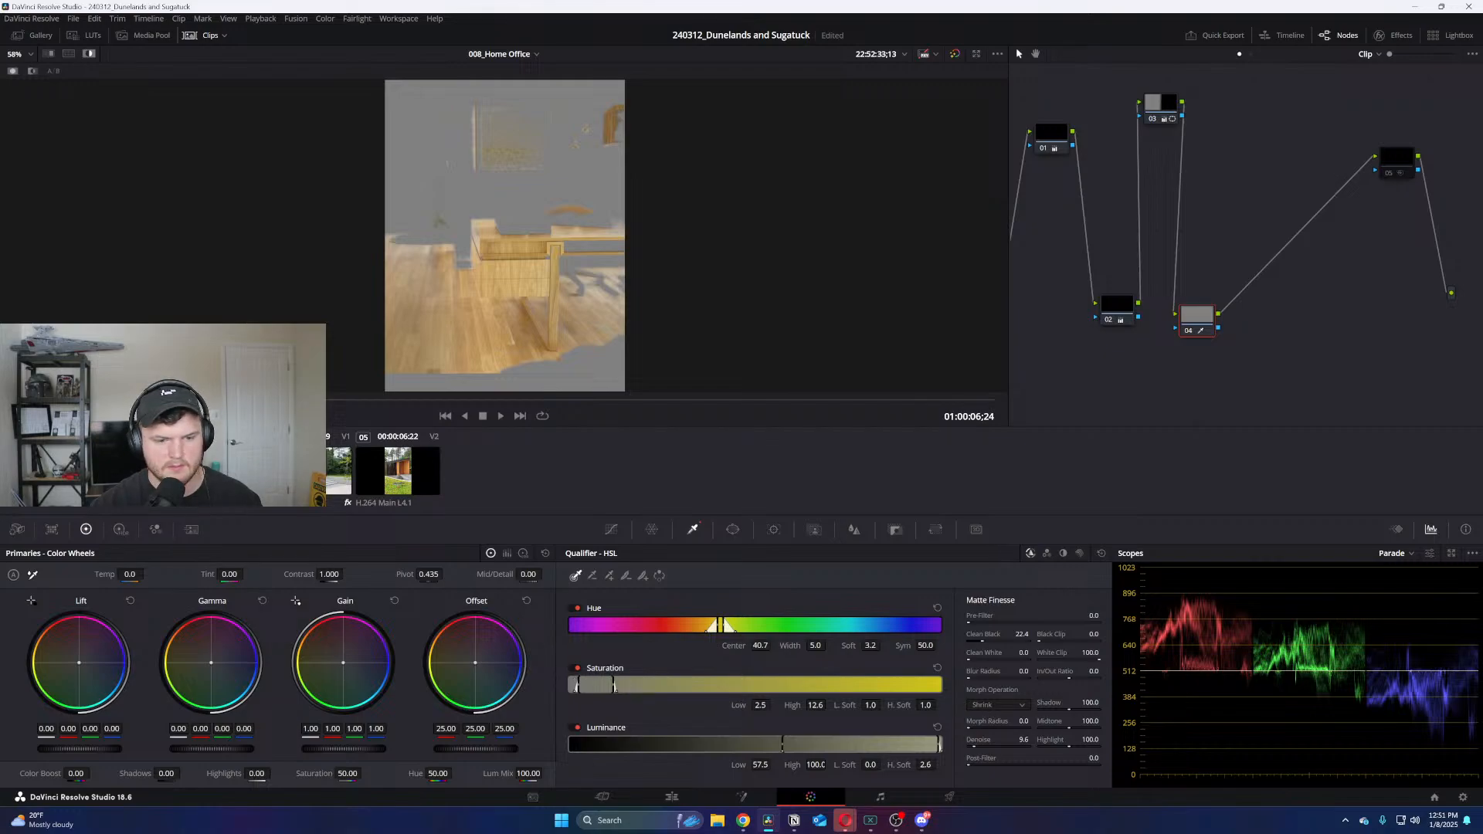
pyautogui.hotkey('shift', 'h')
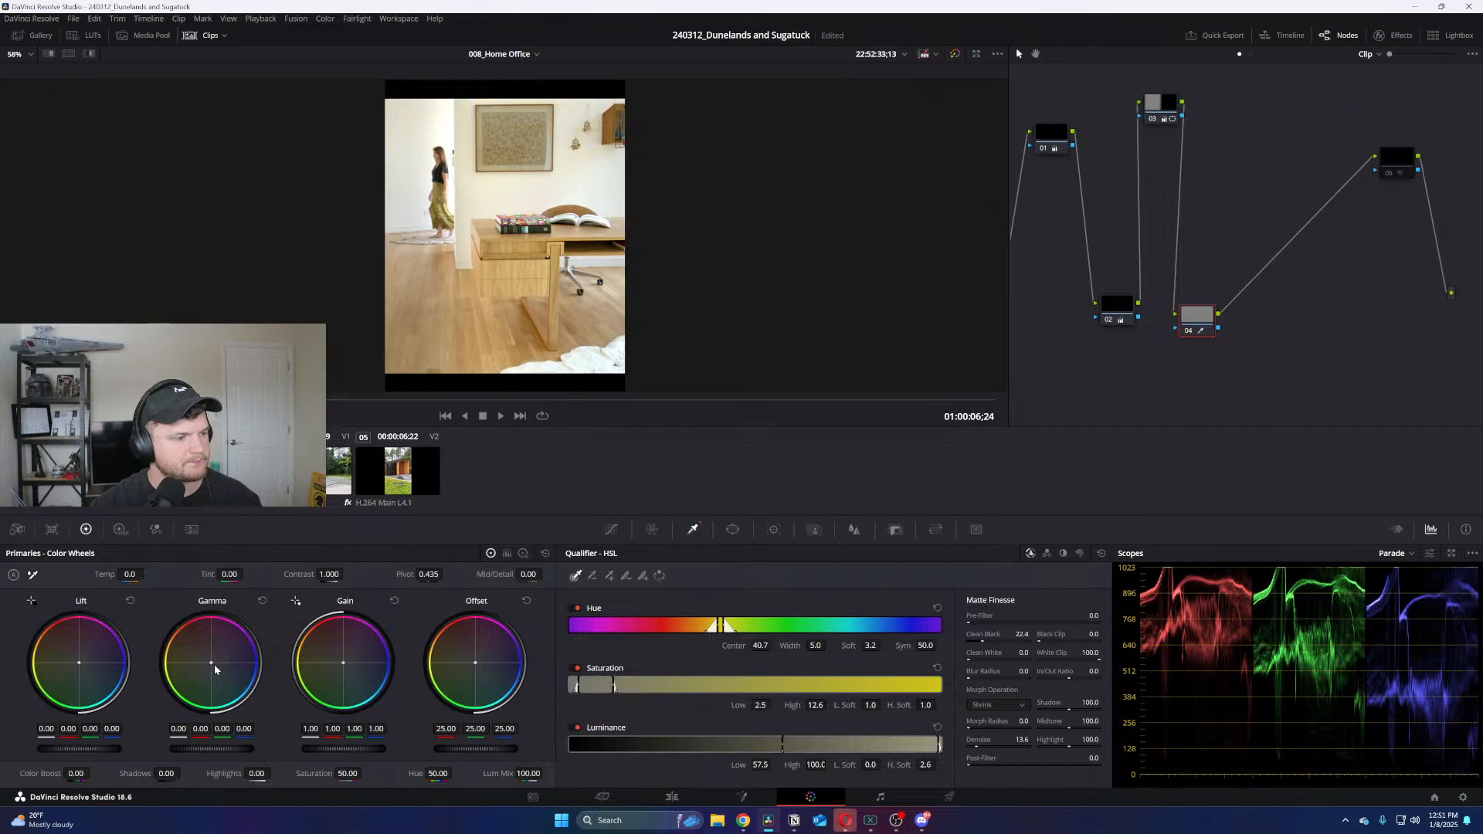
# Warm the wood key's gamma to red 0.03, green -0.01 and blue -0.03, and set tint to 3.50, checking the highlight
pyautogui.moveTo(215, 665); pyautogui.dragTo(206, 657)
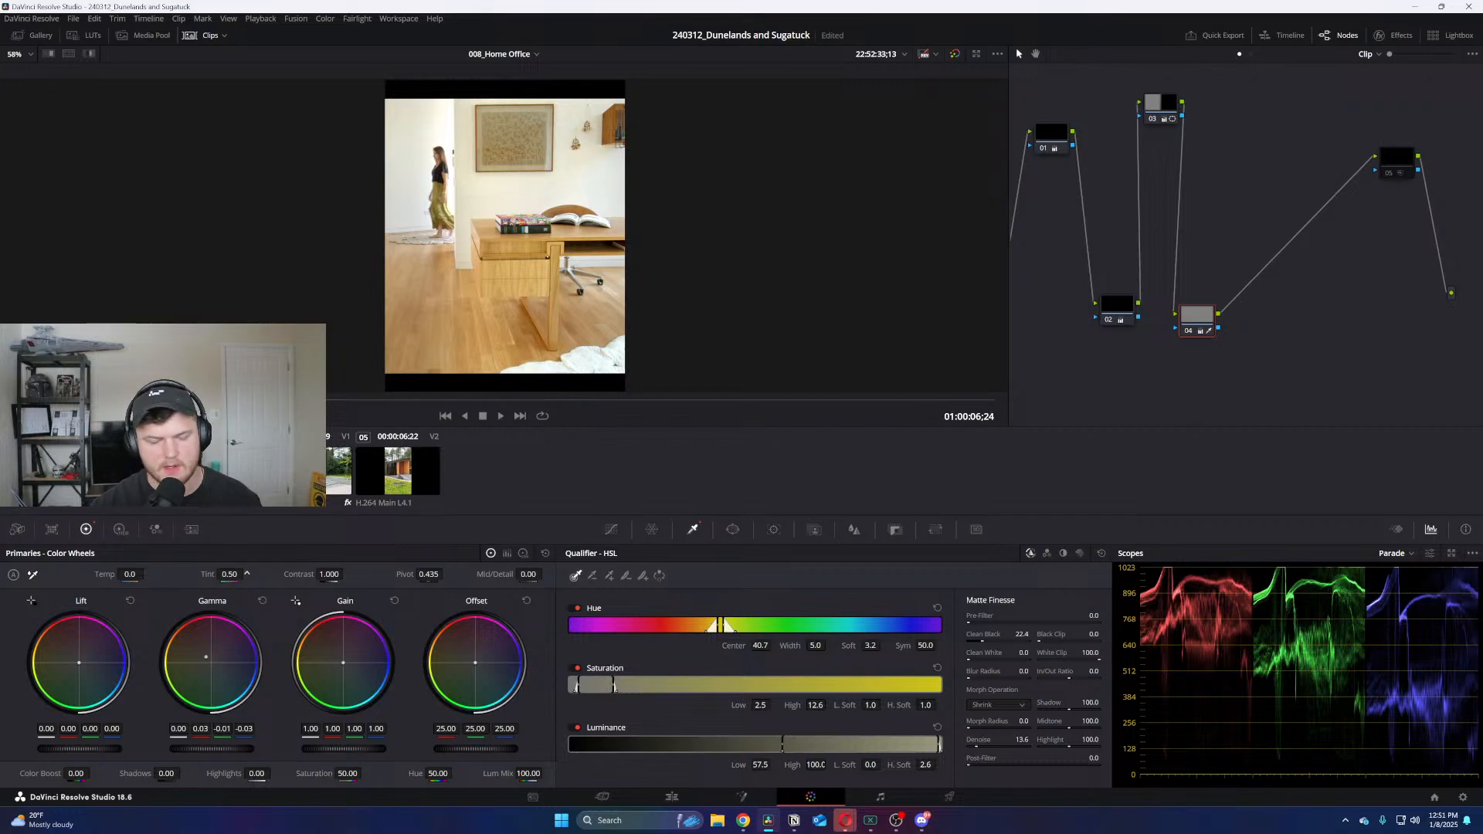
pyautogui.moveTo(230, 574); pyautogui.dragTo(247, 574)
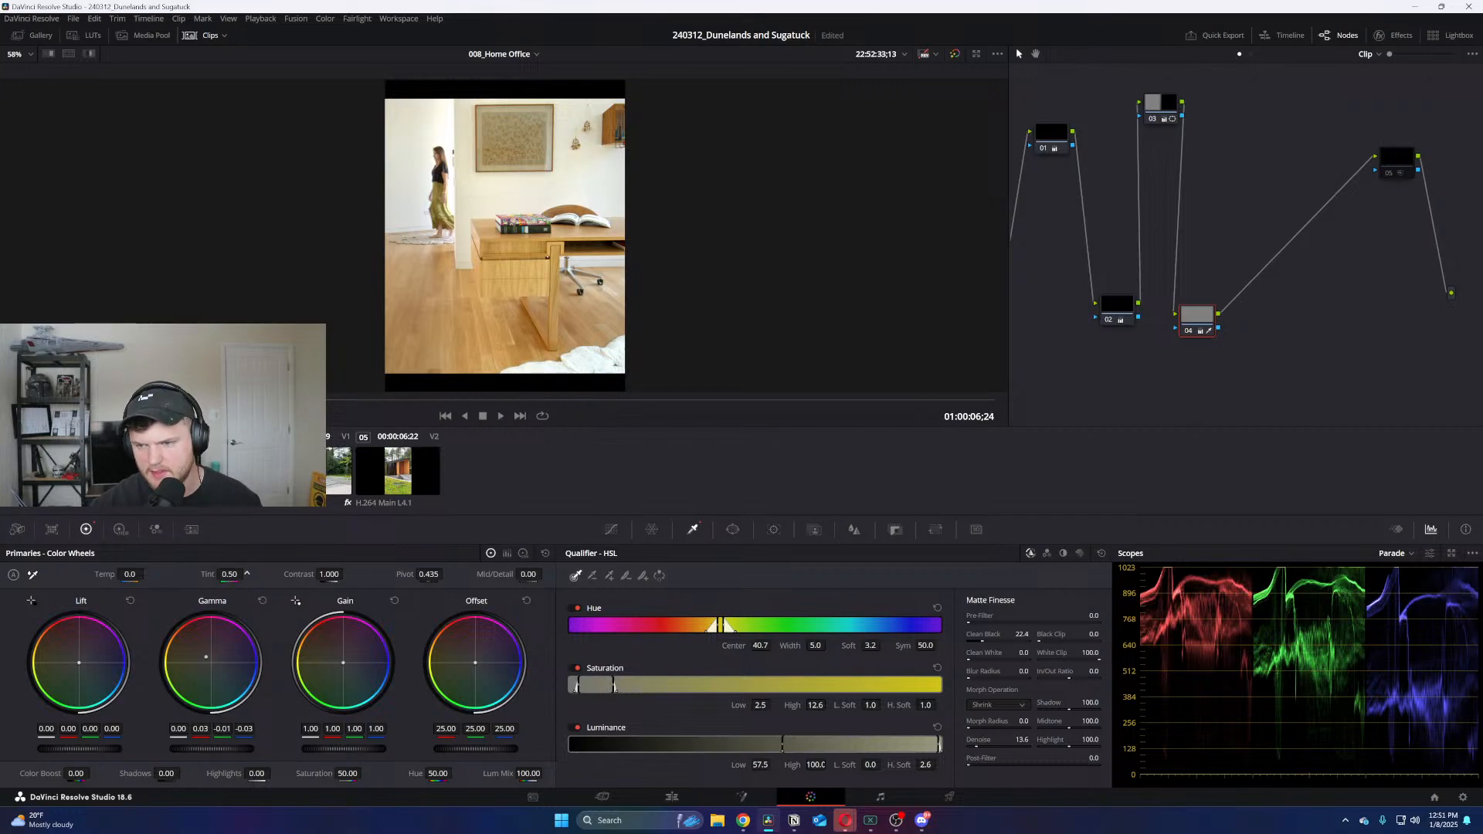
pyautogui.rightClick(228, 576)
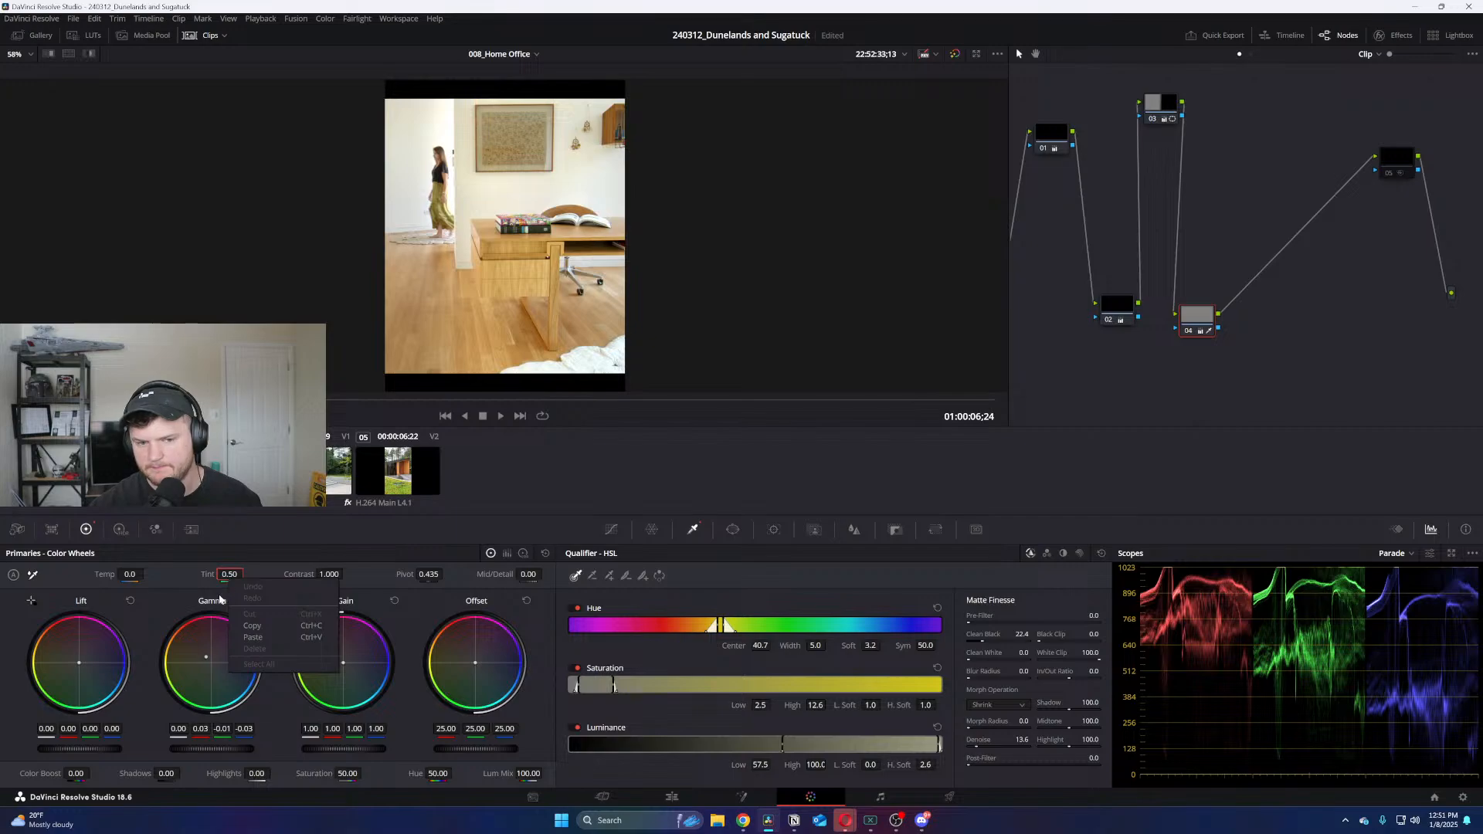
pyautogui.hotkey('shift', 'h')
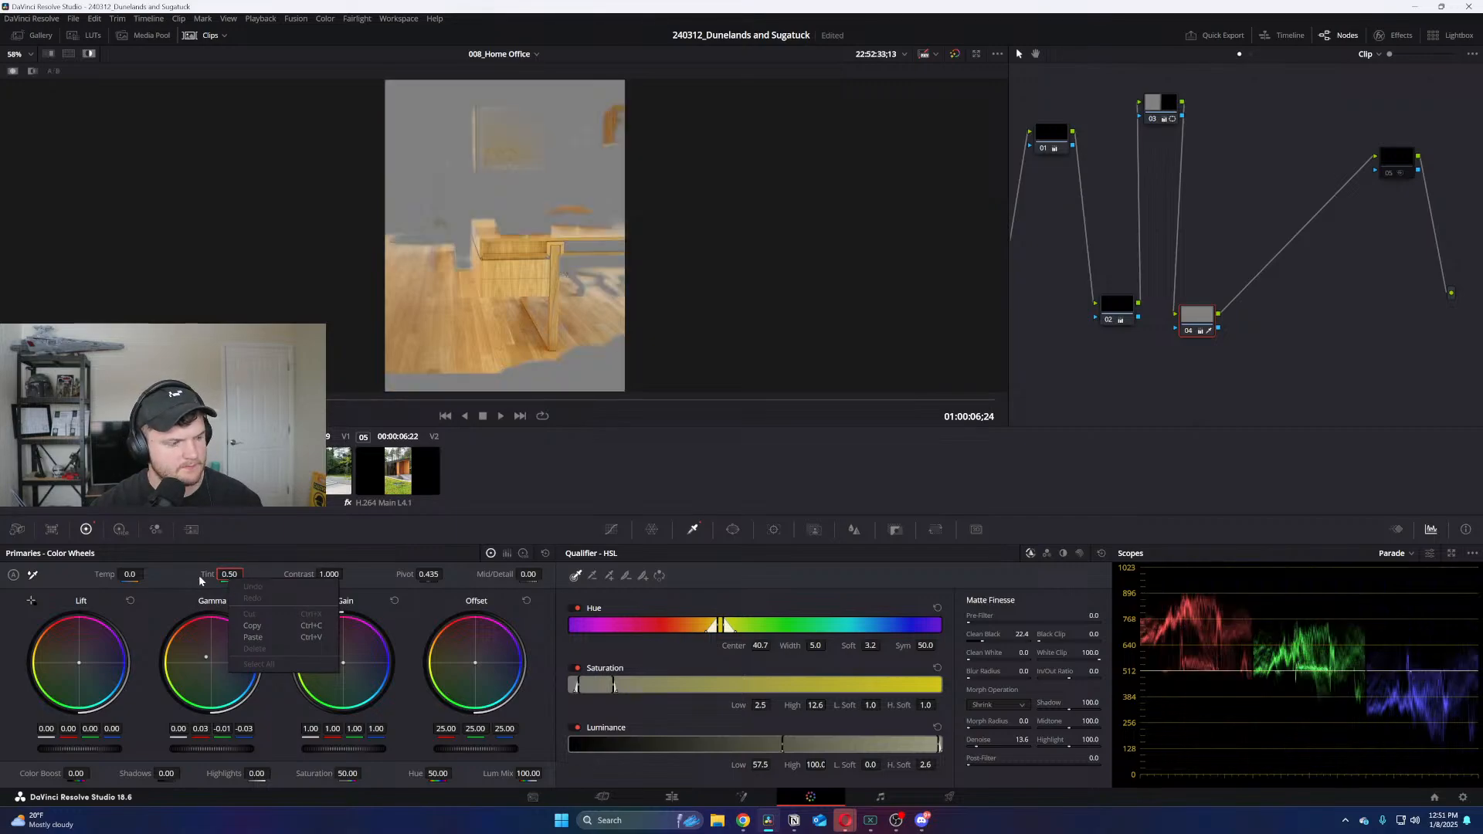
pyautogui.press('Escape')
pyautogui.write('3.5')
pyautogui.press('Return')
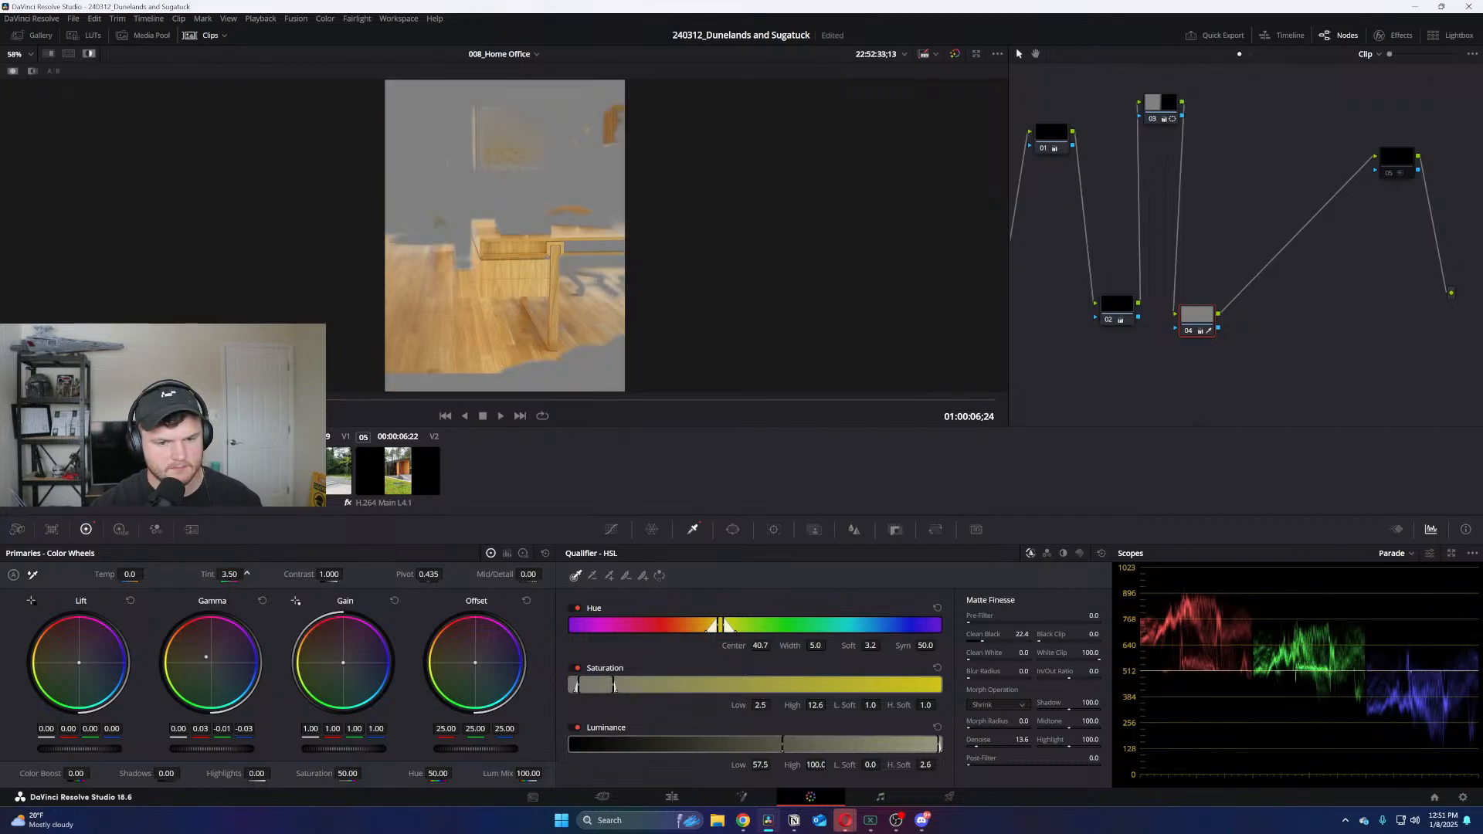
# Warm the wood key further with gamma red 0.05 and blue -0.04, temperature 20.0, and gain red 1.06, green 0.99, blue 0.94
pyautogui.moveTo(207, 658); pyautogui.dragTo(204, 656)
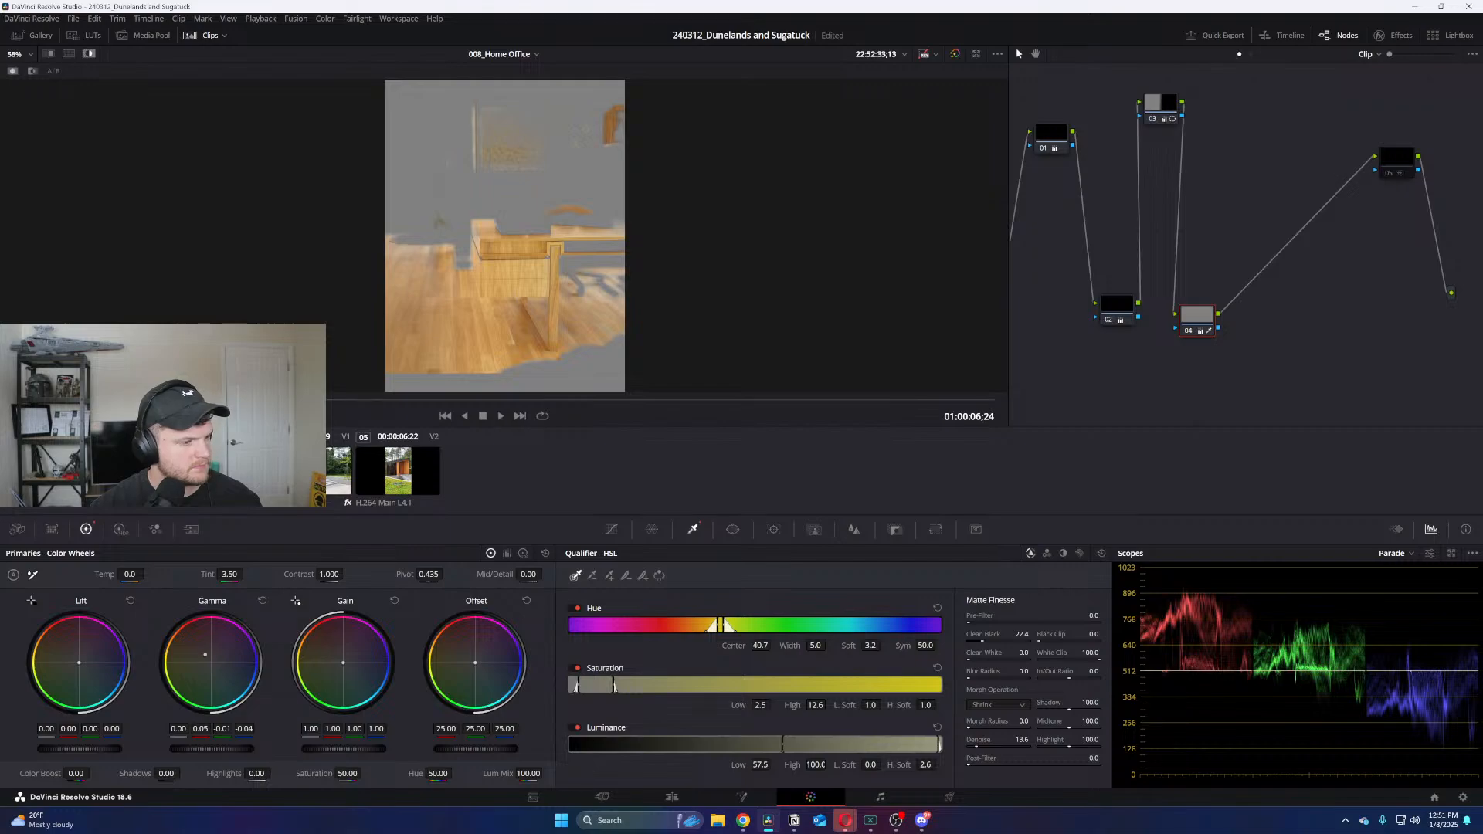
pyautogui.moveTo(205, 654); pyautogui.dragTo(205, 653)
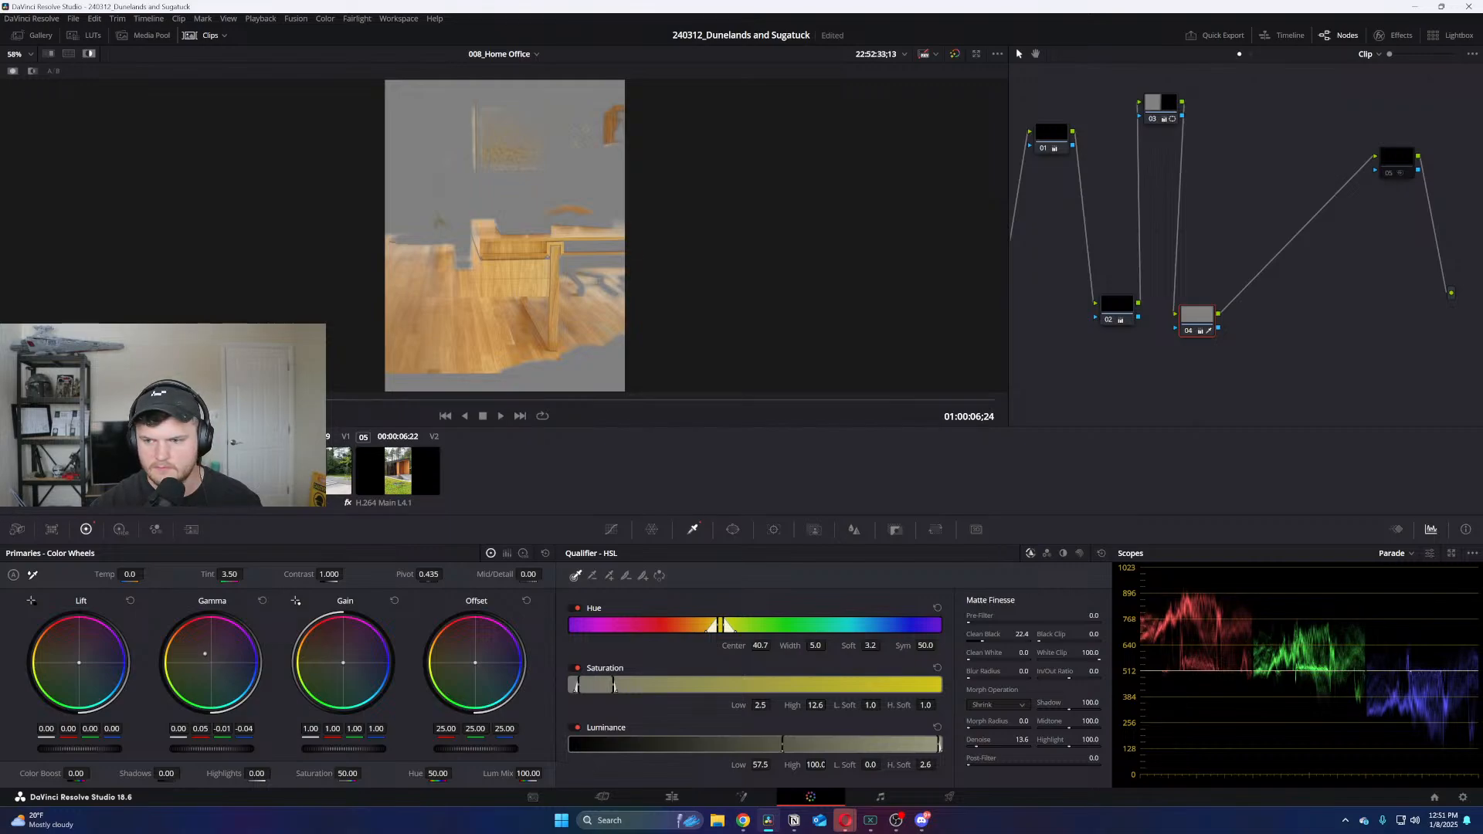
pyautogui.hotkey('shift', 'h')
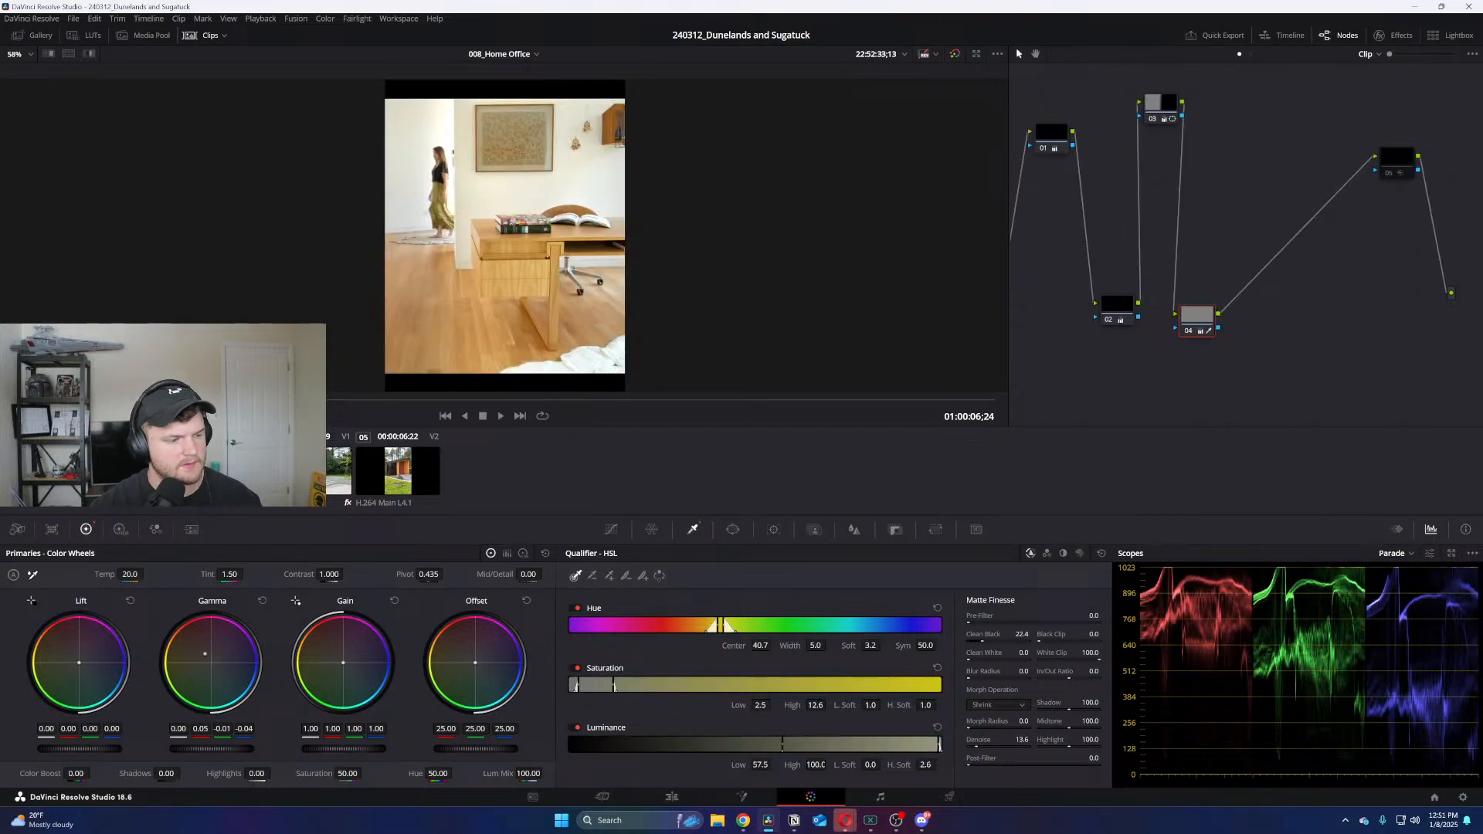
pyautogui.moveTo(343, 662); pyautogui.dragTo(341, 661)
# Lower the wood key's gamma master to -0.01 and its tint to 0.00, comparing the desk clip with the first clip
pyautogui.hotkey('shift', 'h')
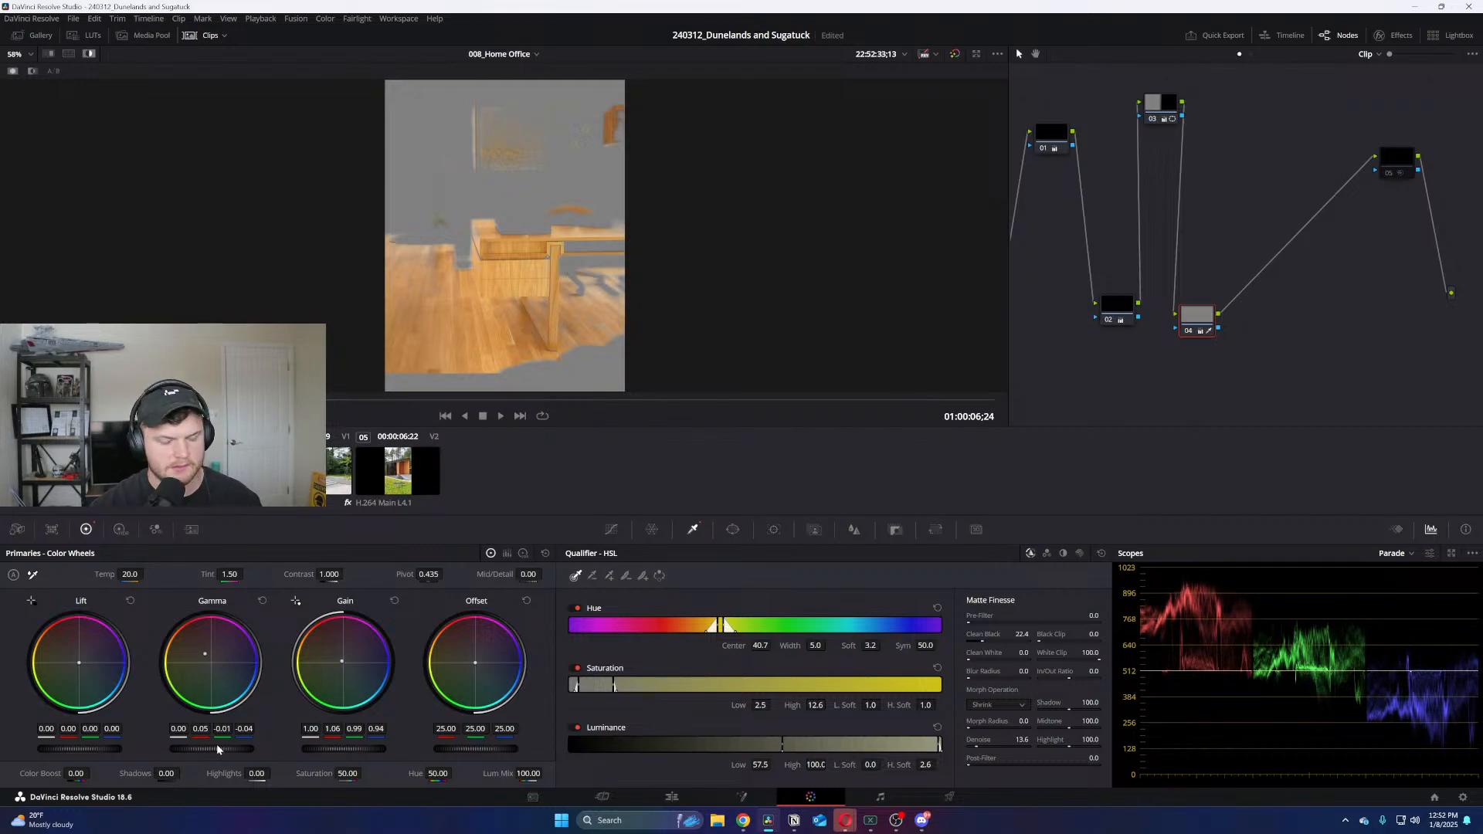
pyautogui.moveTo(217, 744); pyautogui.dragTo(202, 744)
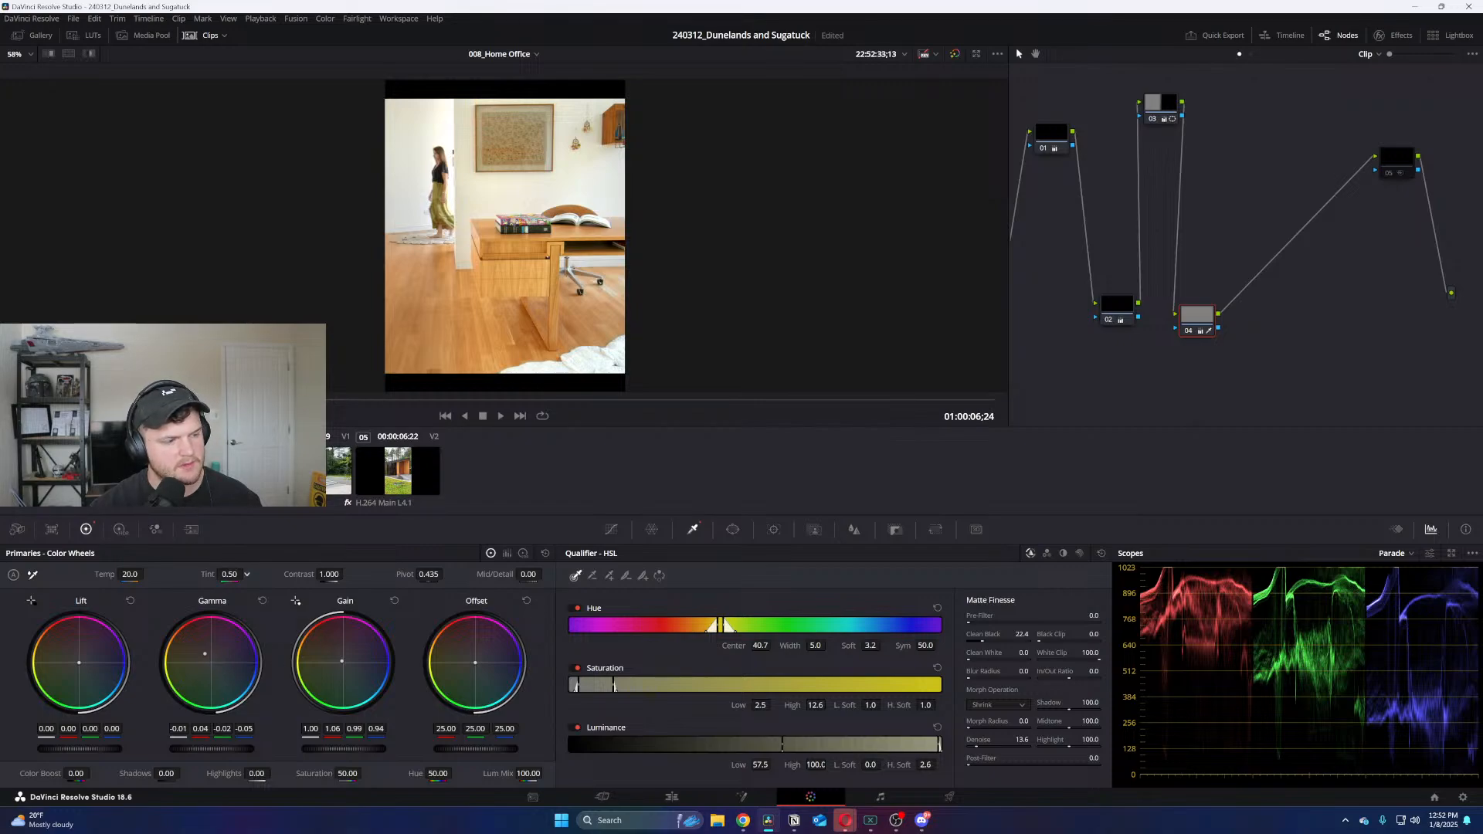
pyautogui.moveTo(229, 574)
pyautogui.mouseDown()
pyautogui.moveTo(202, 574)
pyautogui.moveTo(241, 574)
pyautogui.mouseUp()
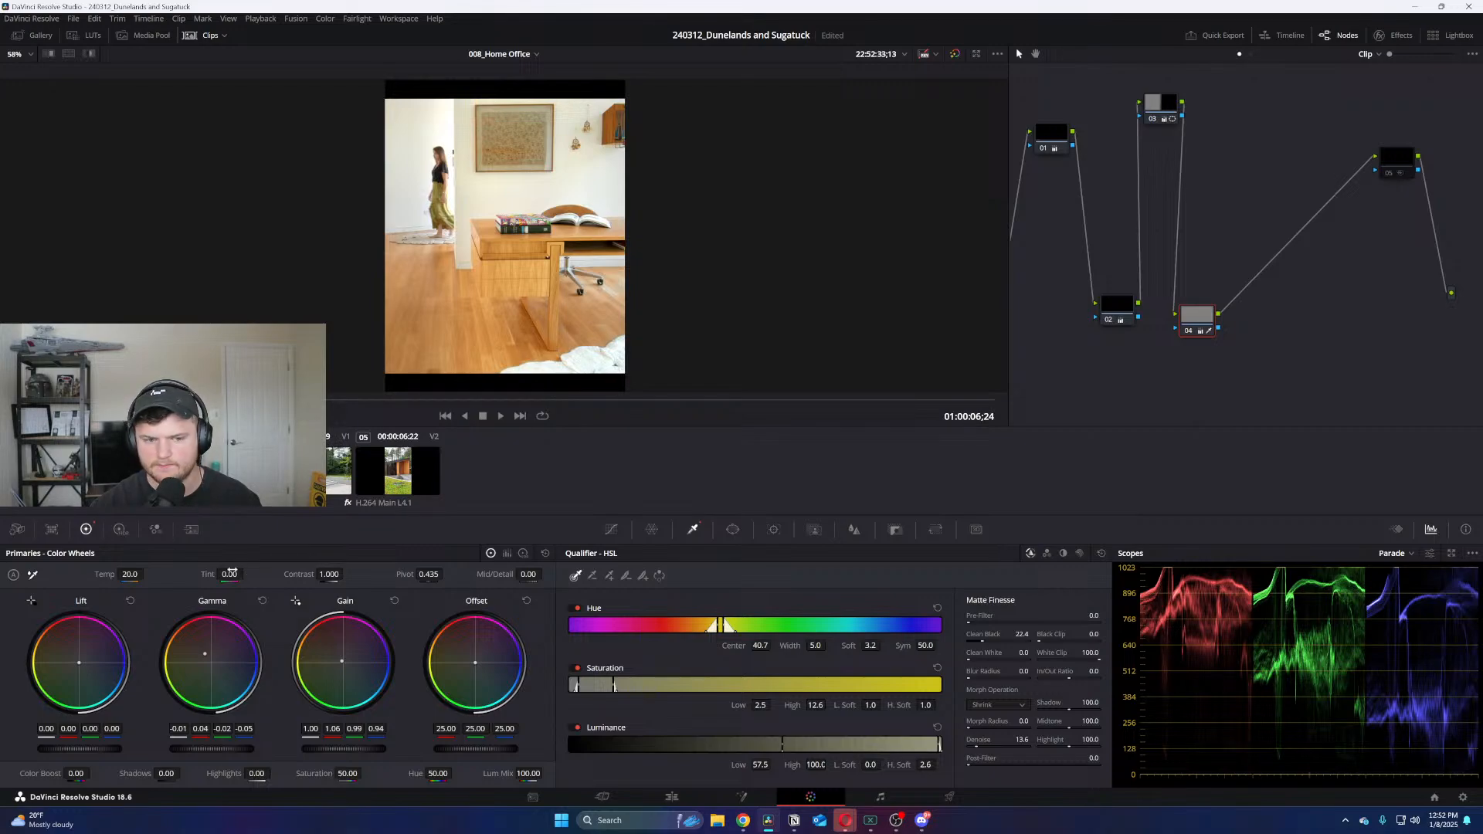
pyautogui.click(231, 573)
pyautogui.rightClick(233, 574)
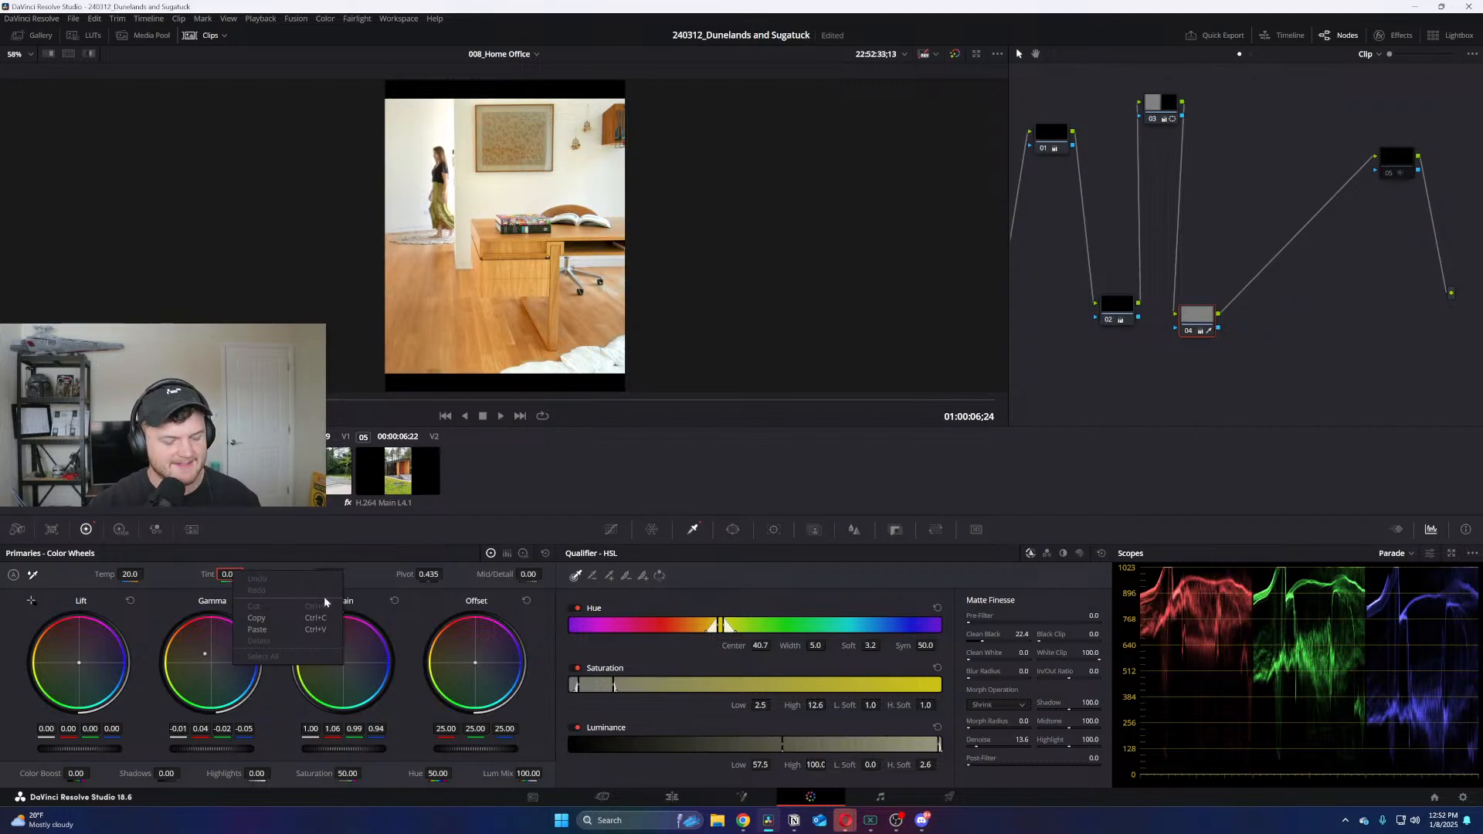
pyautogui.click(874, 494)
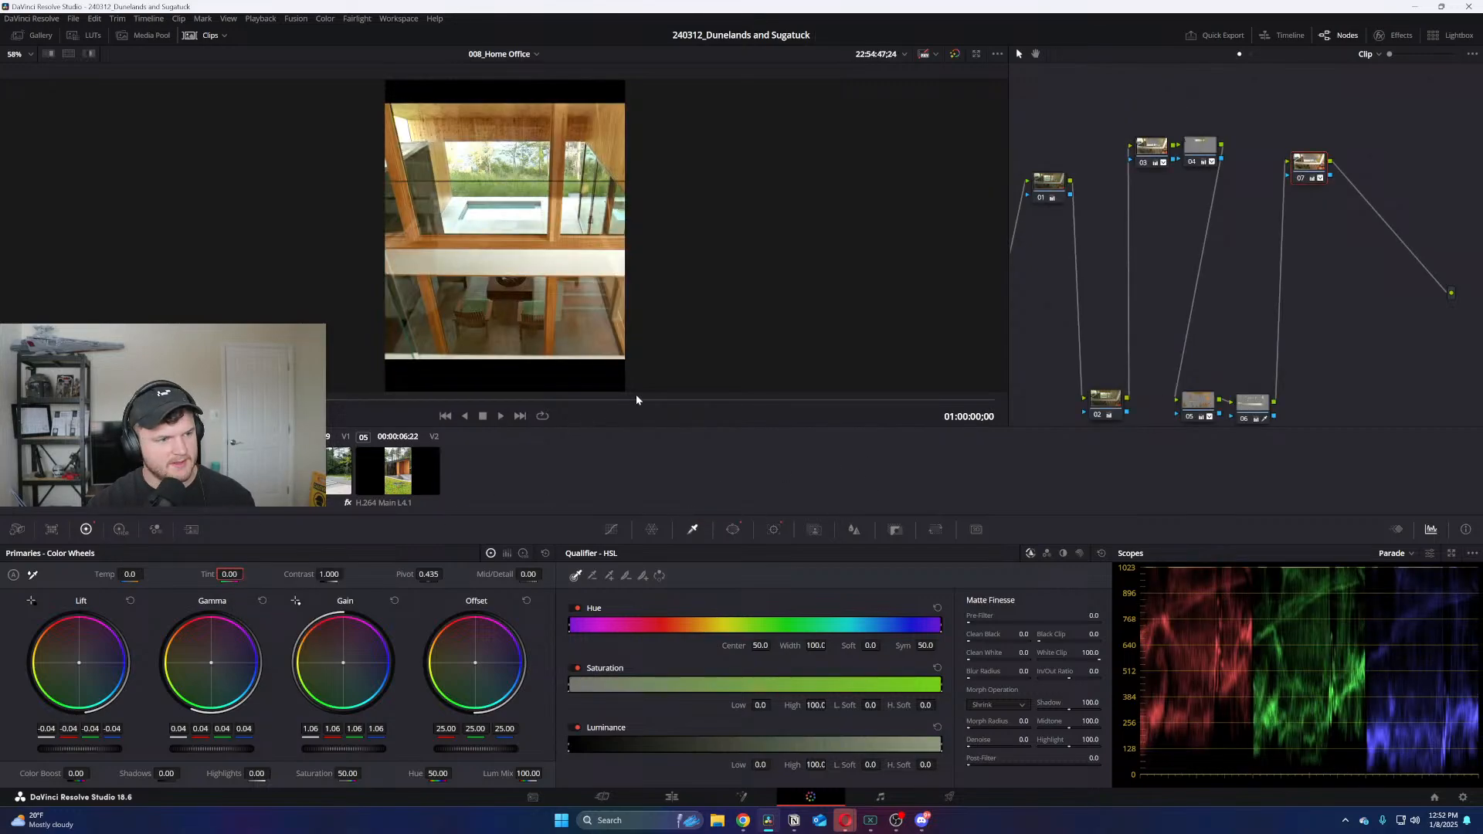
pyautogui.moveTo(637, 400); pyautogui.dragTo(854, 414)
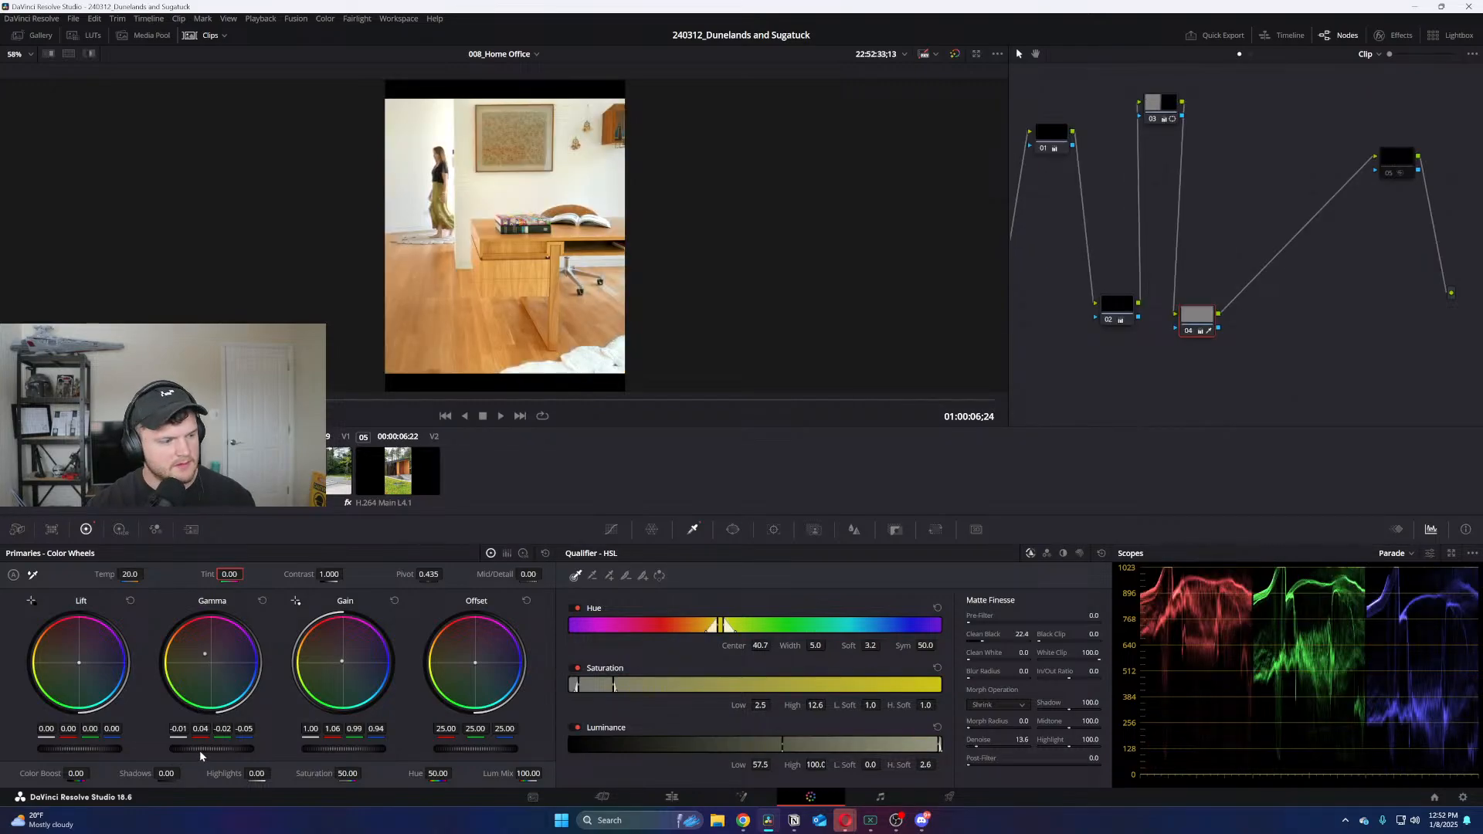
# Darken the wood key with gamma master at -0.03, a minimal lift reduction, and offset at 20.65
pyautogui.moveTo(218, 749)
pyautogui.mouseDown()
pyautogui.moveTo(231, 750)
pyautogui.moveTo(196, 750)
pyautogui.mouseUp()
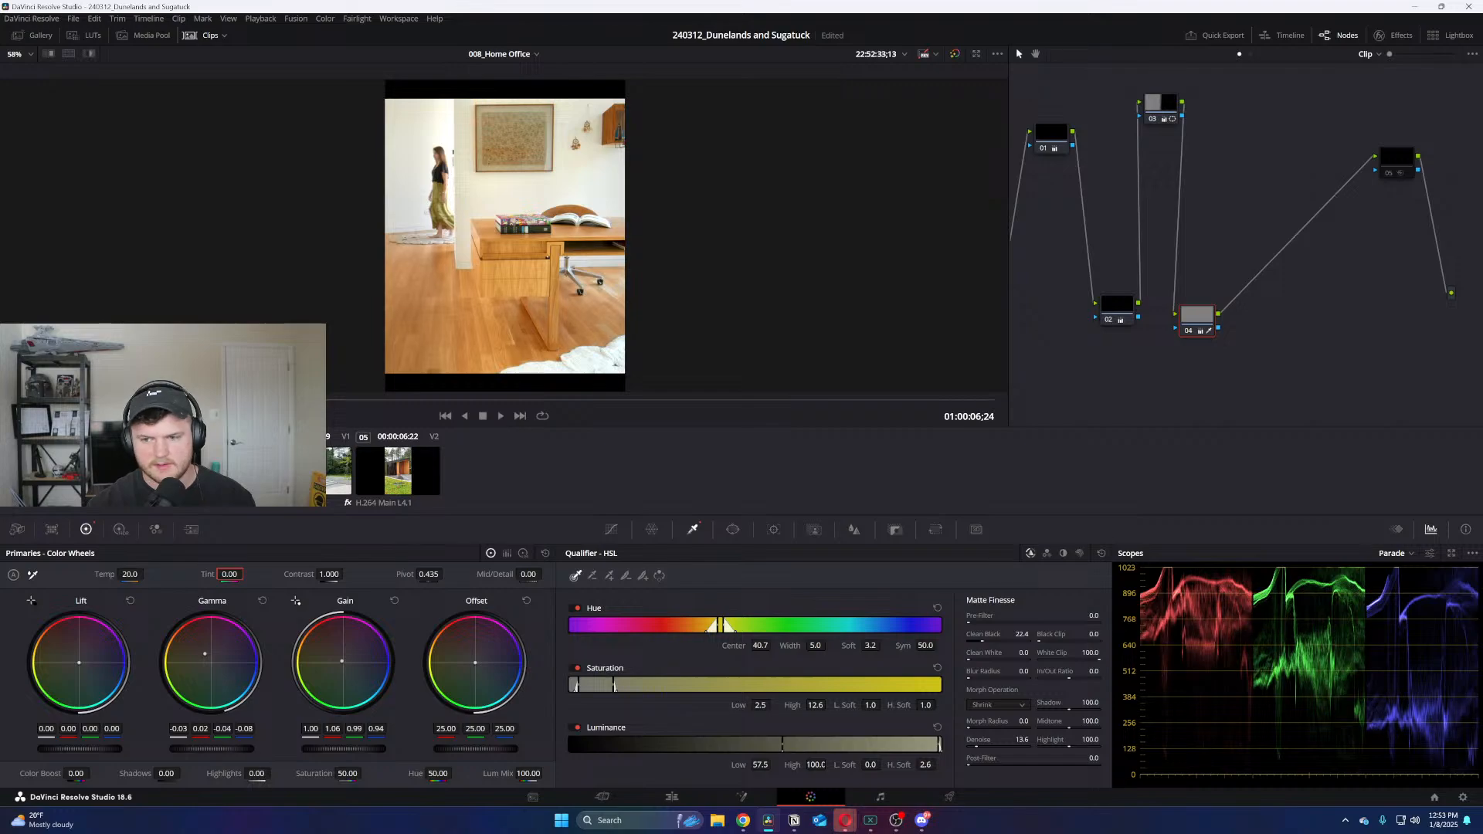
pyautogui.moveTo(48, 748); pyautogui.dragTo(48, 748)
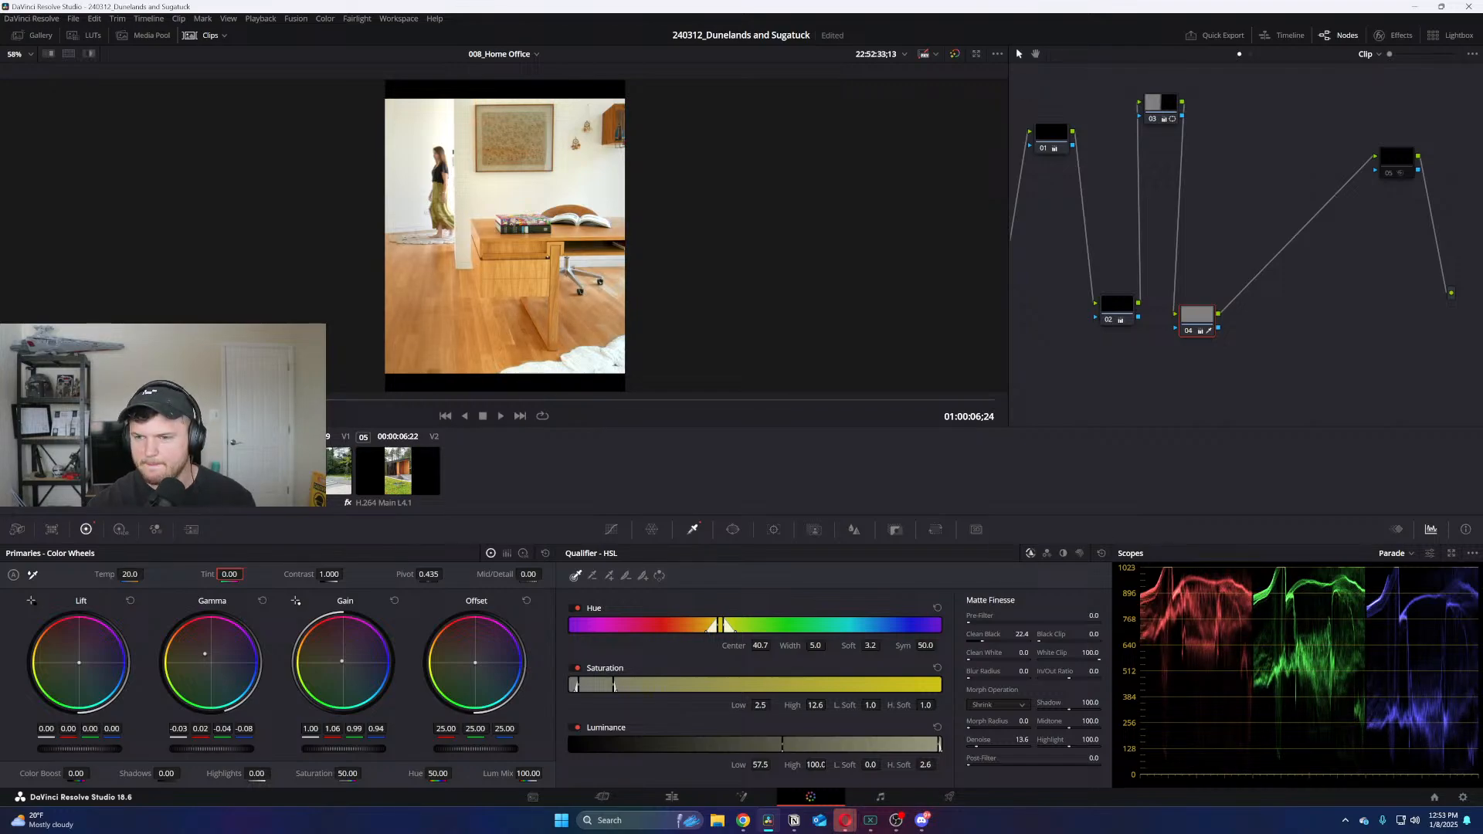
pyautogui.moveTo(48, 747); pyautogui.dragTo(46, 748)
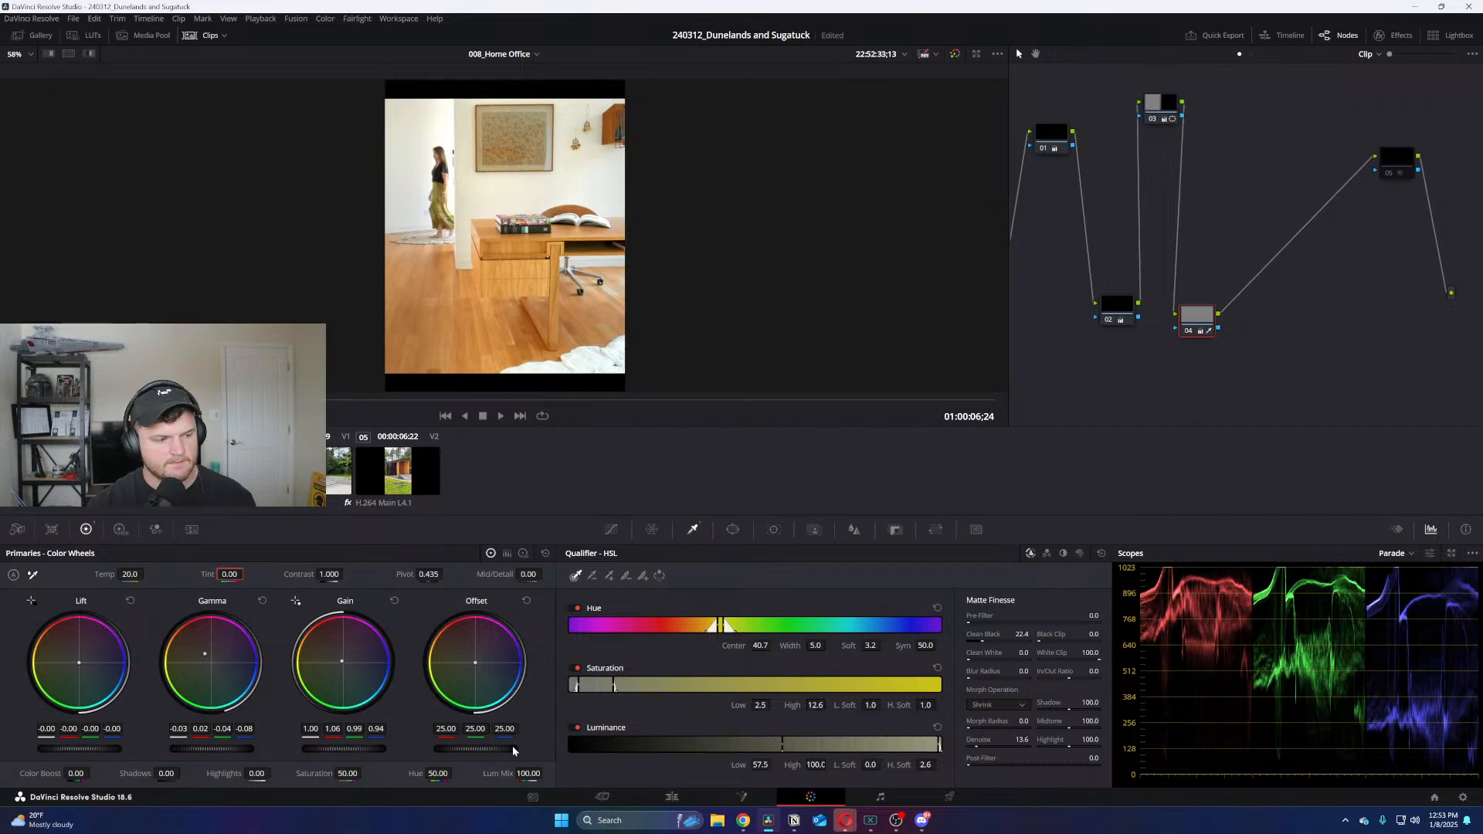
pyautogui.moveTo(513, 751); pyautogui.dragTo(492, 751)
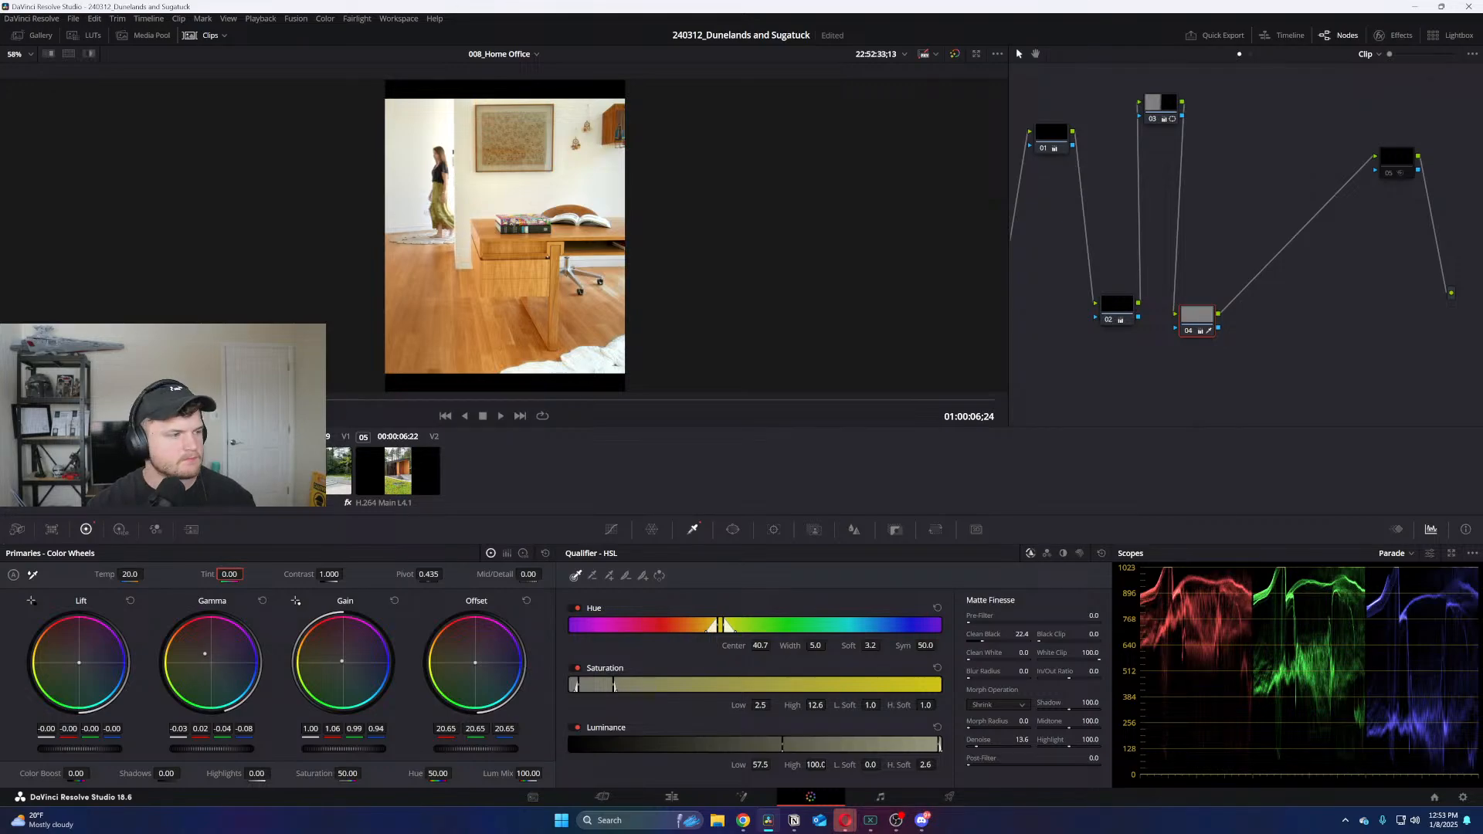
# Compare the desk clip's wood tones with the first clip, and with the wood correction node off and on
pyautogui.press('Home')
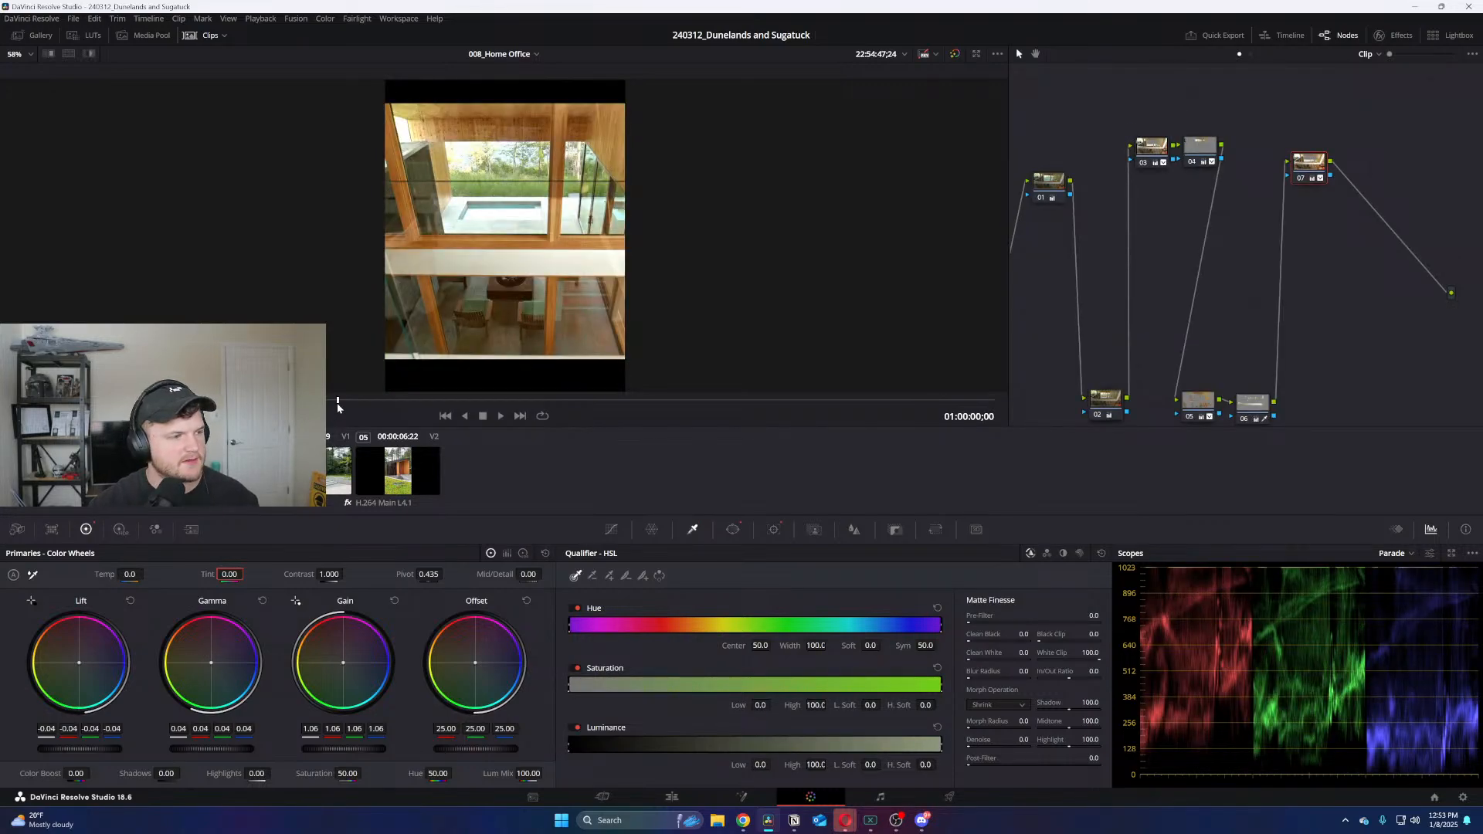
pyautogui.click(647, 400)
pyautogui.press('Down')
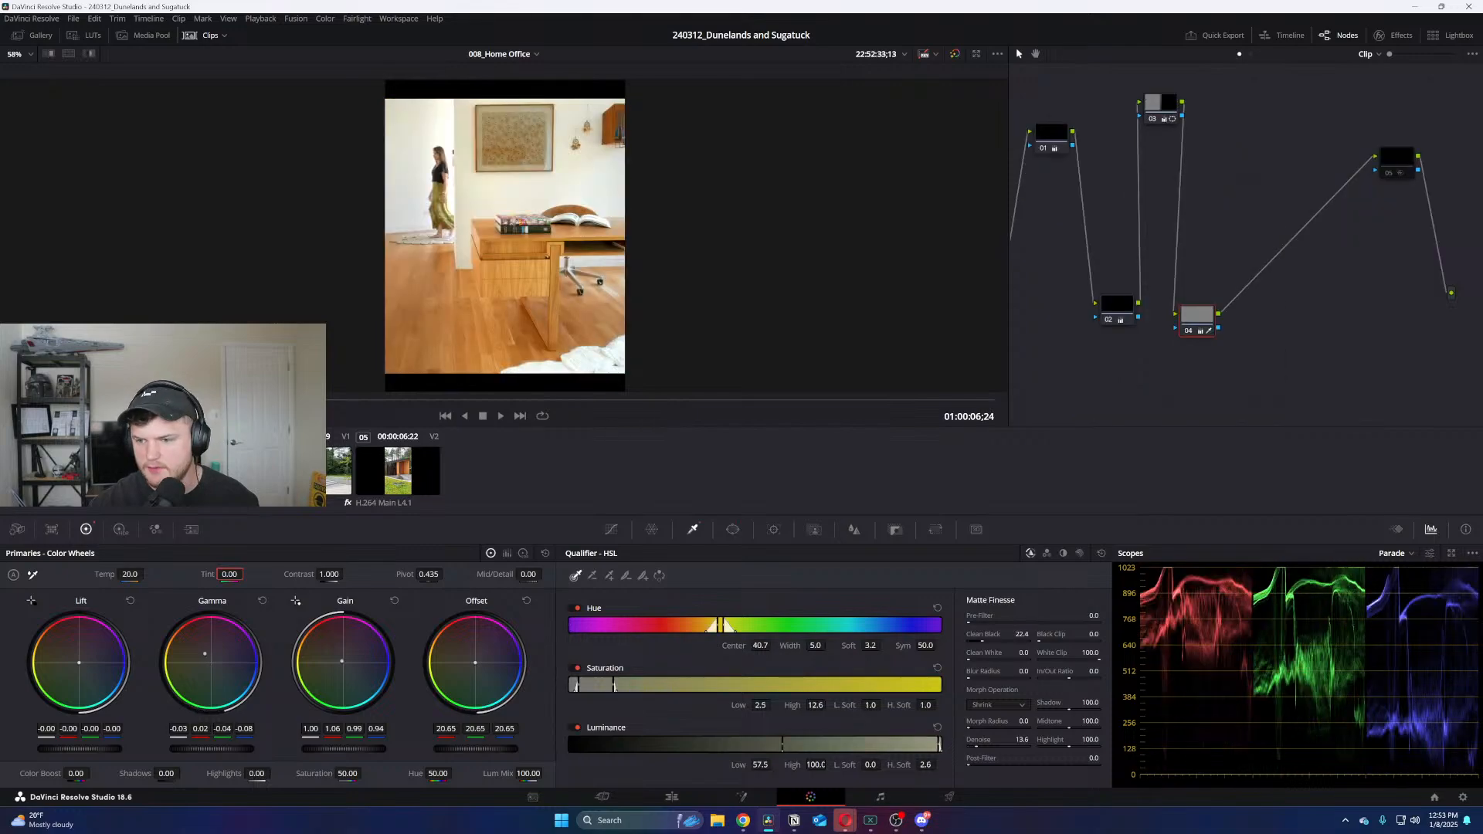
pyautogui.hotkey('ctrl', 'd')
pyautogui.hotkey('ctrl', 'd')
pyautogui.hotkey('ctrl', 'd')
pyautogui.hotkey('ctrl', 'd')
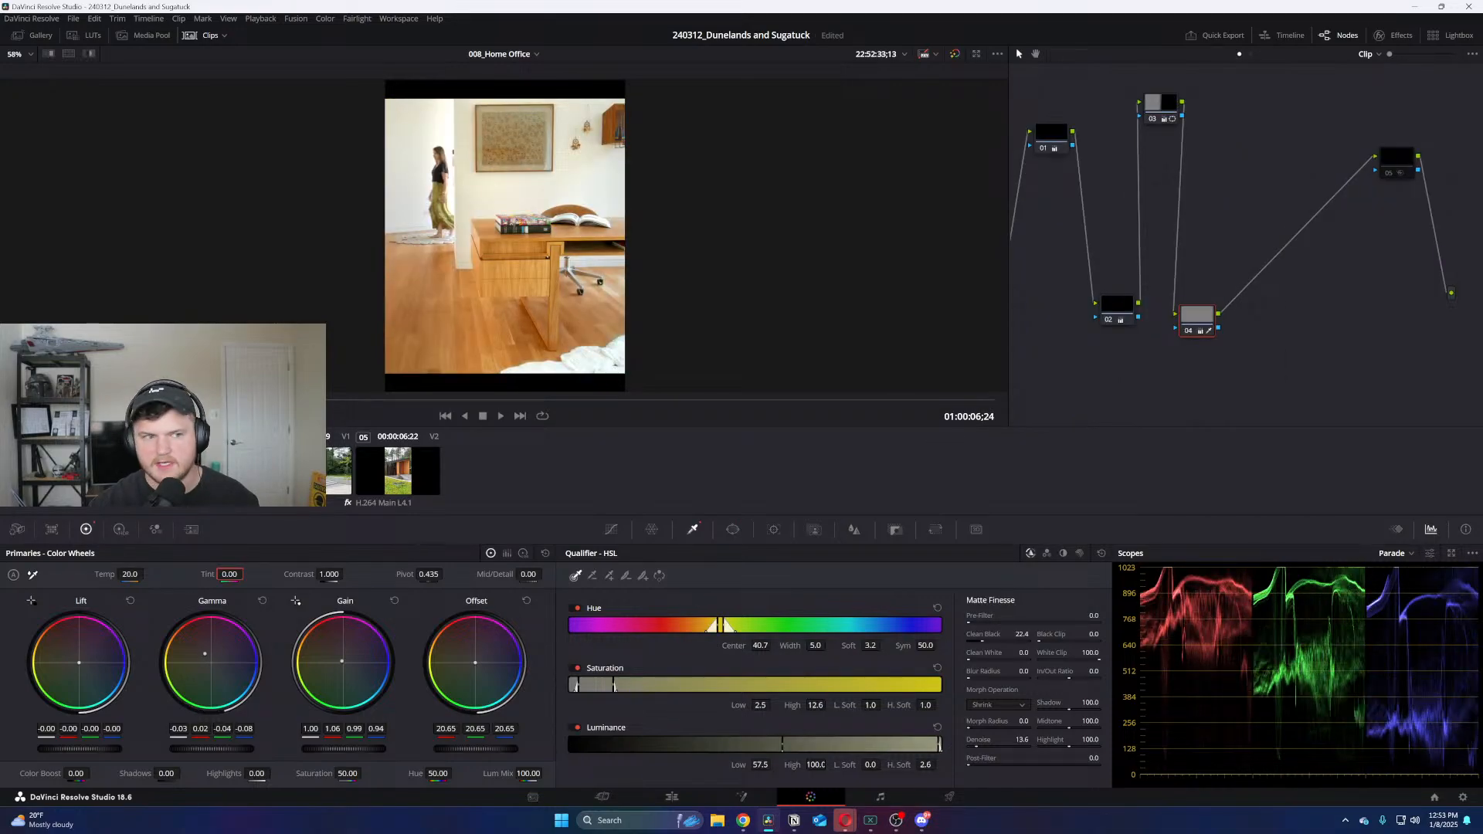
# Limit the wood node with an inverted rectangular window over the wall art and cabinet, and play through to the next clip
pyautogui.click(732, 529)
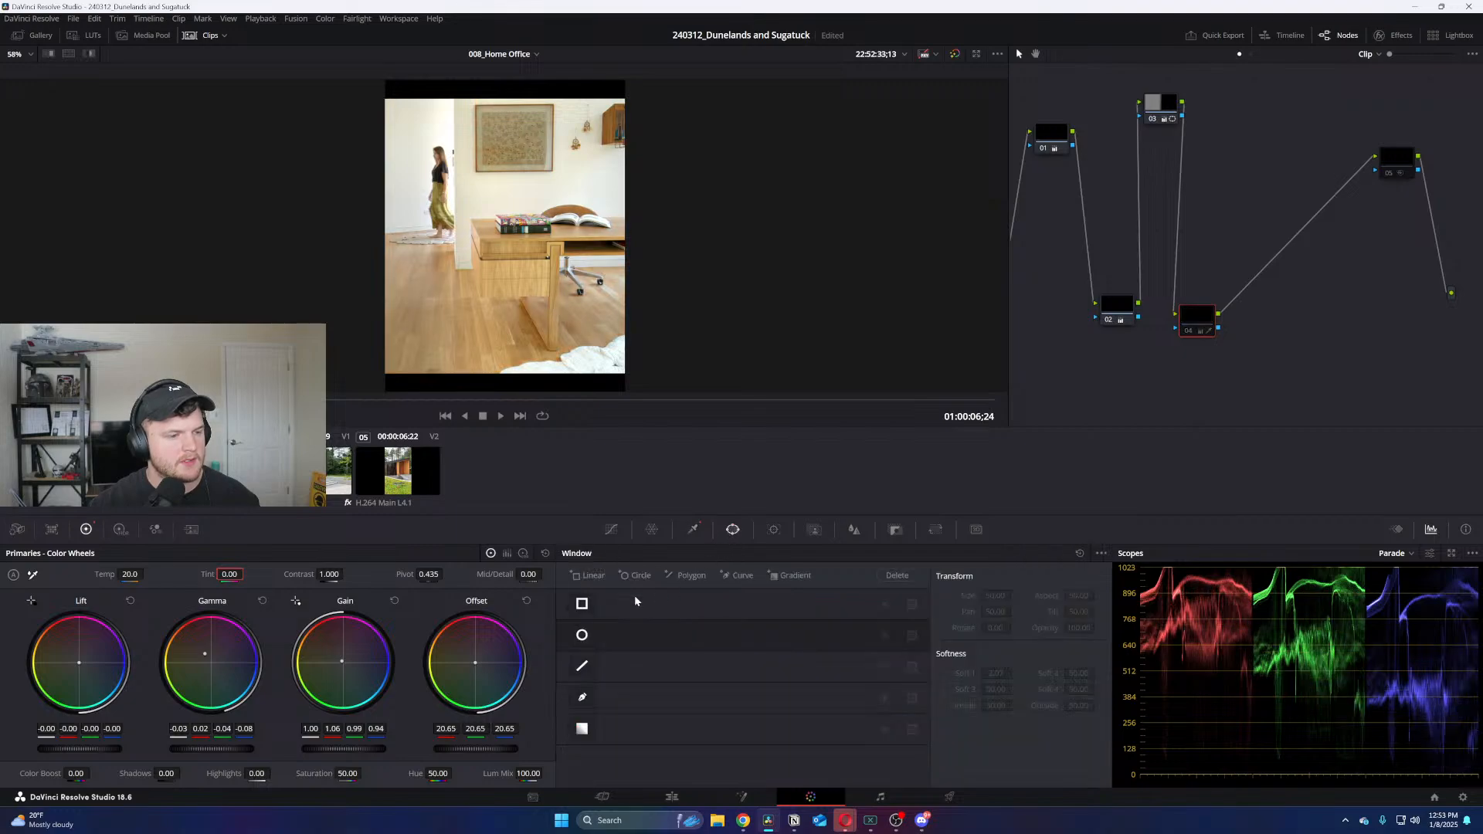
pyautogui.click(582, 603)
pyautogui.moveTo(427, 268); pyautogui.dragTo(692, 138)
pyautogui.click(885, 605)
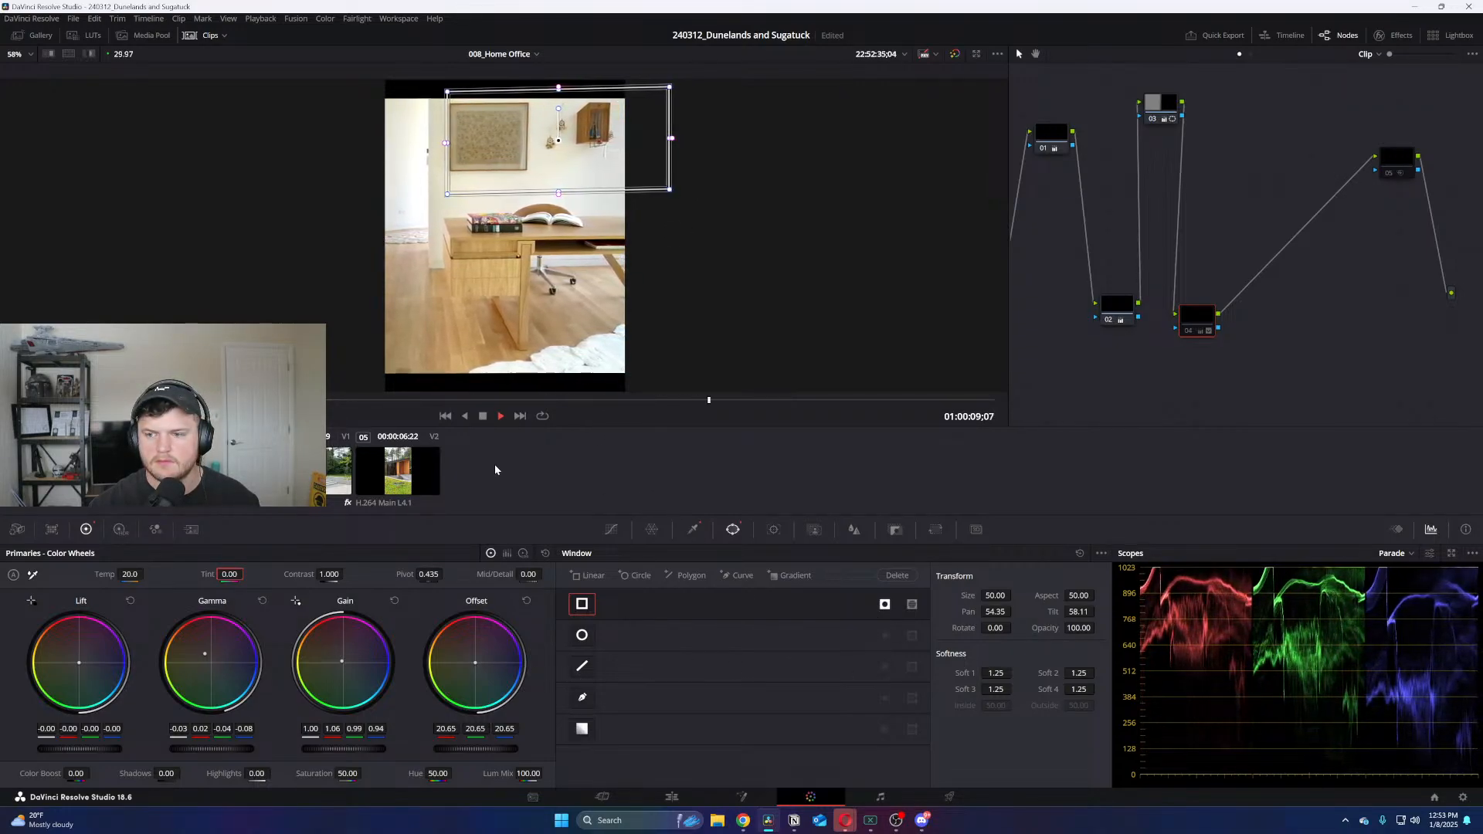
pyautogui.press('space')
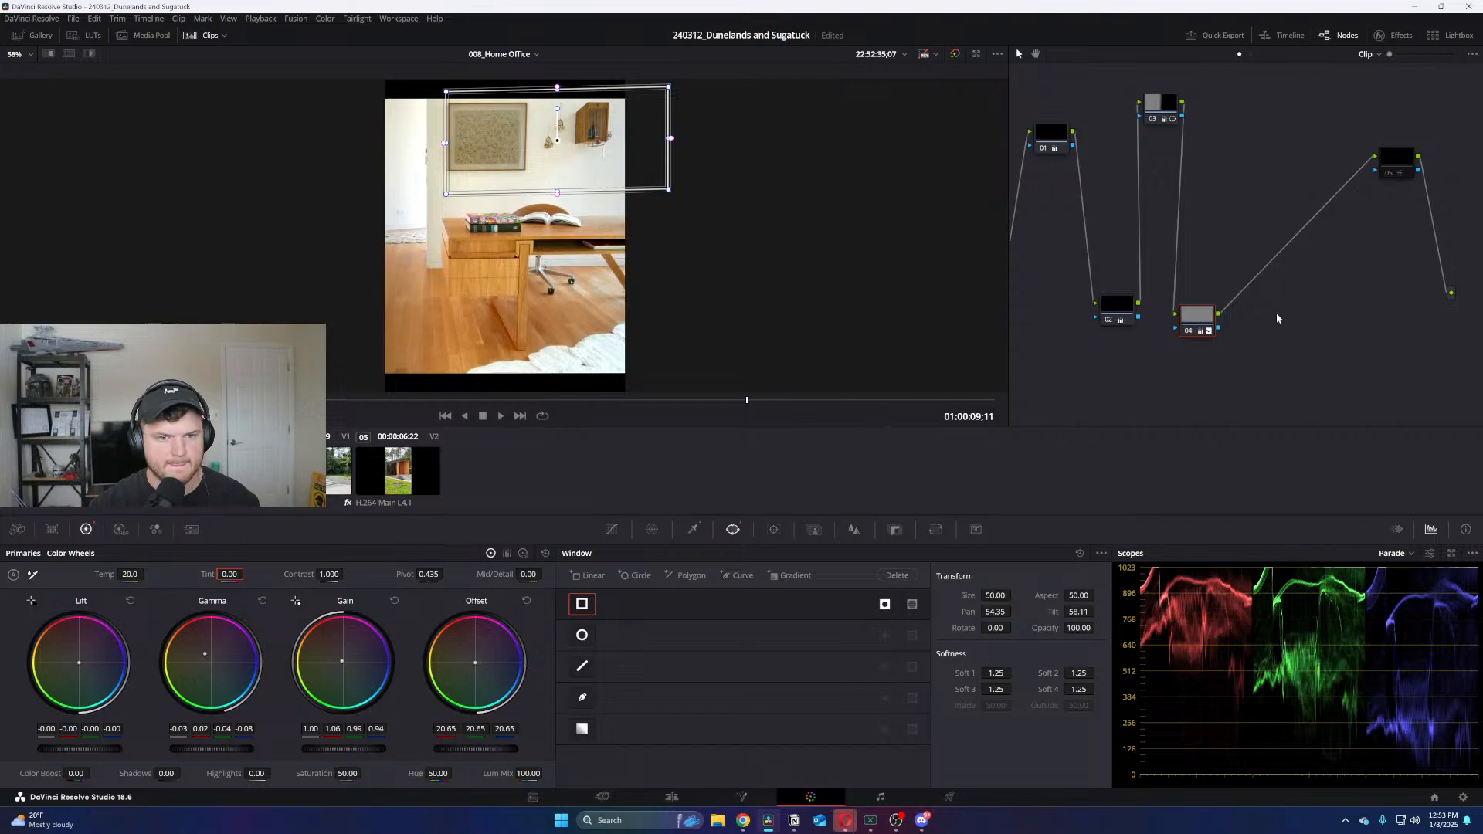
pyautogui.press('space')
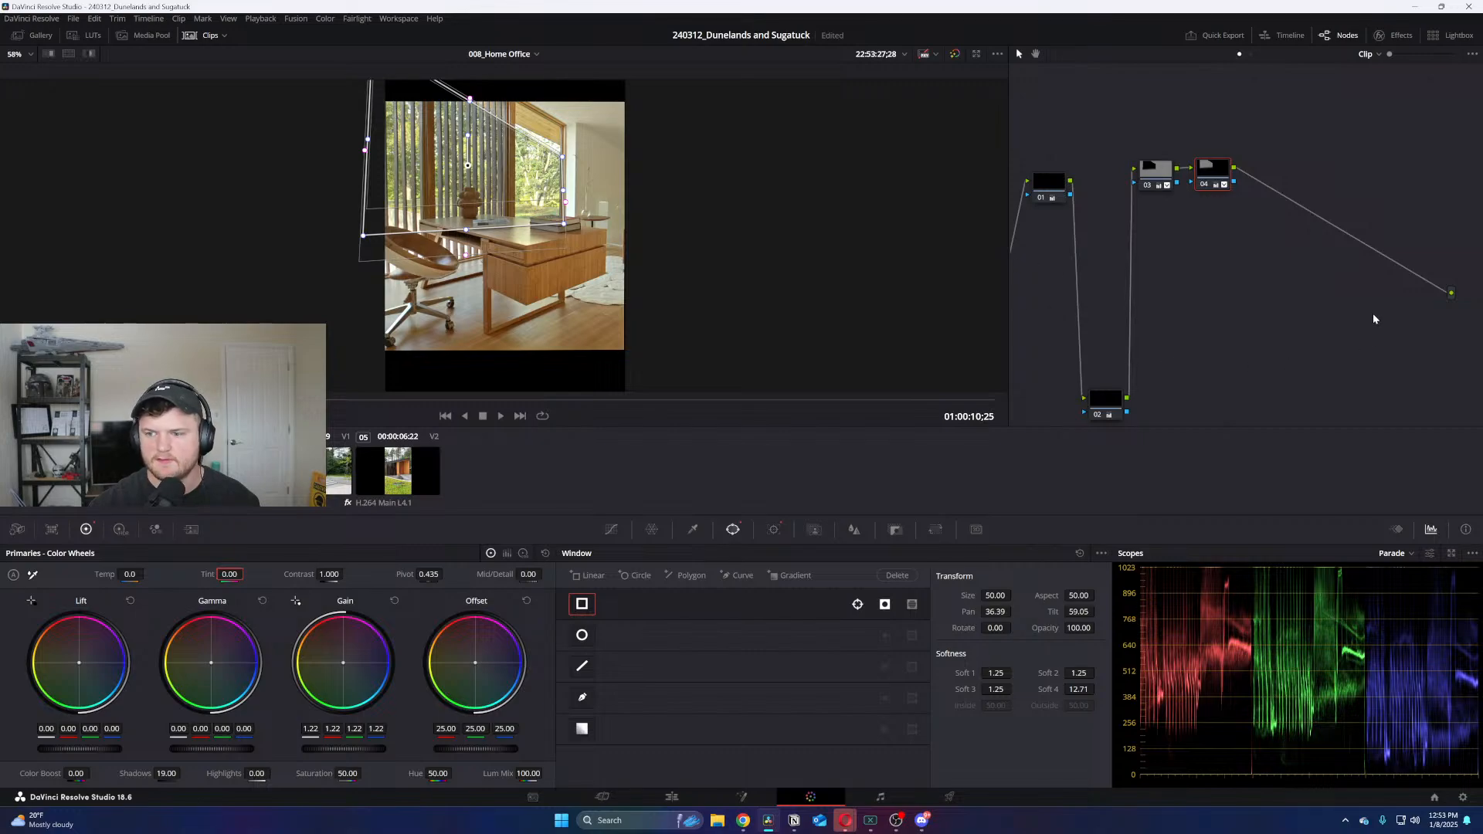
# Move nodes 01, 03 and 04 of the office window clip higher in the graph, checking the windowed areas of 03 and 04
pyautogui.moveTo(1056, 191); pyautogui.dragTo(1042, 151)
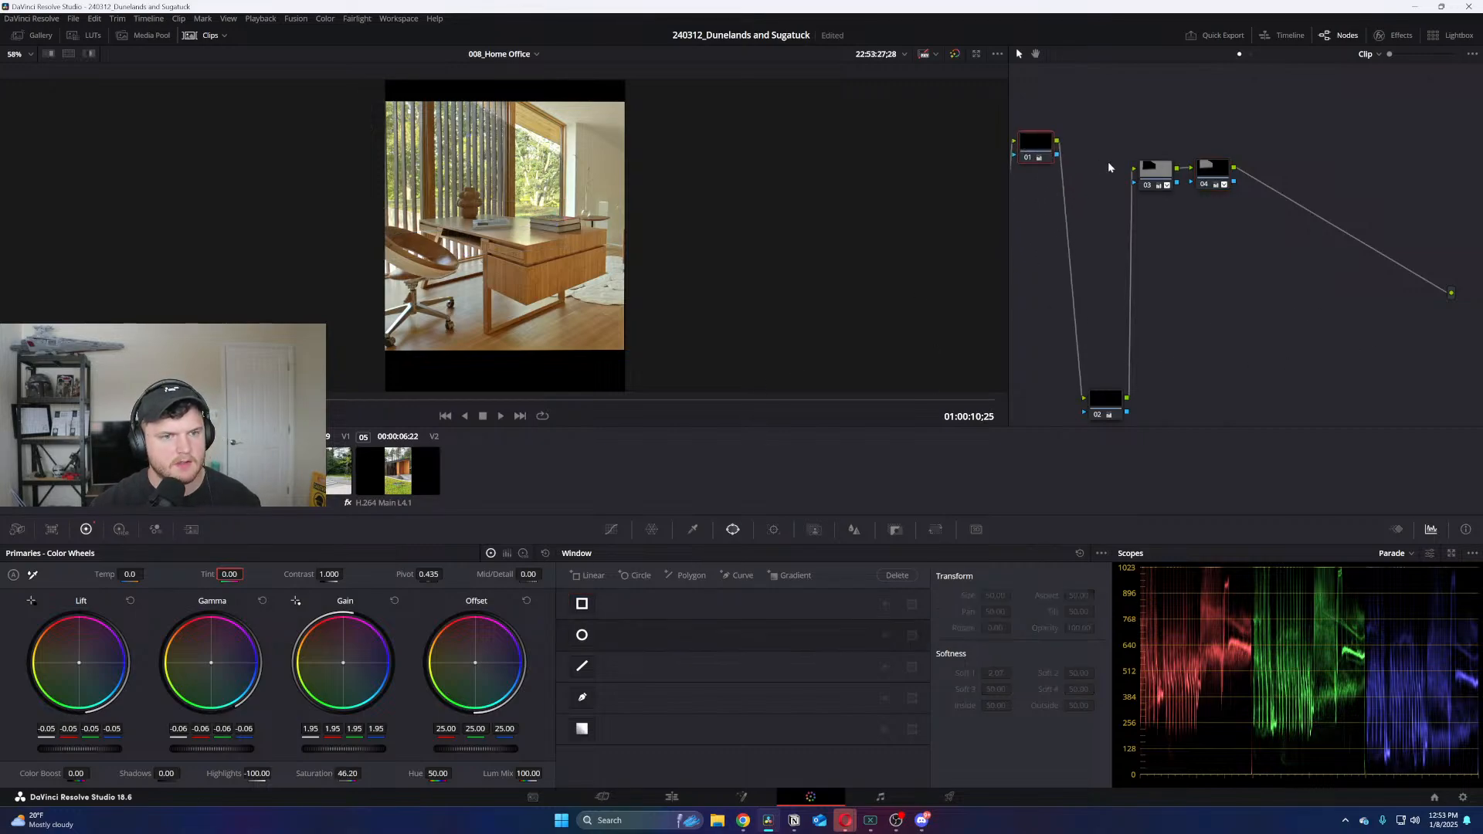
pyautogui.moveTo(1157, 167); pyautogui.dragTo(1143, 130)
pyautogui.hotkey('shift', 'h')
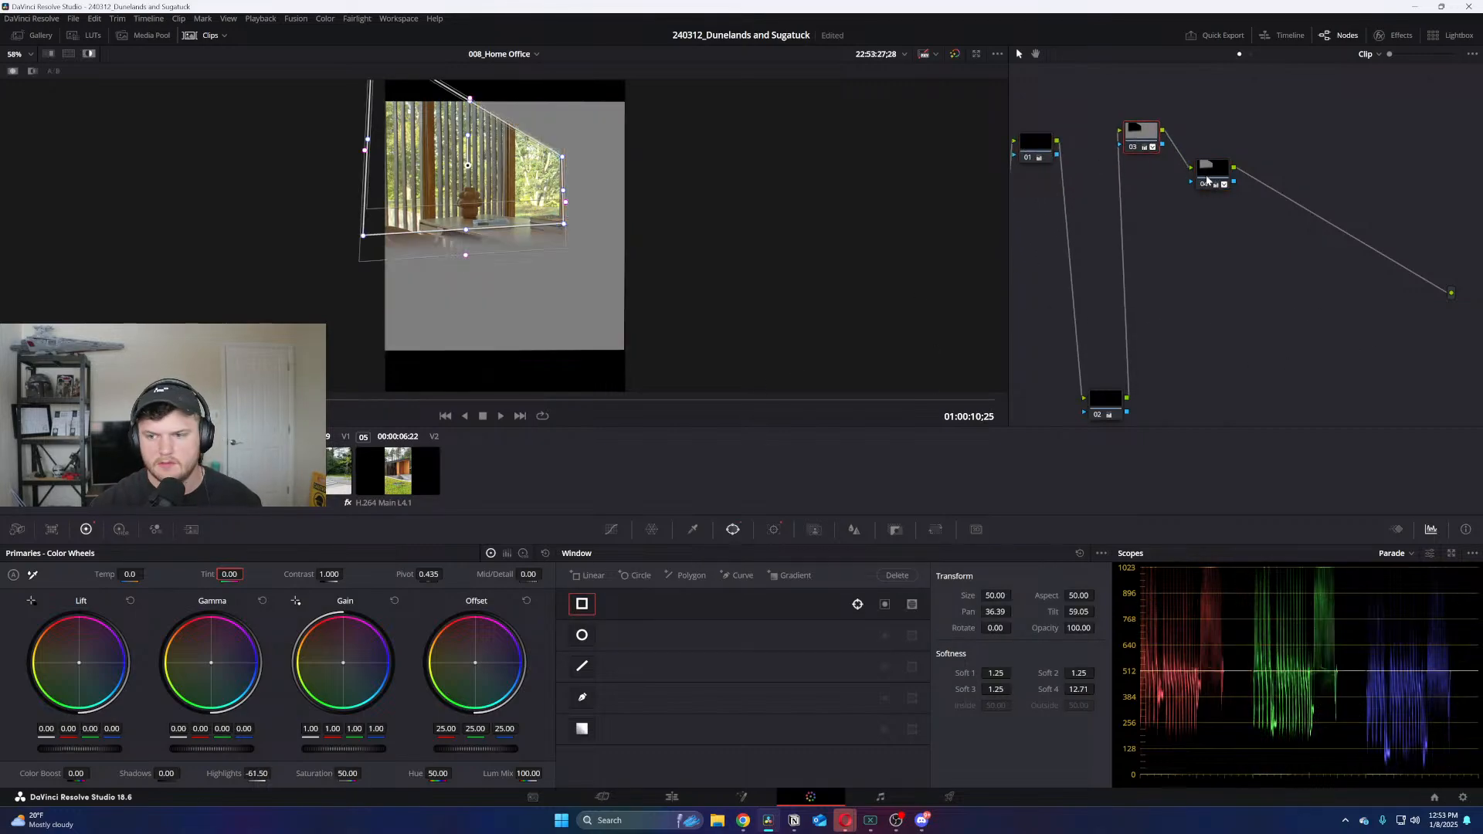
pyautogui.hotkey('shift', 'h')
pyautogui.moveTo(1206, 174); pyautogui.dragTo(1203, 139)
pyautogui.hotkey('shift', 'h')
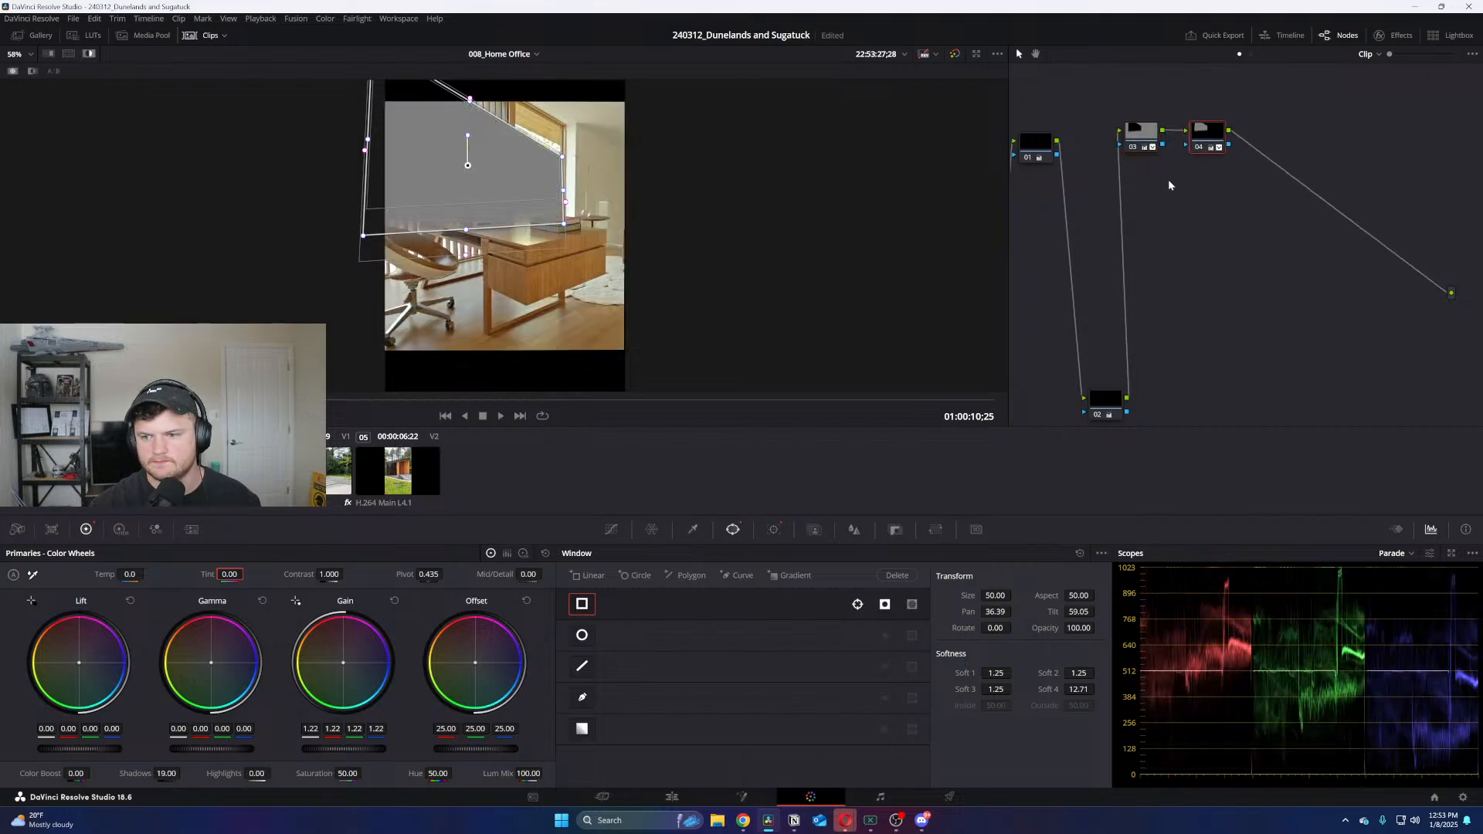
pyautogui.hotkey('shift', 'h')
# Grade the room outside the window on node 04 with gain 1.65, gamma 0.01, highlights -100 and lift -0.03
pyautogui.moveTo(346, 755)
pyautogui.mouseDown()
pyautogui.moveTo(383, 755)
pyautogui.moveTo(363, 756)
pyautogui.mouseUp()
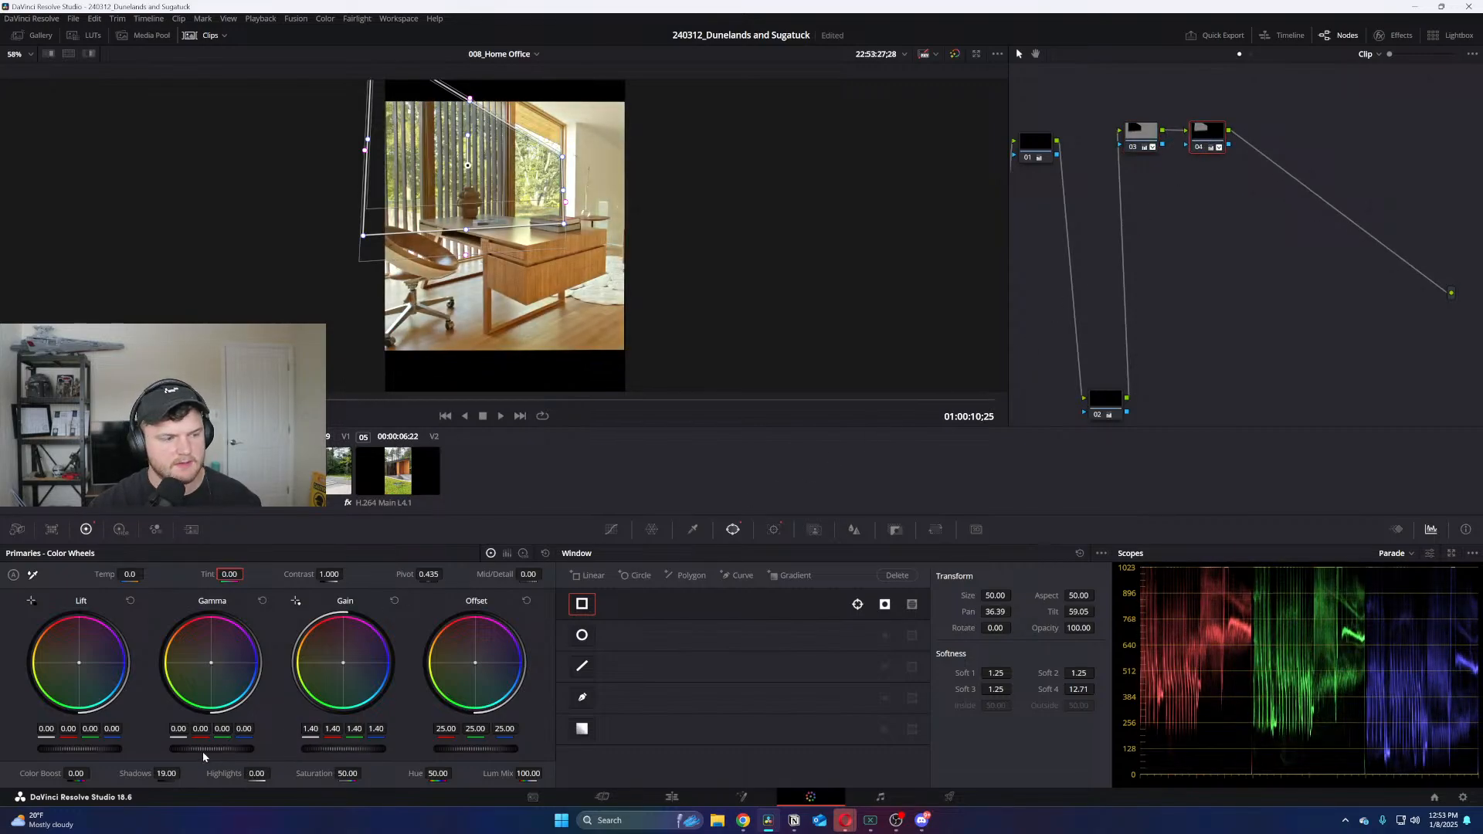
pyautogui.moveTo(206, 756)
pyautogui.mouseDown()
pyautogui.moveTo(221, 756)
pyautogui.moveTo(205, 756)
pyautogui.mouseUp()
pyautogui.moveTo(347, 754)
pyautogui.mouseDown()
pyautogui.moveTo(410, 753)
pyautogui.moveTo(345, 753)
pyautogui.mouseUp()
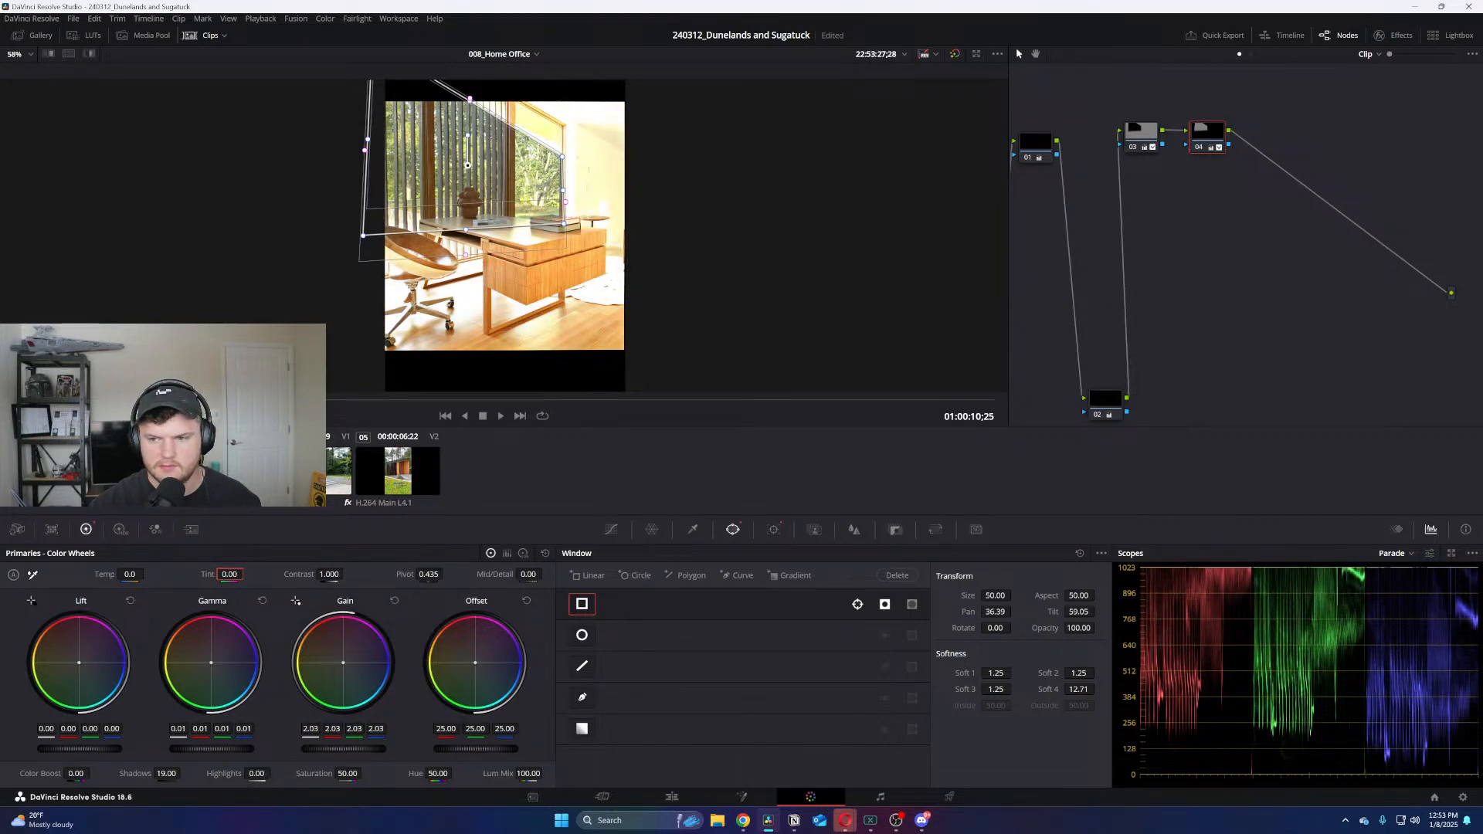
pyautogui.moveTo(262, 773)
pyautogui.mouseDown()
pyautogui.moveTo(282, 773)
pyautogui.moveTo(264, 775)
pyautogui.mouseUp()
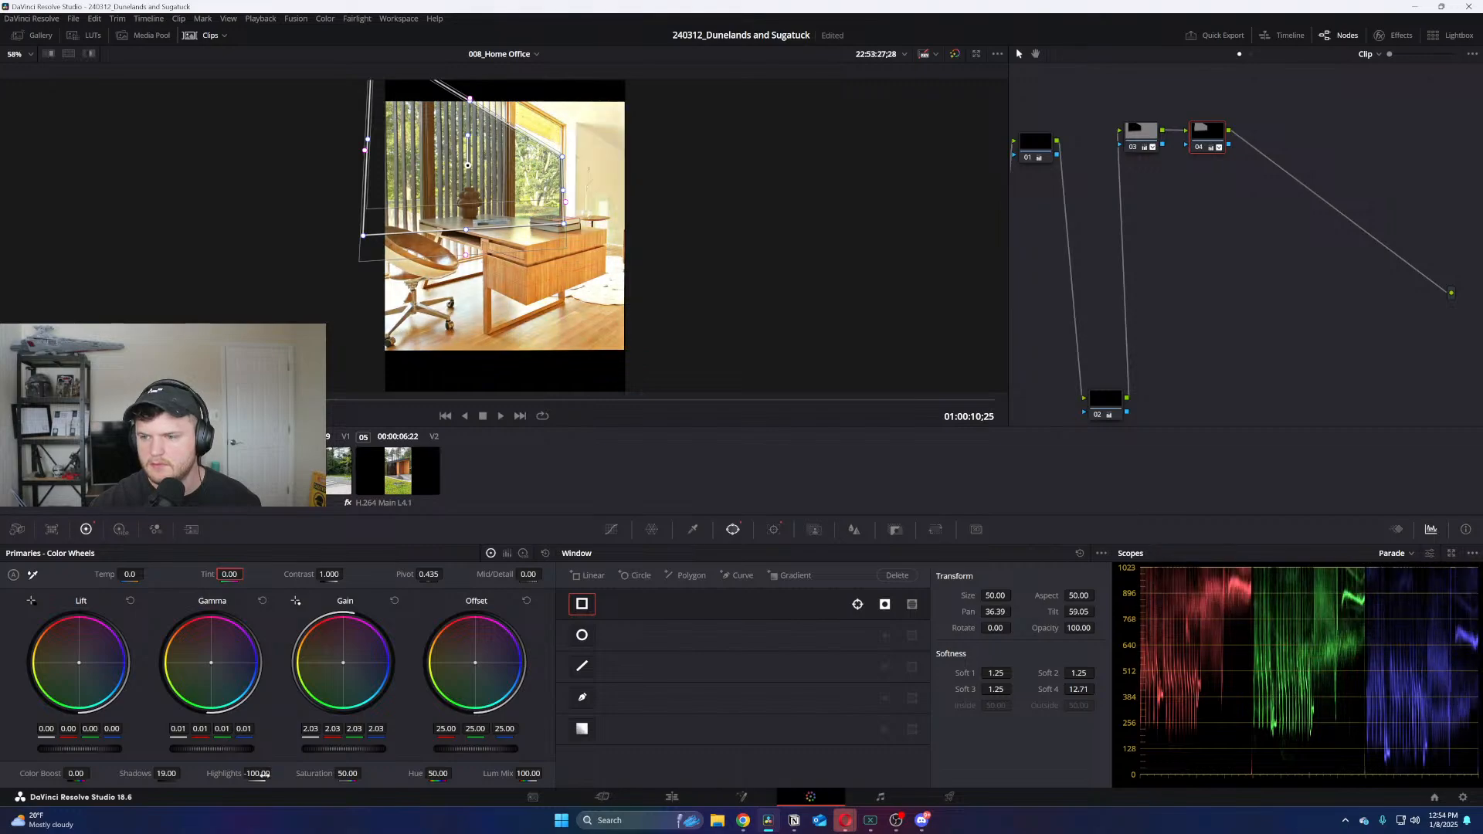
pyautogui.moveTo(368, 753); pyautogui.dragTo(340, 753)
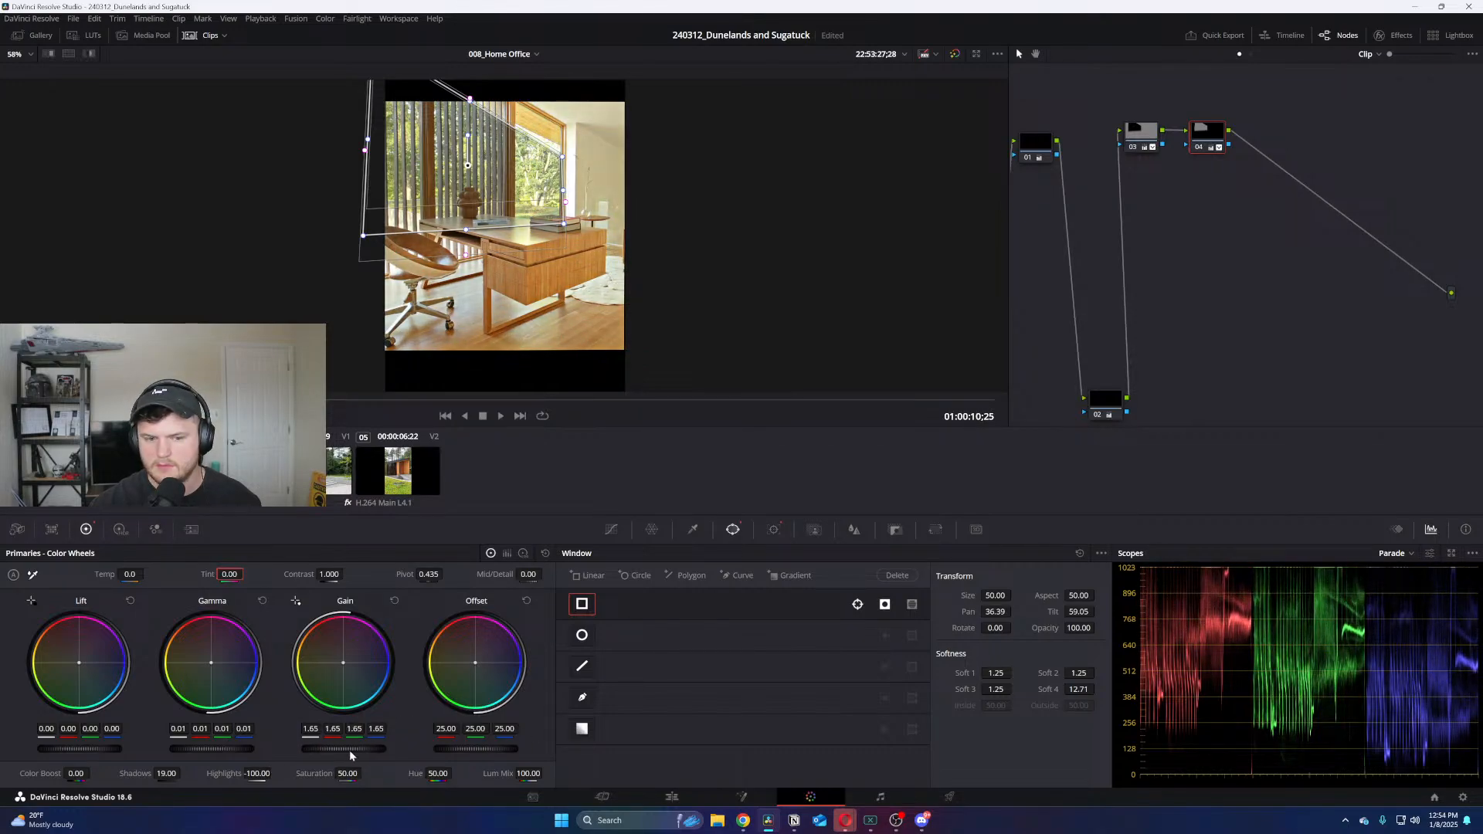
pyautogui.moveTo(85, 748); pyautogui.dragTo(78, 749)
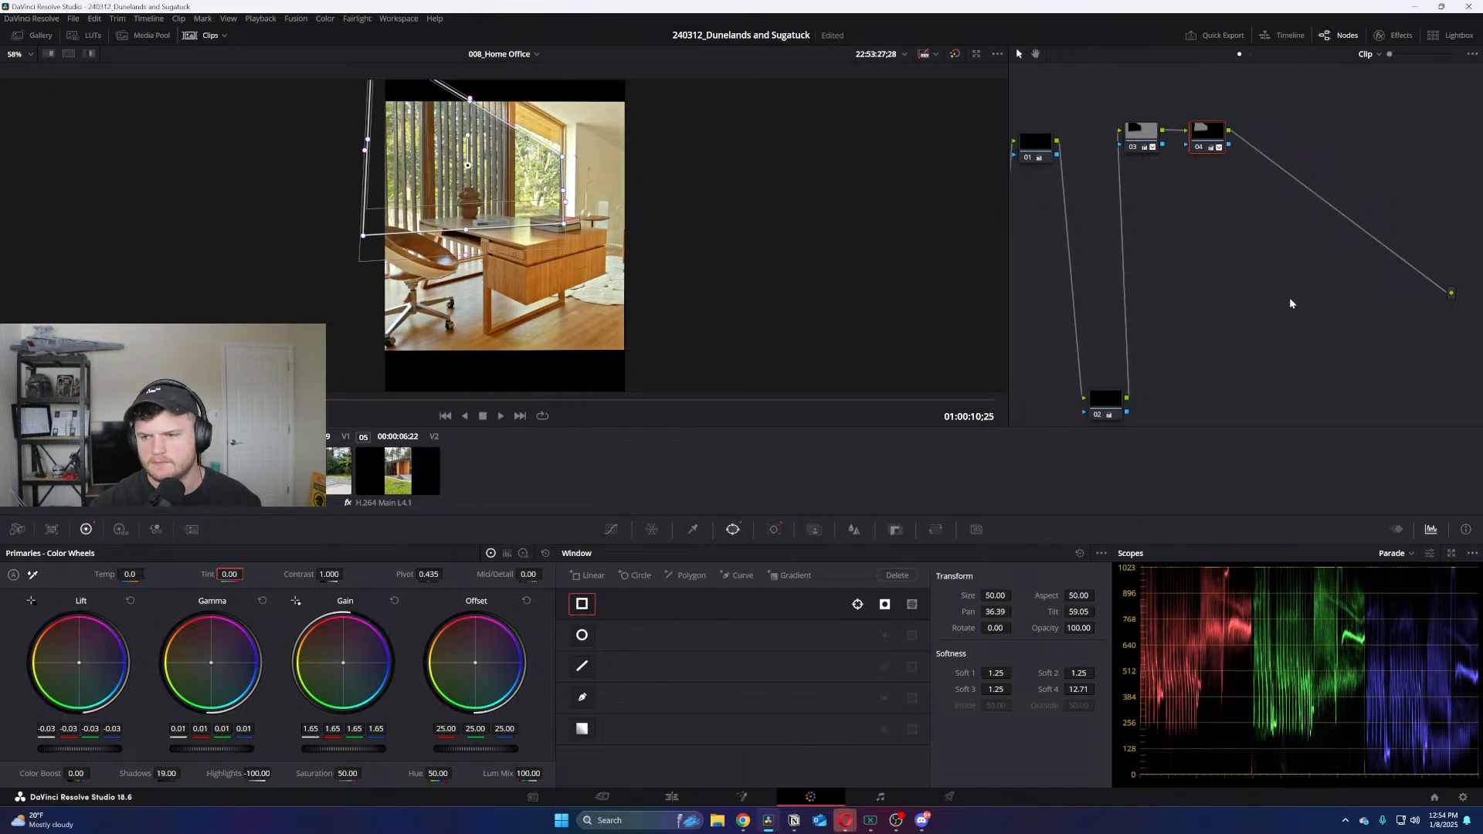
# Add a serial node after node 04 and place it below in the graph, beside node 02
pyautogui.hotkey('alt', 's')
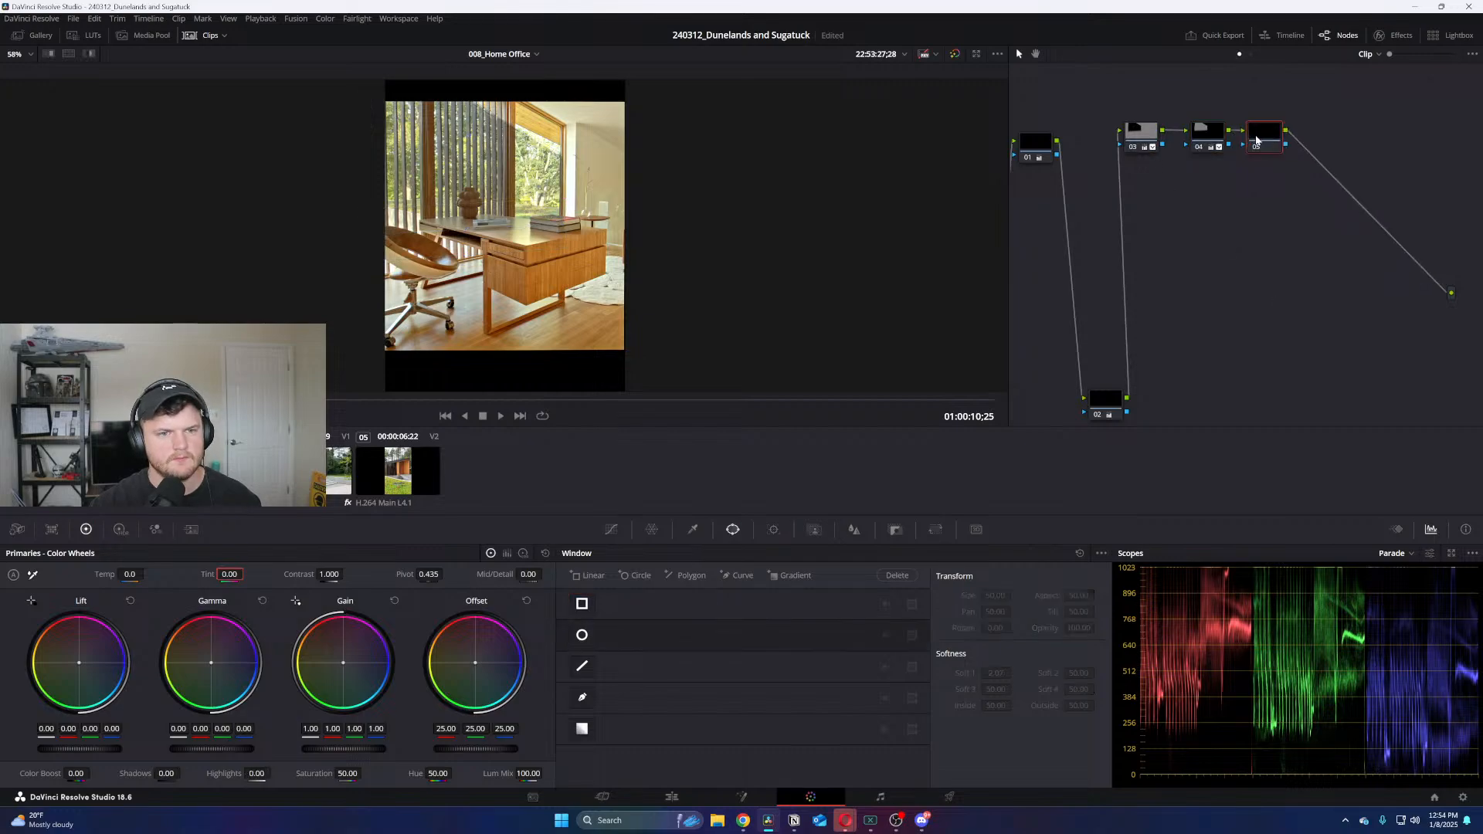
pyautogui.moveTo(1255, 140); pyautogui.dragTo(1222, 400)
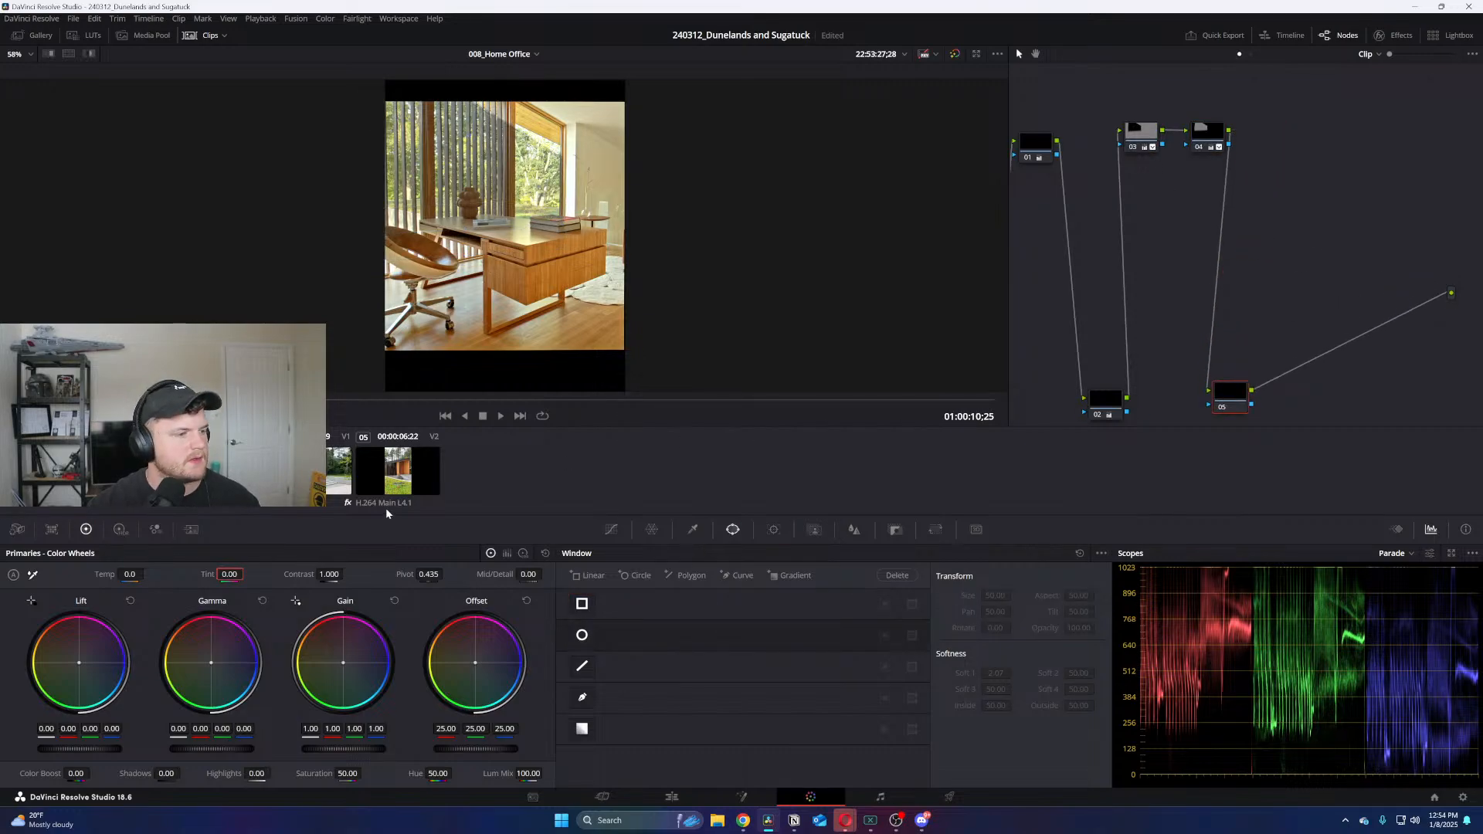
# Sample the desk's drawer front with the HSL qualifier on node 05 and highlight the keyed area
pyautogui.click(693, 530)
pyautogui.click(544, 266)
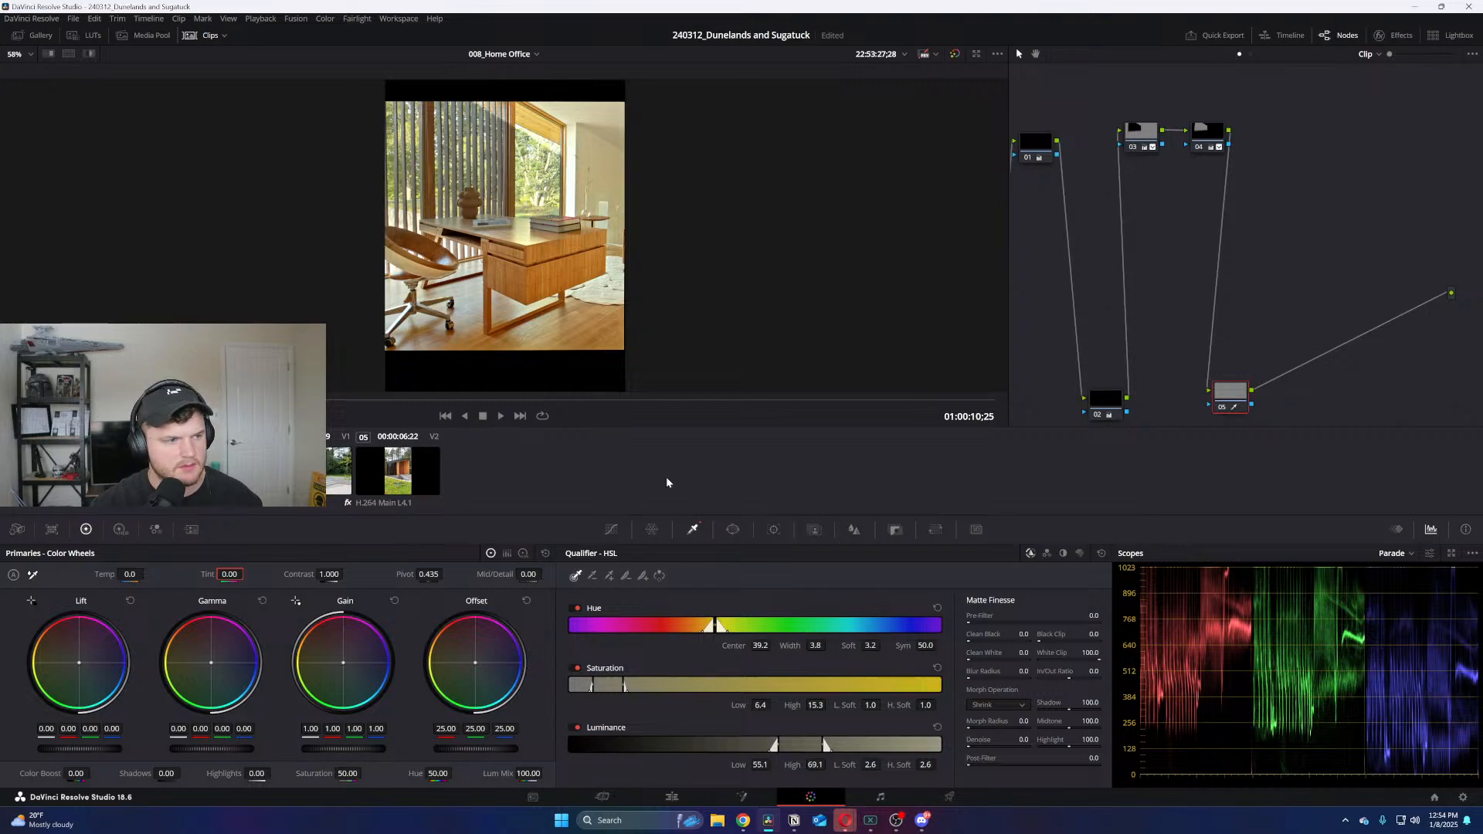
pyautogui.moveTo(544, 266); pyautogui.dragTo(566, 250)
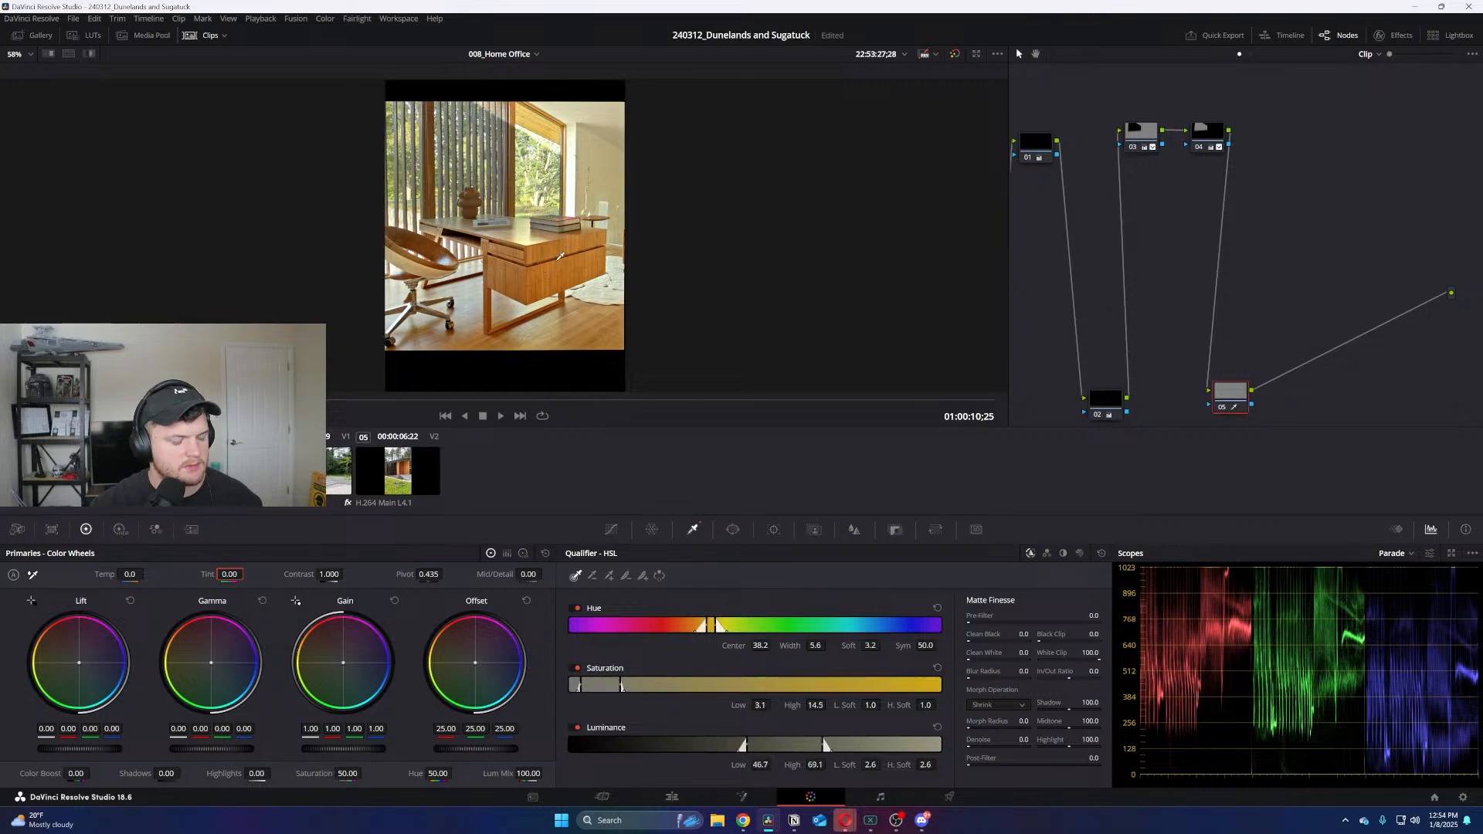
pyautogui.hotkey('shift', 'h')
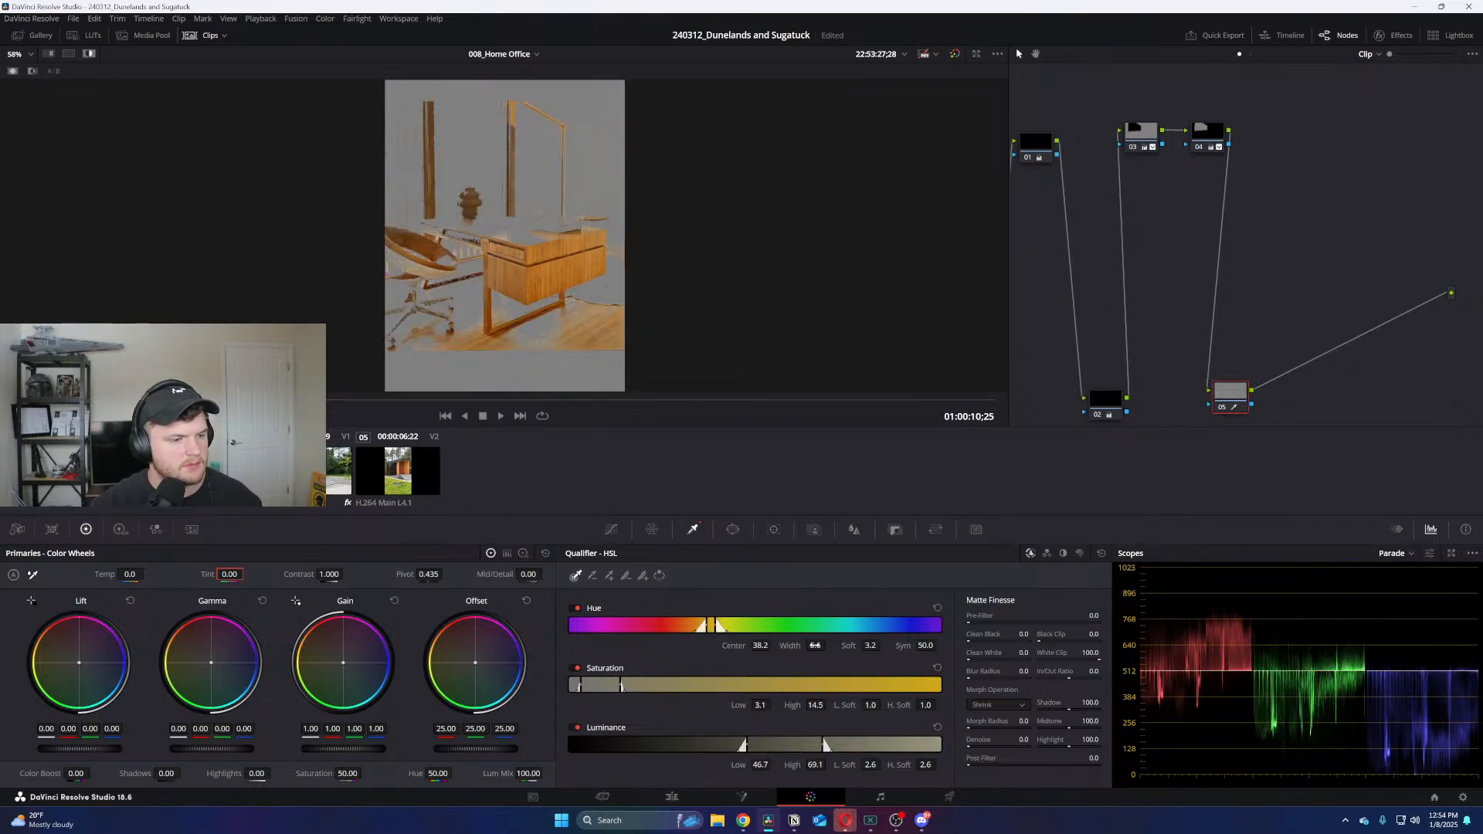
# Adjust the wood key to hue center 39.3, saturation 6.7 to 46.1 and luminance 52.5 to 96.0
pyautogui.moveTo(772, 647); pyautogui.dragTo(773, 645)
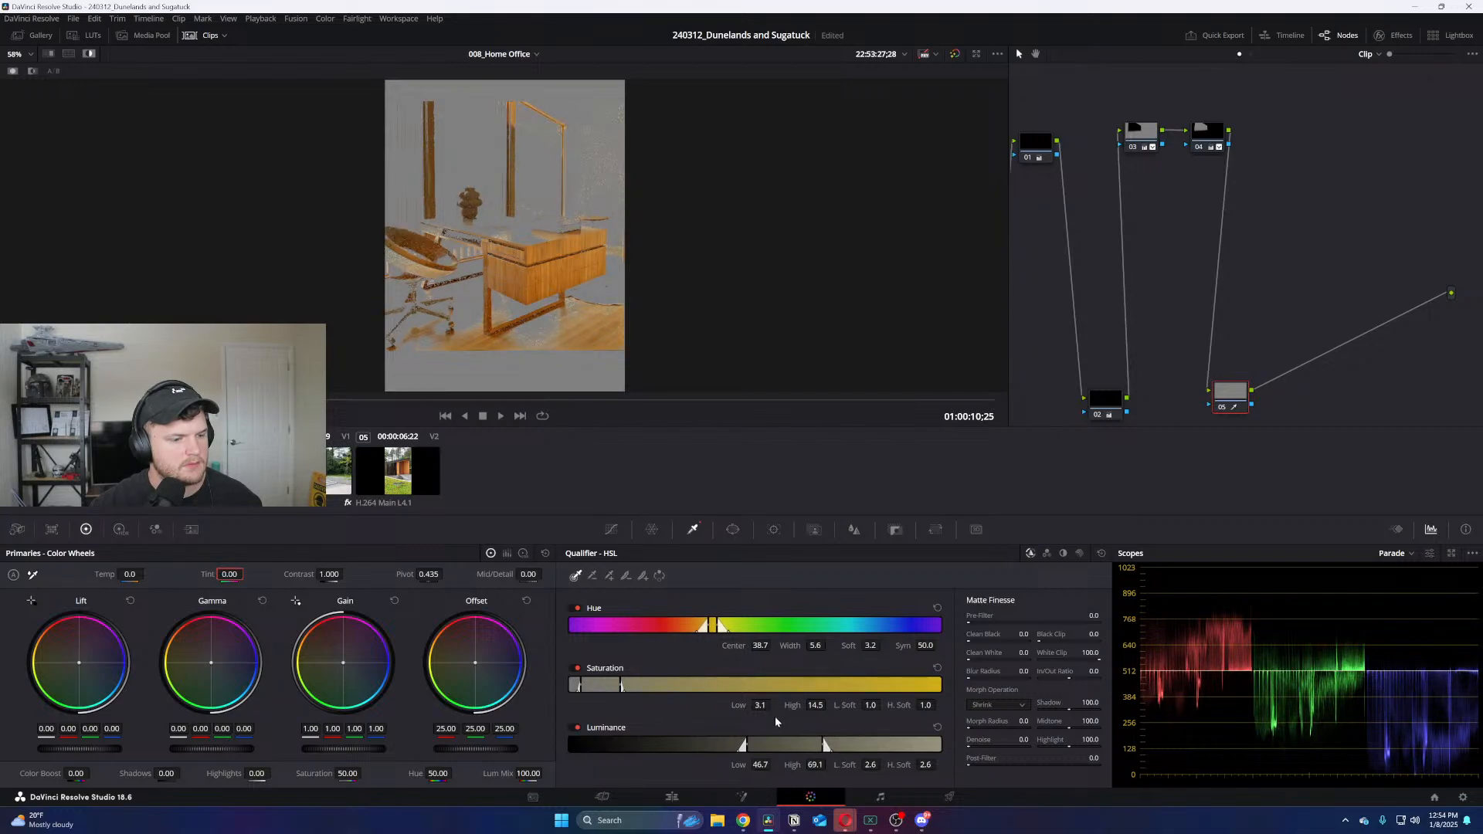
pyautogui.moveTo(760, 705); pyautogui.dragTo(773, 704)
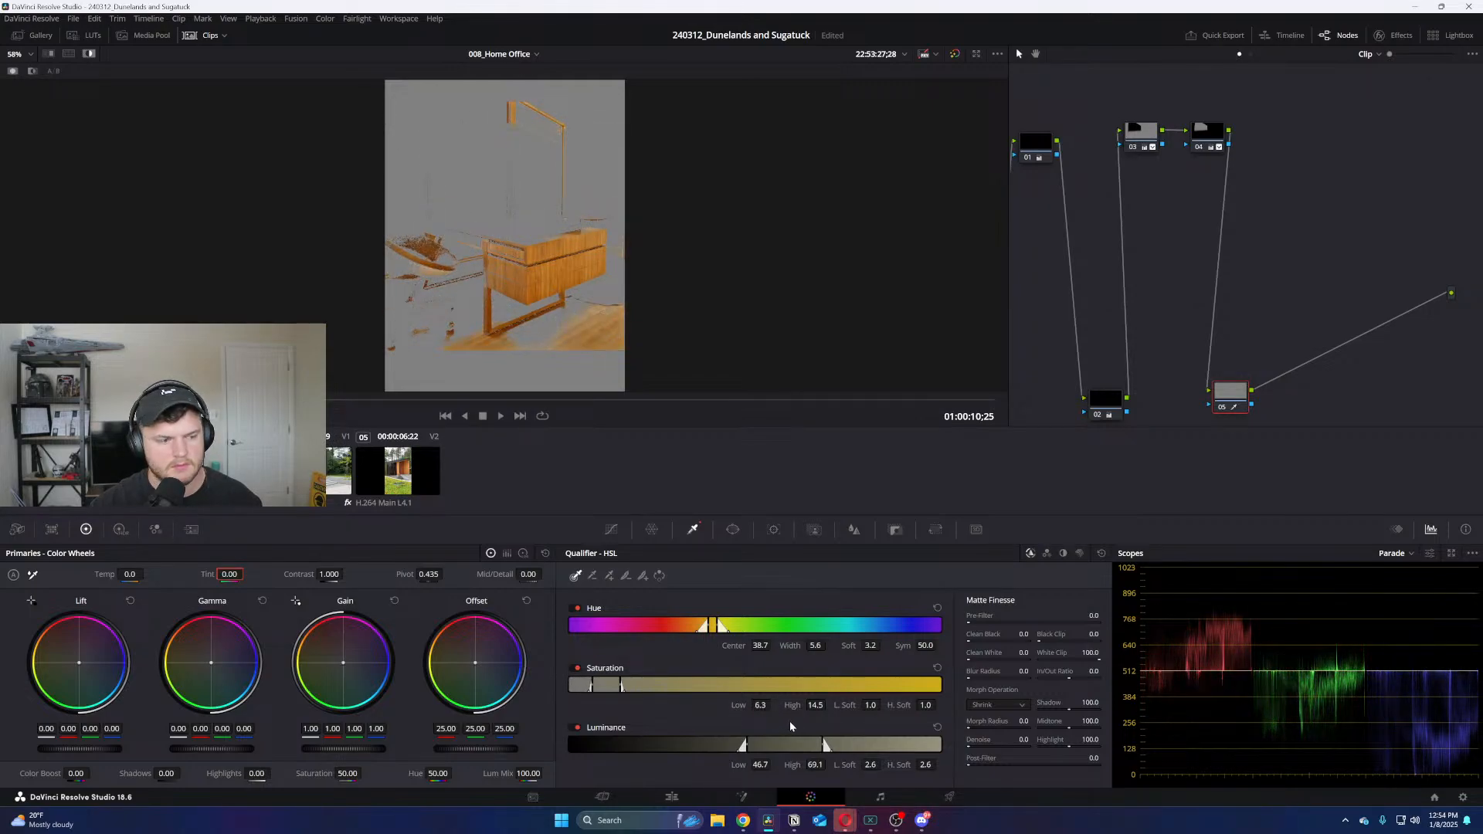
pyautogui.moveTo(829, 705); pyautogui.dragTo(758, 705)
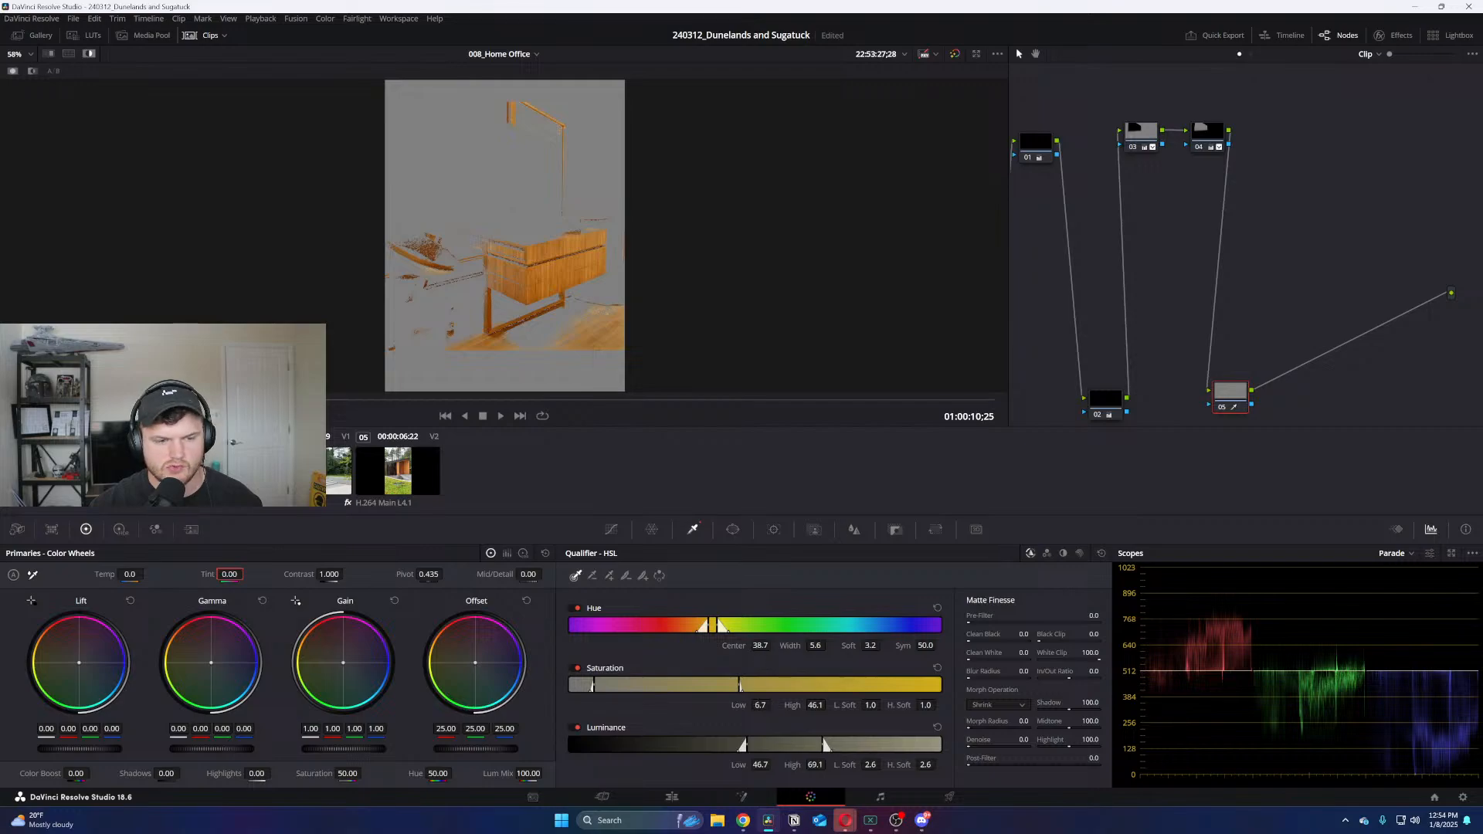
pyautogui.moveTo(761, 645); pyautogui.dragTo(773, 645)
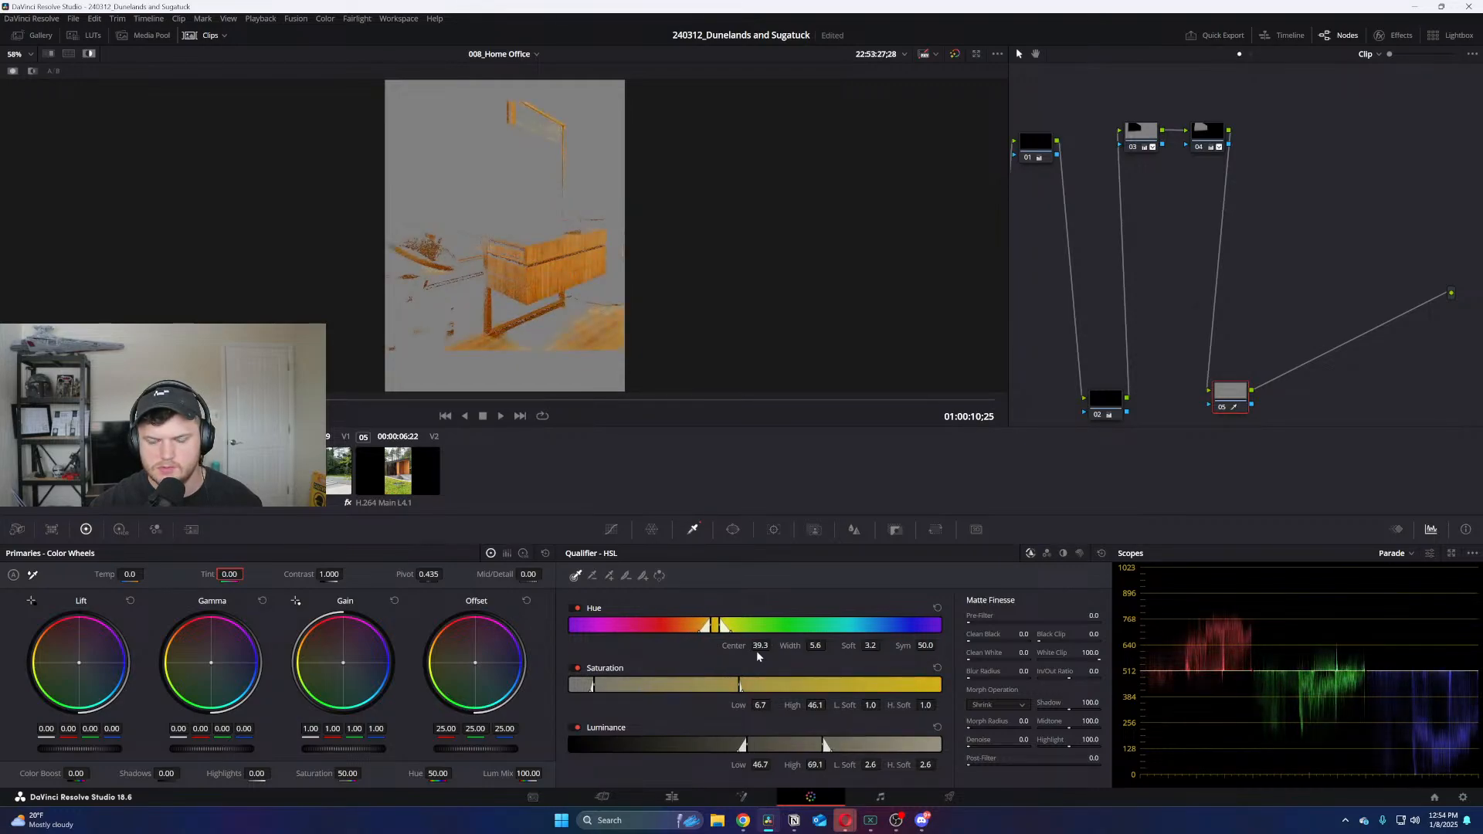
pyautogui.moveTo(769, 744); pyautogui.dragTo(926, 744)
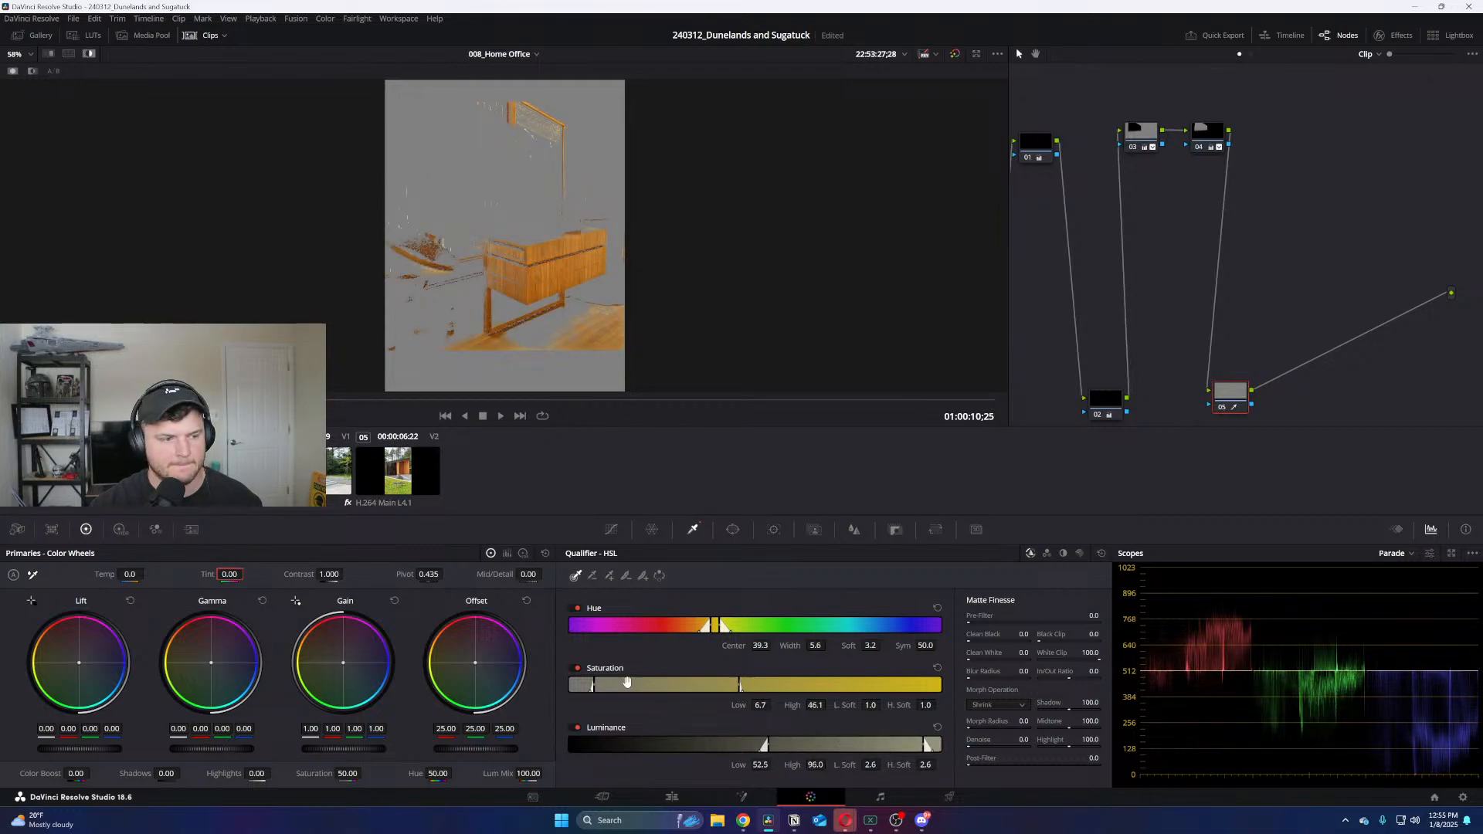
# Key the wood by hue alone with width 6.8 and softness 0.0, and extend the key by sampling the floor under the desk
pyautogui.click(577, 668)
pyautogui.click(577, 727)
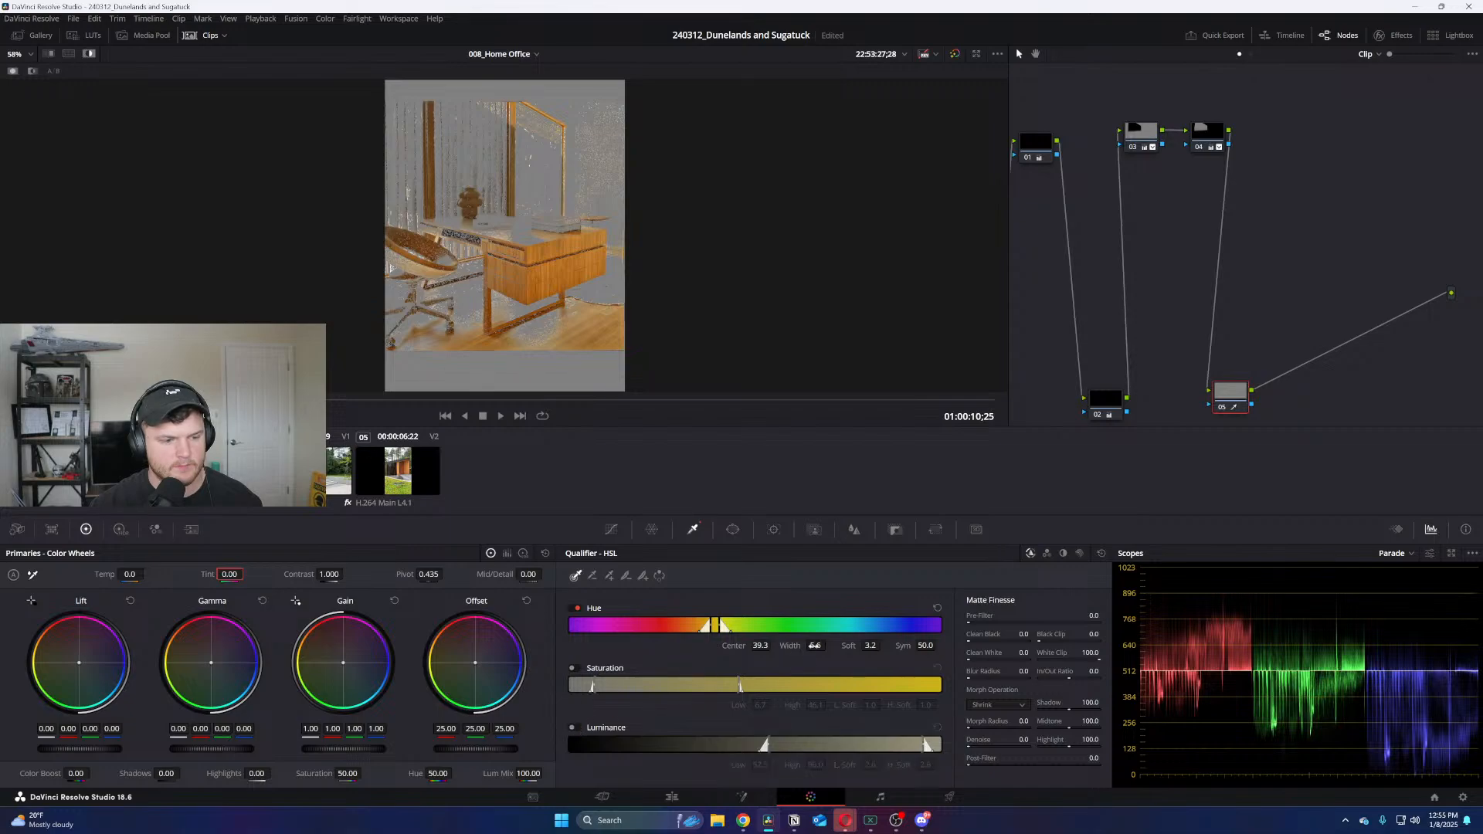
pyautogui.moveTo(871, 646); pyautogui.dragTo(829, 645)
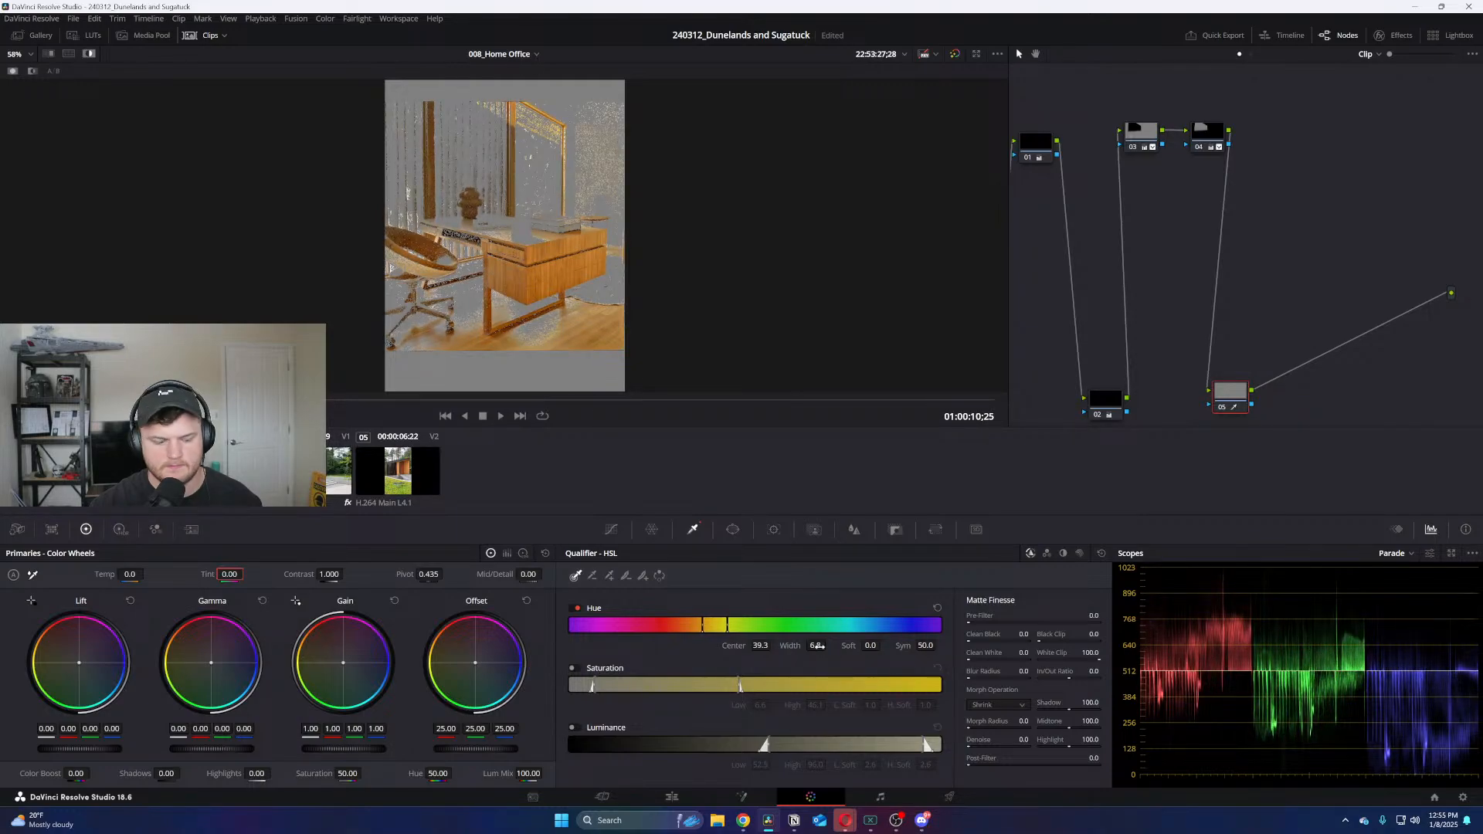
pyautogui.click(610, 576)
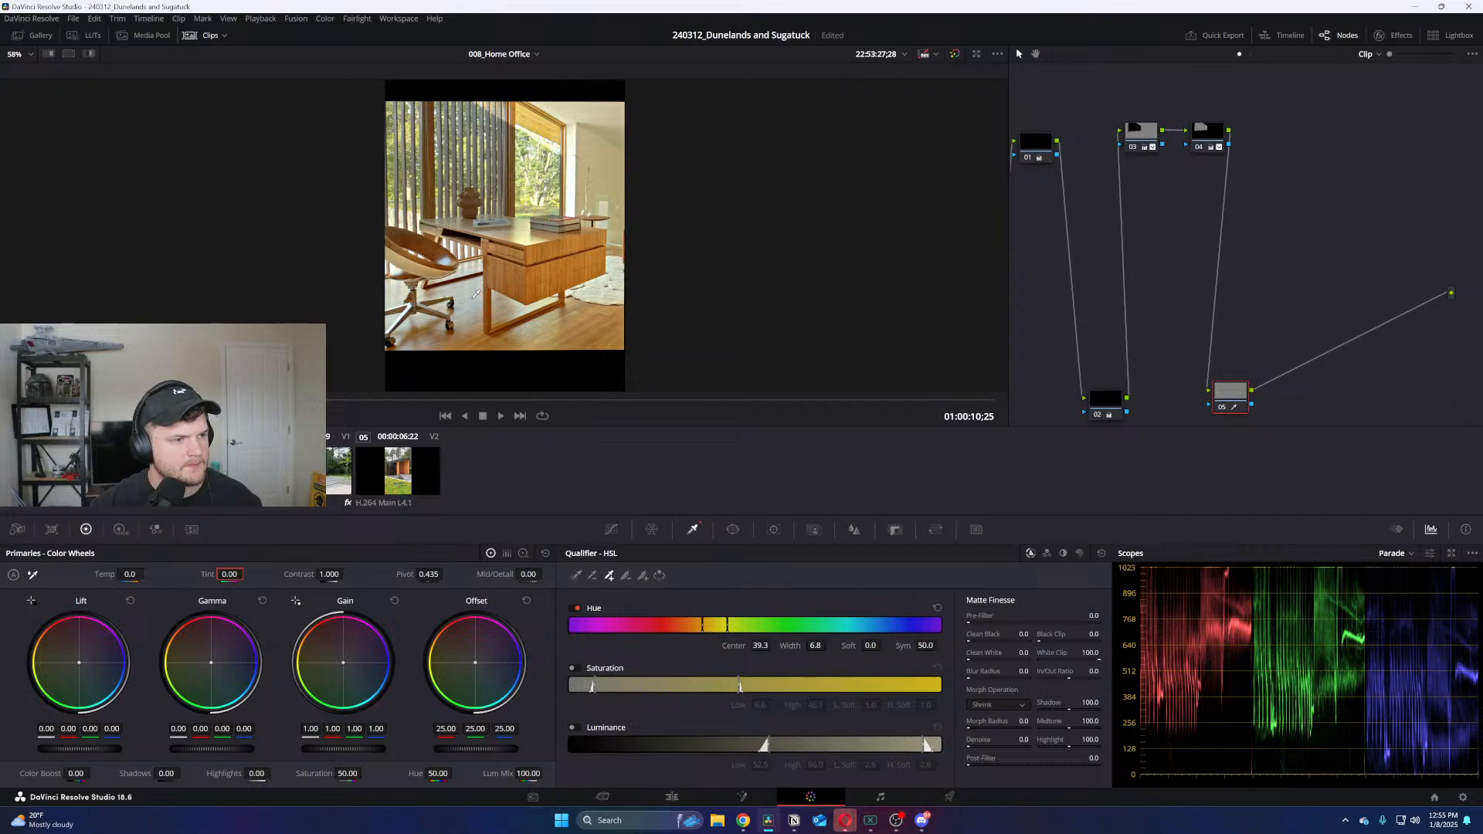
pyautogui.moveTo(496, 342); pyautogui.dragTo(476, 294)
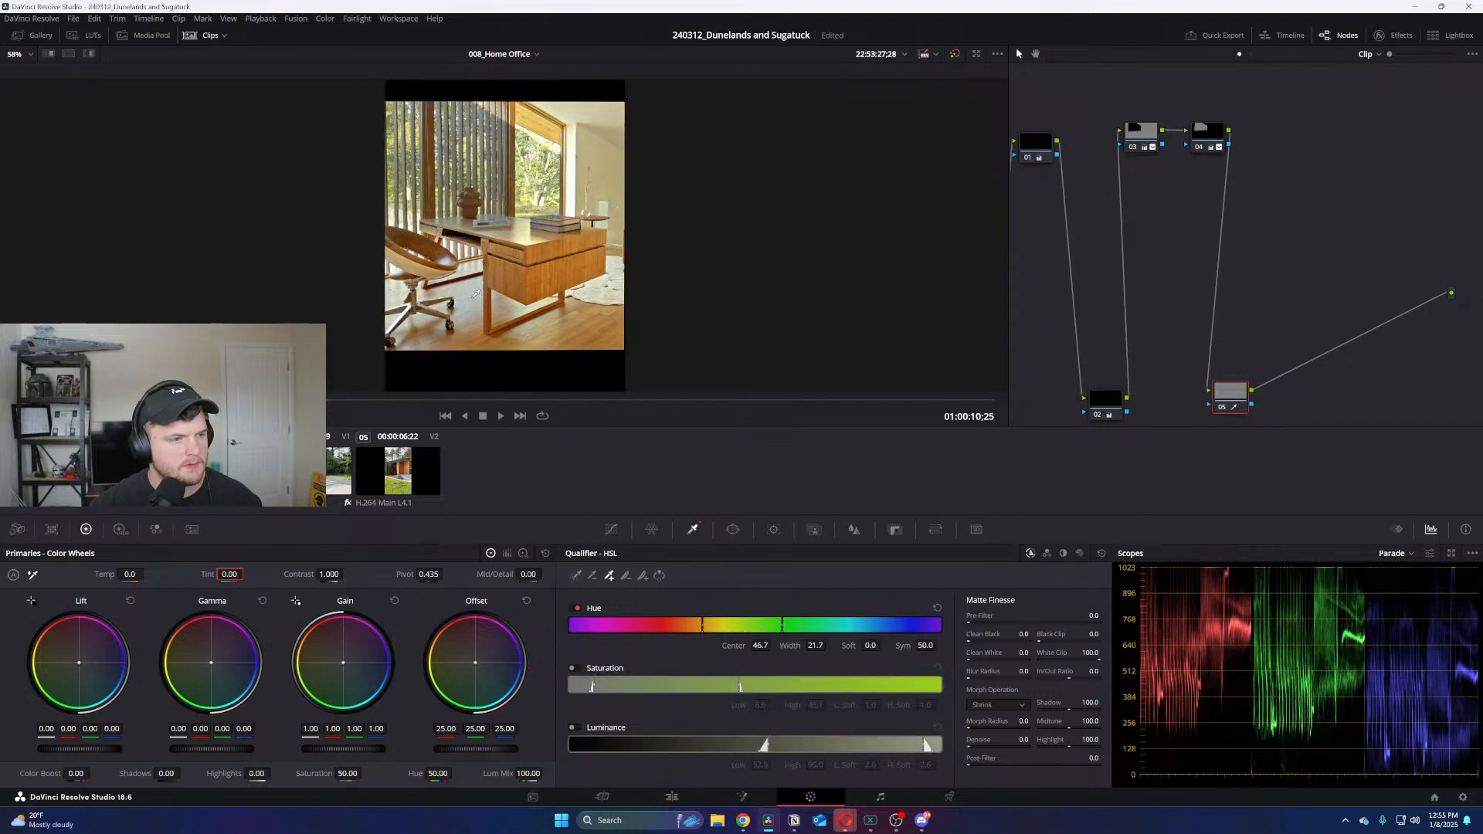
# Try to add more of the floor to the key and subtract the wall and white window frame from it
pyautogui.click(474, 296)
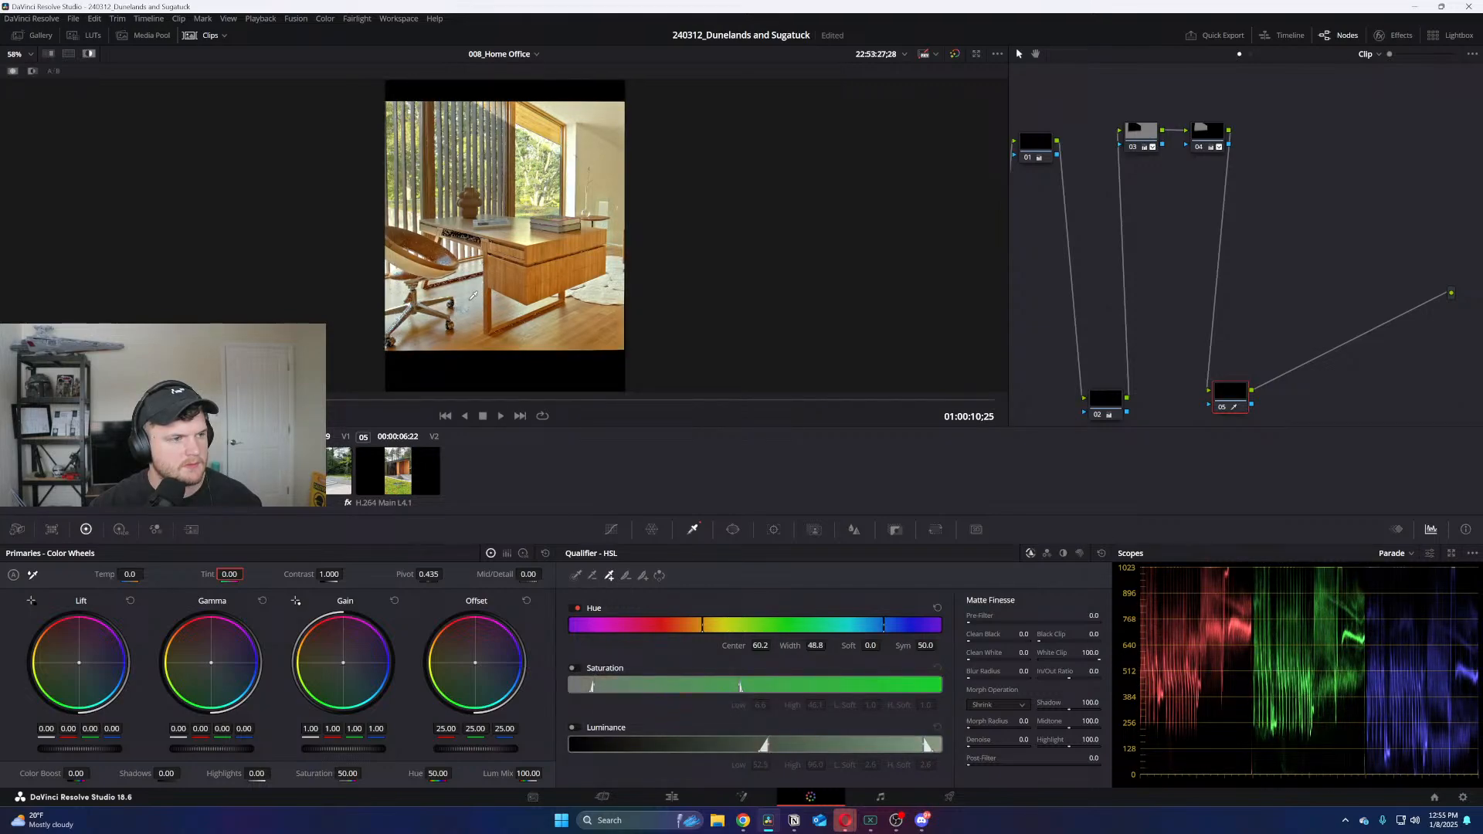
pyautogui.click(592, 576)
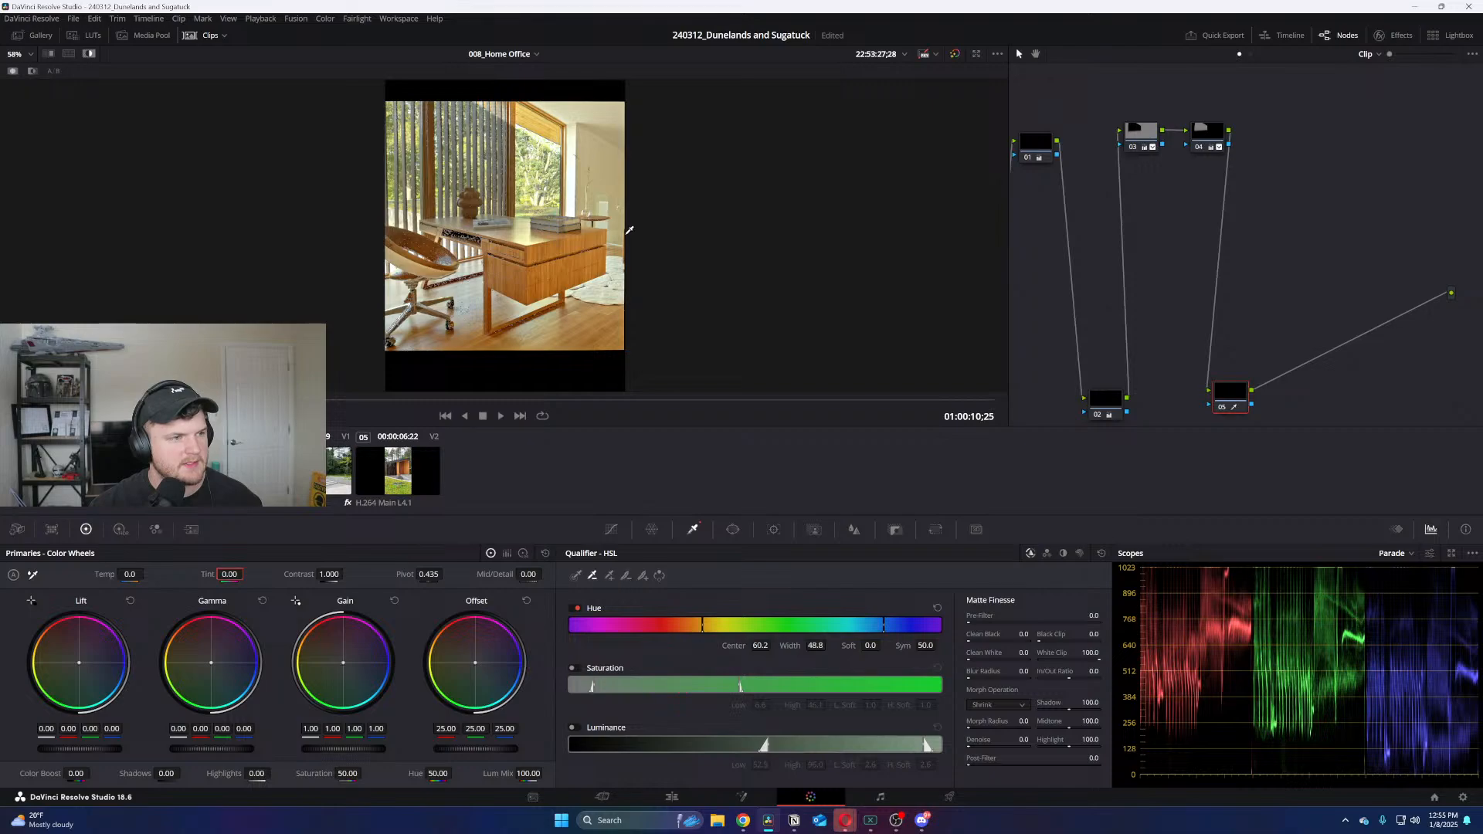
pyautogui.moveTo(593, 151); pyautogui.dragTo(594, 152)
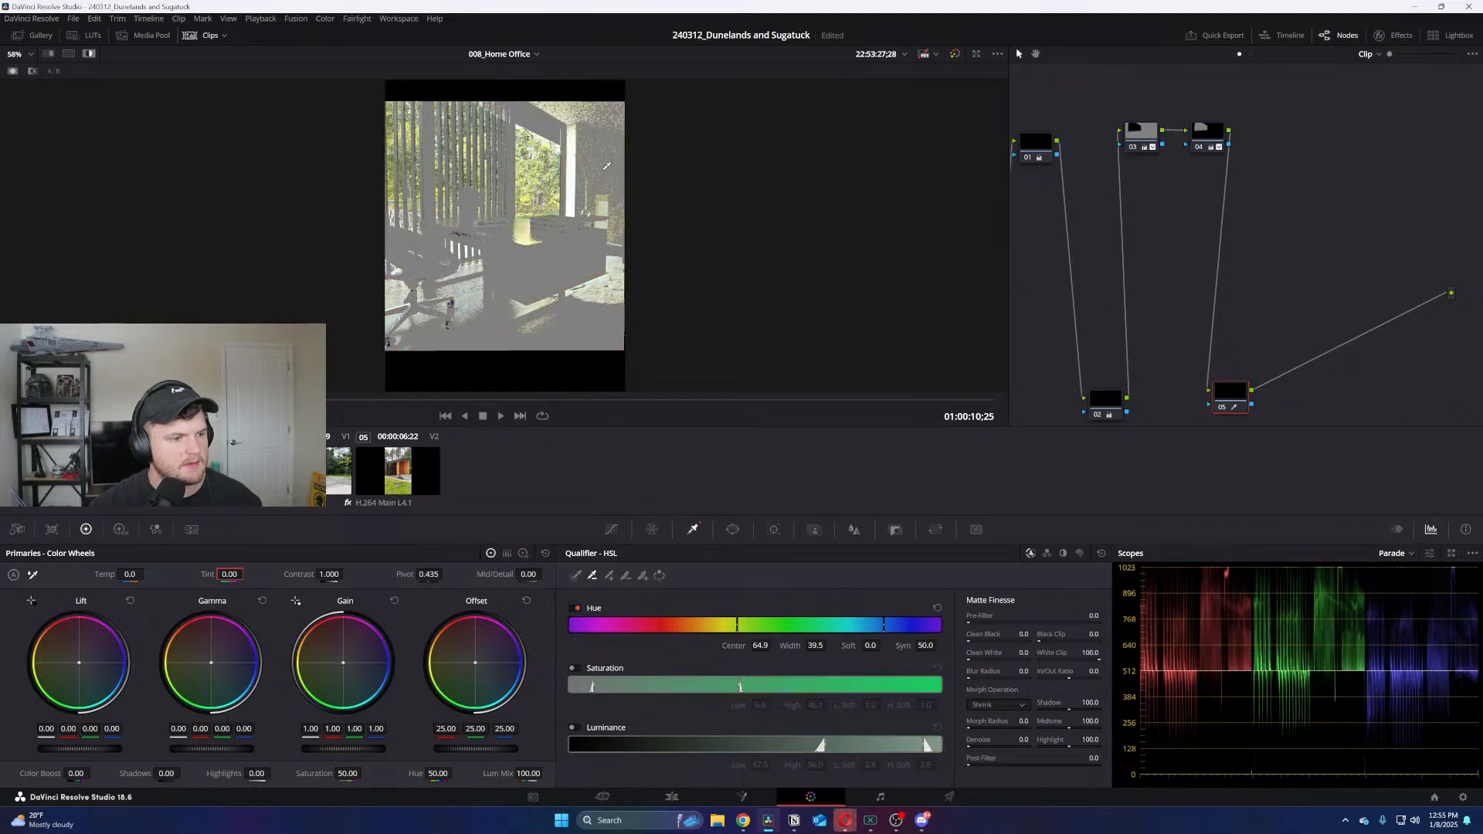
pyautogui.click(570, 145)
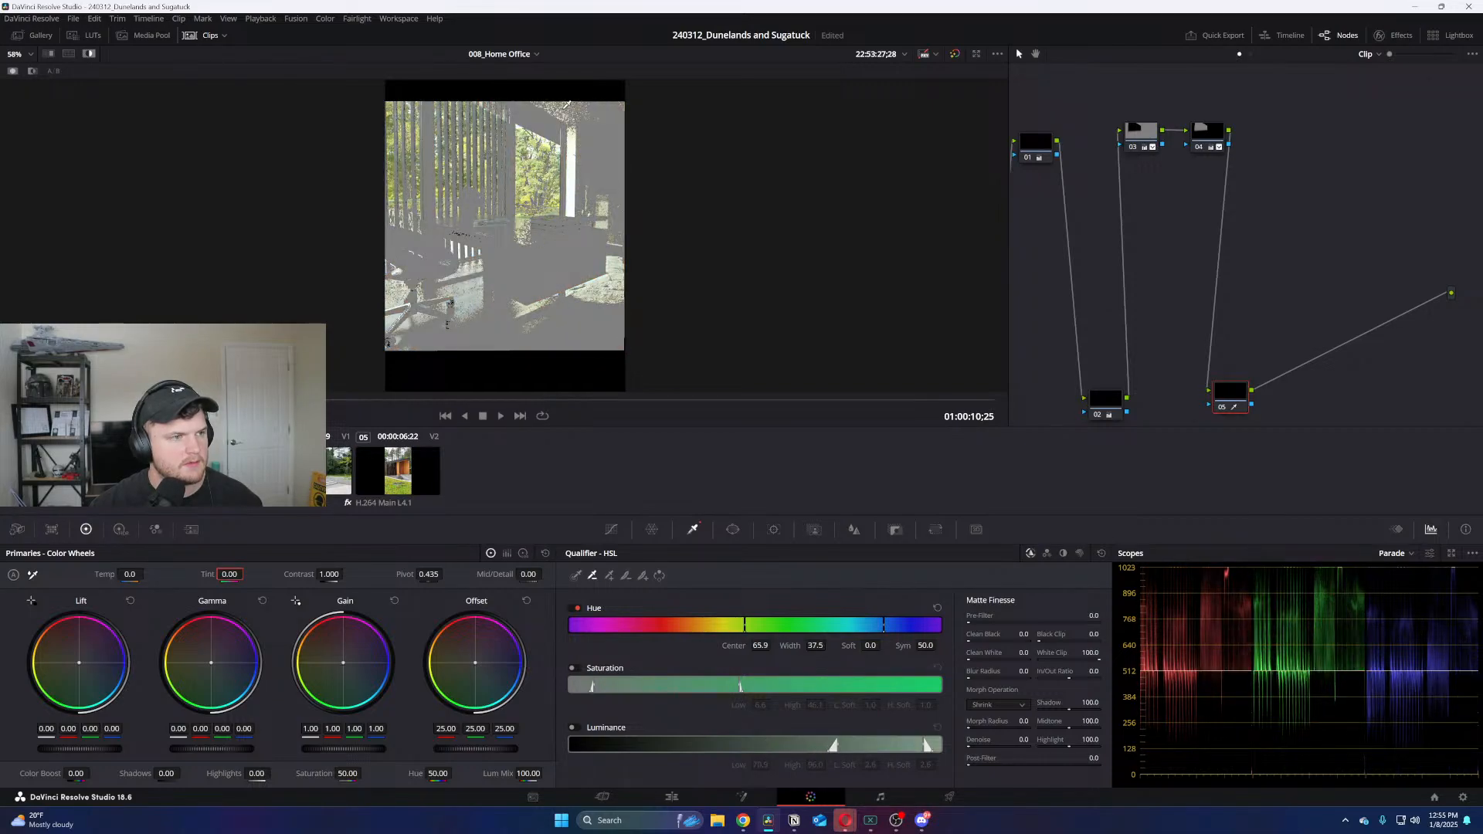
pyautogui.click(575, 151)
pyautogui.click(575, 203)
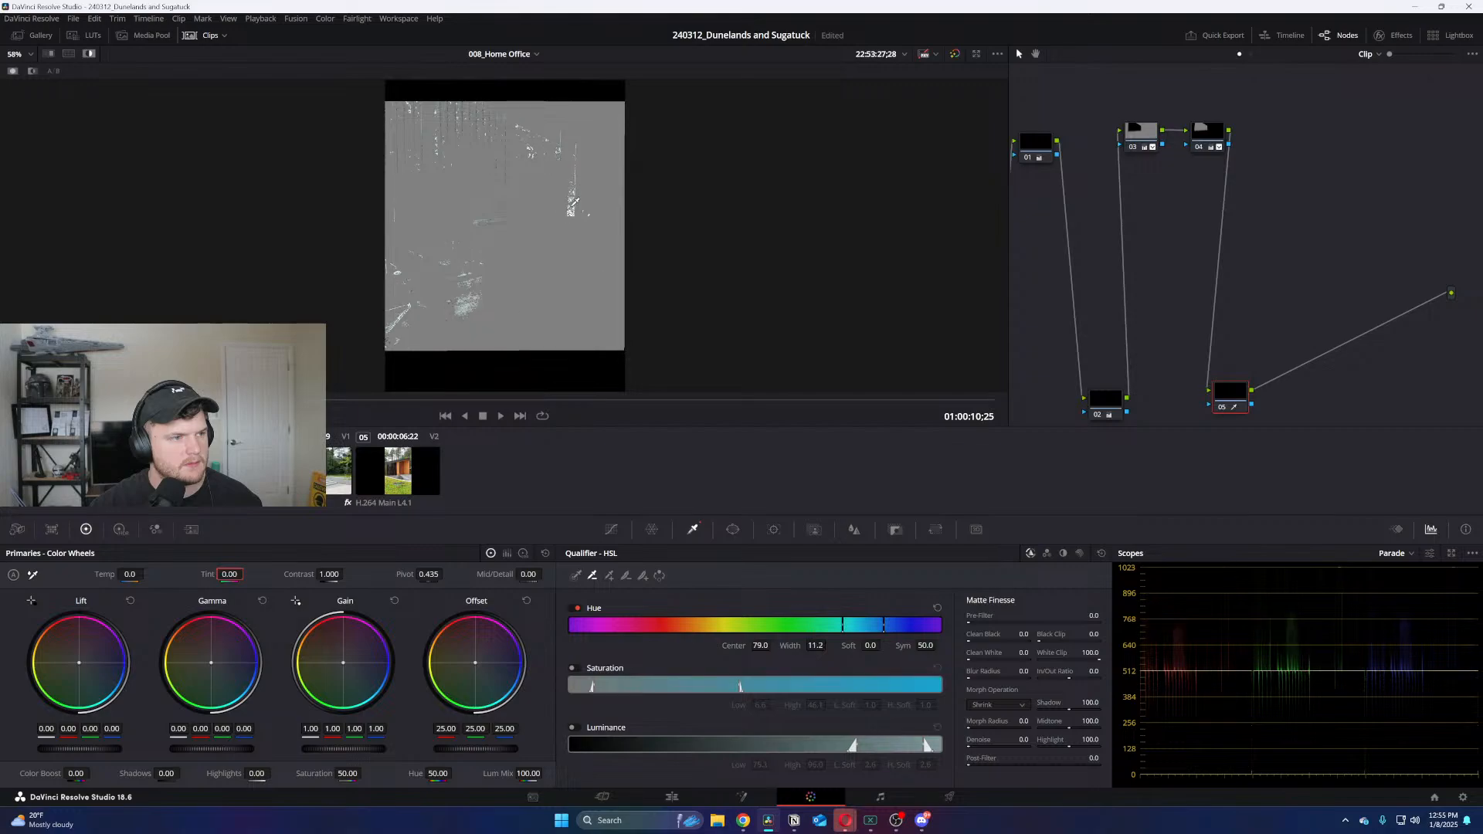
# Compare the key with the full picture and undo the last added and subtracted samples
pyautogui.hotkey('shift', 'h')
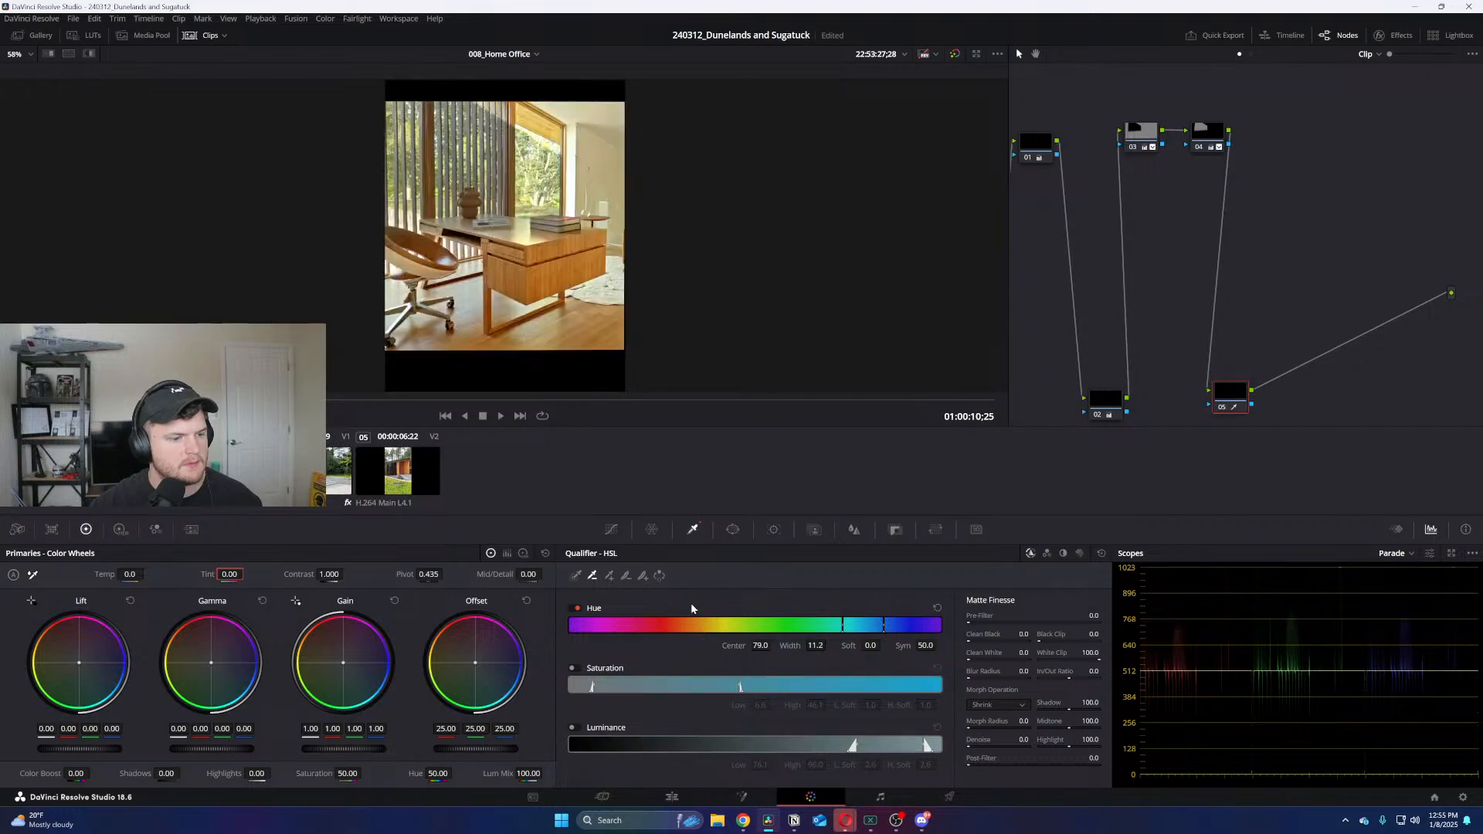
pyautogui.hotkey('shift', 'h')
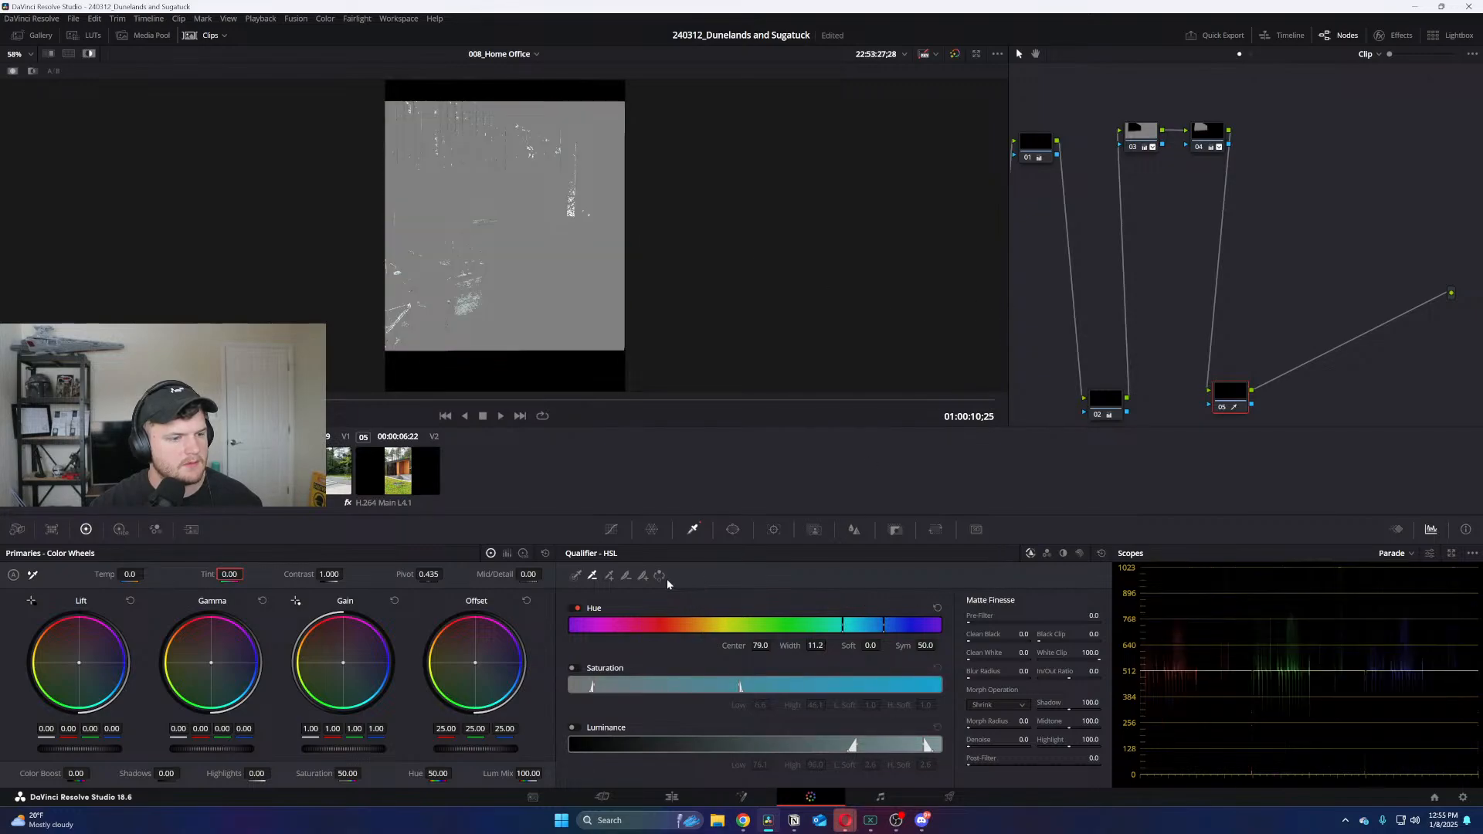
pyautogui.hotkey('shift', 'h')
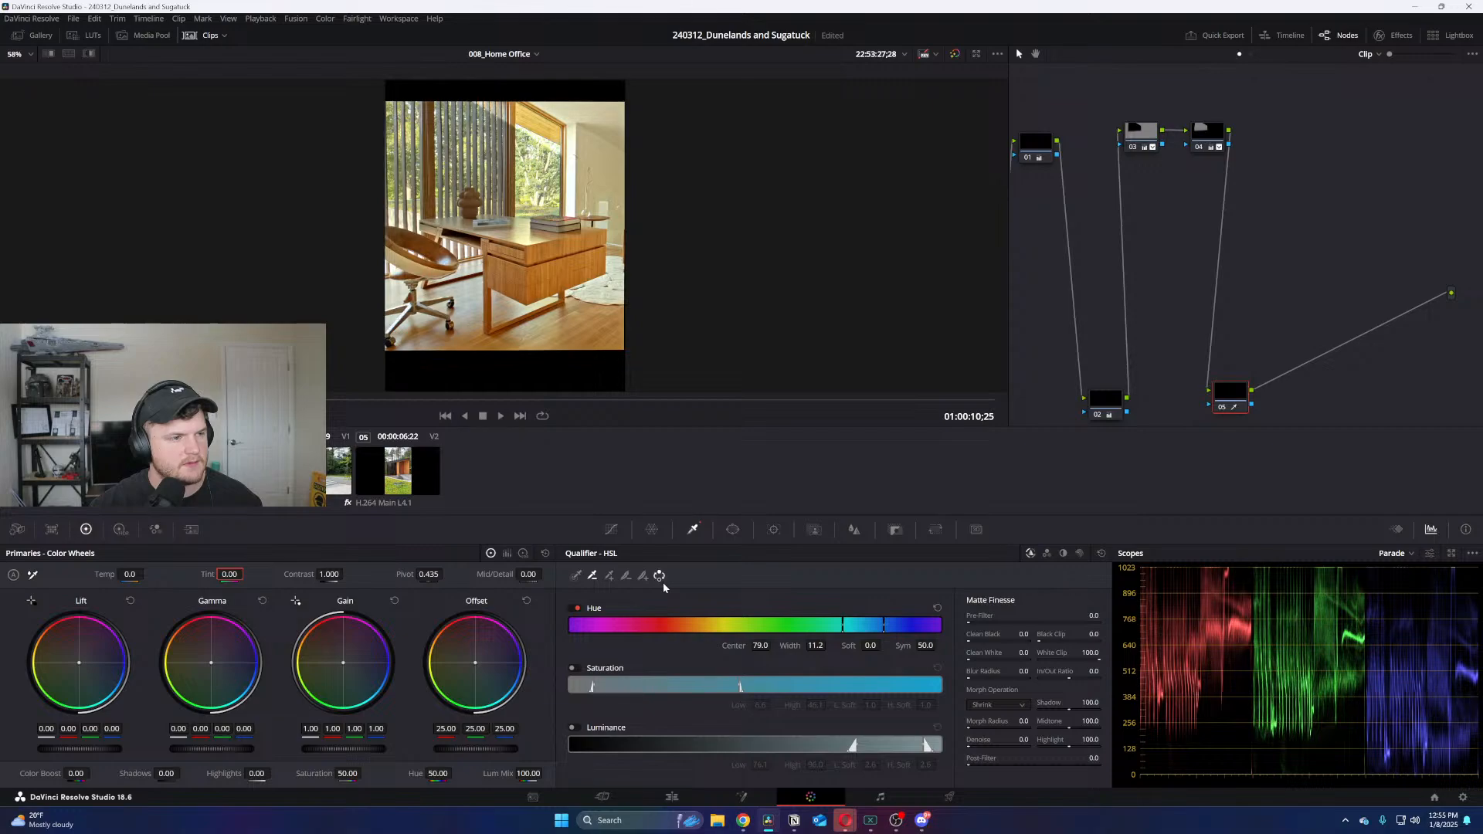
pyautogui.hotkey('shift', 'h')
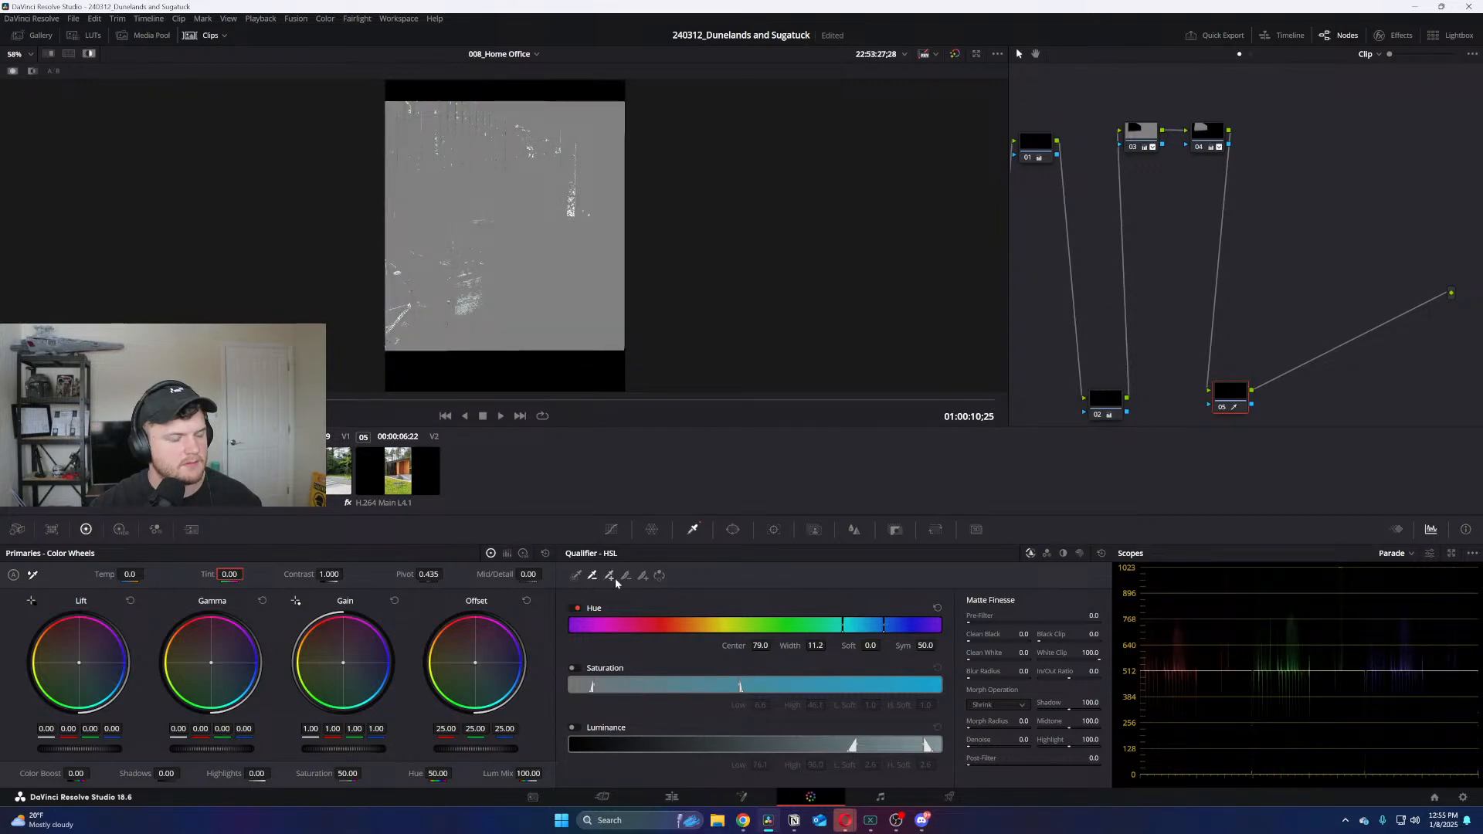
pyautogui.hotkey('ctrl', 'z')
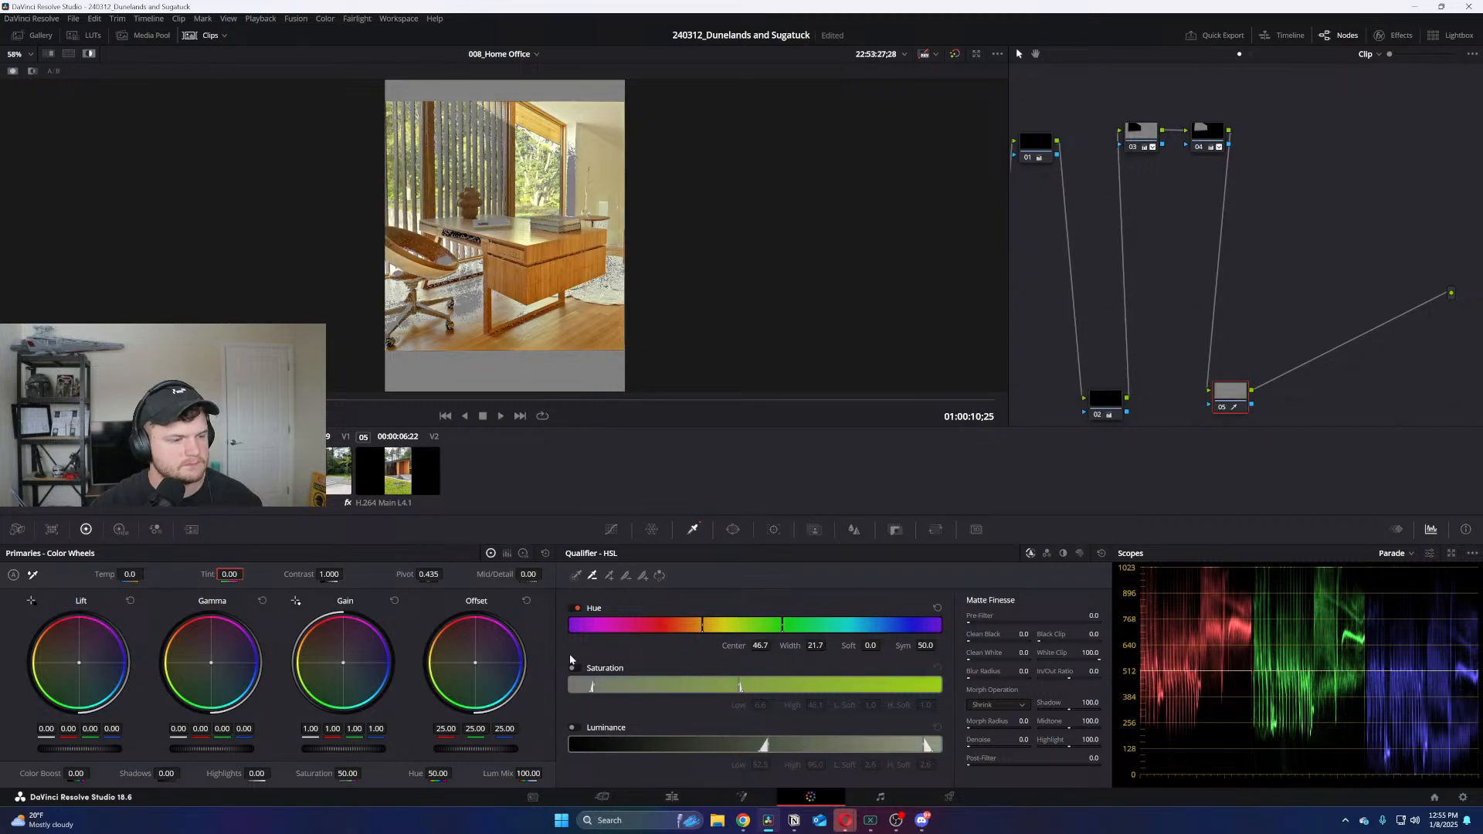
# Shift the key's hue center to 41.3 and re-enable saturation with a range of 0.0 to 12.3
pyautogui.moveTo(744, 629)
pyautogui.mouseDown()
pyautogui.moveTo(719, 630)
pyautogui.moveTo(737, 627)
pyautogui.mouseUp()
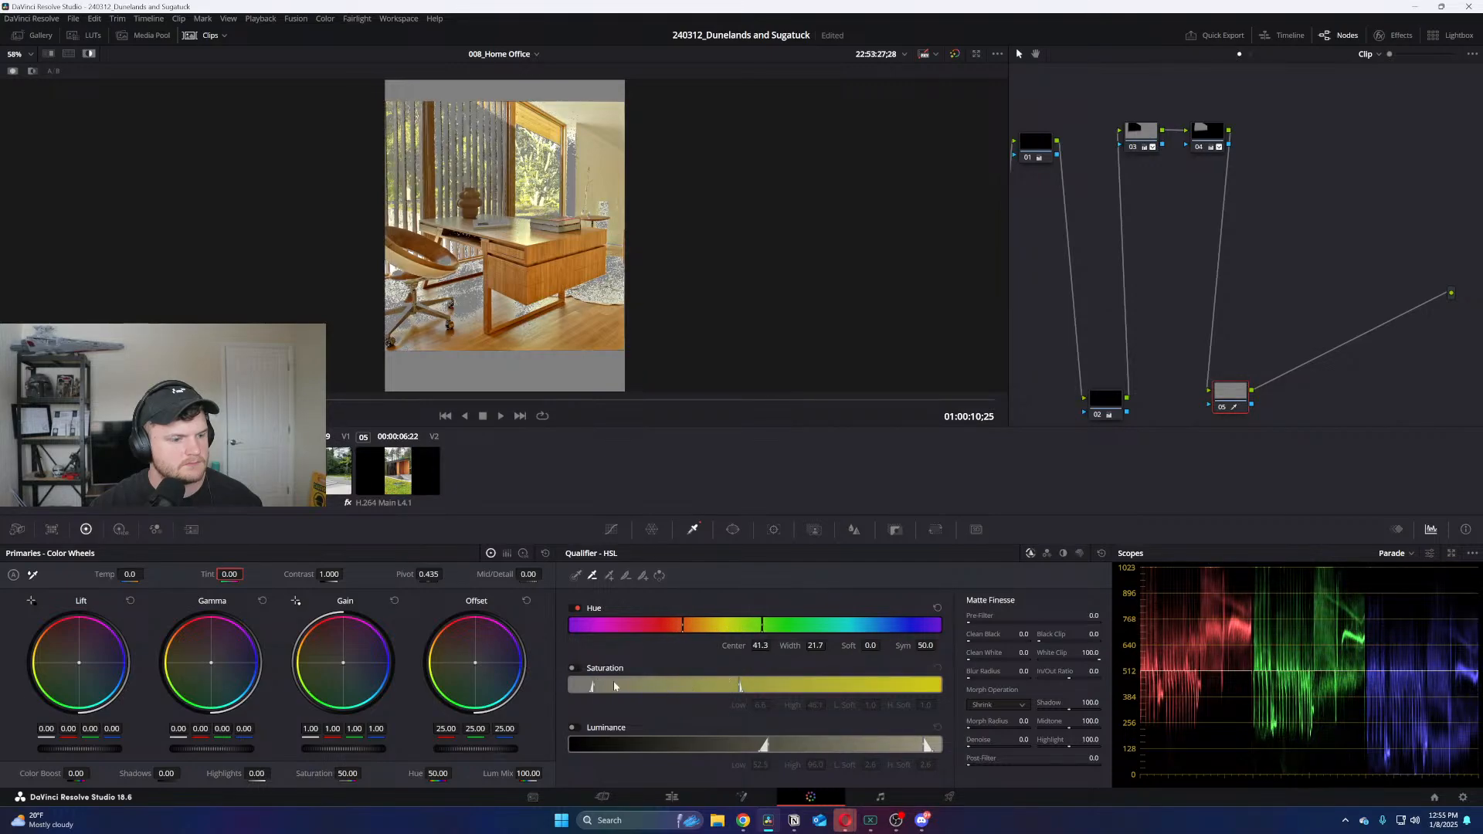
pyautogui.click(578, 669)
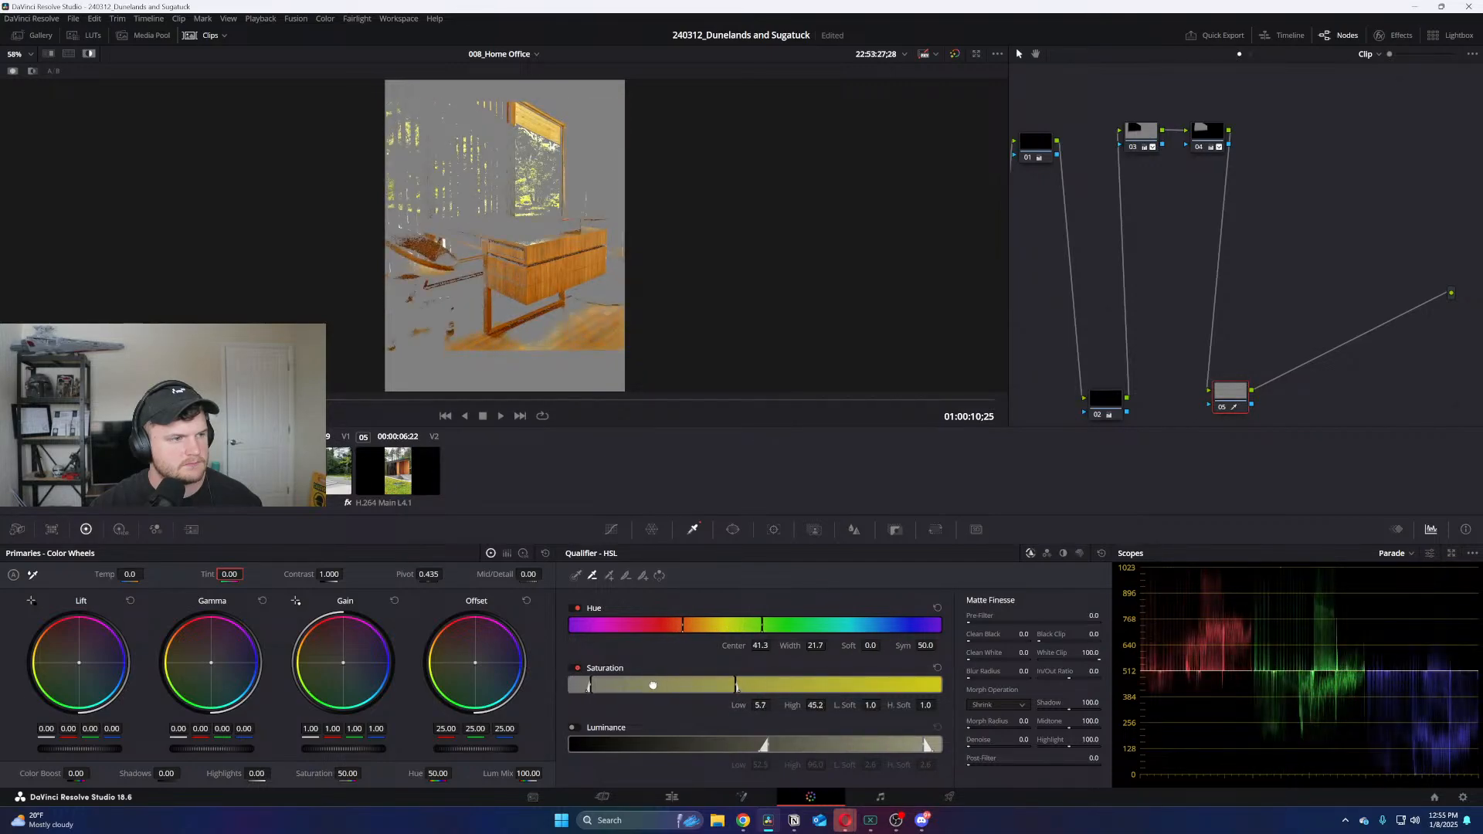
pyautogui.moveTo(653, 685)
pyautogui.mouseDown()
pyautogui.moveTo(767, 681)
pyautogui.moveTo(652, 681)
pyautogui.mouseUp()
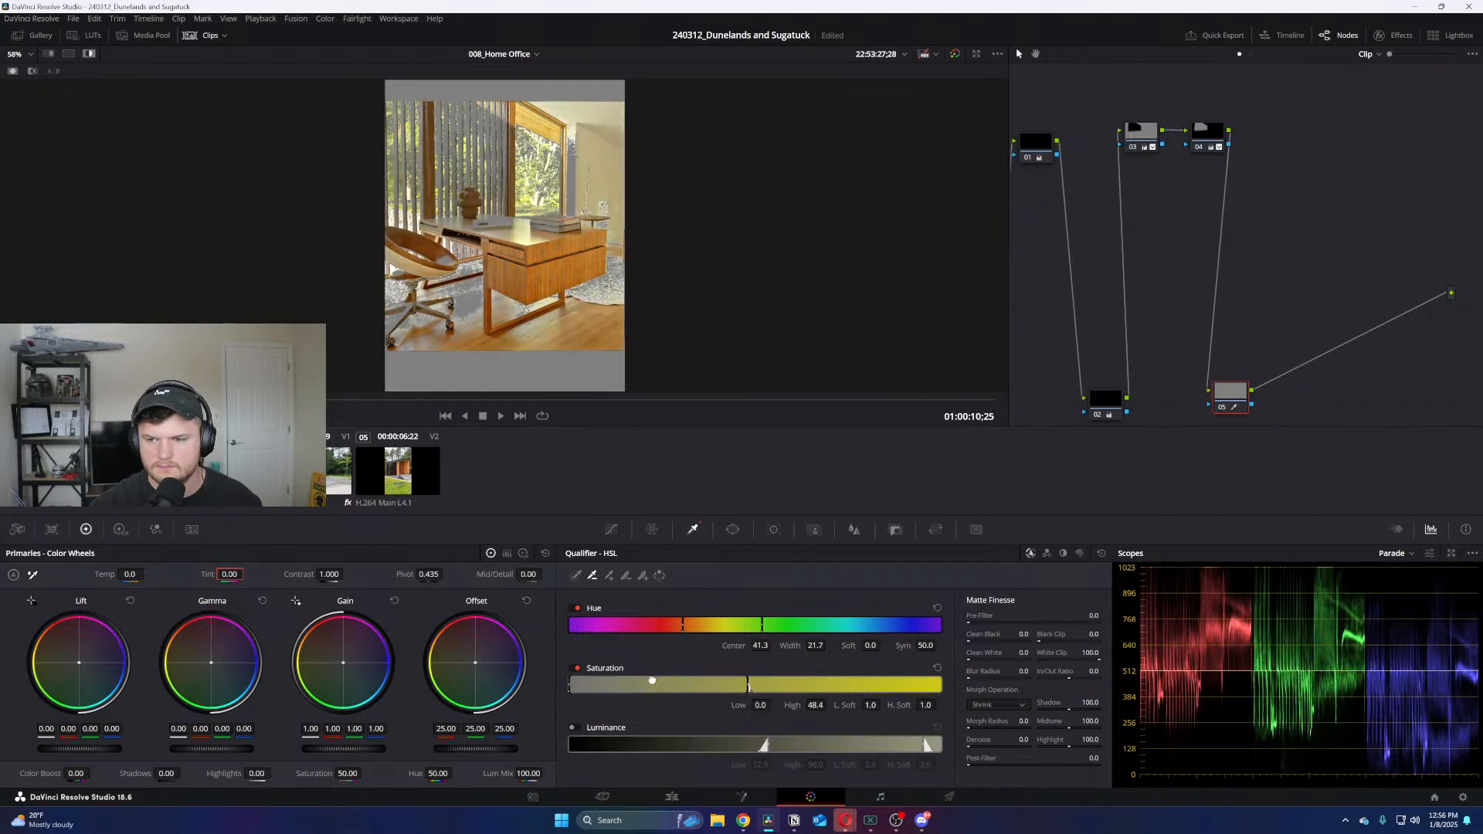
pyautogui.moveTo(742, 681); pyautogui.dragTo(612, 678)
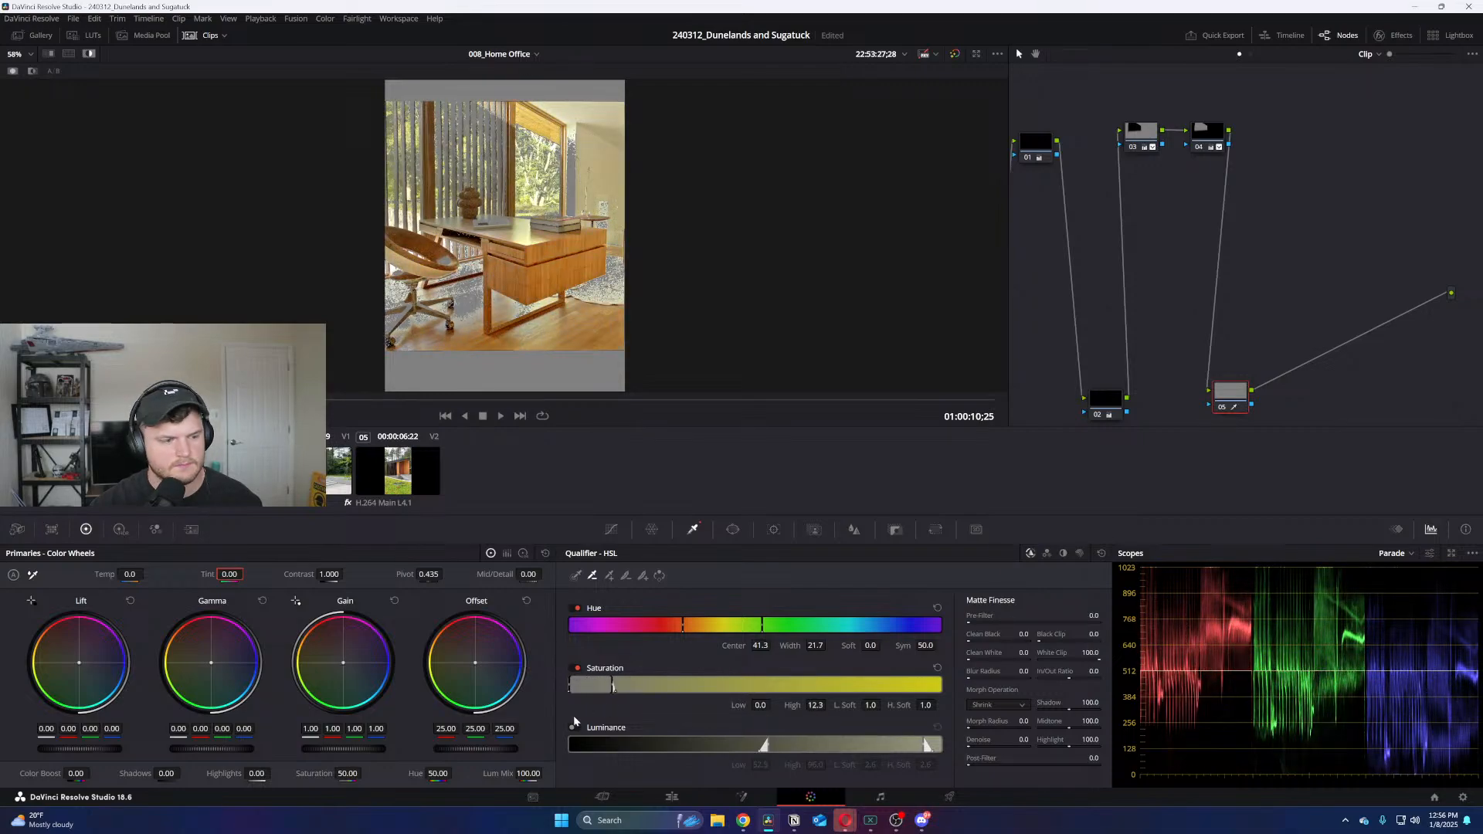
# Re-enable luminance with a range of 53.1 to 67.3, and clean the matte with denoise 23.5 and clean black 32.6
pyautogui.moveTo(779, 743)
pyautogui.mouseDown()
pyautogui.moveTo(726, 742)
pyautogui.moveTo(758, 742)
pyautogui.mouseUp()
pyautogui.moveTo(899, 743); pyautogui.dragTo(795, 744)
pyautogui.moveTo(992, 747); pyautogui.dragTo(1010, 748)
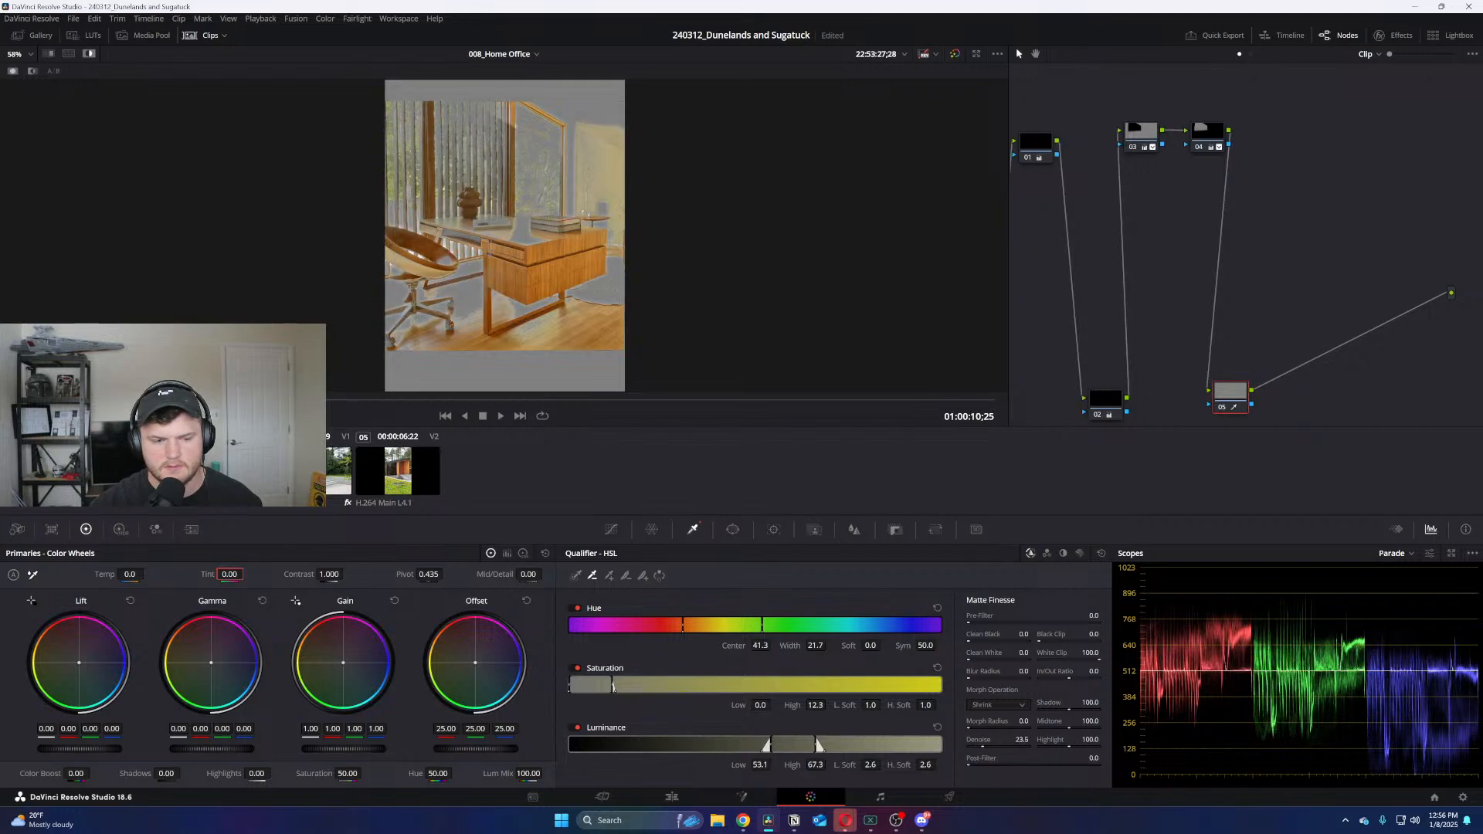
pyautogui.moveTo(972, 640); pyautogui.dragTo(988, 641)
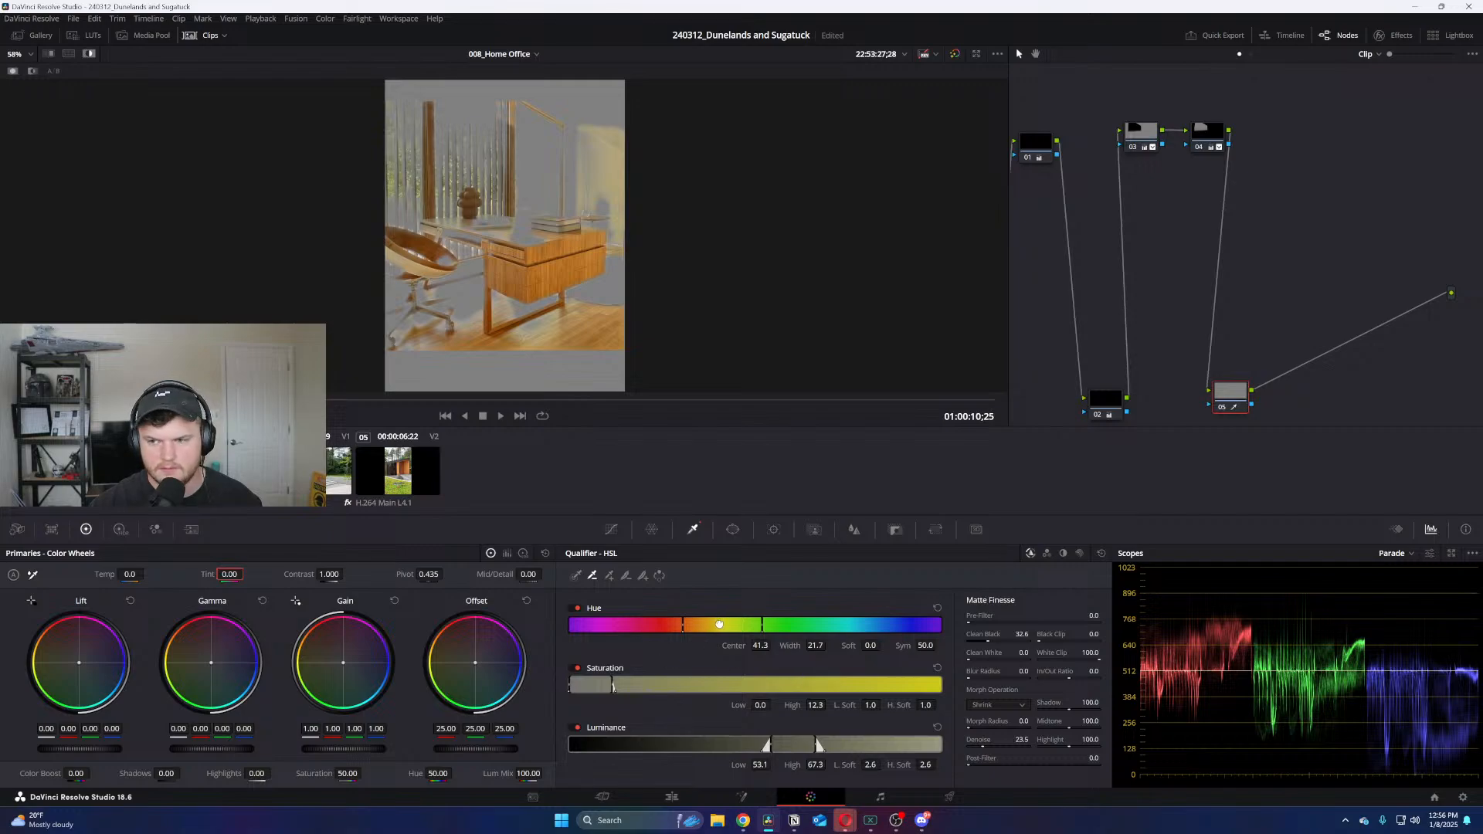
# Refine the wood key to hue center 31.5, saturation 2.1 to 14.3 and luminance 53.8 to 71.1, and turn the highlight off
pyautogui.moveTo(719, 624); pyautogui.dragTo(715, 624)
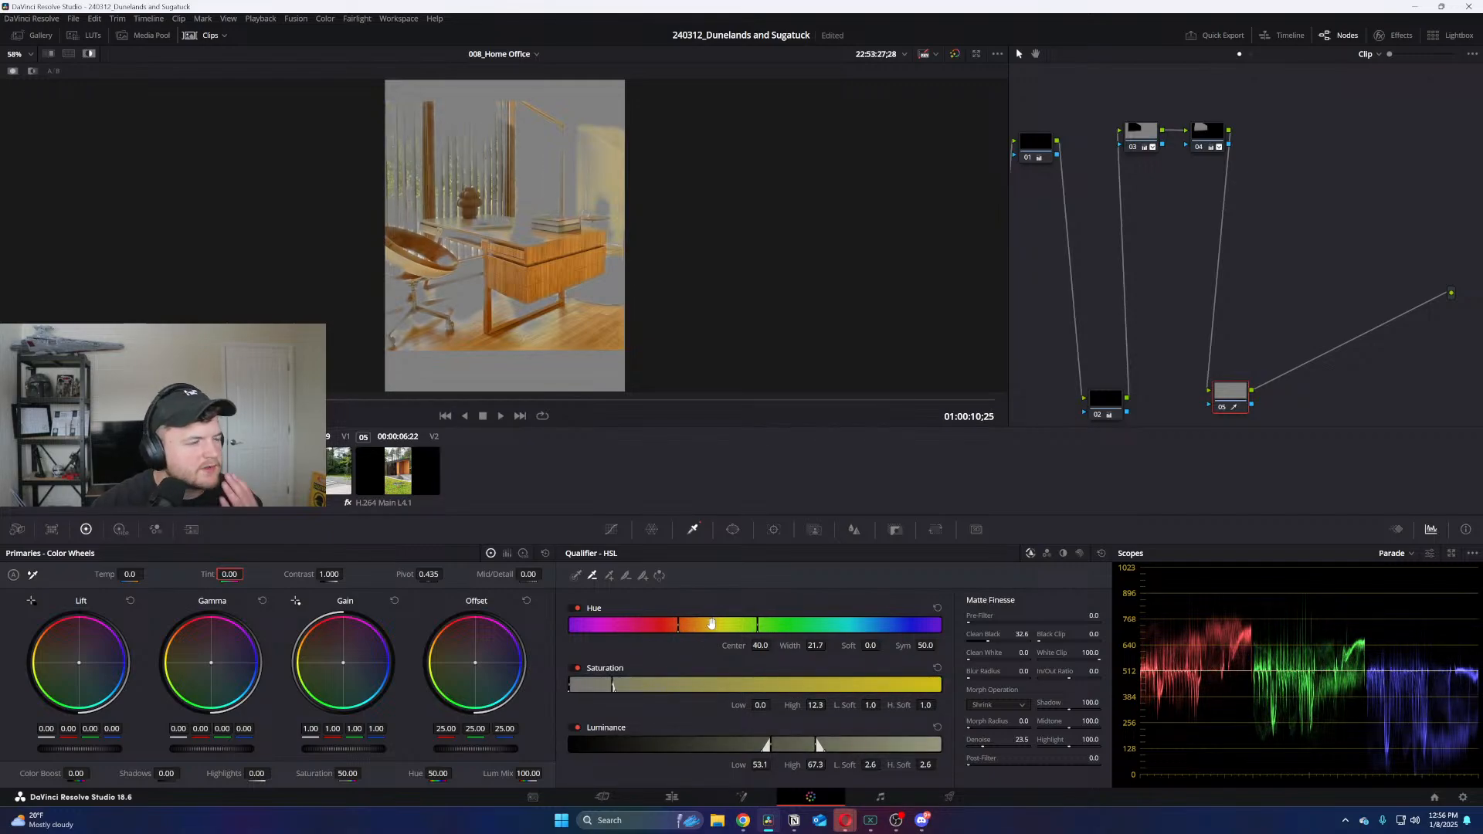
pyautogui.moveTo(582, 686); pyautogui.dragTo(592, 686)
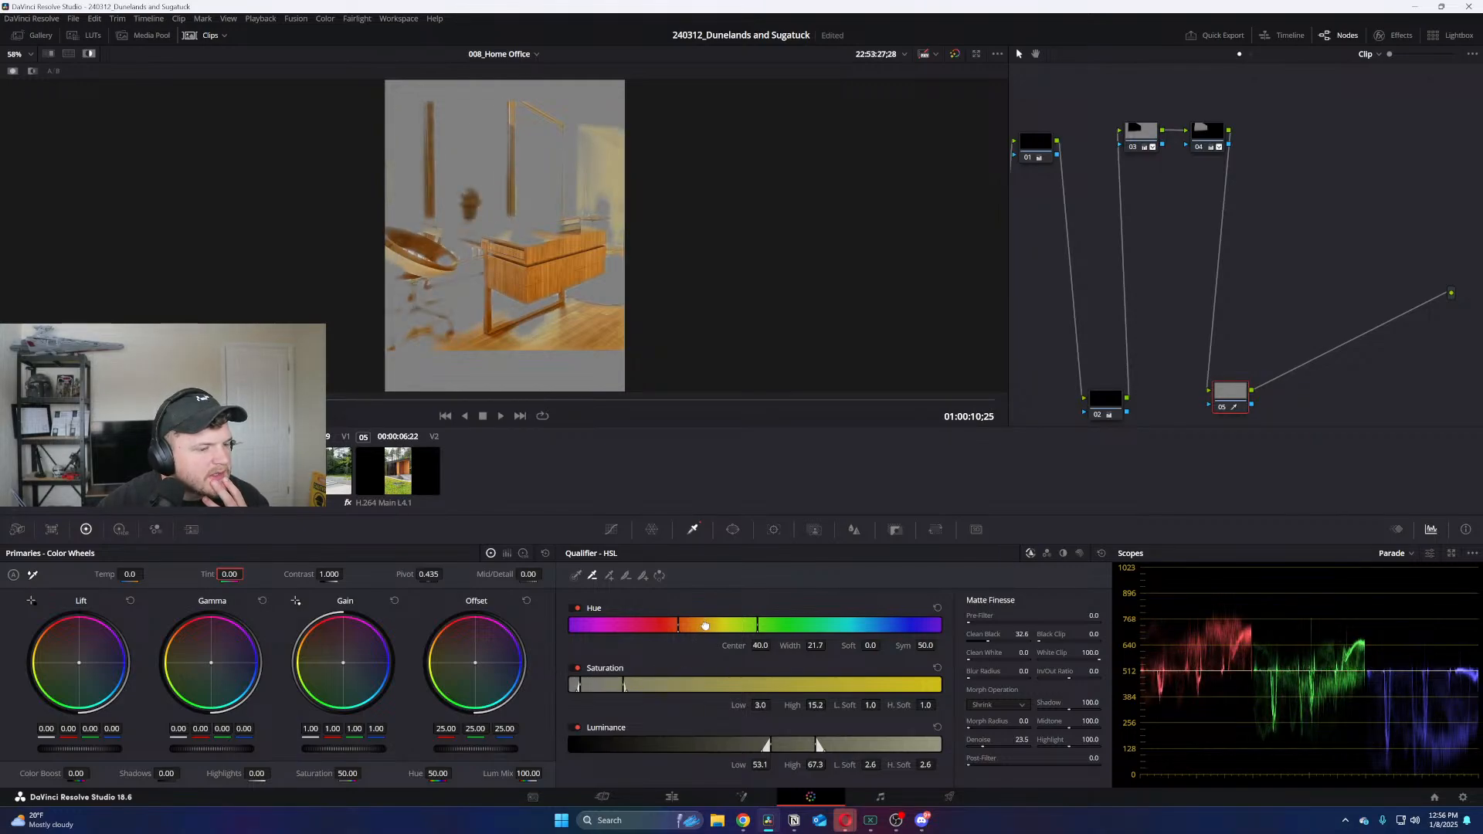
pyautogui.moveTo(705, 628); pyautogui.dragTo(673, 630)
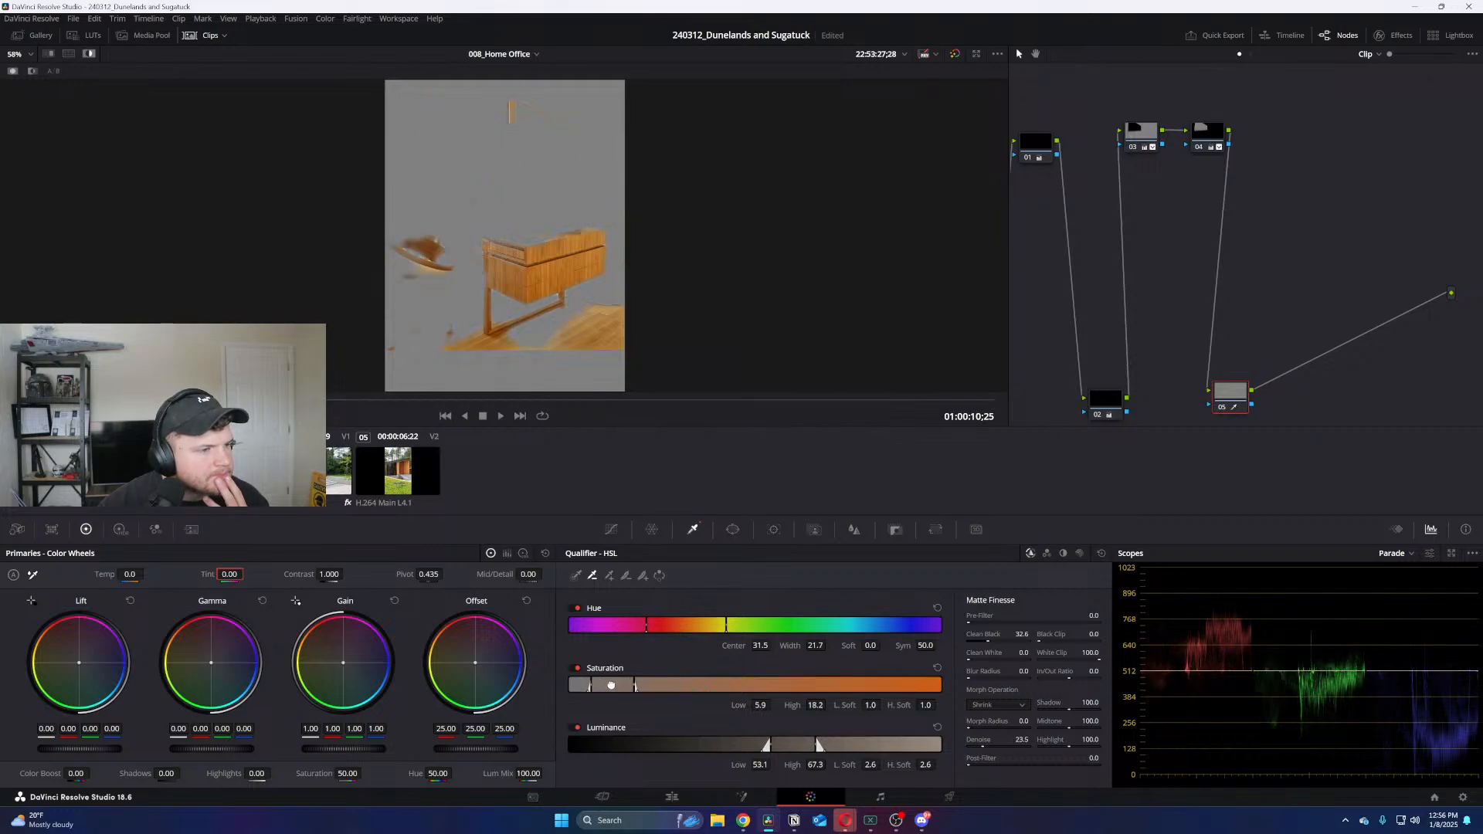
pyautogui.moveTo(599, 686); pyautogui.dragTo(596, 684)
pyautogui.moveTo(807, 744)
pyautogui.mouseDown()
pyautogui.moveTo(834, 740)
pyautogui.moveTo(739, 737)
pyautogui.moveTo(834, 744)
pyautogui.mouseUp()
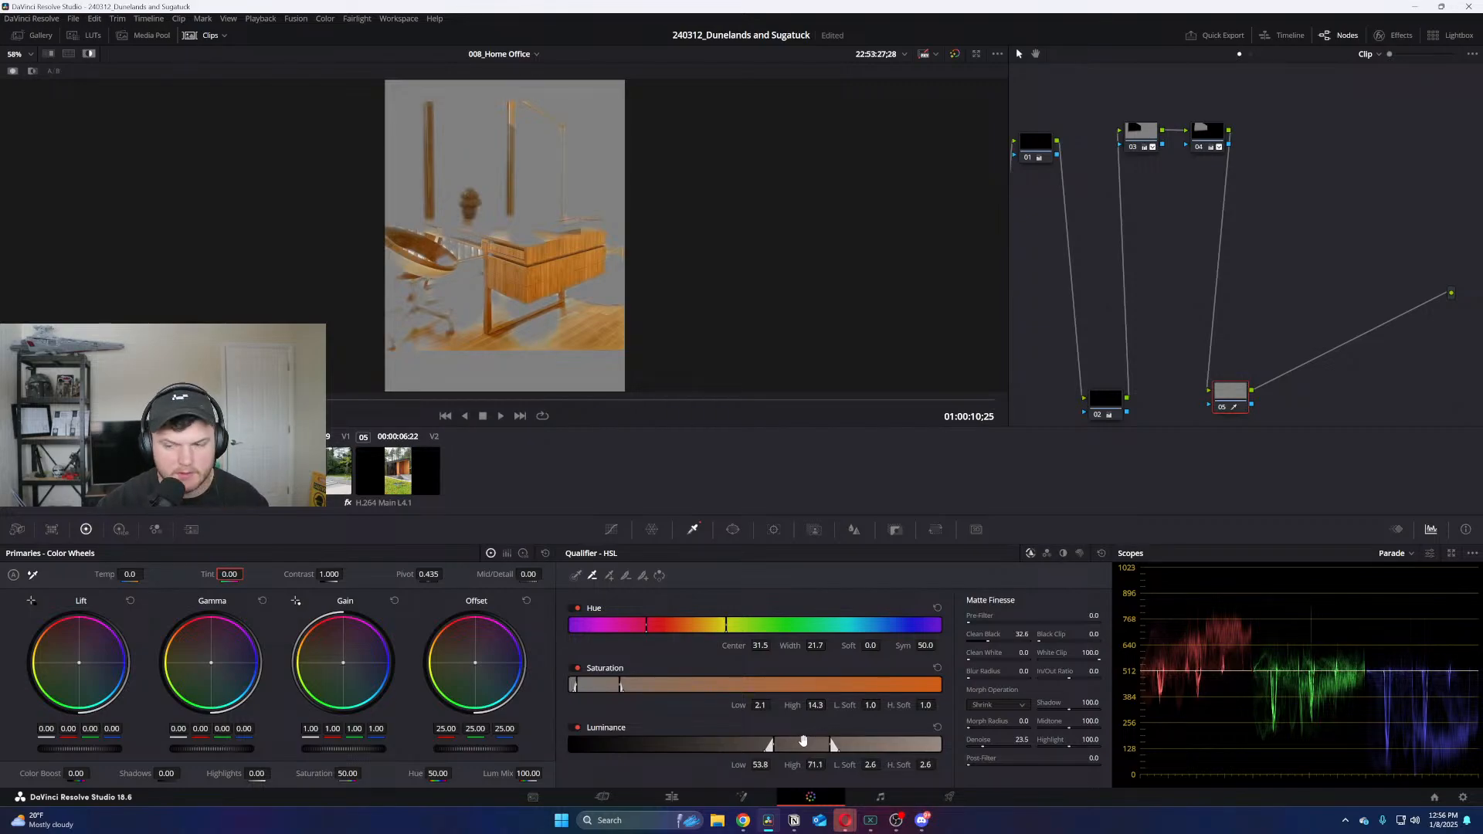
pyautogui.hotkey('shift', 'h')
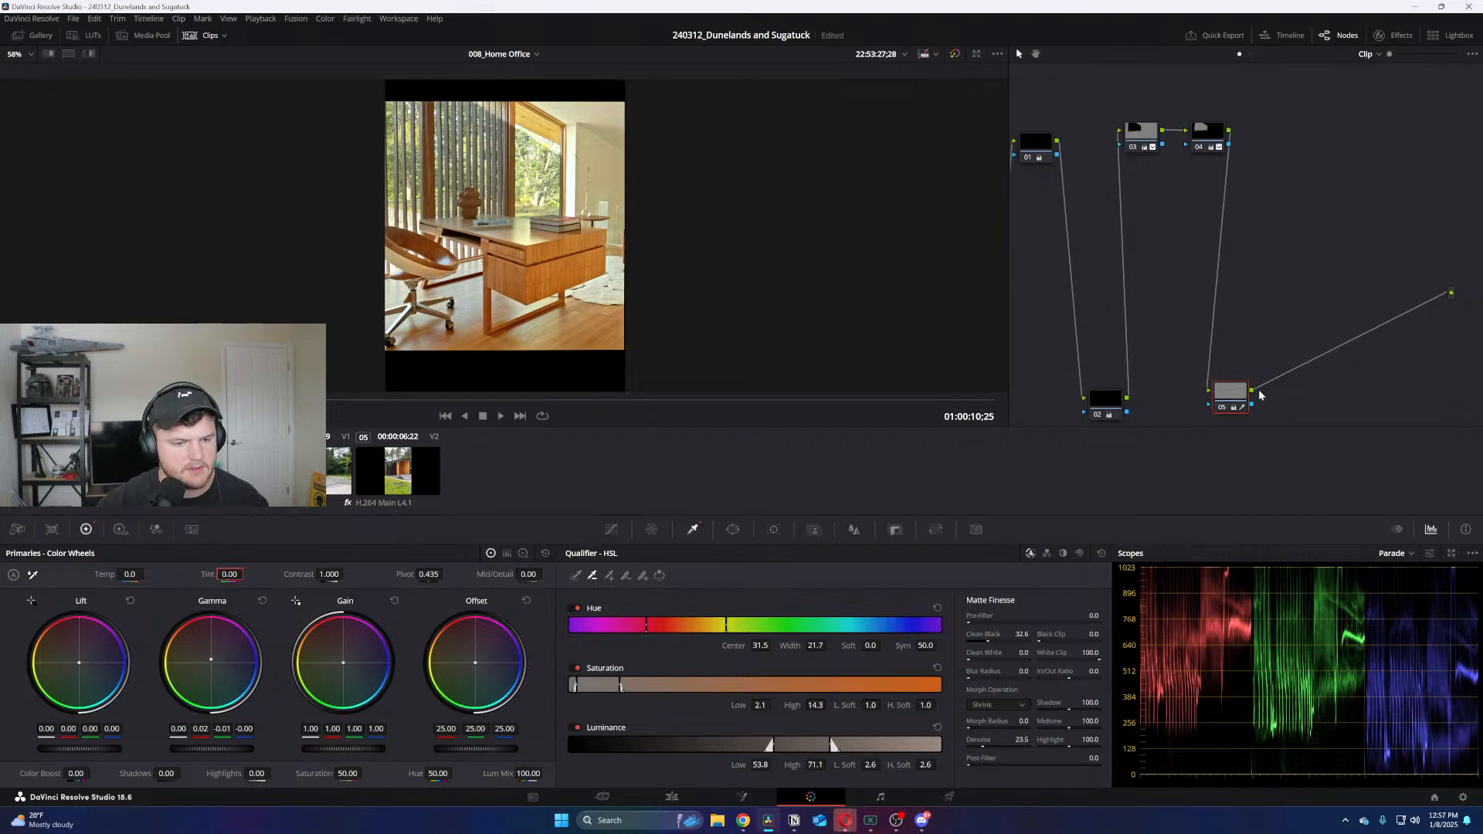
# Add a serial node after node 05, sample the cream wall beside the window with the qualifier, and highlight the key
pyautogui.hotkey('alt', 's')
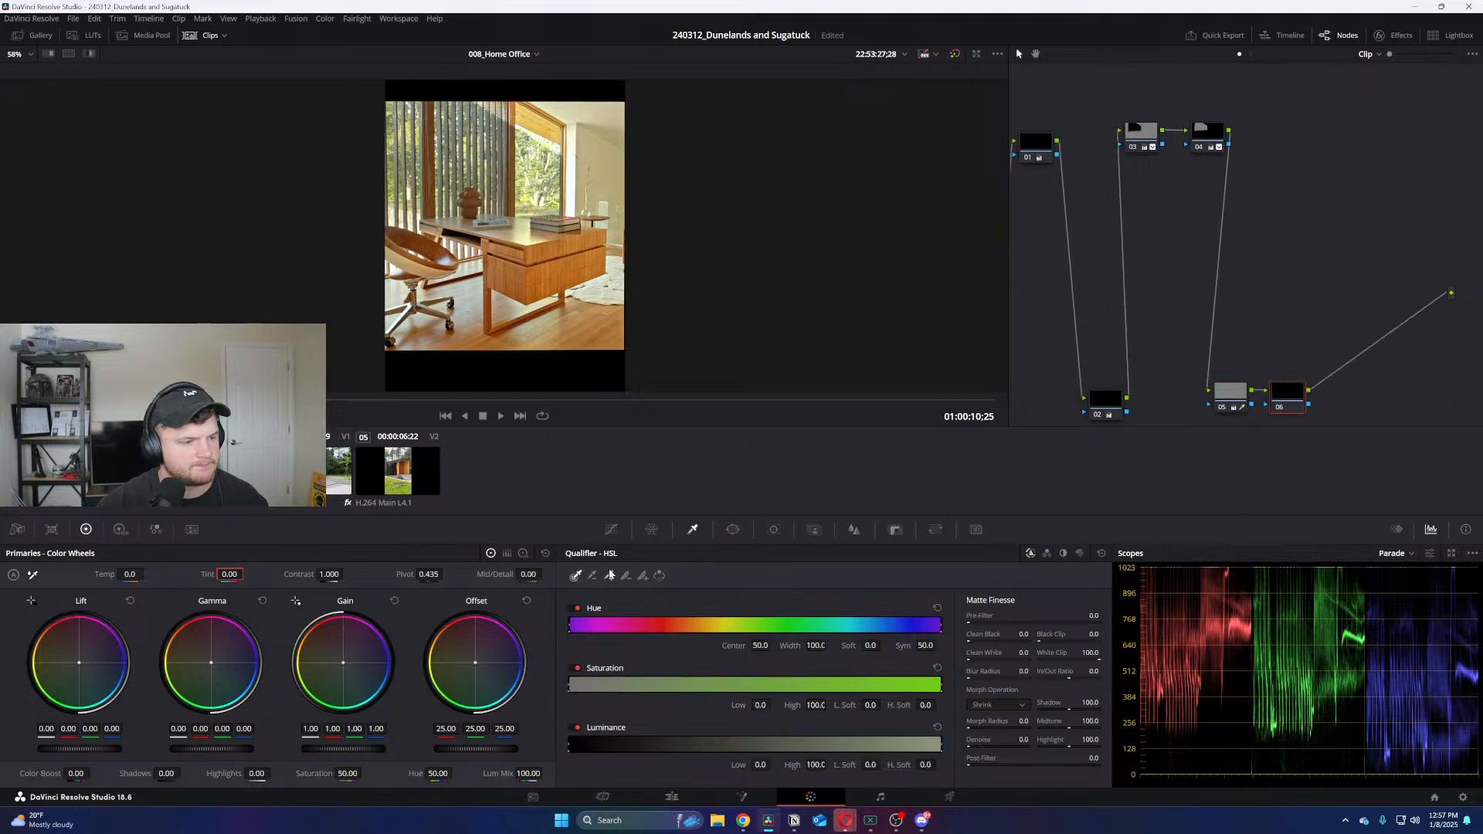
pyautogui.moveTo(597, 152); pyautogui.dragTo(616, 158)
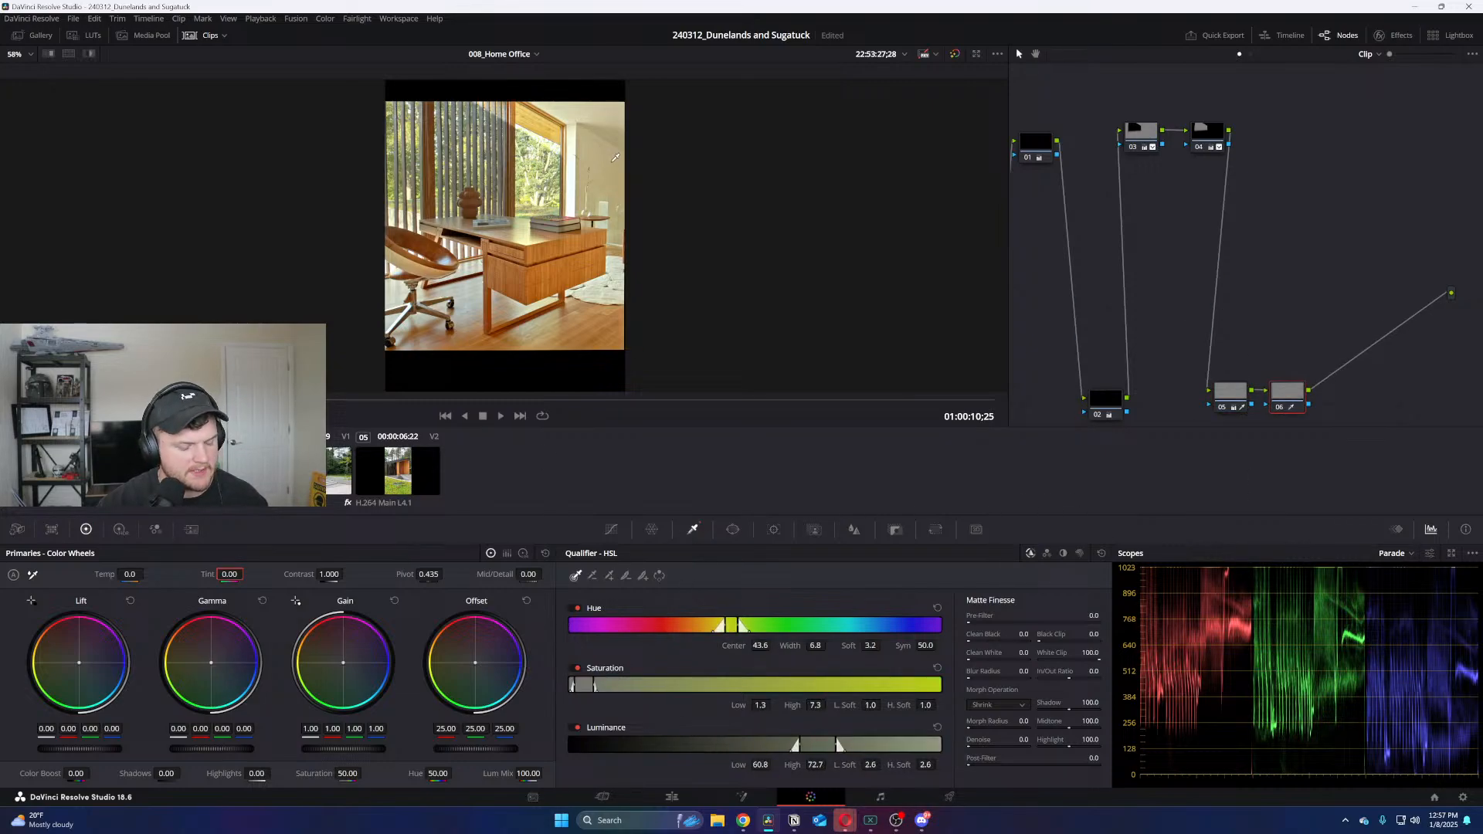
pyautogui.hotkey('shift', 'h')
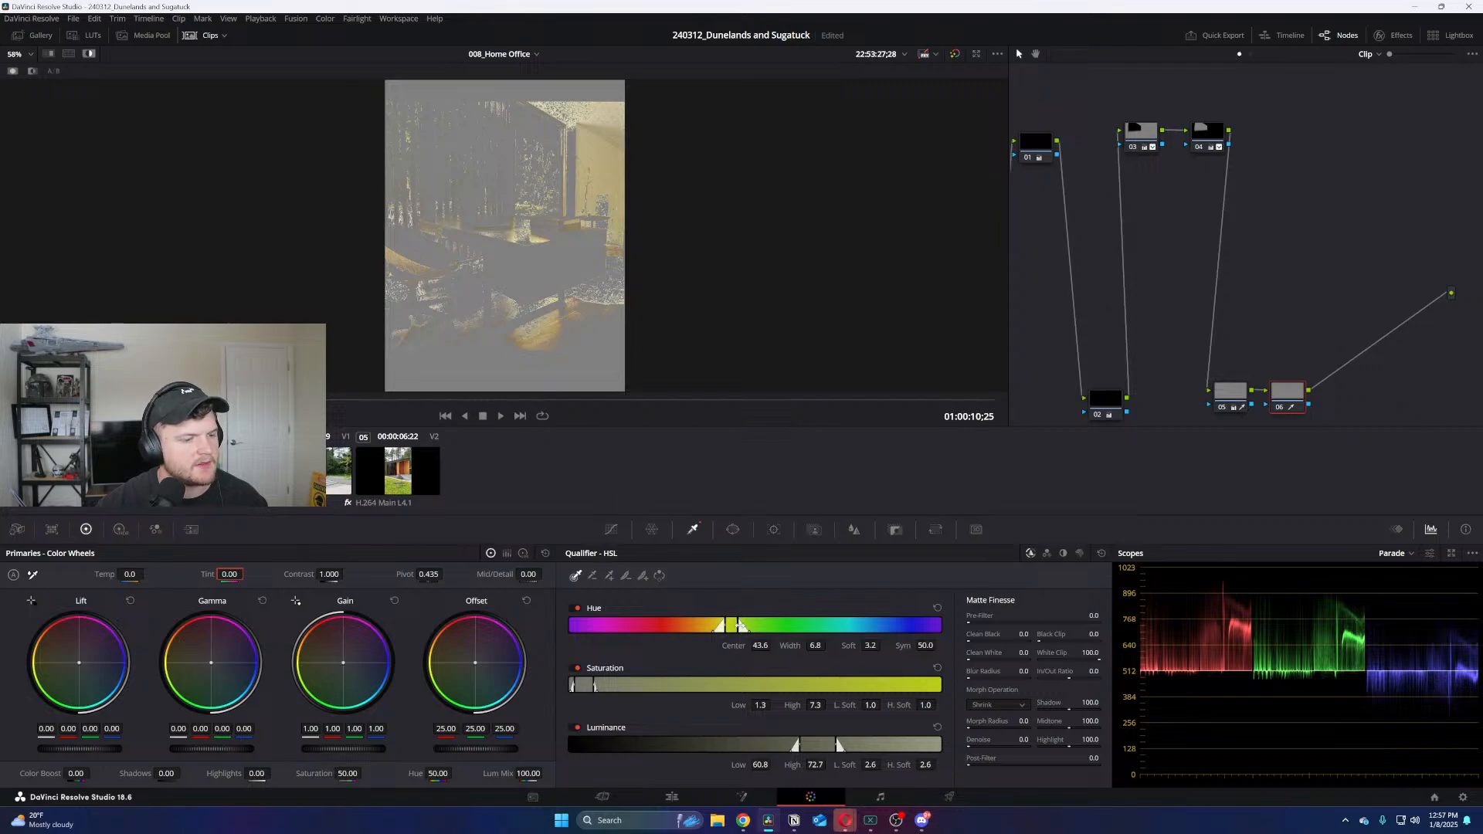
# Refine the wall key to hue center 45.5 and width 11.5, saturation 0.0 to 7.0 and luminance 61.2 to 77.8, and turn the highlight off
pyautogui.moveTo(735, 624); pyautogui.dragTo(740, 626)
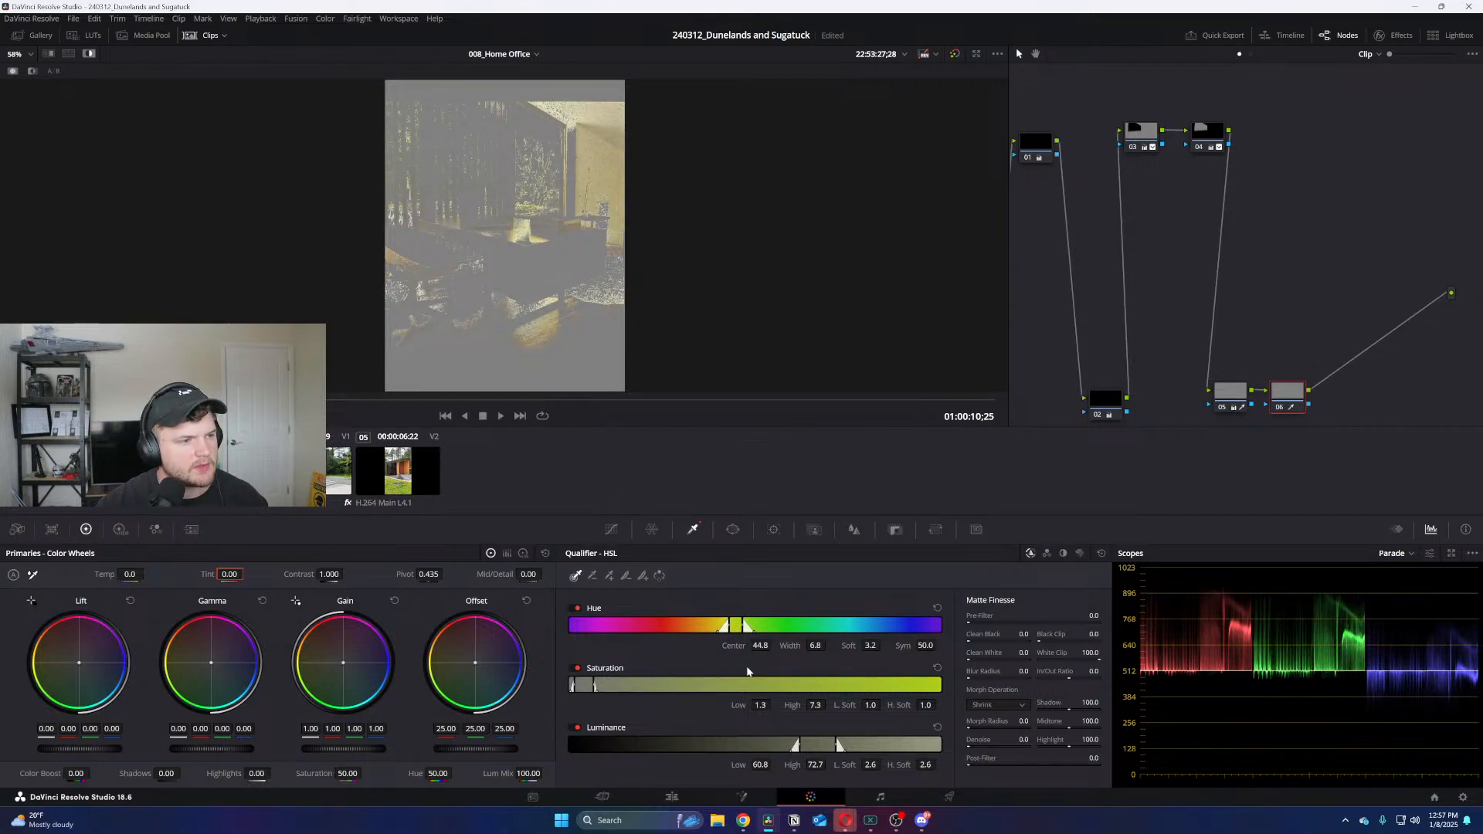
pyautogui.moveTo(583, 685)
pyautogui.mouseDown()
pyautogui.moveTo(570, 684)
pyautogui.moveTo(592, 683)
pyautogui.mouseUp()
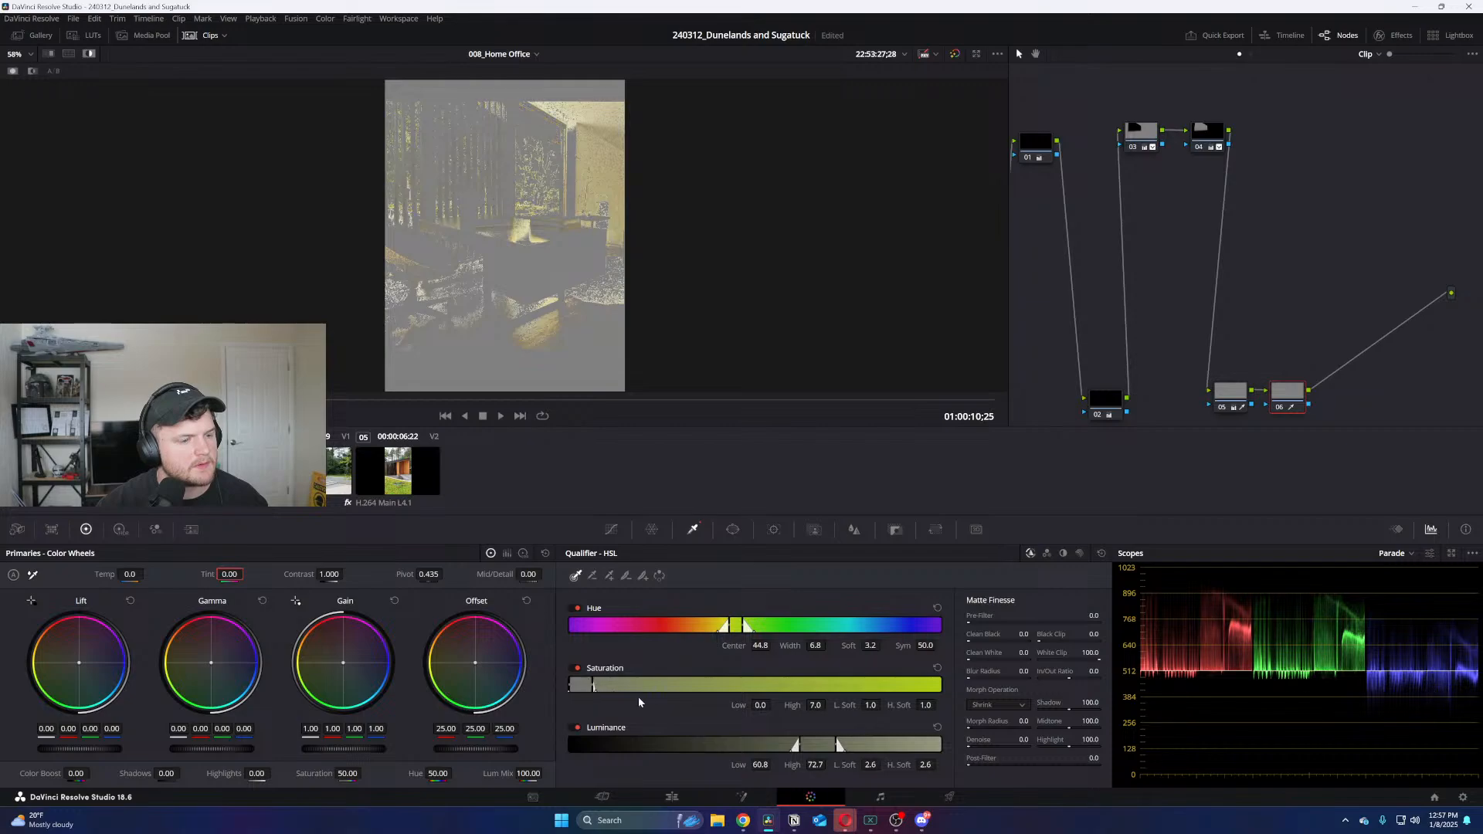
pyautogui.moveTo(818, 744); pyautogui.dragTo(861, 747)
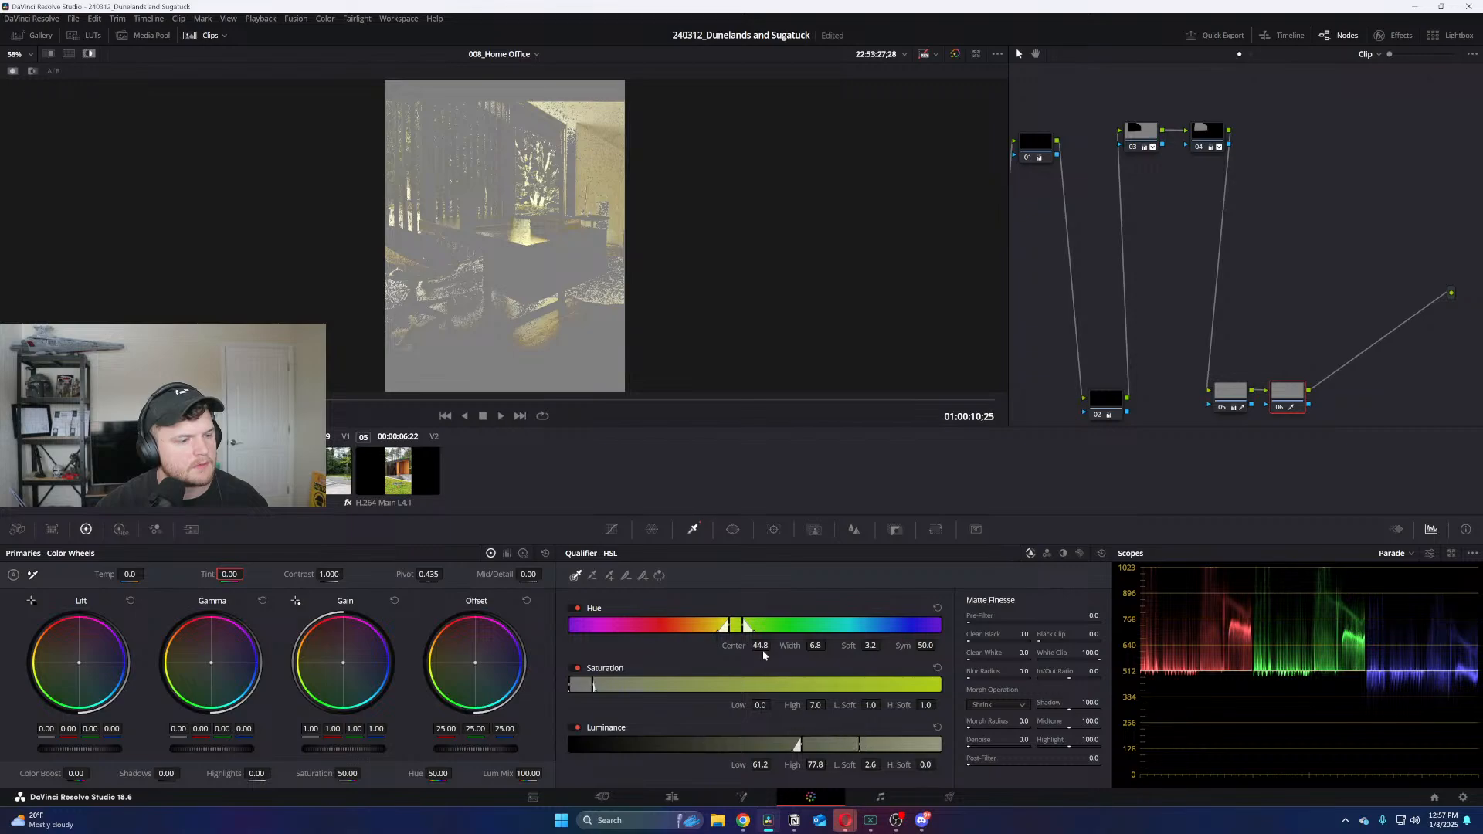
pyautogui.moveTo(747, 626); pyautogui.dragTo(749, 626)
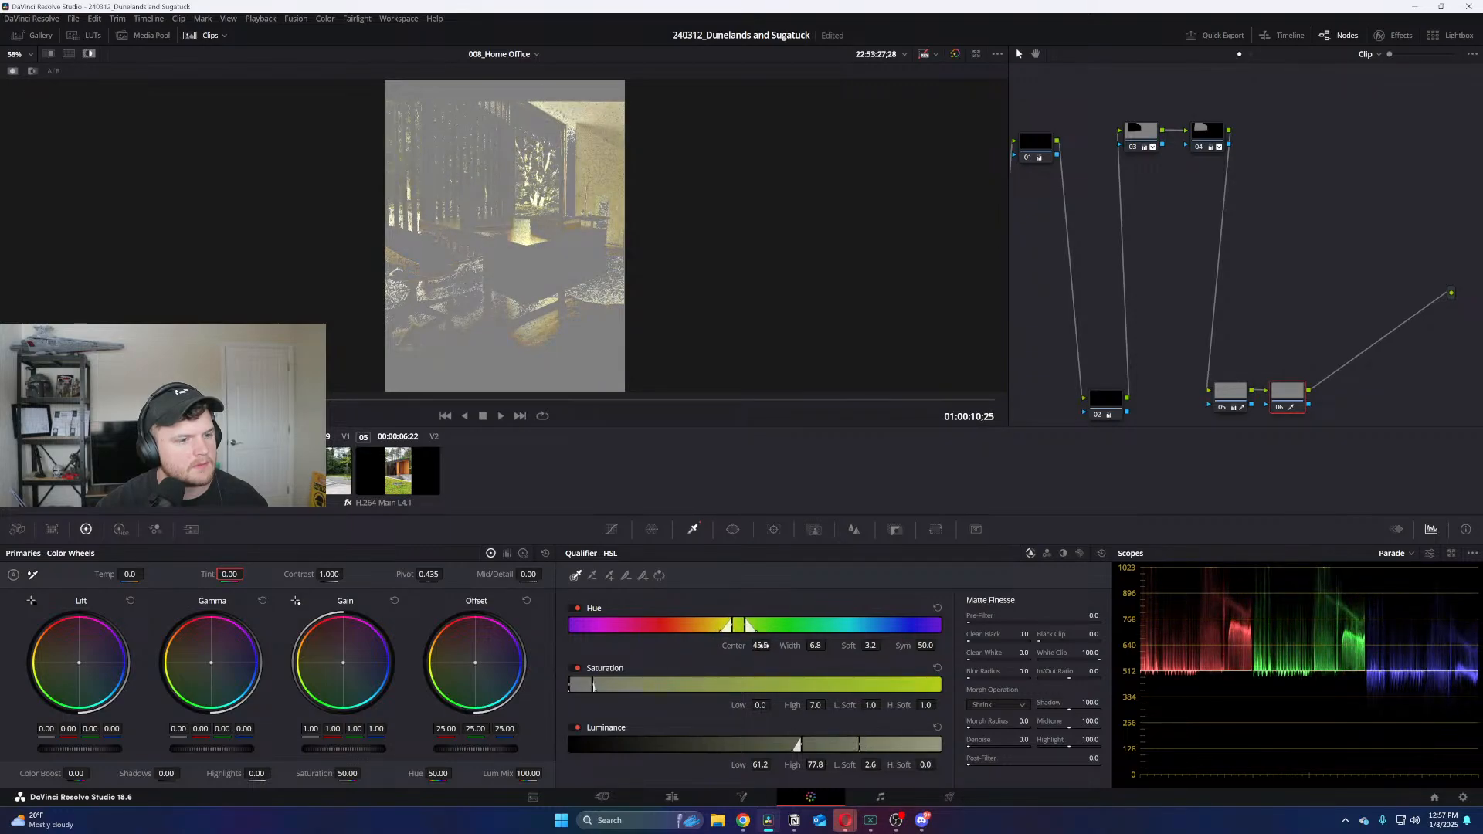
pyautogui.moveTo(830, 653); pyautogui.dragTo(829, 646)
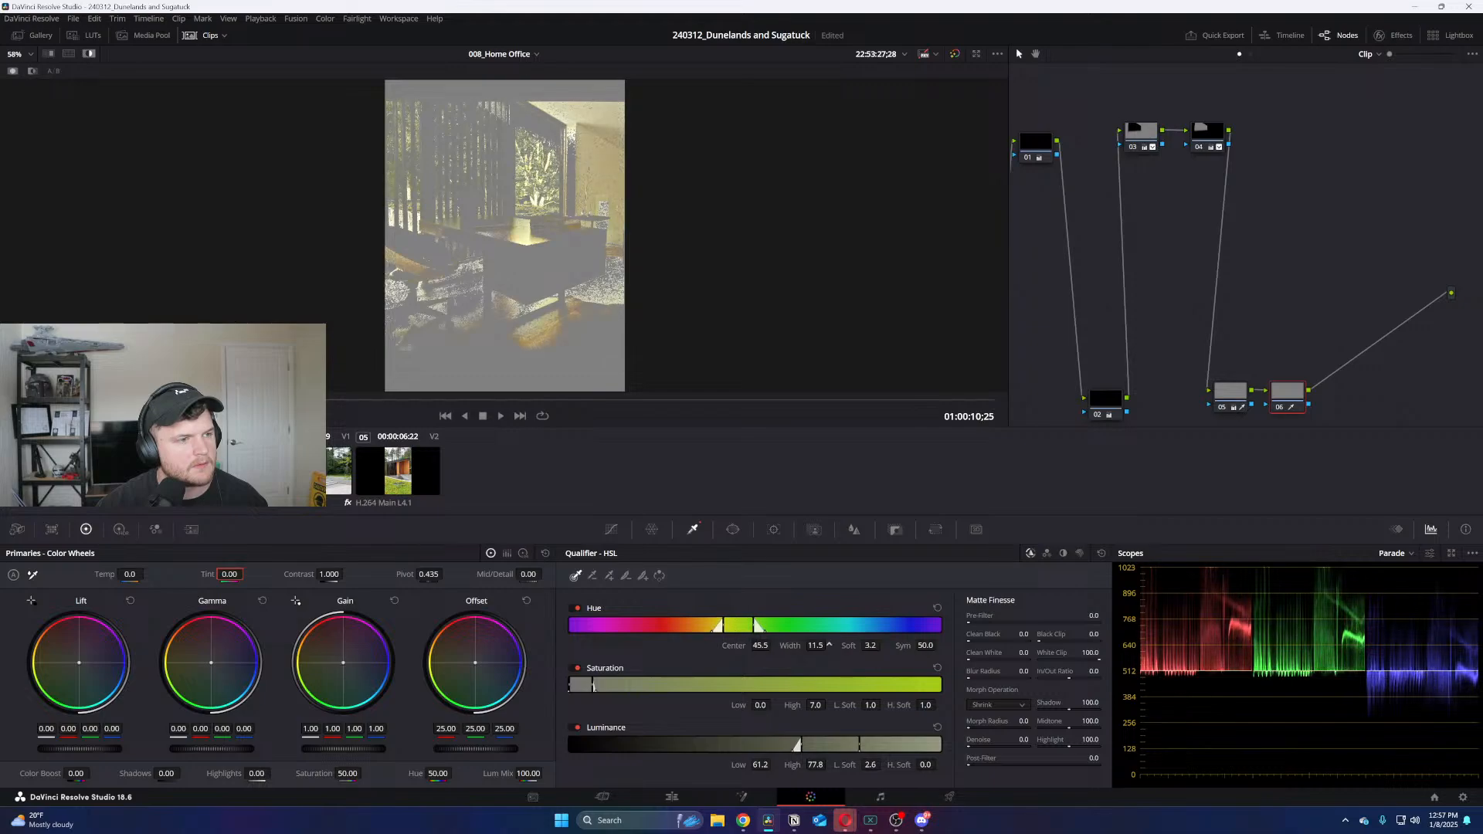
pyautogui.hotkey('shift', 'h')
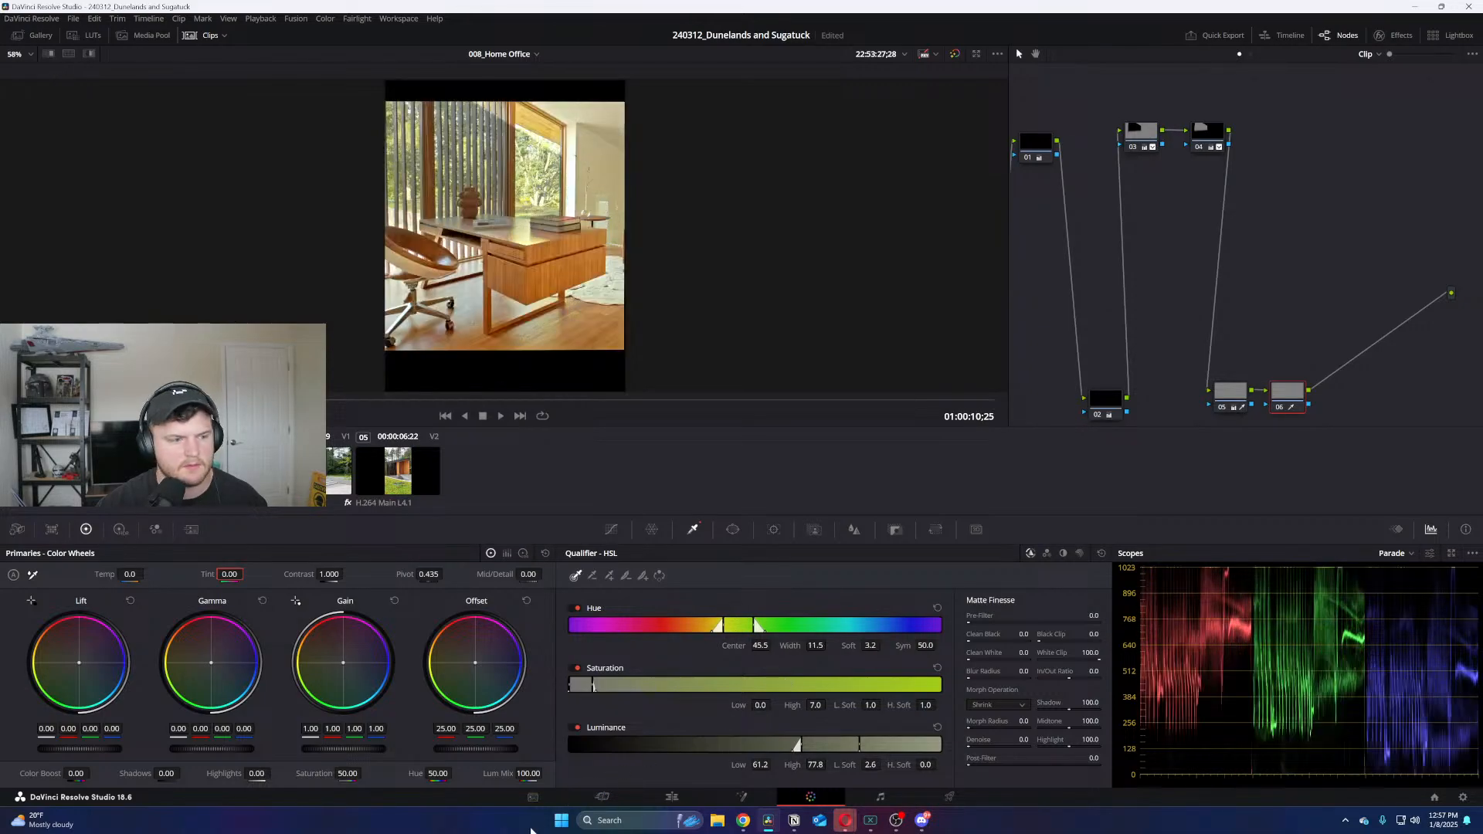
# Set the keyed wall's saturation to 40.80 and gain to 1.07, and soften its matte with denoise 47.5
pyautogui.moveTo(348, 773); pyautogui.dragTo(364, 773)
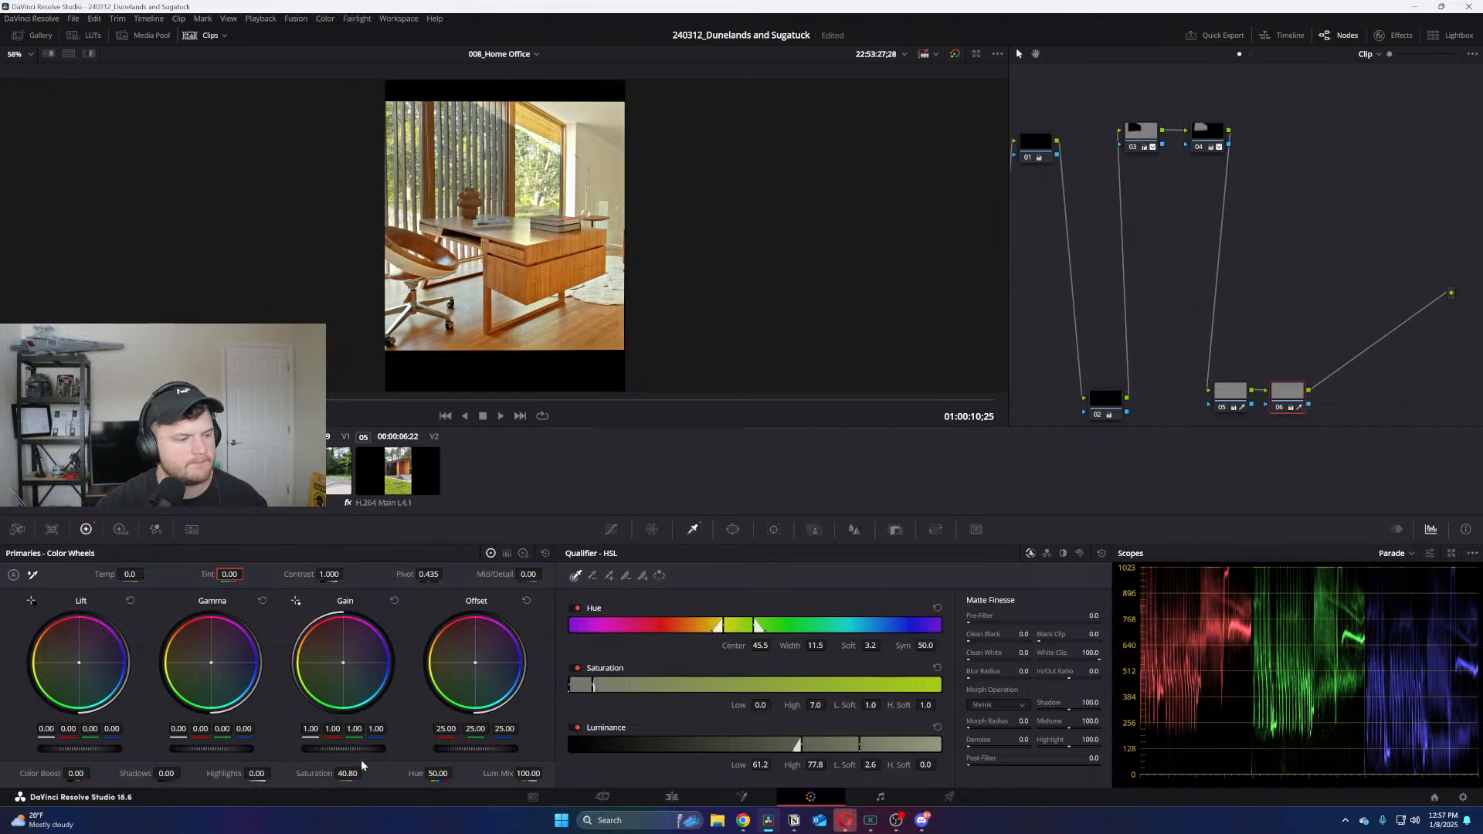
pyautogui.moveTo(323, 748); pyautogui.dragTo(354, 748)
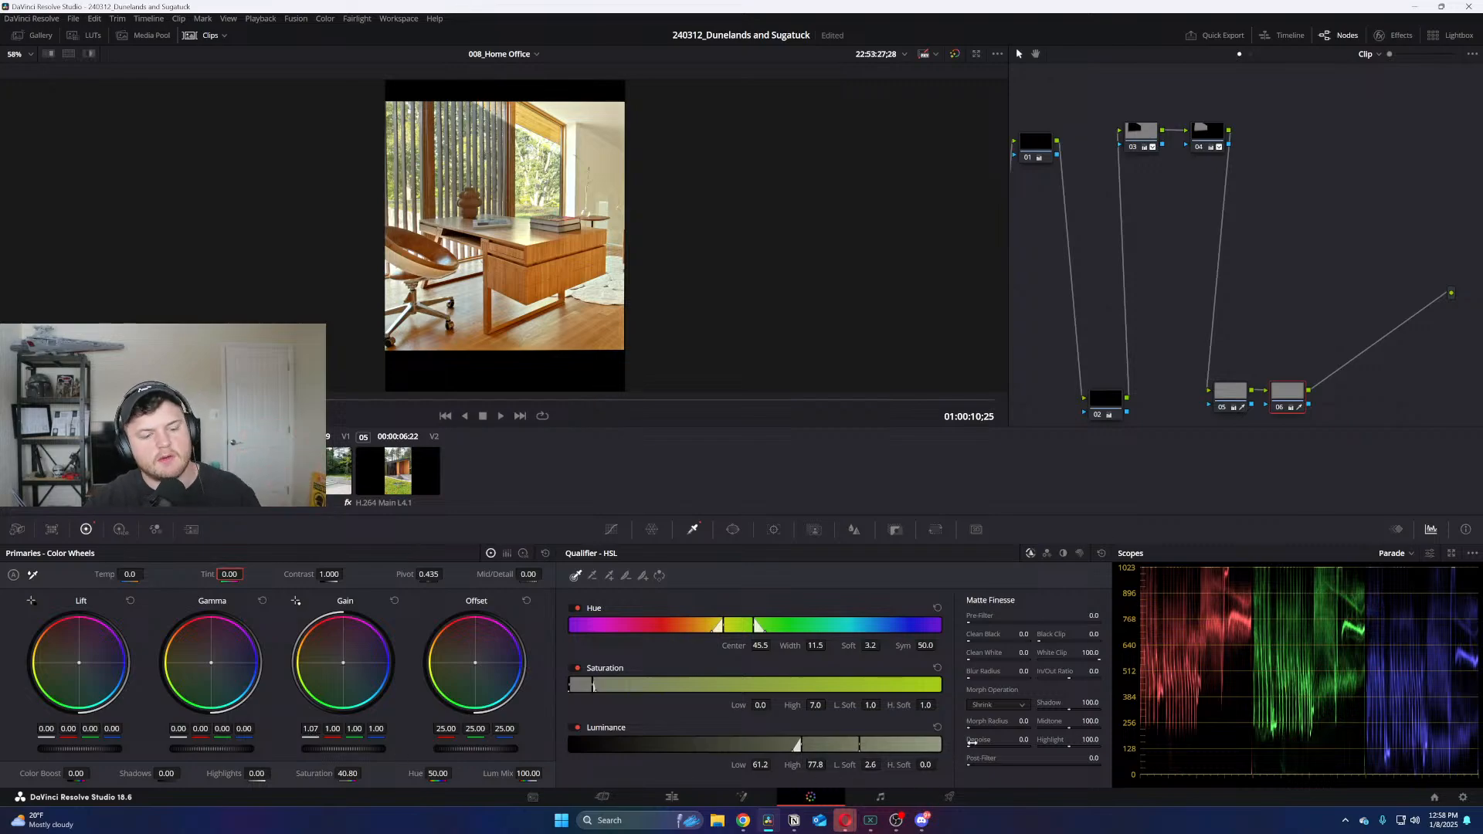
pyautogui.moveTo(973, 746); pyautogui.dragTo(995, 746)
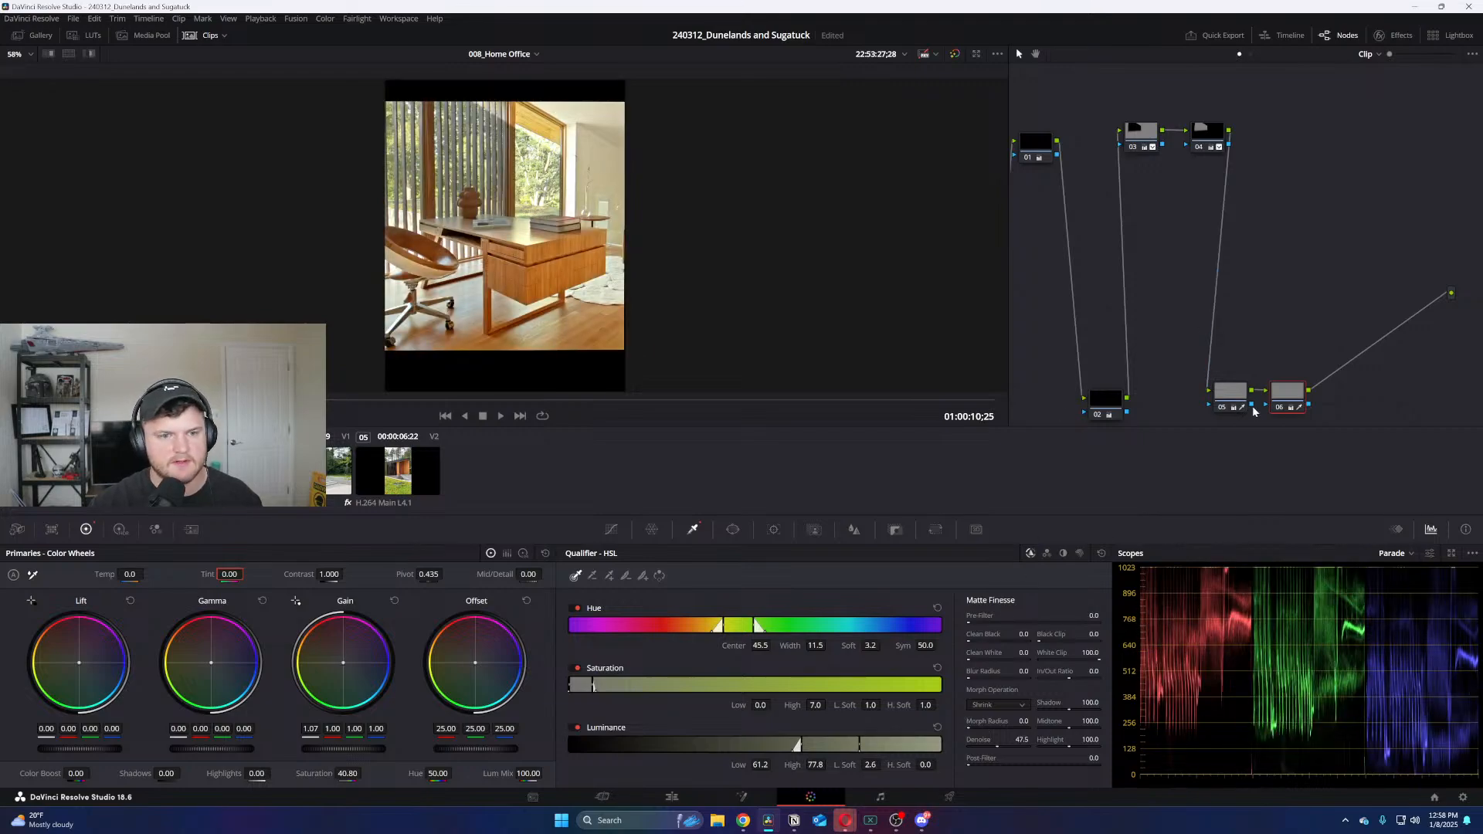
# Compare the highlighted wall key in node 06 with the wood key in node 05
pyautogui.hotkey('shift', 'h')
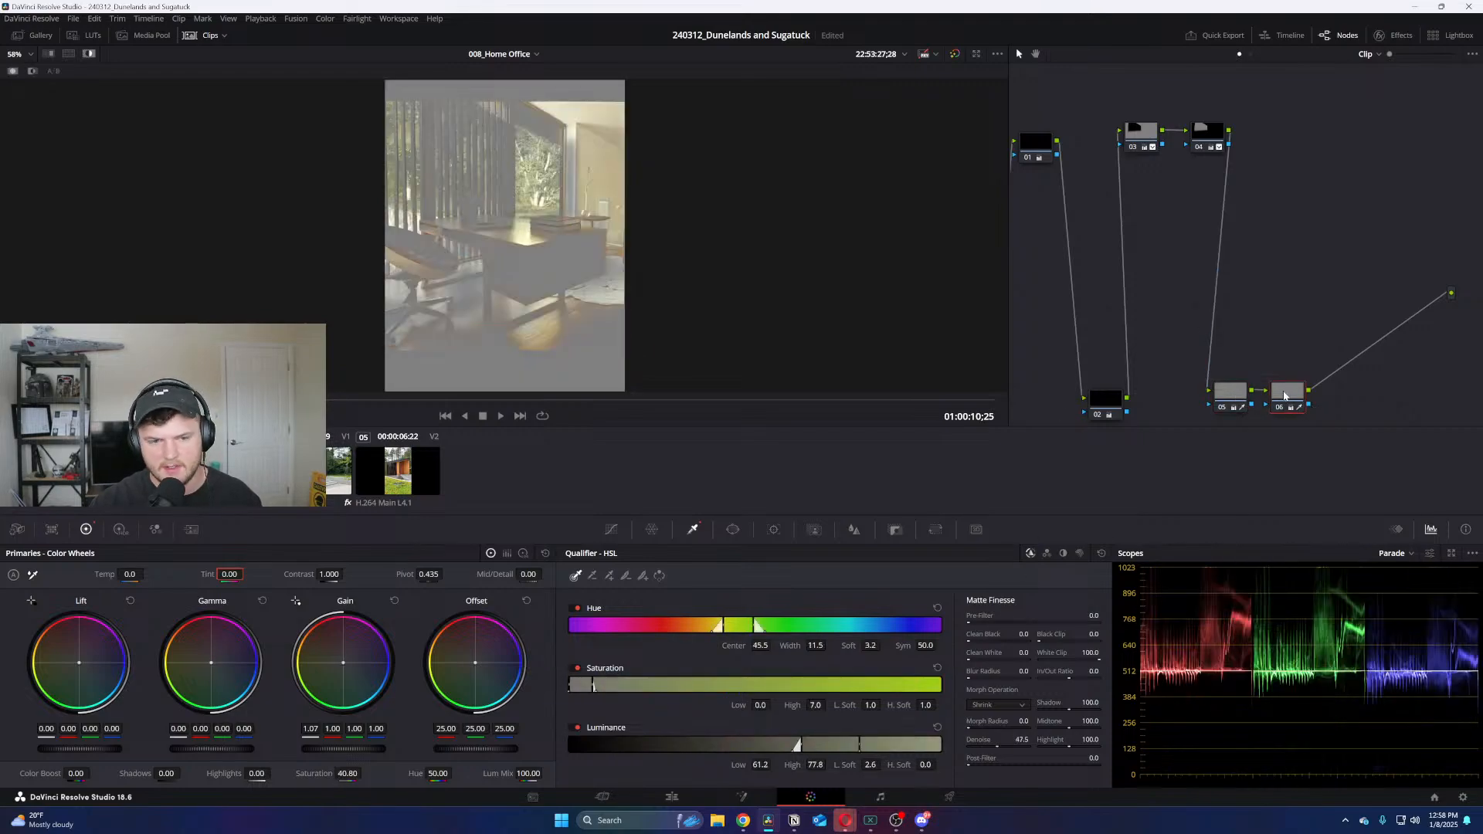
pyautogui.click(1230, 393)
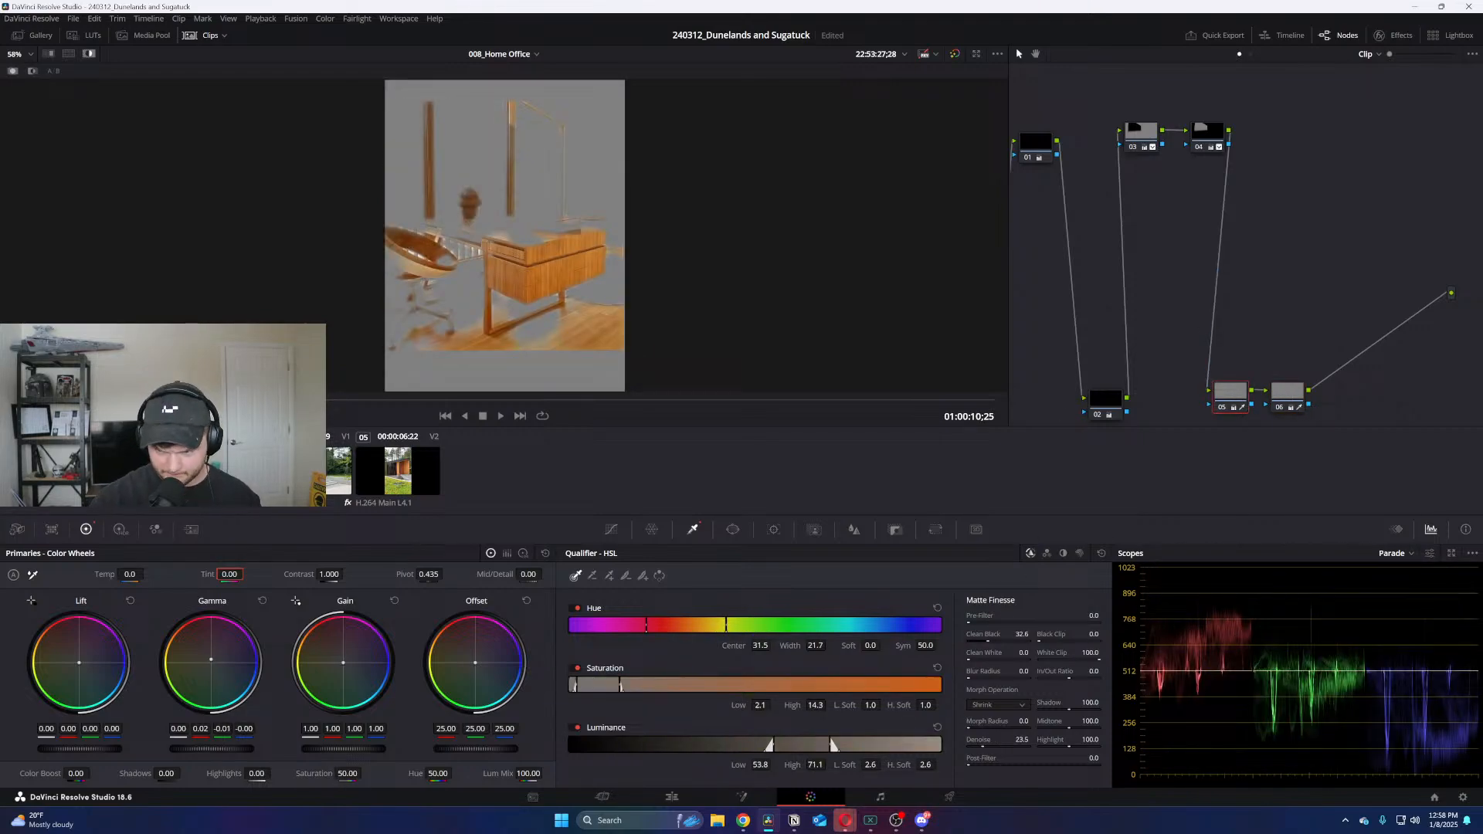
pyautogui.click(1284, 391)
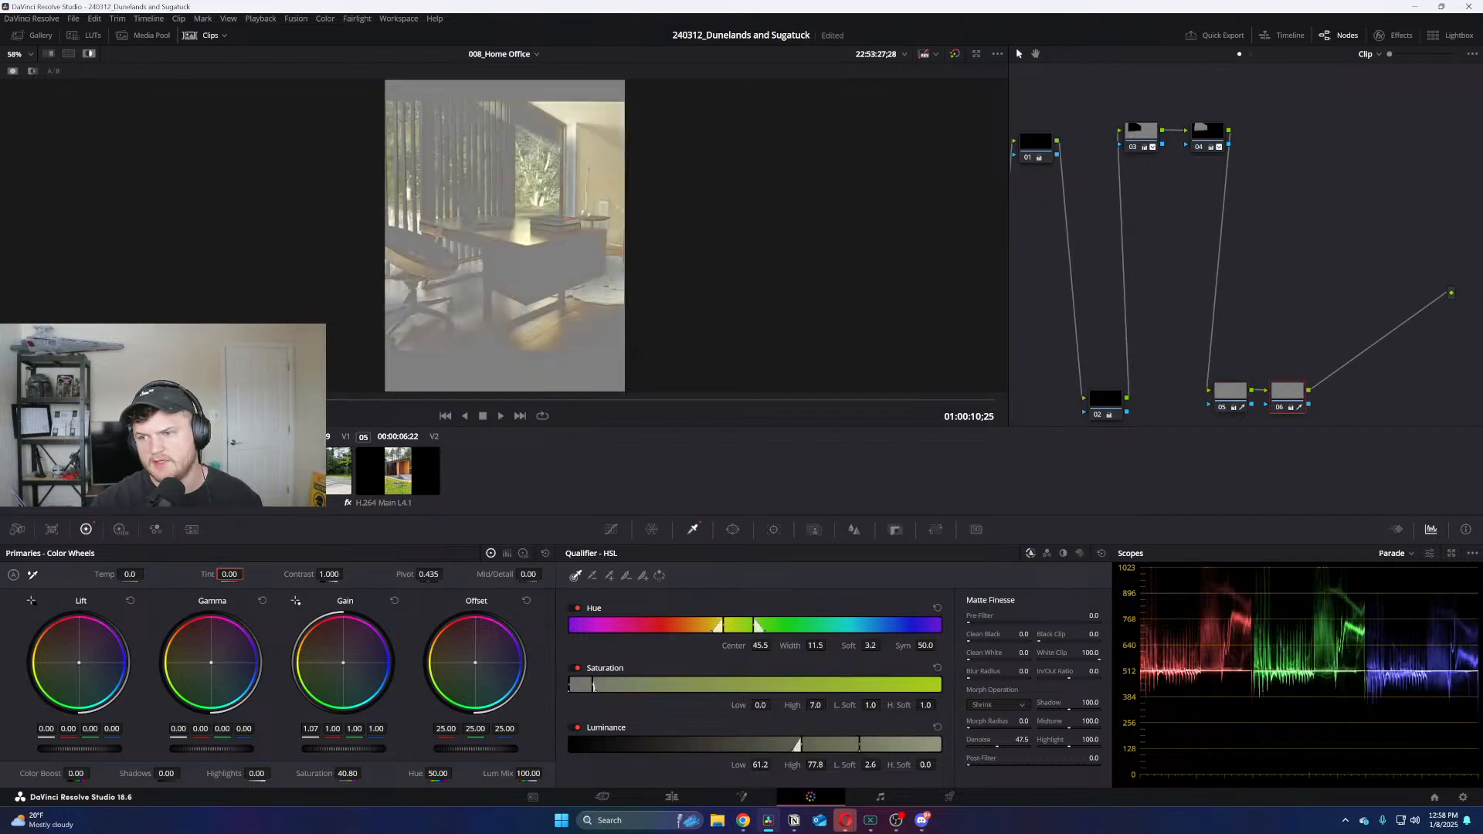
pyautogui.hotkey('shift', 'h')
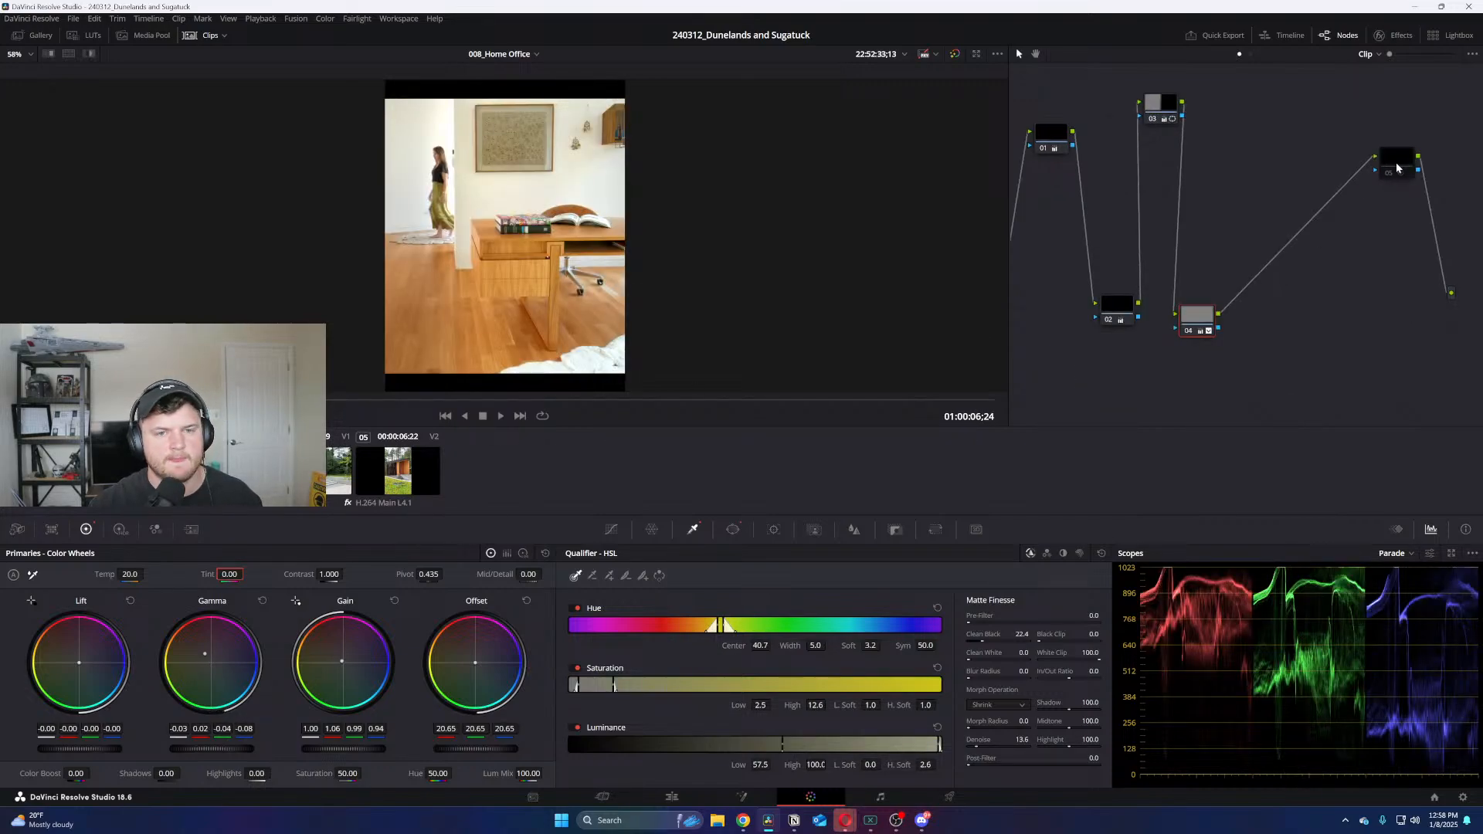
# Reposition the desk clip's last node, and add a separate final node to the window clip with temporal noise reduction over 3 frames
pyautogui.moveTo(1400, 167); pyautogui.dragTo(1276, 116)
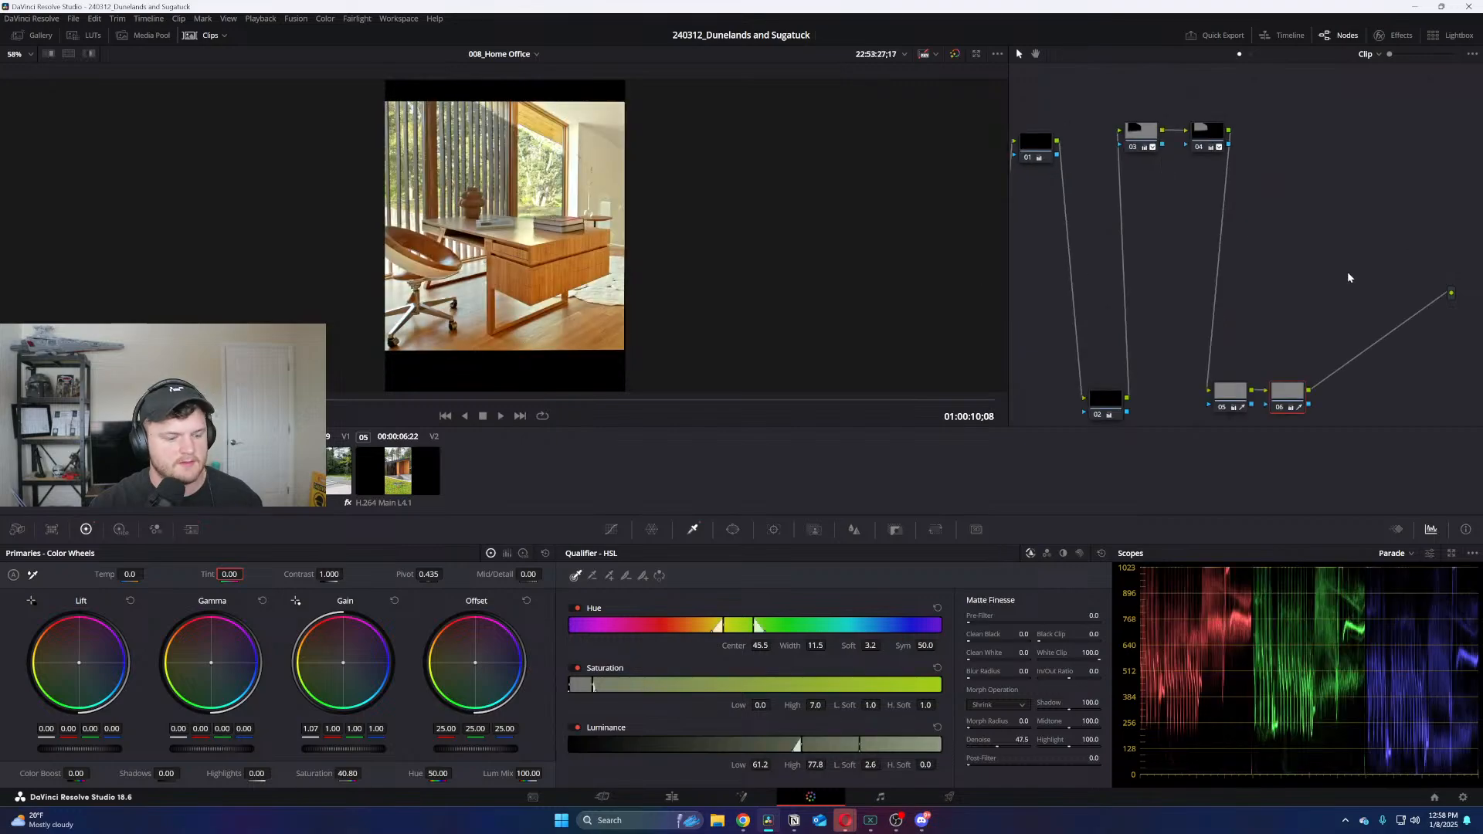
pyautogui.hotkey('alt', 's')
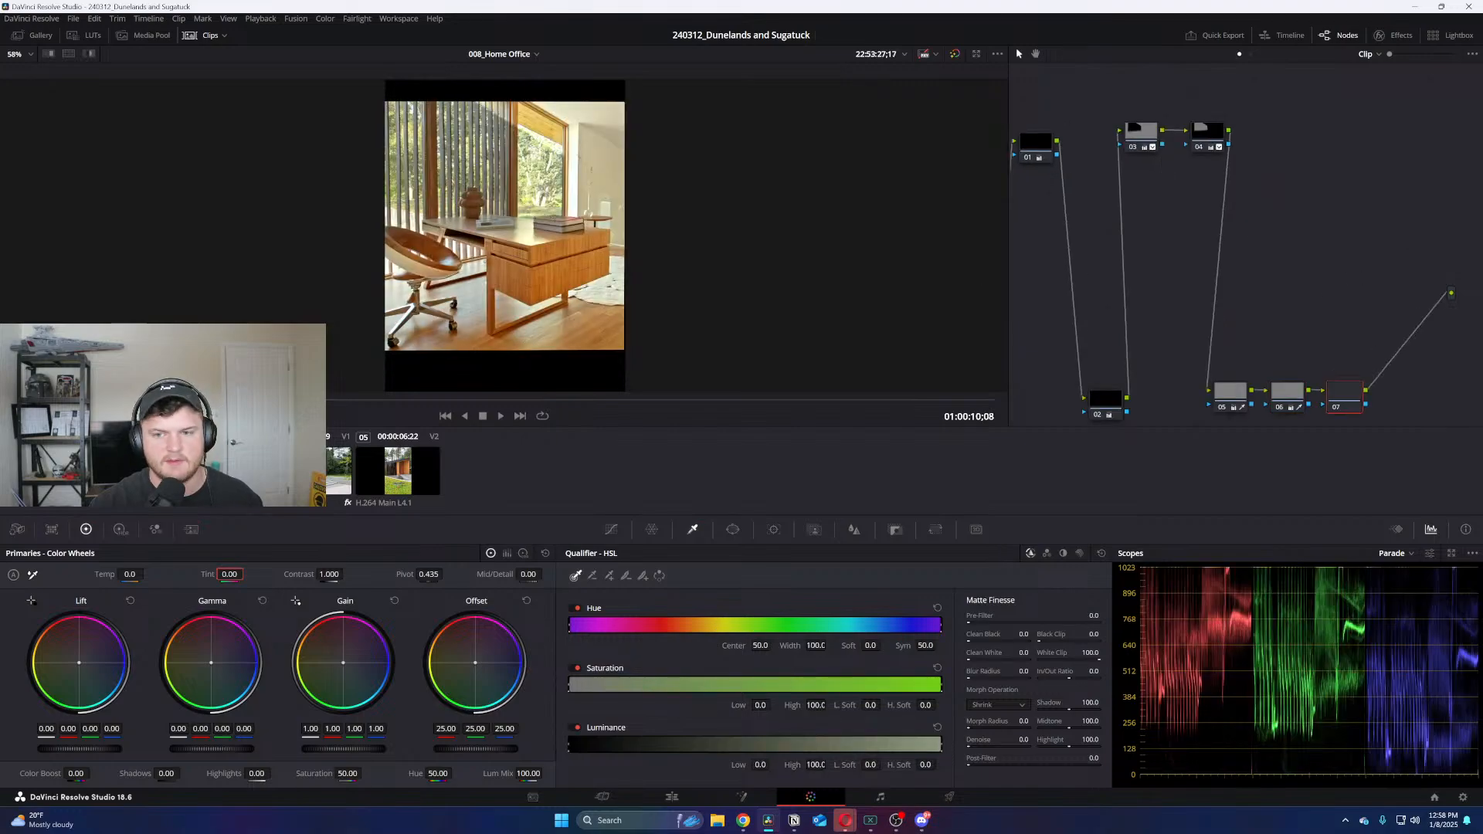
pyautogui.moveTo(1359, 386); pyautogui.dragTo(1357, 176)
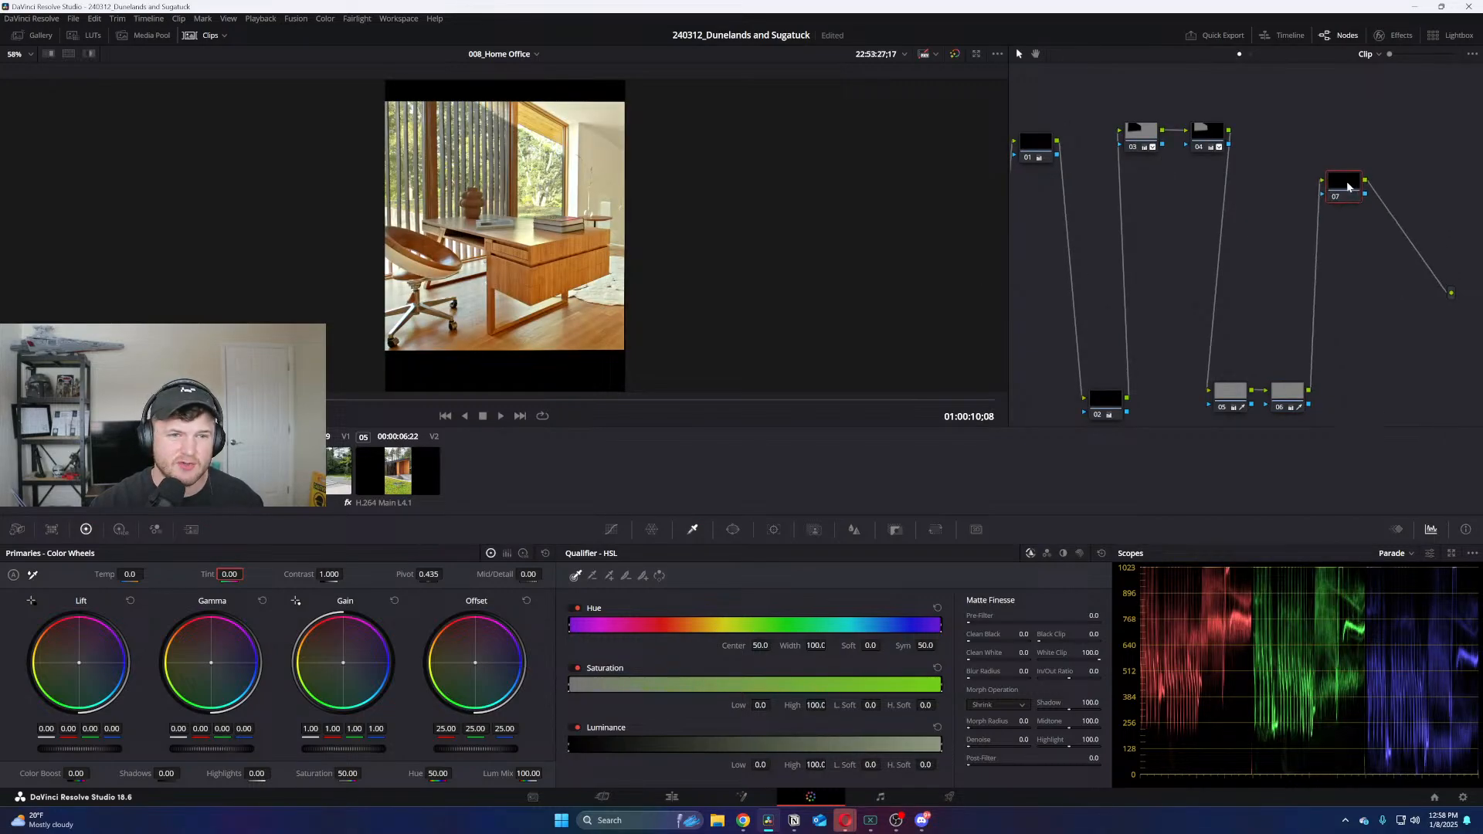
pyautogui.click(191, 530)
pyautogui.click(90, 601)
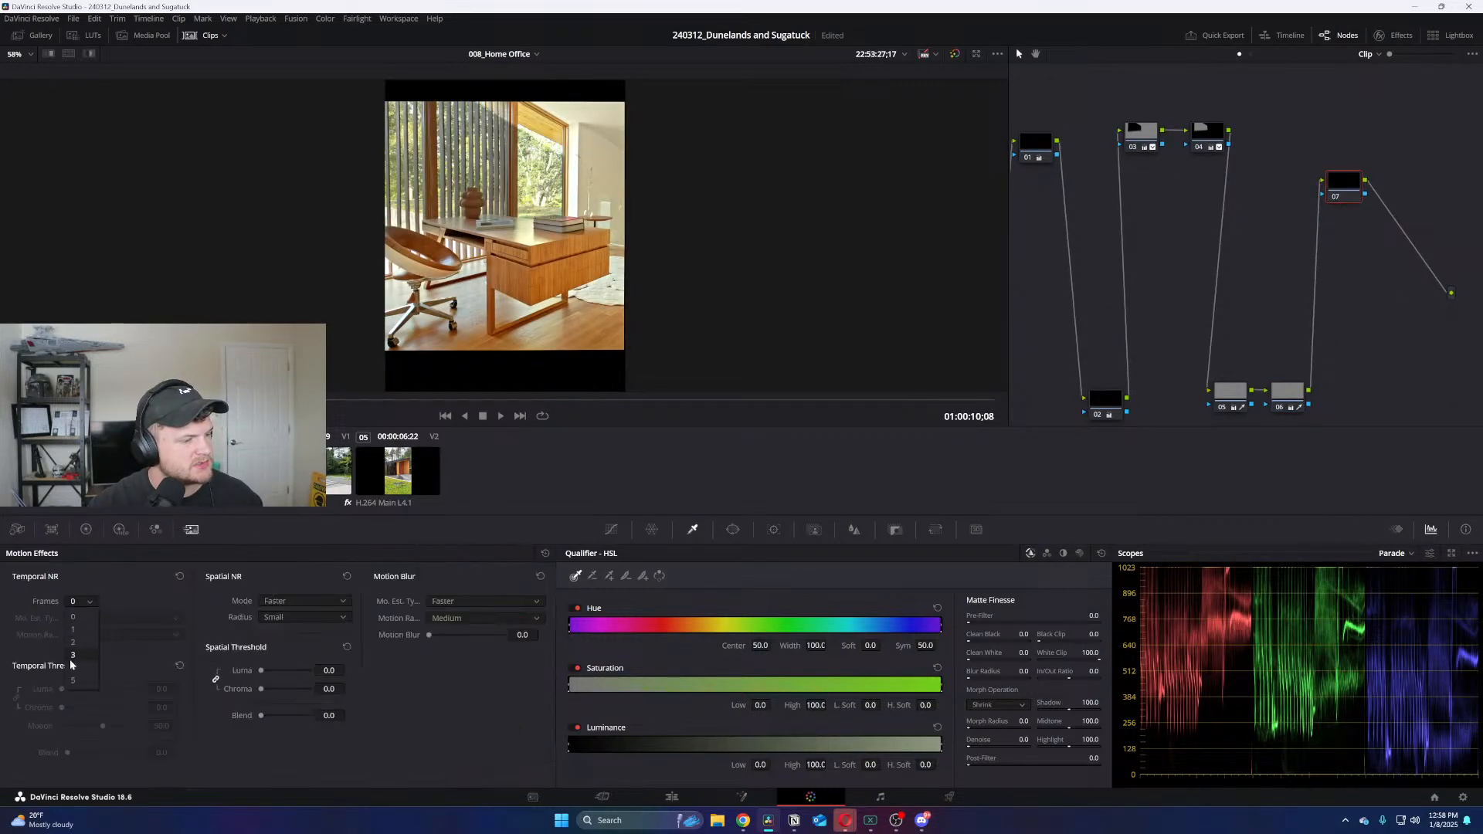
pyautogui.click(78, 663)
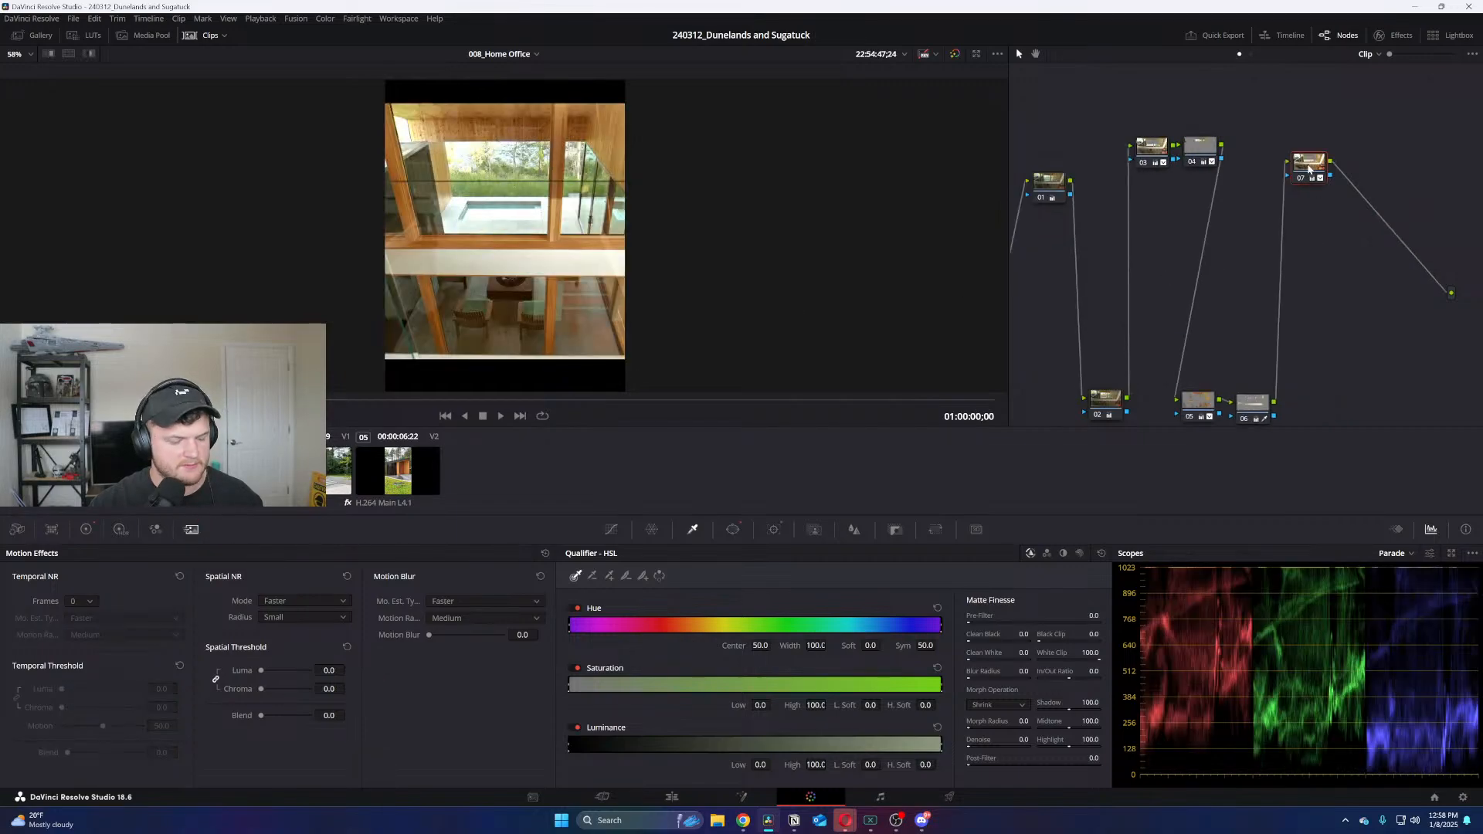
# Add a serial node after node 07 on the first clip with 3-frame temporal noise reduction, temporal threshold 14.8 and spatial threshold 11.6
pyautogui.hotkey('alt', 's')
pyautogui.click(78, 602)
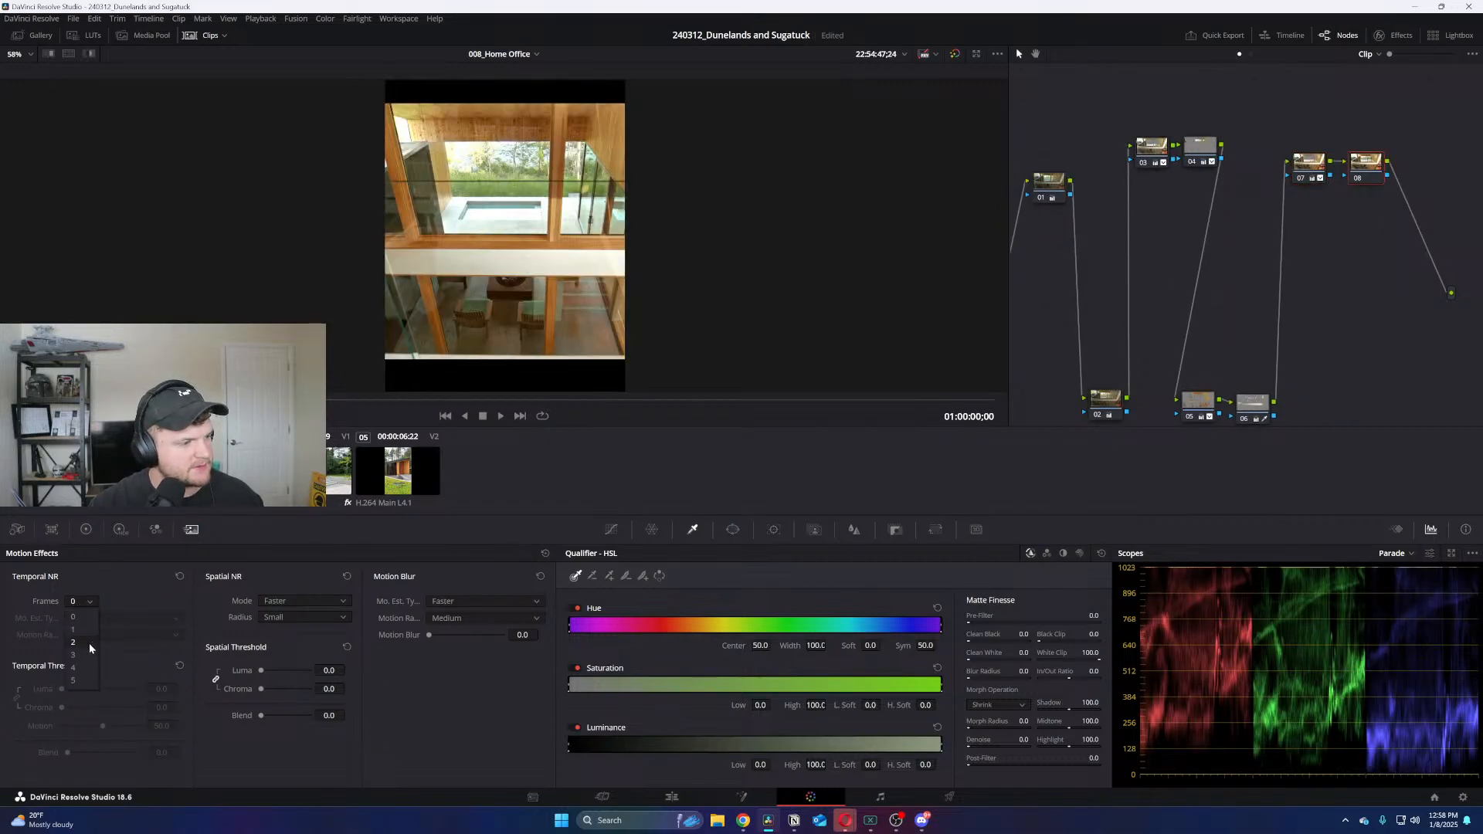
pyautogui.click(85, 655)
pyautogui.moveTo(161, 688); pyautogui.dragTo(185, 688)
pyautogui.moveTo(329, 671); pyautogui.dragTo(332, 671)
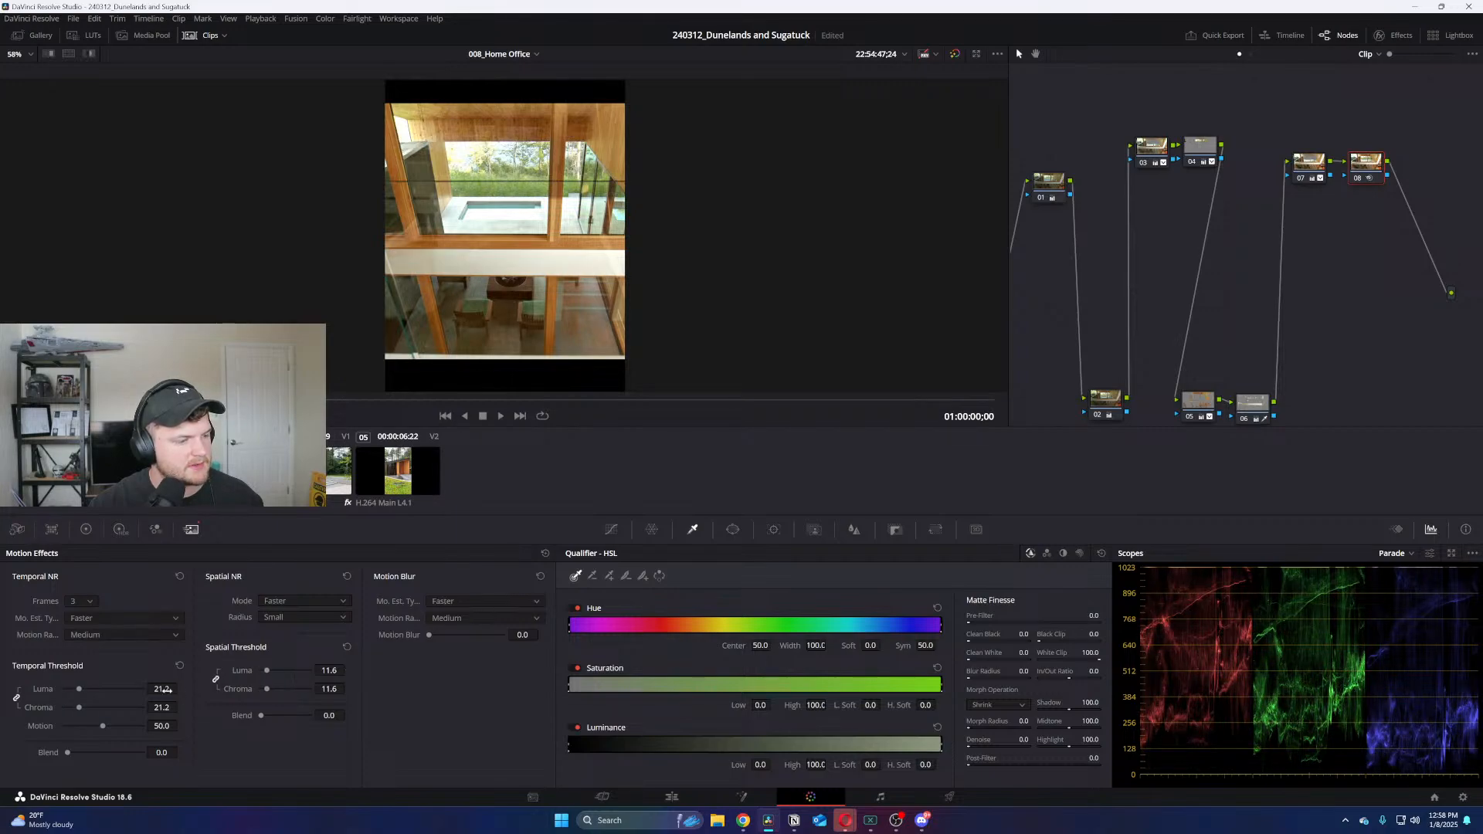
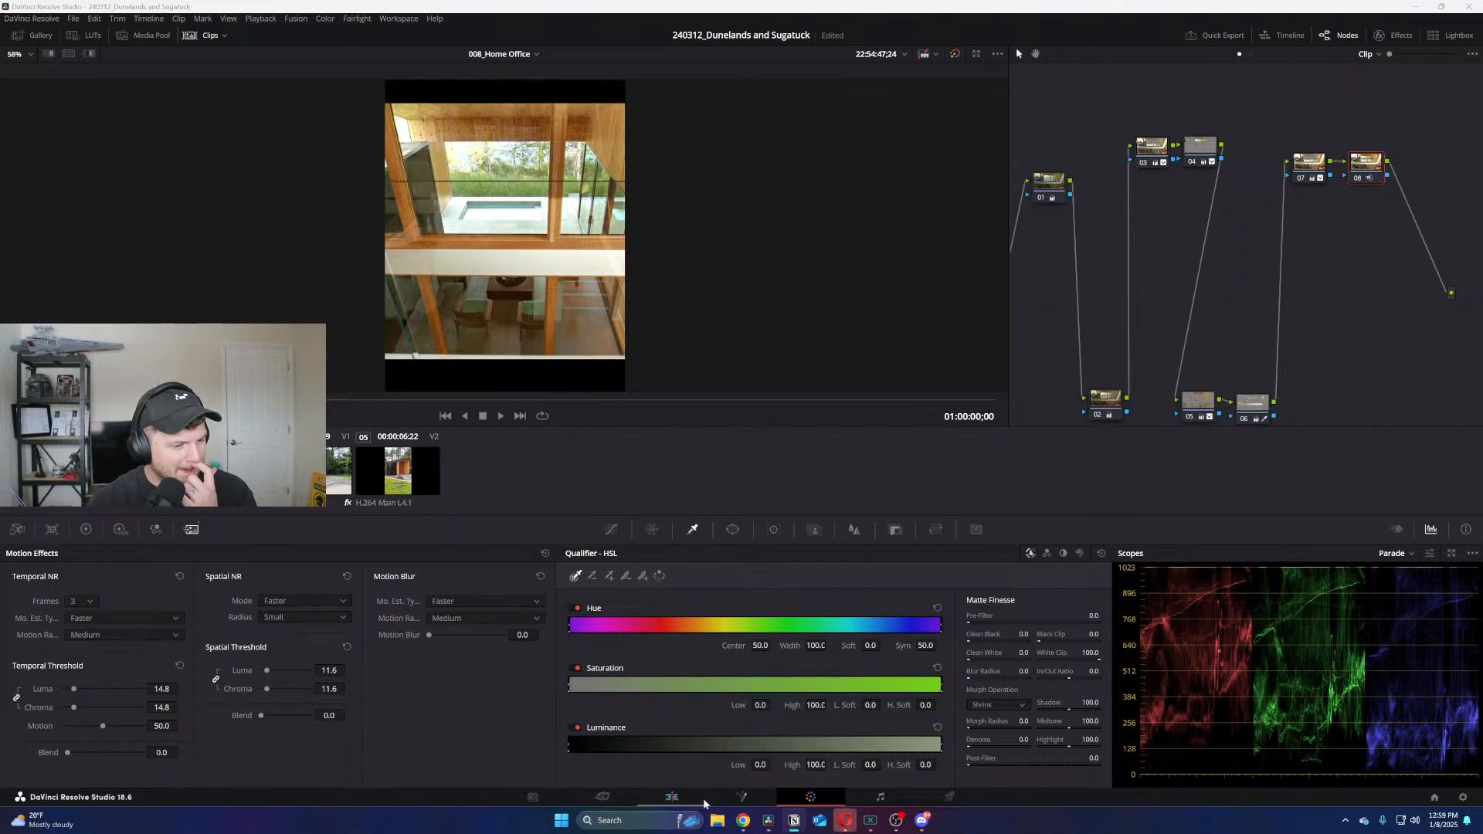
# Open the 006_Bathrooms timeline on the Edit page and select the second clip with the leaf wallpaper
pyautogui.click(672, 796)
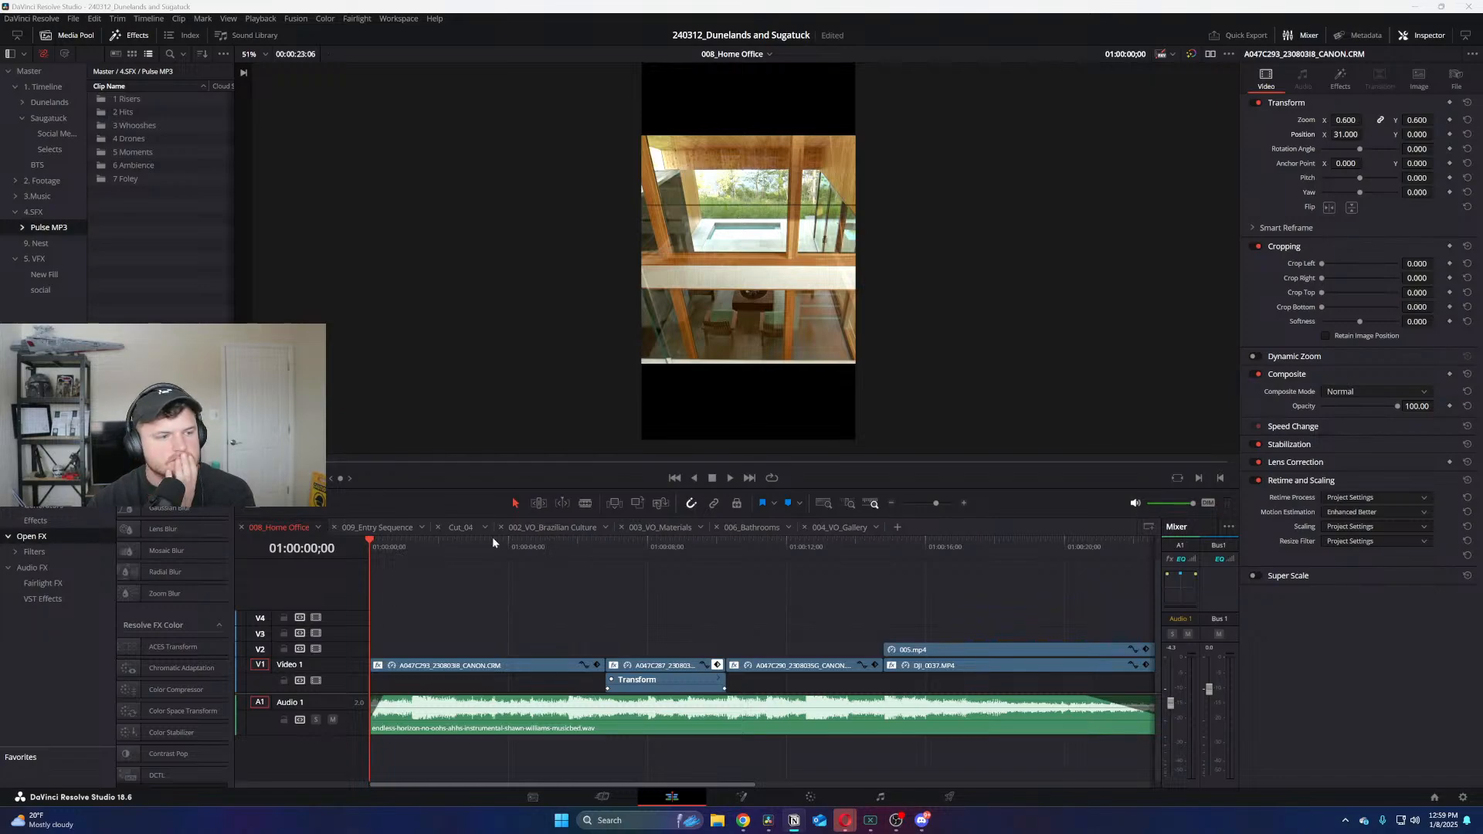
pyautogui.click(753, 528)
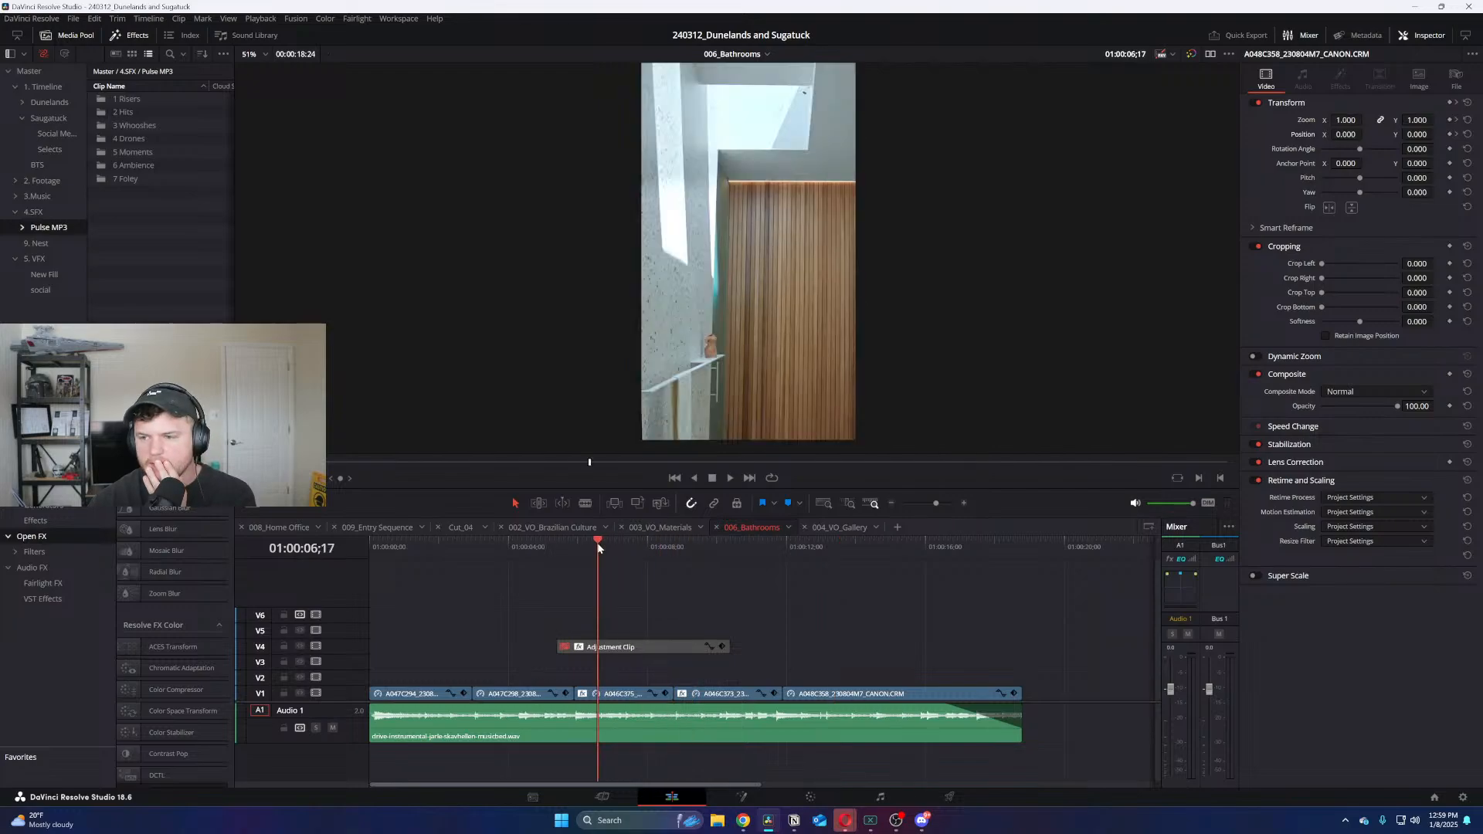
pyautogui.moveTo(598, 548); pyautogui.dragTo(500, 559)
pyautogui.click(506, 694)
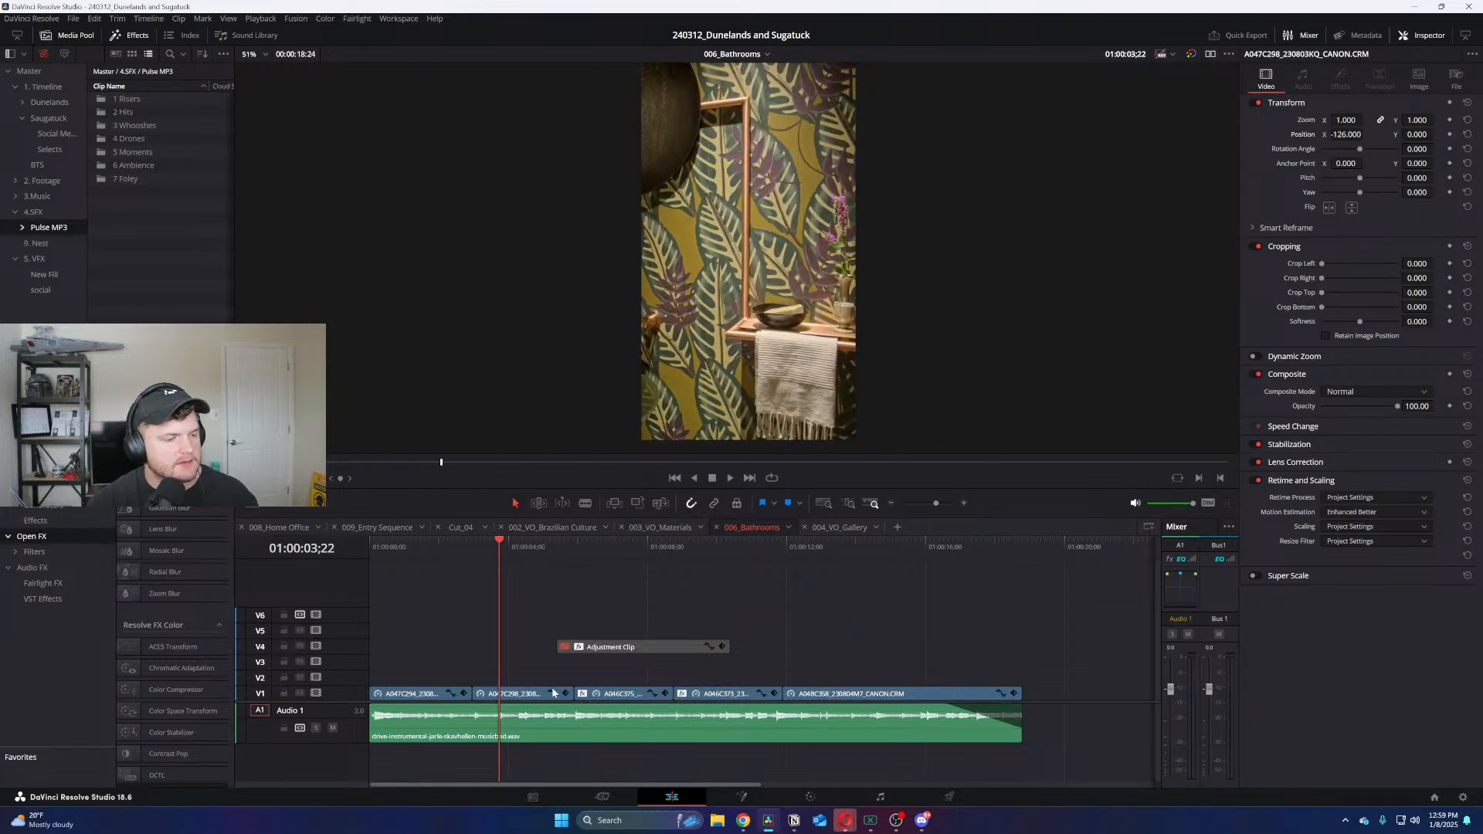
# Check the wallpaper clip's speed and set its retime process to Optical Flow with Enhanced Better motion estimation
pyautogui.rightClick(509, 694)
pyautogui.click(585, 530)
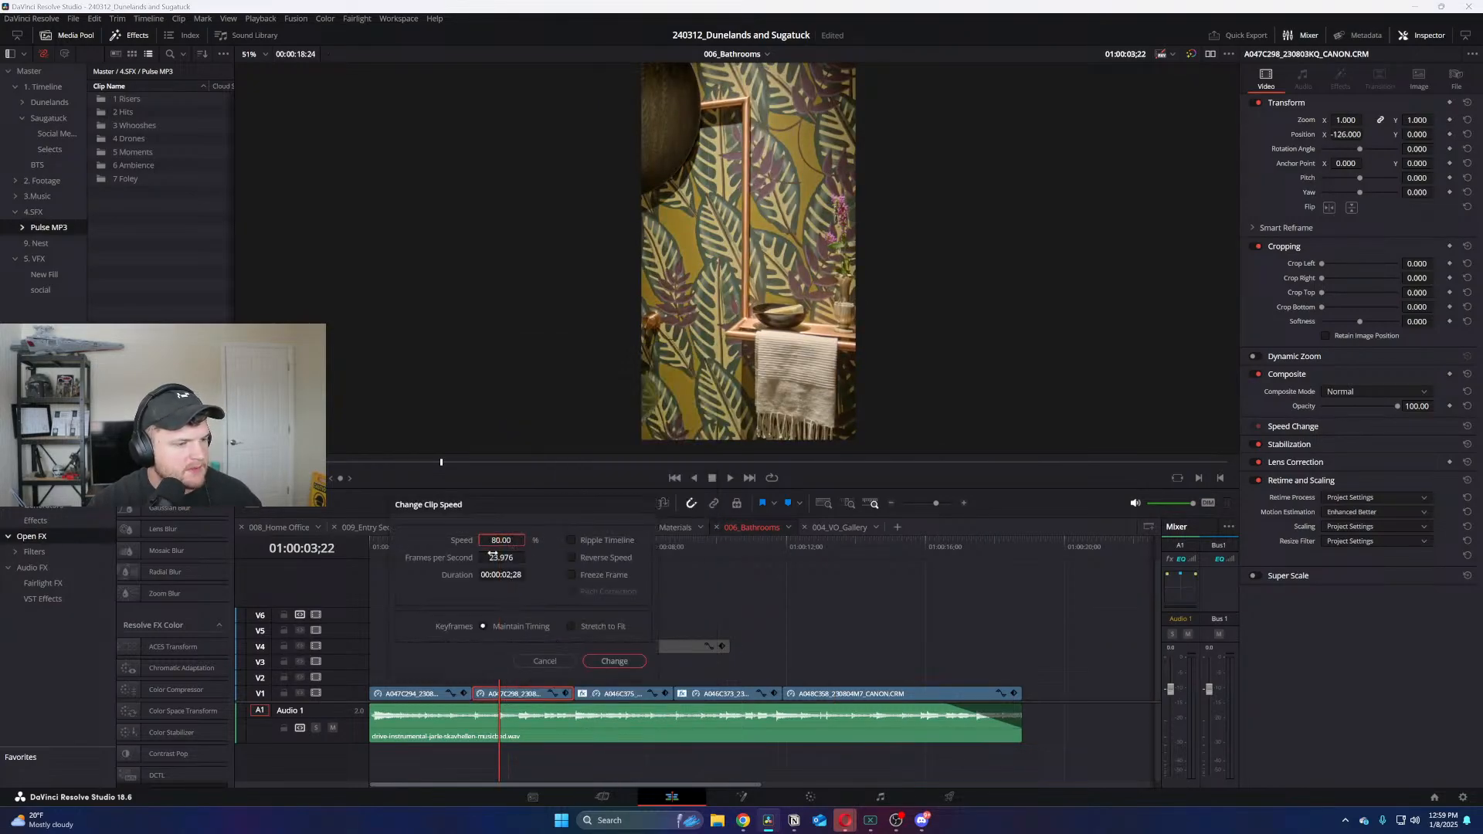
pyautogui.press('Return')
pyautogui.press('space')
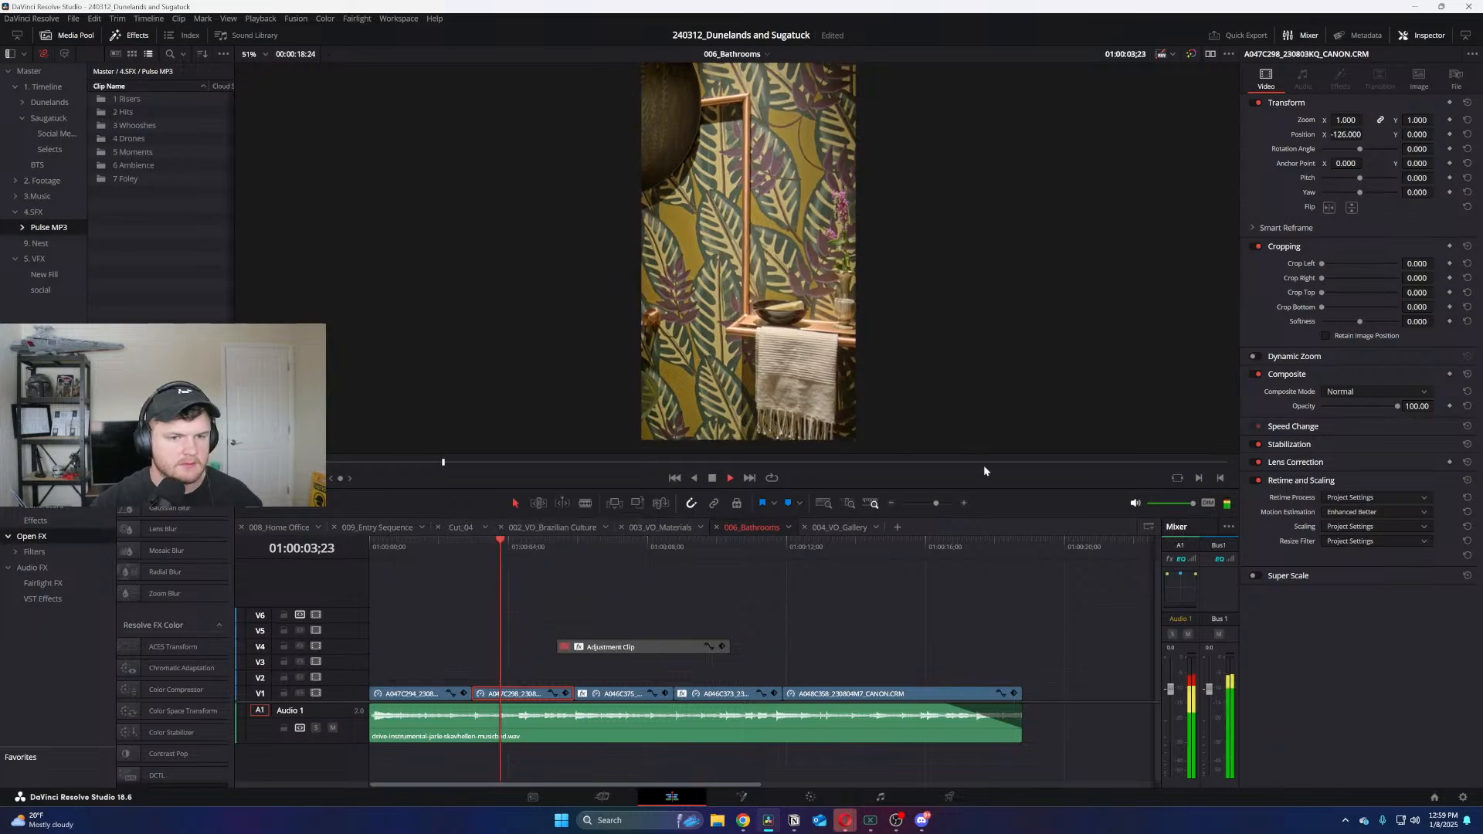
pyautogui.click(1352, 498)
pyautogui.click(1366, 553)
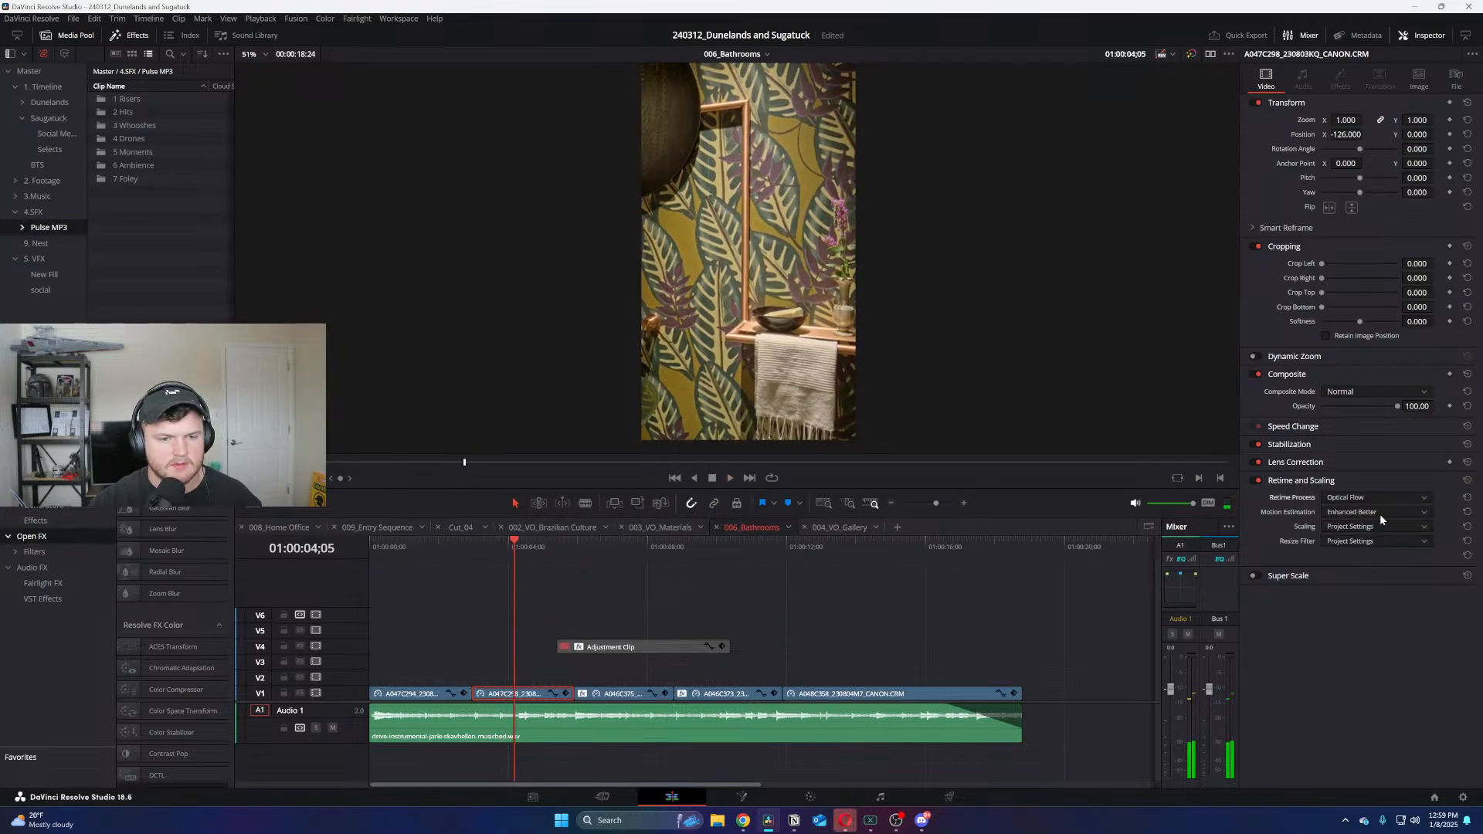
pyautogui.click(1380, 513)
pyautogui.click(1373, 582)
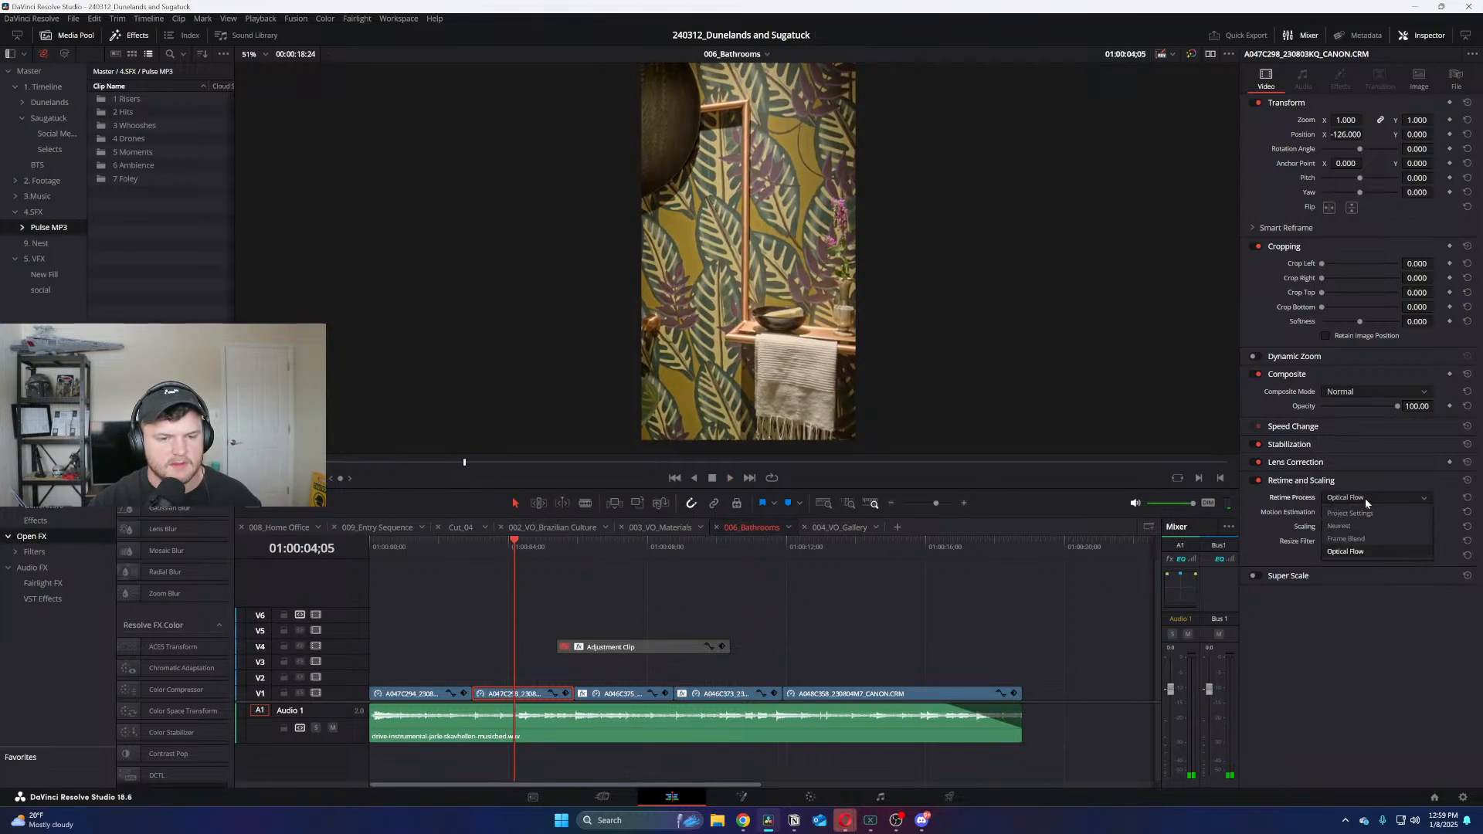
# Play back the 006_Bathrooms timeline from the first clip to review the retimed shot
pyautogui.press('space')
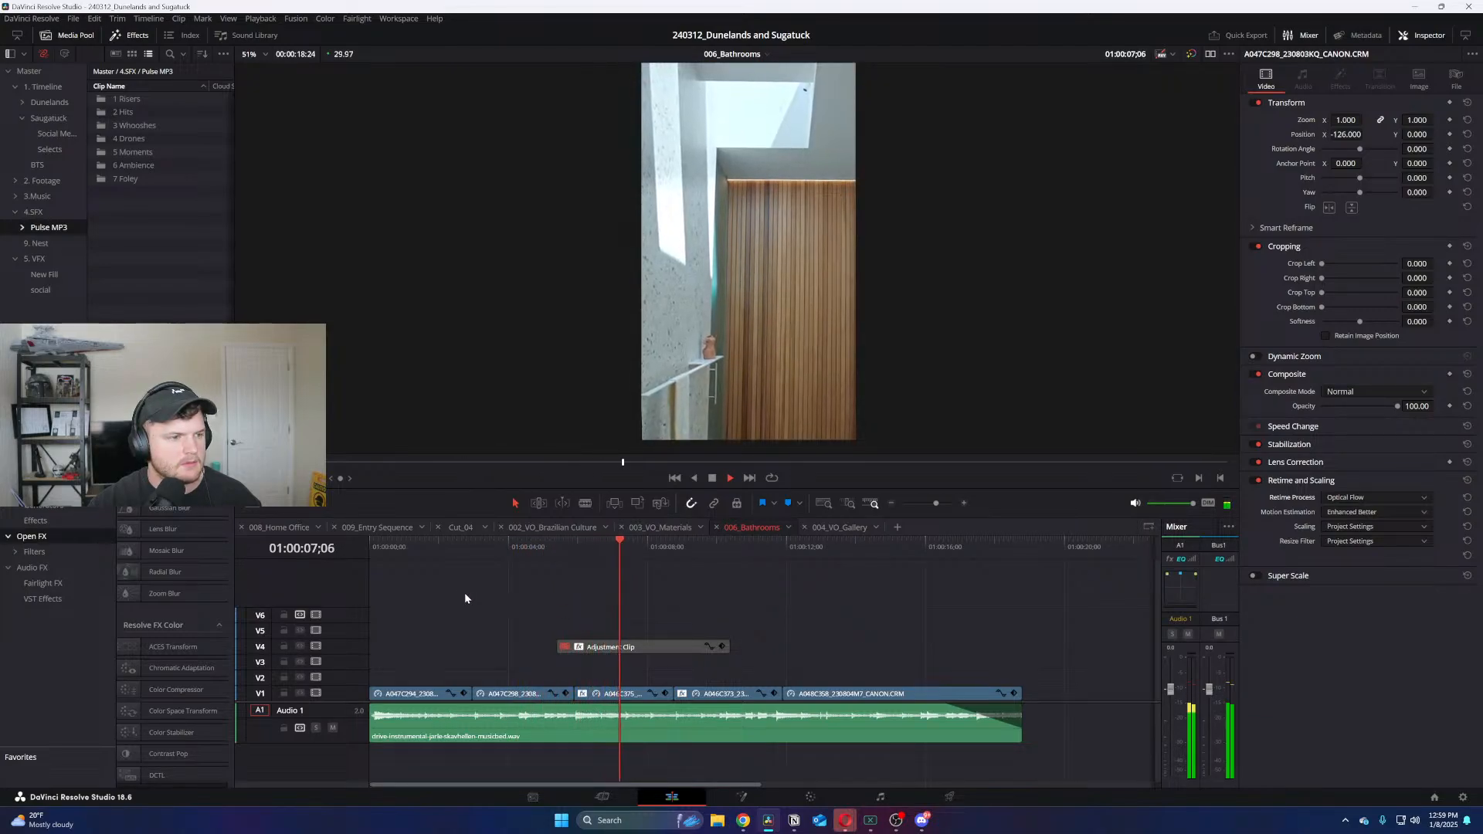
pyautogui.click(410, 554)
pyautogui.press('space')
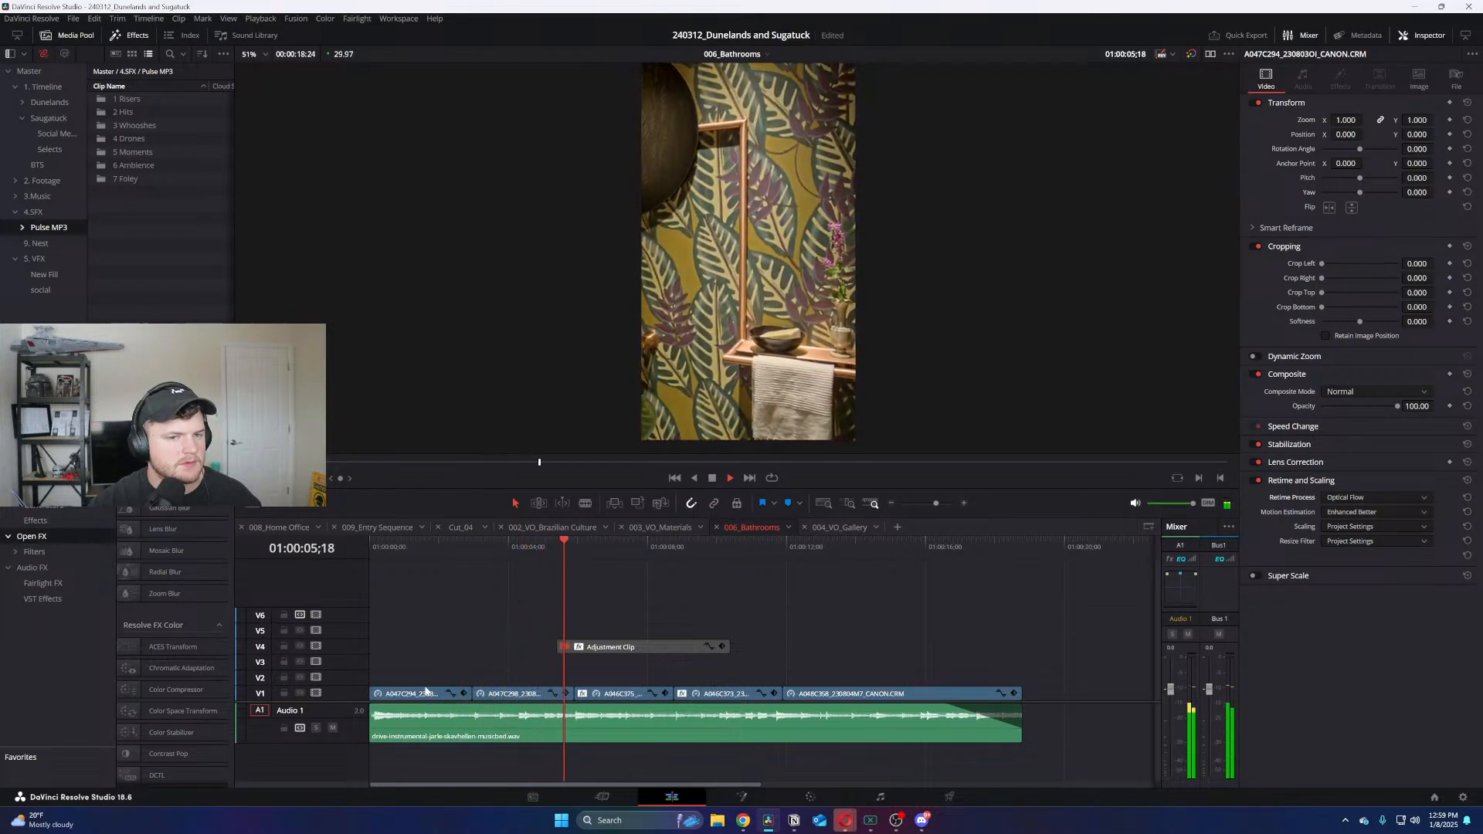
# Delete the adjustment clip on V4 and play the 006_Bathrooms timeline from its start
pyautogui.click(670, 645)
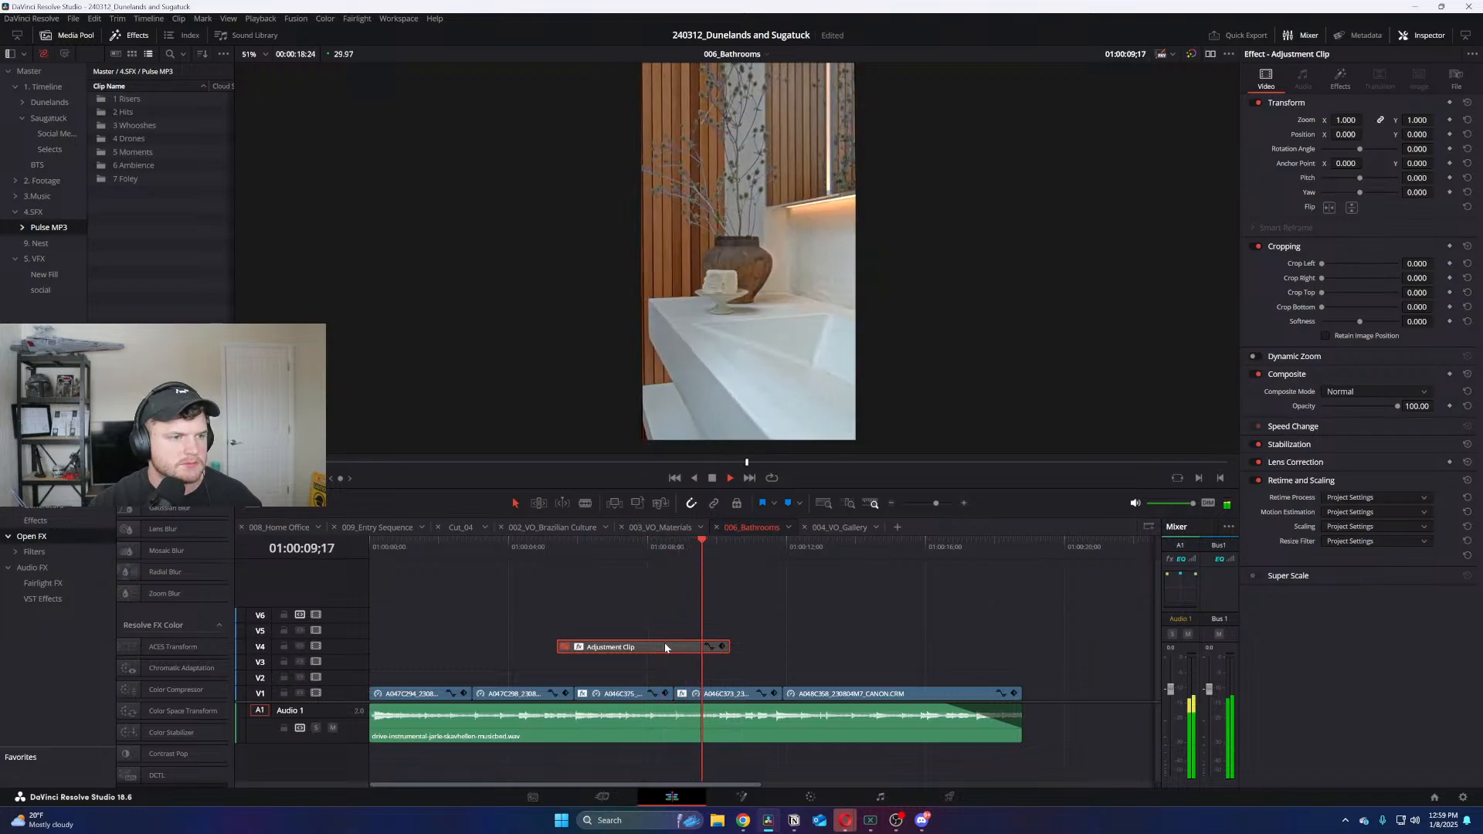
pyautogui.press('Delete')
pyautogui.hotkey('ctrl', 'z')
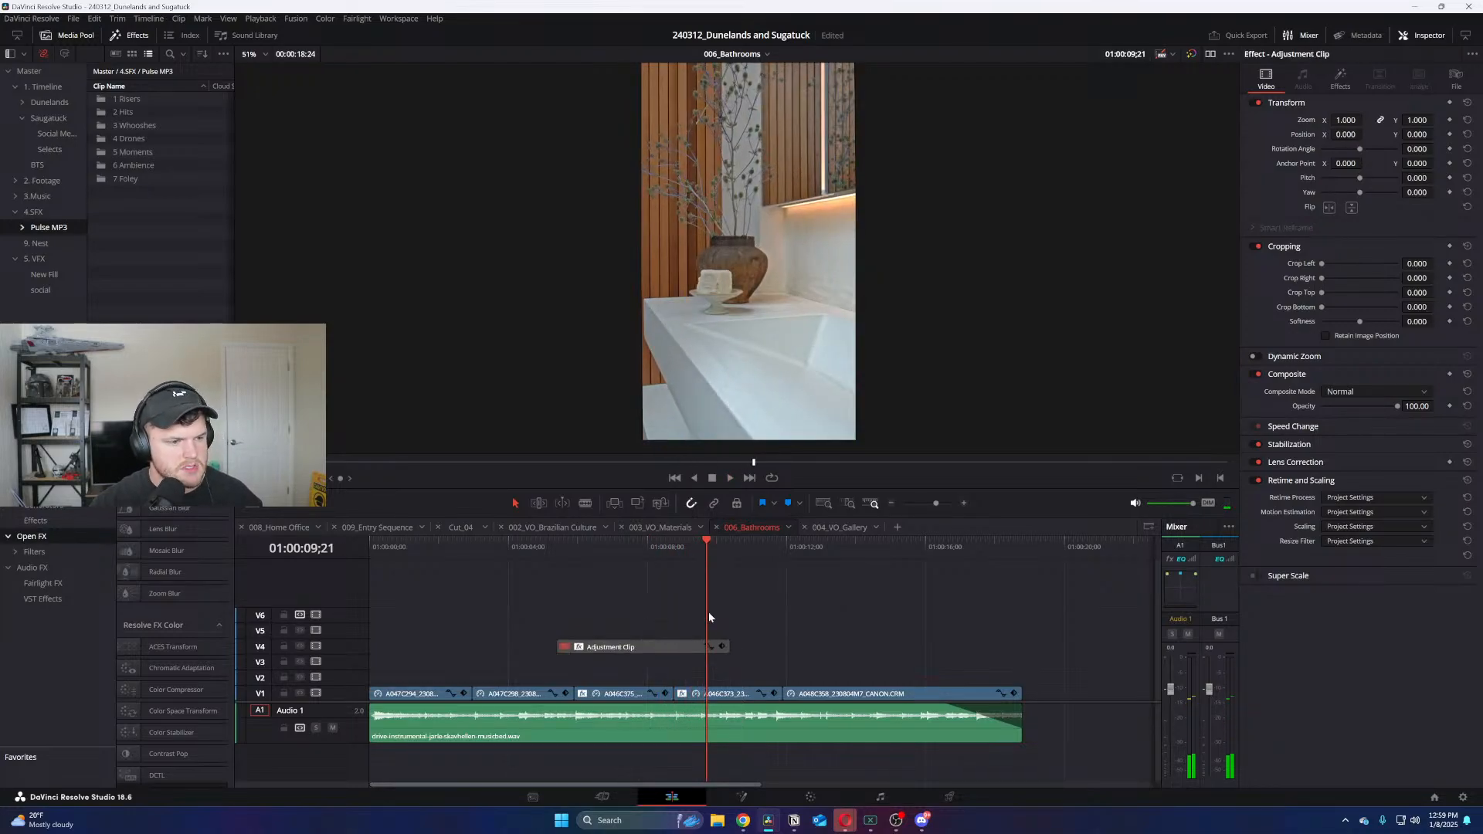
pyautogui.press('Delete')
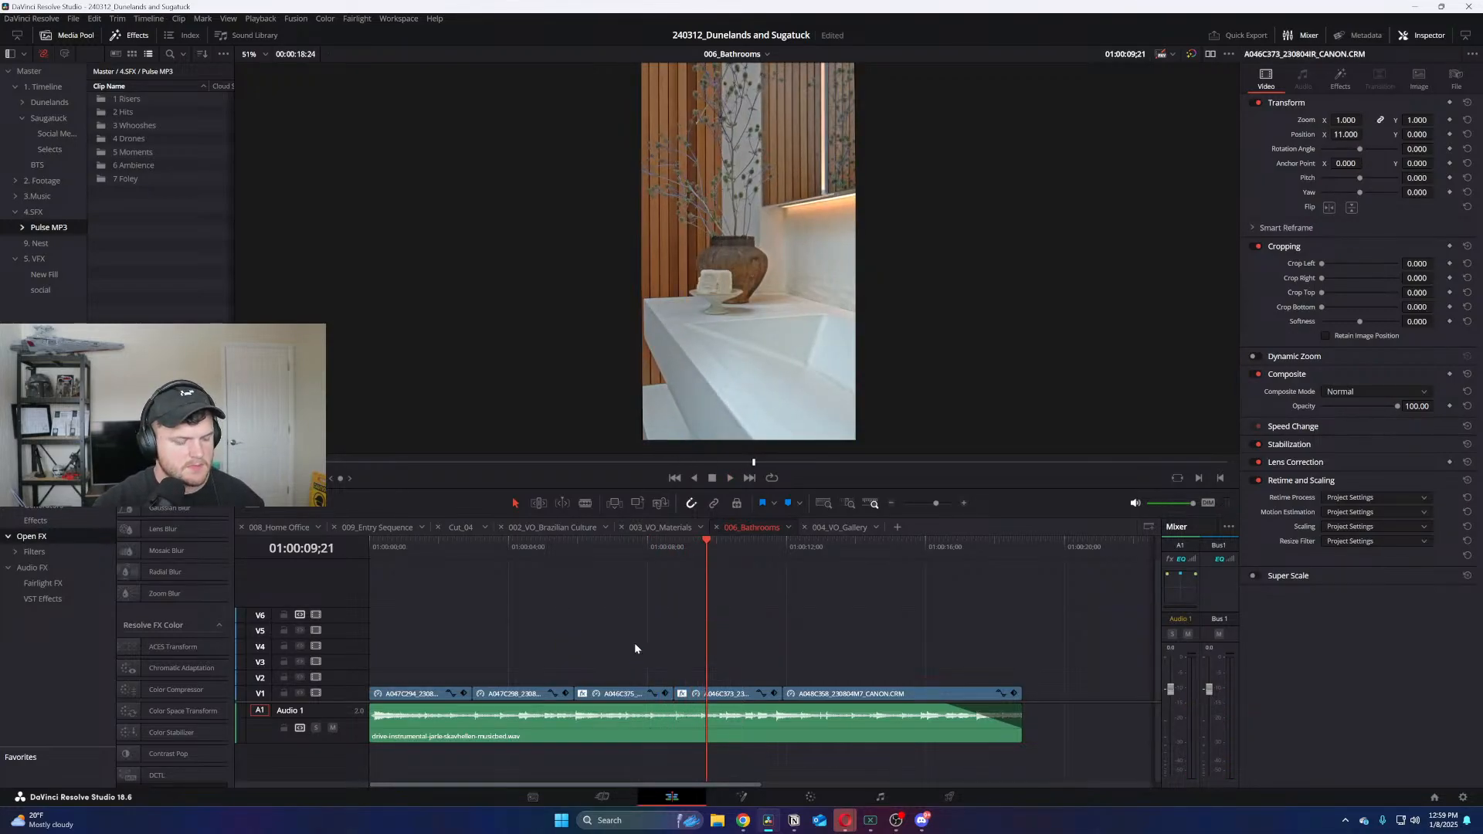
pyautogui.press('Home')
pyautogui.press('space')
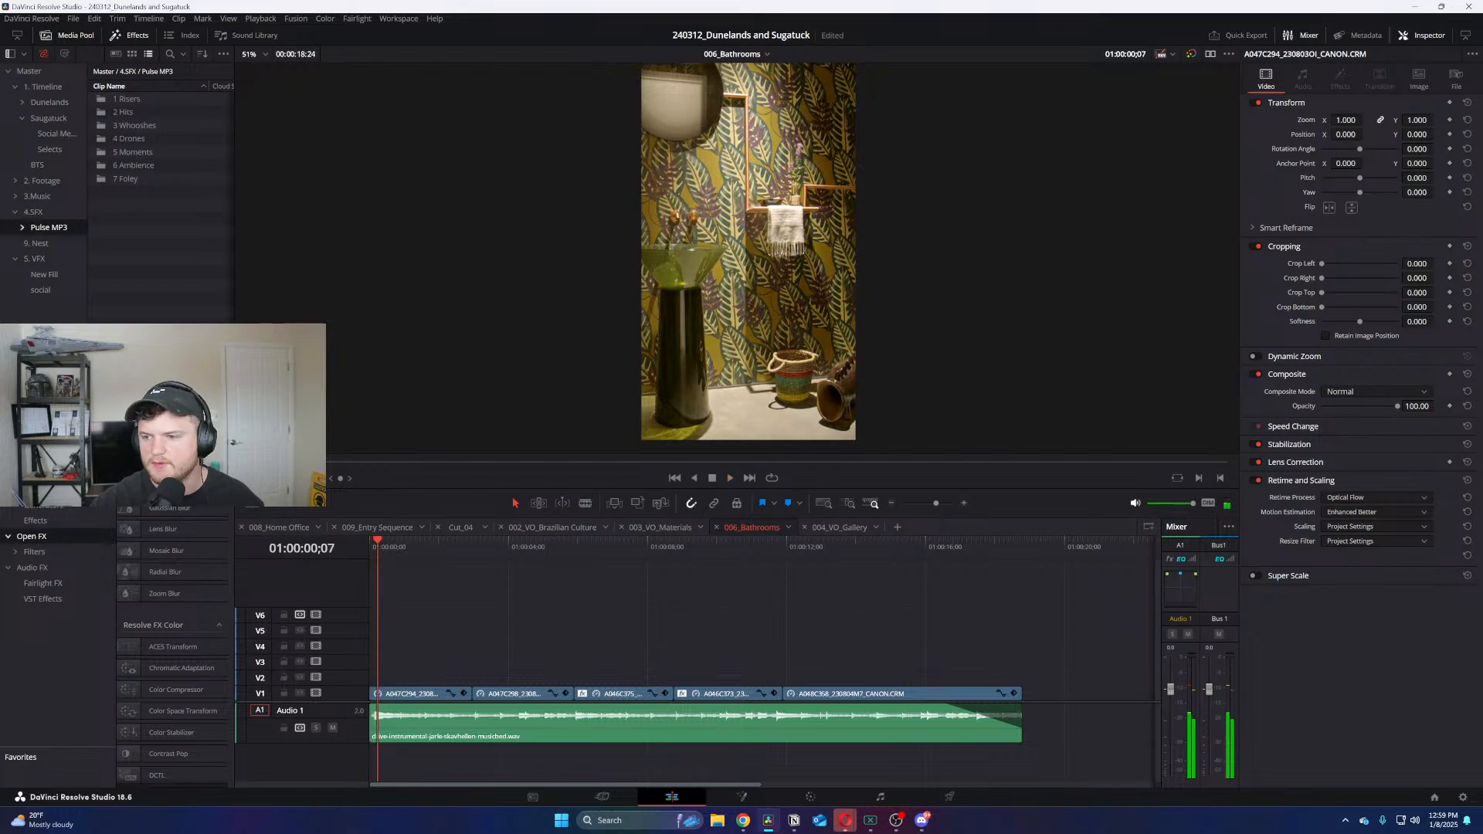
# Save the project and bring up the third clip, with the wood slat wall and skylight, on the Color page
pyautogui.hotkey('ctrl', 's')
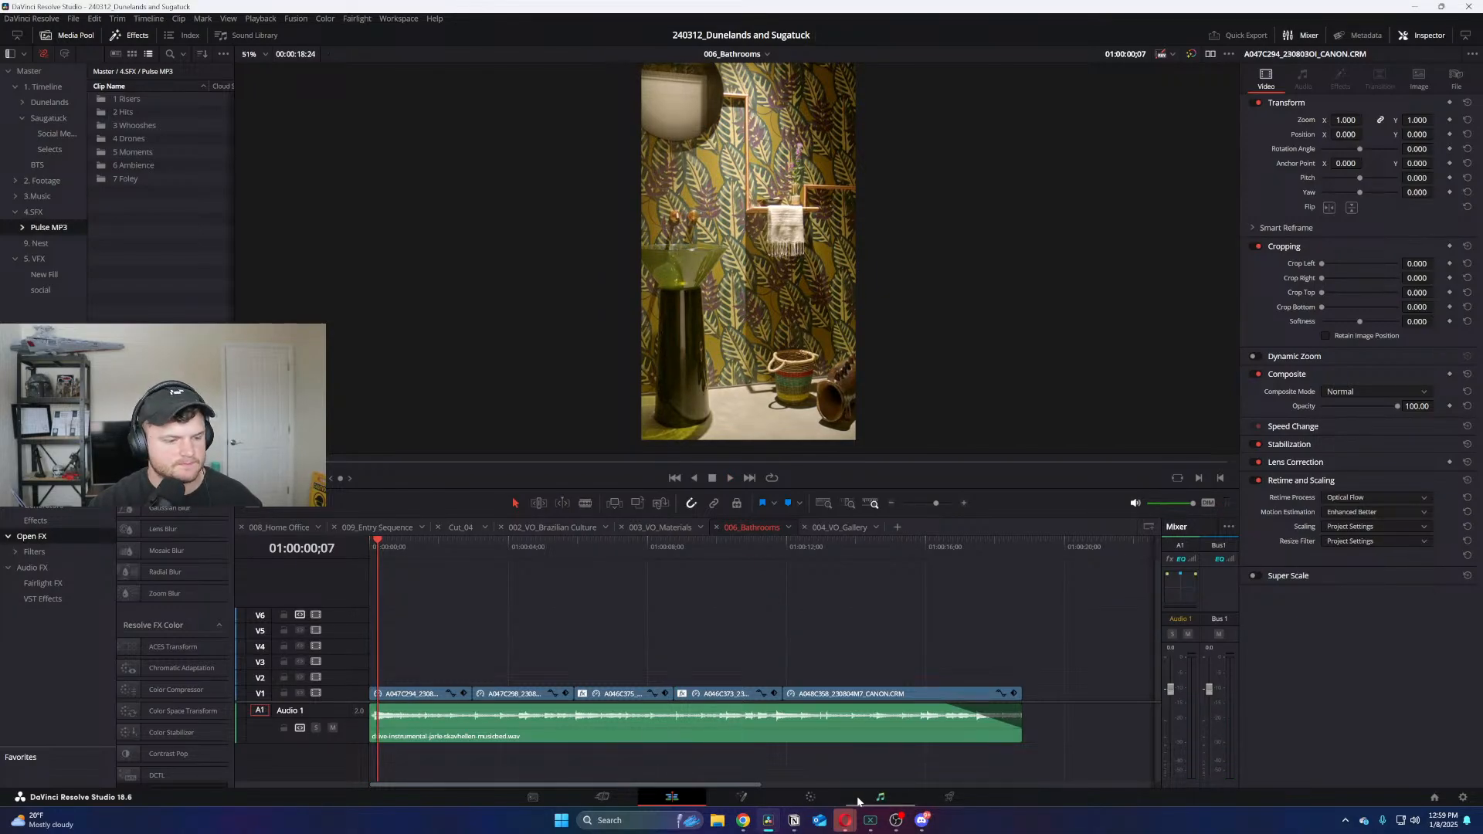
pyautogui.click(809, 796)
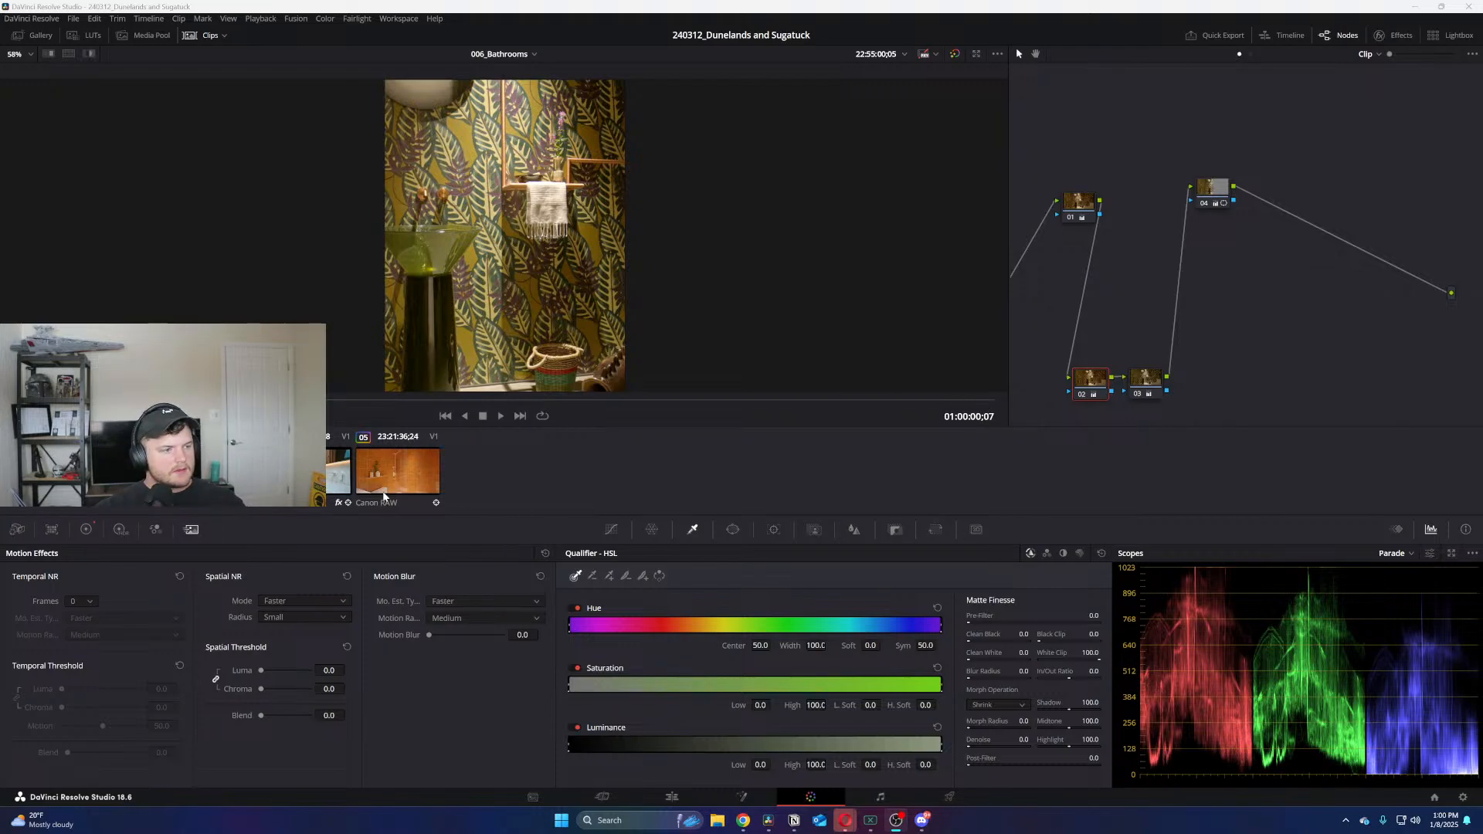
pyautogui.press('Down')
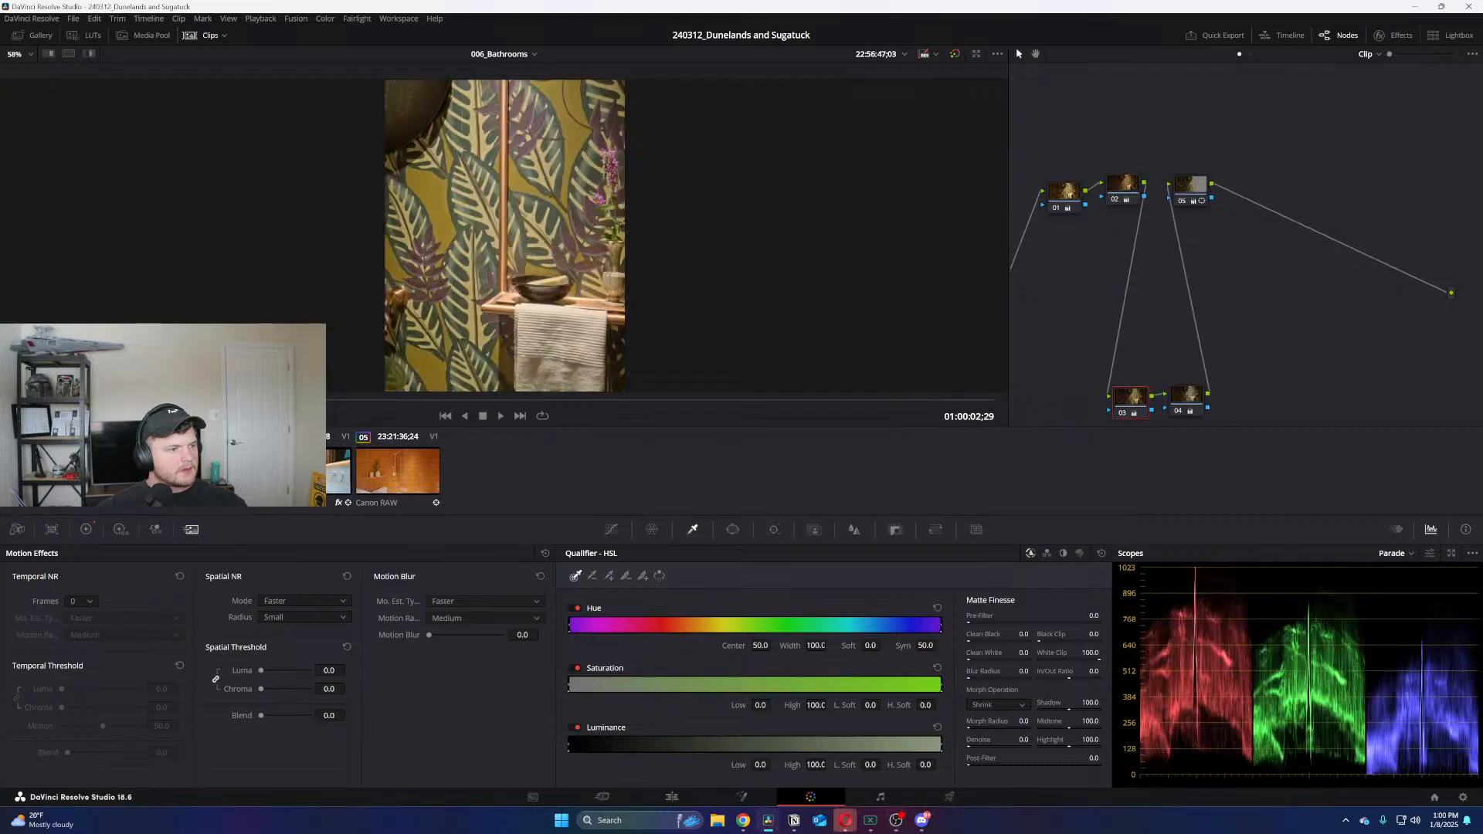
pyautogui.press('Down')
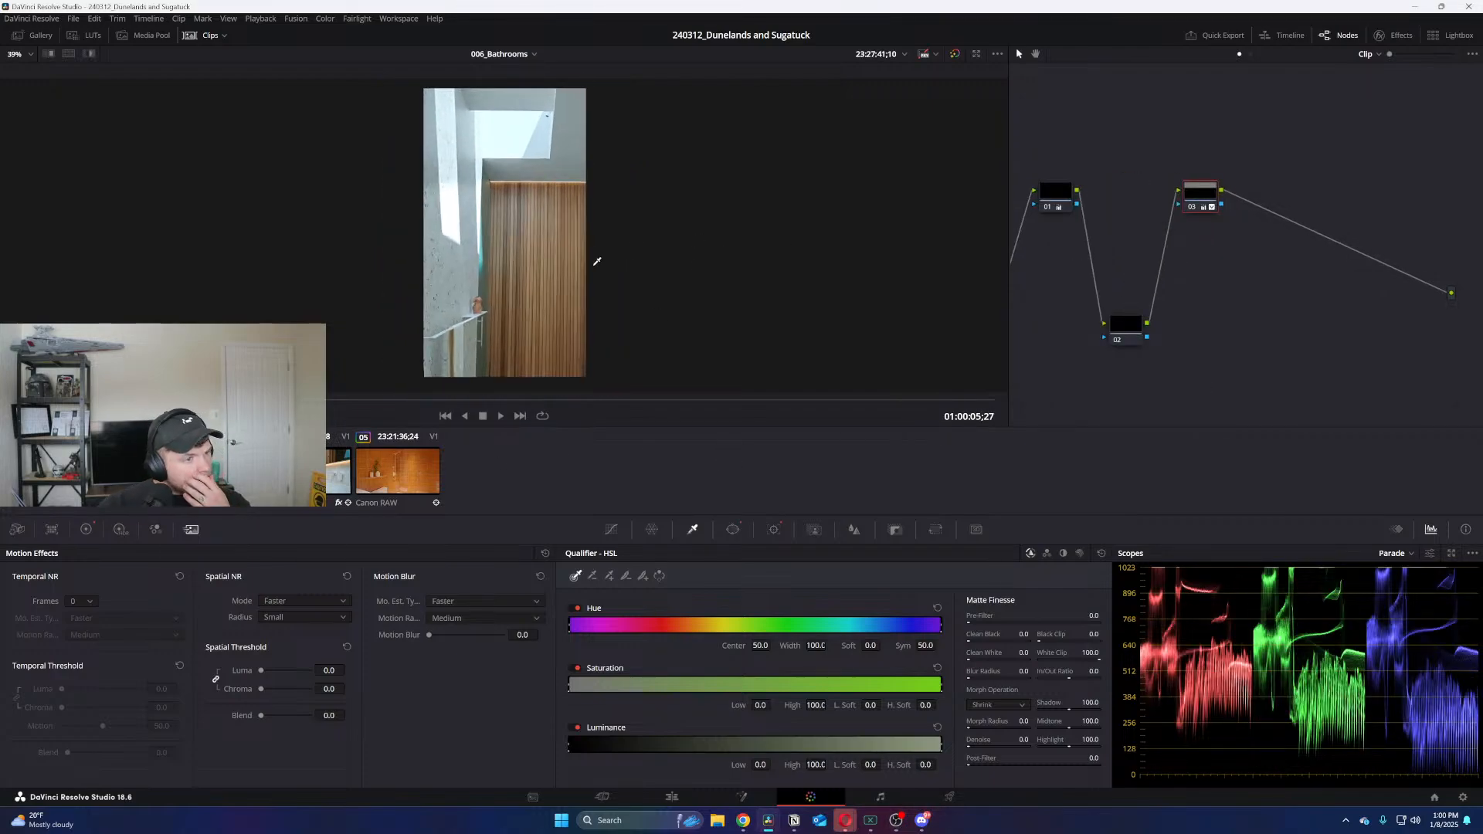
pyautogui.scroll(1, 614, 287)
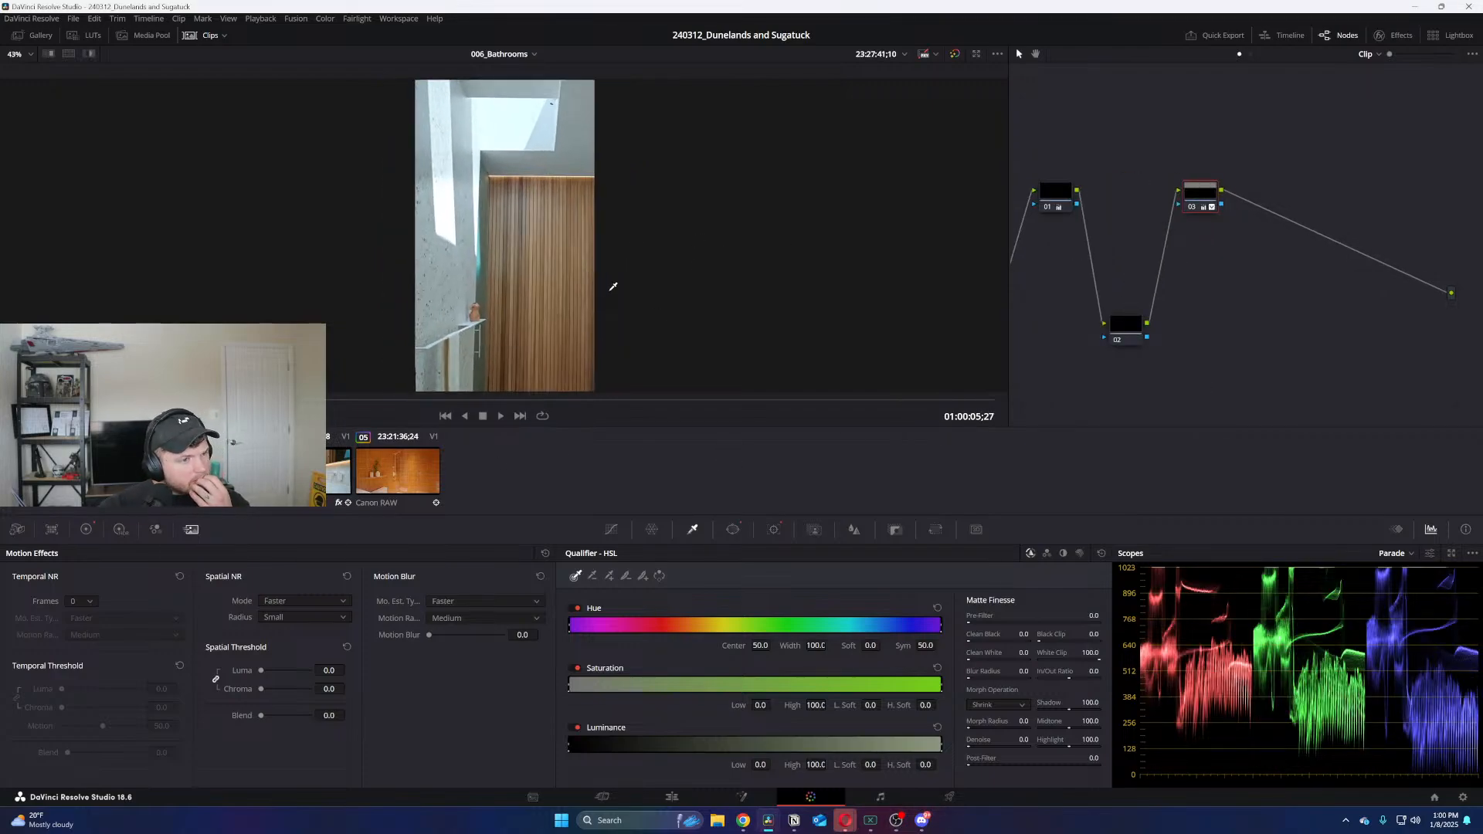
# Warm the clip on node 02, setting gain red to 1.02 and green to 0.99, and gamma red to 0.02 and blue to -0.01
pyautogui.click(1134, 343)
pyautogui.click(86, 529)
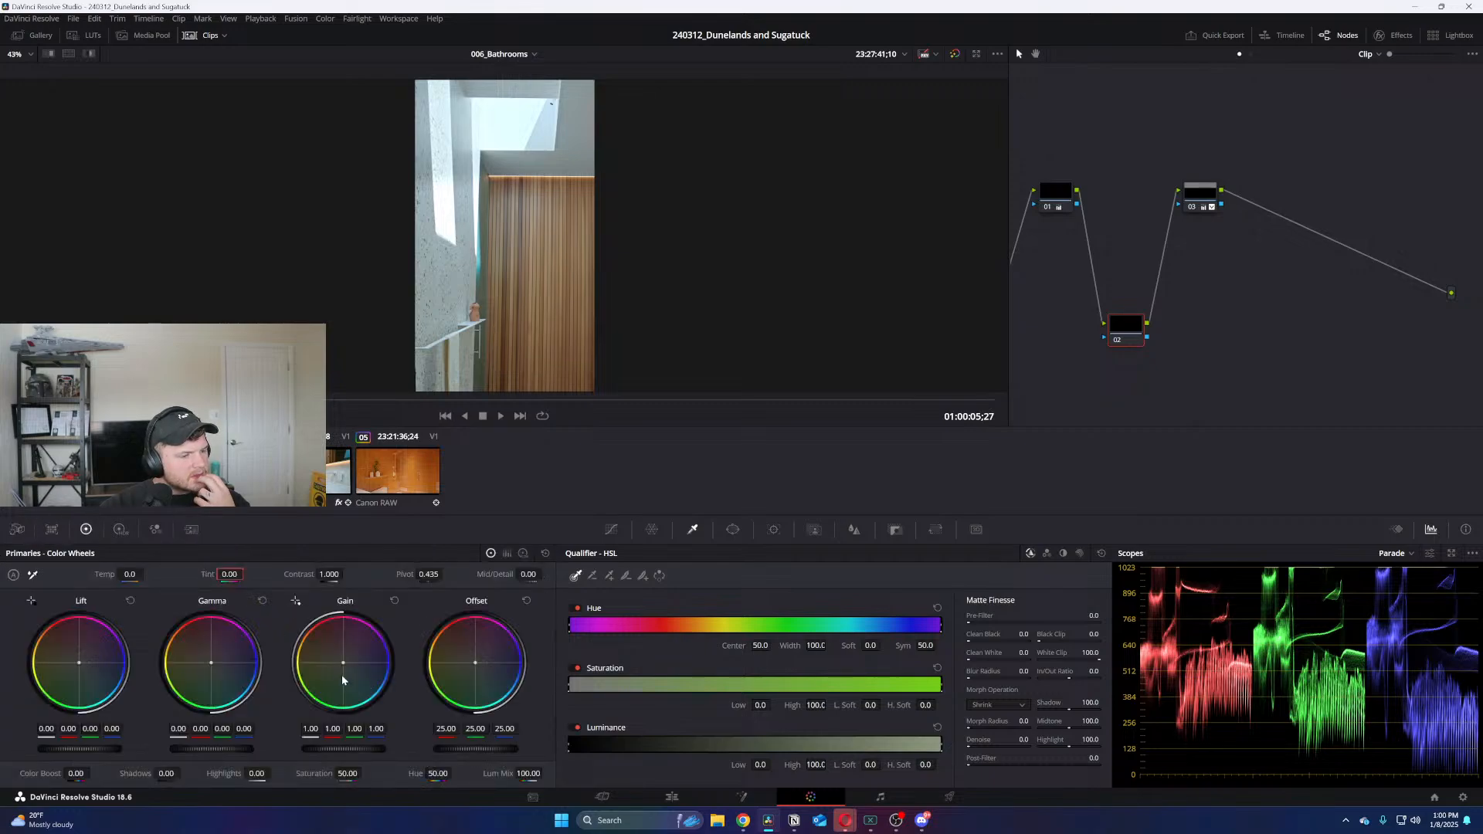
pyautogui.moveTo(342, 680); pyautogui.dragTo(340, 676)
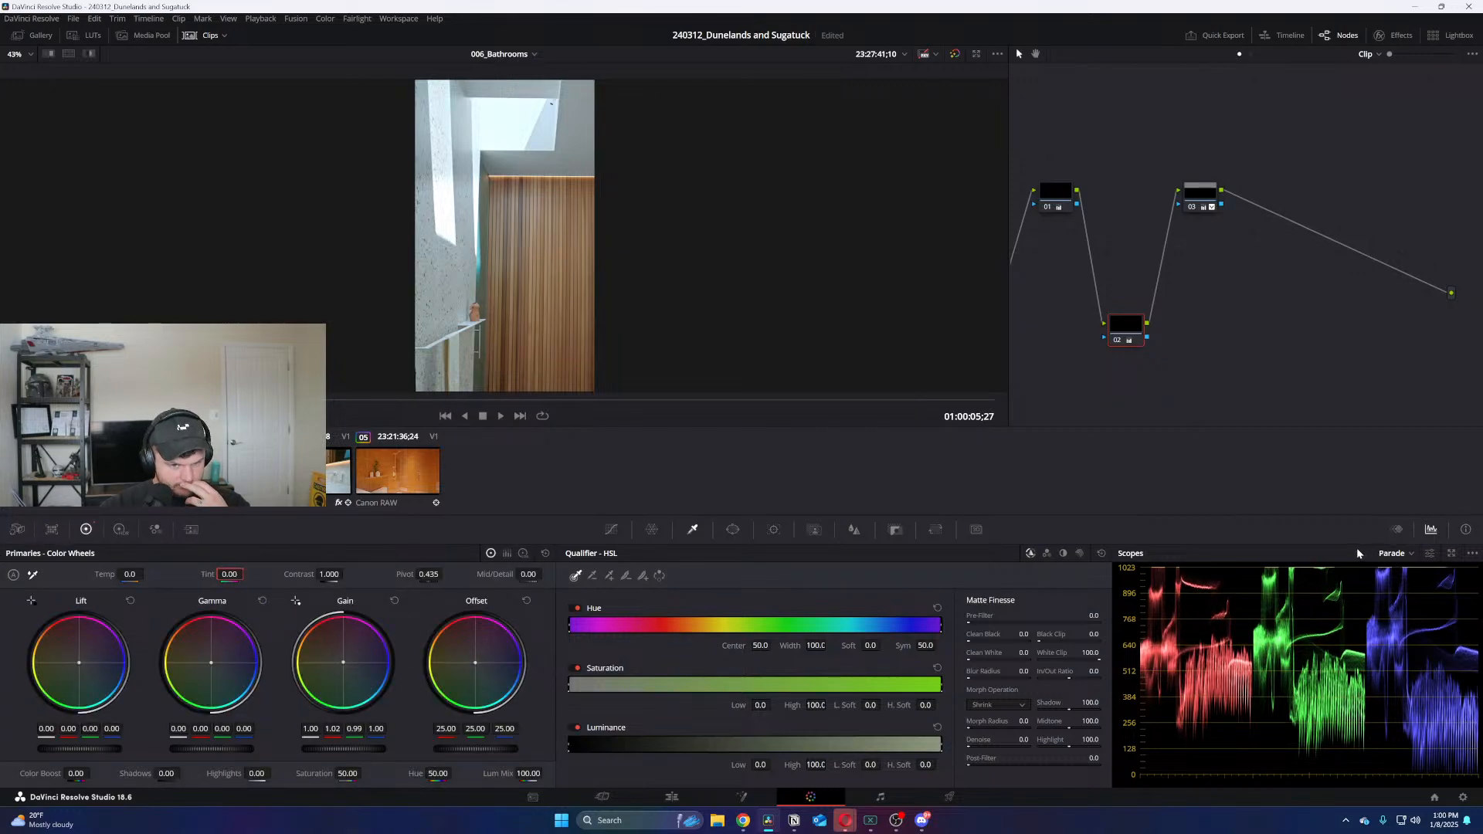
pyautogui.moveTo(232, 689); pyautogui.dragTo(231, 686)
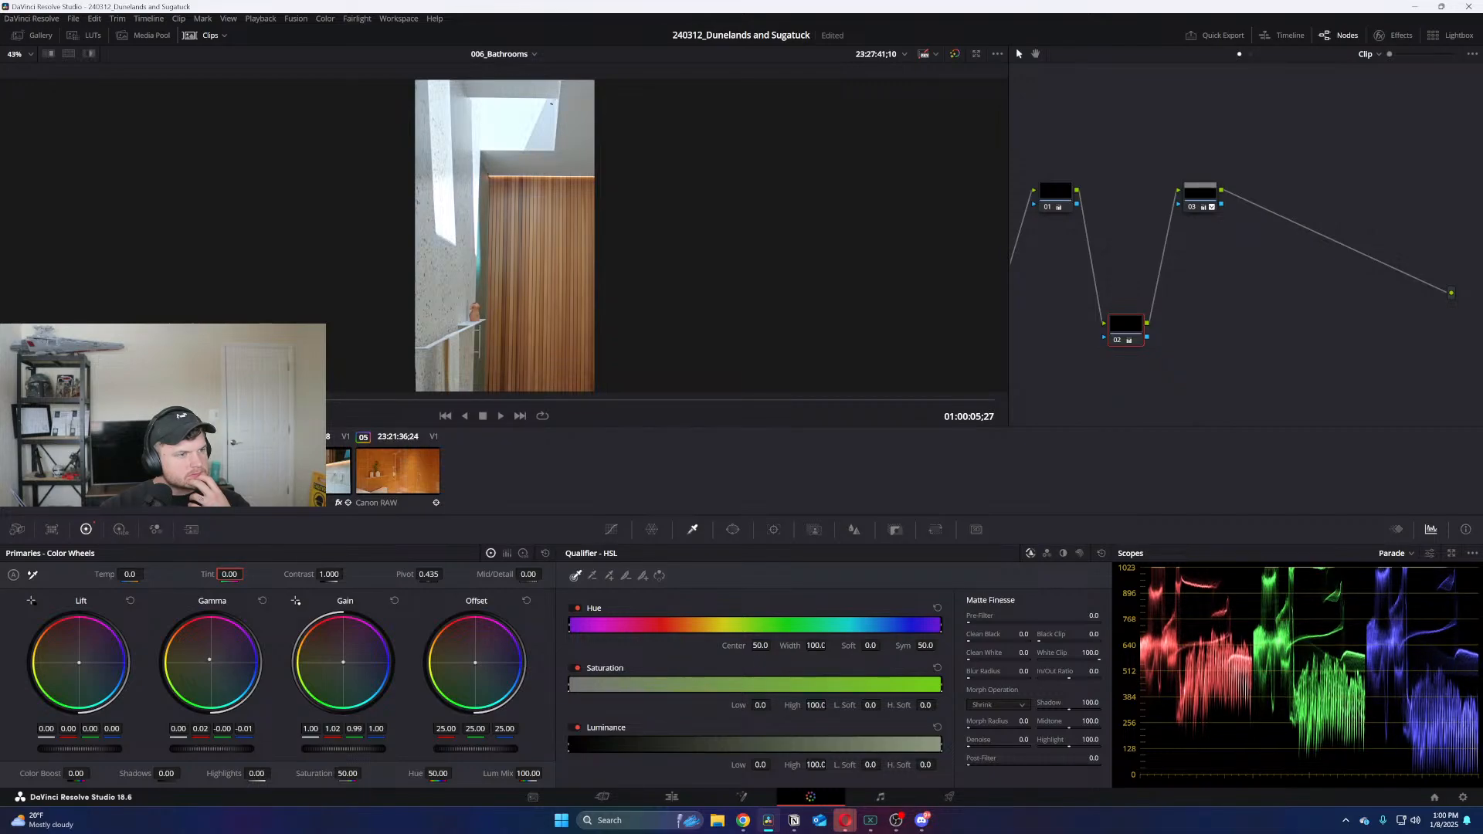
pyautogui.click(295, 602)
pyautogui.click(456, 249)
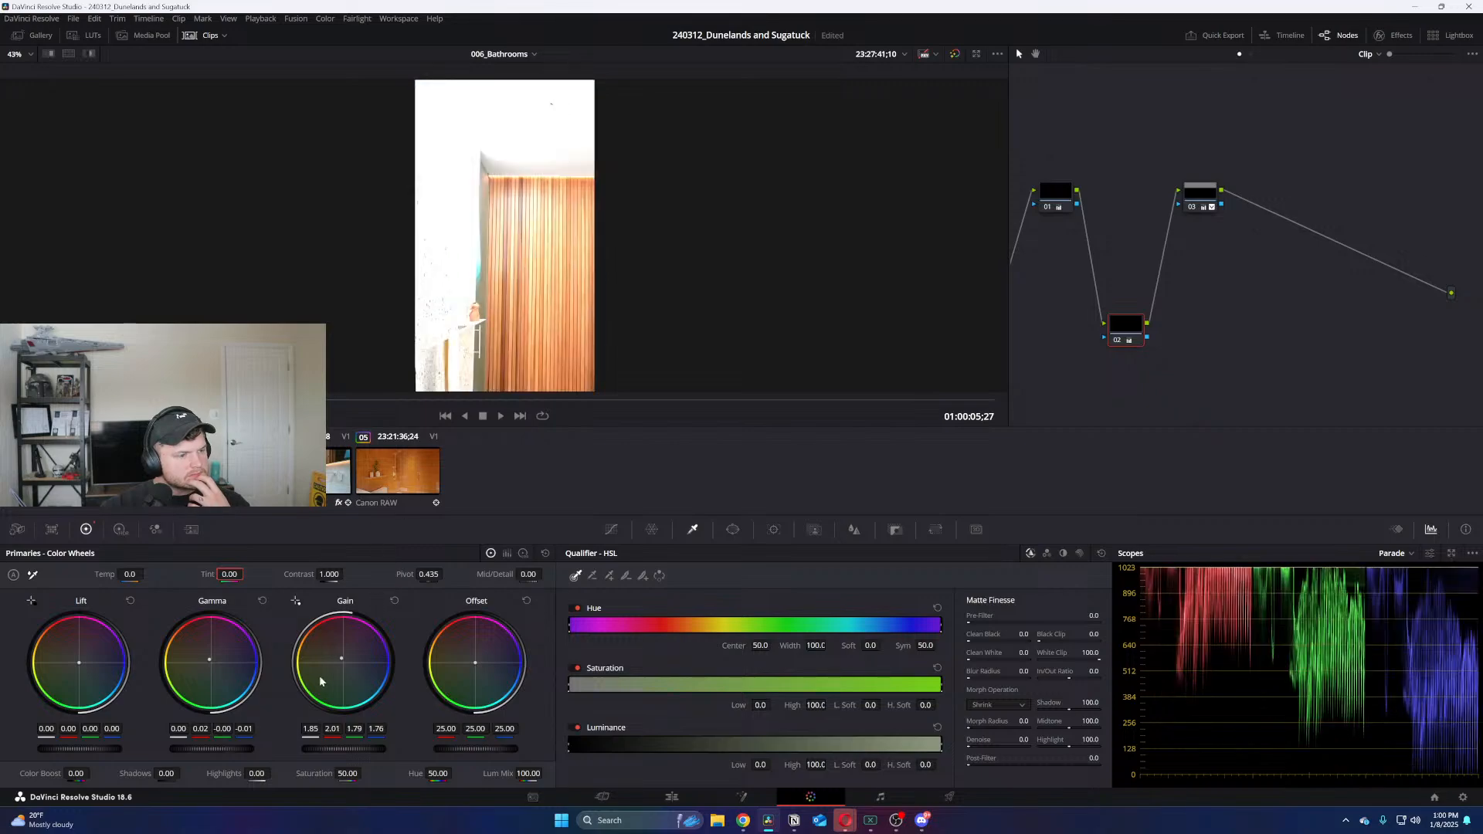
pyautogui.moveTo(314, 732); pyautogui.dragTo(276, 733)
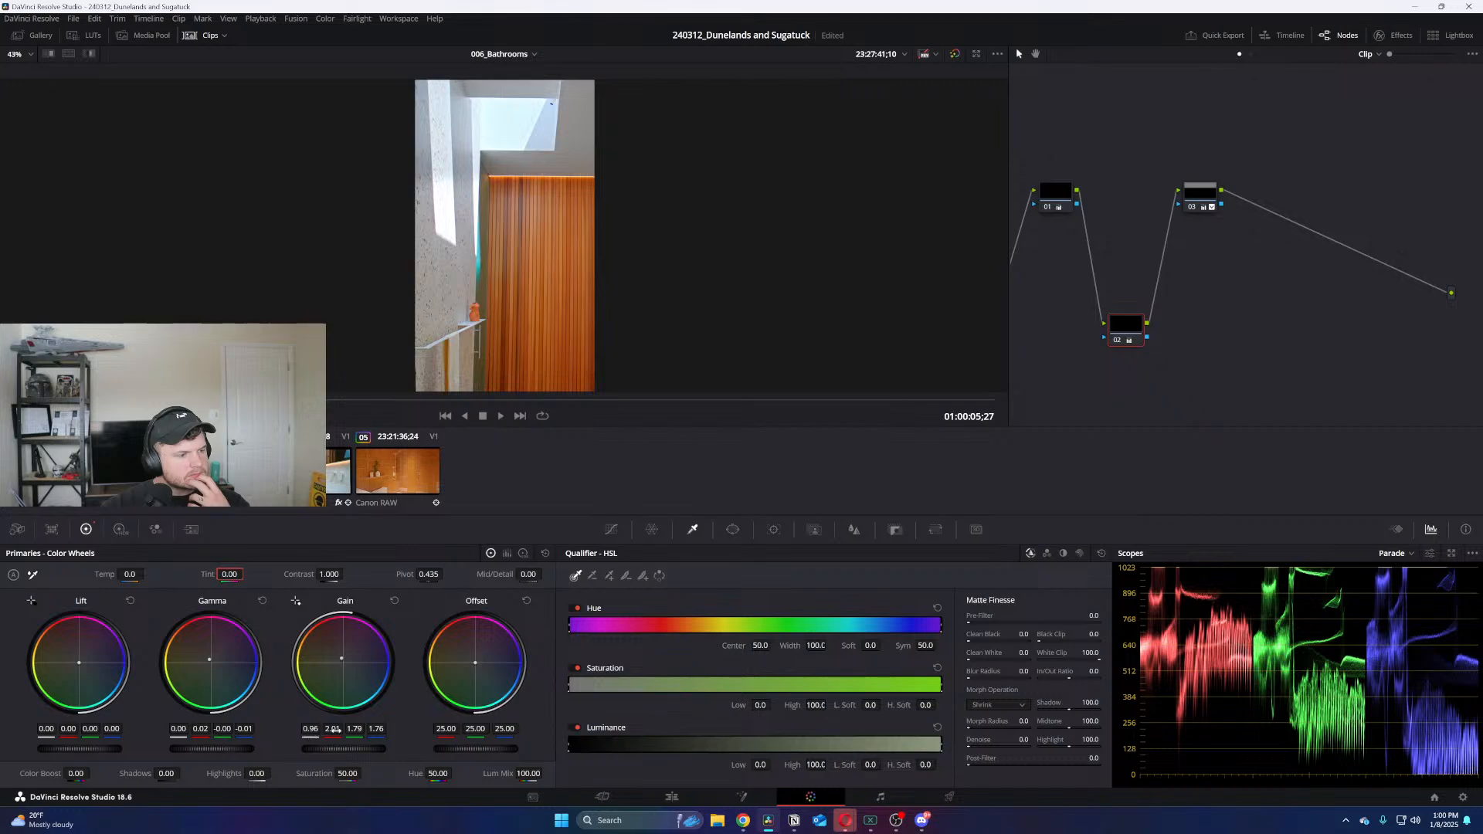
pyautogui.moveTo(333, 730); pyautogui.dragTo(317, 730)
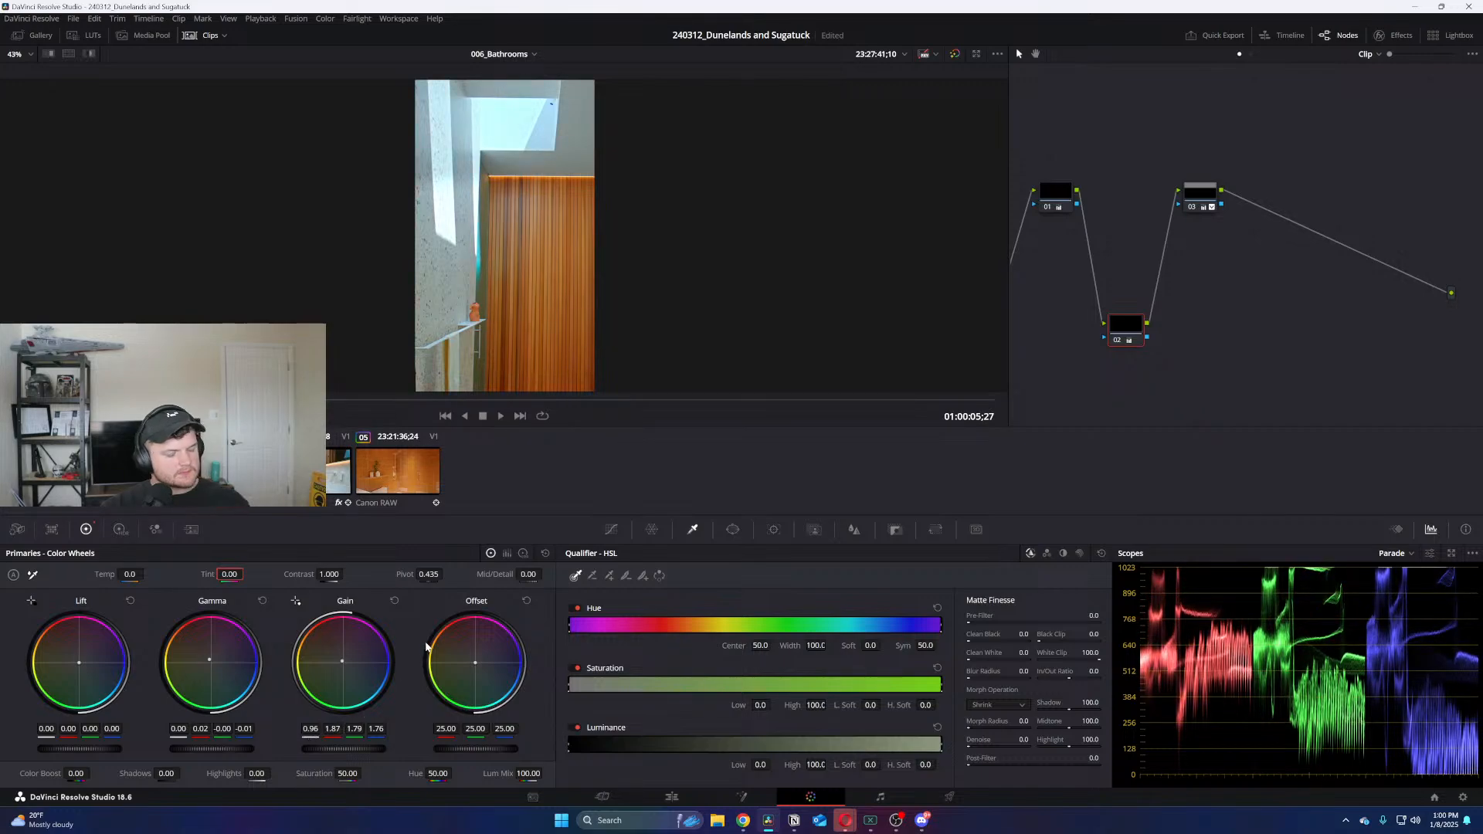
pyautogui.hotkey('ctrl', 'z')
pyautogui.hotkey('ctrl', 'z')
pyautogui.hotkey('ctrl', 'z')
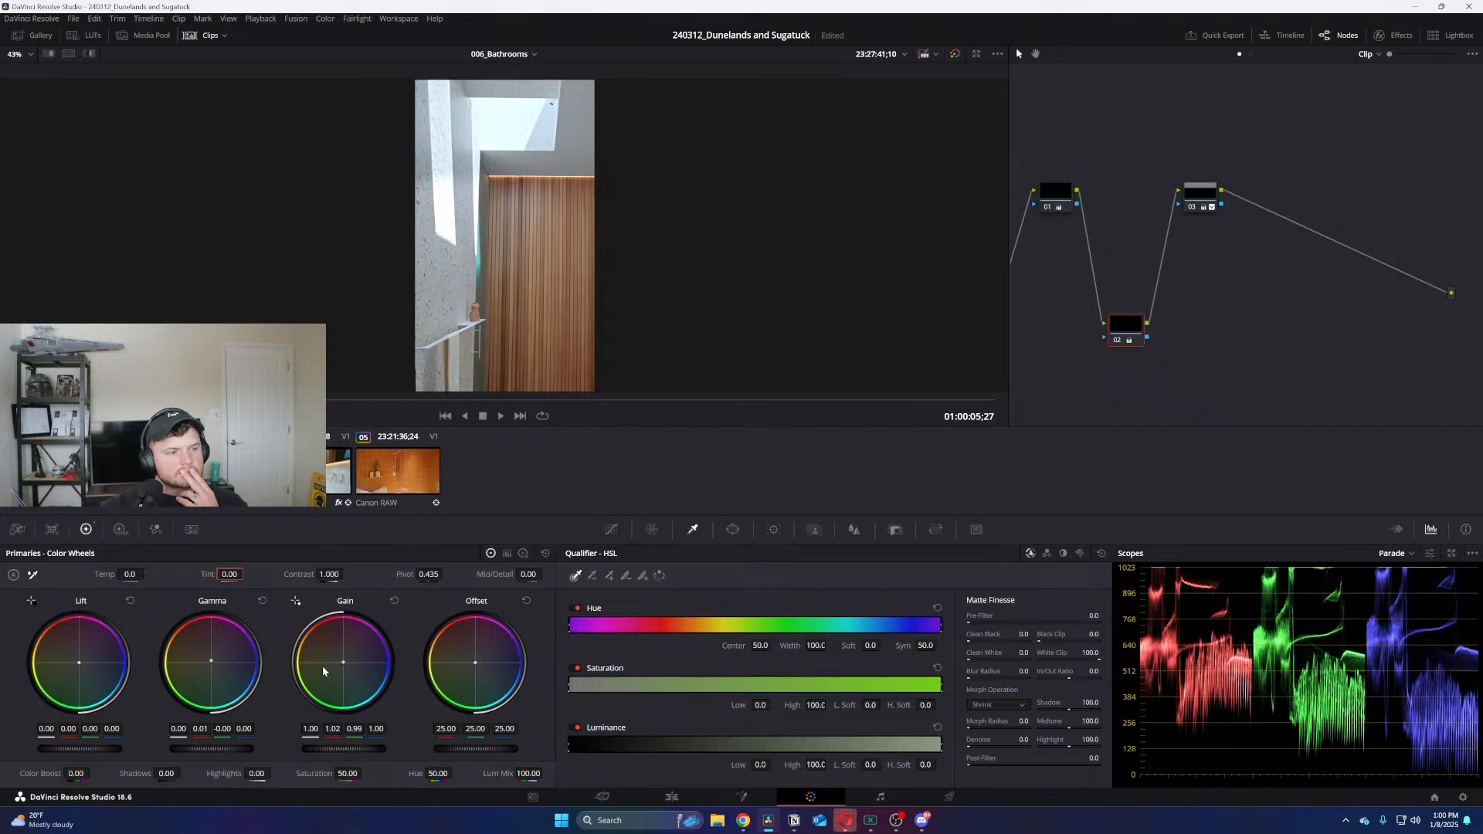
# On node 02, set gamma to master 0.02, red 0.02, blue -0.03, and gain to master 0.98, red 1.04, green 0.99, blue 0.98
pyautogui.moveTo(211, 661); pyautogui.dragTo(208, 659)
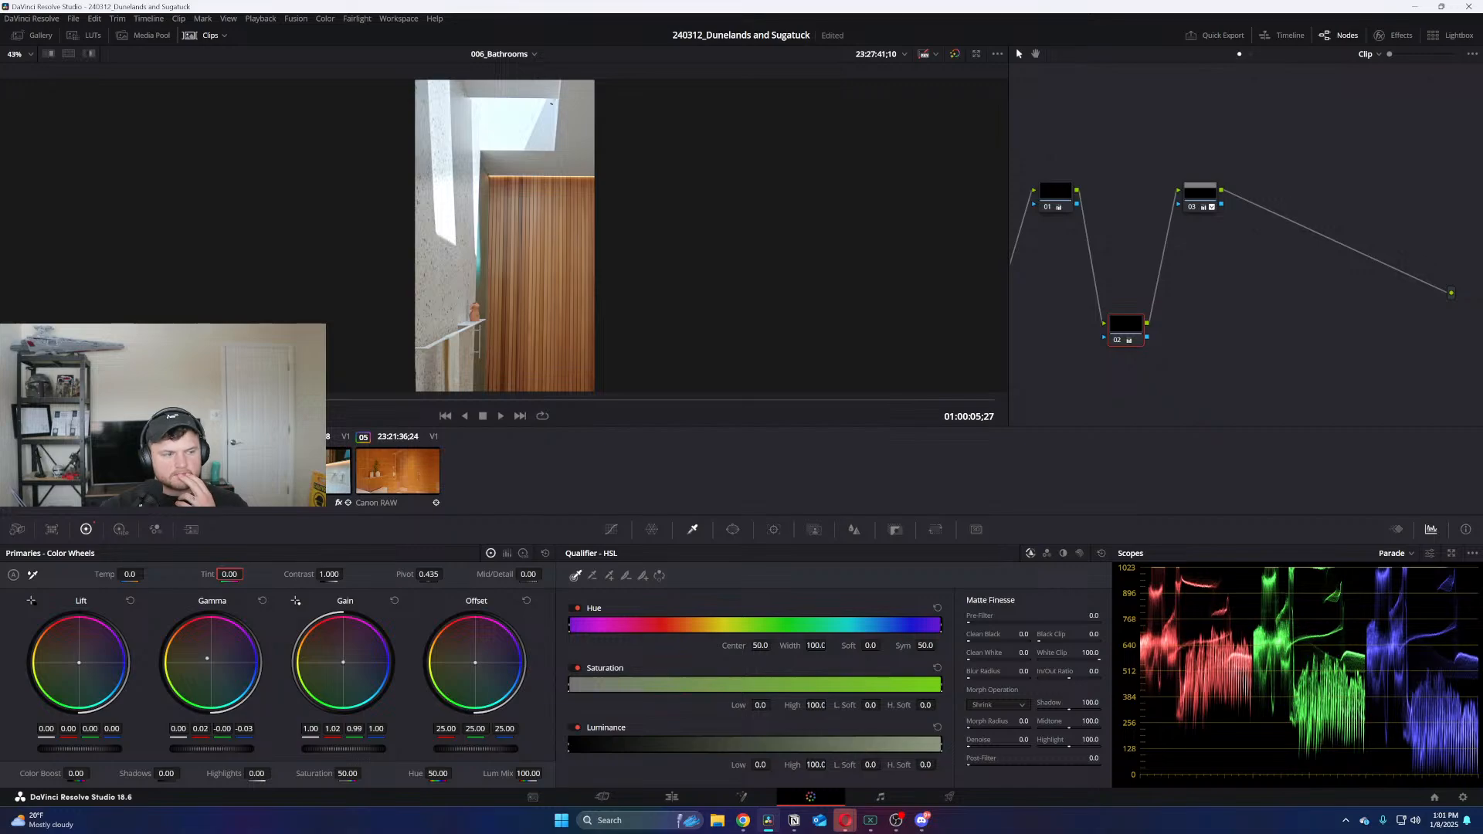
pyautogui.moveTo(180, 731)
pyautogui.mouseDown()
pyautogui.moveTo(195, 730)
pyautogui.moveTo(183, 731)
pyautogui.mouseUp()
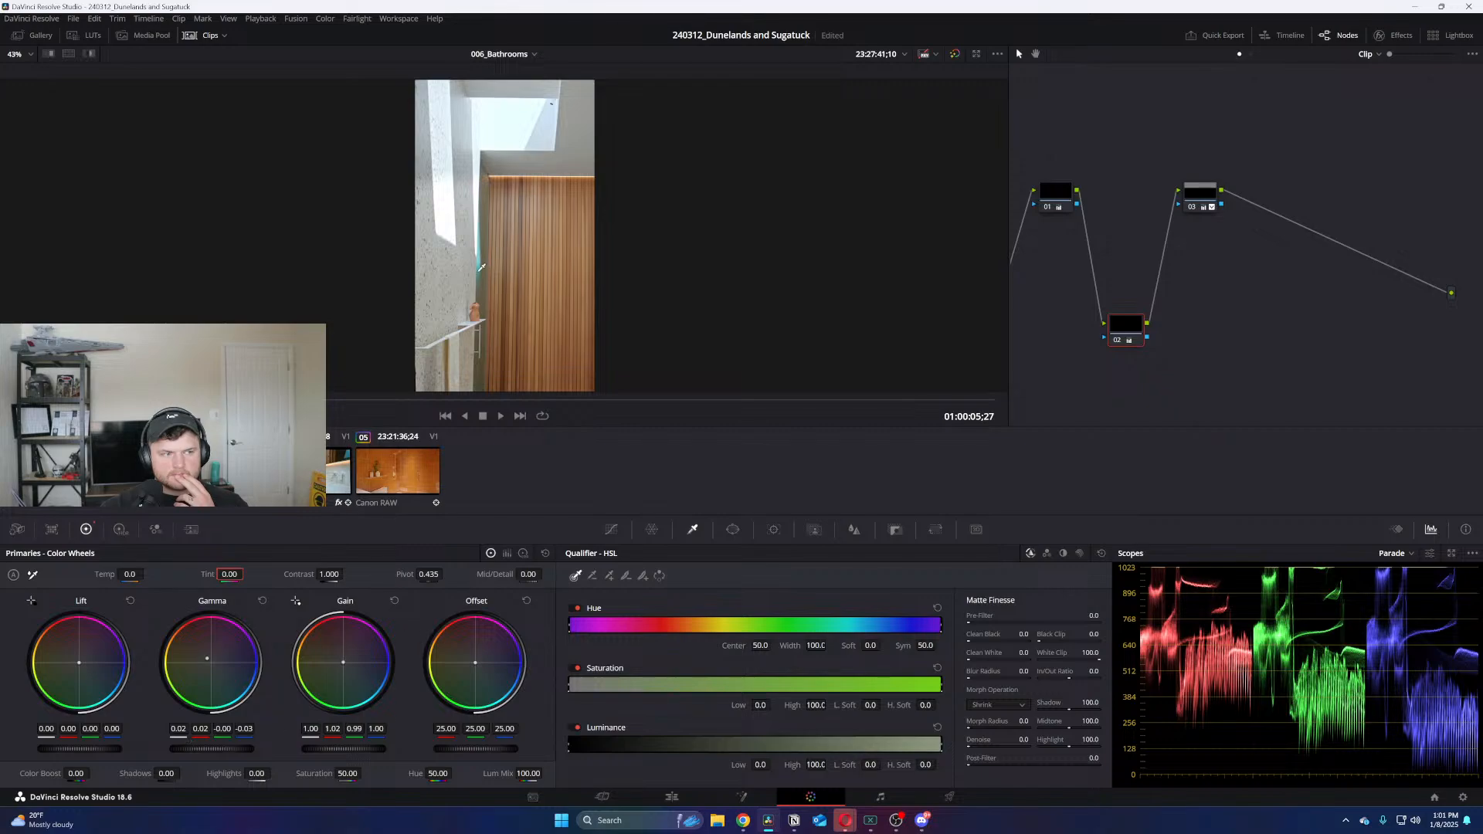
pyautogui.moveTo(339, 673); pyautogui.dragTo(334, 669)
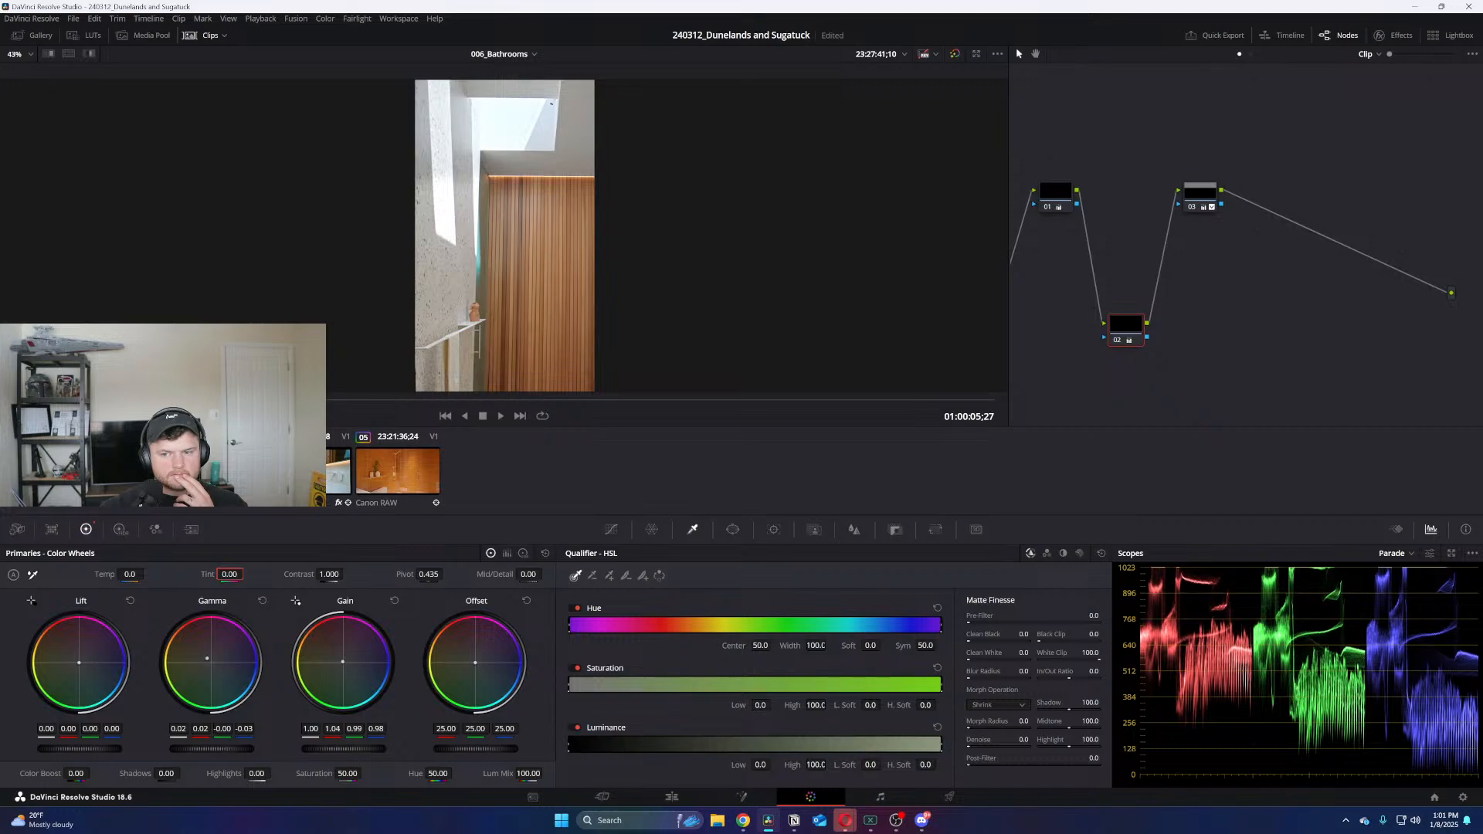
pyautogui.moveTo(343, 749); pyautogui.dragTo(308, 736)
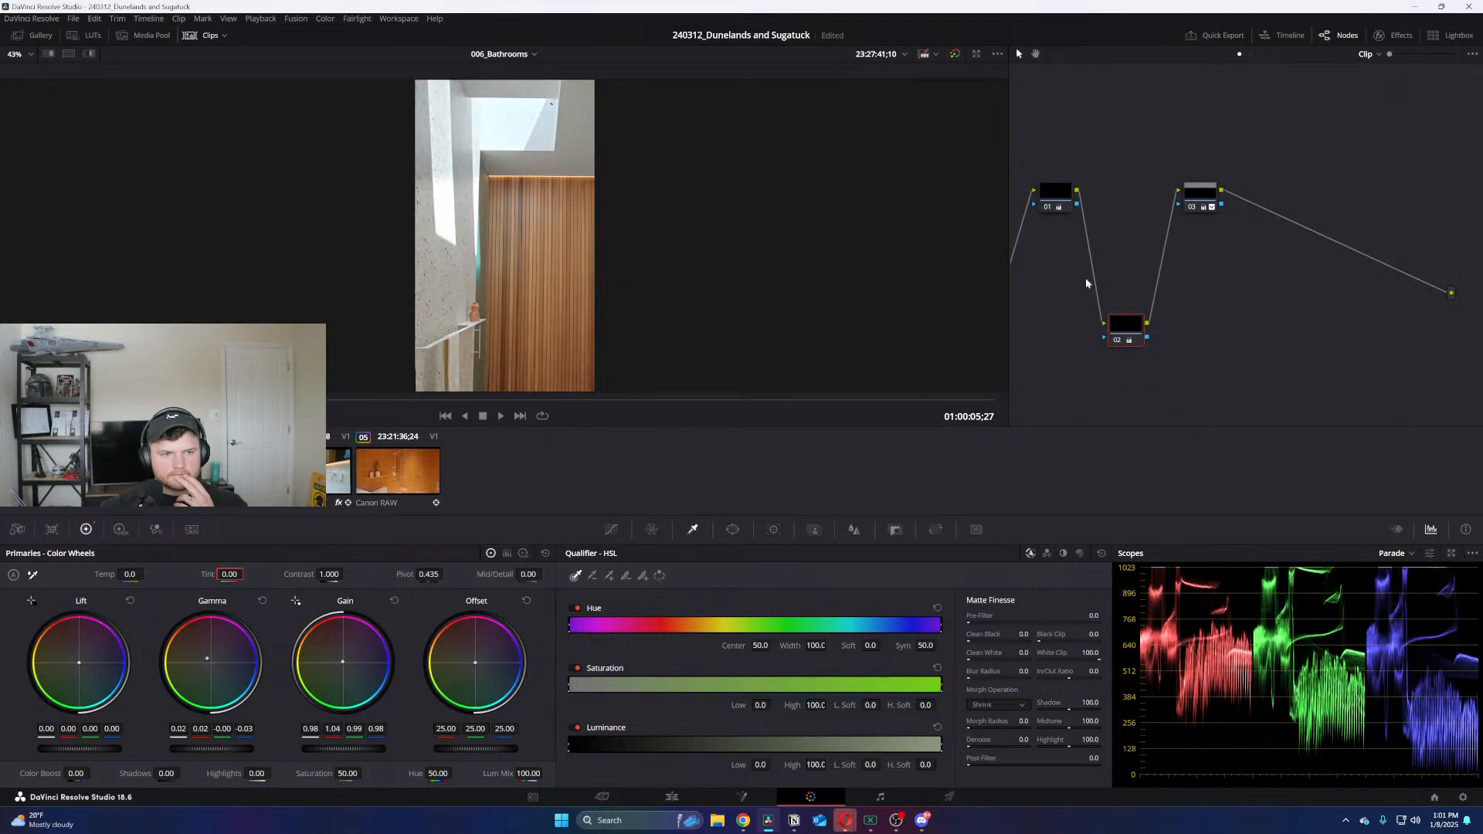
# On node 03, set the gain to 1.43, the highlights to -72.50 and the lift to -0.03
pyautogui.click(1056, 193)
pyautogui.click(1200, 193)
pyautogui.moveTo(256, 774); pyautogui.dragTo(274, 773)
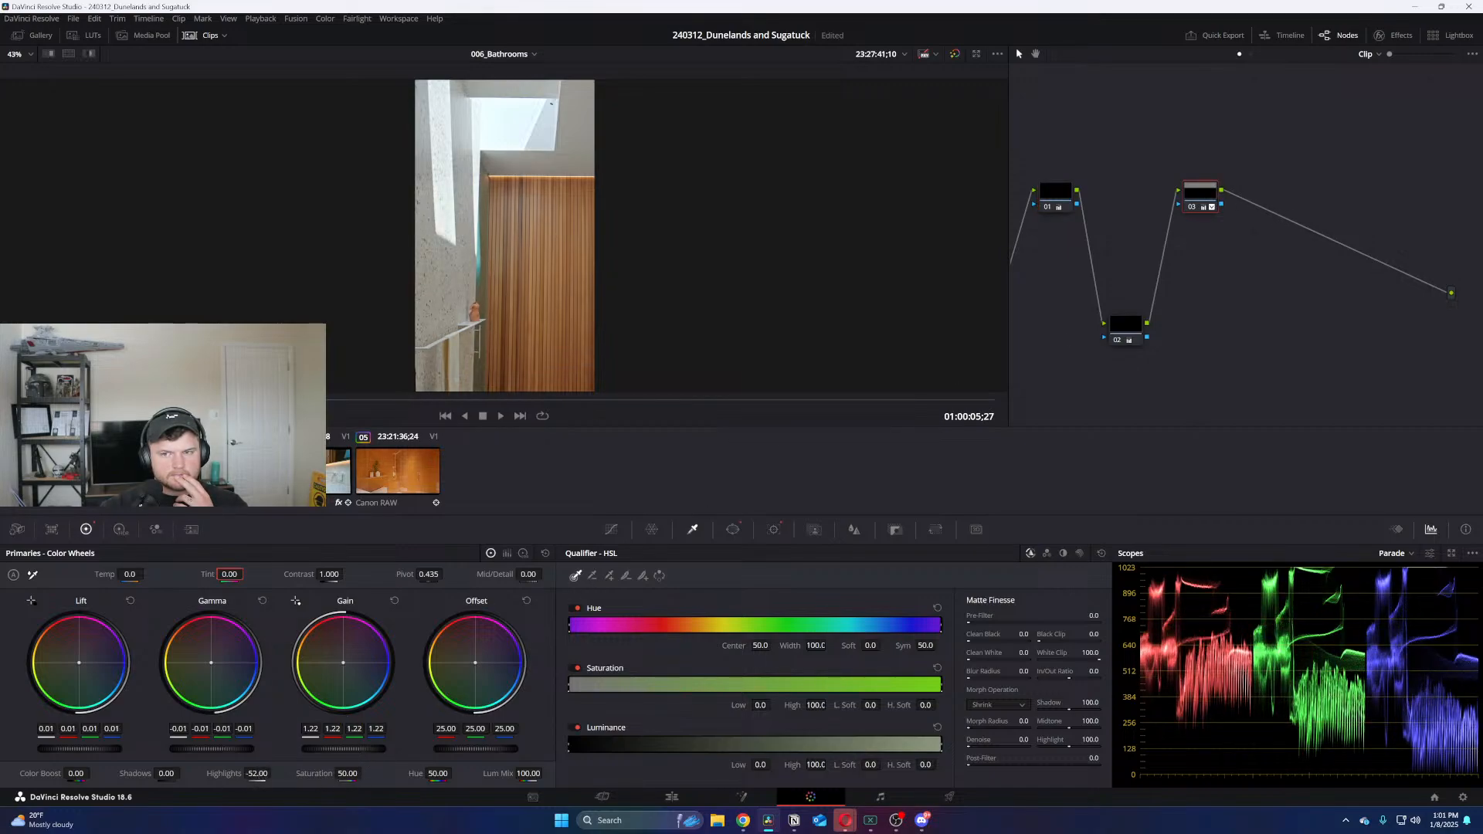
pyautogui.moveTo(310, 734); pyautogui.dragTo(317, 734)
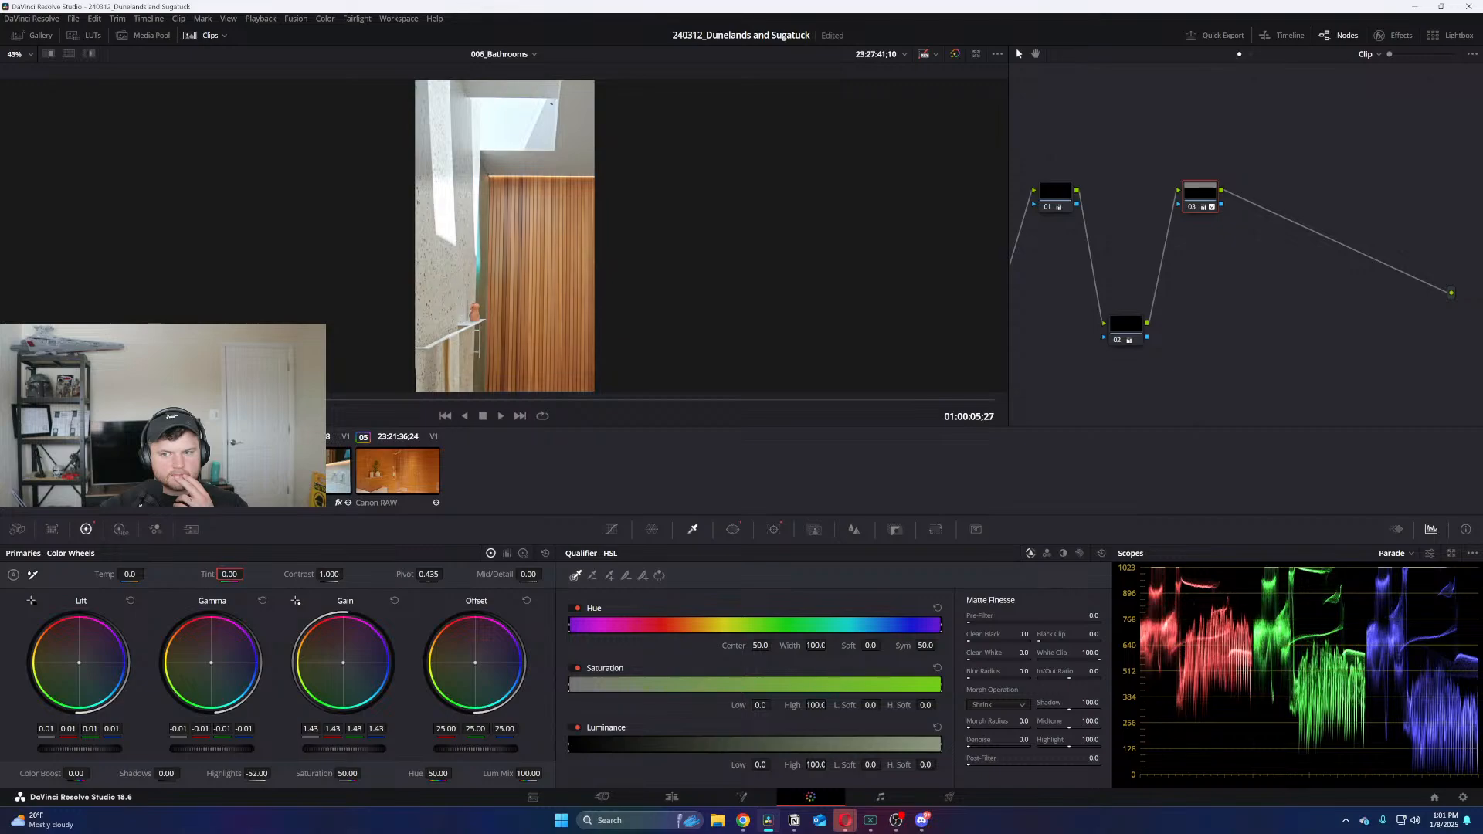
pyautogui.moveTo(257, 774); pyautogui.dragTo(138, 752)
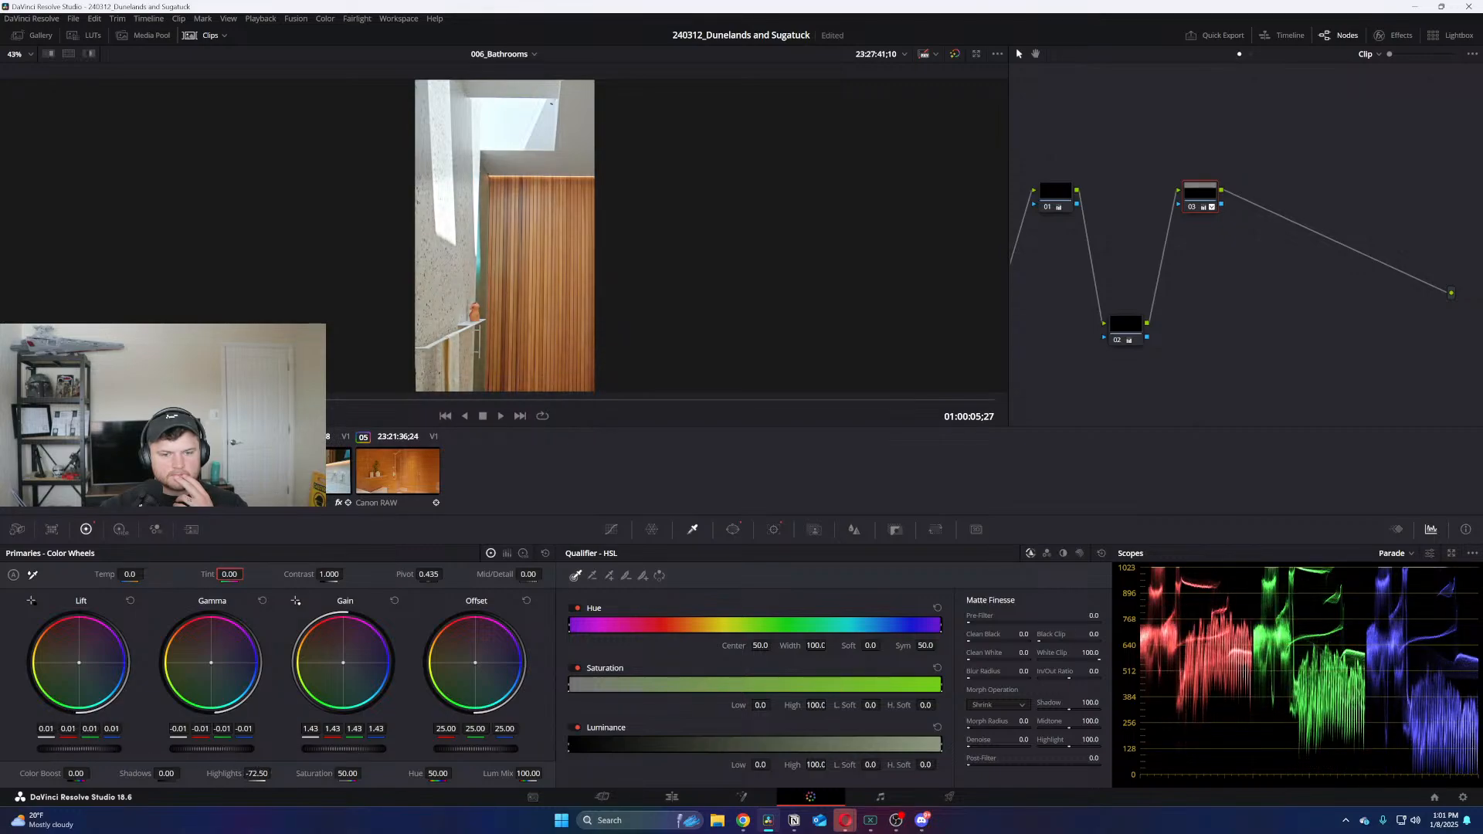
pyautogui.moveTo(85, 749); pyautogui.dragTo(74, 748)
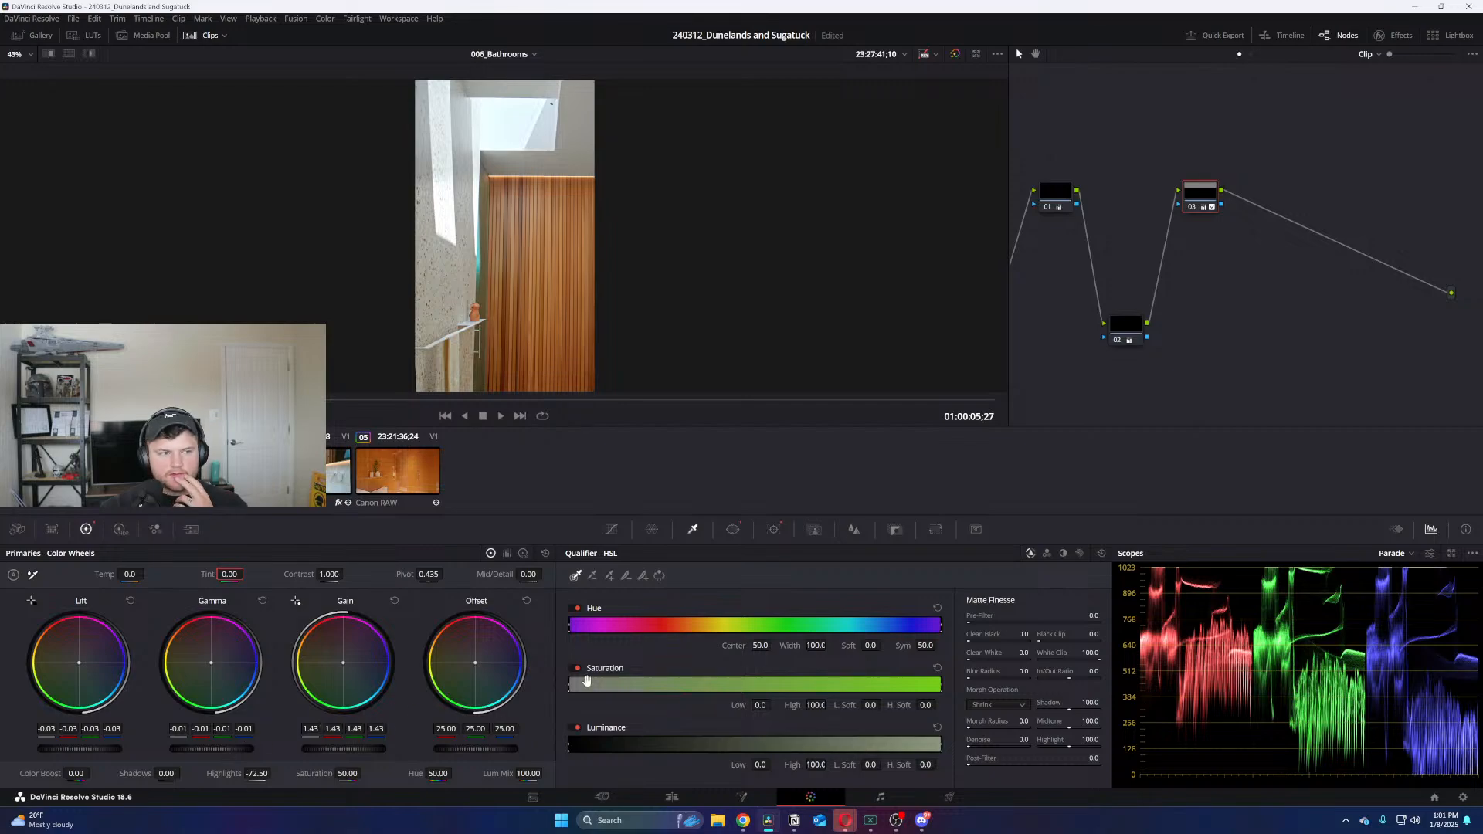
# Go to the fourth clip with the vase and sink, spread its last two nodes apart, and add a serial node after node 05
pyautogui.click(333, 480)
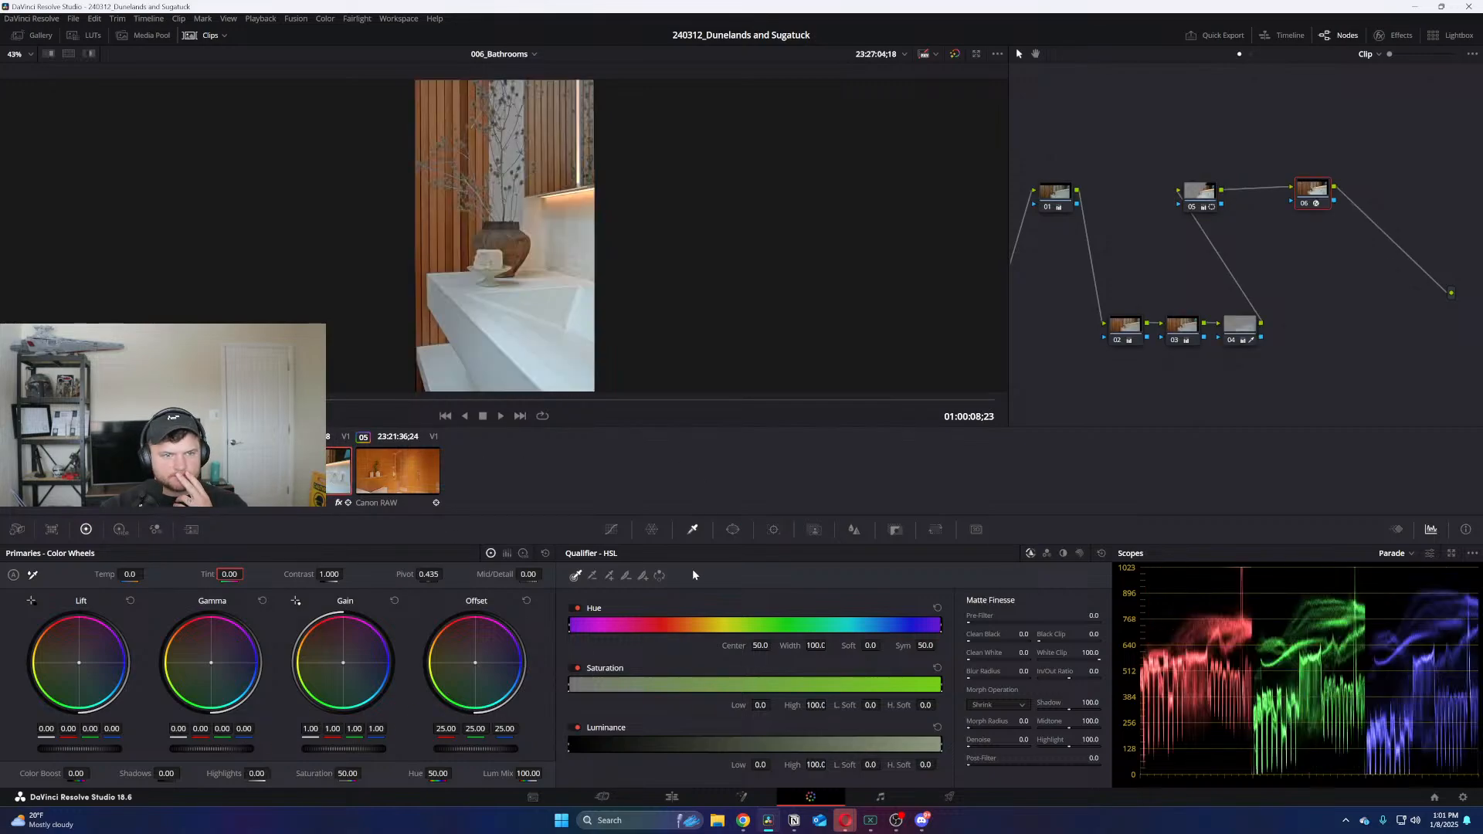
pyautogui.moveTo(1318, 188); pyautogui.dragTo(1474, 93)
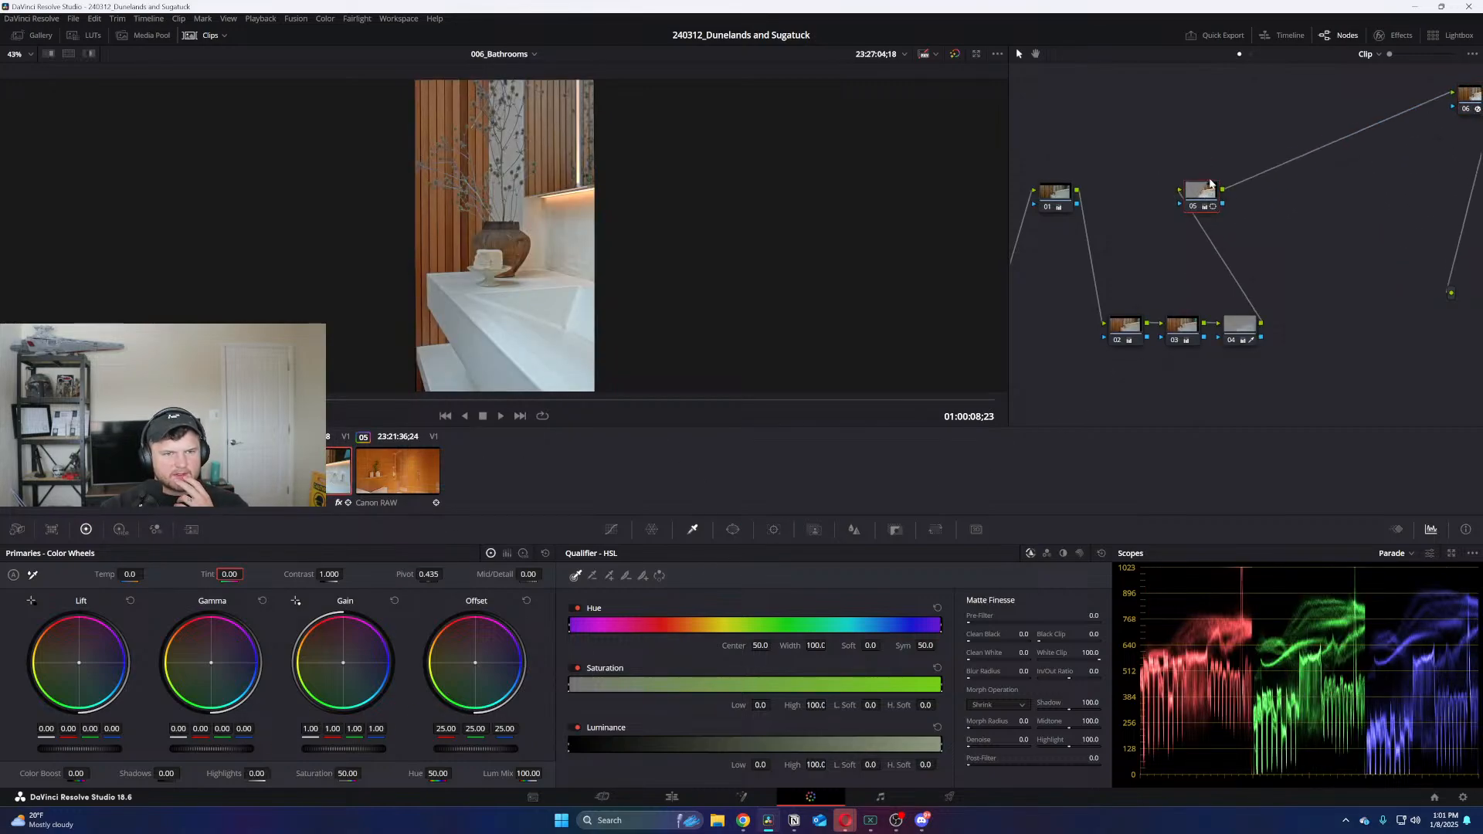
pyautogui.moveTo(1197, 195); pyautogui.dragTo(1209, 163)
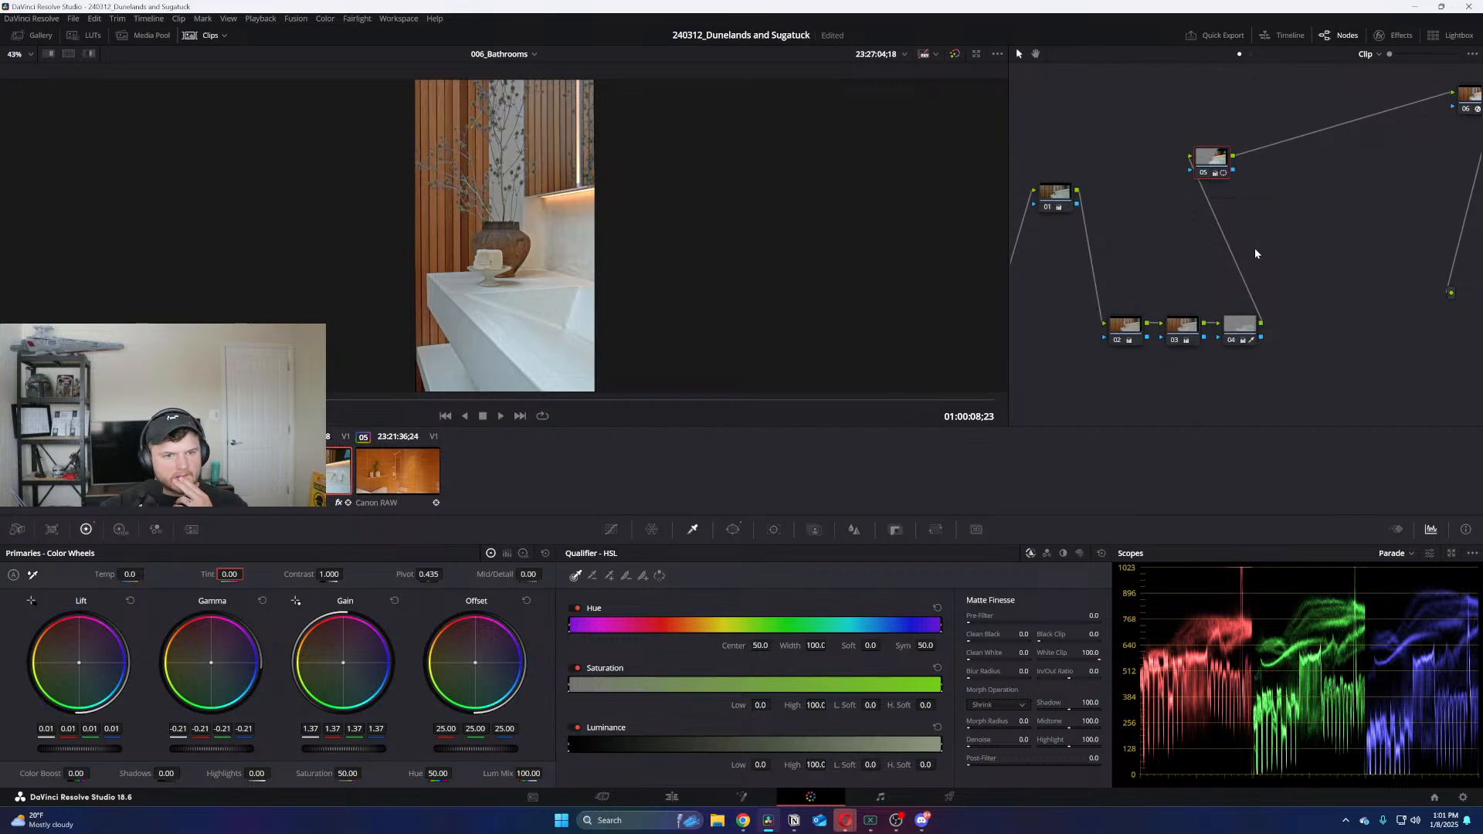
pyautogui.hotkey('alt', 's')
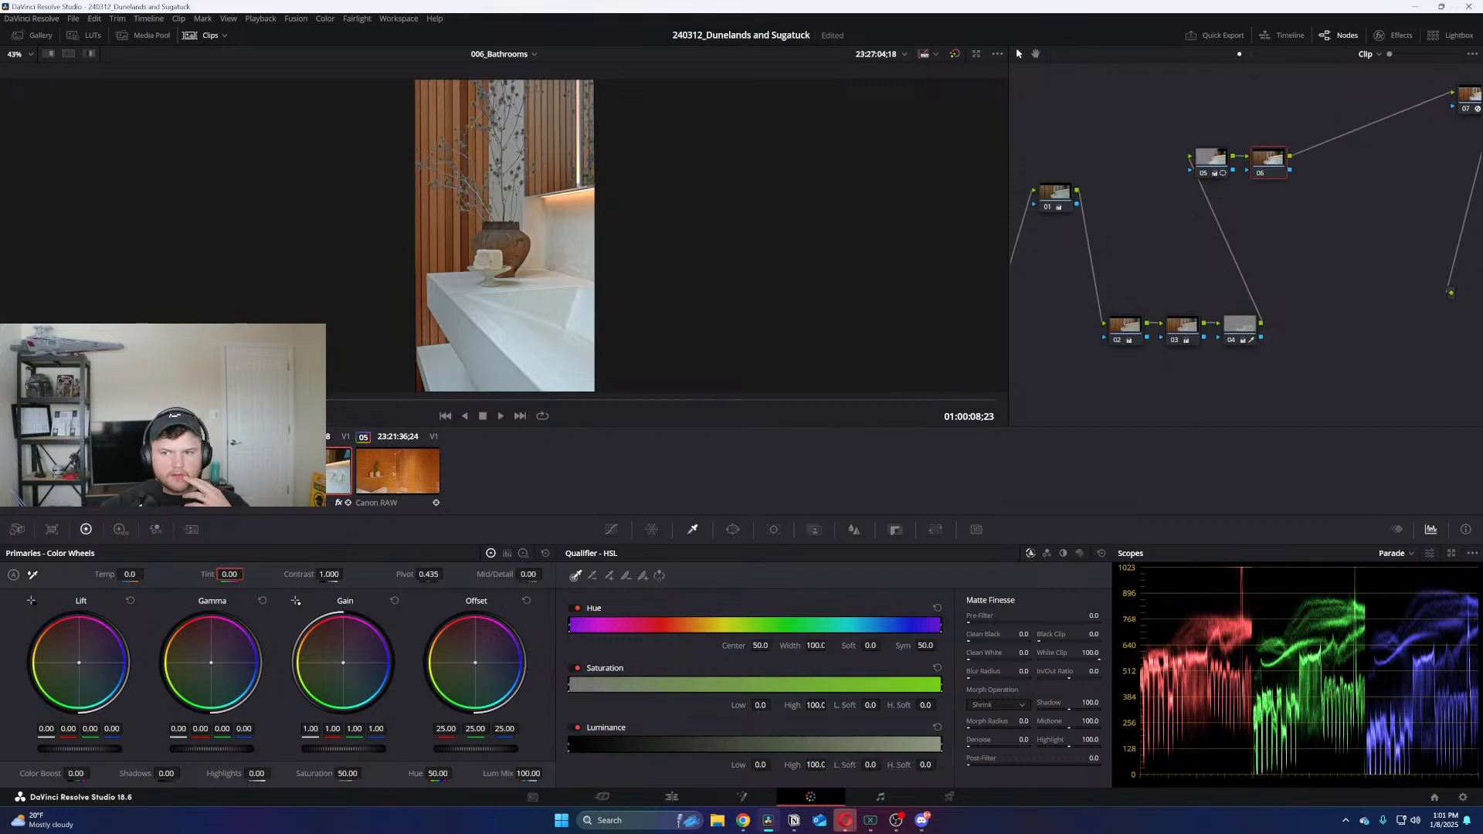
# On the new node 06, set gain to 1.52, gamma to -0.03 and highlights to -99.50, moving node 07 closer to it
pyautogui.moveTo(343, 748); pyautogui.dragTo(382, 748)
pyautogui.moveTo(1460, 99); pyautogui.dragTo(1351, 162)
pyautogui.click(1259, 165)
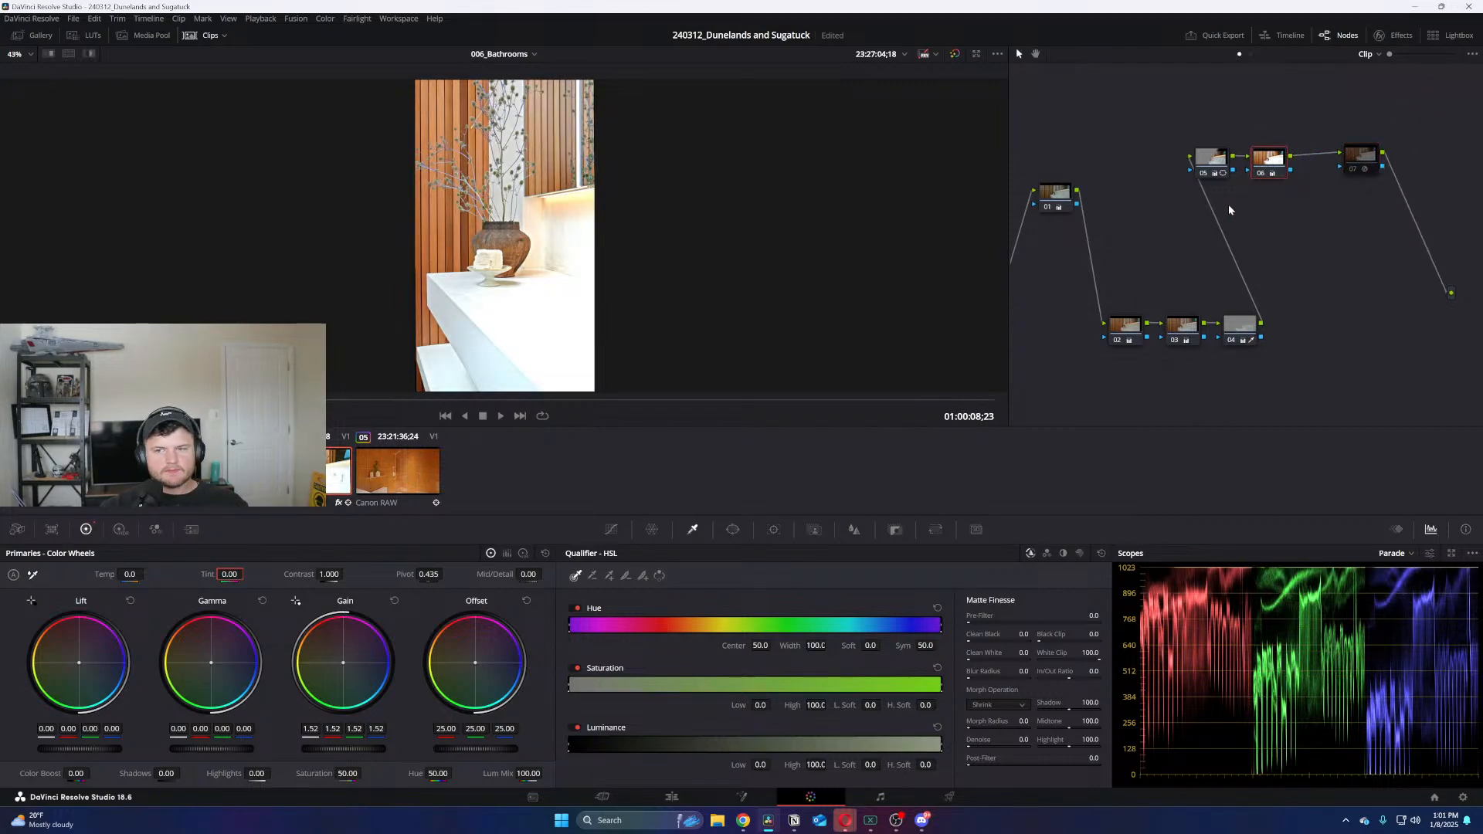
pyautogui.moveTo(258, 774); pyautogui.dragTo(206, 749)
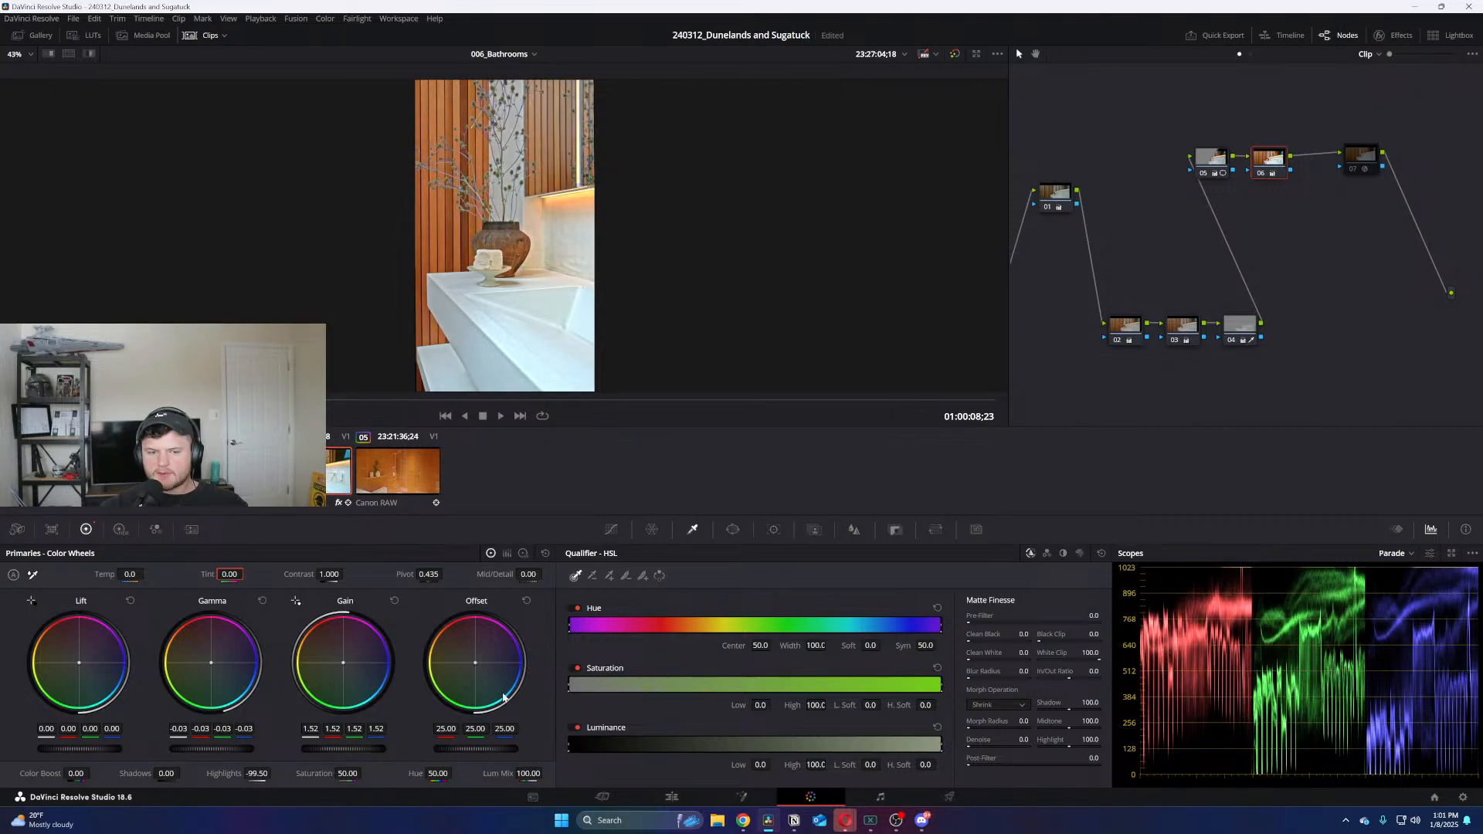
# Set the lift on node 01 to -0.05 and the gamma on node 06 to -0.07
pyautogui.click(1056, 195)
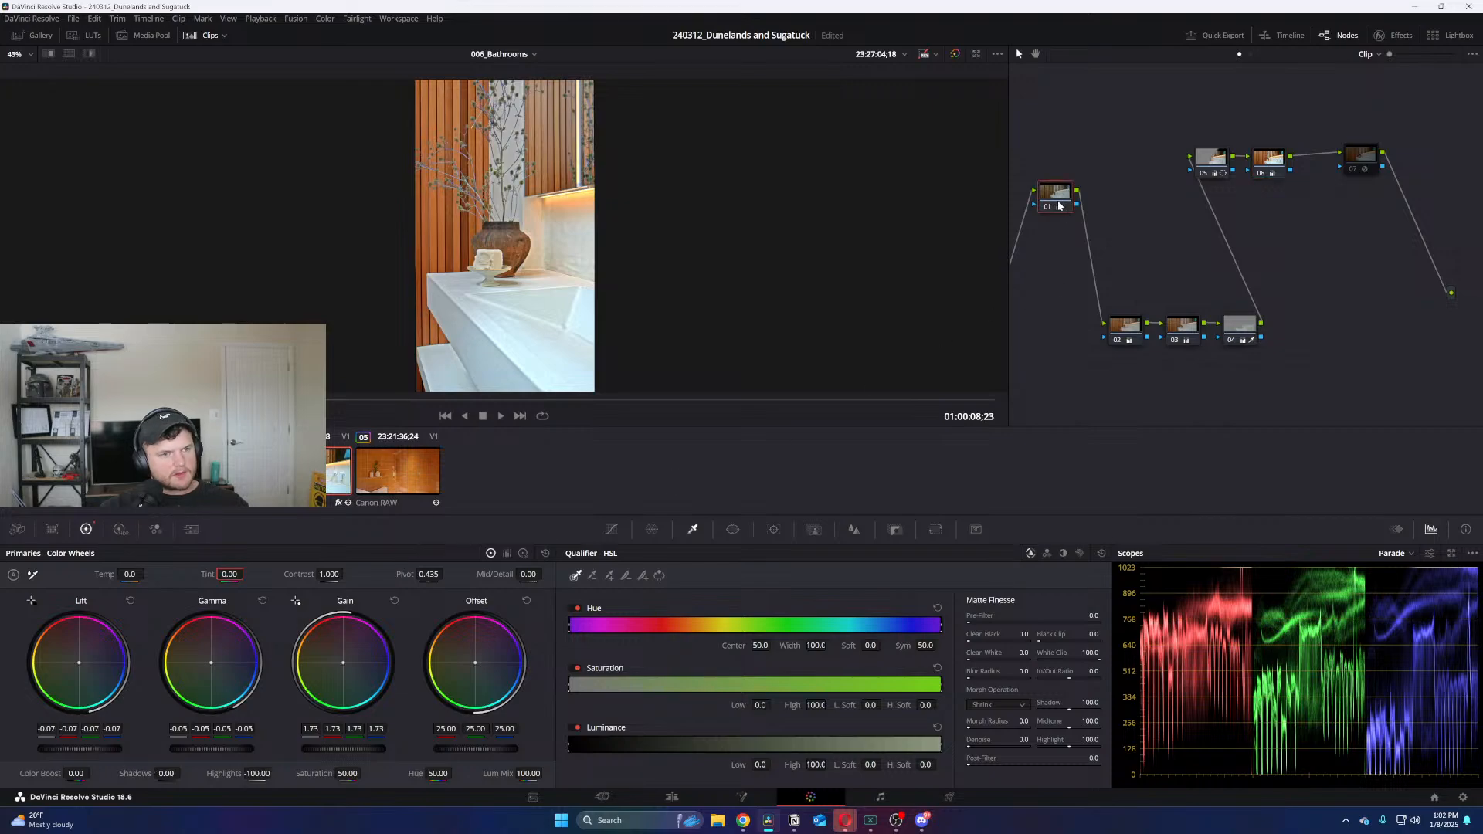
pyautogui.moveTo(93, 748); pyautogui.dragTo(89, 749)
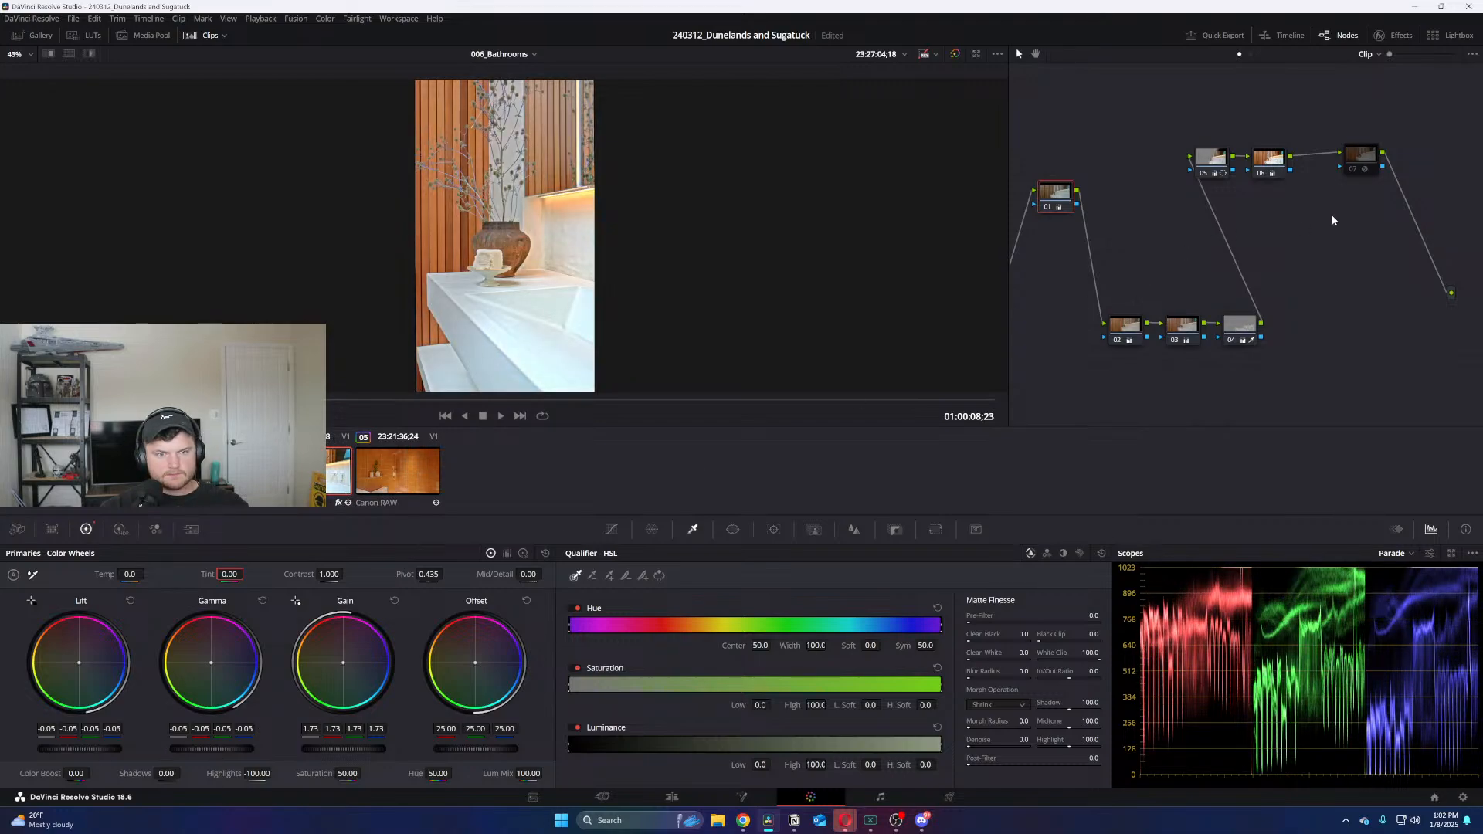
pyautogui.click(1268, 158)
pyautogui.moveTo(214, 750); pyautogui.dragTo(209, 750)
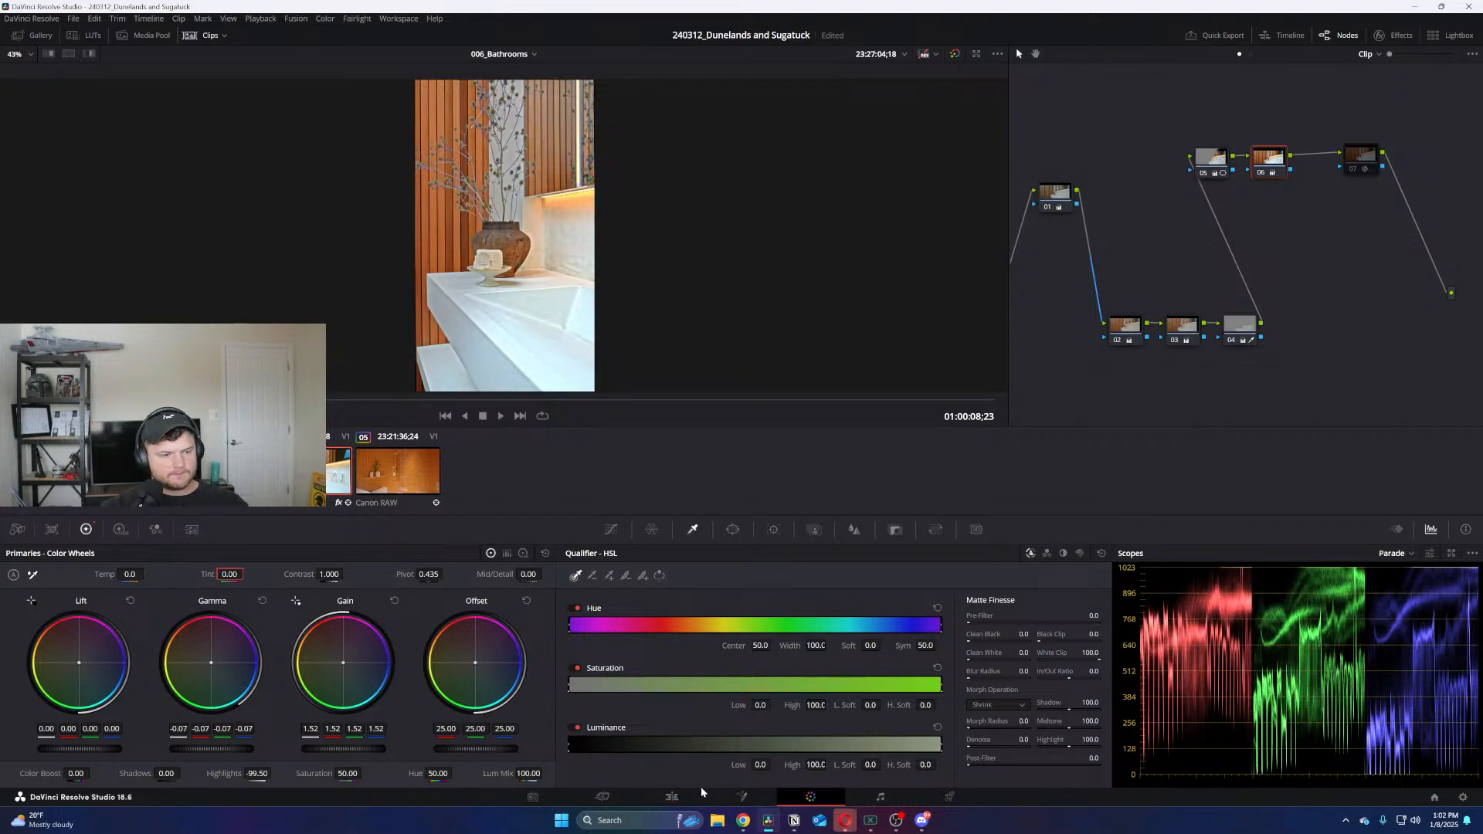
# Re-enable node 07 and add a serial node after it with 4-frame temporal noise reduction at threshold 11.8 and spatial threshold 10.4
pyautogui.click(1358, 159)
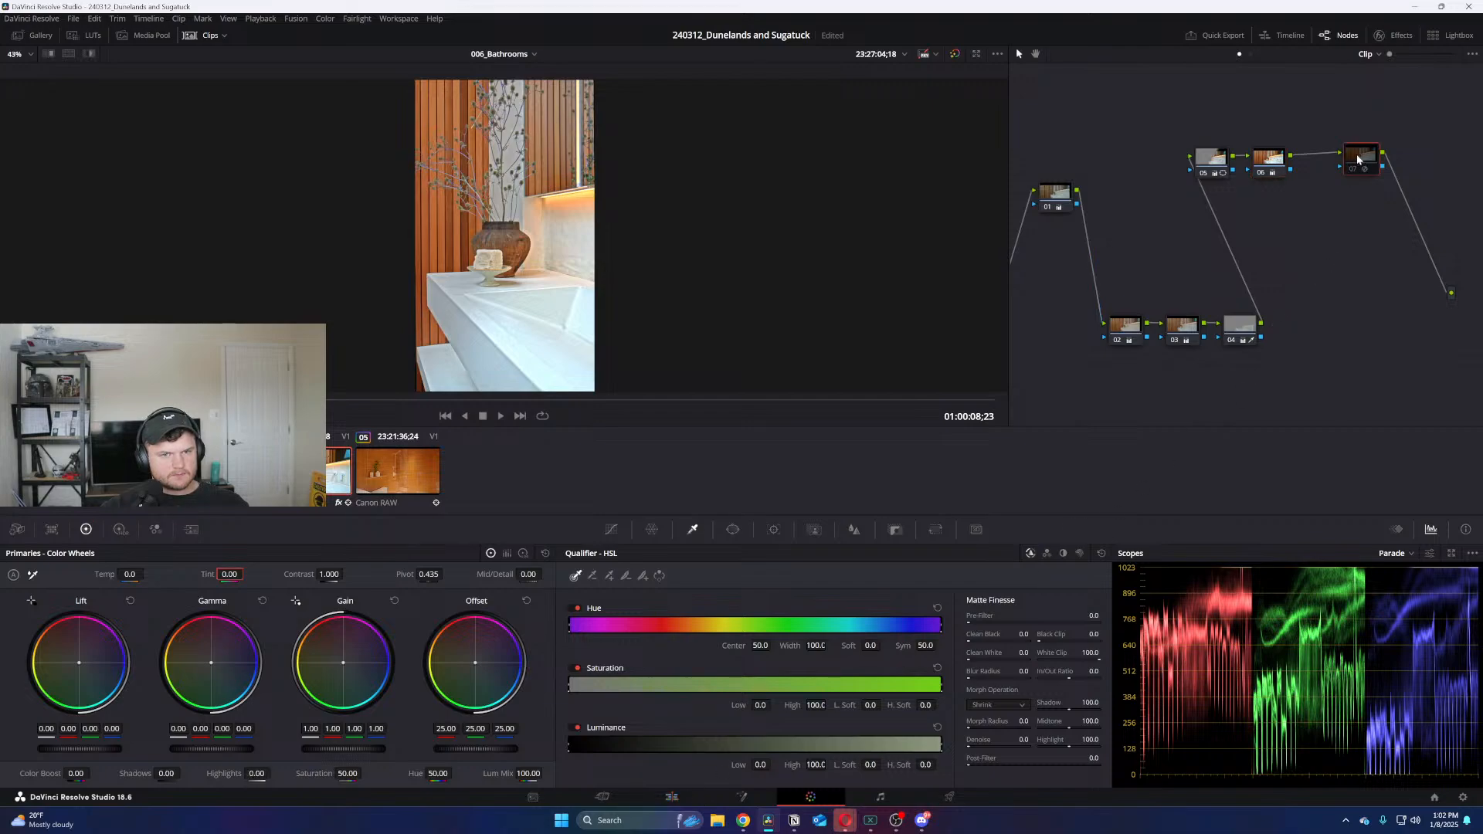
pyautogui.hotkey('alt', 's')
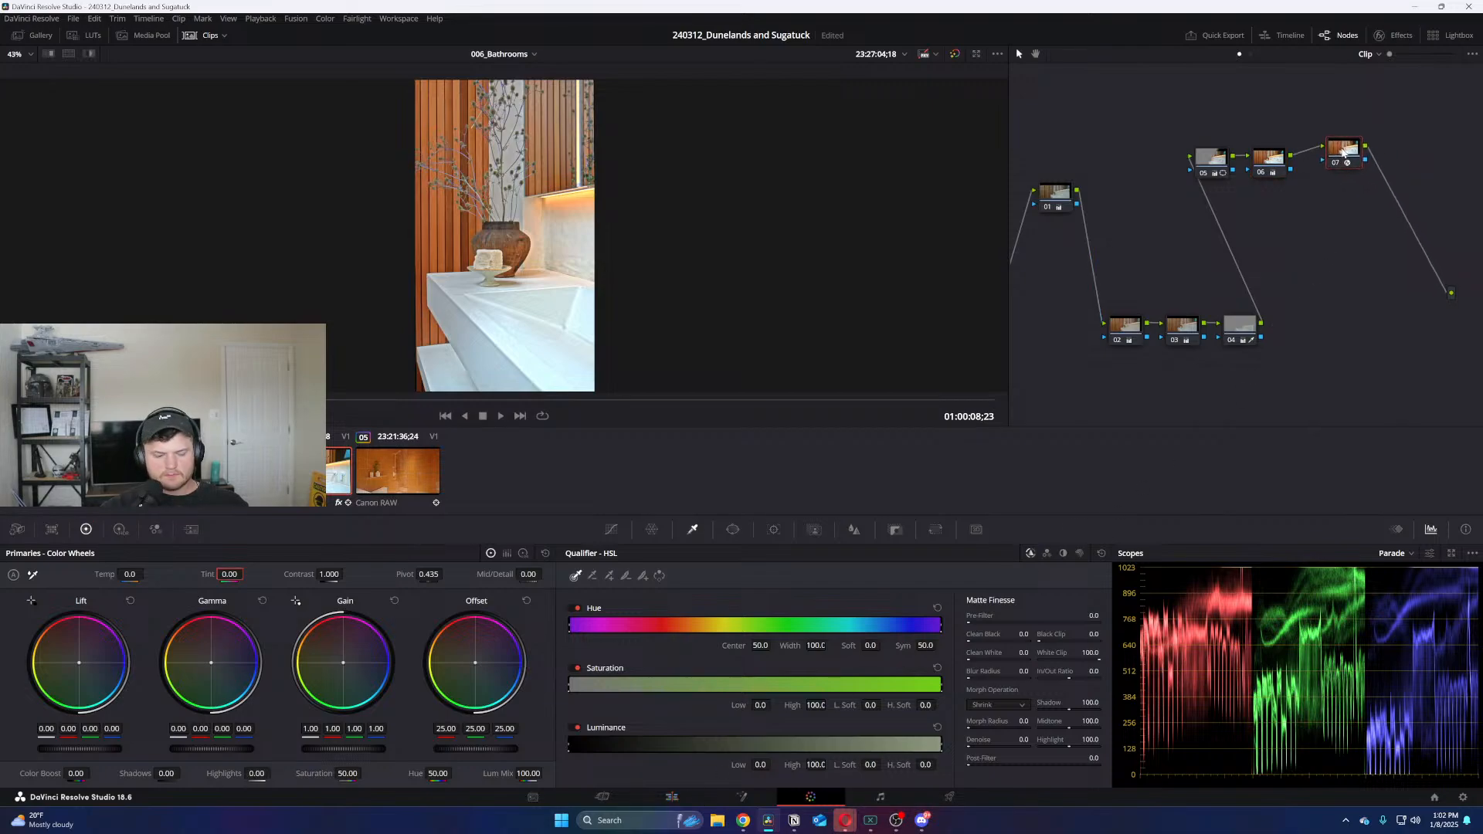
pyautogui.click(191, 529)
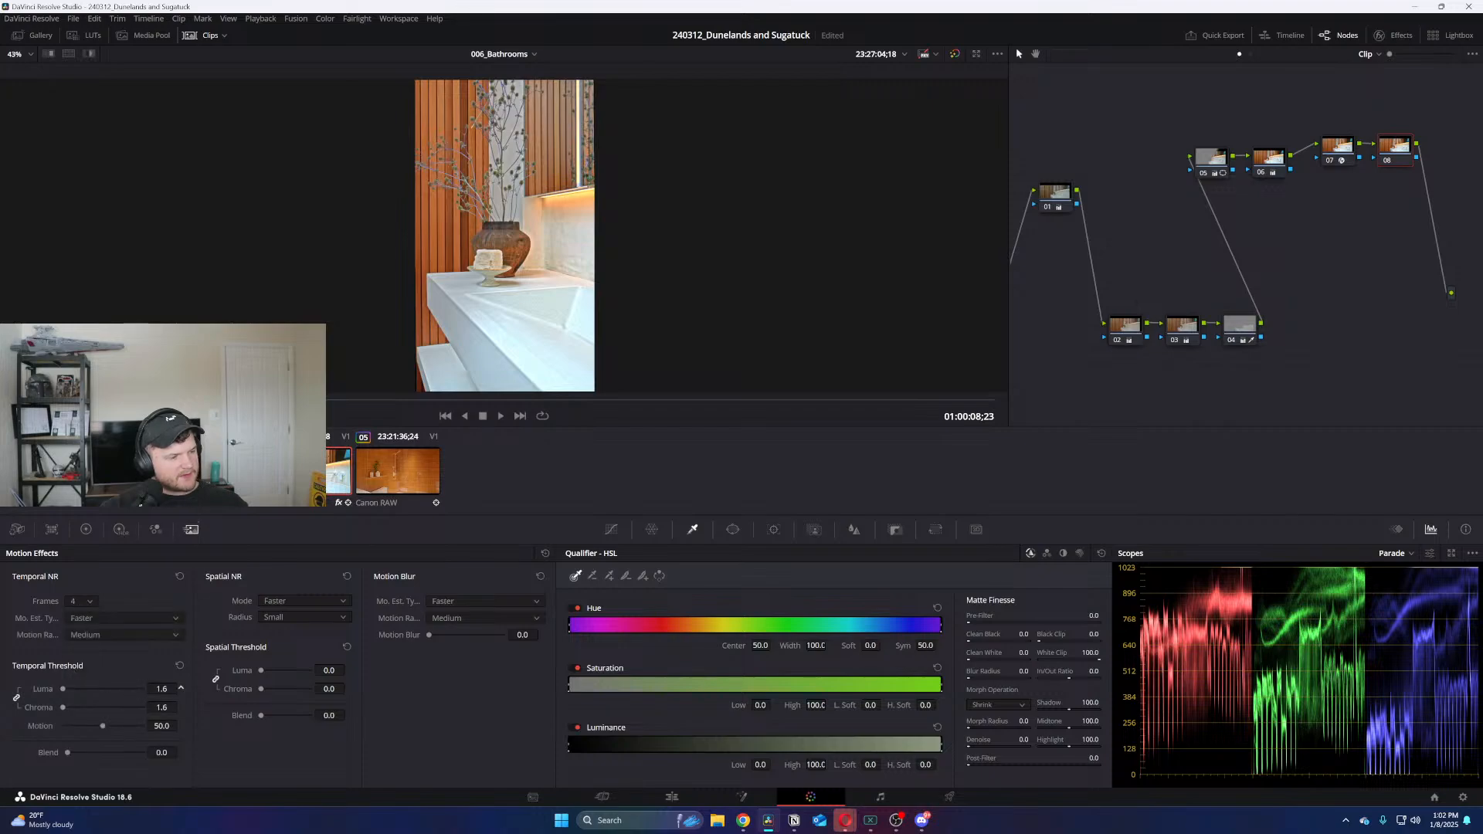
pyautogui.moveTo(160, 688); pyautogui.dragTo(185, 688)
pyautogui.moveTo(330, 670); pyautogui.dragTo(388, 702)
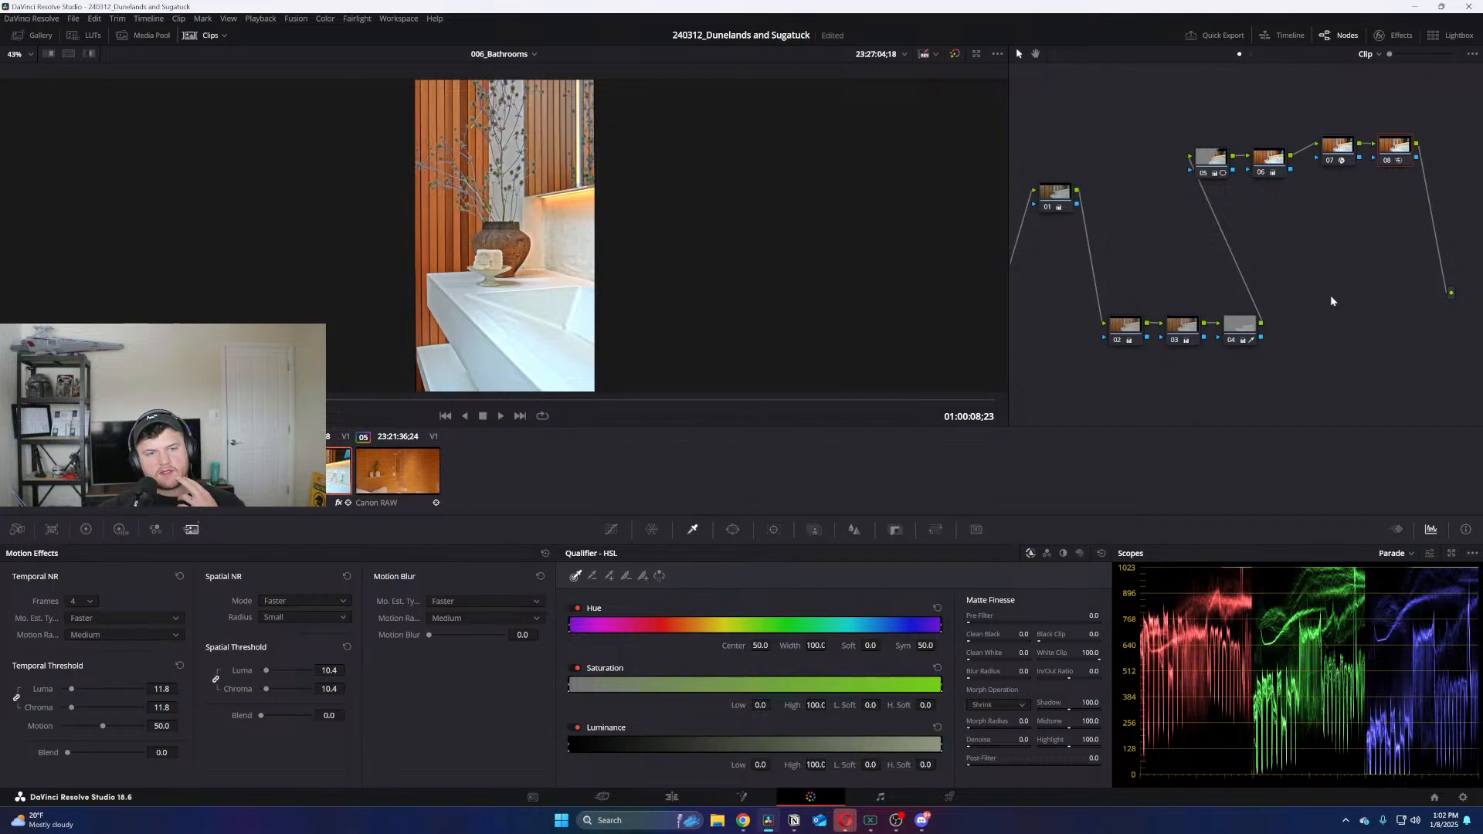
# Reposition node 07 slightly above its neighbours in the node graph and return to the Edit page
pyautogui.moveTo(1330, 145); pyautogui.dragTo(1327, 159)
pyautogui.moveTo(1328, 129); pyautogui.dragTo(1326, 127)
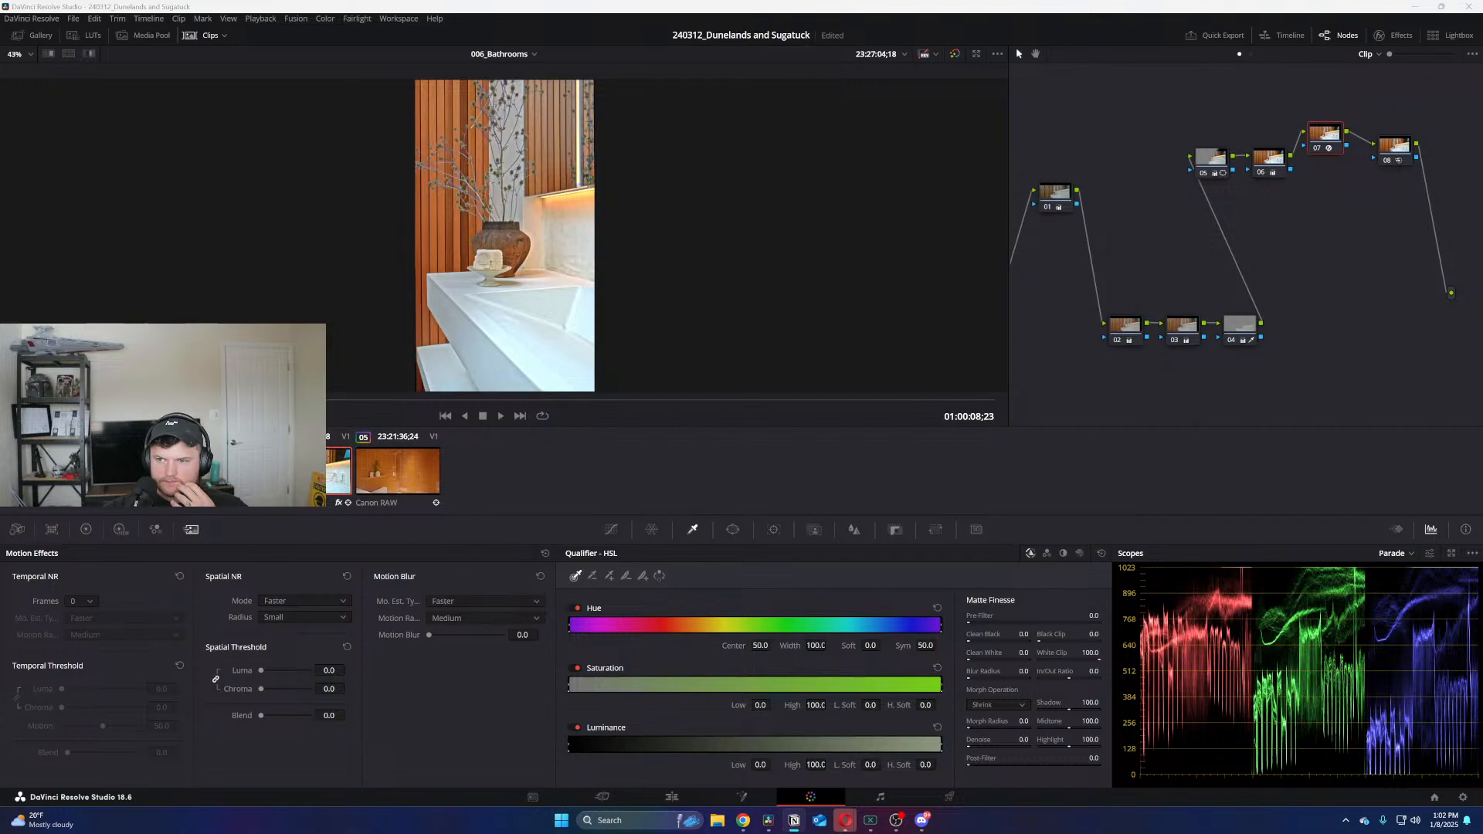
pyautogui.click(672, 796)
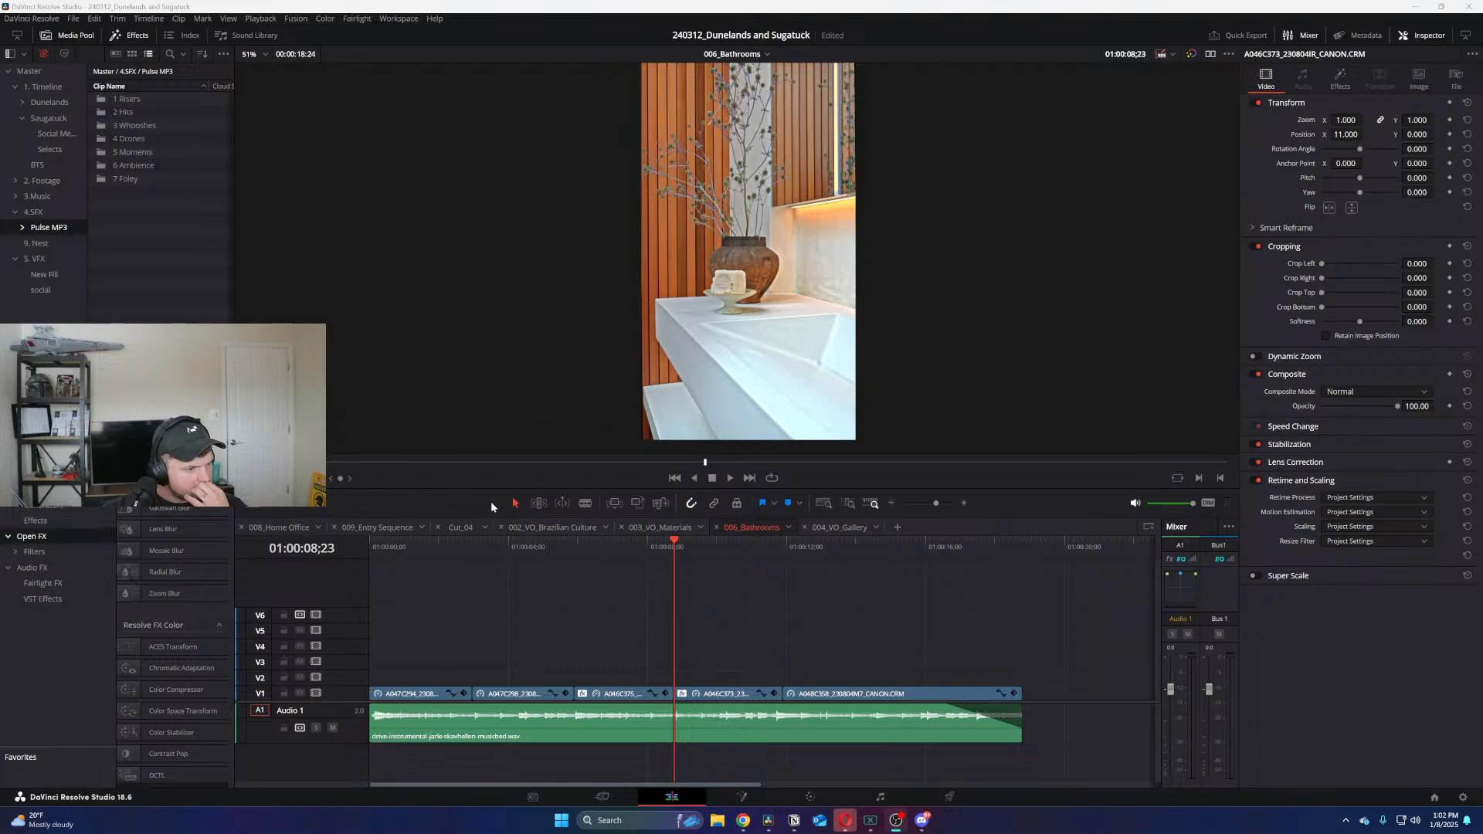
# Move the 006_Bathrooms timeline tab after 009_Entry Sequence, and place the 004_VO_Gallery tab first as the open timeline
pyautogui.moveTo(753, 527); pyautogui.dragTo(470, 530)
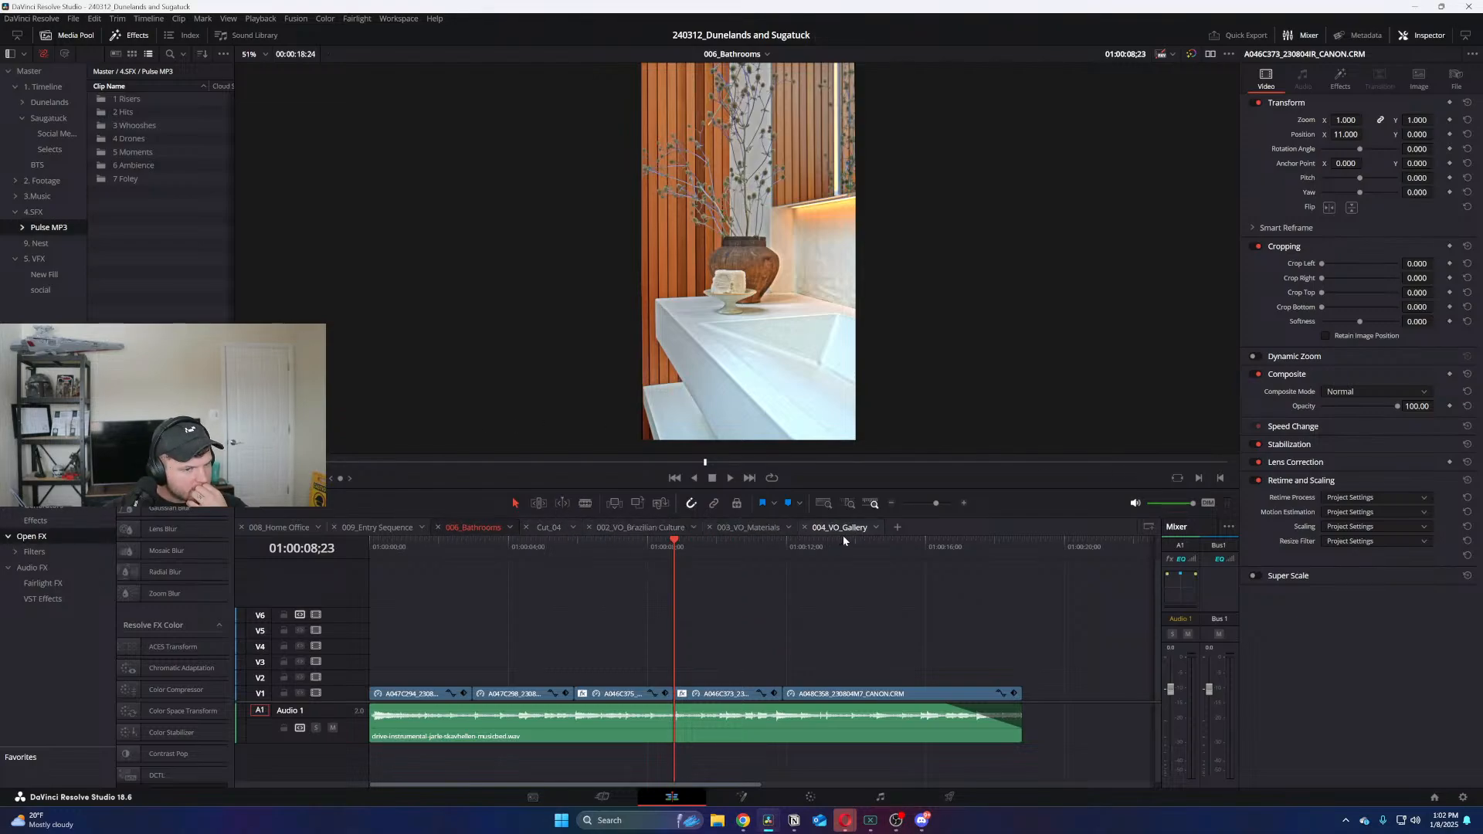
pyautogui.moveTo(842, 533); pyautogui.dragTo(272, 550)
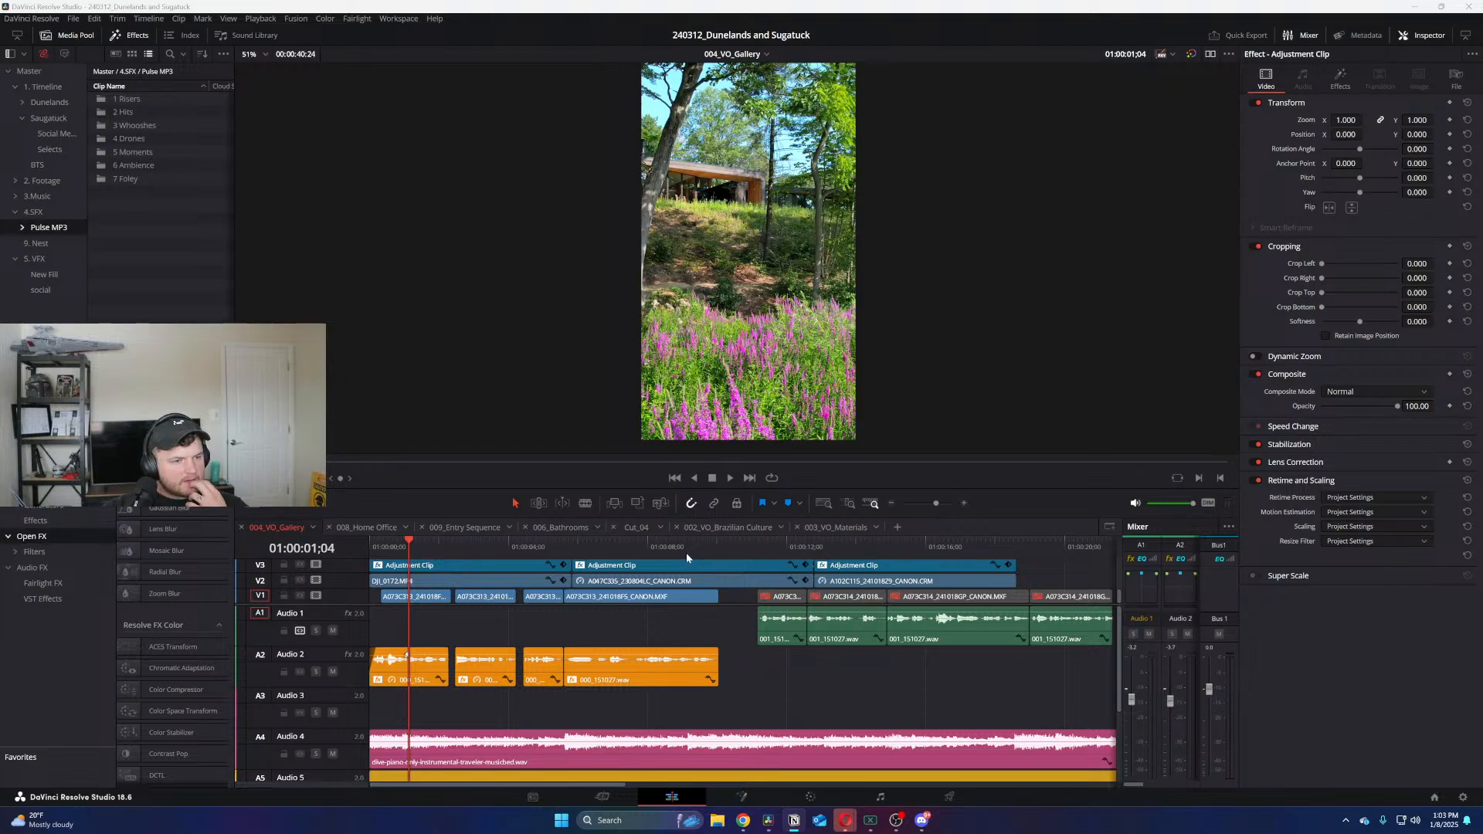
# Play the middle of the 004_VO_Gallery timeline and check the speed setting of the textured artwork clip on V4 without changing it
pyautogui.scroll(-2, 694, 568)
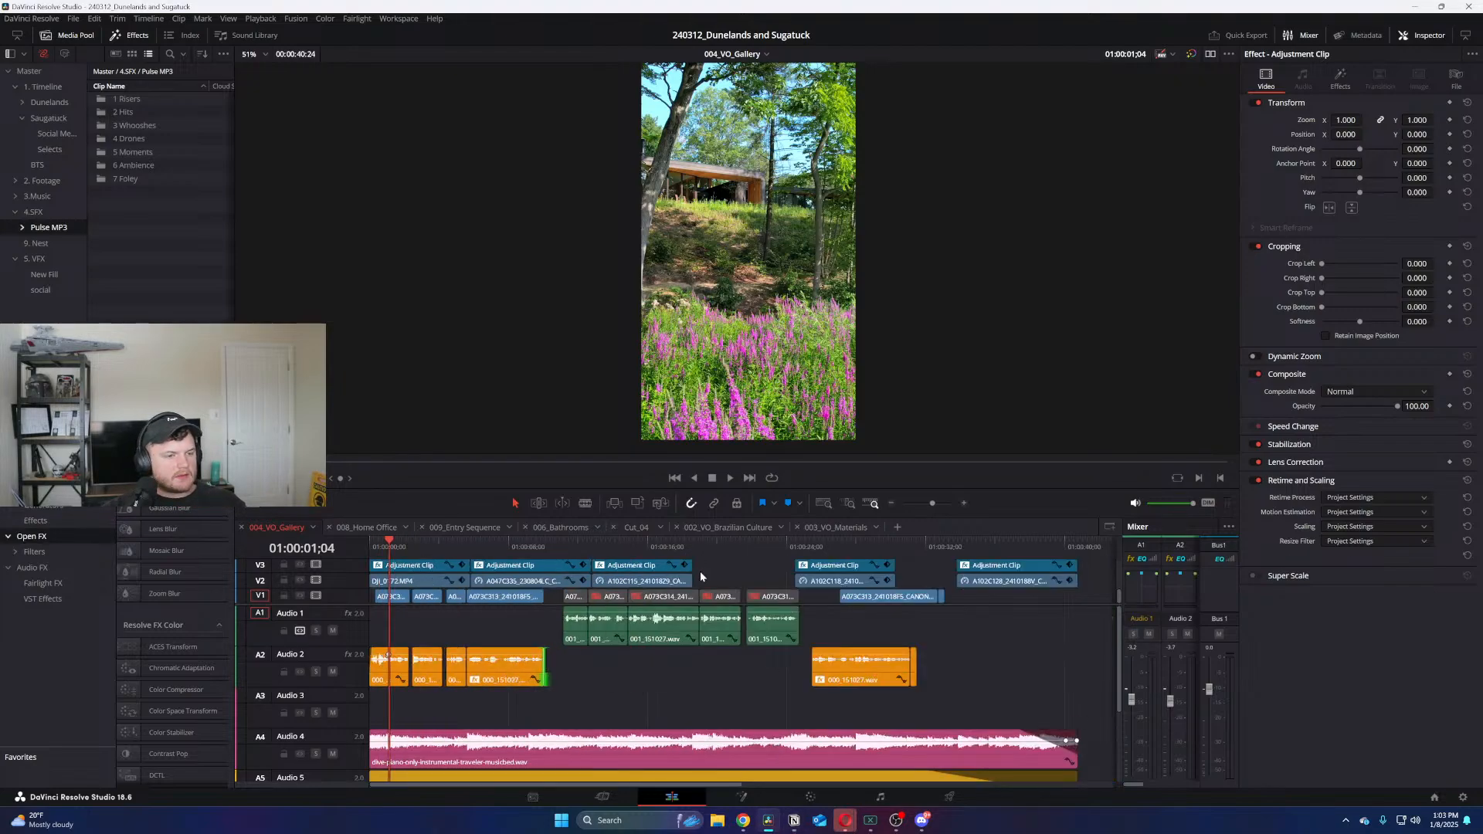
pyautogui.scroll(2, 701, 577)
pyautogui.click(697, 538)
pyautogui.press('space')
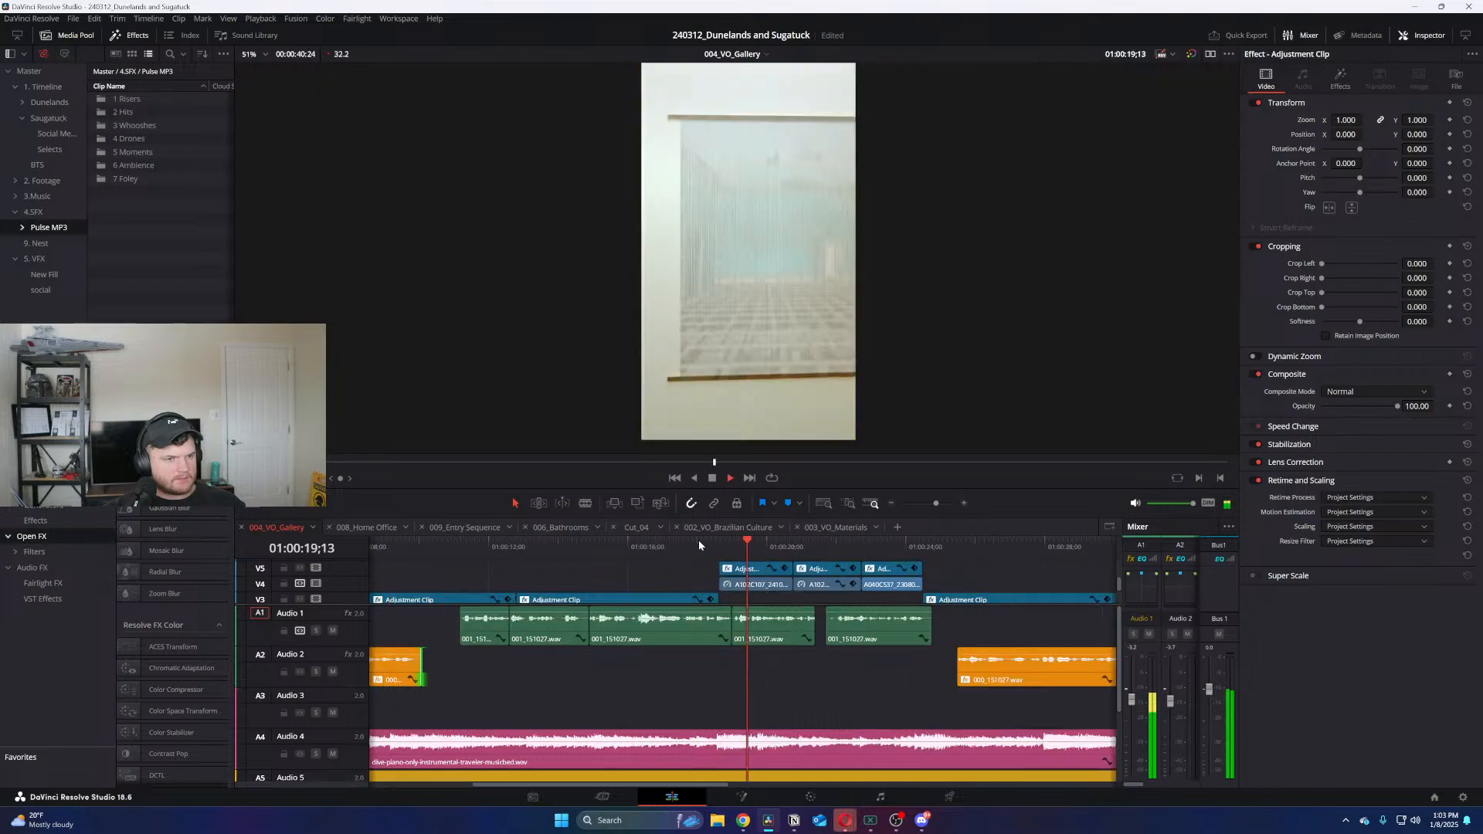
pyautogui.scroll(1, 740, 592)
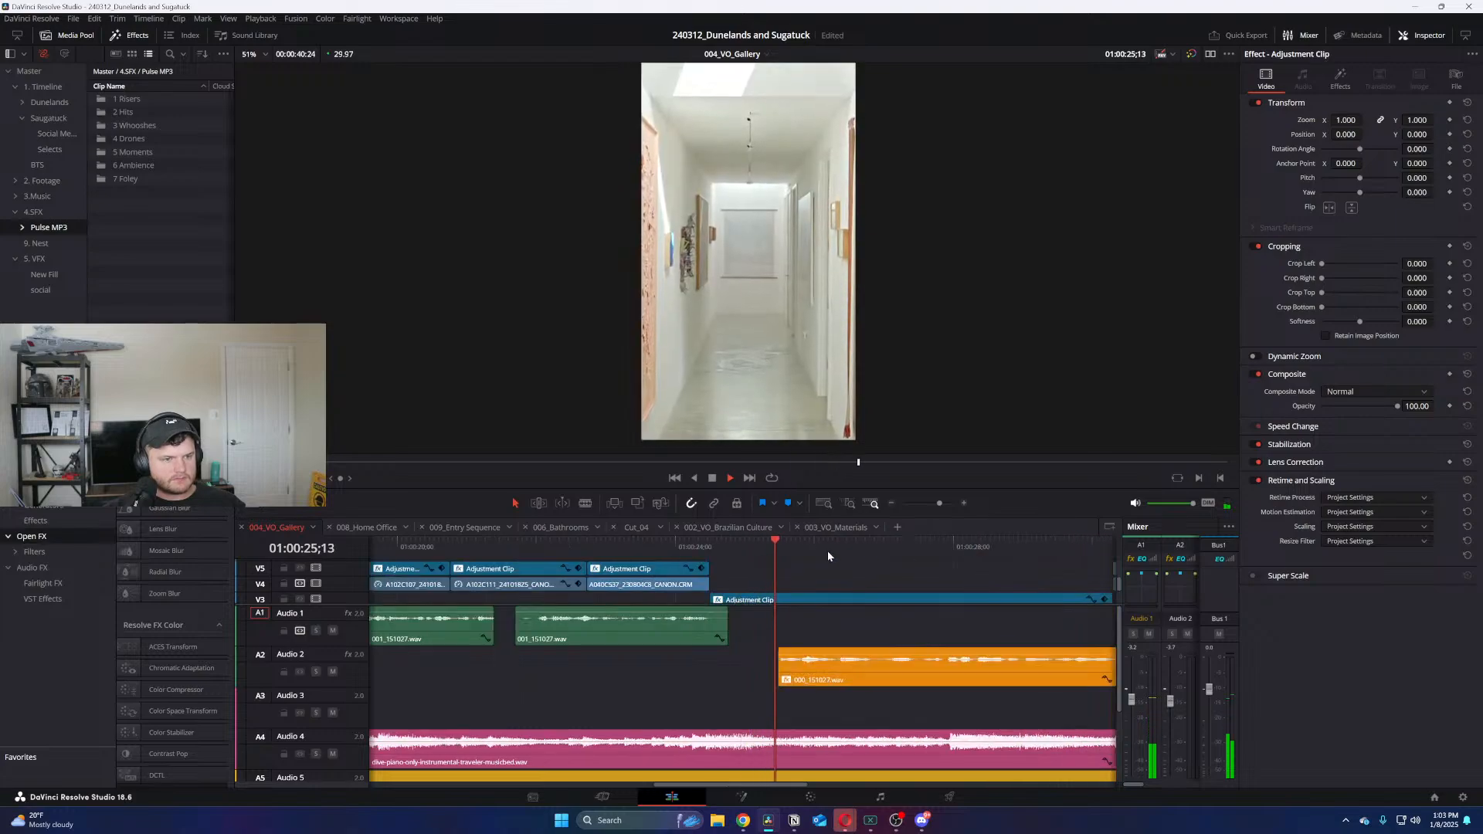
pyautogui.click(608, 543)
pyautogui.click(727, 587)
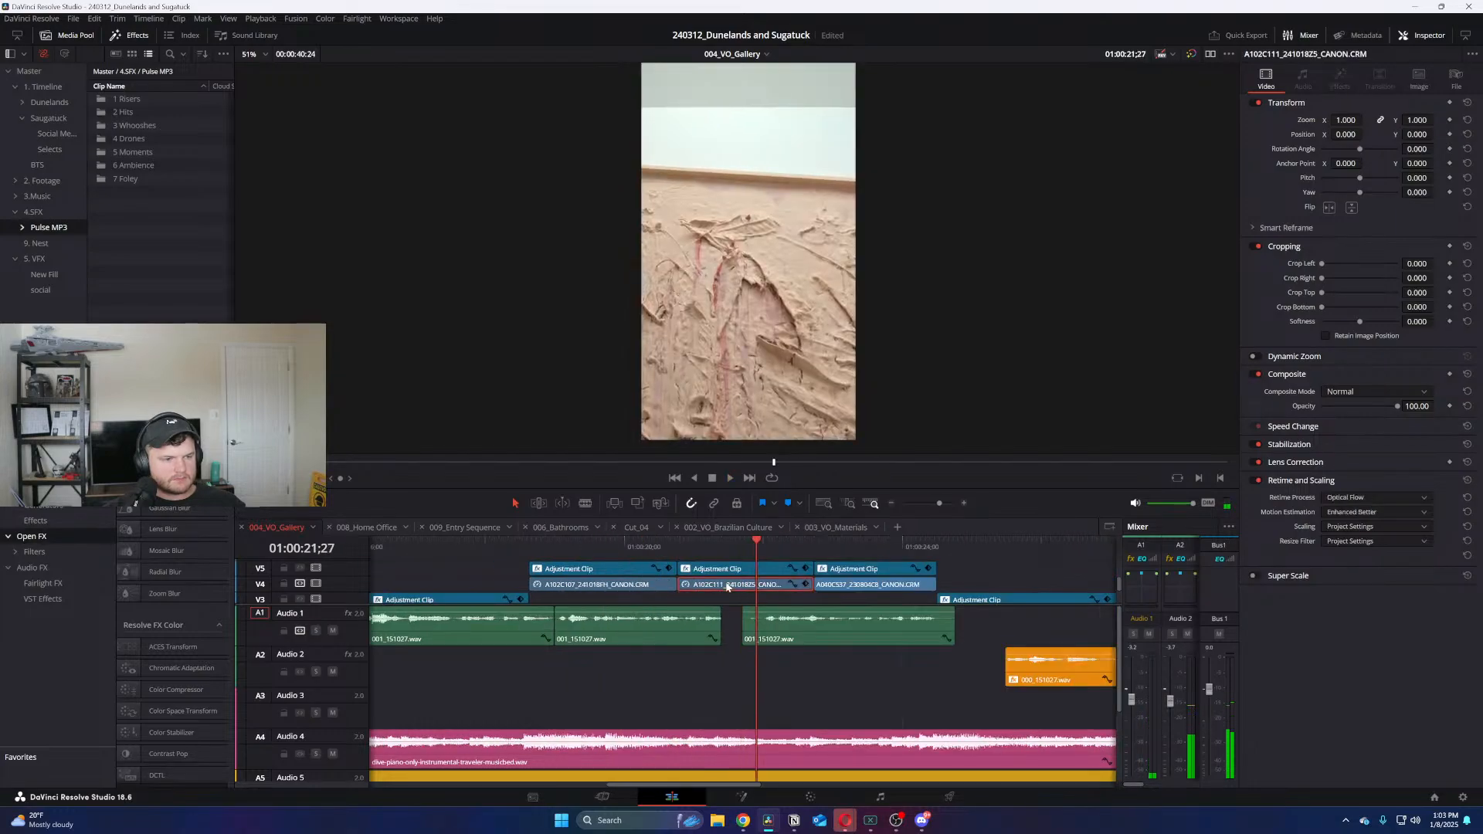
pyautogui.rightClick(727, 587)
pyautogui.click(819, 414)
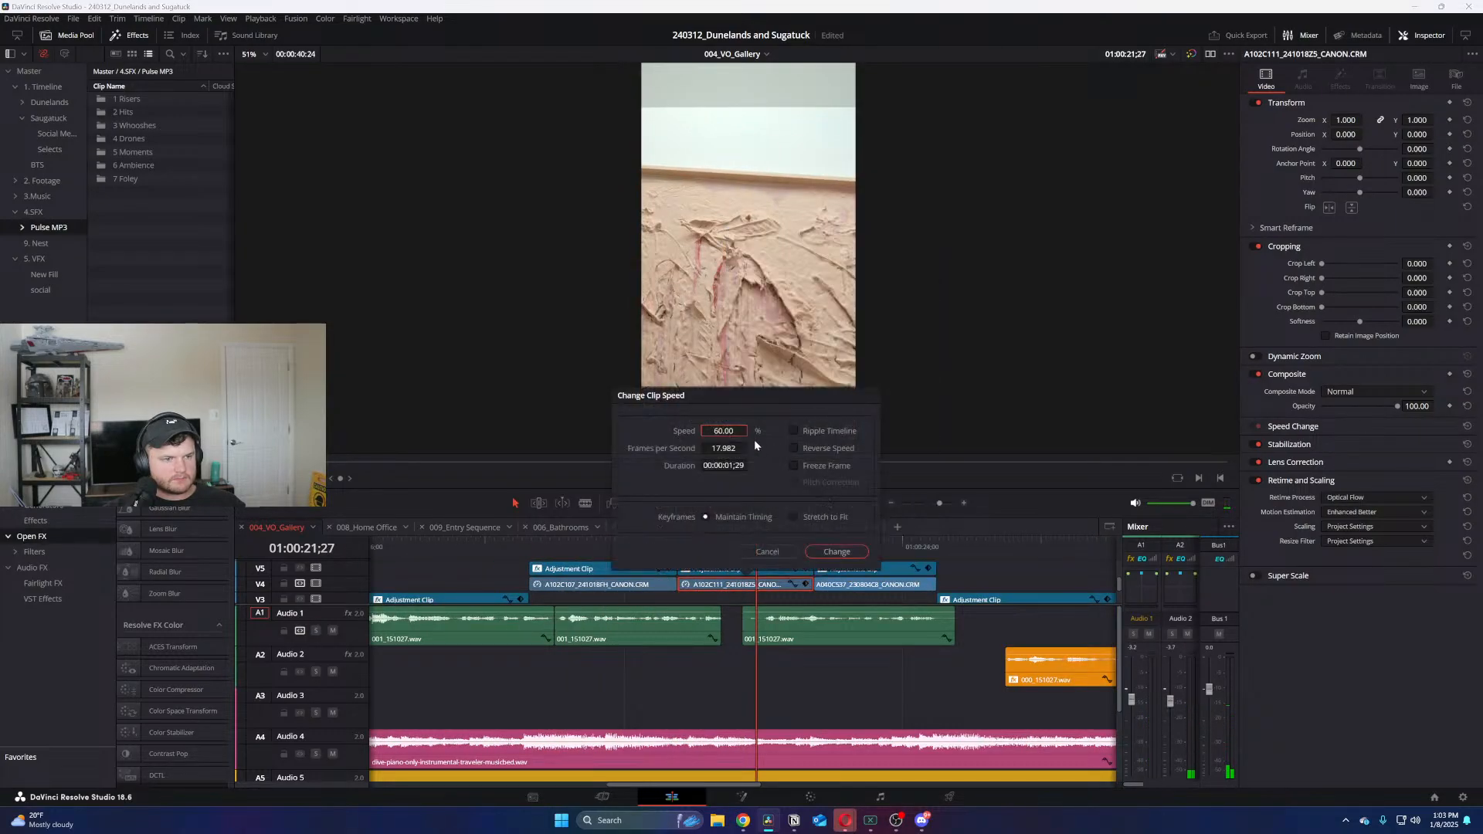
pyautogui.click(782, 555)
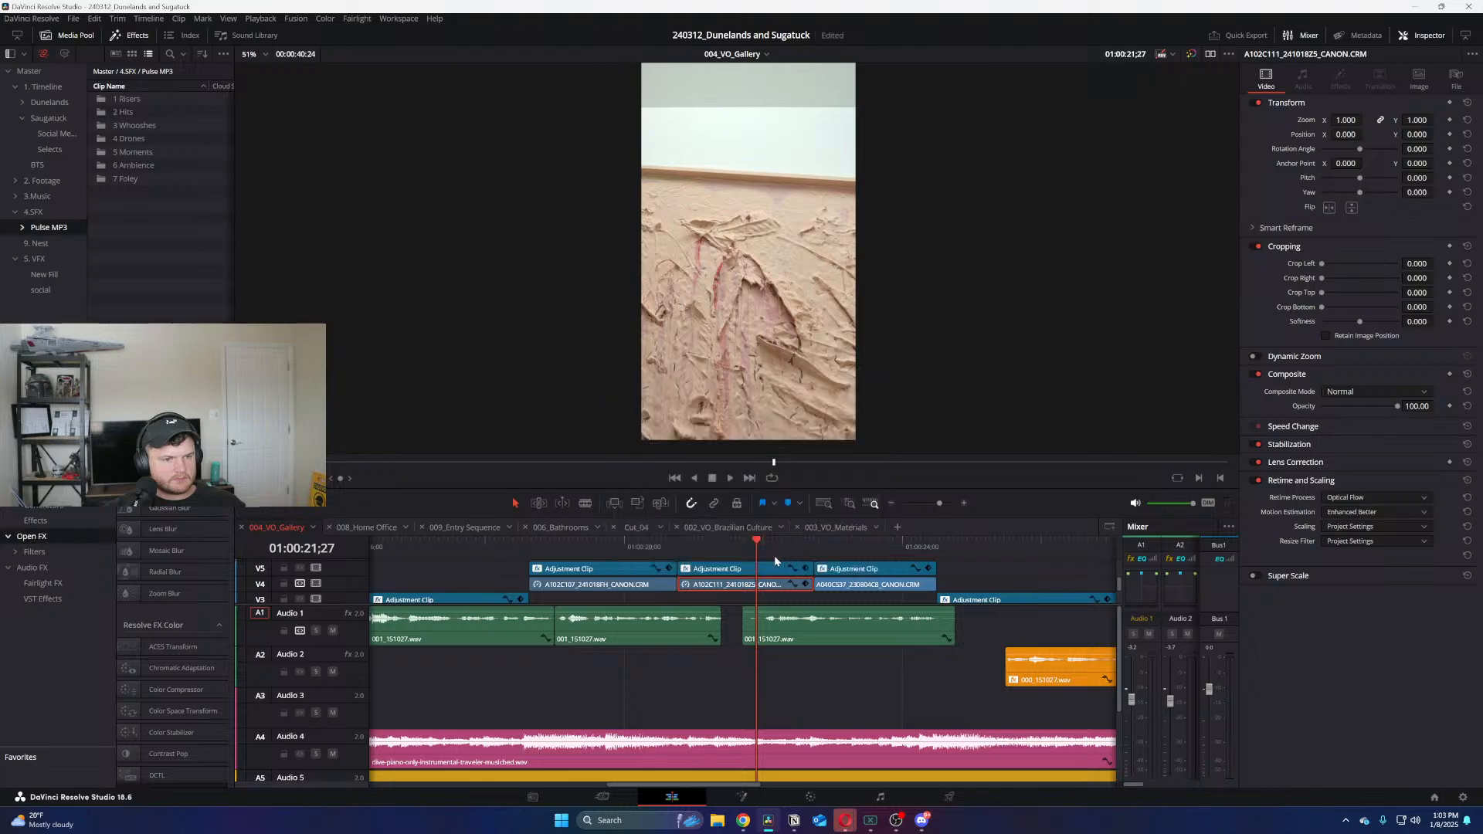
# Compare the start of the artwork shot with the V5 adjustment track disabled and enabled
pyautogui.click(701, 543)
pyautogui.click(703, 569)
pyautogui.click(316, 569)
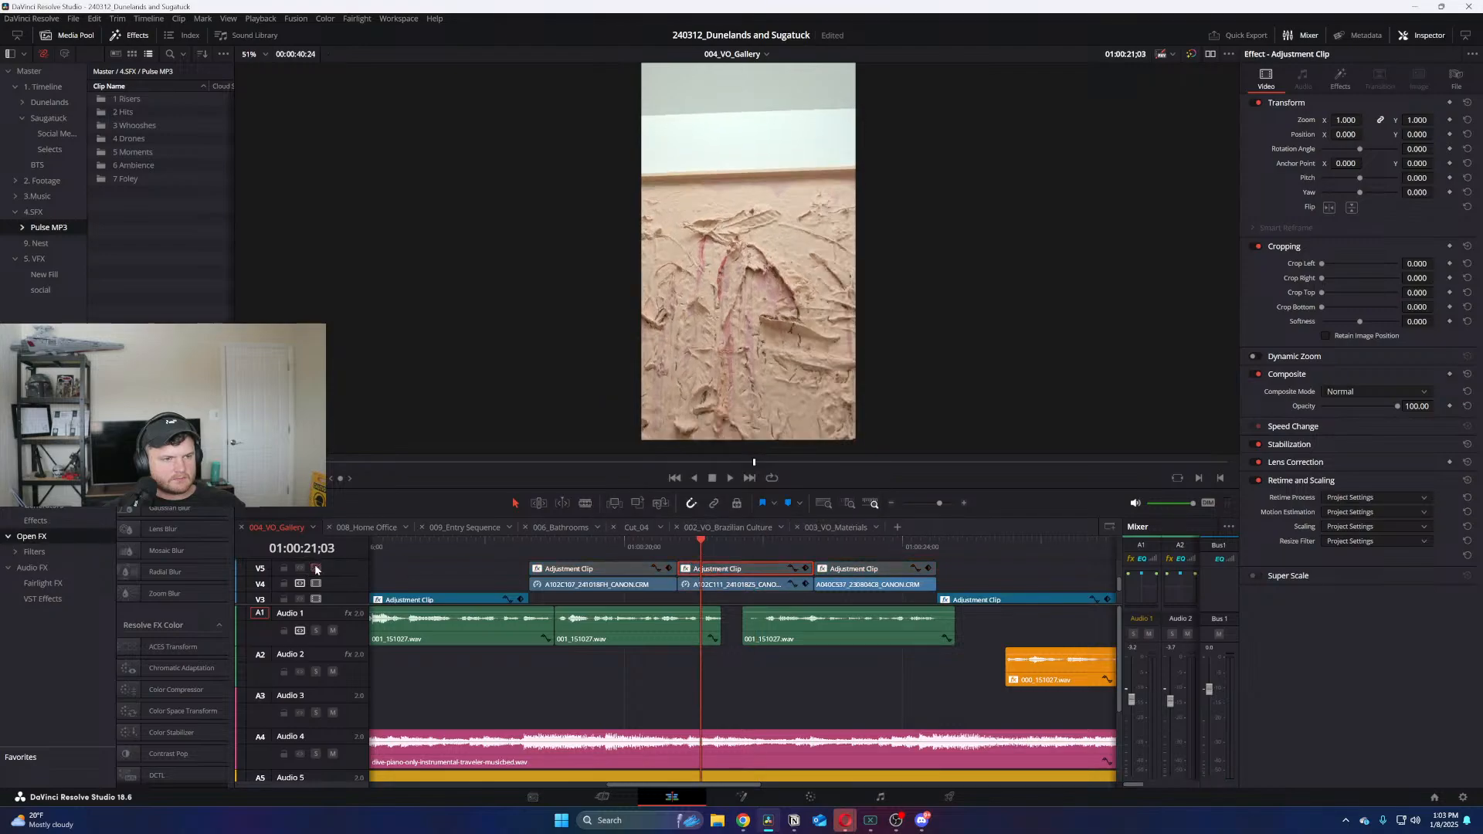
pyautogui.click(316, 569)
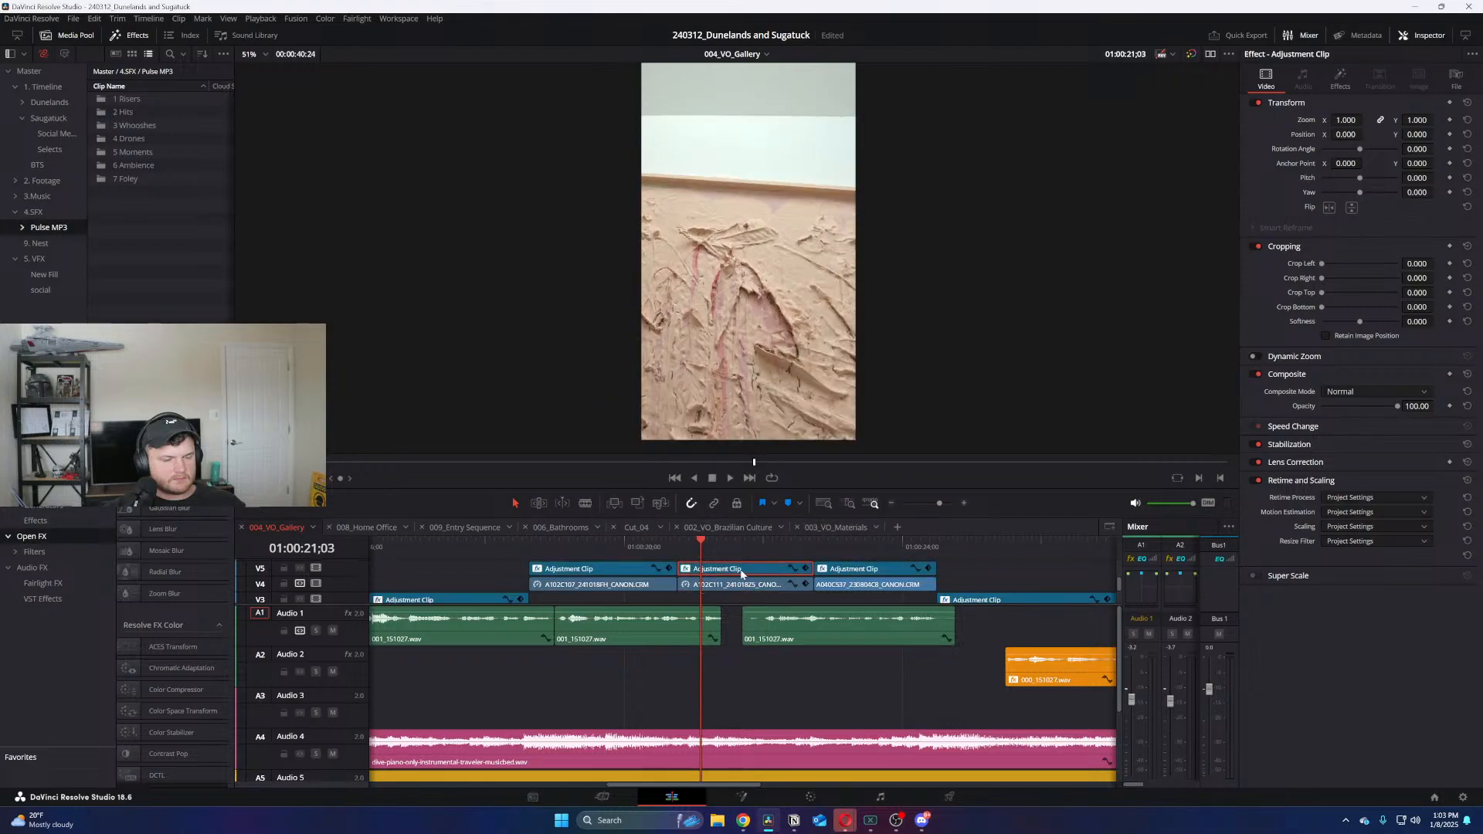
# Raise the lower-right canvas corner of the Transform effect on the artwork's V5 adjustment clip to level the picture frame edge
pyautogui.click(1342, 77)
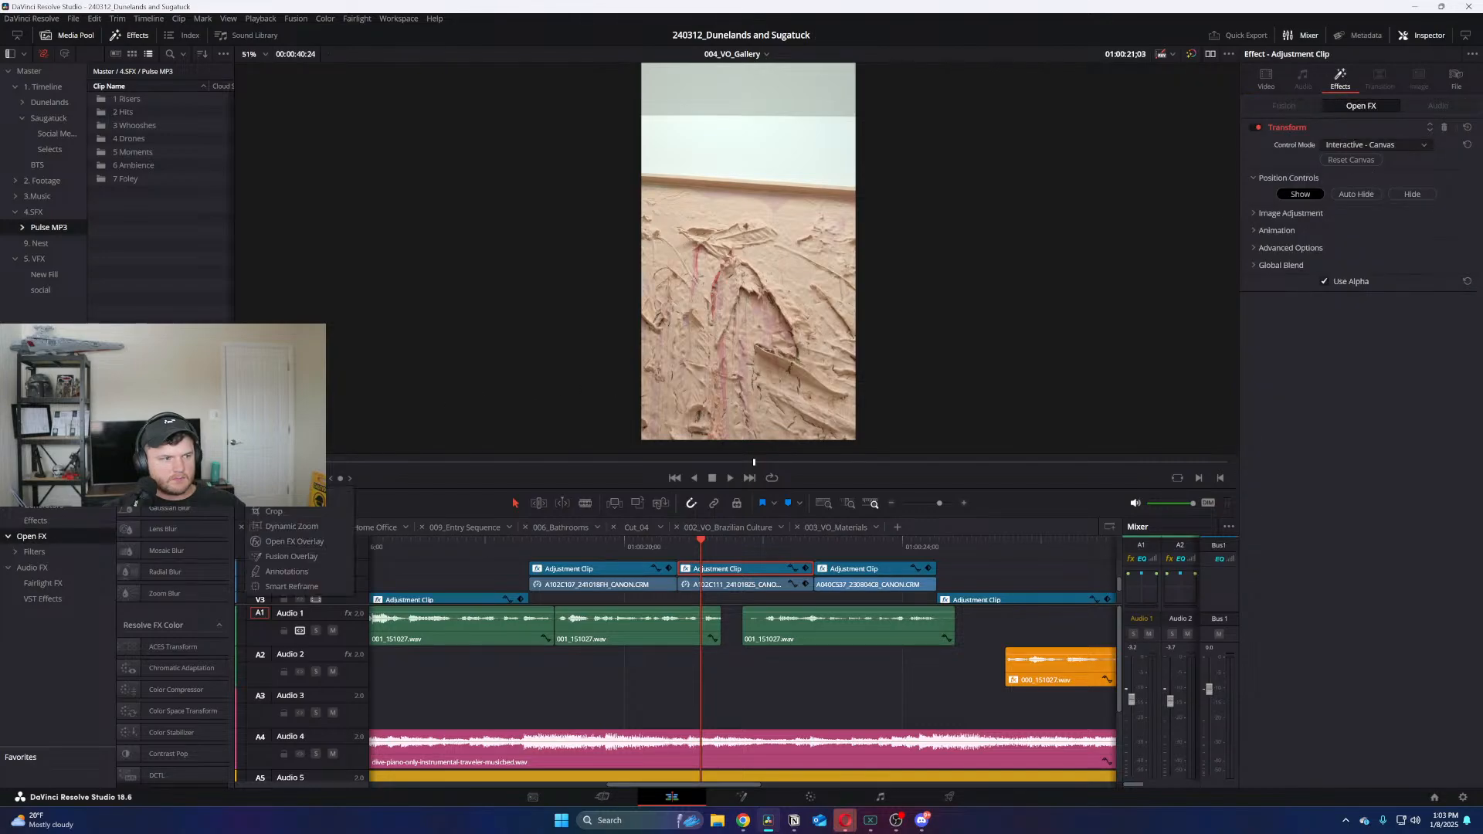
pyautogui.click(746, 215)
pyautogui.scroll(-2, 848, 221)
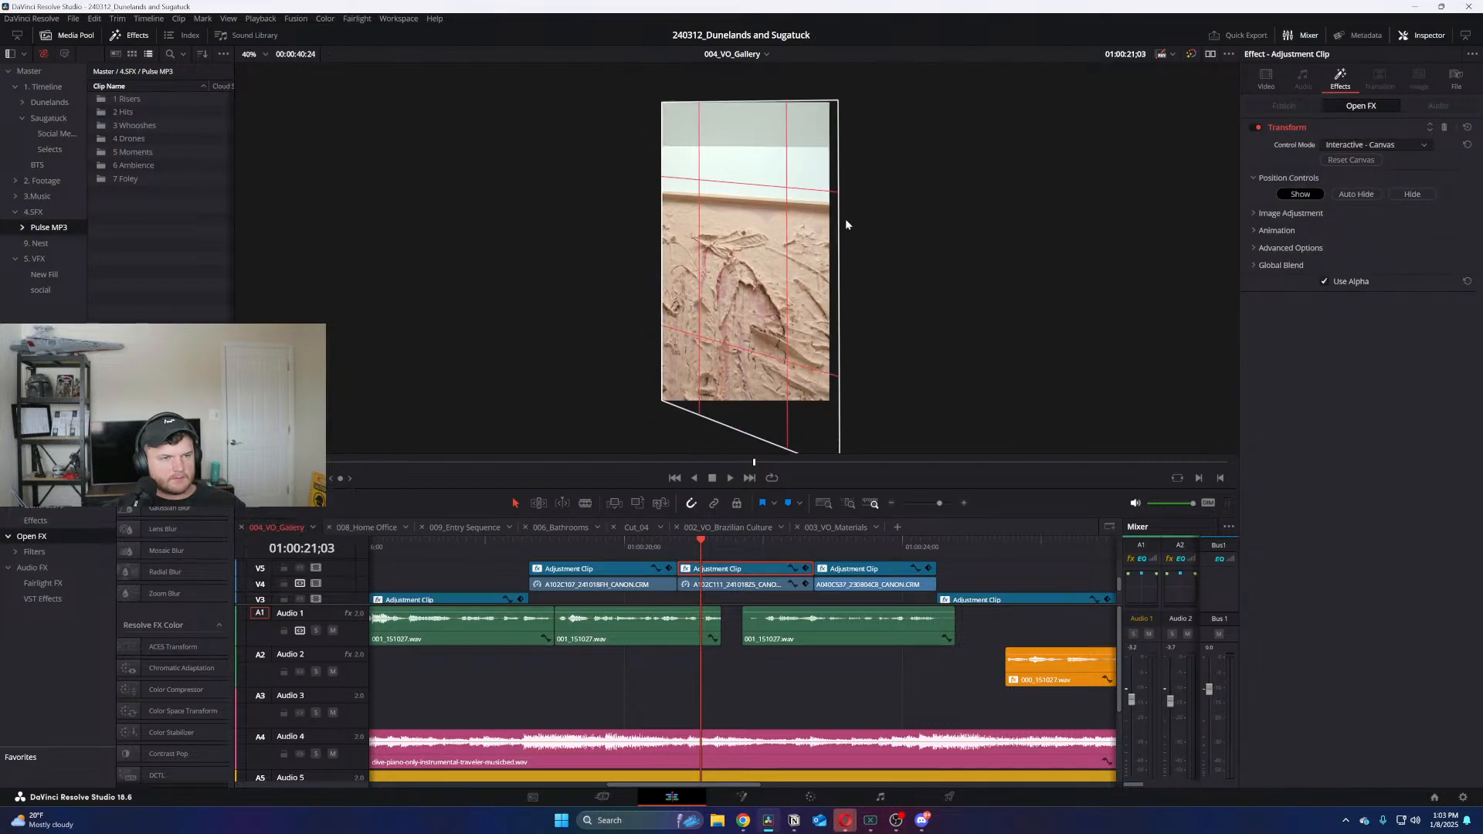
pyautogui.scroll(-2, 854, 414)
pyautogui.moveTo(829, 392); pyautogui.dragTo(823, 356)
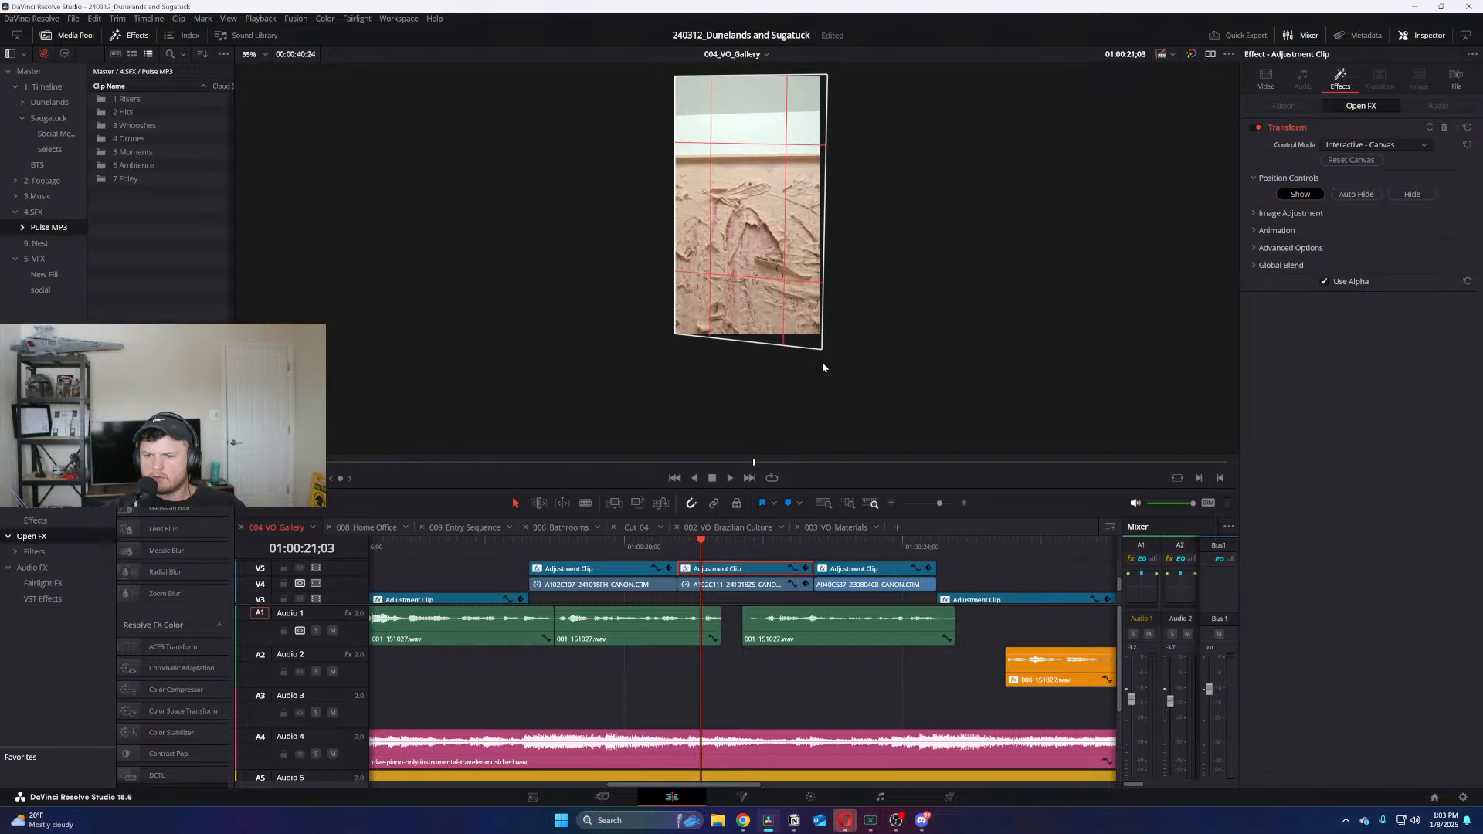
pyautogui.click(753, 599)
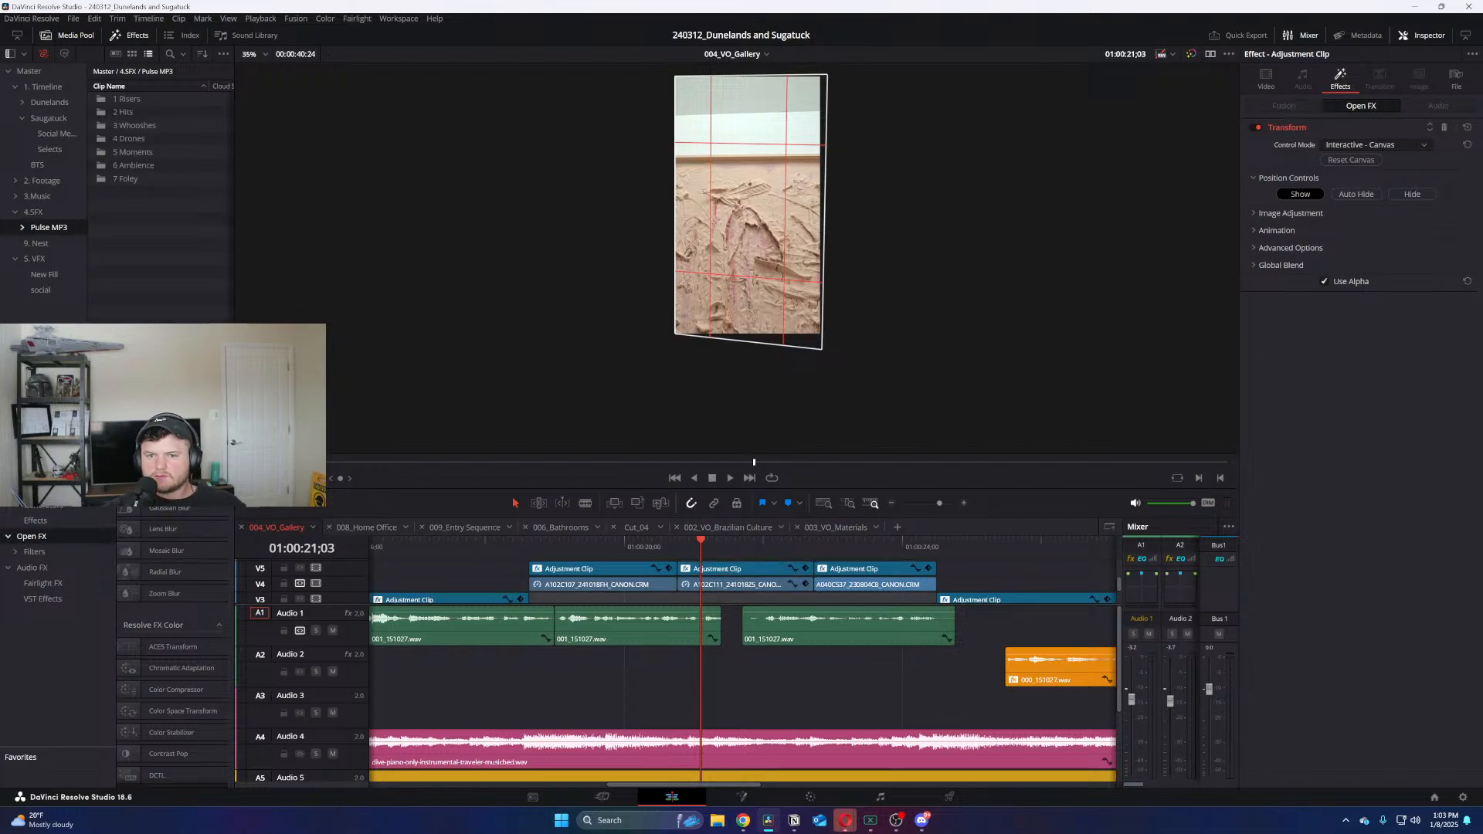
pyautogui.scroll(4, 892, 229)
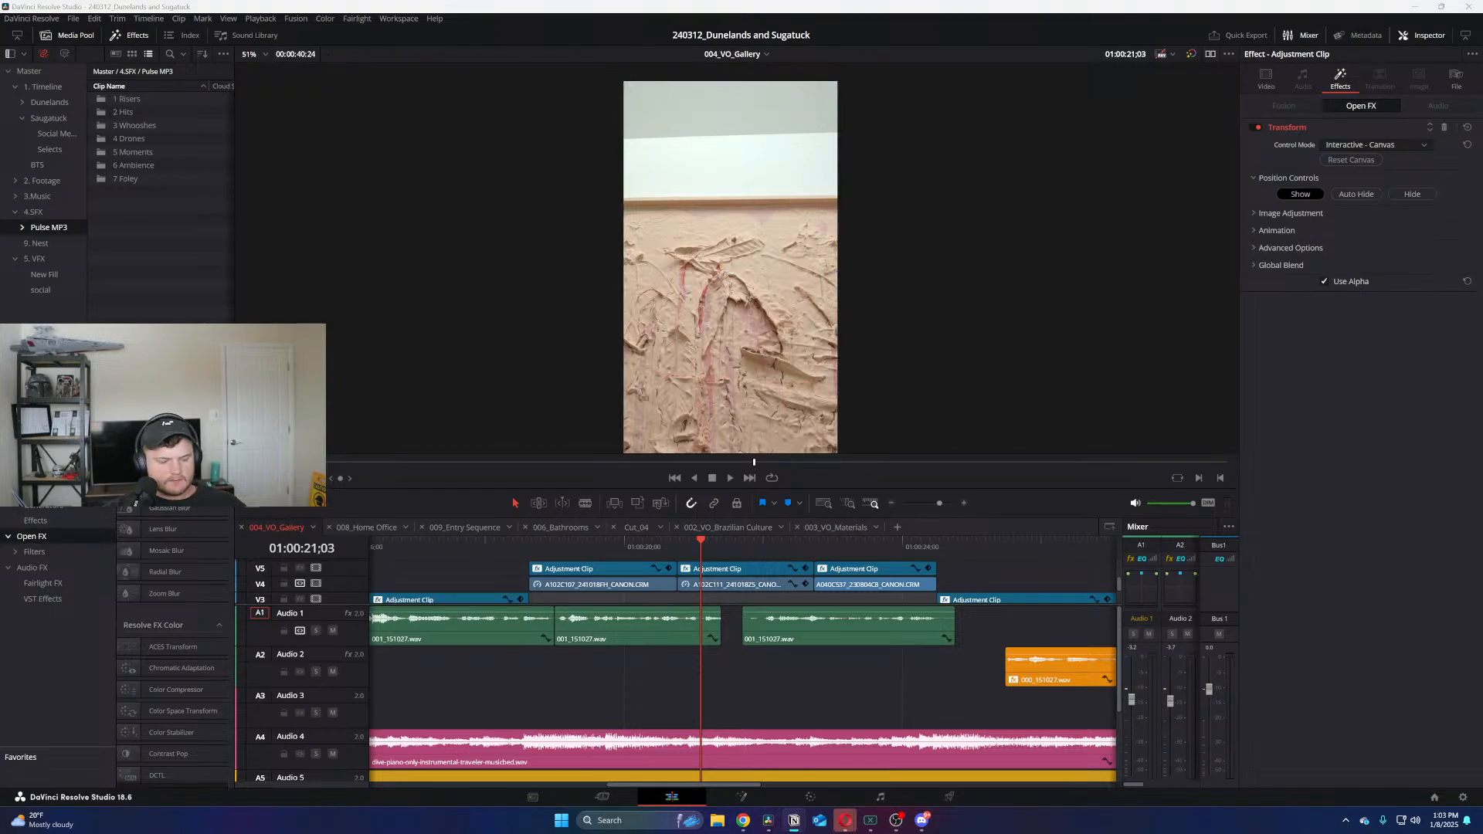
pyautogui.hotkey('ctrl', 'z')
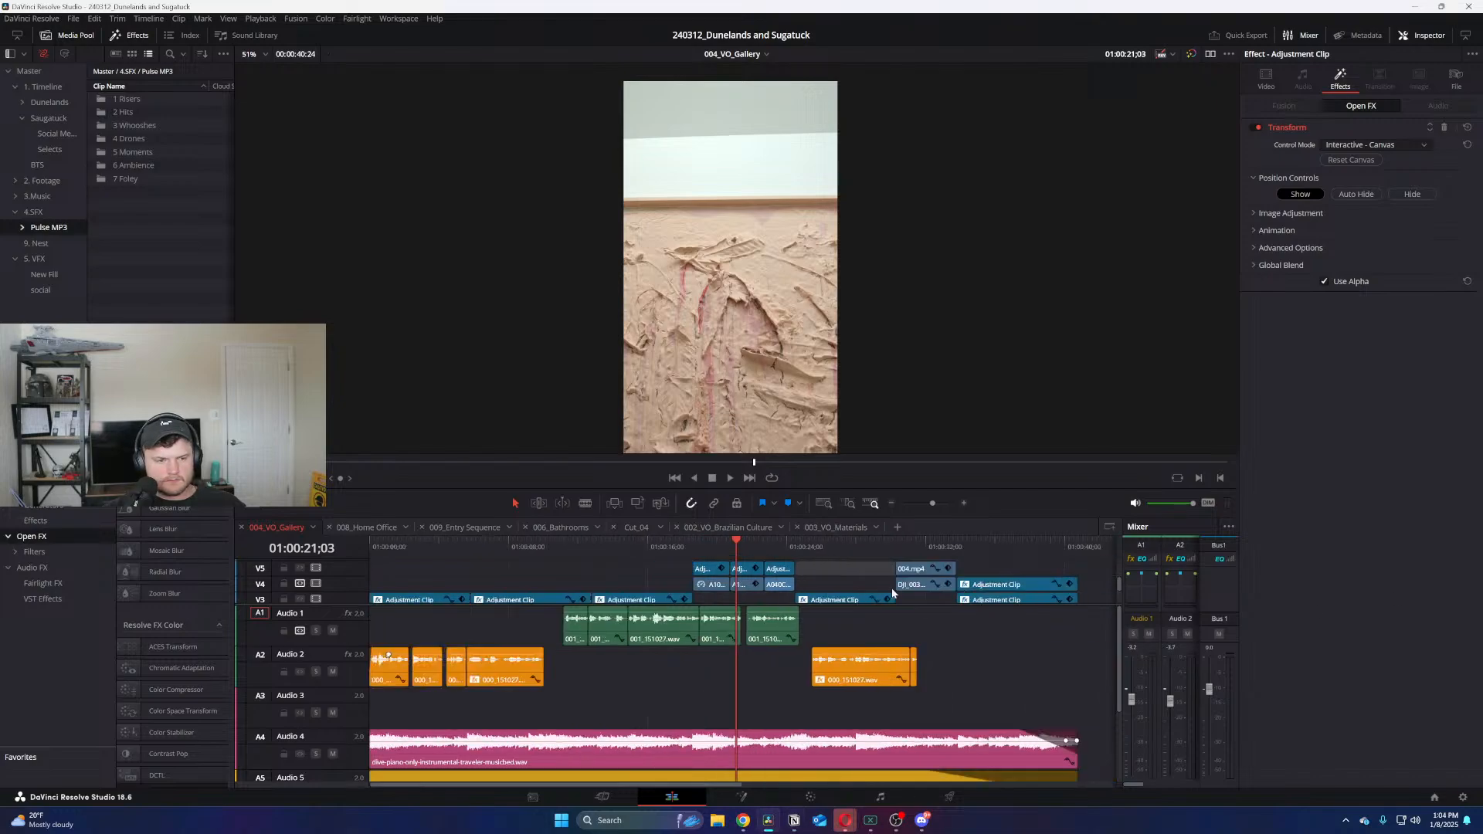
# Review the end of the 004_VO_Gallery timeline, from the exterior house shot through the hallway shot
pyautogui.click(901, 547)
pyautogui.press('space')
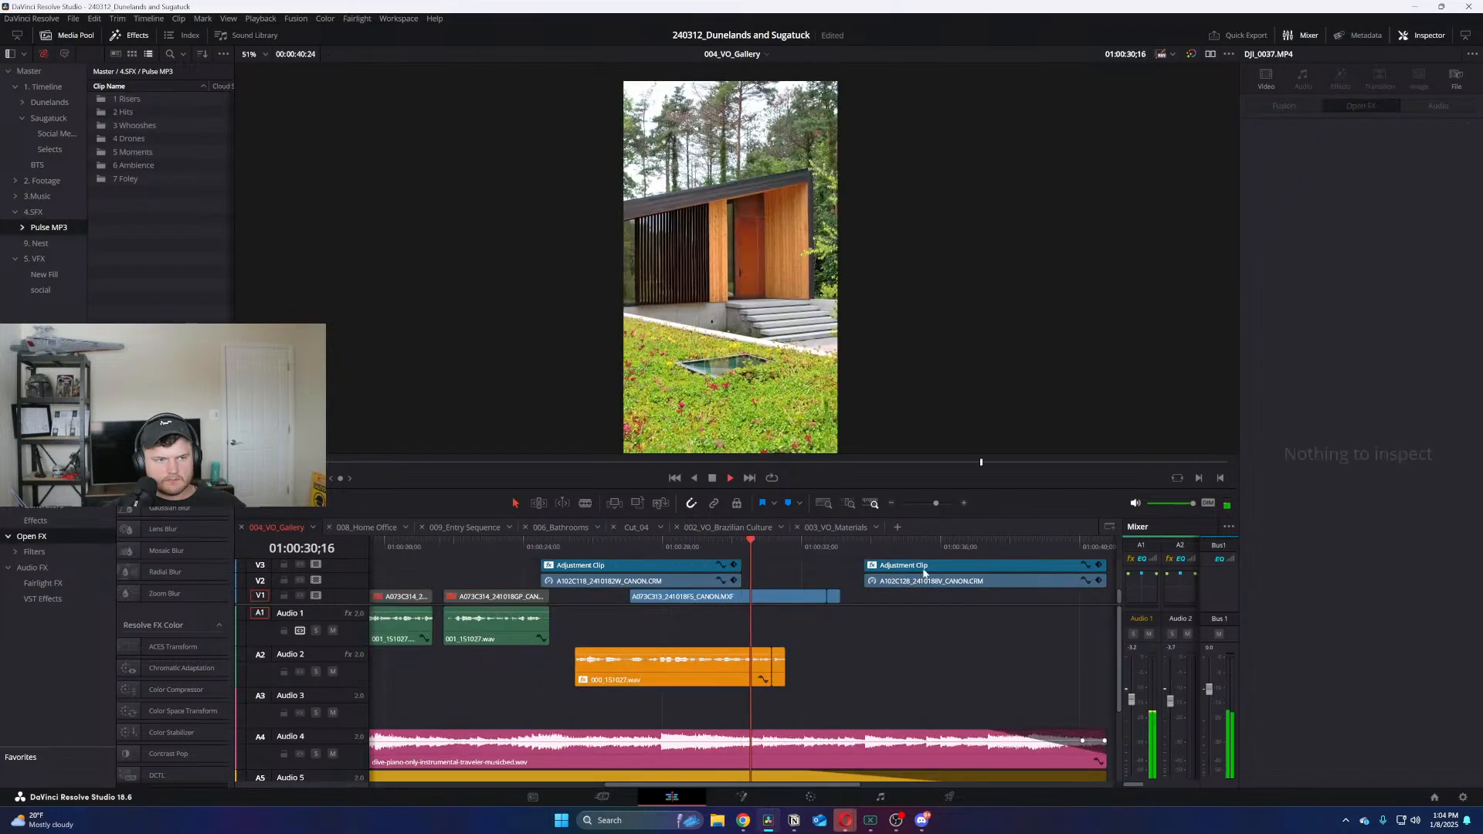
pyautogui.scroll(3, 840, 586)
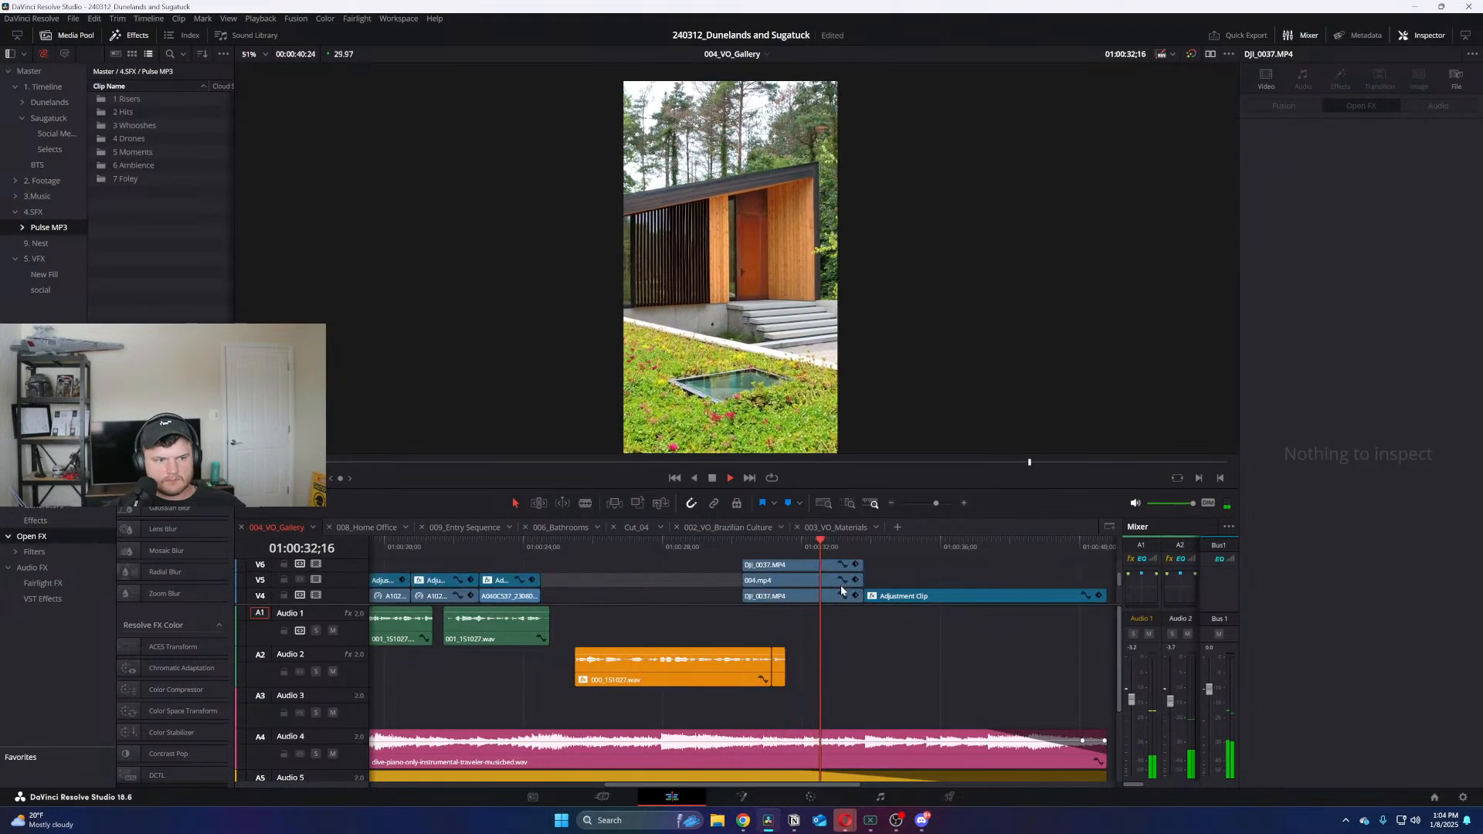
pyautogui.scroll(-1, 840, 591)
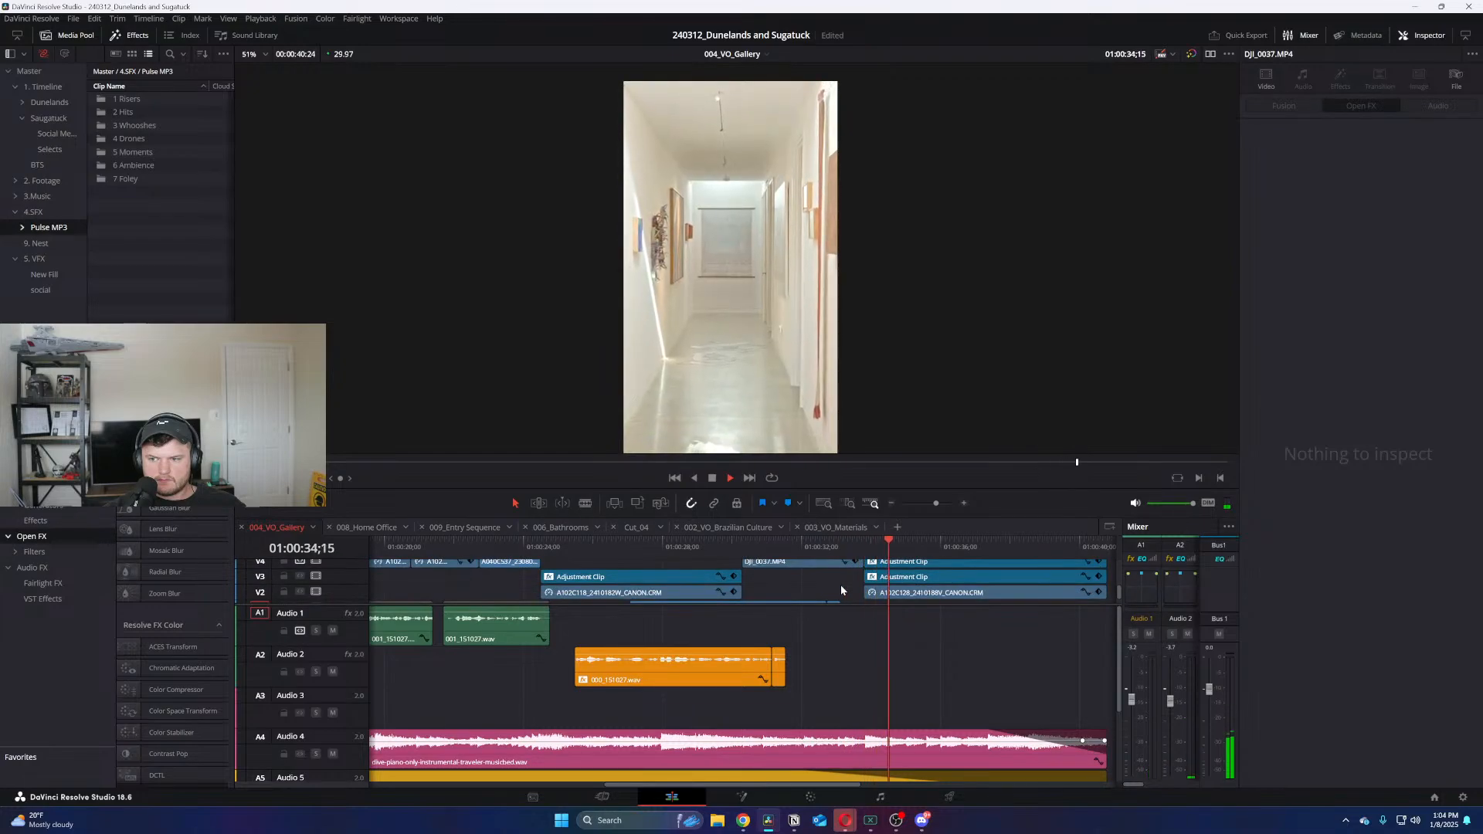
pyautogui.hotkey('ctrl', '-')
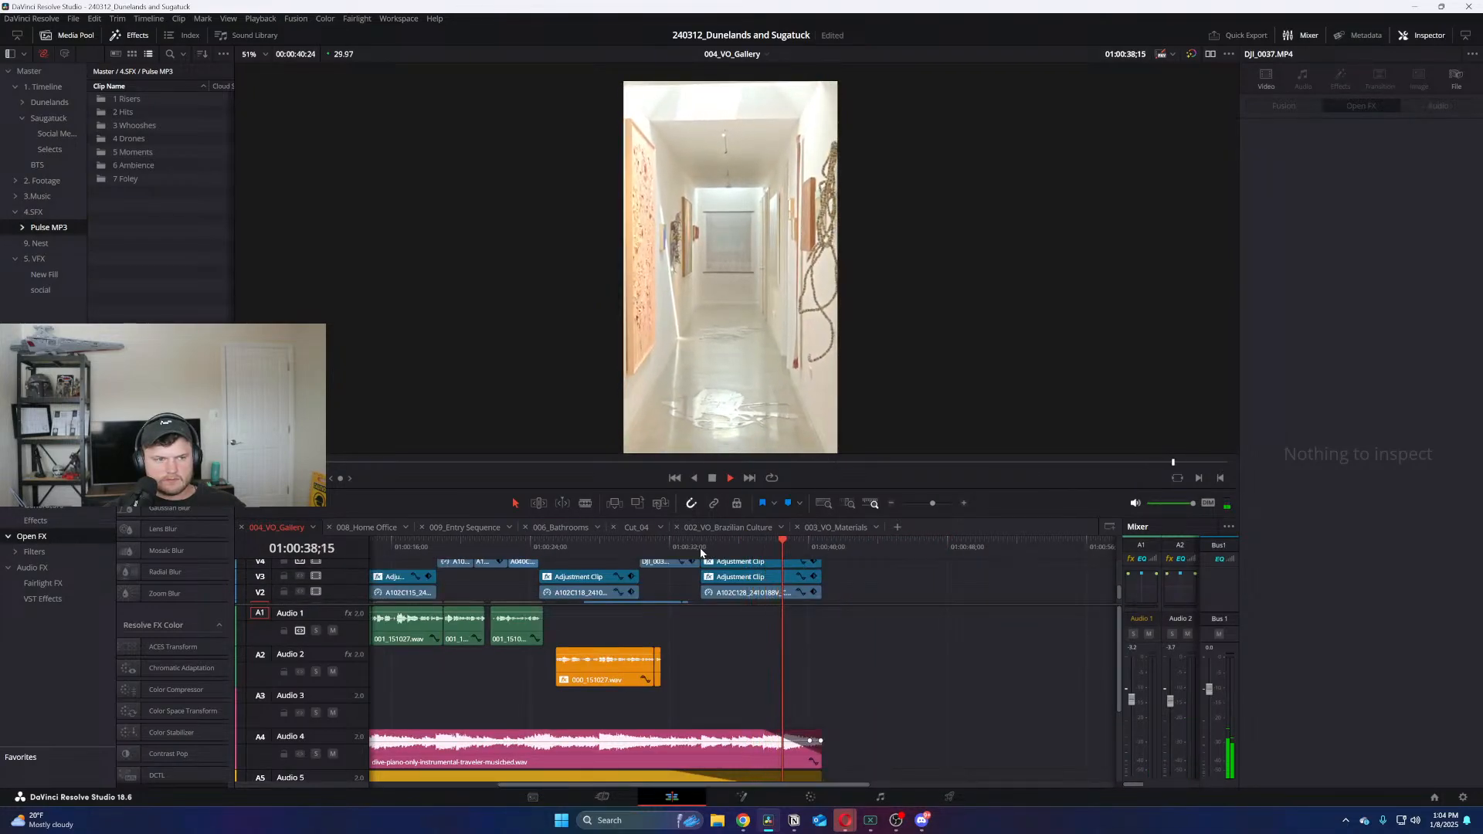
pyautogui.moveTo(701, 550); pyautogui.dragTo(650, 568)
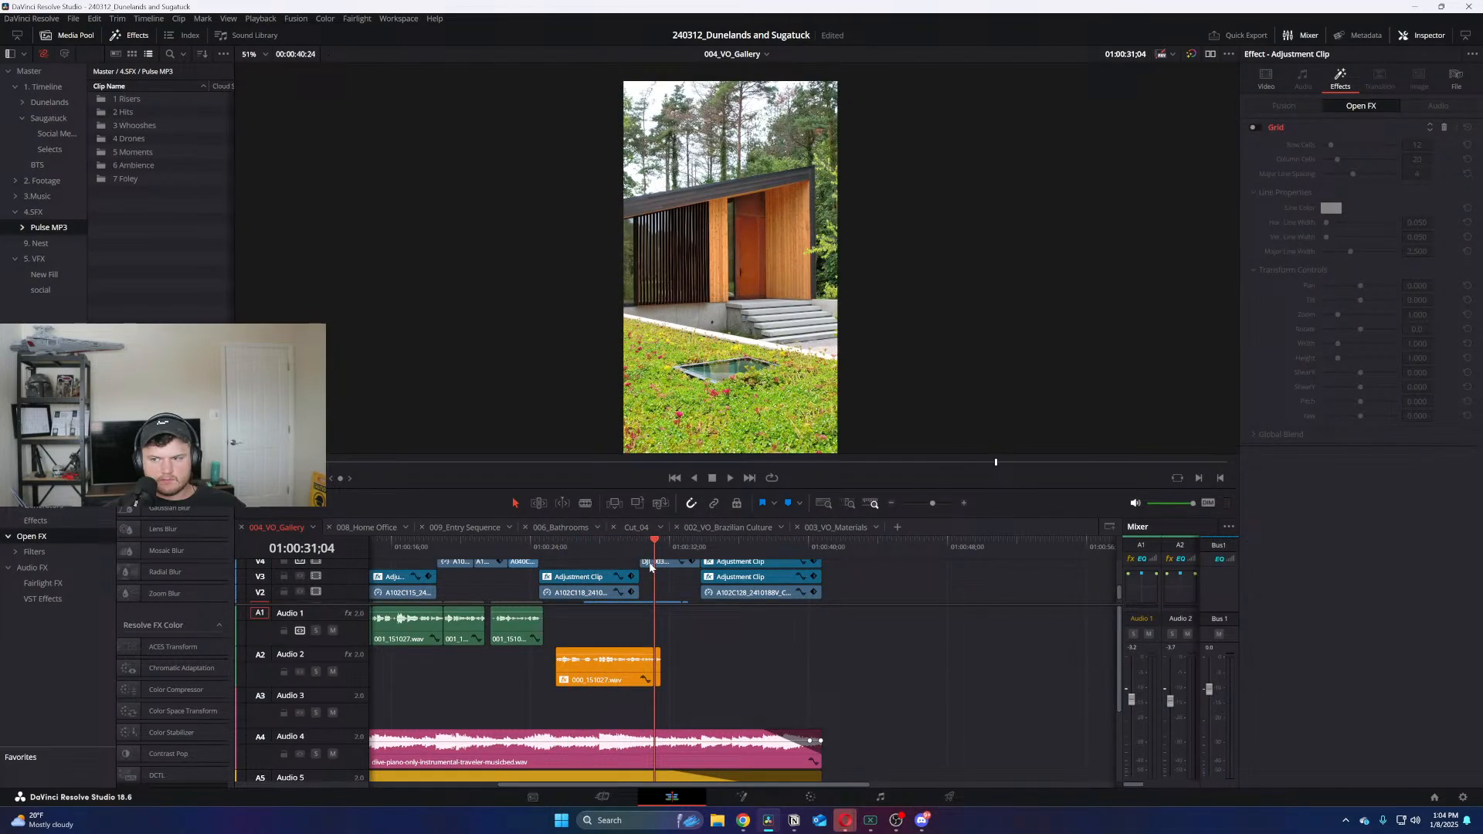
pyautogui.press('space')
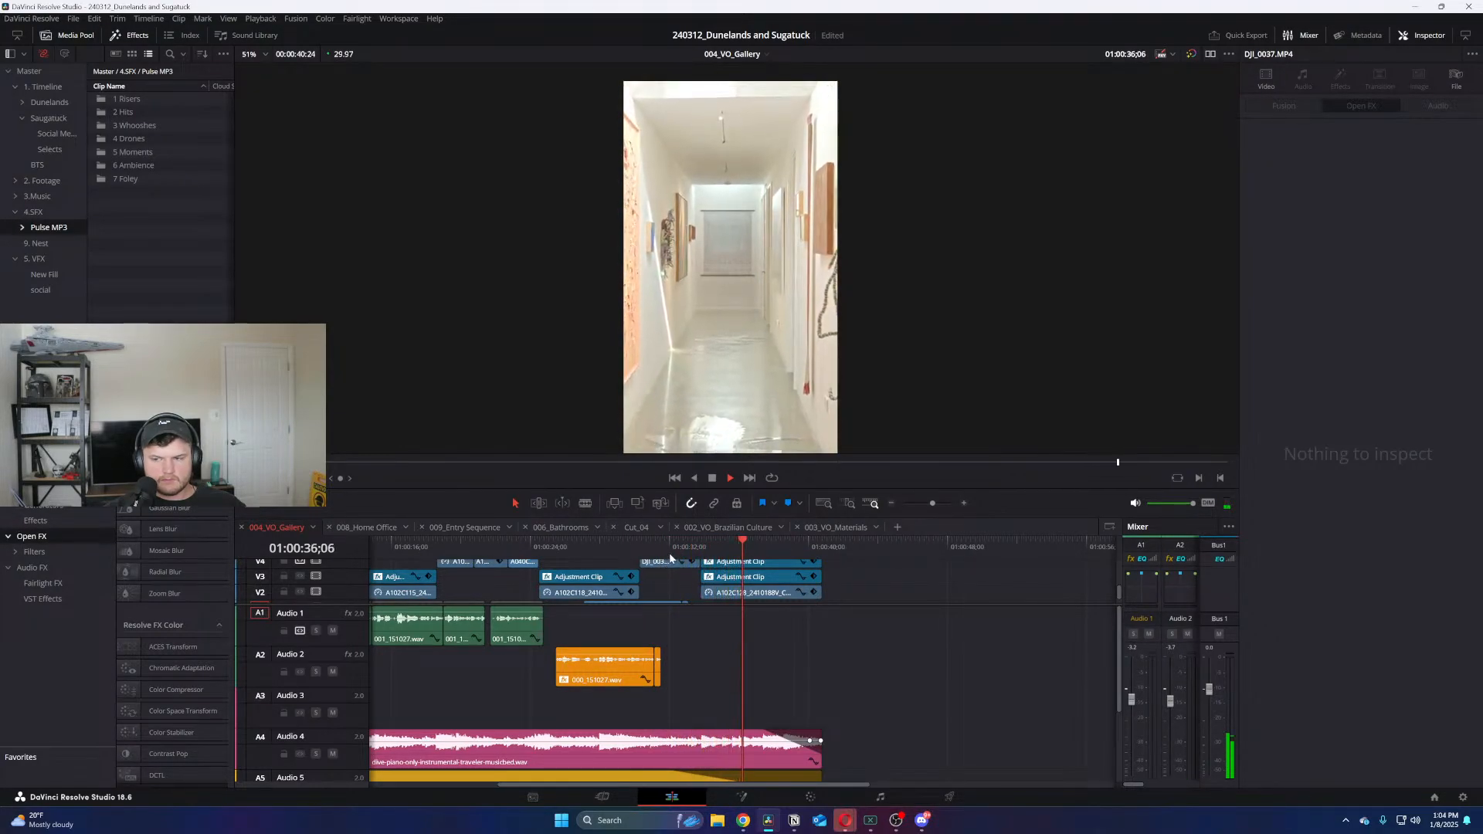
pyautogui.click(666, 550)
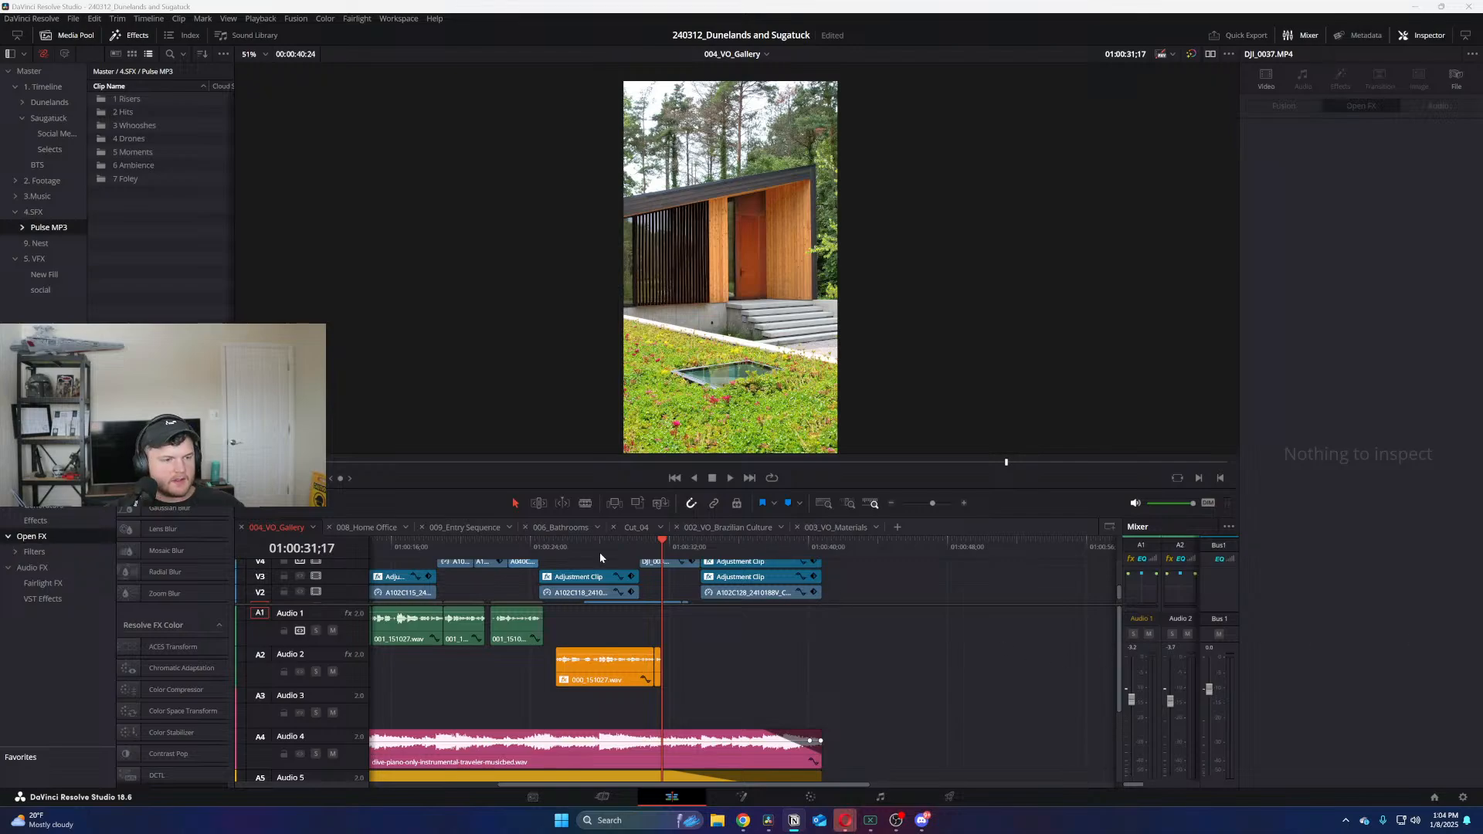
pyautogui.click(545, 539)
pyautogui.press('space')
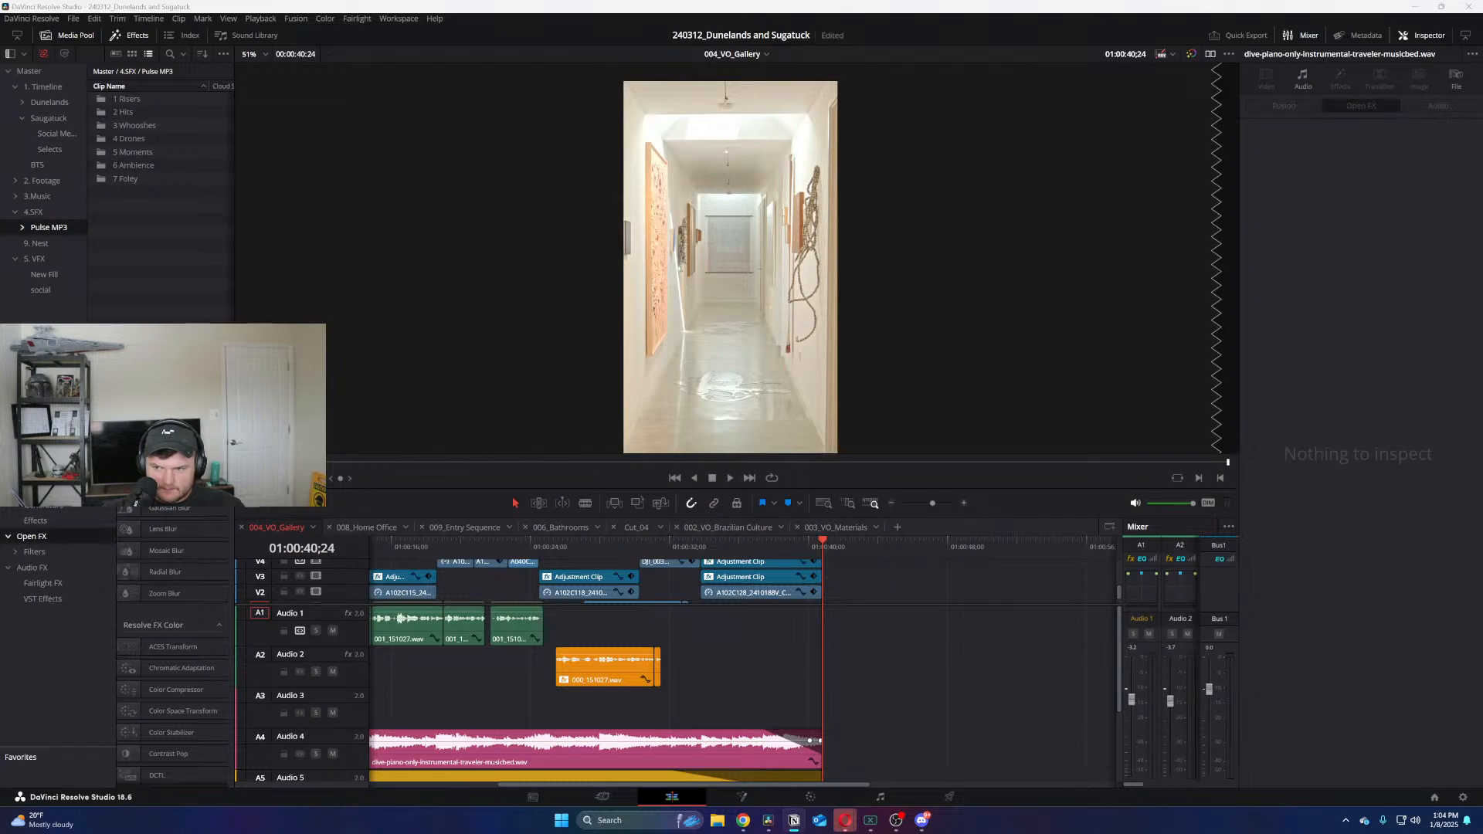
# Open the 003_VO_Materials timeline with its tab placed first and play from just before the kitchen shot
pyautogui.click(837, 528)
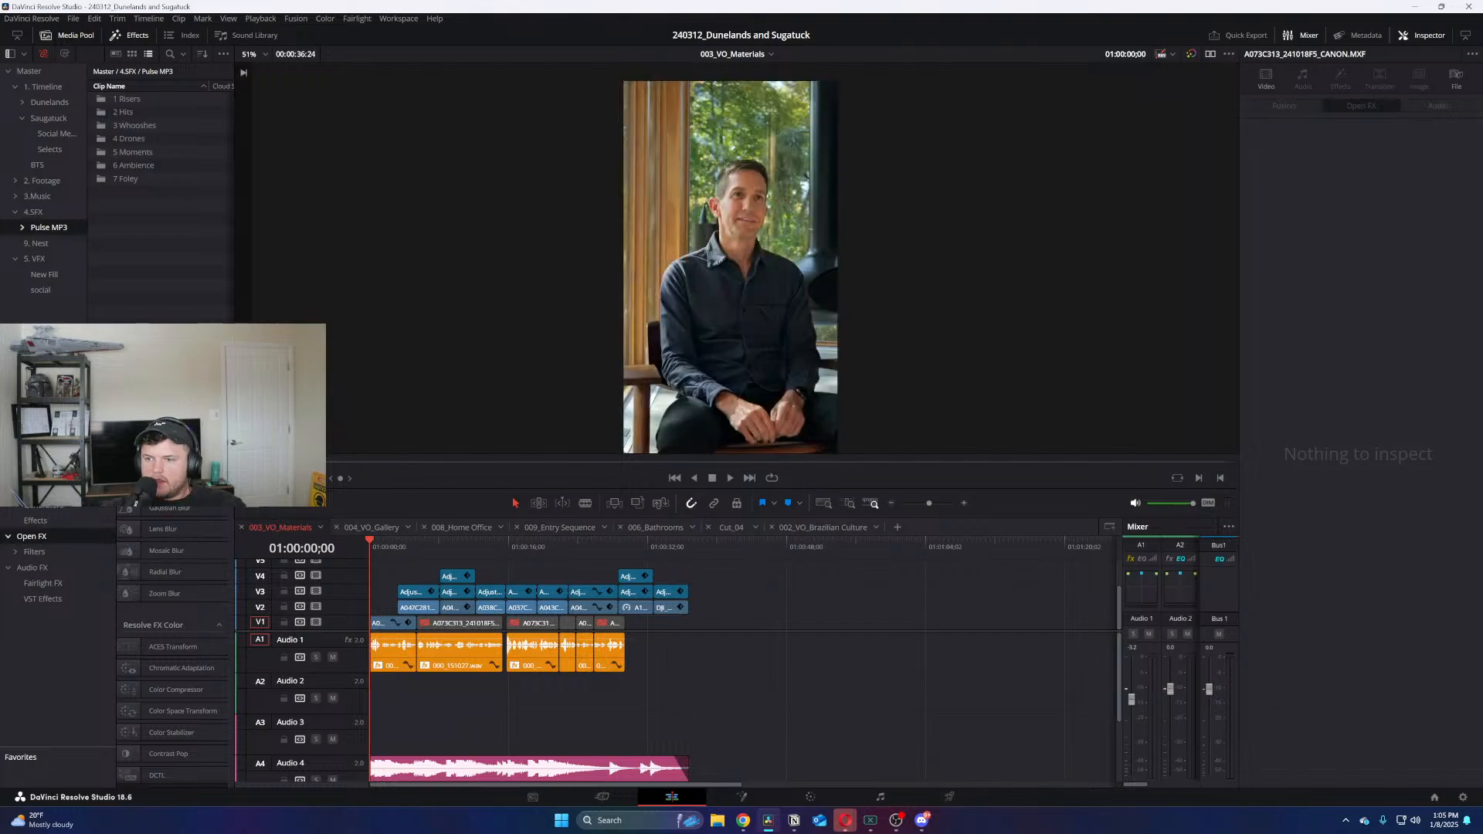
pyautogui.scroll(2, 510, 627)
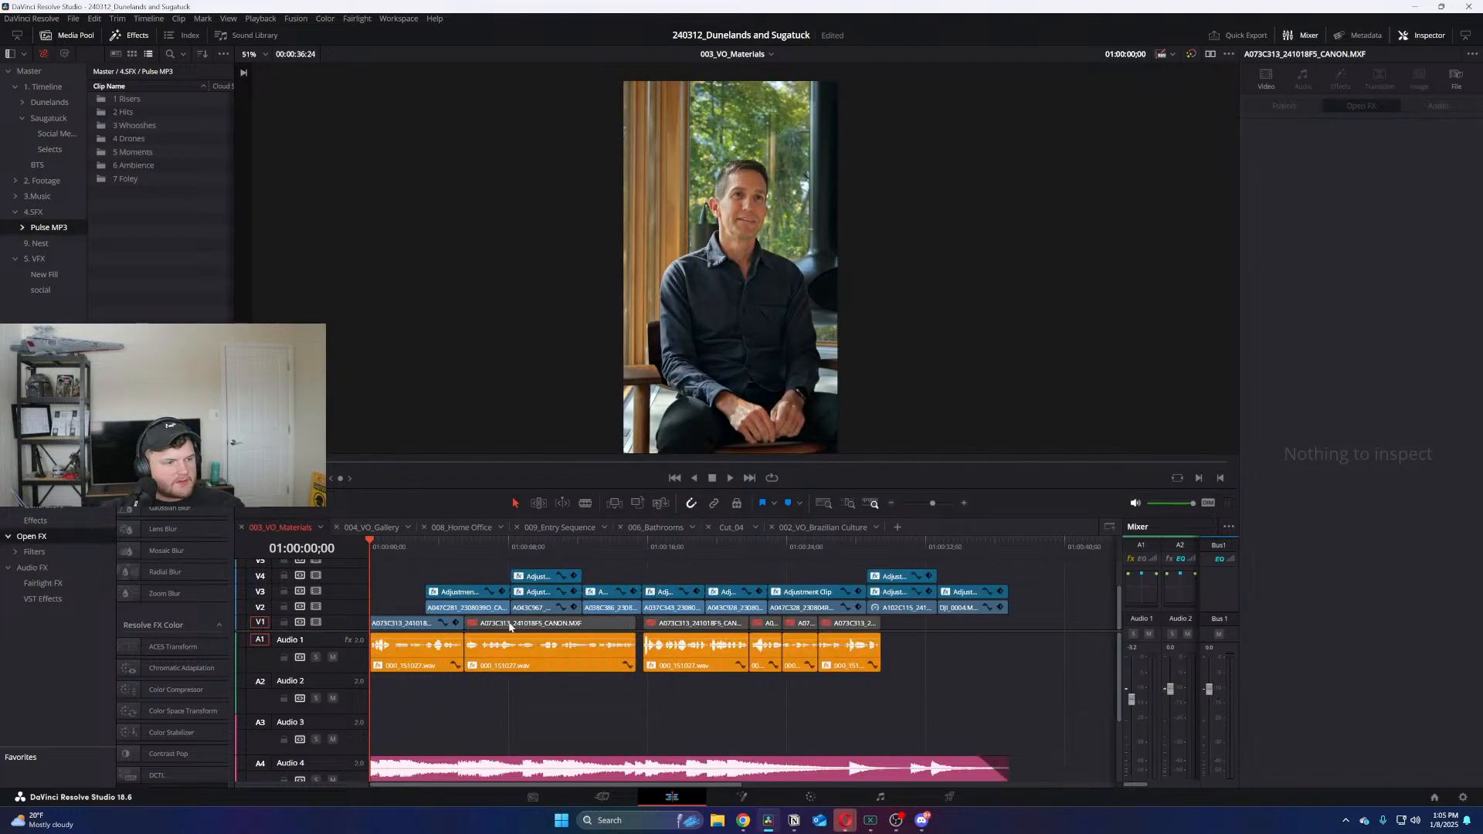
pyautogui.click(460, 539)
pyautogui.click(550, 539)
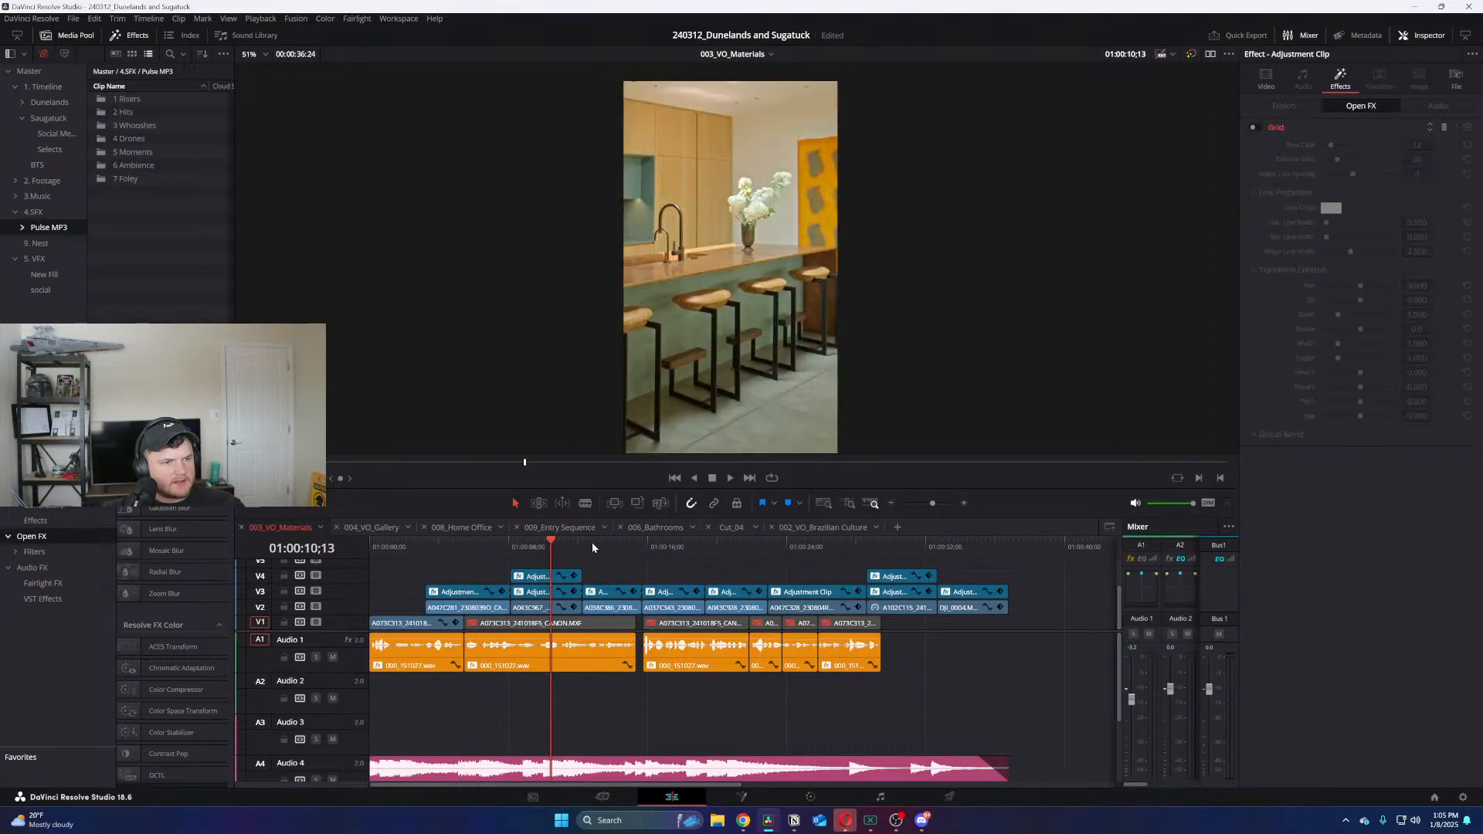
pyautogui.moveTo(592, 542); pyautogui.dragTo(497, 544)
pyautogui.press('space')
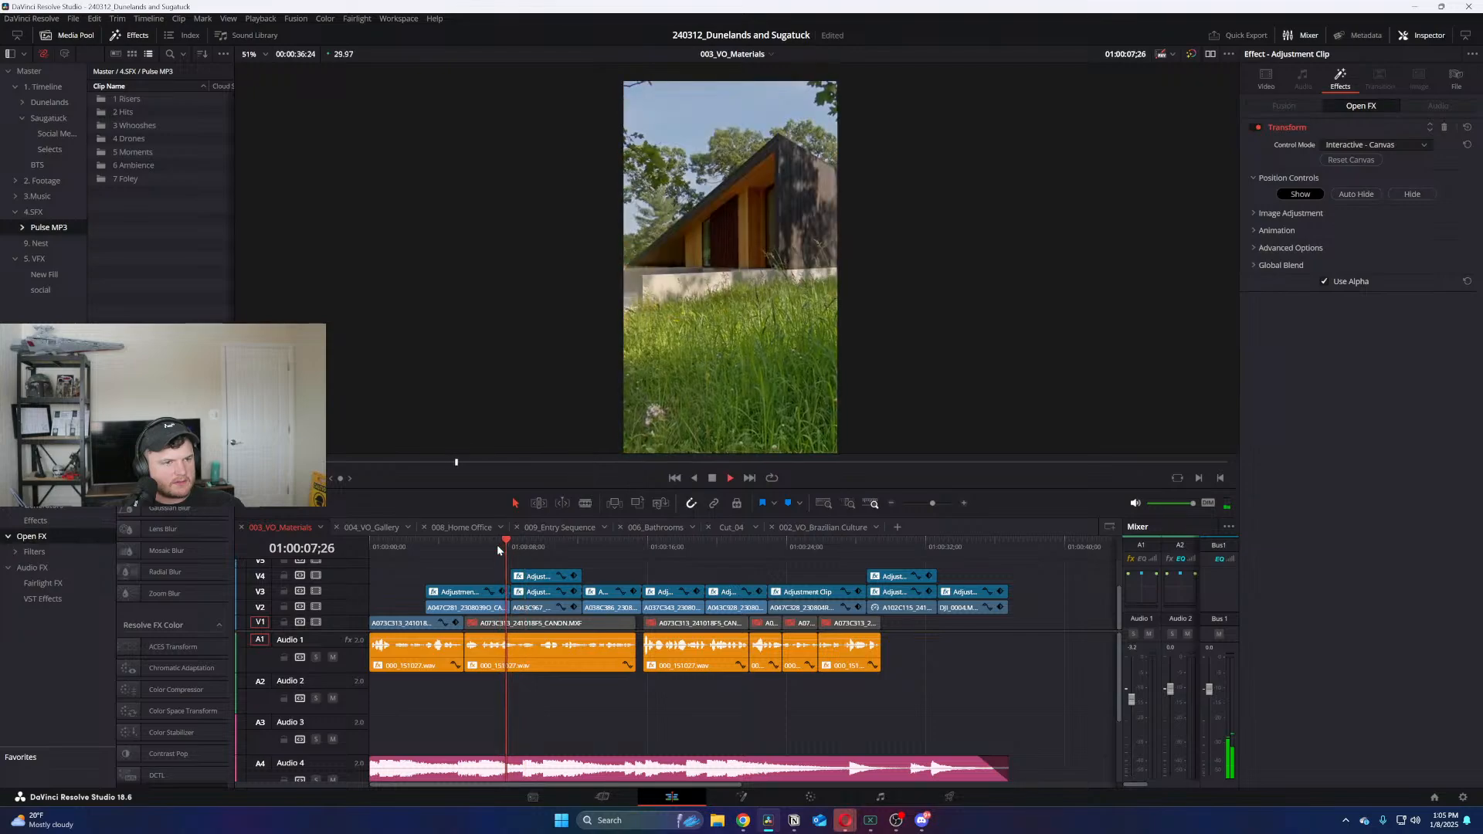
# Reverse the speed of the kitchen clip A043C967 on V2 to -100% and play the result
pyautogui.click(540, 608)
pyautogui.scroll(2, 568, 610)
pyautogui.rightClick(666, 611)
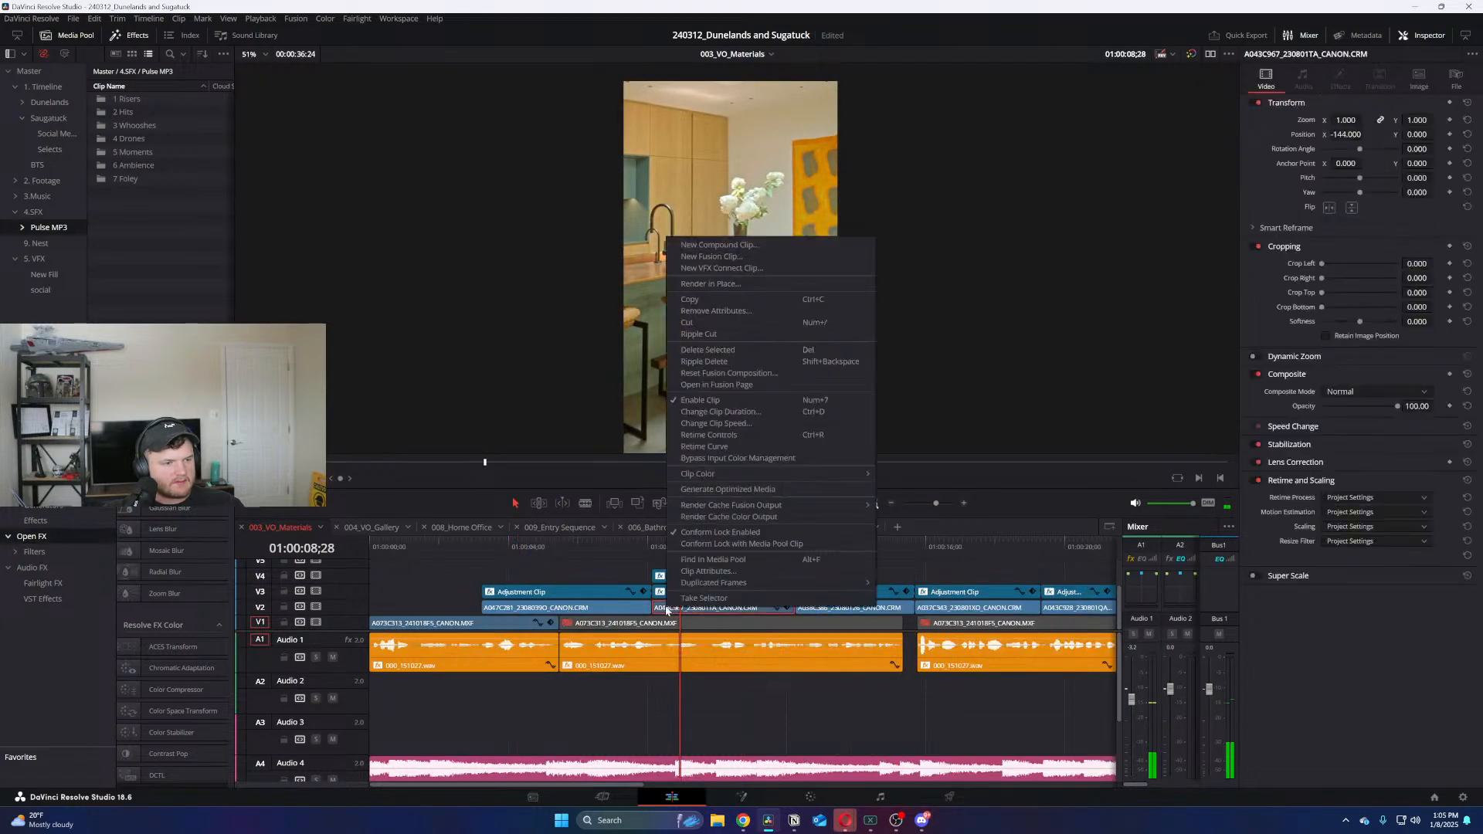
pyautogui.click(719, 423)
pyautogui.click(788, 479)
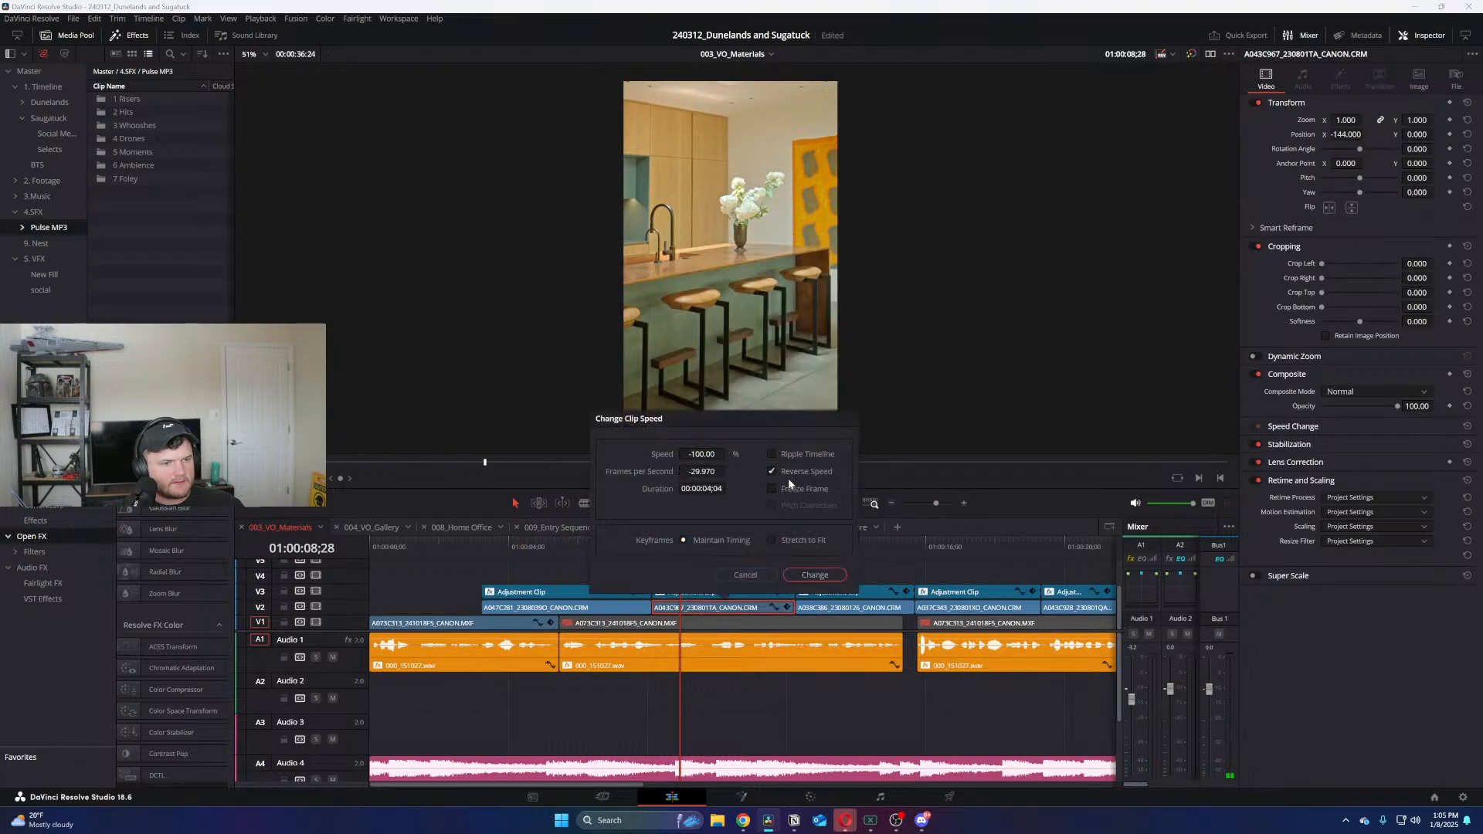
pyautogui.click(815, 574)
pyautogui.press('space')
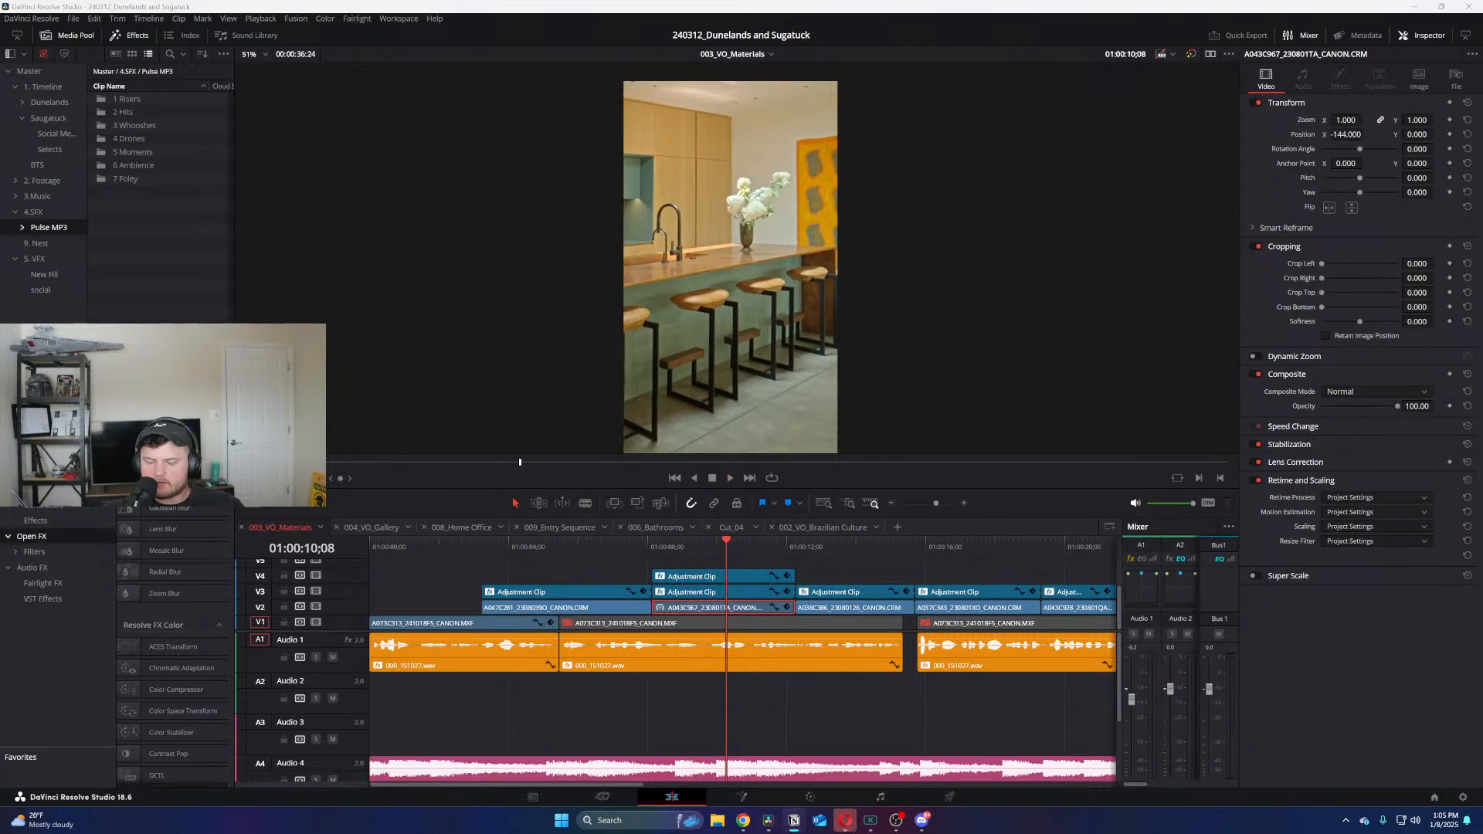
# Move the playhead to the entrance steps shot at 01:00:20;21 and select its Canon RAW clip 11 on the Color page
pyautogui.moveTo(860, 550); pyautogui.dragTo(743, 567)
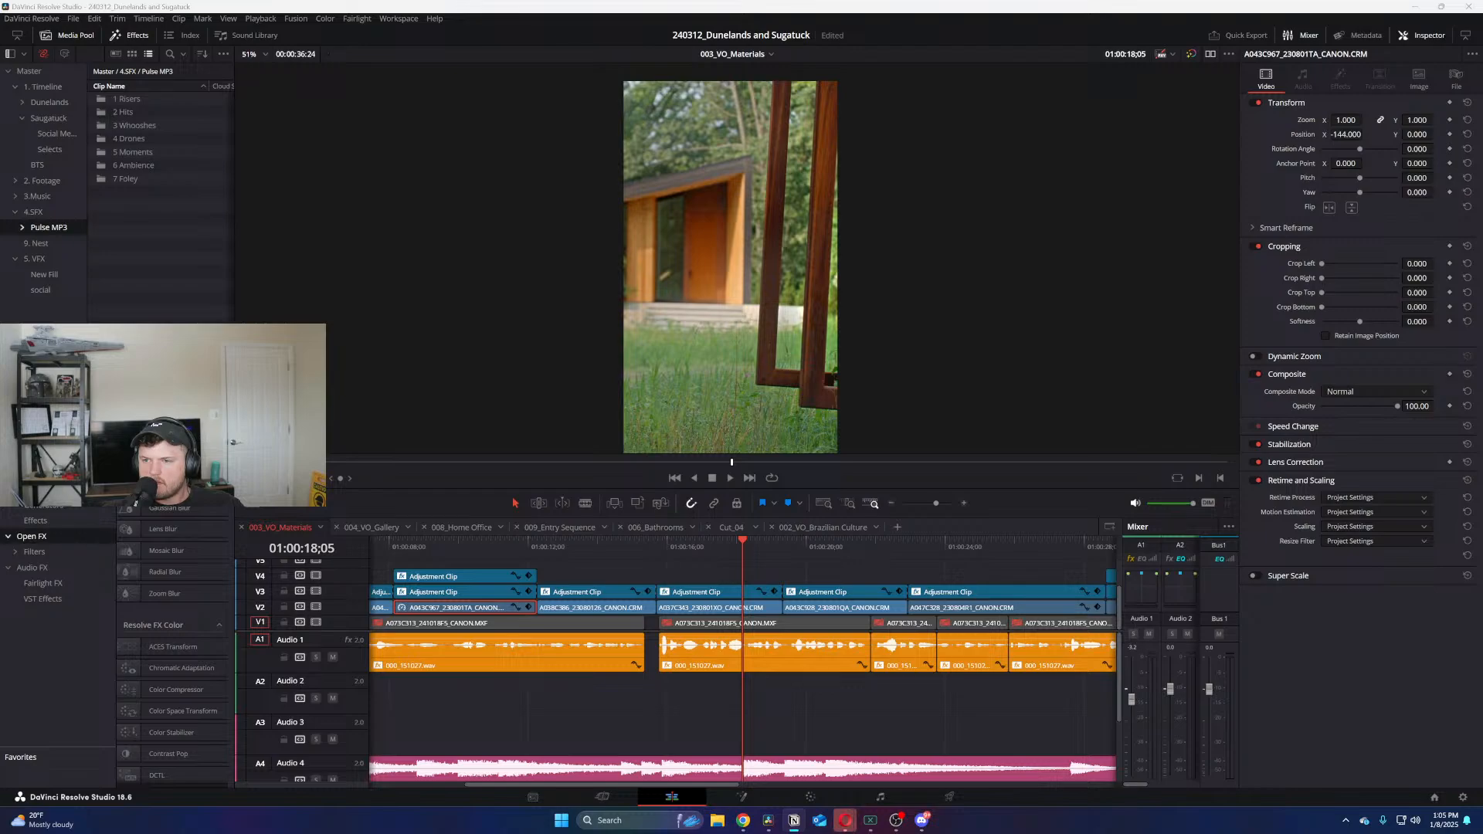
pyautogui.moveTo(757, 554); pyautogui.dragTo(830, 549)
pyautogui.scroll(1, 726, 738)
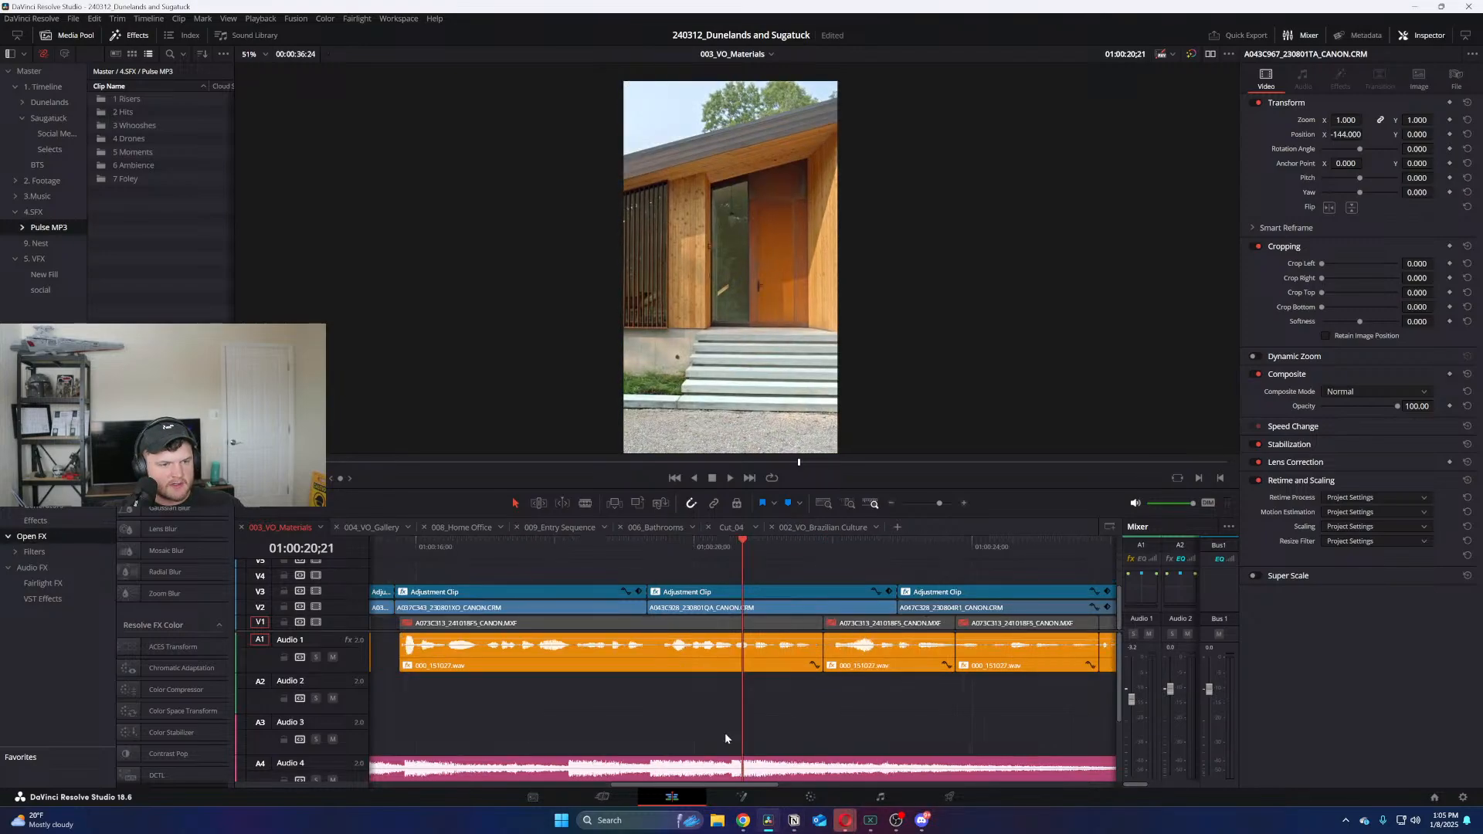
pyautogui.click(805, 797)
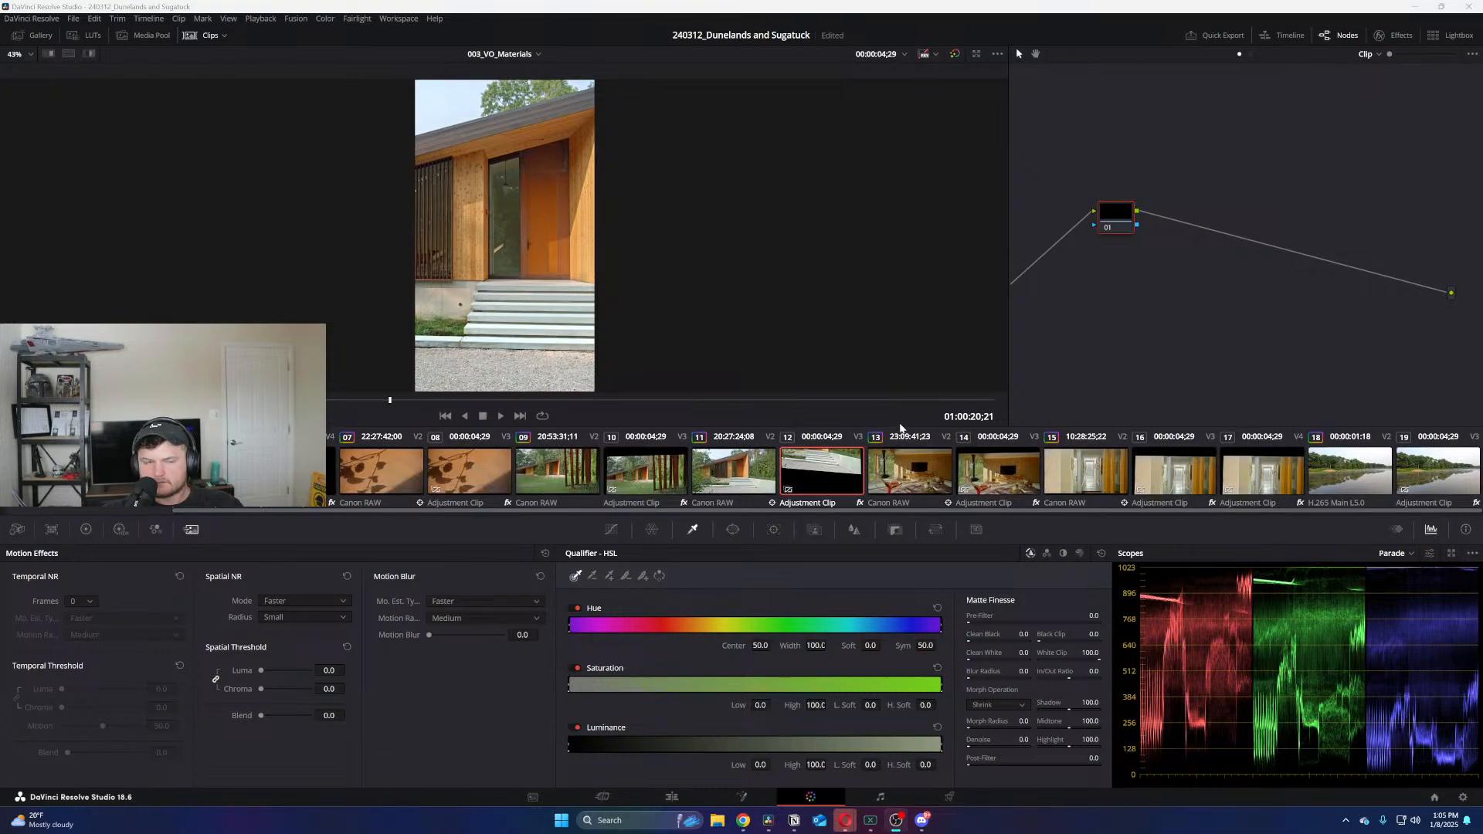
pyautogui.click(736, 484)
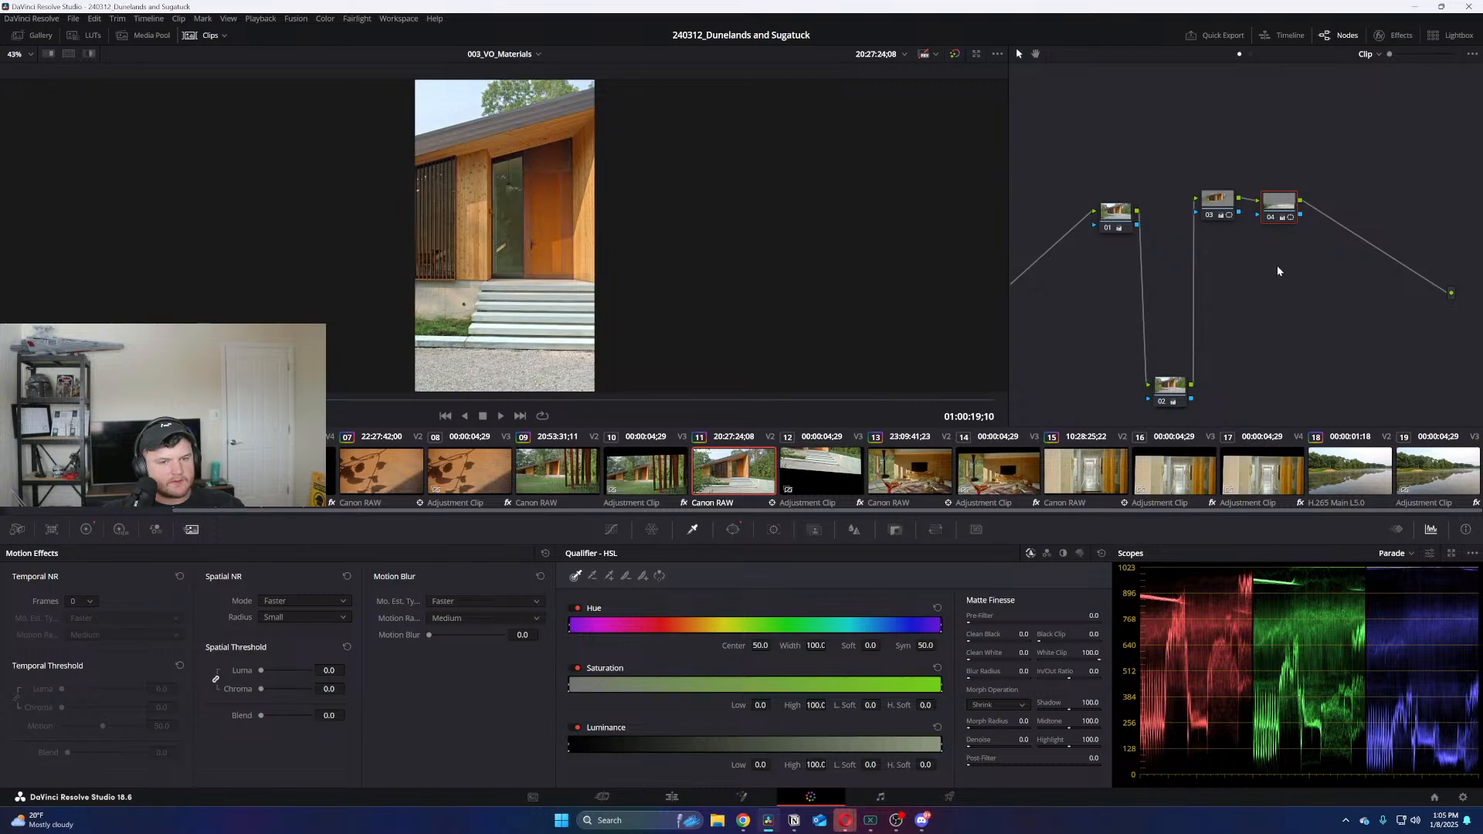
# Add two serial nodes, 05 and 06, after node 04 and select node 05 with its primary color wheels shown
pyautogui.hotkey('alt', 's')
pyautogui.moveTo(1339, 207); pyautogui.dragTo(1311, 133)
pyautogui.hotkey('alt', 's')
pyautogui.click(1315, 138)
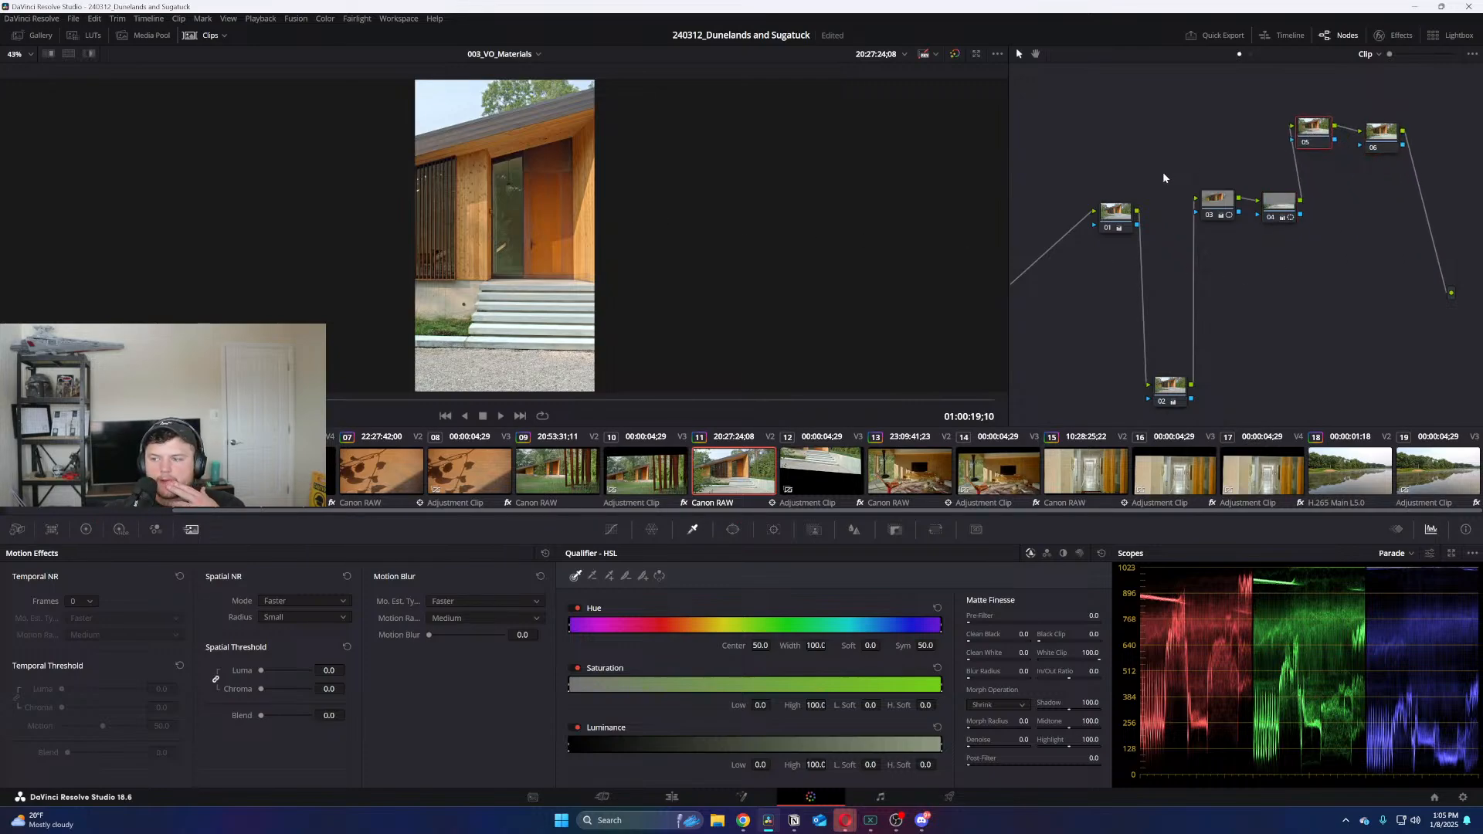
pyautogui.click(88, 531)
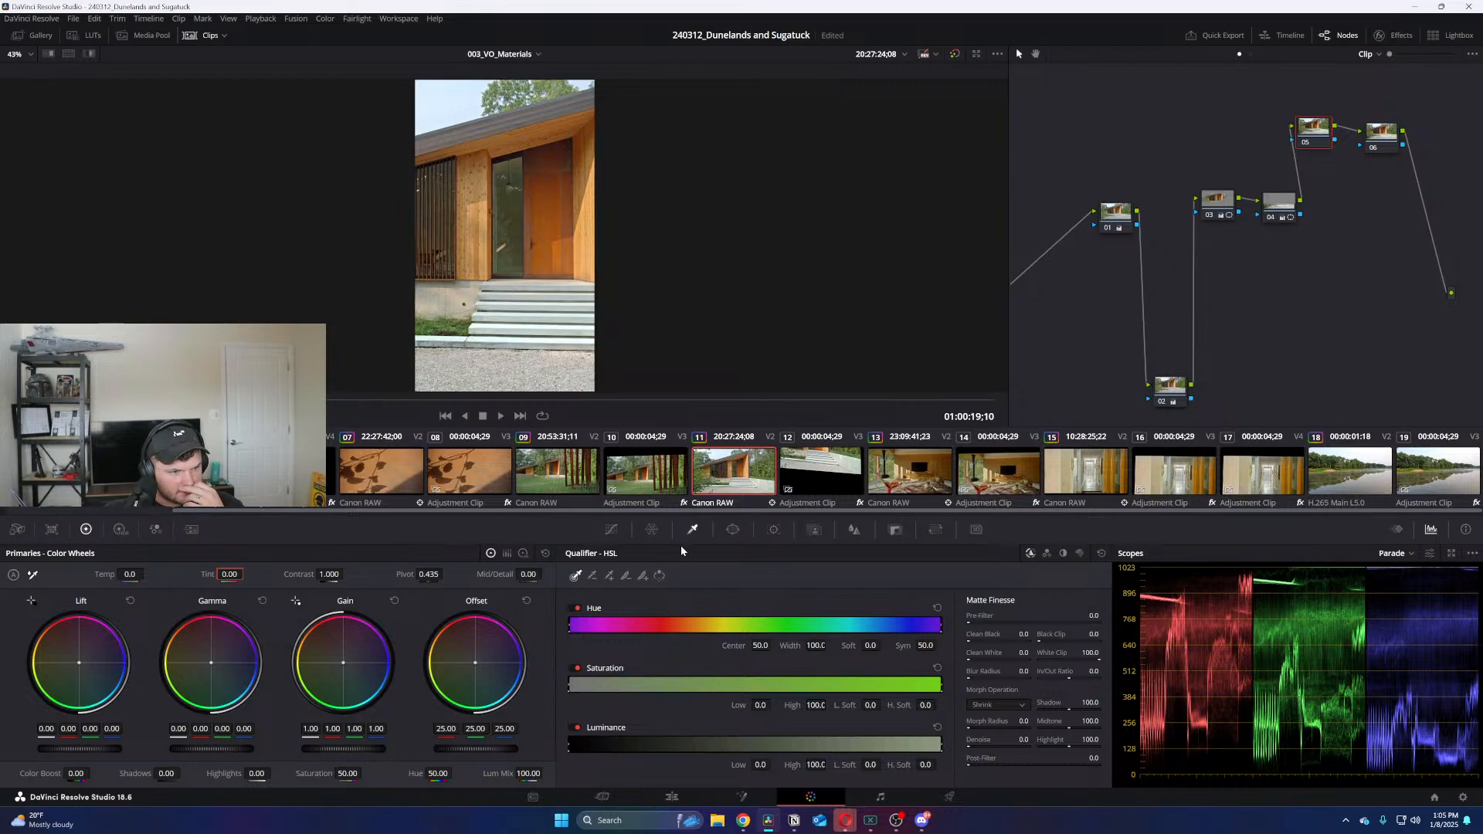
# Add a rectangular power window to node 05 and set its edge softness values to 0.00
pyautogui.click(734, 531)
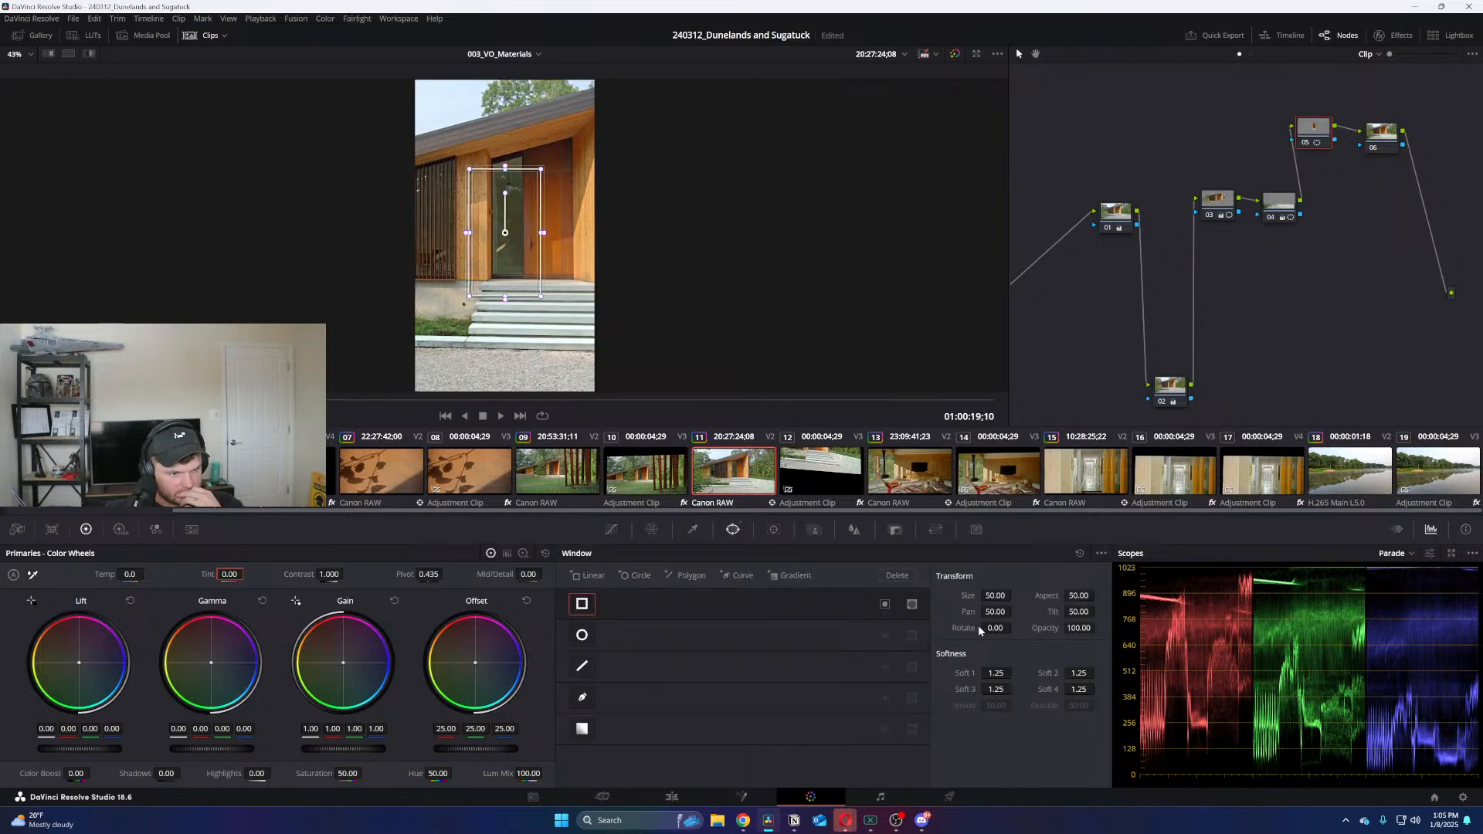
pyautogui.moveTo(996, 673); pyautogui.dragTo(970, 689)
pyautogui.moveTo(1094, 672); pyautogui.dragTo(973, 673)
# Move and resize the rectangular window to fit tightly around the orange front door panel
pyautogui.scroll(2, 569, 190)
pyautogui.scroll(4, 569, 190)
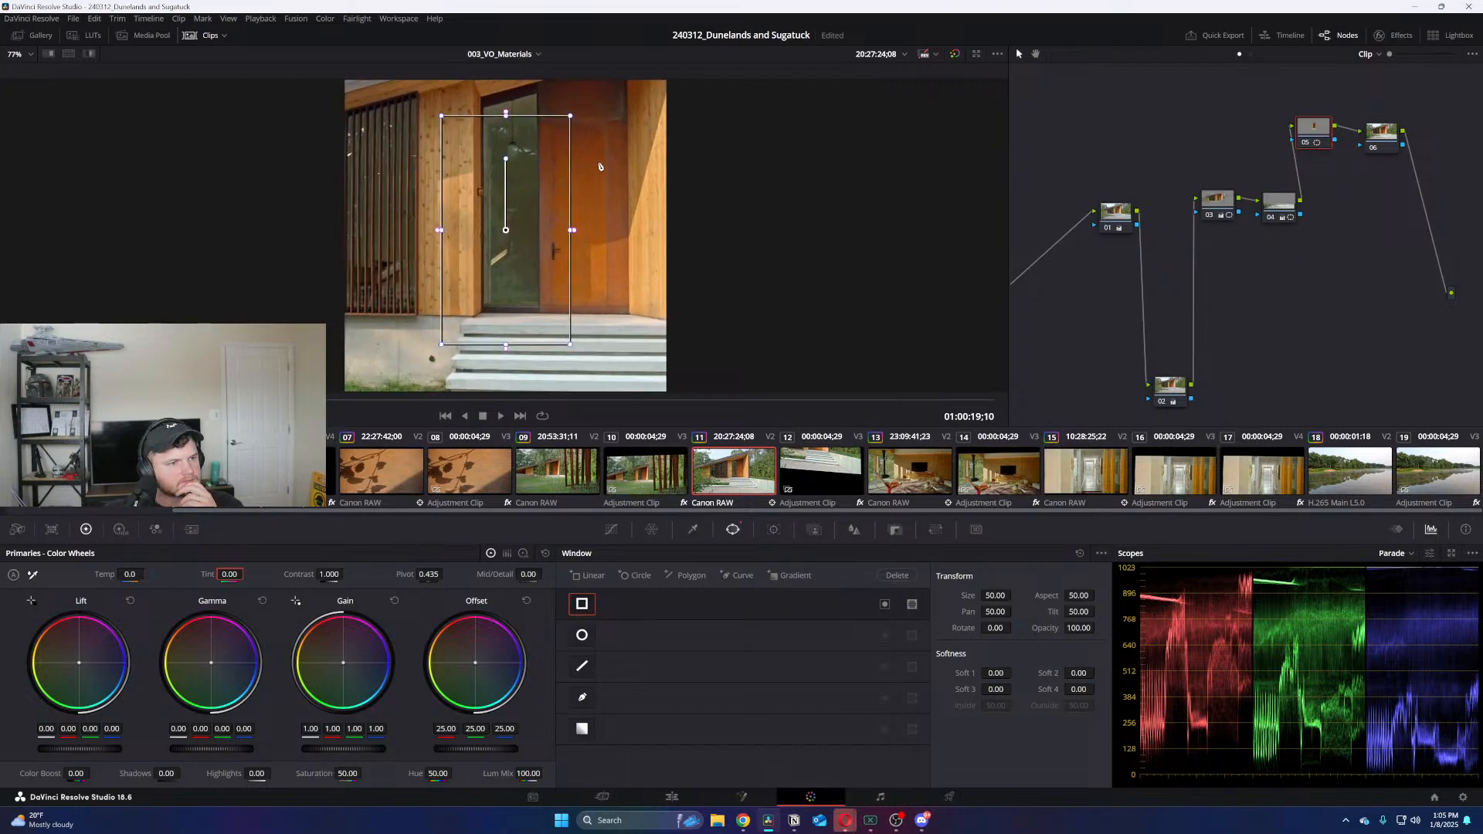
pyautogui.moveTo(557, 184); pyautogui.dragTo(680, 183)
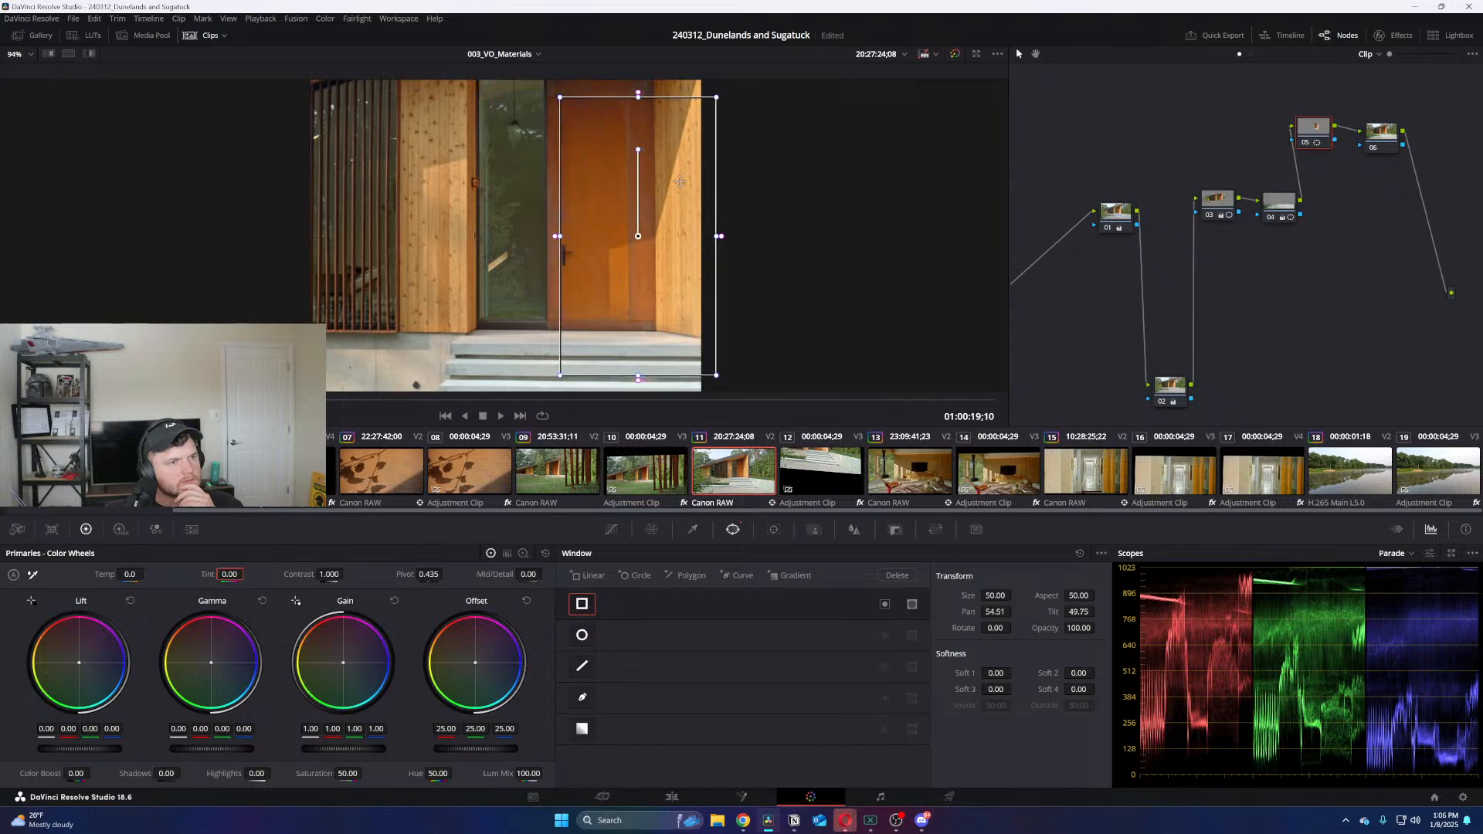
pyautogui.moveTo(716, 236); pyautogui.dragTo(631, 237)
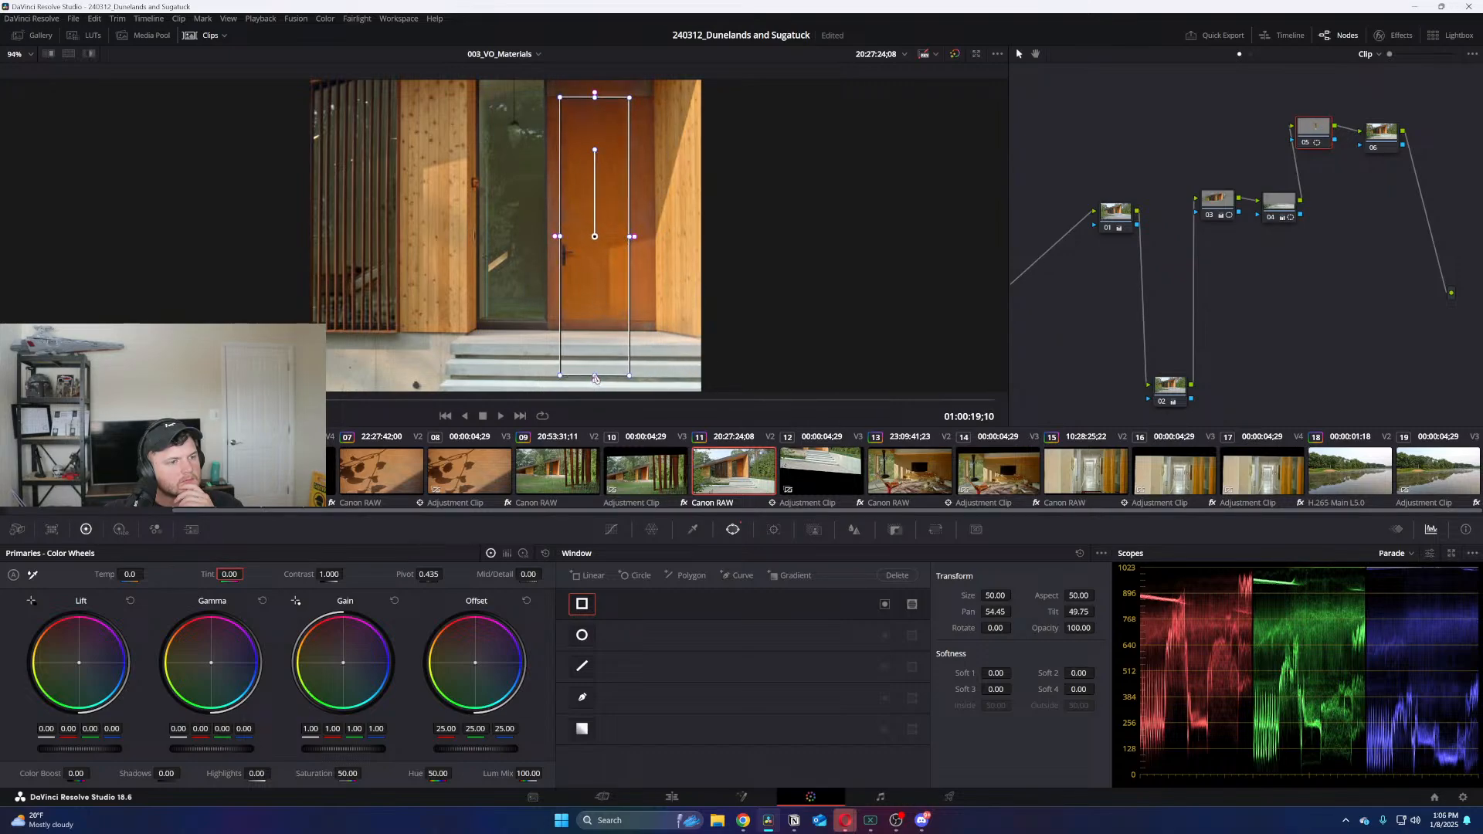
pyautogui.moveTo(594, 379); pyautogui.dragTo(597, 324)
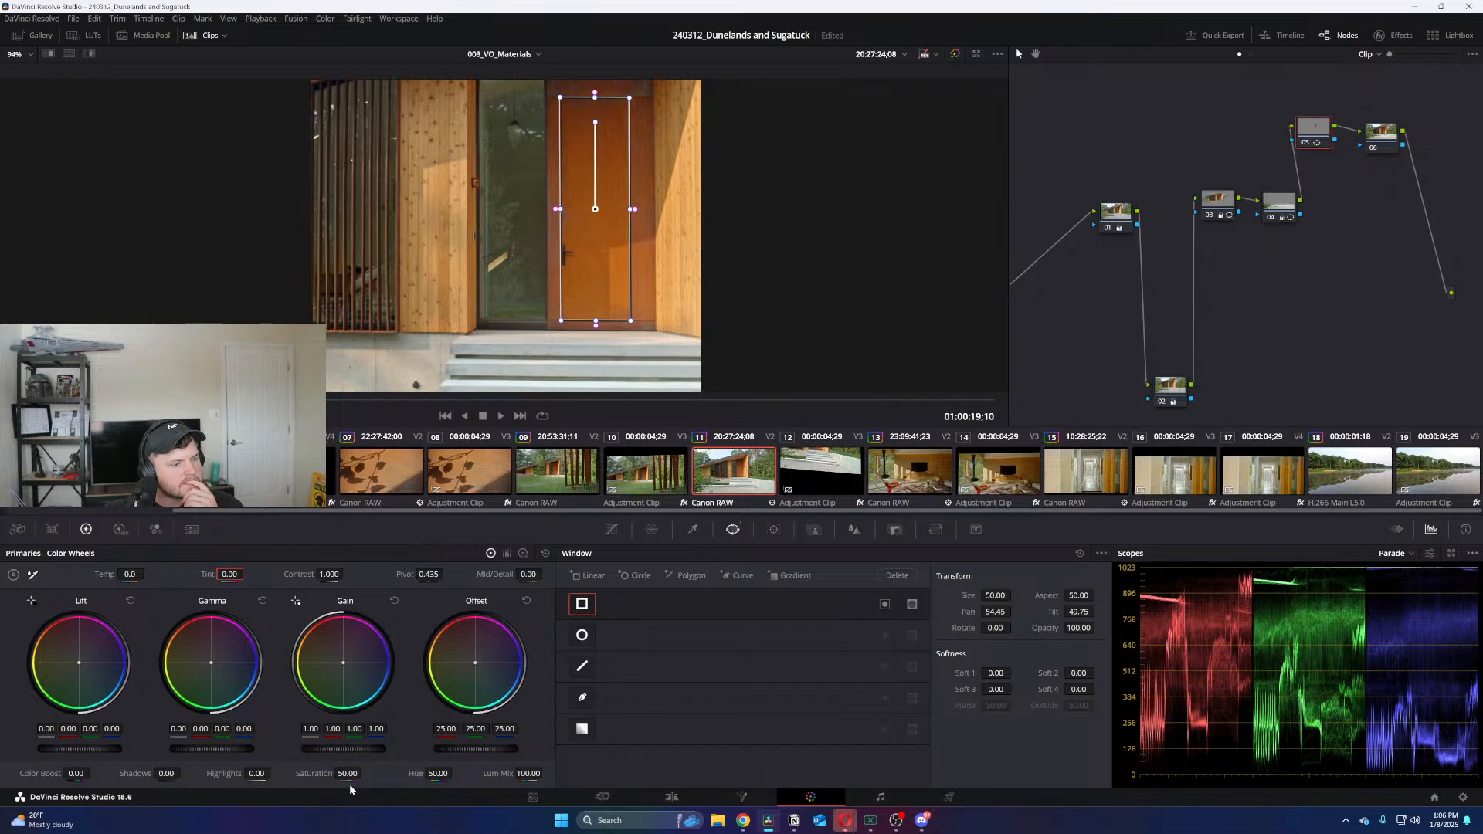
# Lower node 05's saturation to 37.00 and shift its gamma to about red 0.04, green -0.01, blue -0.03
pyautogui.moveTo(347, 773); pyautogui.dragTo(313, 773)
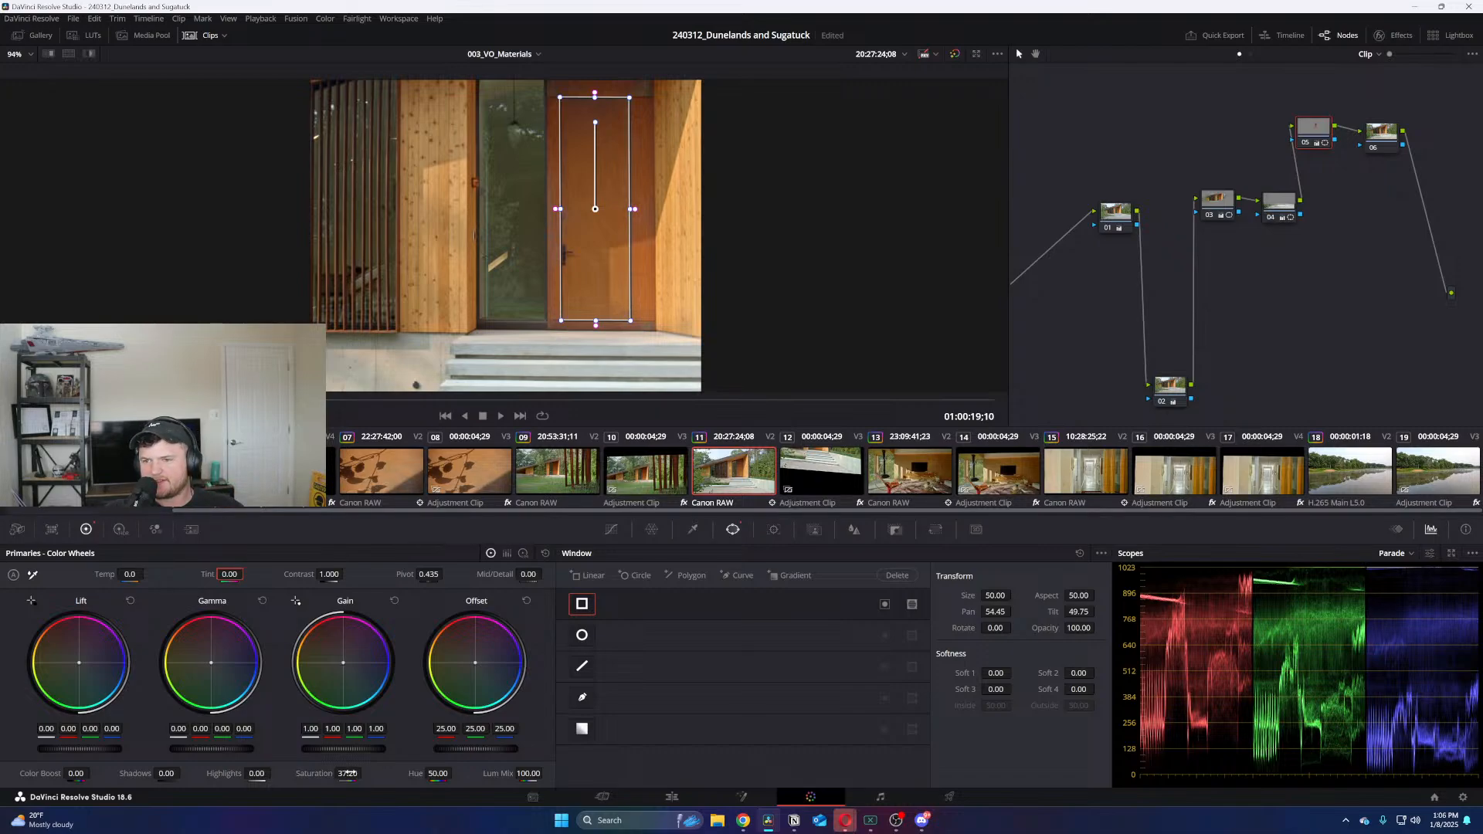
pyautogui.moveTo(348, 774); pyautogui.dragTo(364, 773)
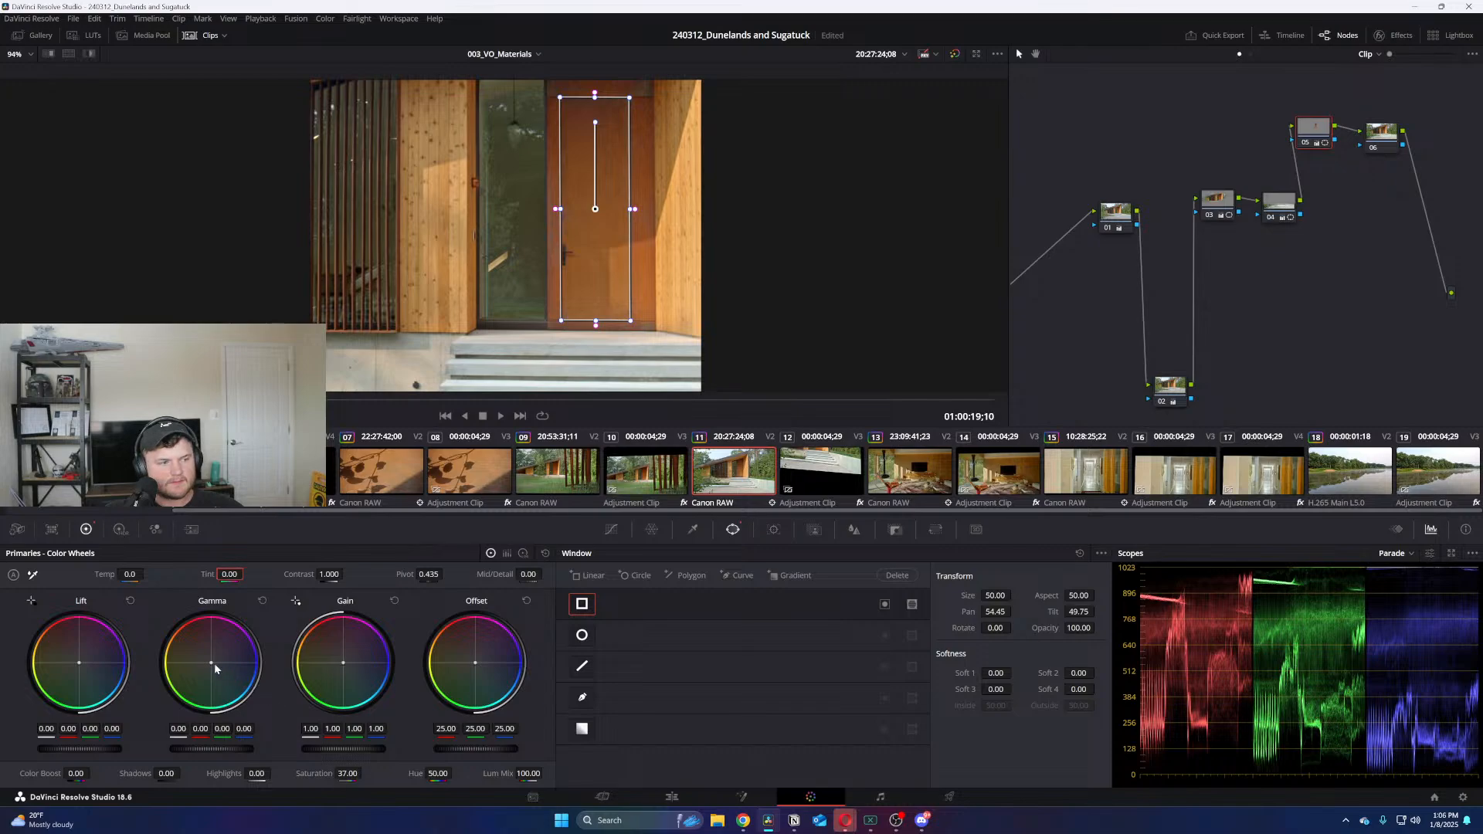
pyautogui.moveTo(215, 669); pyautogui.dragTo(208, 658)
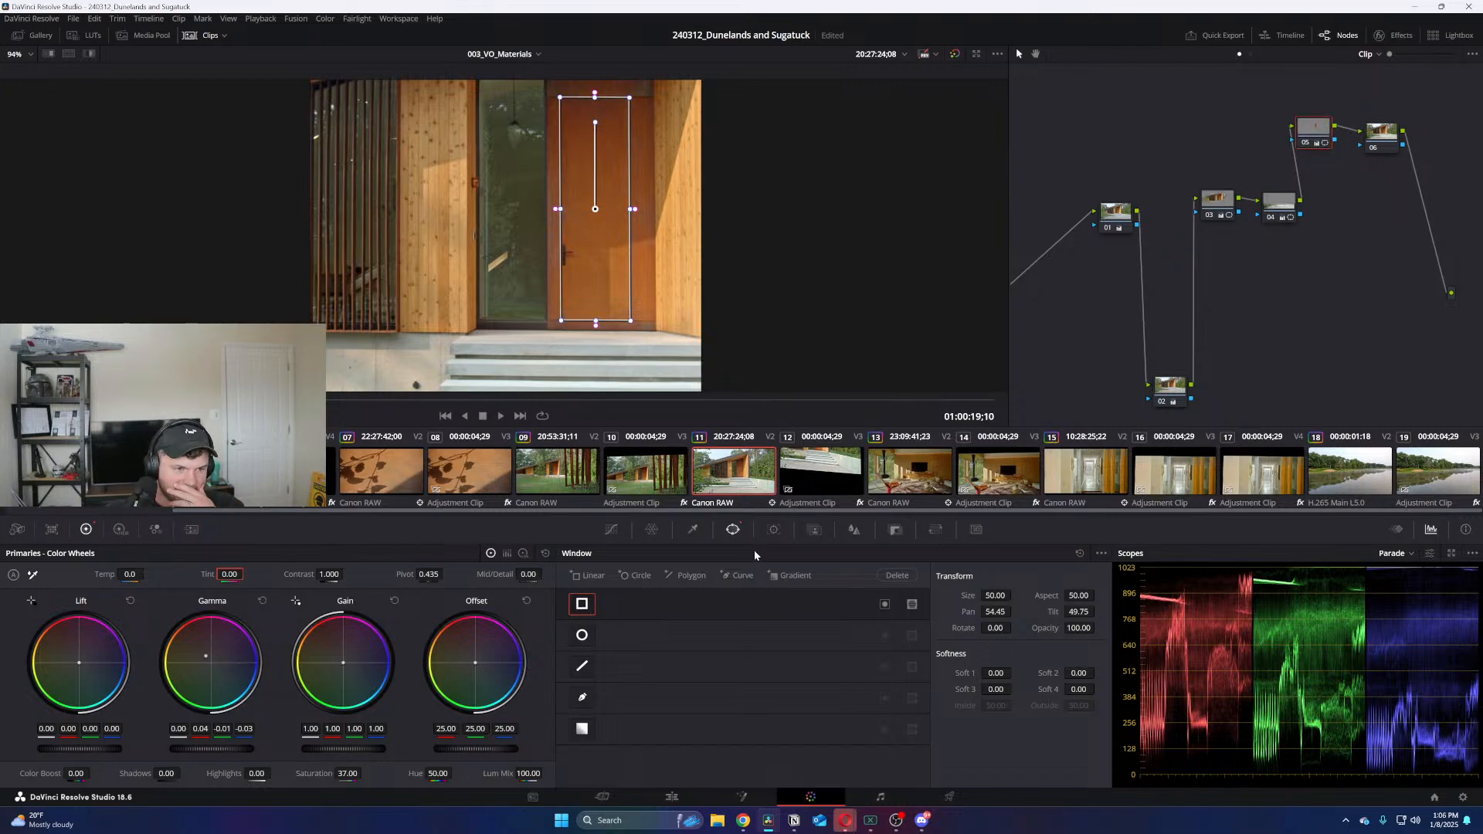
# Track the door window forward to the end of the clip
pyautogui.click(774, 530)
pyautogui.click(643, 575)
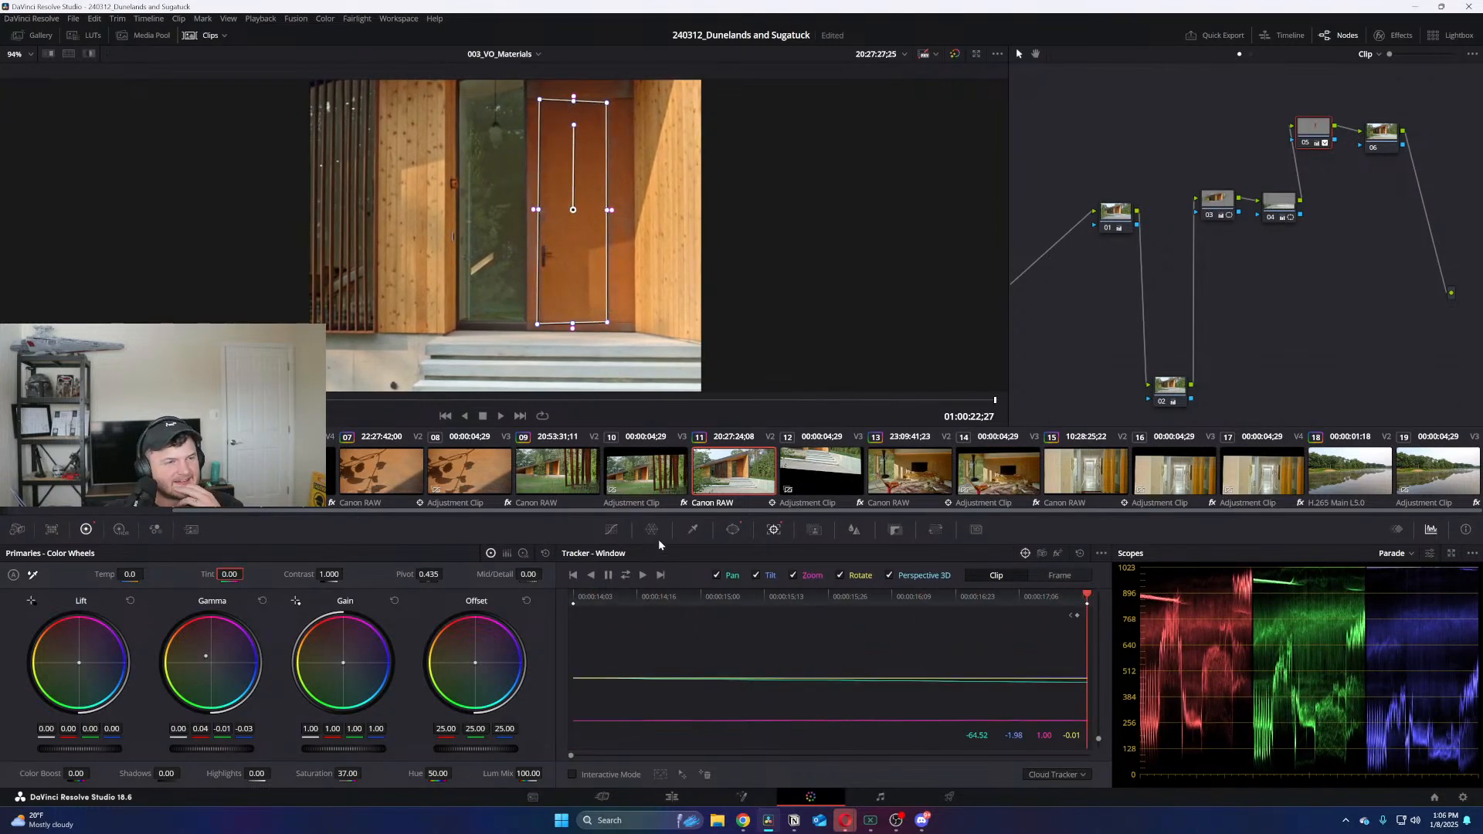
pyautogui.scroll(1, 562, 329)
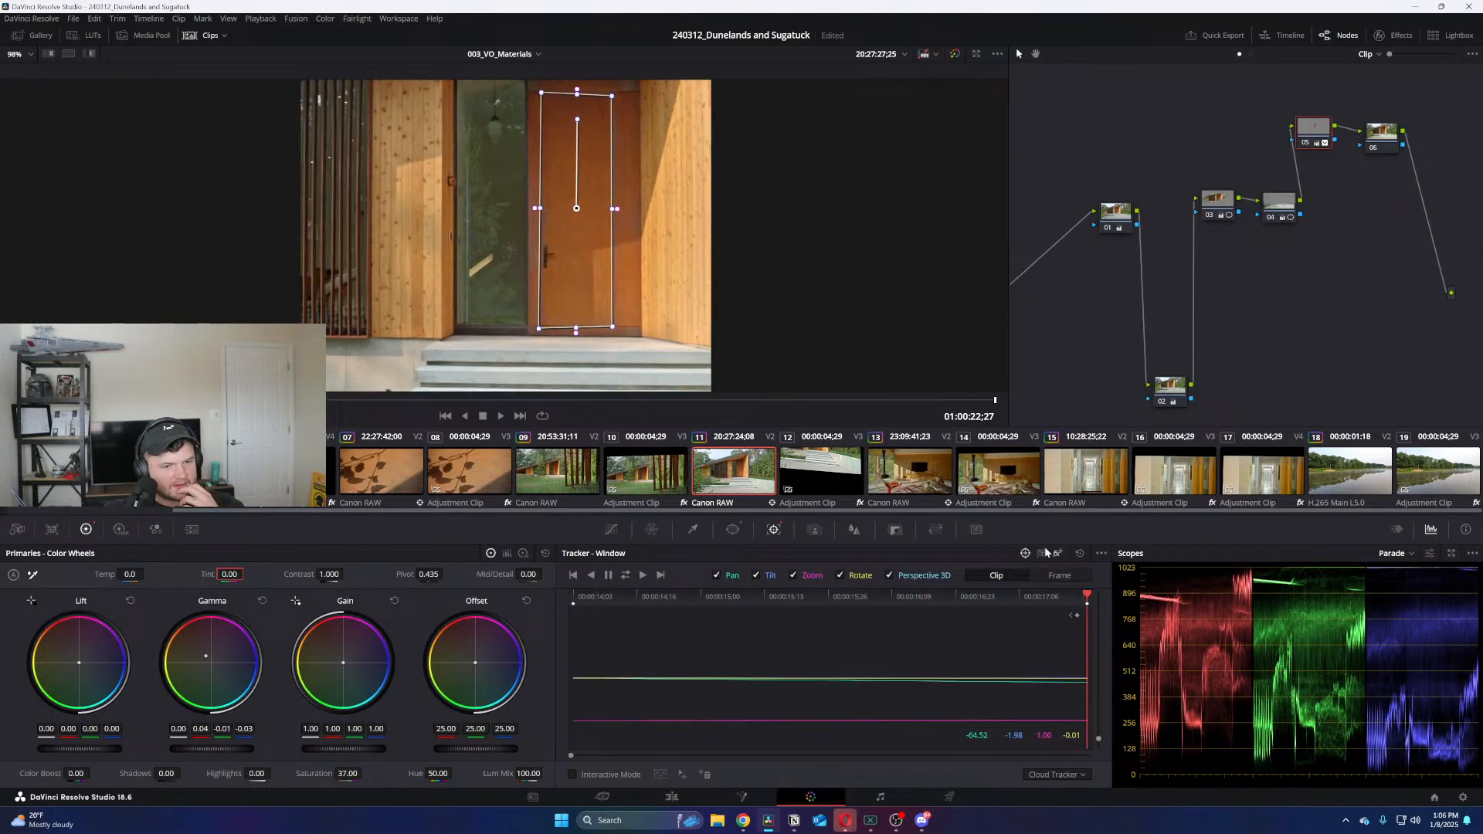
# In Frame tracking mode at 01:00:22;27, realign the window's four corners to the edges of the door
pyautogui.click(1056, 576)
pyautogui.scroll(8, 556, 309)
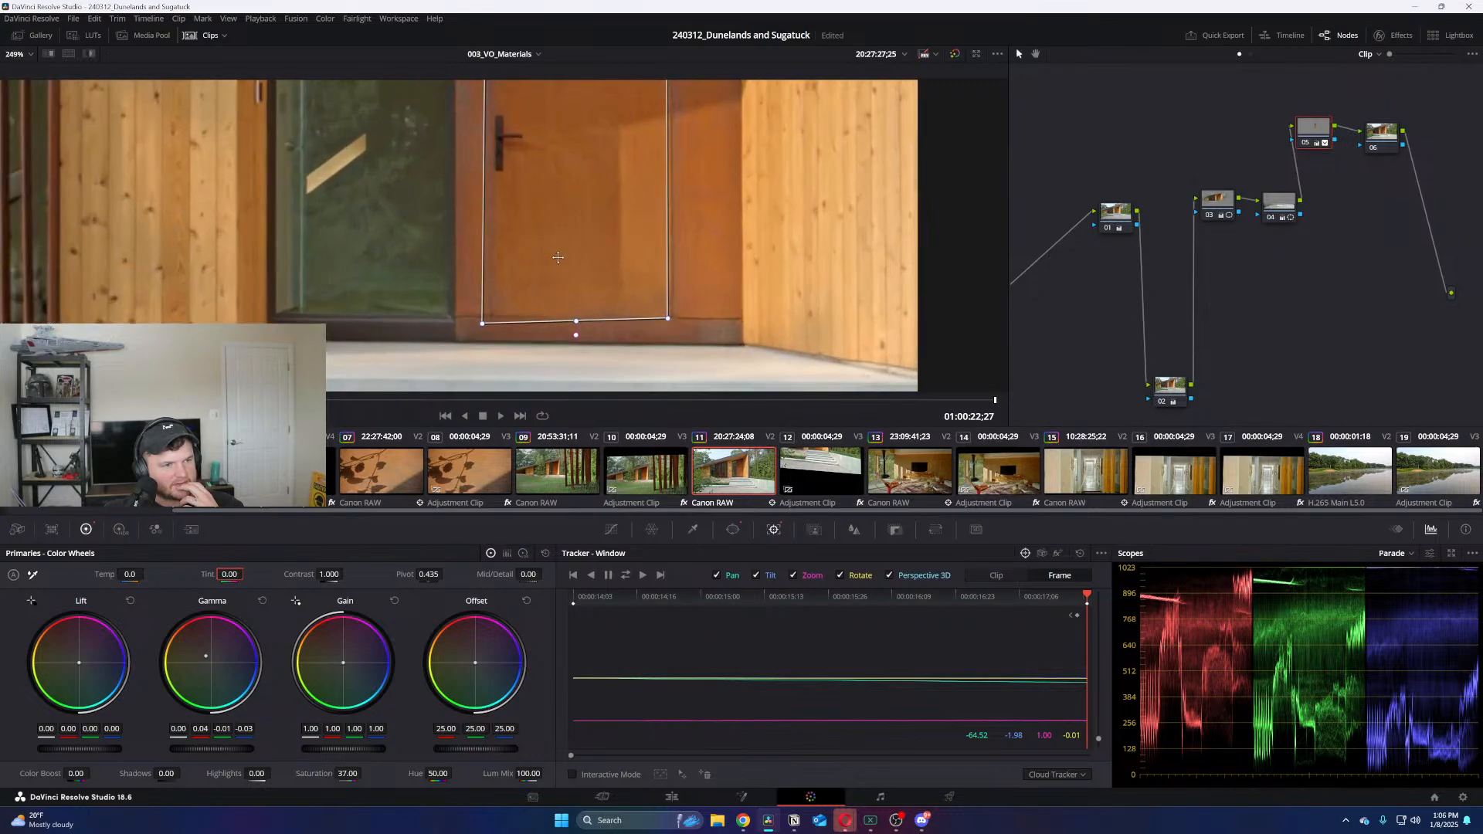
pyautogui.scroll(2, 514, 226)
pyautogui.moveTo(364, 305); pyautogui.dragTo(381, 293)
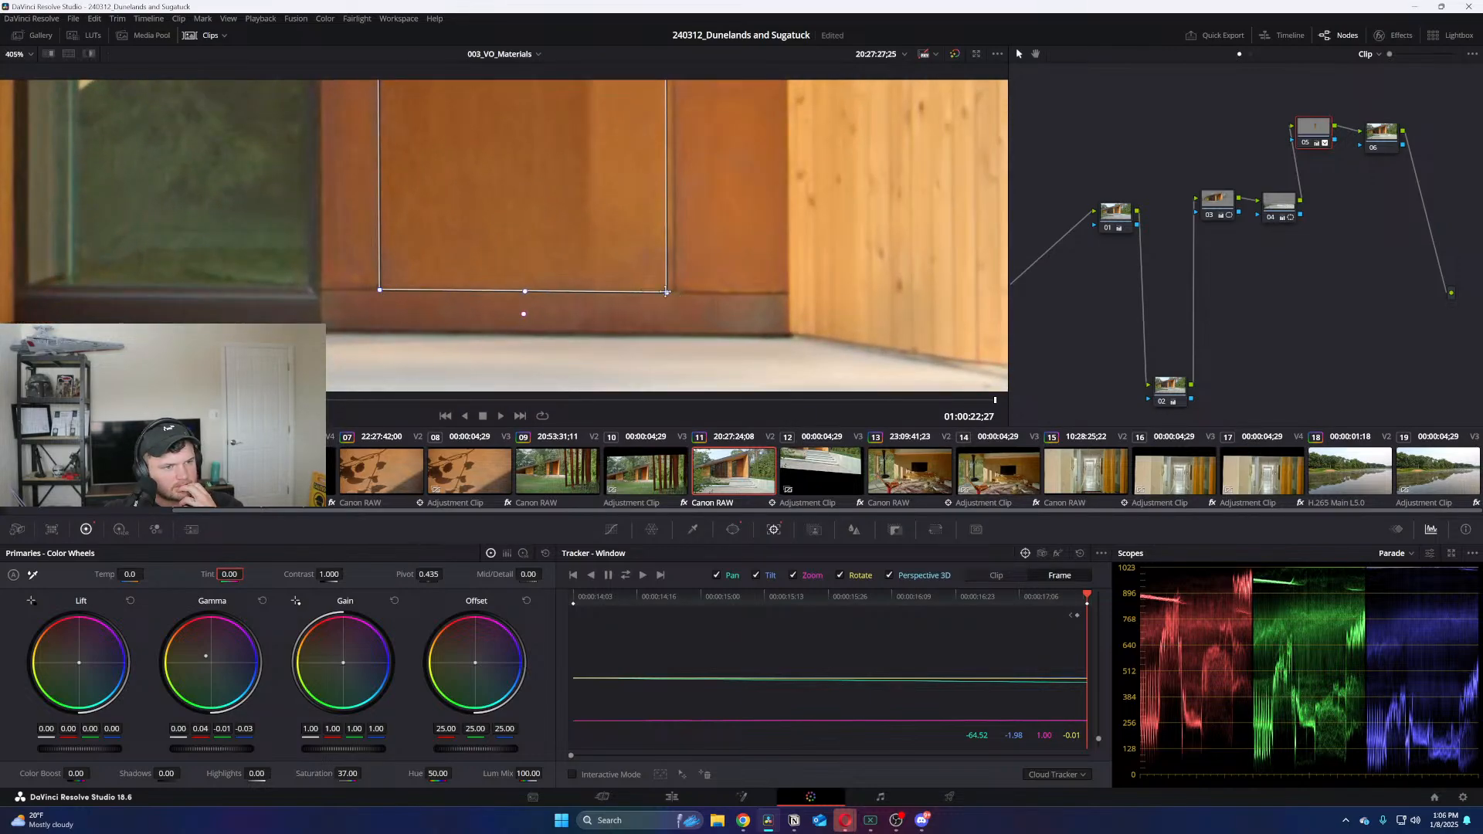
pyautogui.moveTo(668, 293); pyautogui.dragTo(671, 293)
pyautogui.moveTo(541, 150); pyautogui.dragTo(661, 255)
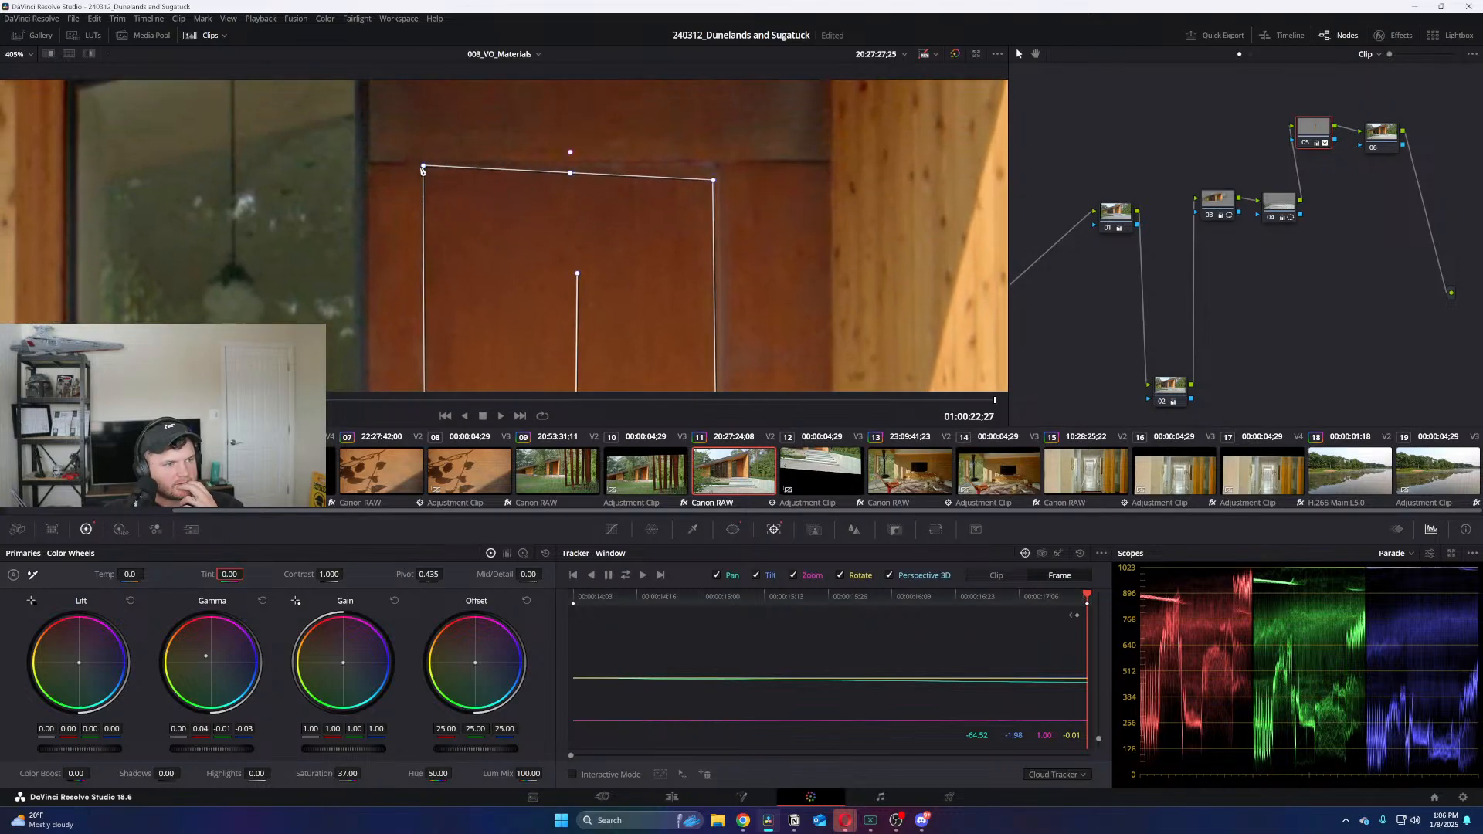
pyautogui.moveTo(424, 165); pyautogui.dragTo(428, 164)
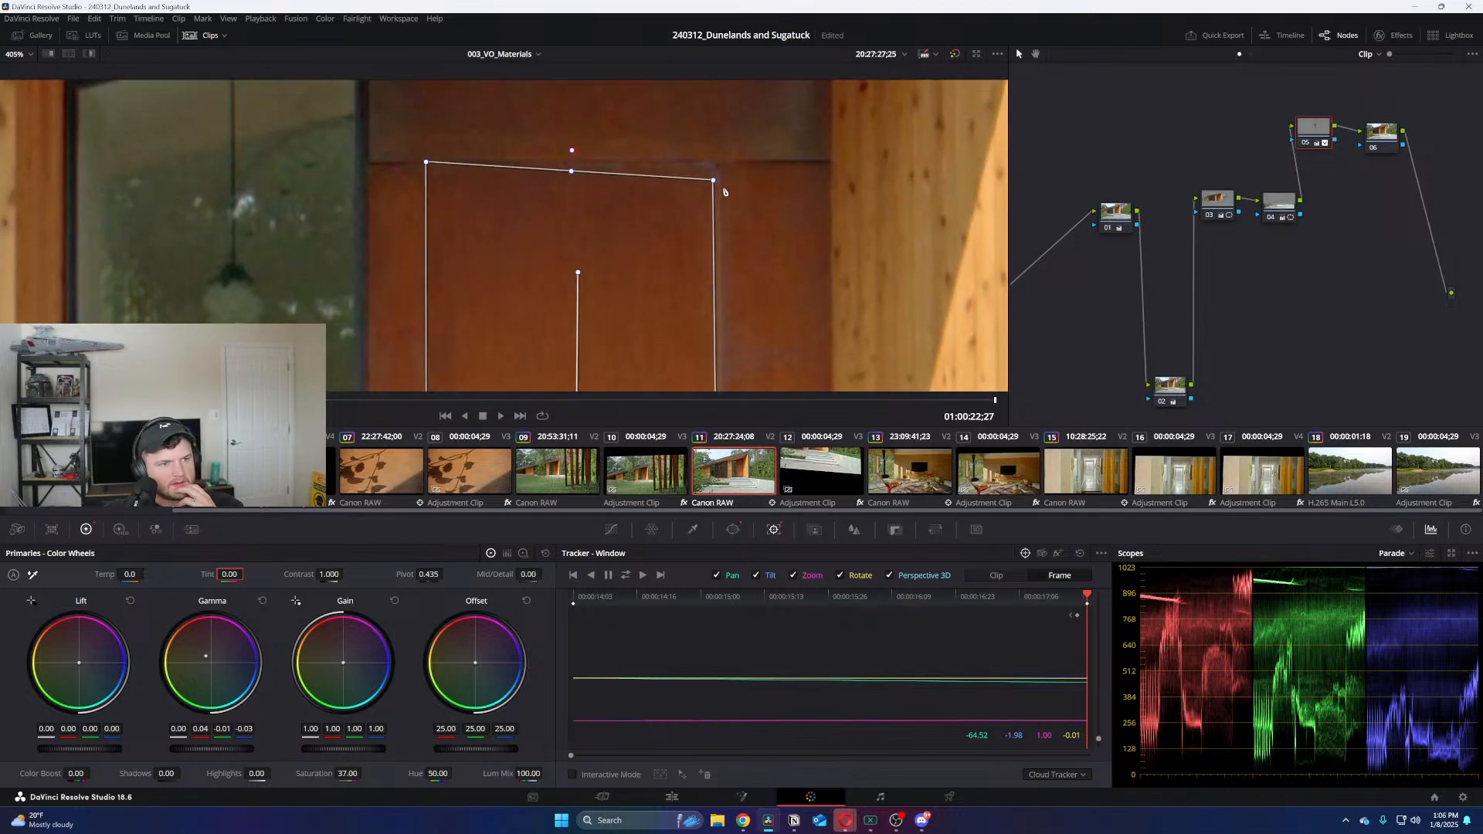
pyautogui.moveTo(713, 181); pyautogui.dragTo(719, 164)
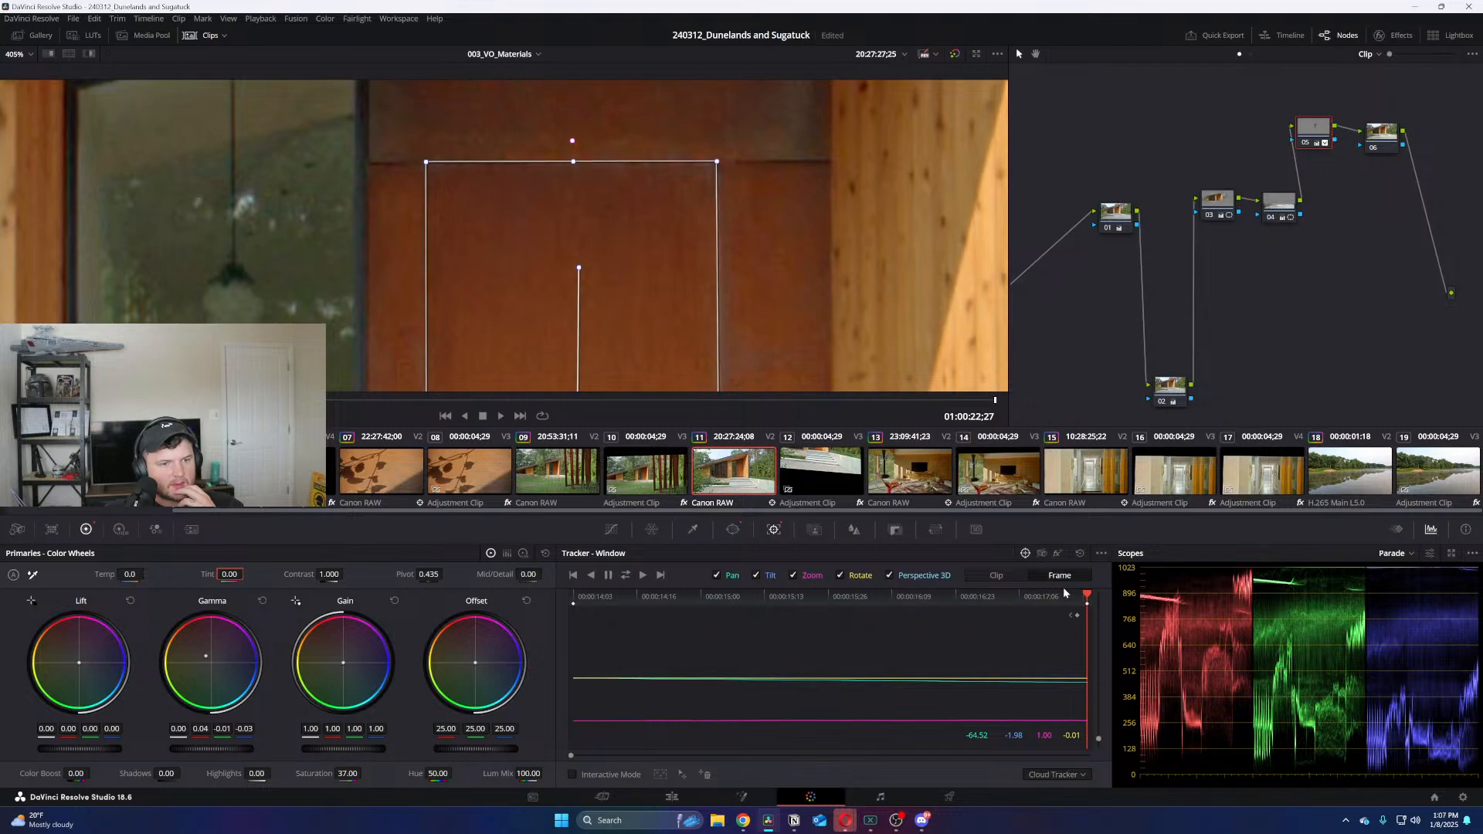
# Correct the window's top-right and both bottom corners to match the door at 01:00:20;21
pyautogui.moveTo(1065, 593); pyautogui.dragTo(765, 263)
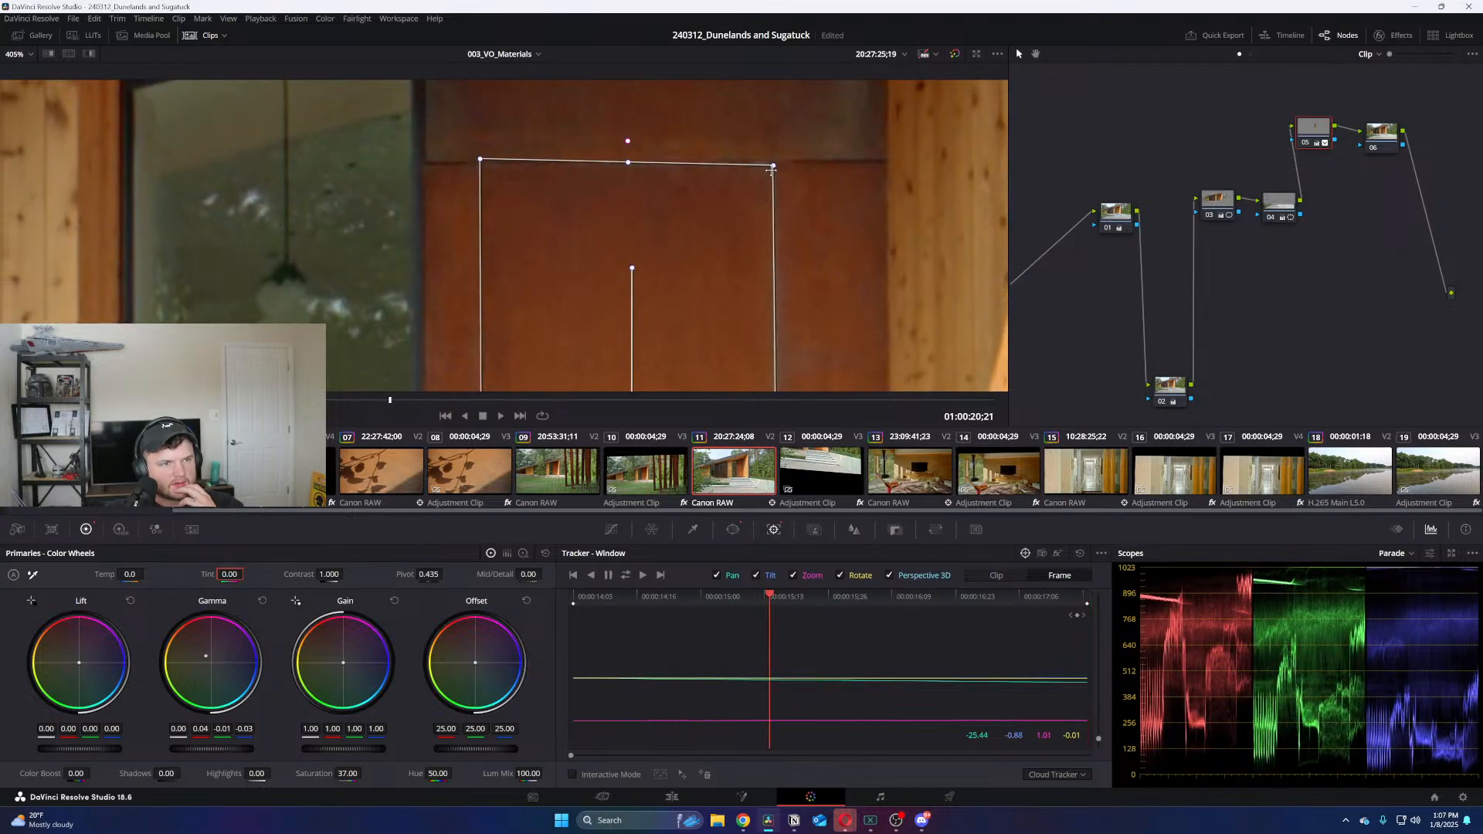
pyautogui.moveTo(771, 170)
pyautogui.mouseDown()
pyautogui.moveTo(745, 185)
pyautogui.moveTo(777, 163)
pyautogui.mouseUp()
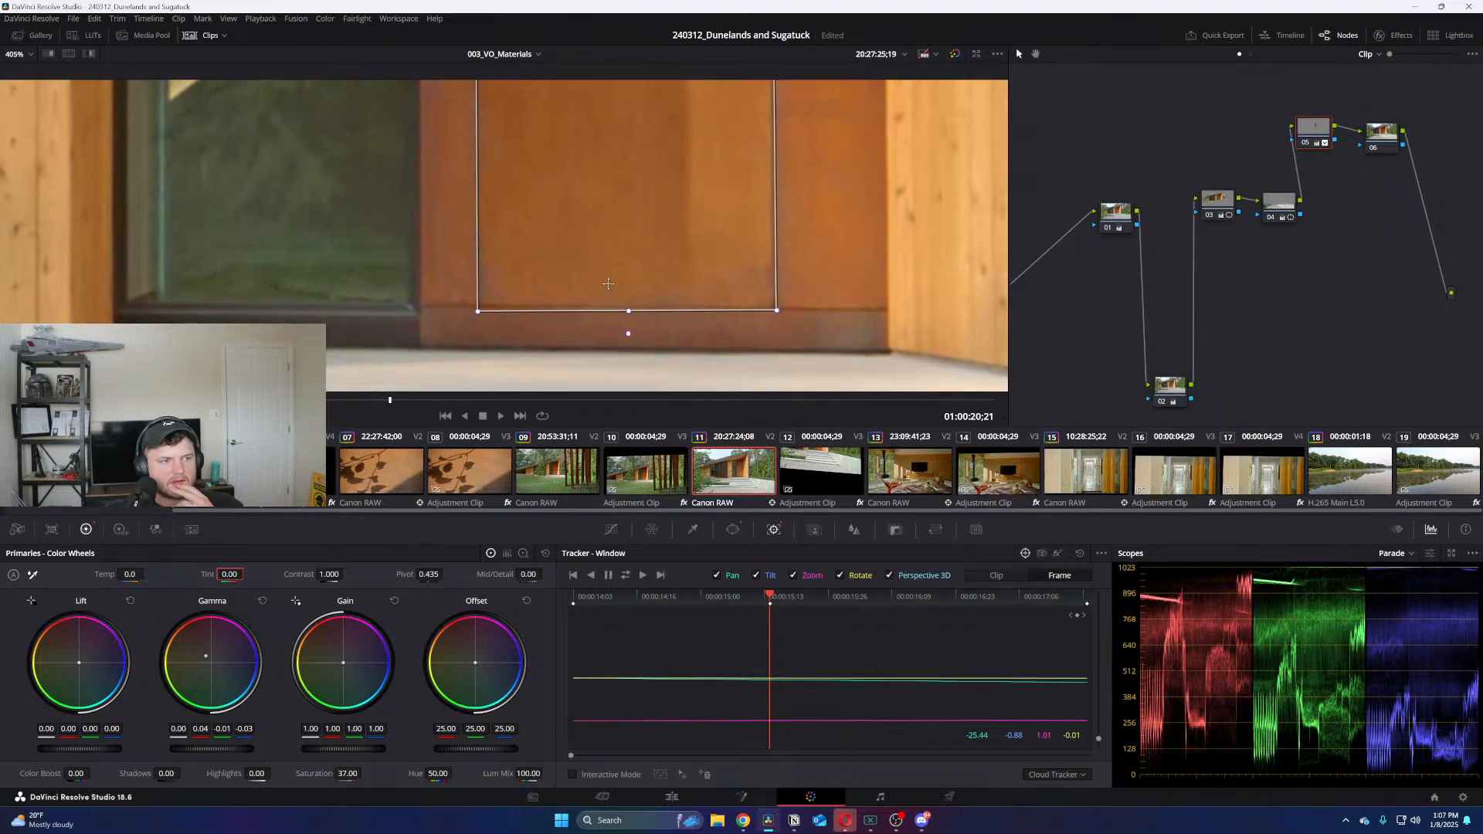
pyautogui.moveTo(477, 305); pyautogui.dragTo(479, 306)
pyautogui.moveTo(776, 310); pyautogui.dragTo(777, 308)
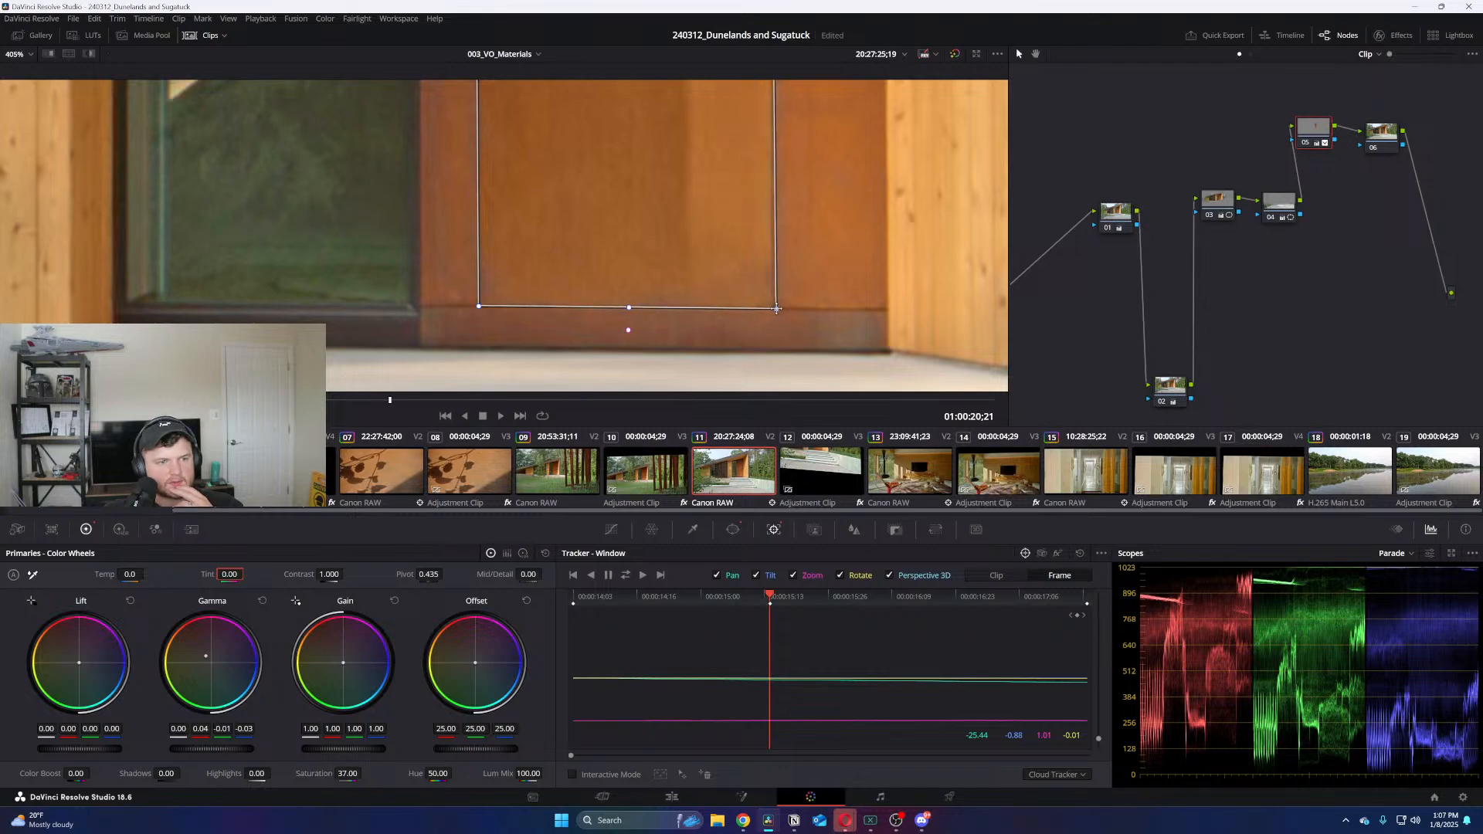
# Check the window at 01:00:21;29 and nudge its top-left corner onto the door's edge
pyautogui.moveTo(696, 599); pyautogui.dragTo(956, 612)
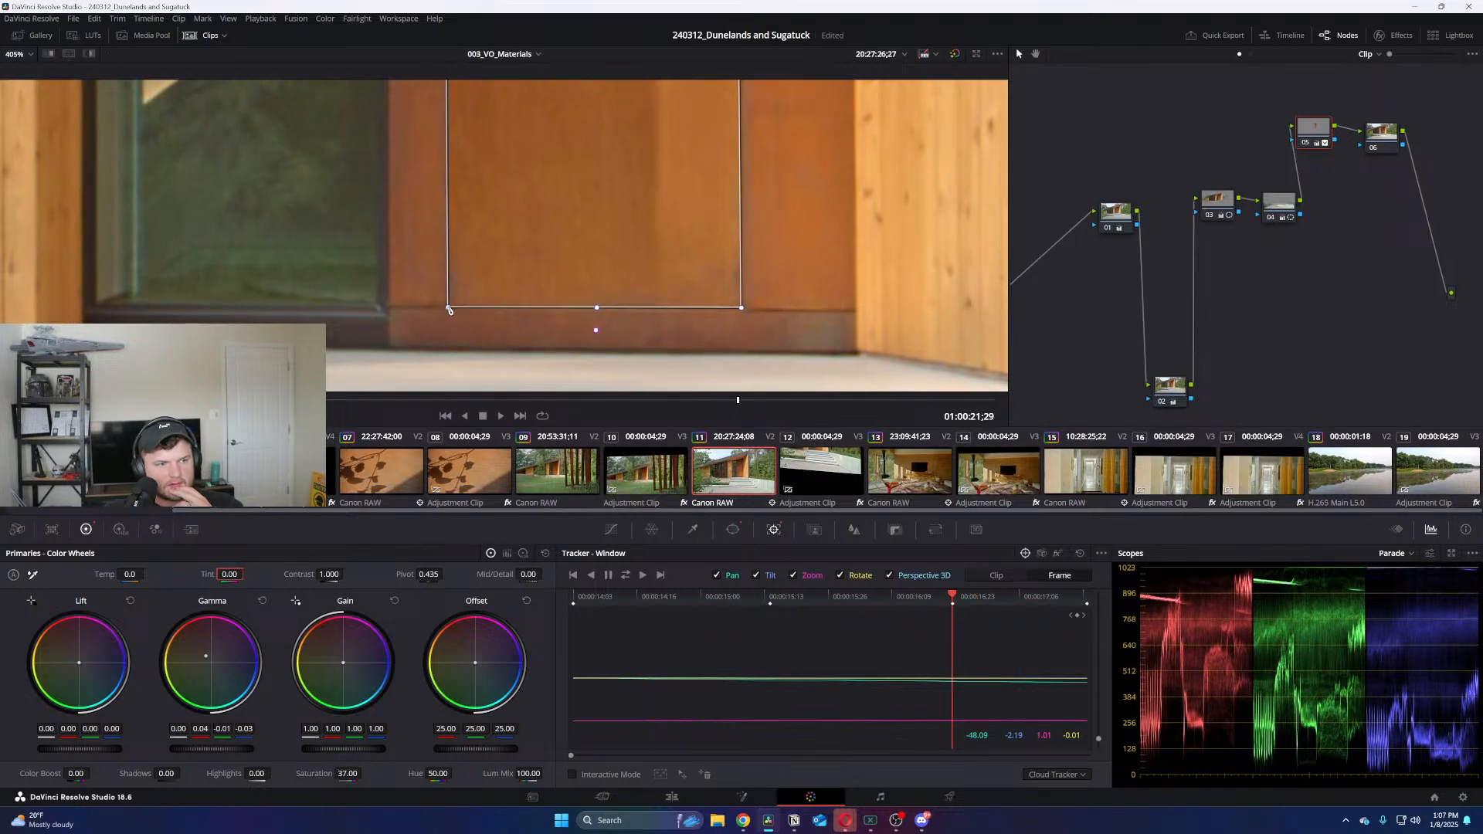
pyautogui.moveTo(614, 233); pyautogui.dragTo(669, 280)
pyautogui.moveTo(486, 182)
pyautogui.mouseDown()
pyautogui.moveTo(493, 203)
pyautogui.moveTo(490, 187)
pyautogui.mouseUp()
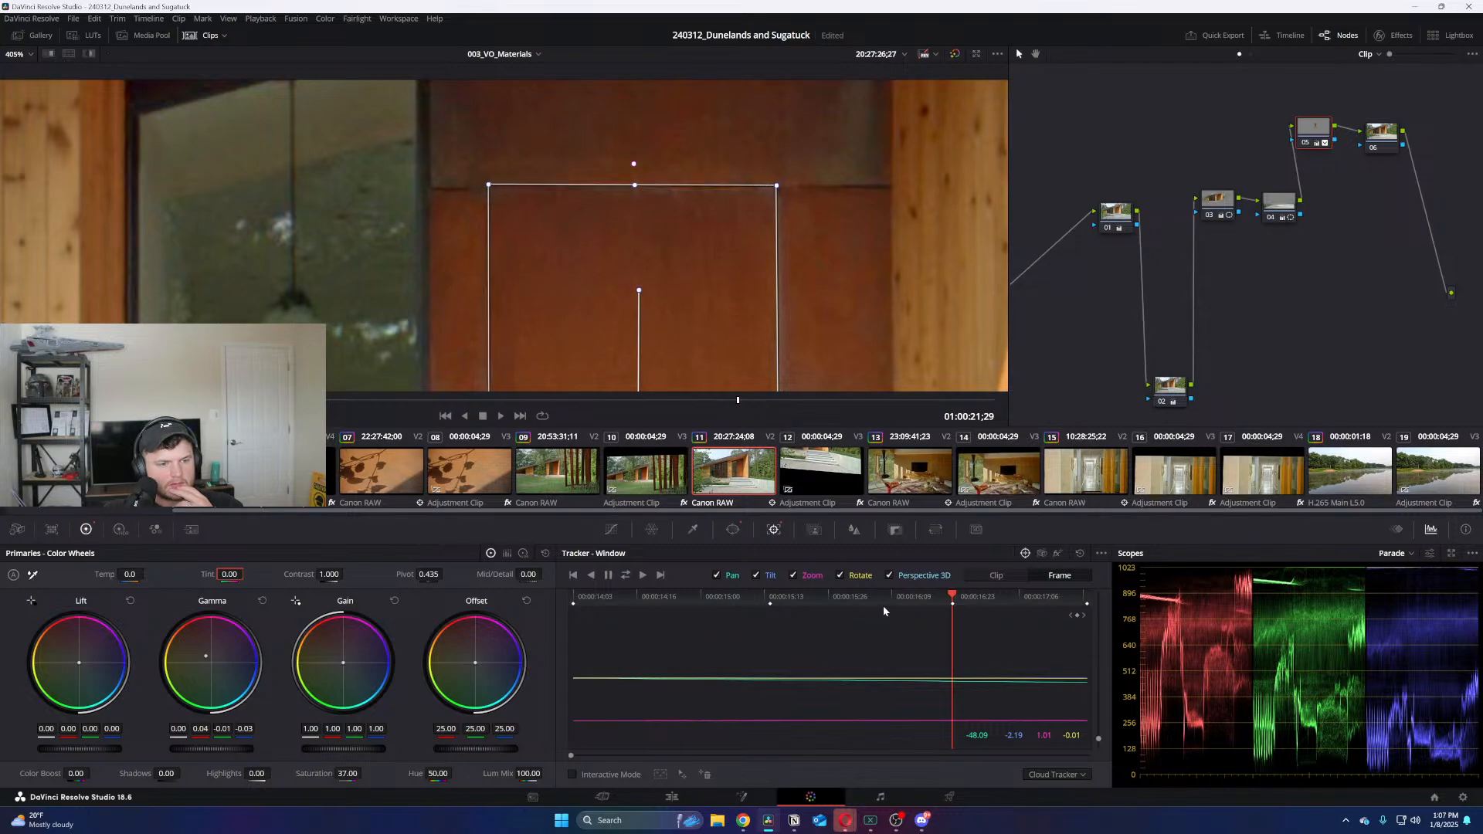
# Return to the clip's first frame at 01:00:19;10, view the whole door window and save the project
pyautogui.press('Up')
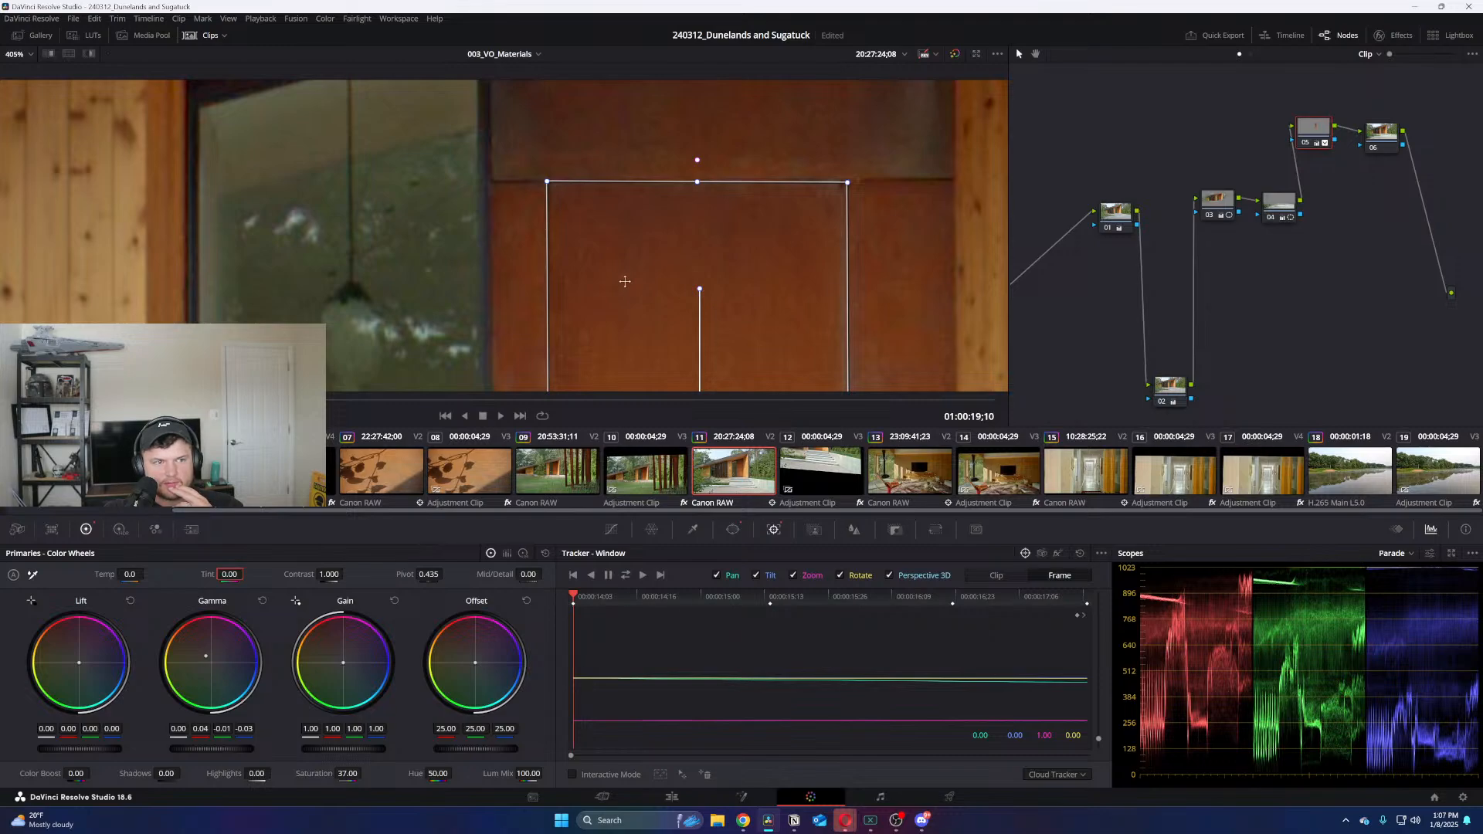
pyautogui.scroll(-10, 625, 281)
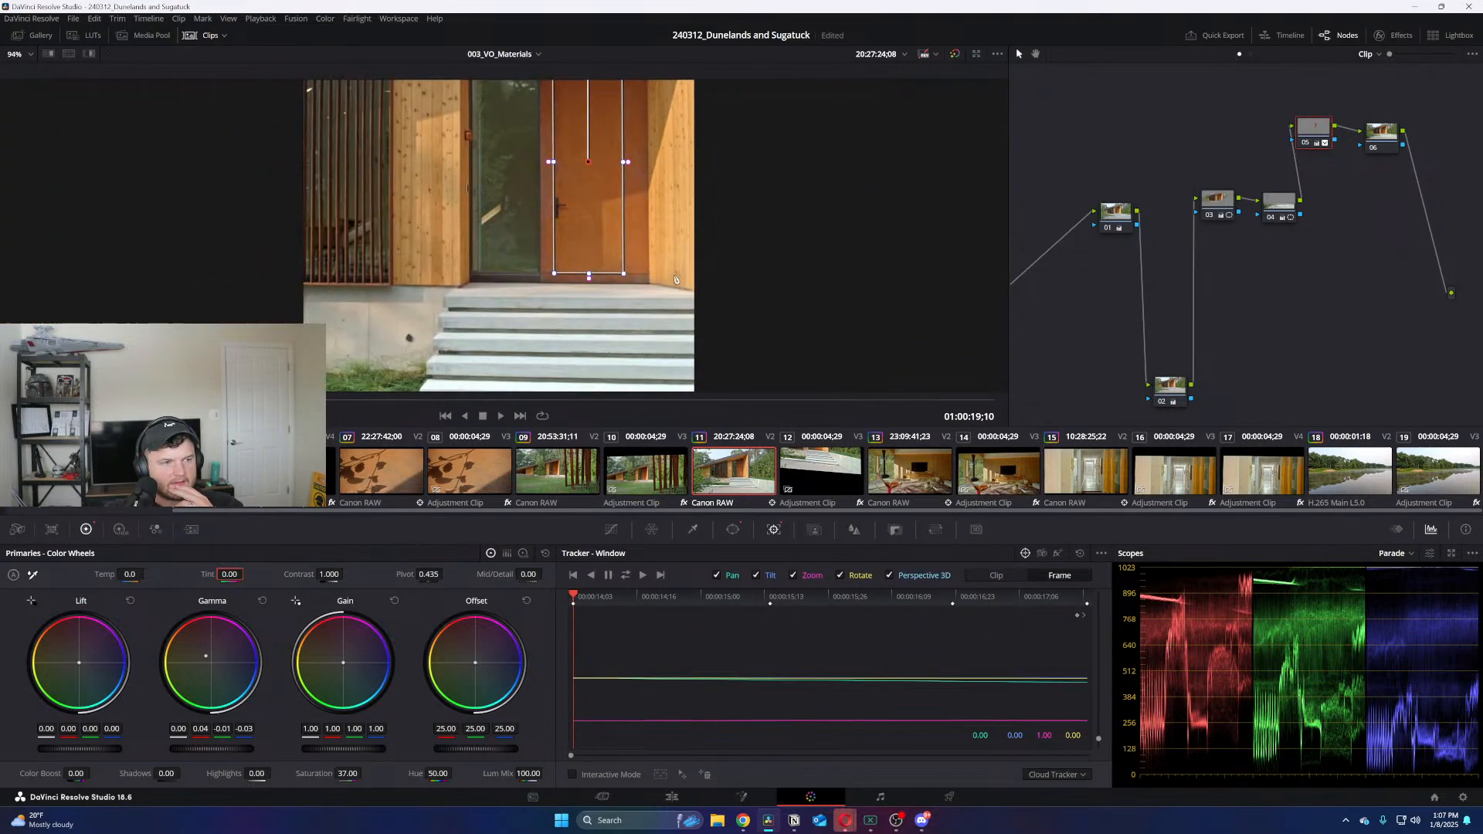
pyautogui.scroll(-2, 675, 280)
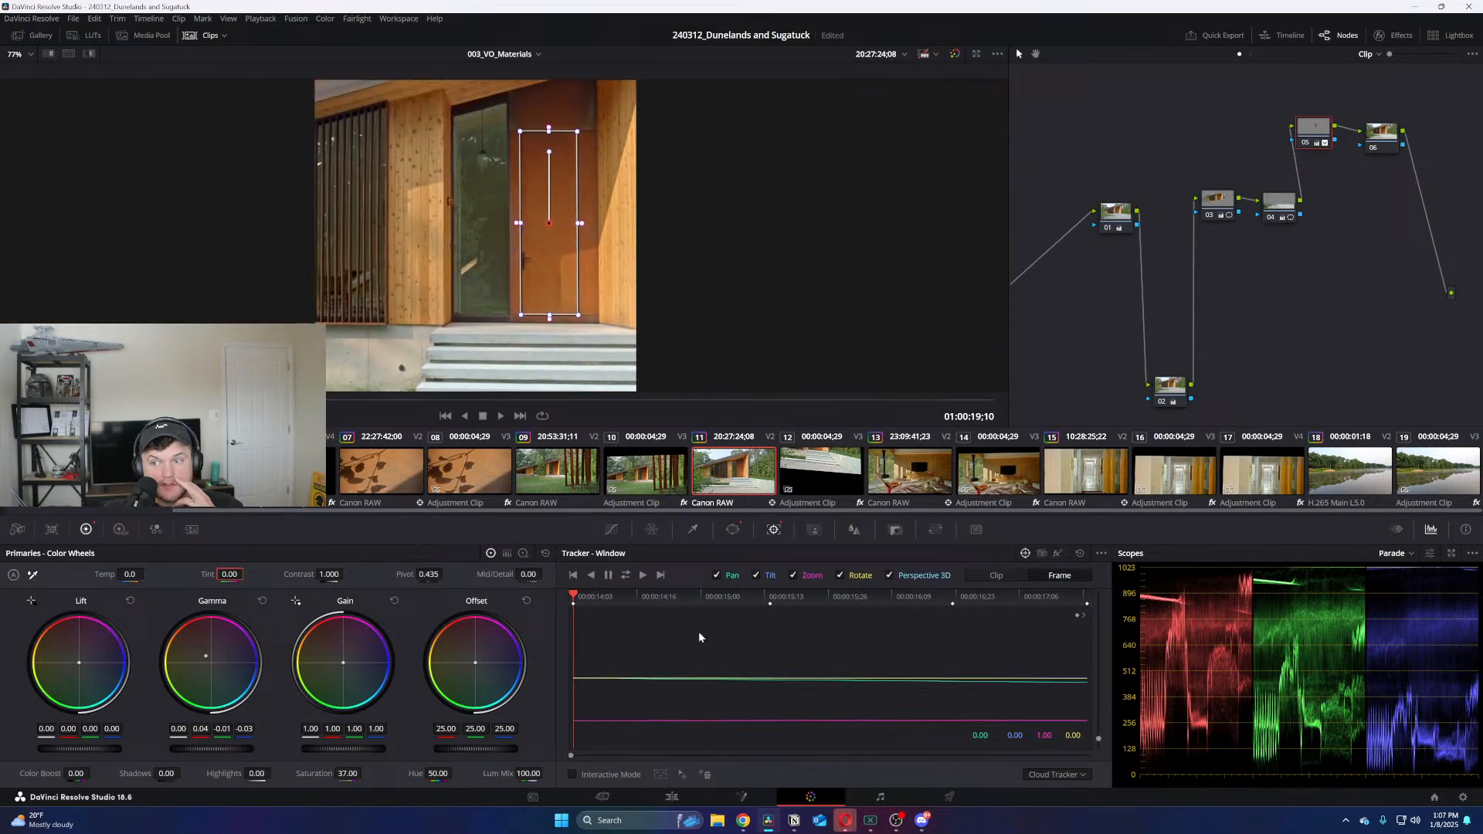
pyautogui.hotkey('ctrl', 's')
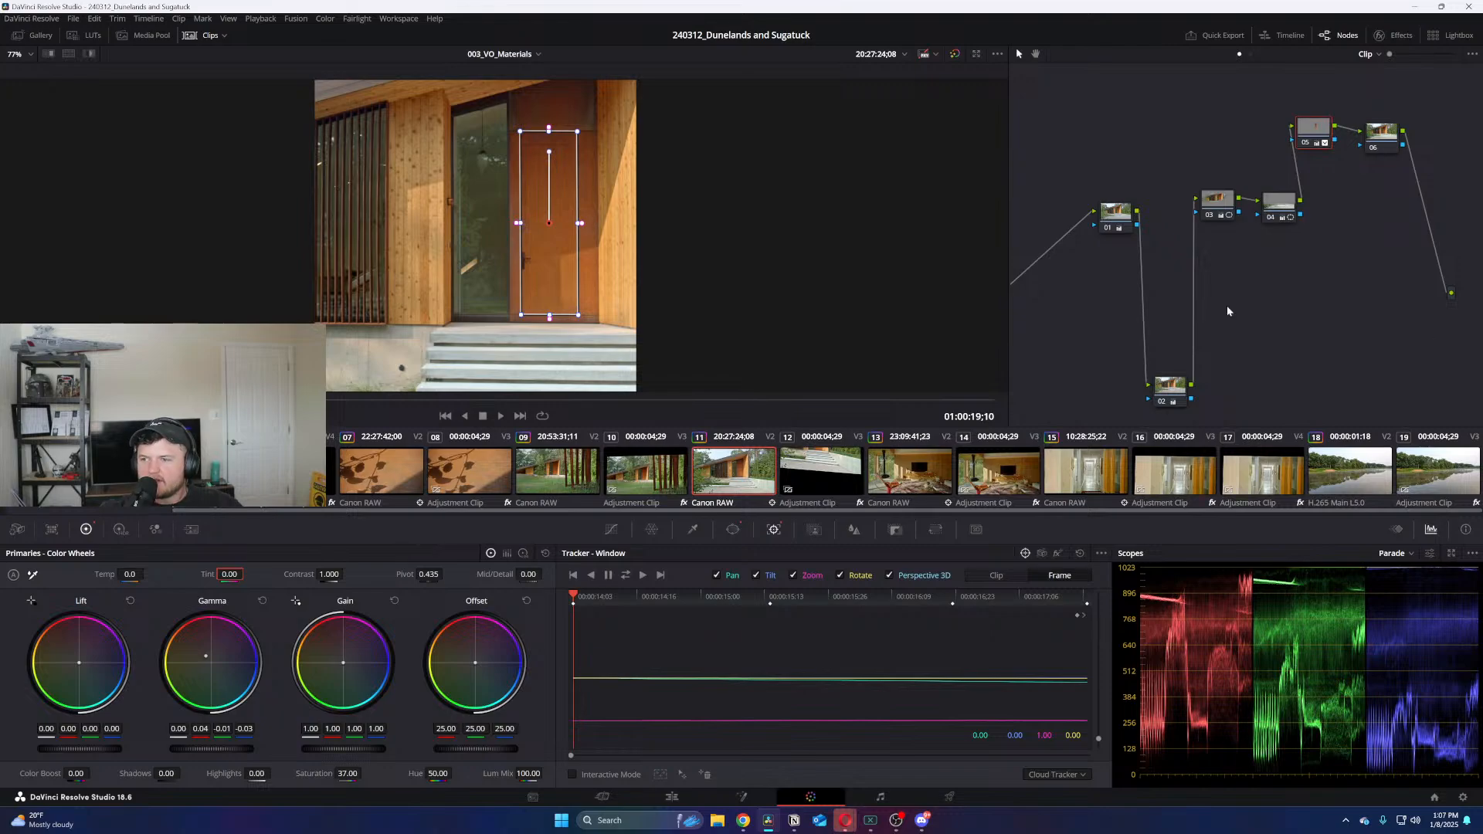
pyautogui.scroll(-3, 550, 252)
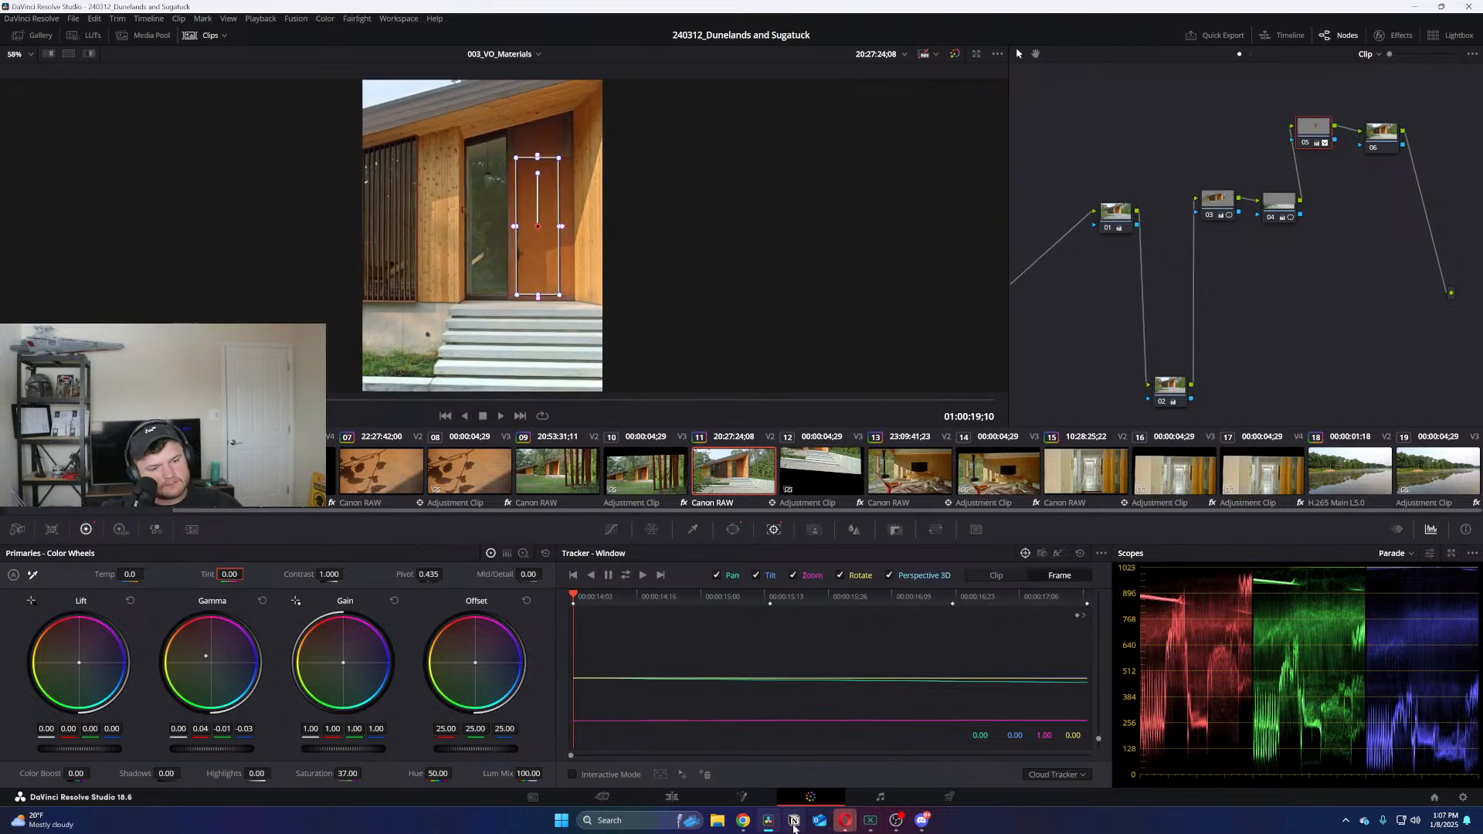
pyautogui.click(794, 823)
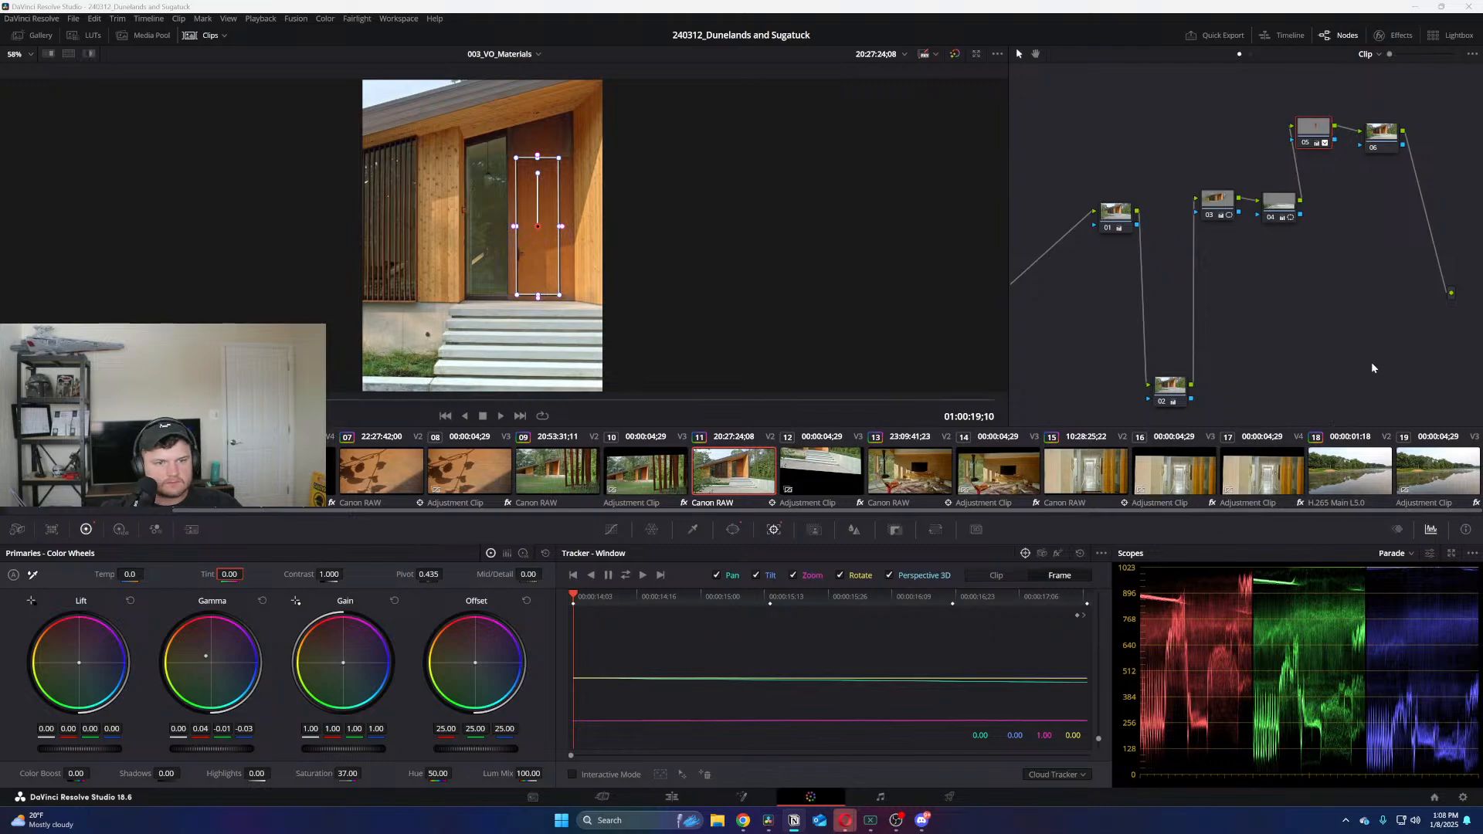
# Review the regraded entrance steps shot on the Edit page, from its first frame at 01:00:19;10 to 01:00:20;04
pyautogui.click(672, 796)
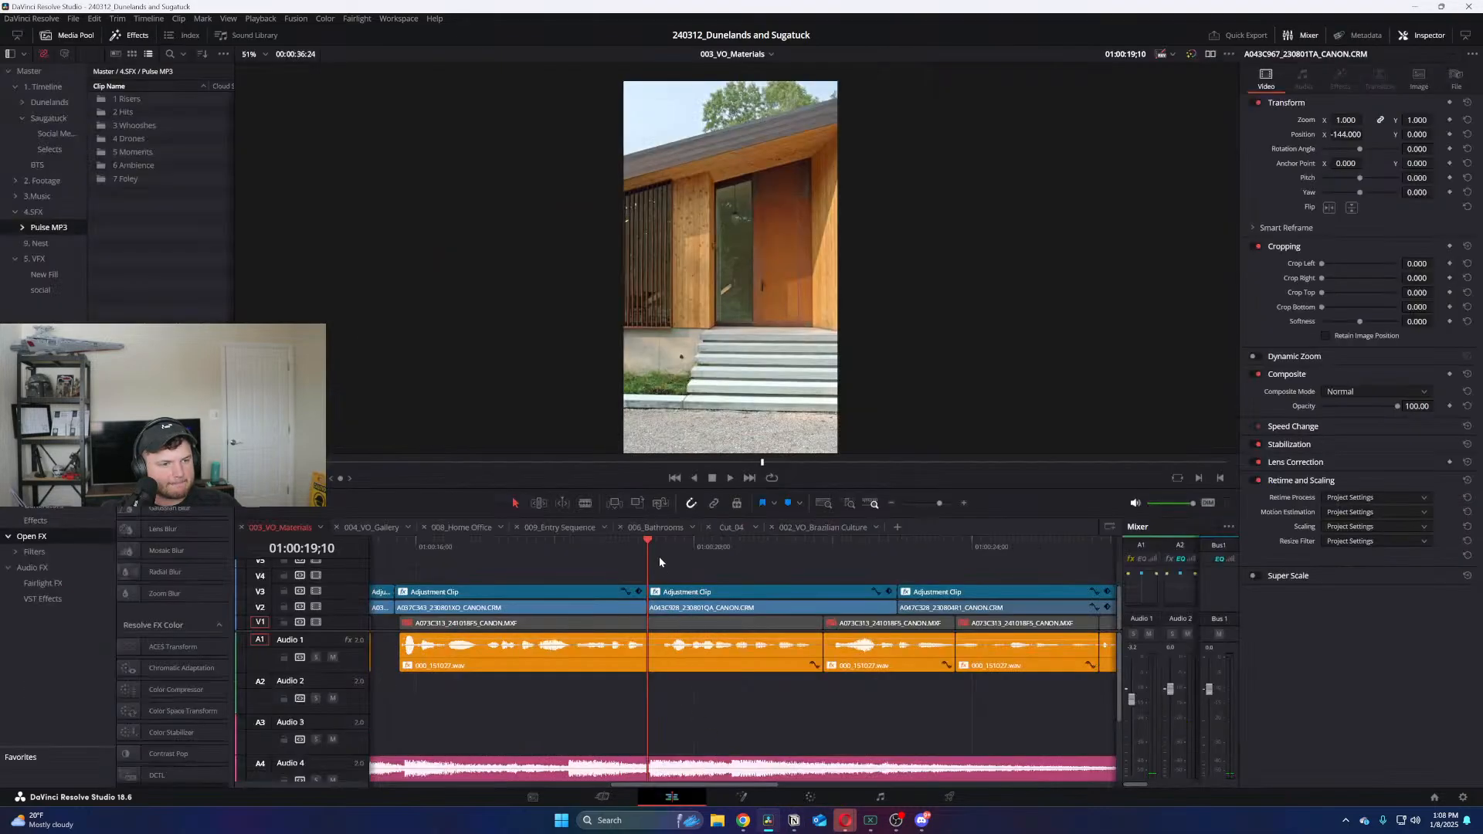
pyautogui.press('space')
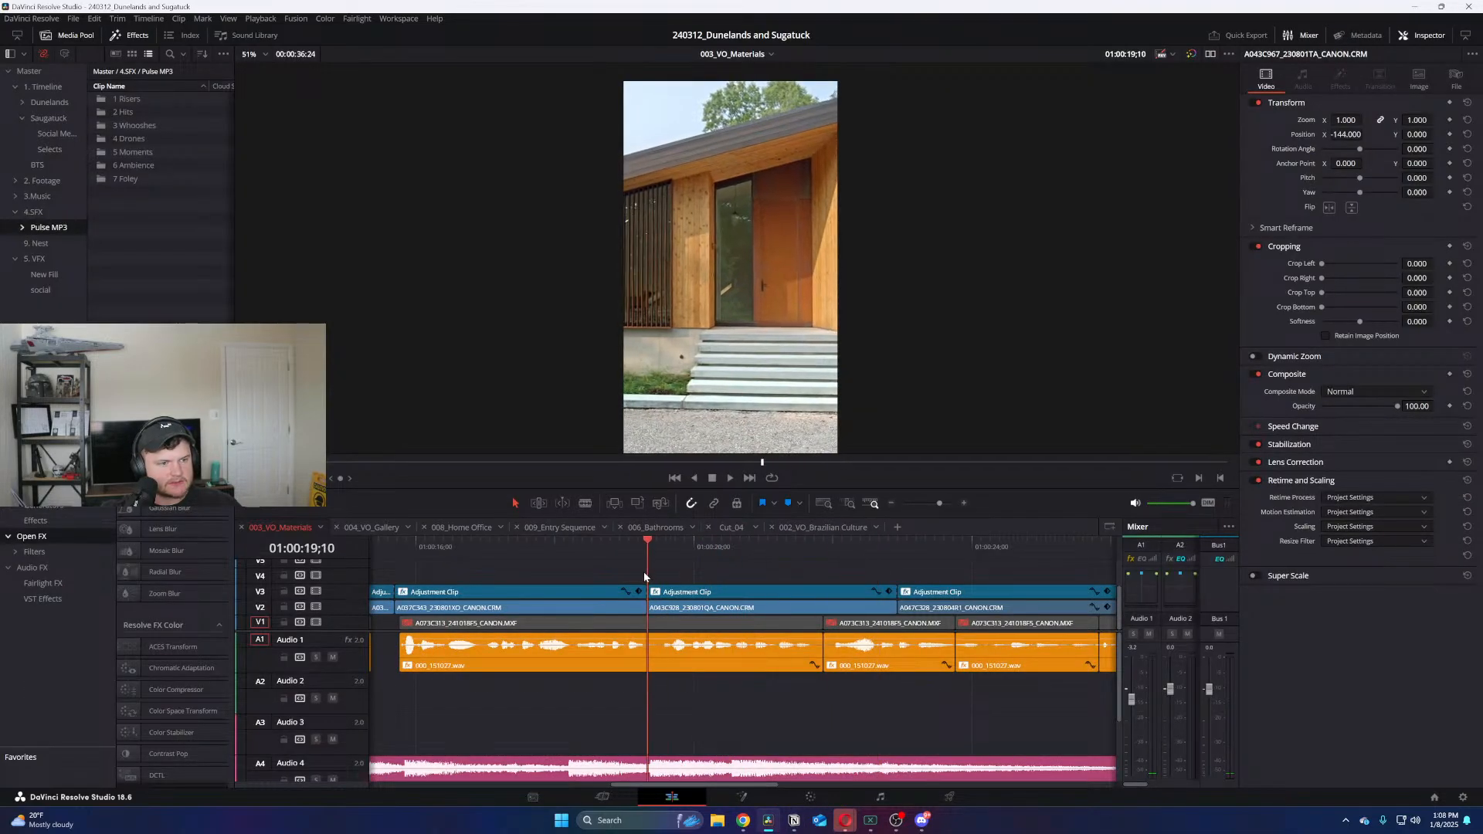
pyautogui.hotkey('ctrl', '=')
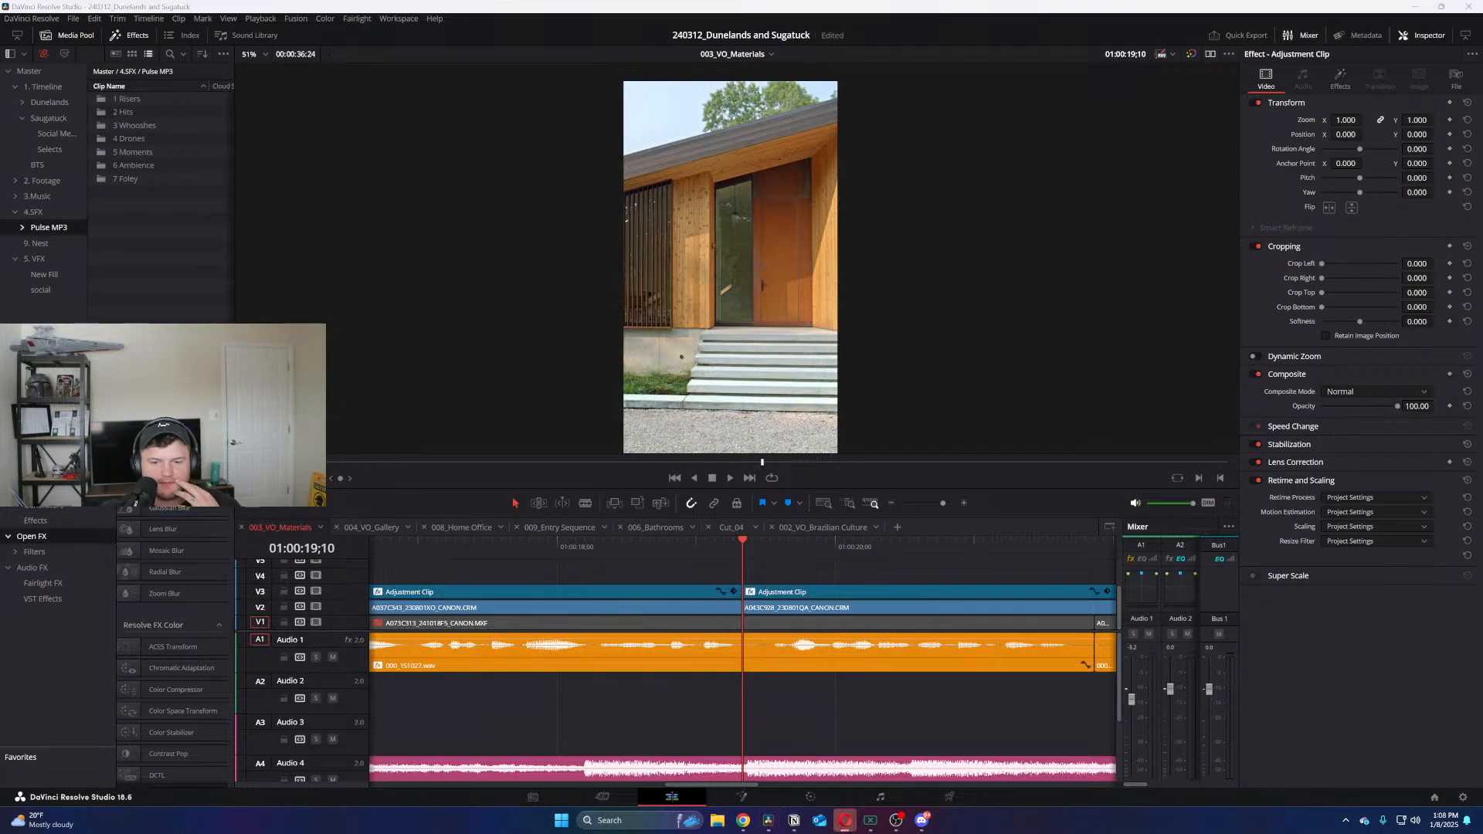
pyautogui.moveTo(748, 546)
pyautogui.mouseDown()
pyautogui.moveTo(798, 549)
pyautogui.moveTo(820, 571)
pyautogui.moveTo(772, 544)
pyautogui.moveTo(853, 553)
pyautogui.moveTo(755, 559)
pyautogui.mouseUp()
pyautogui.click(829, 605)
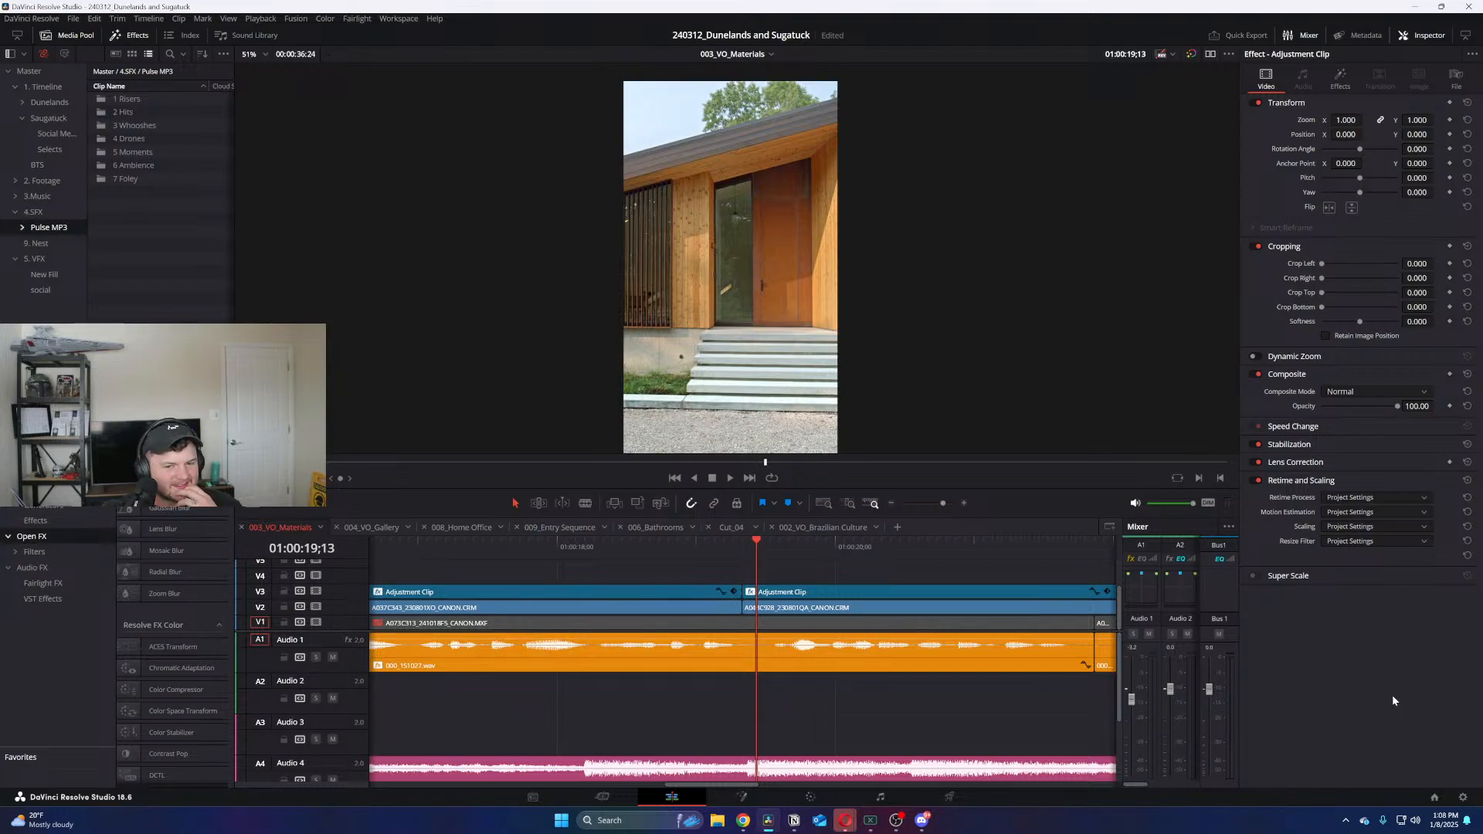
pyautogui.click(762, 550)
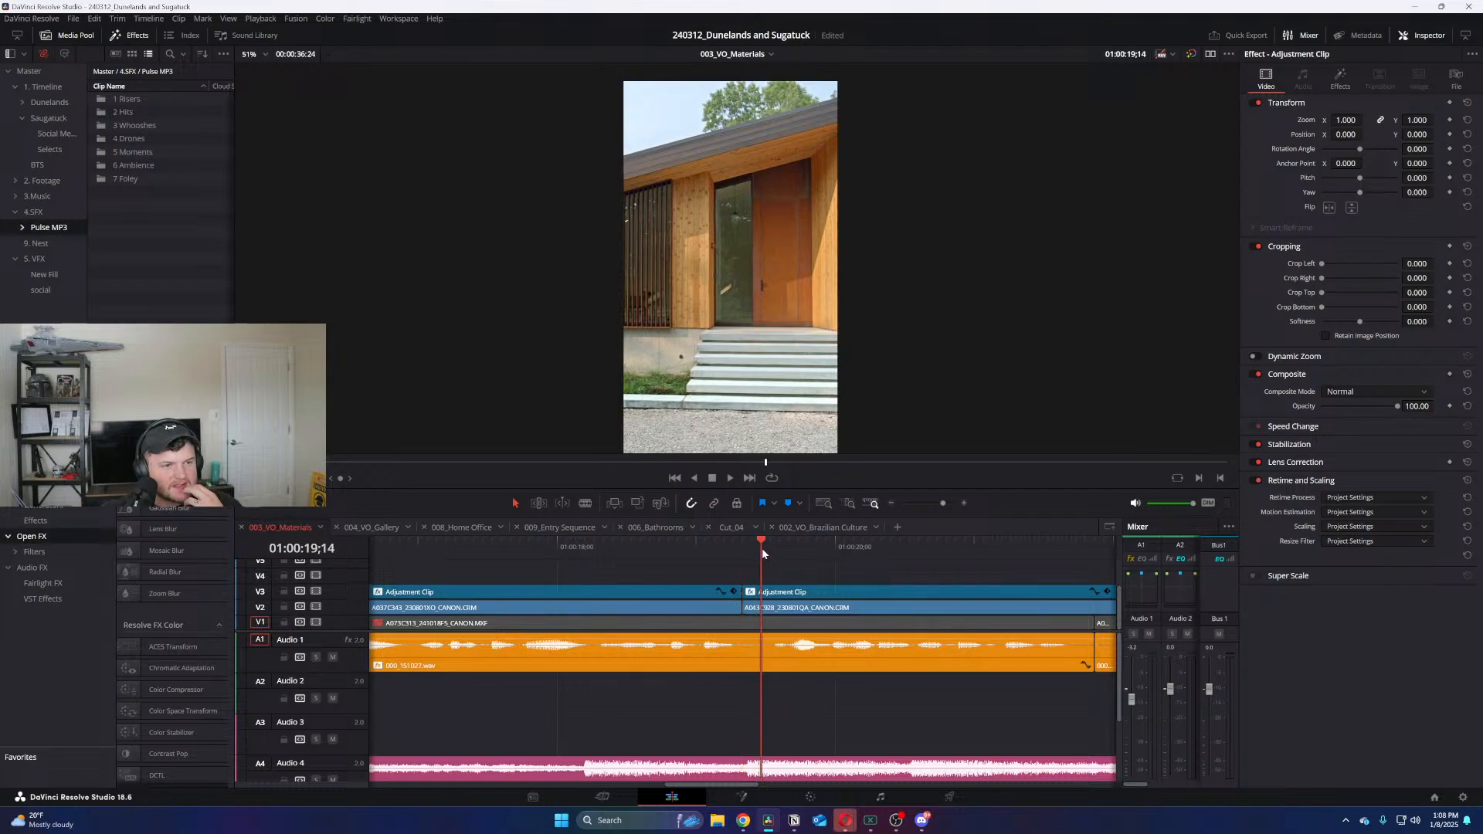
pyautogui.moveTo(763, 554); pyautogui.dragTo(792, 549)
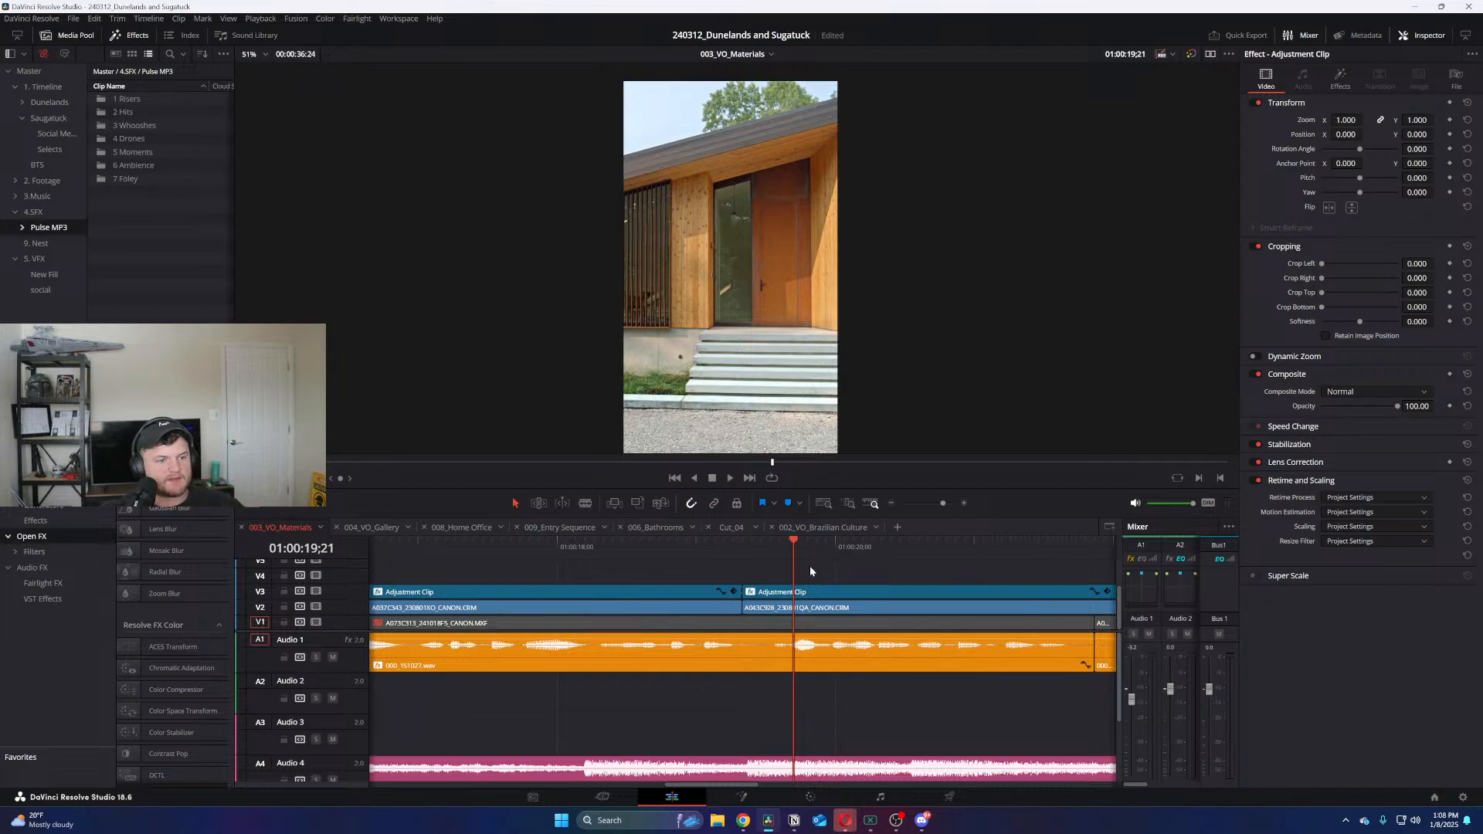
pyautogui.press('space')
pyautogui.press('space')
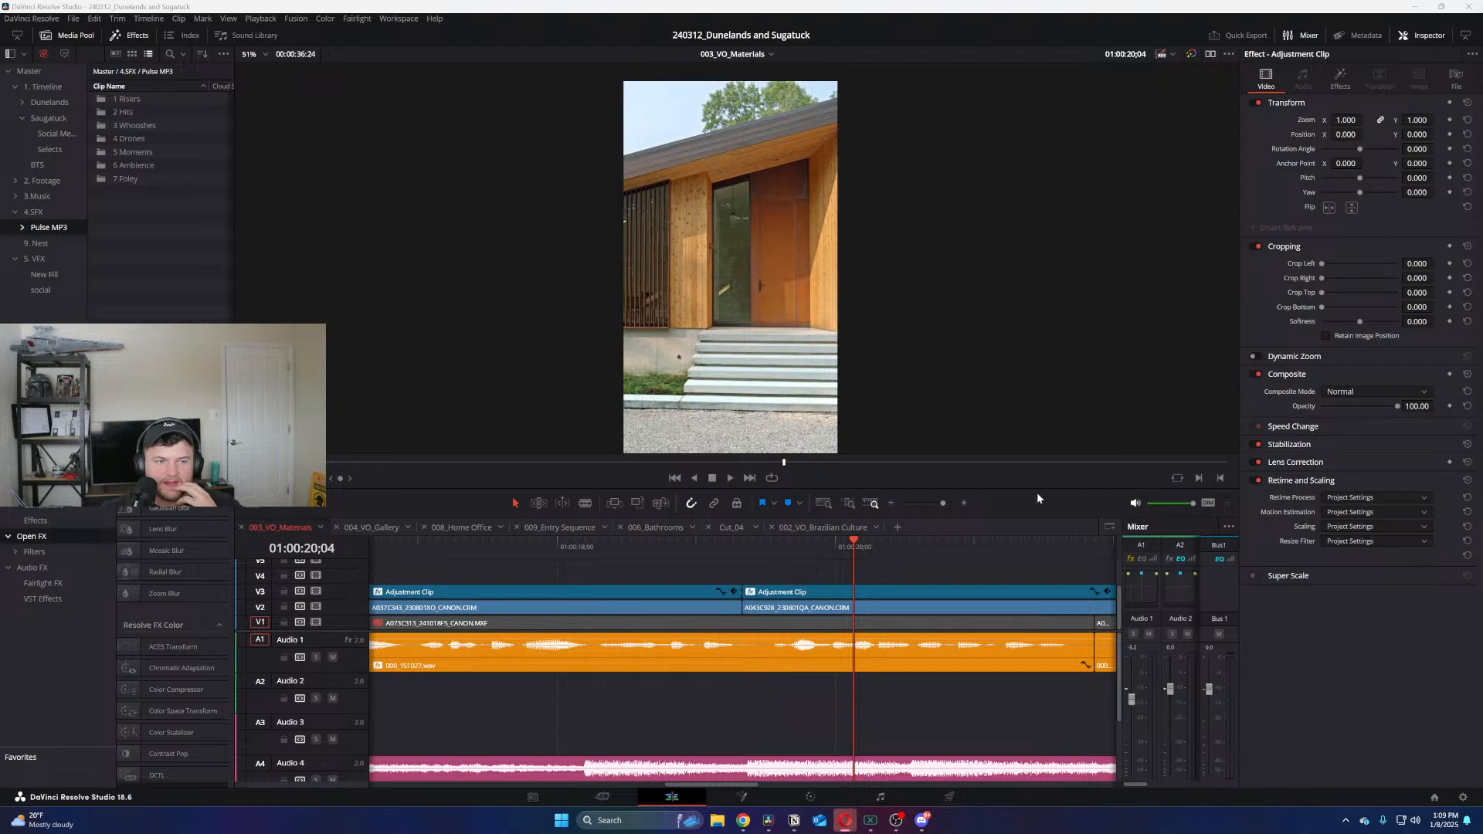
# Check the entrance steps shot at 01:00:19;16 on the Color page and return to the Edit page
pyautogui.click(771, 547)
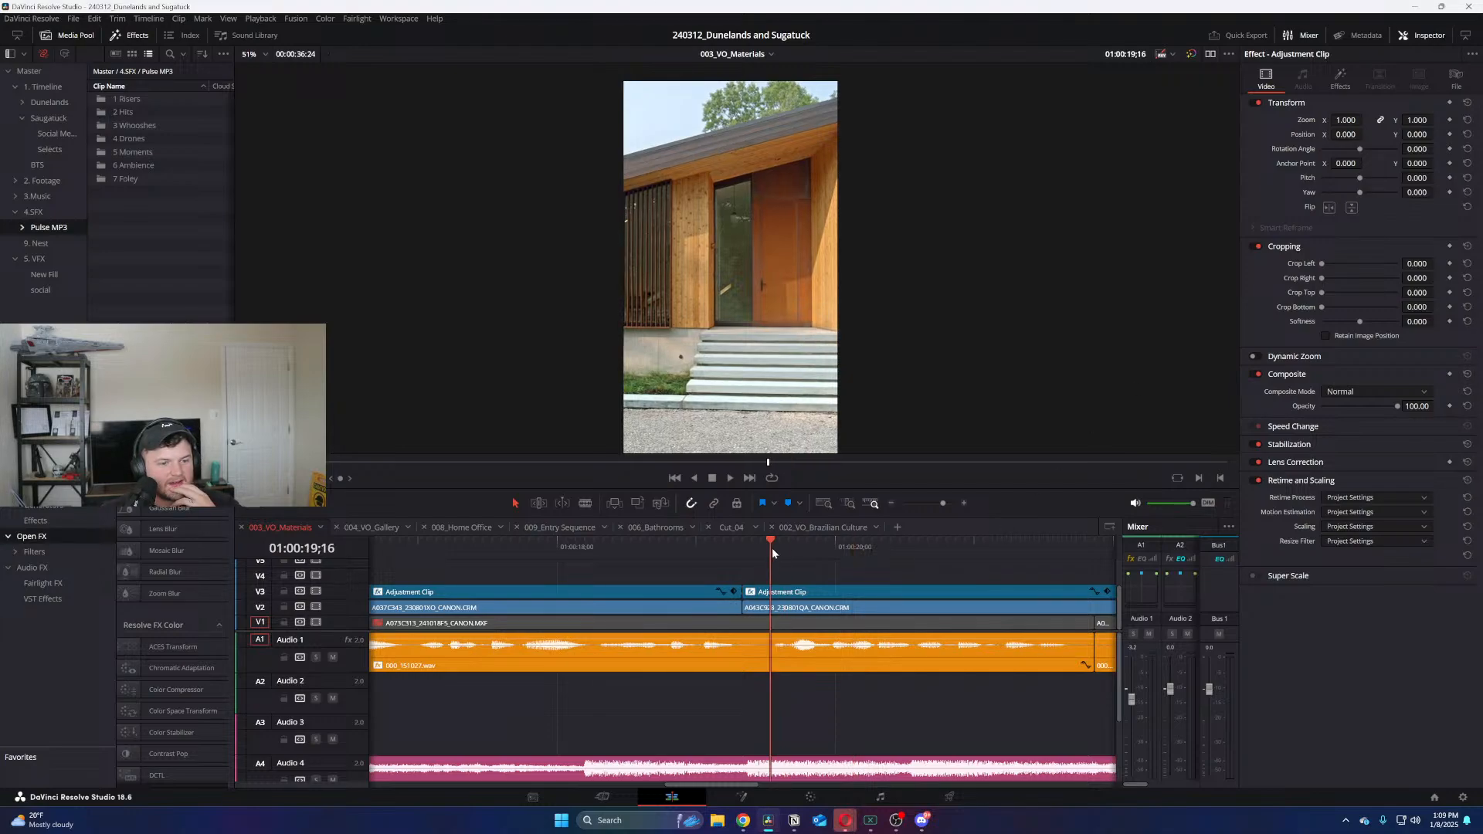
pyautogui.click(811, 797)
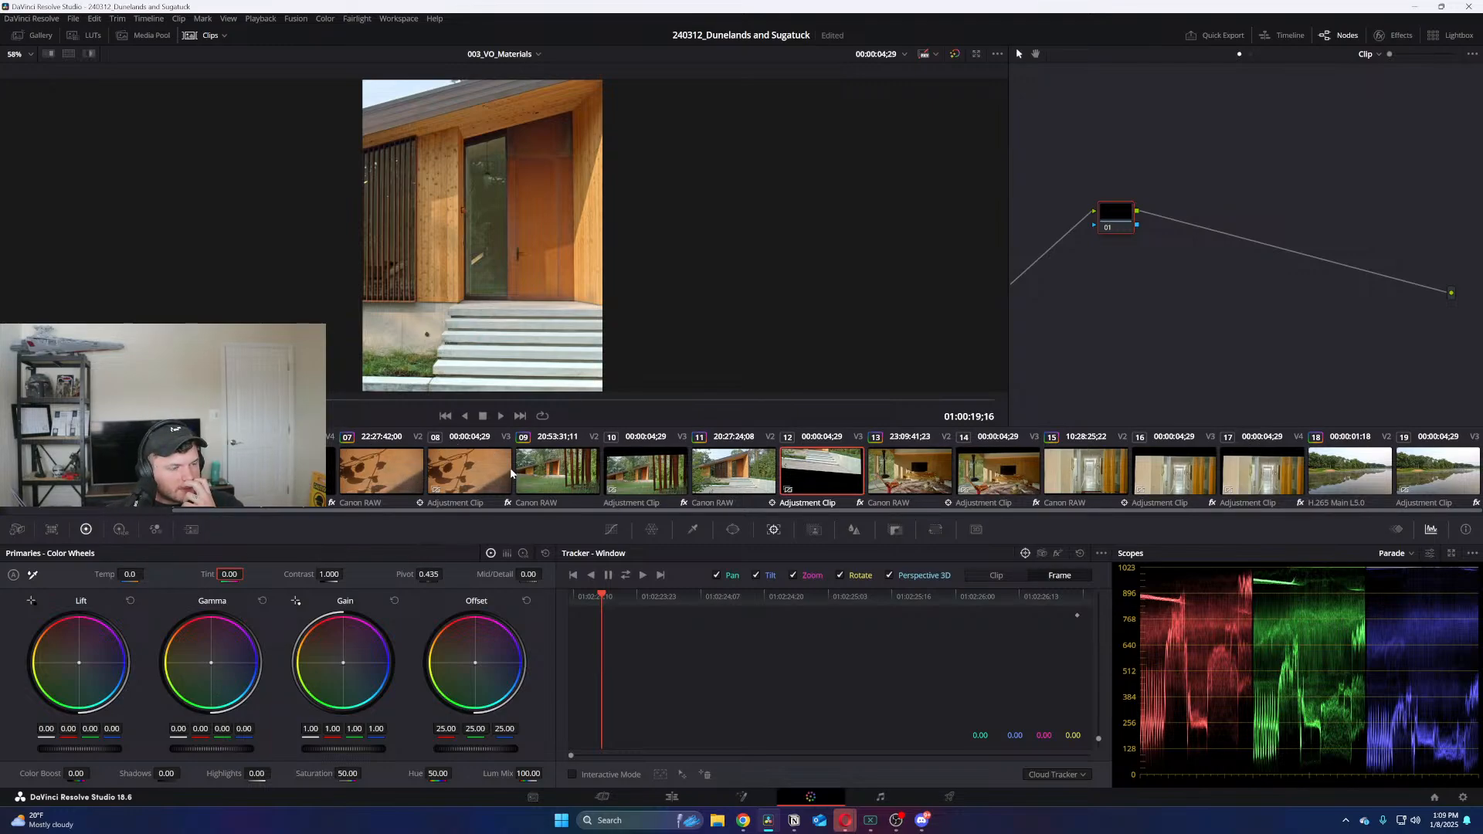
pyautogui.click(672, 796)
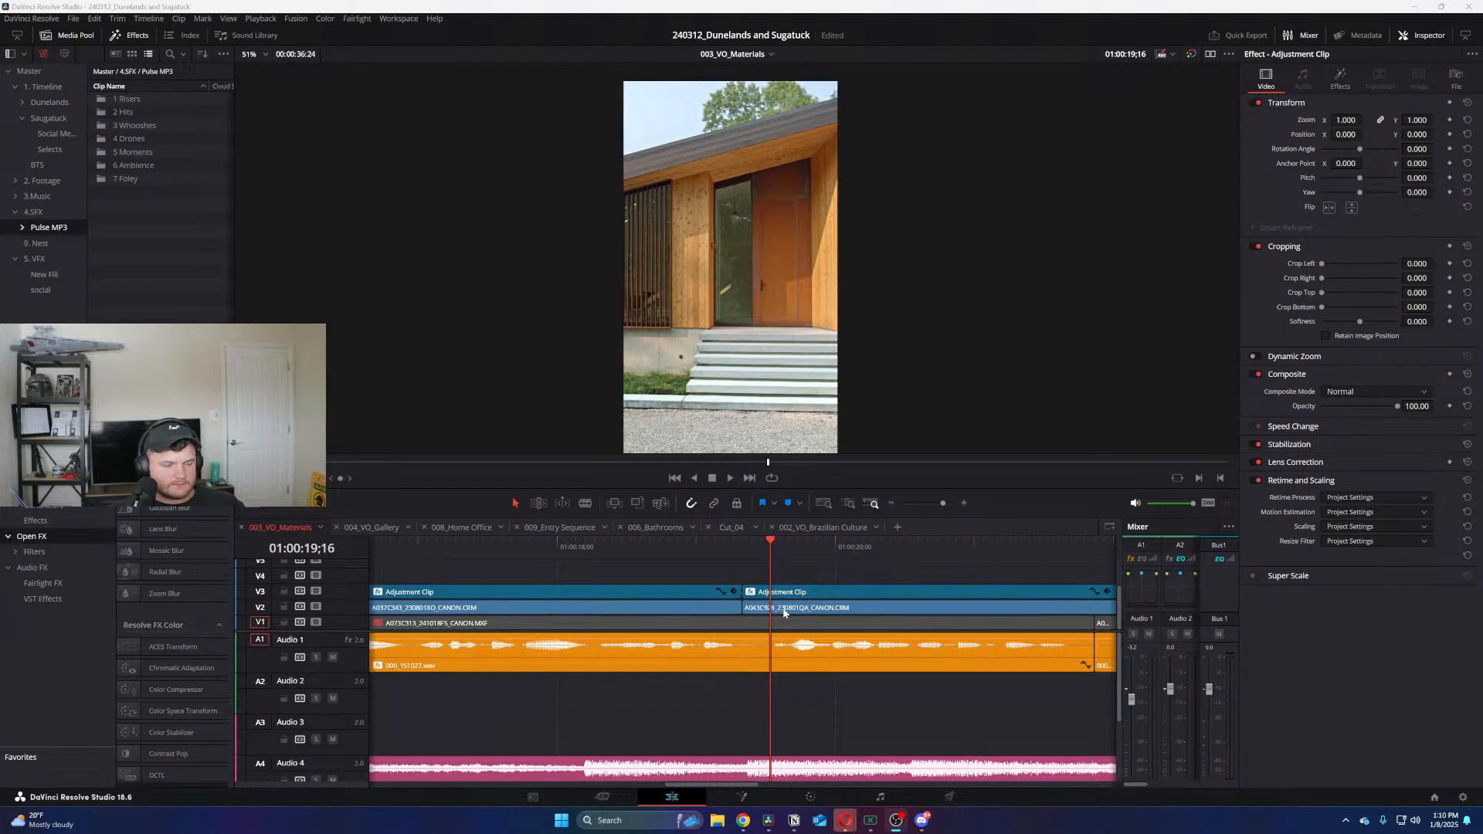
# Mark the entrance steps shot as the in/out range, from its first frame at 01:00:19;10 to its last at 01:00:22;27
pyautogui.scroll(-2, 757, 559)
pyautogui.click(739, 540)
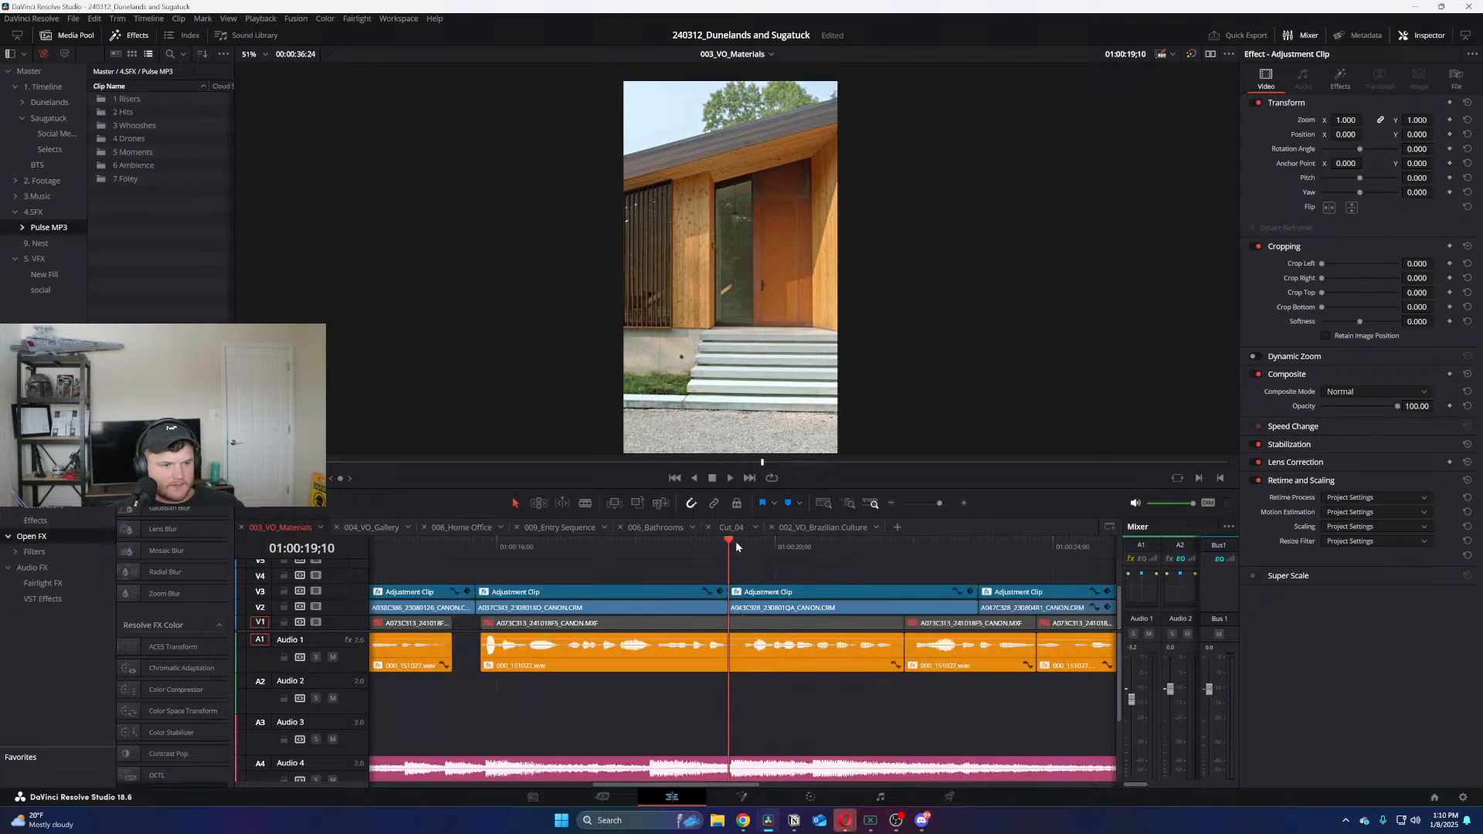
pyautogui.press('i')
pyautogui.click(953, 556)
pyautogui.press('Down')
pyautogui.press('Left')
pyautogui.press('o')
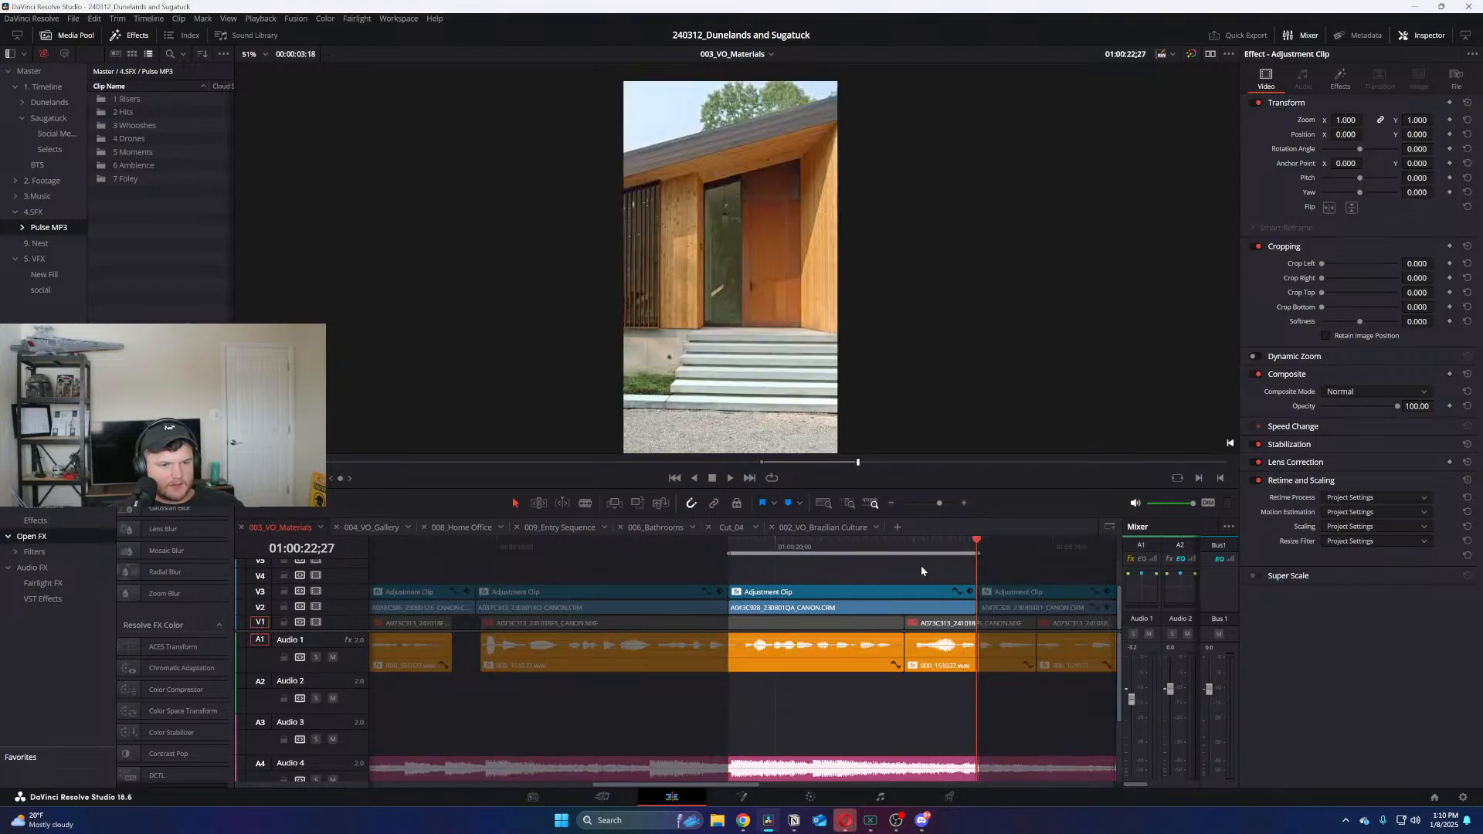
pyautogui.click(806, 542)
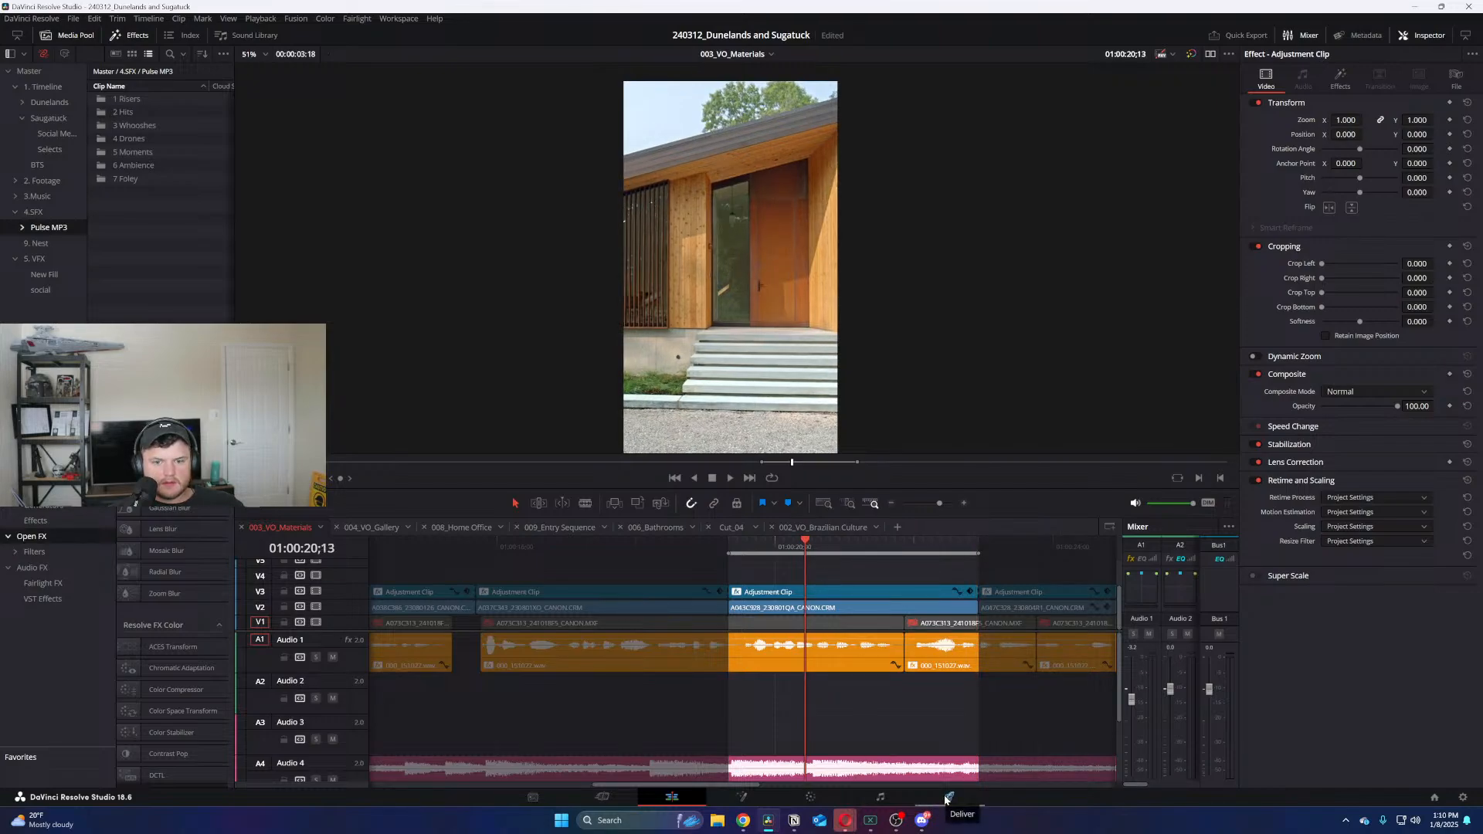
# Open the render settings for the marked range on the Deliver page and make the filename use a custom name
pyautogui.click(947, 797)
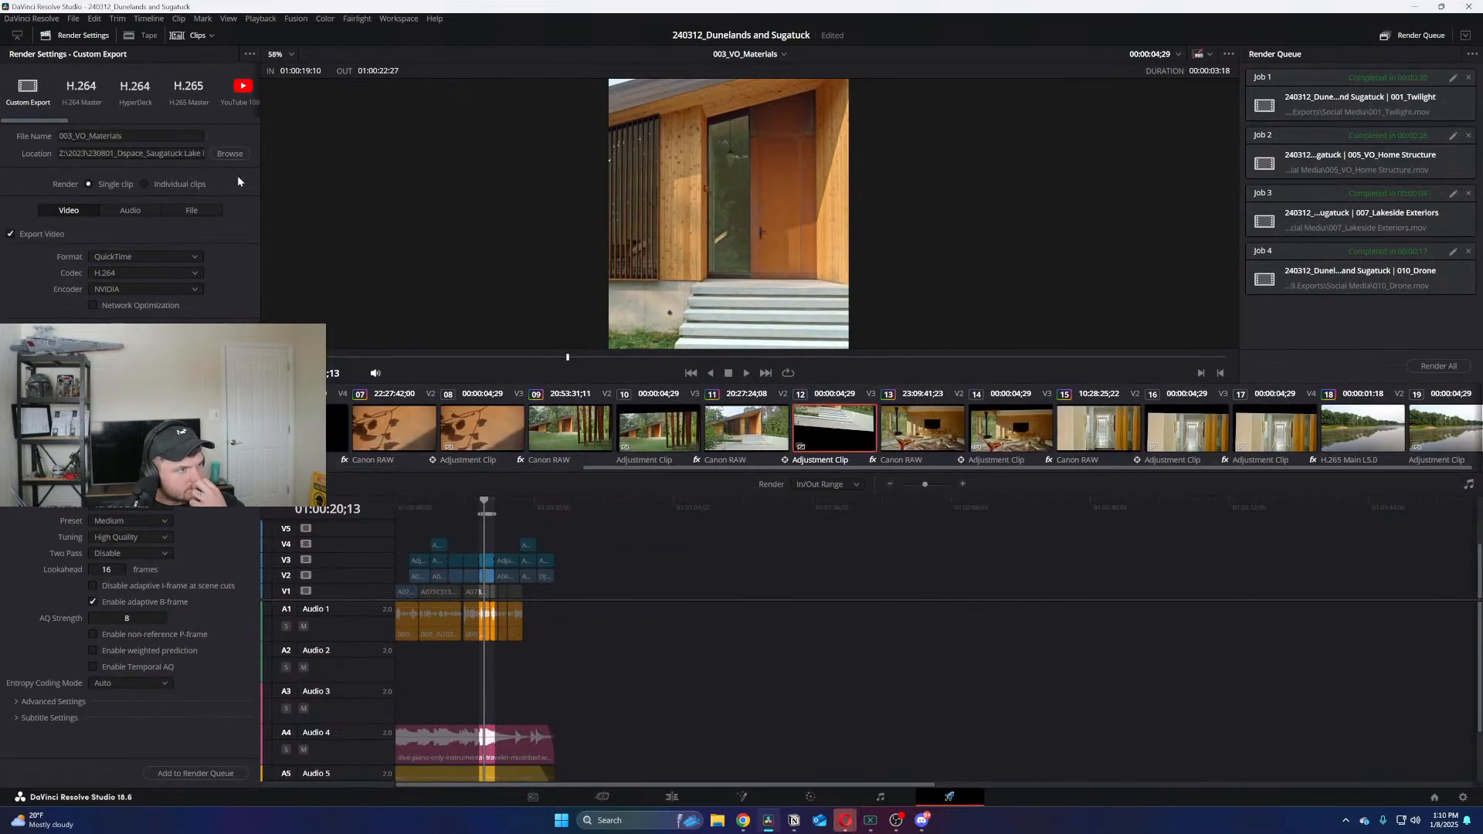
pyautogui.click(191, 210)
pyautogui.click(93, 235)
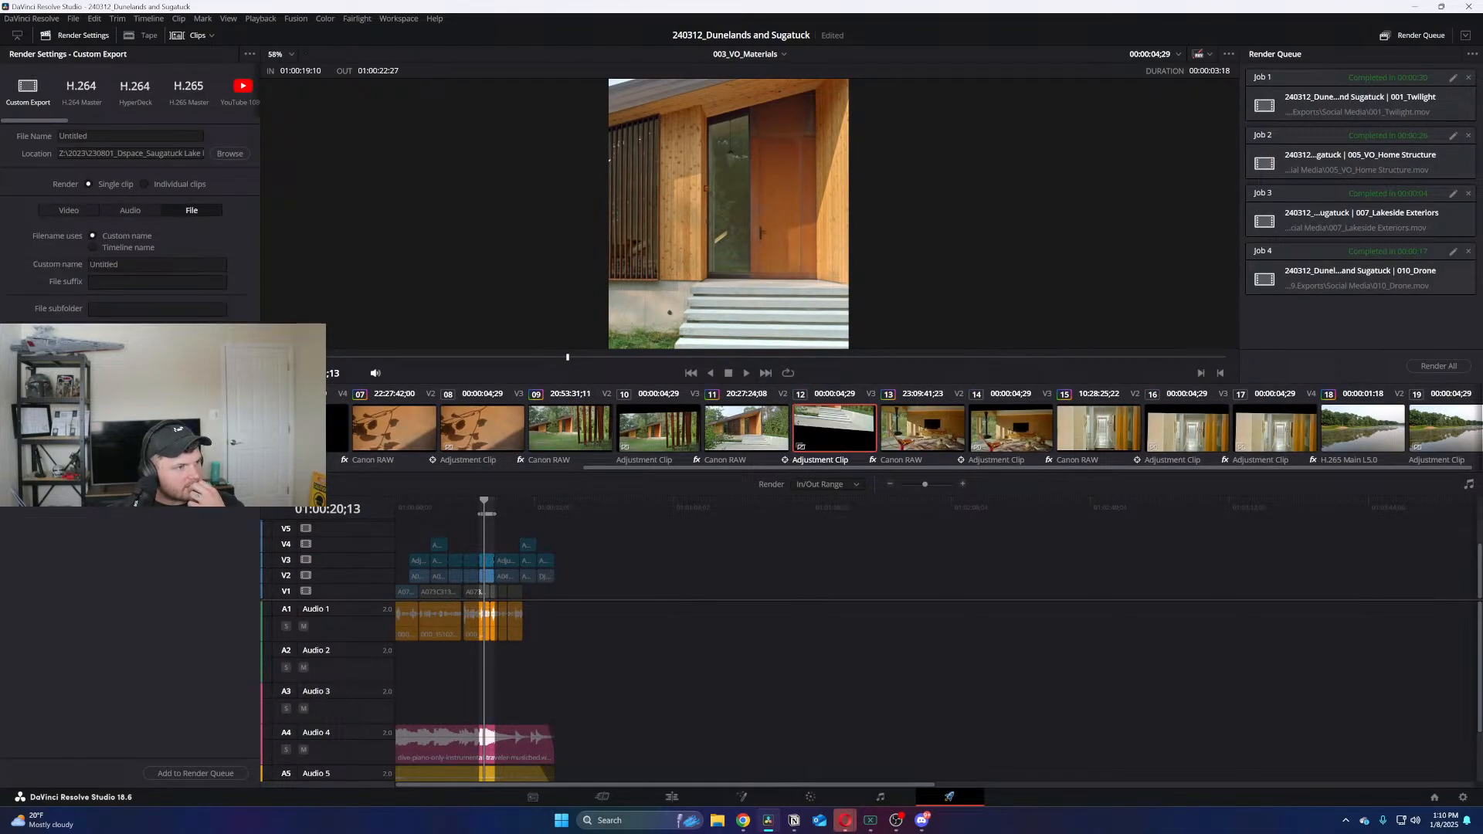
pyautogui.moveTo(60, 136); pyautogui.dragTo(134, 146)
# Create a folder named LAST LAST Fills inside 5.VFX and set it as the export destination with the file name 001_RAW
pyautogui.click(221, 155)
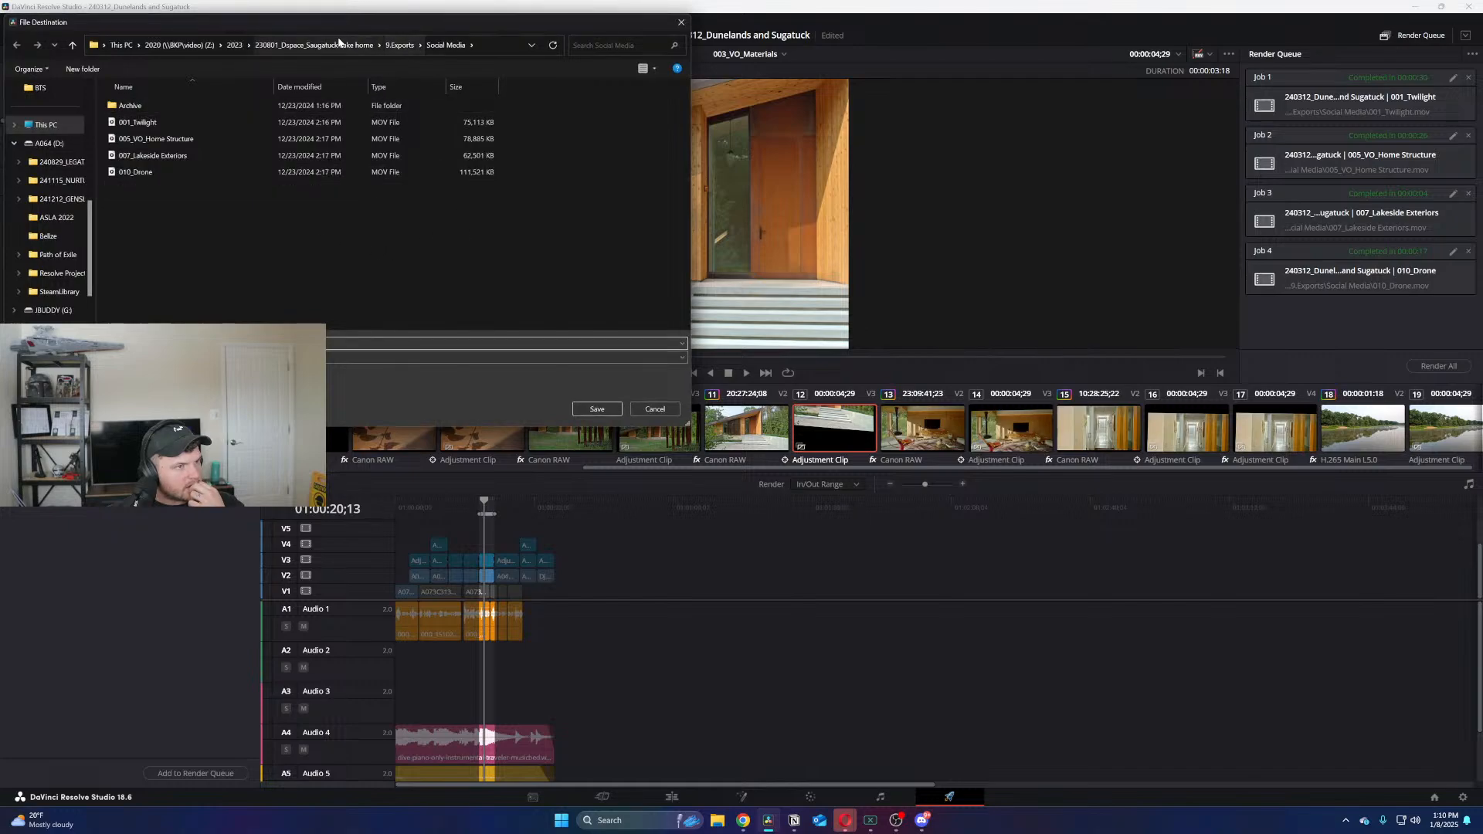
pyautogui.click(313, 44)
pyautogui.doubleClick(127, 172)
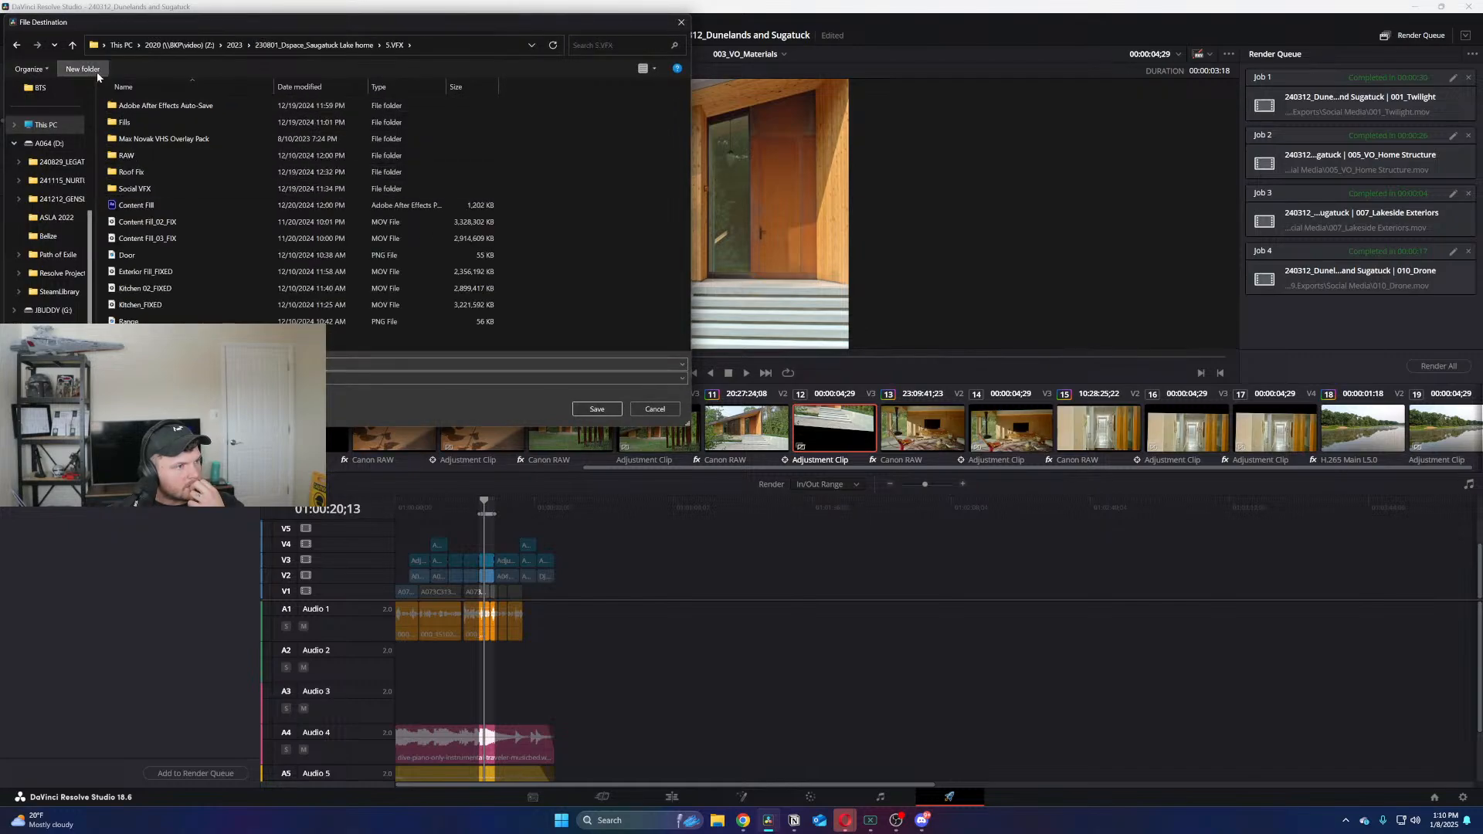
pyautogui.click(95, 71)
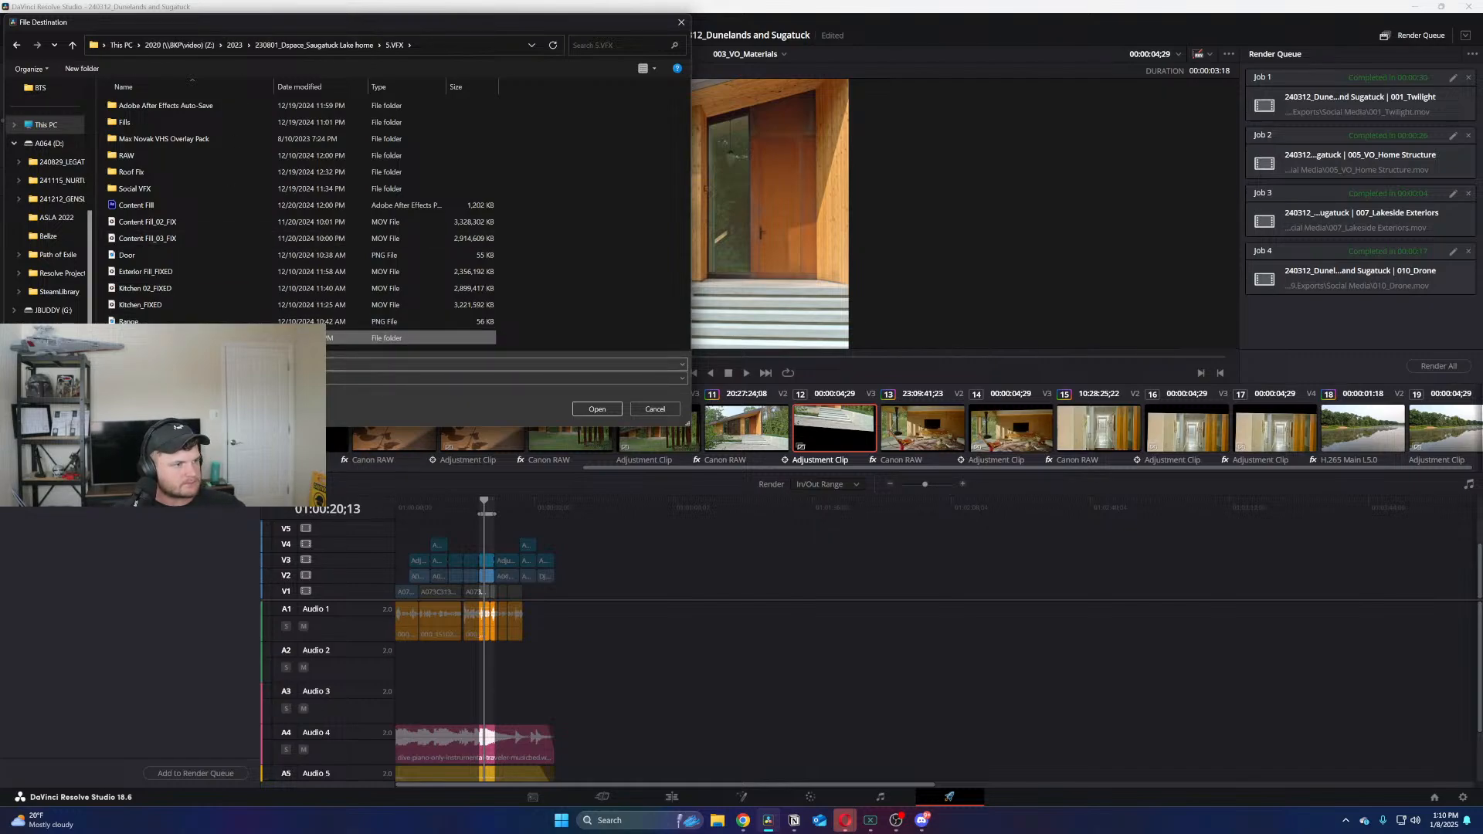
pyautogui.press('Return')
pyautogui.press('Return')
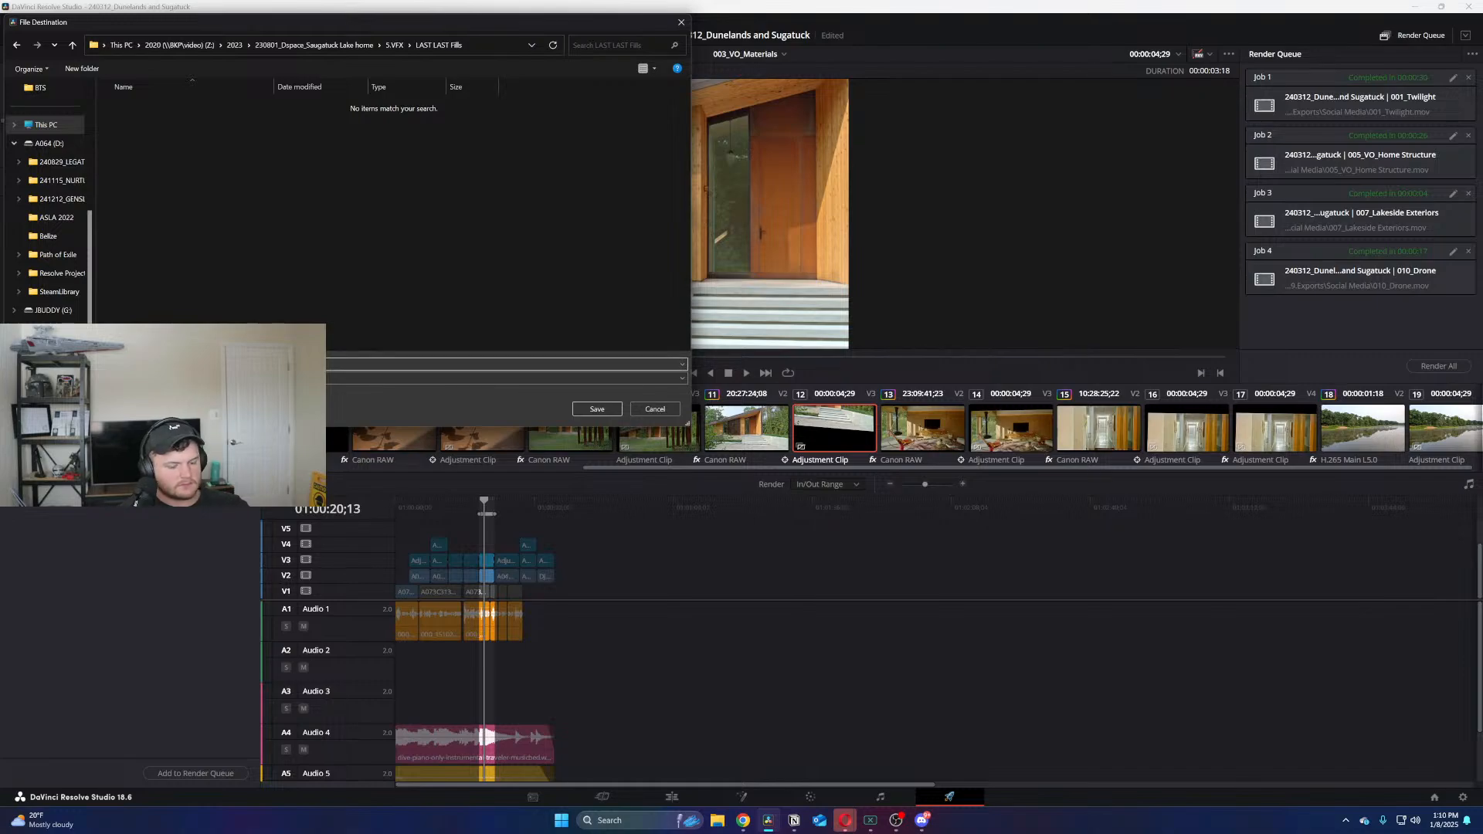
pyautogui.press('Return')
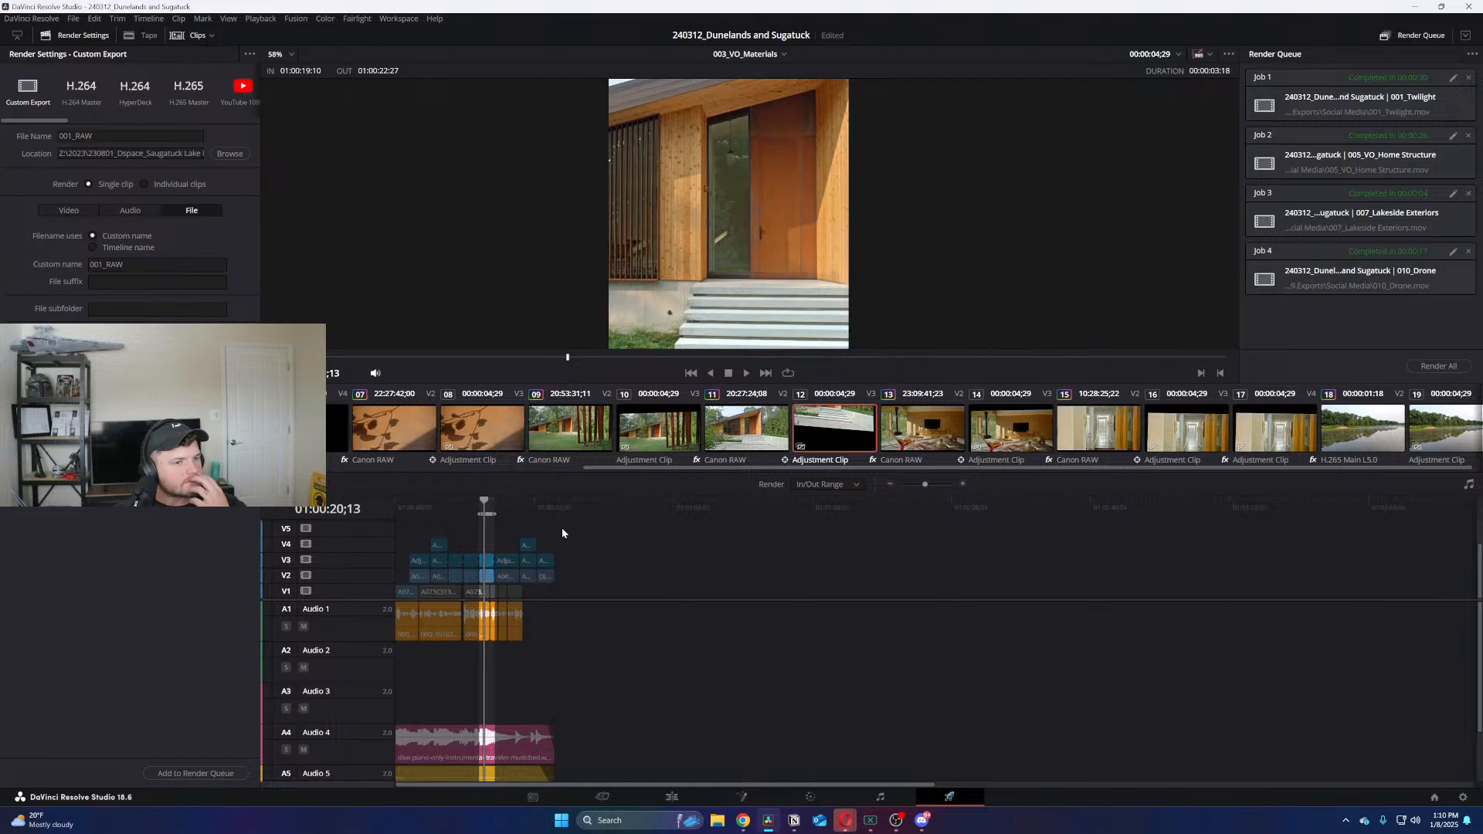
# Check the end of the render range at 01:00:22;27, queue the 001_RAW export and render it
pyautogui.scroll(5, 562, 533)
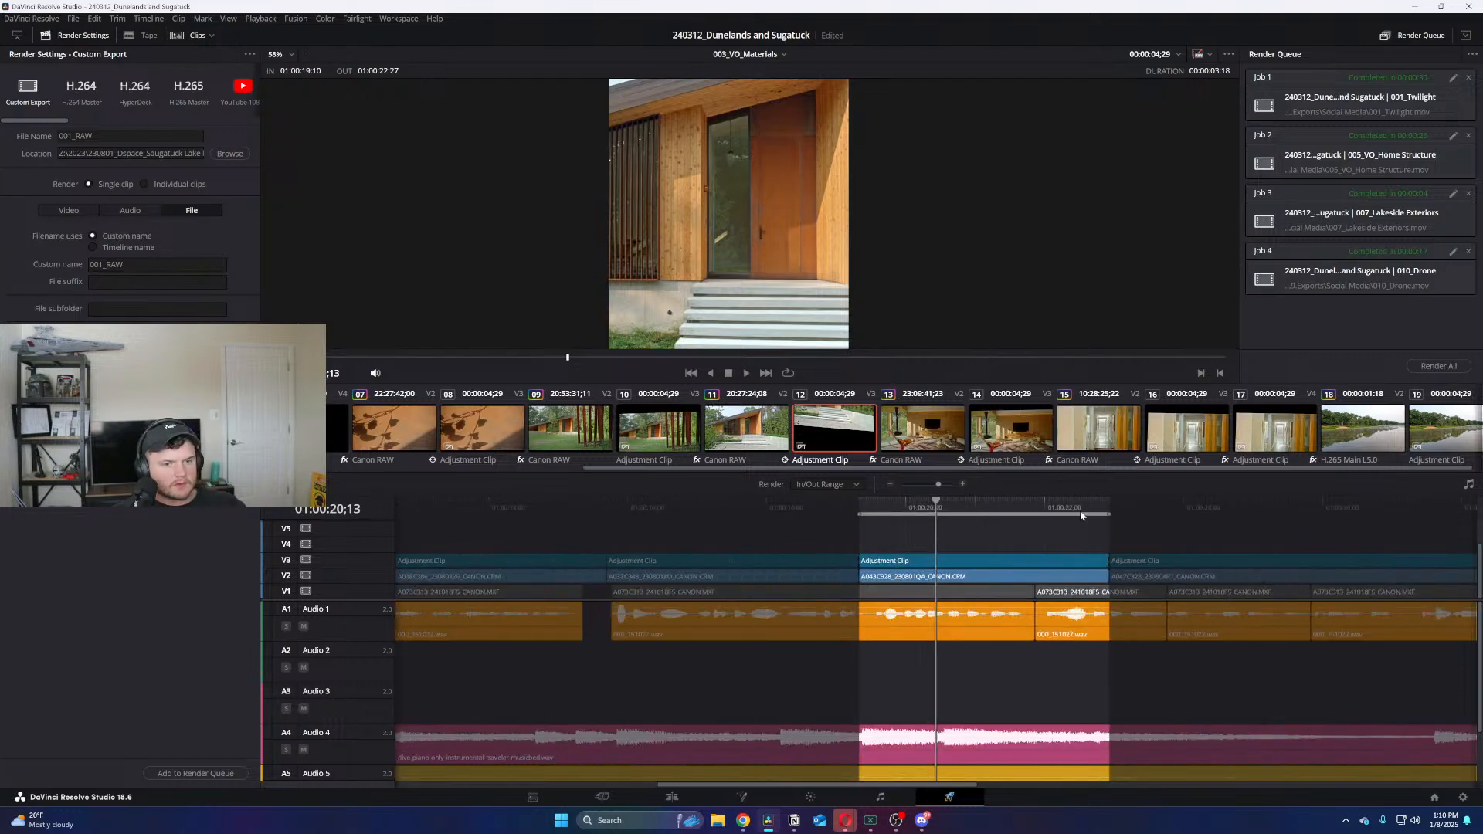
pyautogui.click(1092, 507)
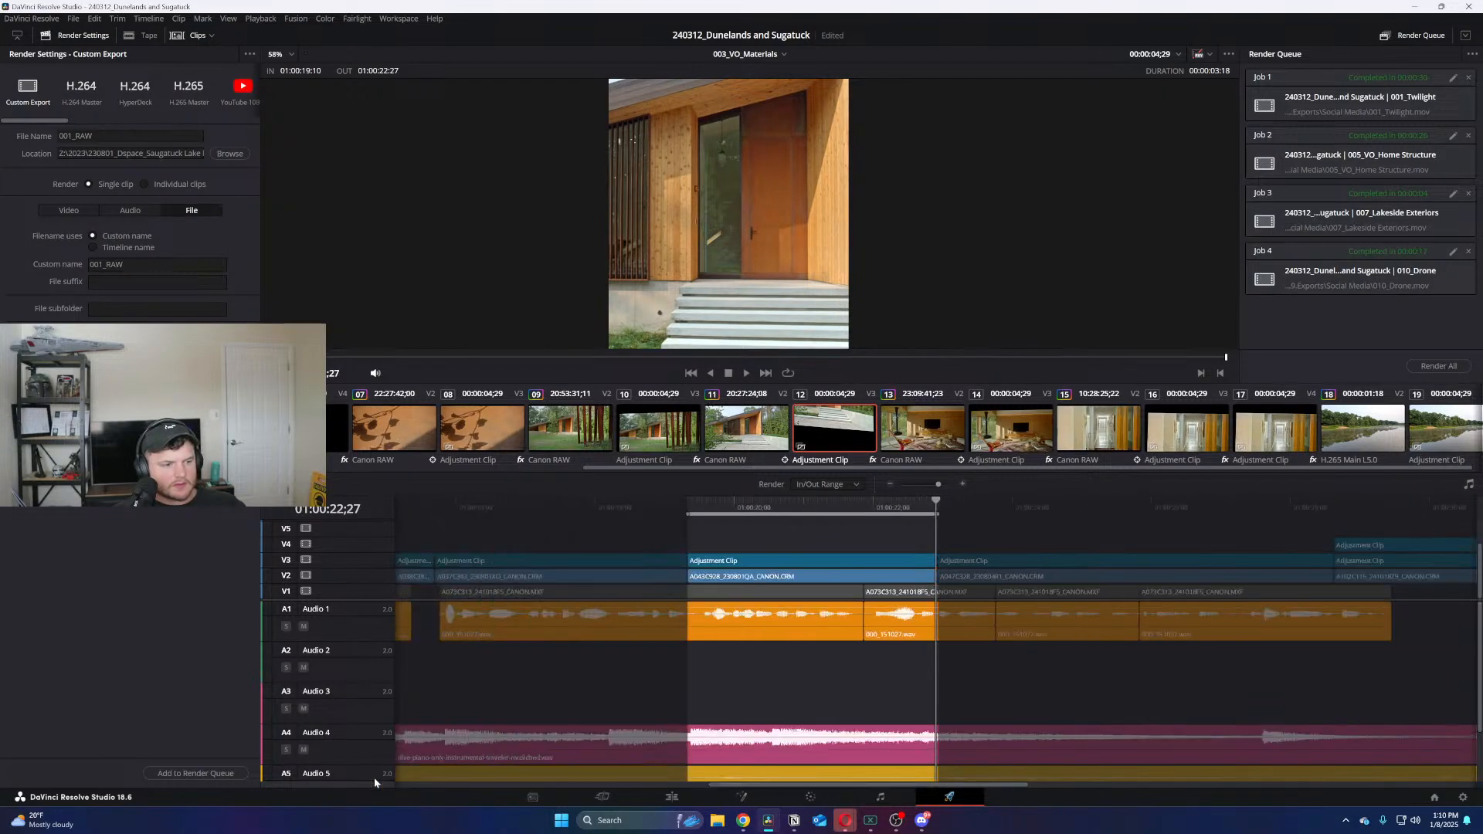
pyautogui.scroll(-3, 375, 782)
pyautogui.click(195, 773)
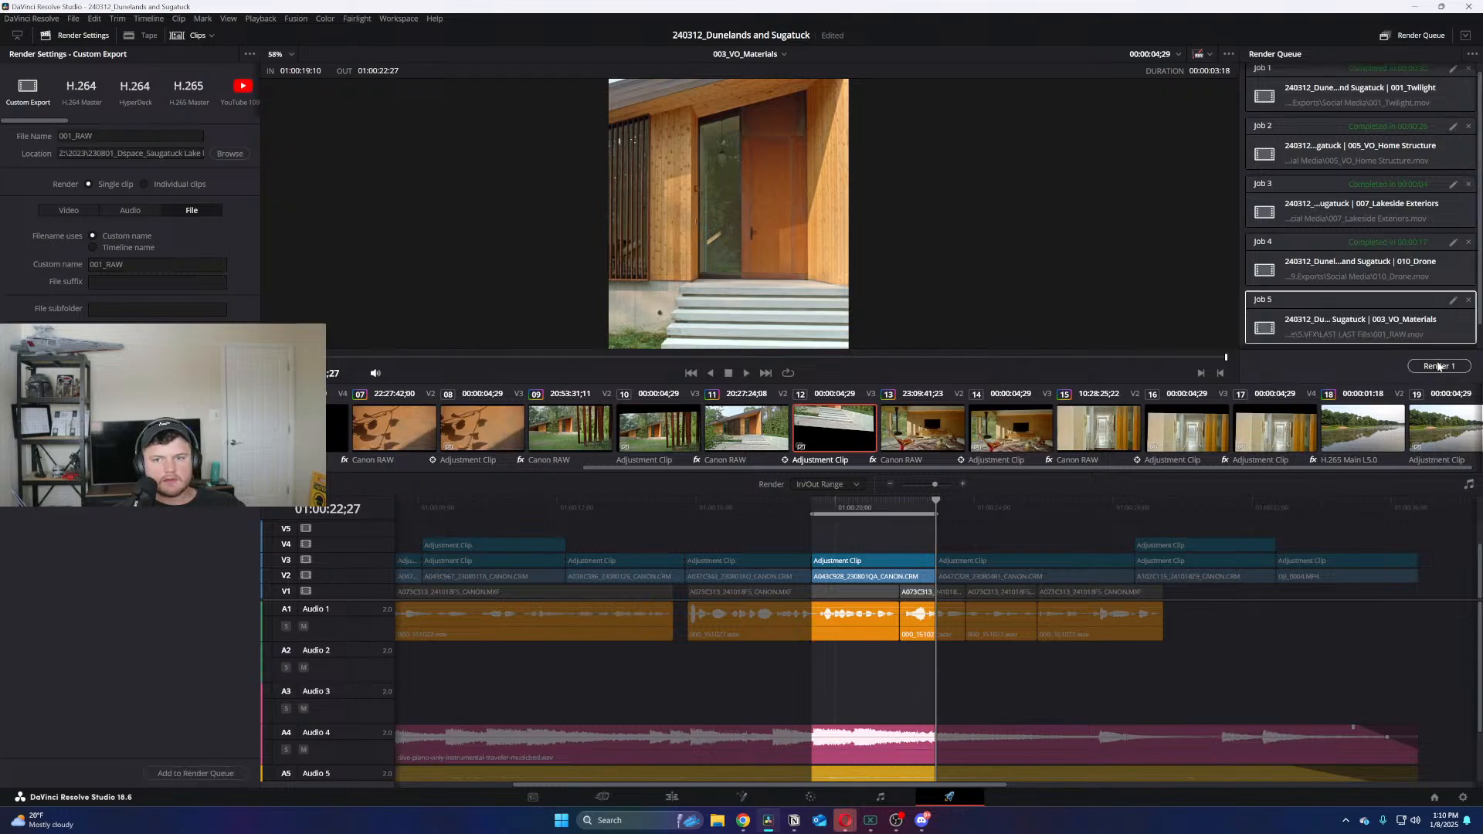
pyautogui.click(1439, 366)
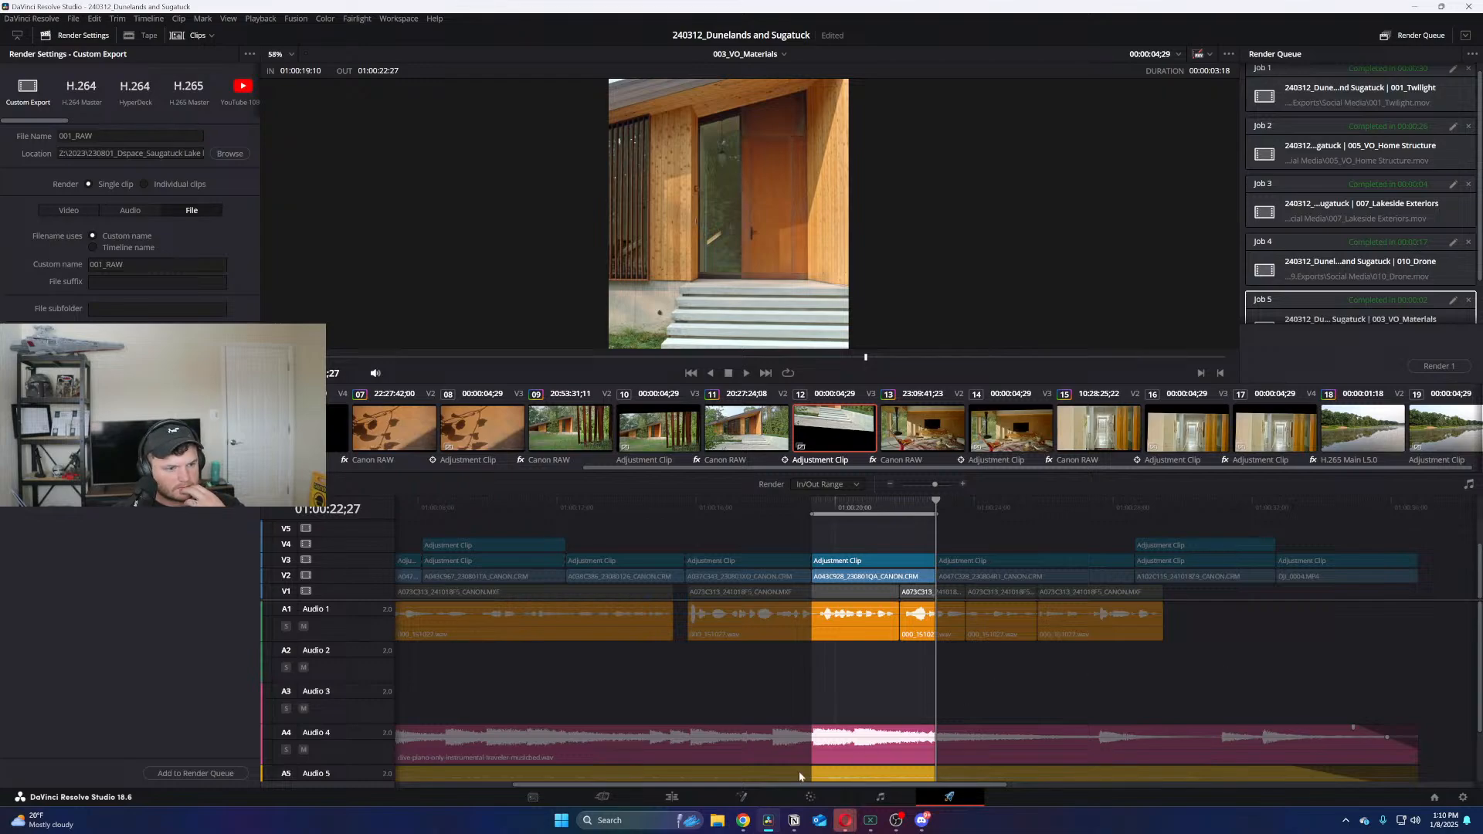
# Open the 009_Entry Sequence timeline for editing and mark the green roof shot from 01:00:12;19 to 01:00:20;26 as the in/out range
pyautogui.click(672, 797)
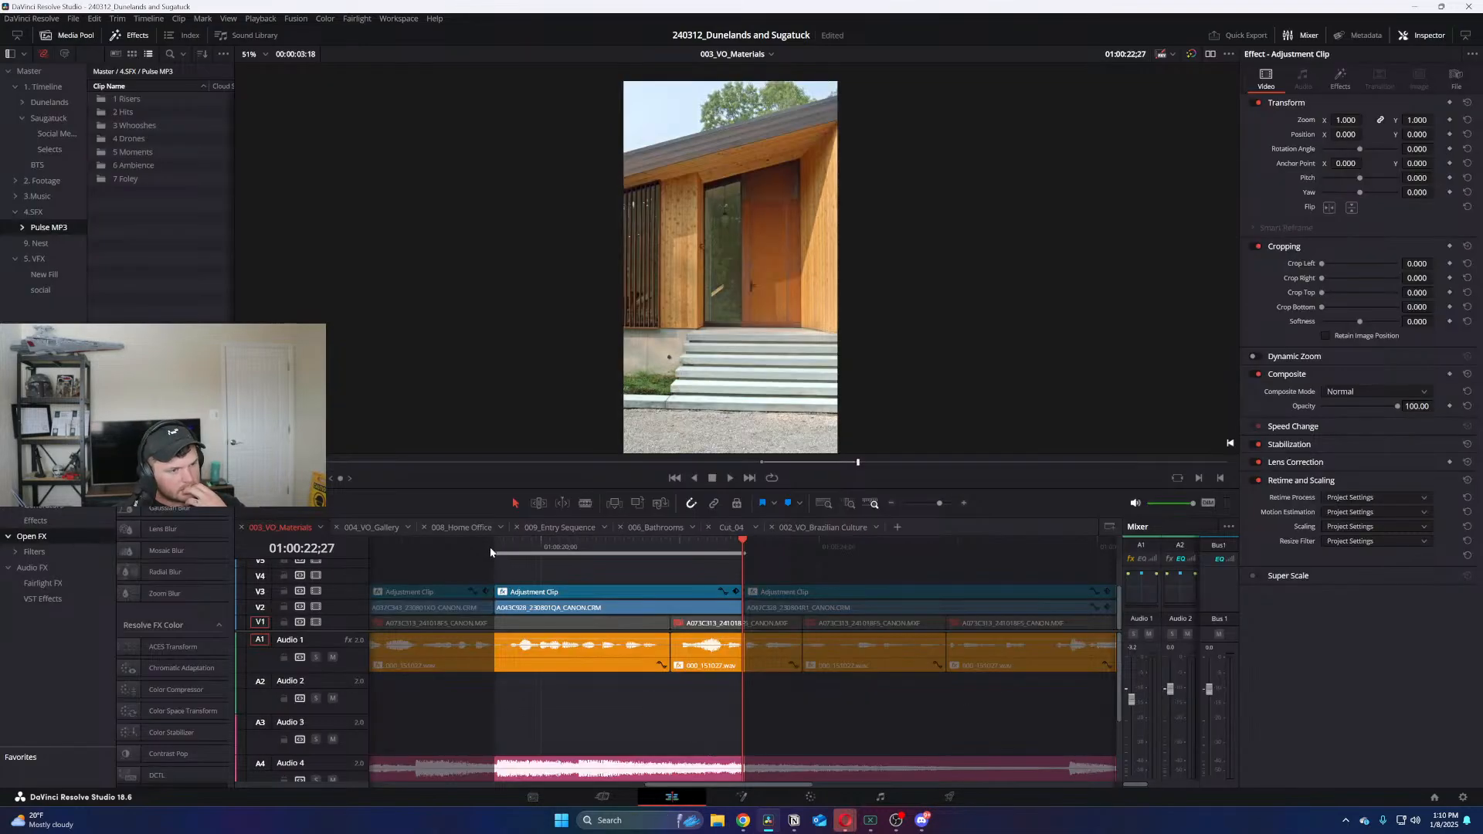
pyautogui.click(559, 527)
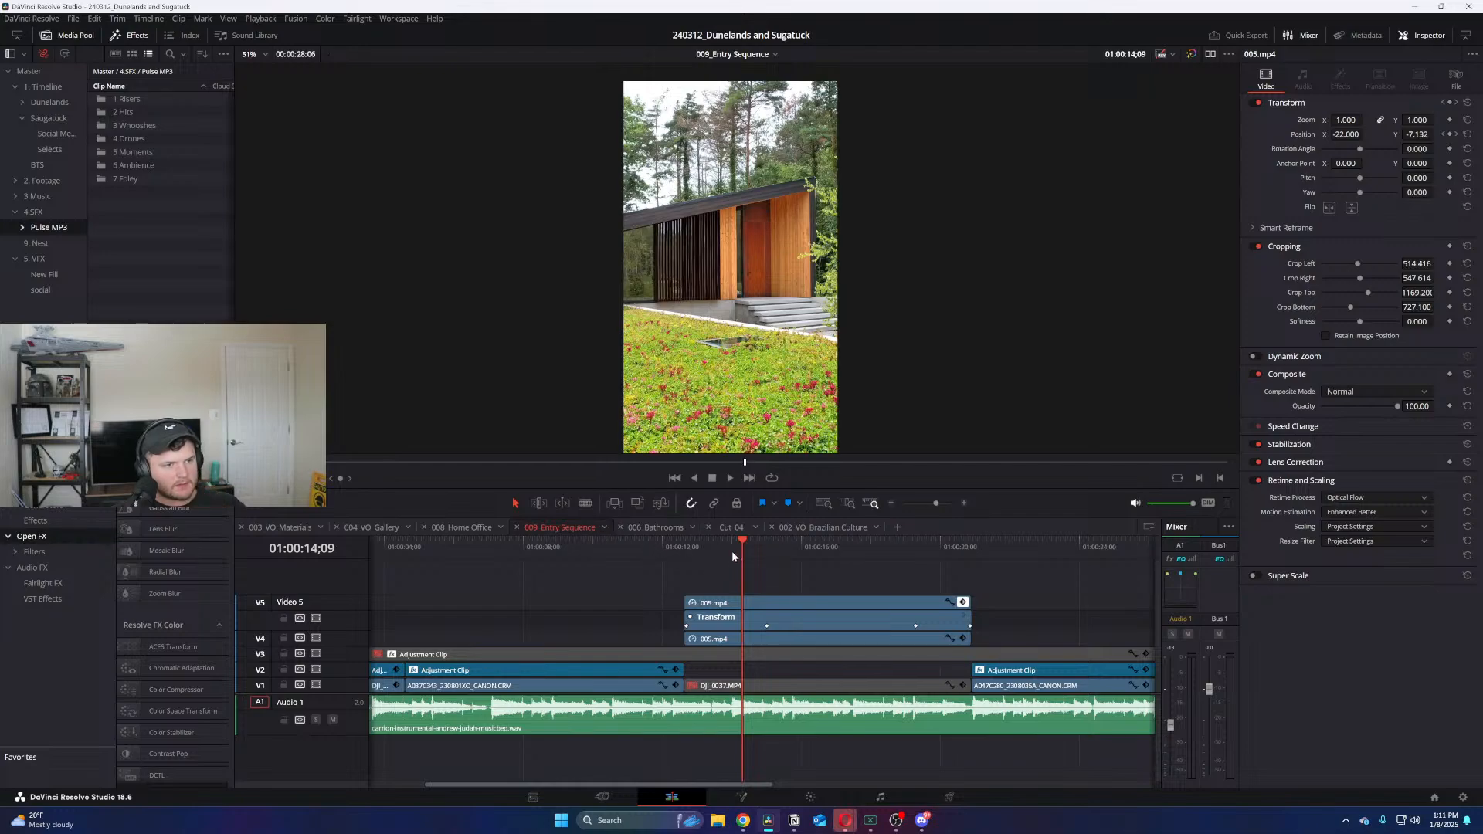
pyautogui.moveTo(733, 557); pyautogui.dragTo(674, 552)
pyautogui.press('i')
pyautogui.click(767, 548)
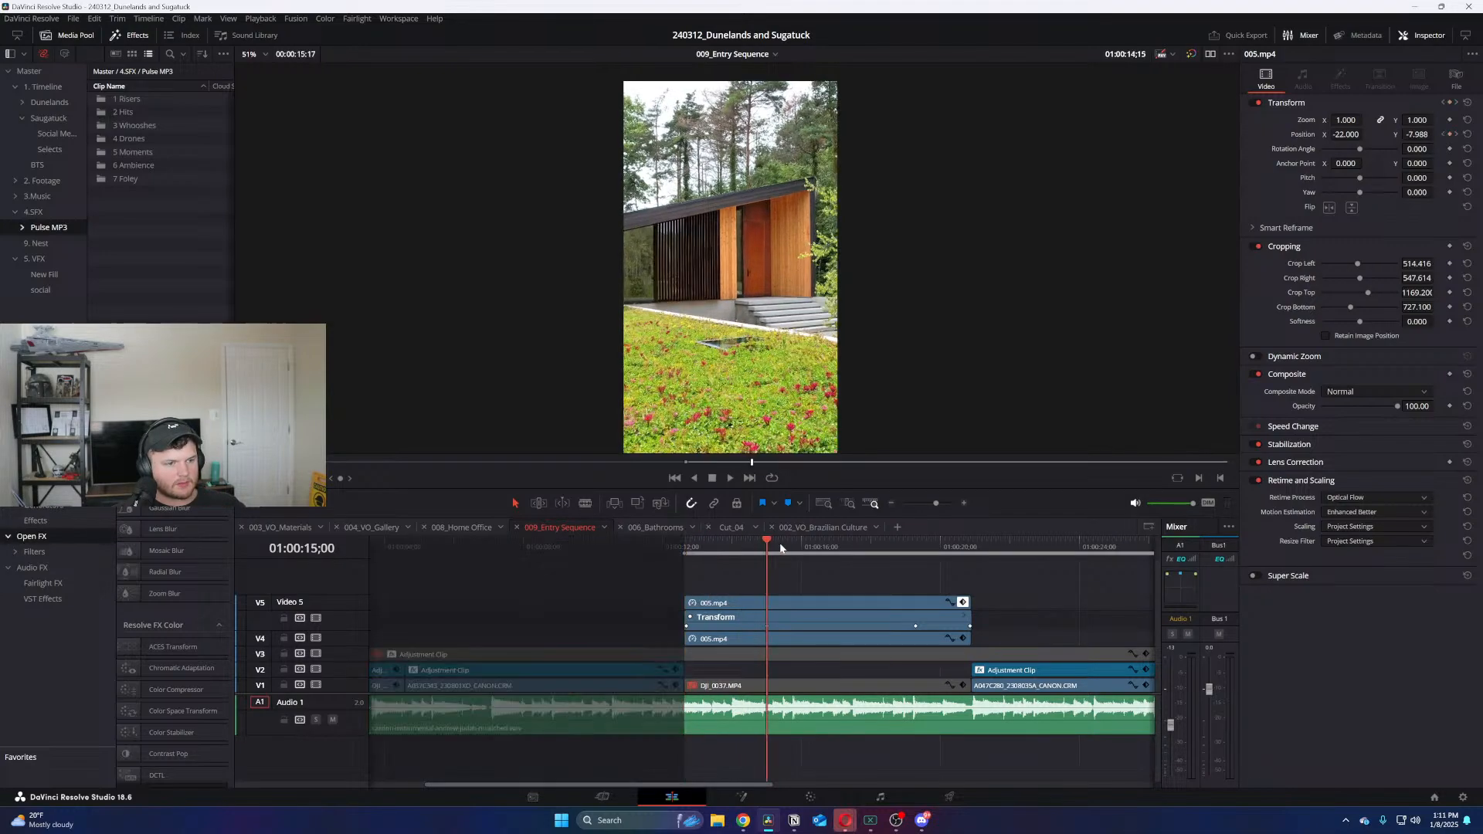
pyautogui.moveTo(781, 548); pyautogui.dragTo(971, 547)
pyautogui.press('o')
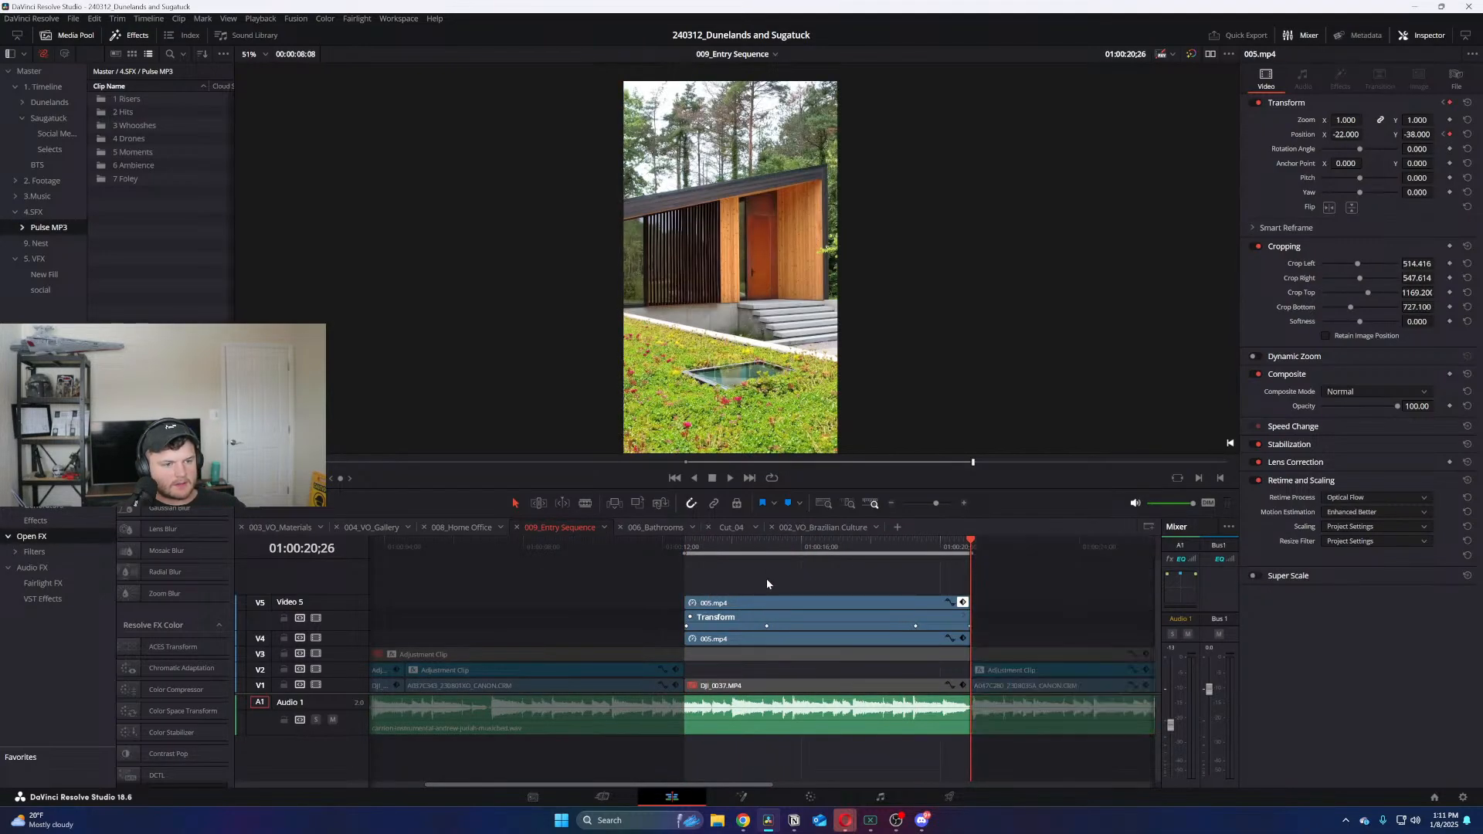
# Collapse the keyframe lane of the 005.mp4 clip on V5 and disable video track V5, keeping the shot's range marked
pyautogui.hotkey('alt', 'x')
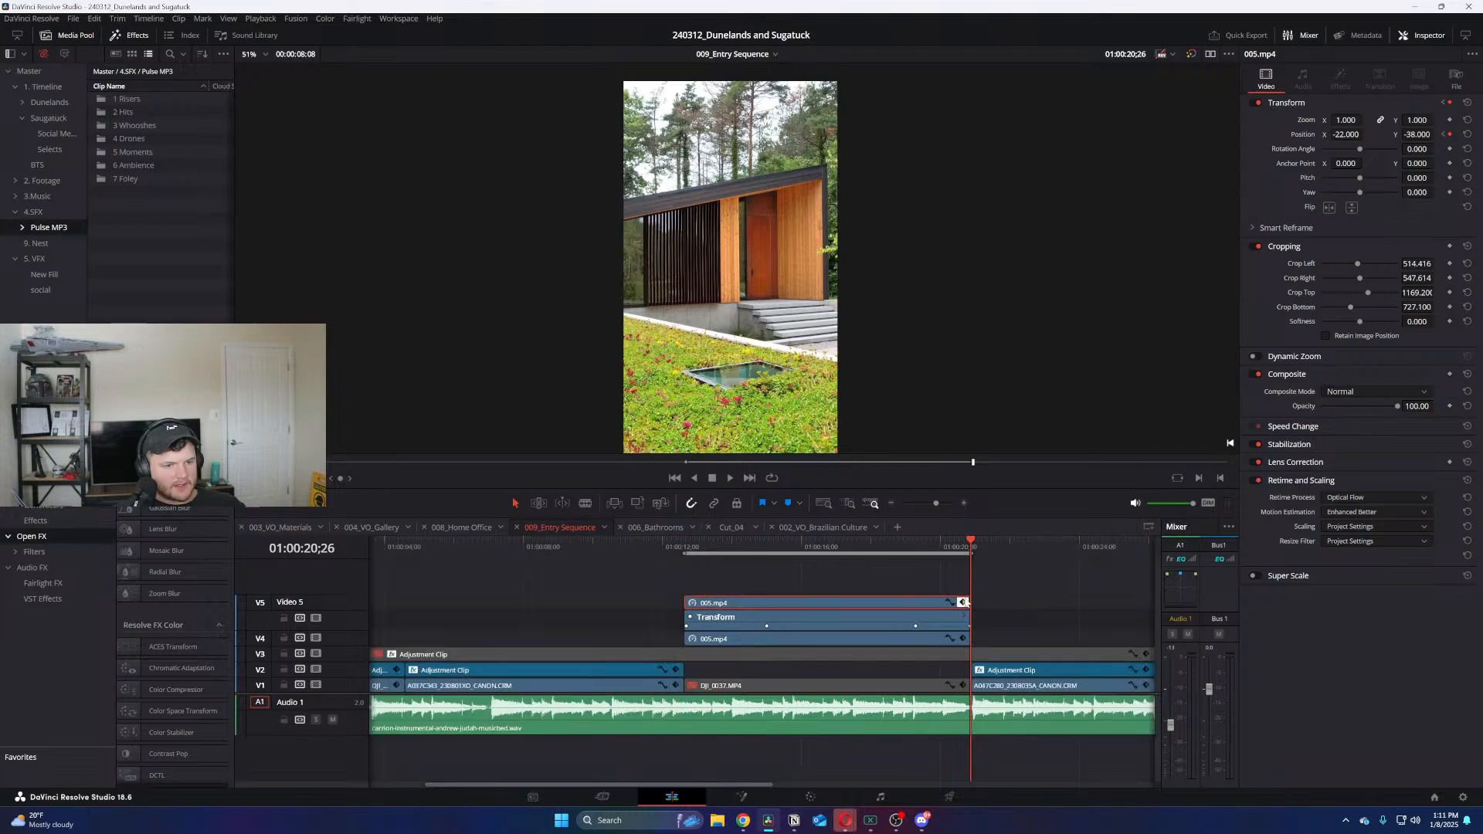
pyautogui.click(963, 603)
pyautogui.click(316, 622)
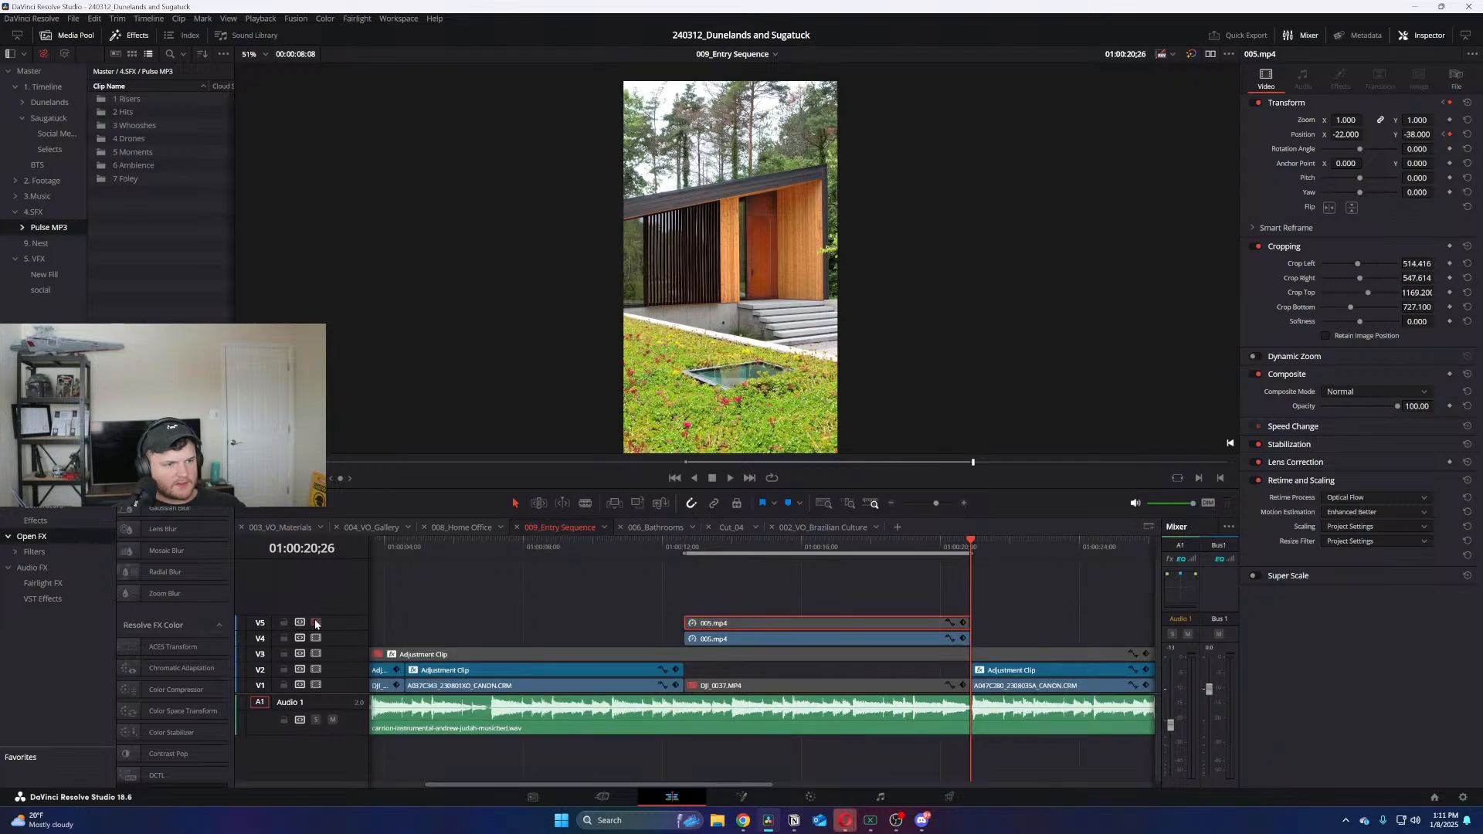
pyautogui.click(316, 622)
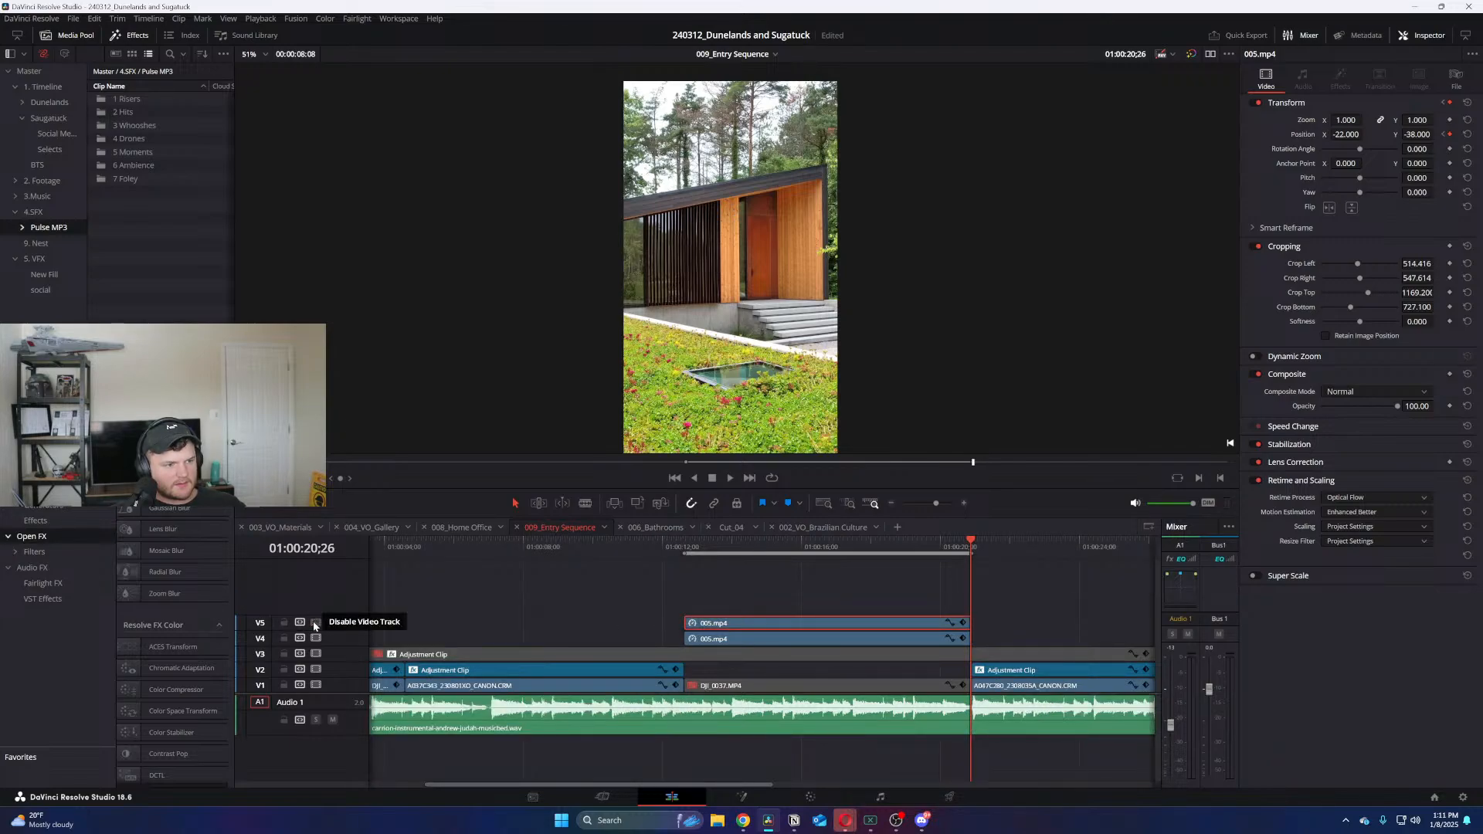
pyautogui.click(316, 622)
pyautogui.click(703, 546)
pyautogui.press('x')
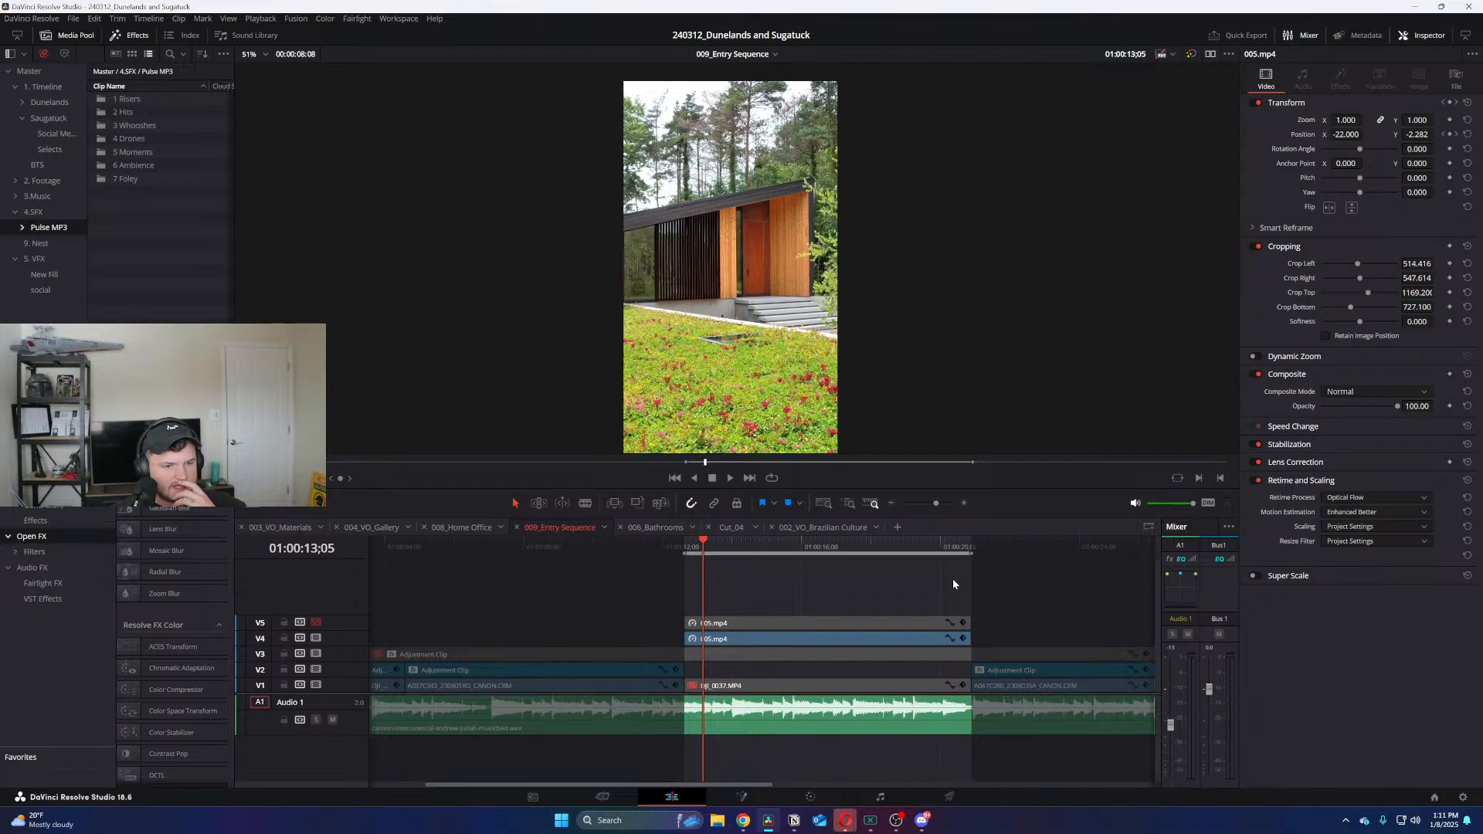
# Queue the marked green roof range on the Deliver page with the file name 002_RAW and render it
pyautogui.click(952, 797)
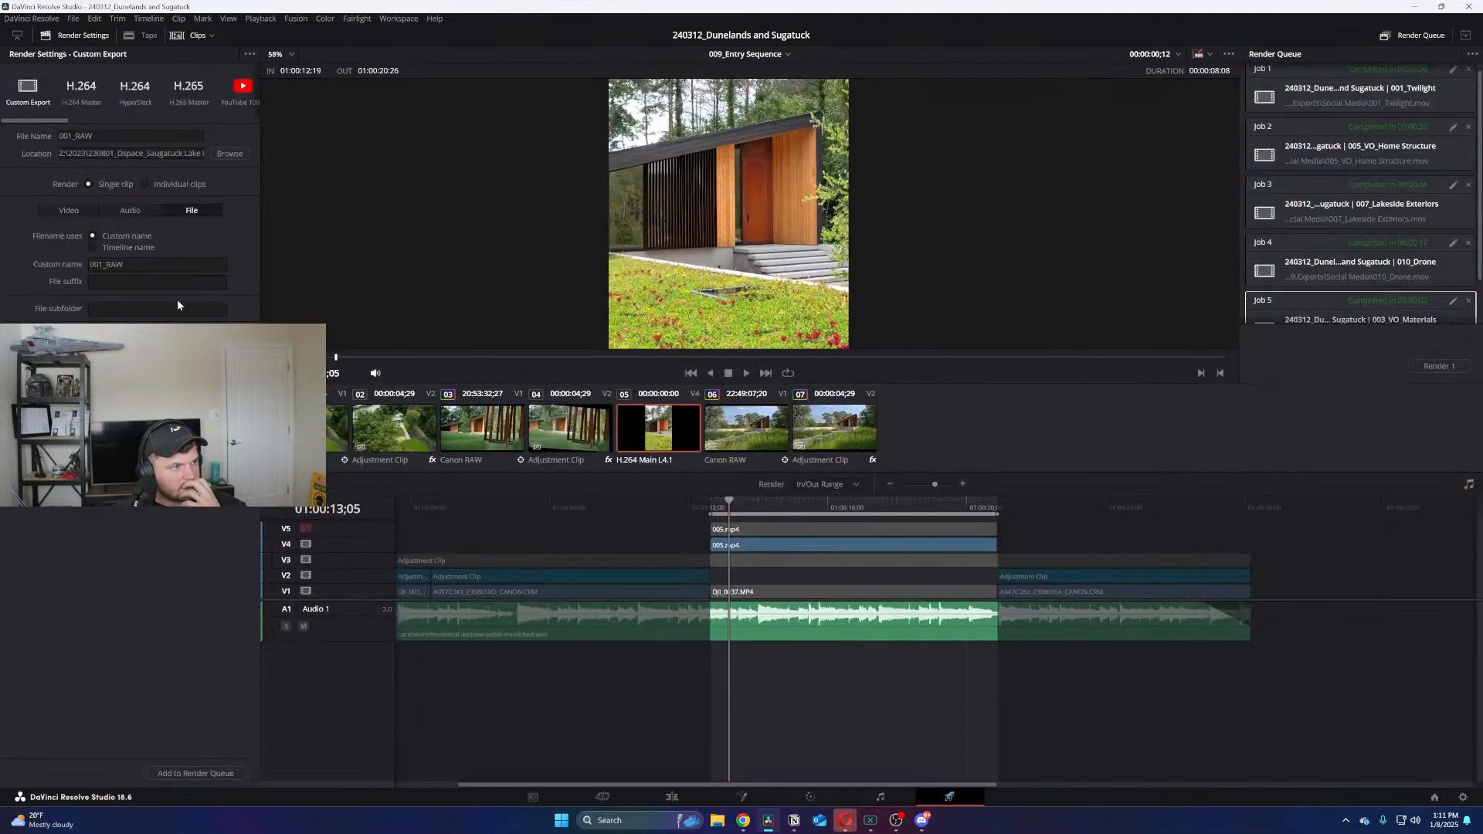
pyautogui.click(72, 136)
pyautogui.press('BackSpace')
pyautogui.write('2')
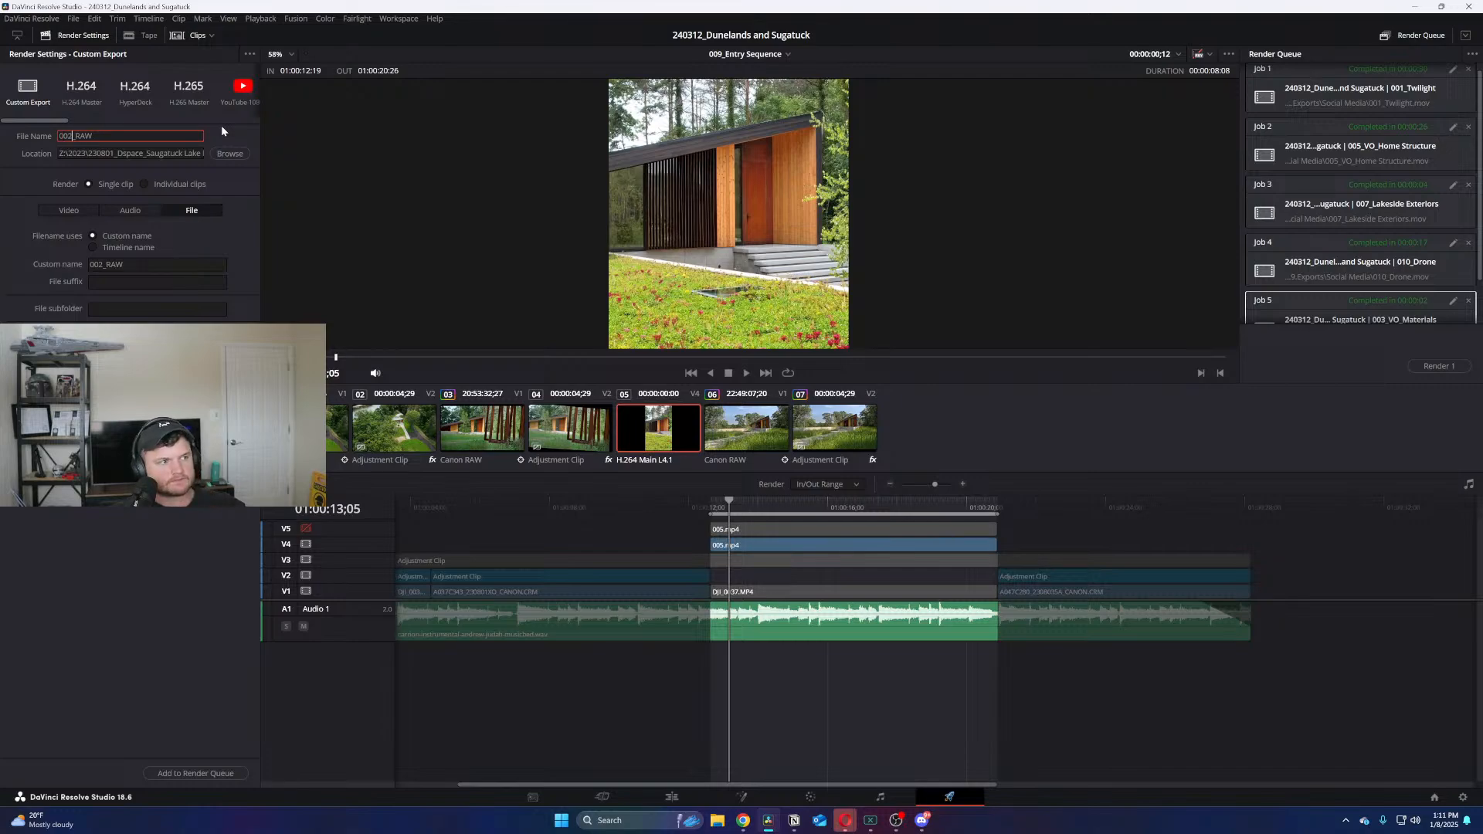
pyautogui.click(189, 773)
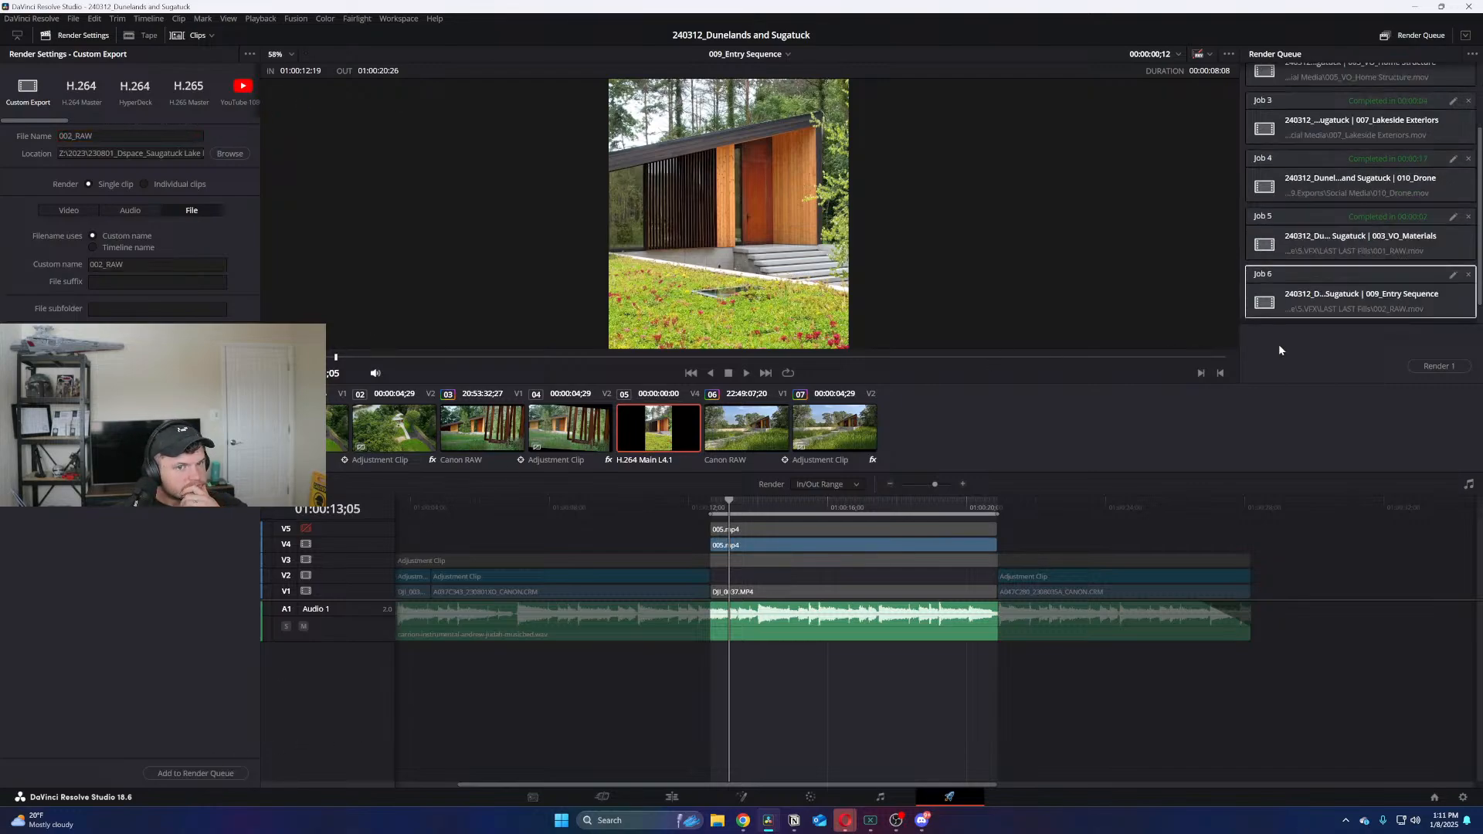
pyautogui.click(1438, 366)
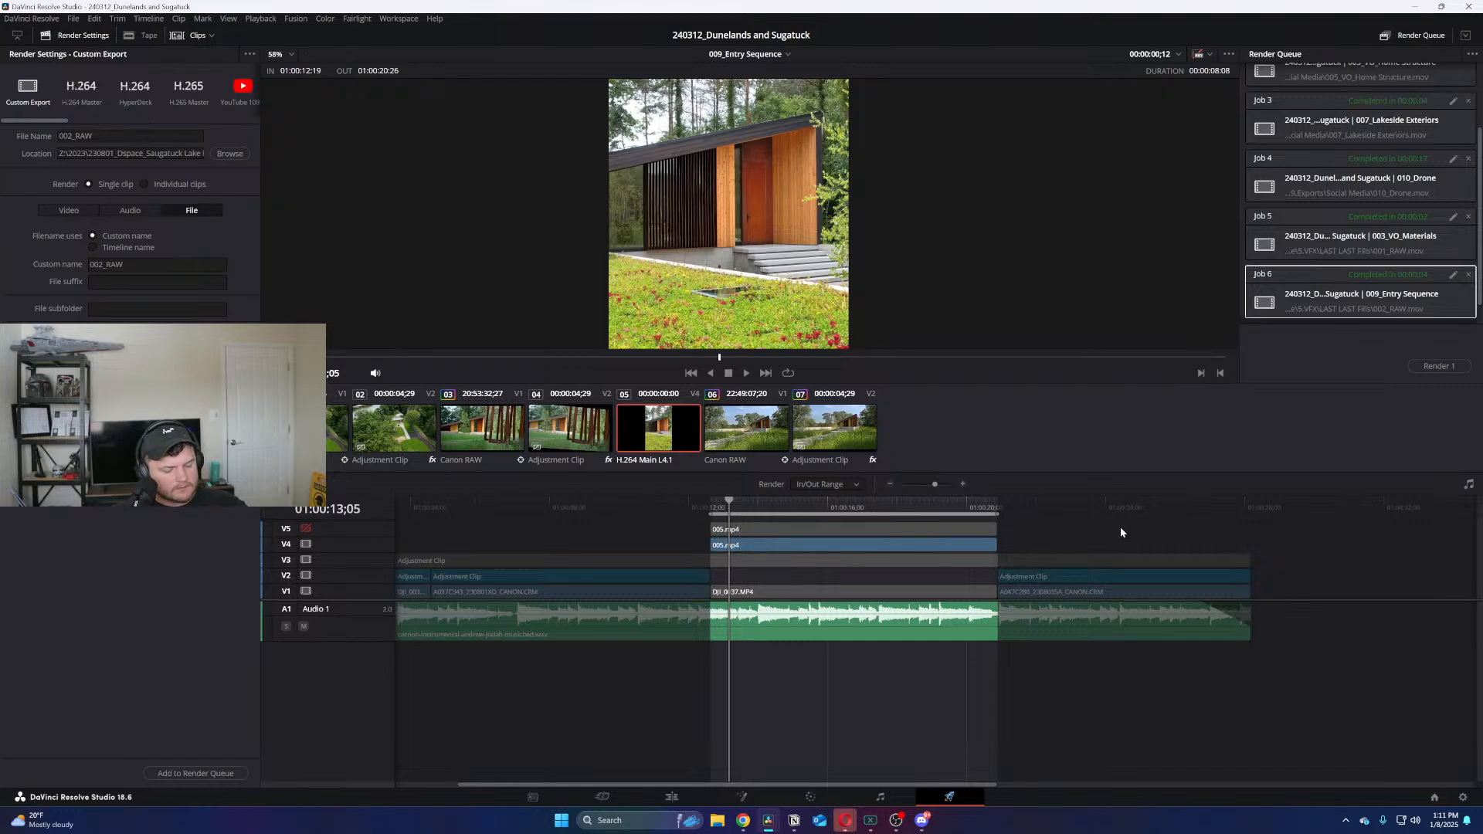
# Launch Adobe After Effects 2024 and open the Content Fill project from the 5.VFX folder
pyautogui.press('super')
pyautogui.write('after')
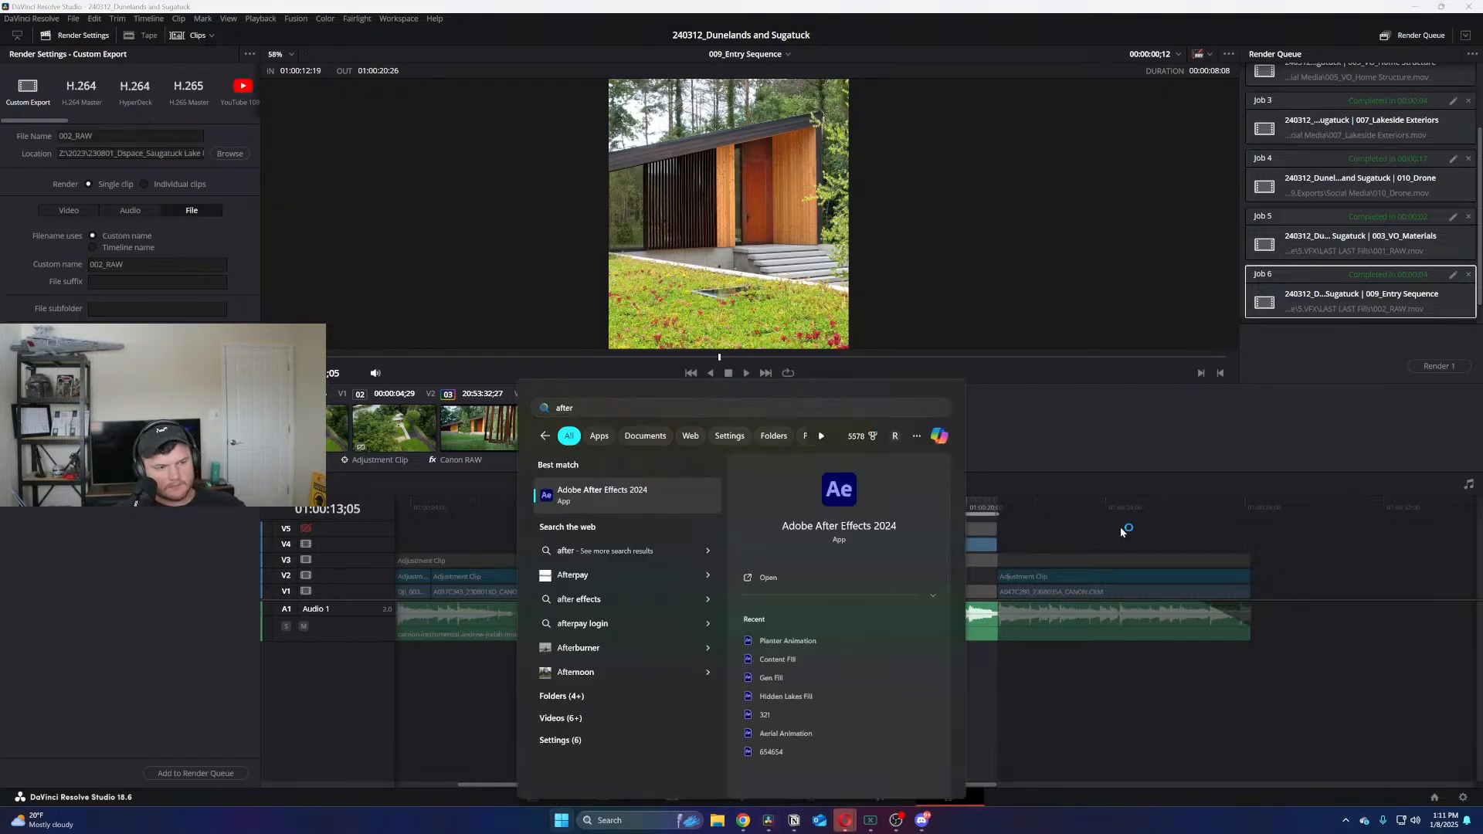
pyautogui.press('Return')
pyautogui.press('super+e')
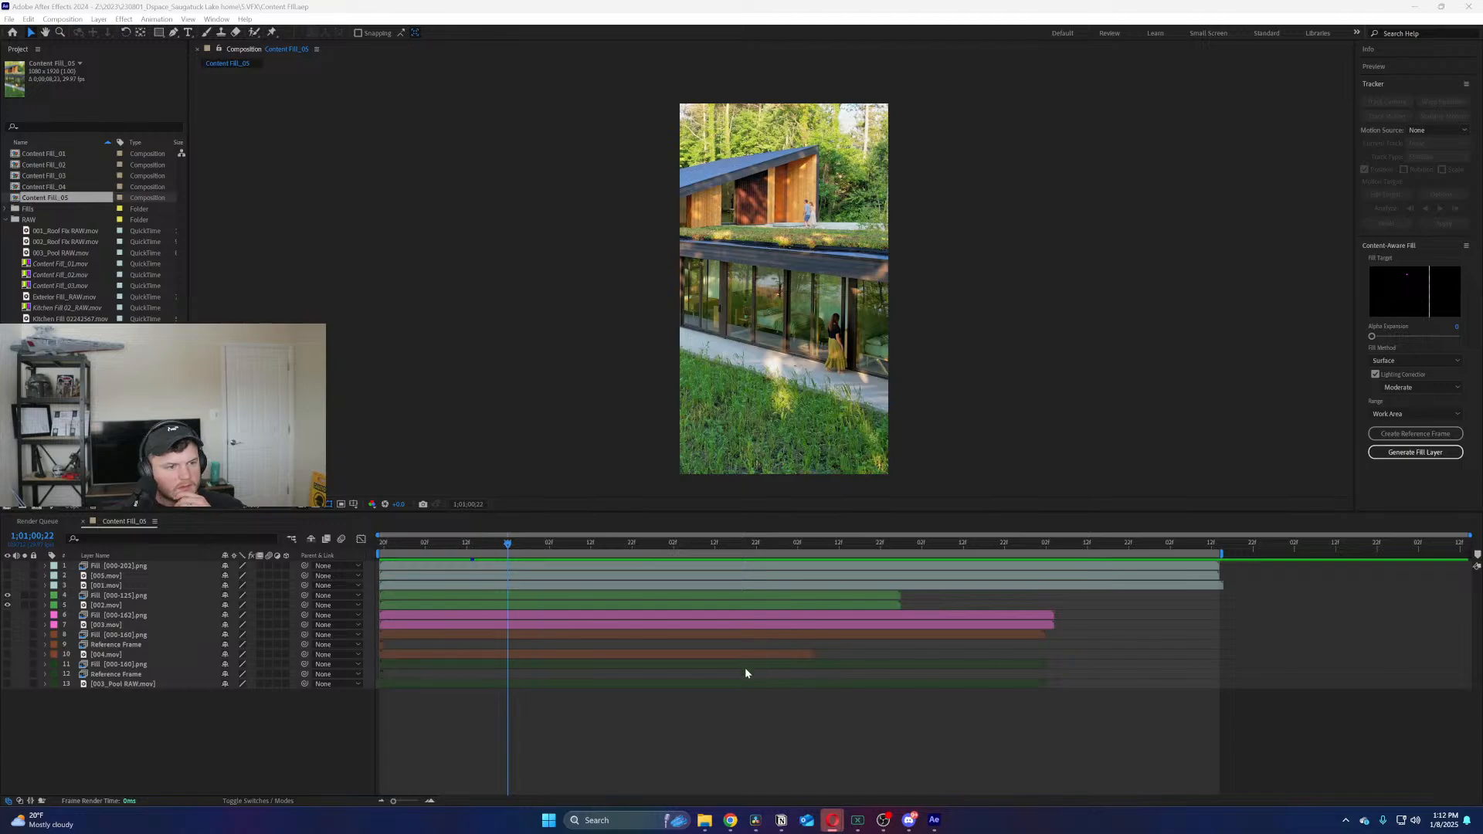
# Duplicate the Content Fill_05 composition in the After Effects project
pyautogui.click(351, 608)
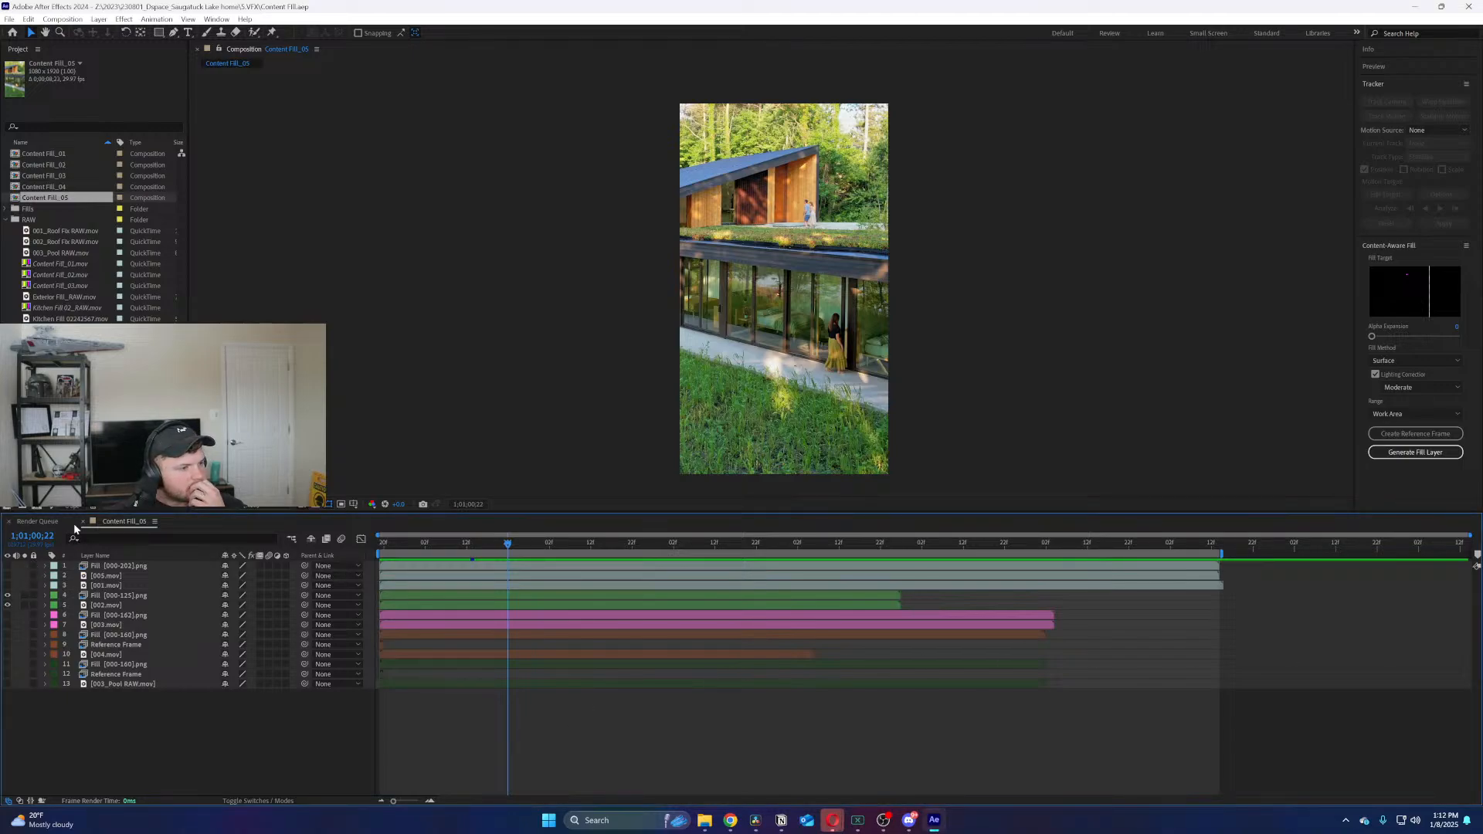
pyautogui.rightClick(14, 198)
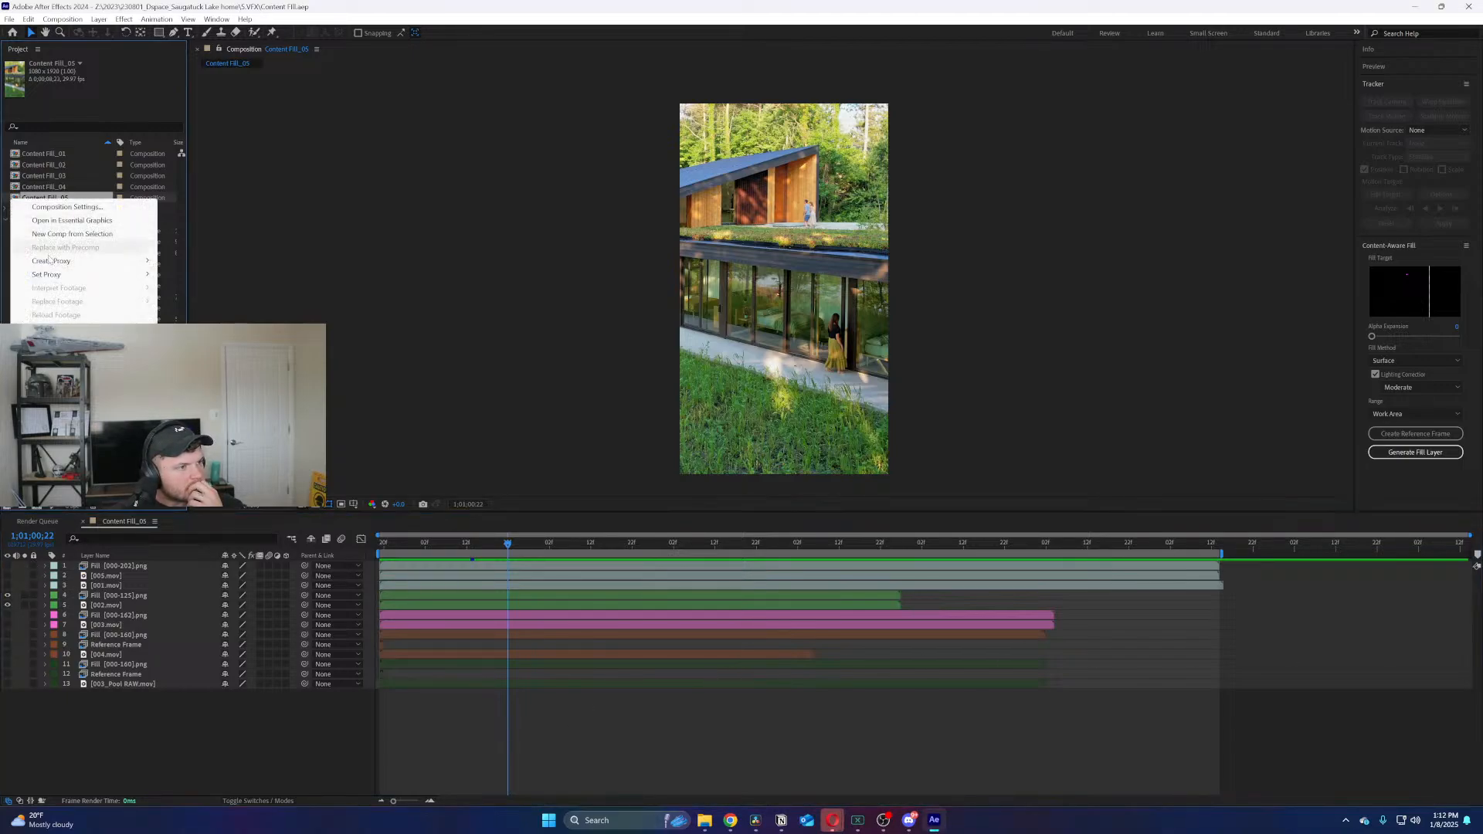
pyautogui.click(46, 187)
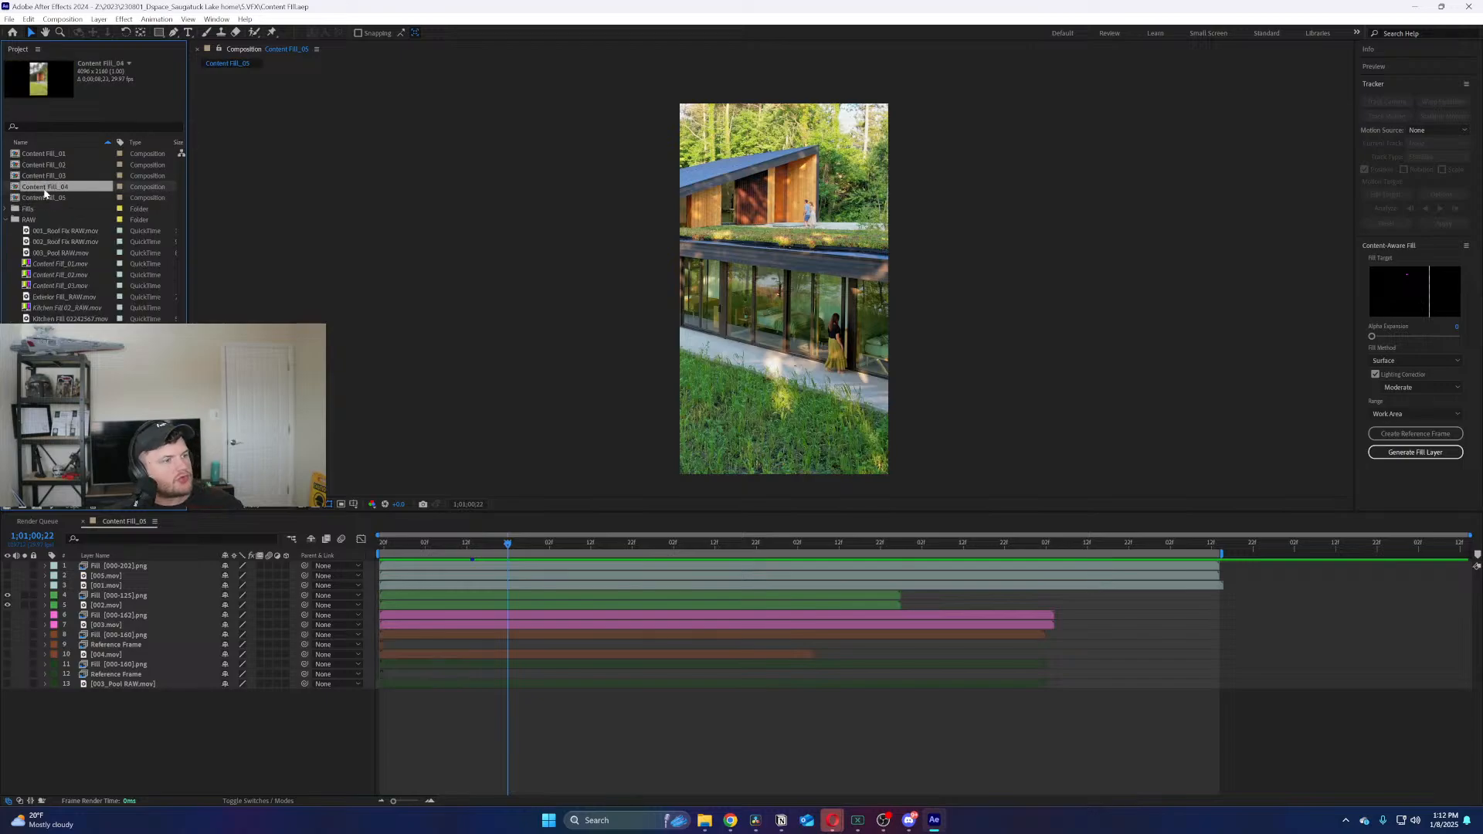
pyautogui.click(44, 198)
pyautogui.hotkey('ctrl', 'd')
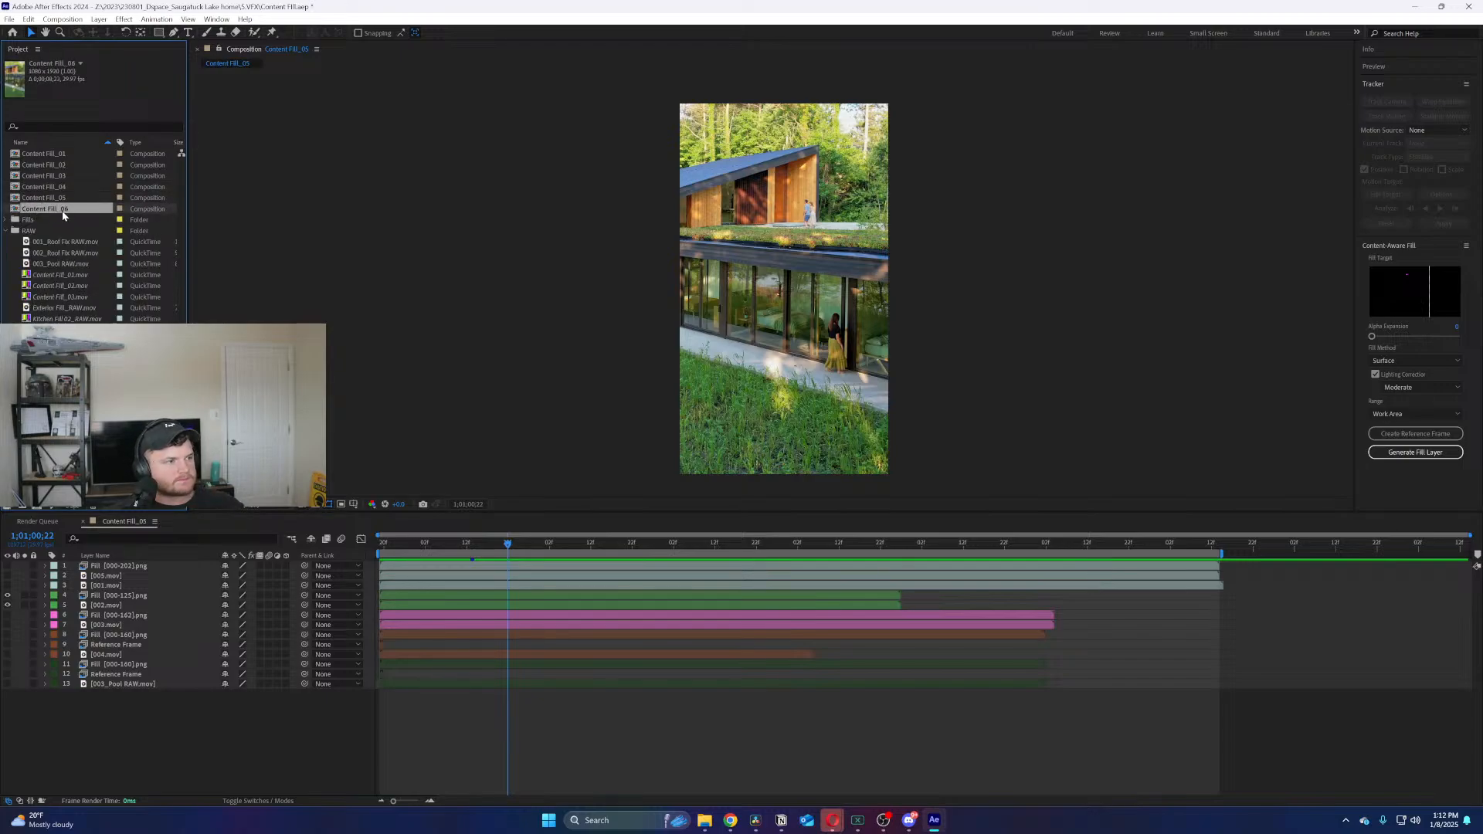
# Clear all layers from the duplicated Content Fill_06 composition and close the Content Fill_05 timeline
pyautogui.doubleClick(23, 209)
pyautogui.moveTo(260, 748); pyautogui.dragTo(60, 569)
pyautogui.press('Delete')
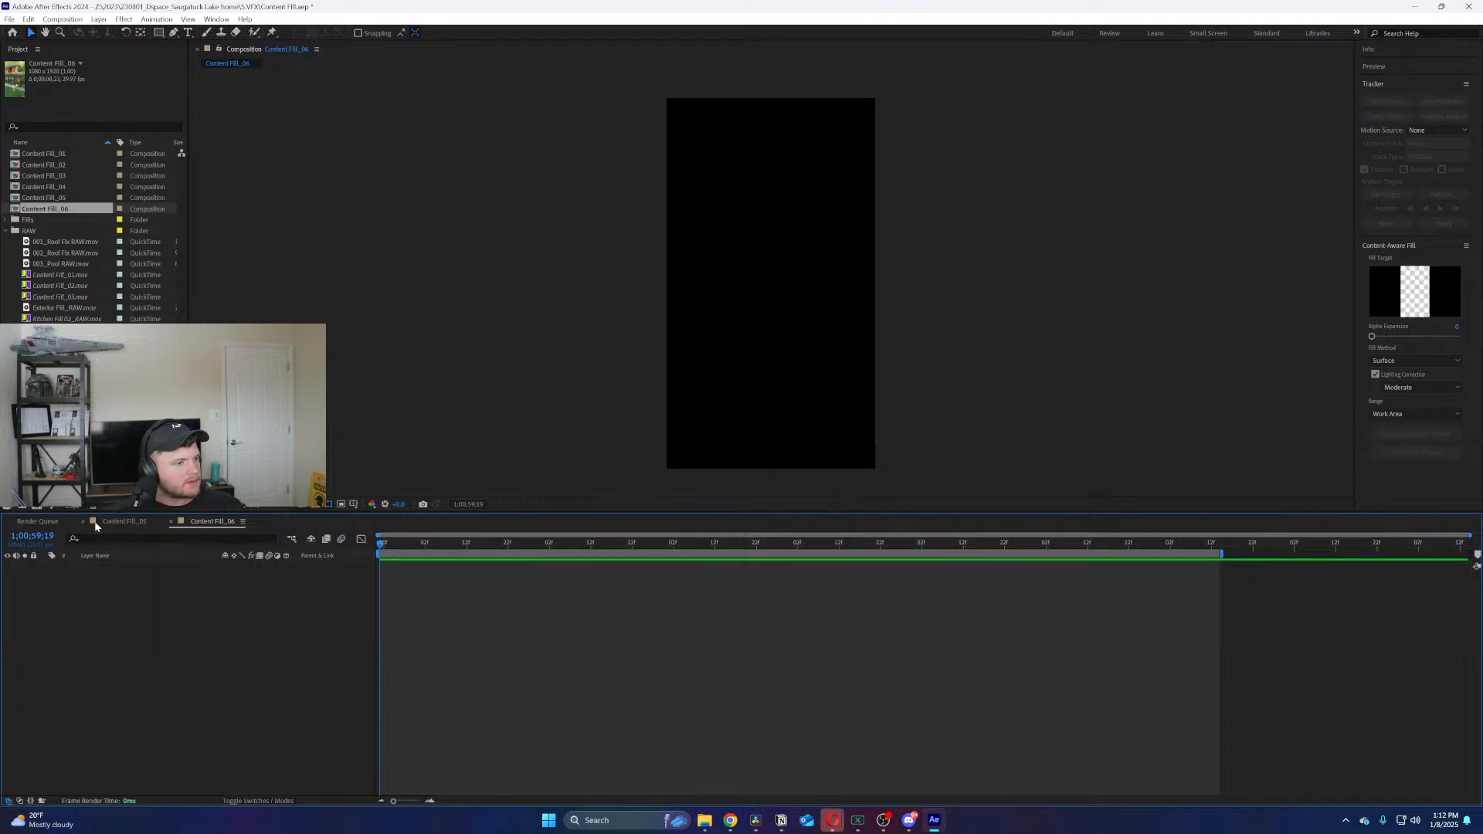
pyautogui.click(82, 522)
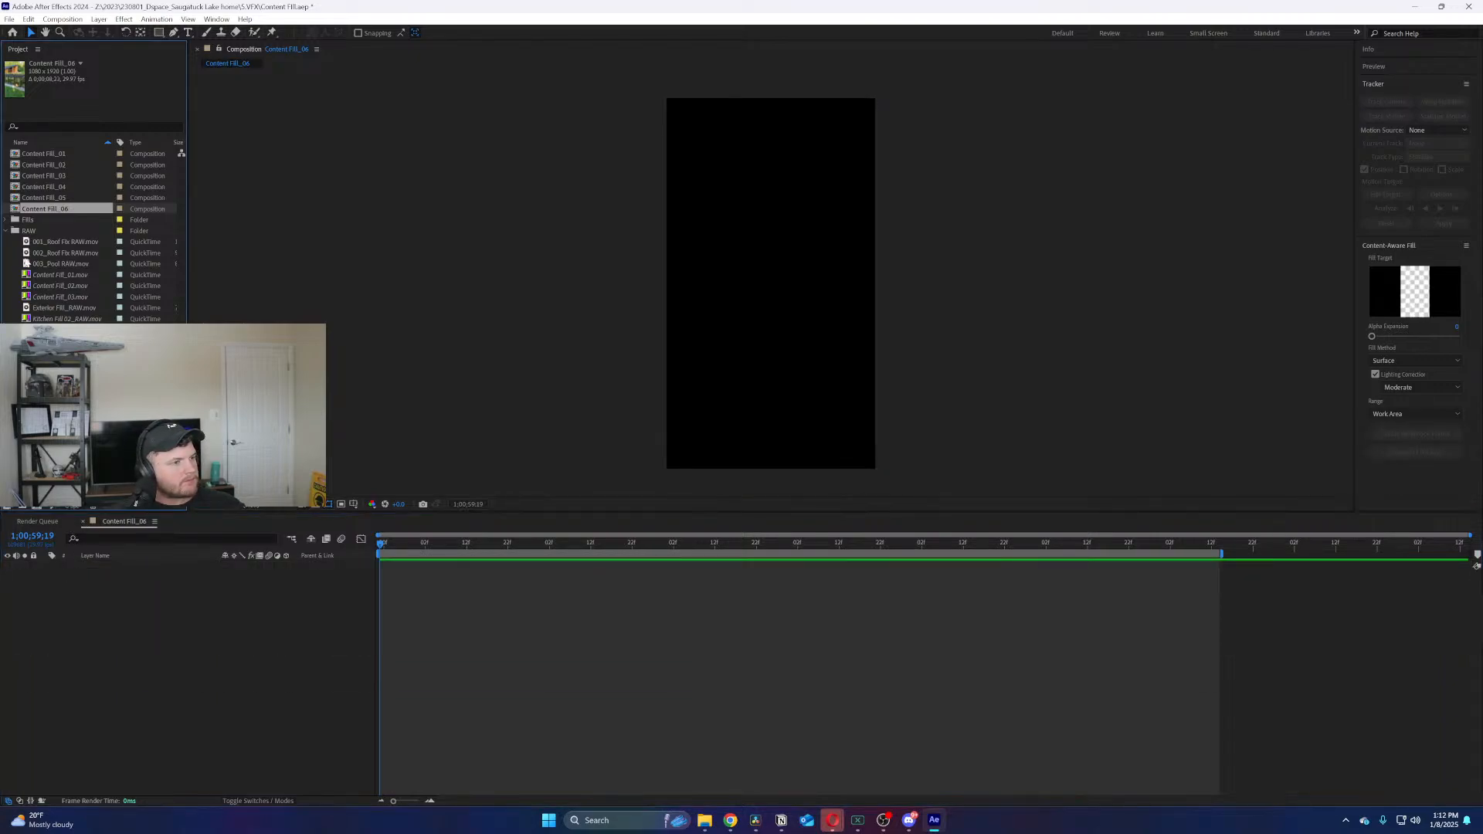
# Collapse the RAW folder and import 001_RAW.mov and 002_RAW.mov into the project
pyautogui.click(7, 230)
pyautogui.click(11, 263)
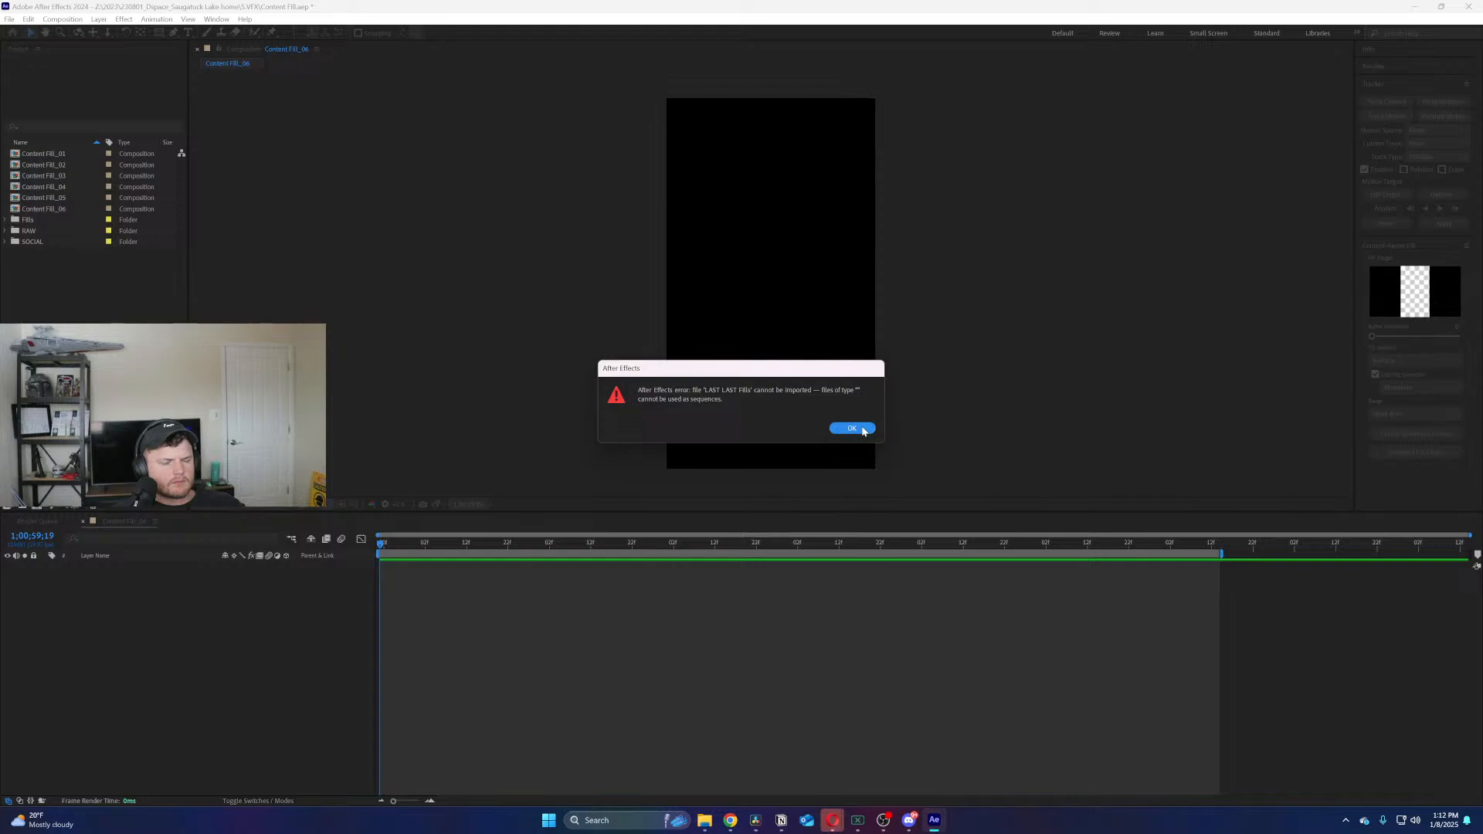
pyautogui.click(853, 429)
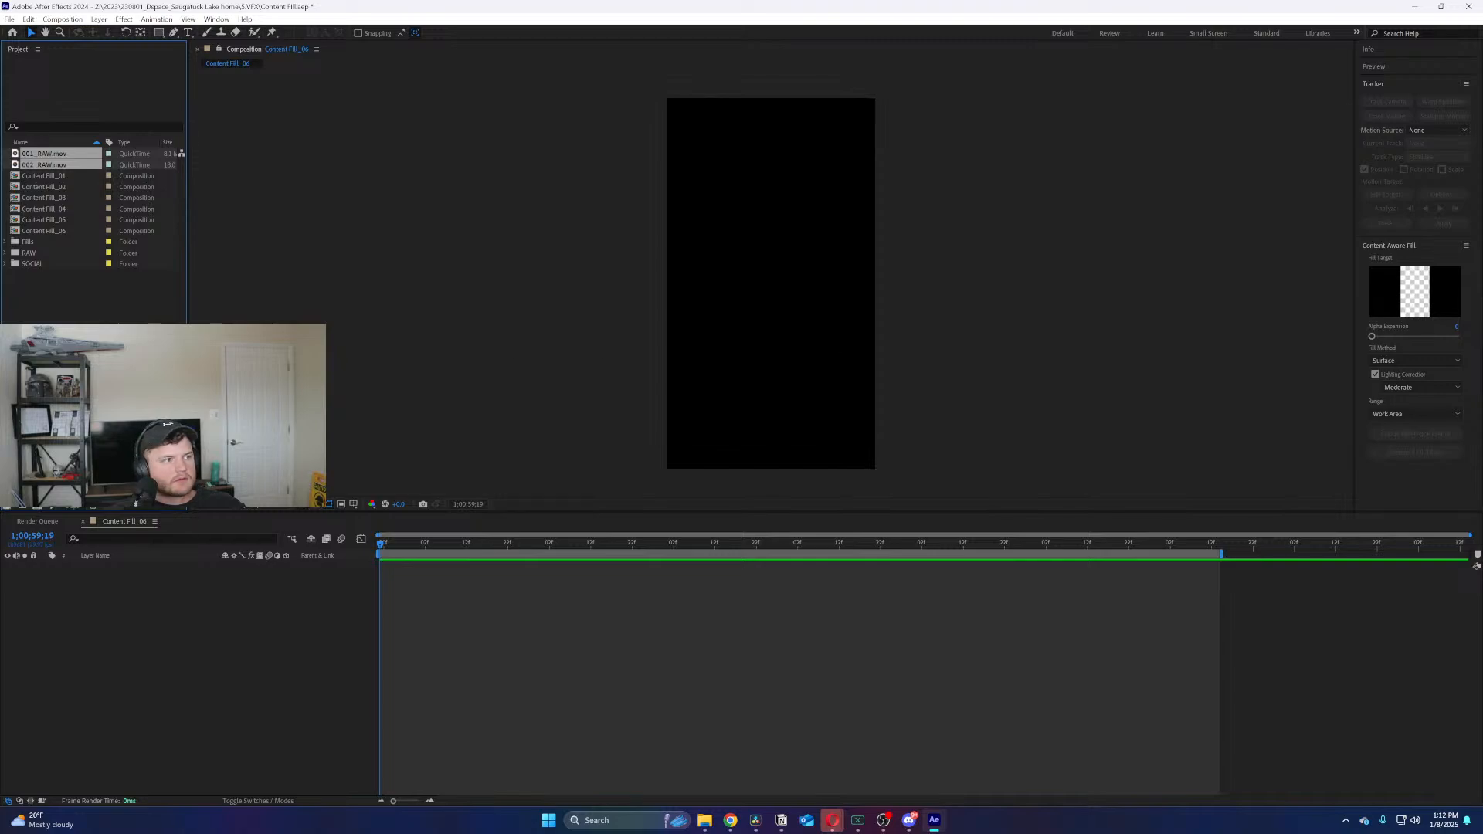
# Add 001_RAW.mov and 002_RAW.mov together as layers in the Content Fill_06 composition
pyautogui.click(85, 292)
pyautogui.click(15, 165)
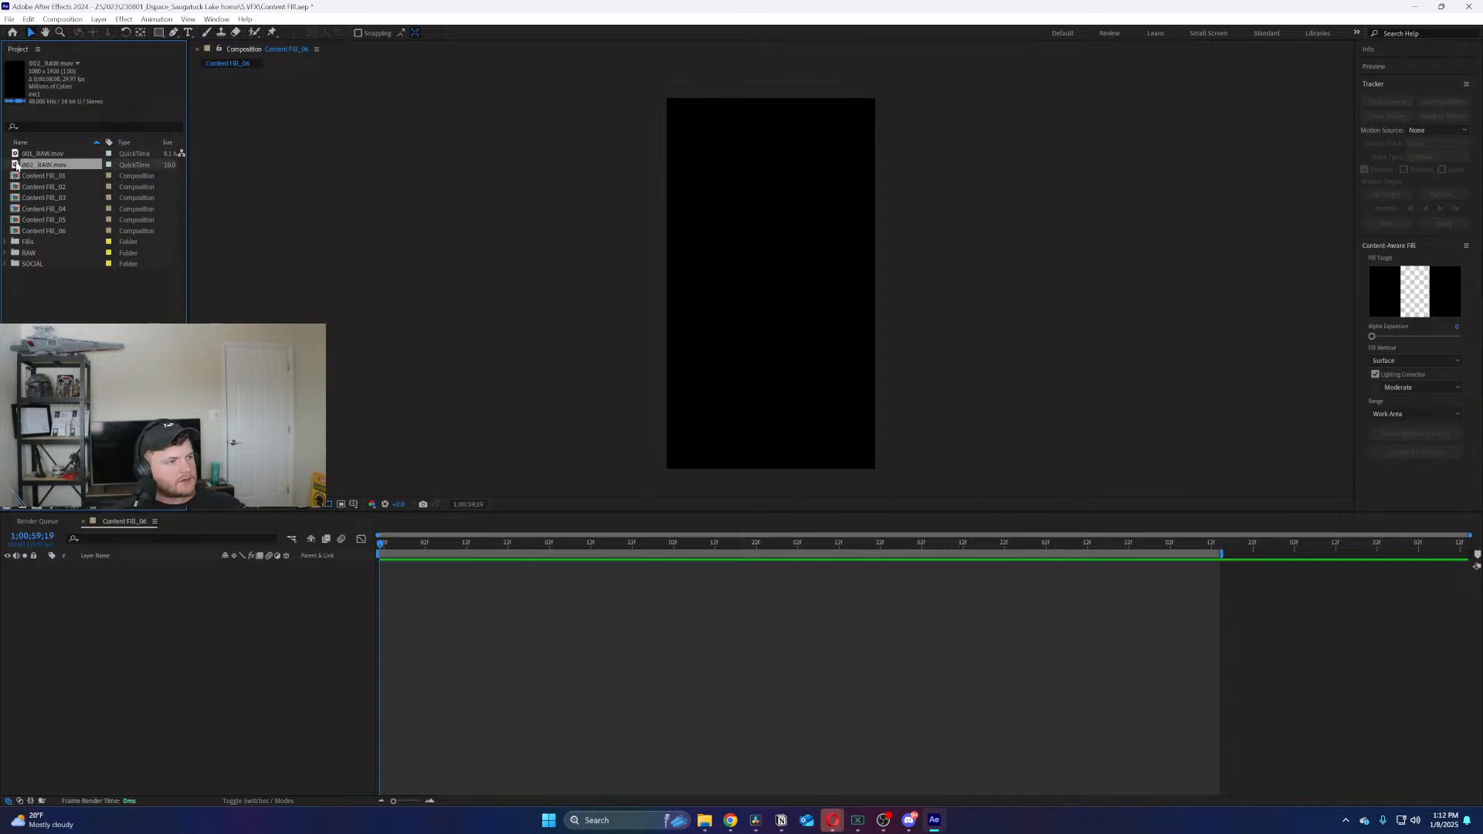
pyautogui.keyDown('shift'); pyautogui.click(17, 154); pyautogui.keyUp('shift')
pyautogui.moveTo(17, 154); pyautogui.dragTo(57, 634)
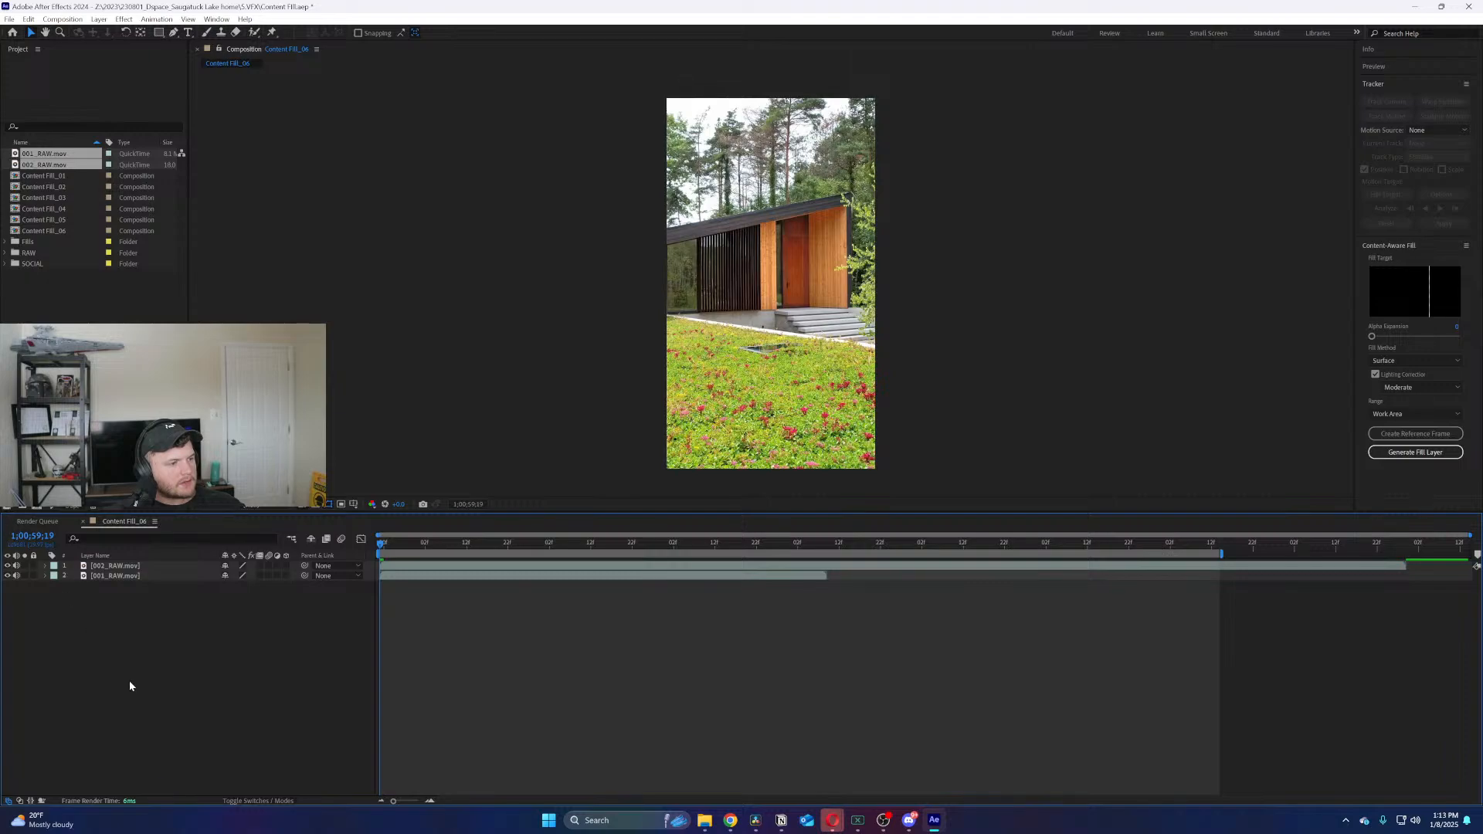
# Extend the work area to the end of the 002_RAW.mov layer and leave only that layer visible, hiding 001_RAW.mov
pyautogui.press('z')
pyautogui.click(7, 566)
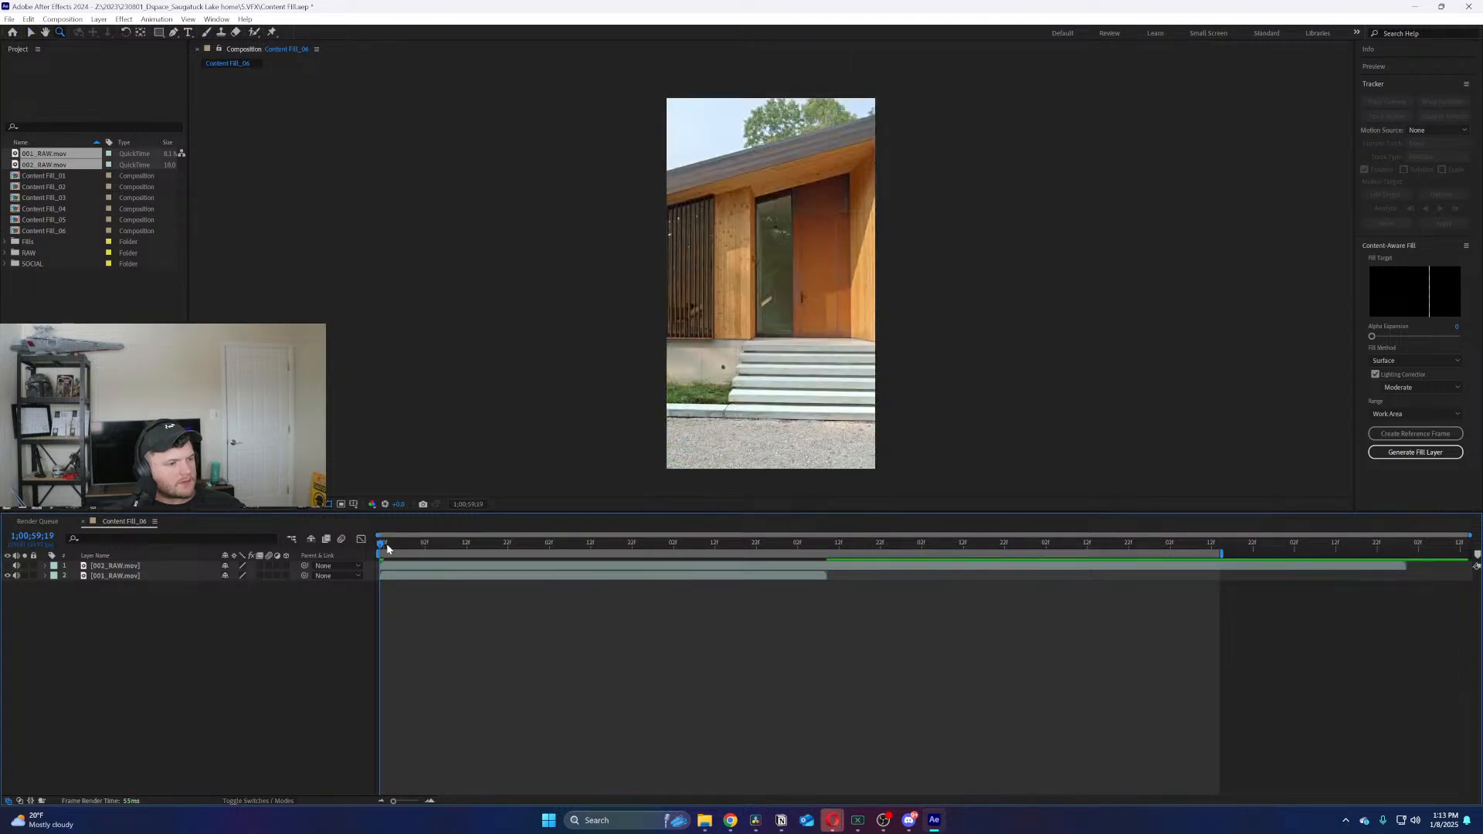
pyautogui.moveTo(381, 543); pyautogui.dragTo(1413, 549)
pyautogui.press('Home')
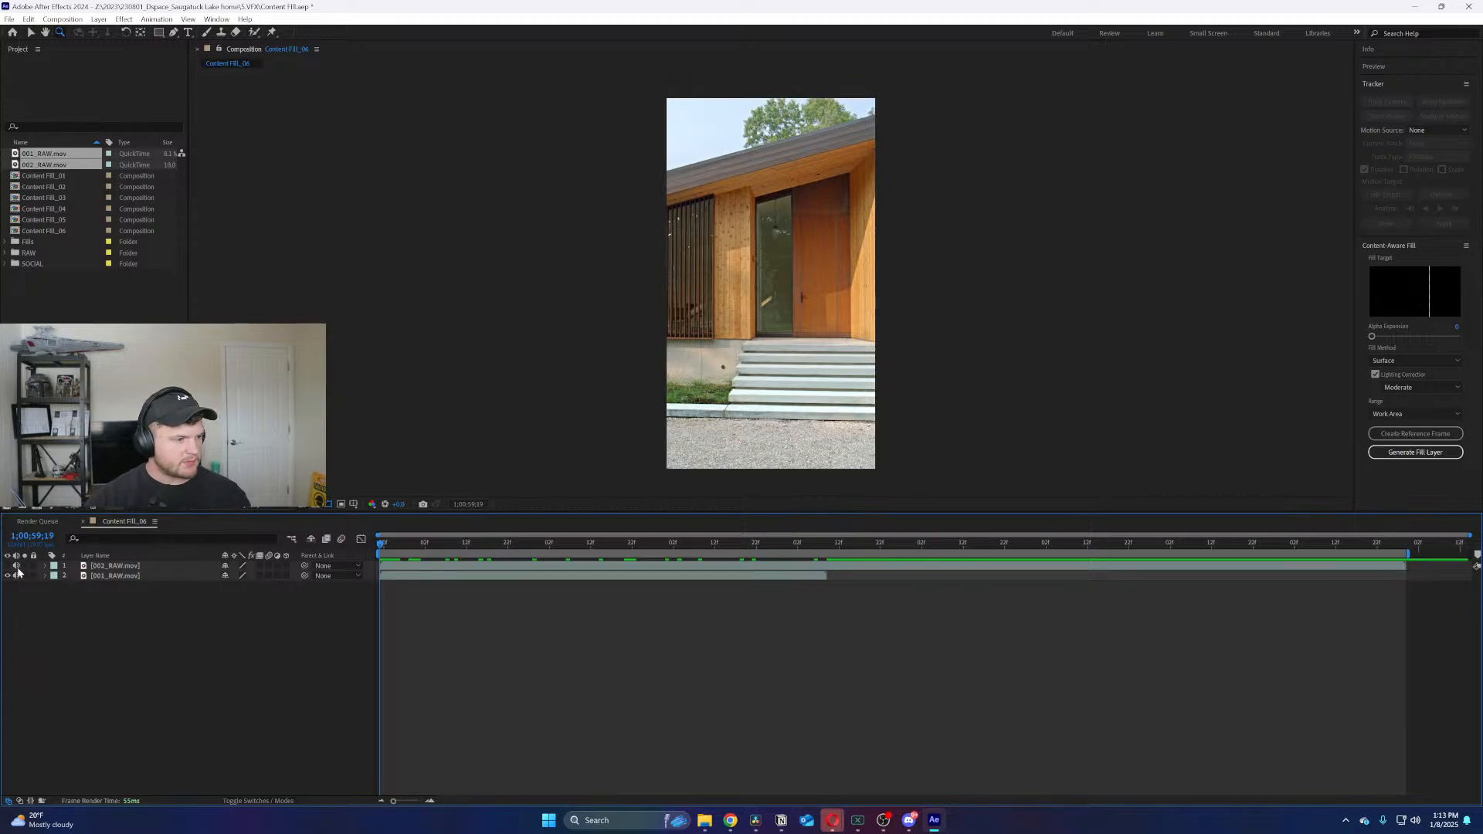
pyautogui.moveTo(10, 577); pyautogui.dragTo(4, 584)
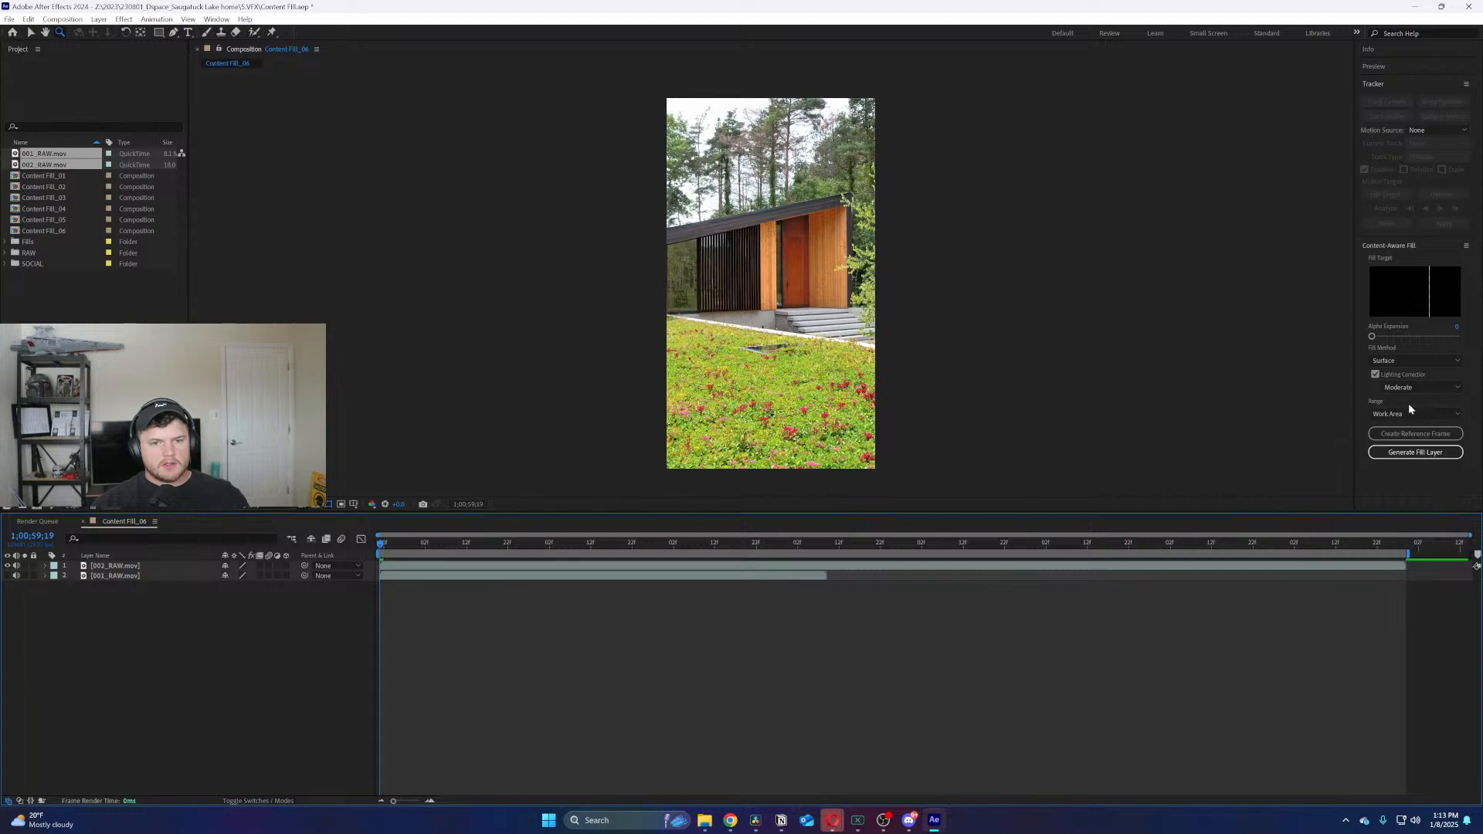
# Draw a small four-point Pen mask on the 002_RAW.mov layer around the dark hole in the concrete wall beside the steps
pyautogui.click(417, 566)
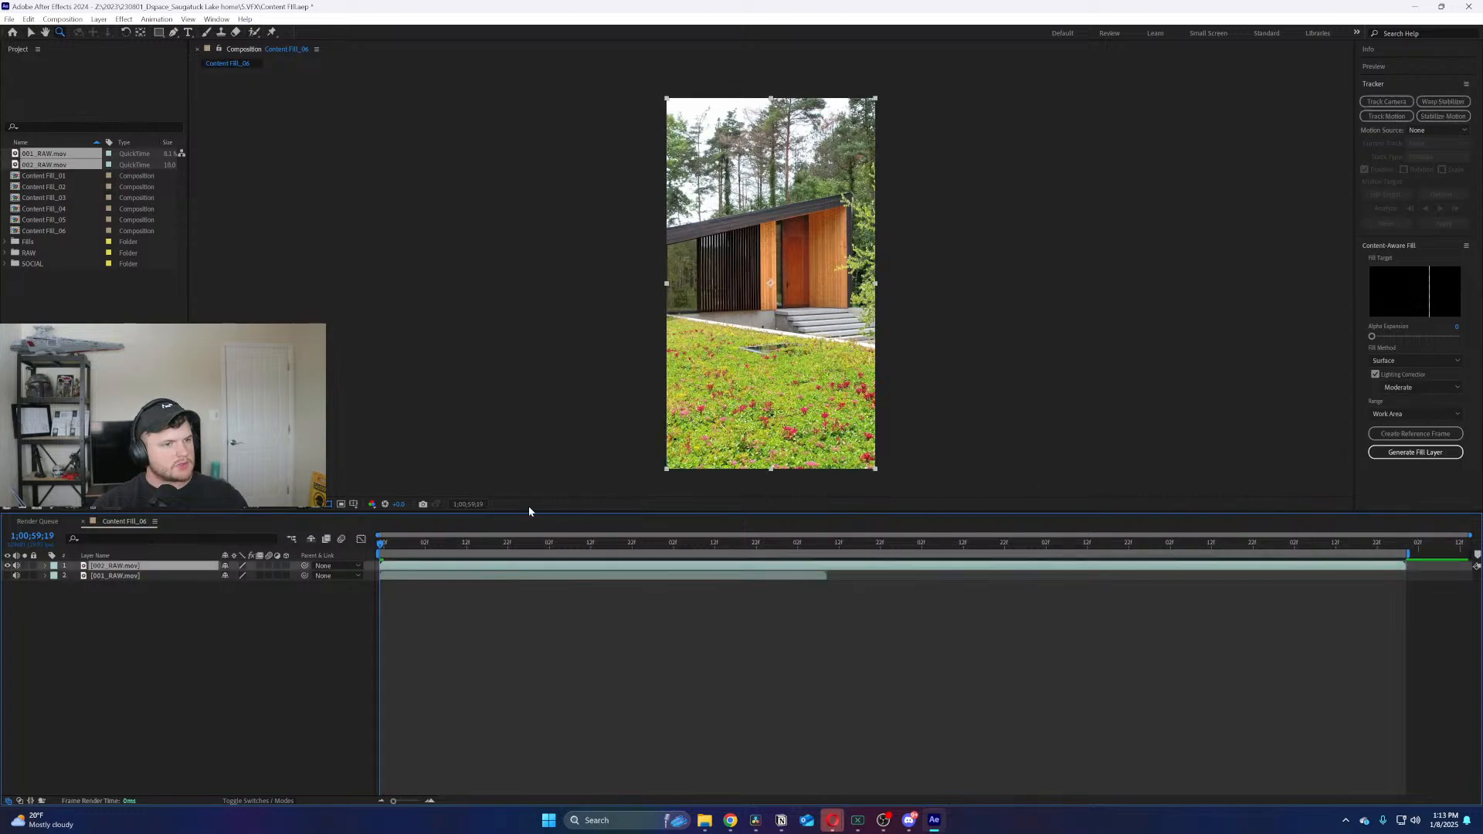
pyautogui.click(174, 33)
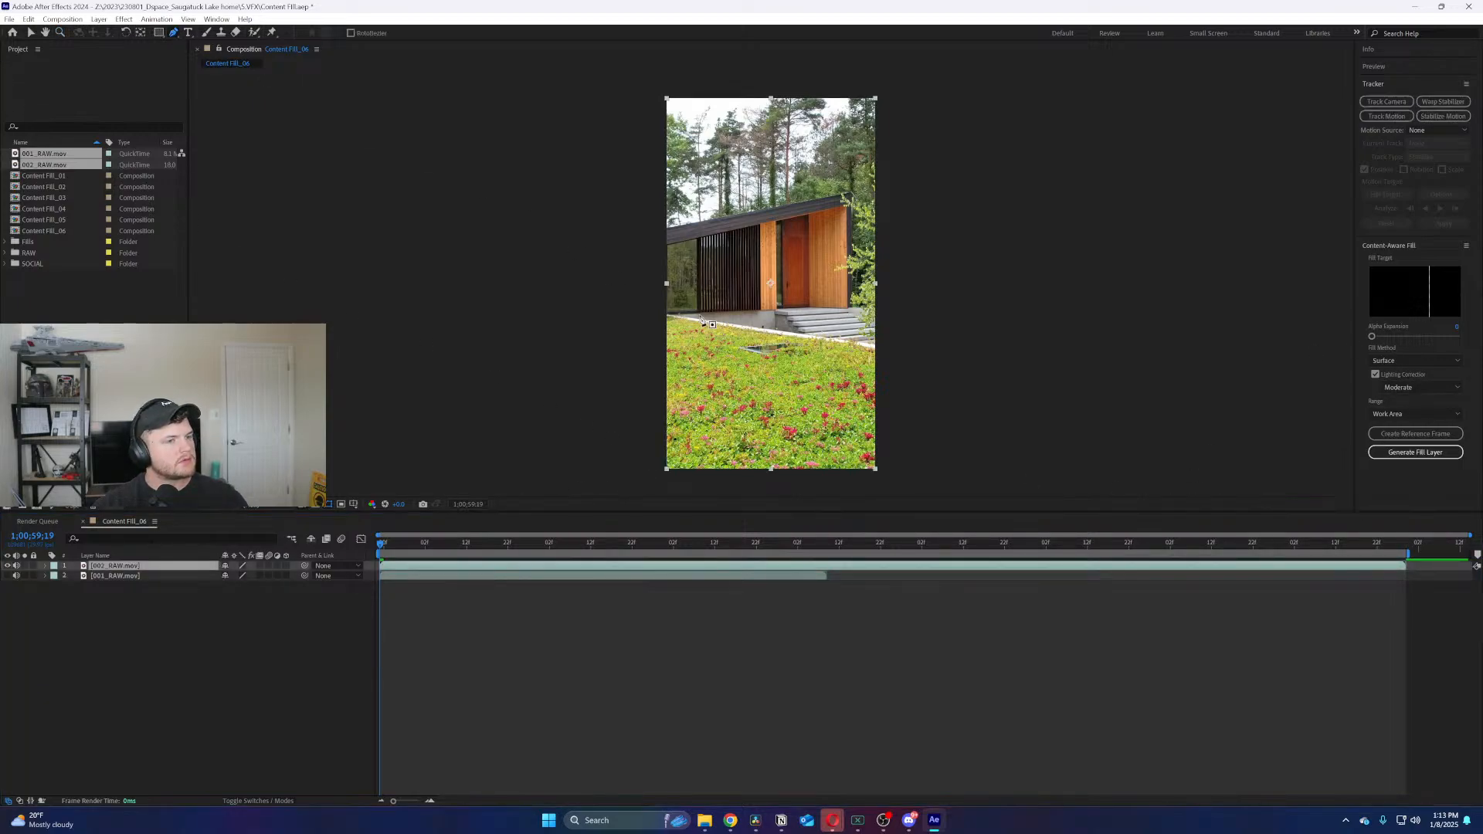
pyautogui.scroll(5, 746, 319)
pyautogui.scroll(-1, 746, 324)
pyautogui.moveTo(748, 374); pyautogui.dragTo(744, 335)
pyautogui.scroll(-8, 744, 335)
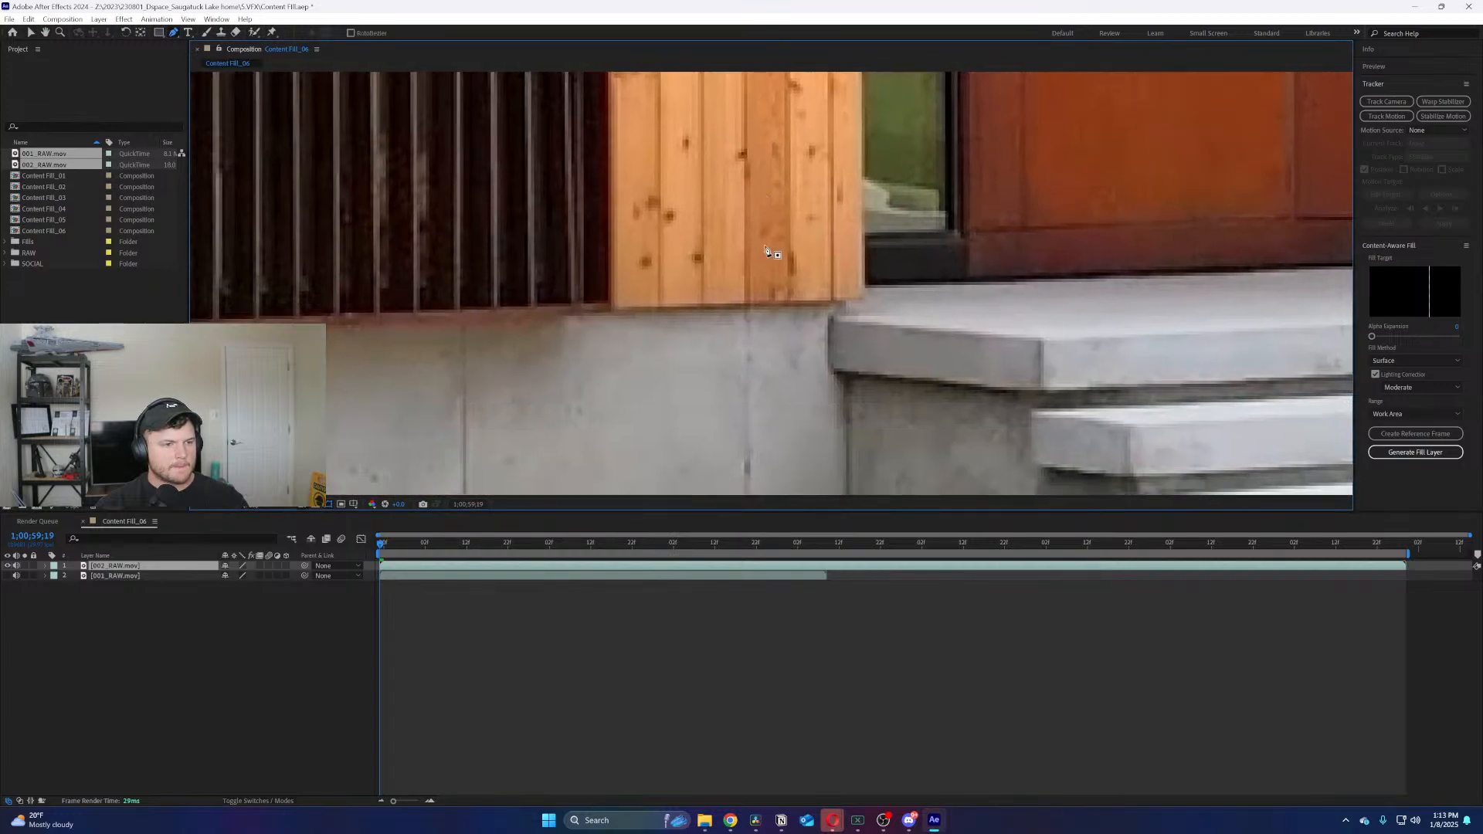
pyautogui.click(623, 343)
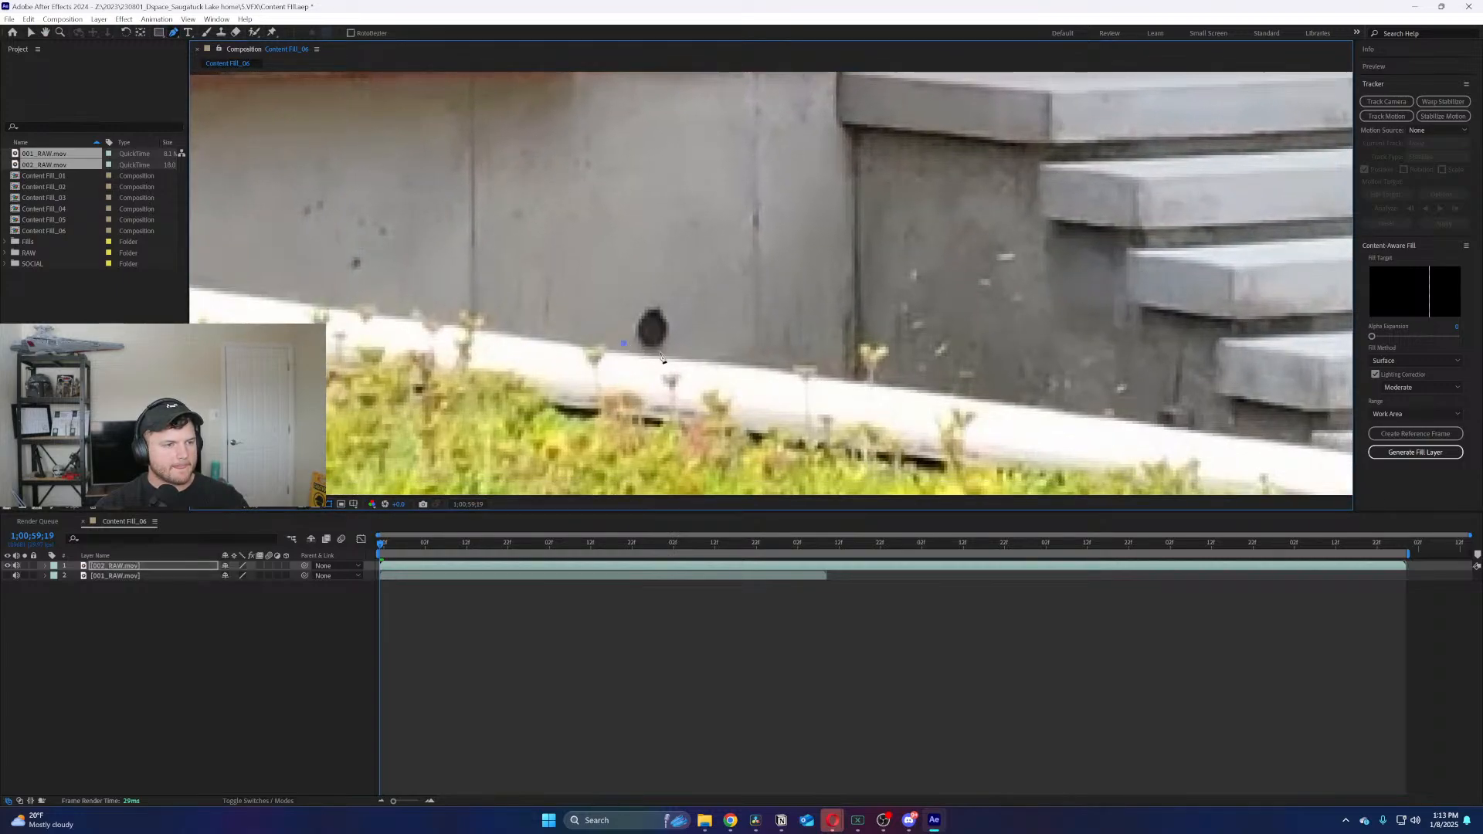
pyautogui.hotkey('ctrl', 'z')
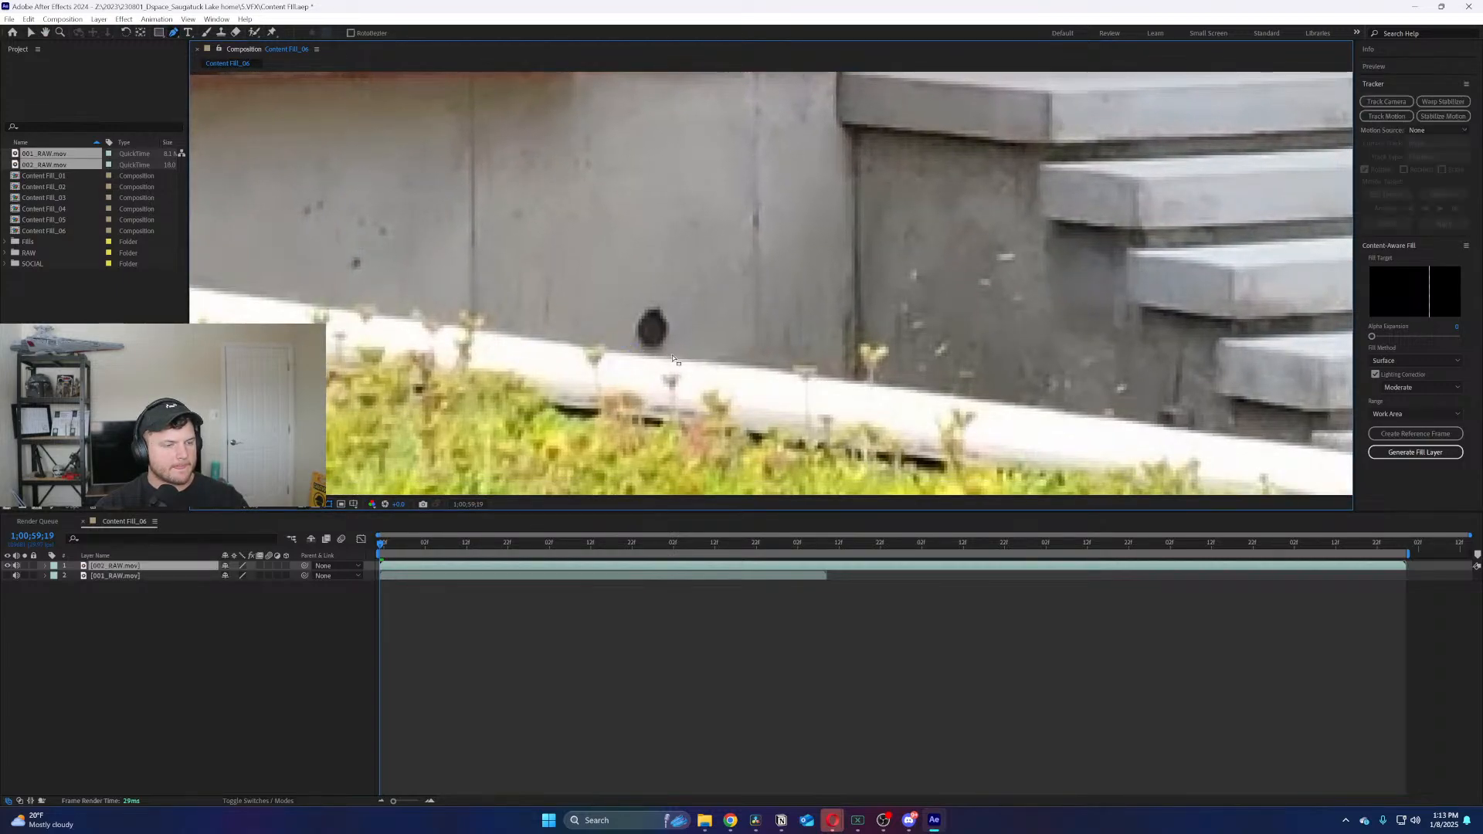
pyautogui.click(616, 346)
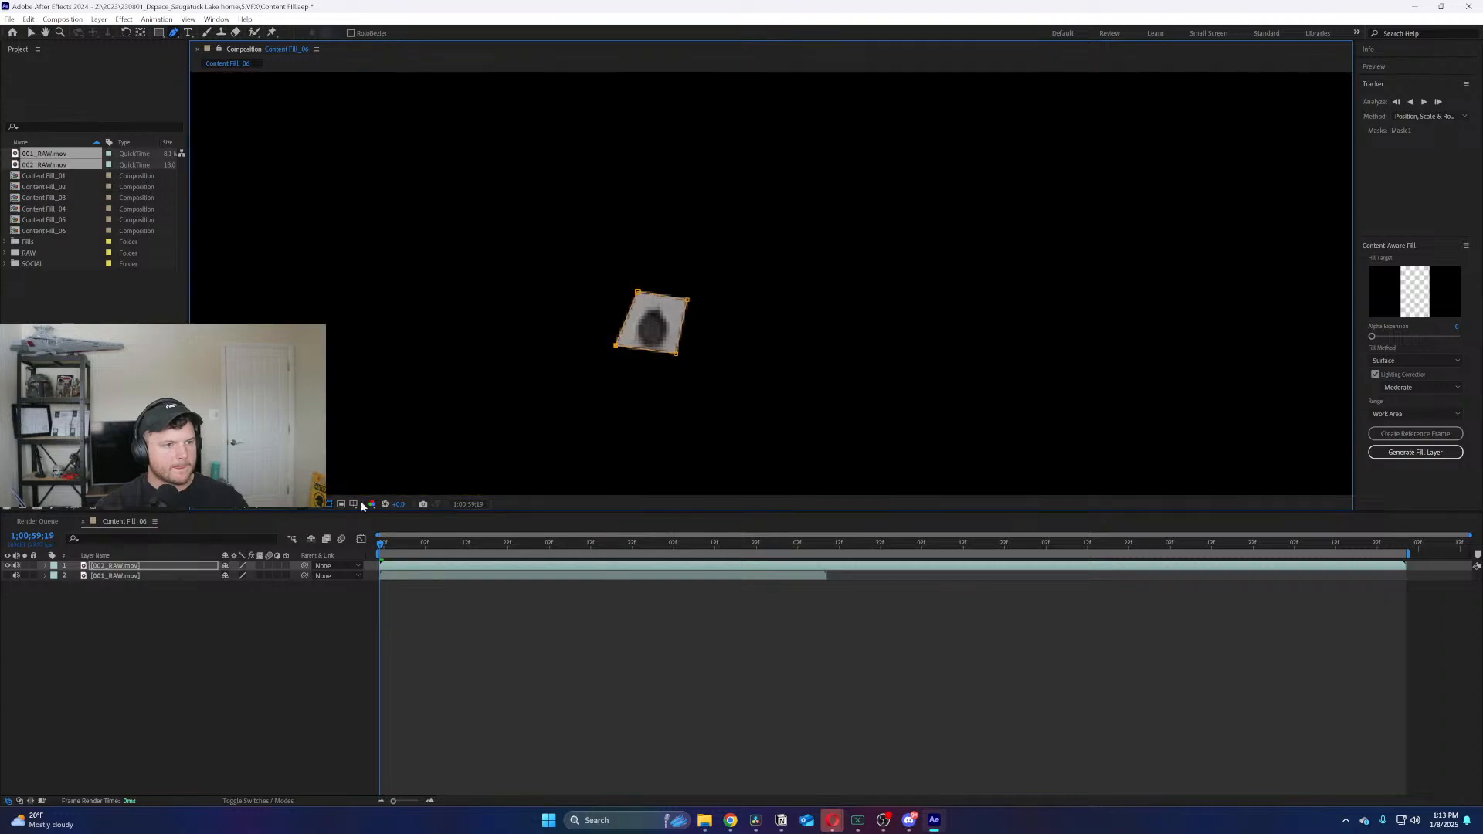
# Set Mask 1 on the 002_RAW.mov layer to Subtract, with the layer's Transform properties also expanded
pyautogui.click(45, 567)
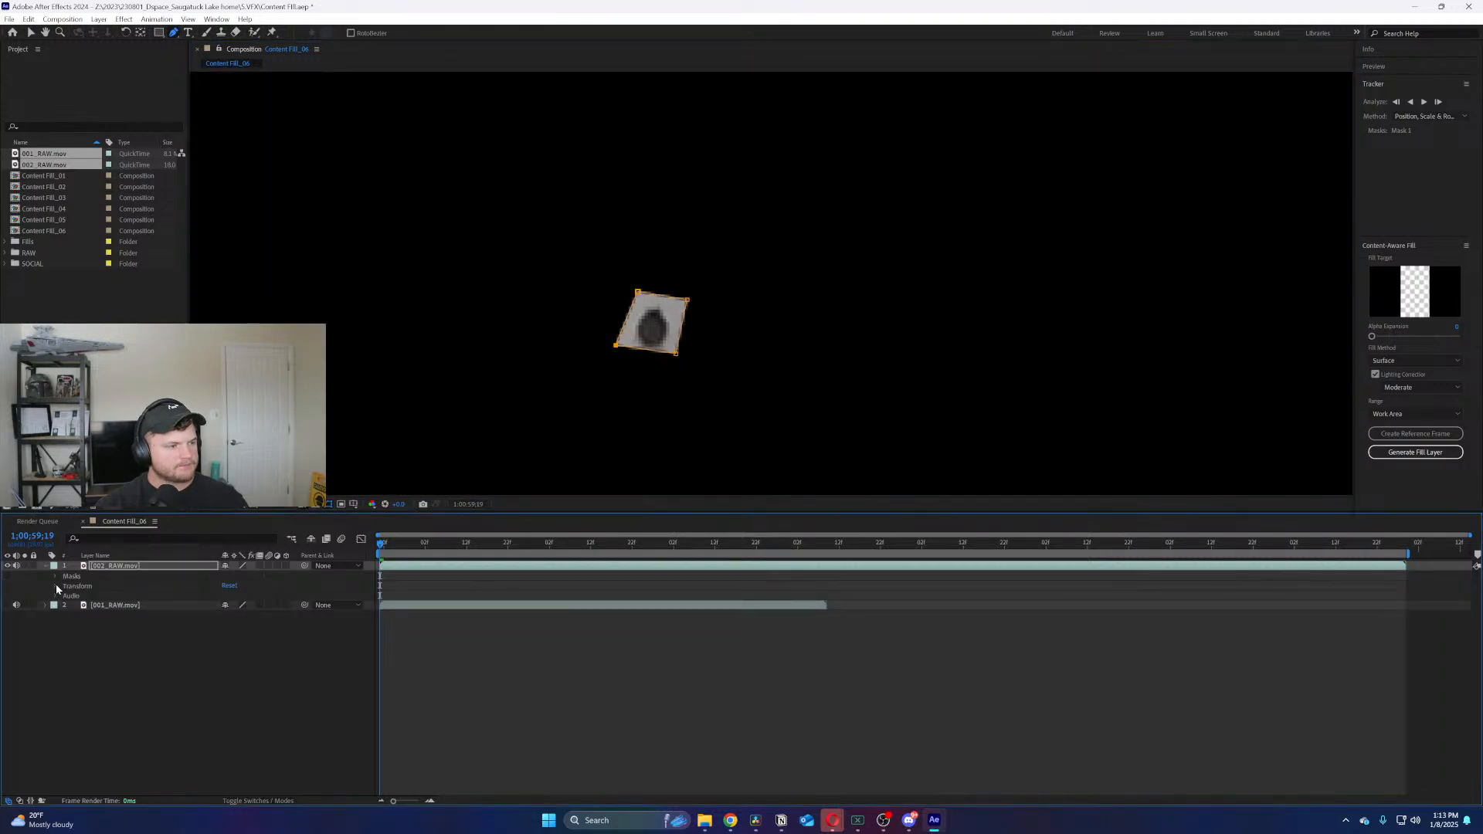
pyautogui.click(55, 585)
pyautogui.click(55, 576)
pyautogui.click(240, 585)
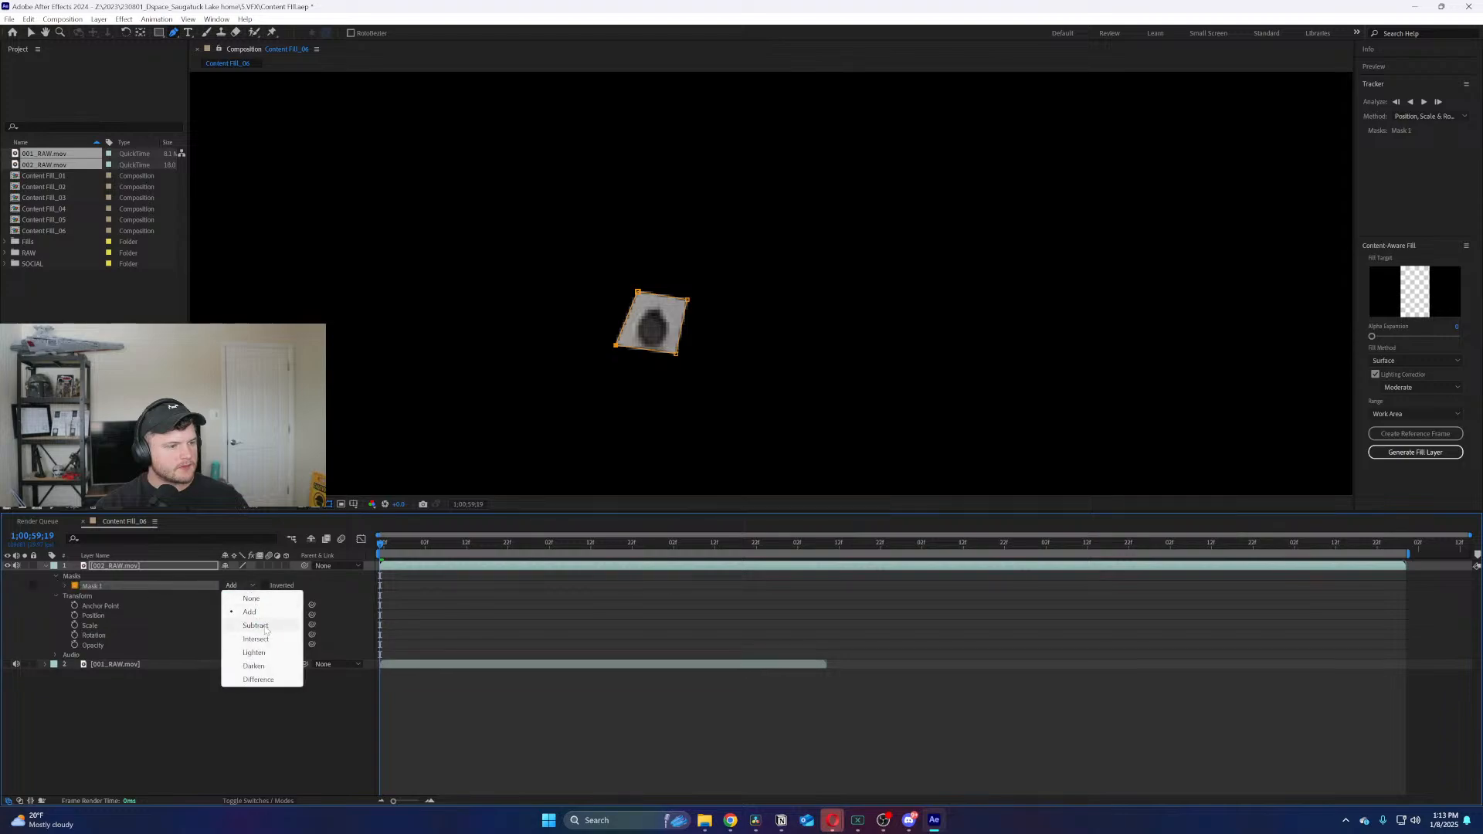
pyautogui.click(255, 614)
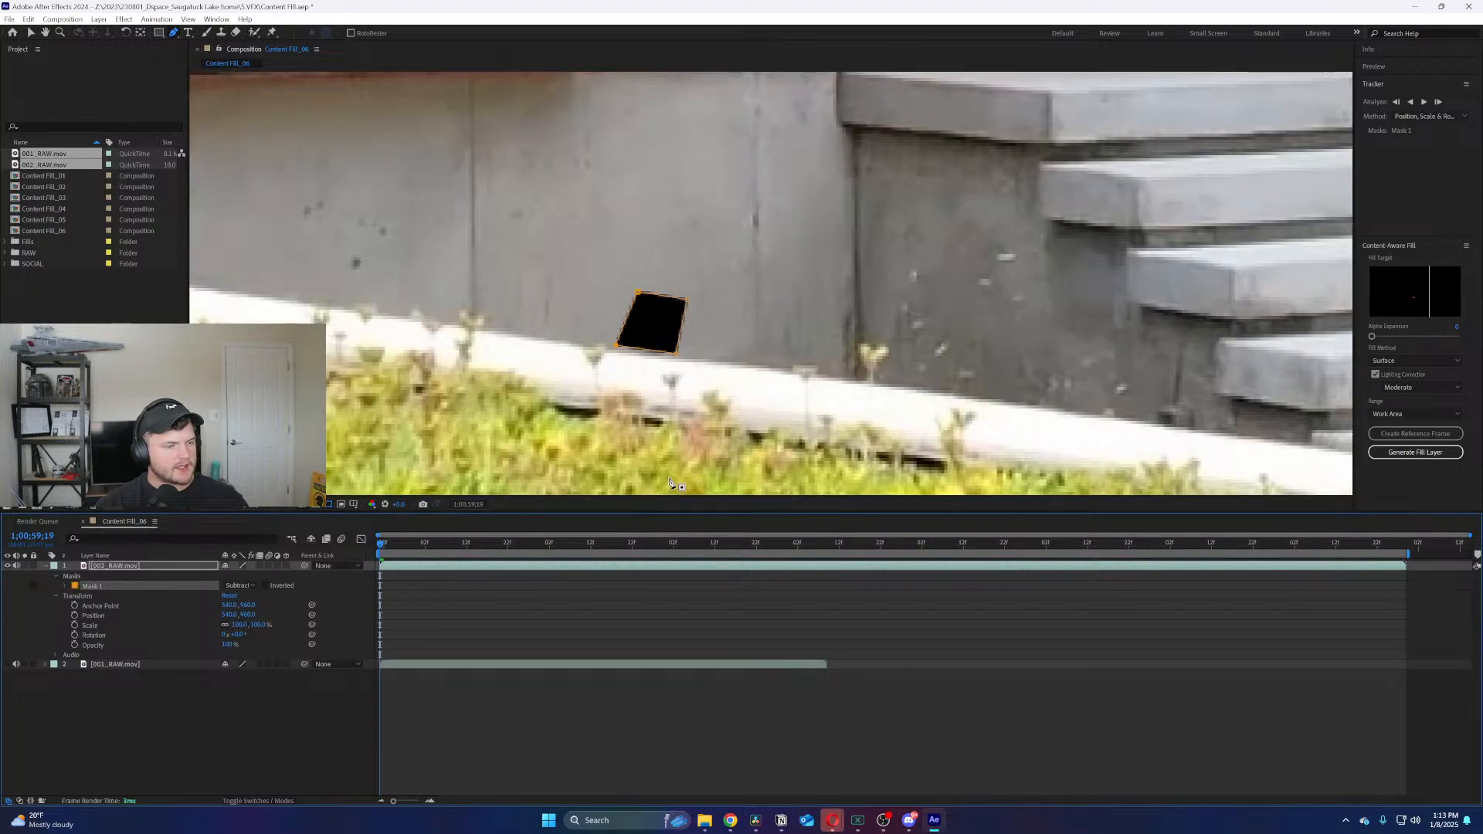
pyautogui.click(323, 689)
pyautogui.press('v')
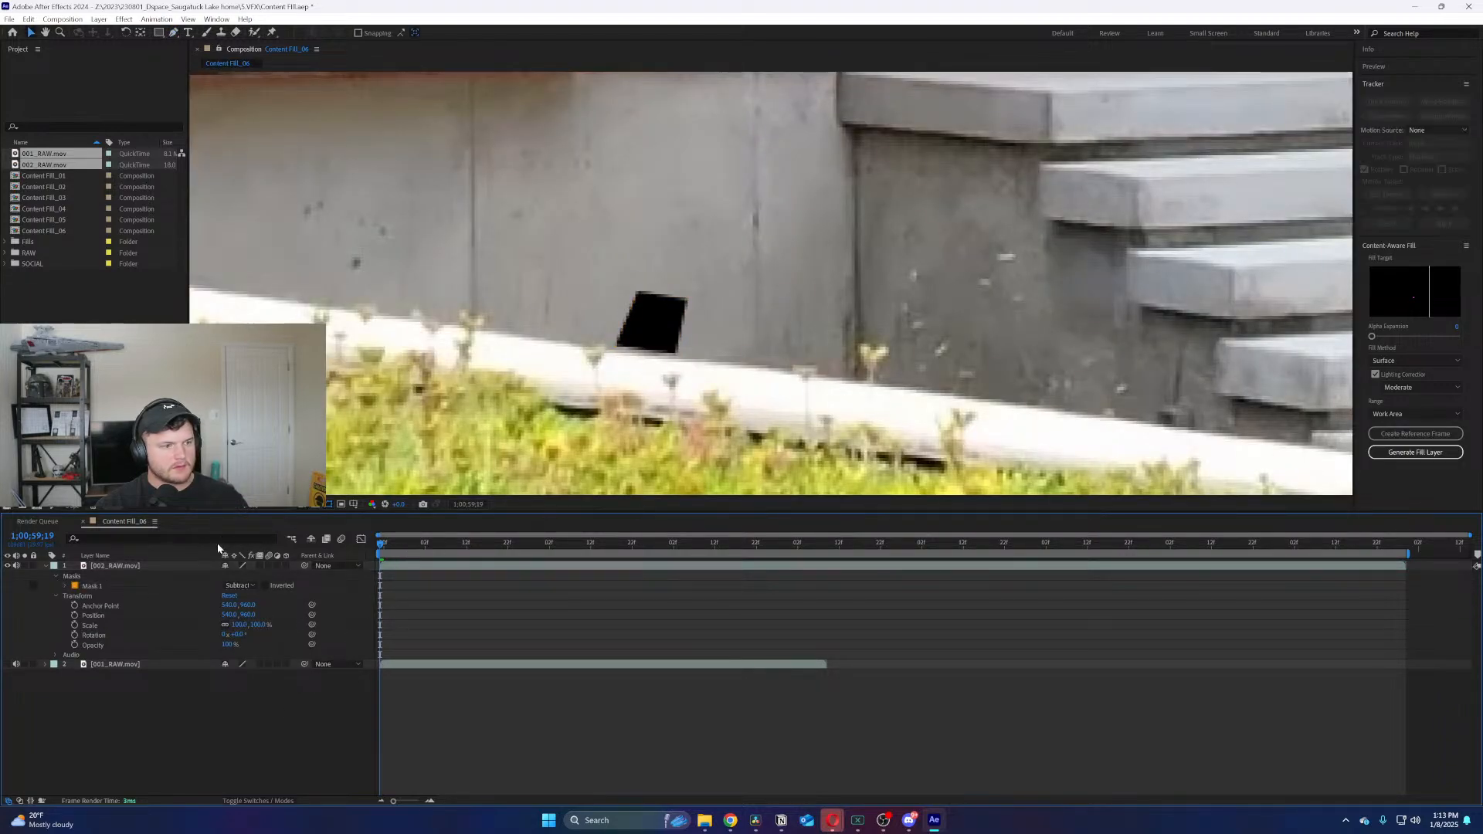
pyautogui.click(73, 615)
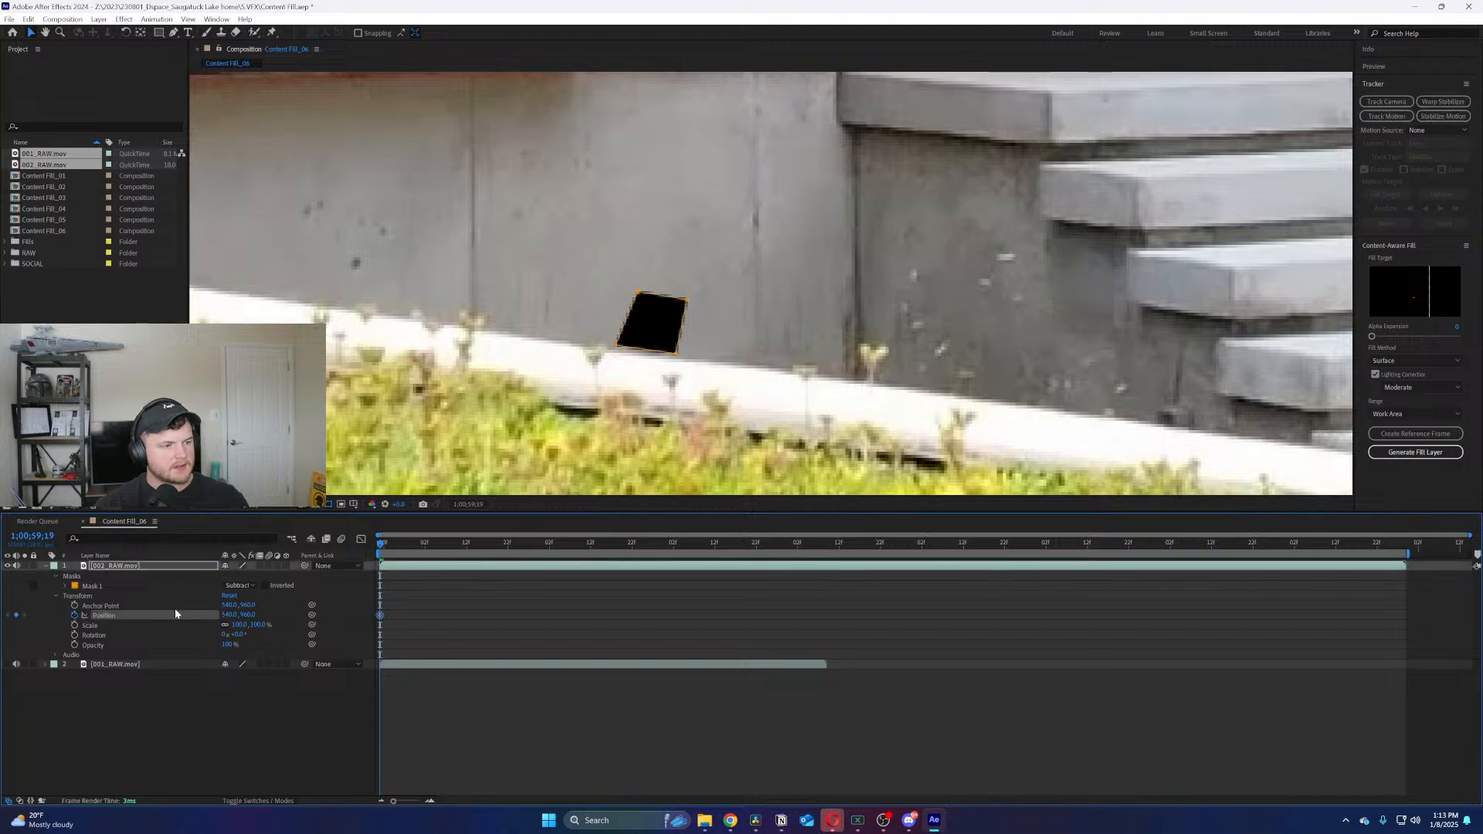
pyautogui.click(686, 543)
pyautogui.moveTo(760, 543); pyautogui.dragTo(1043, 543)
pyautogui.moveTo(647, 353); pyautogui.dragTo(663, 424)
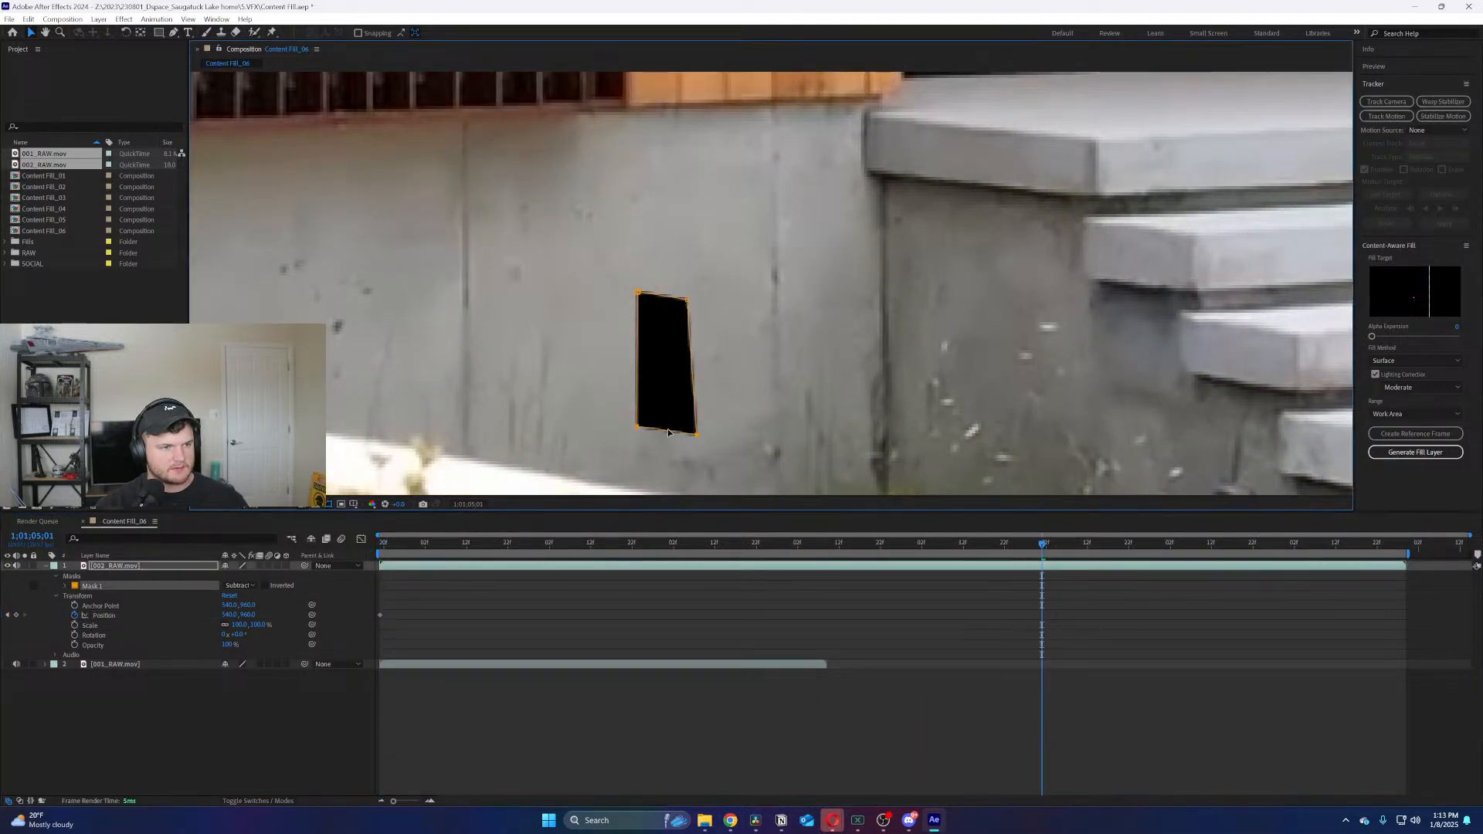
pyautogui.moveTo(669, 301); pyautogui.dragTo(664, 363)
pyautogui.moveTo(1221, 544); pyautogui.dragTo(1399, 548)
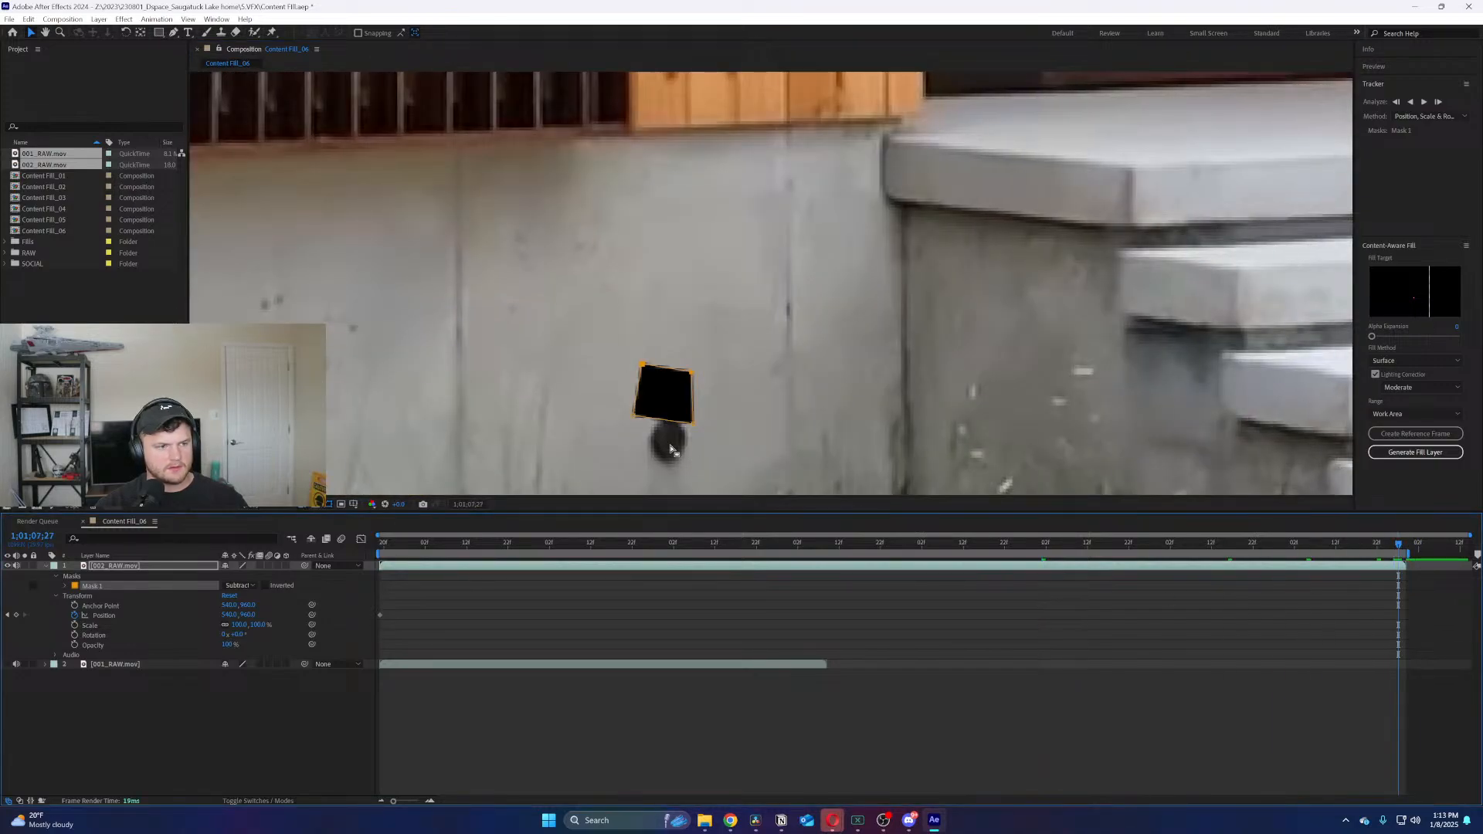
pyautogui.moveTo(637, 335); pyautogui.dragTo(637, 384)
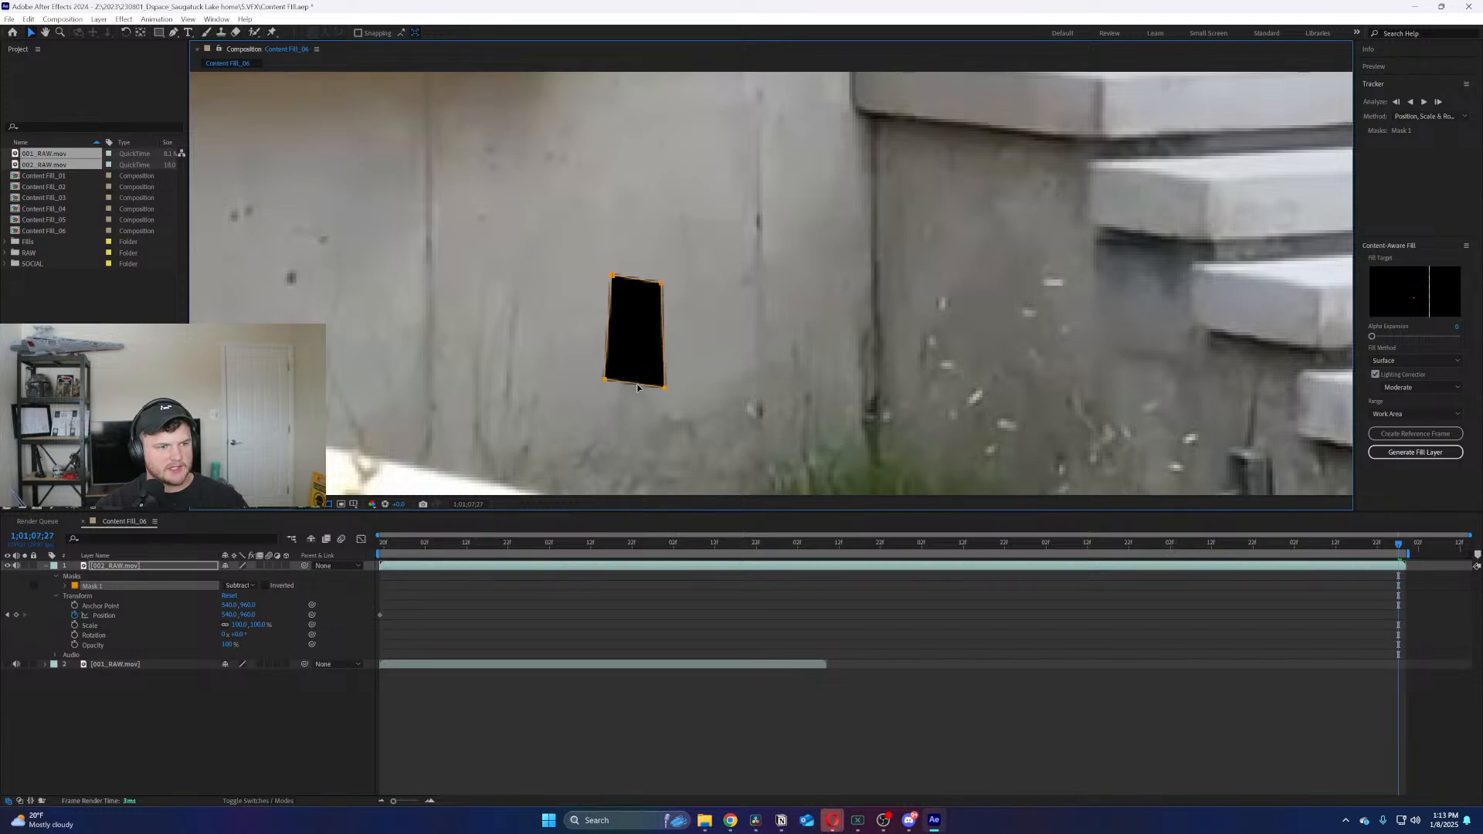
pyautogui.moveTo(637, 282); pyautogui.dragTo(639, 320)
pyautogui.moveTo(666, 389); pyautogui.dragTo(660, 385)
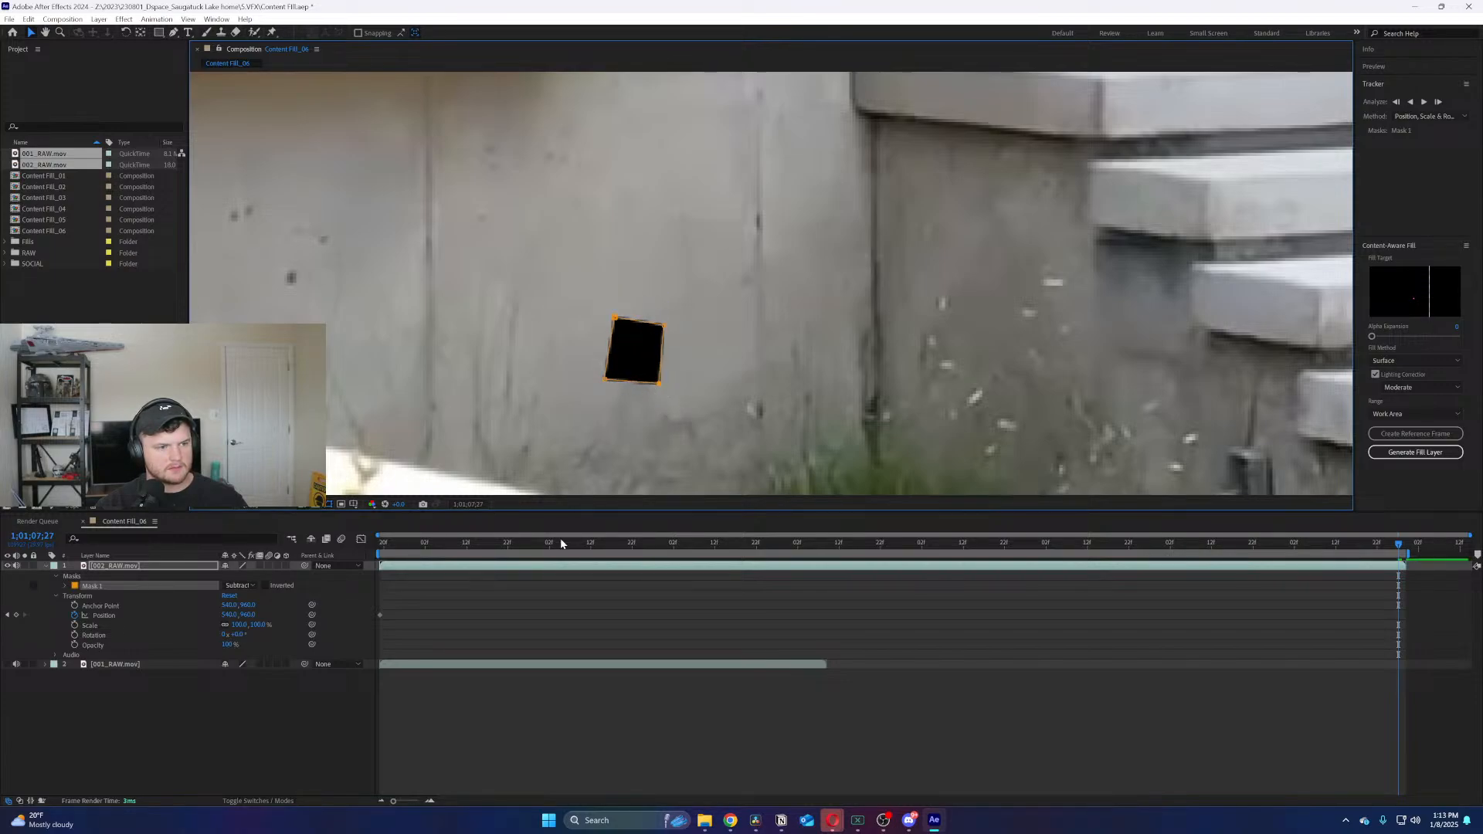
pyautogui.click(579, 544)
pyautogui.moveTo(581, 545); pyautogui.dragTo(340, 567)
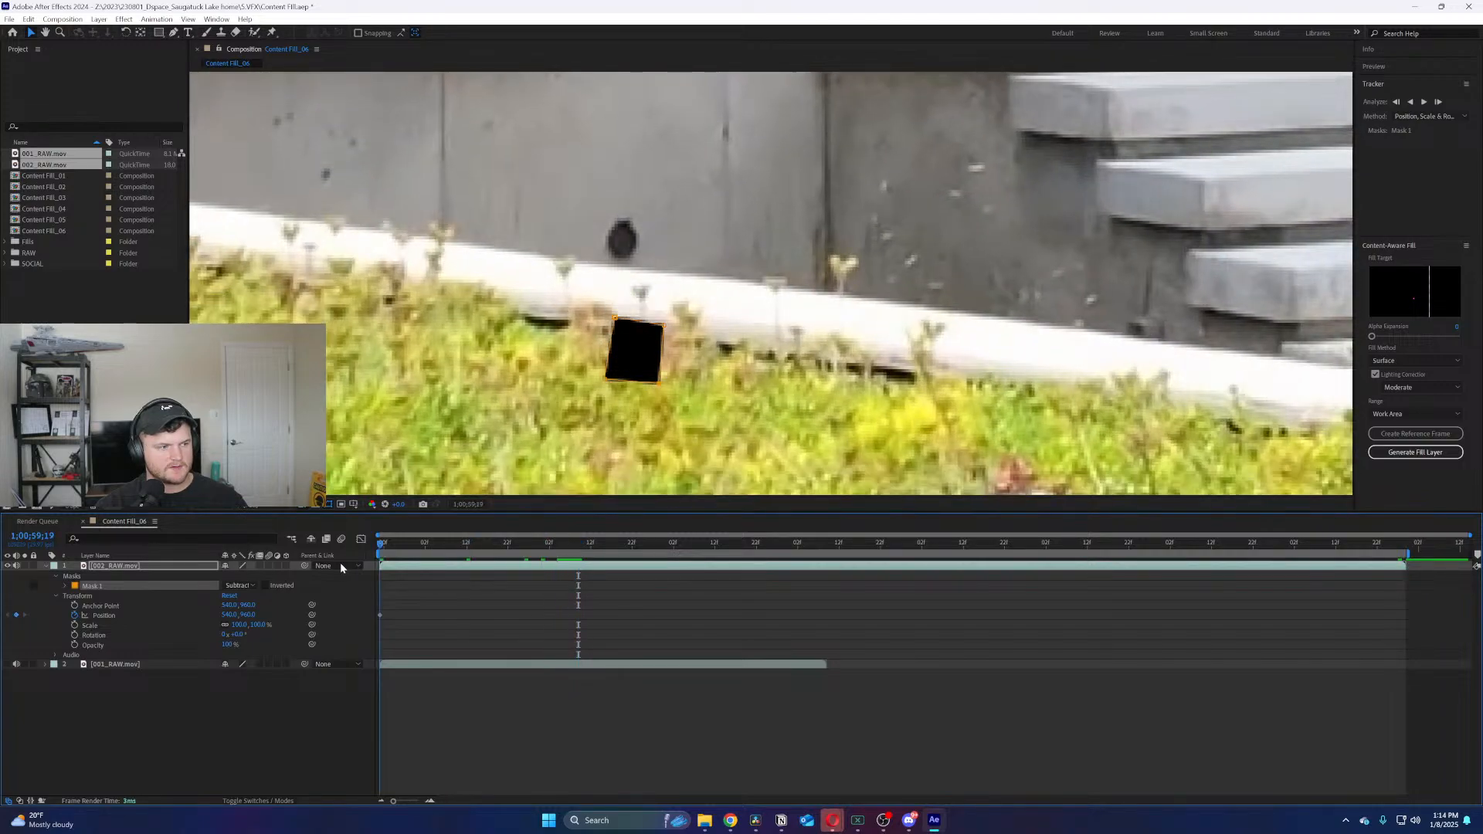
pyautogui.click(62, 615)
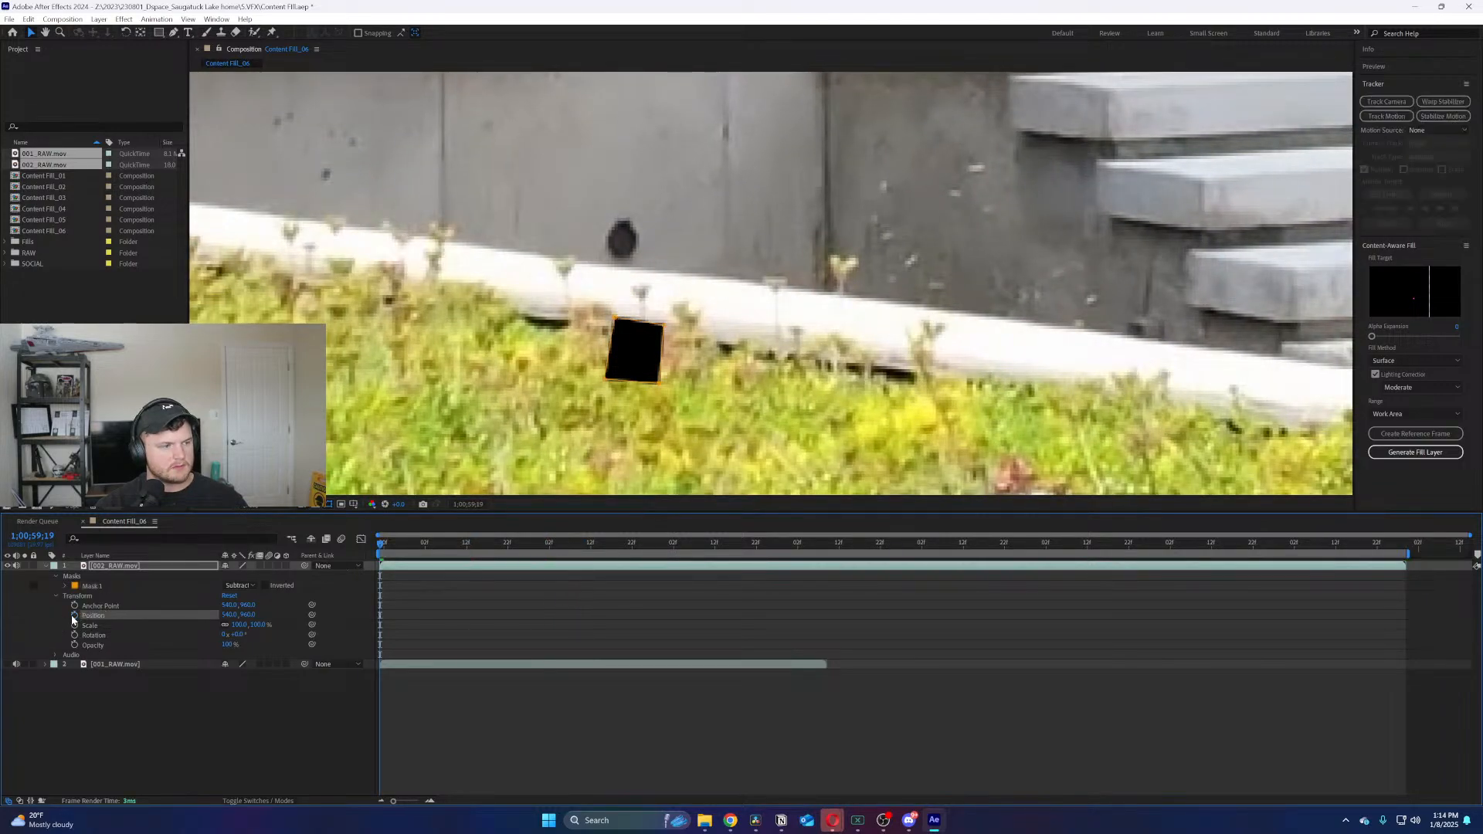
# Keyframe Mask 1's Mask Path at the first frame and fit the mask tightly around the dark hole in the wall
pyautogui.click(65, 586)
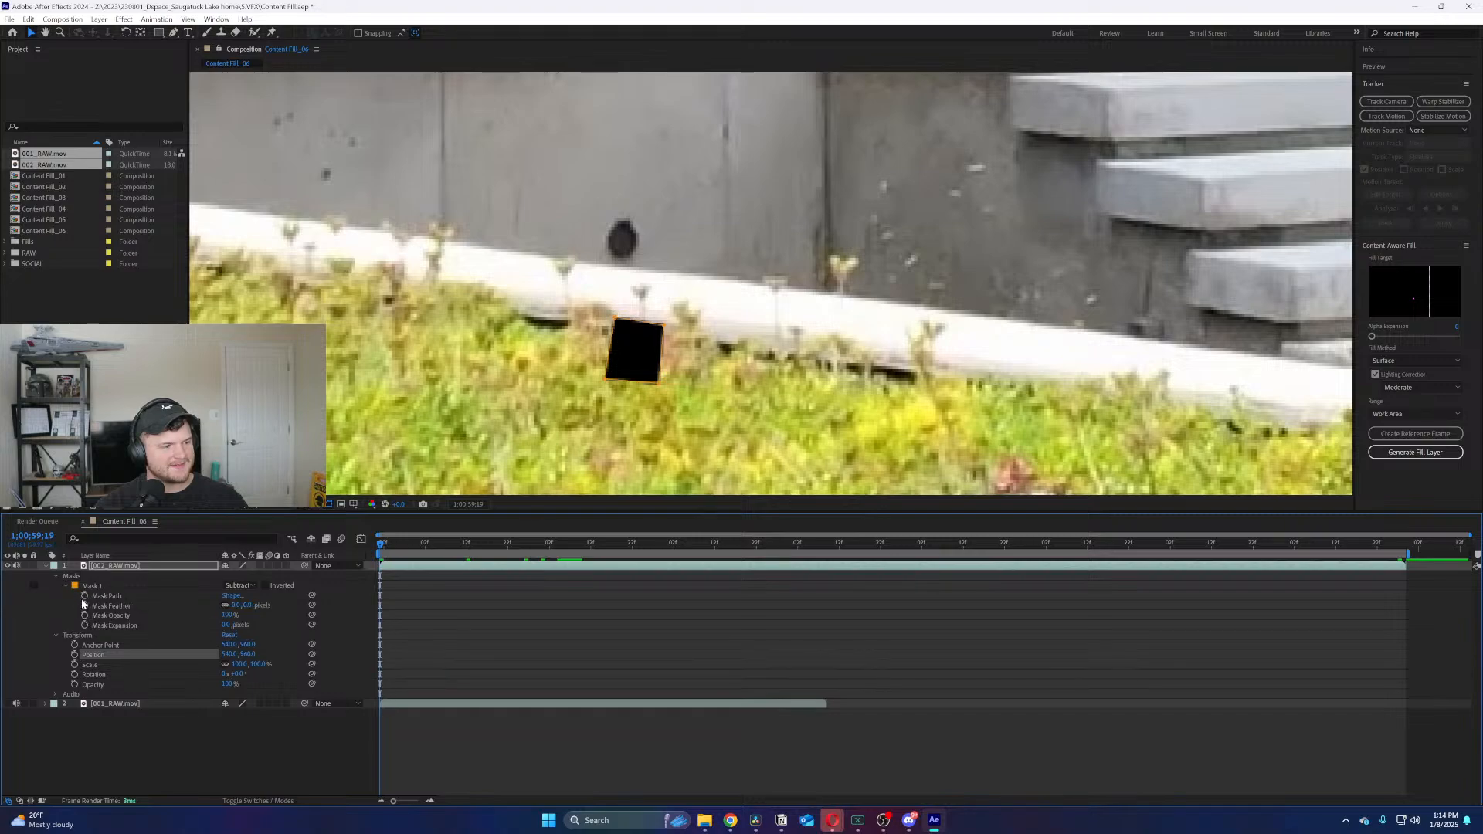
pyautogui.click(100, 596)
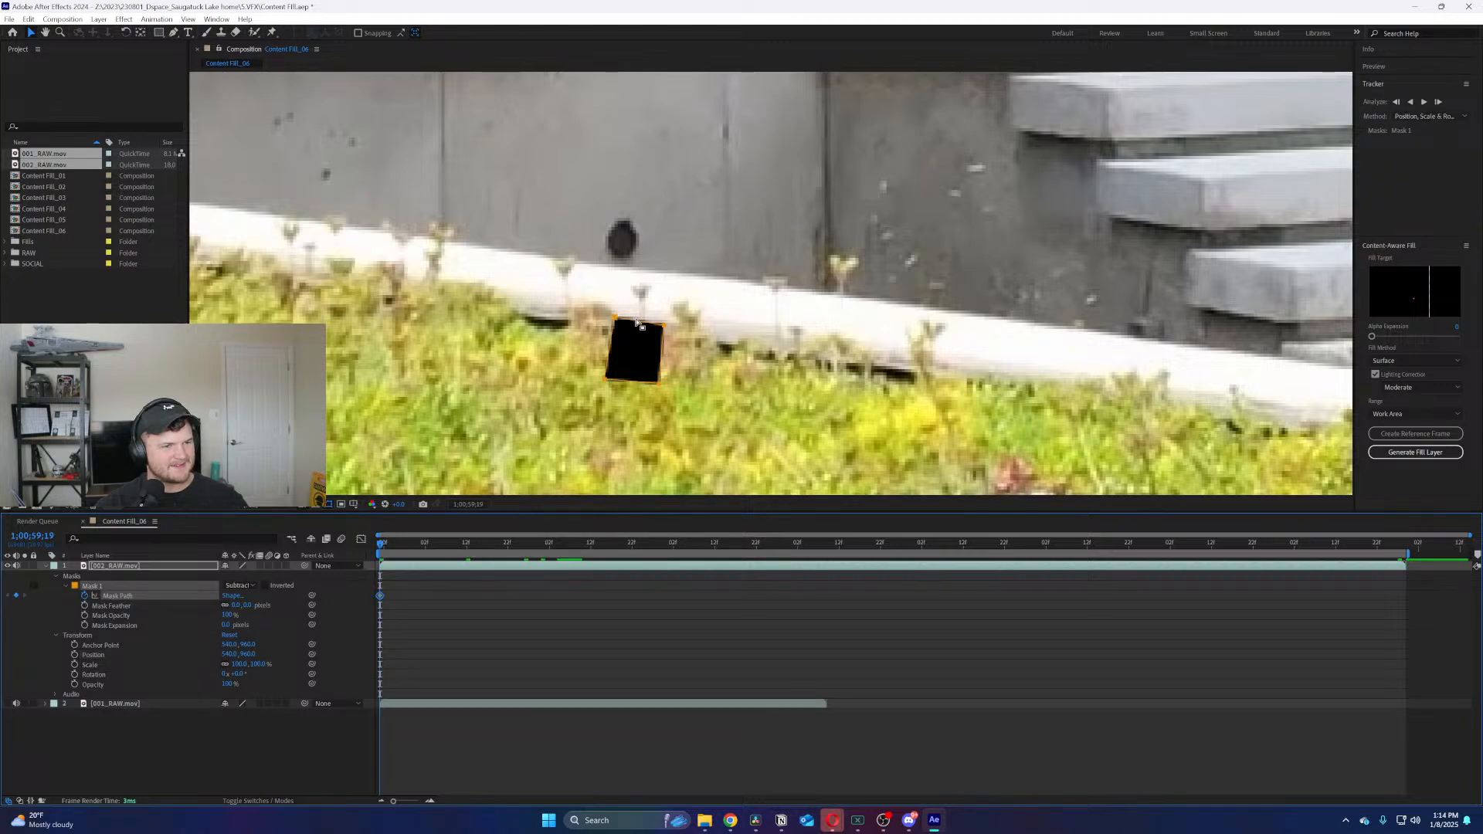
pyautogui.moveTo(636, 323); pyautogui.dragTo(628, 204)
pyautogui.click(721, 211)
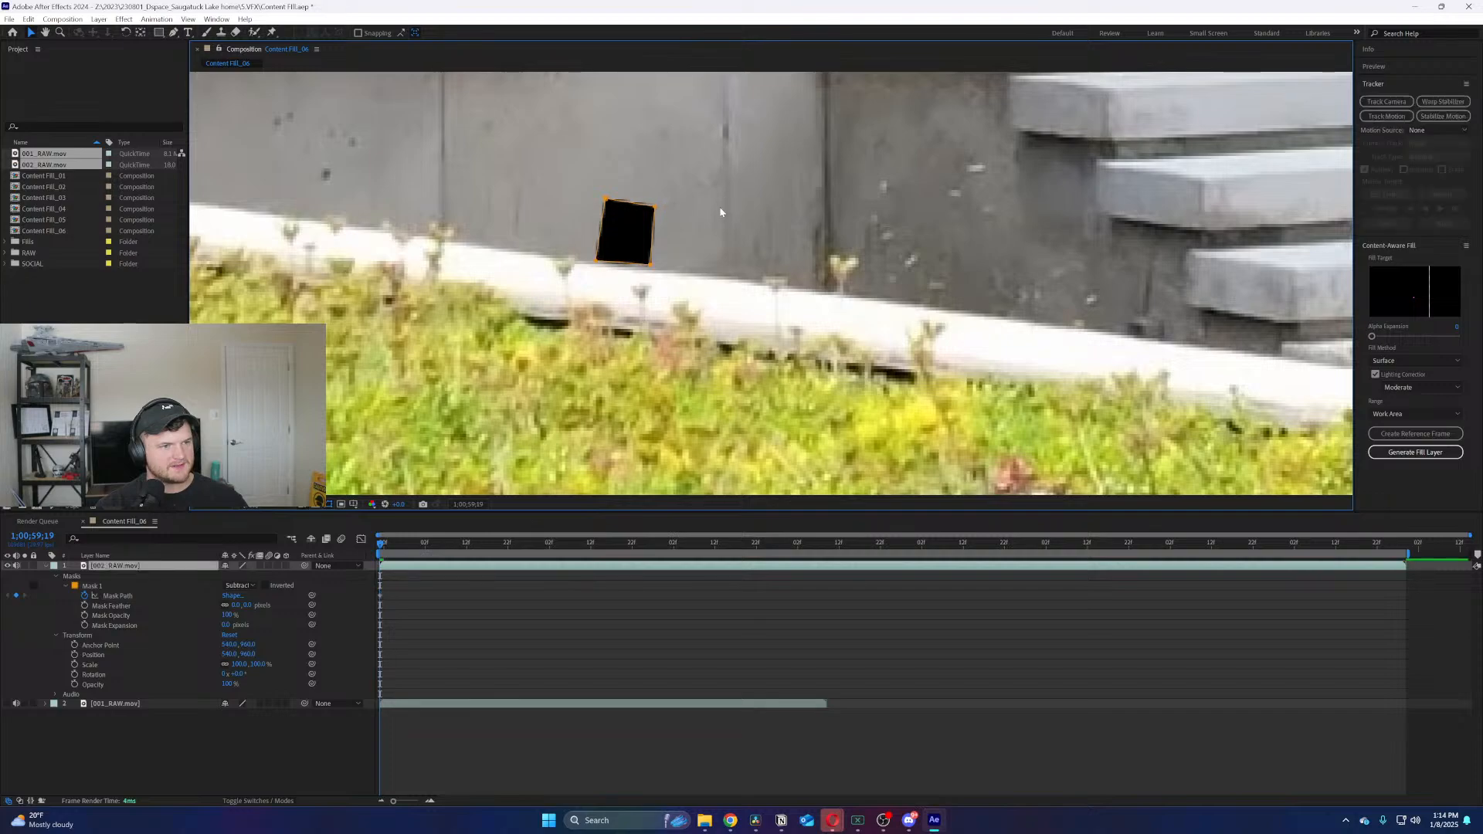
pyautogui.rightClick(597, 263)
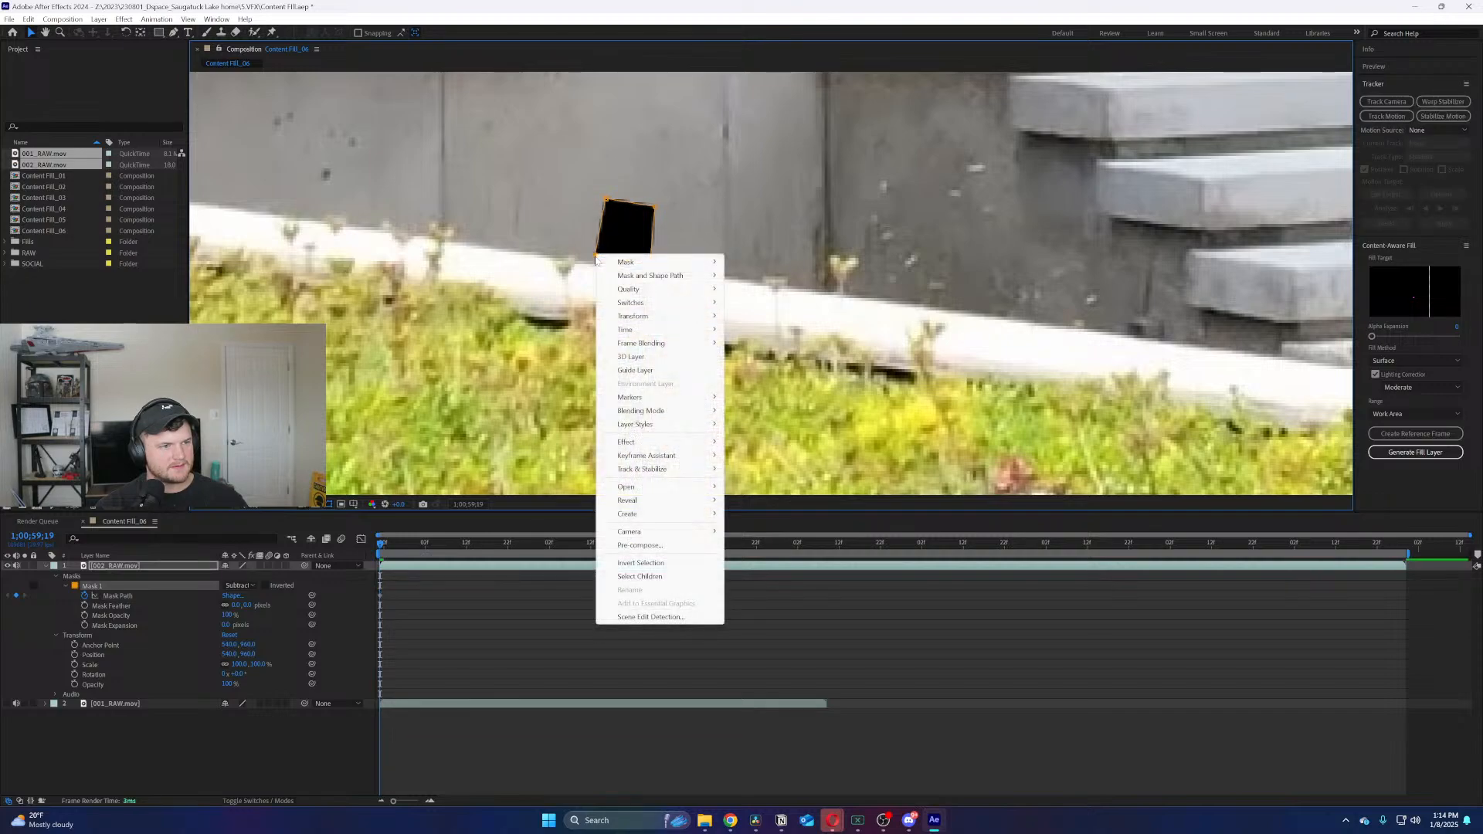
pyautogui.press('Escape')
pyautogui.click(649, 266)
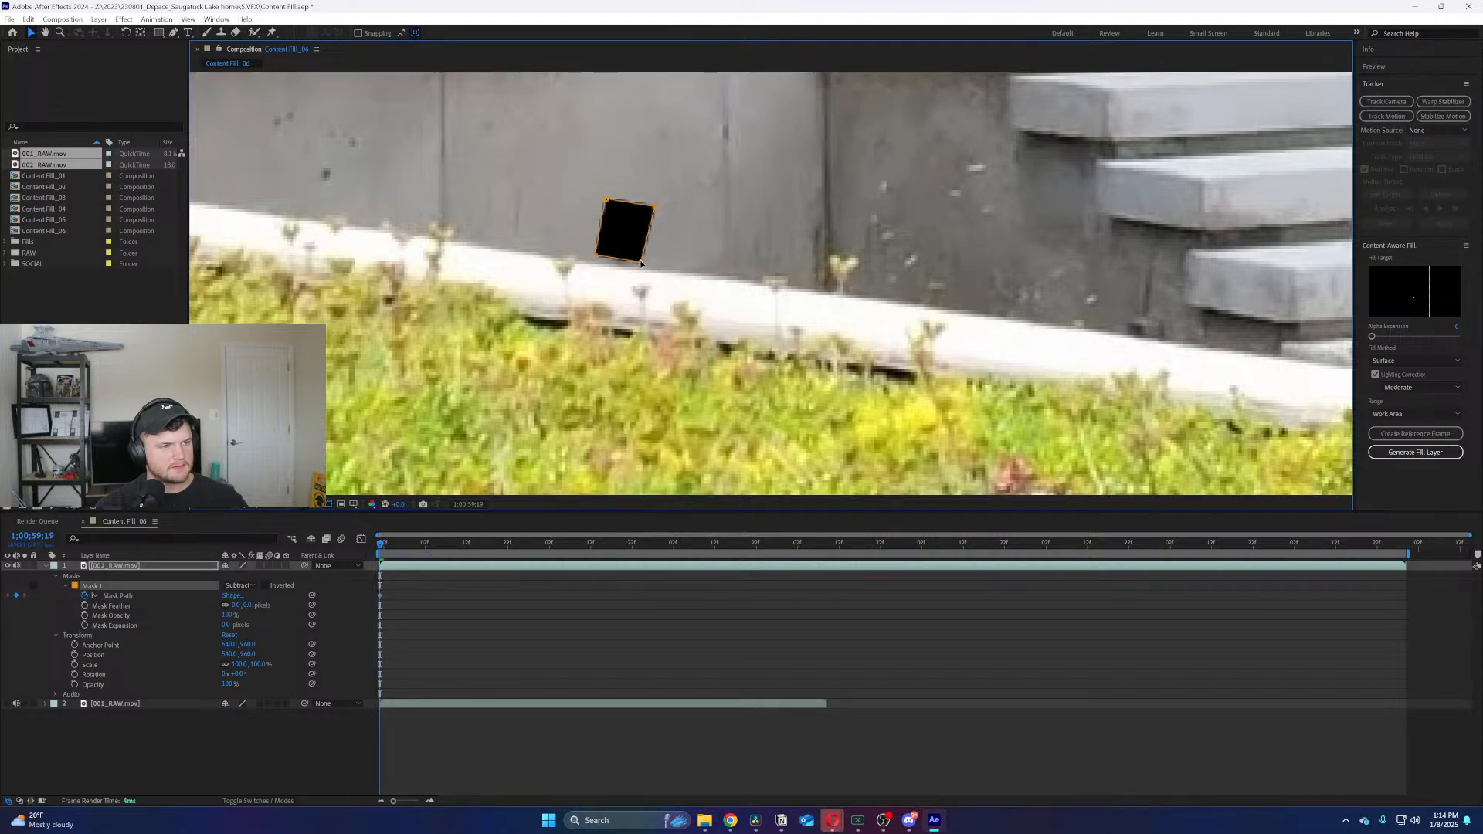
pyautogui.moveTo(605, 203); pyautogui.dragTo(645, 214)
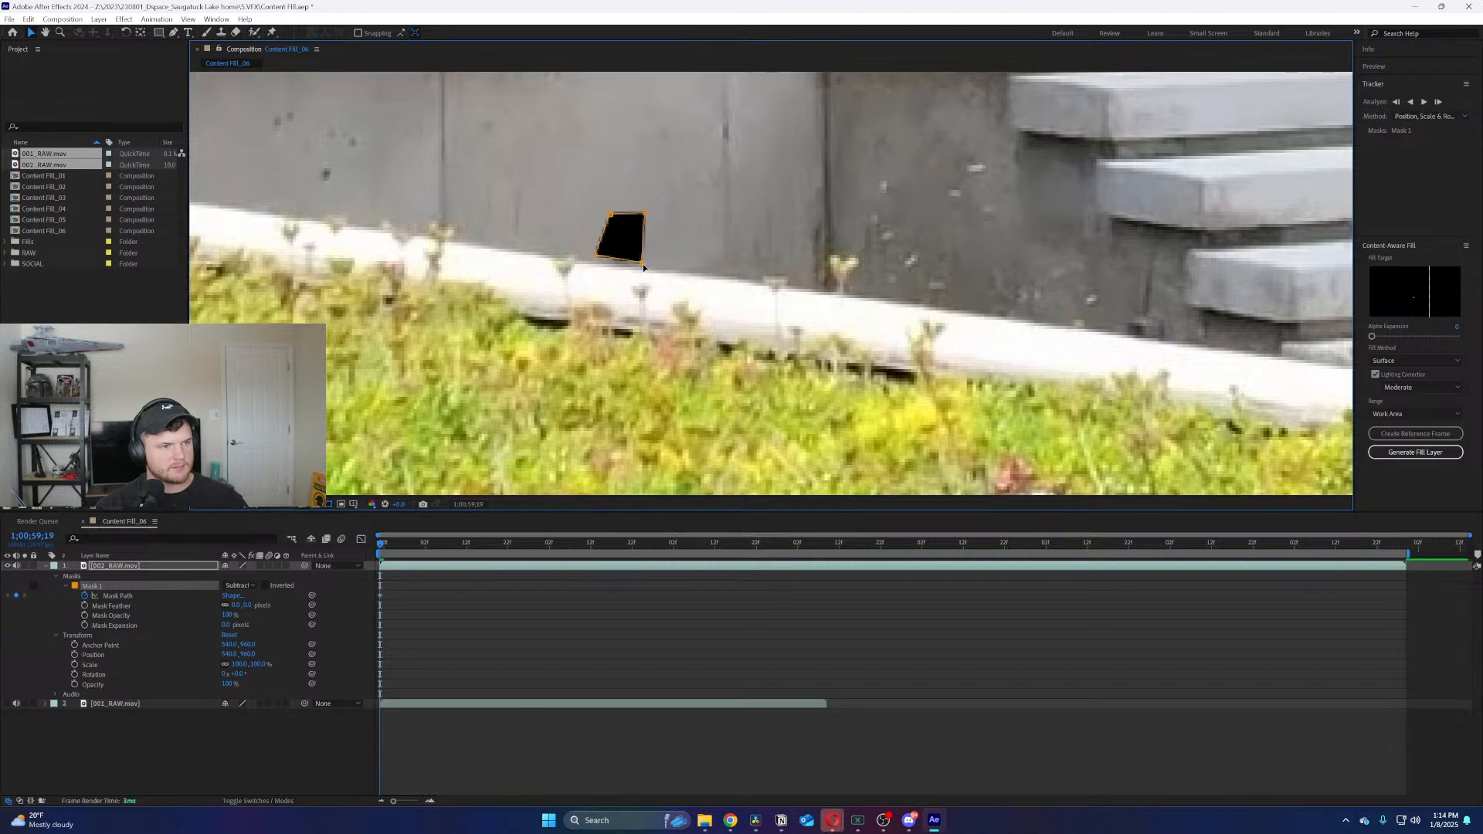
# Move the mask onto the hole near the clip's end at 1;01;07;16 and adjust its upper corners to cover it
pyautogui.moveTo(458, 551); pyautogui.dragTo(1353, 541)
pyautogui.moveTo(608, 260); pyautogui.dragTo(631, 371)
pyautogui.moveTo(623, 215); pyautogui.dragTo(630, 312)
pyautogui.click(619, 322)
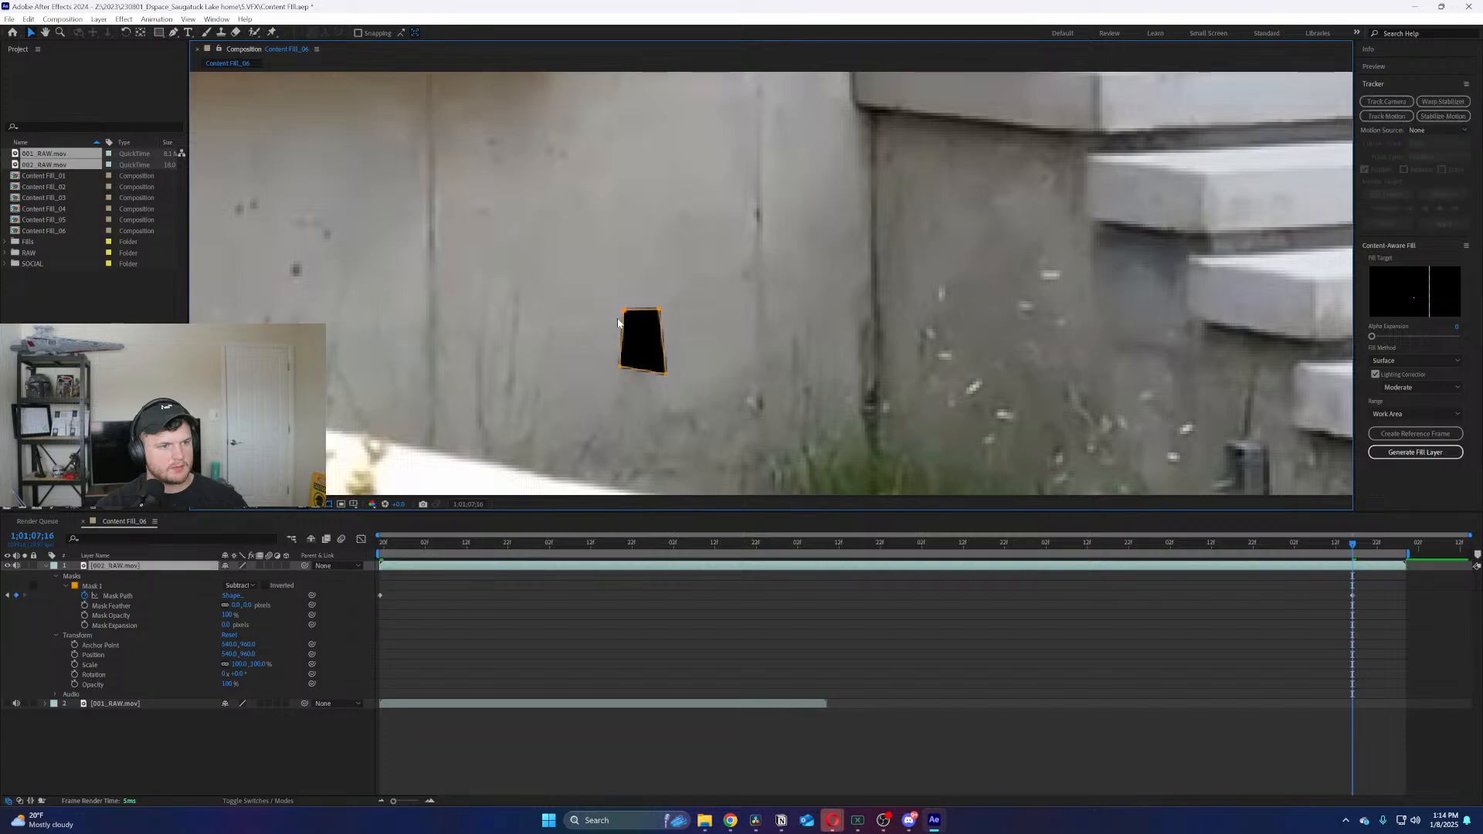
pyautogui.click(626, 311)
pyautogui.moveTo(659, 312); pyautogui.dragTo(665, 314)
# Correct the mask's shape over the hole near the middle of the clip and check its coverage through to the clip's end
pyautogui.moveTo(725, 548); pyautogui.dragTo(894, 543)
pyautogui.click(633, 334)
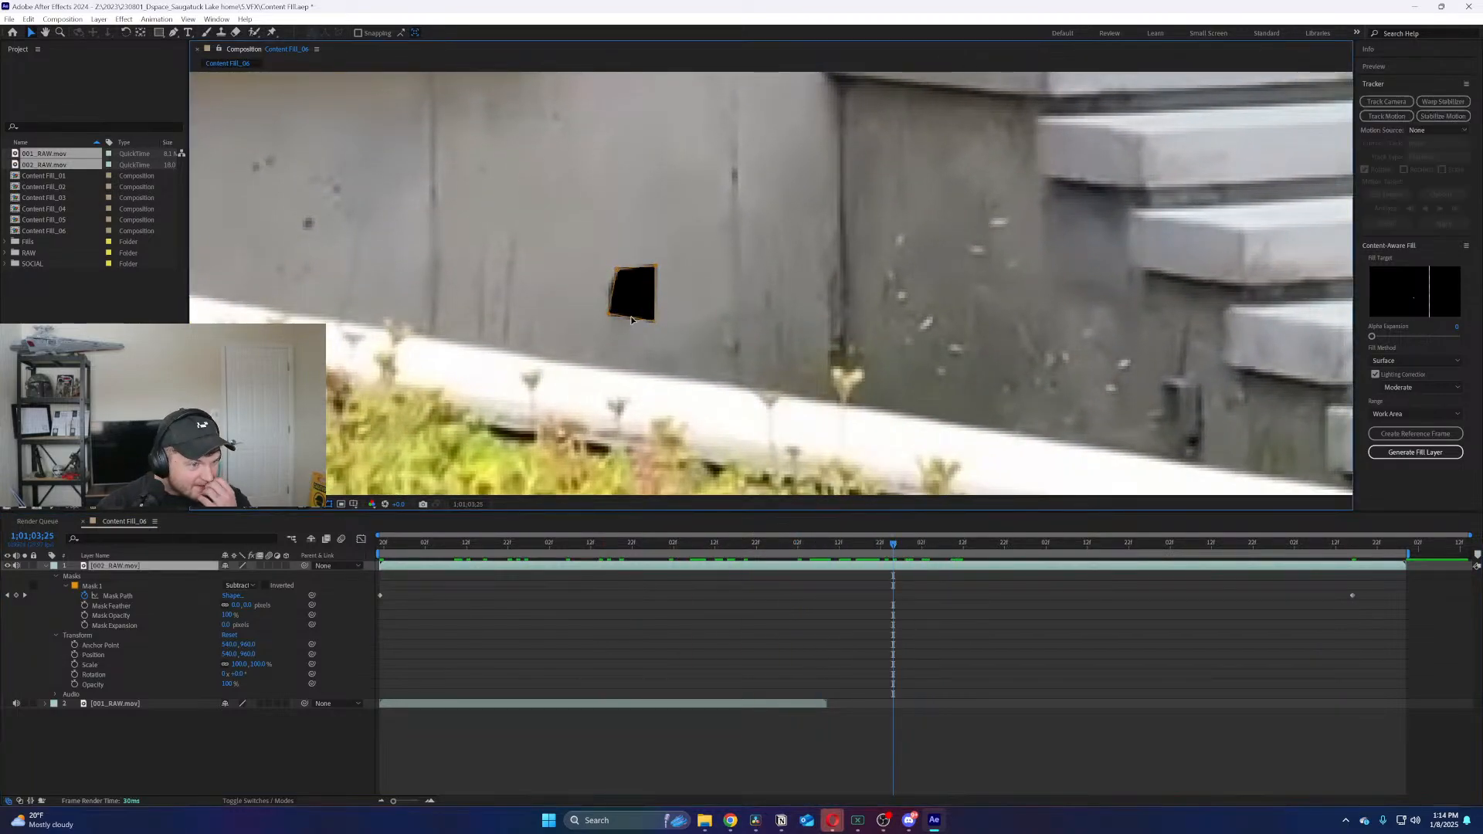
pyautogui.moveTo(631, 319); pyautogui.dragTo(624, 266)
pyautogui.press('pagedown')
pyautogui.press('pagedown')
pyautogui.moveTo(920, 551); pyautogui.dragTo(1403, 569)
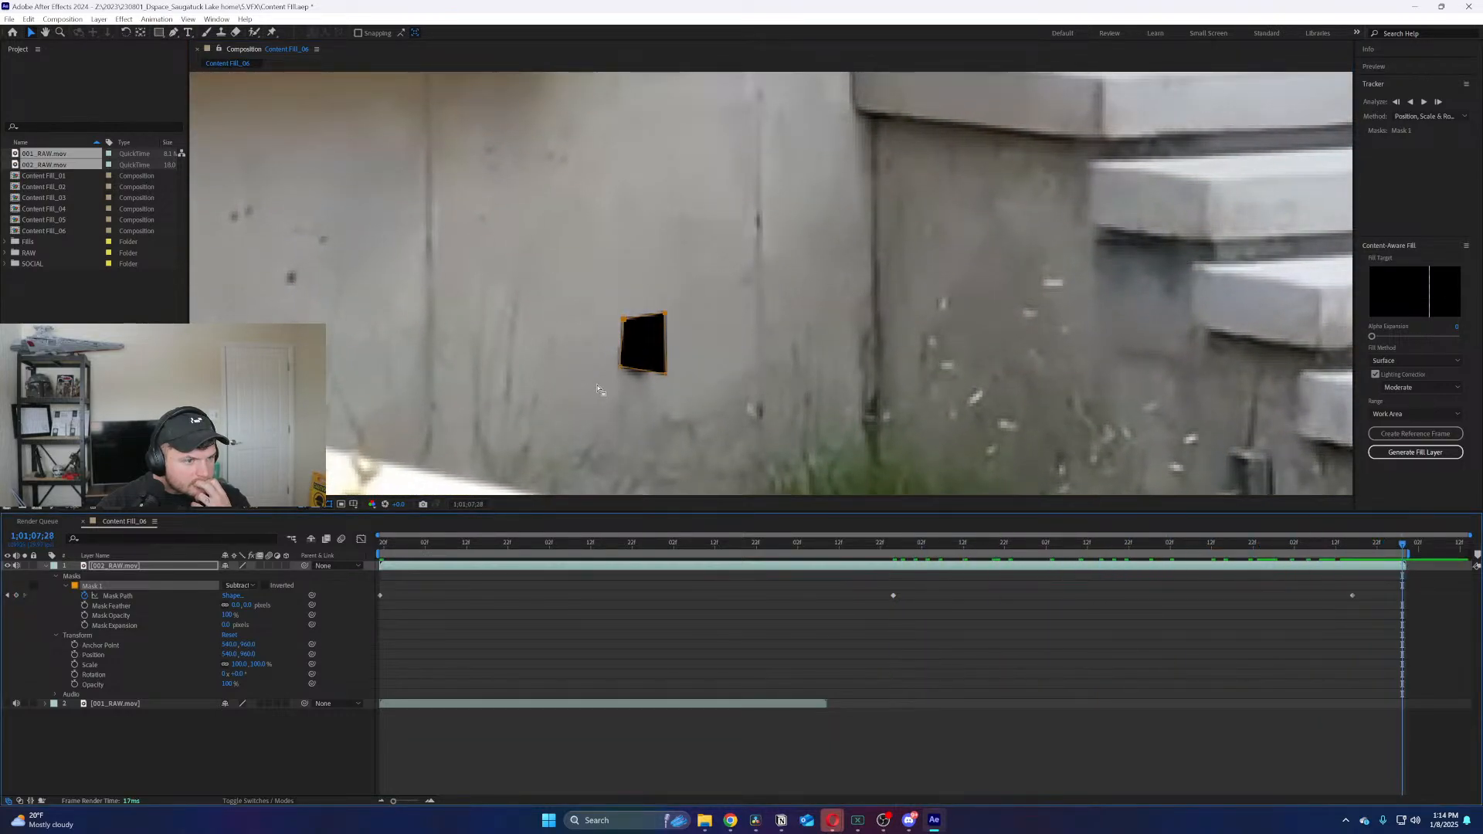
# Reshape Mask 1 to cover the hole in the wall at the clip's last frame, 1;01;07;28
pyautogui.moveTo(641, 374); pyautogui.dragTo(628, 384)
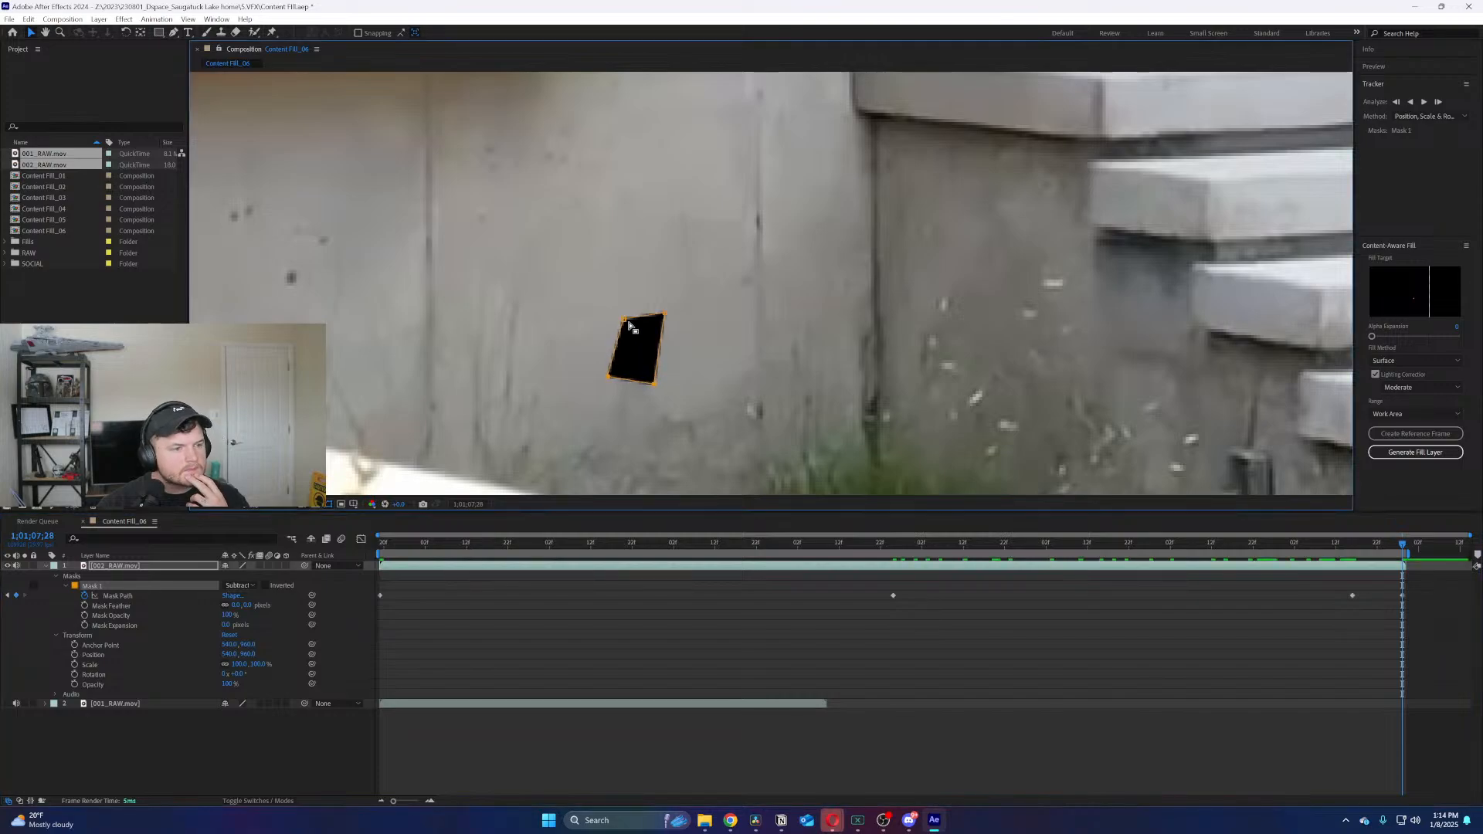
pyautogui.moveTo(643, 319); pyautogui.dragTo(661, 355)
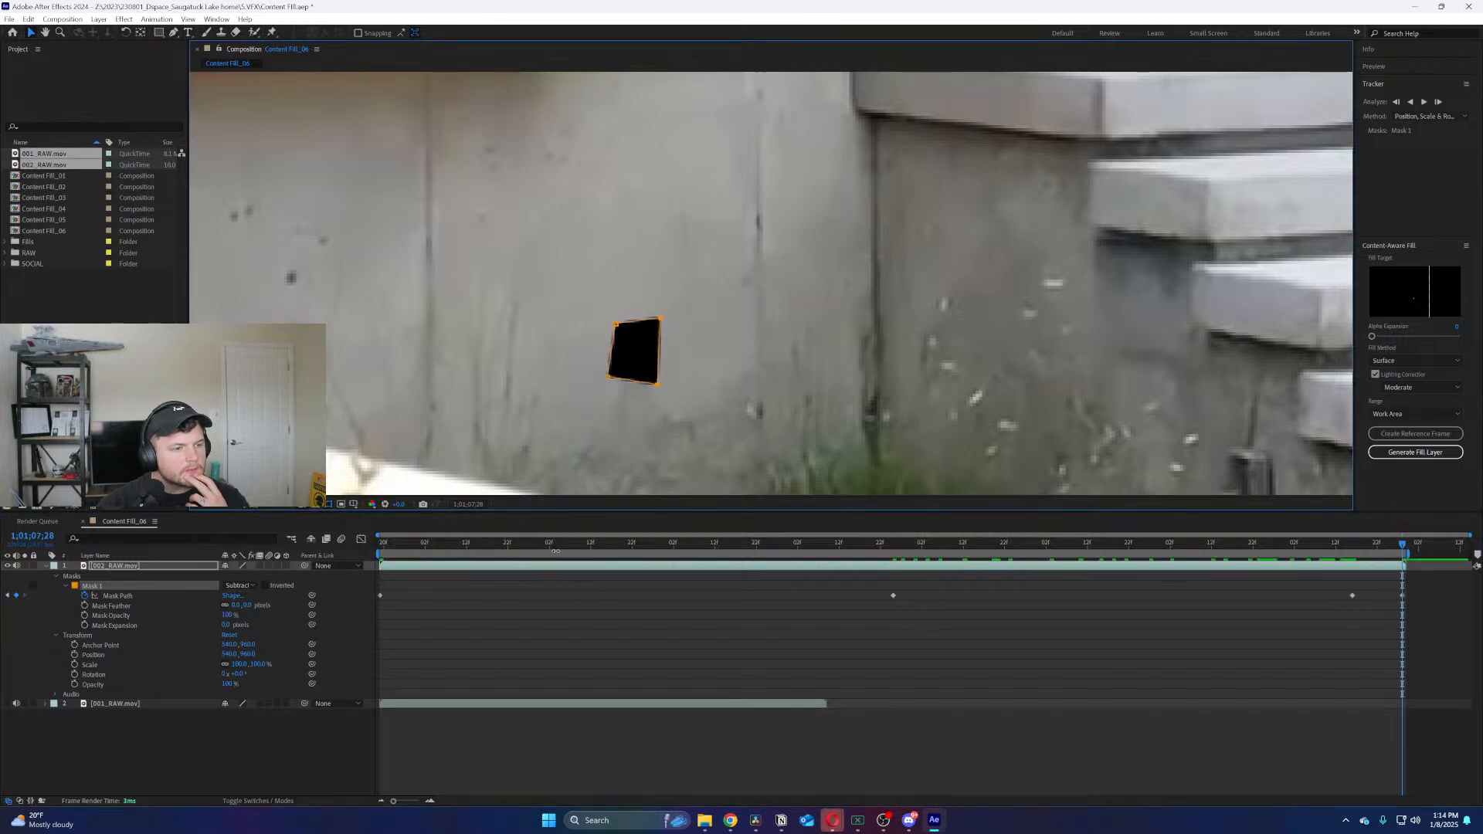
# Create a reference frame from the clip's first frame and, in Photoshop, select the area just around the transparent hole with the Polygonal Lasso
pyautogui.press('Home')
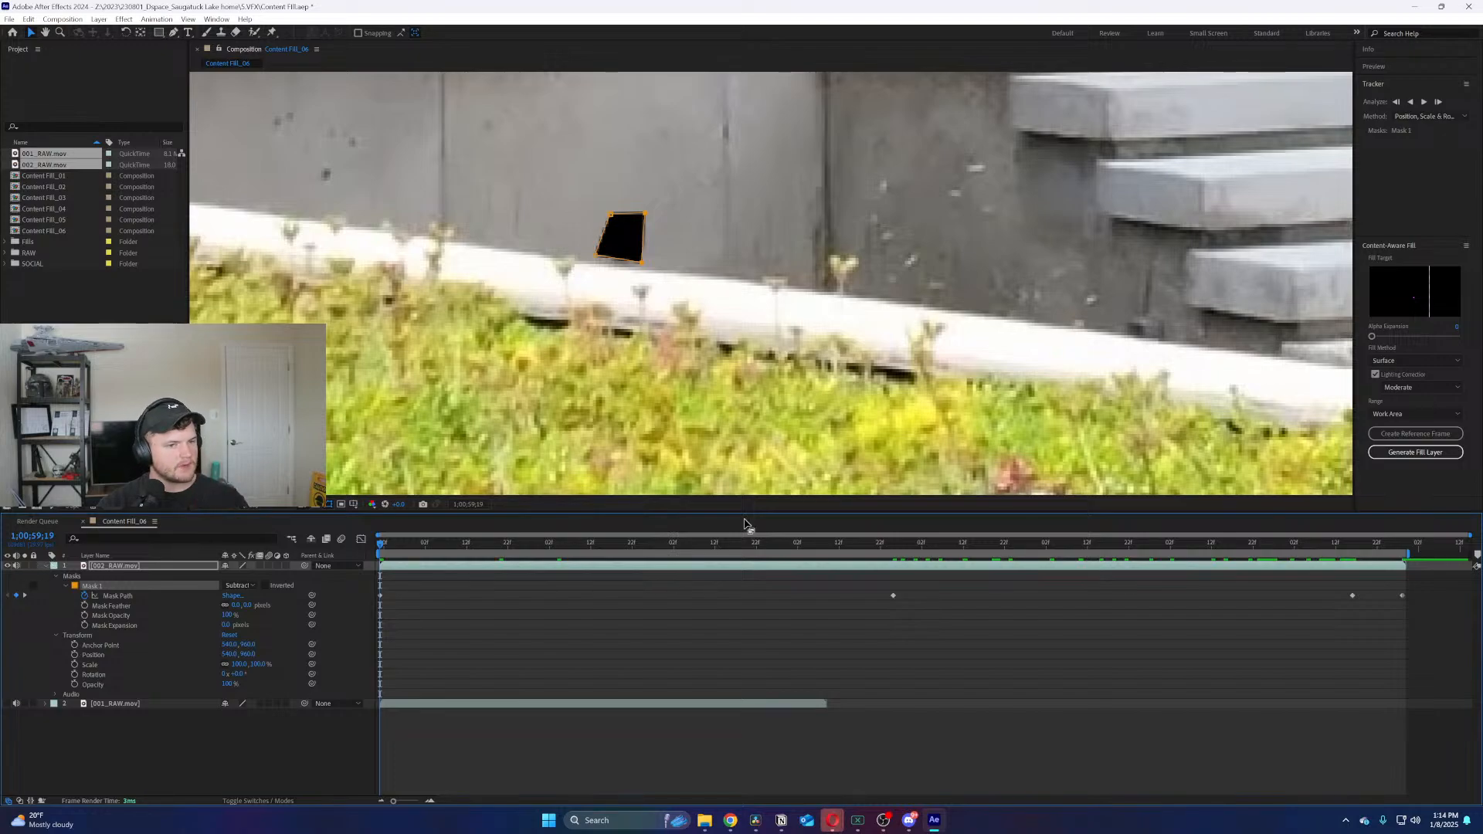
pyautogui.click(1408, 435)
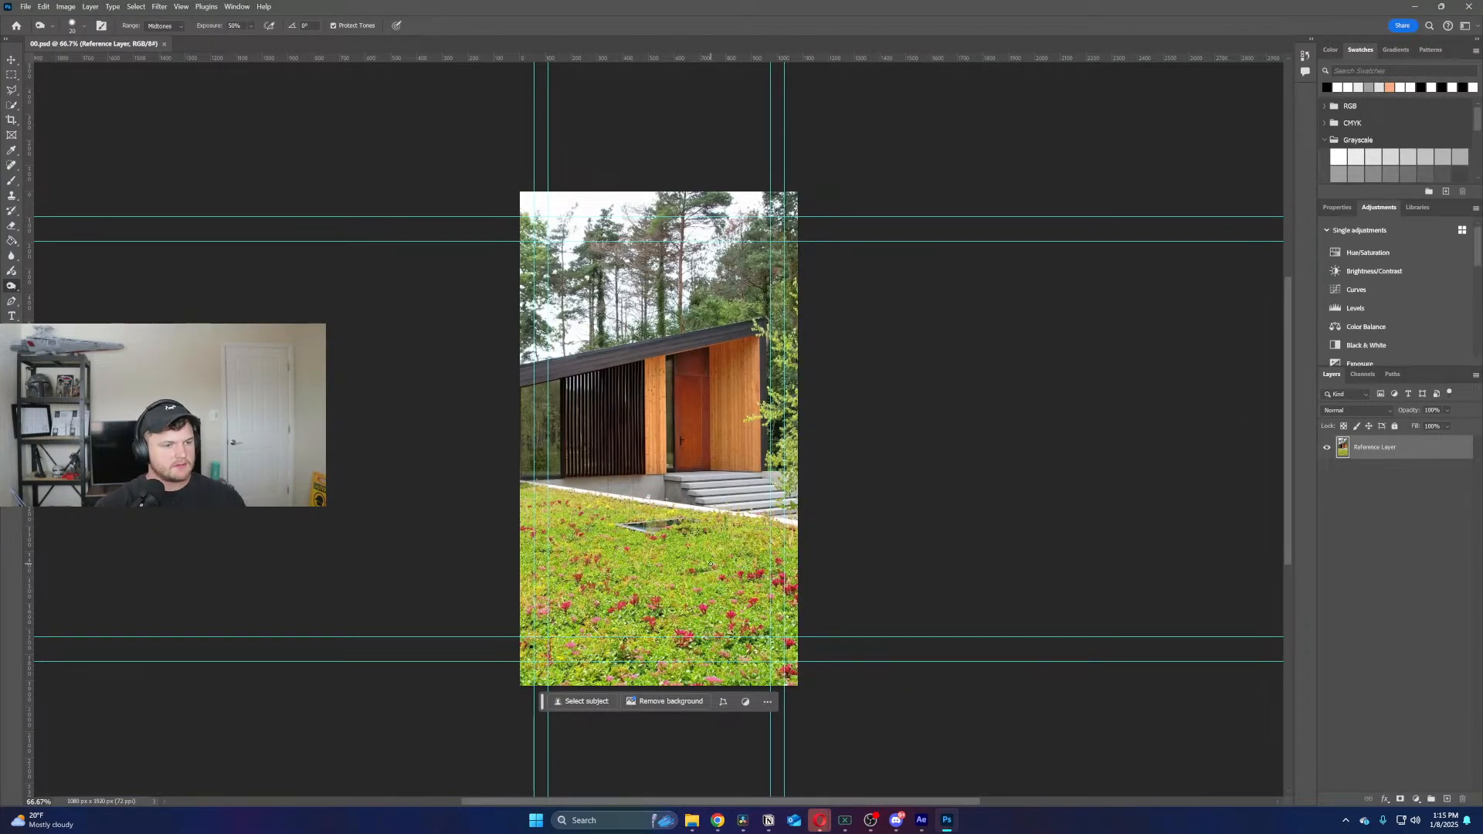
pyautogui.scroll(10, 610, 513)
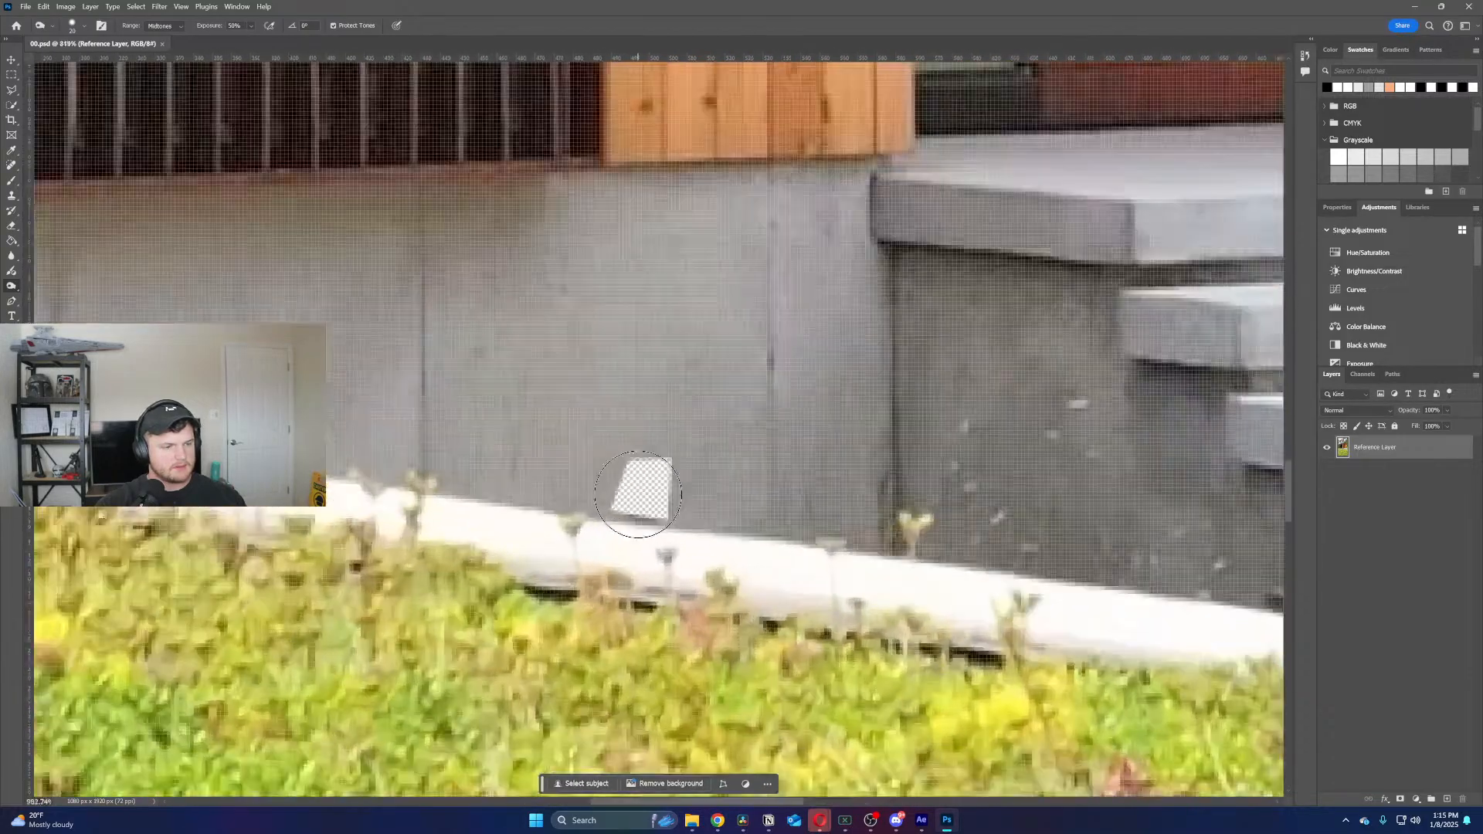
pyautogui.scroll(3, 638, 494)
pyautogui.click(11, 90)
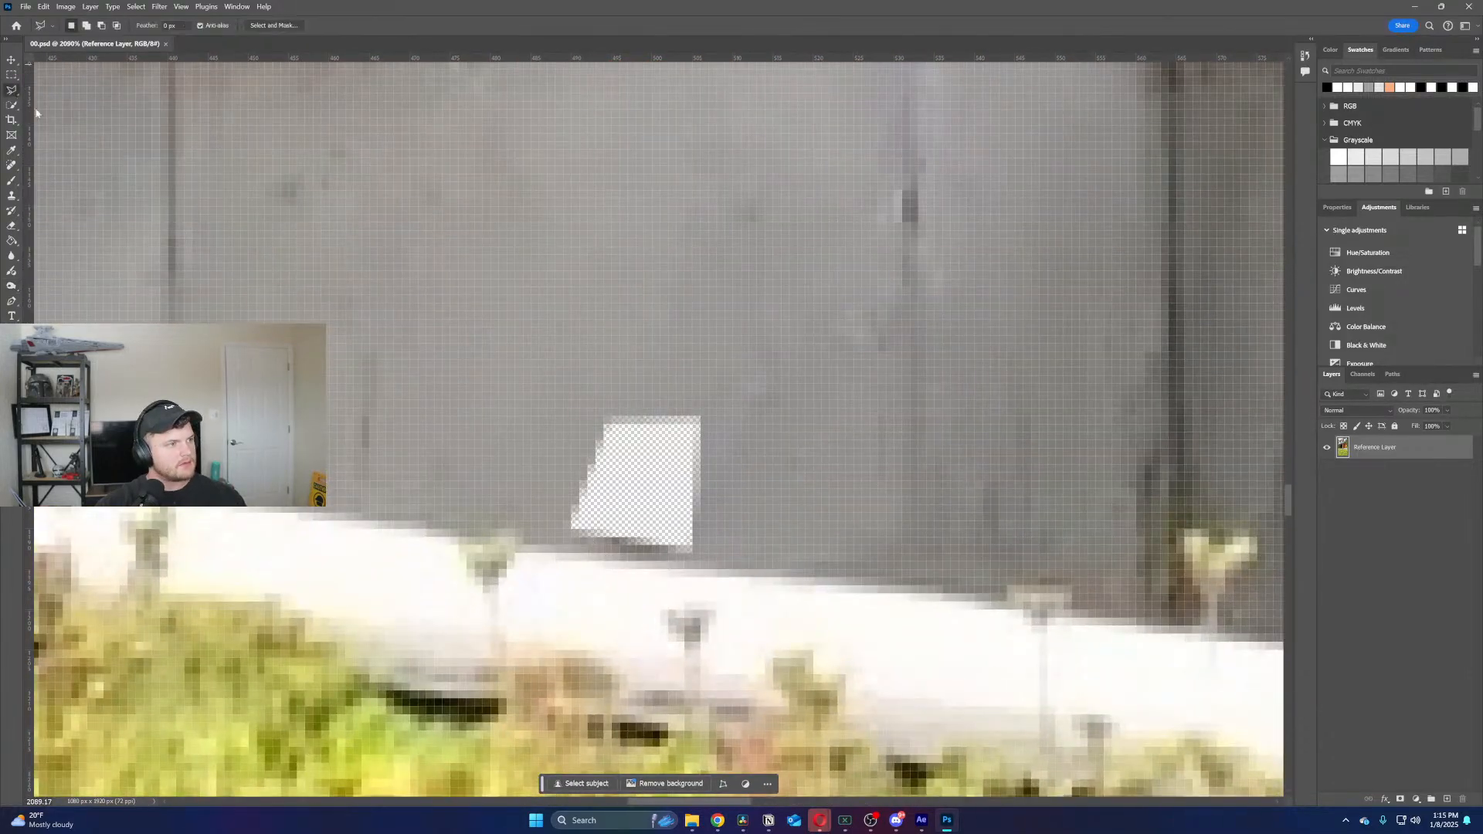
pyautogui.moveTo(702, 564)
pyautogui.mouseDown()
pyautogui.moveTo(555, 541)
pyautogui.moveTo(558, 483)
pyautogui.moveTo(606, 397)
pyautogui.moveTo(725, 420)
pyautogui.moveTo(703, 564)
pyautogui.mouseUp()
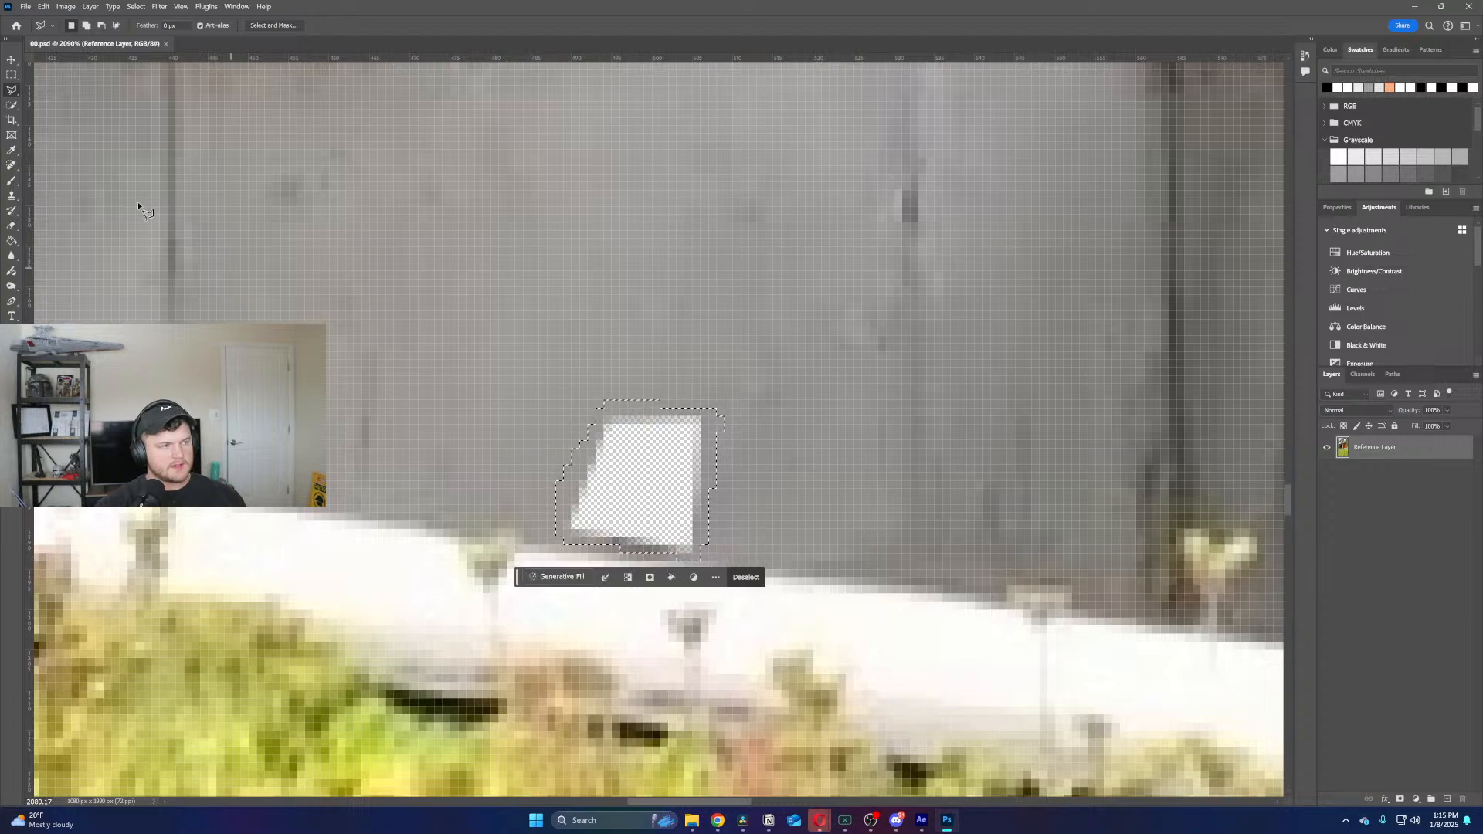
# Content-Aware Fill the selection to a new layer, excluding the white ledge from sampling, then save and close the reference file and return to After Effects
pyautogui.click(43, 6)
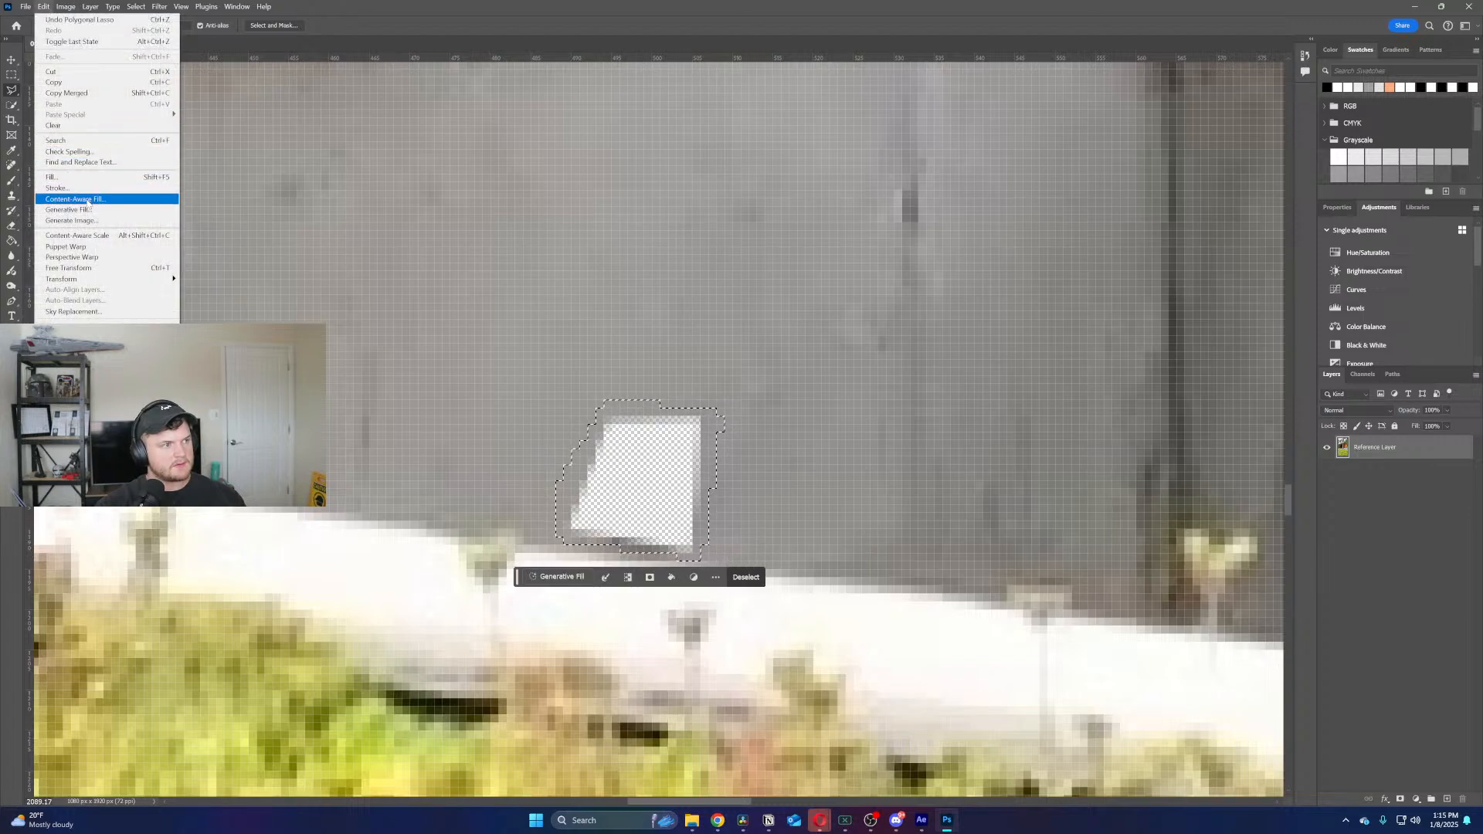
pyautogui.click(101, 200)
pyautogui.moveTo(464, 610)
pyautogui.mouseDown()
pyautogui.moveTo(757, 612)
pyautogui.moveTo(888, 690)
pyautogui.mouseUp()
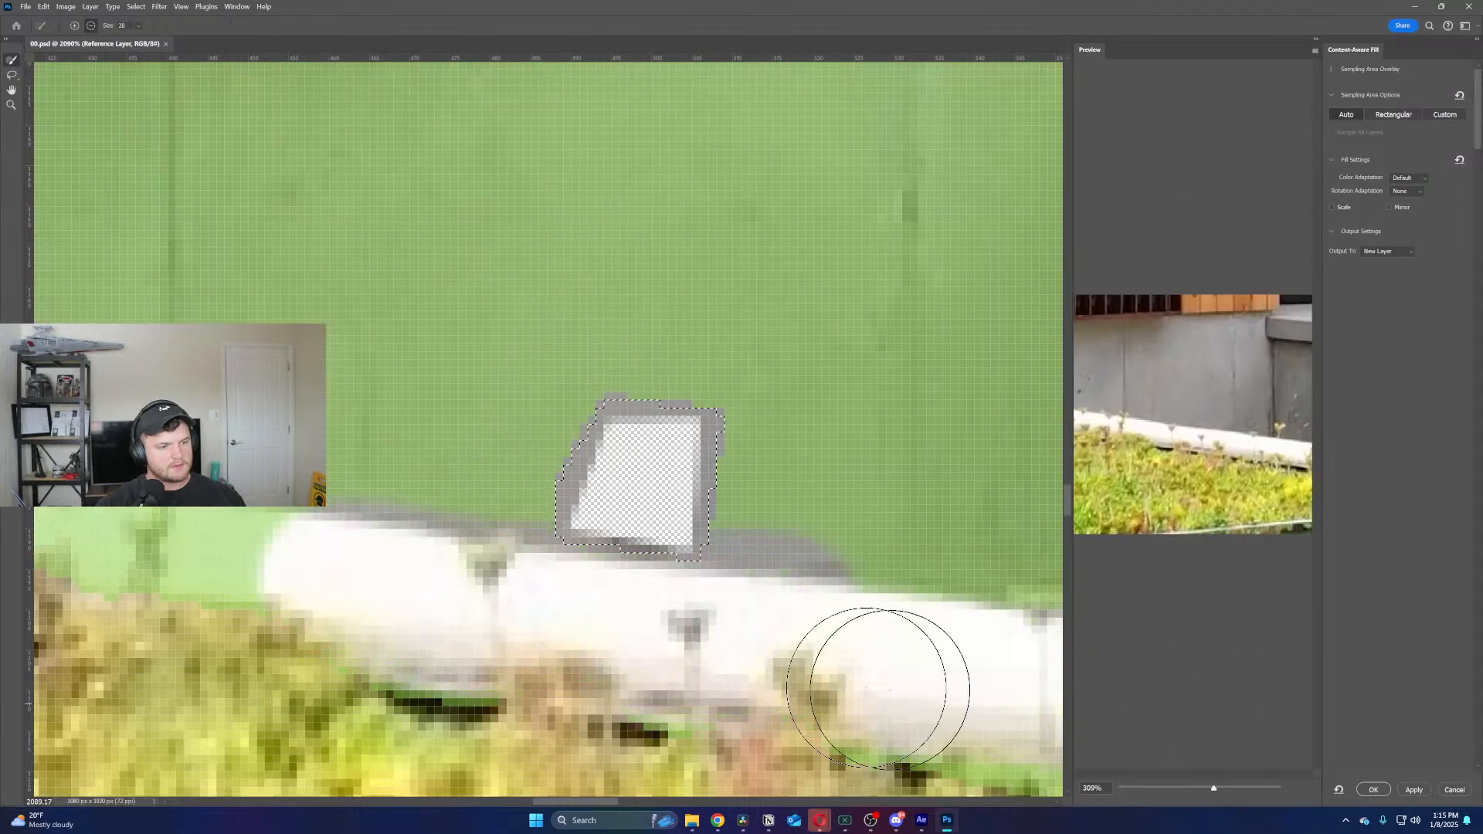
pyautogui.click(1374, 791)
pyautogui.click(1375, 790)
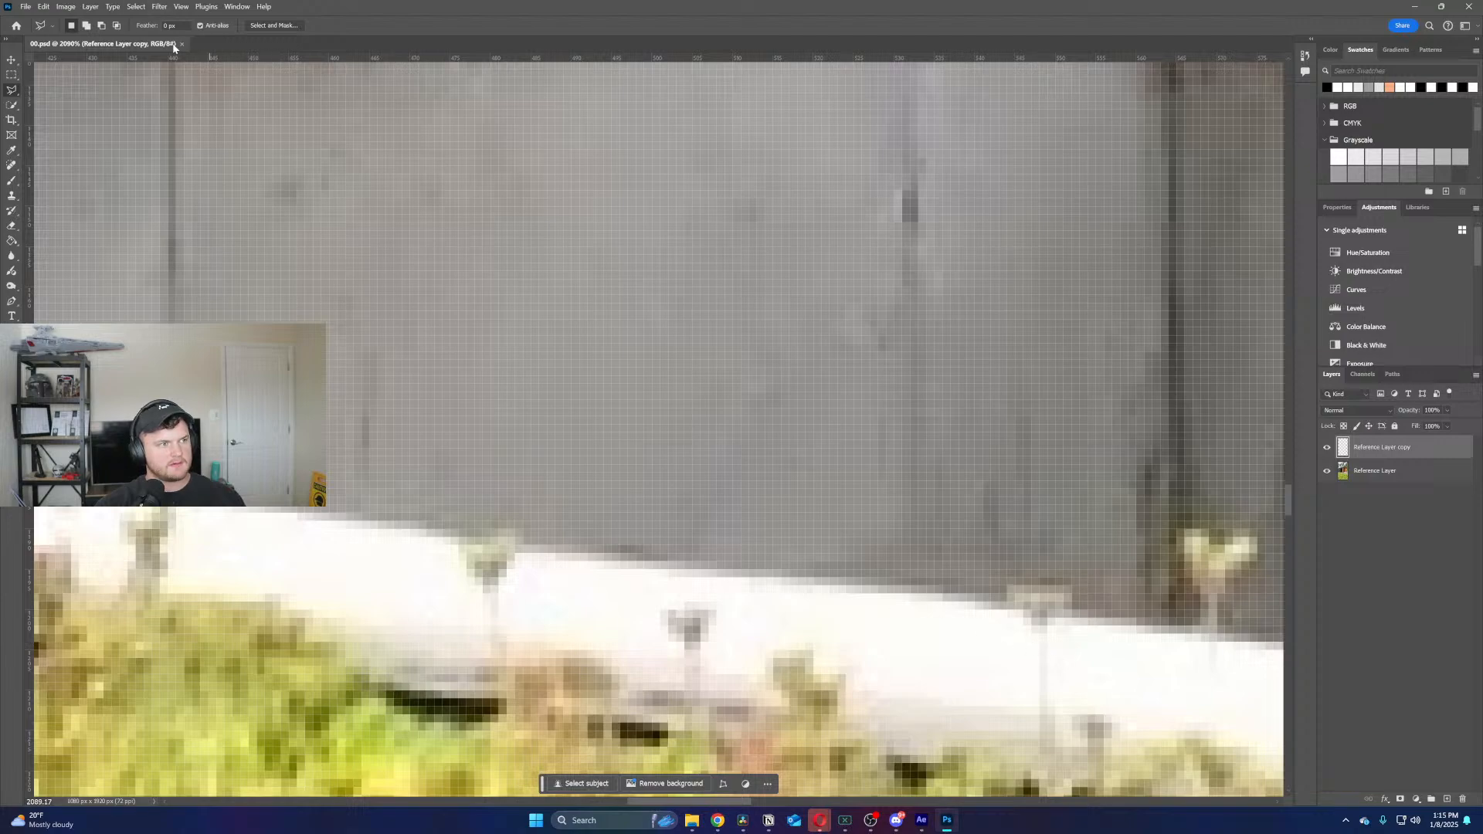
pyautogui.click(180, 44)
pyautogui.hotkey('alt', 'Tab')
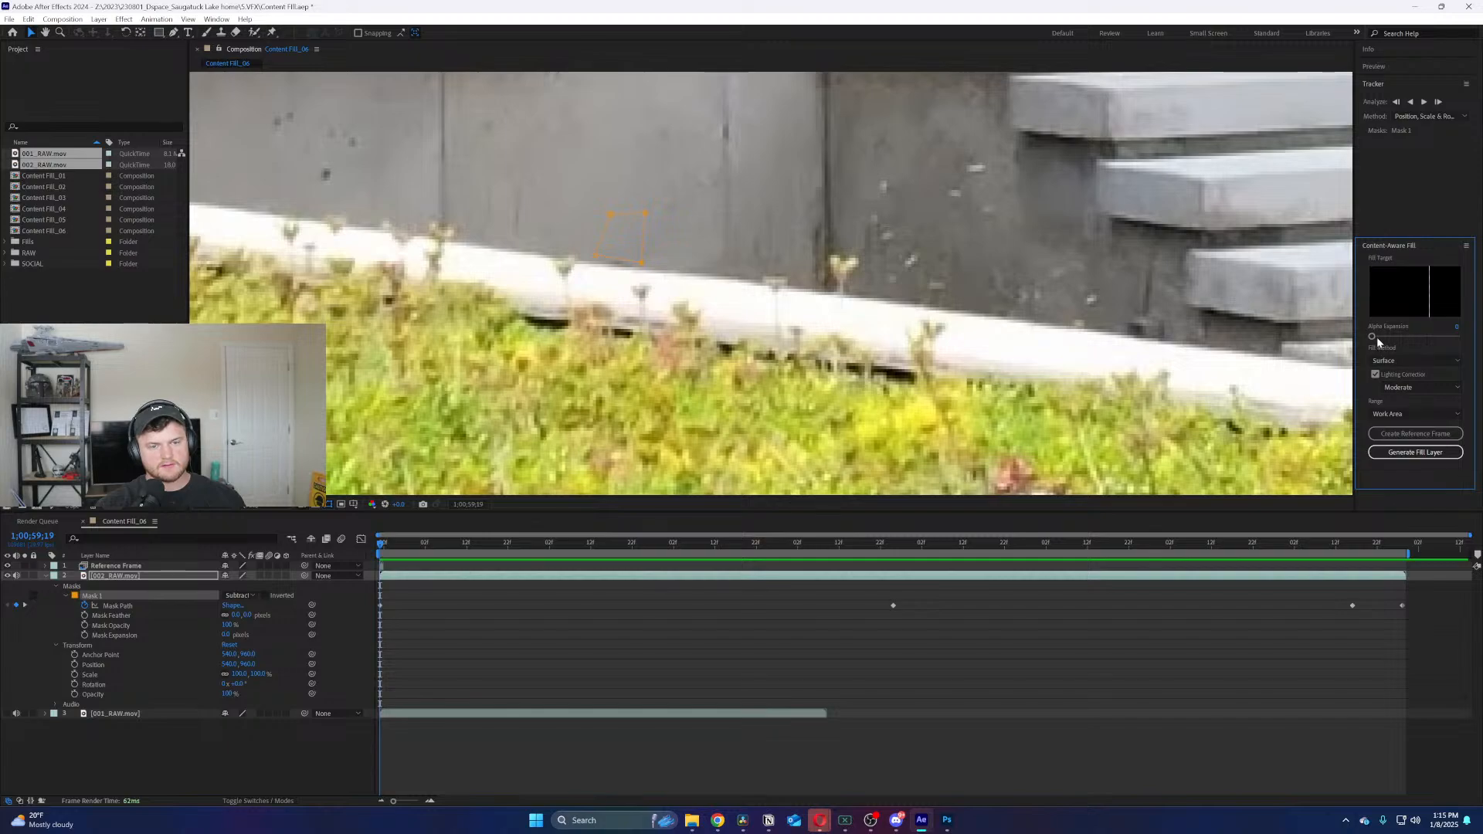
# Generate a fill layer for the work area using the Surface method with Moderate lighting correction
pyautogui.press('.')
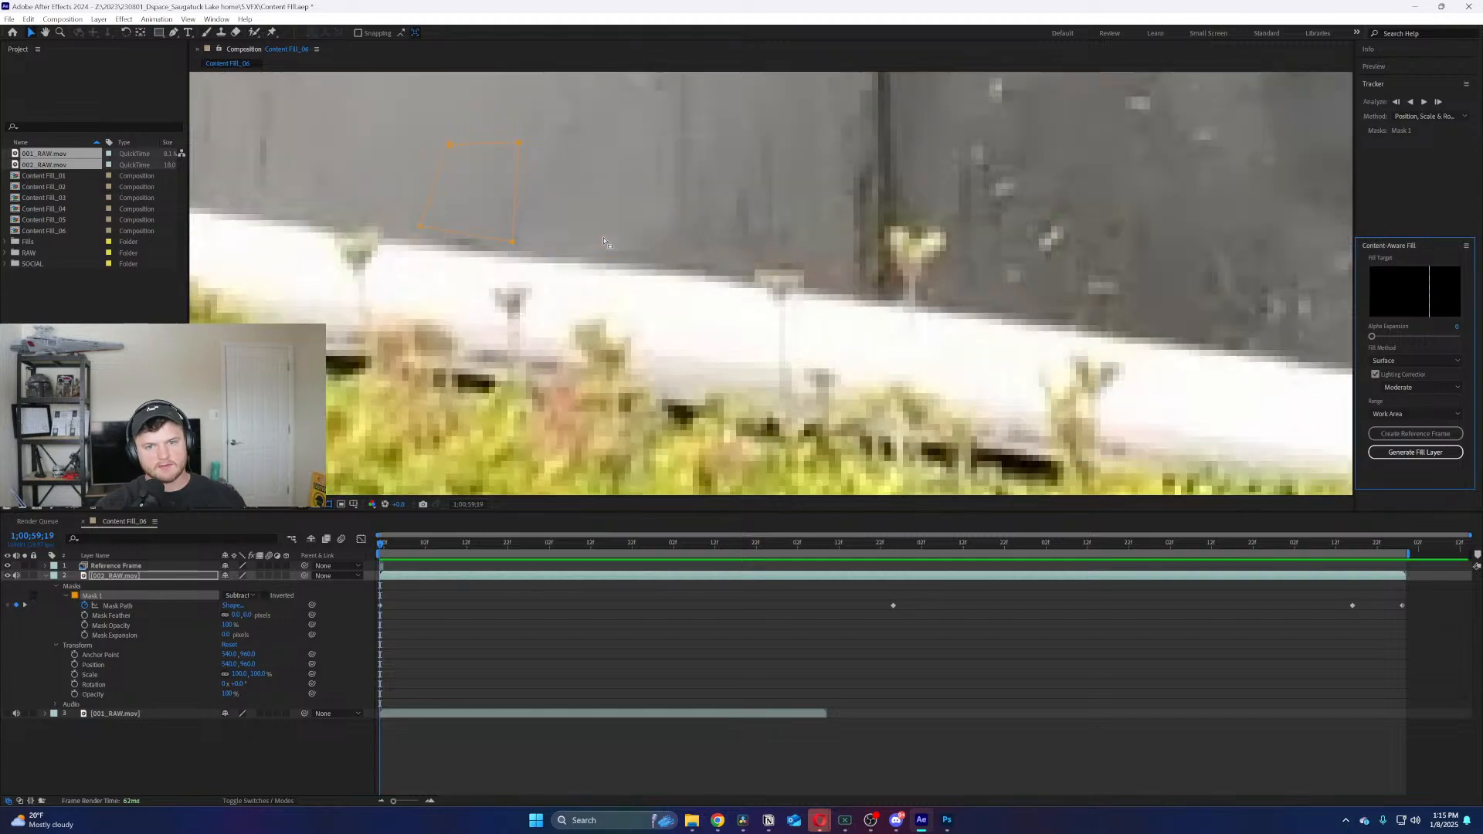
pyautogui.scroll(-2, 578, 236)
pyautogui.scroll(2, 582, 328)
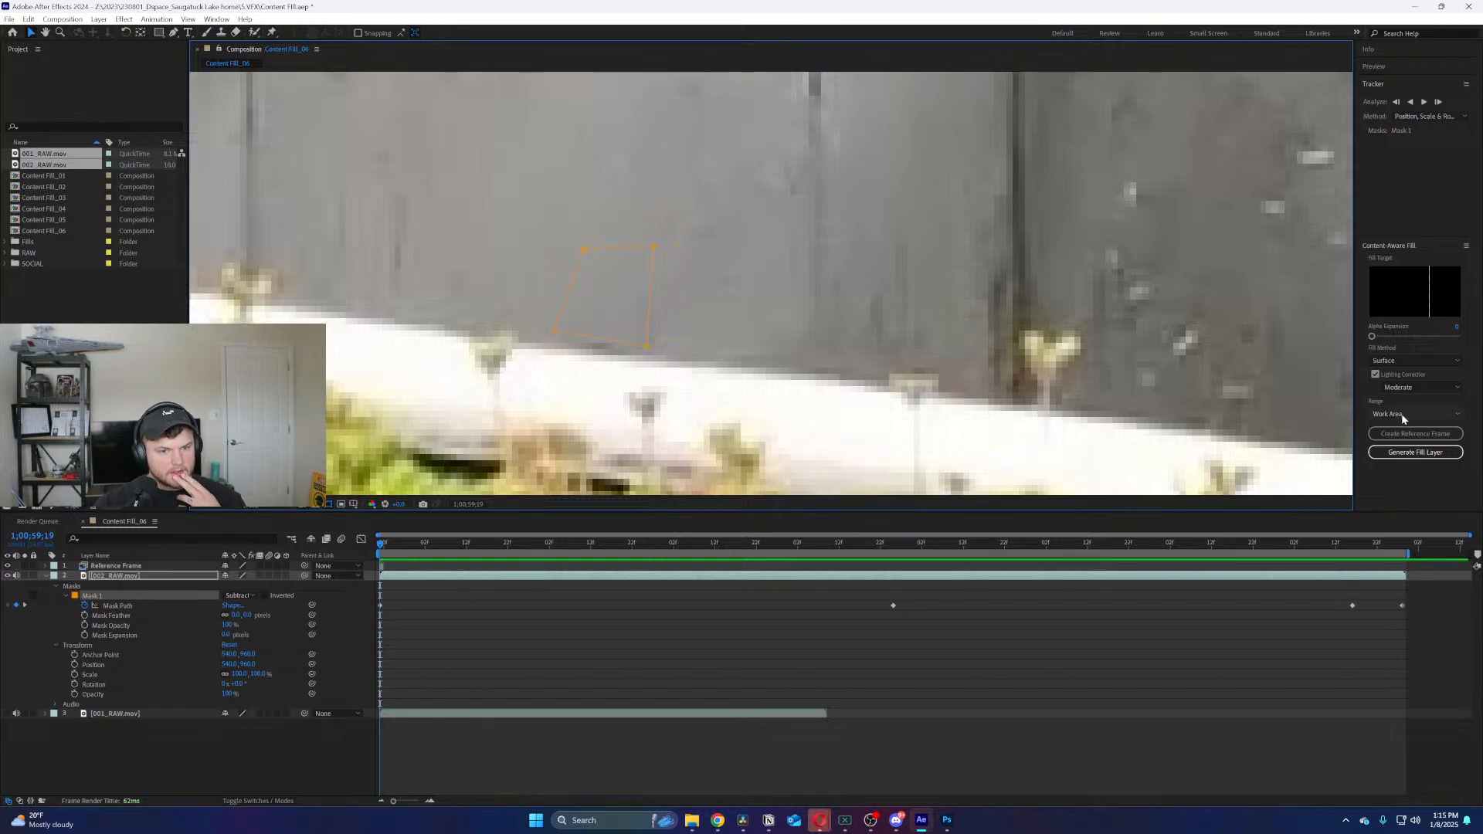
pyautogui.click(1410, 388)
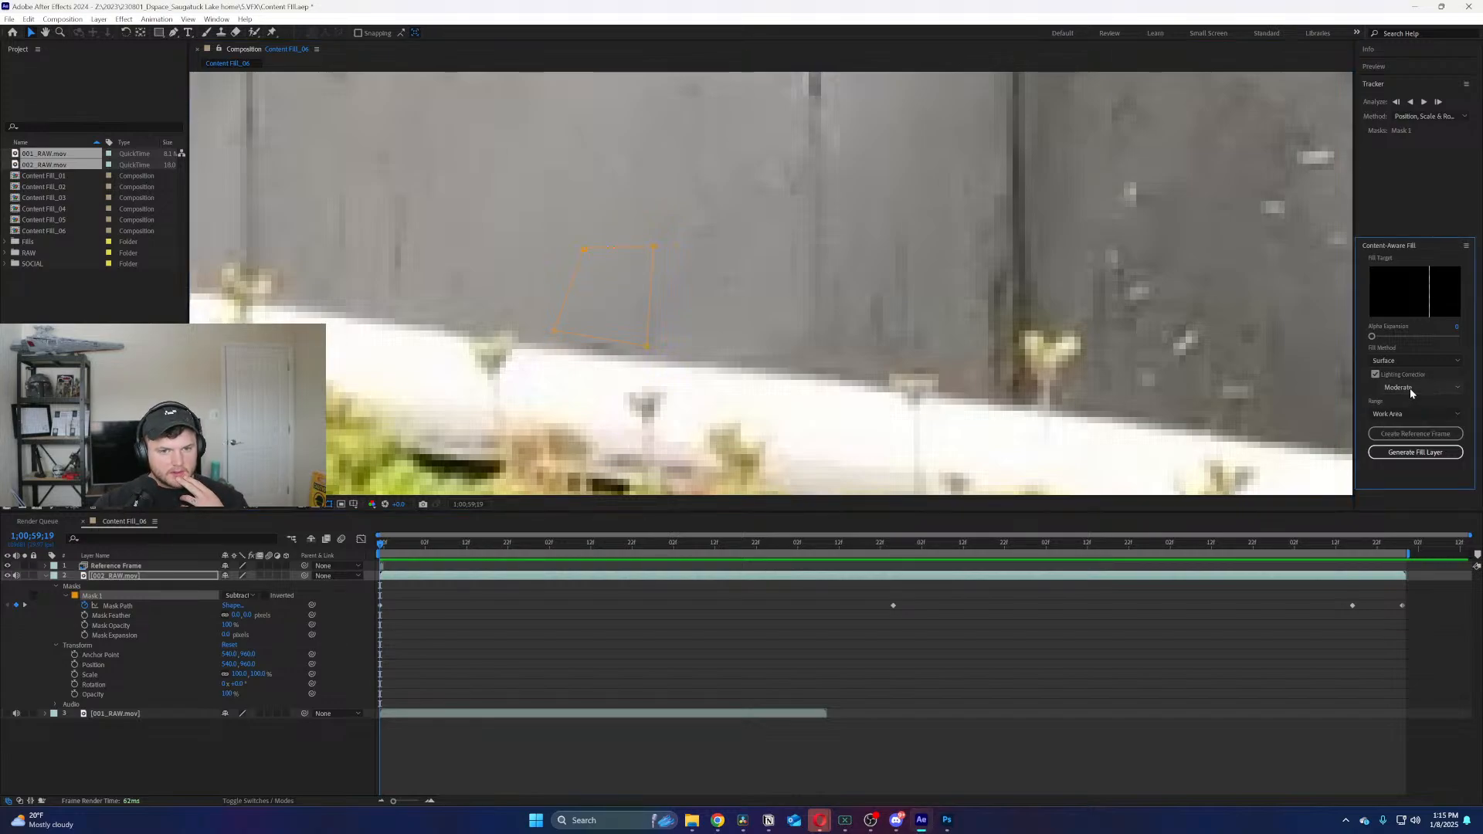
pyautogui.click(1423, 455)
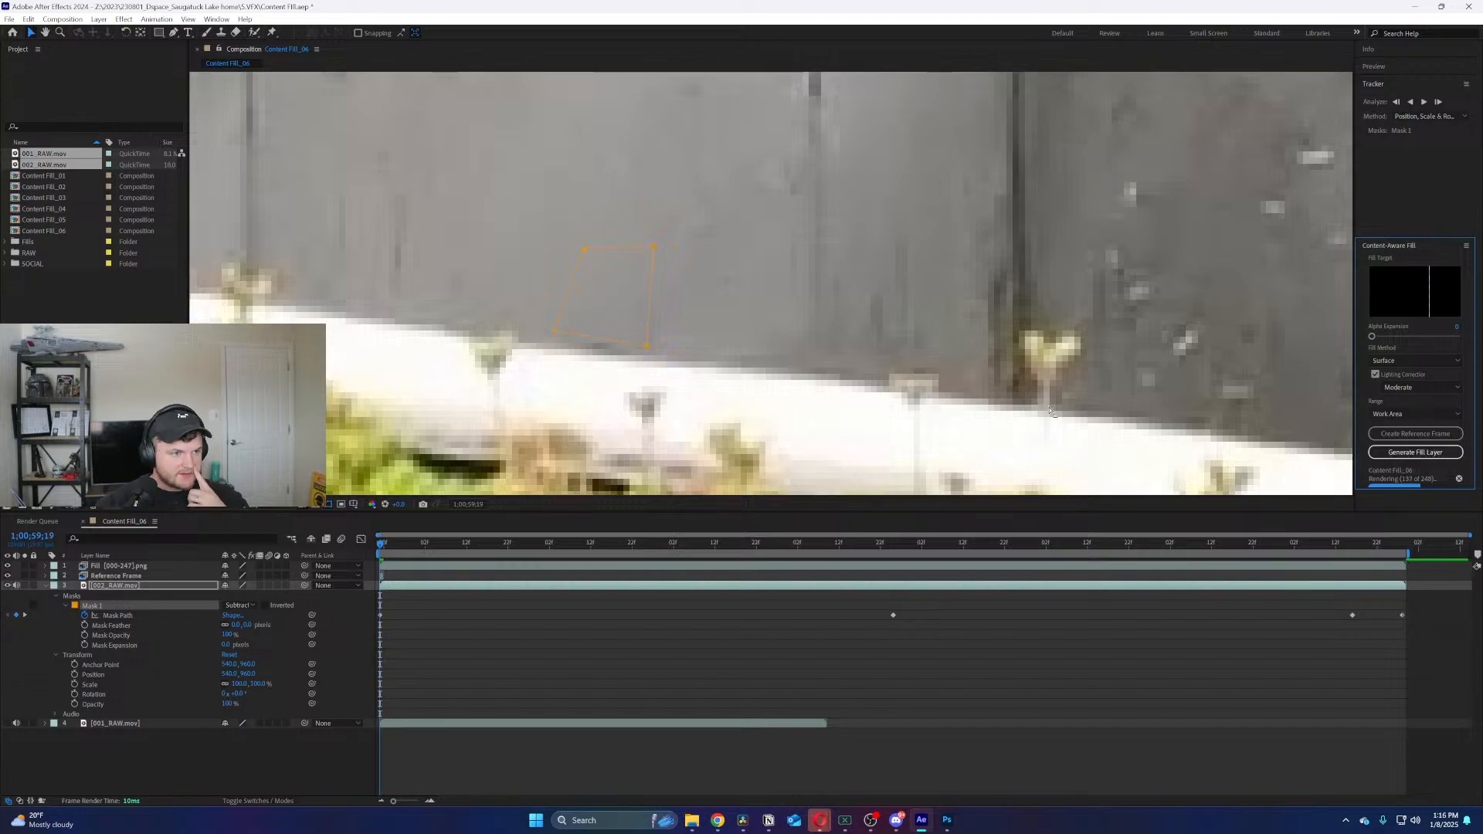
# Scrub and play through the clip to check the generated fill over the masked hole
pyautogui.click(695, 545)
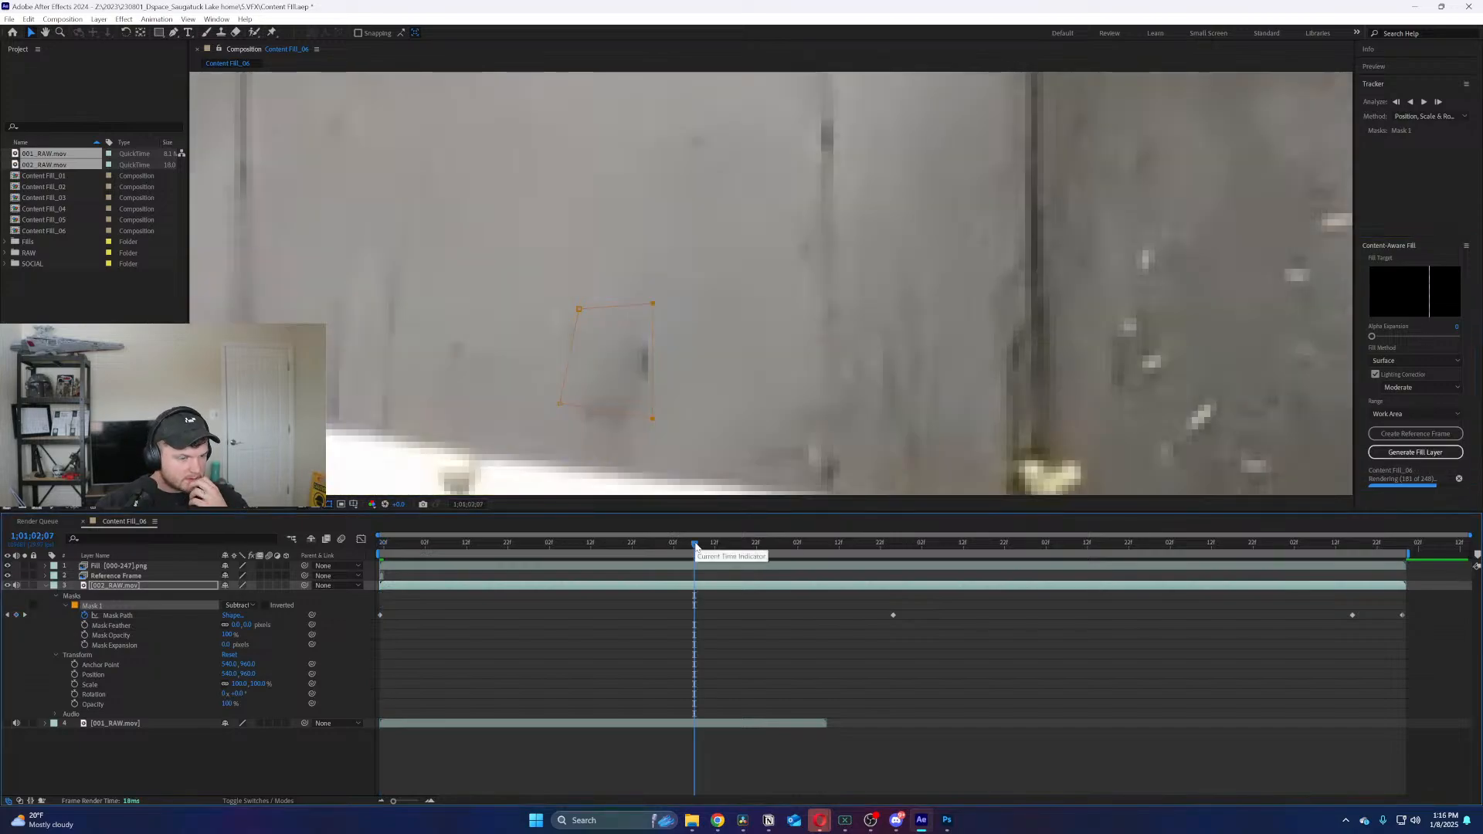
pyautogui.moveTo(695, 546); pyautogui.dragTo(750, 540)
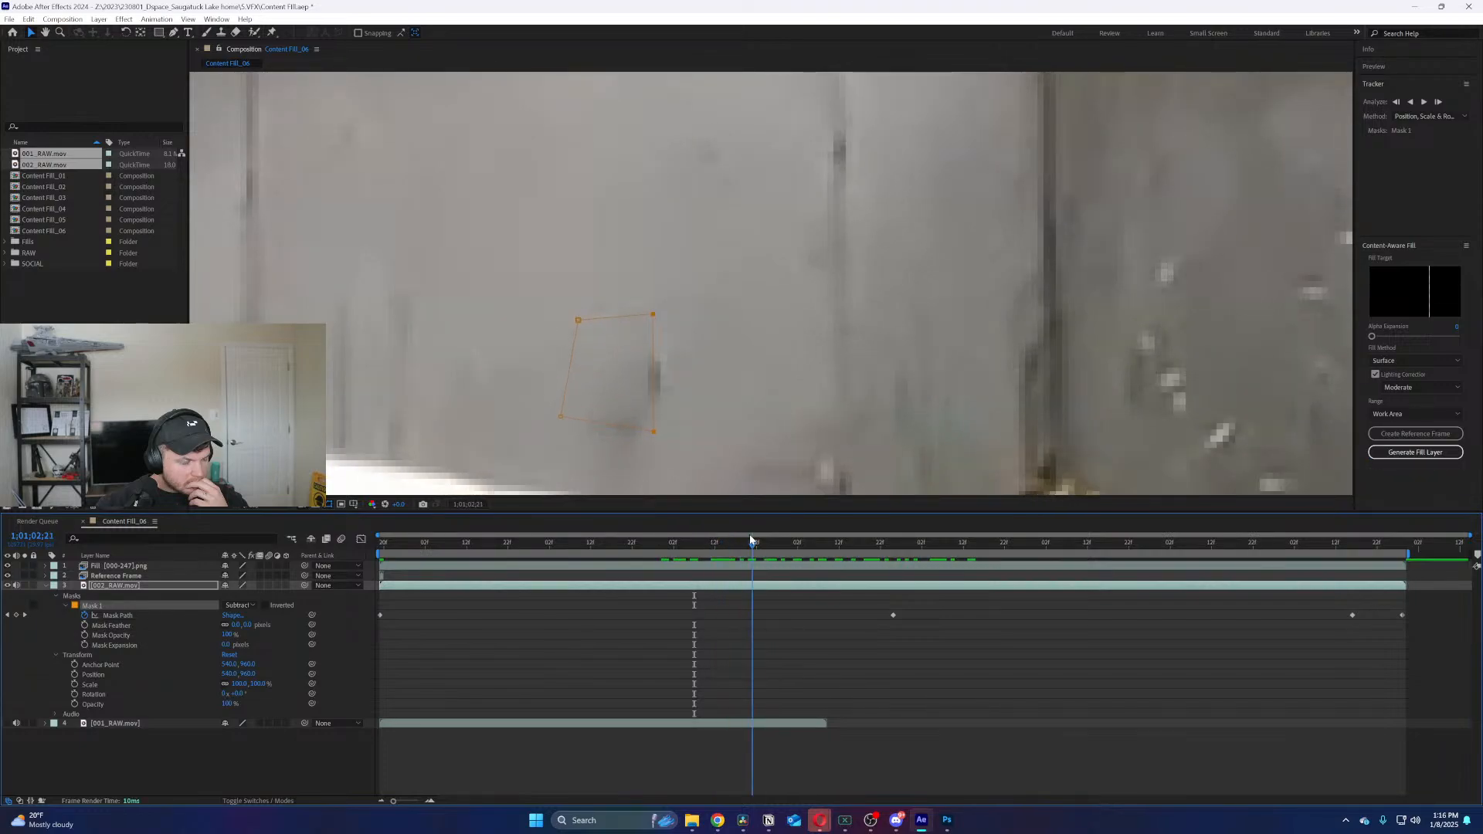
pyautogui.scroll(-2, 709, 431)
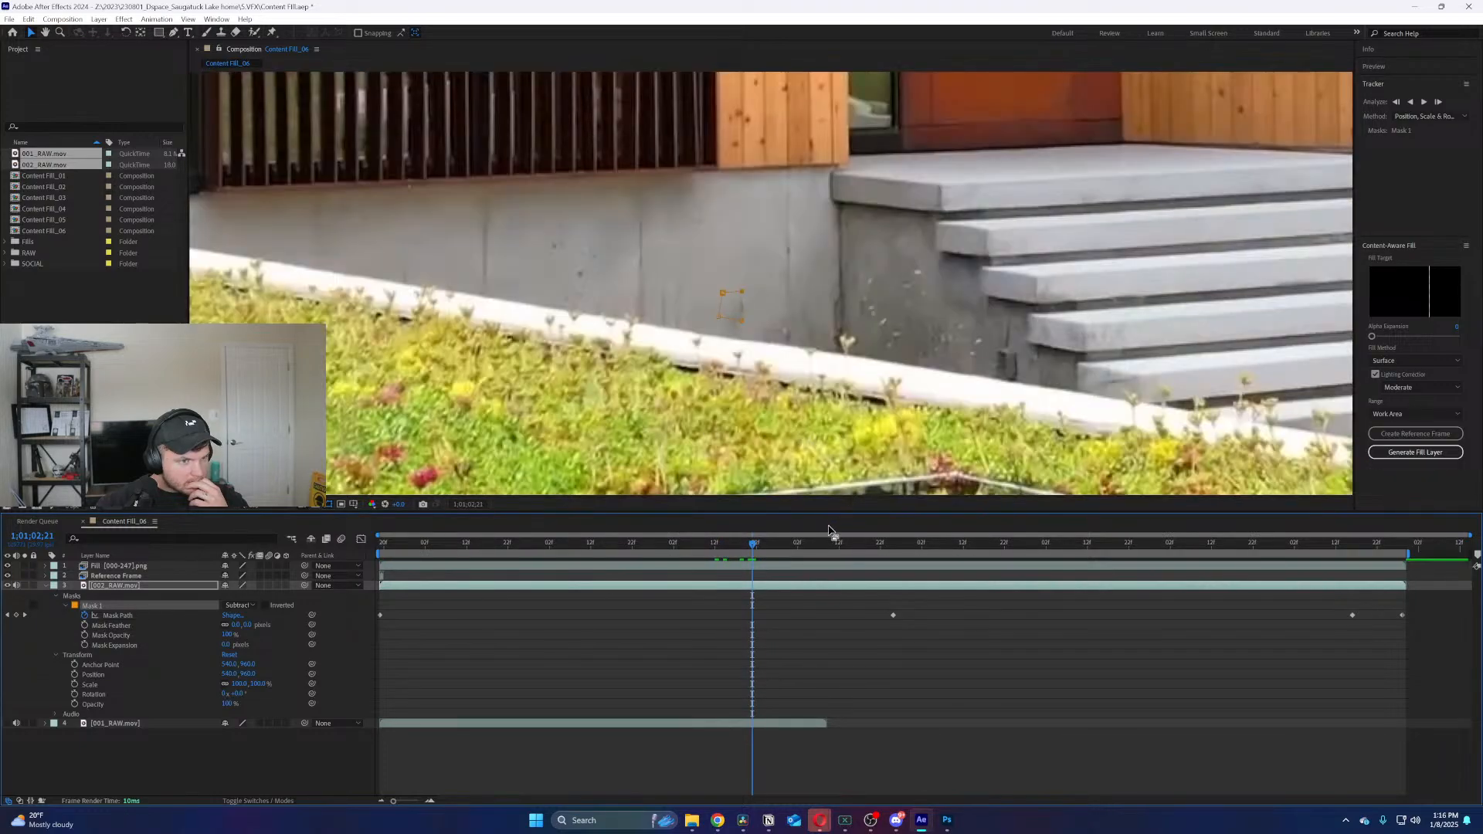
pyautogui.press('space')
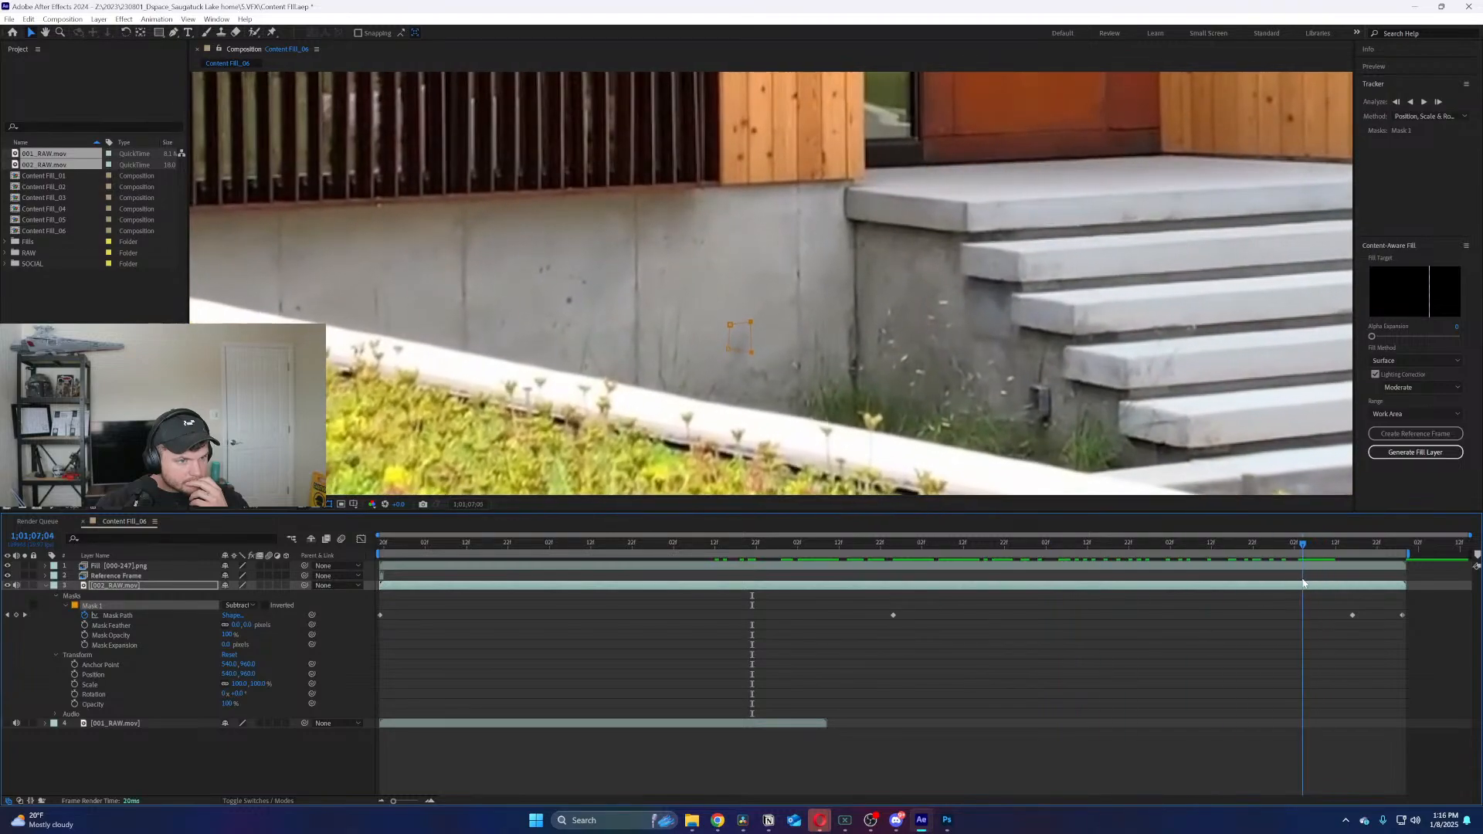
pyautogui.press('space')
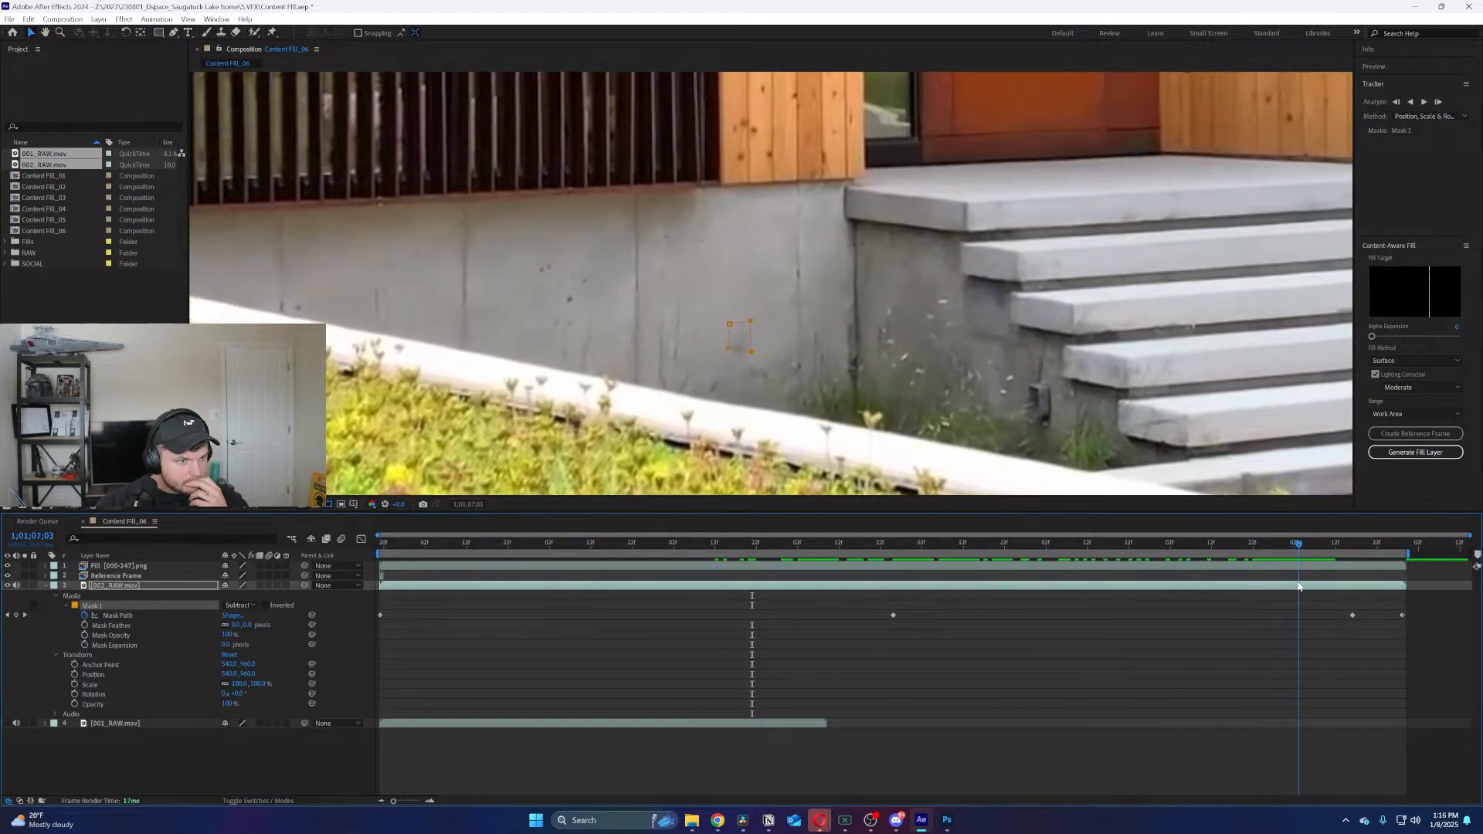
pyautogui.press('space')
pyautogui.press('Home')
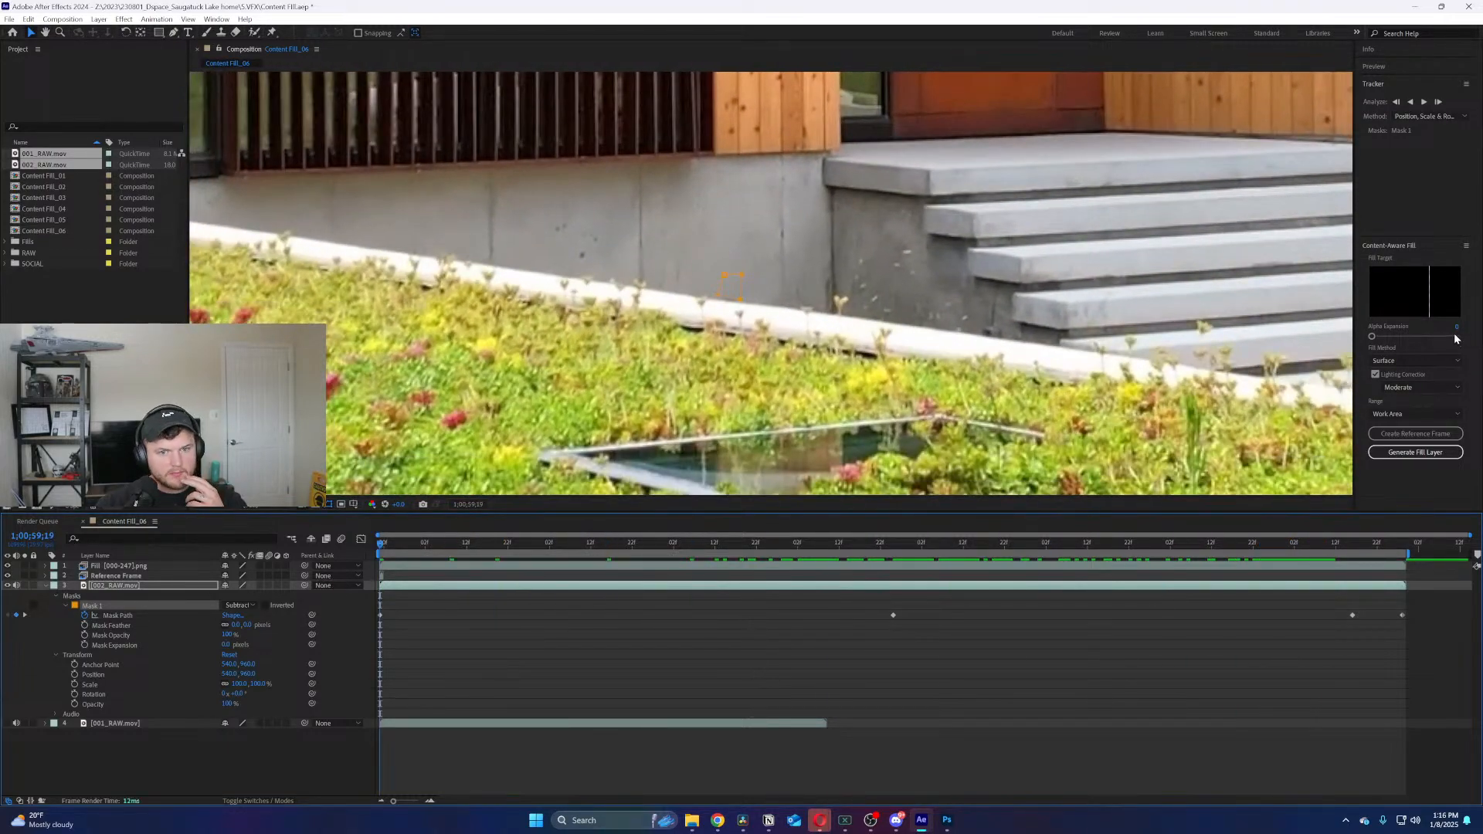
# Set the Content-Aware Fill's Alpha Expansion to 2 and generate the fill layer again in place of the first one
pyautogui.click(1457, 332)
pyautogui.click(1457, 327)
pyautogui.write('2')
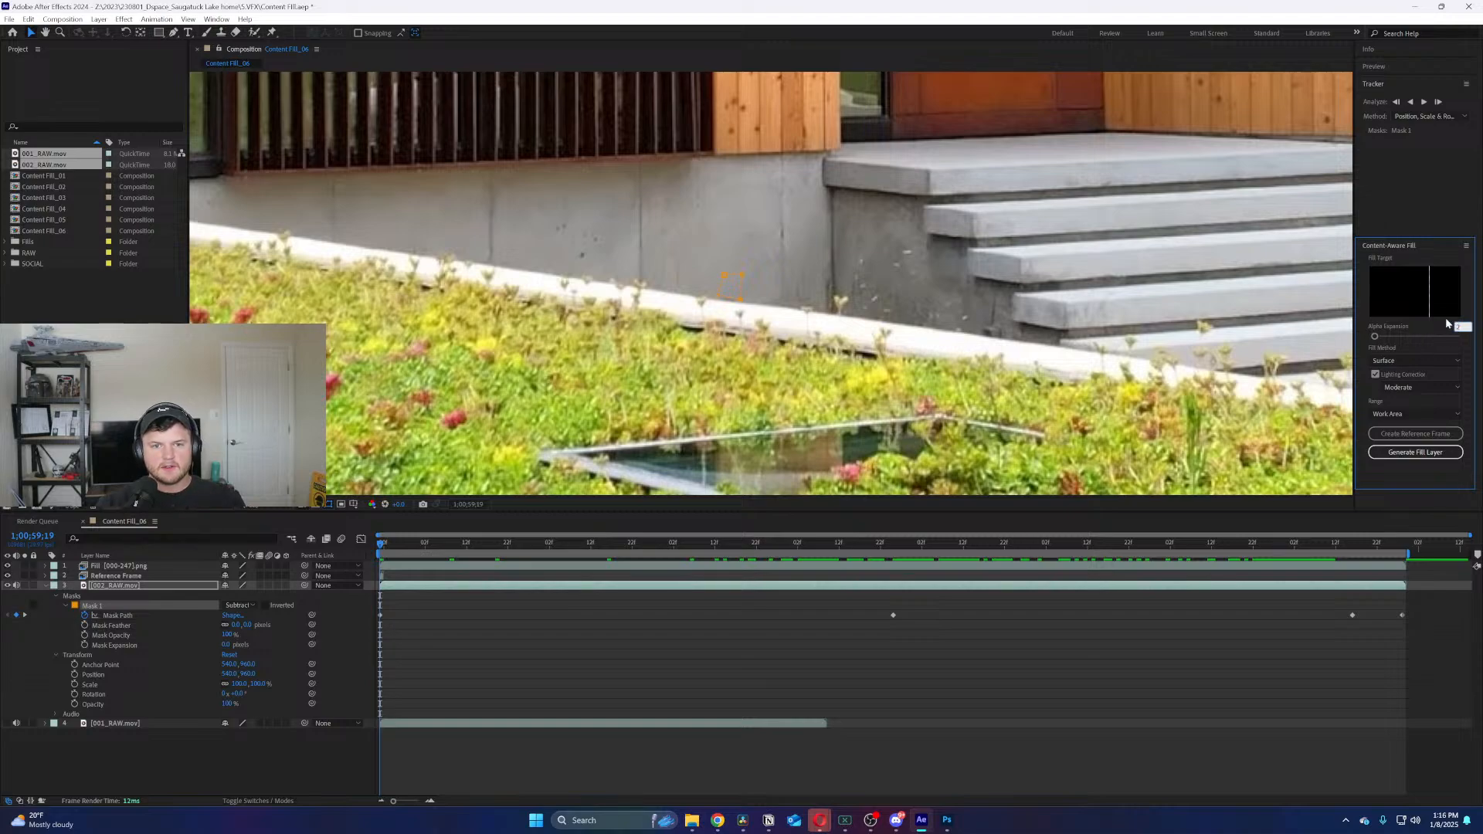
pyautogui.hotkey('ctrl', 'z')
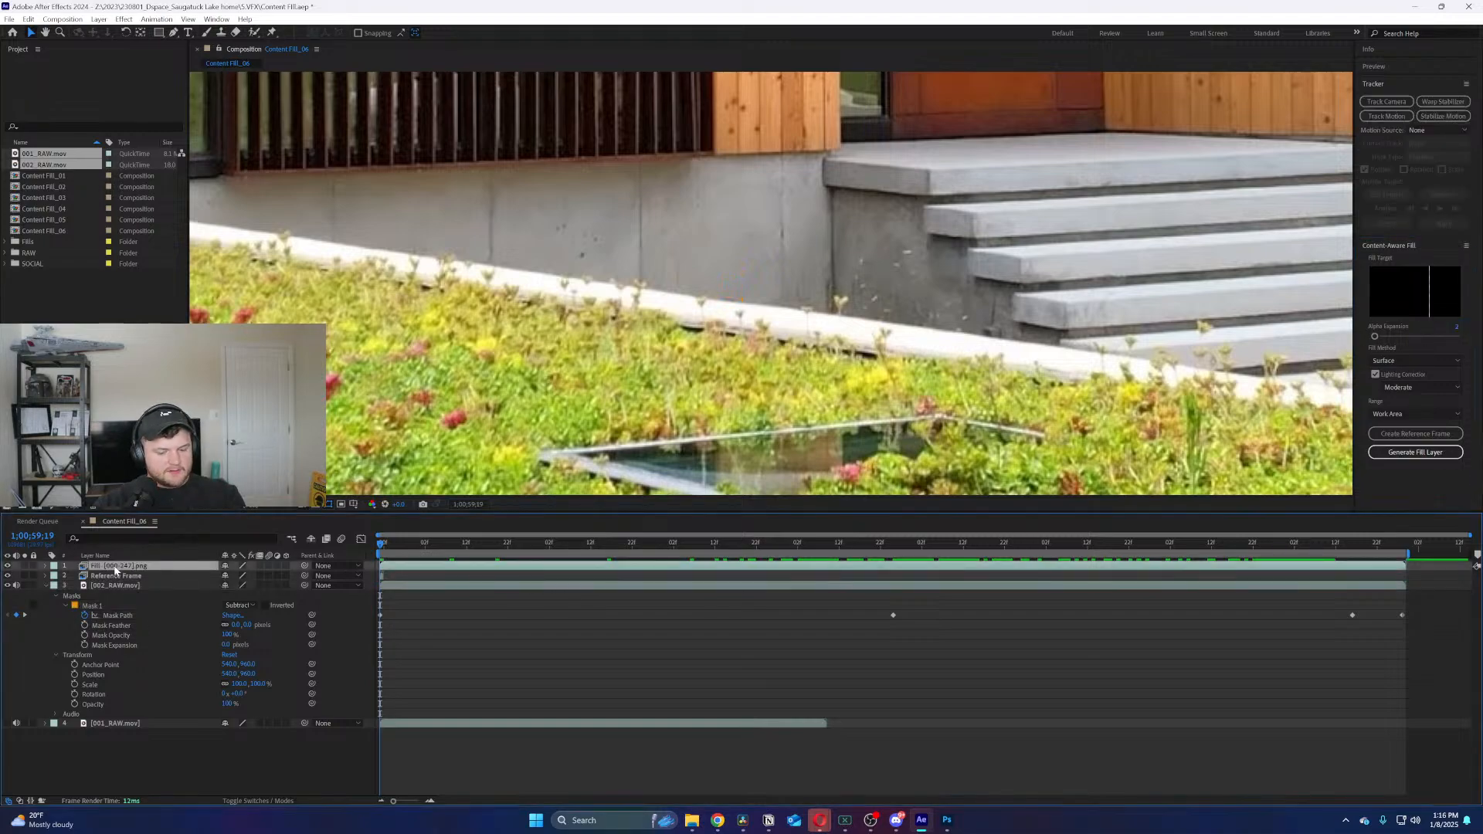
pyautogui.click(1424, 454)
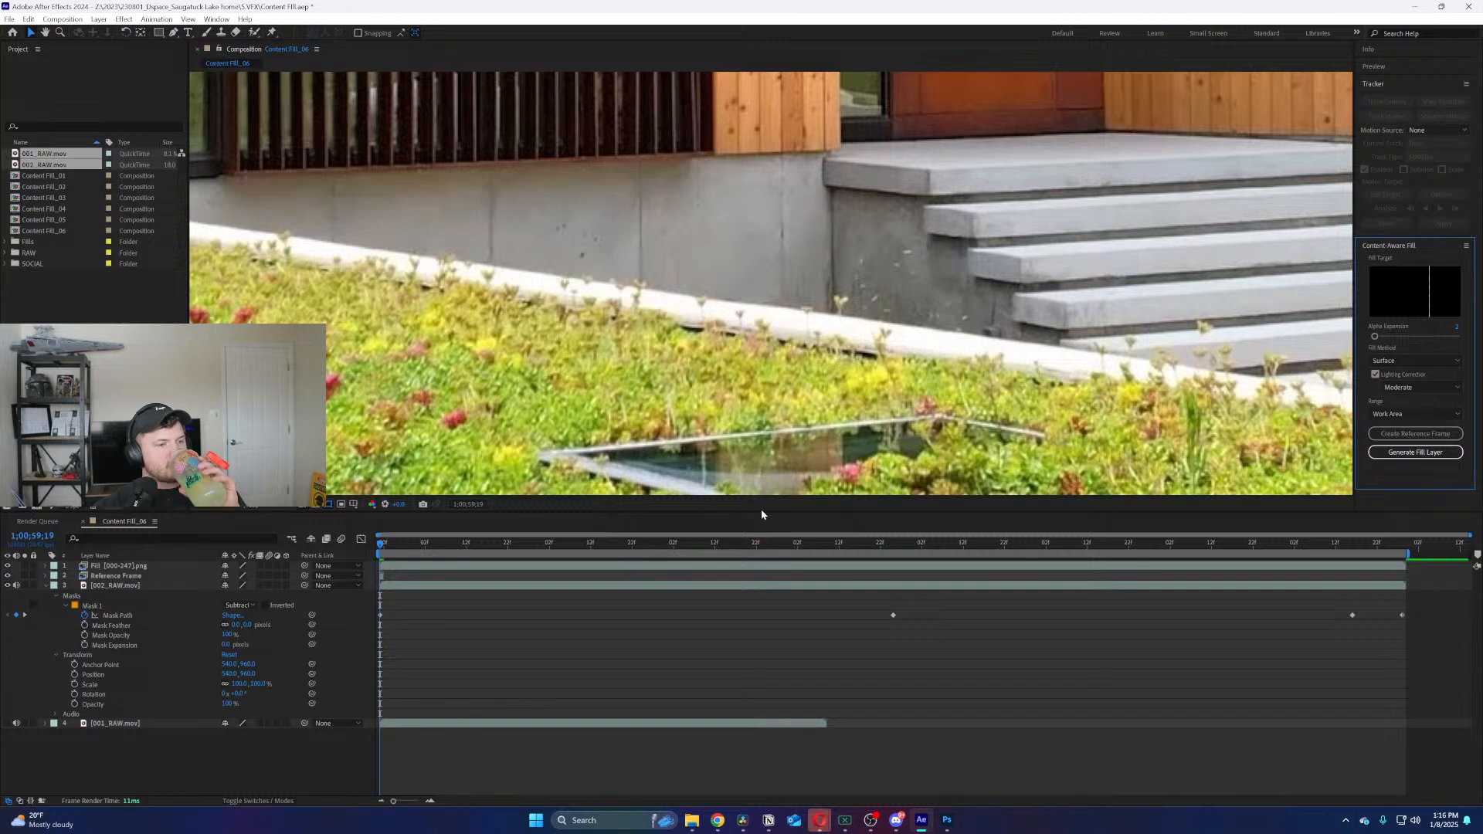
# Scrub through the new fill and compare the wall with the fill and reference layers hidden and shown
pyautogui.moveTo(794, 543); pyautogui.dragTo(1098, 595)
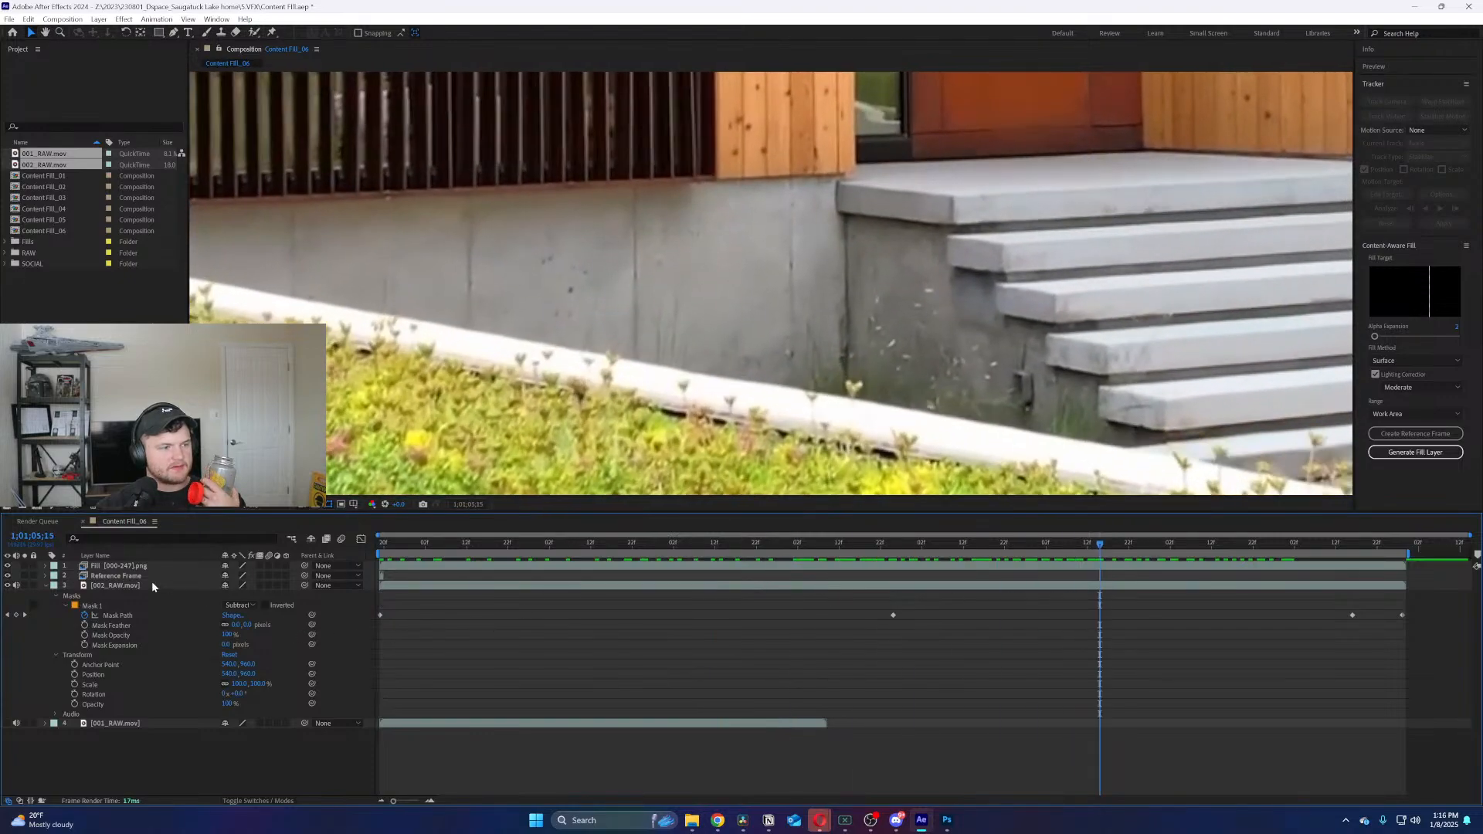
pyautogui.click(8, 566)
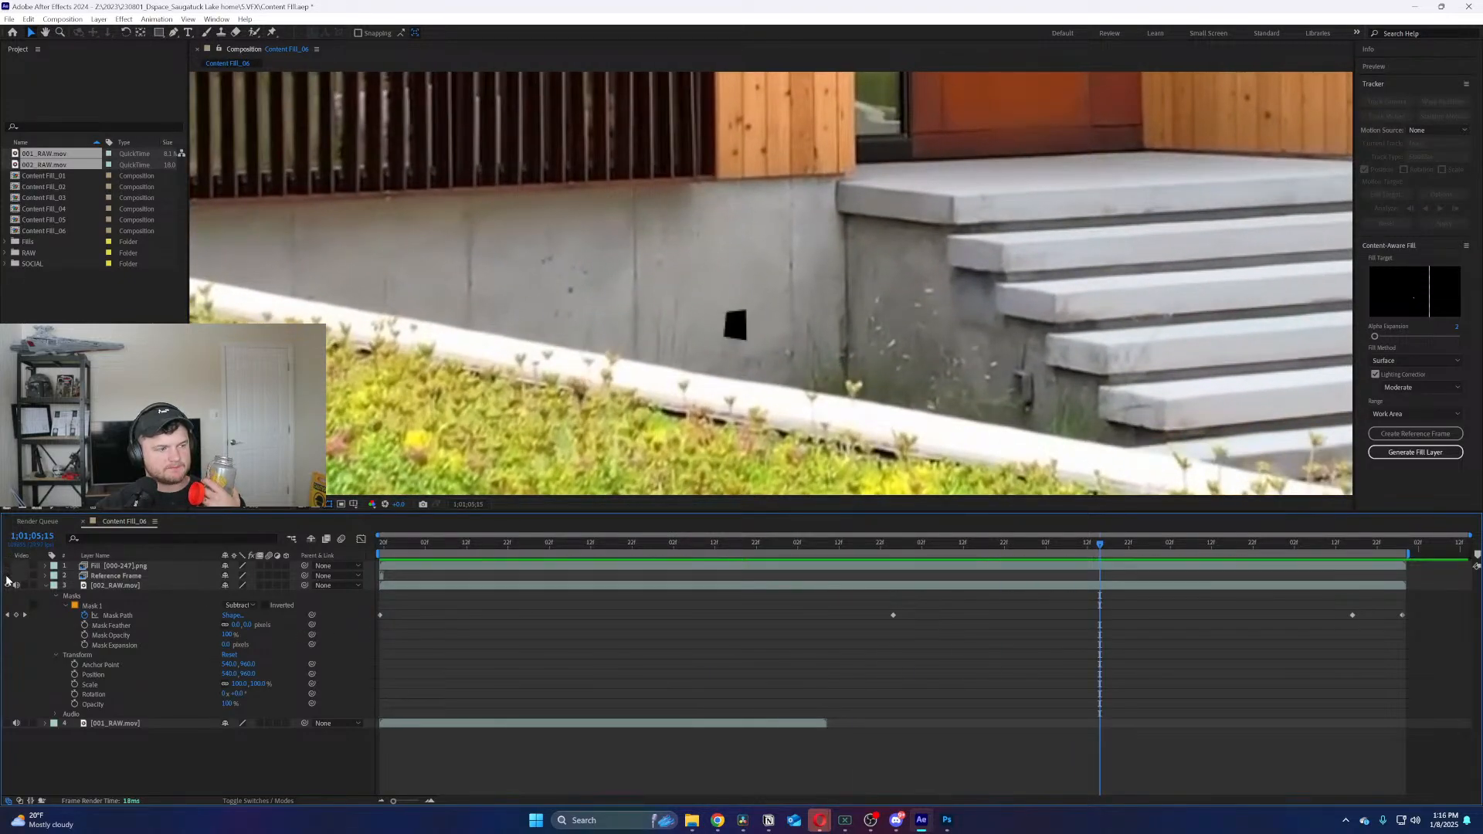
pyautogui.click(8, 567)
pyautogui.click(8, 576)
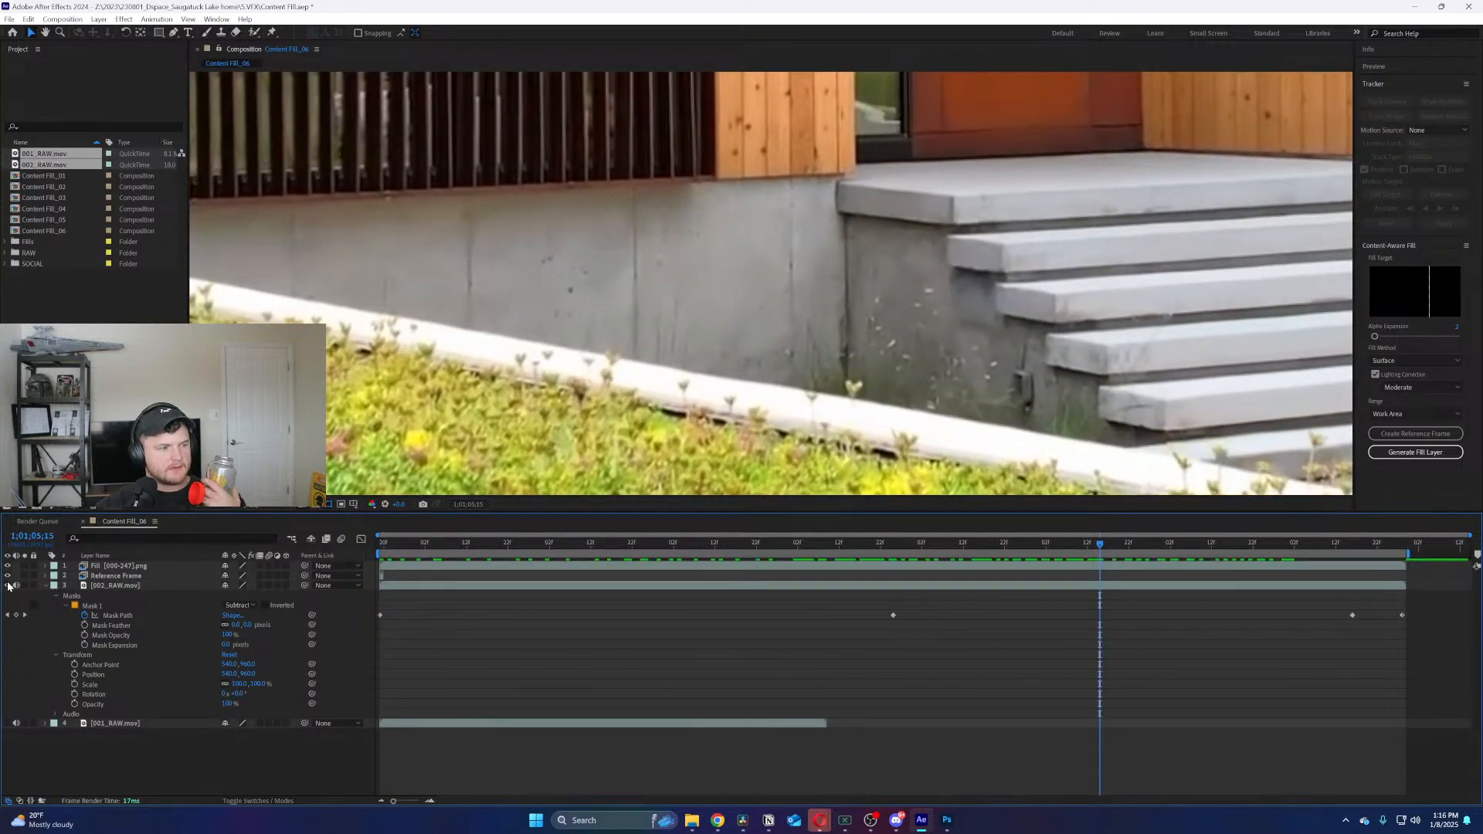
pyautogui.press('Home')
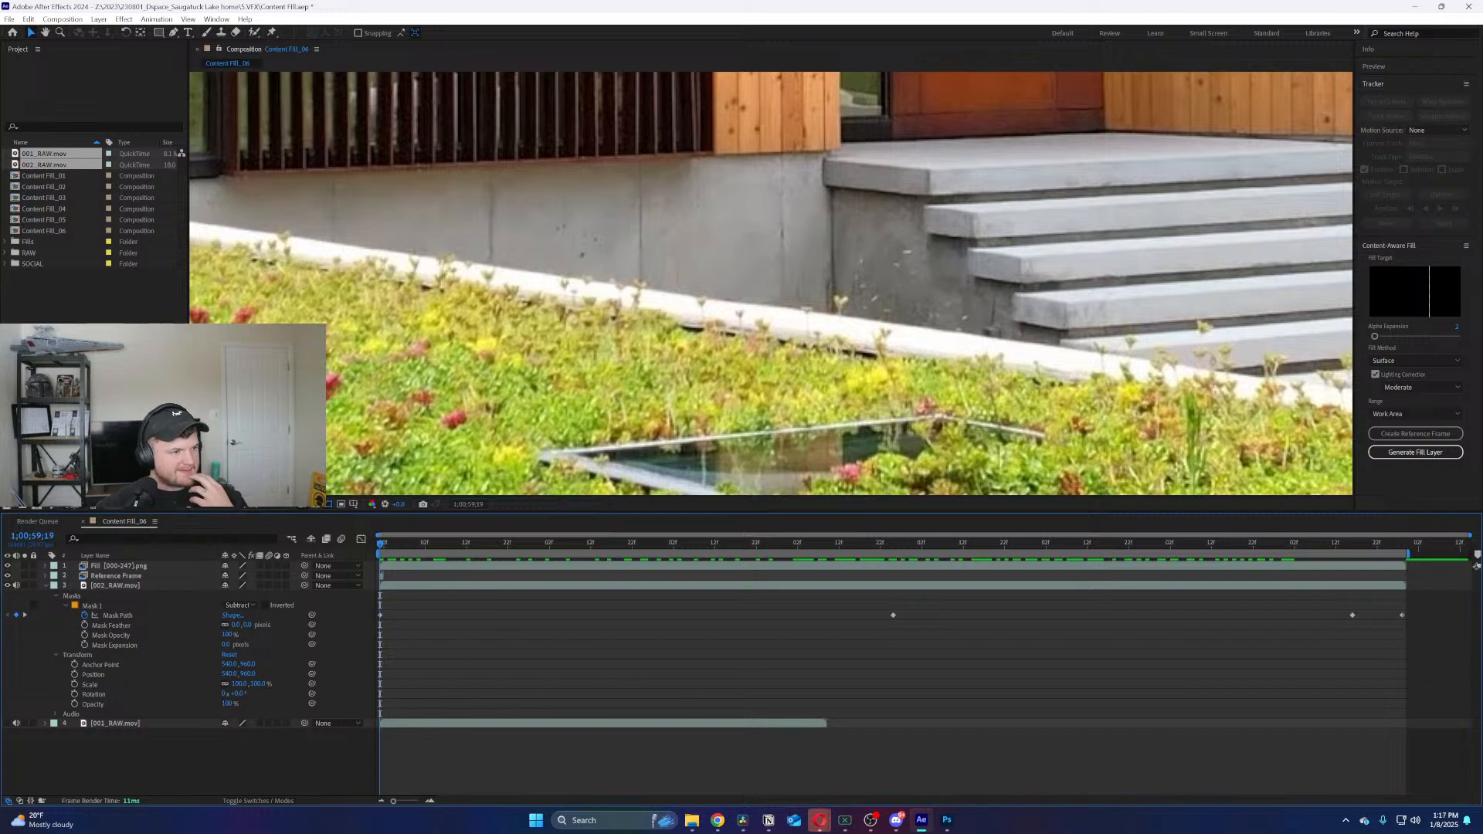
# Add the Content Fill_06 composition to the render queue and open its H.264 output module settings
pyautogui.click(10, 19)
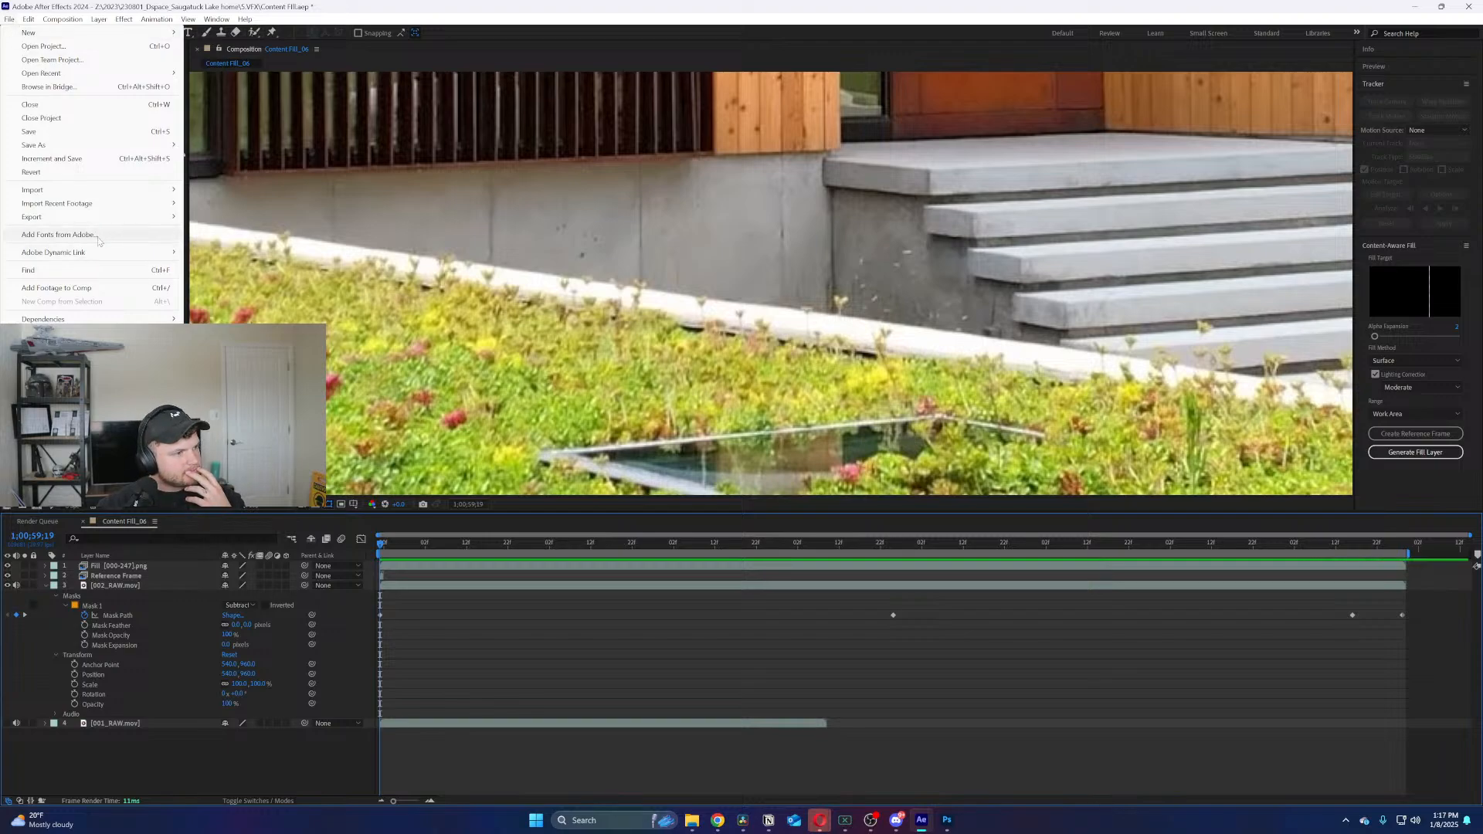
pyautogui.moveTo(104, 225)
pyautogui.press('Escape')
pyautogui.press('Escape')
pyautogui.scroll(-3, 649, 302)
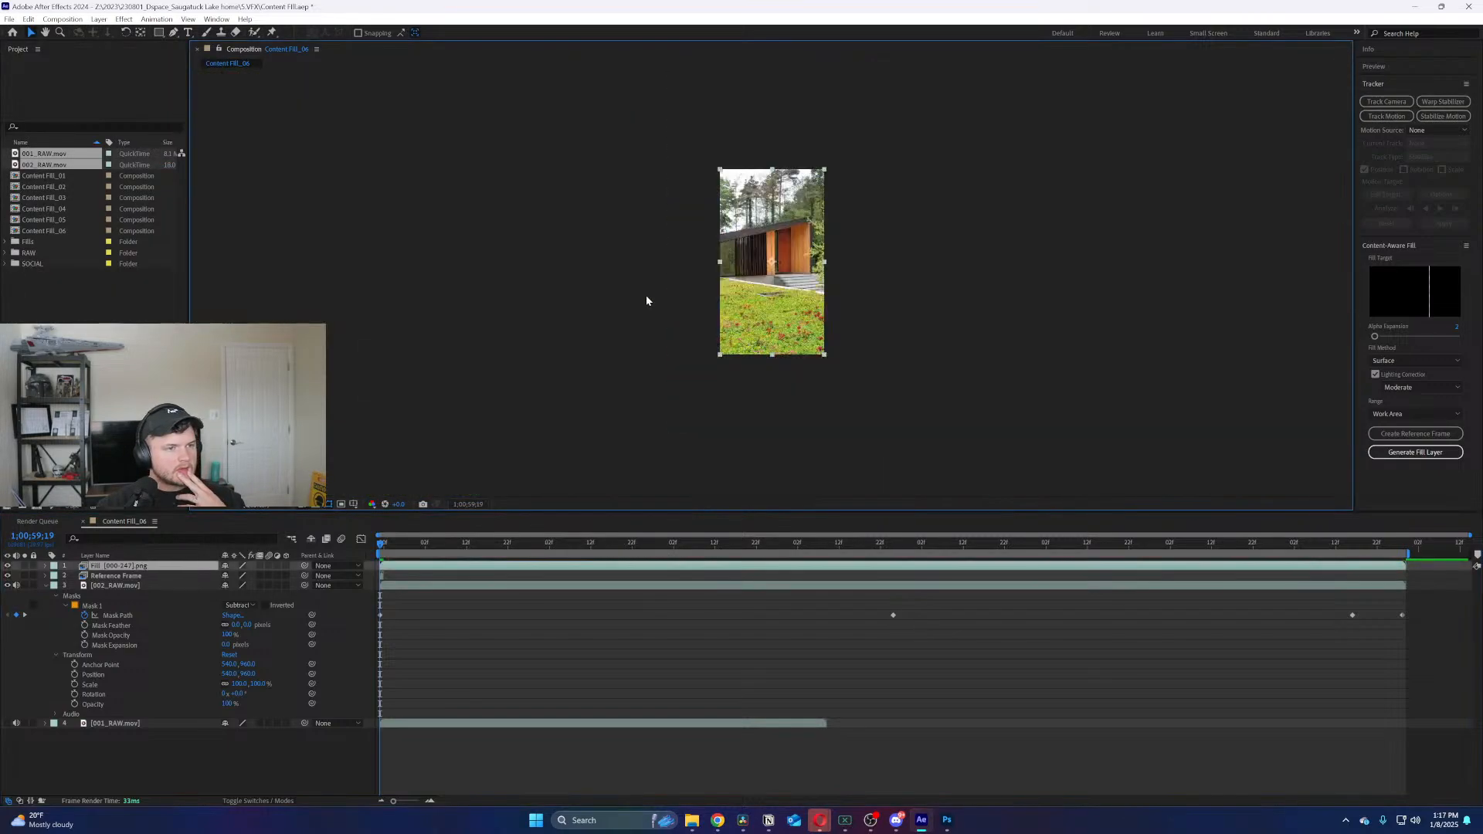
pyautogui.scroll(-2, 719, 280)
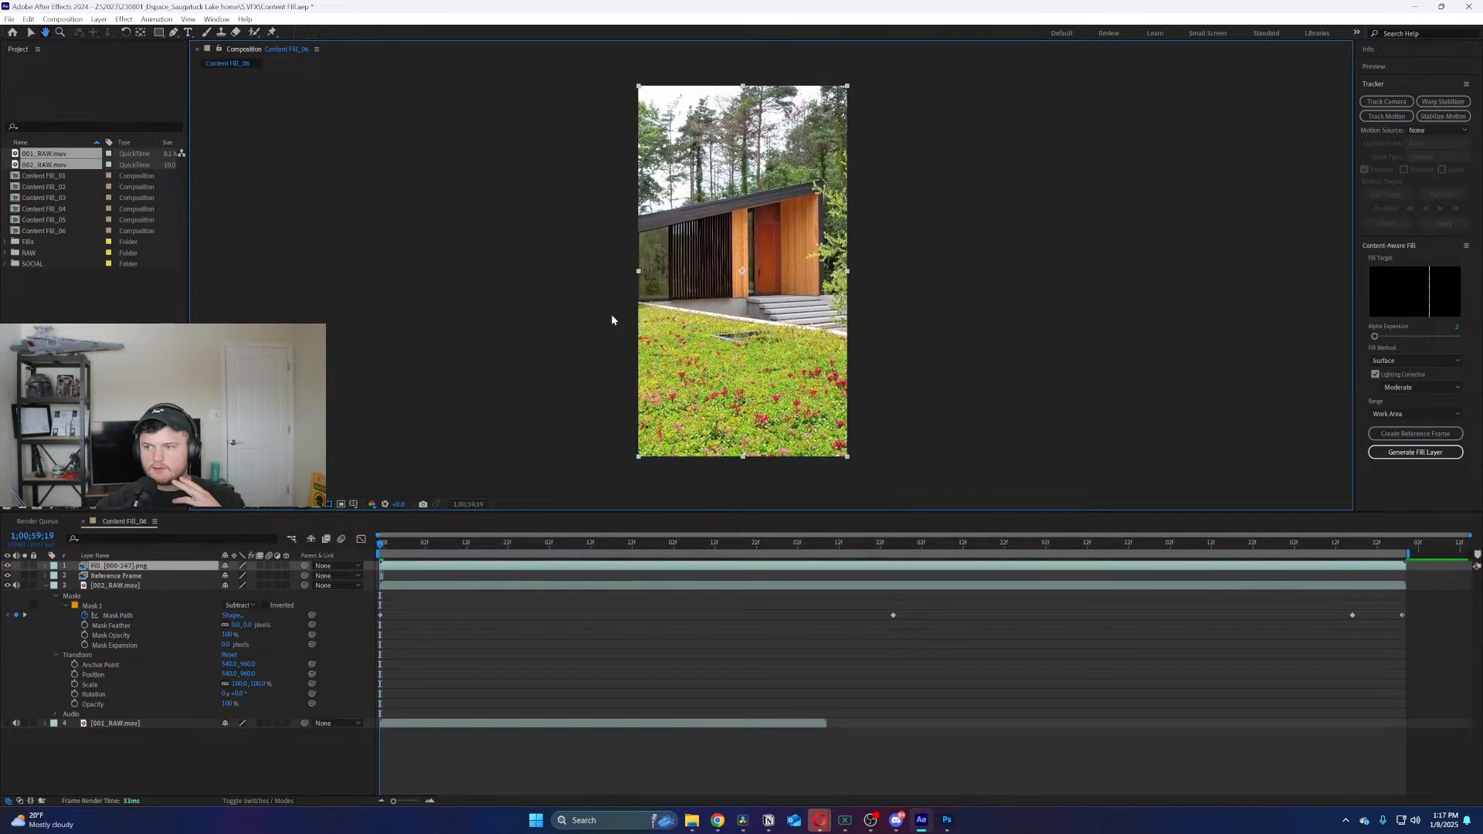
pyautogui.click(9, 18)
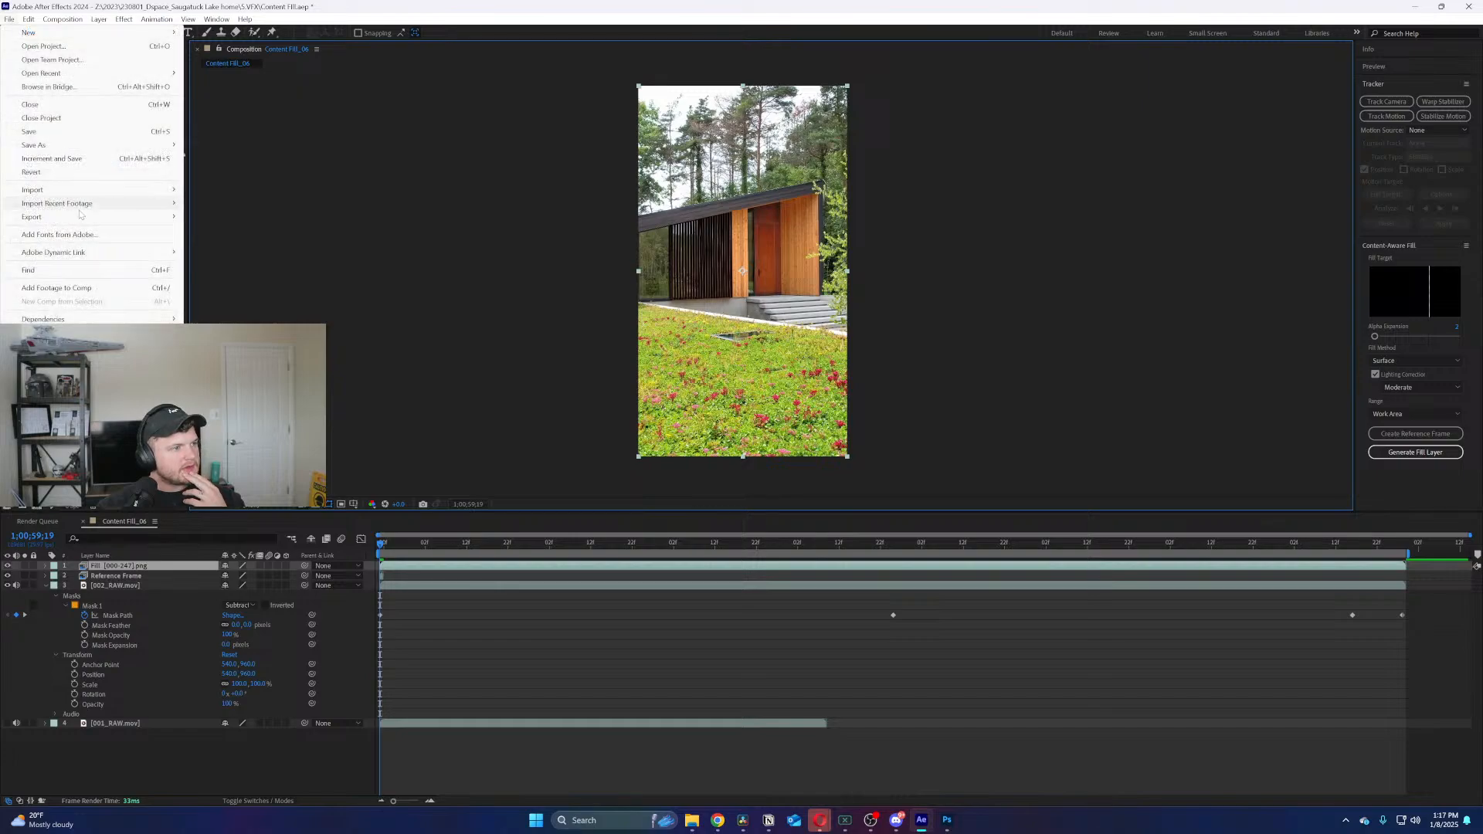
pyautogui.moveTo(86, 219)
pyautogui.click(248, 231)
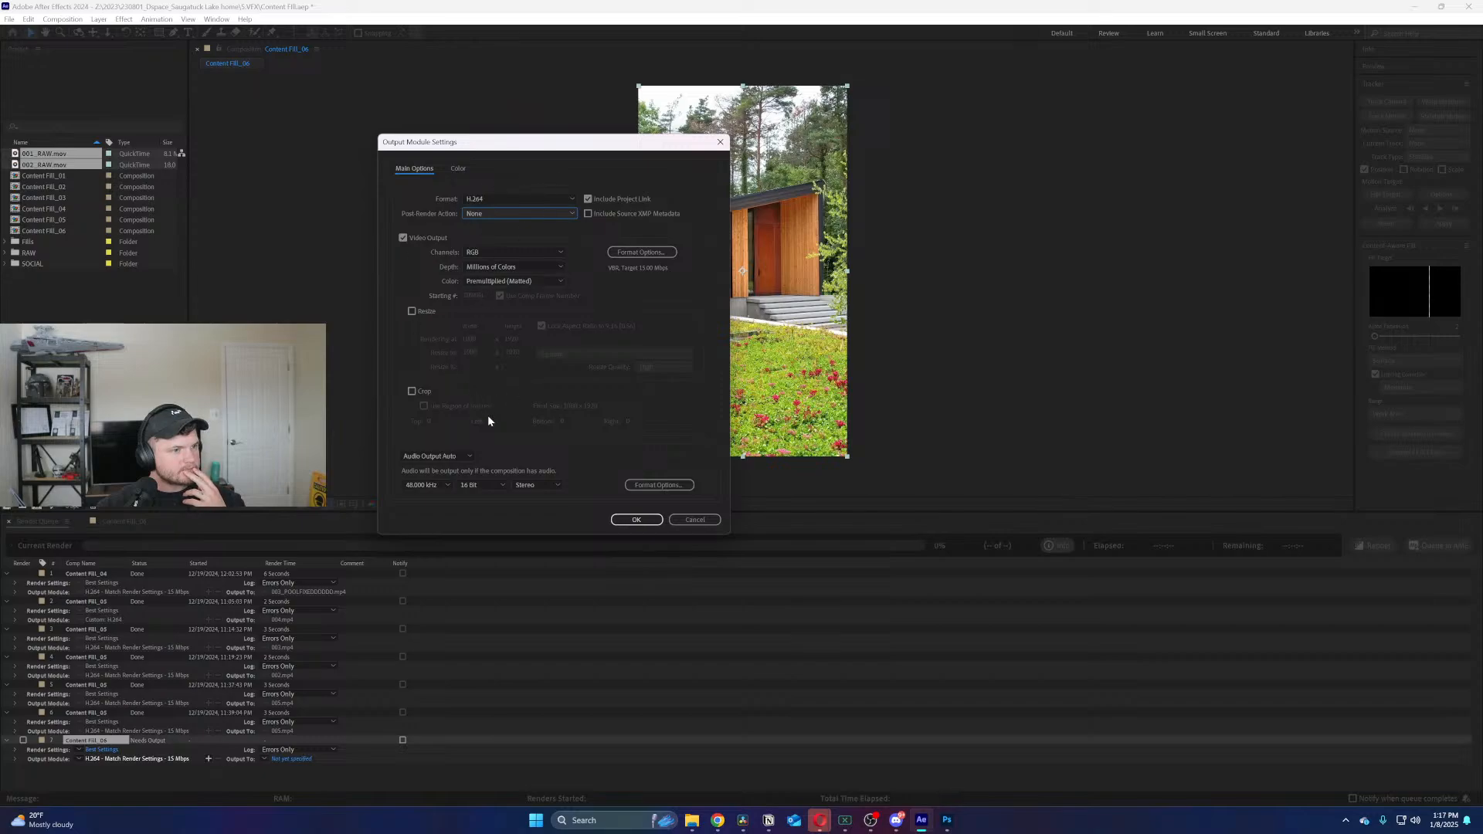
# Review the audio and color options of the H.264 output module and accept the settings
pyautogui.click(479, 487)
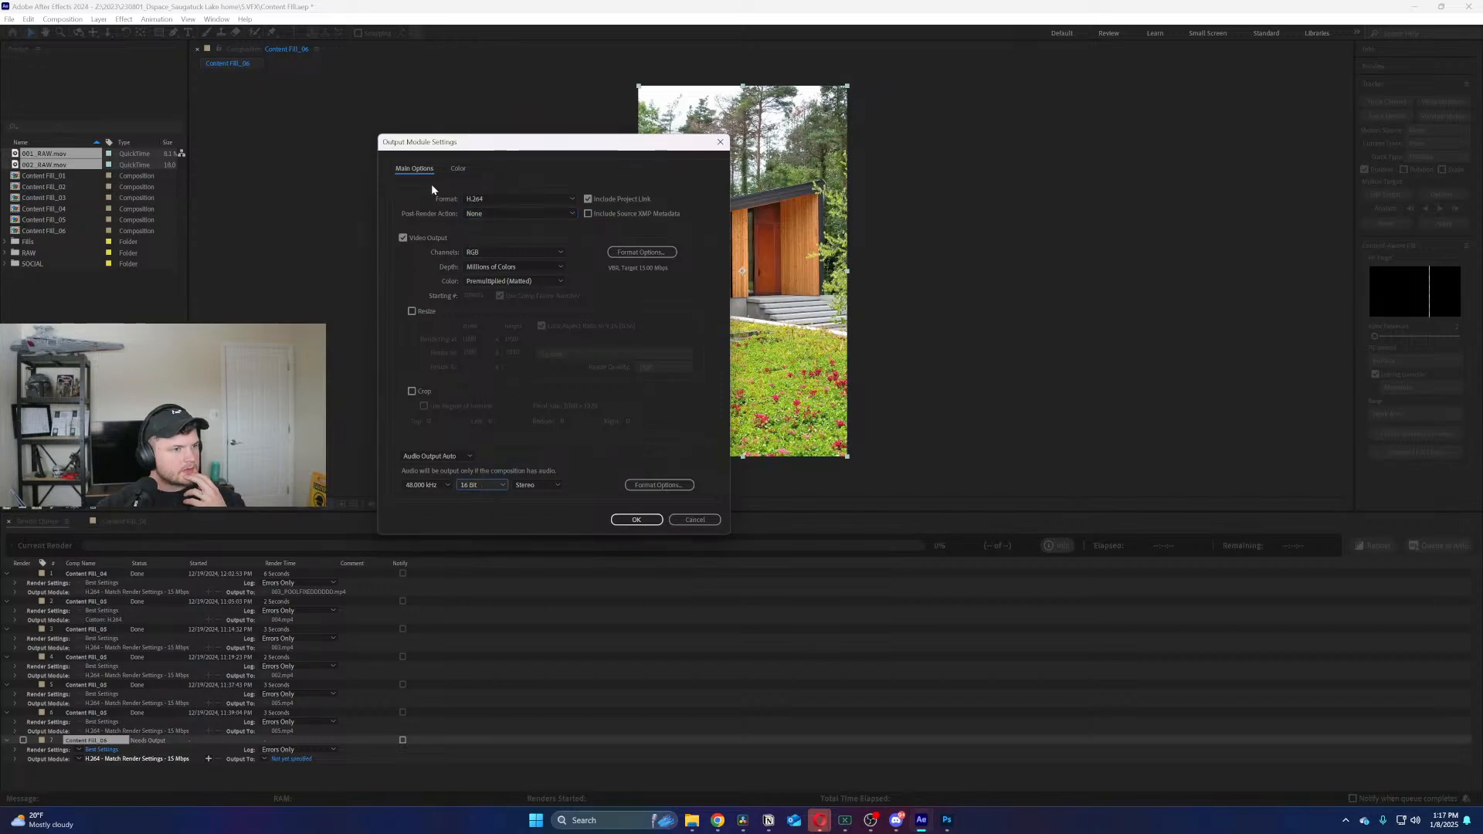
pyautogui.click(459, 169)
pyautogui.click(546, 237)
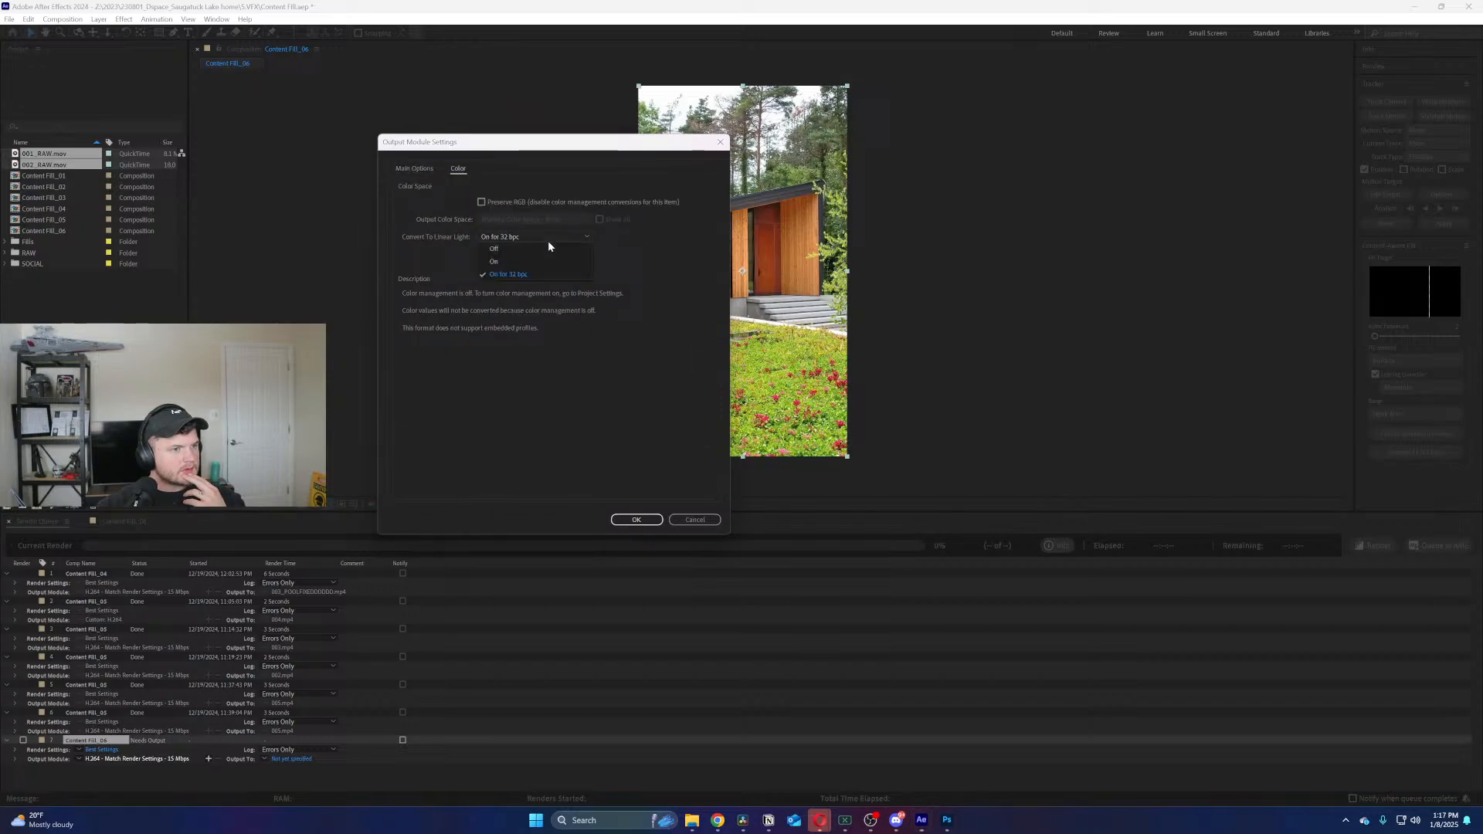
pyautogui.click(548, 240)
pyautogui.click(400, 169)
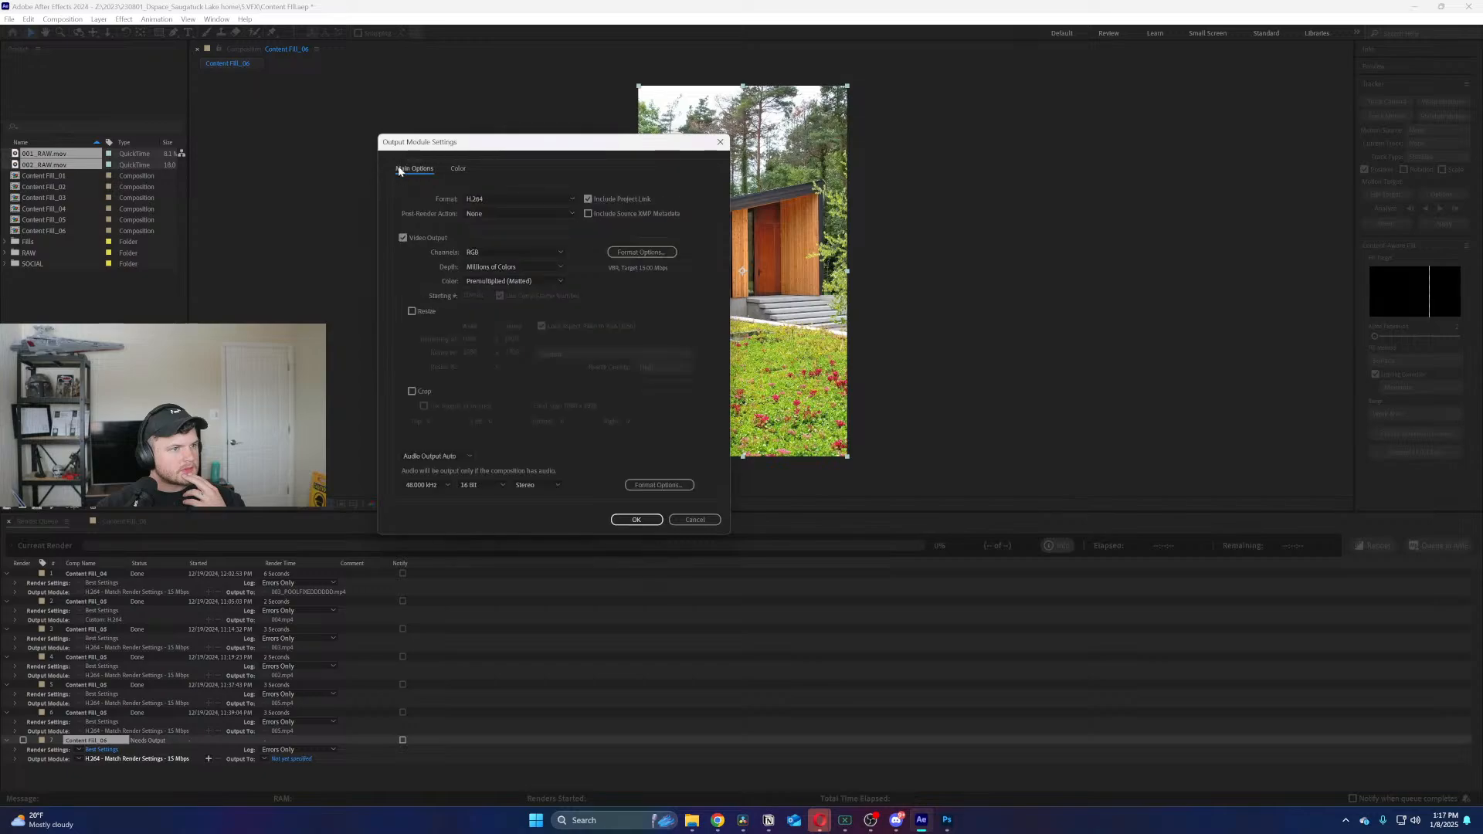
pyautogui.click(645, 524)
# Set the output file to 002_Fill in the 5.VFX project's LAST LAST Fills folder and render the queued composition
pyautogui.click(292, 759)
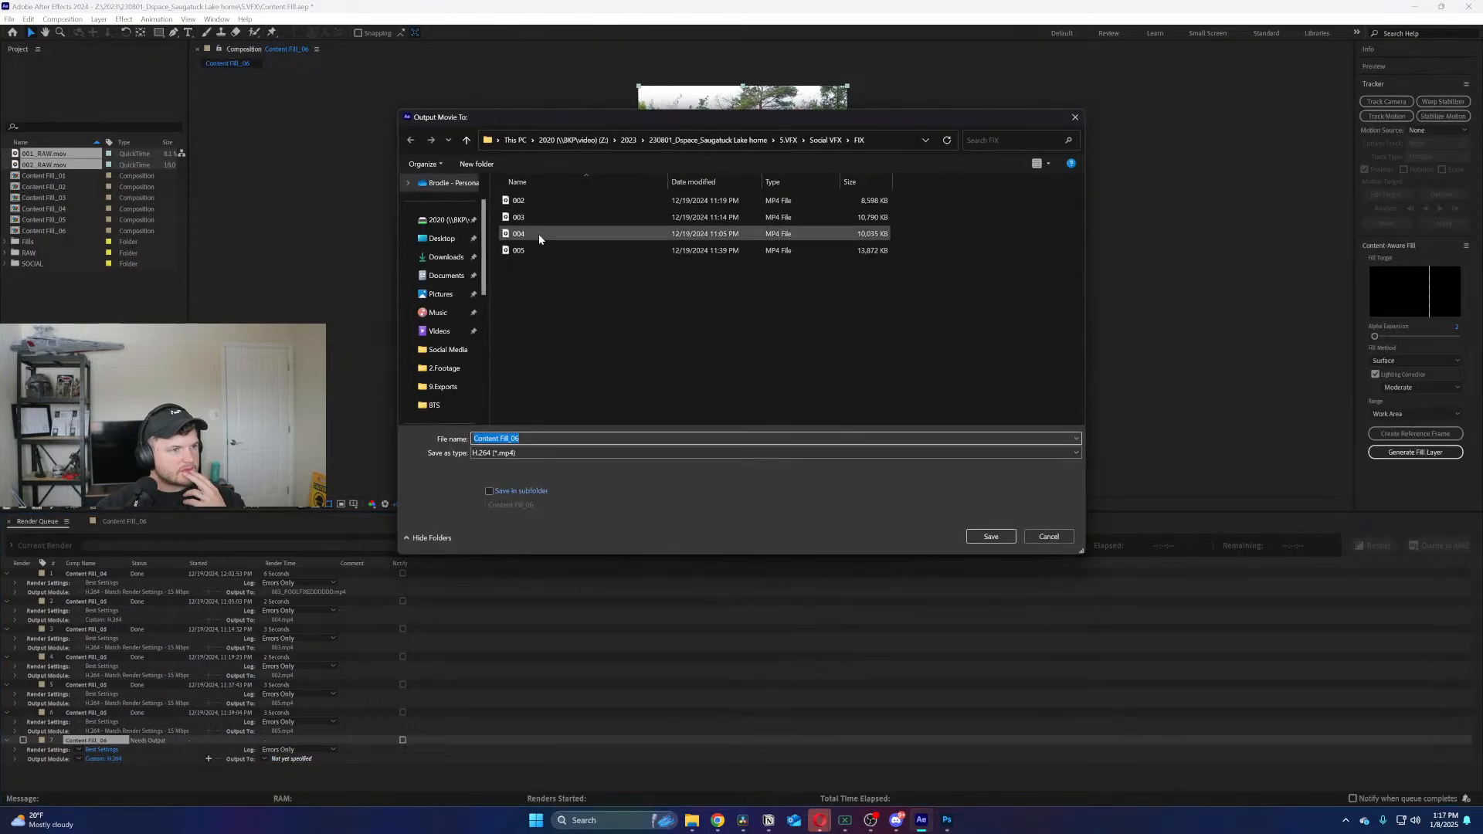
pyautogui.click(788, 140)
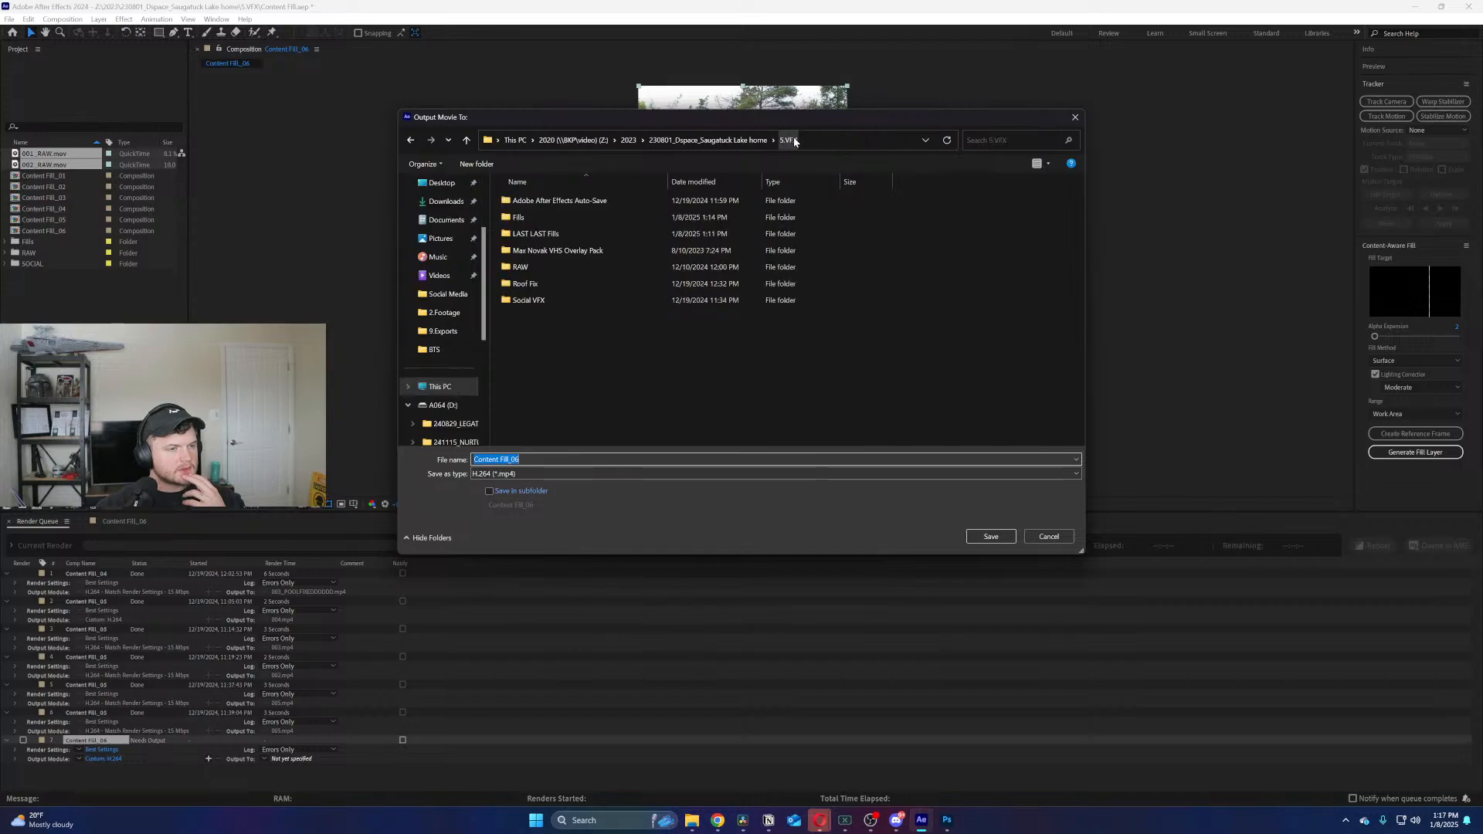
pyautogui.click(558, 234)
pyautogui.doubleClick(558, 234)
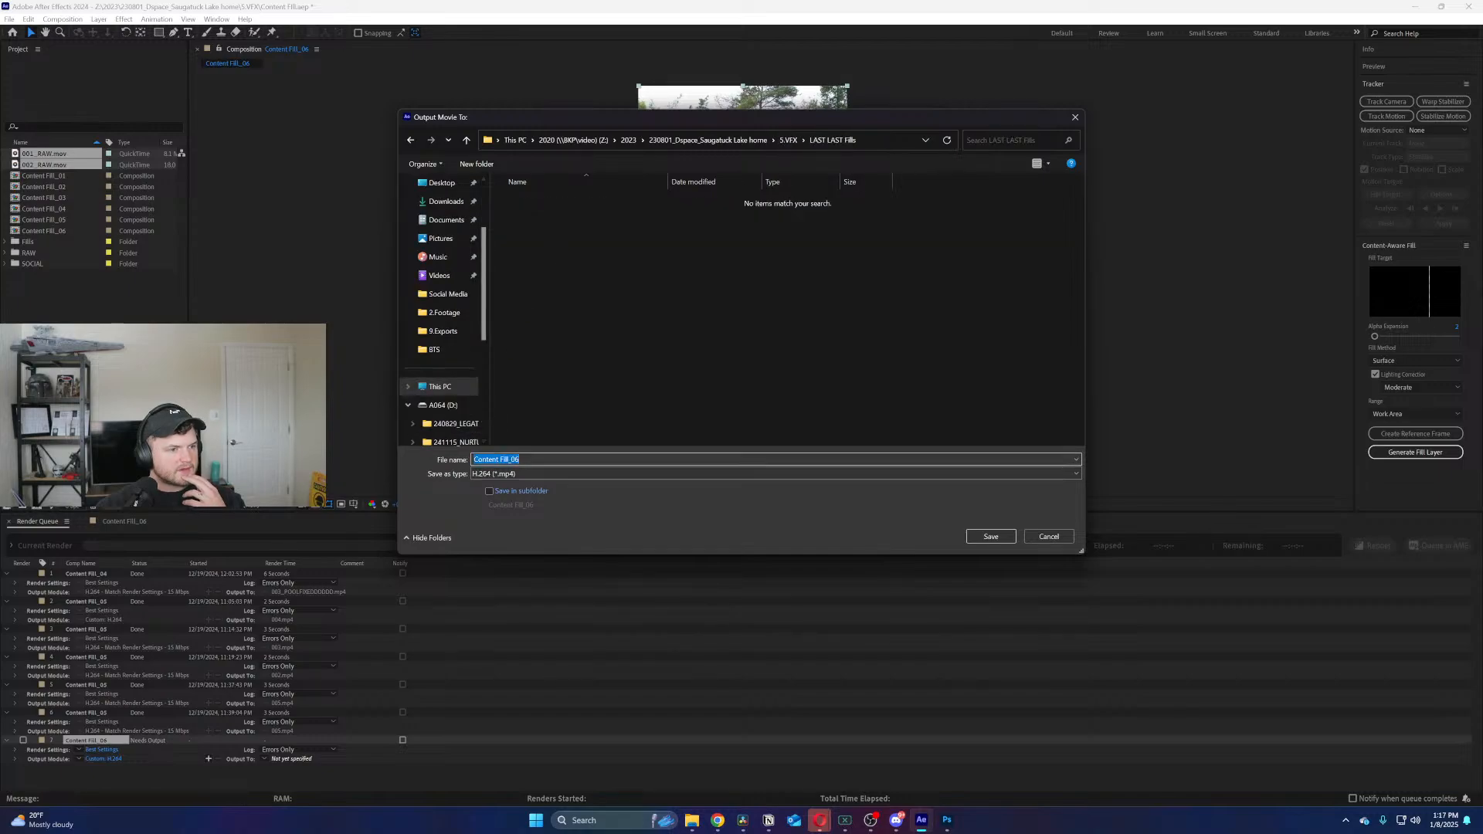
pyautogui.write('002')
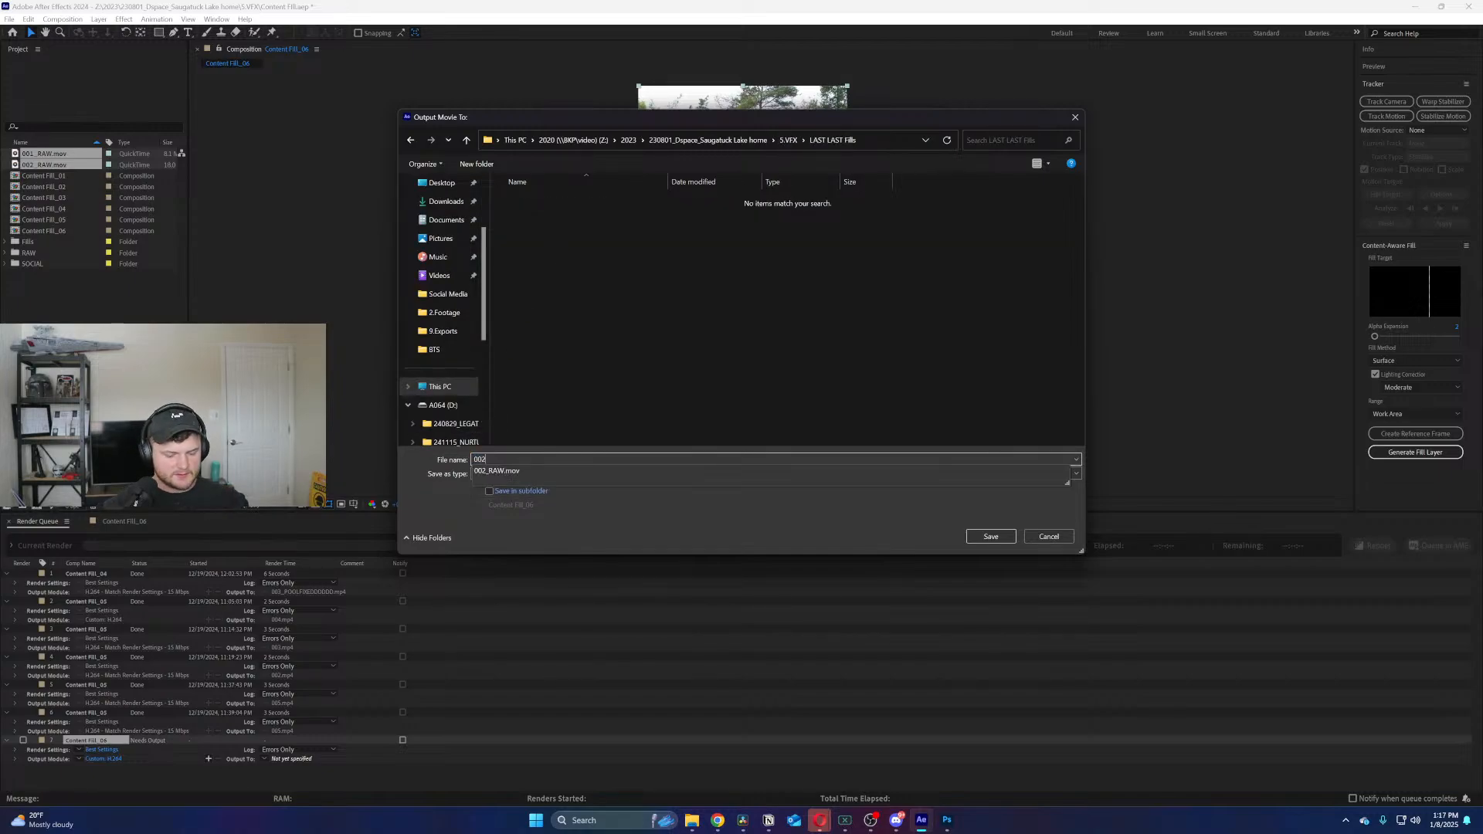
pyautogui.write('_Fill')
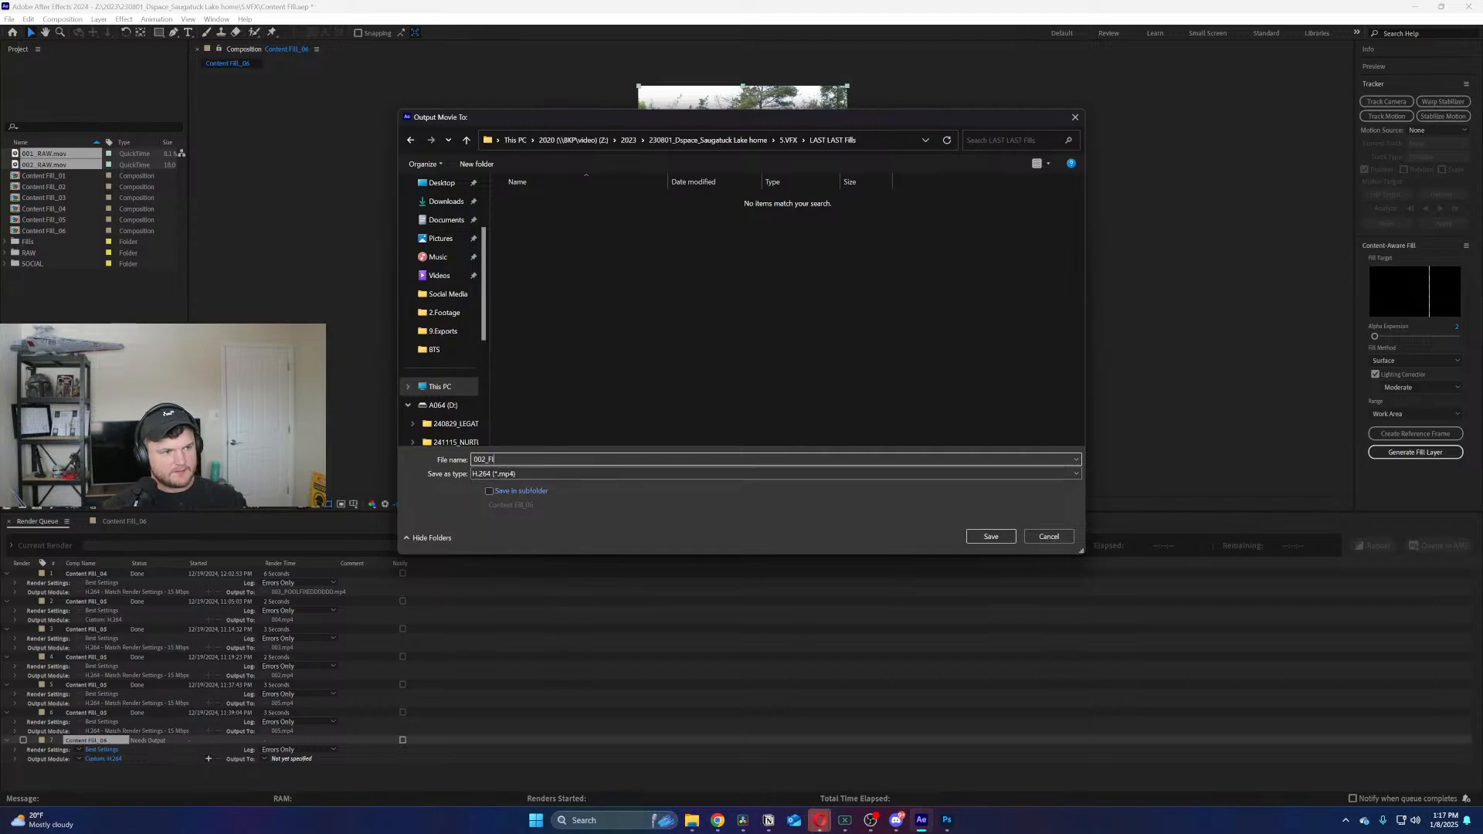
pyautogui.press('Return')
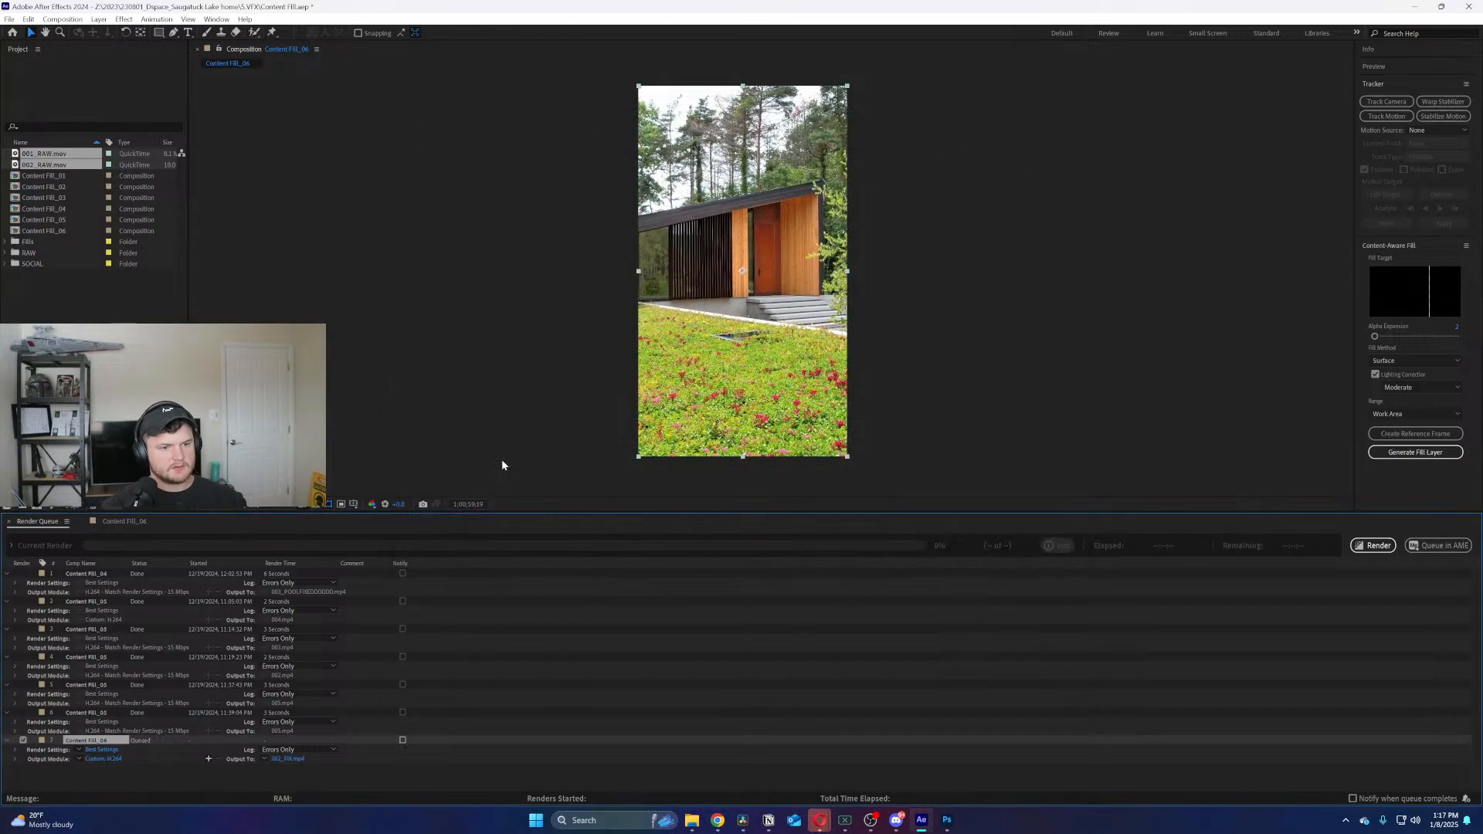
pyautogui.click(1377, 547)
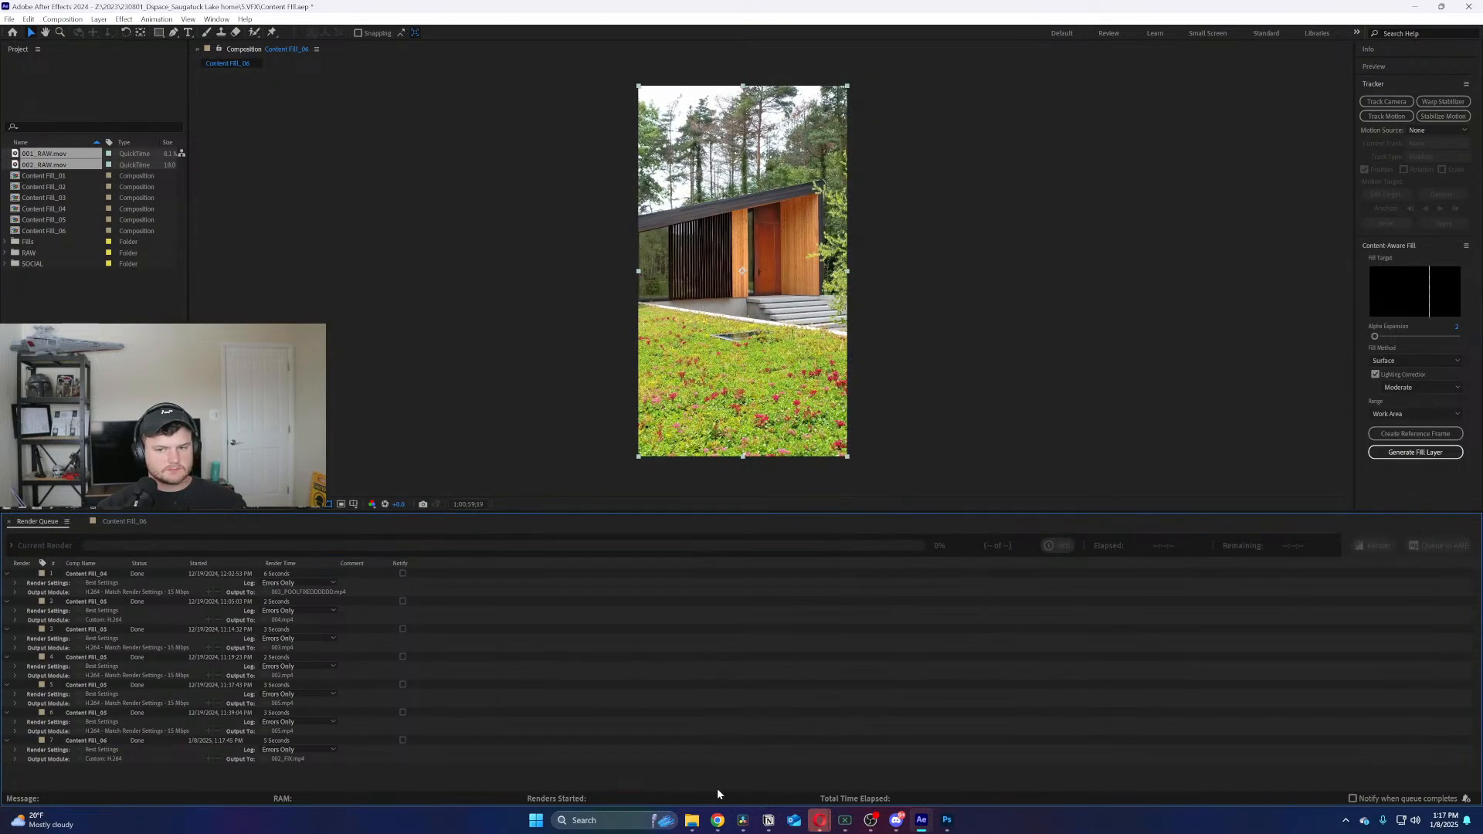
pyautogui.moveTo(722, 820)
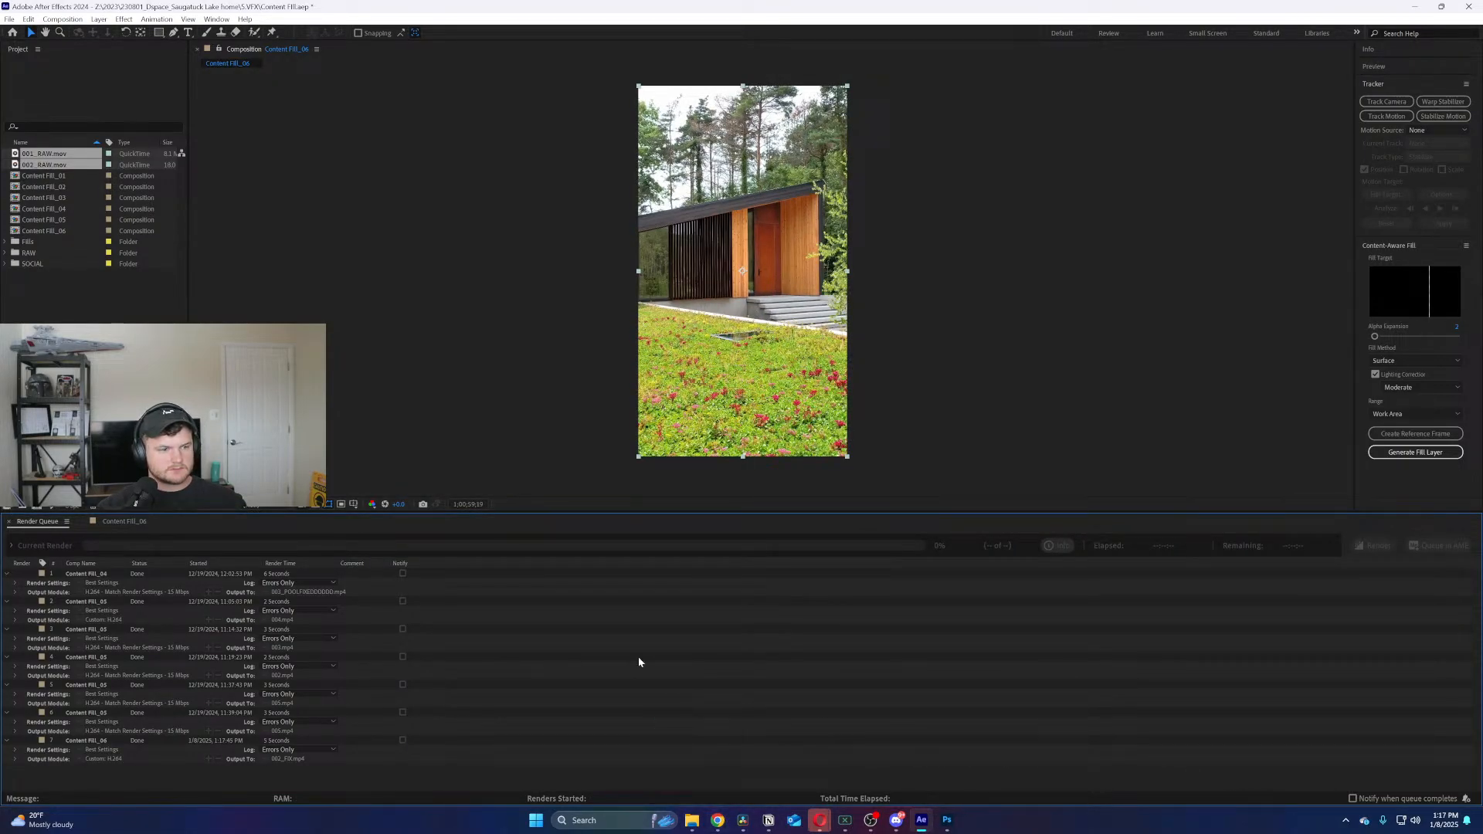
# Back in the Content Fill_06 timeline, hide the fill and 002_RAW layers and show 001_RAW, framing the dark hole in its concrete wall
pyautogui.click(125, 522)
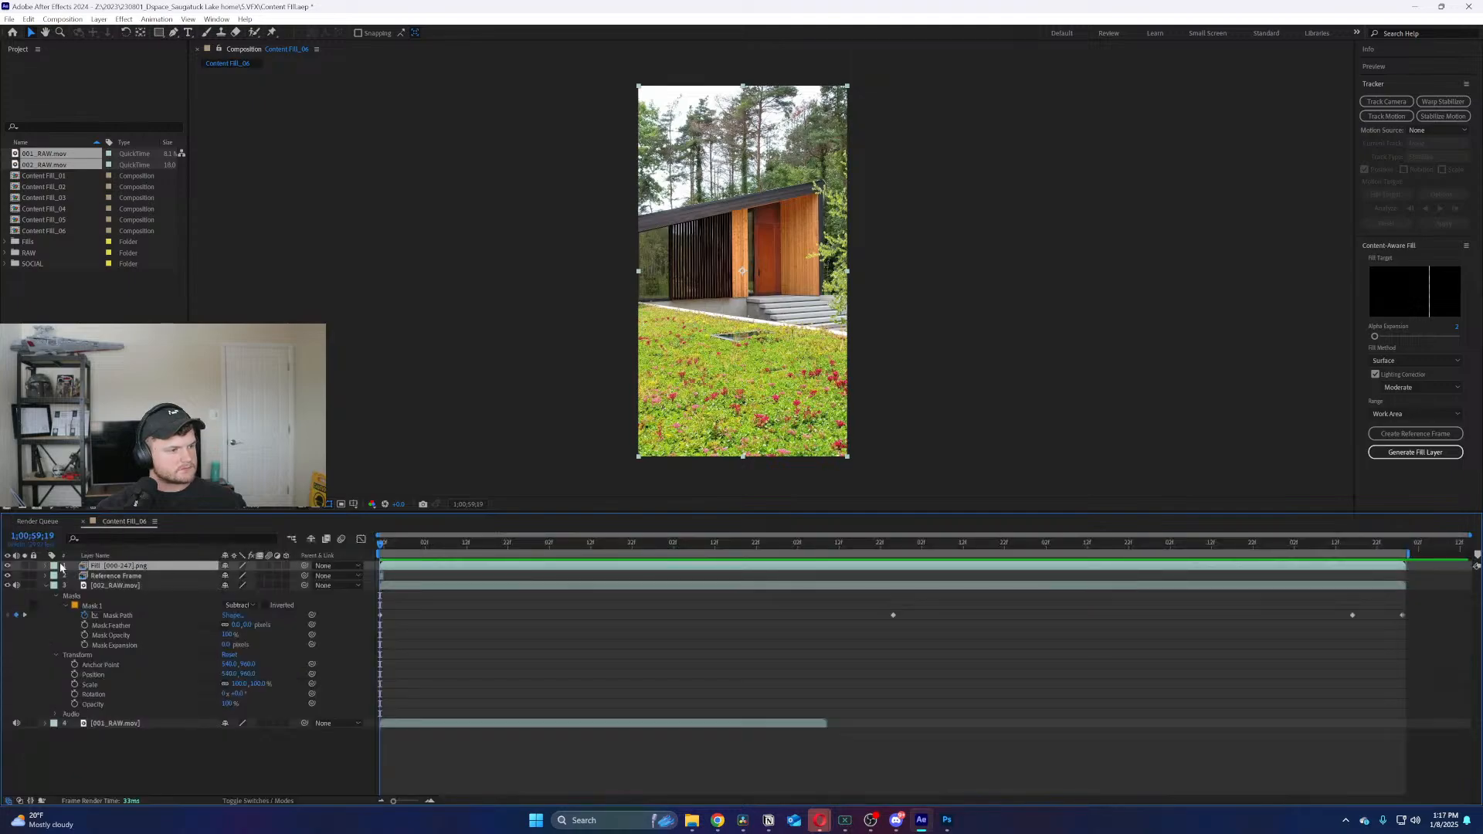
pyautogui.click(7, 567)
pyautogui.click(16, 585)
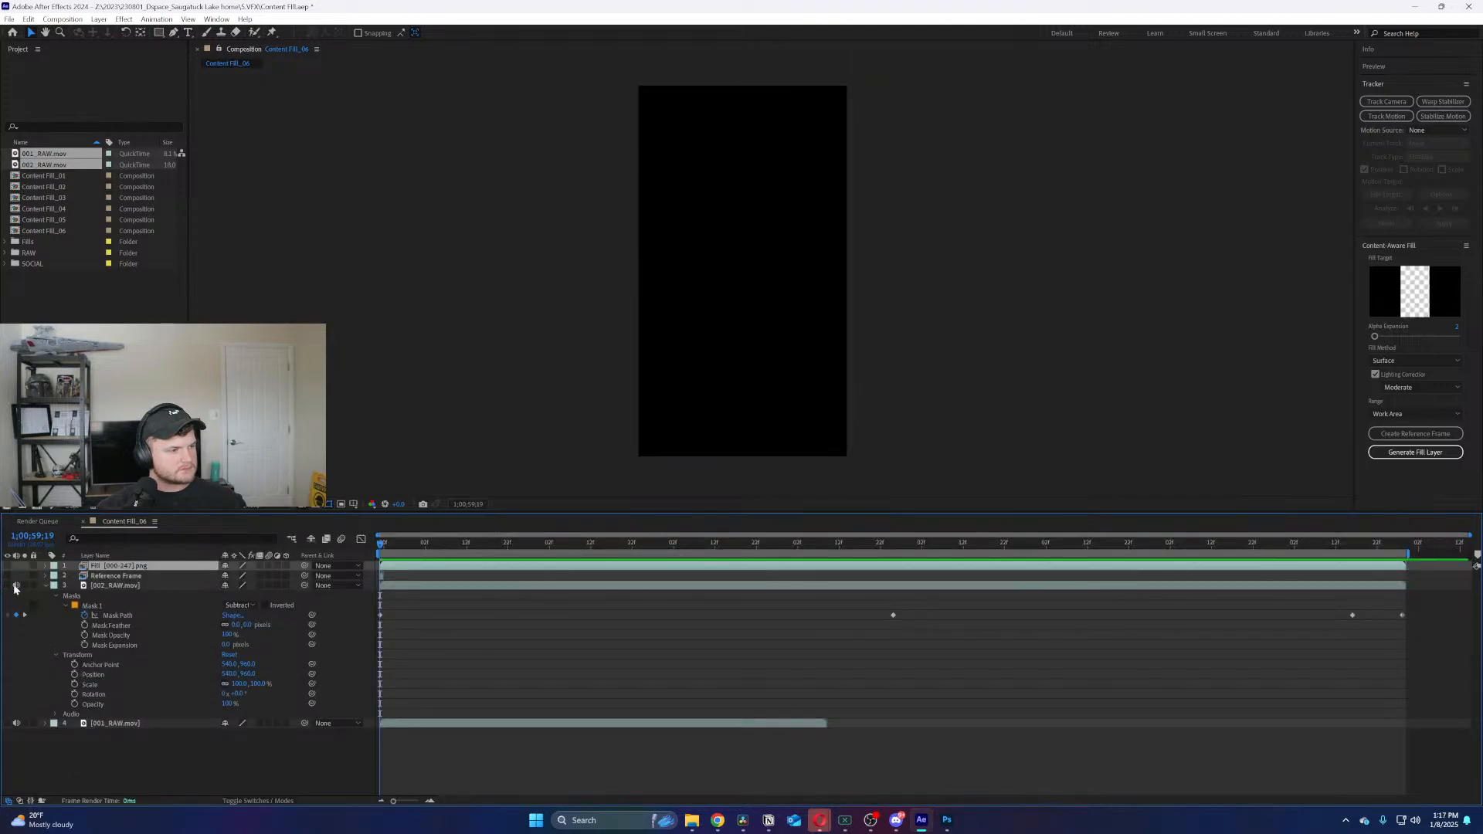
pyautogui.click(45, 587)
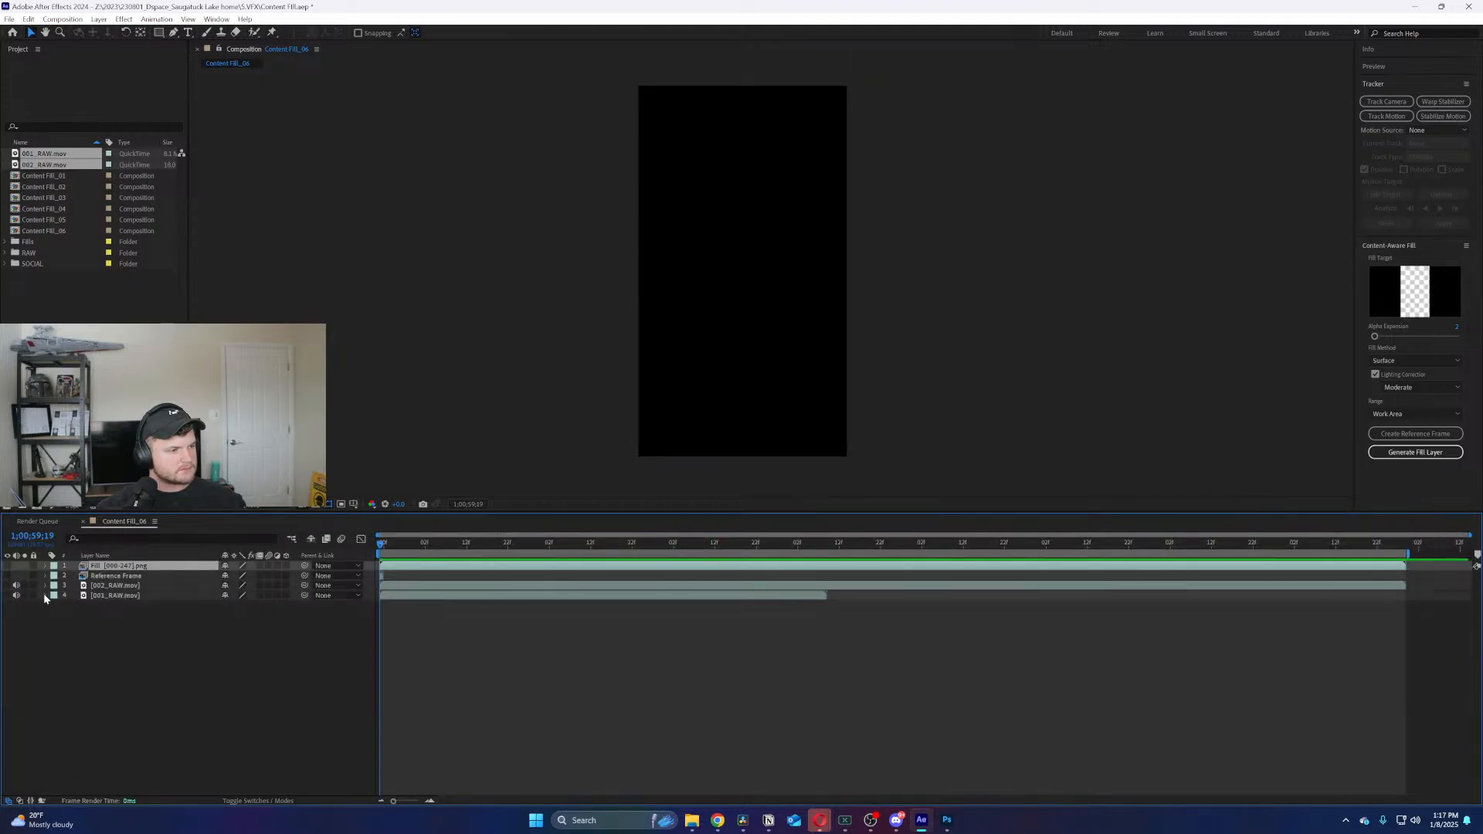
pyautogui.click(7, 595)
pyautogui.scroll(4, 674, 358)
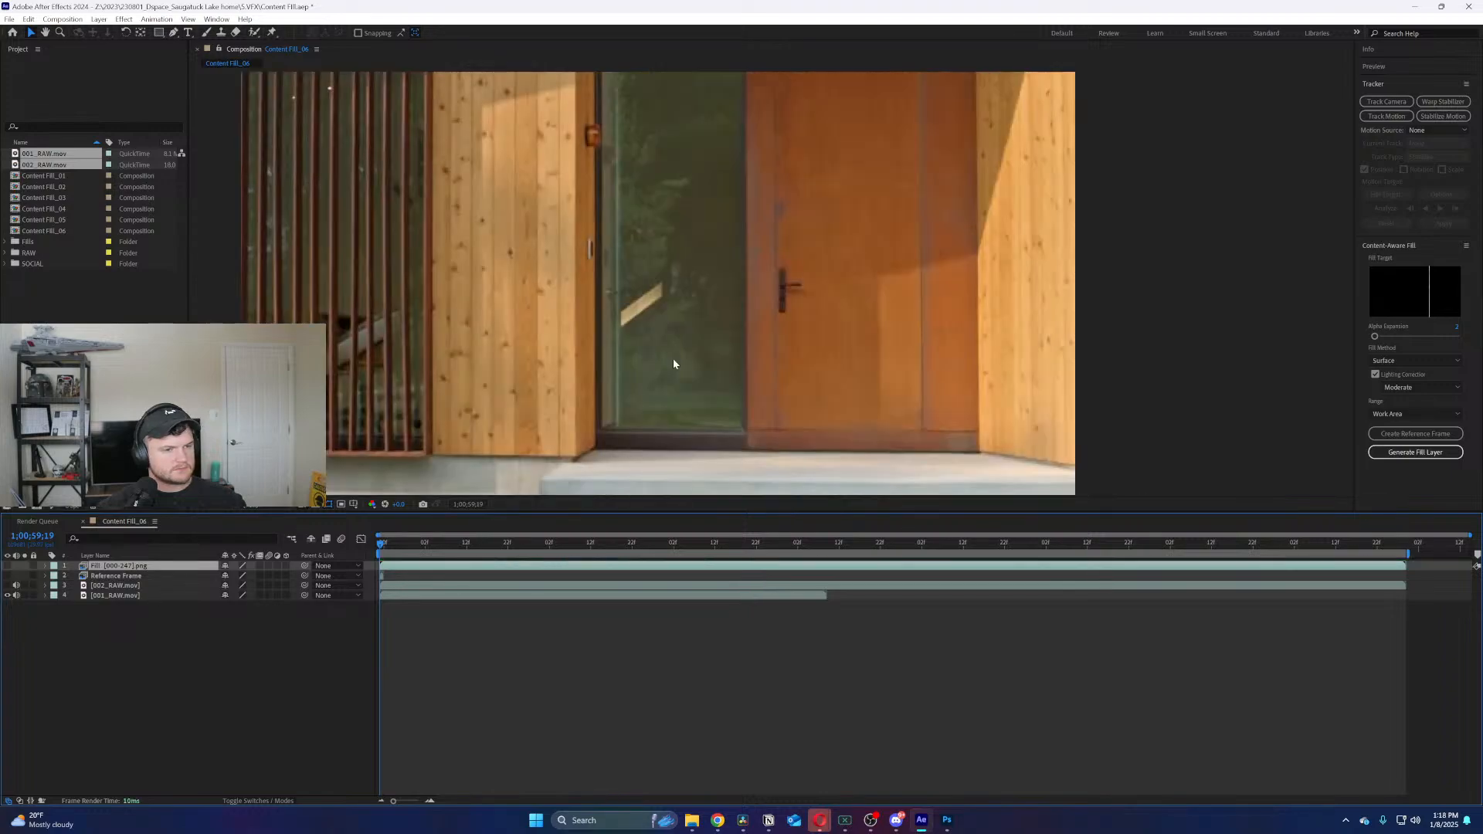
pyautogui.scroll(2, 797, 266)
pyautogui.moveTo(695, 384); pyautogui.dragTo(732, 116)
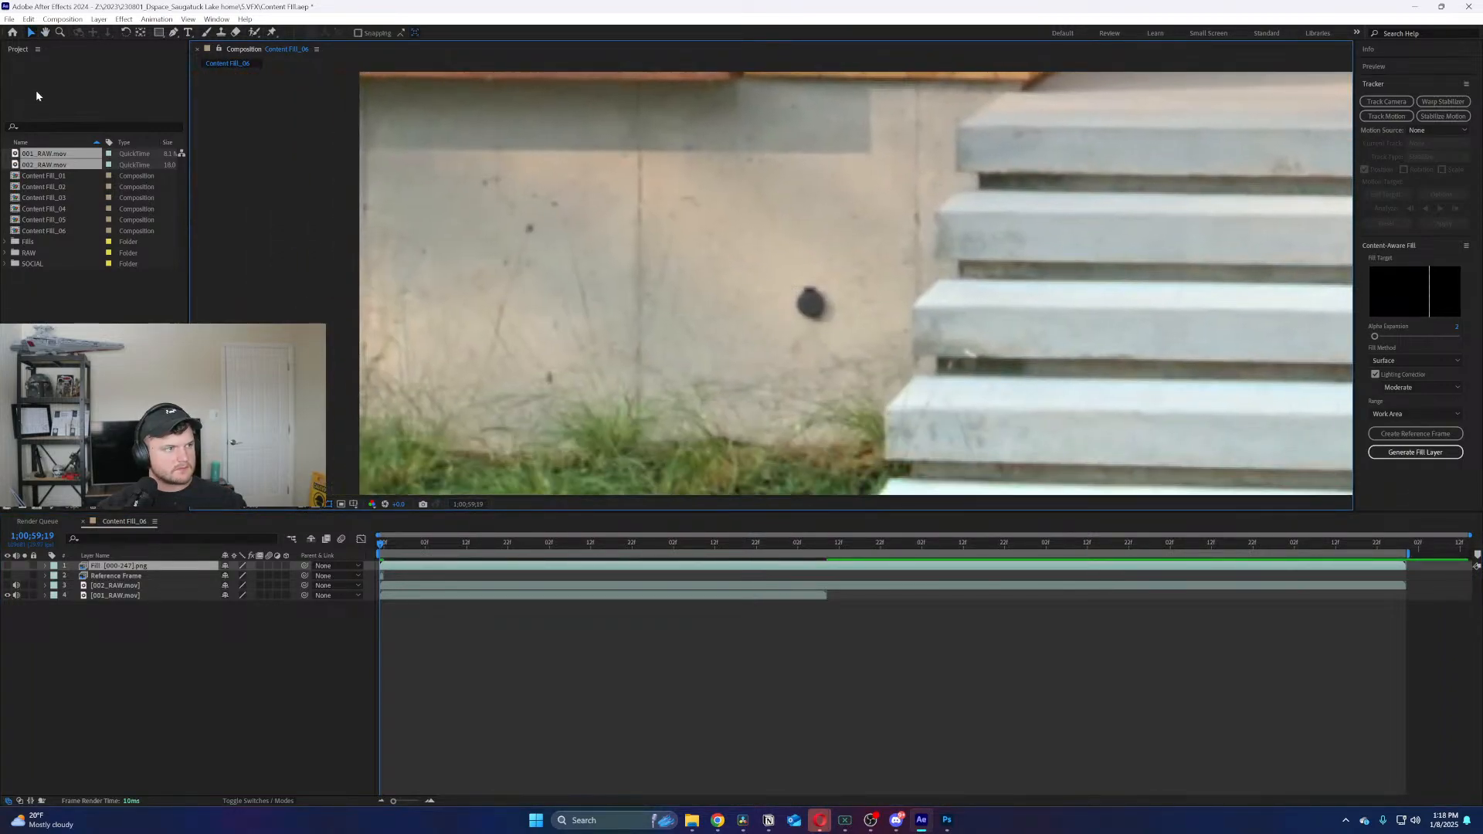
pyautogui.click(174, 32)
pyautogui.click(789, 289)
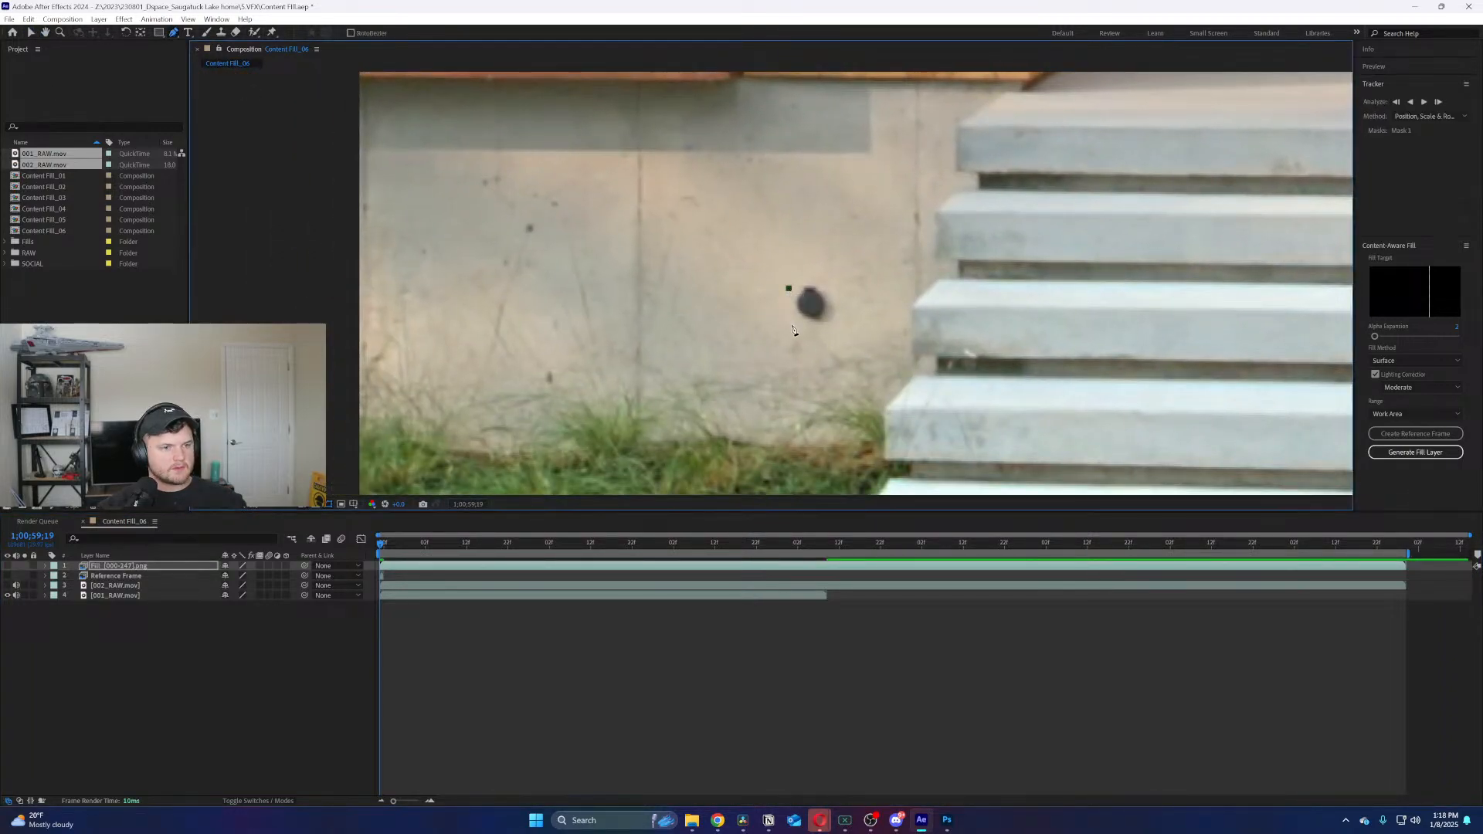
pyautogui.click(792, 324)
pyautogui.click(843, 332)
pyautogui.click(832, 283)
pyautogui.click(789, 289)
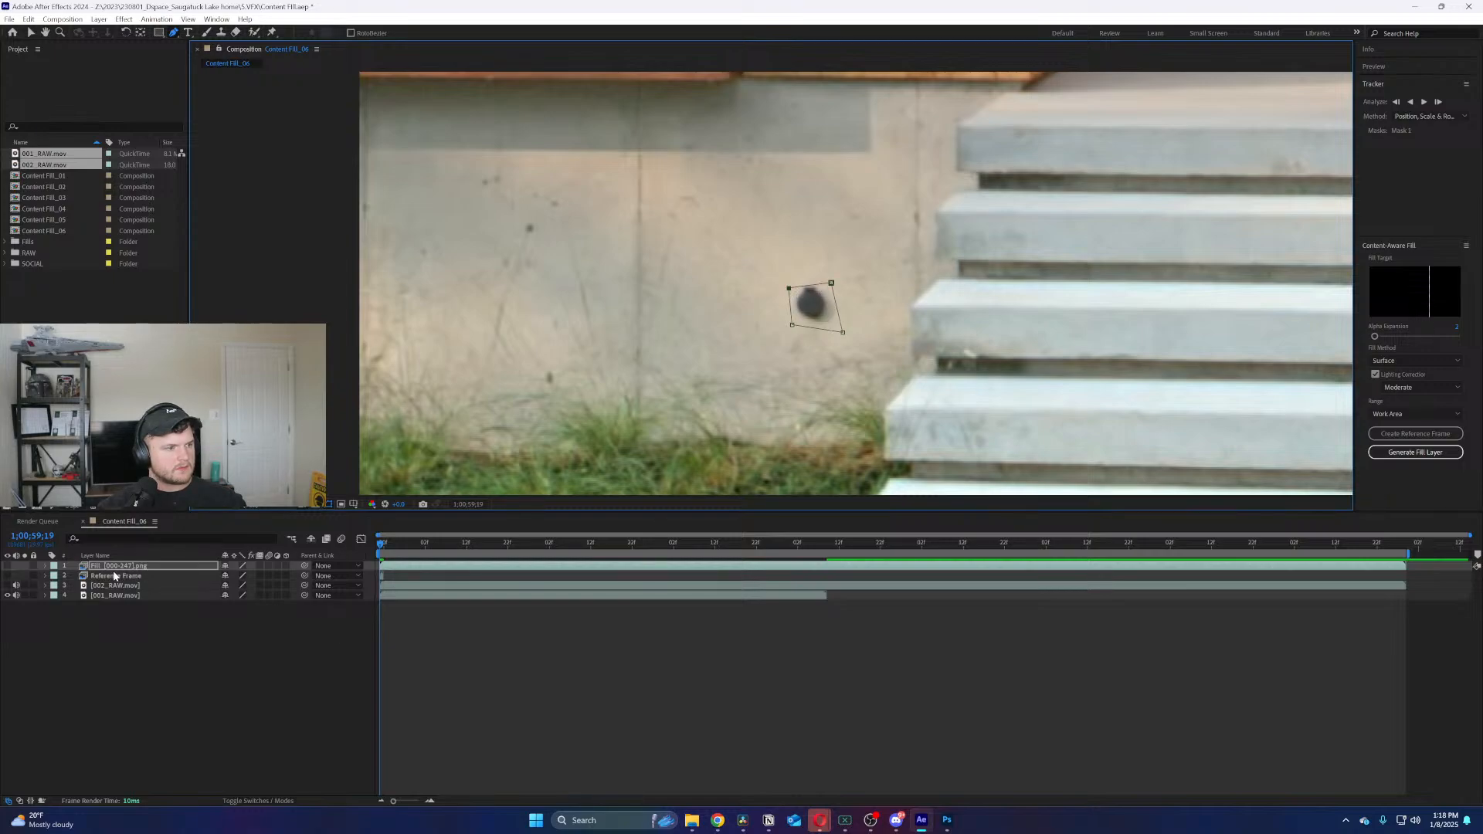
# Draw a four-point mask around the wall hole on the 001_RAW layer with the Pen tool and set its mode to Subtract
pyautogui.click(119, 595)
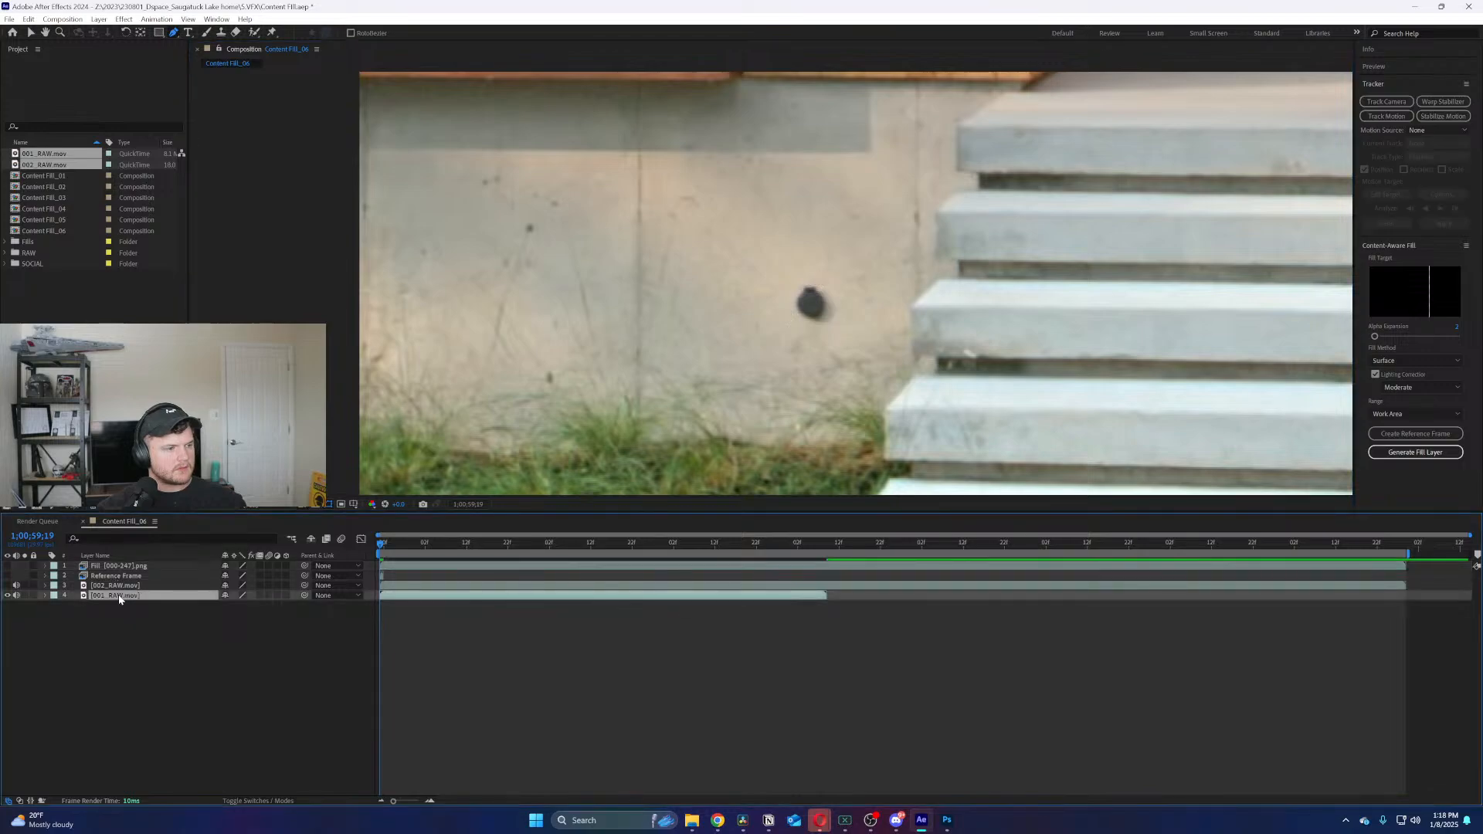
pyautogui.click(785, 282)
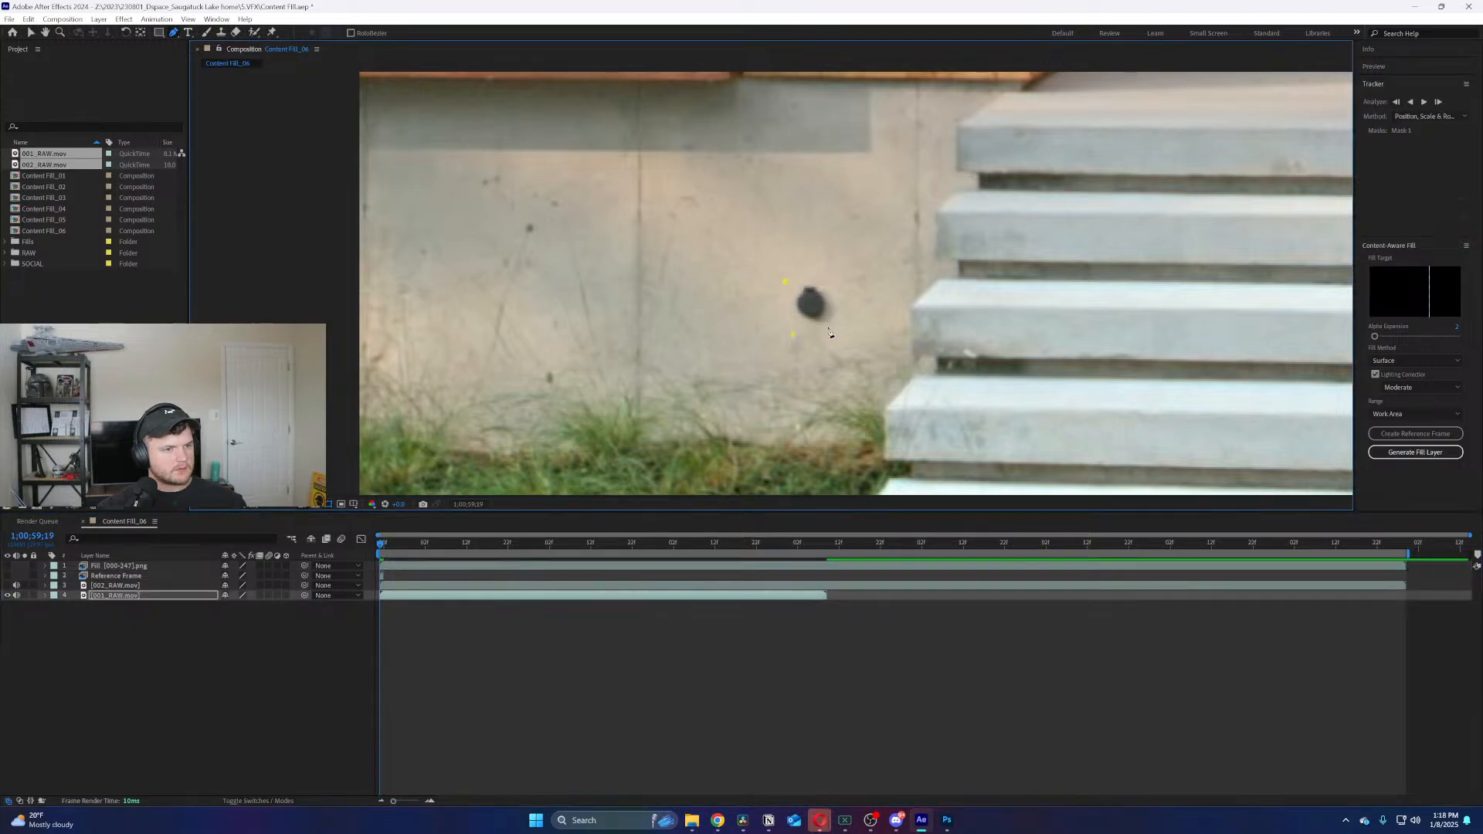
pyautogui.click(786, 283)
pyautogui.click(46, 596)
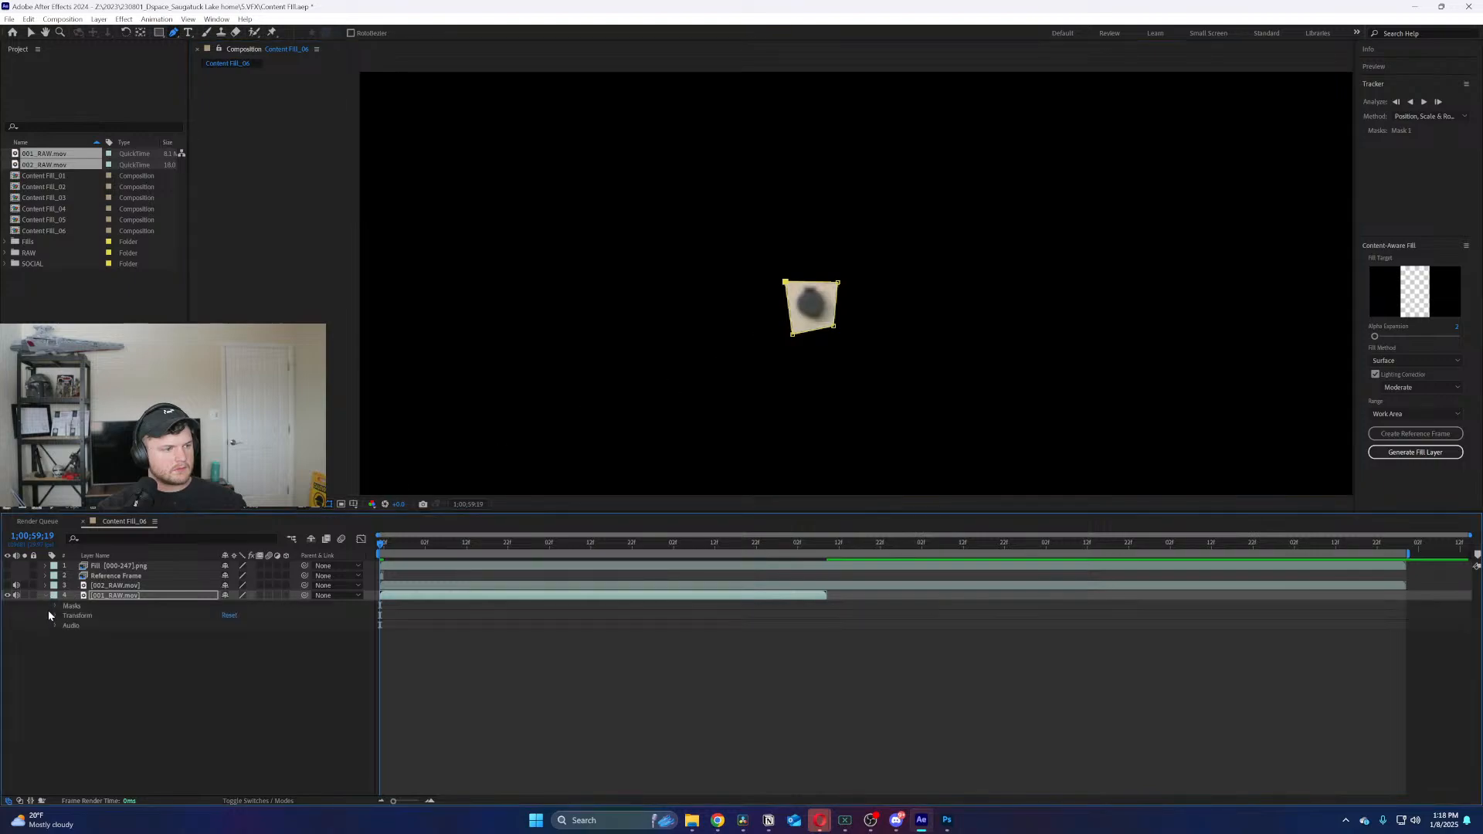
pyautogui.click(55, 606)
pyautogui.click(232, 616)
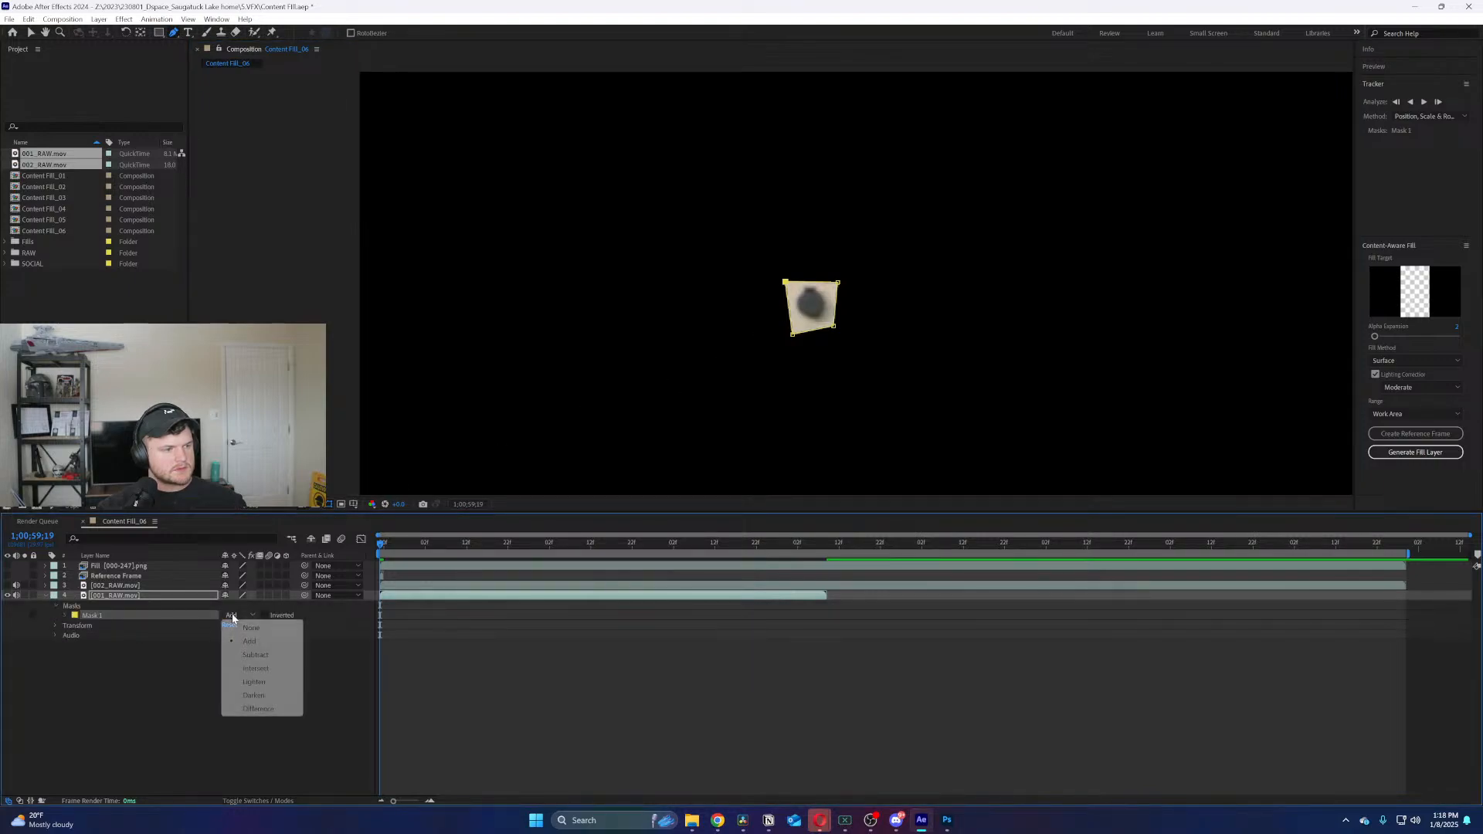
pyautogui.click(255, 655)
# Keyframe the 001_RAW mask path at the clip's start and move the mask over the hole at the clip's end
pyautogui.click(65, 615)
pyautogui.click(85, 626)
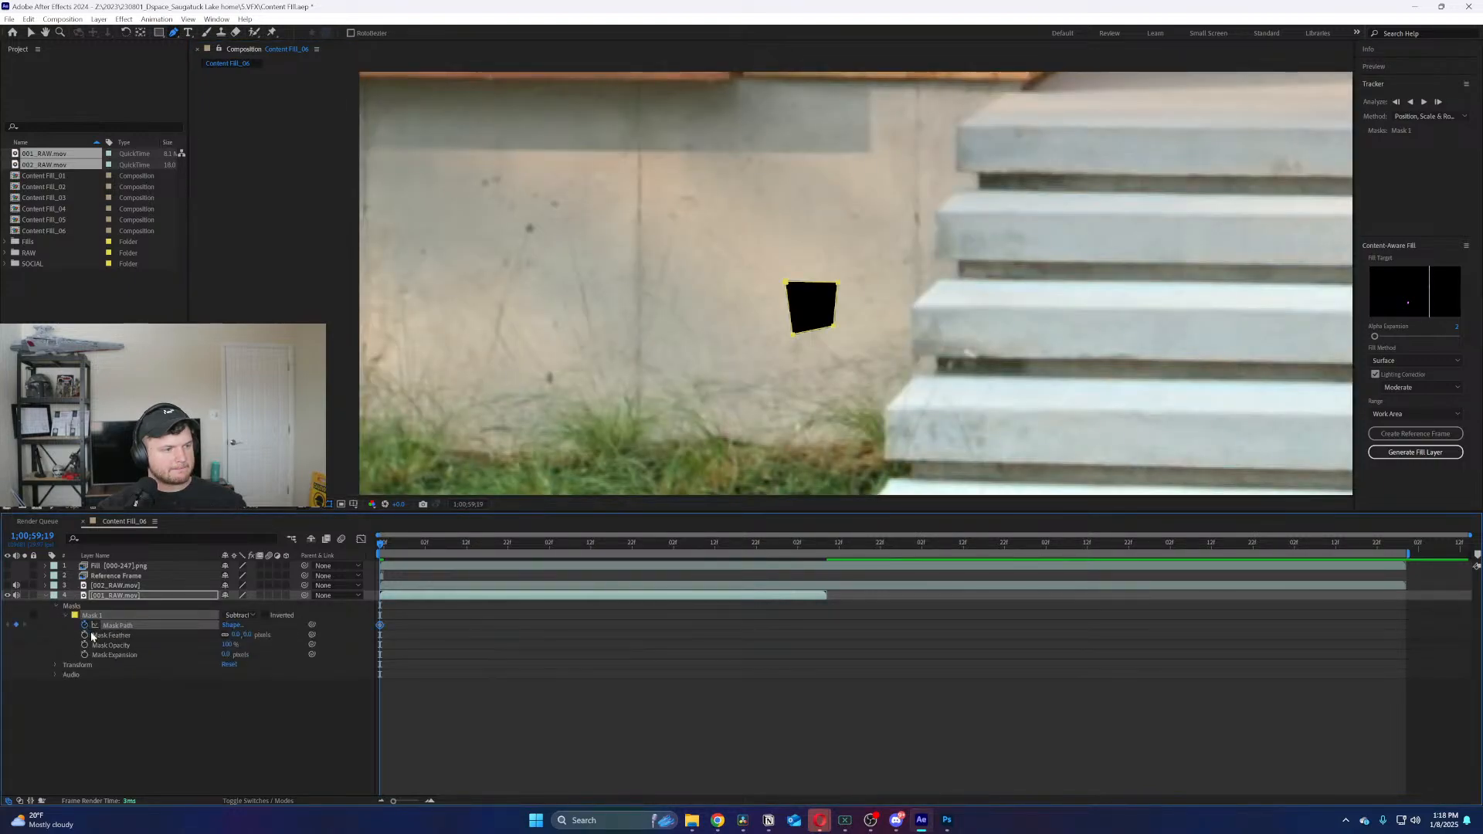
pyautogui.moveTo(484, 550); pyautogui.dragTo(824, 553)
pyautogui.press('v')
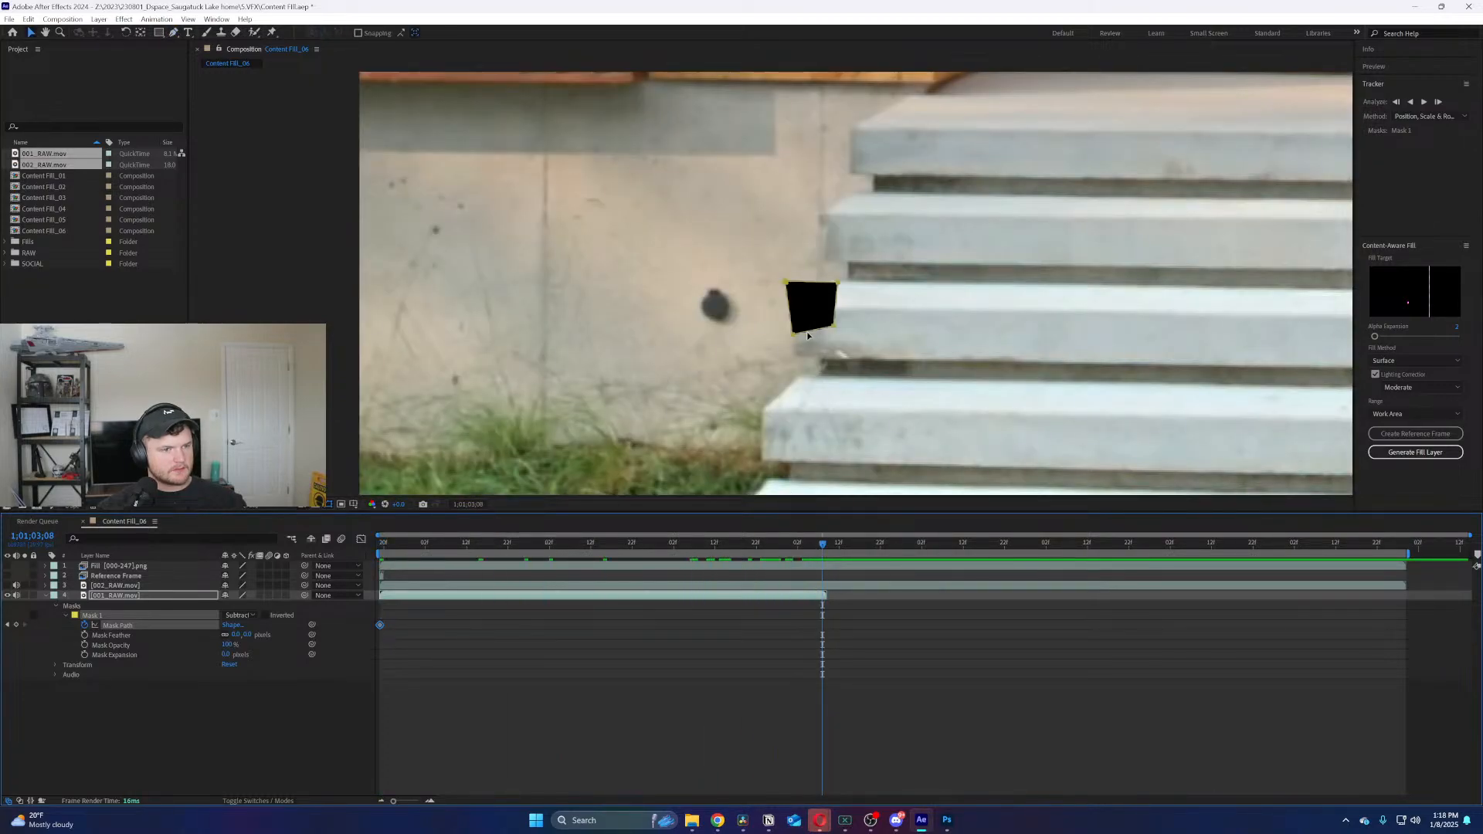
pyautogui.moveTo(806, 331); pyautogui.dragTo(713, 334)
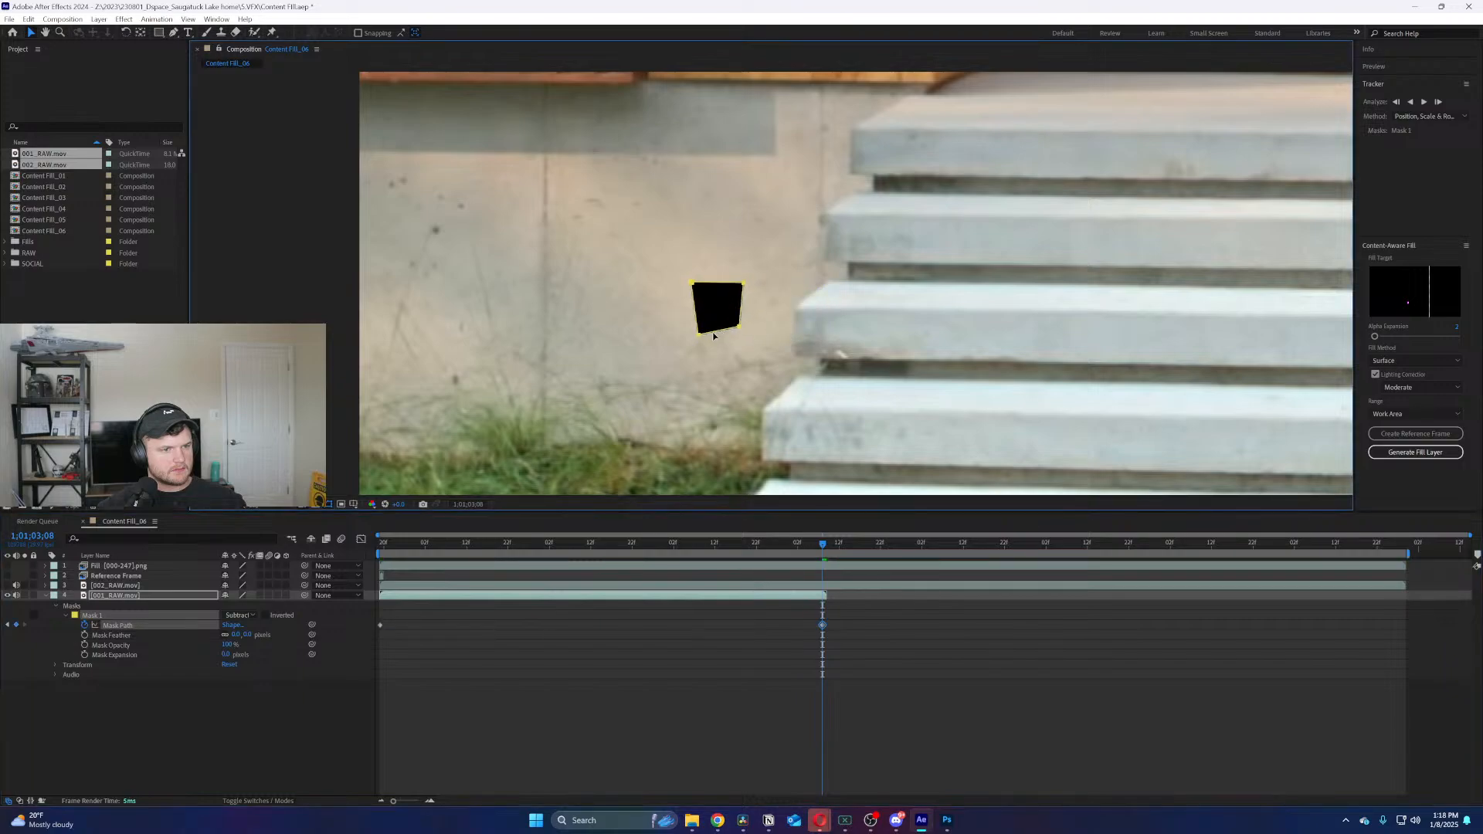
pyautogui.click(581, 544)
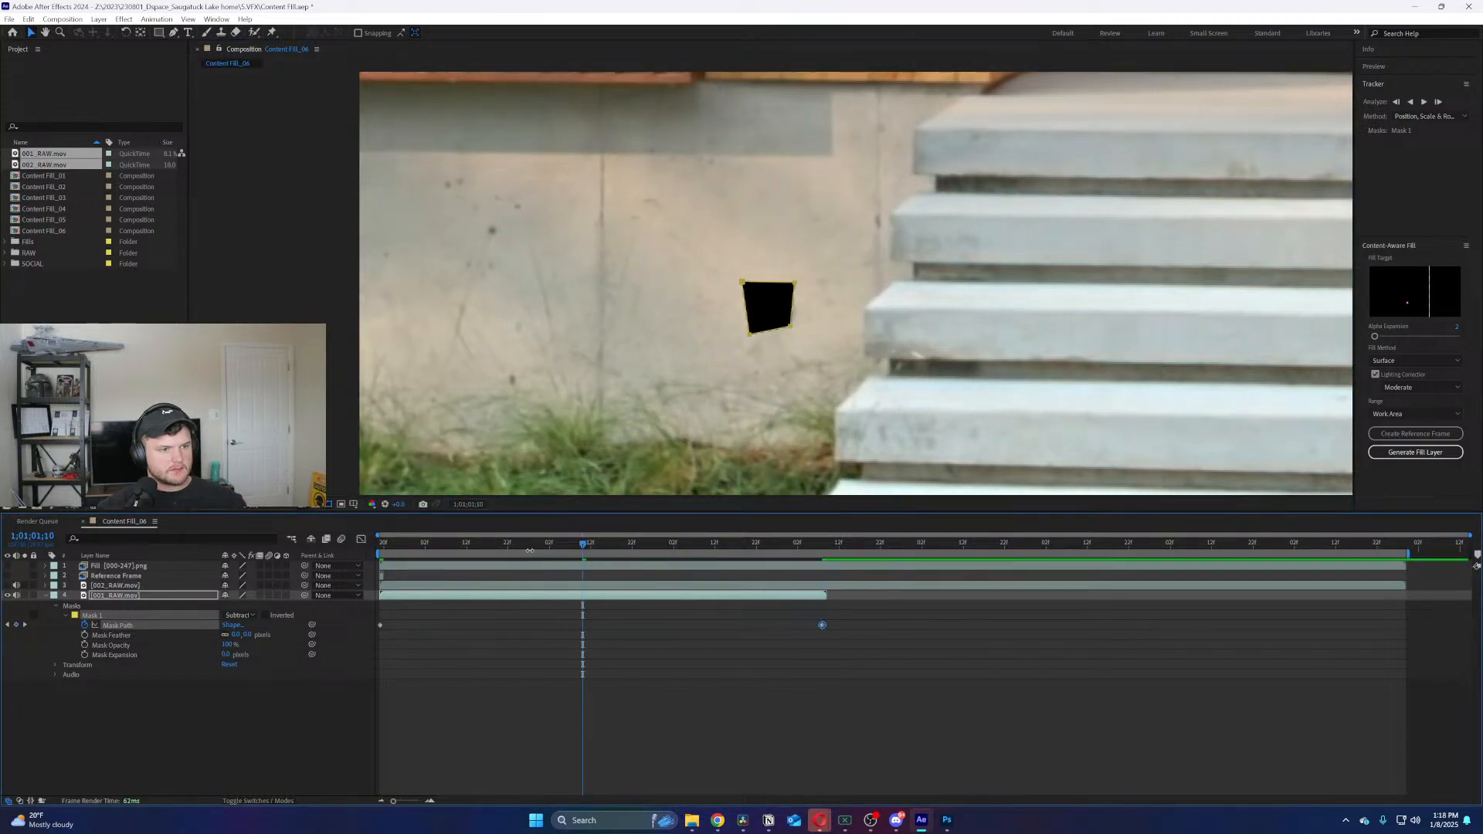
# Shorten the work area to the end of the 001_RAW clip and generate a Content-Aware Fill layer from its first frame
pyautogui.press('Home')
pyautogui.moveTo(1407, 553); pyautogui.dragTo(832, 555)
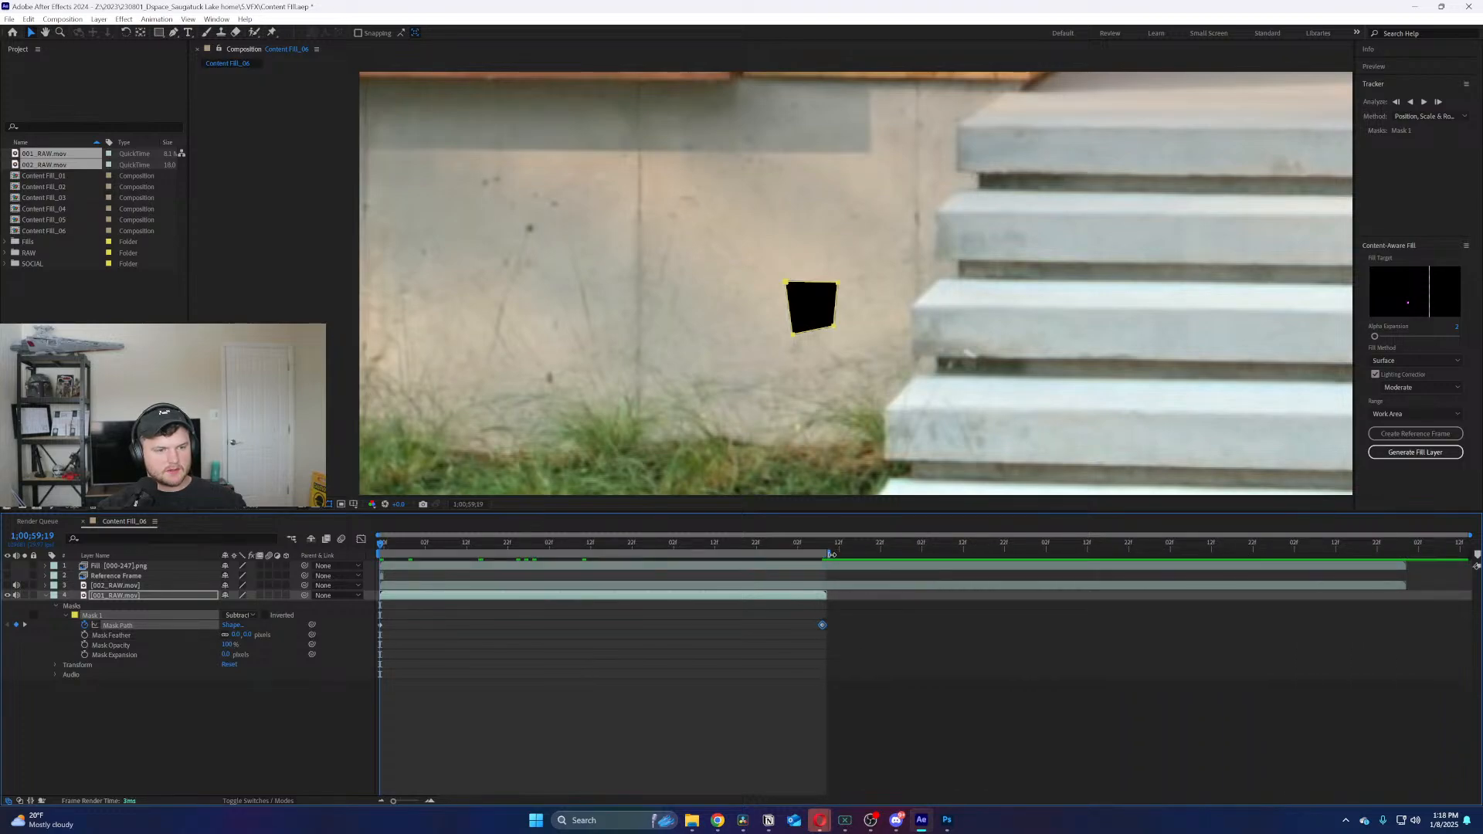
pyautogui.click(1426, 452)
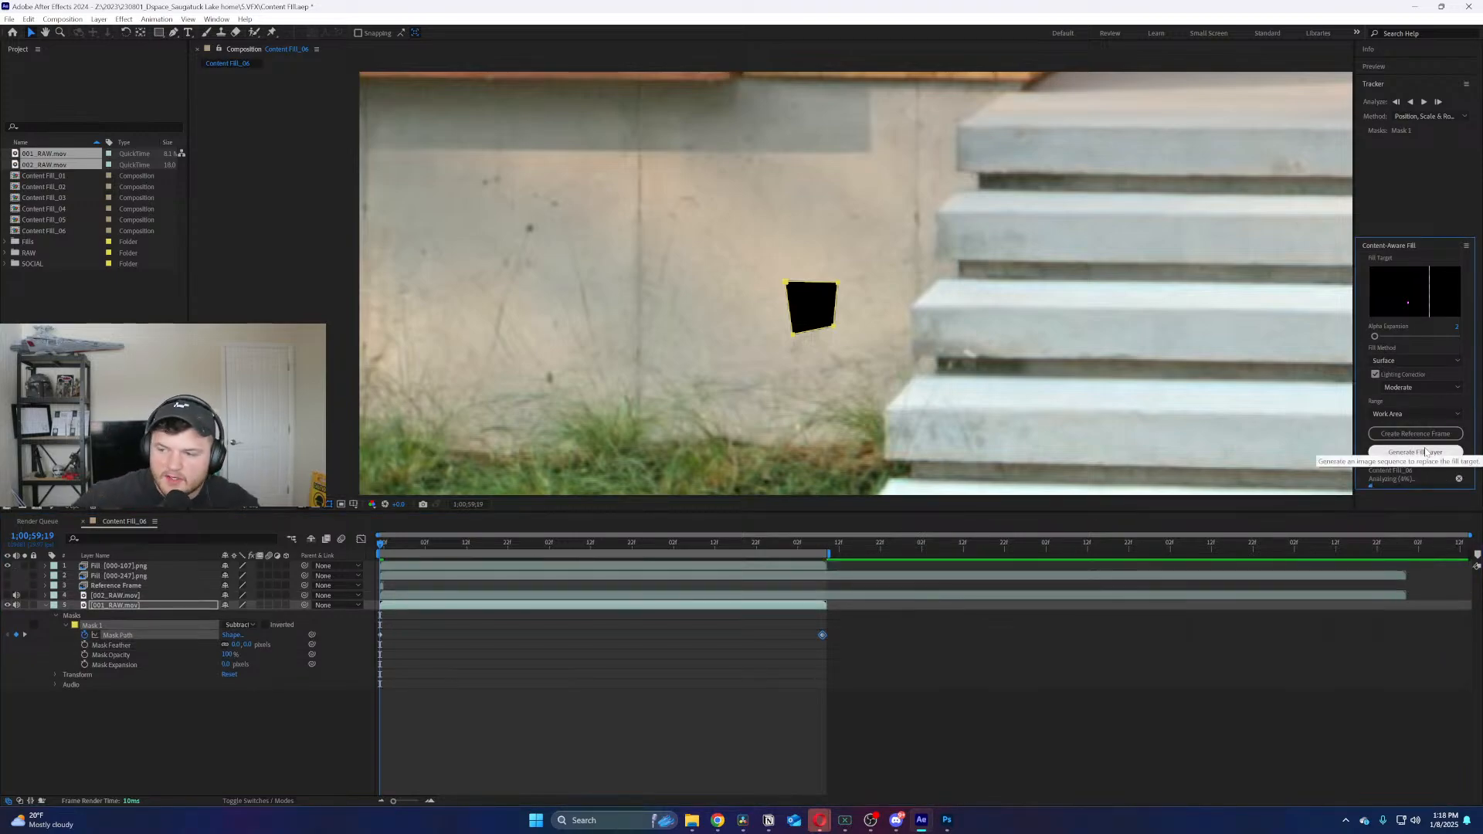
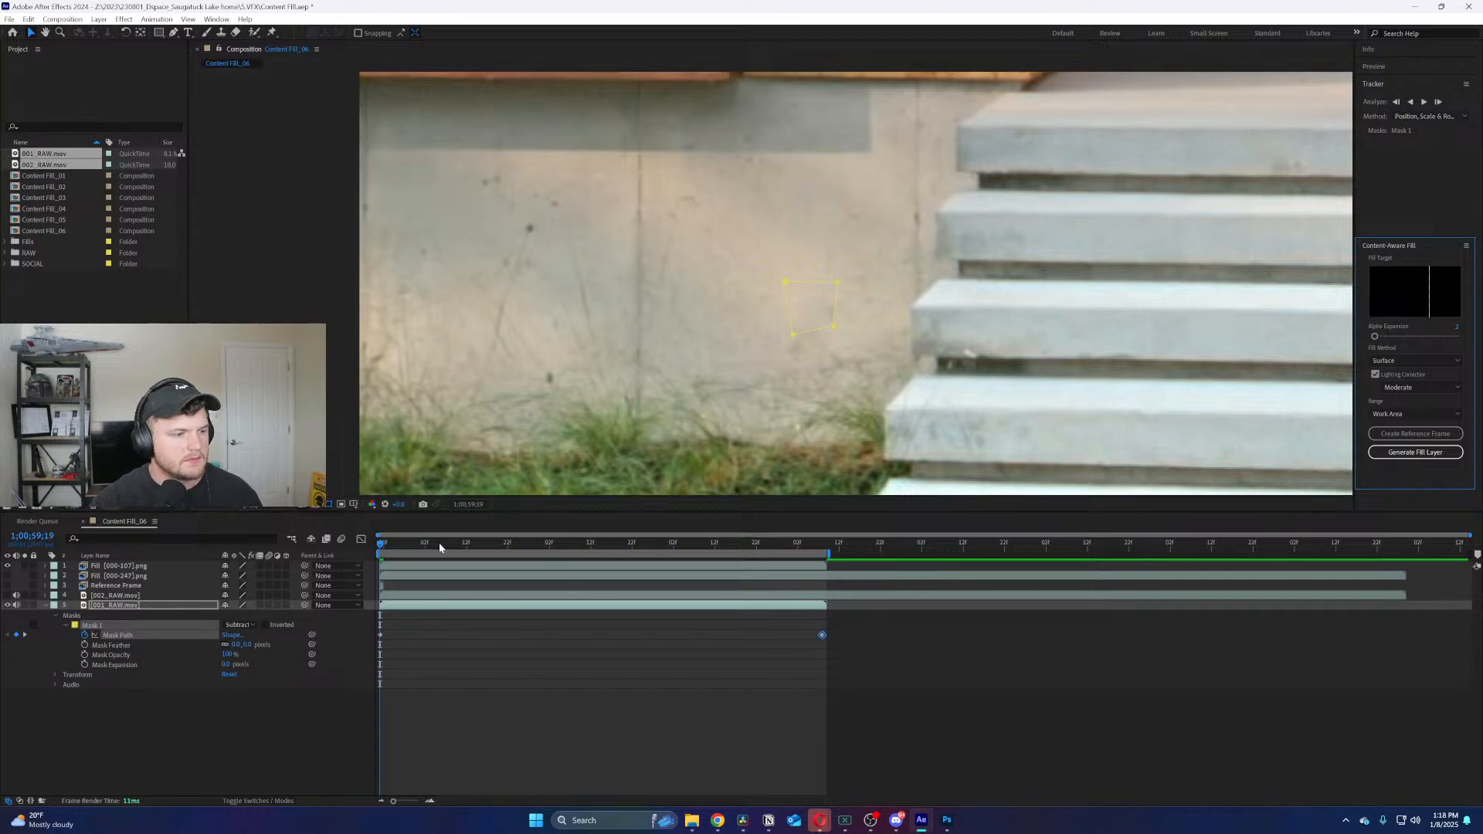
# Scrub through the 001_RAW clip and inspect the filled wall area beside the steps
pyautogui.moveTo(440, 547); pyautogui.dragTo(819, 548)
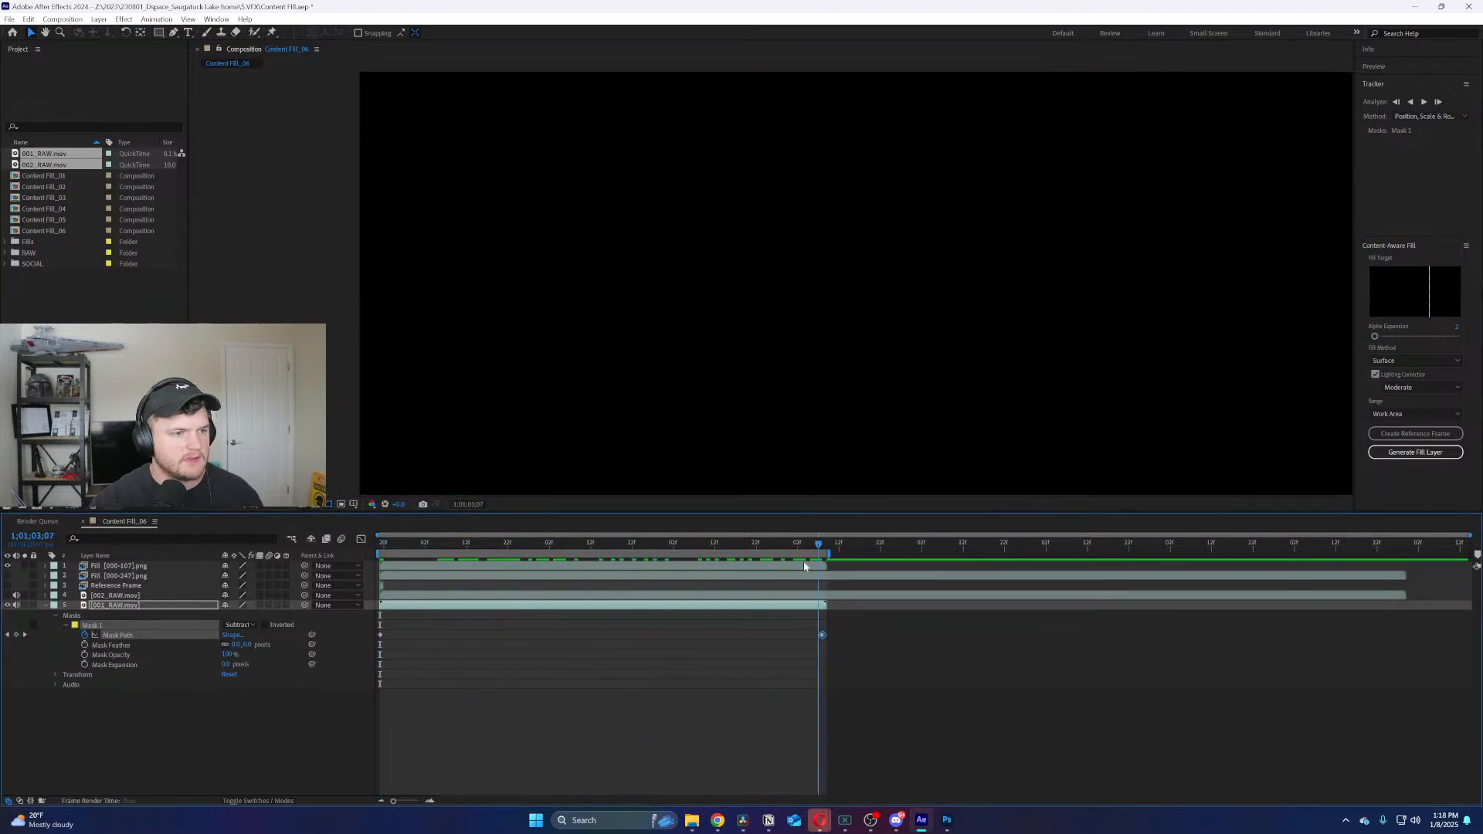
pyautogui.press('Home')
pyautogui.scroll(-5, 758, 384)
pyautogui.scroll(6, 758, 384)
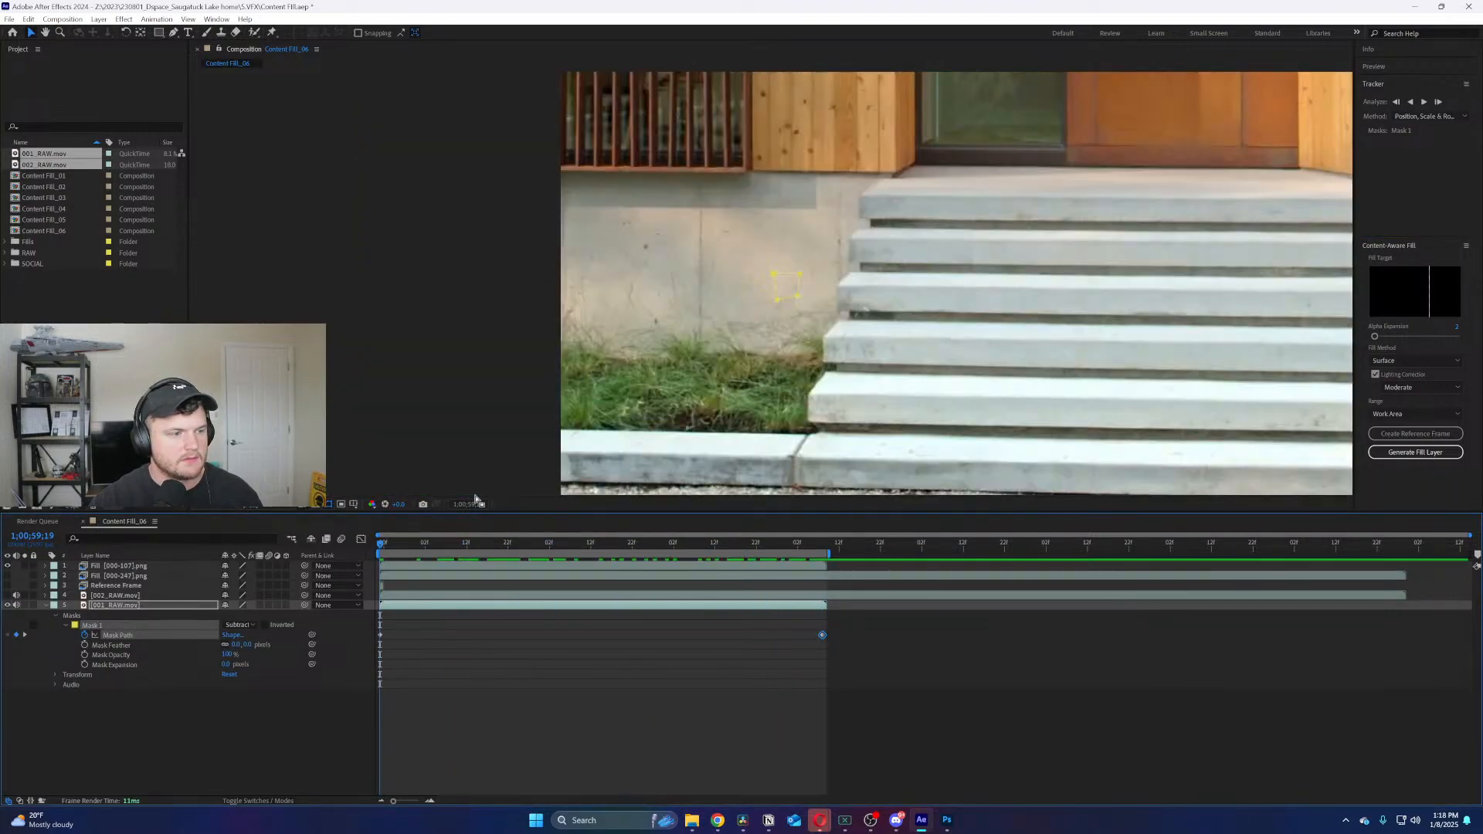
# Close Photoshop and add the Content Fill_06 composition to the render queue
pyautogui.click(947, 820)
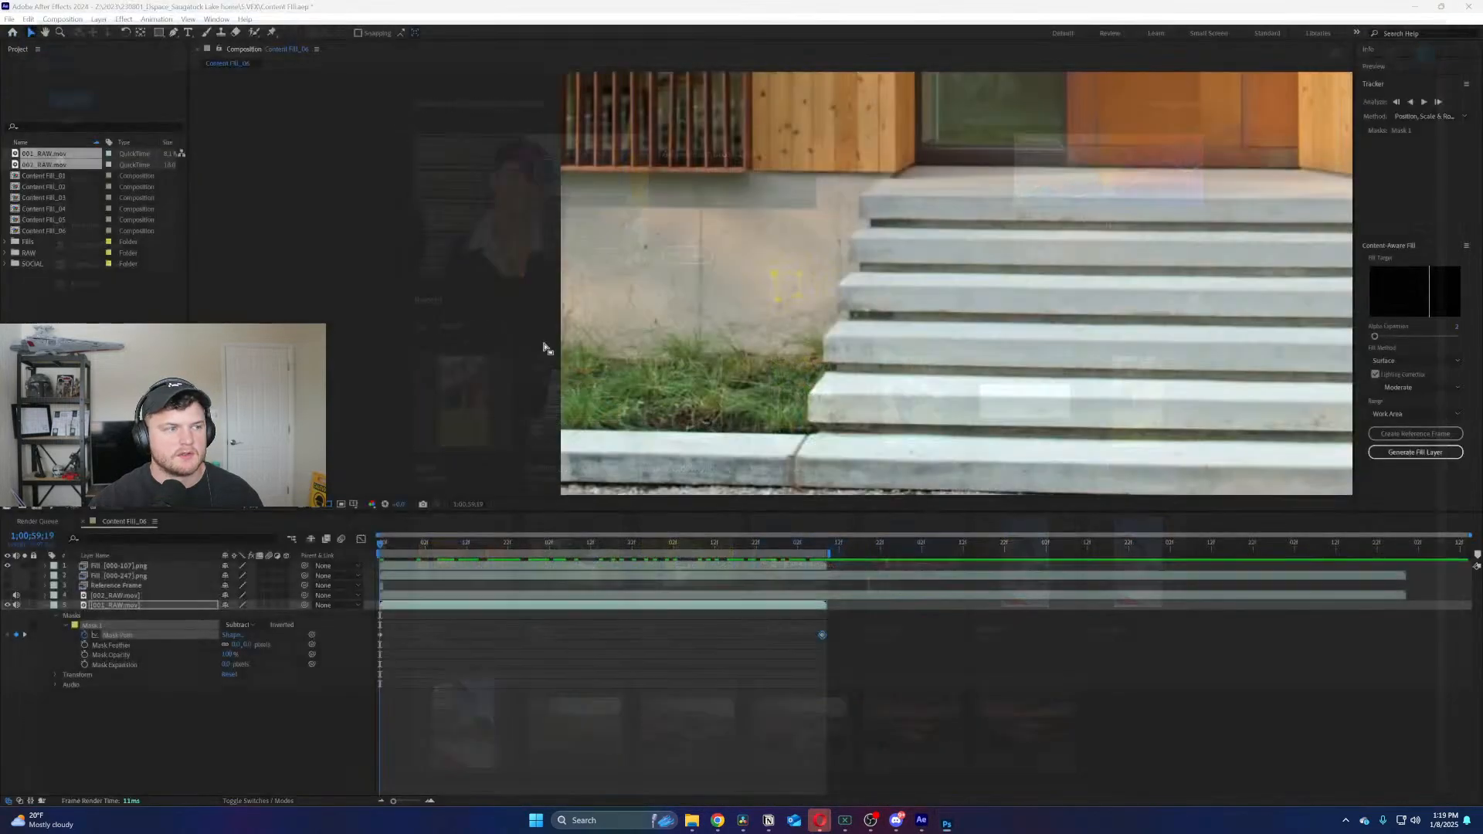
pyautogui.click(9, 18)
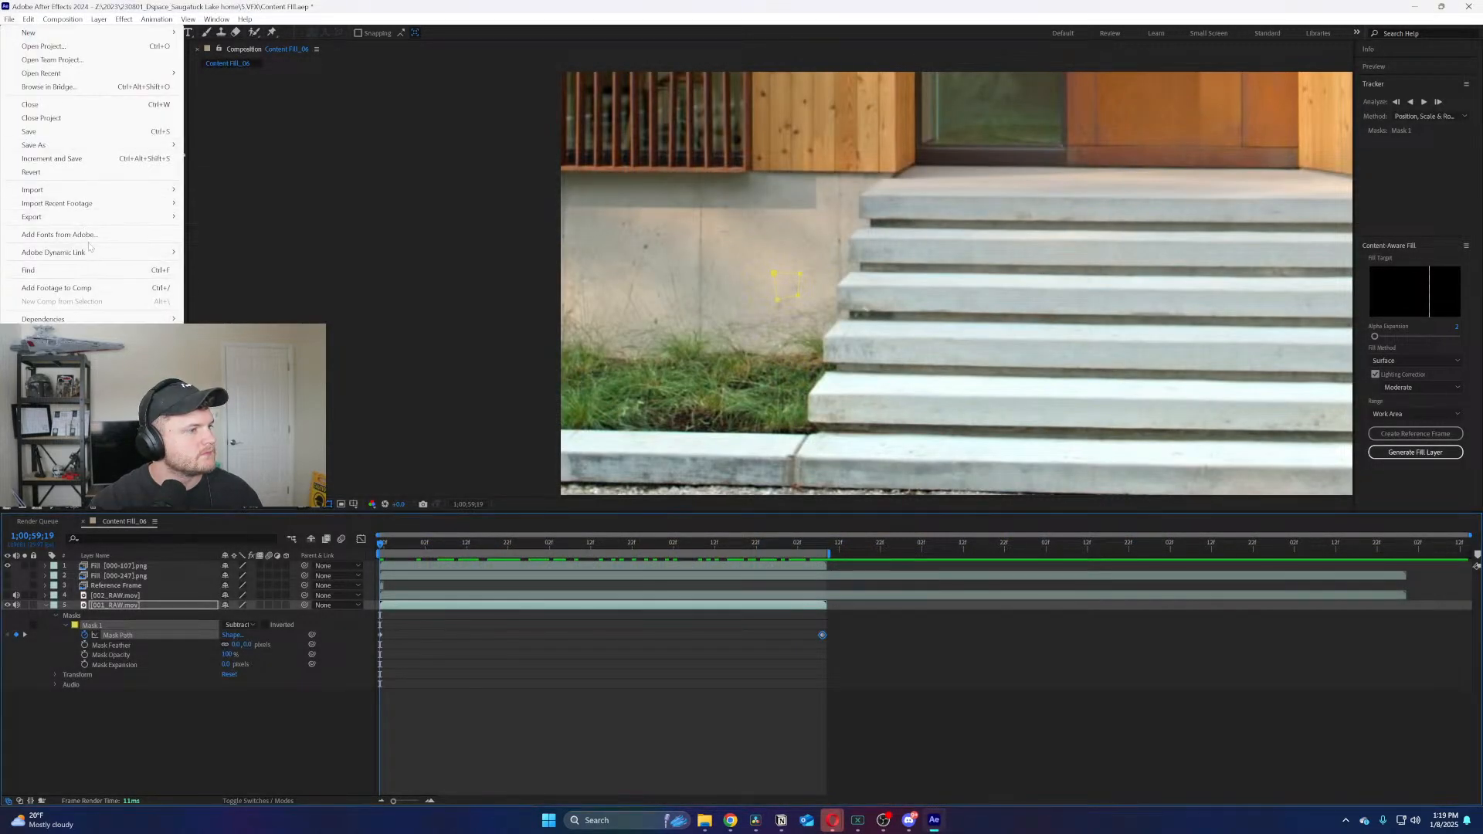
pyautogui.moveTo(99, 320)
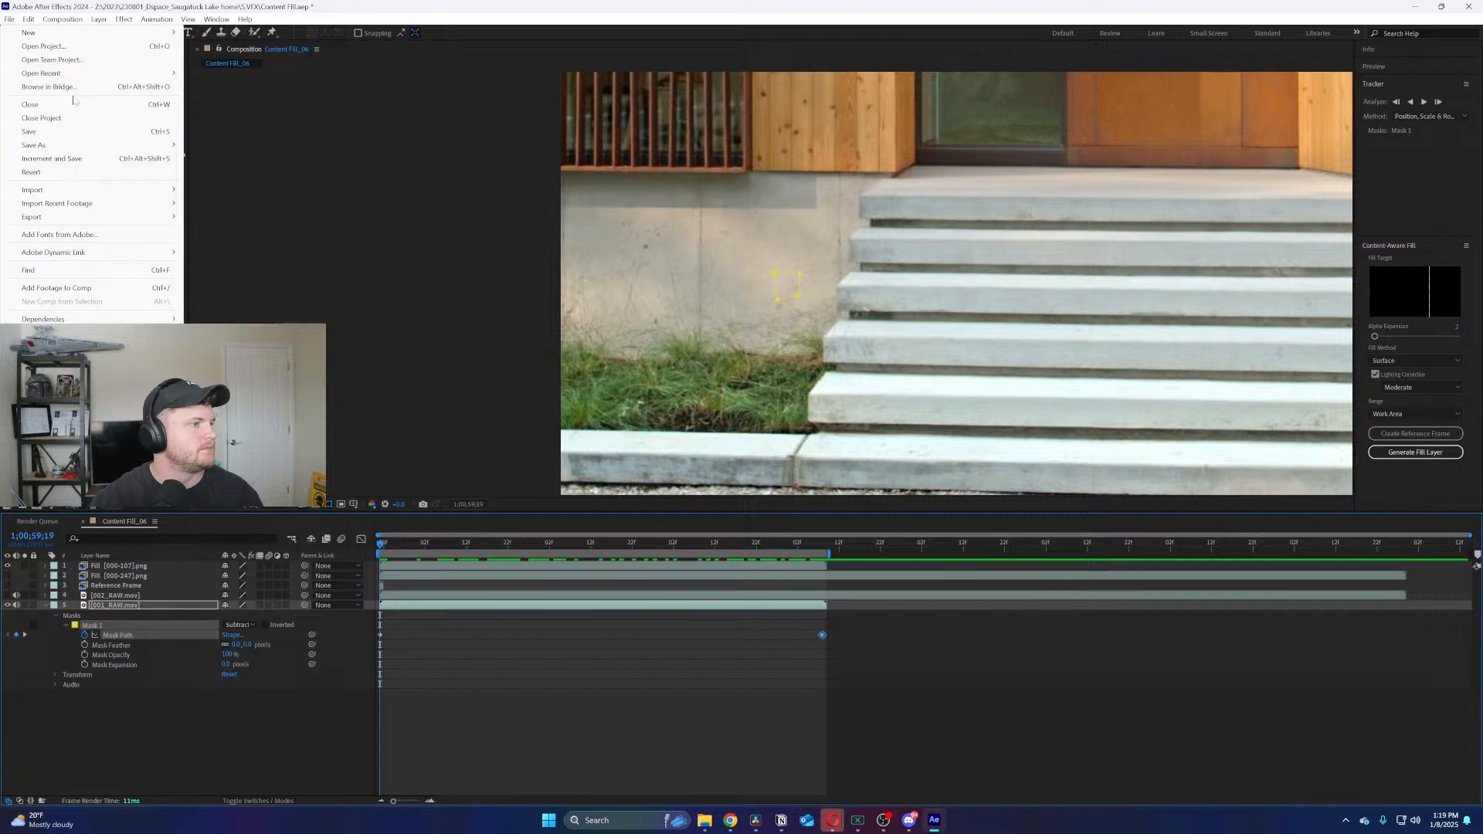
pyautogui.moveTo(92, 217)
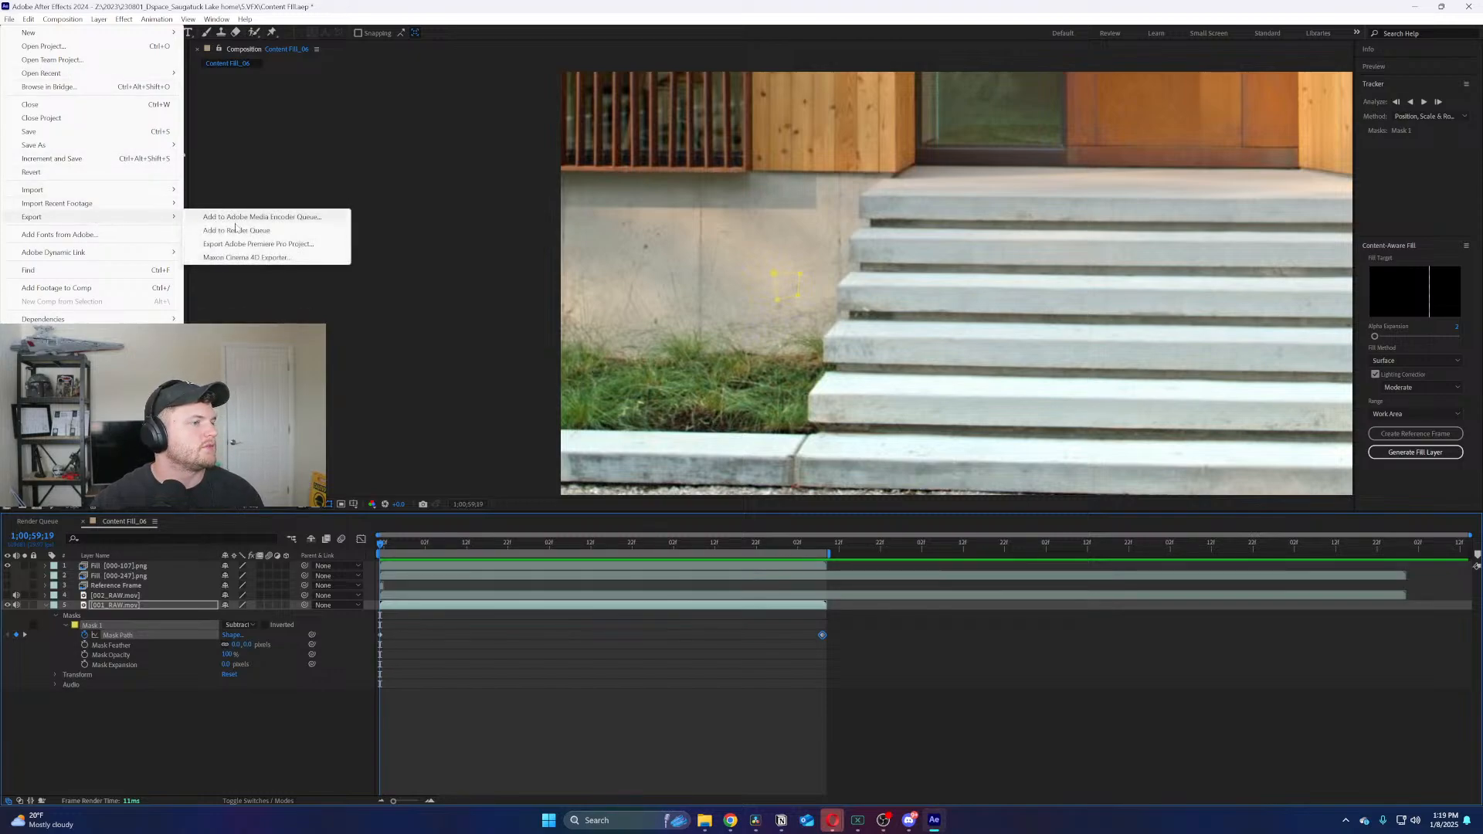
pyautogui.click(244, 229)
# Name the queued output 001_FIX in the LAST LAST Fills folder and render it
pyautogui.click(292, 788)
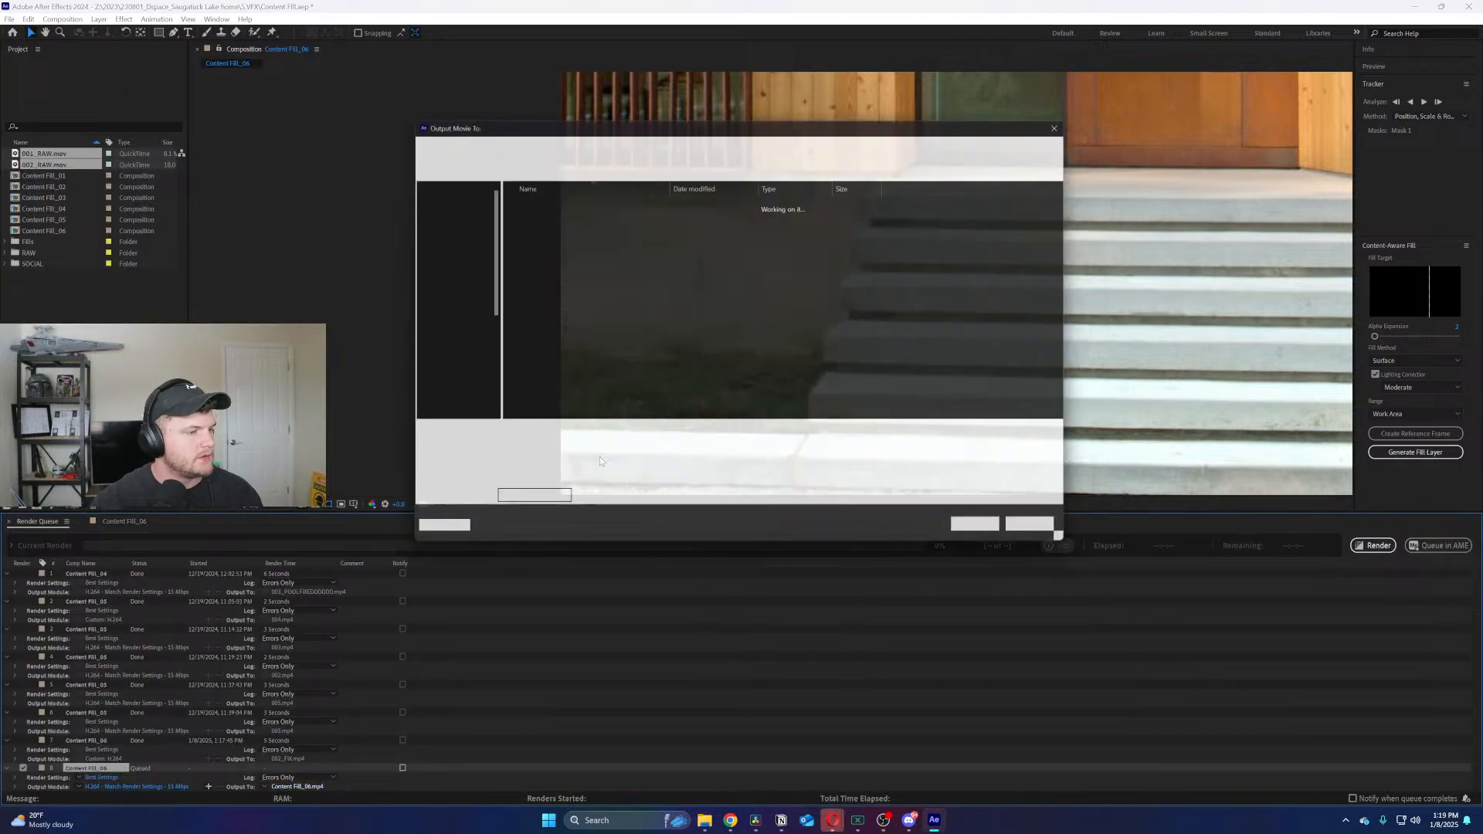
pyautogui.write('_FIOX')
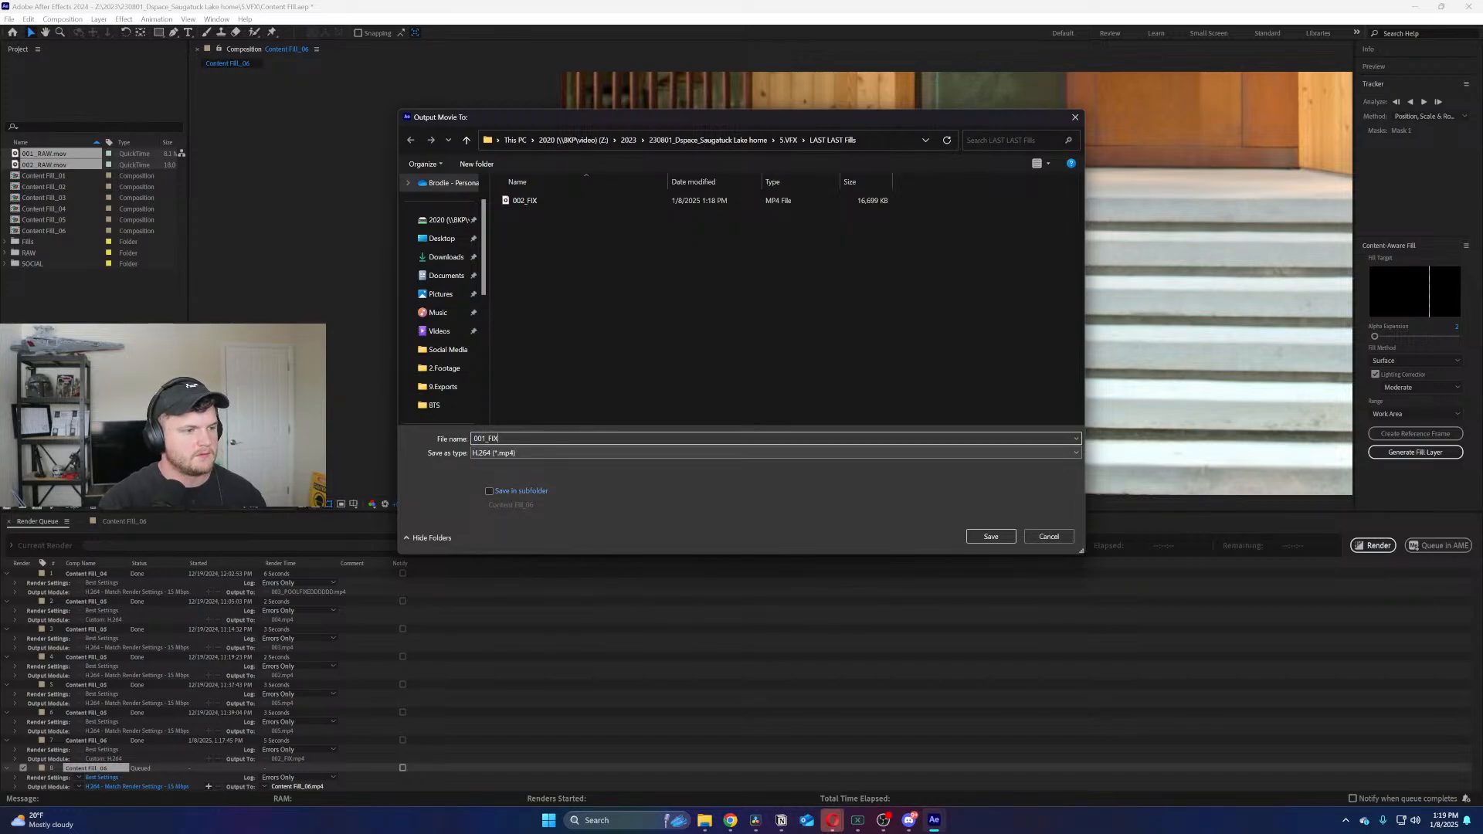
pyautogui.press('Return')
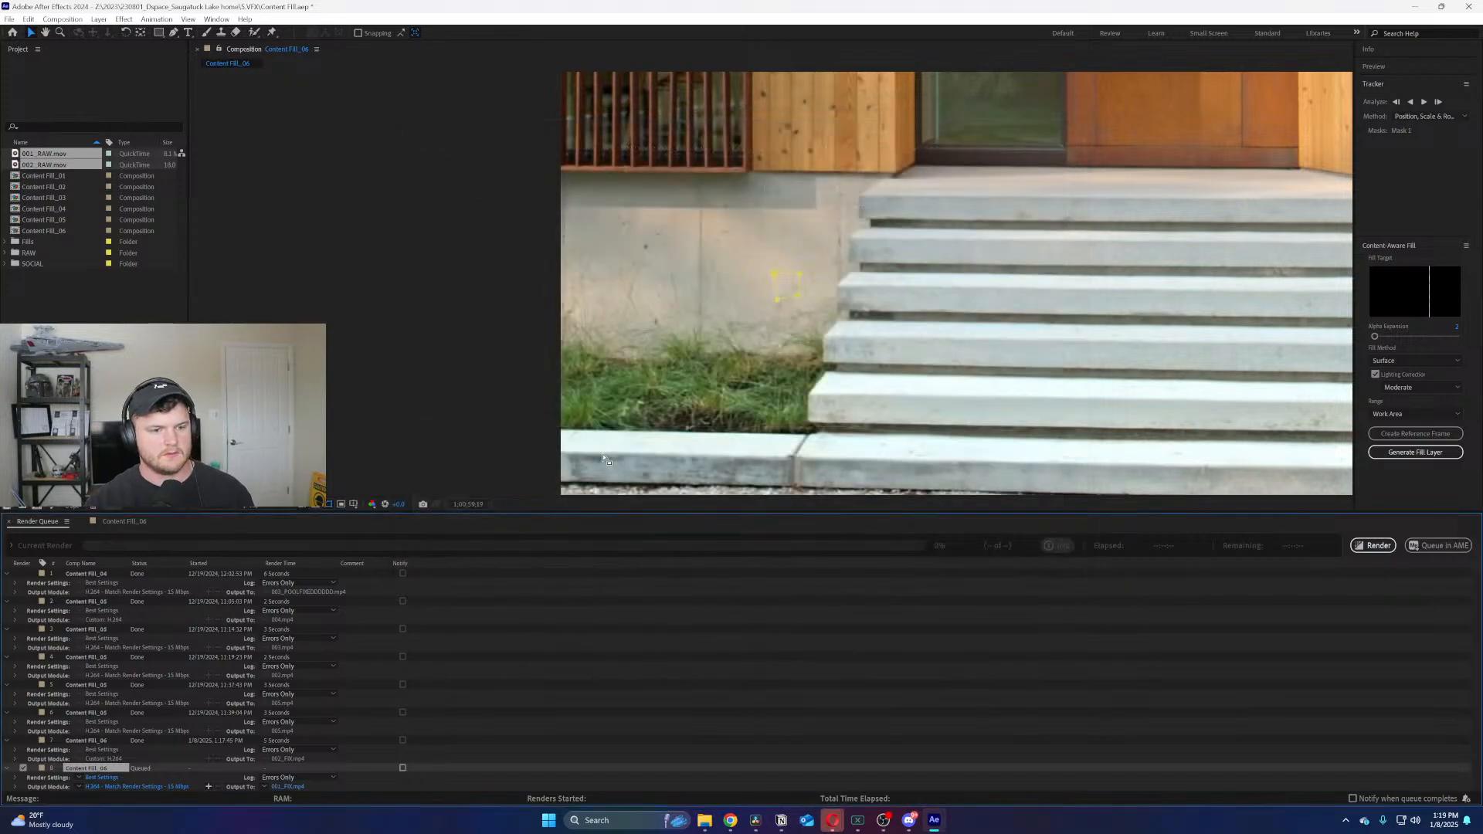
pyautogui.click(1379, 544)
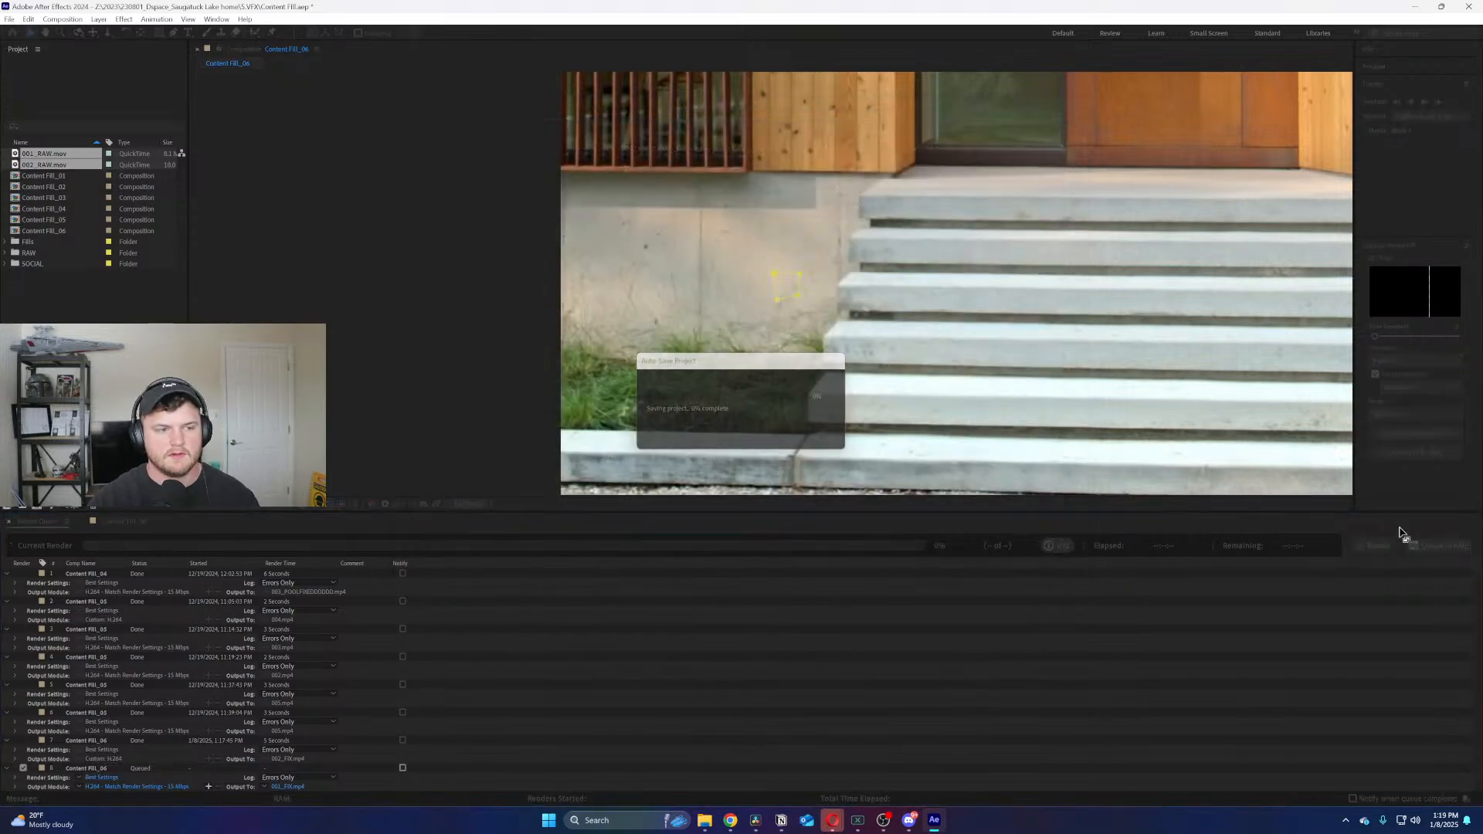
# Quit After Effects, saving the changes to Content Fill.aep, and switch to DaVinci Resolve
pyautogui.click(1470, 8)
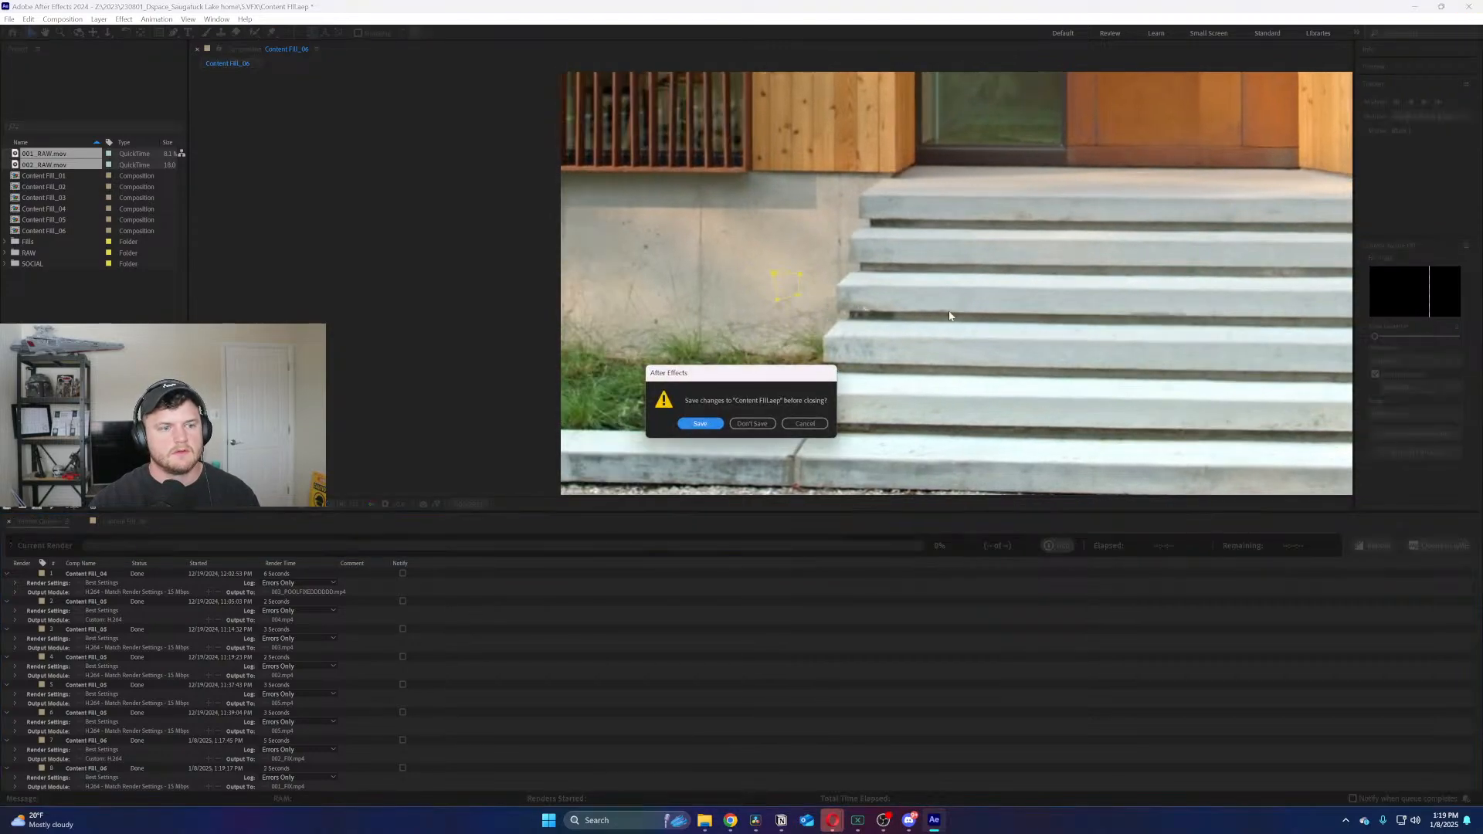
pyautogui.click(701, 423)
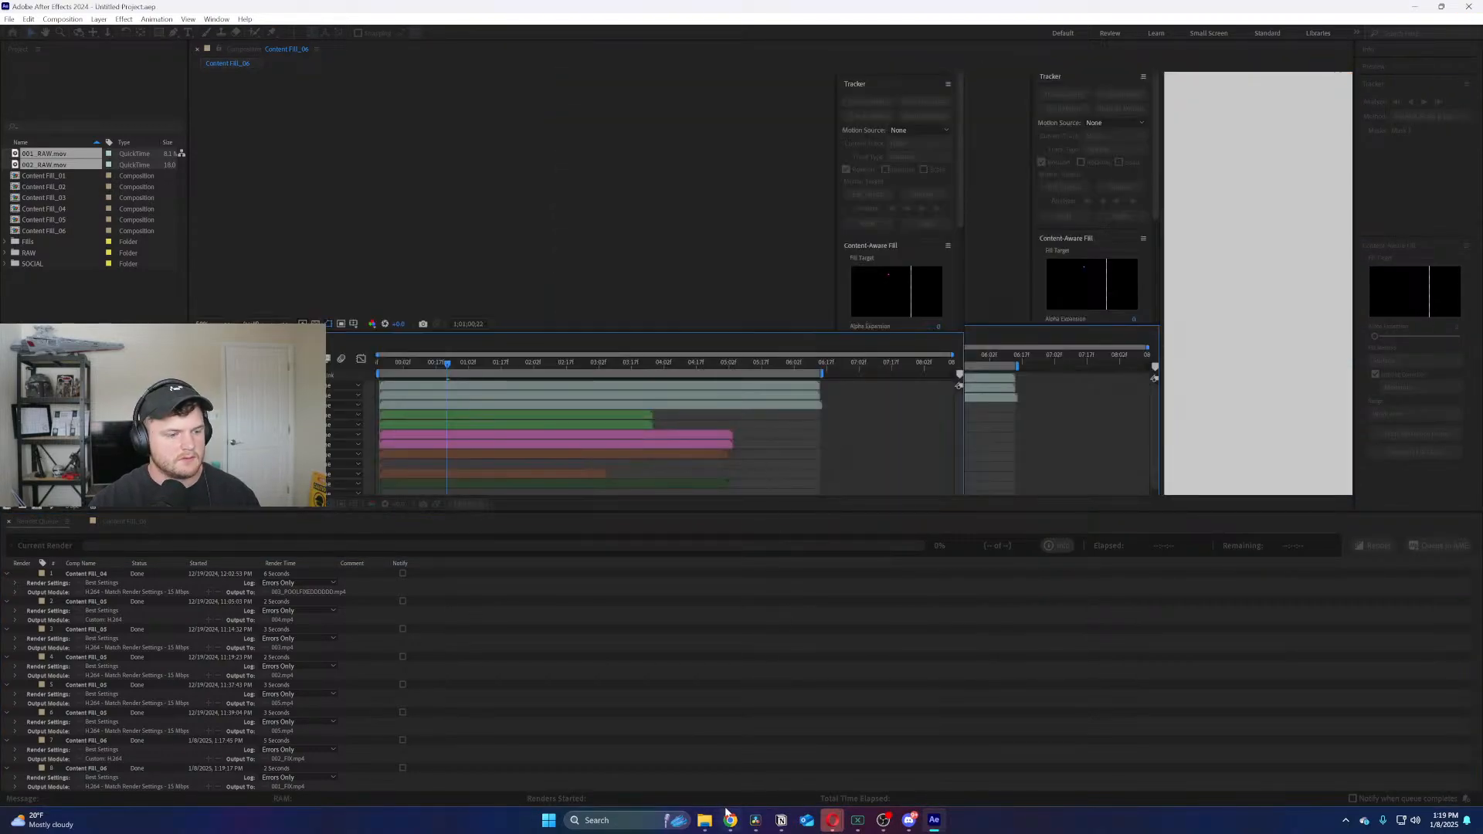
pyautogui.click(756, 821)
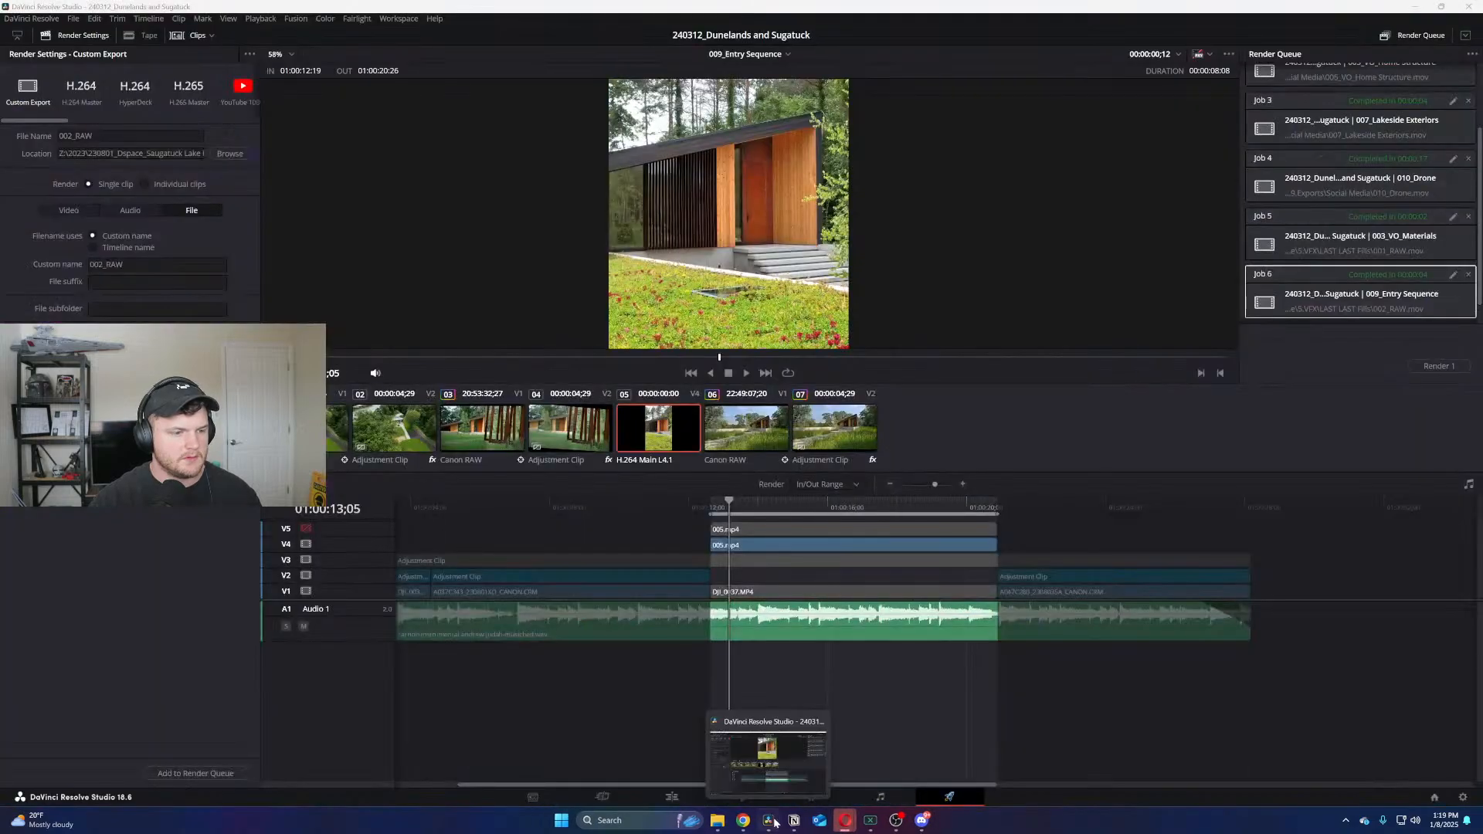
# Return to editing and create a bin named FINAL ONES I SWAR inside the 5. VFX bin
pyautogui.click(669, 796)
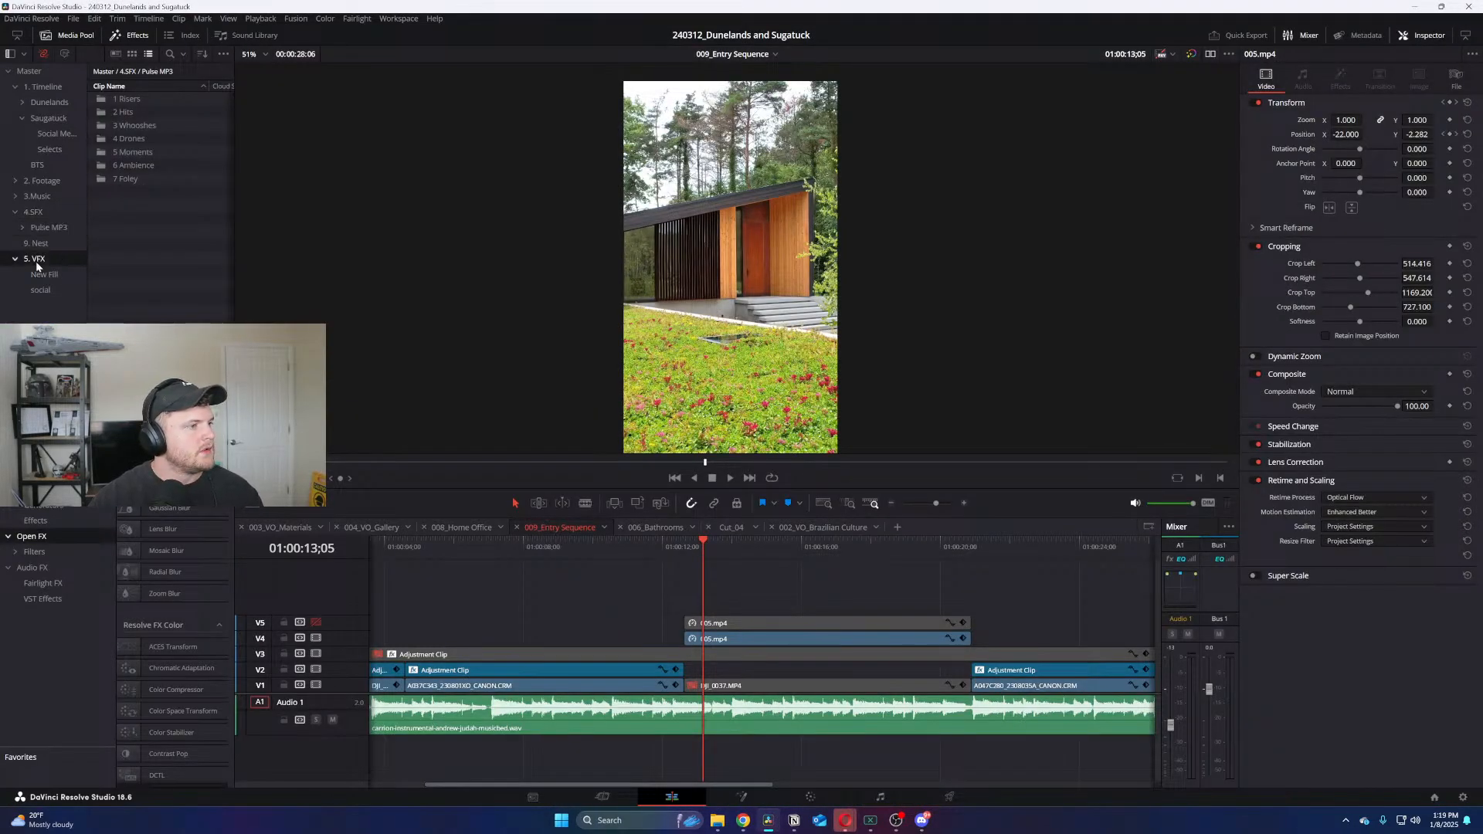
pyautogui.click(35, 261)
pyautogui.rightClick(159, 319)
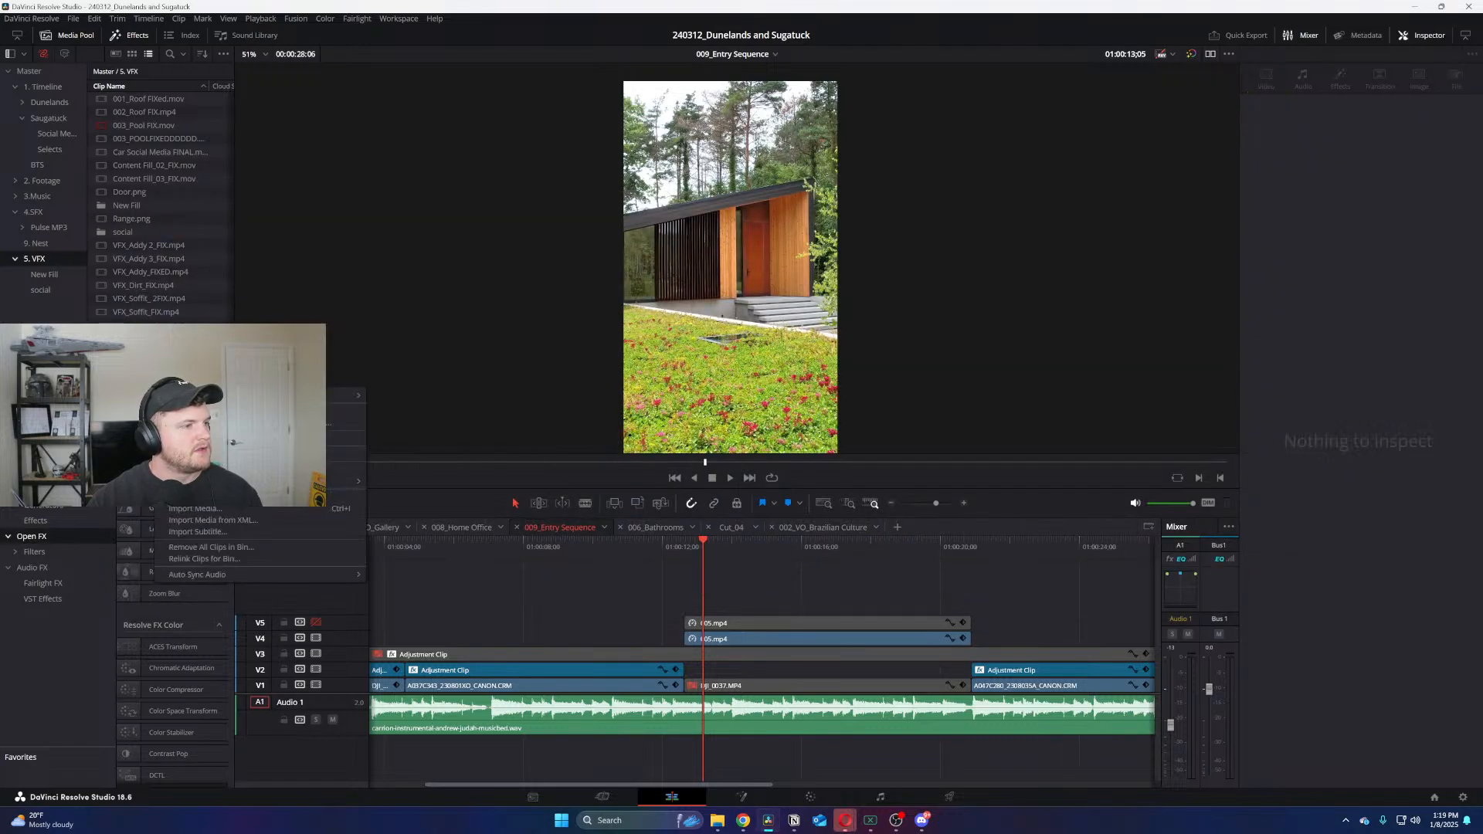
pyautogui.click(193, 330)
pyautogui.write('FINAL ONES I SW')
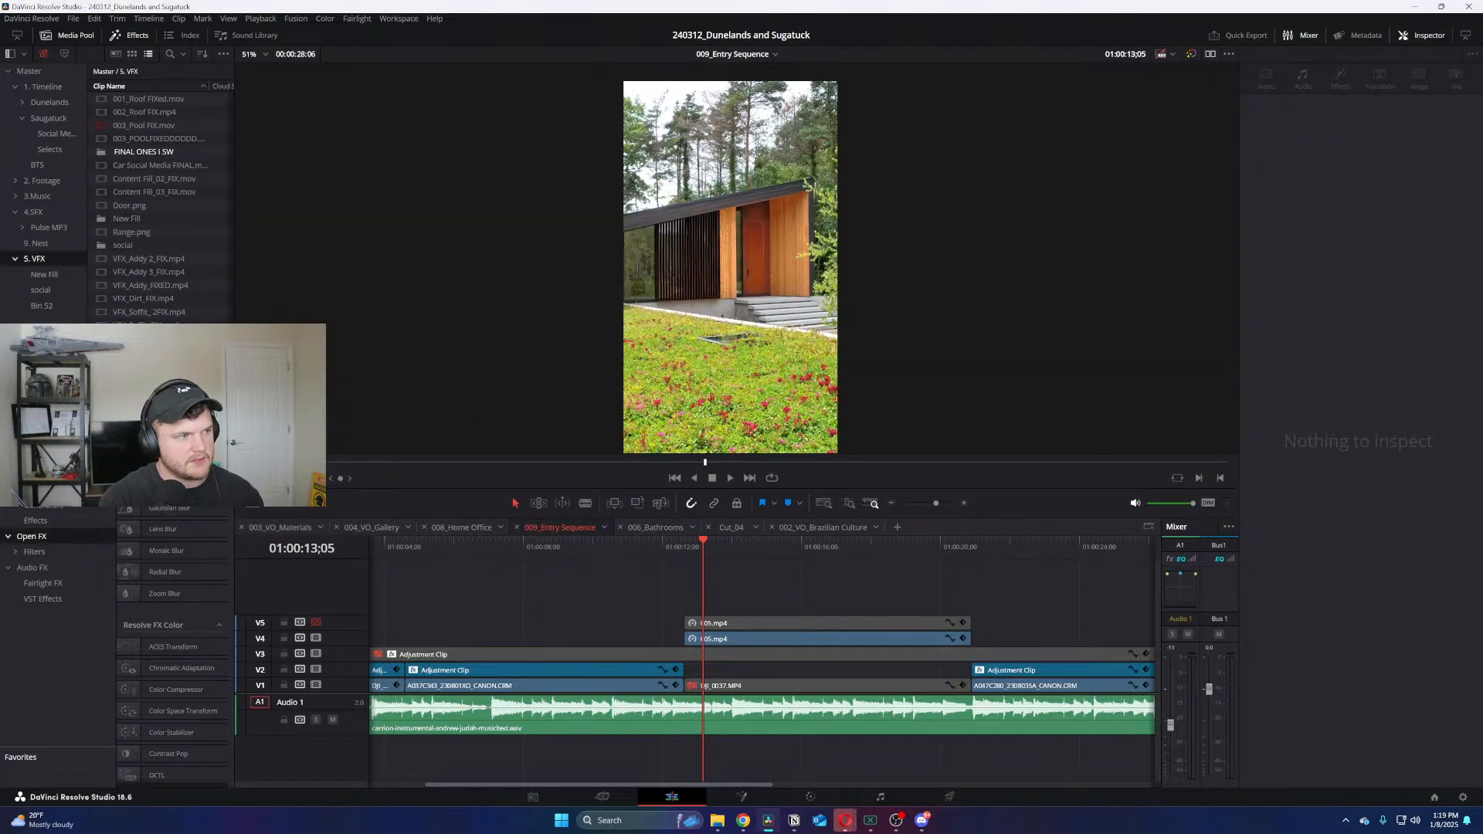
pyautogui.write('AR')
pyautogui.press('Return')
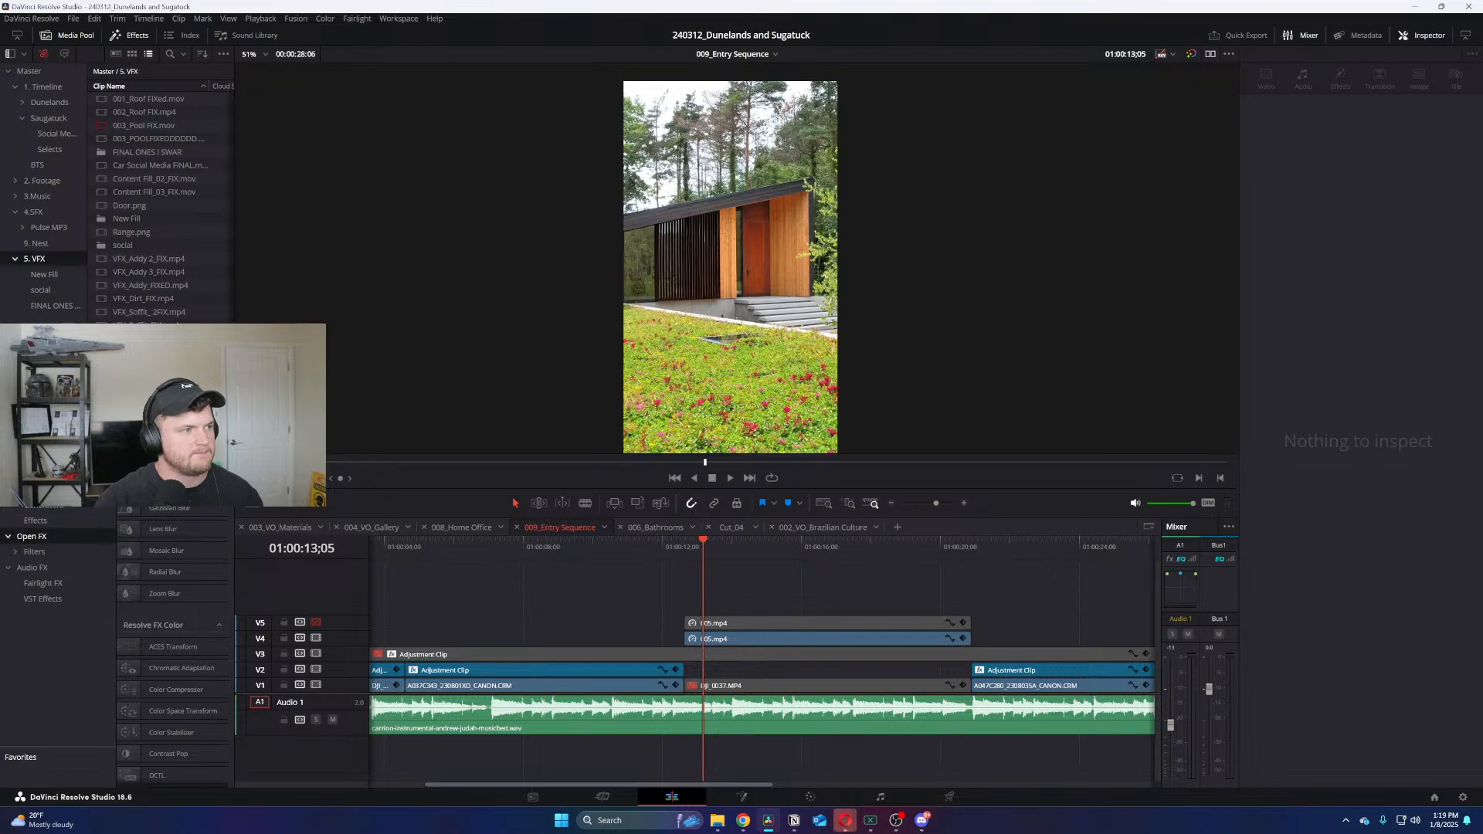
# Import 001_FIX.mp4 and 002_FIX.mp4 from the LAST LAST Fills folder into the FINAL ONES I SWAR bin
pyautogui.doubleClick(111, 153)
pyautogui.hotkey('alt', 'Tab')
pyautogui.press('Tab')
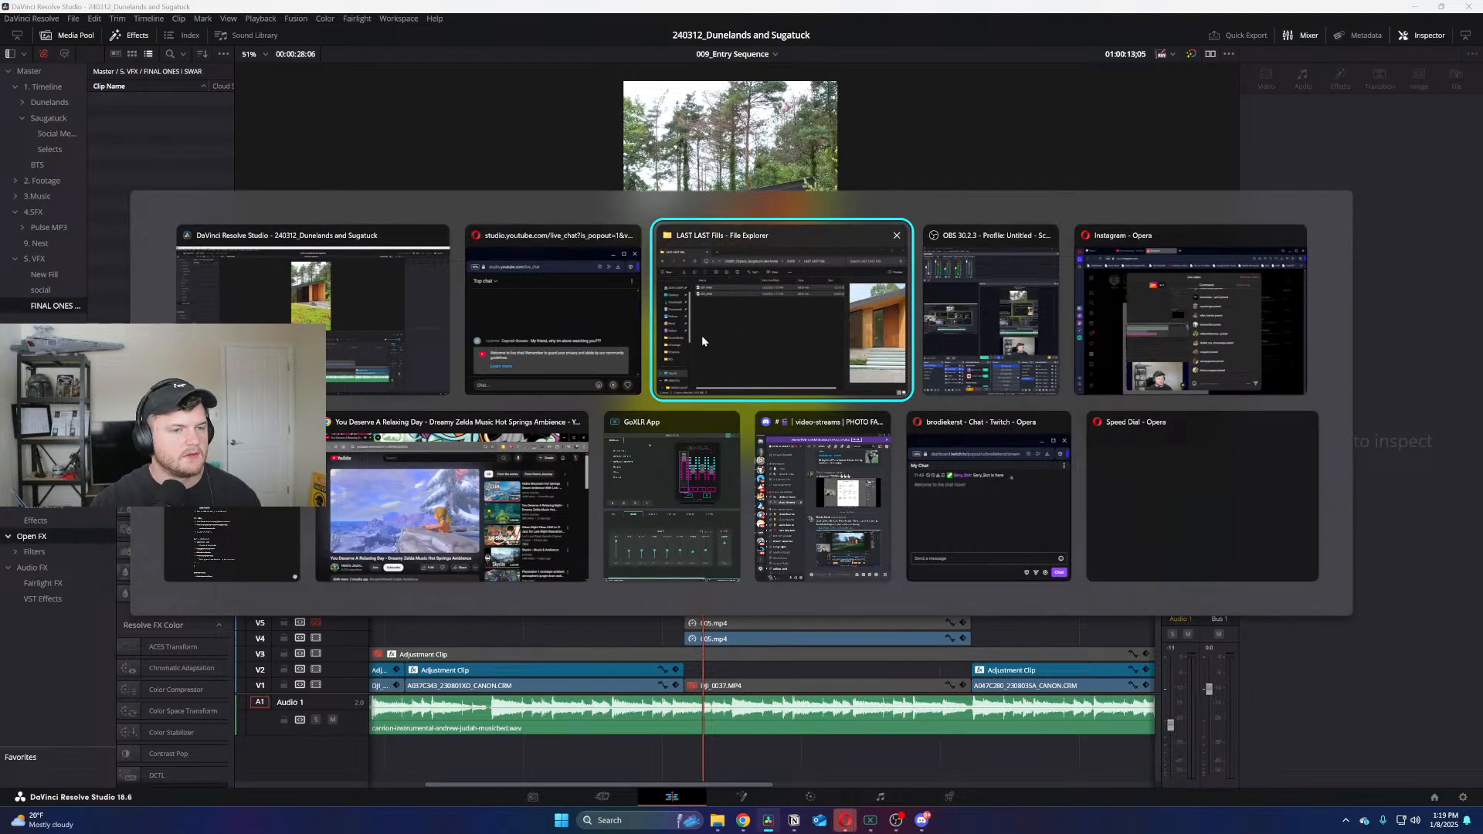
pyautogui.press('Escape')
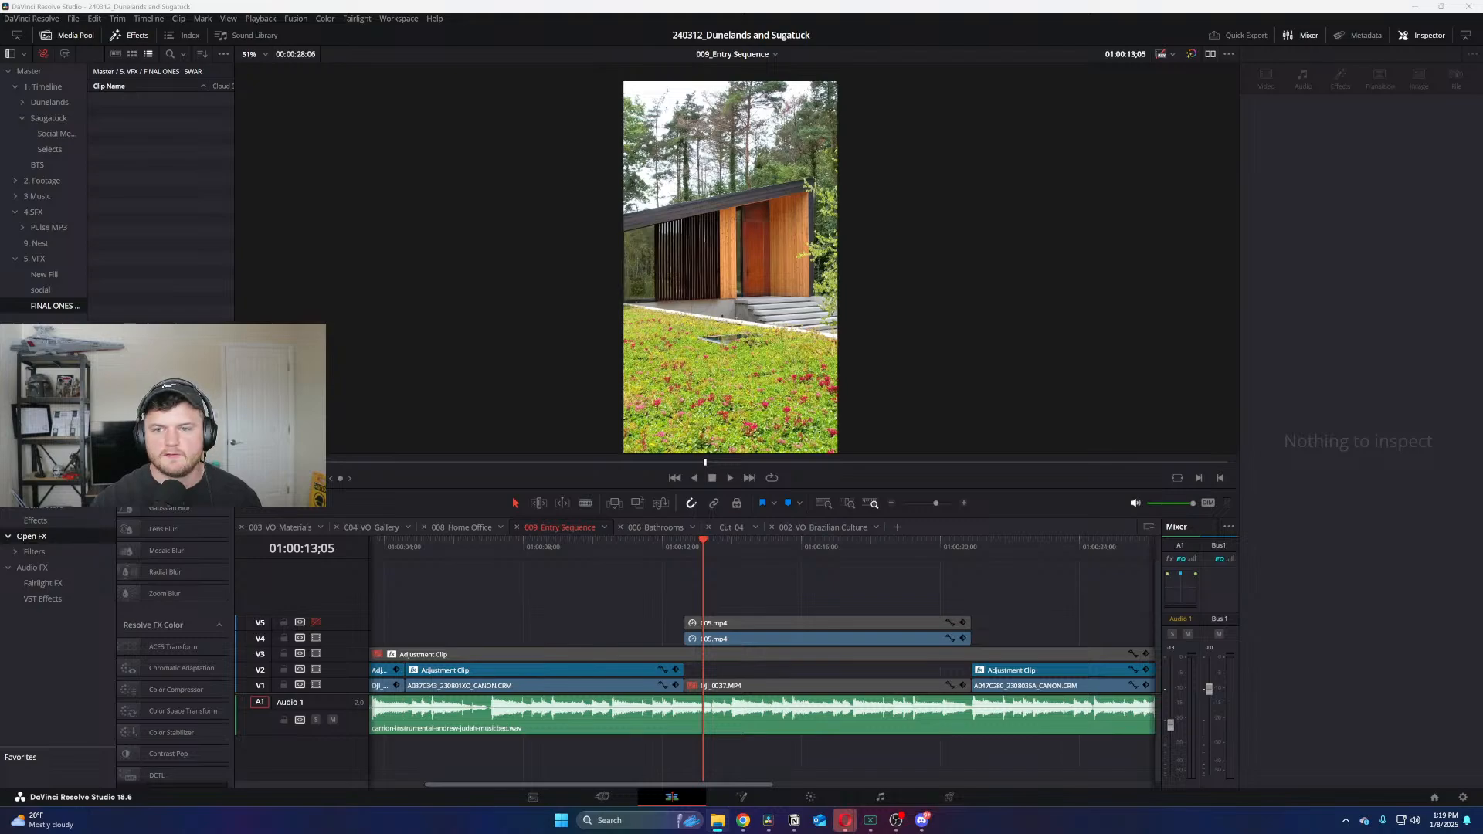
pyautogui.moveTo(1260, 283); pyautogui.dragTo(182, 232)
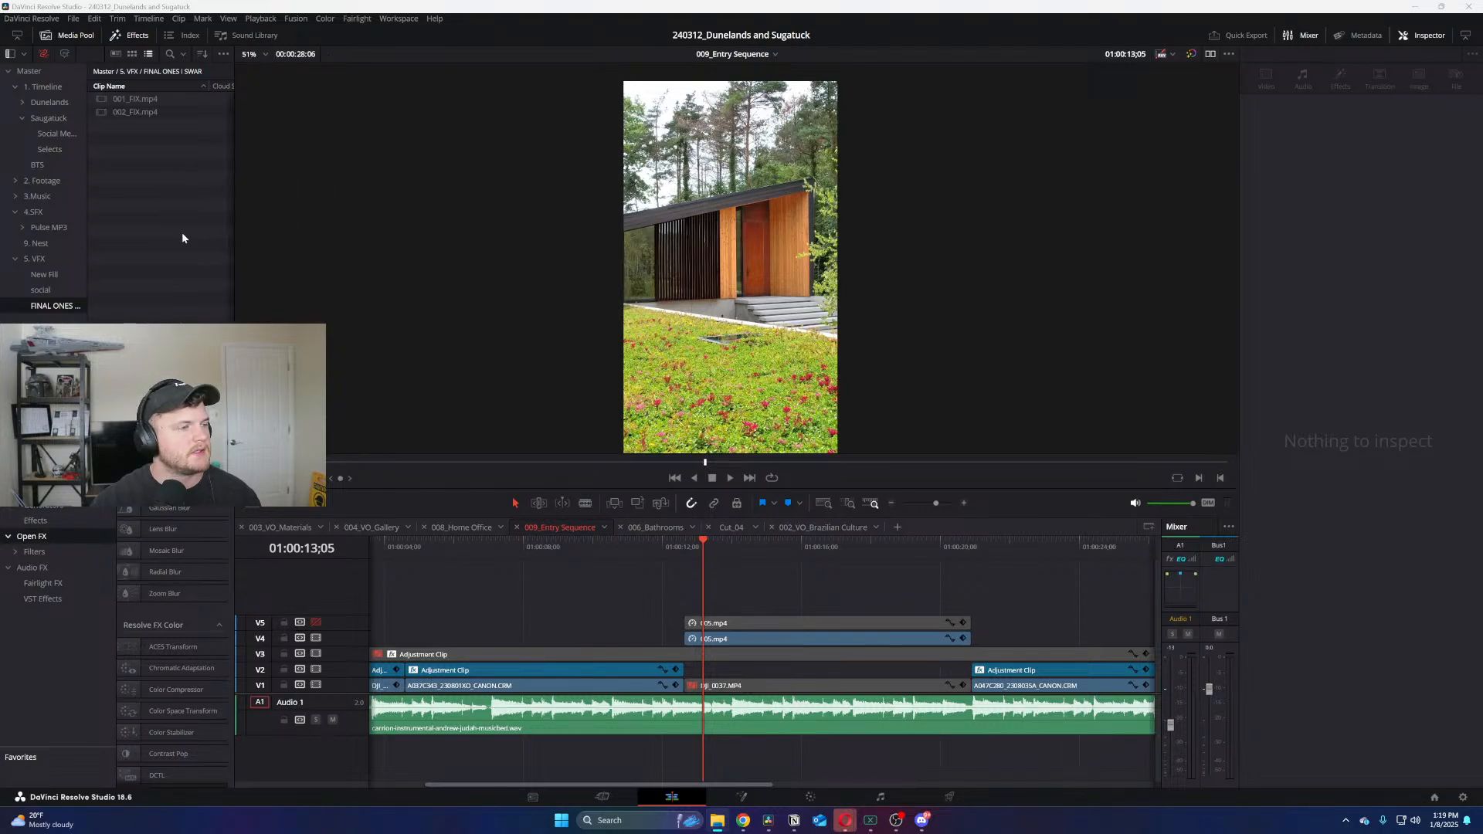
# Place the 002_FIX.mp4 video on track V6 of 009_Entry Sequence and extend its start to align with the 005.mp4 clips below
pyautogui.moveTo(102, 112); pyautogui.dragTo(131, 140)
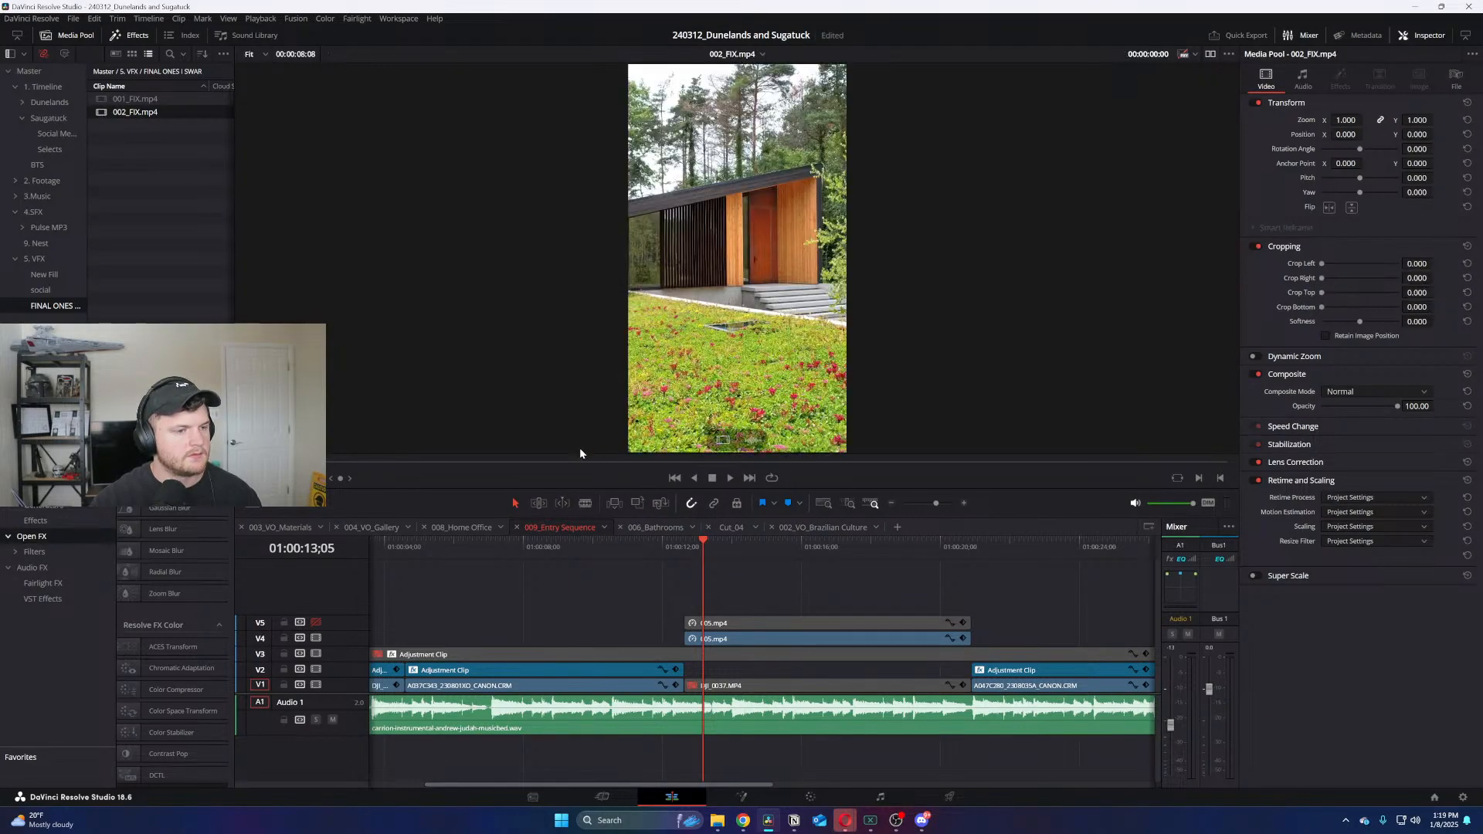
pyautogui.moveTo(580, 452); pyautogui.dragTo(1087, 472)
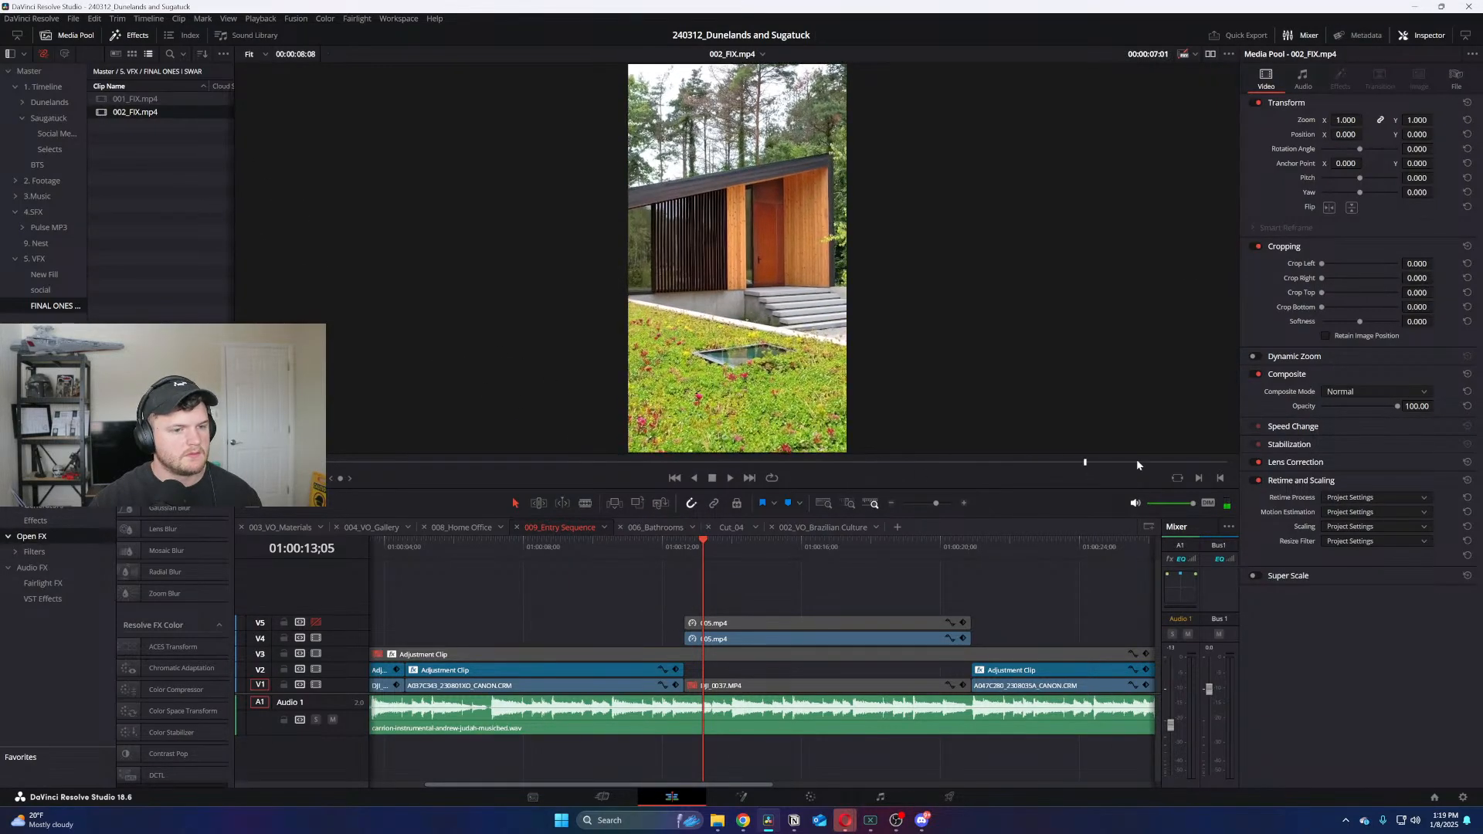
pyautogui.press('i')
pyautogui.click(1216, 462)
pyautogui.press('o')
pyautogui.moveTo(744, 378); pyautogui.dragTo(734, 622)
pyautogui.moveTo(730, 444); pyautogui.dragTo(951, 611)
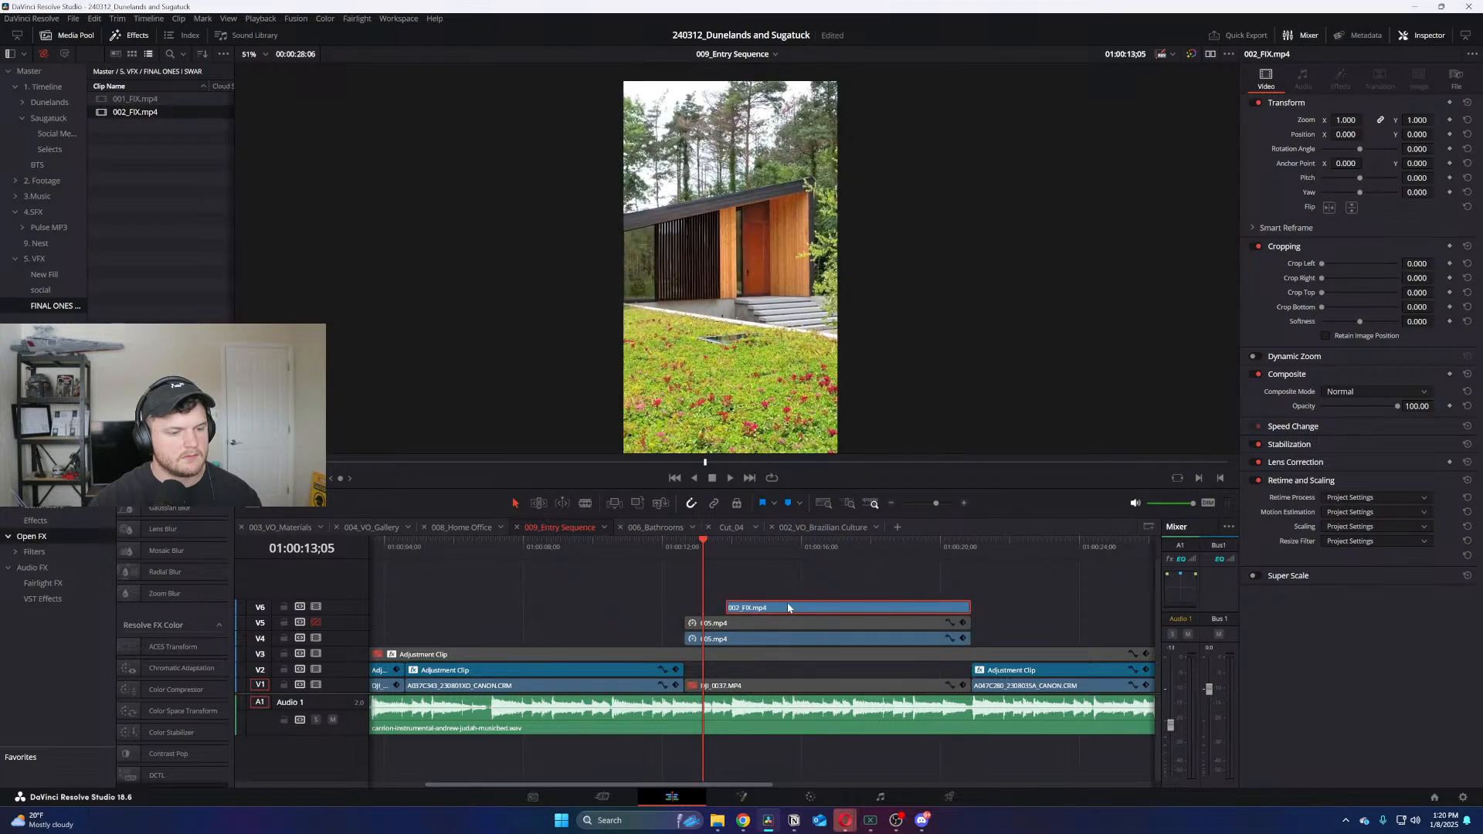
pyautogui.moveTo(720, 608); pyautogui.dragTo(685, 607)
# Play back 009_Entry Sequence around the 002_FIX.mp4 clip to check the replaced shot
pyautogui.press('space')
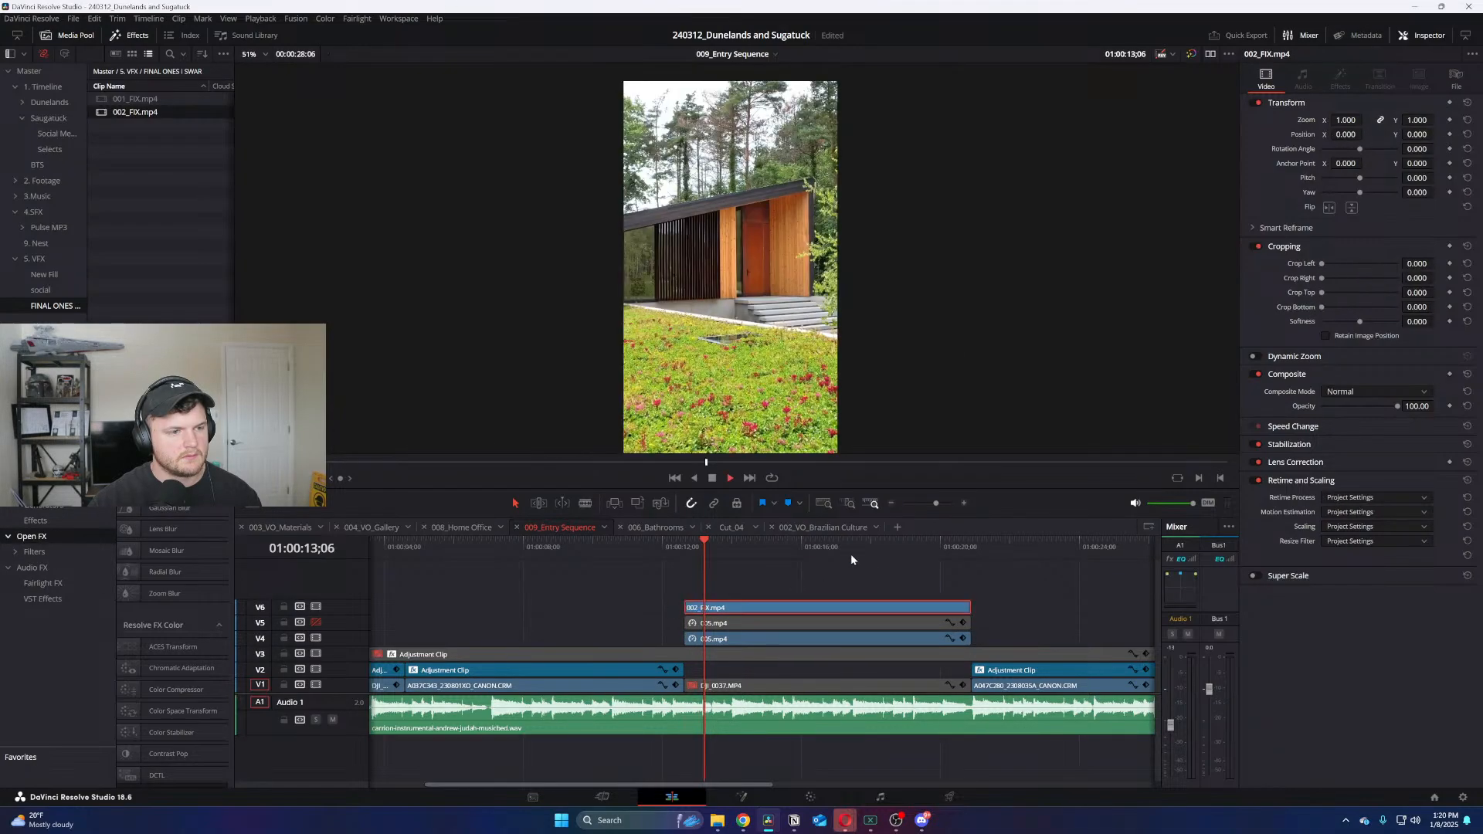
pyautogui.press('space')
pyautogui.hotkey('ctrl', '-')
pyautogui.click(546, 545)
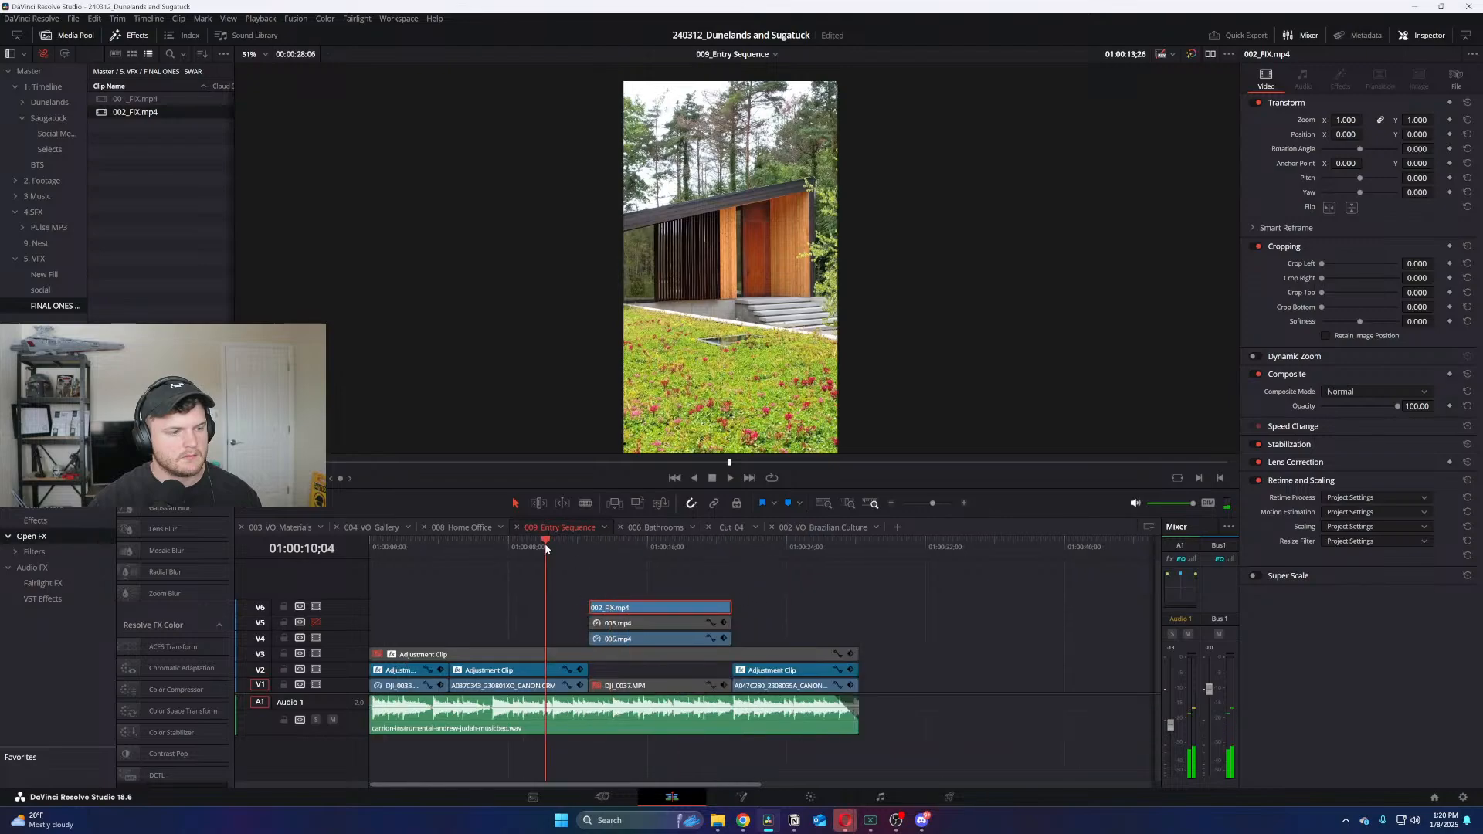
pyautogui.press('space')
pyautogui.click(606, 549)
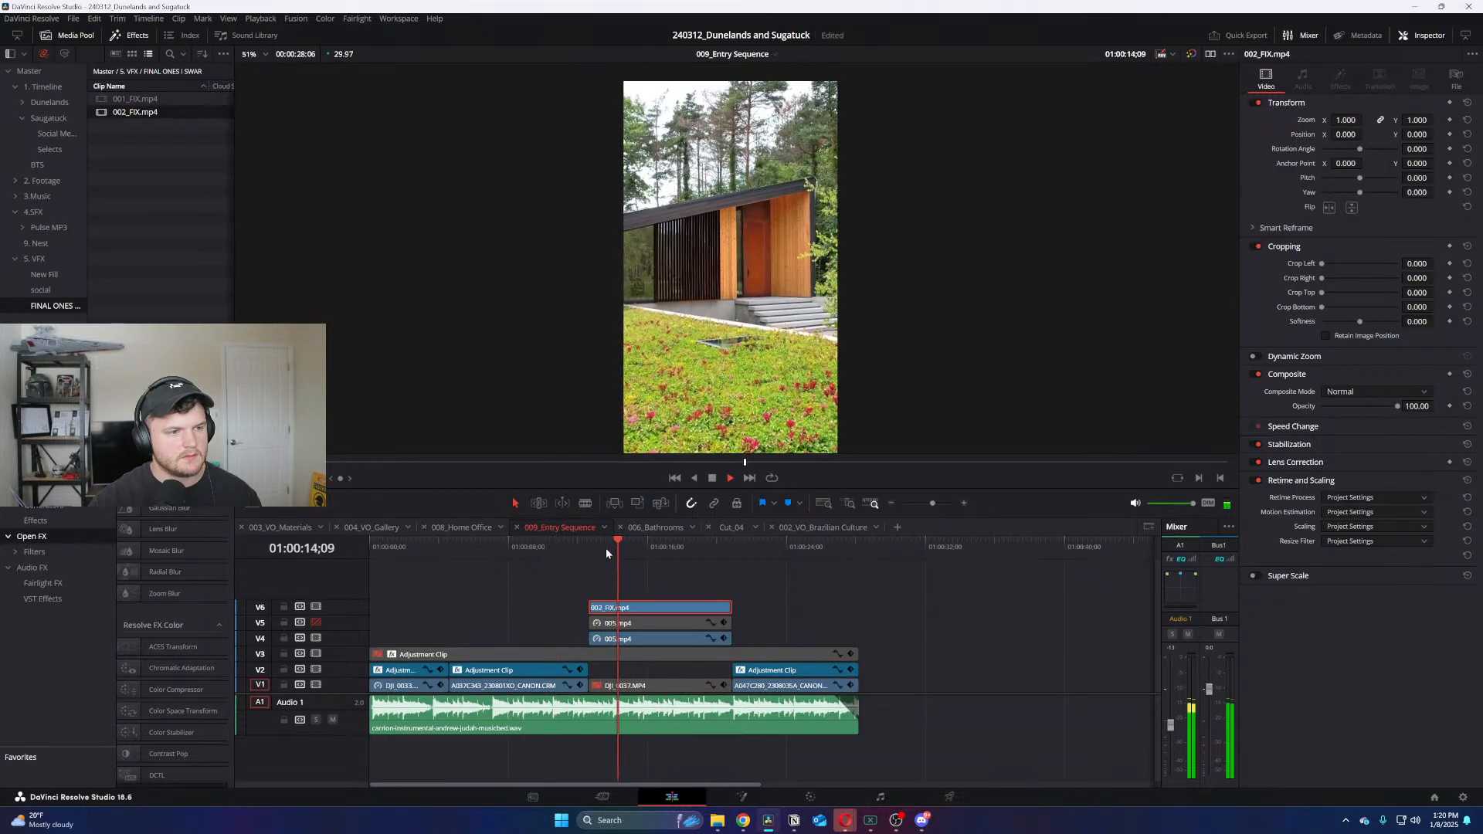
pyautogui.press('space')
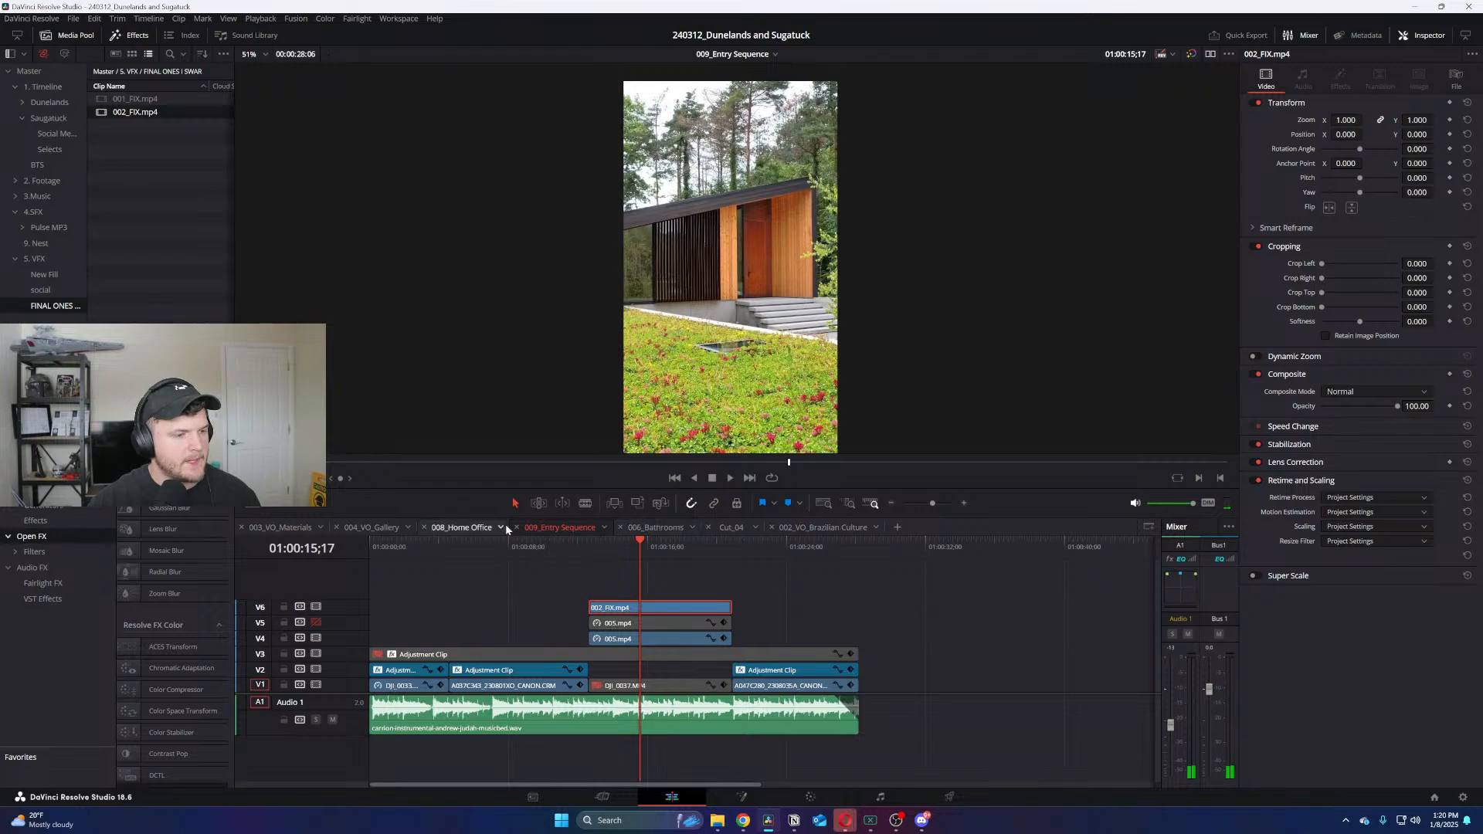
# Place 002_FIX.mp4 on track V3 of the 008_Home Office timeline, directly above the 005.mp4 clip
pyautogui.click(476, 526)
pyautogui.moveTo(512, 555); pyautogui.dragTo(642, 549)
pyautogui.hotkey('ctrl', '=')
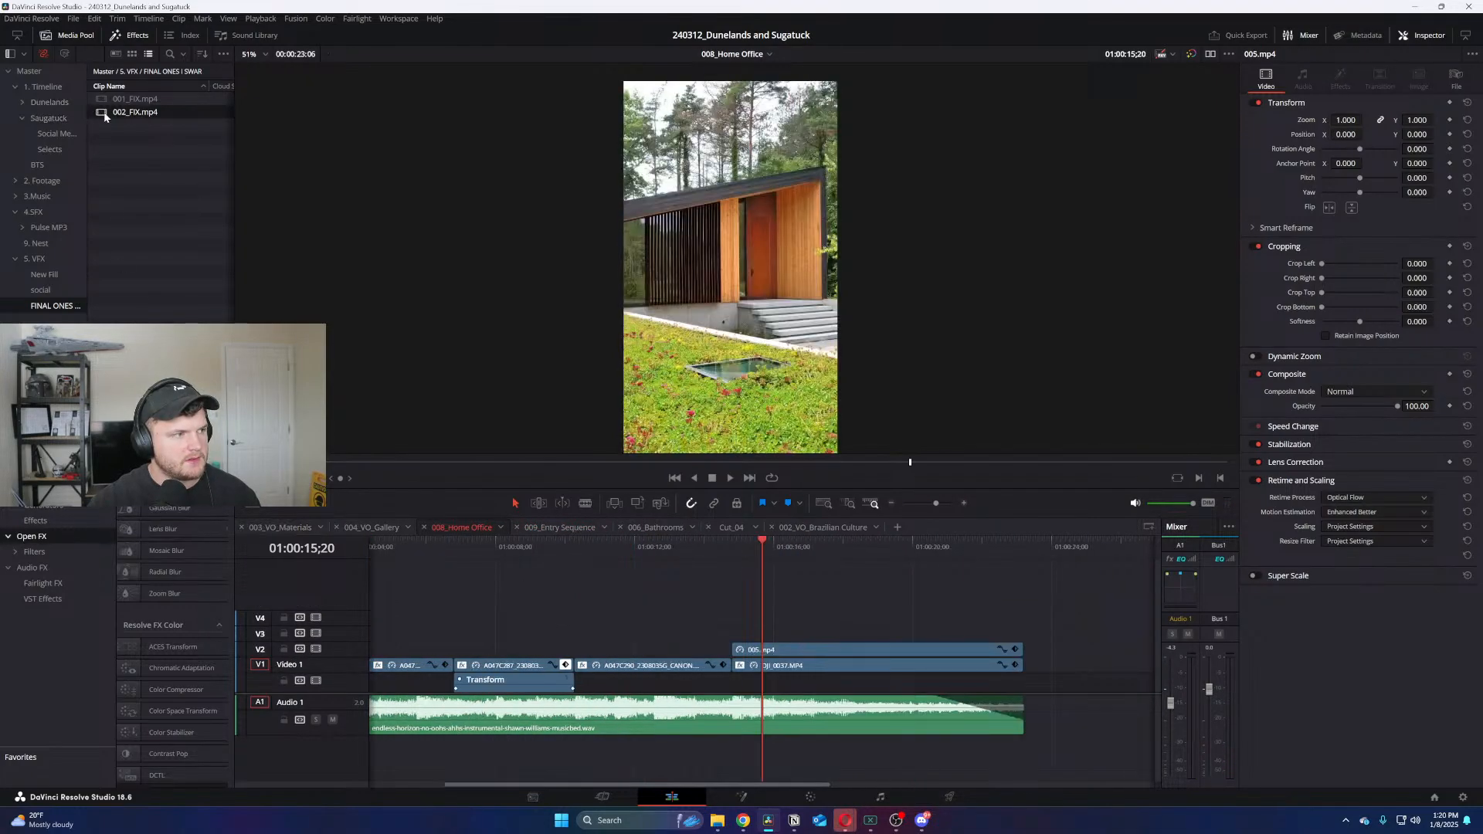
pyautogui.moveTo(101, 115); pyautogui.dragTo(856, 643)
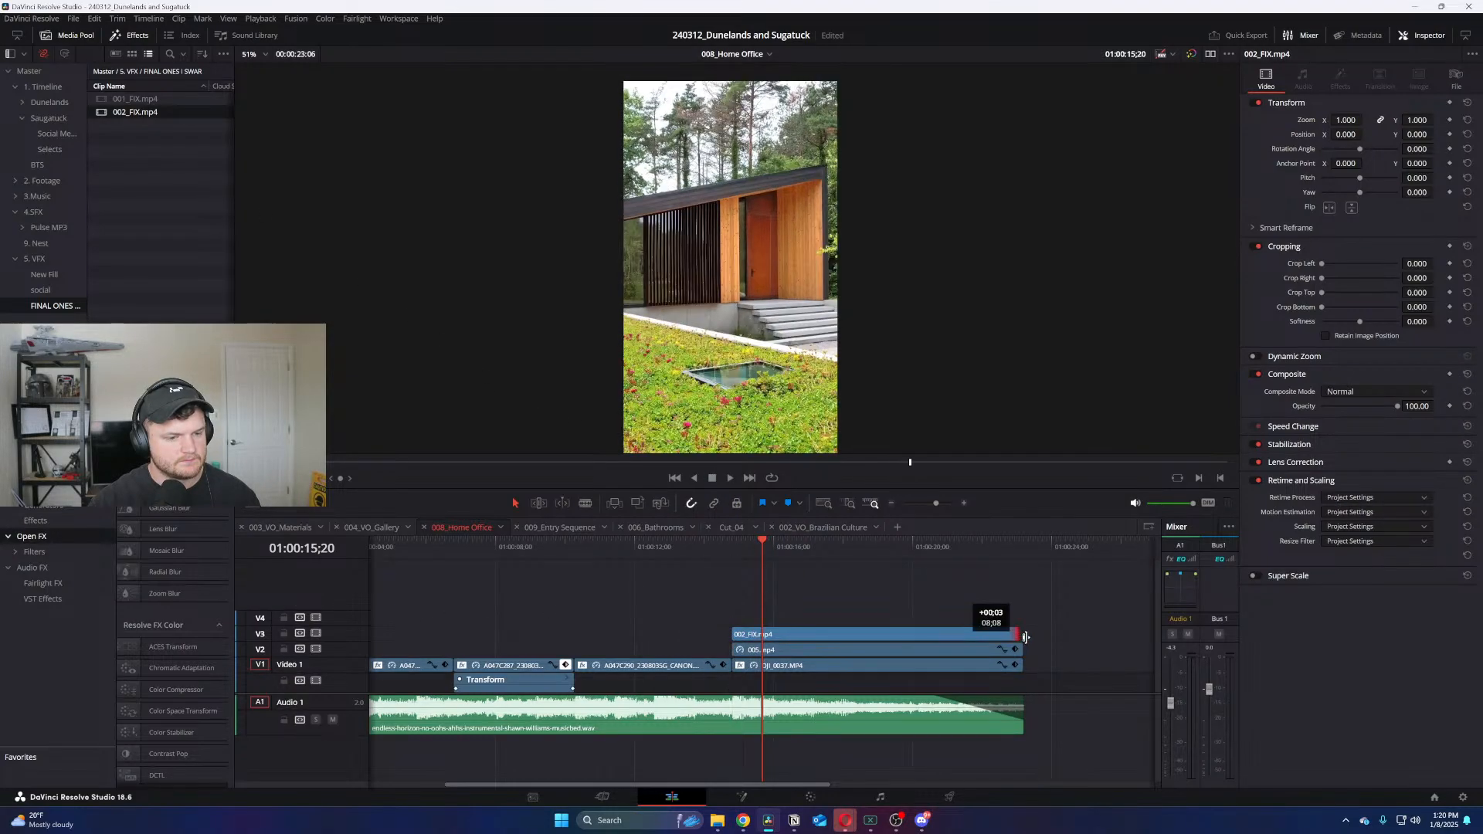
# Set the 002_FIX.mp4 clip's speed to 93% and extend its end to match the 005.mp4 clip below
pyautogui.rightClick(968, 632)
pyautogui.click(1050, 464)
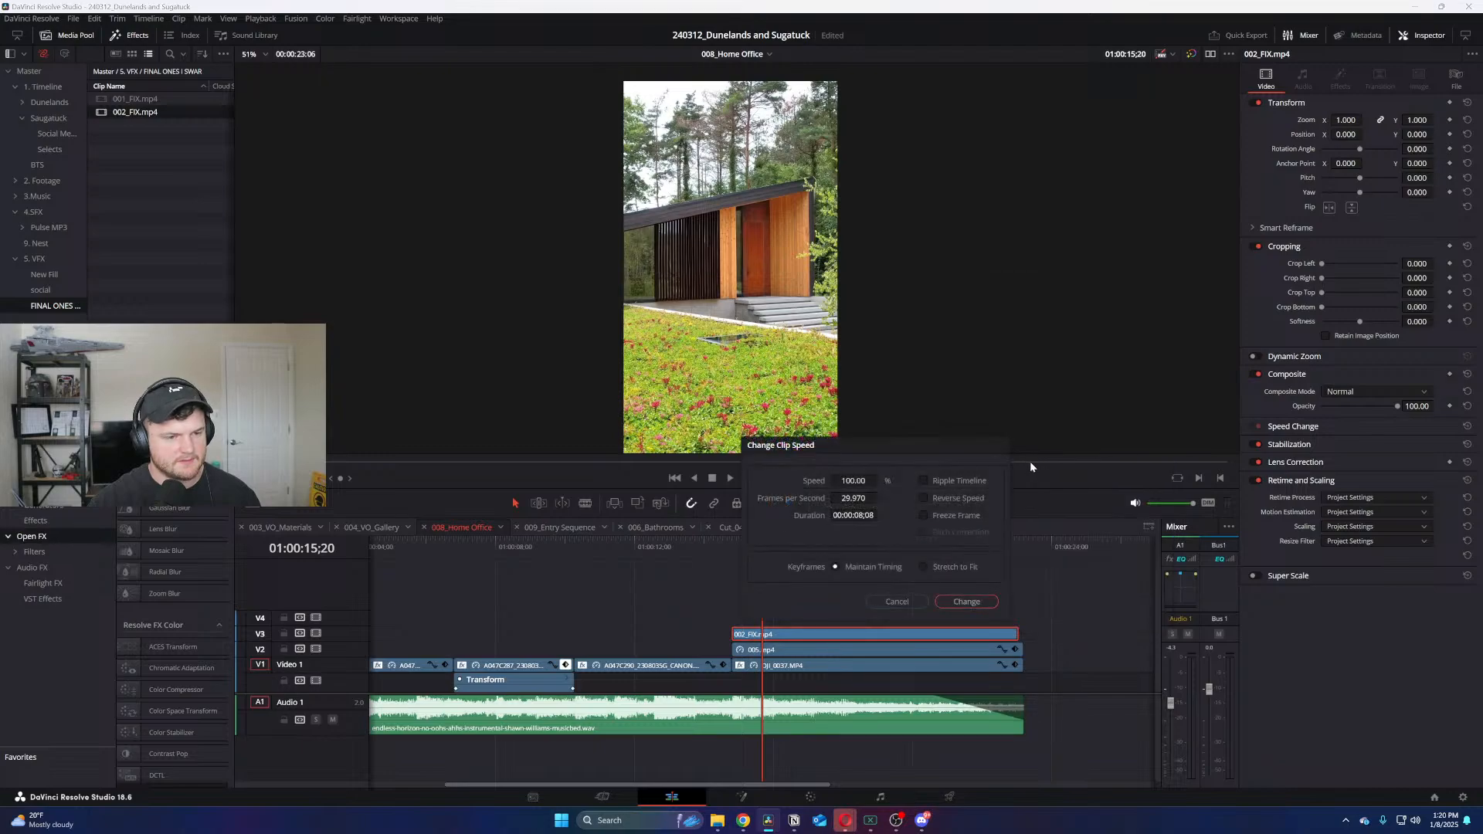
pyautogui.click(860, 480)
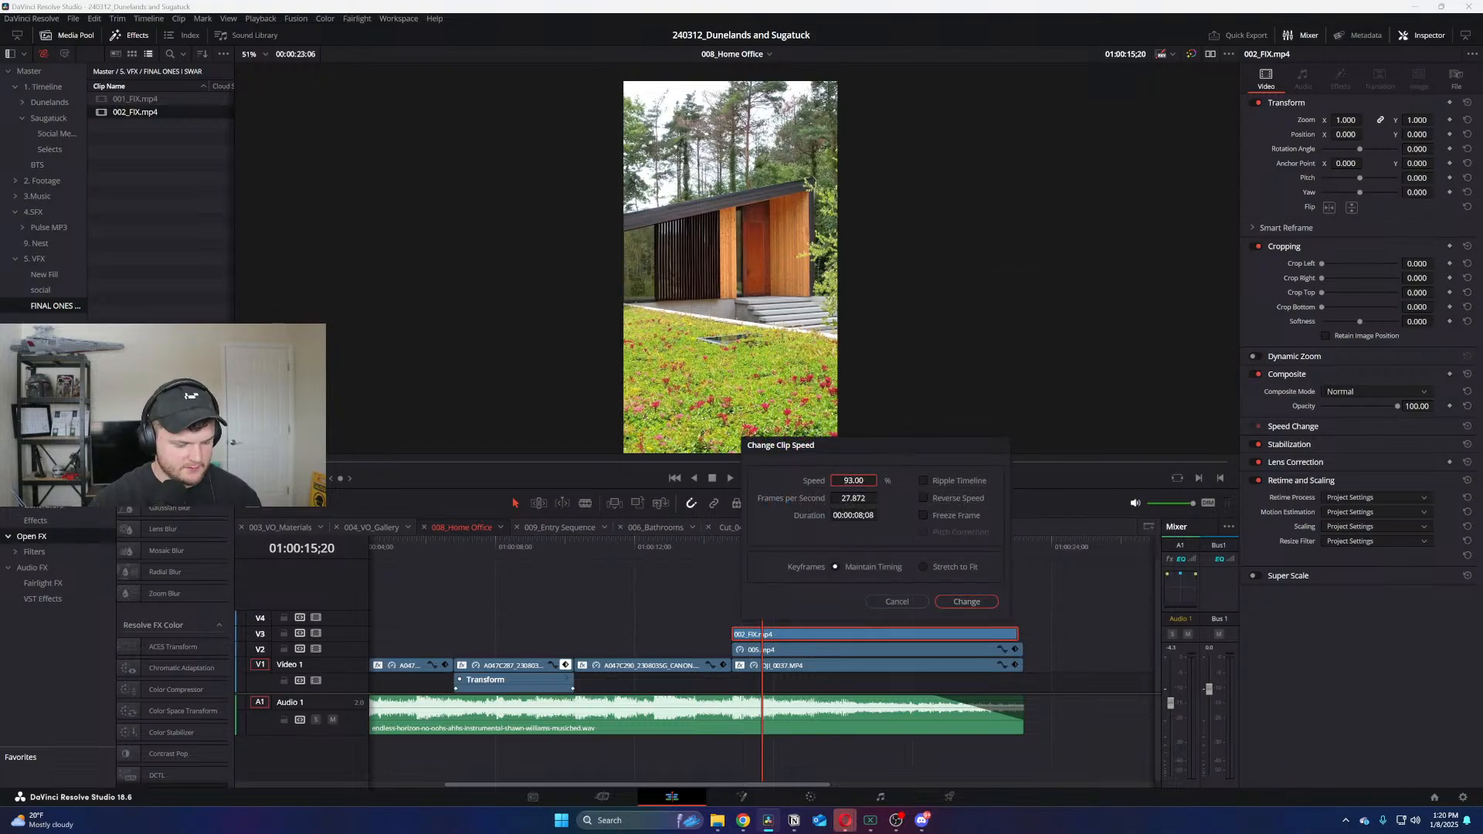
pyautogui.press('Return')
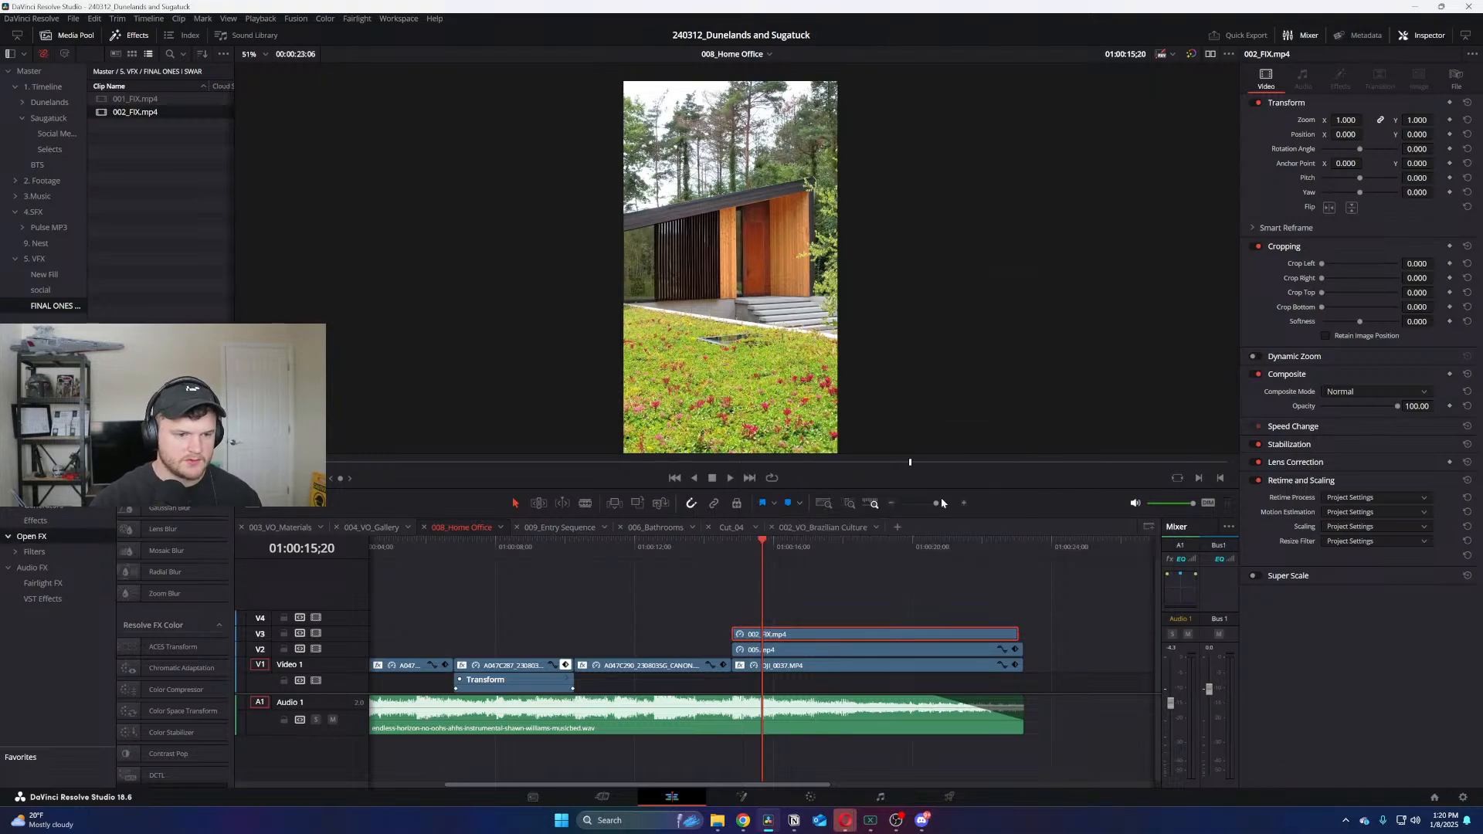
pyautogui.moveTo(1020, 634); pyautogui.dragTo(1032, 637)
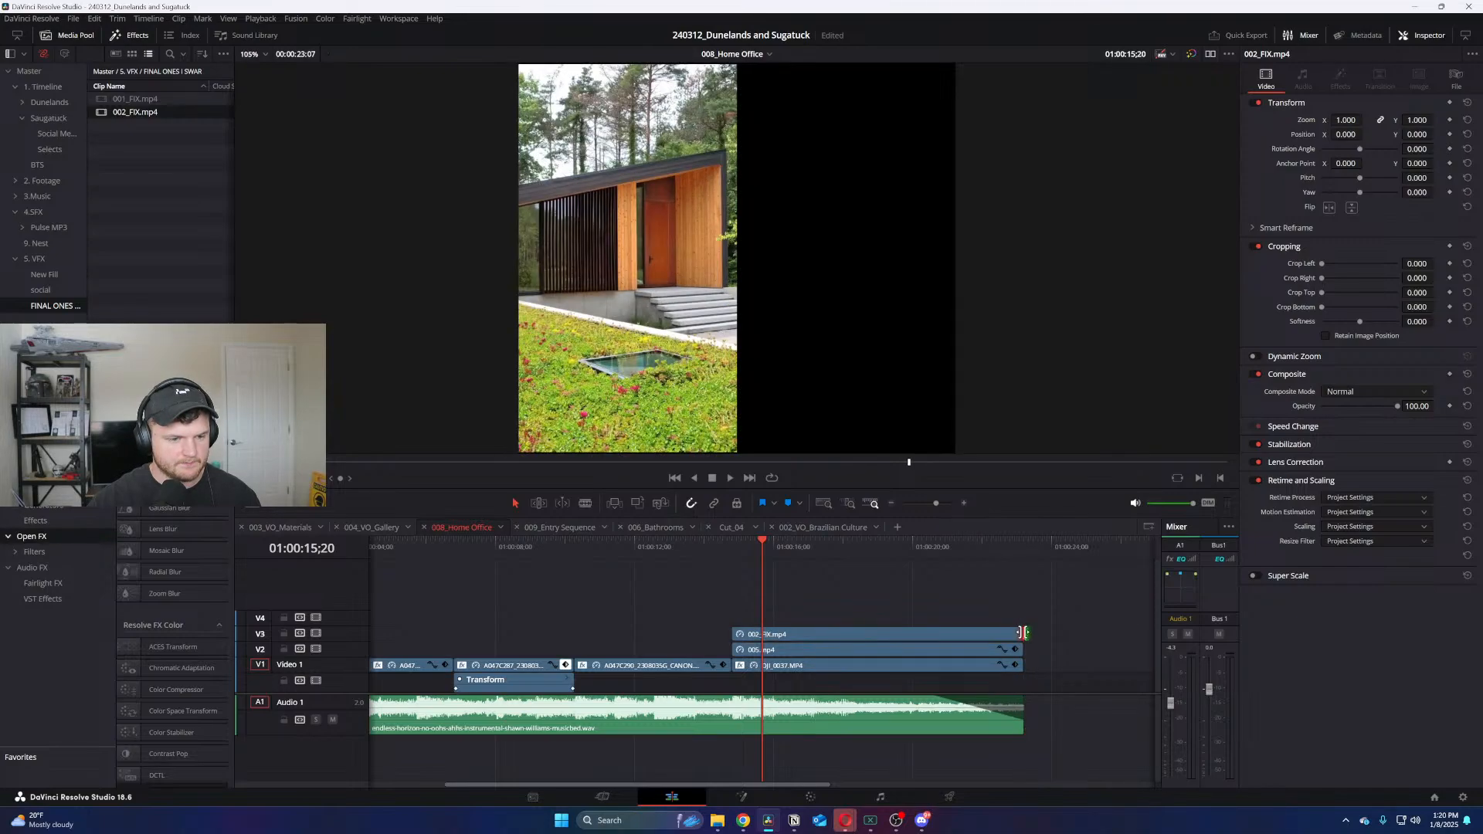
# Set the 002_FIX.mp4 clip's speed to 98% and play back the result
pyautogui.rightClick(1001, 634)
pyautogui.click(1051, 473)
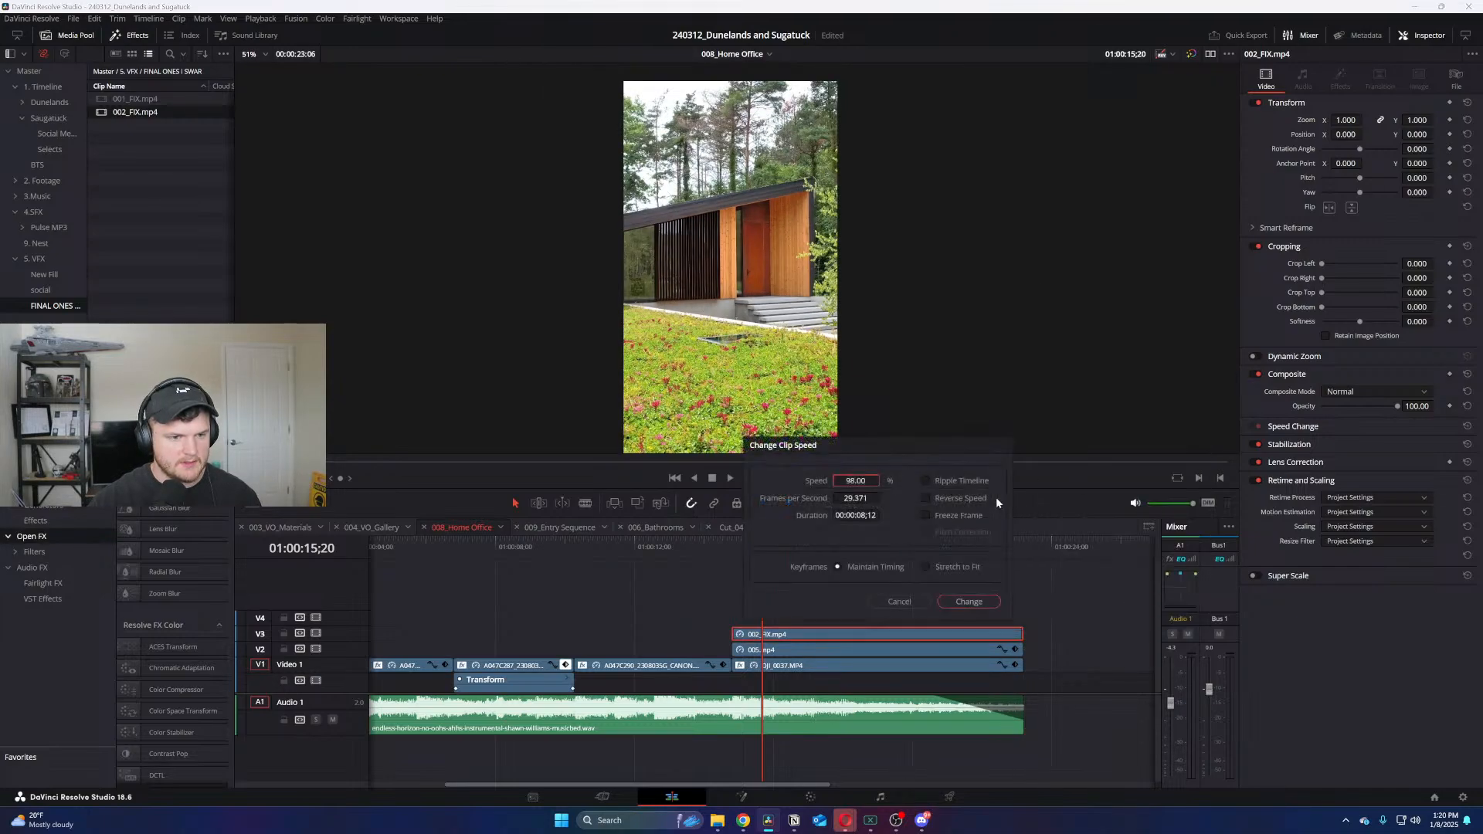
pyautogui.press('Return')
pyautogui.press('space')
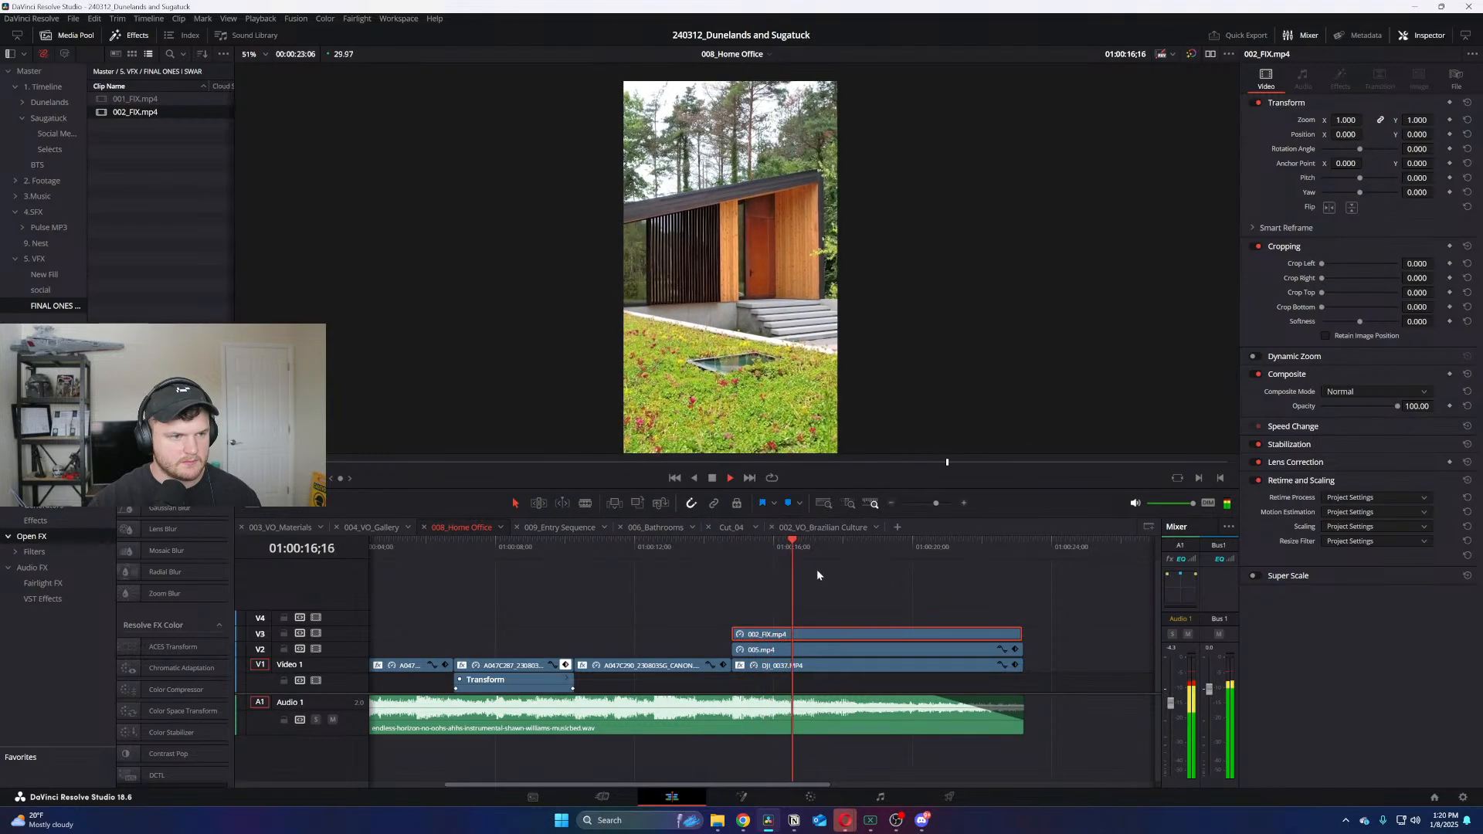
# Open the 004_VO_Gallery timeline and move to the DJI_0037.MP4 entry shot around 01:00:31;17
pyautogui.click(360, 527)
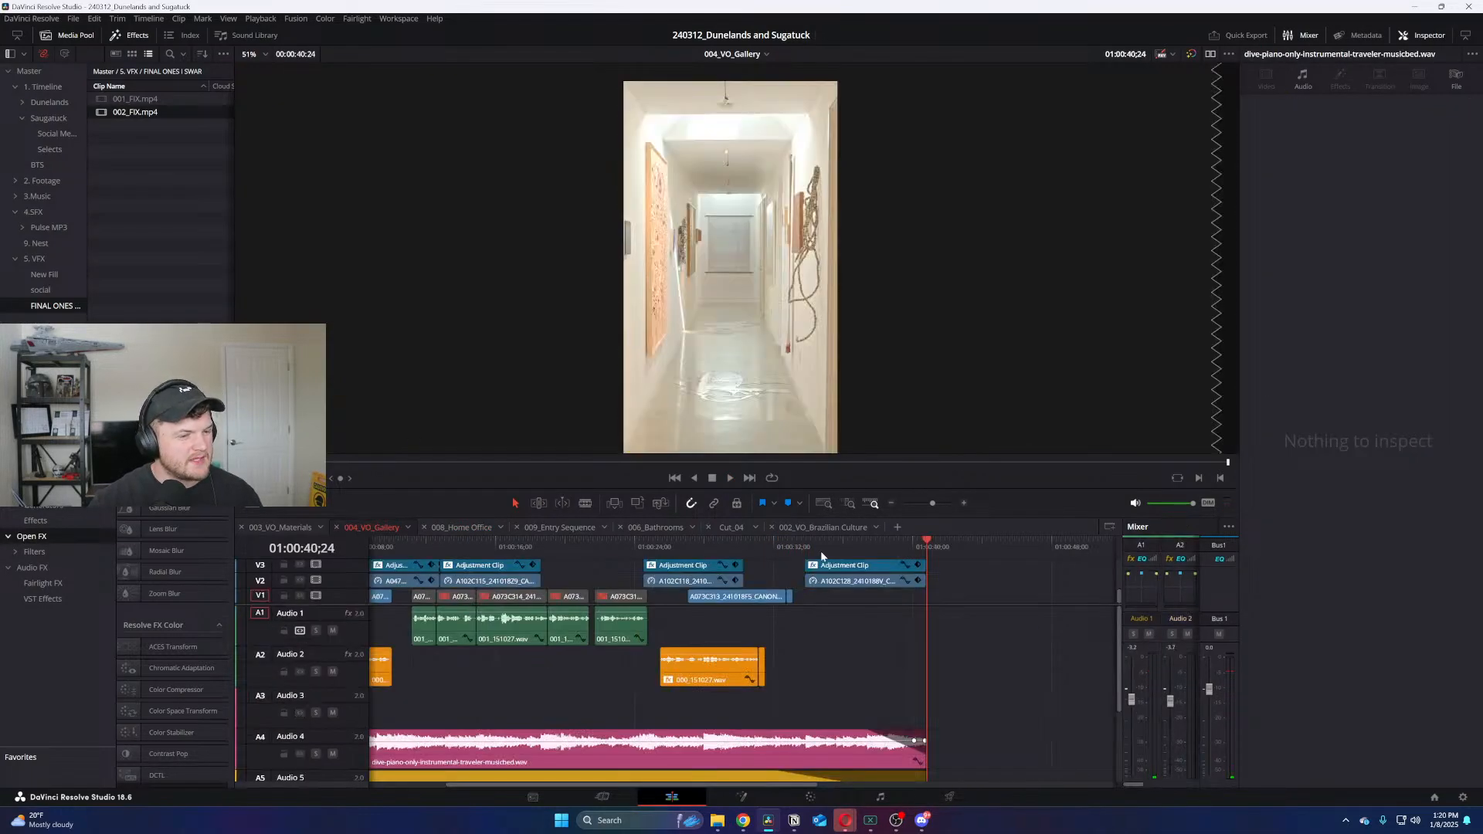
pyautogui.moveTo(834, 548); pyautogui.dragTo(939, 553)
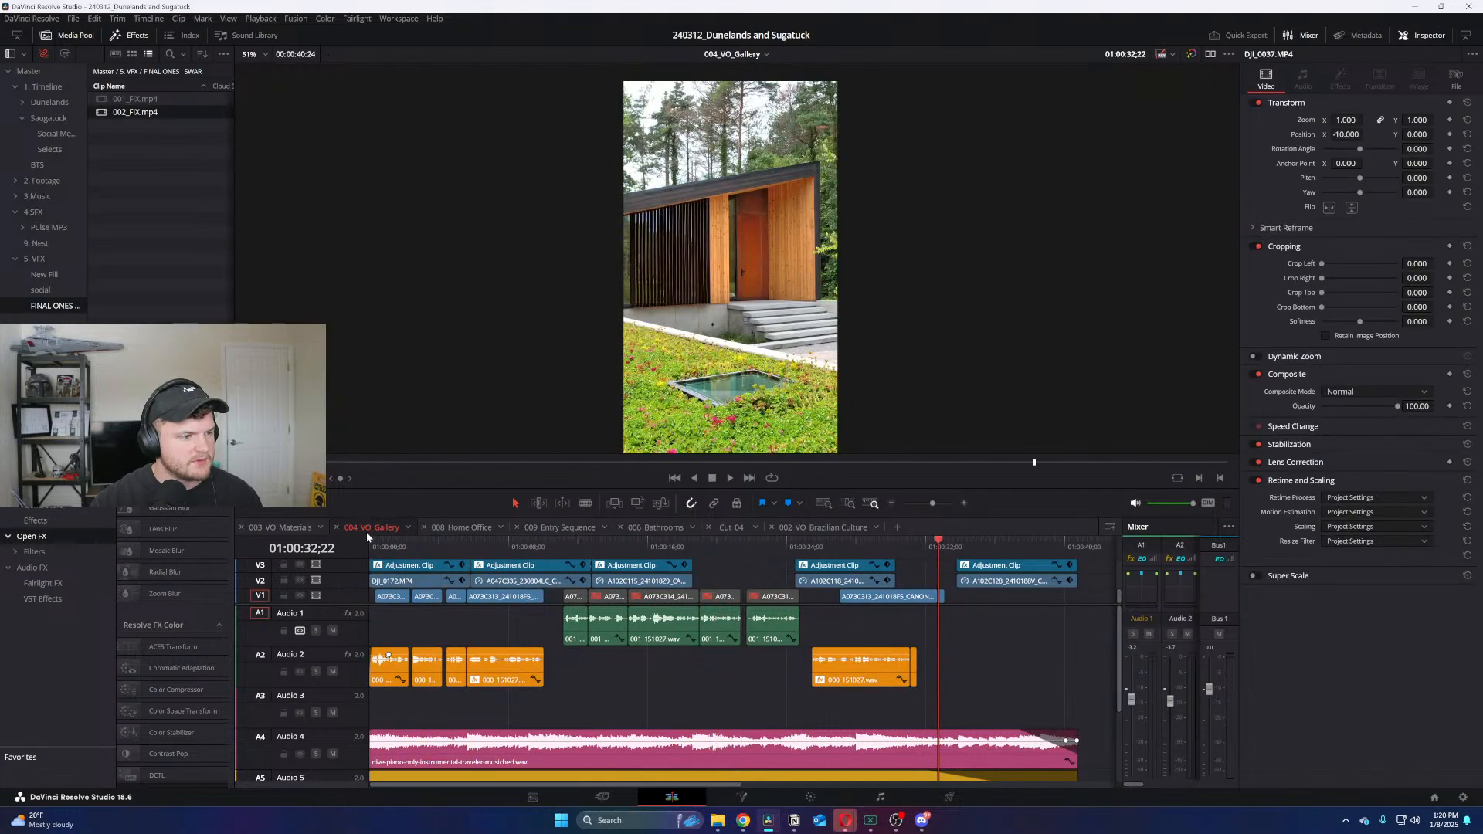
pyautogui.click(280, 527)
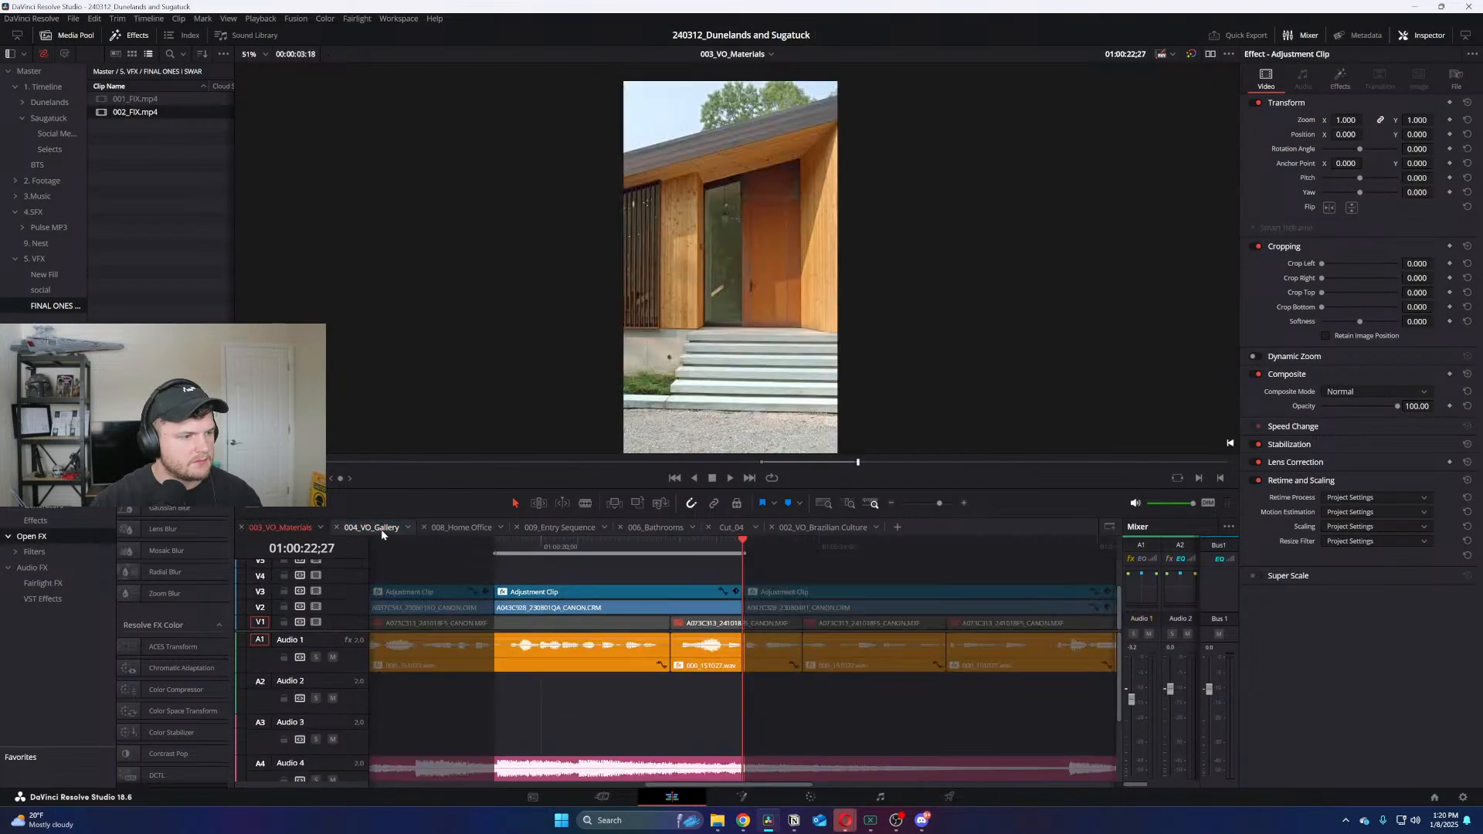
pyautogui.hotkey('ctrl', 'Tab')
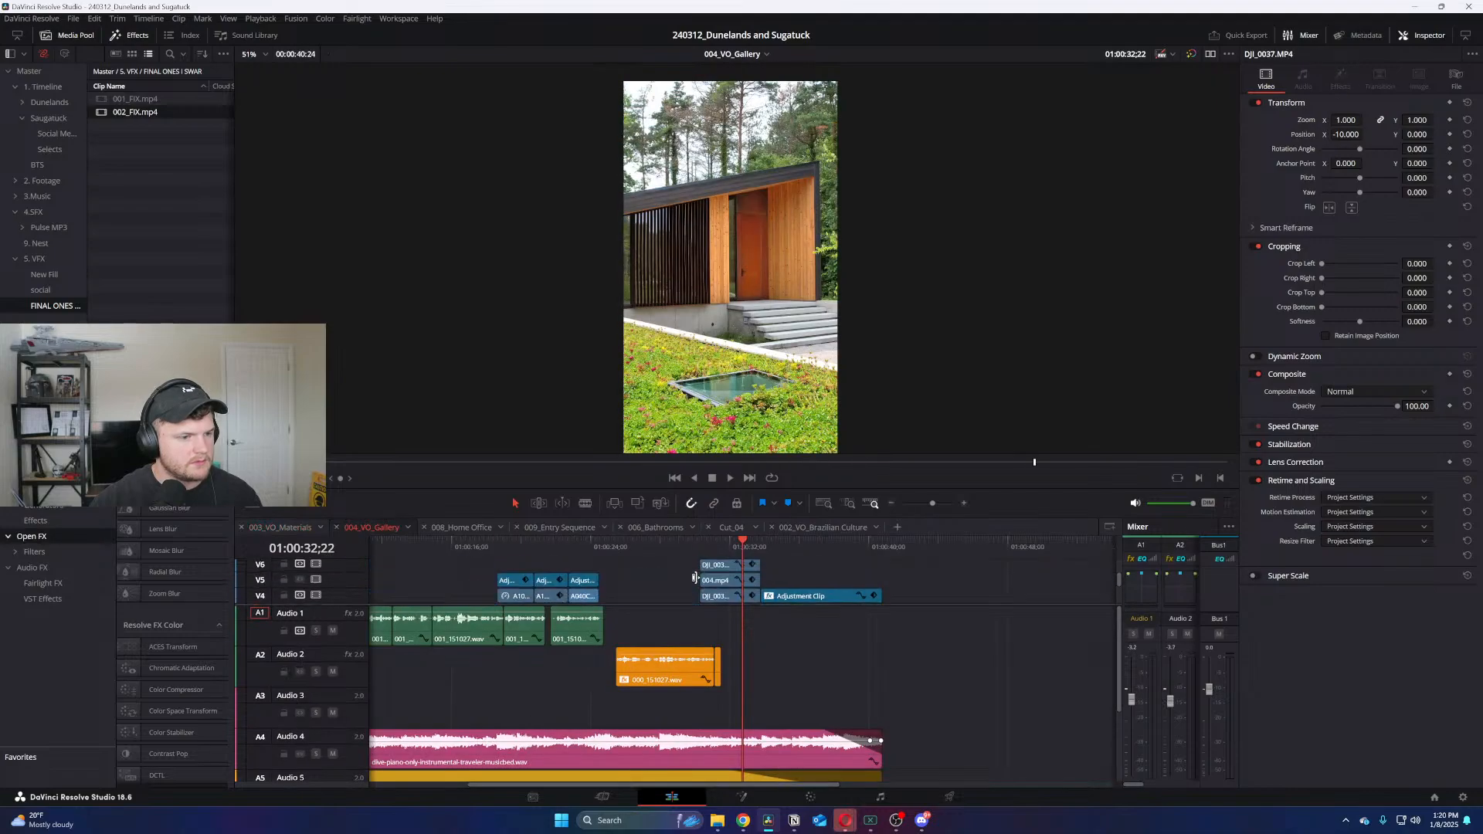
pyautogui.moveTo(730, 549); pyautogui.dragTo(723, 549)
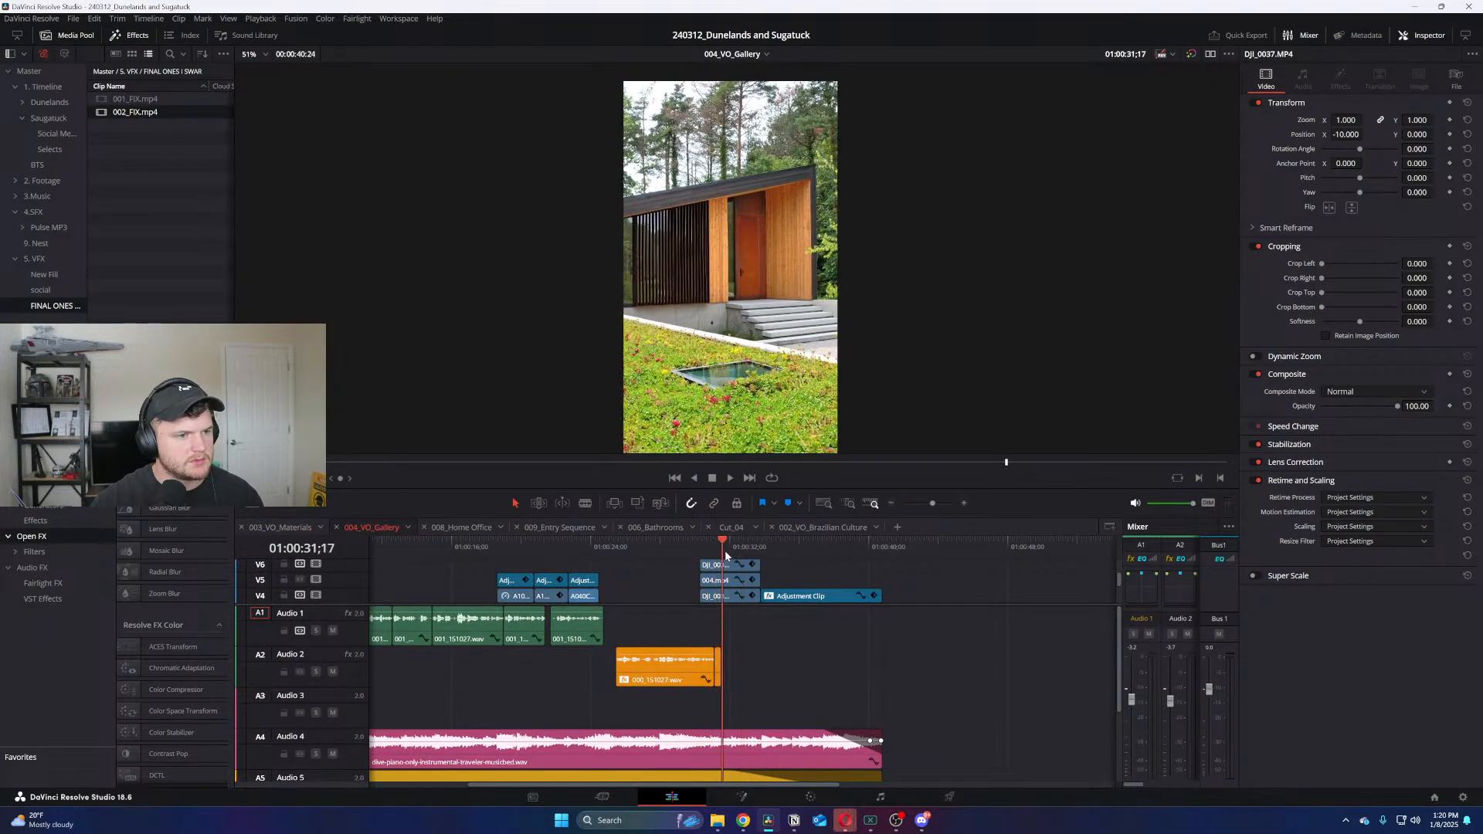
# Set the source start of 002_FIX.mp4 to 00:00:06:21 and add its remaining portion to track V6 in the empty space past the timeline's end
pyautogui.moveTo(112, 112); pyautogui.dragTo(923, 581)
pyautogui.doubleClick(107, 113)
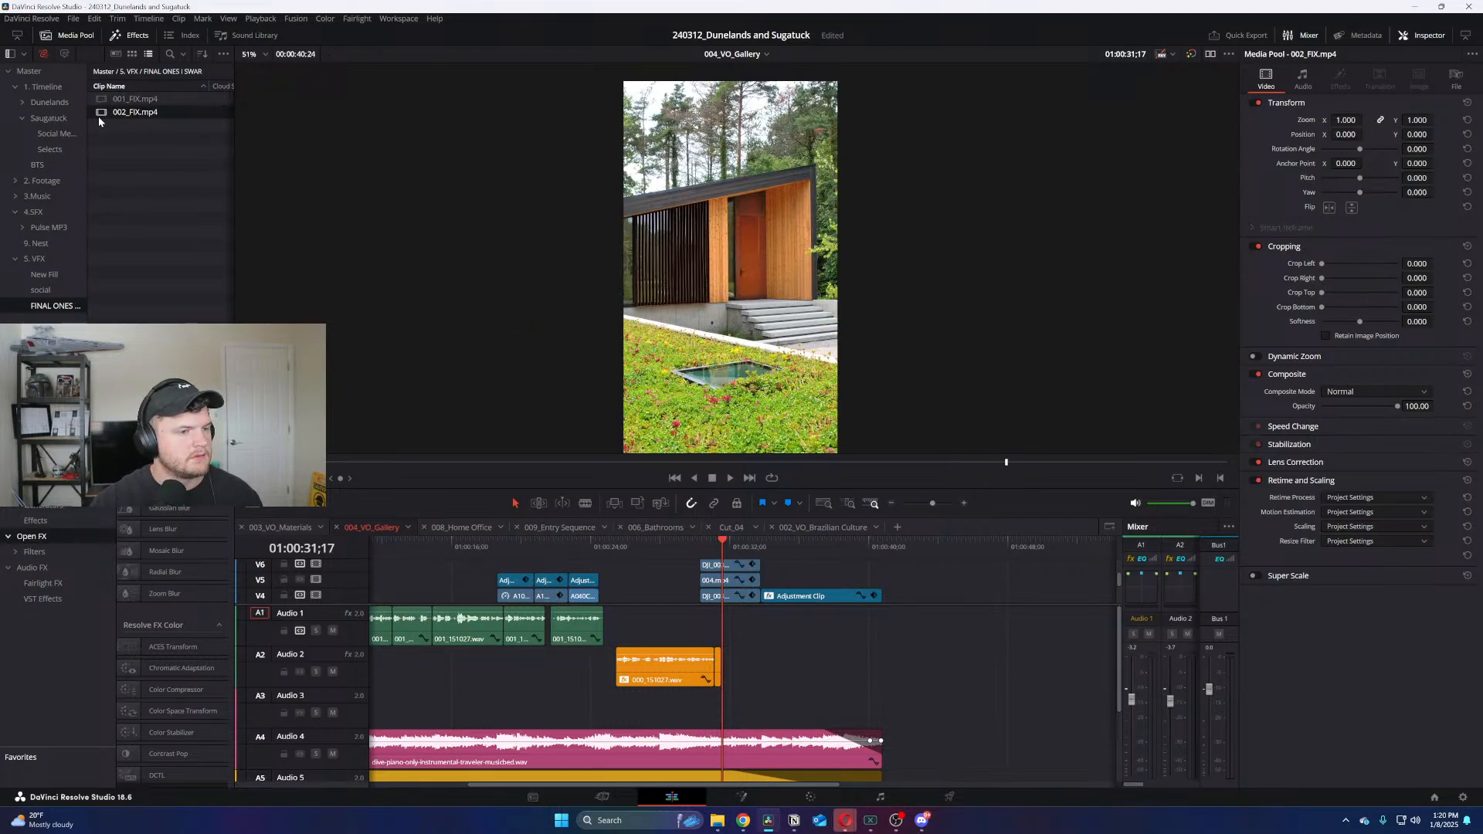
pyautogui.moveTo(420, 461); pyautogui.dragTo(1246, 469)
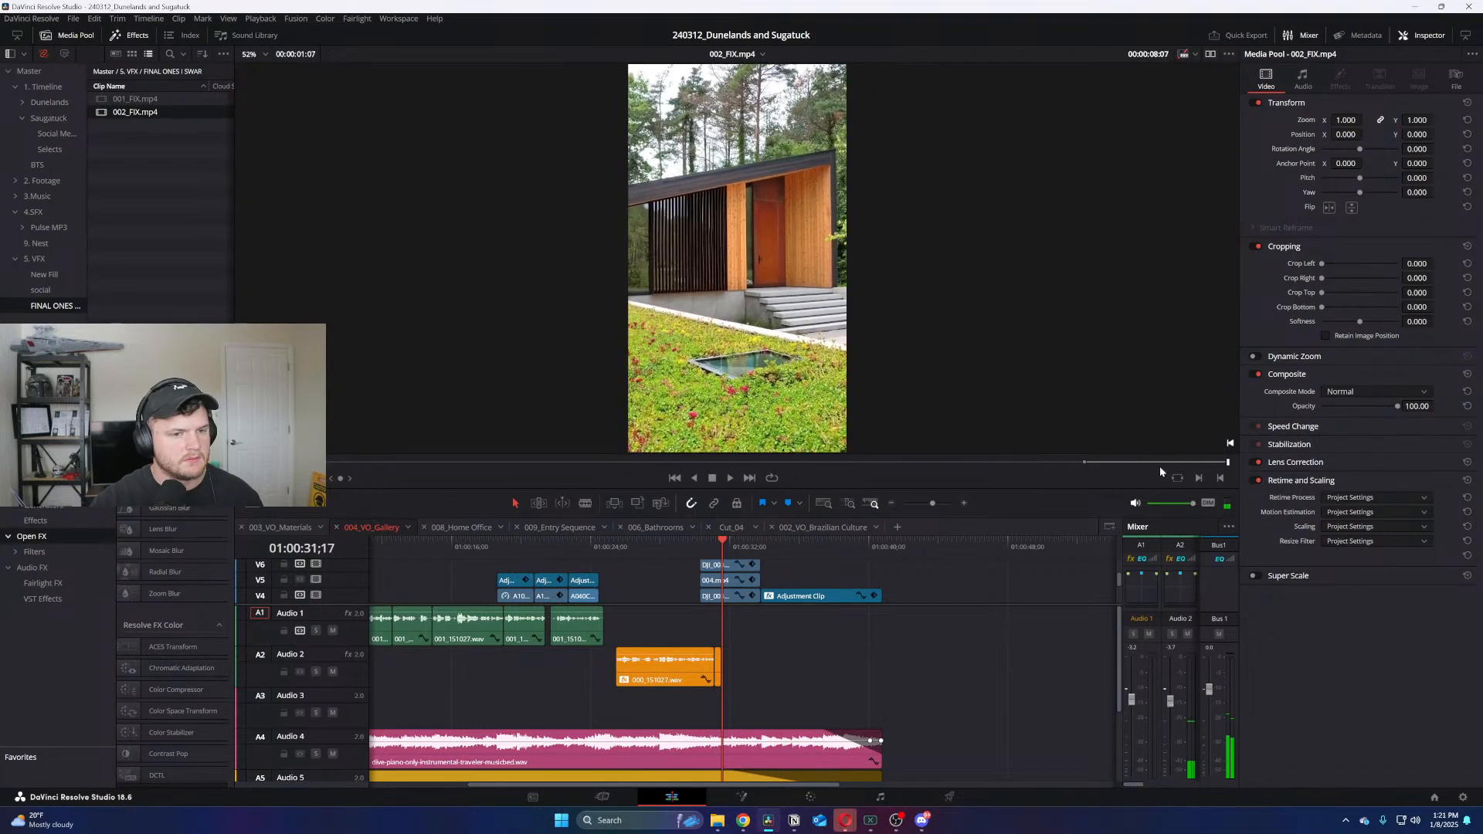
pyautogui.click(1044, 462)
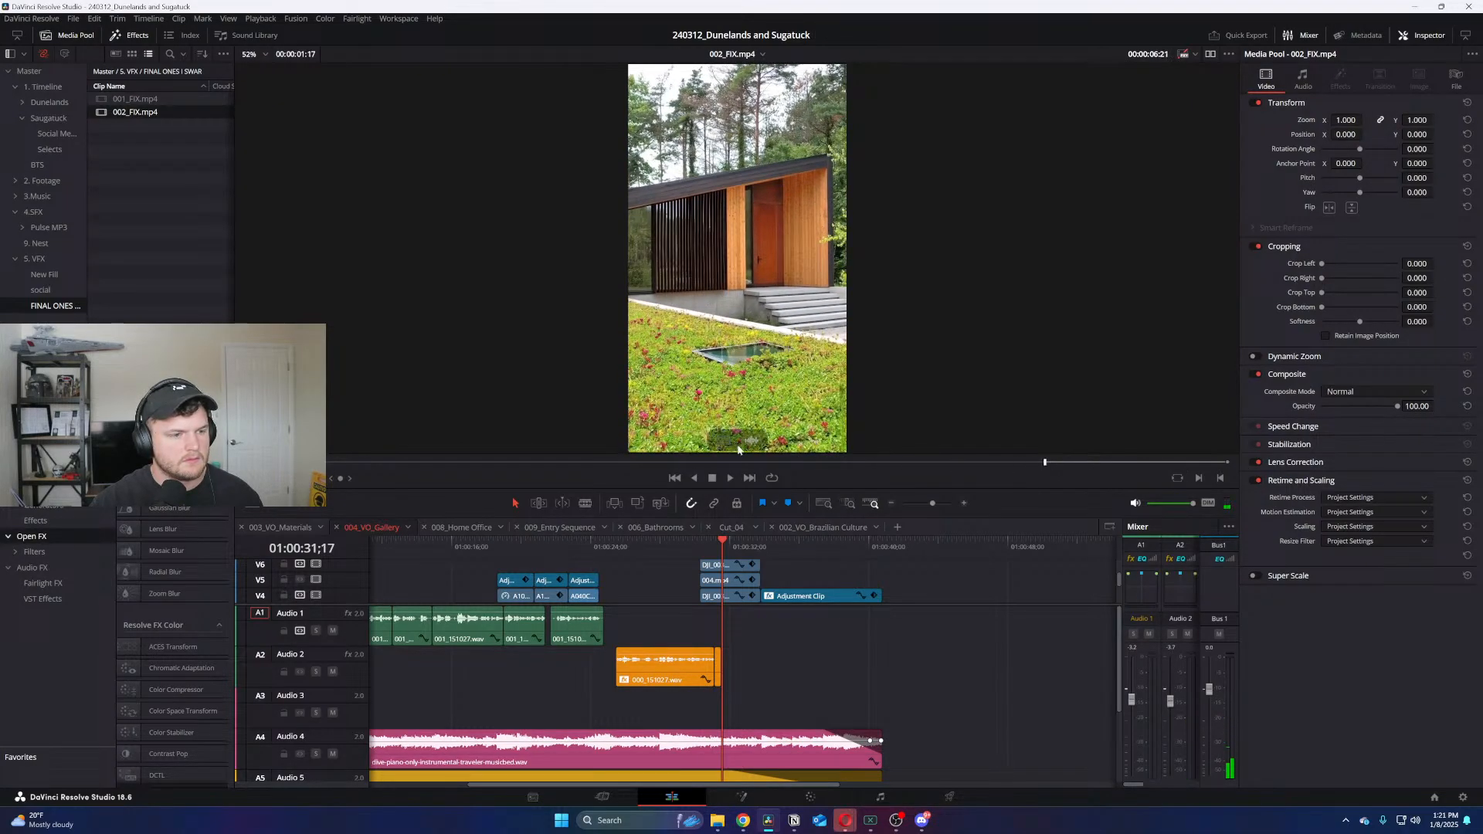
pyautogui.moveTo(738, 449); pyautogui.dragTo(918, 577)
# Slow down the 002_FIX.mp4 clip and place it on track V7 directly above DJI_0037.MP4, matching that clip's length
pyautogui.rightClick(919, 577)
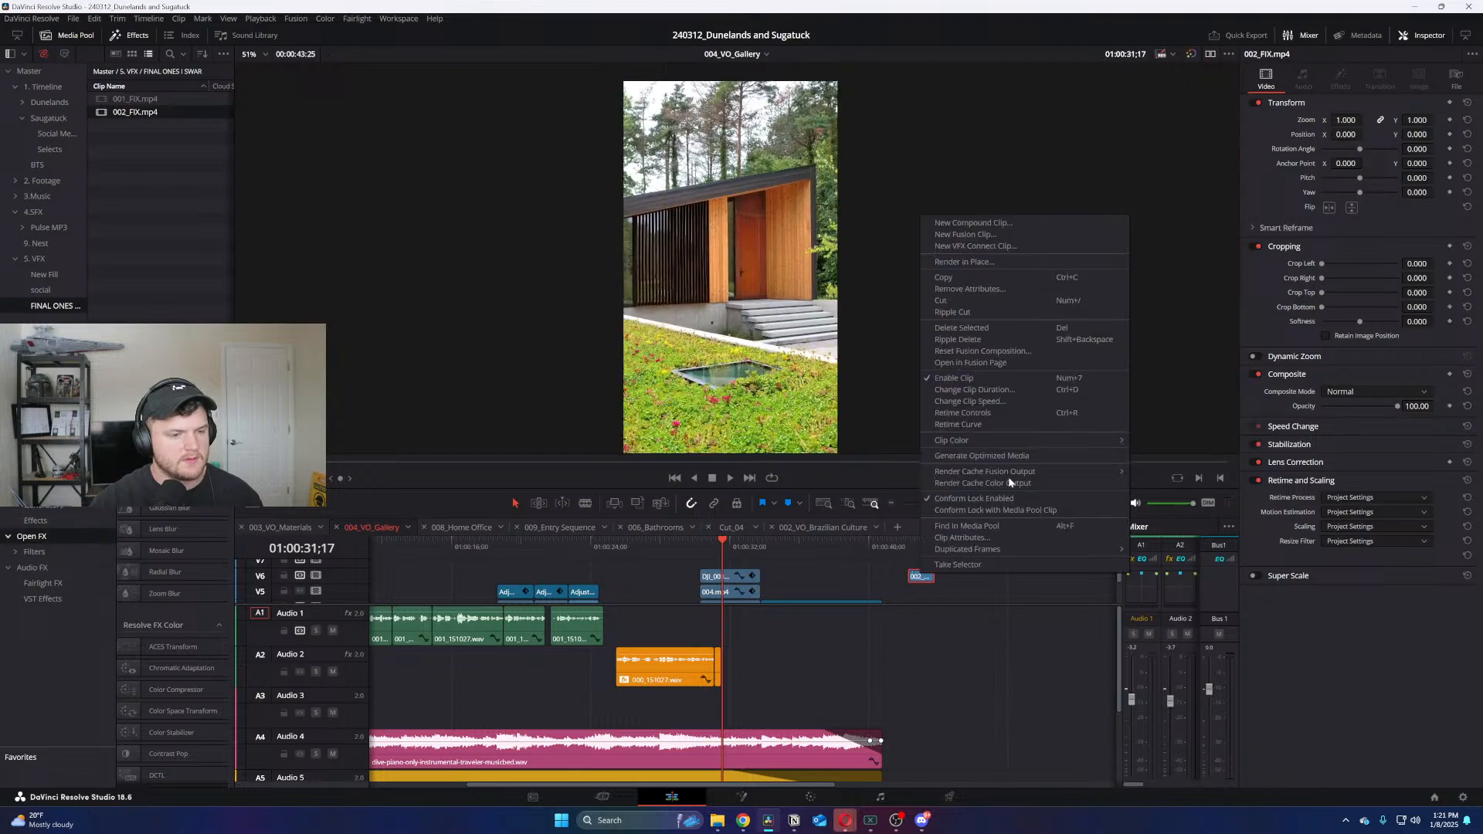
pyautogui.click(946, 401)
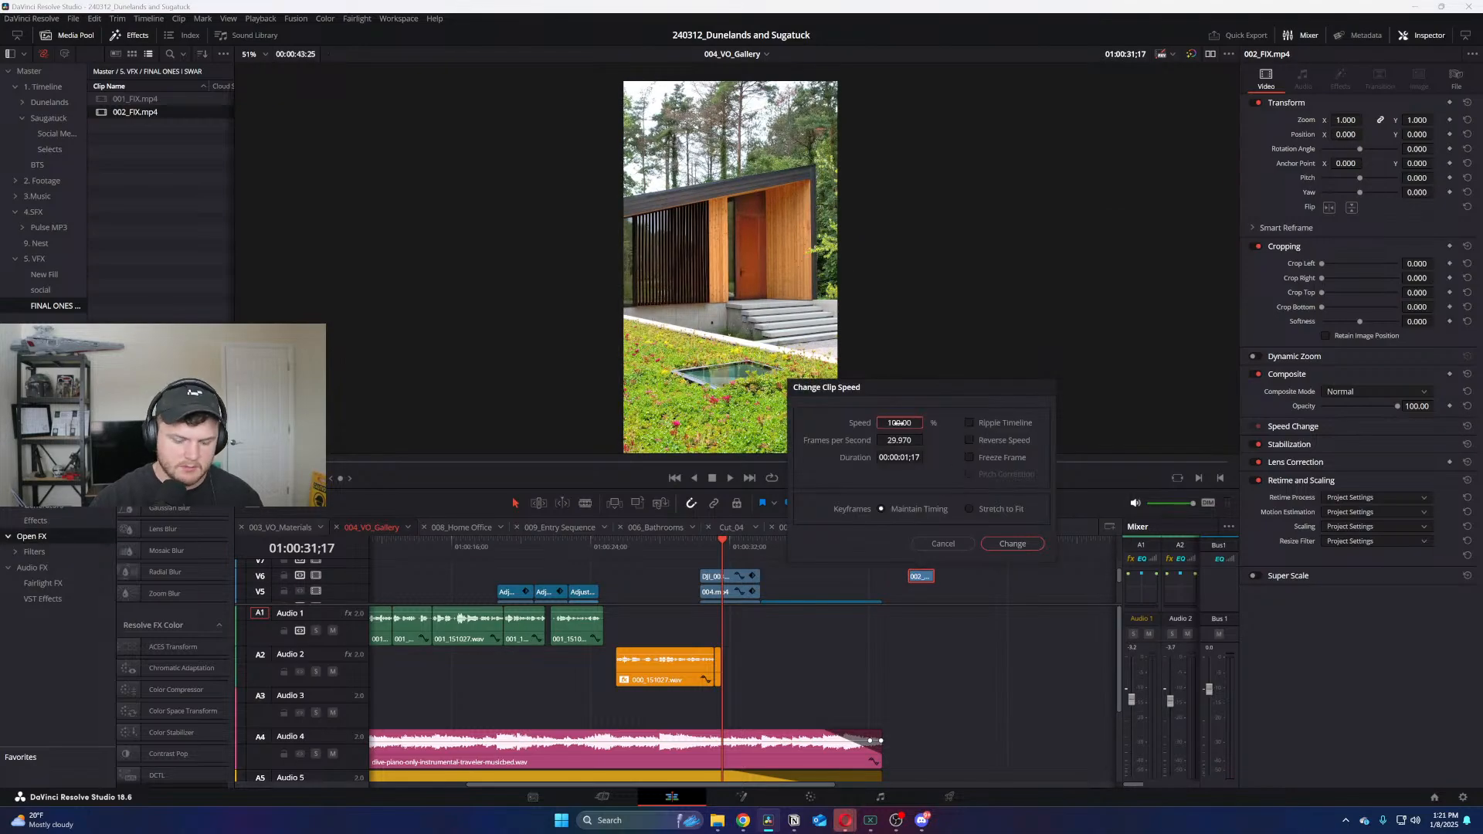
pyautogui.press('Escape')
pyautogui.moveTo(920, 576); pyautogui.dragTo(747, 586)
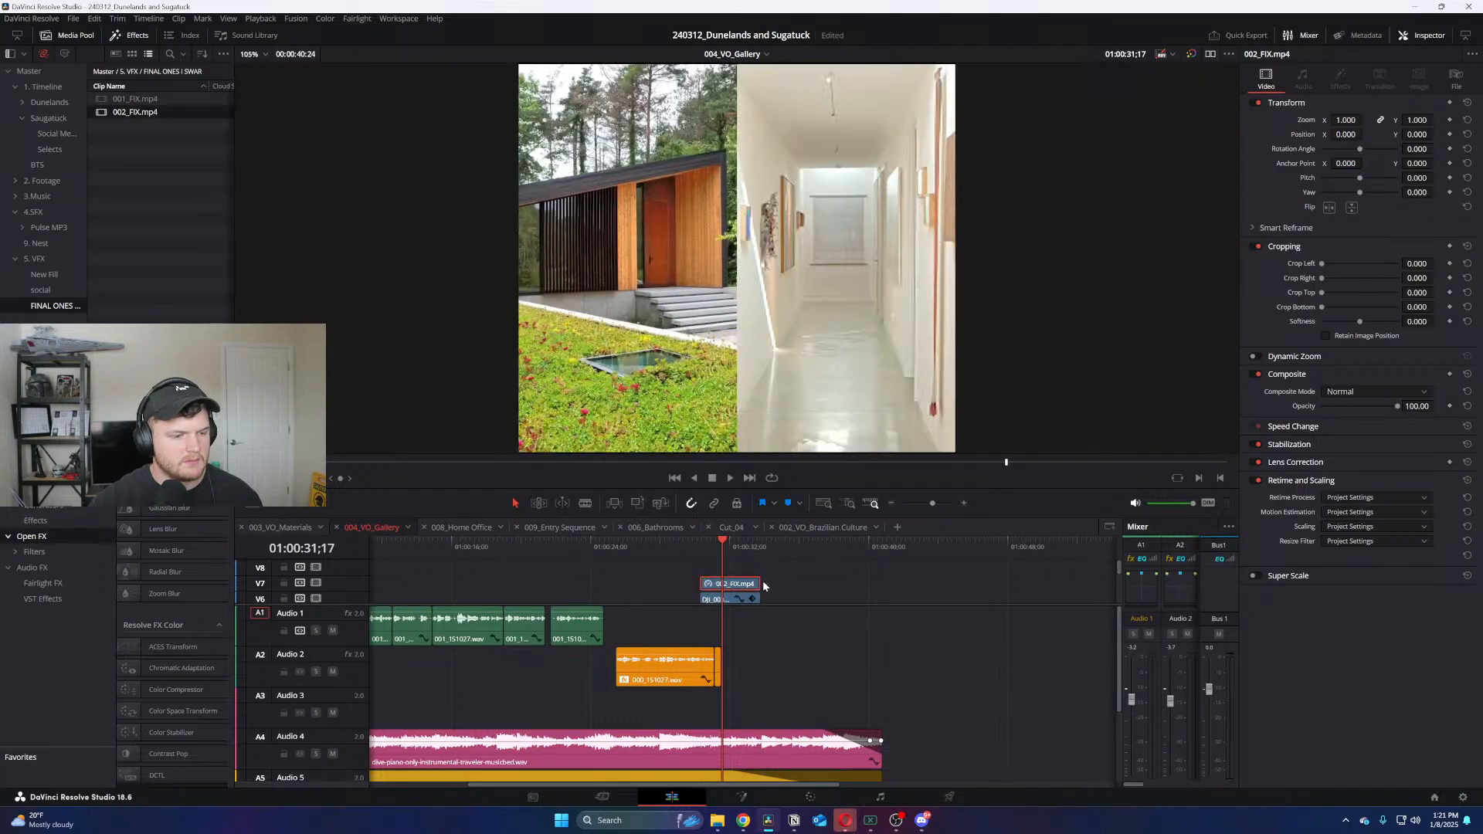
pyautogui.click(763, 583)
pyautogui.moveTo(744, 587); pyautogui.dragTo(741, 587)
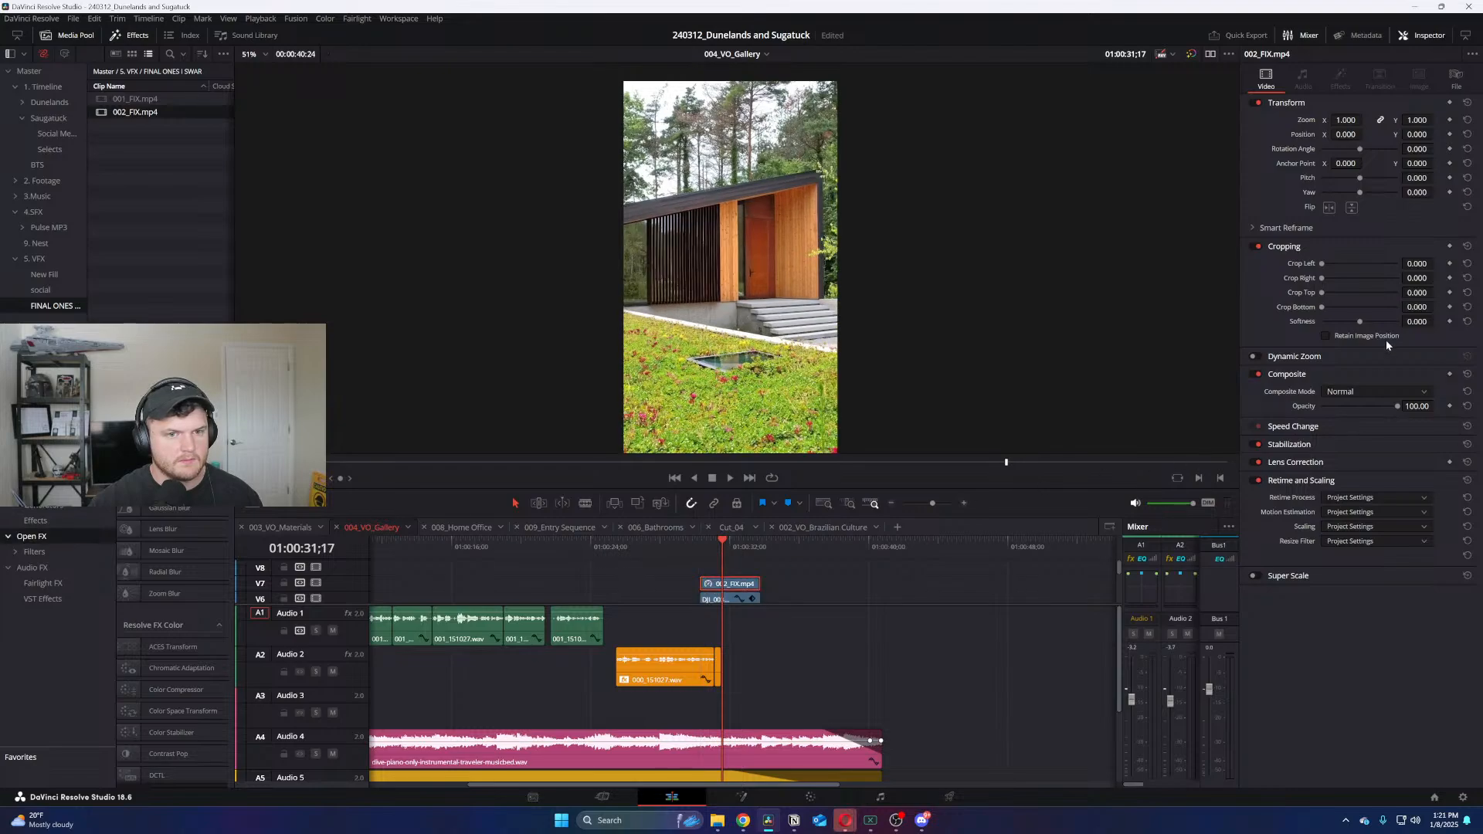
# Set the 002_FIX.mp4 clip's zoom to 1.190 and its position to X -109, Y -49, and play back the reframed shot
pyautogui.moveTo(1366, 120); pyautogui.dragTo(1317, 134)
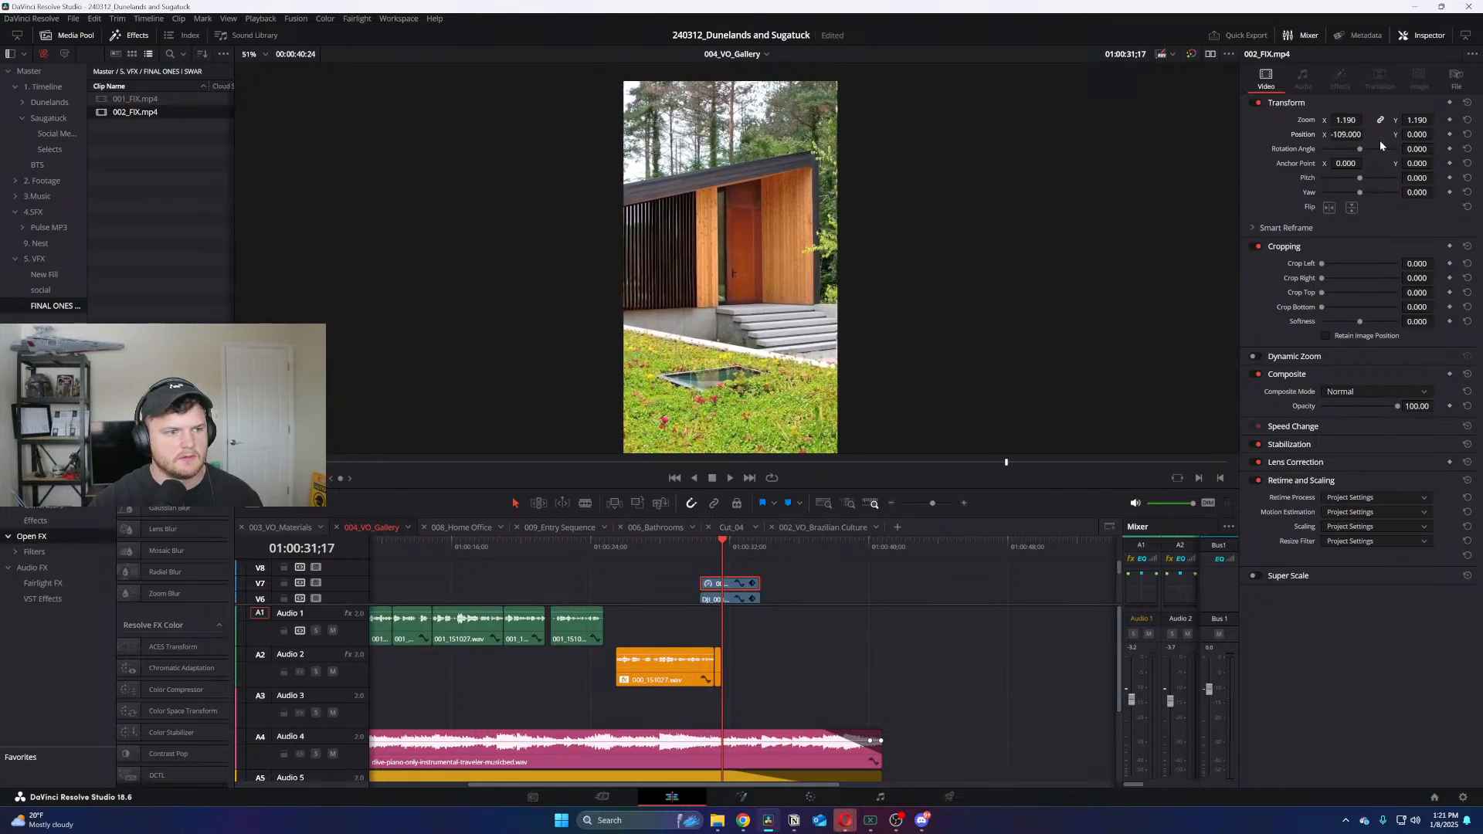
pyautogui.moveTo(1420, 135); pyautogui.dragTo(1406, 134)
pyautogui.press('space')
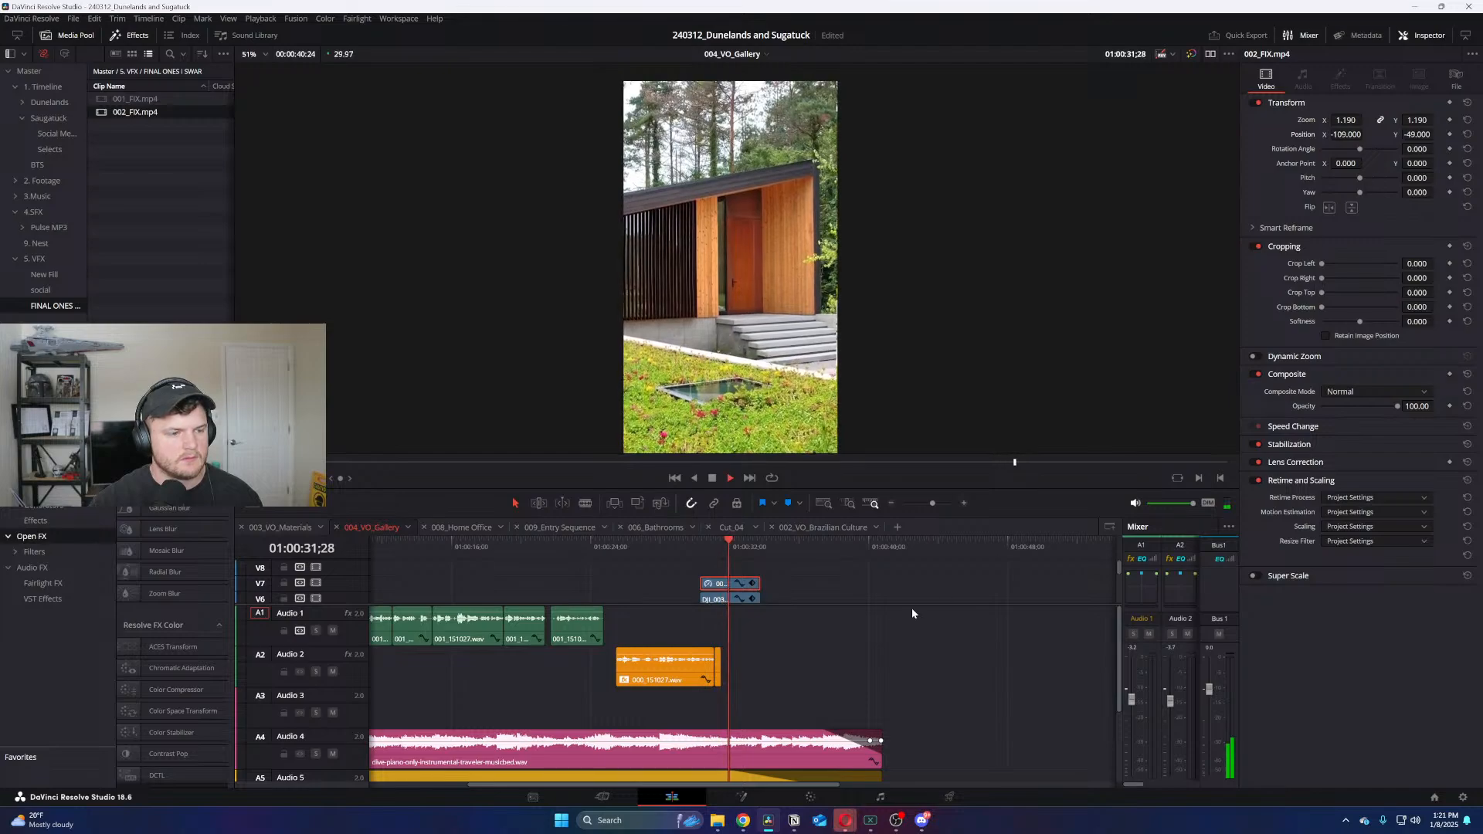
pyautogui.hotkey('ctrl', '=')
pyautogui.click(873, 620)
pyautogui.scroll(-1, 873, 620)
pyautogui.scroll(-1, 873, 626)
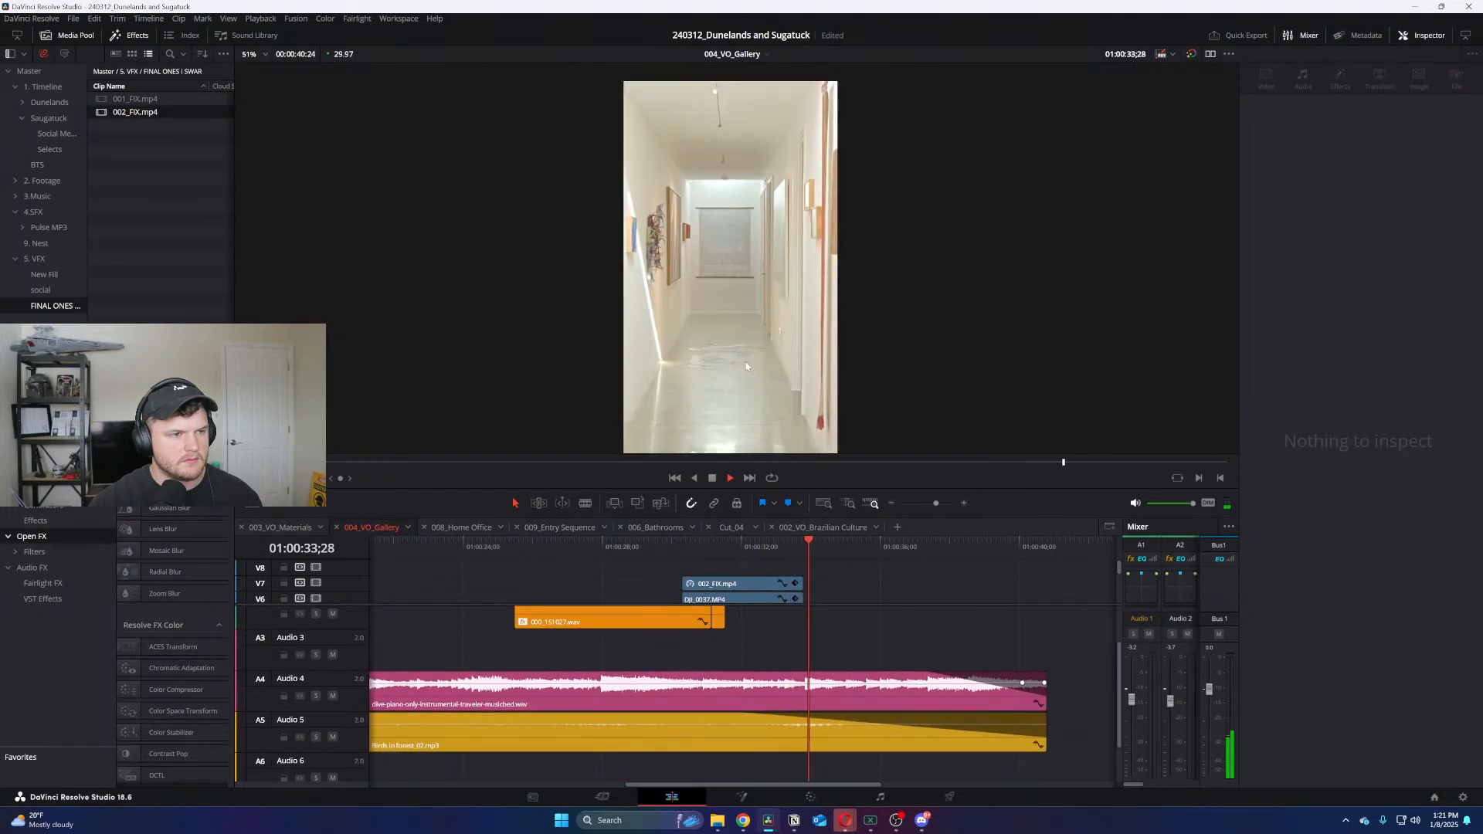
pyautogui.press('space')
pyautogui.click(712, 544)
pyautogui.press('space')
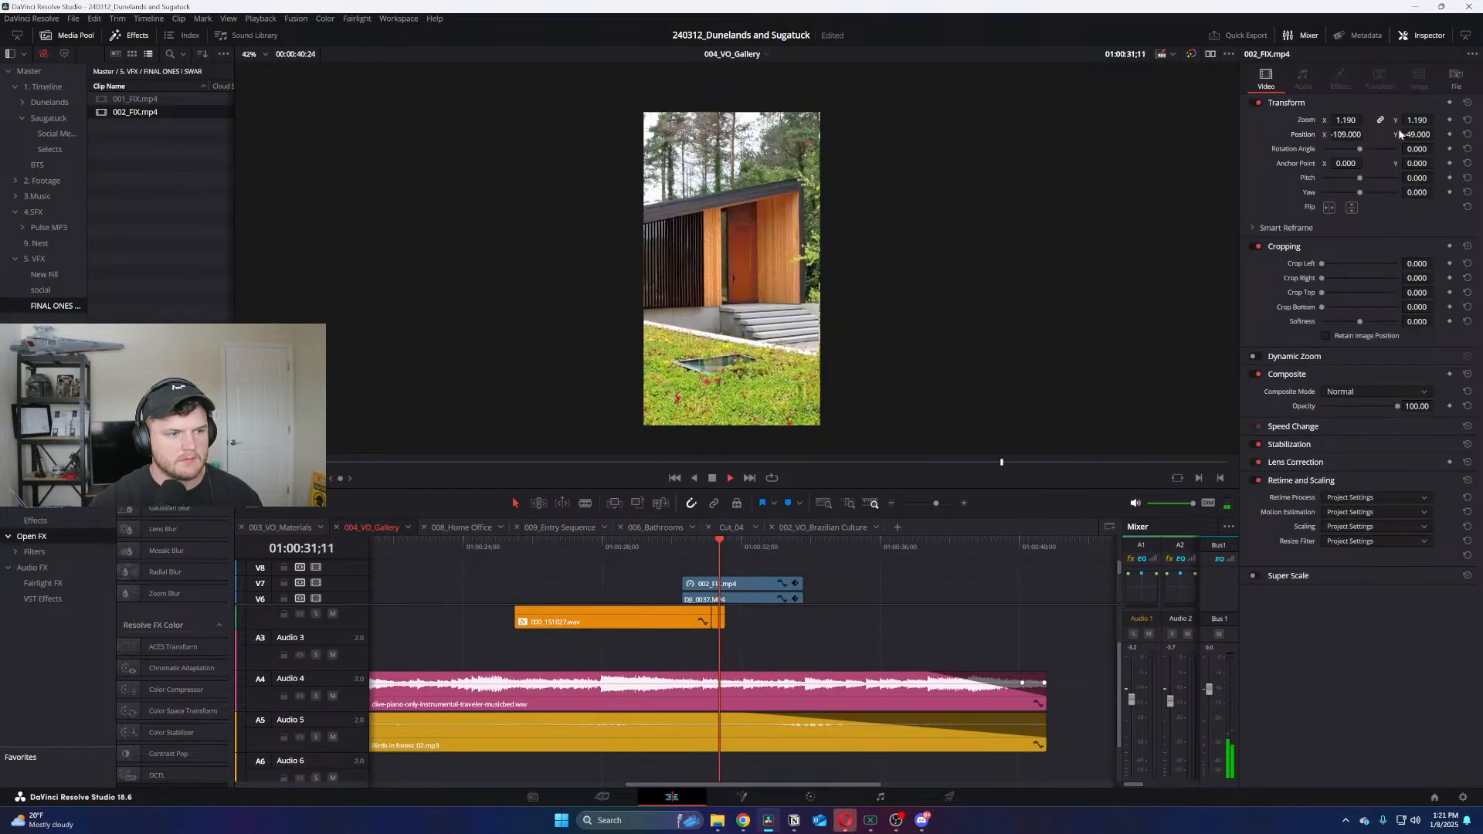
# Set the 002_FIX.mp4 clip's Y position to 30 and play it back into the hallway shot
pyautogui.press('space')
pyautogui.moveTo(1419, 135); pyautogui.dragTo(1442, 134)
pyautogui.press('space')
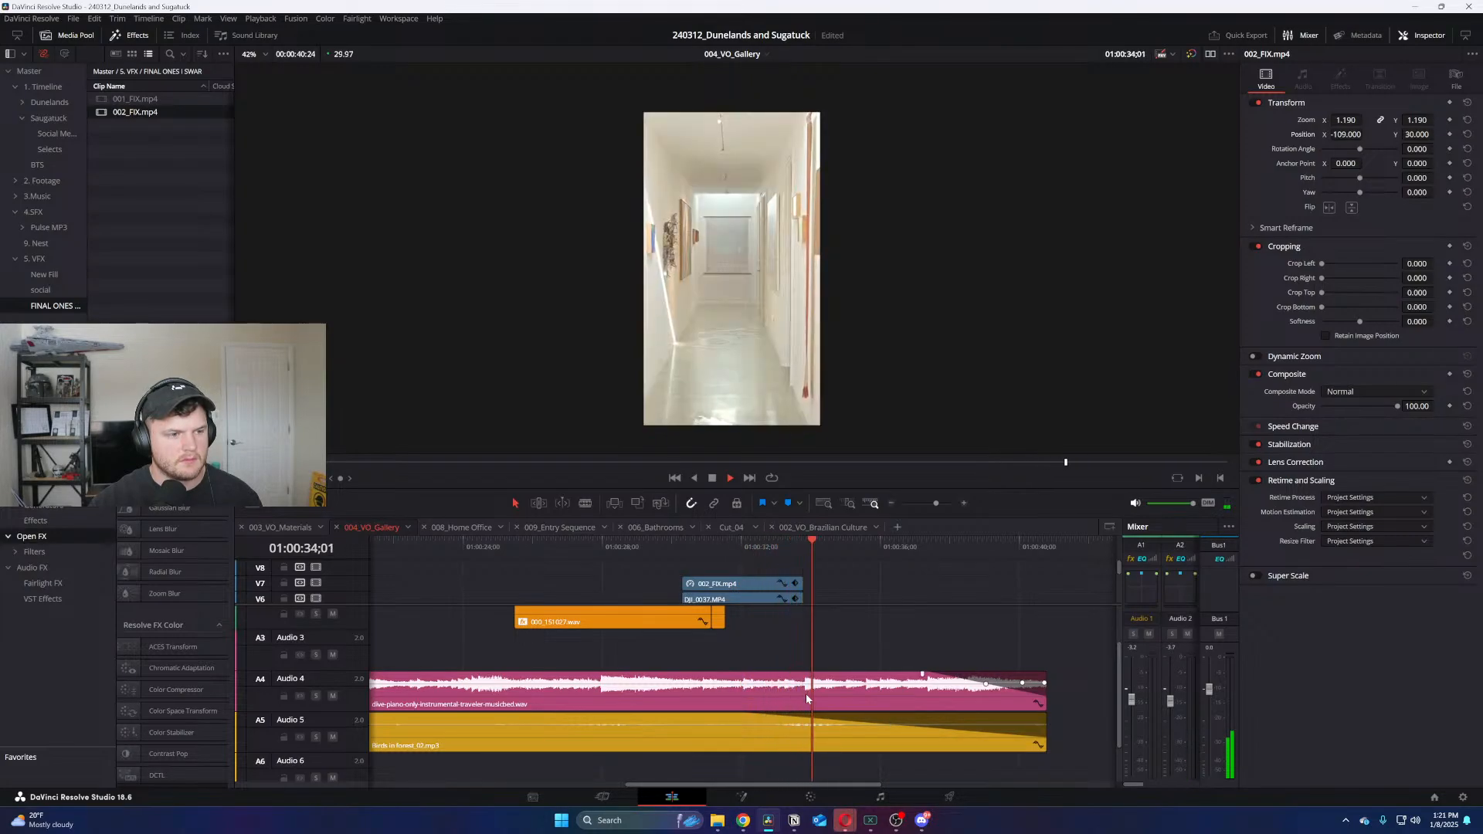
pyautogui.press('space')
pyautogui.scroll(-2, 812, 634)
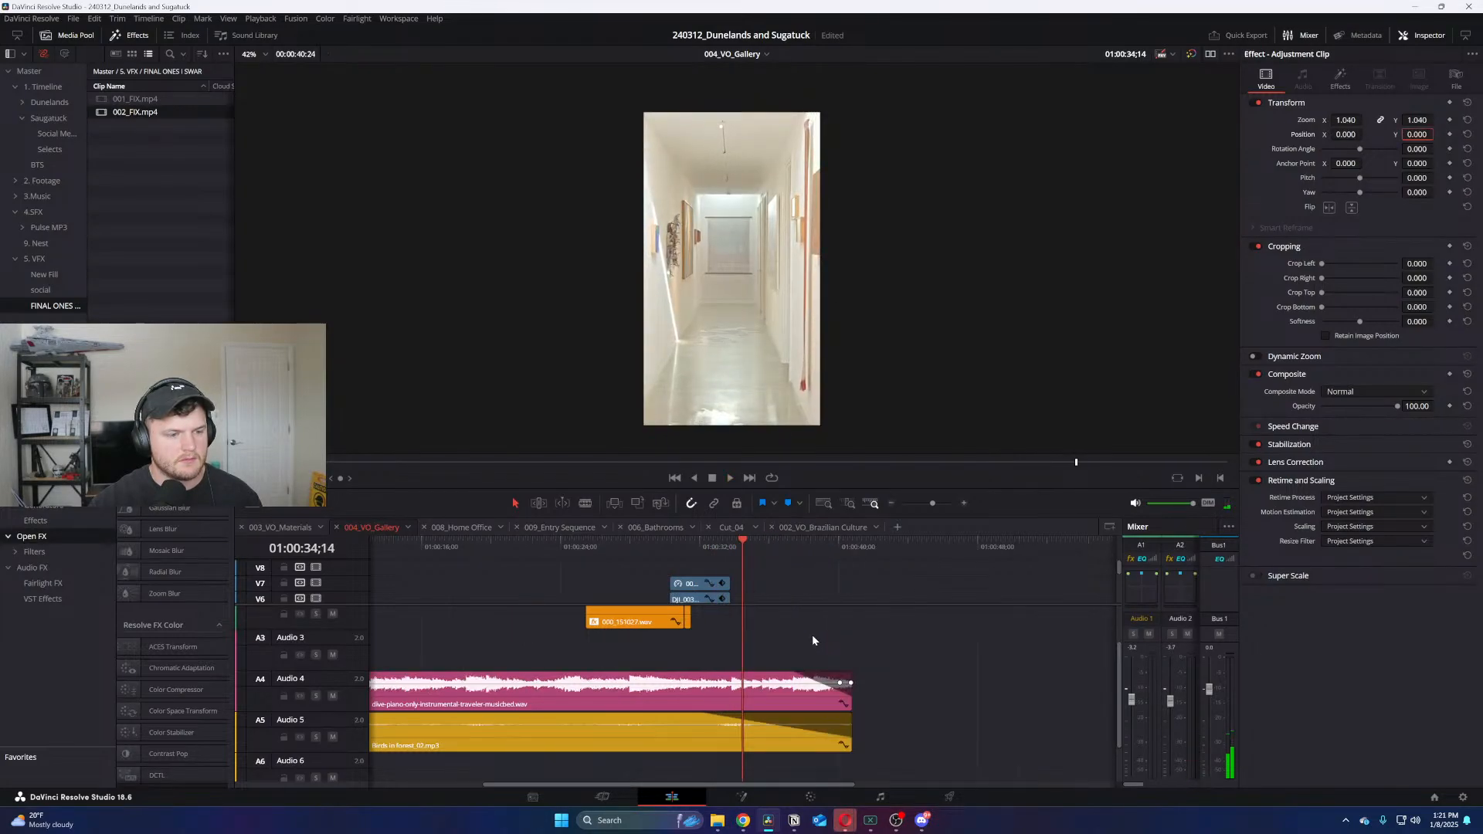
# Place 001_FIX.mp4 on track V4 of the 003_VO_Materials timeline, directly above the original entry shot and its adjustment clip
pyautogui.click(462, 530)
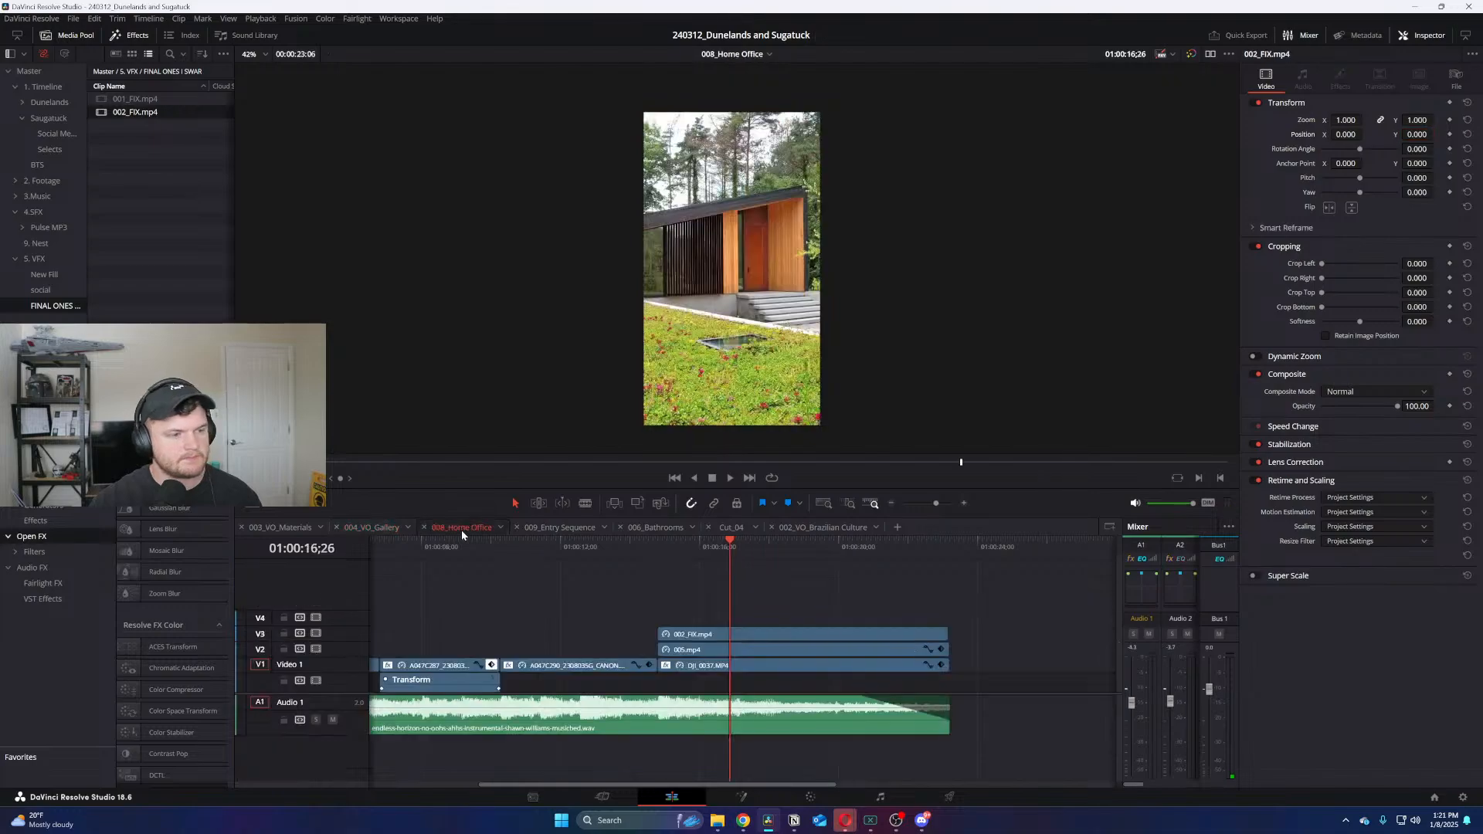
pyautogui.click(286, 528)
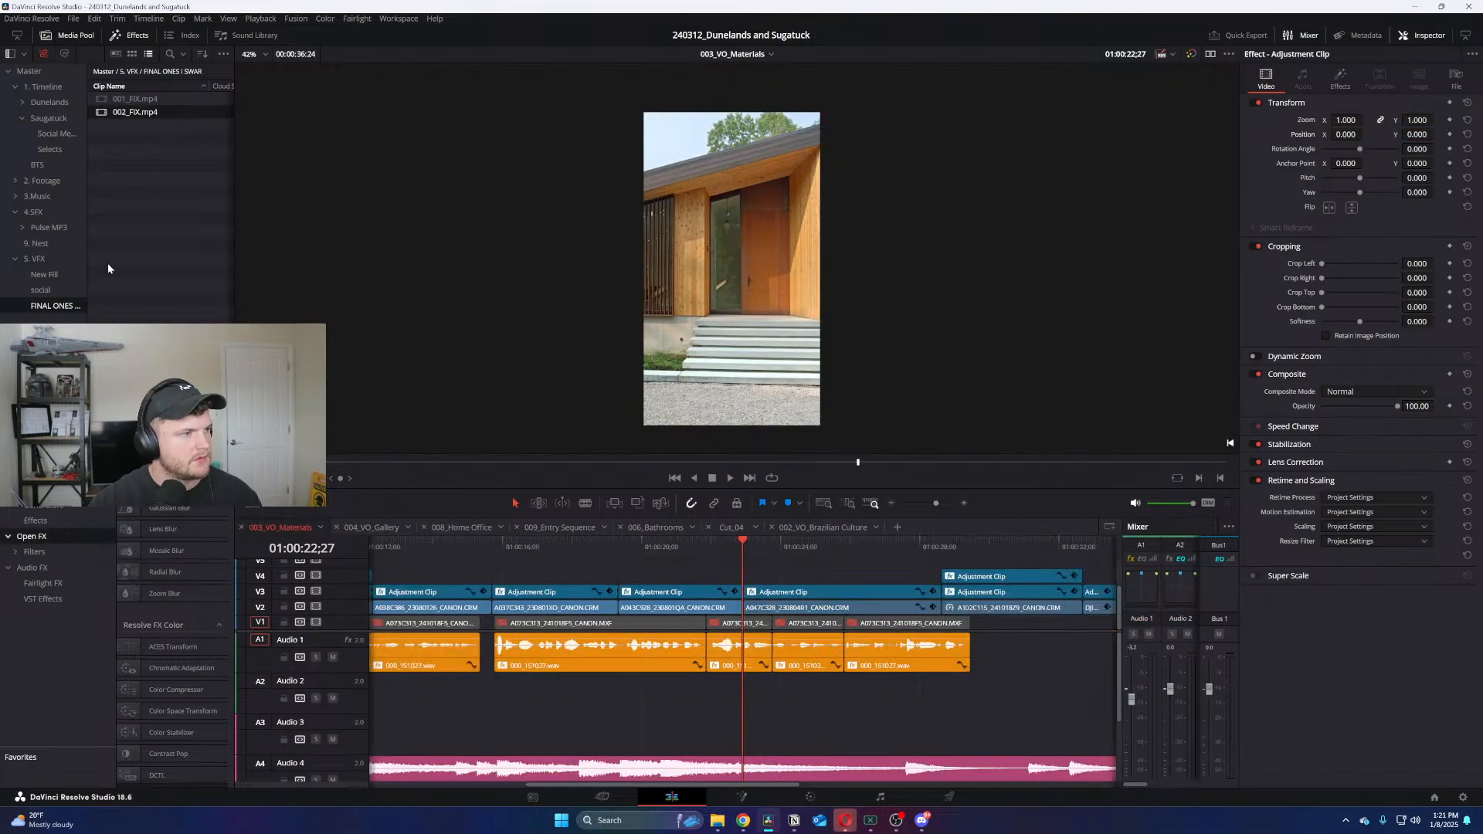
pyautogui.doubleClick(124, 99)
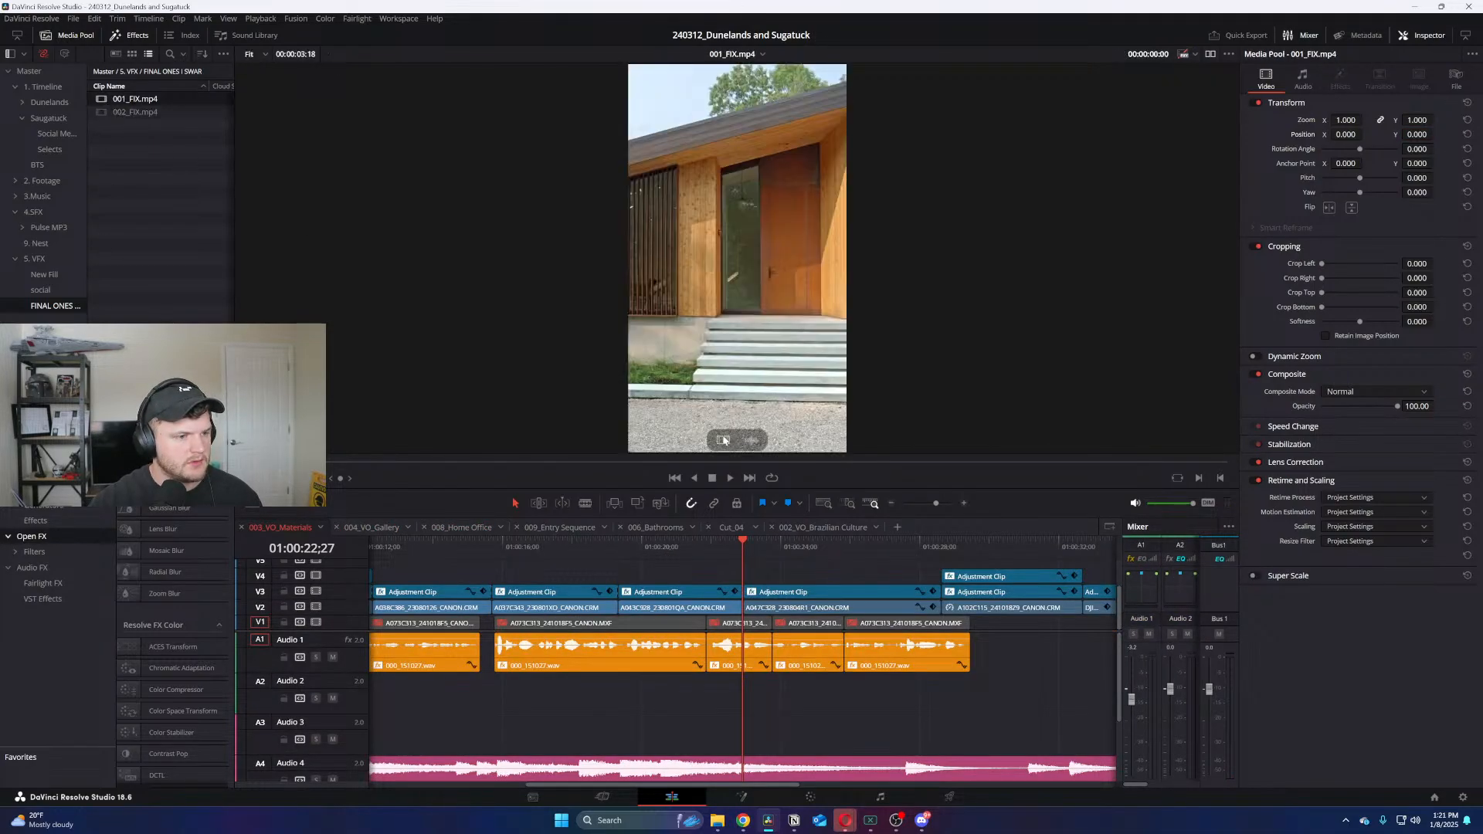
pyautogui.moveTo(723, 440); pyautogui.dragTo(627, 577)
# Scrub and play back the beginning of the 001_FIX.mp4 clip to check the replaced entry shot
pyautogui.moveTo(703, 543); pyautogui.dragTo(642, 544)
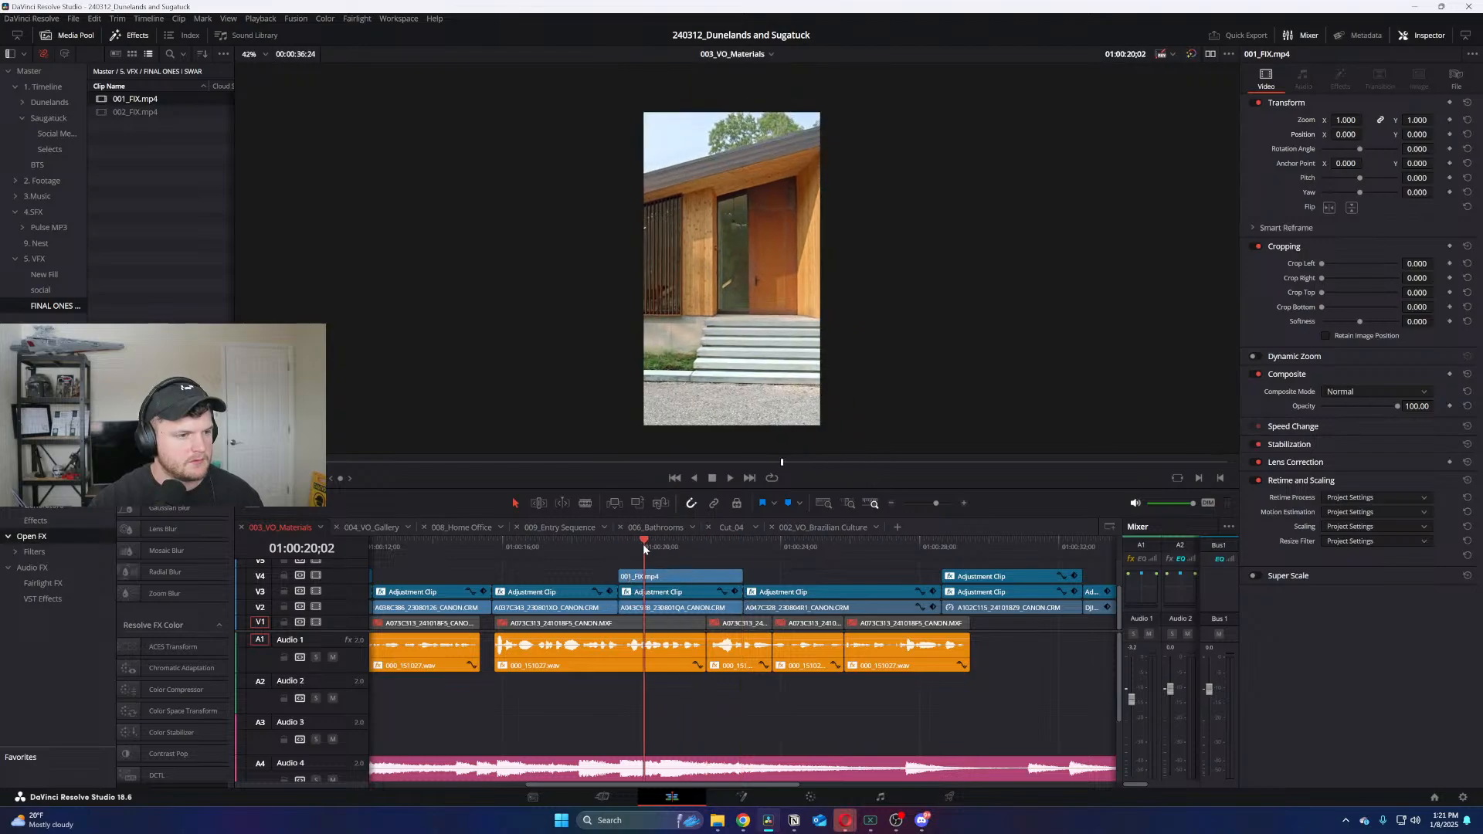
pyautogui.scroll(3, 642, 544)
pyautogui.moveTo(739, 580); pyautogui.dragTo(679, 576)
pyautogui.click(647, 540)
pyautogui.click(663, 542)
pyautogui.scroll(-3, 678, 572)
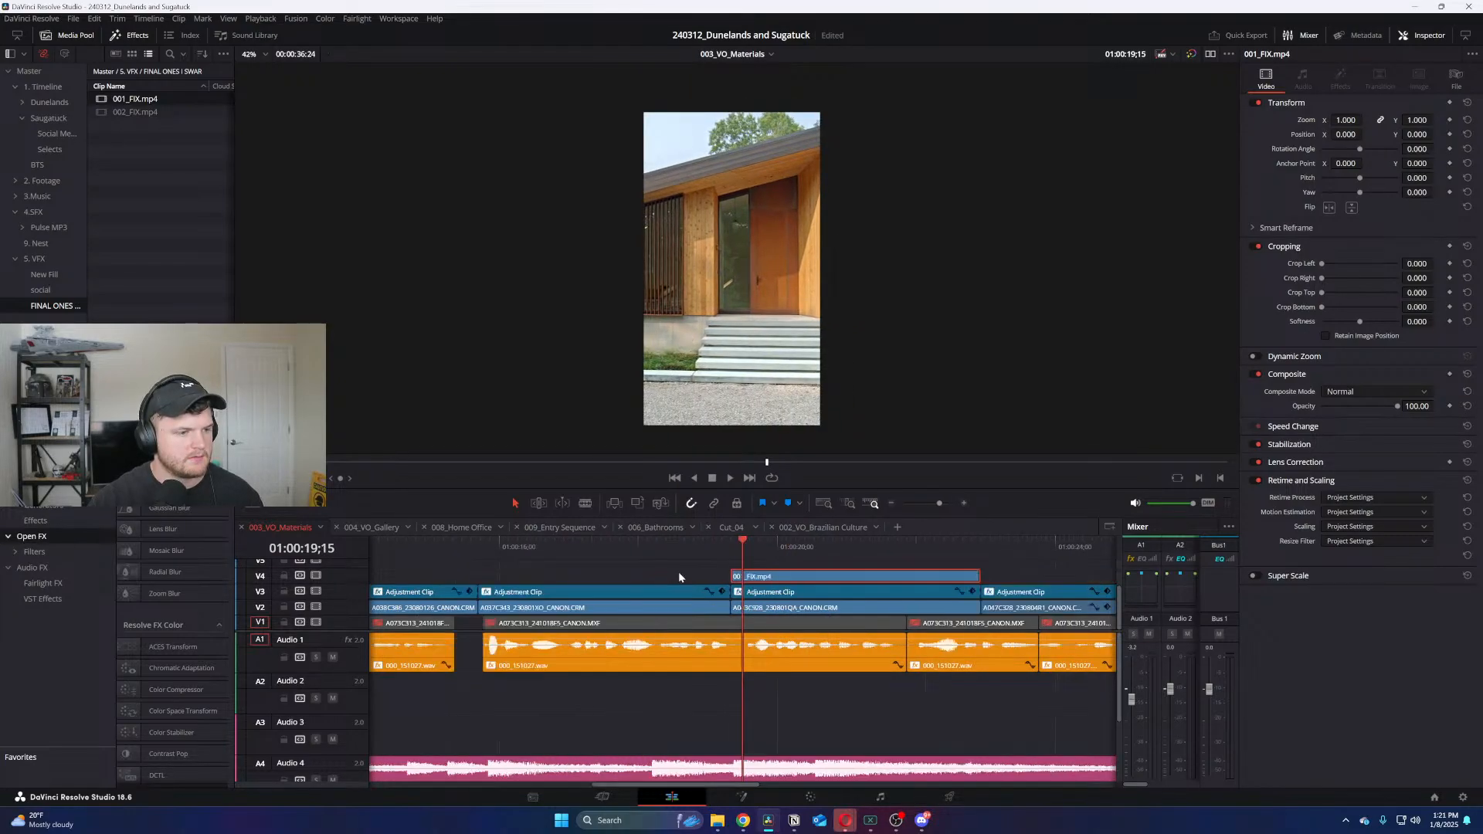
pyautogui.press('space')
pyautogui.press('space')
# Switch track V4 off and on during playback to compare 001_FIX.mp4 with the original shot beneath it
pyautogui.click(316, 575)
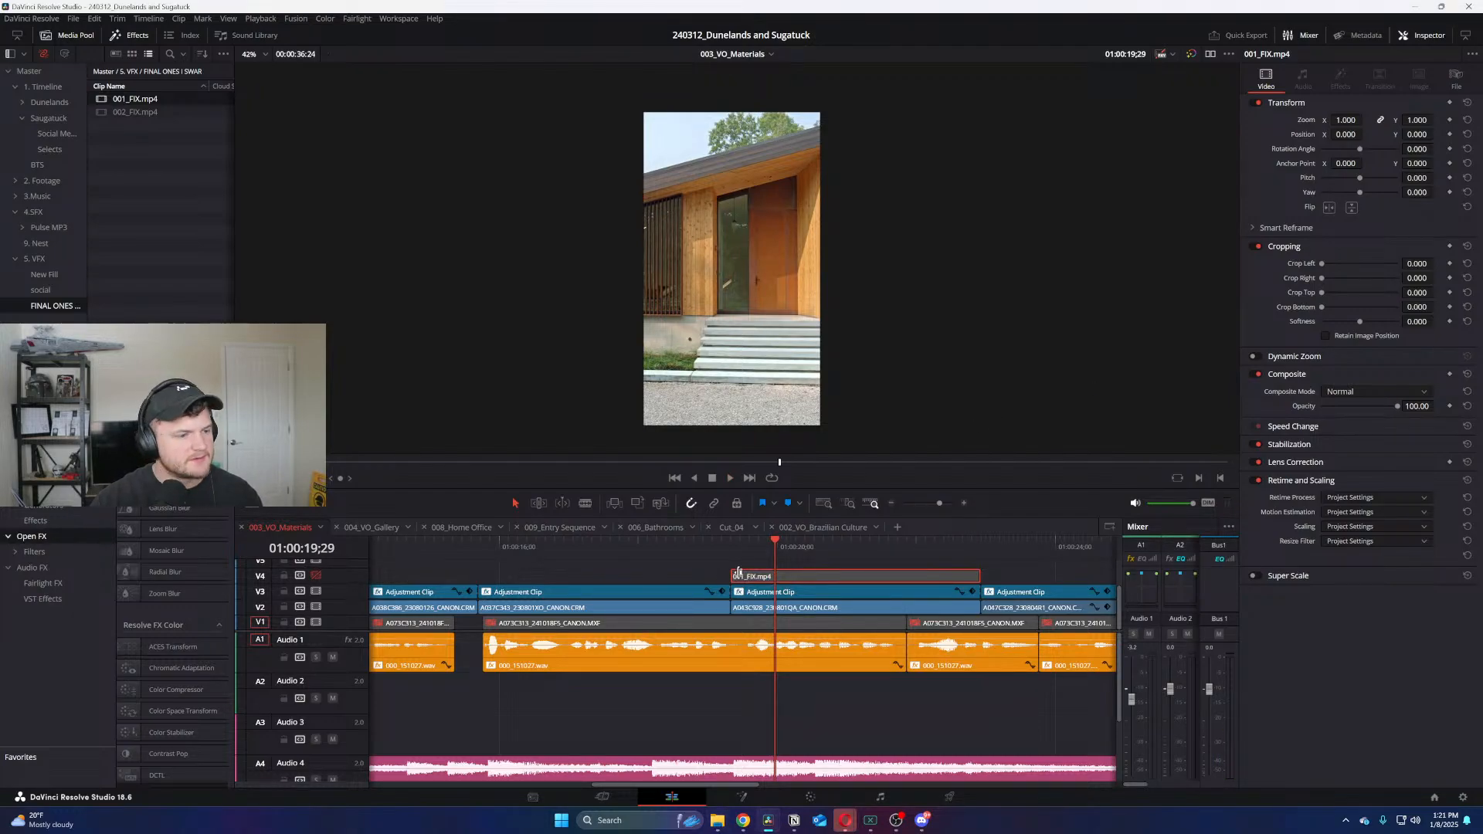
pyautogui.click(316, 575)
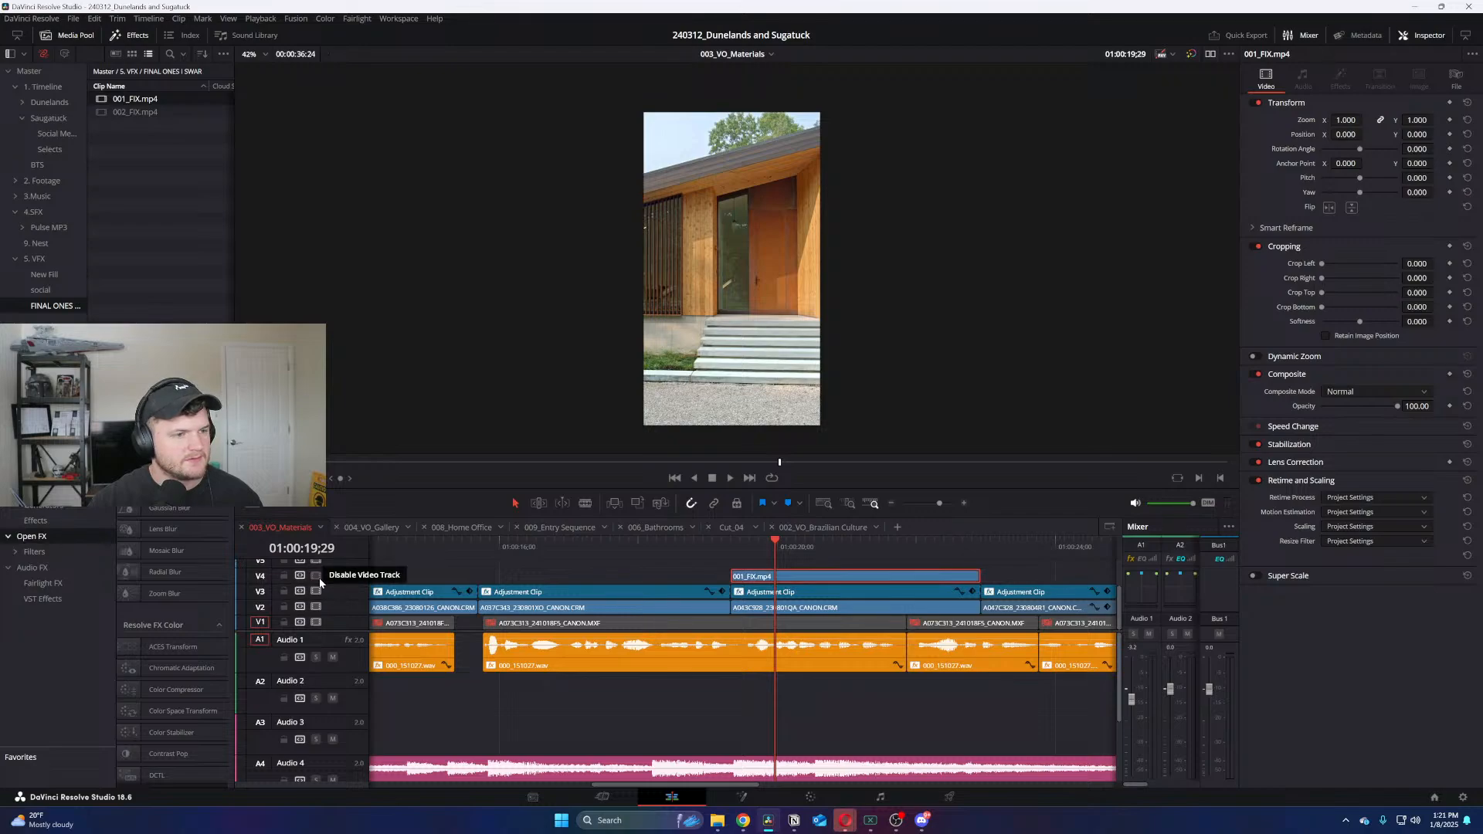
pyautogui.click(316, 576)
pyautogui.press('space')
pyautogui.click(316, 576)
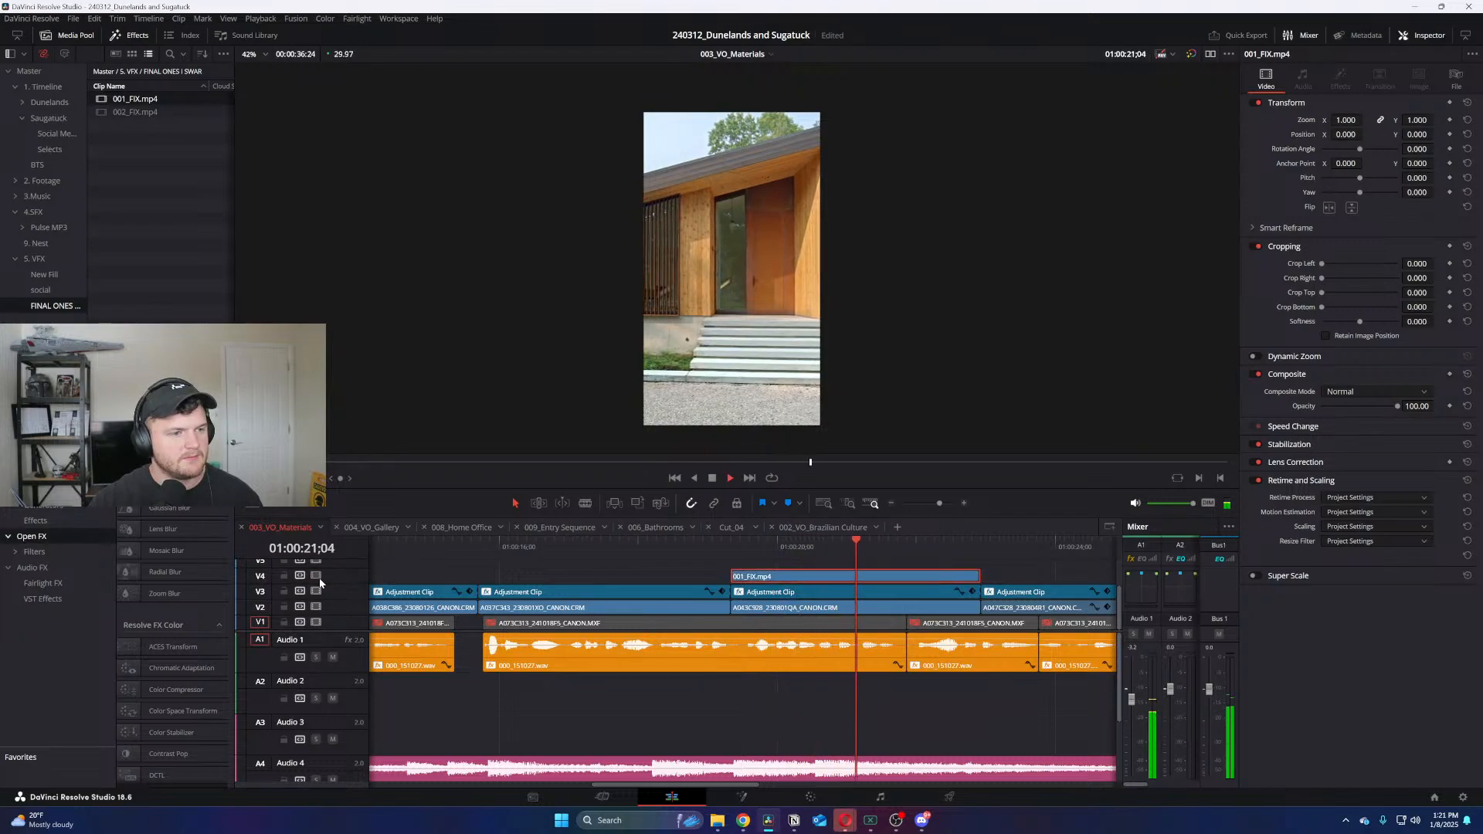
pyautogui.click(316, 575)
pyautogui.click(317, 576)
pyautogui.scroll(-5, 660, 563)
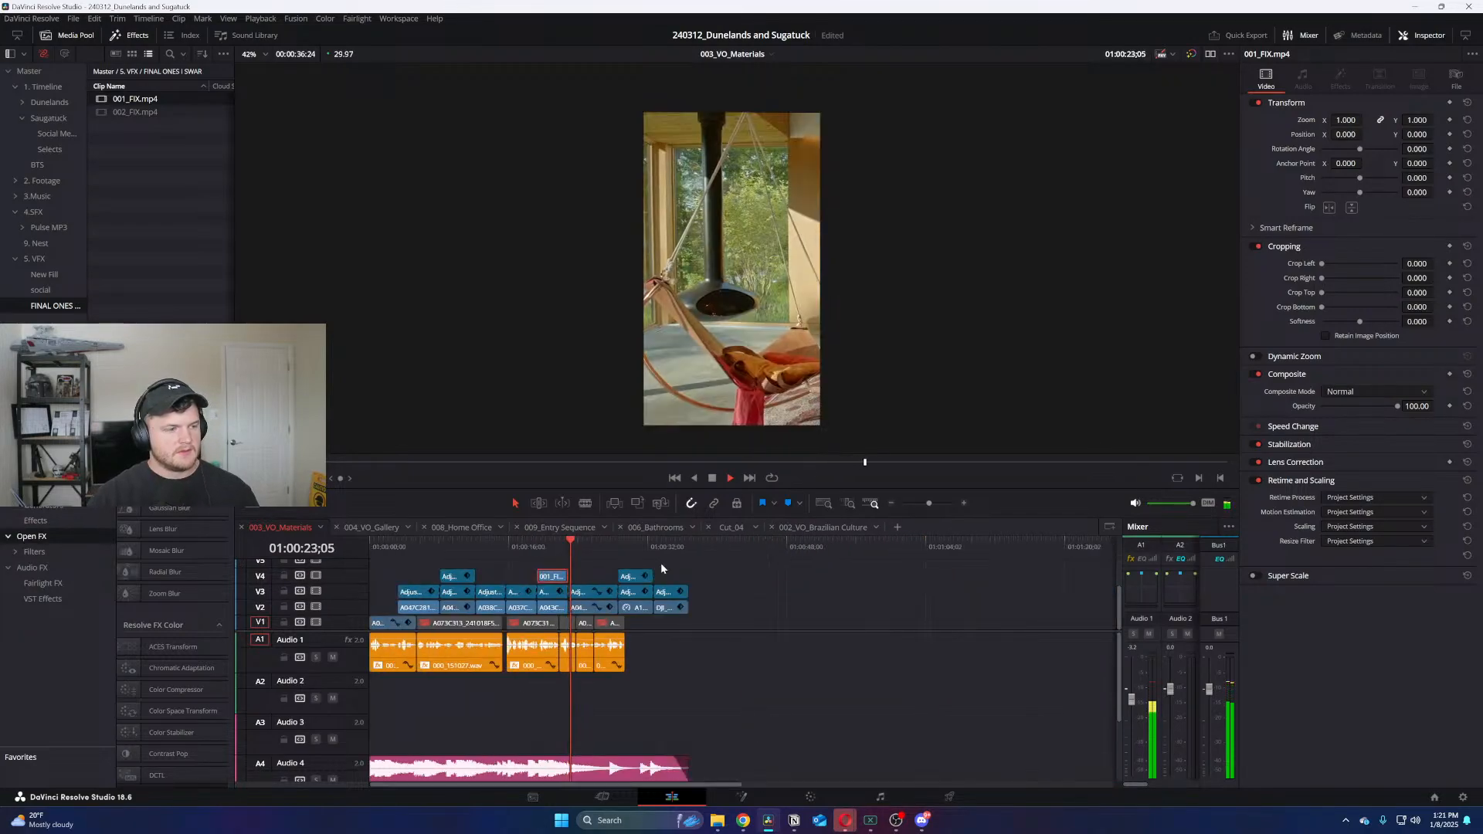
# Play back the 003_VO_Materials timeline from the hammock shot to the hallway shot, and again from its beginning
pyautogui.press('space')
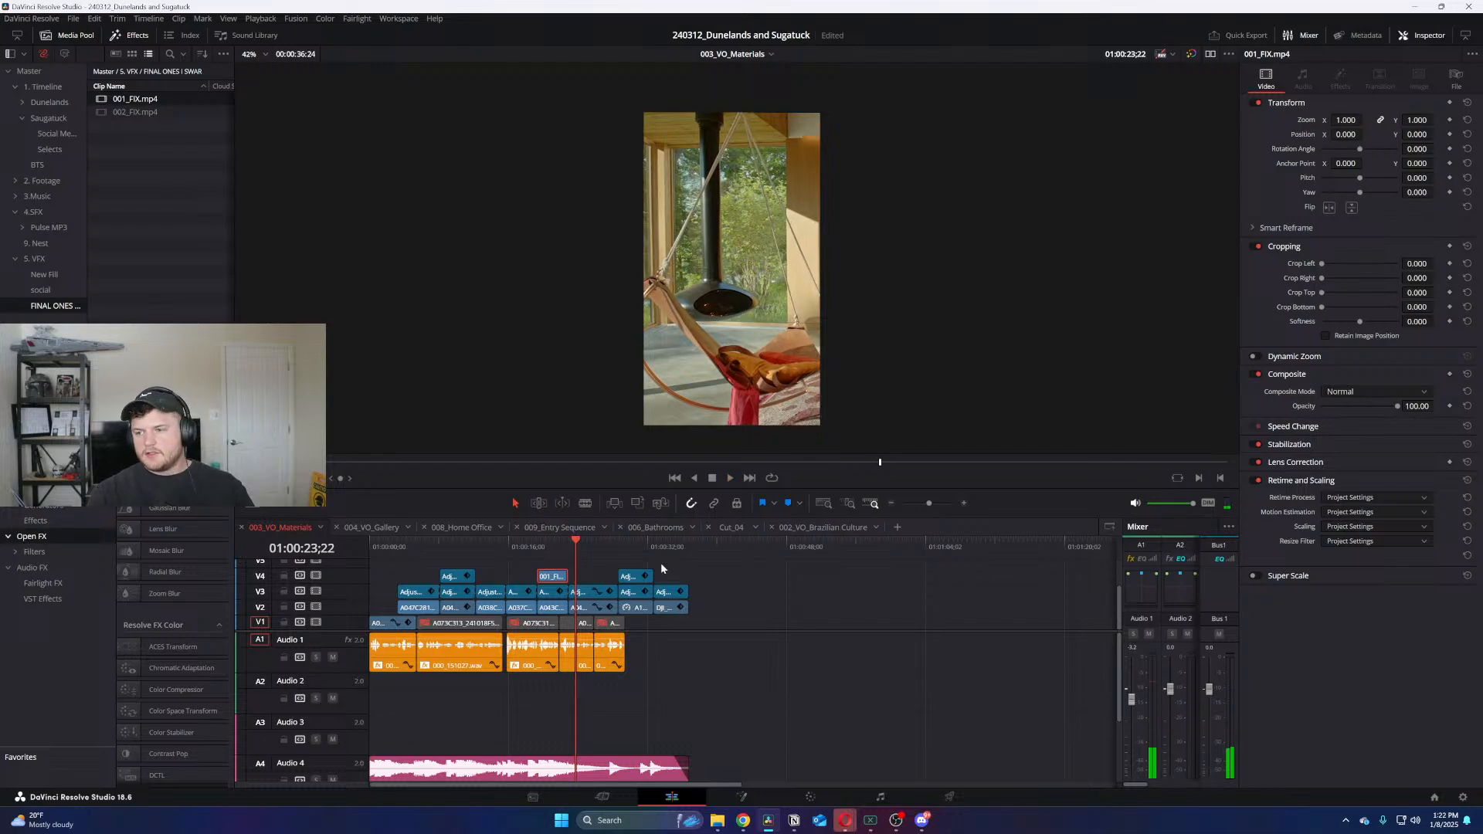
pyautogui.press('space')
pyautogui.scroll(3, 662, 570)
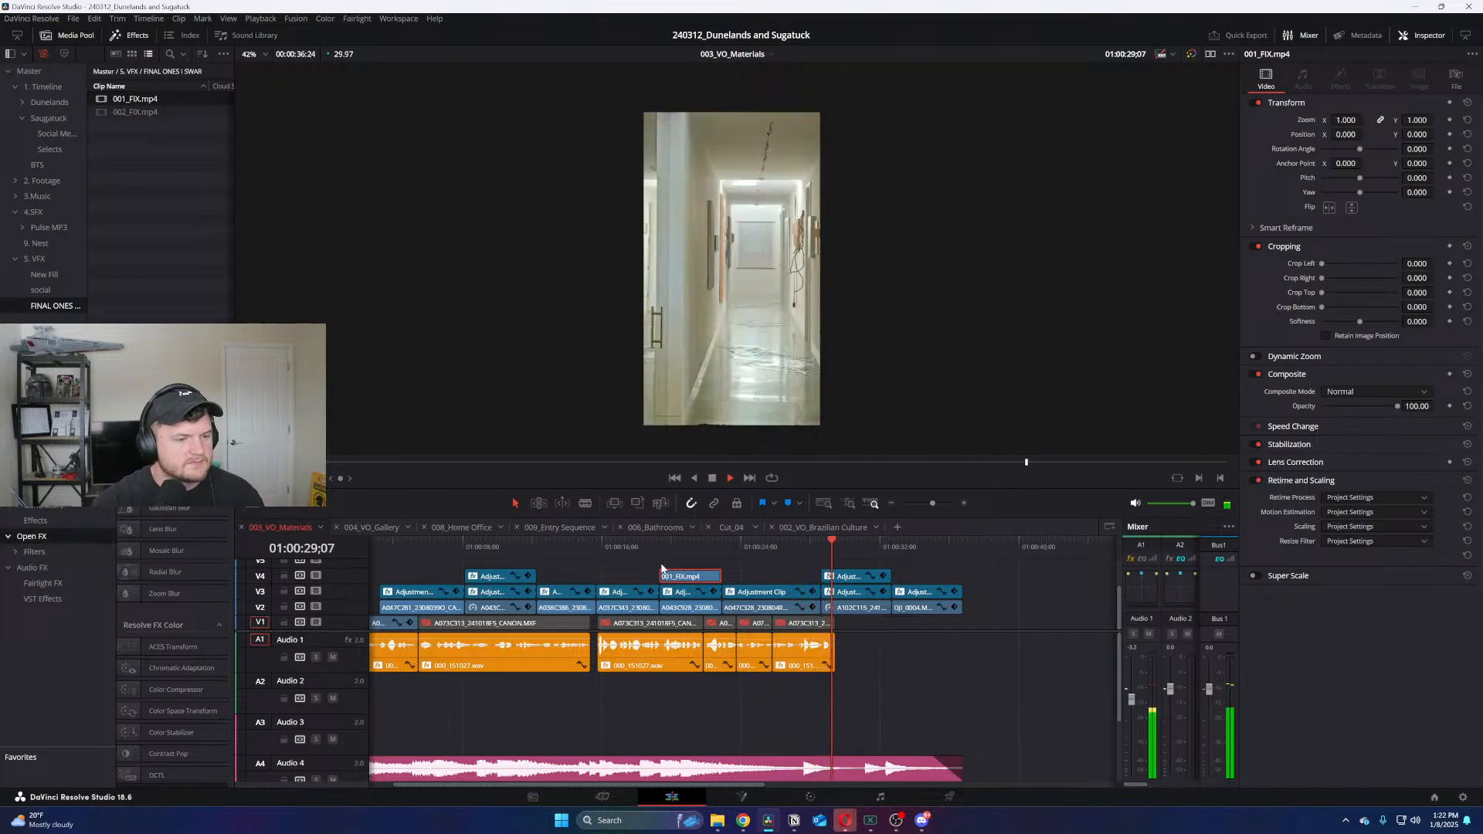
pyautogui.press('space')
pyautogui.press('Home')
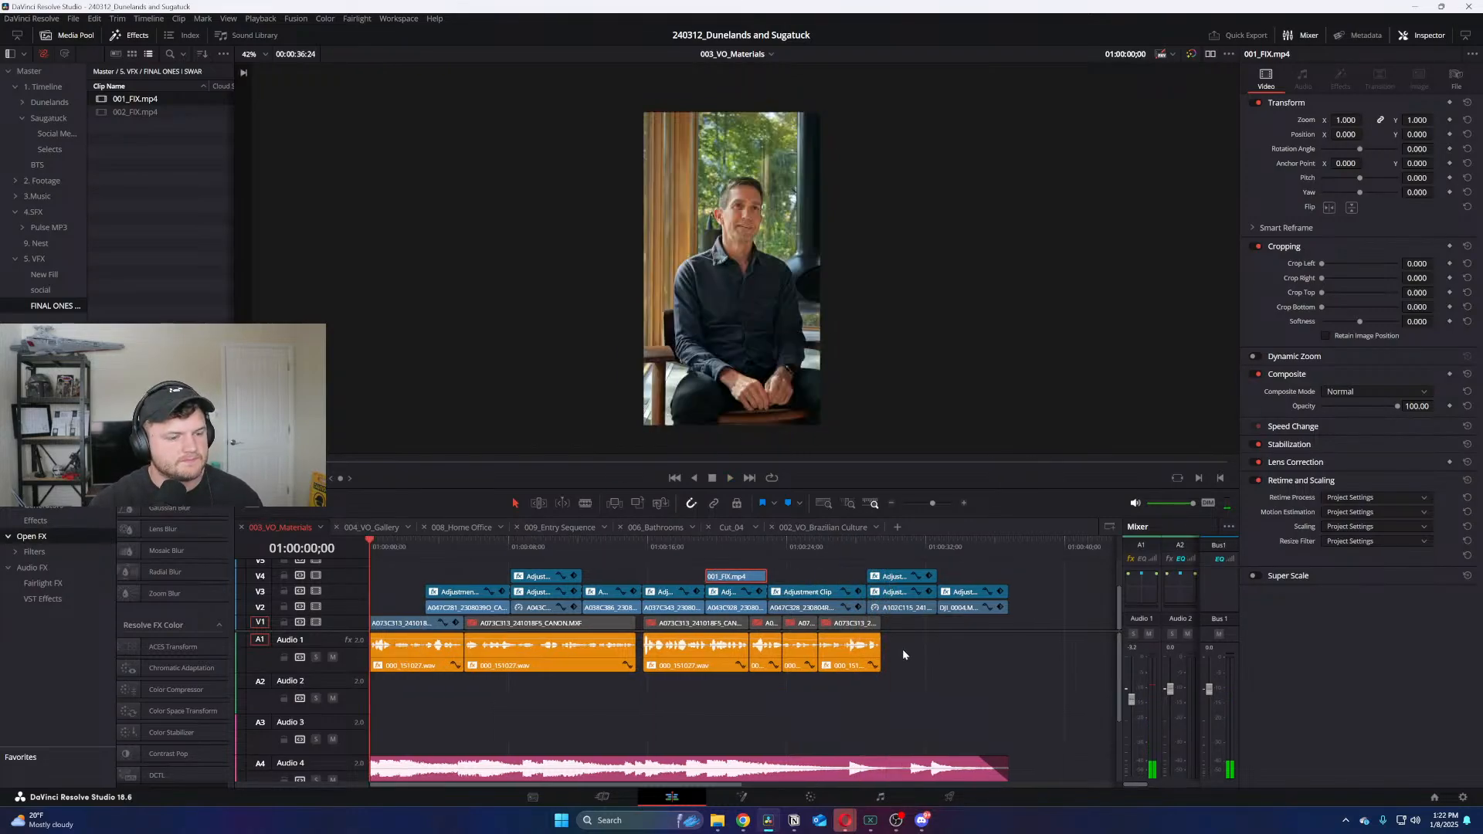
pyautogui.press('space')
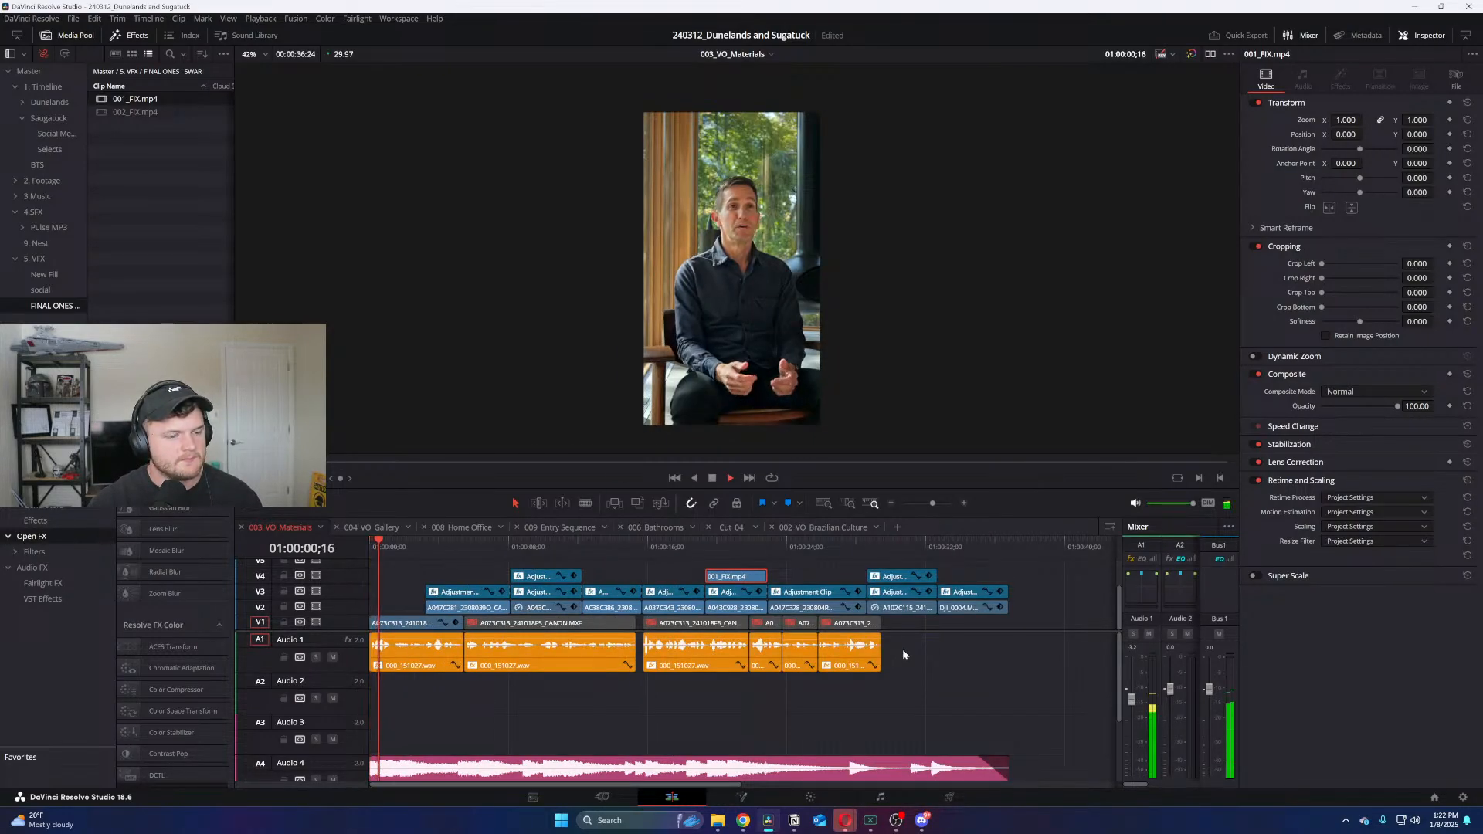
pyautogui.click(794, 824)
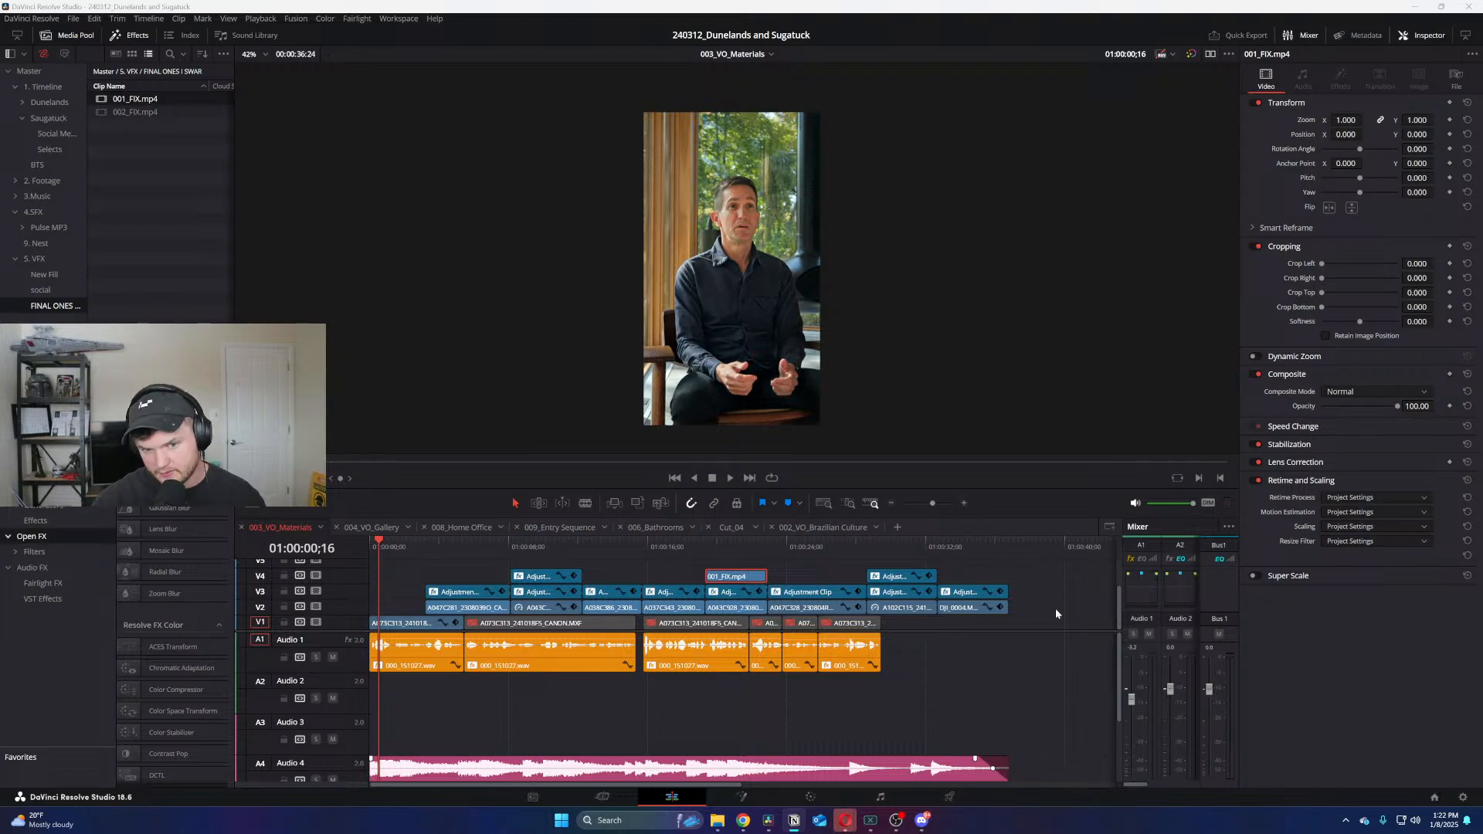
pyautogui.click(959, 717)
pyautogui.scroll(-4, 973, 700)
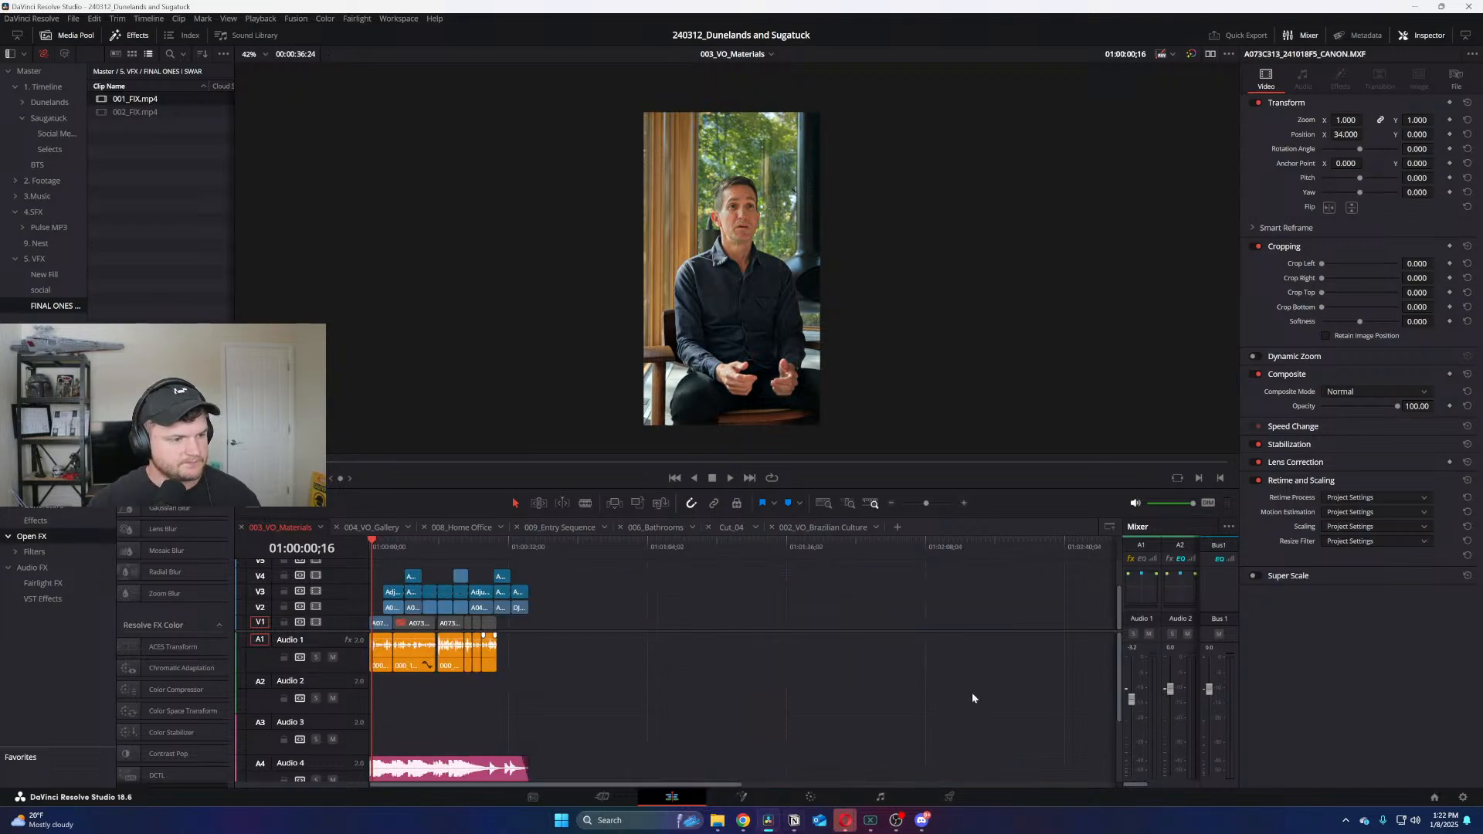
pyautogui.scroll(2, 972, 692)
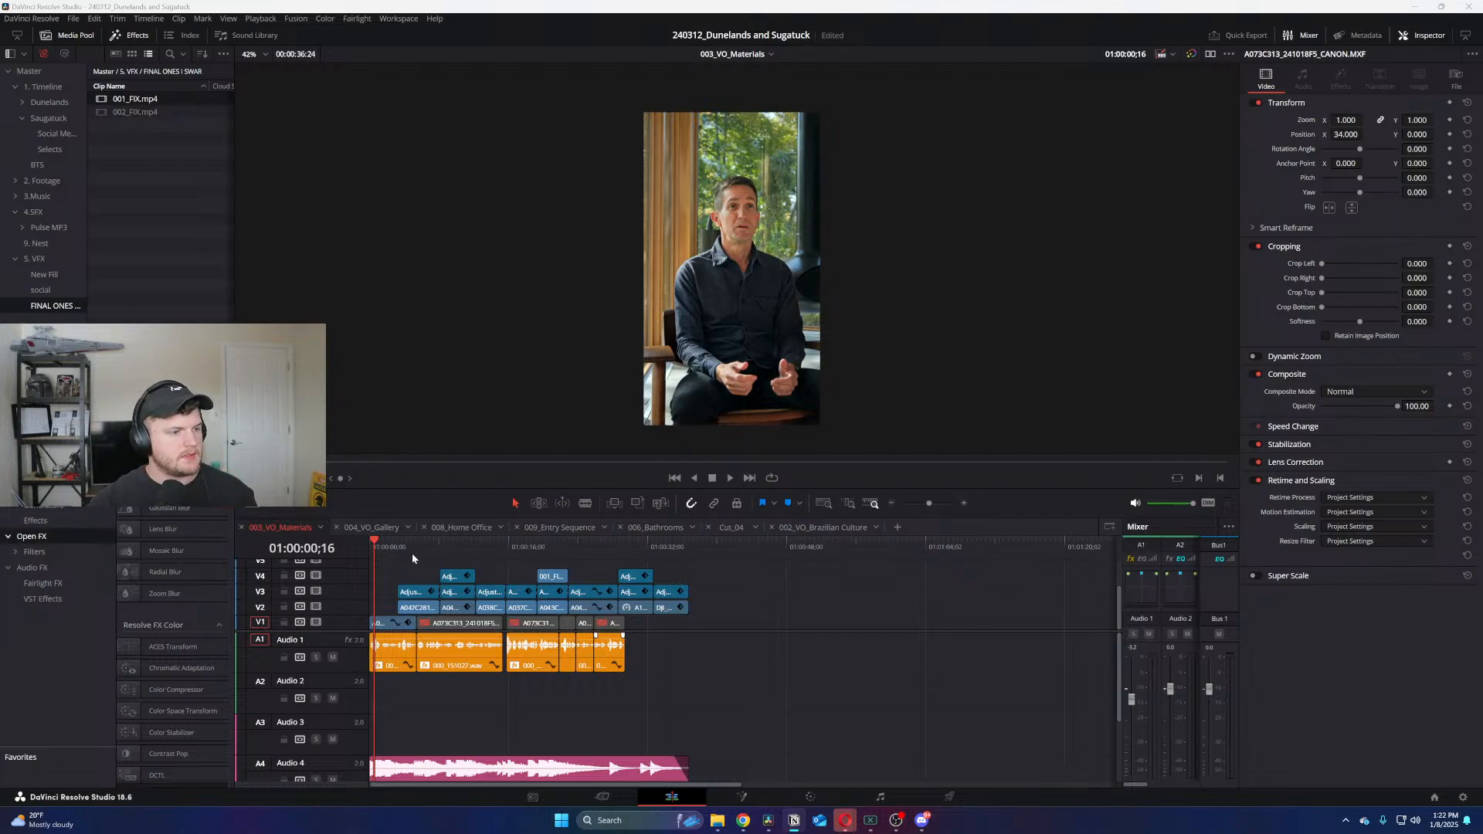
# Open the Cut_04 timeline and move to the dusk exterior shot near its beginning, around 01:00:00;22
pyautogui.moveTo(411, 550); pyautogui.dragTo(476, 541)
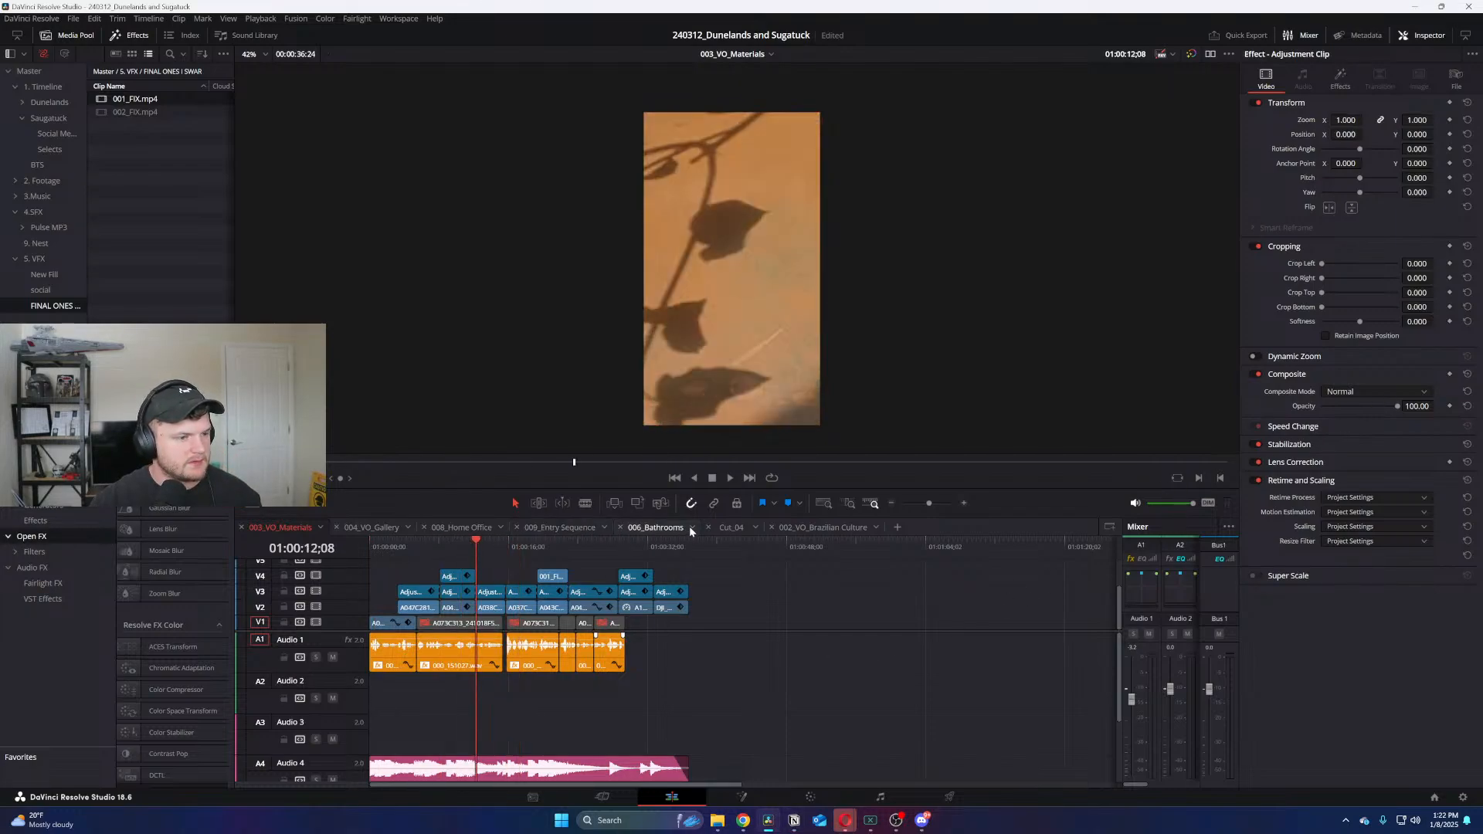
pyautogui.click(451, 545)
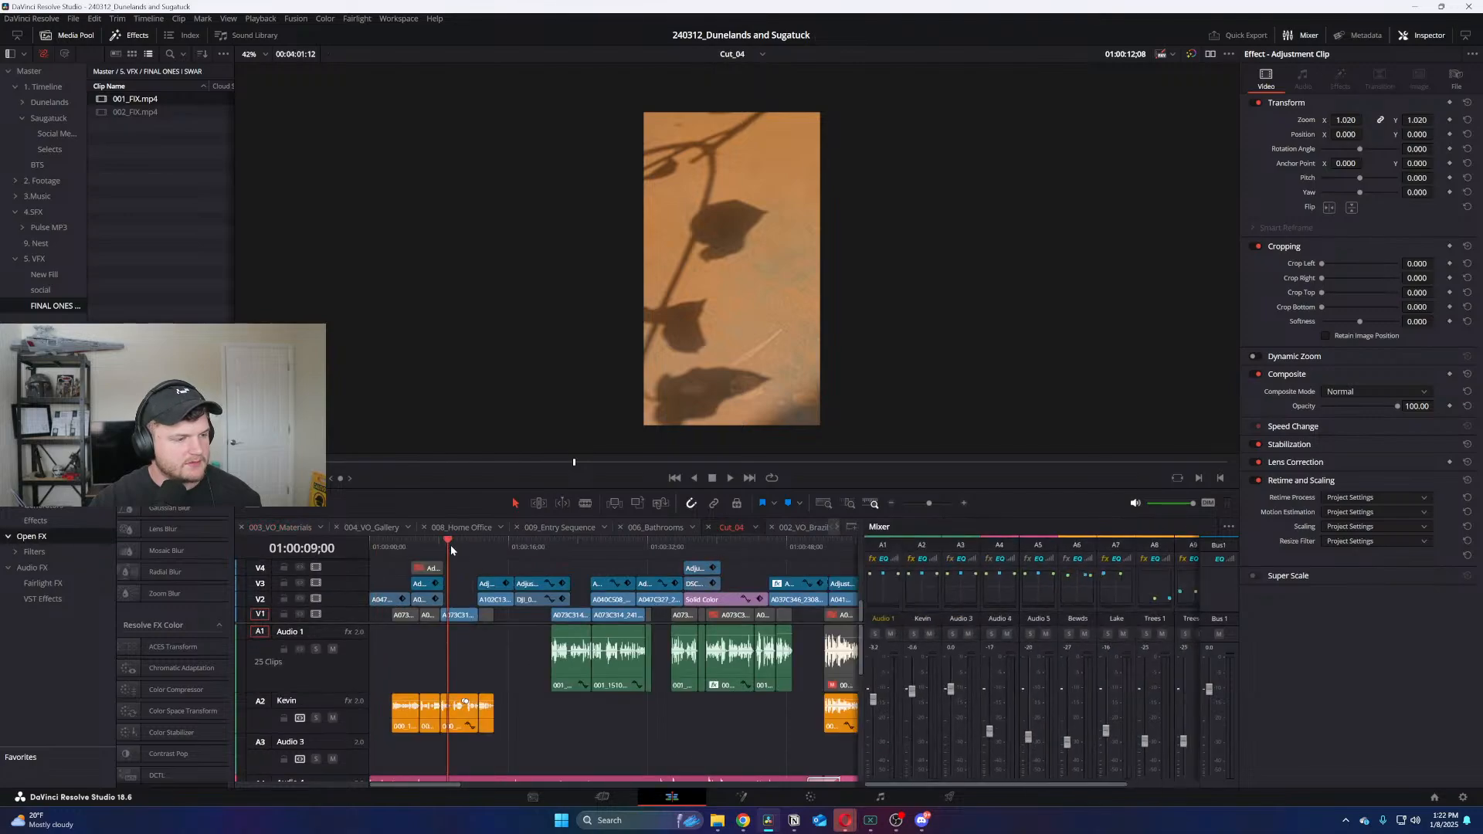
pyautogui.click(495, 537)
pyautogui.moveTo(411, 538); pyautogui.dragTo(382, 540)
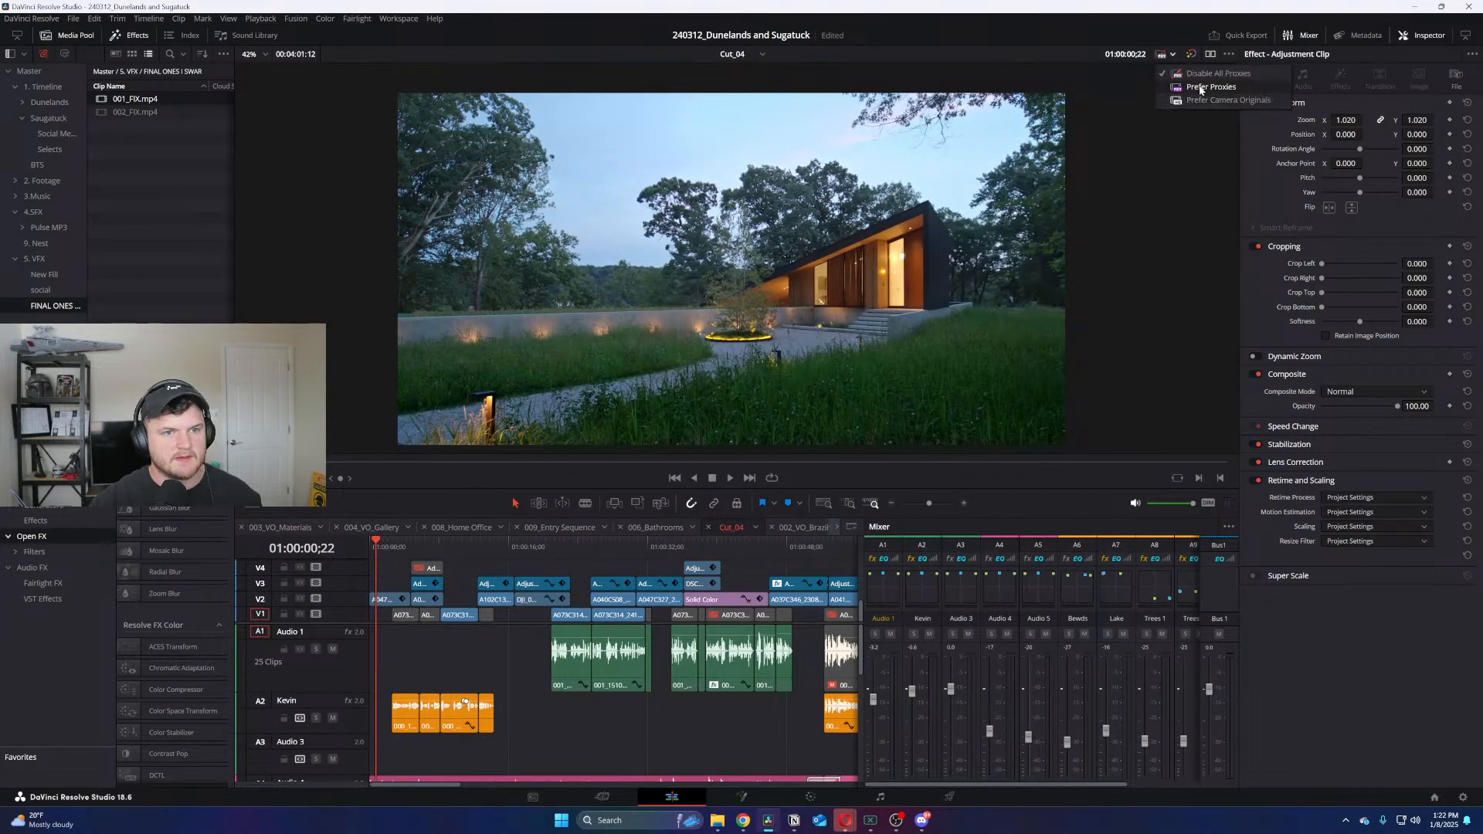